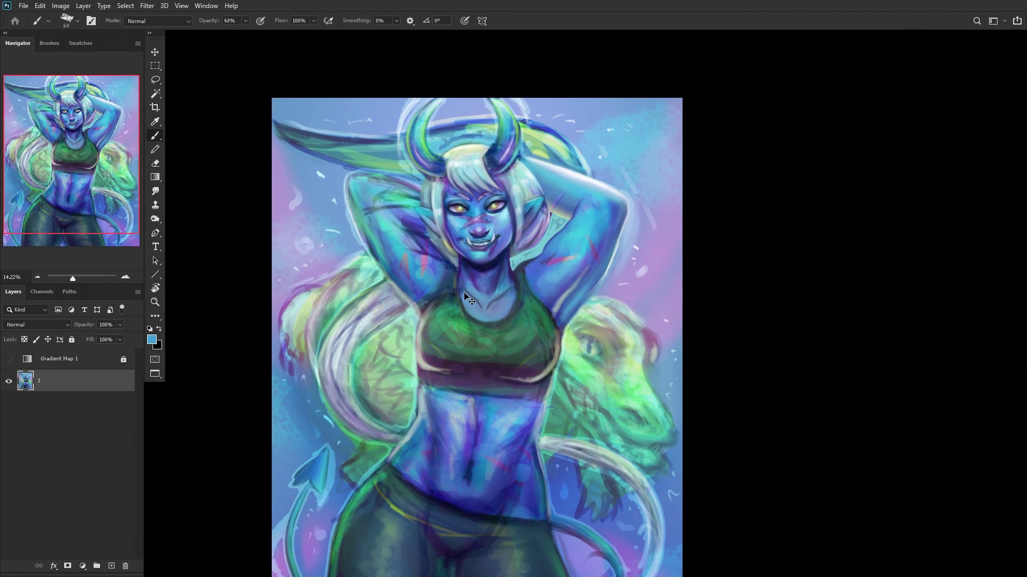
Step: Mirror the canvas, zoom in on the neck, and paint blue strokes along the arm's edge
{"action": "key", "text": "ctrl+shift+h"}
{"action": "mouse_move", "coordinate": [350, 228]}
{"action": "left_mouse_down"}
{"action": "mouse_move", "coordinate": [449, 269]}
{"action": "mouse_move", "coordinate": [412, 251]}
{"action": "mouse_move", "coordinate": [451, 291]}
{"action": "mouse_move", "coordinate": [417, 235]}
{"action": "mouse_move", "coordinate": [379, 209]}
{"action": "mouse_move", "coordinate": [433, 270]}
{"action": "mouse_move", "coordinate": [465, 329]}
{"action": "mouse_move", "coordinate": [443, 257]}
{"action": "left_mouse_up"}
{"action": "left_click", "coordinate": [449, 269], "text": "alt"}
{"action": "left_click", "coordinate": [354, 179], "text": "alt"}
{"action": "left_click", "coordinate": [428, 291], "text": "alt"}
{"action": "mouse_move", "coordinate": [454, 331]}
{"action": "left_mouse_down"}
{"action": "mouse_move", "coordinate": [459, 289]}
{"action": "mouse_move", "coordinate": [402, 225]}
{"action": "mouse_move", "coordinate": [423, 252]}
{"action": "mouse_move", "coordinate": [414, 241]}
{"action": "mouse_move", "coordinate": [415, 261]}
{"action": "mouse_move", "coordinate": [418, 251]}
{"action": "mouse_move", "coordinate": [374, 225]}
{"action": "mouse_move", "coordinate": [424, 322]}
{"action": "left_mouse_up"}
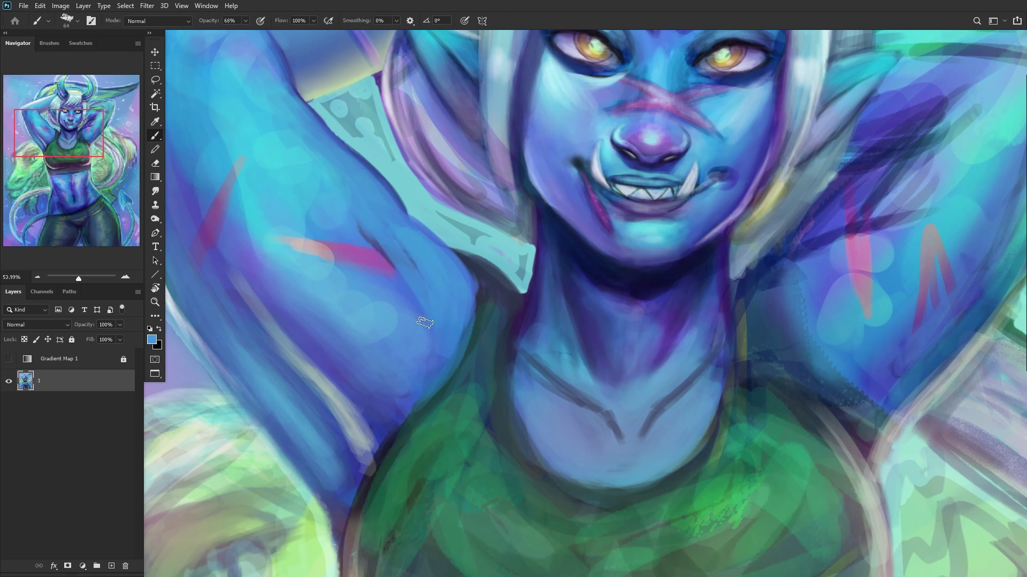
Step: Sample purple, dark and light blues, and dark teal from the arm, neck and green top
{"action": "scroll", "coordinate": [321, 230], "scroll_direction": "down", "scroll_amount": 5}
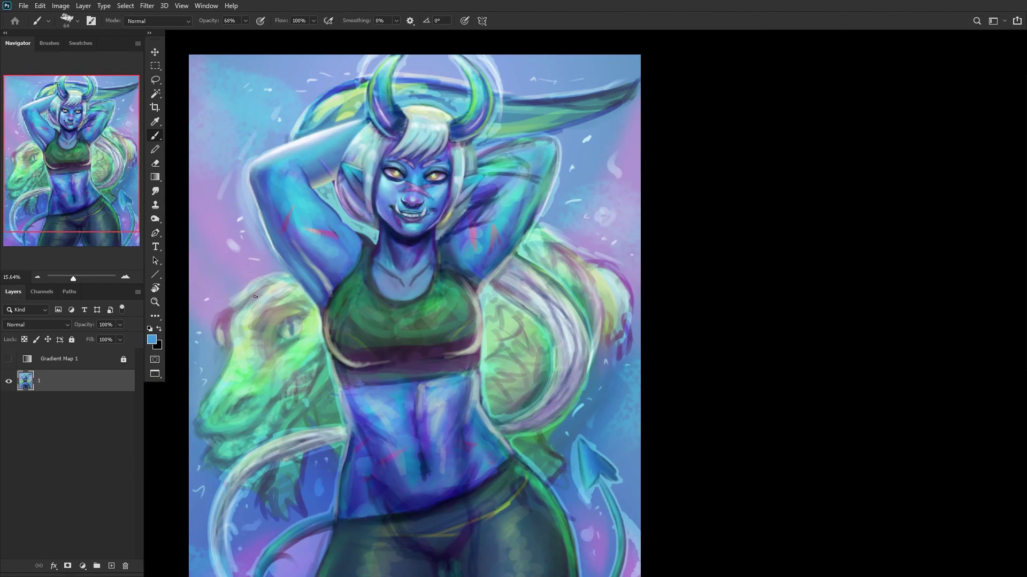
{"action": "scroll", "coordinate": [255, 296], "scroll_direction": "up", "scroll_amount": 3}
{"action": "left_click", "coordinate": [339, 240], "text": "alt"}
{"action": "scroll", "coordinate": [352, 238], "scroll_direction": "up", "scroll_amount": 3}
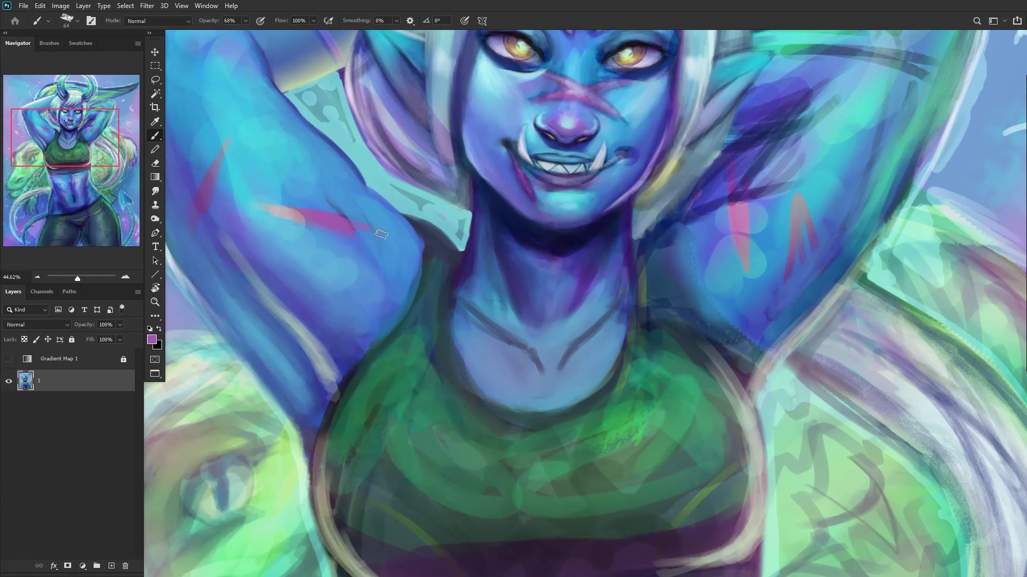
{"action": "left_click", "coordinate": [321, 222], "text": "alt"}
{"action": "scroll", "coordinate": [243, 187], "scroll_direction": "down", "scroll_amount": 3}
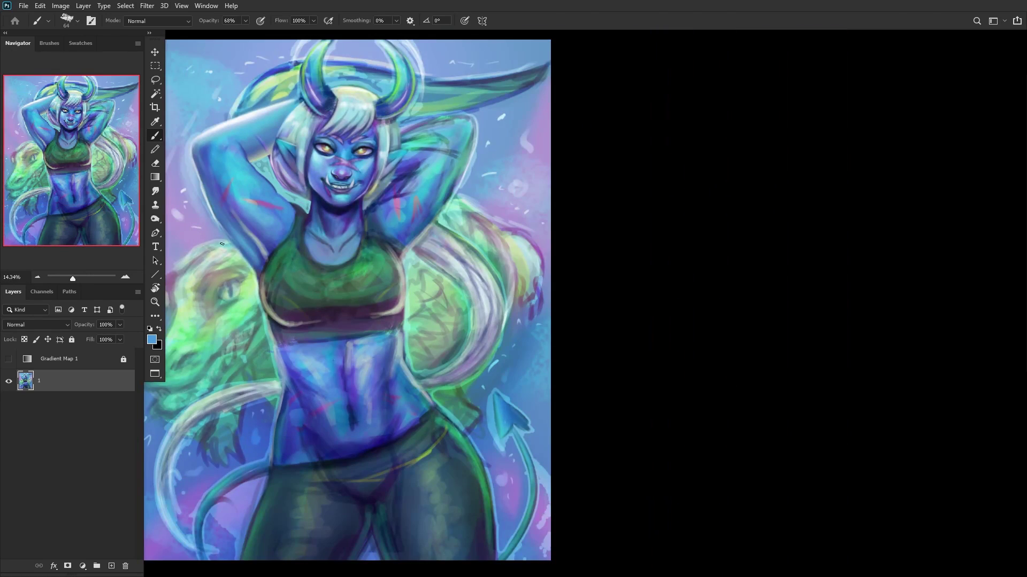
{"action": "scroll", "coordinate": [241, 169], "scroll_direction": "up", "scroll_amount": 4}
{"action": "left_click", "coordinate": [275, 206], "text": "alt"}
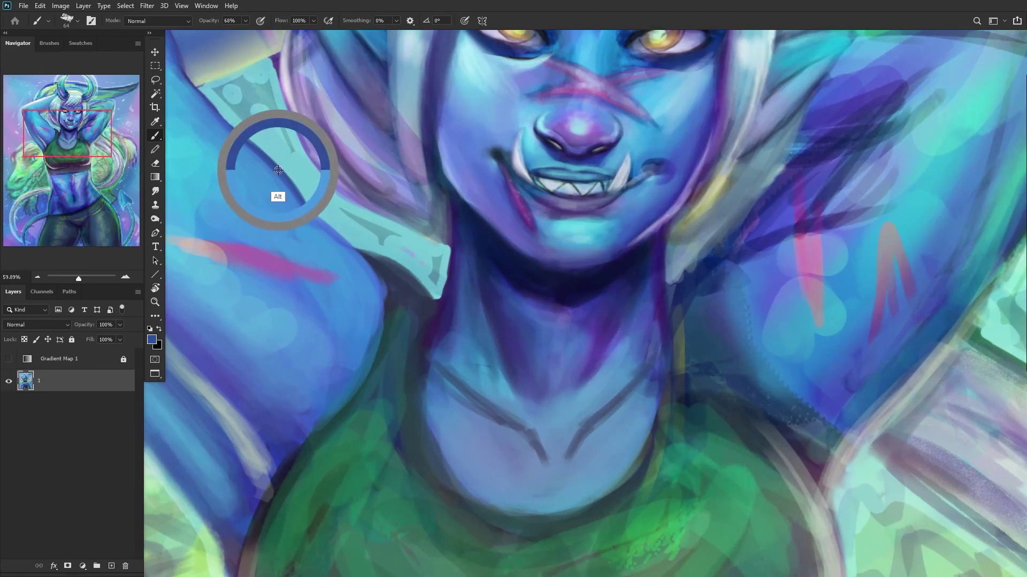
{"action": "left_click", "coordinate": [298, 229], "text": "alt"}
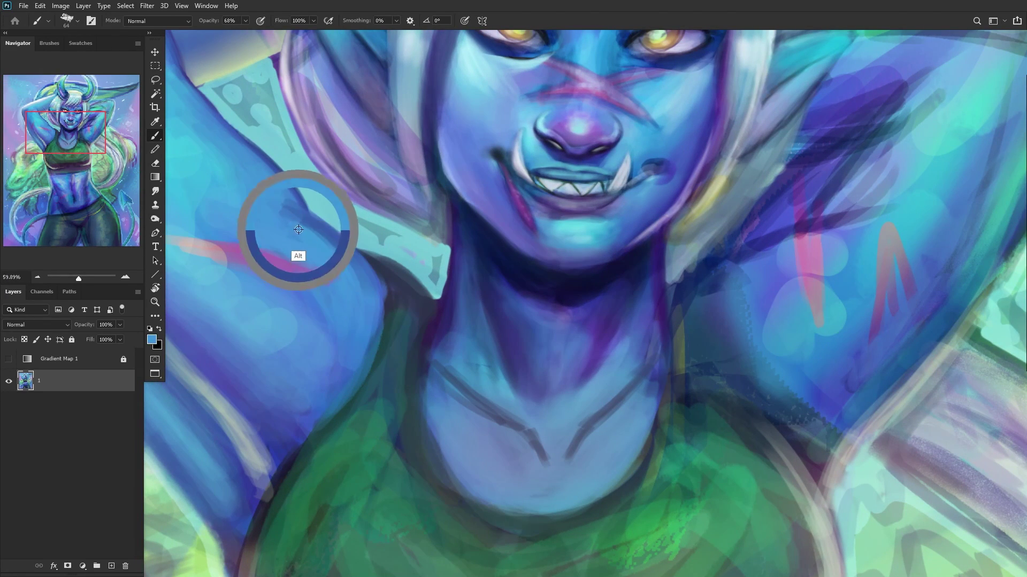
{"action": "scroll", "coordinate": [277, 317], "scroll_direction": "down", "scroll_amount": 3}
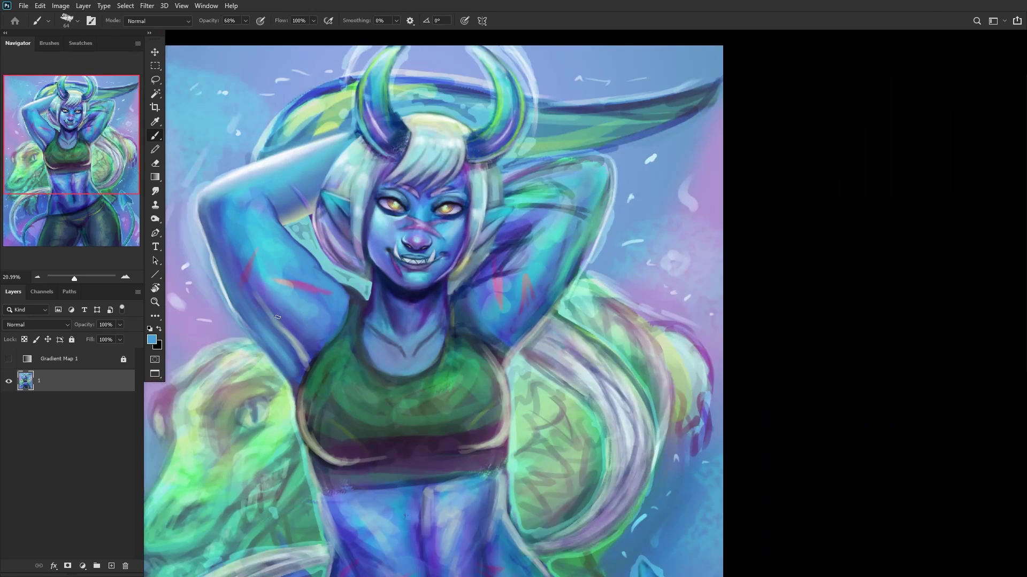
{"action": "scroll", "coordinate": [332, 327], "scroll_direction": "up", "scroll_amount": 2}
{"action": "left_click", "coordinate": [368, 294], "text": "alt"}
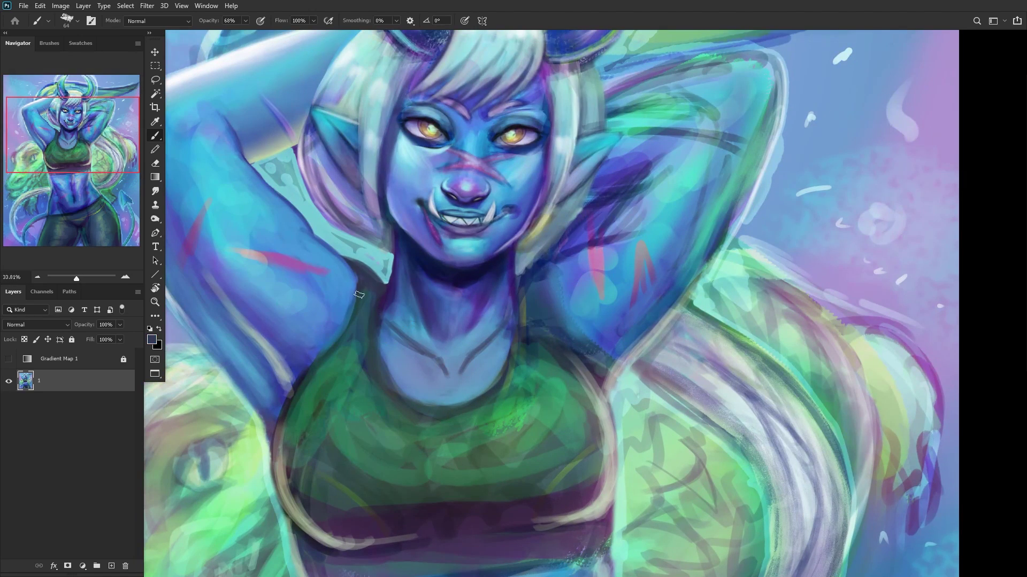
{"action": "left_click", "coordinate": [339, 369], "text": "alt"}
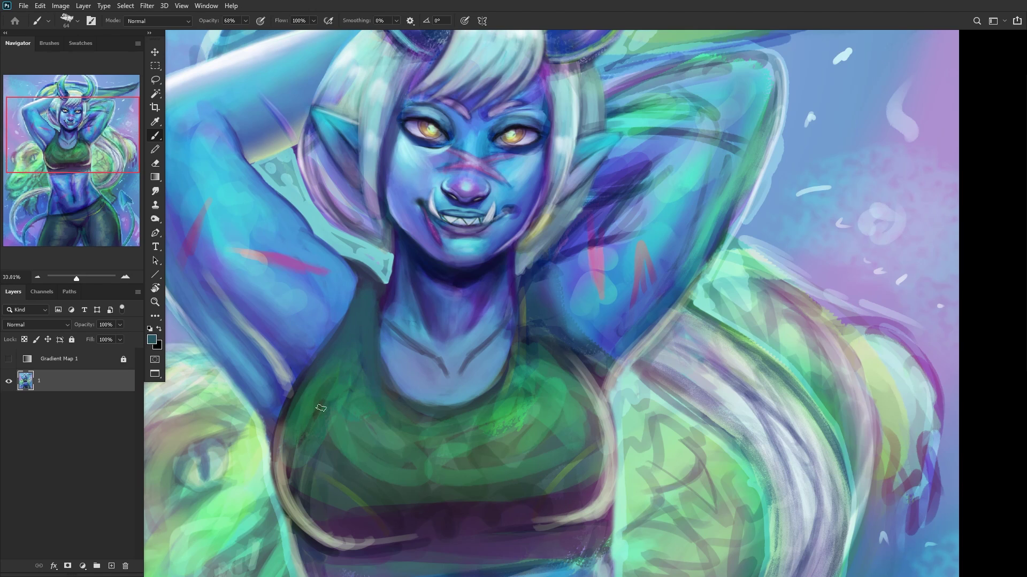
Step: Paint light cyan along the shoulder strap's lower edge, then sample dark purple-blue beneath it
{"action": "scroll", "coordinate": [377, 295], "scroll_direction": "down", "scroll_amount": 1}
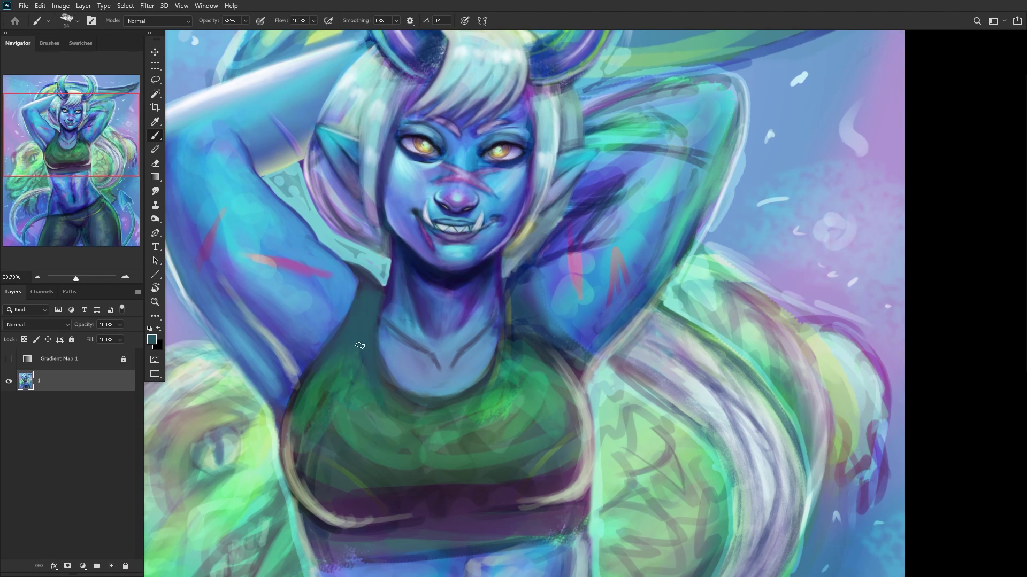
{"action": "scroll", "coordinate": [418, 297], "scroll_direction": "down", "scroll_amount": 5}
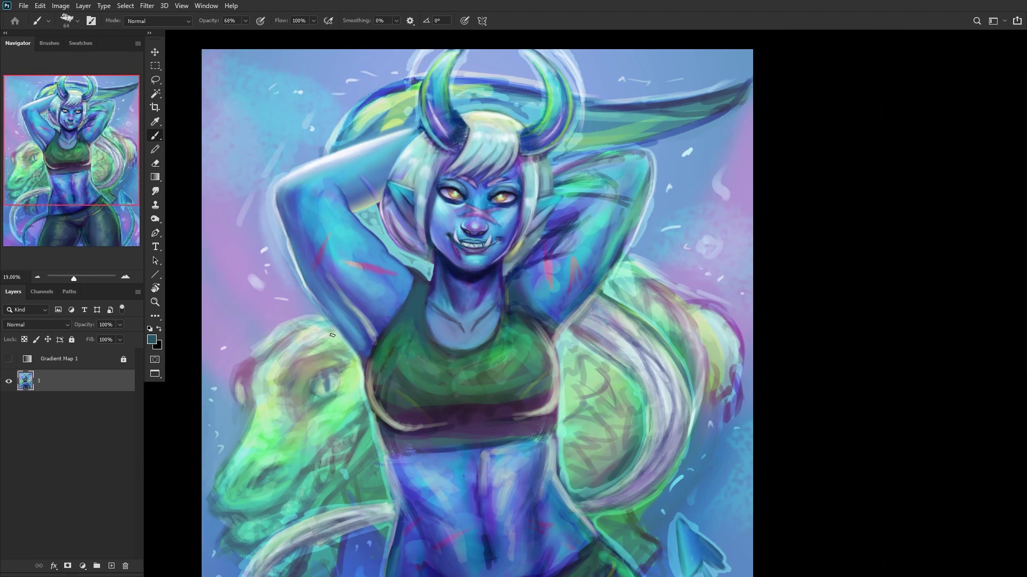
{"action": "scroll", "coordinate": [439, 264], "scroll_direction": "up", "scroll_amount": 19}
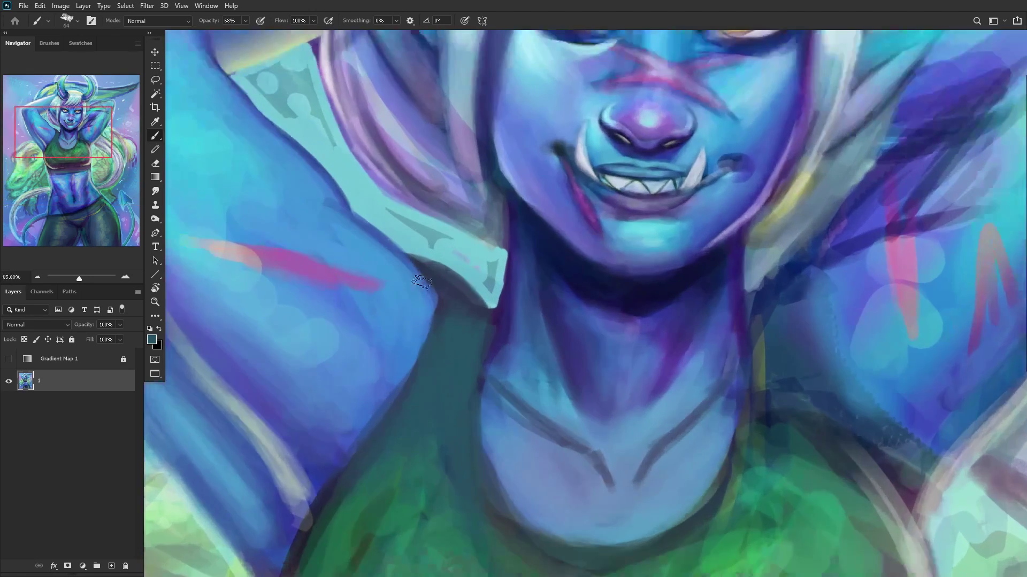
{"action": "left_click", "coordinate": [437, 254], "text": "alt"}
{"action": "mouse_move", "coordinate": [389, 236]}
{"action": "left_mouse_down"}
{"action": "mouse_move", "coordinate": [449, 277]}
{"action": "mouse_move", "coordinate": [414, 258]}
{"action": "mouse_move", "coordinate": [418, 266]}
{"action": "mouse_move", "coordinate": [497, 294]}
{"action": "mouse_move", "coordinate": [441, 270]}
{"action": "mouse_move", "coordinate": [473, 293]}
{"action": "mouse_move", "coordinate": [344, 188]}
{"action": "left_mouse_up"}
{"action": "left_click", "coordinate": [481, 326], "text": "alt"}
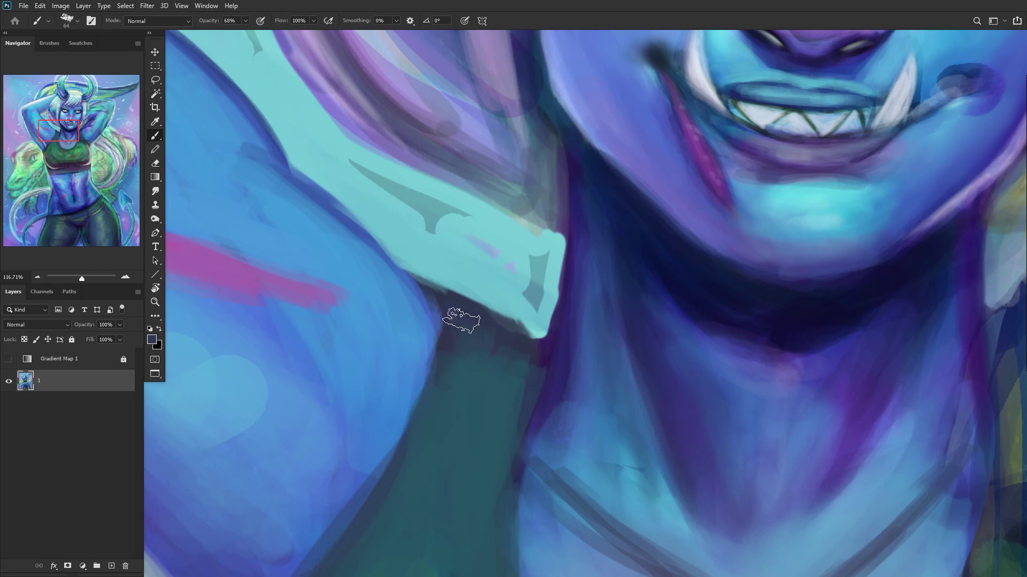
{"action": "scroll", "coordinate": [436, 321], "scroll_direction": "down", "scroll_amount": 10}
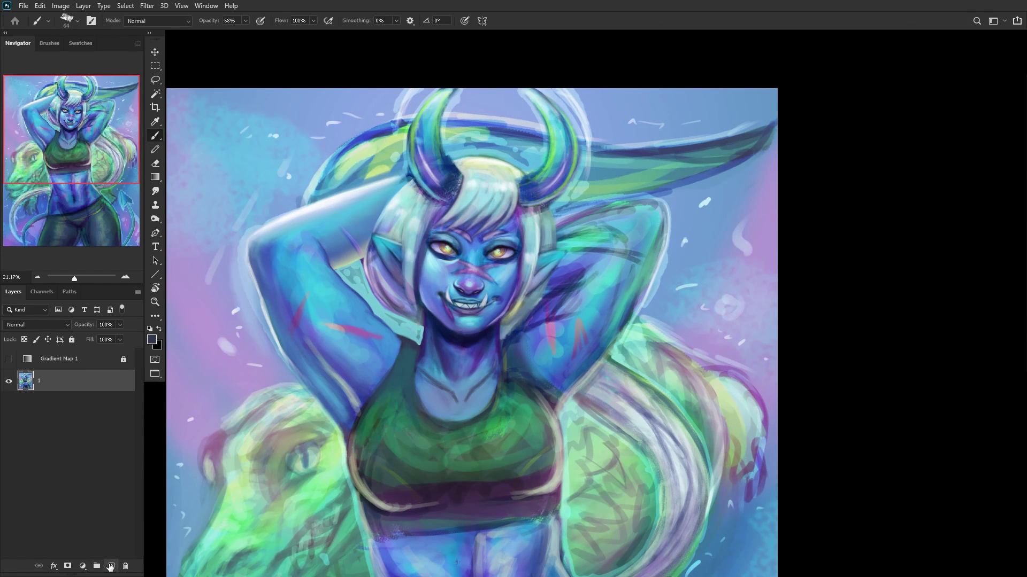
Step: On a new layer, paint lighter cyan highlights along the raised arm's edge
{"action": "left_click", "coordinate": [111, 567]}
{"action": "left_click", "coordinate": [332, 296], "text": "alt"}
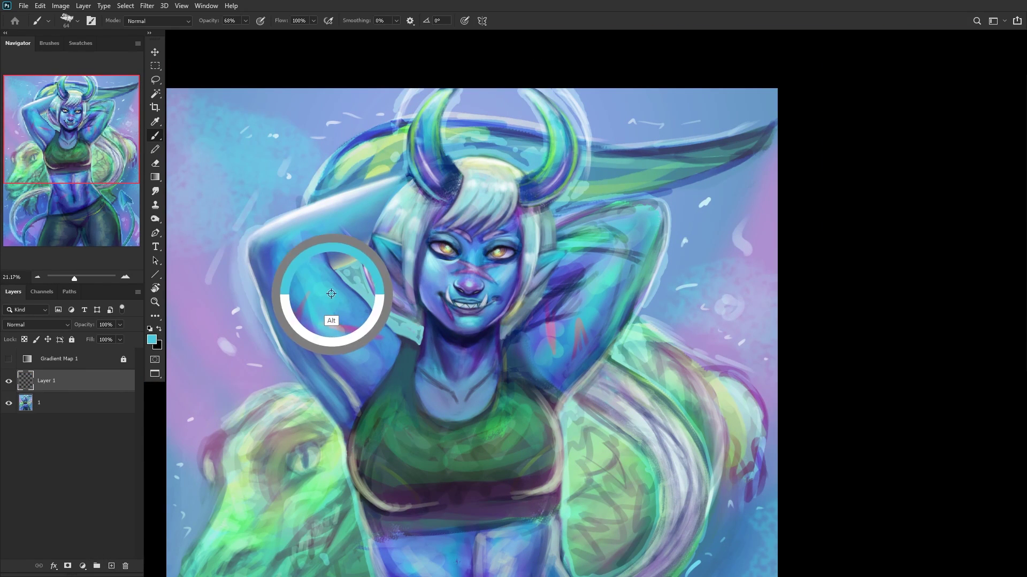
{"action": "left_click", "coordinate": [151, 339]}
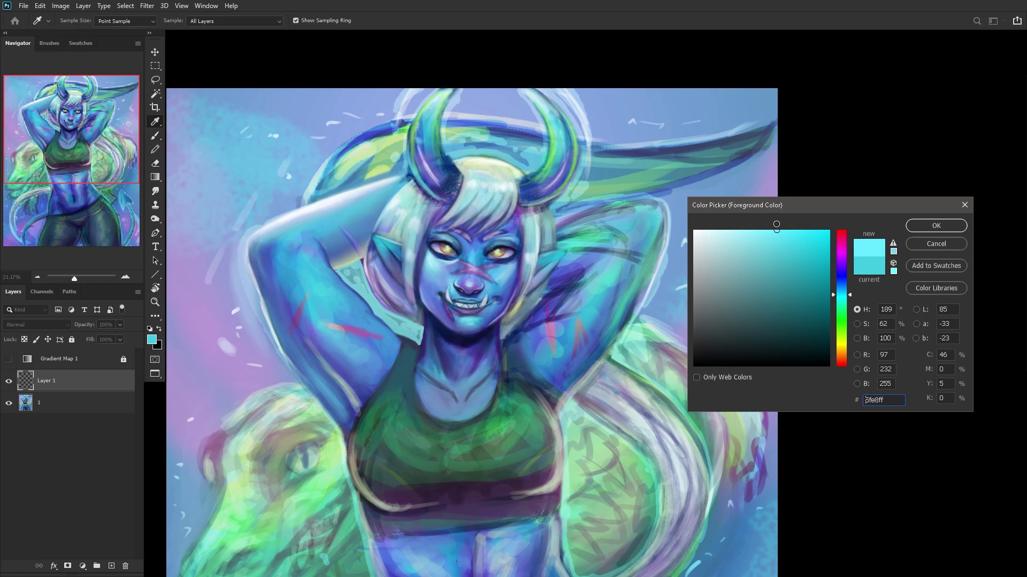
{"action": "left_click", "coordinate": [936, 225]}
{"action": "key", "text": "b"}
{"action": "scroll", "coordinate": [412, 364], "scroll_direction": "up", "scroll_amount": 3}
{"action": "scroll", "coordinate": [413, 364], "scroll_direction": "up", "scroll_amount": 2}
{"action": "mouse_move", "coordinate": [425, 364]}
{"action": "left_mouse_down"}
{"action": "mouse_move", "coordinate": [409, 321]}
{"action": "mouse_move", "coordinate": [343, 276]}
{"action": "mouse_move", "coordinate": [259, 176]}
{"action": "left_mouse_up"}
Step: Soften the upper arm with light strokes, covering its dark crease and marks
{"action": "scroll", "coordinate": [217, 136], "scroll_direction": "down", "scroll_amount": 6}
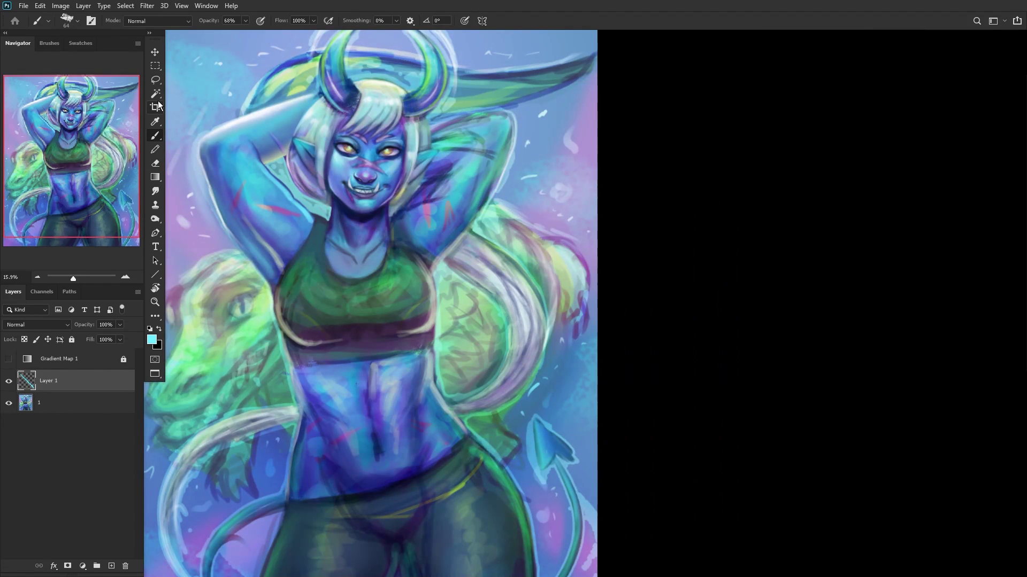
{"action": "scroll", "coordinate": [447, 194], "scroll_direction": "up", "scroll_amount": 5}
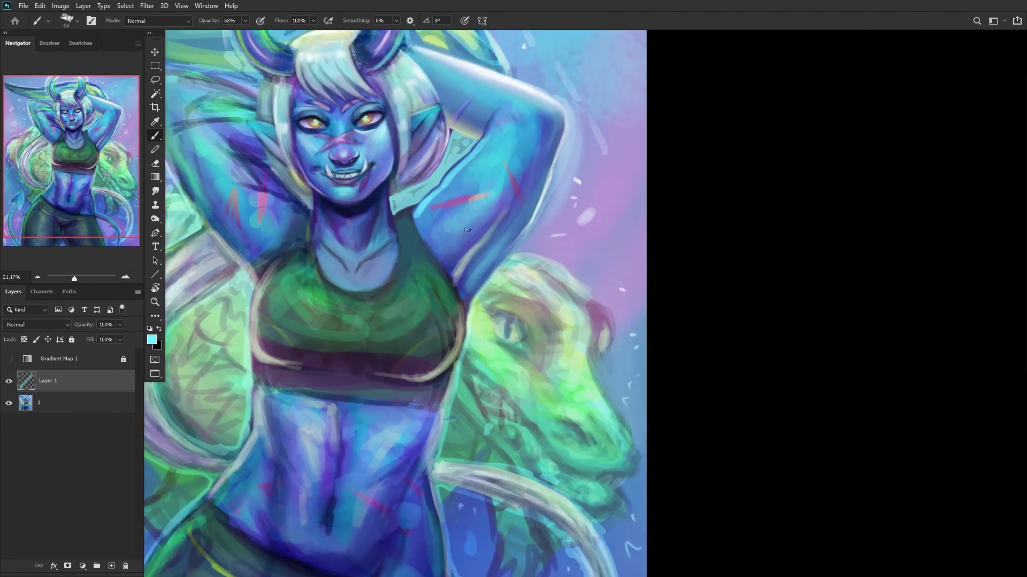
{"action": "scroll", "coordinate": [438, 200], "scroll_direction": "down", "scroll_amount": 2}
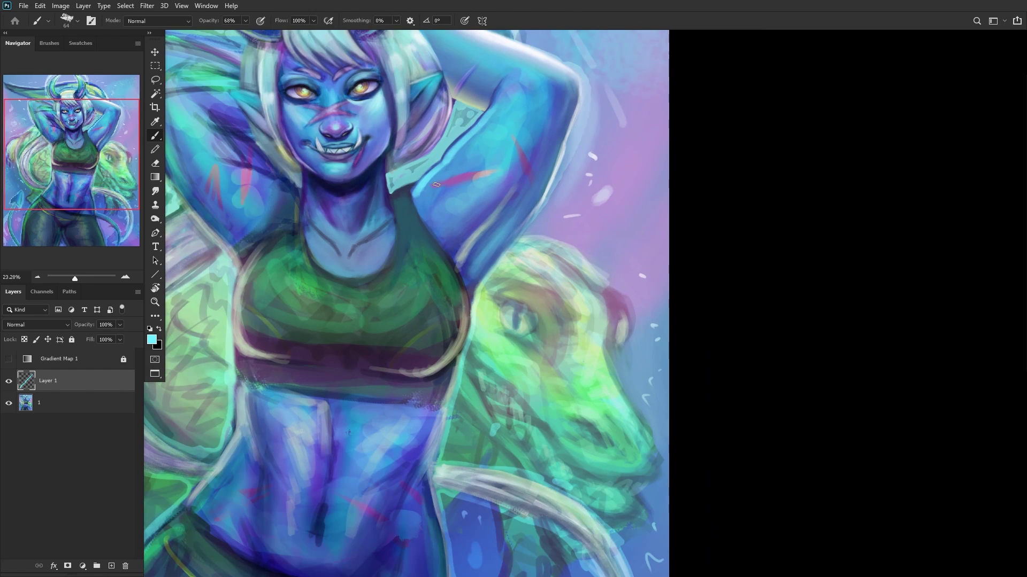
{"action": "left_click", "coordinate": [60, 137]}
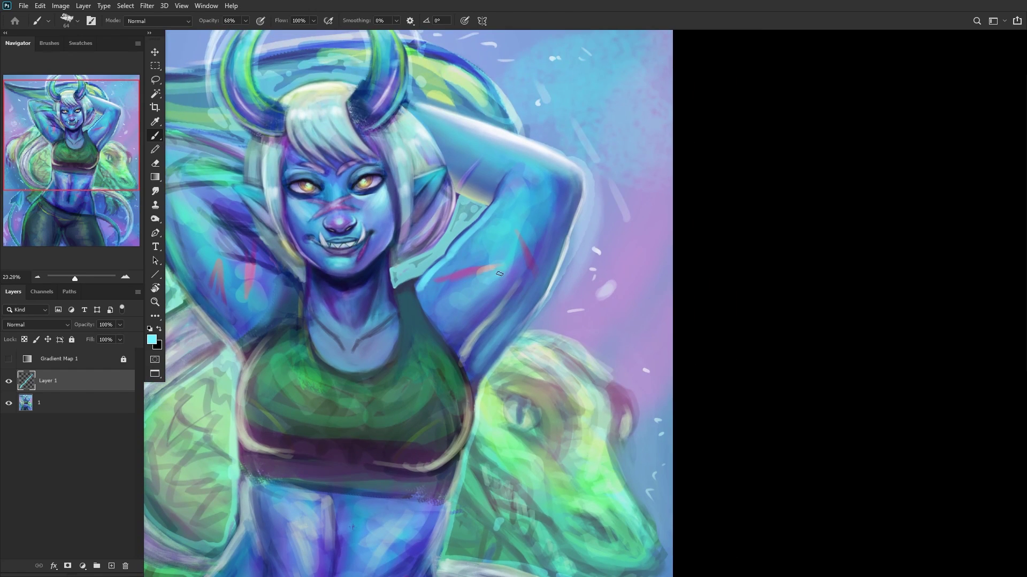
{"action": "mouse_move", "coordinate": [471, 289]}
{"action": "left_mouse_down"}
{"action": "mouse_move", "coordinate": [433, 315]}
{"action": "mouse_move", "coordinate": [493, 263]}
{"action": "left_mouse_up"}
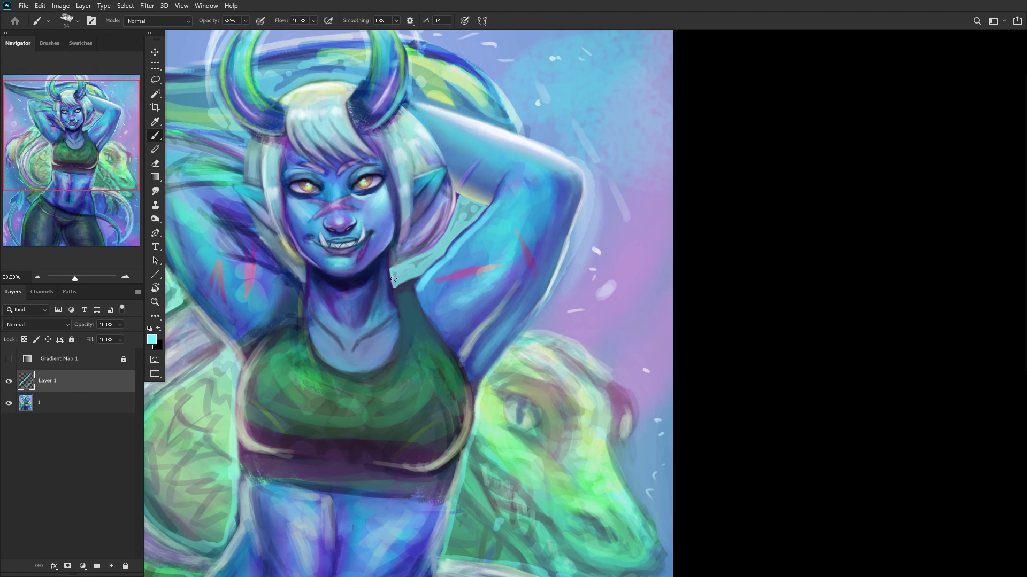
{"action": "left_click", "coordinate": [365, 293], "text": "alt"}
{"action": "left_click_drag", "start_coordinate": [452, 271], "coordinate": [468, 264]}
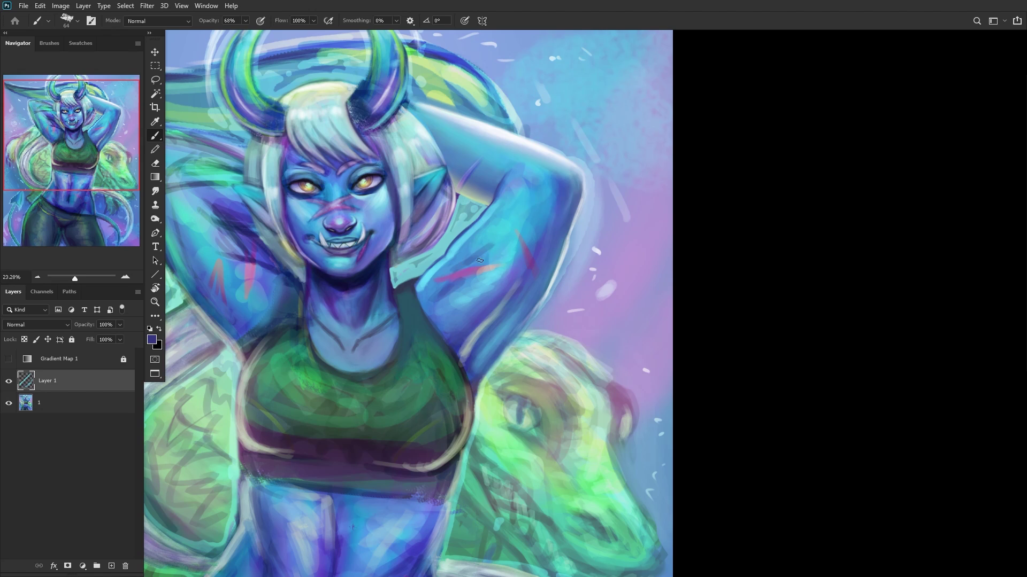
{"action": "left_click", "coordinate": [467, 264], "text": "alt"}
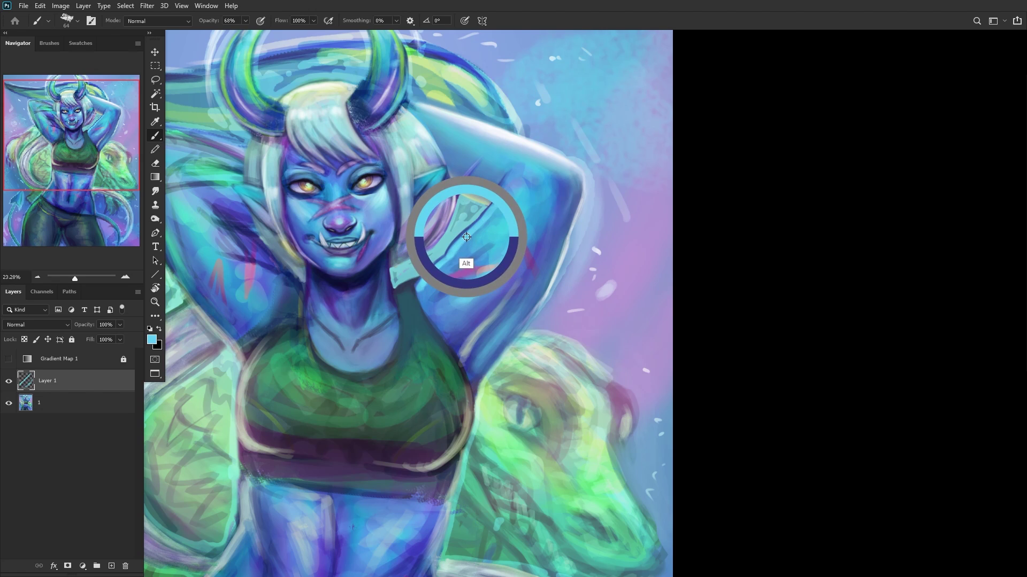
{"action": "scroll", "coordinate": [466, 265], "scroll_direction": "up", "scroll_amount": 3}
{"action": "left_click_drag", "start_coordinate": [507, 194], "coordinate": [537, 152]}
{"action": "mouse_move", "coordinate": [479, 238]}
{"action": "left_mouse_down"}
{"action": "mouse_move", "coordinate": [415, 297]}
{"action": "mouse_move", "coordinate": [476, 229]}
{"action": "mouse_move", "coordinate": [476, 286]}
{"action": "mouse_move", "coordinate": [445, 316]}
{"action": "mouse_move", "coordinate": [409, 326]}
{"action": "mouse_move", "coordinate": [449, 270]}
{"action": "mouse_move", "coordinate": [419, 298]}
{"action": "mouse_move", "coordinate": [450, 279]}
{"action": "left_mouse_up"}
Step: Paint dark blue shading up the arm's edge toward the armpit and mirror the canvas back
{"action": "left_click", "coordinate": [435, 321], "text": "alt"}
{"action": "left_click_drag", "start_coordinate": [514, 225], "coordinate": [481, 233]}
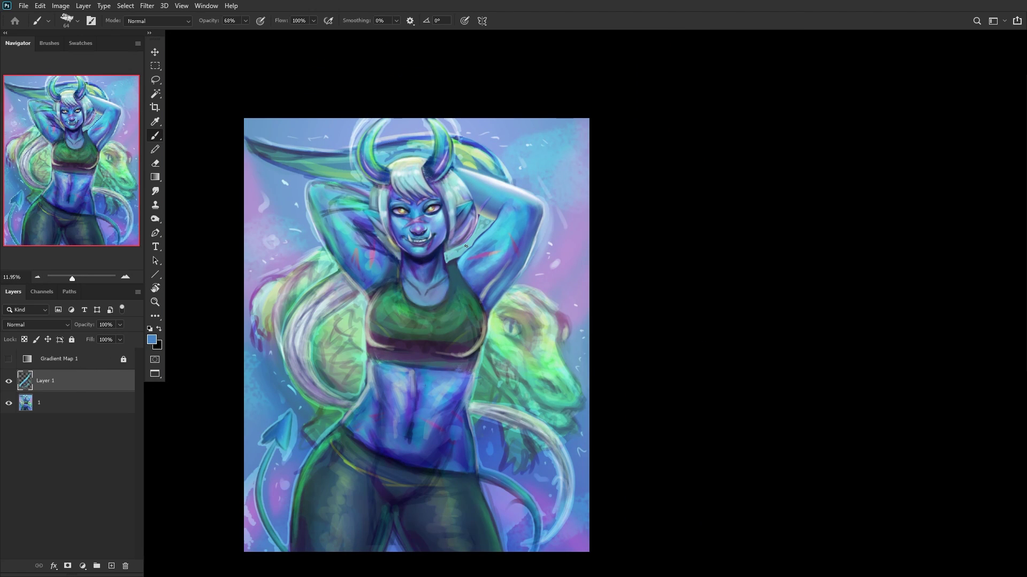
{"action": "scroll", "coordinate": [466, 246], "scroll_direction": "up", "scroll_amount": 5}
{"action": "left_click", "coordinate": [474, 320], "text": "alt"}
{"action": "scroll", "coordinate": [441, 345], "scroll_direction": "up", "scroll_amount": 2}
{"action": "mouse_move", "coordinate": [441, 345]}
{"action": "left_mouse_down"}
{"action": "mouse_move", "coordinate": [472, 318]}
{"action": "mouse_move", "coordinate": [444, 360]}
{"action": "mouse_move", "coordinate": [585, 184]}
{"action": "left_mouse_up"}
{"action": "left_click_drag", "start_coordinate": [534, 253], "coordinate": [581, 190]}
{"action": "left_click", "coordinate": [540, 220], "text": "alt"}
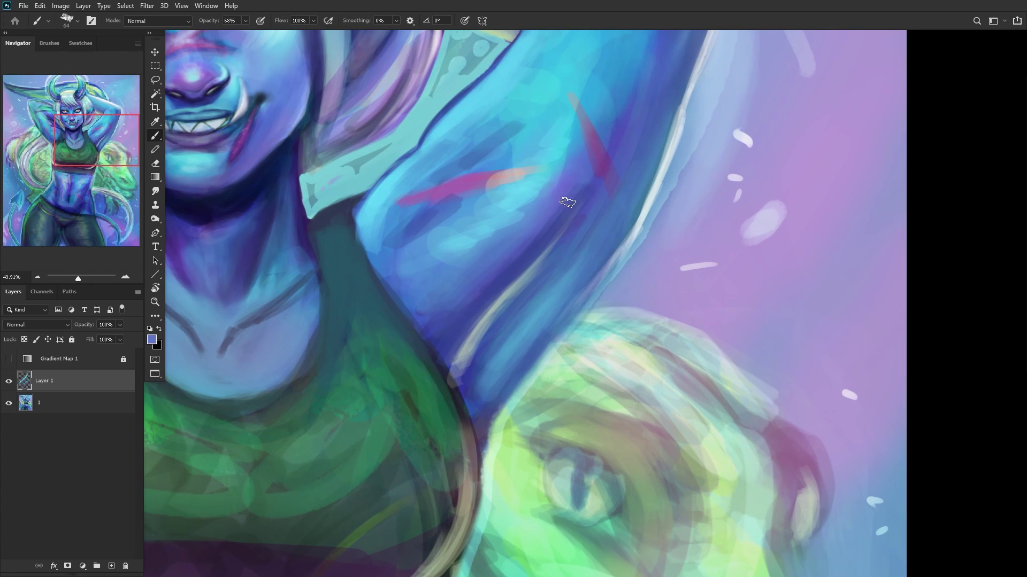
{"action": "scroll", "coordinate": [481, 298], "scroll_direction": "down", "scroll_amount": 5}
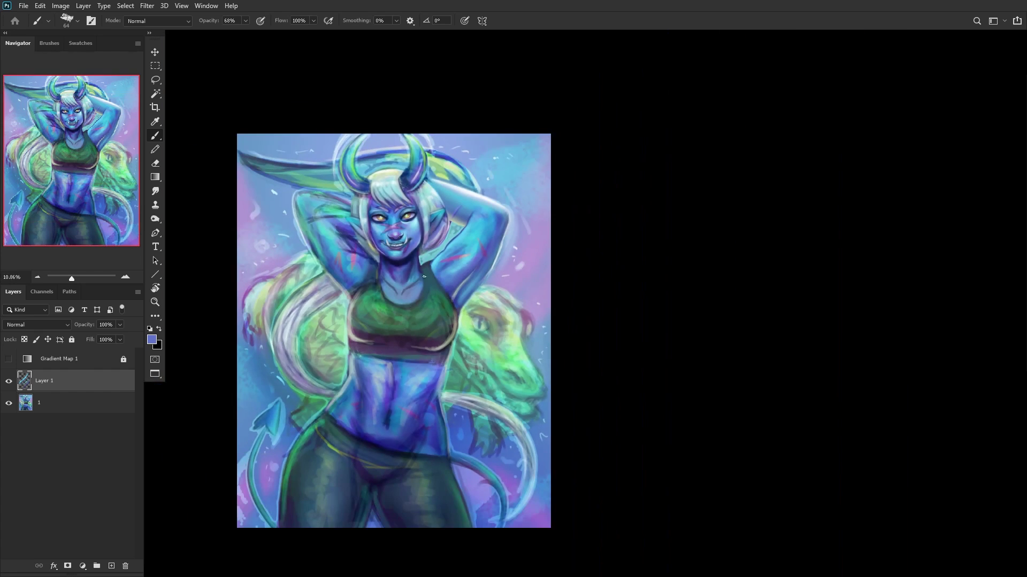
{"action": "key", "text": "h"}
{"action": "left_click", "coordinate": [3, 6]}
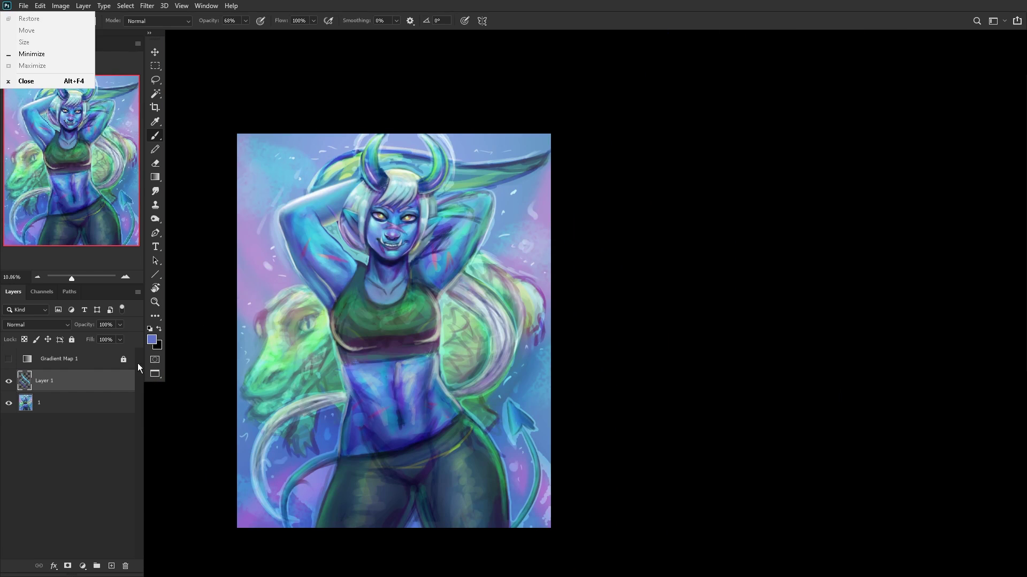
Step: On a new layer, paint darker blue-purple strokes along the arm's left contour
{"action": "left_click", "coordinate": [75, 382]}
{"action": "left_click", "coordinate": [112, 570]}
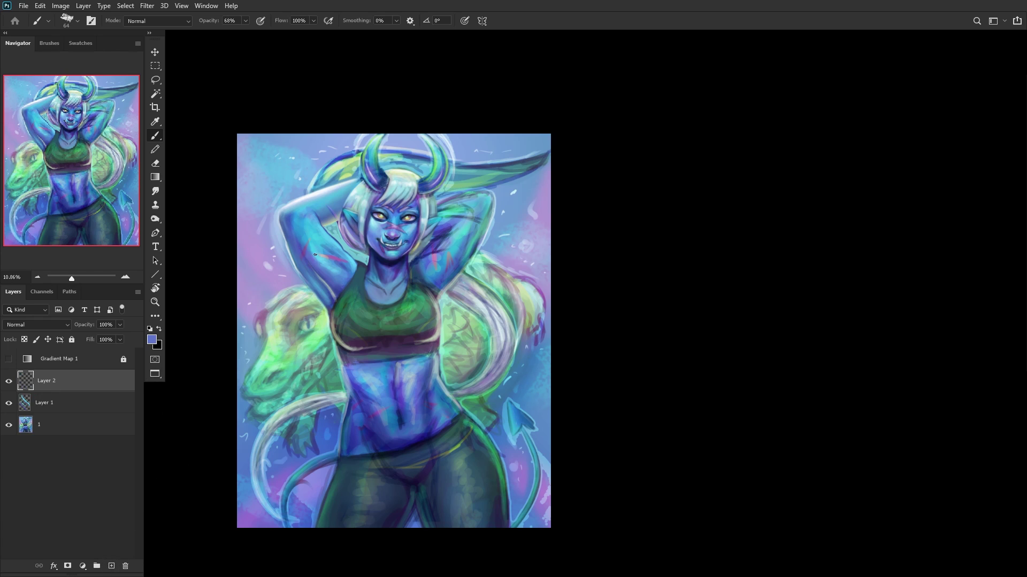
{"action": "scroll", "coordinate": [360, 273], "scroll_direction": "up", "scroll_amount": 3}
{"action": "left_click", "coordinate": [454, 272], "text": "alt"}
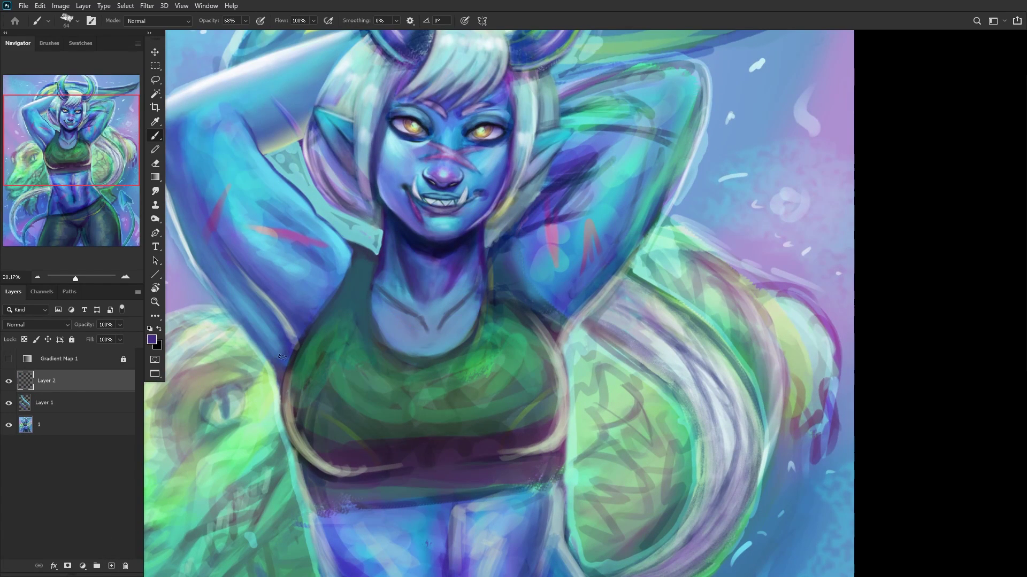
{"action": "mouse_move", "coordinate": [261, 345]}
{"action": "left_mouse_down"}
{"action": "mouse_move", "coordinate": [191, 244]}
{"action": "mouse_move", "coordinate": [265, 329]}
{"action": "mouse_move", "coordinate": [244, 304]}
{"action": "mouse_move", "coordinate": [259, 340]}
{"action": "mouse_move", "coordinate": [191, 232]}
{"action": "left_mouse_up"}
{"action": "left_click", "coordinate": [255, 341], "text": "alt"}
{"action": "scroll", "coordinate": [190, 233], "scroll_direction": "down", "scroll_amount": 5}
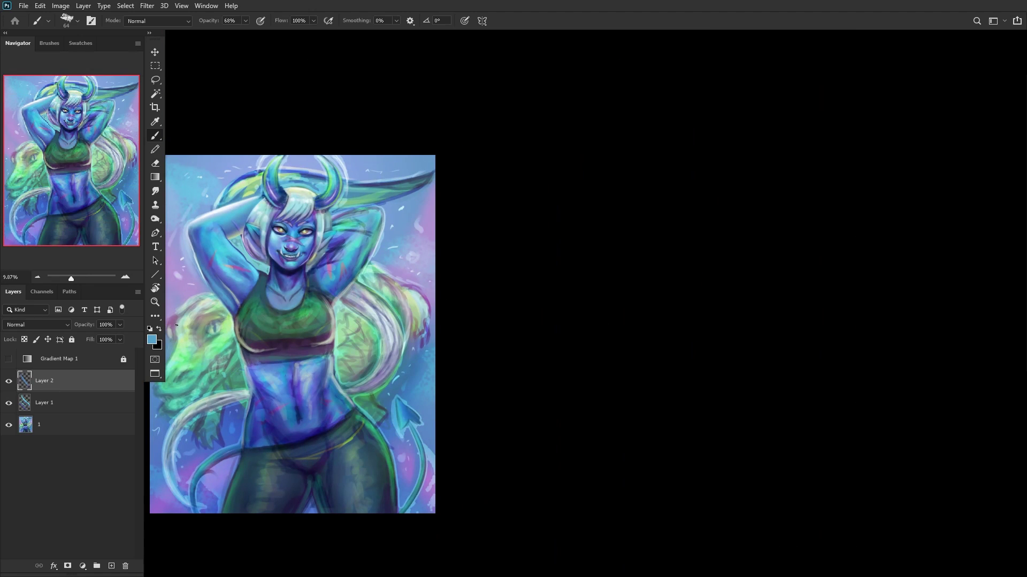
{"action": "scroll", "coordinate": [217, 305], "scroll_direction": "up", "scroll_amount": 5}
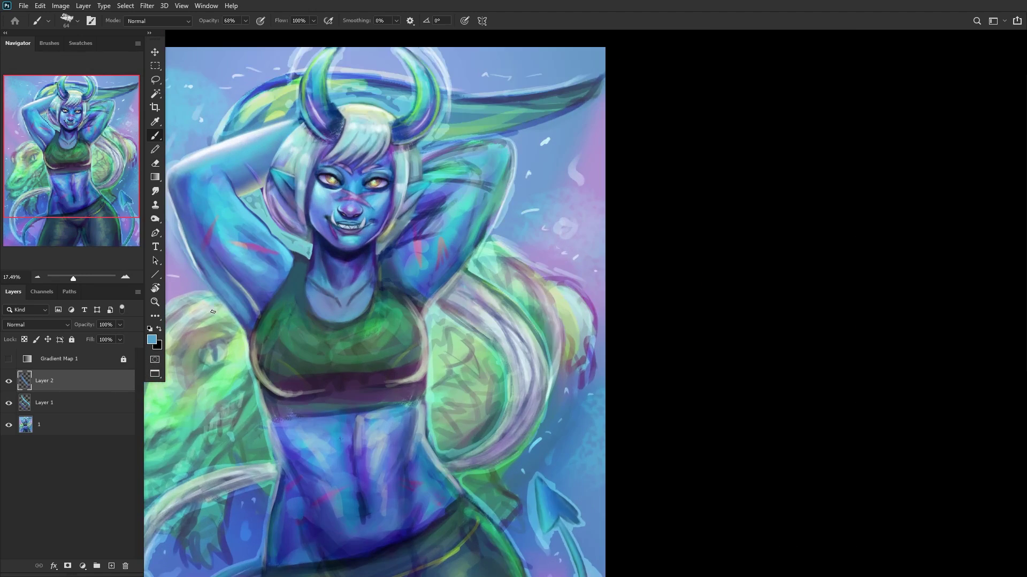
{"action": "left_click", "coordinate": [248, 252], "text": "alt"}
{"action": "left_click_drag", "start_coordinate": [231, 297], "coordinate": [200, 251]}
{"action": "scroll", "coordinate": [167, 317], "scroll_direction": "down", "scroll_amount": 5}
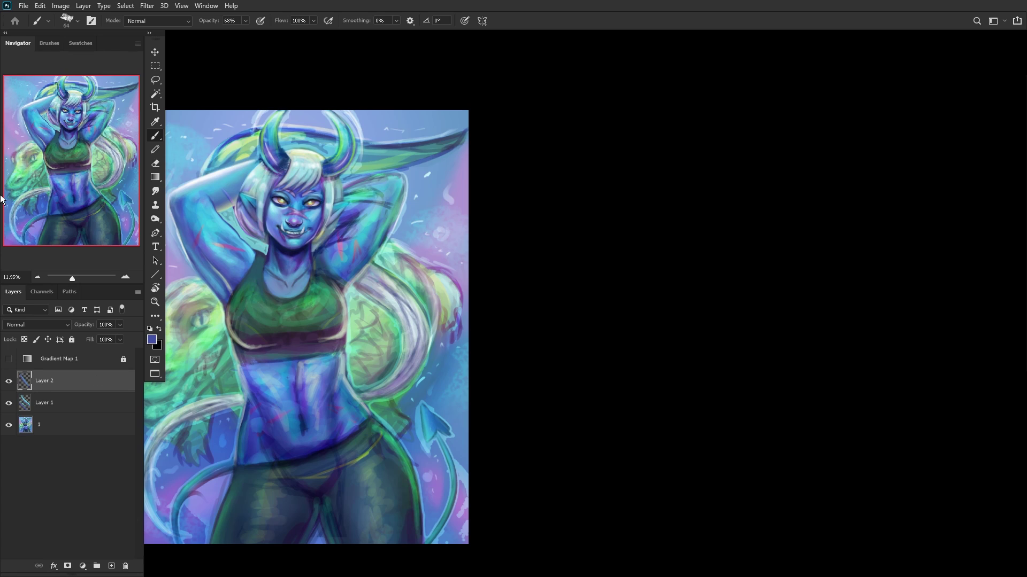
Step: Merge the paint layers with Ctrl+E, add a fresh empty layer, and fit the painting to the screen
{"action": "key", "text": "ctrl+e"}
{"action": "key", "text": "ctrl+e"}
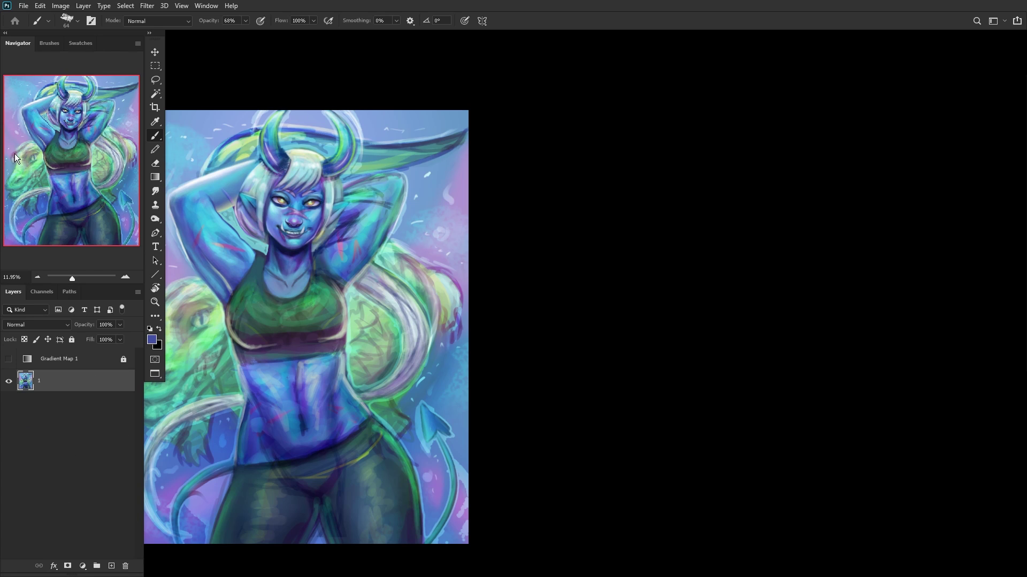
{"action": "left_click", "coordinate": [110, 566]}
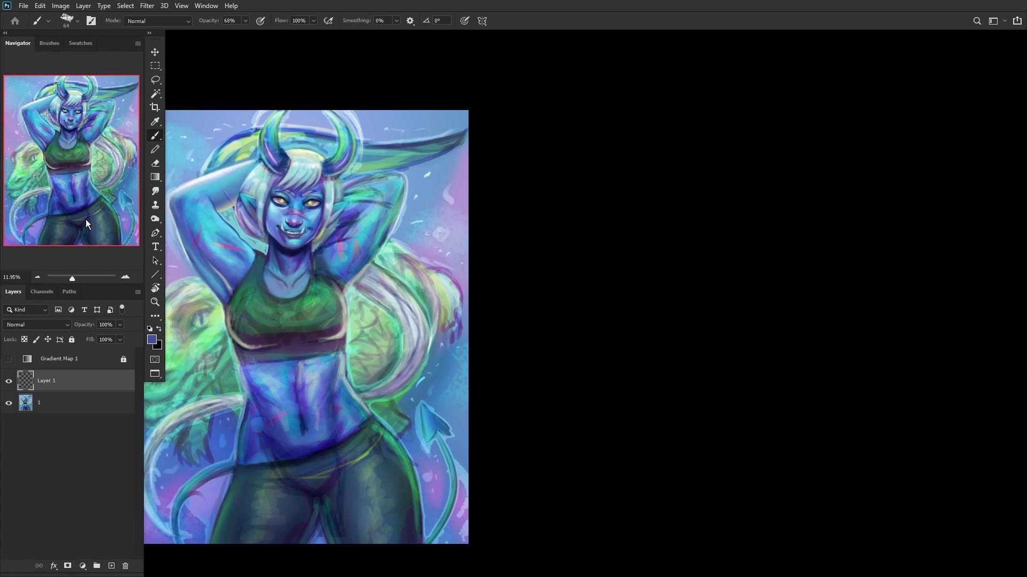
{"action": "left_click", "coordinate": [154, 303]}
{"action": "left_click", "coordinate": [315, 22]}
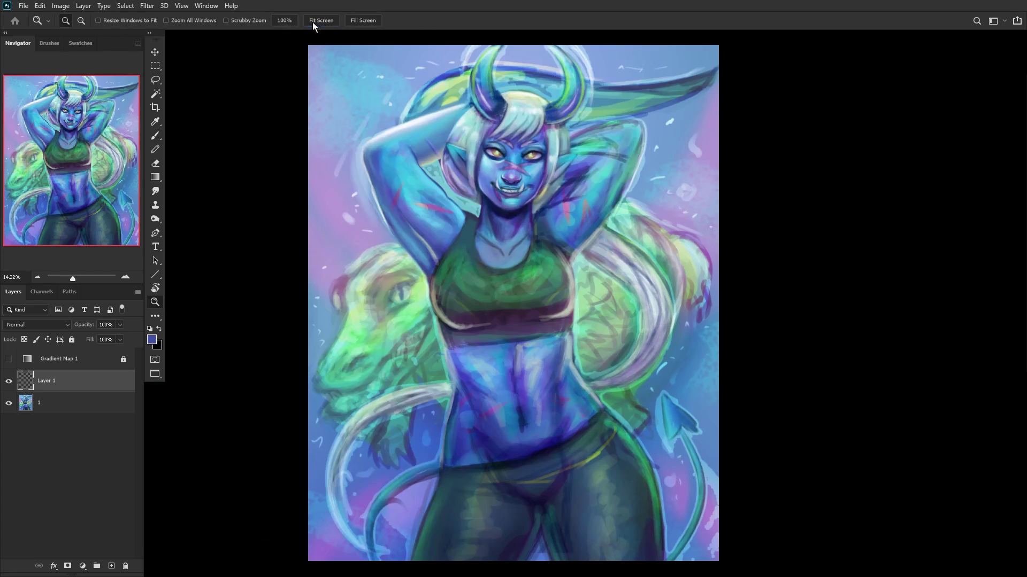
Step: Set a 417 px Soft Round brush and paint green across the sports top
{"action": "left_click", "coordinate": [155, 135]}
{"action": "right_click", "coordinate": [620, 227]}
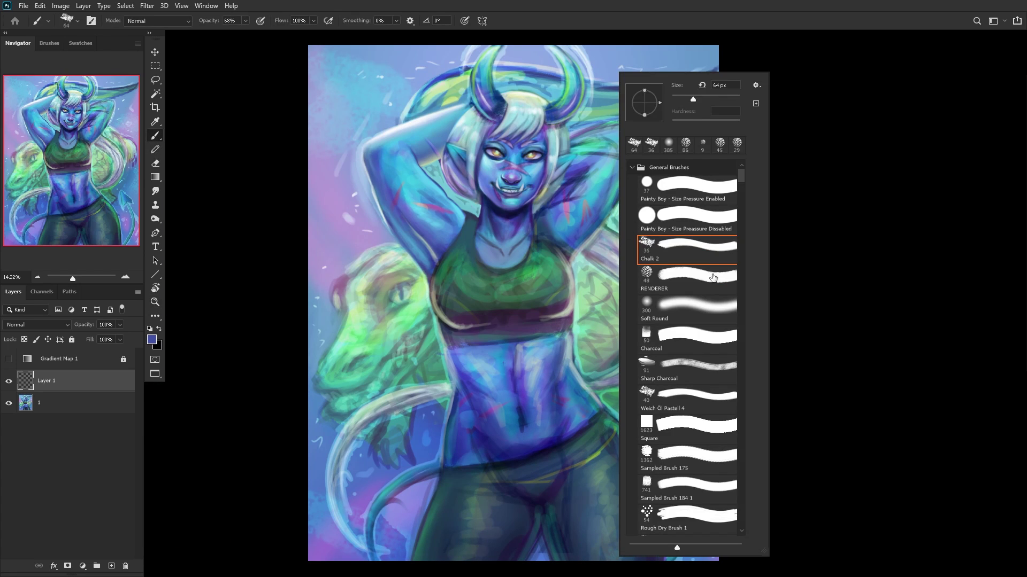
{"action": "key", "text": "Escape"}
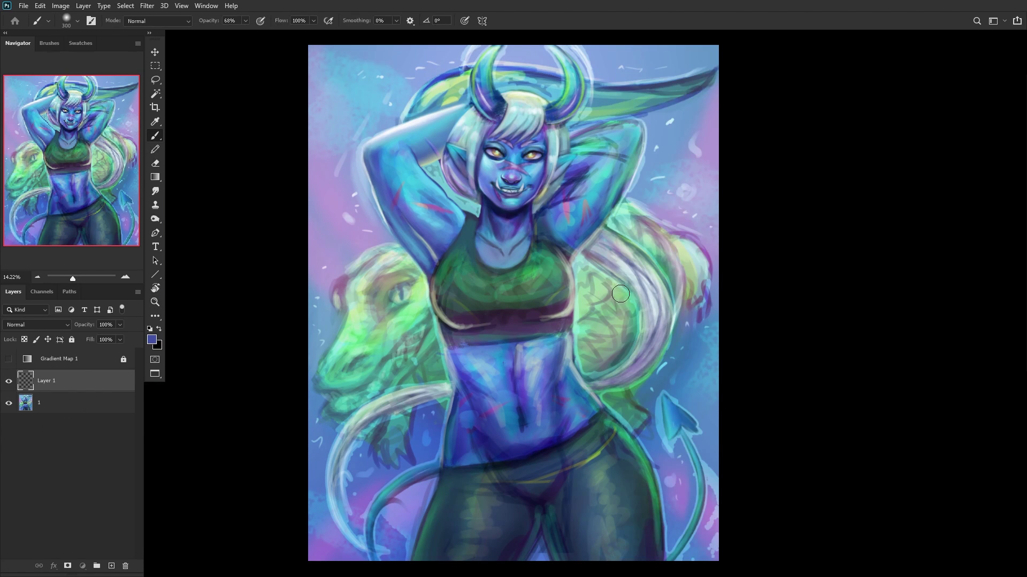
{"action": "right_click", "coordinate": [631, 142]}
{"action": "left_click_drag", "start_coordinate": [738, 98], "coordinate": [741, 97]}
{"action": "mouse_move", "coordinate": [460, 308]}
{"action": "left_mouse_down", "text": "alt"}
{"action": "mouse_move", "coordinate": [454, 270]}
{"action": "mouse_move", "coordinate": [484, 281]}
{"action": "mouse_move", "coordinate": [451, 267]}
{"action": "left_mouse_up", "text": "alt"}
{"action": "left_click", "coordinate": [520, 289], "text": "alt"}
{"action": "mouse_move", "coordinate": [451, 279]}
{"action": "left_mouse_down"}
{"action": "mouse_move", "coordinate": [468, 266]}
{"action": "mouse_move", "coordinate": [489, 291]}
{"action": "mouse_move", "coordinate": [499, 280]}
{"action": "mouse_move", "coordinate": [529, 280]}
{"action": "left_mouse_up"}
Step: Smooth the top's upper left and upper right with sampled greens
{"action": "left_click", "coordinate": [449, 278], "text": "alt"}
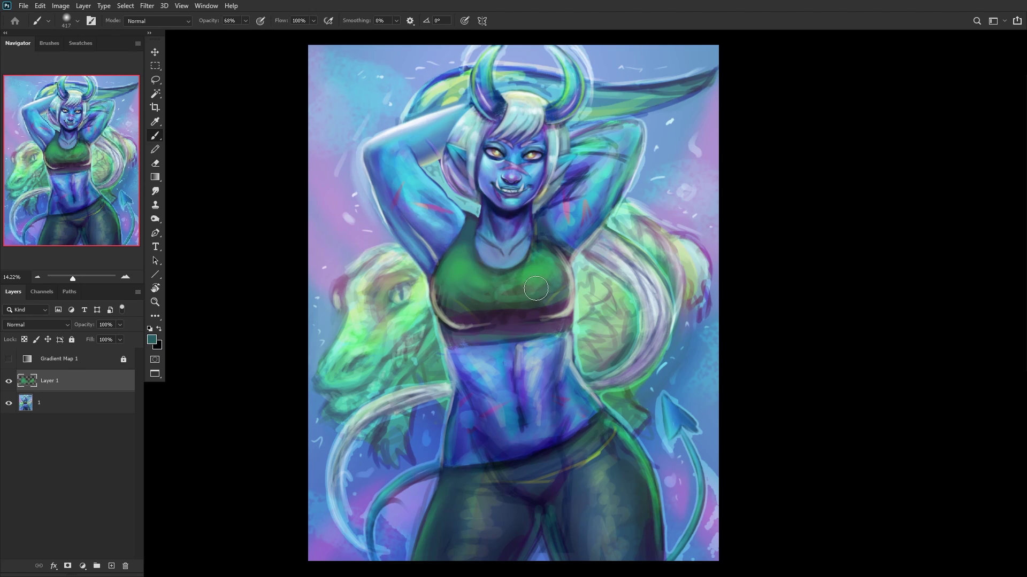
{"action": "left_click", "coordinate": [524, 278], "text": "alt"}
{"action": "mouse_move", "coordinate": [537, 272]}
{"action": "left_mouse_down"}
{"action": "mouse_move", "coordinate": [502, 289]}
{"action": "mouse_move", "coordinate": [480, 267]}
{"action": "mouse_move", "coordinate": [464, 278]}
{"action": "left_mouse_up"}
{"action": "left_click", "coordinate": [526, 288], "text": "alt"}
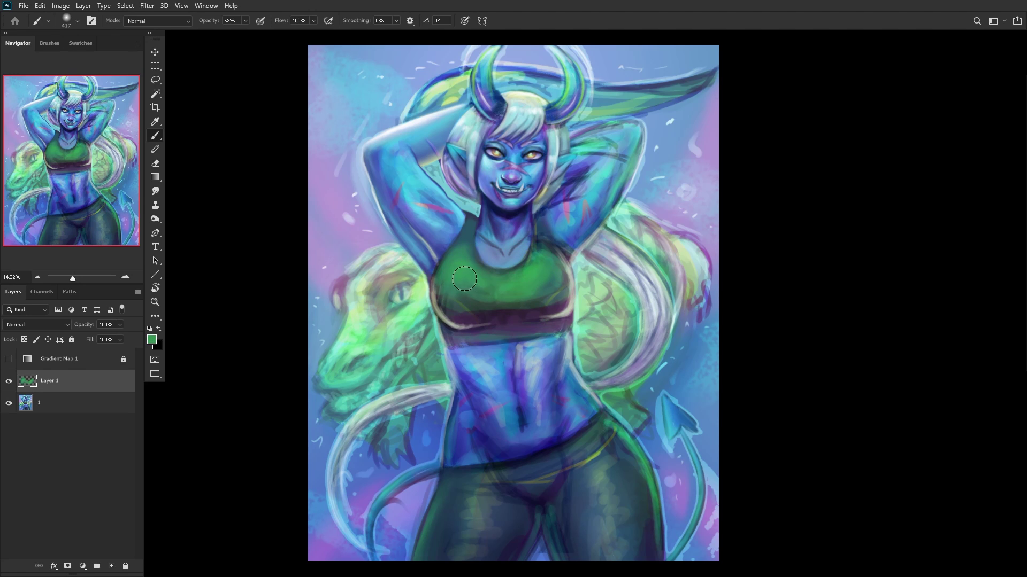
{"action": "left_click", "coordinate": [472, 291], "text": "alt"}
{"action": "left_click", "coordinate": [525, 305], "text": "alt"}
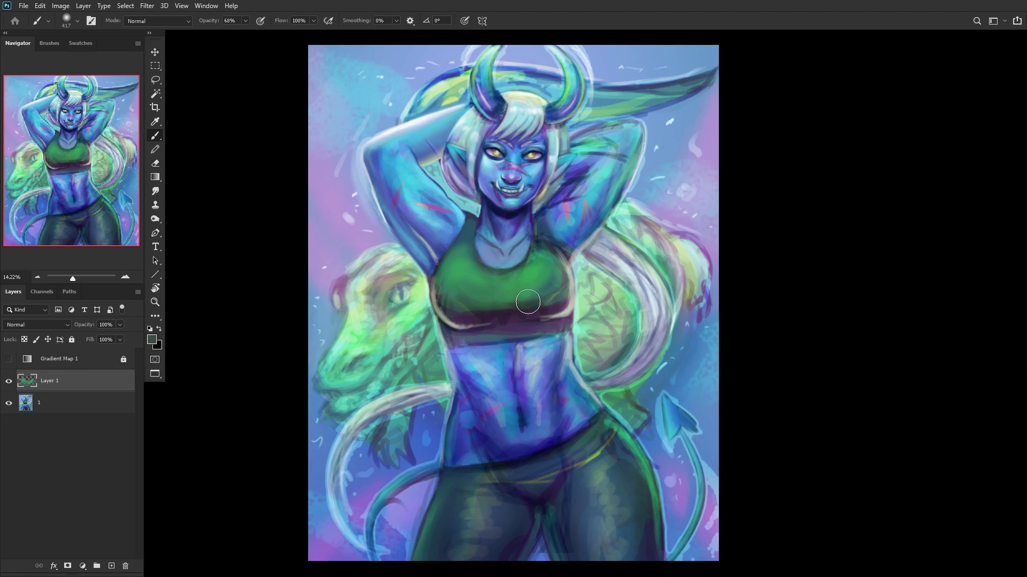
{"action": "left_click", "coordinate": [477, 318], "text": "alt"}
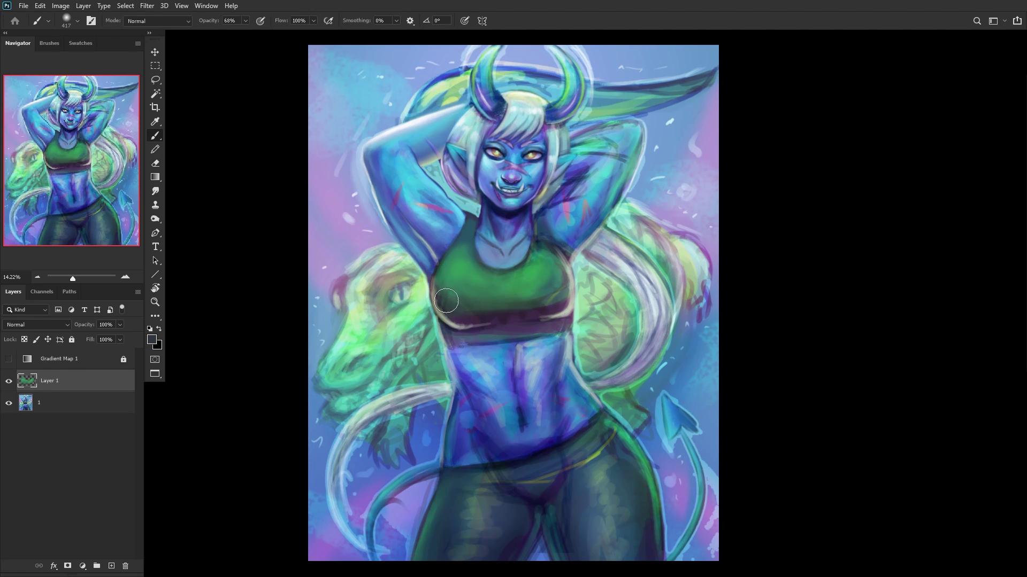
{"action": "left_click", "coordinate": [525, 288], "text": "alt"}
{"action": "mouse_move", "coordinate": [529, 291]}
{"action": "left_mouse_down"}
{"action": "mouse_move", "coordinate": [549, 260]}
{"action": "mouse_move", "coordinate": [558, 276]}
{"action": "mouse_move", "coordinate": [532, 254]}
{"action": "left_mouse_up"}
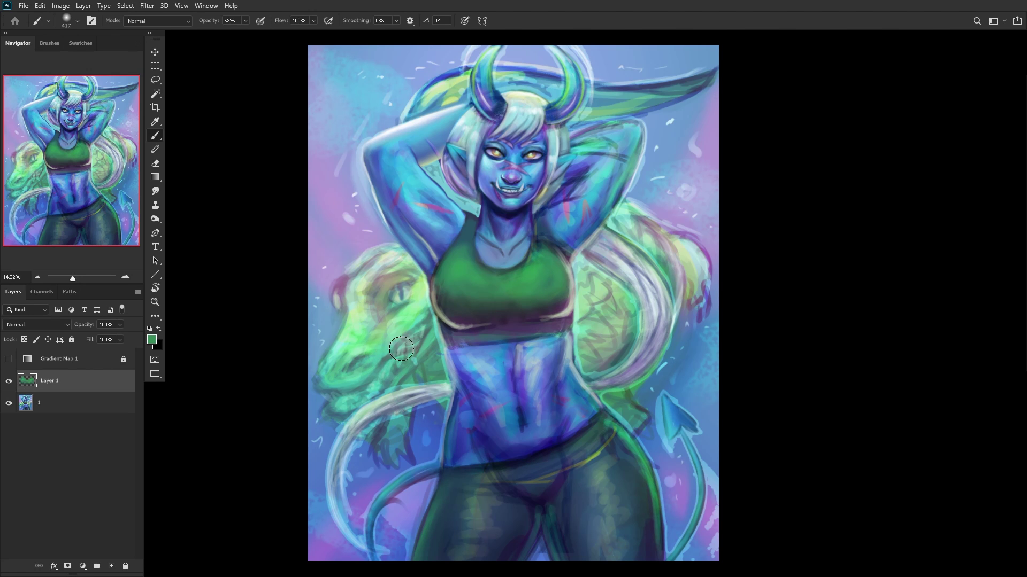
{"action": "scroll", "coordinate": [467, 321], "scroll_direction": "up", "scroll_amount": 3}
{"action": "scroll", "coordinate": [467, 322], "scroll_direction": "up", "scroll_amount": 2}
Step: Enlarge the brush from 62 to 78 px and paint a dark purple band under the chest
{"action": "right_click", "coordinate": [621, 244]}
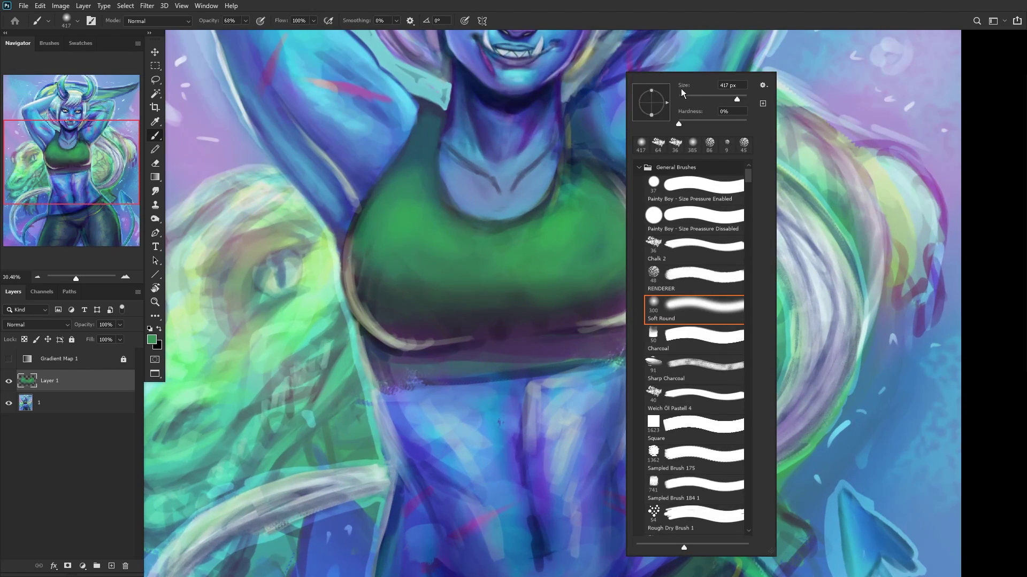
{"action": "left_click", "coordinate": [452, 338], "text": "alt"}
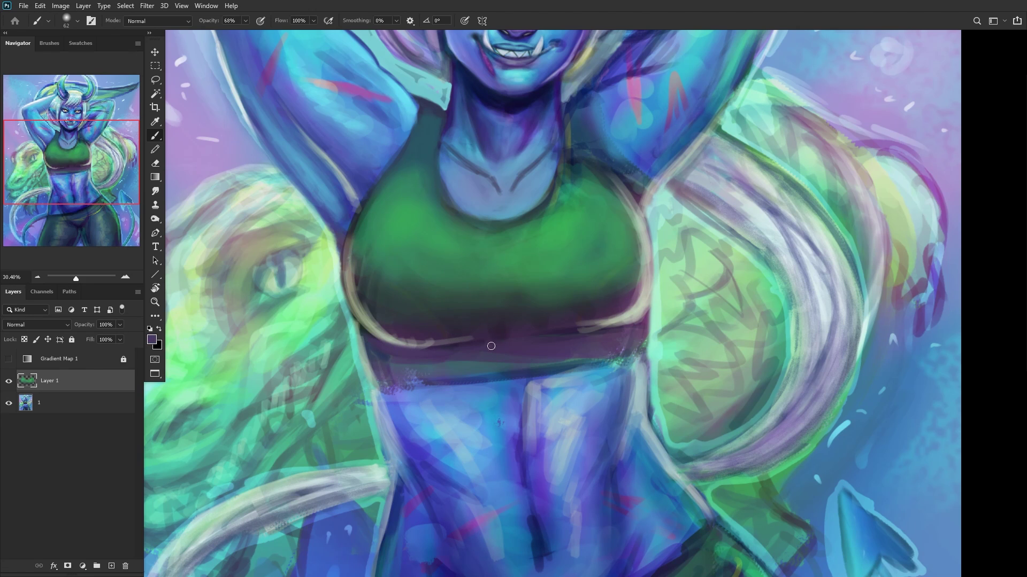
{"action": "scroll", "coordinate": [424, 332], "scroll_direction": "down", "scroll_amount": 4}
{"action": "scroll", "coordinate": [424, 332], "scroll_direction": "up", "scroll_amount": 1}
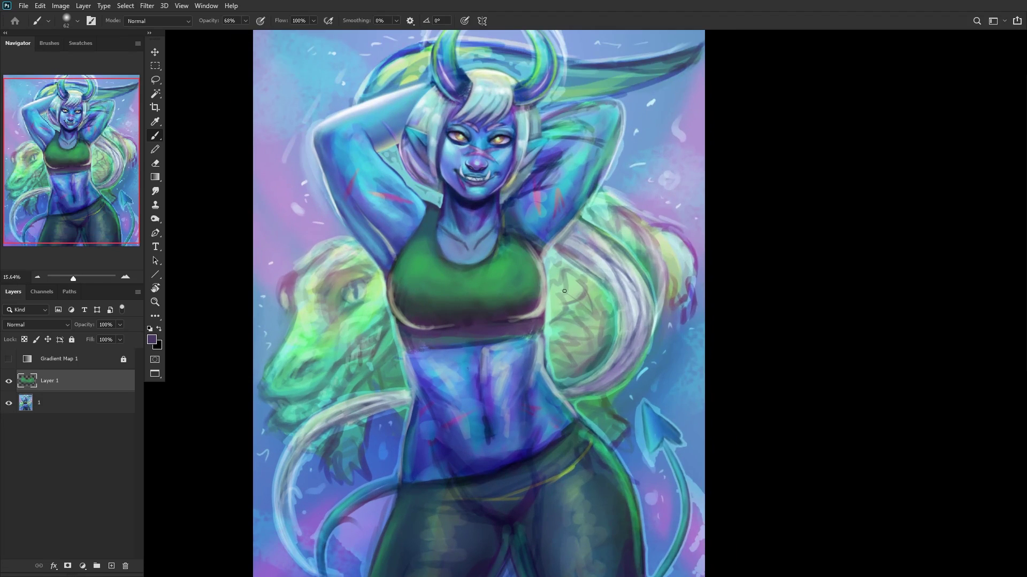
{"action": "right_click", "coordinate": [572, 214]}
{"action": "left_click_drag", "start_coordinate": [646, 99], "coordinate": [651, 98]}
{"action": "left_click", "coordinate": [440, 289], "text": "alt"}
{"action": "right_click", "coordinate": [590, 174]}
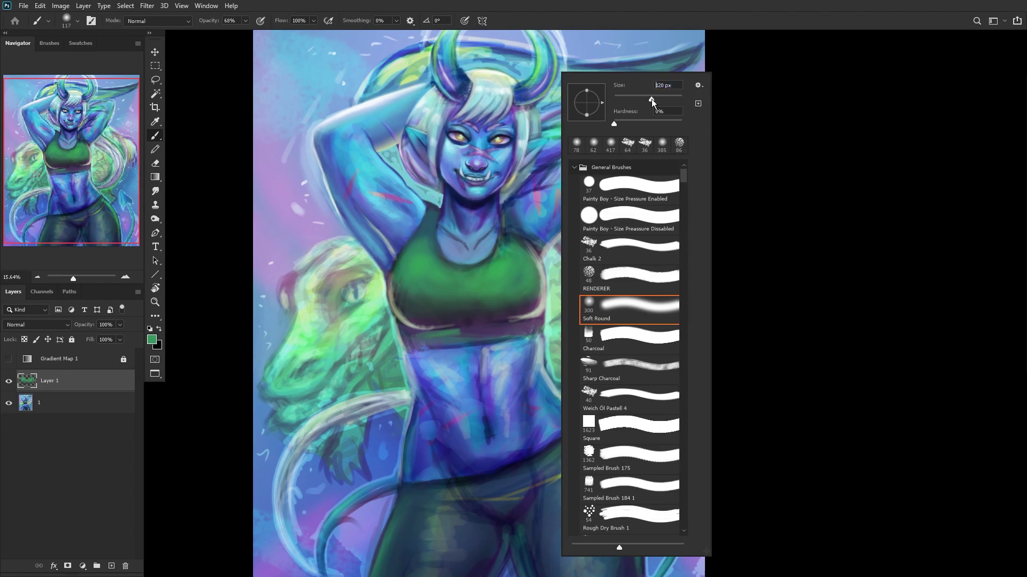
{"action": "left_click", "coordinate": [417, 350]}
{"action": "left_click", "coordinate": [496, 327], "text": "alt"}
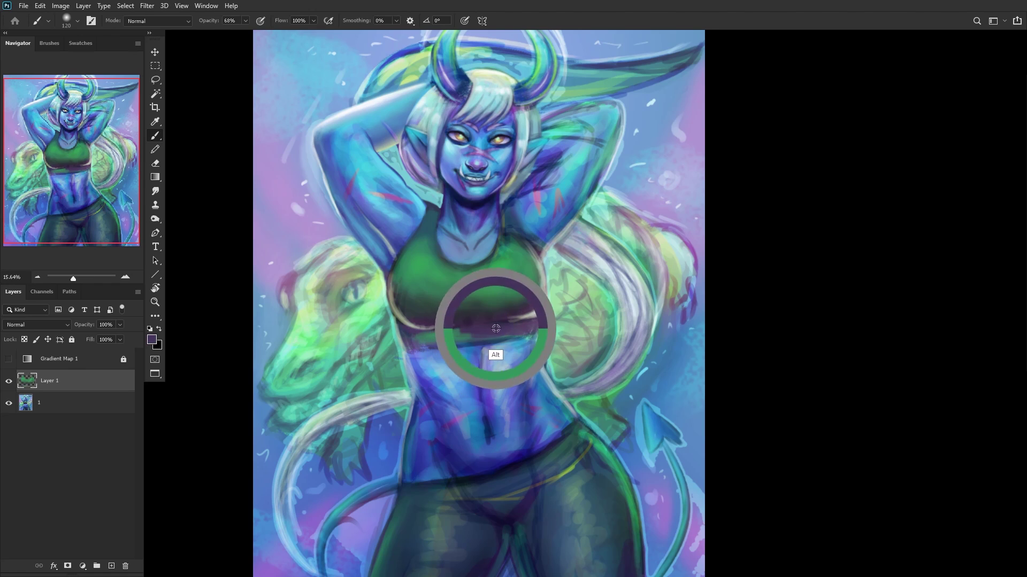
{"action": "mouse_move", "coordinate": [427, 341]}
{"action": "left_mouse_down"}
{"action": "mouse_move", "coordinate": [459, 332]}
{"action": "mouse_move", "coordinate": [433, 339]}
{"action": "left_mouse_up"}
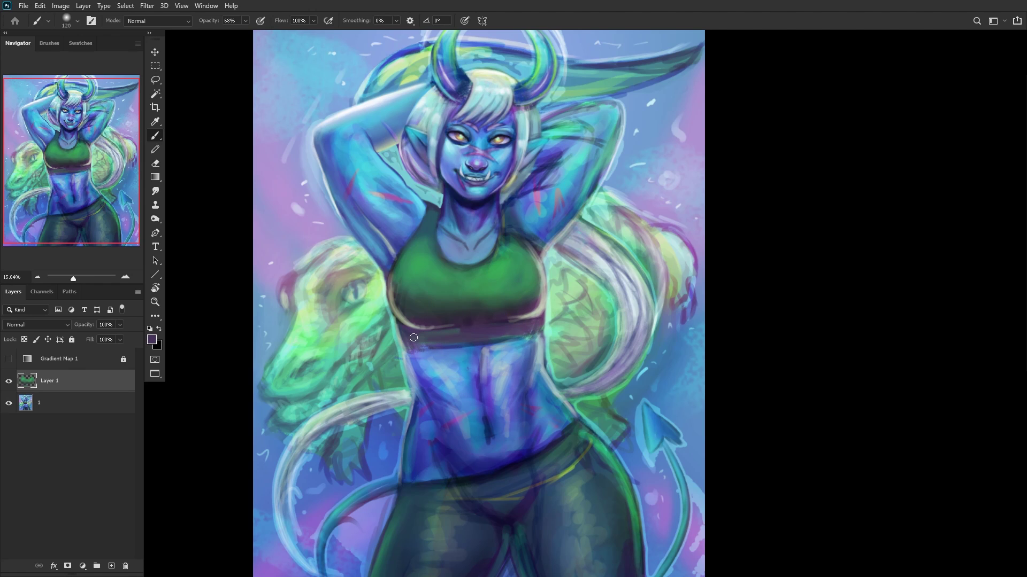
Step: Blend green over the dark band beneath the chest and flip the canvas horizontally
{"action": "left_click", "coordinate": [487, 301], "text": "alt"}
{"action": "right_click", "coordinate": [642, 88]}
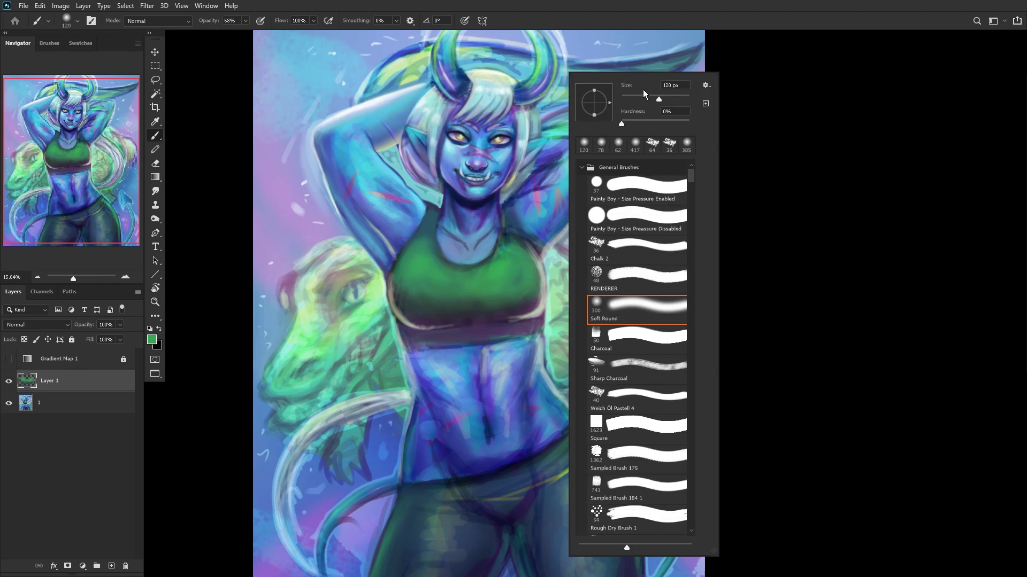
{"action": "left_click", "coordinate": [426, 358]}
{"action": "mouse_move", "coordinate": [431, 339]}
{"action": "left_mouse_down"}
{"action": "mouse_move", "coordinate": [463, 336]}
{"action": "mouse_move", "coordinate": [417, 337]}
{"action": "mouse_move", "coordinate": [436, 332]}
{"action": "left_mouse_up"}
{"action": "mouse_move", "coordinate": [520, 328]}
{"action": "left_mouse_down"}
{"action": "mouse_move", "coordinate": [492, 330]}
{"action": "mouse_move", "coordinate": [483, 317]}
{"action": "left_mouse_up"}
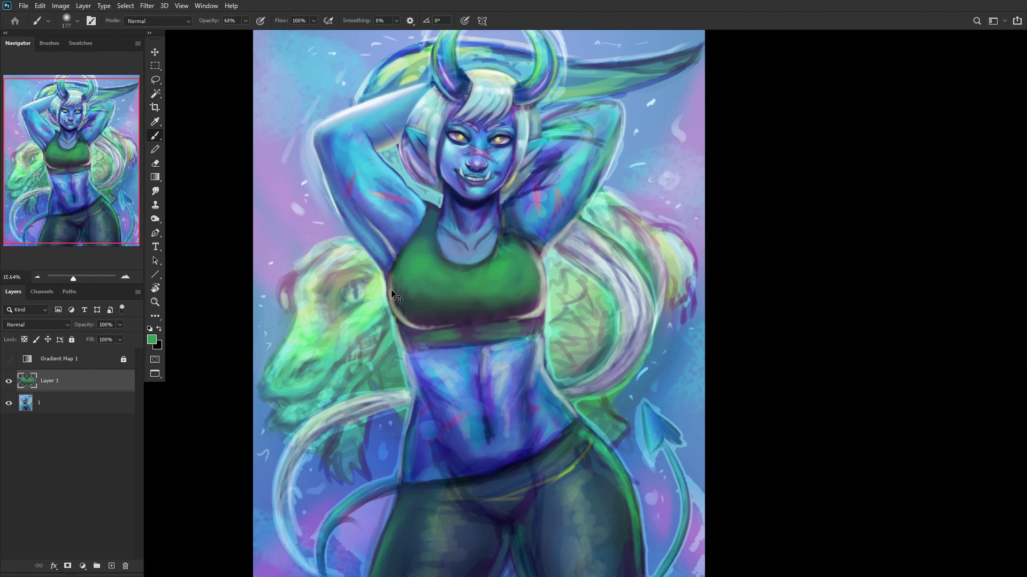
{"action": "key", "text": "ctrl+shift+h"}
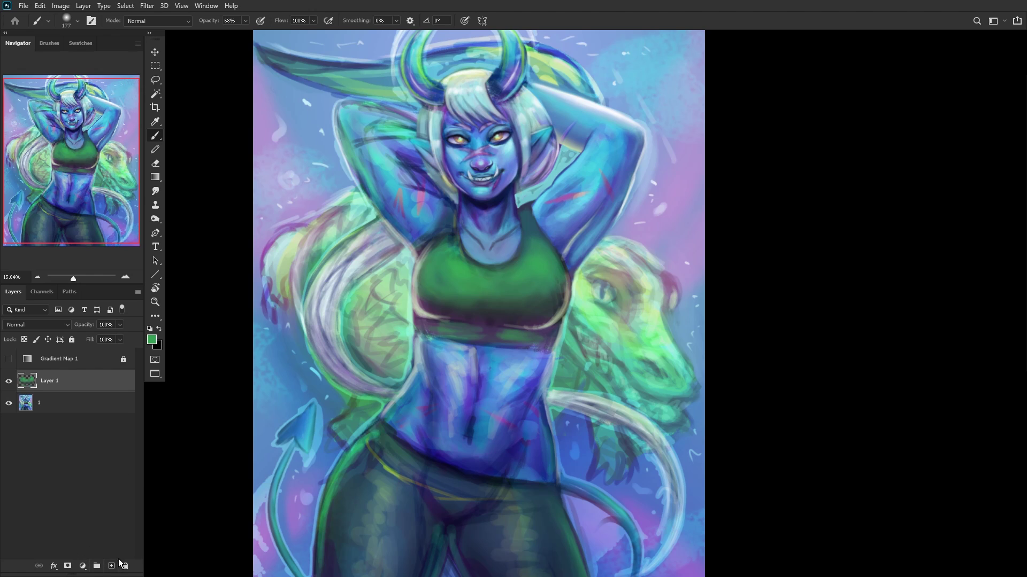
Step: On a new layer with an 81 px brush, paint dark navy along the neck's left edge
{"action": "left_click", "coordinate": [116, 566]}
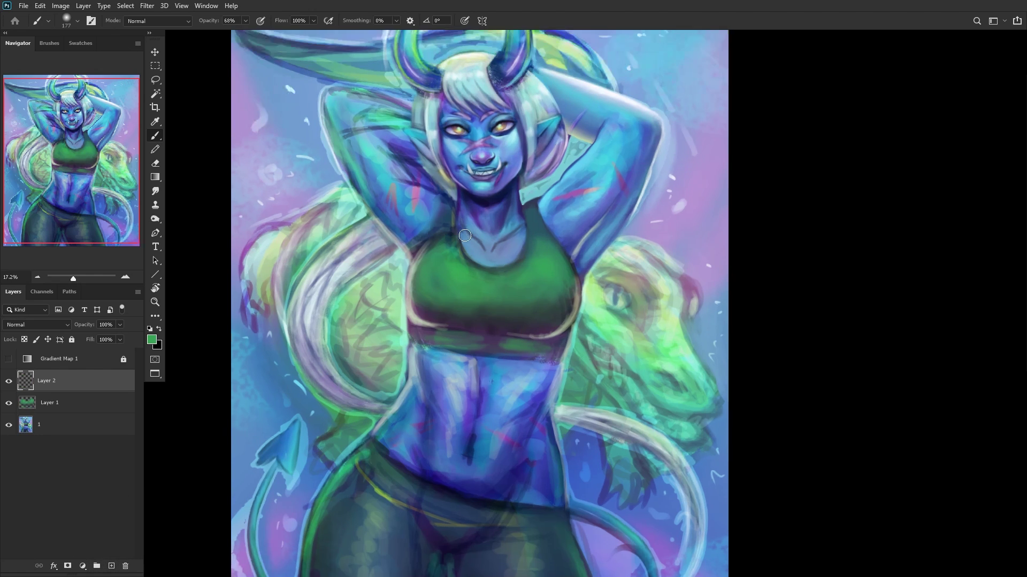
{"action": "scroll", "coordinate": [460, 248], "scroll_direction": "up", "scroll_amount": 2}
{"action": "right_click", "coordinate": [534, 183]}
{"action": "left_click_drag", "start_coordinate": [605, 100], "coordinate": [614, 99]}
{"action": "left_click", "coordinate": [435, 268], "text": "alt"}
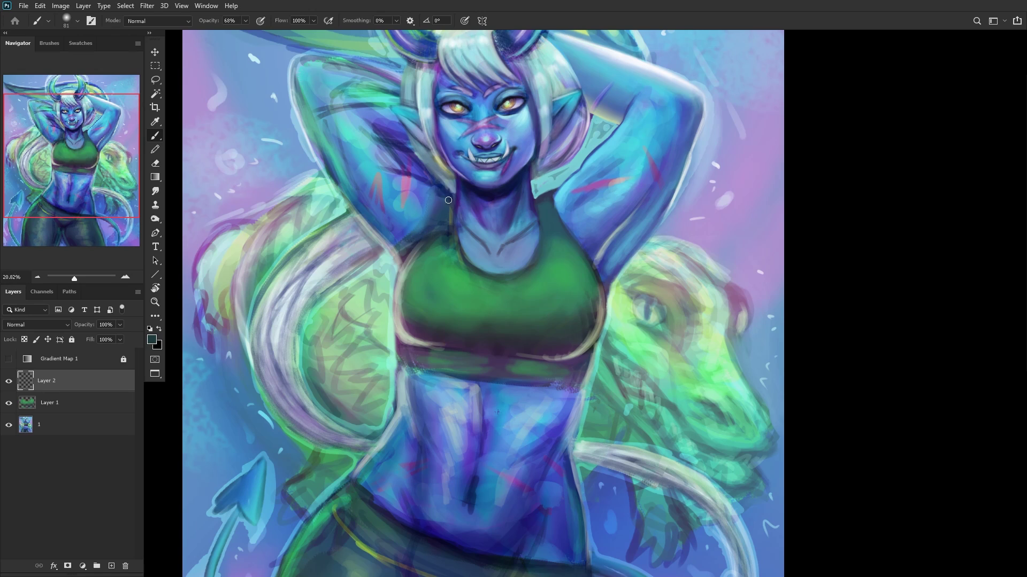
{"action": "left_click", "coordinate": [458, 225], "text": "alt"}
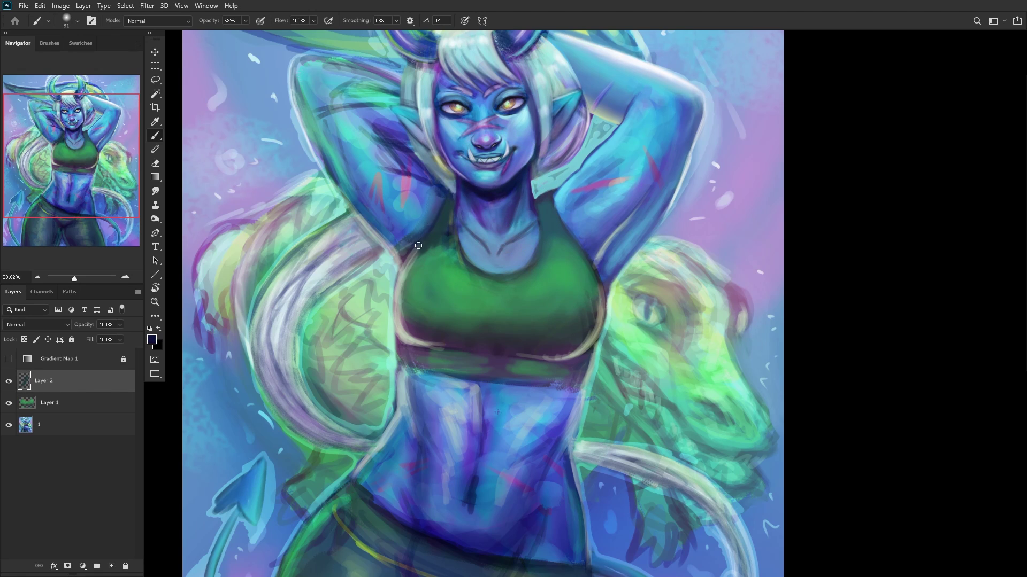
{"action": "left_click_drag", "start_coordinate": [451, 250], "coordinate": [461, 261]}
Step: With a 105 px brush, extend the green top upward beside the neck over the arm edge
{"action": "left_click", "coordinate": [407, 243], "text": "alt"}
{"action": "right_click", "coordinate": [444, 193]}
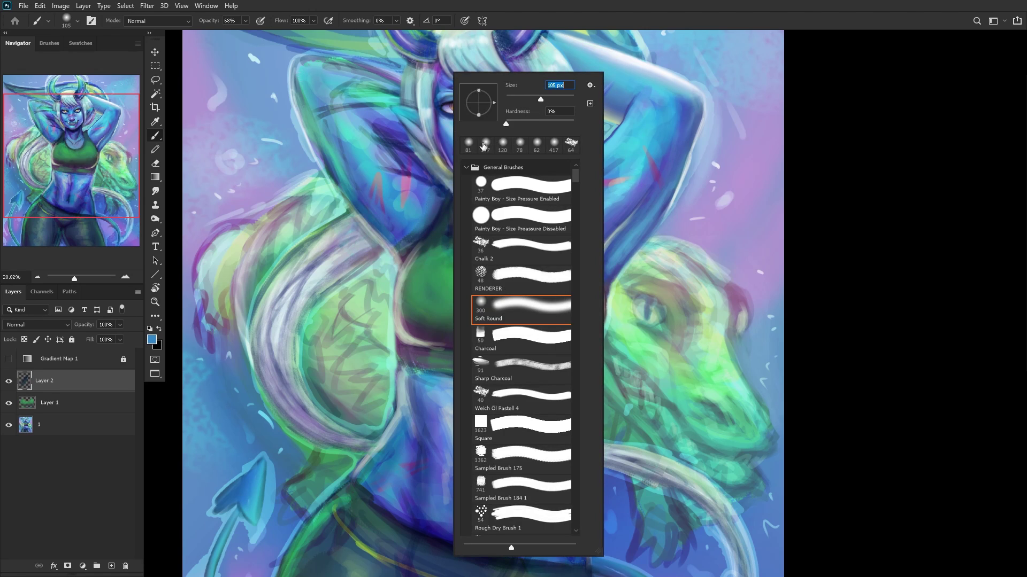
{"action": "key", "text": "Return"}
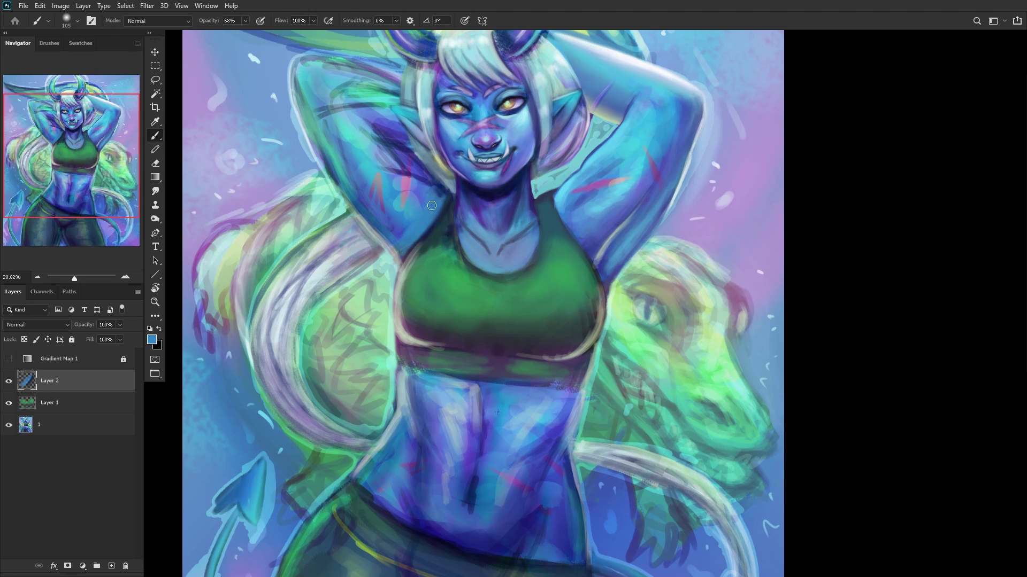
{"action": "scroll", "coordinate": [432, 205], "scroll_direction": "down", "scroll_amount": 3}
{"action": "scroll", "coordinate": [397, 212], "scroll_direction": "up", "scroll_amount": 3}
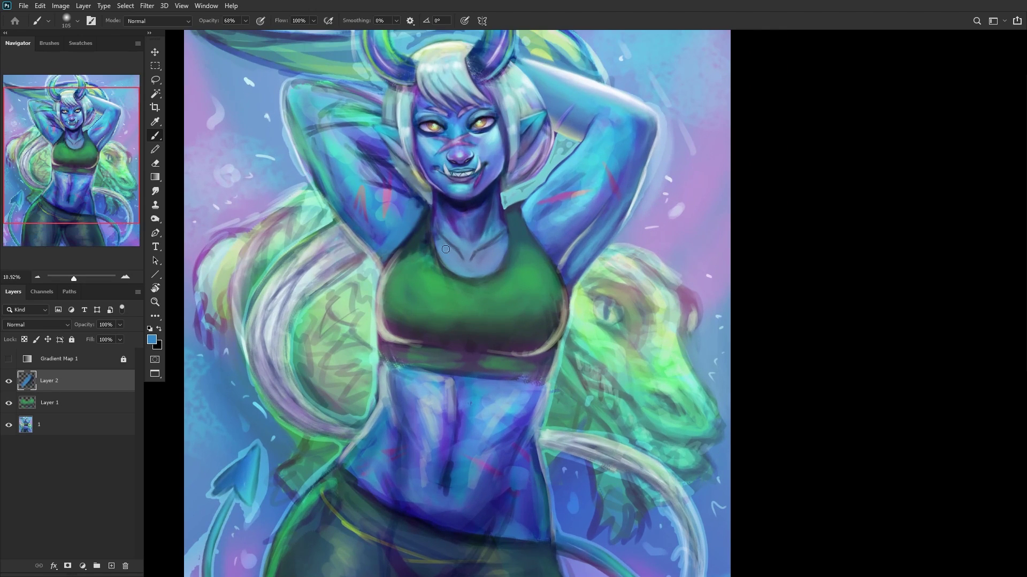
{"action": "left_click", "coordinate": [430, 295], "text": "alt"}
{"action": "scroll", "coordinate": [433, 252], "scroll_direction": "up", "scroll_amount": 2}
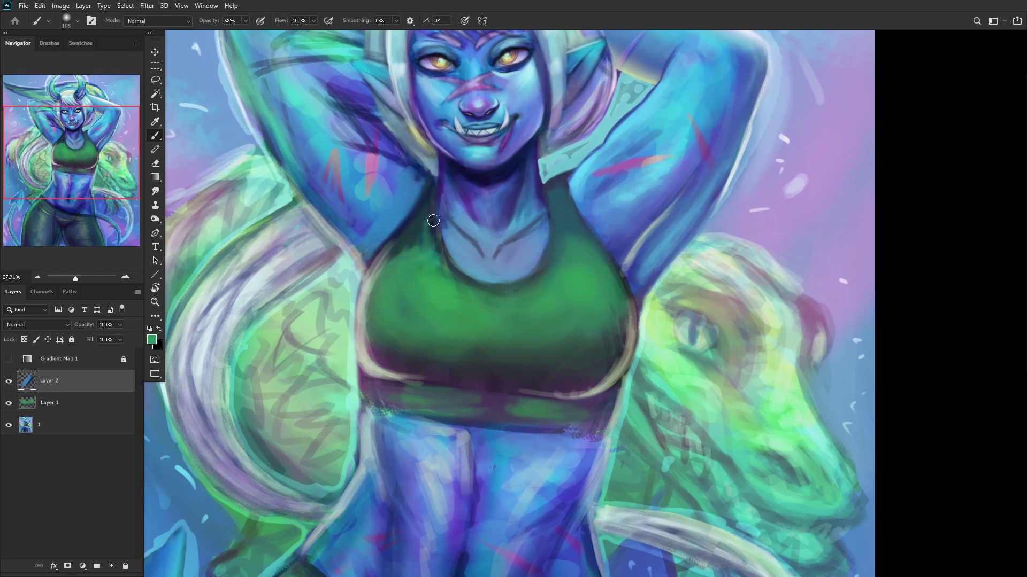
{"action": "mouse_move", "coordinate": [432, 245]}
{"action": "left_mouse_down"}
{"action": "mouse_move", "coordinate": [438, 210]}
{"action": "mouse_move", "coordinate": [451, 284]}
{"action": "mouse_move", "coordinate": [431, 249]}
{"action": "mouse_move", "coordinate": [403, 265]}
{"action": "left_mouse_up"}
{"action": "left_click", "coordinate": [413, 220], "text": "alt"}
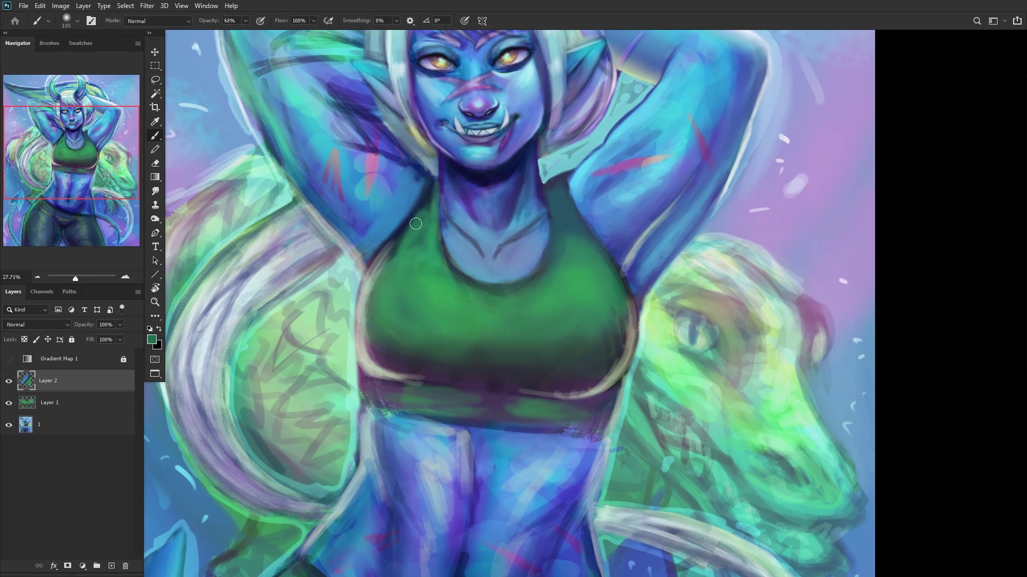
{"action": "mouse_move", "coordinate": [412, 229]}
{"action": "left_mouse_down"}
{"action": "mouse_move", "coordinate": [396, 259]}
{"action": "mouse_move", "coordinate": [410, 257]}
{"action": "left_mouse_up"}
Step: Darken the edge of the neck and top with a dark blue-grey
{"action": "left_click", "coordinate": [553, 185], "text": "alt"}
{"action": "mouse_move", "coordinate": [432, 189]}
{"action": "left_mouse_down"}
{"action": "mouse_move", "coordinate": [426, 235]}
{"action": "mouse_move", "coordinate": [430, 195]}
{"action": "mouse_move", "coordinate": [404, 251]}
{"action": "mouse_move", "coordinate": [435, 214]}
{"action": "mouse_move", "coordinate": [428, 245]}
{"action": "left_mouse_up"}
{"action": "scroll", "coordinate": [338, 319], "scroll_direction": "down", "scroll_amount": 5}
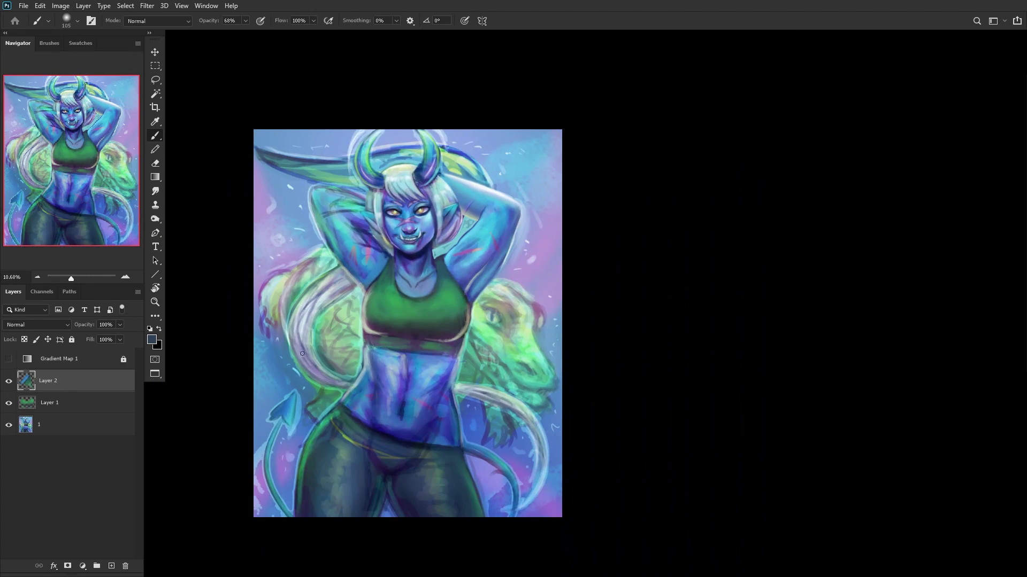
Step: Merge Layer 2 down into Layer 1, comparing visibility, and flip the canvas back
{"action": "left_click", "coordinate": [9, 381]}
{"action": "left_click", "coordinate": [8, 382]}
{"action": "key", "text": "ctrl+e"}
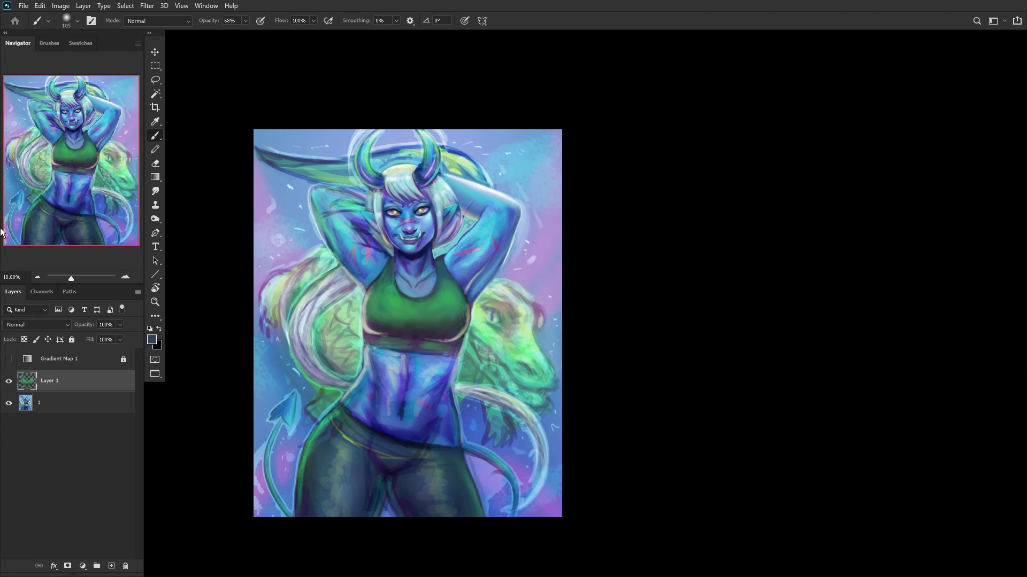
{"action": "left_click", "coordinate": [8, 381]}
{"action": "left_click", "coordinate": [8, 381]}
{"action": "left_click", "coordinate": [8, 382]}
{"action": "left_click", "coordinate": [8, 380]}
{"action": "key", "text": "h"}
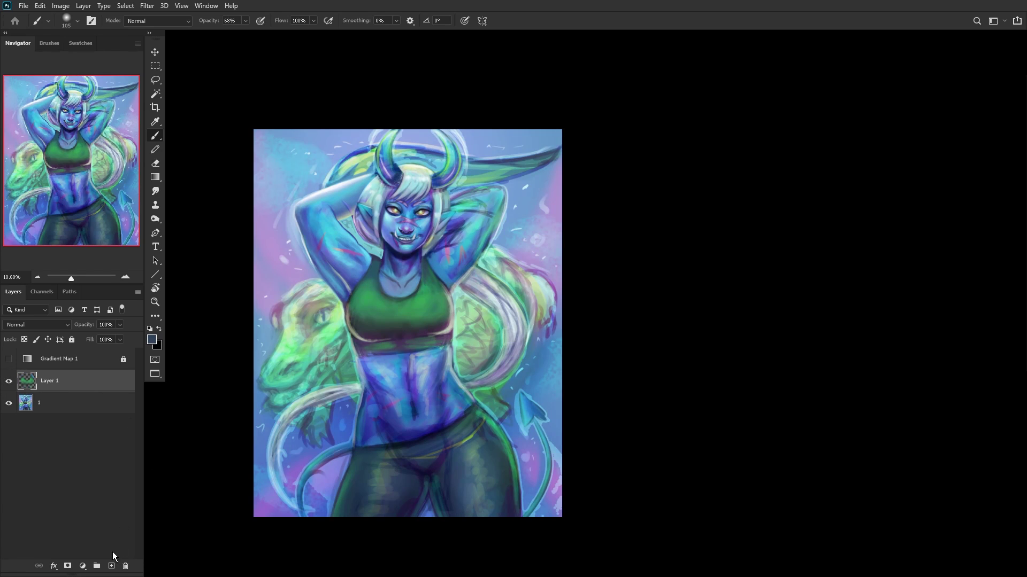
Step: Add a new empty layer and set the foreground colour to bright cyan #00aeff
{"action": "left_click", "coordinate": [112, 566]}
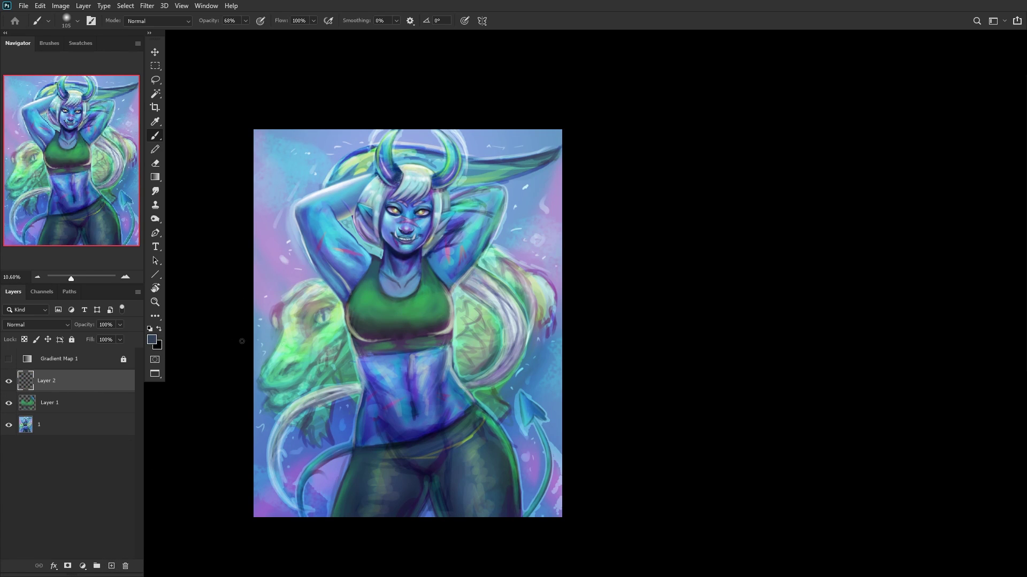
{"action": "left_click", "coordinate": [152, 343]}
{"action": "left_click", "coordinate": [427, 230]}
{"action": "left_click", "coordinate": [797, 244]}
{"action": "left_click", "coordinate": [841, 291]}
{"action": "left_click", "coordinate": [828, 231]}
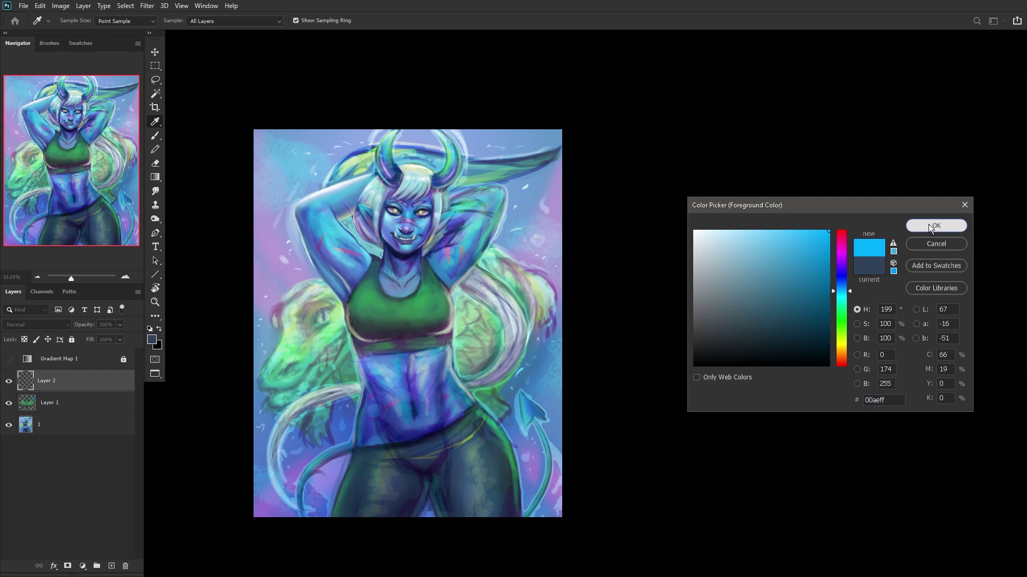
{"action": "left_click", "coordinate": [934, 225]}
Step: Set the new layer to Overlay and paint cyan over the top with a 306 px Soft Round brush
{"action": "key", "text": "b"}
{"action": "right_click", "coordinate": [468, 219]}
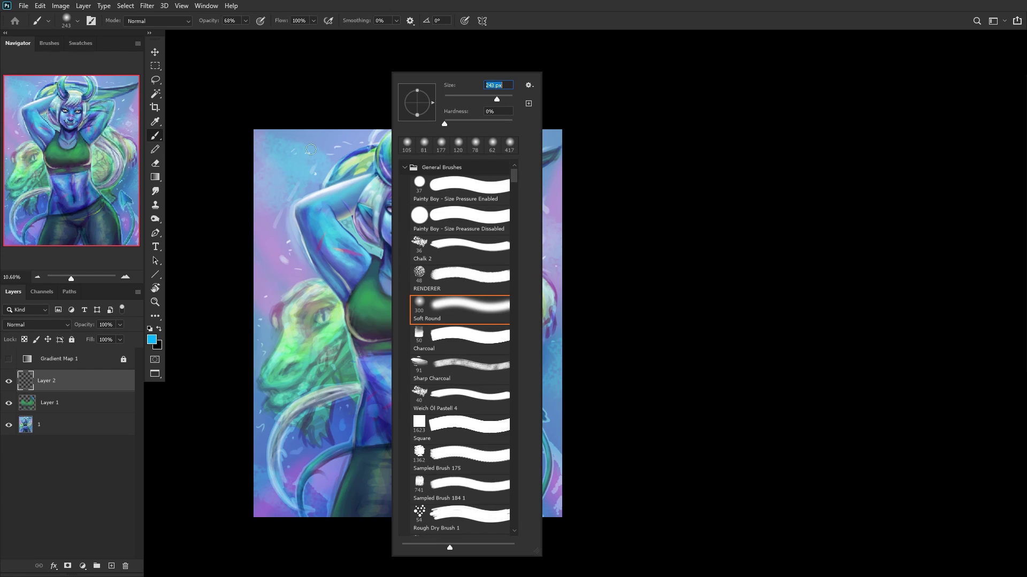
{"action": "left_click", "coordinate": [31, 325]}
{"action": "left_click", "coordinate": [32, 416]}
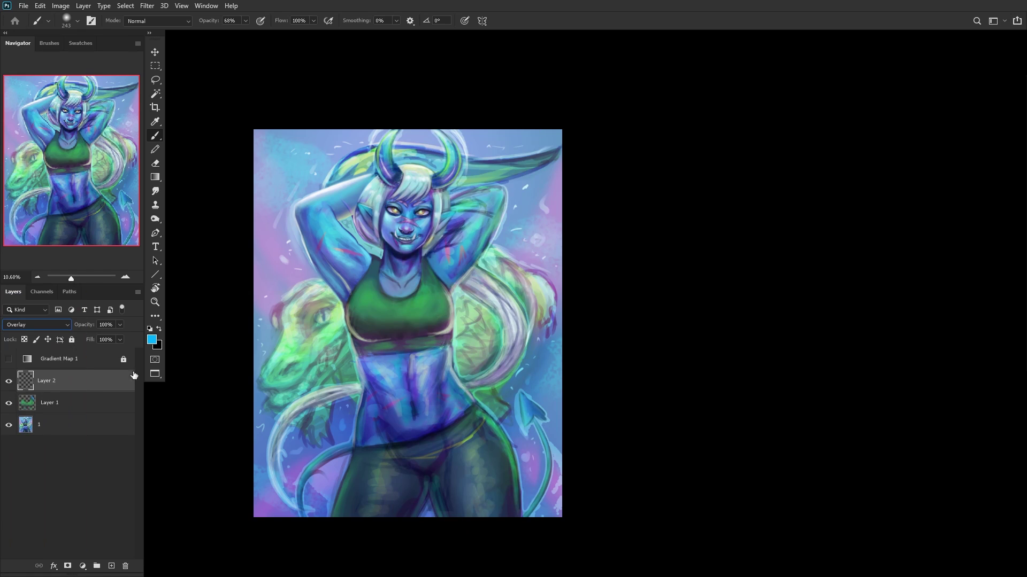
{"action": "right_click", "coordinate": [455, 281]}
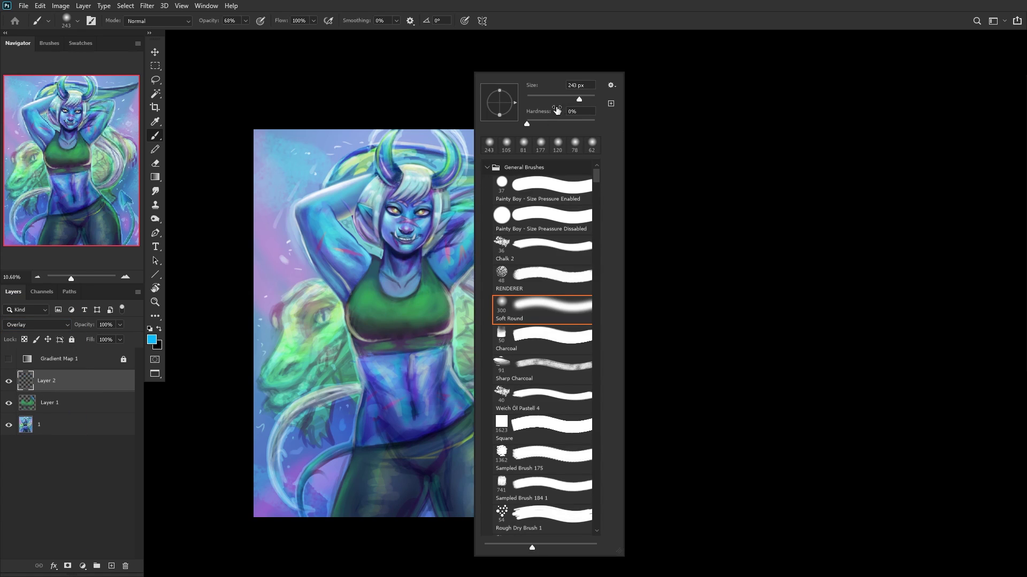
{"action": "left_click_drag", "start_coordinate": [582, 97], "coordinate": [580, 98]}
{"action": "left_click", "coordinate": [376, 319]}
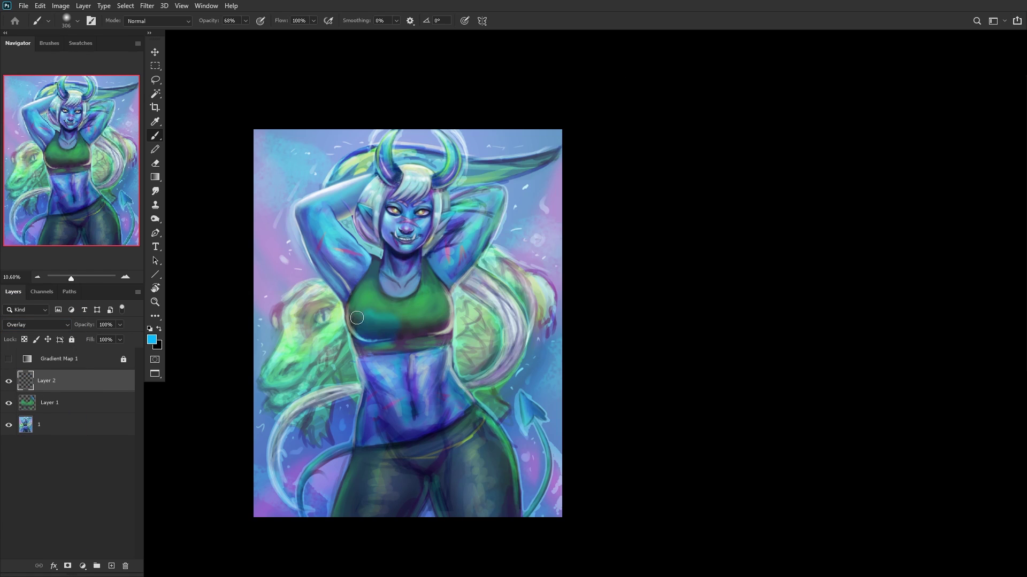
{"action": "mouse_move", "coordinate": [360, 299]}
{"action": "left_mouse_down"}
{"action": "mouse_move", "coordinate": [355, 331]}
{"action": "mouse_move", "coordinate": [375, 345]}
{"action": "mouse_move", "coordinate": [400, 325]}
{"action": "left_mouse_up"}
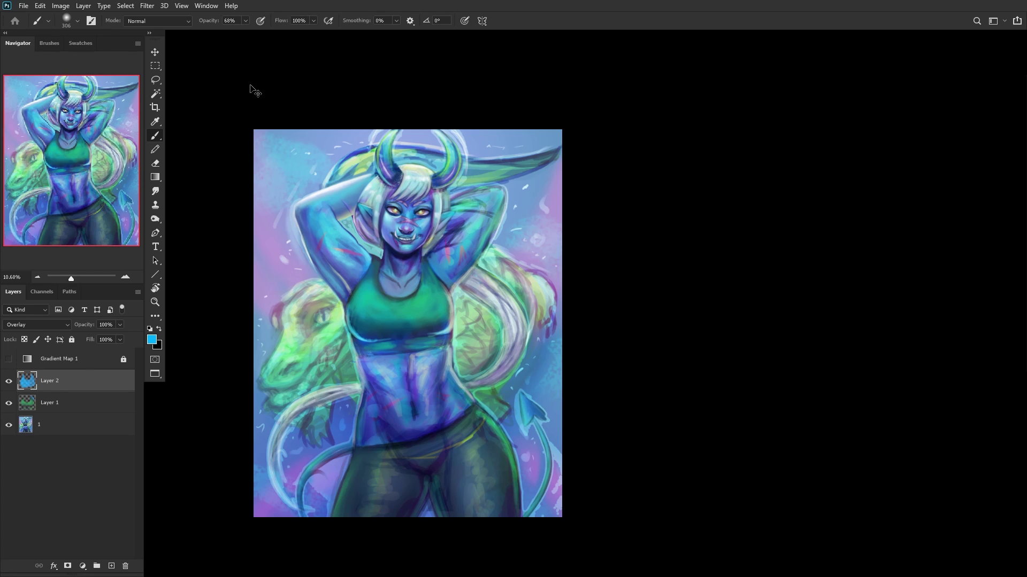
Step: Apply Hue/Saturation with Hue +31 and Lightness -39 to the tint, then select Layer 1
{"action": "key", "text": "ctrl+u"}
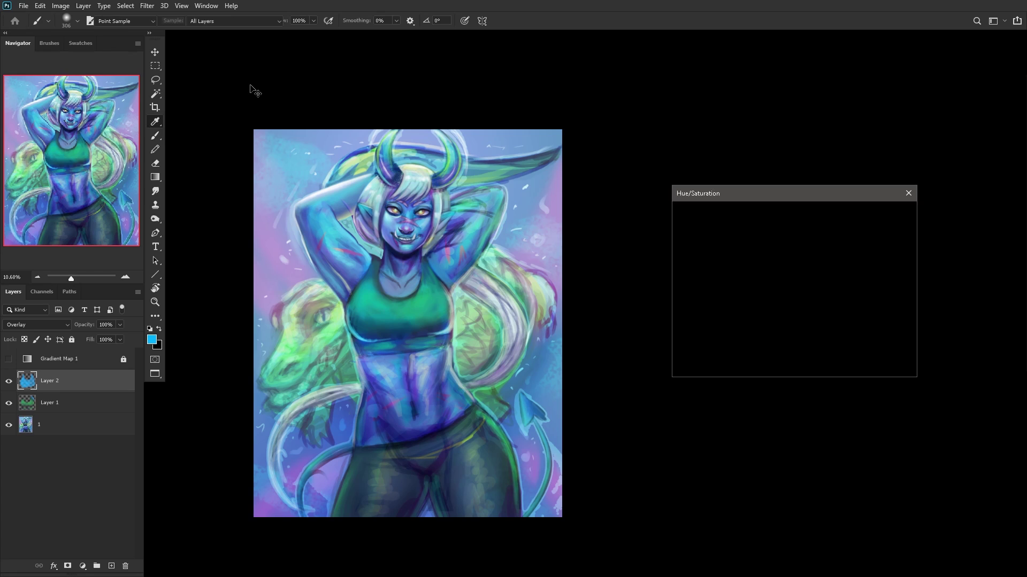
{"action": "left_click_drag", "start_coordinate": [753, 267], "coordinate": [779, 277]}
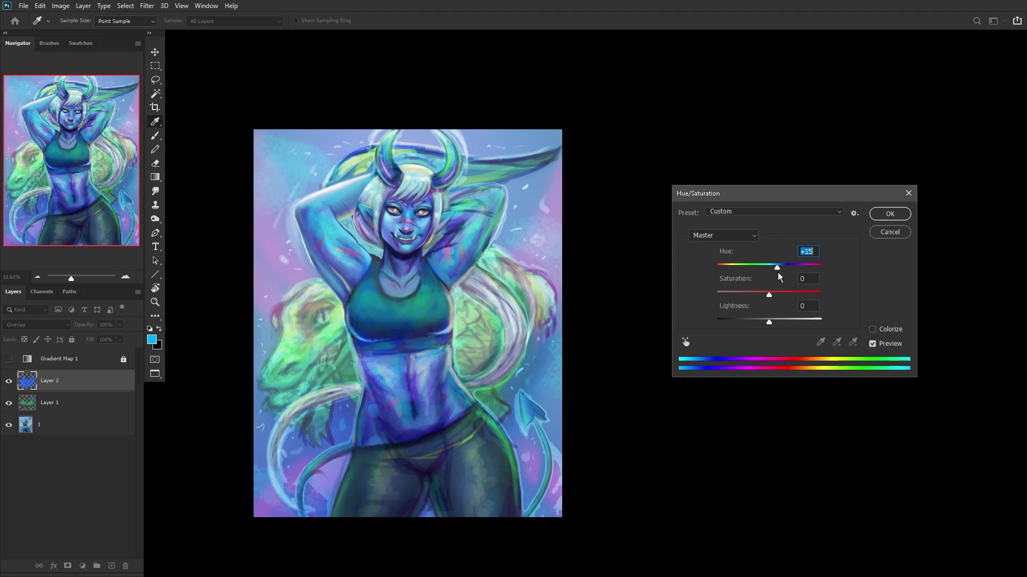
{"action": "left_click_drag", "start_coordinate": [768, 322], "coordinate": [747, 337]}
{"action": "left_click", "coordinate": [889, 214]}
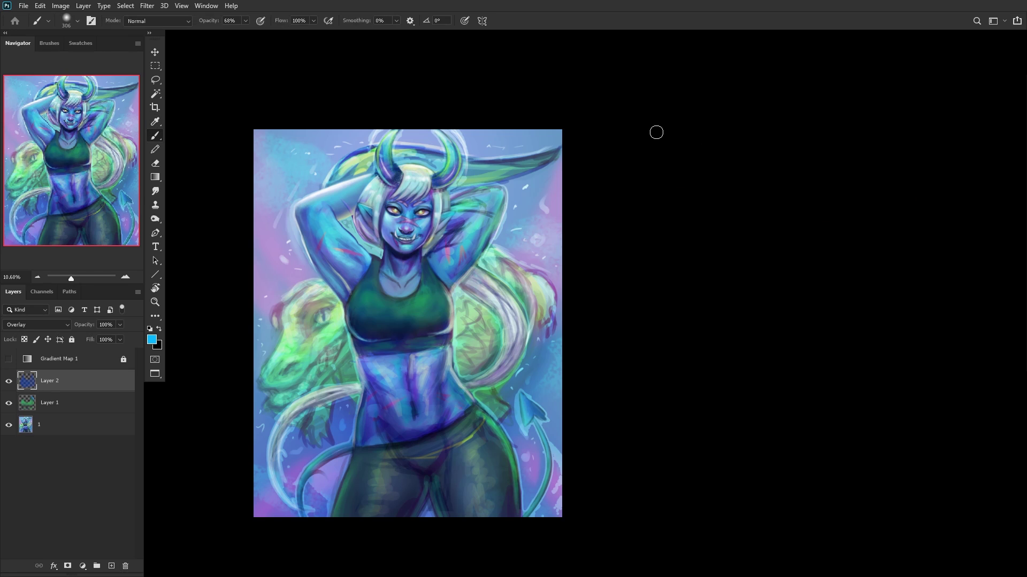
{"action": "left_click", "coordinate": [83, 431]}
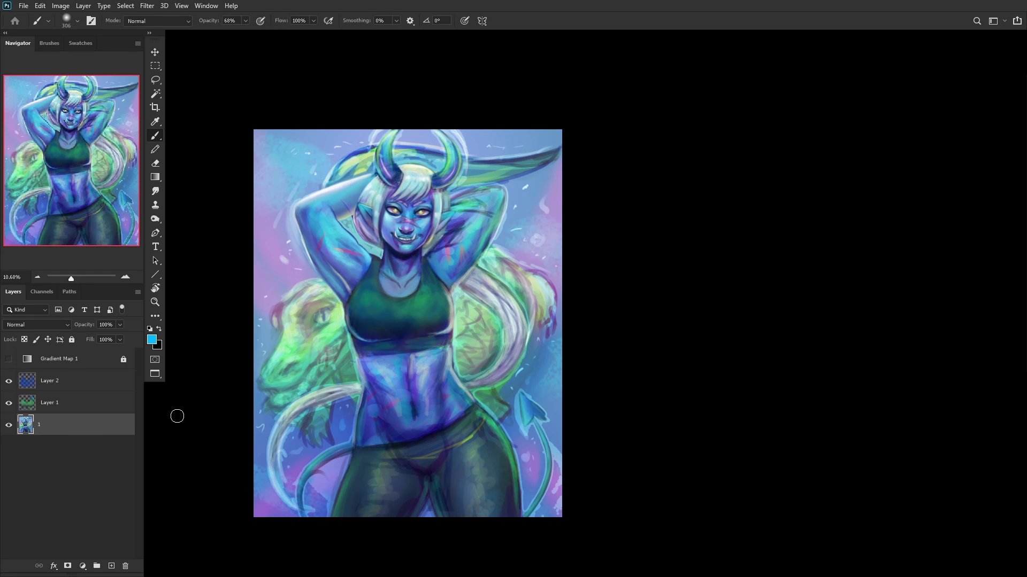
Step: Merge the tint into the painting and smooth the armpit shading
{"action": "key", "text": "ctrl+shift+e"}
{"action": "scroll", "coordinate": [355, 378], "scroll_direction": "up", "scroll_amount": 3}
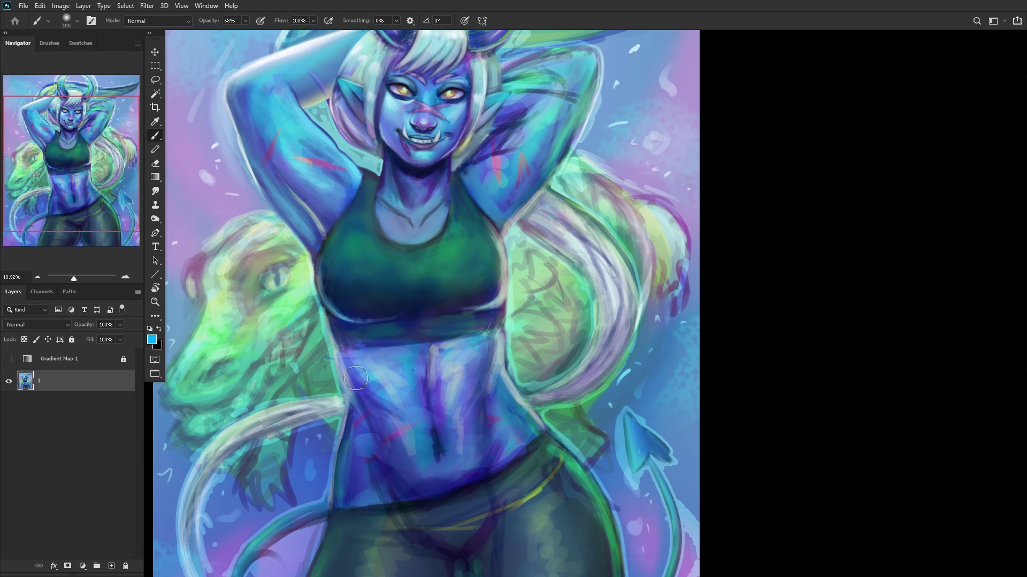
{"action": "left_click_drag", "start_coordinate": [287, 87], "coordinate": [259, 170]}
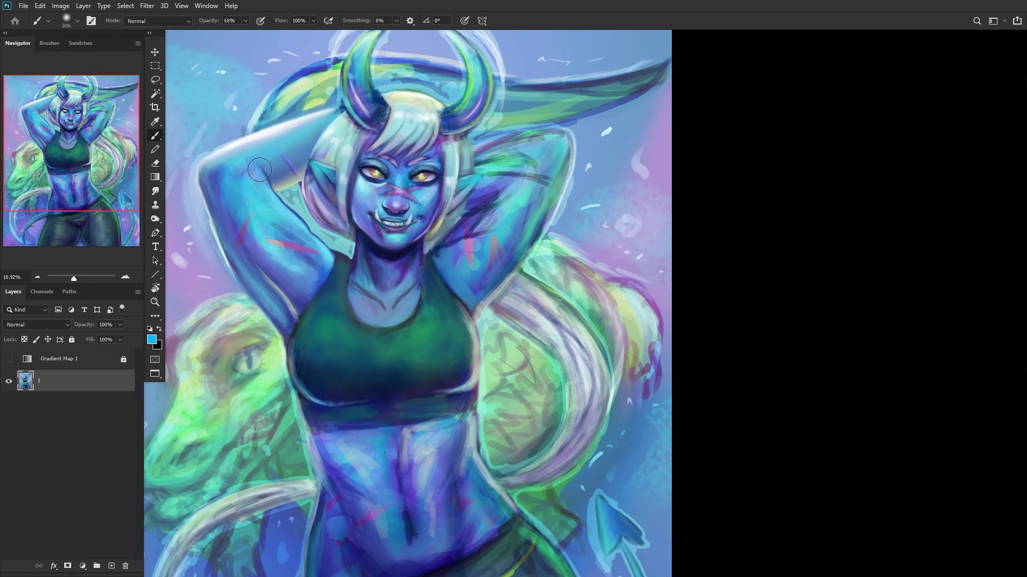
{"action": "left_click_drag", "start_coordinate": [279, 282], "coordinate": [258, 291]}
Step: On a new layer, outline the ear with a dark blue sampled from the painting
{"action": "left_click", "coordinate": [111, 566]}
{"action": "scroll", "coordinate": [460, 232], "scroll_direction": "up", "scroll_amount": 1}
{"action": "right_click", "coordinate": [561, 144]}
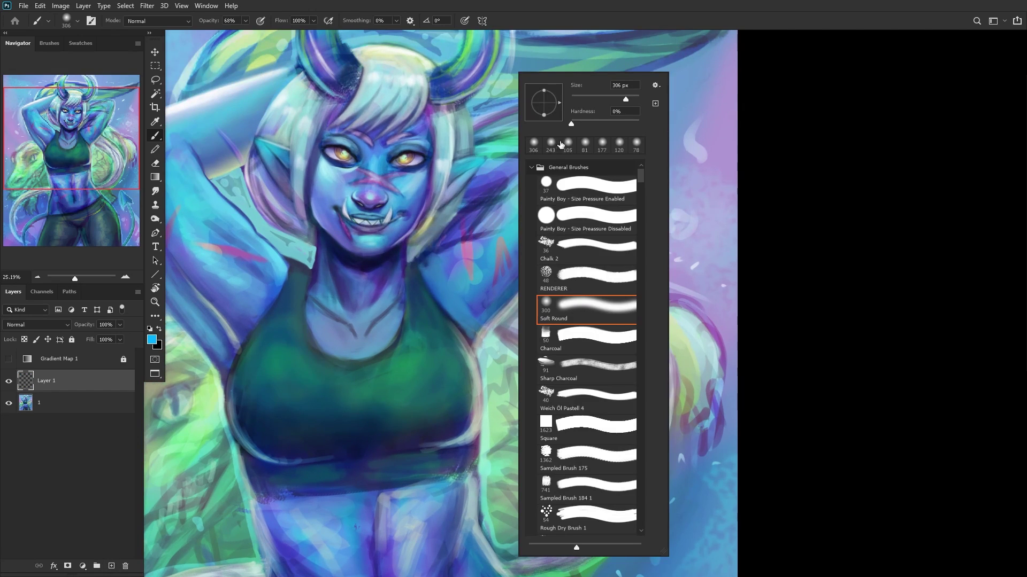
{"action": "key", "text": "Return"}
{"action": "left_click", "coordinate": [471, 225], "text": "alt"}
{"action": "scroll", "coordinate": [471, 224], "scroll_direction": "up", "scroll_amount": 3}
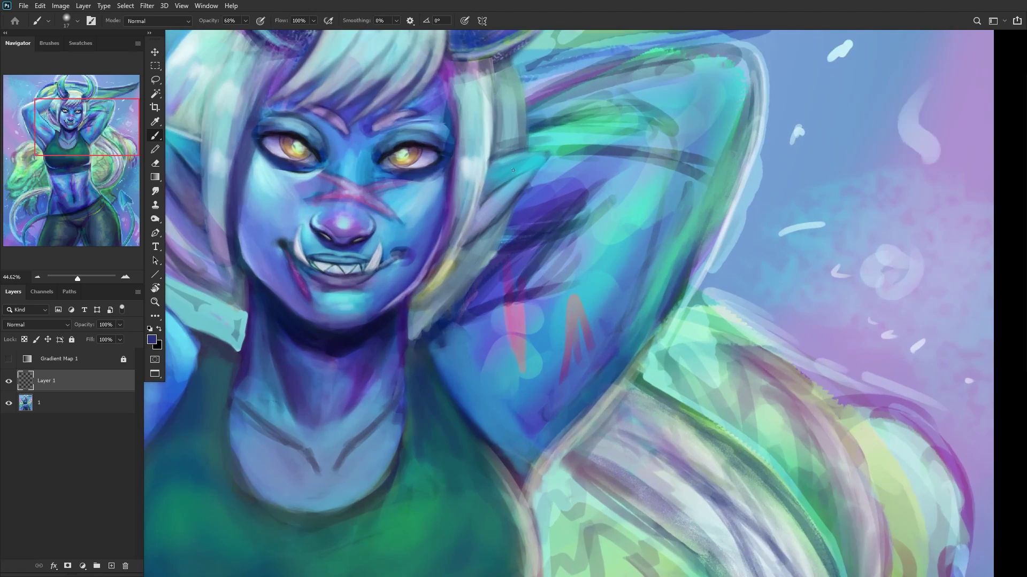
{"action": "mouse_move", "coordinate": [544, 157]}
{"action": "left_mouse_down"}
{"action": "mouse_move", "coordinate": [492, 228]}
{"action": "mouse_move", "coordinate": [544, 163]}
{"action": "mouse_move", "coordinate": [497, 200]}
{"action": "mouse_move", "coordinate": [540, 155]}
{"action": "mouse_move", "coordinate": [477, 196]}
{"action": "left_mouse_up"}
Step: Switch to white and paint a highlight along the ear's upper edge
{"action": "scroll", "coordinate": [477, 197], "scroll_direction": "down", "scroll_amount": 4}
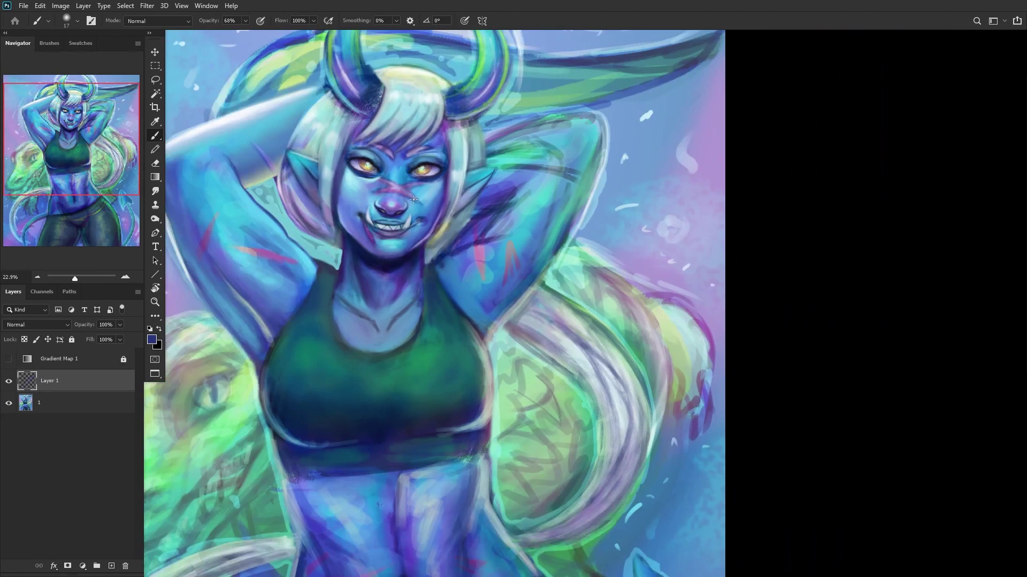
{"action": "left_click", "coordinate": [150, 328]}
{"action": "left_click", "coordinate": [159, 328]}
{"action": "scroll", "coordinate": [408, 194], "scroll_direction": "up", "scroll_amount": 6}
{"action": "left_click_drag", "start_coordinate": [408, 194], "coordinate": [533, 170]}
{"action": "scroll", "coordinate": [392, 189], "scroll_direction": "down", "scroll_amount": 3}
{"action": "scroll", "coordinate": [392, 189], "scroll_direction": "down", "scroll_amount": 3}
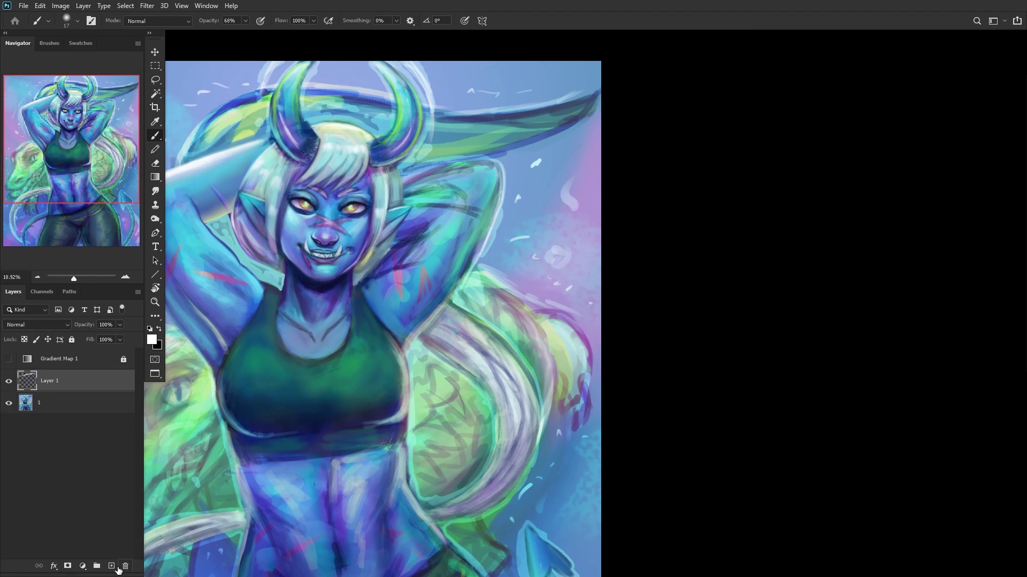
Step: On a new layer, paint dark purple and navy shadows near and below the ear
{"action": "left_click", "coordinate": [112, 566]}
{"action": "right_click", "coordinate": [487, 236]}
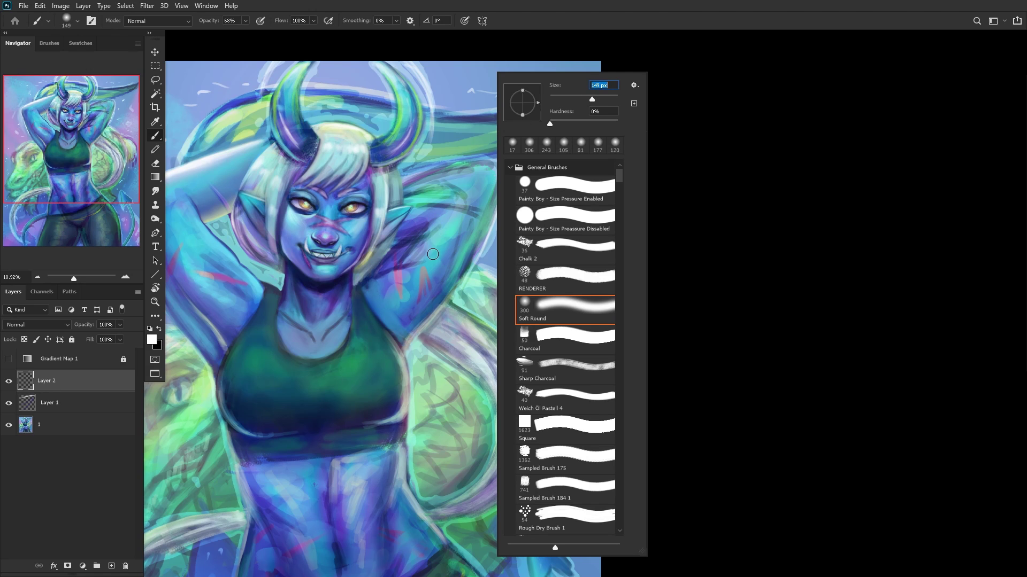
{"action": "left_click", "coordinate": [408, 257], "text": "alt"}
{"action": "scroll", "coordinate": [418, 254], "scroll_direction": "up", "scroll_amount": 4}
{"action": "left_click", "coordinate": [413, 245], "text": "alt"}
{"action": "mouse_move", "coordinate": [426, 236]}
{"action": "left_mouse_down"}
{"action": "mouse_move", "coordinate": [464, 186]}
{"action": "mouse_move", "coordinate": [417, 246]}
{"action": "mouse_move", "coordinate": [466, 170]}
{"action": "mouse_move", "coordinate": [483, 217]}
{"action": "mouse_move", "coordinate": [492, 179]}
{"action": "mouse_move", "coordinate": [425, 262]}
{"action": "mouse_move", "coordinate": [478, 186]}
{"action": "mouse_move", "coordinate": [447, 185]}
{"action": "mouse_move", "coordinate": [468, 163]}
{"action": "left_mouse_up"}
{"action": "left_click", "coordinate": [475, 209], "text": "alt"}
{"action": "left_click", "coordinate": [446, 186], "text": "alt"}
{"action": "mouse_move", "coordinate": [444, 214]}
{"action": "left_mouse_down"}
{"action": "mouse_move", "coordinate": [464, 168]}
{"action": "mouse_move", "coordinate": [428, 268]}
{"action": "left_mouse_up"}
{"action": "mouse_move", "coordinate": [474, 171]}
{"action": "left_mouse_down"}
{"action": "mouse_move", "coordinate": [355, 304]}
{"action": "mouse_move", "coordinate": [366, 298]}
{"action": "mouse_move", "coordinate": [342, 342]}
{"action": "left_mouse_up"}
Step: Soften the ear shadow with light blue strokes sampled from the painting
{"action": "left_click", "coordinate": [486, 203], "text": "alt"}
{"action": "left_click_drag", "start_coordinate": [497, 165], "coordinate": [430, 249]}
{"action": "left_click_drag", "start_coordinate": [519, 136], "coordinate": [399, 289]}
{"action": "left_click_drag", "start_coordinate": [433, 241], "coordinate": [368, 318]}
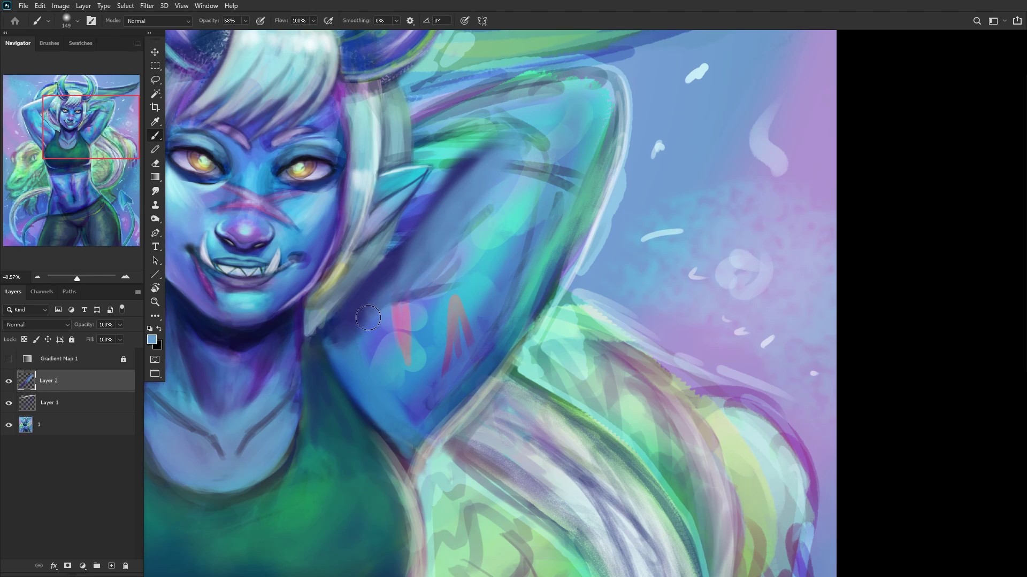
{"action": "left_click_drag", "start_coordinate": [410, 257], "coordinate": [334, 344]}
{"action": "left_click_drag", "start_coordinate": [398, 235], "coordinate": [327, 350]}
{"action": "scroll", "coordinate": [412, 204], "scroll_direction": "down", "scroll_amount": 5}
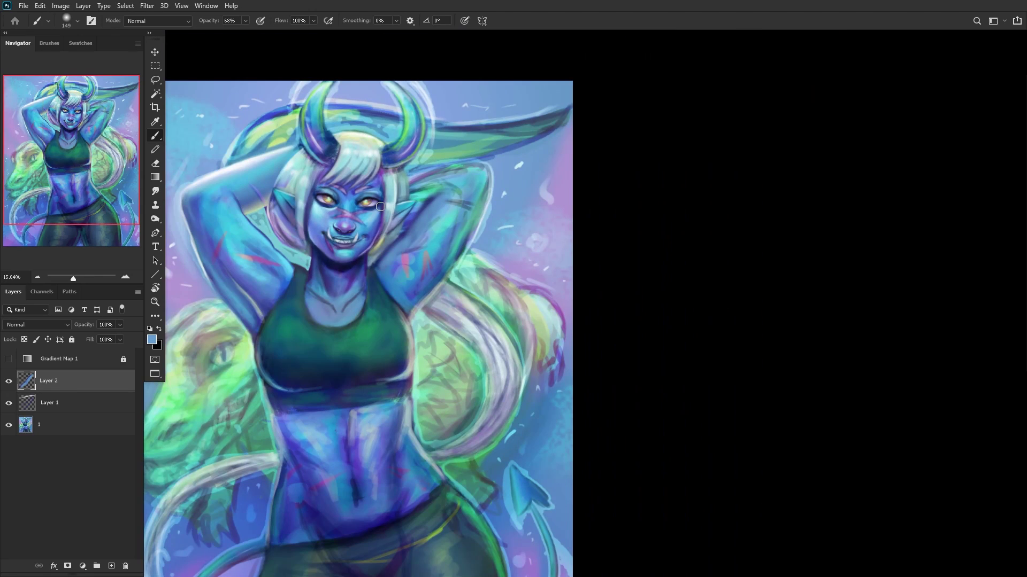
Step: Flip the canvas and paint dark blue and teal shading along the raised arm
{"action": "key", "text": "ctrl+shift+h"}
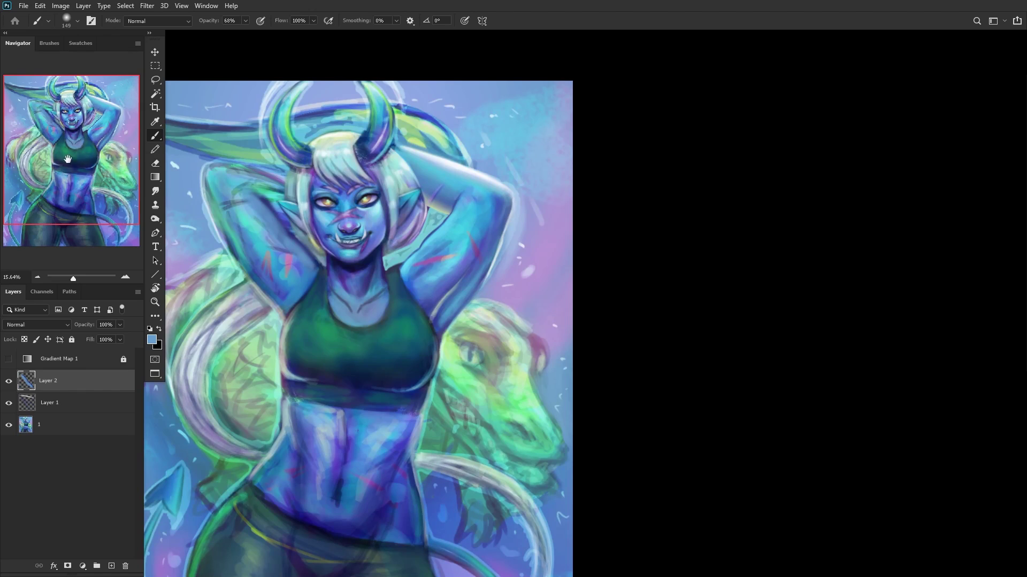
{"action": "scroll", "coordinate": [236, 252], "scroll_direction": "up", "scroll_amount": 5}
{"action": "left_click", "coordinate": [237, 240], "text": "alt"}
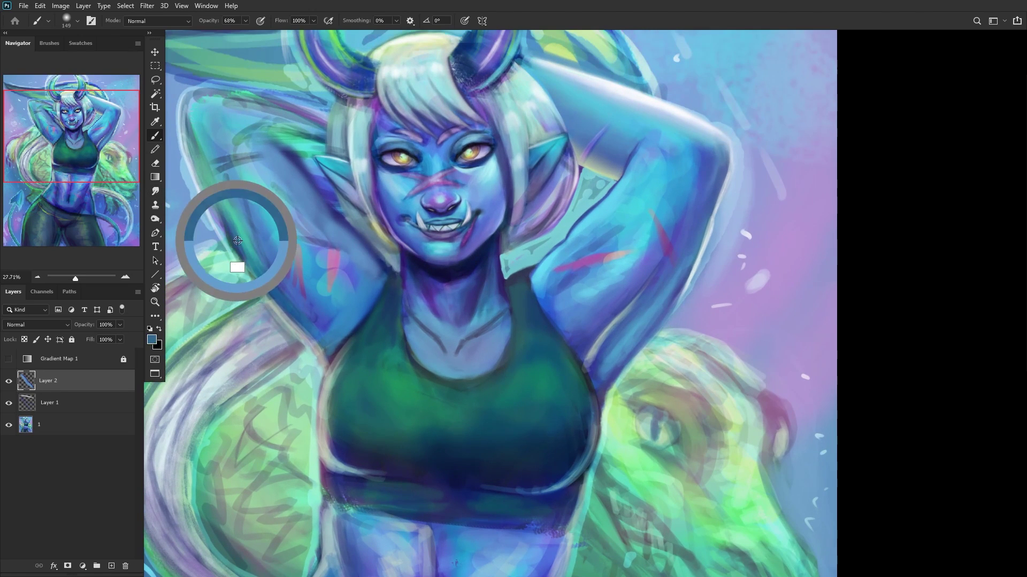
{"action": "left_click_drag", "start_coordinate": [241, 247], "coordinate": [308, 327]}
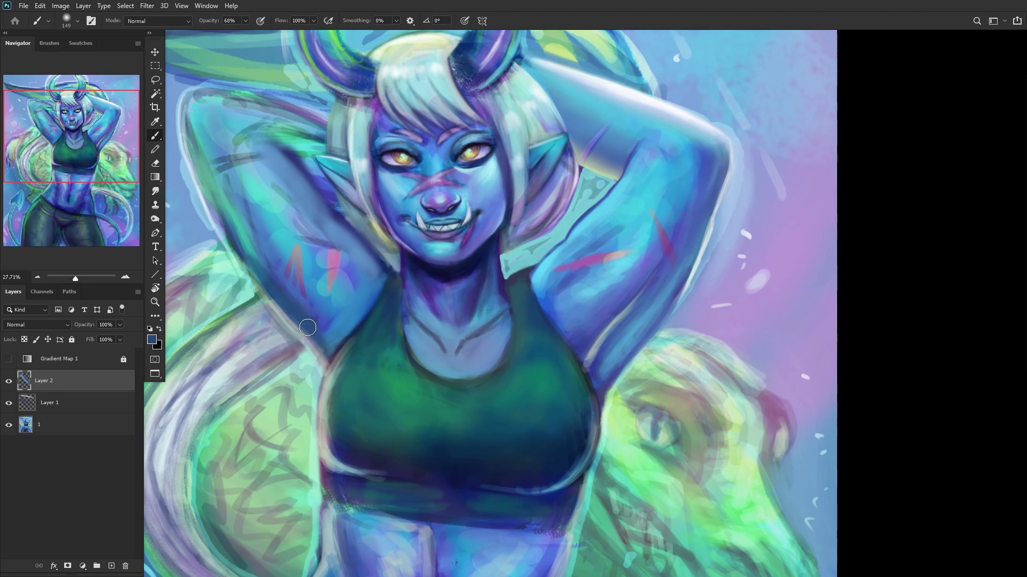
{"action": "left_click", "coordinate": [228, 202], "text": "alt"}
{"action": "mouse_move", "coordinate": [228, 202]}
{"action": "left_mouse_down"}
{"action": "mouse_move", "coordinate": [264, 269]}
{"action": "mouse_move", "coordinate": [235, 240]}
{"action": "mouse_move", "coordinate": [299, 325]}
{"action": "mouse_move", "coordinate": [264, 287]}
{"action": "mouse_move", "coordinate": [283, 261]}
{"action": "left_mouse_up"}
{"action": "left_click", "coordinate": [302, 308], "text": "alt"}
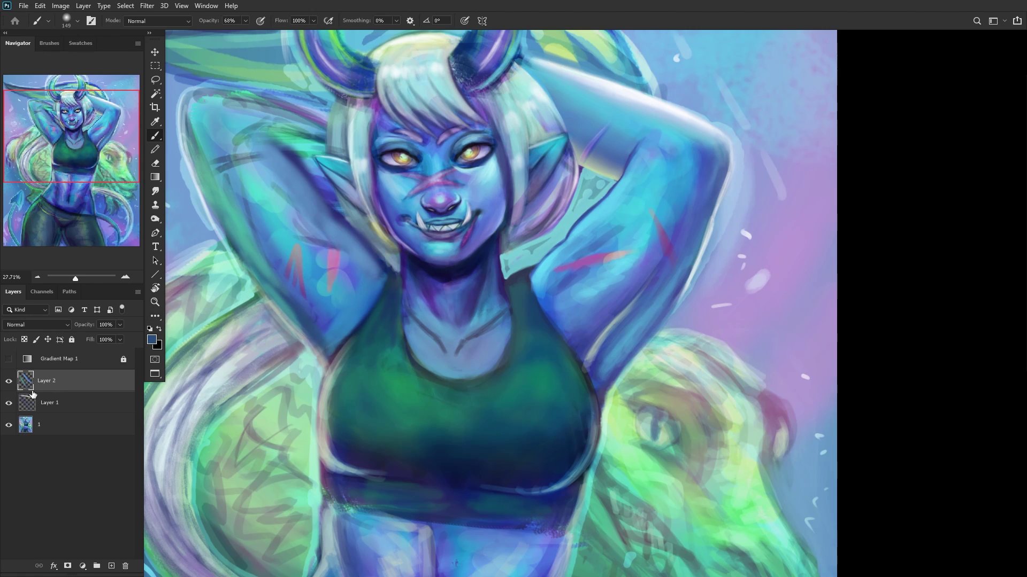
Step: Merge the shading layer down twice into the base painting, comparing before and after
{"action": "key", "text": "ctrl+e"}
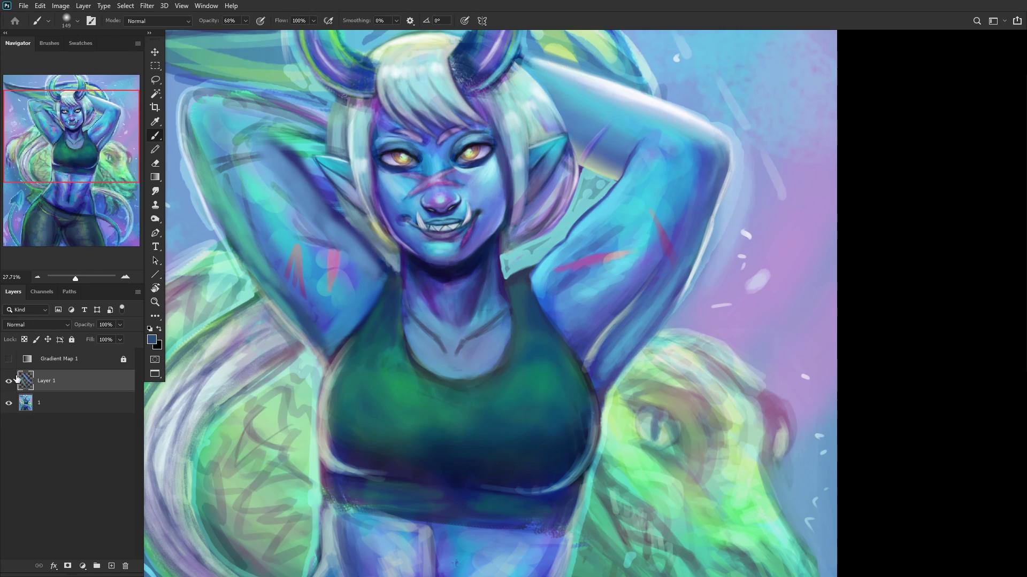
{"action": "left_click", "coordinate": [10, 382]}
{"action": "left_click", "coordinate": [10, 382]}
{"action": "left_click", "coordinate": [10, 383]}
{"action": "left_click", "coordinate": [9, 382]}
{"action": "key", "text": "ctrl+e"}
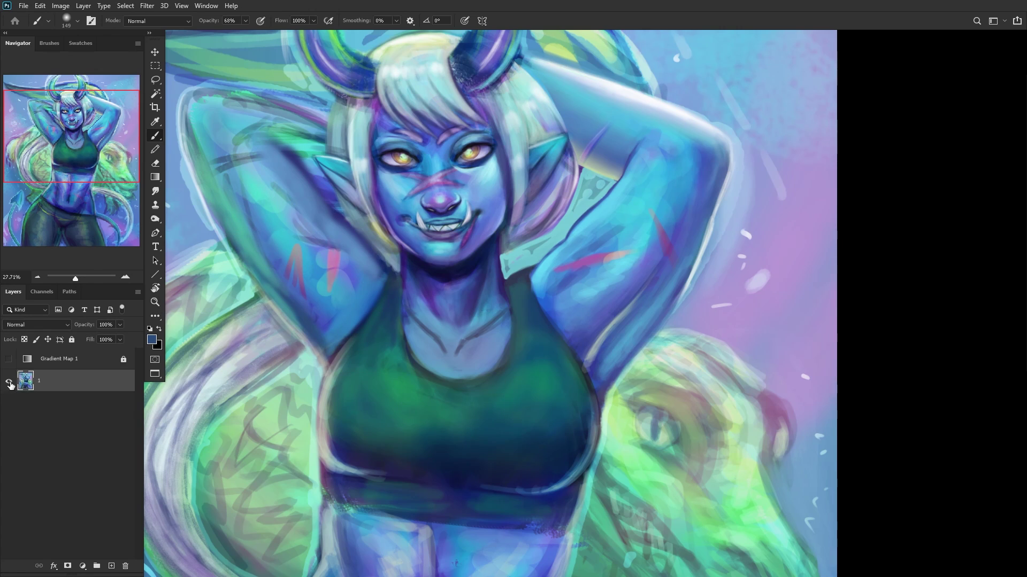
{"action": "scroll", "coordinate": [326, 265], "scroll_direction": "down", "scroll_amount": 3}
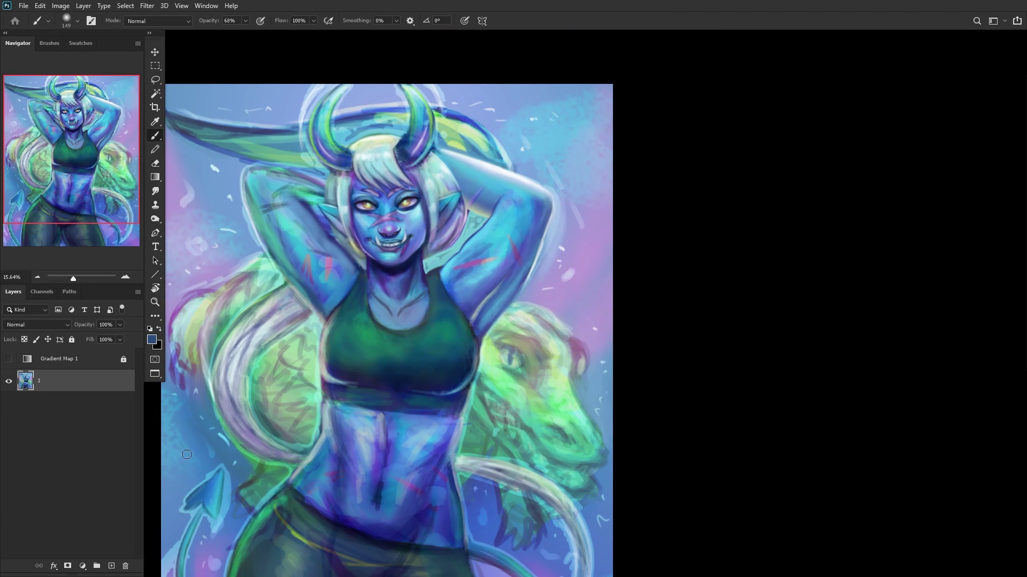
Step: Add a new layer and set up the 48 px RENDERER brush with a bright yellow-green colour
{"action": "left_click", "coordinate": [111, 566]}
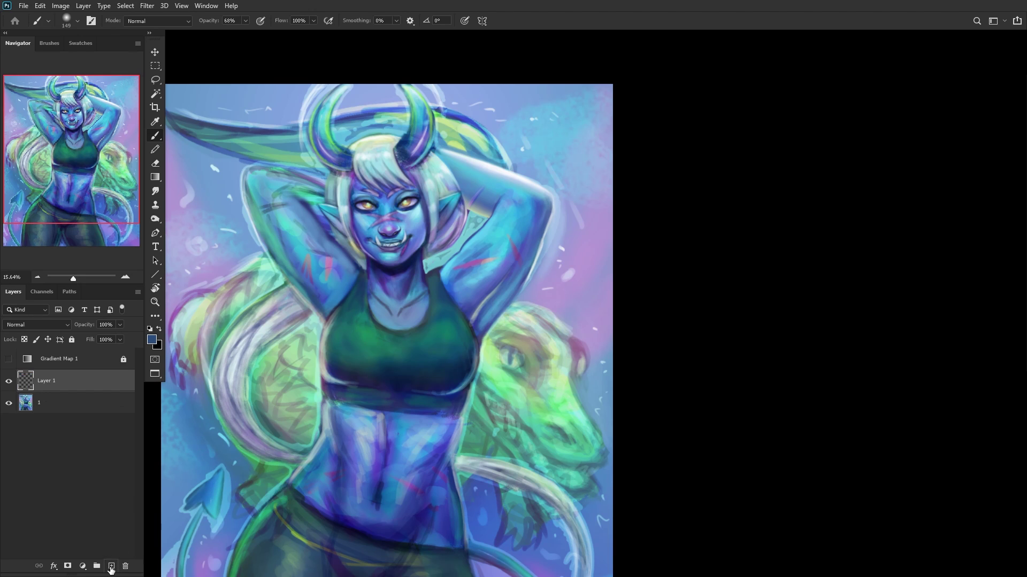
{"action": "scroll", "coordinate": [325, 303], "scroll_direction": "up", "scroll_amount": 4}
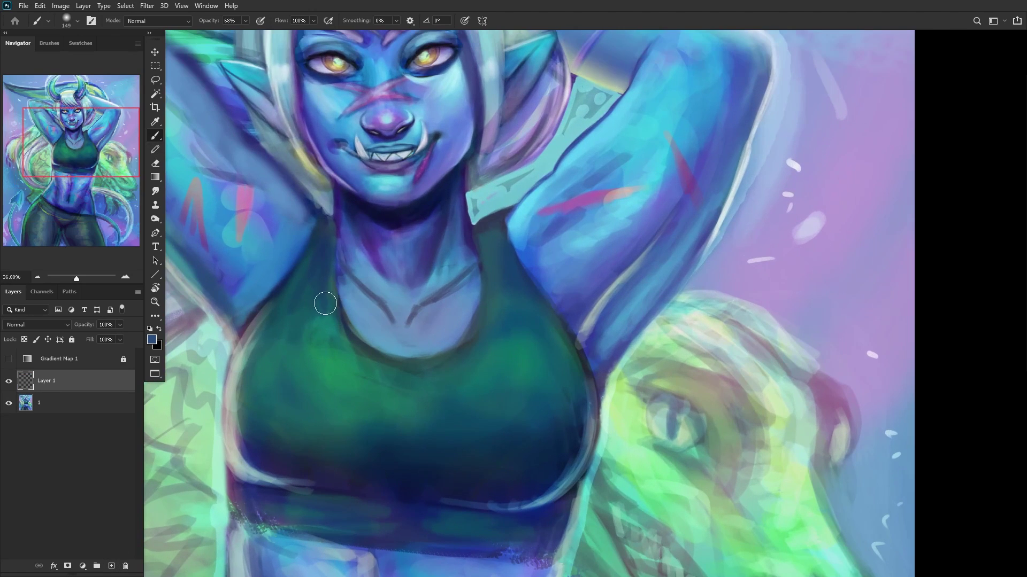
{"action": "right_click", "coordinate": [493, 226]}
{"action": "left_click", "coordinate": [562, 284]}
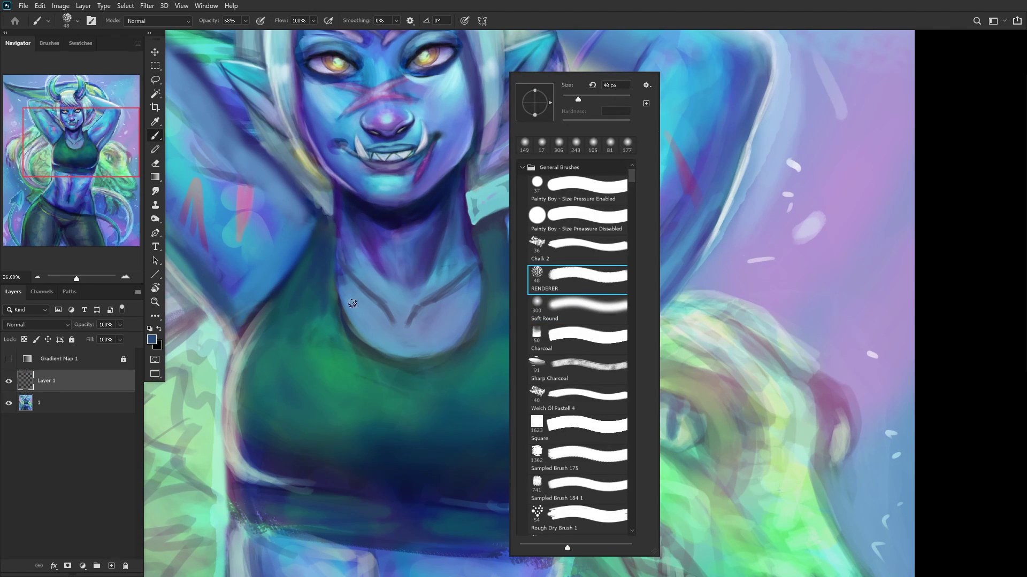
{"action": "left_click", "coordinate": [123, 366]}
{"action": "left_click", "coordinate": [152, 341]}
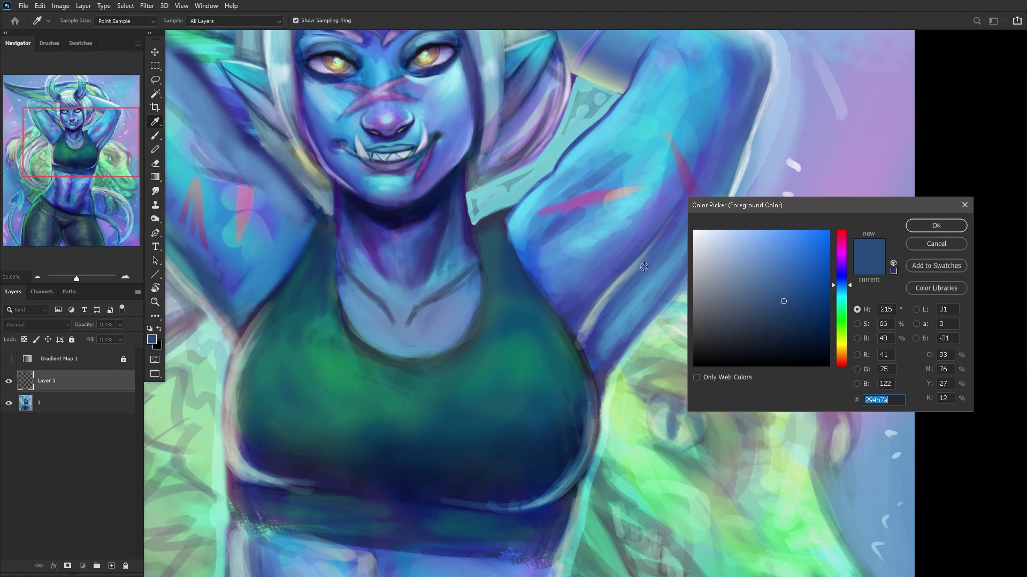
{"action": "left_click", "coordinate": [842, 343]}
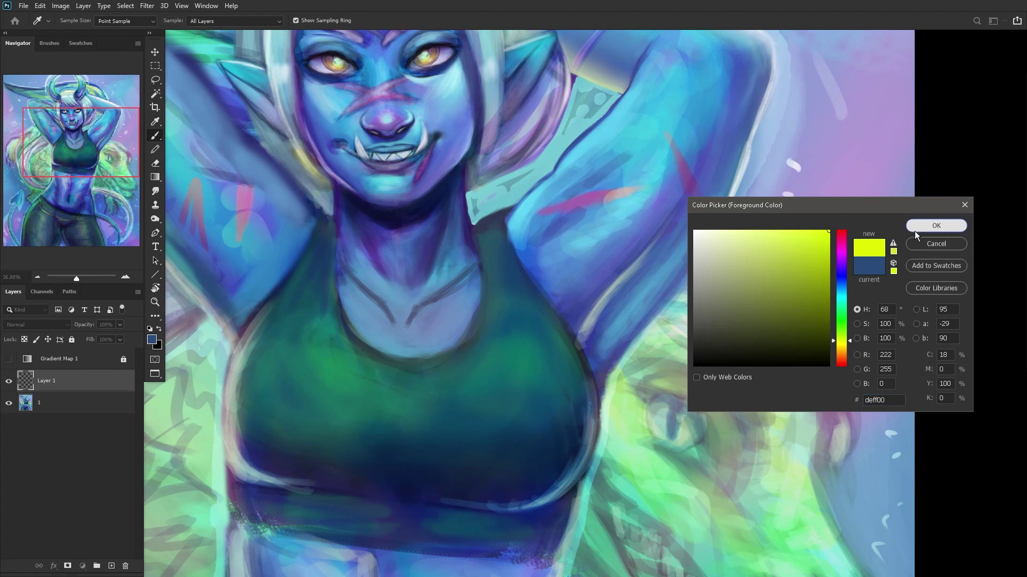
{"action": "left_click", "coordinate": [918, 225]}
Step: Paint yellow-green trim lines along the collar and down the neckline
{"action": "scroll", "coordinate": [362, 310], "scroll_direction": "up", "scroll_amount": 2}
{"action": "scroll", "coordinate": [361, 310], "scroll_direction": "up", "scroll_amount": 1}
{"action": "mouse_move", "coordinate": [467, 393]}
{"action": "left_mouse_down"}
{"action": "mouse_move", "coordinate": [533, 362]}
{"action": "mouse_move", "coordinate": [469, 392]}
{"action": "mouse_move", "coordinate": [537, 345]}
{"action": "mouse_move", "coordinate": [508, 377]}
{"action": "mouse_move", "coordinate": [555, 297]}
{"action": "mouse_move", "coordinate": [519, 364]}
{"action": "mouse_move", "coordinate": [565, 256]}
{"action": "mouse_move", "coordinate": [528, 361]}
{"action": "mouse_move", "coordinate": [558, 258]}
{"action": "mouse_move", "coordinate": [545, 181]}
{"action": "left_mouse_up"}
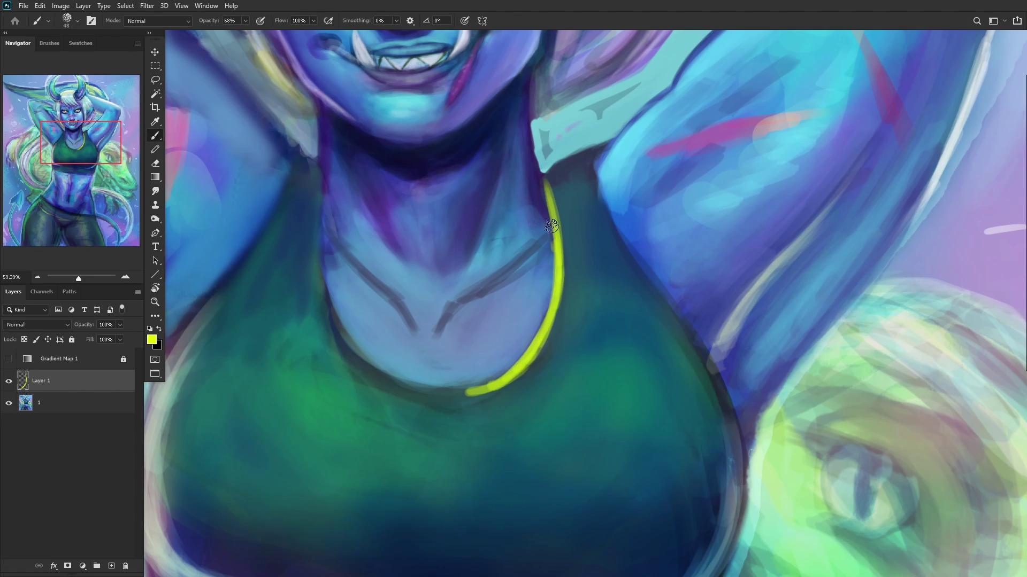
{"action": "left_click_drag", "start_coordinate": [319, 165], "coordinate": [315, 262]}
{"action": "mouse_move", "coordinate": [318, 203]}
{"action": "left_mouse_down"}
{"action": "mouse_move", "coordinate": [318, 284]}
{"action": "mouse_move", "coordinate": [337, 334]}
{"action": "left_mouse_up"}
{"action": "left_click_drag", "start_coordinate": [316, 249], "coordinate": [353, 342]}
{"action": "left_click_drag", "start_coordinate": [318, 283], "coordinate": [396, 385]}
{"action": "mouse_move", "coordinate": [329, 329]}
{"action": "left_mouse_down"}
{"action": "mouse_move", "coordinate": [414, 392]}
{"action": "mouse_move", "coordinate": [470, 393]}
{"action": "mouse_move", "coordinate": [508, 373]}
{"action": "mouse_move", "coordinate": [406, 388]}
{"action": "mouse_move", "coordinate": [323, 294]}
{"action": "left_mouse_up"}
{"action": "left_click_drag", "start_coordinate": [321, 257], "coordinate": [403, 387]}
Step: Paint trim across the lower band and curved seams on both sides of the top
{"action": "scroll", "coordinate": [336, 343], "scroll_direction": "down", "scroll_amount": 6}
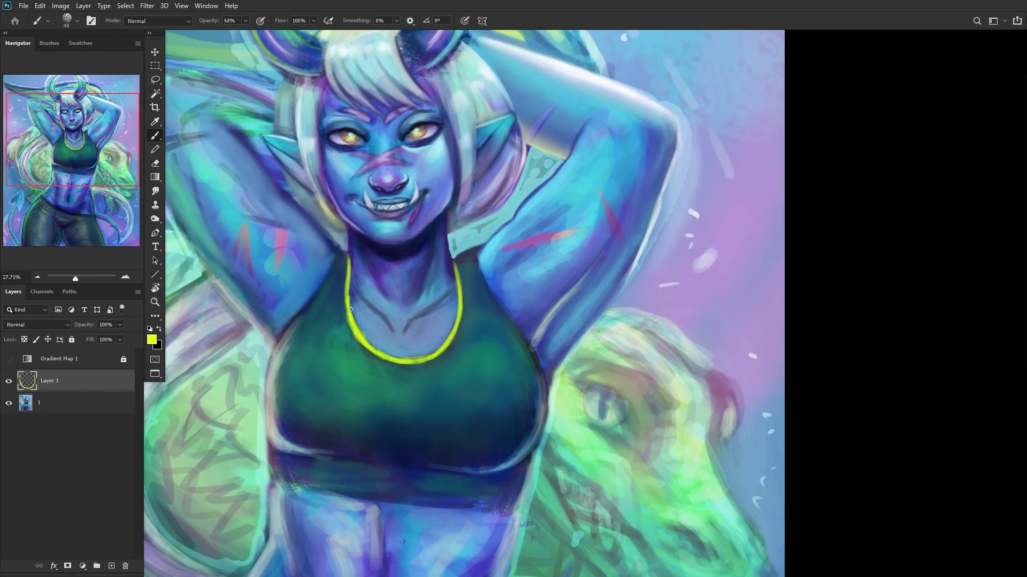
{"action": "scroll", "coordinate": [322, 400], "scroll_direction": "up", "scroll_amount": 4}
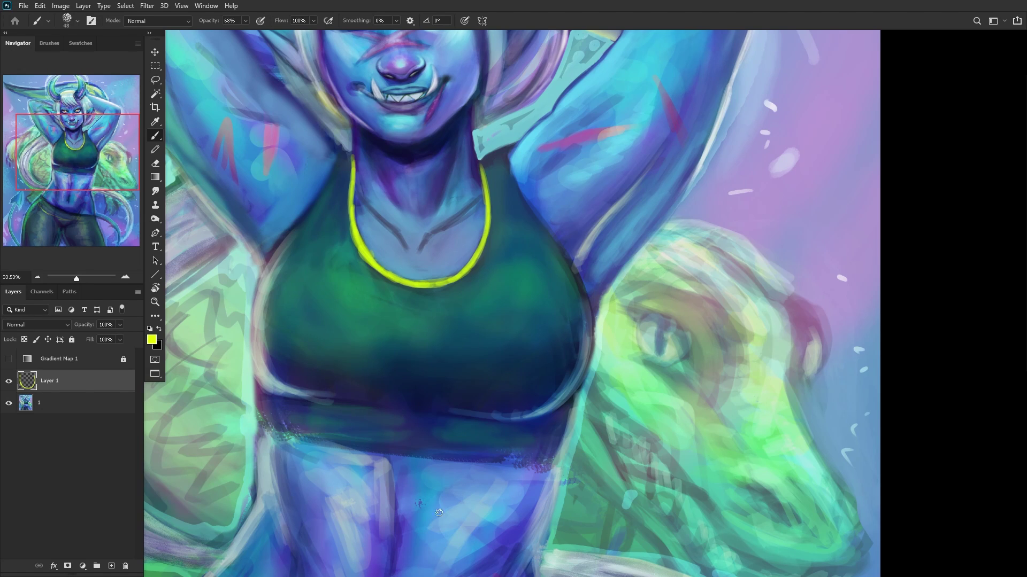
{"action": "scroll", "coordinate": [380, 471], "scroll_direction": "up", "scroll_amount": 2}
{"action": "mouse_move", "coordinate": [223, 416]}
{"action": "left_mouse_down"}
{"action": "mouse_move", "coordinate": [276, 418]}
{"action": "mouse_move", "coordinate": [231, 418]}
{"action": "mouse_move", "coordinate": [415, 451]}
{"action": "left_mouse_up"}
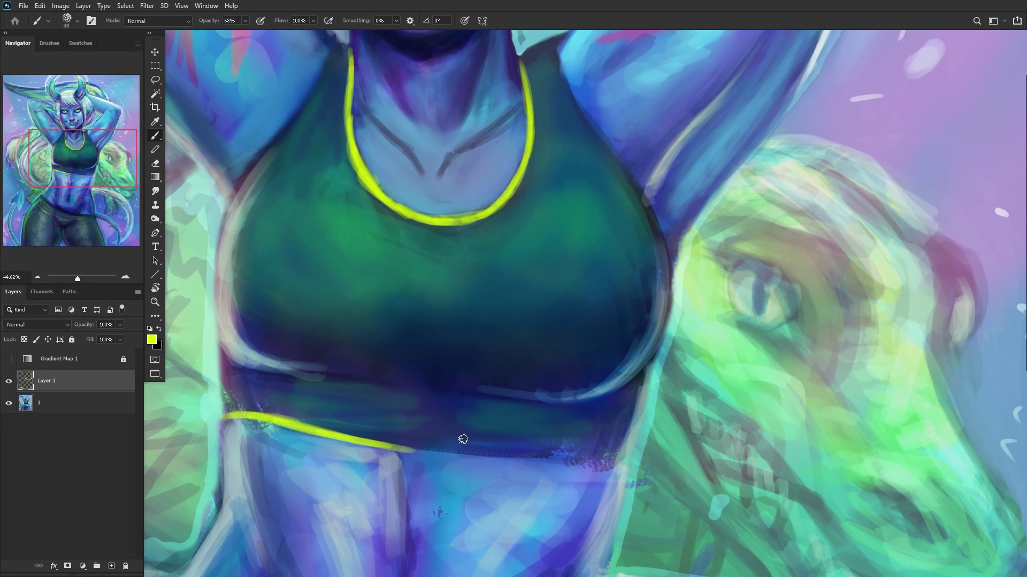
{"action": "mouse_move", "coordinate": [630, 462]}
{"action": "left_mouse_down"}
{"action": "mouse_move", "coordinate": [346, 447]}
{"action": "mouse_move", "coordinate": [490, 427]}
{"action": "left_mouse_up"}
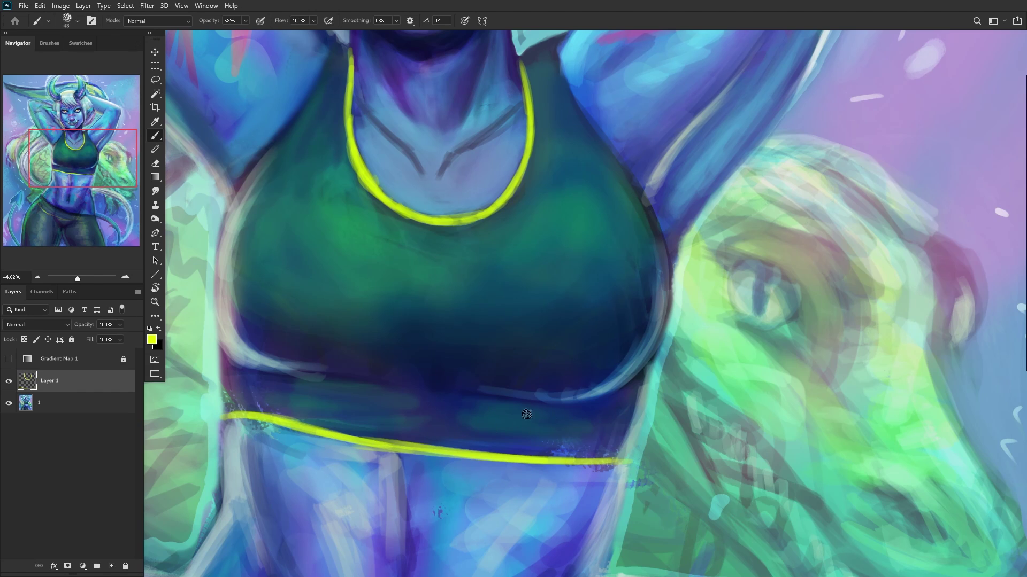
{"action": "mouse_move", "coordinate": [342, 428]}
{"action": "left_mouse_down"}
{"action": "mouse_move", "coordinate": [334, 389]}
{"action": "mouse_move", "coordinate": [344, 427]}
{"action": "left_mouse_up"}
{"action": "mouse_move", "coordinate": [320, 374]}
{"action": "left_mouse_down"}
{"action": "mouse_move", "coordinate": [273, 288]}
{"action": "mouse_move", "coordinate": [316, 374]}
{"action": "mouse_move", "coordinate": [264, 293]}
{"action": "left_mouse_up"}
{"action": "left_click_drag", "start_coordinate": [280, 305], "coordinate": [234, 271]}
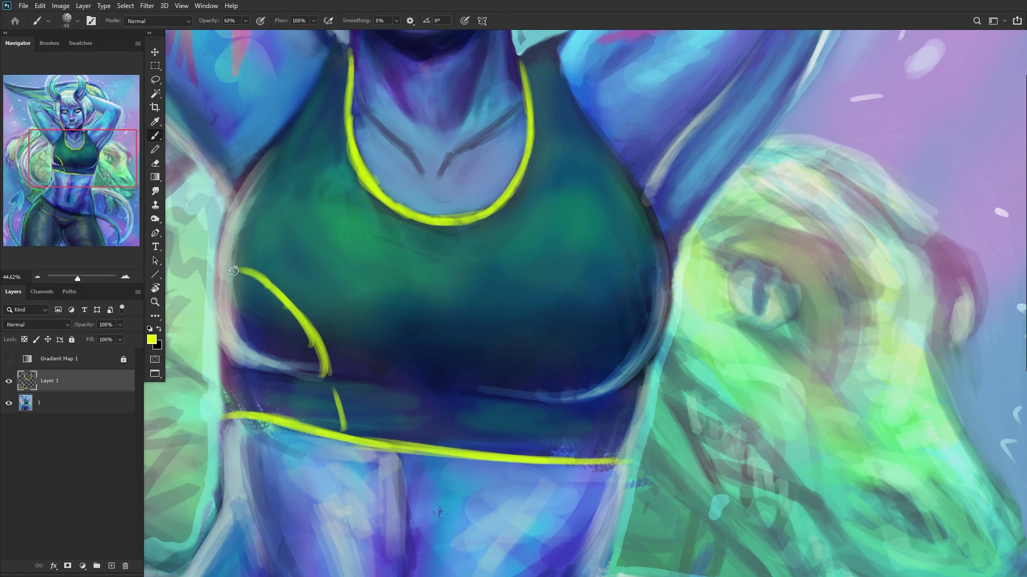
{"action": "mouse_move", "coordinate": [508, 455]}
{"action": "left_mouse_down"}
{"action": "mouse_move", "coordinate": [534, 407]}
{"action": "mouse_move", "coordinate": [608, 342]}
{"action": "mouse_move", "coordinate": [602, 327]}
{"action": "mouse_move", "coordinate": [661, 297]}
{"action": "mouse_move", "coordinate": [553, 390]}
{"action": "mouse_move", "coordinate": [612, 337]}
{"action": "mouse_move", "coordinate": [502, 349]}
{"action": "mouse_move", "coordinate": [504, 310]}
{"action": "mouse_move", "coordinate": [584, 286]}
{"action": "mouse_move", "coordinate": [470, 319]}
{"action": "left_mouse_up"}
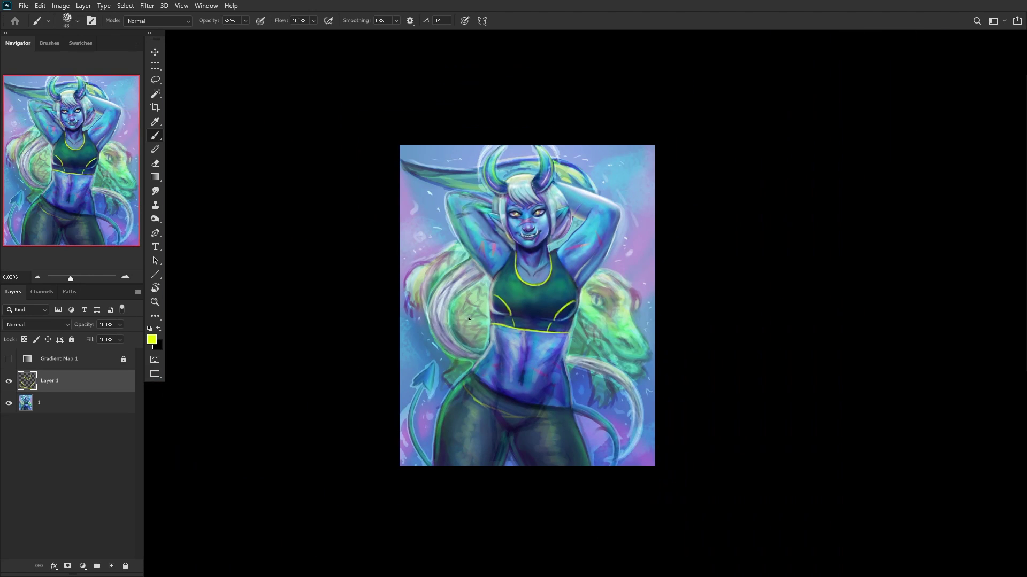
Step: Give the trim layer an Inner Shadow with size 142 px in Layer Style
{"action": "double_click", "coordinate": [87, 380]}
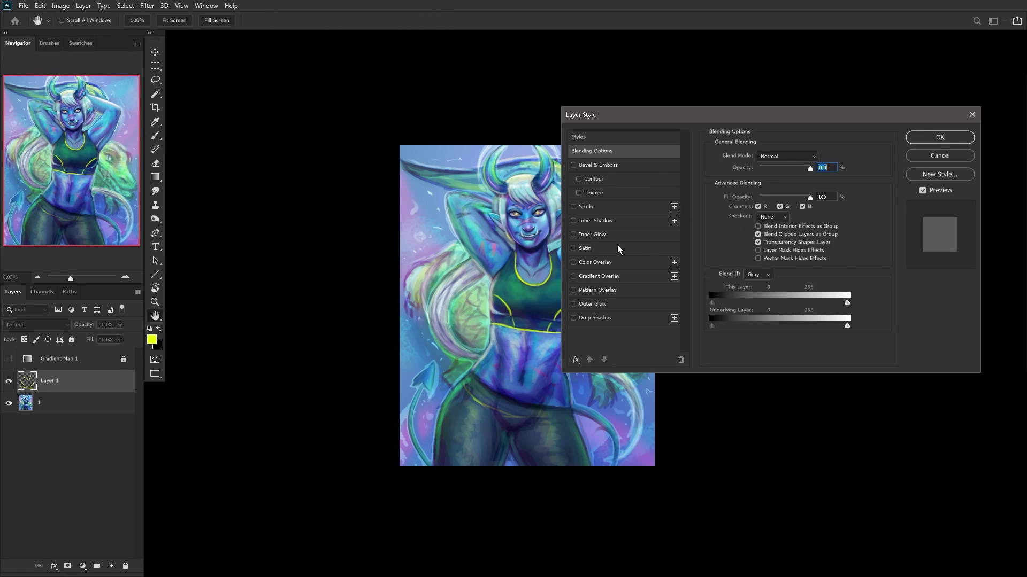
{"action": "left_click_drag", "start_coordinate": [684, 113], "coordinate": [721, 155]}
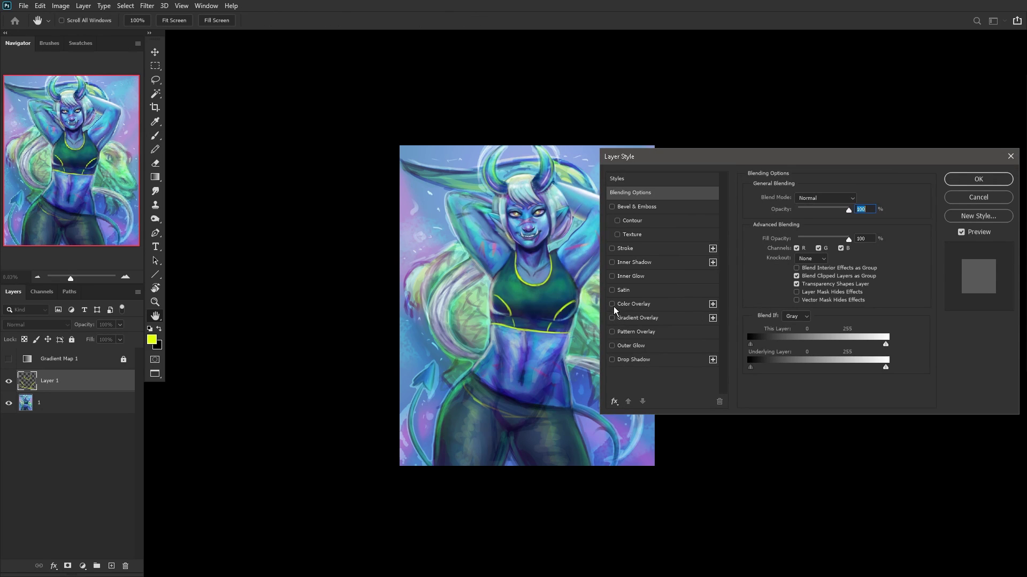
{"action": "left_click", "coordinate": [612, 263]}
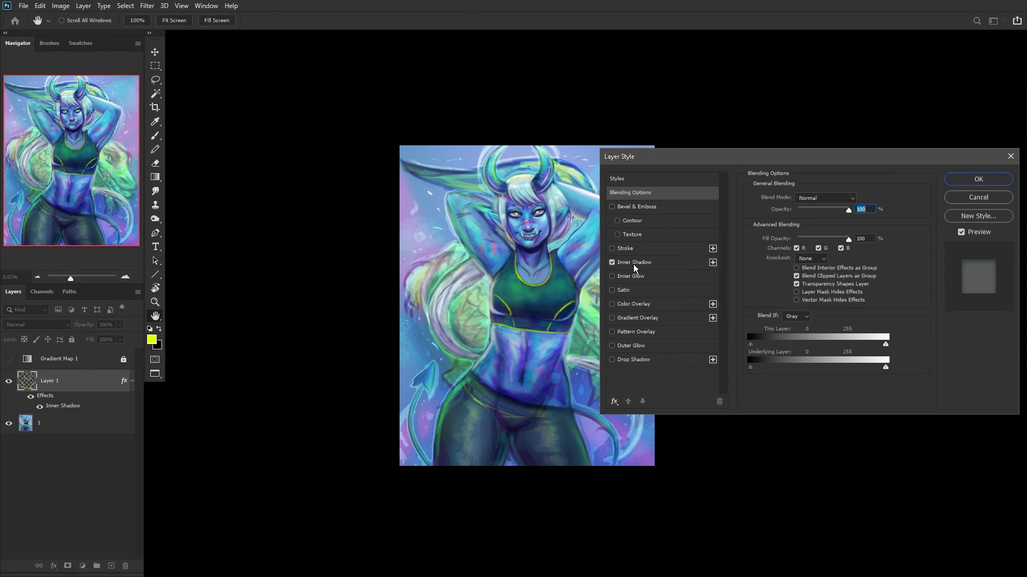
{"action": "left_click", "coordinate": [634, 263]}
{"action": "left_click_drag", "start_coordinate": [805, 269], "coordinate": [815, 269]}
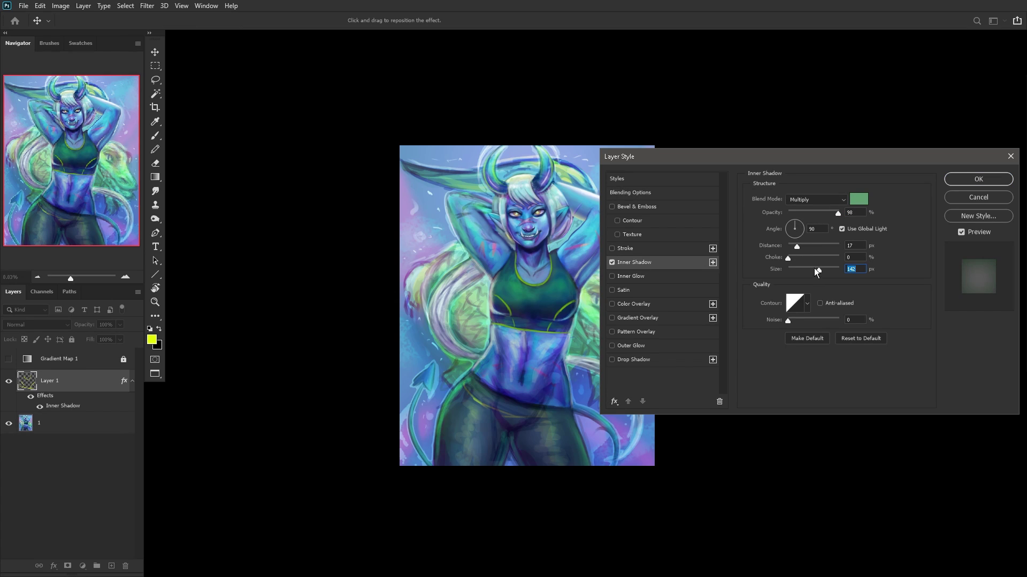
Step: Add a pale orange Color Overlay (ffc561) to the trim layer and apply the style
{"action": "left_click", "coordinate": [623, 304]}
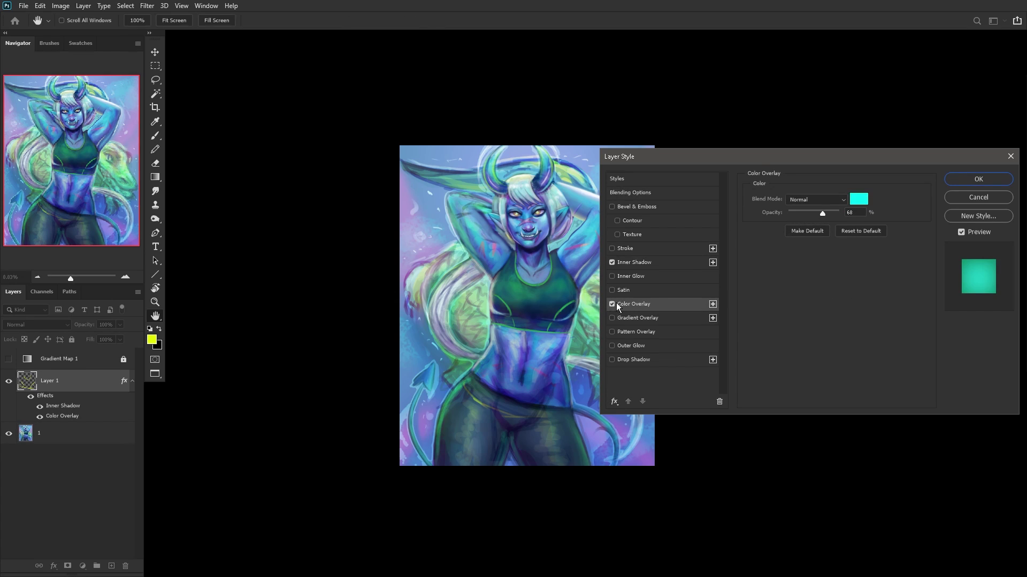
{"action": "left_click", "coordinate": [858, 199]}
{"action": "left_click", "coordinate": [842, 342]}
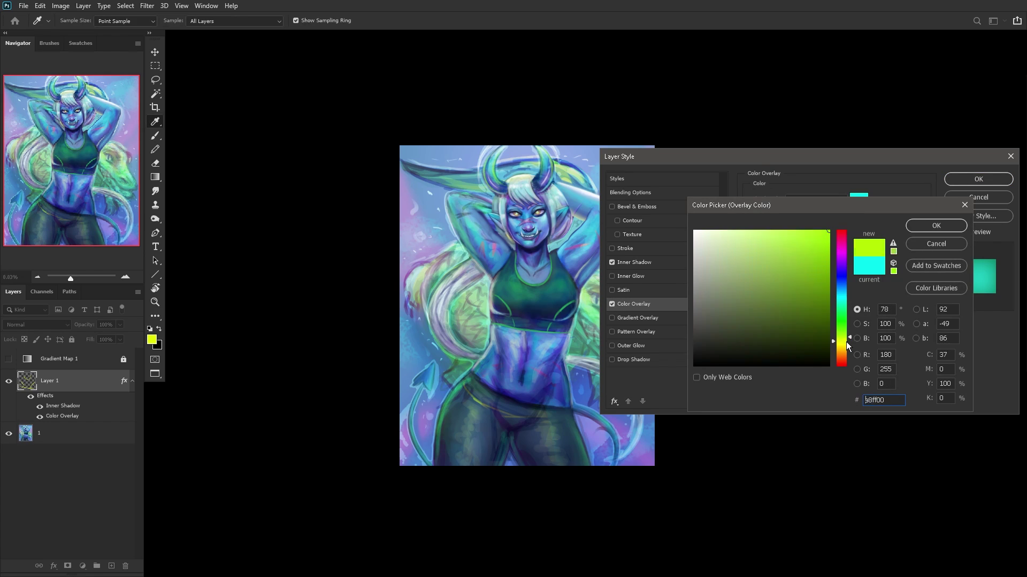
{"action": "left_click", "coordinate": [791, 233]}
{"action": "left_click_drag", "start_coordinate": [842, 343], "coordinate": [848, 351]}
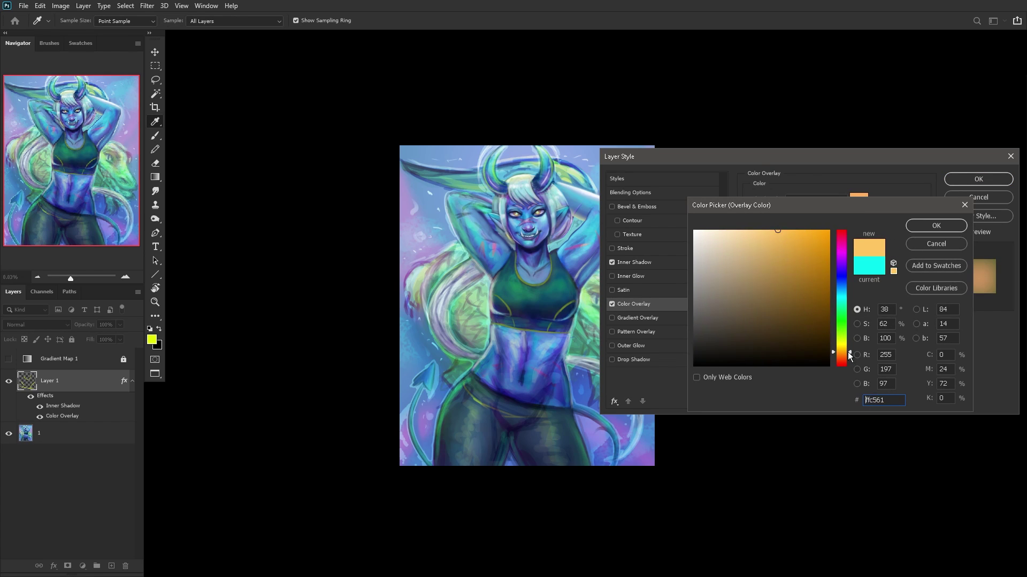
{"action": "left_click", "coordinate": [930, 225]}
{"action": "left_click", "coordinate": [963, 179]}
Step: Compare the styled trim layer on and off, keeping its blend mode at Normal
{"action": "key", "text": "ctrl+plus"}
{"action": "key", "text": "ctrl+plus"}
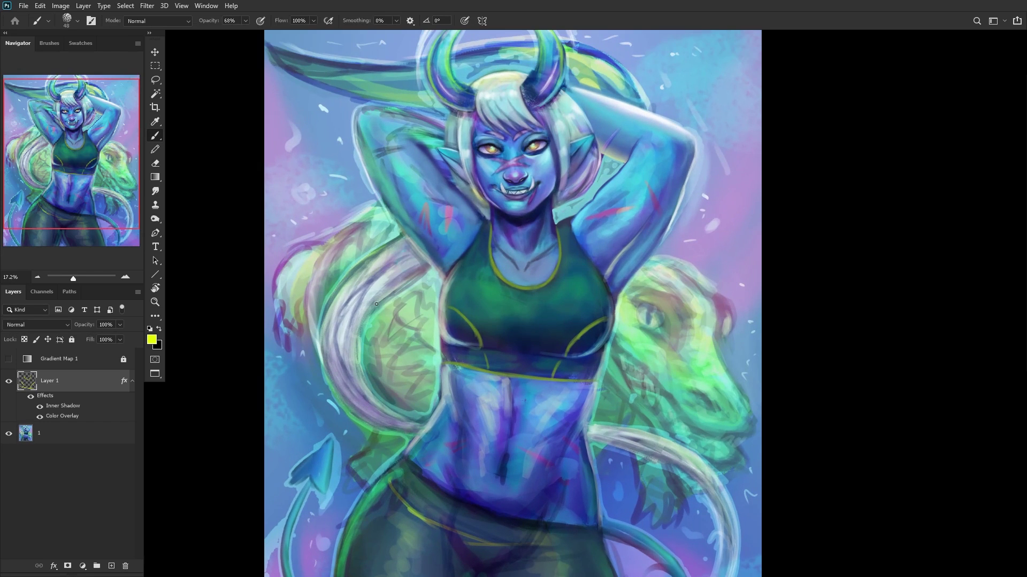
{"action": "left_click", "coordinate": [7, 387]}
{"action": "left_click", "coordinate": [6, 387]}
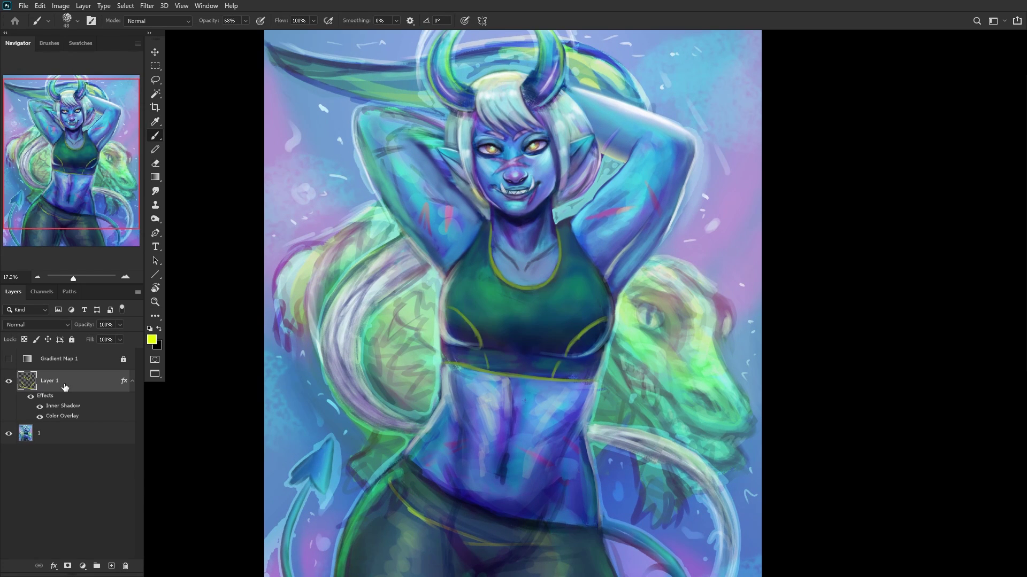
{"action": "left_click", "coordinate": [32, 325]}
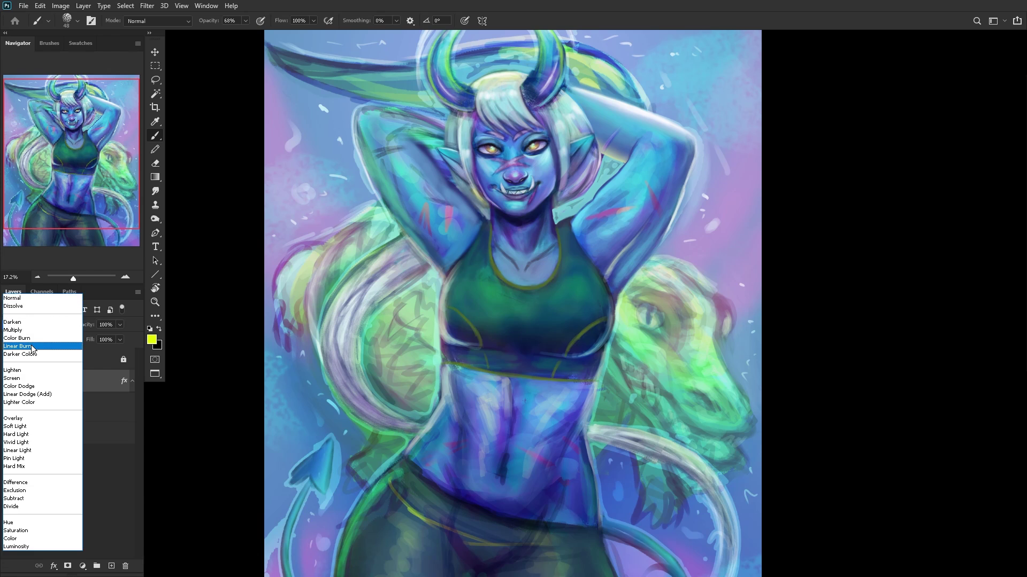
{"action": "left_click", "coordinate": [25, 297]}
{"action": "key", "text": "space"}
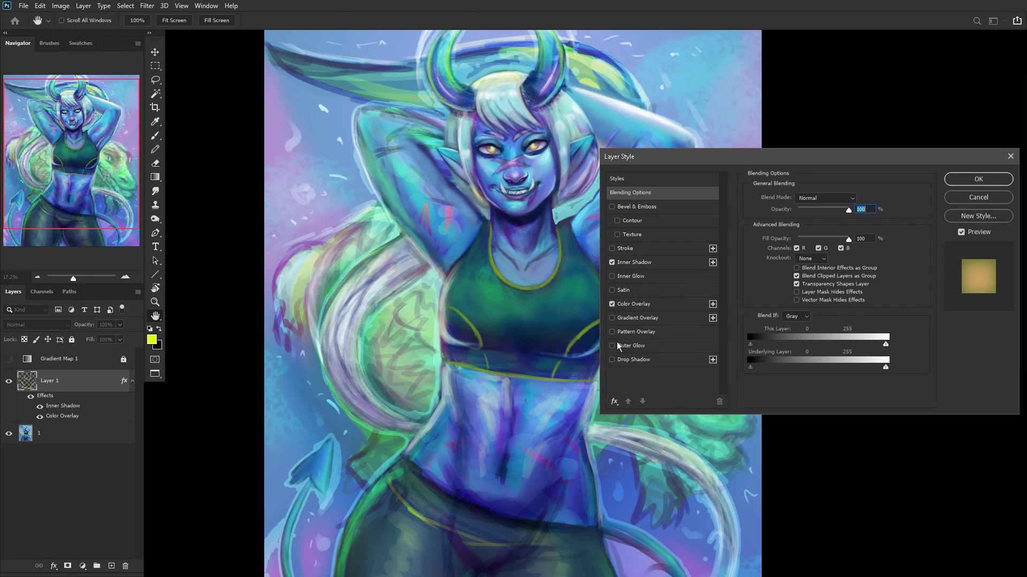
Step: Add a 103 px Drop Shadow with shorter distance, Overlay blend and 18% opacity, and apply it
{"action": "left_click", "coordinate": [613, 359]}
{"action": "left_click", "coordinate": [634, 363]}
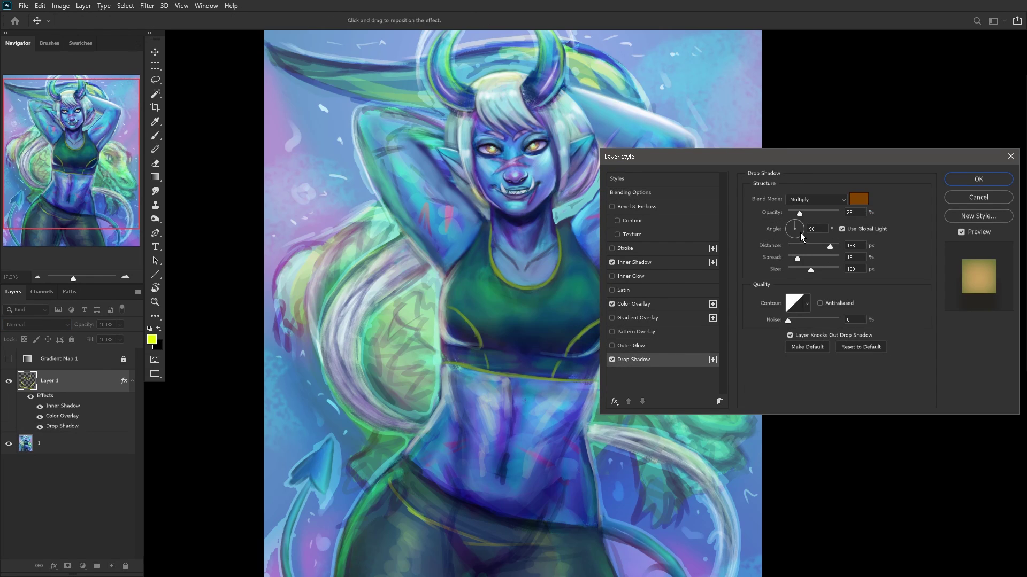
{"action": "mouse_move", "coordinate": [811, 271]}
{"action": "left_mouse_down"}
{"action": "mouse_move", "coordinate": [790, 267]}
{"action": "mouse_move", "coordinate": [811, 271]}
{"action": "left_mouse_up"}
{"action": "left_click_drag", "start_coordinate": [800, 213], "coordinate": [852, 228]}
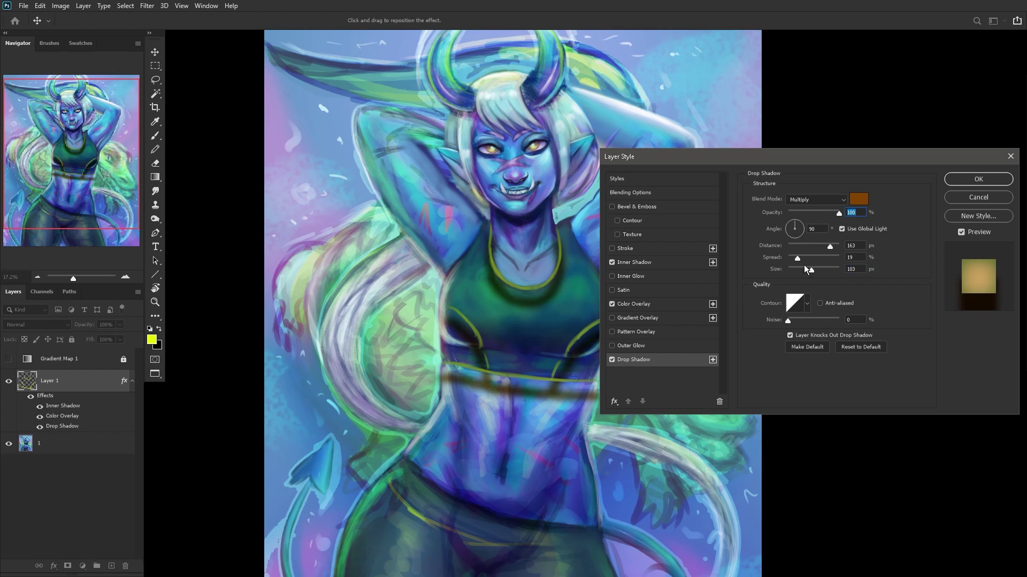
{"action": "left_click", "coordinate": [806, 250]}
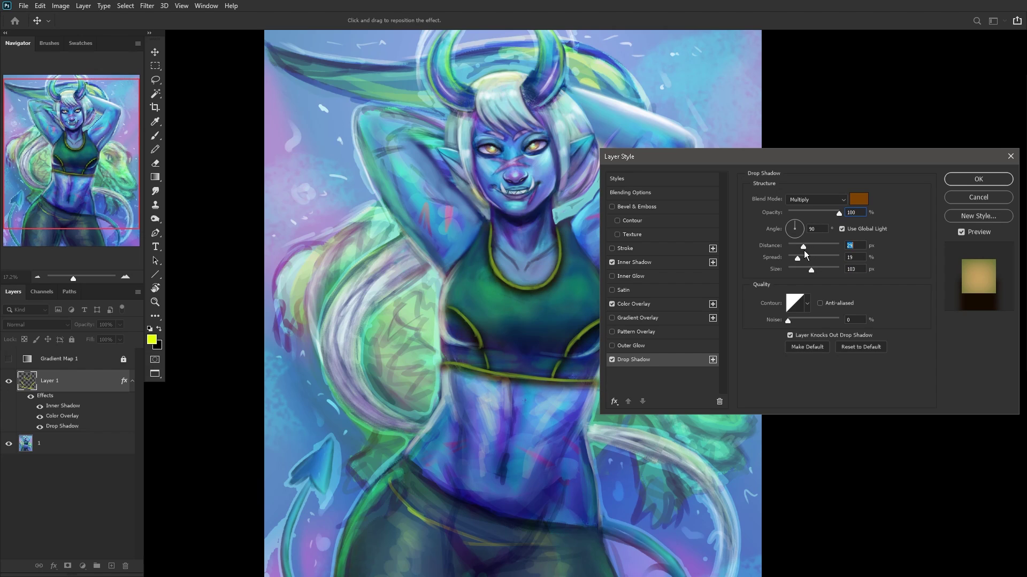
{"action": "left_click", "coordinate": [822, 201]}
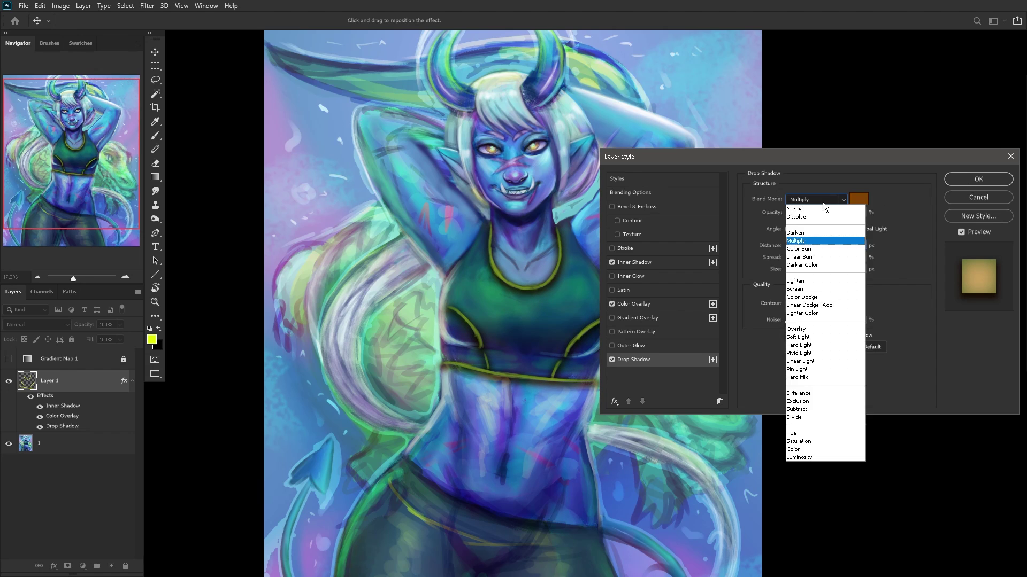
{"action": "left_click", "coordinate": [813, 330]}
{"action": "left_click_drag", "start_coordinate": [813, 213], "coordinate": [797, 214]}
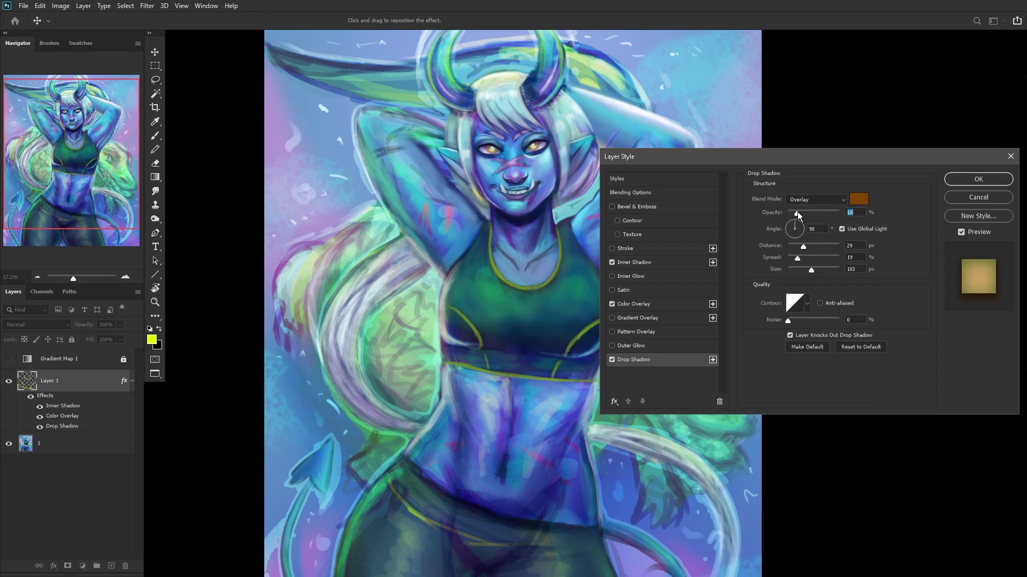
{"action": "left_click", "coordinate": [978, 179]}
{"action": "scroll", "coordinate": [481, 285], "scroll_direction": "down", "scroll_amount": 5}
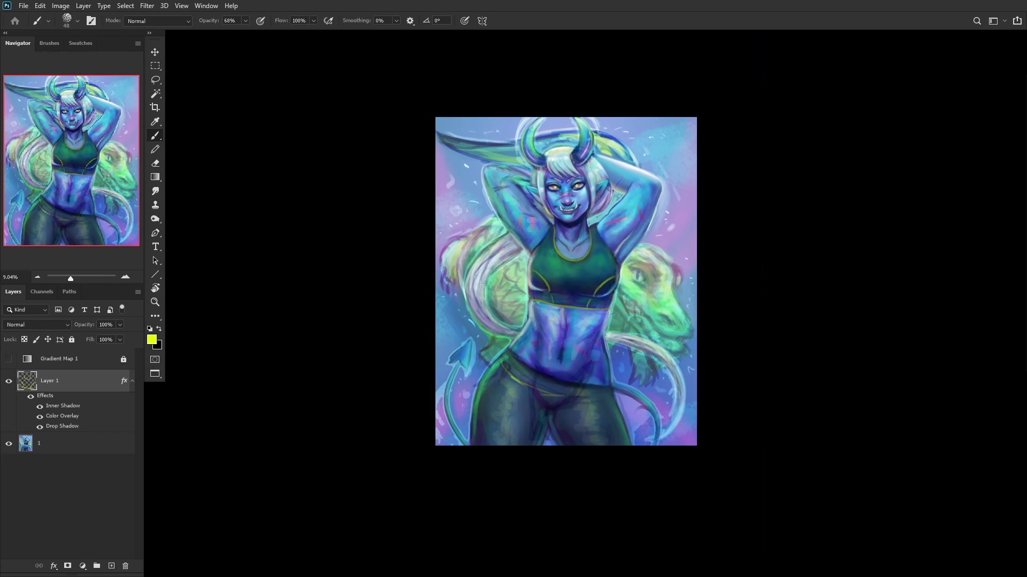
Step: Toggle the trim layer's visibility to compare the painting with and without it
{"action": "left_click", "coordinate": [6, 382]}
{"action": "left_click", "coordinate": [7, 382]}
{"action": "left_click", "coordinate": [6, 383]}
{"action": "left_click", "coordinate": [7, 382]}
{"action": "left_click", "coordinate": [7, 381]}
Step: Add a new layer clipped to the trim layer and set its blend mode to Overlay
{"action": "left_click", "coordinate": [112, 565]}
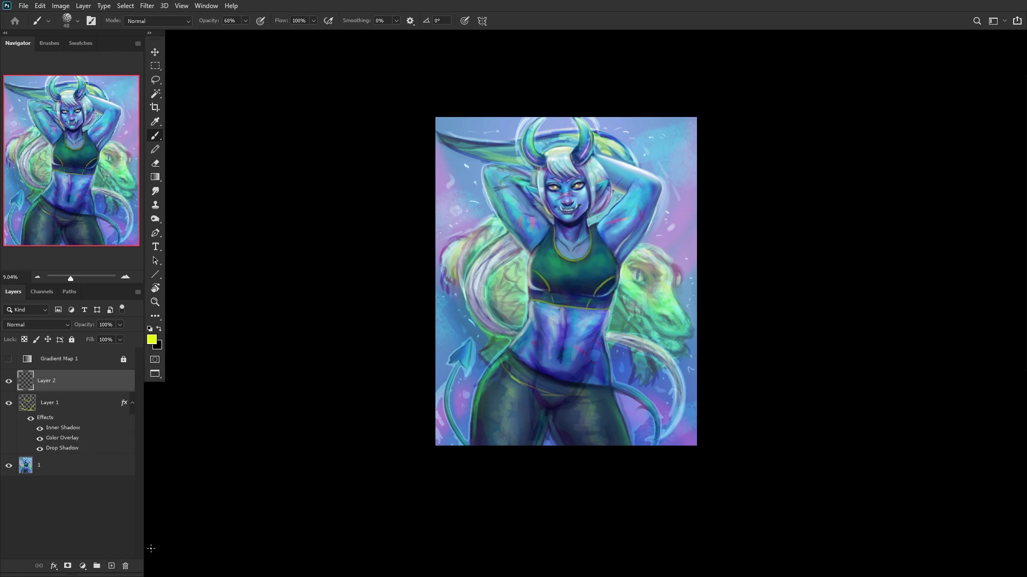
{"action": "left_click", "coordinate": [58, 389], "text": "alt"}
{"action": "left_click", "coordinate": [38, 325]}
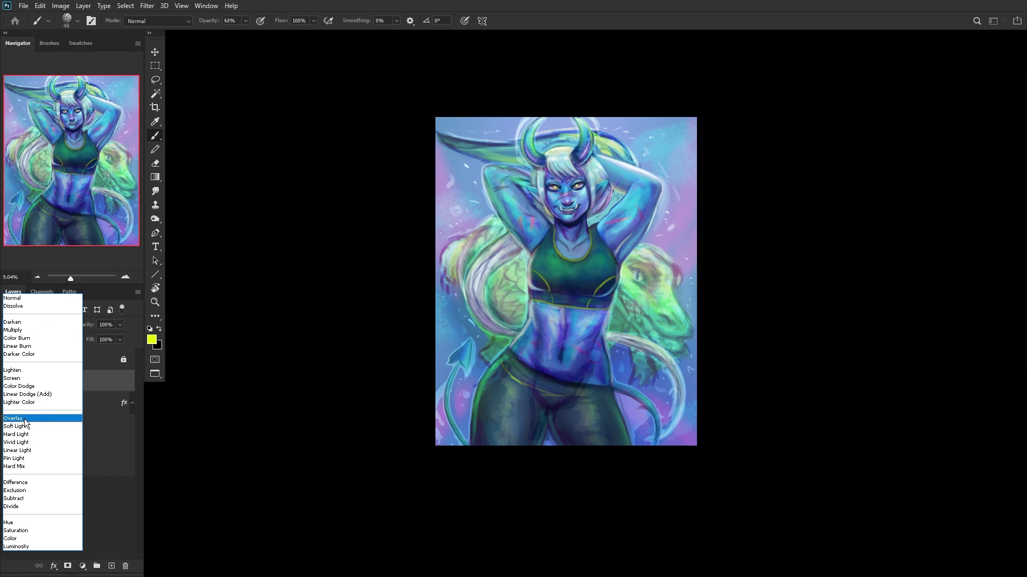
{"action": "left_click", "coordinate": [27, 419]}
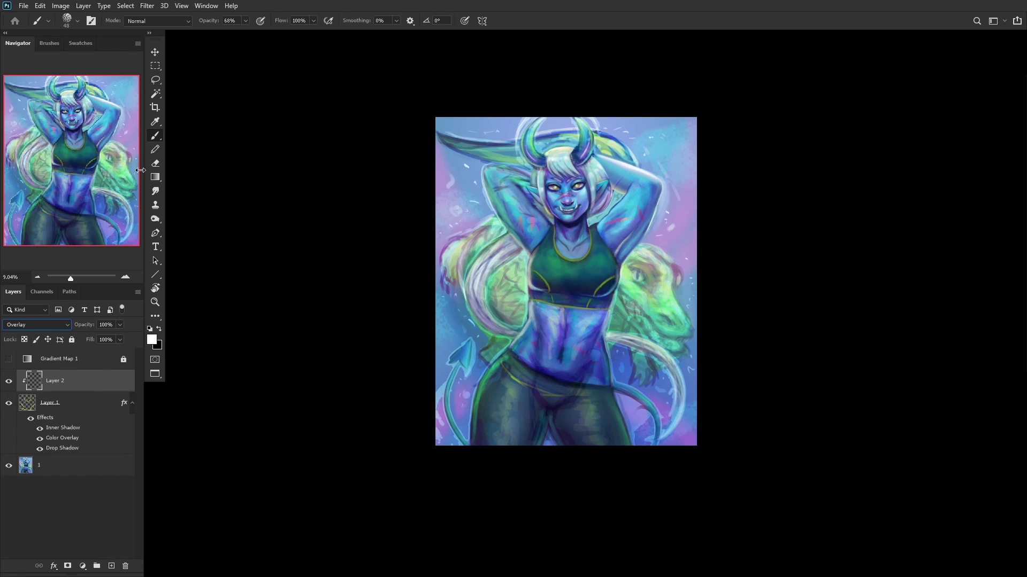
Step: Paint soft Overlay light below the chest with a large soft round brush, then add empty Layer 3
{"action": "right_click", "coordinate": [597, 253]}
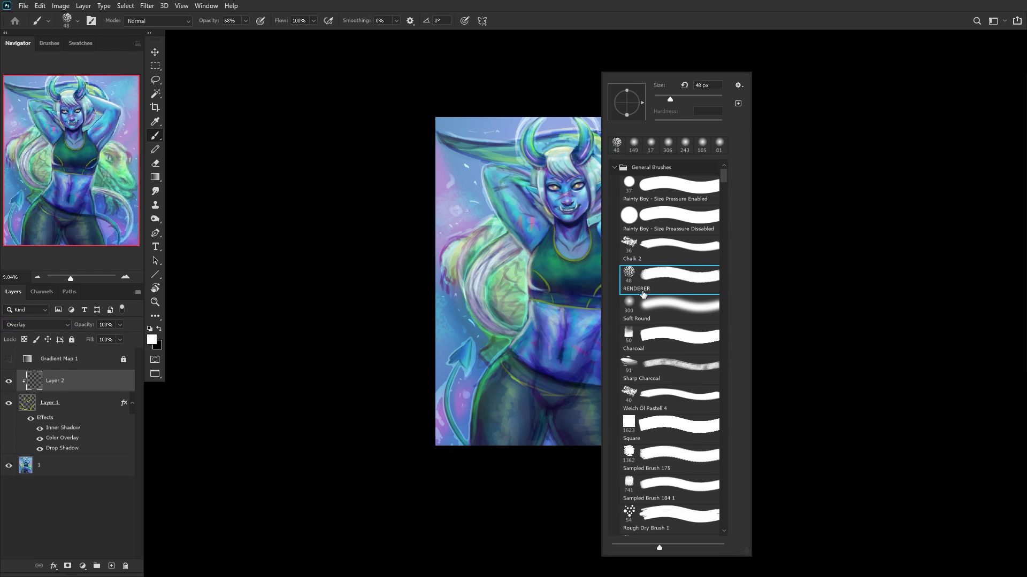
{"action": "left_click", "coordinate": [659, 319]}
{"action": "left_click", "coordinate": [543, 282]}
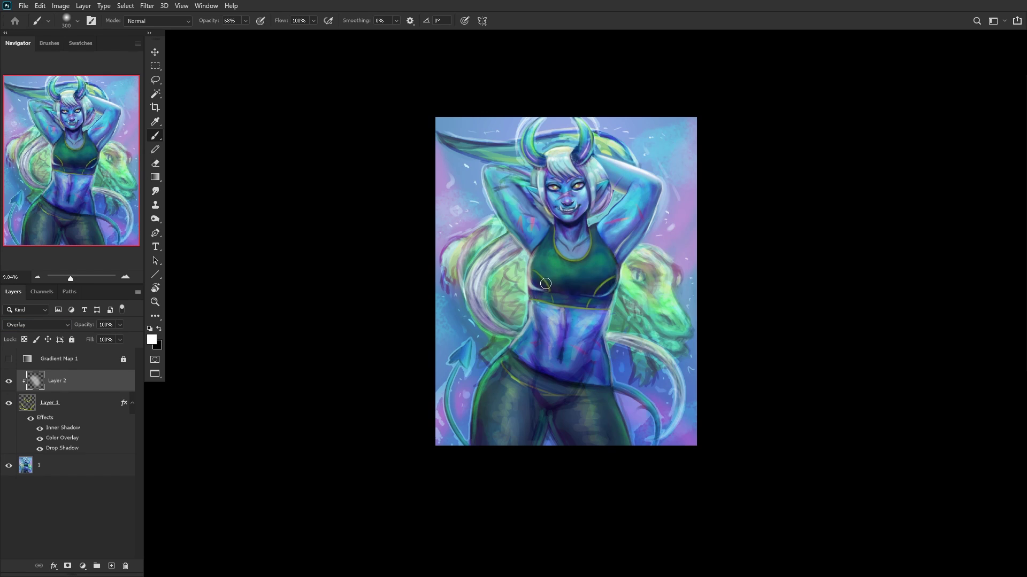
{"action": "key", "text": "ctrl+z"}
{"action": "scroll", "coordinate": [609, 278], "scroll_direction": "up", "scroll_amount": 5}
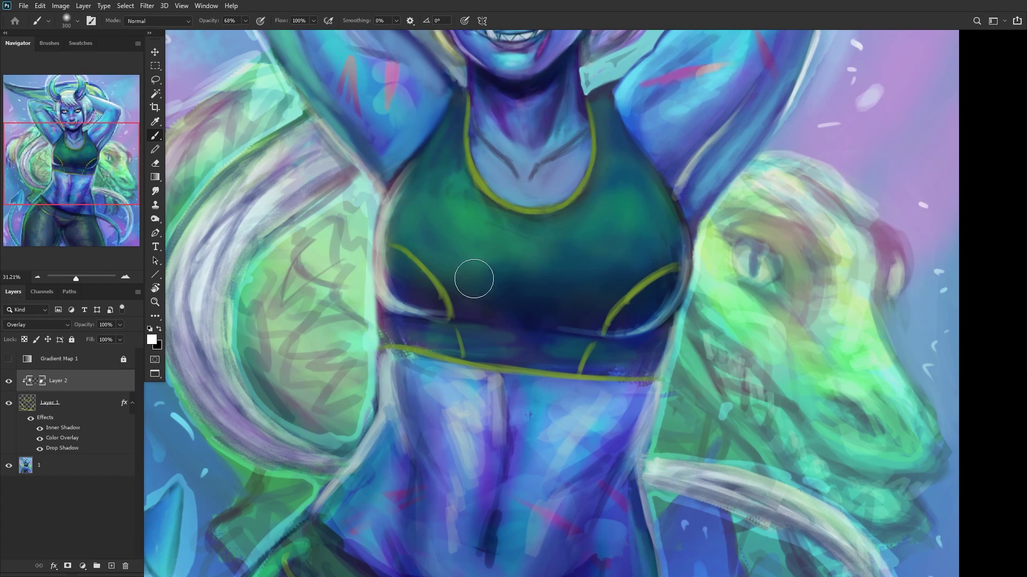
{"action": "left_click_drag", "start_coordinate": [504, 355], "coordinate": [538, 366]}
{"action": "scroll", "coordinate": [538, 367], "scroll_direction": "down", "scroll_amount": 4}
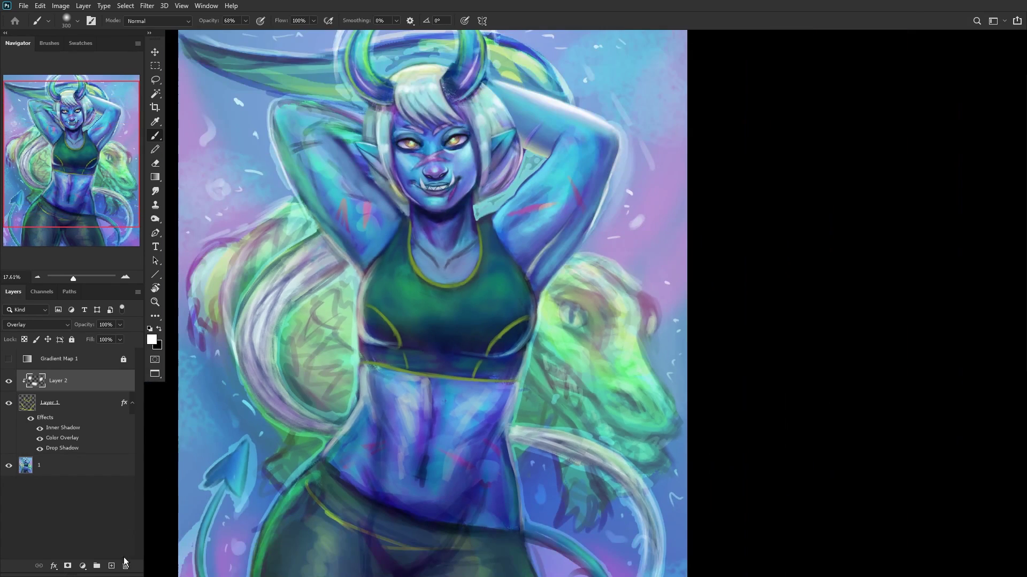
{"action": "left_click", "coordinate": [111, 566]}
Step: With the black RENDERER brush, outline the top's upper left and right edges
{"action": "right_click", "coordinate": [483, 303]}
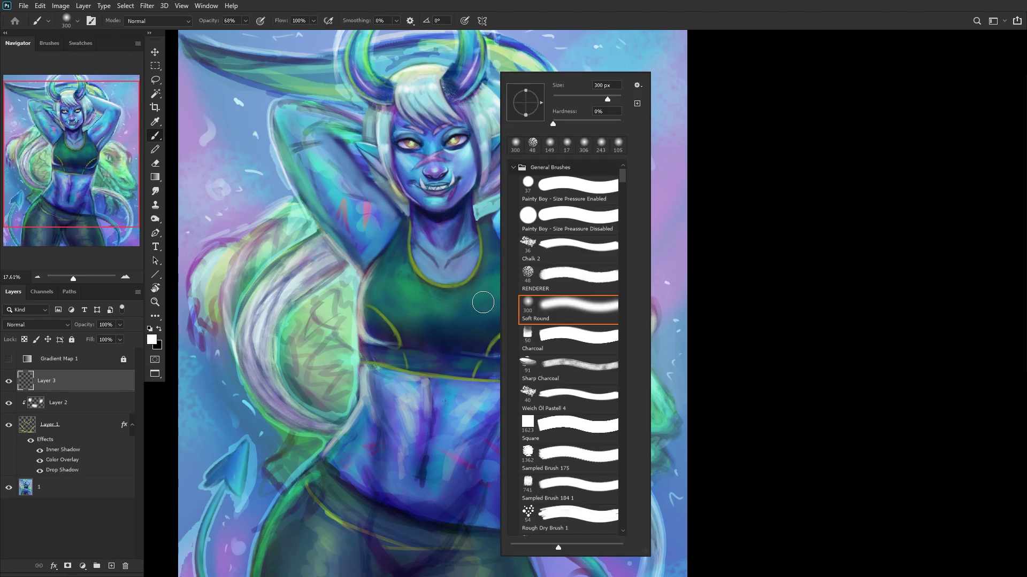
{"action": "left_click", "coordinate": [561, 275]}
{"action": "left_click", "coordinate": [158, 329]}
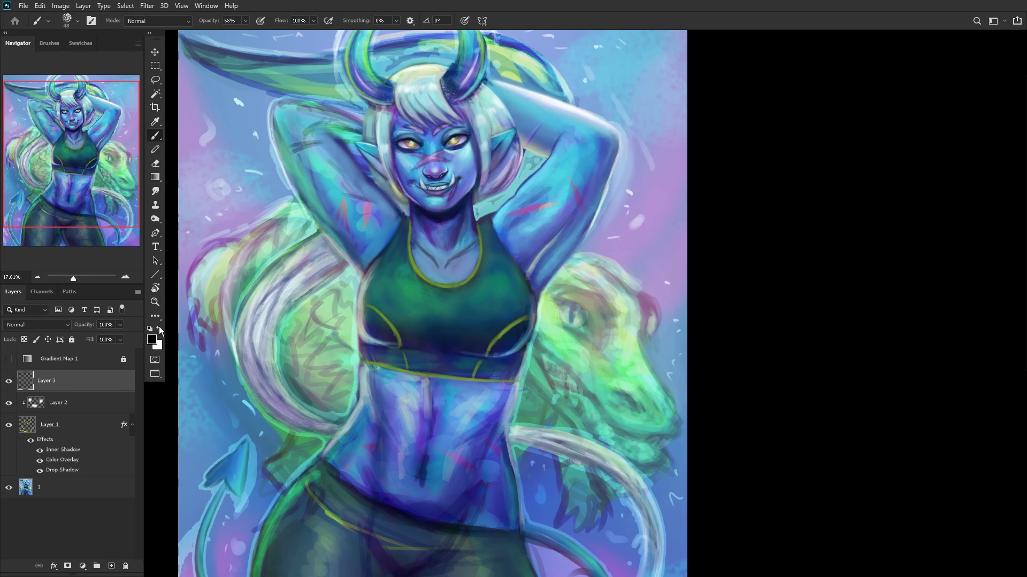
{"action": "scroll", "coordinate": [437, 259], "scroll_direction": "up", "scroll_amount": 6}
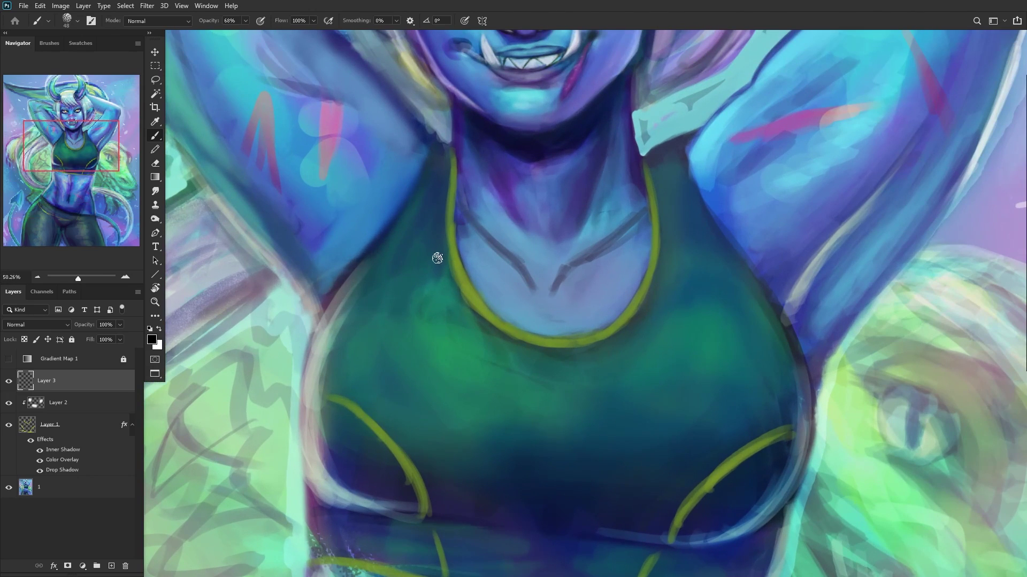
{"action": "left_click_drag", "start_coordinate": [443, 258], "coordinate": [354, 292]}
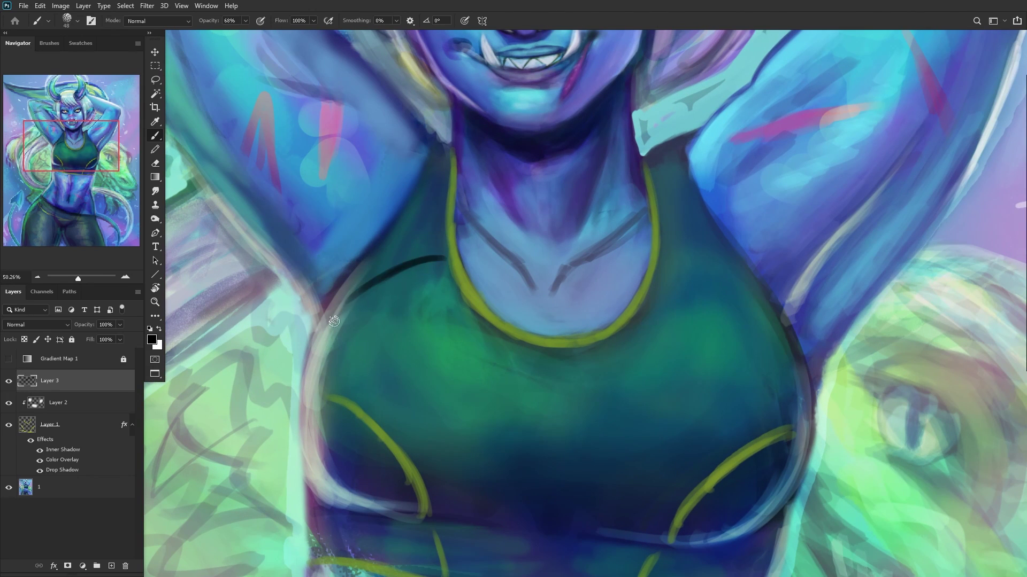
{"action": "scroll", "coordinate": [350, 337], "scroll_direction": "down", "scroll_amount": 4}
{"action": "scroll", "coordinate": [584, 328], "scroll_direction": "up", "scroll_amount": 3}
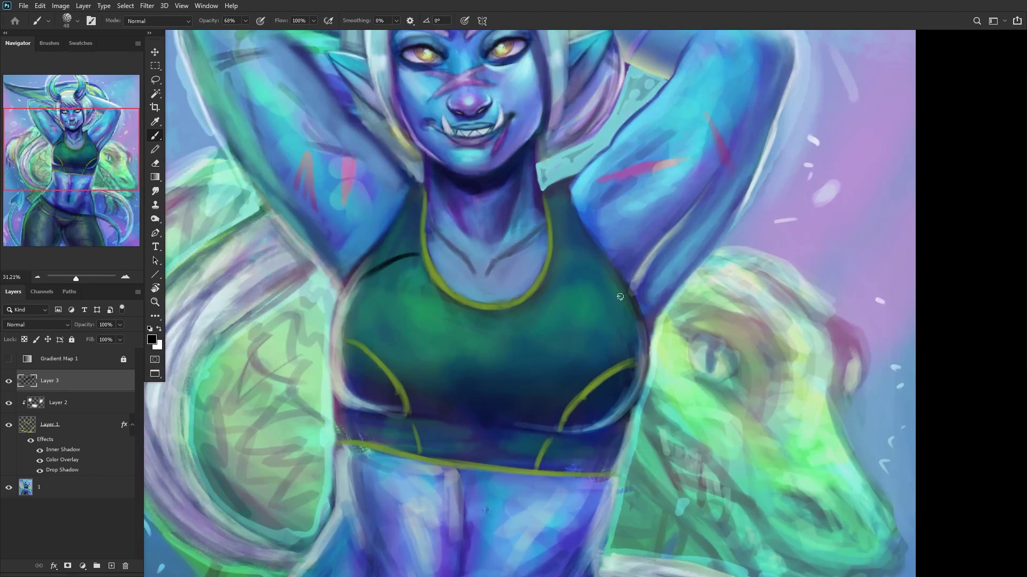
{"action": "scroll", "coordinate": [584, 327], "scroll_direction": "up", "scroll_amount": 2}
{"action": "left_click_drag", "start_coordinate": [624, 270], "coordinate": [545, 217]}
{"action": "scroll", "coordinate": [504, 219], "scroll_direction": "down", "scroll_amount": 4}
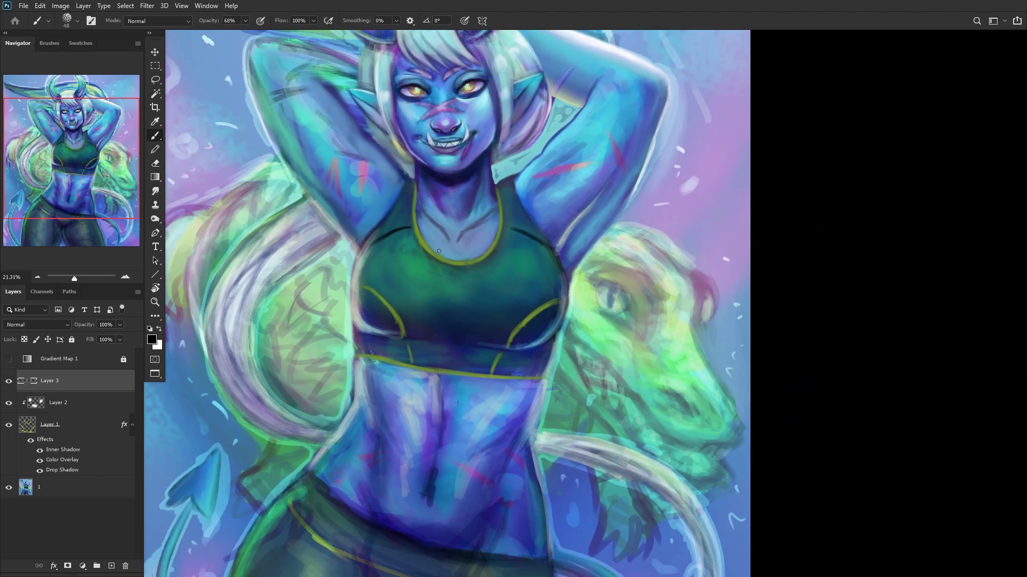
Step: Draw zigzag teeth along the waistband and a small inverted-V nose above them
{"action": "scroll", "coordinate": [439, 253], "scroll_direction": "up", "scroll_amount": 5}
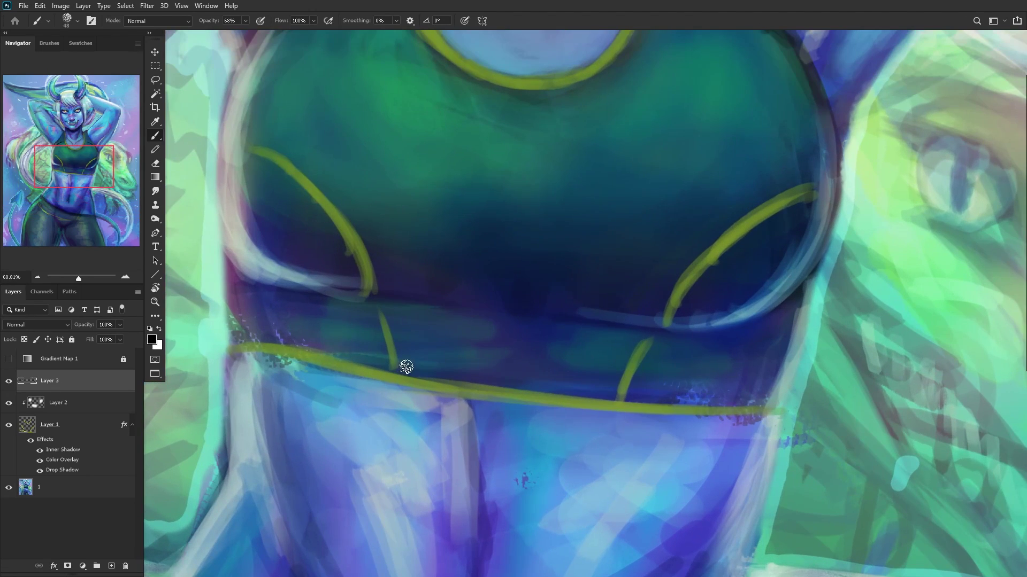
{"action": "mouse_move", "coordinate": [396, 368]}
{"action": "left_mouse_down"}
{"action": "mouse_move", "coordinate": [448, 328]}
{"action": "mouse_move", "coordinate": [428, 340]}
{"action": "mouse_move", "coordinate": [460, 363]}
{"action": "mouse_move", "coordinate": [453, 342]}
{"action": "mouse_move", "coordinate": [480, 380]}
{"action": "mouse_move", "coordinate": [476, 362]}
{"action": "mouse_move", "coordinate": [485, 371]}
{"action": "mouse_move", "coordinate": [501, 349]}
{"action": "mouse_move", "coordinate": [485, 366]}
{"action": "mouse_move", "coordinate": [523, 349]}
{"action": "mouse_move", "coordinate": [554, 391]}
{"action": "mouse_move", "coordinate": [601, 355]}
{"action": "mouse_move", "coordinate": [616, 397]}
{"action": "left_mouse_up"}
{"action": "mouse_move", "coordinate": [542, 281]}
{"action": "left_mouse_down"}
{"action": "mouse_move", "coordinate": [527, 260]}
{"action": "mouse_move", "coordinate": [498, 275]}
{"action": "mouse_move", "coordinate": [523, 213]}
{"action": "mouse_move", "coordinate": [502, 264]}
{"action": "mouse_move", "coordinate": [512, 240]}
{"action": "mouse_move", "coordinate": [546, 284]}
{"action": "mouse_move", "coordinate": [540, 251]}
{"action": "left_mouse_up"}
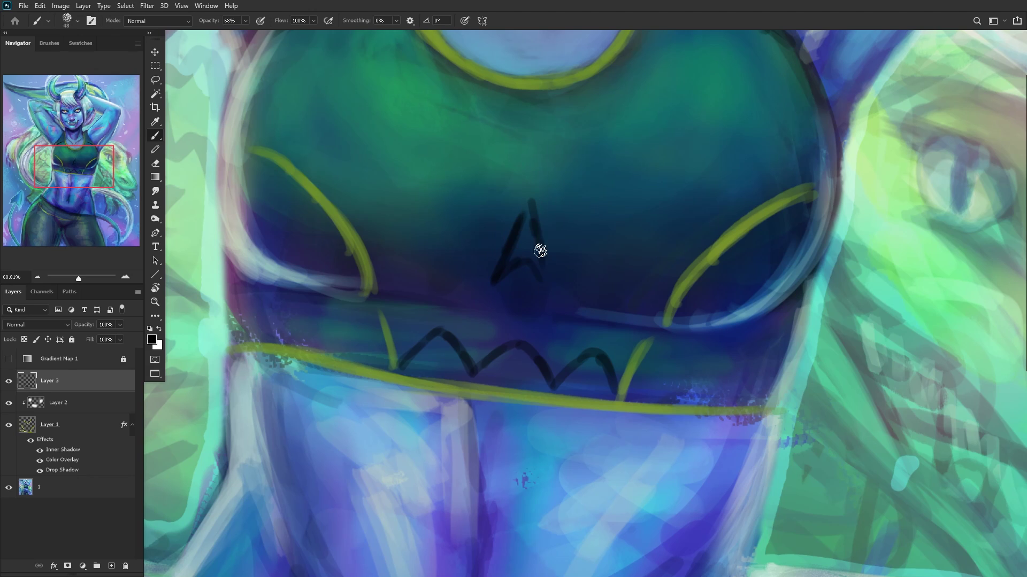
{"action": "scroll", "coordinate": [540, 190], "scroll_direction": "down", "scroll_amount": 4}
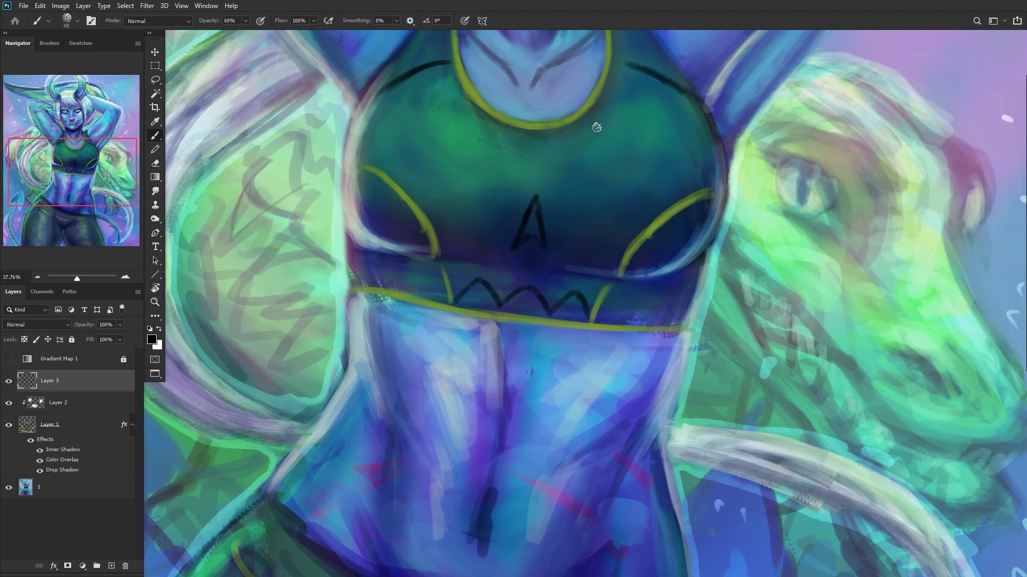
Step: Draw almond eye shapes on both sides of the top and set Layer 3 to Multiply
{"action": "scroll", "coordinate": [597, 126], "scroll_direction": "up", "scroll_amount": 1}
{"action": "scroll", "coordinate": [210, 129], "scroll_direction": "up", "scroll_amount": 3}
{"action": "scroll", "coordinate": [489, 202], "scroll_direction": "up", "scroll_amount": 2}
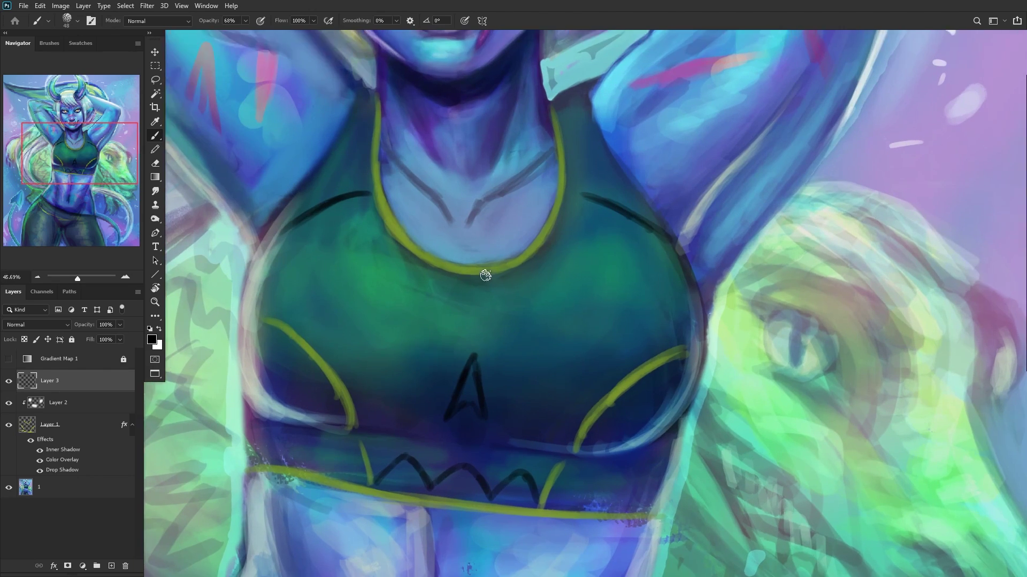
{"action": "left_click_drag", "start_coordinate": [528, 343], "coordinate": [590, 271]}
{"action": "mouse_move", "coordinate": [544, 319]}
{"action": "left_mouse_down"}
{"action": "mouse_move", "coordinate": [637, 258]}
{"action": "mouse_move", "coordinate": [579, 277]}
{"action": "mouse_move", "coordinate": [528, 336]}
{"action": "mouse_move", "coordinate": [623, 319]}
{"action": "mouse_move", "coordinate": [644, 262]}
{"action": "mouse_move", "coordinate": [593, 264]}
{"action": "left_mouse_up"}
{"action": "mouse_move", "coordinate": [402, 325]}
{"action": "left_mouse_down"}
{"action": "mouse_move", "coordinate": [361, 264]}
{"action": "mouse_move", "coordinate": [379, 290]}
{"action": "mouse_move", "coordinate": [293, 239]}
{"action": "mouse_move", "coordinate": [307, 314]}
{"action": "mouse_move", "coordinate": [293, 273]}
{"action": "mouse_move", "coordinate": [325, 308]}
{"action": "mouse_move", "coordinate": [394, 340]}
{"action": "mouse_move", "coordinate": [385, 290]}
{"action": "mouse_move", "coordinate": [338, 245]}
{"action": "mouse_move", "coordinate": [356, 267]}
{"action": "mouse_move", "coordinate": [278, 232]}
{"action": "left_mouse_up"}
{"action": "scroll", "coordinate": [289, 238], "scroll_direction": "down", "scroll_amount": 3}
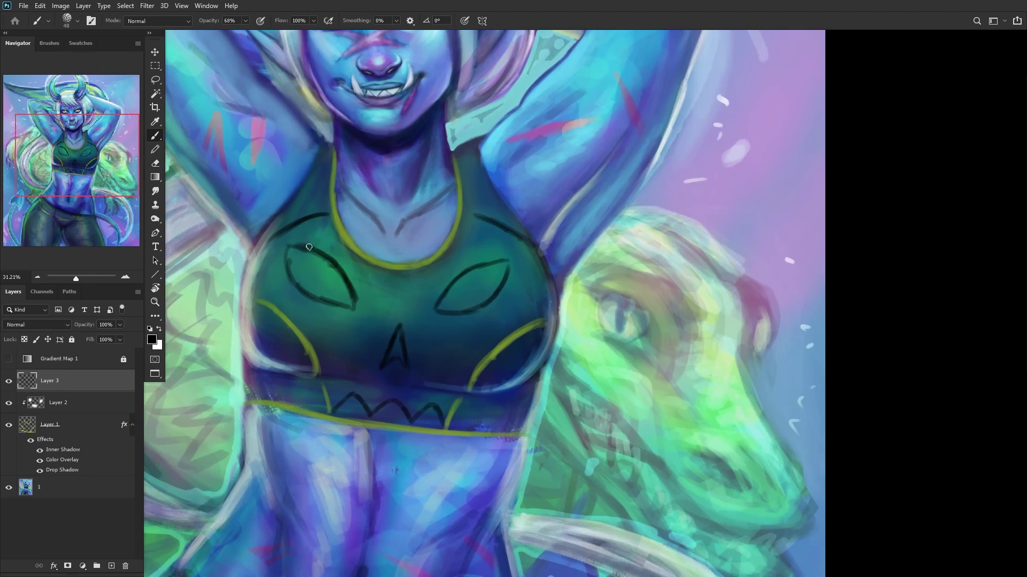
{"action": "scroll", "coordinate": [309, 247], "scroll_direction": "down", "scroll_amount": 5}
{"action": "left_click", "coordinate": [24, 324]}
{"action": "left_click", "coordinate": [17, 330]}
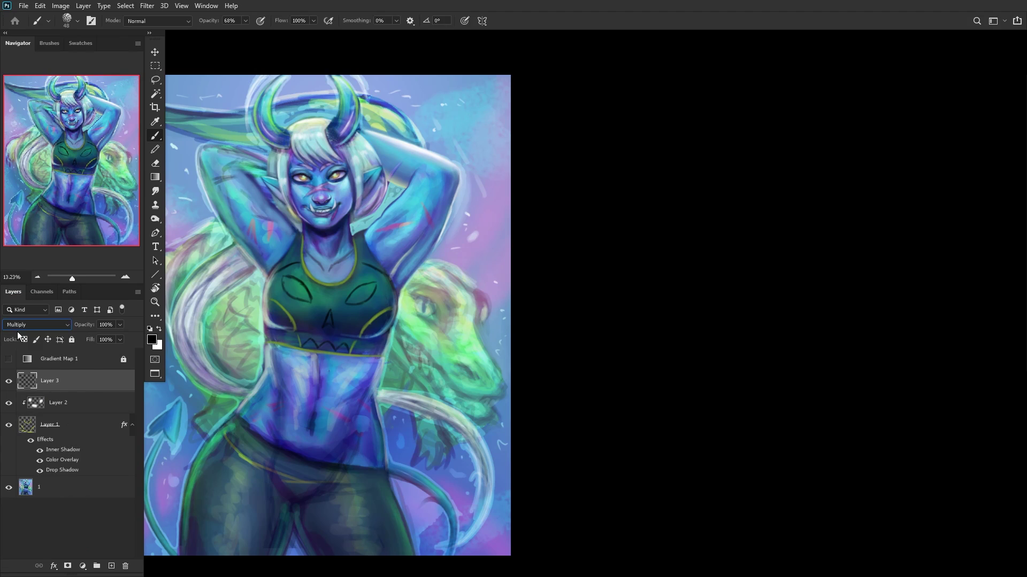
Step: Give Layer 3 an Overlay drop shadow in near-black (090500) at 34% opacity
{"action": "double_click", "coordinate": [97, 385]}
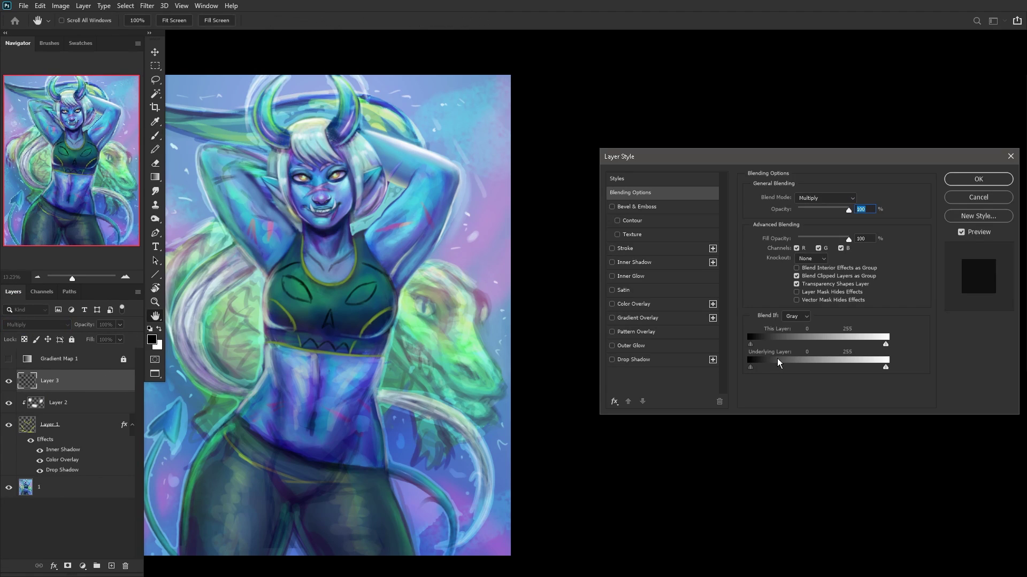
{"action": "left_click", "coordinate": [612, 360]}
{"action": "left_click", "coordinate": [631, 360]}
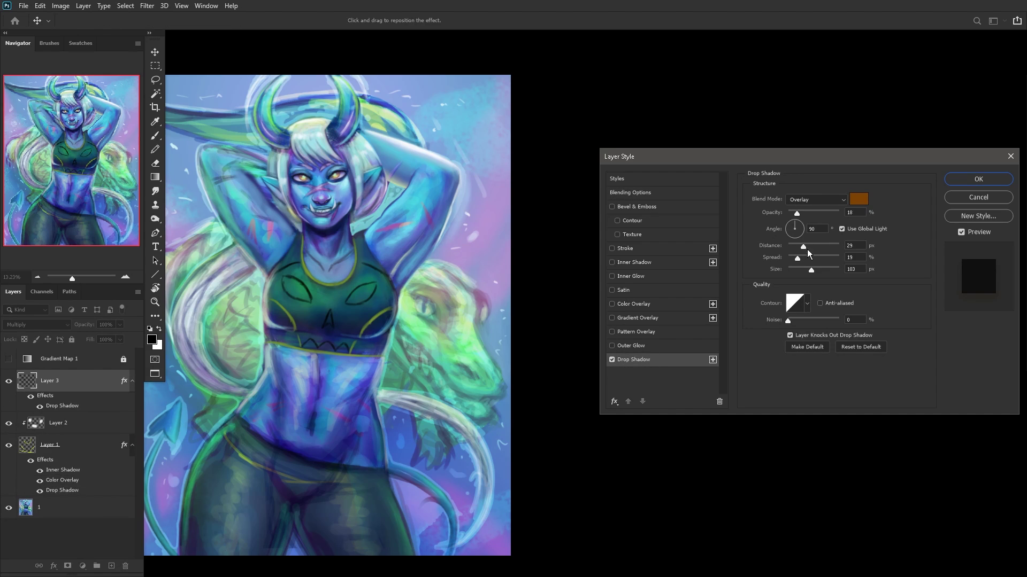
{"action": "left_click", "coordinate": [809, 201]}
{"action": "left_click", "coordinate": [809, 201]}
{"action": "left_click", "coordinate": [857, 199]}
{"action": "left_click_drag", "start_coordinate": [826, 299], "coordinate": [862, 365]}
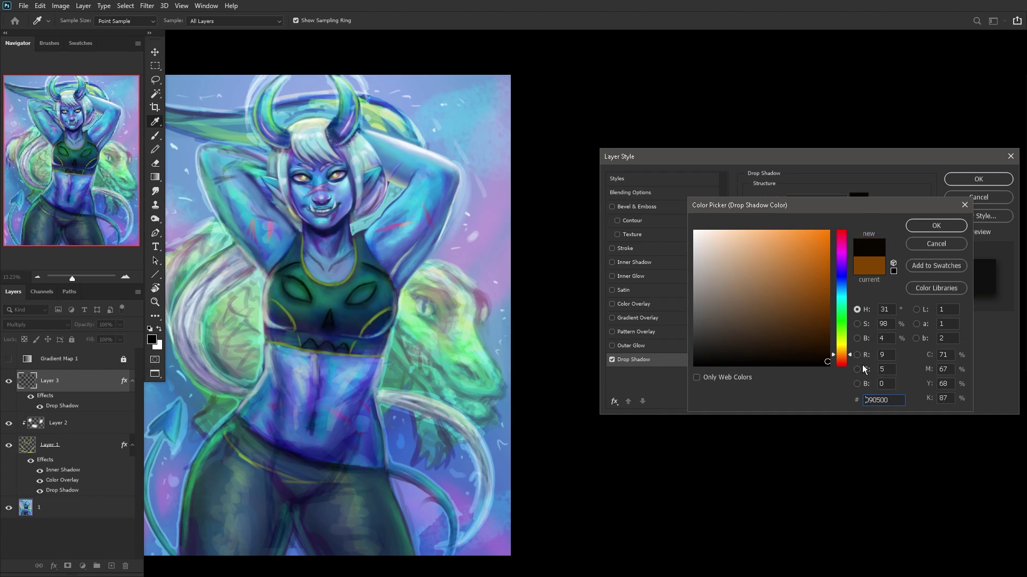
{"action": "left_click", "coordinate": [916, 228]}
{"action": "left_click_drag", "start_coordinate": [817, 218], "coordinate": [806, 213]}
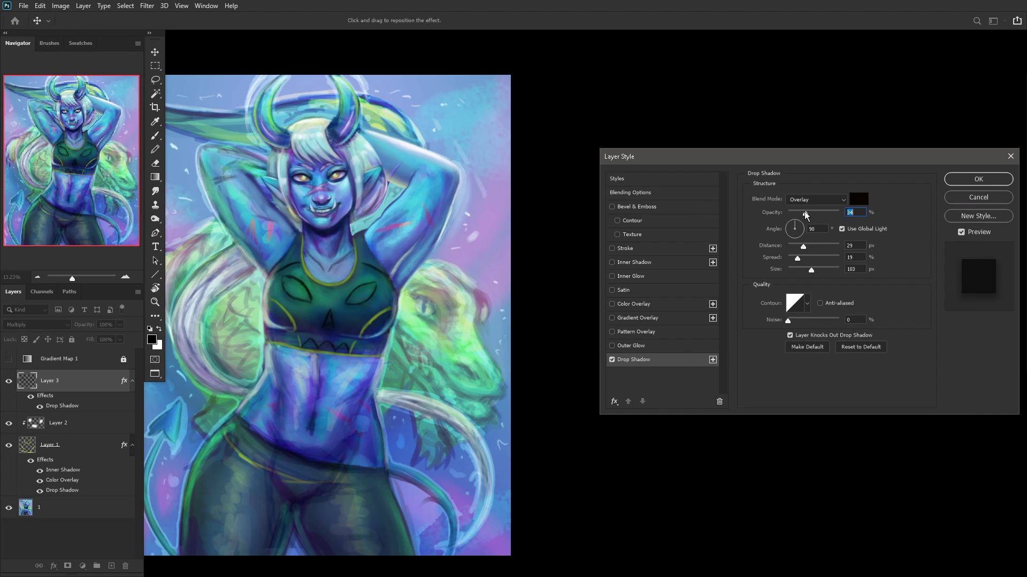
{"action": "left_click", "coordinate": [977, 179]}
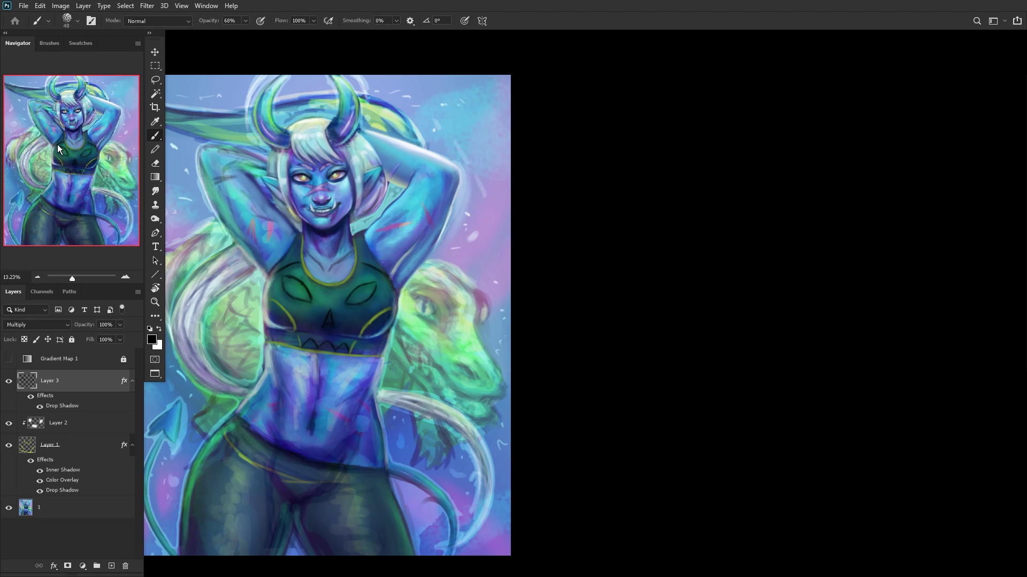
Step: Create Layer 4 and set the RENDERER brush size to 171 px
{"action": "left_click", "coordinate": [111, 566]}
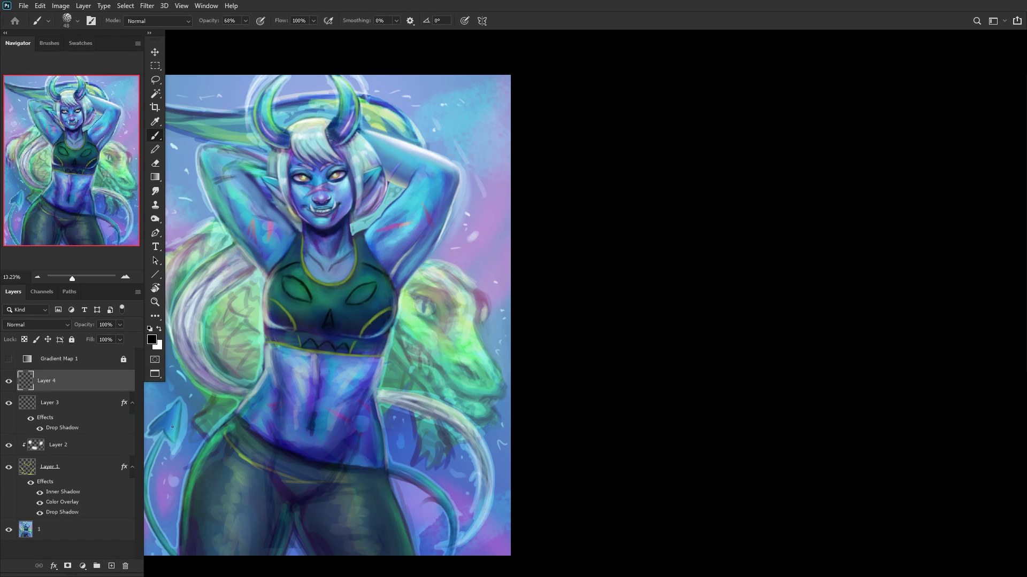
{"action": "scroll", "coordinate": [310, 359], "scroll_direction": "up", "scroll_amount": 5}
{"action": "right_click", "coordinate": [462, 300]}
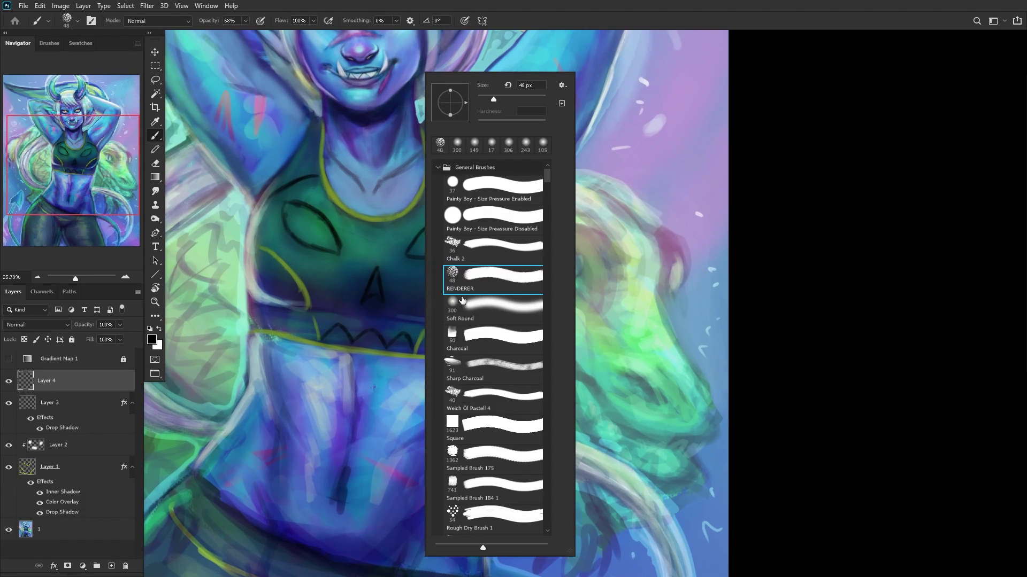
{"action": "left_click", "coordinate": [531, 85]}
{"action": "type", "text": "171"}
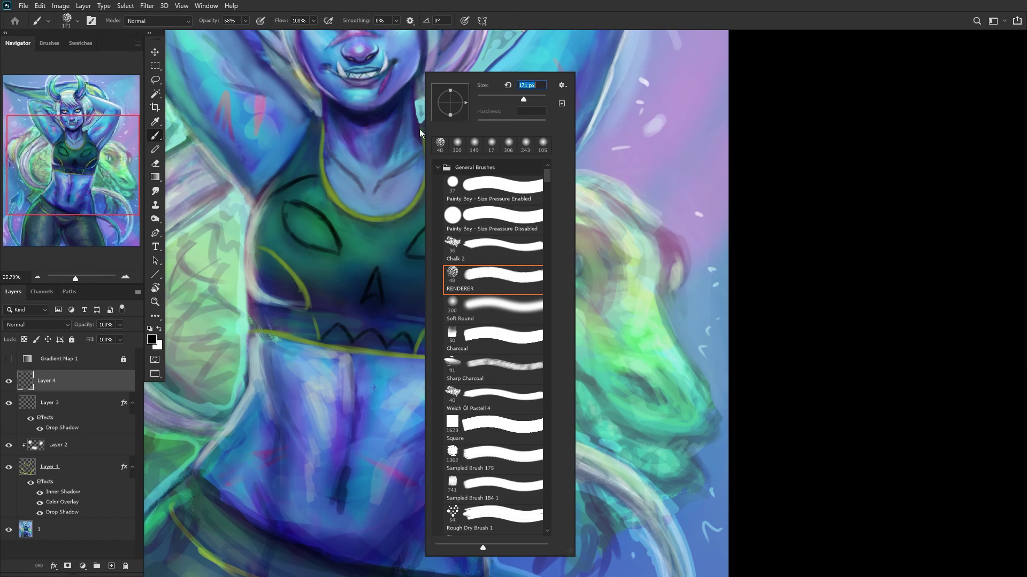
{"action": "left_click", "coordinate": [289, 283]}
Step: Paint black fill over the top around the eyes, undo one blob, and move Layer 4 above layer 1
{"action": "left_click_drag", "start_coordinate": [314, 270], "coordinate": [284, 238]}
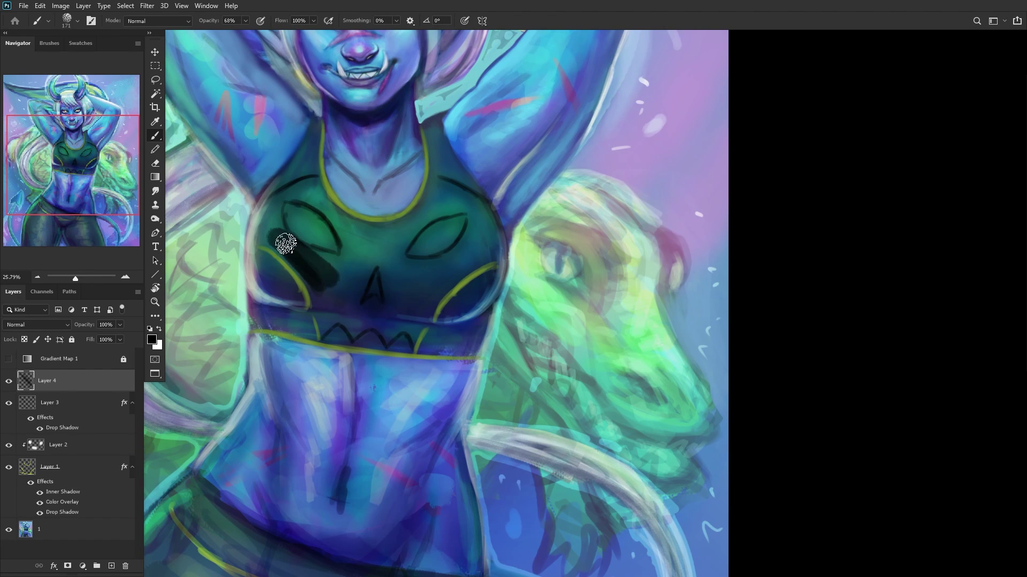
{"action": "scroll", "coordinate": [300, 267], "scroll_direction": "up", "scroll_amount": 5}
{"action": "mouse_move", "coordinate": [312, 272]}
{"action": "left_mouse_down"}
{"action": "mouse_move", "coordinate": [386, 276]}
{"action": "mouse_move", "coordinate": [442, 239]}
{"action": "mouse_move", "coordinate": [424, 275]}
{"action": "mouse_move", "coordinate": [386, 174]}
{"action": "mouse_move", "coordinate": [415, 218]}
{"action": "mouse_move", "coordinate": [320, 136]}
{"action": "mouse_move", "coordinate": [358, 146]}
{"action": "mouse_move", "coordinate": [327, 124]}
{"action": "mouse_move", "coordinate": [346, 145]}
{"action": "mouse_move", "coordinate": [349, 120]}
{"action": "mouse_move", "coordinate": [259, 154]}
{"action": "mouse_move", "coordinate": [281, 144]}
{"action": "mouse_move", "coordinate": [241, 260]}
{"action": "mouse_move", "coordinate": [254, 173]}
{"action": "mouse_move", "coordinate": [261, 256]}
{"action": "mouse_move", "coordinate": [261, 197]}
{"action": "mouse_move", "coordinate": [271, 190]}
{"action": "mouse_move", "coordinate": [303, 274]}
{"action": "mouse_move", "coordinate": [386, 364]}
{"action": "mouse_move", "coordinate": [371, 402]}
{"action": "mouse_move", "coordinate": [341, 369]}
{"action": "mouse_move", "coordinate": [362, 424]}
{"action": "mouse_move", "coordinate": [386, 394]}
{"action": "mouse_move", "coordinate": [413, 401]}
{"action": "mouse_move", "coordinate": [432, 426]}
{"action": "mouse_move", "coordinate": [420, 345]}
{"action": "mouse_move", "coordinate": [446, 315]}
{"action": "mouse_move", "coordinate": [466, 254]}
{"action": "mouse_move", "coordinate": [443, 268]}
{"action": "mouse_move", "coordinate": [445, 288]}
{"action": "mouse_move", "coordinate": [419, 331]}
{"action": "mouse_move", "coordinate": [468, 250]}
{"action": "mouse_move", "coordinate": [453, 285]}
{"action": "mouse_move", "coordinate": [456, 236]}
{"action": "mouse_move", "coordinate": [425, 200]}
{"action": "mouse_move", "coordinate": [476, 241]}
{"action": "mouse_move", "coordinate": [452, 244]}
{"action": "mouse_move", "coordinate": [440, 296]}
{"action": "mouse_move", "coordinate": [491, 245]}
{"action": "mouse_move", "coordinate": [434, 350]}
{"action": "mouse_move", "coordinate": [442, 412]}
{"action": "mouse_move", "coordinate": [490, 387]}
{"action": "mouse_move", "coordinate": [506, 436]}
{"action": "mouse_move", "coordinate": [545, 380]}
{"action": "mouse_move", "coordinate": [523, 409]}
{"action": "mouse_move", "coordinate": [544, 424]}
{"action": "mouse_move", "coordinate": [540, 412]}
{"action": "mouse_move", "coordinate": [558, 441]}
{"action": "mouse_move", "coordinate": [614, 334]}
{"action": "mouse_move", "coordinate": [557, 402]}
{"action": "mouse_move", "coordinate": [532, 395]}
{"action": "mouse_move", "coordinate": [518, 311]}
{"action": "mouse_move", "coordinate": [493, 278]}
{"action": "left_mouse_up"}
{"action": "key", "text": "ctrl+z"}
{"action": "left_click_drag", "start_coordinate": [75, 383], "coordinate": [66, 516]}
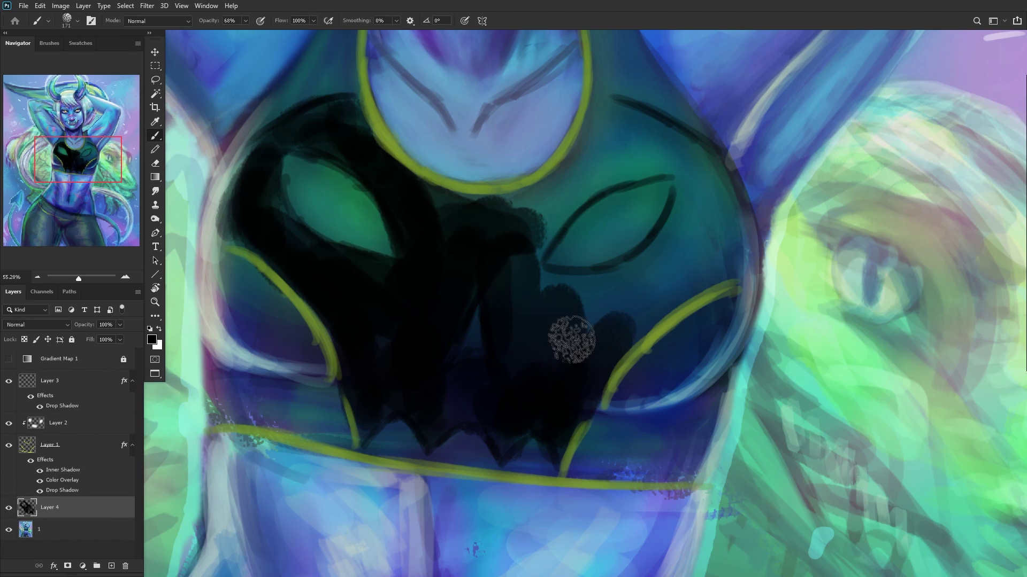
{"action": "mouse_move", "coordinate": [626, 319]}
{"action": "left_mouse_down"}
{"action": "mouse_move", "coordinate": [531, 292]}
{"action": "mouse_move", "coordinate": [636, 297]}
{"action": "mouse_move", "coordinate": [721, 232]}
{"action": "mouse_move", "coordinate": [656, 263]}
{"action": "mouse_move", "coordinate": [666, 270]}
{"action": "mouse_move", "coordinate": [639, 311]}
{"action": "mouse_move", "coordinate": [720, 266]}
{"action": "mouse_move", "coordinate": [704, 192]}
{"action": "mouse_move", "coordinate": [674, 244]}
{"action": "mouse_move", "coordinate": [696, 209]}
{"action": "mouse_move", "coordinate": [693, 166]}
{"action": "mouse_move", "coordinate": [704, 188]}
{"action": "mouse_move", "coordinate": [666, 155]}
{"action": "mouse_move", "coordinate": [634, 148]}
{"action": "mouse_move", "coordinate": [556, 186]}
{"action": "mouse_move", "coordinate": [614, 178]}
{"action": "mouse_move", "coordinate": [516, 258]}
{"action": "mouse_move", "coordinate": [566, 196]}
{"action": "mouse_move", "coordinate": [531, 289]}
{"action": "mouse_move", "coordinate": [620, 290]}
{"action": "mouse_move", "coordinate": [492, 226]}
{"action": "mouse_move", "coordinate": [398, 213]}
{"action": "mouse_move", "coordinate": [423, 201]}
{"action": "mouse_move", "coordinate": [541, 207]}
{"action": "mouse_move", "coordinate": [504, 212]}
{"action": "mouse_move", "coordinate": [603, 147]}
{"action": "mouse_move", "coordinate": [606, 121]}
{"action": "mouse_move", "coordinate": [590, 149]}
{"action": "mouse_move", "coordinate": [613, 122]}
{"action": "mouse_move", "coordinate": [644, 130]}
{"action": "mouse_move", "coordinate": [618, 130]}
{"action": "left_mouse_up"}
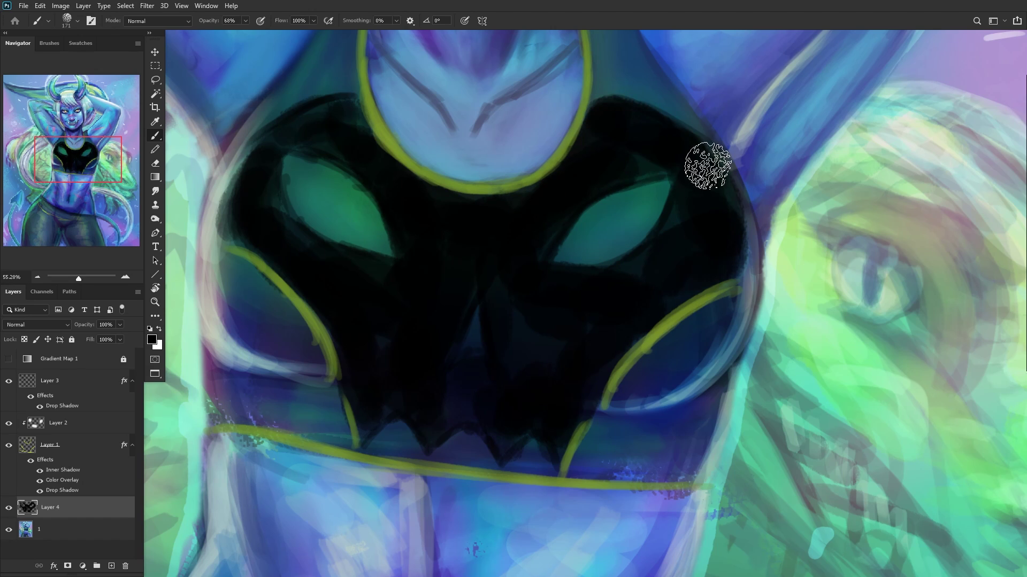
{"action": "scroll", "coordinate": [711, 223], "scroll_direction": "down", "scroll_amount": 5}
{"action": "scroll", "coordinate": [446, 322], "scroll_direction": "down", "scroll_amount": 2}
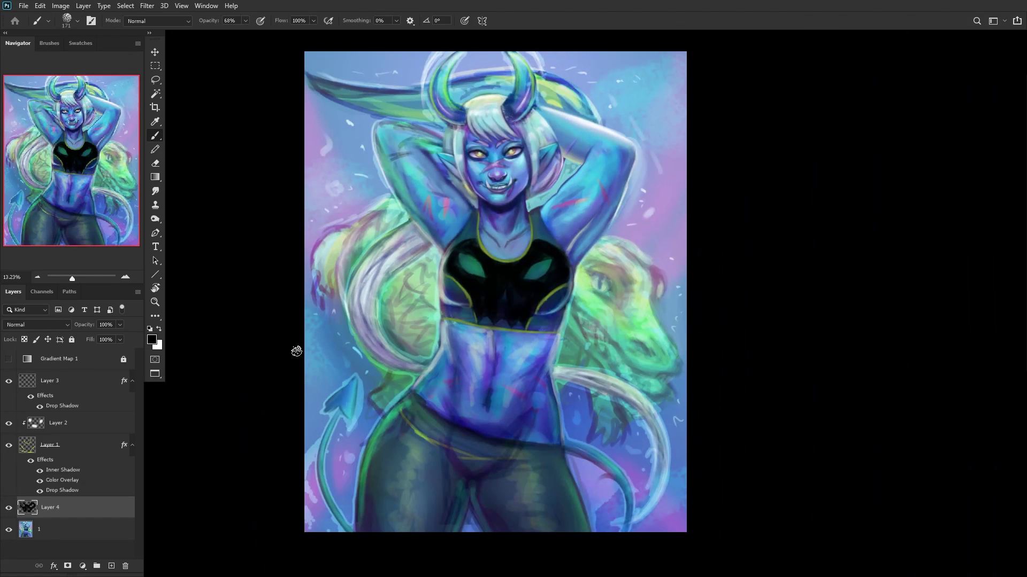
Step: Fade the black fill layer's opacity and lower Layer 3's opacity to 63%
{"action": "left_click", "coordinate": [90, 334]}
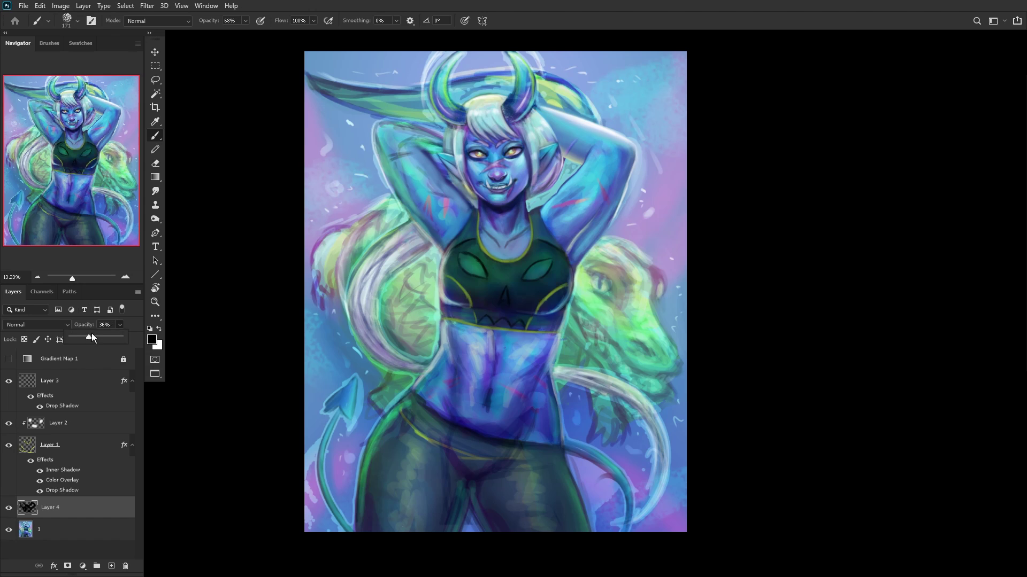
{"action": "left_click_drag", "start_coordinate": [103, 335], "coordinate": [105, 336]}
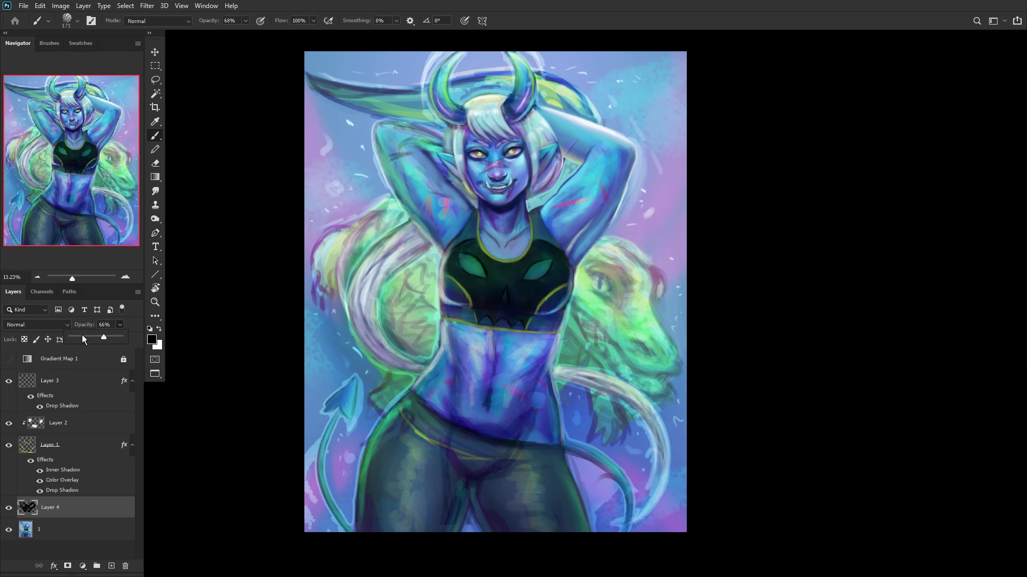
{"action": "left_click", "coordinate": [82, 334]}
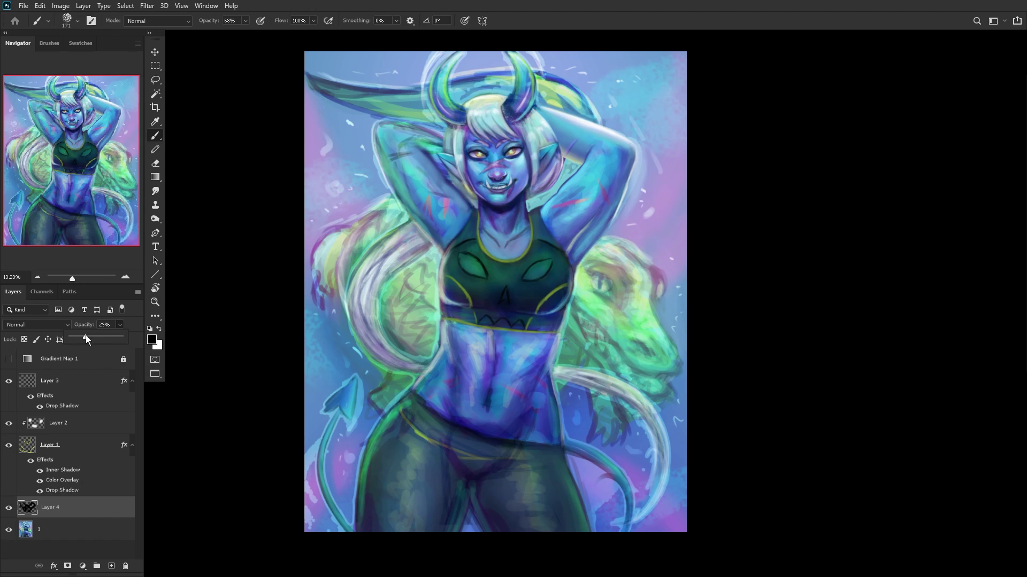
{"action": "left_click", "coordinate": [9, 382]}
{"action": "left_click", "coordinate": [9, 381]}
{"action": "left_click", "coordinate": [52, 386]}
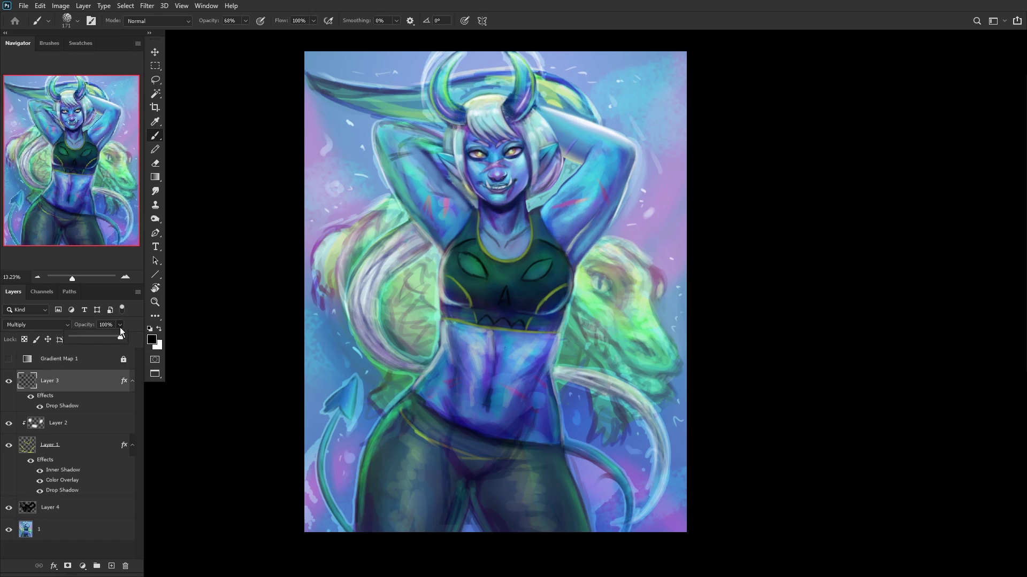
{"action": "left_click_drag", "start_coordinate": [102, 339], "coordinate": [101, 340]}
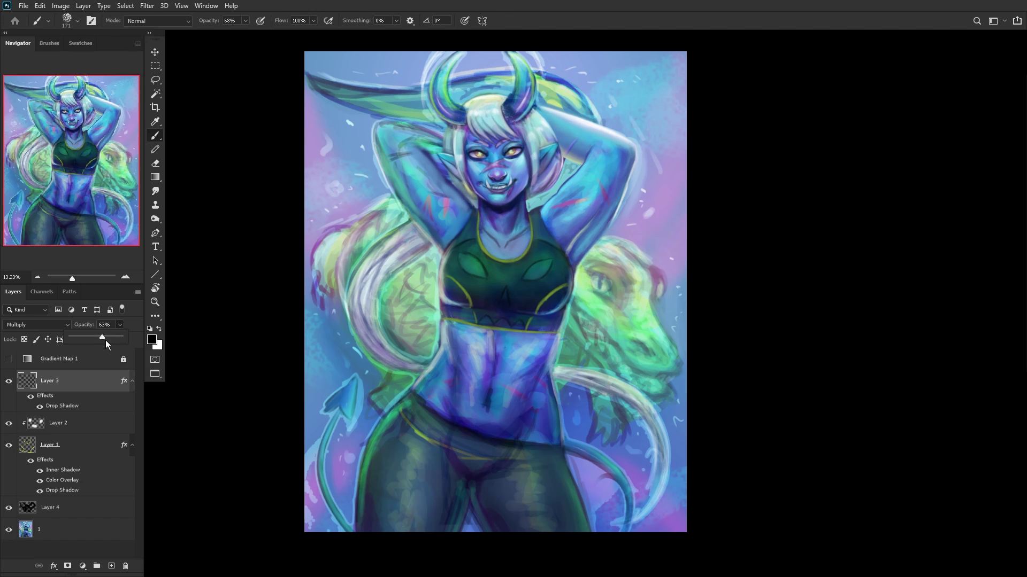
{"action": "left_click", "coordinate": [51, 515]}
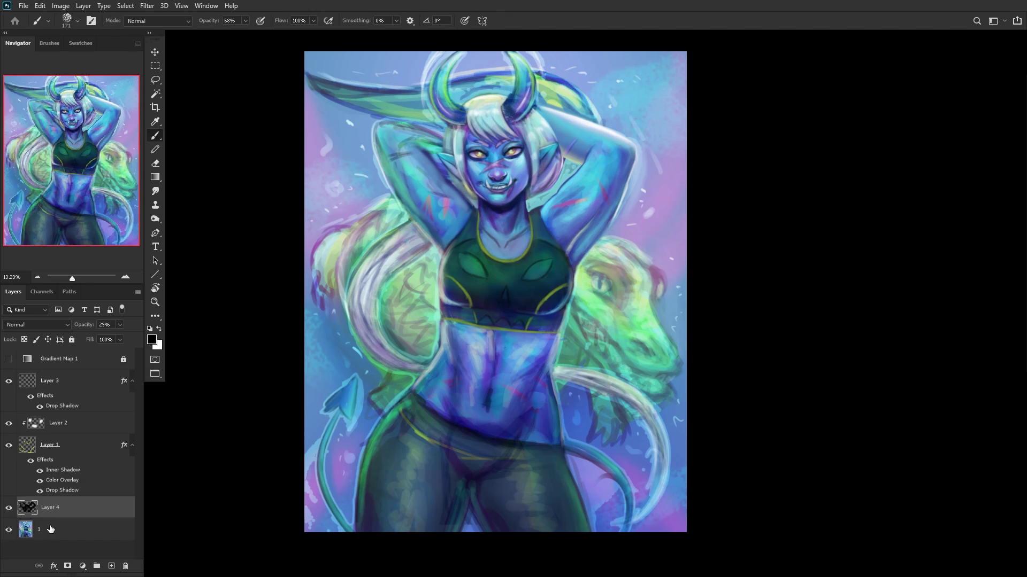
Step: On new Layer 5, paint the skull's nose triangle with teal sampled from the painting
{"action": "left_click", "coordinate": [111, 566]}
{"action": "scroll", "coordinate": [455, 289], "scroll_direction": "up", "scroll_amount": 4}
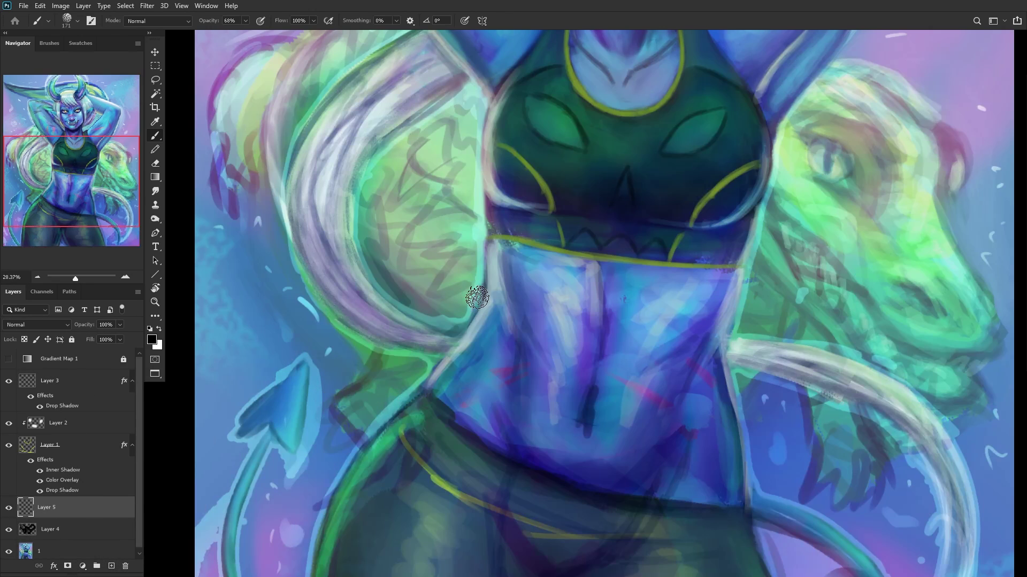
{"action": "left_click", "coordinate": [549, 156], "text": "alt"}
{"action": "scroll", "coordinate": [655, 207], "scroll_direction": "up", "scroll_amount": 4}
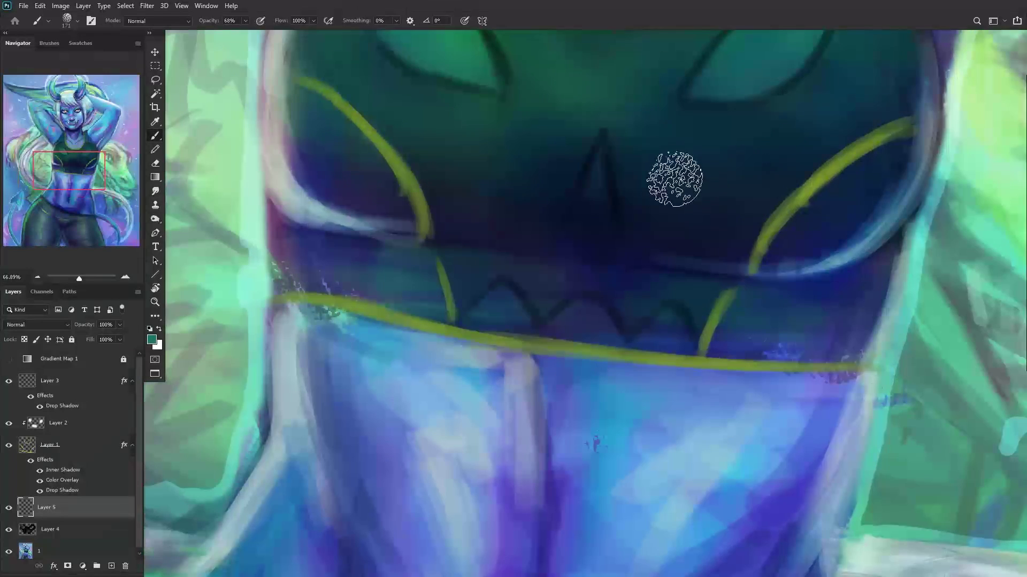
{"action": "right_click", "coordinate": [769, 126]}
{"action": "left_click_drag", "start_coordinate": [591, 183], "coordinate": [603, 159]}
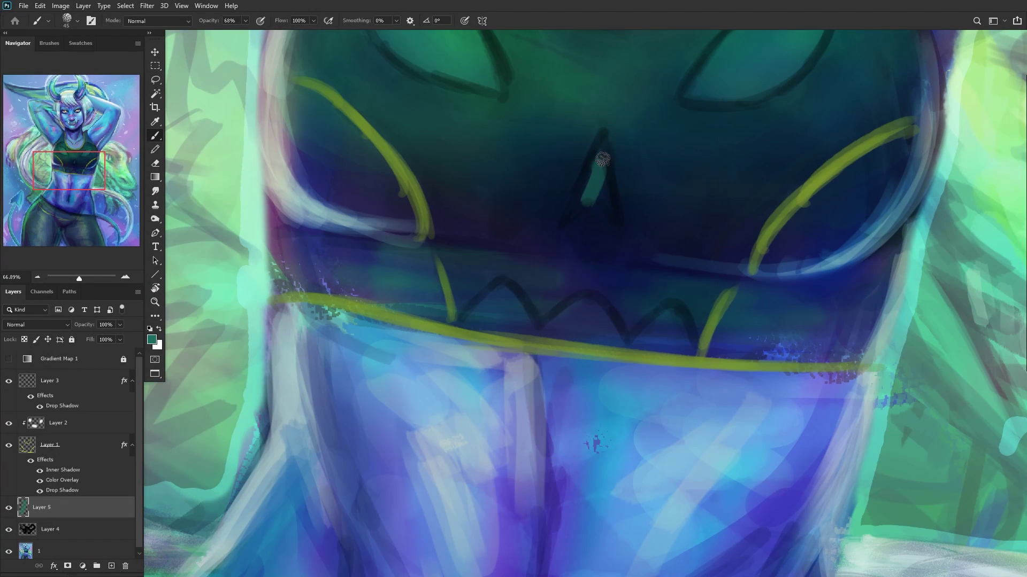
{"action": "mouse_move", "coordinate": [608, 206]}
{"action": "left_mouse_down"}
{"action": "mouse_move", "coordinate": [600, 149]}
{"action": "mouse_move", "coordinate": [572, 223]}
{"action": "mouse_move", "coordinate": [596, 164]}
{"action": "mouse_move", "coordinate": [562, 211]}
{"action": "left_mouse_up"}
{"action": "scroll", "coordinate": [562, 212], "scroll_direction": "down", "scroll_amount": 6}
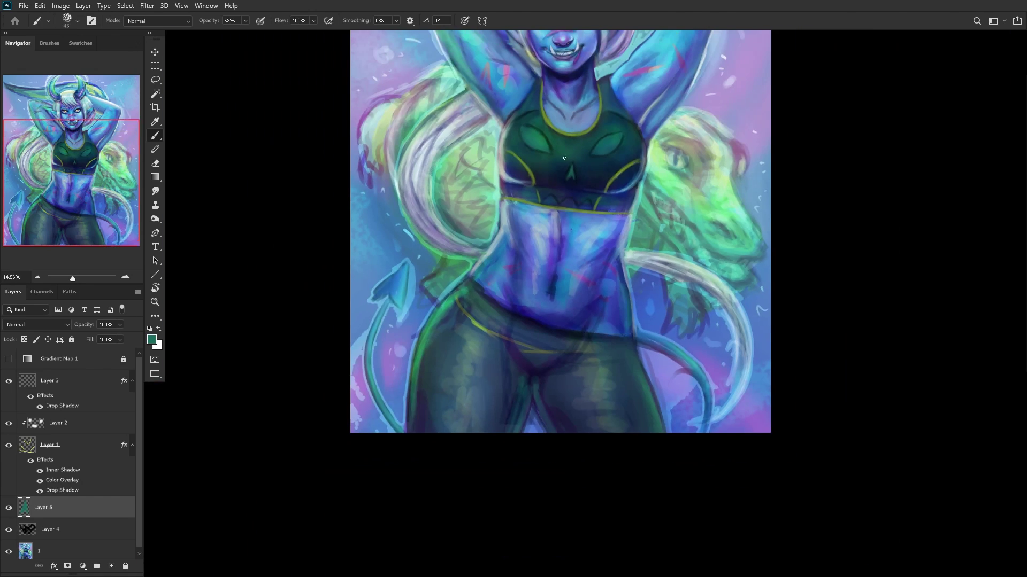
{"action": "left_click_drag", "start_coordinate": [110, 138], "coordinate": [109, 96]}
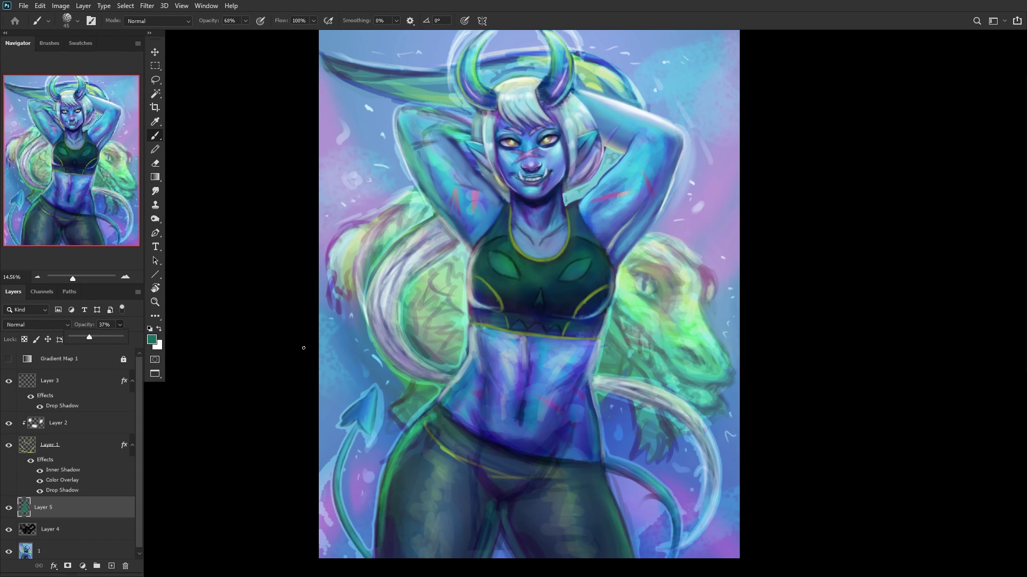
Step: Set Layer 1 to 60% opacity and merge all visible layers with Ctrl+Shift+E
{"action": "left_click", "coordinate": [53, 446]}
{"action": "left_click", "coordinate": [8, 446]}
{"action": "left_click", "coordinate": [9, 446]}
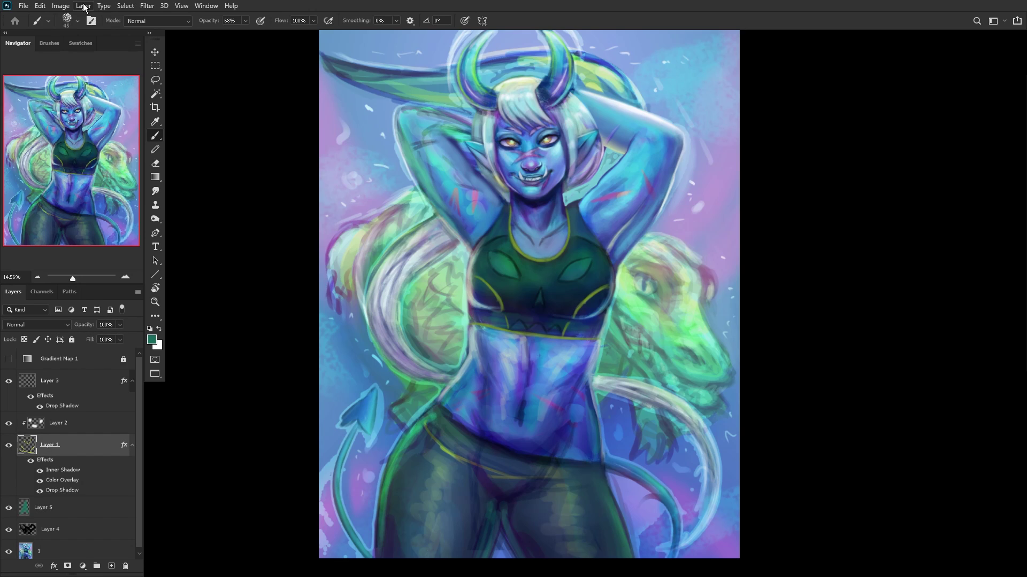
{"action": "mouse_move", "coordinate": [108, 332]}
{"action": "left_mouse_down"}
{"action": "mouse_move", "coordinate": [101, 338]}
{"action": "mouse_move", "coordinate": [110, 336]}
{"action": "left_mouse_up"}
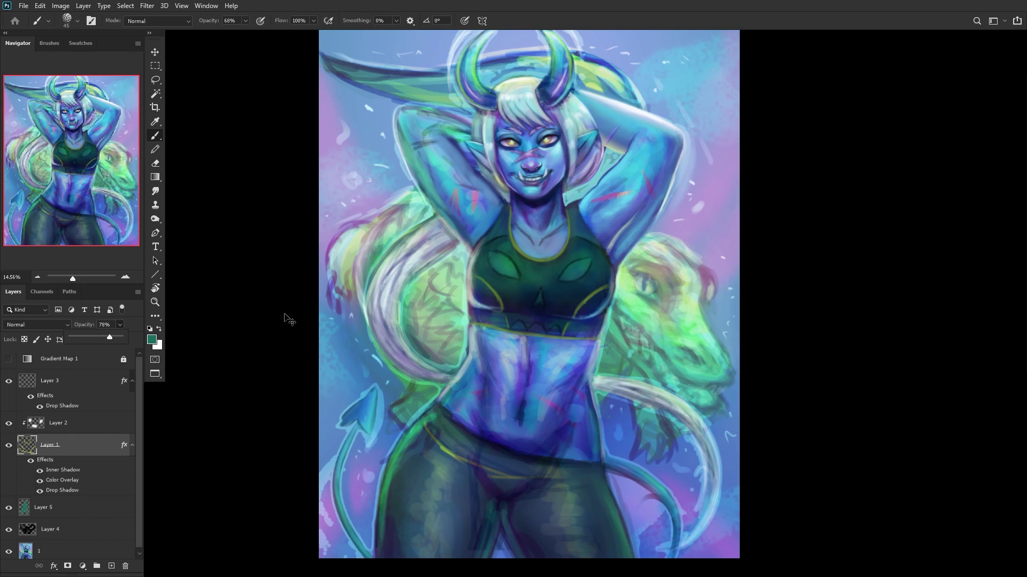
{"action": "key", "text": "ctrl+shift+e"}
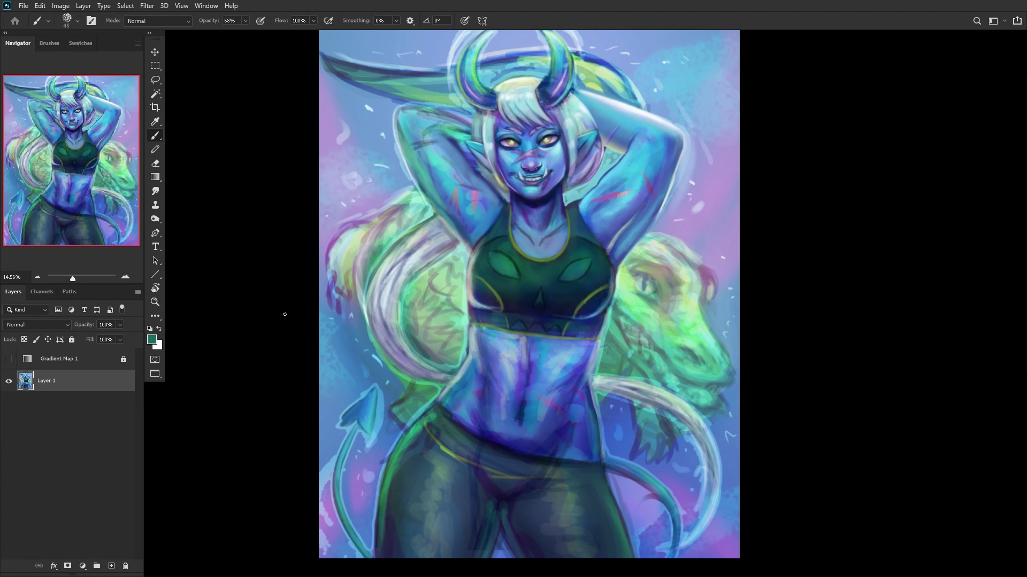
Step: Add Layer 2 in Overlay mode with white as the painting colour
{"action": "left_click", "coordinate": [112, 567]}
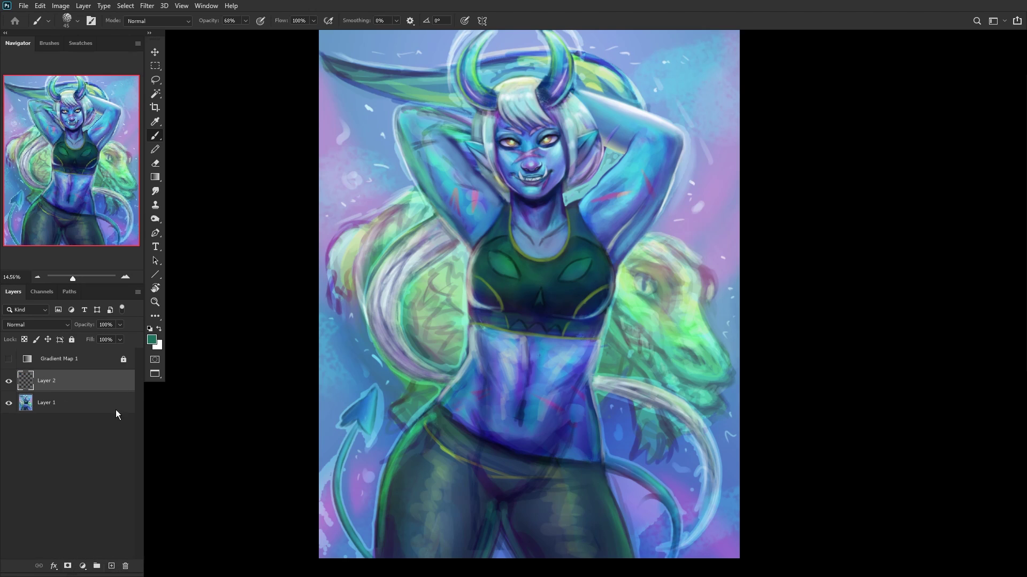
{"action": "left_click", "coordinate": [151, 328]}
{"action": "left_click", "coordinate": [160, 329]}
{"action": "left_click", "coordinate": [63, 324]}
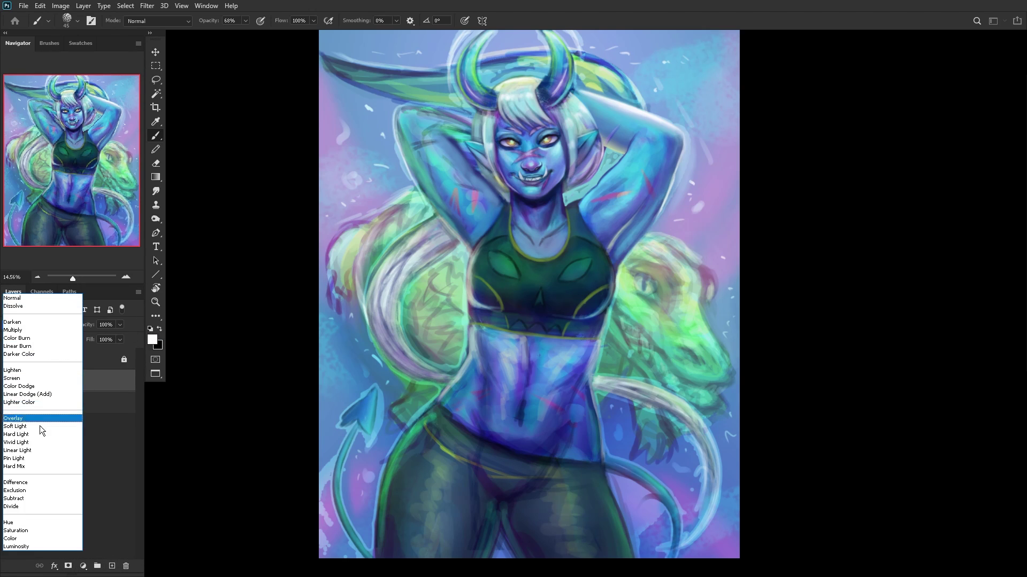
{"action": "left_click", "coordinate": [32, 419]}
Step: Zoom in on the chest and brush white glow over the right, left and neckline yellow curves
{"action": "left_click", "coordinate": [155, 304]}
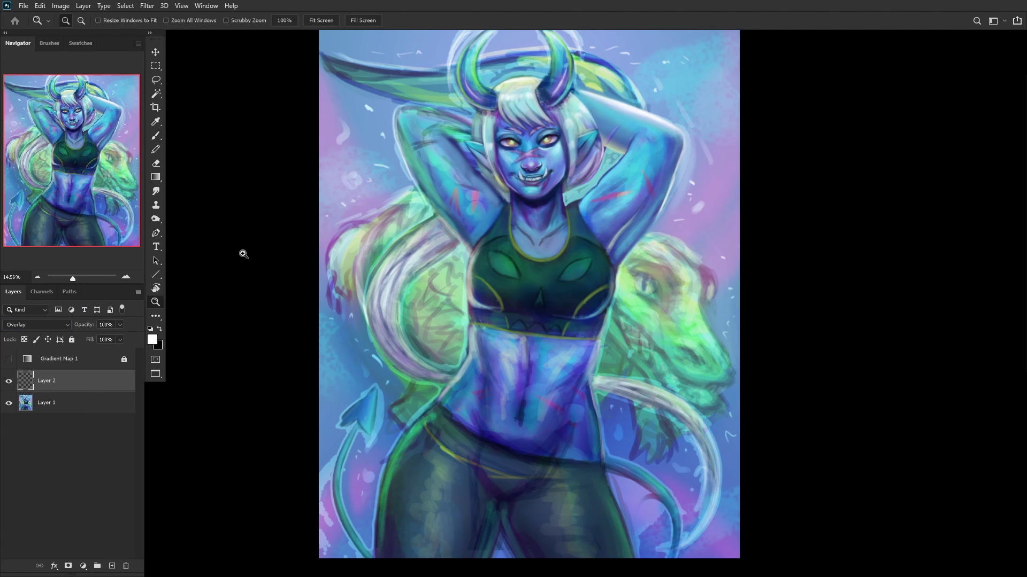
{"action": "left_click_drag", "start_coordinate": [495, 267], "coordinate": [665, 334]}
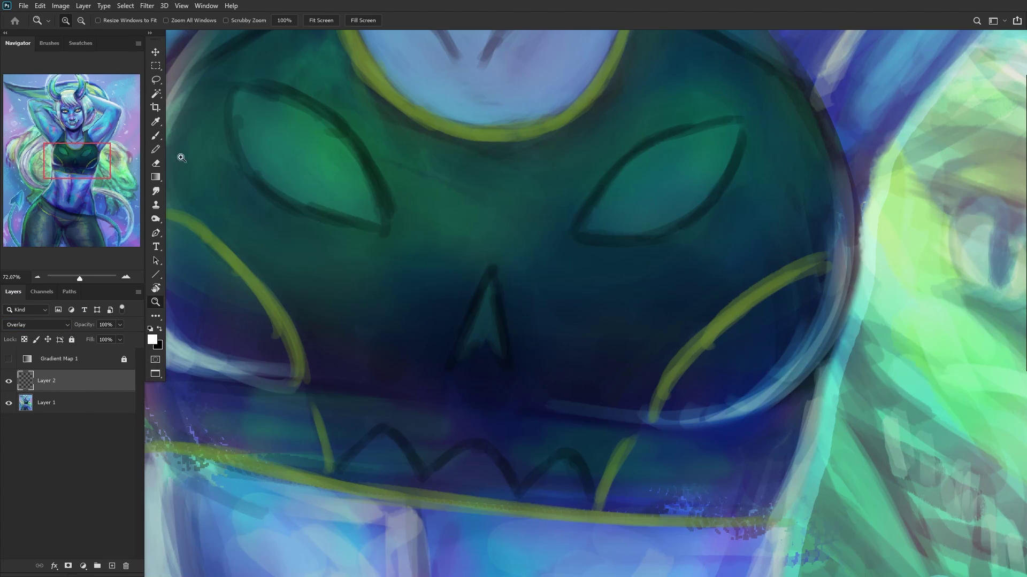
{"action": "left_click", "coordinate": [155, 140]}
{"action": "scroll", "coordinate": [757, 321], "scroll_direction": "up", "scroll_amount": 3}
{"action": "mouse_move", "coordinate": [773, 279]}
{"action": "left_mouse_down"}
{"action": "mouse_move", "coordinate": [790, 279]}
{"action": "mouse_move", "coordinate": [664, 360]}
{"action": "mouse_move", "coordinate": [640, 467]}
{"action": "left_mouse_up"}
{"action": "scroll", "coordinate": [802, 401], "scroll_direction": "down", "scroll_amount": 6}
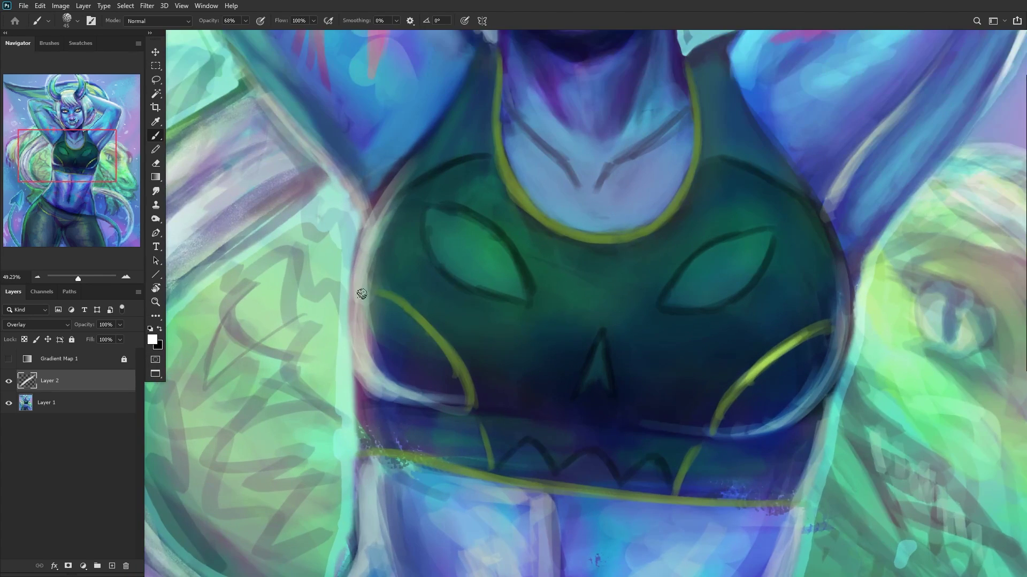
{"action": "scroll", "coordinate": [475, 344], "scroll_direction": "up", "scroll_amount": 5}
{"action": "mouse_move", "coordinate": [374, 297]}
{"action": "left_mouse_down"}
{"action": "mouse_move", "coordinate": [380, 324]}
{"action": "mouse_move", "coordinate": [293, 247]}
{"action": "mouse_move", "coordinate": [423, 395]}
{"action": "left_mouse_up"}
{"action": "scroll", "coordinate": [431, 351], "scroll_direction": "down", "scroll_amount": 7}
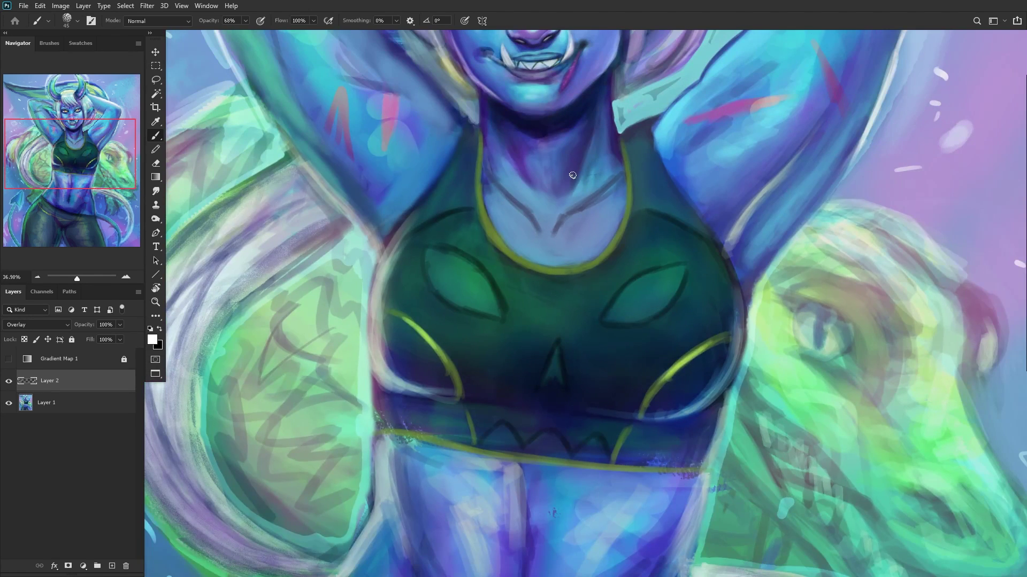
{"action": "scroll", "coordinate": [668, 150], "scroll_direction": "up", "scroll_amount": 1}
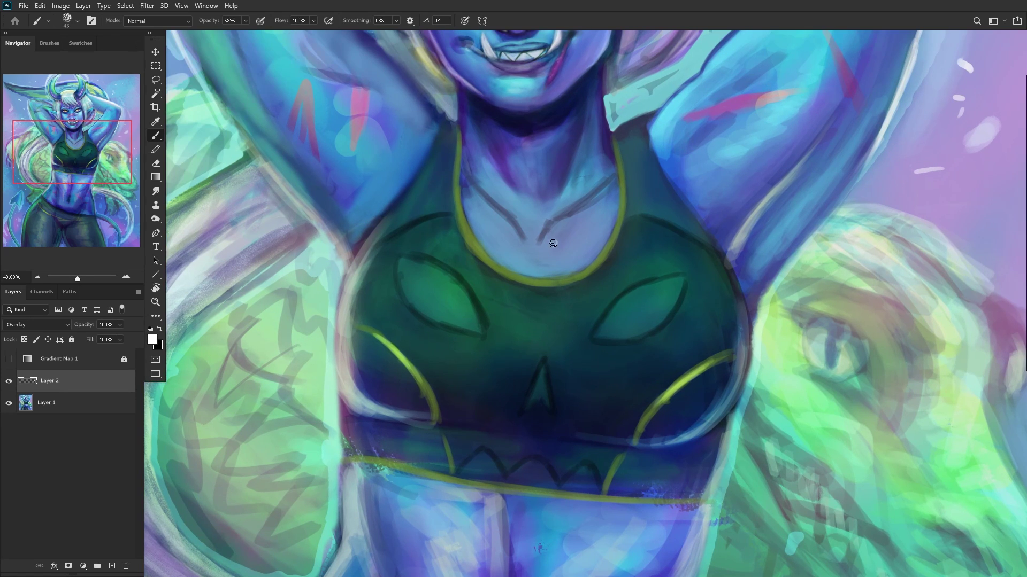
{"action": "scroll", "coordinate": [553, 243], "scroll_direction": "up", "scroll_amount": 5}
{"action": "mouse_move", "coordinate": [574, 341]}
{"action": "left_mouse_down"}
{"action": "mouse_move", "coordinate": [662, 254]}
{"action": "mouse_move", "coordinate": [592, 326]}
{"action": "mouse_move", "coordinate": [696, 197]}
{"action": "mouse_move", "coordinate": [608, 324]}
{"action": "mouse_move", "coordinate": [679, 223]}
{"action": "mouse_move", "coordinate": [654, 275]}
{"action": "left_mouse_up"}
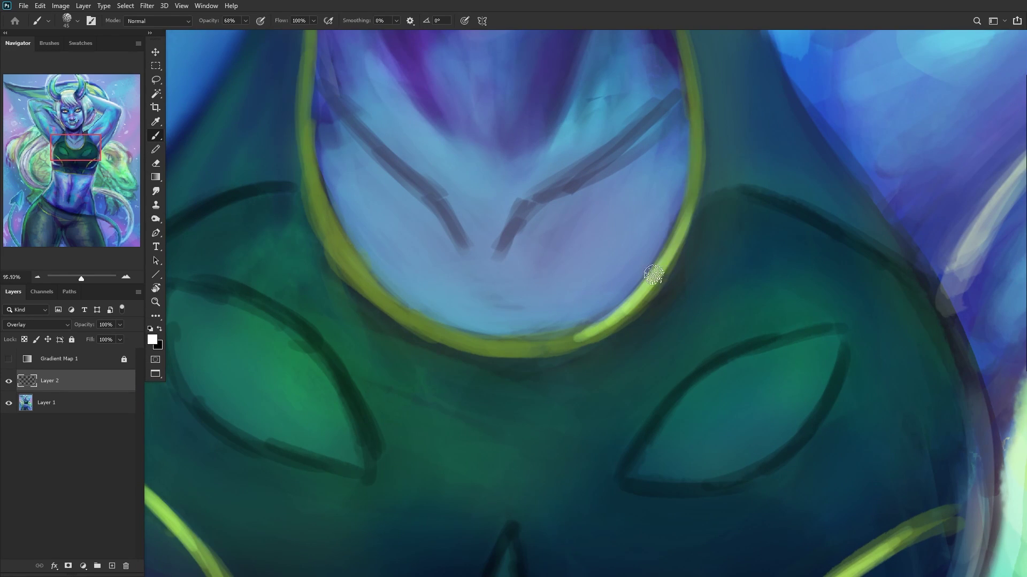
Step: Brighten the lower-left yellow curve and the yellow belt line under the top with white strokes
{"action": "scroll", "coordinate": [654, 274], "scroll_direction": "down", "scroll_amount": 12}
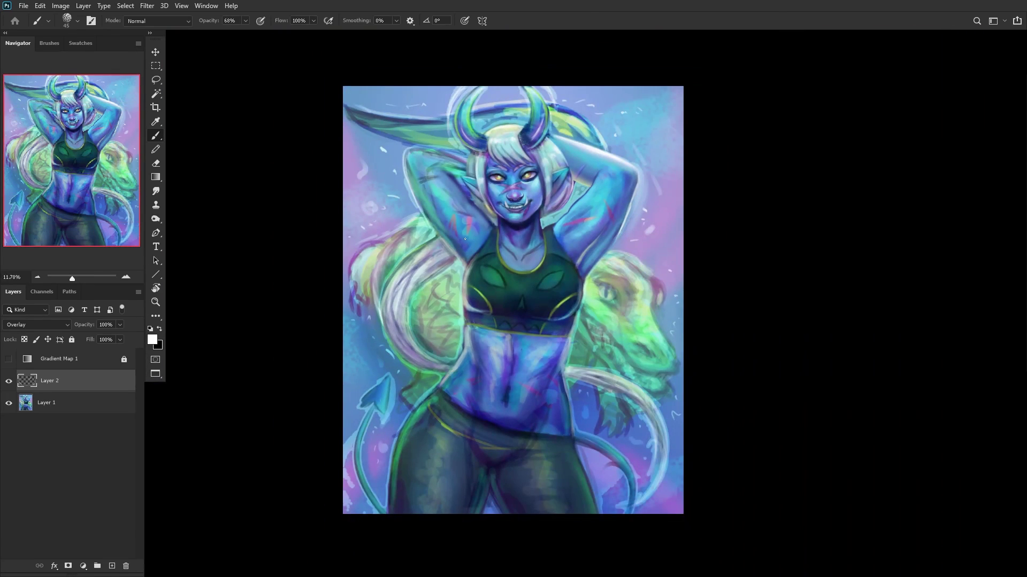
{"action": "scroll", "coordinate": [464, 239], "scroll_direction": "up", "scroll_amount": 10}
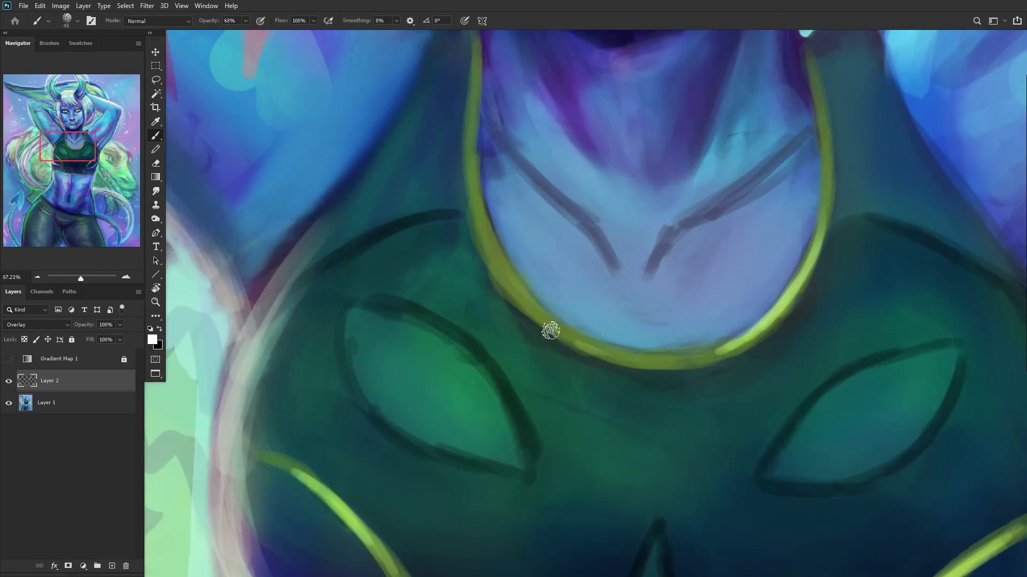
{"action": "mouse_move", "coordinate": [550, 331]}
{"action": "left_mouse_down"}
{"action": "mouse_move", "coordinate": [522, 296]}
{"action": "mouse_move", "coordinate": [640, 357]}
{"action": "mouse_move", "coordinate": [529, 309]}
{"action": "mouse_move", "coordinate": [550, 329]}
{"action": "mouse_move", "coordinate": [502, 250]}
{"action": "left_mouse_up"}
{"action": "scroll", "coordinate": [502, 249], "scroll_direction": "down", "scroll_amount": 9}
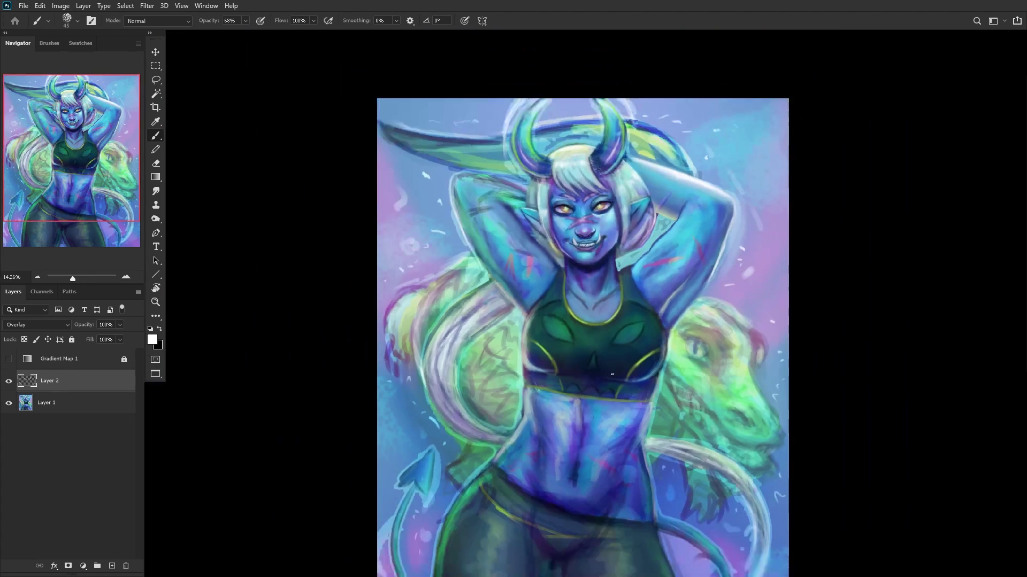
{"action": "scroll", "coordinate": [613, 375], "scroll_direction": "down", "scroll_amount": 1}
{"action": "scroll", "coordinate": [542, 361], "scroll_direction": "up", "scroll_amount": 3}
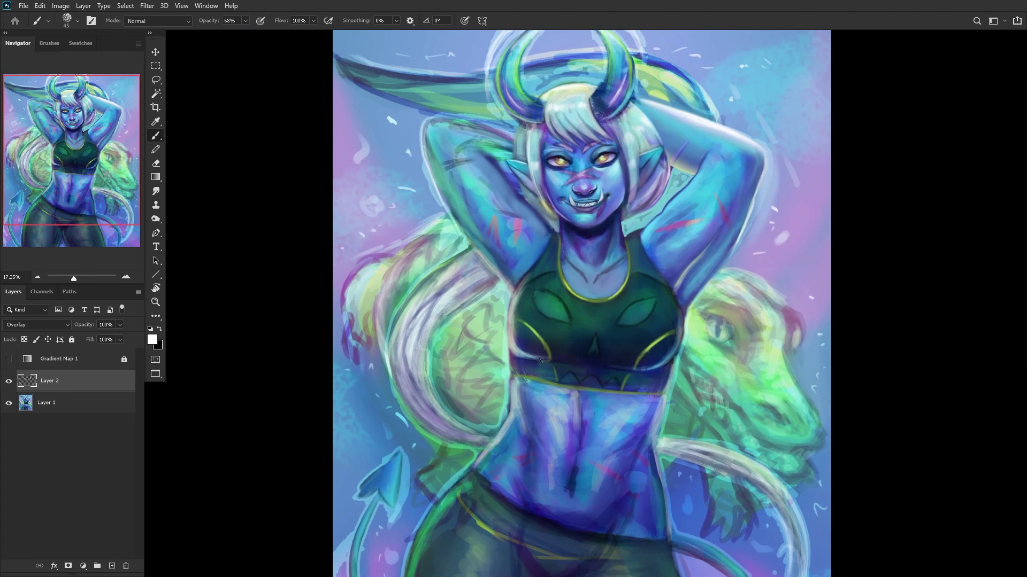
{"action": "scroll", "coordinate": [537, 347], "scroll_direction": "up", "scroll_amount": 1}
{"action": "scroll", "coordinate": [508, 354], "scroll_direction": "up", "scroll_amount": 6}
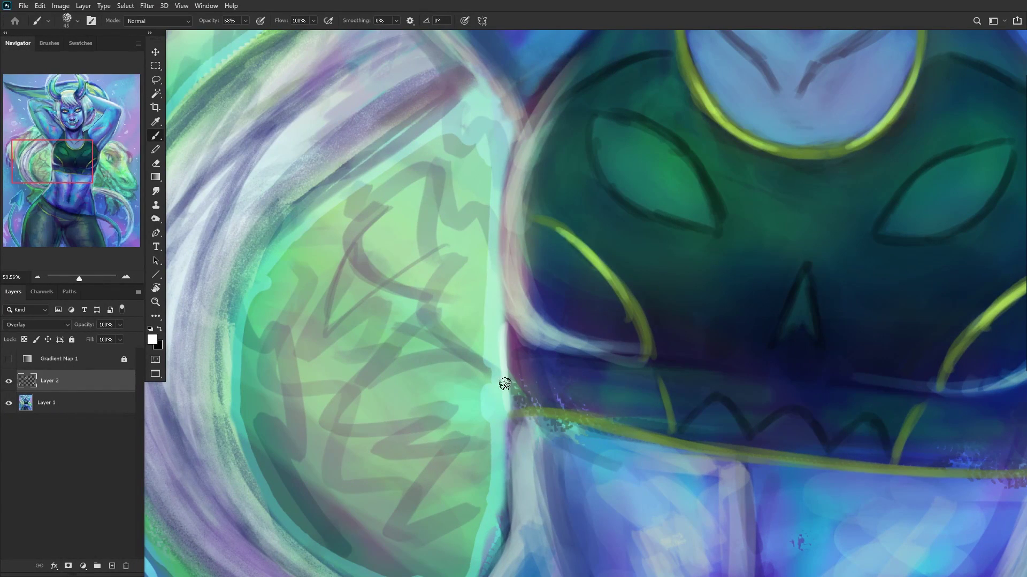
{"action": "scroll", "coordinate": [625, 423], "scroll_direction": "down", "scroll_amount": 3}
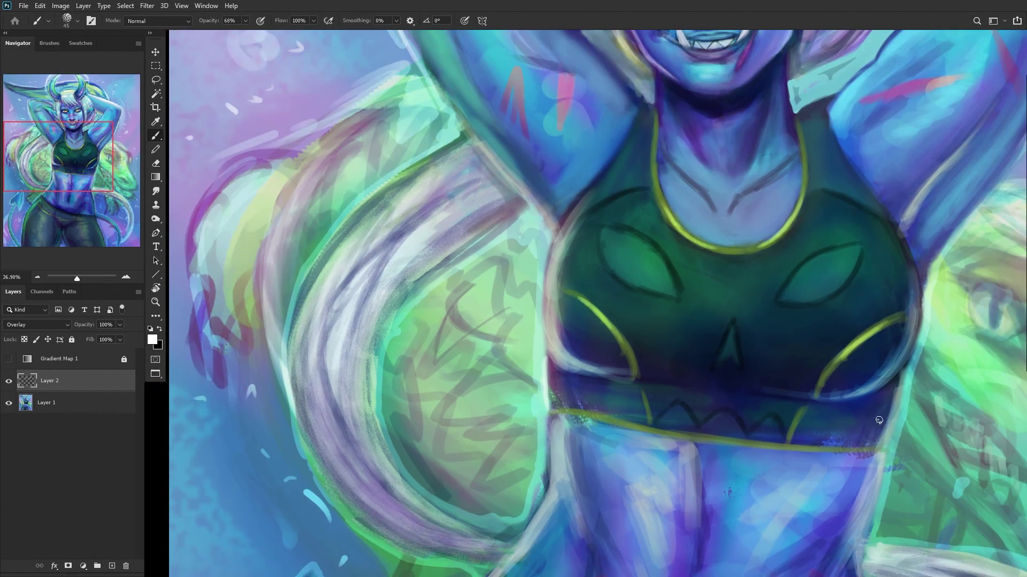
{"action": "scroll", "coordinate": [879, 421], "scroll_direction": "up", "scroll_amount": 4}
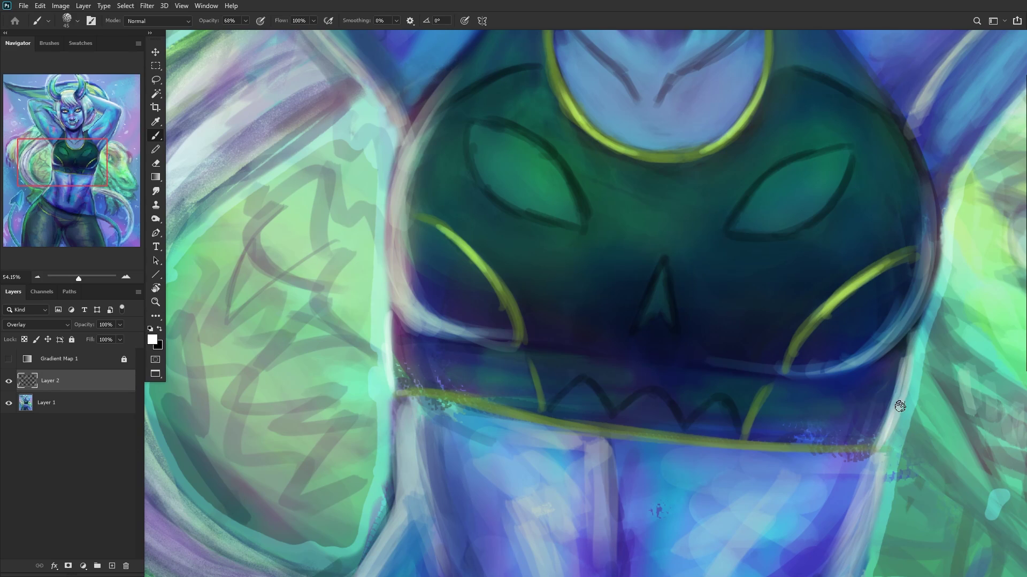
{"action": "scroll", "coordinate": [662, 387], "scroll_direction": "down", "scroll_amount": 3}
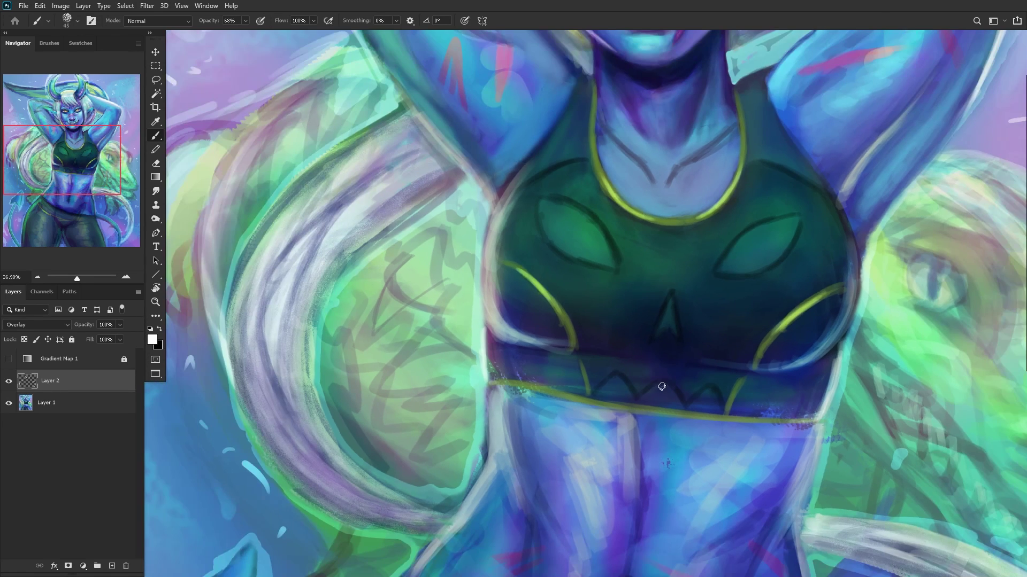
{"action": "scroll", "coordinate": [662, 386], "scroll_direction": "up", "scroll_amount": 3}
{"action": "mouse_move", "coordinate": [691, 418]}
{"action": "left_mouse_down"}
{"action": "mouse_move", "coordinate": [717, 419]}
{"action": "mouse_move", "coordinate": [666, 417]}
{"action": "mouse_move", "coordinate": [532, 382]}
{"action": "mouse_move", "coordinate": [593, 396]}
{"action": "left_mouse_up"}
{"action": "scroll", "coordinate": [655, 410], "scroll_direction": "down", "scroll_amount": 3}
{"action": "scroll", "coordinate": [641, 390], "scroll_direction": "up", "scroll_amount": 3}
{"action": "scroll", "coordinate": [714, 365], "scroll_direction": "down", "scroll_amount": 6}
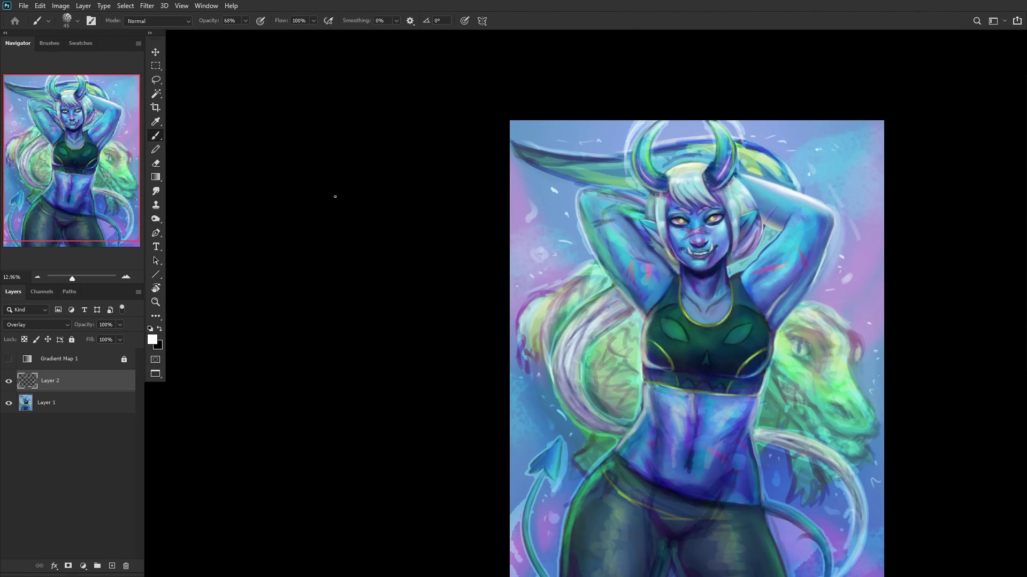
{"action": "mouse_move", "coordinate": [755, 354]}
{"action": "left_mouse_down"}
{"action": "mouse_move", "coordinate": [717, 340]}
{"action": "mouse_move", "coordinate": [631, 340]}
{"action": "left_mouse_up"}
Step: Add white highlights along the top's right and left rims, then create empty Layer 3
{"action": "right_click", "coordinate": [677, 260]}
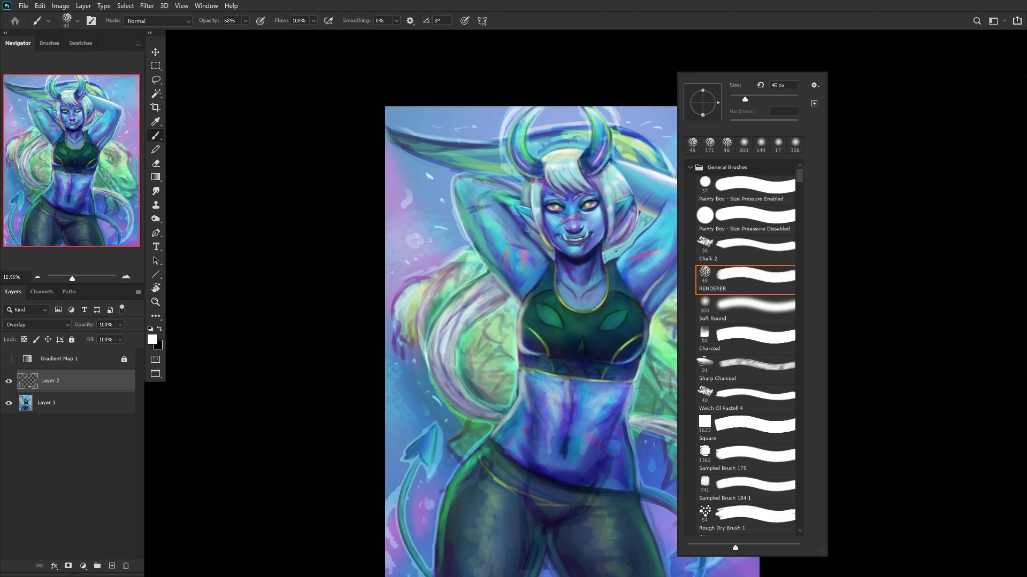
{"action": "left_click", "coordinate": [66, 382]}
{"action": "scroll", "coordinate": [631, 363], "scroll_direction": "up", "scroll_amount": 8}
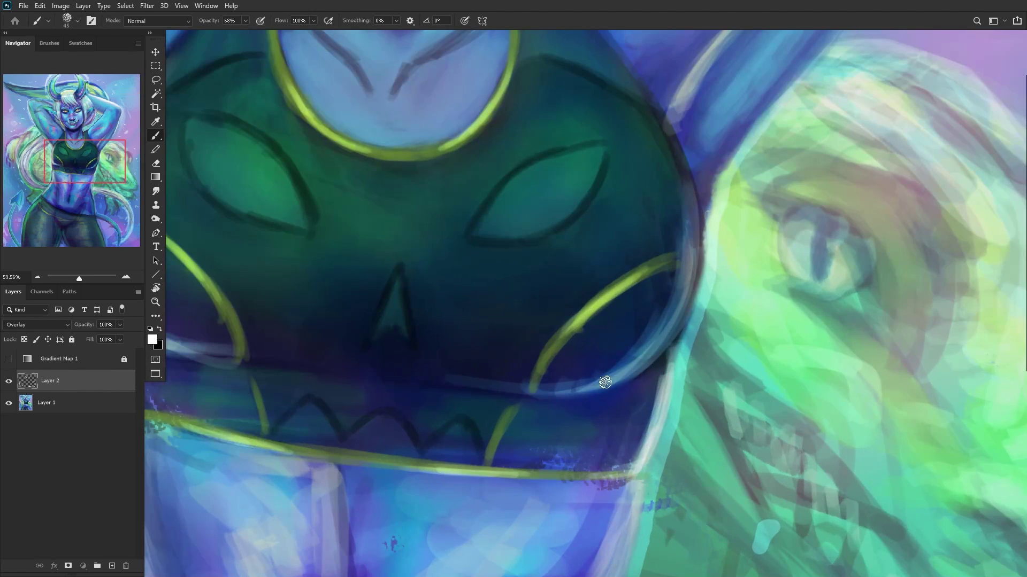
{"action": "mouse_move", "coordinate": [604, 382]}
{"action": "left_mouse_down"}
{"action": "mouse_move", "coordinate": [665, 339]}
{"action": "mouse_move", "coordinate": [607, 382]}
{"action": "mouse_move", "coordinate": [680, 311]}
{"action": "mouse_move", "coordinate": [658, 349]}
{"action": "mouse_move", "coordinate": [699, 285]}
{"action": "mouse_move", "coordinate": [665, 338]}
{"action": "mouse_move", "coordinate": [663, 324]}
{"action": "mouse_move", "coordinate": [564, 395]}
{"action": "left_mouse_up"}
{"action": "scroll", "coordinate": [309, 260], "scroll_direction": "down", "scroll_amount": 3}
{"action": "scroll", "coordinate": [309, 260], "scroll_direction": "up", "scroll_amount": 3}
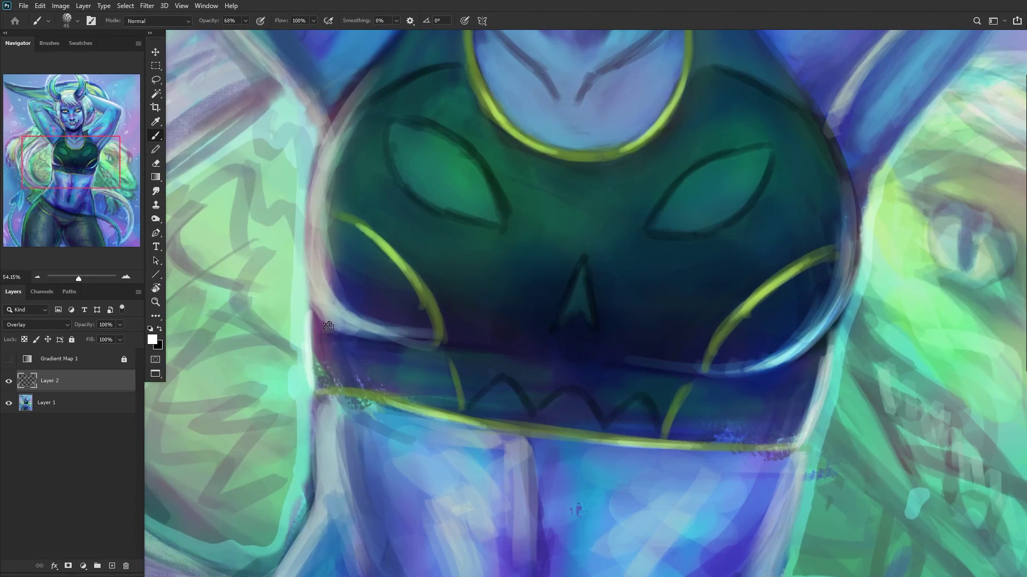
{"action": "mouse_move", "coordinate": [309, 261]}
{"action": "left_mouse_down"}
{"action": "mouse_move", "coordinate": [328, 298]}
{"action": "mouse_move", "coordinate": [374, 305]}
{"action": "left_mouse_up"}
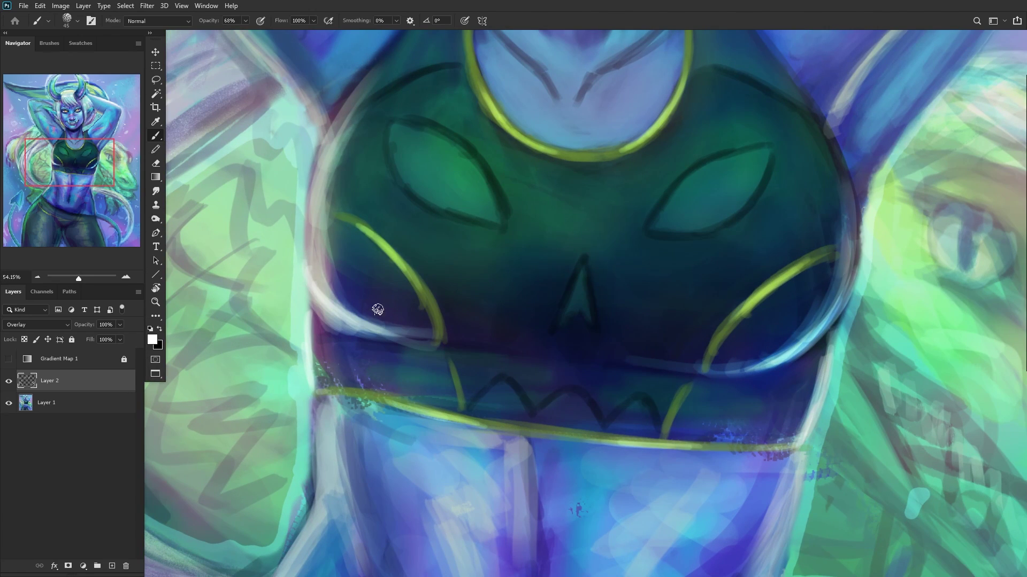
{"action": "scroll", "coordinate": [490, 275], "scroll_direction": "down", "scroll_amount": 2}
{"action": "scroll", "coordinate": [538, 265], "scroll_direction": "down", "scroll_amount": 4}
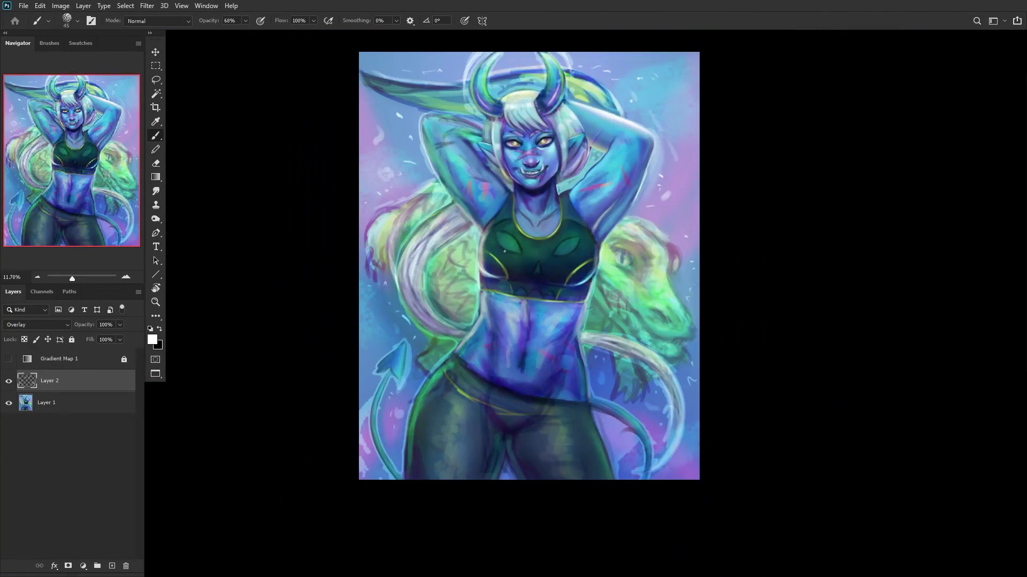
{"action": "scroll", "coordinate": [504, 250], "scroll_direction": "up", "scroll_amount": 4}
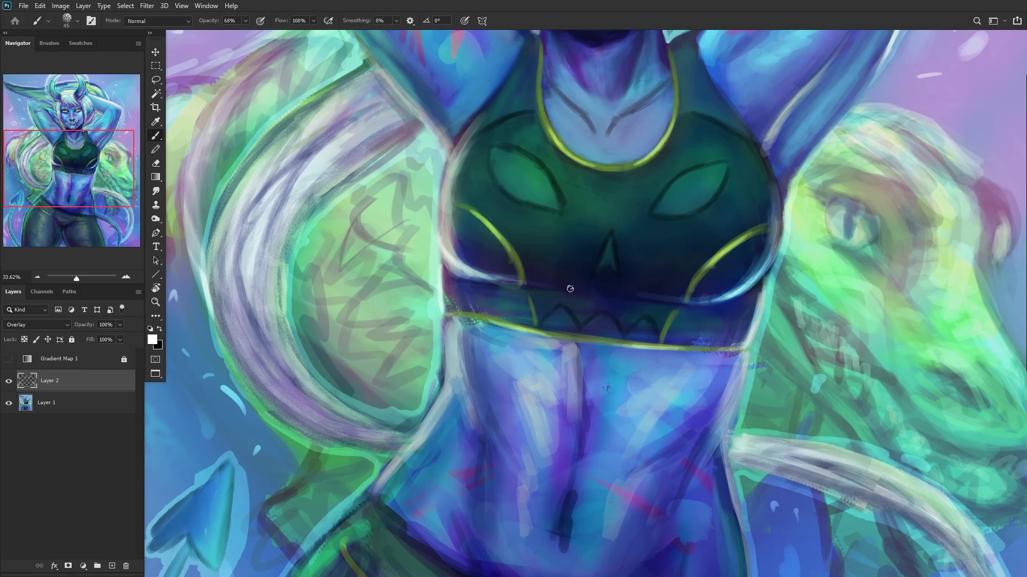
{"action": "scroll", "coordinate": [569, 289], "scroll_direction": "down", "scroll_amount": 2}
{"action": "left_click", "coordinate": [112, 566]}
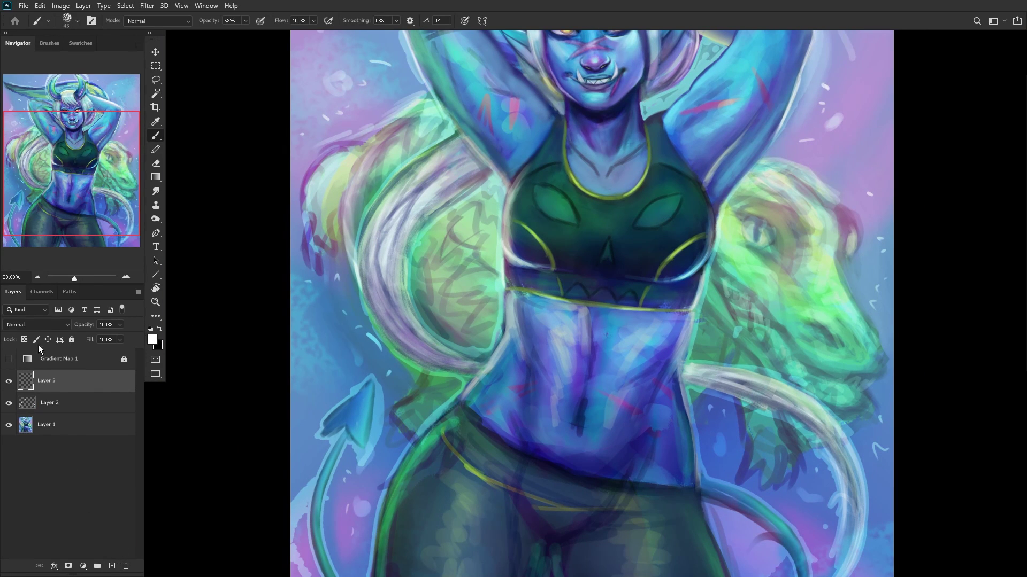
Step: Set Layer 3 to Overlay and brighten the chest and right eye with a 401 px Soft Round brush
{"action": "left_click", "coordinate": [39, 326]}
{"action": "left_click", "coordinate": [22, 426]}
{"action": "right_click", "coordinate": [813, 191]}
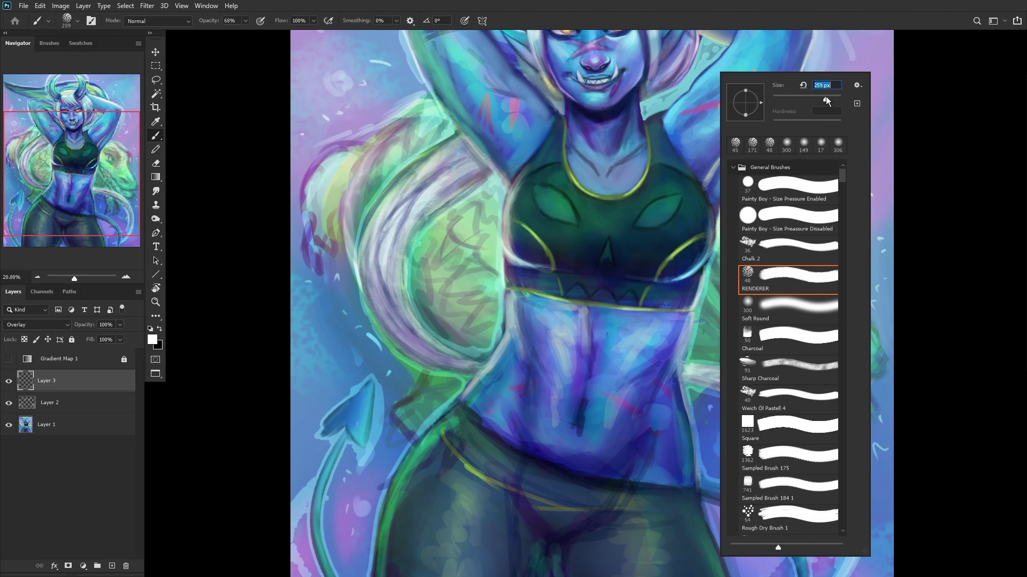
{"action": "left_click", "coordinate": [766, 316]}
{"action": "left_click_drag", "start_coordinate": [827, 99], "coordinate": [832, 98]}
{"action": "left_click", "coordinate": [567, 214]}
{"action": "mouse_move", "coordinate": [540, 214]}
{"action": "left_mouse_down"}
{"action": "mouse_move", "coordinate": [562, 226]}
{"action": "mouse_move", "coordinate": [558, 186]}
{"action": "mouse_move", "coordinate": [565, 199]}
{"action": "mouse_move", "coordinate": [537, 226]}
{"action": "mouse_move", "coordinate": [563, 235]}
{"action": "mouse_move", "coordinate": [562, 203]}
{"action": "left_mouse_up"}
{"action": "mouse_move", "coordinate": [650, 211]}
{"action": "left_mouse_down"}
{"action": "mouse_move", "coordinate": [671, 227]}
{"action": "mouse_move", "coordinate": [651, 253]}
{"action": "mouse_move", "coordinate": [654, 239]}
{"action": "mouse_move", "coordinate": [673, 234]}
{"action": "mouse_move", "coordinate": [640, 258]}
{"action": "mouse_move", "coordinate": [644, 193]}
{"action": "mouse_move", "coordinate": [645, 201]}
{"action": "mouse_move", "coordinate": [629, 198]}
{"action": "mouse_move", "coordinate": [590, 286]}
{"action": "mouse_move", "coordinate": [563, 302]}
{"action": "mouse_move", "coordinate": [625, 304]}
{"action": "mouse_move", "coordinate": [601, 272]}
{"action": "mouse_move", "coordinate": [495, 300]}
{"action": "mouse_move", "coordinate": [560, 293]}
{"action": "mouse_move", "coordinate": [546, 283]}
{"action": "mouse_move", "coordinate": [562, 303]}
{"action": "mouse_move", "coordinate": [546, 284]}
{"action": "mouse_move", "coordinate": [630, 295]}
{"action": "left_mouse_up"}
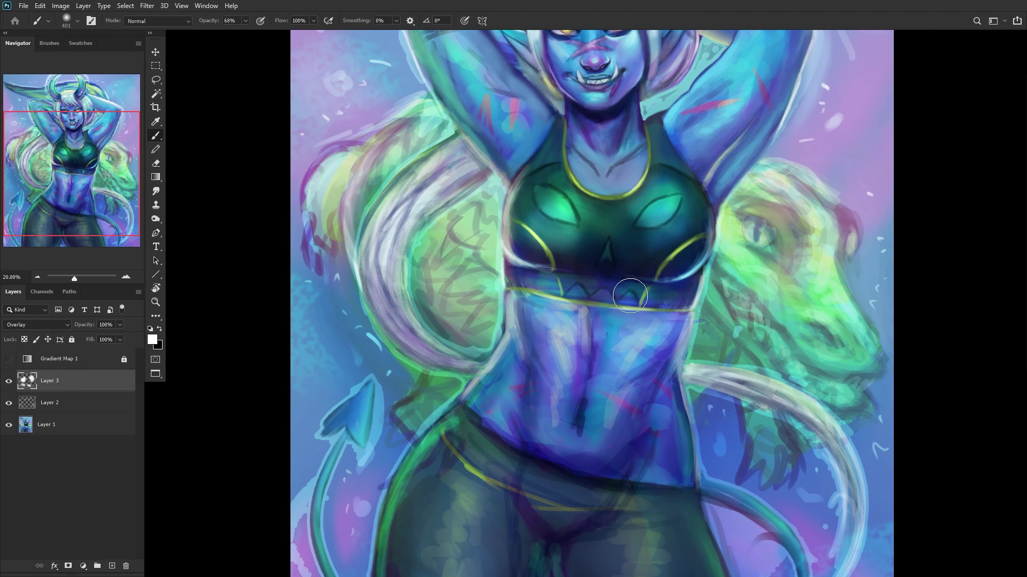
Step: Lower the overlay to 39% opacity, compare it in colour and greyscale, then Merge Visible
{"action": "scroll", "coordinate": [453, 267], "scroll_direction": "down", "scroll_amount": 5}
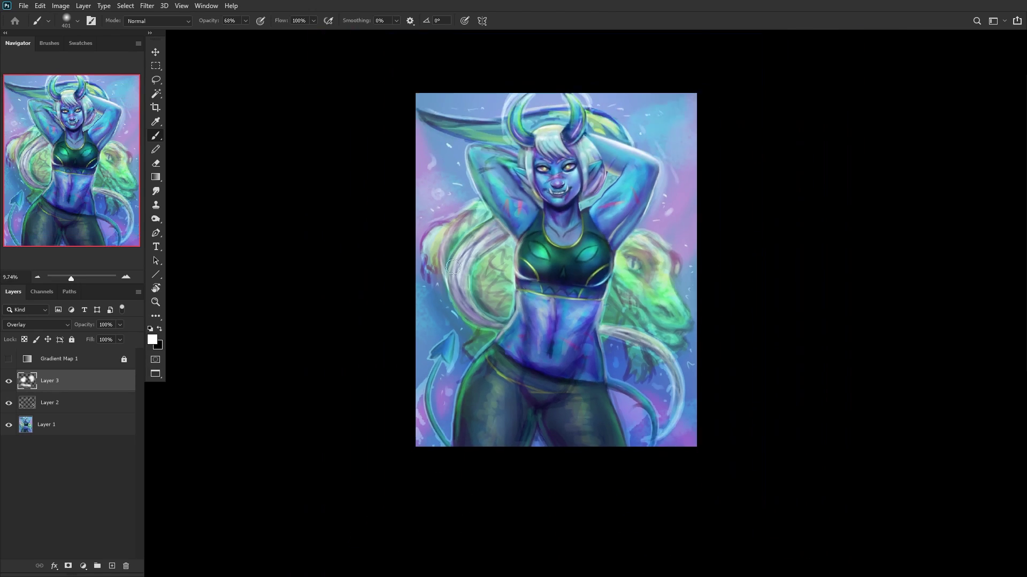
{"action": "scroll", "coordinate": [453, 267], "scroll_direction": "down", "scroll_amount": 1}
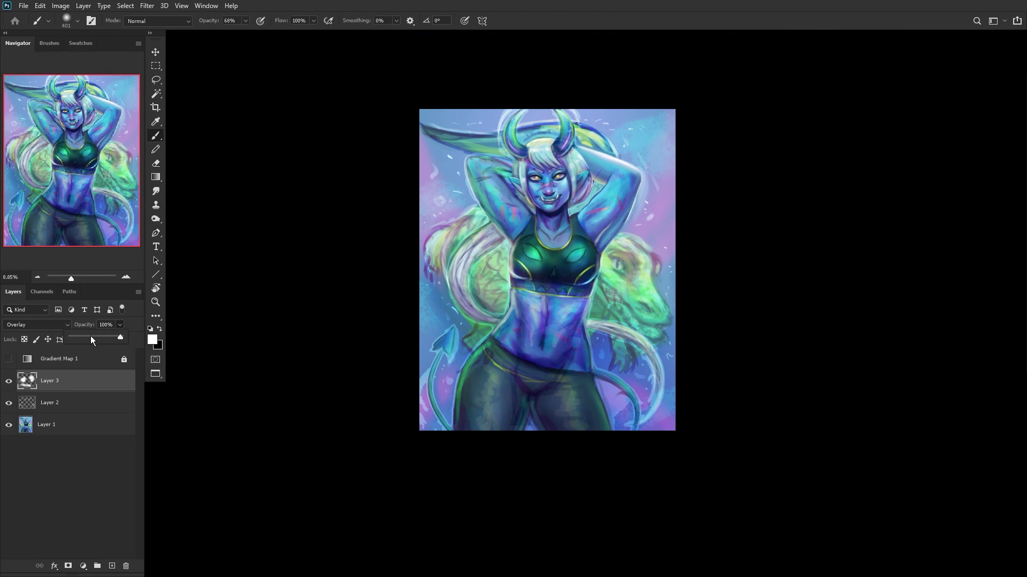
{"action": "left_click_drag", "start_coordinate": [91, 335], "coordinate": [90, 336]}
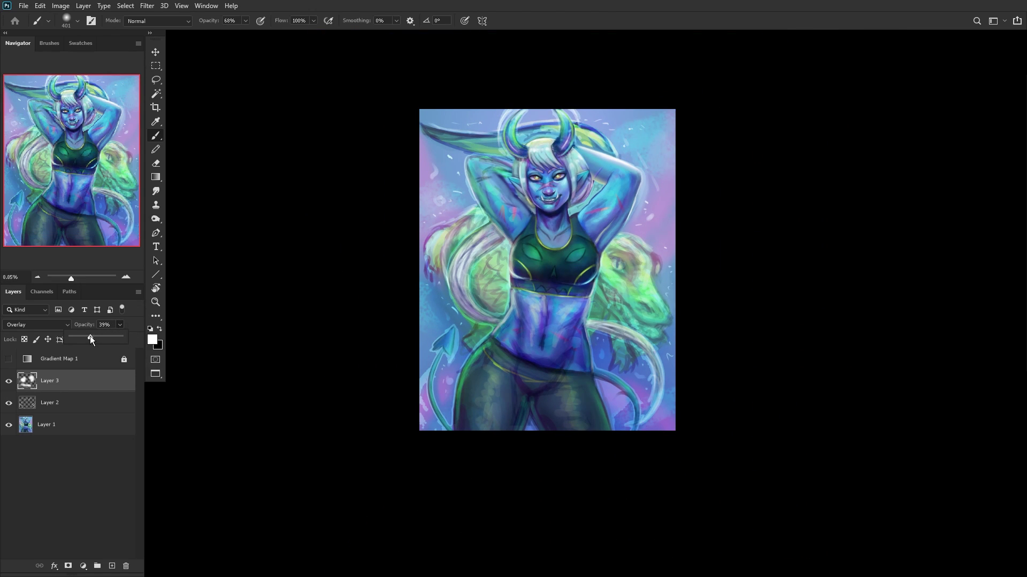
{"action": "left_click", "coordinate": [8, 382]}
{"action": "left_click", "coordinate": [9, 382]}
{"action": "left_click", "coordinate": [9, 361]}
{"action": "left_click", "coordinate": [8, 381]}
{"action": "left_click", "coordinate": [9, 381]}
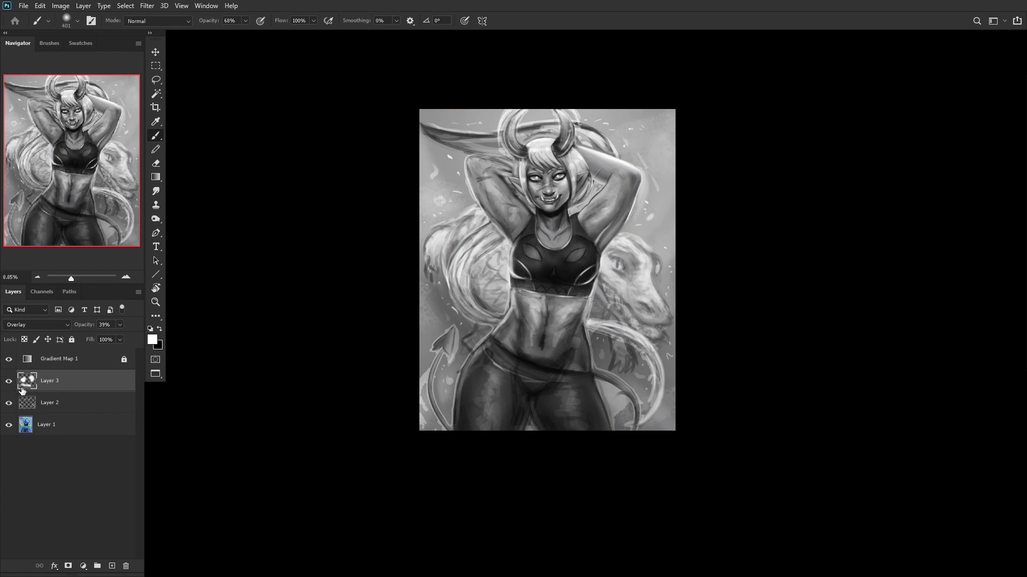
{"action": "left_click", "coordinate": [8, 360]}
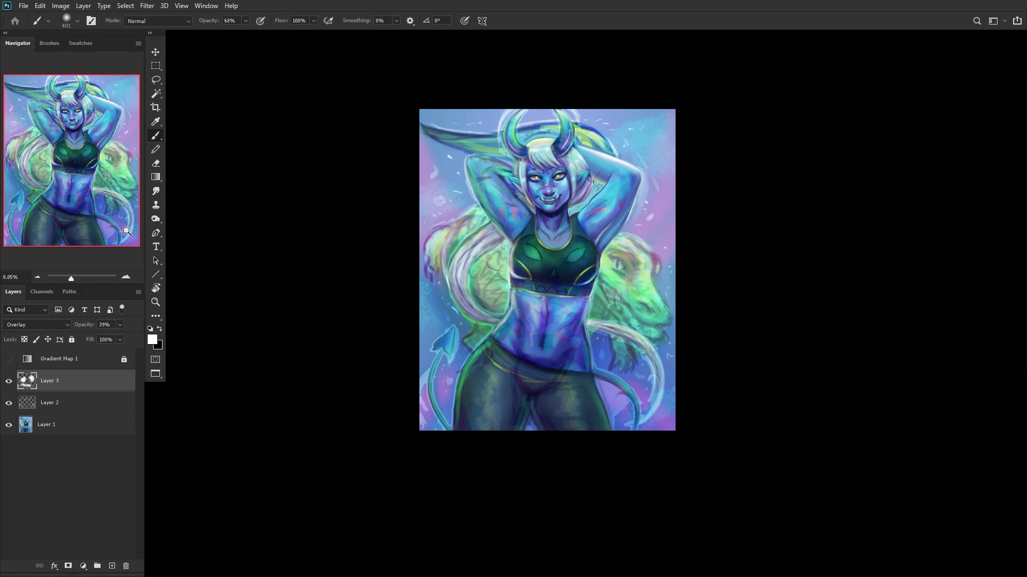
{"action": "key", "text": "ctrl+shift+e"}
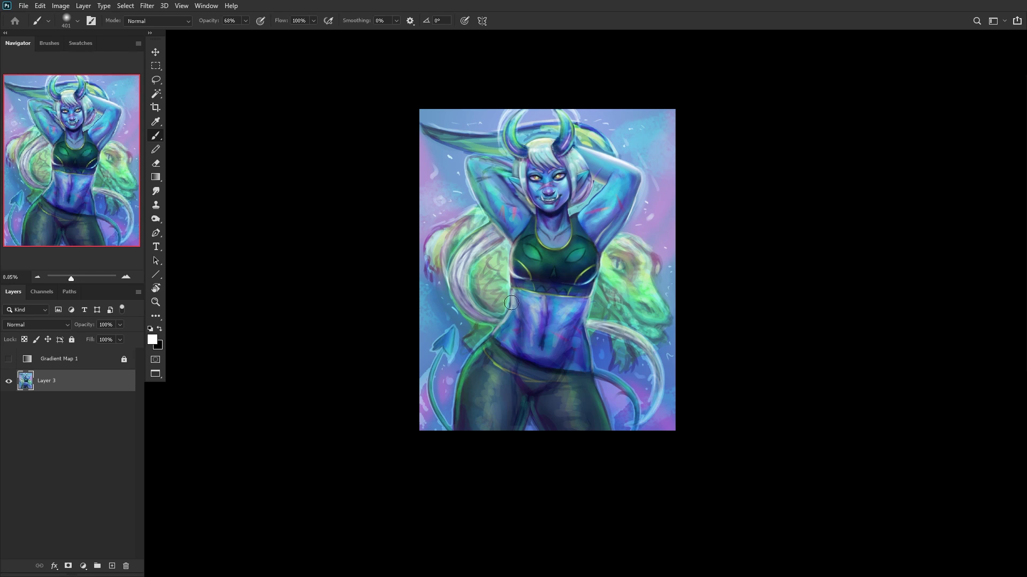
Step: Switch to the RENDERER brush at 25 px and sample a mint colour from the figure's edge
{"action": "scroll", "coordinate": [503, 287], "scroll_direction": "up", "scroll_amount": 6}
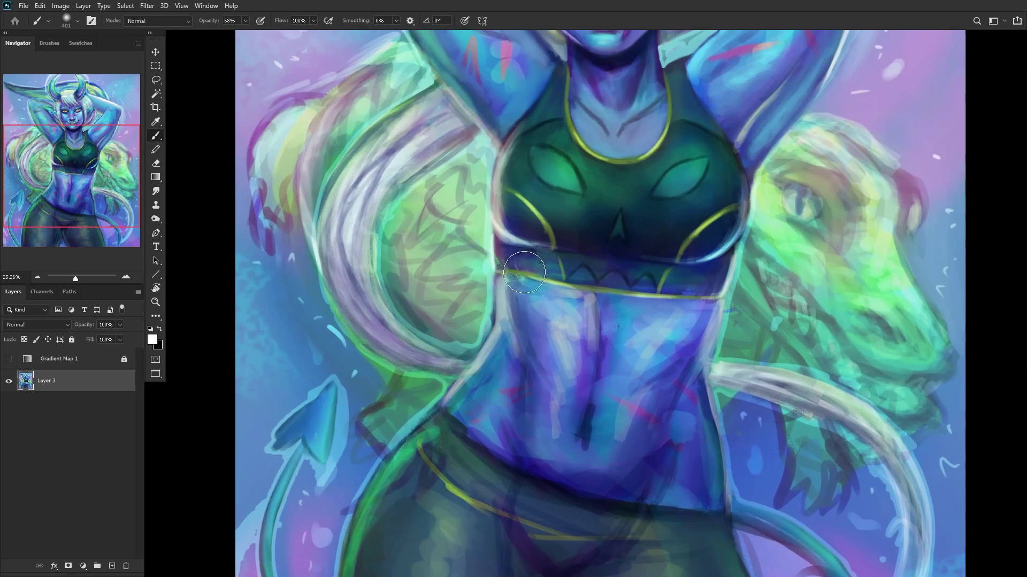
{"action": "right_click", "coordinate": [532, 286]}
{"action": "left_click", "coordinate": [571, 284]}
{"action": "left_click_drag", "start_coordinate": [592, 104], "coordinate": [588, 100]}
{"action": "mouse_move", "coordinate": [465, 342]}
{"action": "left_mouse_down"}
{"action": "mouse_move", "coordinate": [481, 306]}
{"action": "mouse_move", "coordinate": [477, 254]}
{"action": "left_mouse_up"}
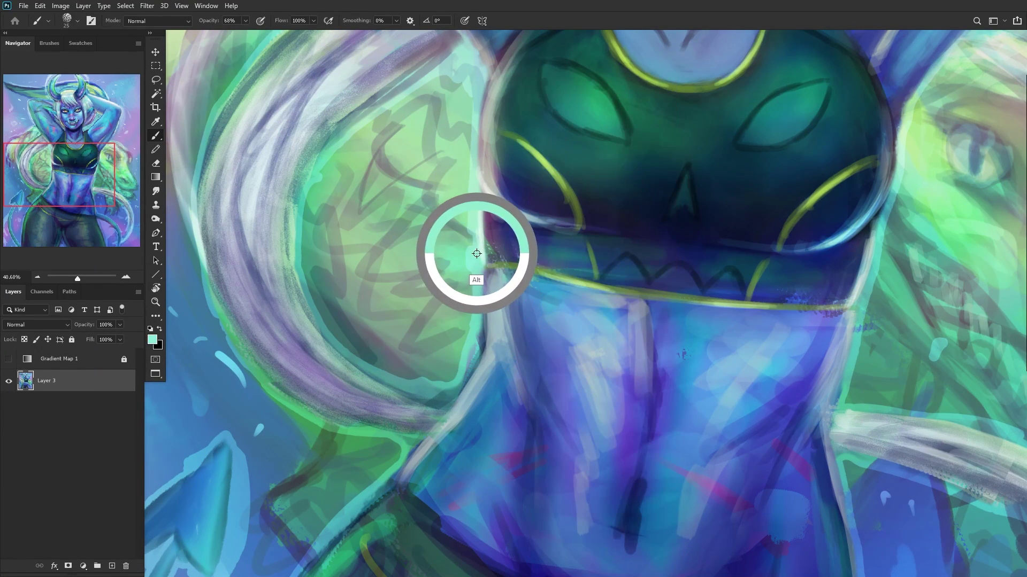
{"action": "right_click", "coordinate": [572, 251]}
{"action": "left_click", "coordinate": [474, 266], "text": "alt"}
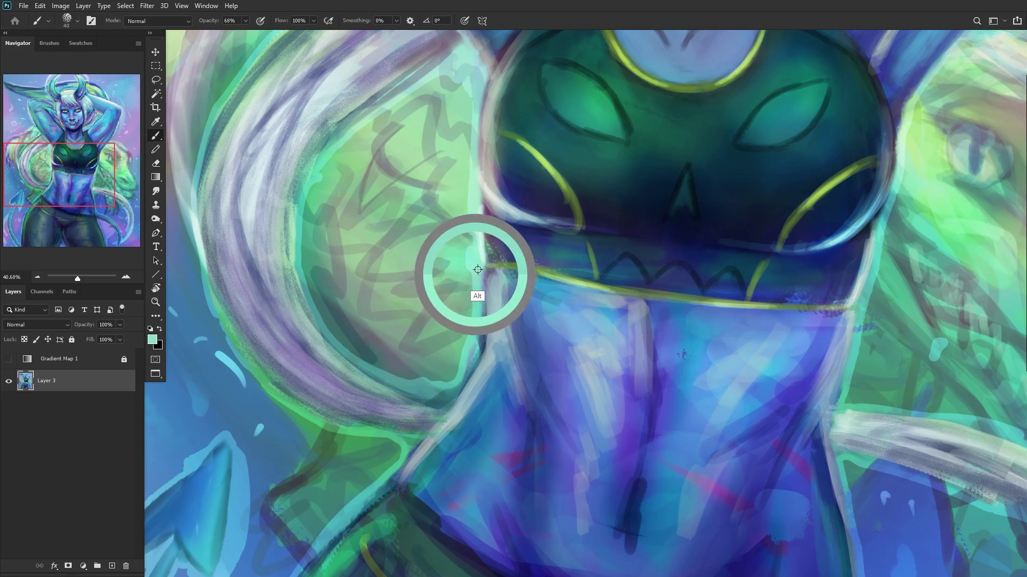
Step: Paint mint rim light along the torso's left edge, then flip the canvas horizontally
{"action": "scroll", "coordinate": [477, 302], "scroll_direction": "up", "scroll_amount": 2}
{"action": "mouse_move", "coordinate": [479, 353]}
{"action": "left_mouse_down"}
{"action": "mouse_move", "coordinate": [486, 298]}
{"action": "mouse_move", "coordinate": [492, 329]}
{"action": "mouse_move", "coordinate": [486, 212]}
{"action": "mouse_move", "coordinate": [490, 265]}
{"action": "left_mouse_up"}
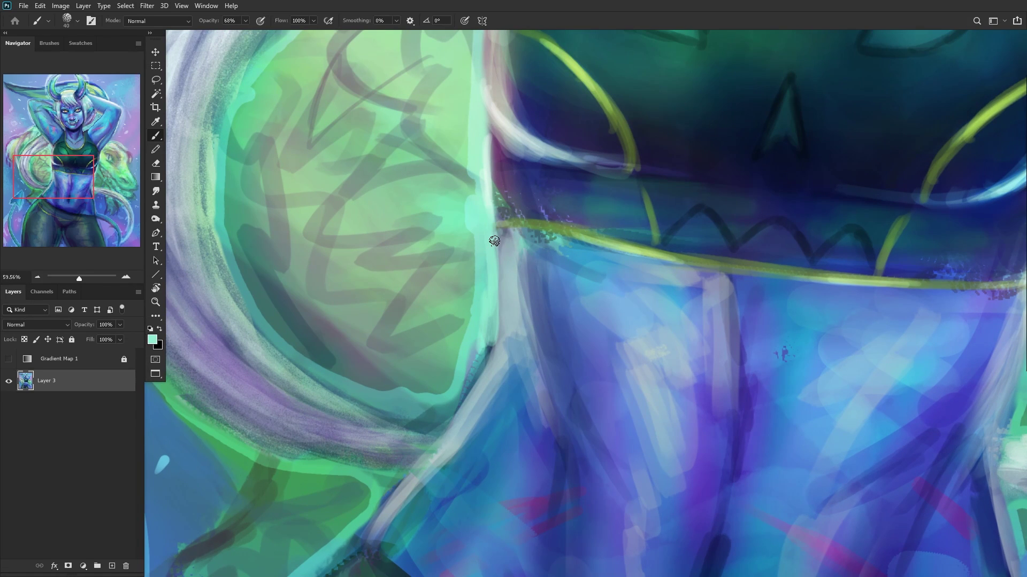
{"action": "scroll", "coordinate": [481, 235], "scroll_direction": "down", "scroll_amount": 5}
{"action": "scroll", "coordinate": [465, 274], "scroll_direction": "up", "scroll_amount": 5}
{"action": "left_click", "coordinate": [491, 236], "text": "alt"}
{"action": "mouse_move", "coordinate": [509, 228]}
{"action": "left_mouse_down"}
{"action": "mouse_move", "coordinate": [470, 320]}
{"action": "mouse_move", "coordinate": [503, 265]}
{"action": "mouse_move", "coordinate": [501, 275]}
{"action": "mouse_move", "coordinate": [476, 321]}
{"action": "left_mouse_up"}
{"action": "scroll", "coordinate": [478, 266], "scroll_direction": "down", "scroll_amount": 3}
{"action": "scroll", "coordinate": [478, 266], "scroll_direction": "down", "scroll_amount": 4}
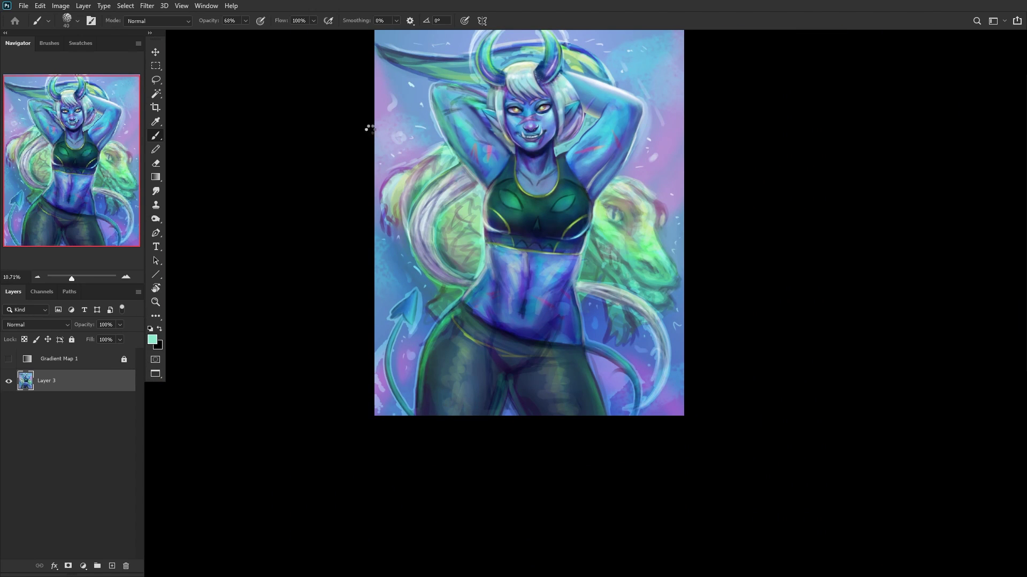
{"action": "key", "text": "ctrl+shift+h"}
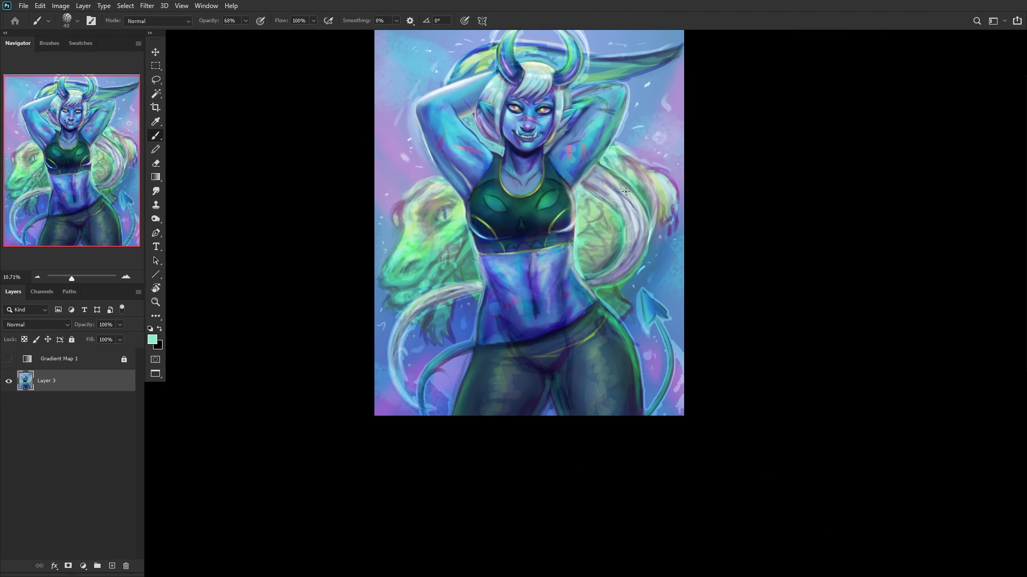
{"action": "scroll", "coordinate": [523, 114], "scroll_direction": "up", "scroll_amount": 7}
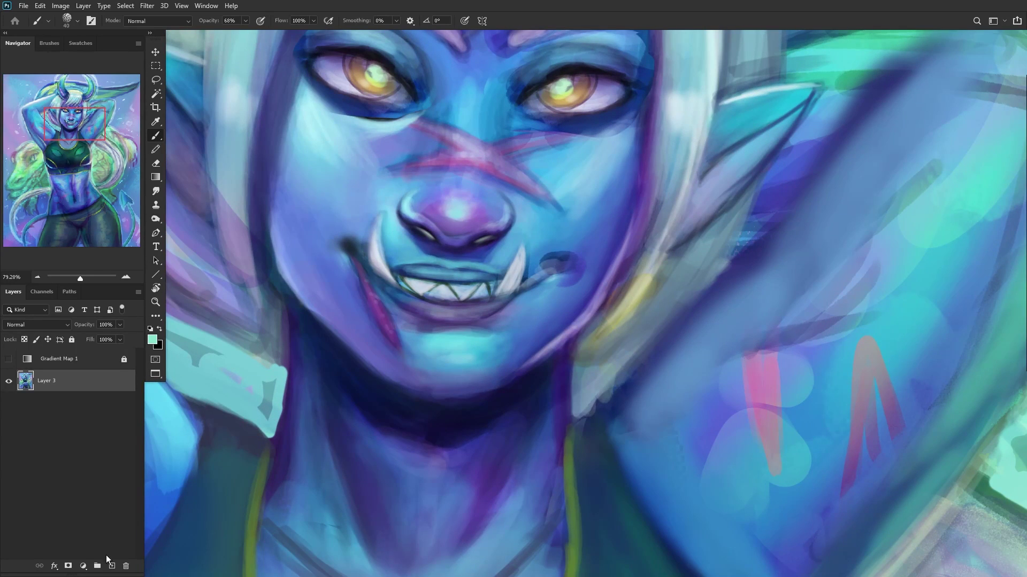
Step: On a new layer, smooth the cheek shading near the mouth using Soft Round and sampled blues
{"action": "left_click", "coordinate": [112, 566]}
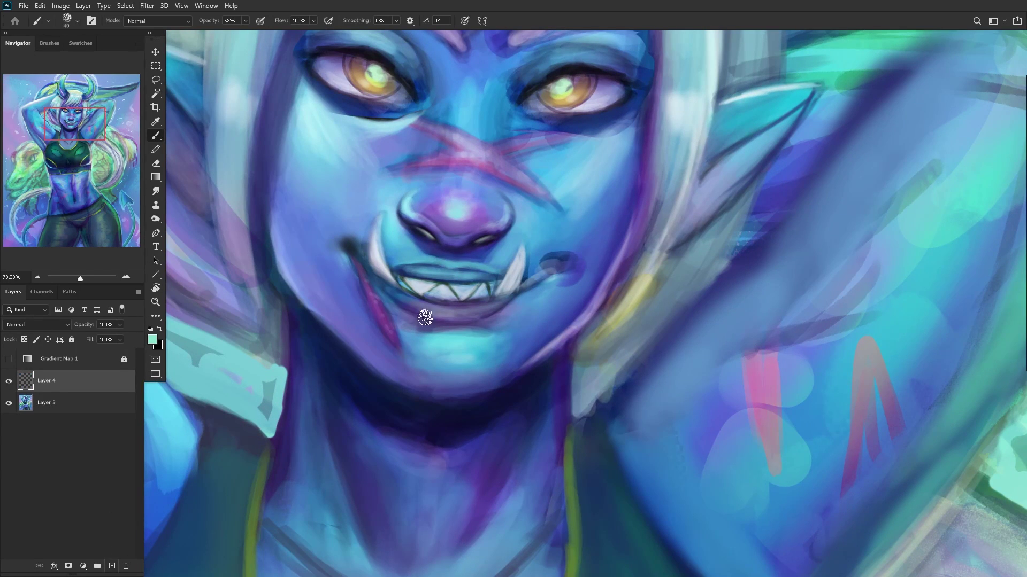
{"action": "right_click", "coordinate": [690, 265]}
{"action": "left_click", "coordinate": [738, 311]}
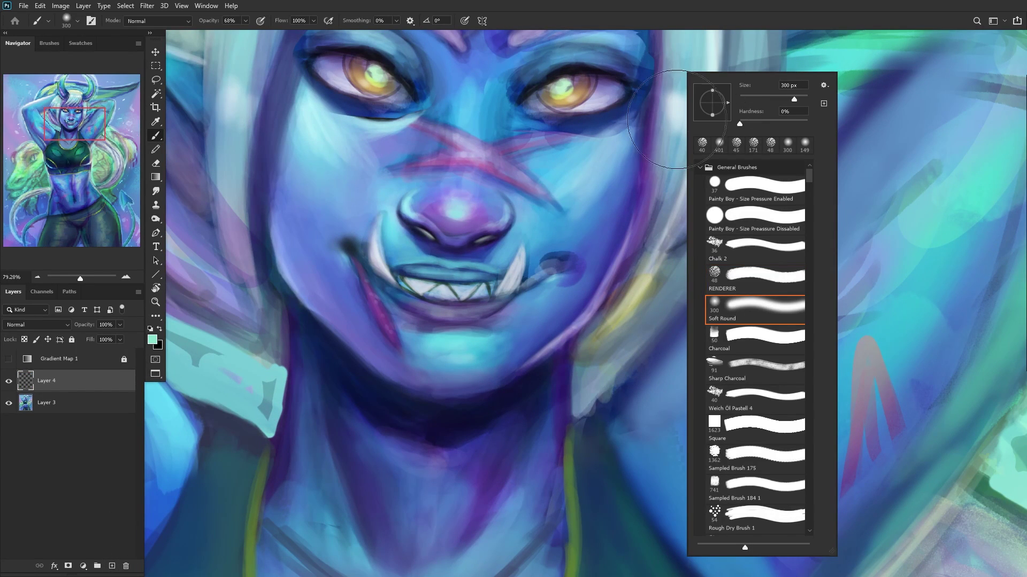
{"action": "left_click", "coordinate": [543, 262], "text": "alt"}
{"action": "mouse_move", "coordinate": [550, 260]}
{"action": "left_mouse_down"}
{"action": "mouse_move", "coordinate": [603, 243]}
{"action": "mouse_move", "coordinate": [589, 273]}
{"action": "mouse_move", "coordinate": [578, 254]}
{"action": "mouse_move", "coordinate": [557, 299]}
{"action": "mouse_move", "coordinate": [566, 247]}
{"action": "left_mouse_up"}
{"action": "left_click", "coordinate": [589, 269], "text": "alt"}
{"action": "left_click", "coordinate": [567, 245], "text": "alt"}
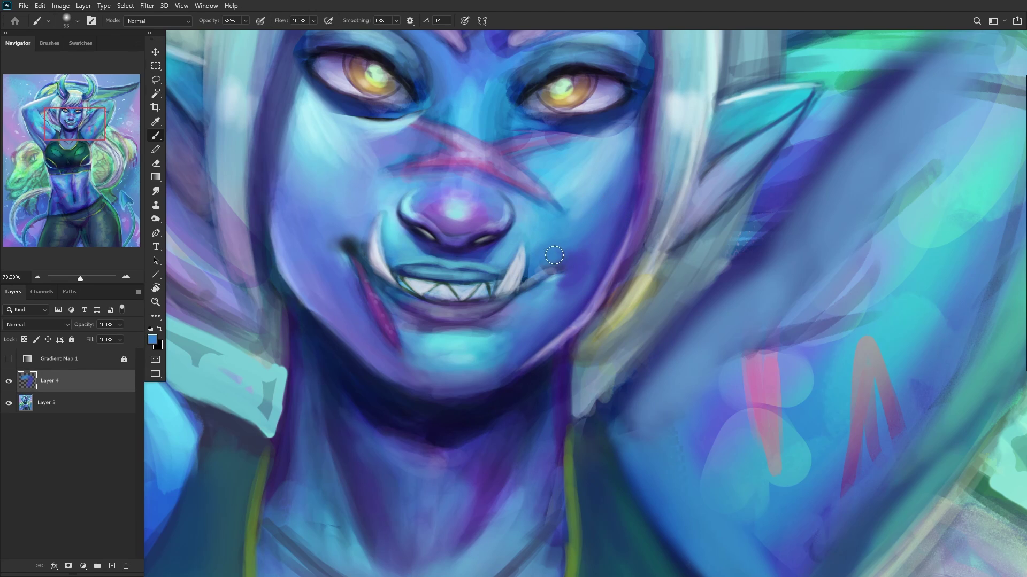
{"action": "left_click", "coordinate": [576, 265], "text": "alt"}
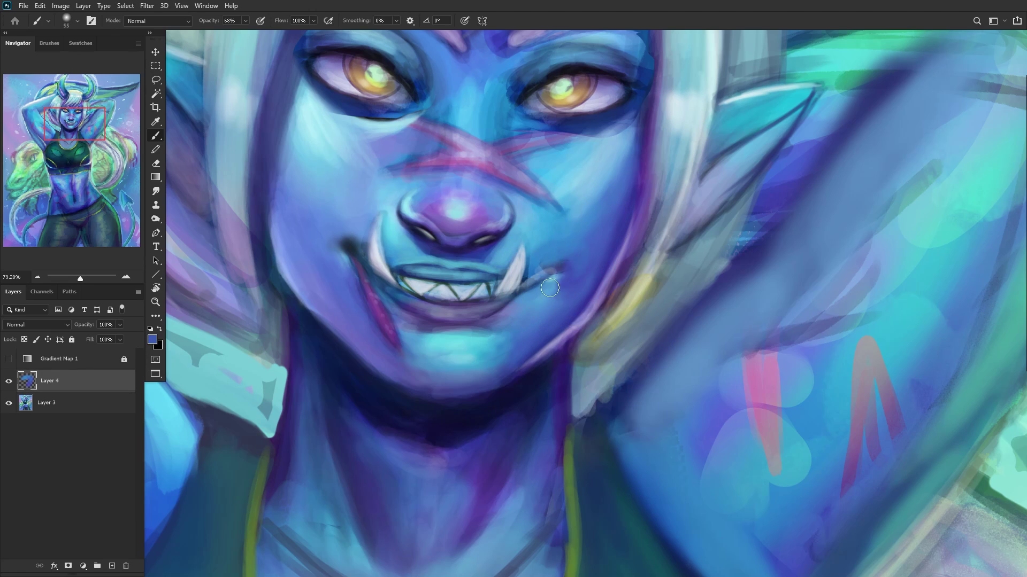
{"action": "left_click", "coordinate": [335, 242], "text": "alt"}
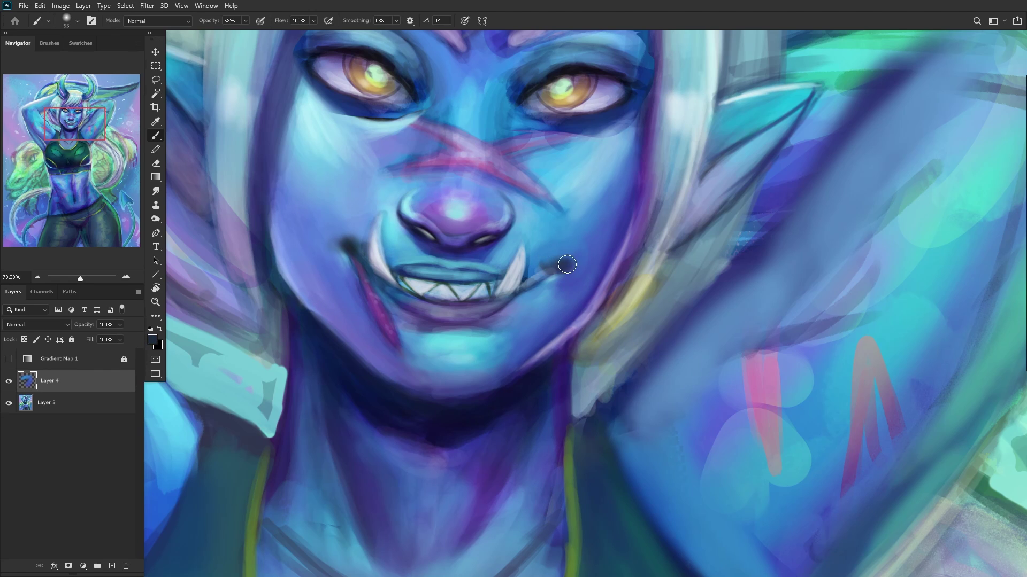
{"action": "left_click", "coordinate": [567, 257], "text": "alt"}
{"action": "scroll", "coordinate": [537, 295], "scroll_direction": "down", "scroll_amount": 6}
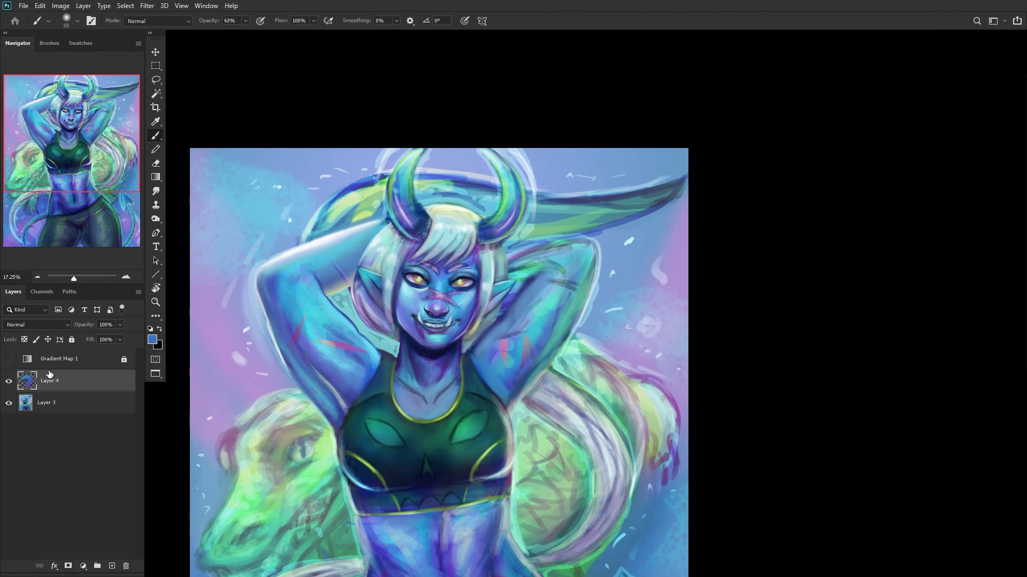
Step: Compare the cheek touch-ups, merge them down, and flip the canvas back to normal
{"action": "left_click", "coordinate": [8, 382]}
{"action": "left_click", "coordinate": [9, 382]}
{"action": "key", "text": "ctrl+e"}
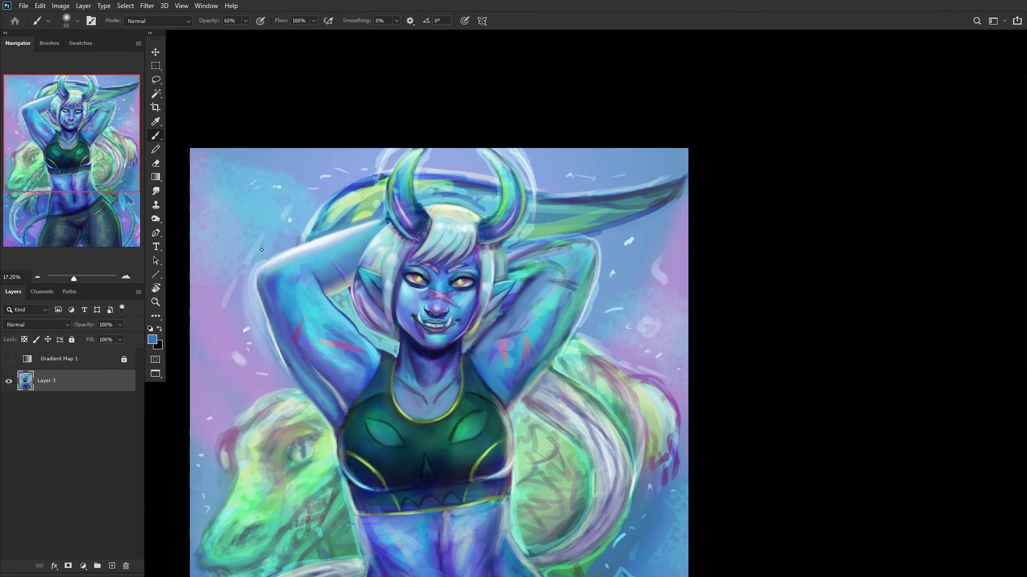
{"action": "key", "text": "ctrl+shift+h"}
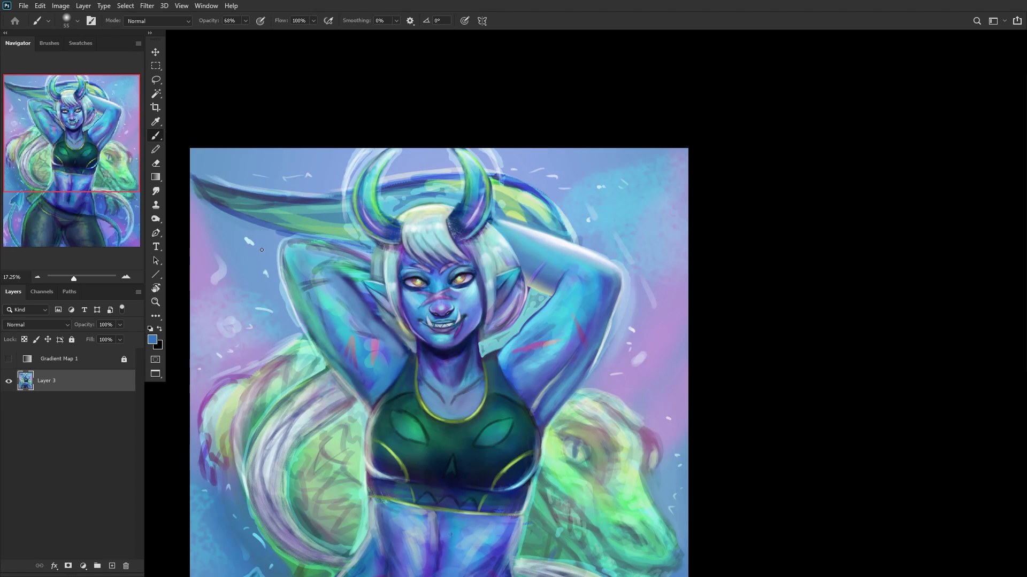
Step: Darken the mouth corner on another new layer, merge it down, and fit the image on screen
{"action": "left_click", "coordinate": [112, 566]}
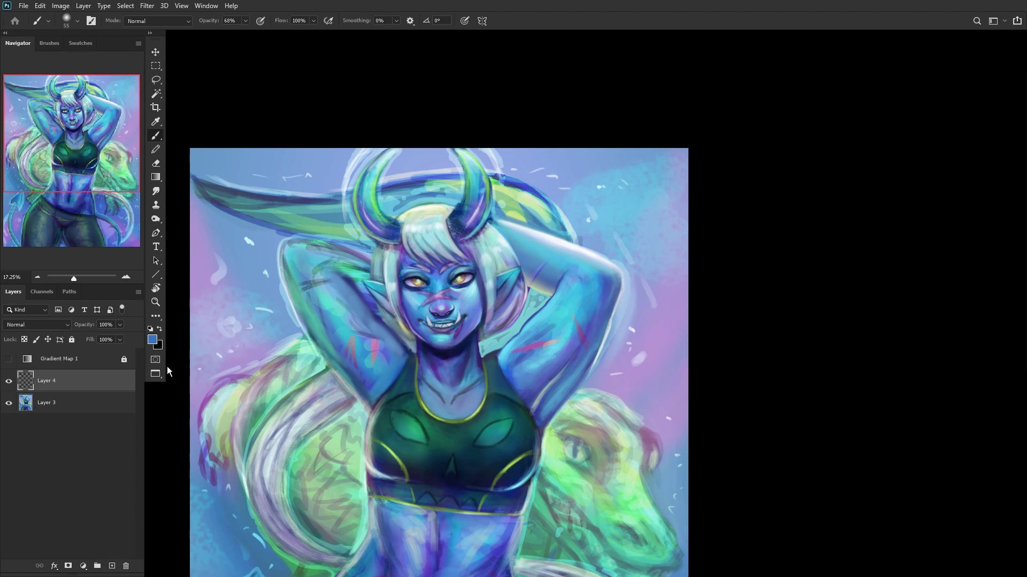
{"action": "mouse_move", "coordinate": [325, 319]}
{"action": "left_mouse_down"}
{"action": "mouse_move", "coordinate": [403, 289]}
{"action": "mouse_move", "coordinate": [518, 331]}
{"action": "mouse_move", "coordinate": [488, 339]}
{"action": "mouse_move", "coordinate": [544, 374]}
{"action": "left_mouse_up"}
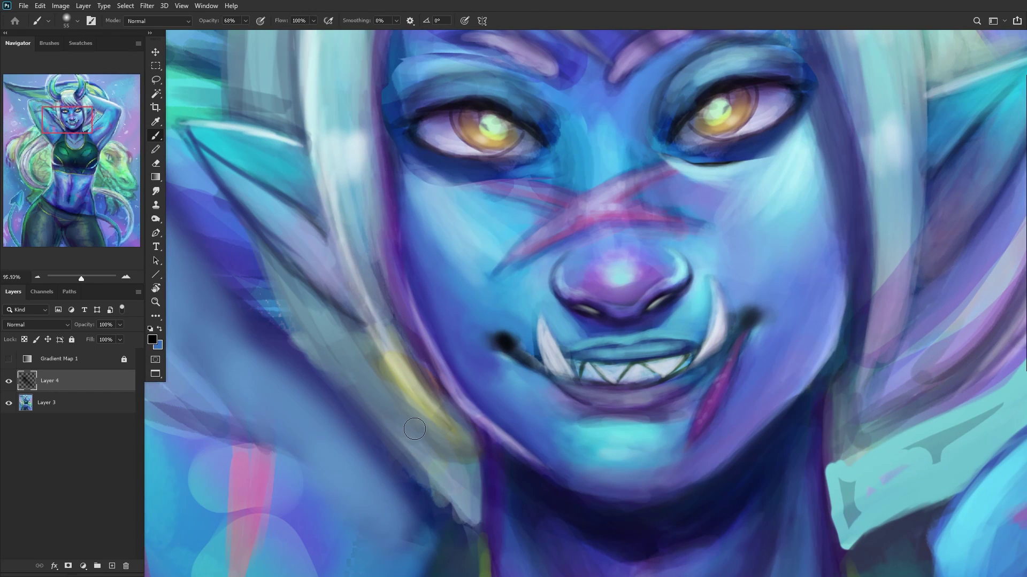
{"action": "scroll", "coordinate": [438, 424], "scroll_direction": "down", "scroll_amount": 5}
{"action": "scroll", "coordinate": [438, 425], "scroll_direction": "down", "scroll_amount": 6}
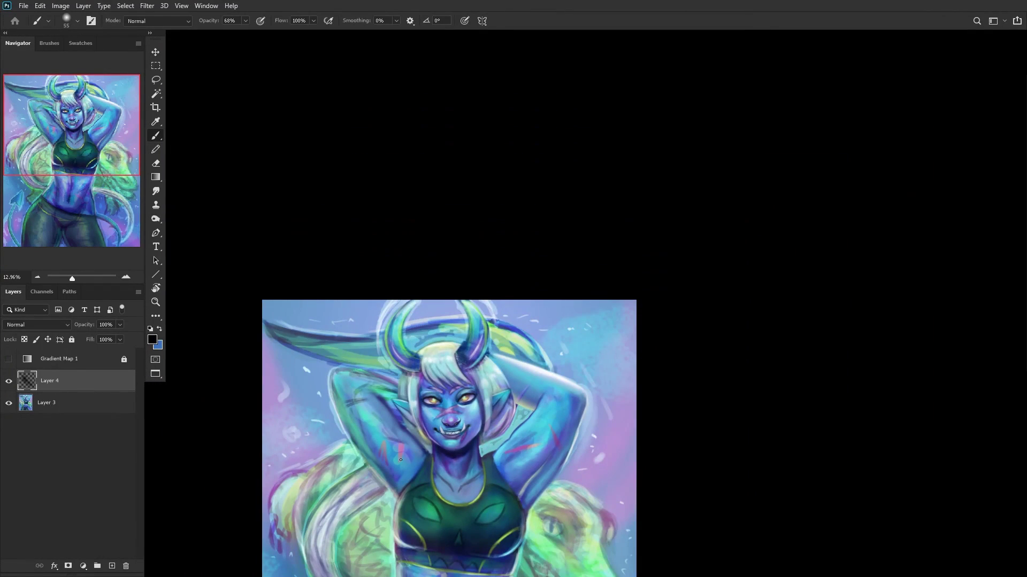
{"action": "key", "text": "ctrl+e"}
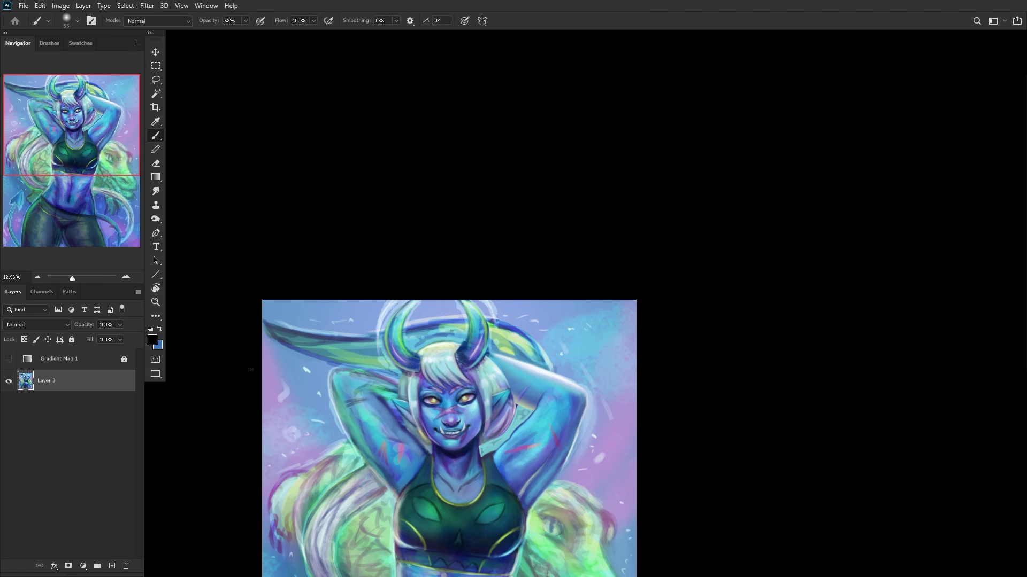
{"action": "left_click", "coordinate": [155, 302]}
{"action": "left_click", "coordinate": [320, 21]}
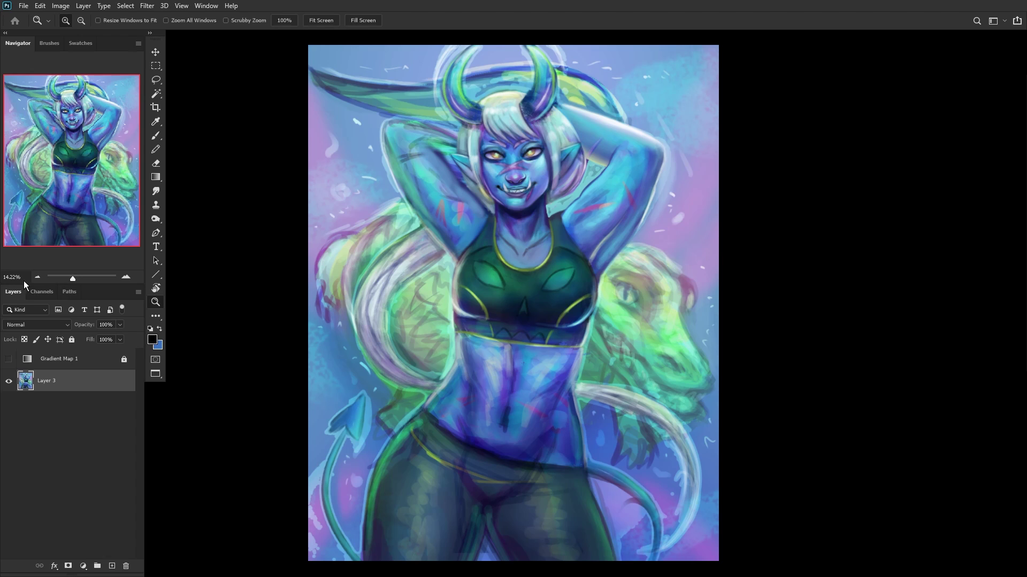
Step: Lock the painting layer and add a new Overlay layer with white as the brush colour
{"action": "left_click", "coordinate": [71, 341]}
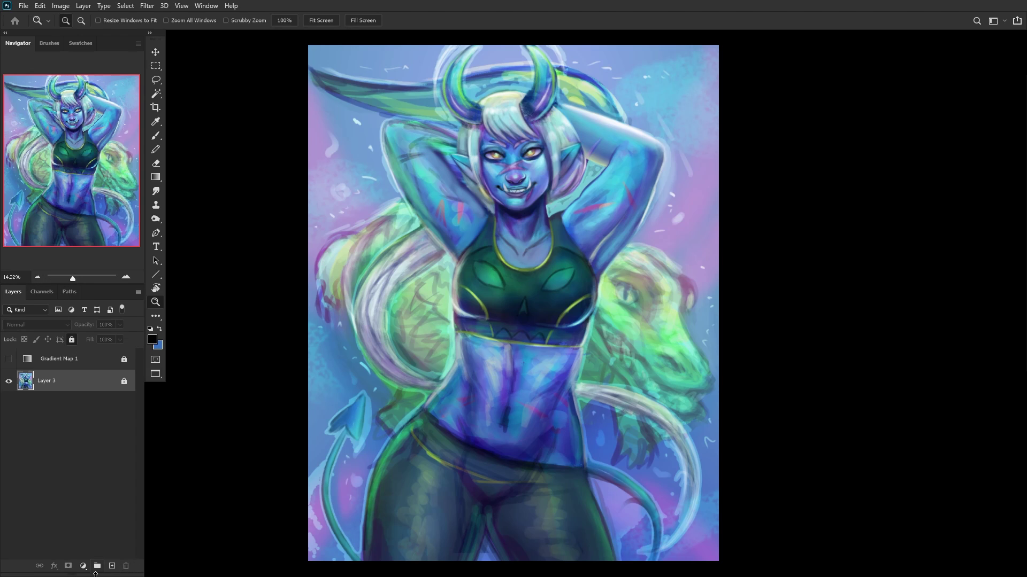
{"action": "left_click", "coordinate": [112, 566]}
{"action": "left_click", "coordinate": [159, 330]}
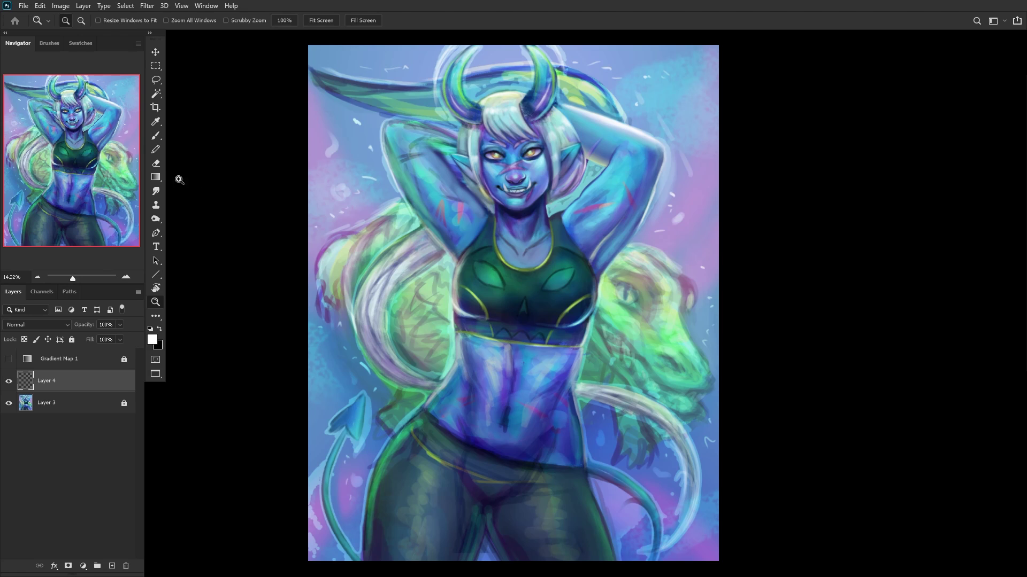
{"action": "left_click", "coordinate": [156, 137]}
{"action": "left_click", "coordinate": [35, 325]}
{"action": "left_click", "coordinate": [28, 421]}
Step: Paint white highlights along the hair's left edge, erasing and redoing the first strokes
{"action": "left_click_drag", "start_coordinate": [419, 232], "coordinate": [357, 291]}
{"action": "mouse_move", "coordinate": [382, 254]}
{"action": "left_mouse_down"}
{"action": "mouse_move", "coordinate": [349, 304]}
{"action": "mouse_move", "coordinate": [370, 275]}
{"action": "mouse_move", "coordinate": [351, 345]}
{"action": "left_mouse_up"}
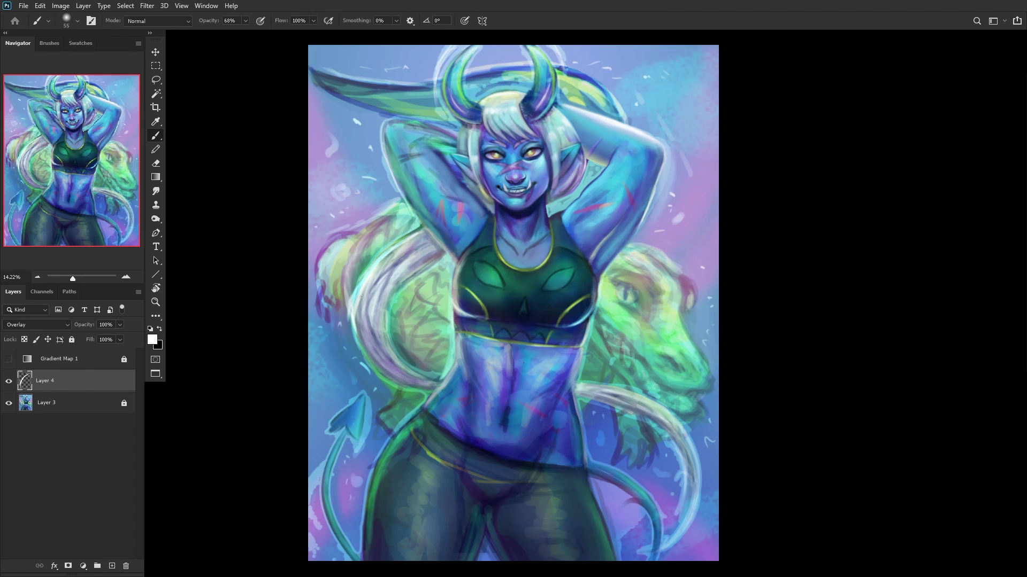
{"action": "scroll", "coordinate": [396, 273], "scroll_direction": "down", "scroll_amount": 2}
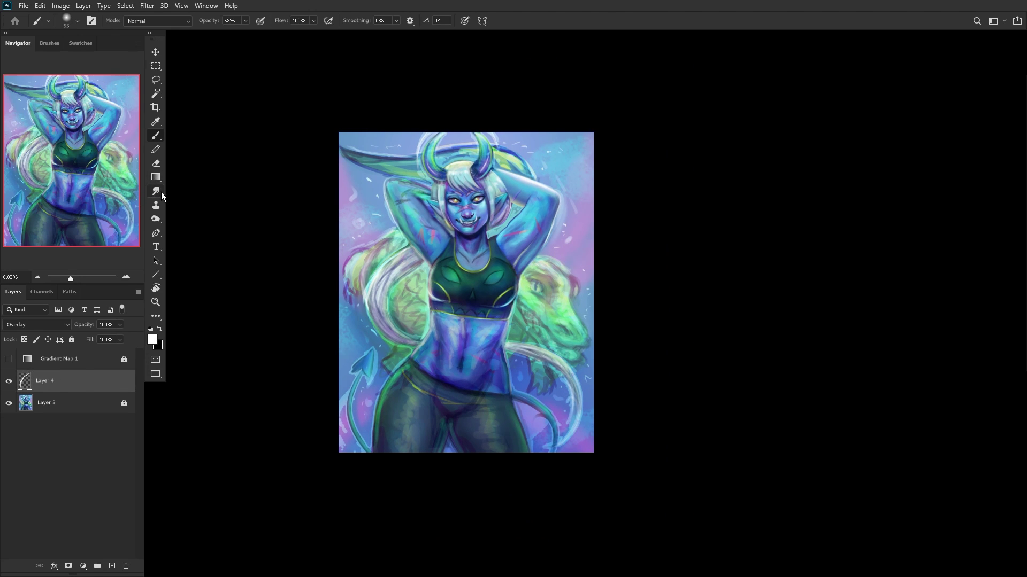
{"action": "left_click", "coordinate": [156, 163]}
{"action": "scroll", "coordinate": [359, 292], "scroll_direction": "up", "scroll_amount": 3}
{"action": "mouse_move", "coordinate": [358, 295]}
{"action": "left_mouse_down"}
{"action": "mouse_move", "coordinate": [409, 213]}
{"action": "mouse_move", "coordinate": [379, 223]}
{"action": "left_mouse_up"}
{"action": "left_click", "coordinate": [156, 136]}
{"action": "scroll", "coordinate": [502, 235], "scroll_direction": "up", "scroll_amount": 2}
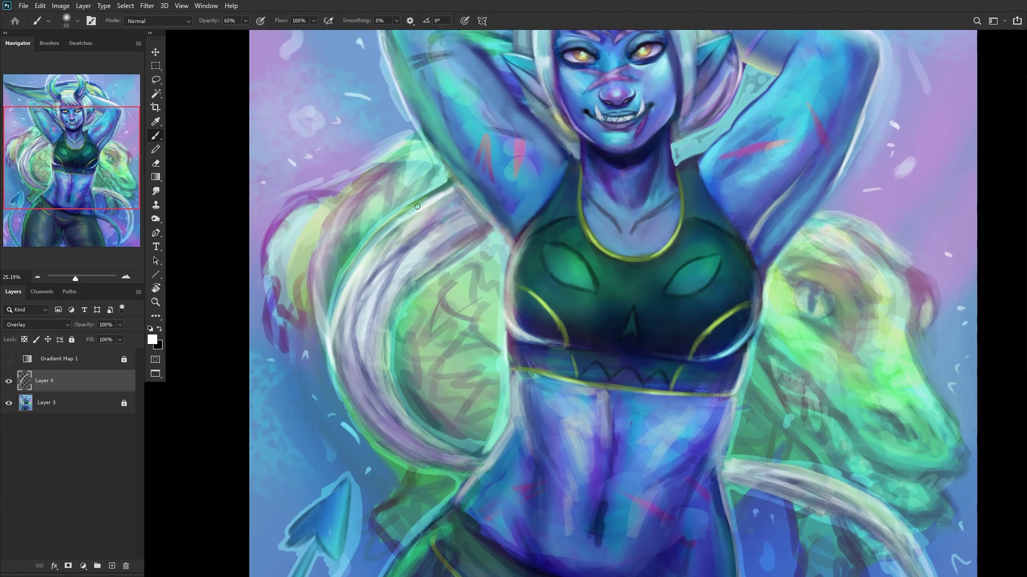
{"action": "mouse_move", "coordinate": [422, 209]}
{"action": "left_mouse_down"}
{"action": "mouse_move", "coordinate": [385, 238]}
{"action": "mouse_move", "coordinate": [337, 310]}
{"action": "left_mouse_up"}
{"action": "scroll", "coordinate": [395, 260], "scroll_direction": "down", "scroll_amount": 5}
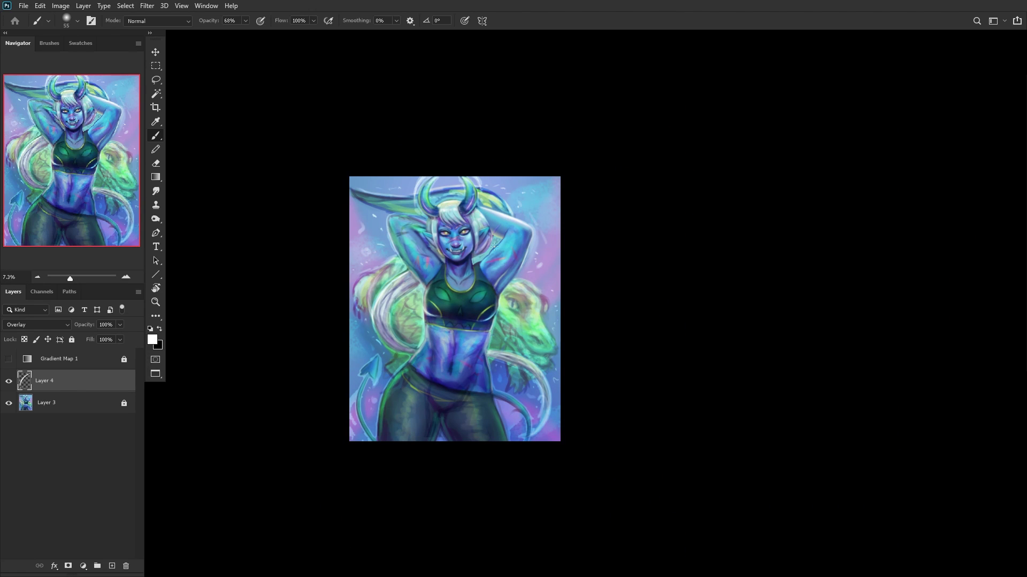
{"action": "scroll", "coordinate": [510, 398], "scroll_direction": "up", "scroll_amount": 5}
Step: Add pale highlights along the curved tail and reframe the whole painting
{"action": "mouse_move", "coordinate": [638, 444]}
{"action": "left_mouse_down"}
{"action": "mouse_move", "coordinate": [561, 312]}
{"action": "mouse_move", "coordinate": [616, 386]}
{"action": "mouse_move", "coordinate": [518, 287]}
{"action": "mouse_move", "coordinate": [576, 324]}
{"action": "mouse_move", "coordinate": [452, 290]}
{"action": "left_mouse_up"}
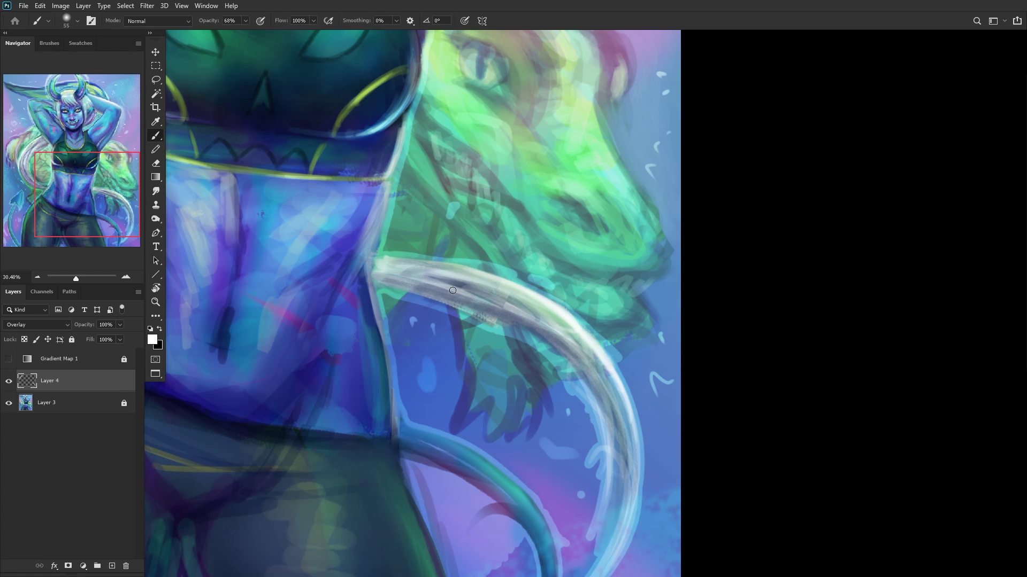
{"action": "scroll", "coordinate": [453, 290], "scroll_direction": "down", "scroll_amount": 4}
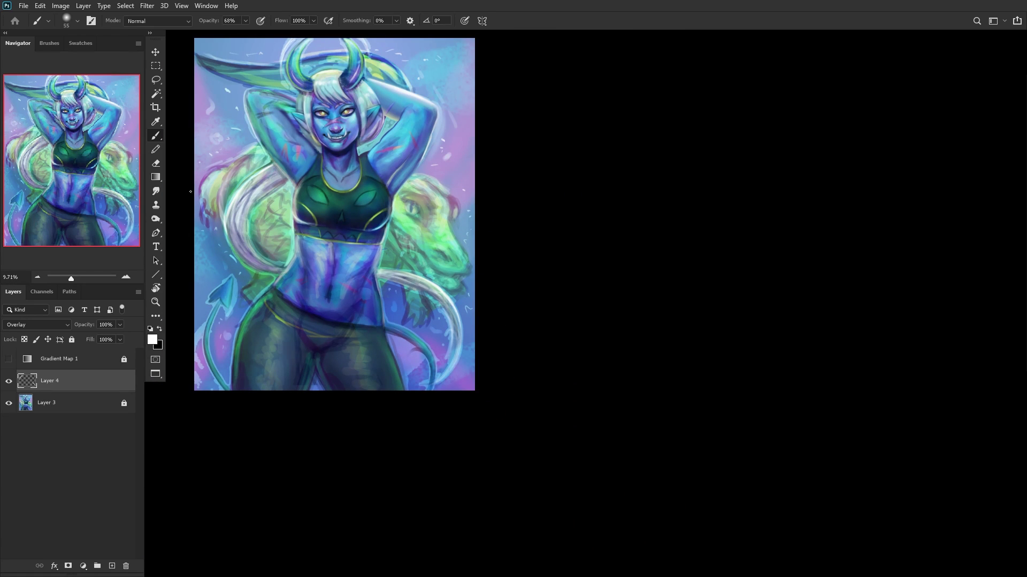
{"action": "scroll", "coordinate": [240, 65], "scroll_direction": "up", "scroll_amount": 1}
{"action": "left_click_drag", "start_coordinate": [307, 129], "coordinate": [381, 182]}
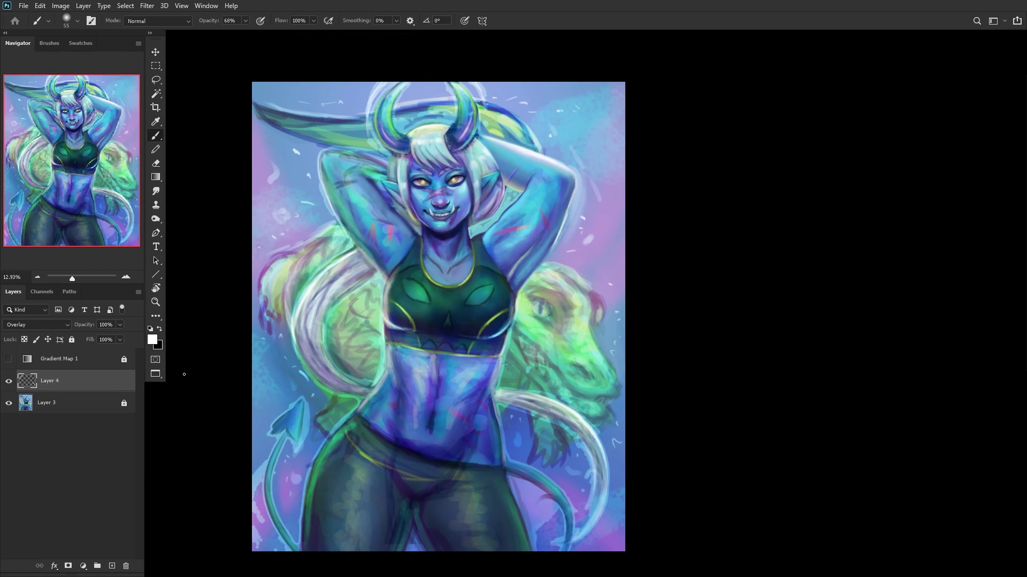
Step: Add Layer 5 with Overlay blending and zoom in on the face
{"action": "left_click", "coordinate": [110, 565]}
{"action": "left_click", "coordinate": [37, 324]}
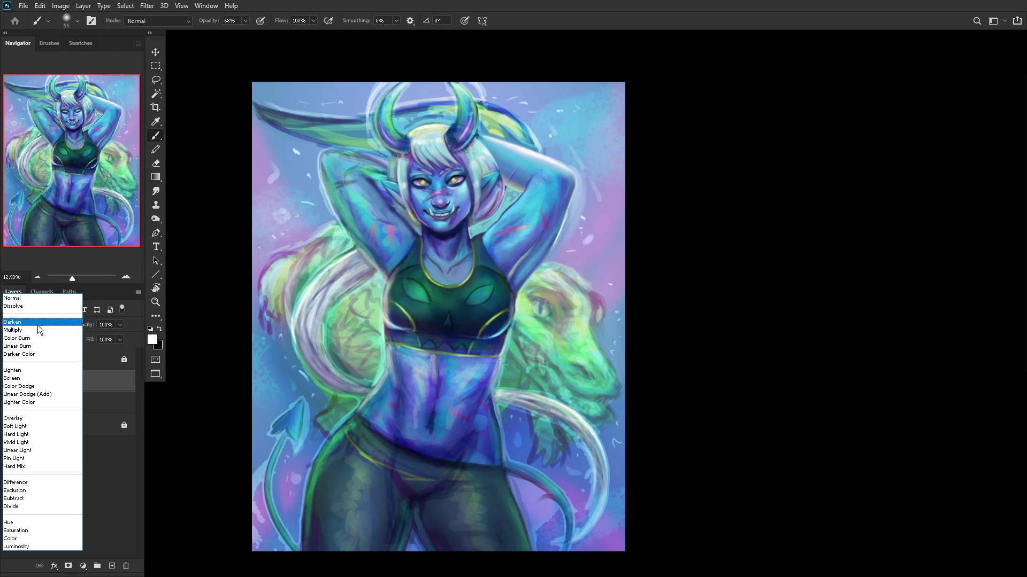
{"action": "left_click", "coordinate": [37, 418]}
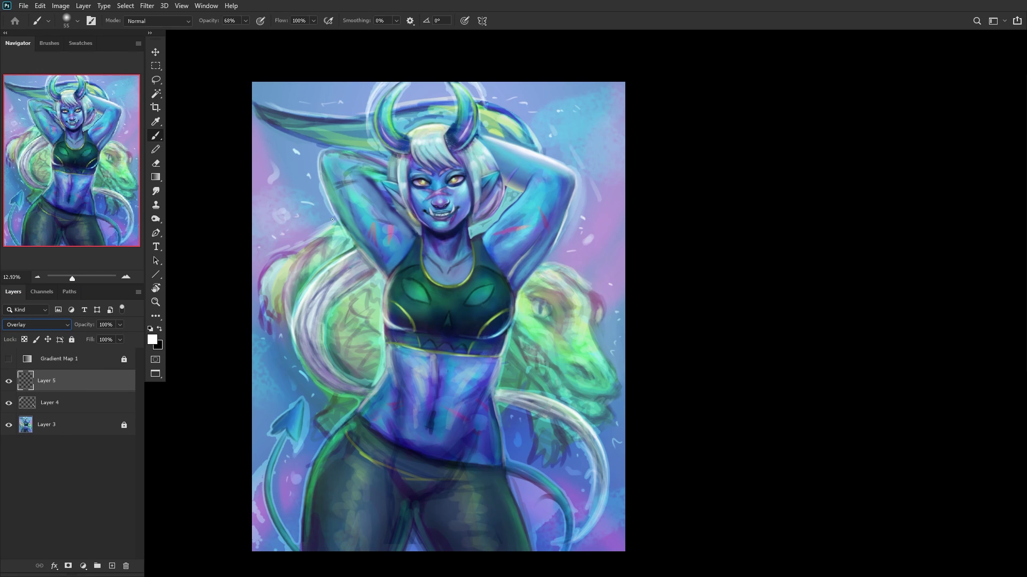
{"action": "left_click", "coordinate": [155, 302]}
{"action": "left_click_drag", "start_coordinate": [388, 141], "coordinate": [561, 224]}
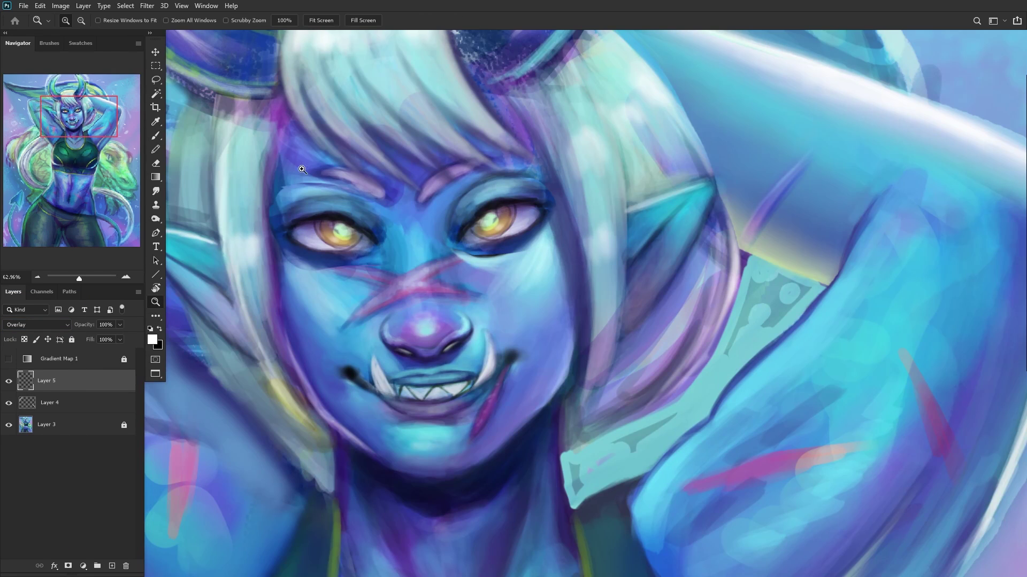
Step: Paint white glow over the left and right eyes
{"action": "left_click", "coordinate": [155, 135]}
{"action": "left_click", "coordinate": [323, 234]}
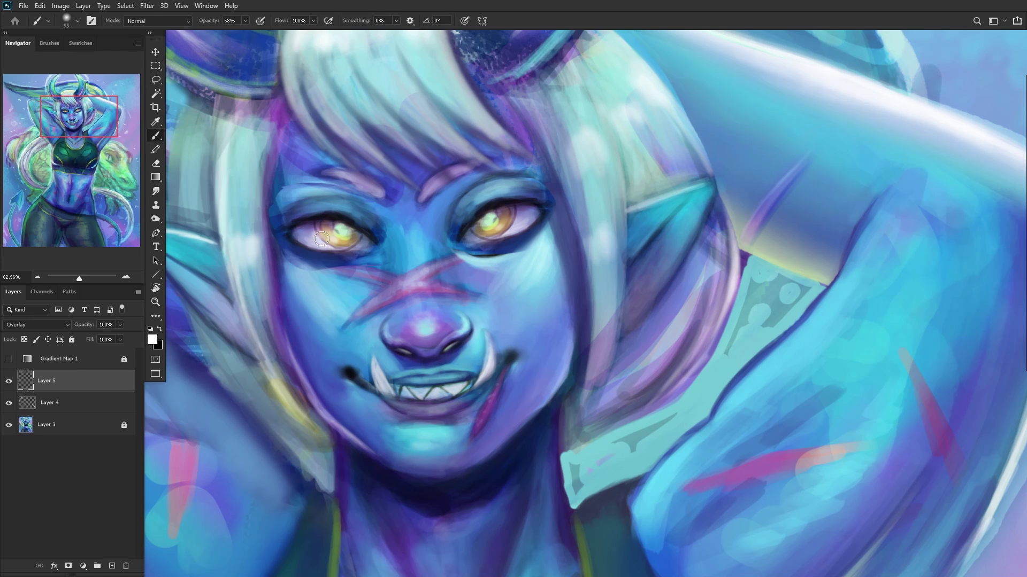
{"action": "left_click_drag", "start_coordinate": [320, 240], "coordinate": [318, 235]}
{"action": "left_click_drag", "start_coordinate": [480, 233], "coordinate": [505, 217]}
{"action": "scroll", "coordinate": [345, 287], "scroll_direction": "down", "scroll_amount": 7}
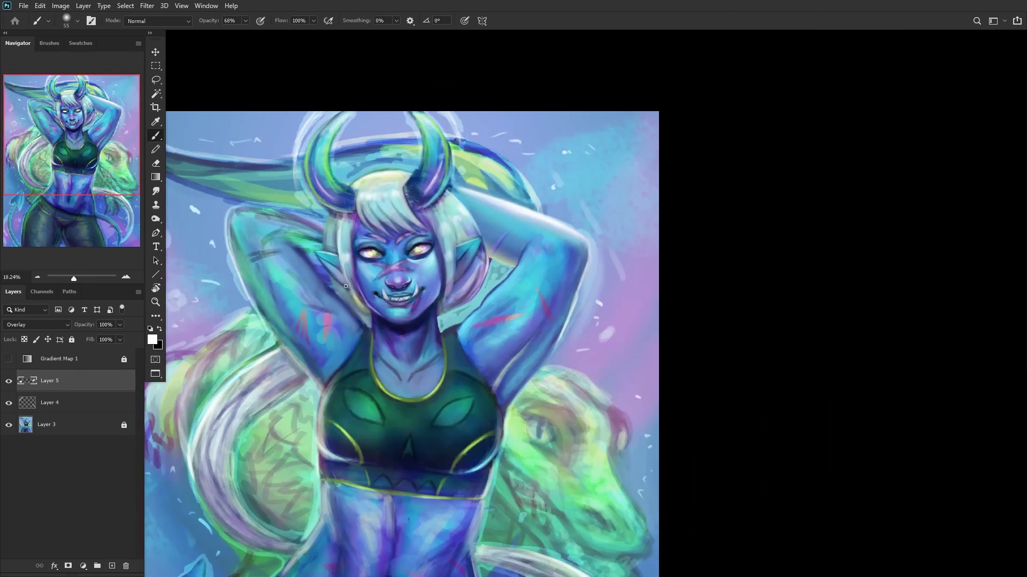
{"action": "scroll", "coordinate": [346, 286], "scroll_direction": "down", "scroll_amount": 3}
{"action": "scroll", "coordinate": [331, 284], "scroll_direction": "up", "scroll_amount": 9}
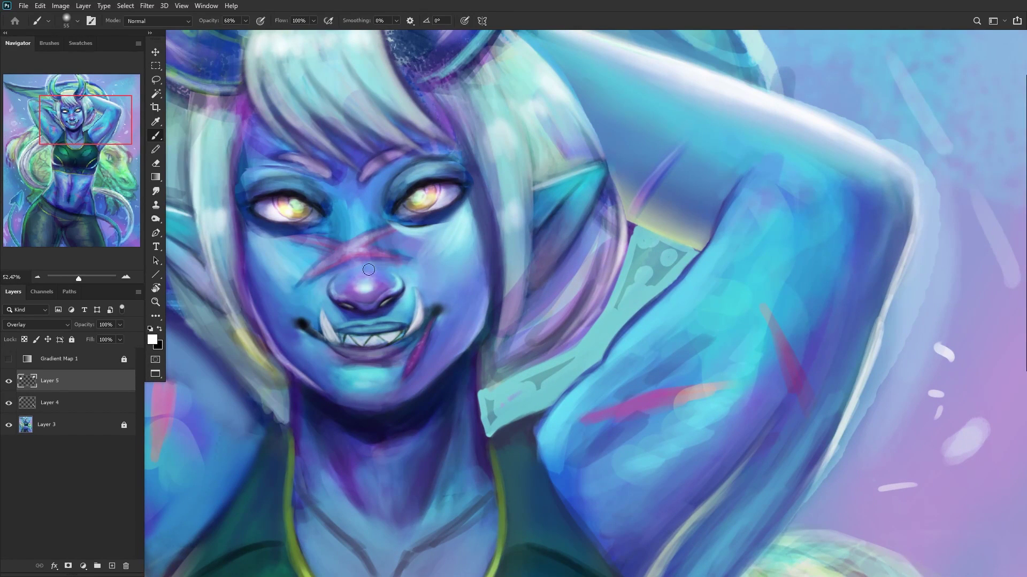
Step: Highlight the right and left cheek and jaw edges, fit the painting, and hide Layer 5 to compare
{"action": "right_click", "coordinate": [483, 197]}
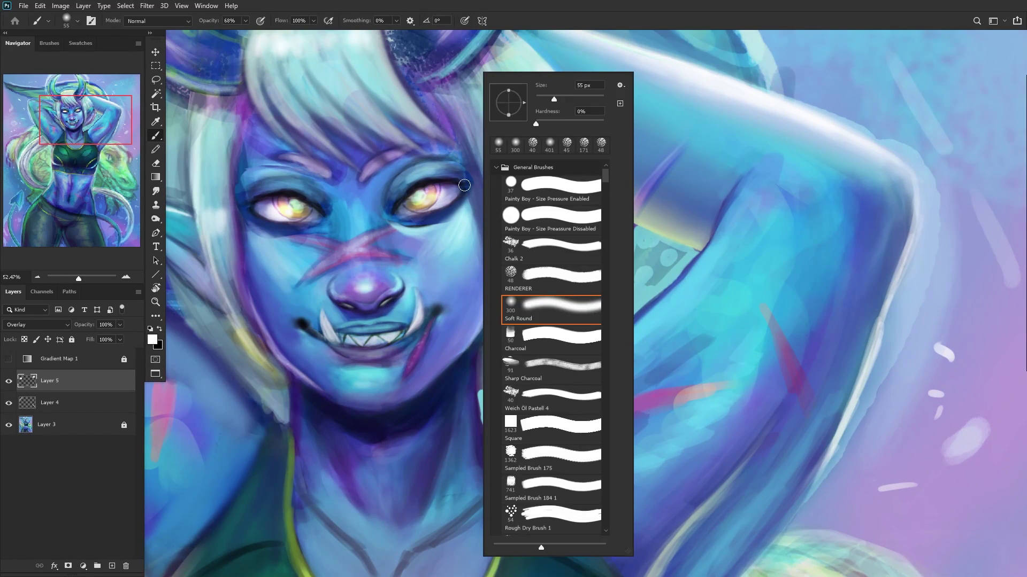
{"action": "left_click", "coordinate": [354, 259]}
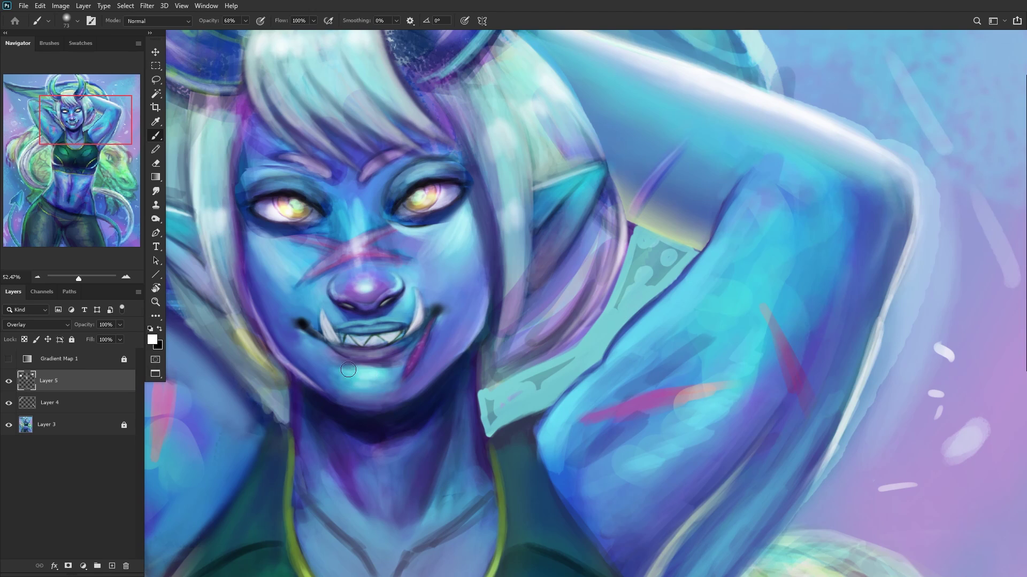
{"action": "scroll", "coordinate": [419, 253], "scroll_direction": "down", "scroll_amount": 3}
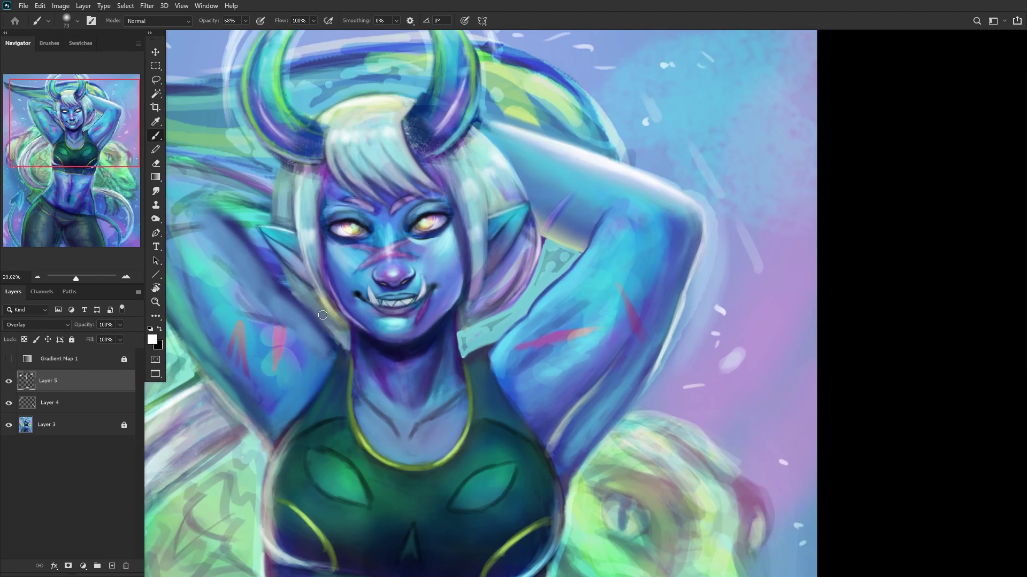
{"action": "scroll", "coordinate": [323, 315], "scroll_direction": "down", "scroll_amount": 3}
{"action": "scroll", "coordinate": [418, 263], "scroll_direction": "up", "scroll_amount": 6}
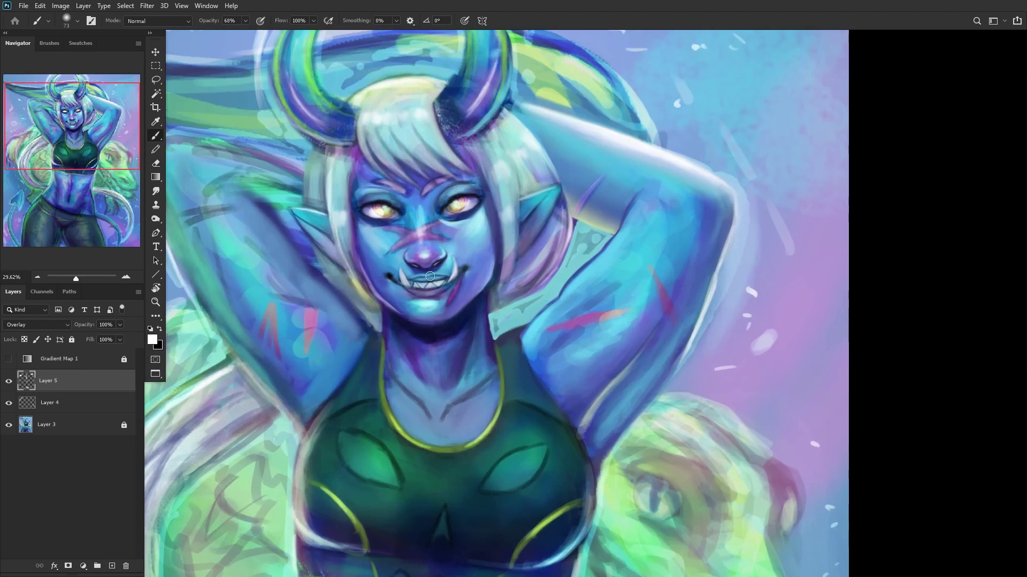
{"action": "mouse_move", "coordinate": [492, 274]}
{"action": "left_mouse_down"}
{"action": "mouse_move", "coordinate": [489, 288]}
{"action": "mouse_move", "coordinate": [504, 193]}
{"action": "left_mouse_up"}
{"action": "mouse_move", "coordinate": [228, 296]}
{"action": "left_mouse_down"}
{"action": "mouse_move", "coordinate": [272, 342]}
{"action": "mouse_move", "coordinate": [207, 239]}
{"action": "mouse_move", "coordinate": [207, 267]}
{"action": "mouse_move", "coordinate": [206, 233]}
{"action": "left_mouse_up"}
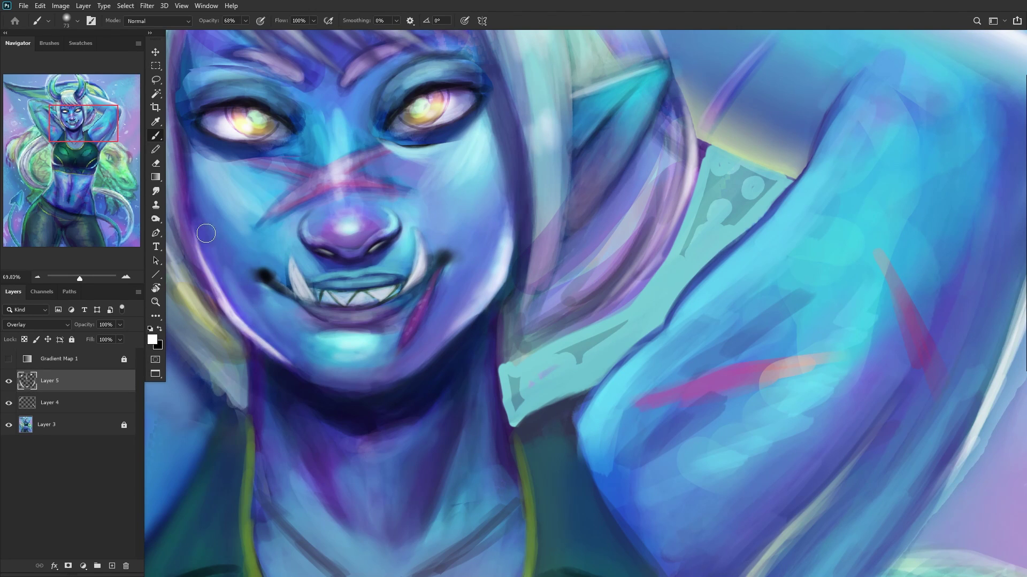
{"action": "scroll", "coordinate": [205, 234], "scroll_direction": "down", "scroll_amount": 8}
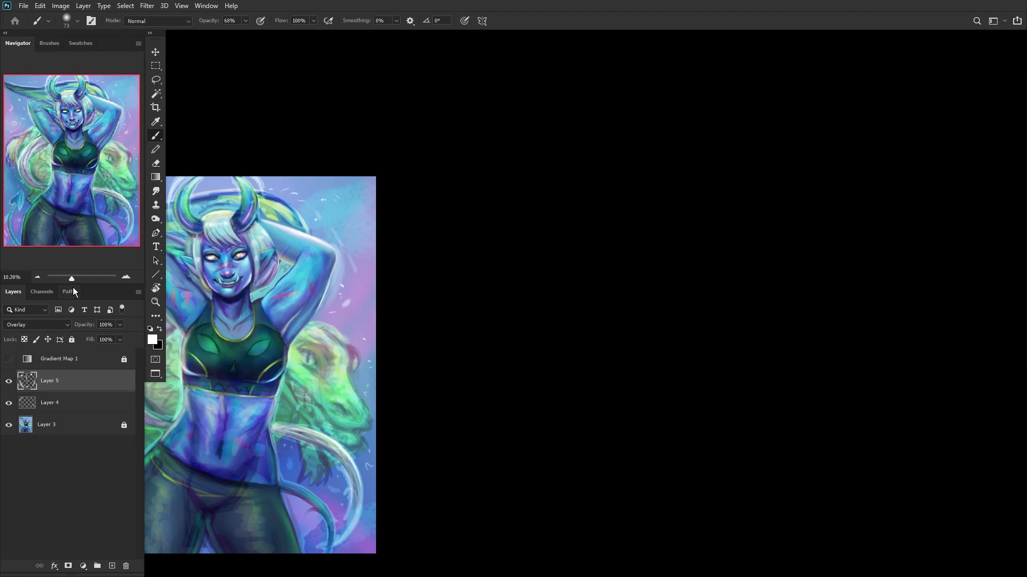
{"action": "left_click", "coordinate": [155, 302]}
{"action": "left_click", "coordinate": [328, 22]}
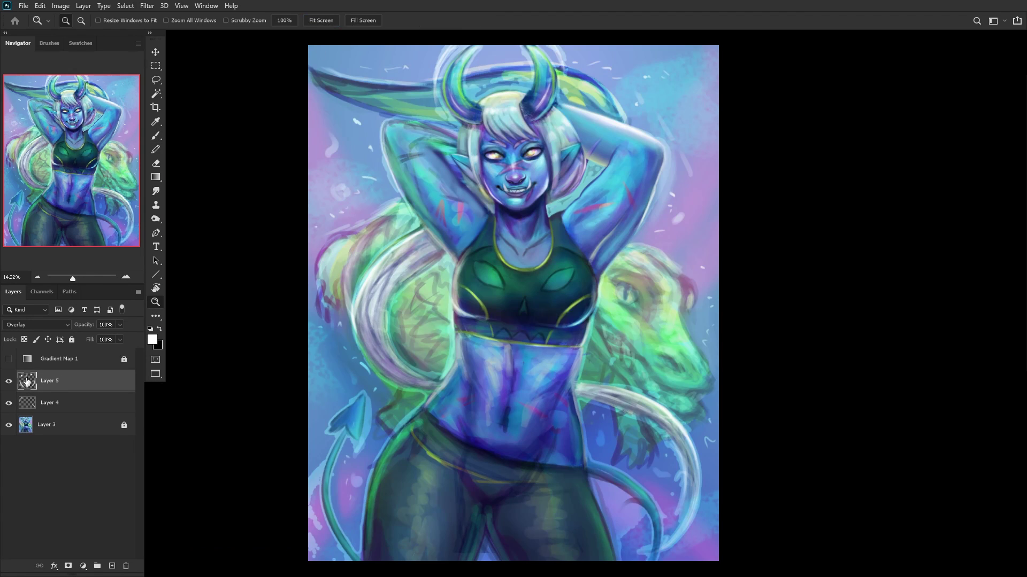
{"action": "left_click", "coordinate": [6, 381]}
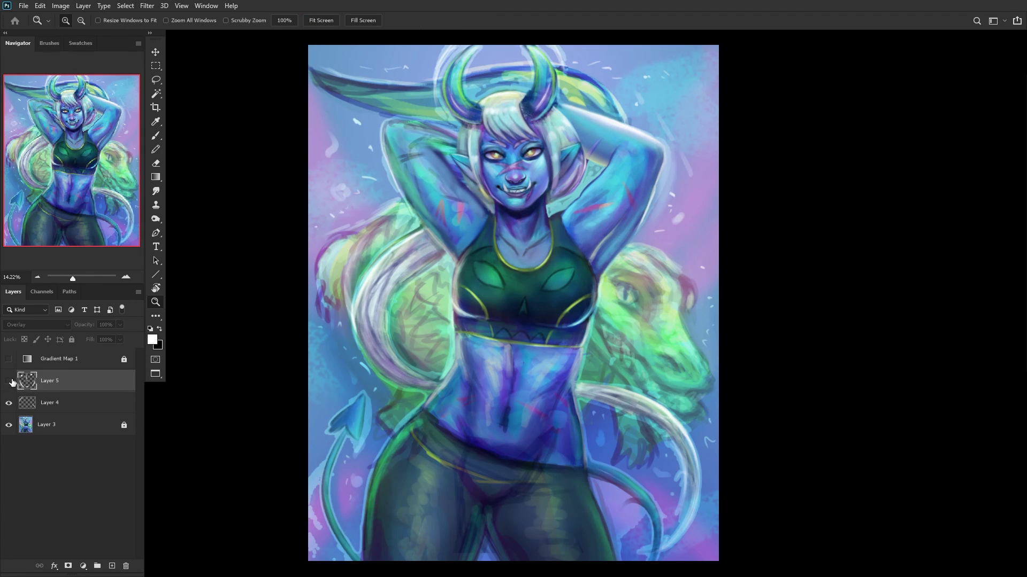
Step: Erase the white glow from the eyes on Layer 5 and compare Layers 5 and 4
{"action": "left_click", "coordinate": [8, 380]}
{"action": "left_click", "coordinate": [155, 163]}
{"action": "left_click", "coordinate": [549, 150]}
{"action": "left_click", "coordinate": [9, 381]}
{"action": "left_click", "coordinate": [9, 382]}
{"action": "left_click", "coordinate": [9, 403]}
{"action": "left_click", "coordinate": [9, 403]}
Step: Merge Layers 5 and 4 into Layer 3, rename it Layer 1, lock it, and add a new layer
{"action": "left_click", "coordinate": [53, 428]}
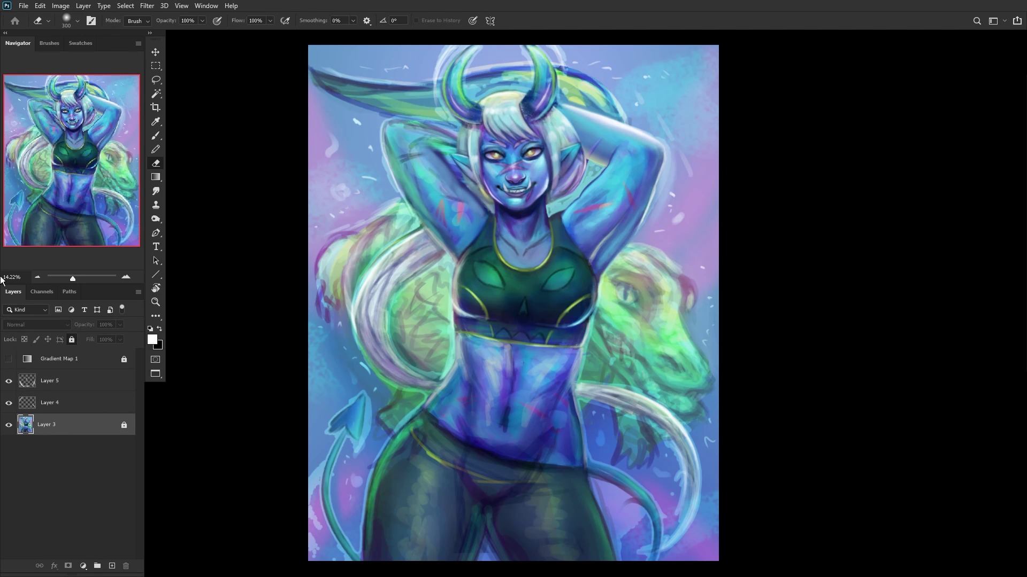
{"action": "key", "text": "ctrl+shift+e"}
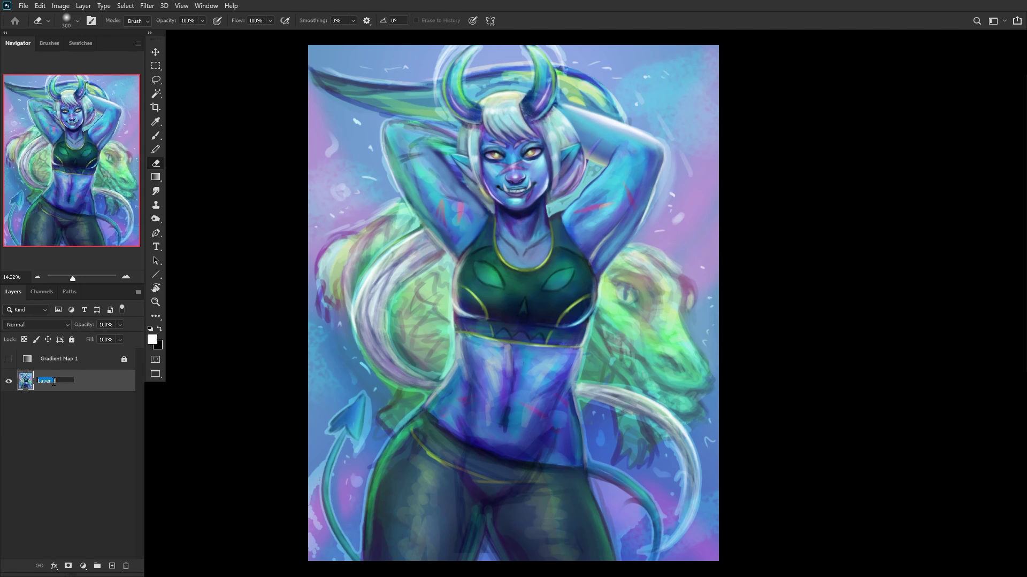
{"action": "key", "text": "Return"}
{"action": "key", "text": "ctrl+slash"}
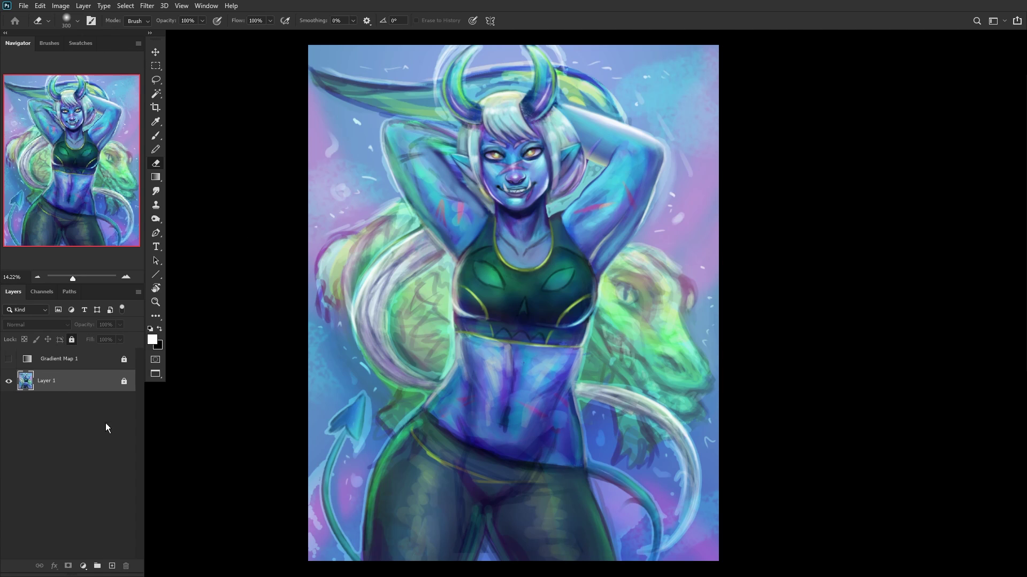
{"action": "left_click", "coordinate": [112, 567]}
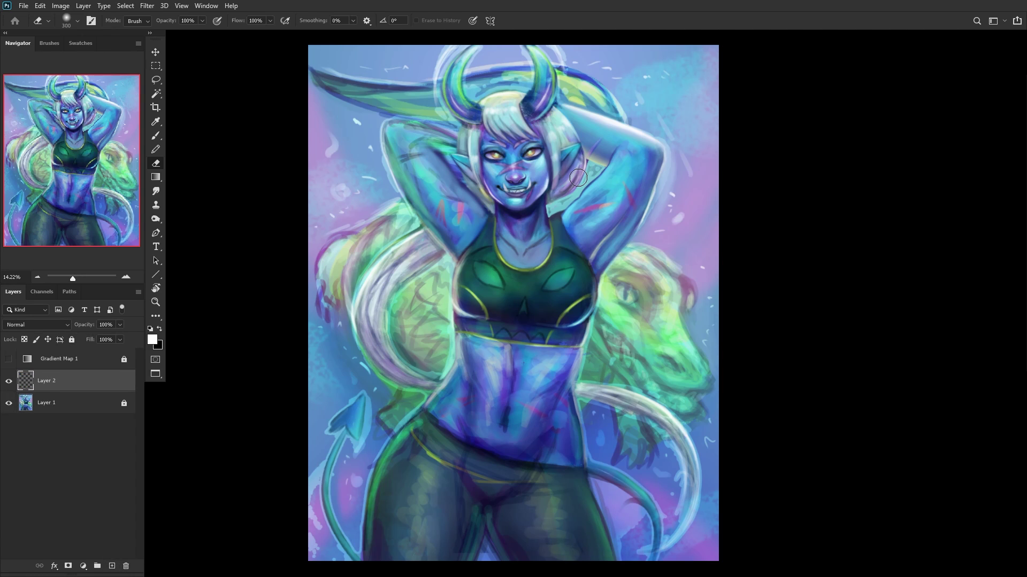
{"action": "right_click", "coordinate": [600, 277]}
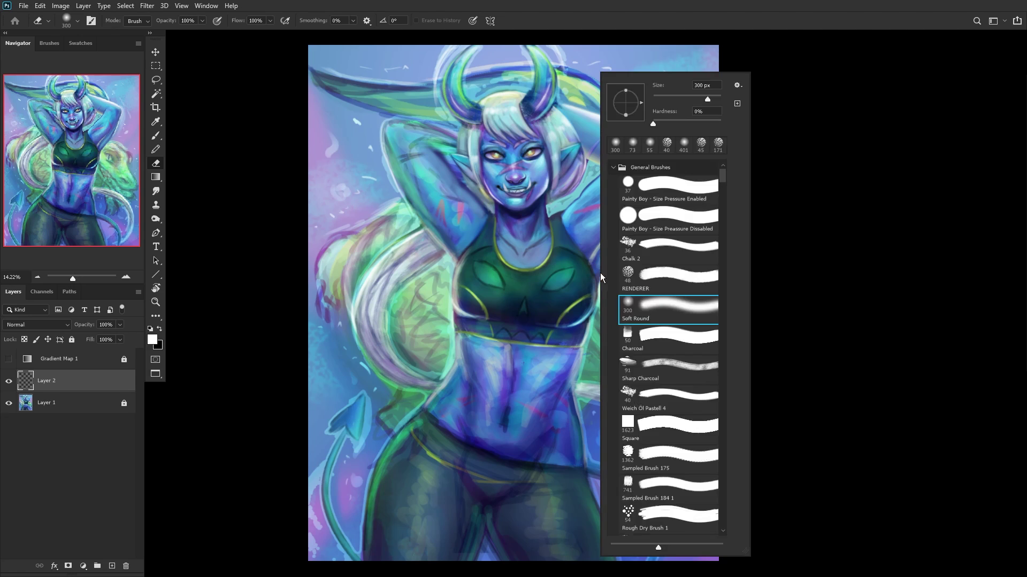
{"action": "left_click", "coordinate": [62, 152]}
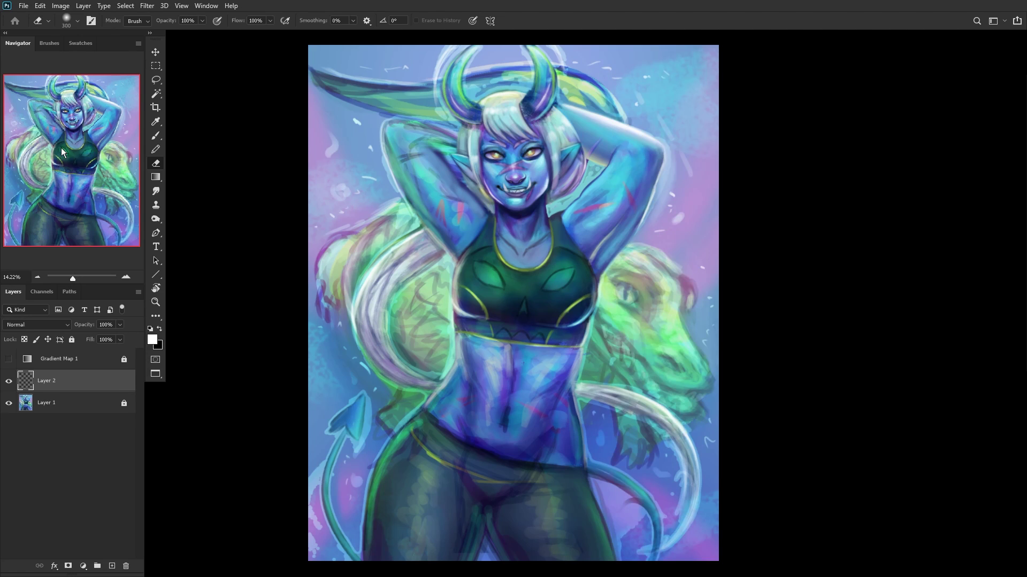
{"action": "right_click", "coordinate": [607, 415]}
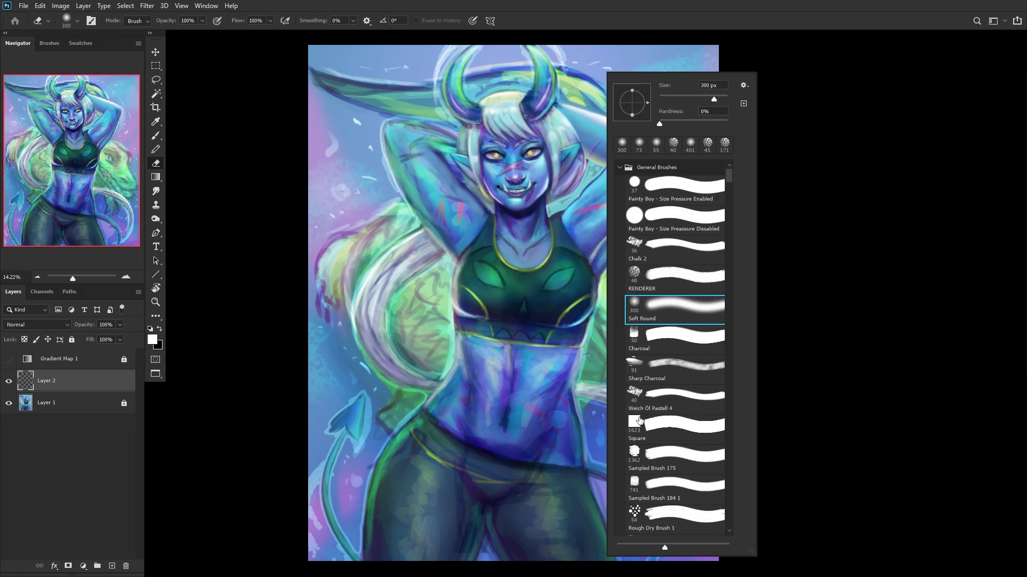
Step: Dismiss the History Eraser error and switch back to the Soft Round brush
{"action": "scroll", "coordinate": [537, 440], "scroll_direction": "up", "scroll_amount": 6}
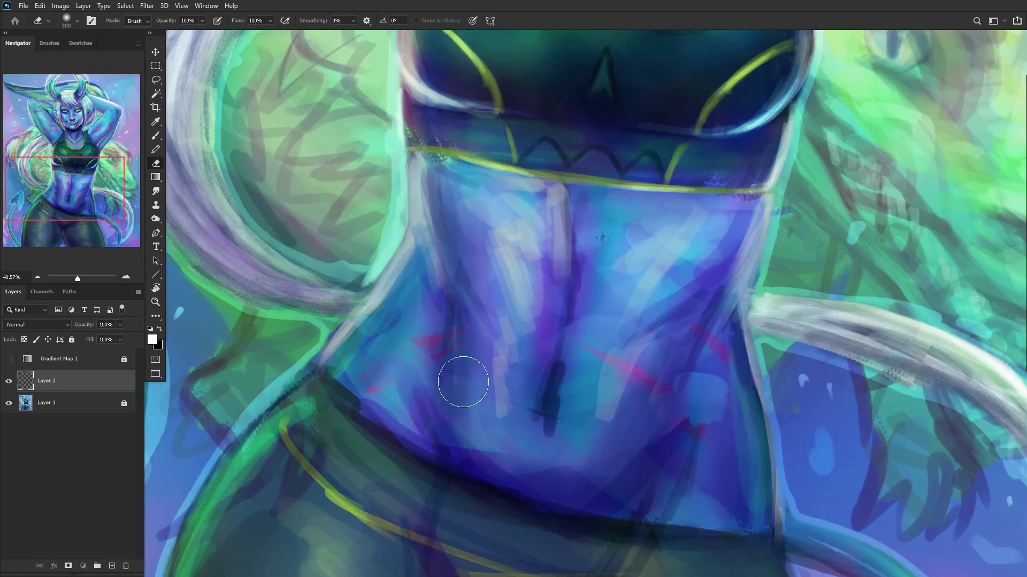
{"action": "right_click", "coordinate": [600, 214]}
{"action": "left_click", "coordinate": [441, 274]}
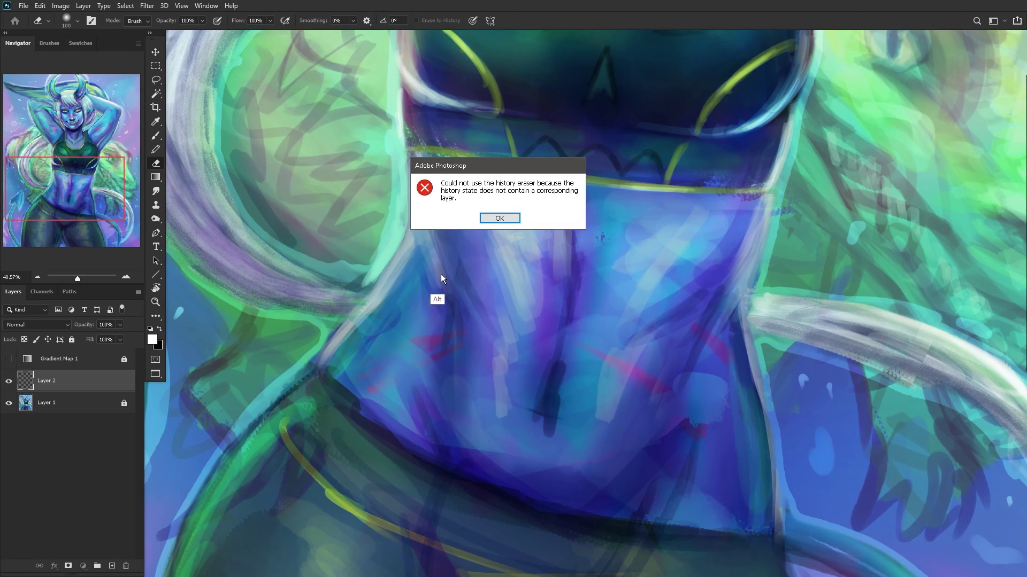
{"action": "left_click", "coordinate": [500, 220]}
{"action": "right_click", "coordinate": [157, 142]}
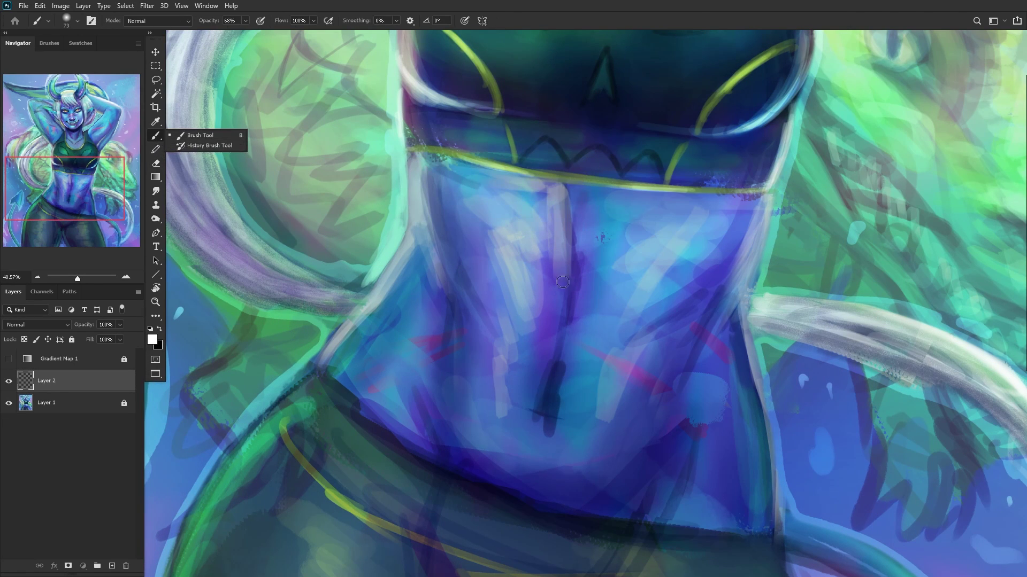
{"action": "left_click", "coordinate": [187, 140]}
{"action": "right_click", "coordinate": [621, 305]}
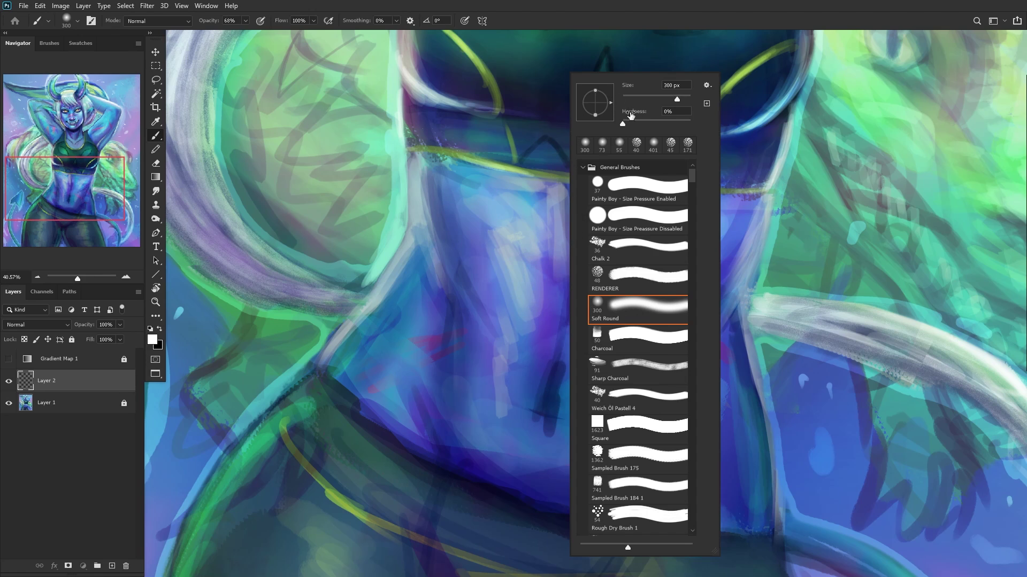
Step: Paint sampled dark navy along the torso's left edge and soften the pinkish marks
{"action": "left_click", "coordinate": [522, 378], "text": "alt"}
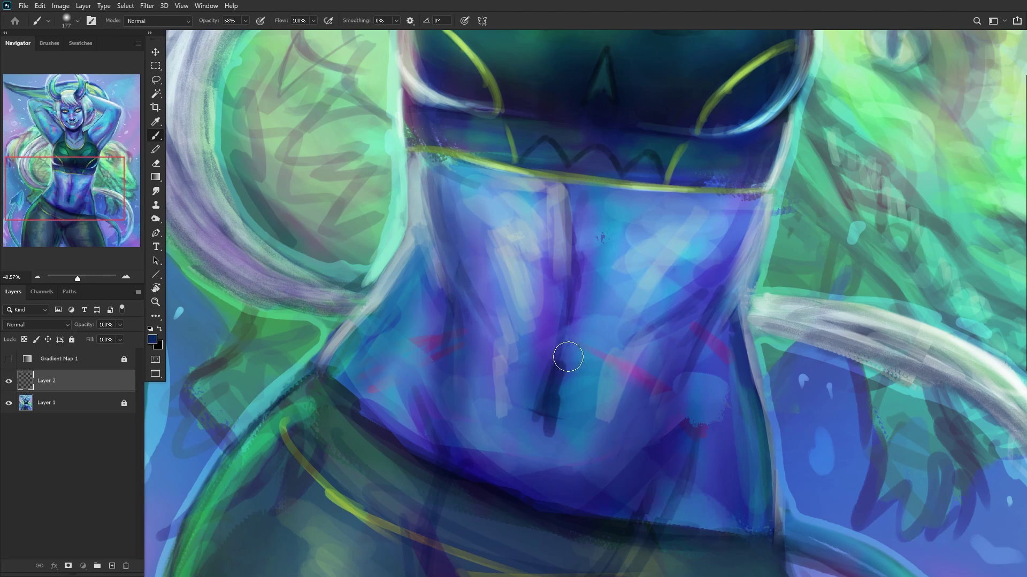
{"action": "mouse_move", "coordinate": [468, 329]}
{"action": "left_mouse_down"}
{"action": "mouse_move", "coordinate": [441, 219]}
{"action": "mouse_move", "coordinate": [477, 467]}
{"action": "left_mouse_up"}
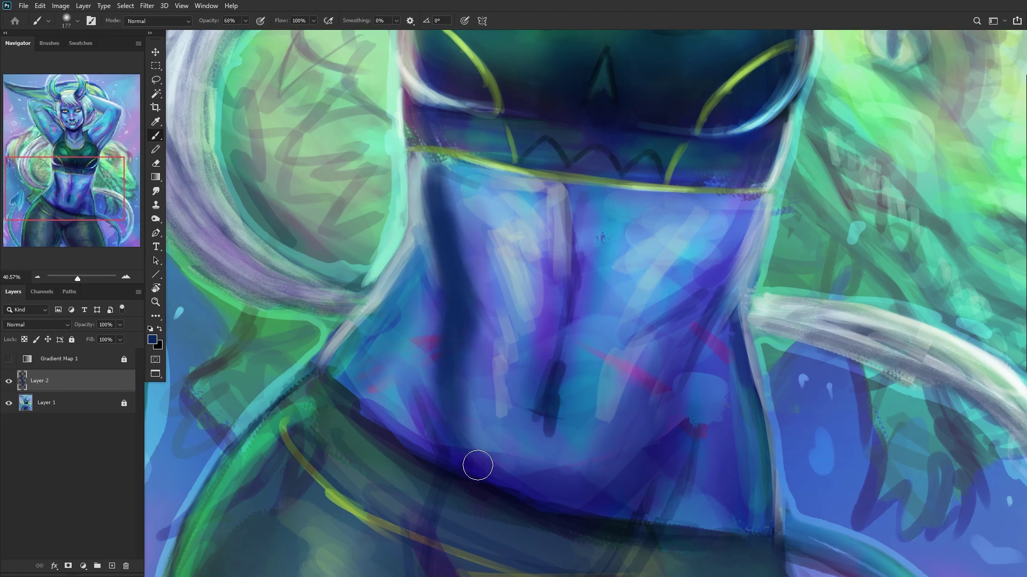
{"action": "mouse_move", "coordinate": [479, 353]}
{"action": "left_mouse_down"}
{"action": "mouse_move", "coordinate": [459, 405]}
{"action": "mouse_move", "coordinate": [497, 455]}
{"action": "mouse_move", "coordinate": [474, 275]}
{"action": "mouse_move", "coordinate": [441, 185]}
{"action": "mouse_move", "coordinate": [466, 271]}
{"action": "mouse_move", "coordinate": [499, 215]}
{"action": "mouse_move", "coordinate": [448, 194]}
{"action": "mouse_move", "coordinate": [486, 306]}
{"action": "mouse_move", "coordinate": [453, 197]}
{"action": "mouse_move", "coordinate": [474, 362]}
{"action": "mouse_move", "coordinate": [467, 436]}
{"action": "mouse_move", "coordinate": [469, 335]}
{"action": "left_mouse_up"}
{"action": "mouse_move", "coordinate": [426, 394]}
{"action": "left_mouse_down"}
{"action": "mouse_move", "coordinate": [403, 380]}
{"action": "mouse_move", "coordinate": [412, 316]}
{"action": "mouse_move", "coordinate": [409, 424]}
{"action": "mouse_move", "coordinate": [430, 302]}
{"action": "mouse_move", "coordinate": [436, 435]}
{"action": "mouse_move", "coordinate": [392, 361]}
{"action": "mouse_move", "coordinate": [426, 364]}
{"action": "left_mouse_up"}
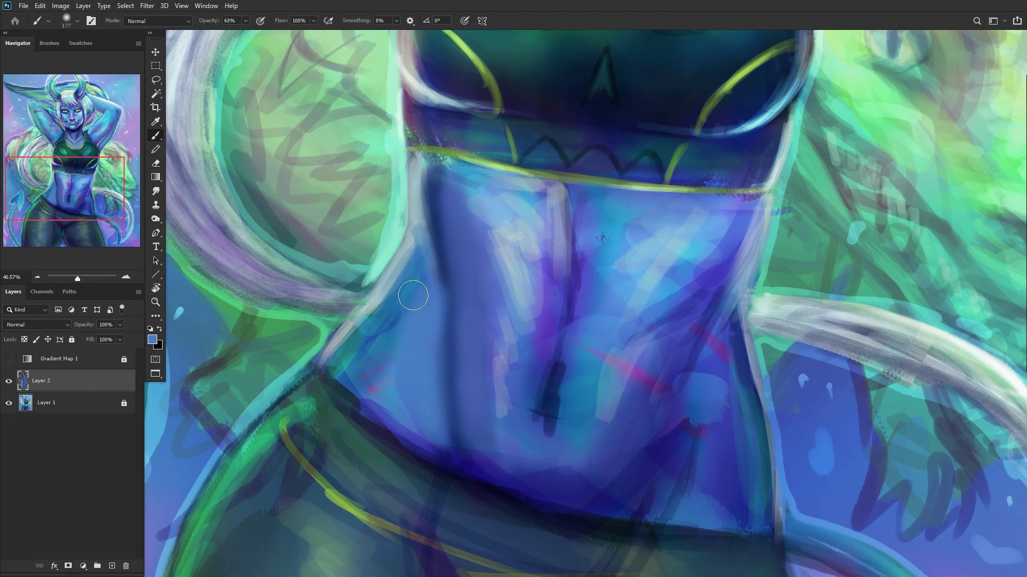
{"action": "left_click", "coordinate": [508, 460], "text": "alt"}
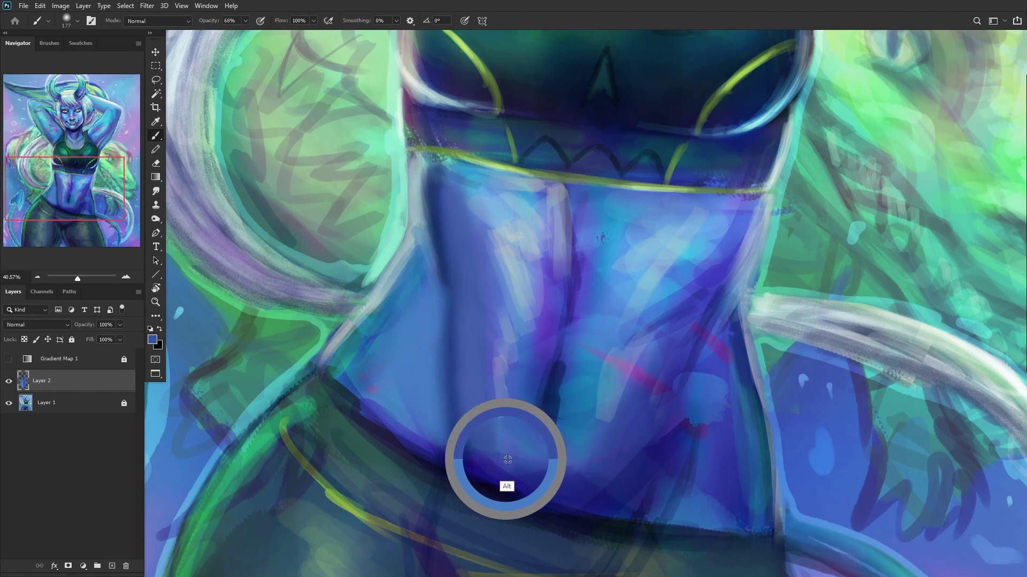
{"action": "mouse_move", "coordinate": [408, 378]}
{"action": "left_mouse_down"}
{"action": "mouse_move", "coordinate": [352, 396]}
{"action": "mouse_move", "coordinate": [406, 296]}
{"action": "mouse_move", "coordinate": [346, 358]}
{"action": "mouse_move", "coordinate": [431, 251]}
{"action": "mouse_move", "coordinate": [370, 350]}
{"action": "mouse_move", "coordinate": [376, 338]}
{"action": "mouse_move", "coordinate": [397, 436]}
{"action": "mouse_move", "coordinate": [367, 389]}
{"action": "left_mouse_up"}
{"action": "left_click", "coordinate": [500, 230], "text": "alt"}
{"action": "mouse_move", "coordinate": [499, 230]}
{"action": "left_mouse_down"}
{"action": "mouse_move", "coordinate": [498, 192]}
{"action": "mouse_move", "coordinate": [523, 218]}
{"action": "left_mouse_up"}
Step: Paint a lighter sampled blue along the left torso edge
{"action": "right_click", "coordinate": [532, 211]}
{"action": "left_click", "coordinate": [369, 361]}
{"action": "mouse_move", "coordinate": [362, 394]}
{"action": "left_mouse_down"}
{"action": "mouse_move", "coordinate": [421, 294]}
{"action": "mouse_move", "coordinate": [356, 363]}
{"action": "mouse_move", "coordinate": [364, 387]}
{"action": "mouse_move", "coordinate": [367, 361]}
{"action": "mouse_move", "coordinate": [397, 410]}
{"action": "left_mouse_up"}
{"action": "left_click", "coordinate": [508, 264], "text": "alt"}
{"action": "left_click_drag", "start_coordinate": [509, 264], "coordinate": [532, 237]}
{"action": "mouse_move", "coordinate": [396, 333]}
{"action": "left_mouse_down"}
{"action": "mouse_move", "coordinate": [379, 379]}
{"action": "mouse_move", "coordinate": [379, 407]}
{"action": "mouse_move", "coordinate": [426, 350]}
{"action": "mouse_move", "coordinate": [419, 285]}
{"action": "left_mouse_up"}
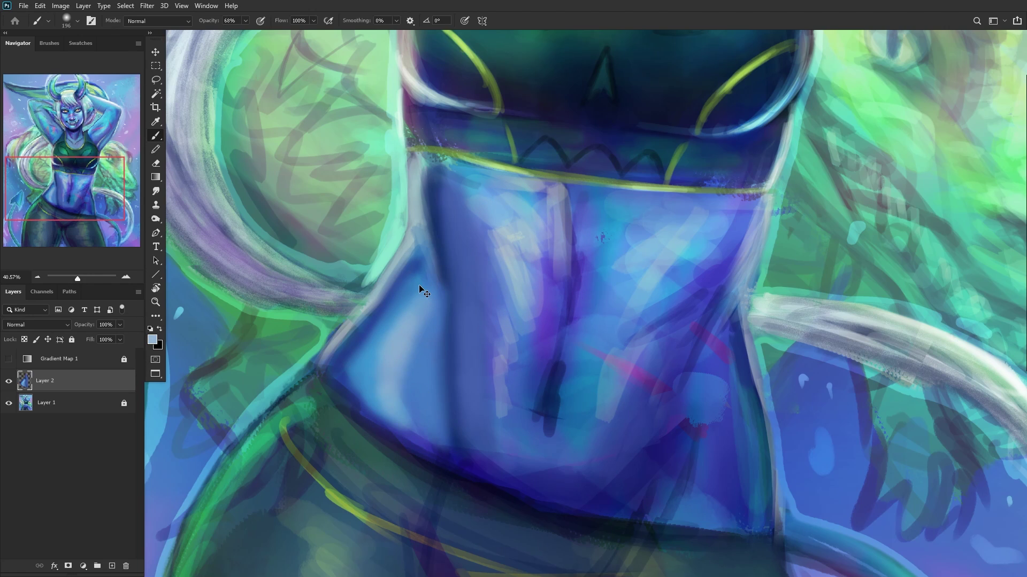
Step: Flip the canvas horizontally and paint a purple stroke up the torso centre
{"action": "key", "text": "h"}
{"action": "left_click", "coordinate": [596, 313], "text": "alt"}
{"action": "mouse_move", "coordinate": [615, 348]}
{"action": "left_mouse_down"}
{"action": "mouse_move", "coordinate": [600, 252]}
{"action": "mouse_move", "coordinate": [599, 328]}
{"action": "mouse_move", "coordinate": [607, 183]}
{"action": "left_mouse_up"}
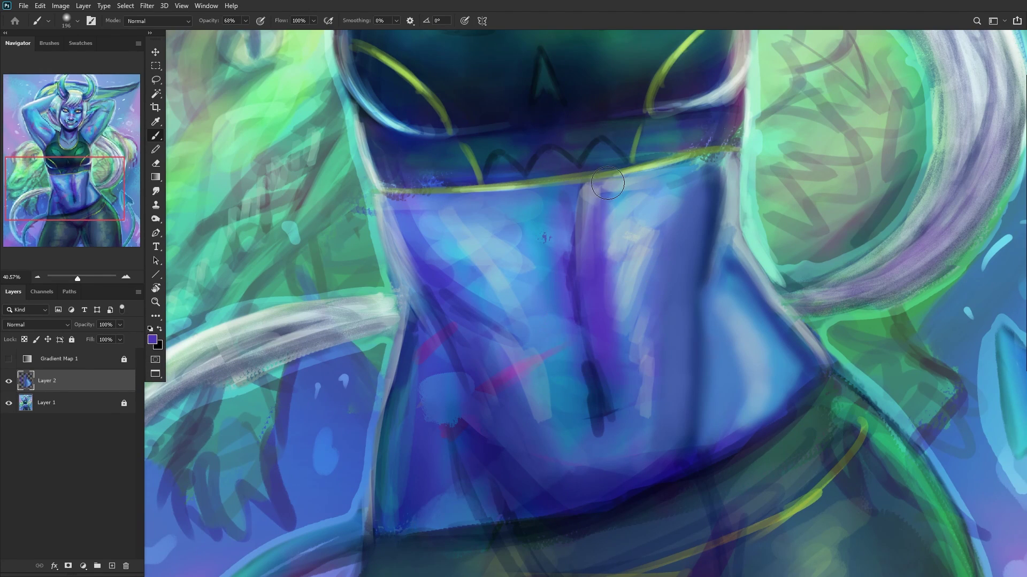
{"action": "right_click", "coordinate": [704, 249]}
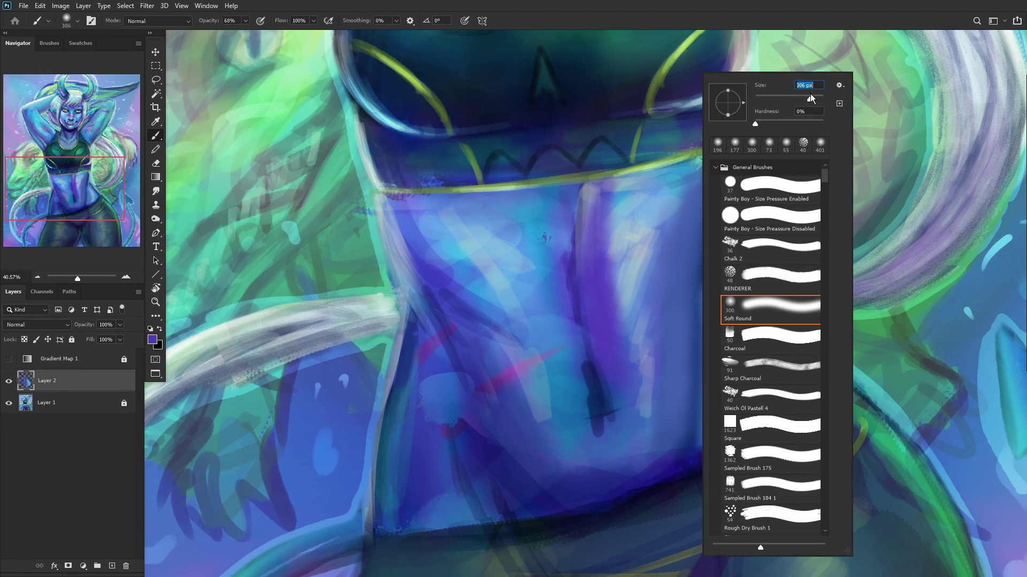
{"action": "key", "text": "Return"}
Step: Add light blue-grey strokes to the upper torso and purple down the centre
{"action": "left_click", "coordinate": [635, 254], "text": "alt"}
{"action": "mouse_move", "coordinate": [642, 217]}
{"action": "left_mouse_down"}
{"action": "mouse_move", "coordinate": [652, 291]}
{"action": "mouse_move", "coordinate": [660, 248]}
{"action": "left_mouse_up"}
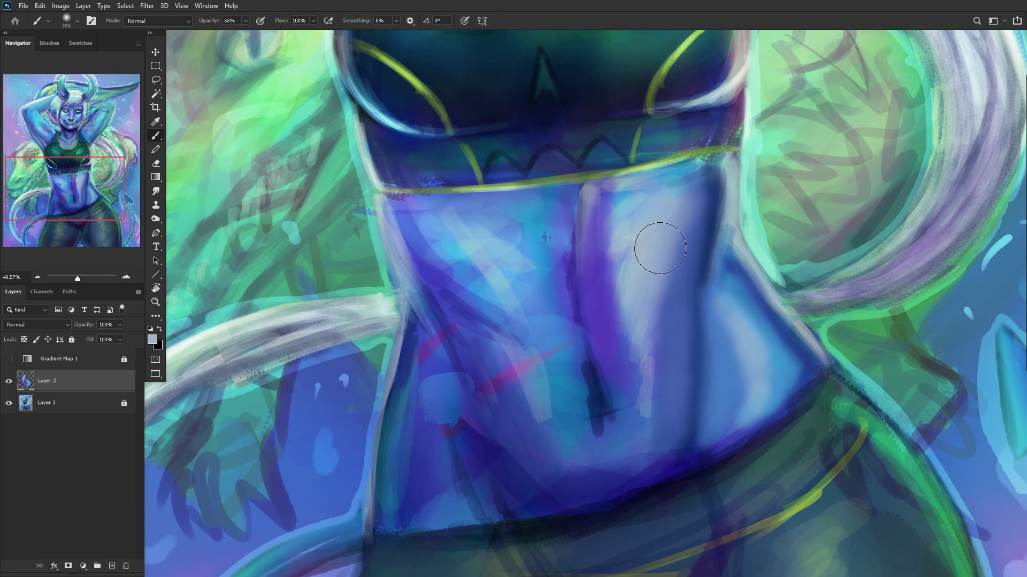
{"action": "left_click", "coordinate": [612, 308], "text": "alt"}
{"action": "mouse_move", "coordinate": [620, 214]}
{"action": "left_mouse_down"}
{"action": "mouse_move", "coordinate": [640, 399]}
{"action": "mouse_move", "coordinate": [653, 319]}
{"action": "left_mouse_up"}
Step: Brighten the central torso with light blue and a pale lavender highlight band
{"action": "left_click", "coordinate": [614, 229], "text": "alt"}
{"action": "left_click", "coordinate": [615, 224], "text": "alt"}
{"action": "mouse_move", "coordinate": [625, 258]}
{"action": "left_mouse_down"}
{"action": "mouse_move", "coordinate": [619, 295]}
{"action": "mouse_move", "coordinate": [640, 204]}
{"action": "mouse_move", "coordinate": [639, 304]}
{"action": "left_mouse_up"}
{"action": "left_click", "coordinate": [645, 256], "text": "alt"}
{"action": "mouse_move", "coordinate": [649, 214]}
{"action": "left_mouse_down"}
{"action": "mouse_move", "coordinate": [642, 397]}
{"action": "mouse_move", "coordinate": [644, 286]}
{"action": "mouse_move", "coordinate": [660, 346]}
{"action": "mouse_move", "coordinate": [692, 204]}
{"action": "mouse_move", "coordinate": [672, 291]}
{"action": "mouse_move", "coordinate": [641, 302]}
{"action": "left_mouse_up"}
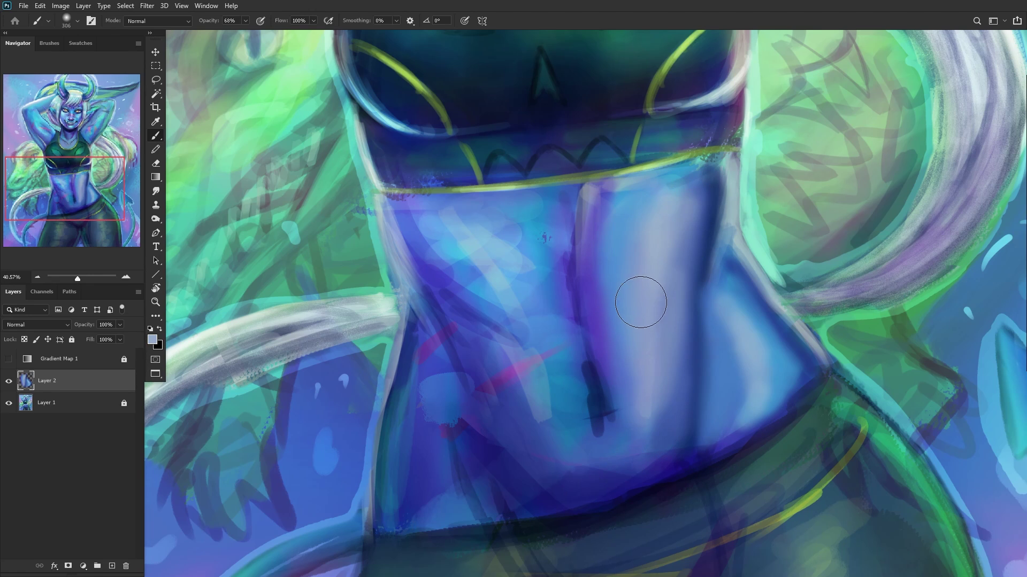
{"action": "scroll", "coordinate": [640, 302], "scroll_direction": "down", "scroll_amount": 6}
{"action": "scroll", "coordinate": [598, 299], "scroll_direction": "up", "scroll_amount": 1}
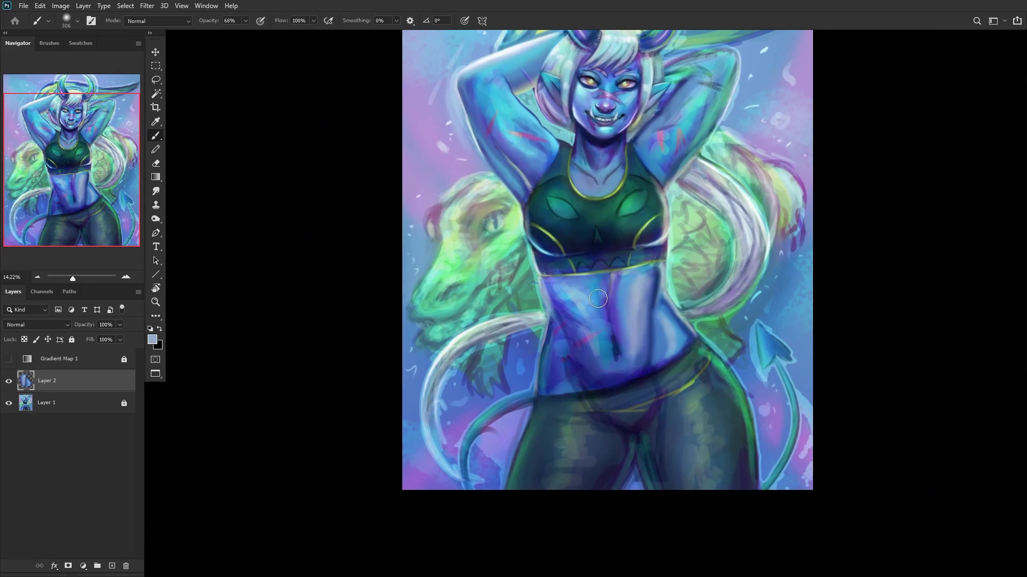
Step: Darken the torso's left side with navy and lighten its lower left with sampled blue
{"action": "scroll", "coordinate": [608, 332], "scroll_direction": "up", "scroll_amount": 2}
{"action": "left_click", "coordinate": [620, 393], "text": "alt"}
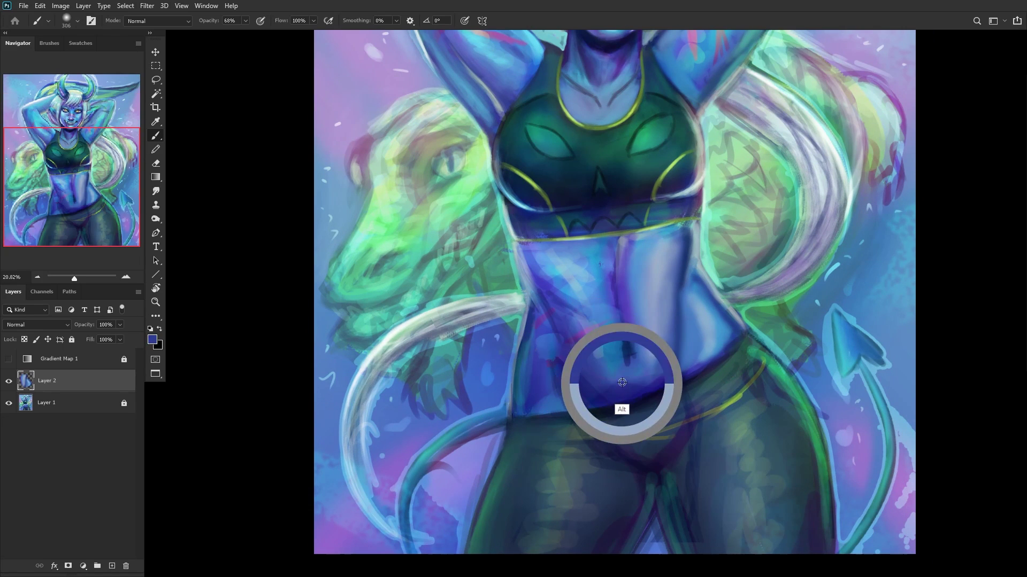
{"action": "left_click", "coordinate": [592, 391], "text": "alt"}
{"action": "mouse_move", "coordinate": [594, 383]}
{"action": "left_mouse_down"}
{"action": "mouse_move", "coordinate": [555, 302]}
{"action": "mouse_move", "coordinate": [577, 381]}
{"action": "mouse_move", "coordinate": [546, 289]}
{"action": "left_mouse_up"}
{"action": "left_click", "coordinate": [673, 353], "text": "alt"}
{"action": "mouse_move", "coordinate": [555, 383]}
{"action": "left_mouse_down"}
{"action": "mouse_move", "coordinate": [548, 332]}
{"action": "mouse_move", "coordinate": [564, 403]}
{"action": "mouse_move", "coordinate": [539, 325]}
{"action": "mouse_move", "coordinate": [549, 405]}
{"action": "mouse_move", "coordinate": [536, 411]}
{"action": "mouse_move", "coordinate": [546, 356]}
{"action": "mouse_move", "coordinate": [536, 317]}
{"action": "mouse_move", "coordinate": [528, 415]}
{"action": "mouse_move", "coordinate": [535, 325]}
{"action": "mouse_move", "coordinate": [579, 307]}
{"action": "mouse_move", "coordinate": [594, 294]}
{"action": "mouse_move", "coordinate": [591, 281]}
{"action": "mouse_move", "coordinate": [628, 265]}
{"action": "mouse_move", "coordinate": [658, 267]}
{"action": "mouse_move", "coordinate": [560, 283]}
{"action": "mouse_move", "coordinate": [559, 268]}
{"action": "mouse_move", "coordinate": [566, 320]}
{"action": "mouse_move", "coordinate": [531, 384]}
{"action": "mouse_move", "coordinate": [537, 339]}
{"action": "mouse_move", "coordinate": [530, 407]}
{"action": "mouse_move", "coordinate": [542, 322]}
{"action": "mouse_move", "coordinate": [530, 404]}
{"action": "mouse_move", "coordinate": [542, 402]}
{"action": "mouse_move", "coordinate": [539, 344]}
{"action": "mouse_move", "coordinate": [542, 359]}
{"action": "mouse_move", "coordinate": [578, 270]}
{"action": "mouse_move", "coordinate": [599, 308]}
{"action": "mouse_move", "coordinate": [591, 336]}
{"action": "mouse_move", "coordinate": [560, 287]}
{"action": "mouse_move", "coordinate": [574, 284]}
{"action": "mouse_move", "coordinate": [565, 268]}
{"action": "mouse_move", "coordinate": [585, 304]}
{"action": "mouse_move", "coordinate": [571, 273]}
{"action": "mouse_move", "coordinate": [555, 256]}
{"action": "mouse_move", "coordinate": [602, 265]}
{"action": "mouse_move", "coordinate": [588, 252]}
{"action": "mouse_move", "coordinate": [596, 253]}
{"action": "mouse_move", "coordinate": [587, 273]}
{"action": "mouse_move", "coordinate": [597, 274]}
{"action": "mouse_move", "coordinate": [612, 361]}
{"action": "mouse_move", "coordinate": [593, 266]}
{"action": "mouse_move", "coordinate": [622, 373]}
{"action": "mouse_move", "coordinate": [584, 310]}
{"action": "mouse_move", "coordinate": [576, 349]}
{"action": "mouse_move", "coordinate": [552, 272]}
{"action": "mouse_move", "coordinate": [582, 336]}
{"action": "mouse_move", "coordinate": [546, 268]}
{"action": "left_mouse_up"}
{"action": "left_click", "coordinate": [543, 388], "text": "alt"}
Step: Blend mid-blue over the torso, lighten below the top's hem, darken the abdomen's left side
{"action": "left_click", "coordinate": [590, 336], "text": "alt"}
{"action": "left_click", "coordinate": [600, 266], "text": "alt"}
{"action": "left_click", "coordinate": [570, 306], "text": "alt"}
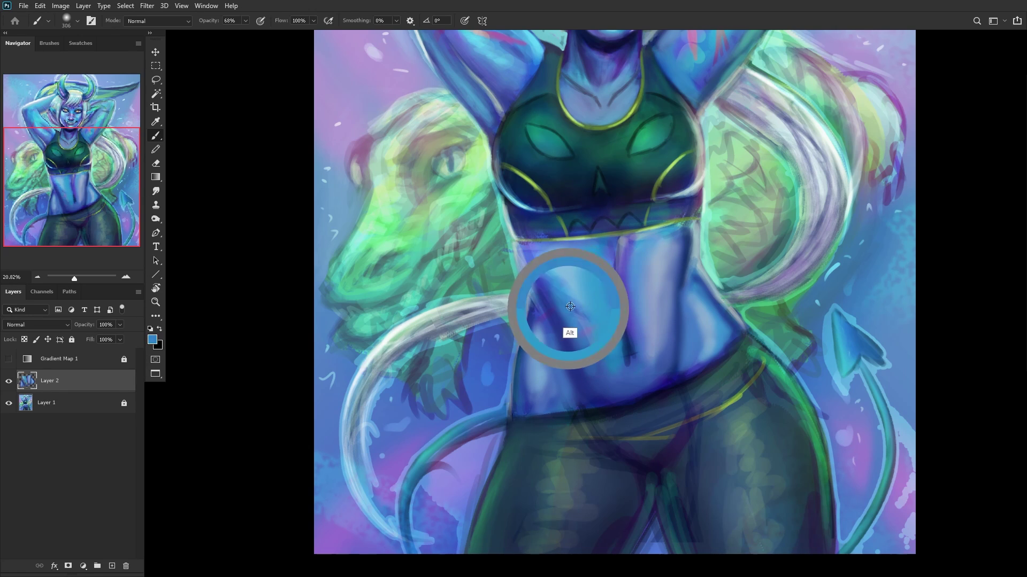
{"action": "left_click", "coordinate": [556, 260], "text": "alt"}
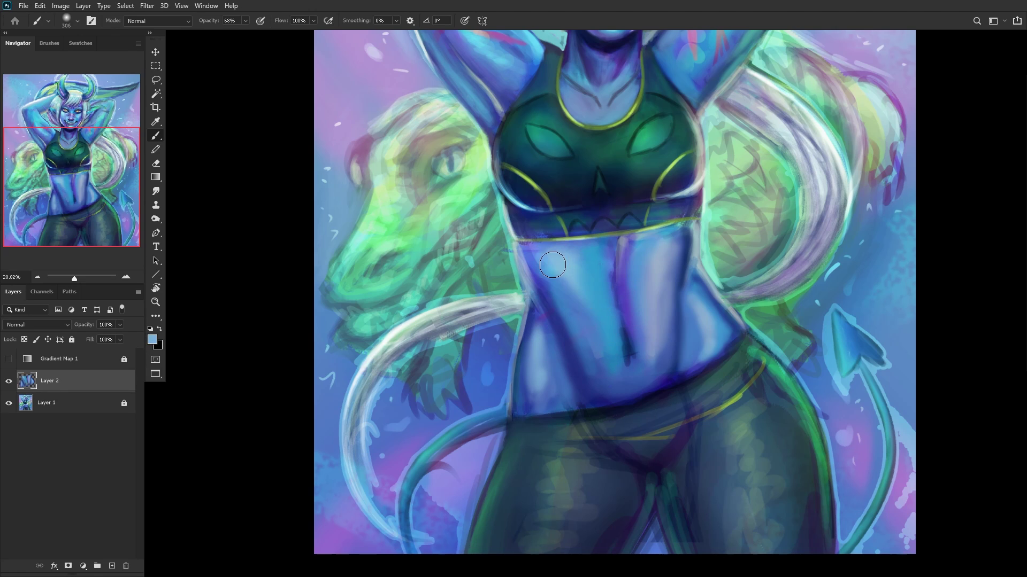
{"action": "mouse_move", "coordinate": [552, 282]}
{"action": "left_mouse_down"}
{"action": "mouse_move", "coordinate": [563, 259]}
{"action": "mouse_move", "coordinate": [579, 293]}
{"action": "left_mouse_up"}
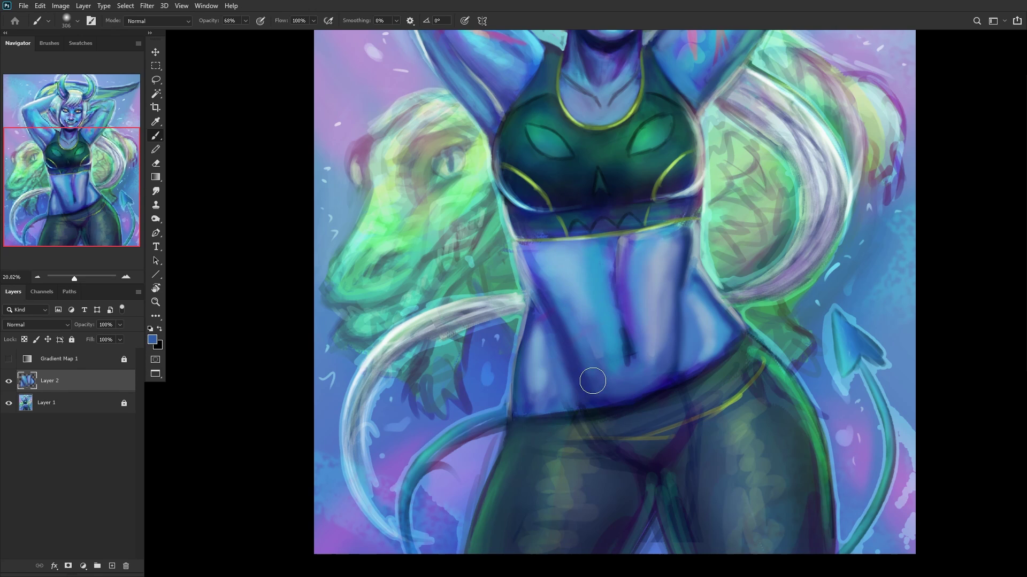
{"action": "left_click", "coordinate": [615, 289], "text": "alt"}
{"action": "left_click_drag", "start_coordinate": [535, 246], "coordinate": [553, 324]}
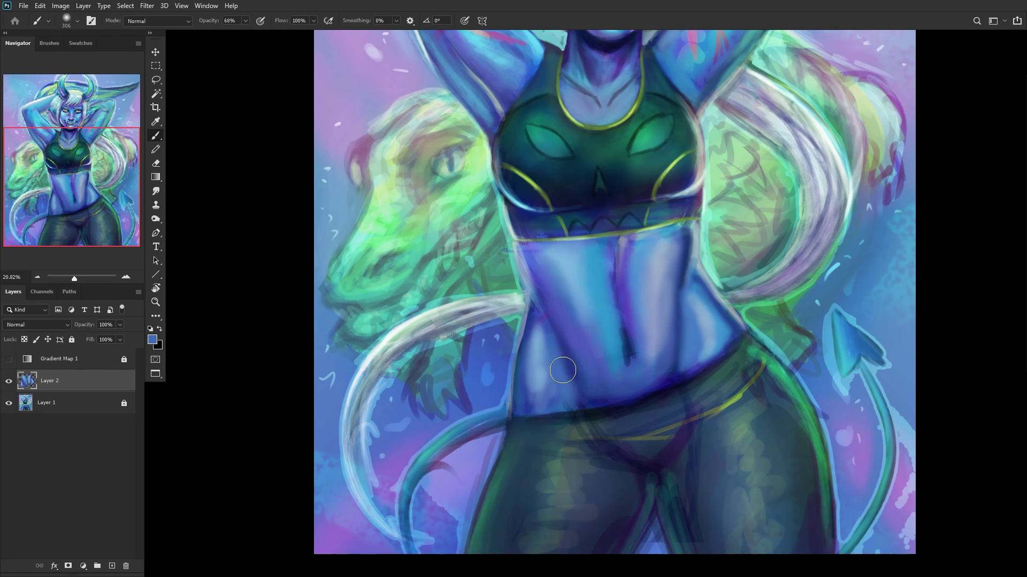
Step: Toggle Layer 2 off and on to compare, then lower its opacity
{"action": "scroll", "coordinate": [537, 326], "scroll_direction": "down", "scroll_amount": 5}
{"action": "left_click", "coordinate": [9, 381]}
{"action": "left_click", "coordinate": [9, 380]}
{"action": "mouse_move", "coordinate": [120, 325]}
{"action": "left_mouse_down"}
{"action": "mouse_move", "coordinate": [88, 338]}
{"action": "mouse_move", "coordinate": [105, 339]}
{"action": "mouse_move", "coordinate": [69, 338]}
{"action": "mouse_move", "coordinate": [173, 329]}
{"action": "left_mouse_up"}
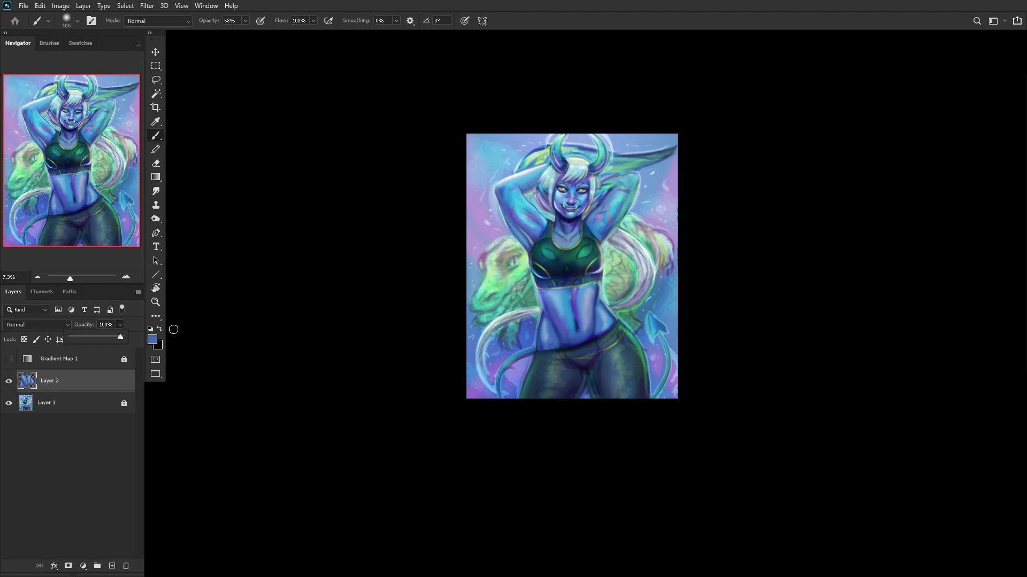
Step: Set Layer 2 to 38% opacity and apply a 95.6 px Gaussian Blur to it
{"action": "left_click", "coordinate": [91, 335]}
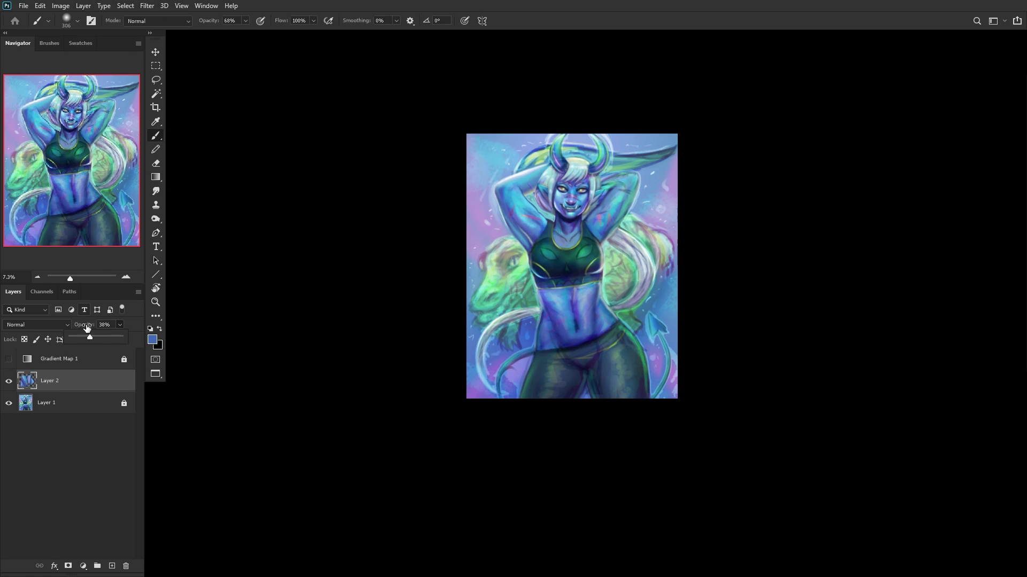
{"action": "left_click", "coordinate": [147, 5]}
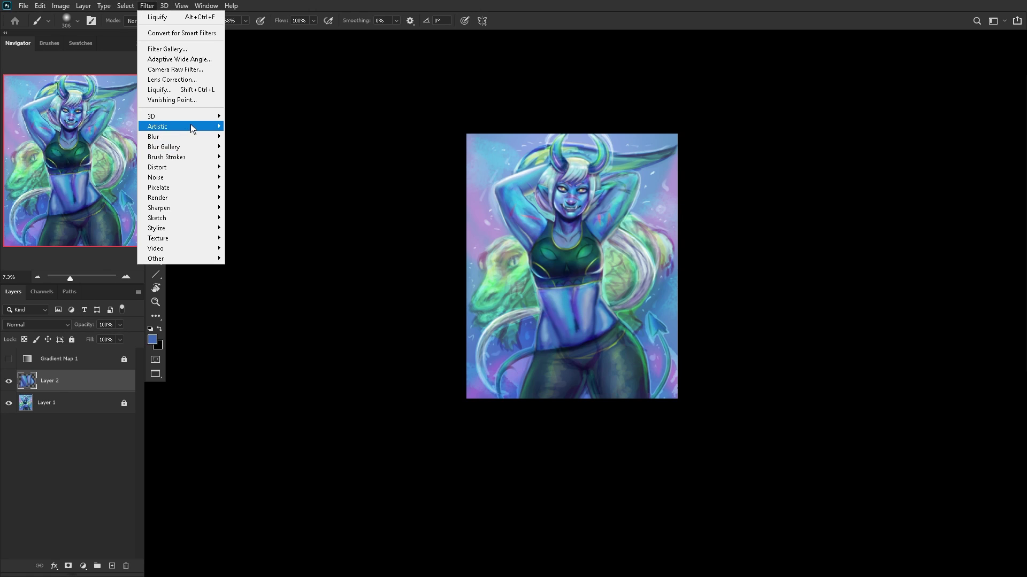
{"action": "mouse_move", "coordinate": [191, 137]}
{"action": "left_click", "coordinate": [238, 177]}
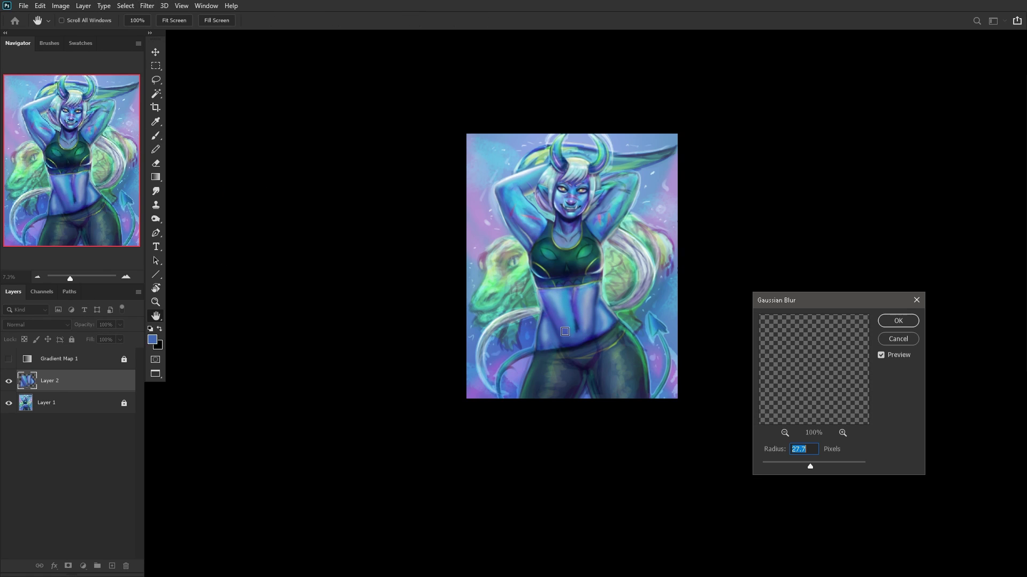
{"action": "left_click_drag", "start_coordinate": [810, 467], "coordinate": [827, 466]}
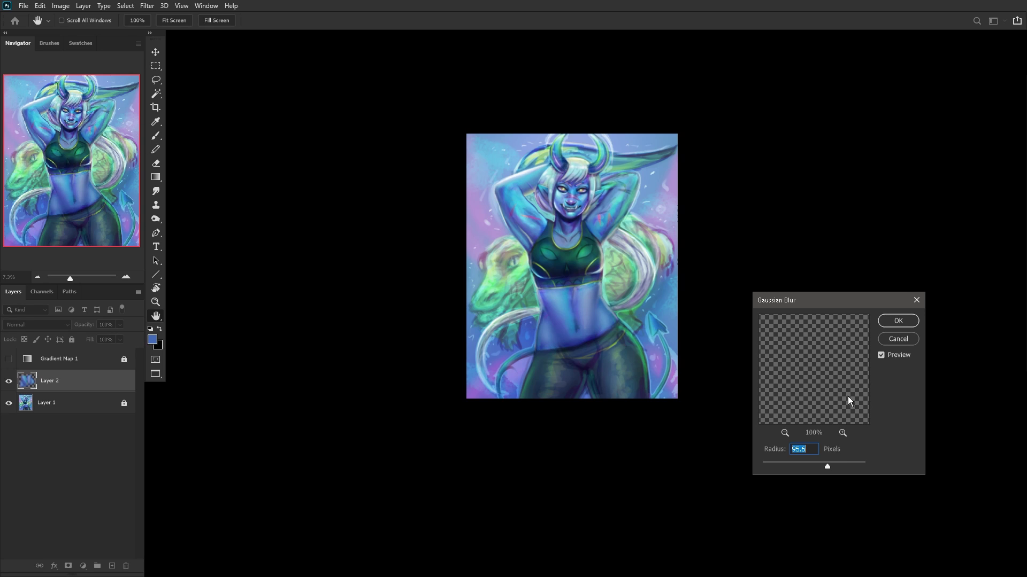
{"action": "left_click", "coordinate": [897, 322]}
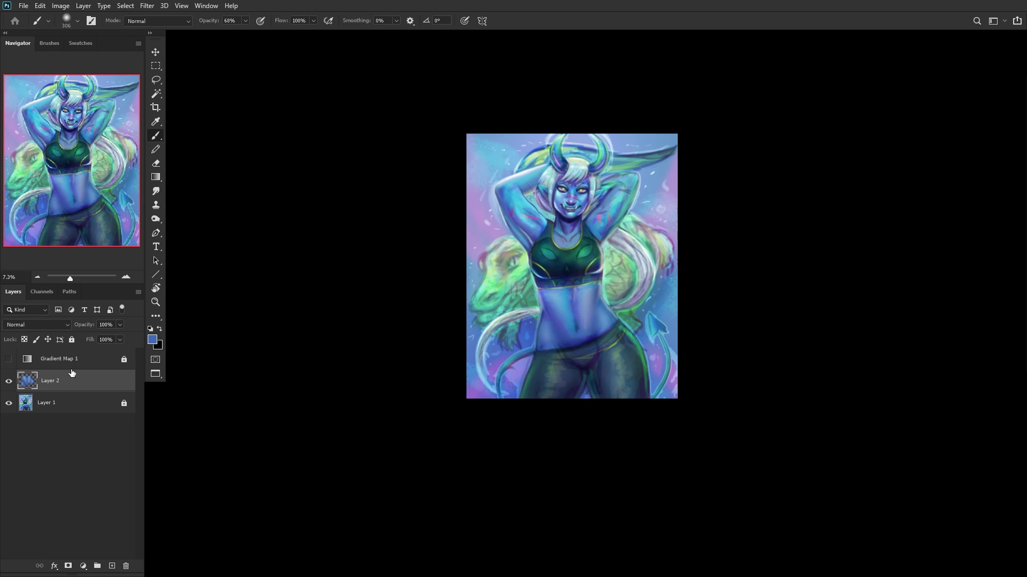
Step: Compare Layer 2's values under the grayscale Gradient Map 1 check and a mirrored view
{"action": "left_click_drag", "start_coordinate": [121, 327], "coordinate": [103, 338]}
{"action": "left_click", "coordinate": [9, 381]}
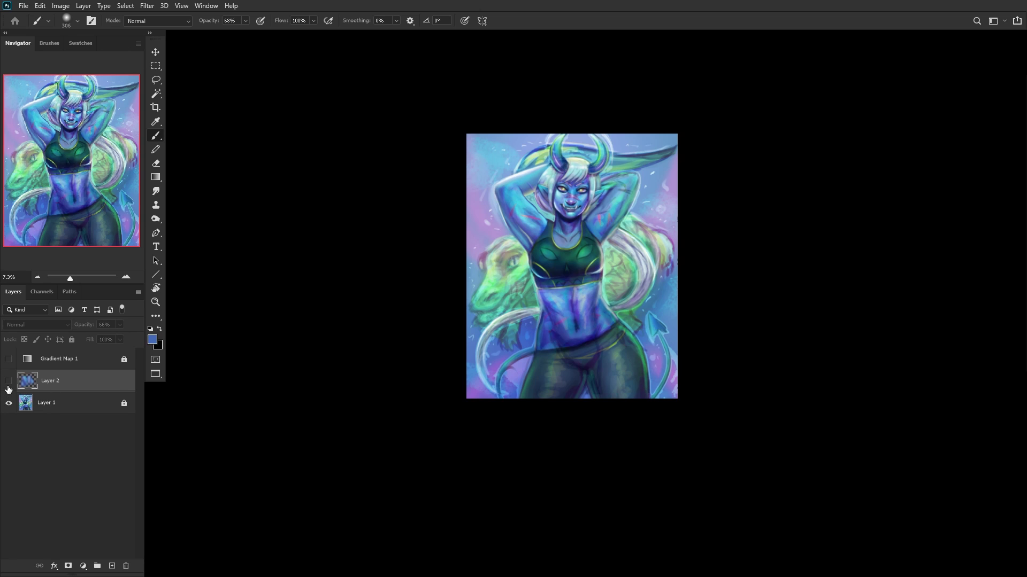
{"action": "left_click", "coordinate": [9, 381]}
{"action": "left_click", "coordinate": [9, 359]}
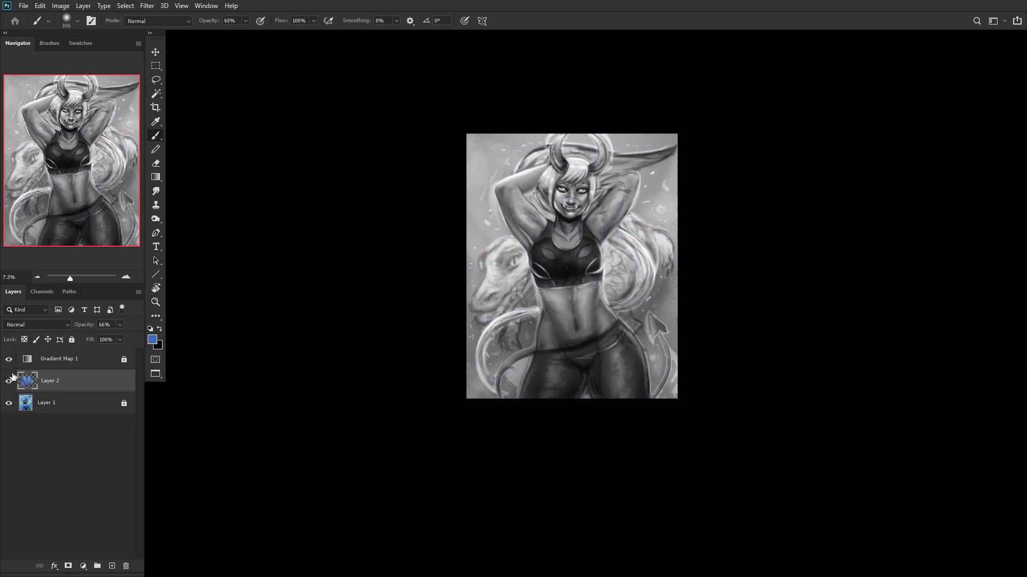
{"action": "left_click", "coordinate": [9, 381]}
{"action": "left_click", "coordinate": [10, 381]}
{"action": "key", "text": "ctrl+shift+h"}
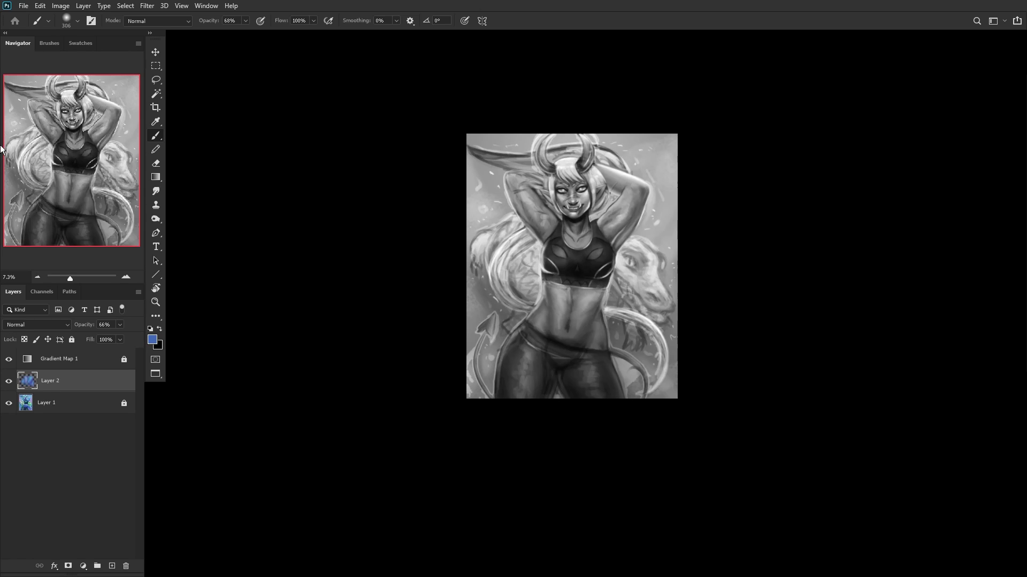
{"action": "left_click", "coordinate": [8, 359]}
{"action": "scroll", "coordinate": [374, 255], "scroll_direction": "up", "scroll_amount": 3}
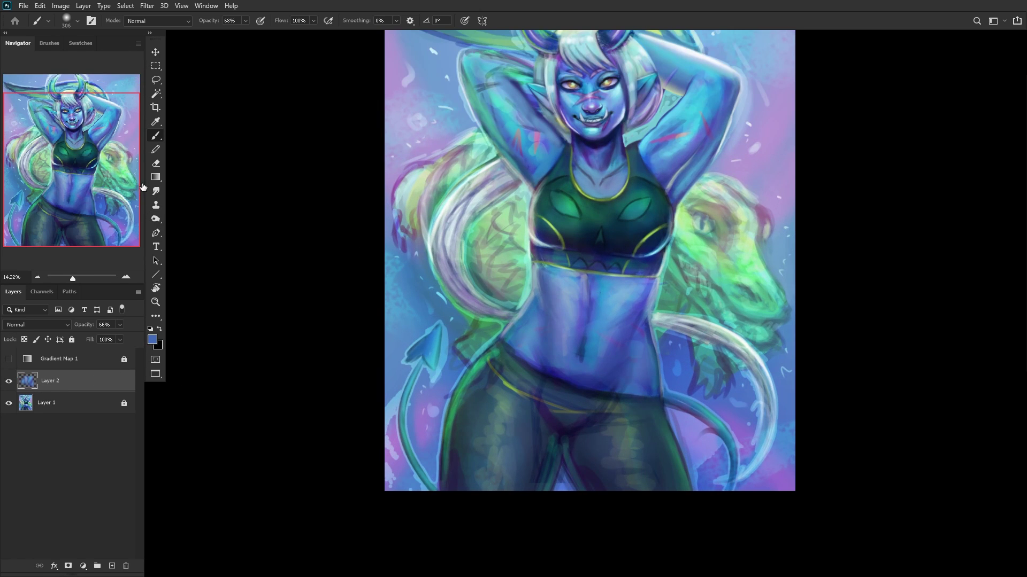
Step: Lower Layer 2 to 34% opacity and merge it down into Layer 1
{"action": "left_click", "coordinate": [156, 164]}
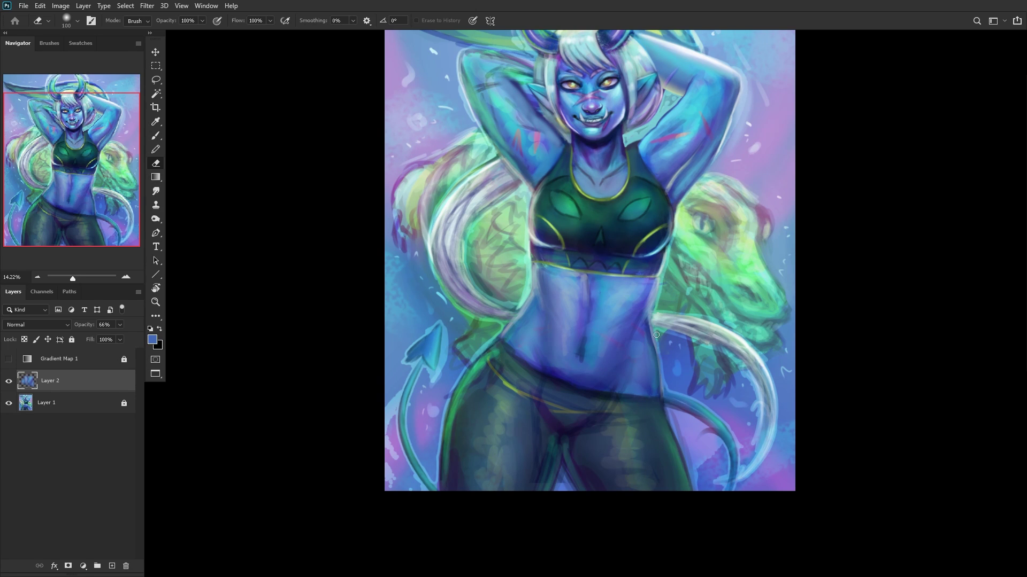
{"action": "scroll", "coordinate": [657, 334], "scroll_direction": "down", "scroll_amount": 2}
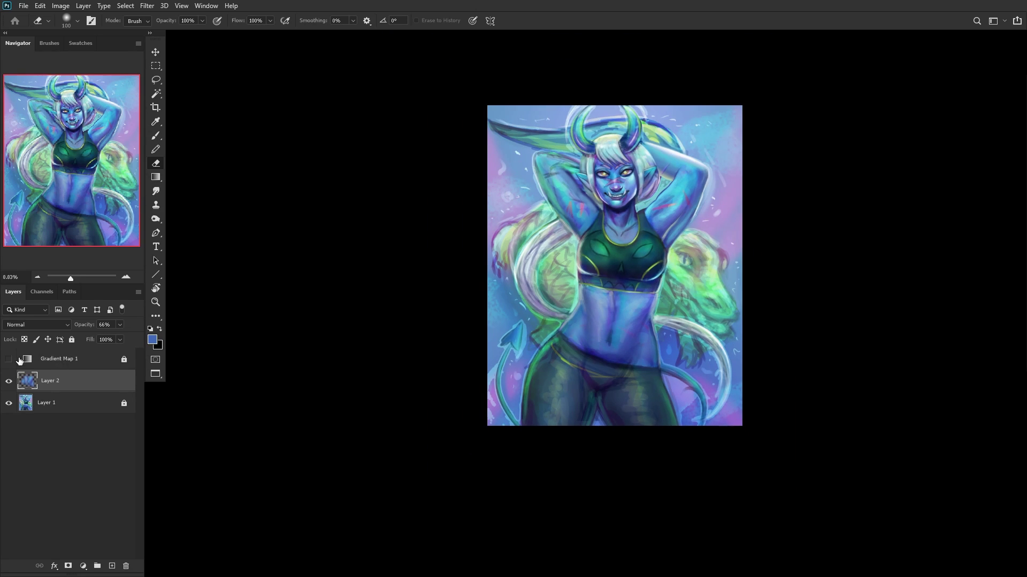
{"action": "left_click_drag", "start_coordinate": [110, 335], "coordinate": [104, 342]}
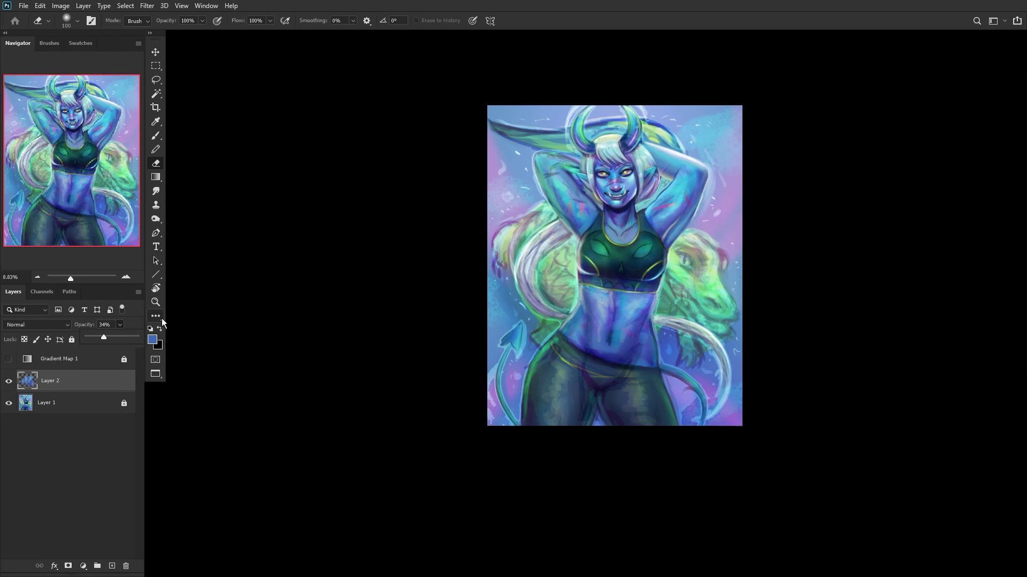
{"action": "key", "text": "ctrl+e"}
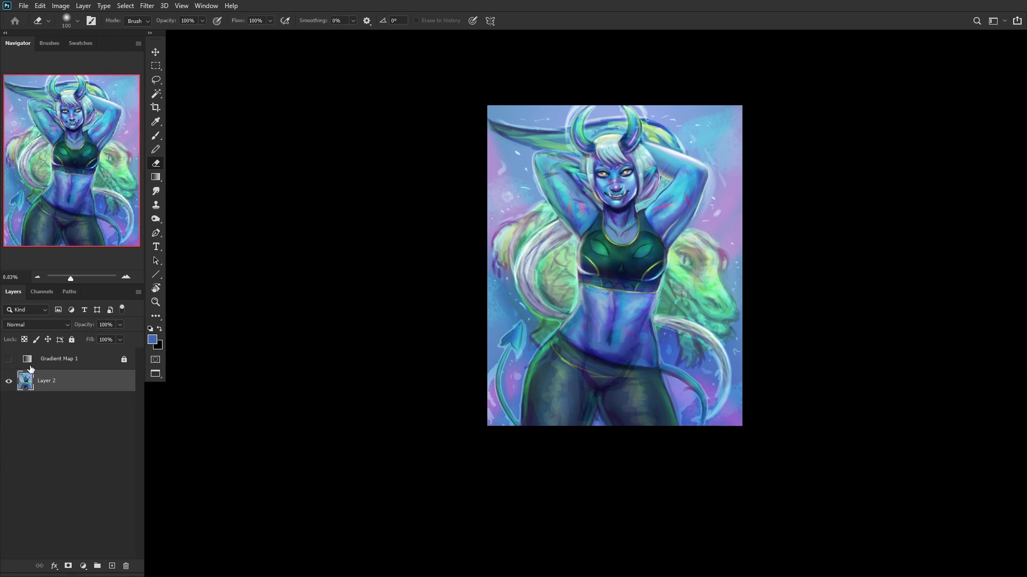
{"action": "scroll", "coordinate": [547, 234], "scroll_direction": "up", "scroll_amount": 2}
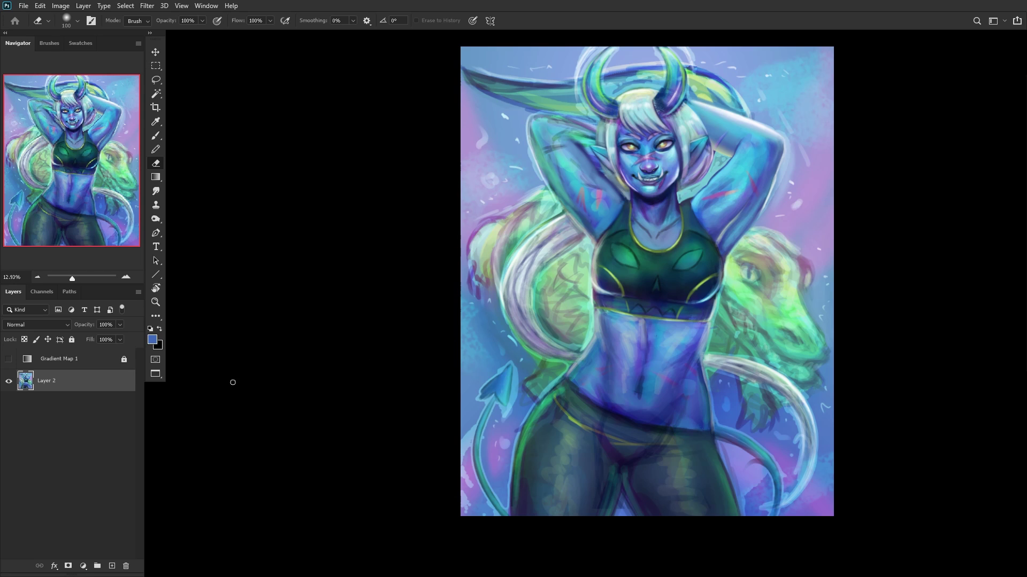
Step: Add a new Overlay-mode layer with white as the colour and a size 48 brush
{"action": "left_click", "coordinate": [111, 566]}
{"action": "left_click", "coordinate": [150, 329]}
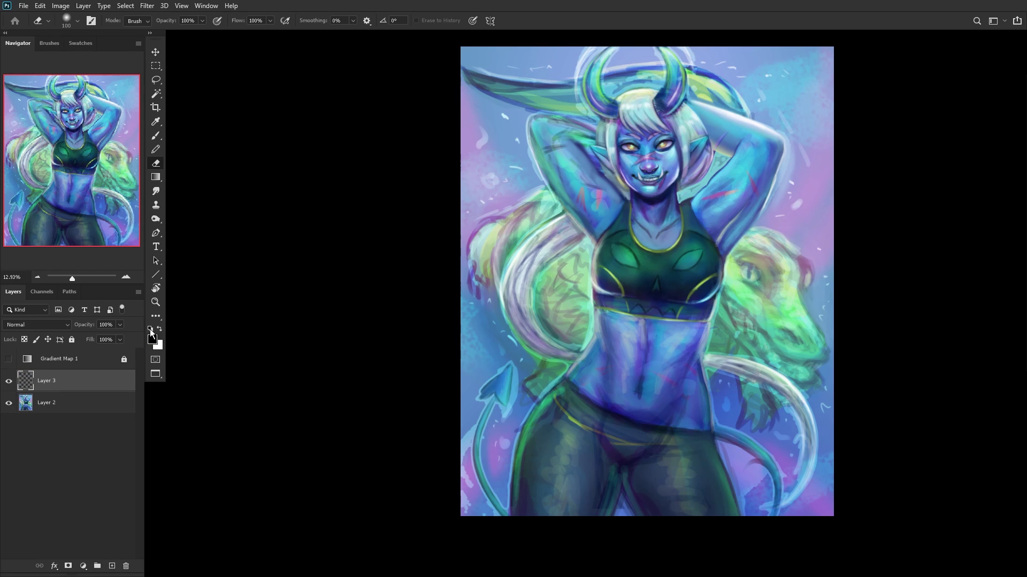
{"action": "left_click", "coordinate": [159, 329]}
{"action": "left_click", "coordinate": [37, 325]}
{"action": "left_click", "coordinate": [48, 419]}
{"action": "left_click", "coordinate": [156, 135]}
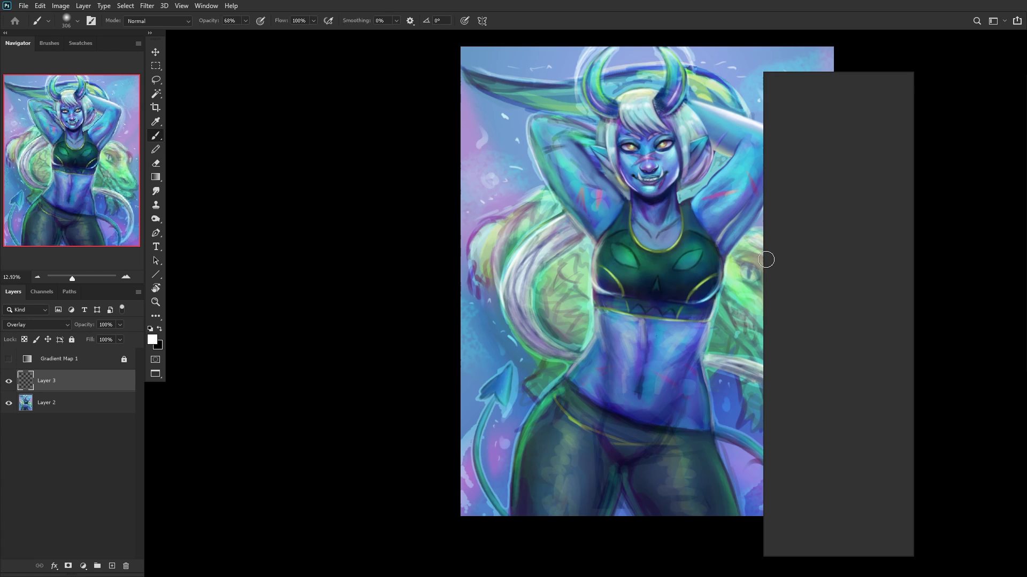
{"action": "left_click", "coordinate": [813, 270]}
{"action": "left_click", "coordinate": [76, 381]}
Step: Paint white overlay highlights into the creature's eye and dots above it
{"action": "left_click_drag", "start_coordinate": [743, 320], "coordinate": [745, 299]}
{"action": "scroll", "coordinate": [780, 291], "scroll_direction": "up", "scroll_amount": 4}
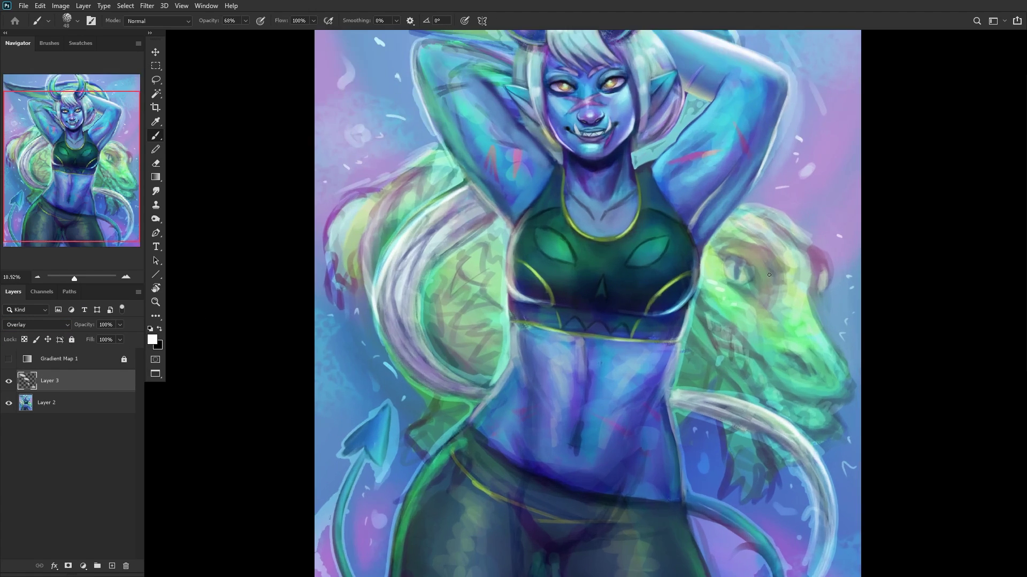
{"action": "right_click", "coordinate": [857, 136]}
{"action": "left_click", "coordinate": [718, 267]}
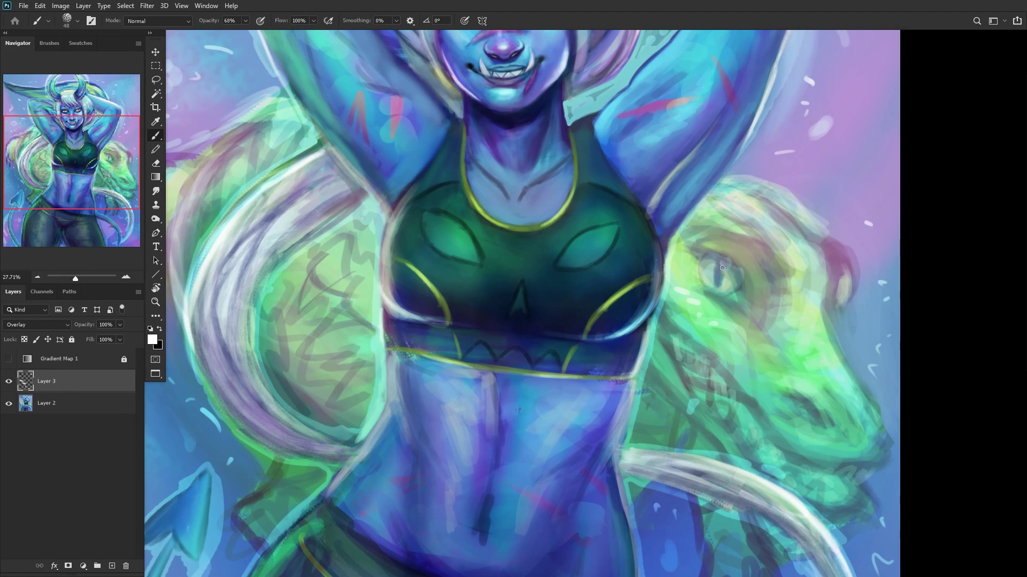
{"action": "left_click", "coordinate": [723, 271]}
{"action": "left_click", "coordinate": [748, 251]}
{"action": "left_click", "coordinate": [732, 242]}
{"action": "left_click", "coordinate": [717, 240]}
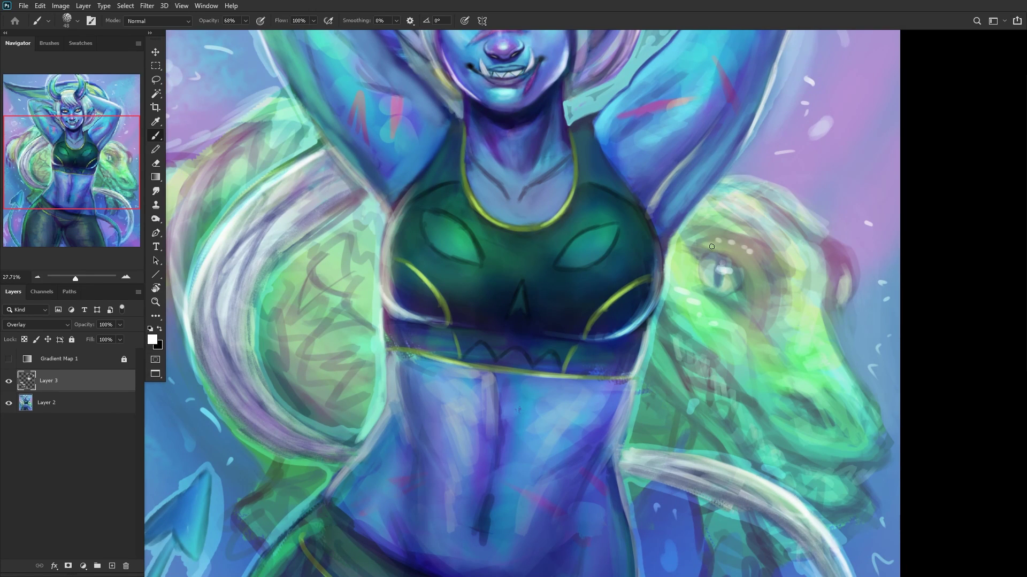
Step: Enlarge the brush to 67 px and paint an overlay stroke over the hair near the waist
{"action": "scroll", "coordinate": [847, 296], "scroll_direction": "down", "scroll_amount": 4}
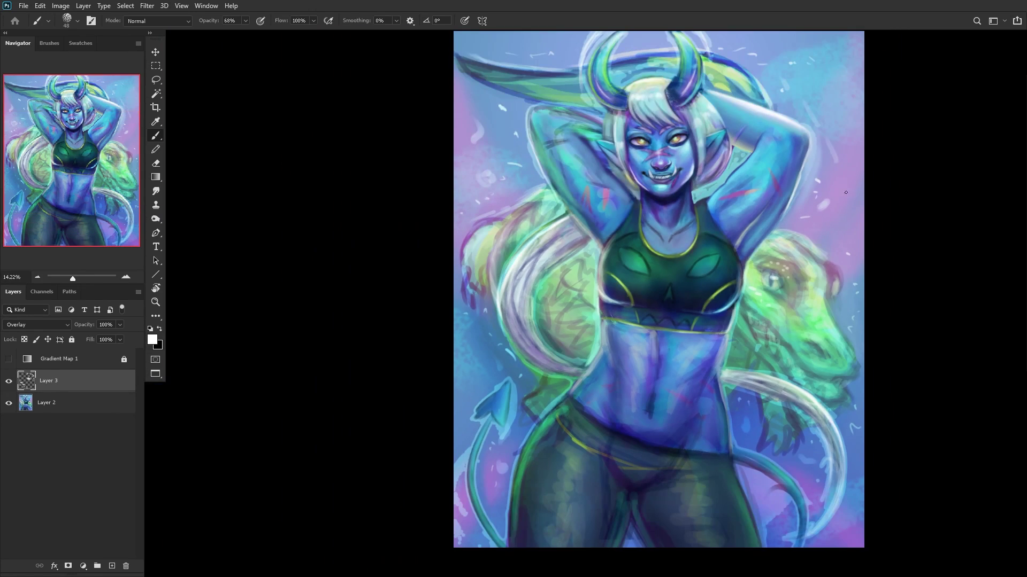
{"action": "right_click", "coordinate": [848, 296]}
{"action": "left_click_drag", "start_coordinate": [914, 100], "coordinate": [921, 99]}
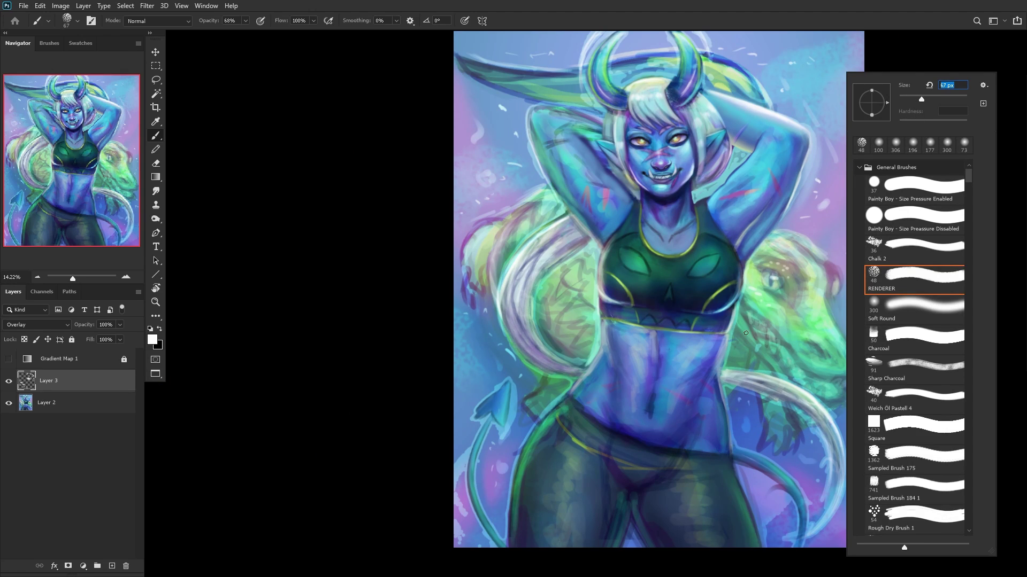
{"action": "left_click", "coordinate": [798, 315]}
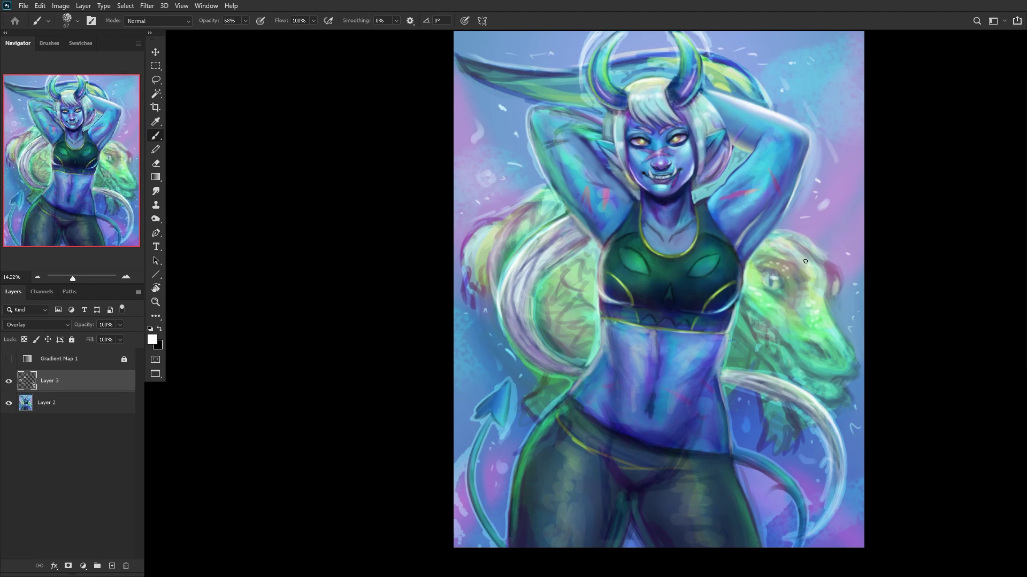
{"action": "scroll", "coordinate": [798, 263], "scroll_direction": "down", "scroll_amount": 1}
{"action": "scroll", "coordinate": [684, 309], "scroll_direction": "up", "scroll_amount": 1}
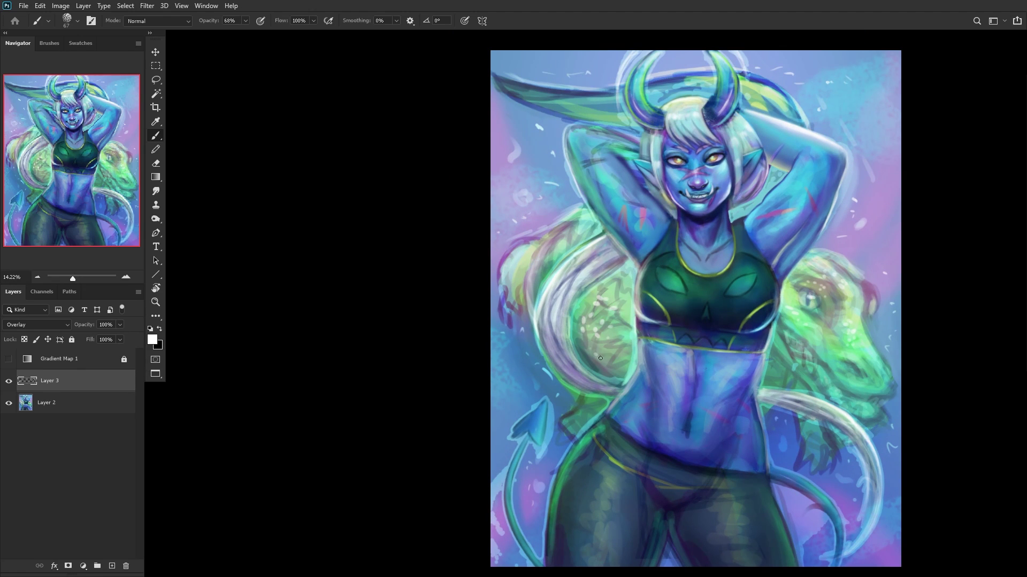
{"action": "left_click_drag", "start_coordinate": [625, 360], "coordinate": [607, 357]}
Step: Paint a light stroke along the body's left contour, then flip the canvas horizontally
{"action": "scroll", "coordinate": [557, 392], "scroll_direction": "down", "scroll_amount": 1}
{"action": "scroll", "coordinate": [517, 431], "scroll_direction": "up", "scroll_amount": 7}
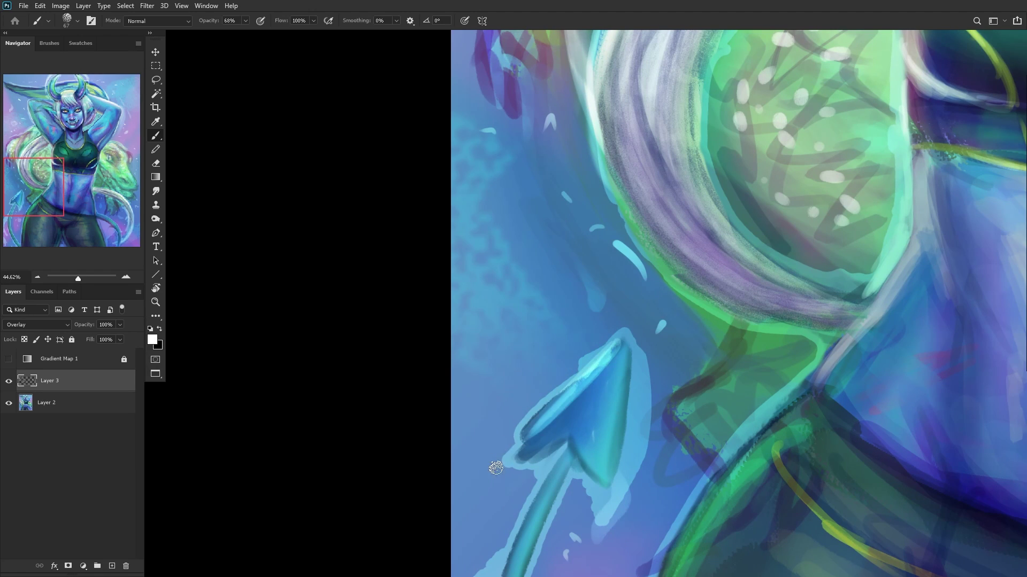
{"action": "scroll", "coordinate": [490, 468], "scroll_direction": "down", "scroll_amount": 10}
{"action": "scroll", "coordinate": [605, 446], "scroll_direction": "up", "scroll_amount": 8}
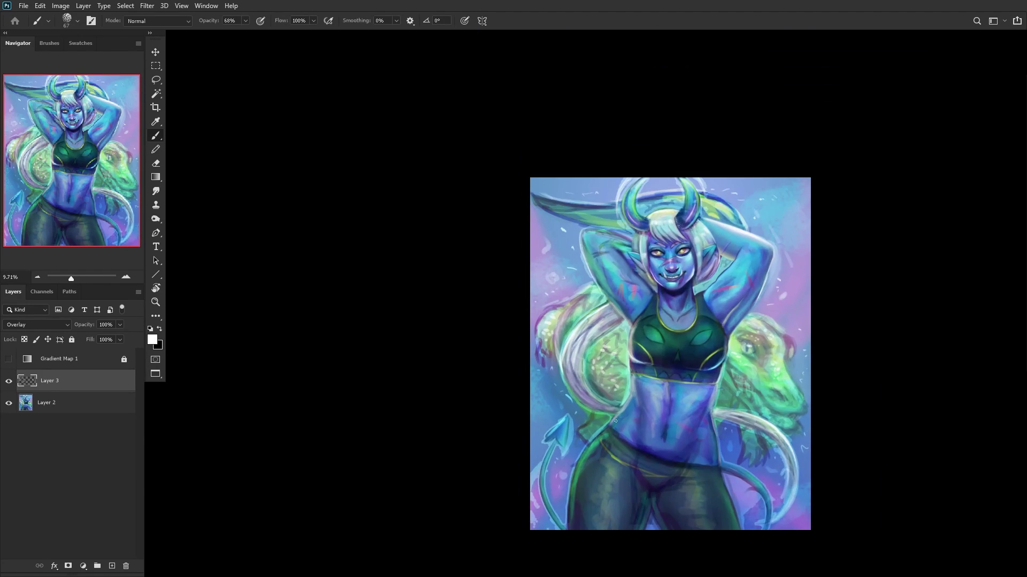
{"action": "mouse_move", "coordinate": [583, 452]}
{"action": "left_mouse_down"}
{"action": "mouse_move", "coordinate": [631, 397]}
{"action": "mouse_move", "coordinate": [646, 321]}
{"action": "left_mouse_up"}
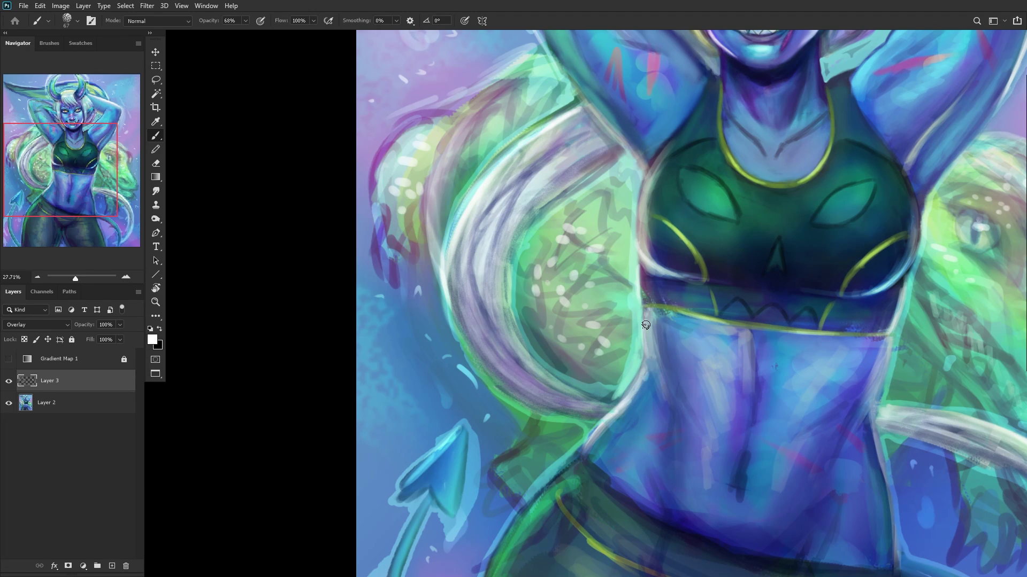
{"action": "scroll", "coordinate": [677, 409], "scroll_direction": "down", "scroll_amount": 5}
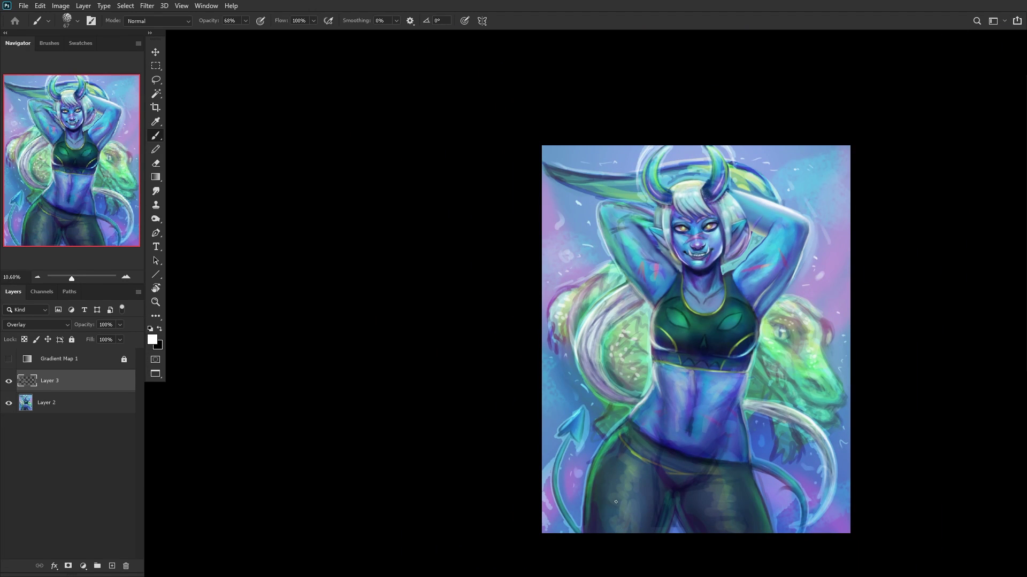
{"action": "key", "text": "ctrl+shift+h"}
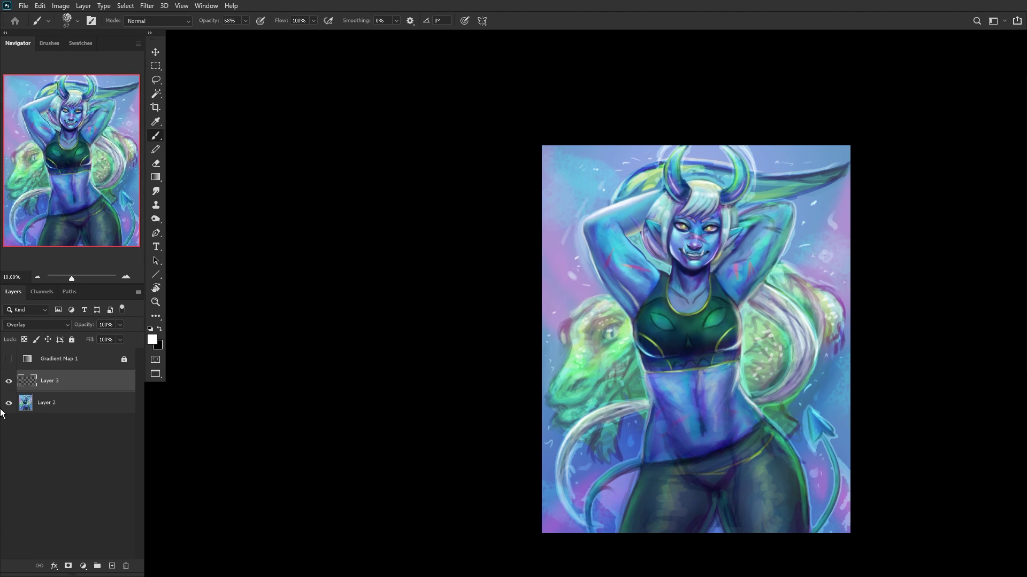
Step: Compare the highlight layer on and off, then merge it down into Layer 2
{"action": "left_click", "coordinate": [8, 382]}
{"action": "left_click", "coordinate": [8, 383]}
{"action": "left_click", "coordinate": [8, 381]}
{"action": "left_click", "coordinate": [8, 382]}
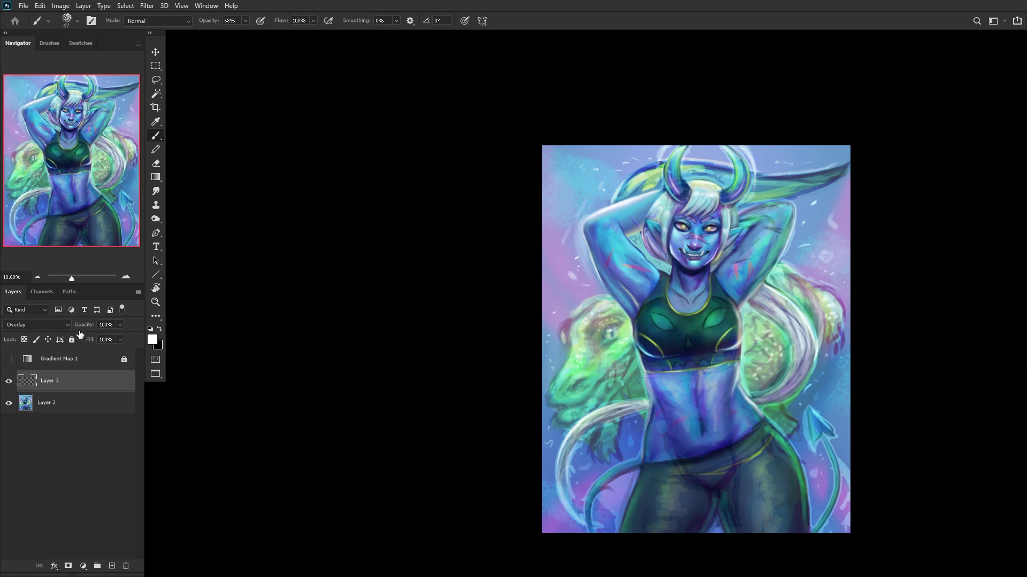
{"action": "left_click", "coordinate": [78, 403]}
{"action": "key", "text": "ctrl+shift+e"}
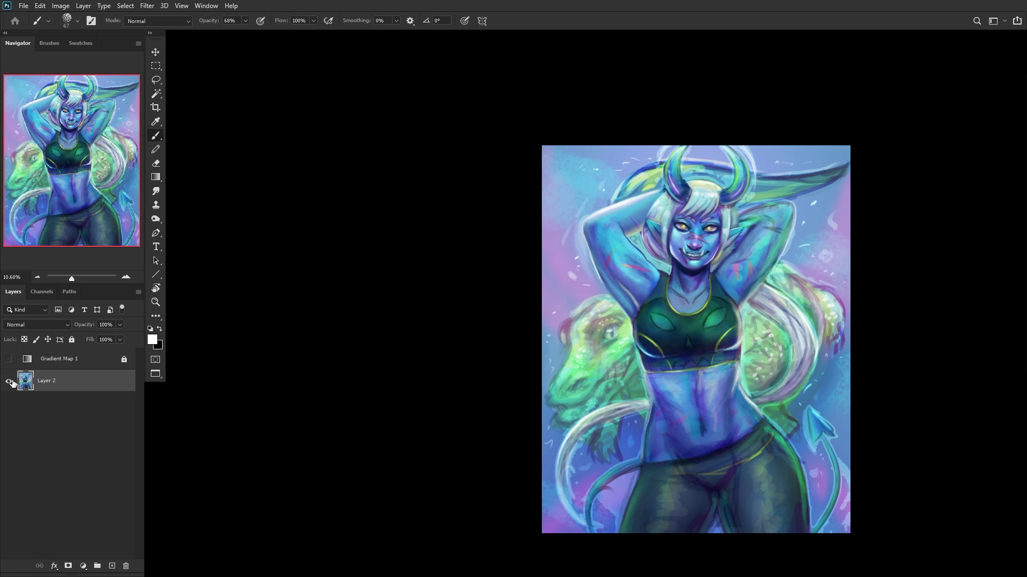
Step: Duplicate the merged layer as Layer 2 copy and open Filter > Liquify
{"action": "key", "text": "ctrl+j"}
{"action": "left_click", "coordinate": [156, 5]}
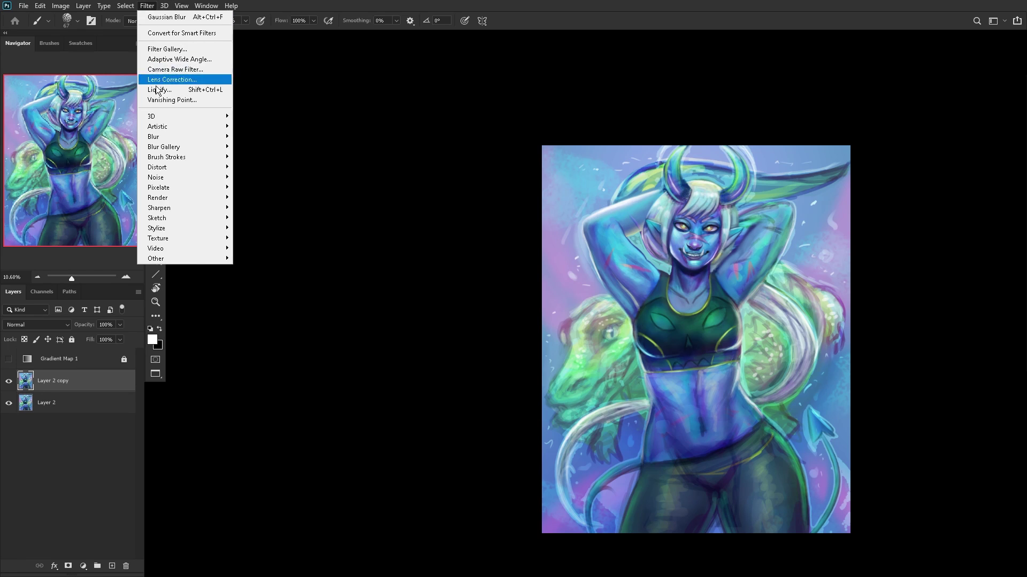
{"action": "left_click", "coordinate": [161, 89]}
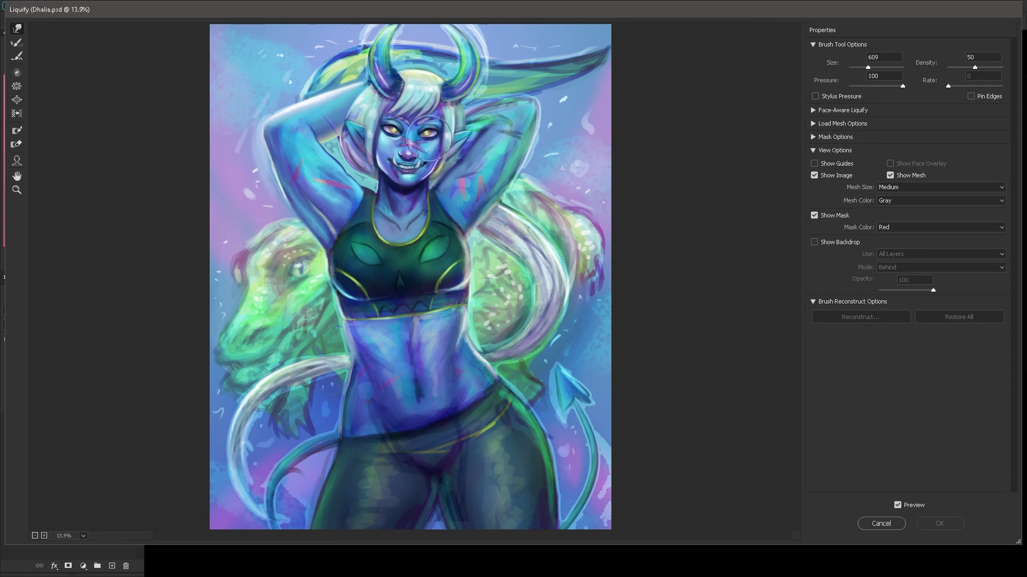
Step: Push the face shape slightly and bloat the midriff with a 3340 brush
{"action": "left_click_drag", "start_coordinate": [428, 140], "coordinate": [431, 138]}
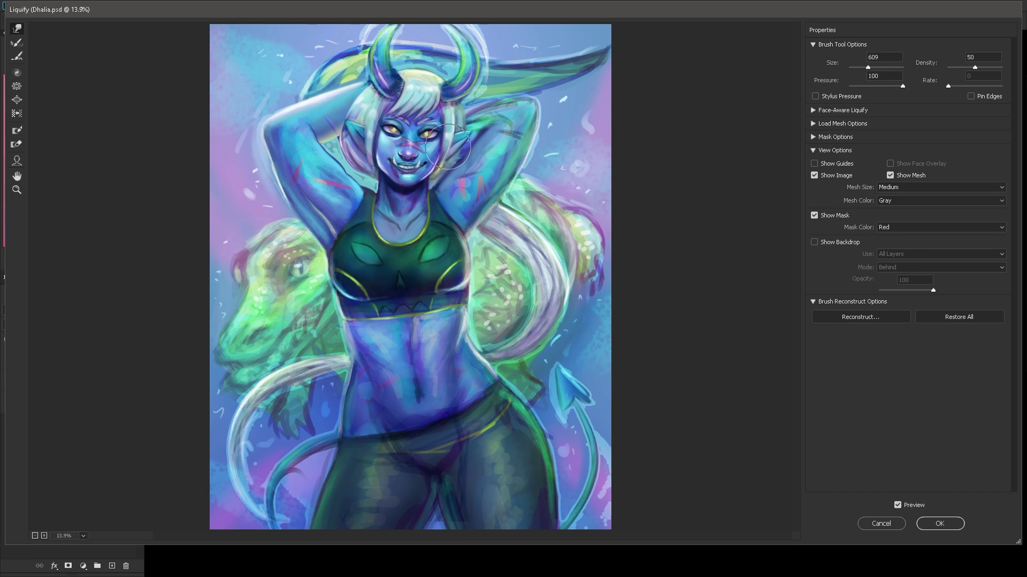
{"action": "key", "text": "ctrl+minus"}
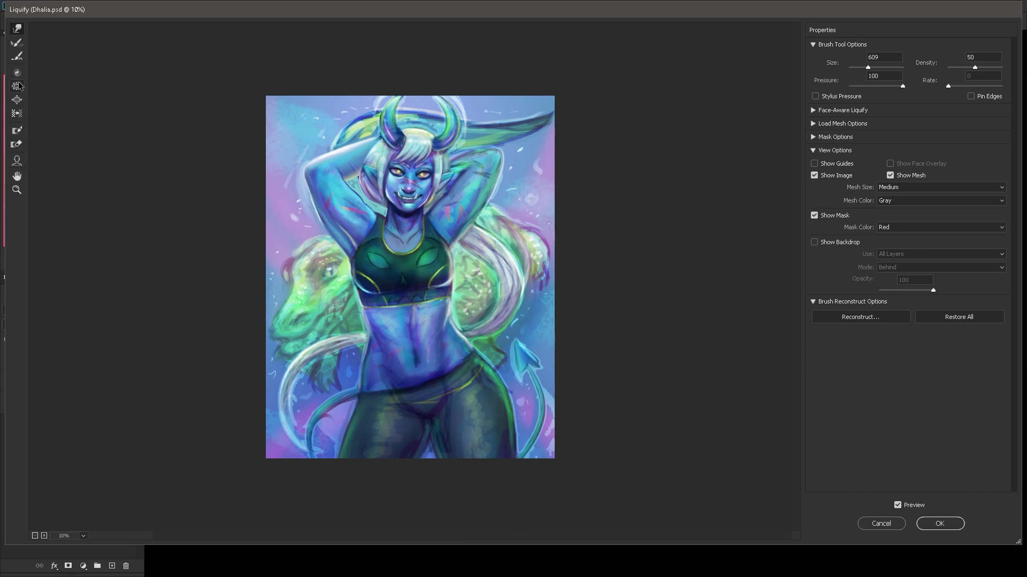
{"action": "left_click", "coordinate": [16, 99]}
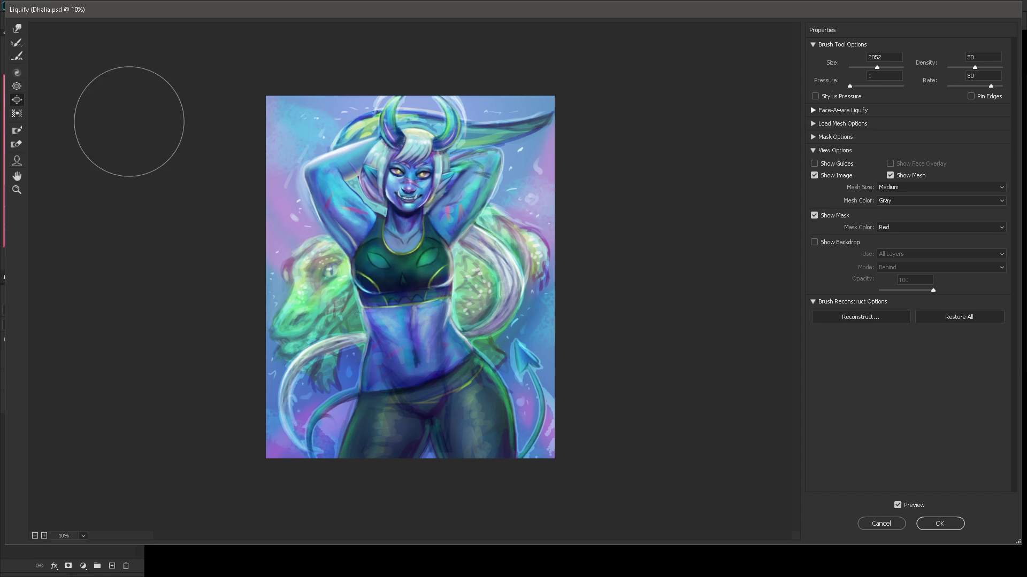
{"action": "left_click_drag", "start_coordinate": [877, 68], "coordinate": [883, 68]}
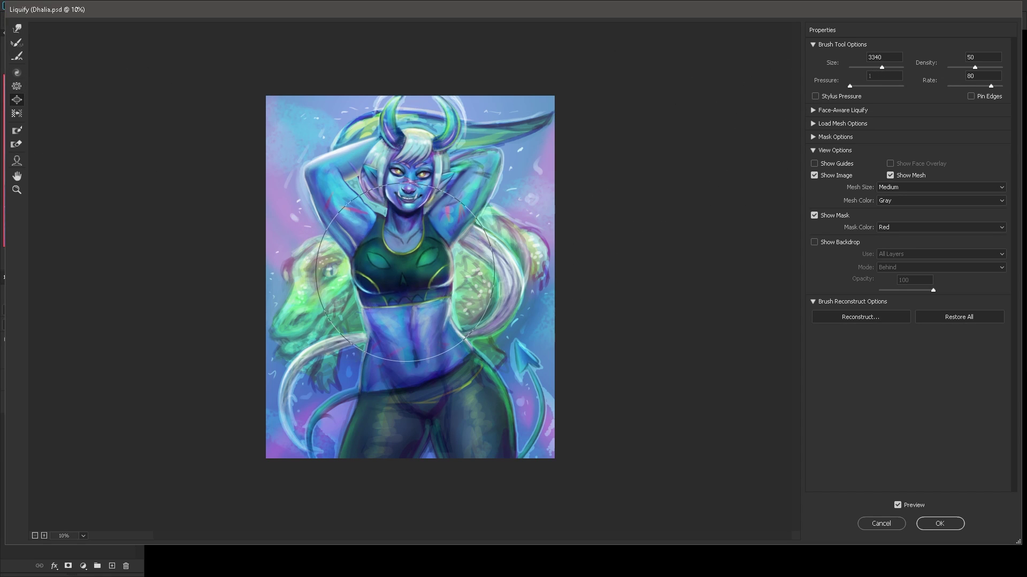
{"action": "left_click_drag", "start_coordinate": [405, 272], "coordinate": [405, 273]}
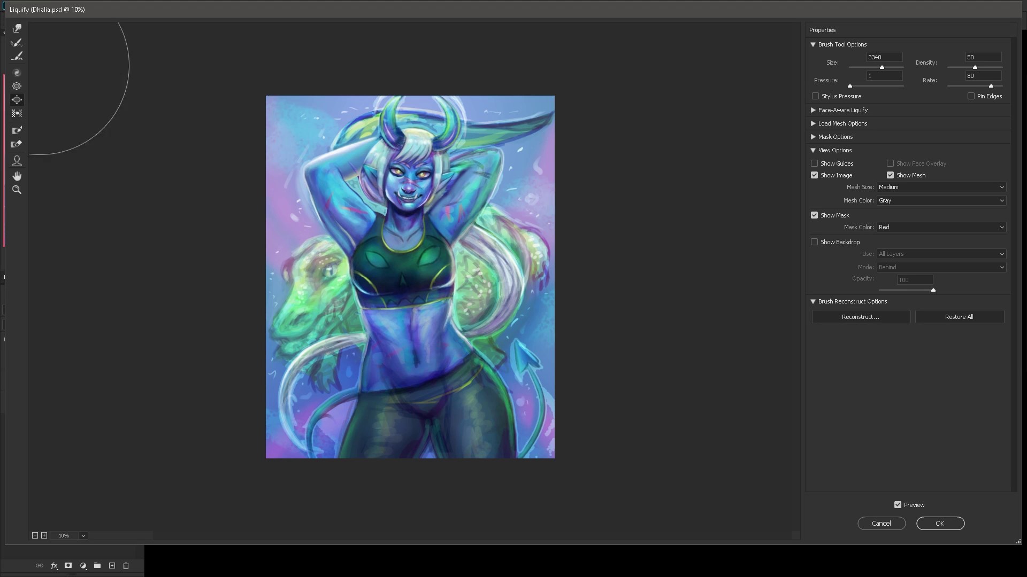
Step: Forward-warp with a 1710 brush to nudge the lizard's eye area and stomach contour
{"action": "left_click", "coordinate": [17, 28]}
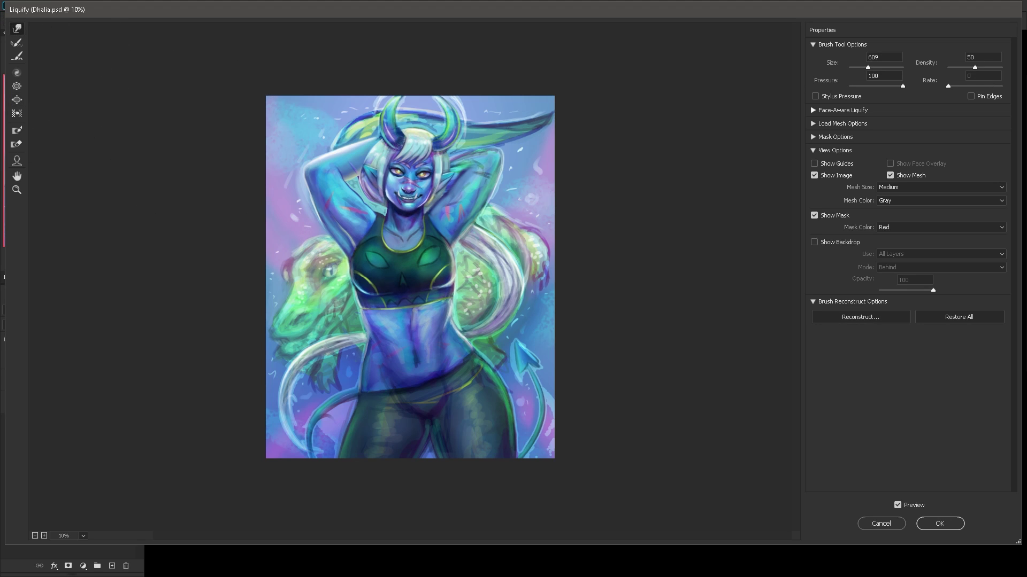
{"action": "key", "text": "Return"}
{"action": "left_click_drag", "start_coordinate": [871, 68], "coordinate": [877, 69]}
{"action": "left_click_drag", "start_coordinate": [335, 268], "coordinate": [332, 267]}
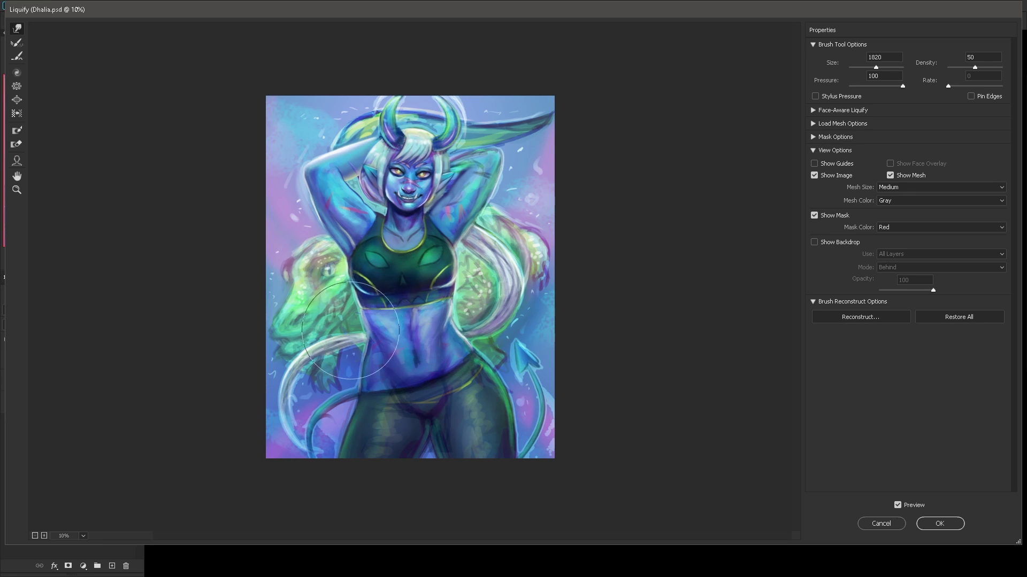
{"action": "mouse_move", "coordinate": [358, 320]}
{"action": "left_mouse_down"}
{"action": "mouse_move", "coordinate": [361, 388]}
{"action": "mouse_move", "coordinate": [395, 361]}
{"action": "mouse_move", "coordinate": [447, 348]}
{"action": "mouse_move", "coordinate": [361, 393]}
{"action": "mouse_move", "coordinate": [442, 340]}
{"action": "mouse_move", "coordinate": [476, 349]}
{"action": "mouse_move", "coordinate": [445, 336]}
{"action": "mouse_move", "coordinate": [434, 347]}
{"action": "mouse_move", "coordinate": [457, 199]}
{"action": "left_mouse_up"}
Step: Try warping the legs, undo it, and compare with the original
{"action": "key", "text": "ctrl+minus"}
{"action": "key", "text": "ctrl+minus"}
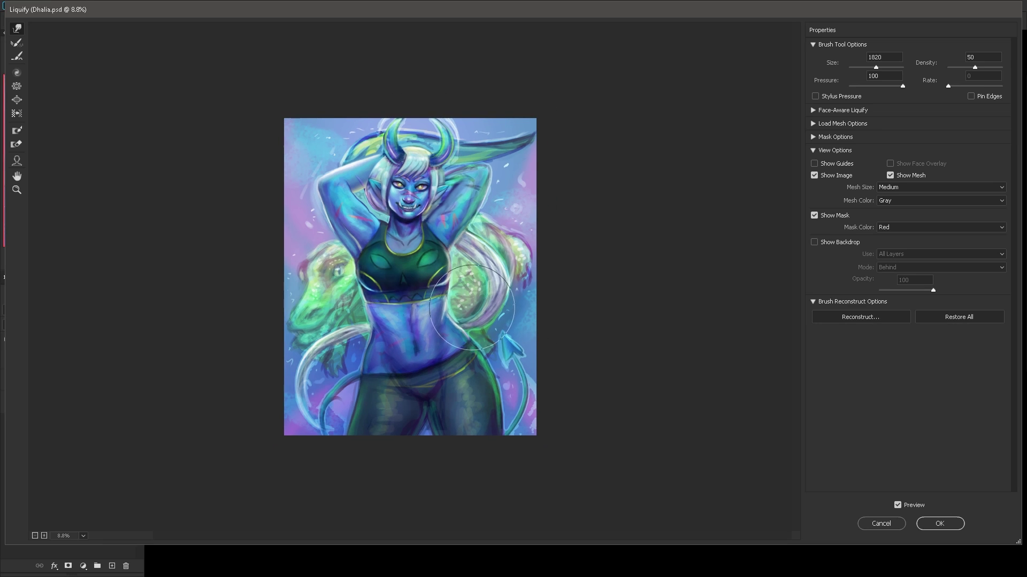
{"action": "mouse_move", "coordinate": [436, 409]}
{"action": "left_mouse_down"}
{"action": "mouse_move", "coordinate": [439, 418]}
{"action": "mouse_move", "coordinate": [416, 414]}
{"action": "left_mouse_up"}
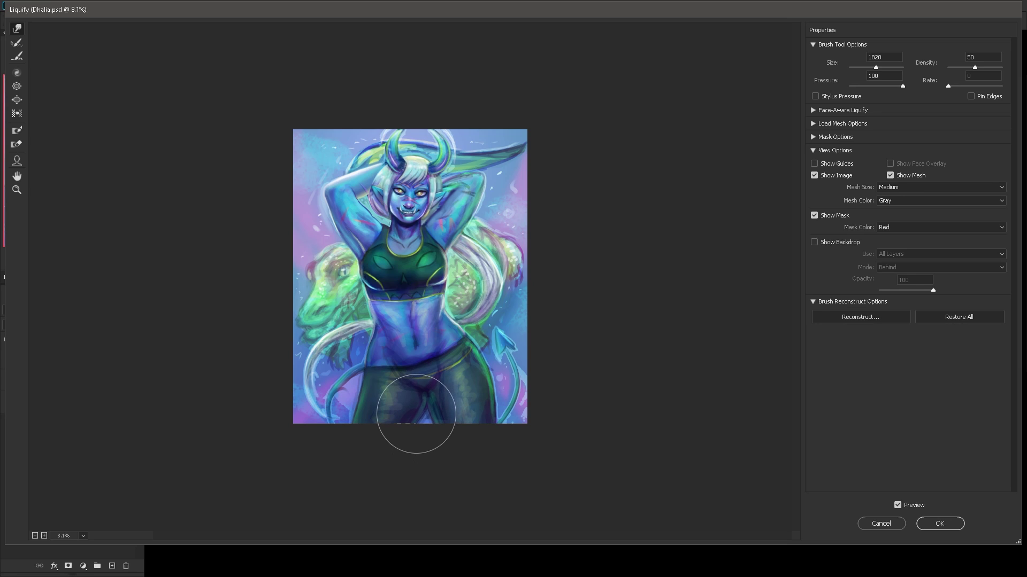
{"action": "key", "text": "ctrl+z"}
{"action": "left_click", "coordinate": [898, 505]}
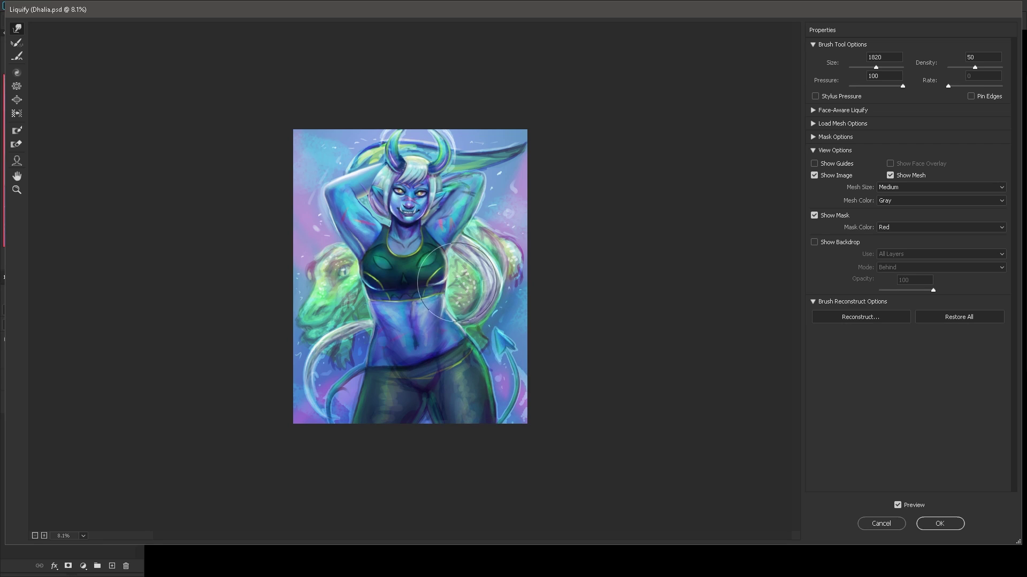
Step: Subtly push the mouth and chin, compare with the original, and apply the Liquify
{"action": "key", "text": "ctrl+plus"}
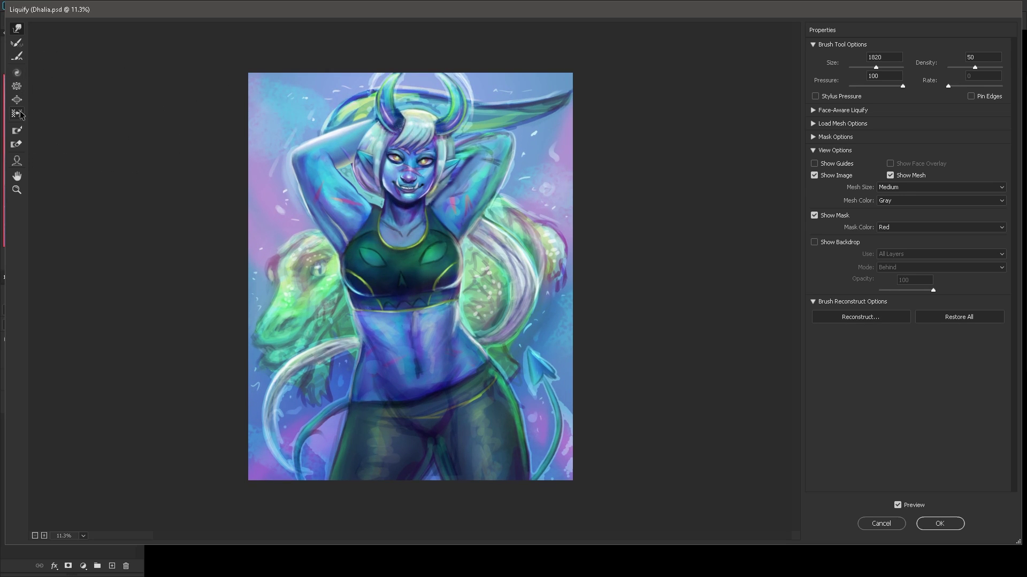
{"action": "left_click", "coordinate": [16, 100]}
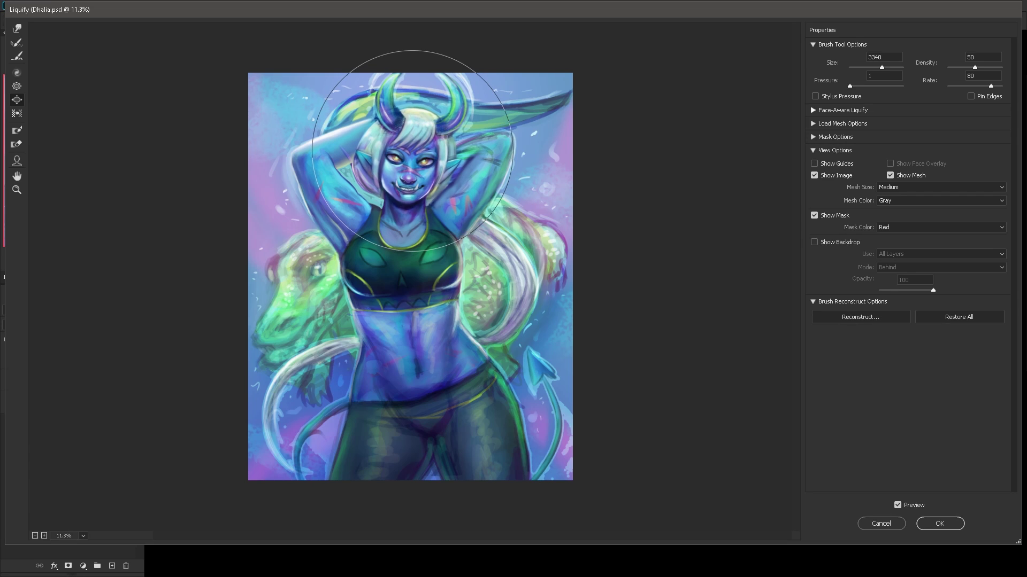
{"action": "left_click", "coordinate": [16, 28]}
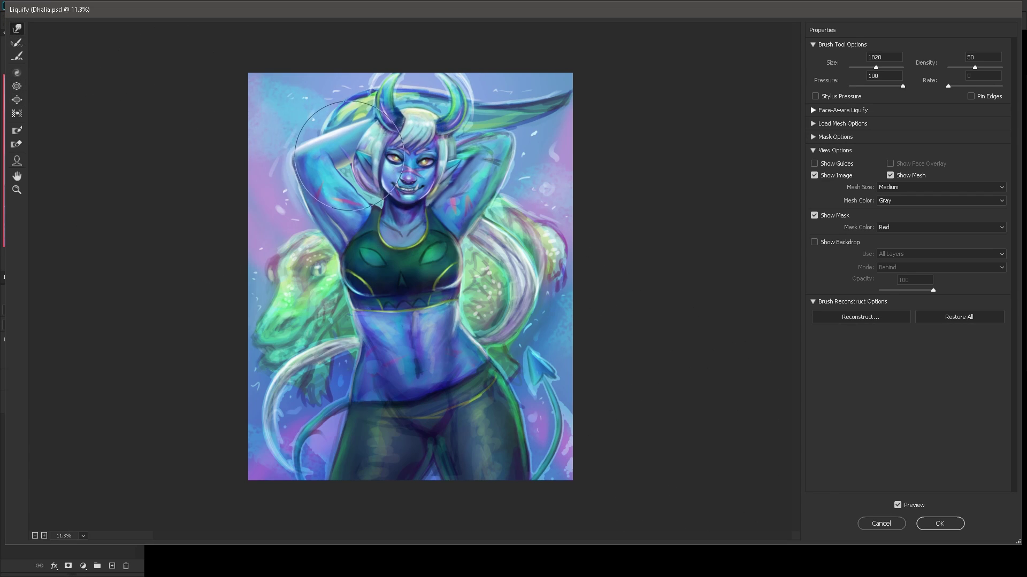
{"action": "mouse_move", "coordinate": [351, 156]}
{"action": "left_mouse_down"}
{"action": "mouse_move", "coordinate": [372, 171]}
{"action": "mouse_move", "coordinate": [377, 164]}
{"action": "left_mouse_up"}
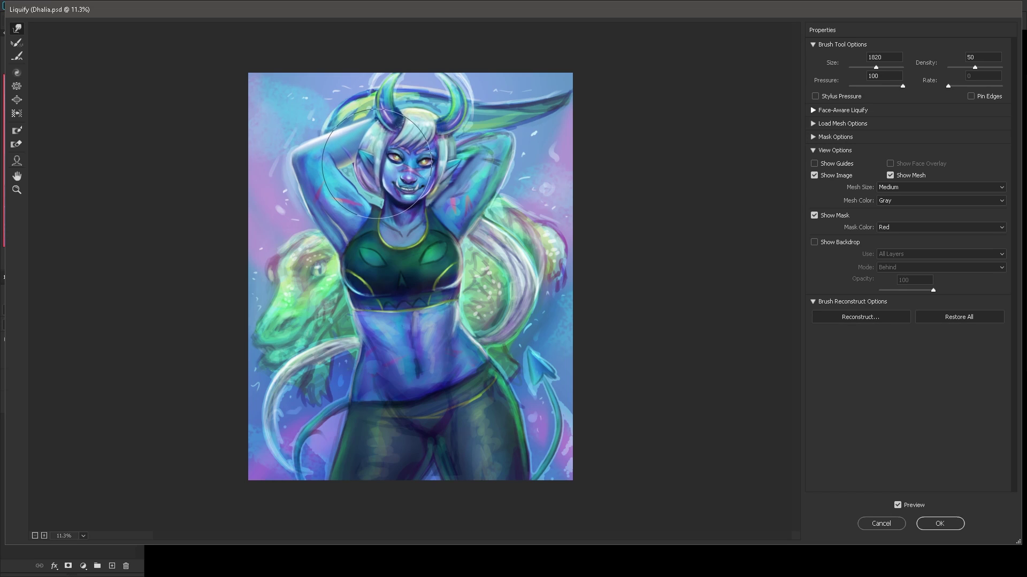
{"action": "left_click", "coordinate": [900, 504]}
{"action": "left_click", "coordinate": [901, 505]}
{"action": "left_click", "coordinate": [956, 524]}
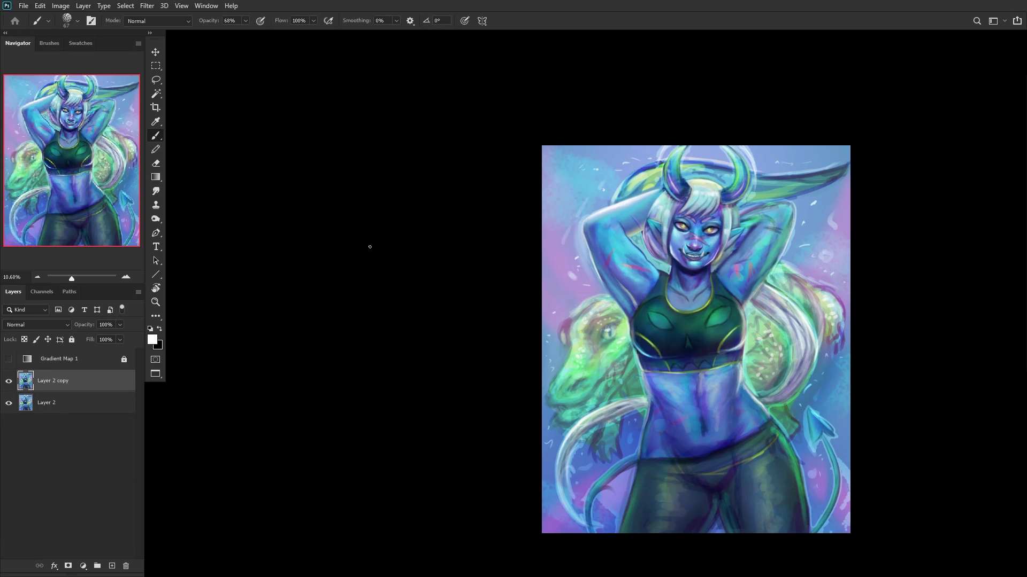
Step: Toggle the liquified copy on and off to compare it against the original
{"action": "left_click", "coordinate": [8, 381]}
{"action": "scroll", "coordinate": [435, 321], "scroll_direction": "down", "scroll_amount": 3}
{"action": "scroll", "coordinate": [747, 417], "scroll_direction": "up", "scroll_amount": 4}
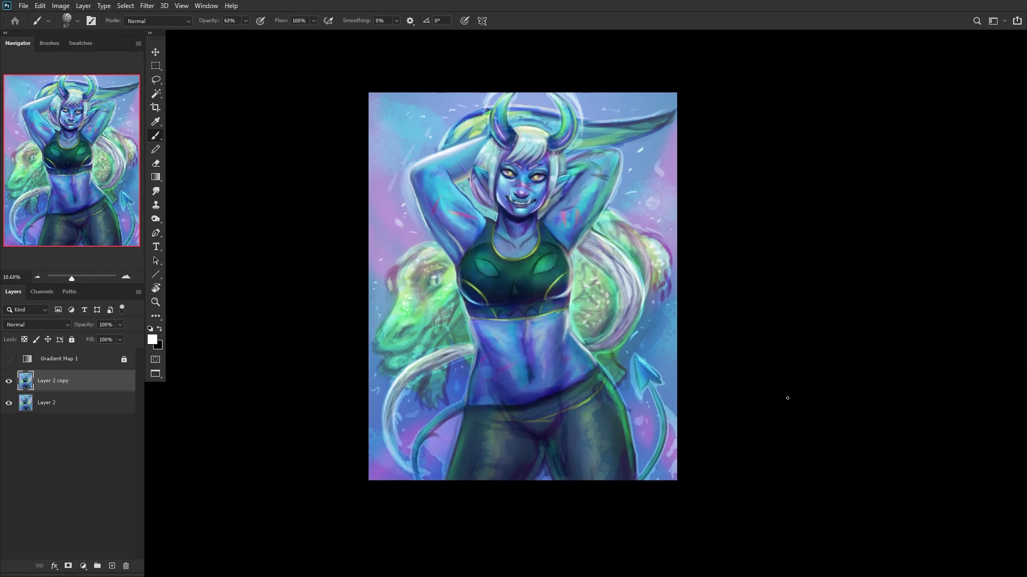
{"action": "left_click", "coordinate": [9, 381]}
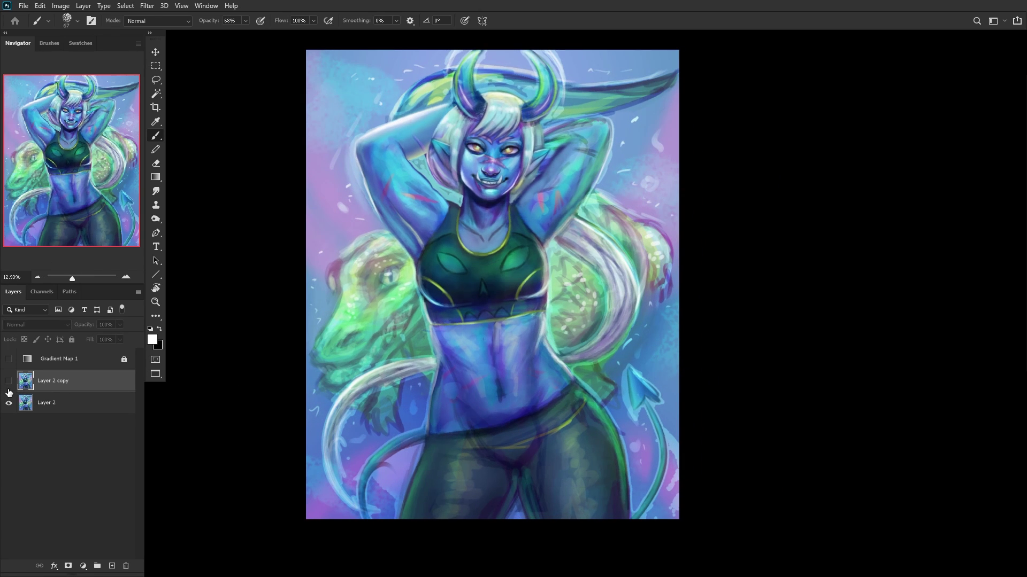
{"action": "left_click", "coordinate": [8, 381]}
{"action": "left_click", "coordinate": [8, 382]}
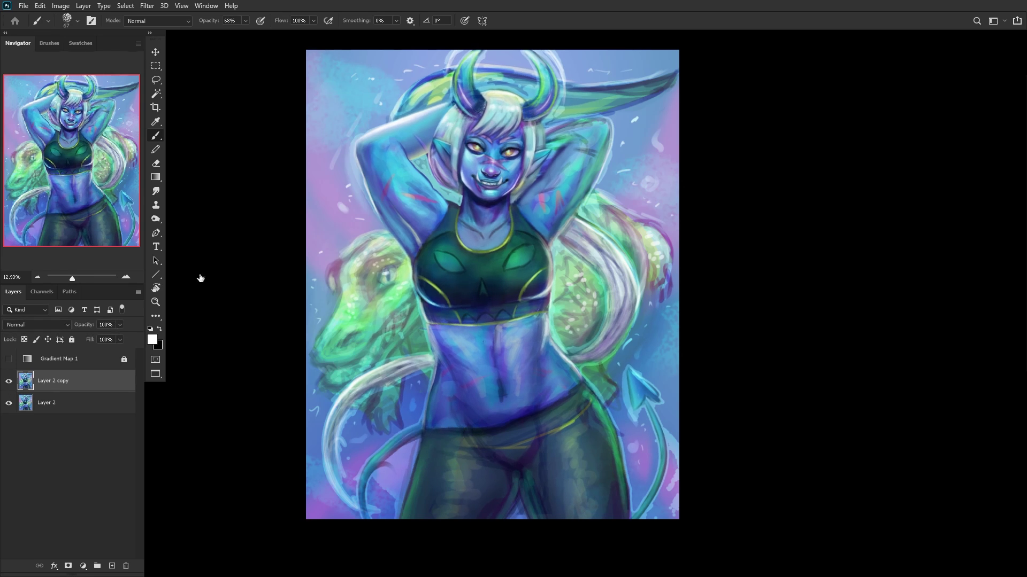
{"action": "left_click", "coordinate": [155, 163]}
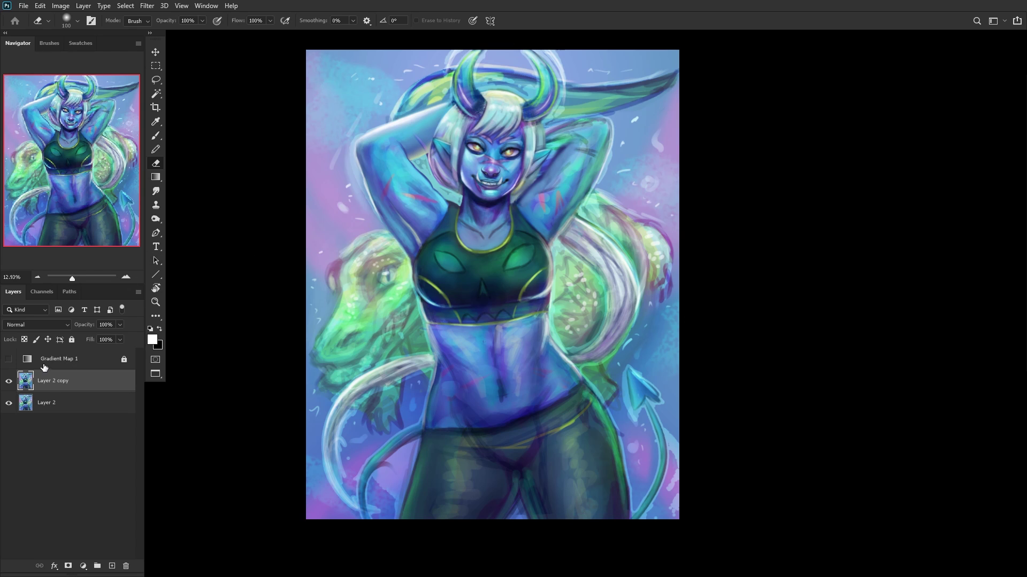
{"action": "left_click", "coordinate": [8, 381]}
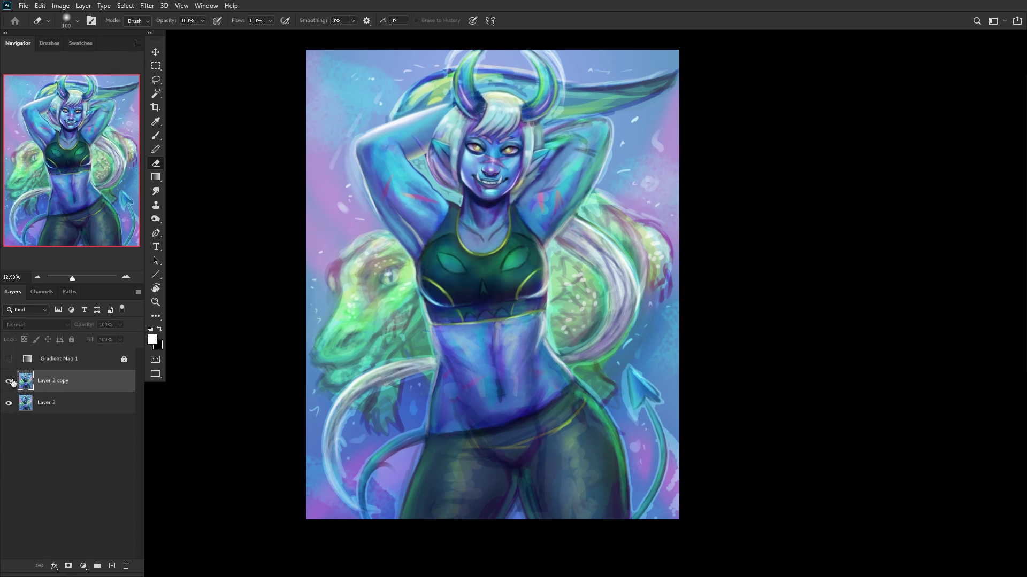
{"action": "scroll", "coordinate": [508, 151], "scroll_direction": "up", "scroll_amount": 1}
{"action": "scroll", "coordinate": [508, 151], "scroll_direction": "up", "scroll_amount": 15}
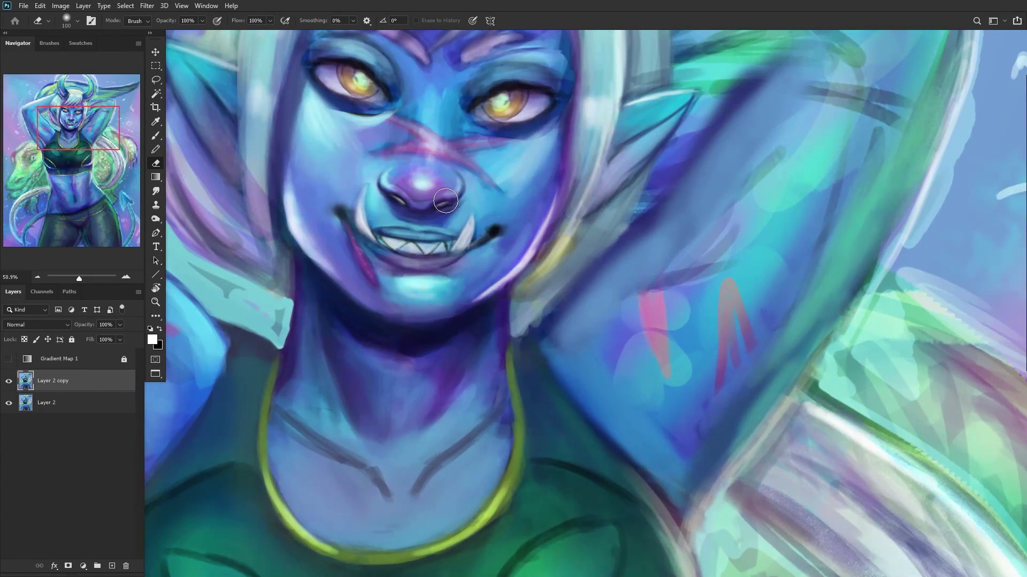
{"action": "scroll", "coordinate": [453, 207], "scroll_direction": "down", "scroll_amount": 15}
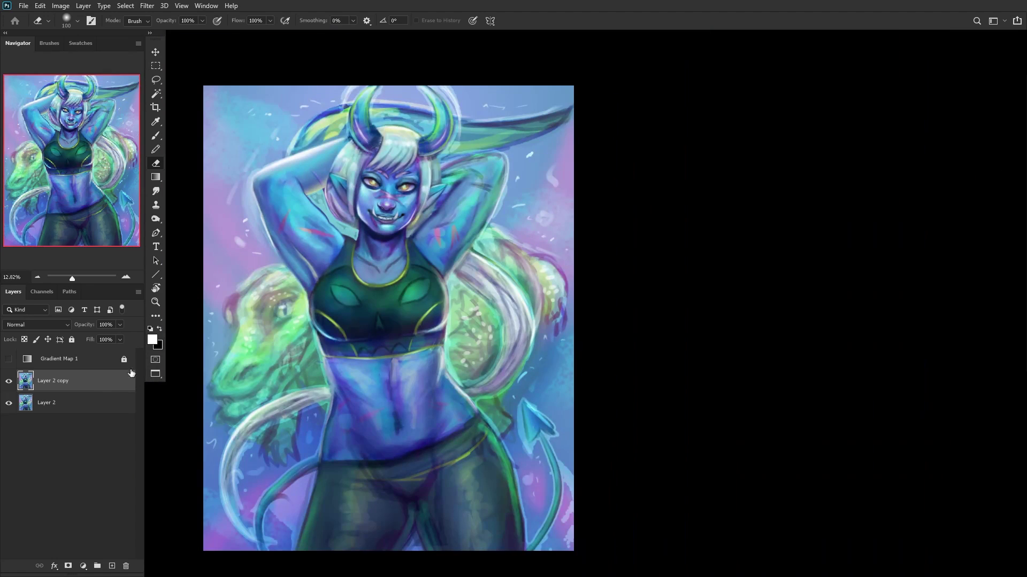
Step: Merge the copy down, lock it fully, rename it '1', fit to screen, and add a new layer
{"action": "key", "text": "ctrl+e"}
{"action": "left_click", "coordinate": [72, 339]}
{"action": "double_click", "coordinate": [49, 382]}
{"action": "type", "text": "1"}
{"action": "key", "text": "Return"}
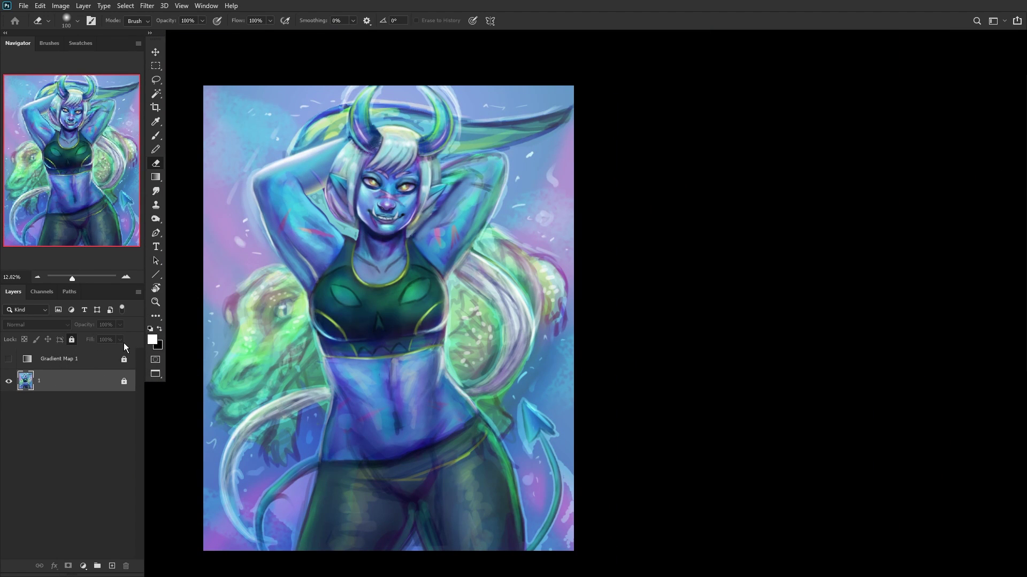
{"action": "key", "text": "z"}
{"action": "left_click", "coordinate": [334, 19]}
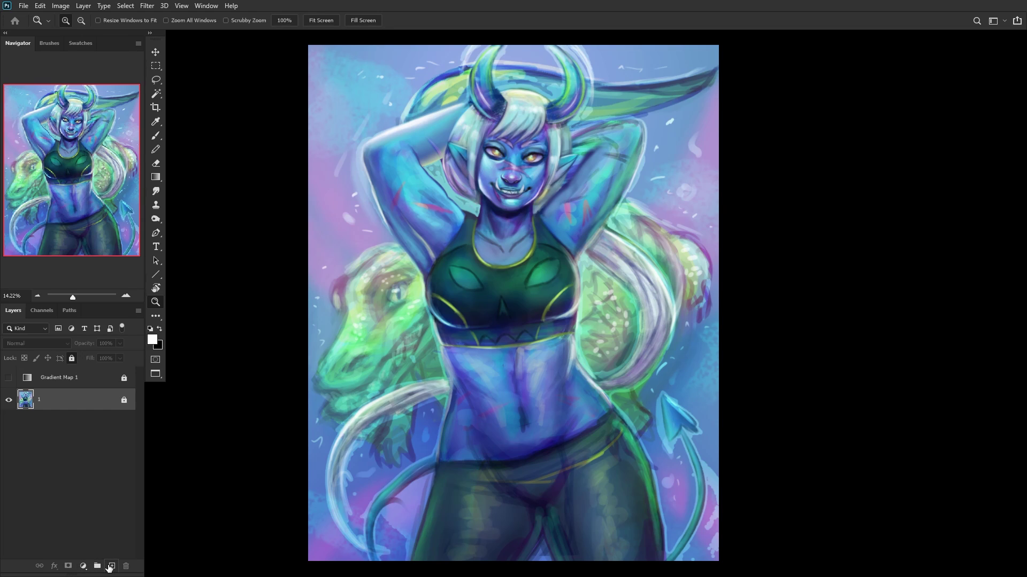
{"action": "left_click", "coordinate": [112, 566]}
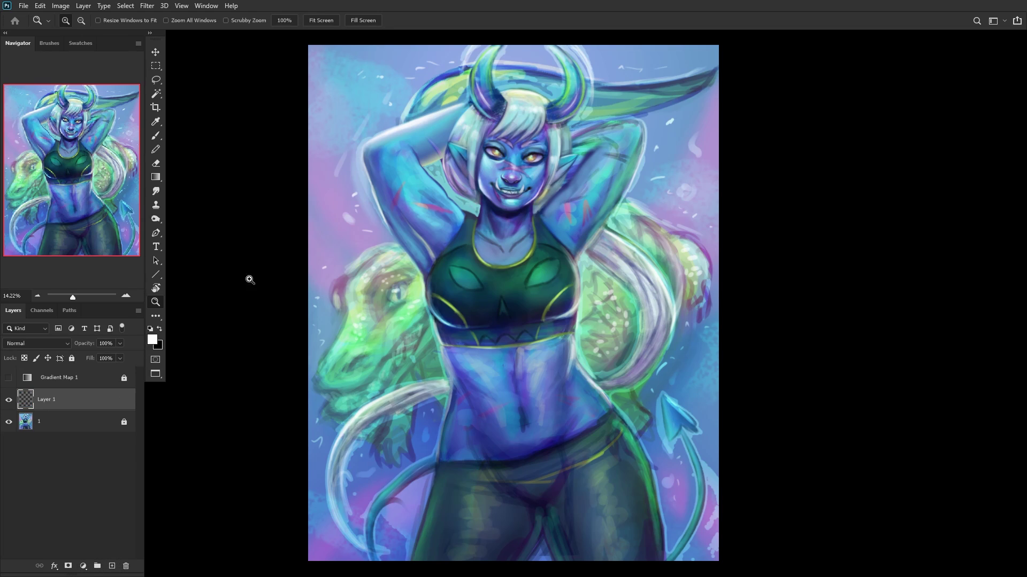
{"action": "left_click", "coordinate": [155, 135]}
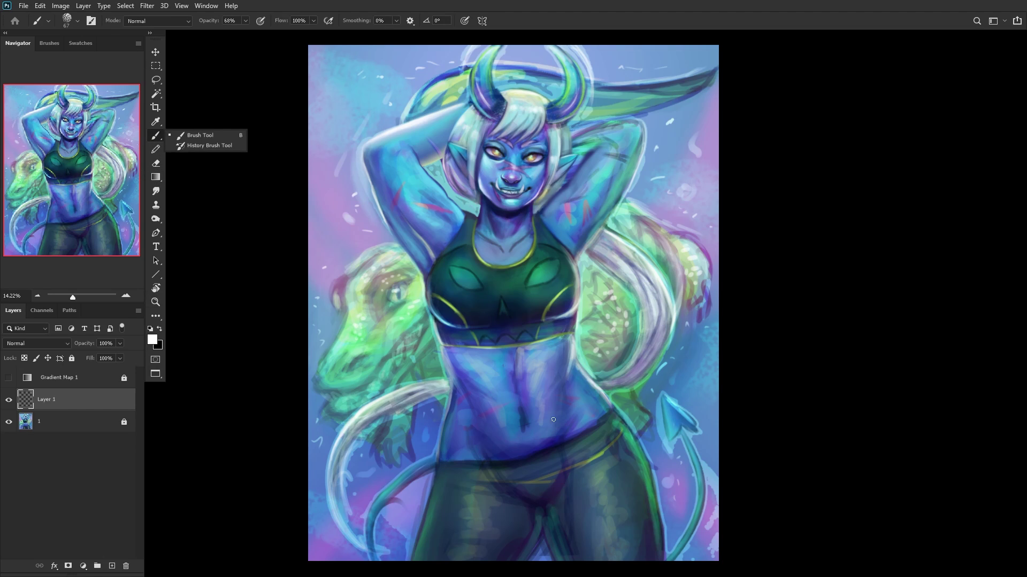
Step: With the regular brush, sample a light blue and paint strokes over the belly
{"action": "left_click", "coordinate": [494, 354]}
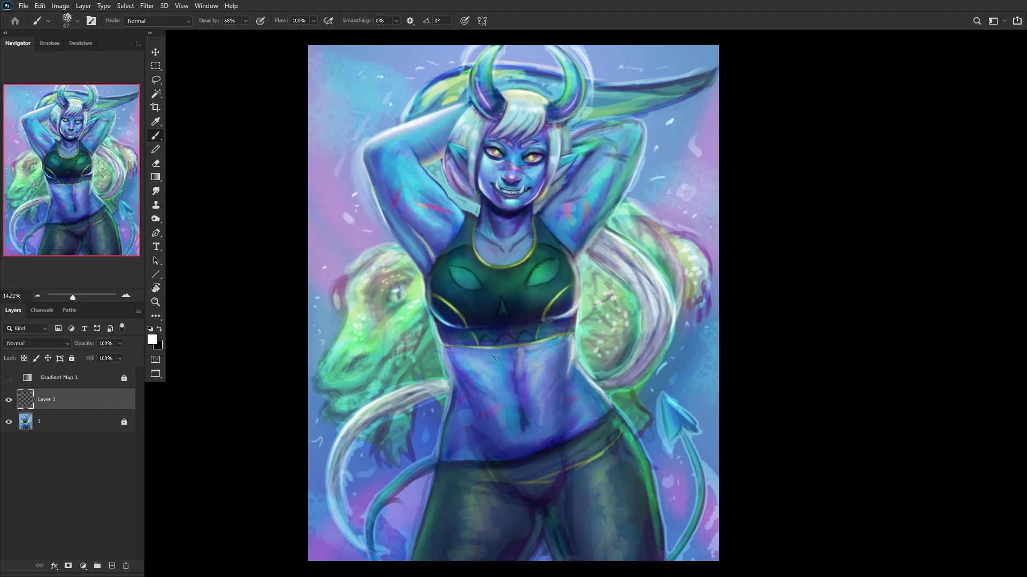
{"action": "right_click", "coordinate": [620, 318]}
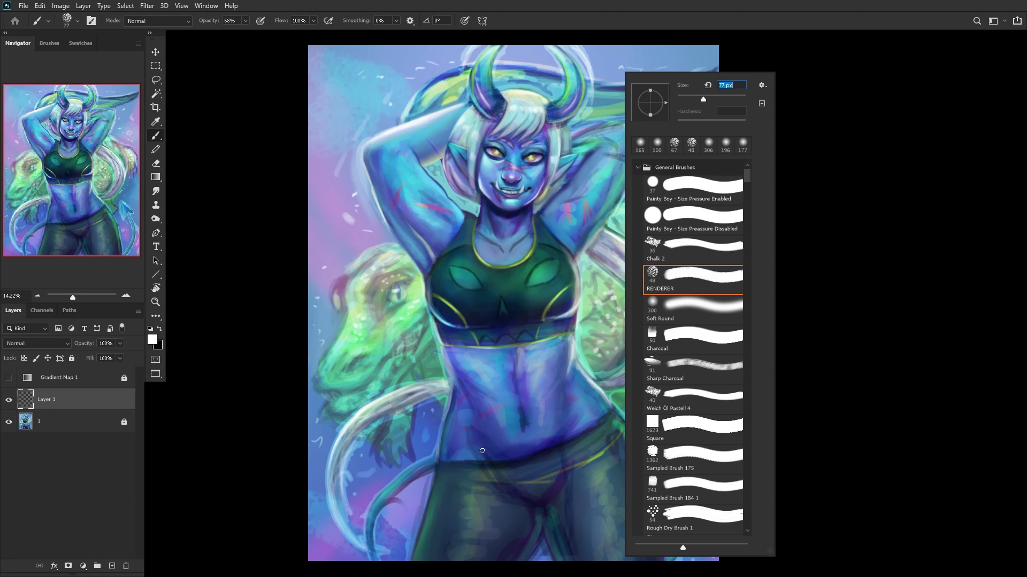
{"action": "left_click", "coordinate": [461, 396], "text": "alt"}
{"action": "scroll", "coordinate": [471, 395], "scroll_direction": "up", "scroll_amount": 3}
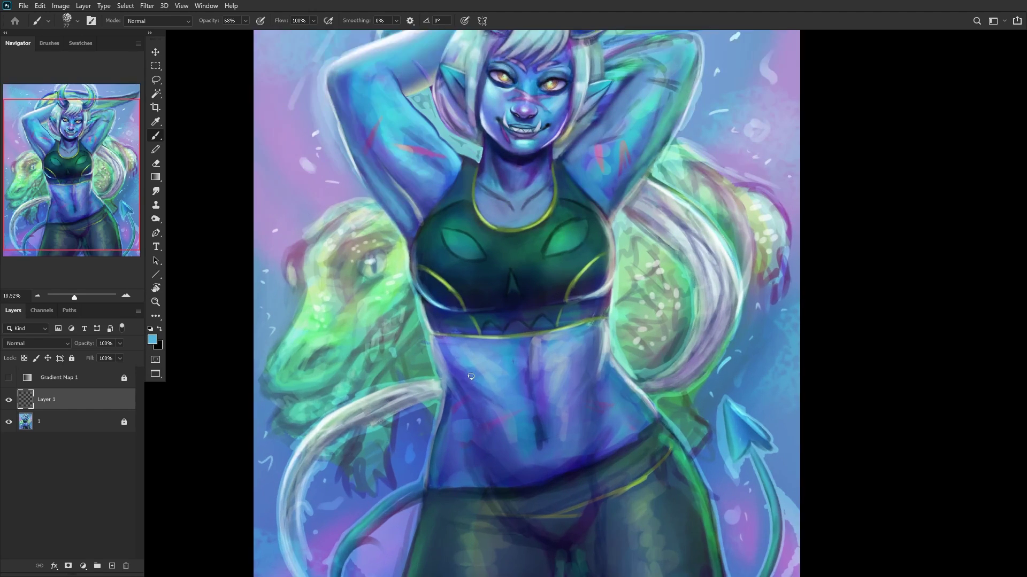
{"action": "left_click_drag", "start_coordinate": [489, 399], "coordinate": [508, 400]}
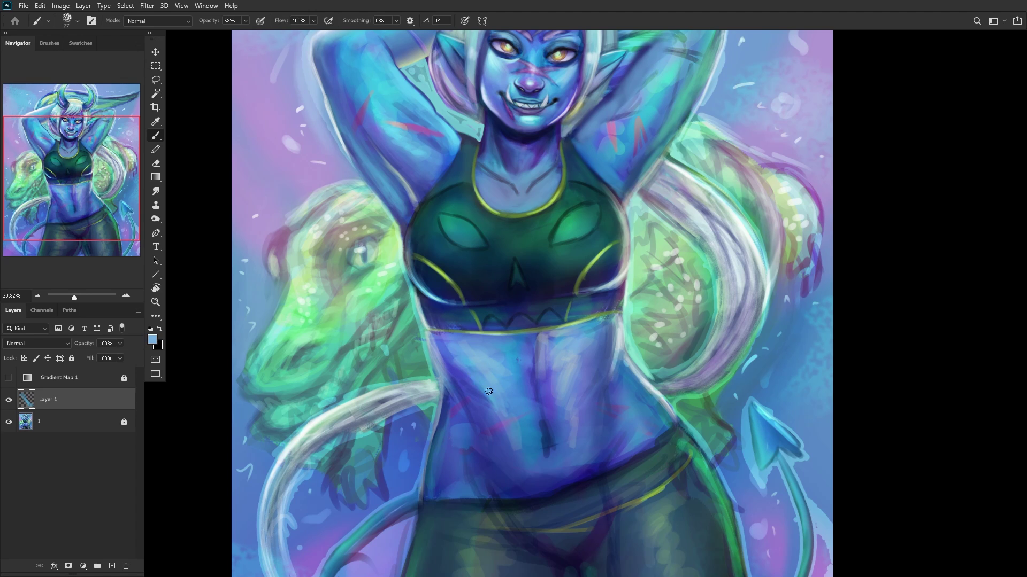
{"action": "scroll", "coordinate": [489, 392], "scroll_direction": "down", "scroll_amount": 3}
Step: Sample darker and lighter blues from the belly and paint faint strokes across it
{"action": "right_click", "coordinate": [535, 317]}
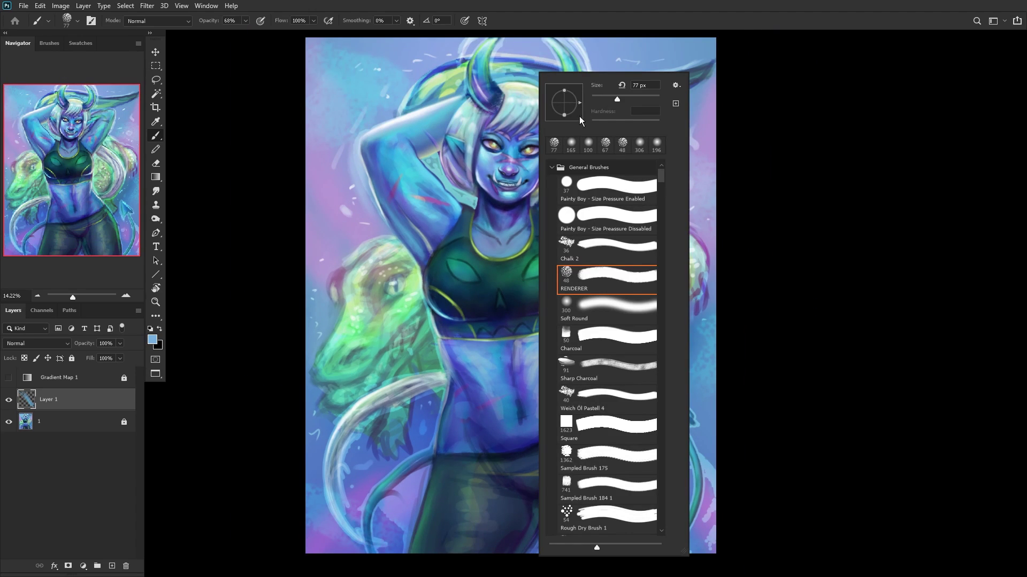
{"action": "left_click", "coordinate": [471, 395], "text": "alt"}
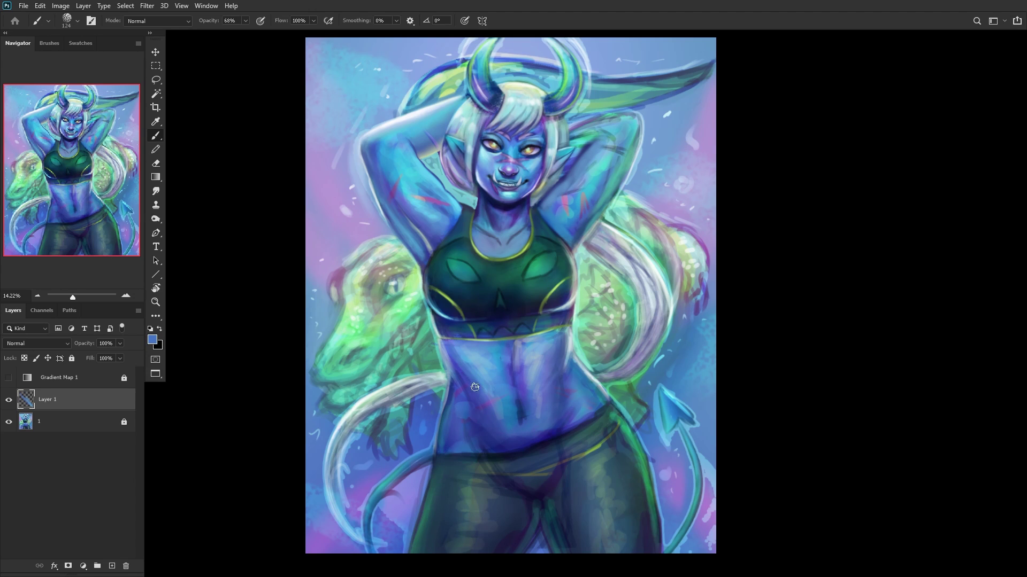
{"action": "left_click", "coordinate": [476, 374], "text": "alt"}
{"action": "left_click", "coordinate": [473, 395], "text": "alt"}
{"action": "left_click", "coordinate": [468, 445], "text": "alt"}
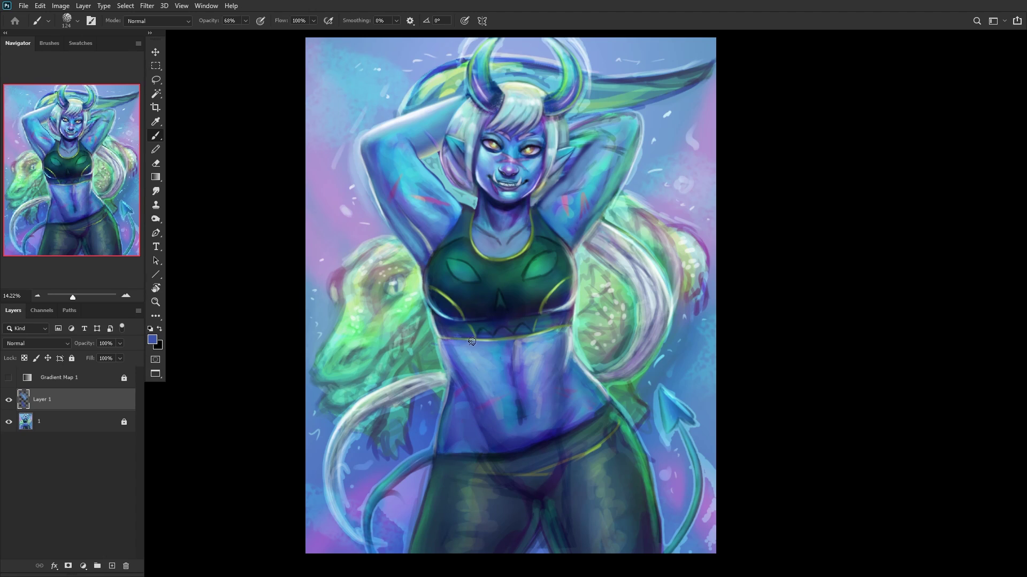
{"action": "left_click", "coordinate": [579, 426], "text": "alt"}
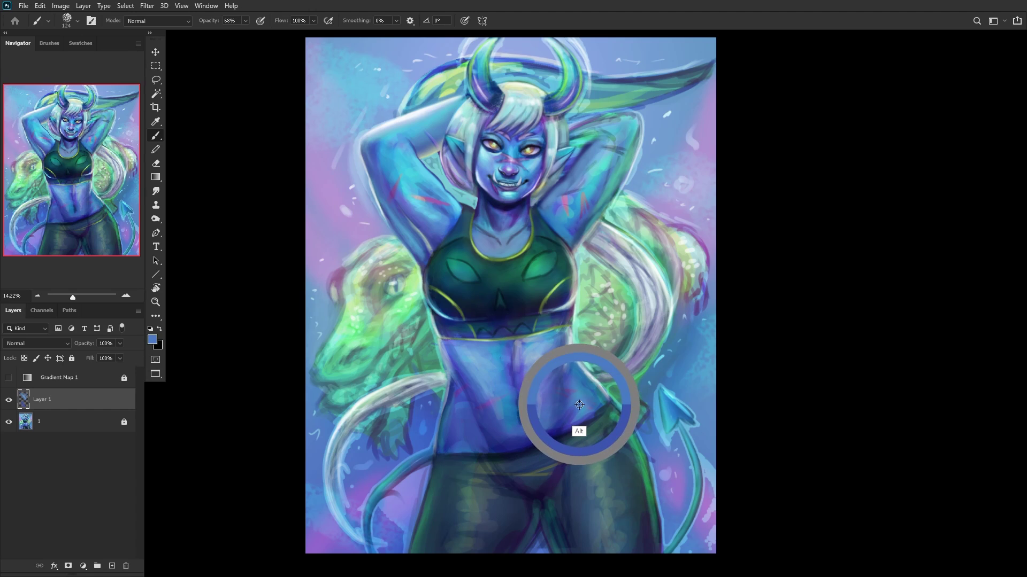
{"action": "left_click_drag", "start_coordinate": [572, 407], "coordinate": [568, 414]}
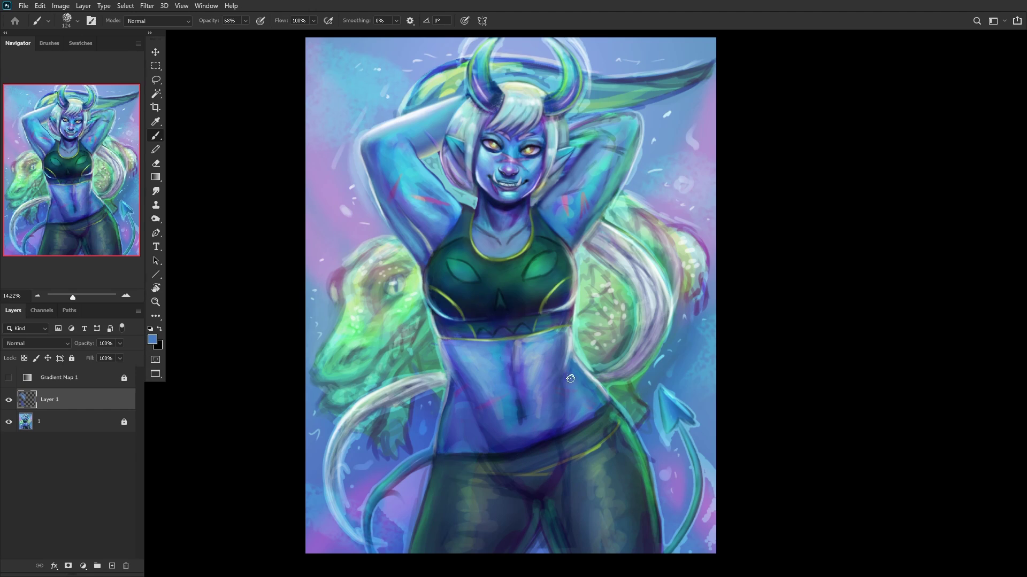
{"action": "left_click_drag", "start_coordinate": [581, 413], "coordinate": [559, 431]}
Step: Sample navy and other belly blues, set brush opacity to 22%, and add a new layer
{"action": "left_click", "coordinate": [503, 449], "text": "alt"}
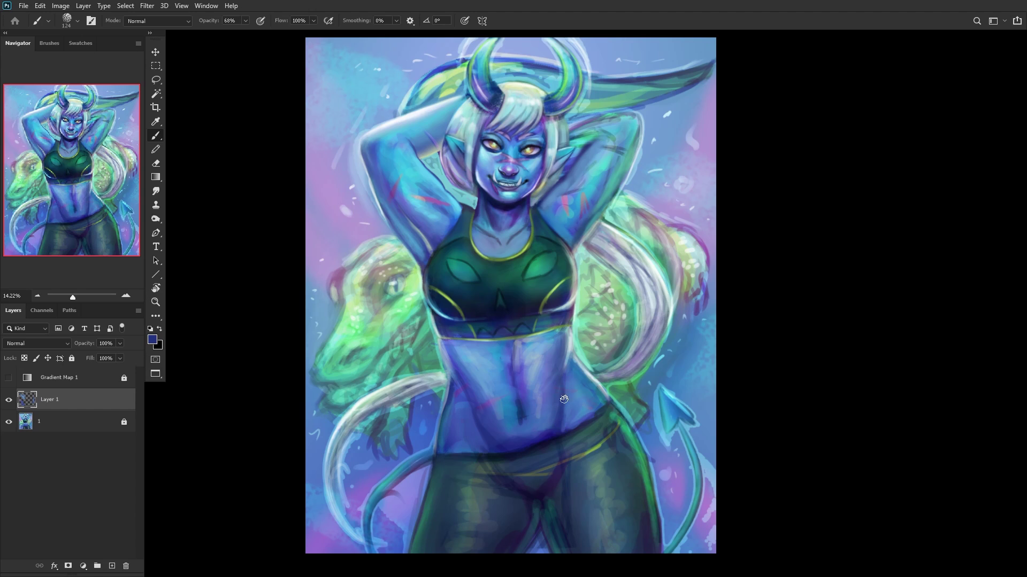
{"action": "right_click", "coordinate": [557, 245]}
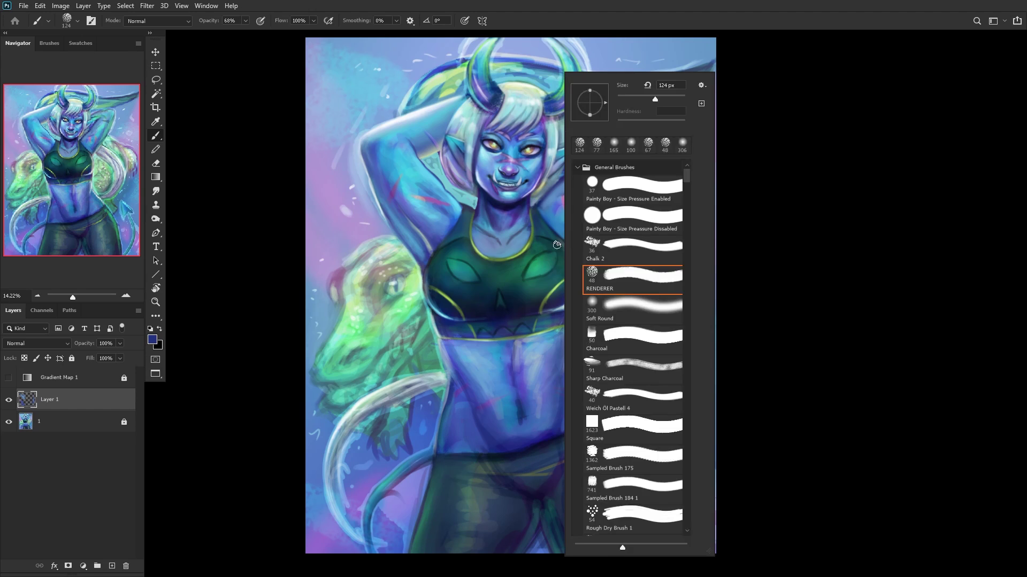
{"action": "left_click", "coordinate": [247, 21]}
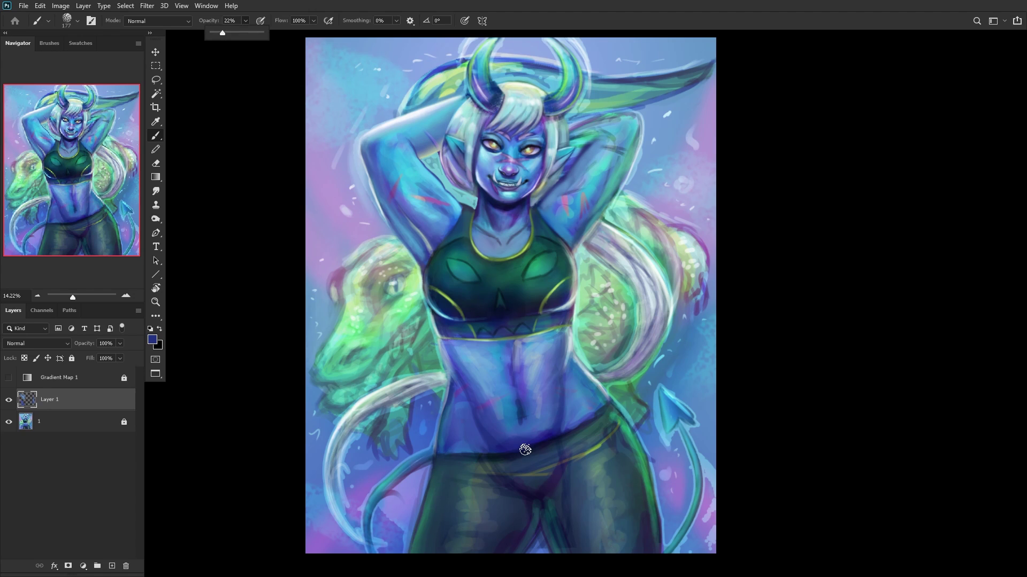
{"action": "left_click", "coordinate": [527, 429], "text": "alt"}
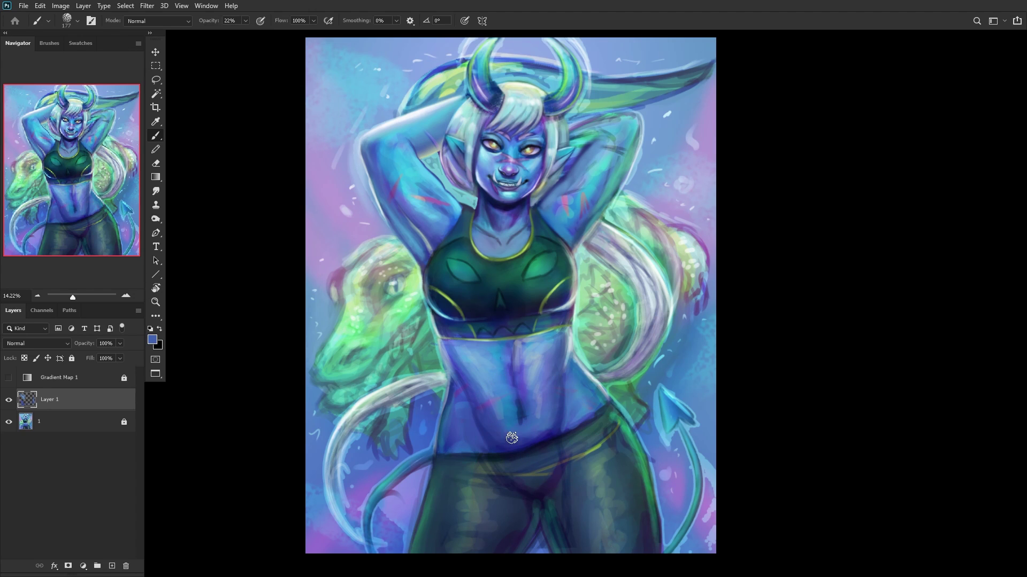
{"action": "left_click", "coordinate": [509, 423], "text": "alt"}
{"action": "left_click", "coordinate": [507, 436], "text": "alt"}
{"action": "left_click", "coordinate": [112, 565]}
{"action": "right_click", "coordinate": [525, 262]}
Step: With the Soft Round brush, shade the leggings in dark teal and the inner thighs in navy
{"action": "left_click_drag", "start_coordinate": [594, 319], "coordinate": [575, 321]}
{"action": "left_click", "coordinate": [470, 527], "text": "alt"}
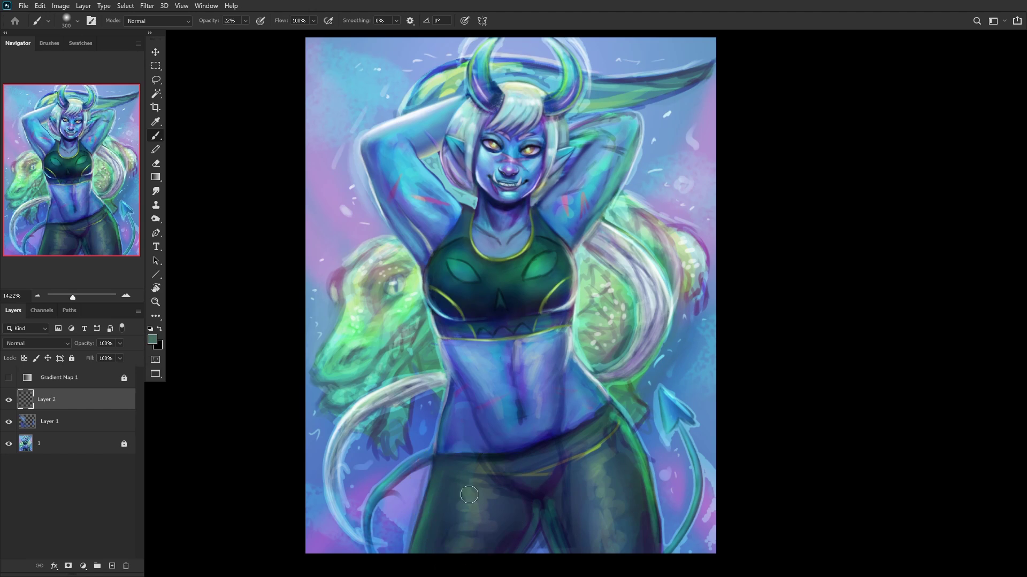
{"action": "mouse_move", "coordinate": [456, 548]}
{"action": "left_mouse_down"}
{"action": "mouse_move", "coordinate": [475, 515]}
{"action": "mouse_move", "coordinate": [448, 565]}
{"action": "mouse_move", "coordinate": [439, 564]}
{"action": "mouse_move", "coordinate": [473, 519]}
{"action": "left_mouse_up"}
{"action": "left_click", "coordinate": [509, 549], "text": "alt"}
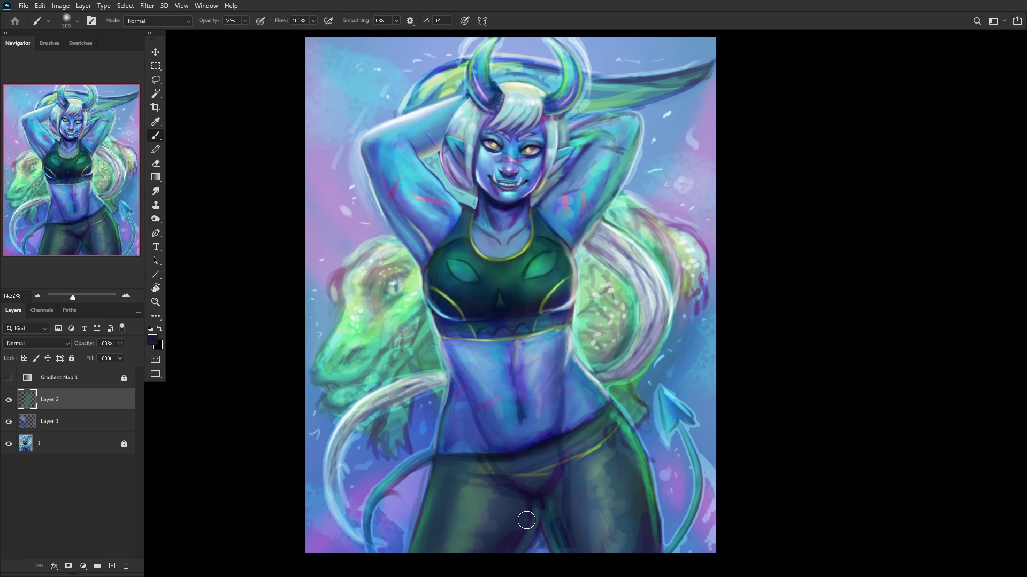
{"action": "mouse_move", "coordinate": [478, 571]}
{"action": "left_mouse_down"}
{"action": "mouse_move", "coordinate": [509, 525]}
{"action": "mouse_move", "coordinate": [486, 497]}
{"action": "mouse_move", "coordinate": [513, 516]}
{"action": "left_mouse_up"}
{"action": "left_click", "coordinate": [499, 515], "text": "alt"}
{"action": "left_click", "coordinate": [489, 508], "text": "alt"}
{"action": "left_click", "coordinate": [491, 534], "text": "alt"}
{"action": "left_click", "coordinate": [448, 536], "text": "alt"}
{"action": "left_click", "coordinate": [466, 503], "text": "alt"}
{"action": "left_click", "coordinate": [488, 513], "text": "alt"}
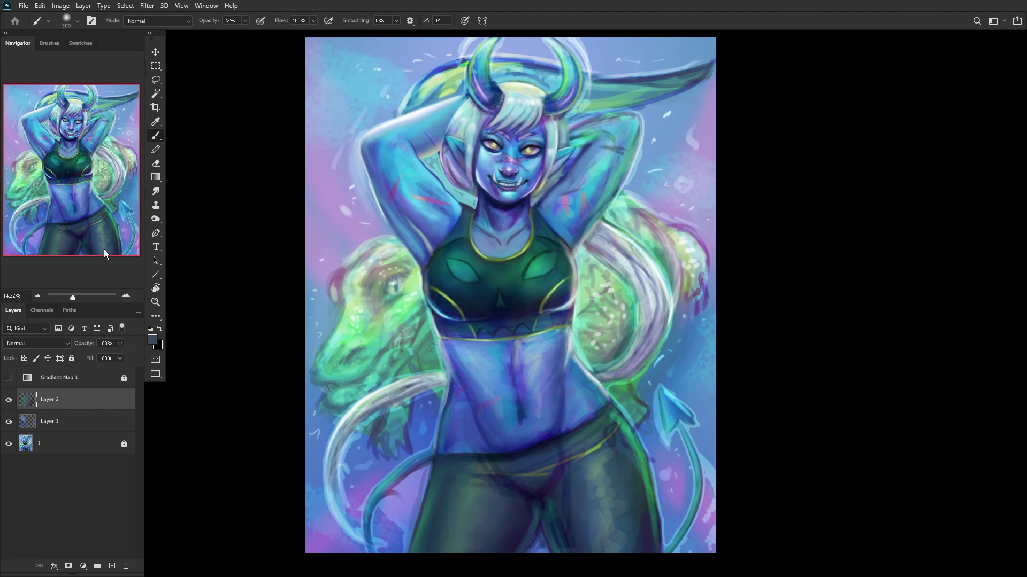
Step: On a new layer, lighten then slightly darken the gap between the legs with teal-grey and navy
{"action": "left_click", "coordinate": [112, 566]}
{"action": "left_click", "coordinate": [594, 447], "text": "alt"}
{"action": "left_click_drag", "start_coordinate": [594, 446], "coordinate": [602, 465]}
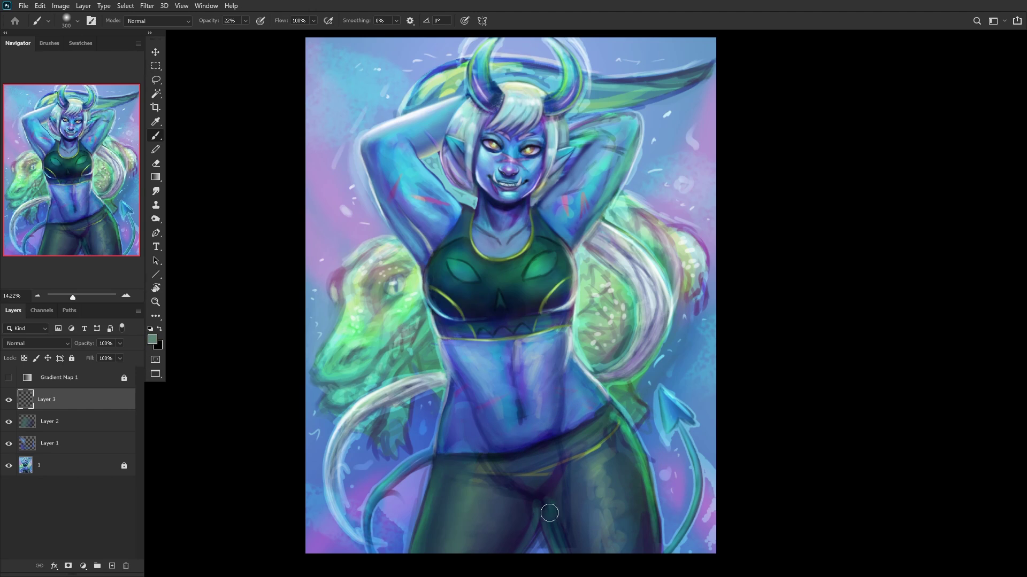
{"action": "mouse_move", "coordinate": [532, 512]}
{"action": "left_mouse_down"}
{"action": "mouse_move", "coordinate": [505, 566]}
{"action": "mouse_move", "coordinate": [532, 512]}
{"action": "mouse_move", "coordinate": [509, 547]}
{"action": "mouse_move", "coordinate": [524, 508]}
{"action": "mouse_move", "coordinate": [519, 516]}
{"action": "mouse_move", "coordinate": [531, 503]}
{"action": "mouse_move", "coordinate": [499, 565]}
{"action": "mouse_move", "coordinate": [527, 504]}
{"action": "mouse_move", "coordinate": [511, 537]}
{"action": "left_mouse_up"}
{"action": "left_click", "coordinate": [518, 515], "text": "alt"}
{"action": "left_click", "coordinate": [534, 500], "text": "alt"}
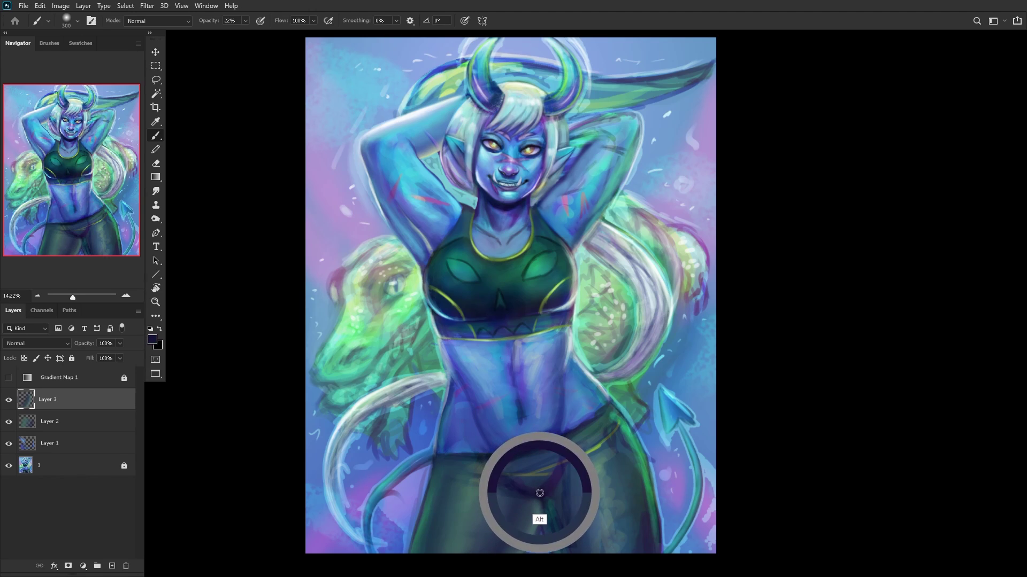
{"action": "left_click_drag", "start_coordinate": [516, 523], "coordinate": [515, 535]}
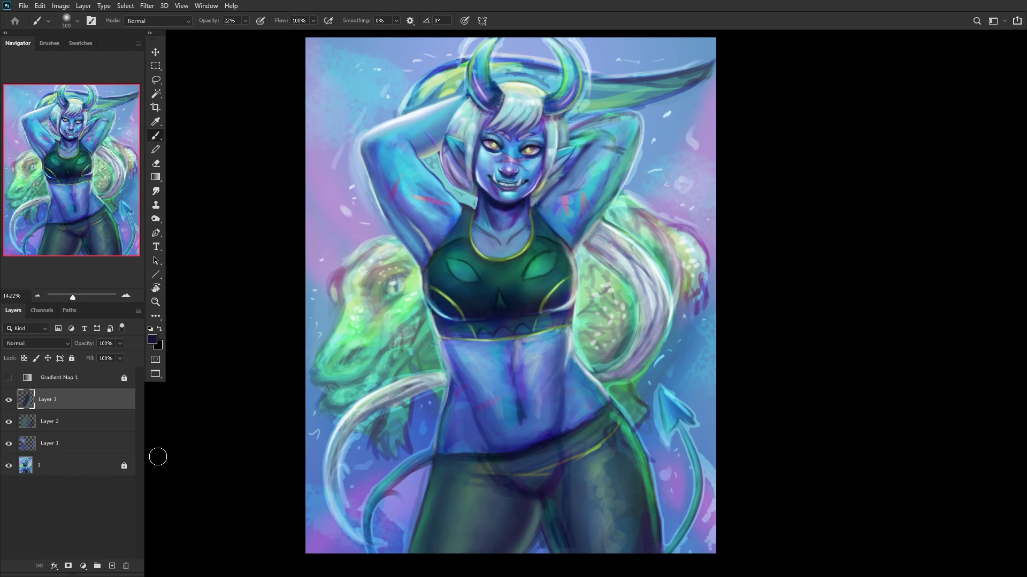
{"action": "left_click", "coordinate": [112, 566]}
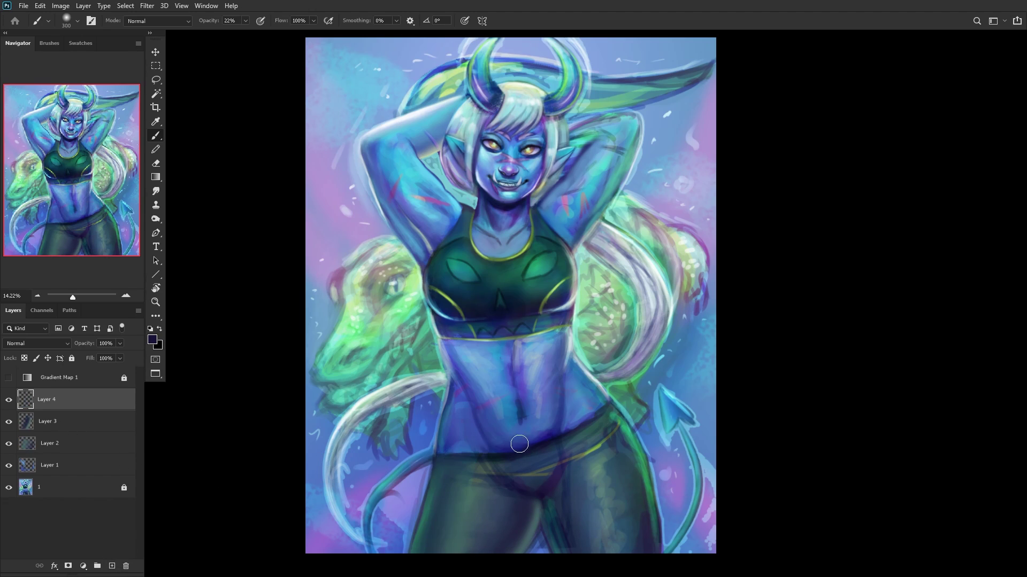
Step: Switch to the Charcoal brush at 83 px and sample the light blue background colour
{"action": "right_click", "coordinate": [565, 407]}
{"action": "left_click", "coordinate": [617, 341]}
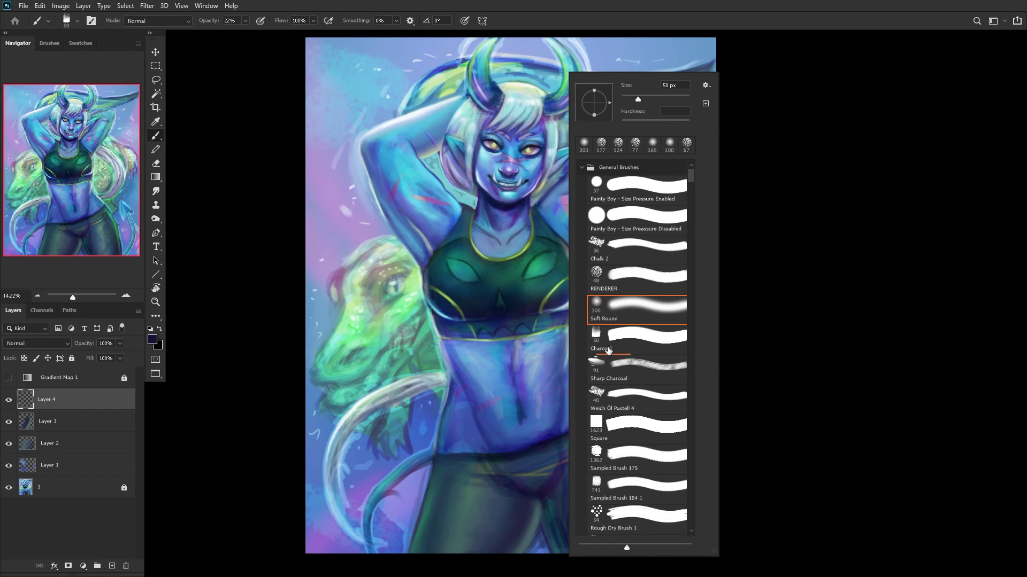
{"action": "left_click", "coordinate": [146, 400]}
{"action": "scroll", "coordinate": [535, 508], "scroll_direction": "up", "scroll_amount": 5}
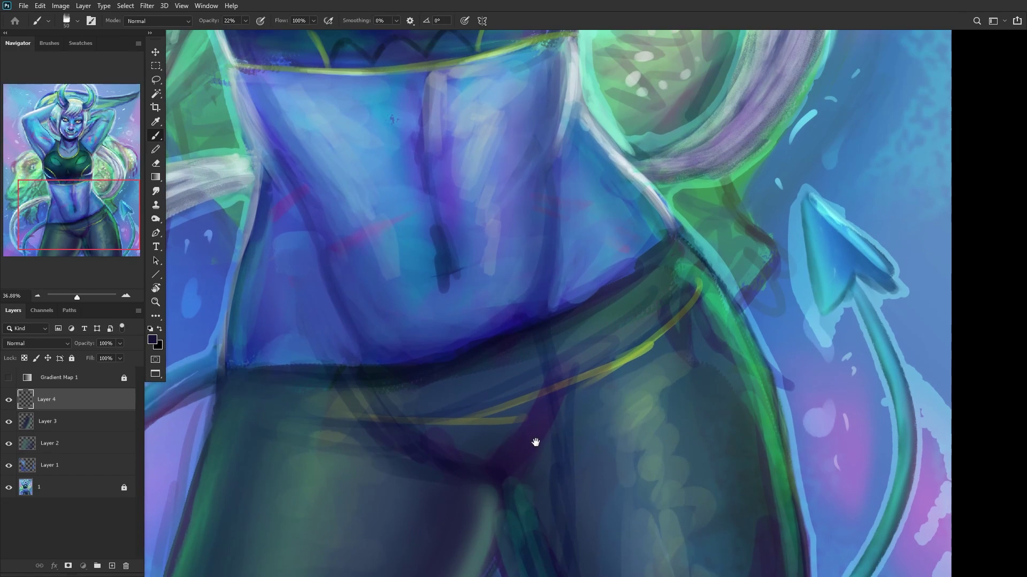
{"action": "left_click_drag", "start_coordinate": [535, 442], "coordinate": [516, 245]}
{"action": "left_click", "coordinate": [465, 419], "text": "alt"}
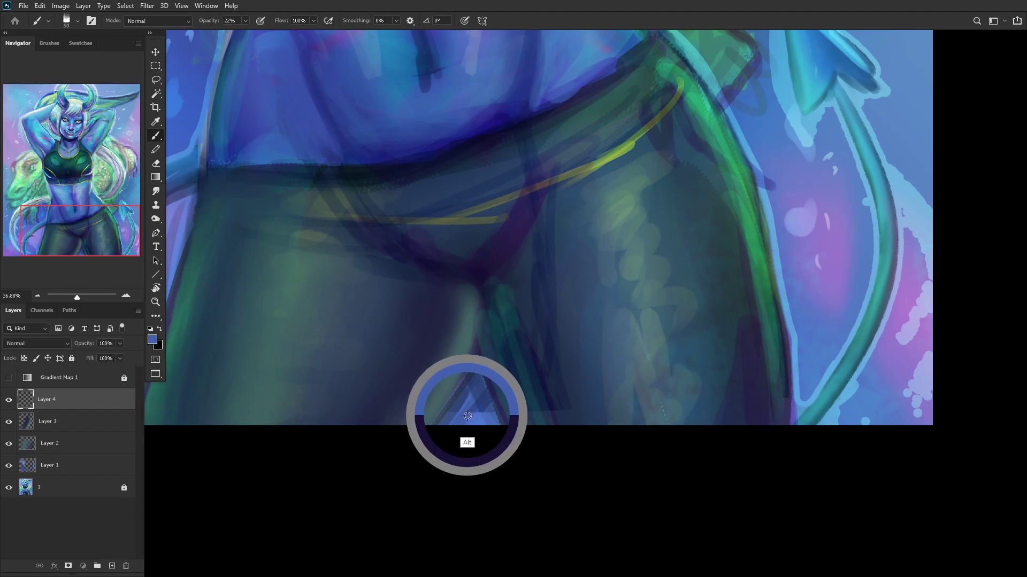
{"action": "right_click", "coordinate": [511, 387]}
{"action": "left_click_drag", "start_coordinate": [585, 100], "coordinate": [597, 100]}
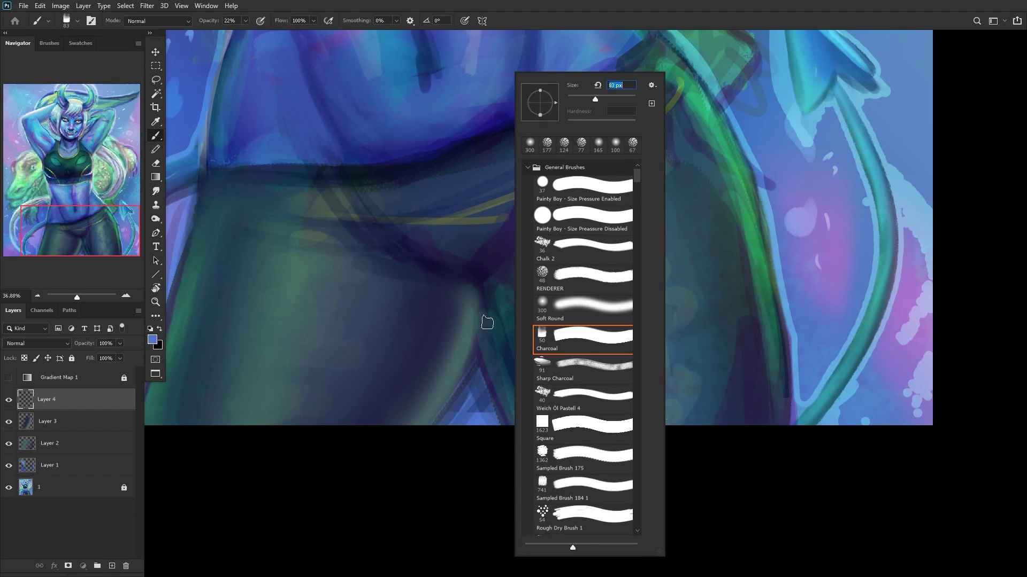
{"action": "left_click", "coordinate": [480, 457]}
Step: Paint light blue up the gap between the legs, adding a faint navy stroke
{"action": "mouse_move", "coordinate": [427, 441]}
{"action": "left_mouse_down"}
{"action": "mouse_move", "coordinate": [474, 357]}
{"action": "mouse_move", "coordinate": [434, 437]}
{"action": "mouse_move", "coordinate": [465, 384]}
{"action": "mouse_move", "coordinate": [460, 434]}
{"action": "mouse_move", "coordinate": [469, 372]}
{"action": "mouse_move", "coordinate": [431, 439]}
{"action": "mouse_move", "coordinate": [480, 366]}
{"action": "mouse_move", "coordinate": [456, 423]}
{"action": "mouse_move", "coordinate": [462, 452]}
{"action": "mouse_move", "coordinate": [475, 380]}
{"action": "mouse_move", "coordinate": [475, 421]}
{"action": "mouse_move", "coordinate": [486, 406]}
{"action": "mouse_move", "coordinate": [475, 375]}
{"action": "mouse_move", "coordinate": [488, 438]}
{"action": "mouse_move", "coordinate": [481, 381]}
{"action": "left_mouse_up"}
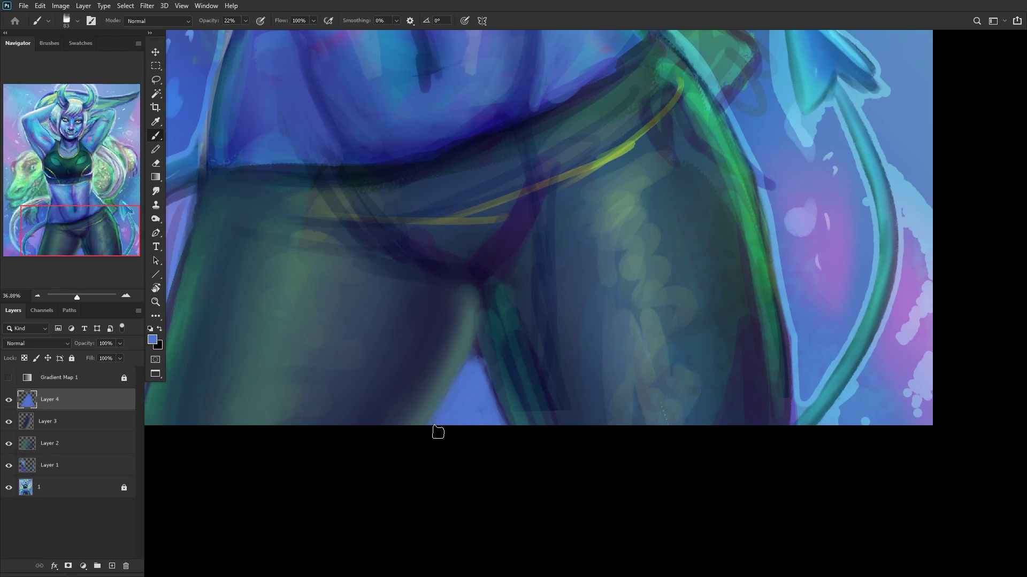
{"action": "mouse_move", "coordinate": [477, 334]}
{"action": "left_mouse_down"}
{"action": "mouse_move", "coordinate": [461, 394]}
{"action": "mouse_move", "coordinate": [482, 314]}
{"action": "mouse_move", "coordinate": [502, 414]}
{"action": "mouse_move", "coordinate": [488, 389]}
{"action": "mouse_move", "coordinate": [482, 349]}
{"action": "mouse_move", "coordinate": [512, 455]}
{"action": "mouse_move", "coordinate": [479, 361]}
{"action": "mouse_move", "coordinate": [487, 383]}
{"action": "left_mouse_up"}
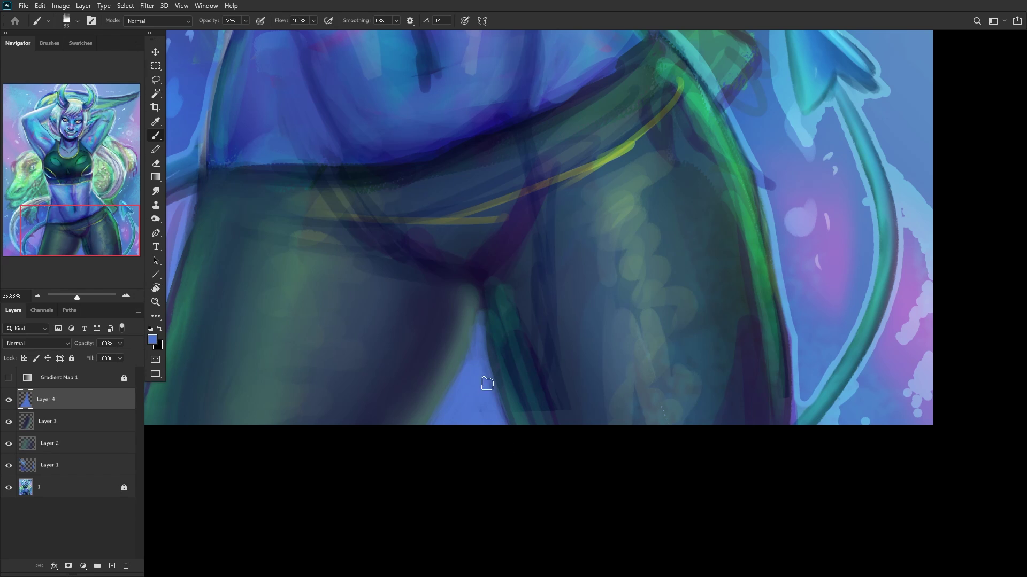
{"action": "left_click", "coordinate": [492, 330], "text": "alt"}
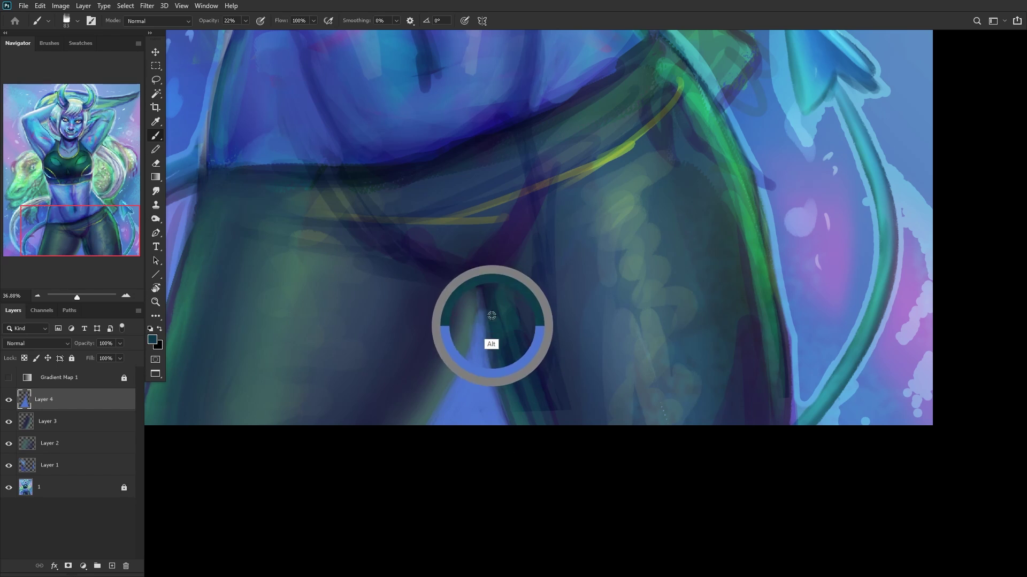
{"action": "left_click_drag", "start_coordinate": [519, 416], "coordinate": [496, 318]}
Step: Lighten the left thigh's dark edge with colours sampled from the legs and thigh
{"action": "left_click", "coordinate": [458, 353], "text": "alt"}
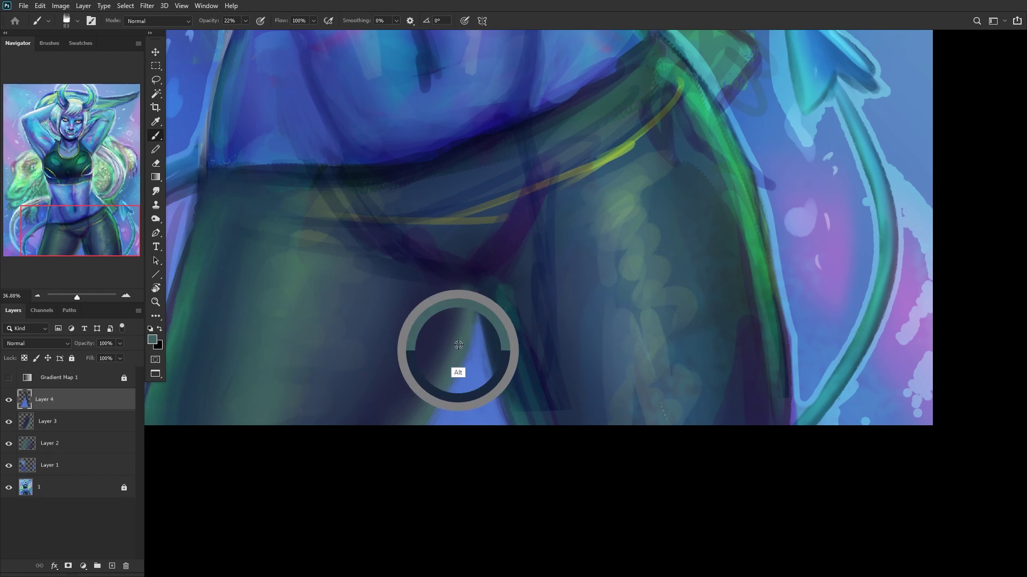
{"action": "scroll", "coordinate": [496, 315], "scroll_direction": "down", "scroll_amount": 2}
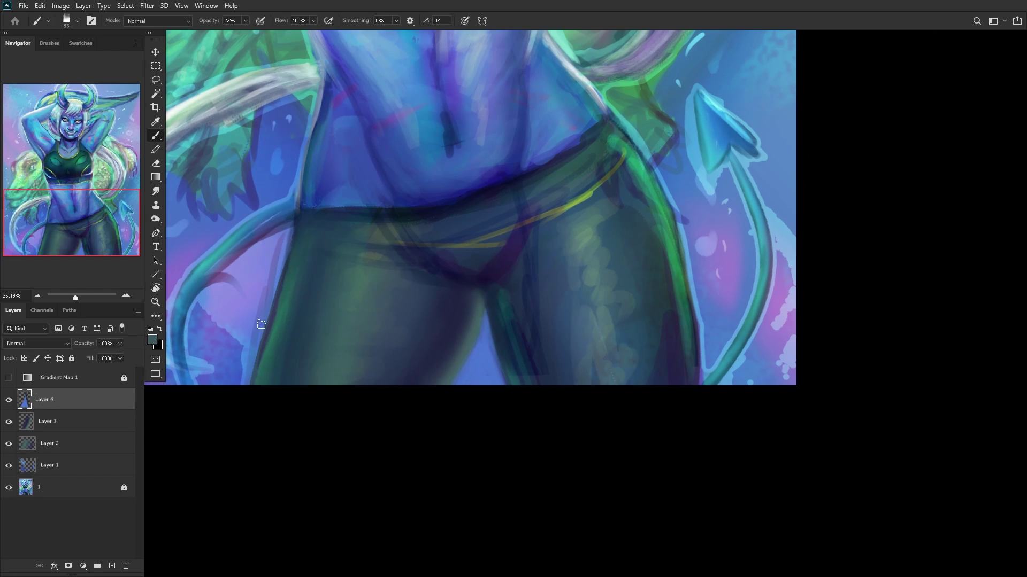
{"action": "scroll", "coordinate": [281, 244], "scroll_direction": "up", "scroll_amount": 2}
{"action": "left_click", "coordinate": [285, 321], "text": "alt"}
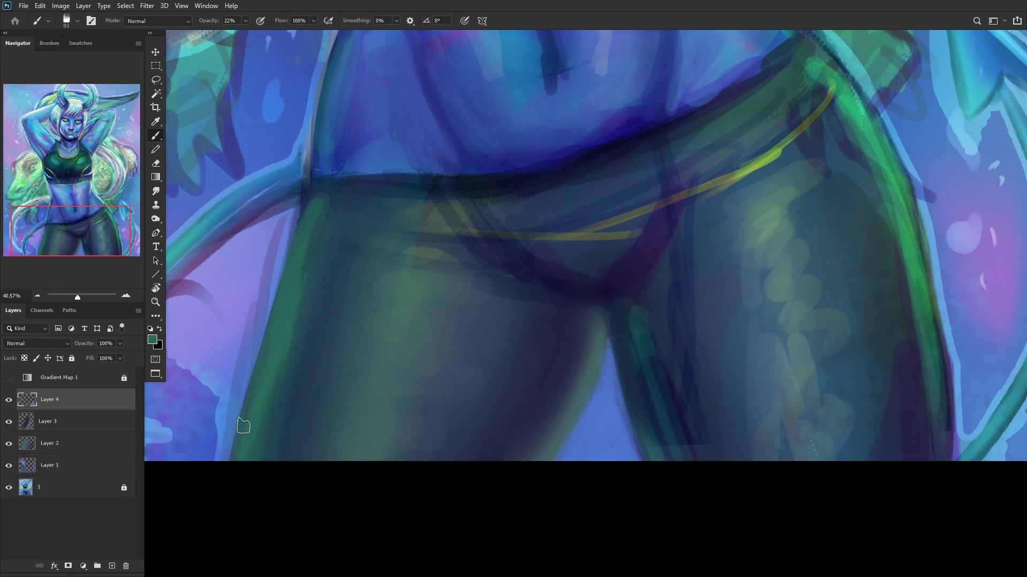
{"action": "left_click_drag", "start_coordinate": [316, 199], "coordinate": [301, 263]}
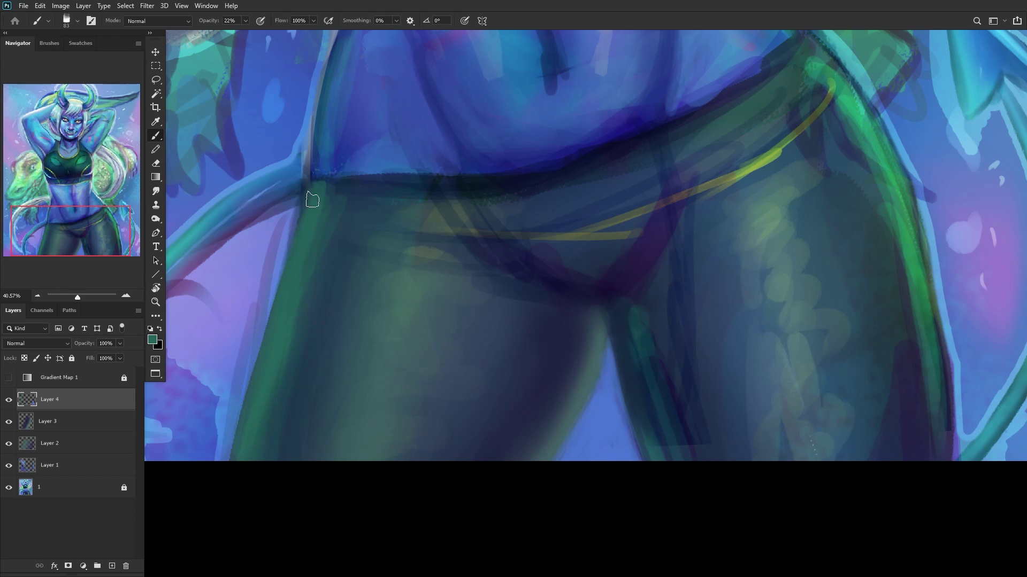
{"action": "scroll", "coordinate": [298, 264], "scroll_direction": "down", "scroll_amount": 6}
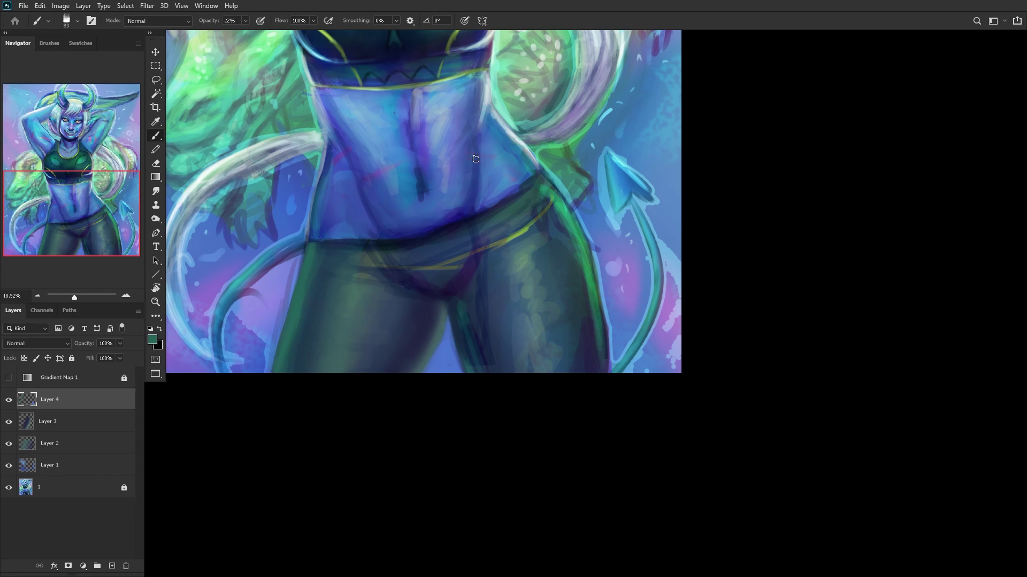
Step: Darken the shorts' waistband line with a sampled dark navy
{"action": "left_click", "coordinate": [515, 260], "text": "alt"}
{"action": "scroll", "coordinate": [276, 268], "scroll_direction": "up", "scroll_amount": 3}
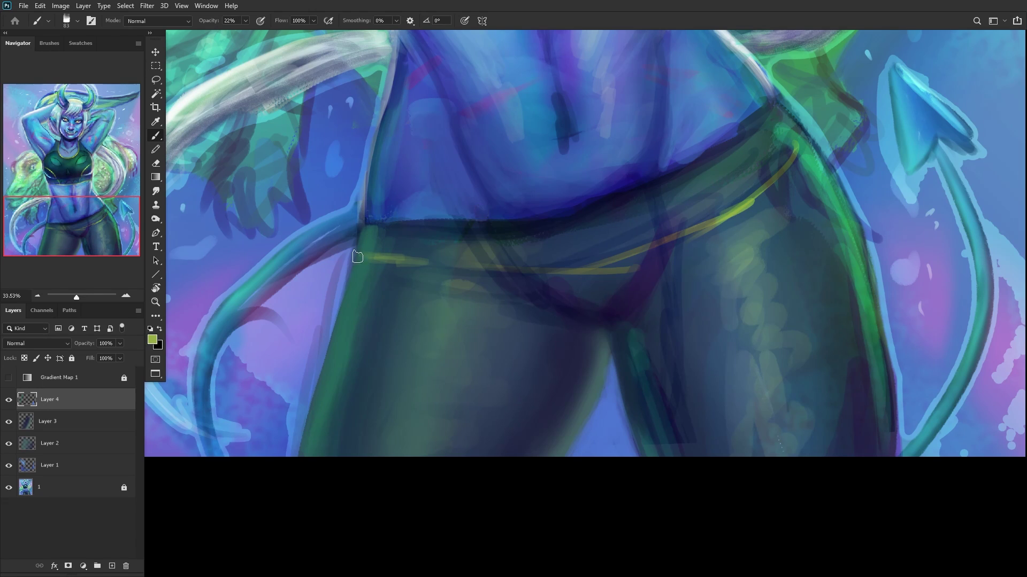
{"action": "scroll", "coordinate": [355, 256], "scroll_direction": "down", "scroll_amount": 2}
{"action": "left_click", "coordinate": [522, 246], "text": "alt"}
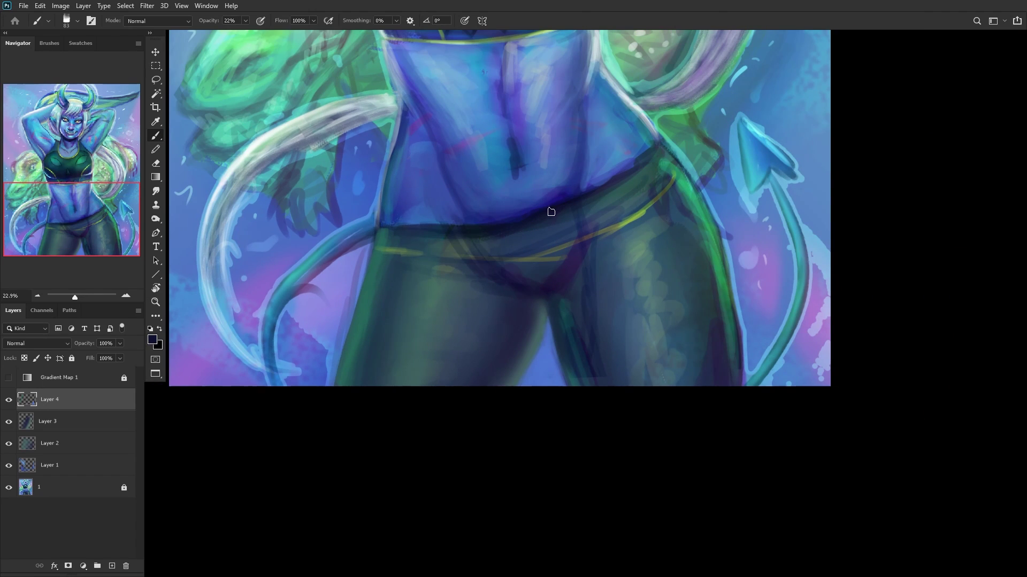
{"action": "mouse_move", "coordinate": [467, 231]}
{"action": "left_mouse_down"}
{"action": "mouse_move", "coordinate": [375, 226]}
{"action": "mouse_move", "coordinate": [463, 221]}
{"action": "mouse_move", "coordinate": [407, 229]}
{"action": "left_mouse_up"}
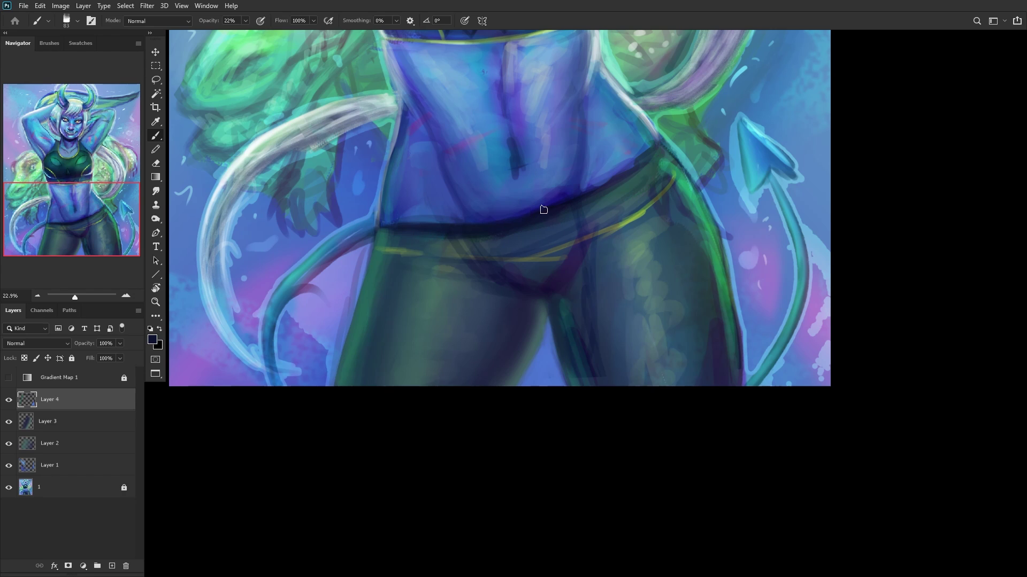
Step: With a 124 px brush, deepen the navy shadow atop the thigh gap, then add a new layer
{"action": "right_click", "coordinate": [586, 215]}
{"action": "left_click_drag", "start_coordinate": [677, 99], "coordinate": [680, 98]}
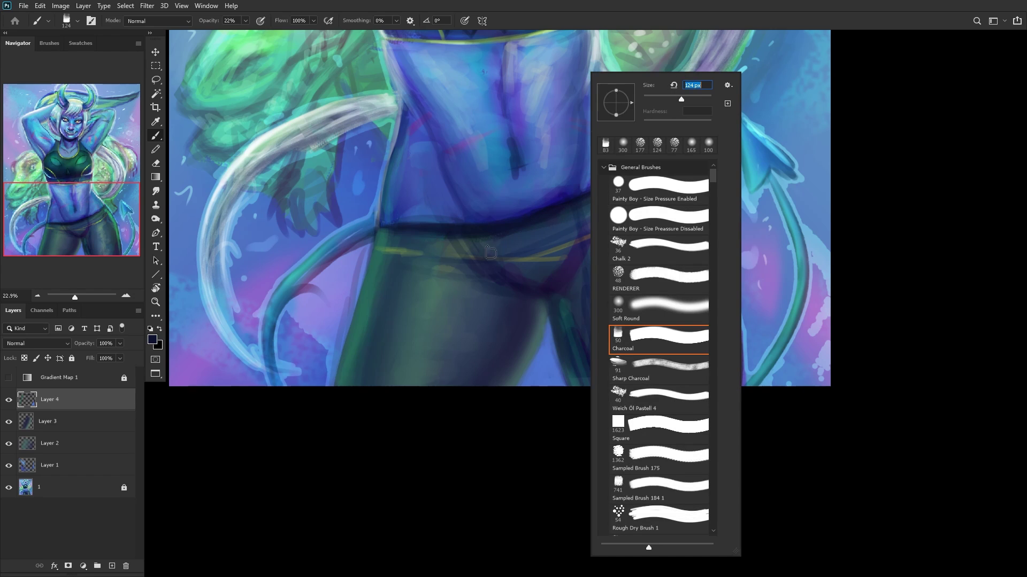
{"action": "left_click", "coordinate": [490, 252]}
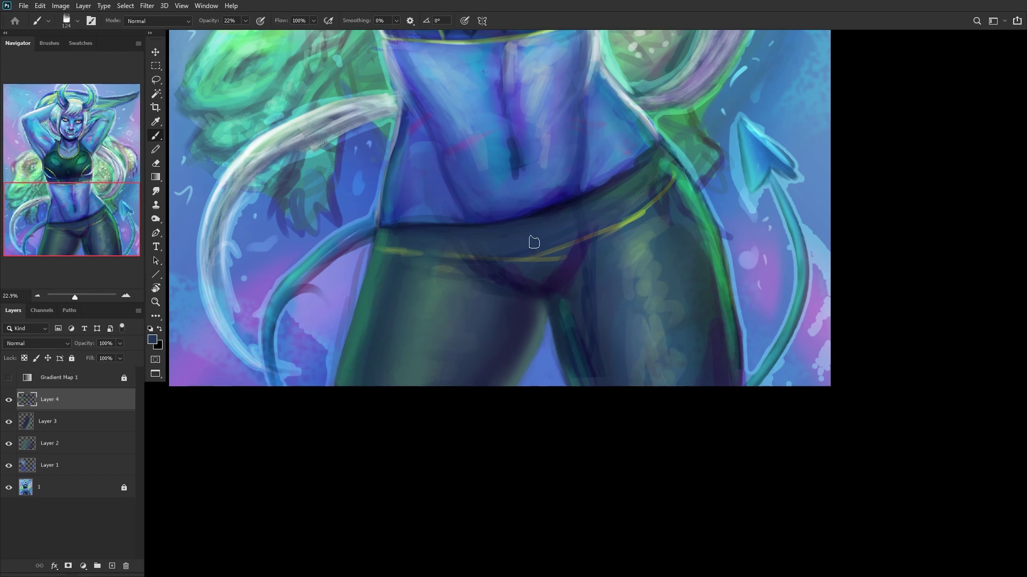
{"action": "left_click", "coordinate": [636, 220], "text": "alt"}
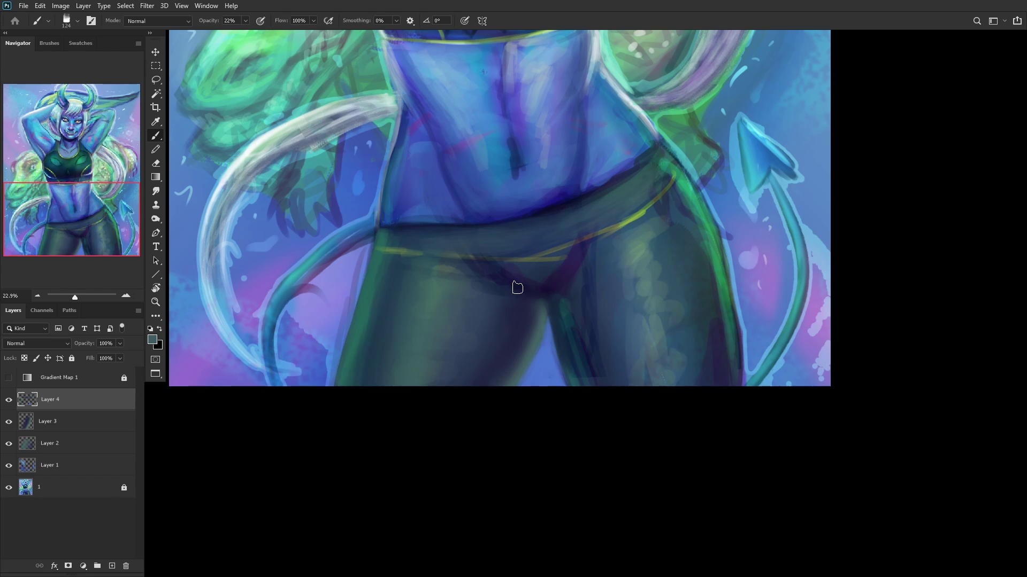
{"action": "left_click", "coordinate": [546, 316], "text": "alt"}
{"action": "left_click_drag", "start_coordinate": [543, 305], "coordinate": [517, 327]}
{"action": "left_click", "coordinate": [111, 566]}
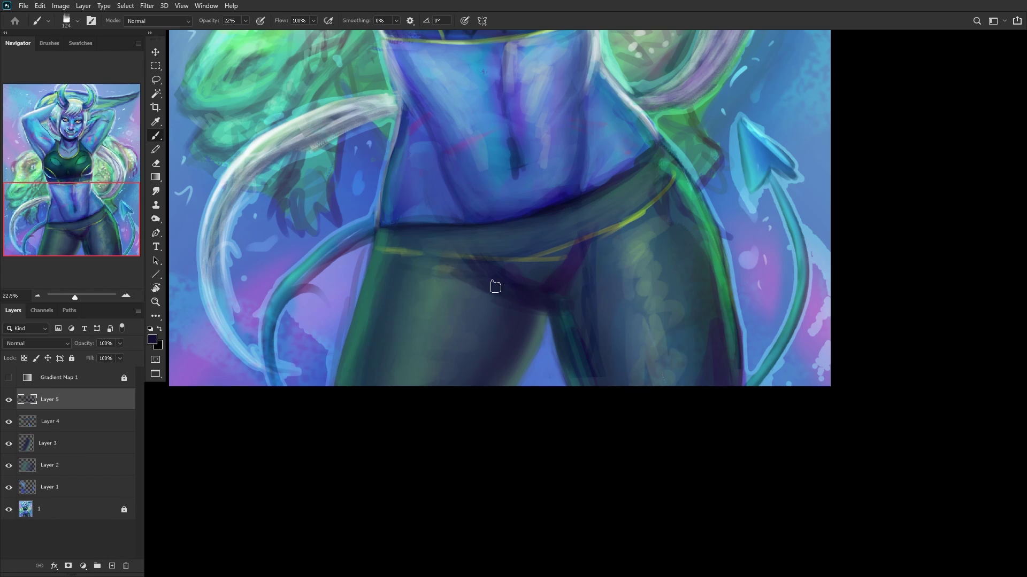
Step: Darken the shadow below the waistband and extend it down into the shorts
{"action": "left_click_drag", "start_coordinate": [465, 262], "coordinate": [561, 305]}
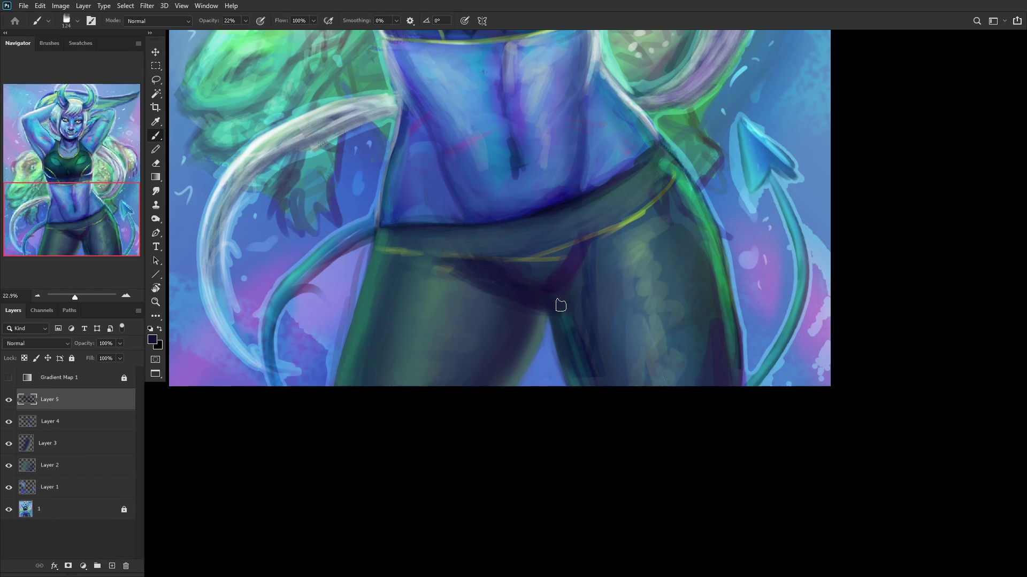
{"action": "mouse_move", "coordinate": [578, 265]}
{"action": "left_mouse_down"}
{"action": "mouse_move", "coordinate": [535, 278]}
{"action": "mouse_move", "coordinate": [531, 296]}
{"action": "left_mouse_up"}
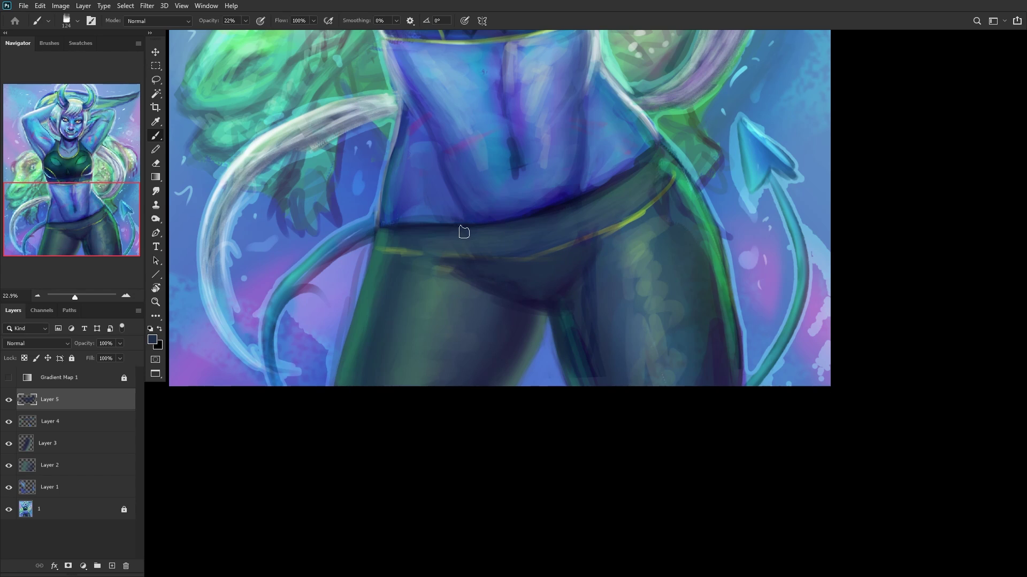
{"action": "scroll", "coordinate": [641, 193], "scroll_direction": "up", "scroll_amount": 2}
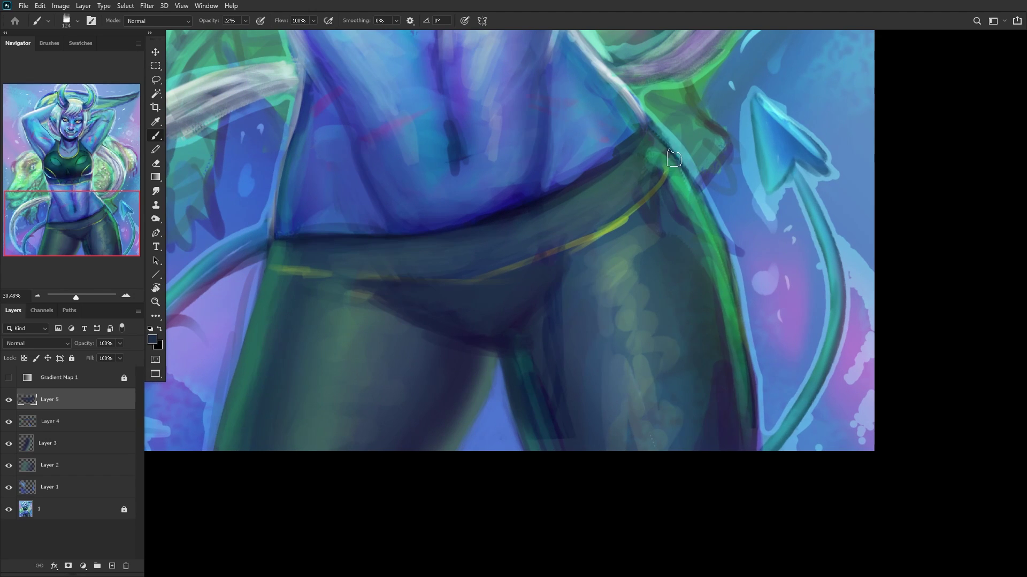
Step: Brighten the olive belt line across the hips with the sampled olive colour
{"action": "right_click", "coordinate": [713, 108]}
{"action": "key", "text": "Escape"}
{"action": "left_click", "coordinate": [564, 239], "text": "alt"}
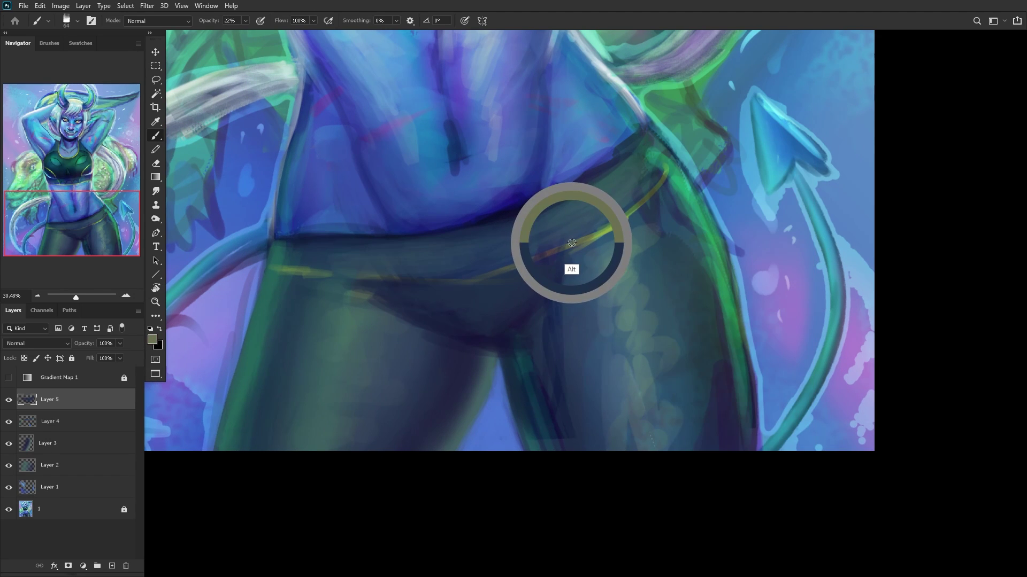
{"action": "scroll", "coordinate": [588, 237], "scroll_direction": "up", "scroll_amount": 1}
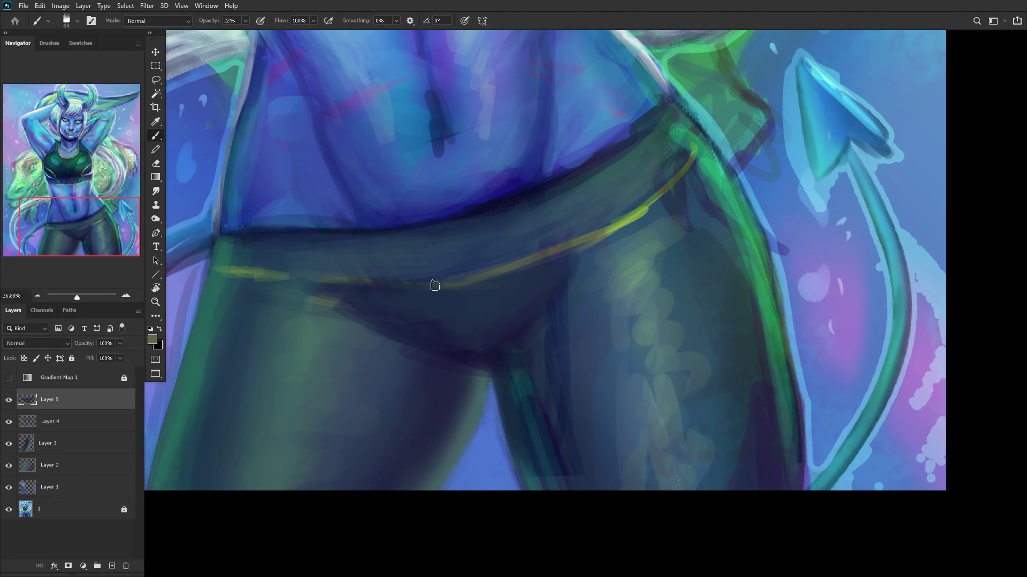
{"action": "left_click_drag", "start_coordinate": [454, 278], "coordinate": [257, 273]}
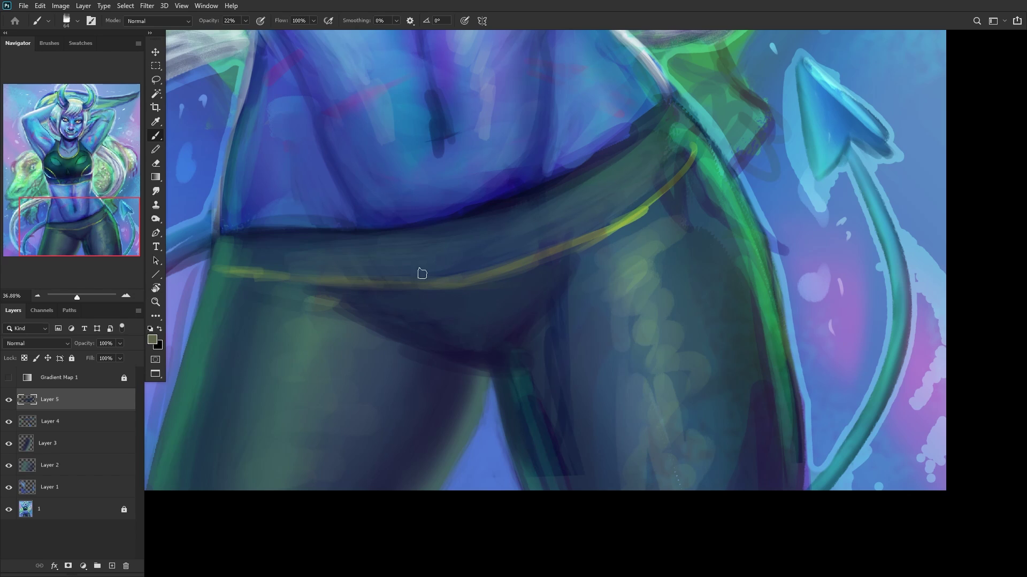
{"action": "scroll", "coordinate": [422, 274], "scroll_direction": "down", "scroll_amount": 2}
Step: Sample several navy and teal tones from the shorts, then merge the layers down into Layer 1
{"action": "right_click", "coordinate": [603, 83]}
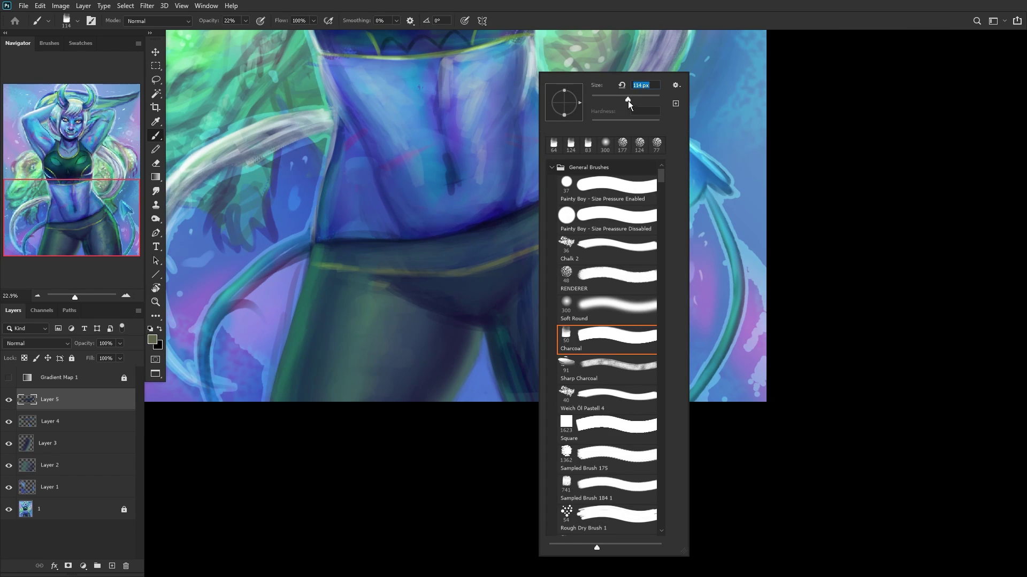
{"action": "key", "text": "Escape"}
{"action": "left_click", "coordinate": [444, 338], "text": "alt"}
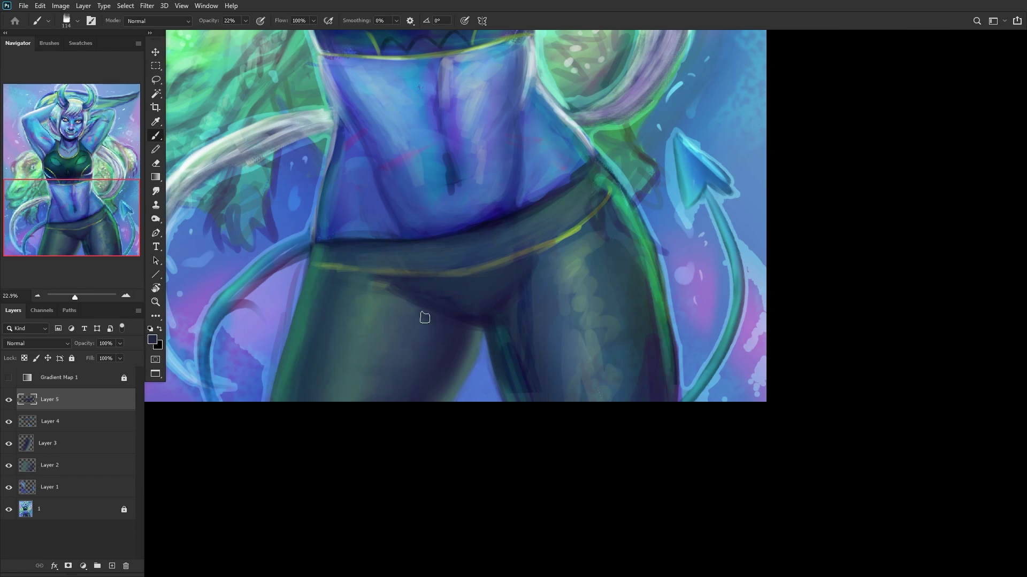
{"action": "left_click", "coordinate": [372, 301], "text": "alt"}
{"action": "left_click", "coordinate": [412, 318], "text": "alt"}
{"action": "left_click", "coordinate": [397, 284], "text": "alt"}
{"action": "key", "text": "ctrl+e"}
{"action": "key", "text": "ctrl+e"}
{"action": "key", "text": "ctrl+e"}
{"action": "key", "text": "ctrl+e"}
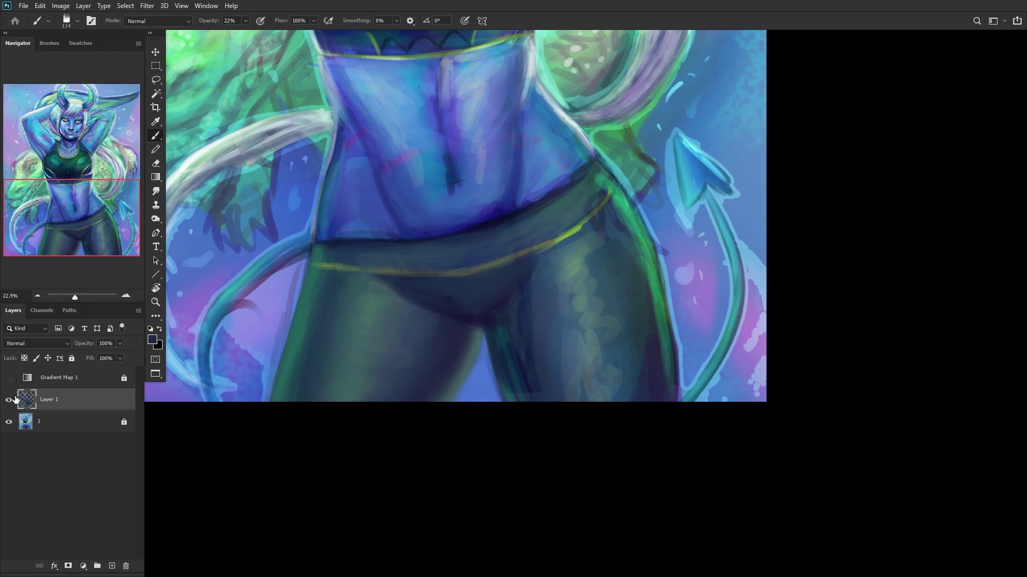
Step: Bring the whole figure into view and add a new layer above Layer 1
{"action": "scroll", "coordinate": [380, 136], "scroll_direction": "down", "scroll_amount": 3}
{"action": "left_click_drag", "start_coordinate": [61, 168], "coordinate": [57, 210]}
{"action": "scroll", "coordinate": [335, 489], "scroll_direction": "down", "scroll_amount": 3}
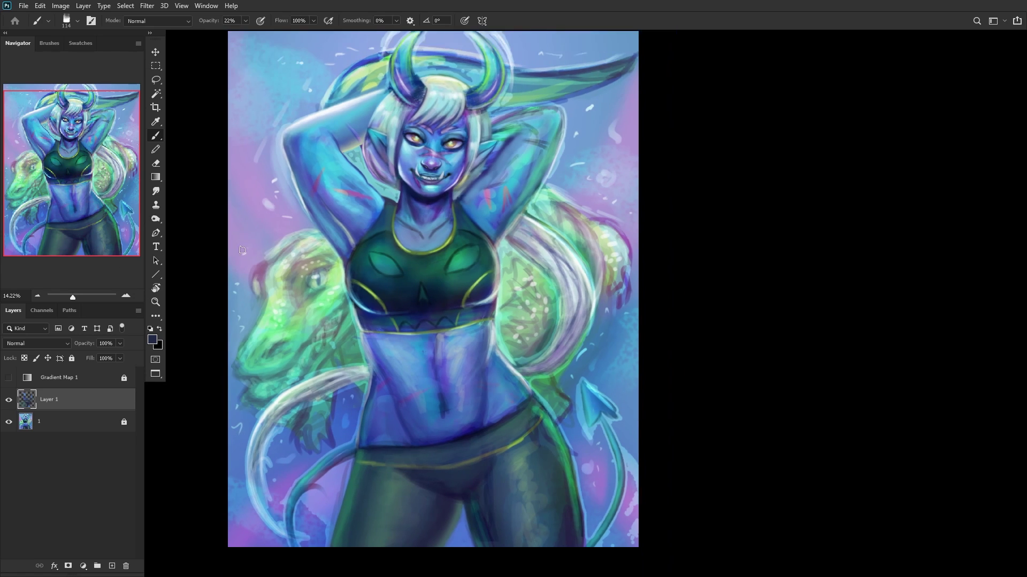
{"action": "scroll", "coordinate": [335, 489], "scroll_direction": "up", "scroll_amount": 2}
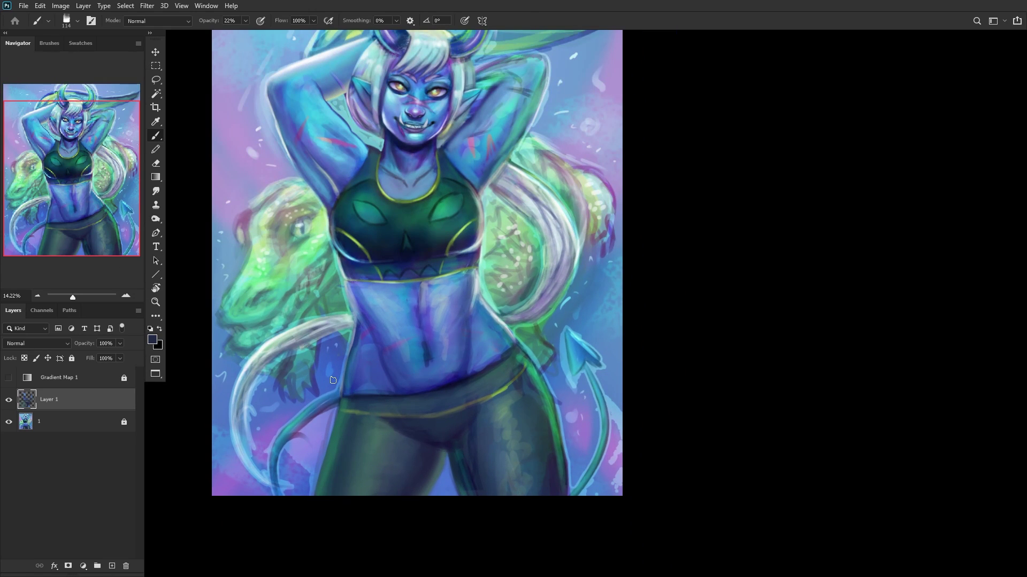
{"action": "left_click", "coordinate": [111, 566]}
Step: Paint and build up light lavender strokes down the leg's left edge
{"action": "scroll", "coordinate": [357, 467], "scroll_direction": "up", "scroll_amount": 5}
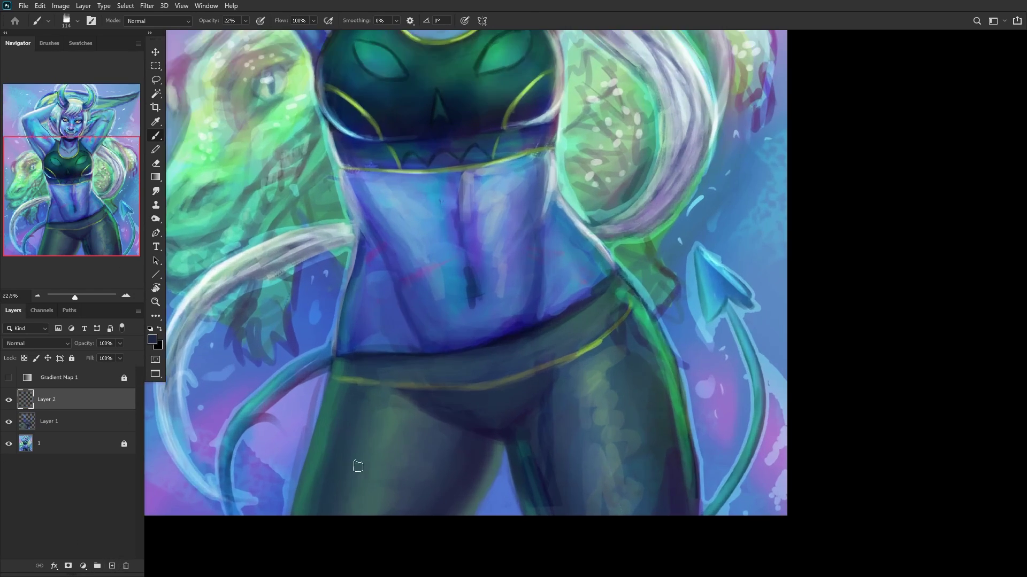
{"action": "right_click", "coordinate": [278, 446], "text": "alt+shift"}
{"action": "scroll", "coordinate": [280, 447], "scroll_direction": "up", "scroll_amount": 1}
{"action": "left_click_drag", "start_coordinate": [316, 368], "coordinate": [311, 409]}
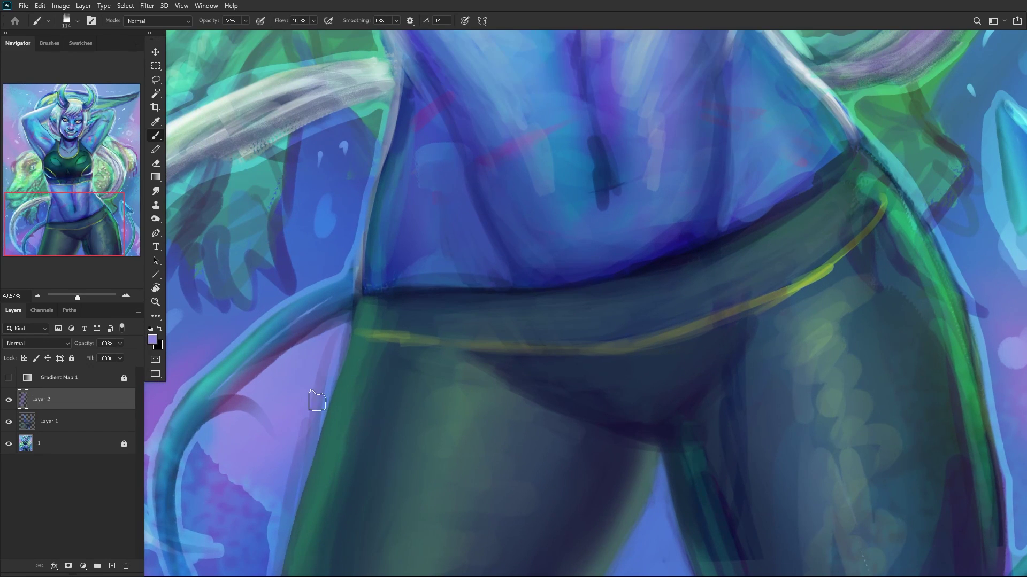
{"action": "mouse_move", "coordinate": [345, 345]}
{"action": "left_mouse_down"}
{"action": "mouse_move", "coordinate": [307, 516]}
{"action": "mouse_move", "coordinate": [292, 543]}
{"action": "left_mouse_up"}
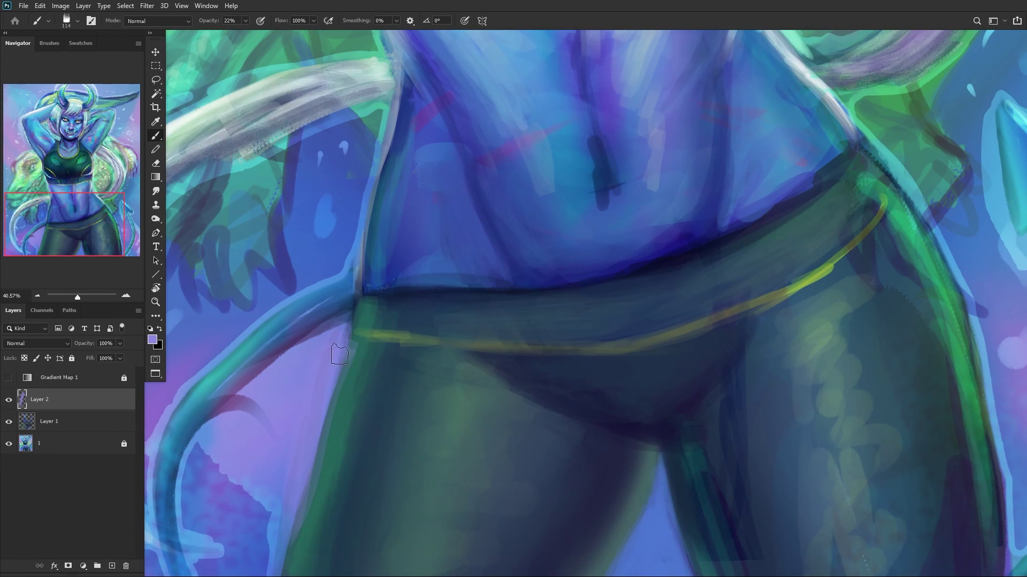
{"action": "scroll", "coordinate": [283, 560], "scroll_direction": "down", "scroll_amount": 3}
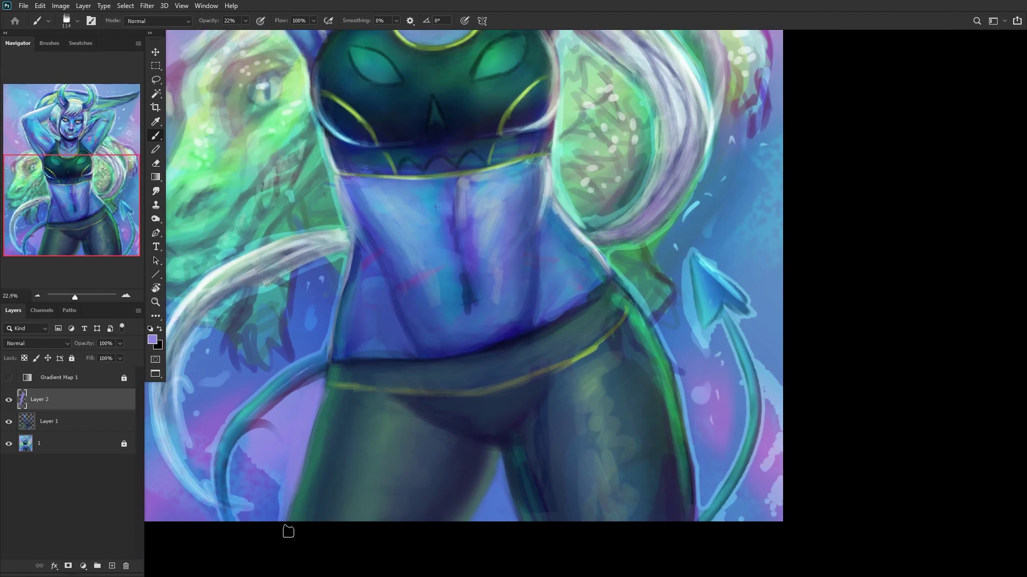
{"action": "scroll", "coordinate": [282, 560], "scroll_direction": "up", "scroll_amount": 2}
{"action": "left_click_drag", "start_coordinate": [313, 425], "coordinate": [293, 521]}
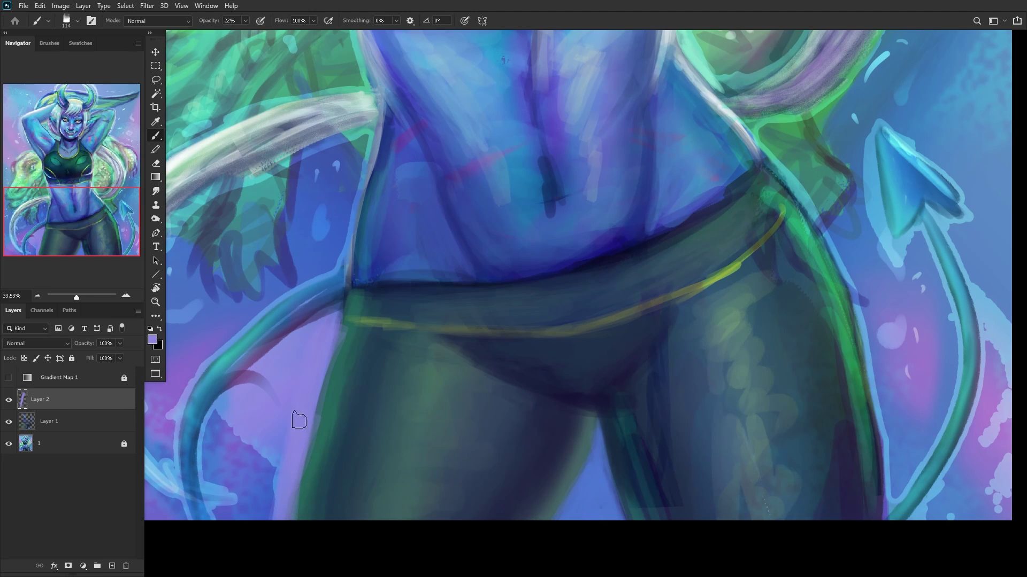
{"action": "left_click_drag", "start_coordinate": [305, 414], "coordinate": [302, 513]}
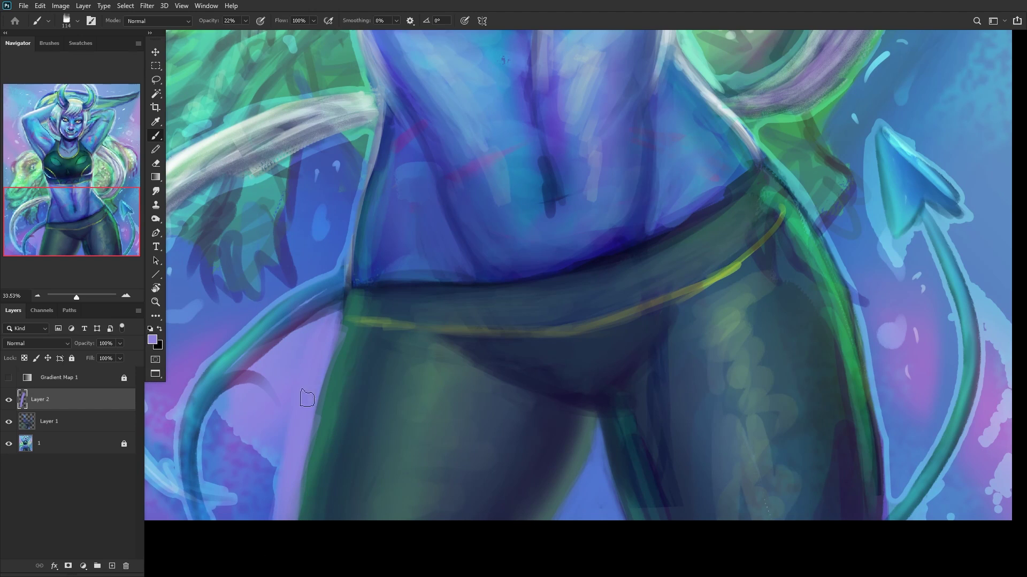
Step: Soften the tail with faint darker-blue strokes and add a new empty layer above Layer 2
{"action": "left_click", "coordinate": [253, 497], "text": "alt"}
{"action": "left_click_drag", "start_coordinate": [262, 488], "coordinate": [276, 509]}
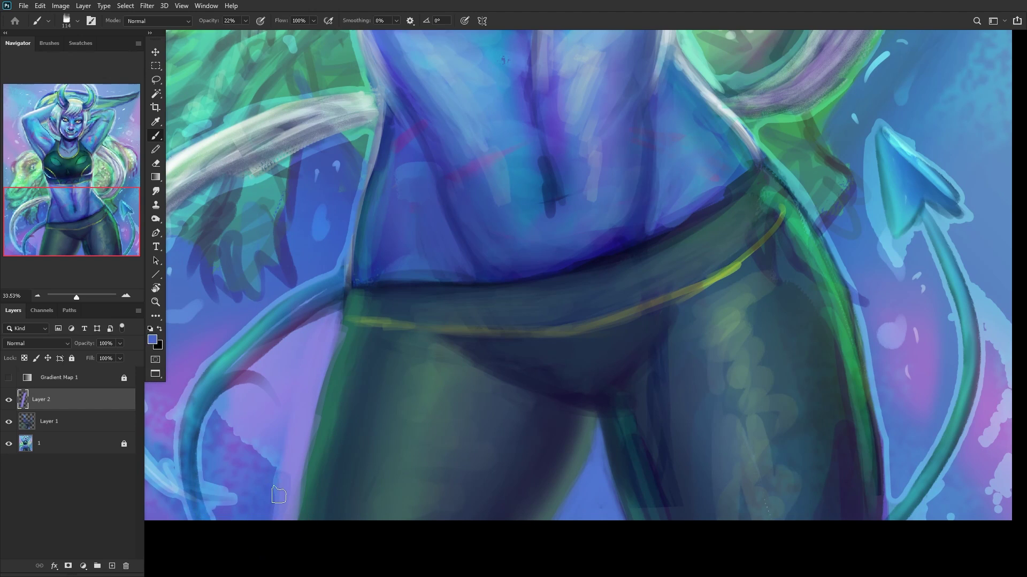
{"action": "left_click_drag", "start_coordinate": [260, 457], "coordinate": [279, 505]}
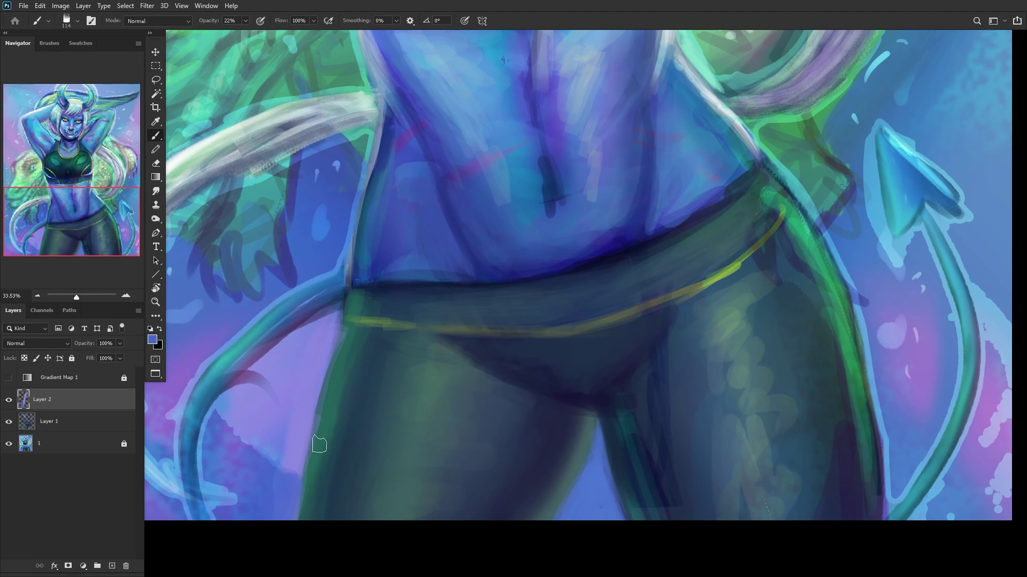
{"action": "left_click", "coordinate": [112, 566]}
{"action": "left_click", "coordinate": [639, 433], "text": "alt"}
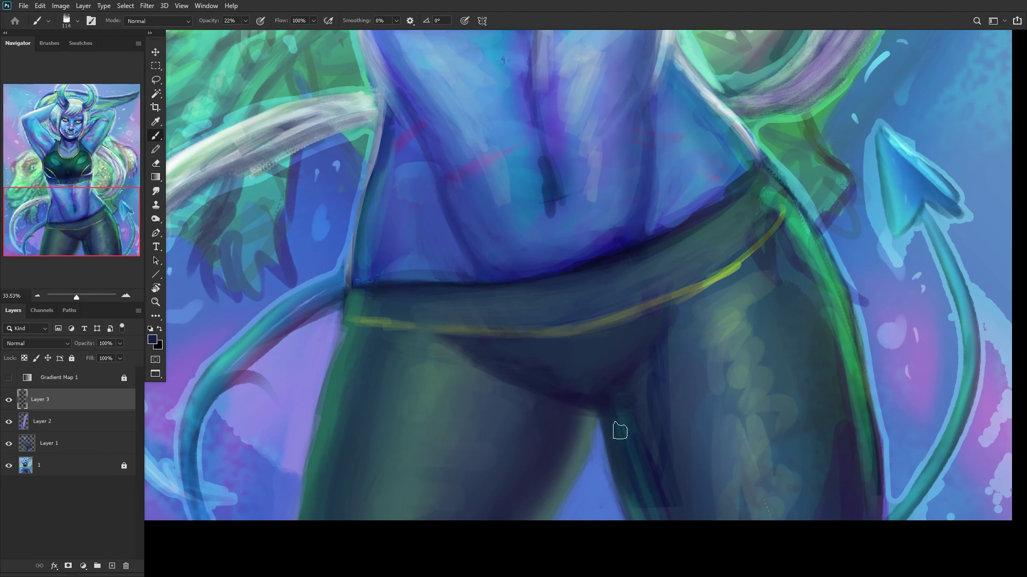
Step: Darken the inner-thigh strip with navy and smooth the right thigh using a Soft Round brush
{"action": "mouse_move", "coordinate": [633, 498]}
{"action": "left_mouse_down"}
{"action": "mouse_move", "coordinate": [625, 422]}
{"action": "mouse_move", "coordinate": [643, 378]}
{"action": "mouse_move", "coordinate": [639, 442]}
{"action": "left_mouse_up"}
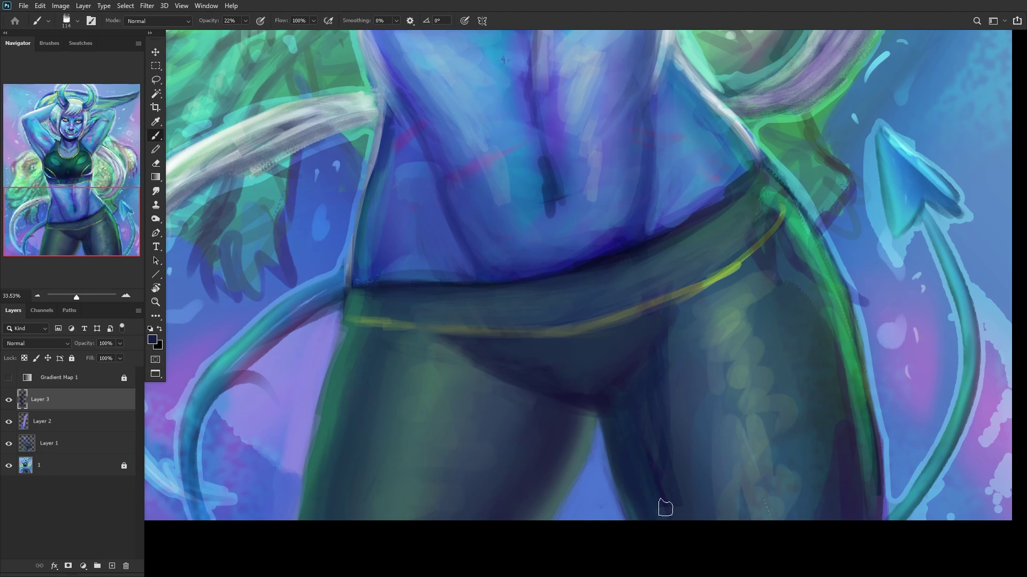
{"action": "right_click", "coordinate": [805, 359]}
{"action": "left_click", "coordinate": [877, 317]}
{"action": "mouse_move", "coordinate": [722, 374]}
{"action": "left_mouse_down"}
{"action": "mouse_move", "coordinate": [738, 376]}
{"action": "mouse_move", "coordinate": [720, 349]}
{"action": "mouse_move", "coordinate": [733, 342]}
{"action": "mouse_move", "coordinate": [761, 488]}
{"action": "left_mouse_up"}
{"action": "mouse_move", "coordinate": [717, 313]}
{"action": "left_mouse_down"}
{"action": "mouse_move", "coordinate": [744, 357]}
{"action": "mouse_move", "coordinate": [793, 561]}
{"action": "left_mouse_up"}
{"action": "mouse_move", "coordinate": [749, 444]}
{"action": "left_mouse_down"}
{"action": "mouse_move", "coordinate": [699, 428]}
{"action": "mouse_move", "coordinate": [717, 426]}
{"action": "mouse_move", "coordinate": [711, 401]}
{"action": "mouse_move", "coordinate": [699, 562]}
{"action": "left_mouse_up"}
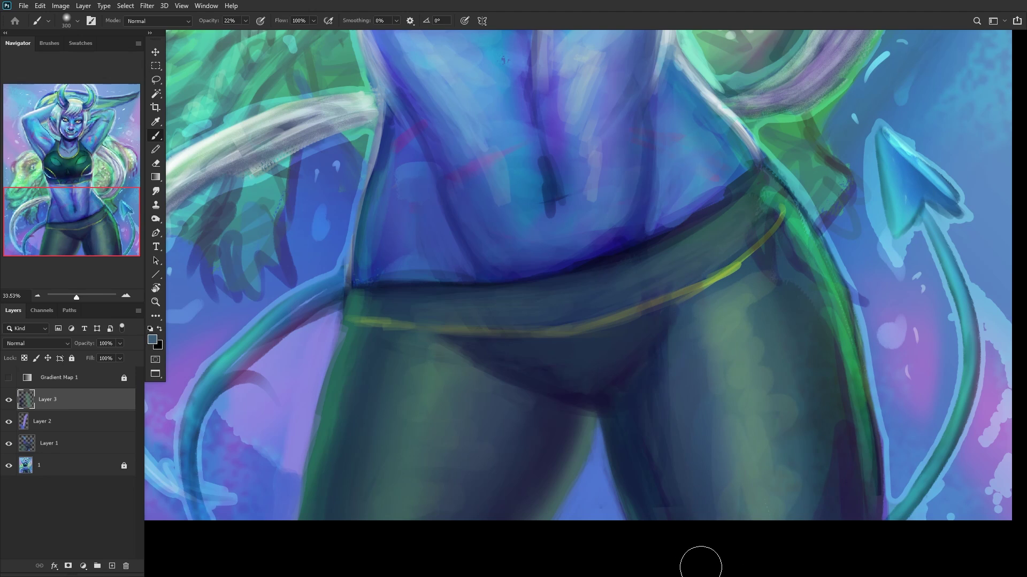
{"action": "mouse_move", "coordinate": [701, 312]}
{"action": "left_mouse_down"}
{"action": "mouse_move", "coordinate": [714, 438]}
{"action": "mouse_move", "coordinate": [726, 412]}
{"action": "mouse_move", "coordinate": [773, 447]}
{"action": "mouse_move", "coordinate": [807, 415]}
{"action": "mouse_move", "coordinate": [779, 391]}
{"action": "mouse_move", "coordinate": [770, 336]}
{"action": "mouse_move", "coordinate": [785, 492]}
{"action": "mouse_move", "coordinate": [763, 307]}
{"action": "mouse_move", "coordinate": [779, 526]}
{"action": "mouse_move", "coordinate": [781, 434]}
{"action": "mouse_move", "coordinate": [814, 398]}
{"action": "mouse_move", "coordinate": [815, 408]}
{"action": "mouse_move", "coordinate": [806, 344]}
{"action": "left_mouse_up"}
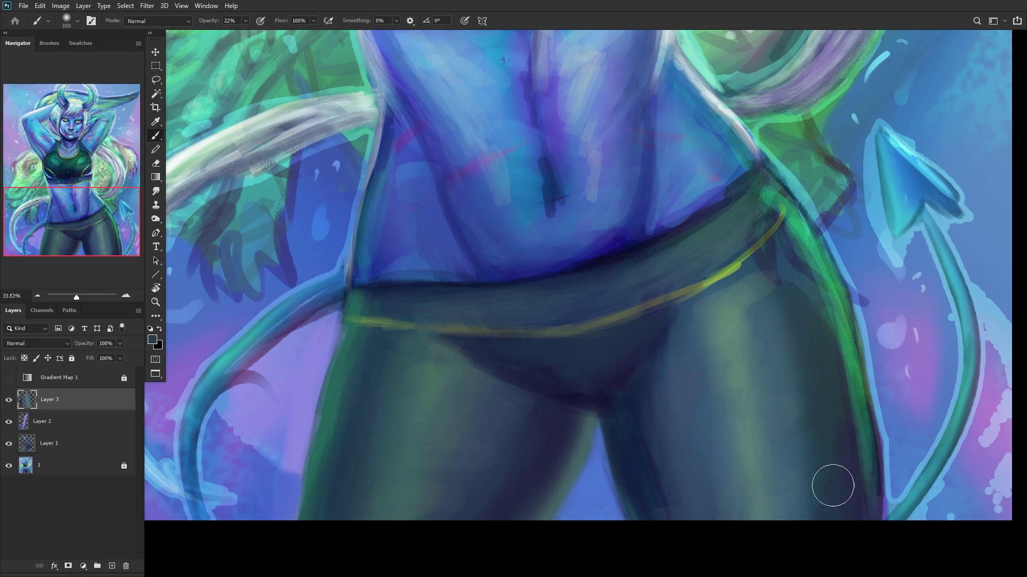
Step: Blend the right thigh shading and deepen the inner-thigh shadow with sampled navy and teal
{"action": "left_click", "coordinate": [778, 446], "text": "alt"}
{"action": "mouse_move", "coordinate": [779, 447]}
{"action": "left_mouse_down"}
{"action": "mouse_move", "coordinate": [768, 362]}
{"action": "mouse_move", "coordinate": [800, 531]}
{"action": "mouse_move", "coordinate": [779, 284]}
{"action": "mouse_move", "coordinate": [779, 572]}
{"action": "left_mouse_up"}
{"action": "left_click", "coordinate": [648, 442], "text": "alt"}
{"action": "mouse_move", "coordinate": [648, 442]}
{"action": "left_mouse_down"}
{"action": "mouse_move", "coordinate": [633, 456]}
{"action": "mouse_move", "coordinate": [645, 407]}
{"action": "mouse_move", "coordinate": [664, 565]}
{"action": "mouse_move", "coordinate": [644, 423]}
{"action": "mouse_move", "coordinate": [621, 436]}
{"action": "mouse_move", "coordinate": [616, 421]}
{"action": "mouse_move", "coordinate": [627, 401]}
{"action": "mouse_move", "coordinate": [649, 459]}
{"action": "mouse_move", "coordinate": [687, 379]}
{"action": "mouse_move", "coordinate": [673, 397]}
{"action": "mouse_move", "coordinate": [672, 519]}
{"action": "left_mouse_up"}
{"action": "left_click", "coordinate": [619, 433], "text": "alt"}
{"action": "left_click", "coordinate": [682, 369], "text": "alt"}
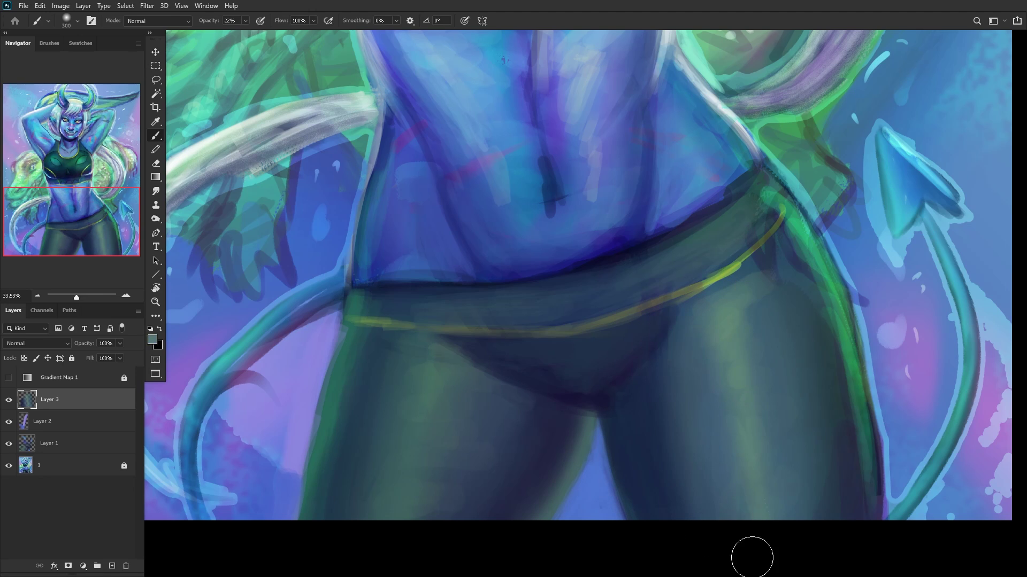
{"action": "left_click", "coordinate": [666, 396], "text": "alt"}
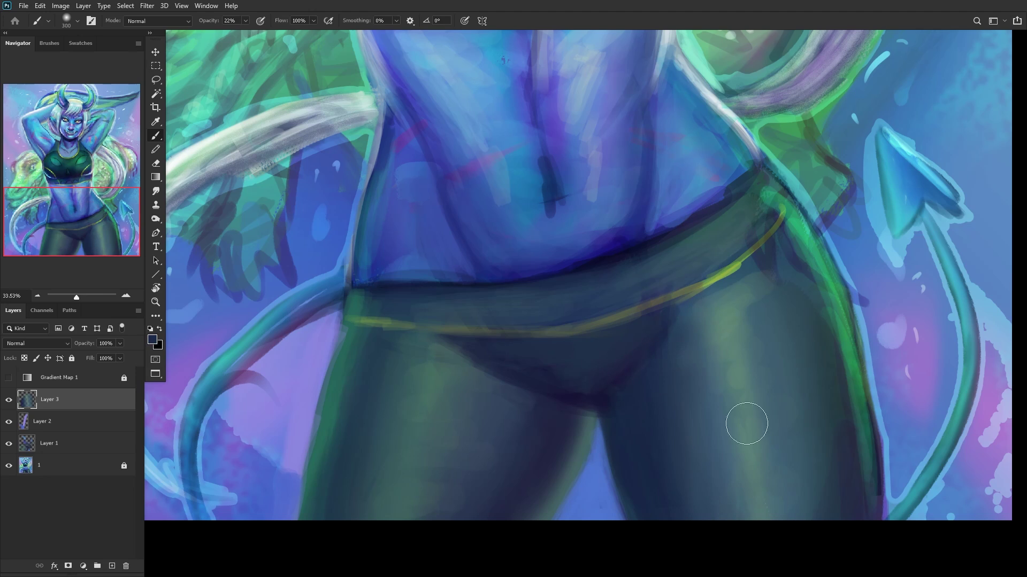
{"action": "left_click", "coordinate": [741, 300], "text": "alt"}
{"action": "left_click", "coordinate": [780, 313], "text": "alt"}
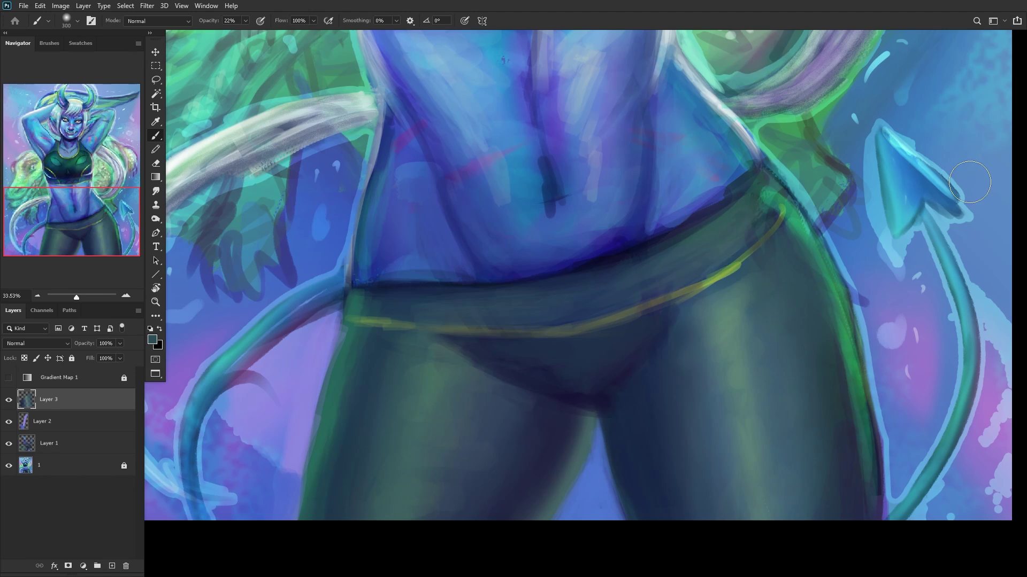
Step: At 75 px brush size, add faint green strokes along the hip and waist edge
{"action": "right_click", "coordinate": [929, 184]}
{"action": "left_click", "coordinate": [958, 99]}
{"action": "key", "text": "Return"}
{"action": "left_click", "coordinate": [768, 202], "text": "alt"}
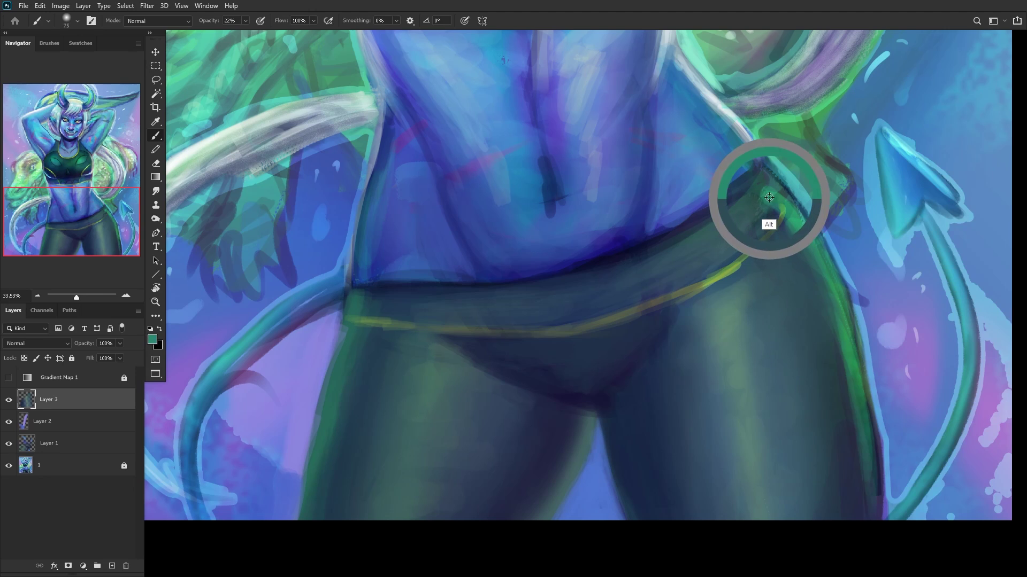
{"action": "left_click_drag", "start_coordinate": [771, 185], "coordinate": [774, 195]}
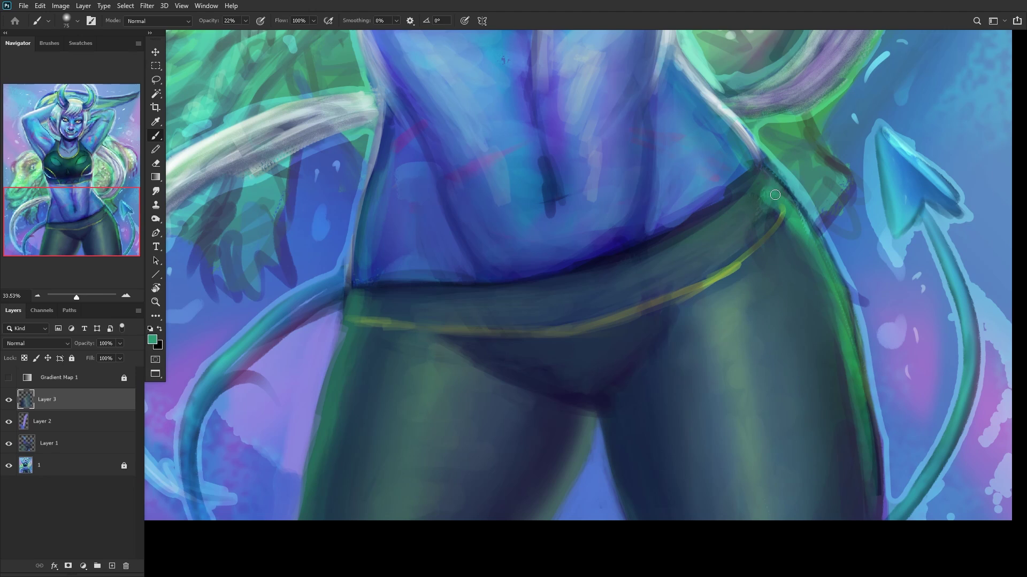
{"action": "left_click_drag", "start_coordinate": [758, 235], "coordinate": [776, 200]}
Step: Brighten the green rim from the waistband down along the right leg
{"action": "left_click", "coordinate": [726, 283], "text": "alt"}
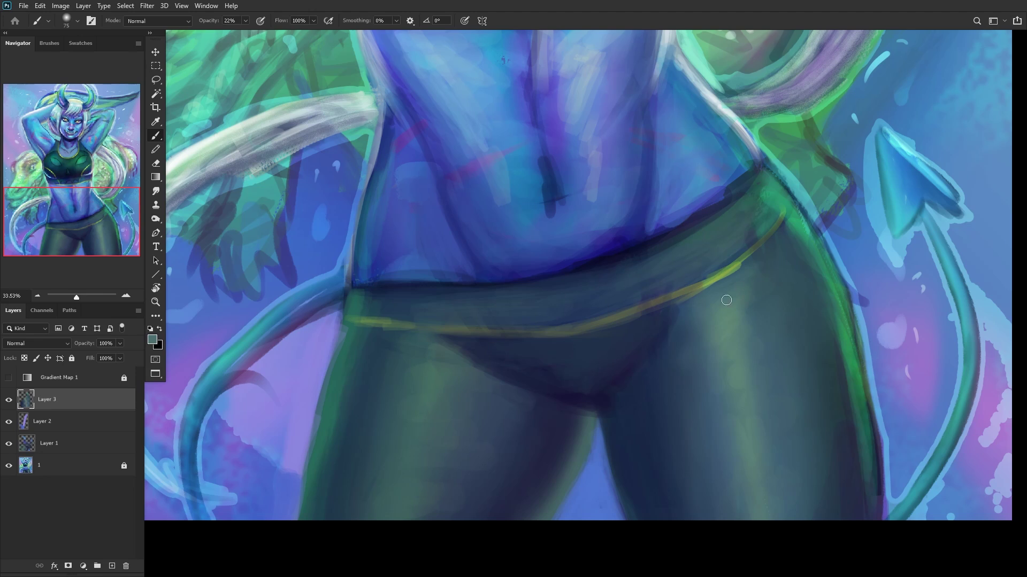
{"action": "left_click", "coordinate": [829, 346], "text": "alt"}
{"action": "mouse_move", "coordinate": [853, 512]}
{"action": "left_mouse_down"}
{"action": "mouse_move", "coordinate": [871, 421]}
{"action": "mouse_move", "coordinate": [880, 506]}
{"action": "mouse_move", "coordinate": [864, 355]}
{"action": "mouse_move", "coordinate": [879, 539]}
{"action": "mouse_move", "coordinate": [850, 320]}
{"action": "left_mouse_up"}
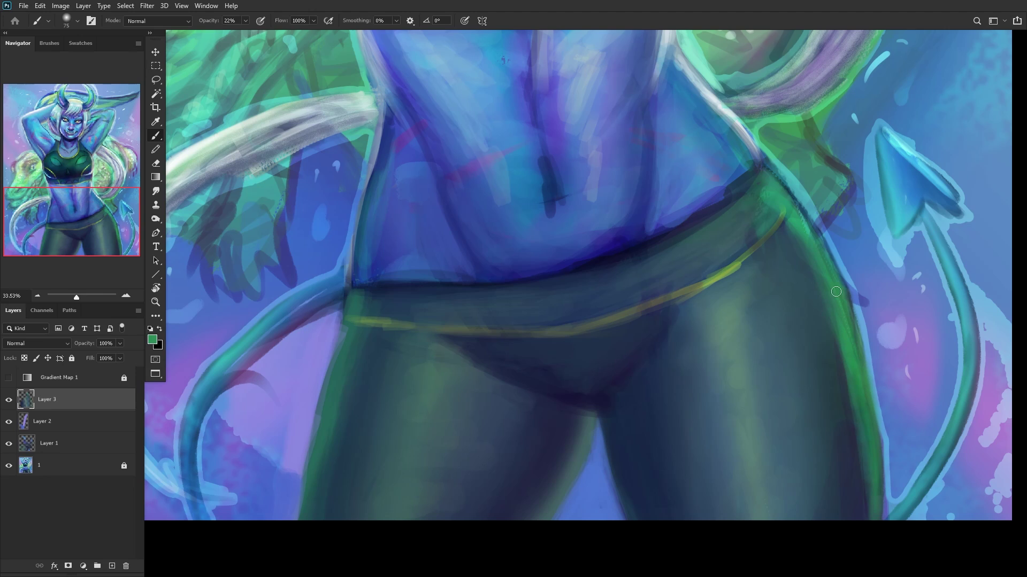
{"action": "left_click_drag", "start_coordinate": [785, 196], "coordinate": [812, 227], "text": "alt"}
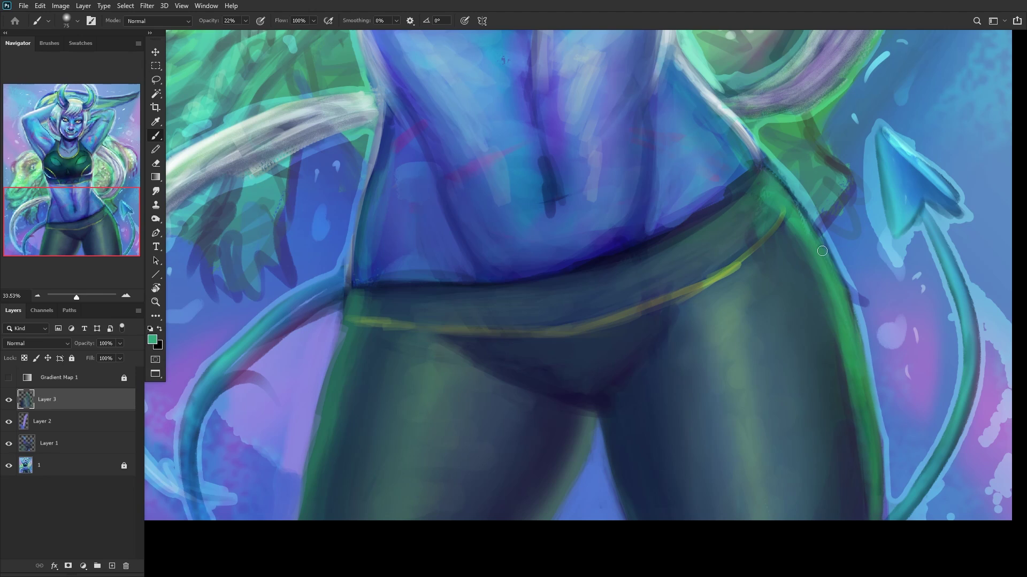
{"action": "left_click_drag", "start_coordinate": [785, 185], "coordinate": [856, 393]}
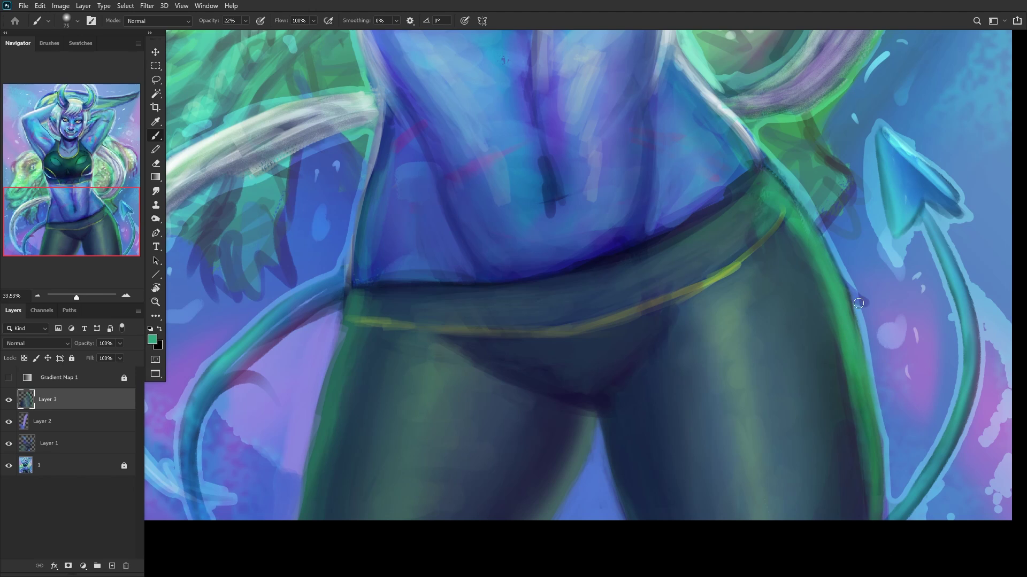
Step: Darken along the leg's green edge with a 95 px brush, then merge layers with Ctrl+E
{"action": "right_click", "coordinate": [859, 304]}
{"action": "left_click_drag", "start_coordinate": [955, 102], "coordinate": [959, 101]}
{"action": "left_click_drag", "start_coordinate": [788, 339], "coordinate": [805, 329], "text": "alt"}
{"action": "left_click_drag", "start_coordinate": [855, 410], "coordinate": [825, 315]}
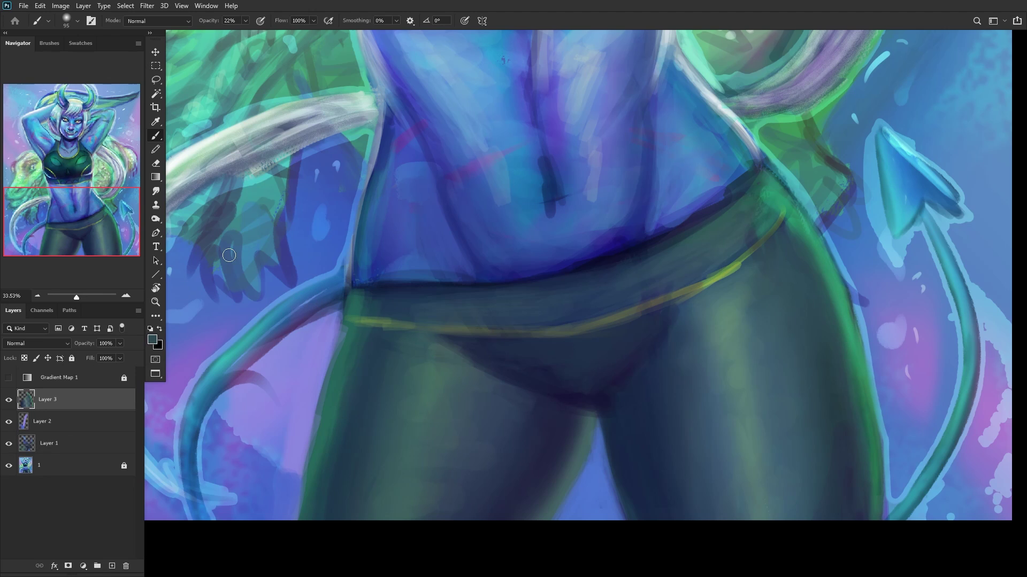
{"action": "key", "text": "ctrl+e"}
{"action": "key", "text": "ctrl+e"}
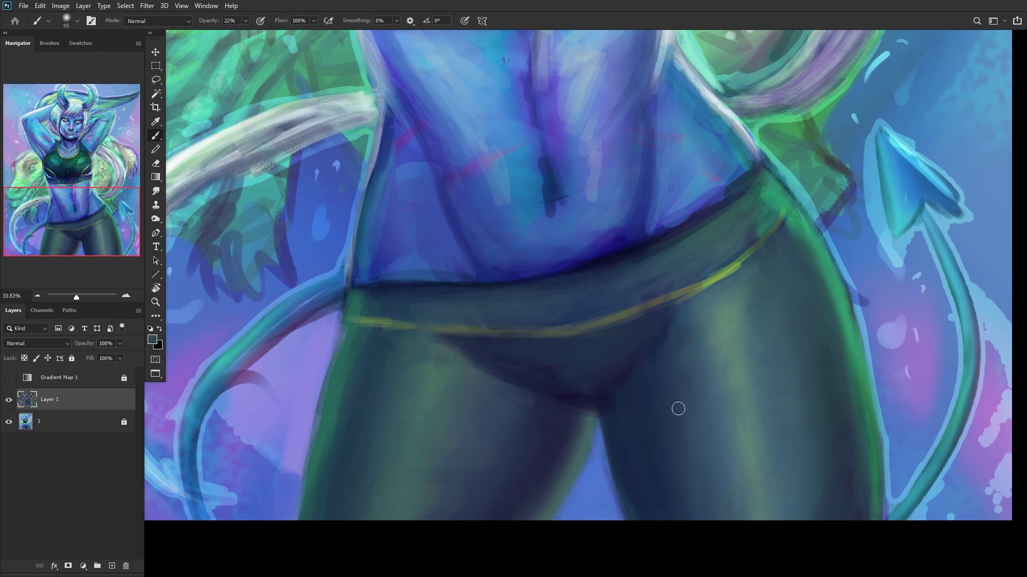
Step: With a 17 px Charcoal brush, paint a sampled light-blue highlight along the right leg's outer edge
{"action": "right_click", "coordinate": [929, 372]}
{"action": "left_click", "coordinate": [941, 337]}
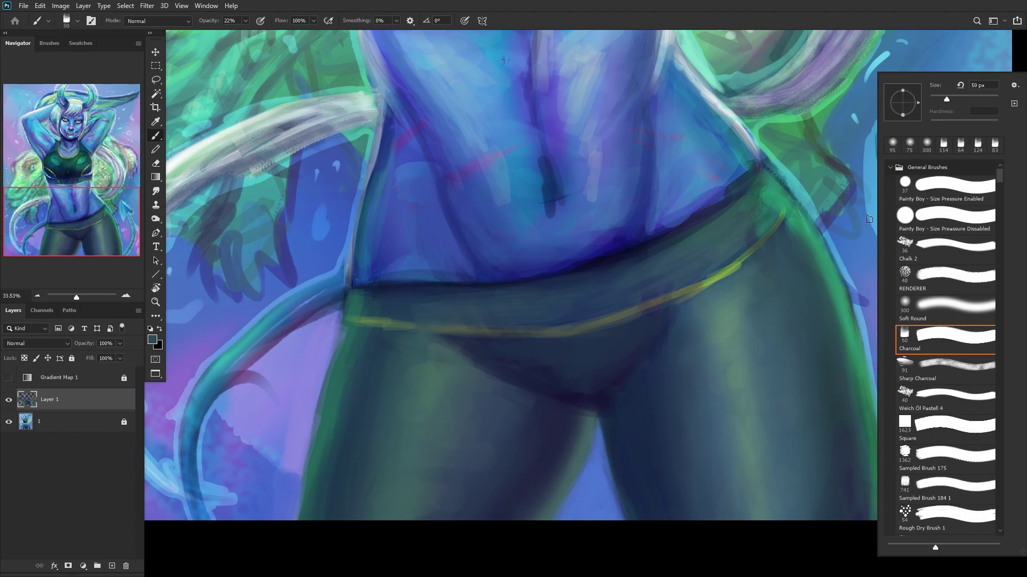
{"action": "left_click_drag", "start_coordinate": [946, 99], "coordinate": [935, 99]}
{"action": "key", "text": "Return"}
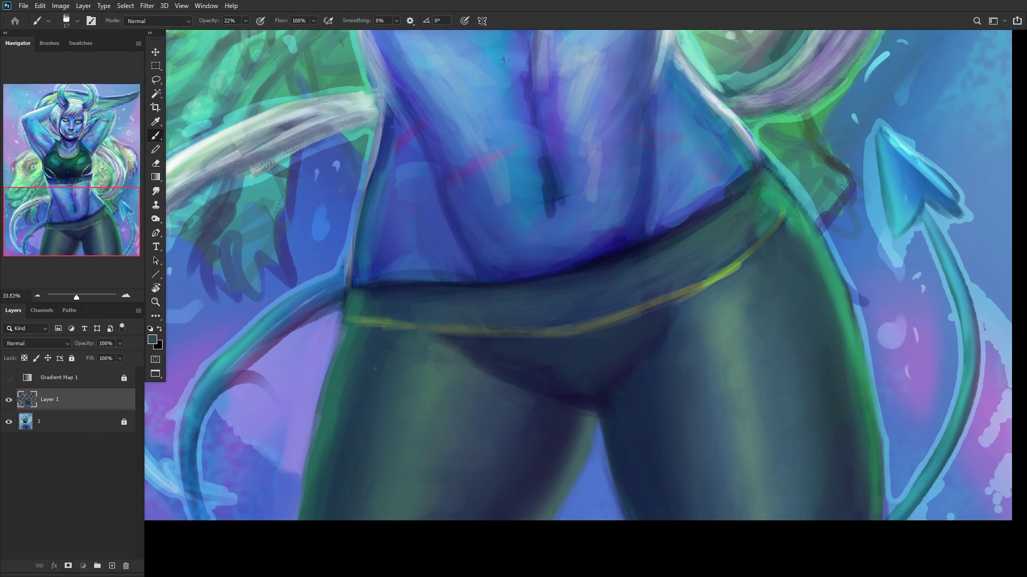
{"action": "scroll", "coordinate": [968, 491], "scroll_direction": "up", "scroll_amount": 2}
{"action": "left_click", "coordinate": [888, 494], "text": "alt"}
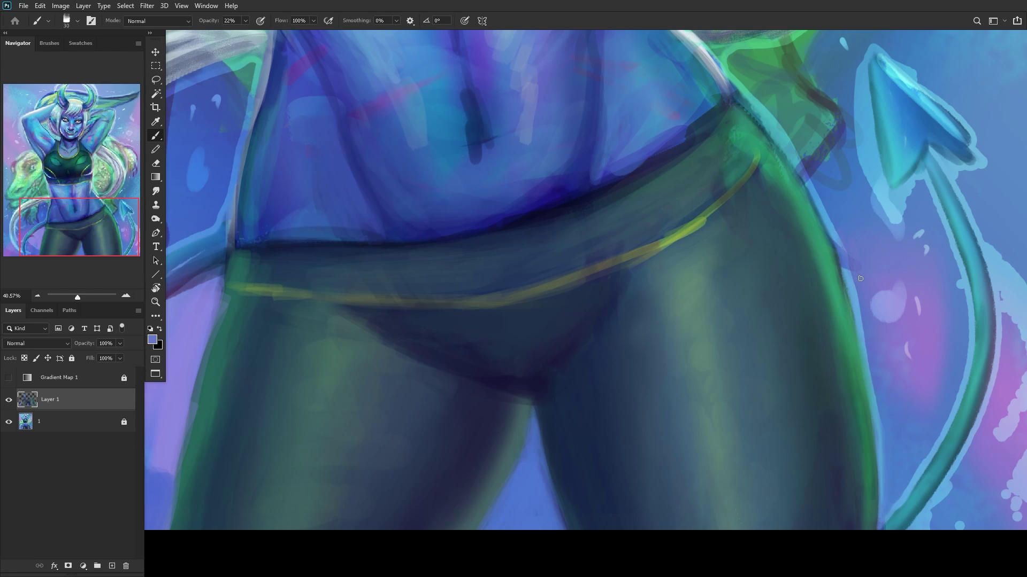
{"action": "left_click", "coordinate": [841, 274], "text": "alt"}
{"action": "left_click_drag", "start_coordinate": [840, 270], "coordinate": [825, 234]}
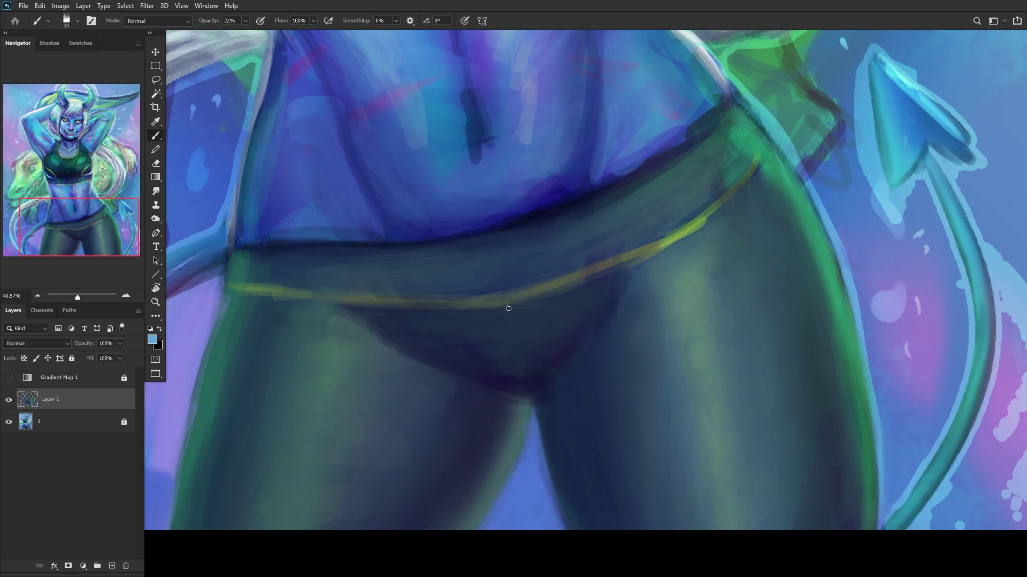
{"action": "scroll", "coordinate": [508, 308], "scroll_direction": "down", "scroll_amount": 8}
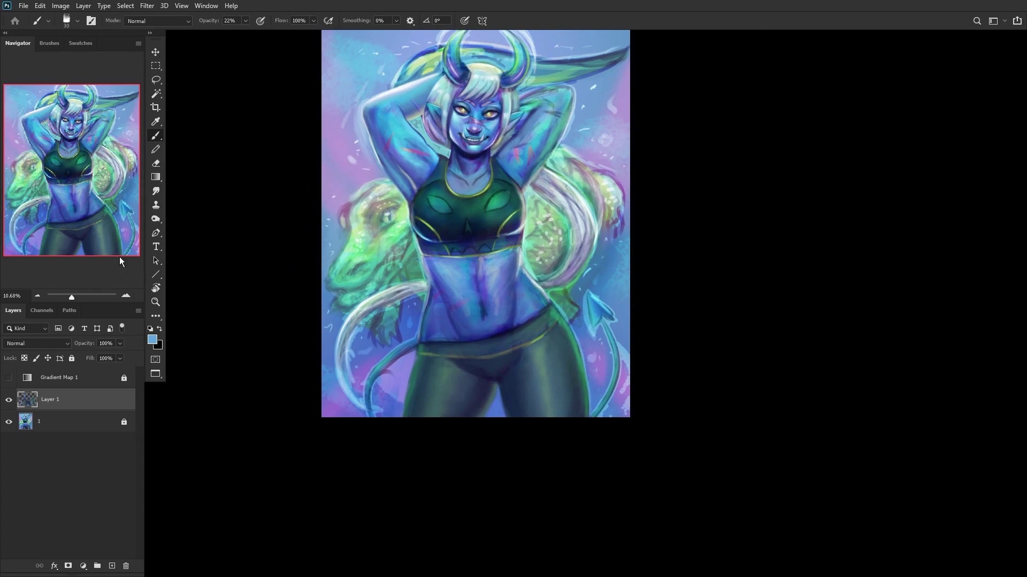
Step: Add a new layer, flip the canvas horizontally, choose black, and fit the painting
{"action": "left_click", "coordinate": [112, 566]}
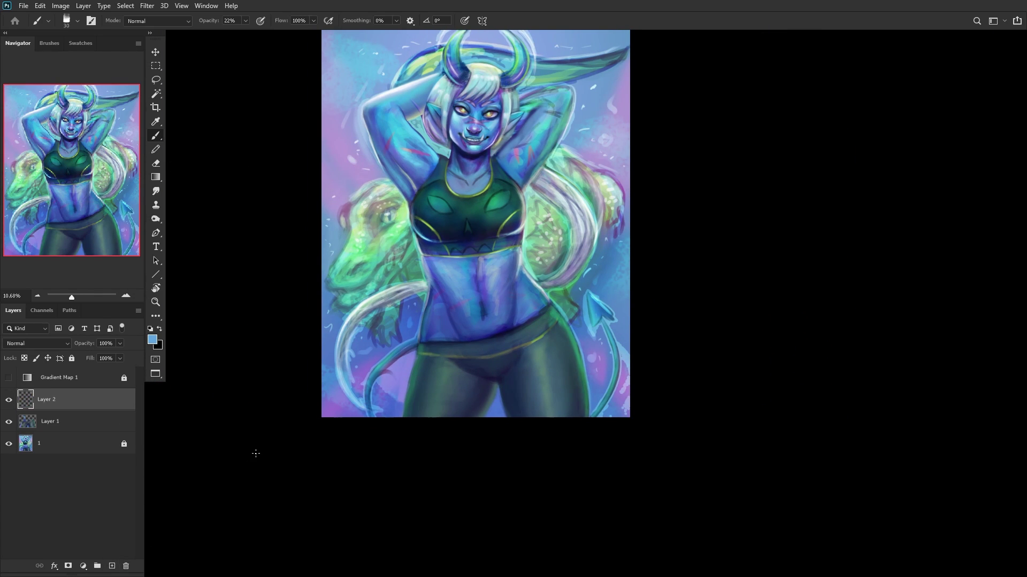
{"action": "key", "text": "ctrl+shift+h"}
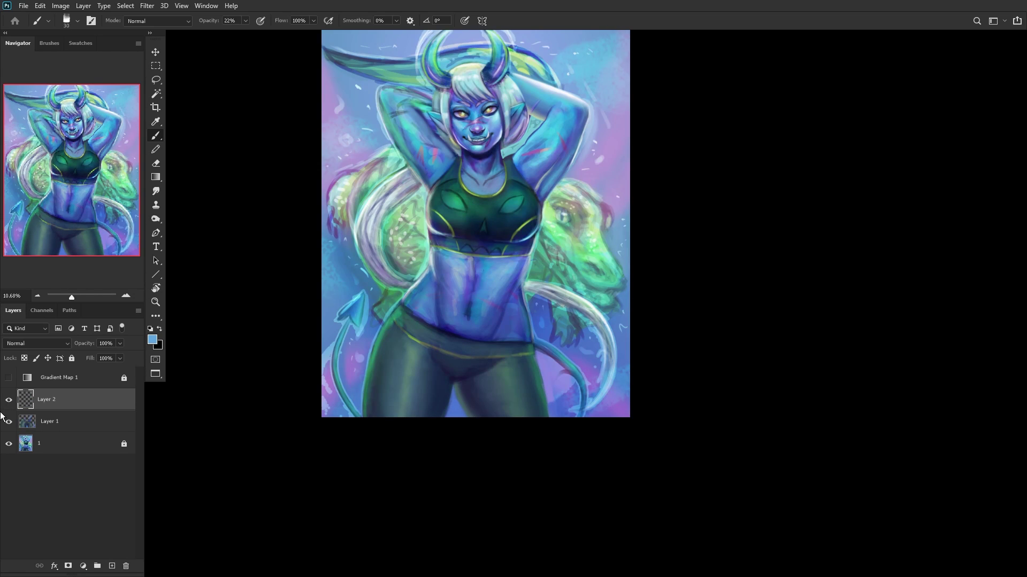
{"action": "left_click", "coordinate": [160, 328]}
{"action": "left_click", "coordinate": [154, 303]}
{"action": "left_click", "coordinate": [328, 23]}
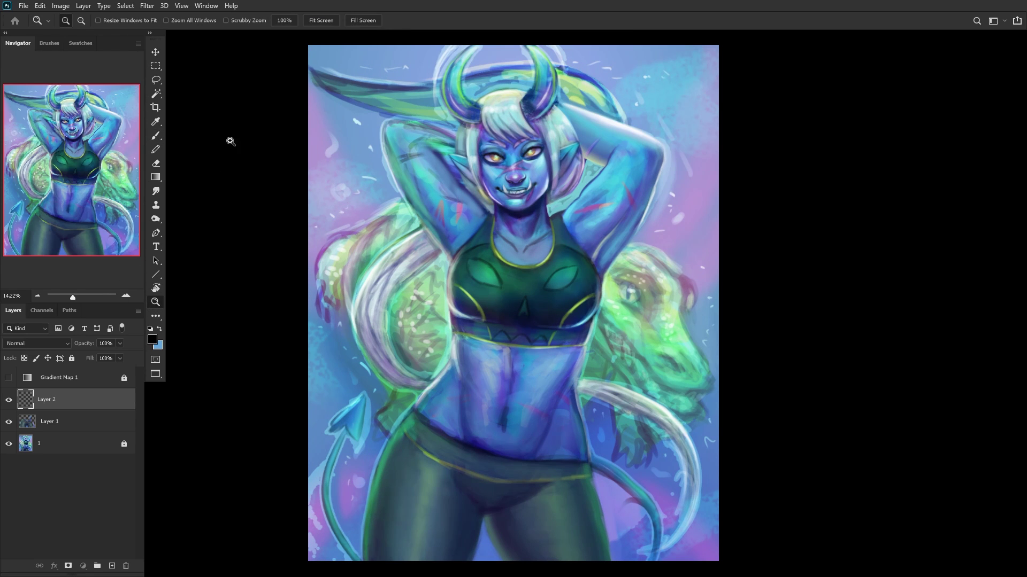
{"action": "left_click", "coordinate": [156, 135]}
Step: Darken the leggings' left leg with a 417 px Soft Round brush
{"action": "right_click", "coordinate": [523, 240]}
{"action": "left_click", "coordinate": [604, 152]}
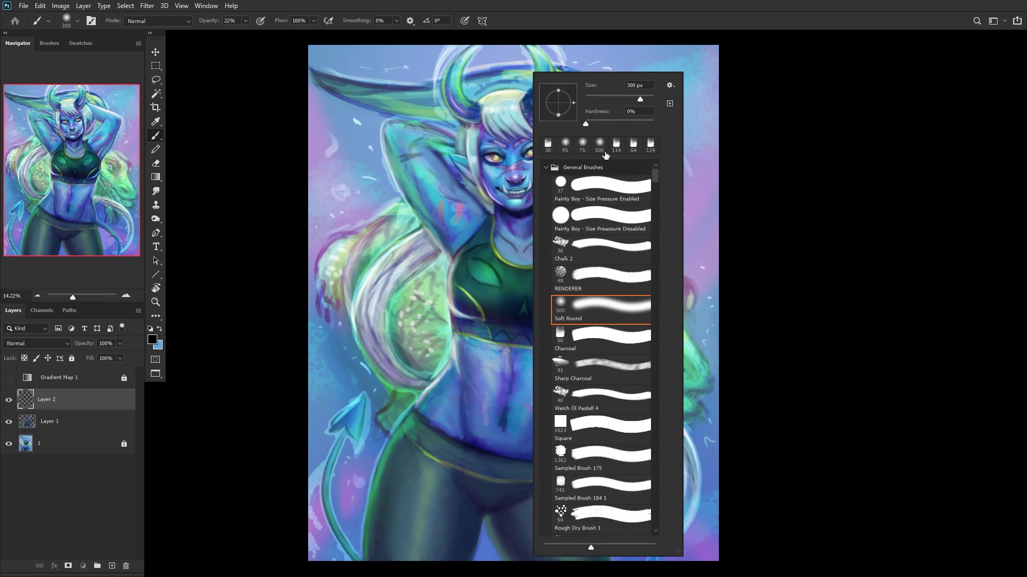
{"action": "left_click", "coordinate": [646, 95]}
{"action": "left_click", "coordinate": [406, 478]}
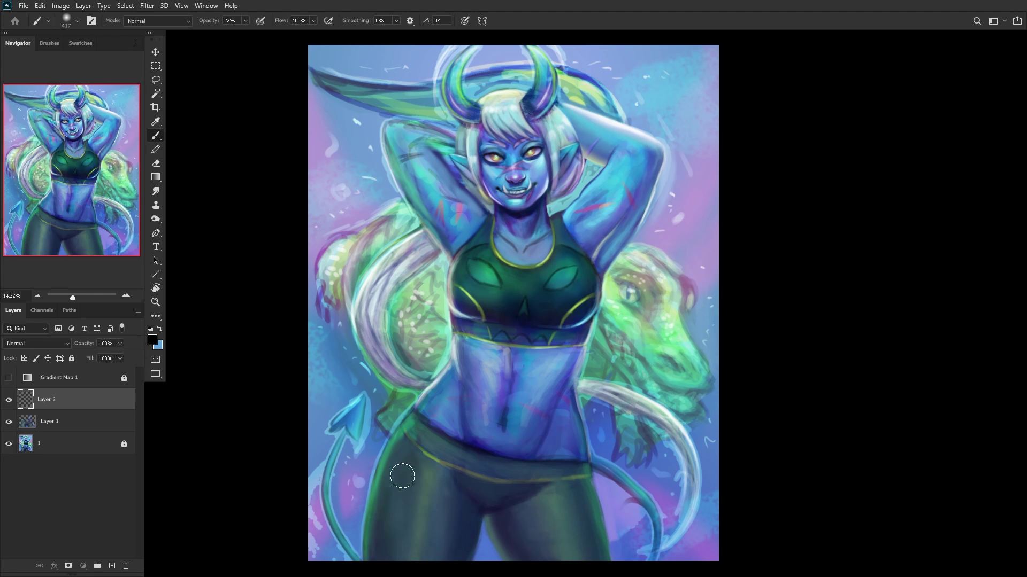
{"action": "scroll", "coordinate": [423, 511], "scroll_direction": "down", "scroll_amount": 2}
{"action": "mouse_move", "coordinate": [423, 511]}
{"action": "left_mouse_down"}
{"action": "mouse_move", "coordinate": [423, 481]}
{"action": "mouse_move", "coordinate": [424, 498]}
{"action": "mouse_move", "coordinate": [476, 488]}
{"action": "mouse_move", "coordinate": [418, 485]}
{"action": "mouse_move", "coordinate": [504, 493]}
{"action": "mouse_move", "coordinate": [493, 511]}
{"action": "mouse_move", "coordinate": [474, 506]}
{"action": "mouse_move", "coordinate": [485, 551]}
{"action": "mouse_move", "coordinate": [478, 520]}
{"action": "mouse_move", "coordinate": [486, 549]}
{"action": "mouse_move", "coordinate": [532, 565]}
{"action": "mouse_move", "coordinate": [507, 502]}
{"action": "mouse_move", "coordinate": [462, 495]}
{"action": "mouse_move", "coordinate": [443, 474]}
{"action": "mouse_move", "coordinate": [419, 471]}
{"action": "mouse_move", "coordinate": [397, 516]}
{"action": "mouse_move", "coordinate": [414, 558]}
{"action": "mouse_move", "coordinate": [427, 495]}
{"action": "left_mouse_up"}
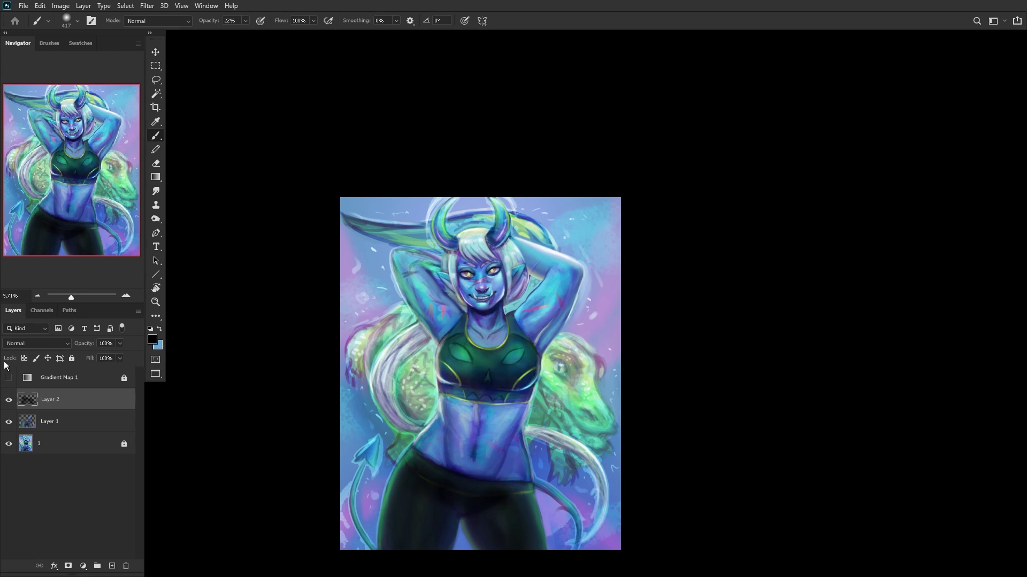
Step: Set Layer 2 to Overlay at about 42% opacity, then select base layer 1
{"action": "left_click", "coordinate": [21, 345]}
{"action": "left_click", "coordinate": [30, 417]}
{"action": "left_click_drag", "start_coordinate": [79, 350], "coordinate": [105, 354]}
{"action": "left_click", "coordinate": [87, 347]}
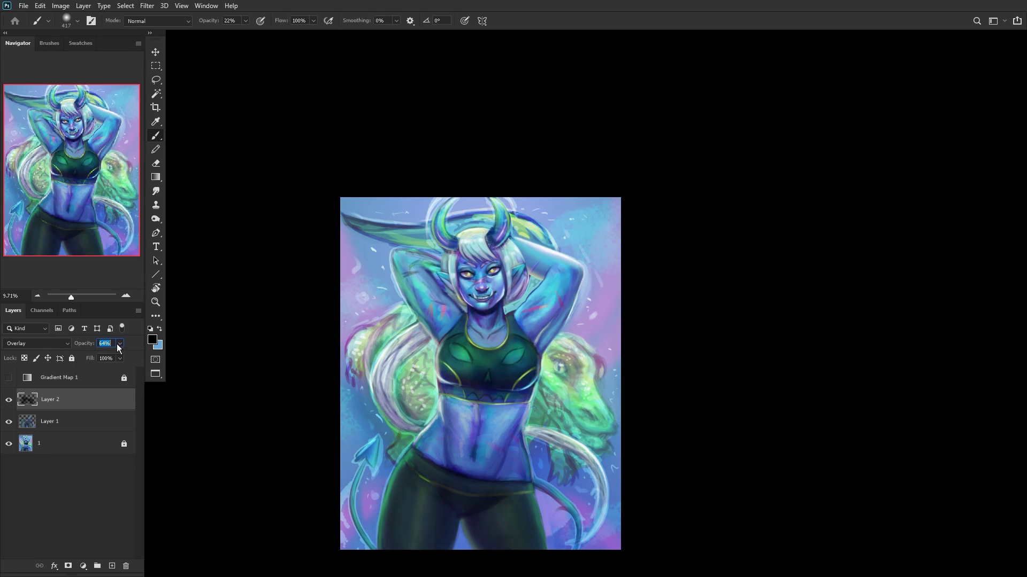
{"action": "left_click_drag", "start_coordinate": [94, 355], "coordinate": [104, 355]}
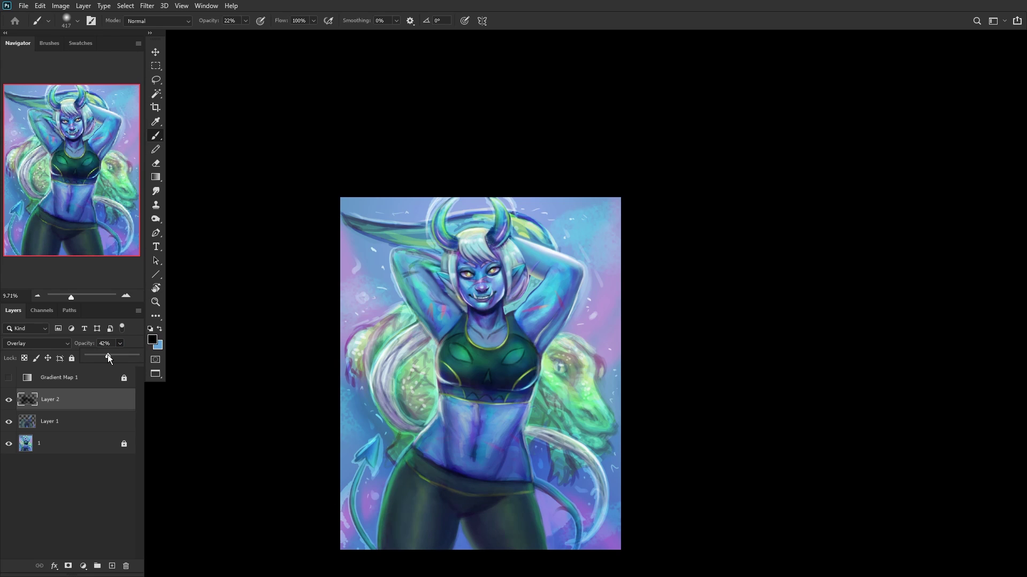
{"action": "left_click", "coordinate": [61, 424]}
{"action": "left_click", "coordinate": [80, 448]}
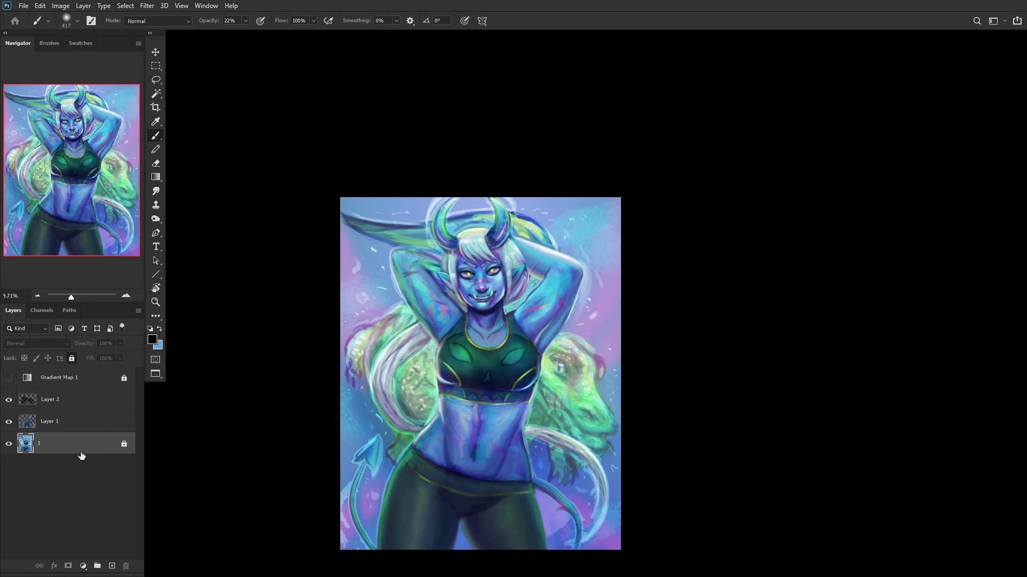
{"action": "right_click", "coordinate": [81, 456]}
Step: Duplicate layer 1 as '1 copy' and merge all visible layers into it
{"action": "left_click", "coordinate": [110, 58]}
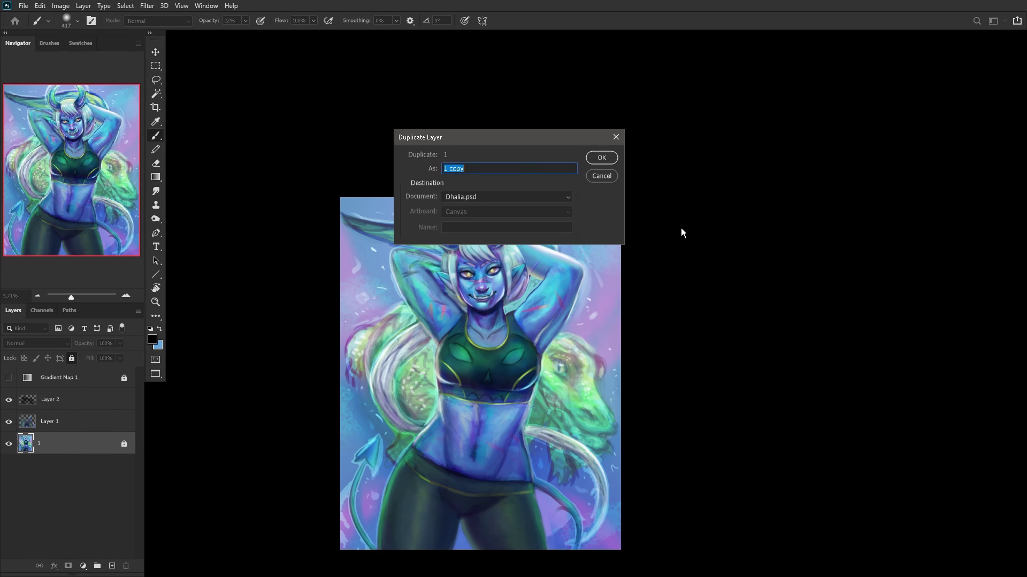
{"action": "left_click", "coordinate": [602, 161]}
{"action": "left_click", "coordinate": [10, 466]}
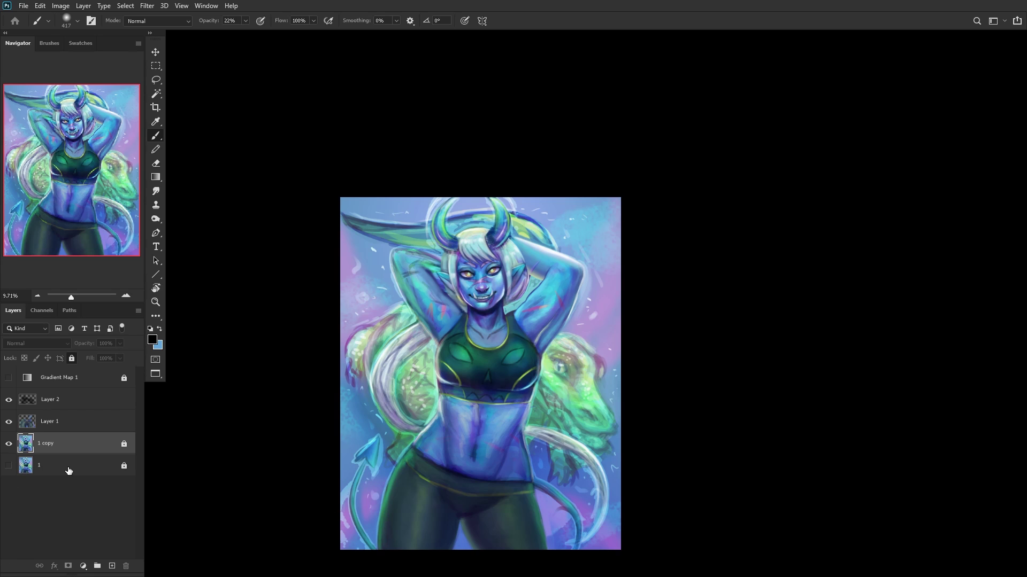
{"action": "key", "text": "ctrl+shift+e"}
{"action": "left_click", "coordinate": [8, 422]}
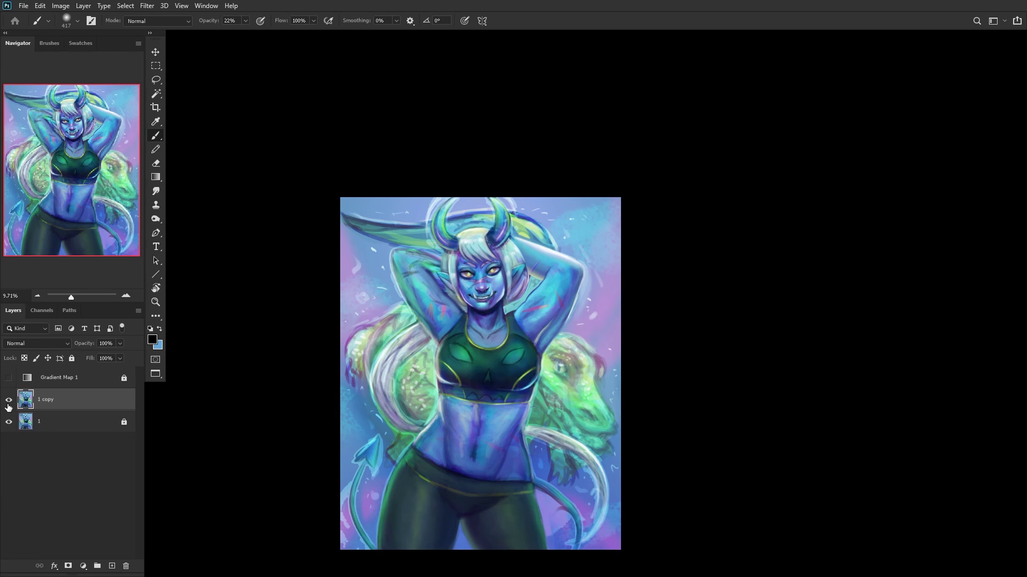
Step: On a new layer, paint green over the left leg and hip with a 480 px brush, darkening the crotch navy
{"action": "left_click", "coordinate": [111, 566]}
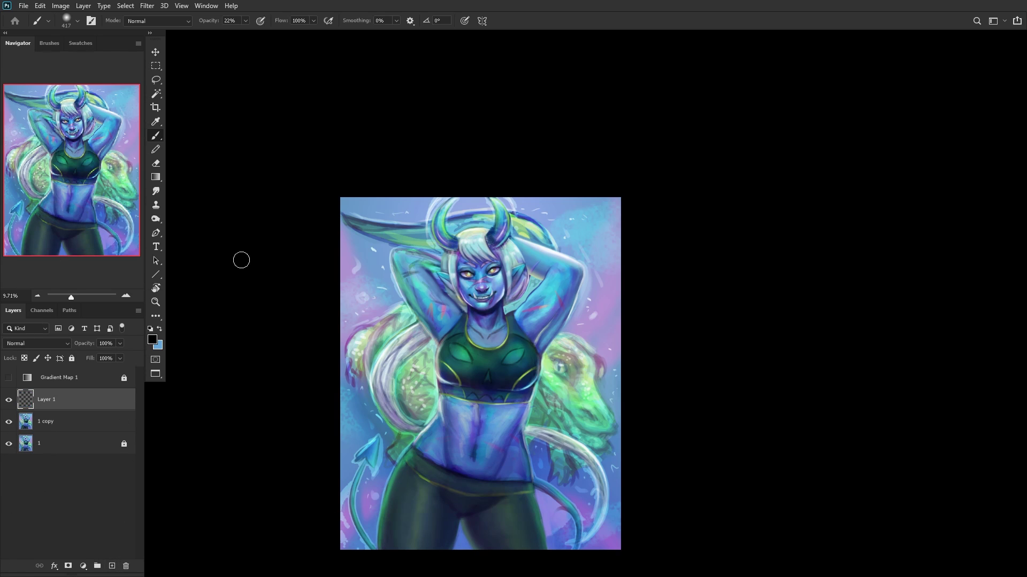
{"action": "scroll", "coordinate": [475, 440], "scroll_direction": "down", "scroll_amount": 2}
{"action": "scroll", "coordinate": [476, 439], "scroll_direction": "up", "scroll_amount": 4}
{"action": "right_click", "coordinate": [441, 226], "text": "alt+shift"}
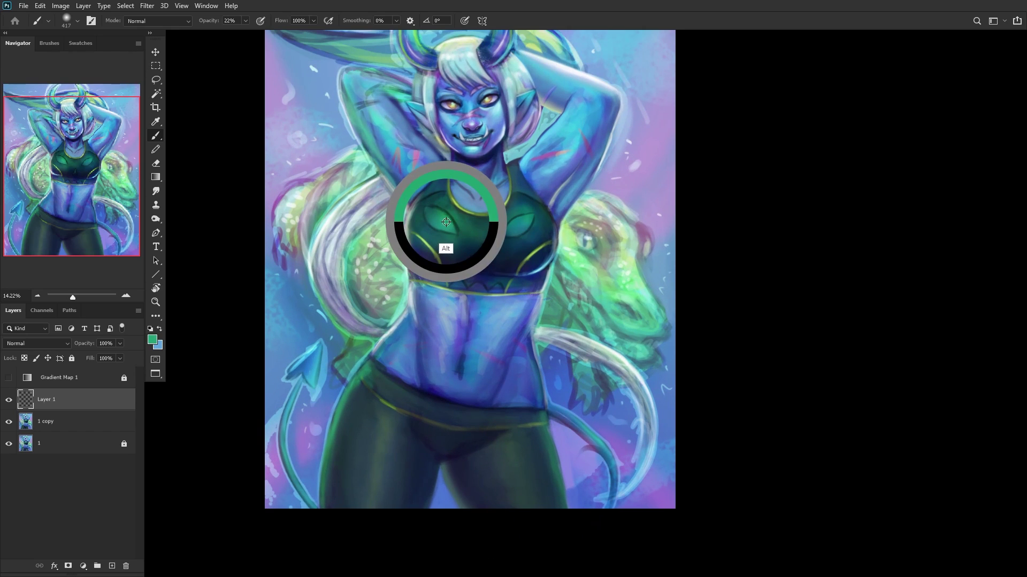
{"action": "right_click", "coordinate": [497, 342]}
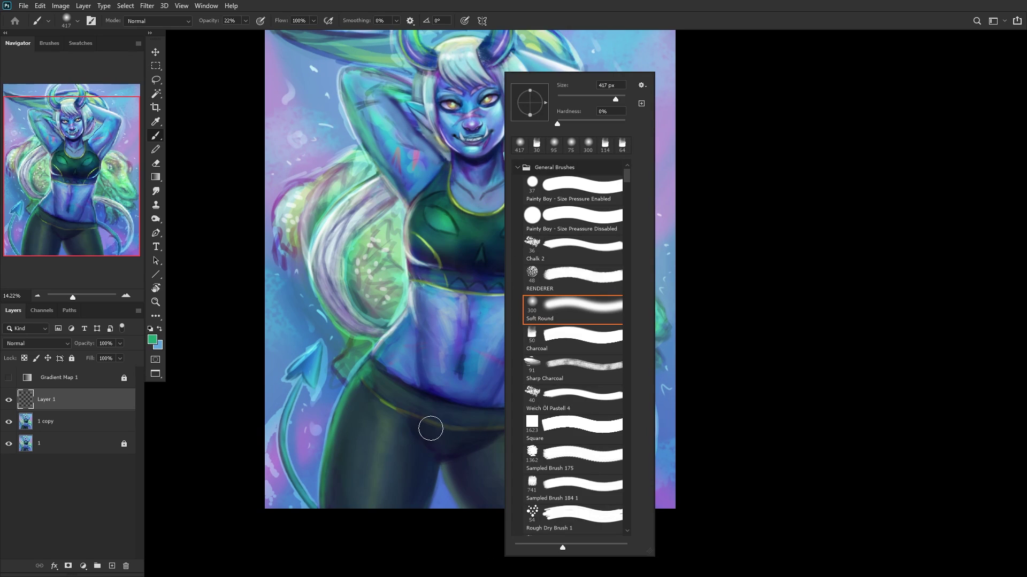
{"action": "left_click_drag", "start_coordinate": [615, 99], "coordinate": [624, 99]}
{"action": "left_click", "coordinate": [369, 421]}
{"action": "mouse_move", "coordinate": [377, 421]}
{"action": "left_mouse_down"}
{"action": "mouse_move", "coordinate": [365, 521]}
{"action": "mouse_move", "coordinate": [357, 494]}
{"action": "mouse_move", "coordinate": [375, 443]}
{"action": "mouse_move", "coordinate": [383, 493]}
{"action": "mouse_move", "coordinate": [391, 479]}
{"action": "mouse_move", "coordinate": [380, 393]}
{"action": "mouse_move", "coordinate": [420, 417]}
{"action": "mouse_move", "coordinate": [390, 395]}
{"action": "mouse_move", "coordinate": [494, 431]}
{"action": "mouse_move", "coordinate": [531, 424]}
{"action": "mouse_move", "coordinate": [509, 440]}
{"action": "mouse_move", "coordinate": [525, 445]}
{"action": "mouse_move", "coordinate": [542, 566]}
{"action": "left_mouse_up"}
{"action": "left_click", "coordinate": [459, 294], "text": "alt"}
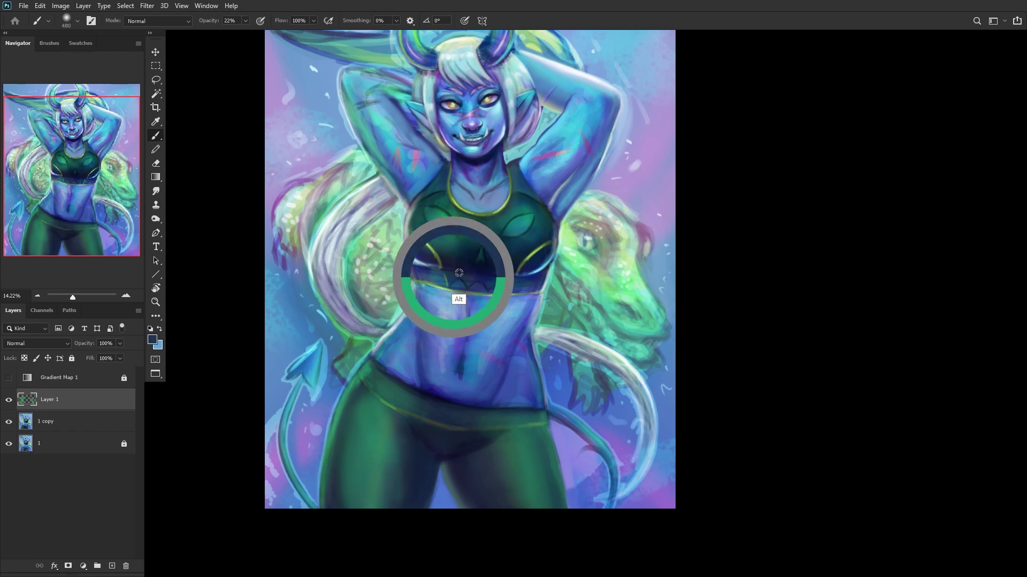
{"action": "mouse_move", "coordinate": [417, 436]}
{"action": "left_mouse_down"}
{"action": "mouse_move", "coordinate": [403, 519]}
{"action": "mouse_move", "coordinate": [409, 449]}
{"action": "mouse_move", "coordinate": [429, 427]}
{"action": "mouse_move", "coordinate": [456, 441]}
{"action": "left_mouse_up"}
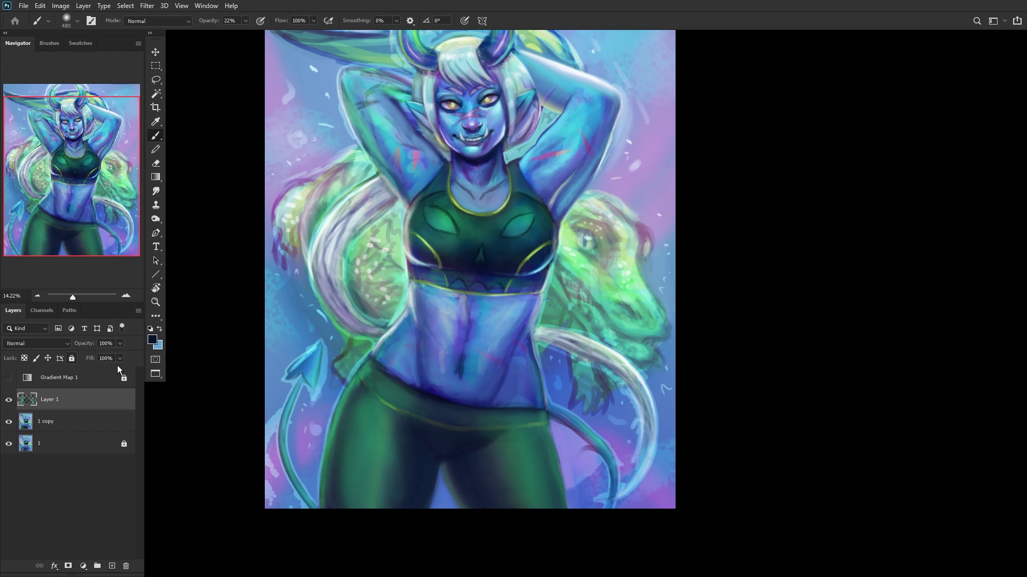
Step: Set the shading layer to Overlay at 55%, merge everything into layer 1, and lock it
{"action": "left_click", "coordinate": [30, 342]}
{"action": "left_click", "coordinate": [26, 417]}
{"action": "left_click", "coordinate": [119, 344]}
{"action": "left_click_drag", "start_coordinate": [99, 357], "coordinate": [97, 357]}
{"action": "left_click", "coordinate": [59, 405]}
{"action": "key", "text": "Delete"}
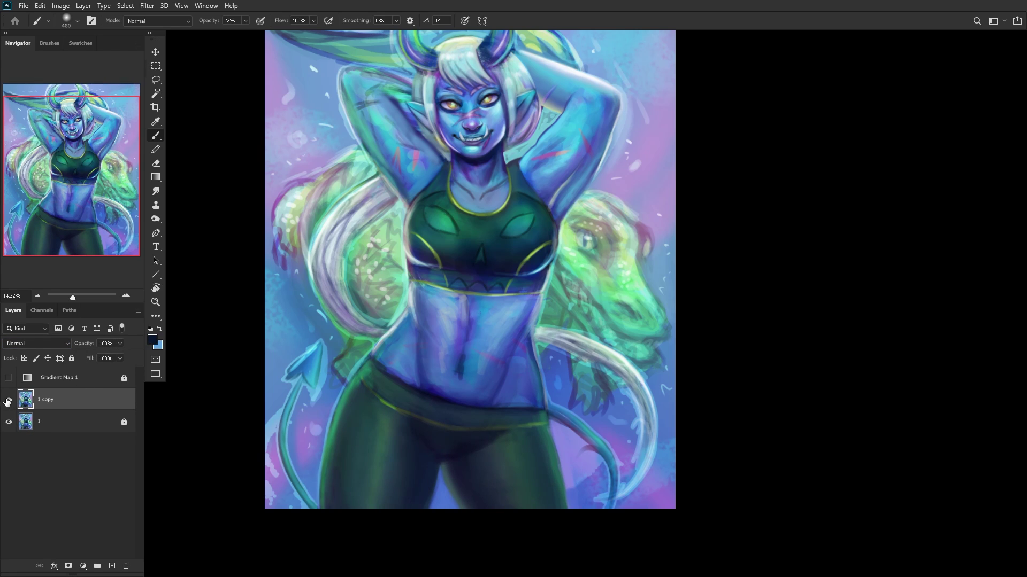
{"action": "left_click", "coordinate": [8, 401]}
{"action": "key", "text": "ctrl+e"}
{"action": "left_click", "coordinate": [72, 358]}
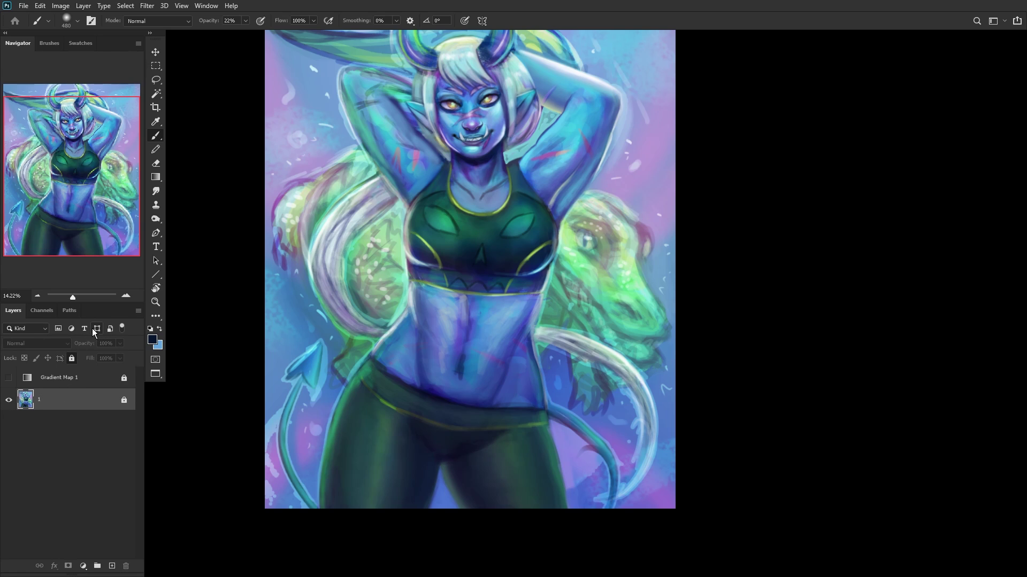
{"action": "left_click", "coordinate": [108, 565]}
Step: Switch to the RENDERER brush at a smaller size
{"action": "right_click", "coordinate": [540, 269]}
{"action": "left_click", "coordinate": [588, 278]}
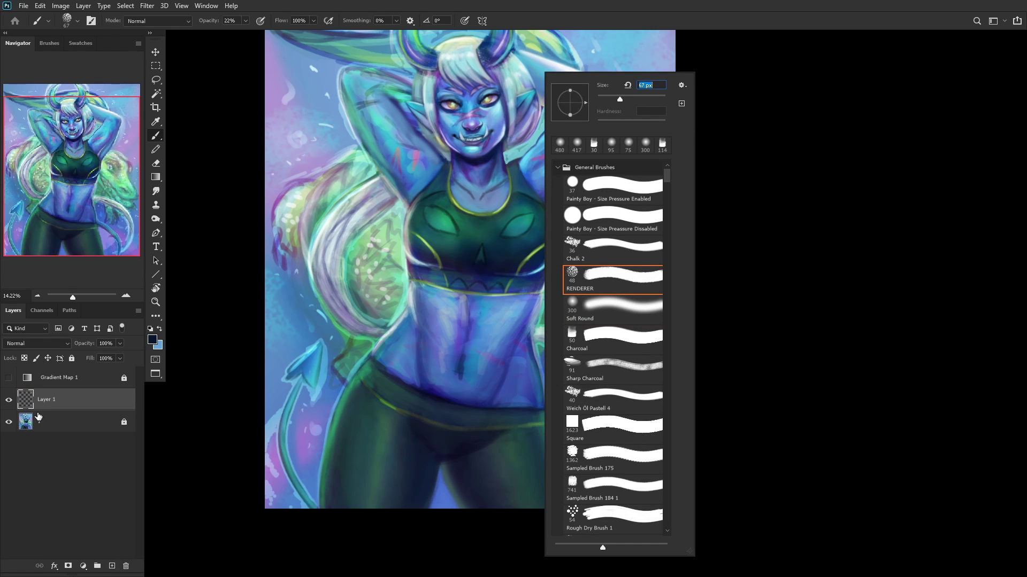
{"action": "key", "text": "Return"}
{"action": "scroll", "coordinate": [402, 293], "scroll_direction": "up", "scroll_amount": 5}
Step: Sample green, mint and teal from the painting and touch up the hair edge and waistband
{"action": "left_click", "coordinate": [402, 292], "text": "alt"}
{"action": "mouse_move", "coordinate": [415, 289]}
{"action": "left_mouse_down"}
{"action": "mouse_move", "coordinate": [431, 266]}
{"action": "mouse_move", "coordinate": [431, 220]}
{"action": "left_mouse_up"}
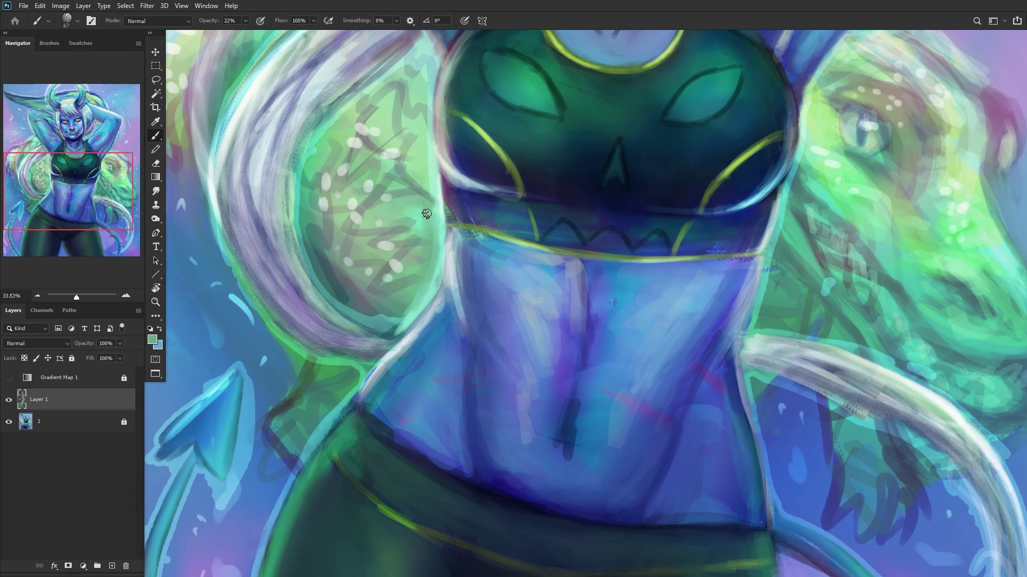
{"action": "scroll", "coordinate": [425, 257], "scroll_direction": "down", "scroll_amount": 5}
{"action": "scroll", "coordinate": [457, 180], "scroll_direction": "down", "scroll_amount": 3}
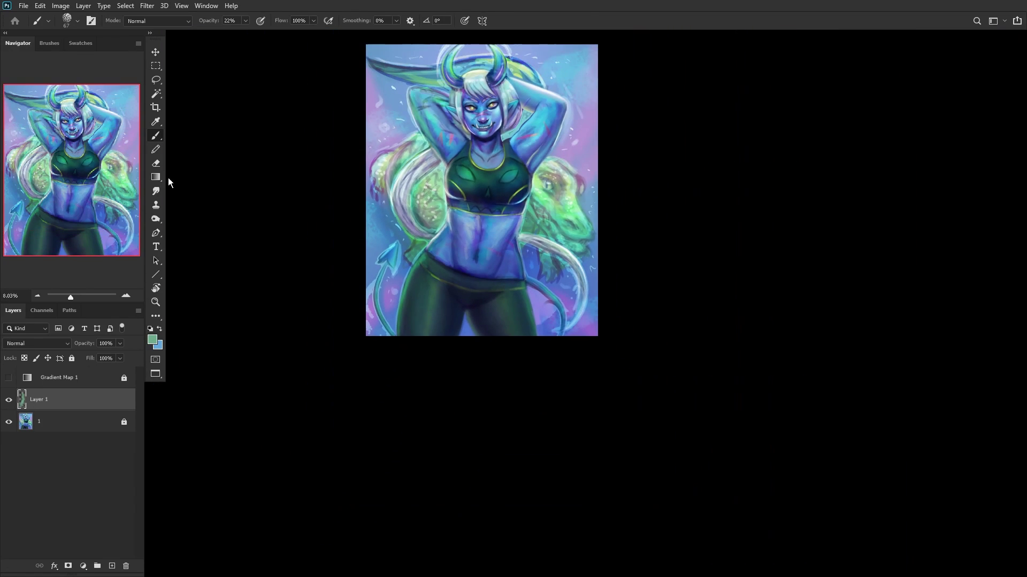
{"action": "scroll", "coordinate": [423, 219], "scroll_direction": "up", "scroll_amount": 8}
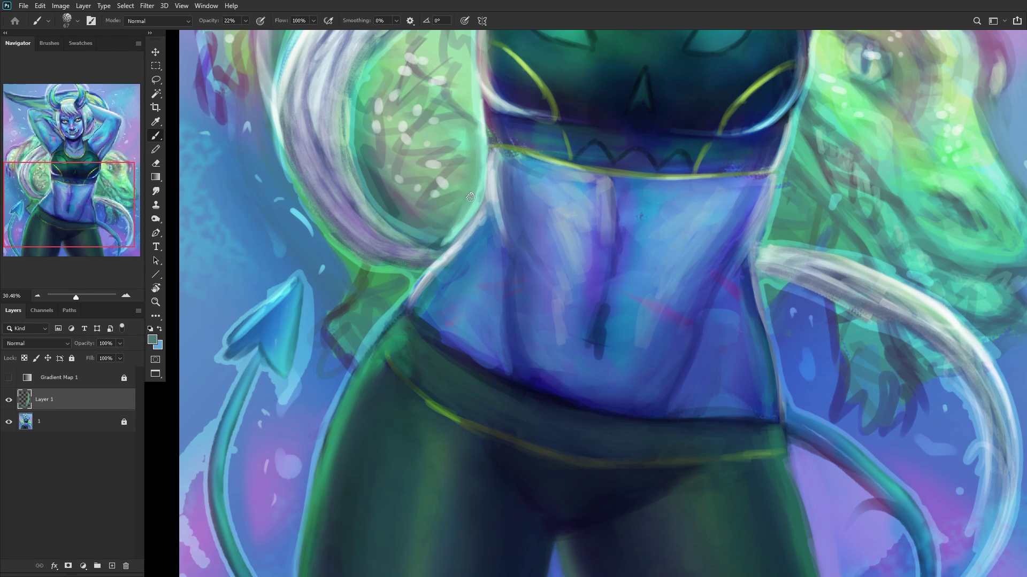
{"action": "scroll", "coordinate": [430, 204], "scroll_direction": "down", "scroll_amount": 3}
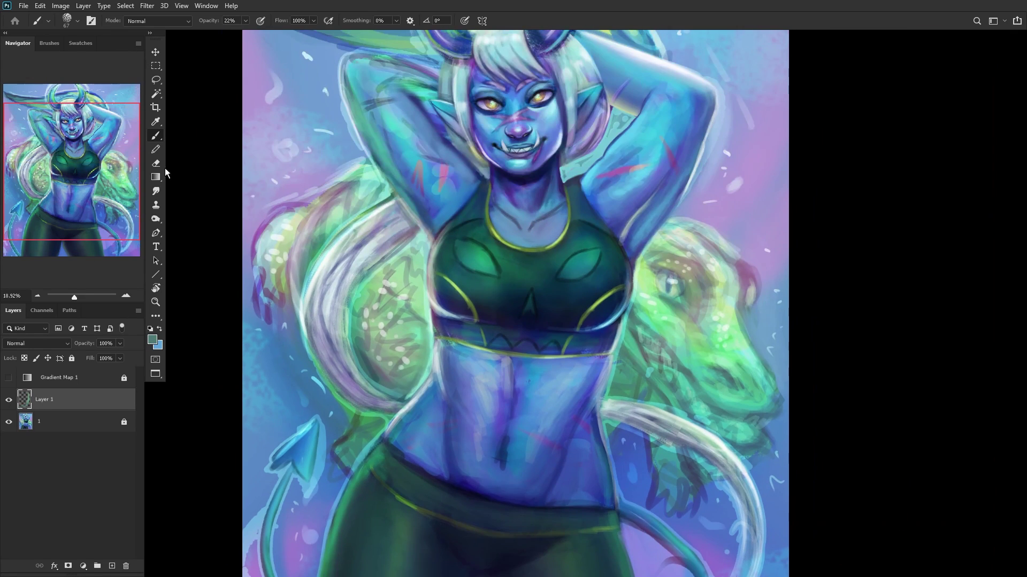
{"action": "scroll", "coordinate": [424, 374], "scroll_direction": "up", "scroll_amount": 2}
{"action": "left_click", "coordinate": [424, 374], "text": "alt"}
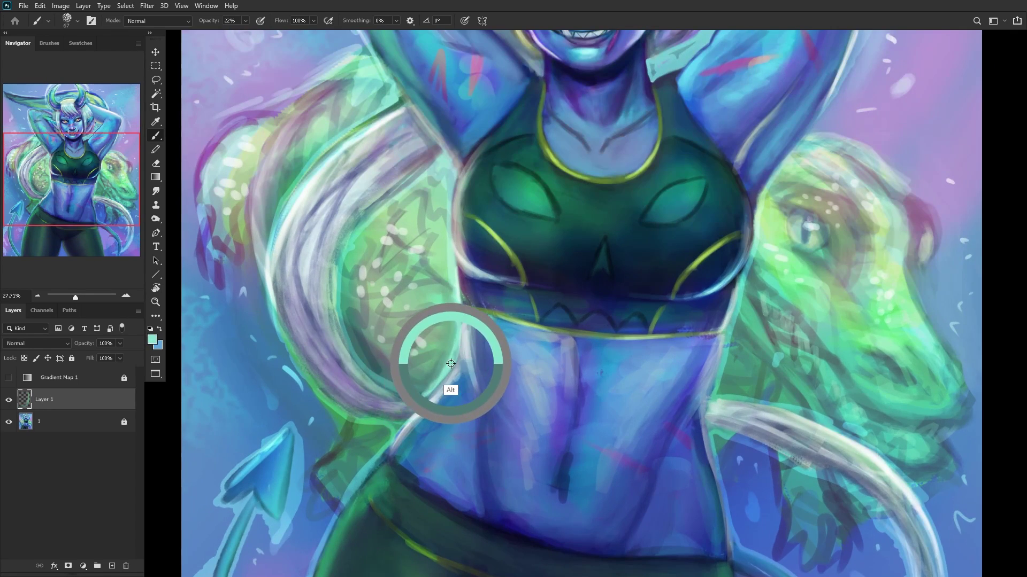
{"action": "scroll", "coordinate": [418, 411], "scroll_direction": "up", "scroll_amount": 2}
{"action": "scroll", "coordinate": [418, 412], "scroll_direction": "up", "scroll_amount": 1}
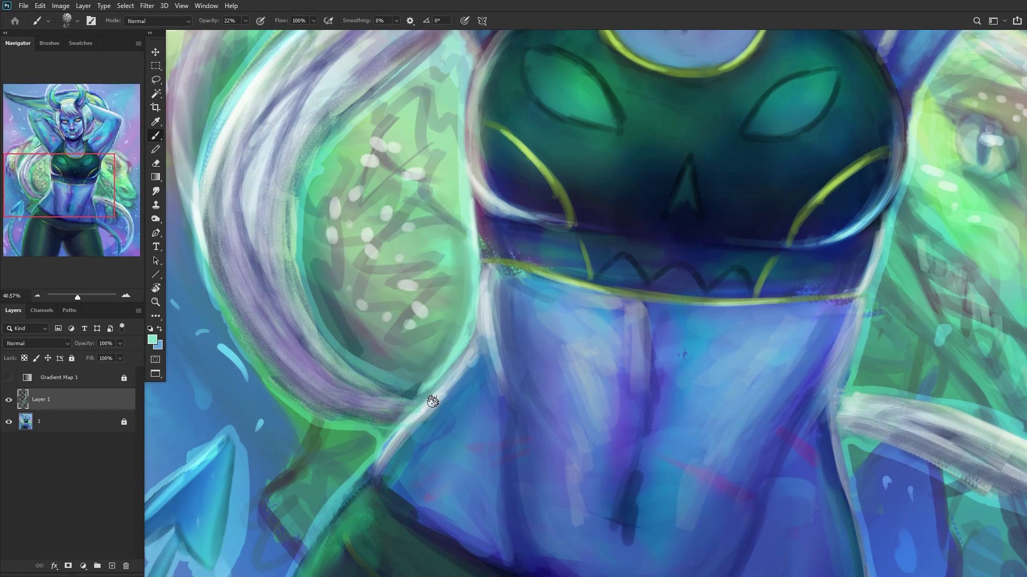
{"action": "left_click", "coordinate": [438, 344], "text": "alt"}
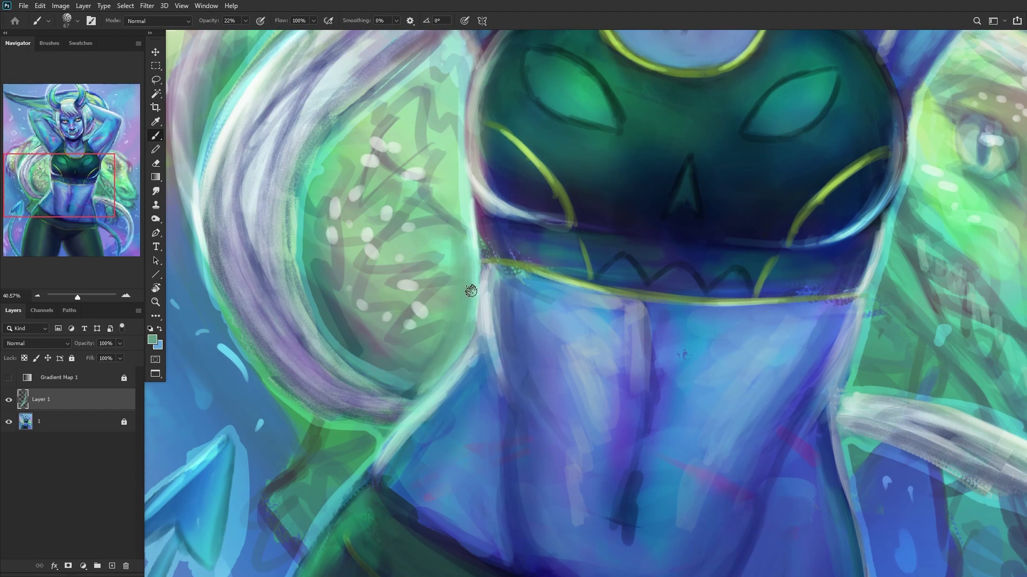
{"action": "left_click", "coordinate": [407, 365], "text": "alt"}
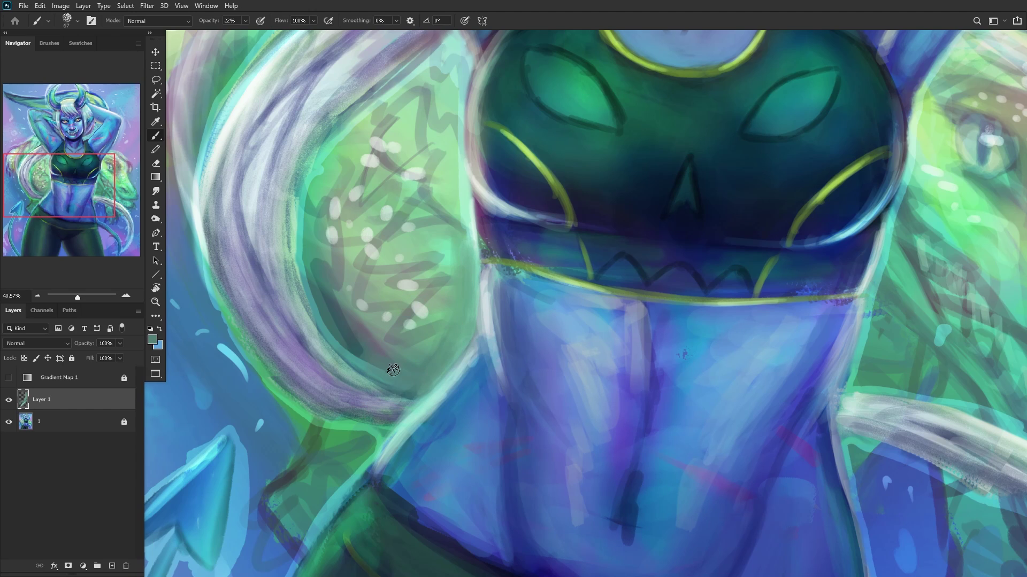
{"action": "scroll", "coordinate": [356, 360], "scroll_direction": "down", "scroll_amount": 5}
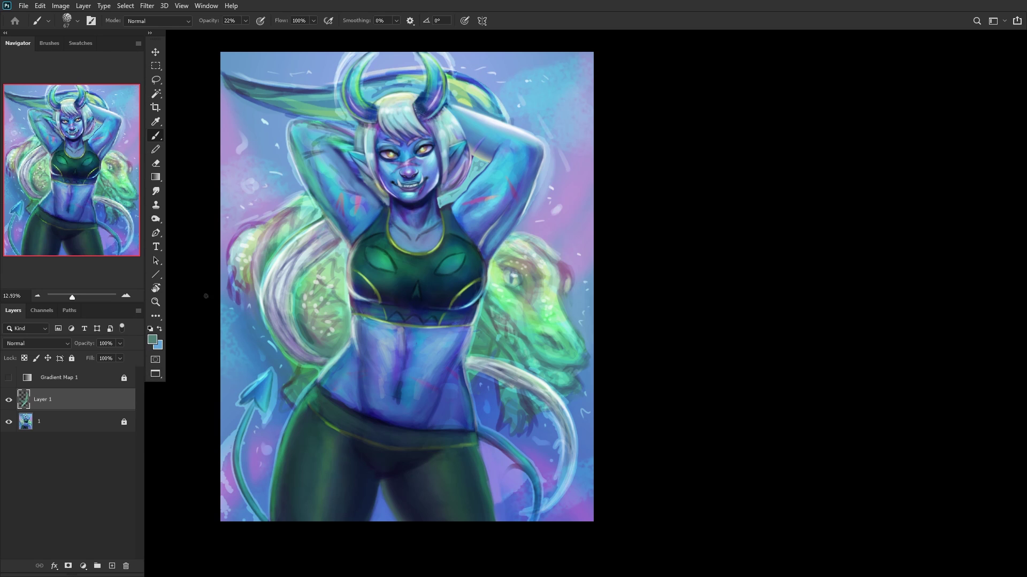
{"action": "scroll", "coordinate": [228, 193], "scroll_direction": "up", "scroll_amount": 5}
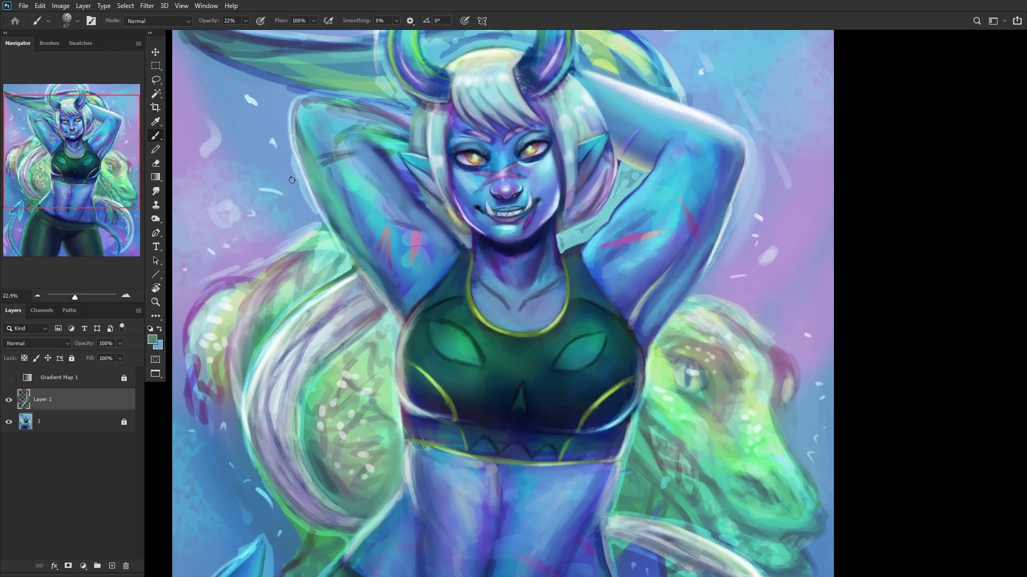
Step: Sample a light background blue and soften the raised arm's outline
{"action": "left_click", "coordinate": [309, 229], "text": "alt"}
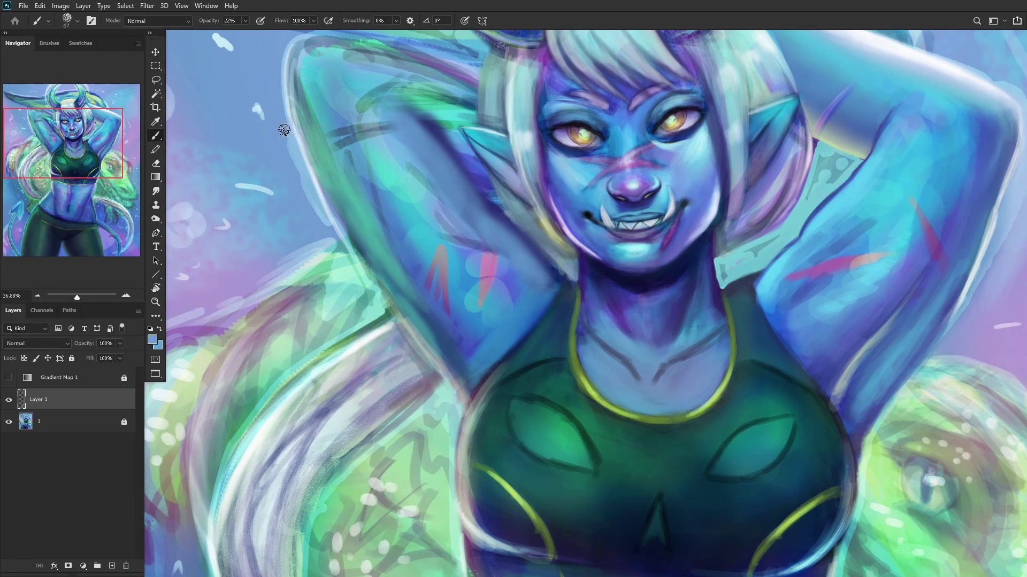
{"action": "left_click_drag", "start_coordinate": [296, 124], "coordinate": [295, 152]}
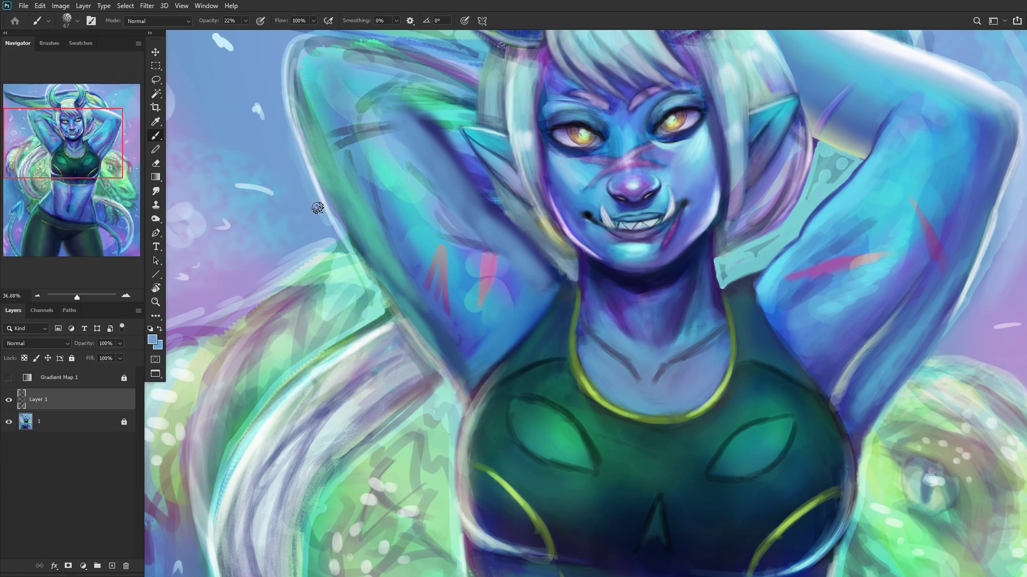
{"action": "scroll", "coordinate": [300, 169], "scroll_direction": "down", "scroll_amount": 3}
{"action": "scroll", "coordinate": [339, 158], "scroll_direction": "down", "scroll_amount": 2}
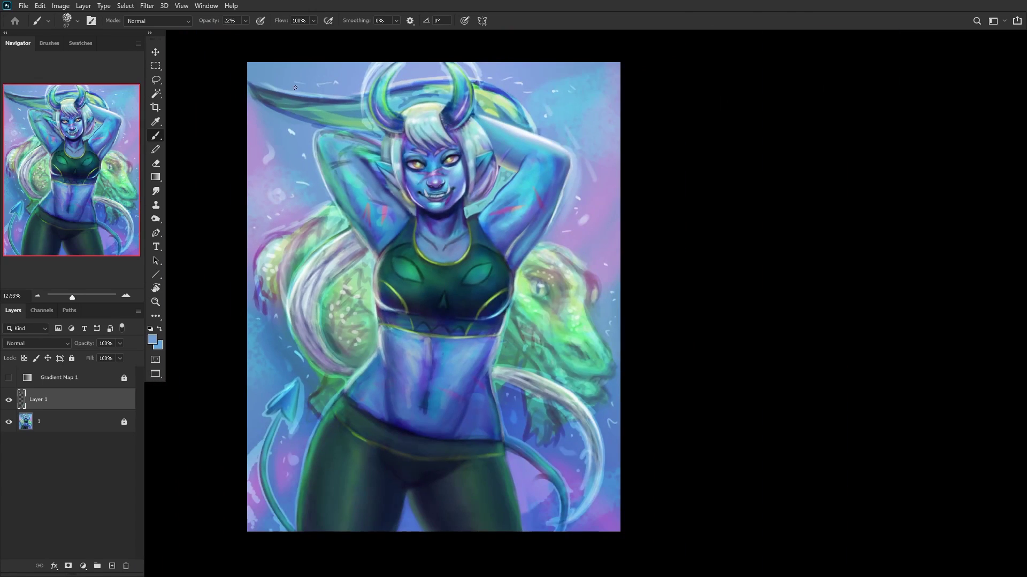
{"action": "scroll", "coordinate": [331, 99], "scroll_direction": "up", "scroll_amount": 1}
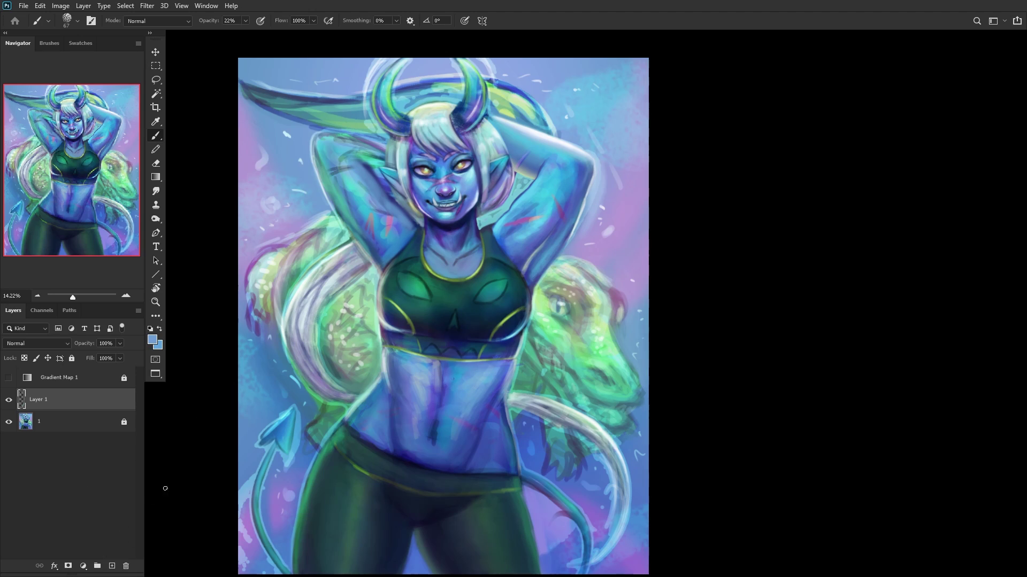
Step: Add a new empty layer and set the foreground colour to a bright teal
{"action": "left_click", "coordinate": [113, 566]}
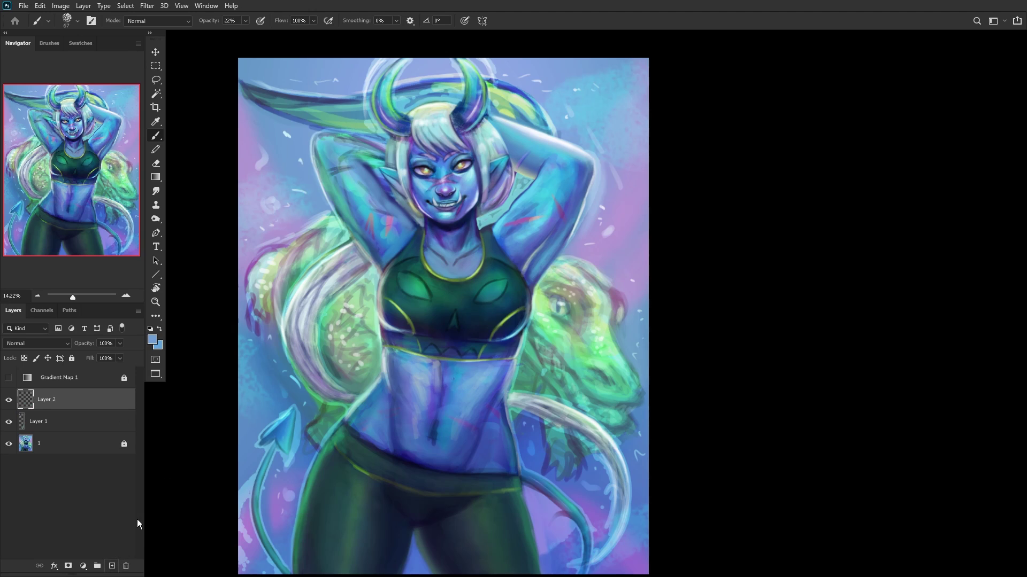
{"action": "left_click", "coordinate": [159, 330]}
{"action": "left_click", "coordinate": [153, 340]}
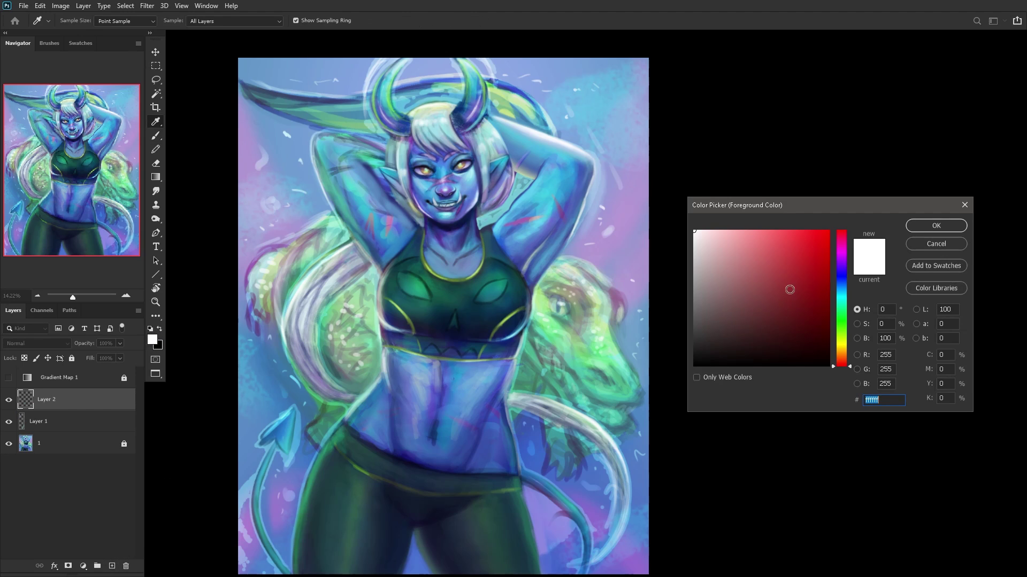
{"action": "left_click", "coordinate": [841, 302]}
{"action": "left_click", "coordinate": [803, 233]}
{"action": "left_click", "coordinate": [818, 232]}
{"action": "left_click", "coordinate": [933, 227]}
{"action": "key", "text": "b"}
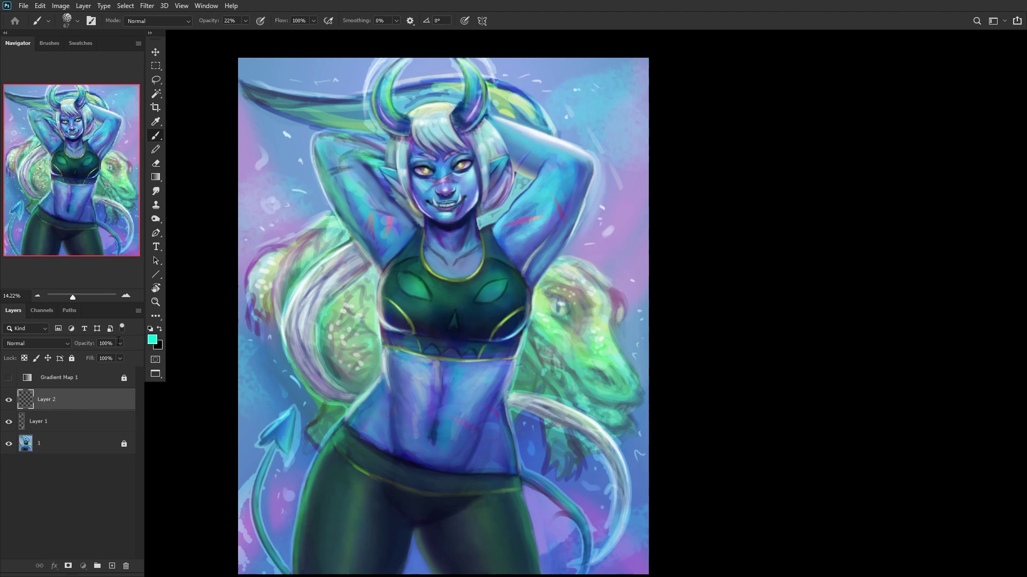
Step: Select the Painty Boy - Size Pressure Enabled brush from the presets
{"action": "right_click", "coordinate": [371, 177]}
{"action": "scroll", "coordinate": [473, 317], "scroll_direction": "down", "scroll_amount": 1}
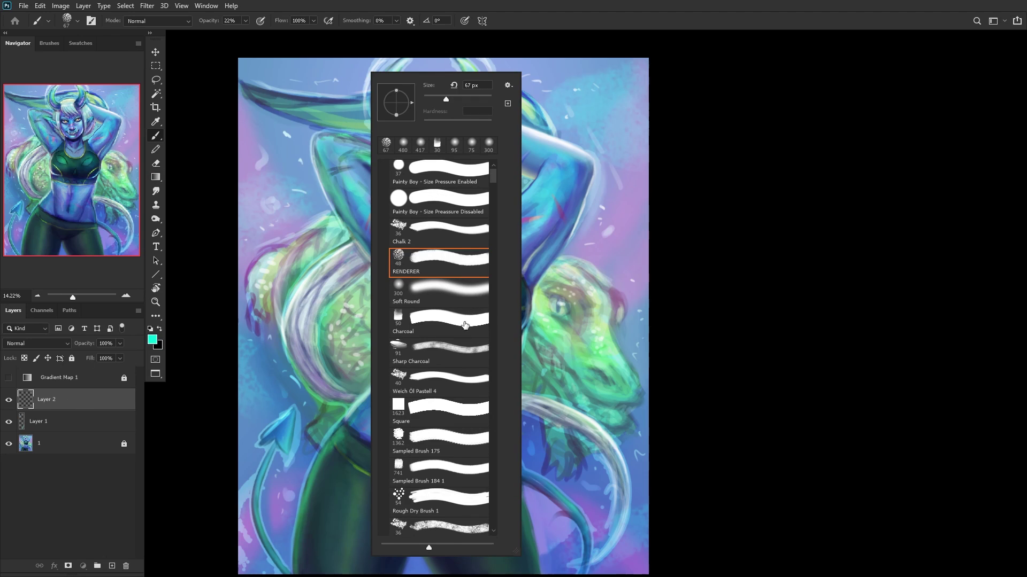
{"action": "scroll", "coordinate": [479, 283], "scroll_direction": "down", "scroll_amount": 3}
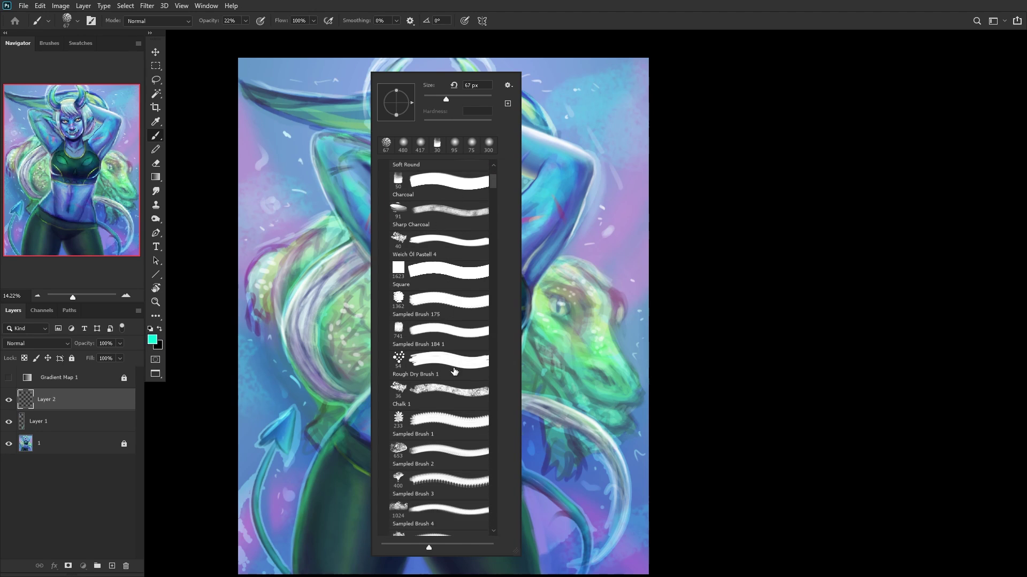
{"action": "scroll", "coordinate": [465, 301], "scroll_direction": "up", "scroll_amount": 5}
{"action": "left_click", "coordinate": [450, 189]}
{"action": "left_click", "coordinate": [81, 394]}
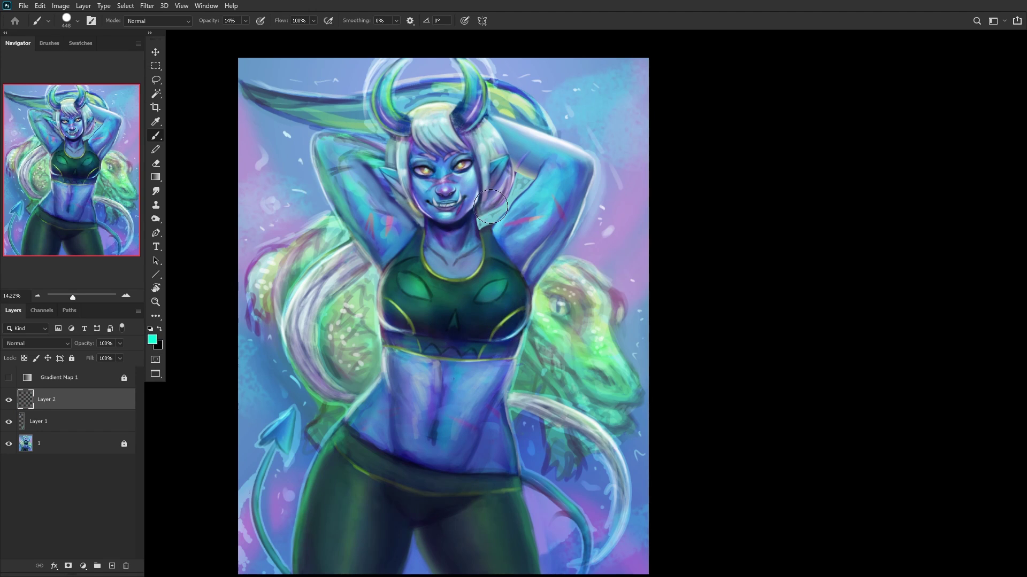
Step: Paint cyan highlights on the raised arm, left arm, armpit and left leg
{"action": "left_click_drag", "start_coordinate": [545, 198], "coordinate": [567, 166]}
{"action": "mouse_move", "coordinate": [535, 219]}
{"action": "left_mouse_down"}
{"action": "mouse_move", "coordinate": [566, 179]}
{"action": "mouse_move", "coordinate": [518, 264]}
{"action": "mouse_move", "coordinate": [552, 193]}
{"action": "mouse_move", "coordinate": [502, 255]}
{"action": "mouse_move", "coordinate": [530, 205]}
{"action": "left_mouse_up"}
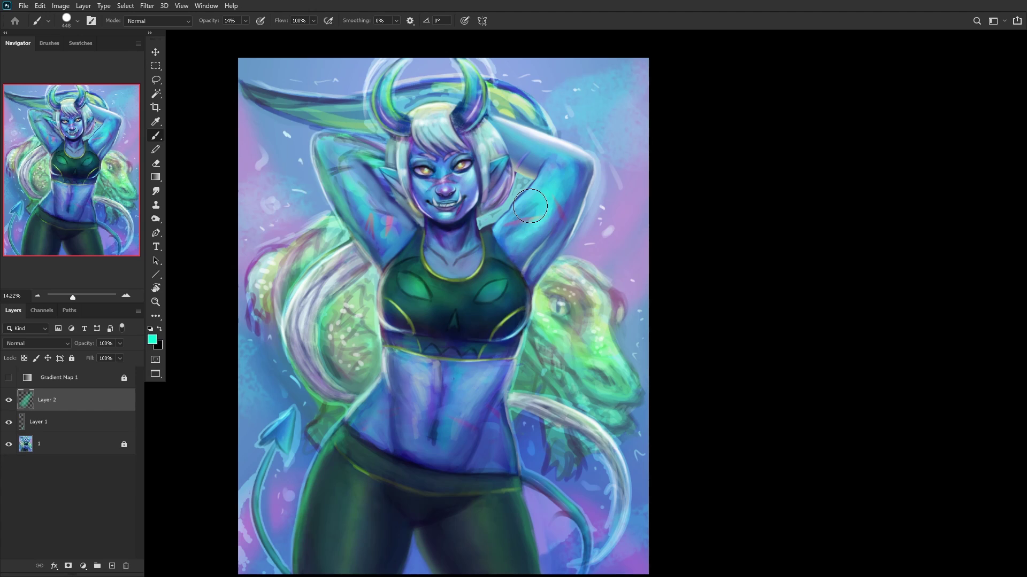
{"action": "mouse_move", "coordinate": [358, 207]}
{"action": "left_mouse_down"}
{"action": "mouse_move", "coordinate": [371, 227]}
{"action": "mouse_move", "coordinate": [345, 199]}
{"action": "mouse_move", "coordinate": [380, 224]}
{"action": "mouse_move", "coordinate": [341, 179]}
{"action": "mouse_move", "coordinate": [399, 238]}
{"action": "mouse_move", "coordinate": [337, 166]}
{"action": "mouse_move", "coordinate": [378, 197]}
{"action": "mouse_move", "coordinate": [341, 163]}
{"action": "mouse_move", "coordinate": [334, 172]}
{"action": "mouse_move", "coordinate": [342, 124]}
{"action": "mouse_move", "coordinate": [331, 175]}
{"action": "mouse_move", "coordinate": [348, 212]}
{"action": "left_mouse_up"}
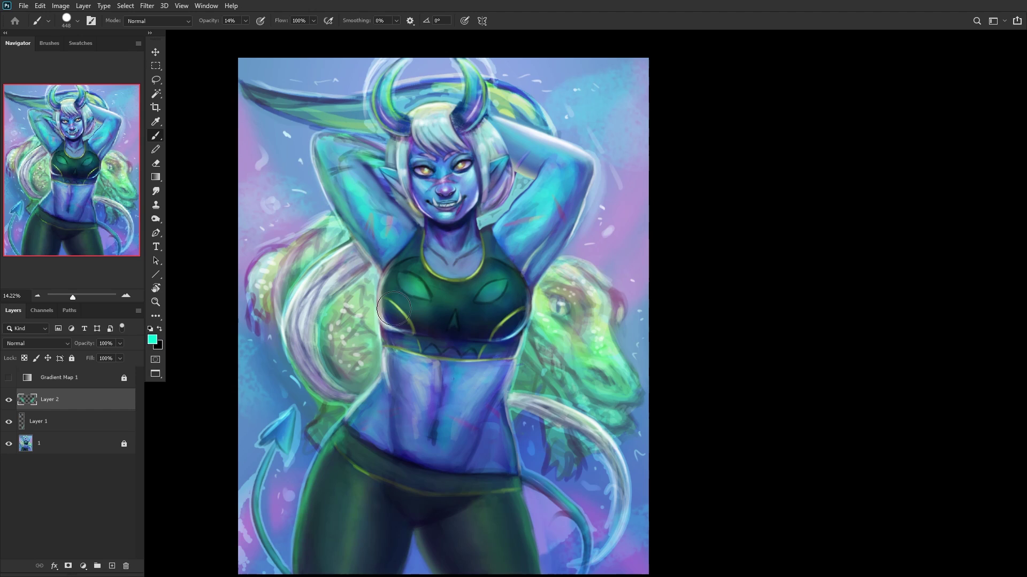
{"action": "mouse_move", "coordinate": [349, 499]}
{"action": "left_mouse_down"}
{"action": "mouse_move", "coordinate": [338, 543]}
{"action": "mouse_move", "coordinate": [359, 486]}
{"action": "mouse_move", "coordinate": [322, 535]}
{"action": "mouse_move", "coordinate": [351, 513]}
{"action": "mouse_move", "coordinate": [341, 513]}
{"action": "mouse_move", "coordinate": [325, 562]}
{"action": "mouse_move", "coordinate": [330, 511]}
{"action": "mouse_move", "coordinate": [335, 571]}
{"action": "left_mouse_up"}
Step: Add green highlights on the thighs, the left hair strand and the lizard's face
{"action": "scroll", "coordinate": [339, 517], "scroll_direction": "down", "scroll_amount": 3}
{"action": "mouse_move", "coordinate": [406, 535]}
{"action": "left_mouse_down"}
{"action": "mouse_move", "coordinate": [412, 563]}
{"action": "mouse_move", "coordinate": [402, 548]}
{"action": "mouse_move", "coordinate": [418, 559]}
{"action": "mouse_move", "coordinate": [405, 568]}
{"action": "mouse_move", "coordinate": [419, 554]}
{"action": "mouse_move", "coordinate": [421, 571]}
{"action": "mouse_move", "coordinate": [385, 538]}
{"action": "mouse_move", "coordinate": [408, 564]}
{"action": "mouse_move", "coordinate": [403, 542]}
{"action": "mouse_move", "coordinate": [420, 568]}
{"action": "mouse_move", "coordinate": [410, 536]}
{"action": "mouse_move", "coordinate": [375, 519]}
{"action": "mouse_move", "coordinate": [405, 517]}
{"action": "mouse_move", "coordinate": [350, 500]}
{"action": "mouse_move", "coordinate": [393, 520]}
{"action": "mouse_move", "coordinate": [361, 510]}
{"action": "mouse_move", "coordinate": [417, 515]}
{"action": "mouse_move", "coordinate": [354, 497]}
{"action": "mouse_move", "coordinate": [418, 516]}
{"action": "mouse_move", "coordinate": [395, 469]}
{"action": "mouse_move", "coordinate": [399, 490]}
{"action": "mouse_move", "coordinate": [411, 465]}
{"action": "mouse_move", "coordinate": [392, 498]}
{"action": "mouse_move", "coordinate": [409, 458]}
{"action": "mouse_move", "coordinate": [419, 495]}
{"action": "mouse_move", "coordinate": [428, 480]}
{"action": "mouse_move", "coordinate": [399, 478]}
{"action": "mouse_move", "coordinate": [343, 443]}
{"action": "mouse_move", "coordinate": [349, 477]}
{"action": "mouse_move", "coordinate": [370, 477]}
{"action": "mouse_move", "coordinate": [366, 466]}
{"action": "mouse_move", "coordinate": [378, 485]}
{"action": "mouse_move", "coordinate": [378, 442]}
{"action": "mouse_move", "coordinate": [381, 491]}
{"action": "left_mouse_up"}
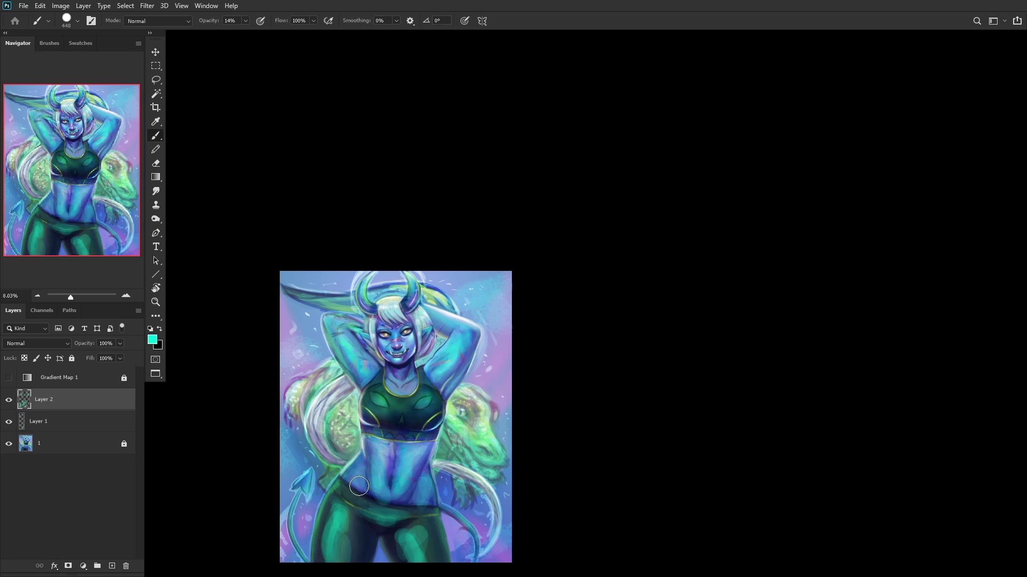
{"action": "scroll", "coordinate": [346, 477], "scroll_direction": "up", "scroll_amount": 3}
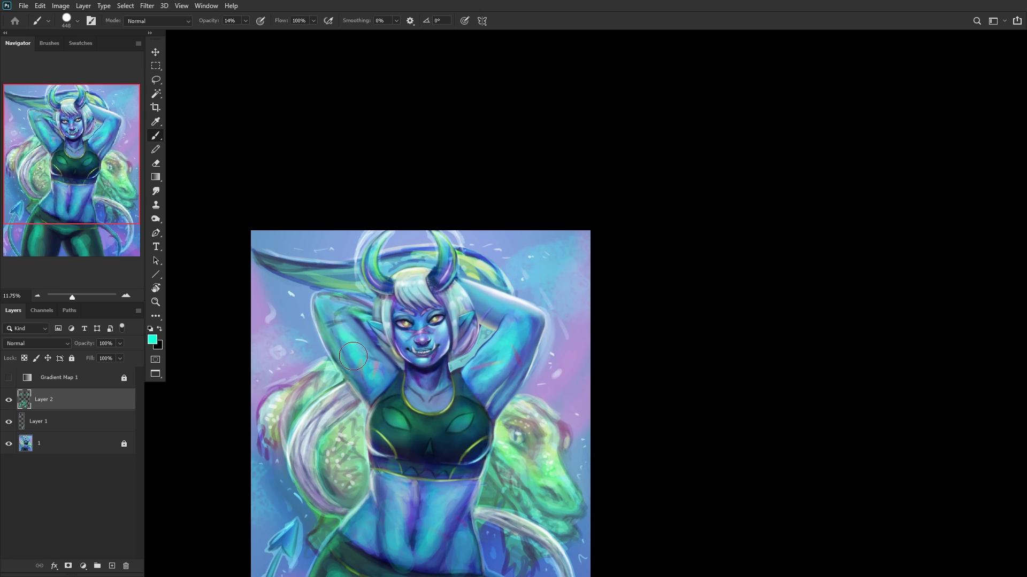
{"action": "left_click_drag", "start_coordinate": [298, 473], "coordinate": [315, 509]}
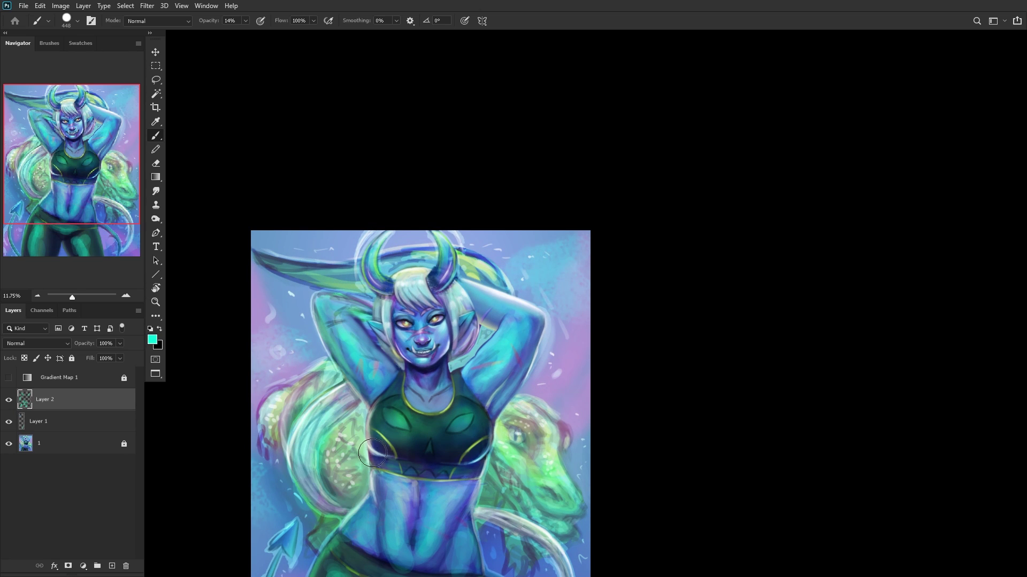
{"action": "mouse_move", "coordinate": [527, 463]}
{"action": "left_mouse_down"}
{"action": "mouse_move", "coordinate": [540, 475]}
{"action": "mouse_move", "coordinate": [514, 452]}
{"action": "left_mouse_up"}
Step: Set Layer 2 to Overlay blending and remove the unused Layer 1
{"action": "left_click", "coordinate": [38, 343]}
{"action": "left_click", "coordinate": [34, 400]}
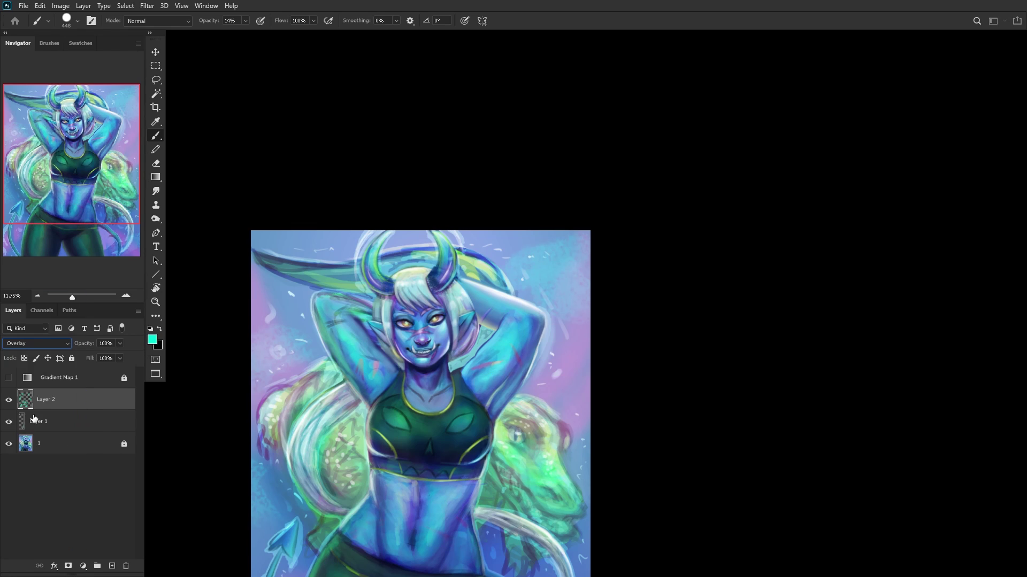
{"action": "left_click", "coordinate": [9, 401]}
{"action": "left_click", "coordinate": [8, 400]}
{"action": "left_click", "coordinate": [8, 401]}
{"action": "left_click", "coordinate": [8, 422]}
{"action": "left_click", "coordinate": [8, 422]}
{"action": "left_click", "coordinate": [9, 422]}
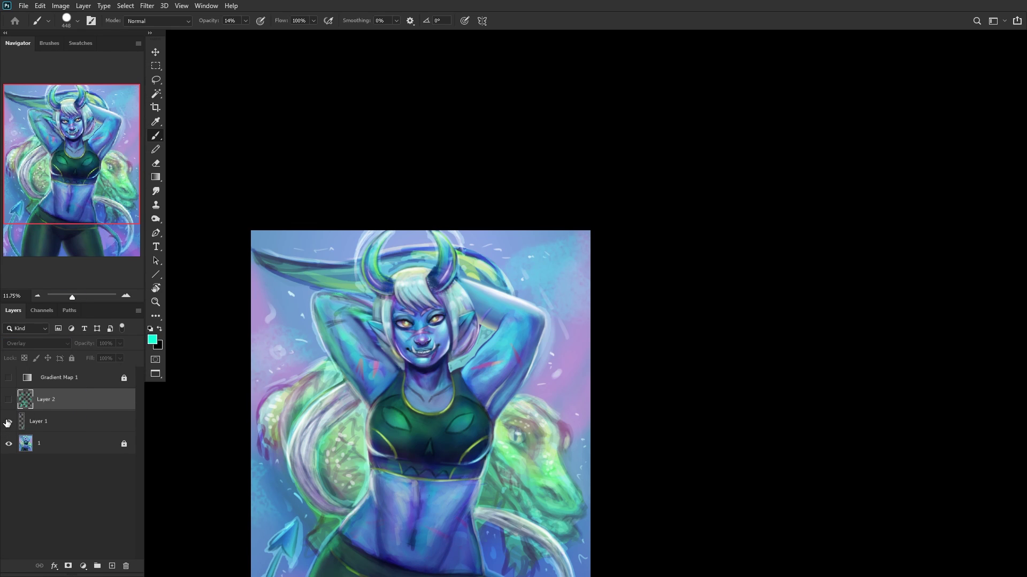
{"action": "left_click", "coordinate": [53, 422]}
{"action": "key", "text": "ctrl+e"}
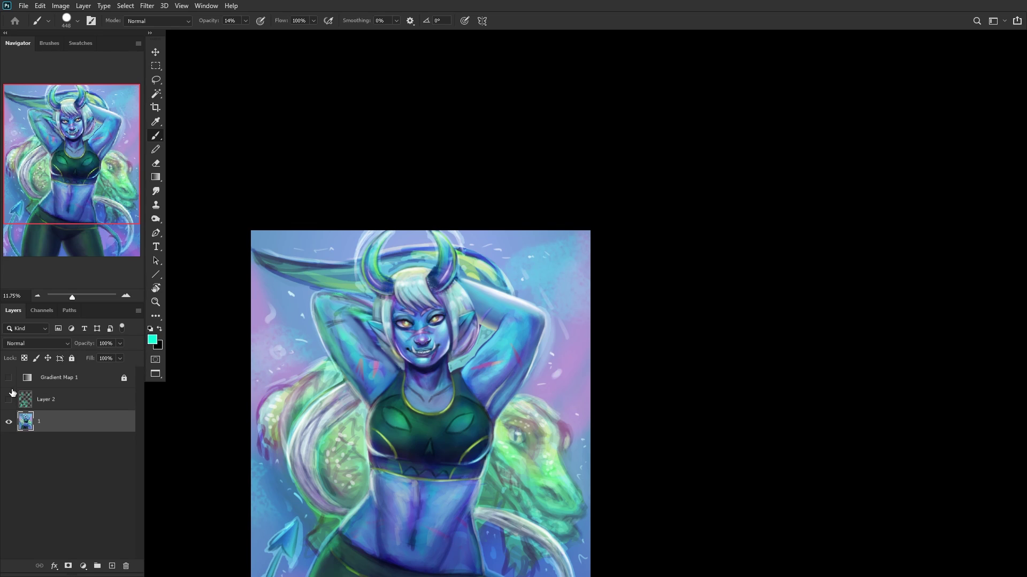
Step: Compare Layer 2's strokes in greyscale using the Gradient Map, then turn it off
{"action": "left_click", "coordinate": [9, 399]}
{"action": "left_click", "coordinate": [9, 378]}
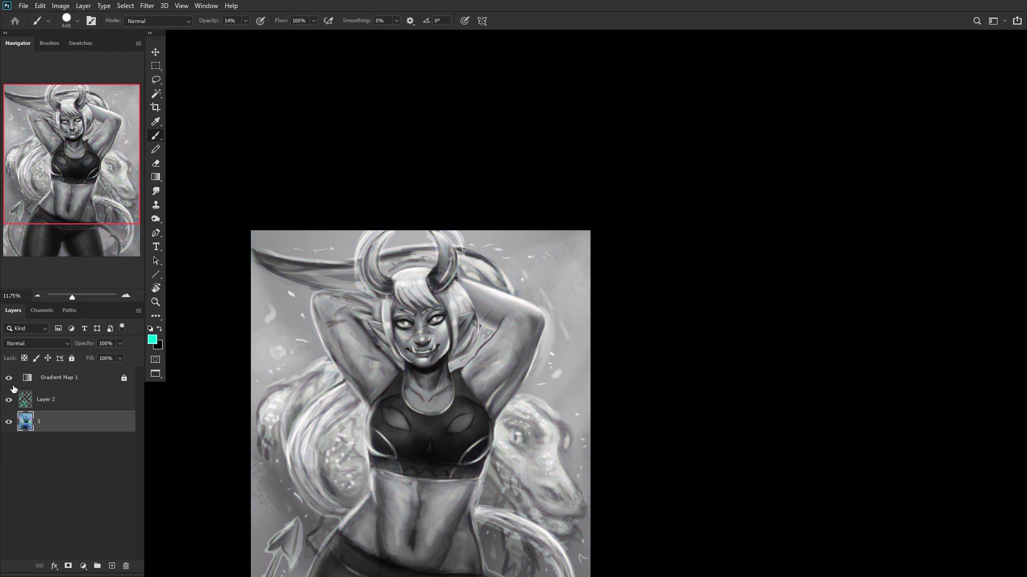
{"action": "left_click", "coordinate": [10, 399]}
{"action": "left_click", "coordinate": [9, 399]}
{"action": "left_click", "coordinate": [9, 399]}
{"action": "left_click", "coordinate": [9, 399]}
{"action": "left_click", "coordinate": [8, 377]}
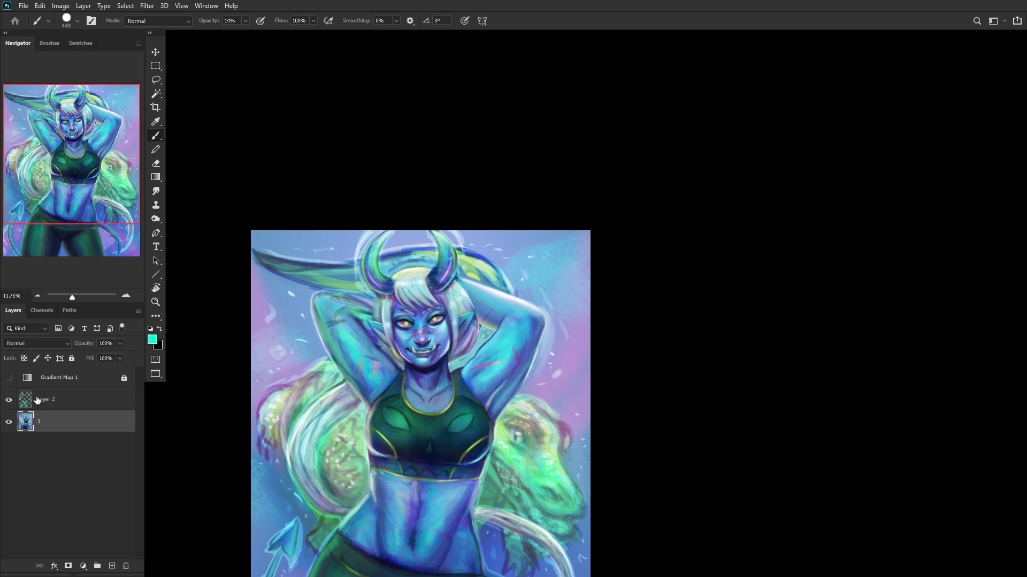
Step: Merge Layer 2 down into painting layer 1 (Ctrl+E) and add a fresh empty layer
{"action": "left_click", "coordinate": [59, 402]}
{"action": "key", "text": "ctrl+e"}
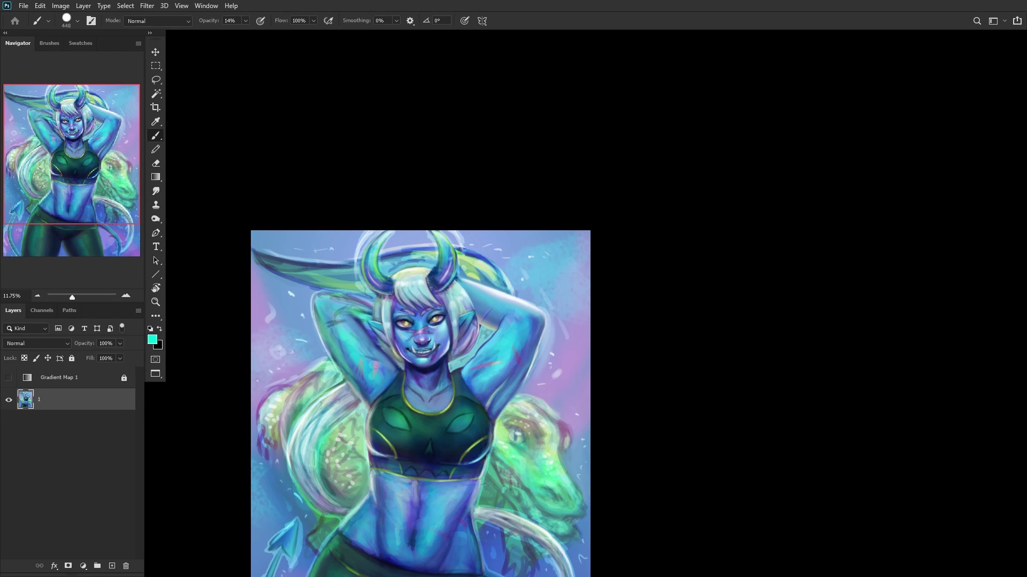
{"action": "scroll", "coordinate": [279, 345], "scroll_direction": "down", "scroll_amount": 3}
{"action": "left_click_drag", "start_coordinate": [15, 210], "coordinate": [18, 252]}
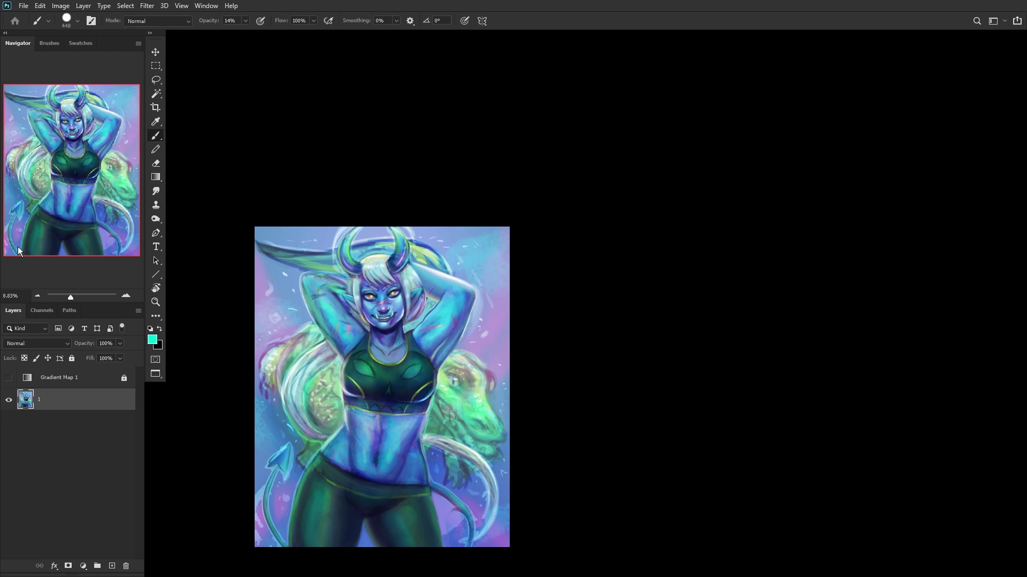
{"action": "left_click", "coordinate": [111, 566]}
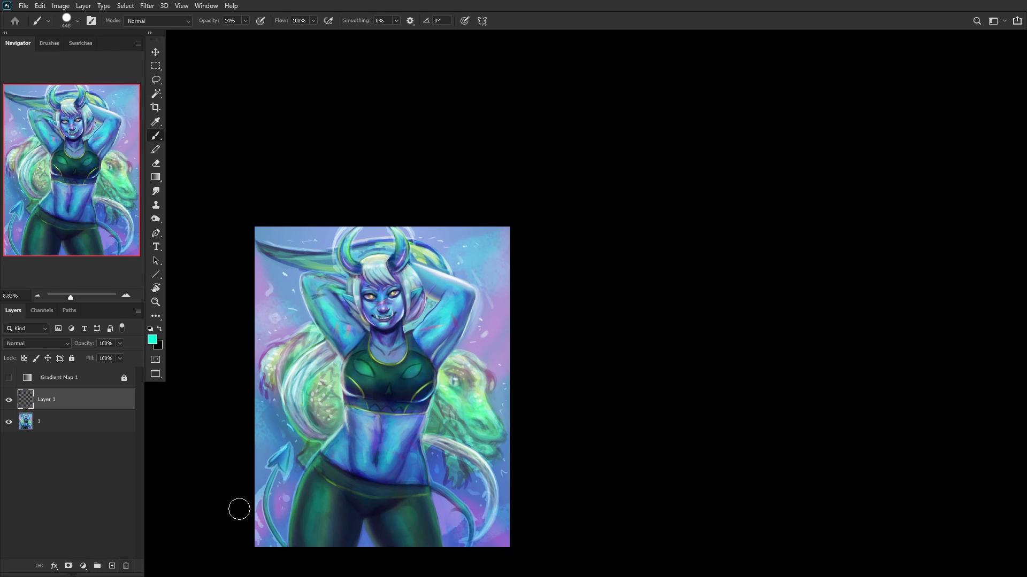
{"action": "scroll", "coordinate": [332, 404], "scroll_direction": "up", "scroll_amount": 3}
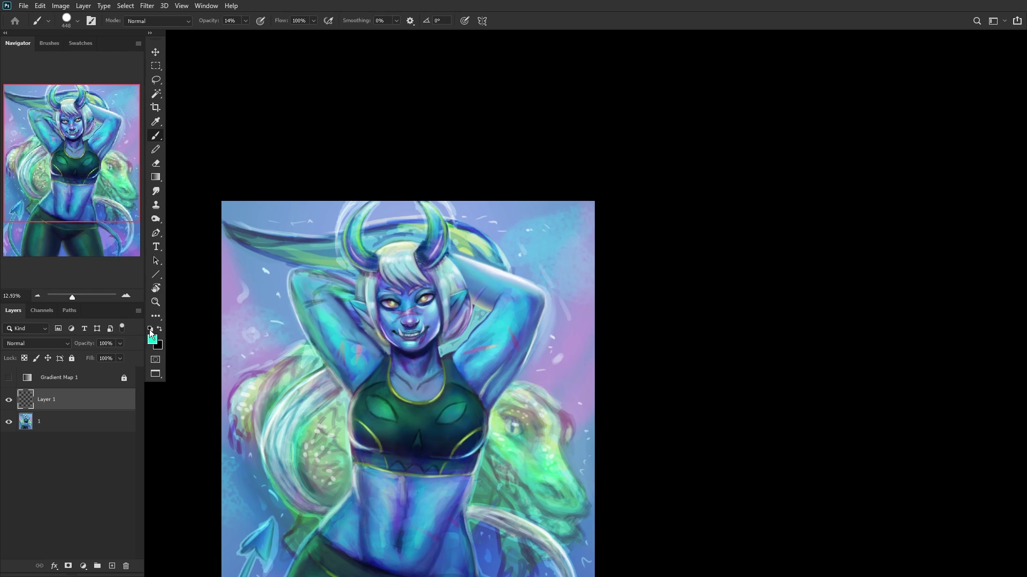
Step: Set the new layer to Overlay and dab teal spots at the upper left and upper right
{"action": "left_click", "coordinate": [34, 344]}
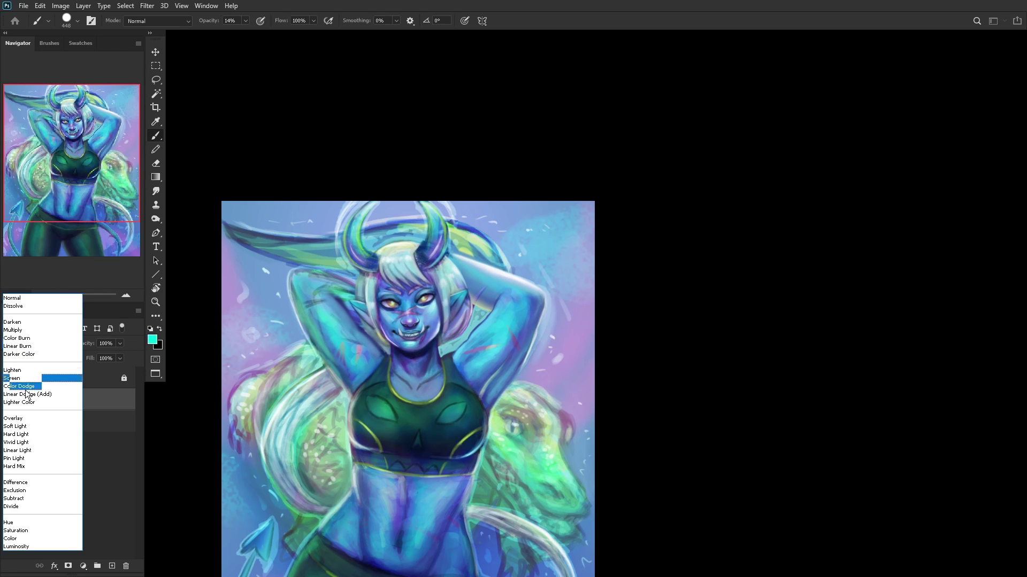
{"action": "left_click", "coordinate": [24, 420]}
{"action": "mouse_move", "coordinate": [266, 279]}
{"action": "left_mouse_down"}
{"action": "mouse_move", "coordinate": [247, 308]}
{"action": "mouse_move", "coordinate": [258, 272]}
{"action": "mouse_move", "coordinate": [258, 290]}
{"action": "mouse_move", "coordinate": [238, 306]}
{"action": "mouse_move", "coordinate": [273, 319]}
{"action": "mouse_move", "coordinate": [269, 337]}
{"action": "mouse_move", "coordinate": [229, 341]}
{"action": "left_mouse_up"}
{"action": "mouse_move", "coordinate": [561, 293]}
{"action": "left_mouse_down"}
{"action": "mouse_move", "coordinate": [564, 257]}
{"action": "mouse_move", "coordinate": [520, 223]}
{"action": "mouse_move", "coordinate": [577, 215]}
{"action": "left_mouse_up"}
{"action": "left_click", "coordinate": [522, 223]}
Step: Add more teal bokeh dabs along the right side, top edge, lower left and beside the raised arm
{"action": "left_click", "coordinate": [567, 300]}
{"action": "left_click", "coordinate": [554, 342]}
{"action": "left_click", "coordinate": [575, 389]}
{"action": "left_click", "coordinate": [585, 263]}
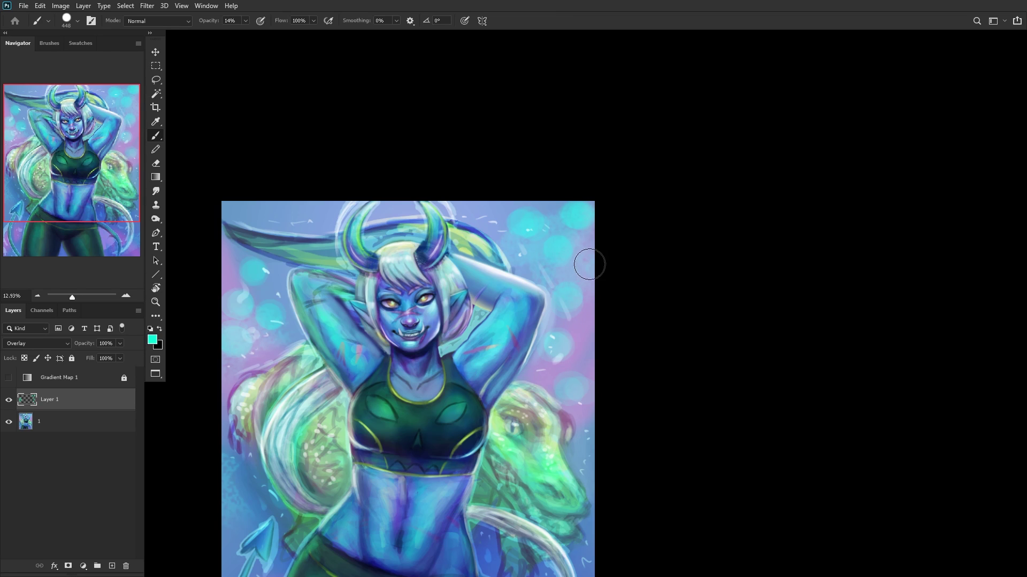
{"action": "left_click", "coordinate": [307, 208]}
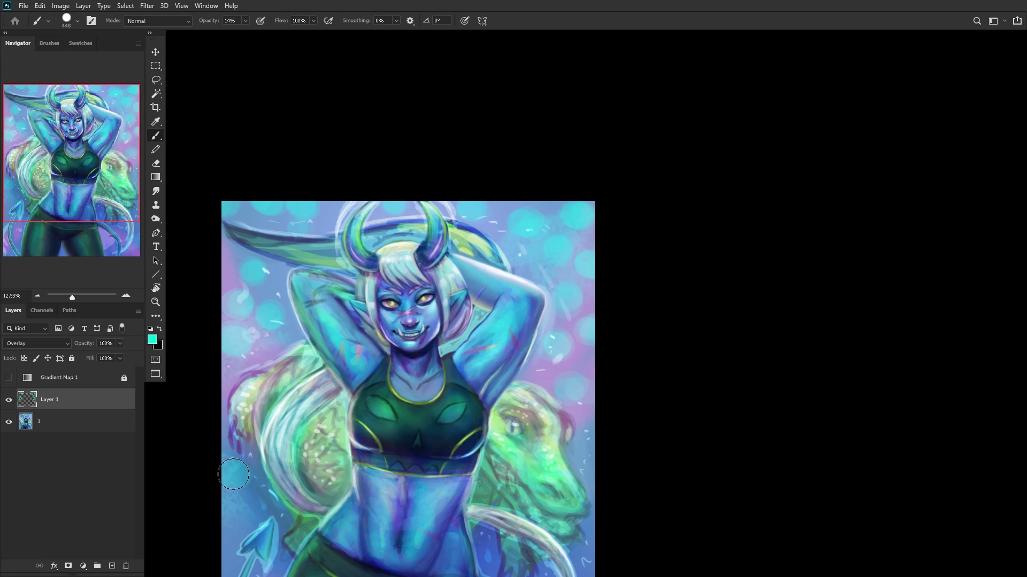
{"action": "scroll", "coordinate": [233, 507], "scroll_direction": "down", "scroll_amount": 2}
{"action": "scroll", "coordinate": [234, 507], "scroll_direction": "up", "scroll_amount": 2}
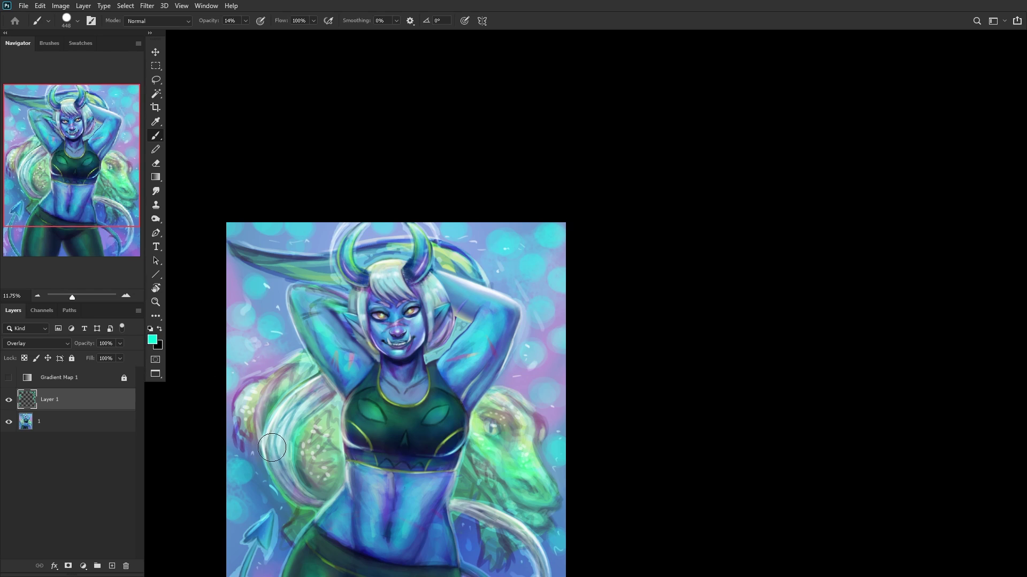
{"action": "left_click", "coordinate": [264, 498]}
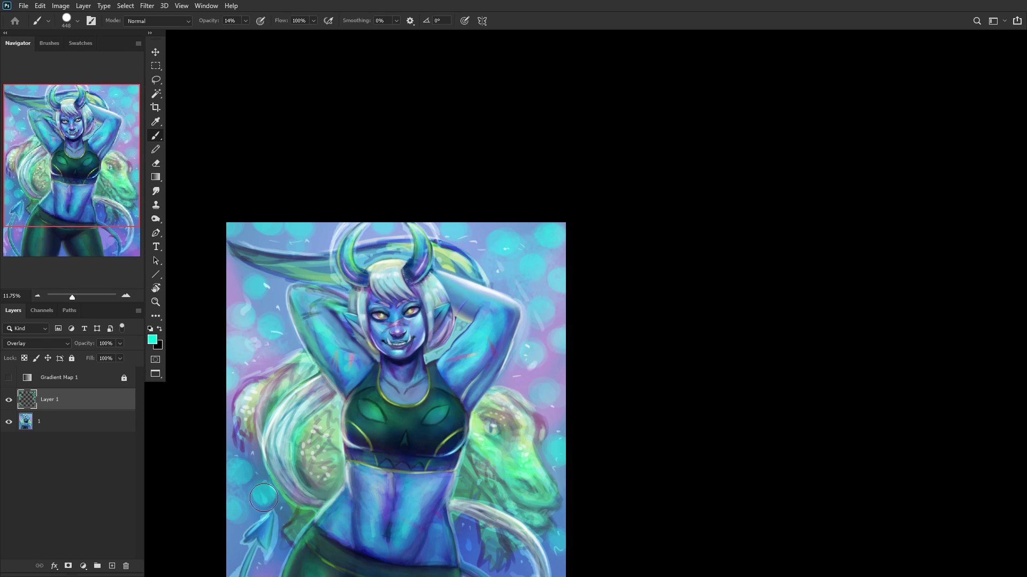
{"action": "left_click", "coordinate": [270, 332]}
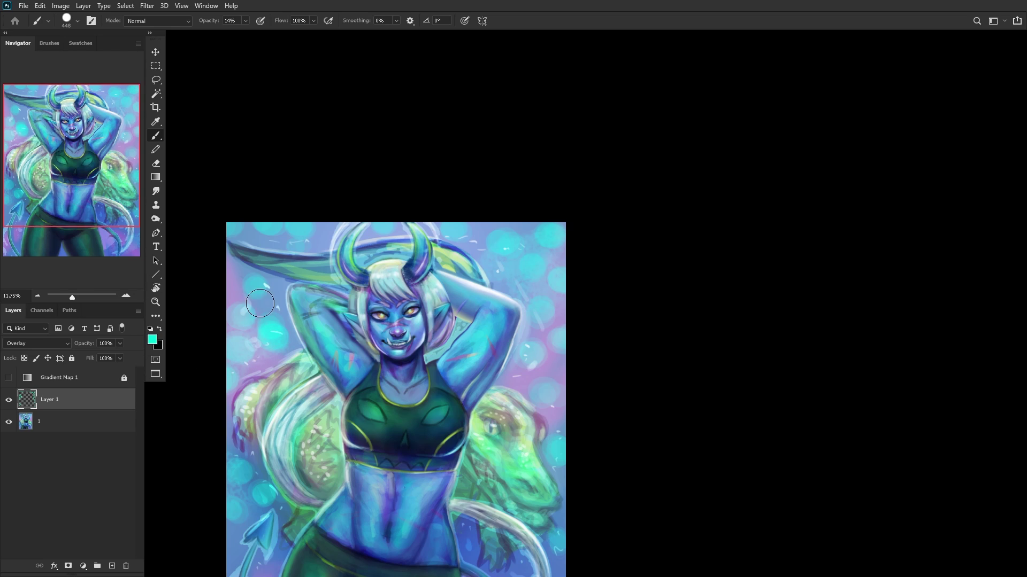
Step: Raise the bokeh layer's lightness to +79 and boost its saturation in Hue/Saturation
{"action": "key", "text": "ctrl+u"}
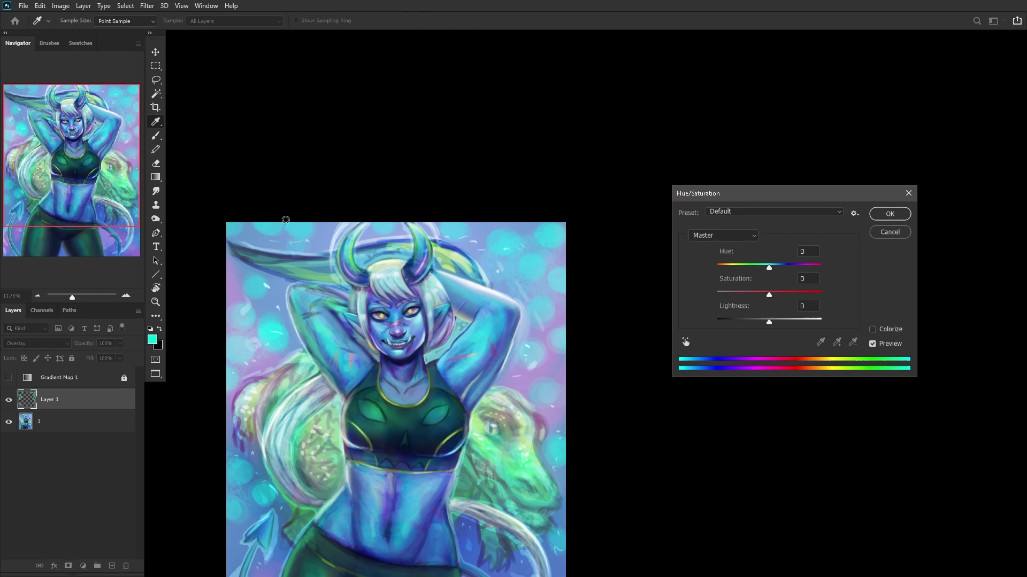
{"action": "left_click_drag", "start_coordinate": [788, 322], "coordinate": [810, 325]}
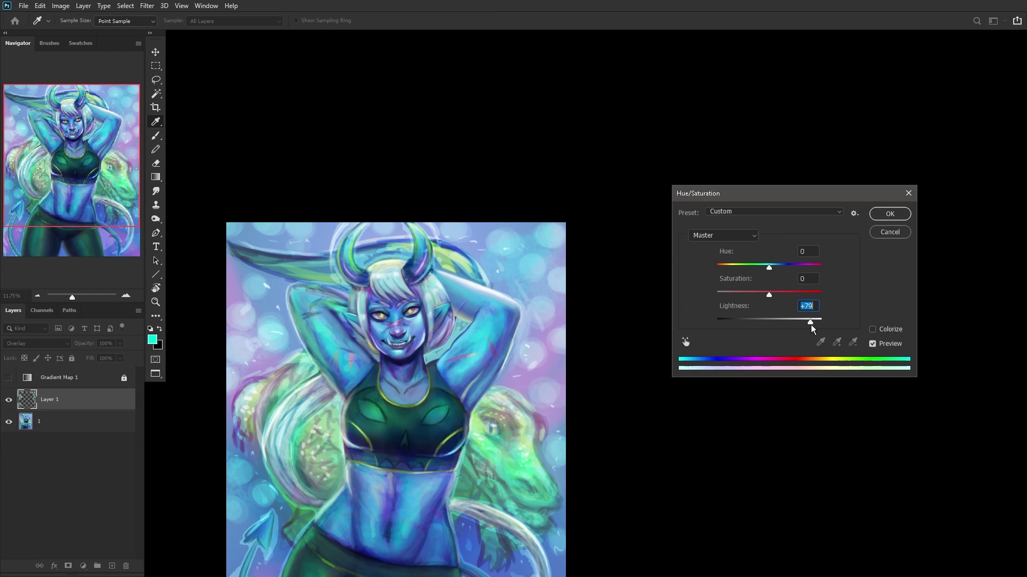
{"action": "left_click_drag", "start_coordinate": [769, 294], "coordinate": [698, 280]}
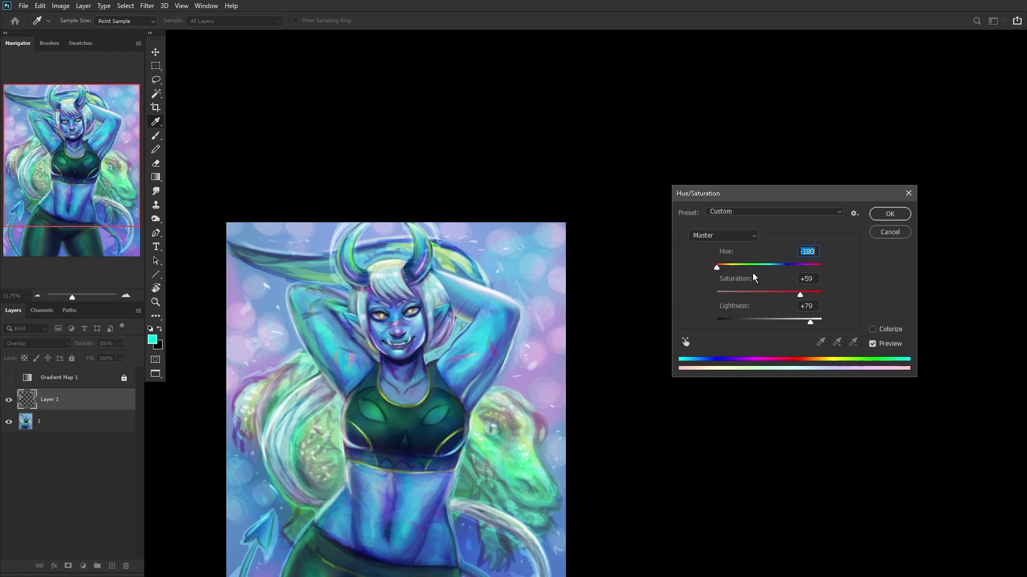
{"action": "key", "text": "Return"}
{"action": "key", "text": "b"}
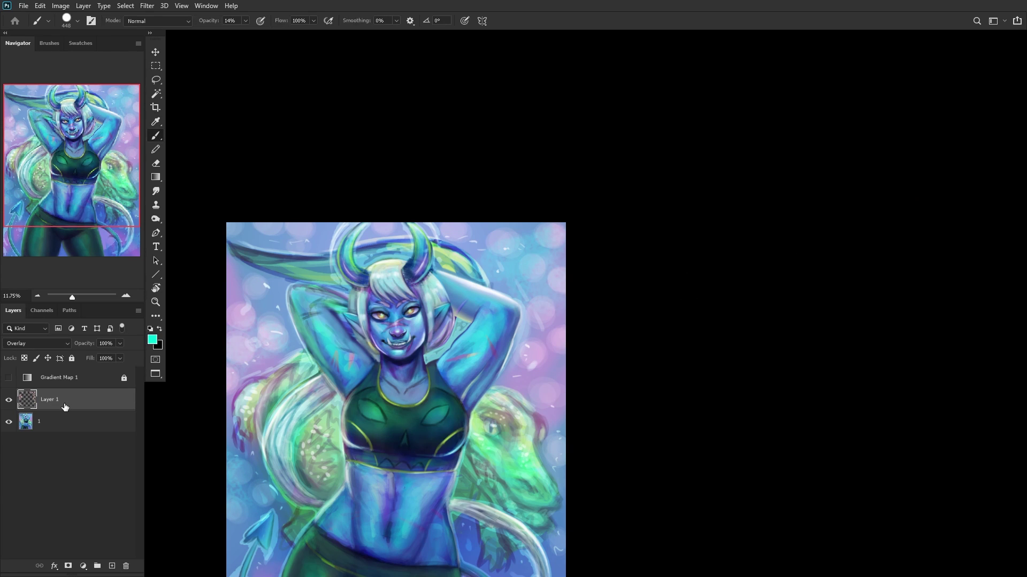
Step: Duplicate Layer 1 and apply a 138.8-pixel Gaussian Blur to the copy
{"action": "right_click", "coordinate": [65, 408]}
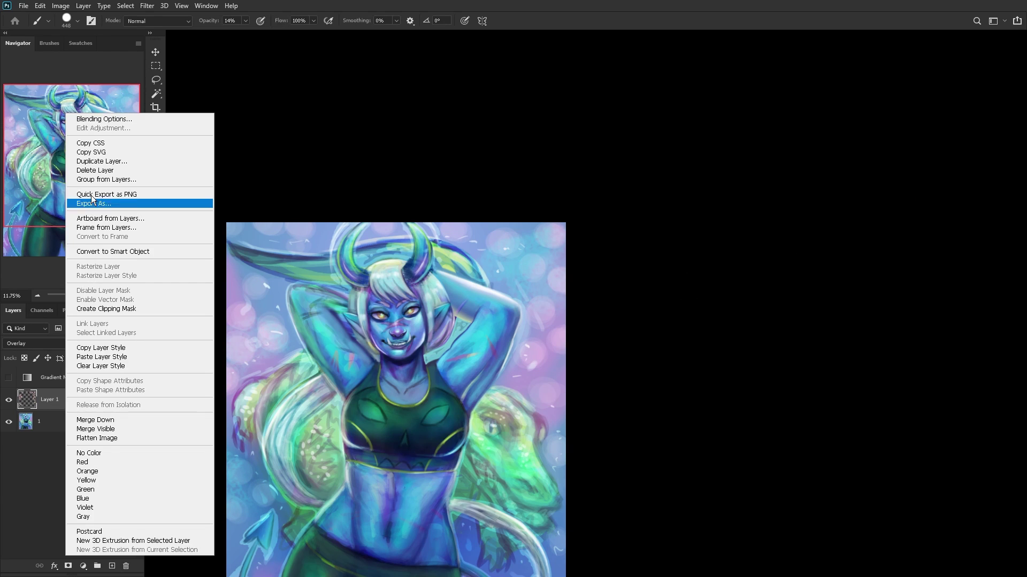
{"action": "left_click", "coordinate": [94, 165]}
{"action": "left_click", "coordinate": [602, 158]}
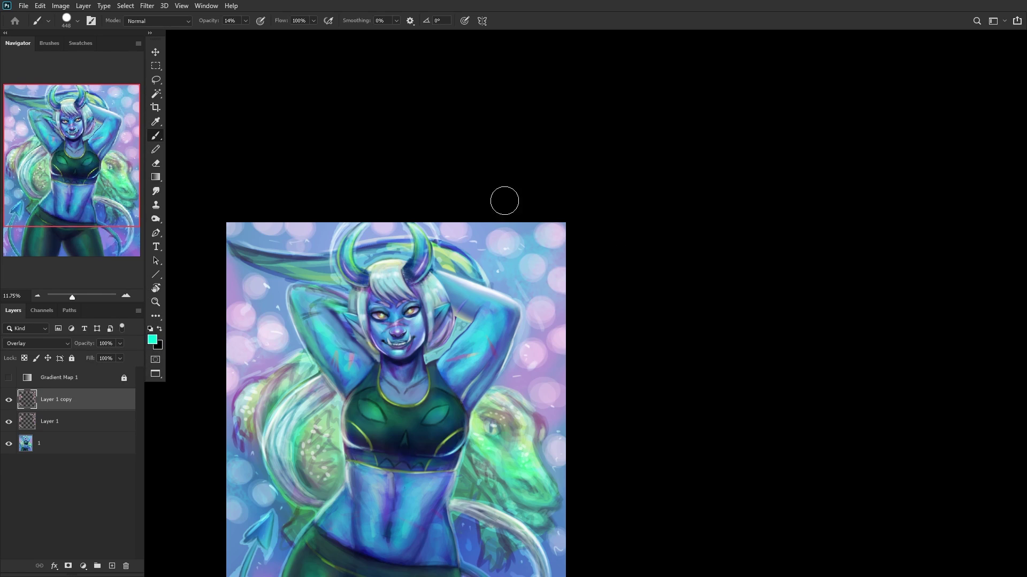
{"action": "left_click", "coordinate": [146, 5]}
{"action": "mouse_move", "coordinate": [158, 137]}
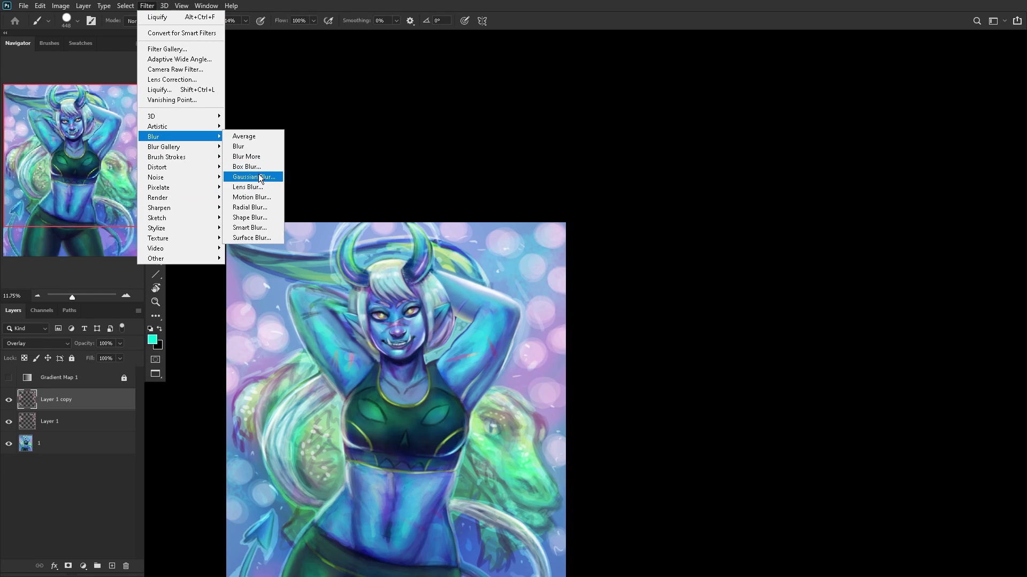
{"action": "left_click", "coordinate": [254, 177]}
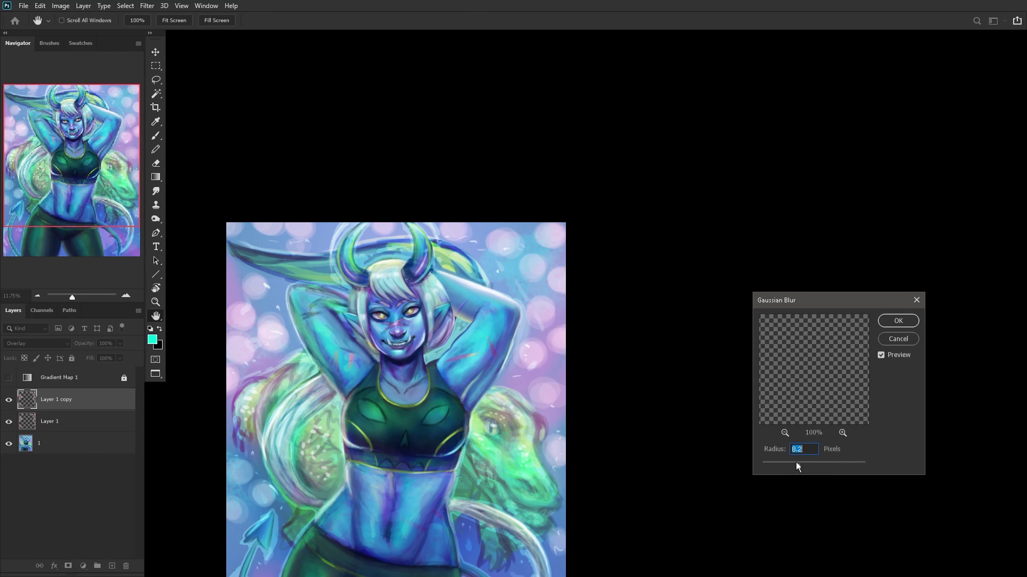
{"action": "left_click", "coordinate": [835, 462]}
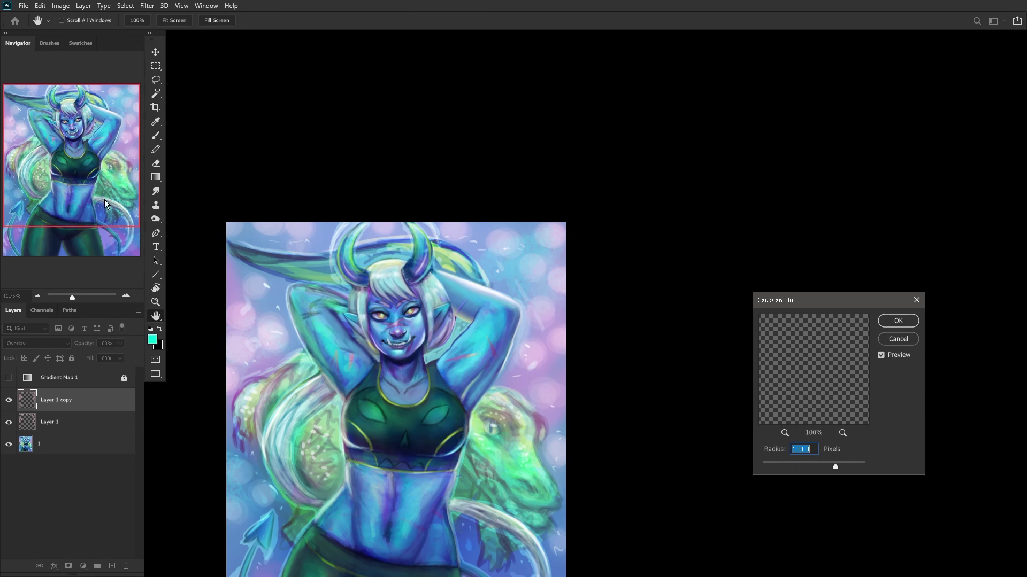
{"action": "key", "text": "Return"}
{"action": "key", "text": "z"}
Step: Fit the canvas in the window and delete the Layer 1 copy layer
{"action": "left_click", "coordinate": [318, 22]}
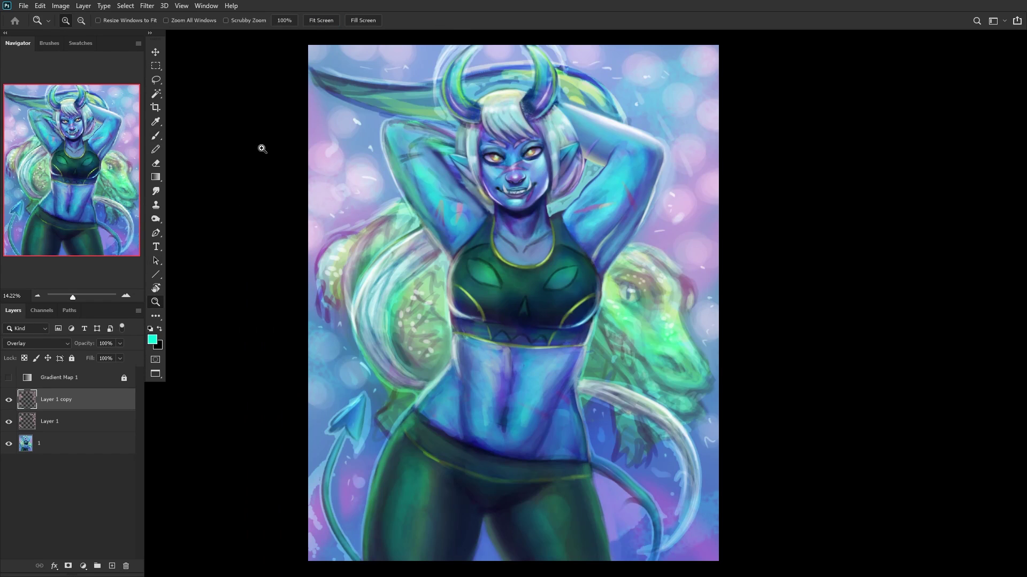
{"action": "left_click", "coordinate": [53, 424]}
{"action": "left_click", "coordinate": [120, 343]}
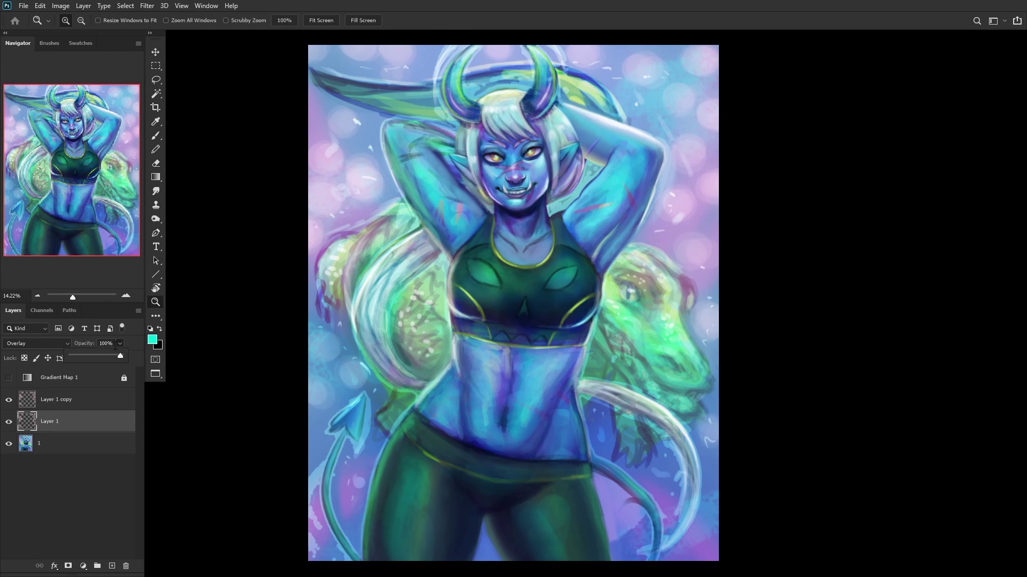
{"action": "left_click", "coordinate": [76, 426]}
{"action": "left_click", "coordinate": [51, 443]}
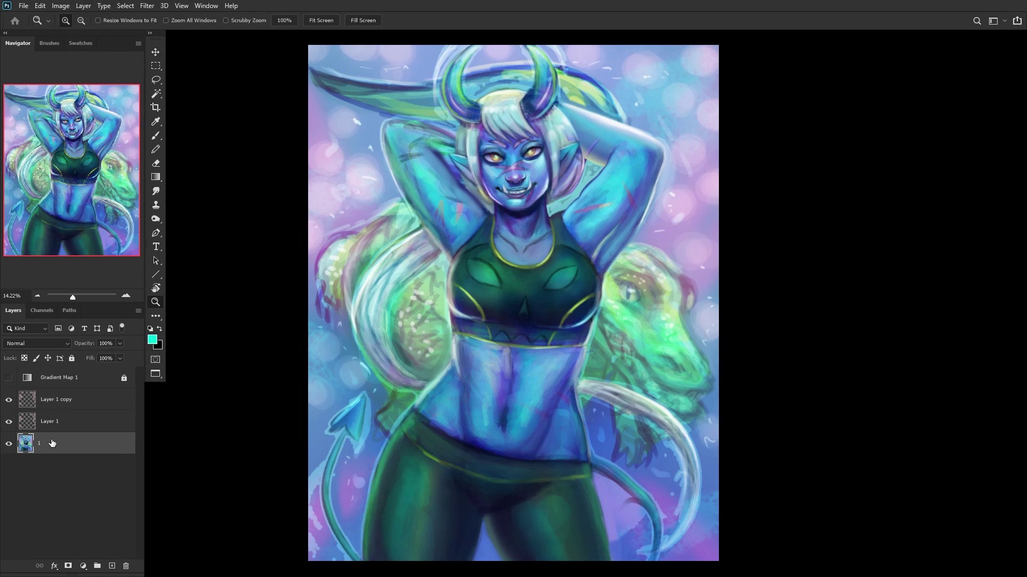
{"action": "left_click", "coordinate": [48, 425]}
{"action": "left_click", "coordinate": [78, 406]}
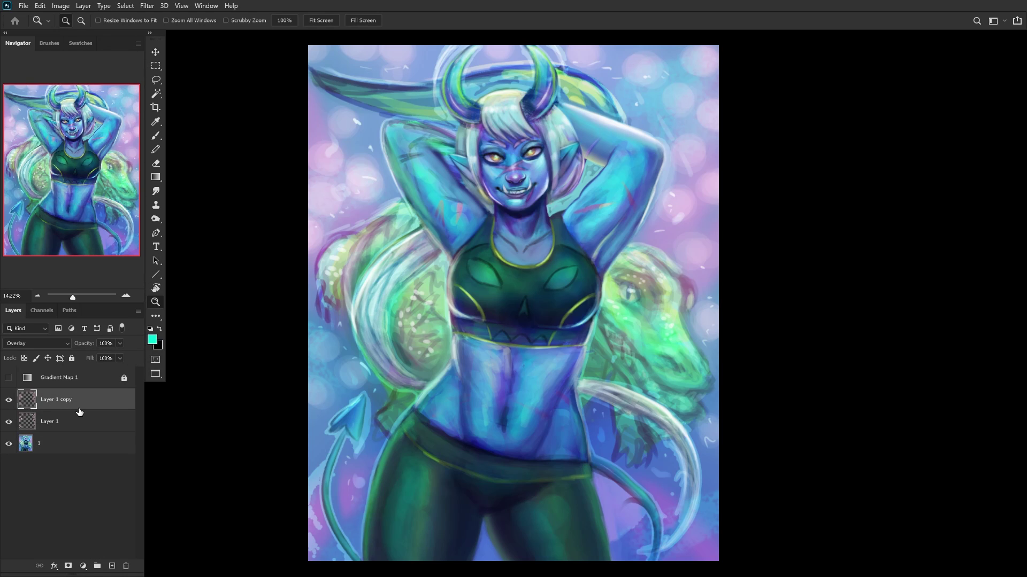
{"action": "key", "text": "ctrl+e"}
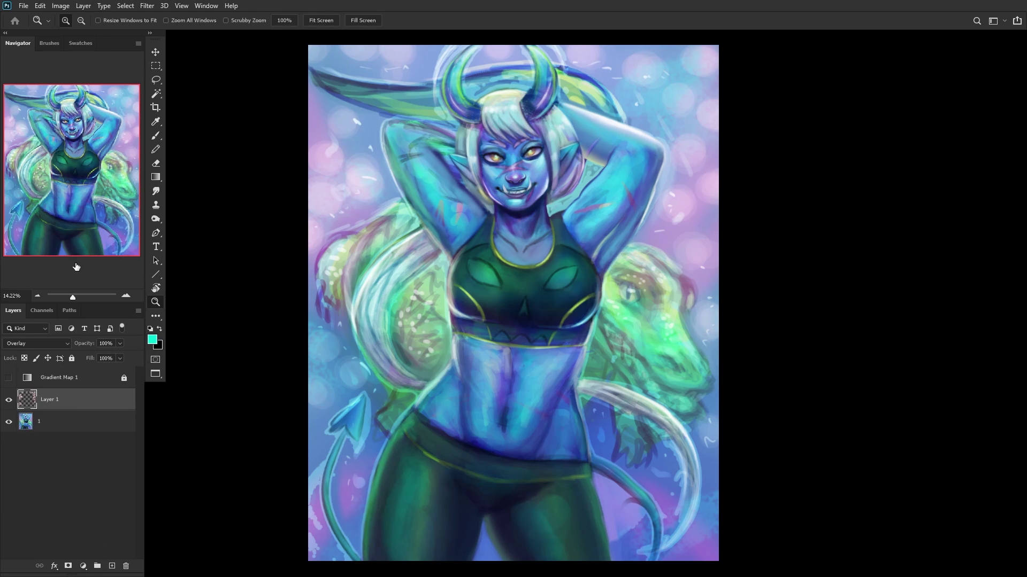
Step: Shift Layer 1's hue by +180, keep it near 99% opacity, and add a new empty Layer 2
{"action": "key", "text": "ctrl+u"}
{"action": "left_click_drag", "start_coordinate": [769, 267], "coordinate": [660, 253]}
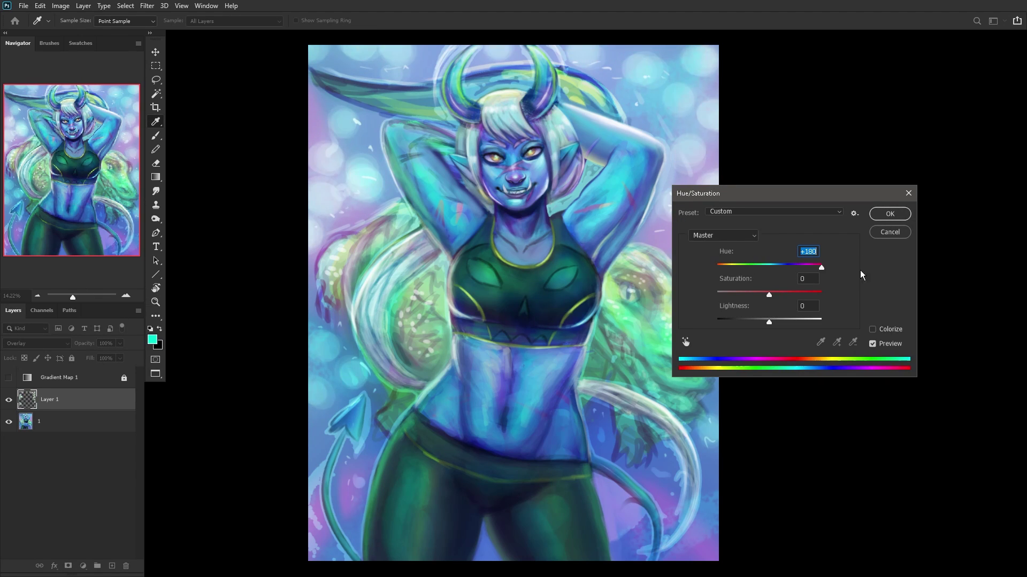
{"action": "left_click", "coordinate": [903, 212]}
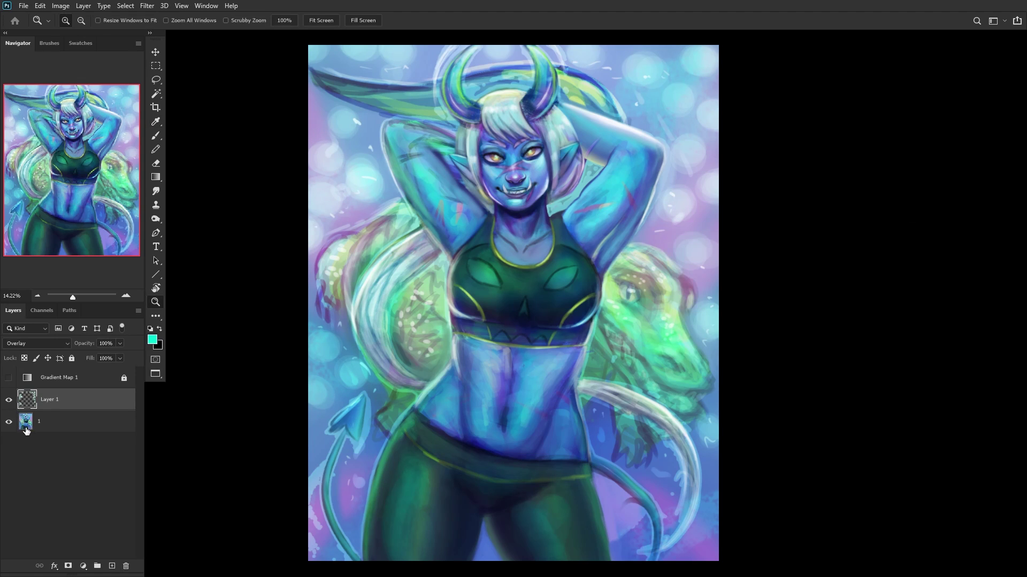
{"action": "left_click", "coordinate": [9, 400]}
{"action": "left_click", "coordinate": [120, 343]}
{"action": "mouse_move", "coordinate": [123, 356]}
{"action": "left_mouse_down"}
{"action": "mouse_move", "coordinate": [100, 357]}
{"action": "mouse_move", "coordinate": [121, 358]}
{"action": "left_mouse_up"}
{"action": "left_click", "coordinate": [72, 393]}
{"action": "left_click", "coordinate": [113, 566]}
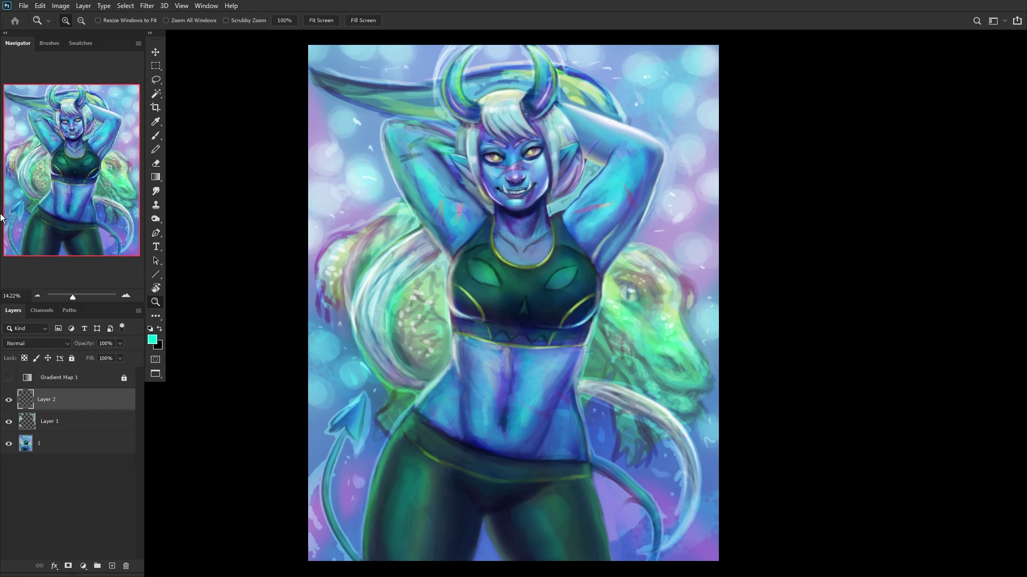
Step: Paint soft white haze strokes on Layer 2 over the upper-left tail and upper-right bokeh
{"action": "left_click", "coordinate": [156, 137]}
{"action": "left_click", "coordinate": [315, 127]}
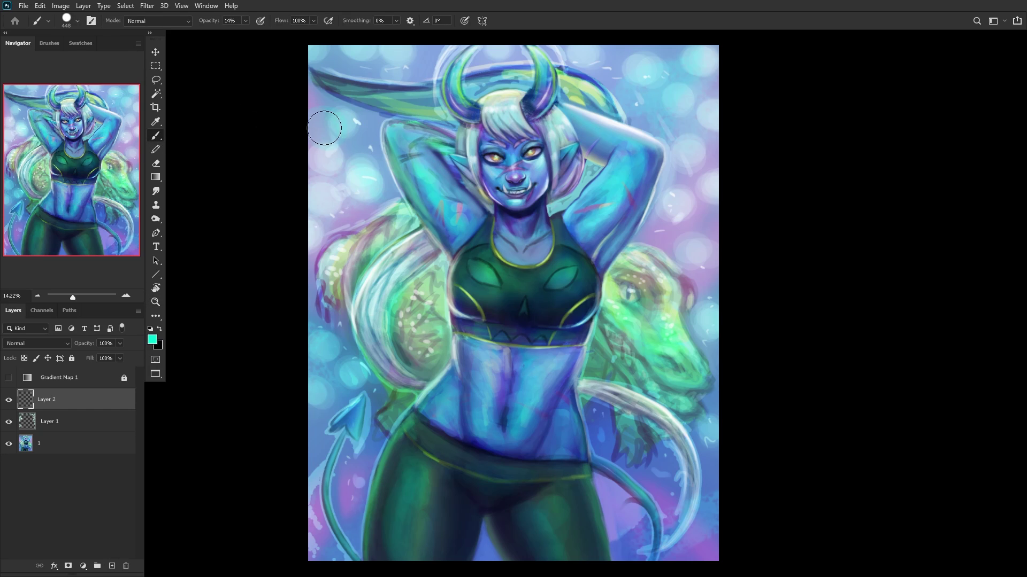
{"action": "left_click", "coordinate": [159, 332]}
{"action": "mouse_move", "coordinate": [328, 142]}
{"action": "left_mouse_down"}
{"action": "mouse_move", "coordinate": [339, 133]}
{"action": "mouse_move", "coordinate": [337, 144]}
{"action": "mouse_move", "coordinate": [327, 131]}
{"action": "mouse_move", "coordinate": [377, 196]}
{"action": "mouse_move", "coordinate": [353, 145]}
{"action": "left_mouse_up"}
{"action": "mouse_move", "coordinate": [363, 71]}
{"action": "left_mouse_down"}
{"action": "mouse_move", "coordinate": [375, 68]}
{"action": "mouse_move", "coordinate": [350, 42]}
{"action": "mouse_move", "coordinate": [344, 69]}
{"action": "mouse_move", "coordinate": [455, 54]}
{"action": "left_mouse_up"}
{"action": "mouse_move", "coordinate": [638, 75]}
{"action": "left_mouse_down"}
{"action": "mouse_move", "coordinate": [719, 96]}
{"action": "mouse_move", "coordinate": [733, 87]}
{"action": "mouse_move", "coordinate": [664, 88]}
{"action": "mouse_move", "coordinate": [649, 98]}
{"action": "mouse_move", "coordinate": [717, 172]}
{"action": "mouse_move", "coordinate": [724, 266]}
{"action": "mouse_move", "coordinate": [682, 254]}
{"action": "mouse_move", "coordinate": [708, 267]}
{"action": "mouse_move", "coordinate": [700, 229]}
{"action": "mouse_move", "coordinate": [668, 241]}
{"action": "mouse_move", "coordinate": [706, 256]}
{"action": "left_mouse_up"}
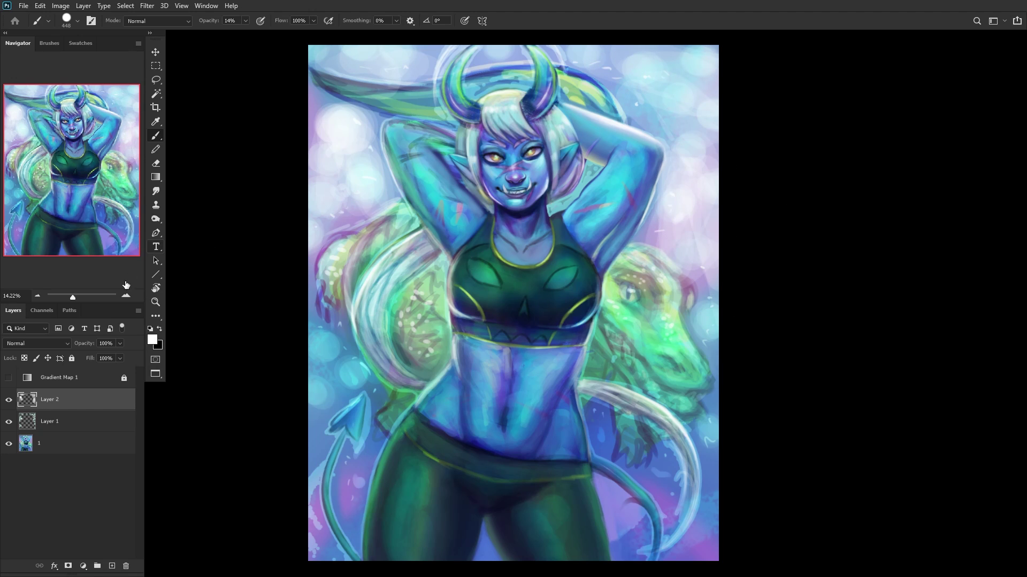
Step: Set Layer 2 to Overlay at 17% opacity, then merge all visible layers (Ctrl+Shift+E)
{"action": "left_click", "coordinate": [45, 346]}
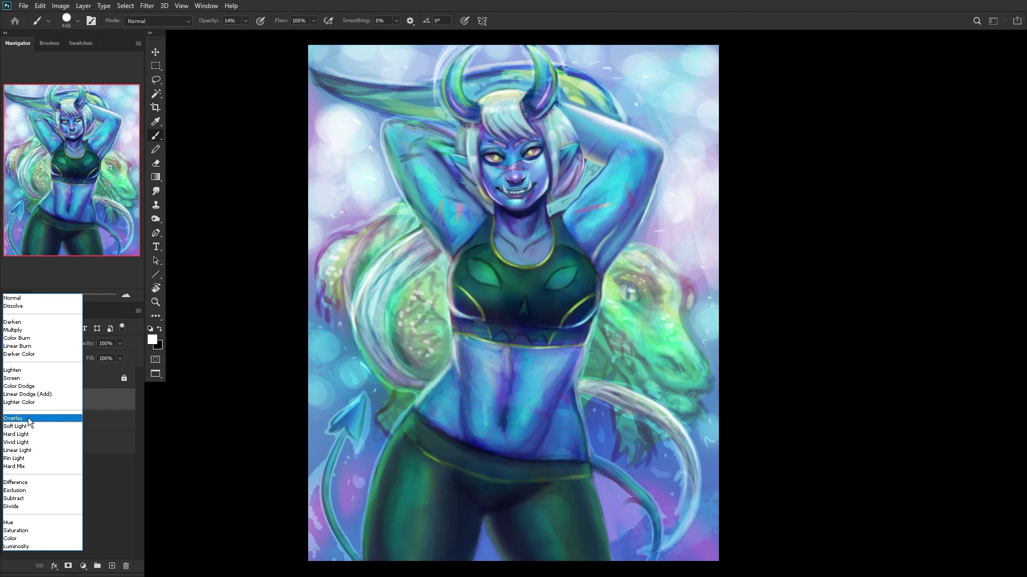
{"action": "left_click", "coordinate": [27, 417]}
{"action": "left_click", "coordinate": [9, 400]}
{"action": "left_click", "coordinate": [9, 400]}
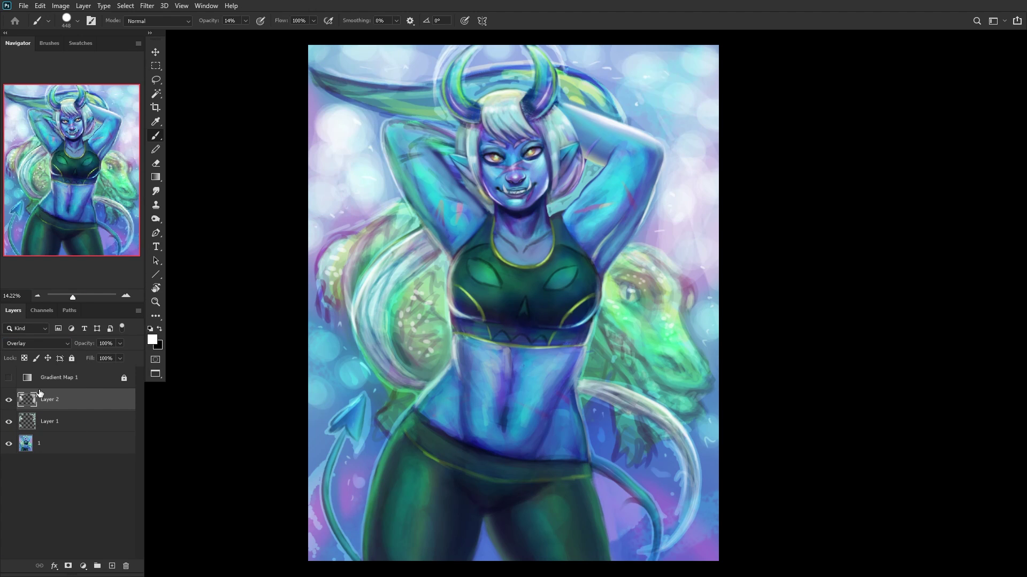
{"action": "left_click", "coordinate": [9, 378]}
{"action": "left_click", "coordinate": [9, 400]}
{"action": "left_click", "coordinate": [10, 400]}
{"action": "left_click_drag", "start_coordinate": [120, 344], "coordinate": [78, 357]}
{"action": "left_click", "coordinate": [10, 378]}
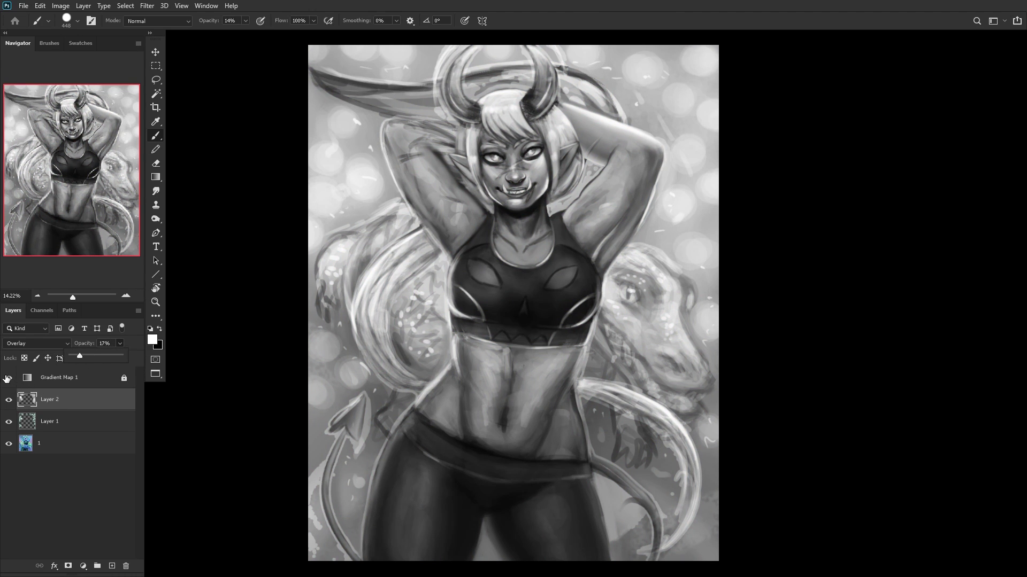
{"action": "key", "text": "ctrl+shift+e"}
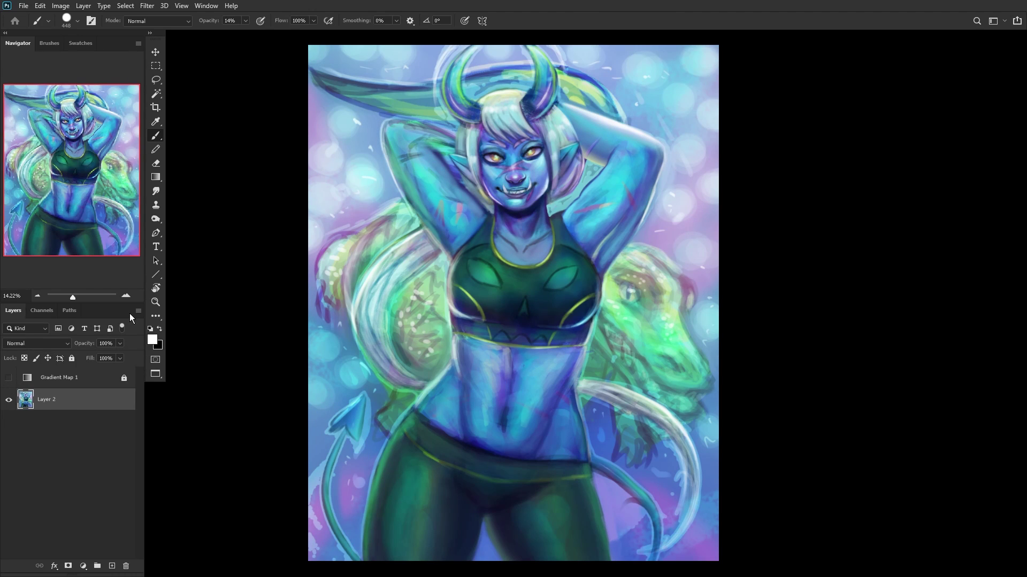
Step: Zoom in on the demon girl's face and flip the canvas horizontally to check the drawing
{"action": "scroll", "coordinate": [195, 567], "scroll_direction": "up", "scroll_amount": 2}
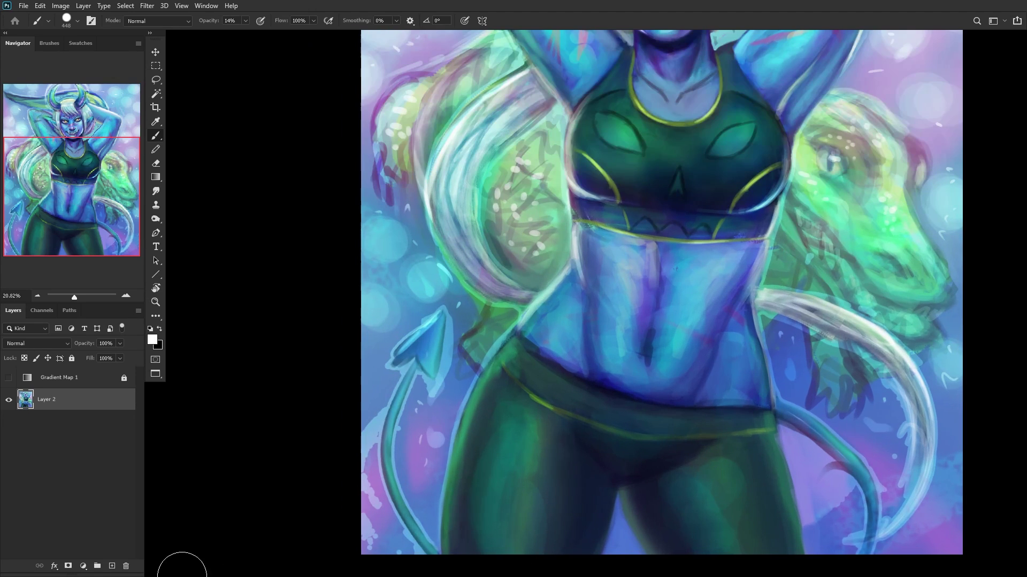
{"action": "left_click_drag", "start_coordinate": [32, 192], "coordinate": [32, 149]}
{"action": "scroll", "coordinate": [619, 87], "scroll_direction": "up", "scroll_amount": 2}
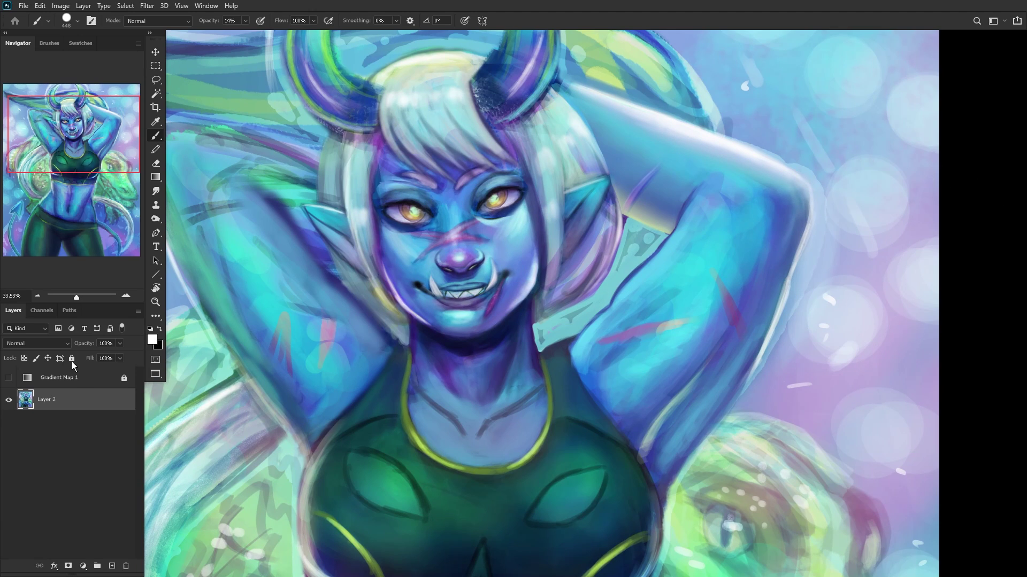
{"action": "key", "text": "ctrl+shift+h"}
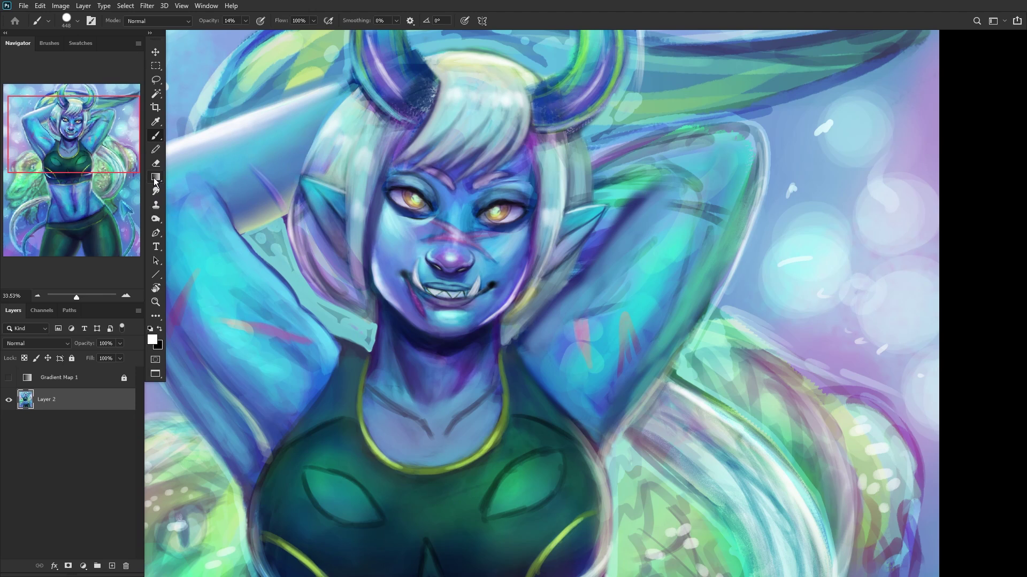
Step: Add a new empty Layer 3 above Layer 2 for face details and return to the brush
{"action": "left_click", "coordinate": [152, 85]}
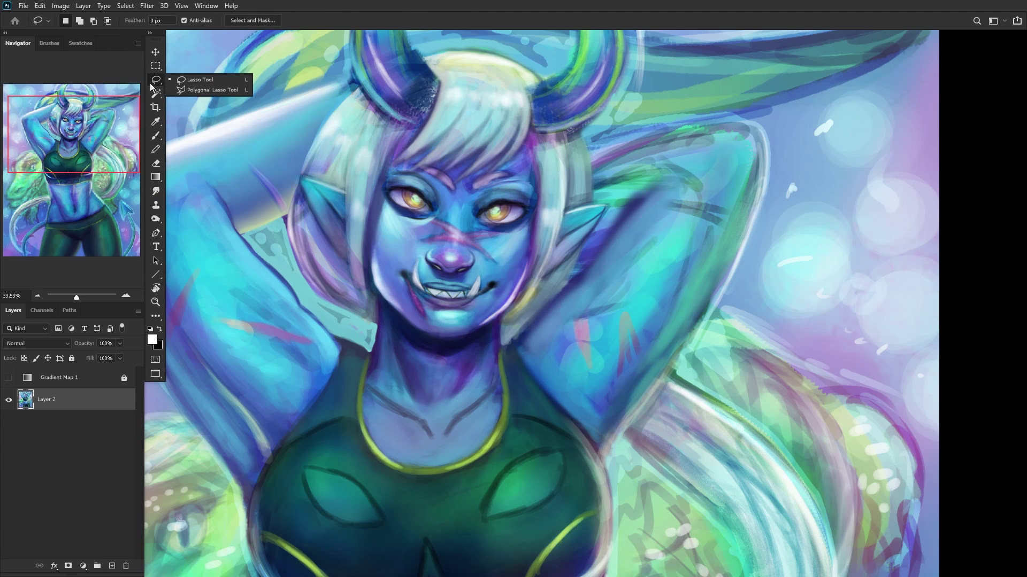
{"action": "left_click", "coordinate": [62, 411]}
{"action": "scroll", "coordinate": [350, 250], "scroll_direction": "up", "scroll_amount": 2}
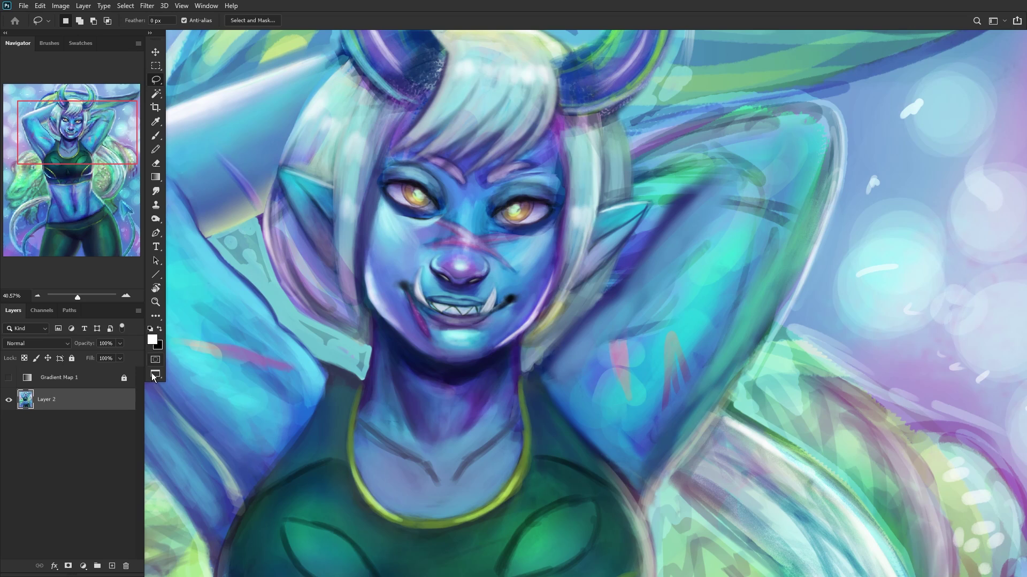
{"action": "left_click", "coordinate": [110, 566]}
{"action": "right_click", "coordinate": [539, 276]}
{"action": "left_click", "coordinate": [157, 141]}
{"action": "left_click", "coordinate": [152, 139]}
Step: Choose the RENDERER brush preset
{"action": "right_click", "coordinate": [571, 75]}
{"action": "left_click", "coordinate": [636, 278]}
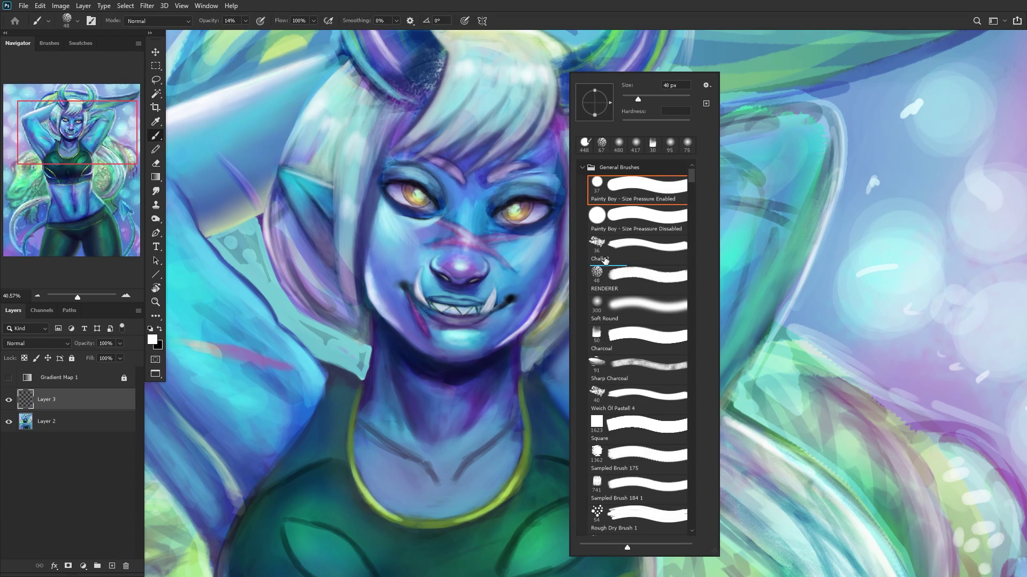
{"action": "left_click", "coordinate": [62, 397]}
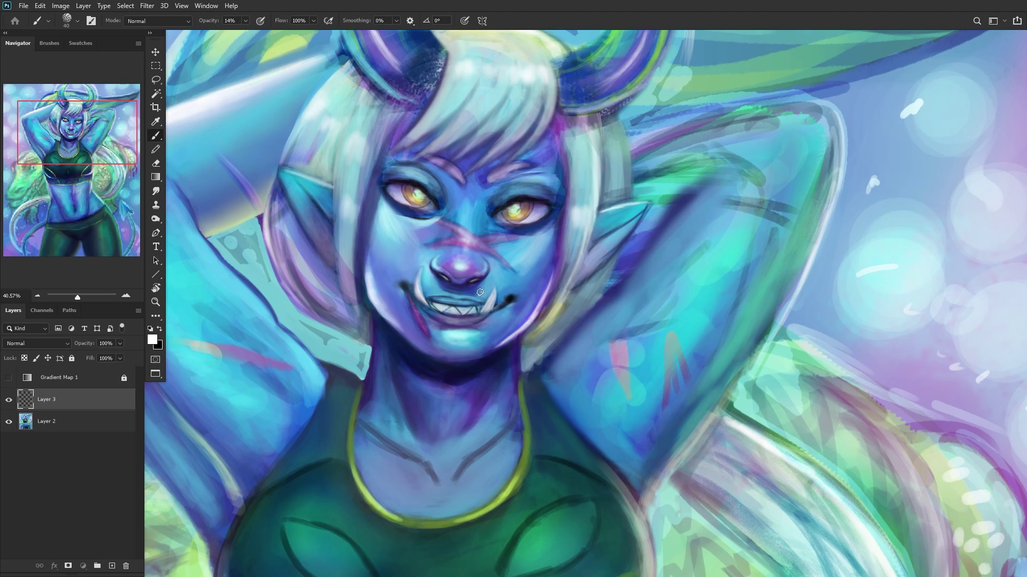
{"action": "scroll", "coordinate": [481, 292], "scroll_direction": "up", "scroll_amount": 2}
Step: Sample a light blue near the mouth corner and paint faint strokes between nose and mouth corner
{"action": "left_click", "coordinate": [590, 238], "text": "alt"}
{"action": "scroll", "coordinate": [484, 250], "scroll_direction": "up", "scroll_amount": 2}
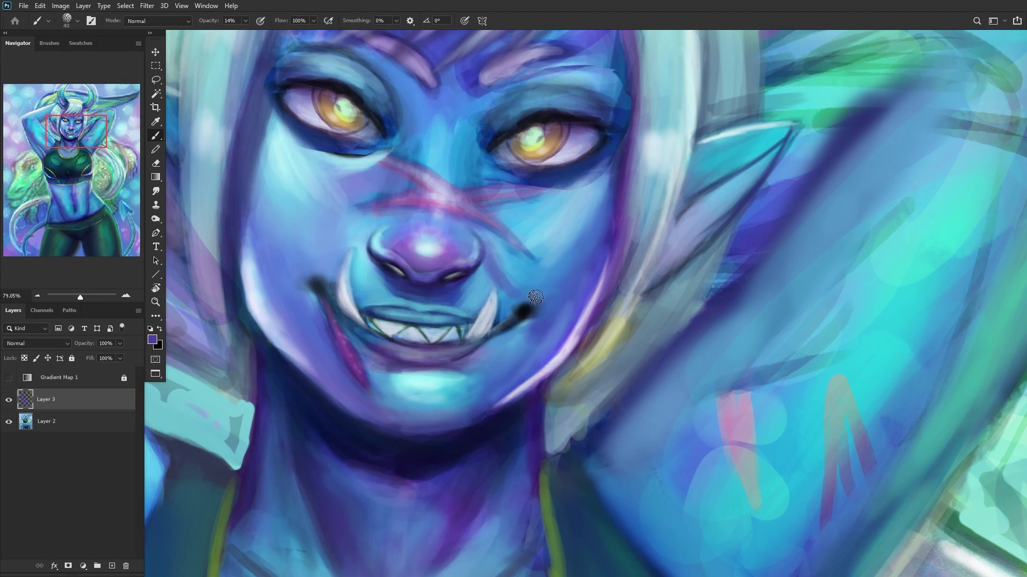
{"action": "left_click", "coordinate": [507, 287], "text": "alt"}
{"action": "mouse_move", "coordinate": [491, 243]}
{"action": "left_mouse_down"}
{"action": "mouse_move", "coordinate": [363, 381]}
{"action": "mouse_move", "coordinate": [510, 270]}
{"action": "left_mouse_up"}
{"action": "scroll", "coordinate": [509, 274], "scroll_direction": "down", "scroll_amount": 5}
{"action": "scroll", "coordinate": [523, 275], "scroll_direction": "up", "scroll_amount": 4}
Step: Sample a dark navy beside the nose, then a light blue near the mouth corner
{"action": "left_click", "coordinate": [523, 274], "text": "alt"}
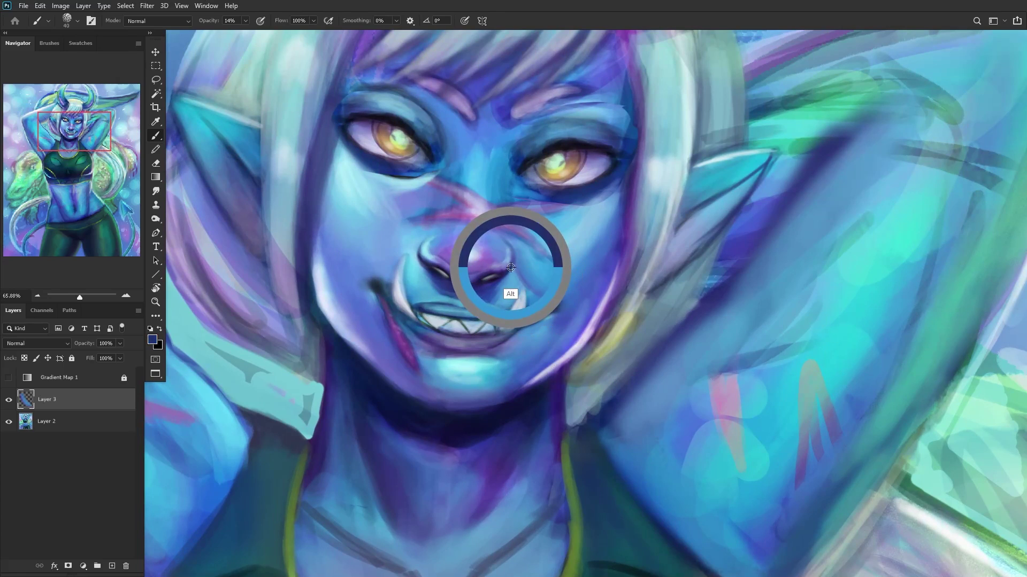
{"action": "scroll", "coordinate": [513, 273], "scroll_direction": "up", "scroll_amount": 4}
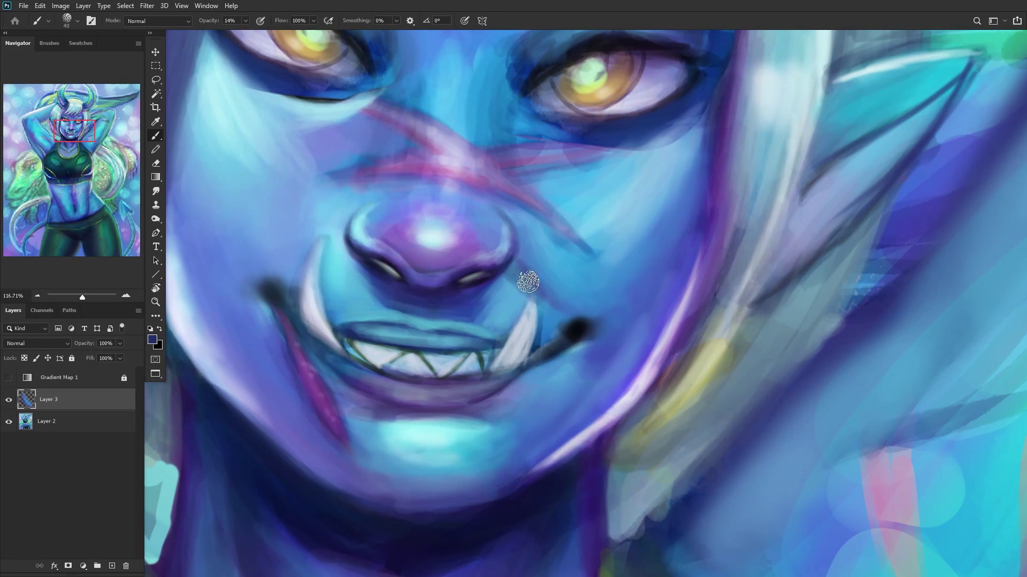
{"action": "left_click", "coordinate": [551, 285], "text": "alt"}
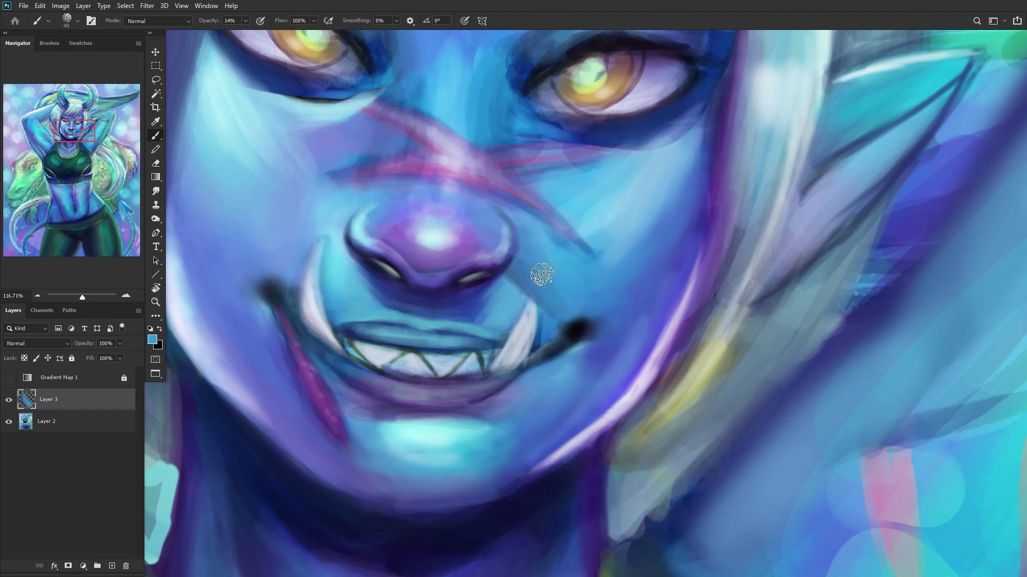
{"action": "scroll", "coordinate": [563, 262], "scroll_direction": "down", "scroll_amount": 2}
{"action": "scroll", "coordinate": [563, 262], "scroll_direction": "down", "scroll_amount": 2}
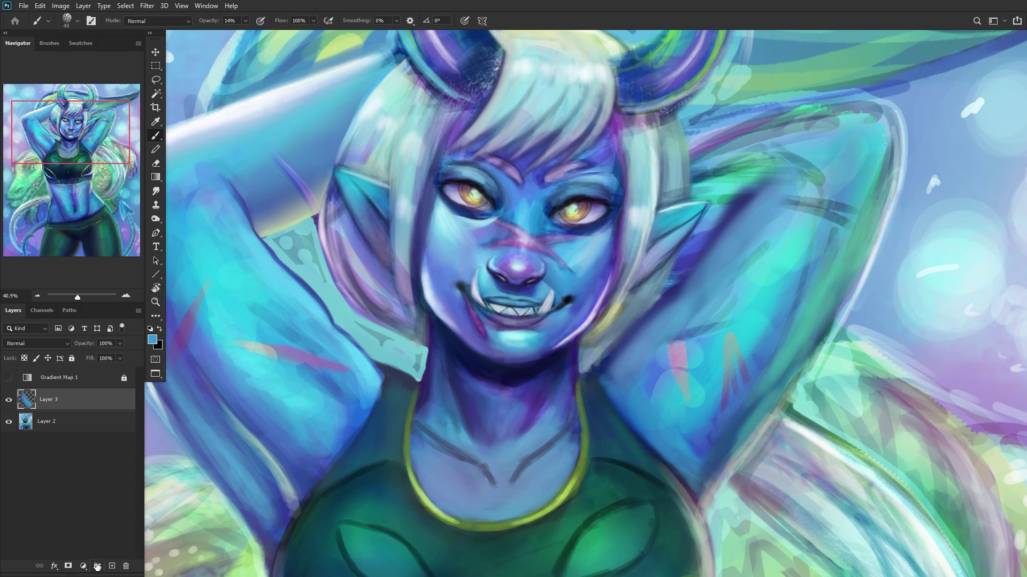
Step: On a new layer, paint soft light cyan strokes along the jawline and chin
{"action": "left_click", "coordinate": [112, 566]}
{"action": "left_click", "coordinate": [502, 287], "text": "alt"}
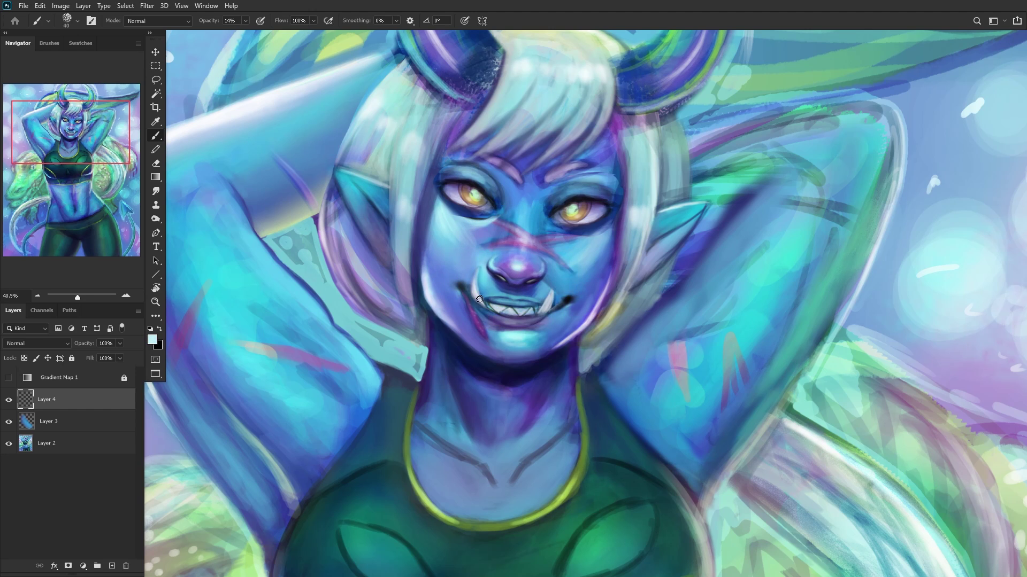
{"action": "scroll", "coordinate": [479, 299], "scroll_direction": "up", "scroll_amount": 2}
{"action": "scroll", "coordinate": [524, 383], "scroll_direction": "up", "scroll_amount": 1}
{"action": "mouse_move", "coordinate": [525, 383]}
{"action": "left_mouse_down"}
{"action": "mouse_move", "coordinate": [499, 378]}
{"action": "mouse_move", "coordinate": [538, 384]}
{"action": "mouse_move", "coordinate": [513, 376]}
{"action": "mouse_move", "coordinate": [572, 375]}
{"action": "mouse_move", "coordinate": [524, 379]}
{"action": "mouse_move", "coordinate": [601, 357]}
{"action": "mouse_move", "coordinate": [533, 383]}
{"action": "mouse_move", "coordinate": [579, 368]}
{"action": "mouse_move", "coordinate": [493, 370]}
{"action": "mouse_move", "coordinate": [544, 382]}
{"action": "mouse_move", "coordinate": [478, 364]}
{"action": "mouse_move", "coordinate": [593, 375]}
{"action": "mouse_move", "coordinate": [521, 379]}
{"action": "mouse_move", "coordinate": [598, 360]}
{"action": "mouse_move", "coordinate": [468, 342]}
{"action": "left_mouse_up"}
{"action": "left_click_drag", "start_coordinate": [537, 373], "coordinate": [465, 359]}
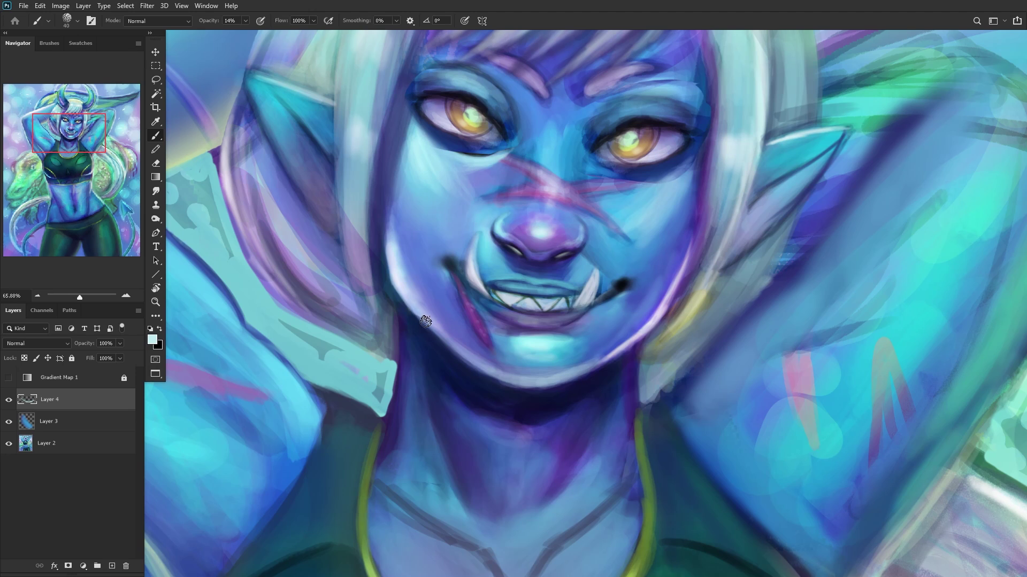
Step: Paint a faint dark navy stroke under the jaw and a light blue stroke along the left jawline
{"action": "scroll", "coordinate": [487, 401], "scroll_direction": "up", "scroll_amount": 3}
{"action": "left_click", "coordinate": [492, 382], "text": "alt"}
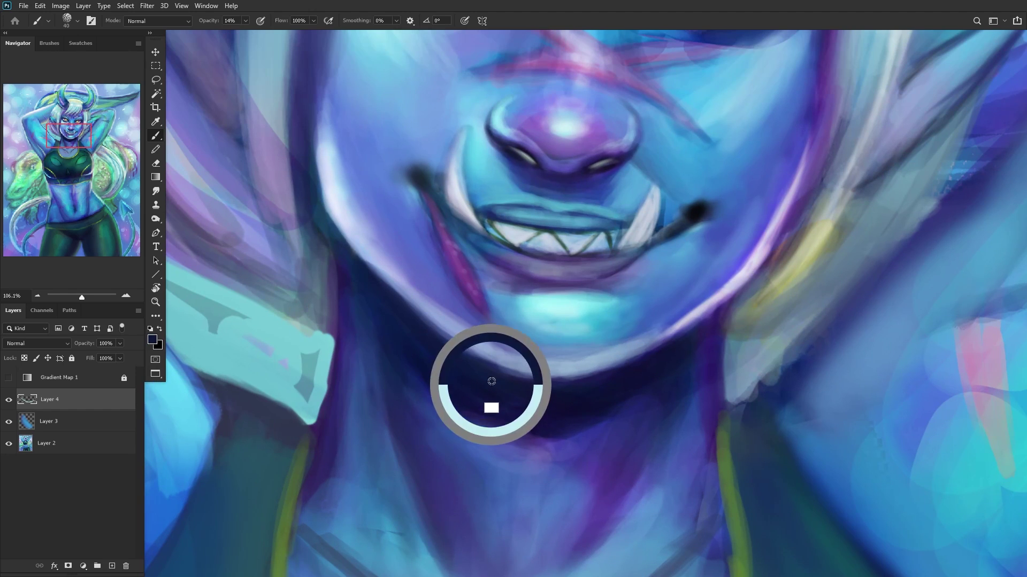
{"action": "left_click_drag", "start_coordinate": [508, 383], "coordinate": [494, 372]}
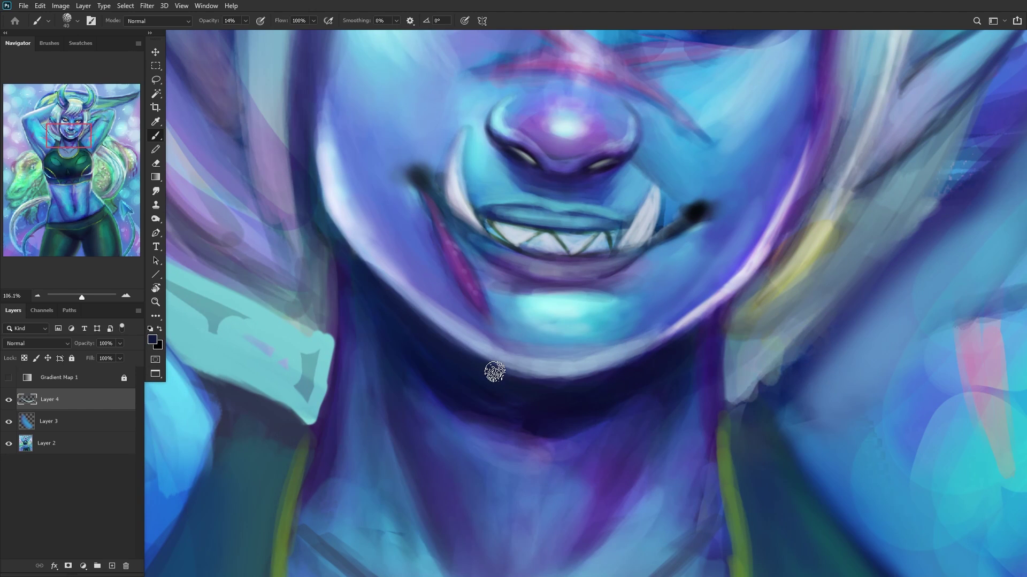
{"action": "scroll", "coordinate": [520, 383], "scroll_direction": "down", "scroll_amount": 5}
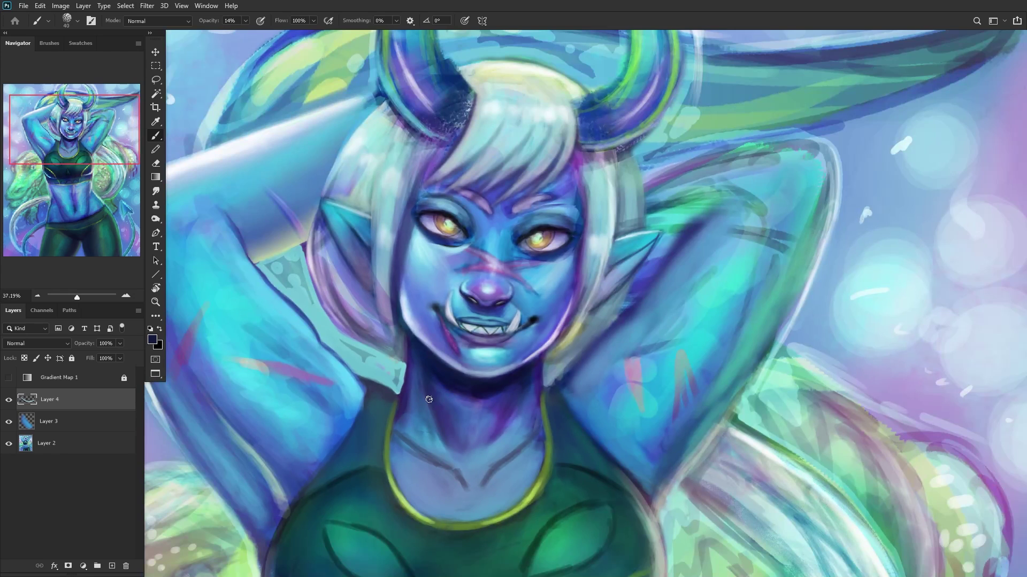
{"action": "scroll", "coordinate": [429, 399], "scroll_direction": "up", "scroll_amount": 3}
{"action": "left_click", "coordinate": [471, 376], "text": "alt"}
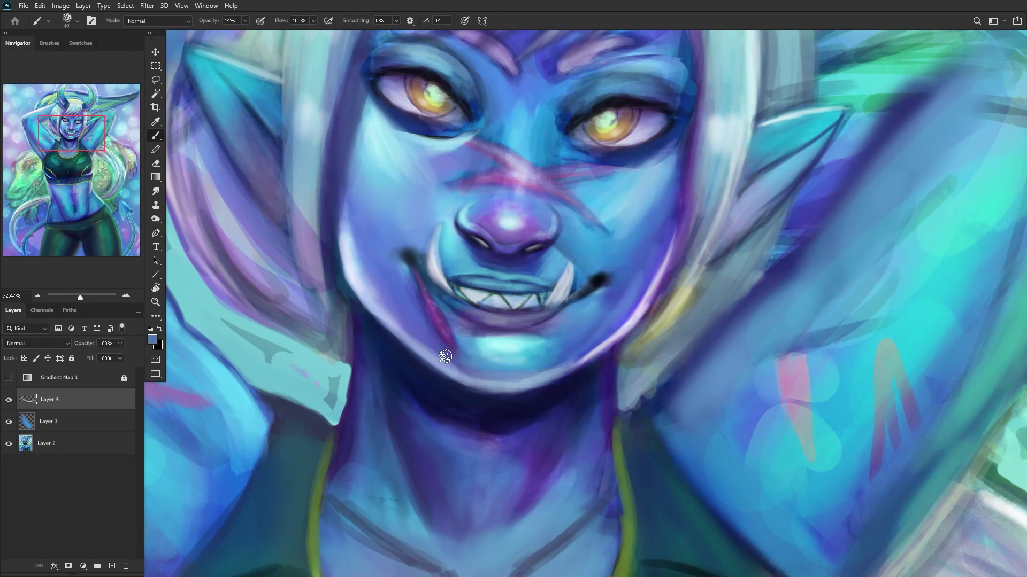
{"action": "left_click_drag", "start_coordinate": [488, 386], "coordinate": [368, 300]}
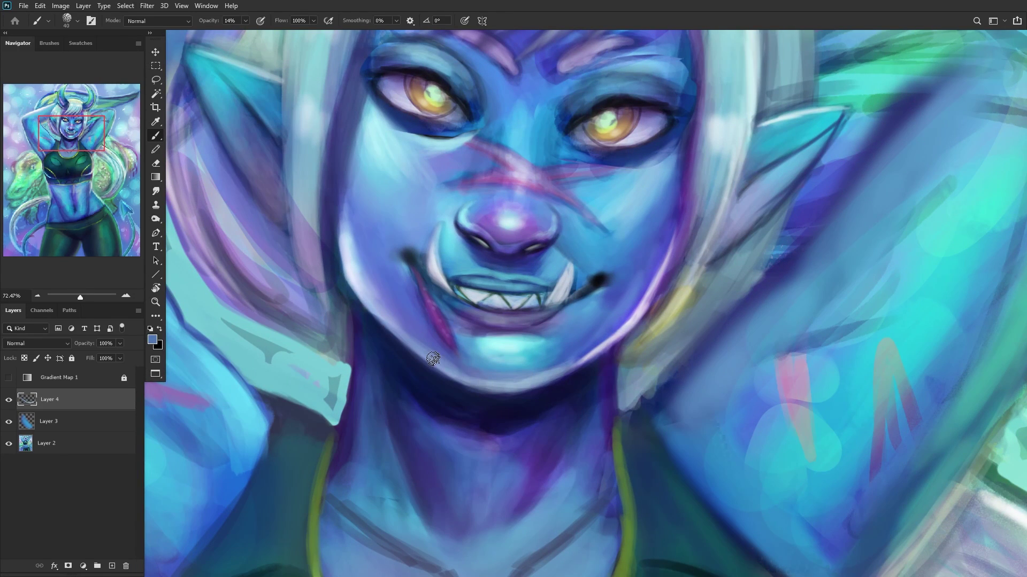
Step: Sample a light cyan from near the mouth, leaving the brush preset unchanged
{"action": "left_click", "coordinate": [552, 366], "text": "alt"}
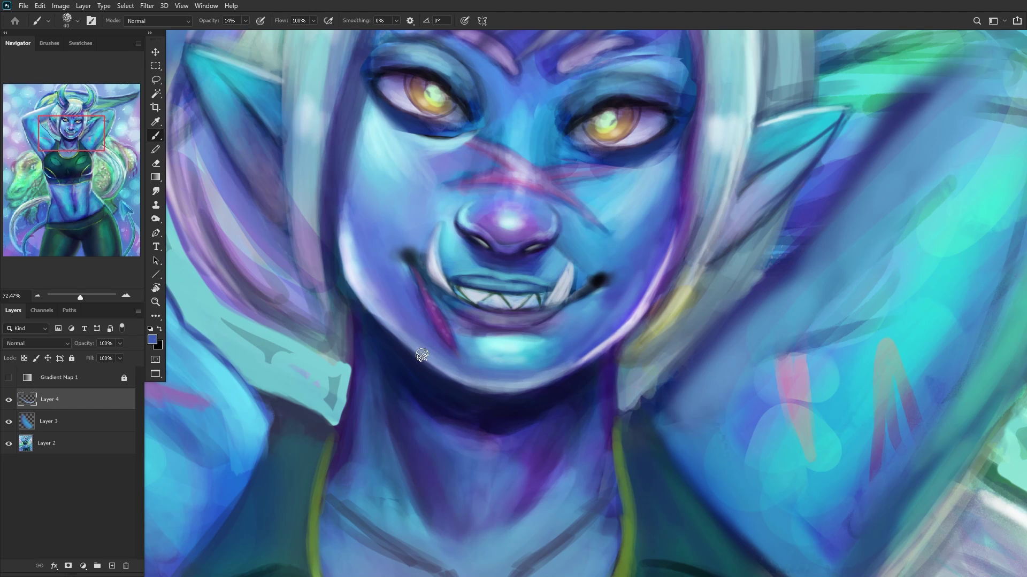
{"action": "scroll", "coordinate": [504, 323], "scroll_direction": "down", "scroll_amount": 1}
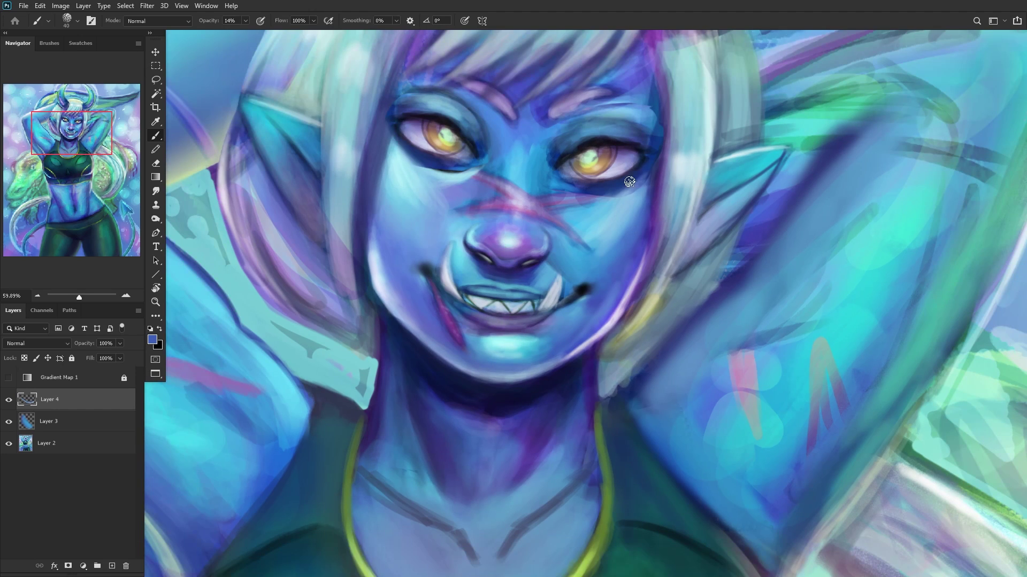
{"action": "left_click", "coordinate": [502, 324], "text": "alt"}
{"action": "scroll", "coordinate": [472, 259], "scroll_direction": "up", "scroll_amount": 2}
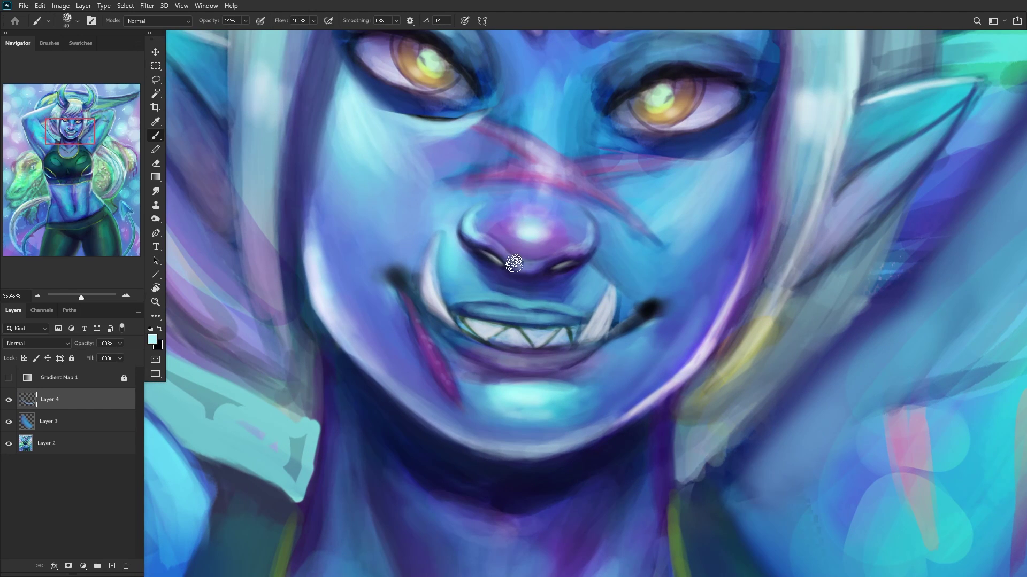
{"action": "scroll", "coordinate": [518, 262], "scroll_direction": "down", "scroll_amount": 5}
{"action": "scroll", "coordinate": [514, 235], "scroll_direction": "up", "scroll_amount": 3}
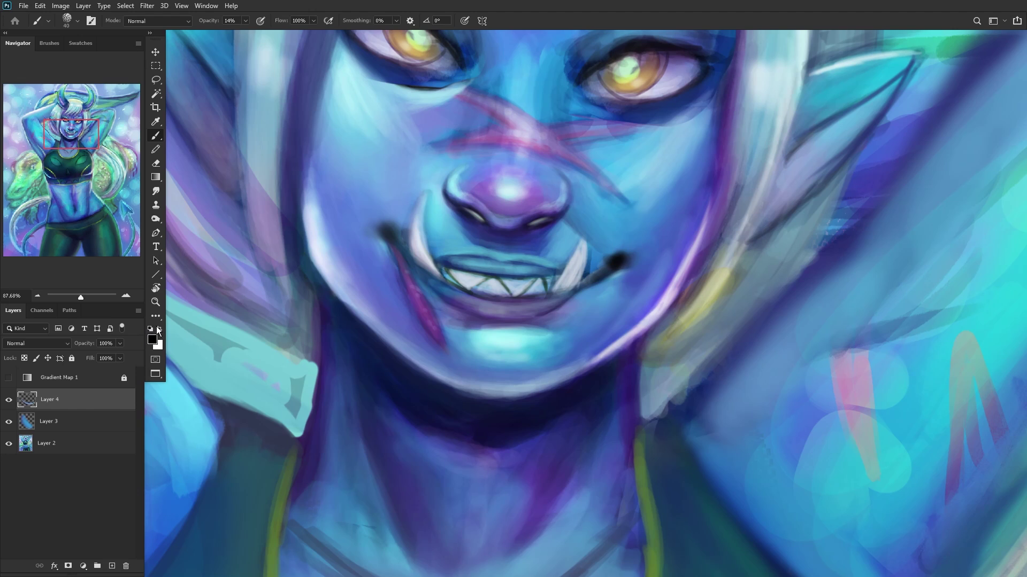
{"action": "right_click", "coordinate": [642, 187]}
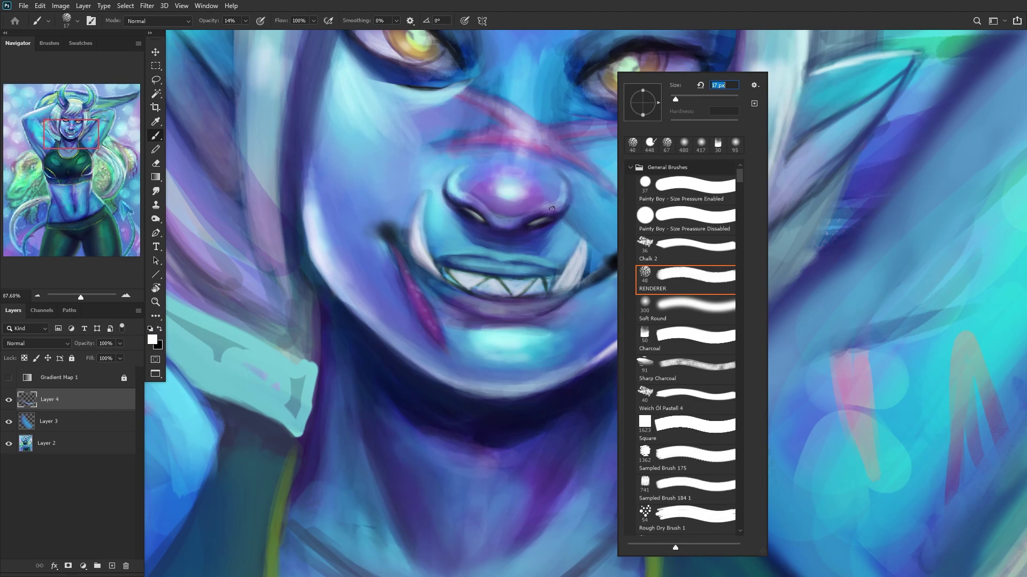
{"action": "left_click", "coordinate": [583, 260]}
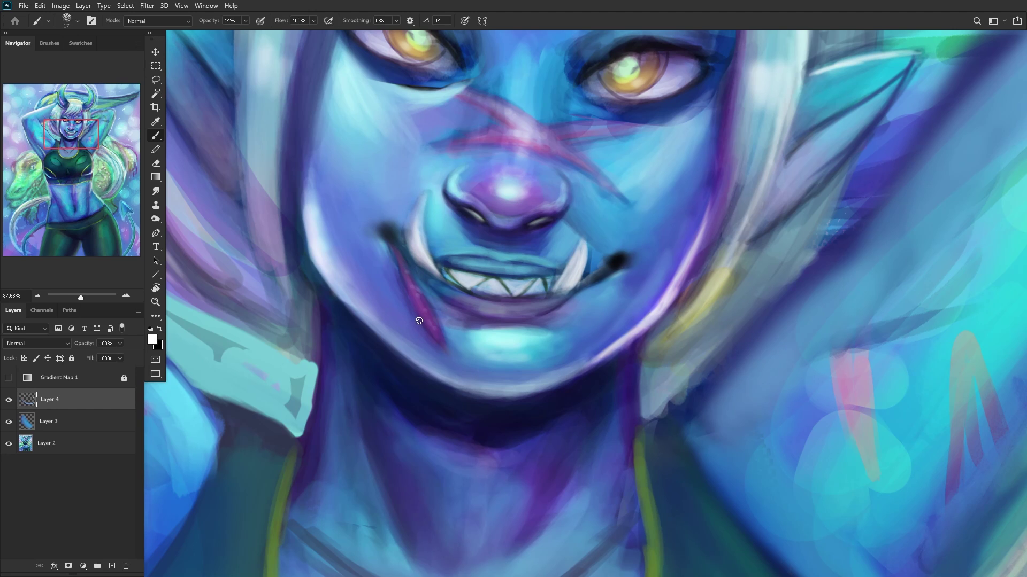
Step: Brush faint light strokes under the left eye and along the right eye's lower lid
{"action": "scroll", "coordinate": [421, 325], "scroll_direction": "up", "scroll_amount": 5}
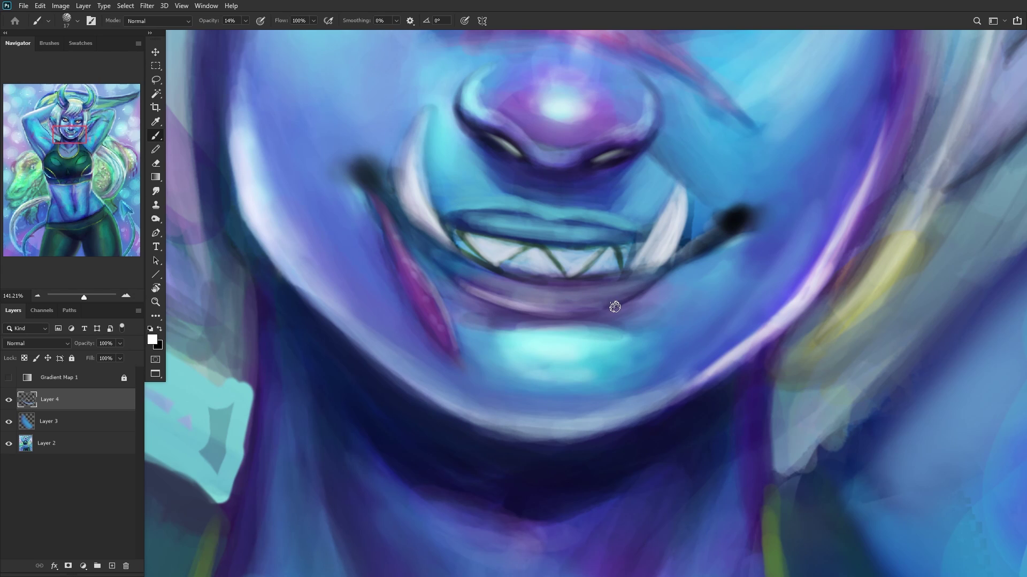
{"action": "scroll", "coordinate": [753, 205], "scroll_direction": "down", "scroll_amount": 5}
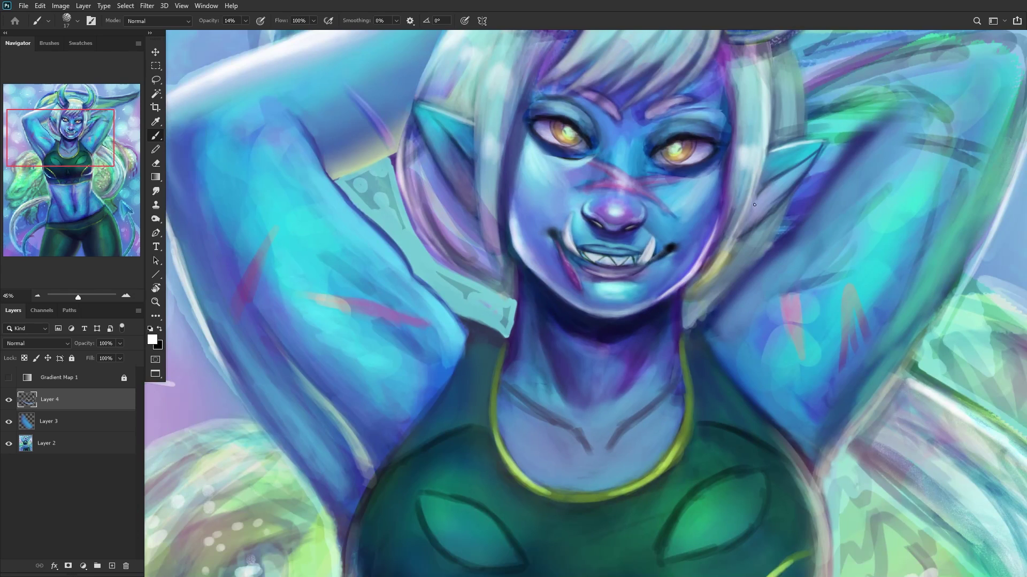
{"action": "scroll", "coordinate": [766, 137], "scroll_direction": "up", "scroll_amount": 2}
{"action": "scroll", "coordinate": [606, 142], "scroll_direction": "up", "scroll_amount": 2}
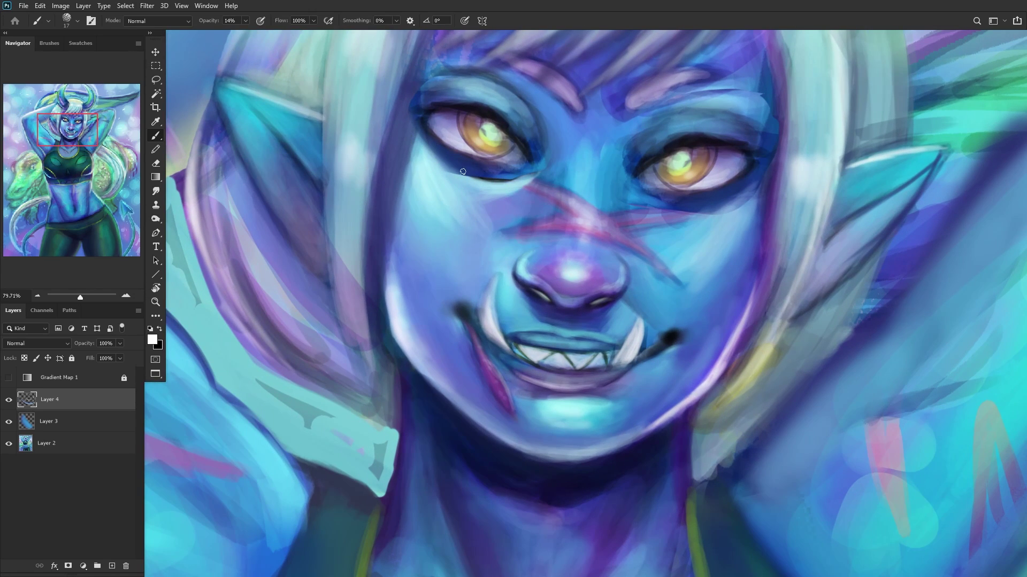
{"action": "left_click_drag", "start_coordinate": [483, 168], "coordinate": [434, 142]}
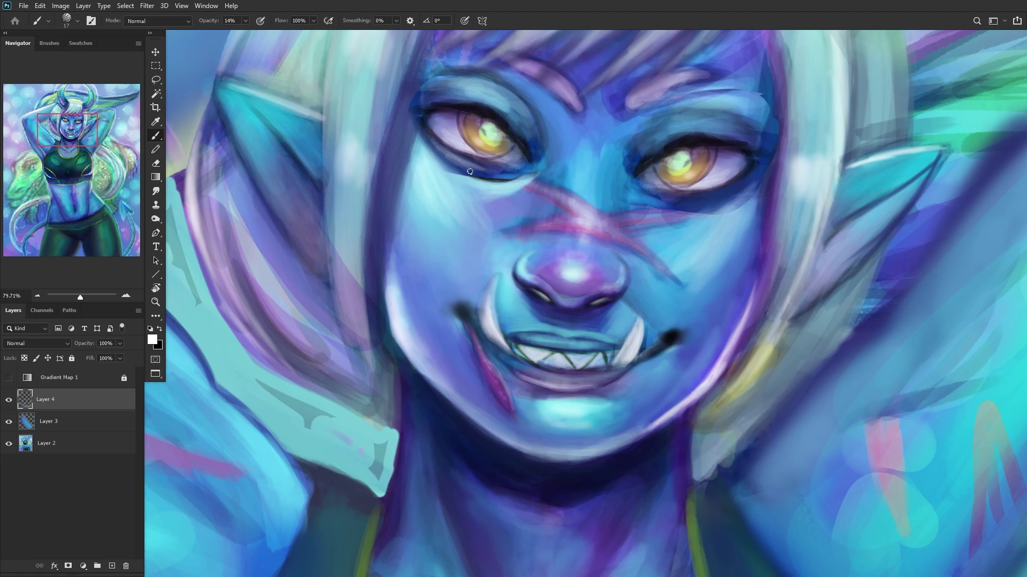
{"action": "mouse_move", "coordinate": [709, 182]}
{"action": "left_mouse_down"}
{"action": "mouse_move", "coordinate": [733, 191]}
{"action": "mouse_move", "coordinate": [749, 175]}
{"action": "mouse_move", "coordinate": [686, 197]}
{"action": "left_mouse_up"}
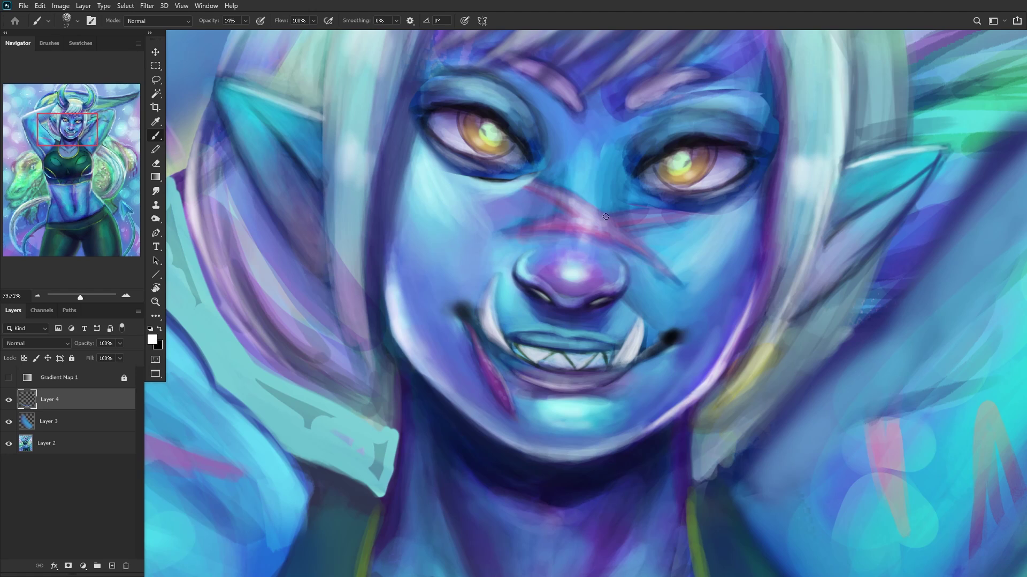
{"action": "scroll", "coordinate": [605, 216], "scroll_direction": "down", "scroll_amount": 5}
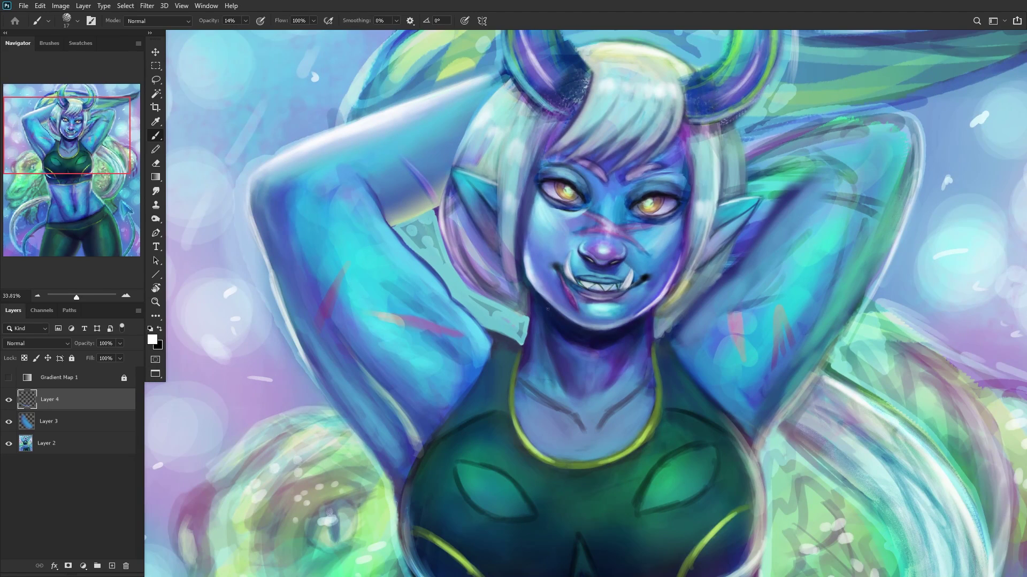
Step: Check values with the grayscale Gradient Map 1, then merge Layer 4 down into Layer 3
{"action": "left_click", "coordinate": [9, 401]}
{"action": "left_click_drag", "start_coordinate": [11, 382], "coordinate": [9, 402]}
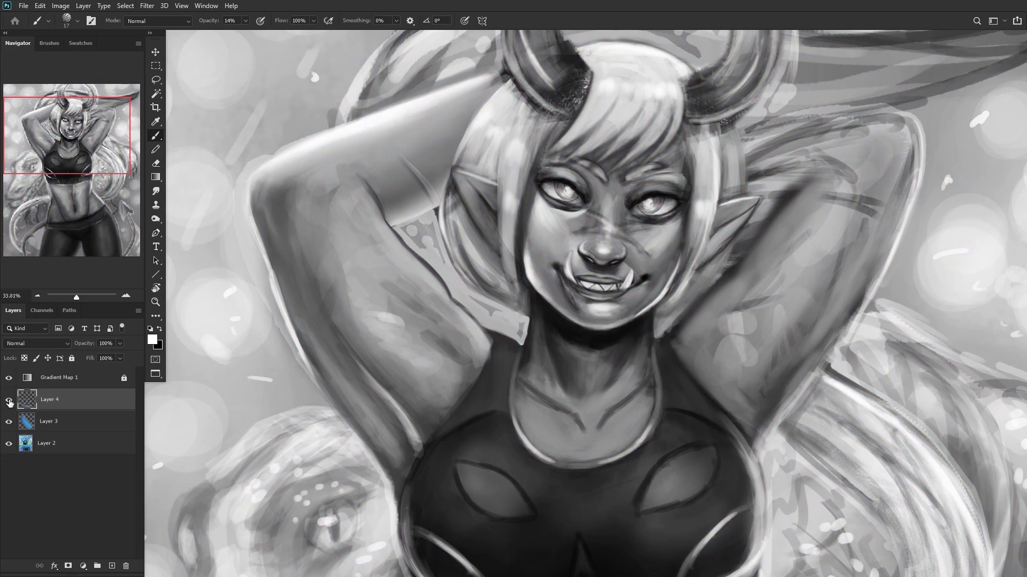
{"action": "scroll", "coordinate": [488, 357], "scroll_direction": "down", "scroll_amount": 2}
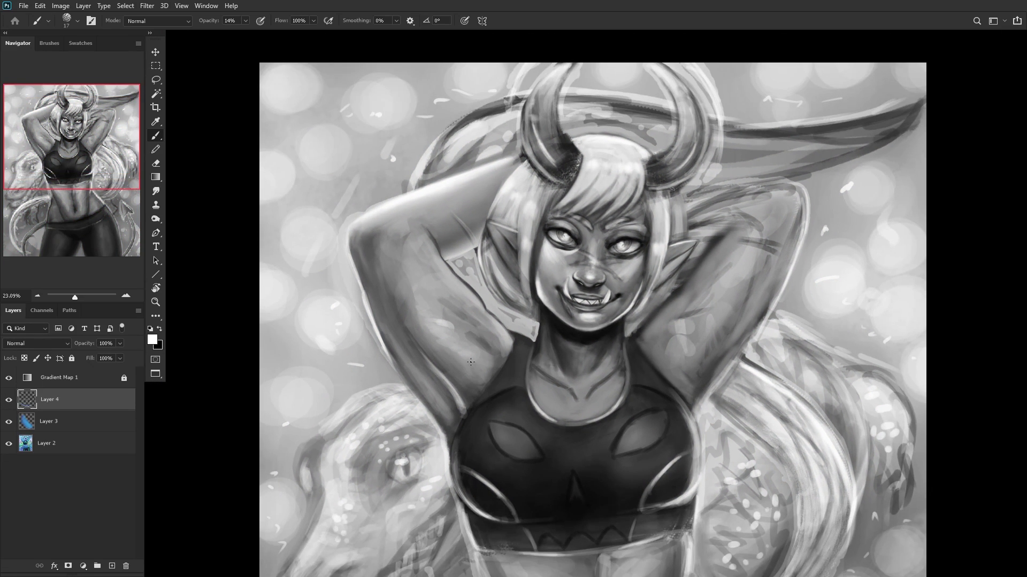
{"action": "key", "text": "ctrl+e"}
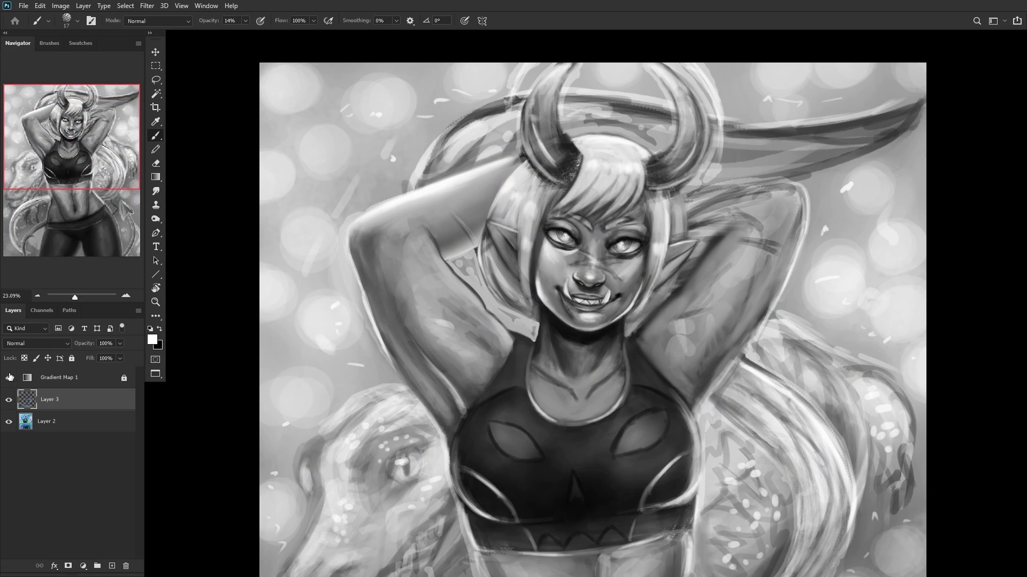
{"action": "left_click", "coordinate": [9, 378]}
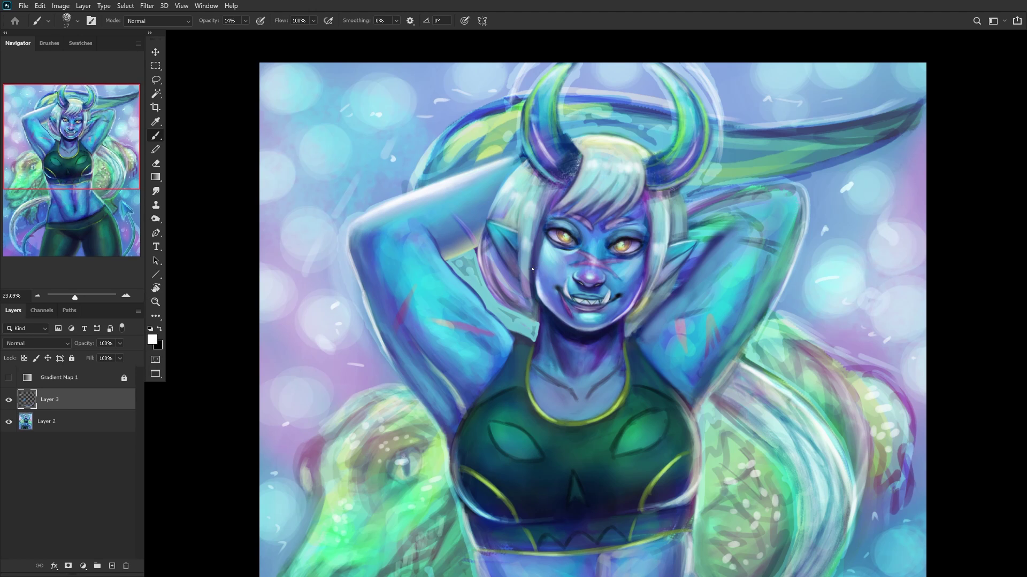
Step: Flip the canvas horizontally and zoom out to see the whole artwork
{"action": "key", "text": "ctrl+shift+h"}
{"action": "key", "text": "ctrl+minus"}
{"action": "key", "text": "ctrl+minus"}
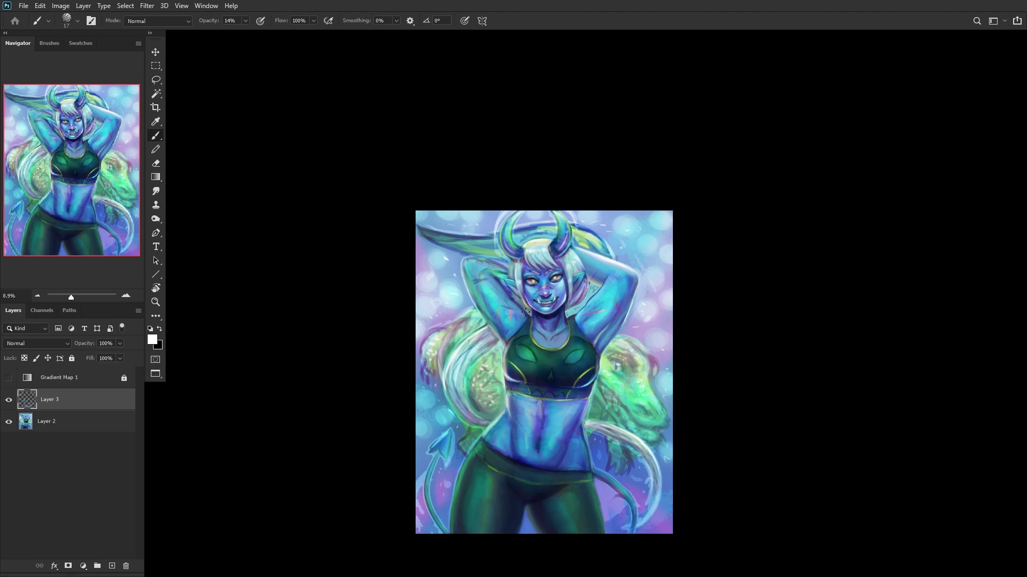
{"action": "scroll", "coordinate": [525, 312], "scroll_direction": "up", "scroll_amount": 8}
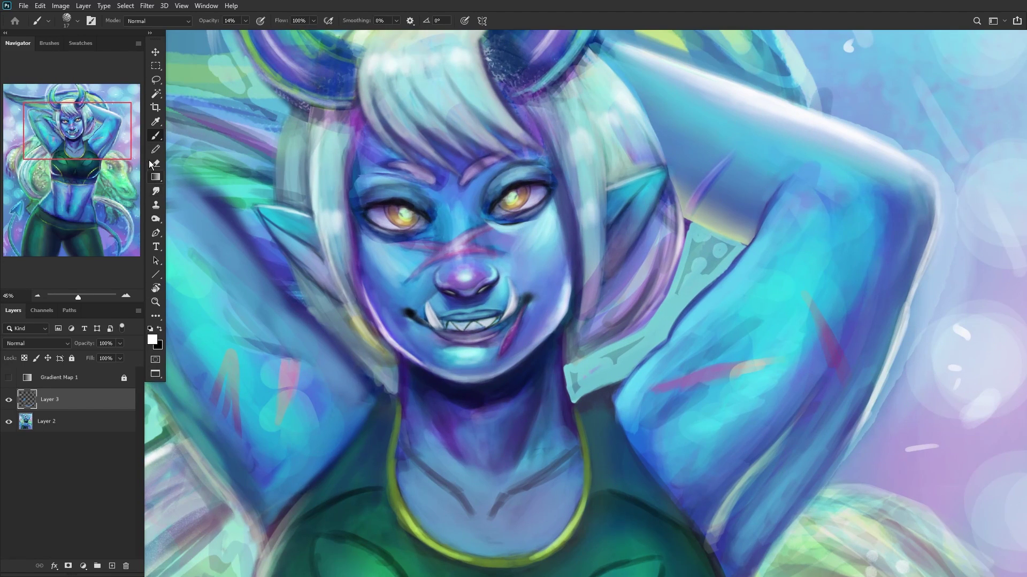
Step: Add a new Multiply layer and choose the Soft Round brush at size 300
{"action": "left_click", "coordinate": [151, 163]}
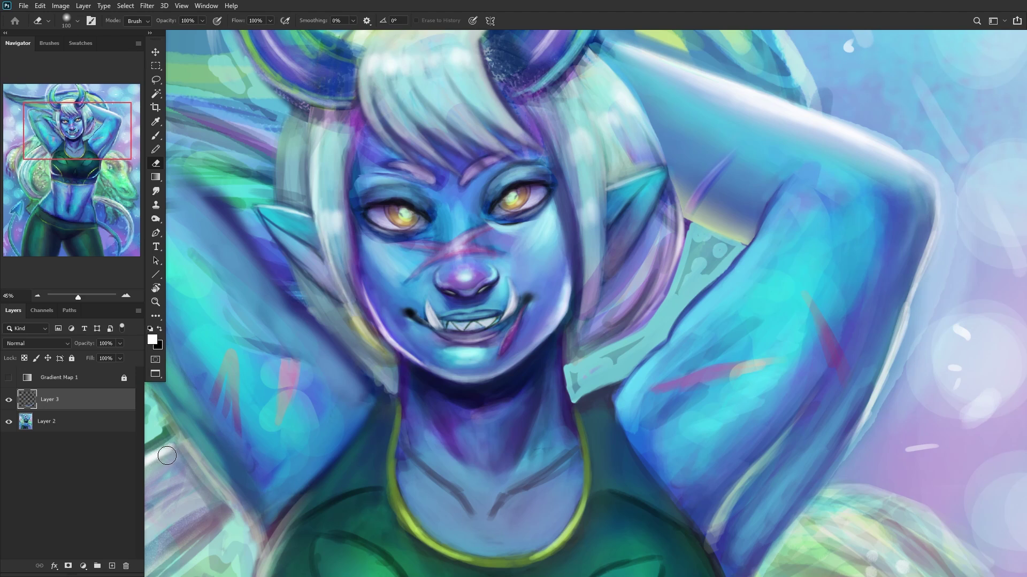
{"action": "left_click", "coordinate": [112, 566]}
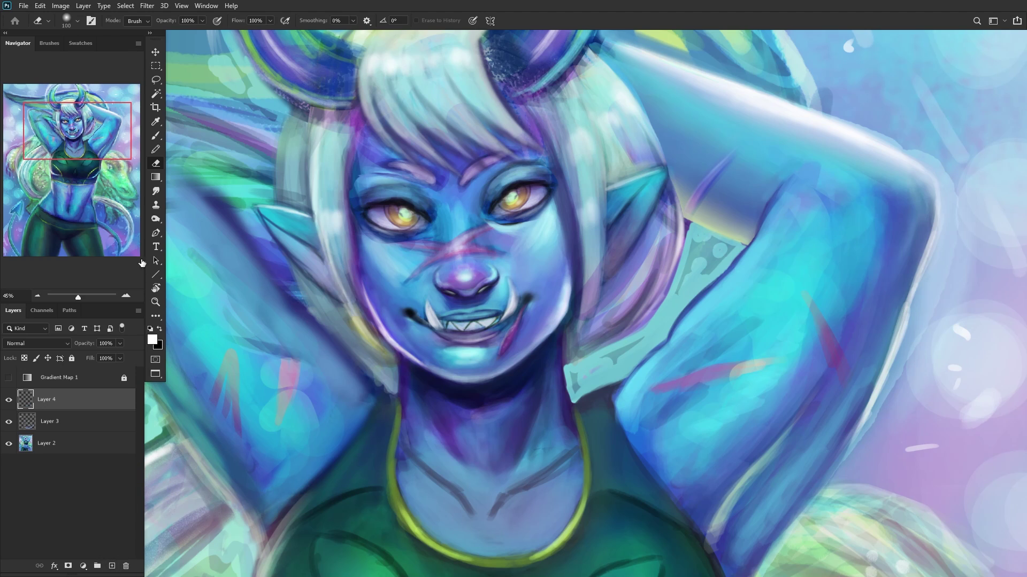
{"action": "right_click", "coordinate": [459, 273]}
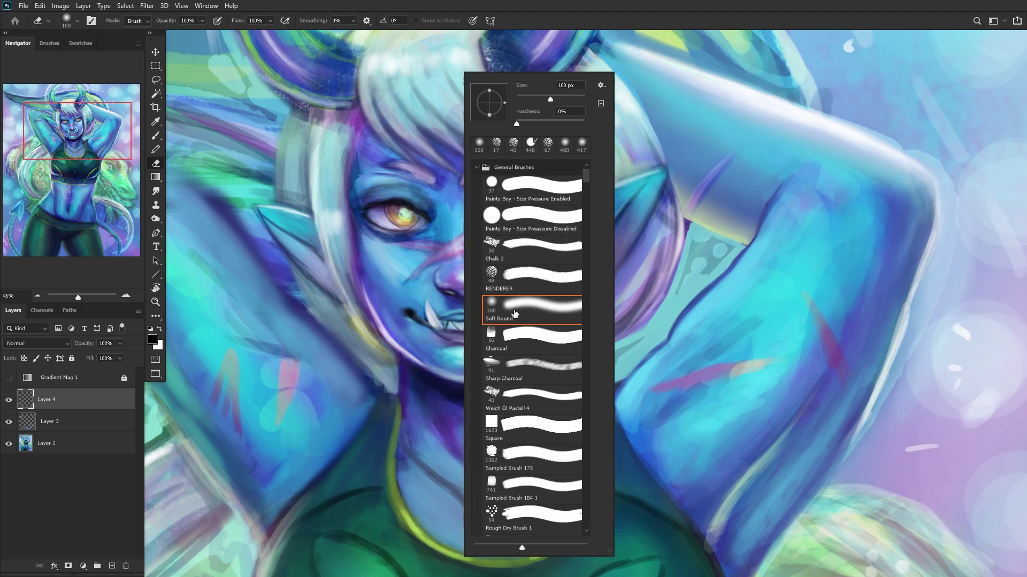
{"action": "left_click", "coordinate": [63, 348]}
{"action": "left_click", "coordinate": [32, 327]}
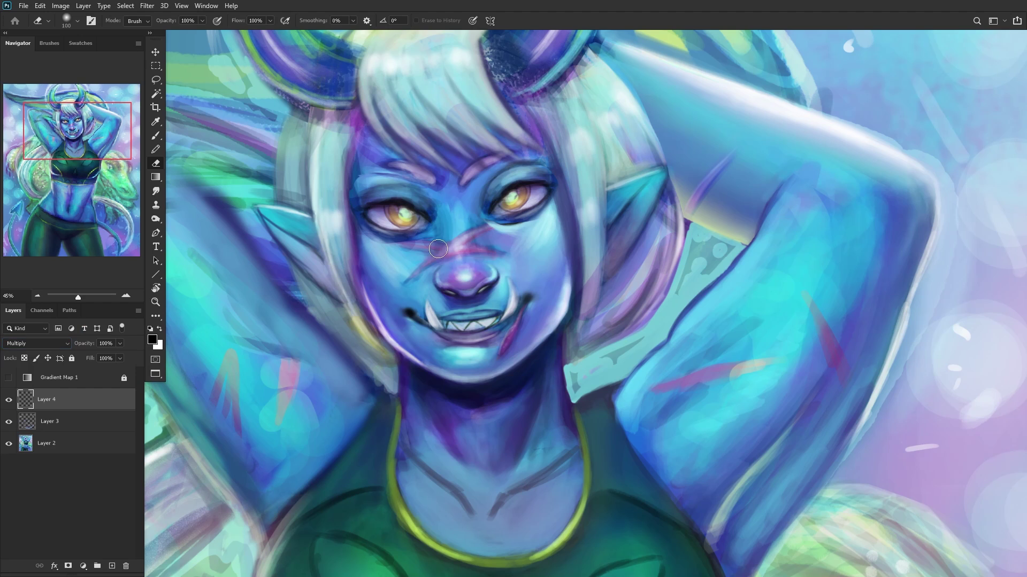
{"action": "right_click", "coordinate": [443, 217]}
{"action": "left_click", "coordinate": [156, 136]}
{"action": "right_click", "coordinate": [521, 241]}
{"action": "left_click", "coordinate": [557, 310]}
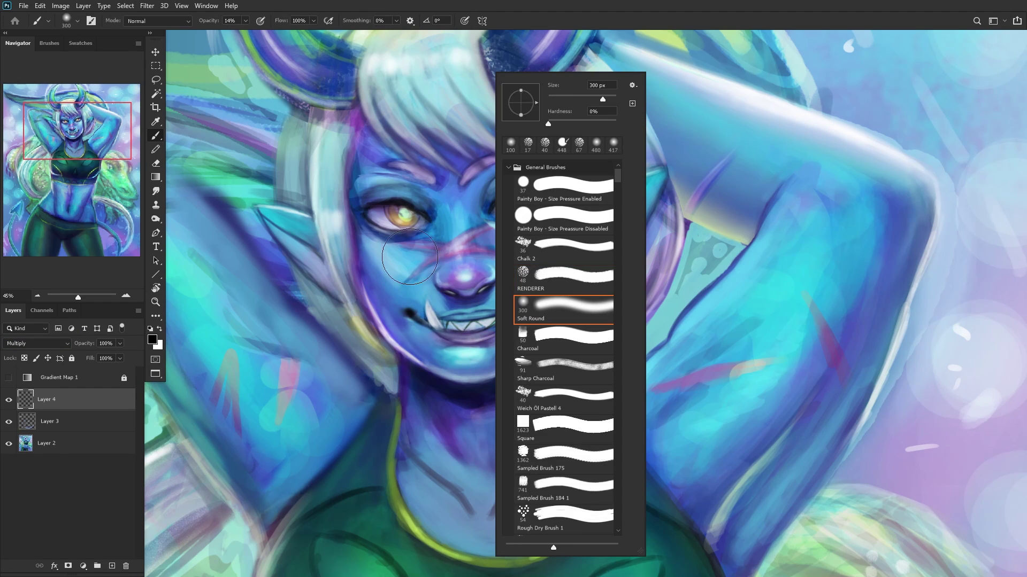
{"action": "key", "text": "Return"}
Step: Shade the nose bridge, left cheek and brow, then set the layer to Overlay
{"action": "mouse_move", "coordinate": [443, 238]}
{"action": "left_mouse_down"}
{"action": "mouse_move", "coordinate": [459, 209]}
{"action": "mouse_move", "coordinate": [469, 250]}
{"action": "mouse_move", "coordinate": [544, 233]}
{"action": "mouse_move", "coordinate": [515, 234]}
{"action": "left_mouse_up"}
{"action": "left_click_drag", "start_coordinate": [406, 246], "coordinate": [374, 256]}
{"action": "mouse_move", "coordinate": [386, 149]}
{"action": "left_mouse_down"}
{"action": "mouse_move", "coordinate": [357, 178]}
{"action": "mouse_move", "coordinate": [362, 189]}
{"action": "mouse_move", "coordinate": [436, 195]}
{"action": "mouse_move", "coordinate": [454, 213]}
{"action": "mouse_move", "coordinate": [470, 179]}
{"action": "mouse_move", "coordinate": [476, 190]}
{"action": "mouse_move", "coordinate": [388, 173]}
{"action": "left_mouse_up"}
{"action": "key", "text": "ctrl+minus"}
{"action": "key", "text": "ctrl+minus"}
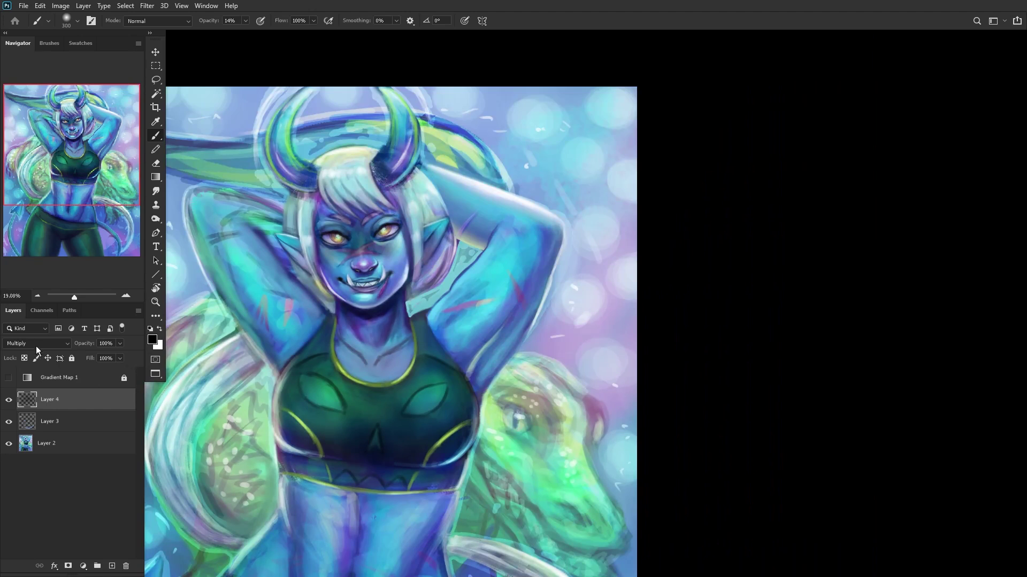
{"action": "left_click", "coordinate": [36, 343]}
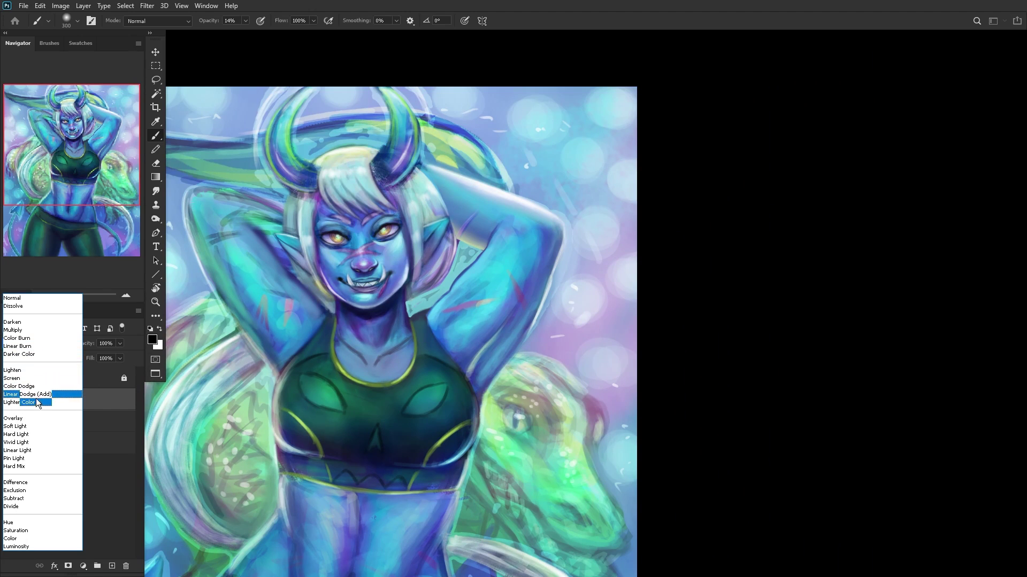
{"action": "left_click", "coordinate": [45, 420]}
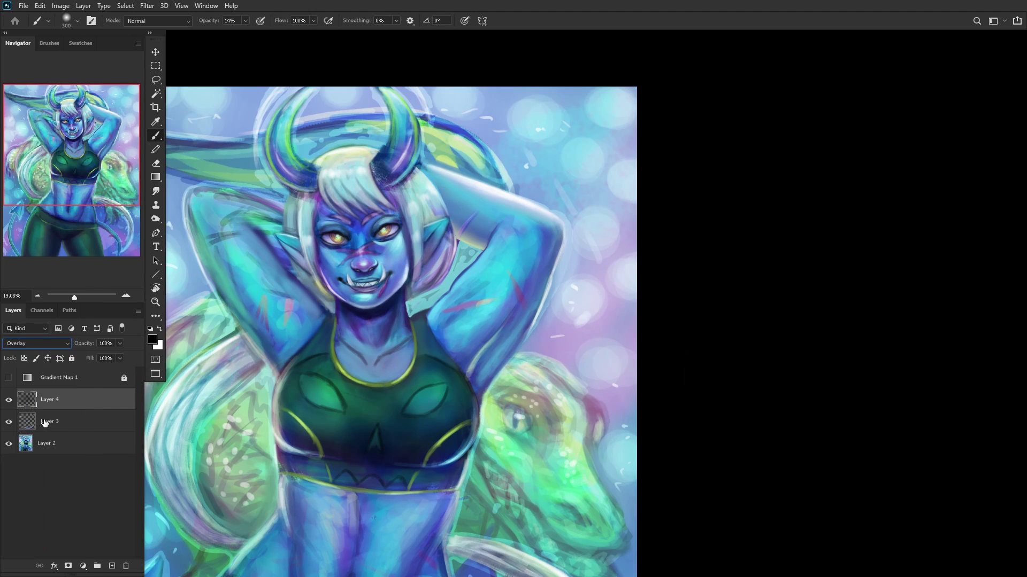
Step: Darken the left side of the neck and paint shading along the left arm
{"action": "key", "text": "h"}
{"action": "left_click_drag", "start_coordinate": [279, 252], "coordinate": [282, 264]}
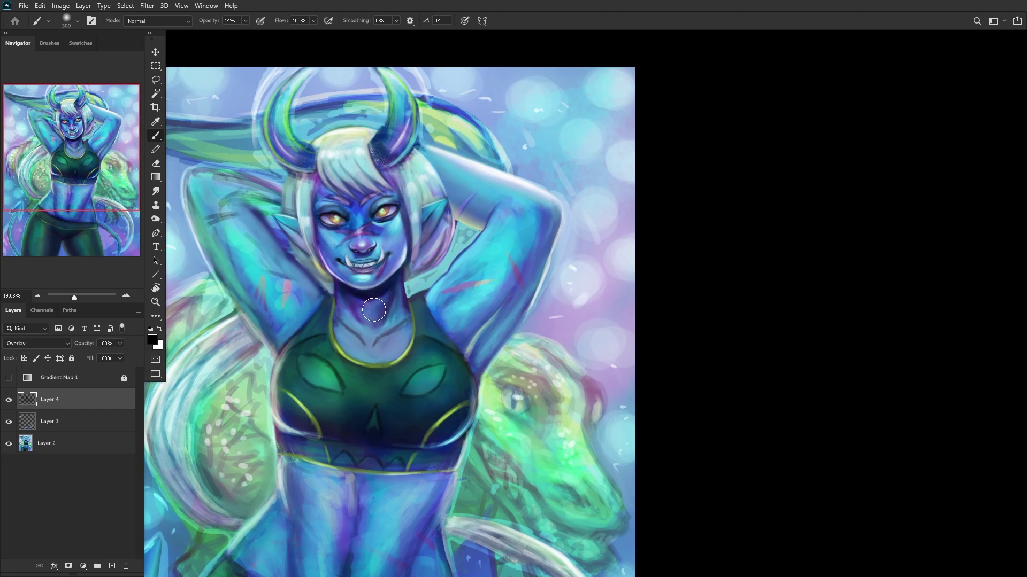
{"action": "mouse_move", "coordinate": [341, 311]}
{"action": "left_mouse_down"}
{"action": "mouse_move", "coordinate": [361, 340]}
{"action": "mouse_move", "coordinate": [352, 352]}
{"action": "mouse_move", "coordinate": [370, 360]}
{"action": "mouse_move", "coordinate": [342, 336]}
{"action": "mouse_move", "coordinate": [395, 340]}
{"action": "left_mouse_up"}
{"action": "mouse_move", "coordinate": [271, 334]}
{"action": "left_mouse_down"}
{"action": "mouse_move", "coordinate": [199, 225]}
{"action": "mouse_move", "coordinate": [233, 187]}
{"action": "left_mouse_up"}
{"action": "scroll", "coordinate": [377, 257], "scroll_direction": "down", "scroll_amount": 3}
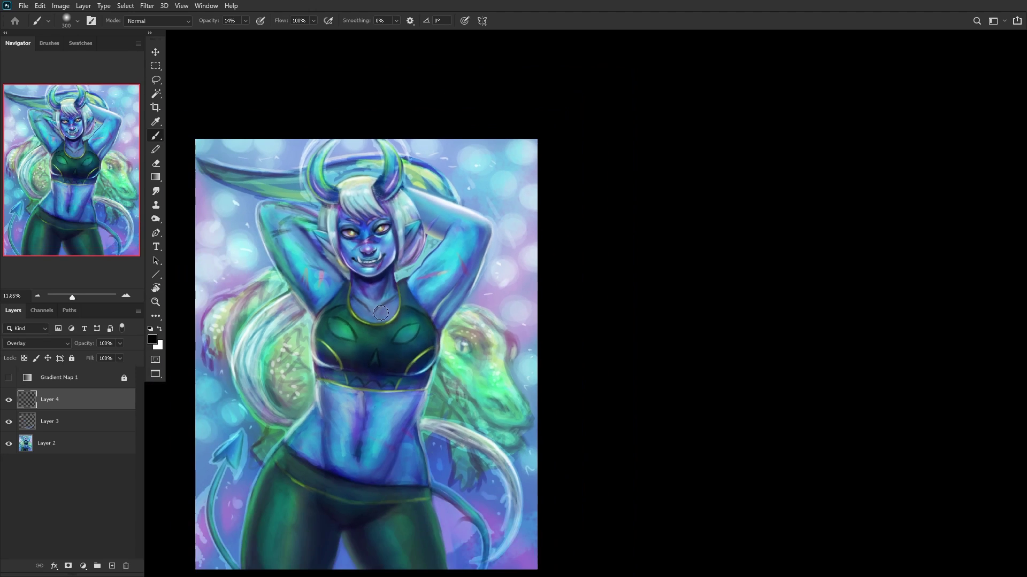
Step: With a 480 px brush, darken the navel and belly and brighten the lizard head green
{"action": "left_click_drag", "start_coordinate": [348, 451], "coordinate": [361, 445]}
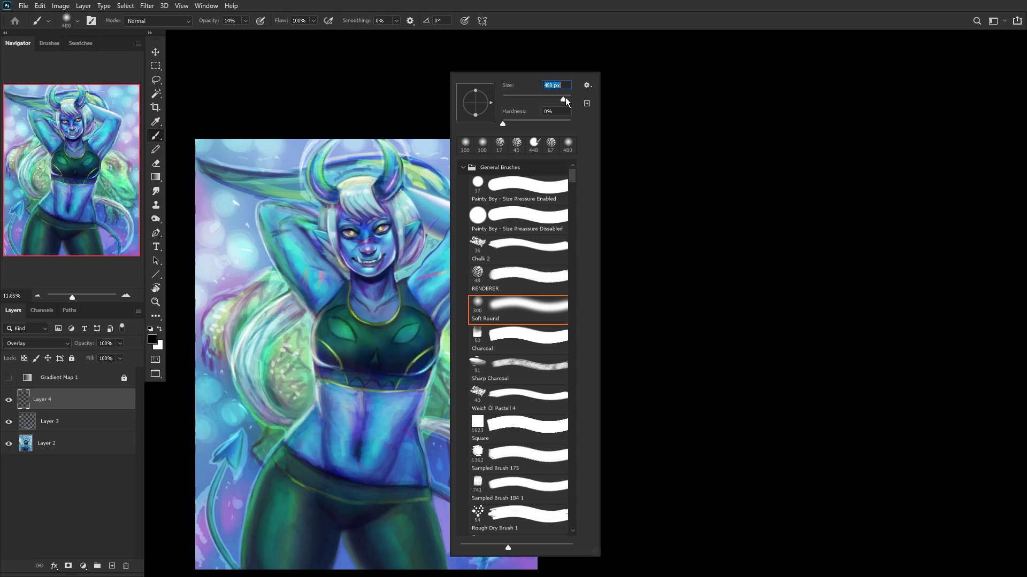
{"action": "left_click", "coordinate": [312, 441]}
{"action": "mouse_move", "coordinate": [312, 457]}
{"action": "left_mouse_down"}
{"action": "mouse_move", "coordinate": [330, 441]}
{"action": "mouse_move", "coordinate": [312, 435]}
{"action": "mouse_move", "coordinate": [314, 409]}
{"action": "mouse_move", "coordinate": [295, 451]}
{"action": "mouse_move", "coordinate": [302, 461]}
{"action": "mouse_move", "coordinate": [369, 449]}
{"action": "mouse_move", "coordinate": [349, 463]}
{"action": "mouse_move", "coordinate": [385, 468]}
{"action": "mouse_move", "coordinate": [409, 438]}
{"action": "mouse_move", "coordinate": [394, 465]}
{"action": "mouse_move", "coordinate": [407, 459]}
{"action": "mouse_move", "coordinate": [381, 420]}
{"action": "mouse_move", "coordinate": [330, 385]}
{"action": "mouse_move", "coordinate": [410, 402]}
{"action": "mouse_move", "coordinate": [406, 379]}
{"action": "mouse_move", "coordinate": [290, 362]}
{"action": "mouse_move", "coordinate": [261, 415]}
{"action": "mouse_move", "coordinate": [273, 429]}
{"action": "mouse_move", "coordinate": [286, 425]}
{"action": "mouse_move", "coordinate": [336, 385]}
{"action": "left_mouse_up"}
{"action": "mouse_move", "coordinate": [434, 377]}
{"action": "left_mouse_down"}
{"action": "mouse_move", "coordinate": [451, 387]}
{"action": "mouse_move", "coordinate": [443, 373]}
{"action": "mouse_move", "coordinate": [499, 425]}
{"action": "mouse_move", "coordinate": [464, 382]}
{"action": "left_mouse_up"}
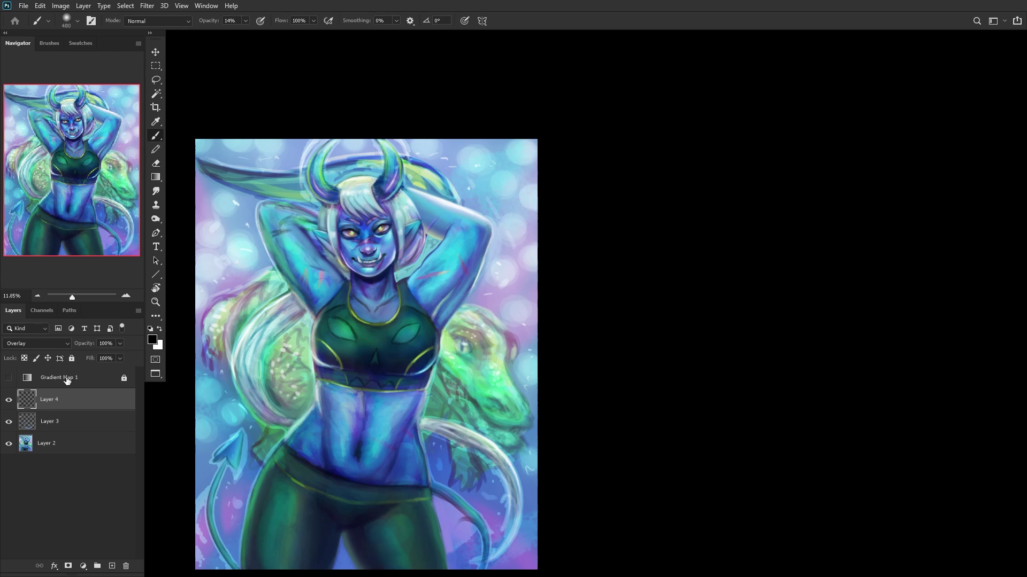
Step: Compare the layers' visibility, then delete Layer 3
{"action": "left_click", "coordinate": [9, 401]}
{"action": "left_click", "coordinate": [9, 401]}
{"action": "left_click", "coordinate": [8, 423]}
{"action": "left_click", "coordinate": [9, 405]}
{"action": "left_click", "coordinate": [9, 423]}
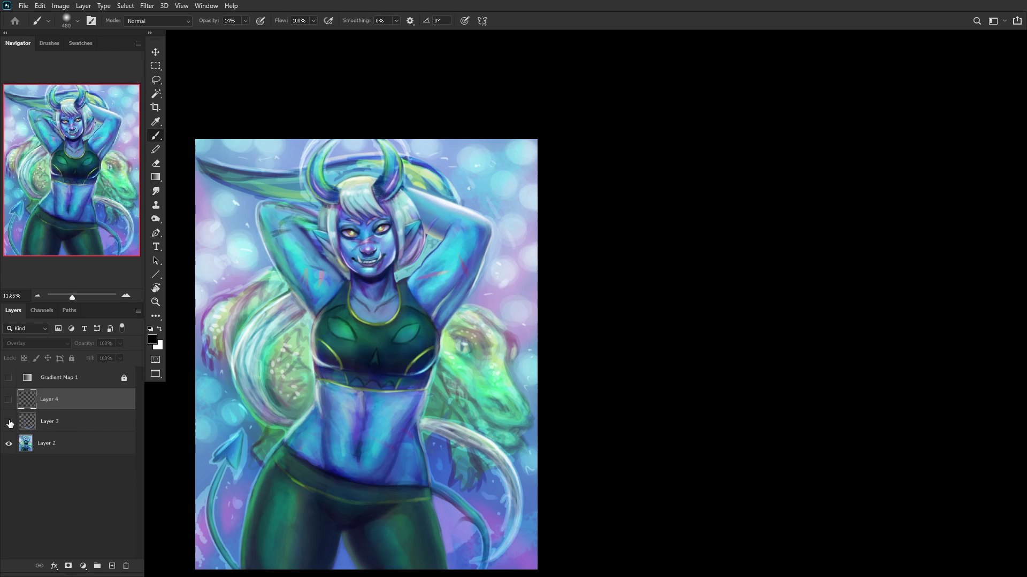
{"action": "left_click", "coordinate": [80, 423]}
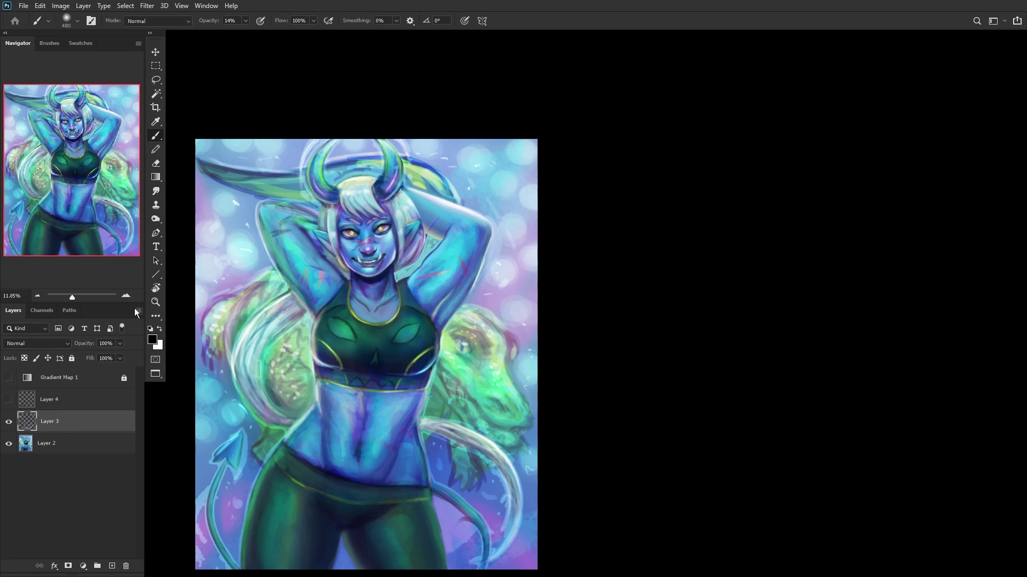
{"action": "key", "text": "Delete"}
Step: Preview values with Gradient Map 1 and lower Layer 4's opacity to around 30%
{"action": "left_click", "coordinate": [72, 400]}
{"action": "left_click", "coordinate": [10, 403]}
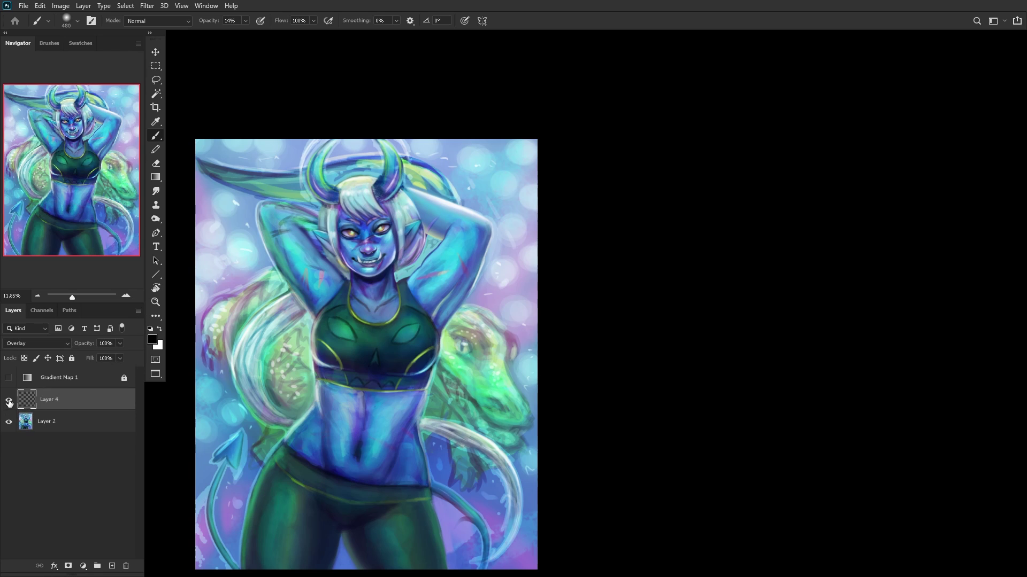
{"action": "left_click", "coordinate": [8, 377]}
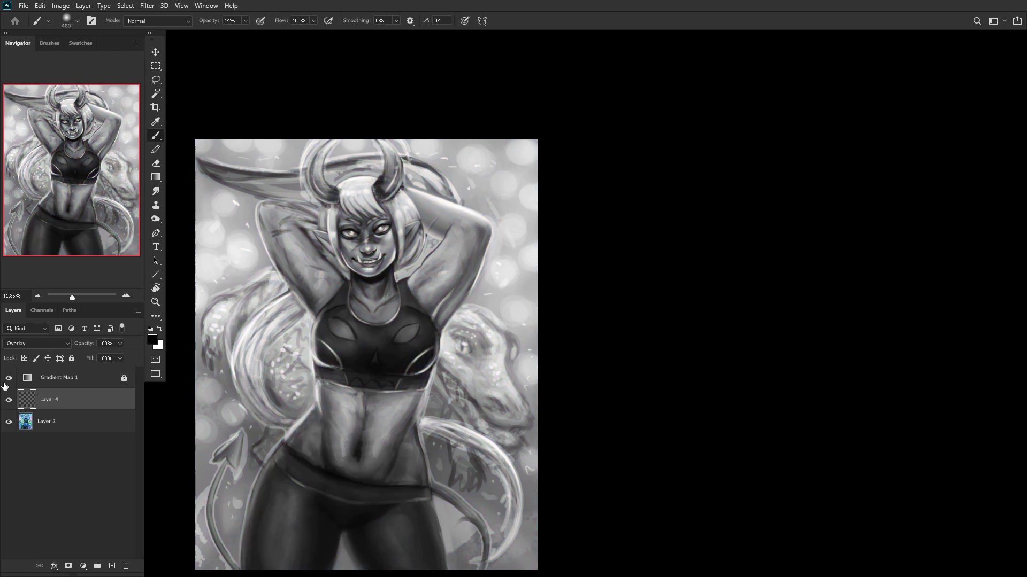
{"action": "left_click", "coordinate": [8, 401]}
{"action": "left_click", "coordinate": [8, 401]}
{"action": "left_click", "coordinate": [120, 343]}
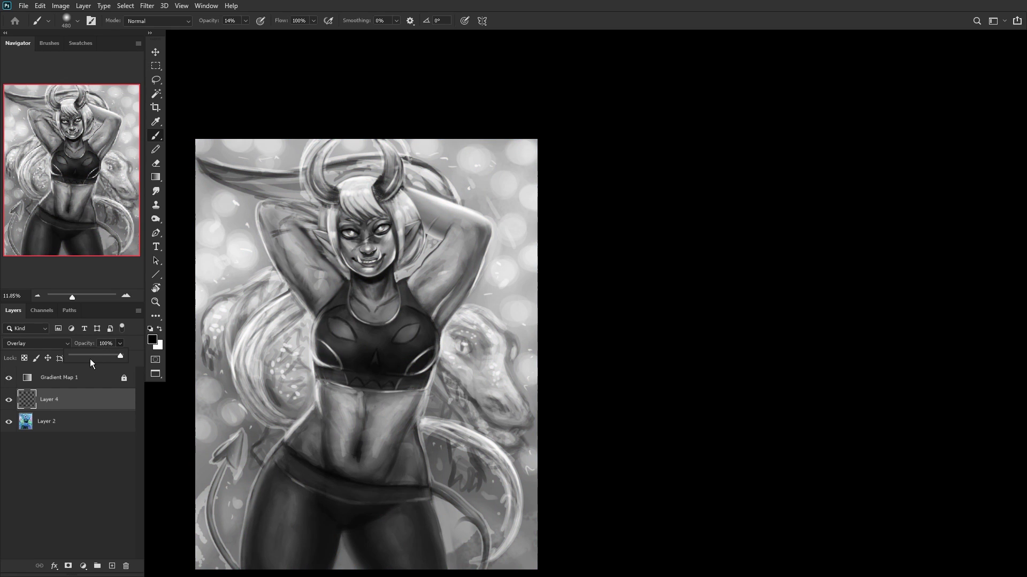
{"action": "left_click", "coordinate": [88, 357]}
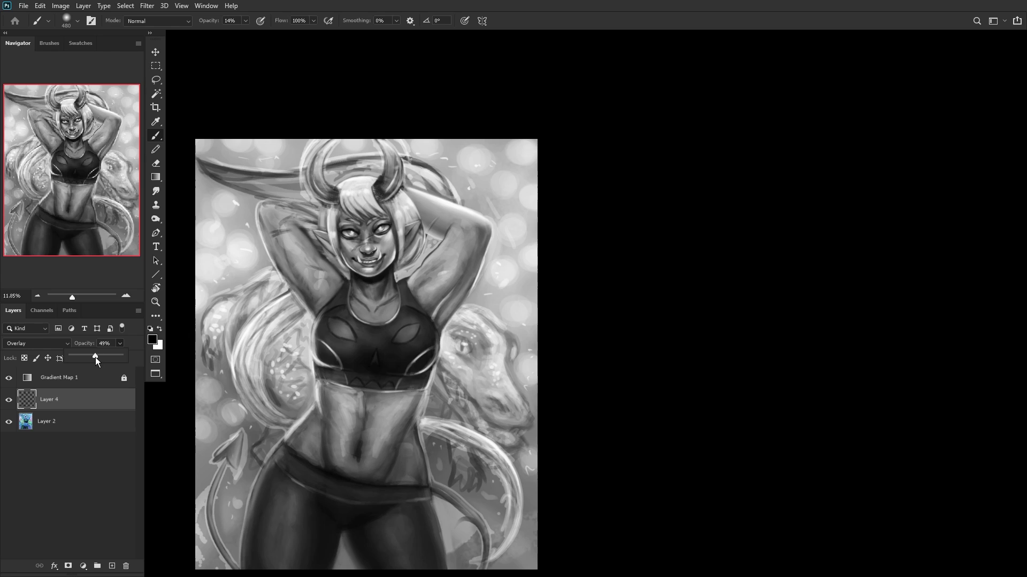
{"action": "left_click", "coordinate": [83, 358]}
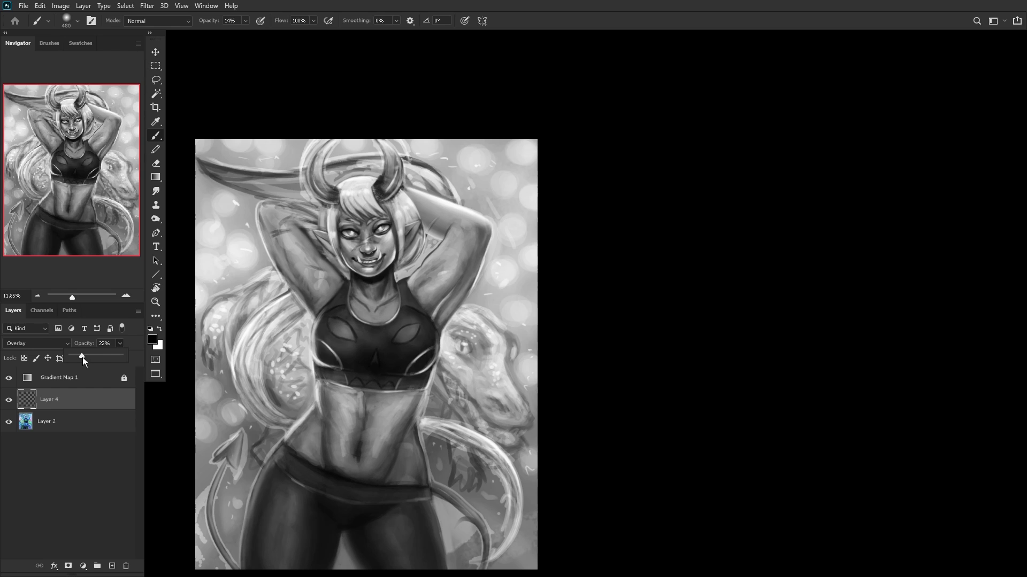
Step: Hide Gradient Map 1 and merge Layer 4 down into Layer 2
{"action": "left_click", "coordinate": [8, 378]}
{"action": "left_click", "coordinate": [9, 400]}
{"action": "left_click", "coordinate": [8, 400]}
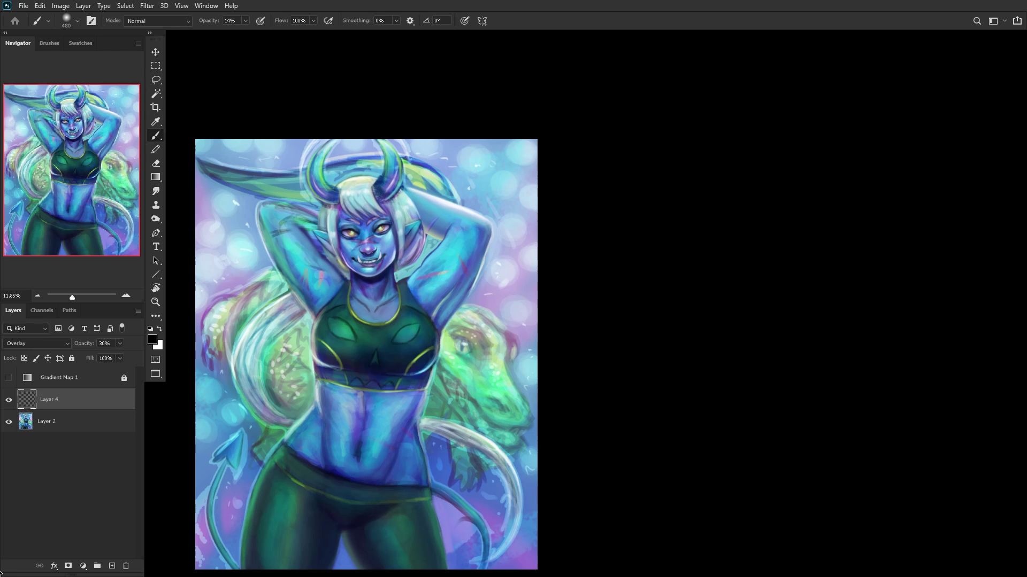
{"action": "key", "text": "ctrl+e"}
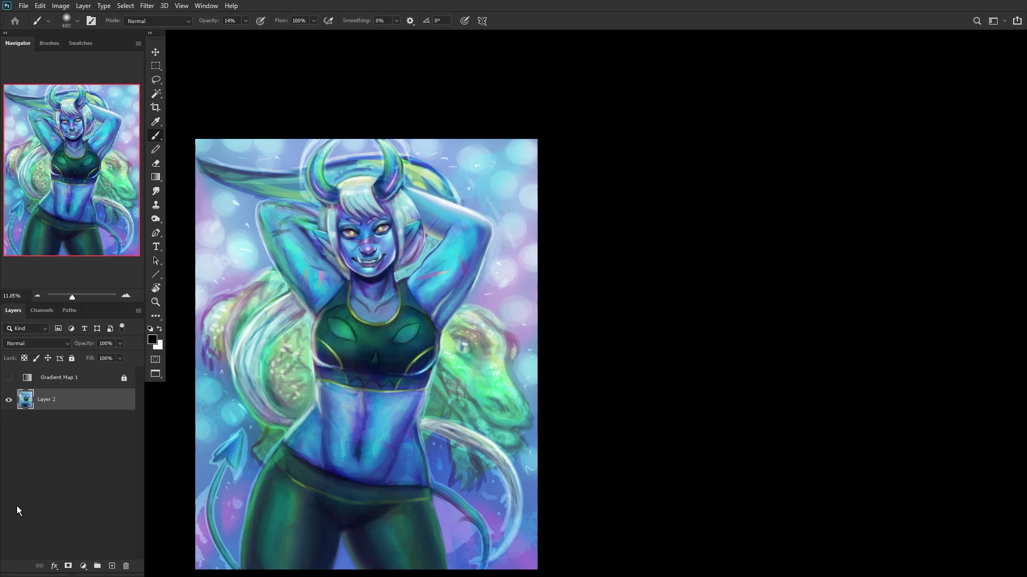
Step: Add a new layer above a fully locked Layer 2 and set the foreground to dark navy
{"action": "left_click", "coordinate": [112, 565]}
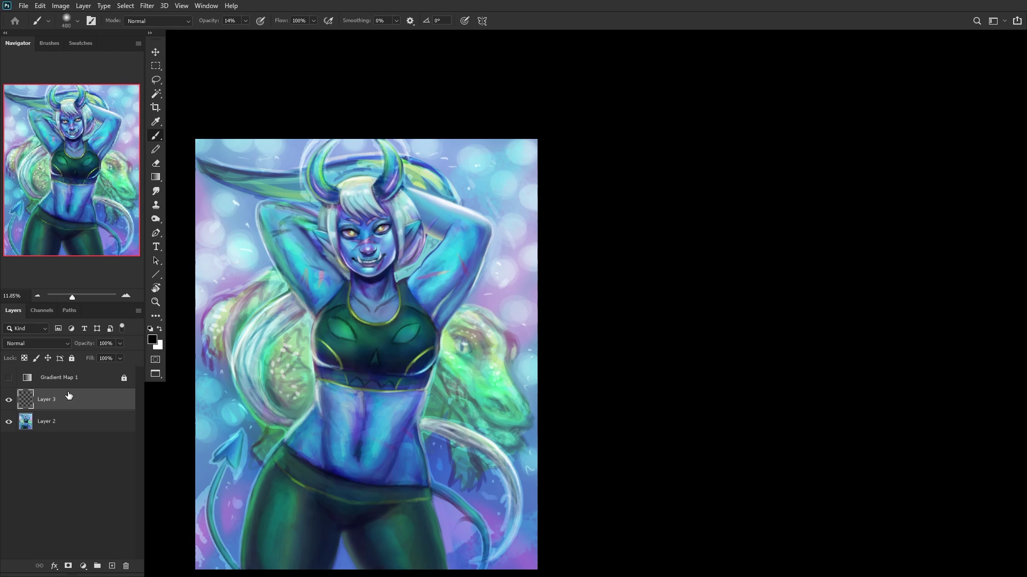
{"action": "left_click", "coordinate": [67, 422]}
{"action": "left_click", "coordinate": [72, 358]}
{"action": "left_click", "coordinate": [72, 405]}
{"action": "left_click", "coordinate": [155, 341]}
{"action": "left_click", "coordinate": [842, 285]}
{"action": "left_click", "coordinate": [802, 301]}
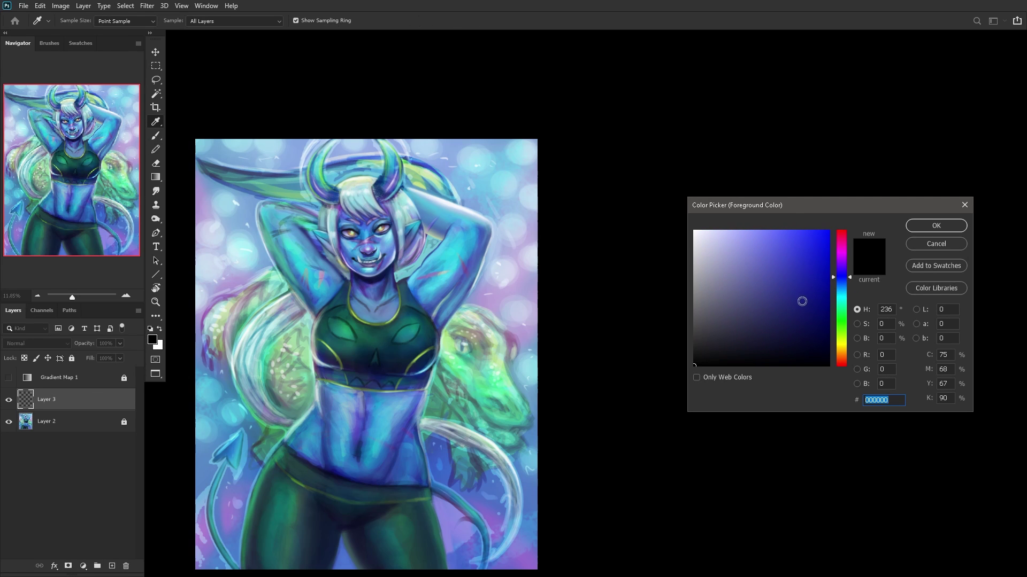
{"action": "left_click", "coordinate": [931, 227]}
Step: Use a 48 px brush and set Layer 3 to Multiply
{"action": "scroll", "coordinate": [358, 237], "scroll_direction": "up", "scroll_amount": 10}
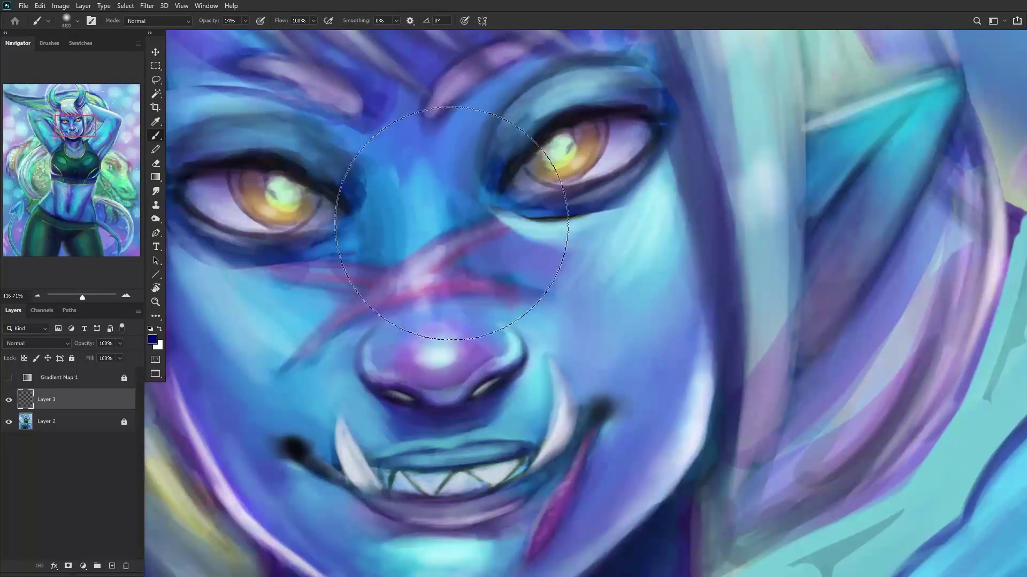
{"action": "right_click", "coordinate": [547, 111]}
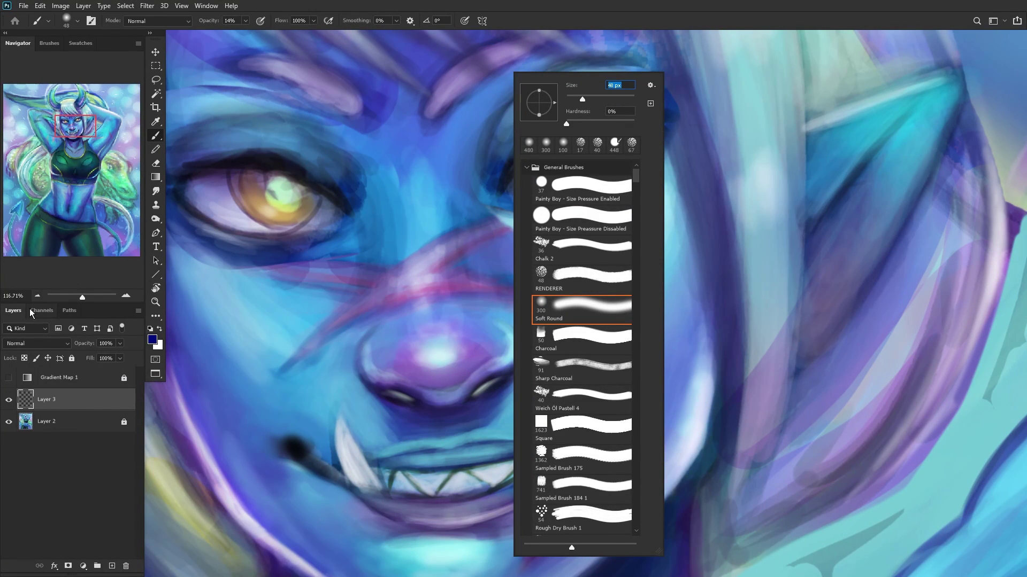
{"action": "left_click", "coordinate": [34, 342]}
{"action": "left_click", "coordinate": [34, 342]}
{"action": "left_click", "coordinate": [16, 328]}
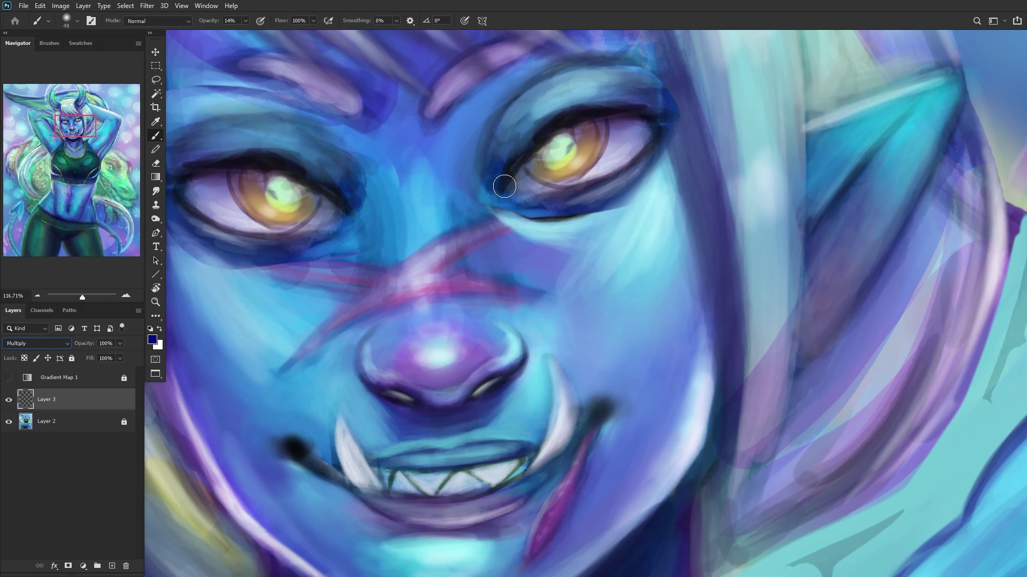
Step: Darken both eyes' upper eyelid creases, extending the right crease toward the brow
{"action": "left_click_drag", "start_coordinate": [500, 155], "coordinate": [524, 124]}
{"action": "mouse_move", "coordinate": [625, 66]}
{"action": "left_mouse_down"}
{"action": "mouse_move", "coordinate": [544, 96]}
{"action": "mouse_move", "coordinate": [659, 93]}
{"action": "mouse_move", "coordinate": [530, 113]}
{"action": "mouse_move", "coordinate": [502, 145]}
{"action": "mouse_move", "coordinate": [676, 87]}
{"action": "mouse_move", "coordinate": [663, 142]}
{"action": "mouse_move", "coordinate": [621, 182]}
{"action": "mouse_move", "coordinate": [502, 211]}
{"action": "mouse_move", "coordinate": [644, 159]}
{"action": "mouse_move", "coordinate": [612, 187]}
{"action": "left_mouse_up"}
{"action": "scroll", "coordinate": [385, 184], "scroll_direction": "down", "scroll_amount": 6}
{"action": "scroll", "coordinate": [401, 158], "scroll_direction": "up", "scroll_amount": 1}
{"action": "mouse_move", "coordinate": [401, 157]}
{"action": "left_mouse_down"}
{"action": "mouse_move", "coordinate": [333, 149]}
{"action": "mouse_move", "coordinate": [411, 143]}
{"action": "mouse_move", "coordinate": [430, 181]}
{"action": "mouse_move", "coordinate": [378, 126]}
{"action": "mouse_move", "coordinate": [423, 172]}
{"action": "mouse_move", "coordinate": [397, 193]}
{"action": "mouse_move", "coordinate": [334, 179]}
{"action": "left_mouse_up"}
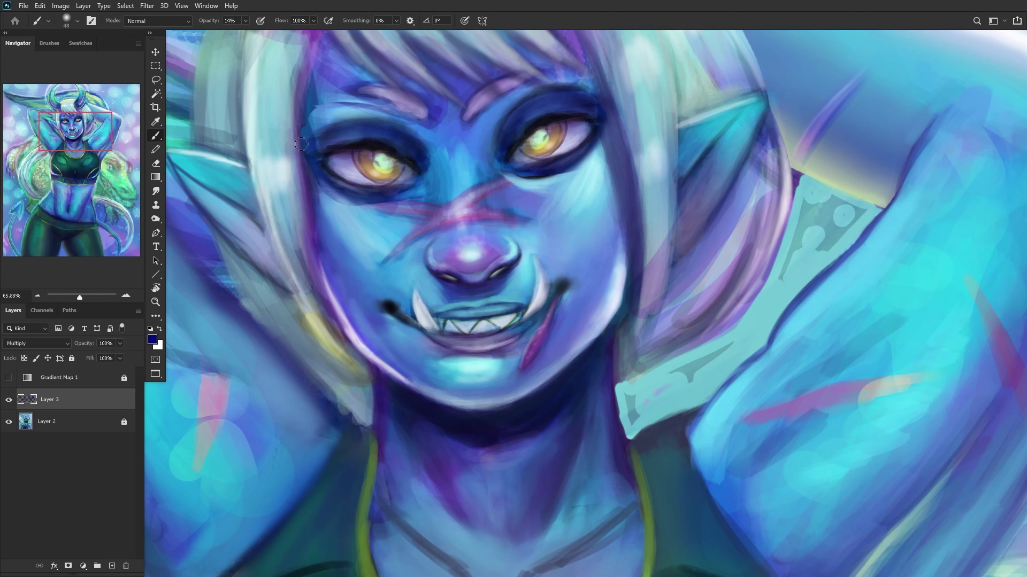
{"action": "scroll", "coordinate": [321, 193], "scroll_direction": "down", "scroll_amount": 11}
{"action": "scroll", "coordinate": [294, 231], "scroll_direction": "up", "scroll_amount": 2}
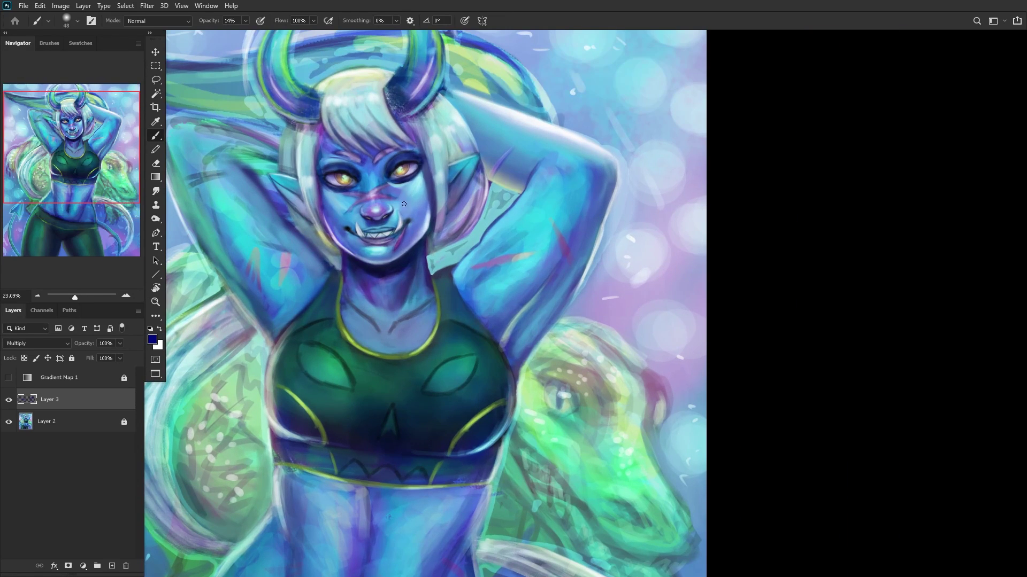
Step: Enlarge the brush to 111 then 165 px and add soft shading near the cheek
{"action": "right_click", "coordinate": [469, 173]}
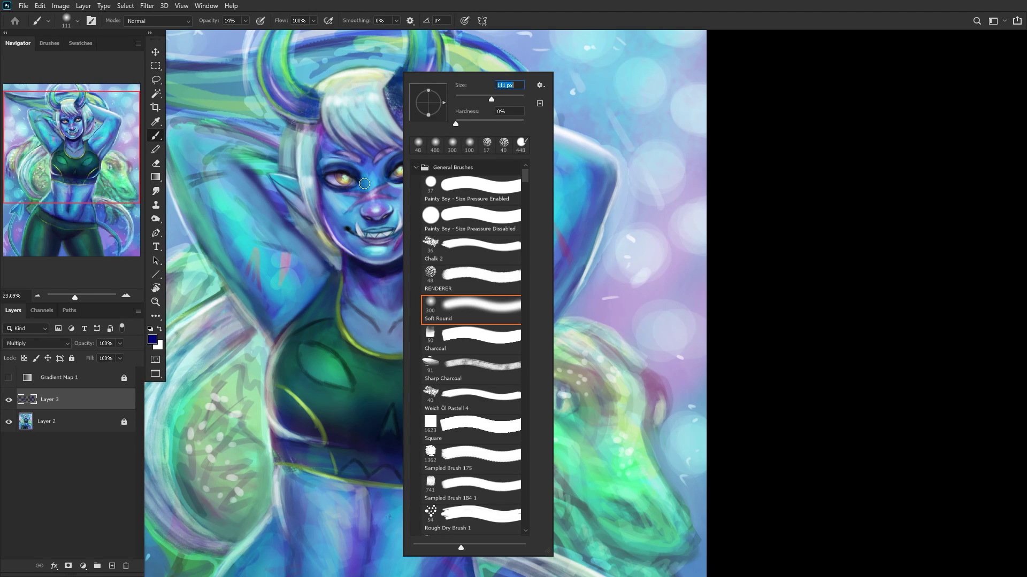
{"action": "left_click", "coordinate": [364, 184]}
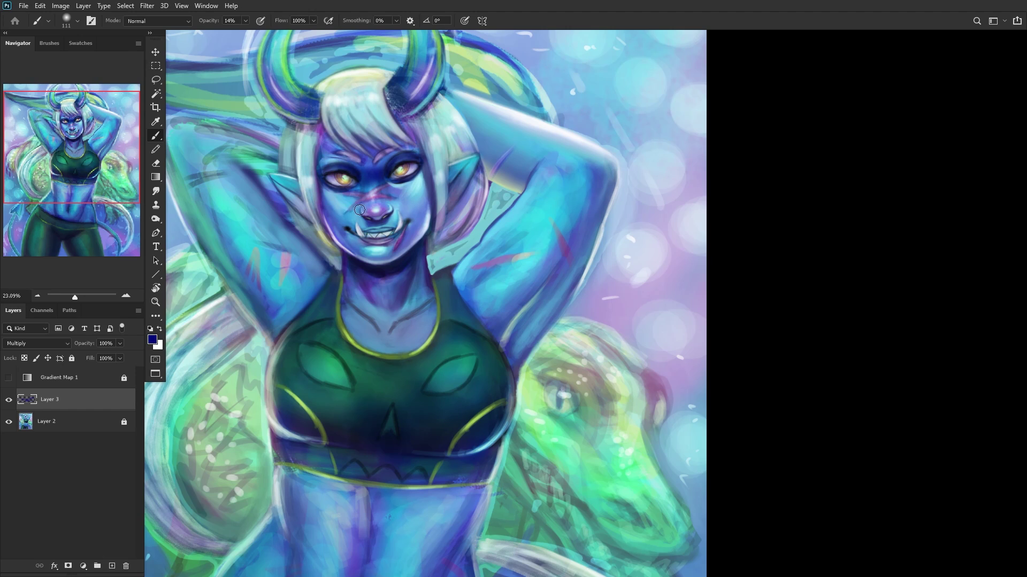
{"action": "right_click", "coordinate": [431, 184]}
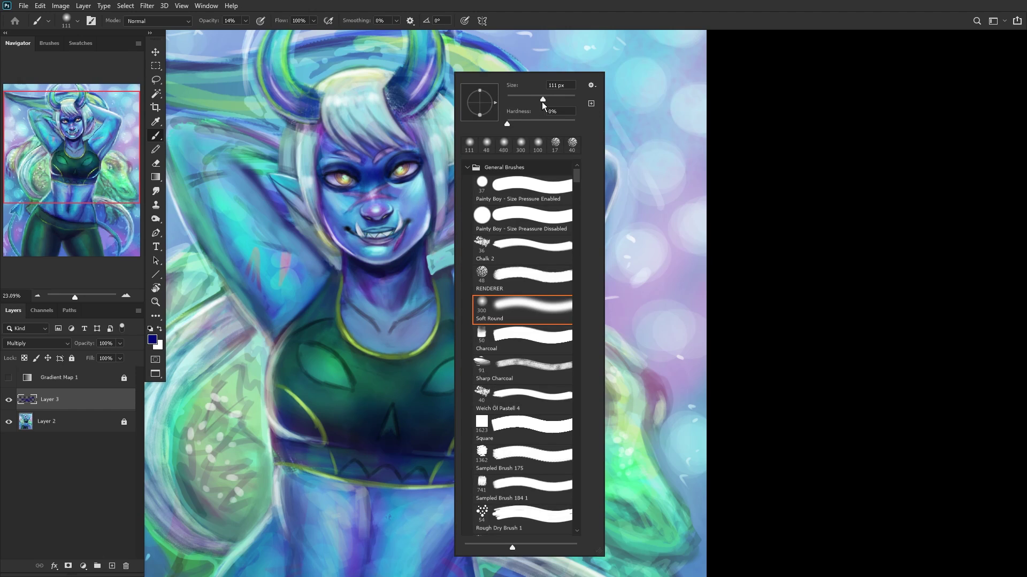
{"action": "left_click", "coordinate": [324, 197]}
{"action": "left_click_drag", "start_coordinate": [324, 198], "coordinate": [346, 195]}
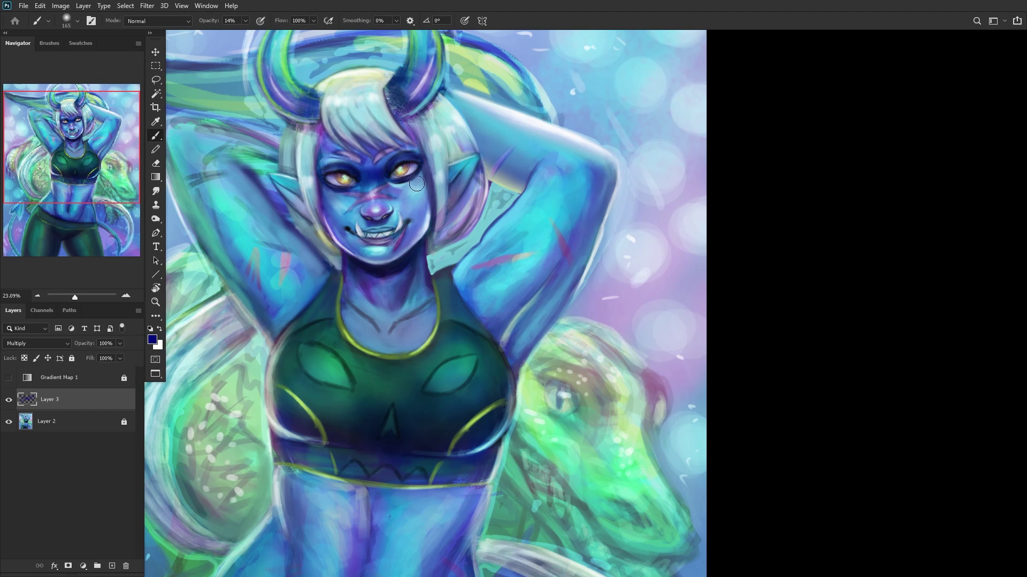
Step: Darken the hair and forehead near the horns, the hair right of the face, and the left cheek edge
{"action": "scroll", "coordinate": [422, 184], "scroll_direction": "down", "scroll_amount": 1}
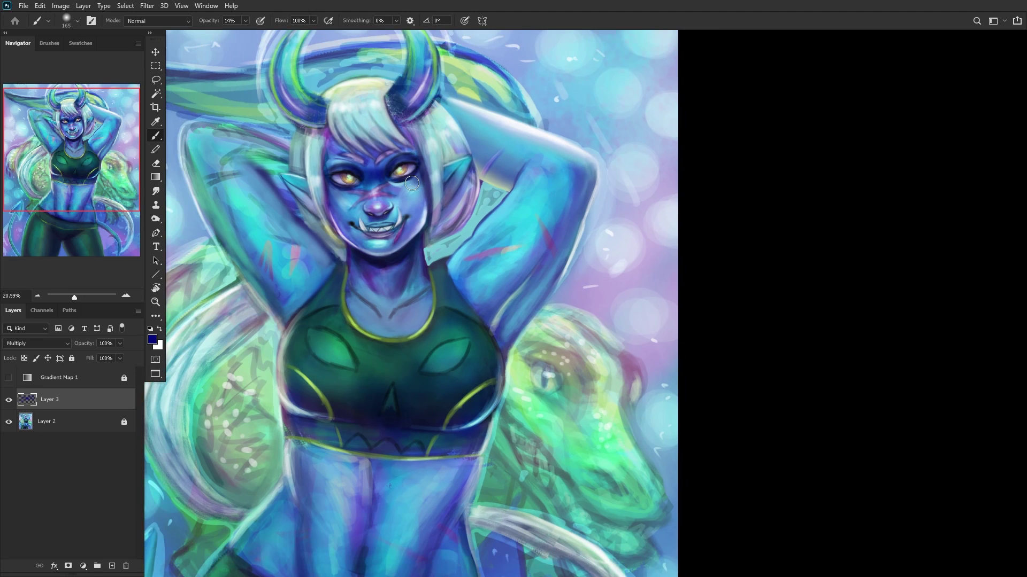
{"action": "scroll", "coordinate": [323, 242], "scroll_direction": "down", "scroll_amount": 3}
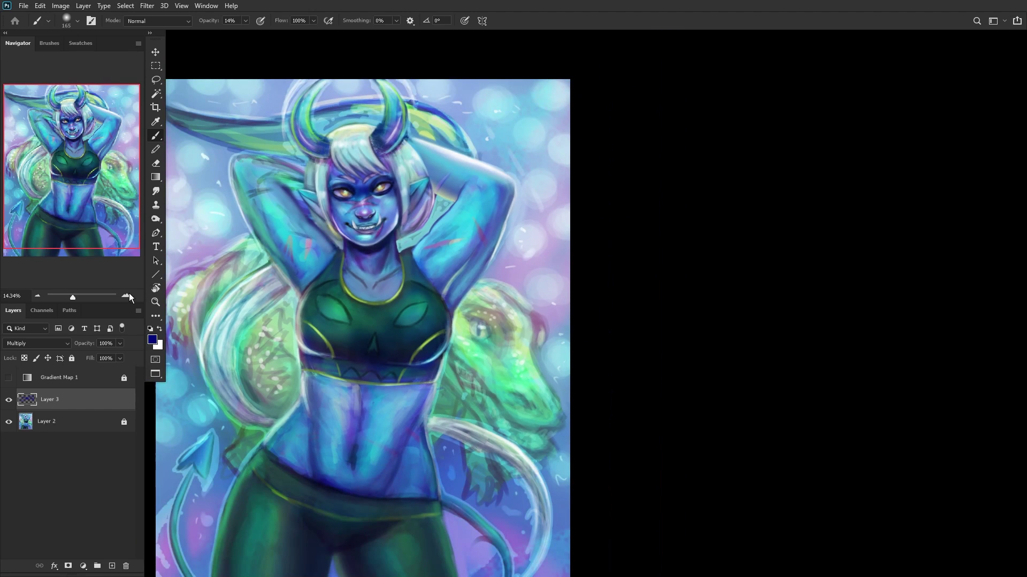
{"action": "scroll", "coordinate": [288, 172], "scroll_direction": "up", "scroll_amount": 6}
{"action": "mouse_move", "coordinate": [383, 157]}
{"action": "left_mouse_down"}
{"action": "mouse_move", "coordinate": [422, 177]}
{"action": "mouse_move", "coordinate": [407, 144]}
{"action": "mouse_move", "coordinate": [417, 138]}
{"action": "mouse_move", "coordinate": [455, 155]}
{"action": "mouse_move", "coordinate": [468, 143]}
{"action": "mouse_move", "coordinate": [490, 150]}
{"action": "left_mouse_up"}
{"action": "scroll", "coordinate": [403, 227], "scroll_direction": "down", "scroll_amount": 3}
{"action": "mouse_move", "coordinate": [506, 240]}
{"action": "left_mouse_down"}
{"action": "mouse_move", "coordinate": [493, 280]}
{"action": "mouse_move", "coordinate": [497, 197]}
{"action": "mouse_move", "coordinate": [500, 268]}
{"action": "mouse_move", "coordinate": [543, 224]}
{"action": "mouse_move", "coordinate": [505, 278]}
{"action": "mouse_move", "coordinate": [539, 193]}
{"action": "left_mouse_up"}
{"action": "mouse_move", "coordinate": [385, 289]}
{"action": "left_mouse_down"}
{"action": "mouse_move", "coordinate": [373, 231]}
{"action": "mouse_move", "coordinate": [405, 297]}
{"action": "mouse_move", "coordinate": [373, 205]}
{"action": "mouse_move", "coordinate": [371, 276]}
{"action": "mouse_move", "coordinate": [348, 244]}
{"action": "mouse_move", "coordinate": [370, 251]}
{"action": "mouse_move", "coordinate": [391, 284]}
{"action": "left_mouse_up"}
{"action": "scroll", "coordinate": [313, 311], "scroll_direction": "down", "scroll_amount": 1}
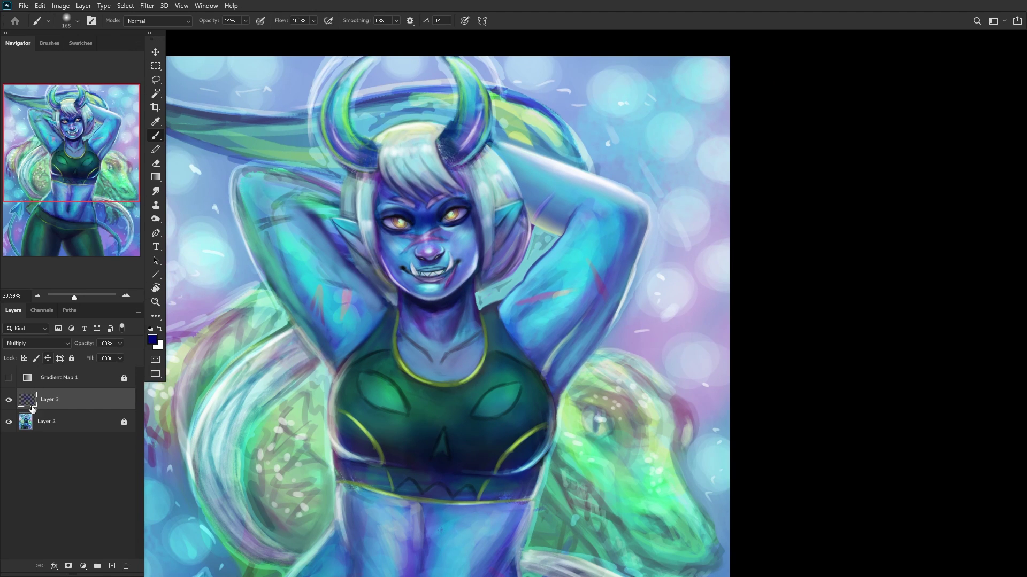
Step: Compare Layer 3 on and off and set its opacity to 50%
{"action": "left_click", "coordinate": [7, 400]}
{"action": "left_click", "coordinate": [9, 399]}
{"action": "left_click", "coordinate": [119, 343]}
{"action": "left_click", "coordinate": [8, 399]}
{"action": "left_click", "coordinate": [9, 400]}
{"action": "scroll", "coordinate": [307, 296], "scroll_direction": "down", "scroll_amount": 3}
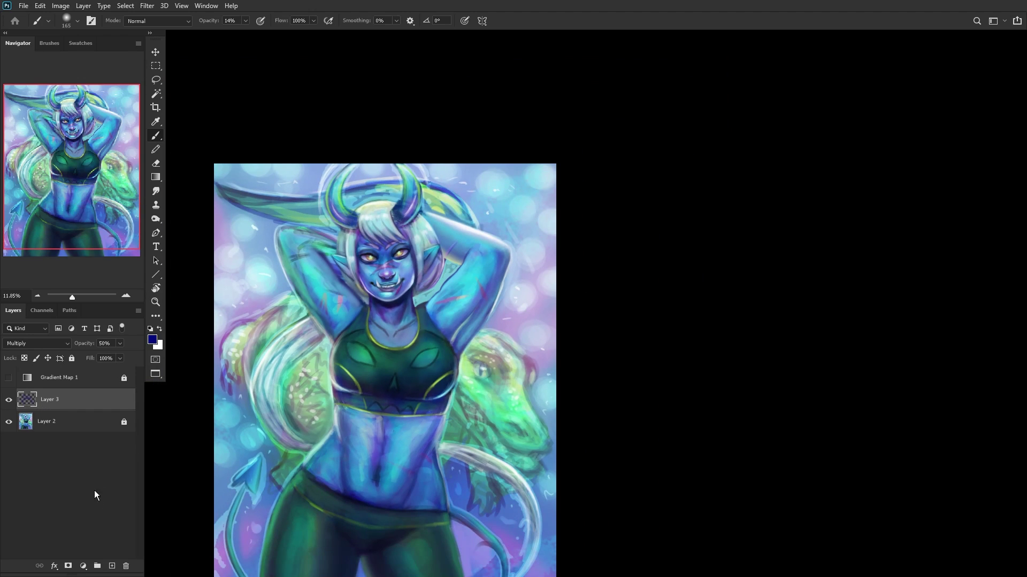
Step: On a new layer, sample cyan from the painting and lighten it in the Color Picker
{"action": "left_click", "coordinate": [112, 565]}
{"action": "key", "text": "x"}
{"action": "scroll", "coordinate": [369, 238], "scroll_direction": "up", "scroll_amount": 6}
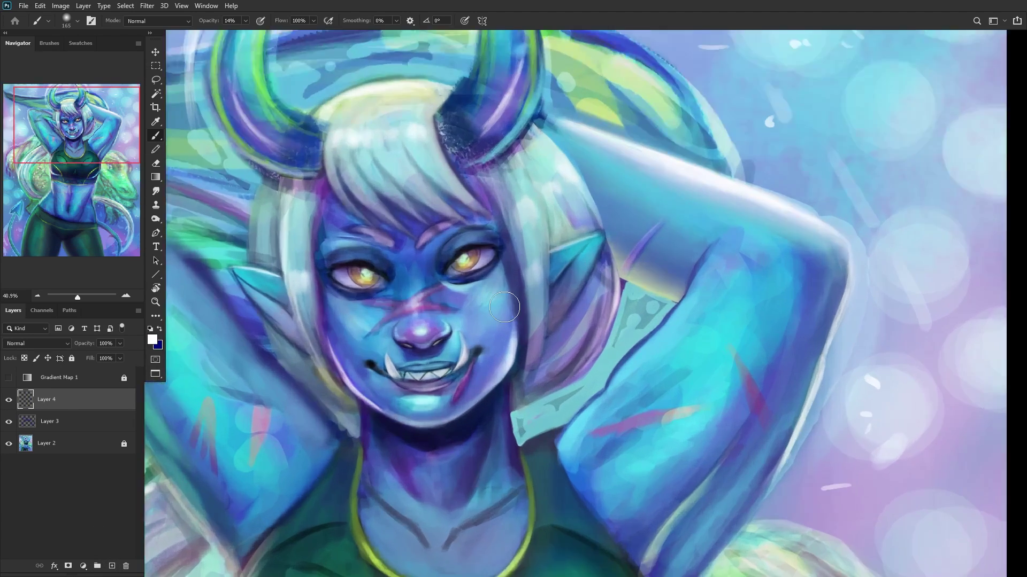
{"action": "scroll", "coordinate": [504, 307], "scroll_direction": "up", "scroll_amount": 2}
{"action": "left_click", "coordinate": [756, 365], "text": "alt"}
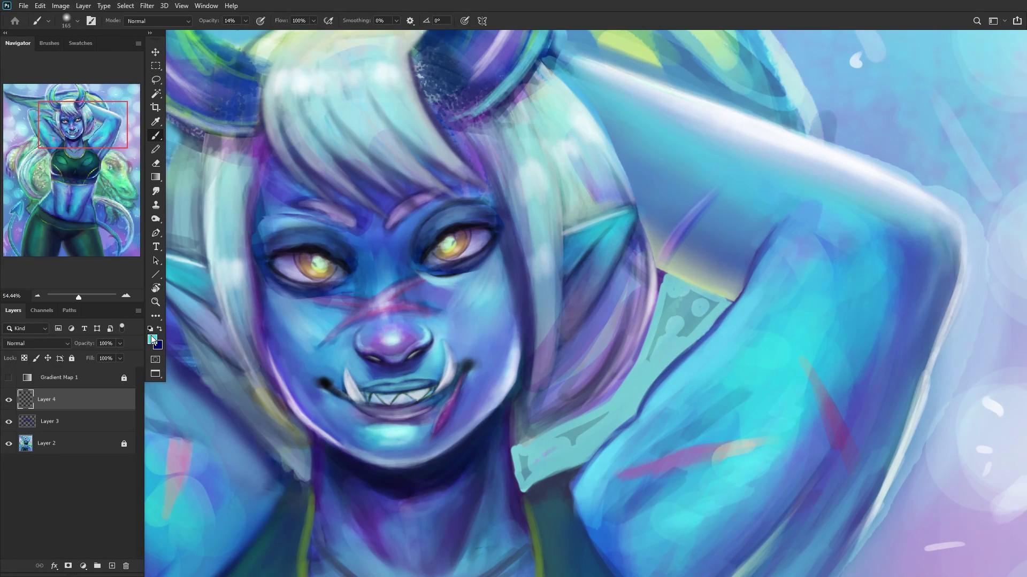
{"action": "left_click", "coordinate": [152, 339]}
{"action": "left_click_drag", "start_coordinate": [807, 264], "coordinate": [796, 225]}
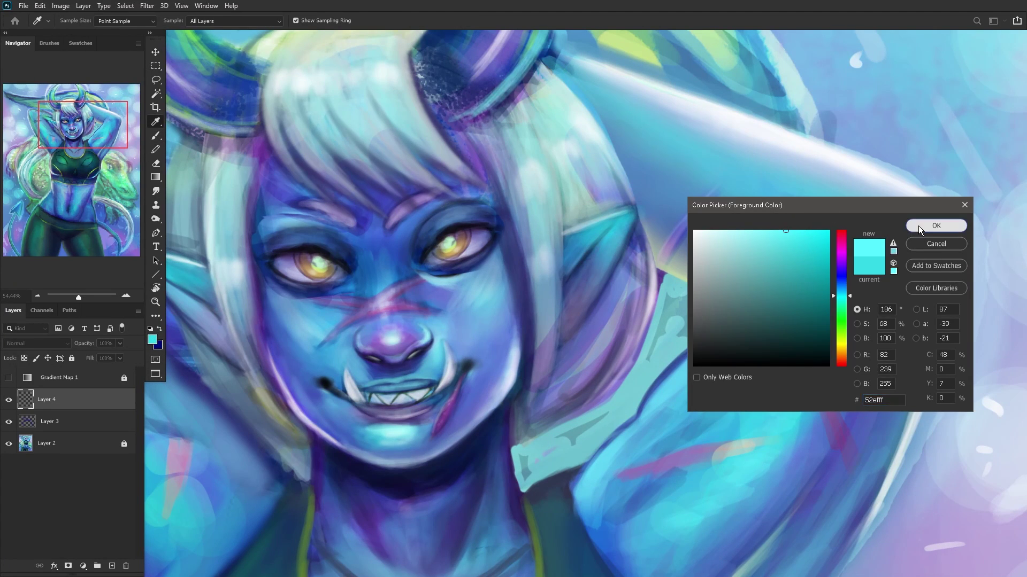
{"action": "left_click", "coordinate": [935, 225]}
Step: Set the brush to 10 px and paint light teal along the lower eyelid
{"action": "key", "text": "b"}
{"action": "scroll", "coordinate": [365, 236], "scroll_direction": "up", "scroll_amount": 1}
{"action": "scroll", "coordinate": [365, 237], "scroll_direction": "up", "scroll_amount": 3}
{"action": "right_click", "coordinate": [620, 77]}
{"action": "left_click_drag", "start_coordinate": [676, 99], "coordinate": [673, 97]}
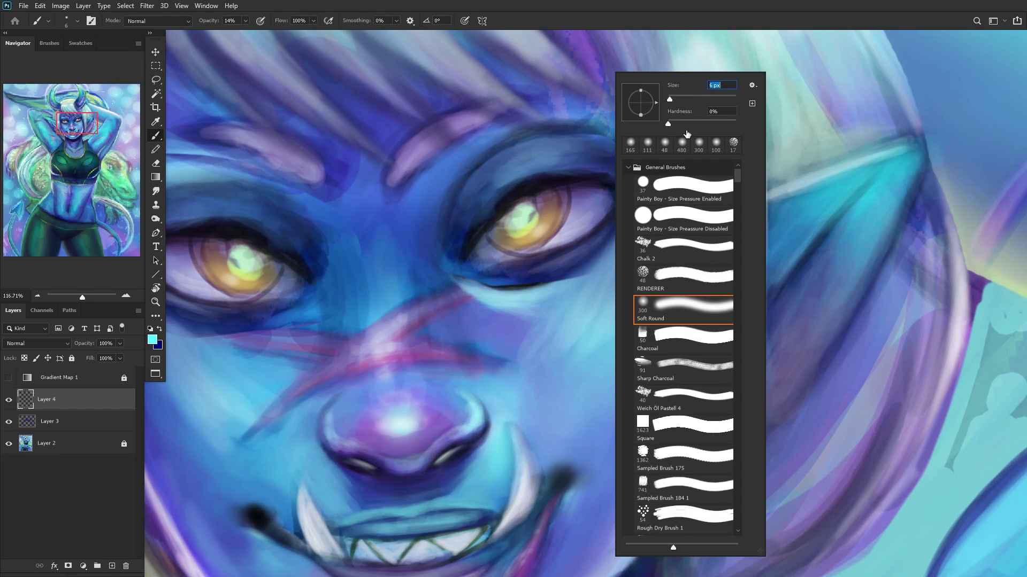
{"action": "left_click", "coordinate": [535, 269]}
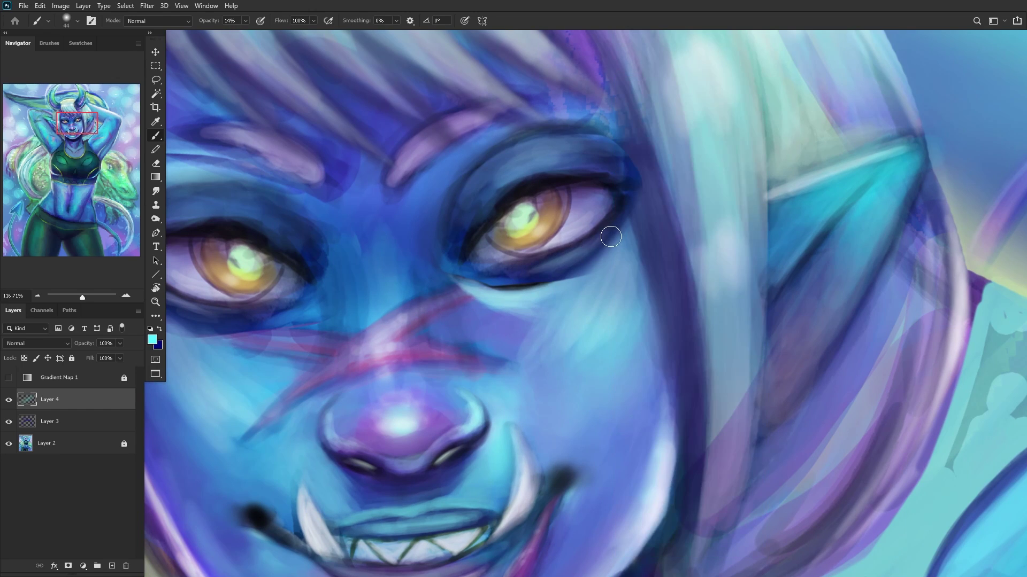
{"action": "mouse_move", "coordinate": [502, 277]}
{"action": "left_mouse_down"}
{"action": "mouse_move", "coordinate": [596, 241]}
{"action": "mouse_move", "coordinate": [550, 268]}
{"action": "left_mouse_up"}
Step: Paint light teal highlights along the upper eyelid
{"action": "scroll", "coordinate": [550, 267], "scroll_direction": "down", "scroll_amount": 3}
{"action": "scroll", "coordinate": [481, 214], "scroll_direction": "up", "scroll_amount": 4}
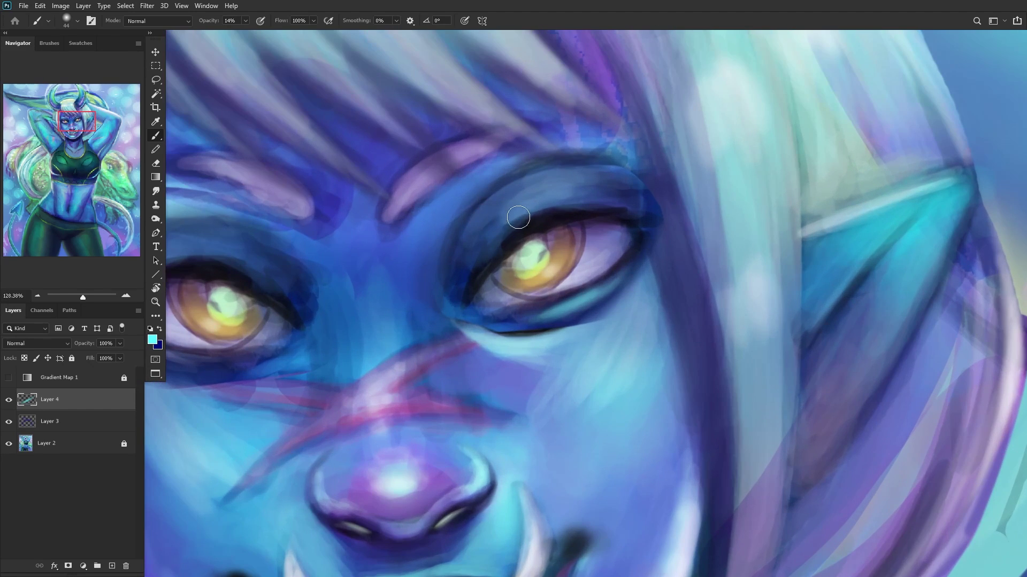
{"action": "mouse_move", "coordinate": [558, 199]}
{"action": "left_mouse_down"}
{"action": "mouse_move", "coordinate": [488, 239]}
{"action": "mouse_move", "coordinate": [621, 198]}
{"action": "mouse_move", "coordinate": [517, 214]}
{"action": "mouse_move", "coordinate": [551, 201]}
{"action": "left_mouse_up"}
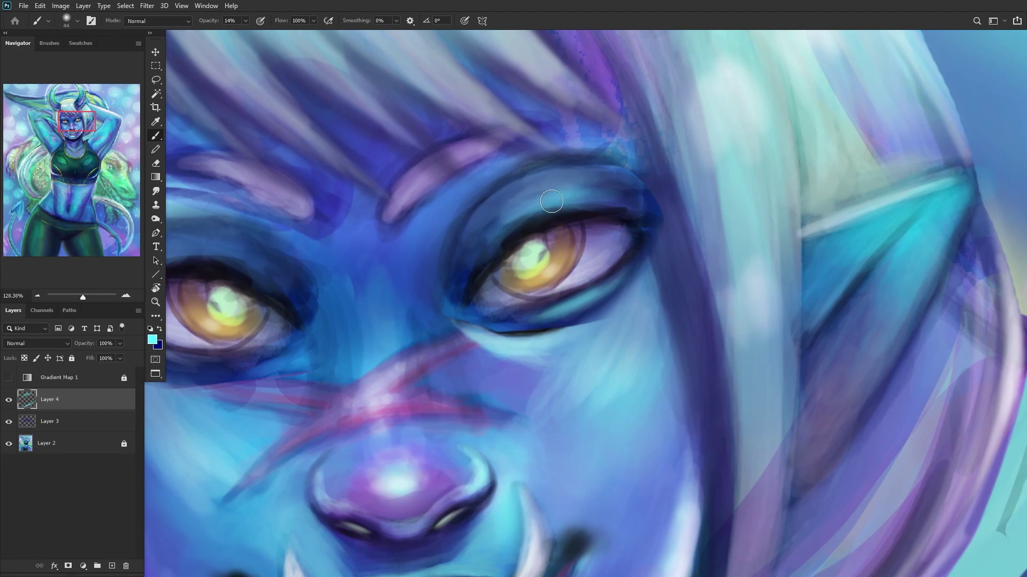
{"action": "mouse_move", "coordinate": [491, 227]}
{"action": "left_mouse_down"}
{"action": "mouse_move", "coordinate": [531, 174]}
{"action": "mouse_move", "coordinate": [561, 160]}
{"action": "left_mouse_up"}
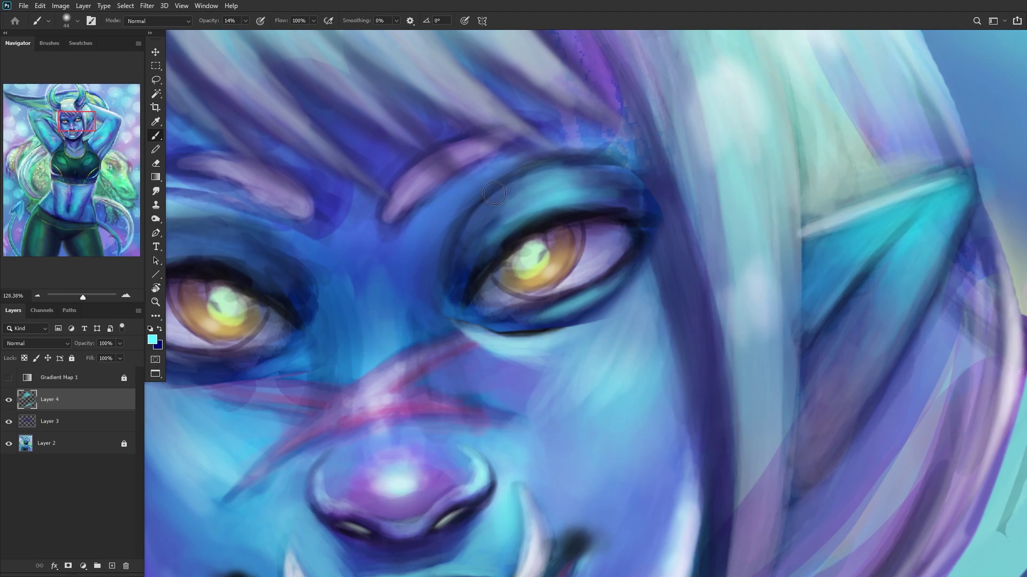
{"action": "scroll", "coordinate": [385, 255], "scroll_direction": "down", "scroll_amount": 4}
{"action": "scroll", "coordinate": [311, 263], "scroll_direction": "down", "scroll_amount": 1}
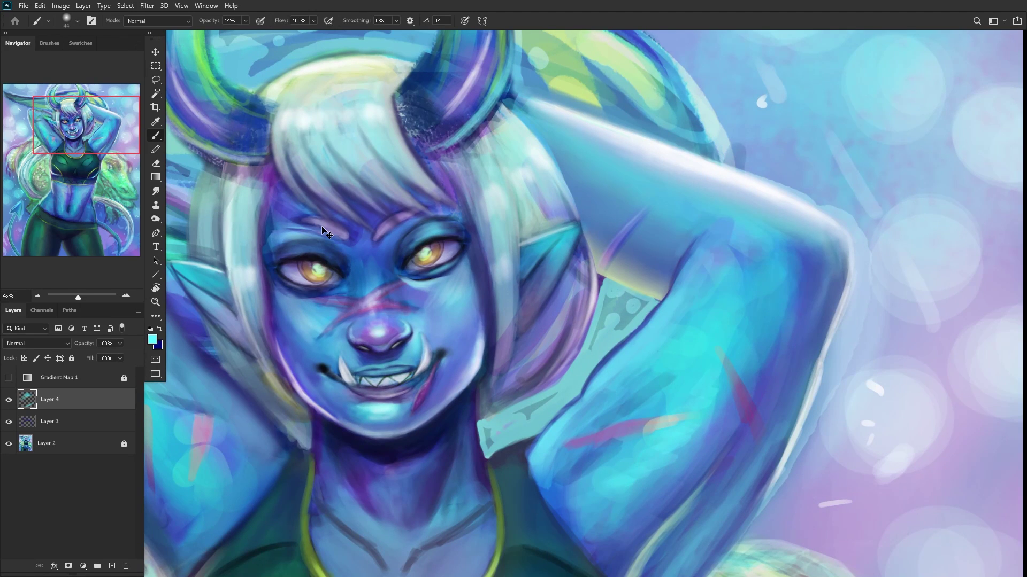
Step: Check the mirrored view, brighten both eyelids with more teal, and add another layer
{"action": "key", "text": "ctrl+shift+h"}
{"action": "scroll", "coordinate": [421, 261], "scroll_direction": "up", "scroll_amount": 4}
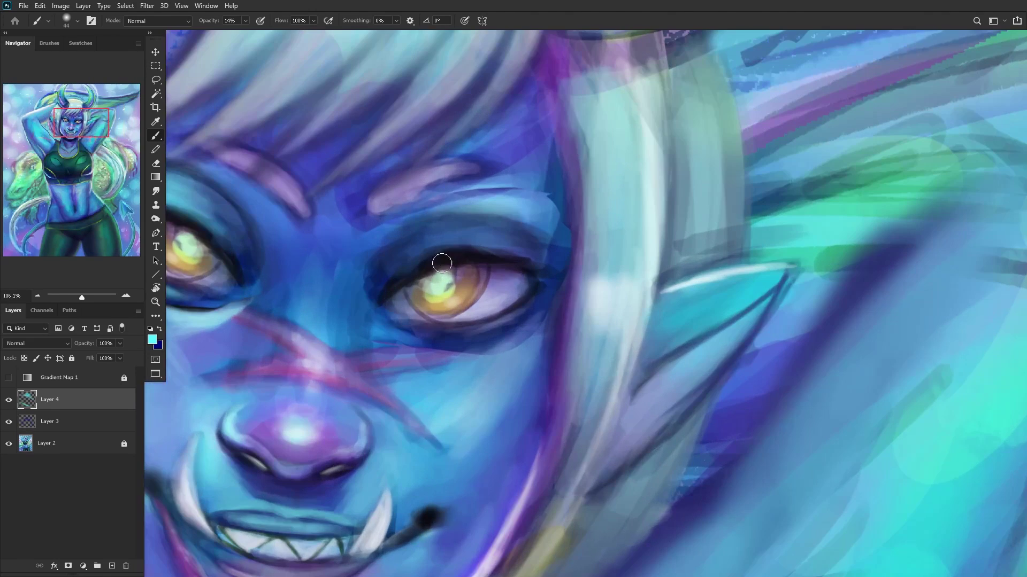
{"action": "mouse_move", "coordinate": [459, 247]}
{"action": "left_mouse_down"}
{"action": "mouse_move", "coordinate": [482, 245]}
{"action": "mouse_move", "coordinate": [464, 233]}
{"action": "mouse_move", "coordinate": [493, 232]}
{"action": "mouse_move", "coordinate": [481, 218]}
{"action": "mouse_move", "coordinate": [525, 241]}
{"action": "mouse_move", "coordinate": [538, 268]}
{"action": "left_mouse_up"}
{"action": "scroll", "coordinate": [538, 268], "scroll_direction": "down", "scroll_amount": 3}
{"action": "scroll", "coordinate": [439, 316], "scroll_direction": "up", "scroll_amount": 3}
{"action": "mouse_move", "coordinate": [440, 316]}
{"action": "left_mouse_down"}
{"action": "mouse_move", "coordinate": [506, 303]}
{"action": "mouse_move", "coordinate": [433, 307]}
{"action": "mouse_move", "coordinate": [519, 290]}
{"action": "mouse_move", "coordinate": [412, 291]}
{"action": "left_mouse_up"}
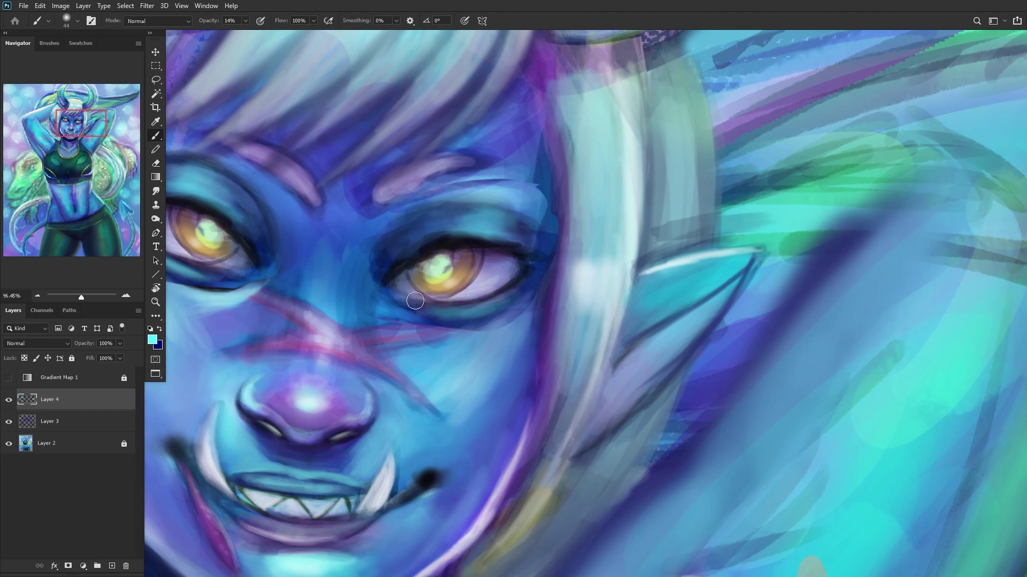
{"action": "scroll", "coordinate": [412, 291], "scroll_direction": "down", "scroll_amount": 5}
{"action": "scroll", "coordinate": [298, 287], "scroll_direction": "up", "scroll_amount": 4}
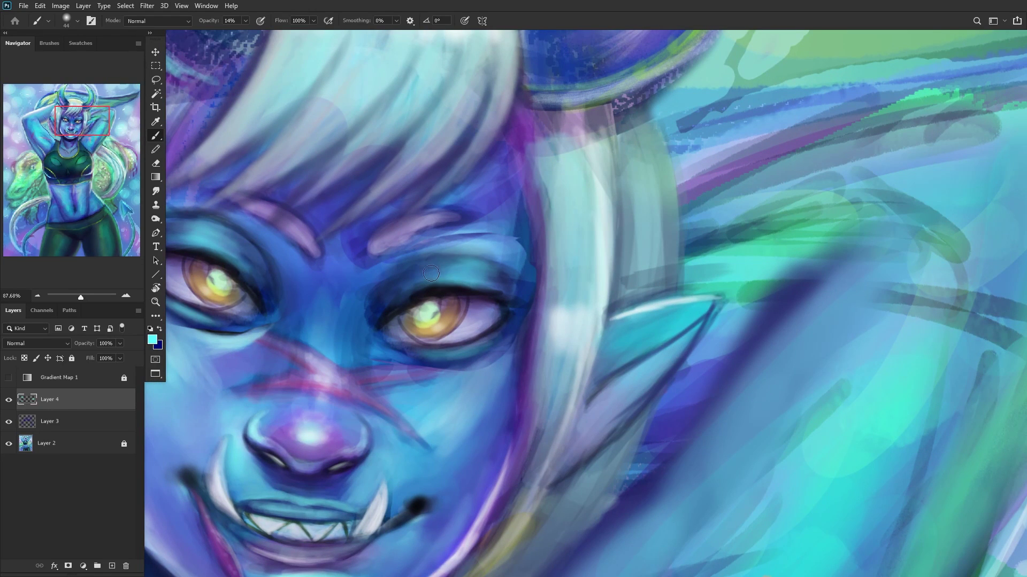
{"action": "left_click", "coordinate": [112, 566]}
Step: Set Layer 5 to Multiply and paint faint dark shading above and below the eye
{"action": "key", "text": "x"}
{"action": "left_click", "coordinate": [46, 344]}
{"action": "left_click", "coordinate": [46, 341]}
{"action": "mouse_move", "coordinate": [437, 261]}
{"action": "left_mouse_down"}
{"action": "mouse_move", "coordinate": [384, 303]}
{"action": "mouse_move", "coordinate": [403, 269]}
{"action": "mouse_move", "coordinate": [394, 285]}
{"action": "mouse_move", "coordinate": [482, 259]}
{"action": "mouse_move", "coordinate": [439, 268]}
{"action": "mouse_move", "coordinate": [538, 298]}
{"action": "mouse_move", "coordinate": [438, 268]}
{"action": "left_mouse_up"}
{"action": "scroll", "coordinate": [406, 300], "scroll_direction": "down", "scroll_amount": 3}
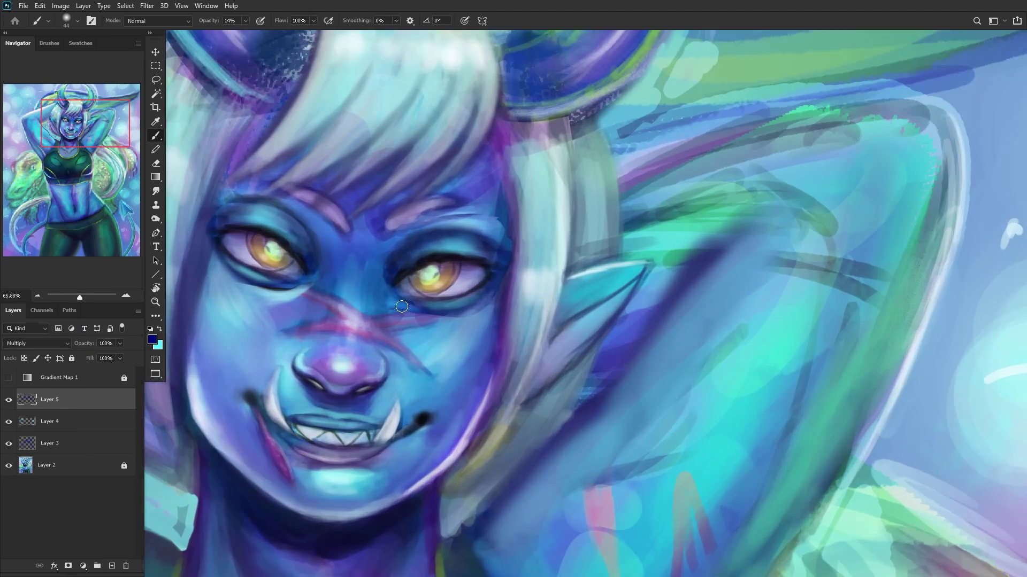
{"action": "scroll", "coordinate": [402, 307], "scroll_direction": "up", "scroll_amount": 2}
{"action": "mouse_move", "coordinate": [512, 276]}
{"action": "left_mouse_down"}
{"action": "mouse_move", "coordinate": [424, 319]}
{"action": "mouse_move", "coordinate": [488, 308]}
{"action": "mouse_move", "coordinate": [405, 300]}
{"action": "mouse_move", "coordinate": [498, 295]}
{"action": "left_mouse_up"}
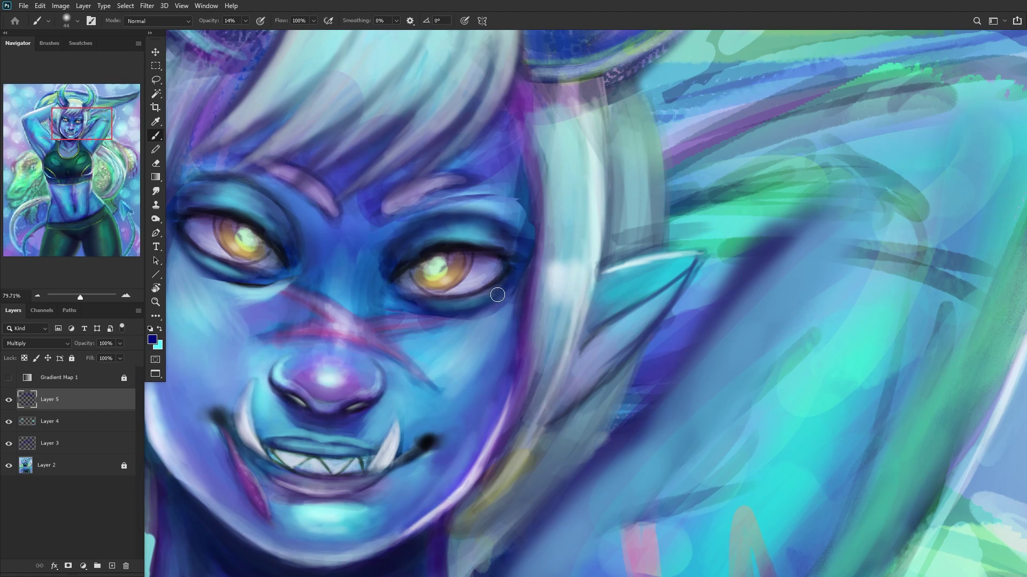
Step: Lower Layer 5's opacity to 54% and compare it on and off
{"action": "scroll", "coordinate": [454, 297], "scroll_direction": "down", "scroll_amount": 12}
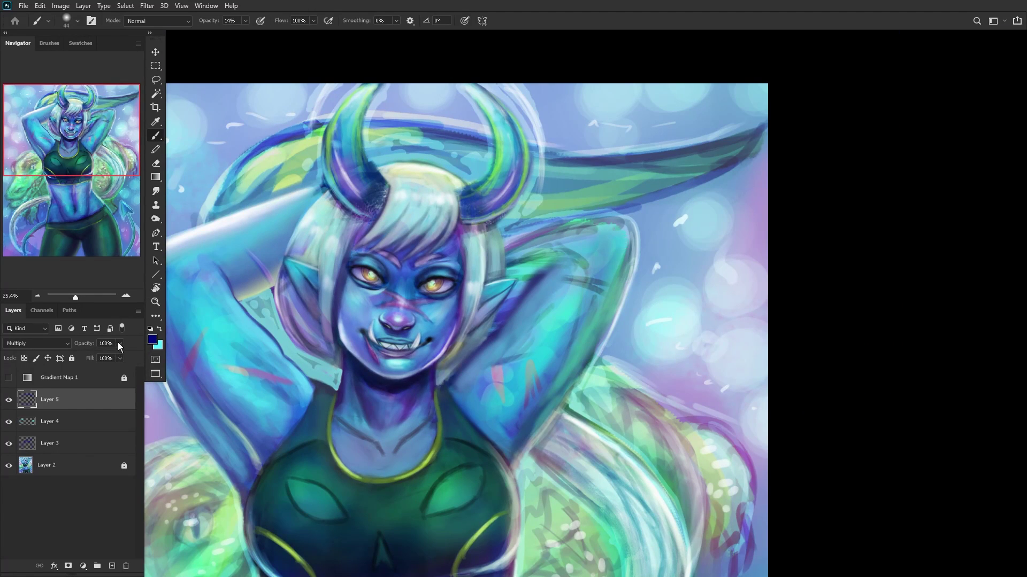
{"action": "left_click_drag", "start_coordinate": [99, 356], "coordinate": [97, 356]}
{"action": "left_click", "coordinate": [7, 401]}
{"action": "left_click", "coordinate": [8, 402]}
{"action": "left_click", "coordinate": [9, 402]}
{"action": "scroll", "coordinate": [241, 356], "scroll_direction": "down", "scroll_amount": 1}
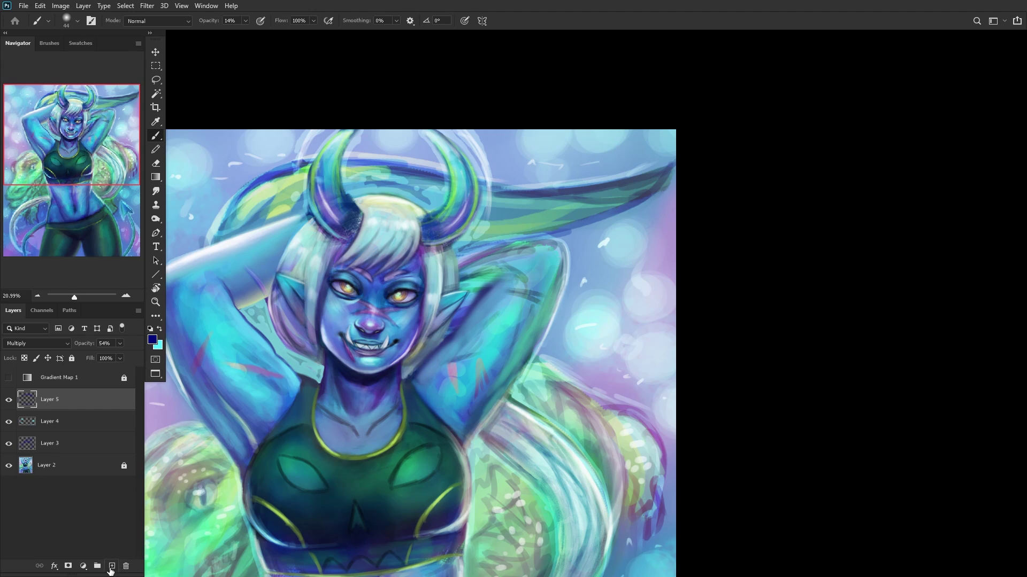
Step: Add Layer 6 in Multiply mode, enlarge the brush to 84 px, and zoom into the face
{"action": "left_click", "coordinate": [111, 566]}
{"action": "left_click", "coordinate": [33, 346]}
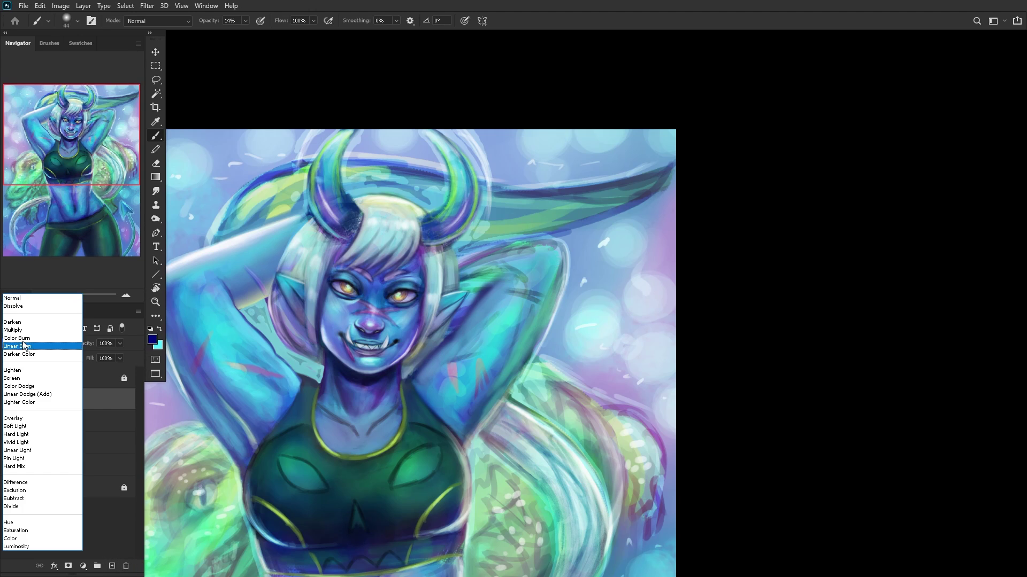
{"action": "left_click", "coordinate": [33, 330]}
{"action": "right_click", "coordinate": [455, 267]}
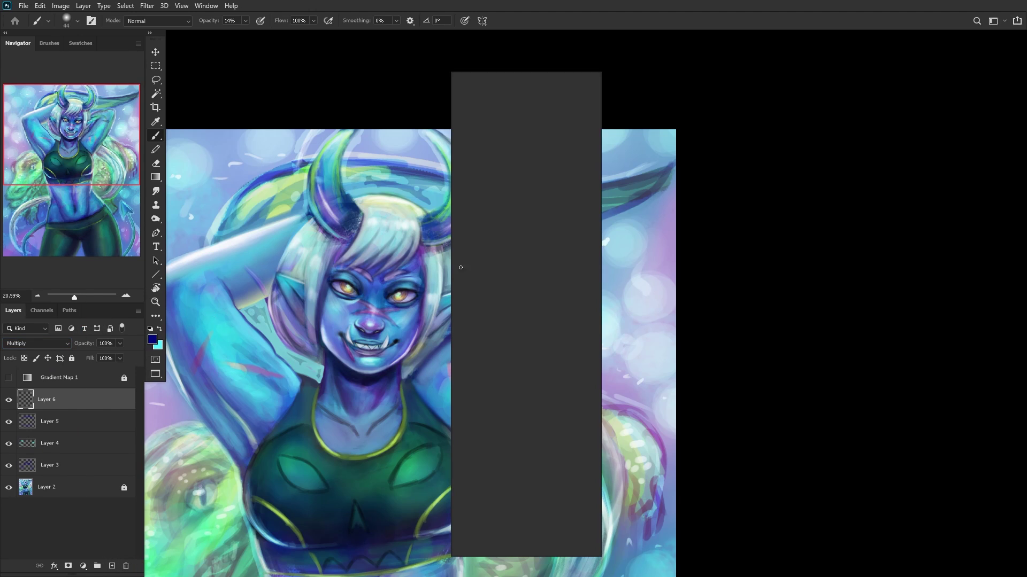
{"action": "left_click_drag", "start_coordinate": [524, 100], "coordinate": [533, 100]}
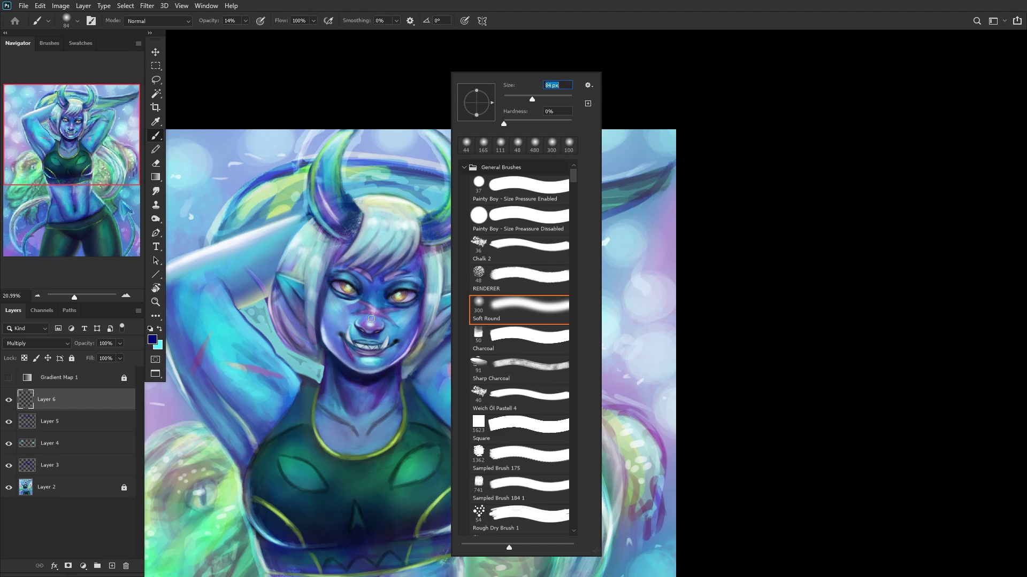
{"action": "left_click", "coordinate": [363, 326]}
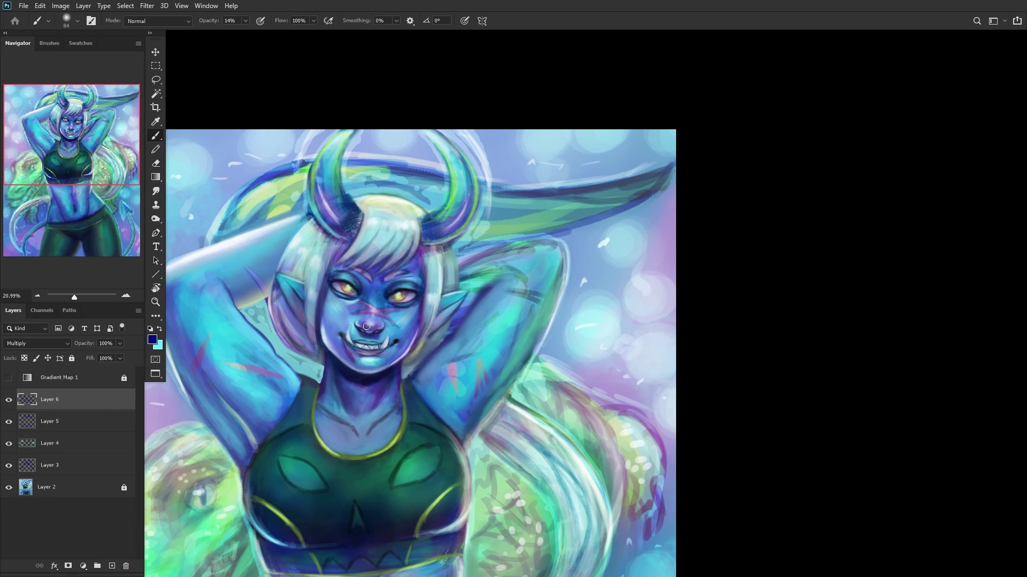
{"action": "left_click_drag", "start_coordinate": [304, 294], "coordinate": [500, 345]}
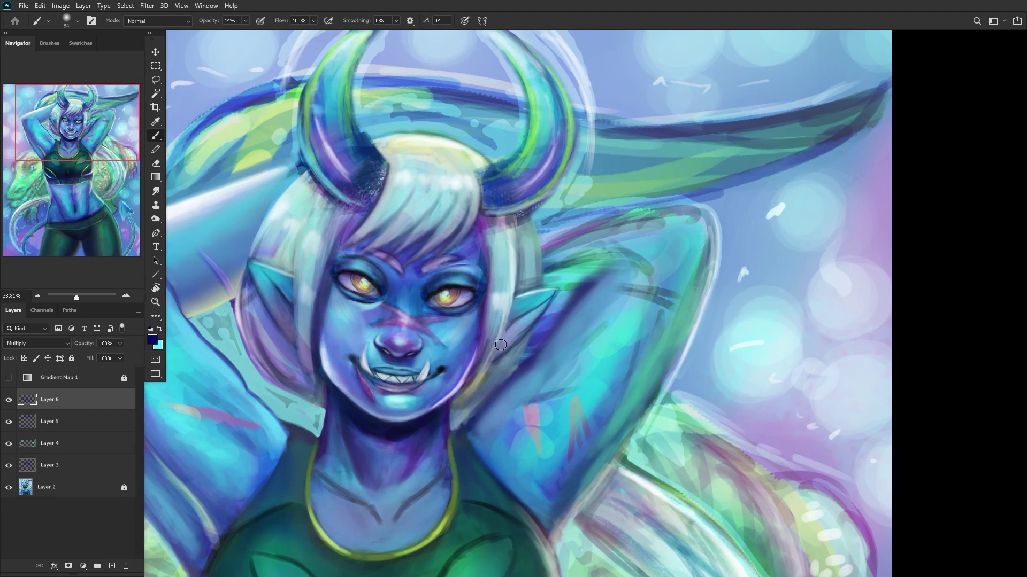
Step: Paint dark shading at the mouth corner and softly around the mouth and nose
{"action": "right_click", "coordinate": [529, 354]}
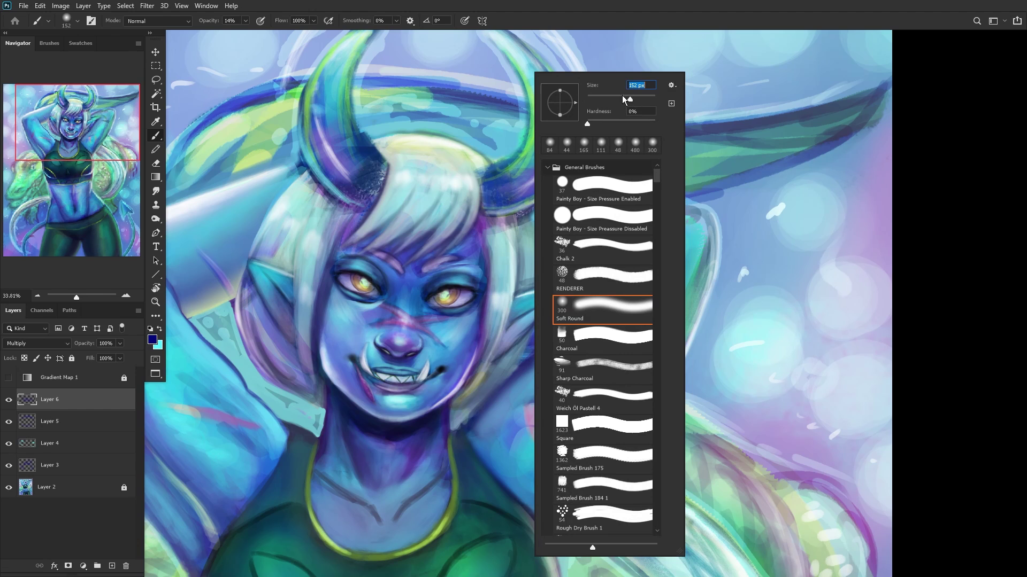
{"action": "left_click", "coordinate": [353, 364]}
{"action": "left_click_drag", "start_coordinate": [431, 367], "coordinate": [434, 379]}
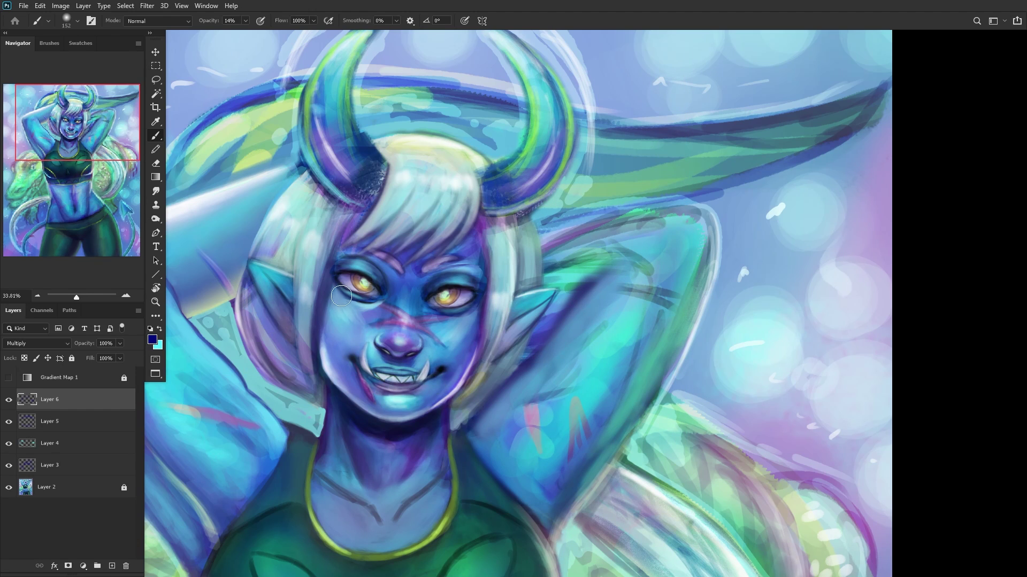
{"action": "scroll", "coordinate": [315, 310], "scroll_direction": "down", "scroll_amount": 5}
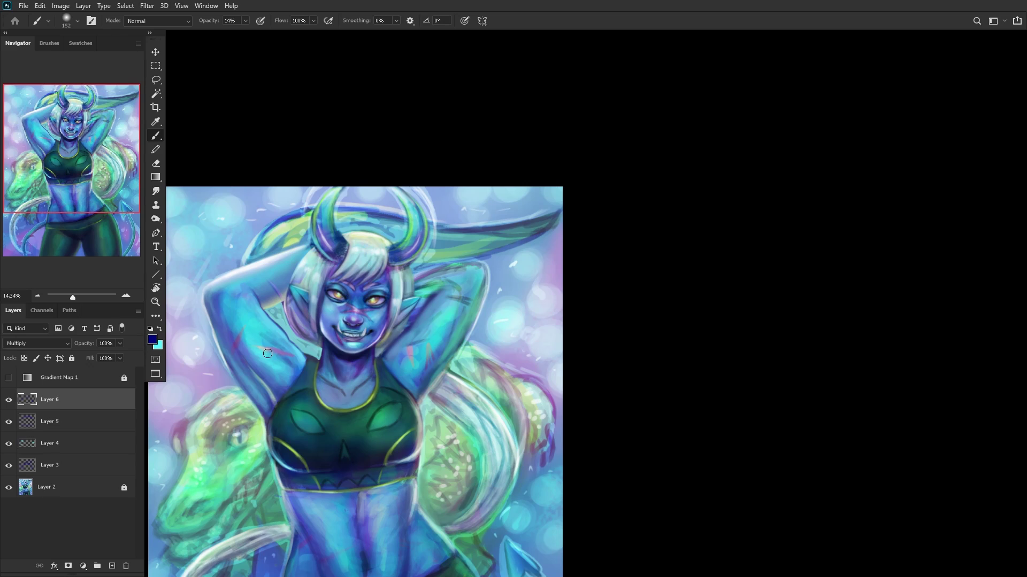
{"action": "right_click", "coordinate": [474, 298]}
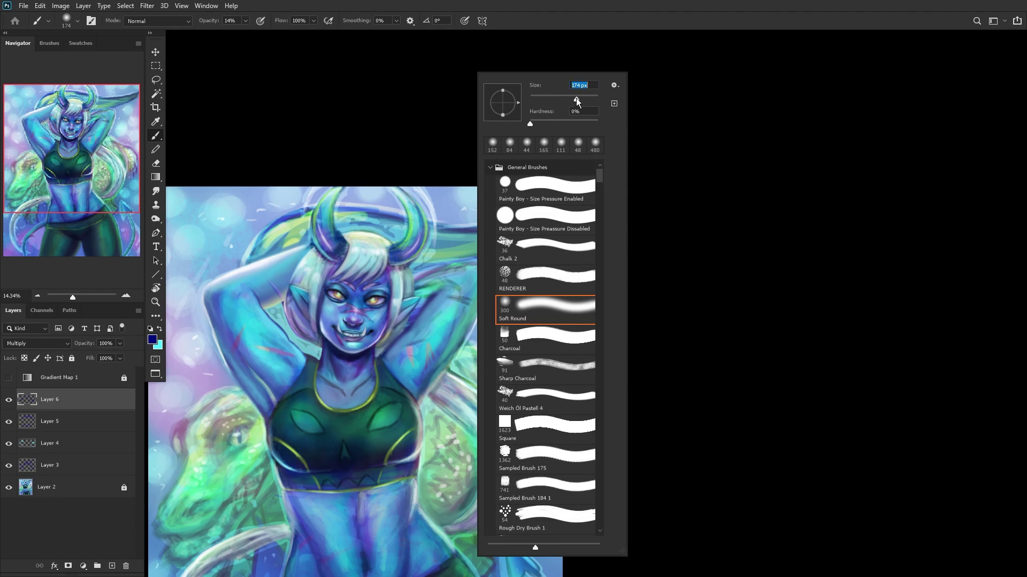
{"action": "left_click", "coordinate": [342, 310]}
{"action": "mouse_move", "coordinate": [353, 328]}
{"action": "left_mouse_down"}
{"action": "mouse_move", "coordinate": [329, 315]}
{"action": "mouse_move", "coordinate": [341, 325]}
{"action": "left_mouse_up"}
{"action": "scroll", "coordinate": [311, 303], "scroll_direction": "down", "scroll_amount": 3}
{"action": "scroll", "coordinate": [311, 302], "scroll_direction": "up", "scroll_amount": 5}
Step: Delete the Layer 6 mouth shading and compare Layers 5 and 4 on and off
{"action": "left_click", "coordinate": [124, 568]}
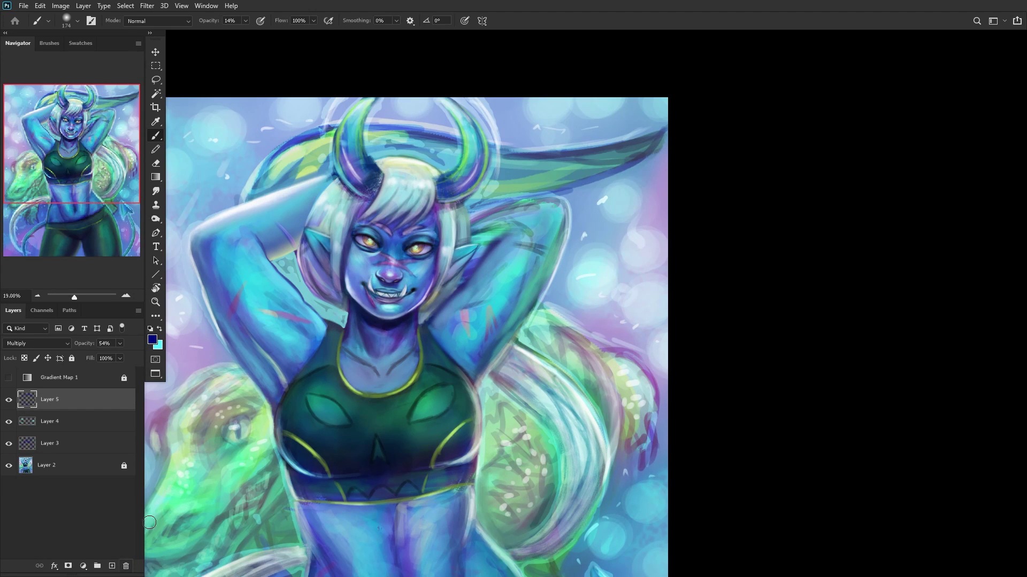
{"action": "left_click", "coordinate": [8, 402]}
{"action": "left_click", "coordinate": [8, 400]}
{"action": "left_click", "coordinate": [9, 422]}
{"action": "left_click", "coordinate": [9, 422]}
Step: Zoom out, merge the visible layers, and move Layer 3 above the merged Layer 5
{"action": "left_click", "coordinate": [9, 443]}
{"action": "left_click", "coordinate": [8, 444]}
{"action": "key", "text": "ctrl+minus"}
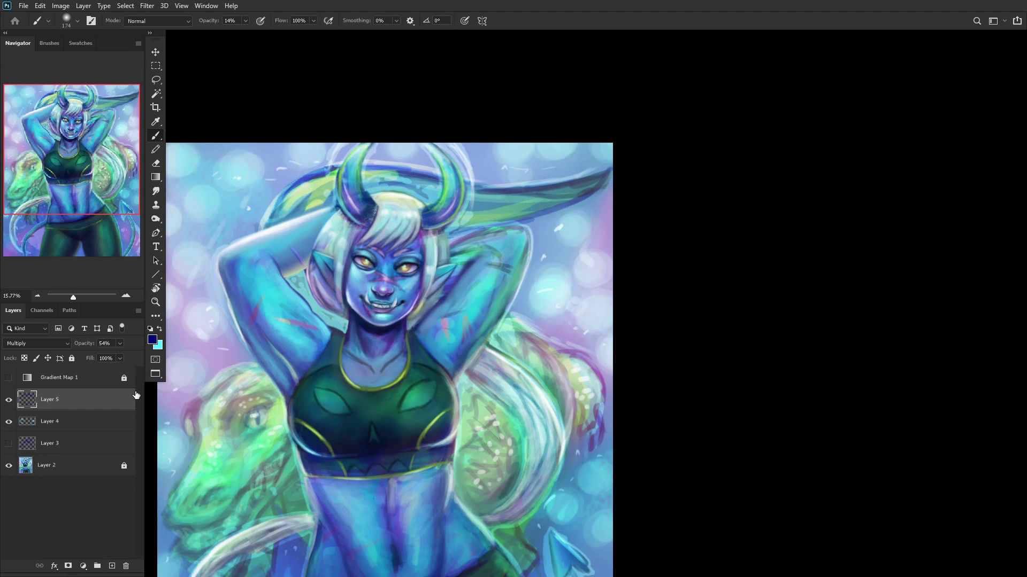
{"action": "key", "text": "ctrl+shift+e"}
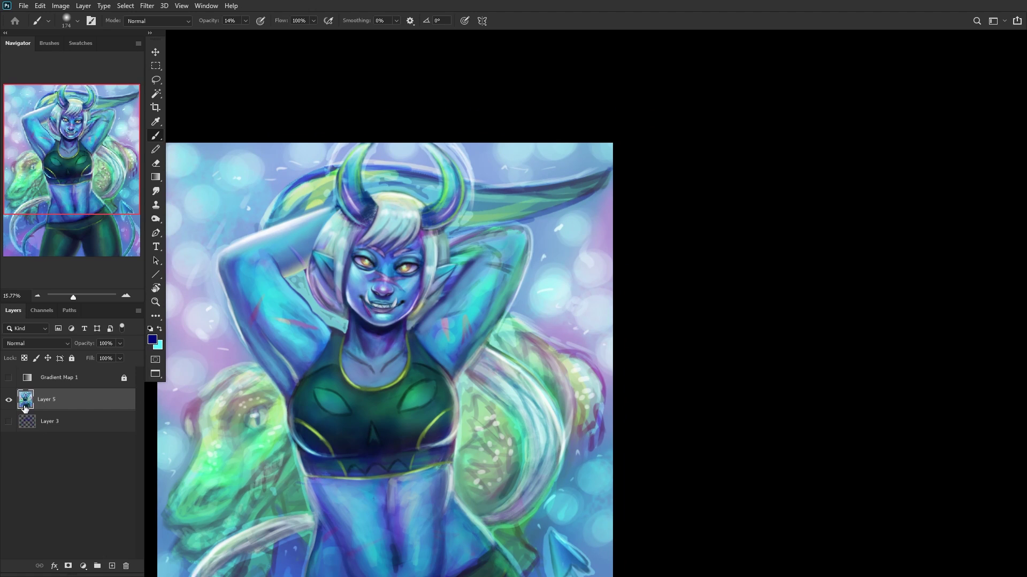
{"action": "left_click_drag", "start_coordinate": [14, 414], "coordinate": [70, 400]}
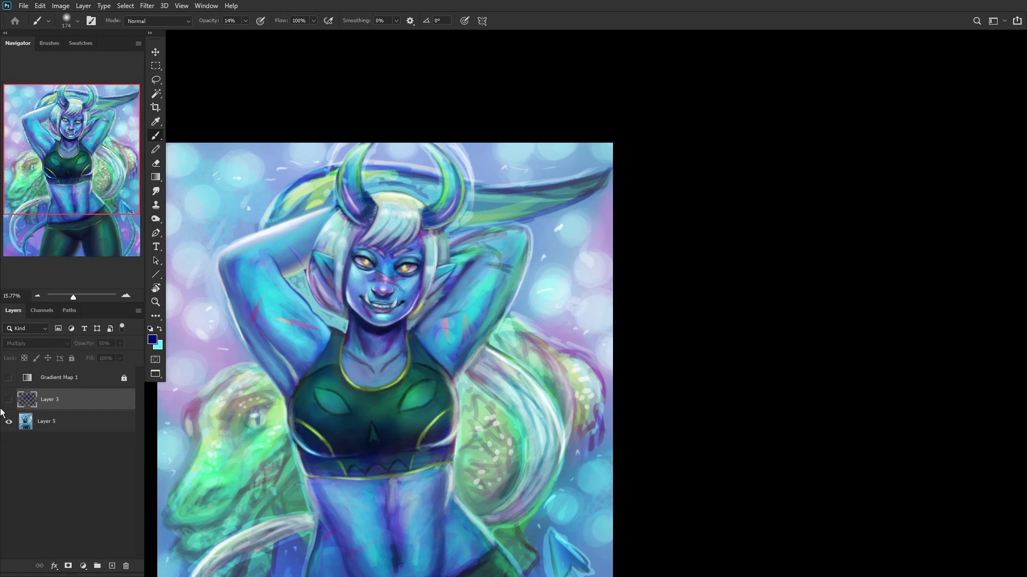
Step: Compare the multiply shading on and off in colour and in greyscale via Gradient Map 1
{"action": "left_click", "coordinate": [9, 405]}
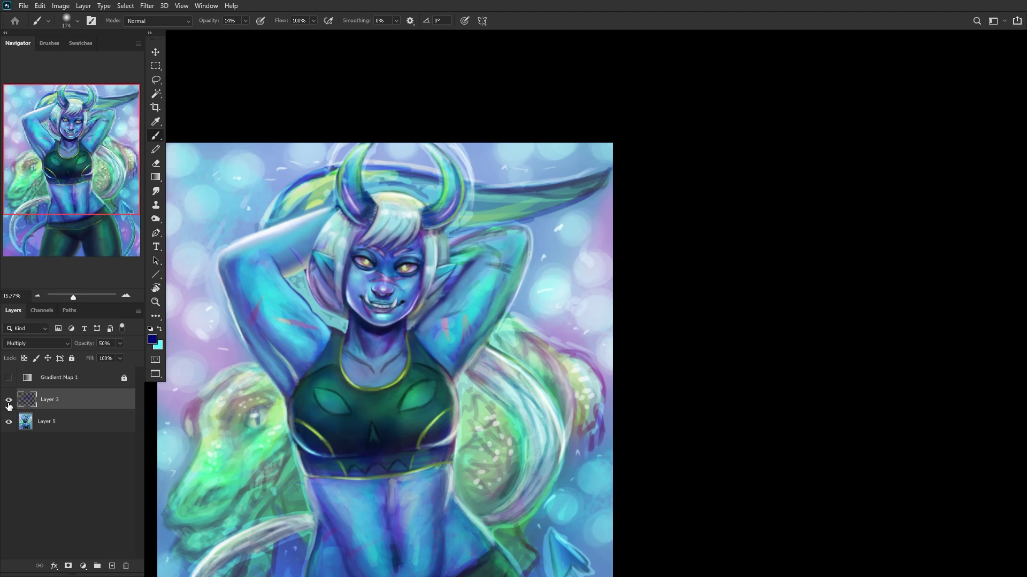
{"action": "left_click", "coordinate": [8, 405]}
{"action": "left_click", "coordinate": [9, 397]}
{"action": "left_click", "coordinate": [9, 378]}
{"action": "left_click", "coordinate": [9, 397]}
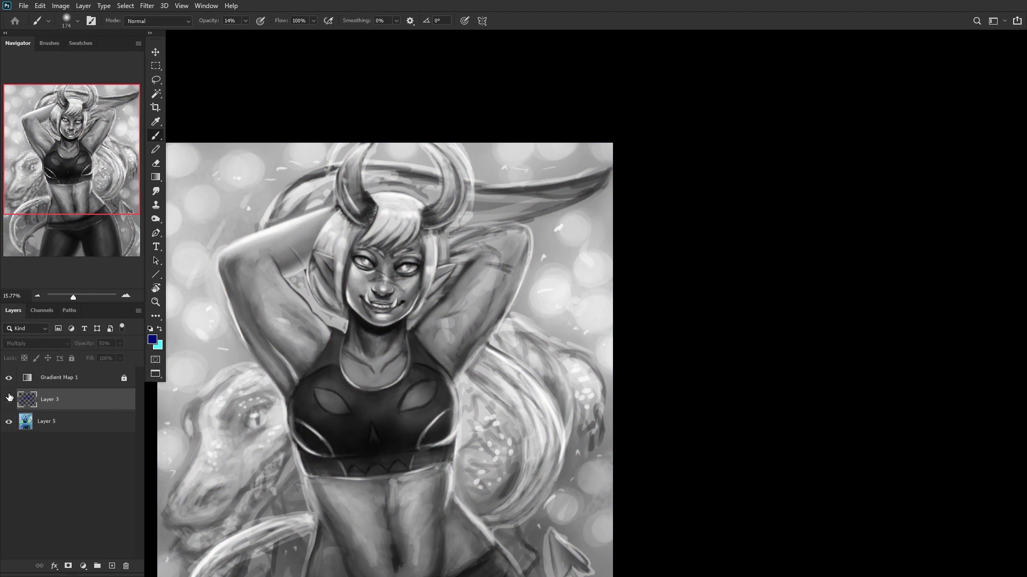
{"action": "left_click", "coordinate": [9, 398]}
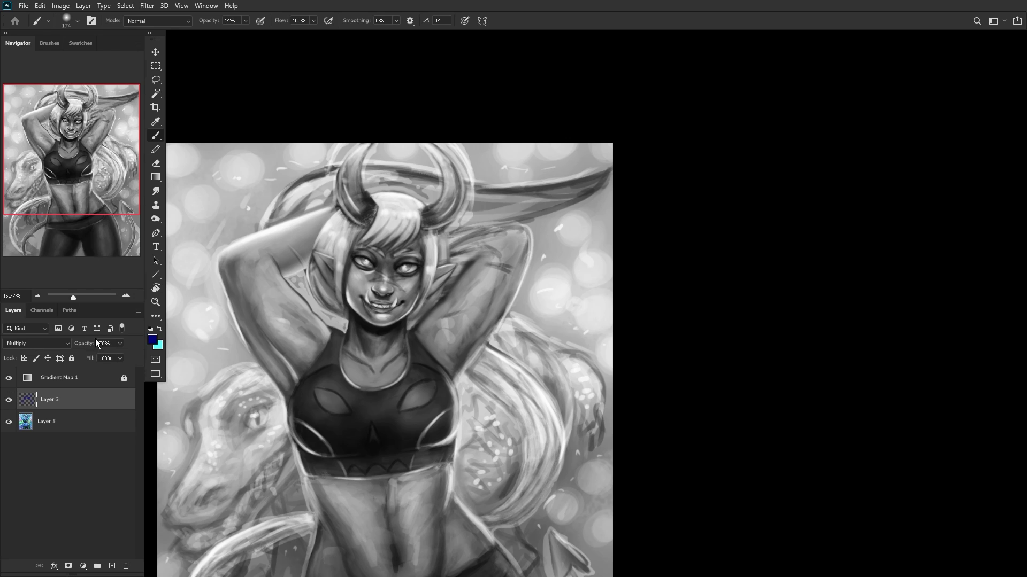
Step: Set the shading layer to 22% opacity, restore full colour, and merge it down
{"action": "left_click_drag", "start_coordinate": [103, 357], "coordinate": [98, 355]}
{"action": "left_click", "coordinate": [8, 378]}
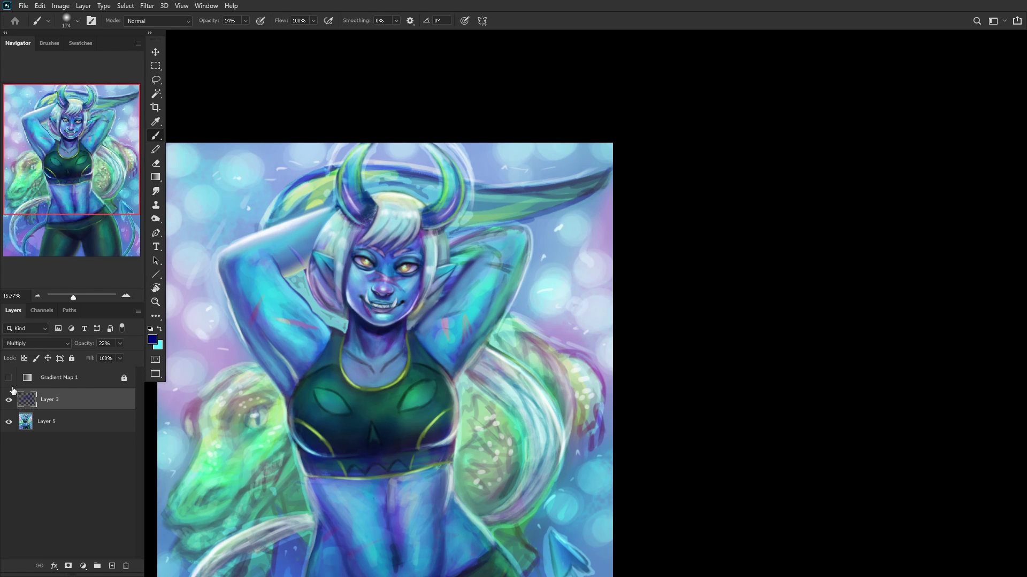
{"action": "key", "text": "ctrl+e"}
{"action": "scroll", "coordinate": [330, 384], "scroll_direction": "down", "scroll_amount": 3}
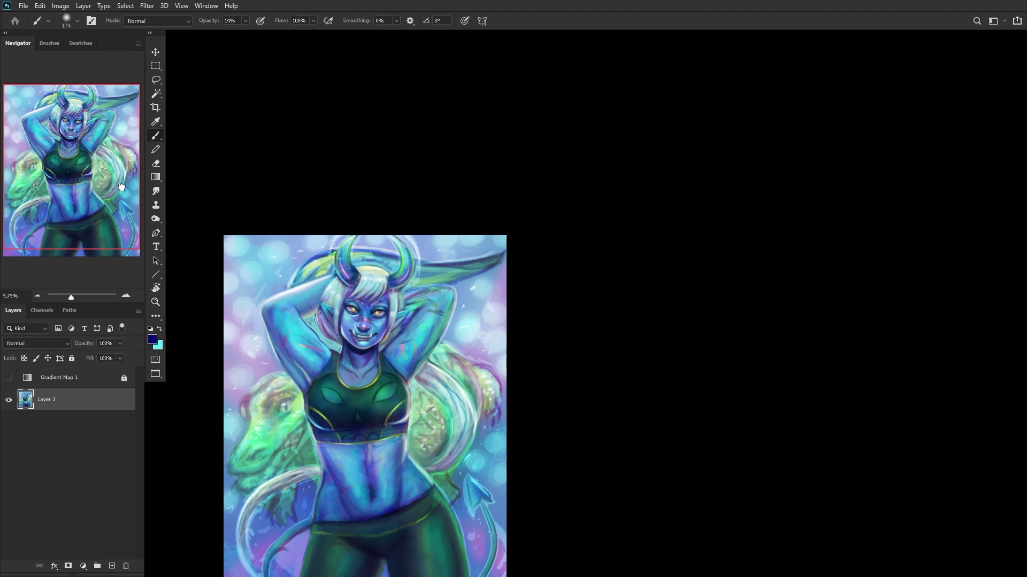
{"action": "left_click_drag", "start_coordinate": [122, 188], "coordinate": [108, 219]}
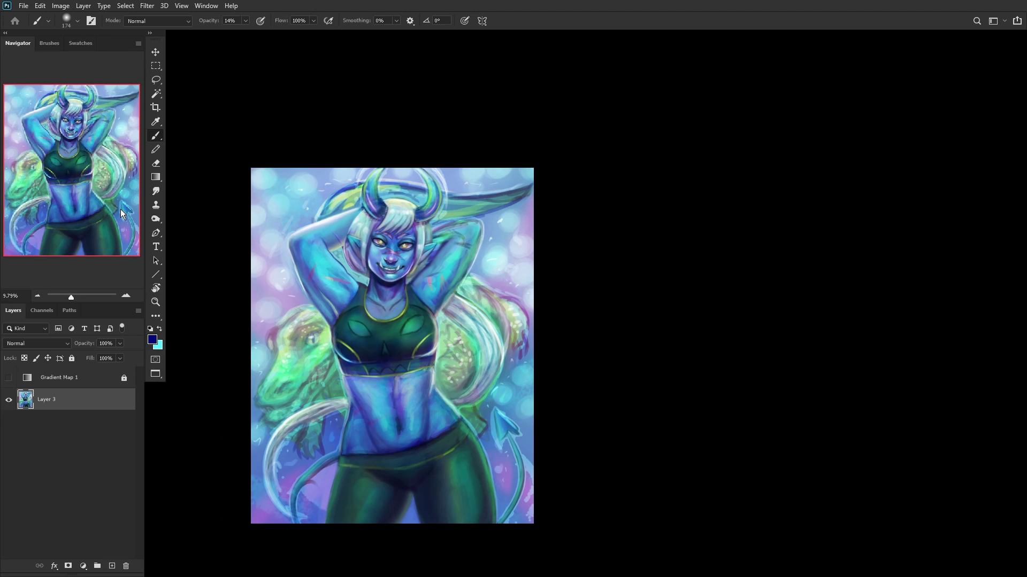
{"action": "scroll", "coordinate": [373, 218], "scroll_direction": "up", "scroll_amount": 5}
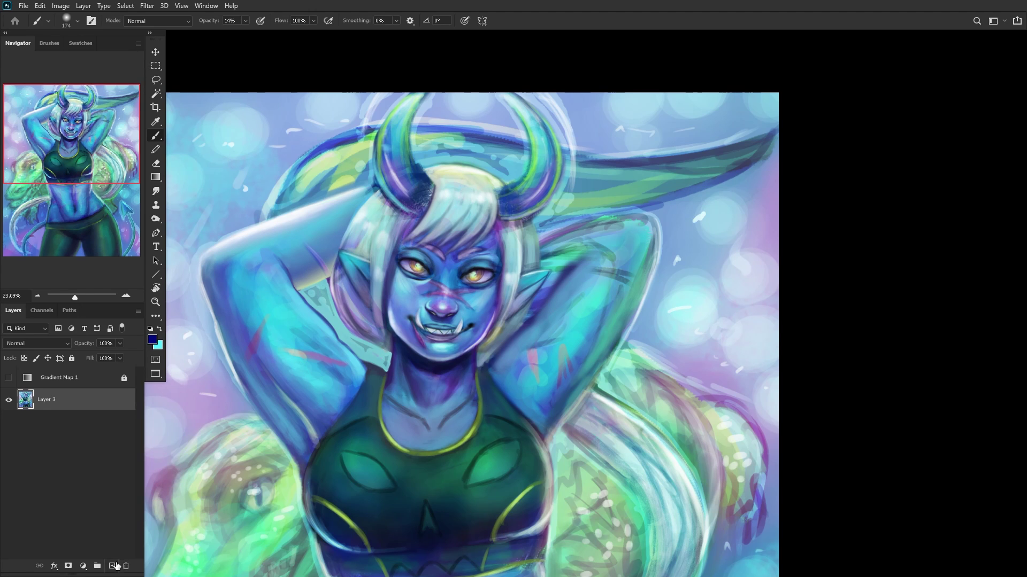
Step: On a new layer, set a lighter, slightly greener cyan foreground colour
{"action": "left_click", "coordinate": [117, 566]}
{"action": "left_click", "coordinate": [159, 329]}
{"action": "scroll", "coordinate": [424, 383], "scroll_direction": "up", "scroll_amount": 3}
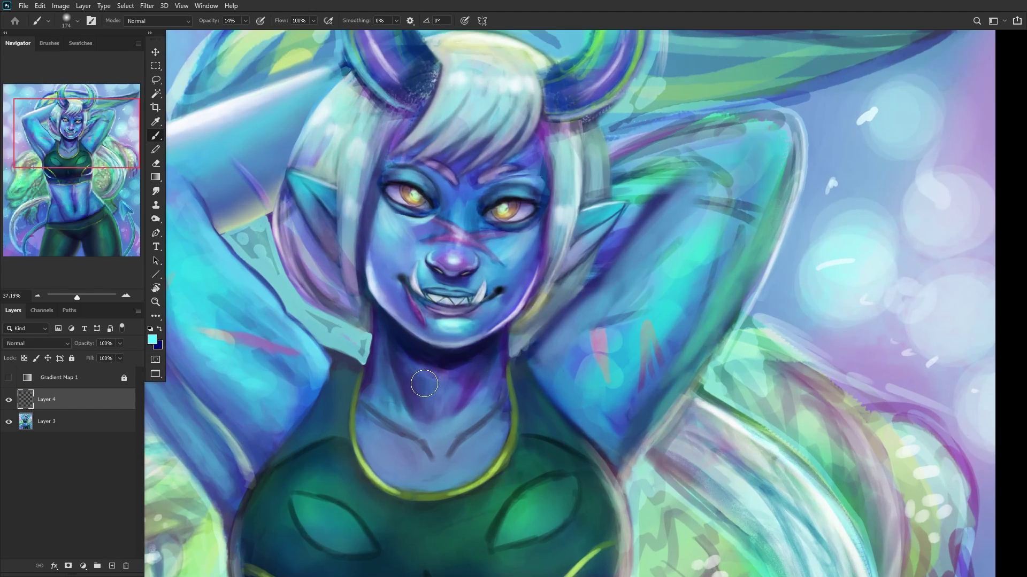
{"action": "left_click", "coordinate": [153, 340]}
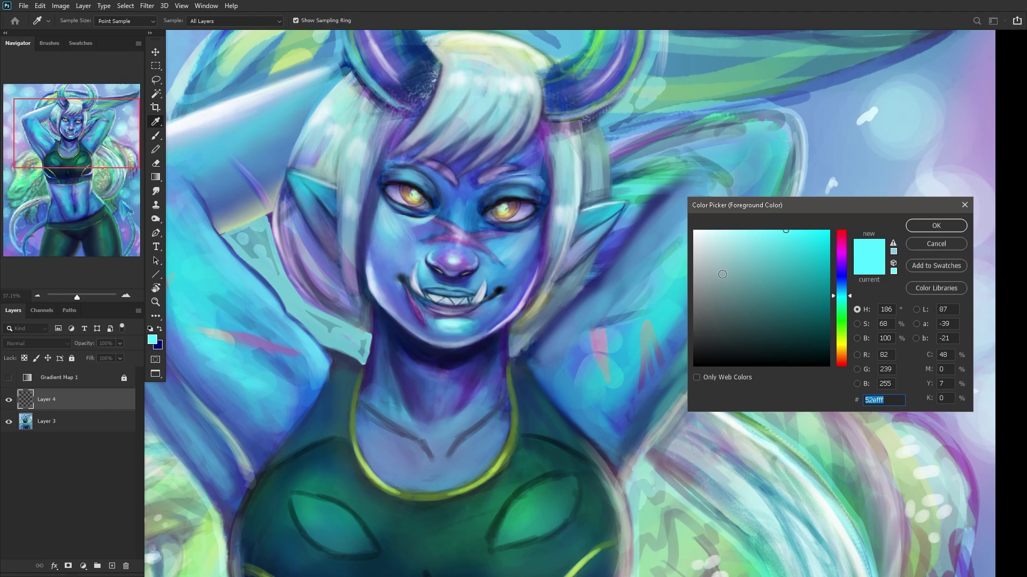
{"action": "left_click_drag", "start_coordinate": [723, 274], "coordinate": [757, 230]}
{"action": "left_click", "coordinate": [834, 301]}
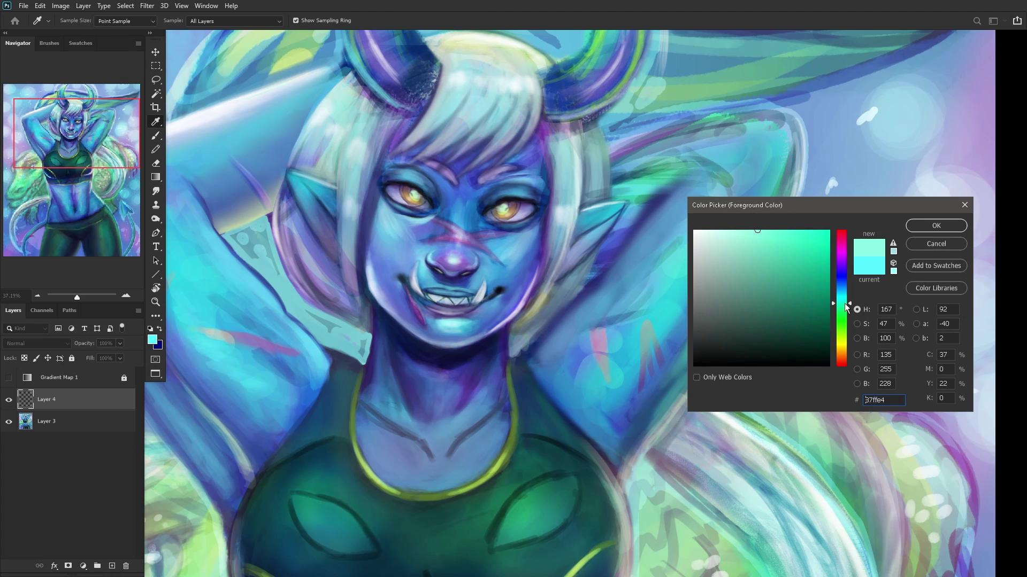
{"action": "left_click", "coordinate": [935, 225]}
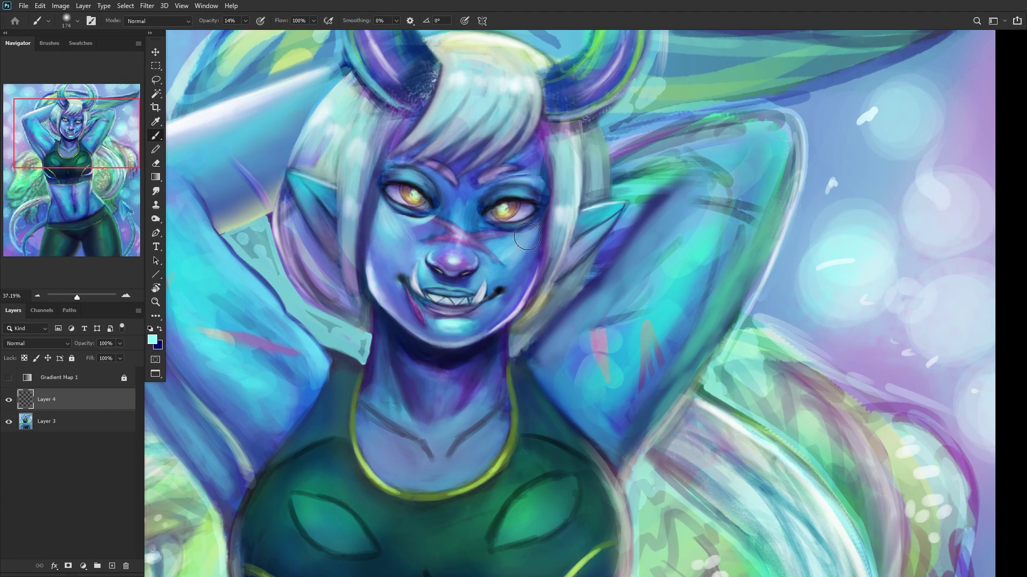
Step: Switch to the RENDERER brush at 28 px and paint light strokes along the neck edge
{"action": "right_click", "coordinate": [560, 75]}
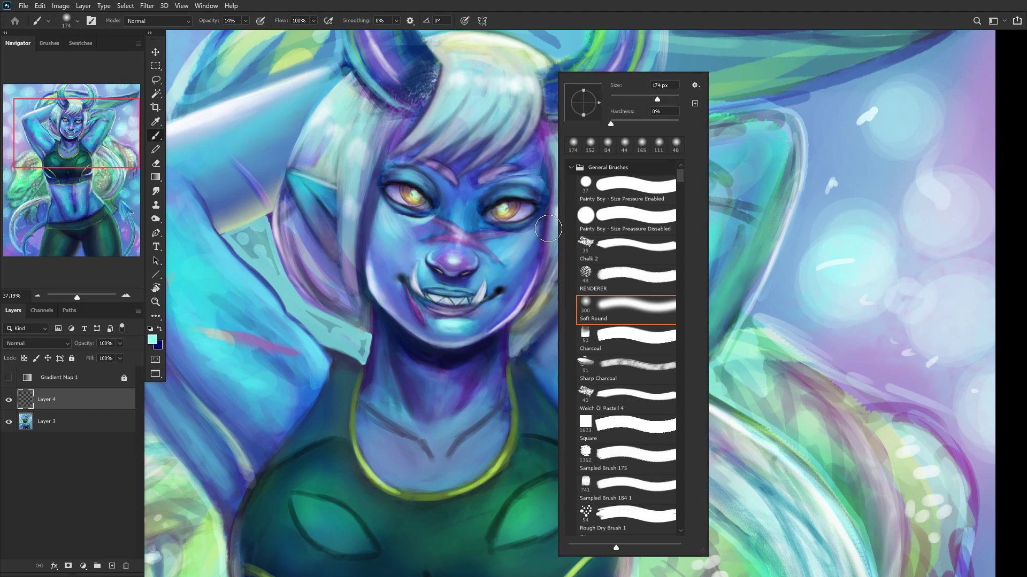
{"action": "left_click", "coordinate": [594, 275]}
{"action": "left_click_drag", "start_coordinate": [627, 99], "coordinate": [619, 100]}
{"action": "key", "text": "Return"}
{"action": "scroll", "coordinate": [358, 369], "scroll_direction": "up", "scroll_amount": 5}
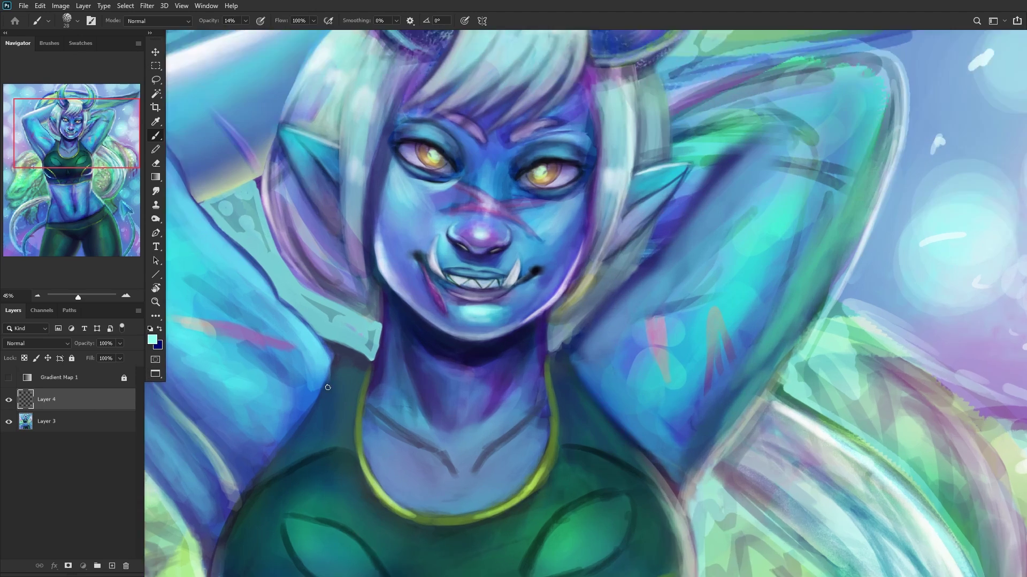
{"action": "mouse_move", "coordinate": [360, 404]}
{"action": "left_mouse_down"}
{"action": "mouse_move", "coordinate": [393, 321]}
{"action": "mouse_move", "coordinate": [399, 286]}
{"action": "mouse_move", "coordinate": [376, 380]}
{"action": "mouse_move", "coordinate": [398, 260]}
{"action": "mouse_move", "coordinate": [357, 420]}
{"action": "mouse_move", "coordinate": [403, 258]}
{"action": "mouse_move", "coordinate": [374, 387]}
{"action": "mouse_move", "coordinate": [385, 354]}
{"action": "mouse_move", "coordinate": [404, 247]}
{"action": "mouse_move", "coordinate": [393, 337]}
{"action": "mouse_move", "coordinate": [399, 232]}
{"action": "left_mouse_up"}
Step: Add soft strokes below the jaw and along the right neck edge
{"action": "scroll", "coordinate": [398, 270], "scroll_direction": "up", "scroll_amount": 1}
{"action": "mouse_move", "coordinate": [398, 270]}
{"action": "left_mouse_down"}
{"action": "mouse_move", "coordinate": [387, 319]}
{"action": "mouse_move", "coordinate": [396, 194]}
{"action": "mouse_move", "coordinate": [394, 333]}
{"action": "mouse_move", "coordinate": [394, 262]}
{"action": "mouse_move", "coordinate": [375, 375]}
{"action": "left_mouse_up"}
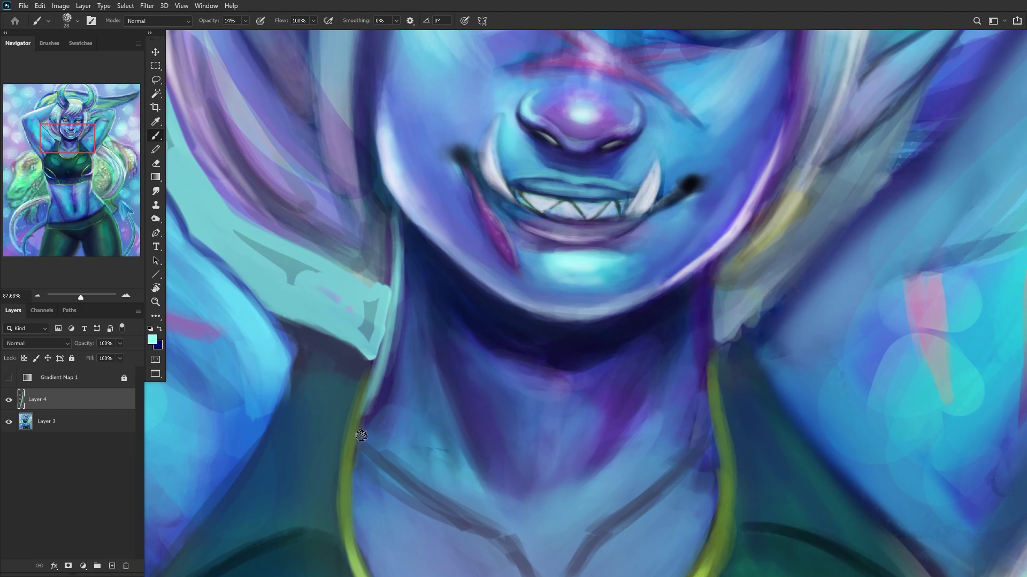
{"action": "scroll", "coordinate": [559, 294], "scroll_direction": "down", "scroll_amount": 5}
{"action": "scroll", "coordinate": [567, 283], "scroll_direction": "up", "scroll_amount": 5}
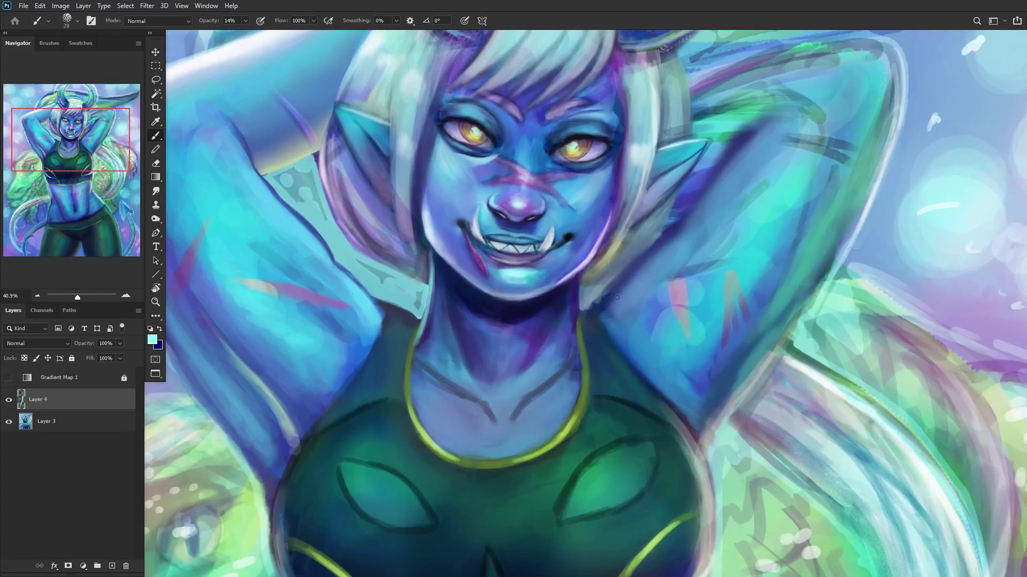
{"action": "mouse_move", "coordinate": [572, 259]}
{"action": "left_mouse_down"}
{"action": "mouse_move", "coordinate": [595, 261]}
{"action": "mouse_move", "coordinate": [583, 342]}
{"action": "mouse_move", "coordinate": [597, 263]}
{"action": "mouse_move", "coordinate": [591, 341]}
{"action": "mouse_move", "coordinate": [600, 273]}
{"action": "mouse_move", "coordinate": [591, 420]}
{"action": "mouse_move", "coordinate": [594, 282]}
{"action": "mouse_move", "coordinate": [599, 334]}
{"action": "mouse_move", "coordinate": [587, 399]}
{"action": "mouse_move", "coordinate": [609, 233]}
{"action": "mouse_move", "coordinate": [589, 341]}
{"action": "mouse_move", "coordinate": [603, 266]}
{"action": "mouse_move", "coordinate": [586, 310]}
{"action": "mouse_move", "coordinate": [584, 377]}
{"action": "mouse_move", "coordinate": [603, 235]}
{"action": "mouse_move", "coordinate": [588, 438]}
{"action": "left_mouse_up"}
{"action": "scroll", "coordinate": [616, 291], "scroll_direction": "down", "scroll_amount": 3}
{"action": "scroll", "coordinate": [617, 292], "scroll_direction": "down", "scroll_amount": 3}
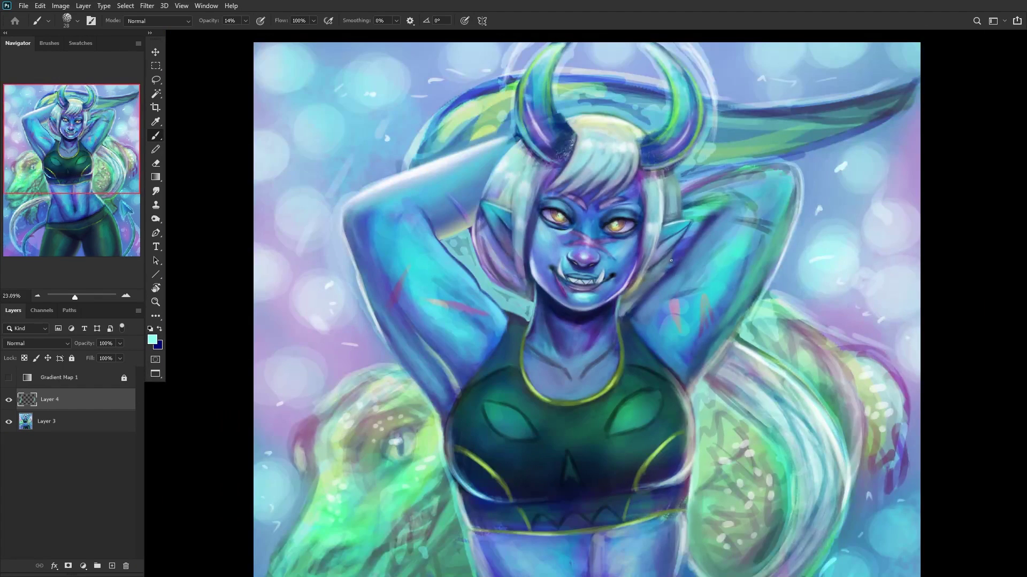
Step: Paint a soft cyan glow over the neck with a 401 px Soft Round brush
{"action": "right_click", "coordinate": [701, 246]}
{"action": "left_click", "coordinate": [725, 303]}
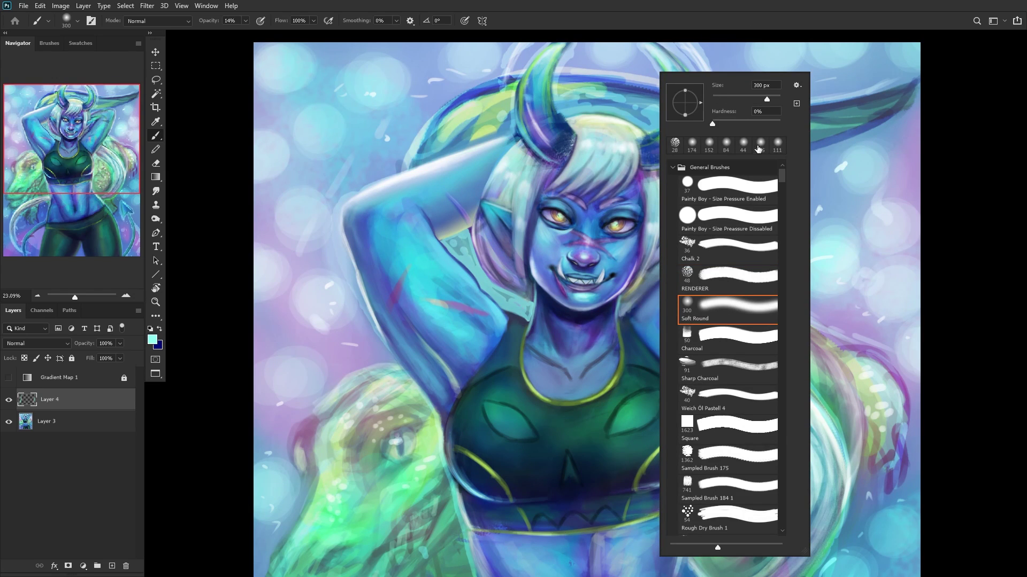
{"action": "left_click_drag", "start_coordinate": [769, 93], "coordinate": [772, 93]}
{"action": "left_click", "coordinate": [563, 348]}
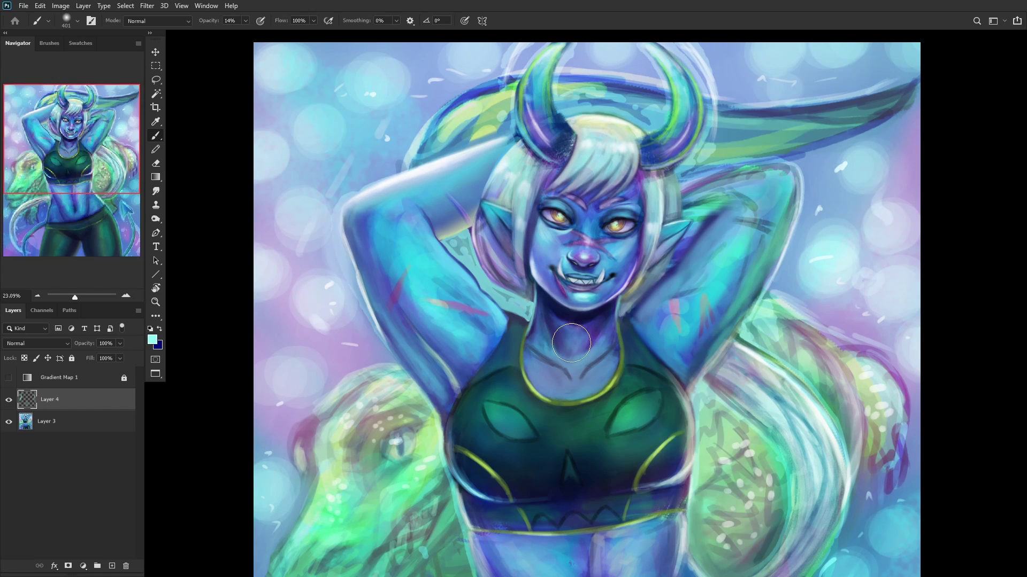
{"action": "mouse_move", "coordinate": [563, 317]}
{"action": "left_mouse_down"}
{"action": "mouse_move", "coordinate": [560, 358]}
{"action": "mouse_move", "coordinate": [579, 335]}
{"action": "mouse_move", "coordinate": [563, 326]}
{"action": "mouse_move", "coordinate": [578, 325]}
{"action": "mouse_move", "coordinate": [550, 314]}
{"action": "mouse_move", "coordinate": [567, 332]}
{"action": "left_mouse_up"}
{"action": "scroll", "coordinate": [360, 450], "scroll_direction": "down", "scroll_amount": 3}
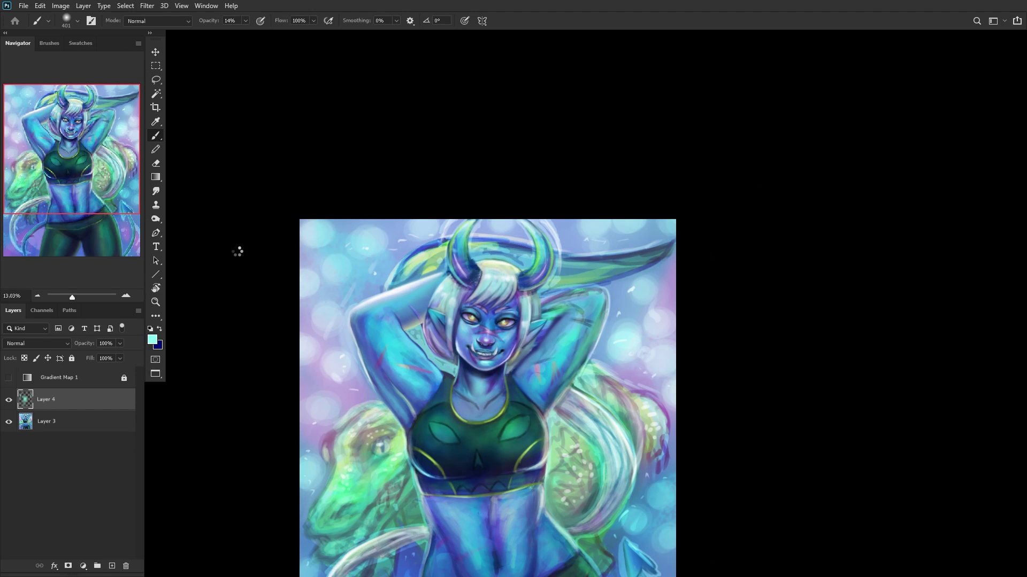
Step: Flip the canvas horizontally and compare the neck highlights on and off in greyscale
{"action": "key", "text": "ctrl+shift+h"}
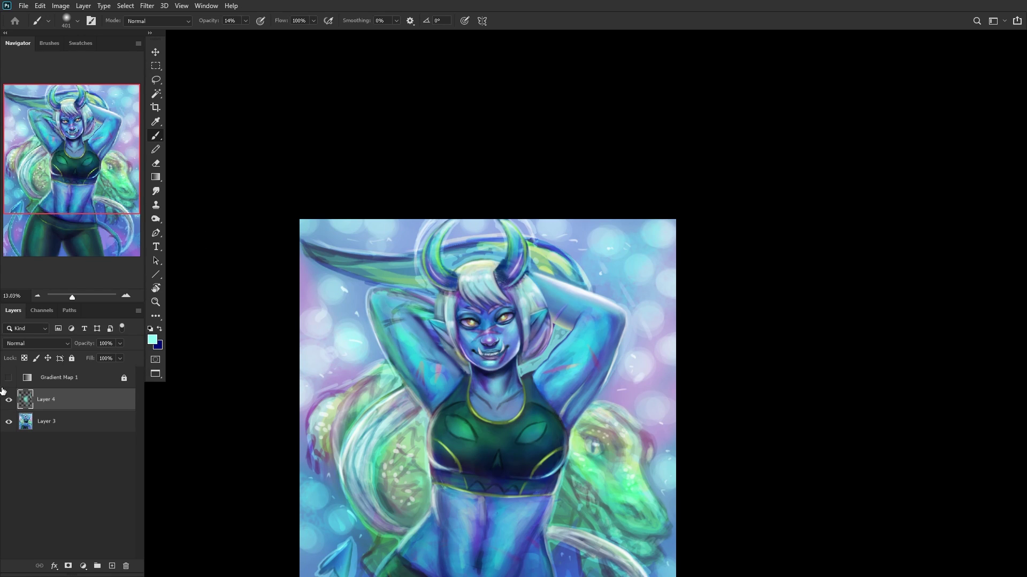
{"action": "left_click", "coordinate": [8, 378]}
{"action": "left_click", "coordinate": [9, 400]}
{"action": "left_click", "coordinate": [10, 400]}
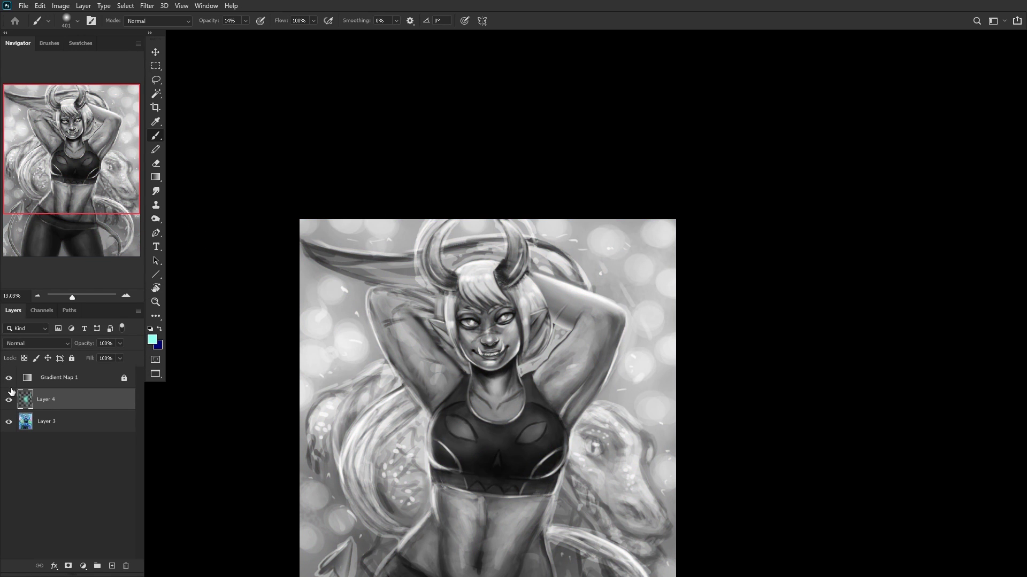
{"action": "left_click", "coordinate": [9, 378]}
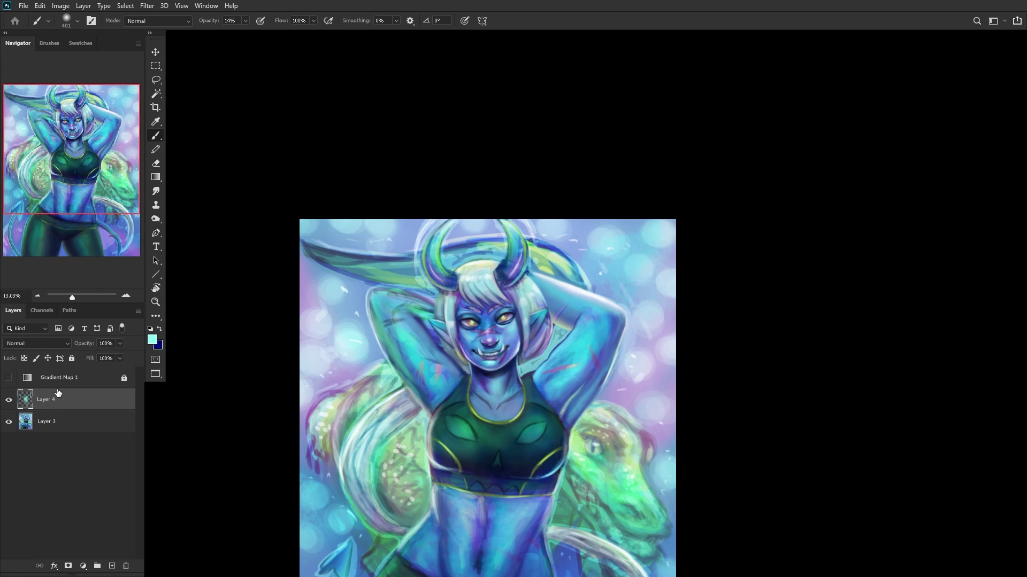
Step: Merge Layer 4's neck highlights down into Layer 3 and view the whole image
{"action": "key", "text": "ctrl+e"}
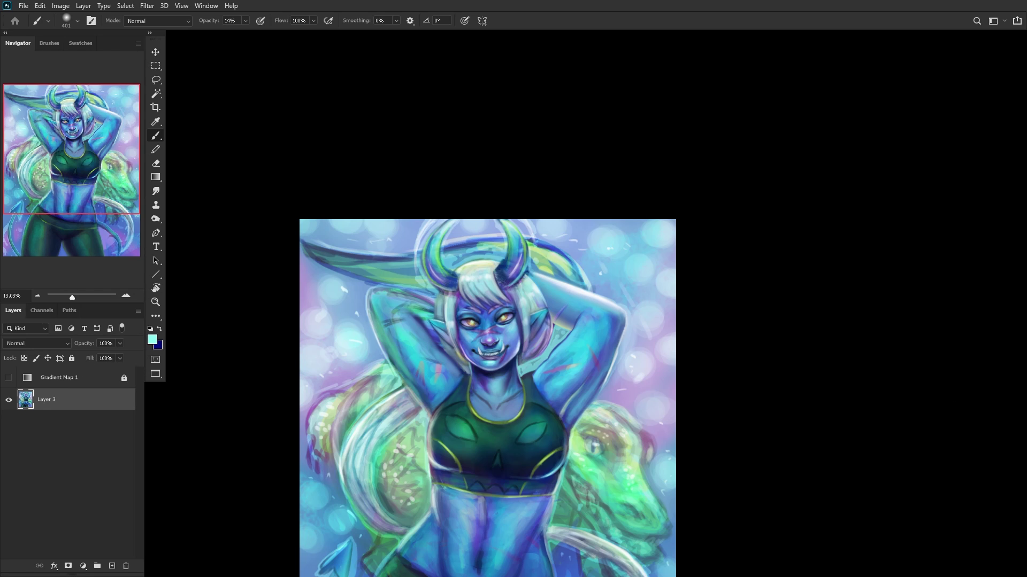
{"action": "left_click_drag", "start_coordinate": [42, 172], "coordinate": [41, 213]}
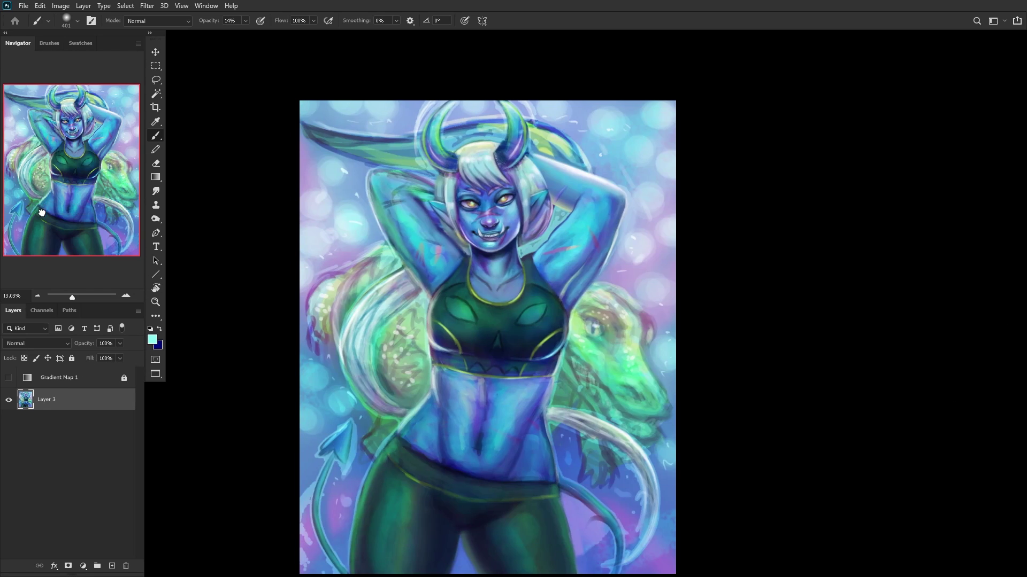
{"action": "scroll", "coordinate": [256, 292], "scroll_direction": "up", "scroll_amount": 1}
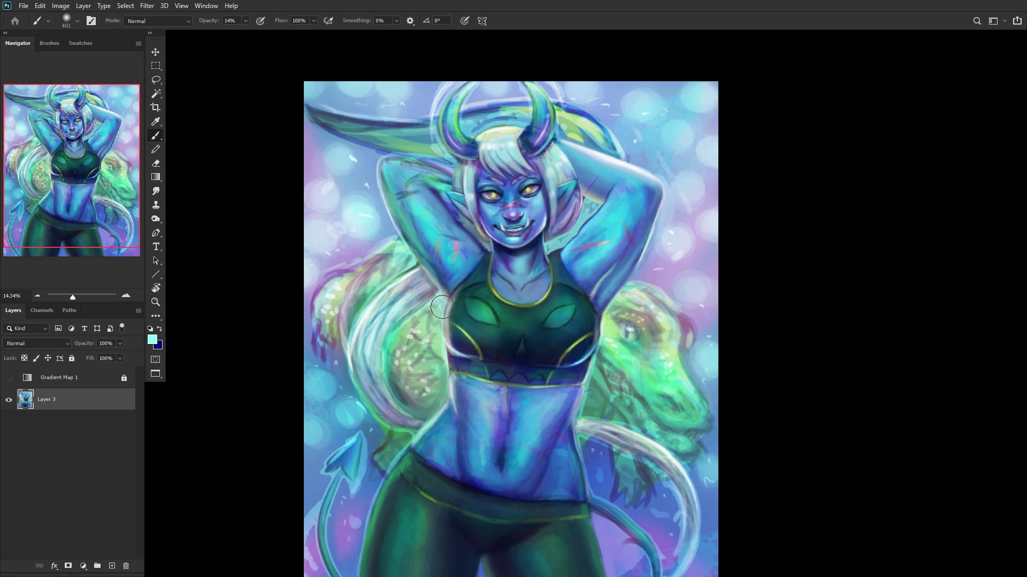
Step: Add a new empty Layer 4 above the painting and lock Layer 3
{"action": "left_click", "coordinate": [111, 567]}
{"action": "left_click", "coordinate": [69, 422]}
{"action": "left_click", "coordinate": [72, 358]}
{"action": "left_click", "coordinate": [78, 400]}
Step: Switch to the RENDERER Chalk 2 brush at about 58% opacity
{"action": "right_click", "coordinate": [503, 75]}
{"action": "left_click", "coordinate": [545, 283]}
{"action": "left_click", "coordinate": [559, 255]}
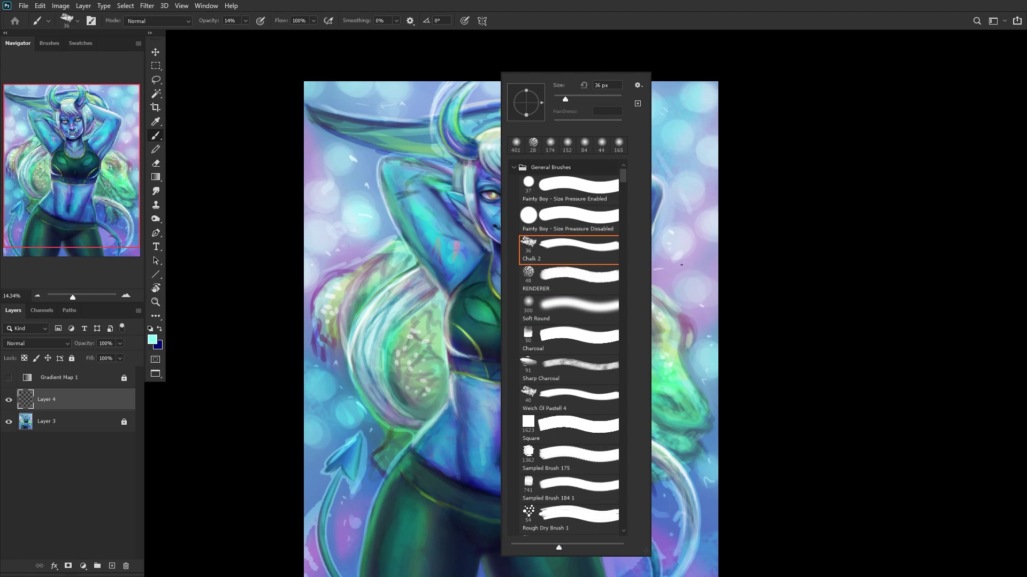
{"action": "left_click", "coordinate": [89, 413]}
{"action": "left_click", "coordinate": [245, 21]}
{"action": "left_click", "coordinate": [65, 396]}
{"action": "scroll", "coordinate": [519, 440], "scroll_direction": "up", "scroll_amount": 3}
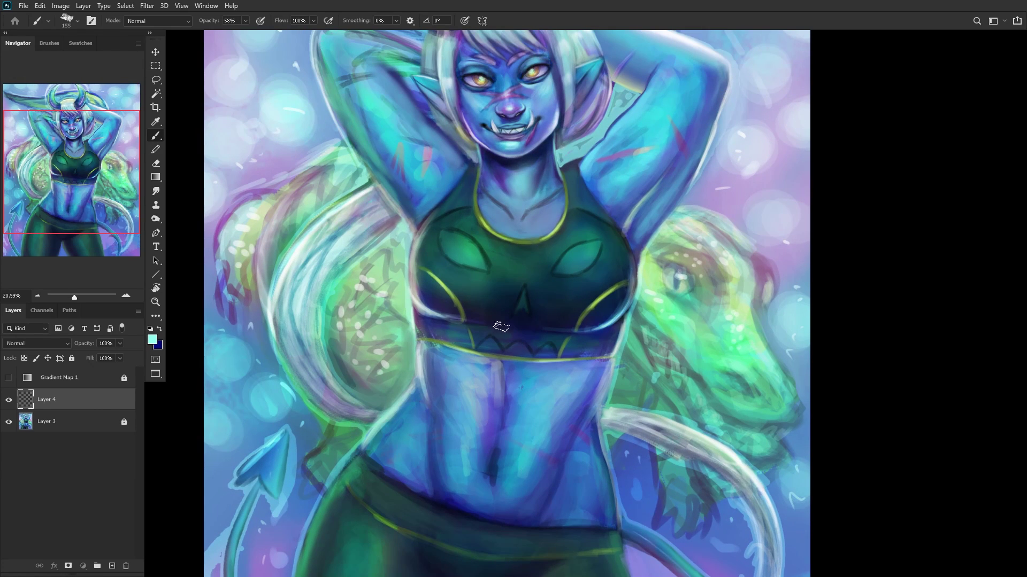
Step: Sample torso blues and paint dark diagonal shading strokes across the belly
{"action": "left_click", "coordinate": [492, 465], "text": "alt"}
{"action": "mouse_move", "coordinate": [500, 357]}
{"action": "left_mouse_down"}
{"action": "mouse_move", "coordinate": [461, 394]}
{"action": "mouse_move", "coordinate": [464, 365]}
{"action": "mouse_move", "coordinate": [479, 365]}
{"action": "mouse_move", "coordinate": [462, 383]}
{"action": "mouse_move", "coordinate": [484, 376]}
{"action": "mouse_move", "coordinate": [455, 375]}
{"action": "mouse_move", "coordinate": [484, 359]}
{"action": "mouse_move", "coordinate": [447, 348]}
{"action": "left_mouse_up"}
{"action": "left_click", "coordinate": [470, 377], "text": "alt"}
{"action": "left_click", "coordinate": [531, 396], "text": "alt"}
{"action": "left_click", "coordinate": [493, 368], "text": "alt"}
{"action": "left_click", "coordinate": [500, 395], "text": "alt"}
{"action": "mouse_move", "coordinate": [506, 369]}
{"action": "left_mouse_down"}
{"action": "mouse_move", "coordinate": [532, 401]}
{"action": "mouse_move", "coordinate": [526, 374]}
{"action": "left_mouse_up"}
{"action": "left_click", "coordinate": [547, 387], "text": "alt"}
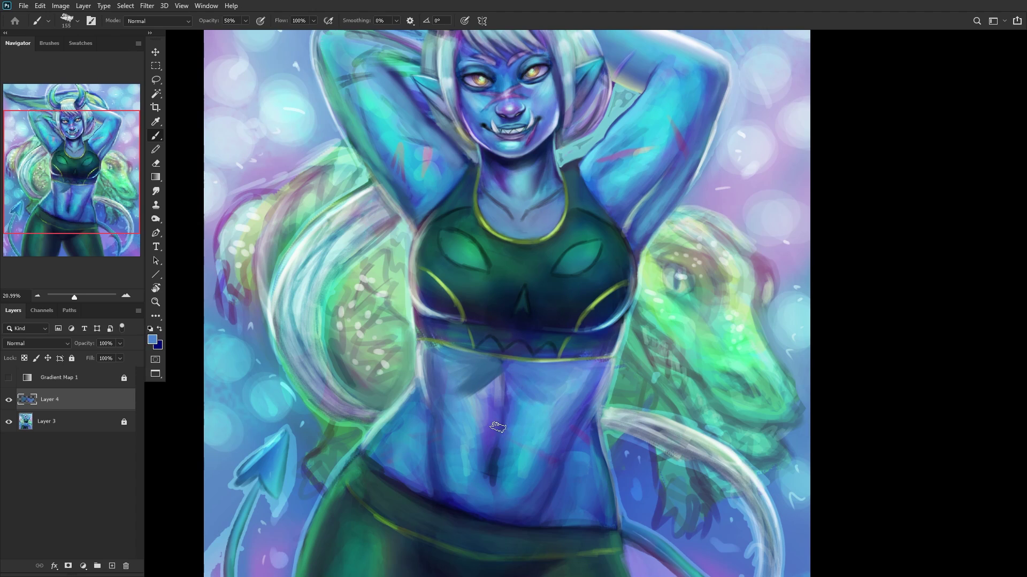
{"action": "left_click", "coordinate": [497, 374], "text": "alt"}
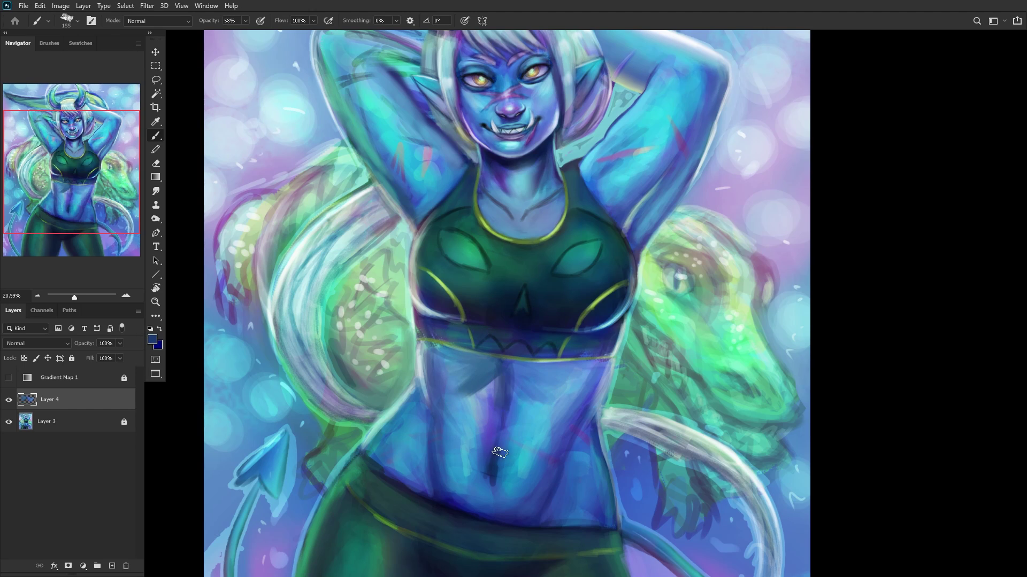
Step: Paint light blue strokes down the belly, resampling blues from the lower belly
{"action": "left_click", "coordinate": [516, 442], "text": "alt"}
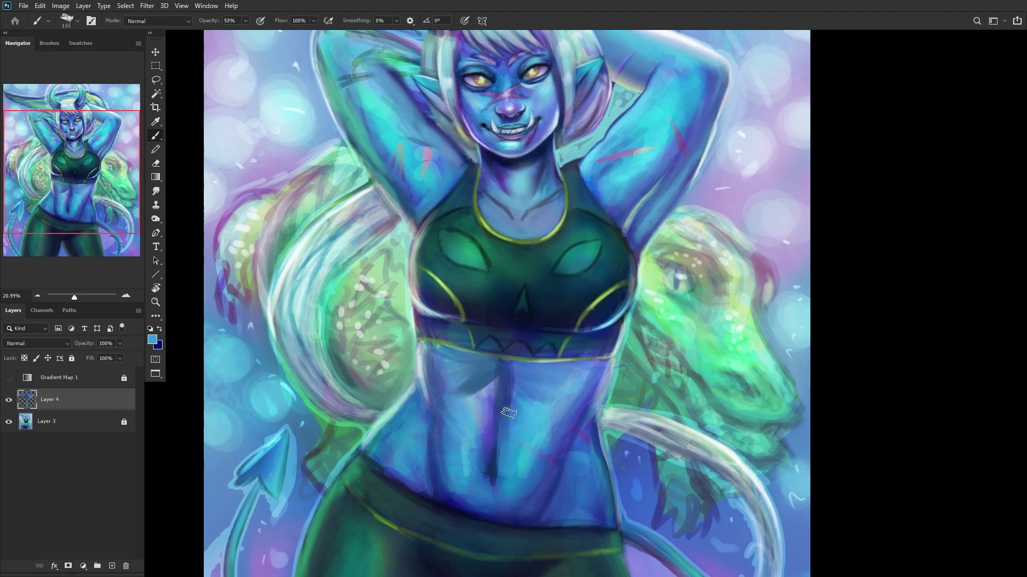
{"action": "left_click", "coordinate": [541, 437], "text": "alt"}
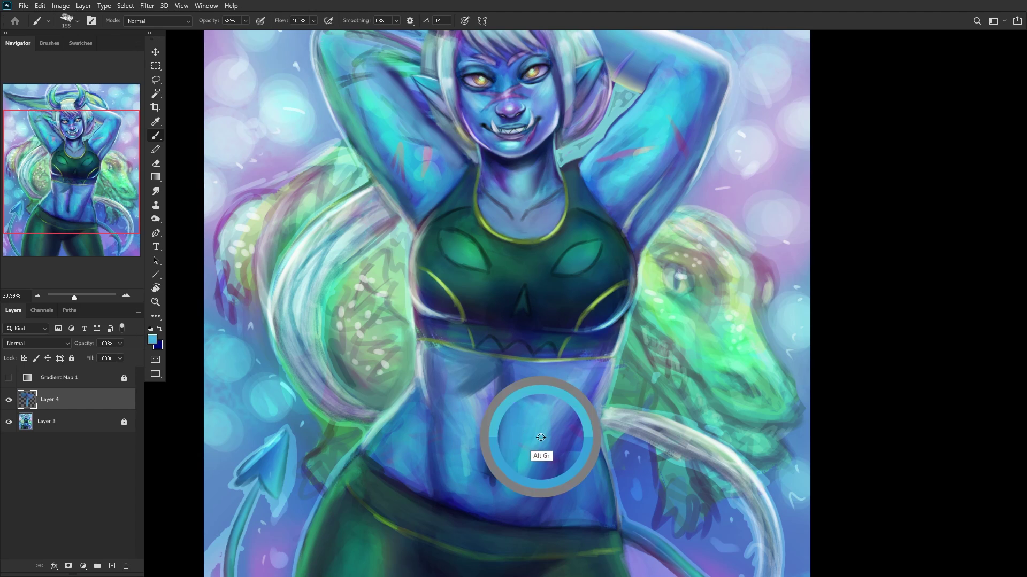
{"action": "mouse_move", "coordinate": [549, 431]}
{"action": "left_mouse_down"}
{"action": "mouse_move", "coordinate": [527, 498]}
{"action": "mouse_move", "coordinate": [559, 424]}
{"action": "mouse_move", "coordinate": [540, 500]}
{"action": "left_mouse_up"}
{"action": "left_click_drag", "start_coordinate": [556, 455], "coordinate": [542, 495]}
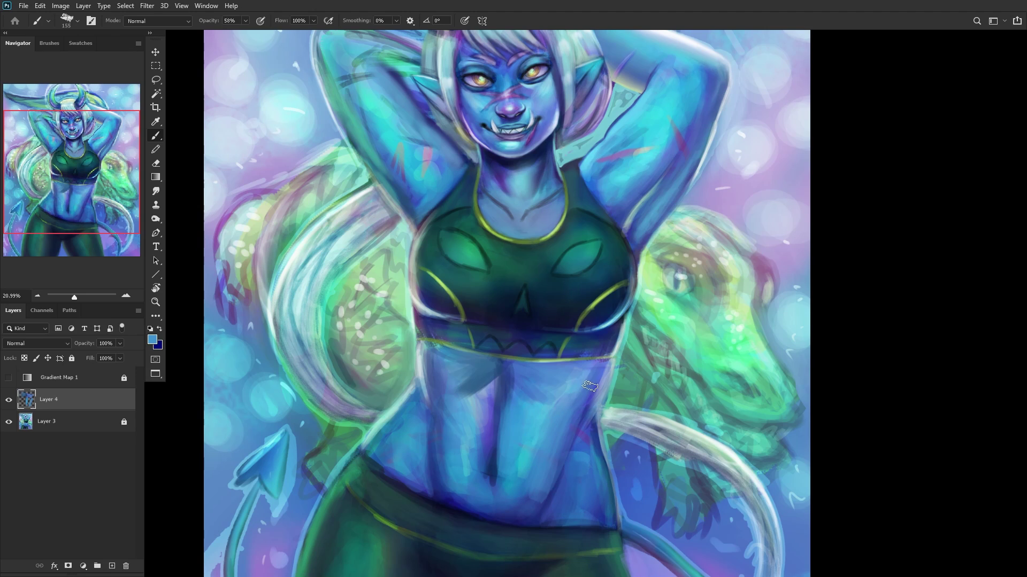
{"action": "left_click", "coordinate": [535, 485], "text": "alt"}
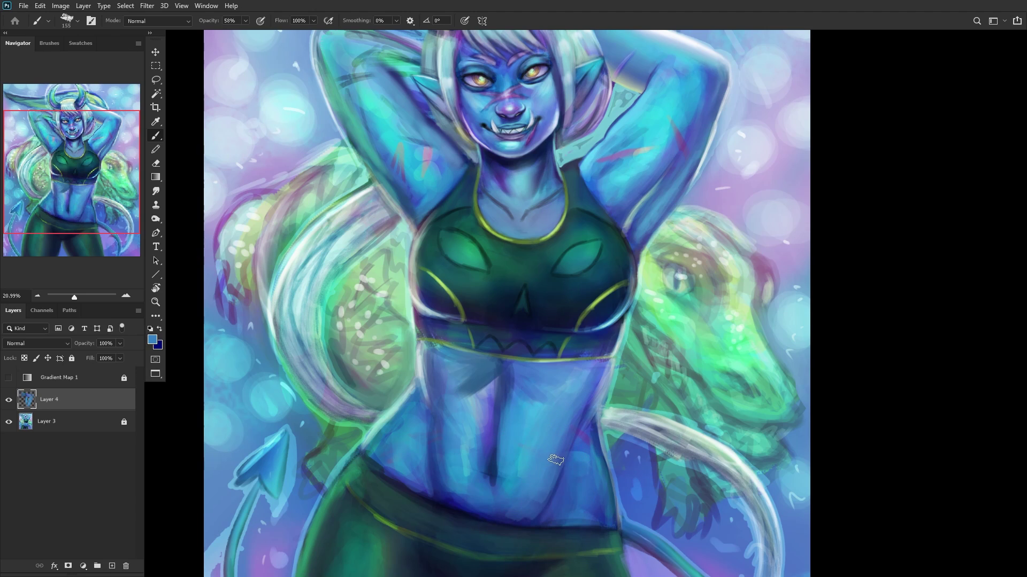
{"action": "key", "text": "alt"}
{"action": "left_click", "coordinate": [544, 507], "text": "alt"}
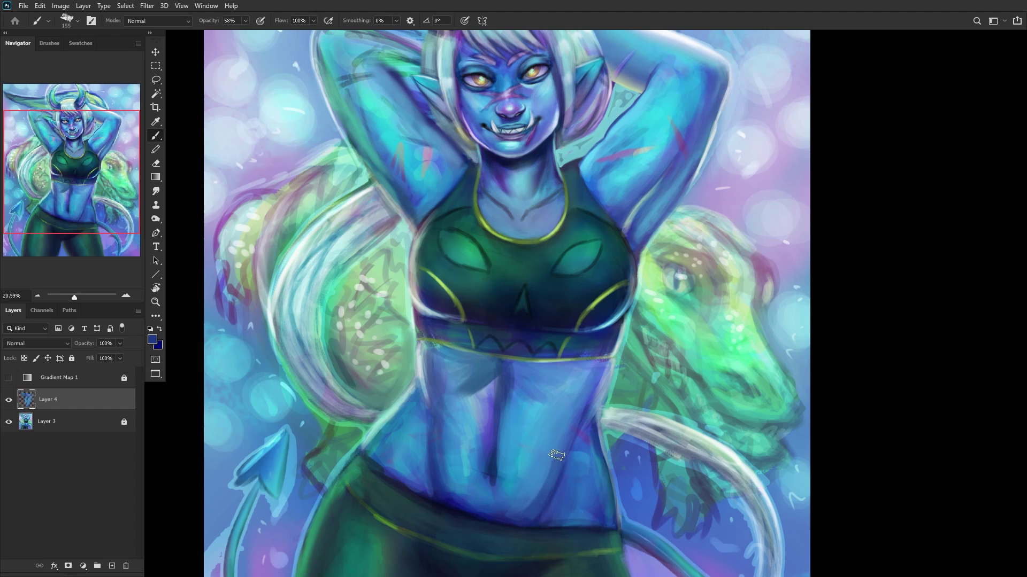
{"action": "left_click", "coordinate": [548, 475], "text": "alt"}
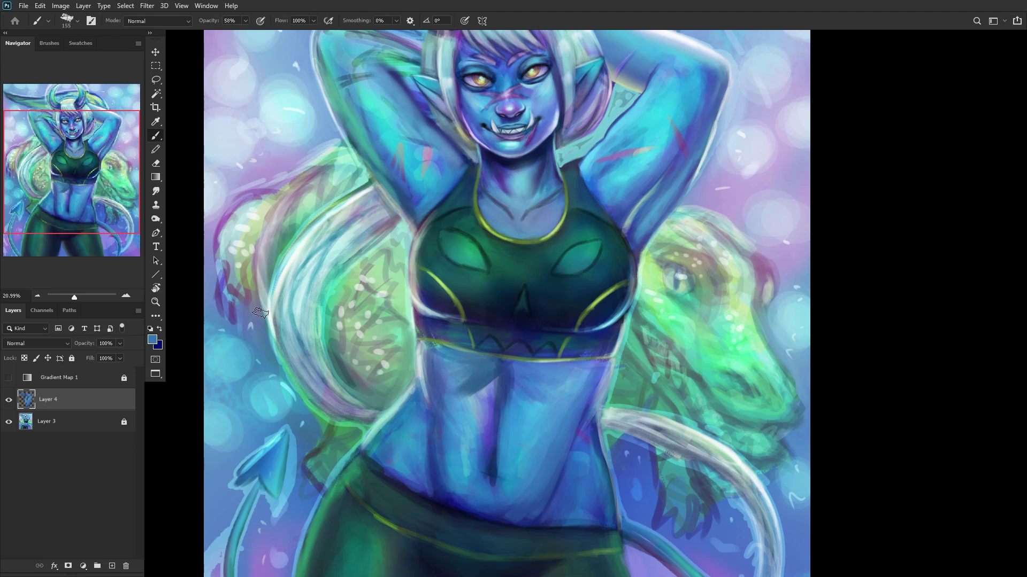
{"action": "left_click", "coordinate": [557, 469], "text": "alt"}
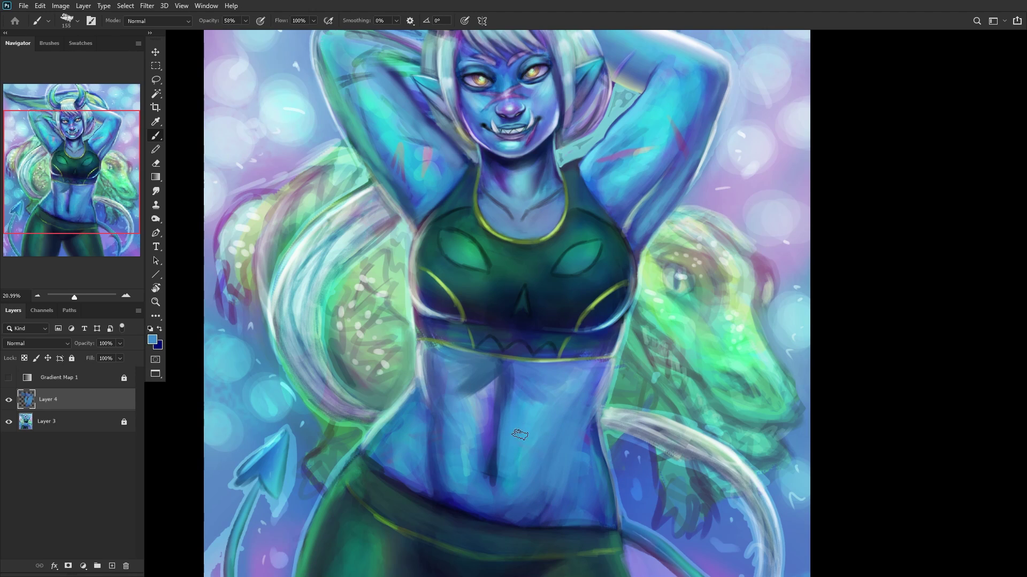
Step: Add light highlights along the right waist edge and mirror the view to check
{"action": "left_click_drag", "start_coordinate": [449, 387], "coordinate": [422, 364]}
{"action": "left_click_drag", "start_coordinate": [610, 361], "coordinate": [580, 419]}
{"action": "left_click_drag", "start_coordinate": [605, 388], "coordinate": [572, 432]}
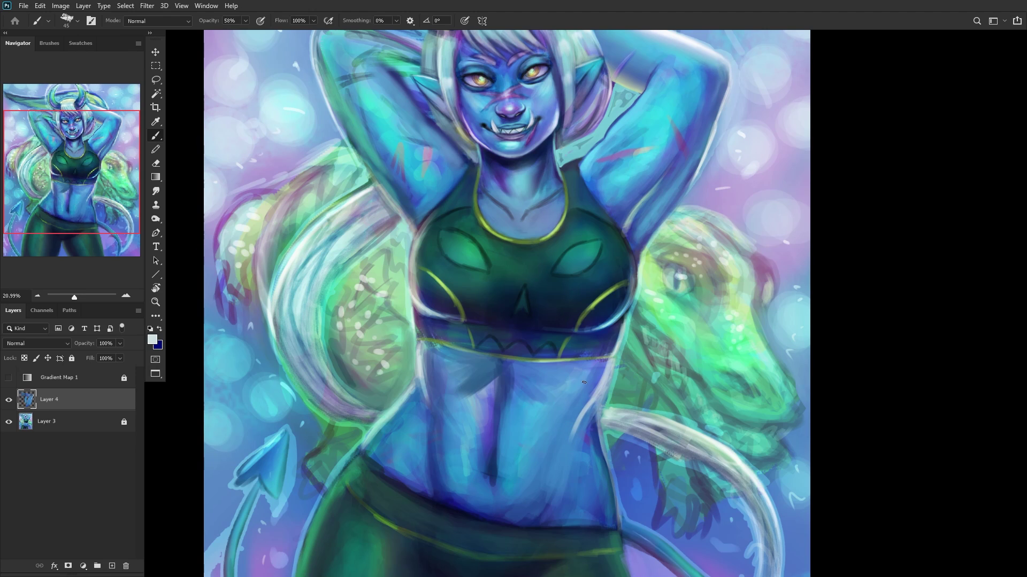
{"action": "key", "text": "ctrl+shift+h"}
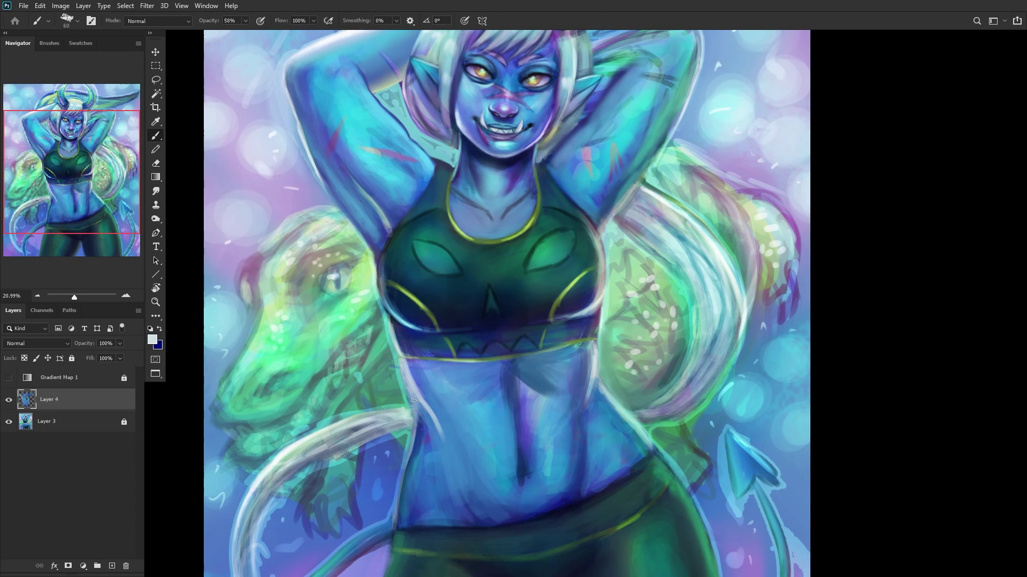
Step: Highlight the left waist edge, then darken it with teal-green and sample pale cyan
{"action": "mouse_move", "coordinate": [416, 400]}
{"action": "left_mouse_down"}
{"action": "mouse_move", "coordinate": [462, 467]}
{"action": "mouse_move", "coordinate": [466, 417]}
{"action": "mouse_move", "coordinate": [448, 448]}
{"action": "mouse_move", "coordinate": [460, 432]}
{"action": "mouse_move", "coordinate": [446, 431]}
{"action": "mouse_move", "coordinate": [419, 378]}
{"action": "left_mouse_up"}
{"action": "left_click", "coordinate": [458, 424], "text": "alt"}
{"action": "left_click", "coordinate": [393, 412], "text": "alt"}
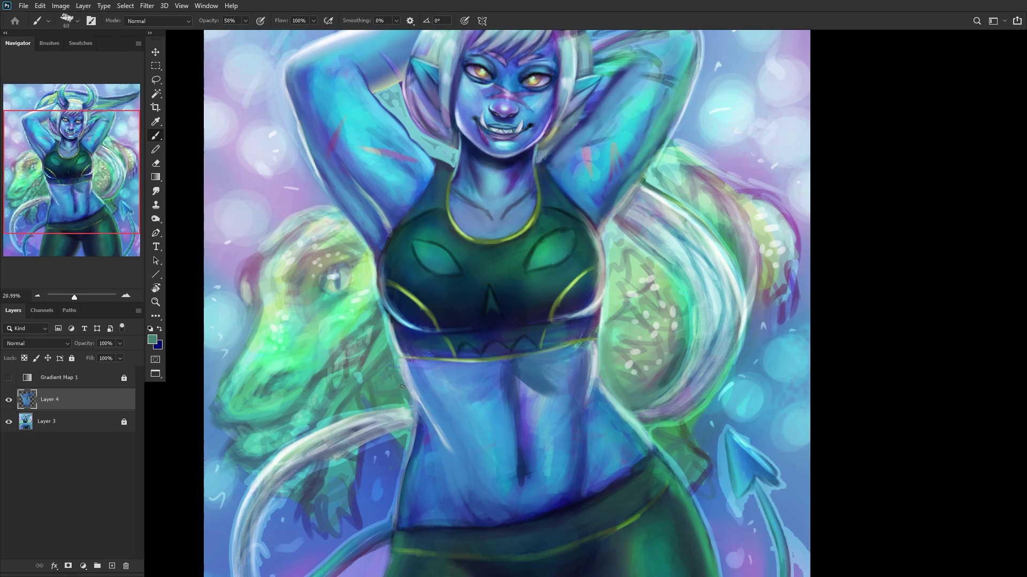
{"action": "left_click_drag", "start_coordinate": [405, 385], "coordinate": [398, 363]}
{"action": "left_click", "coordinate": [414, 446], "text": "alt"}
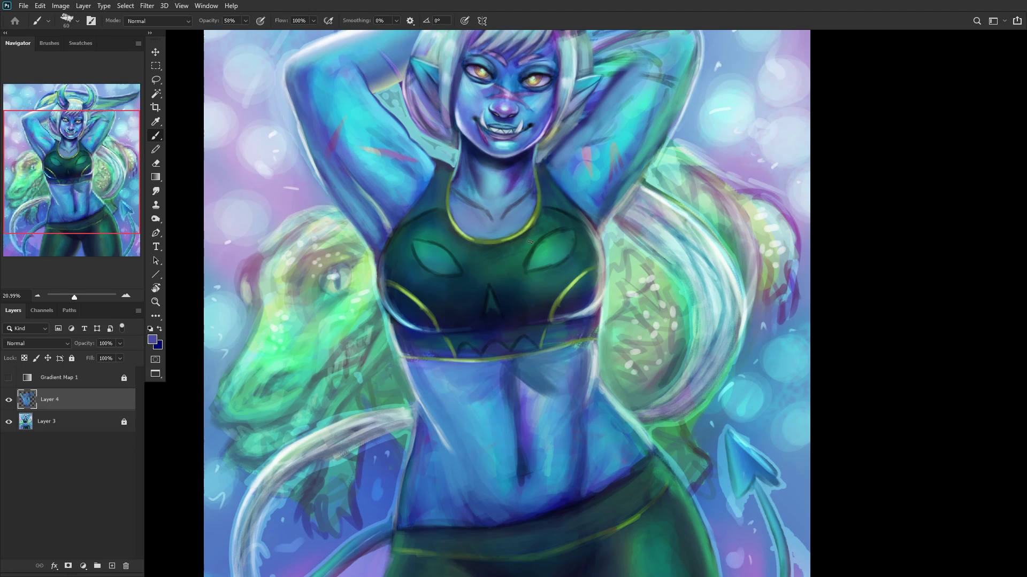
{"action": "scroll", "coordinate": [466, 242], "scroll_direction": "up", "scroll_amount": 3}
{"action": "left_click", "coordinate": [488, 133], "text": "alt"}
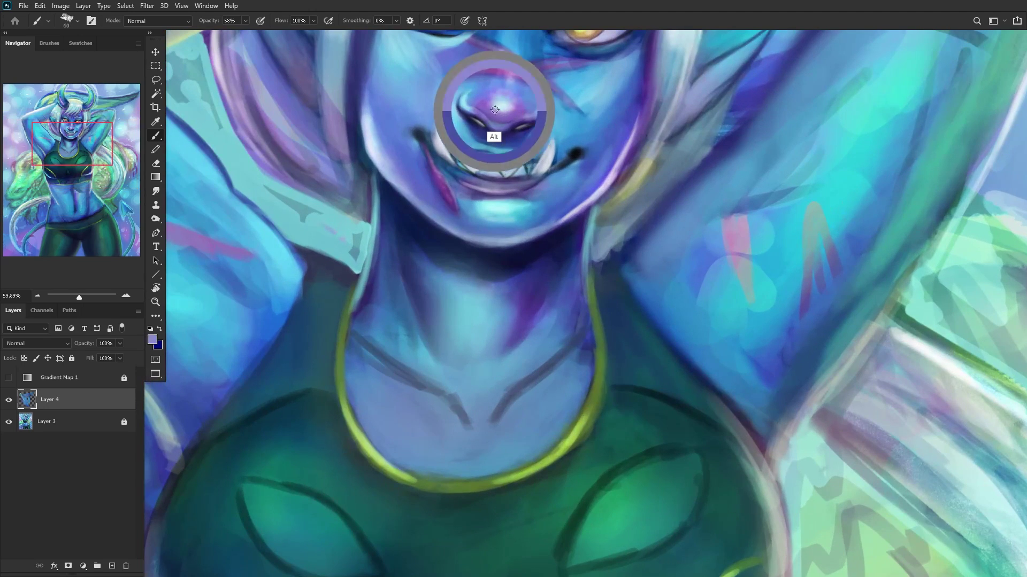
{"action": "scroll", "coordinate": [423, 346], "scroll_direction": "down", "scroll_amount": 2}
Step: Paint a pale cyan rim-light band down the stomach's left edge
{"action": "scroll", "coordinate": [423, 346], "scroll_direction": "down", "scroll_amount": 1}
{"action": "scroll", "coordinate": [376, 298], "scroll_direction": "up", "scroll_amount": 3}
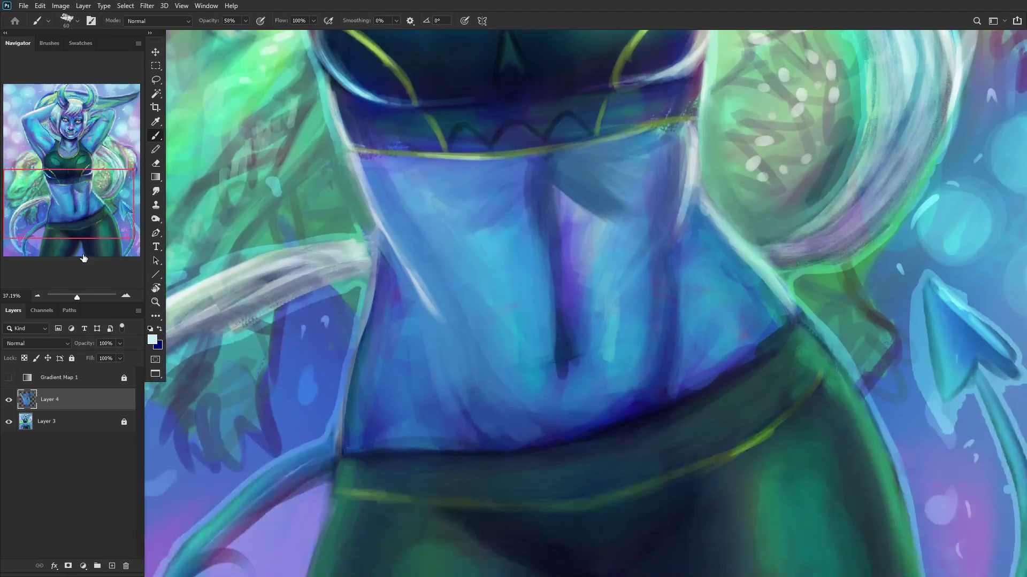
{"action": "mouse_move", "coordinate": [390, 219]}
{"action": "left_mouse_down"}
{"action": "mouse_move", "coordinate": [358, 367]}
{"action": "mouse_move", "coordinate": [393, 209]}
{"action": "mouse_move", "coordinate": [369, 337]}
{"action": "left_mouse_up"}
{"action": "left_click_drag", "start_coordinate": [395, 238], "coordinate": [347, 393]}
{"action": "left_click_drag", "start_coordinate": [374, 316], "coordinate": [328, 484]}
{"action": "left_click_drag", "start_coordinate": [367, 375], "coordinate": [323, 518]}
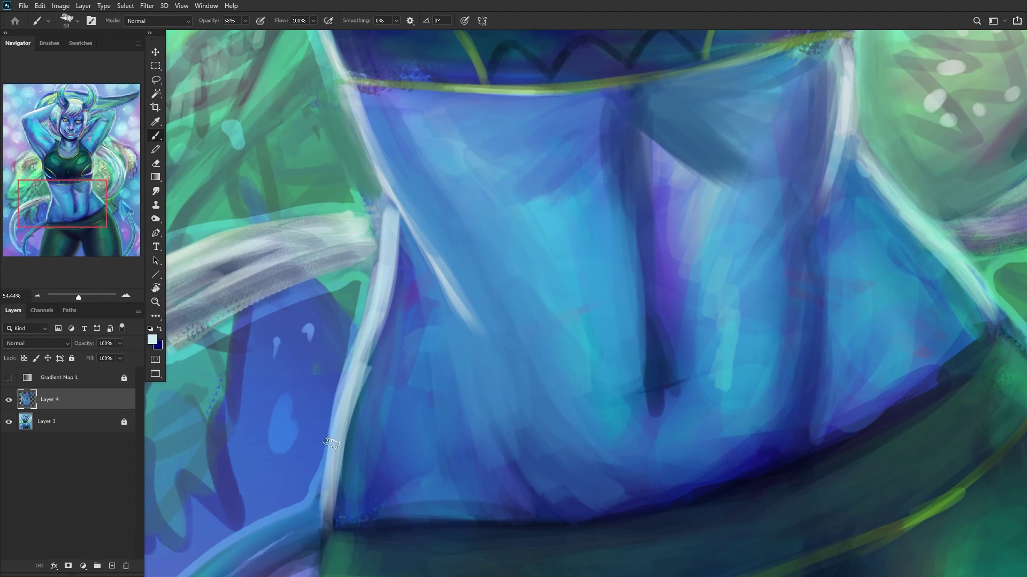
{"action": "left_click", "coordinate": [371, 428], "text": "alt"}
Step: Deepen the torso's left edge with dark blue strokes
{"action": "scroll", "coordinate": [369, 340], "scroll_direction": "down", "scroll_amount": 3}
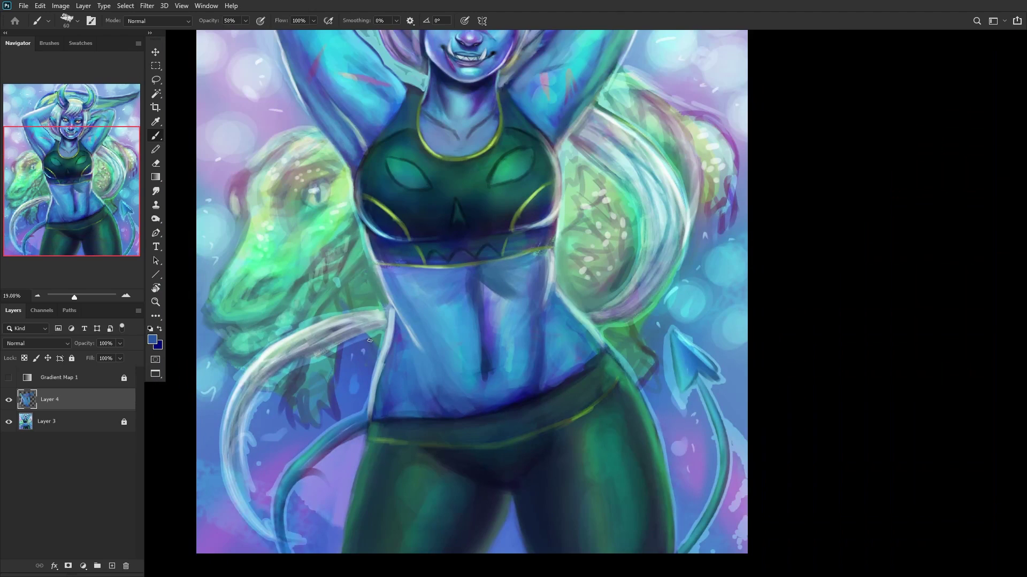
{"action": "key", "text": "z"}
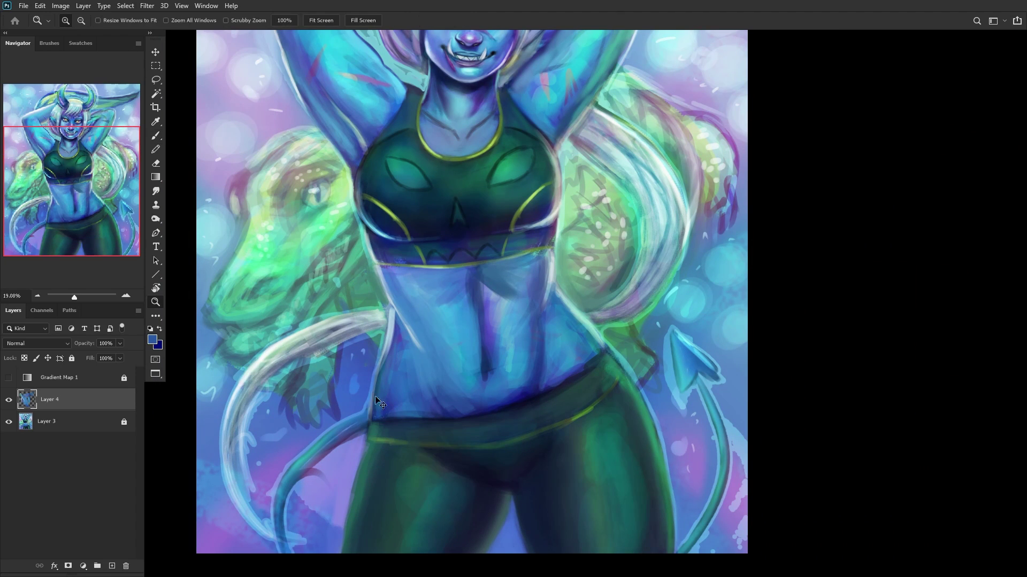
{"action": "left_click", "coordinate": [154, 136]}
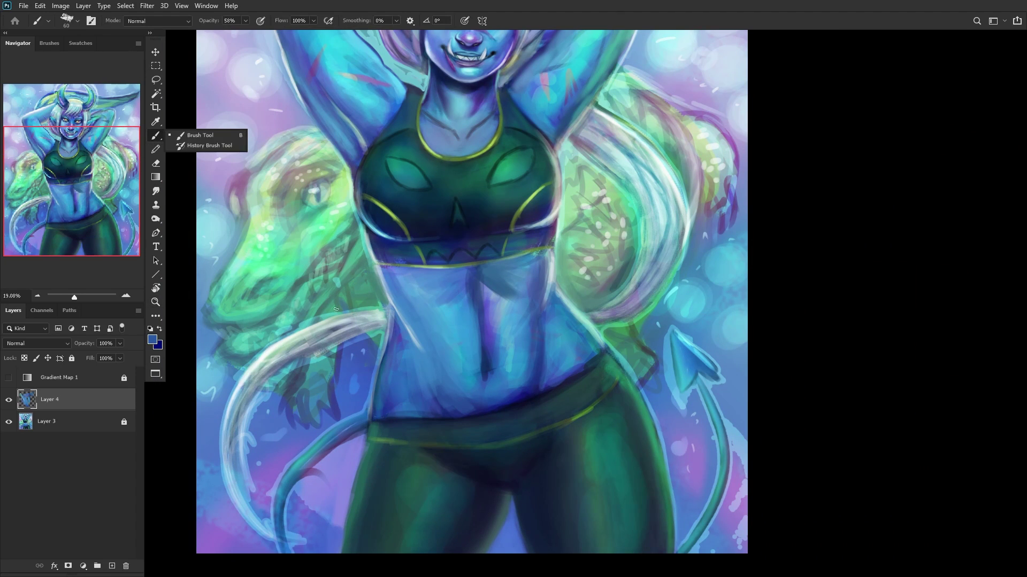
{"action": "scroll", "coordinate": [390, 418], "scroll_direction": "up", "scroll_amount": 3}
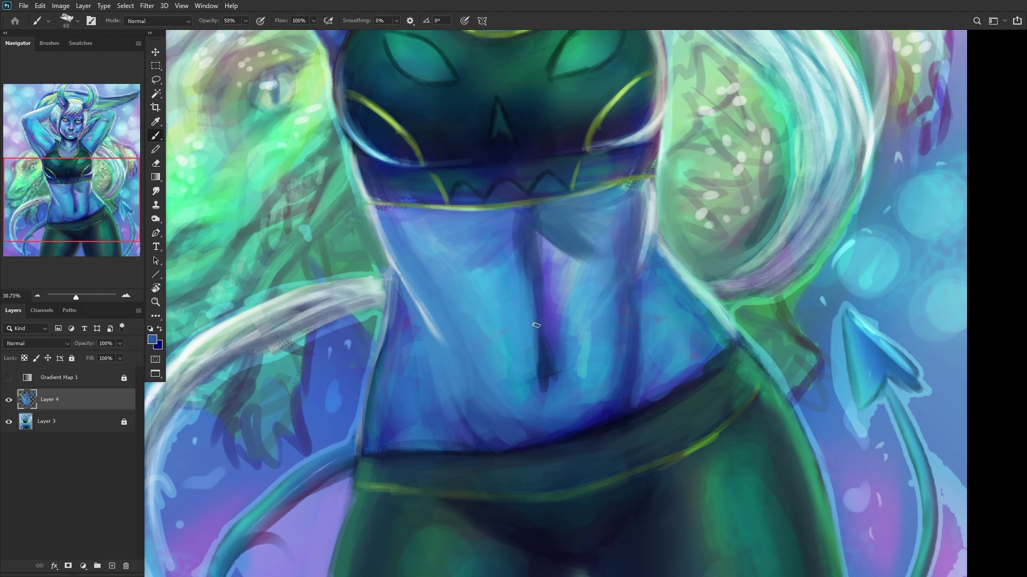
{"action": "mouse_move", "coordinate": [376, 433]}
{"action": "left_mouse_down"}
{"action": "mouse_move", "coordinate": [374, 377]}
{"action": "mouse_move", "coordinate": [397, 318]}
{"action": "left_mouse_up"}
{"action": "left_click_drag", "start_coordinate": [385, 359], "coordinate": [398, 285]}
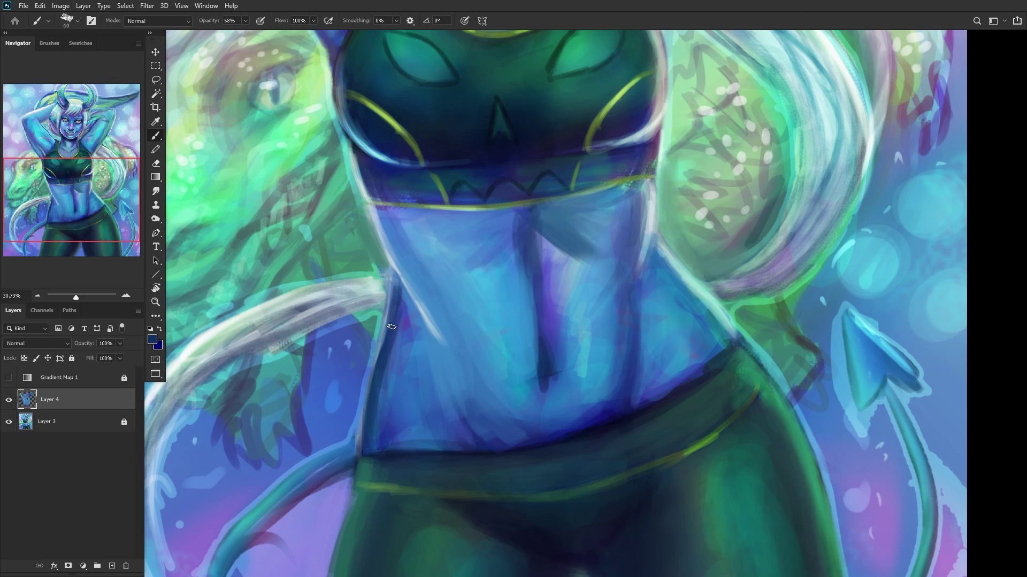
{"action": "left_click_drag", "start_coordinate": [369, 387], "coordinate": [377, 345]}
{"action": "mouse_move", "coordinate": [355, 438]}
{"action": "left_mouse_down"}
{"action": "mouse_move", "coordinate": [371, 352]}
{"action": "mouse_move", "coordinate": [364, 385]}
{"action": "left_mouse_up"}
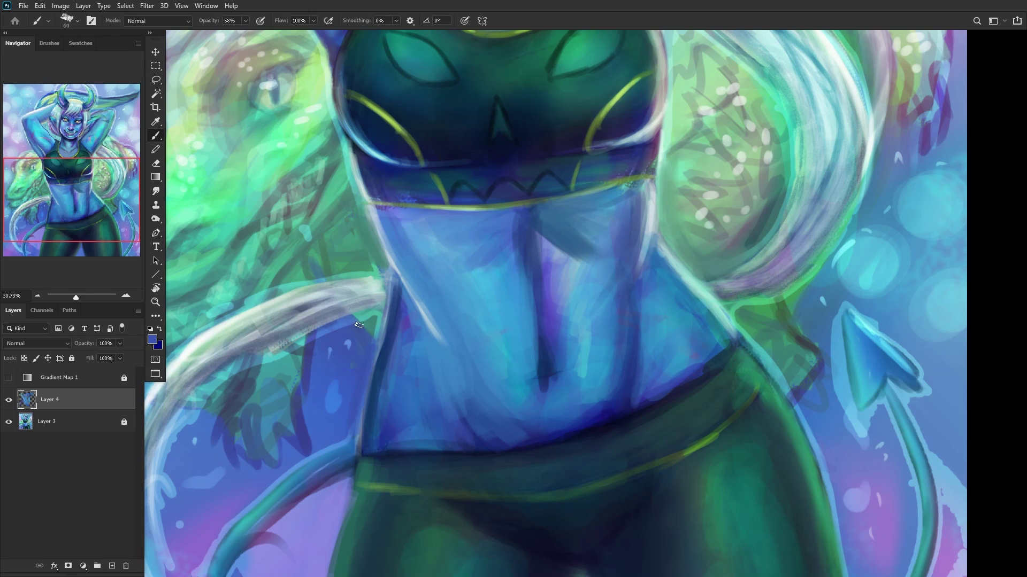
Step: Add light strokes where the tail meets the torso and along the torso's left edge
{"action": "left_click", "coordinate": [372, 309], "text": "alt"}
{"action": "left_click", "coordinate": [366, 298], "text": "alt"}
{"action": "mouse_move", "coordinate": [381, 308]}
{"action": "left_mouse_down"}
{"action": "mouse_move", "coordinate": [370, 289]}
{"action": "mouse_move", "coordinate": [389, 277]}
{"action": "mouse_move", "coordinate": [347, 298]}
{"action": "mouse_move", "coordinate": [350, 308]}
{"action": "mouse_move", "coordinate": [317, 310]}
{"action": "left_mouse_up"}
{"action": "left_click", "coordinate": [398, 391], "text": "alt"}
{"action": "left_click_drag", "start_coordinate": [393, 331], "coordinate": [365, 452]}
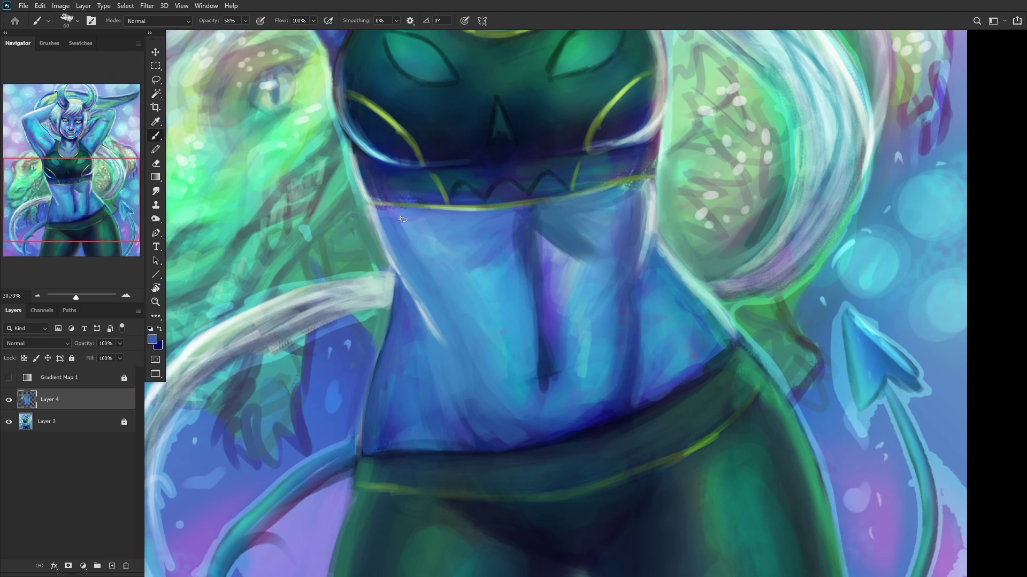
{"action": "scroll", "coordinate": [402, 220], "scroll_direction": "up", "scroll_amount": 2}
{"action": "left_click", "coordinate": [367, 298], "text": "alt"}
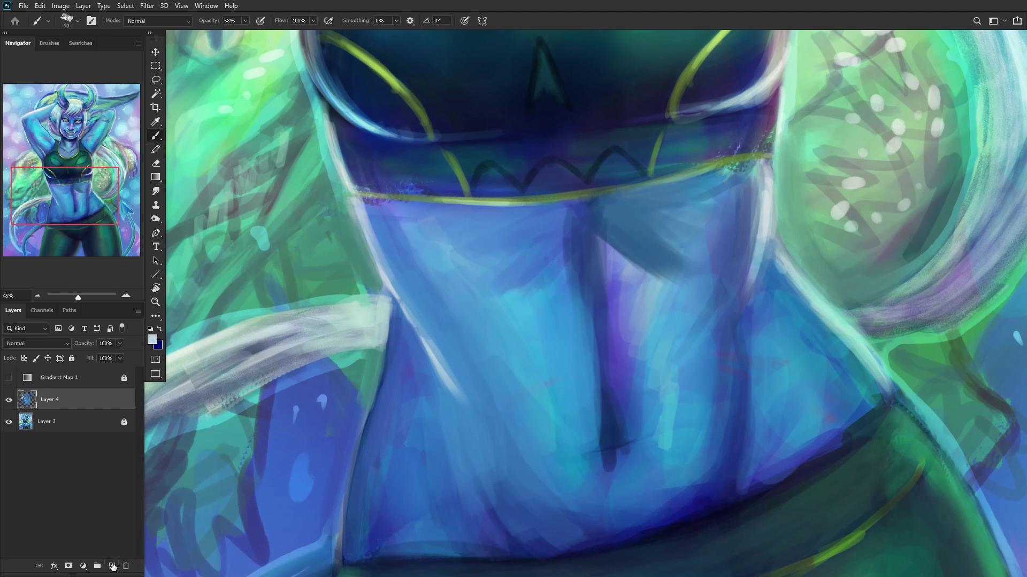
Step: Add a new Layer 5 and paint a pale highlight along the arm's edge
{"action": "left_click", "coordinate": [112, 567]}
{"action": "right_click", "coordinate": [448, 330]}
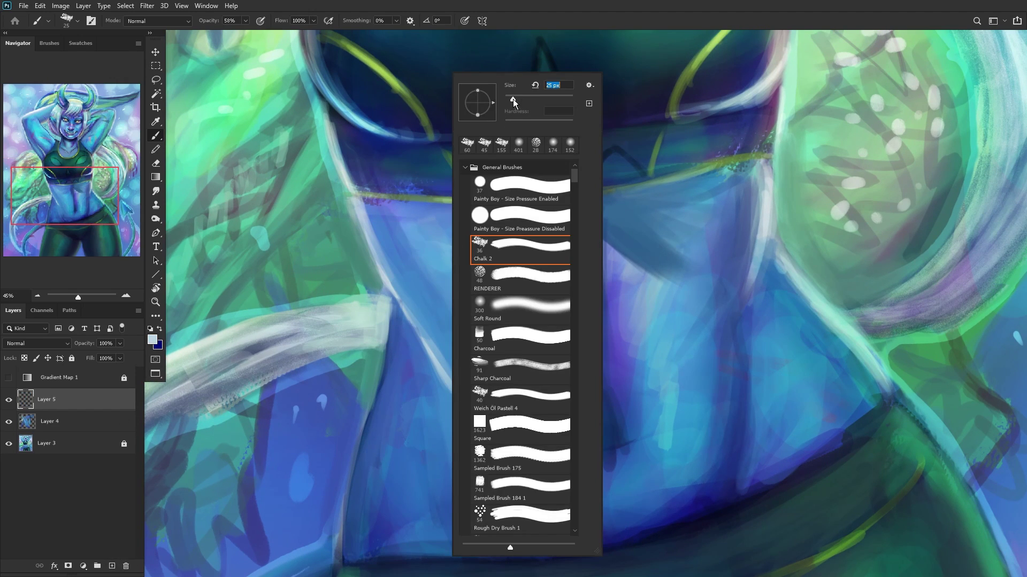
{"action": "left_click", "coordinate": [400, 313]}
{"action": "left_click_drag", "start_coordinate": [388, 332], "coordinate": [381, 367]}
{"action": "left_click_drag", "start_coordinate": [392, 292], "coordinate": [379, 394]}
{"action": "mouse_move", "coordinate": [386, 341]}
{"action": "left_mouse_down"}
{"action": "mouse_move", "coordinate": [364, 428]}
{"action": "mouse_move", "coordinate": [381, 383]}
{"action": "mouse_move", "coordinate": [384, 358]}
{"action": "mouse_move", "coordinate": [357, 438]}
{"action": "left_mouse_up"}
{"action": "mouse_move", "coordinate": [381, 377]}
{"action": "left_mouse_down"}
{"action": "mouse_move", "coordinate": [349, 457]}
{"action": "mouse_move", "coordinate": [369, 469]}
{"action": "mouse_move", "coordinate": [351, 492]}
{"action": "left_mouse_up"}
Step: Extend the pale highlight up and down the arm's left edge
{"action": "scroll", "coordinate": [368, 469], "scroll_direction": "up", "scroll_amount": 2}
{"action": "left_click_drag", "start_coordinate": [374, 353], "coordinate": [353, 455]}
{"action": "left_click_drag", "start_coordinate": [384, 334], "coordinate": [359, 415]}
{"action": "mouse_move", "coordinate": [386, 304]}
{"action": "left_mouse_down"}
{"action": "mouse_move", "coordinate": [357, 406]}
{"action": "mouse_move", "coordinate": [368, 381]}
{"action": "left_mouse_up"}
{"action": "left_click_drag", "start_coordinate": [411, 267], "coordinate": [369, 383]}
{"action": "left_click_drag", "start_coordinate": [406, 283], "coordinate": [355, 412]}
{"action": "scroll", "coordinate": [417, 255], "scroll_direction": "down", "scroll_amount": 6}
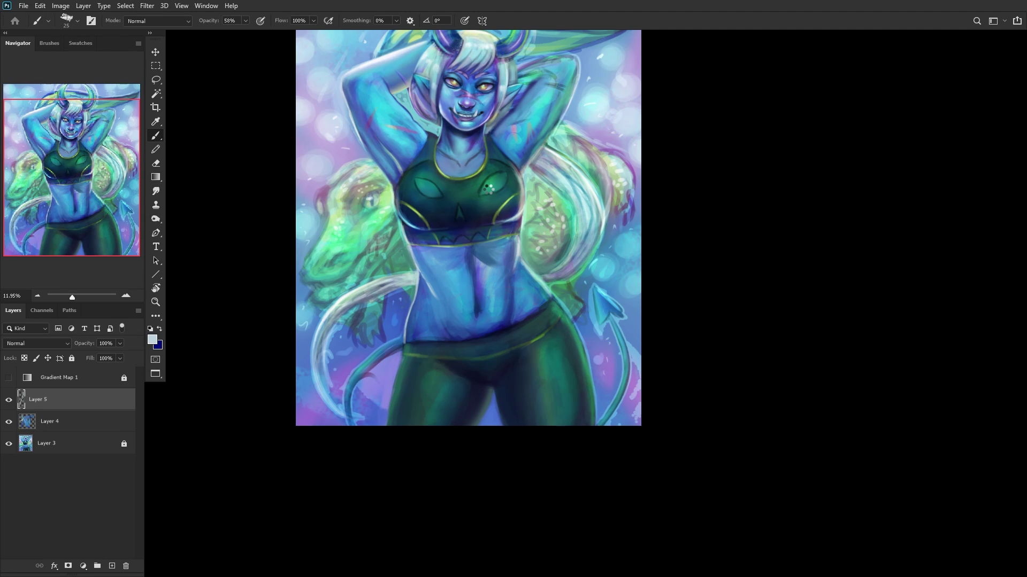
Step: With the view mirrored, brighten a white band along the tail's edge
{"action": "key", "text": "h"}
{"action": "right_click", "coordinate": [556, 308]}
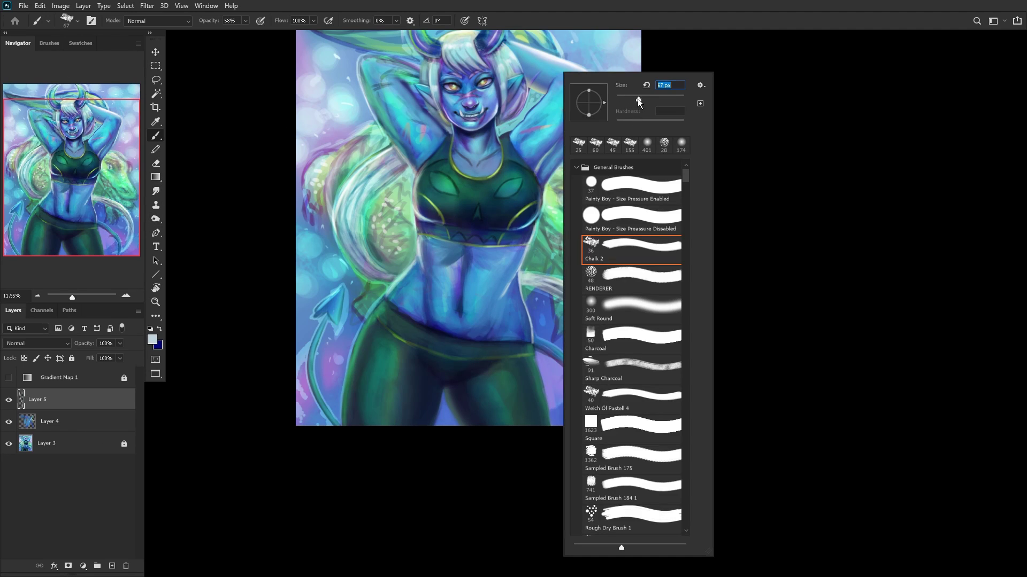
{"action": "key", "text": "Escape"}
{"action": "scroll", "coordinate": [529, 282], "scroll_direction": "up", "scroll_amount": 5}
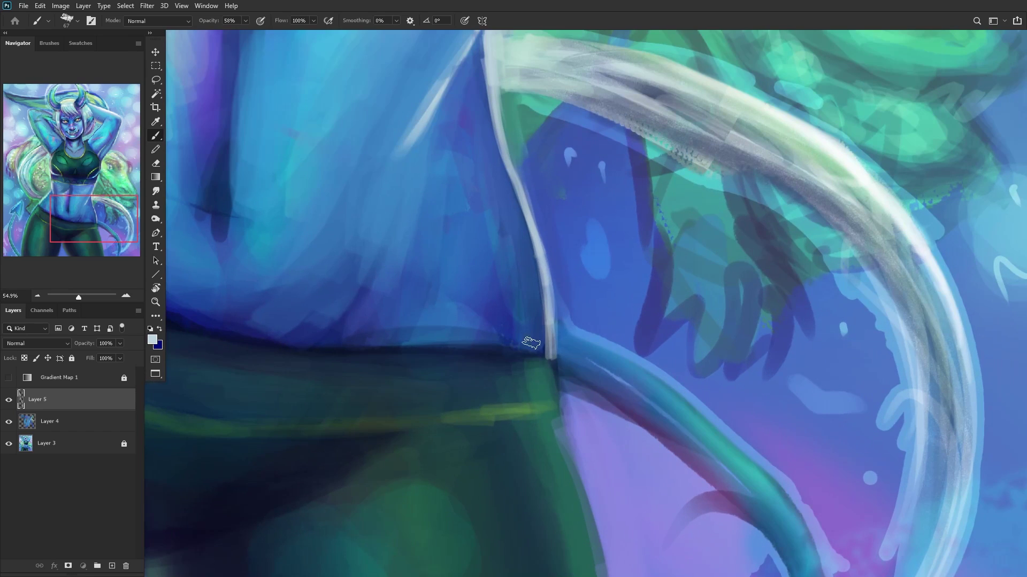
{"action": "left_click_drag", "start_coordinate": [528, 282], "coordinate": [541, 348]}
{"action": "left_click_drag", "start_coordinate": [516, 216], "coordinate": [545, 350]}
{"action": "left_click_drag", "start_coordinate": [510, 189], "coordinate": [548, 347]}
Step: Extend the tail's white highlight upward and add more white along its edge
{"action": "left_click_drag", "start_coordinate": [500, 160], "coordinate": [536, 282]}
{"action": "mouse_move", "coordinate": [481, 120]}
{"action": "left_mouse_down"}
{"action": "mouse_move", "coordinate": [527, 257]}
{"action": "mouse_move", "coordinate": [508, 201]}
{"action": "left_mouse_up"}
{"action": "left_click_drag", "start_coordinate": [78, 206], "coordinate": [70, 172]}
{"action": "left_click_drag", "start_coordinate": [89, 216], "coordinate": [94, 229]}
{"action": "left_click_drag", "start_coordinate": [491, 292], "coordinate": [513, 385]}
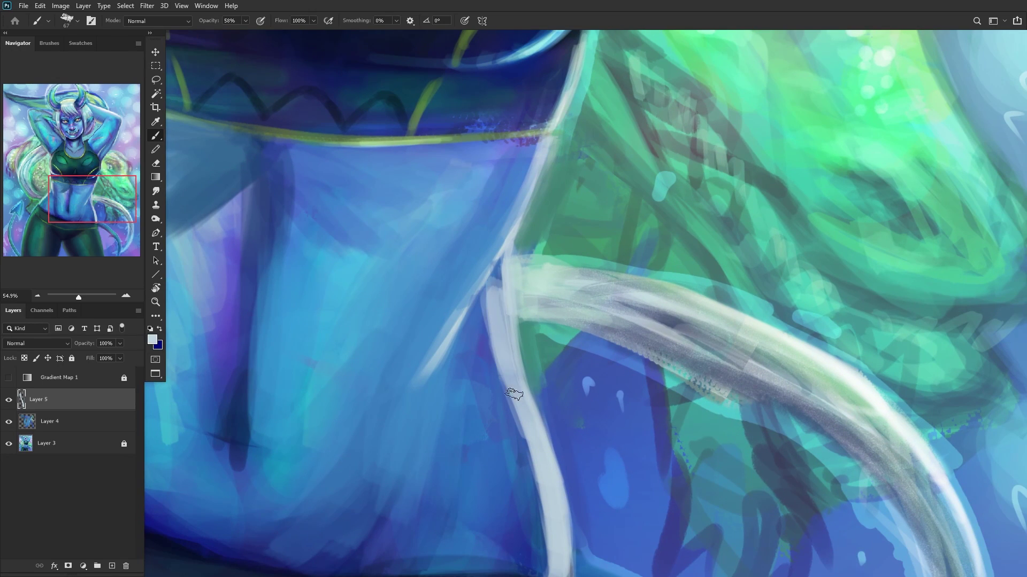
Step: Shade the tail's left edge and the lower belly with dark blue strokes
{"action": "scroll", "coordinate": [405, 406], "scroll_direction": "down", "scroll_amount": 3}
{"action": "scroll", "coordinate": [405, 407], "scroll_direction": "up", "scroll_amount": 1}
{"action": "left_click", "coordinate": [337, 412], "text": "alt"}
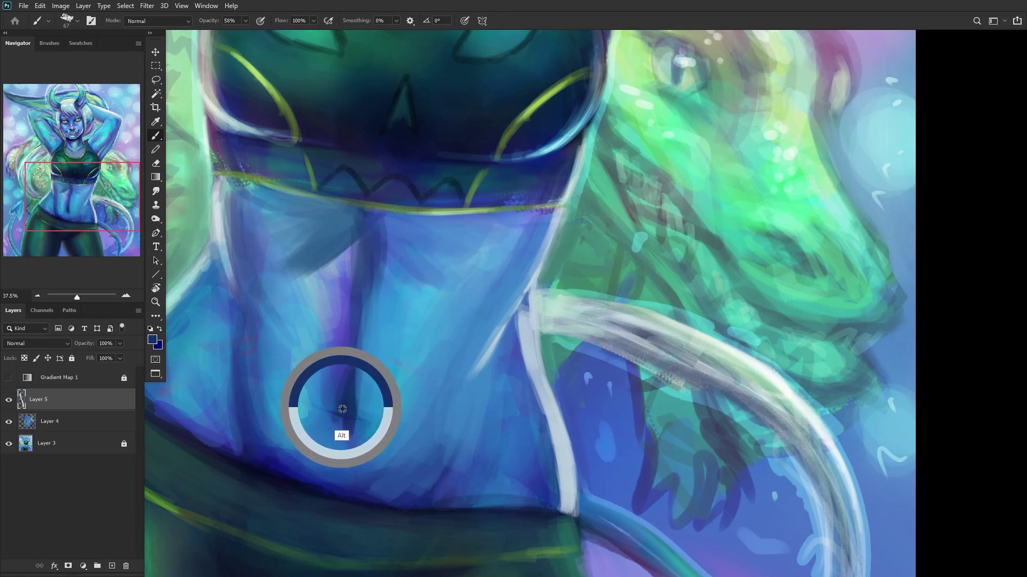
{"action": "left_click_drag", "start_coordinate": [545, 468], "coordinate": [532, 396]}
{"action": "mouse_move", "coordinate": [539, 437]}
{"action": "left_mouse_down"}
{"action": "mouse_move", "coordinate": [525, 396]}
{"action": "mouse_move", "coordinate": [540, 467]}
{"action": "mouse_move", "coordinate": [519, 320]}
{"action": "mouse_move", "coordinate": [522, 399]}
{"action": "mouse_move", "coordinate": [519, 353]}
{"action": "left_mouse_up"}
{"action": "left_click", "coordinate": [508, 389], "text": "alt"}
{"action": "mouse_move", "coordinate": [516, 390]}
{"action": "left_mouse_down"}
{"action": "mouse_move", "coordinate": [495, 334]}
{"action": "mouse_move", "coordinate": [518, 391]}
{"action": "mouse_move", "coordinate": [525, 473]}
{"action": "left_mouse_up"}
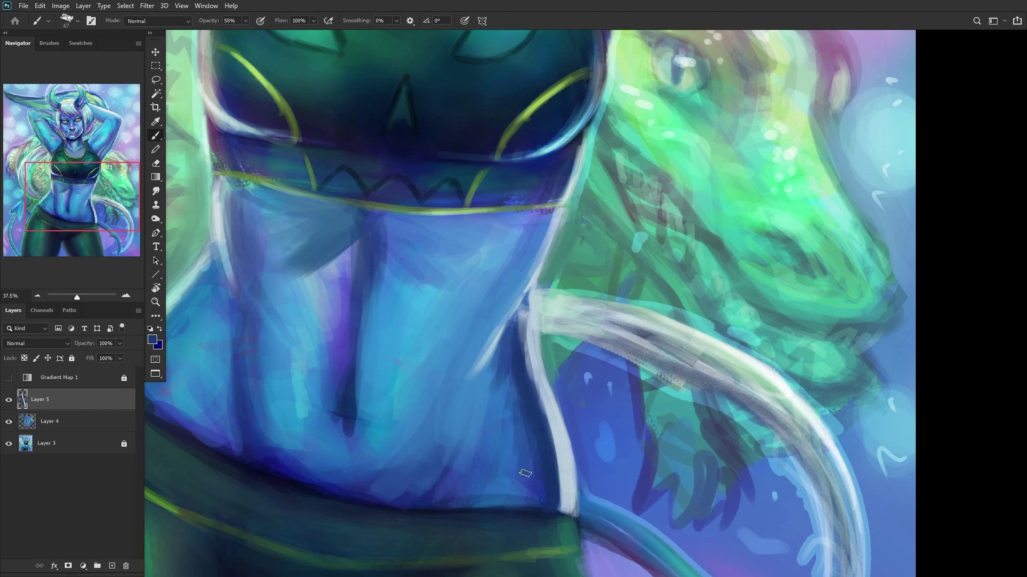
{"action": "left_click_drag", "start_coordinate": [465, 489], "coordinate": [523, 471]}
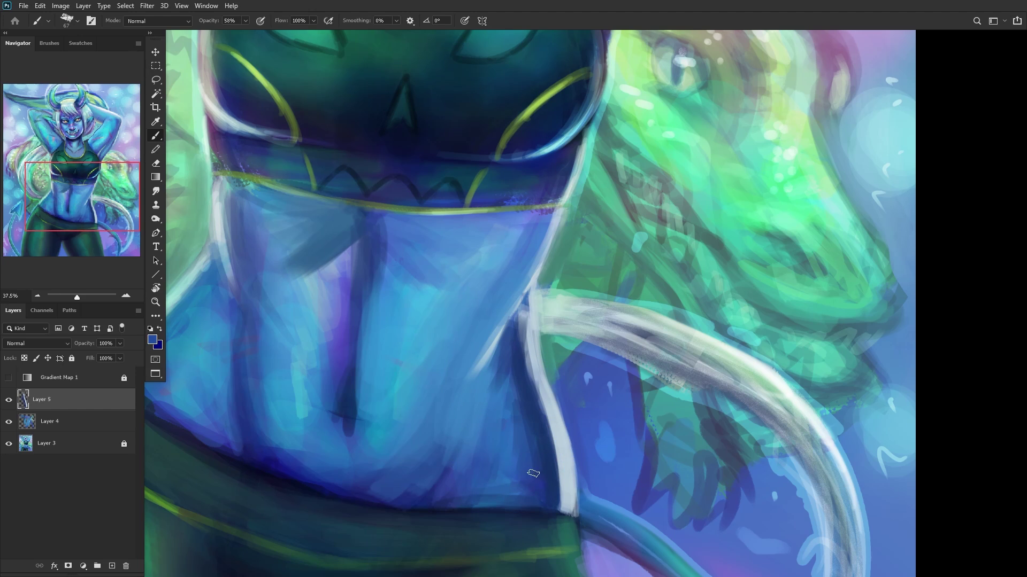
{"action": "mouse_move", "coordinate": [514, 333]}
{"action": "left_mouse_down"}
{"action": "mouse_move", "coordinate": [521, 380]}
{"action": "mouse_move", "coordinate": [525, 323]}
{"action": "mouse_move", "coordinate": [544, 449]}
{"action": "left_mouse_up"}
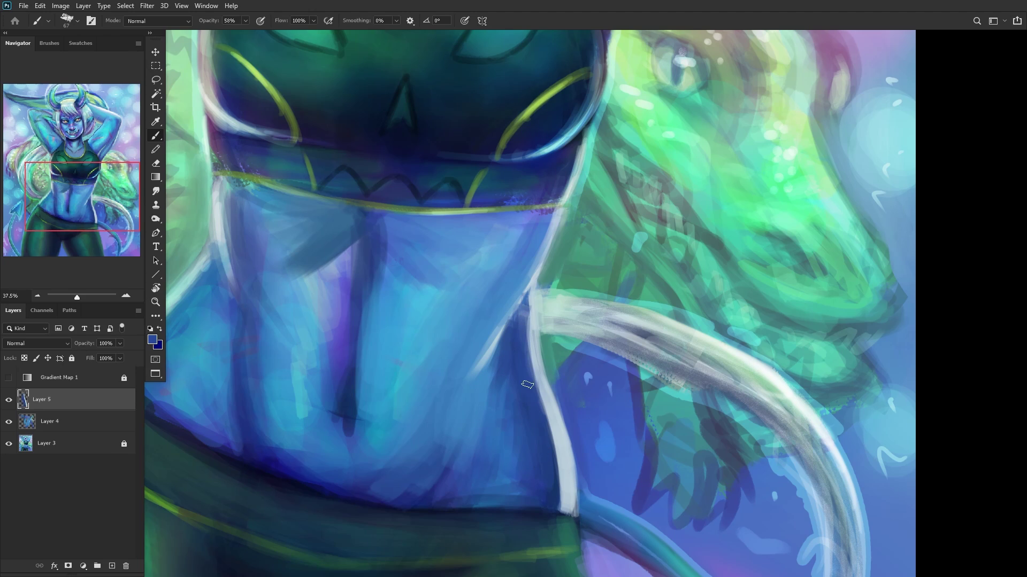
Step: Paint lighter blue and light green from the dragon up the tail's left edge
{"action": "left_click", "coordinate": [498, 373], "text": "alt"}
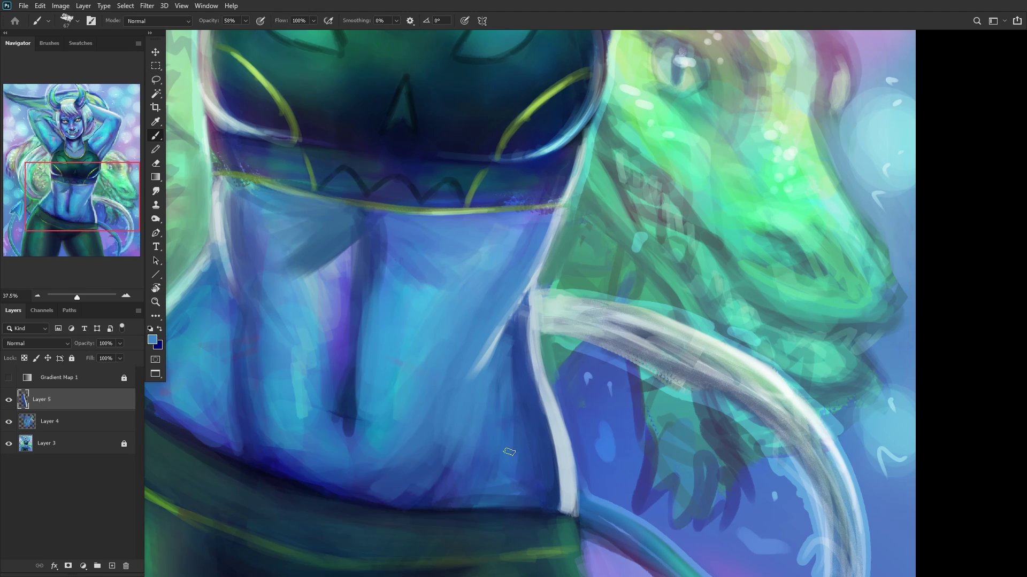
{"action": "left_click_drag", "start_coordinate": [515, 336], "coordinate": [529, 428]}
{"action": "left_click_drag", "start_coordinate": [524, 482], "coordinate": [380, 380]}
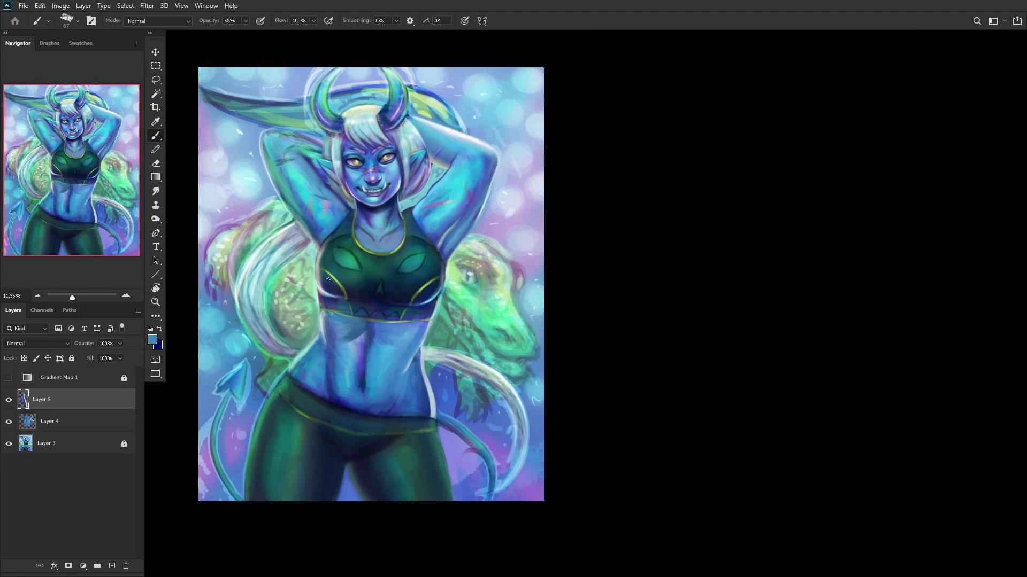
{"action": "left_click", "coordinate": [488, 325], "text": "alt"}
{"action": "scroll", "coordinate": [440, 419], "scroll_direction": "up", "scroll_amount": 5}
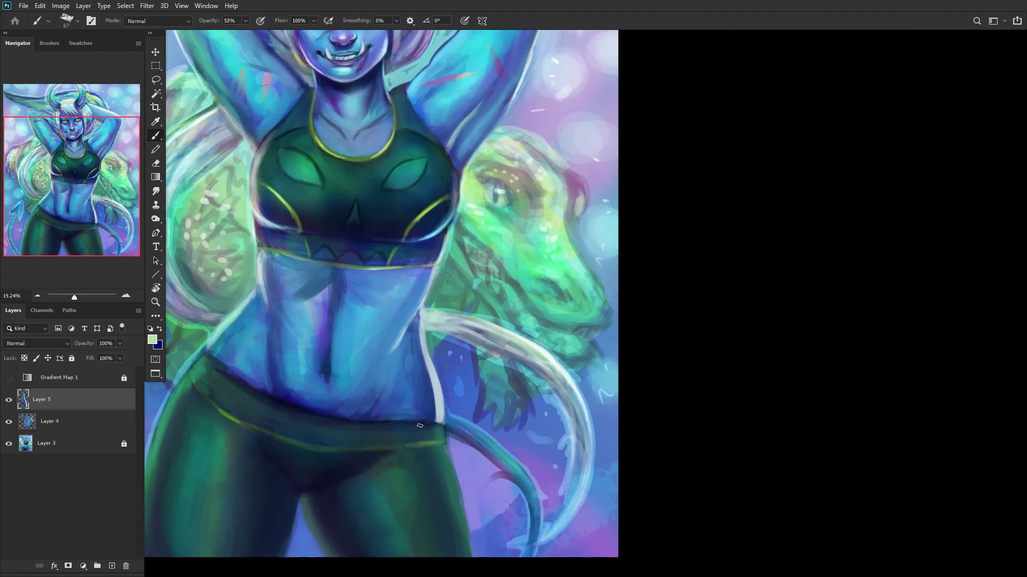
{"action": "left_click_drag", "start_coordinate": [442, 421], "coordinate": [420, 321]}
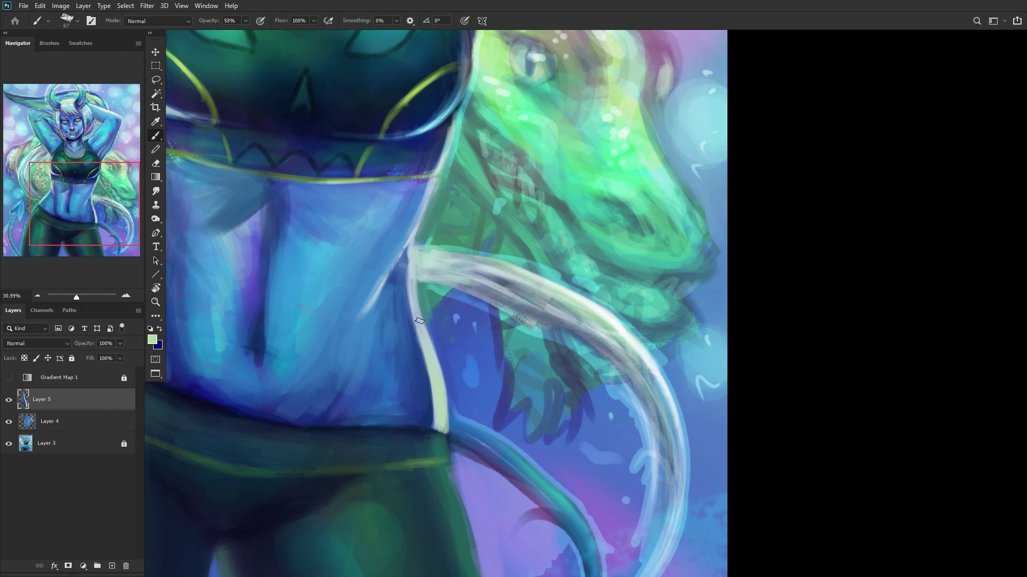
Step: Touch up the tail's left edge with dark blue and blue-grey, then mirror to check
{"action": "left_click", "coordinate": [427, 367], "text": "alt"}
{"action": "mouse_move", "coordinate": [433, 374]}
{"action": "left_mouse_down"}
{"action": "mouse_move", "coordinate": [436, 422]}
{"action": "mouse_move", "coordinate": [430, 361]}
{"action": "mouse_move", "coordinate": [441, 428]}
{"action": "mouse_move", "coordinate": [408, 311]}
{"action": "left_mouse_up"}
{"action": "left_click", "coordinate": [433, 389], "text": "alt"}
{"action": "left_click_drag", "start_coordinate": [422, 396], "coordinate": [405, 309]}
{"action": "left_click", "coordinate": [411, 415], "text": "alt"}
{"action": "mouse_move", "coordinate": [428, 409]}
{"action": "left_mouse_down"}
{"action": "mouse_move", "coordinate": [409, 344]}
{"action": "mouse_move", "coordinate": [439, 428]}
{"action": "left_mouse_up"}
{"action": "mouse_move", "coordinate": [420, 345]}
{"action": "left_mouse_down"}
{"action": "mouse_move", "coordinate": [429, 415]}
{"action": "mouse_move", "coordinate": [408, 288]}
{"action": "left_mouse_up"}
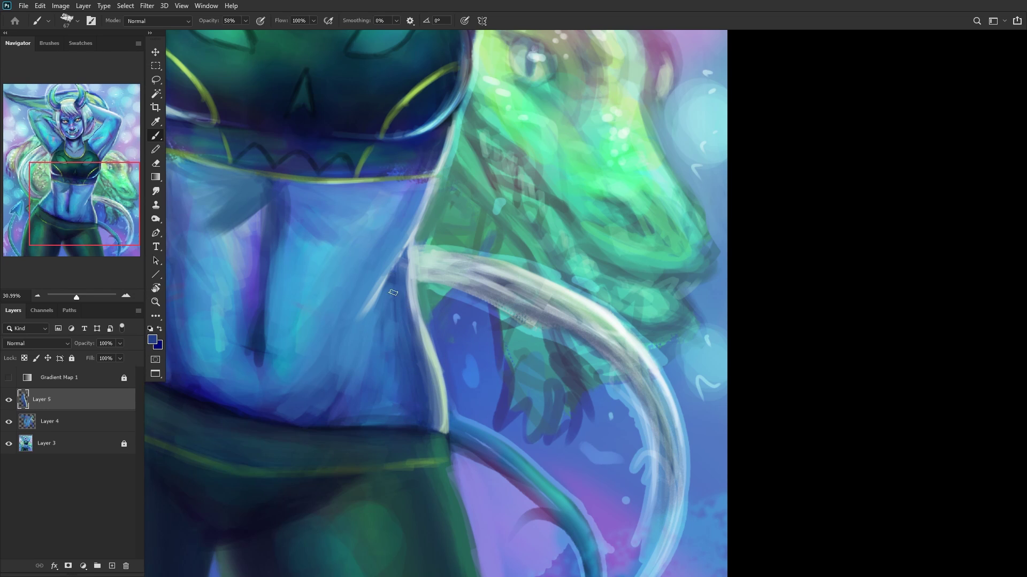
{"action": "scroll", "coordinate": [393, 293], "scroll_direction": "down", "scroll_amount": 5}
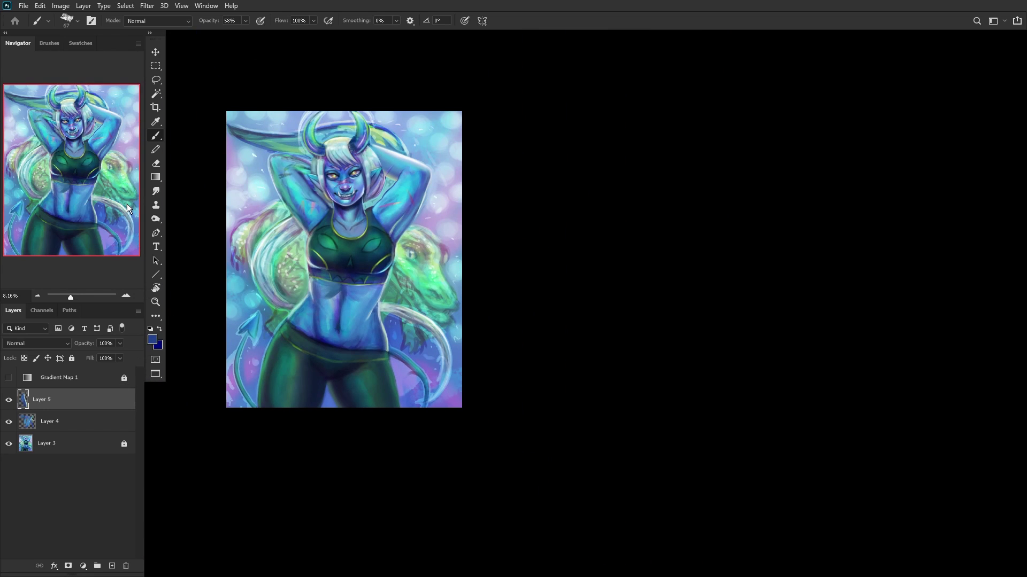
{"action": "key", "text": "ctrl+shift+h"}
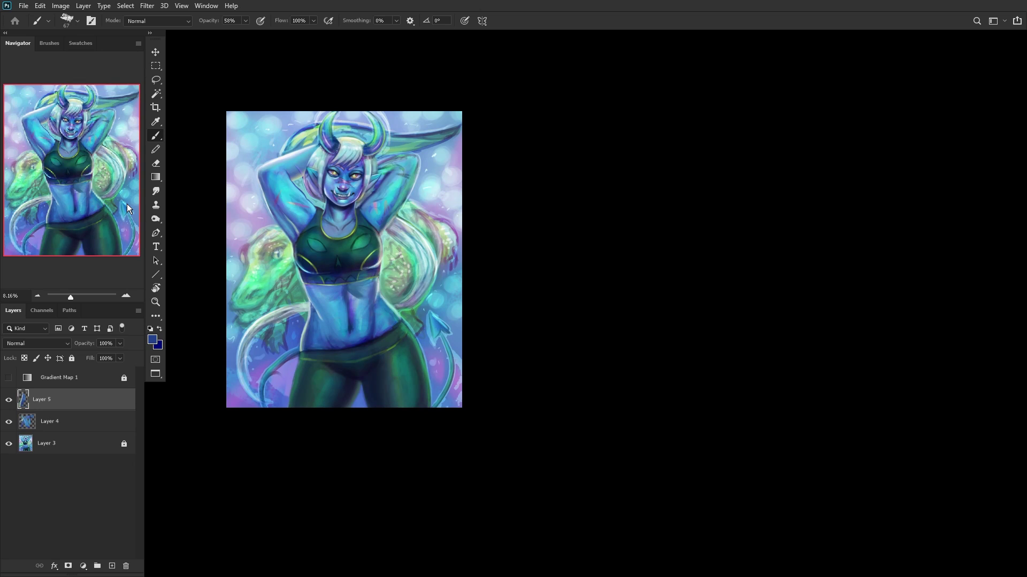
Step: Merge the tail touch-ups down into Layer 4 and add a fresh layer above
{"action": "key", "text": "ctrl+e"}
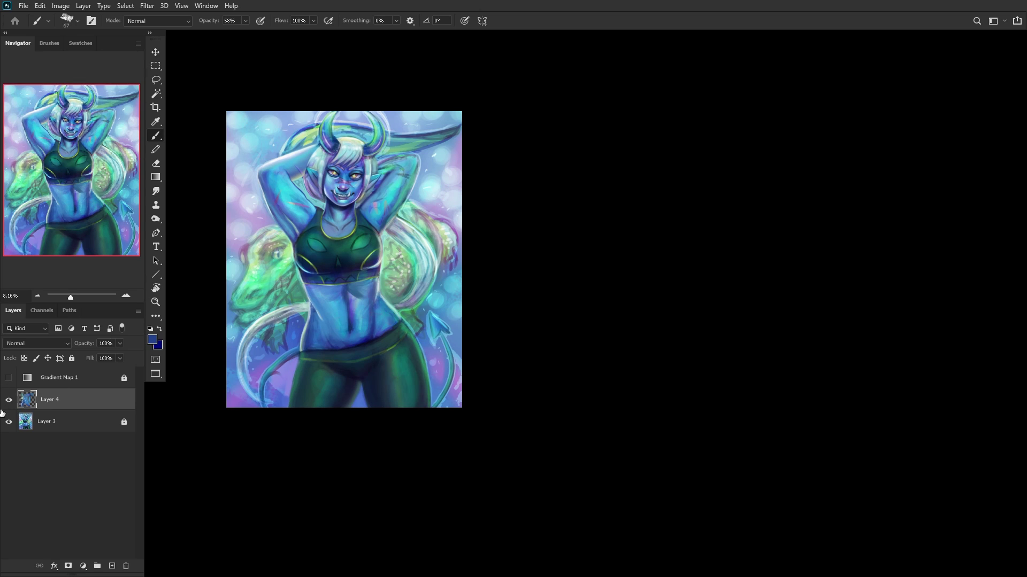
{"action": "scroll", "coordinate": [227, 198], "scroll_direction": "up", "scroll_amount": 2}
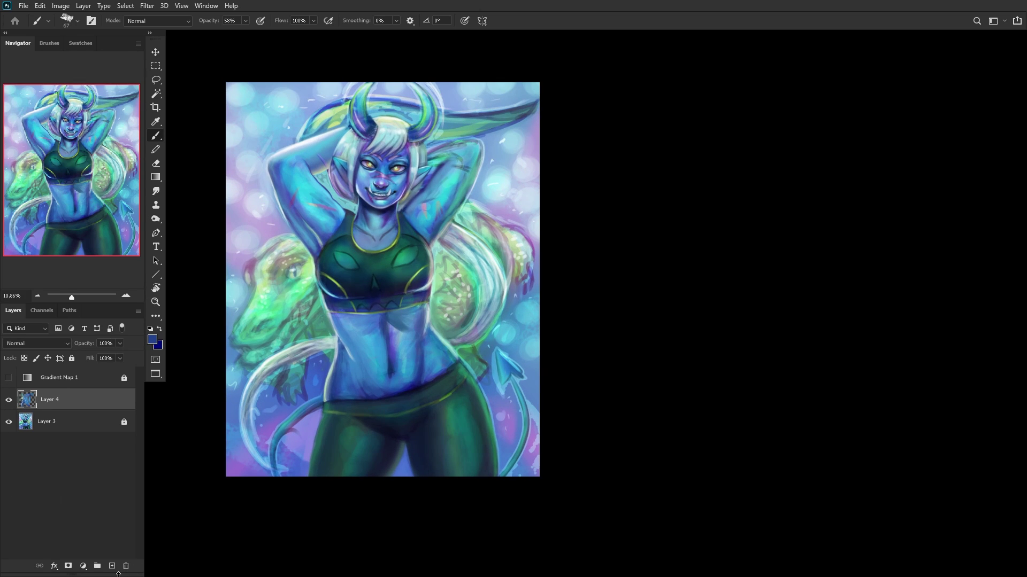
{"action": "left_click", "coordinate": [112, 565]}
{"action": "scroll", "coordinate": [388, 393], "scroll_direction": "up", "scroll_amount": 5}
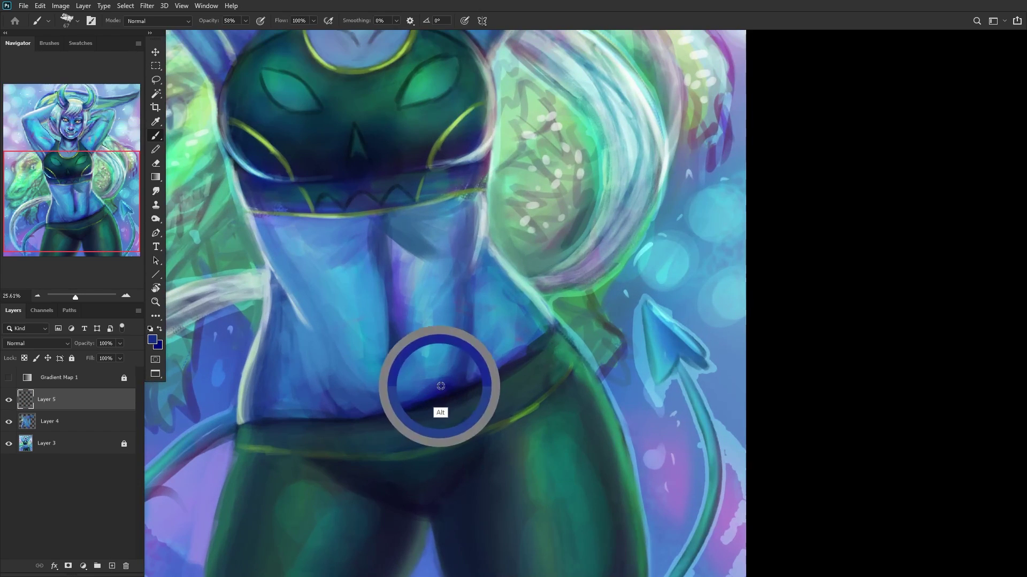
Step: Paint dark and light blue shading strokes over the lower belly
{"action": "mouse_move", "coordinate": [341, 412]}
{"action": "left_mouse_down"}
{"action": "mouse_move", "coordinate": [314, 350]}
{"action": "mouse_move", "coordinate": [342, 404]}
{"action": "mouse_move", "coordinate": [364, 402]}
{"action": "left_mouse_up"}
{"action": "left_click", "coordinate": [321, 369], "text": "alt"}
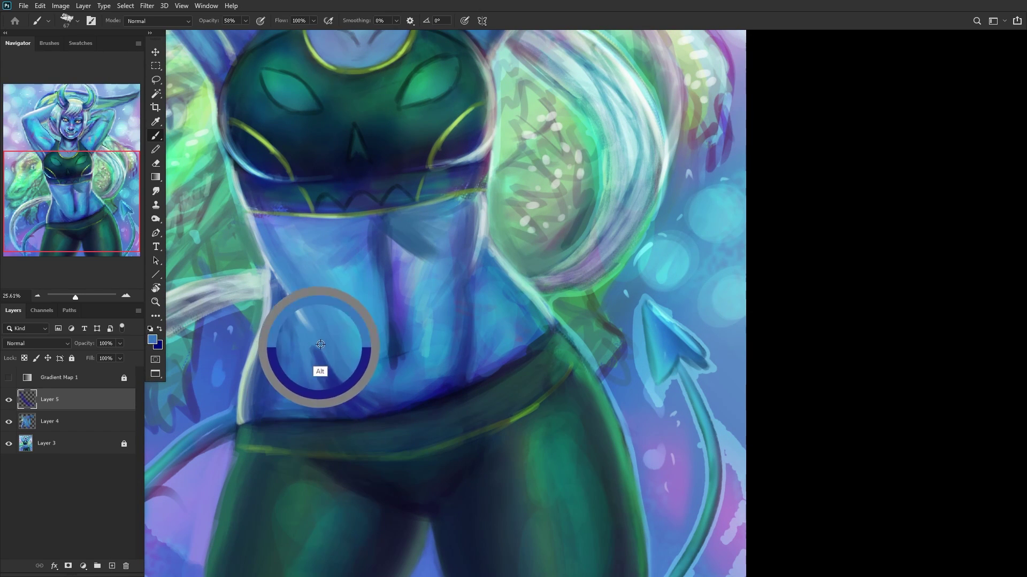
{"action": "mouse_move", "coordinate": [310, 359]}
{"action": "left_mouse_down"}
{"action": "mouse_move", "coordinate": [330, 410]}
{"action": "mouse_move", "coordinate": [308, 383]}
{"action": "left_mouse_up"}
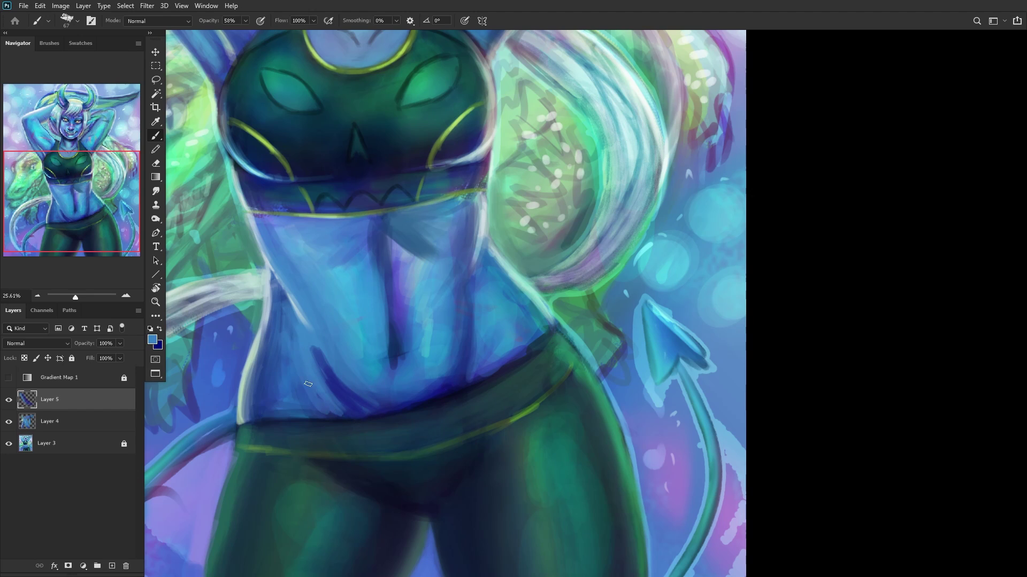
{"action": "right_click", "coordinate": [484, 73]}
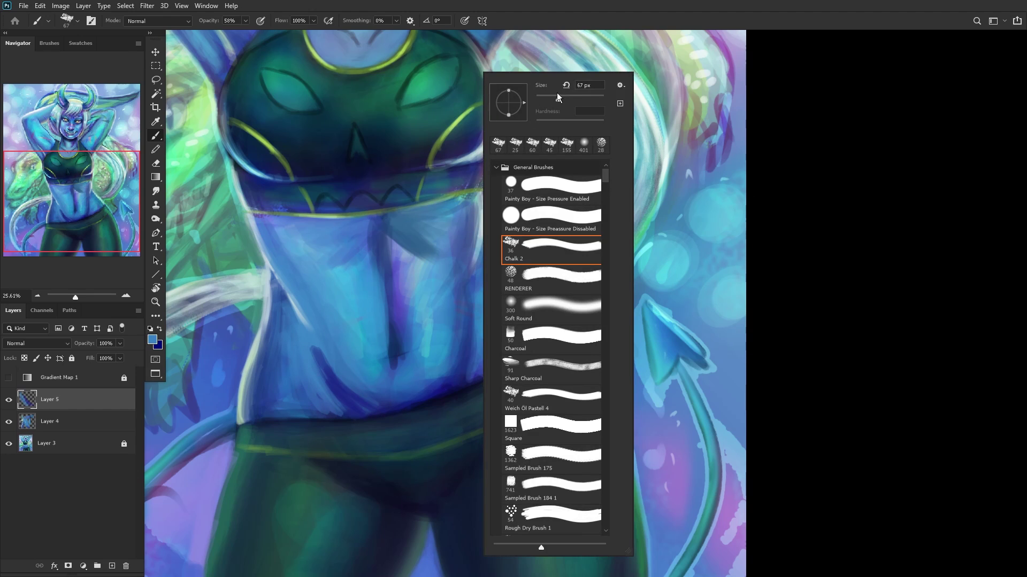
{"action": "left_click", "coordinate": [335, 394], "text": "alt"}
{"action": "mouse_move", "coordinate": [367, 403]}
{"action": "left_mouse_down"}
{"action": "mouse_move", "coordinate": [345, 374]}
{"action": "mouse_move", "coordinate": [358, 368]}
{"action": "mouse_move", "coordinate": [290, 289]}
{"action": "left_mouse_up"}
{"action": "left_click", "coordinate": [331, 361], "text": "alt"}
{"action": "left_click", "coordinate": [344, 360], "text": "alt"}
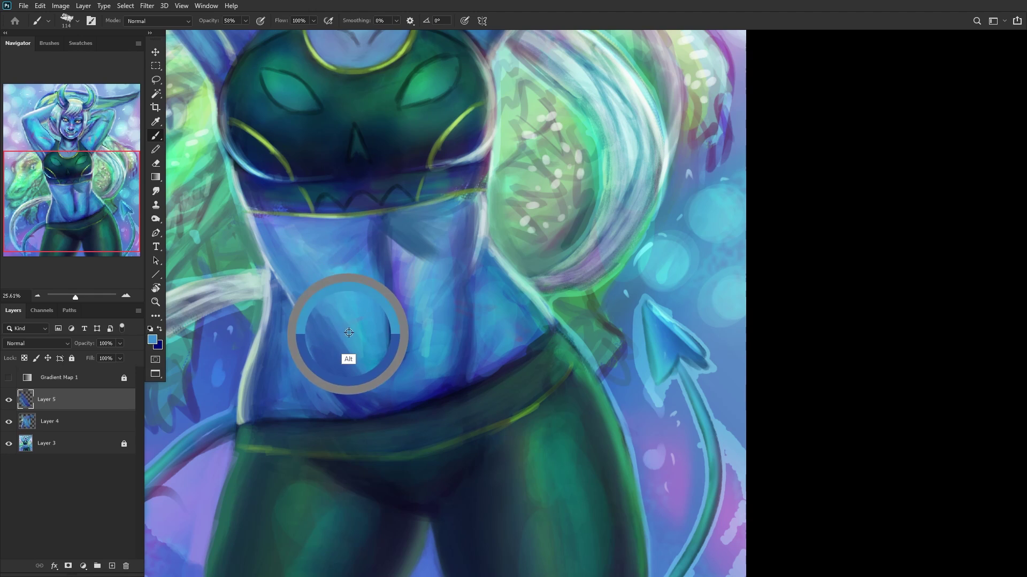
Step: Add light blue to the lower-left belly and toggle the layer's visibility to compare
{"action": "scroll", "coordinate": [330, 332], "scroll_direction": "down", "scroll_amount": 2}
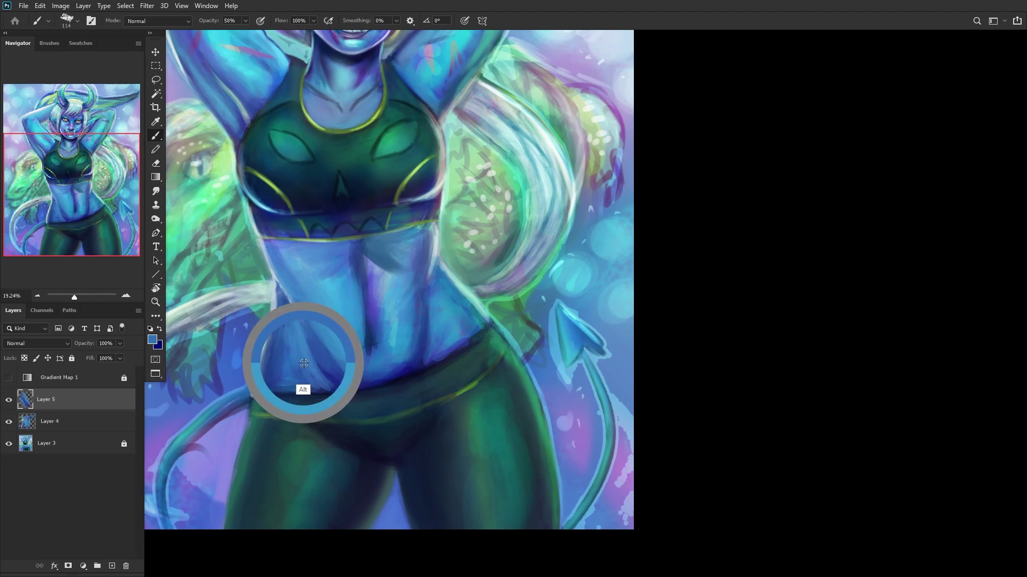
{"action": "left_click_drag", "start_coordinate": [303, 363], "coordinate": [328, 296]}
{"action": "scroll", "coordinate": [328, 296], "scroll_direction": "up", "scroll_amount": 2}
{"action": "left_click_drag", "start_coordinate": [288, 324], "coordinate": [334, 395]}
{"action": "left_click_drag", "start_coordinate": [293, 355], "coordinate": [318, 388]}
{"action": "mouse_move", "coordinate": [281, 300]}
{"action": "left_mouse_down"}
{"action": "mouse_move", "coordinate": [301, 386]}
{"action": "mouse_move", "coordinate": [321, 401]}
{"action": "mouse_move", "coordinate": [279, 390]}
{"action": "mouse_move", "coordinate": [278, 319]}
{"action": "left_mouse_up"}
{"action": "scroll", "coordinate": [278, 320], "scroll_direction": "down", "scroll_amount": 5}
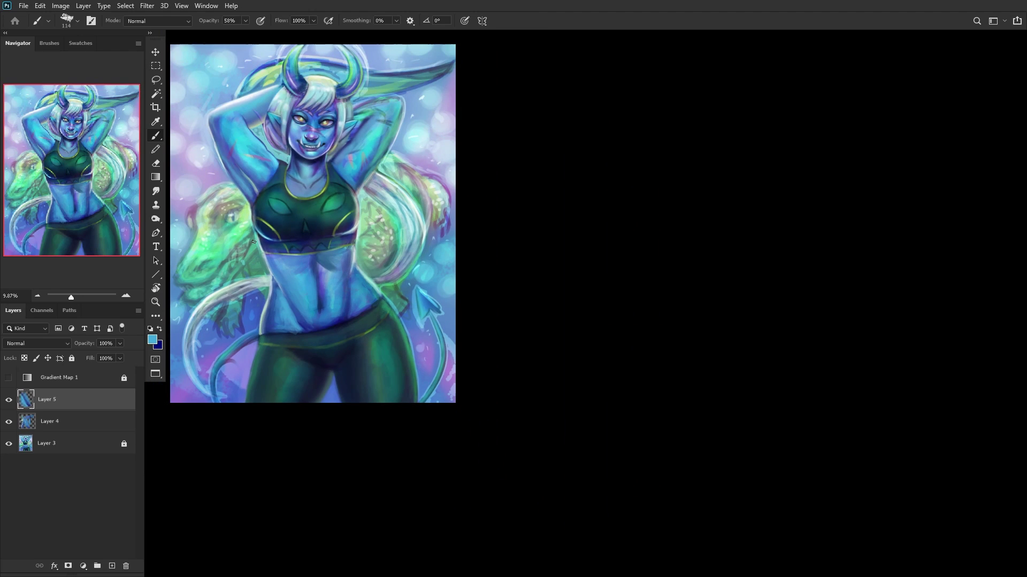
{"action": "left_click", "coordinate": [9, 400]}
{"action": "left_click", "coordinate": [9, 400]}
{"action": "left_click", "coordinate": [157, 169]}
Step: Merge the belly shading into Layer 4 and toggle it to compare before and after
{"action": "right_click", "coordinate": [422, 254]}
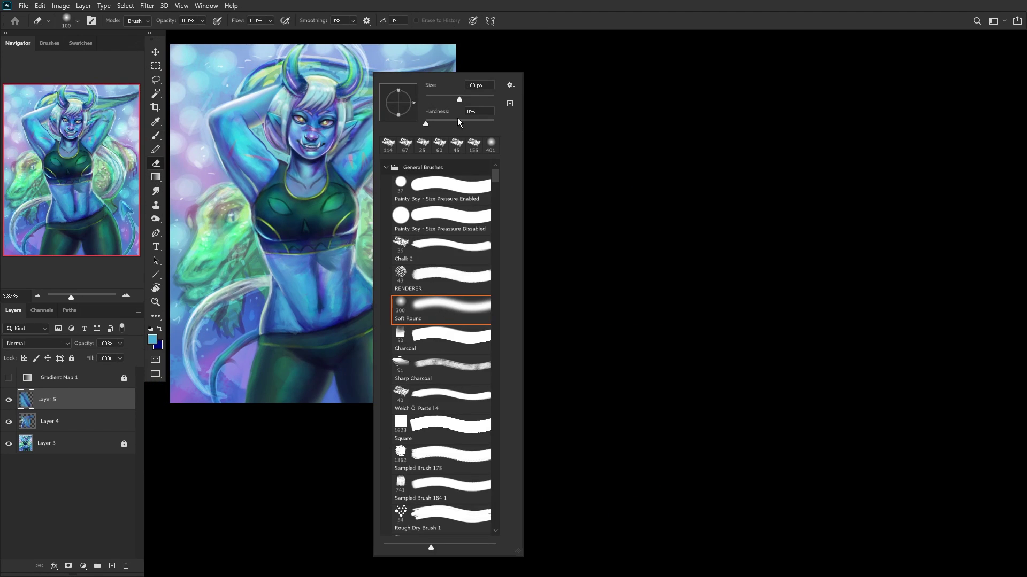
{"action": "left_click", "coordinate": [310, 360]}
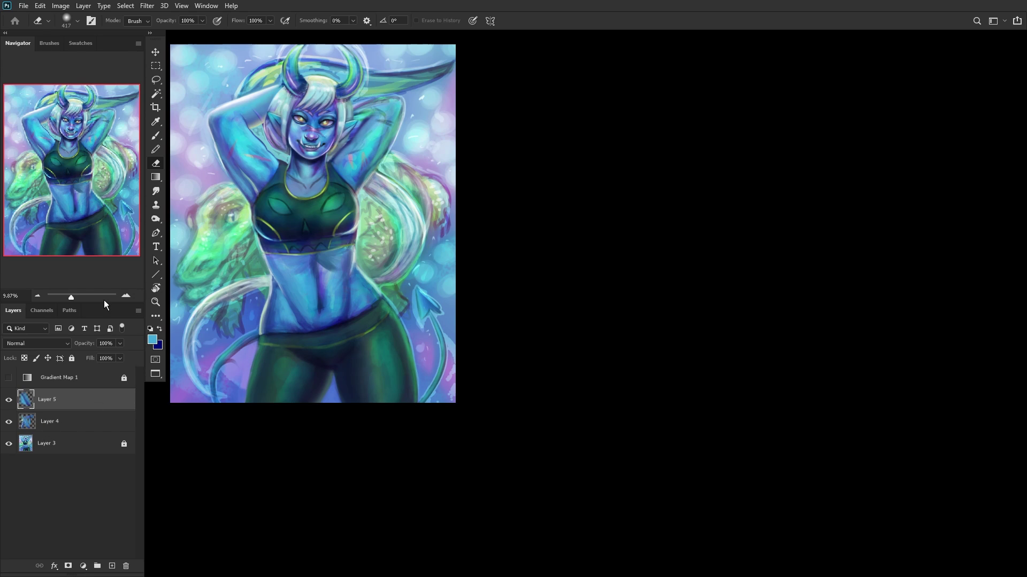
{"action": "key", "text": "ctrl+e"}
{"action": "left_click", "coordinate": [8, 400]}
{"action": "left_click", "coordinate": [8, 401]}
{"action": "left_click", "coordinate": [8, 400]}
{"action": "left_click", "coordinate": [8, 401]}
{"action": "left_click", "coordinate": [8, 401]}
{"action": "left_click", "coordinate": [8, 400]}
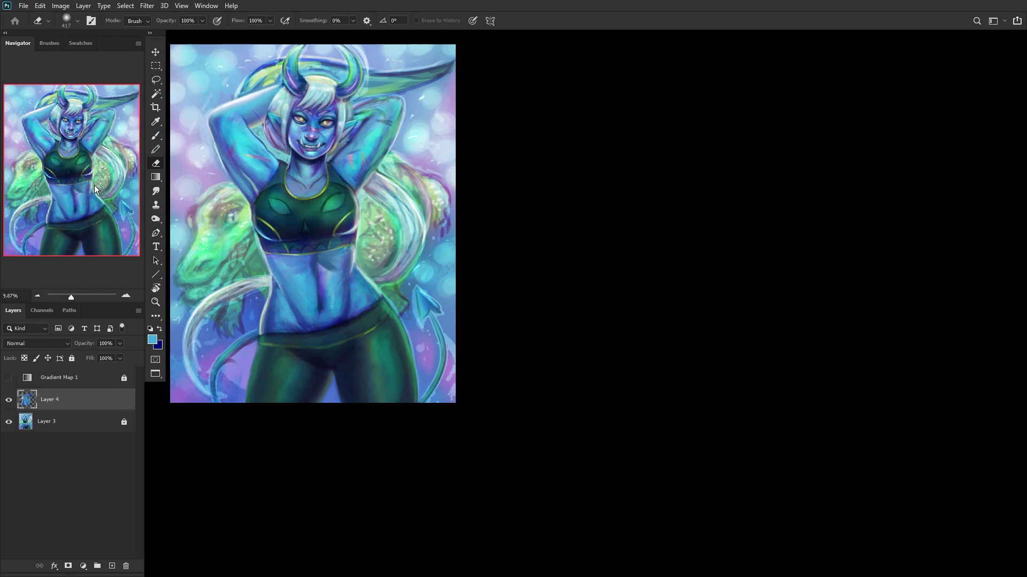
Step: Add a new empty layer above Layer 4 and switch back to the Brush tool
{"action": "left_click", "coordinate": [112, 565]}
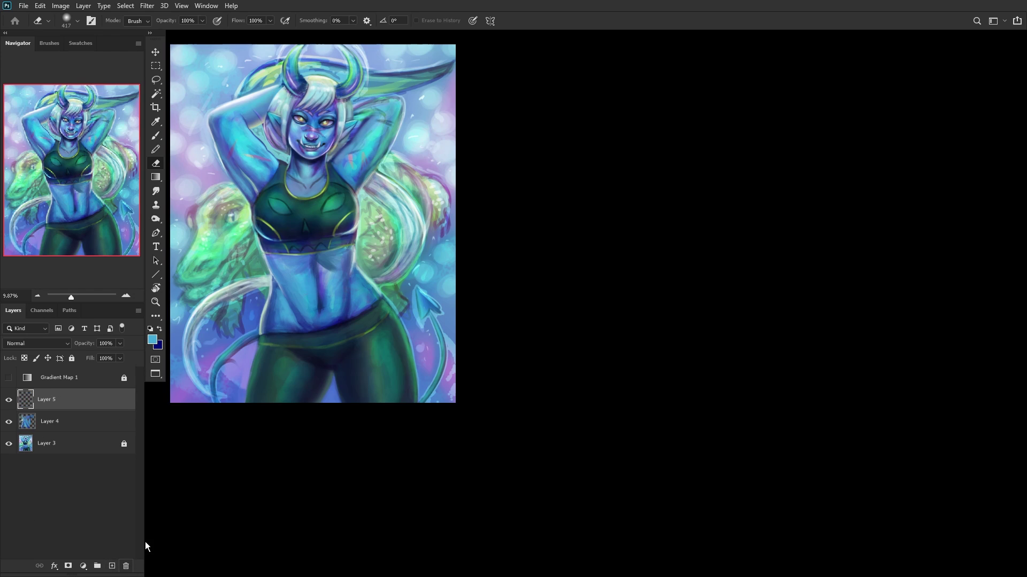
{"action": "scroll", "coordinate": [243, 196], "scroll_direction": "up", "scroll_amount": 1}
{"action": "right_click", "coordinate": [314, 183]}
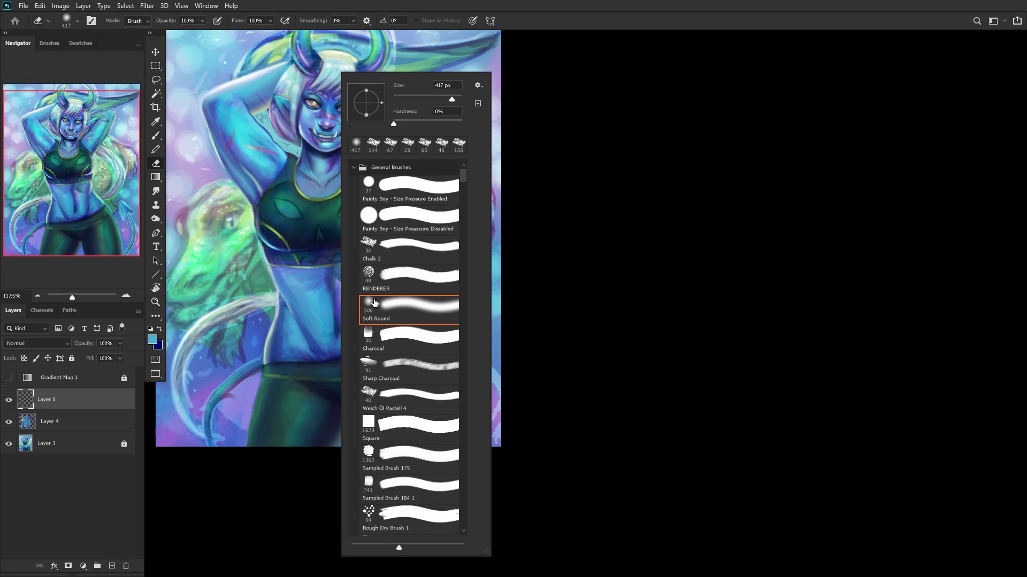
{"action": "left_click", "coordinate": [65, 409]}
{"action": "left_click", "coordinate": [250, 221]}
{"action": "left_click", "coordinate": [497, 224]}
{"action": "right_click", "coordinate": [154, 136]}
{"action": "left_click", "coordinate": [214, 135]}
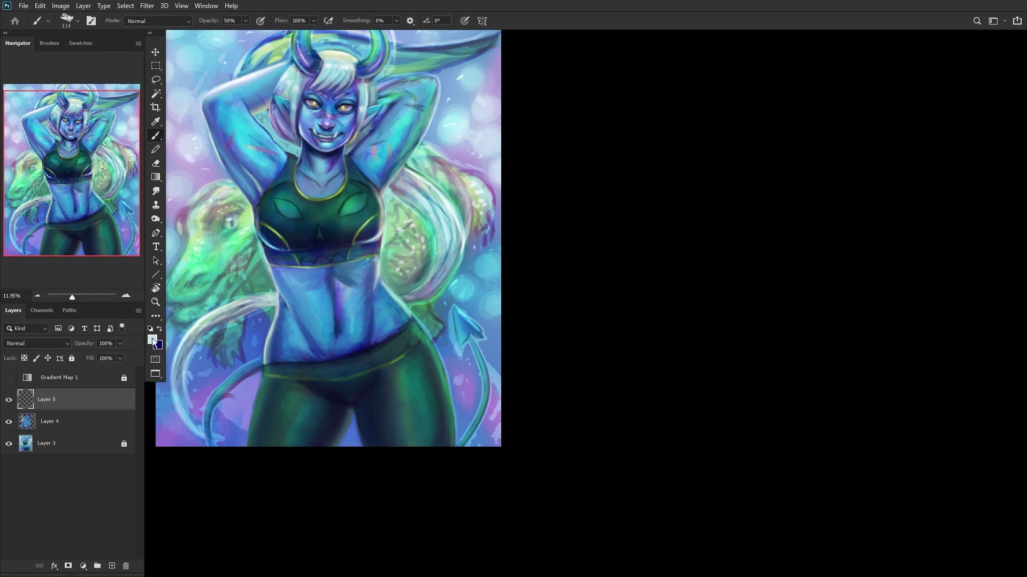
Step: Set a yellow foreground colour and a 500 px Soft Round brush
{"action": "left_click", "coordinate": [153, 340]}
{"action": "left_click", "coordinate": [760, 231]}
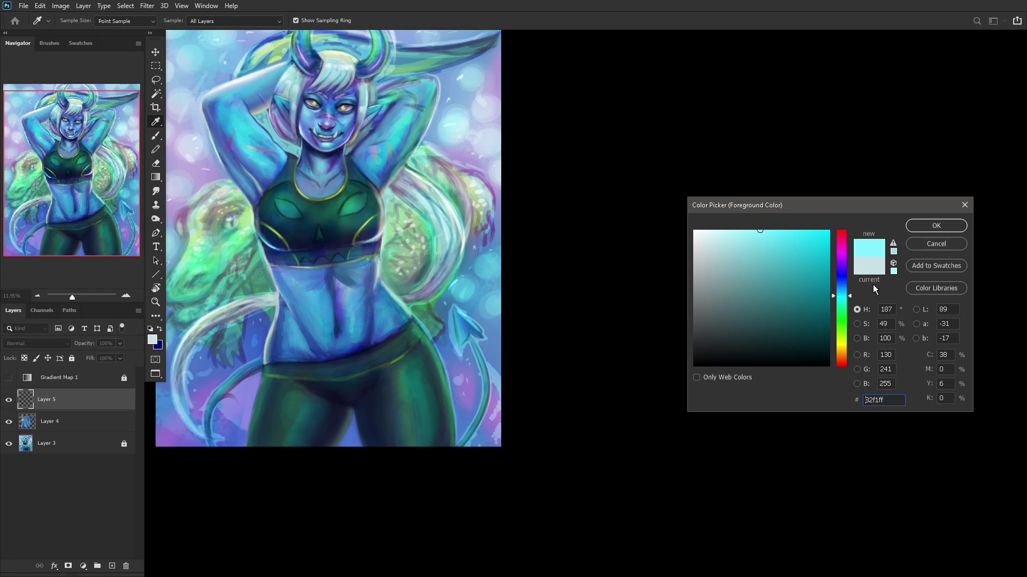
{"action": "left_click_drag", "start_coordinate": [842, 297], "coordinate": [842, 350]}
{"action": "left_click", "coordinate": [926, 228]}
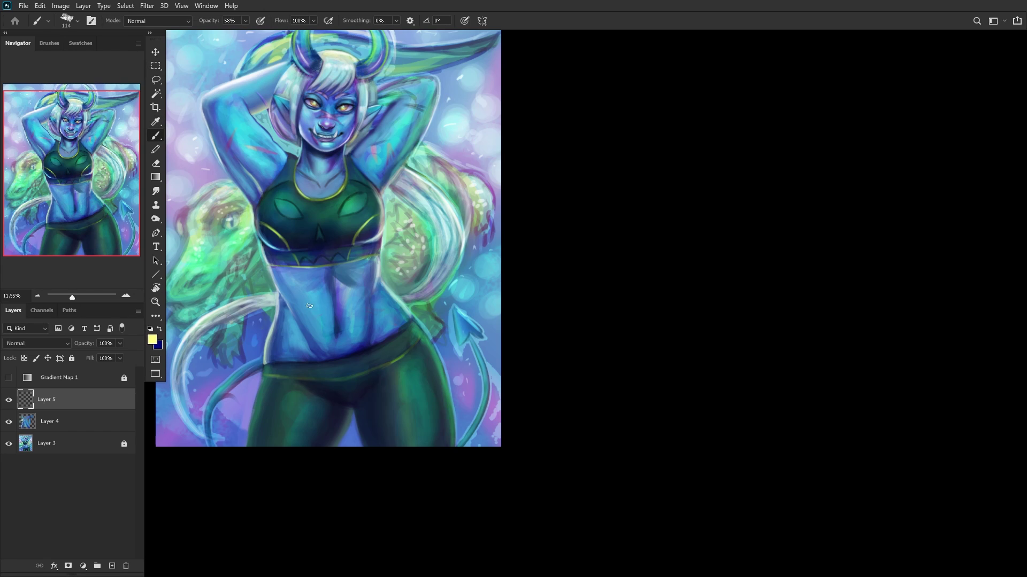
{"action": "right_click", "coordinate": [329, 291]}
{"action": "double_click", "coordinate": [342, 308]}
{"action": "key", "text": "bracketright"}
{"action": "key", "text": "bracketright"}
Step: Paint a soft yellow glow down the belly and mute it with sampled blue
{"action": "mouse_move", "coordinate": [297, 281]}
{"action": "left_mouse_down"}
{"action": "mouse_move", "coordinate": [320, 342]}
{"action": "mouse_move", "coordinate": [295, 265]}
{"action": "left_mouse_up"}
{"action": "left_click_drag", "start_coordinate": [369, 270], "coordinate": [356, 345]}
{"action": "left_click", "coordinate": [309, 335], "text": "alt"}
{"action": "mouse_move", "coordinate": [321, 305]}
{"action": "left_mouse_down"}
{"action": "mouse_move", "coordinate": [299, 278]}
{"action": "mouse_move", "coordinate": [326, 345]}
{"action": "mouse_move", "coordinate": [291, 284]}
{"action": "left_mouse_up"}
Step: Darken the left belly with sampled dark blue and lighten its centre with mint and light blue
{"action": "left_click", "coordinate": [309, 348], "text": "alt"}
{"action": "left_click", "coordinate": [367, 355], "text": "alt"}
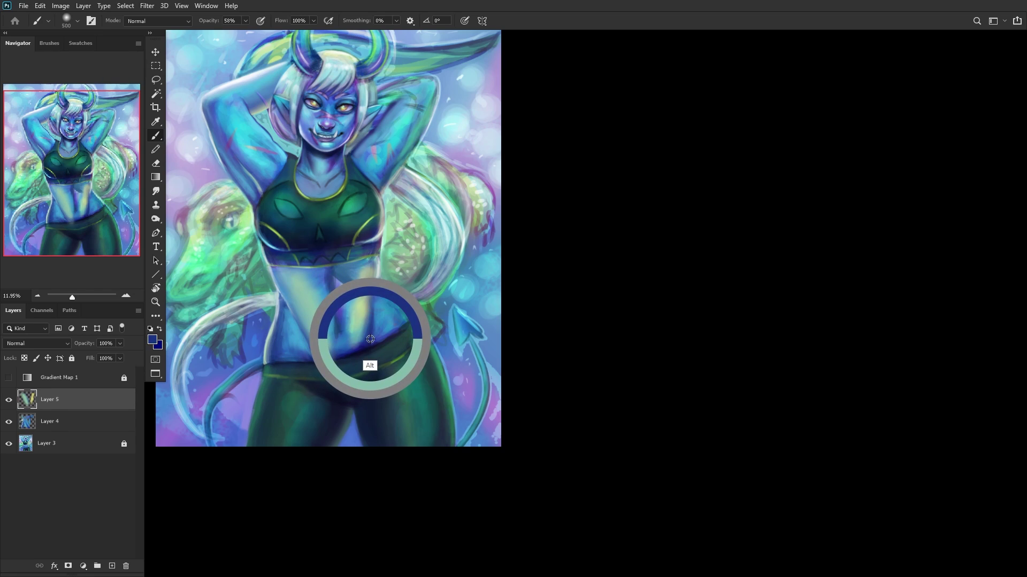
{"action": "mouse_move", "coordinate": [323, 356]}
{"action": "left_mouse_down"}
{"action": "mouse_move", "coordinate": [304, 313]}
{"action": "mouse_move", "coordinate": [301, 328]}
{"action": "mouse_move", "coordinate": [289, 286]}
{"action": "left_mouse_up"}
{"action": "left_click", "coordinate": [314, 317], "text": "alt"}
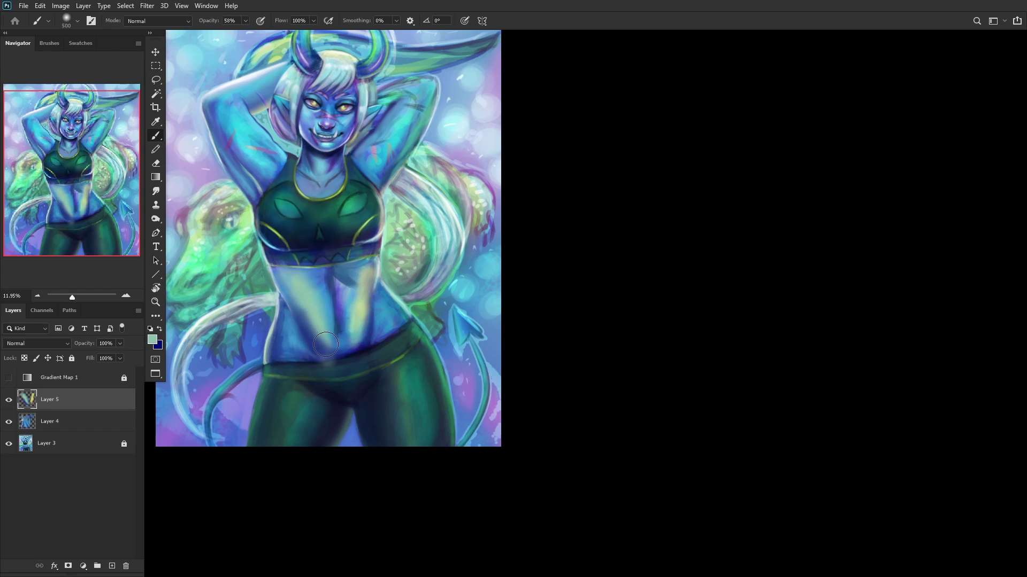
{"action": "left_click_drag", "start_coordinate": [302, 345], "coordinate": [291, 294]}
{"action": "mouse_move", "coordinate": [349, 350]}
{"action": "left_mouse_down"}
{"action": "mouse_move", "coordinate": [303, 326]}
{"action": "mouse_move", "coordinate": [293, 284]}
{"action": "mouse_move", "coordinate": [342, 326]}
{"action": "mouse_move", "coordinate": [328, 262]}
{"action": "mouse_move", "coordinate": [348, 351]}
{"action": "left_mouse_up"}
{"action": "left_click", "coordinate": [349, 298], "text": "alt"}
{"action": "left_click", "coordinate": [331, 298], "text": "alt"}
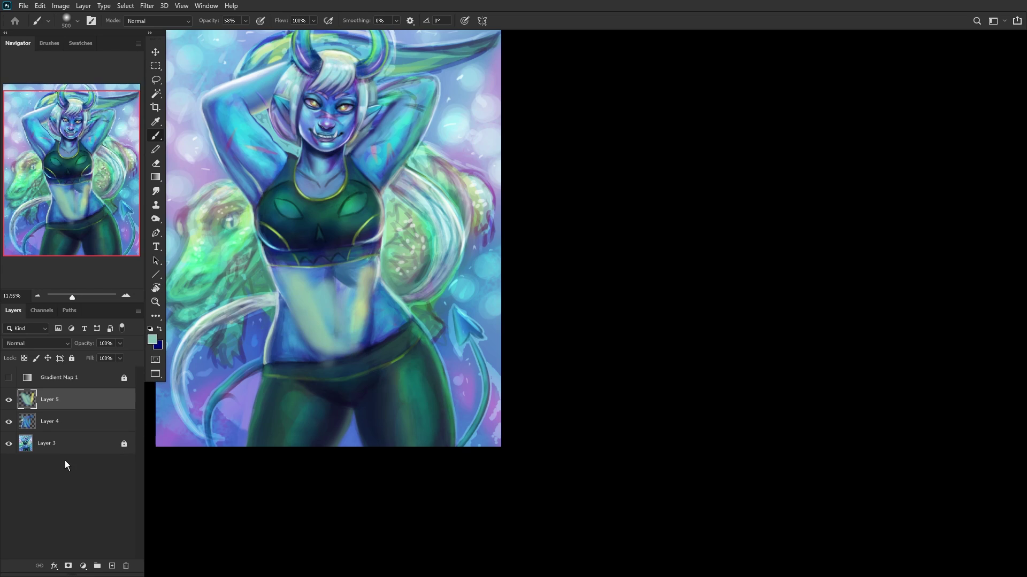
Step: Lower the belly glow layer's opacity and merge it into Layer 4
{"action": "left_click", "coordinate": [10, 401]}
{"action": "left_click_drag", "start_coordinate": [83, 357], "coordinate": [96, 353]}
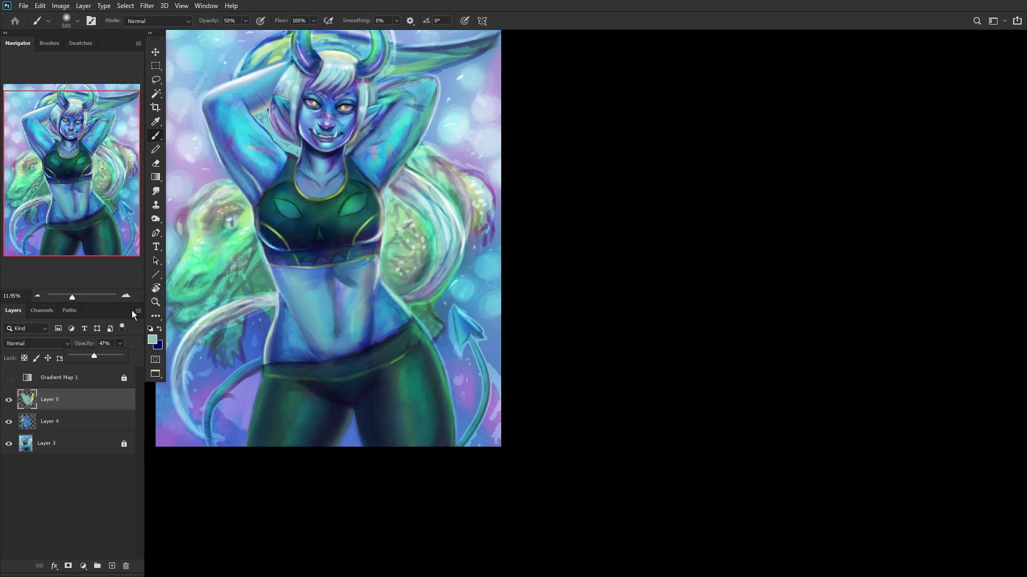
{"action": "key", "text": "Delete"}
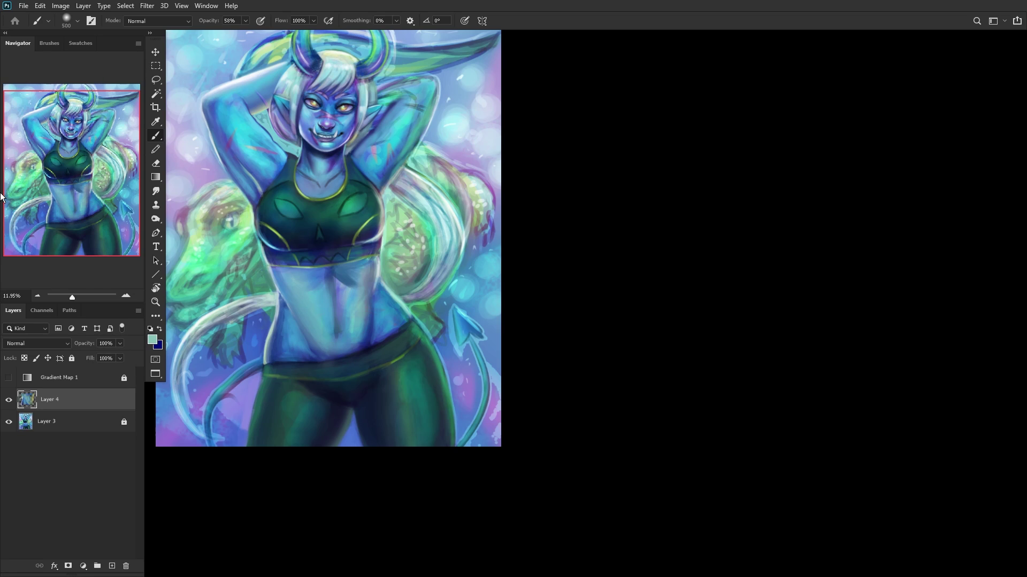
{"action": "left_click", "coordinate": [9, 400]}
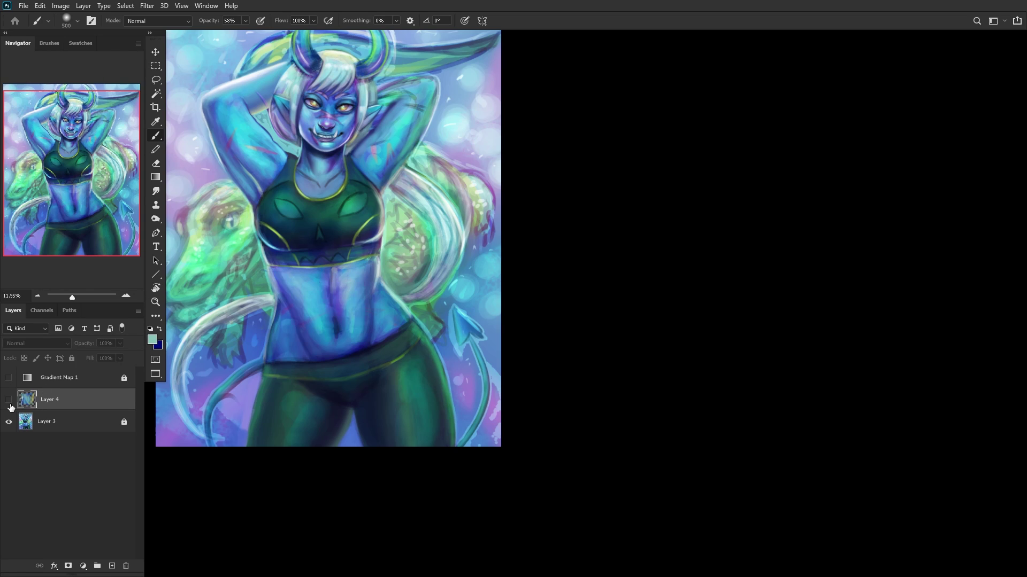
{"action": "left_click", "coordinate": [9, 400]}
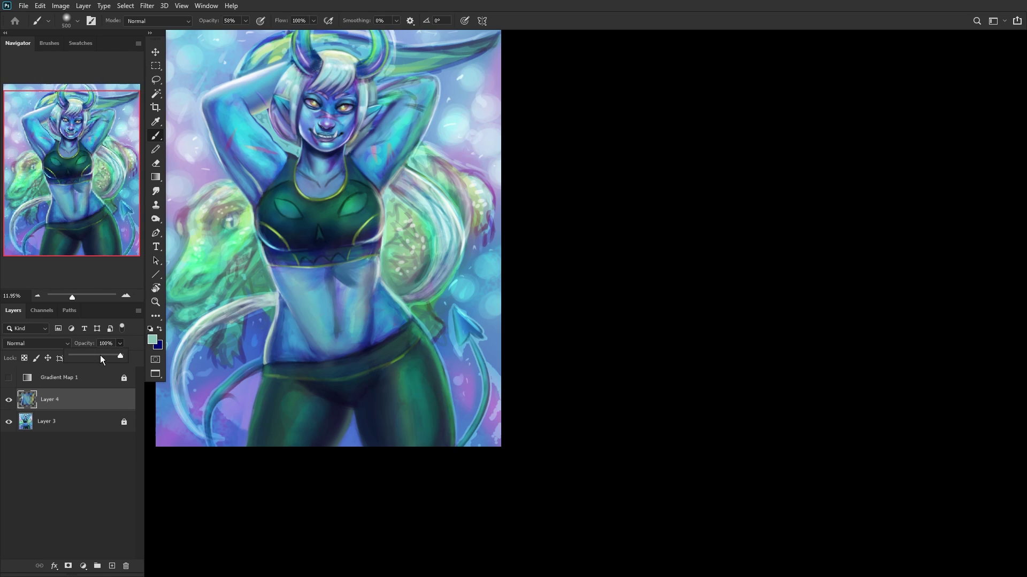
Step: Drop Layer 4's opacity to 55%, then 38%, comparing with the layer hidden each time
{"action": "left_click", "coordinate": [101, 355]}
{"action": "left_click", "coordinate": [9, 401]}
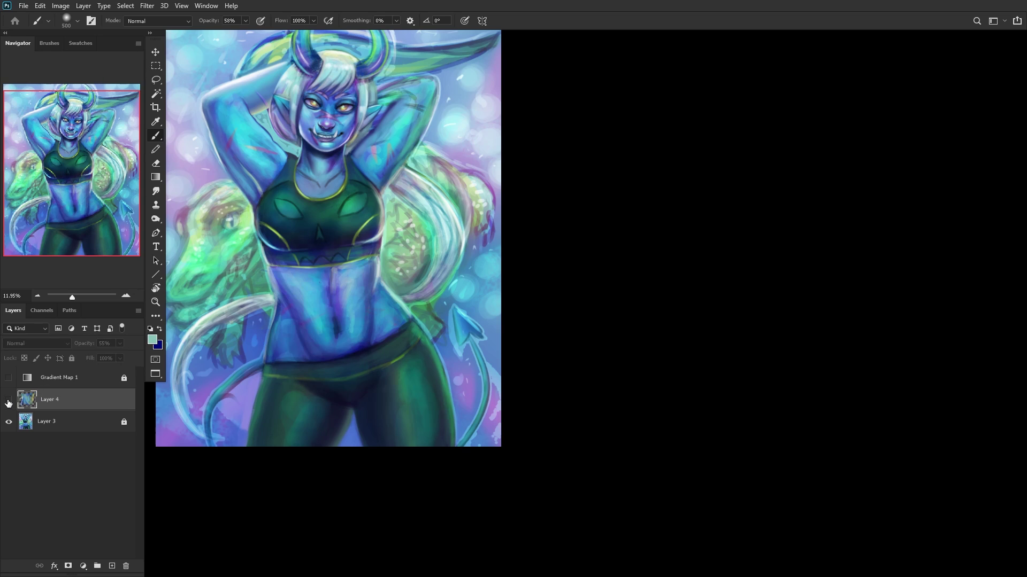
{"action": "left_click", "coordinate": [8, 401]}
{"action": "left_click", "coordinate": [106, 356]}
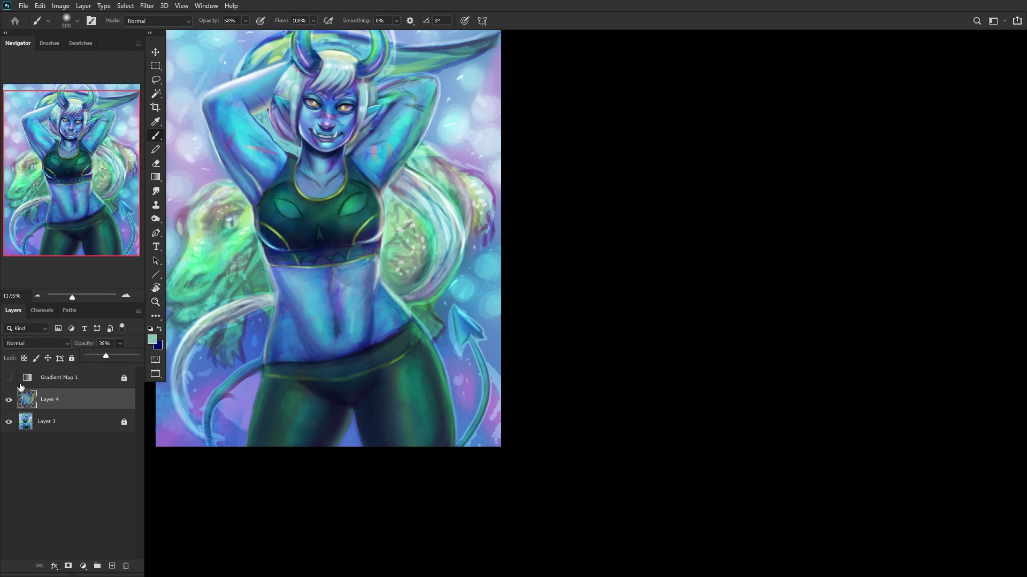
{"action": "left_click", "coordinate": [8, 402]}
{"action": "left_click", "coordinate": [8, 402]}
{"action": "left_click_drag", "start_coordinate": [43, 191], "coordinate": [18, 182]}
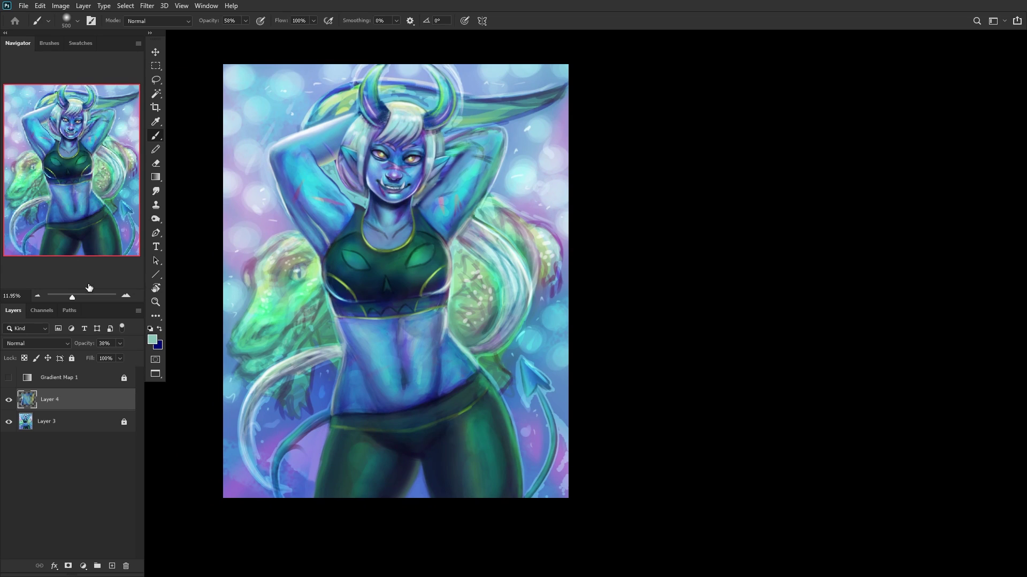
Step: On a new layer, shade the navel in dark navy with a 95 px brush
{"action": "left_click", "coordinate": [112, 566]}
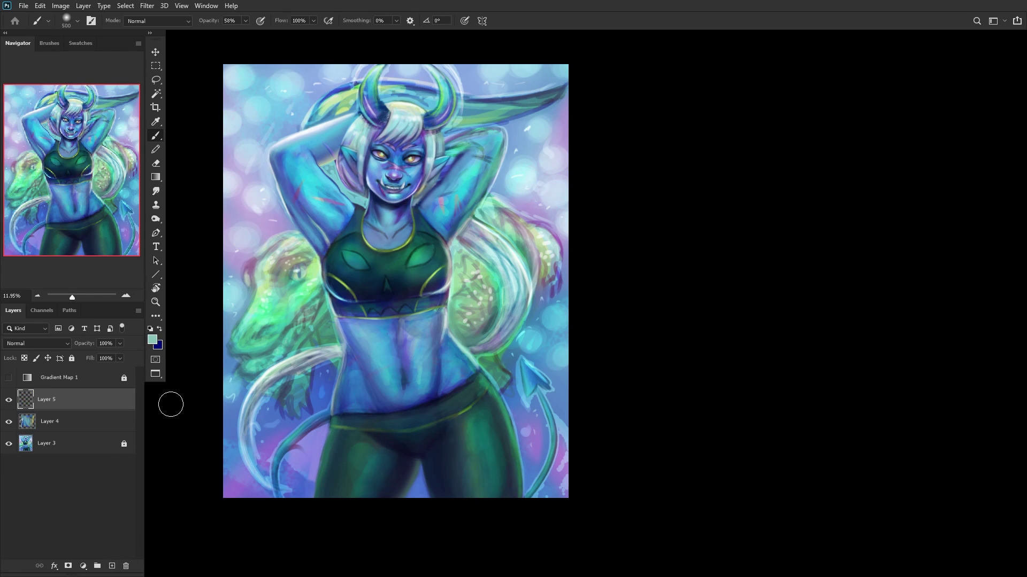
{"action": "right_click", "coordinate": [489, 184]}
{"action": "left_click_drag", "start_coordinate": [610, 99], "coordinate": [600, 97]}
{"action": "key", "text": "Return"}
{"action": "left_click", "coordinate": [407, 406], "text": "alt"}
{"action": "left_click_drag", "start_coordinate": [403, 390], "coordinate": [398, 382]}
{"action": "left_click_drag", "start_coordinate": [365, 258], "coordinate": [393, 234]}
{"action": "left_click_drag", "start_coordinate": [401, 376], "coordinate": [399, 359]}
{"action": "left_click", "coordinate": [402, 412], "text": "alt"}
{"action": "scroll", "coordinate": [407, 383], "scroll_direction": "up", "scroll_amount": 2}
{"action": "scroll", "coordinate": [406, 383], "scroll_direction": "up", "scroll_amount": 1}
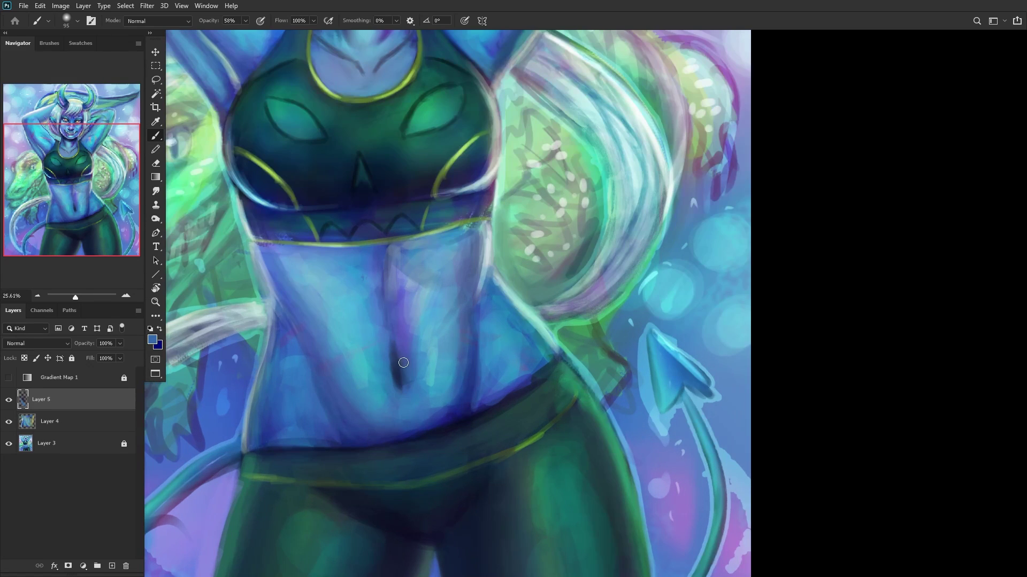
{"action": "scroll", "coordinate": [377, 294], "scroll_direction": "down", "scroll_amount": 4}
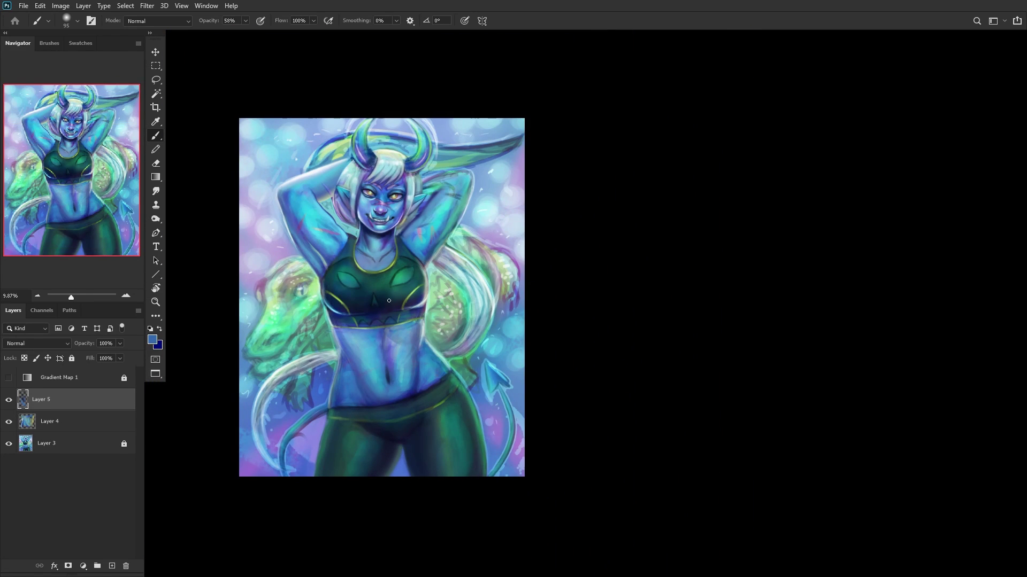
Step: Merge all visible layers, rename the result '1', and unlock it
{"action": "key", "text": "ctrl+shift+e"}
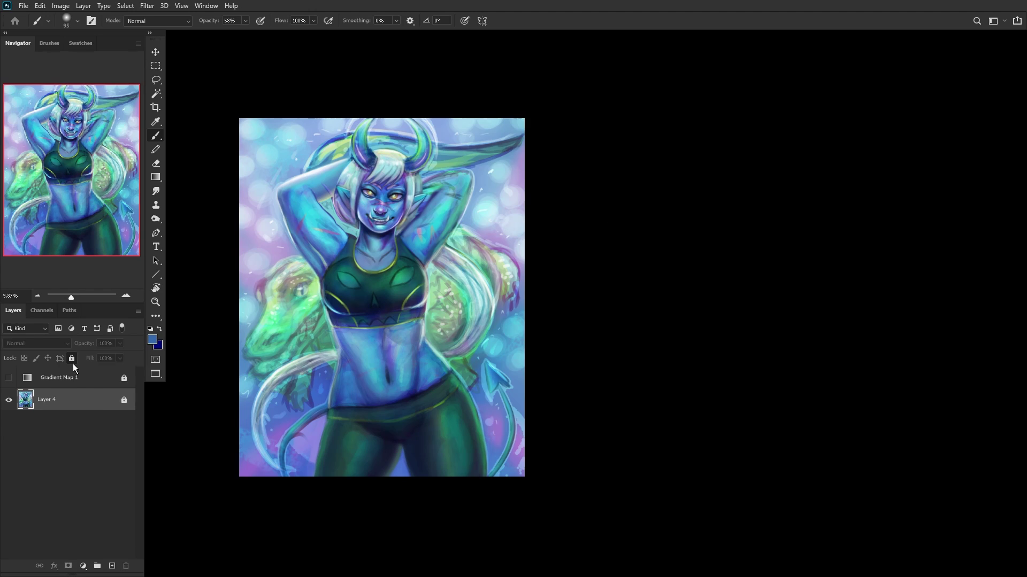
{"action": "double_click", "coordinate": [48, 400]}
{"action": "type", "text": "1"}
{"action": "key", "text": "Return"}
{"action": "left_click", "coordinate": [69, 358]}
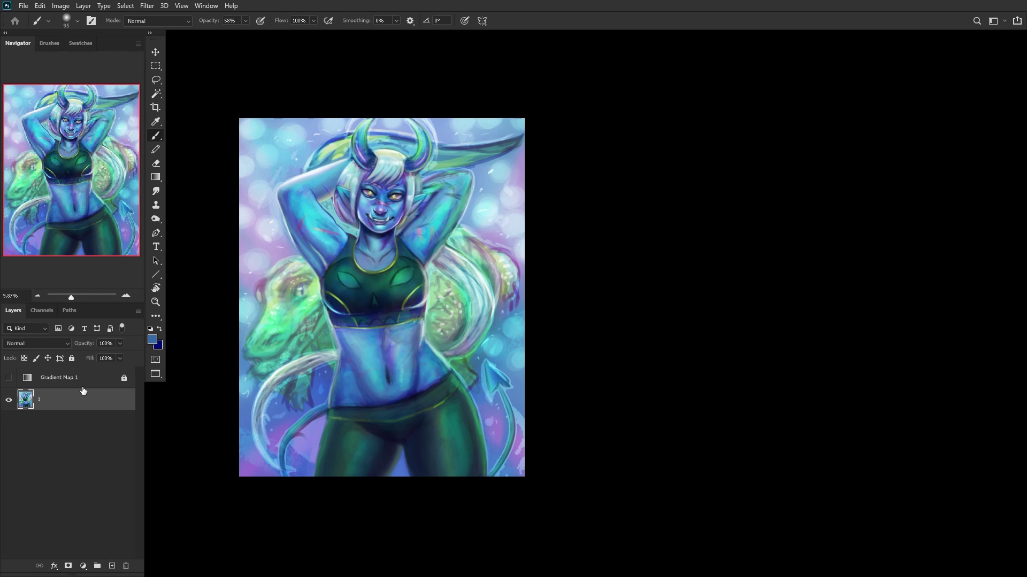
Step: Preview the painting in grayscale to check values, then restore full colour
{"action": "key", "text": "u"}
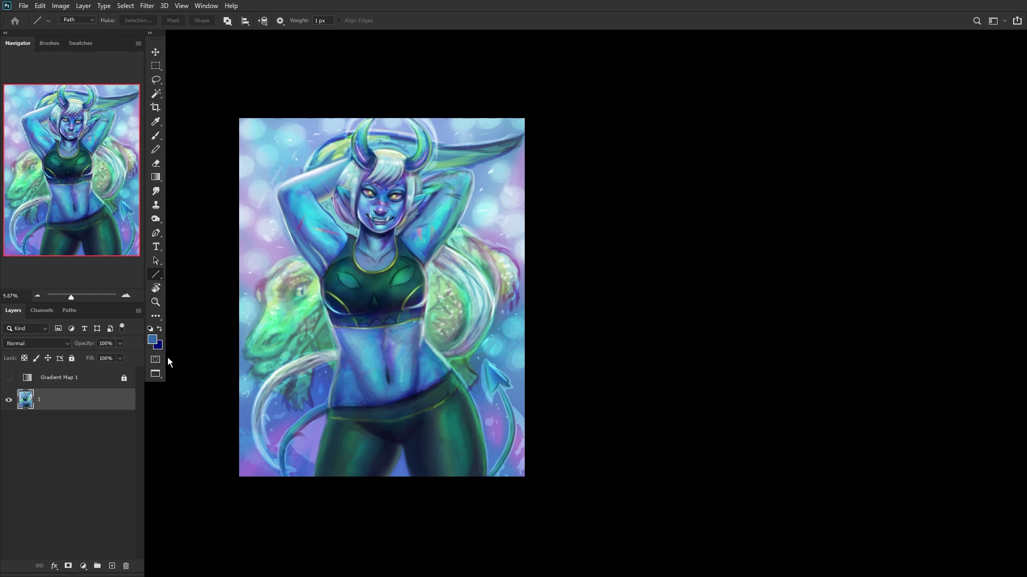
{"action": "key", "text": "ctrl+shift+u"}
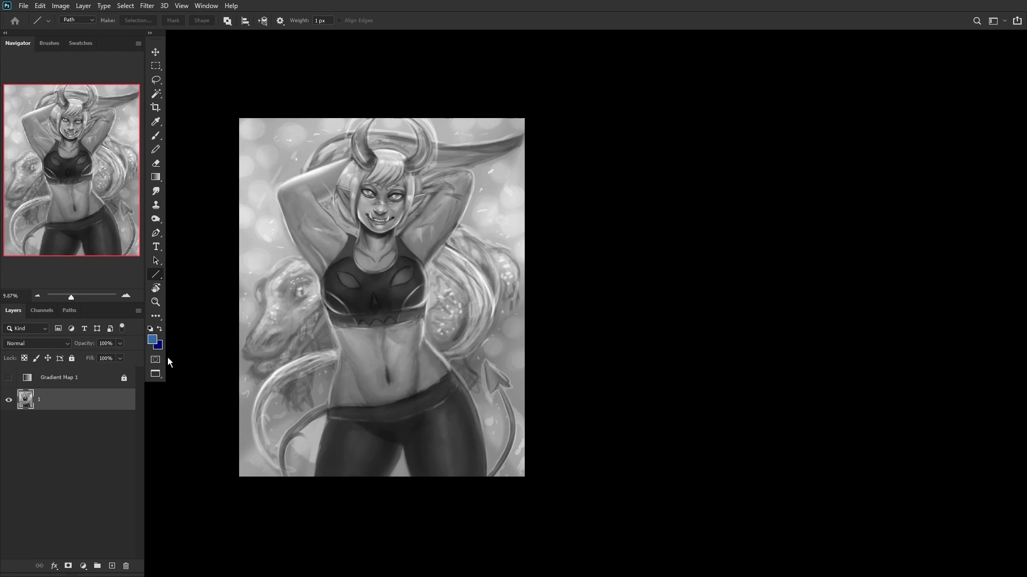
{"action": "key", "text": "ctrl+z"}
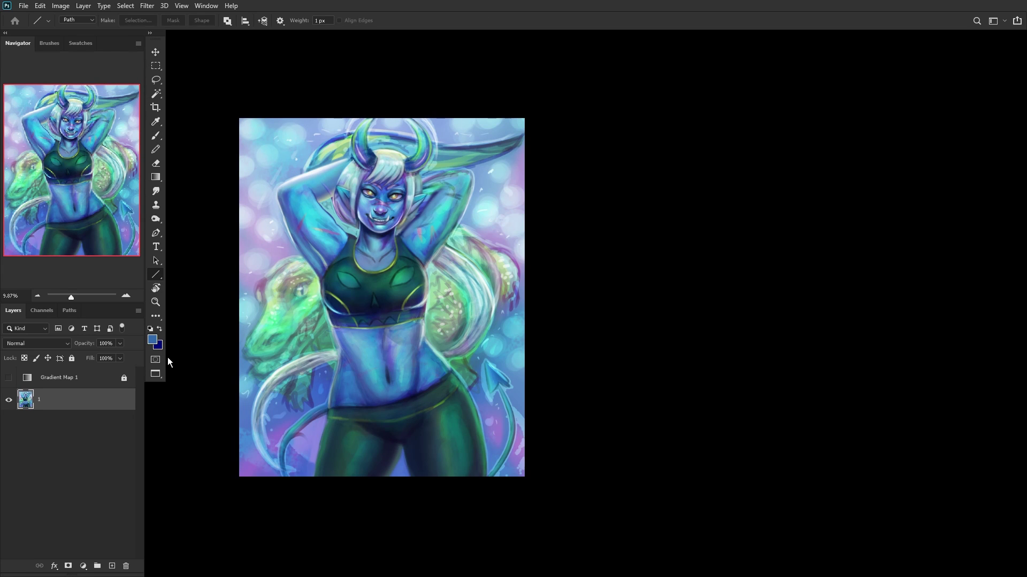
{"action": "key", "text": "ctrl+u"}
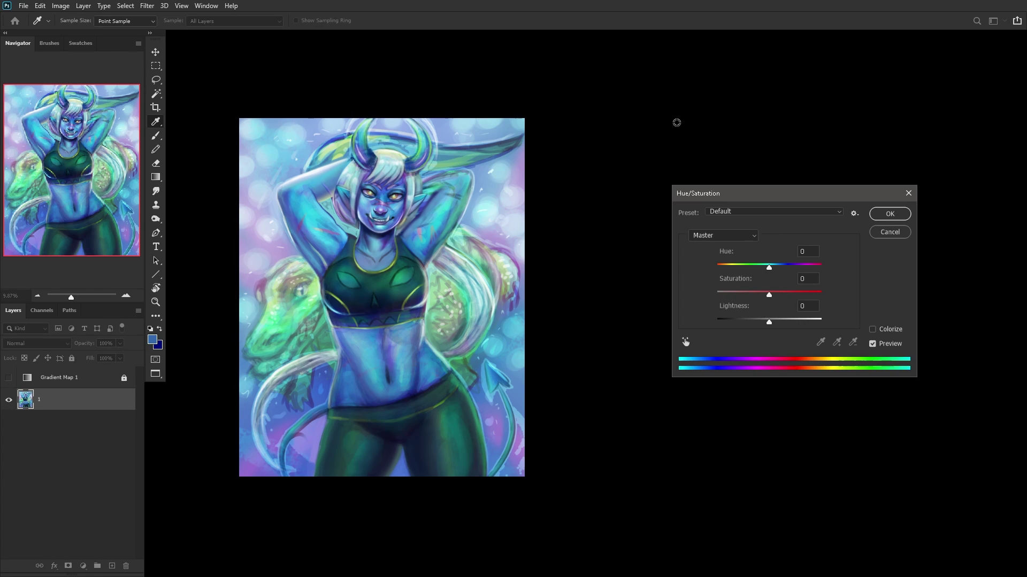
Step: Preview desaturated values, then apply Hue +1 and Saturation +15 to layer 1
{"action": "left_click_drag", "start_coordinate": [769, 295], "coordinate": [689, 301]}
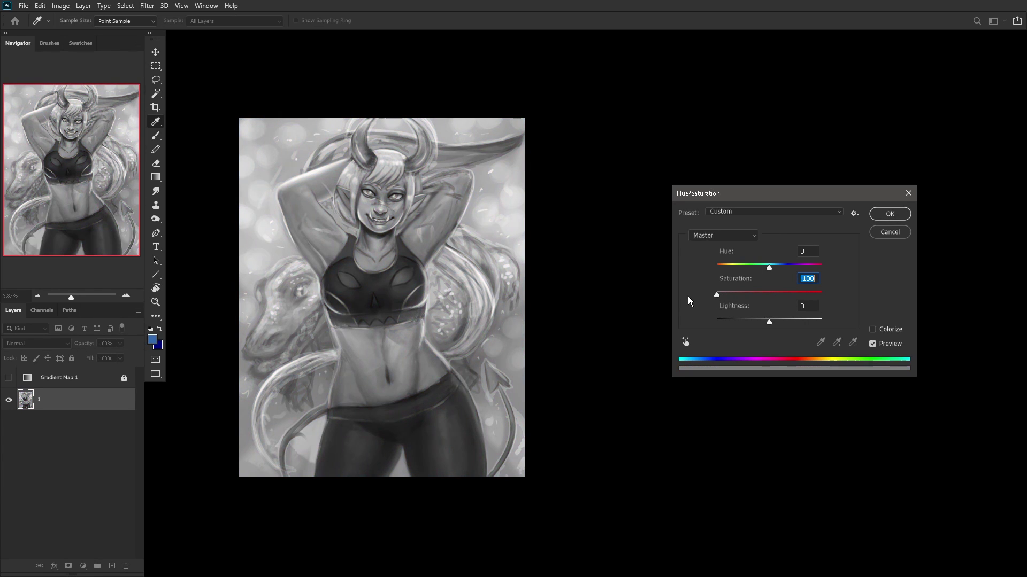
{"action": "left_click_drag", "start_coordinate": [775, 319], "coordinate": [770, 329]}
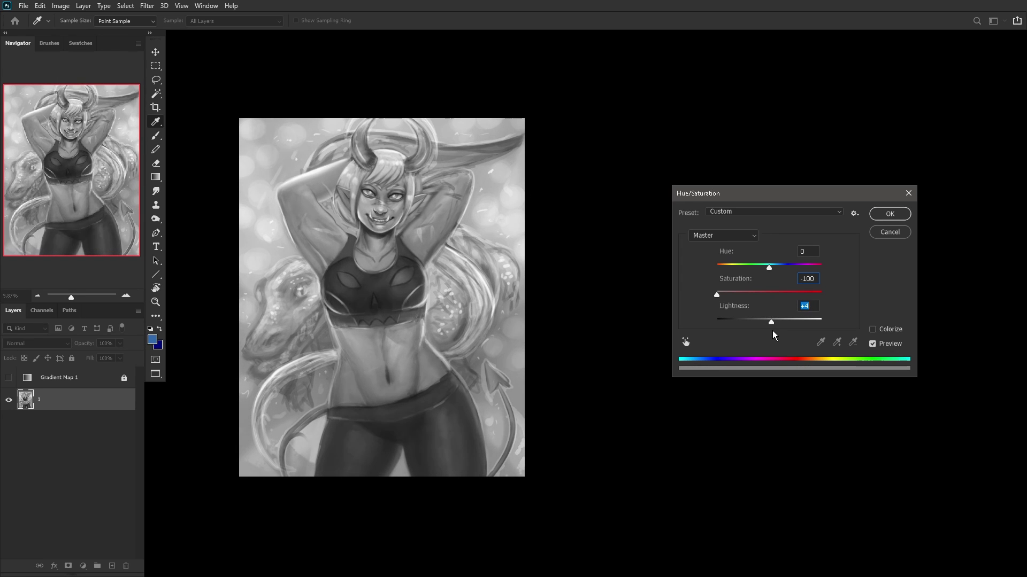
{"action": "left_click_drag", "start_coordinate": [717, 295], "coordinate": [770, 327]}
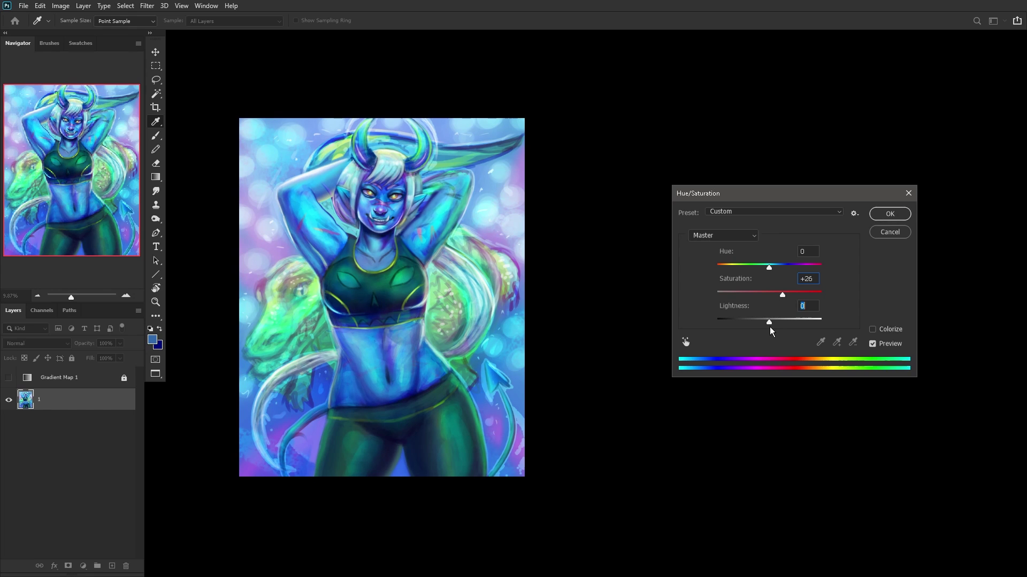
{"action": "left_click_drag", "start_coordinate": [771, 273], "coordinate": [777, 293]}
{"action": "left_click", "coordinate": [897, 216]}
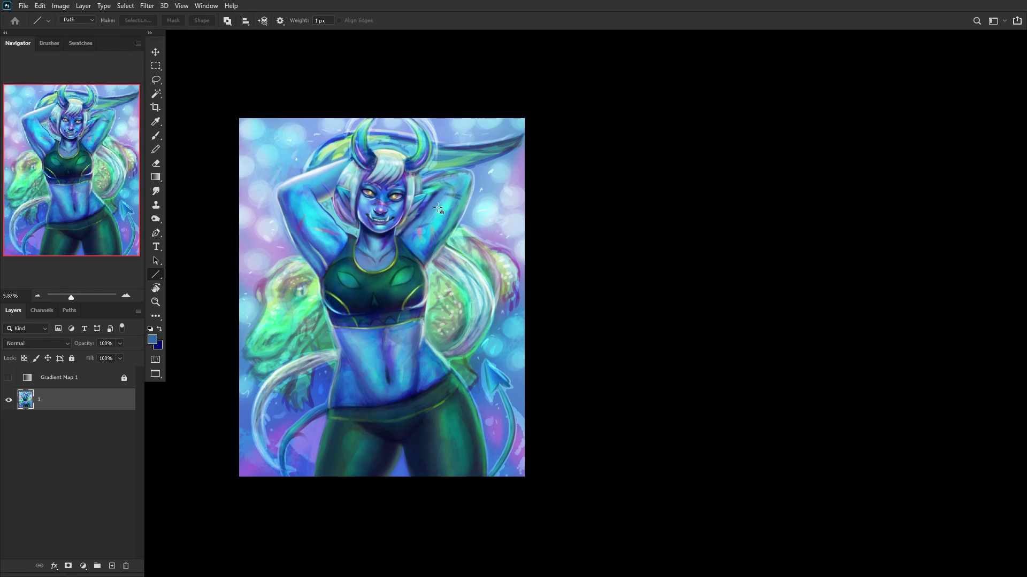
{"action": "scroll", "coordinate": [293, 227], "scroll_direction": "up", "scroll_amount": 2}
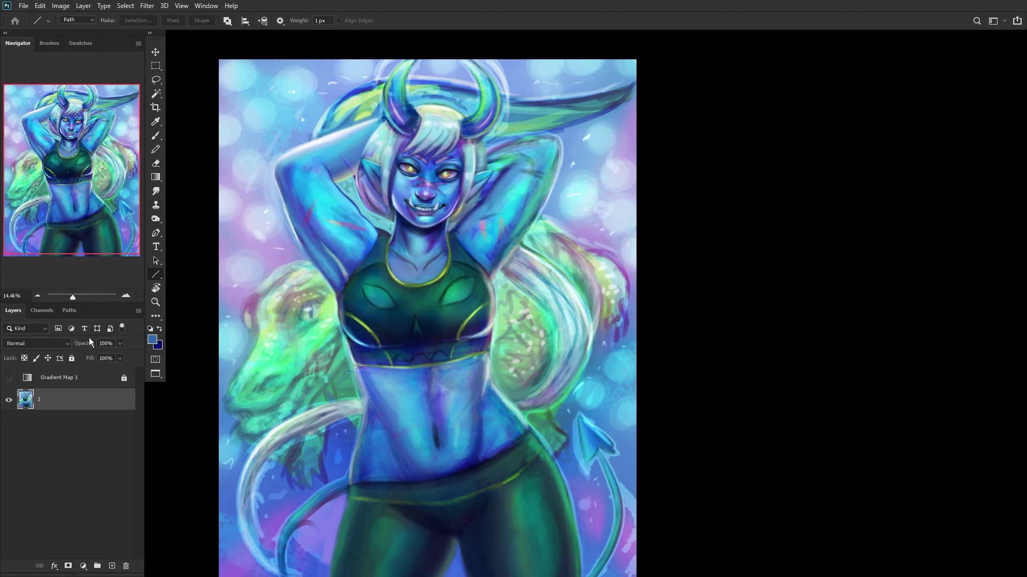
Step: Fit the painting on screen and create a new Overlay layer with a yellow-green paint colour
{"action": "left_click", "coordinate": [155, 302]}
{"action": "left_click", "coordinate": [321, 20]}
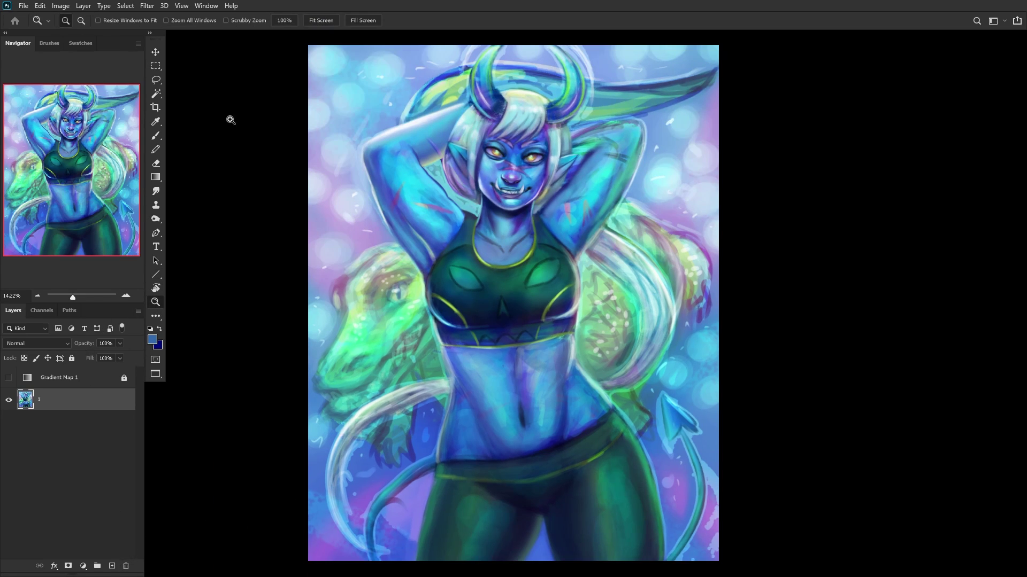
{"action": "left_click", "coordinate": [156, 136]}
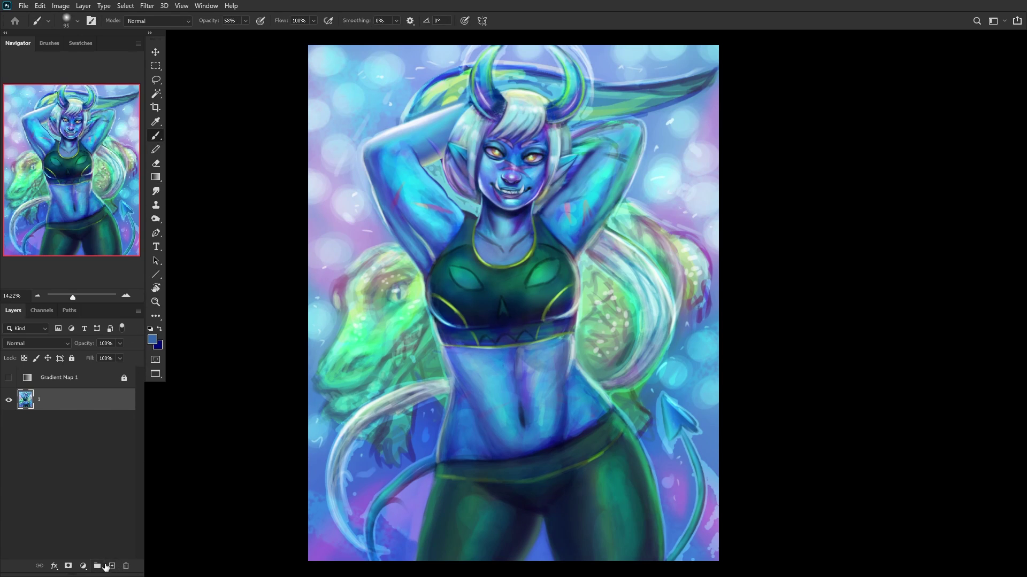
{"action": "left_click", "coordinate": [112, 566]}
{"action": "left_click", "coordinate": [153, 339]}
{"action": "left_click_drag", "start_coordinate": [842, 287], "coordinate": [842, 340]}
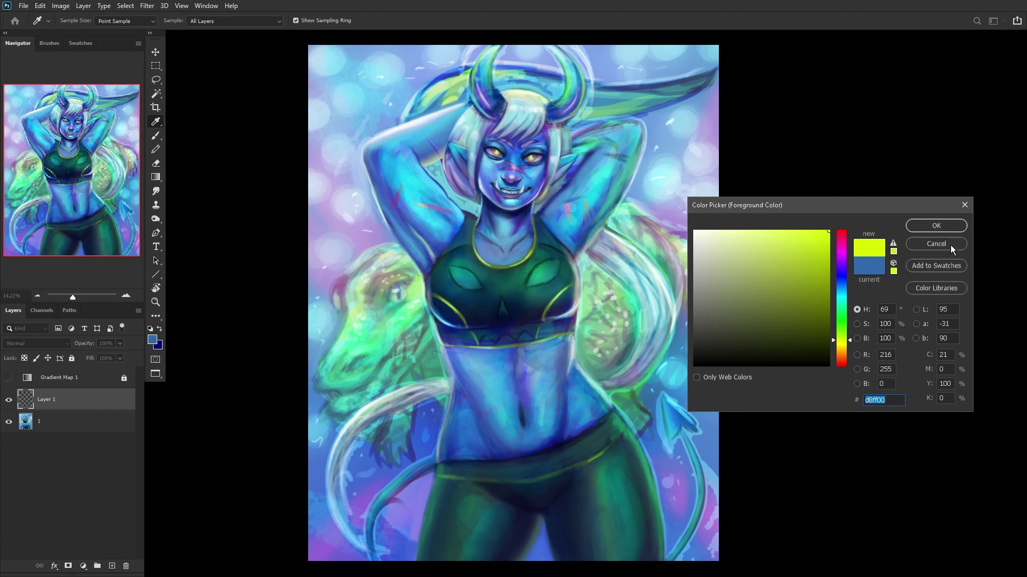
{"action": "left_click", "coordinate": [936, 225]}
{"action": "left_click", "coordinate": [57, 344]}
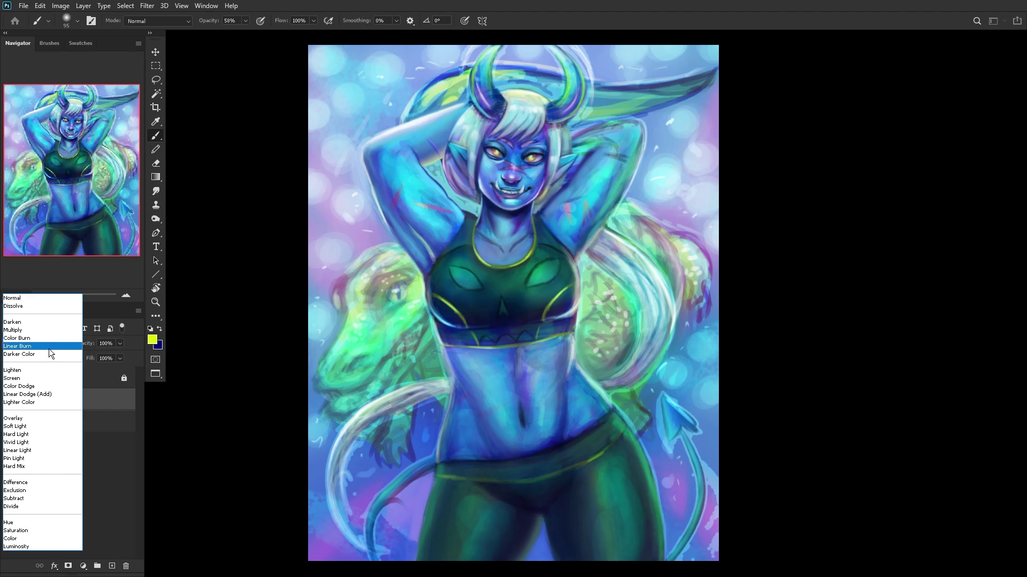
{"action": "left_click", "coordinate": [47, 418]}
Step: Paint overlay glow around the left horn, hair, raised arm and the green top's left edge
{"action": "right_click", "coordinate": [597, 186]}
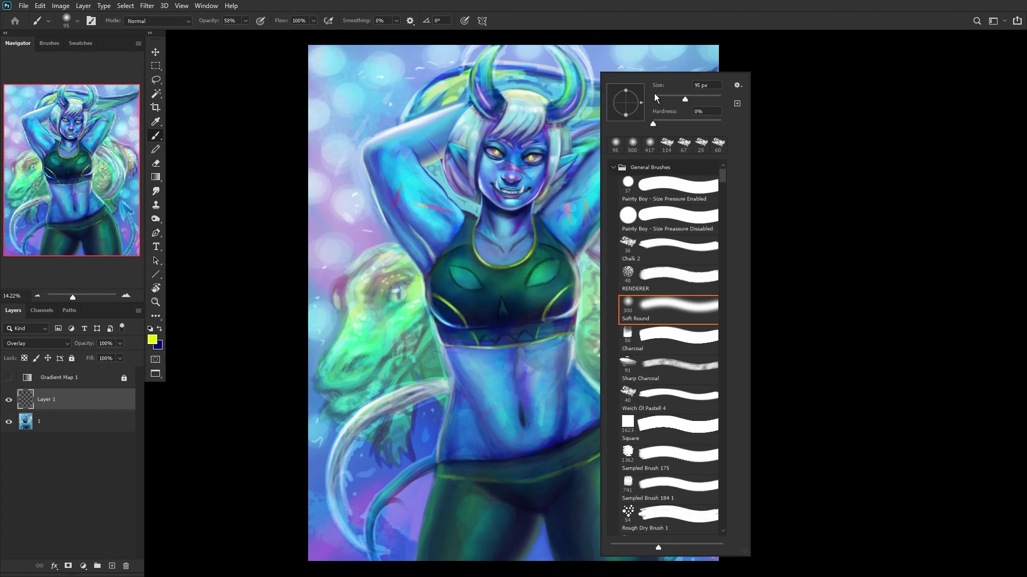
{"action": "left_click", "coordinate": [466, 113]}
{"action": "mouse_move", "coordinate": [465, 112]}
{"action": "left_mouse_down"}
{"action": "mouse_move", "coordinate": [445, 166]}
{"action": "mouse_move", "coordinate": [451, 138]}
{"action": "mouse_move", "coordinate": [454, 175]}
{"action": "mouse_move", "coordinate": [455, 150]}
{"action": "mouse_move", "coordinate": [402, 142]}
{"action": "mouse_move", "coordinate": [524, 124]}
{"action": "mouse_move", "coordinate": [472, 164]}
{"action": "mouse_move", "coordinate": [454, 156]}
{"action": "mouse_move", "coordinate": [466, 177]}
{"action": "mouse_move", "coordinate": [456, 157]}
{"action": "left_mouse_up"}
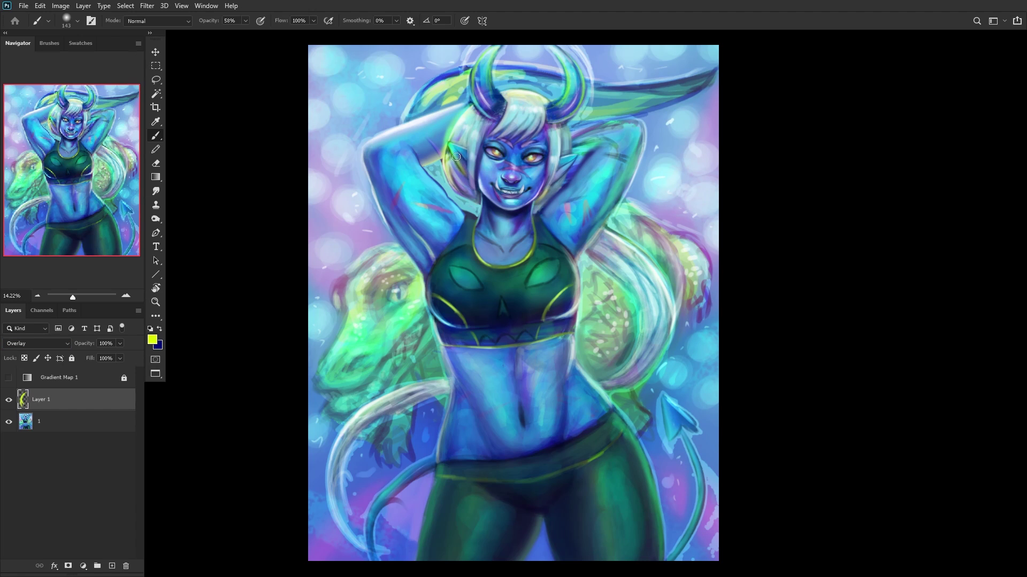
{"action": "left_click_drag", "start_coordinate": [505, 96], "coordinate": [547, 103]}
{"action": "left_click_drag", "start_coordinate": [457, 215], "coordinate": [434, 163]}
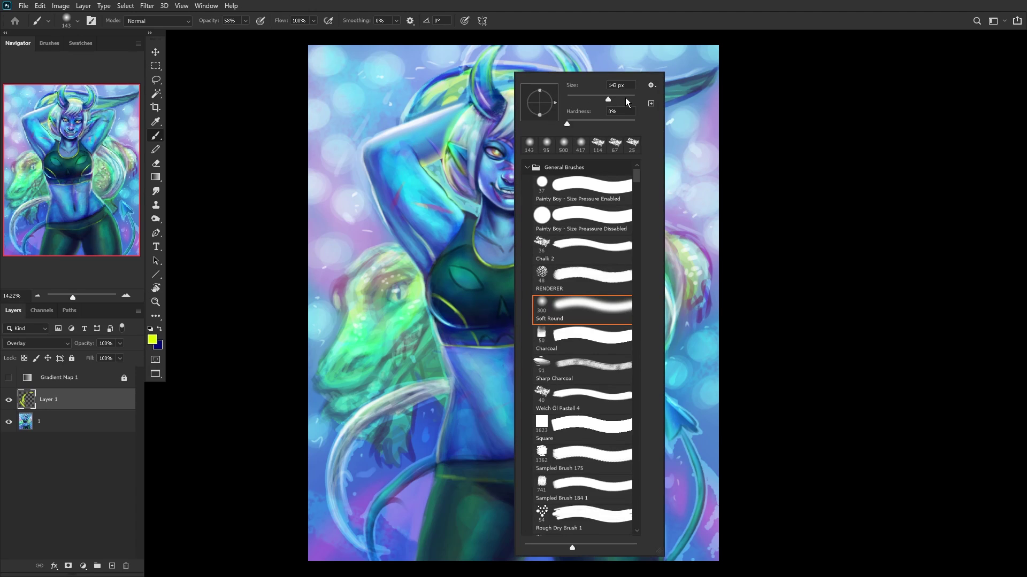
{"action": "left_click_drag", "start_coordinate": [425, 270], "coordinate": [383, 206]}
{"action": "left_click_drag", "start_coordinate": [414, 249], "coordinate": [368, 131]}
{"action": "left_click_drag", "start_coordinate": [429, 289], "coordinate": [437, 318]}
{"action": "mouse_move", "coordinate": [427, 265]}
{"action": "left_mouse_down"}
{"action": "mouse_move", "coordinate": [462, 328]}
{"action": "mouse_move", "coordinate": [440, 308]}
{"action": "mouse_move", "coordinate": [459, 315]}
{"action": "mouse_move", "coordinate": [436, 313]}
{"action": "mouse_move", "coordinate": [468, 357]}
{"action": "mouse_move", "coordinate": [440, 351]}
{"action": "mouse_move", "coordinate": [435, 328]}
{"action": "mouse_move", "coordinate": [458, 387]}
{"action": "mouse_move", "coordinate": [435, 462]}
{"action": "mouse_move", "coordinate": [457, 372]}
{"action": "mouse_move", "coordinate": [419, 477]}
{"action": "mouse_move", "coordinate": [435, 450]}
{"action": "mouse_move", "coordinate": [426, 556]}
{"action": "left_mouse_up"}
Step: Add glow down the hips and thighs, along both raised arms, the torso and the underbust
{"action": "left_click_drag", "start_coordinate": [433, 456], "coordinate": [436, 554]}
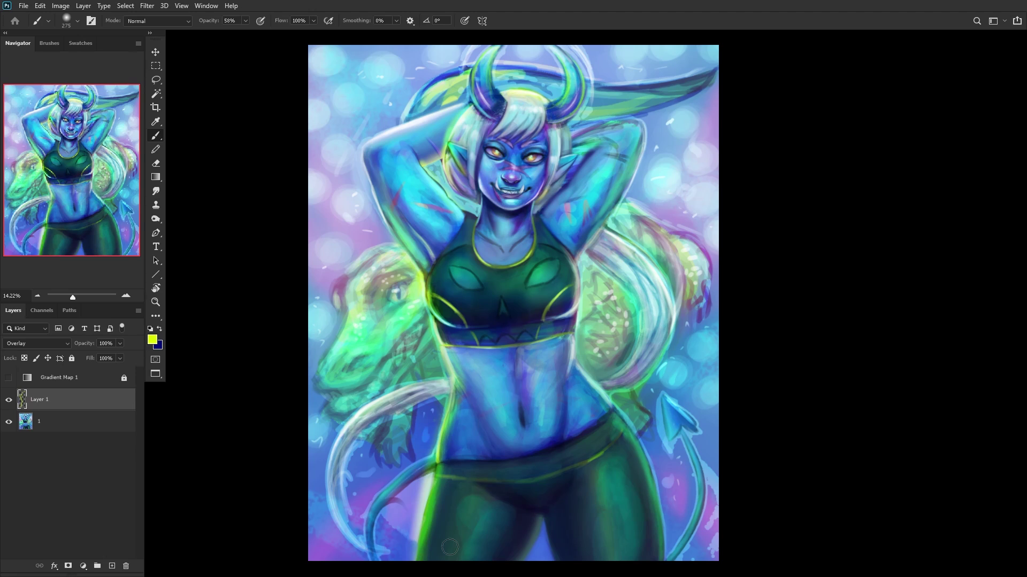
{"action": "mouse_move", "coordinate": [535, 525]}
{"action": "left_mouse_down"}
{"action": "mouse_move", "coordinate": [549, 564]}
{"action": "mouse_move", "coordinate": [543, 529]}
{"action": "mouse_move", "coordinate": [561, 575]}
{"action": "mouse_move", "coordinate": [550, 505]}
{"action": "left_mouse_up"}
{"action": "left_click_drag", "start_coordinate": [659, 557], "coordinate": [643, 465]}
{"action": "mouse_move", "coordinate": [657, 535]}
{"action": "left_mouse_down"}
{"action": "mouse_move", "coordinate": [634, 431]}
{"action": "mouse_move", "coordinate": [576, 370]}
{"action": "mouse_move", "coordinate": [560, 368]}
{"action": "mouse_move", "coordinate": [584, 275]}
{"action": "mouse_move", "coordinate": [562, 232]}
{"action": "mouse_move", "coordinate": [636, 191]}
{"action": "left_mouse_up"}
{"action": "mouse_move", "coordinate": [612, 228]}
{"action": "left_mouse_down"}
{"action": "mouse_move", "coordinate": [645, 133]}
{"action": "mouse_move", "coordinate": [632, 176]}
{"action": "mouse_move", "coordinate": [632, 115]}
{"action": "mouse_move", "coordinate": [622, 167]}
{"action": "mouse_move", "coordinate": [629, 190]}
{"action": "mouse_move", "coordinate": [606, 242]}
{"action": "mouse_move", "coordinate": [626, 221]}
{"action": "mouse_move", "coordinate": [606, 267]}
{"action": "left_mouse_up"}
{"action": "left_click_drag", "start_coordinate": [366, 157], "coordinate": [399, 257]}
{"action": "left_click_drag", "start_coordinate": [367, 149], "coordinate": [374, 133]}
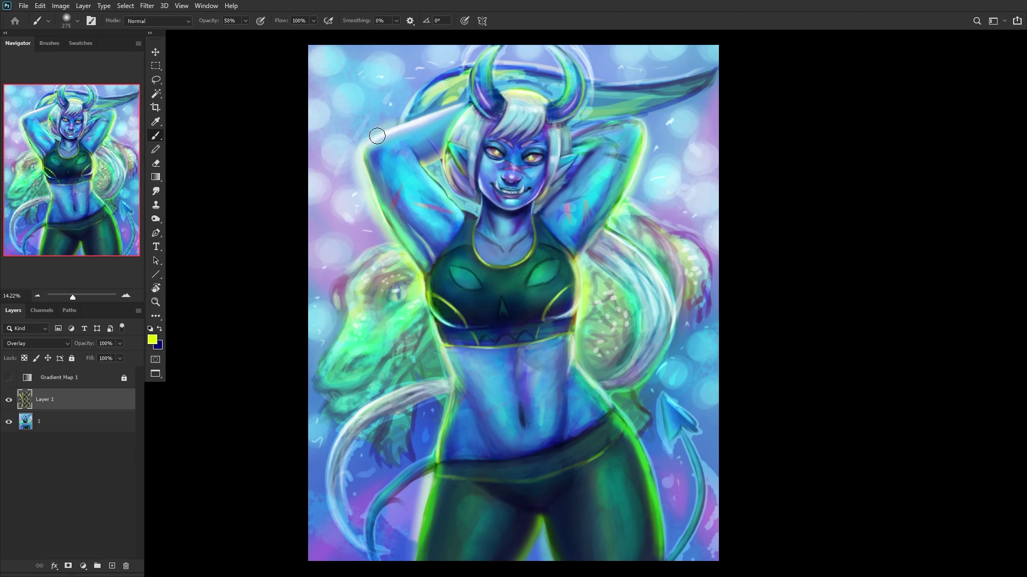
{"action": "mouse_move", "coordinate": [420, 203]}
{"action": "left_mouse_down"}
{"action": "mouse_move", "coordinate": [434, 283]}
{"action": "mouse_move", "coordinate": [421, 292]}
{"action": "mouse_move", "coordinate": [461, 324]}
{"action": "left_mouse_up"}
{"action": "mouse_move", "coordinate": [546, 318]}
{"action": "left_mouse_down"}
{"action": "mouse_move", "coordinate": [542, 303]}
{"action": "mouse_move", "coordinate": [565, 295]}
{"action": "left_mouse_up"}
Step: Highlight the devil tail and right-side hair, brushing teal-green along the tail's curve
{"action": "mouse_move", "coordinate": [659, 556]}
{"action": "left_mouse_down"}
{"action": "mouse_move", "coordinate": [695, 481]}
{"action": "mouse_move", "coordinate": [683, 522]}
{"action": "mouse_move", "coordinate": [667, 412]}
{"action": "mouse_move", "coordinate": [681, 447]}
{"action": "mouse_move", "coordinate": [654, 392]}
{"action": "left_mouse_up"}
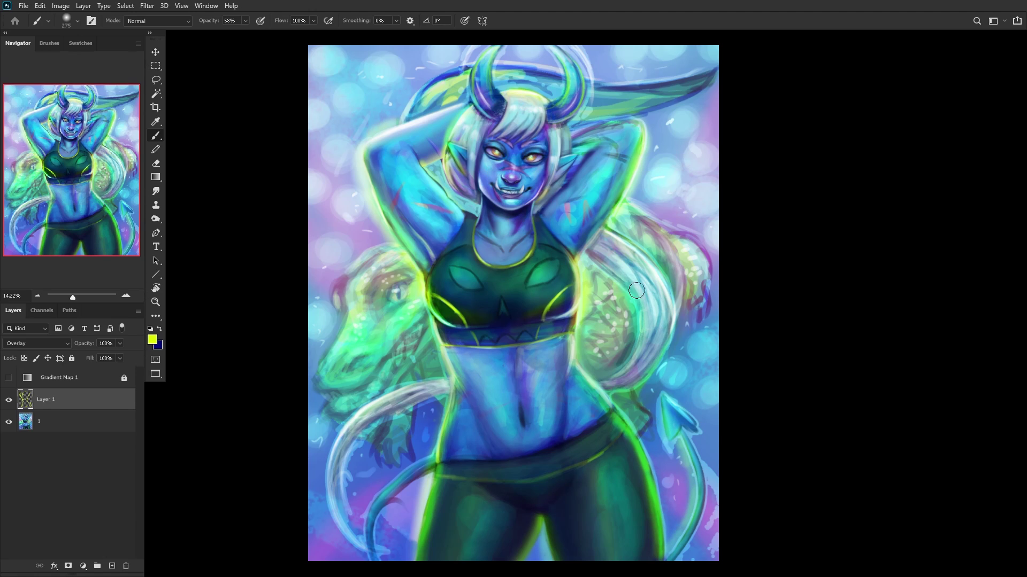
{"action": "mouse_move", "coordinate": [626, 245]}
{"action": "left_mouse_down"}
{"action": "mouse_move", "coordinate": [662, 302]}
{"action": "mouse_move", "coordinate": [643, 337]}
{"action": "left_mouse_up"}
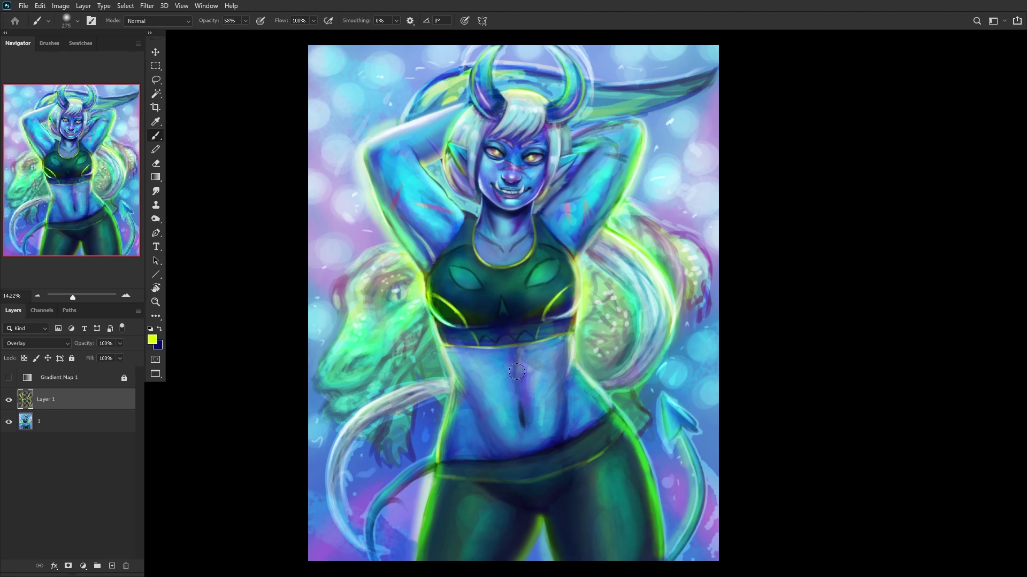
{"action": "mouse_move", "coordinate": [369, 435]}
{"action": "left_mouse_down"}
{"action": "mouse_move", "coordinate": [441, 394]}
{"action": "mouse_move", "coordinate": [338, 464]}
{"action": "mouse_move", "coordinate": [346, 518]}
{"action": "left_mouse_up"}
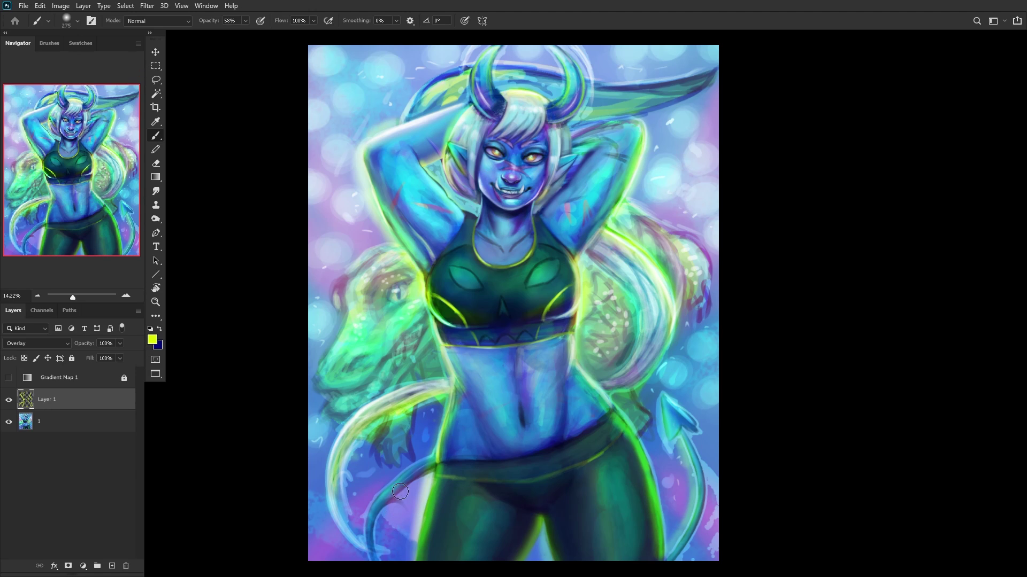
{"action": "left_click_drag", "start_coordinate": [415, 467], "coordinate": [374, 550]}
{"action": "left_click_drag", "start_coordinate": [376, 508], "coordinate": [368, 556]}
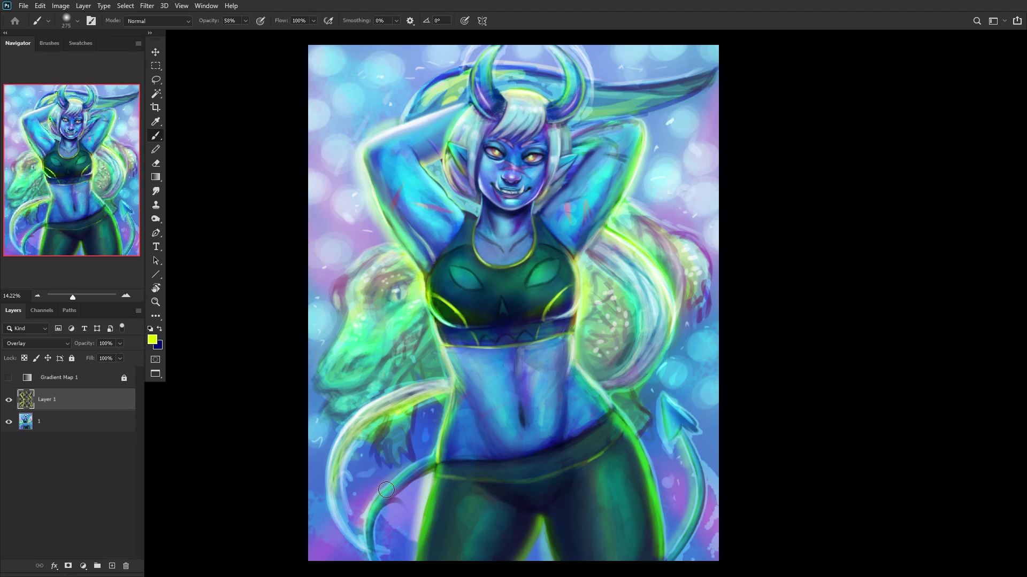
Step: Keep the glow as a separate layer and shift its hue to -13 in Hue/Saturation
{"action": "key", "text": "ctrl+e"}
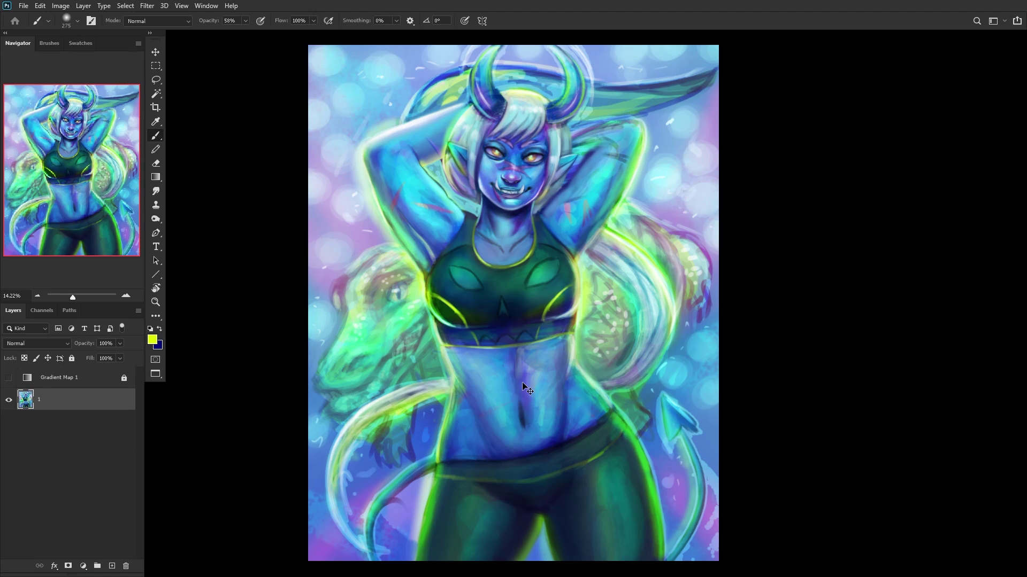
{"action": "key", "text": "ctrl+z"}
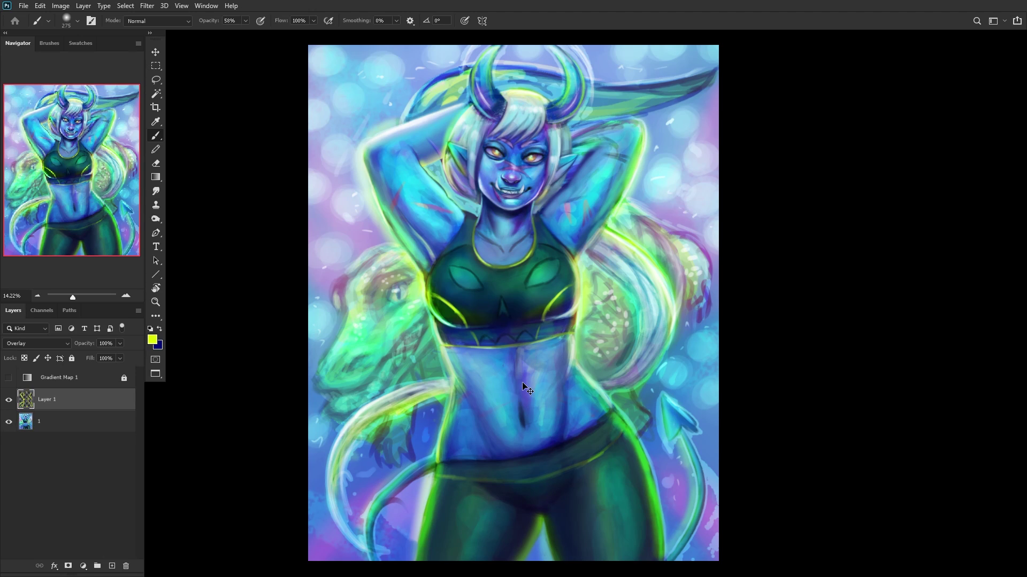
{"action": "key", "text": "ctrl+u"}
{"action": "mouse_move", "coordinate": [768, 266]}
{"action": "left_mouse_down"}
{"action": "mouse_move", "coordinate": [685, 274]}
{"action": "mouse_move", "coordinate": [678, 296]}
{"action": "mouse_move", "coordinate": [851, 261]}
{"action": "mouse_move", "coordinate": [789, 264]}
{"action": "mouse_move", "coordinate": [815, 271]}
{"action": "mouse_move", "coordinate": [763, 278]}
{"action": "left_mouse_up"}
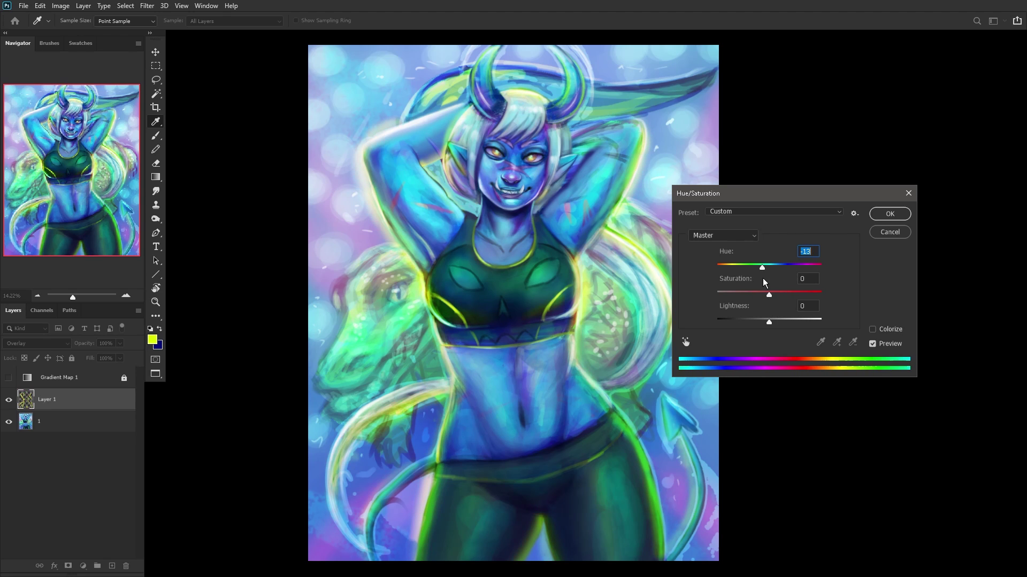
Step: Apply the hue shift and lower the glow layer to 38%, checking it against the greyscale Gradient Map
{"action": "left_click", "coordinate": [889, 213]}
{"action": "left_click", "coordinate": [121, 343]}
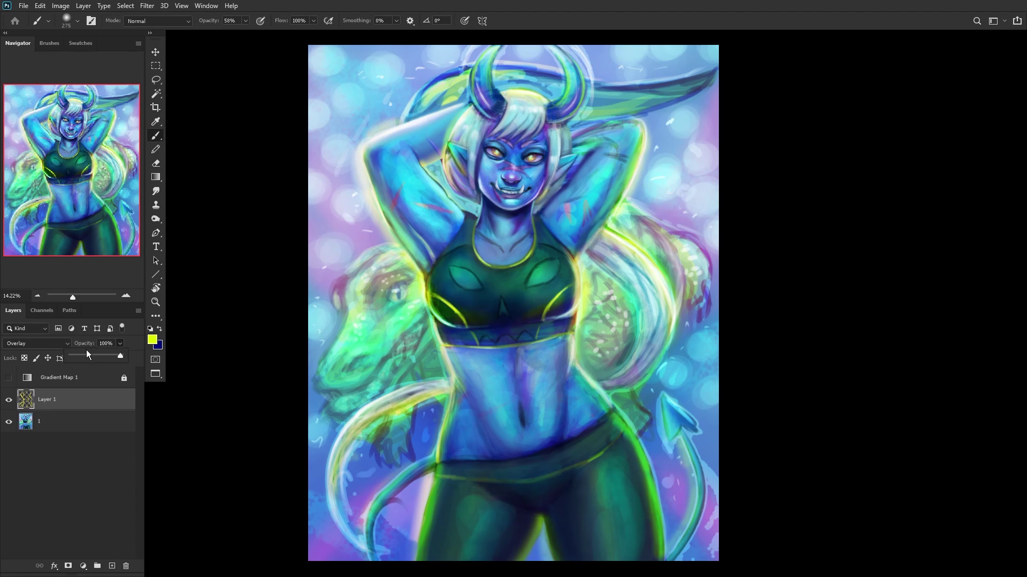
{"action": "left_click", "coordinate": [97, 356]}
{"action": "left_click", "coordinate": [9, 399]}
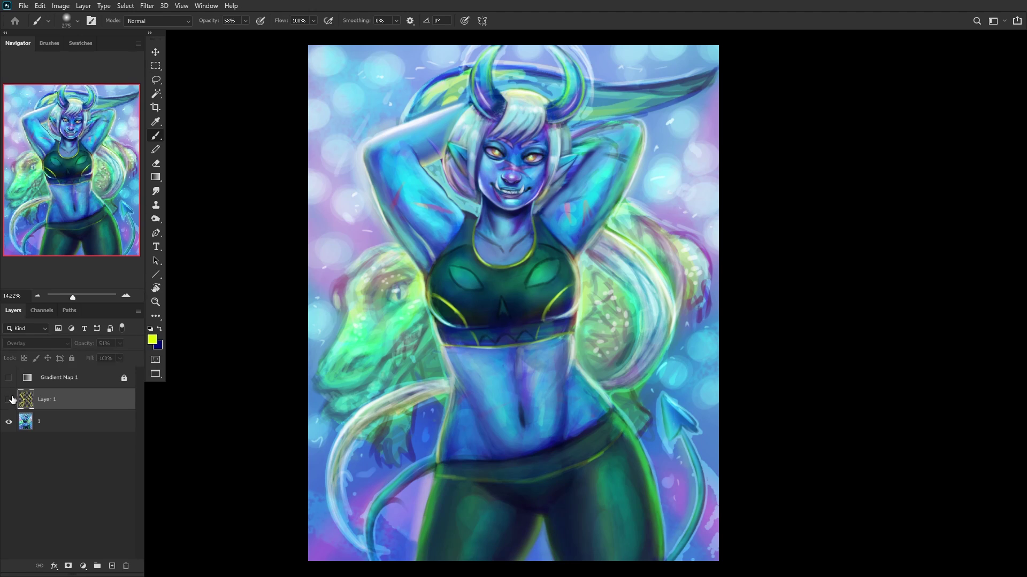
{"action": "left_click", "coordinate": [8, 378]}
{"action": "left_click", "coordinate": [8, 400]}
{"action": "left_click", "coordinate": [8, 399]}
{"action": "left_click", "coordinate": [8, 399]}
{"action": "left_click", "coordinate": [106, 356]}
{"action": "left_click", "coordinate": [9, 378]}
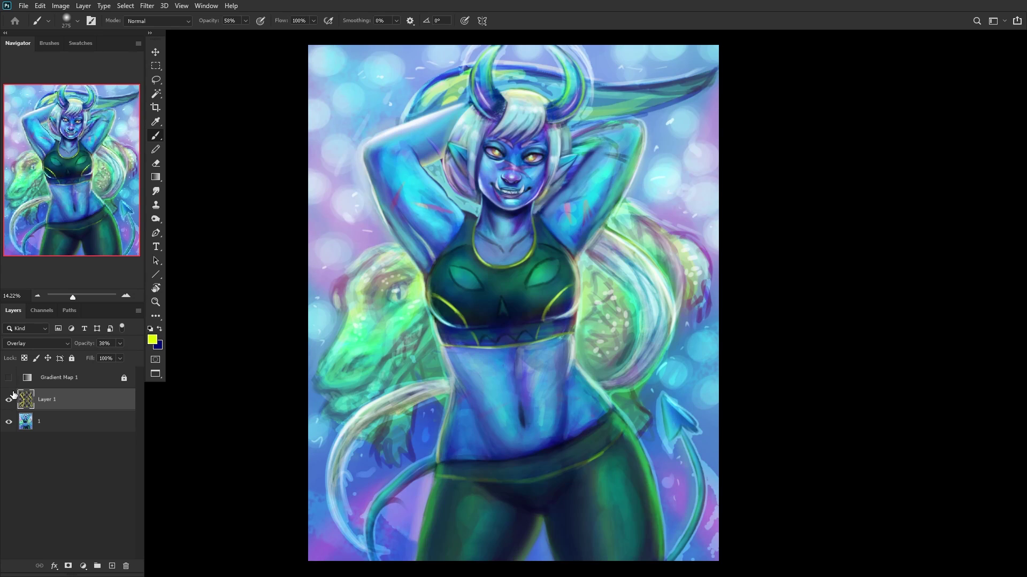
Step: Merge the glow into layer 1, lock the layer, and turn Gradient Map 1 on
{"action": "key", "text": "ctrl+e"}
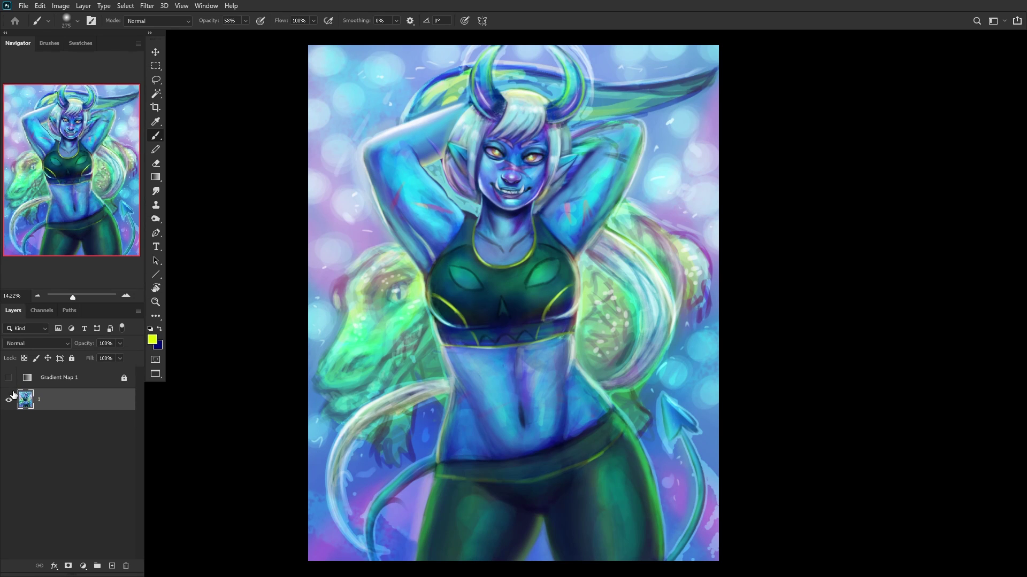
{"action": "key", "text": "ctrl+slash"}
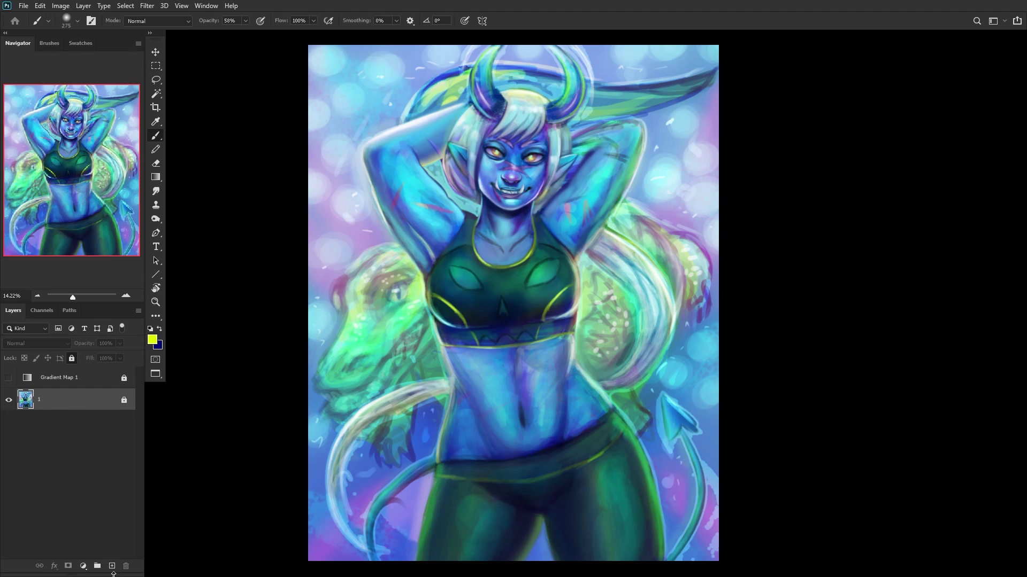
{"action": "left_click", "coordinate": [10, 378]}
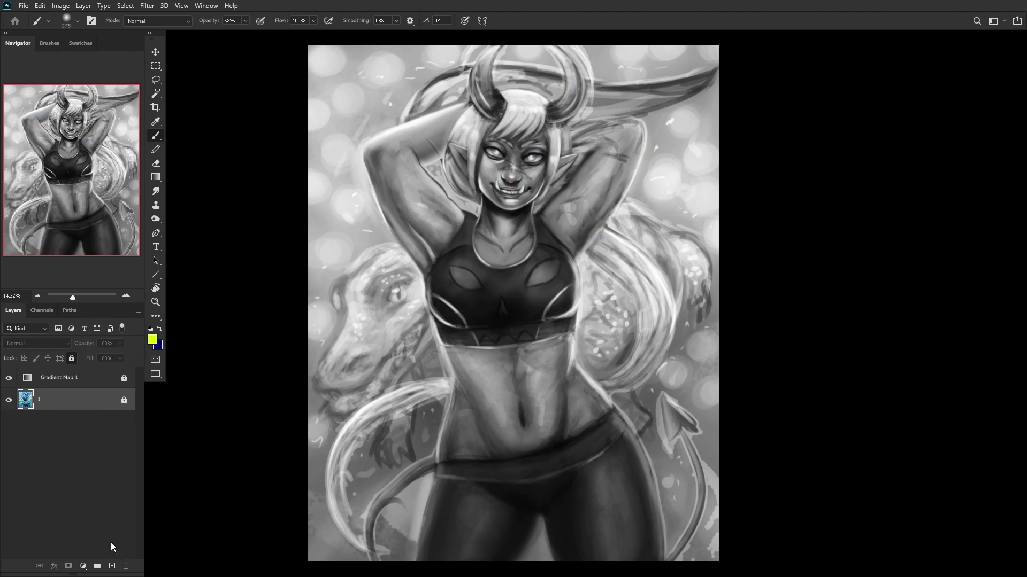
Step: Add a new empty layer and set the colours to light yellow and navy #0a0d40
{"action": "left_click", "coordinate": [112, 566]}
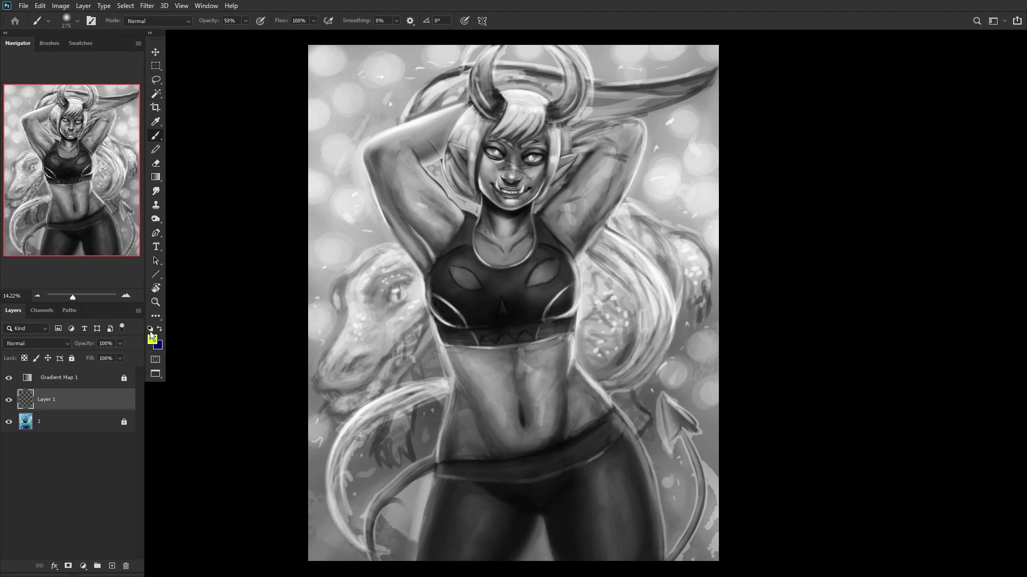
{"action": "left_click", "coordinate": [152, 341]}
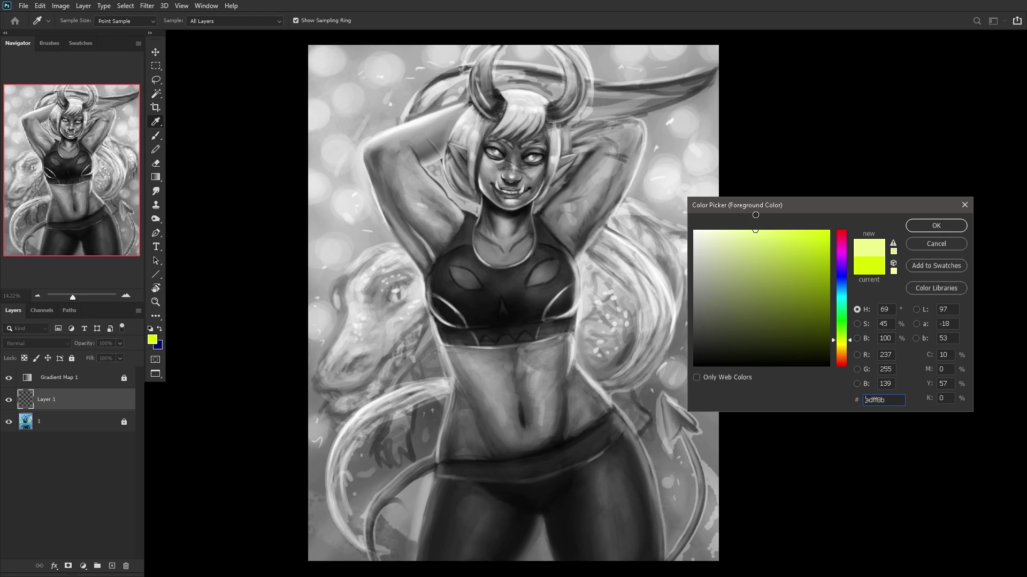
{"action": "left_click", "coordinate": [936, 225]}
{"action": "key", "text": "b"}
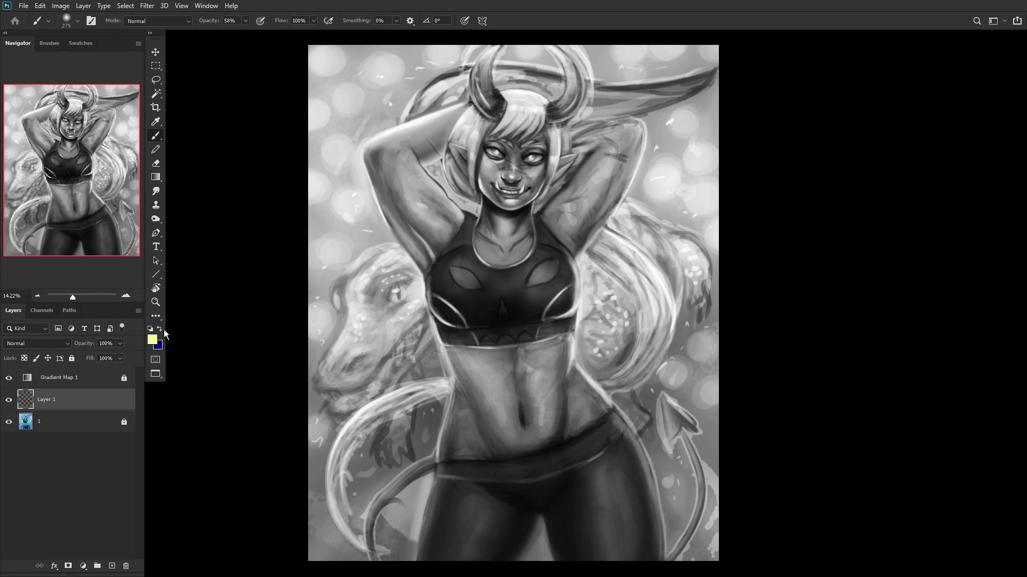
{"action": "left_click", "coordinate": [160, 329]}
{"action": "left_click", "coordinate": [153, 340]}
{"action": "type", "text": "0a0d40"}
{"action": "left_click", "coordinate": [936, 225]}
Step: On a Multiply layer, darken the bottom and lower right with navy gradients at 42% opacity
{"action": "left_click", "coordinate": [162, 181]}
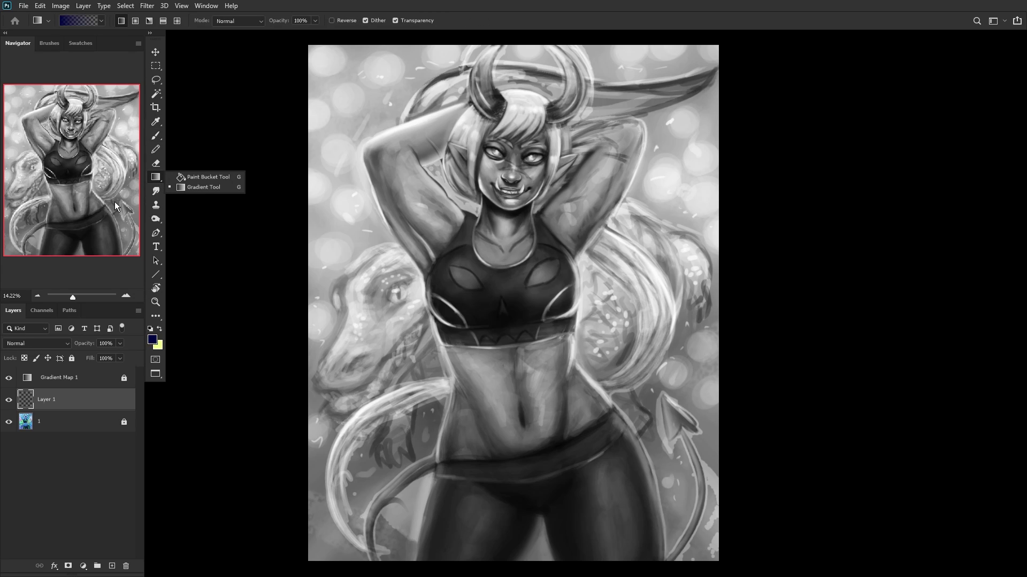
{"action": "left_click", "coordinate": [22, 344]}
{"action": "left_click", "coordinate": [31, 331]}
{"action": "left_click_drag", "start_coordinate": [512, 551], "coordinate": [310, 504]}
{"action": "scroll", "coordinate": [228, 405], "scroll_direction": "down", "scroll_amount": 2}
{"action": "left_click_drag", "start_coordinate": [528, 419], "coordinate": [691, 528]}
{"action": "left_click_drag", "start_coordinate": [120, 355], "coordinate": [92, 355]}
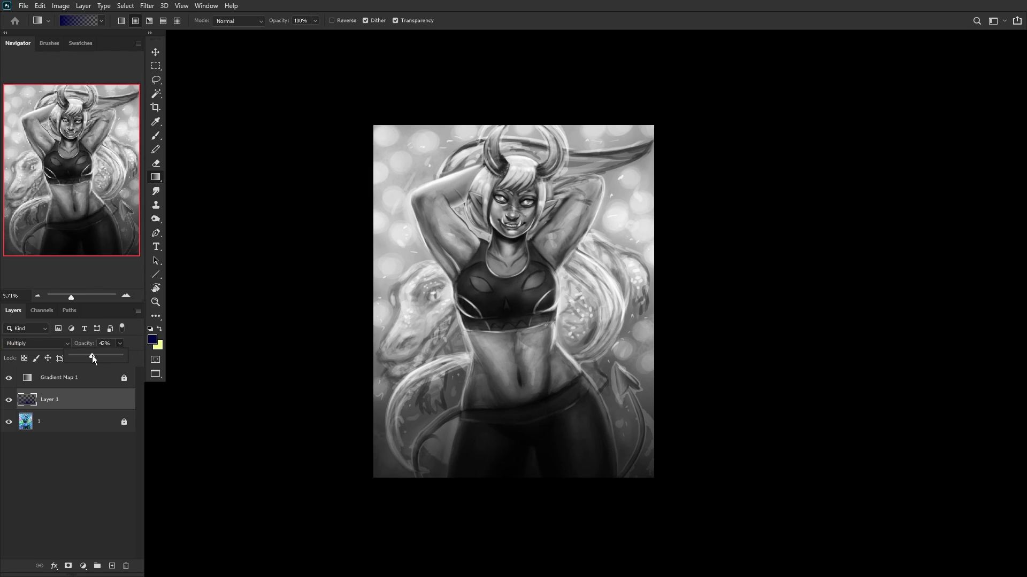
{"action": "left_click", "coordinate": [9, 378]}
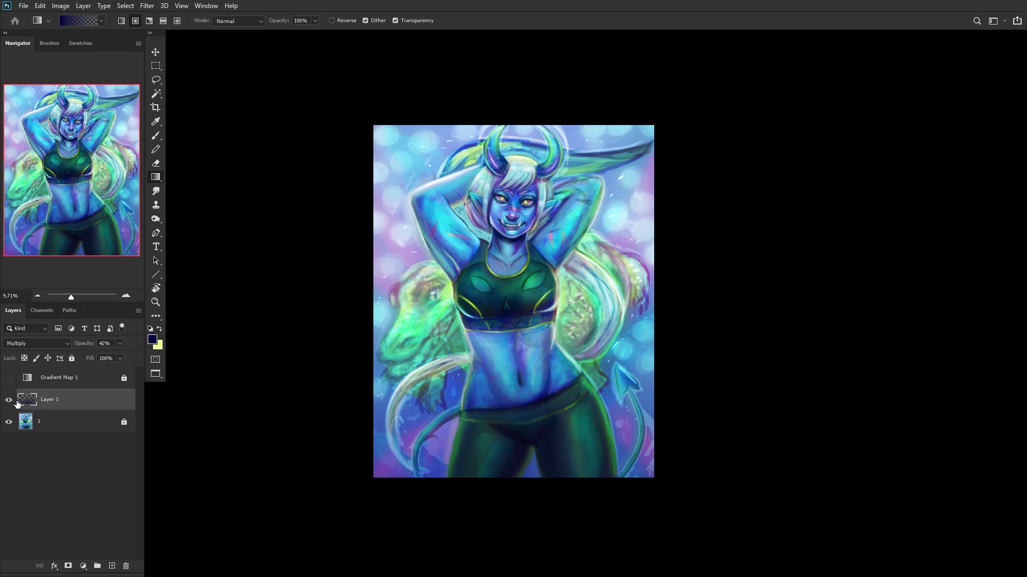
{"action": "left_click", "coordinate": [10, 400]}
Step: Add an Overlay layer with a top-down yellow-to-navy gradient at 11% opacity, then merge visible layers
{"action": "left_click", "coordinate": [111, 566]}
{"action": "left_click", "coordinate": [160, 329]}
{"action": "left_click", "coordinate": [43, 343]}
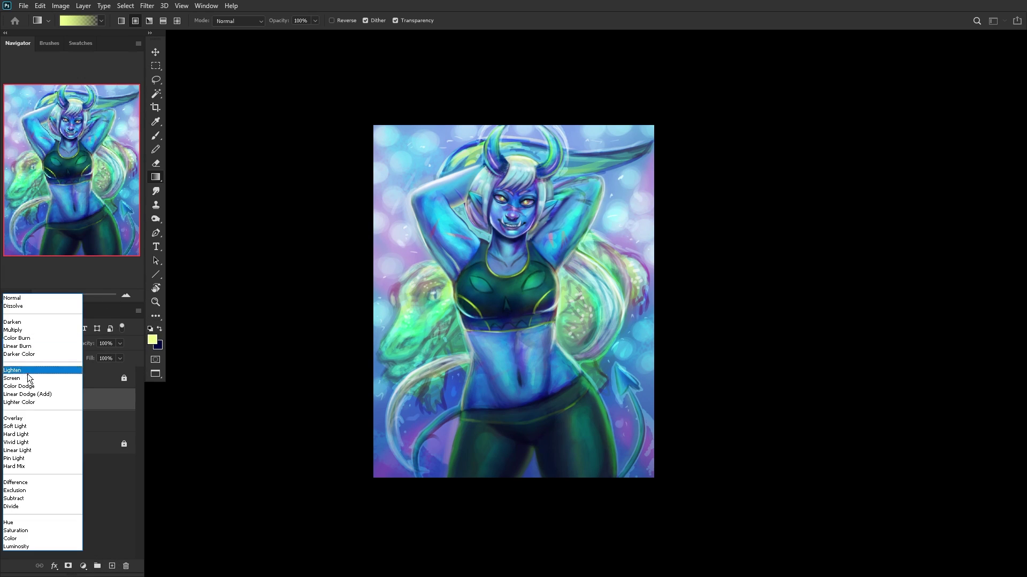
{"action": "left_click", "coordinate": [24, 419]}
{"action": "left_click_drag", "start_coordinate": [518, 108], "coordinate": [479, 397]}
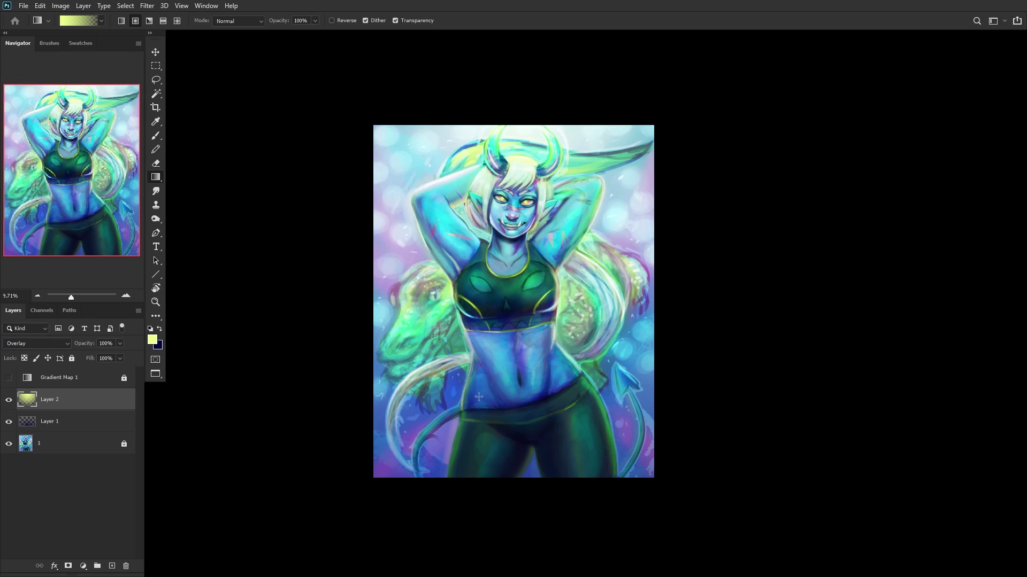
{"action": "left_click_drag", "start_coordinate": [89, 357], "coordinate": [71, 355]}
{"action": "left_click", "coordinate": [8, 377]}
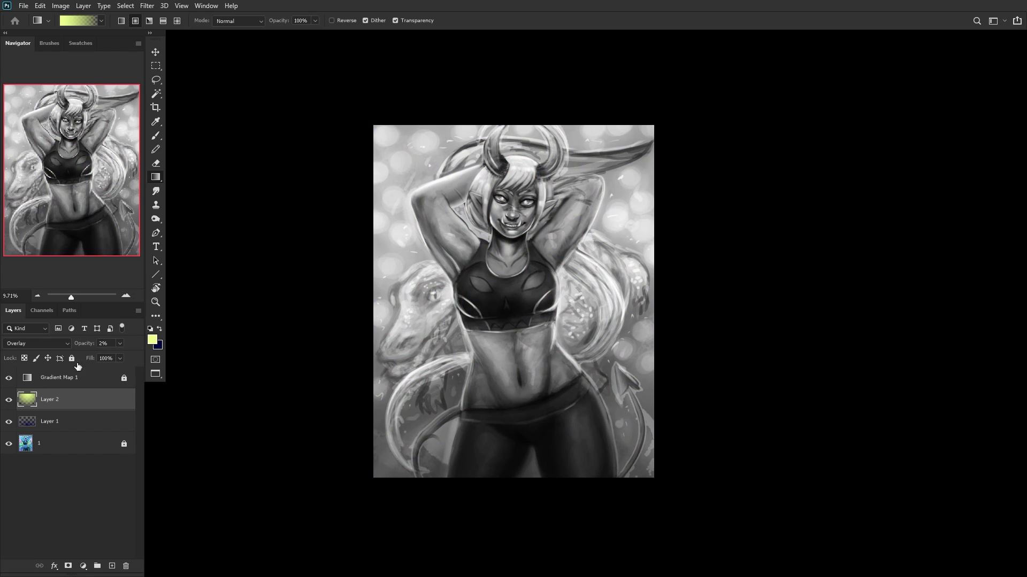
{"action": "left_click_drag", "start_coordinate": [111, 358], "coordinate": [105, 359]}
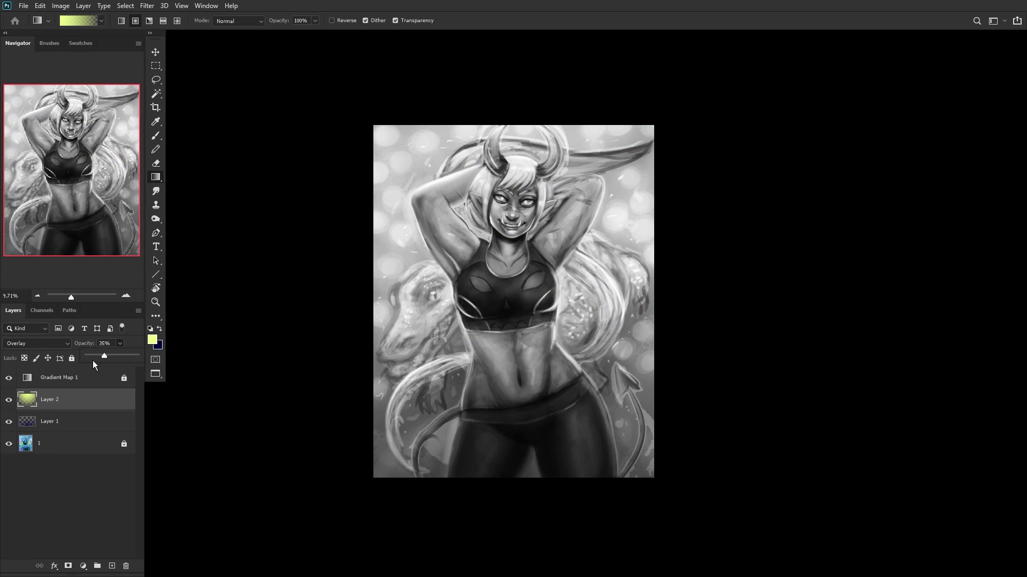
{"action": "left_click_drag", "start_coordinate": [98, 360], "coordinate": [98, 360]}
{"action": "left_click", "coordinate": [8, 401]}
{"action": "left_click", "coordinate": [8, 401]}
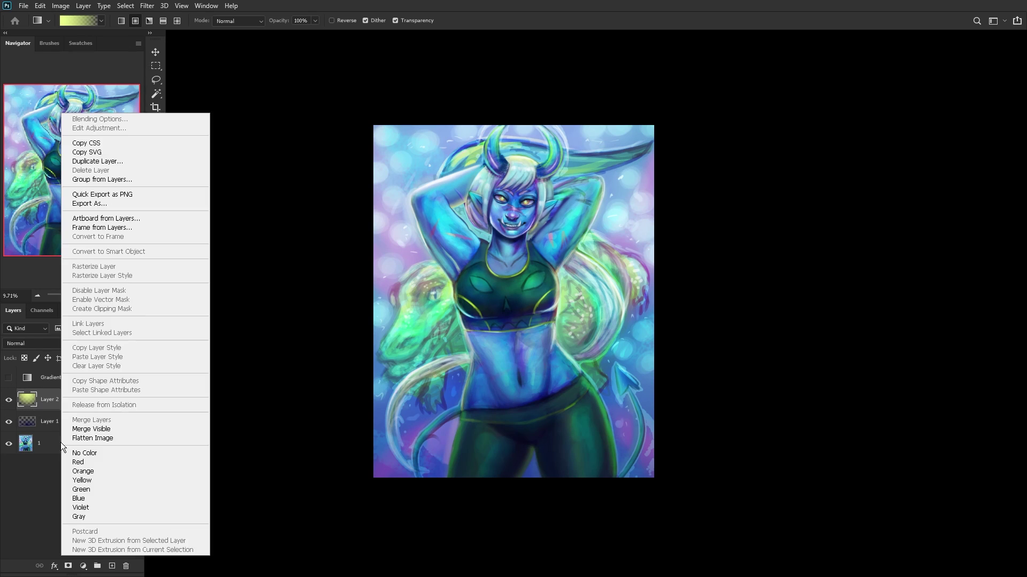
{"action": "right_click", "coordinate": [59, 442]}
{"action": "left_click", "coordinate": [94, 429]}
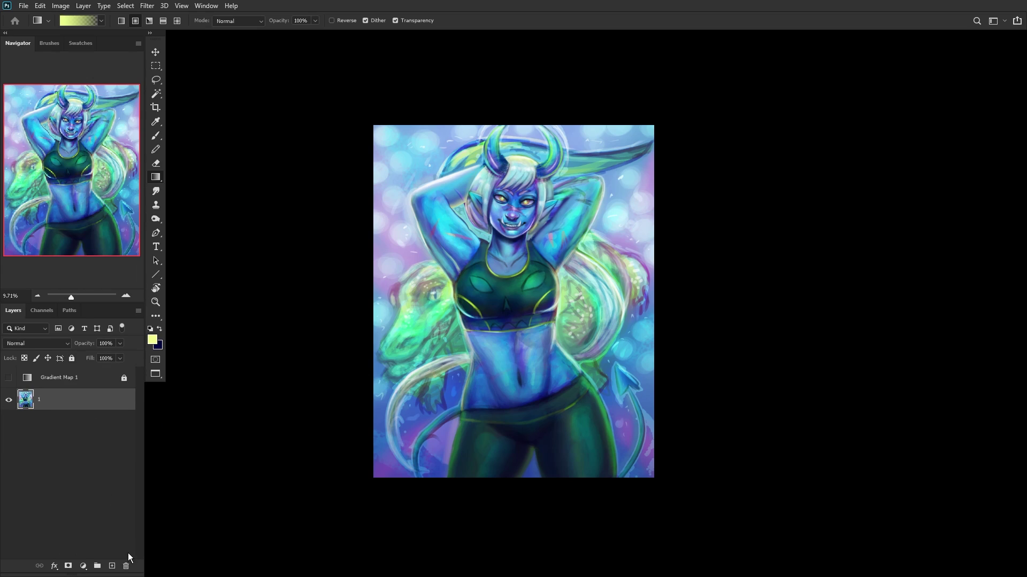
Step: Add a new Overlay-mode layer for the glow with bright green as the brush colour
{"action": "left_click", "coordinate": [112, 566]}
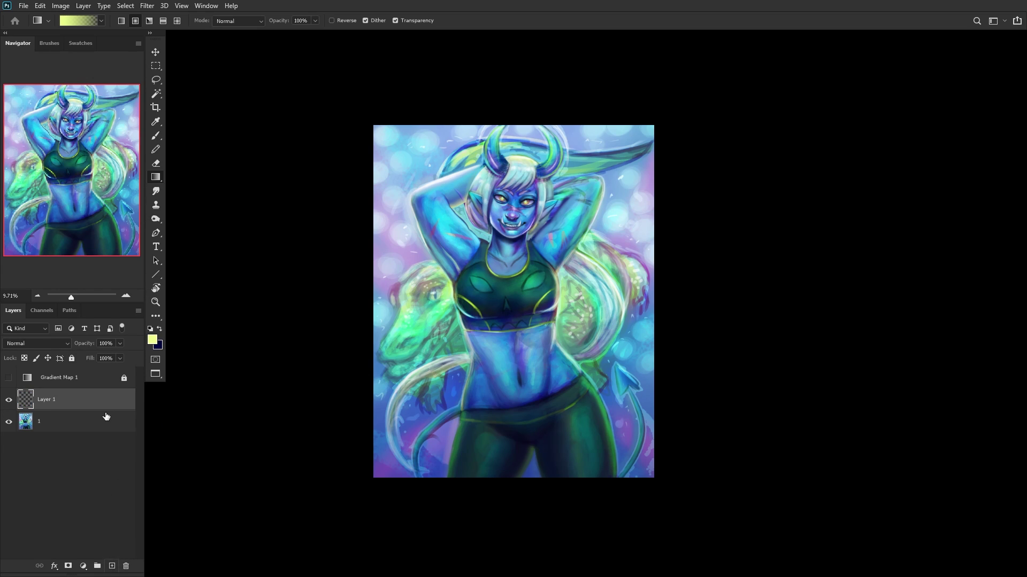
{"action": "left_click", "coordinate": [152, 341]}
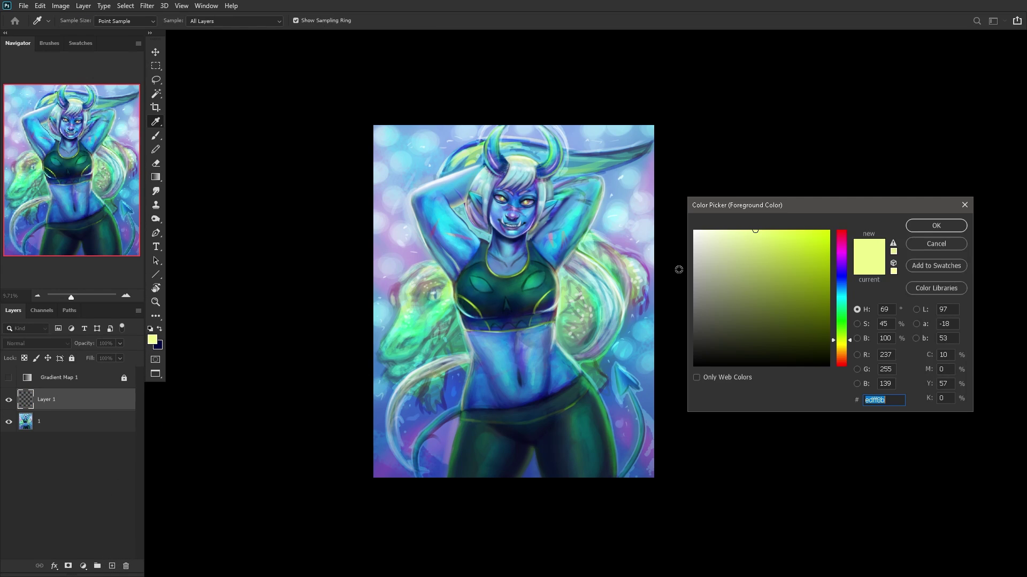
{"action": "left_click", "coordinate": [841, 324]}
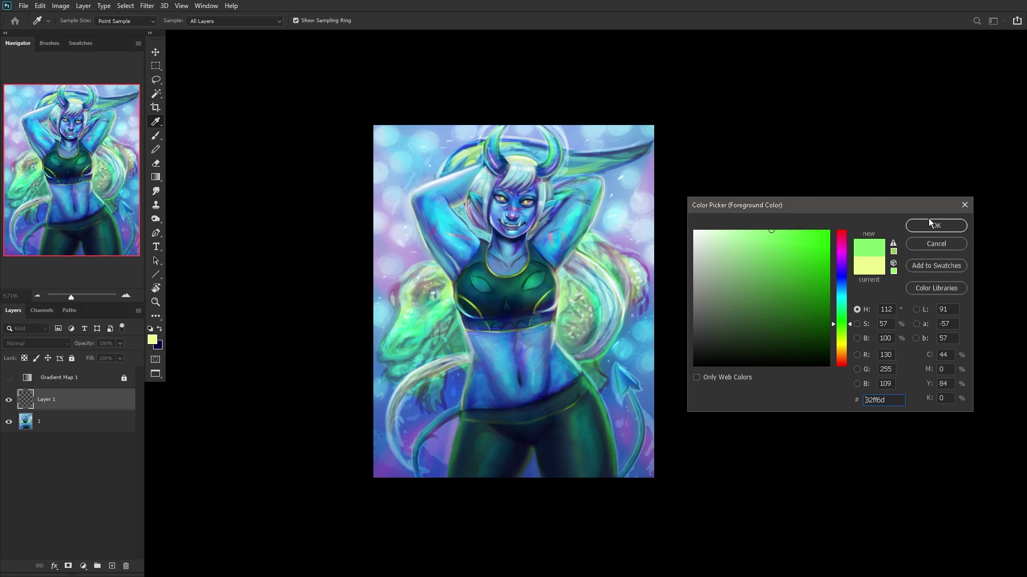
{"action": "left_click", "coordinate": [934, 226]}
{"action": "key", "text": "g"}
{"action": "left_click", "coordinate": [156, 135]}
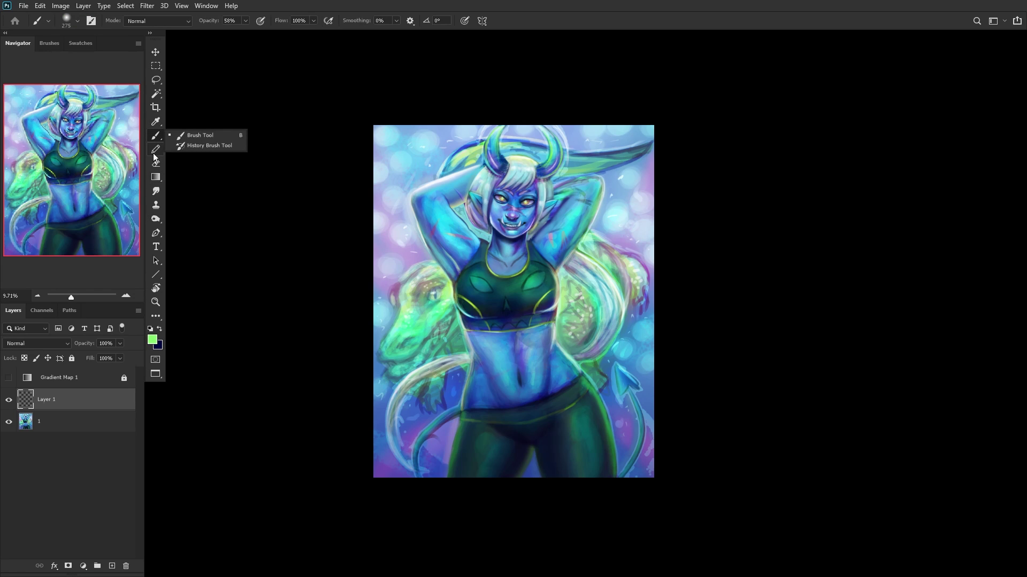
{"action": "left_click", "coordinate": [50, 343]}
{"action": "left_click", "coordinate": [21, 418]}
{"action": "left_click", "coordinate": [38, 349]}
{"action": "left_click", "coordinate": [18, 419]}
Step: Paint a soft green glow over the dragon's head and right-side hair at about 1457 px, 23% opacity
{"action": "right_click", "coordinate": [588, 293]}
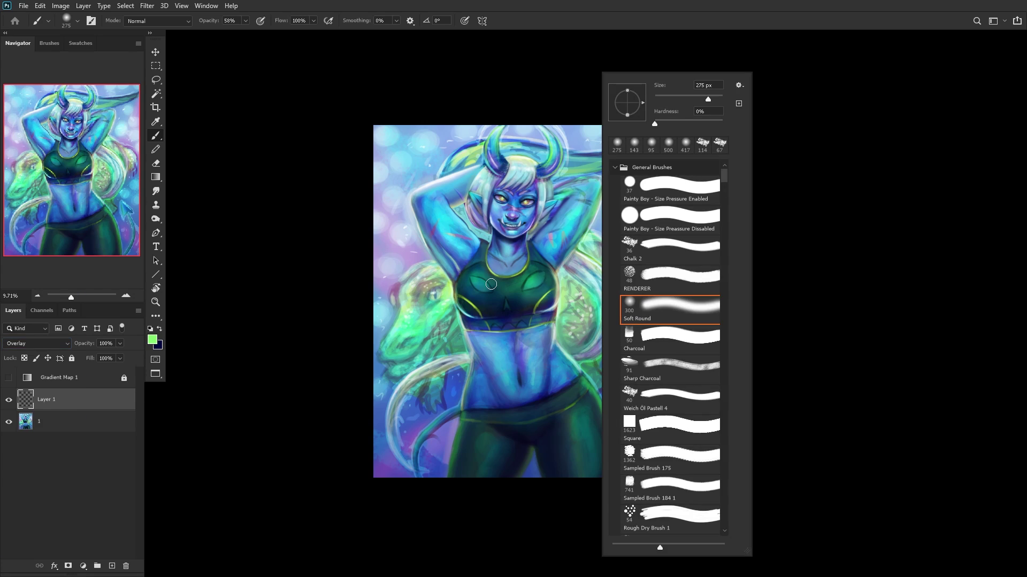
{"action": "mouse_move", "coordinate": [405, 339]}
{"action": "left_mouse_down"}
{"action": "mouse_move", "coordinate": [440, 324]}
{"action": "mouse_move", "coordinate": [415, 341]}
{"action": "left_mouse_up"}
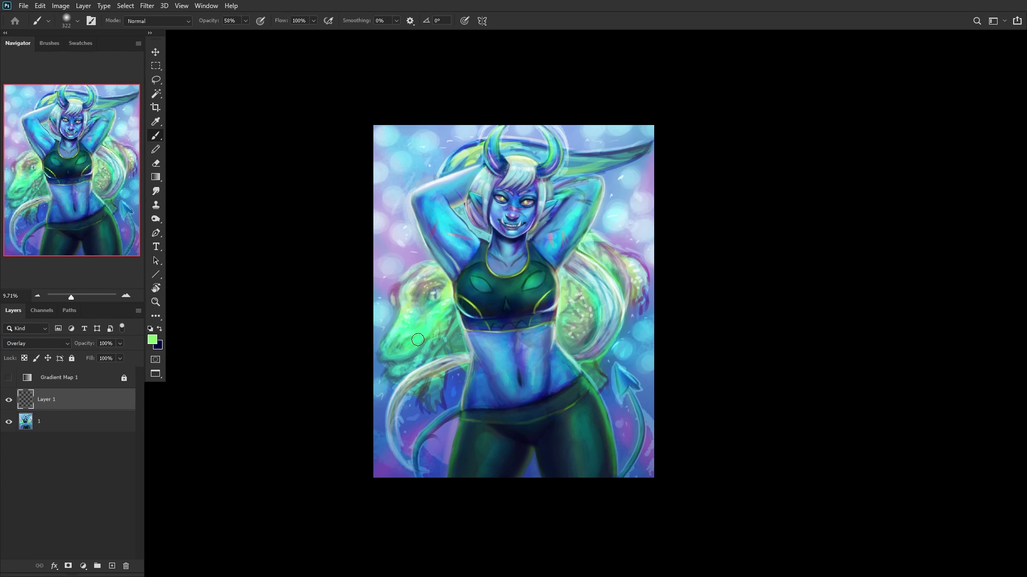
{"action": "right_click", "coordinate": [583, 238]}
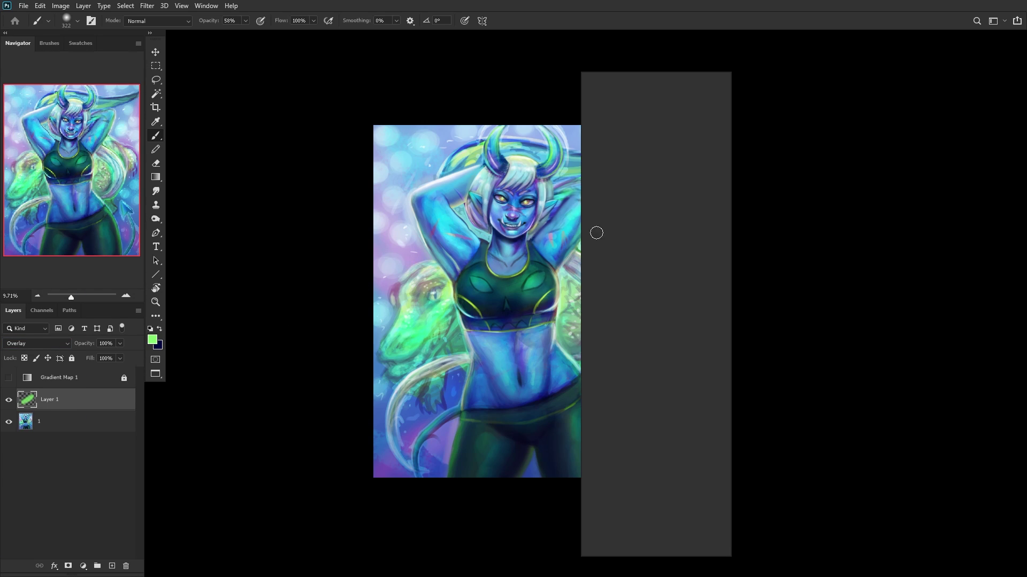
{"action": "left_click_drag", "start_coordinate": [691, 99], "coordinate": [697, 98]}
{"action": "left_click_drag", "start_coordinate": [412, 336], "coordinate": [441, 289]}
{"action": "mouse_move", "coordinate": [580, 321]}
{"action": "left_mouse_down"}
{"action": "mouse_move", "coordinate": [618, 254]}
{"action": "mouse_move", "coordinate": [617, 279]}
{"action": "mouse_move", "coordinate": [583, 301]}
{"action": "mouse_move", "coordinate": [577, 331]}
{"action": "left_mouse_up"}
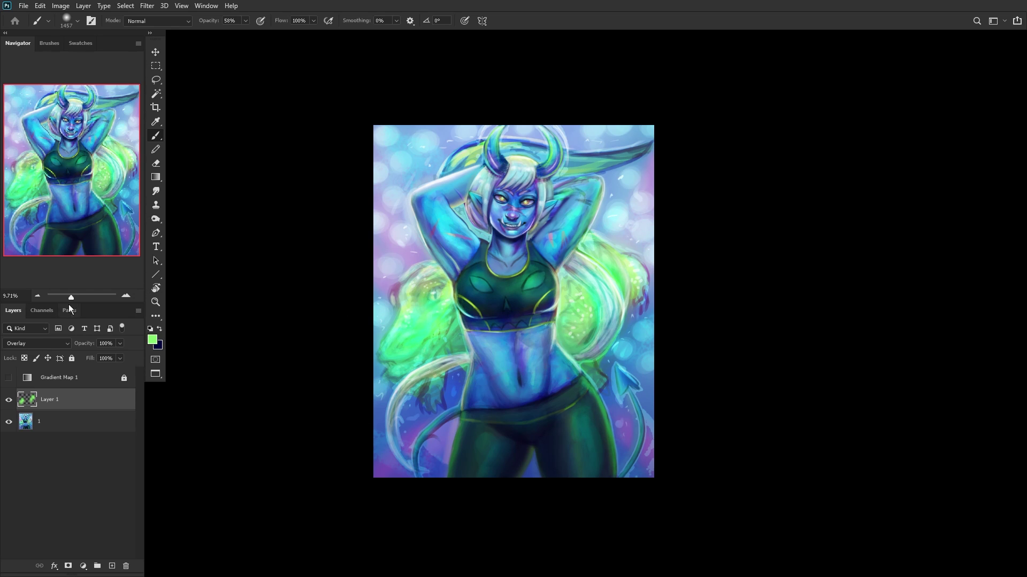
{"action": "left_click_drag", "start_coordinate": [82, 355], "coordinate": [85, 351]}
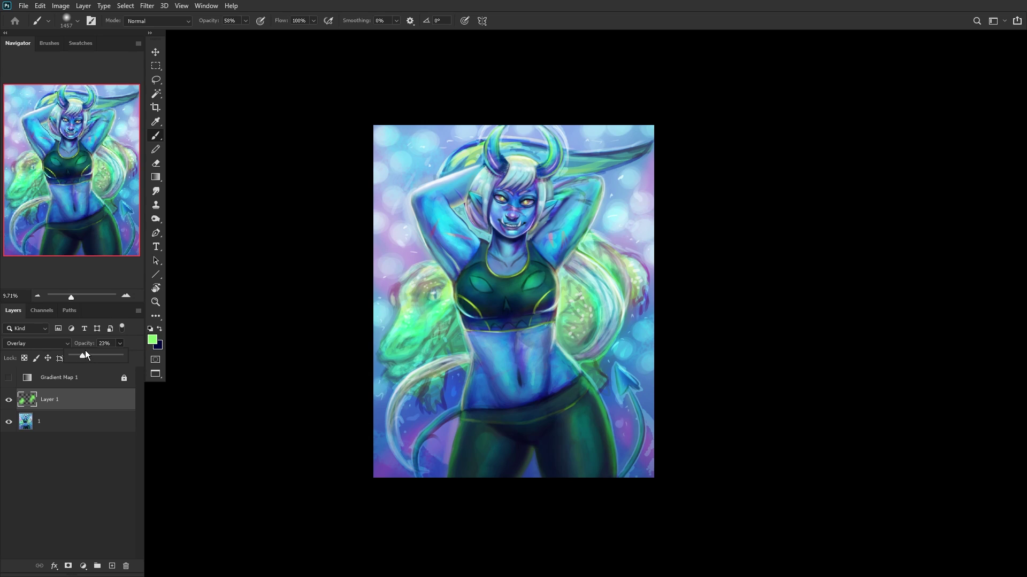
{"action": "left_click", "coordinate": [8, 399]}
{"action": "left_click", "coordinate": [8, 400]}
Step: Add a black Overlay shading layer and darken the lower torso and hips with a 495 px brush
{"action": "left_click", "coordinate": [112, 565]}
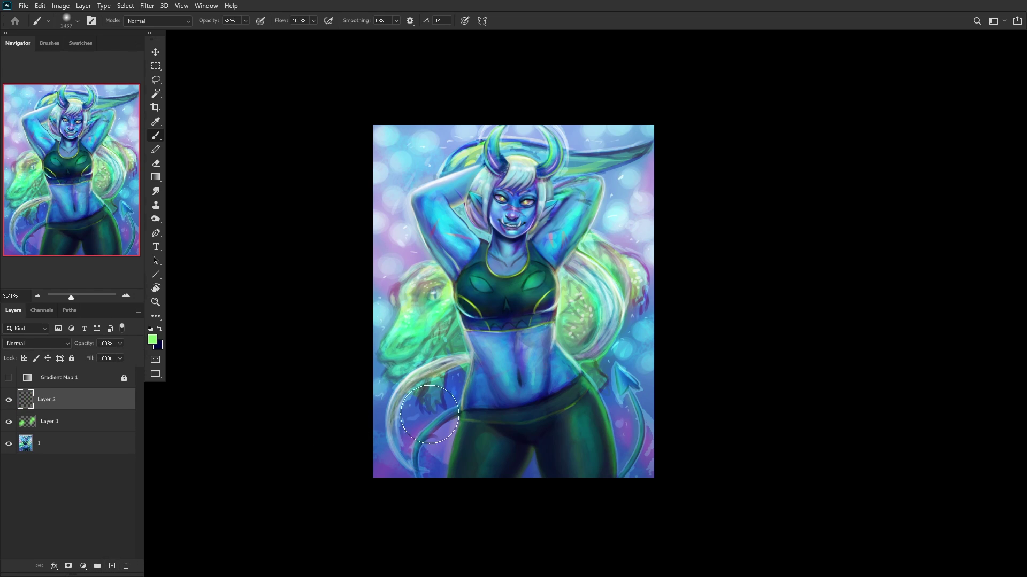
{"action": "scroll", "coordinate": [464, 359], "scroll_direction": "up", "scroll_amount": 3}
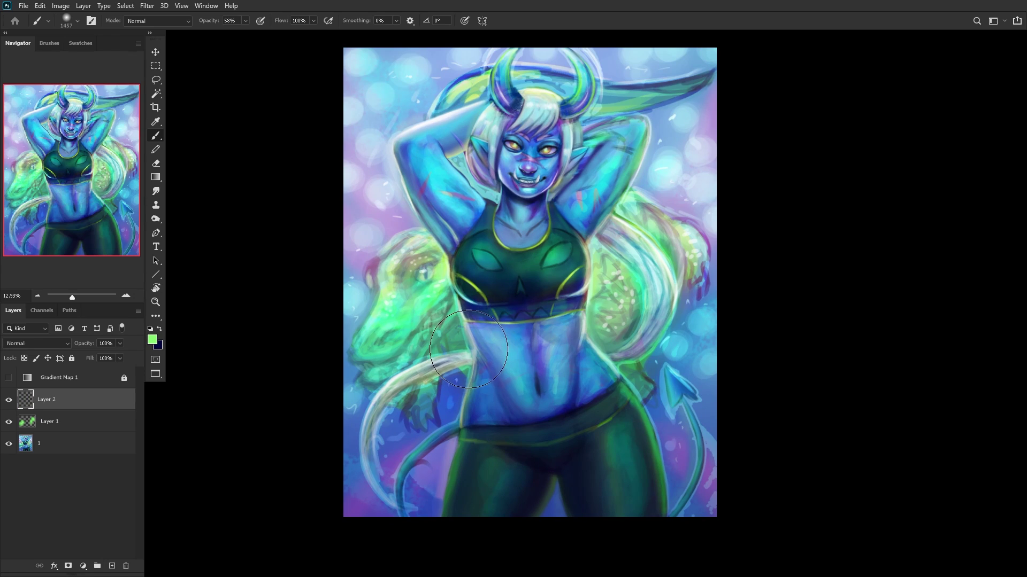
{"action": "left_click", "coordinate": [151, 329]}
{"action": "left_click", "coordinate": [35, 343]}
{"action": "left_click", "coordinate": [16, 418]}
{"action": "right_click", "coordinate": [647, 271]}
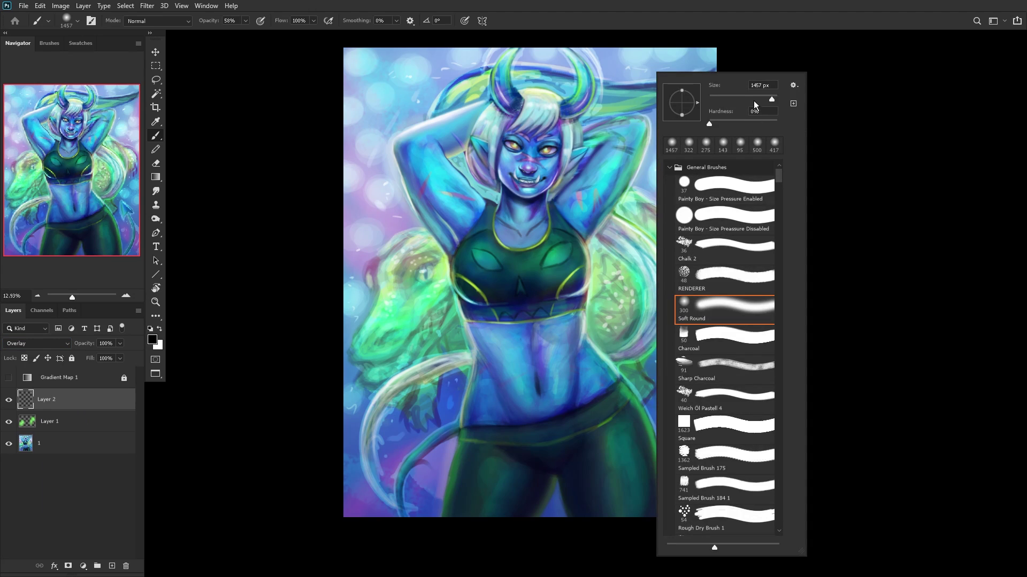
{"action": "left_click", "coordinate": [770, 95]}
{"action": "left_click", "coordinate": [492, 435]}
{"action": "mouse_move", "coordinate": [505, 435]}
{"action": "left_mouse_down"}
{"action": "mouse_move", "coordinate": [458, 481]}
{"action": "mouse_move", "coordinate": [374, 417]}
{"action": "left_mouse_up"}
Step: Shade across the chest with a 354 px brush and lower the shading layer's opacity
{"action": "right_click", "coordinate": [605, 75]}
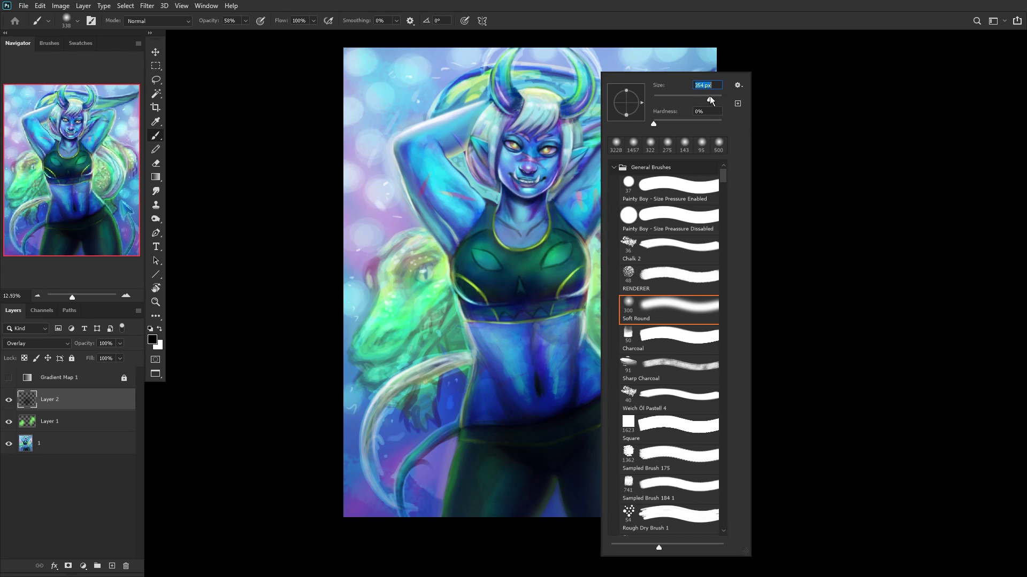
{"action": "key", "text": "Return"}
{"action": "mouse_move", "coordinate": [455, 275]}
{"action": "left_mouse_down"}
{"action": "mouse_move", "coordinate": [495, 295]}
{"action": "mouse_move", "coordinate": [573, 285]}
{"action": "mouse_move", "coordinate": [527, 289]}
{"action": "mouse_move", "coordinate": [559, 270]}
{"action": "left_mouse_up"}
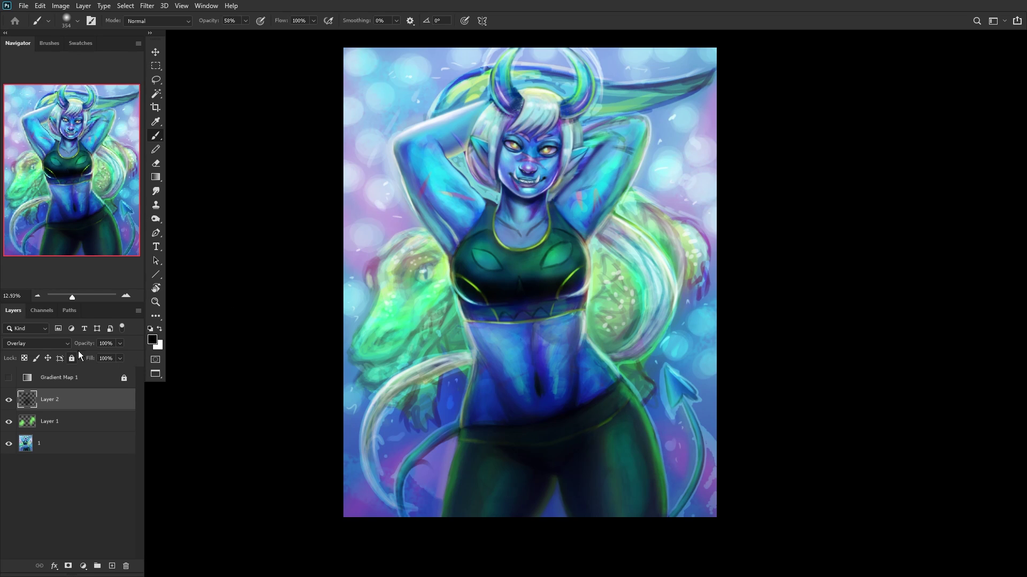
{"action": "left_click_drag", "start_coordinate": [120, 355], "coordinate": [83, 354]}
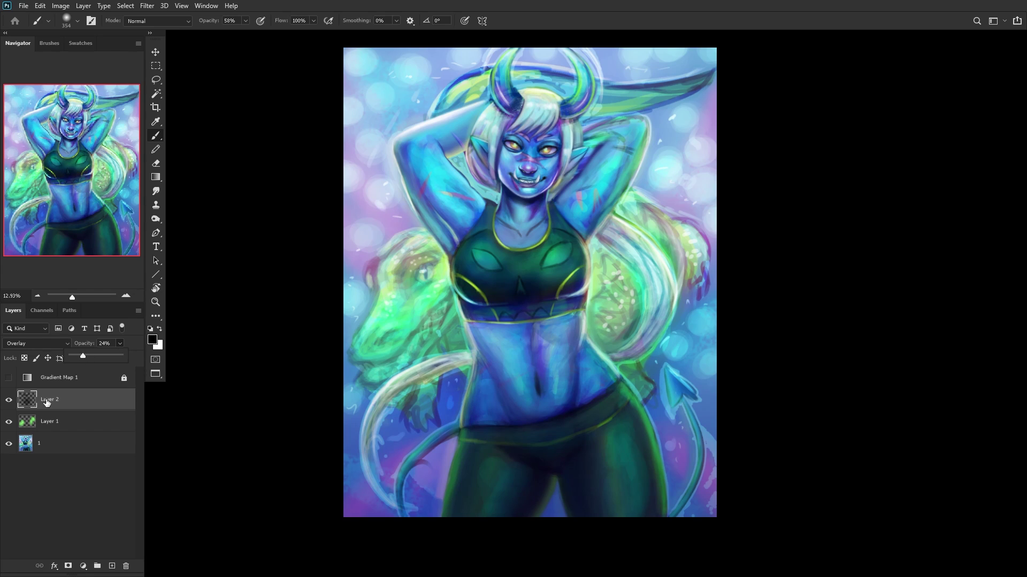
Step: Raise the green glow layer to 57% opacity and merge all visible layers
{"action": "left_click", "coordinate": [21, 423]}
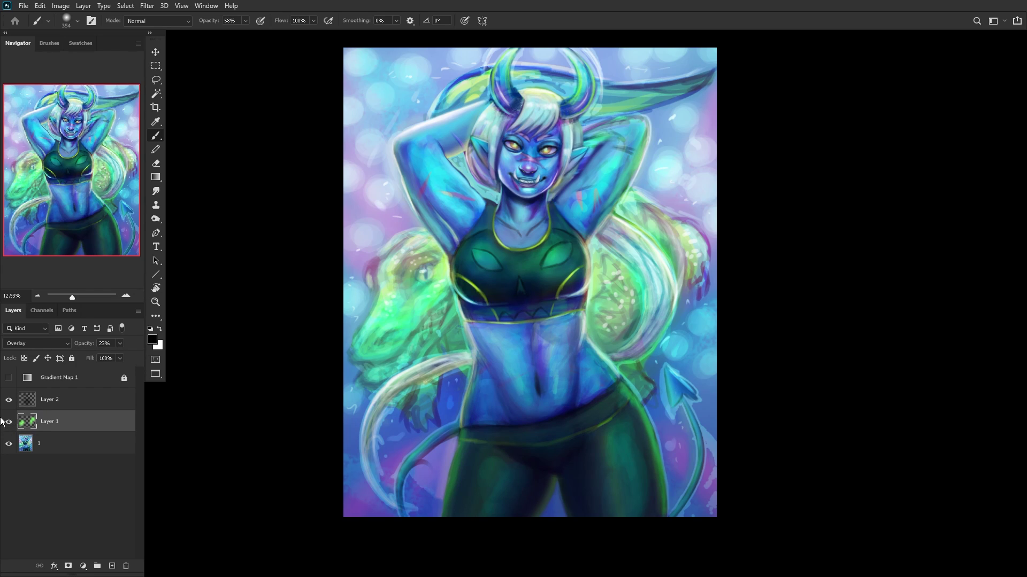
{"action": "left_click", "coordinate": [8, 423]}
{"action": "left_click", "coordinate": [10, 423]}
{"action": "left_click_drag", "start_coordinate": [111, 354], "coordinate": [115, 355]}
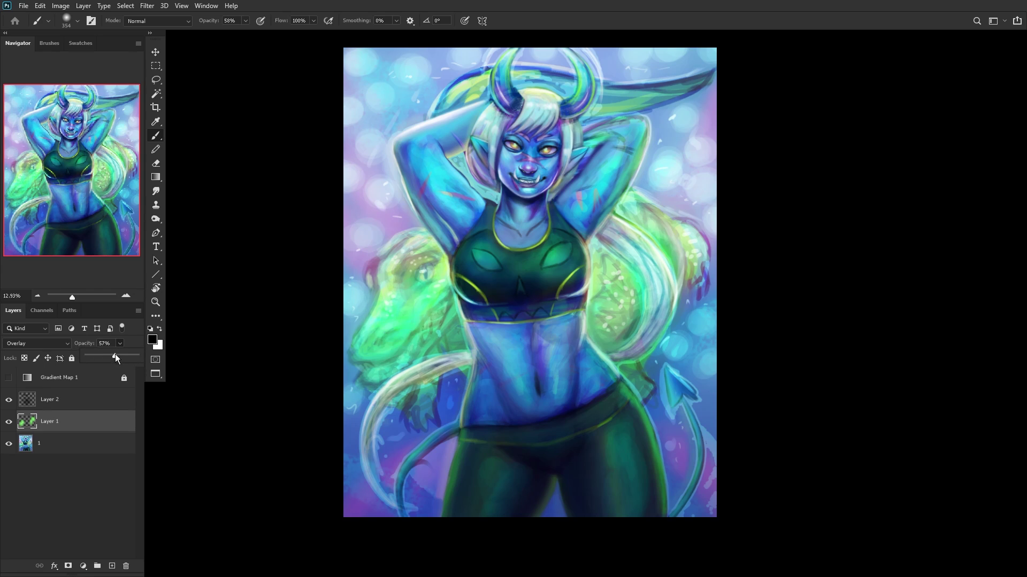
{"action": "left_click", "coordinate": [39, 404]}
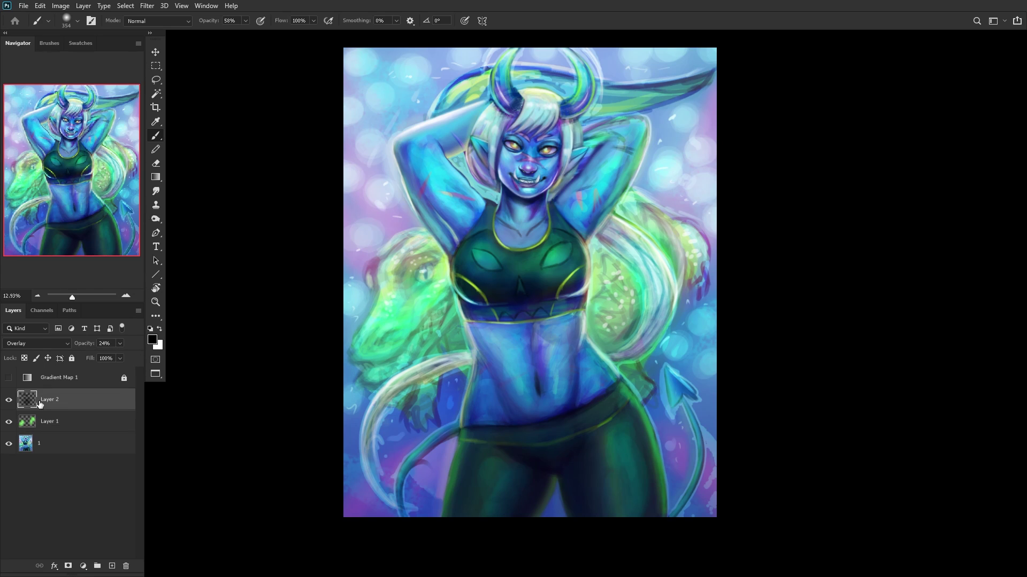
{"action": "left_click", "coordinate": [8, 403]}
{"action": "left_click", "coordinate": [9, 401]}
{"action": "key", "text": "ctrl+shift+e"}
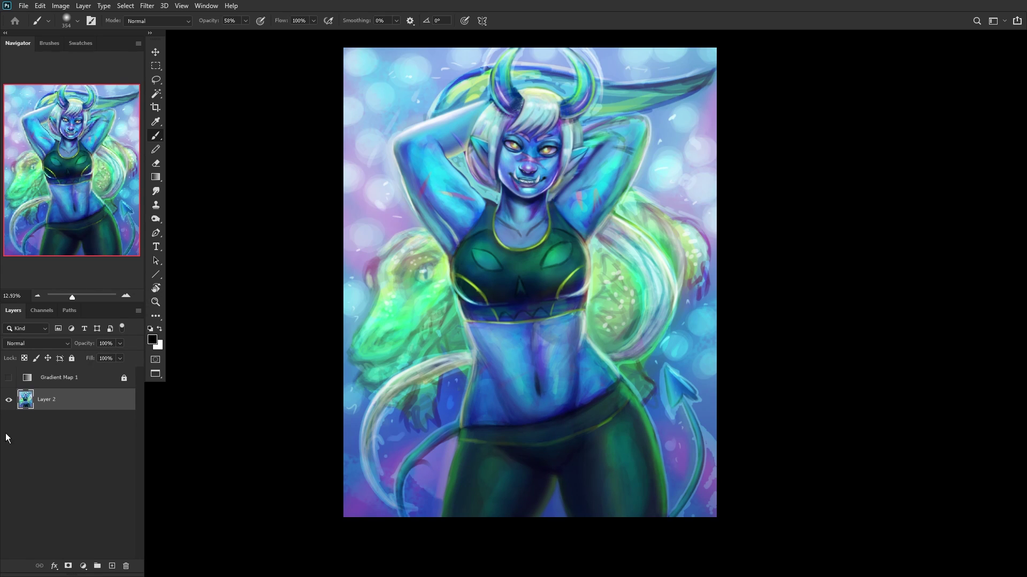
Step: Lock the merged layer, rename it to 1, and fit the painting to the screen
{"action": "left_click", "coordinate": [71, 358]}
{"action": "double_click", "coordinate": [47, 399]}
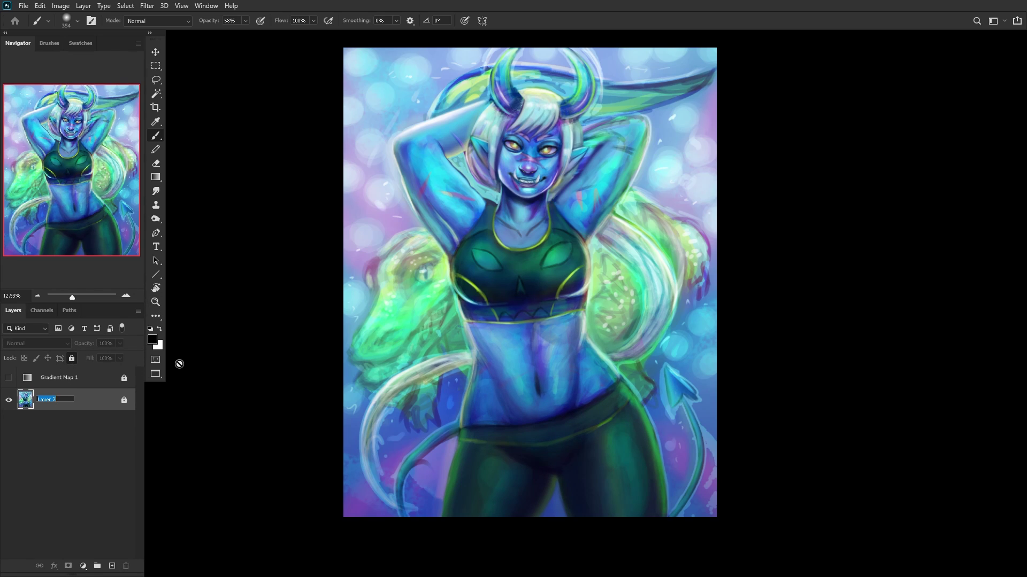
{"action": "type", "text": "1"}
{"action": "key", "text": "Return"}
{"action": "left_click", "coordinate": [155, 302]}
{"action": "left_click", "coordinate": [321, 22]}
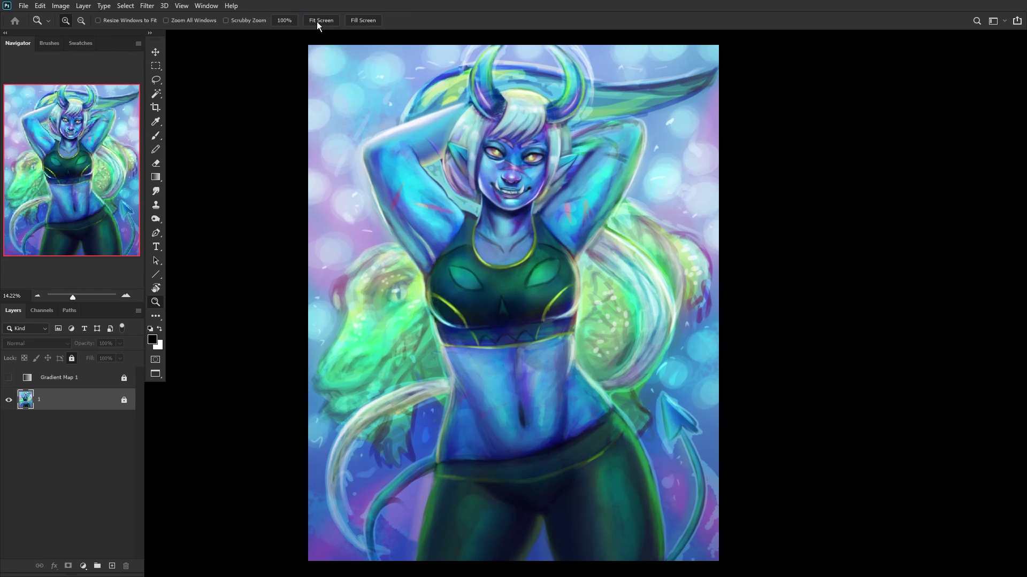
Step: On a new Overlay layer, darken the left and right belly sides near the hips at 37% opacity
{"action": "left_click", "coordinate": [112, 566]}
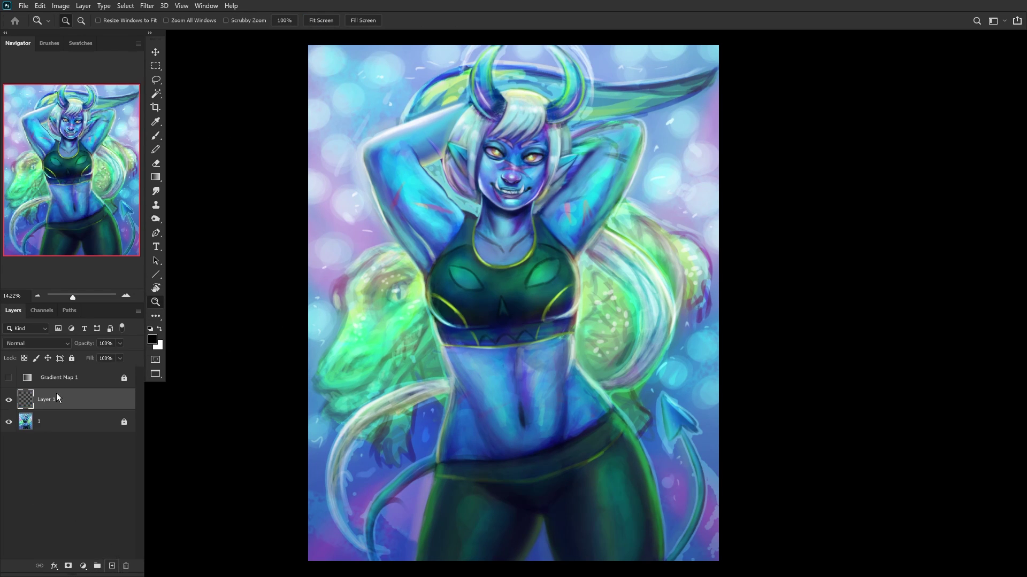
{"action": "left_click", "coordinate": [36, 343]}
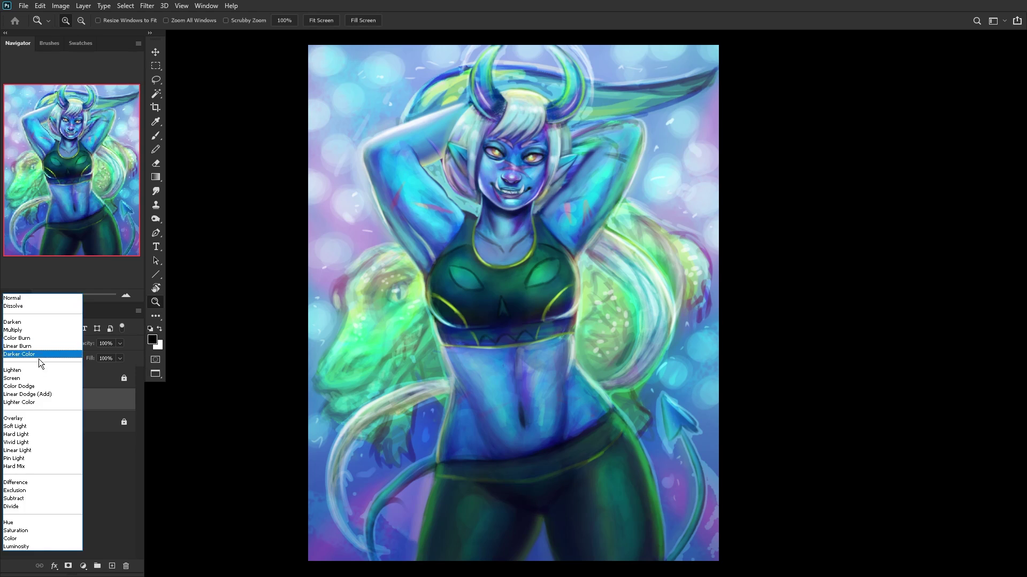
{"action": "left_click", "coordinate": [32, 422]}
{"action": "left_click", "coordinate": [155, 137]}
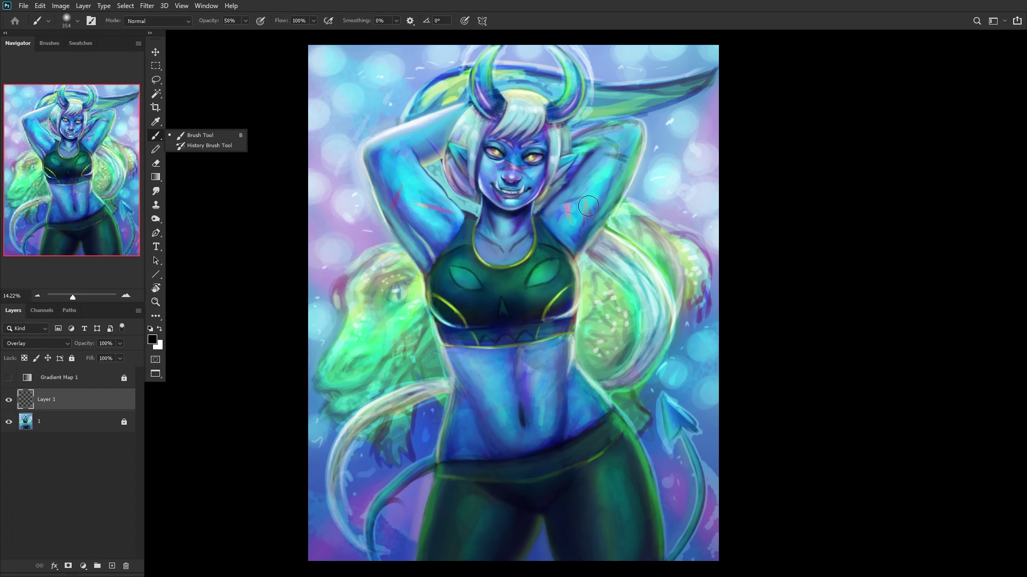
{"action": "scroll", "coordinate": [454, 422], "scroll_direction": "up", "scroll_amount": 2}
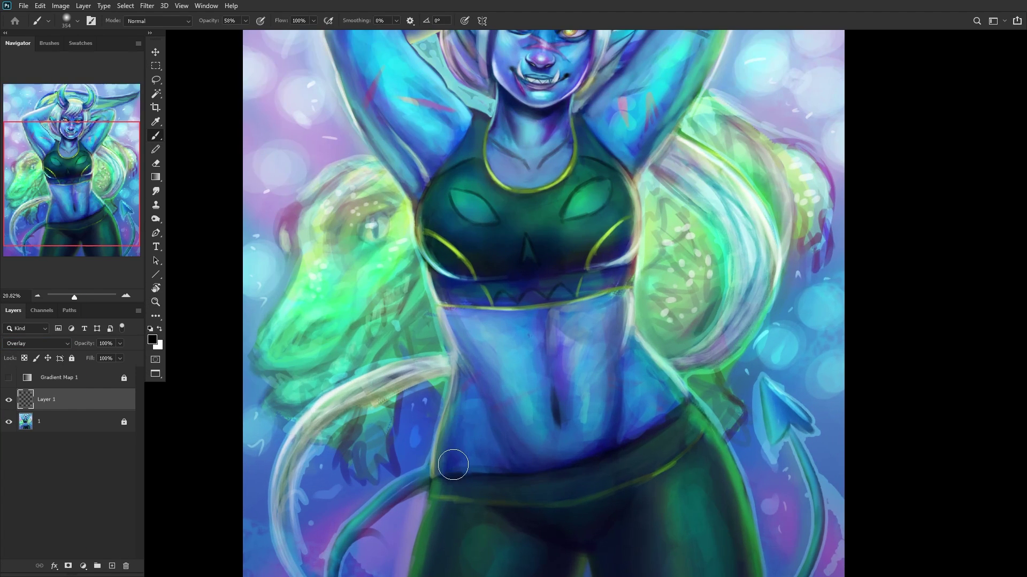
{"action": "mouse_move", "coordinate": [469, 370]}
{"action": "left_mouse_down"}
{"action": "mouse_move", "coordinate": [462, 418]}
{"action": "mouse_move", "coordinate": [476, 355]}
{"action": "mouse_move", "coordinate": [451, 315]}
{"action": "mouse_move", "coordinate": [481, 405]}
{"action": "left_mouse_up"}
{"action": "mouse_move", "coordinate": [623, 302]}
{"action": "left_mouse_down"}
{"action": "mouse_move", "coordinate": [649, 374]}
{"action": "mouse_move", "coordinate": [644, 411]}
{"action": "left_mouse_up"}
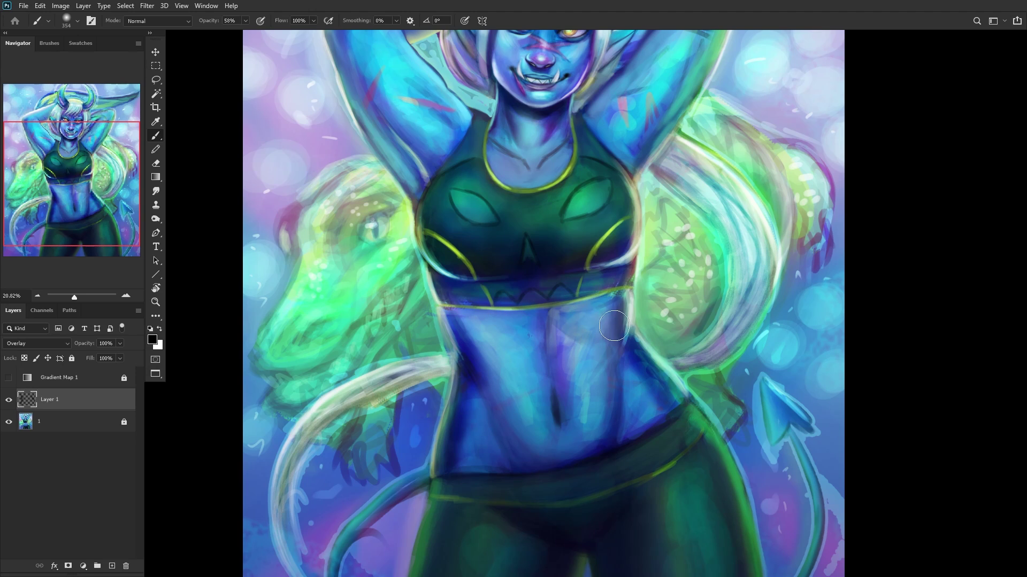
{"action": "left_click_drag", "start_coordinate": [479, 422], "coordinate": [486, 456]}
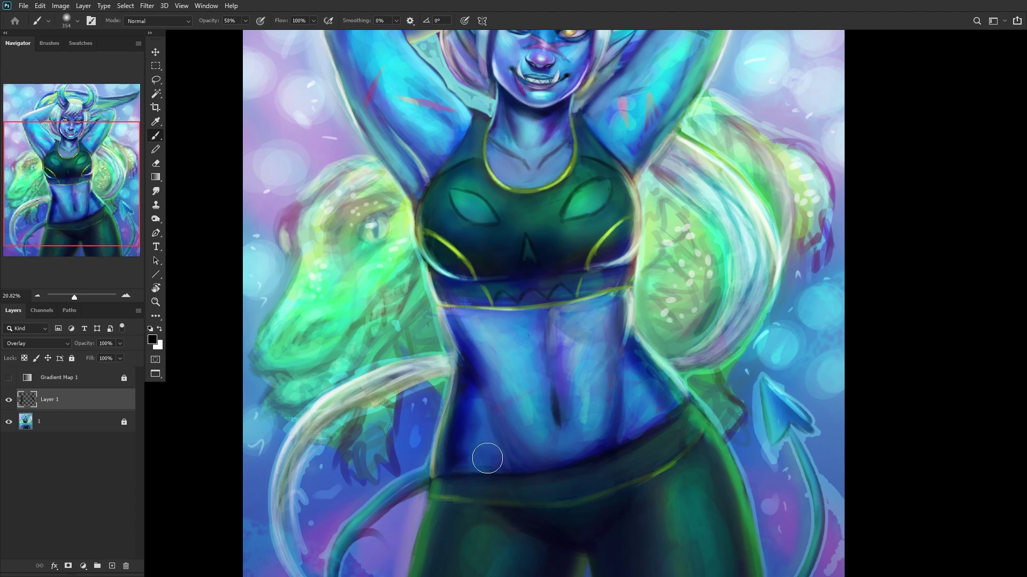
{"action": "left_click_drag", "start_coordinate": [638, 385], "coordinate": [615, 299]}
{"action": "scroll", "coordinate": [321, 347], "scroll_direction": "down", "scroll_amount": 2}
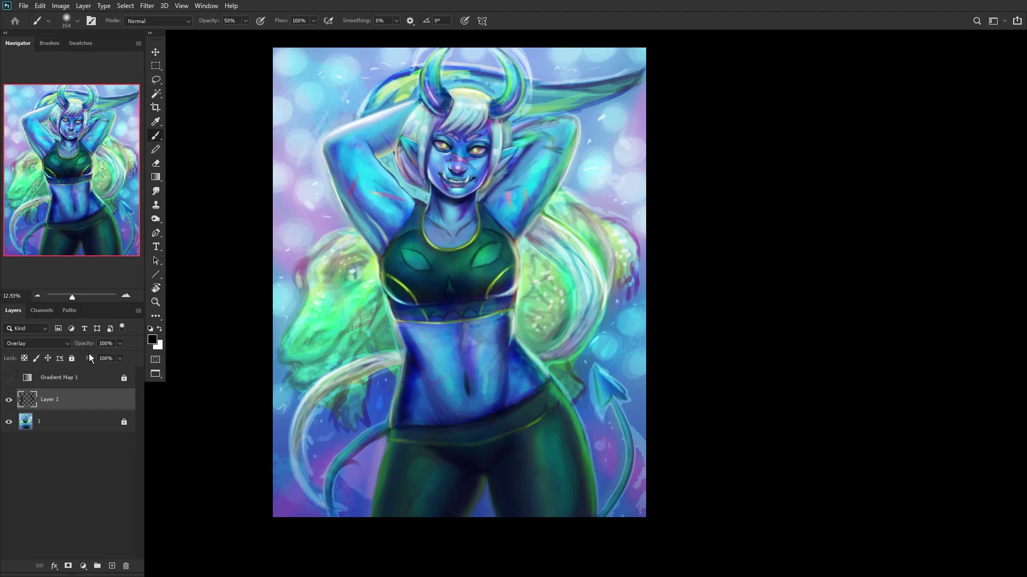
{"action": "mouse_move", "coordinate": [98, 358]}
{"action": "left_mouse_down"}
{"action": "mouse_move", "coordinate": [81, 355]}
{"action": "mouse_move", "coordinate": [91, 357]}
{"action": "left_mouse_up"}
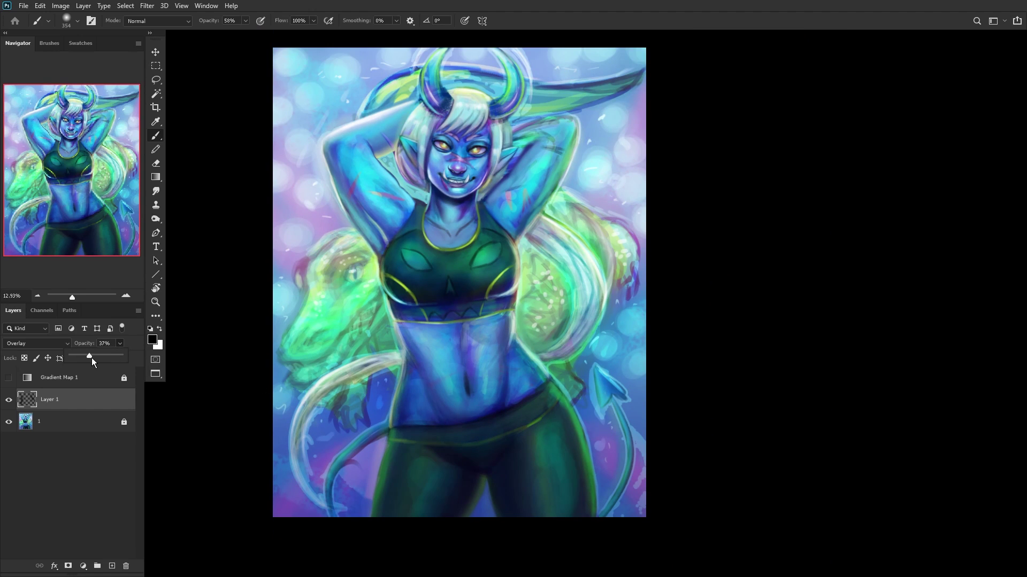
{"action": "left_click", "coordinate": [385, 232]}
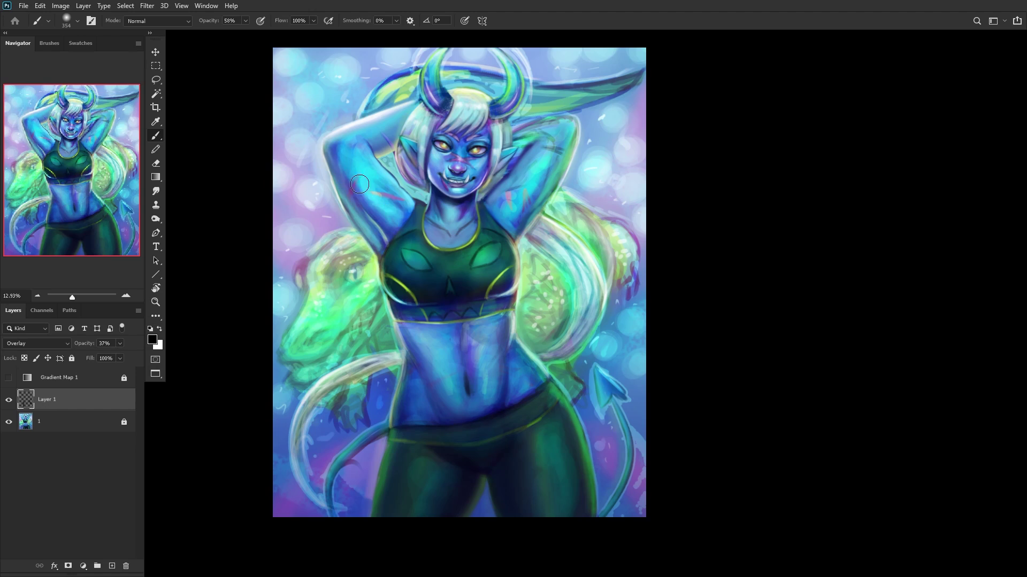
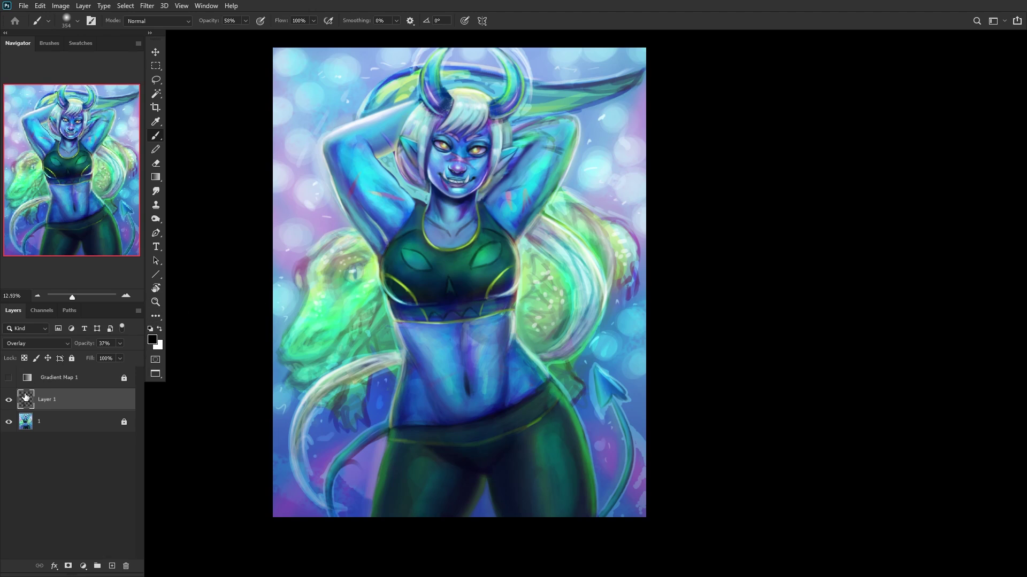
Step: Compare the strokes layer on and off, then merge it into layer 1 and lock it
{"action": "left_click", "coordinate": [8, 400]}
{"action": "left_click", "coordinate": [9, 399]}
{"action": "left_click", "coordinate": [61, 423]}
{"action": "key", "text": "ctrl+shift+e"}
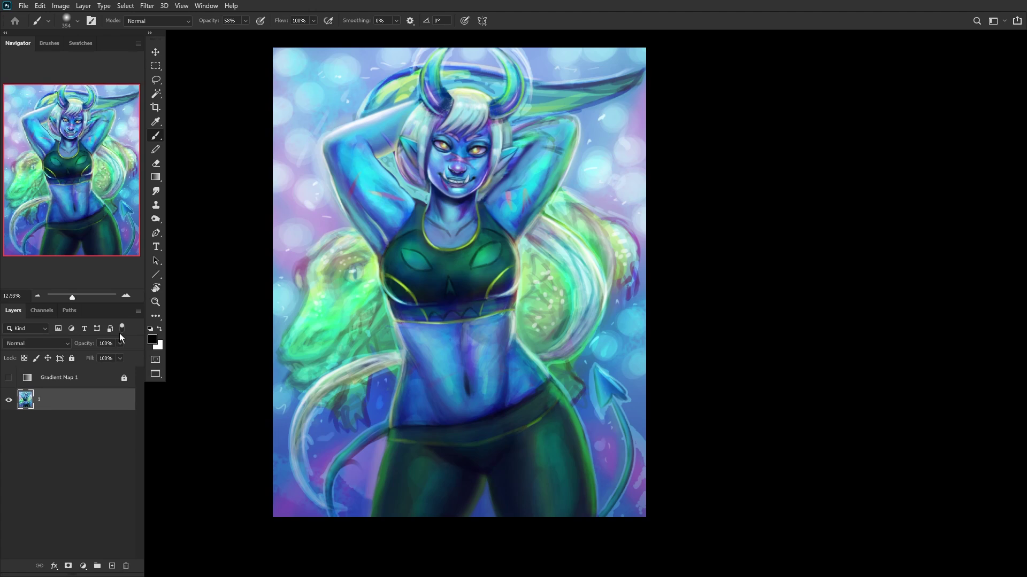
{"action": "left_click", "coordinate": [75, 357]}
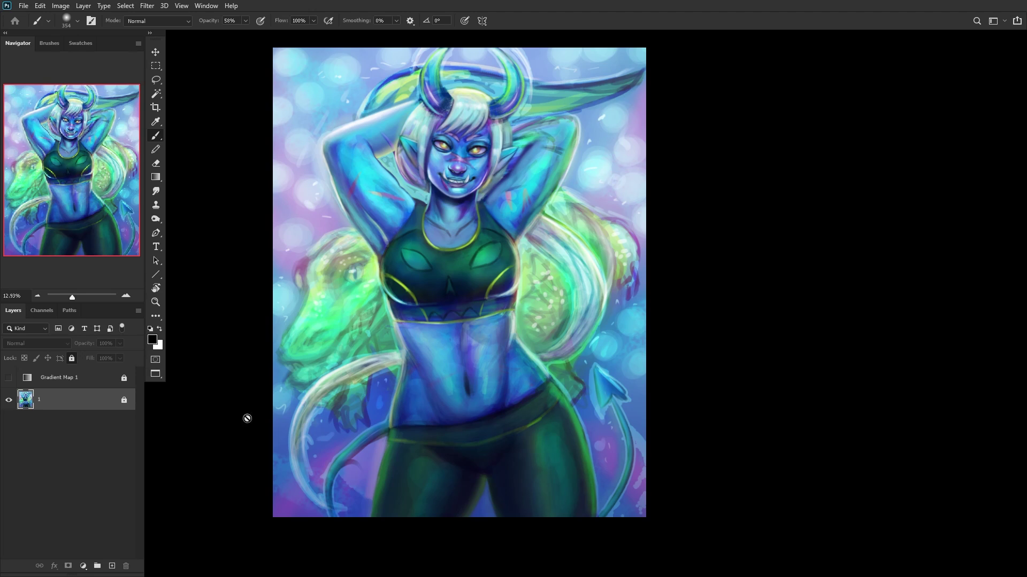
Step: Add a new empty layer and set up the RENDERER brush at 18 px
{"action": "left_click", "coordinate": [112, 566]}
{"action": "scroll", "coordinate": [384, 161], "scroll_direction": "up", "scroll_amount": 5}
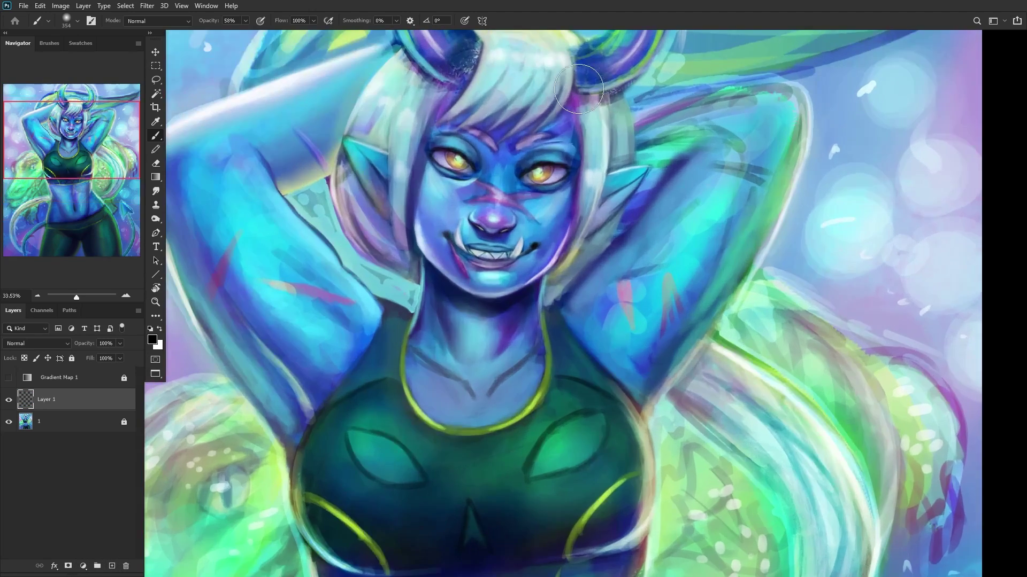
{"action": "right_click", "coordinate": [578, 124]}
{"action": "left_click", "coordinate": [606, 271]}
{"action": "left_click", "coordinate": [635, 100]}
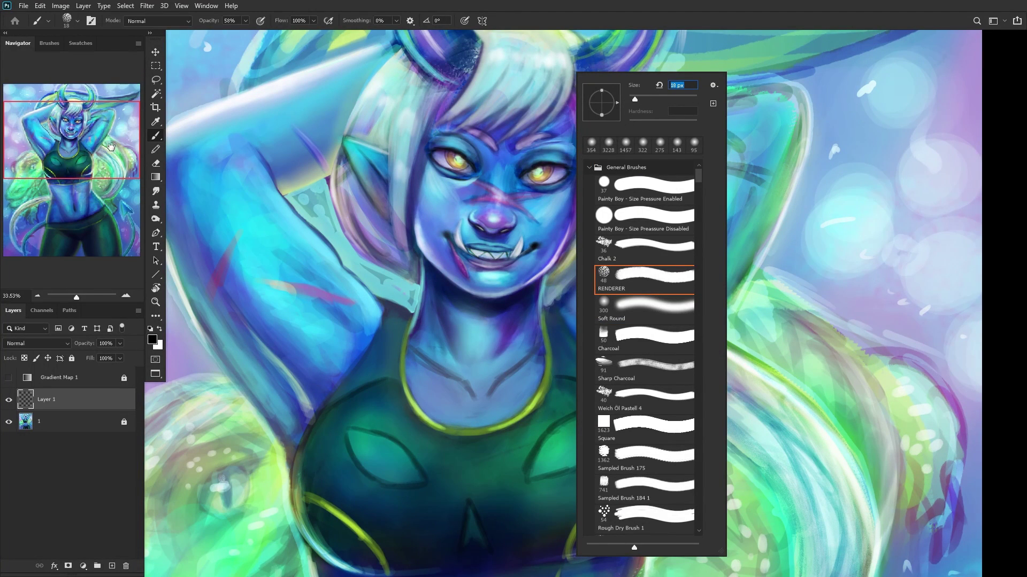
{"action": "key", "text": "Return"}
{"action": "scroll", "coordinate": [545, 139], "scroll_direction": "up", "scroll_amount": 3}
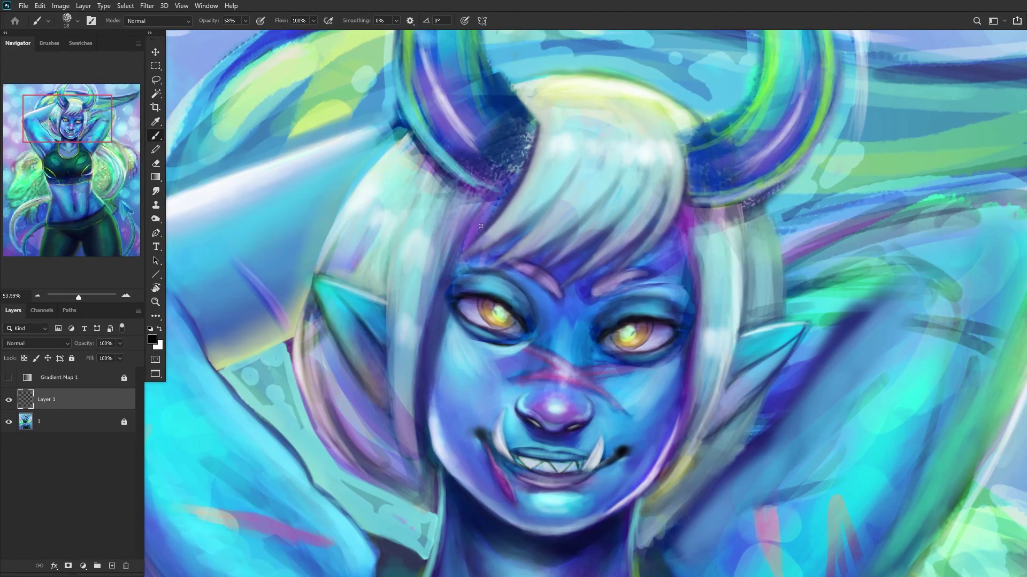
Step: Paint thin dark strand lines across the bangs
{"action": "mouse_move", "coordinate": [572, 135]}
{"action": "left_mouse_down"}
{"action": "mouse_move", "coordinate": [466, 253]}
{"action": "mouse_move", "coordinate": [595, 141]}
{"action": "left_mouse_up"}
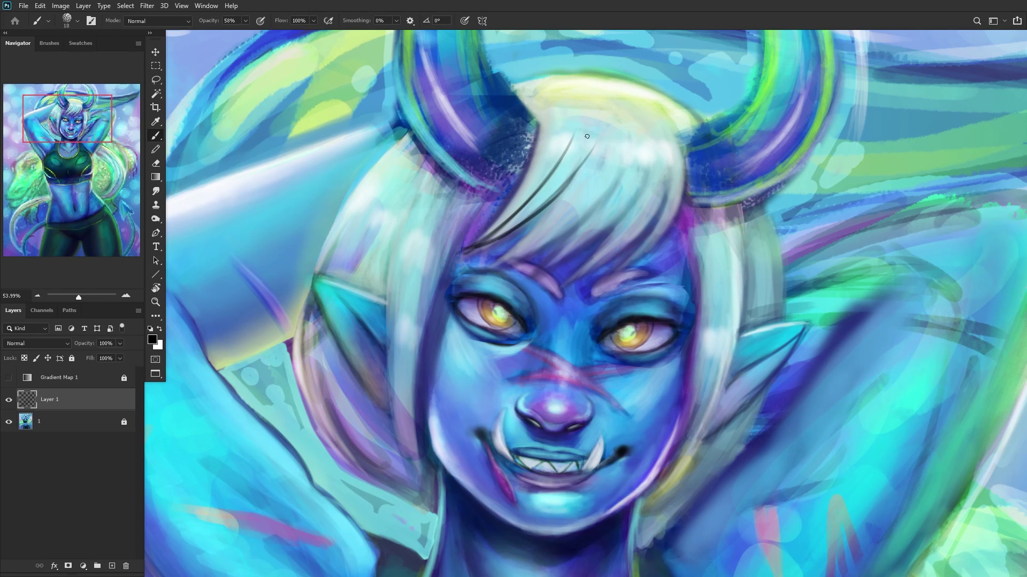
{"action": "left_click_drag", "start_coordinate": [507, 261], "coordinate": [629, 149]}
{"action": "mouse_move", "coordinate": [526, 246]}
{"action": "left_mouse_down"}
{"action": "mouse_move", "coordinate": [626, 144]}
{"action": "mouse_move", "coordinate": [615, 194]}
{"action": "mouse_move", "coordinate": [637, 159]}
{"action": "left_mouse_up"}
{"action": "left_click_drag", "start_coordinate": [541, 275], "coordinate": [646, 167]}
{"action": "left_click_drag", "start_coordinate": [571, 256], "coordinate": [647, 184]}
{"action": "left_click_drag", "start_coordinate": [567, 284], "coordinate": [650, 208]}
{"action": "left_click_drag", "start_coordinate": [570, 281], "coordinate": [655, 206]}
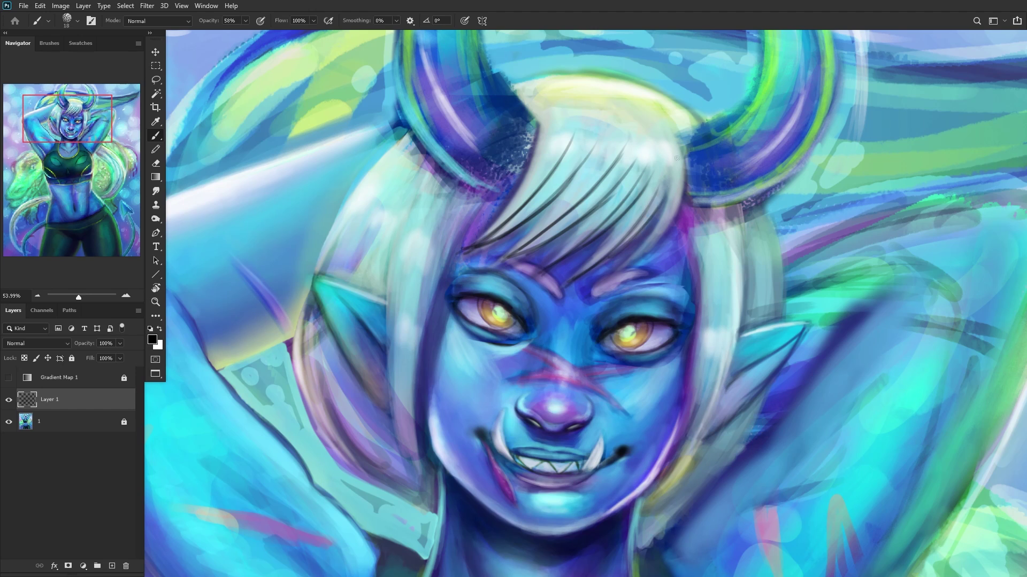
Step: Outline the horn and paint dark arcs over the hair, undoing one unwanted stroke
{"action": "key", "text": "h"}
{"action": "left_click_drag", "start_coordinate": [698, 95], "coordinate": [643, 97]}
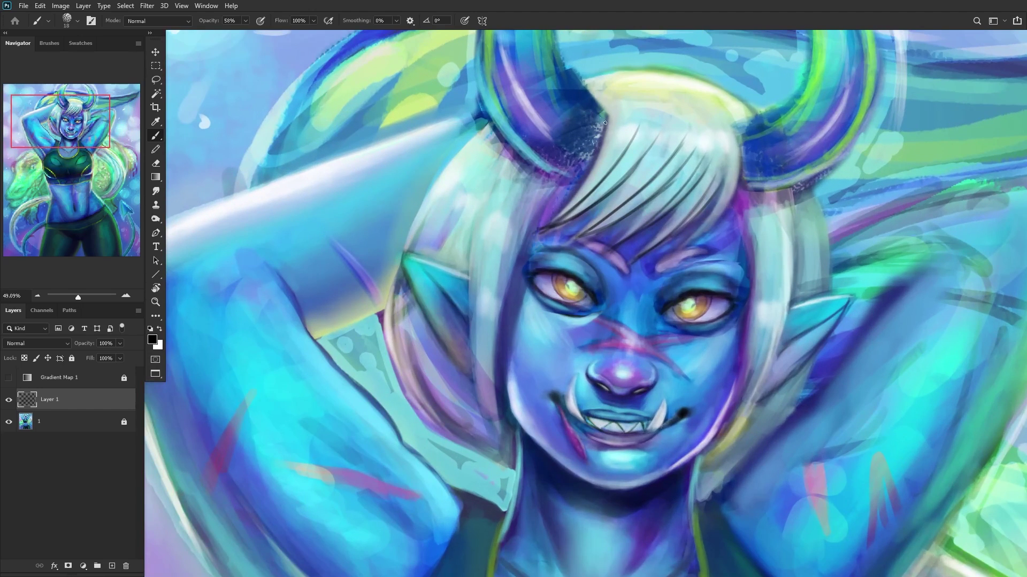
{"action": "scroll", "coordinate": [643, 98], "scroll_direction": "up", "scroll_amount": 4}
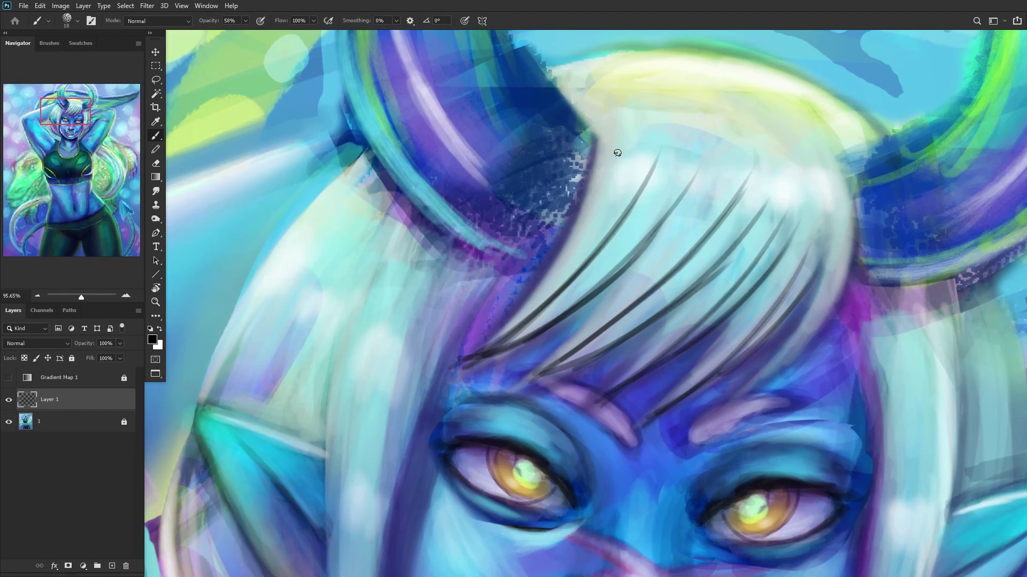
{"action": "left_click_drag", "start_coordinate": [556, 86], "coordinate": [587, 161]}
{"action": "left_click_drag", "start_coordinate": [579, 108], "coordinate": [573, 198]}
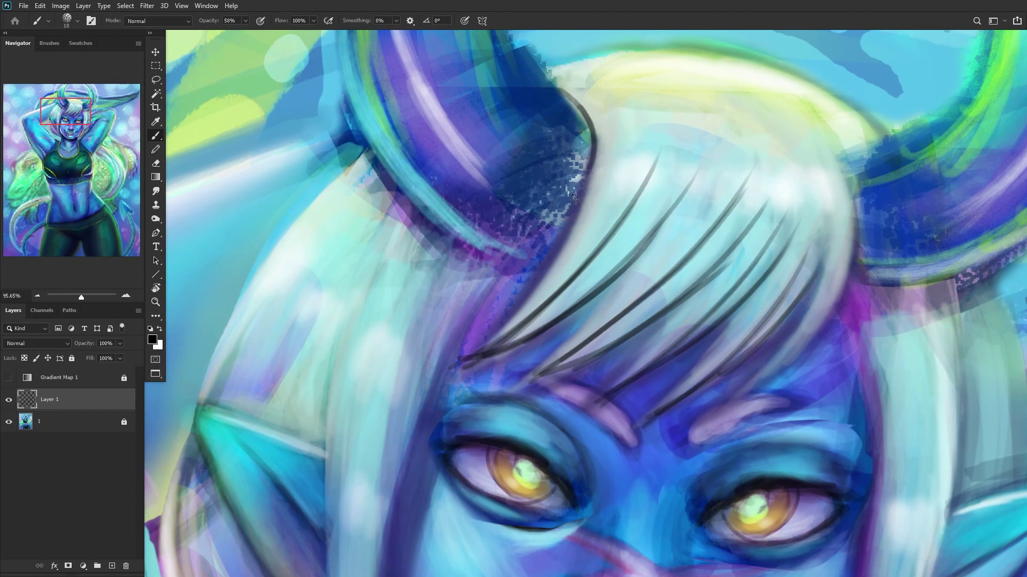
{"action": "left_click_drag", "start_coordinate": [554, 82], "coordinate": [615, 199]}
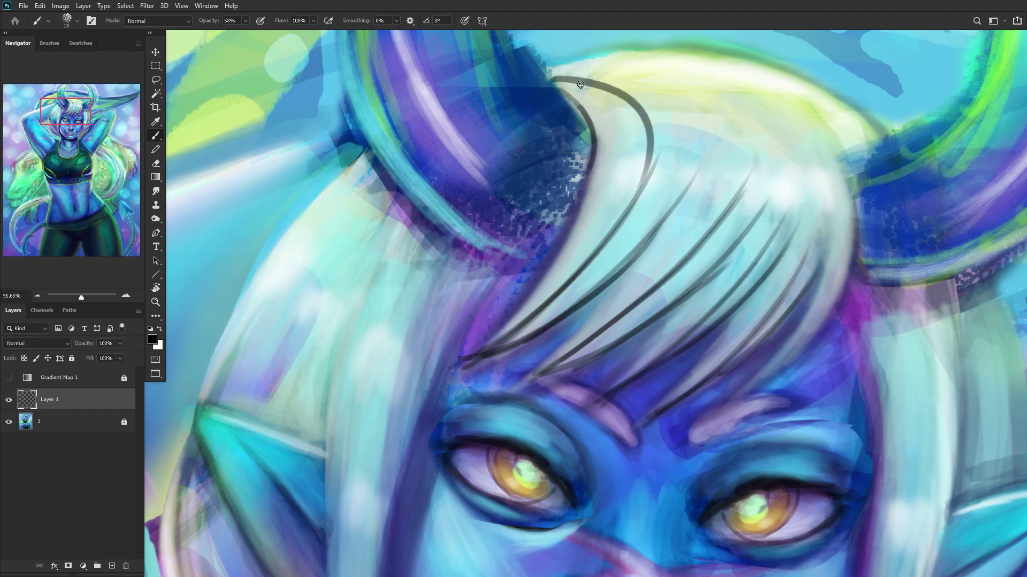
{"action": "left_click_drag", "start_coordinate": [558, 72], "coordinate": [682, 172]}
{"action": "mouse_move", "coordinate": [564, 65]}
{"action": "left_mouse_down"}
{"action": "mouse_move", "coordinate": [770, 160]}
{"action": "mouse_move", "coordinate": [747, 172]}
{"action": "mouse_move", "coordinate": [692, 64]}
{"action": "mouse_move", "coordinate": [663, 58]}
{"action": "left_mouse_up"}
{"action": "key", "text": "ctrl+z"}
{"action": "mouse_move", "coordinate": [775, 245]}
{"action": "left_mouse_down"}
{"action": "mouse_move", "coordinate": [810, 146]}
{"action": "mouse_move", "coordinate": [788, 195]}
{"action": "mouse_move", "coordinate": [782, 80]}
{"action": "mouse_move", "coordinate": [804, 146]}
{"action": "mouse_move", "coordinate": [757, 82]}
{"action": "mouse_move", "coordinate": [703, 52]}
{"action": "left_mouse_up"}
{"action": "key", "text": "ctrl+minus"}
{"action": "mouse_move", "coordinate": [834, 138]}
{"action": "left_mouse_down"}
{"action": "mouse_move", "coordinate": [804, 93]}
{"action": "mouse_move", "coordinate": [764, 71]}
{"action": "left_mouse_up"}
{"action": "scroll", "coordinate": [763, 121], "scroll_direction": "down", "scroll_amount": 2}
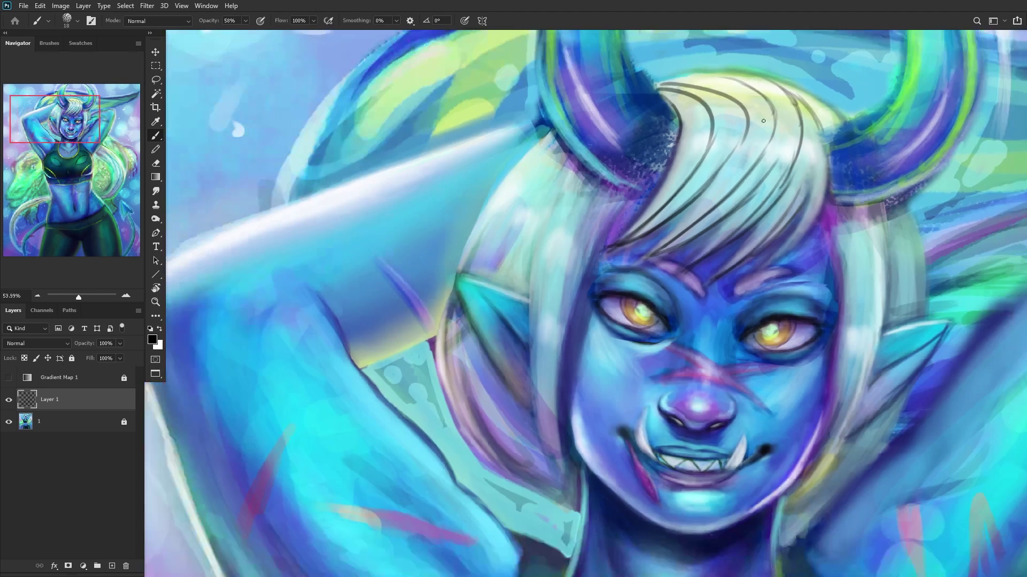
{"action": "scroll", "coordinate": [763, 120], "scroll_direction": "down", "scroll_amount": 3}
{"action": "scroll", "coordinate": [668, 160], "scroll_direction": "up", "scroll_amount": 3}
Step: Paint long dark strands through the hair left of the face
{"action": "left_click_drag", "start_coordinate": [666, 110], "coordinate": [627, 219]}
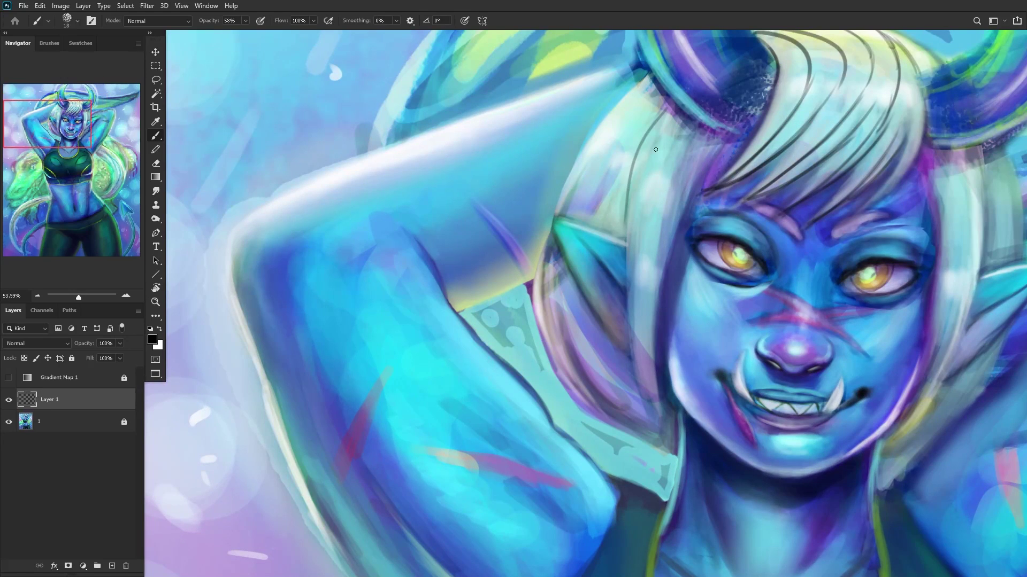
{"action": "mouse_move", "coordinate": [681, 157]}
{"action": "left_mouse_down"}
{"action": "mouse_move", "coordinate": [634, 318]}
{"action": "mouse_move", "coordinate": [665, 338]}
{"action": "left_mouse_up"}
{"action": "left_click_drag", "start_coordinate": [686, 191], "coordinate": [634, 364]}
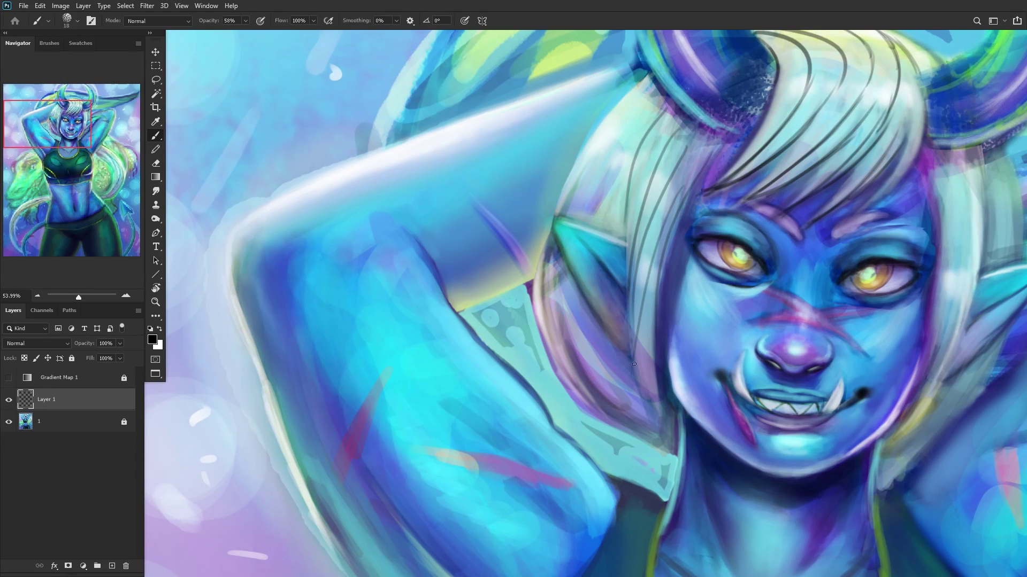
{"action": "left_click_drag", "start_coordinate": [657, 239], "coordinate": [637, 356]}
{"action": "left_click_drag", "start_coordinate": [653, 290], "coordinate": [639, 411]}
{"action": "mouse_move", "coordinate": [656, 323]}
{"action": "left_mouse_down"}
{"action": "mouse_move", "coordinate": [642, 423]}
{"action": "mouse_move", "coordinate": [632, 374]}
{"action": "left_mouse_up"}
{"action": "scroll", "coordinate": [811, 288], "scroll_direction": "down", "scroll_amount": 6}
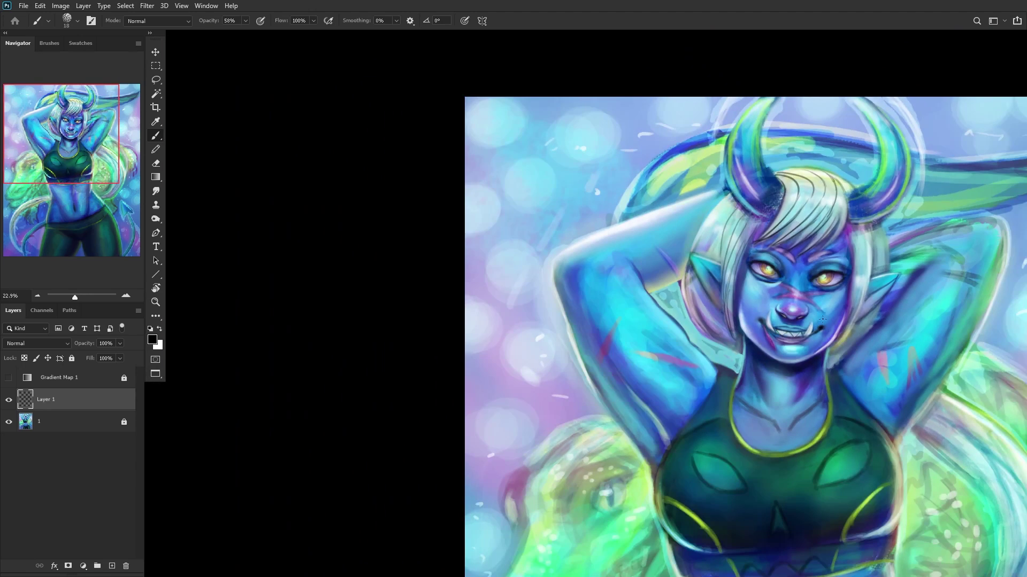
Step: Paint dark strands along the hair beside the jaw, cheek and eye
{"action": "scroll", "coordinate": [922, 359], "scroll_direction": "up", "scroll_amount": 5}
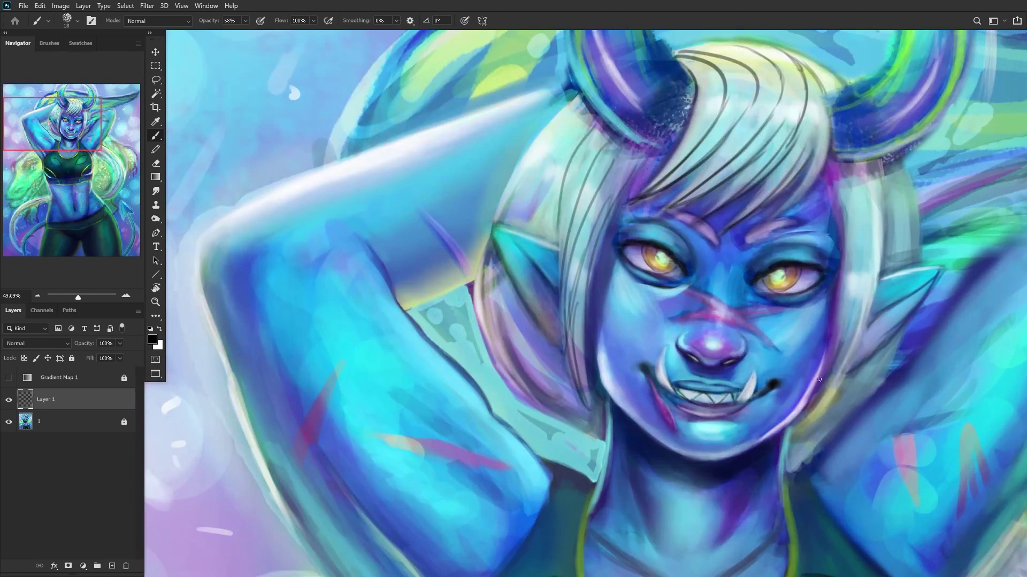
{"action": "left_click_drag", "start_coordinate": [829, 337], "coordinate": [804, 422]}
{"action": "left_click_drag", "start_coordinate": [834, 297], "coordinate": [817, 403]}
{"action": "left_click_drag", "start_coordinate": [825, 353], "coordinate": [806, 427]}
{"action": "left_click_drag", "start_coordinate": [855, 320], "coordinate": [807, 425]}
{"action": "left_click_drag", "start_coordinate": [853, 302], "coordinate": [821, 382]}
{"action": "left_click_drag", "start_coordinate": [855, 273], "coordinate": [797, 433]}
{"action": "left_click_drag", "start_coordinate": [855, 227], "coordinate": [813, 393]}
{"action": "mouse_move", "coordinate": [864, 170]}
{"action": "left_mouse_down"}
{"action": "mouse_move", "coordinate": [859, 262]}
{"action": "mouse_move", "coordinate": [840, 251]}
{"action": "left_mouse_up"}
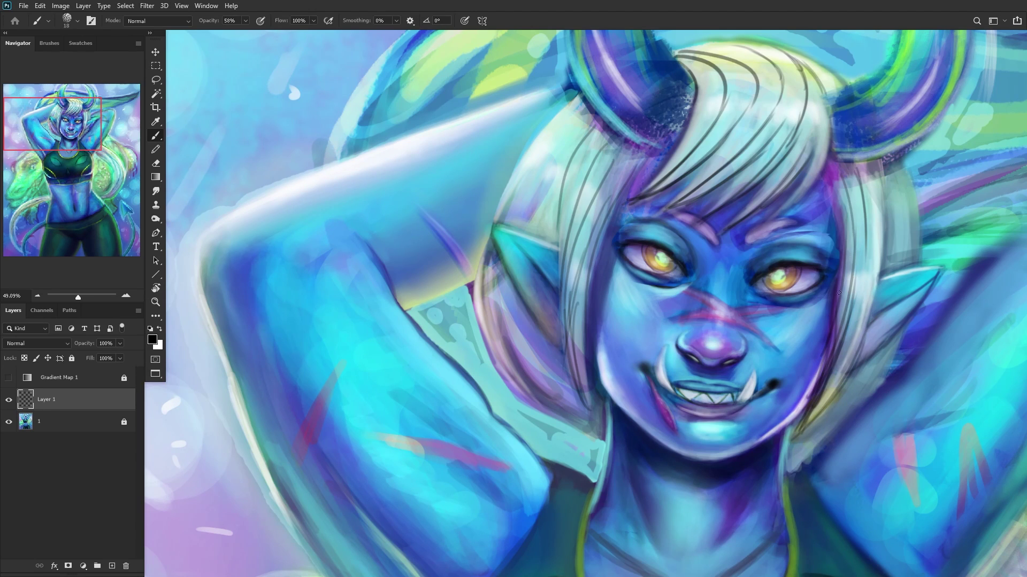
{"action": "left_click_drag", "start_coordinate": [902, 174], "coordinate": [914, 256]}
{"action": "mouse_move", "coordinate": [890, 171]}
{"action": "left_mouse_down"}
{"action": "mouse_move", "coordinate": [885, 238]}
{"action": "mouse_move", "coordinate": [903, 243]}
{"action": "mouse_move", "coordinate": [907, 221]}
{"action": "mouse_move", "coordinate": [914, 250]}
{"action": "left_mouse_up"}
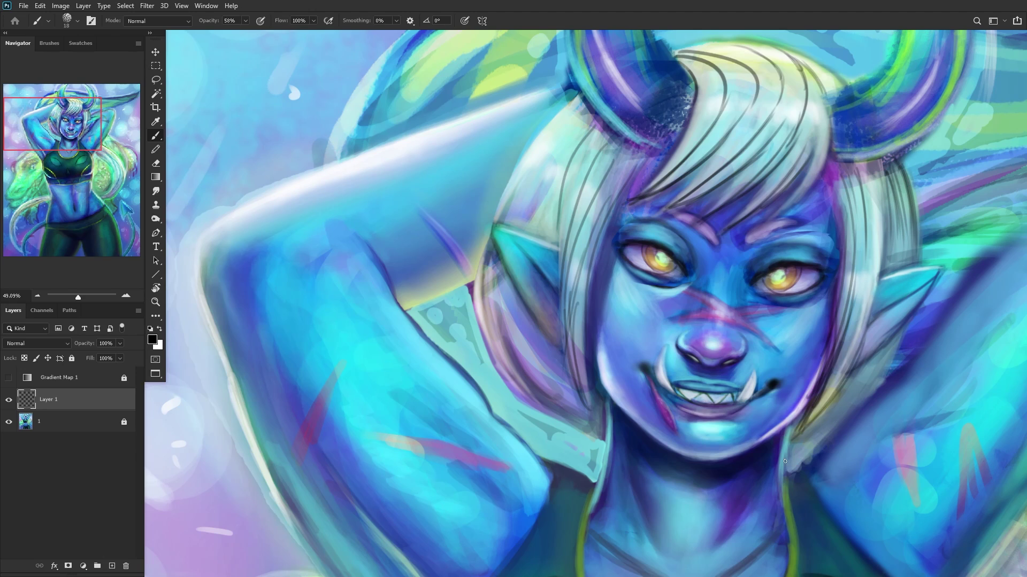
Step: Darken the jaw and neck edge below the ear with dark strokes
{"action": "mouse_move", "coordinate": [793, 461]}
{"action": "left_mouse_down"}
{"action": "mouse_move", "coordinate": [860, 400]}
{"action": "mouse_move", "coordinate": [845, 432]}
{"action": "mouse_move", "coordinate": [876, 381]}
{"action": "left_mouse_up"}
{"action": "left_click_drag", "start_coordinate": [845, 431], "coordinate": [896, 343]}
{"action": "left_click_drag", "start_coordinate": [802, 446], "coordinate": [870, 388]}
{"action": "left_click_drag", "start_coordinate": [788, 463], "coordinate": [868, 372]}
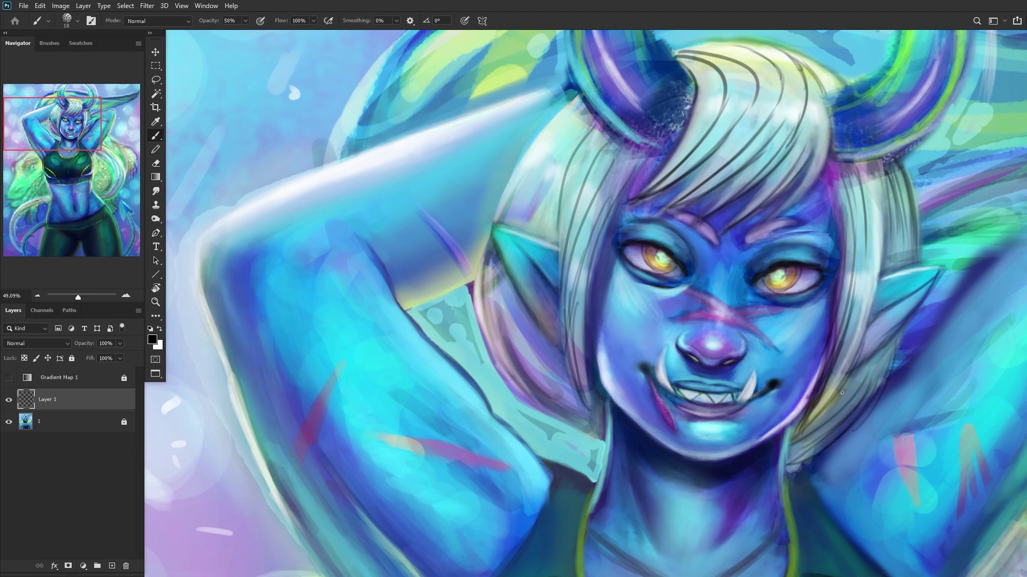
{"action": "left_click_drag", "start_coordinate": [802, 438], "coordinate": [860, 378]}
Step: Add dark strokes along the hair below the horn
{"action": "scroll", "coordinate": [860, 365], "scroll_direction": "down", "scroll_amount": 5}
{"action": "scroll", "coordinate": [861, 365], "scroll_direction": "down", "scroll_amount": 2}
{"action": "scroll", "coordinate": [783, 240], "scroll_direction": "up", "scroll_amount": 4}
{"action": "mouse_move", "coordinate": [793, 204]}
{"action": "left_mouse_down"}
{"action": "mouse_move", "coordinate": [757, 262]}
{"action": "mouse_move", "coordinate": [770, 294]}
{"action": "left_mouse_up"}
{"action": "scroll", "coordinate": [784, 334], "scroll_direction": "down", "scroll_amount": 3}
{"action": "scroll", "coordinate": [781, 333], "scroll_direction": "up", "scroll_amount": 2}
{"action": "scroll", "coordinate": [759, 333], "scroll_direction": "down", "scroll_amount": 5}
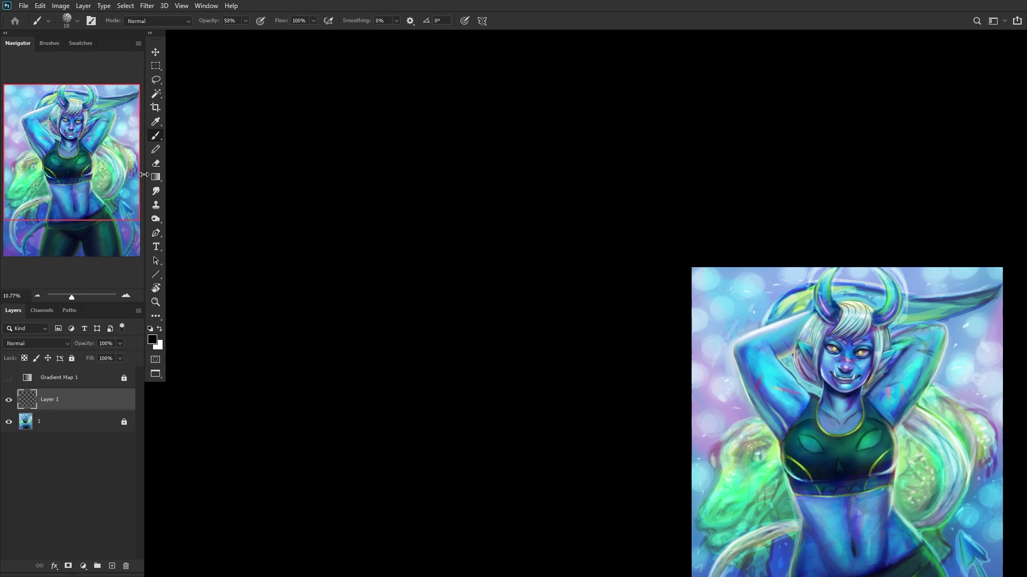
{"action": "scroll", "coordinate": [642, 230], "scroll_direction": "up", "scroll_amount": 7}
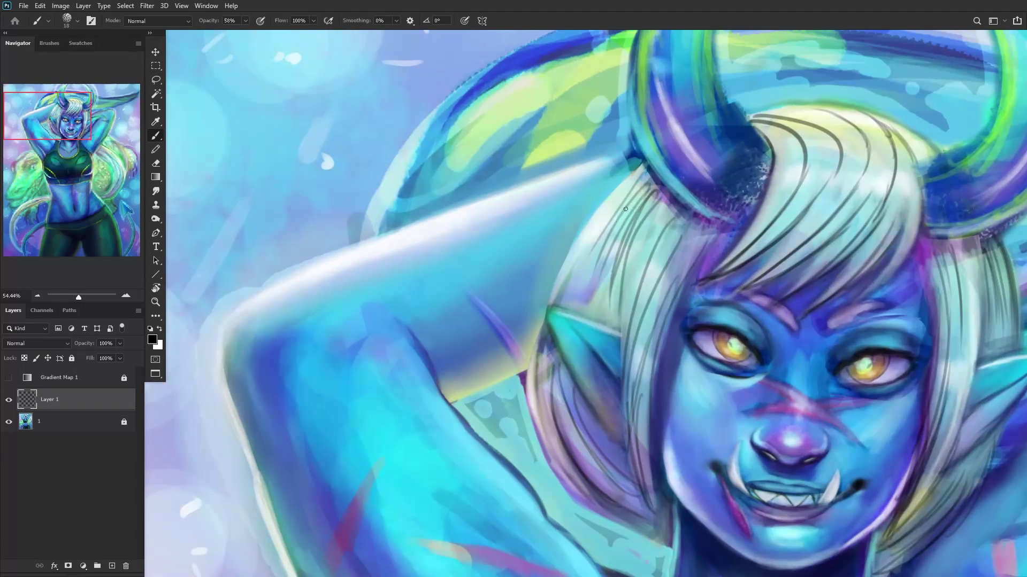
{"action": "scroll", "coordinate": [617, 304], "scroll_direction": "down", "scroll_amount": 3}
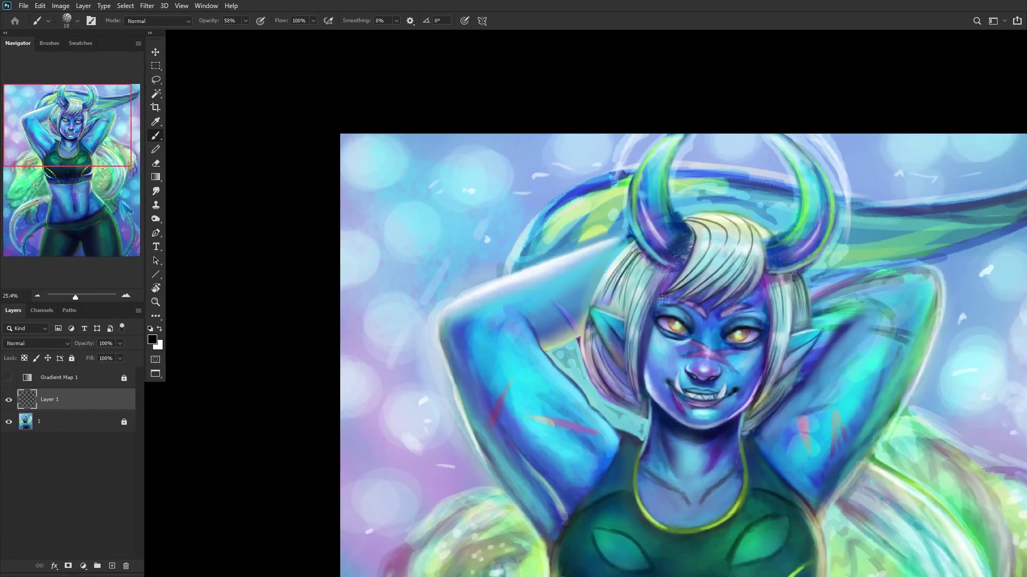
{"action": "scroll", "coordinate": [661, 298], "scroll_direction": "down", "scroll_amount": 2}
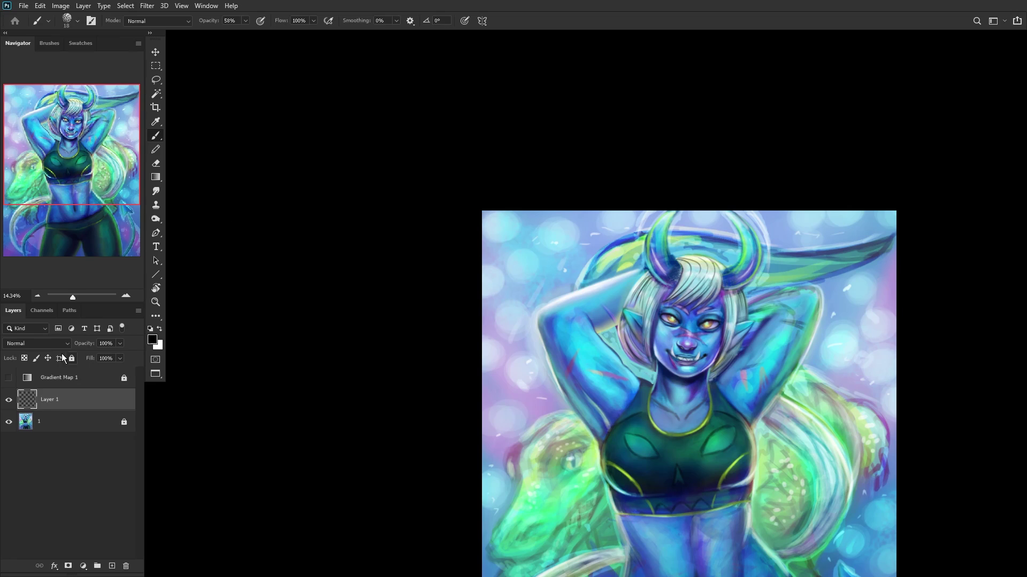
Step: Set the strand layer to Hard Light blend mode at 63% opacity
{"action": "left_click", "coordinate": [36, 343]}
{"action": "left_click", "coordinate": [35, 434]}
{"action": "left_click_drag", "start_coordinate": [84, 357], "coordinate": [80, 357]}
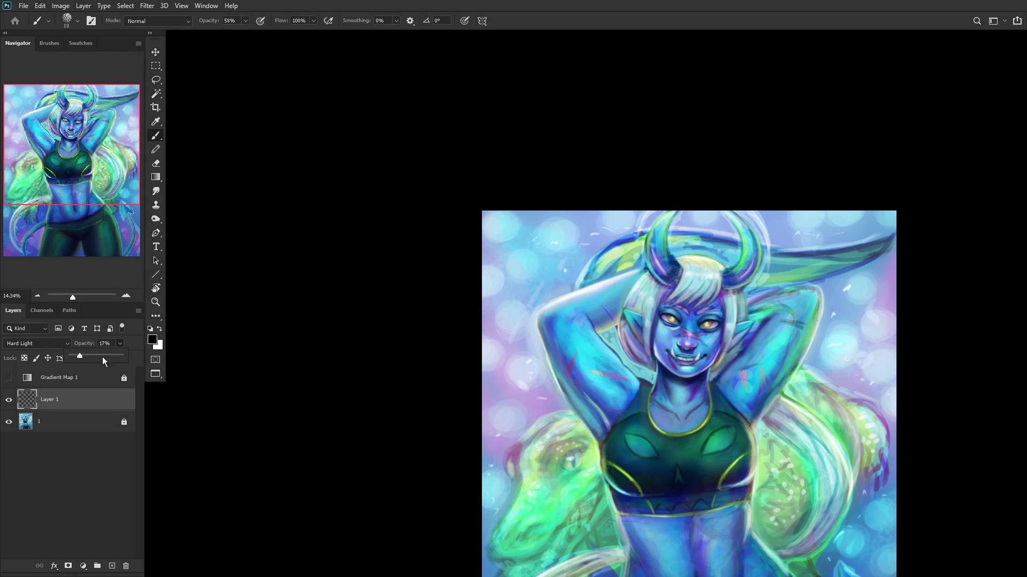
{"action": "left_click", "coordinate": [91, 356]}
{"action": "scroll", "coordinate": [563, 352], "scroll_direction": "down", "scroll_amount": 2}
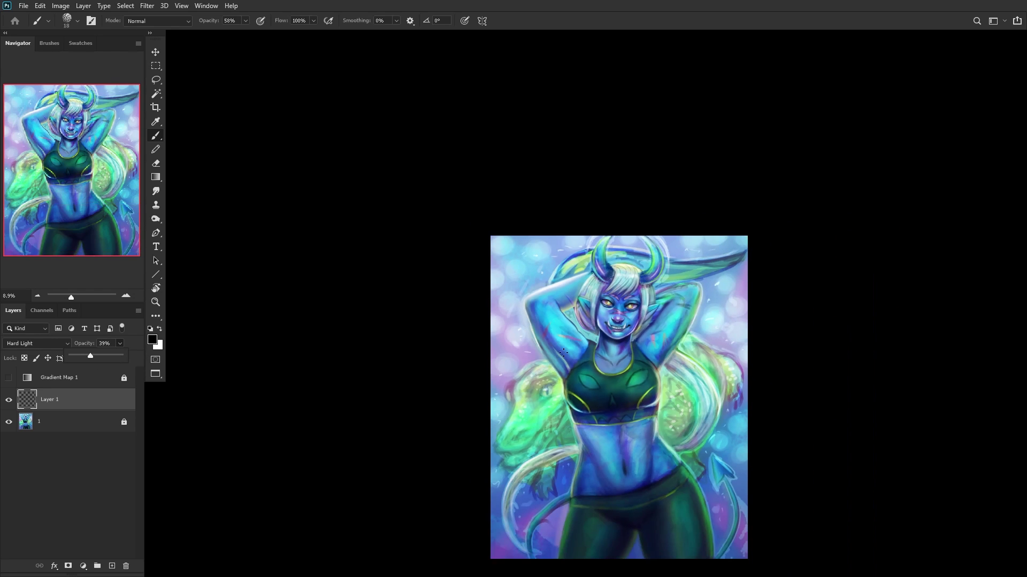
{"action": "left_click", "coordinate": [34, 216]}
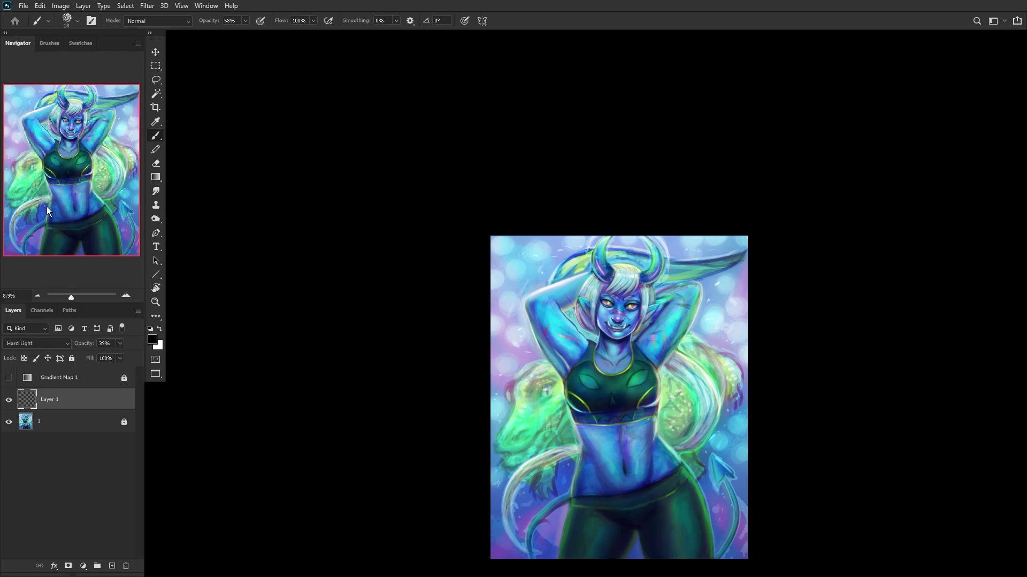
Step: Fit the whole painting in the window and add a new empty layer
{"action": "left_click", "coordinate": [157, 303]}
{"action": "left_click", "coordinate": [319, 20]}
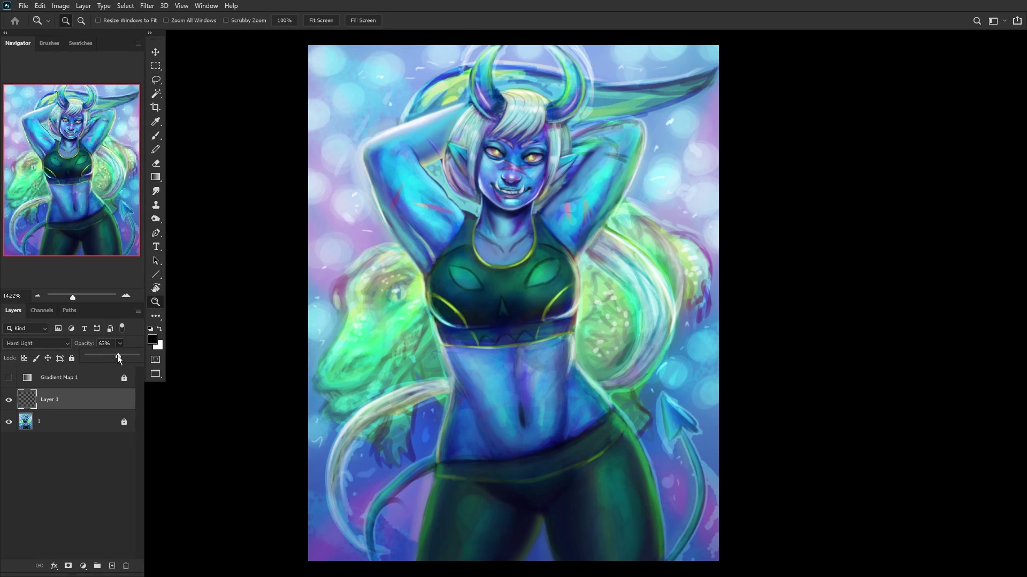
{"action": "left_click", "coordinate": [112, 565]}
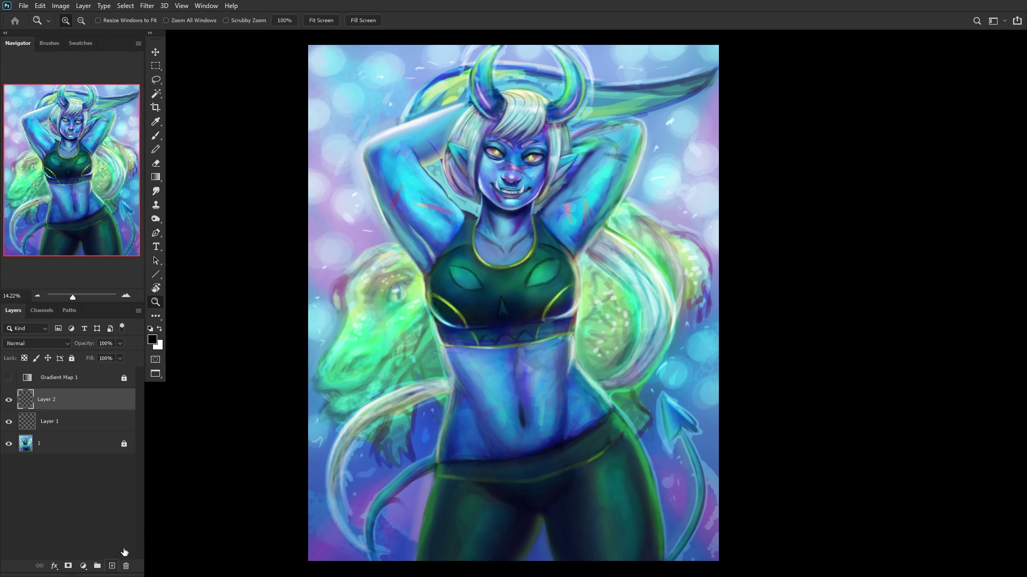
Step: Clip the new layer to the strand layer and fill it with sampled blue 2a4ab7
{"action": "left_click", "coordinate": [114, 410], "text": "alt"}
{"action": "left_click", "coordinate": [153, 340]}
{"action": "left_click", "coordinate": [386, 422]}
{"action": "left_click", "coordinate": [695, 225]}
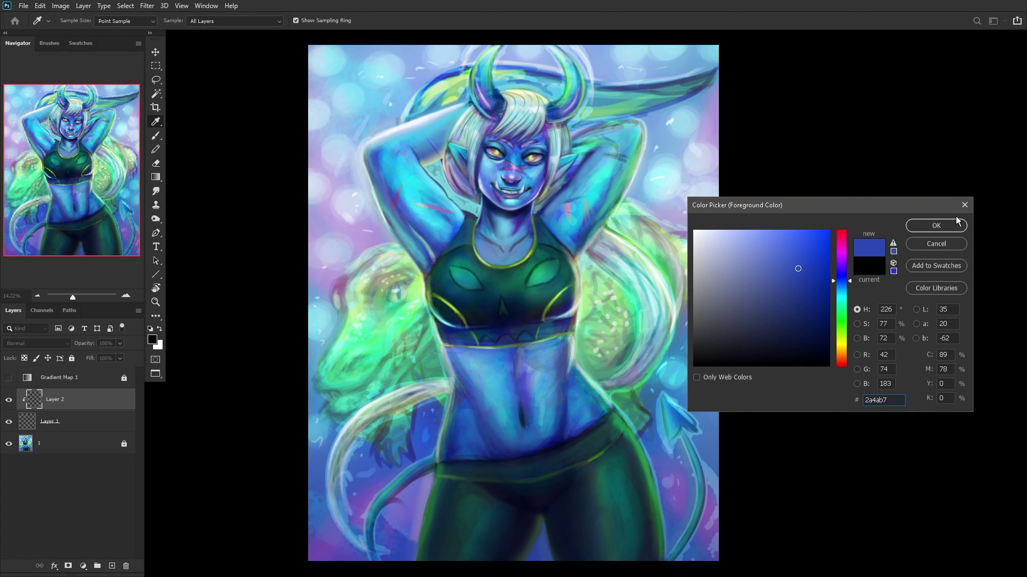
{"action": "left_click", "coordinate": [957, 221]}
{"action": "left_click", "coordinate": [155, 177]}
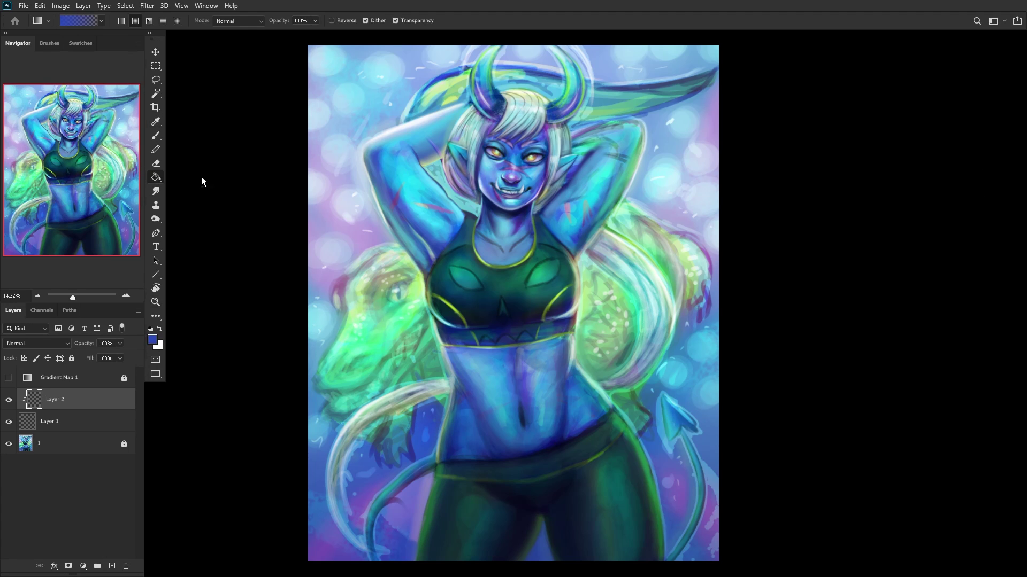
{"action": "key", "text": "alt+BackSpace"}
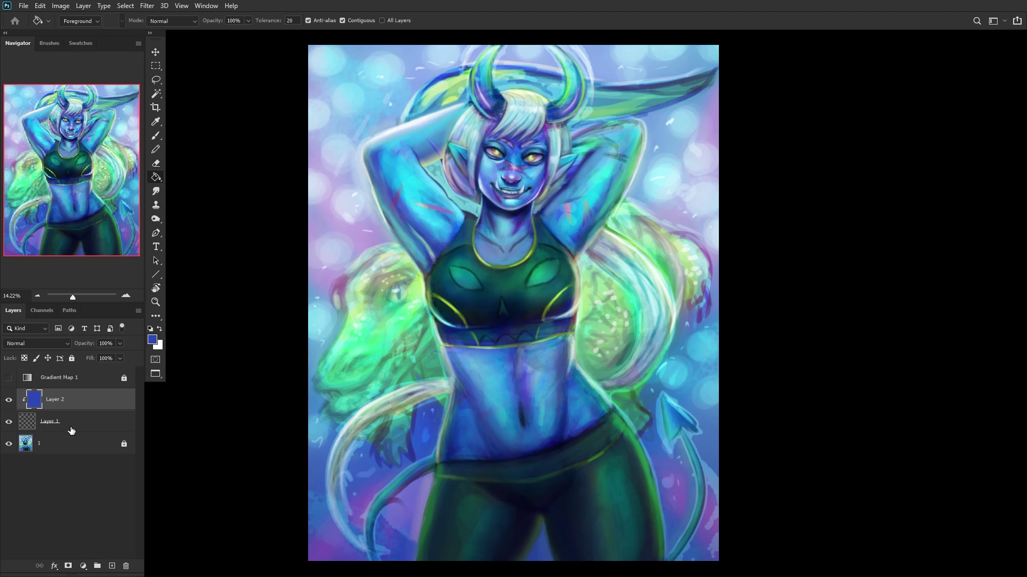
Step: Lower the blue overlay to 59% and the Hard Light layer's opacity, merge visible, and lock
{"action": "left_click", "coordinate": [71, 428]}
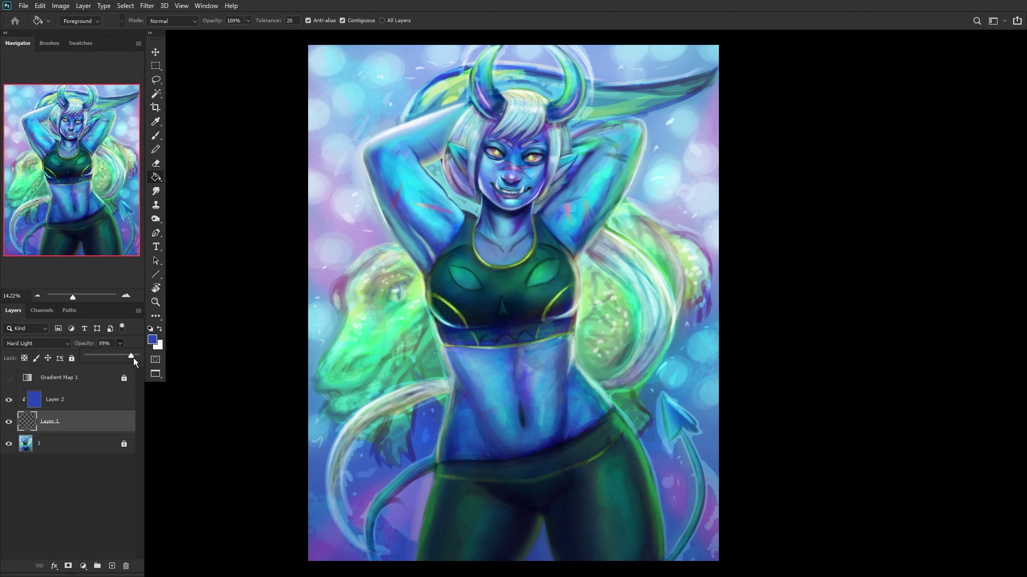
{"action": "key", "text": "alt+bracketright"}
{"action": "left_click_drag", "start_coordinate": [104, 354], "coordinate": [100, 355]}
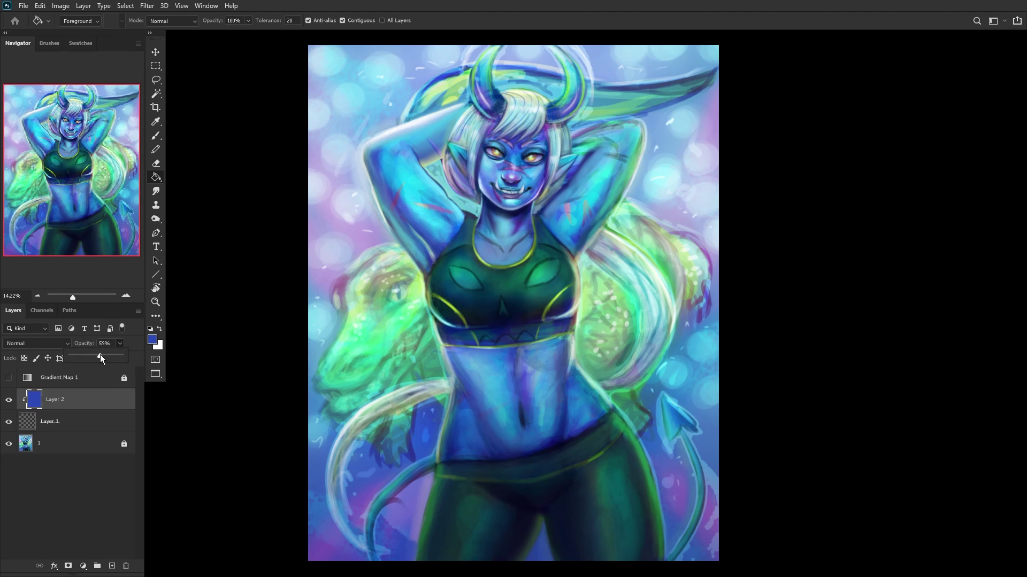
{"action": "key", "text": "alt+bracketleft"}
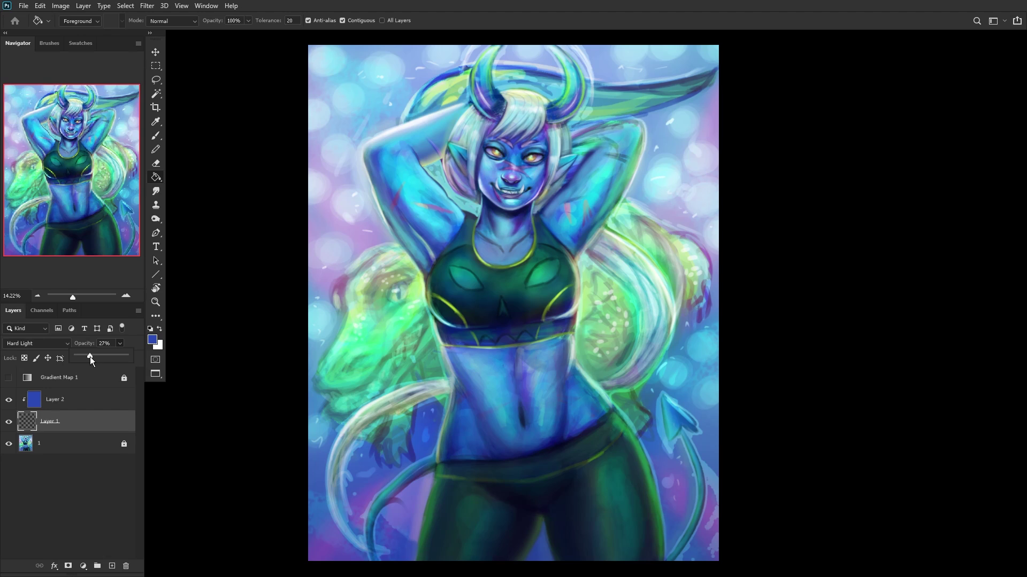
{"action": "left_click", "coordinate": [5, 431]}
{"action": "key", "text": "ctrl+shift+e"}
{"action": "left_click", "coordinate": [72, 358]}
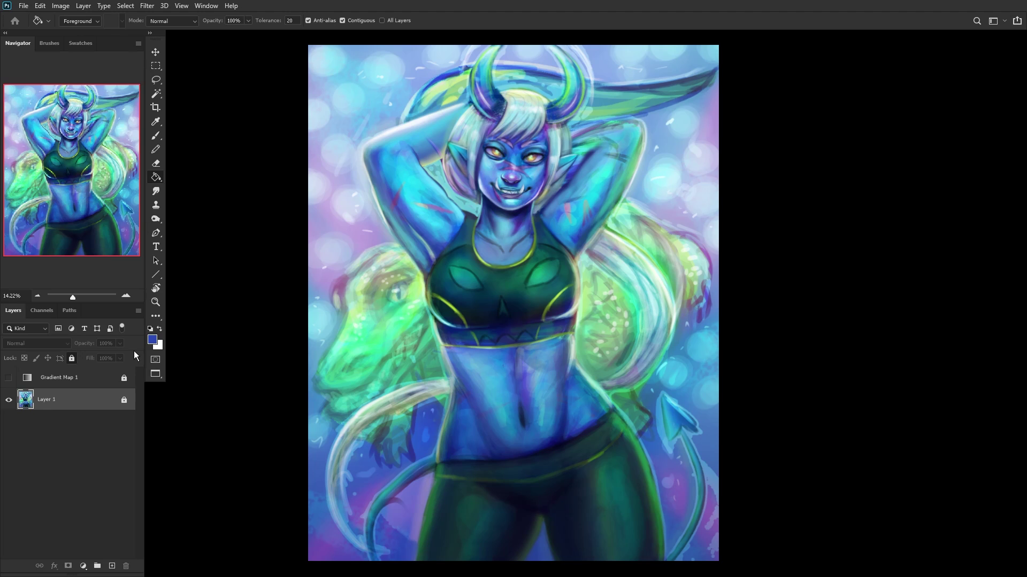
Step: Add a new layer with white colour, greyscale preview on, and a 300 px Soft Round brush
{"action": "left_click", "coordinate": [160, 329]}
{"action": "left_click", "coordinate": [113, 566]}
{"action": "left_click", "coordinate": [9, 378]}
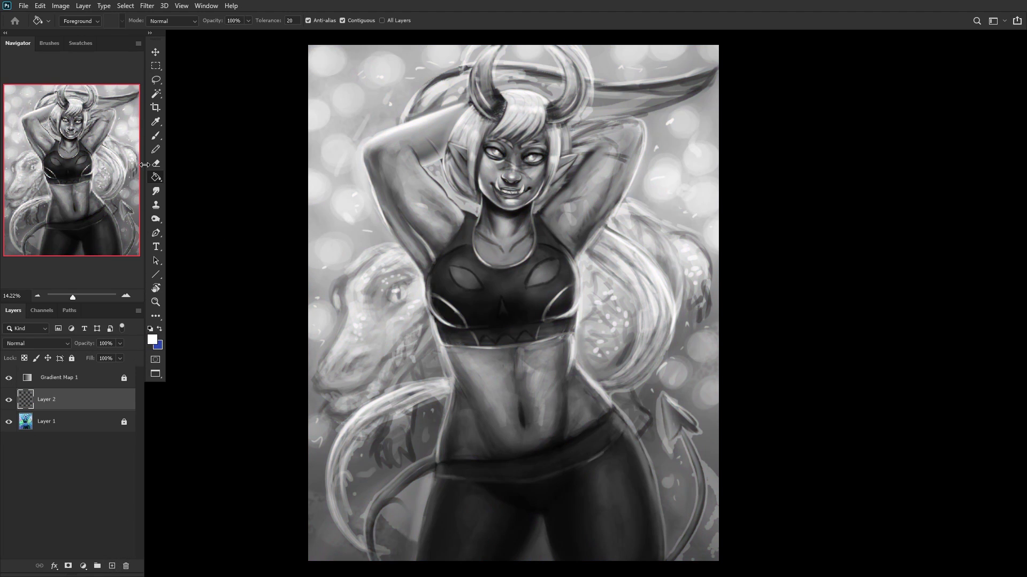
{"action": "left_click", "coordinate": [156, 136]}
{"action": "right_click", "coordinate": [610, 239]}
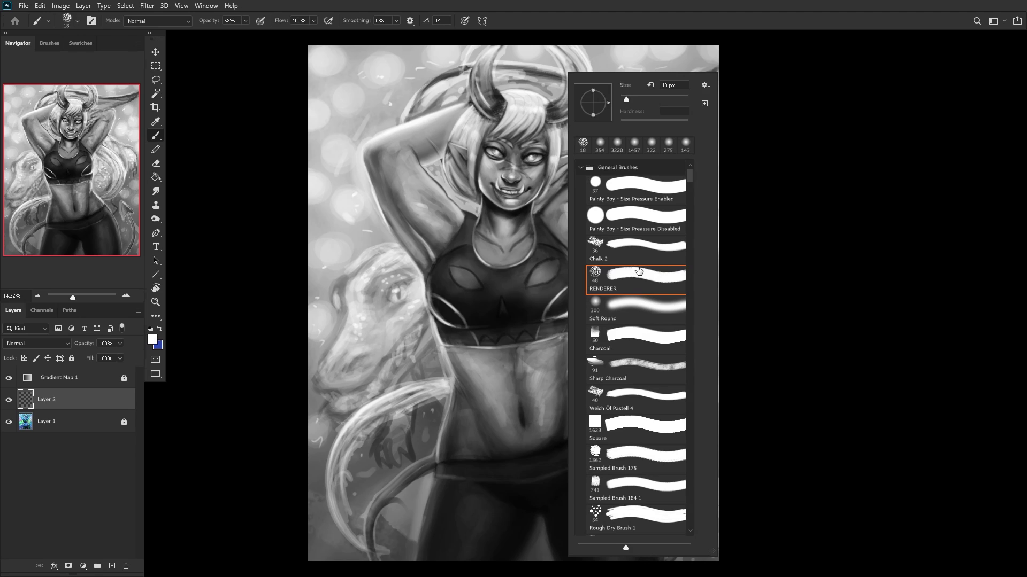
{"action": "left_click", "coordinate": [638, 314]}
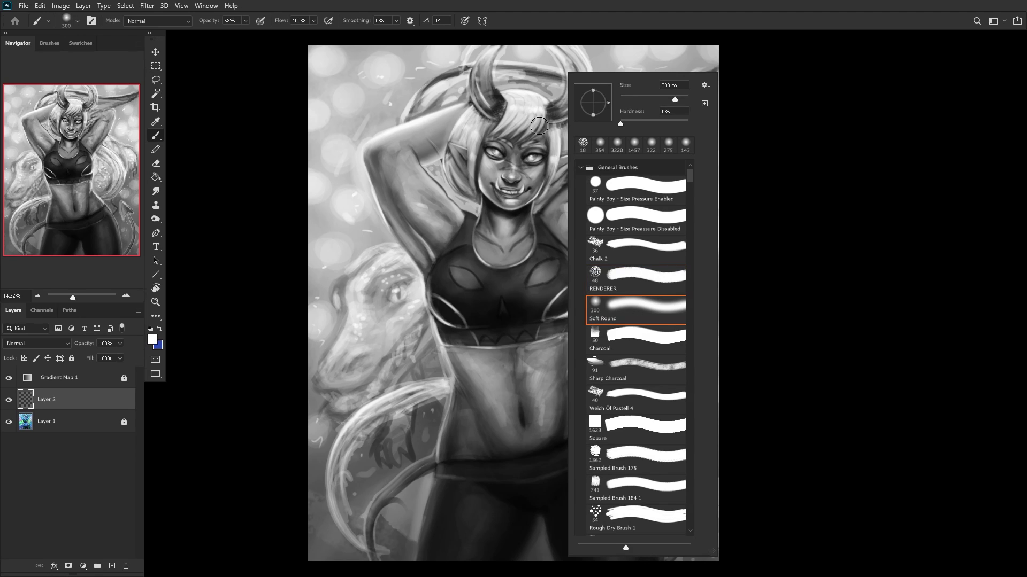
{"action": "left_click", "coordinate": [481, 182]}
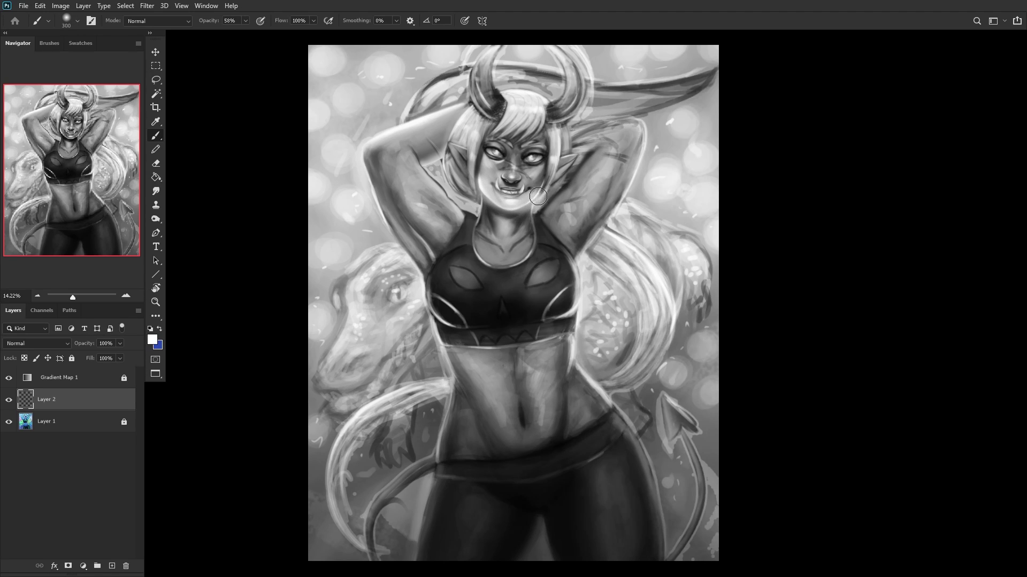
Step: Paint soft white highlights on the neck, upper arms, top edges and waist
{"action": "mouse_move", "coordinate": [491, 214]}
{"action": "left_mouse_down"}
{"action": "mouse_move", "coordinate": [483, 206]}
{"action": "mouse_move", "coordinate": [480, 262]}
{"action": "left_mouse_up"}
{"action": "mouse_move", "coordinate": [527, 237]}
{"action": "left_mouse_down"}
{"action": "mouse_move", "coordinate": [532, 216]}
{"action": "mouse_move", "coordinate": [531, 245]}
{"action": "mouse_move", "coordinate": [520, 247]}
{"action": "left_mouse_up"}
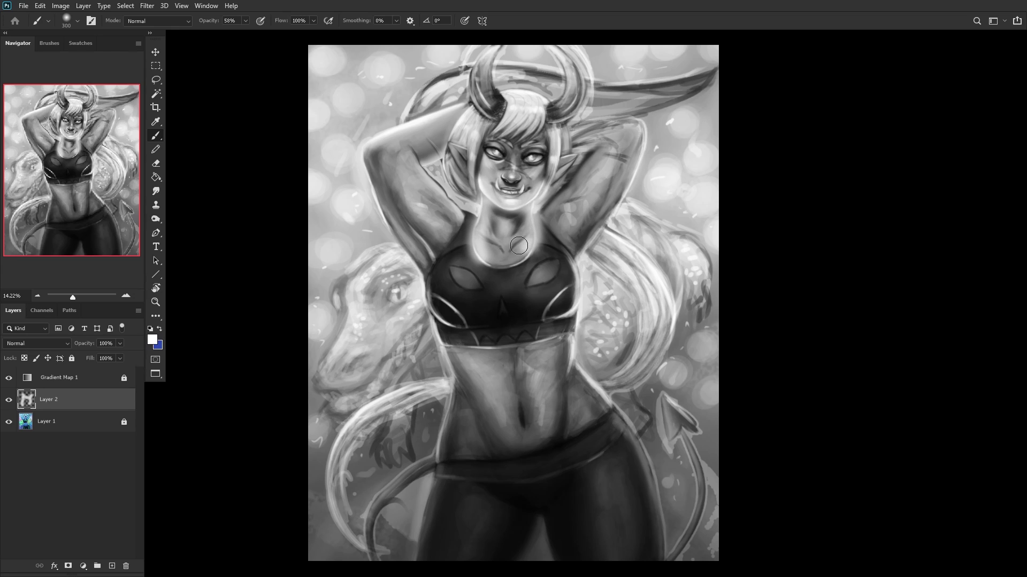
{"action": "left_click_drag", "start_coordinate": [425, 252], "coordinate": [395, 186]}
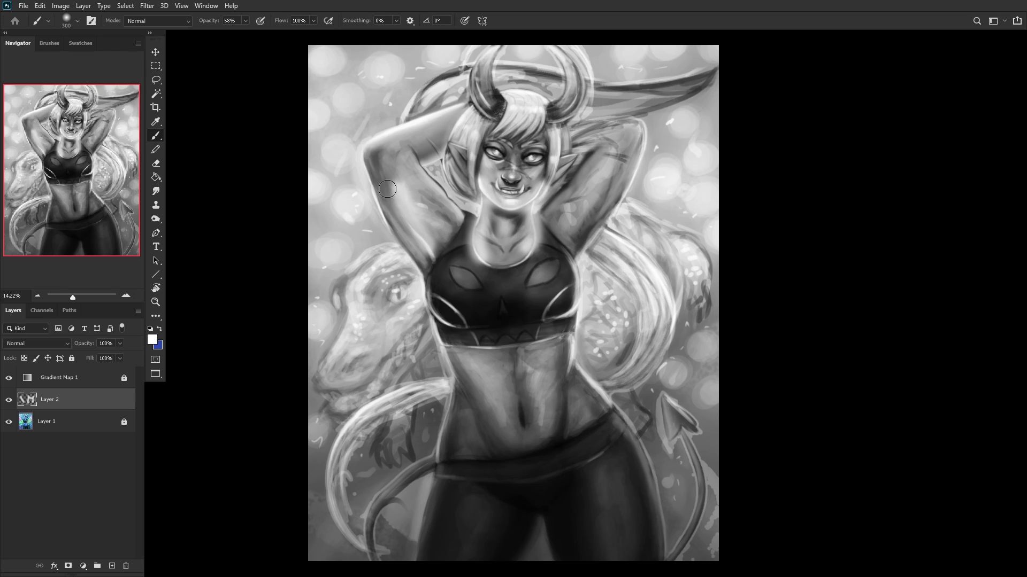
{"action": "mouse_move", "coordinate": [438, 279]}
{"action": "left_mouse_down"}
{"action": "mouse_move", "coordinate": [395, 232]}
{"action": "mouse_move", "coordinate": [378, 187]}
{"action": "left_mouse_up"}
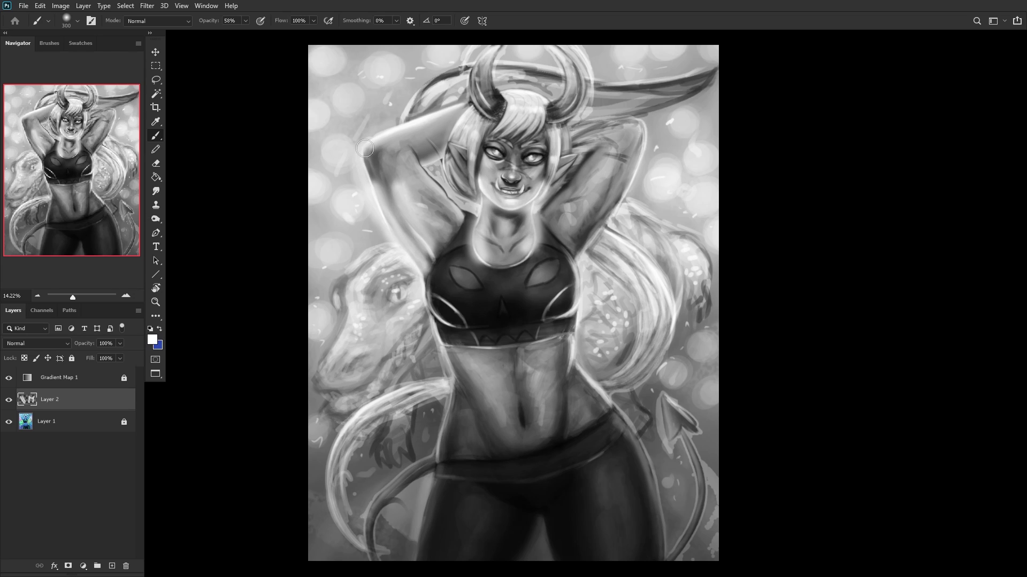
{"action": "left_click_drag", "start_coordinate": [582, 251], "coordinate": [645, 133]}
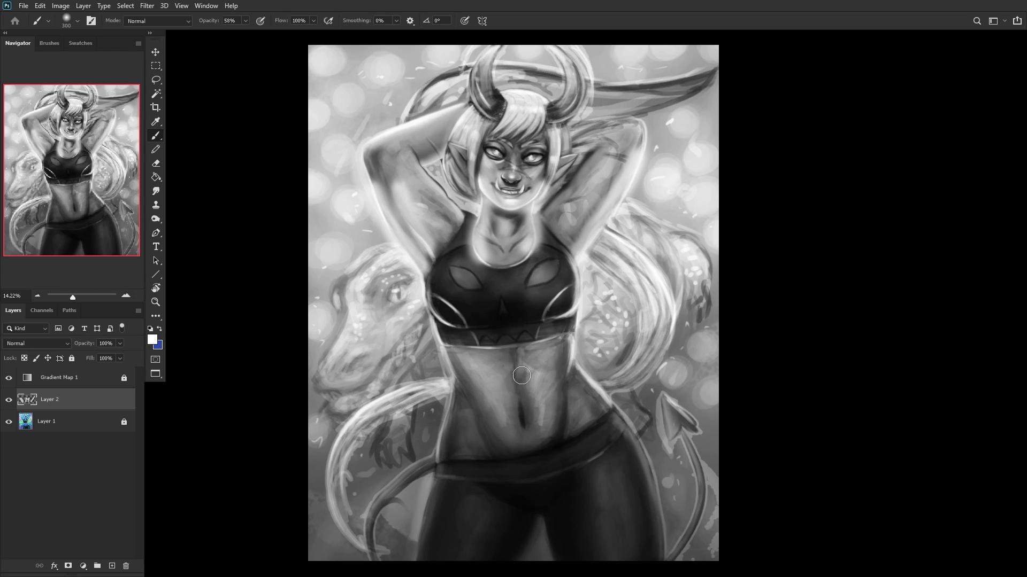
{"action": "mouse_move", "coordinate": [433, 280]}
{"action": "left_mouse_down"}
{"action": "mouse_move", "coordinate": [440, 317]}
{"action": "mouse_move", "coordinate": [468, 327]}
{"action": "left_mouse_up"}
{"action": "left_click_drag", "start_coordinate": [547, 320], "coordinate": [584, 293]}
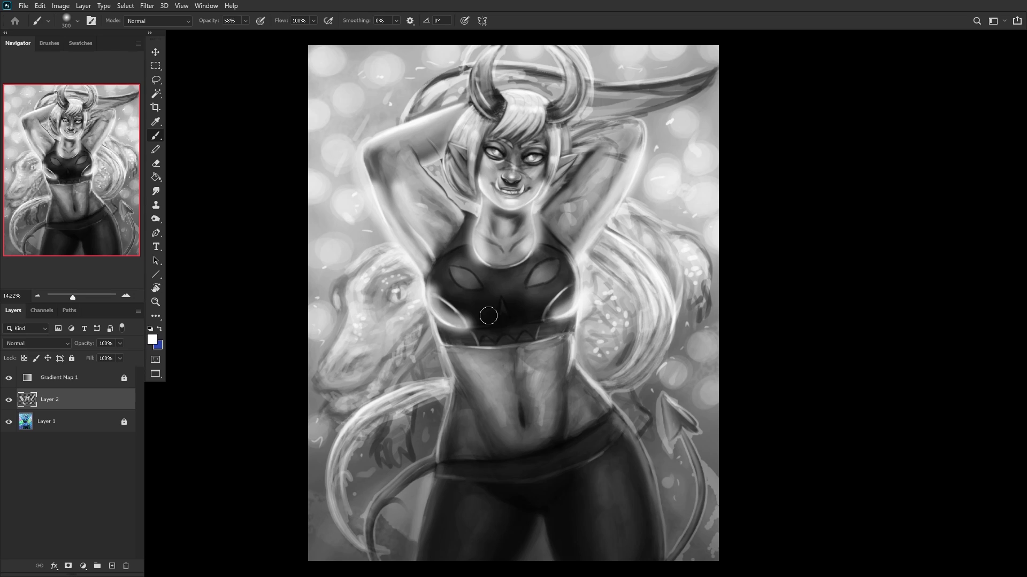
{"action": "mouse_move", "coordinate": [437, 358]}
{"action": "left_mouse_down"}
{"action": "mouse_move", "coordinate": [442, 335]}
{"action": "mouse_move", "coordinate": [459, 388]}
{"action": "mouse_move", "coordinate": [441, 458]}
{"action": "left_mouse_up"}
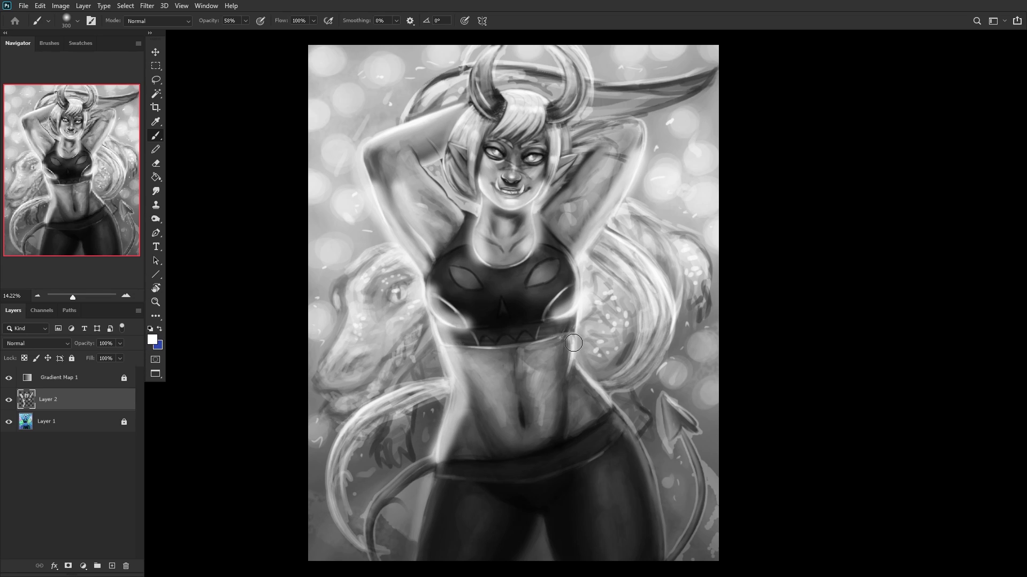
{"action": "left_click_drag", "start_coordinate": [568, 342], "coordinate": [599, 403]}
Step: Keep the highlight layer in Normal mode and reduce its opacity to 35%
{"action": "left_click", "coordinate": [53, 345]}
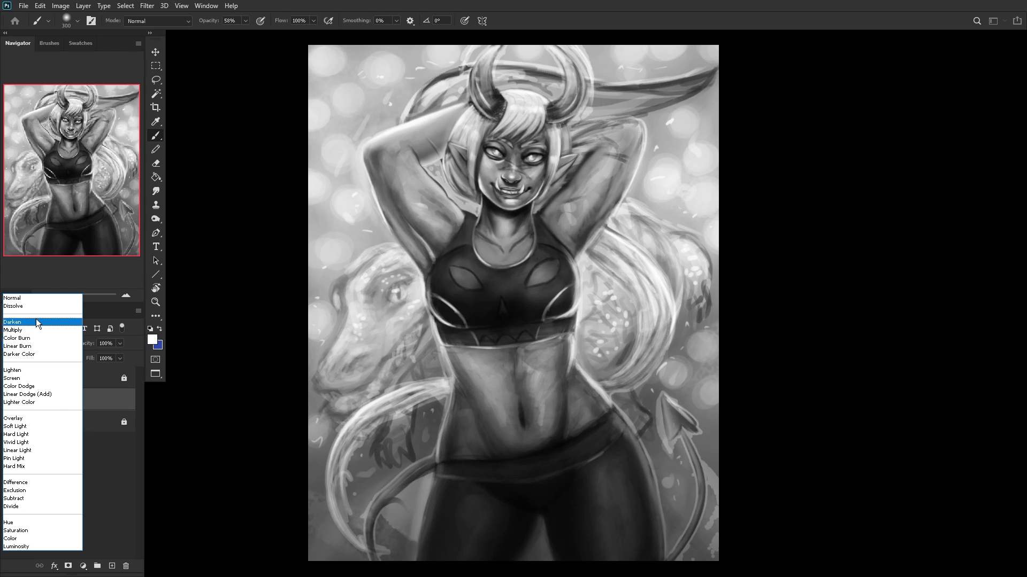
{"action": "left_click", "coordinate": [36, 297]}
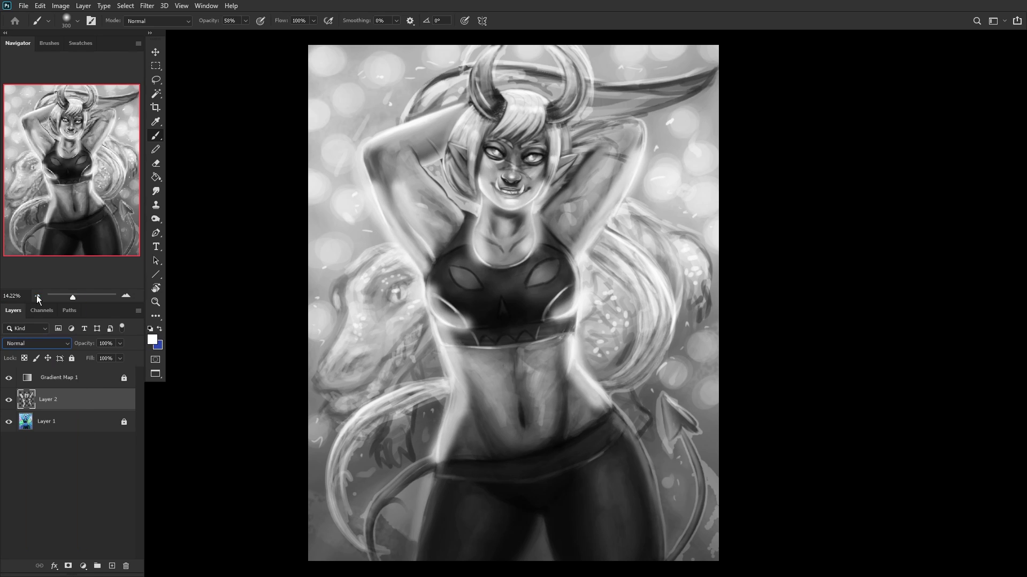
{"action": "left_click", "coordinate": [119, 343]}
{"action": "left_click_drag", "start_coordinate": [94, 355], "coordinate": [88, 355]}
{"action": "left_click", "coordinate": [9, 399]}
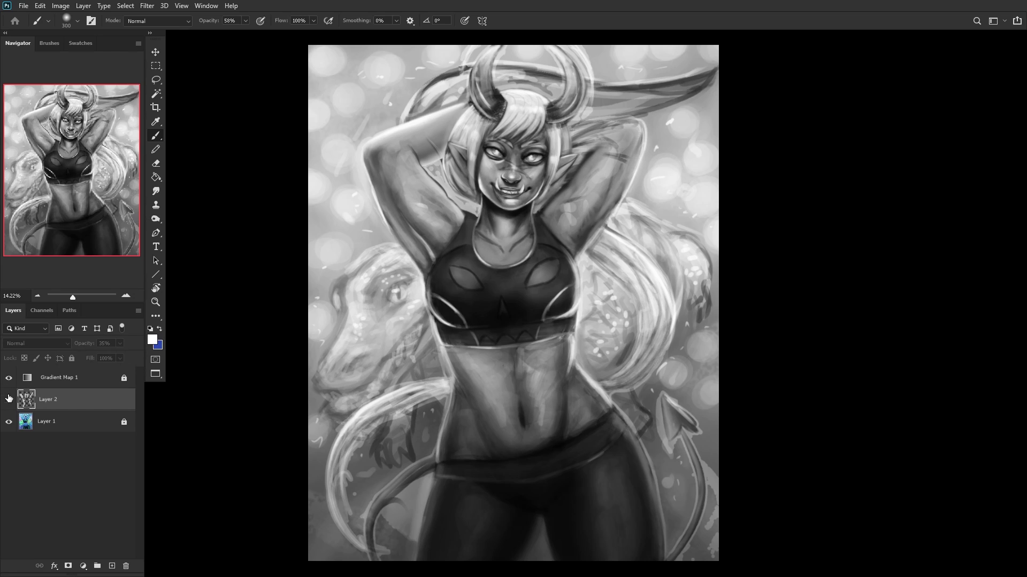
{"action": "left_click", "coordinate": [8, 400]}
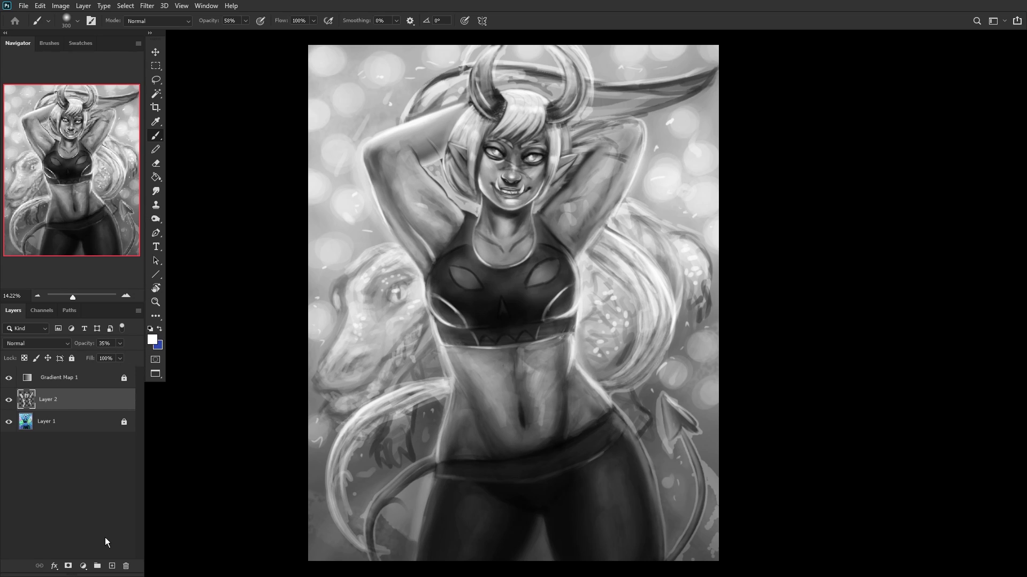
Step: Add a clipped layer above the highlights and fill it with pale yellow
{"action": "left_click", "coordinate": [111, 566]}
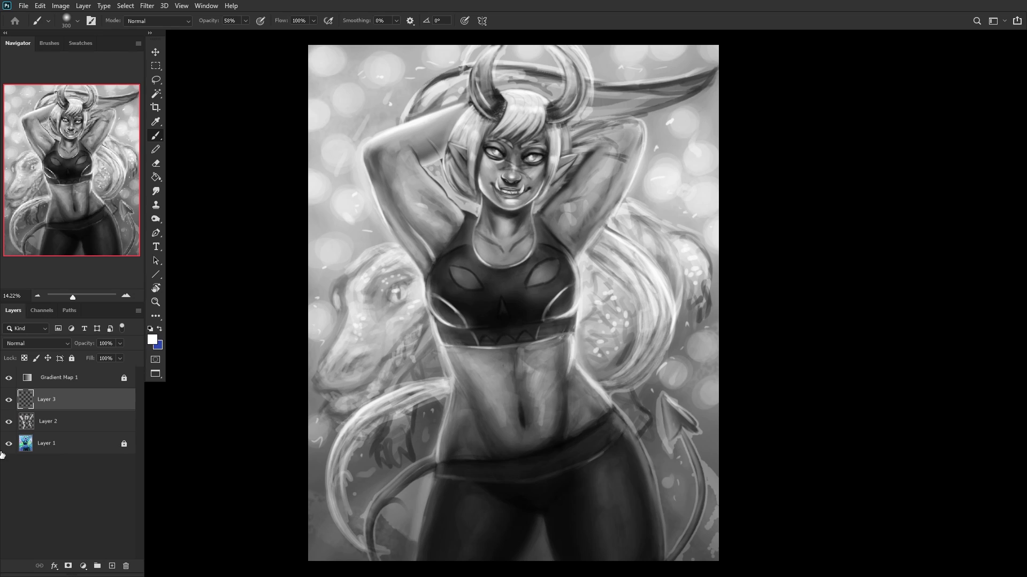
{"action": "left_click", "coordinate": [77, 410], "text": "alt"}
{"action": "left_click", "coordinate": [160, 329]}
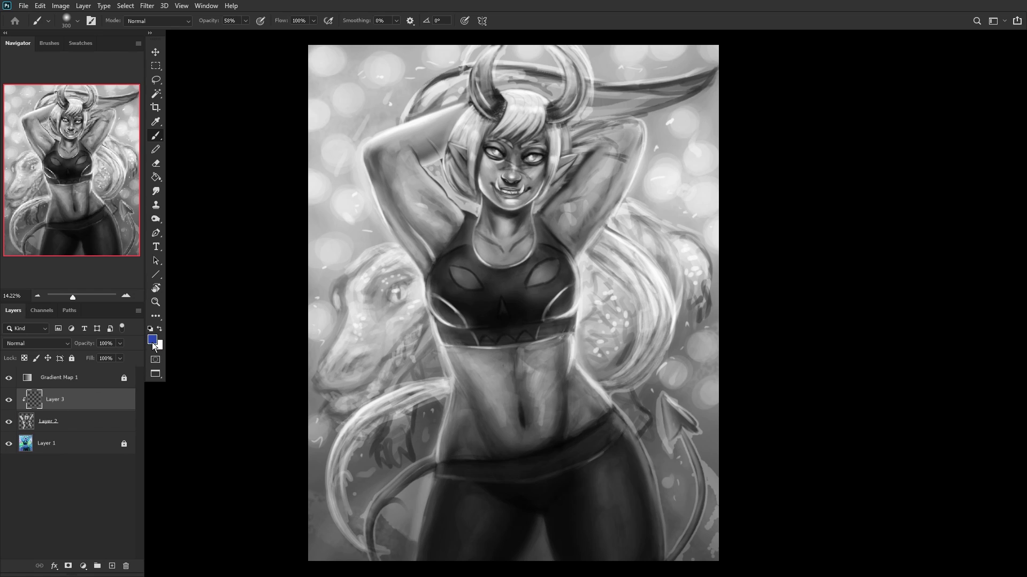
{"action": "left_click", "coordinate": [153, 340]}
{"action": "left_click_drag", "start_coordinate": [843, 350], "coordinate": [843, 345]}
{"action": "left_click_drag", "start_coordinate": [763, 261], "coordinate": [747, 197]}
{"action": "left_click", "coordinate": [933, 229]}
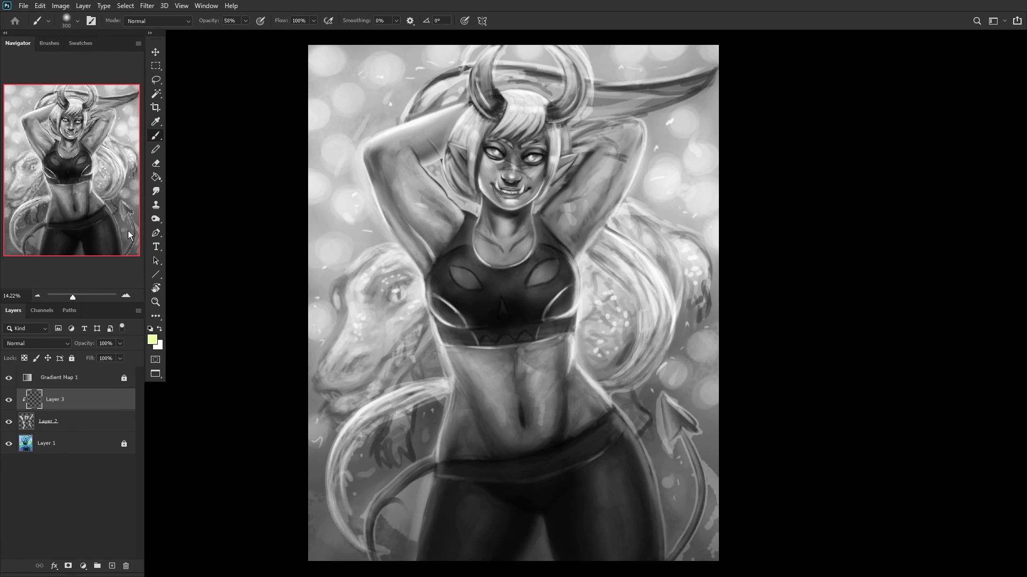
{"action": "left_click", "coordinate": [155, 177]}
{"action": "left_click", "coordinate": [472, 213]}
Step: Turn off the greyscale preview, merge the yellow fill into the highlights, and set 27% opacity
{"action": "left_click", "coordinate": [9, 379]}
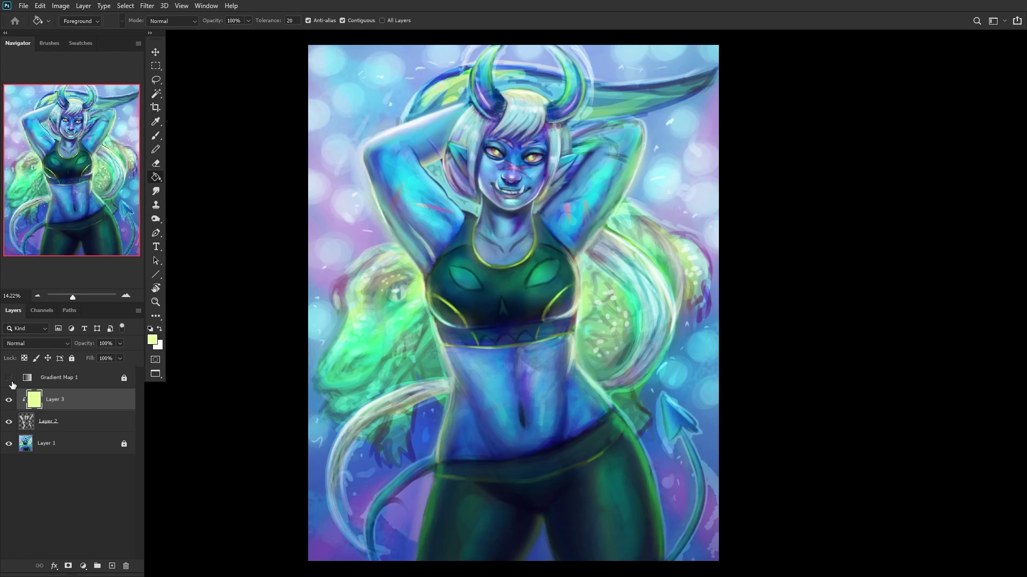
{"action": "left_click", "coordinate": [11, 400]}
{"action": "right_click", "coordinate": [102, 404]}
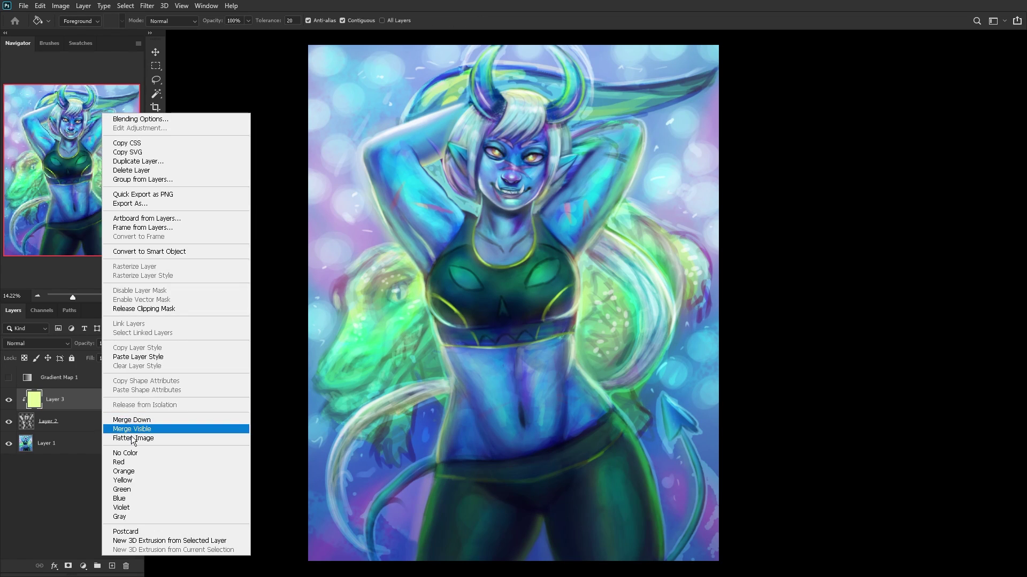
{"action": "left_click", "coordinate": [133, 421]}
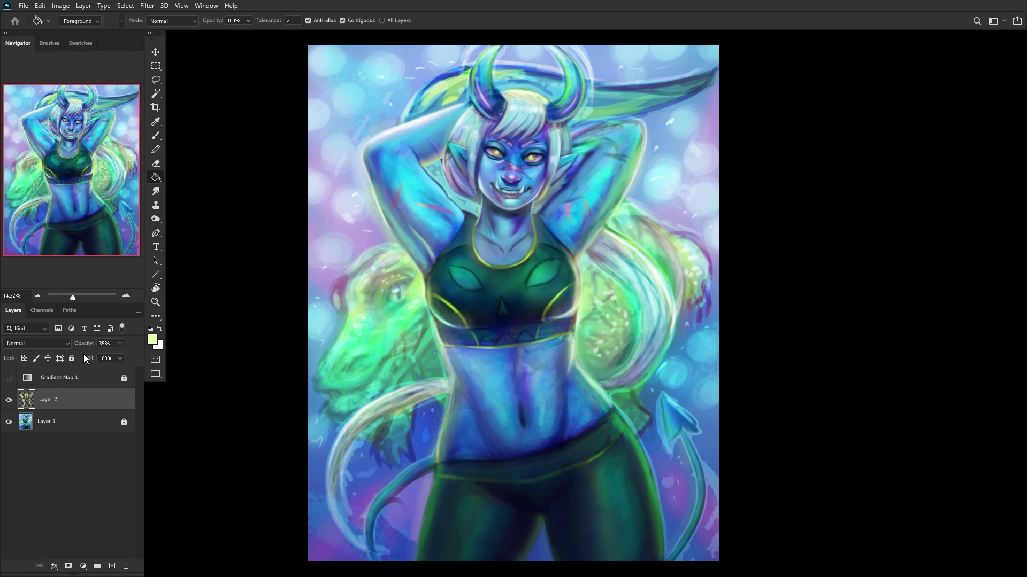
{"action": "left_click_drag", "start_coordinate": [101, 358], "coordinate": [100, 357]}
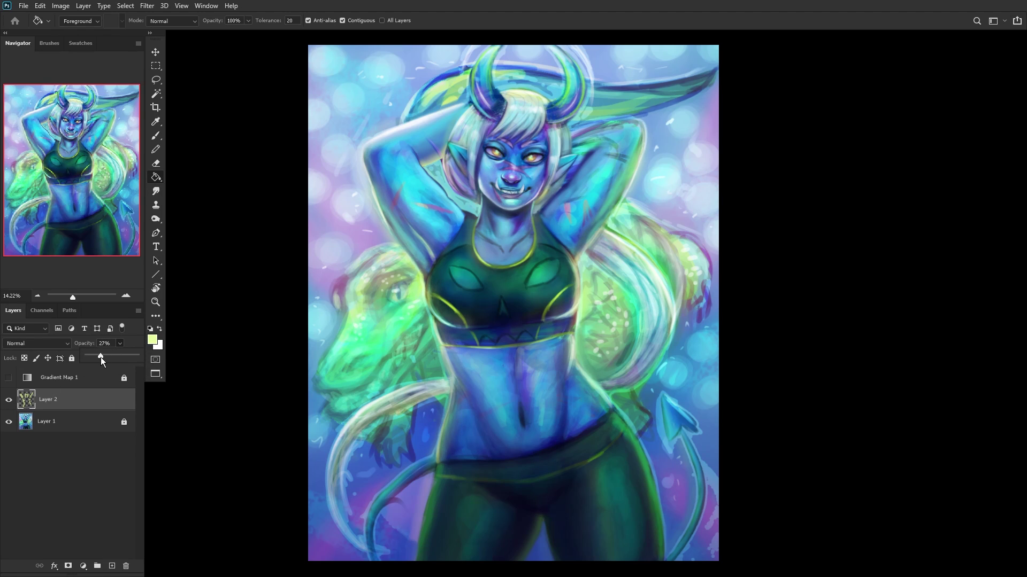
Step: Unlock the main painting layer, merge the glow into it, and lock it again
{"action": "left_click", "coordinate": [70, 419]}
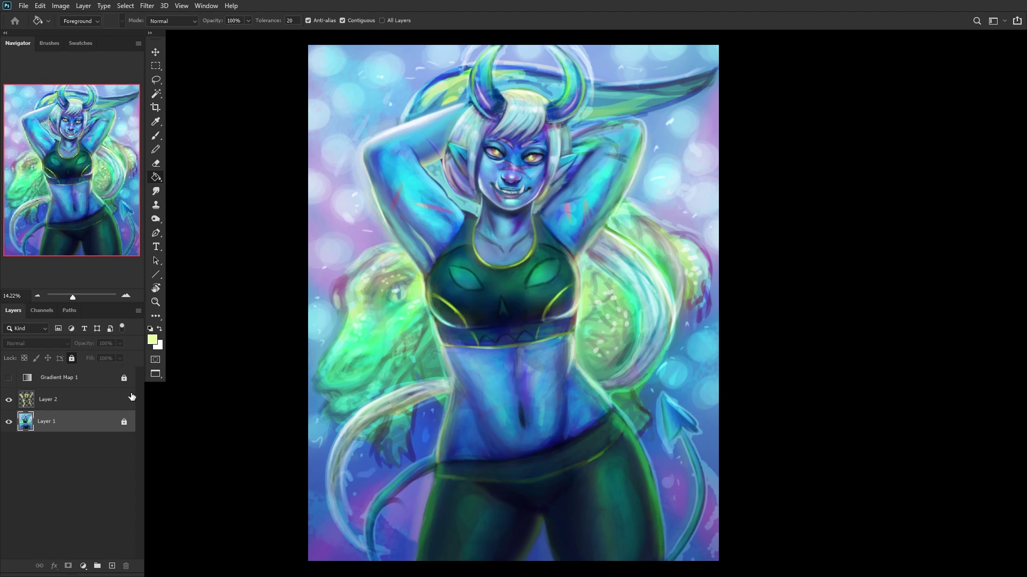
{"action": "left_click", "coordinate": [132, 396]}
{"action": "key", "text": "ctrl+e"}
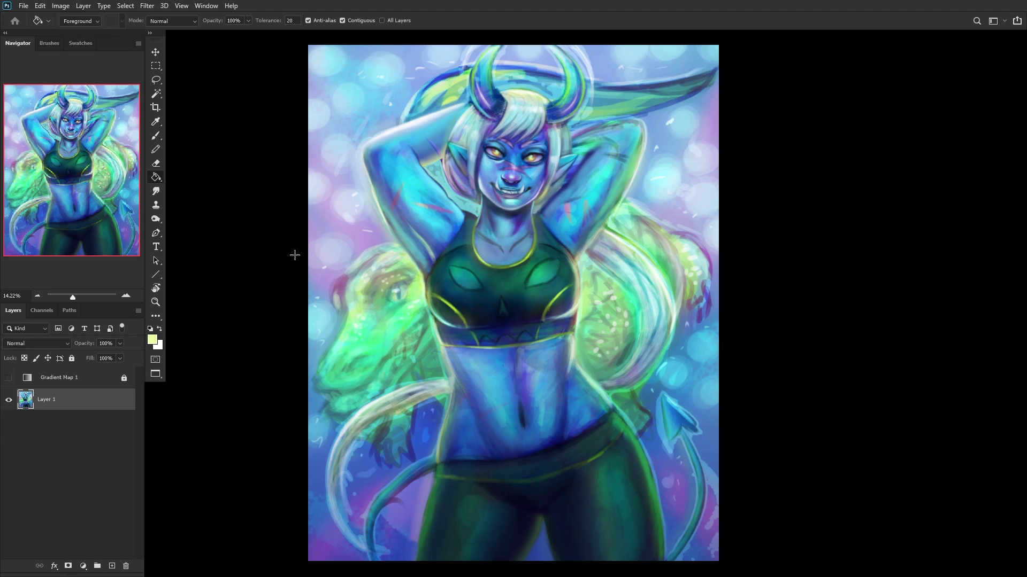
{"action": "left_click", "coordinate": [71, 358]}
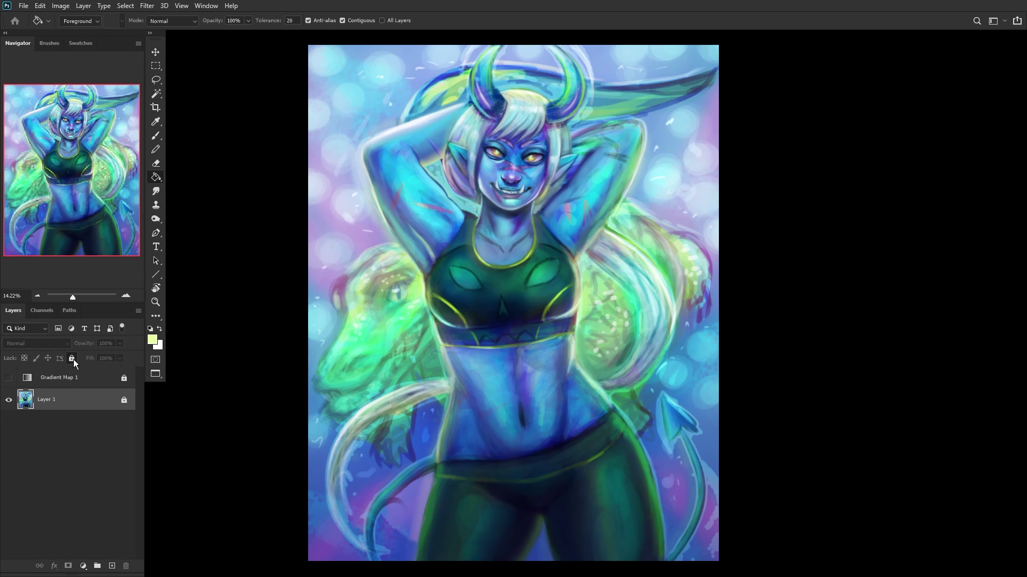
Step: On a new layer, set up a 64 px brush in dark blue #203e71
{"action": "left_click", "coordinate": [111, 566]}
{"action": "scroll", "coordinate": [565, 134], "scroll_direction": "up", "scroll_amount": 10}
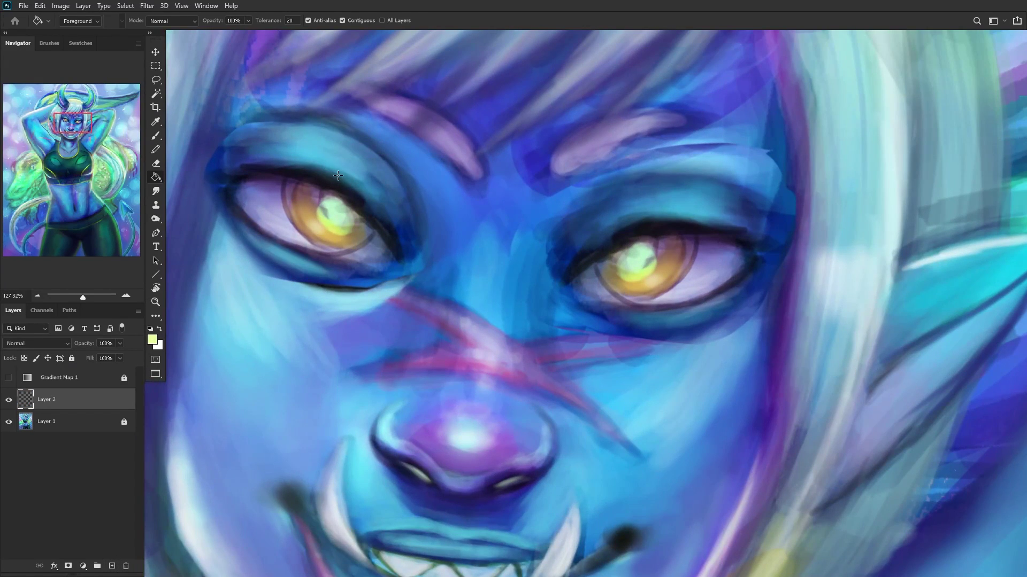
{"action": "scroll", "coordinate": [338, 175], "scroll_direction": "down", "scroll_amount": 4}
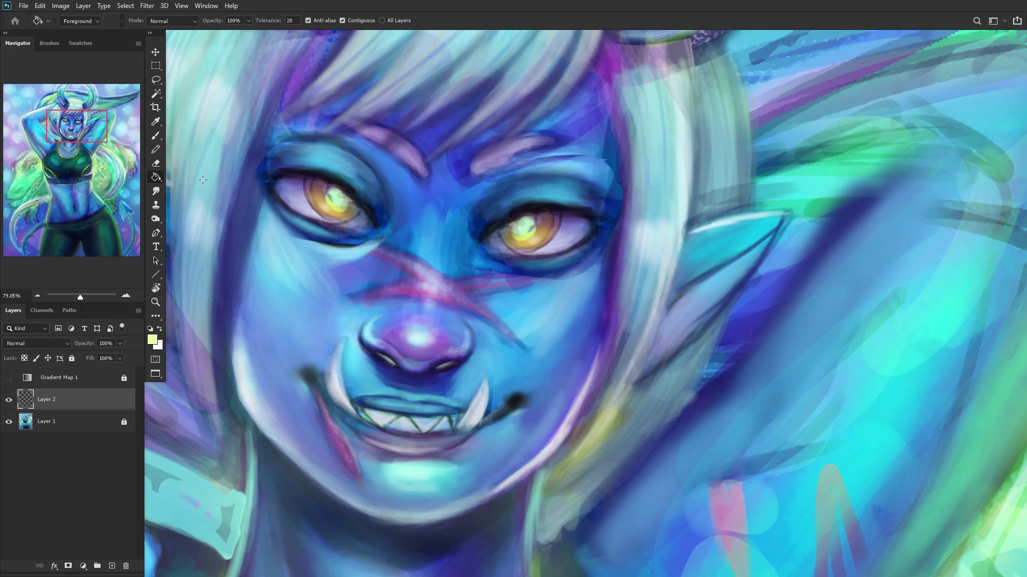
{"action": "left_click", "coordinate": [154, 137]}
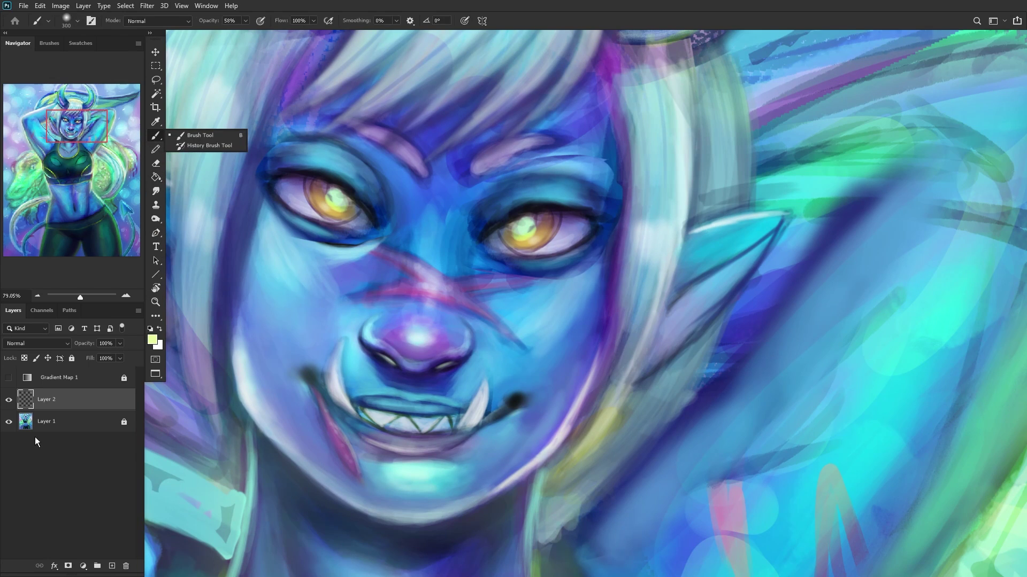
{"action": "left_click", "coordinate": [150, 329]}
{"action": "left_click", "coordinate": [152, 339]}
{"action": "type", "text": "203e71"}
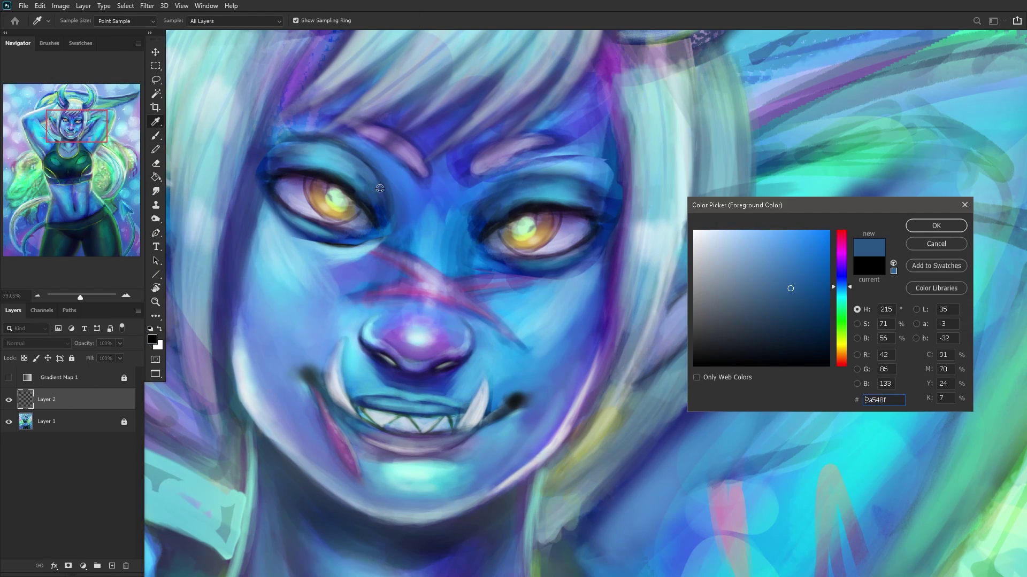
{"action": "left_click", "coordinate": [919, 222]}
{"action": "right_click", "coordinate": [514, 127]}
{"action": "left_click_drag", "start_coordinate": [549, 99], "coordinate": [516, 99]}
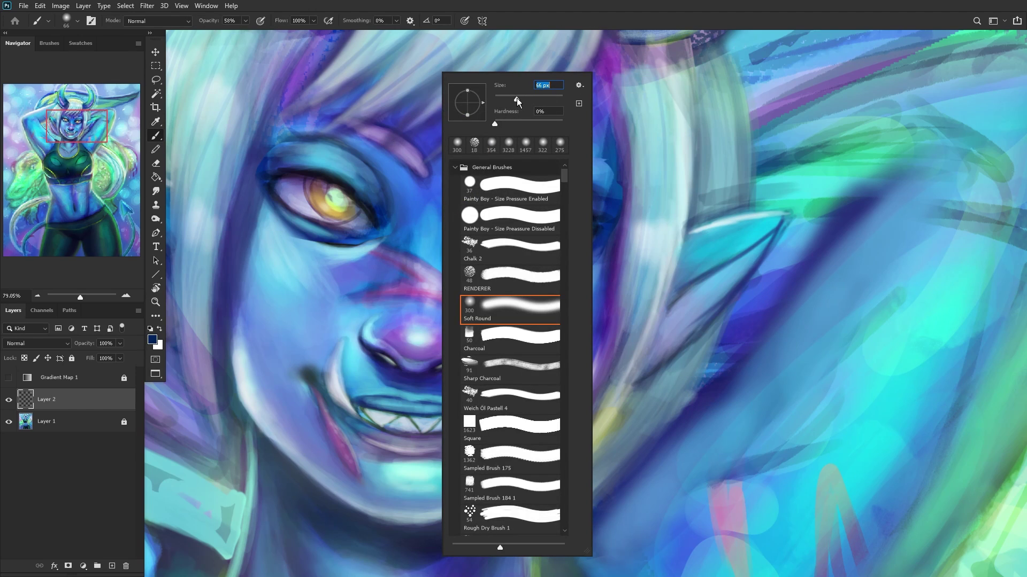
Step: Darken both upper eyelids and the inner corner of the right eye
{"action": "mouse_move", "coordinate": [271, 160]}
{"action": "left_mouse_down"}
{"action": "mouse_move", "coordinate": [305, 143]}
{"action": "mouse_move", "coordinate": [384, 198]}
{"action": "mouse_move", "coordinate": [357, 159]}
{"action": "mouse_move", "coordinate": [294, 152]}
{"action": "mouse_move", "coordinate": [398, 194]}
{"action": "left_mouse_up"}
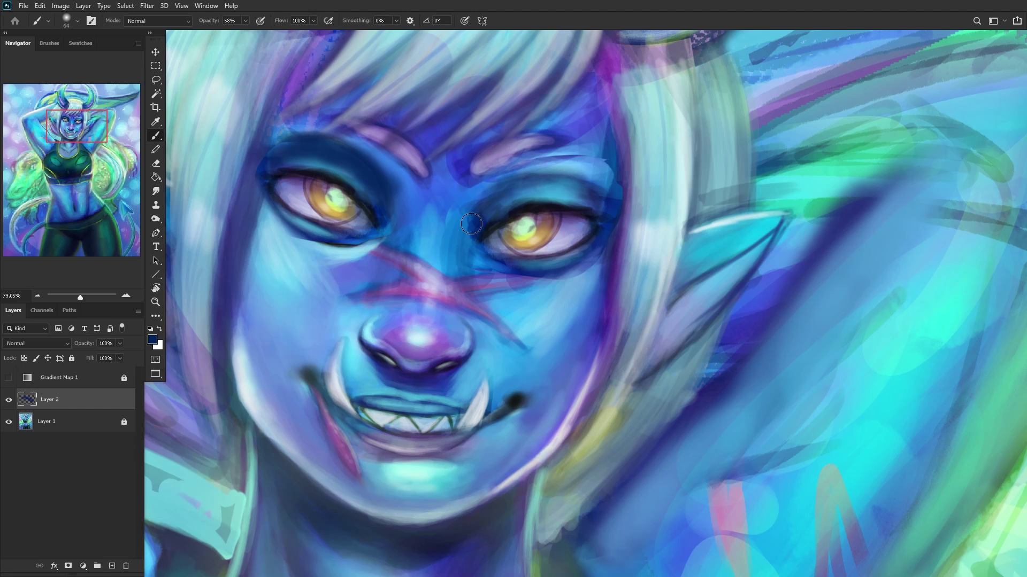
{"action": "mouse_move", "coordinate": [483, 211]}
{"action": "left_mouse_down"}
{"action": "mouse_move", "coordinate": [519, 185]}
{"action": "mouse_move", "coordinate": [595, 185]}
{"action": "mouse_move", "coordinate": [613, 197]}
{"action": "mouse_move", "coordinate": [570, 174]}
{"action": "mouse_move", "coordinate": [511, 184]}
{"action": "left_mouse_up"}
{"action": "scroll", "coordinate": [481, 208], "scroll_direction": "down", "scroll_amount": 5}
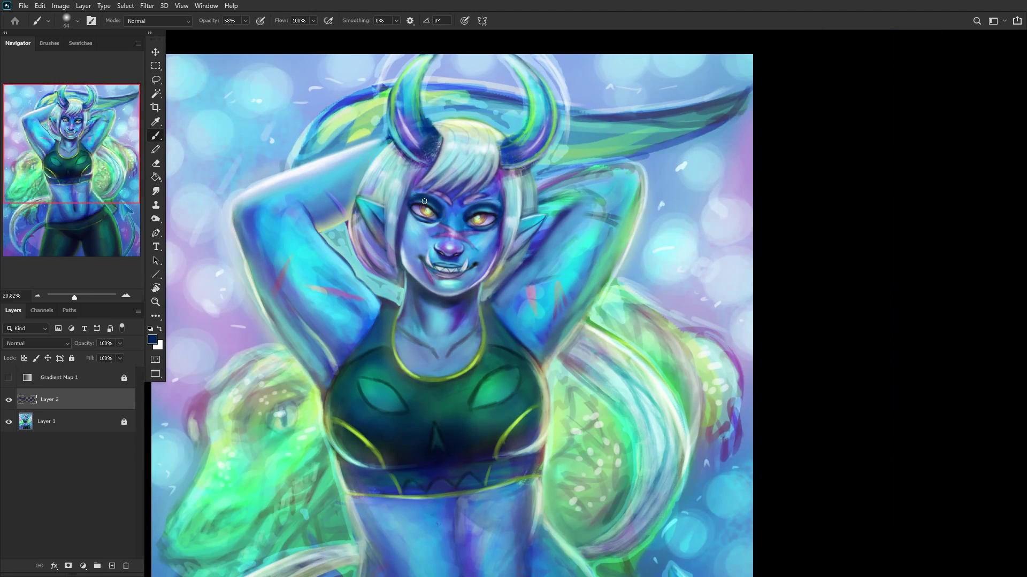
{"action": "scroll", "coordinate": [424, 202], "scroll_direction": "up", "scroll_amount": 4}
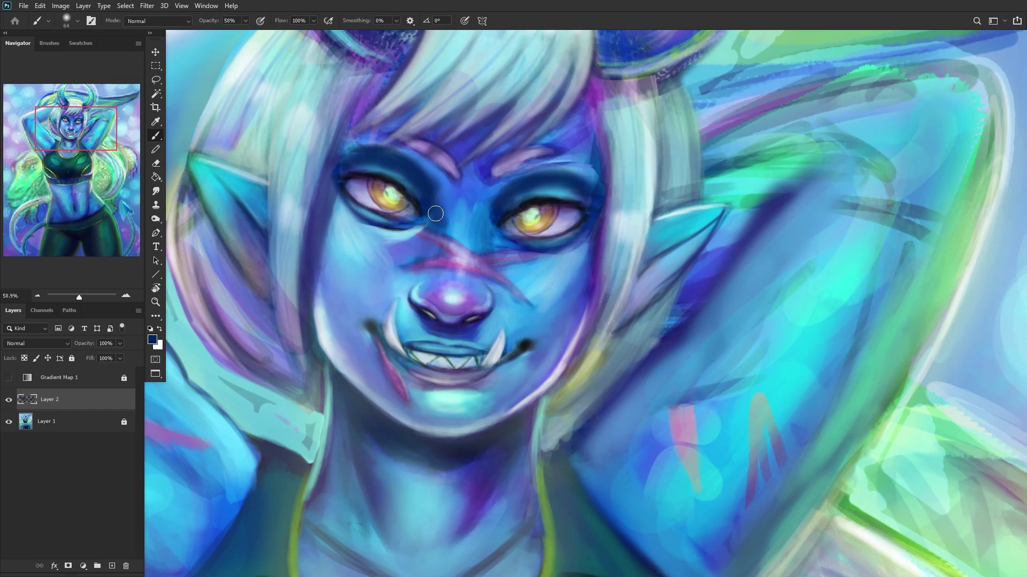
{"action": "left_click_drag", "start_coordinate": [489, 222], "coordinate": [488, 236]}
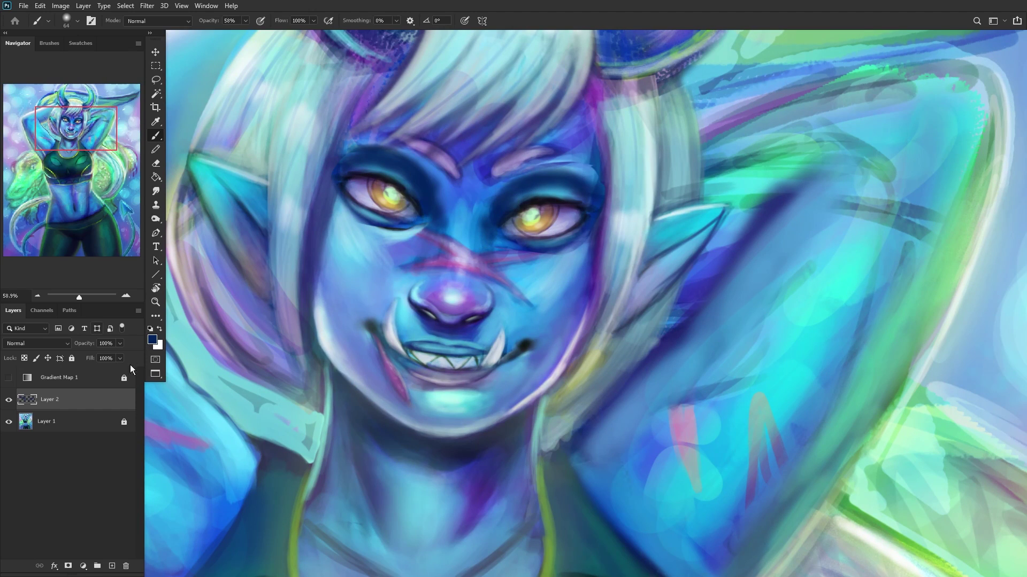
Step: Add Layer 3 in Overlay mode and paint white highlights at the inner eye corners and nose bridge
{"action": "left_click", "coordinate": [112, 566]}
{"action": "left_click", "coordinate": [159, 328]}
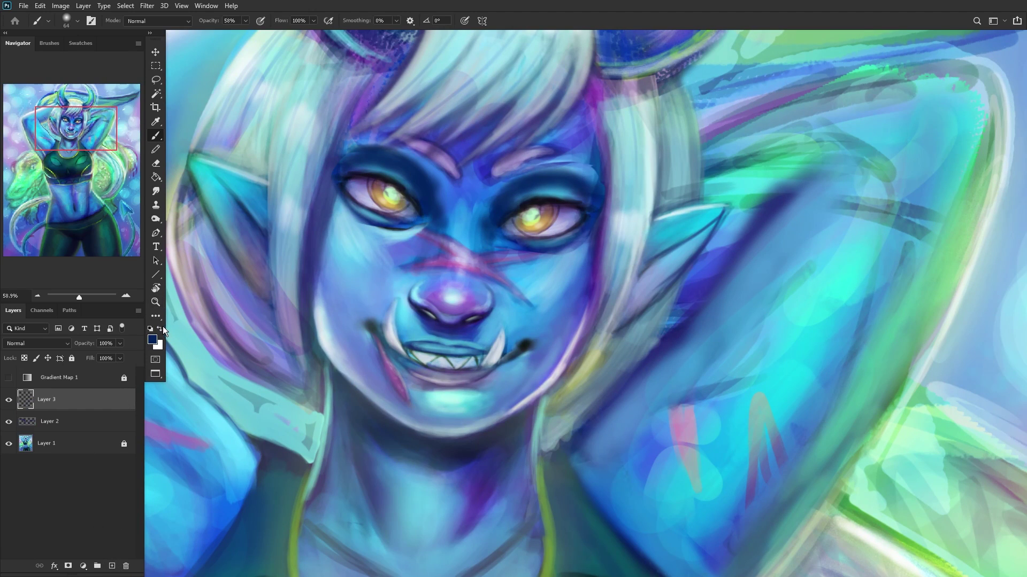
{"action": "left_click", "coordinate": [36, 344]}
{"action": "left_click", "coordinate": [32, 419]}
{"action": "left_click_drag", "start_coordinate": [423, 223], "coordinate": [422, 231]}
{"action": "left_click_drag", "start_coordinate": [497, 226], "coordinate": [500, 239]}
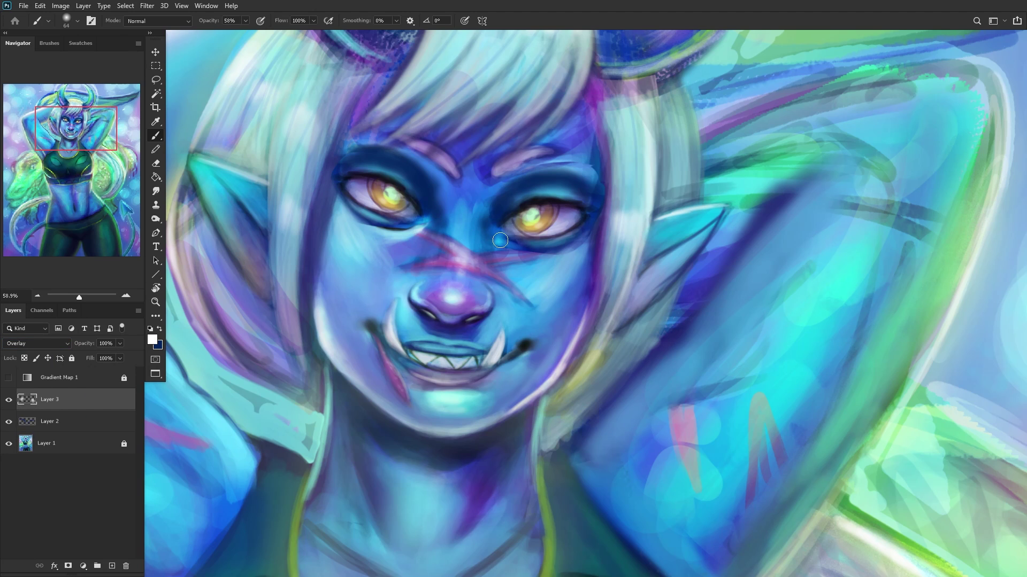
{"action": "scroll", "coordinate": [471, 155], "scroll_direction": "down", "scroll_amount": 1}
{"action": "scroll", "coordinate": [471, 155], "scroll_direction": "up", "scroll_amount": 3}
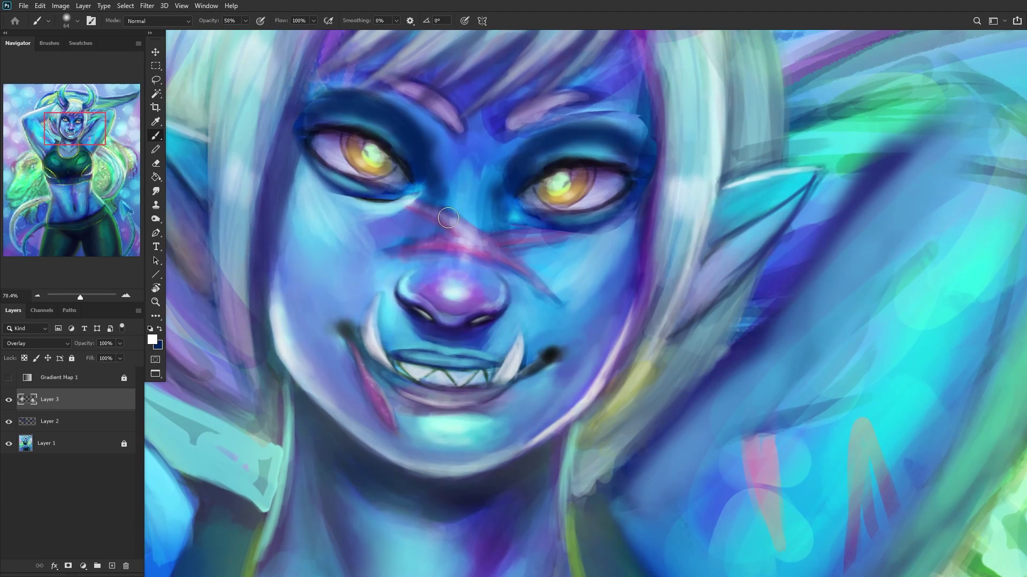
{"action": "left_click_drag", "start_coordinate": [463, 195], "coordinate": [465, 216]}
{"action": "scroll", "coordinate": [466, 182], "scroll_direction": "down", "scroll_amount": 5}
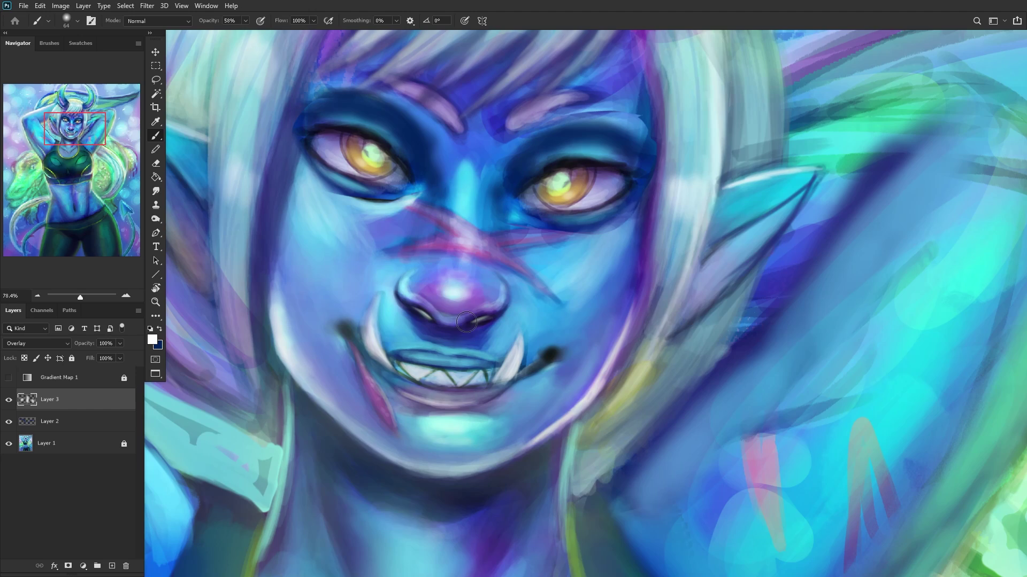
{"action": "scroll", "coordinate": [461, 232], "scroll_direction": "up", "scroll_amount": 5}
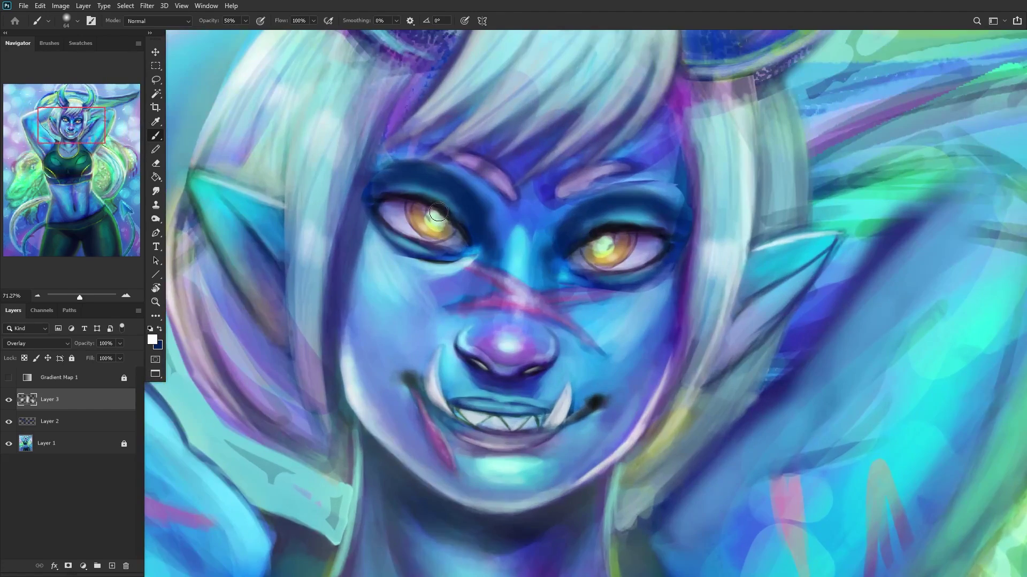
{"action": "scroll", "coordinate": [644, 250], "scroll_direction": "down", "scroll_amount": 4}
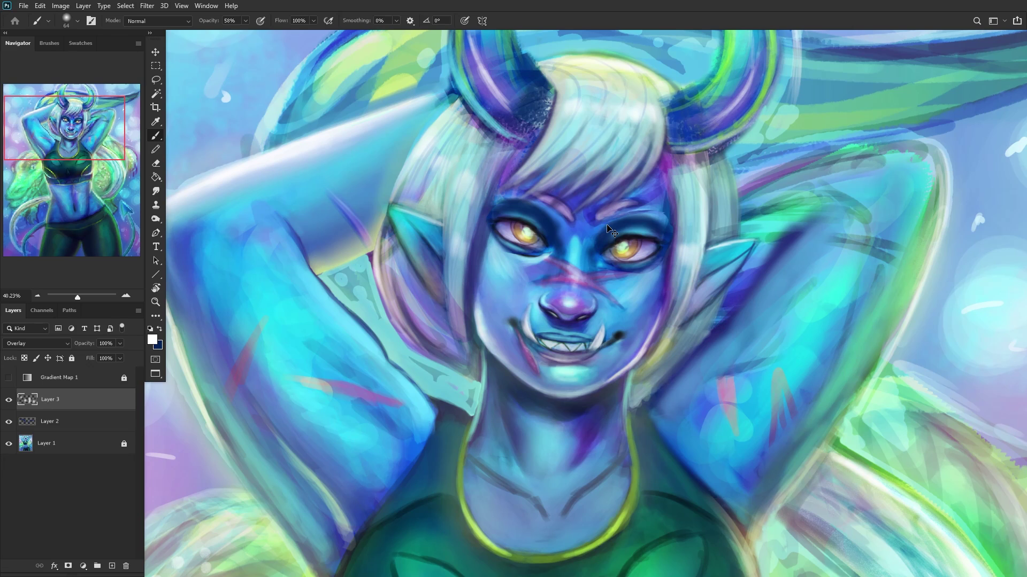
{"action": "scroll", "coordinate": [576, 250], "scroll_direction": "down", "scroll_amount": 2}
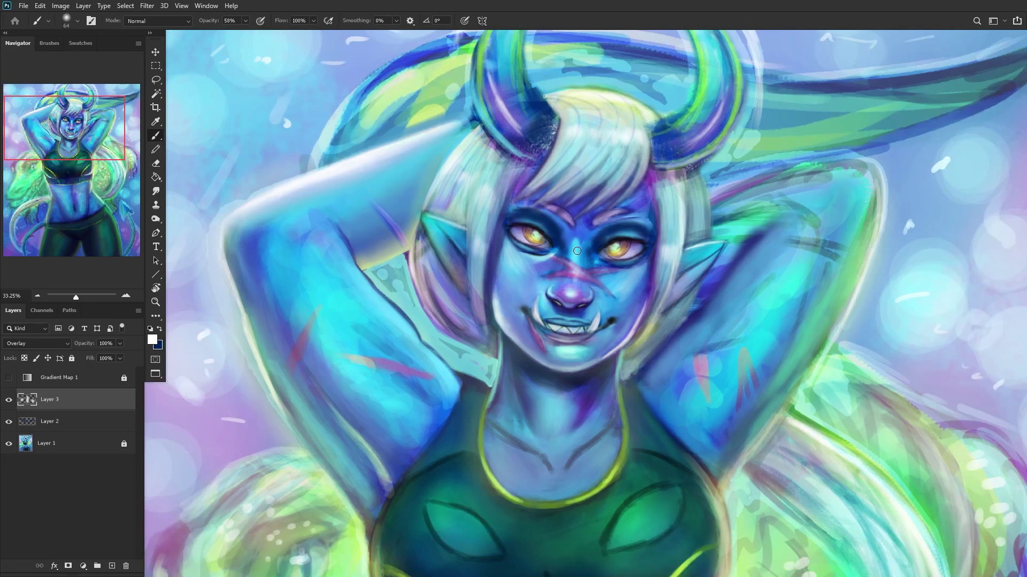
{"action": "scroll", "coordinate": [256, 285], "scroll_direction": "down", "scroll_amount": 2}
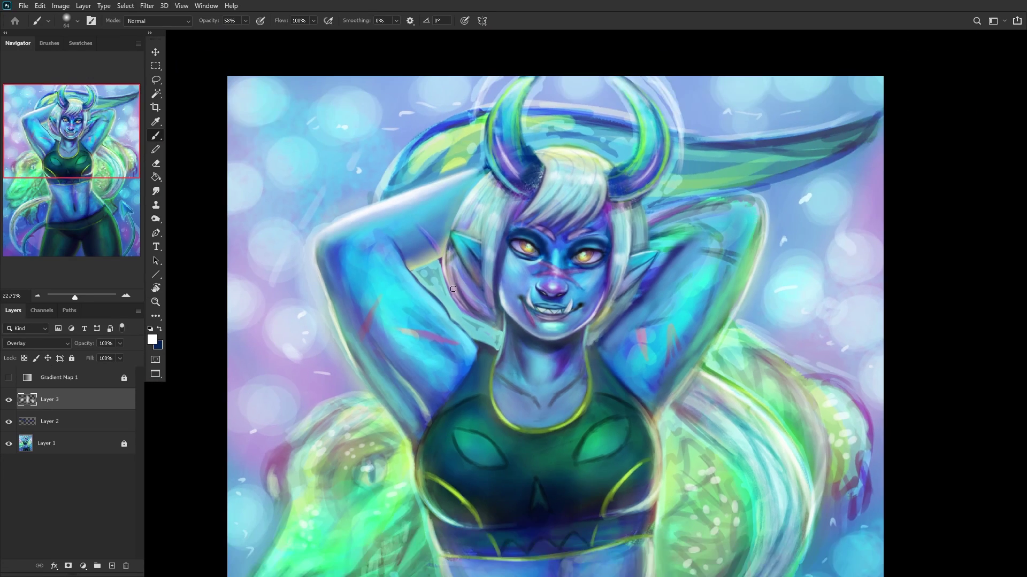
Step: Set Layer 2 to Multiply blending at 41% opacity
{"action": "left_click", "coordinate": [9, 422]}
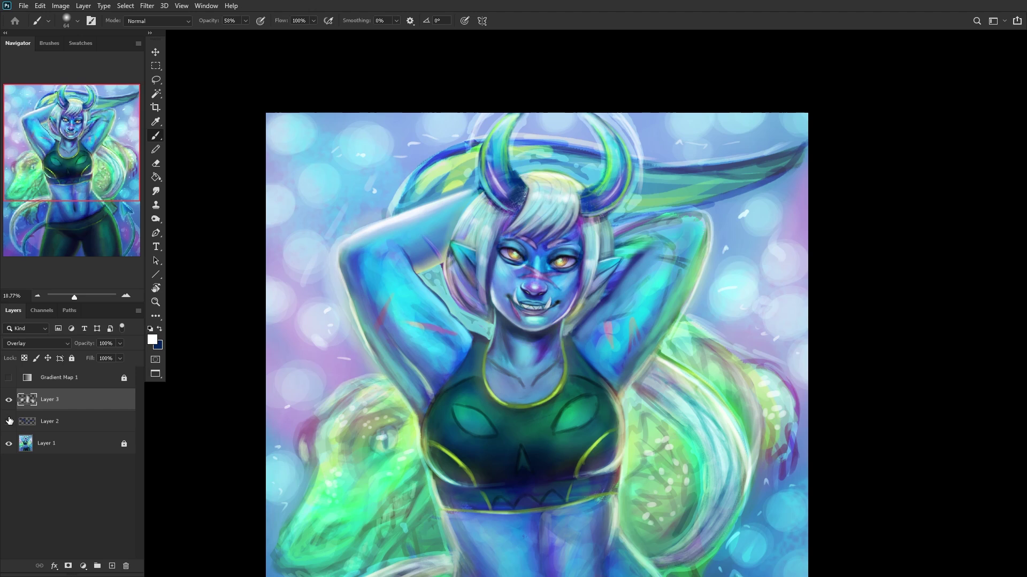
{"action": "scroll", "coordinate": [409, 331], "scroll_direction": "down", "scroll_amount": 1}
{"action": "scroll", "coordinate": [386, 319], "scroll_direction": "down", "scroll_amount": 1}
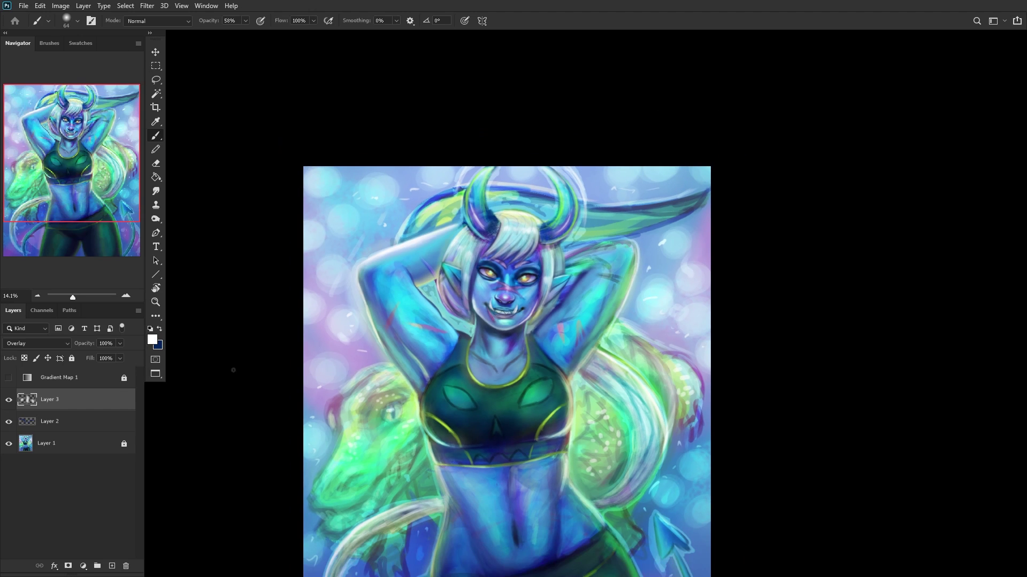
{"action": "left_click", "coordinate": [70, 423]}
{"action": "left_click", "coordinate": [62, 344]}
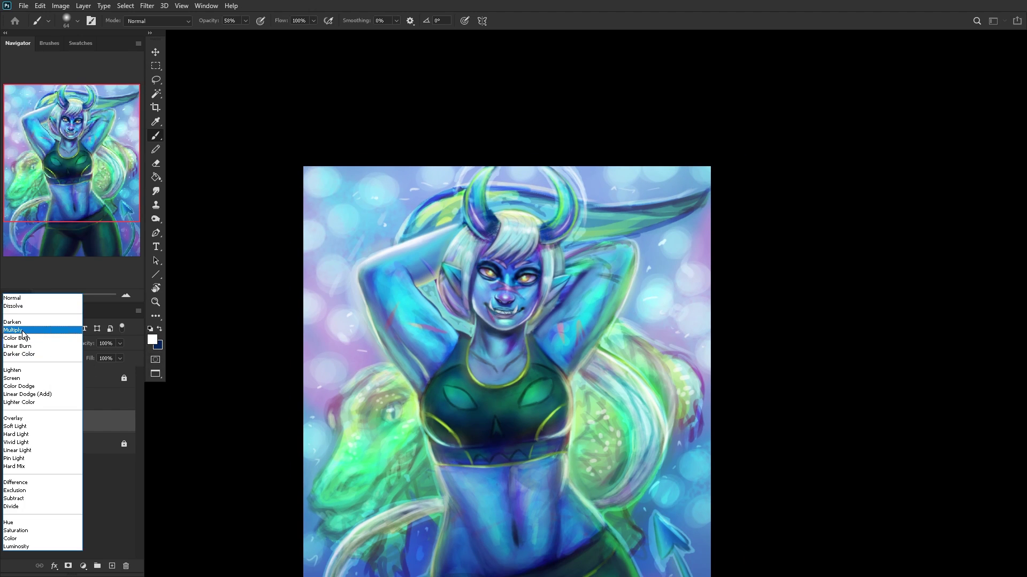
{"action": "left_click", "coordinate": [64, 330]}
{"action": "left_click_drag", "start_coordinate": [122, 344], "coordinate": [91, 357]}
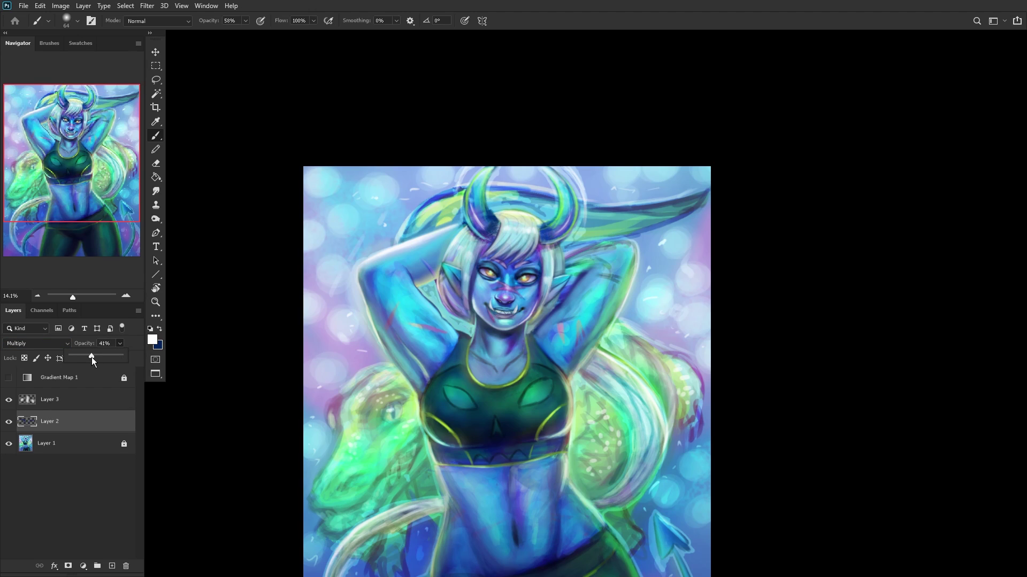
Step: Compare with Layer 3 hidden, then merge all visible paint layers with Ctrl+Shift+E
{"action": "left_click", "coordinate": [8, 401]}
{"action": "left_click", "coordinate": [77, 407]}
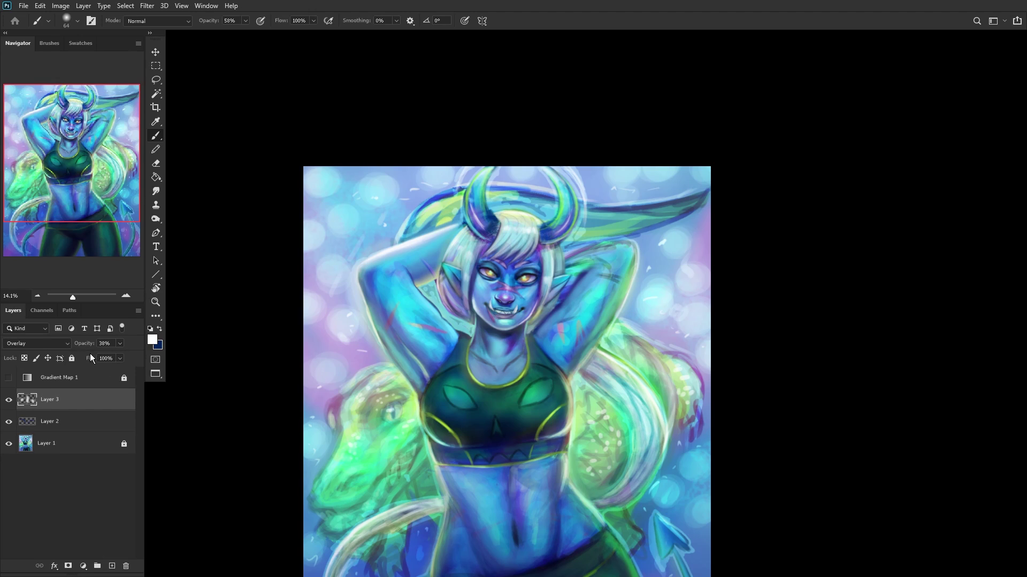
{"action": "key", "text": "ctrl+shift+e"}
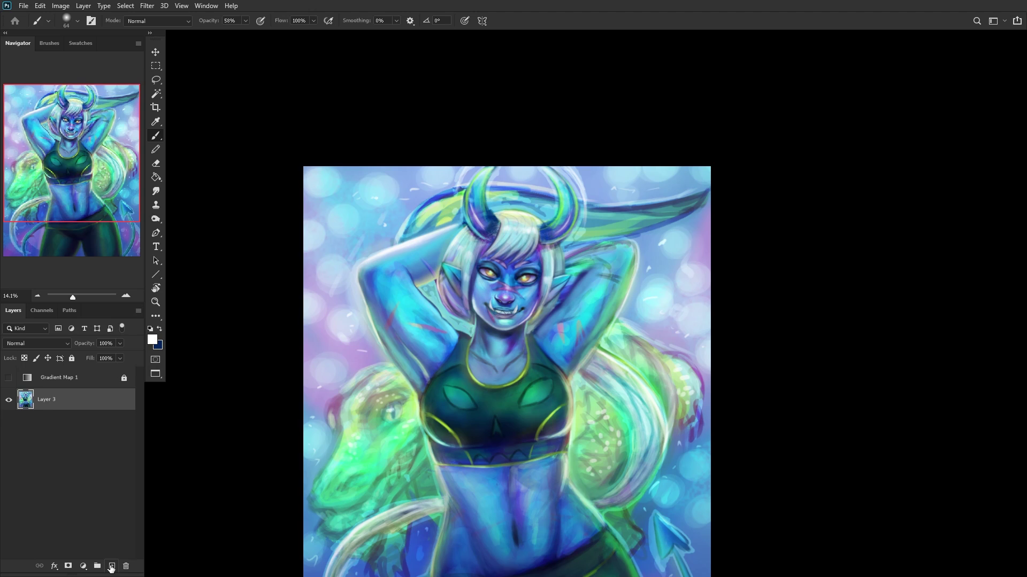
Step: Add a new layer and switch to the RENDERER brush at 25 px
{"action": "left_click", "coordinate": [112, 566]}
{"action": "scroll", "coordinate": [499, 314], "scroll_direction": "up", "scroll_amount": 6}
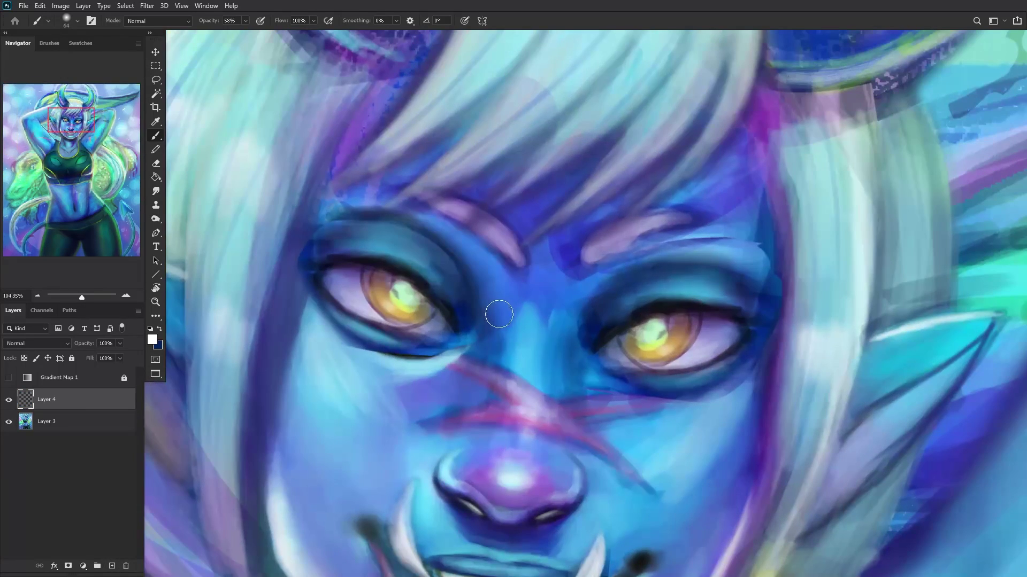
{"action": "right_click", "coordinate": [533, 294]}
{"action": "left_click", "coordinate": [589, 276]}
{"action": "left_click_drag", "start_coordinate": [583, 99], "coordinate": [593, 99]}
{"action": "key", "text": "Return"}
Step: Paint the left upper eyelid with sampled dark teal, then soften it with lighter blue
{"action": "left_click", "coordinate": [476, 292], "text": "alt"}
{"action": "left_click", "coordinate": [462, 343]}
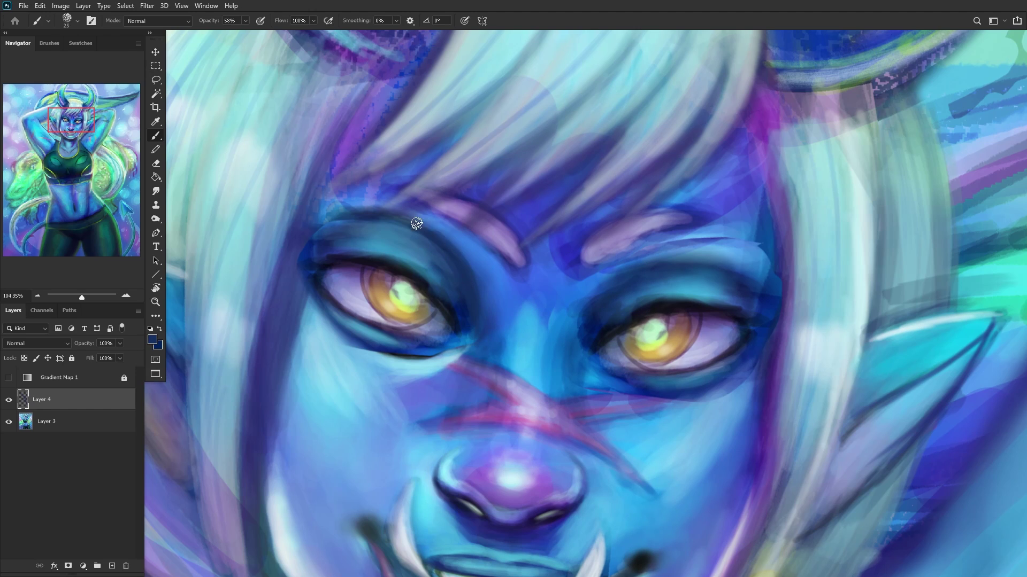
{"action": "left_click_drag", "start_coordinate": [377, 211], "coordinate": [417, 231]}
{"action": "left_click", "coordinate": [475, 297], "text": "alt"}
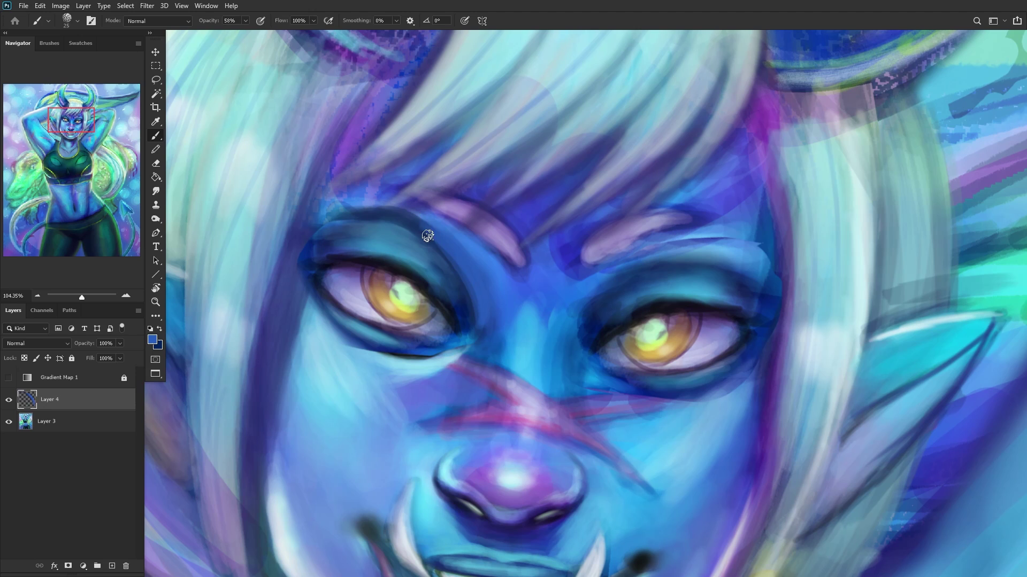
{"action": "left_click_drag", "start_coordinate": [435, 235], "coordinate": [374, 209]}
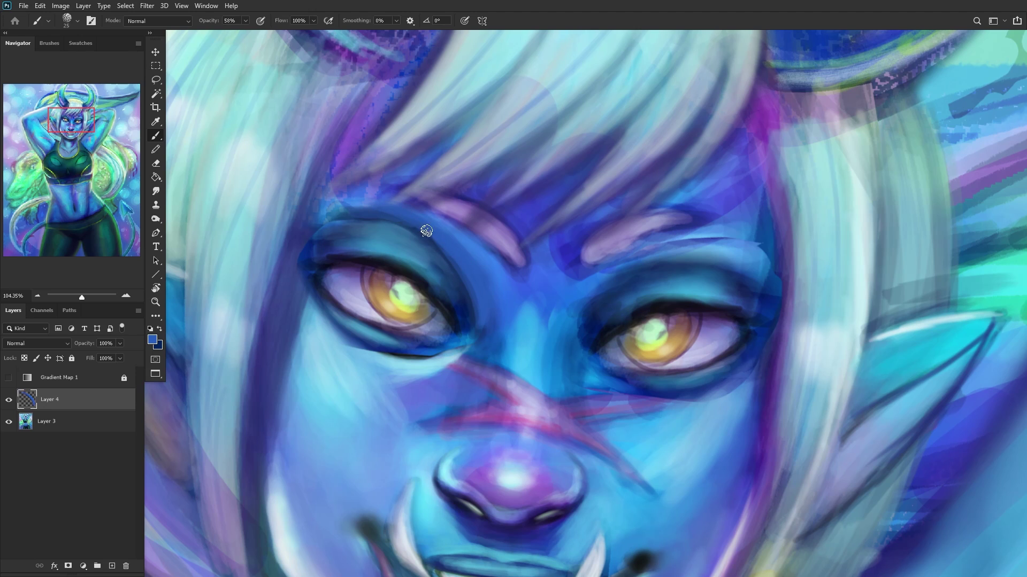
Step: Rework the left eyelid with sampled navy and light teal, darkening its outer corner
{"action": "scroll", "coordinate": [344, 213], "scroll_direction": "down", "scroll_amount": 5}
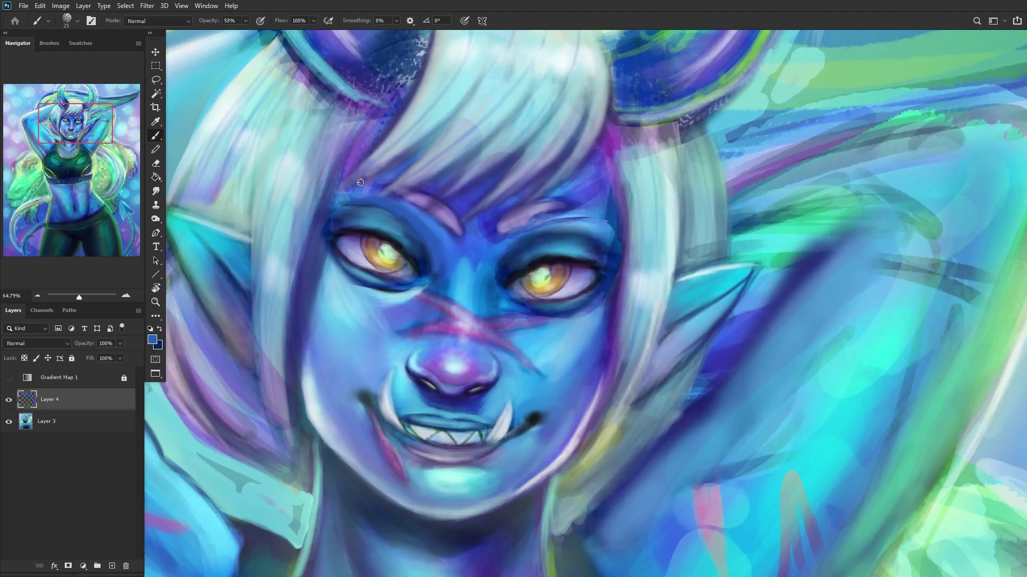
{"action": "left_click", "coordinate": [421, 248], "text": "alt"}
{"action": "scroll", "coordinate": [409, 256], "scroll_direction": "up", "scroll_amount": 5}
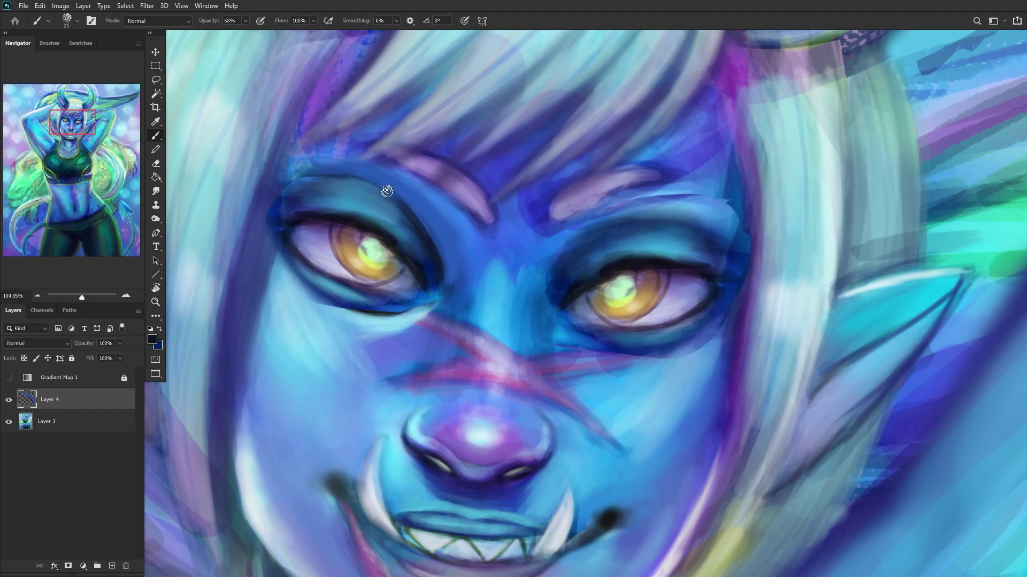
{"action": "left_click", "coordinate": [396, 207], "text": "alt"}
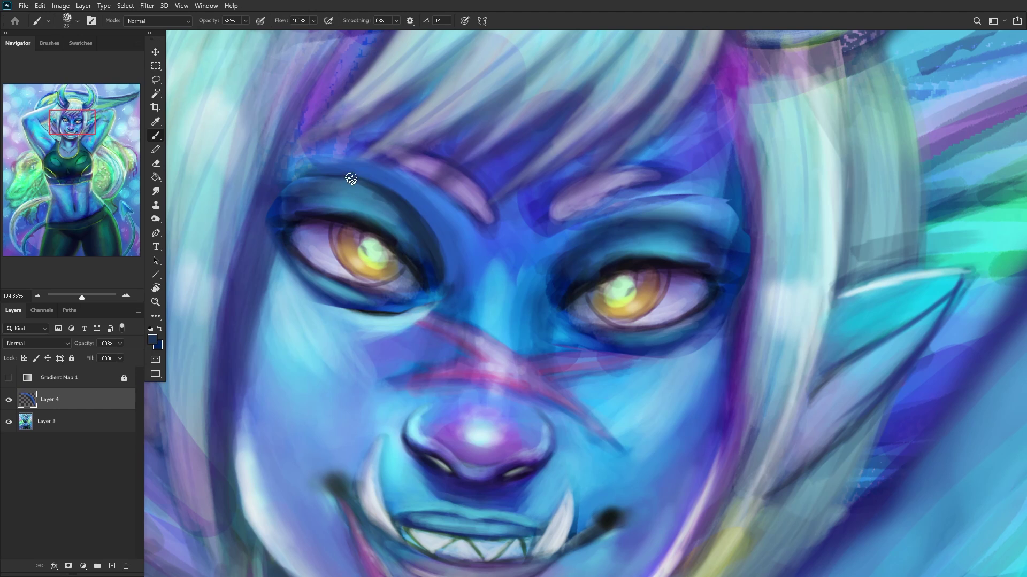
{"action": "mouse_move", "coordinate": [359, 184]}
{"action": "left_mouse_down"}
{"action": "mouse_move", "coordinate": [426, 269]}
{"action": "mouse_move", "coordinate": [400, 242]}
{"action": "left_mouse_up"}
{"action": "left_click", "coordinate": [367, 217], "text": "alt"}
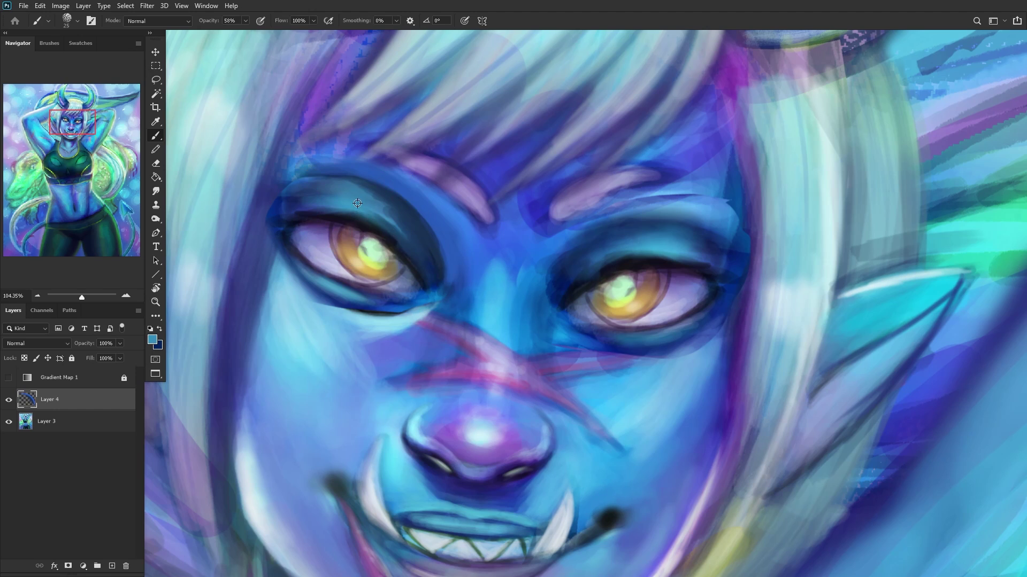
{"action": "mouse_move", "coordinate": [377, 212]}
{"action": "left_mouse_down"}
{"action": "mouse_move", "coordinate": [412, 238]}
{"action": "mouse_move", "coordinate": [385, 202]}
{"action": "mouse_move", "coordinate": [372, 202]}
{"action": "left_mouse_up"}
{"action": "left_click", "coordinate": [393, 247], "text": "alt"}
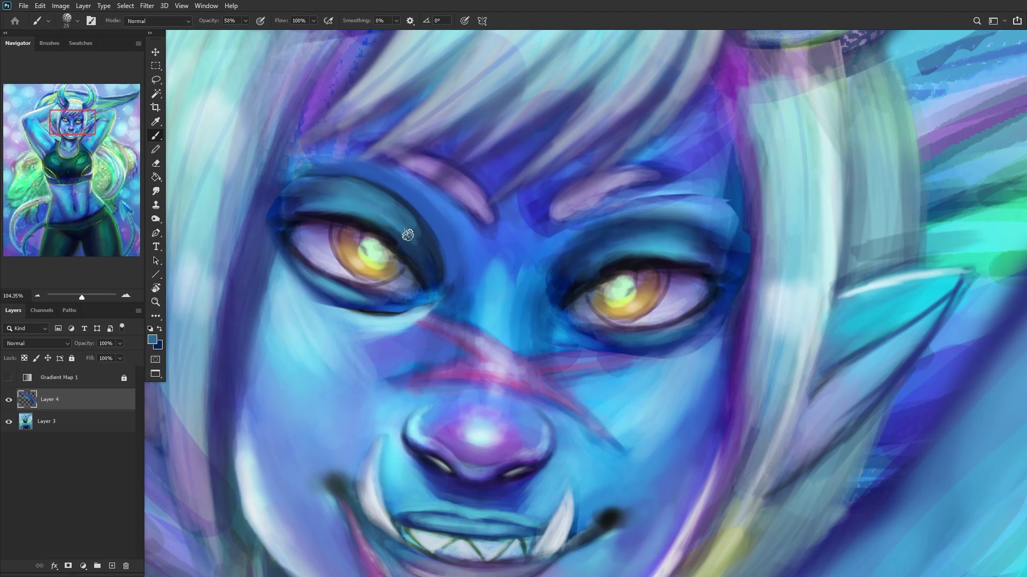
{"action": "left_click_drag", "start_coordinate": [429, 261], "coordinate": [415, 222]}
Step: Zoom in on the eyes, sample a light blue from the face, and add a layer above Layer 4
{"action": "left_click_drag", "start_coordinate": [335, 235], "coordinate": [282, 277]}
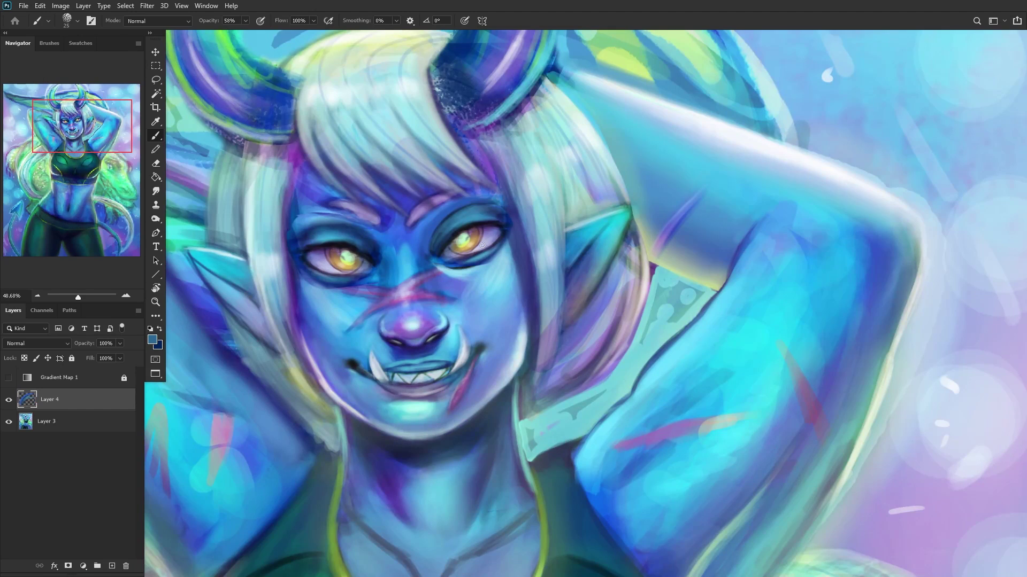
{"action": "left_click_drag", "start_coordinate": [411, 234], "coordinate": [482, 235]}
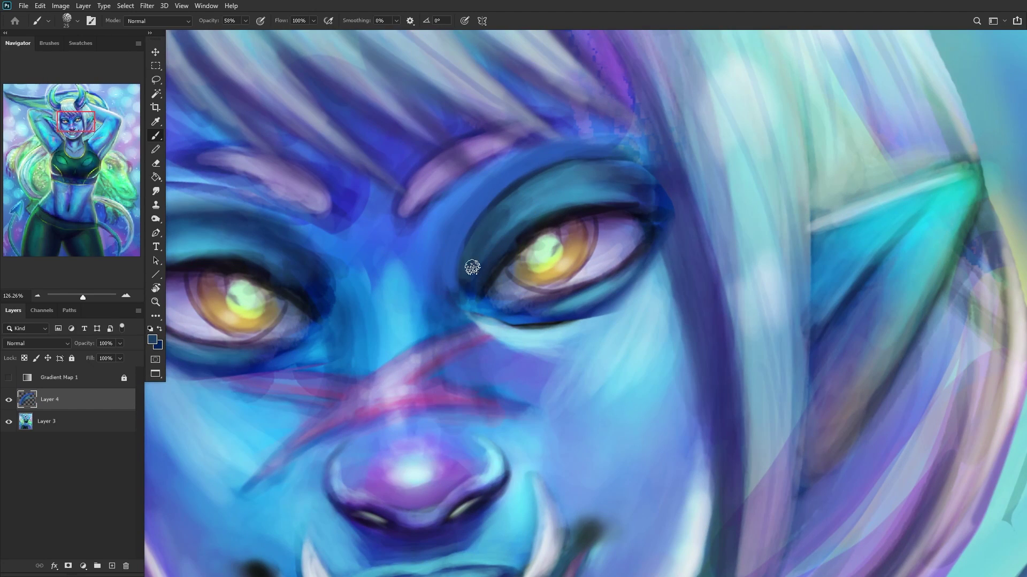
{"action": "right_click", "coordinate": [493, 206], "text": "alt"}
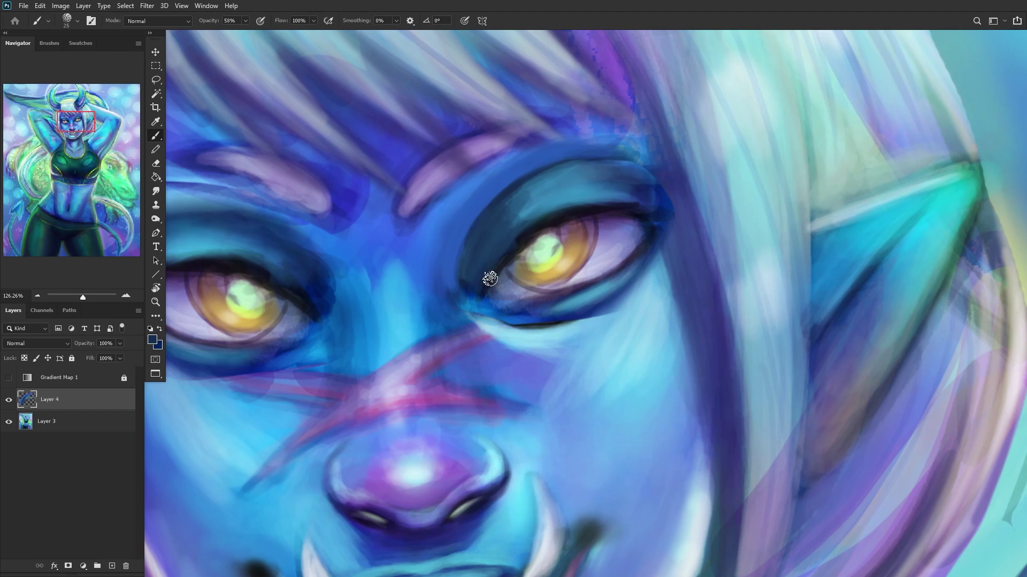
{"action": "left_click", "coordinate": [515, 231], "text": "alt"}
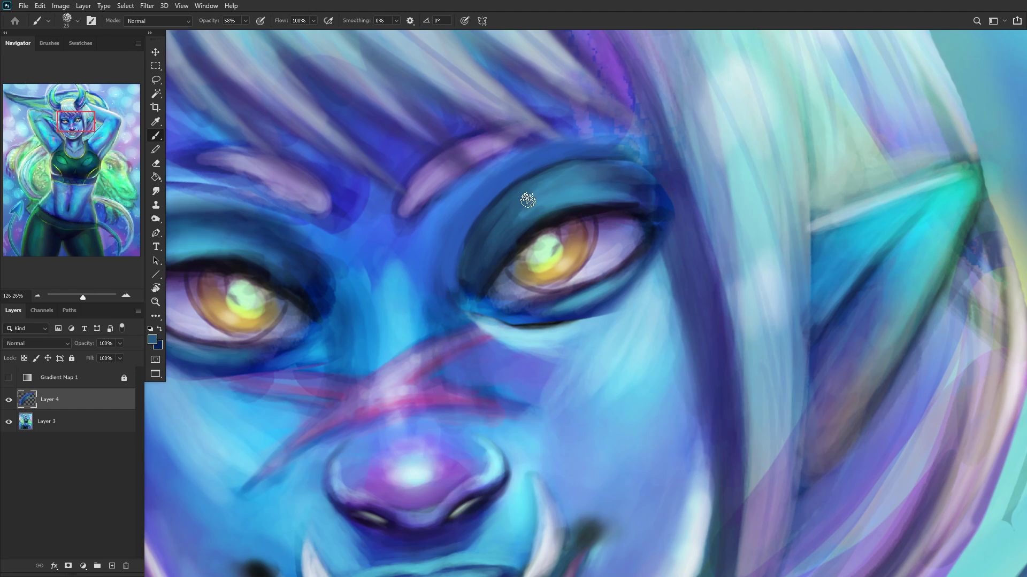
{"action": "scroll", "coordinate": [586, 196], "scroll_direction": "down", "scroll_amount": 5}
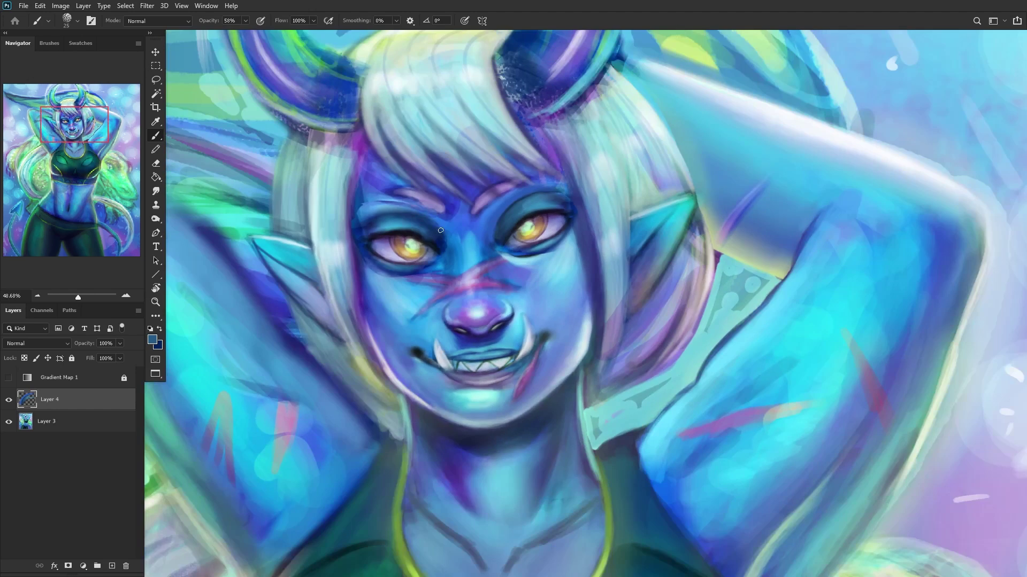
{"action": "left_click", "coordinate": [514, 251], "text": "alt"}
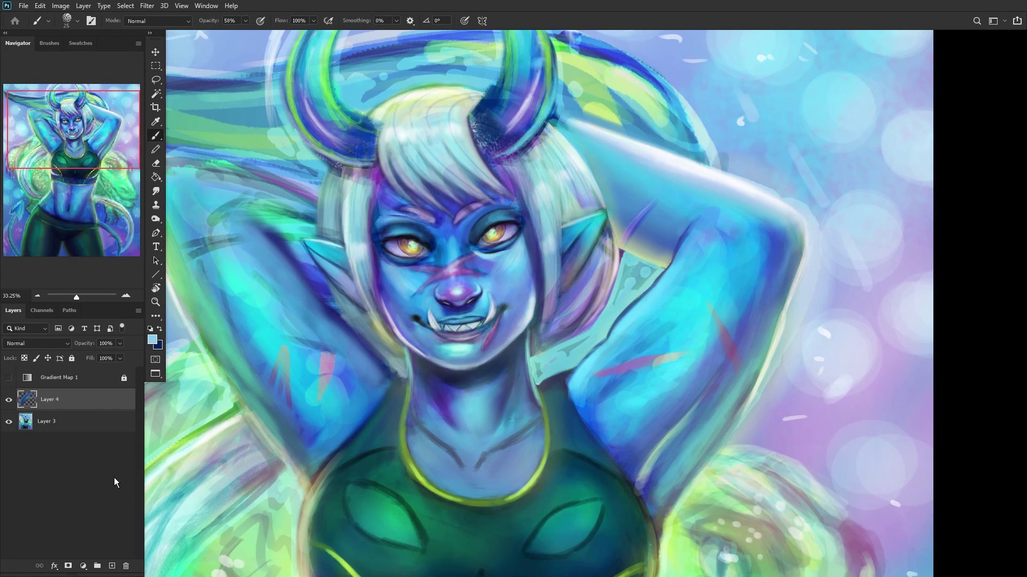
{"action": "left_click", "coordinate": [112, 565]}
{"action": "scroll", "coordinate": [428, 230], "scroll_direction": "up", "scroll_amount": 6}
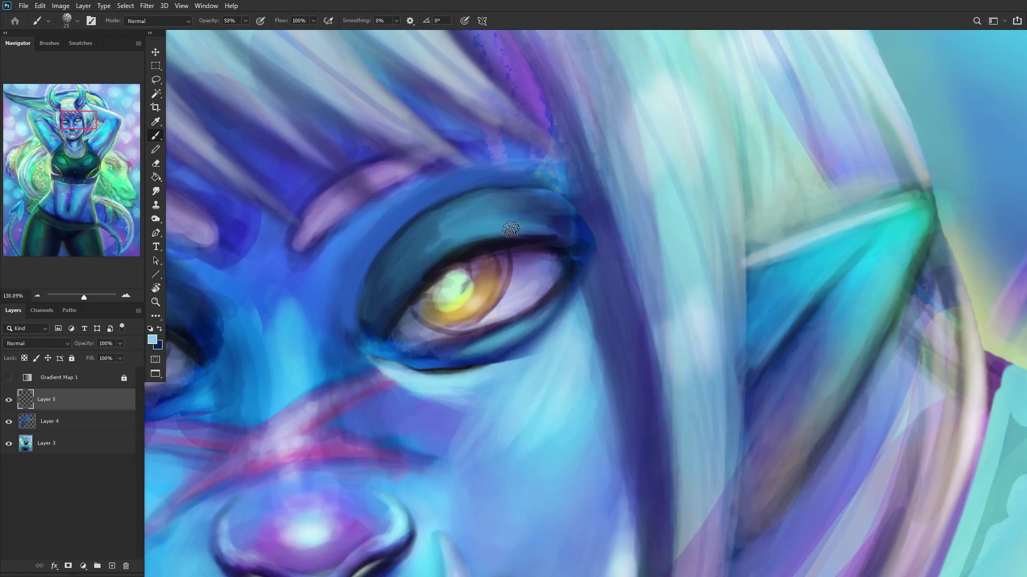
Step: Paint over the upper eyelid and add a dark line along the lower eyelid
{"action": "mouse_move", "coordinate": [511, 229]}
{"action": "left_mouse_down"}
{"action": "mouse_move", "coordinate": [457, 239]}
{"action": "mouse_move", "coordinate": [507, 226]}
{"action": "mouse_move", "coordinate": [474, 219]}
{"action": "mouse_move", "coordinate": [491, 210]}
{"action": "mouse_move", "coordinate": [483, 206]}
{"action": "mouse_move", "coordinate": [434, 212]}
{"action": "mouse_move", "coordinate": [465, 200]}
{"action": "mouse_move", "coordinate": [378, 232]}
{"action": "mouse_move", "coordinate": [496, 178]}
{"action": "mouse_move", "coordinate": [403, 211]}
{"action": "mouse_move", "coordinate": [494, 170]}
{"action": "mouse_move", "coordinate": [410, 212]}
{"action": "mouse_move", "coordinate": [471, 182]}
{"action": "mouse_move", "coordinate": [445, 182]}
{"action": "left_mouse_up"}
{"action": "scroll", "coordinate": [428, 170], "scroll_direction": "down", "scroll_amount": 10, "text": "alt"}
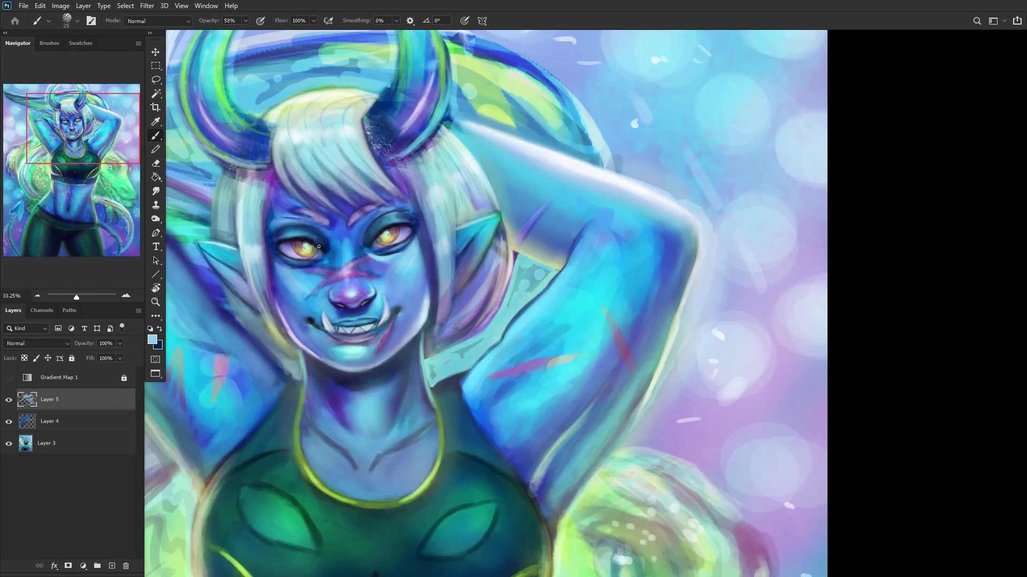
{"action": "scroll", "coordinate": [354, 257], "scroll_direction": "up", "scroll_amount": 10, "text": "alt"}
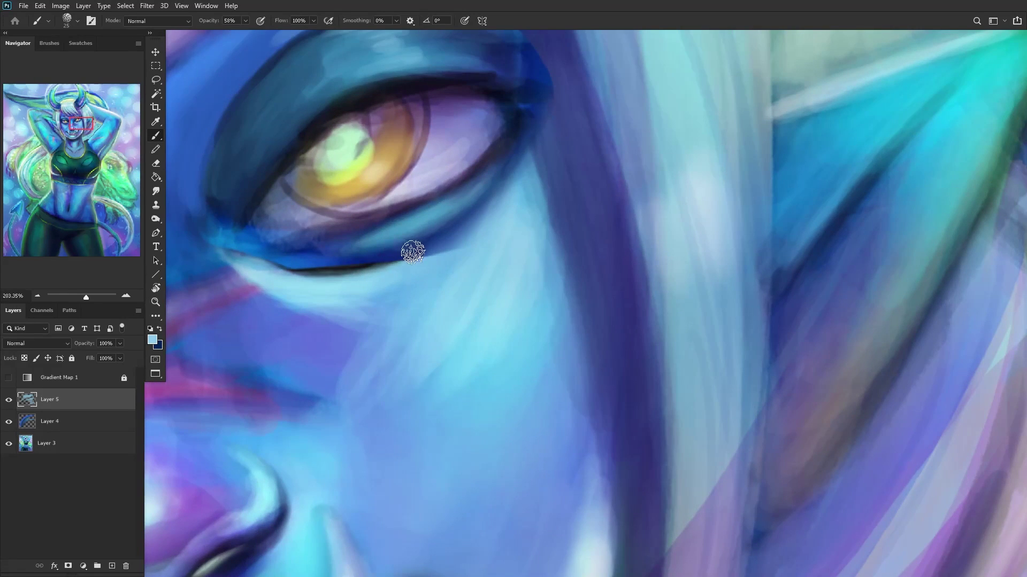
{"action": "left_click", "coordinate": [436, 242], "text": "alt"}
{"action": "left_click", "coordinate": [399, 253], "text": "alt"}
{"action": "mouse_move", "coordinate": [423, 257]}
{"action": "left_mouse_down"}
{"action": "mouse_move", "coordinate": [351, 255]}
{"action": "mouse_move", "coordinate": [326, 266]}
{"action": "mouse_move", "coordinate": [282, 254]}
{"action": "mouse_move", "coordinate": [396, 252]}
{"action": "mouse_move", "coordinate": [460, 229]}
{"action": "mouse_move", "coordinate": [424, 223]}
{"action": "mouse_move", "coordinate": [375, 253]}
{"action": "left_mouse_up"}
Step: Lighten and smooth a light teal band under the lower eyelid
{"action": "left_click", "coordinate": [430, 215], "text": "alt"}
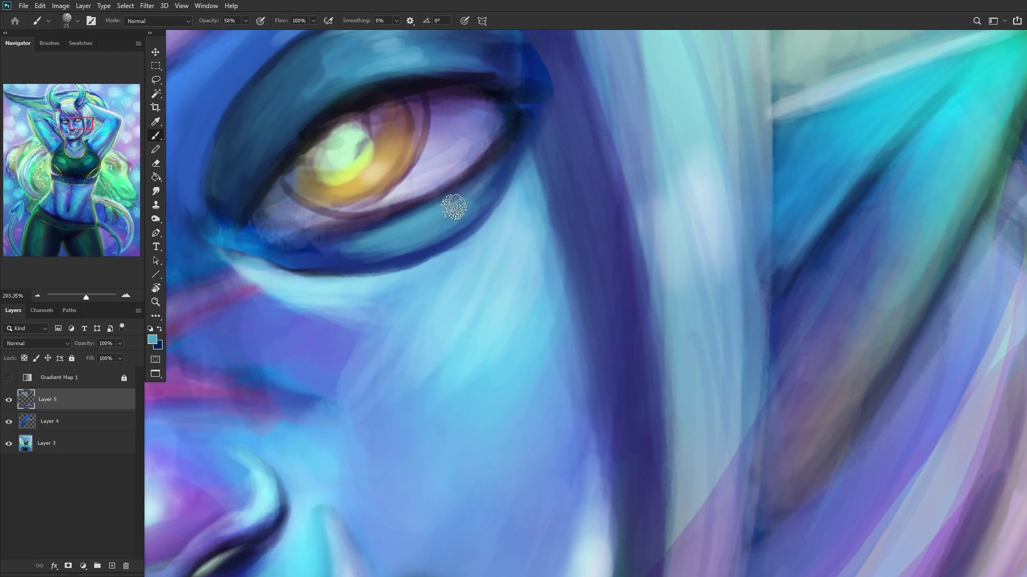
{"action": "left_click_drag", "start_coordinate": [460, 211], "coordinate": [494, 195]}
{"action": "left_click_drag", "start_coordinate": [439, 249], "coordinate": [334, 259]}
{"action": "scroll", "coordinate": [334, 259], "scroll_direction": "down", "scroll_amount": 10}
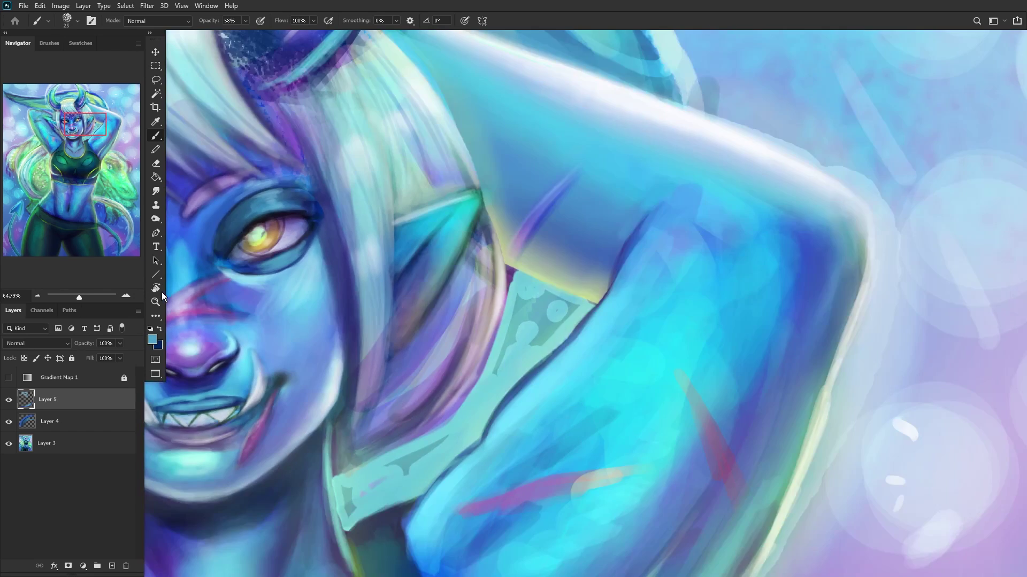
{"action": "scroll", "coordinate": [316, 270], "scroll_direction": "up", "scroll_amount": 8}
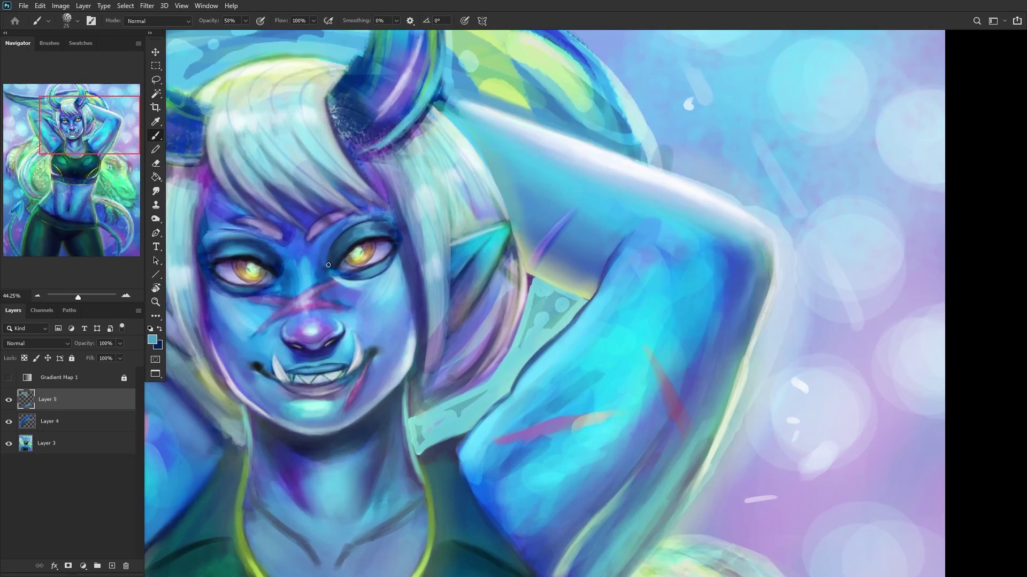
{"action": "mouse_move", "coordinate": [387, 280]}
{"action": "left_mouse_down"}
{"action": "mouse_move", "coordinate": [310, 302]}
{"action": "mouse_move", "coordinate": [453, 230]}
{"action": "mouse_move", "coordinate": [402, 282]}
{"action": "mouse_move", "coordinate": [431, 258]}
{"action": "mouse_move", "coordinate": [291, 303]}
{"action": "mouse_move", "coordinate": [443, 262]}
{"action": "mouse_move", "coordinate": [274, 297]}
{"action": "mouse_move", "coordinate": [298, 291]}
{"action": "left_mouse_up"}
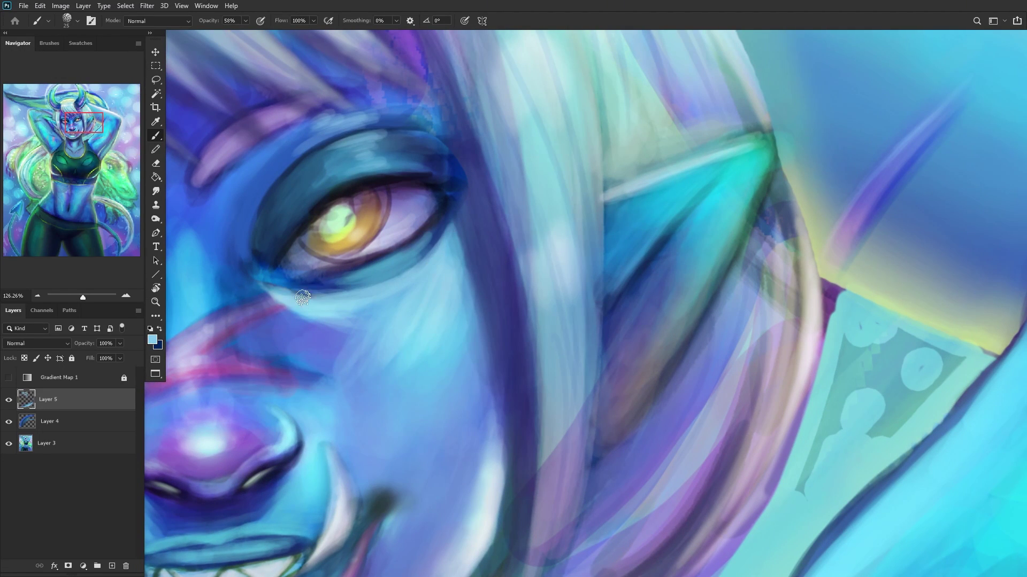
{"action": "scroll", "coordinate": [297, 291], "scroll_direction": "down", "scroll_amount": 8}
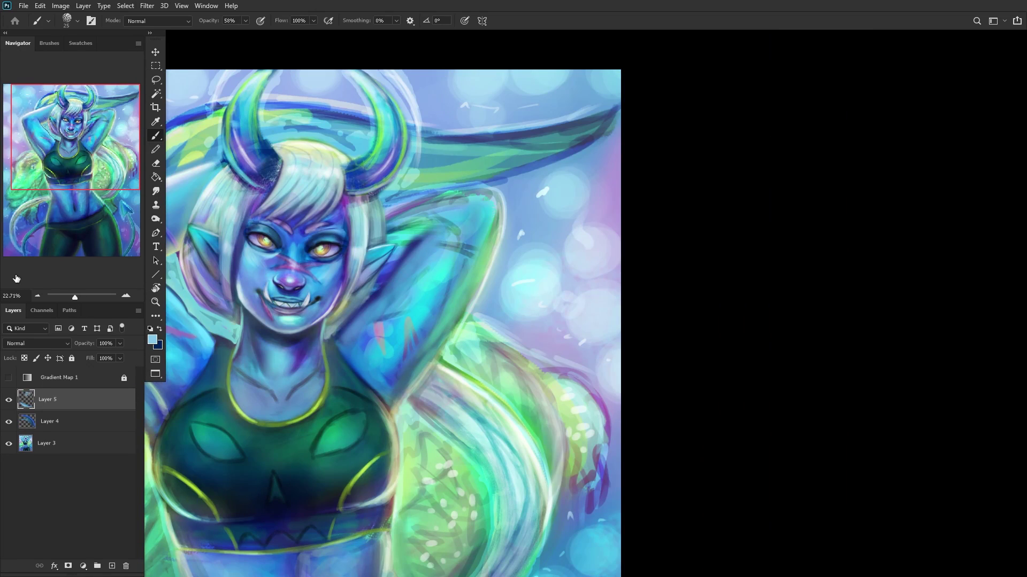
{"action": "right_click", "coordinate": [68, 408]}
Step: Merge Layer 5 into Layer 4, then duplicate the painted eye and flip the copy horizontally
{"action": "left_click", "coordinate": [92, 423]}
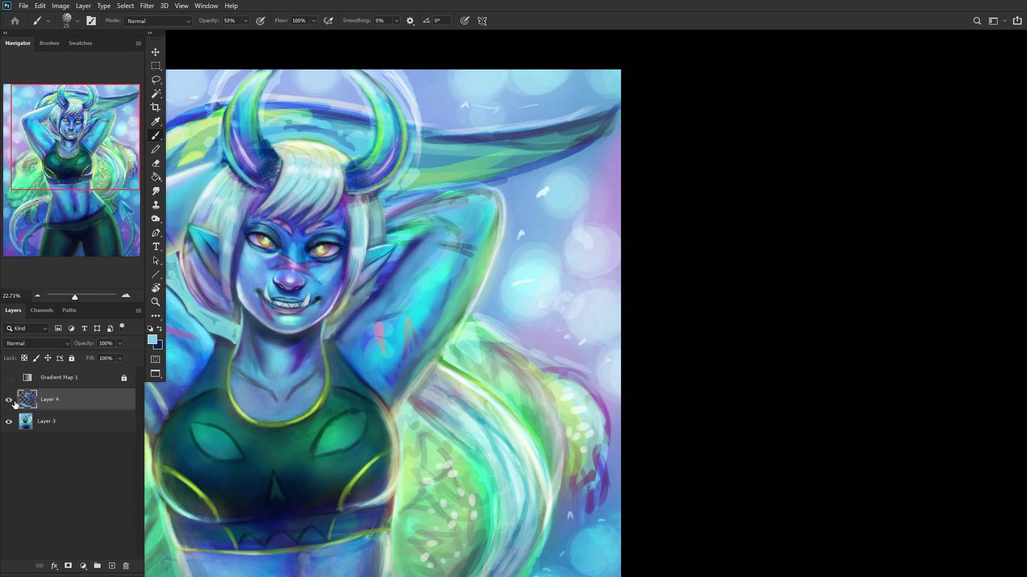
{"action": "left_click", "coordinate": [11, 401]}
{"action": "key", "text": "v"}
{"action": "left_click_drag", "start_coordinate": [195, 264], "coordinate": [215, 274]}
{"action": "left_click", "coordinate": [40, 6]}
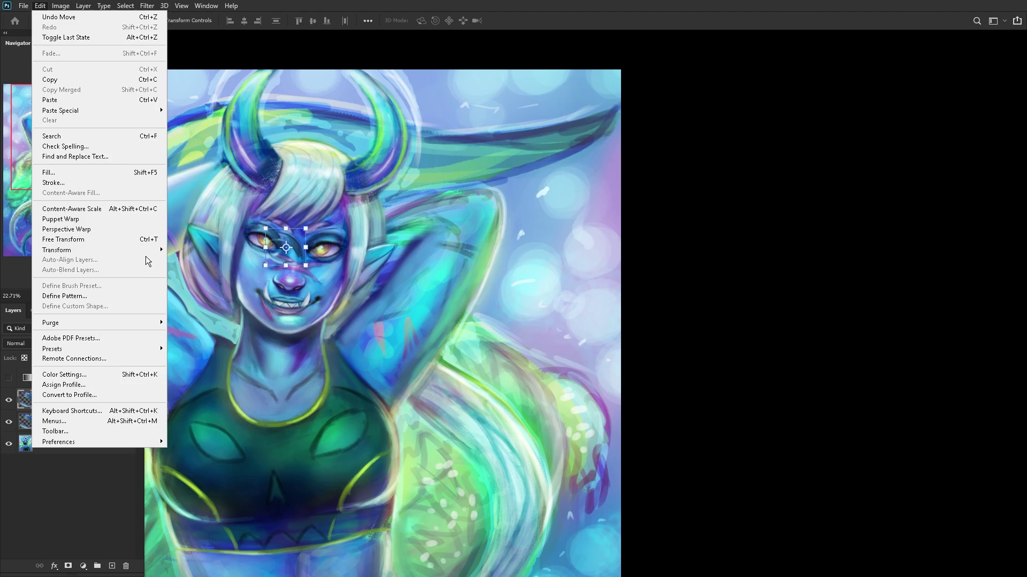
{"action": "mouse_move", "coordinate": [146, 249]}
{"action": "left_click", "coordinate": [211, 415]}
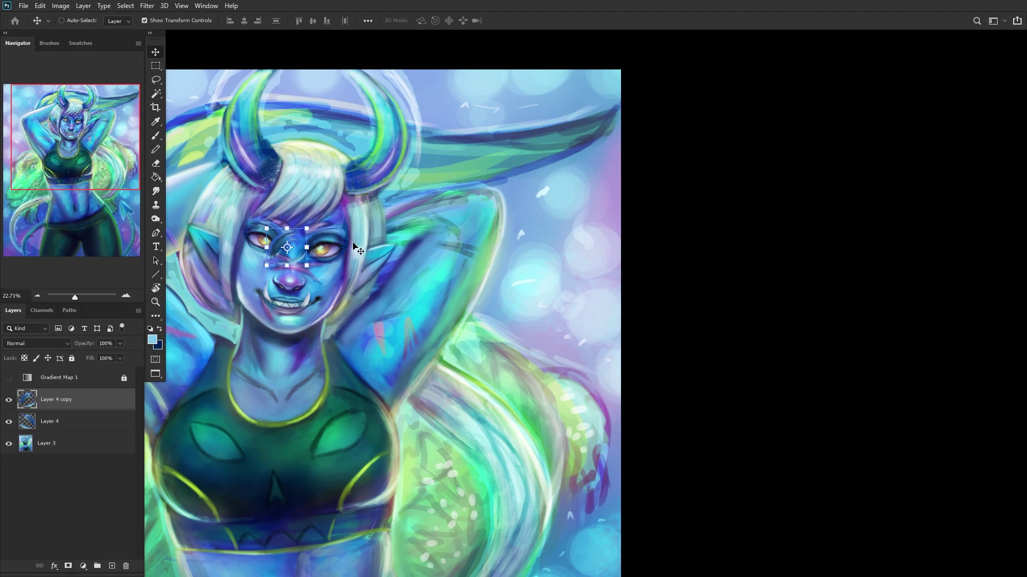
Step: Position the flipped eye over the other eye, commit it, and fine-tune its alignment
{"action": "left_click_drag", "start_coordinate": [293, 244], "coordinate": [374, 211]}
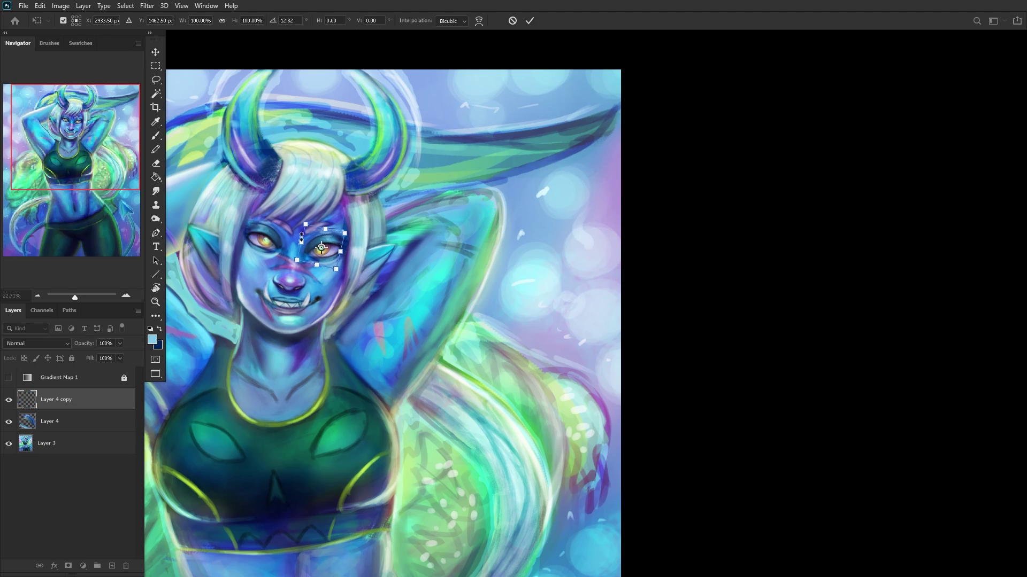
{"action": "left_click_drag", "start_coordinate": [311, 239], "coordinate": [311, 234]}
{"action": "key", "text": "Right"}
{"action": "key", "text": "Down"}
{"action": "key", "text": "Down"}
{"action": "key", "text": "Down"}
{"action": "key", "text": "Down"}
{"action": "key", "text": "Down"}
{"action": "key", "text": "Down"}
{"action": "left_click", "coordinate": [532, 20]}
{"action": "left_click", "coordinate": [156, 302]}
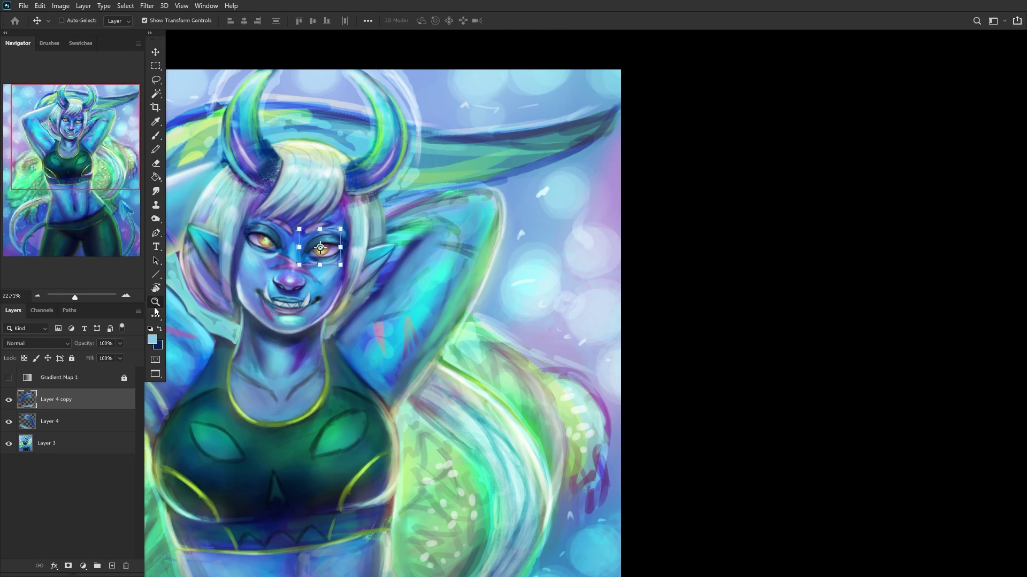
{"action": "left_click_drag", "start_coordinate": [263, 239], "coordinate": [262, 239]}
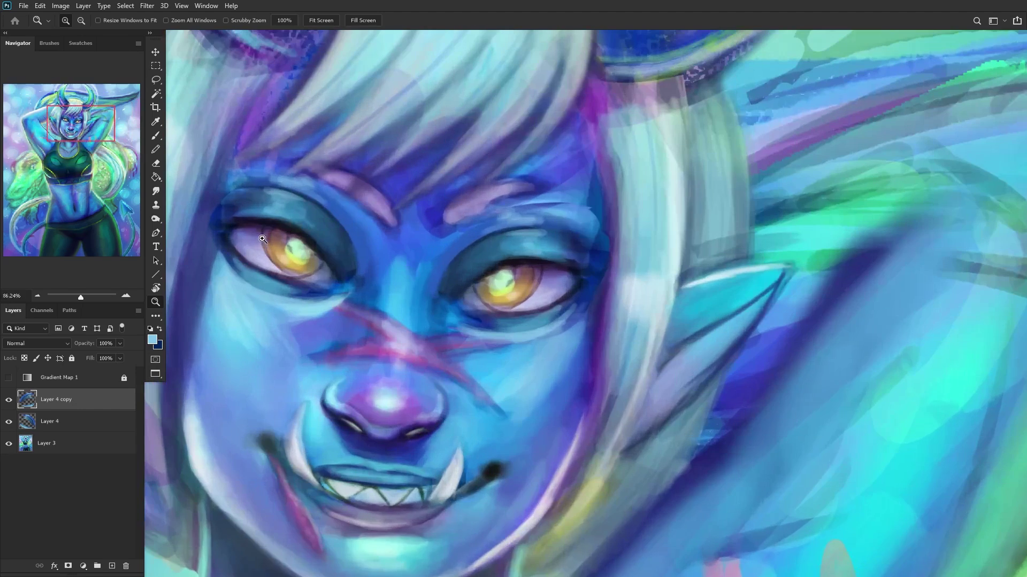
{"action": "left_click", "coordinate": [156, 53]}
{"action": "mouse_move", "coordinate": [480, 269]}
{"action": "left_mouse_down"}
{"action": "mouse_move", "coordinate": [470, 256]}
{"action": "mouse_move", "coordinate": [480, 280]}
{"action": "mouse_move", "coordinate": [483, 259]}
{"action": "left_mouse_up"}
{"action": "scroll", "coordinate": [610, 170], "scroll_direction": "down", "scroll_amount": 3}
{"action": "scroll", "coordinate": [609, 171], "scroll_direction": "down", "scroll_amount": 3}
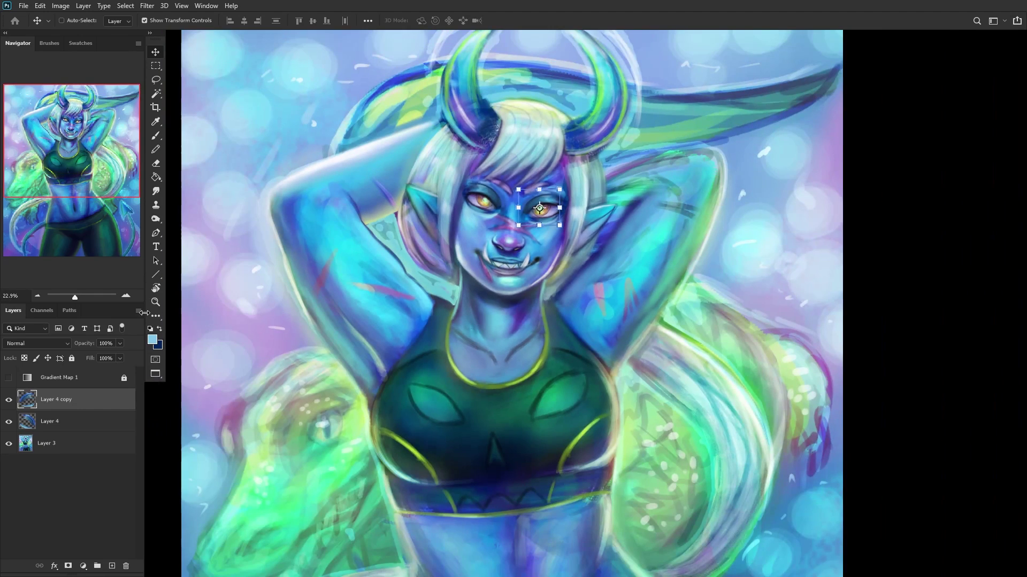
Step: Adjust the eye copy's opacity and merge it down through Layer 4 into Layer 3
{"action": "left_click", "coordinate": [155, 302]}
{"action": "scroll", "coordinate": [306, 274], "scroll_direction": "down", "scroll_amount": 1}
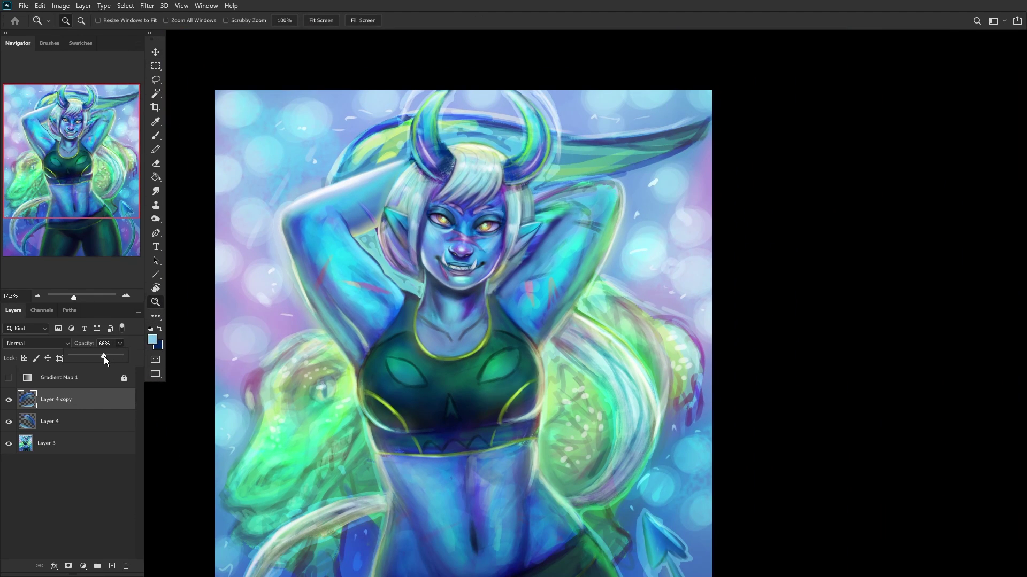
{"action": "left_click_drag", "start_coordinate": [108, 358], "coordinate": [110, 357]}
{"action": "key", "text": "ctrl+e"}
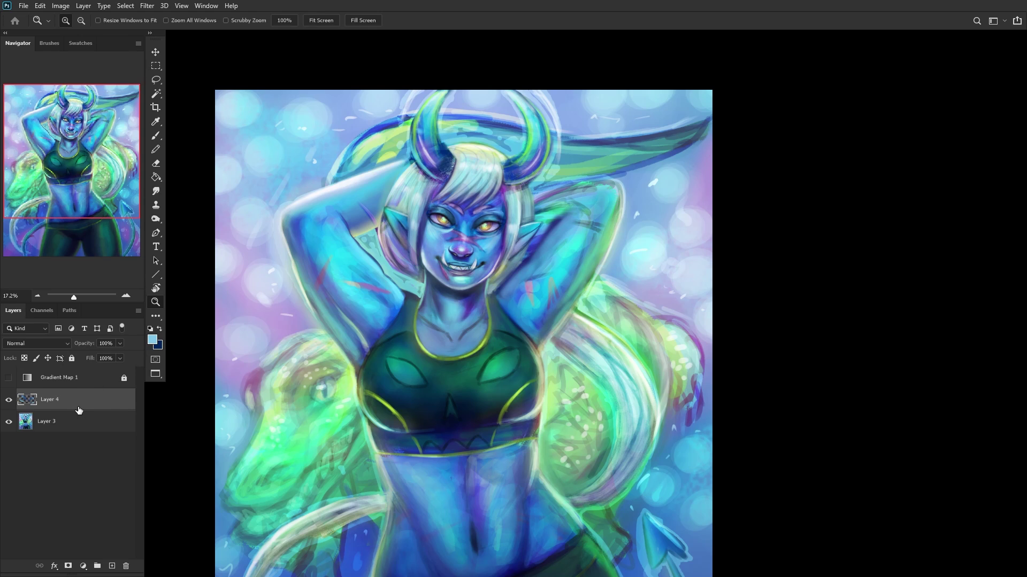
{"action": "key", "text": "ctrl+e"}
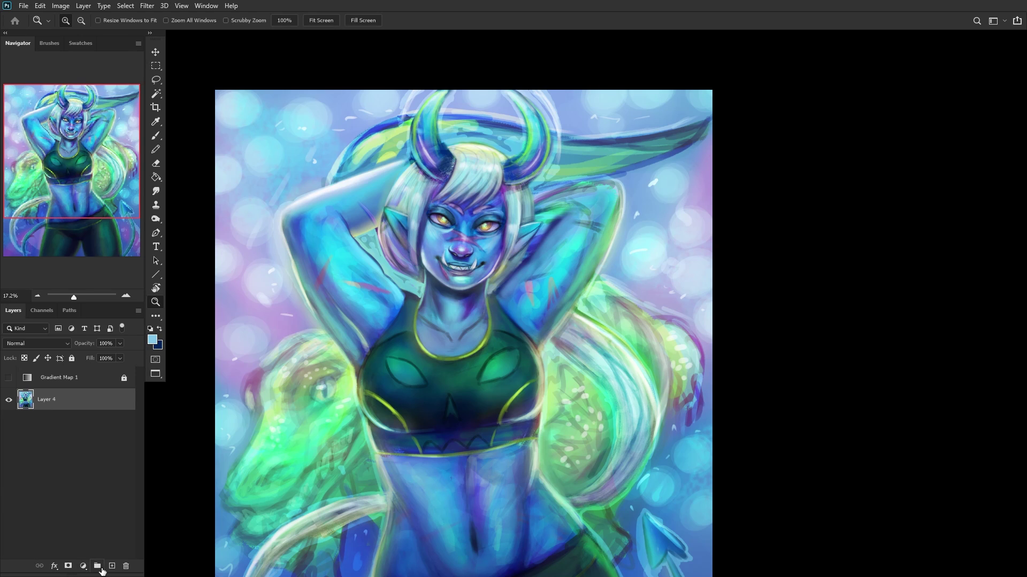
Step: Add a new layer and set the Painty Boy brush to 100% opacity
{"action": "left_click", "coordinate": [112, 566]}
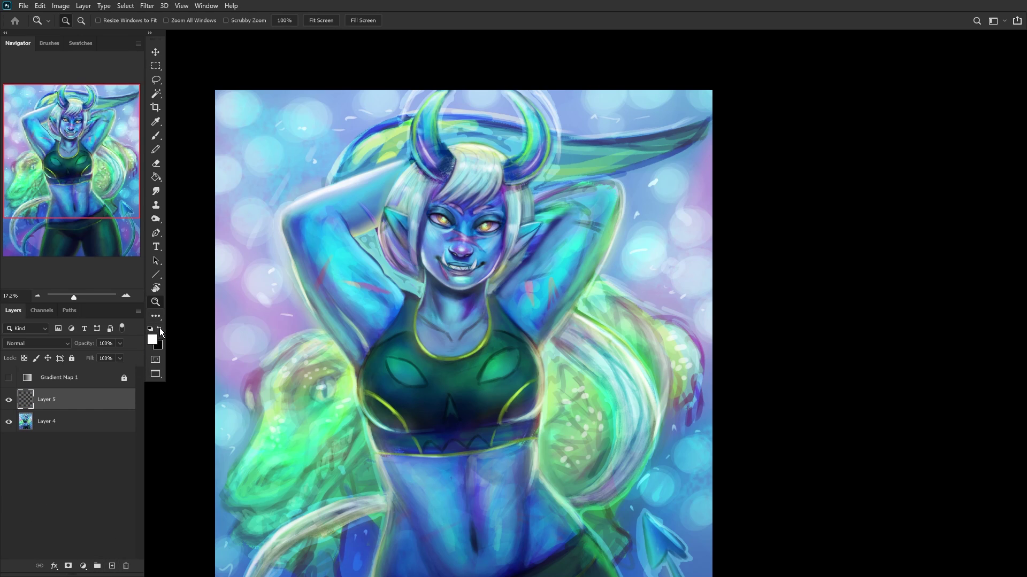
{"action": "scroll", "coordinate": [442, 148], "scroll_direction": "up", "scroll_amount": 10}
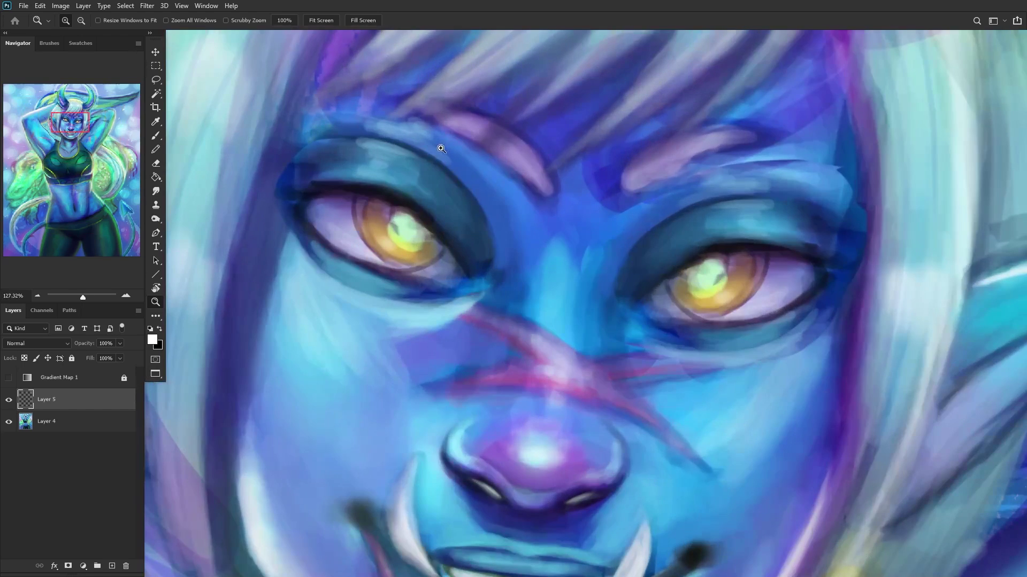
{"action": "key", "text": "b"}
{"action": "right_click", "coordinate": [470, 201]}
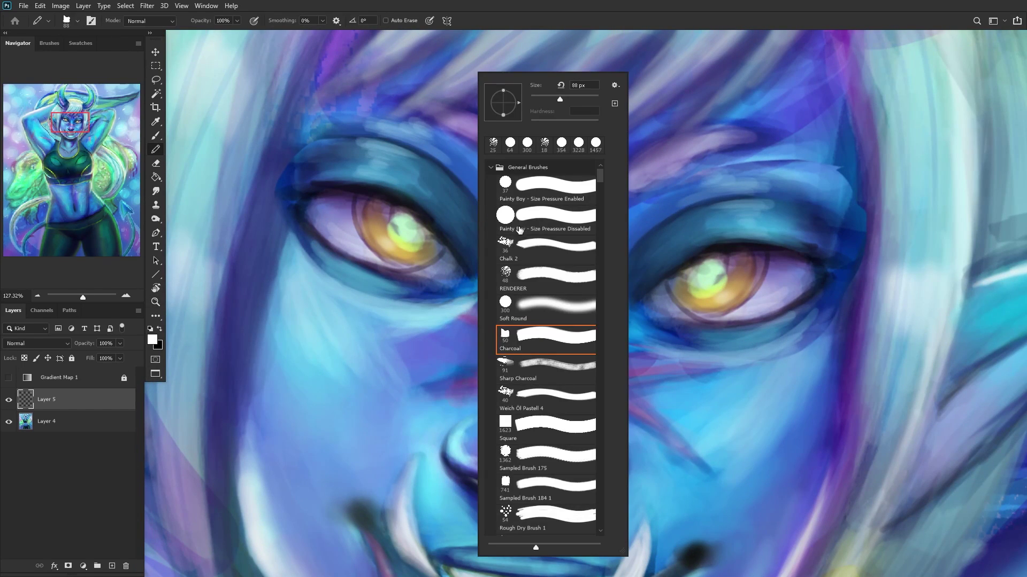
{"action": "key", "text": "shift+b"}
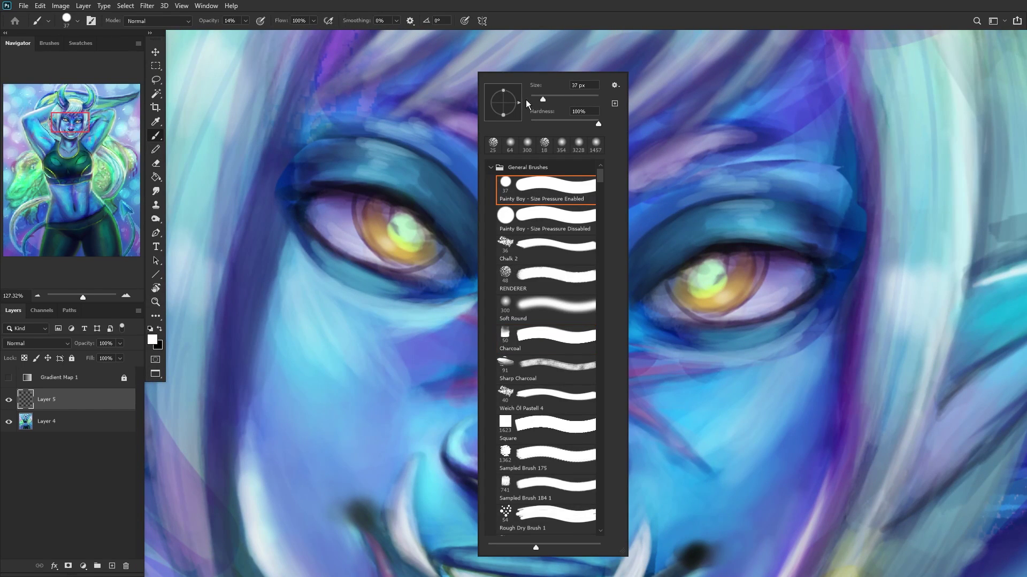
{"action": "left_click", "coordinate": [247, 20]}
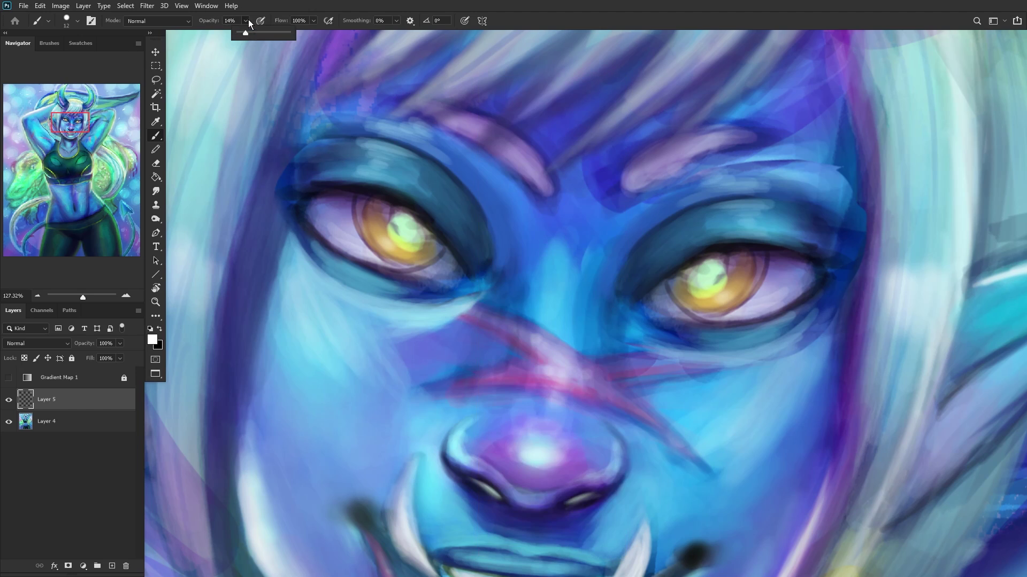
{"action": "left_click", "coordinate": [364, 209]}
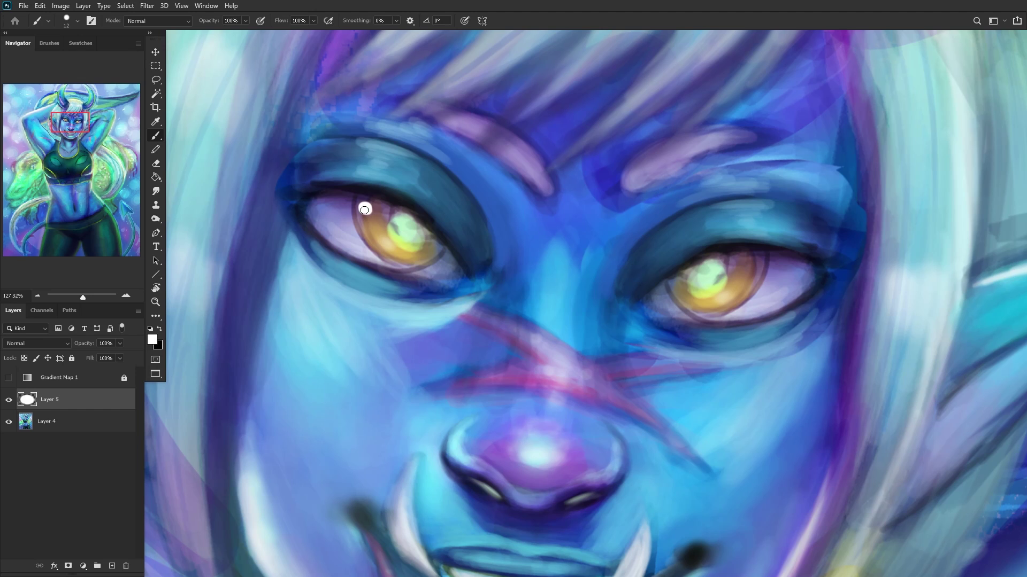
Step: Shift the white eye highlight right and down, then mirror the canvas view to check it
{"action": "scroll", "coordinate": [380, 225], "scroll_direction": "down", "scroll_amount": 5}
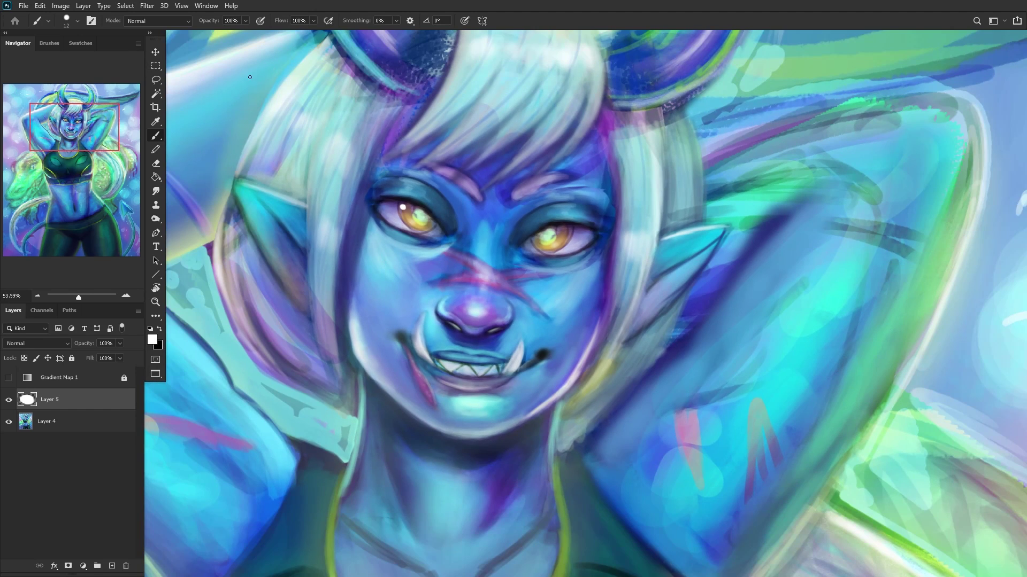
{"action": "left_click", "coordinate": [156, 53]}
{"action": "mouse_move", "coordinate": [478, 181]}
{"action": "left_mouse_down"}
{"action": "mouse_move", "coordinate": [659, 246]}
{"action": "mouse_move", "coordinate": [707, 239]}
{"action": "left_mouse_up"}
{"action": "scroll", "coordinate": [465, 213], "scroll_direction": "up", "scroll_amount": 5}
{"action": "scroll", "coordinate": [620, 241], "scroll_direction": "down", "scroll_amount": 3}
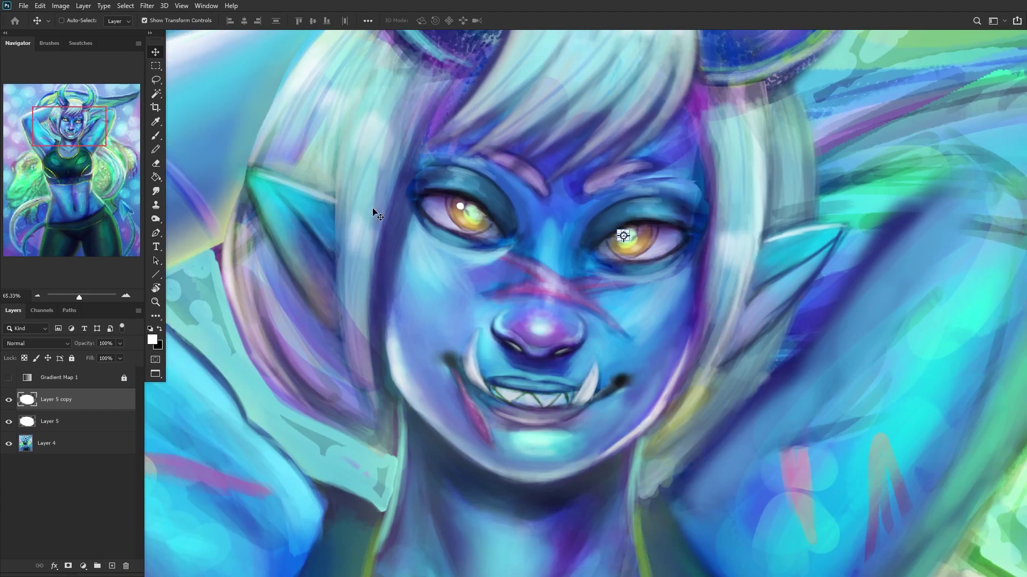
{"action": "left_click", "coordinate": [158, 307]}
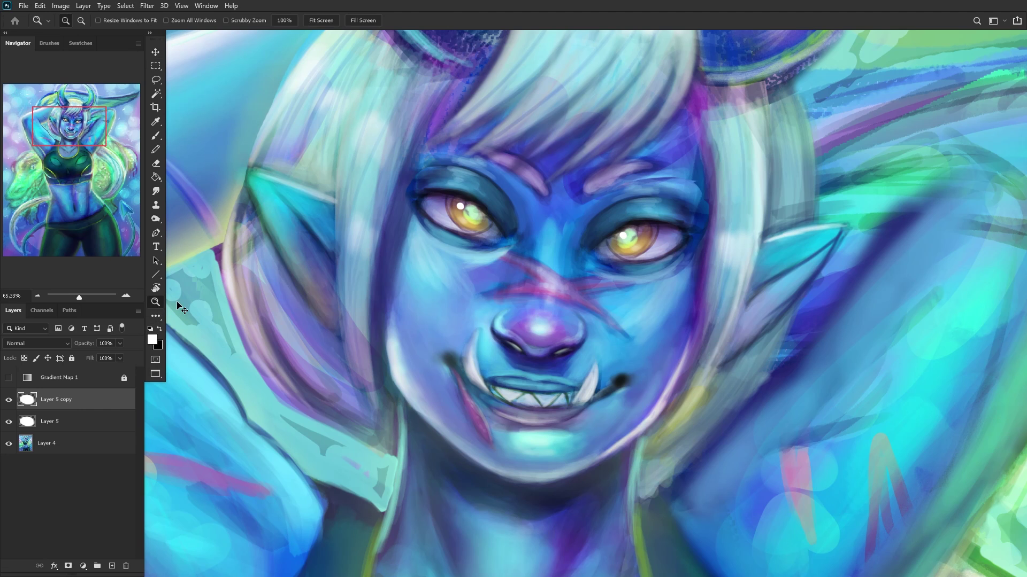
{"action": "key", "text": "ctrl+shift+h"}
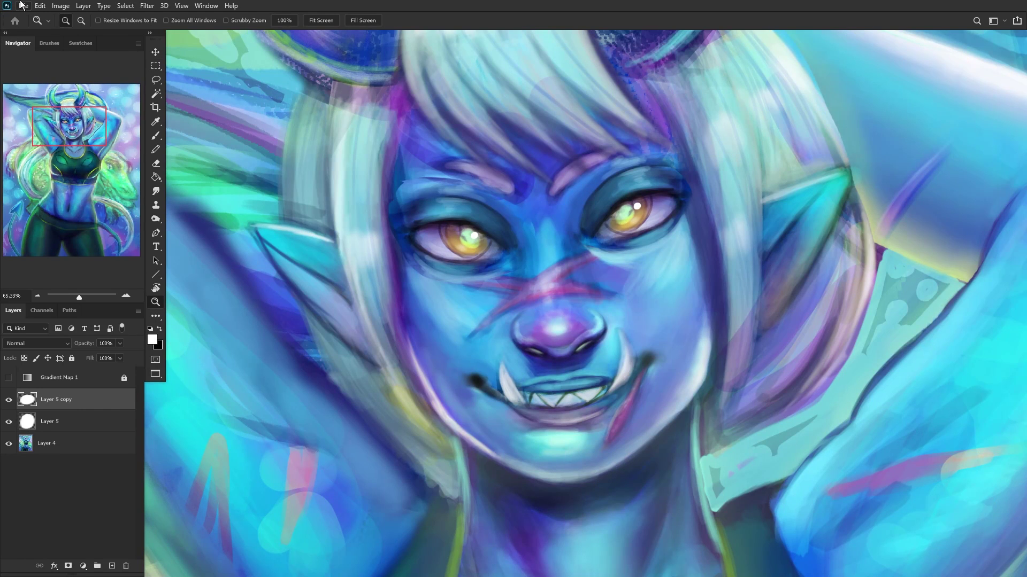
Step: Nudge the catchlight into place and merge both highlight layers down into Layer 4
{"action": "key", "text": "v"}
{"action": "scroll", "coordinate": [413, 179], "scroll_direction": "up", "scroll_amount": 5}
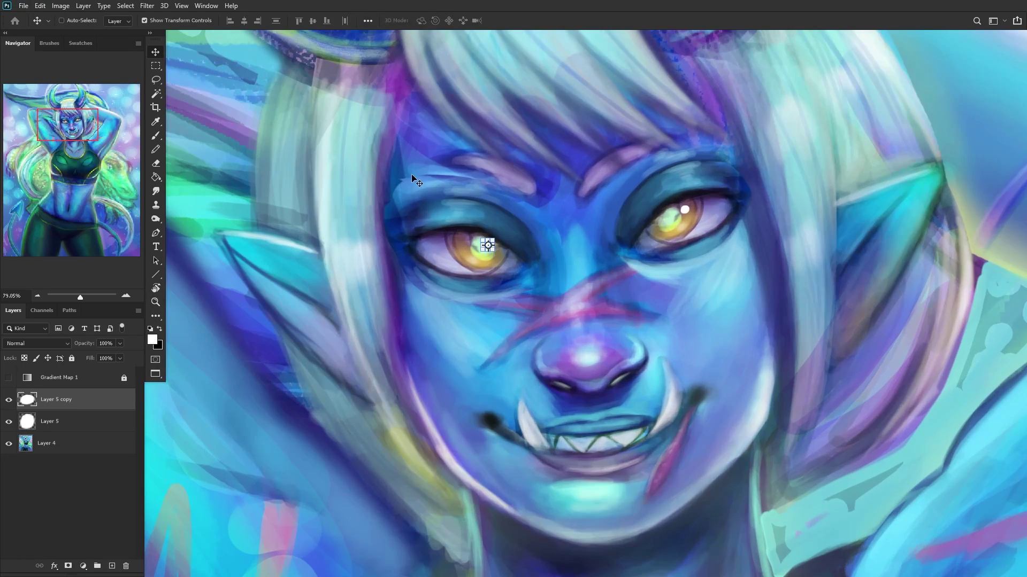
{"action": "mouse_move", "coordinate": [608, 449]}
{"action": "left_mouse_down"}
{"action": "mouse_move", "coordinate": [637, 461]}
{"action": "mouse_move", "coordinate": [622, 458]}
{"action": "left_mouse_up"}
{"action": "scroll", "coordinate": [696, 365], "scroll_direction": "down", "scroll_amount": 3}
{"action": "scroll", "coordinate": [695, 365], "scroll_direction": "down", "scroll_amount": 3}
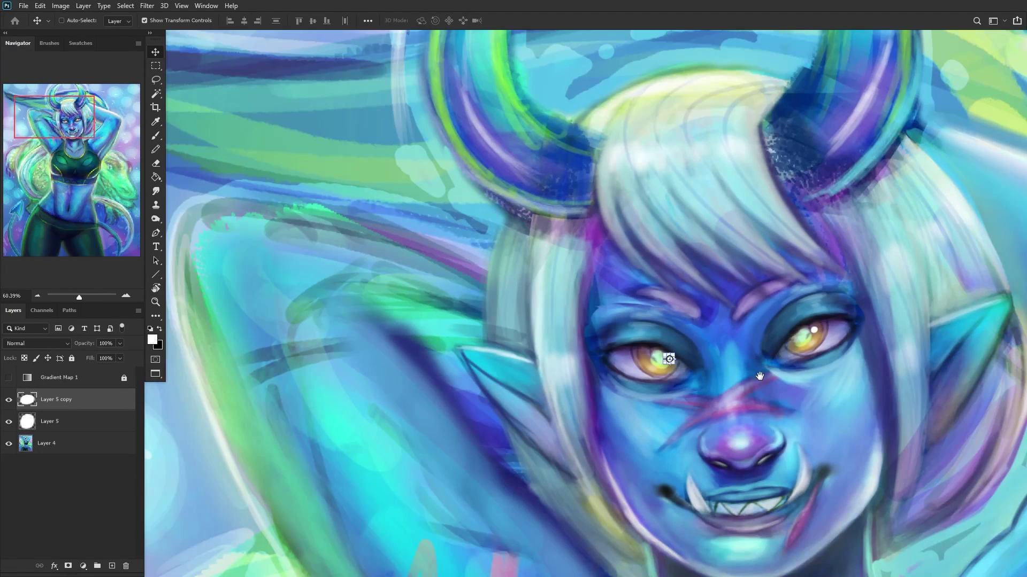
{"action": "left_click_drag", "start_coordinate": [602, 387], "coordinate": [571, 304]}
{"action": "scroll", "coordinate": [661, 293], "scroll_direction": "down", "scroll_amount": 3}
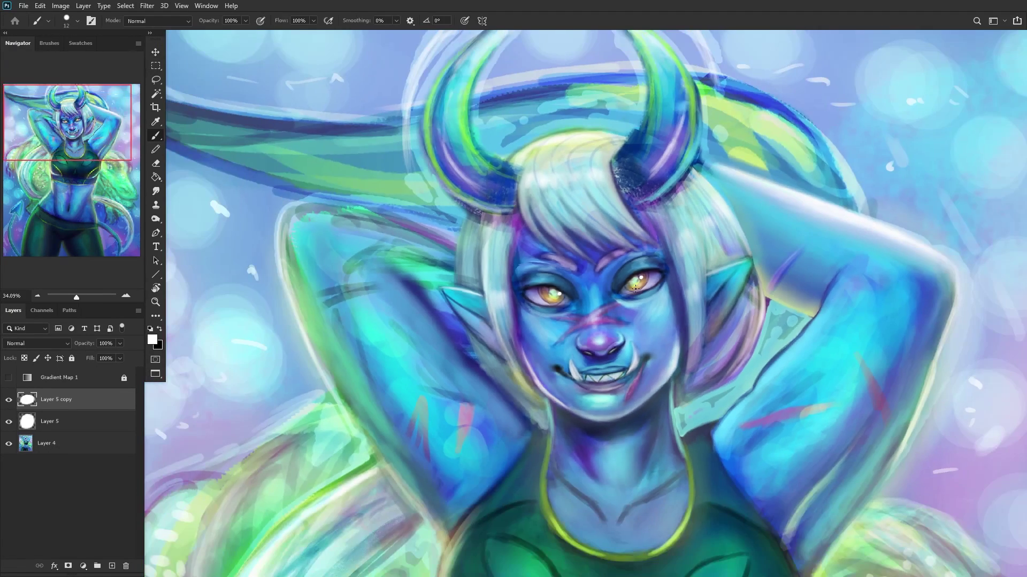
{"action": "key", "text": "ctrl+e"}
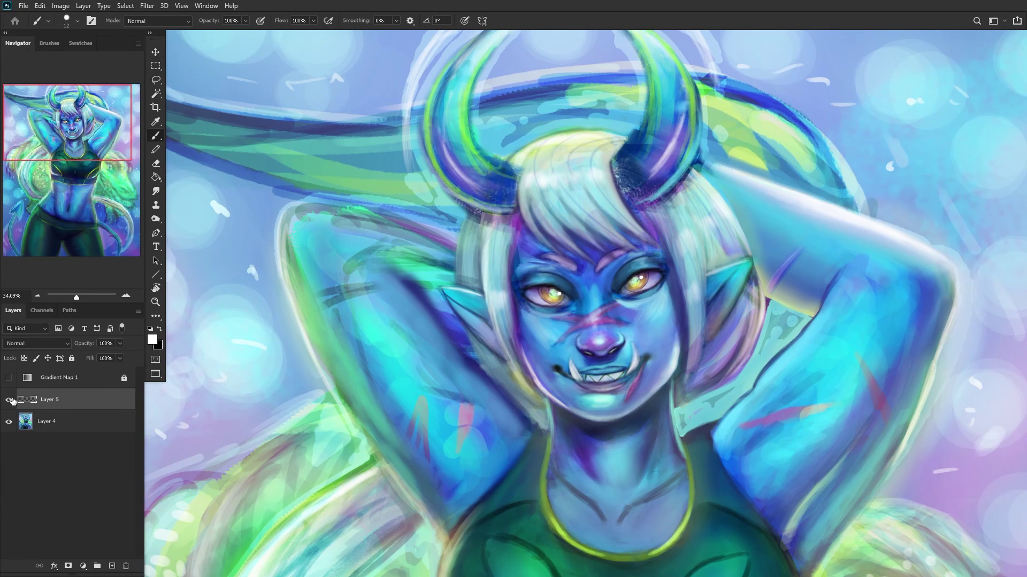
{"action": "key", "text": "ctrl+e"}
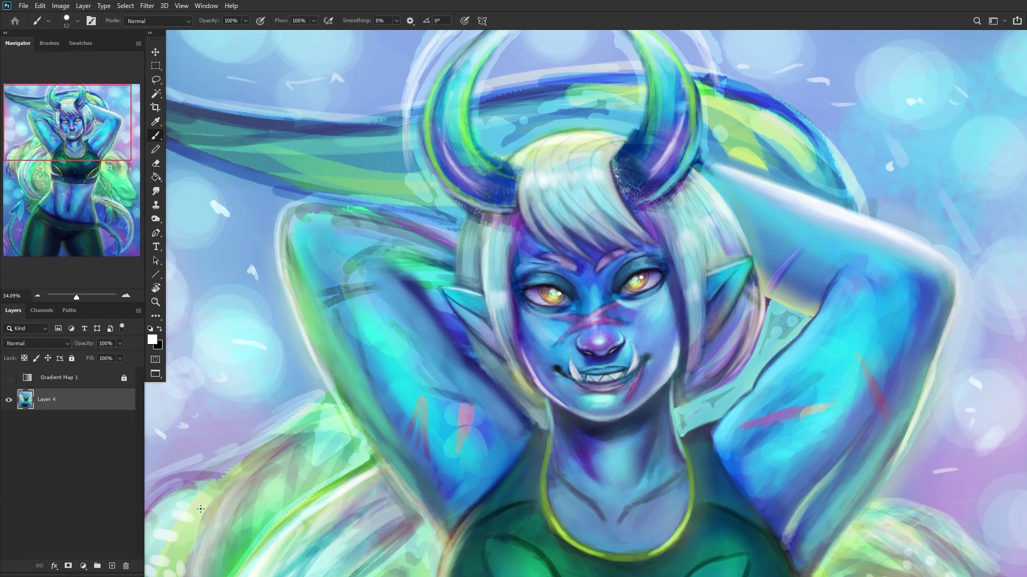
Step: On a new layer, paint dark lower and upper eyelid lines on the first eye
{"action": "left_click", "coordinate": [113, 566]}
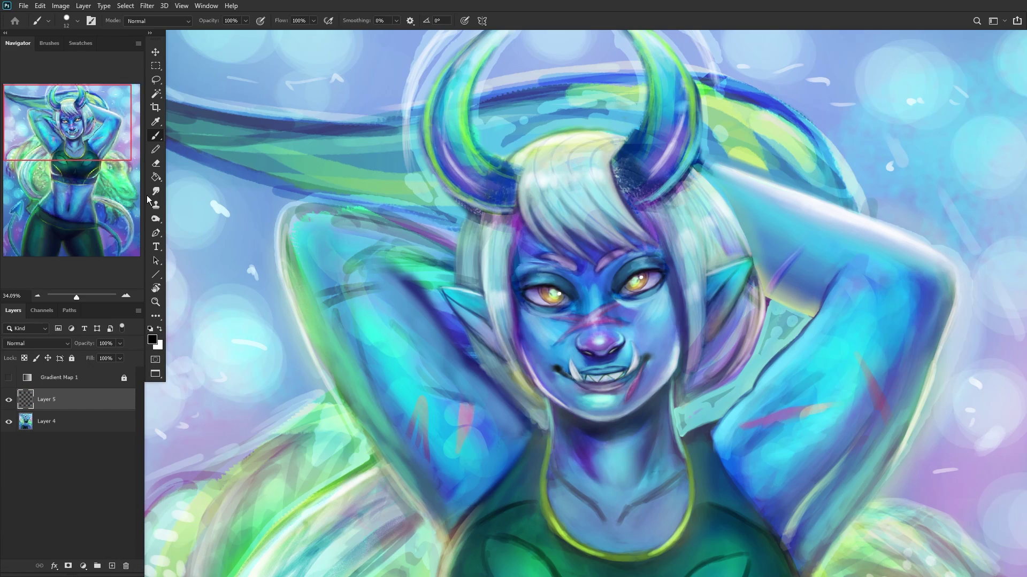
{"action": "scroll", "coordinate": [621, 282], "scroll_direction": "up", "scroll_amount": 4}
{"action": "scroll", "coordinate": [734, 288], "scroll_direction": "up", "scroll_amount": 6}
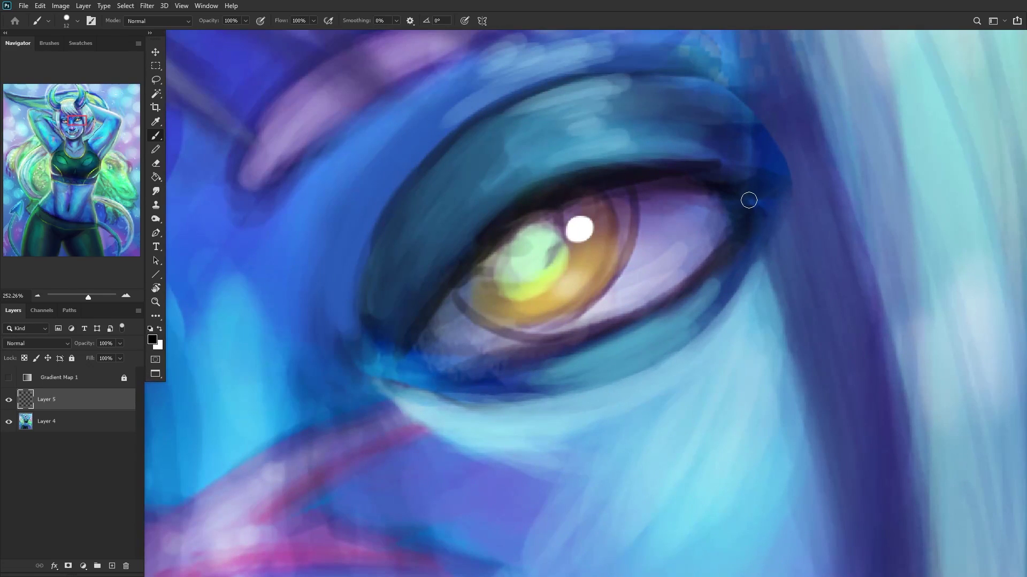
{"action": "mouse_move", "coordinate": [762, 206]}
{"action": "left_mouse_down"}
{"action": "mouse_move", "coordinate": [638, 311]}
{"action": "mouse_move", "coordinate": [691, 276]}
{"action": "mouse_move", "coordinate": [531, 352]}
{"action": "mouse_move", "coordinate": [671, 295]}
{"action": "mouse_move", "coordinate": [441, 383]}
{"action": "left_mouse_up"}
{"action": "mouse_move", "coordinate": [491, 249]}
{"action": "left_mouse_down"}
{"action": "mouse_move", "coordinate": [629, 188]}
{"action": "mouse_move", "coordinate": [458, 266]}
{"action": "mouse_move", "coordinate": [578, 191]}
{"action": "mouse_move", "coordinate": [421, 332]}
{"action": "mouse_move", "coordinate": [487, 246]}
{"action": "mouse_move", "coordinate": [610, 185]}
{"action": "mouse_move", "coordinate": [540, 214]}
{"action": "mouse_move", "coordinate": [513, 237]}
{"action": "mouse_move", "coordinate": [685, 174]}
{"action": "left_mouse_up"}
{"action": "mouse_move", "coordinate": [546, 208]}
{"action": "left_mouse_down"}
{"action": "mouse_move", "coordinate": [697, 181]}
{"action": "mouse_move", "coordinate": [751, 193]}
{"action": "mouse_move", "coordinate": [616, 193]}
{"action": "left_mouse_up"}
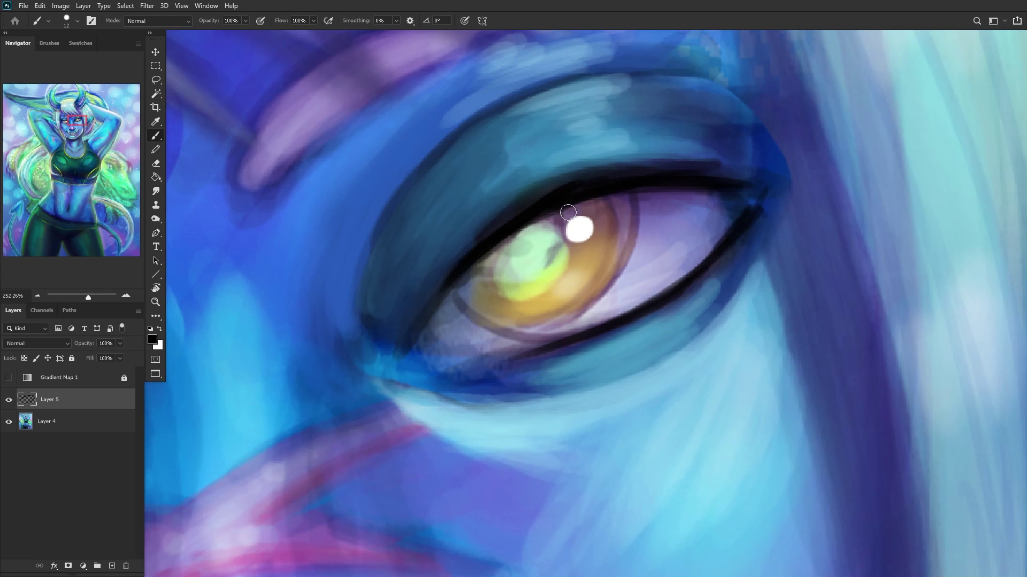
Step: Darken the other eye's lower lash line and dab sampled purple into its inner corner
{"action": "scroll", "coordinate": [565, 209], "scroll_direction": "down", "scroll_amount": 5}
{"action": "scroll", "coordinate": [322, 244], "scroll_direction": "down", "scroll_amount": 2}
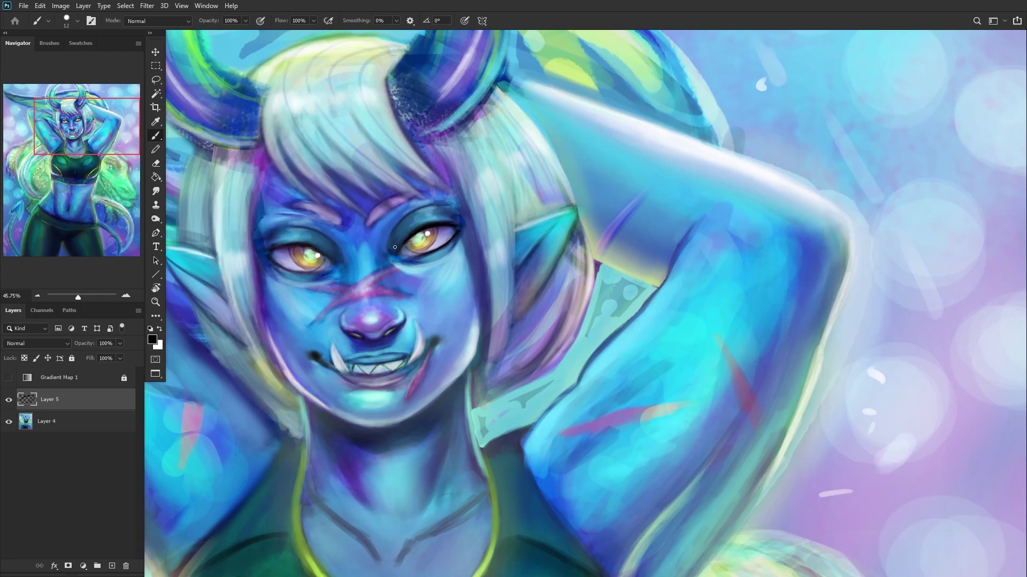
{"action": "scroll", "coordinate": [394, 247], "scroll_direction": "up", "scroll_amount": 7}
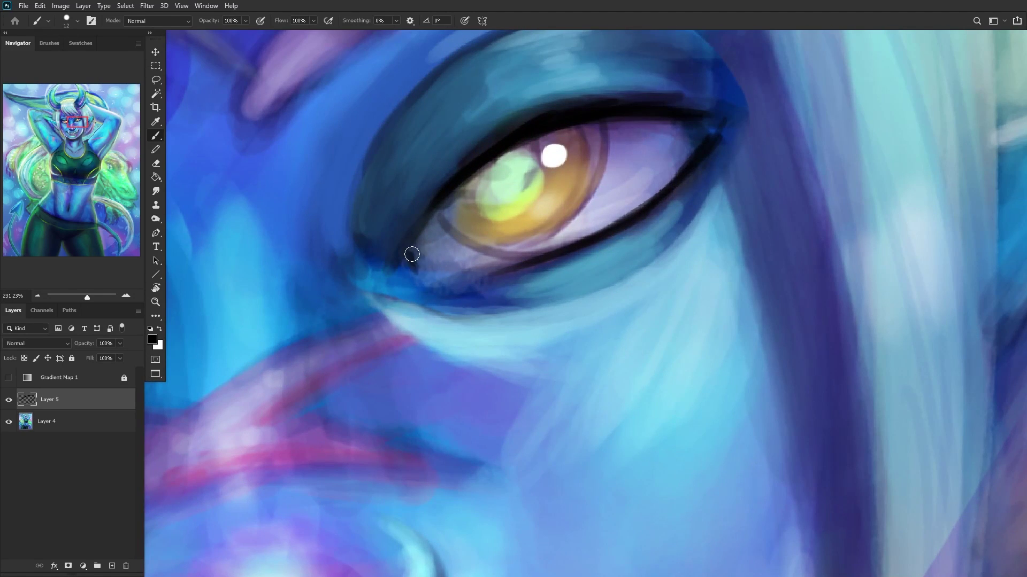
{"action": "mouse_move", "coordinate": [419, 245]}
{"action": "left_mouse_down"}
{"action": "mouse_move", "coordinate": [418, 274]}
{"action": "mouse_move", "coordinate": [501, 270]}
{"action": "mouse_move", "coordinate": [496, 260]}
{"action": "mouse_move", "coordinate": [473, 274]}
{"action": "mouse_move", "coordinate": [541, 264]}
{"action": "left_mouse_up"}
{"action": "mouse_move", "coordinate": [406, 257]}
{"action": "left_mouse_down"}
{"action": "mouse_move", "coordinate": [439, 279]}
{"action": "mouse_move", "coordinate": [425, 275]}
{"action": "mouse_move", "coordinate": [537, 260]}
{"action": "left_mouse_up"}
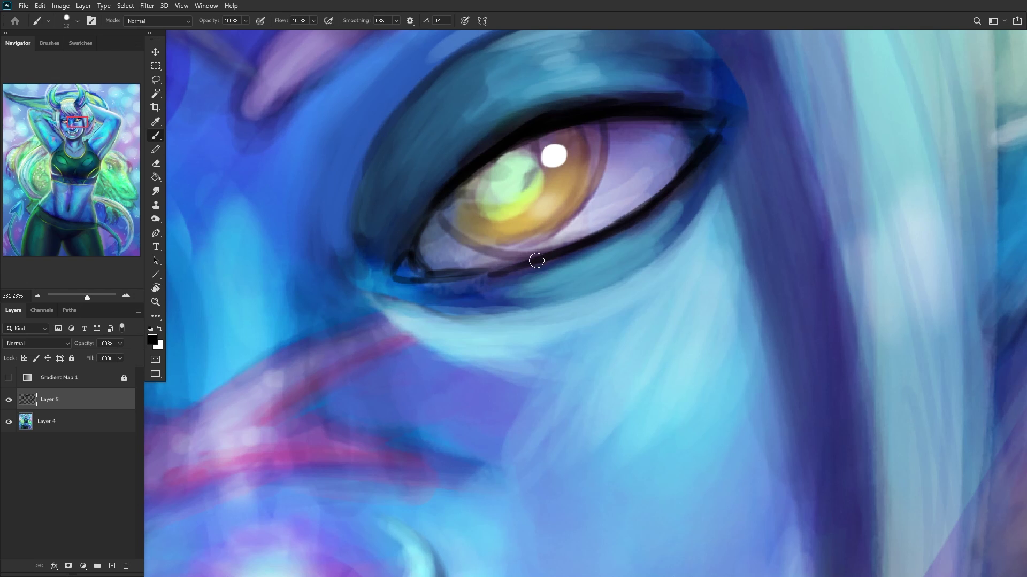
{"action": "left_click", "coordinate": [303, 392], "text": "alt"}
{"action": "mouse_move", "coordinate": [407, 265]}
{"action": "left_mouse_down"}
{"action": "mouse_move", "coordinate": [554, 154]}
{"action": "mouse_move", "coordinate": [409, 270]}
{"action": "left_mouse_up"}
{"action": "left_click", "coordinate": [553, 155], "text": "alt"}
Step: Mirror the canvas horizontally to check the face and reset the colour to black
{"action": "scroll", "coordinate": [307, 291], "scroll_direction": "down", "scroll_amount": 10}
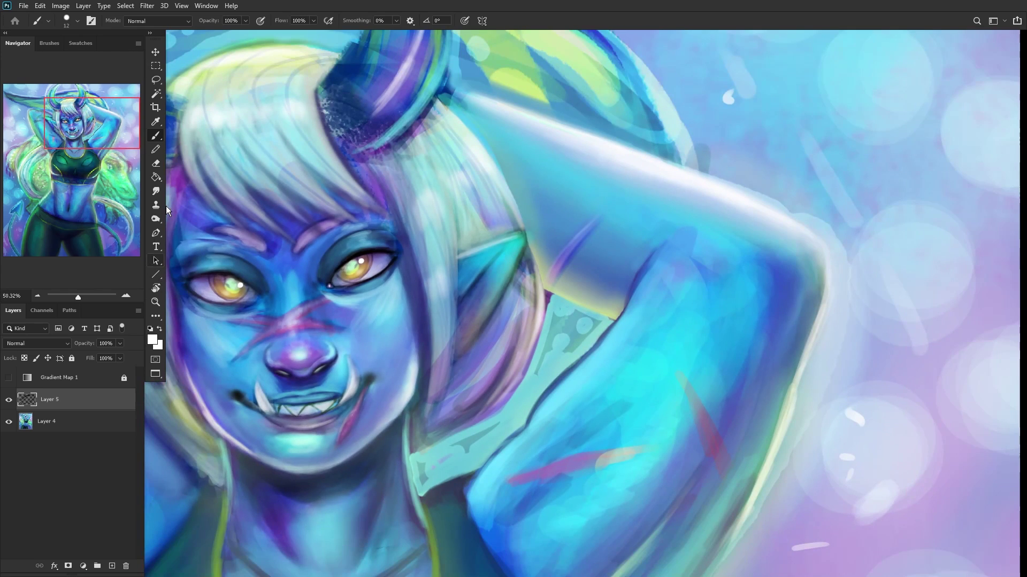
{"action": "key", "text": "ctrl+alt+h"}
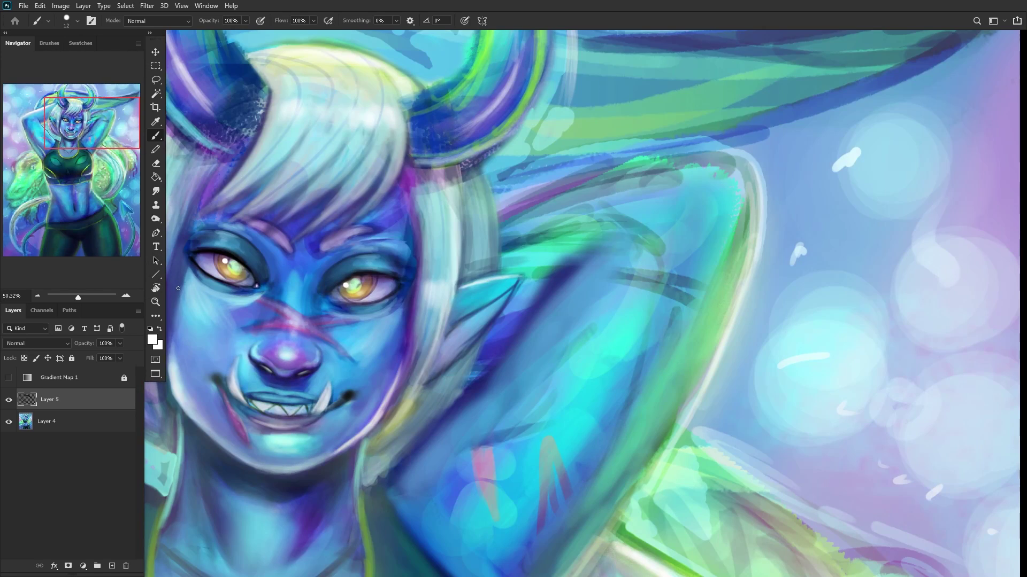
{"action": "left_click_drag", "start_coordinate": [196, 251], "coordinate": [414, 289]}
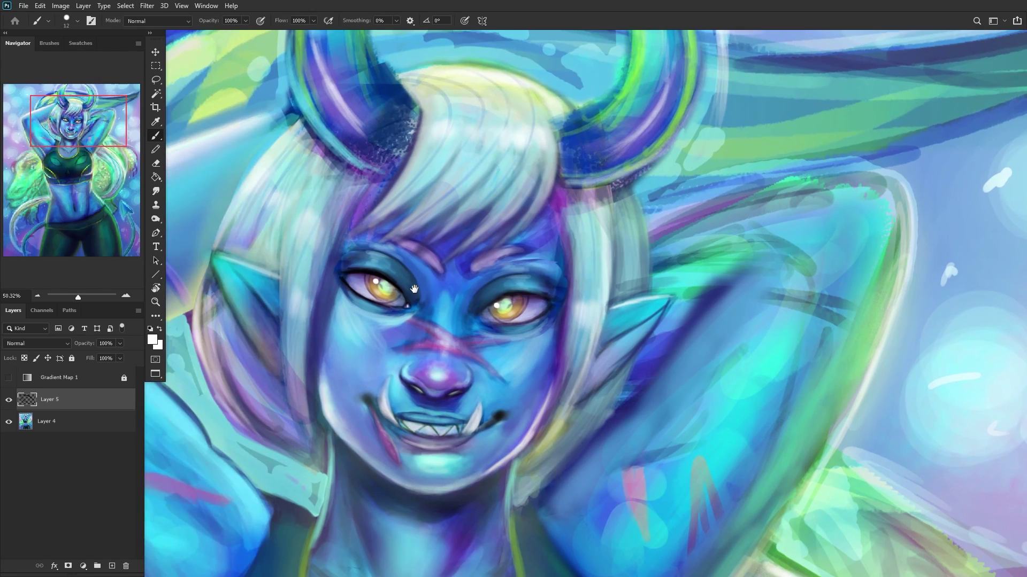
{"action": "scroll", "coordinate": [315, 268], "scroll_direction": "up", "scroll_amount": 5}
{"action": "key", "text": "d"}
{"action": "scroll", "coordinate": [721, 304], "scroll_direction": "up", "scroll_amount": 3}
Step: Paint the right eye's upper lash line and add purple and white inner-corner dabs
{"action": "mouse_move", "coordinate": [721, 301]}
{"action": "left_mouse_down"}
{"action": "mouse_move", "coordinate": [640, 363]}
{"action": "mouse_move", "coordinate": [741, 397]}
{"action": "left_mouse_up"}
{"action": "left_click_drag", "start_coordinate": [656, 349], "coordinate": [663, 382]}
{"action": "left_click", "coordinate": [639, 475], "text": "alt"}
{"action": "left_click", "coordinate": [645, 363]}
{"action": "left_click", "coordinate": [721, 319], "text": "alt"}
{"action": "left_click", "coordinate": [653, 361]}
Step: Darken the right eye's lower lid line in black
{"action": "left_click", "coordinate": [687, 331], "text": "alt"}
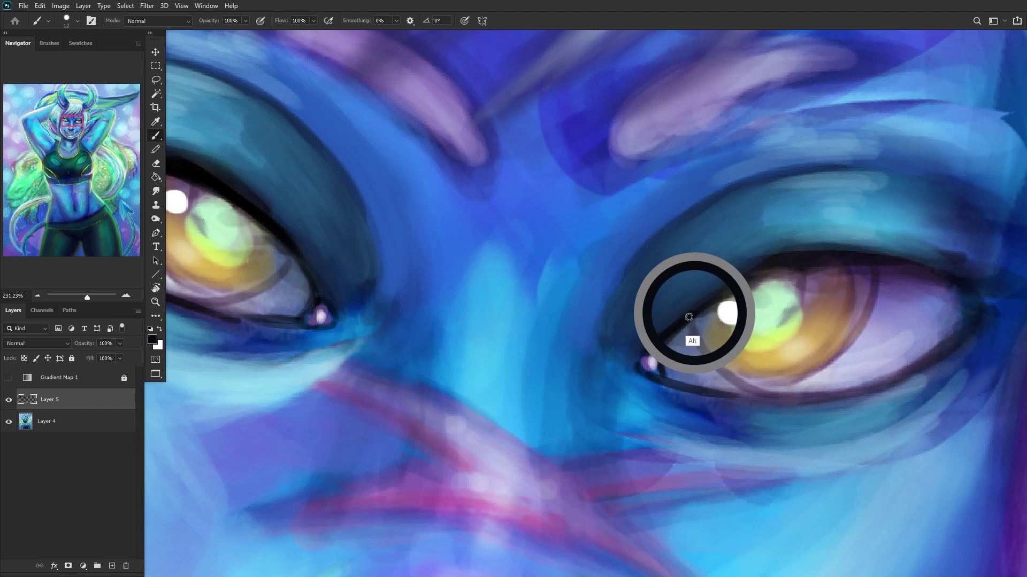
{"action": "left_click_drag", "start_coordinate": [679, 390], "coordinate": [781, 395]}
{"action": "mouse_move", "coordinate": [963, 329]}
{"action": "left_mouse_down"}
{"action": "mouse_move", "coordinate": [888, 376]}
{"action": "mouse_move", "coordinate": [823, 392]}
{"action": "mouse_move", "coordinate": [730, 396]}
{"action": "left_mouse_up"}
{"action": "scroll", "coordinate": [688, 351], "scroll_direction": "down", "scroll_amount": 10}
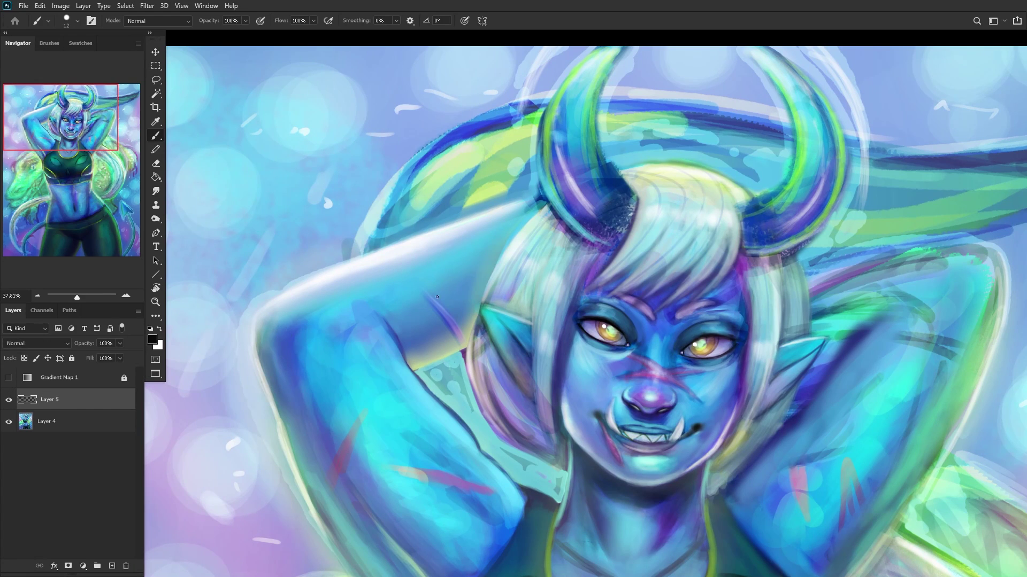
Step: Merge the eye-detail layer down into the painting and fully lock it
{"action": "scroll", "coordinate": [436, 297], "scroll_direction": "down", "scroll_amount": 3}
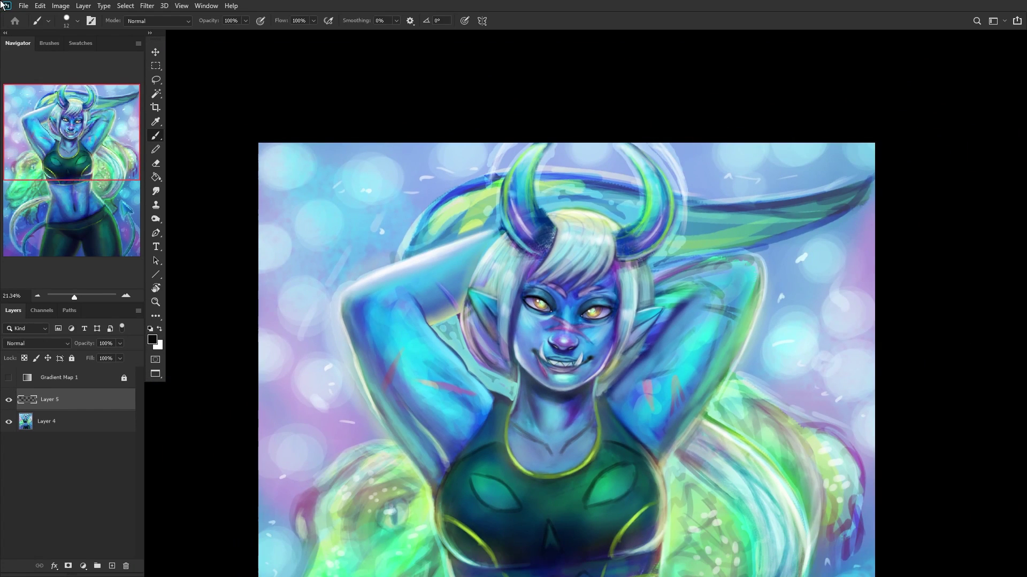
{"action": "key", "text": "ctrl+e"}
{"action": "scroll", "coordinate": [351, 70], "scroll_direction": "down", "scroll_amount": 3}
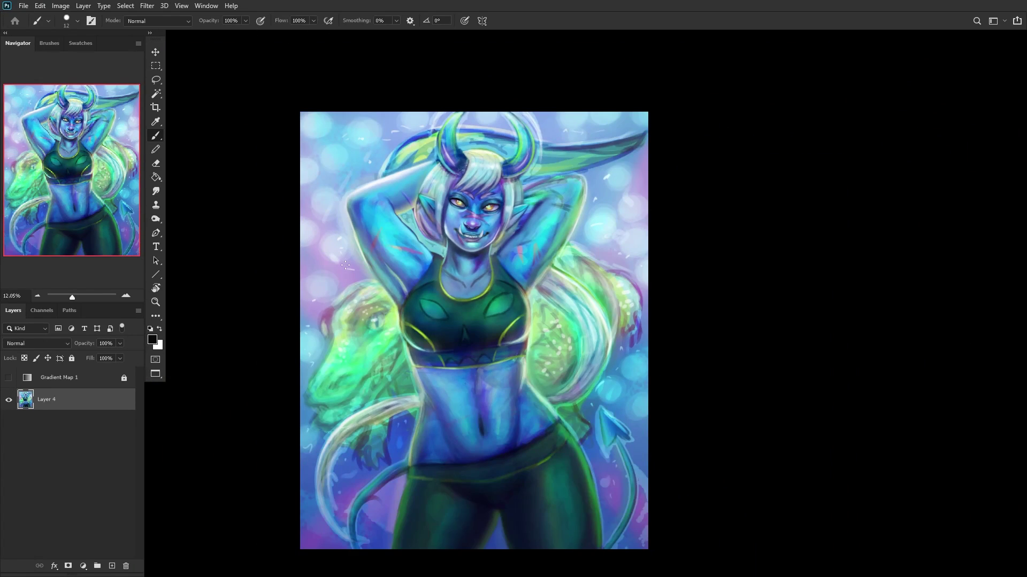
{"action": "left_click", "coordinate": [72, 358]}
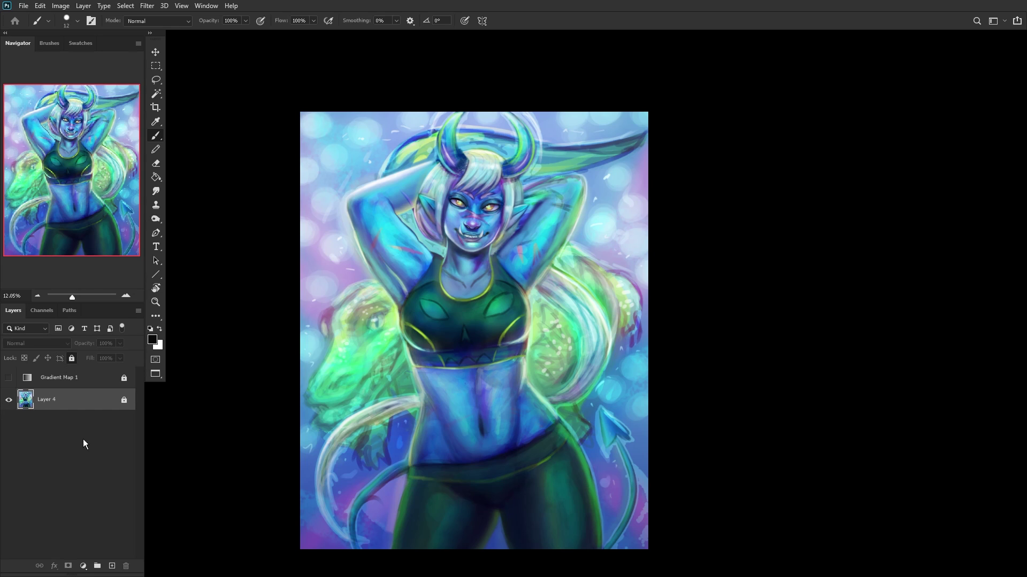
Step: Rename the locked painting layer to '1'
{"action": "double_click", "coordinate": [47, 400]}
{"action": "type", "text": "1"}
{"action": "key", "text": "Return"}
Step: Add a new empty layer above layer 1
{"action": "left_click", "coordinate": [112, 566]}
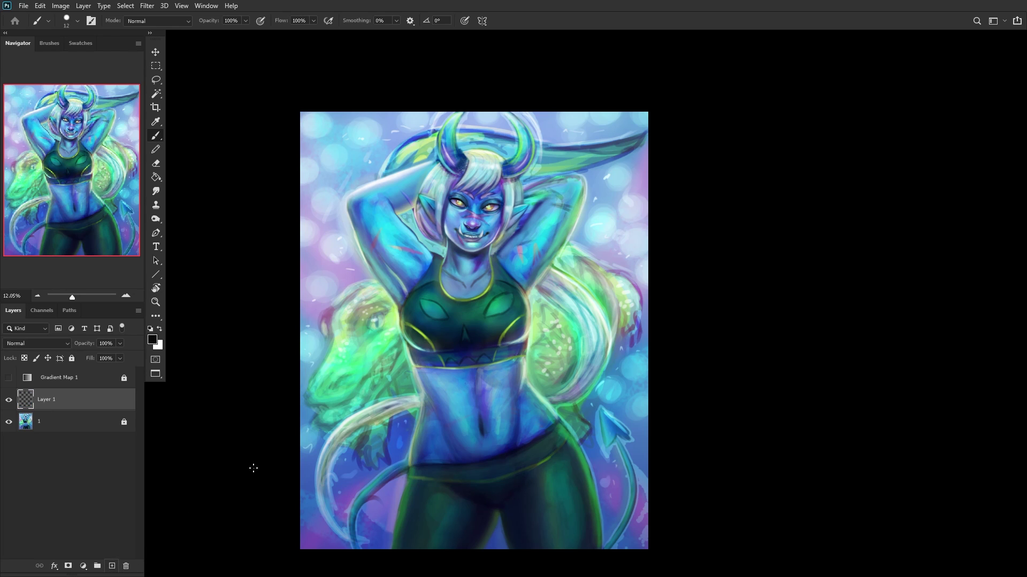
{"action": "scroll", "coordinate": [342, 321], "scroll_direction": "up", "scroll_amount": 5}
{"action": "scroll", "coordinate": [338, 318], "scroll_direction": "up", "scroll_amount": 1}
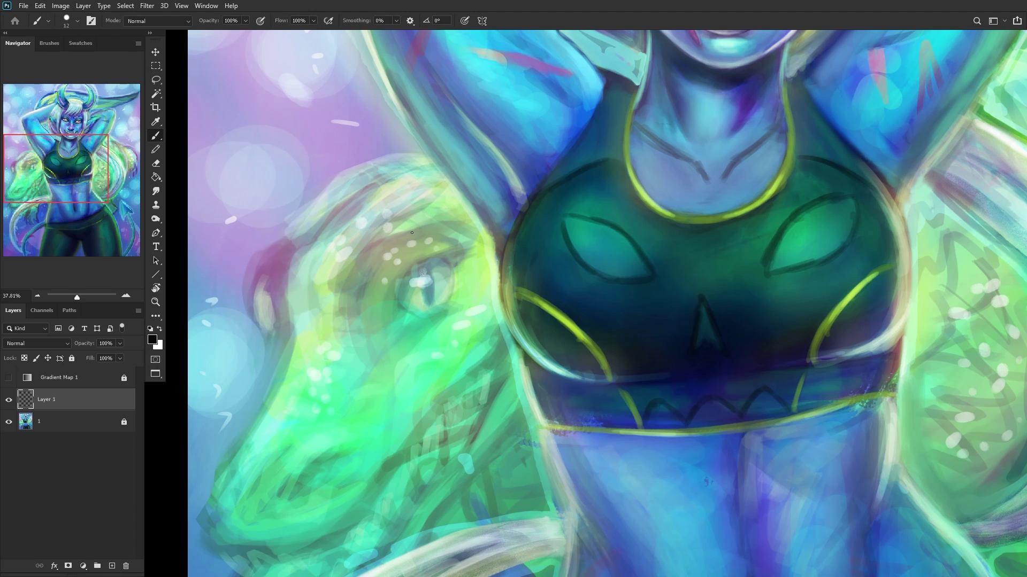
{"action": "scroll", "coordinate": [437, 310], "scroll_direction": "up", "scroll_amount": 5}
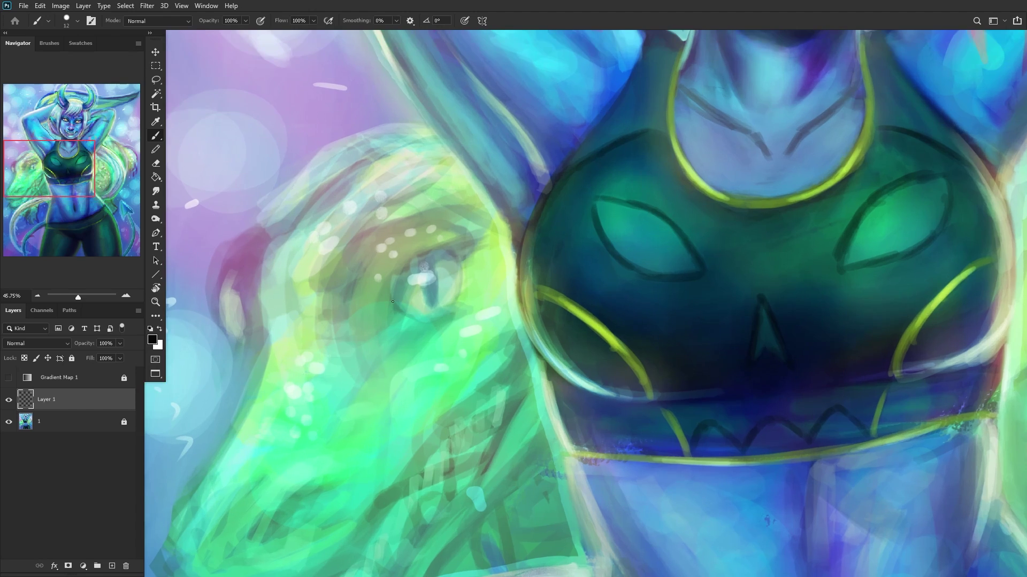
Step: Undo stray strokes and outline the dragon eye's left and upper edges in black
{"action": "left_click_drag", "start_coordinate": [400, 270], "coordinate": [388, 357]}
{"action": "left_click_drag", "start_coordinate": [412, 238], "coordinate": [393, 326]}
{"action": "key", "text": "ctrl+z"}
{"action": "key", "text": "ctrl+z"}
{"action": "mouse_move", "coordinate": [481, 177]}
{"action": "left_mouse_down"}
{"action": "mouse_move", "coordinate": [401, 236]}
{"action": "mouse_move", "coordinate": [458, 187]}
{"action": "mouse_move", "coordinate": [394, 300]}
{"action": "left_mouse_up"}
{"action": "left_click_drag", "start_coordinate": [428, 201], "coordinate": [396, 332]}
{"action": "left_click_drag", "start_coordinate": [415, 224], "coordinate": [392, 334]}
{"action": "left_click_drag", "start_coordinate": [411, 244], "coordinate": [390, 329]}
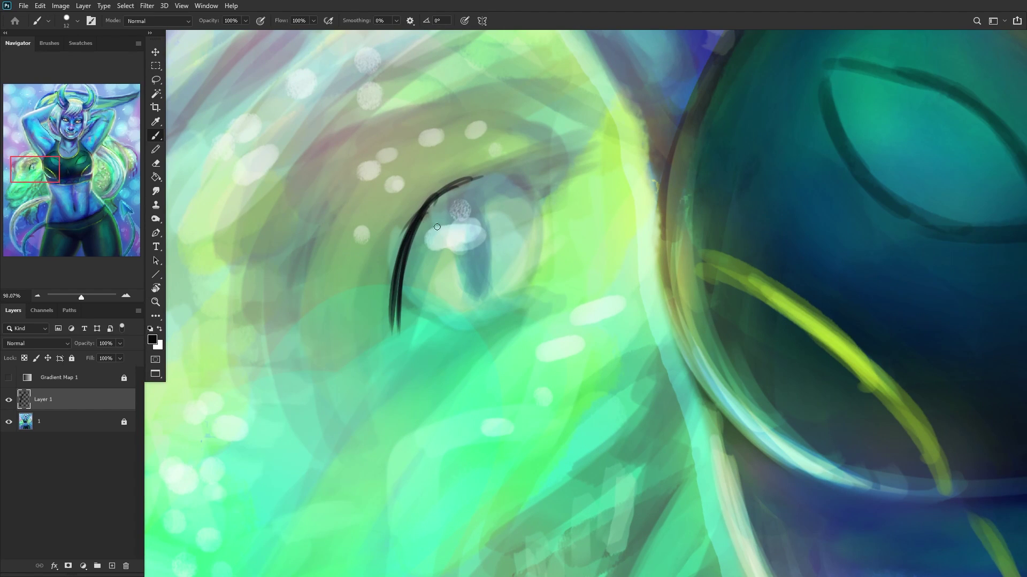
{"action": "left_click_drag", "start_coordinate": [423, 212], "coordinate": [530, 158]}
{"action": "mouse_move", "coordinate": [475, 177]}
{"action": "left_mouse_down"}
{"action": "mouse_move", "coordinate": [596, 142]}
{"action": "mouse_move", "coordinate": [545, 154]}
{"action": "left_mouse_up"}
Step: Paint the dragon's vertical slit pupil, thickening it into a crescent
{"action": "scroll", "coordinate": [425, 205], "scroll_direction": "up", "scroll_amount": 3}
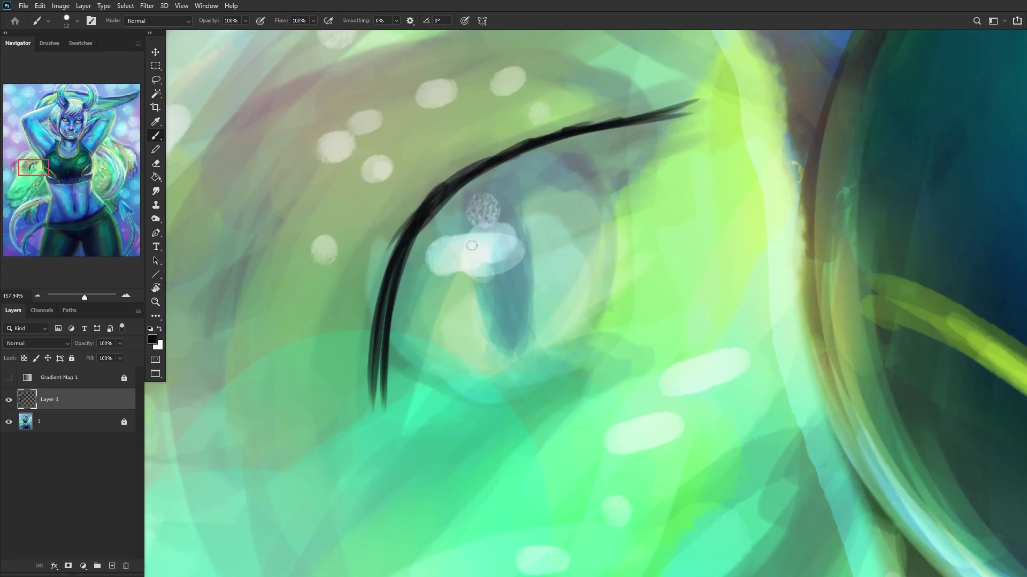
{"action": "mouse_move", "coordinate": [501, 191]}
{"action": "left_mouse_down"}
{"action": "mouse_move", "coordinate": [513, 315]}
{"action": "mouse_move", "coordinate": [511, 222]}
{"action": "mouse_move", "coordinate": [519, 332]}
{"action": "left_mouse_up"}
{"action": "left_click_drag", "start_coordinate": [506, 209], "coordinate": [520, 312]}
{"action": "left_click_drag", "start_coordinate": [524, 275], "coordinate": [512, 340]}
{"action": "left_click_drag", "start_coordinate": [527, 235], "coordinate": [507, 356]}
{"action": "left_click_drag", "start_coordinate": [514, 199], "coordinate": [531, 321]}
{"action": "mouse_move", "coordinate": [519, 284]}
{"action": "left_mouse_down"}
{"action": "mouse_move", "coordinate": [499, 182]}
{"action": "mouse_move", "coordinate": [522, 292]}
{"action": "left_mouse_up"}
{"action": "left_click_drag", "start_coordinate": [513, 182], "coordinate": [525, 321]}
{"action": "scroll", "coordinate": [470, 198], "scroll_direction": "down", "scroll_amount": 10}
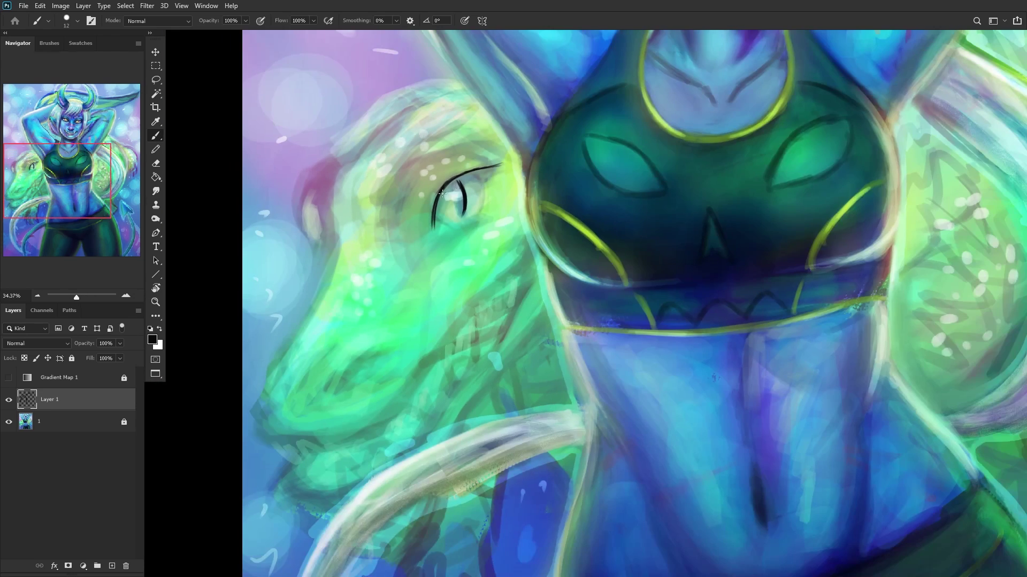
{"action": "scroll", "coordinate": [441, 193], "scroll_direction": "up", "scroll_amount": 10}
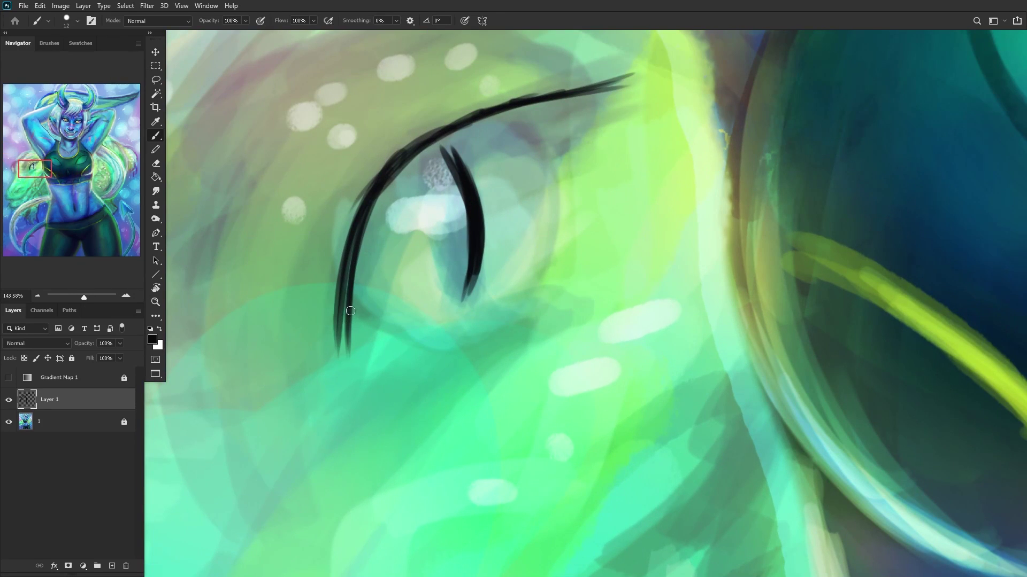
Step: Close the eye outline along the bottom and add strokes at its corners
{"action": "mouse_move", "coordinate": [351, 311]}
{"action": "left_mouse_down"}
{"action": "mouse_move", "coordinate": [348, 374]}
{"action": "mouse_move", "coordinate": [378, 382]}
{"action": "mouse_move", "coordinate": [397, 370]}
{"action": "mouse_move", "coordinate": [356, 327]}
{"action": "mouse_move", "coordinate": [356, 342]}
{"action": "mouse_move", "coordinate": [418, 369]}
{"action": "mouse_move", "coordinate": [394, 372]}
{"action": "mouse_move", "coordinate": [460, 351]}
{"action": "left_mouse_up"}
{"action": "mouse_move", "coordinate": [399, 374]}
{"action": "left_mouse_down"}
{"action": "mouse_move", "coordinate": [502, 329]}
{"action": "mouse_move", "coordinate": [537, 267]}
{"action": "mouse_move", "coordinate": [559, 152]}
{"action": "left_mouse_up"}
{"action": "left_click_drag", "start_coordinate": [546, 238], "coordinate": [562, 160]}
{"action": "left_click_drag", "start_coordinate": [523, 112], "coordinate": [556, 149]}
{"action": "mouse_move", "coordinate": [601, 88]}
{"action": "left_mouse_down"}
{"action": "mouse_move", "coordinate": [633, 80]}
{"action": "mouse_move", "coordinate": [560, 140]}
{"action": "left_mouse_up"}
{"action": "scroll", "coordinate": [540, 182], "scroll_direction": "down", "scroll_amount": 3}
{"action": "scroll", "coordinate": [541, 182], "scroll_direction": "down", "scroll_amount": 5}
{"action": "scroll", "coordinate": [452, 235], "scroll_direction": "up", "scroll_amount": 5}
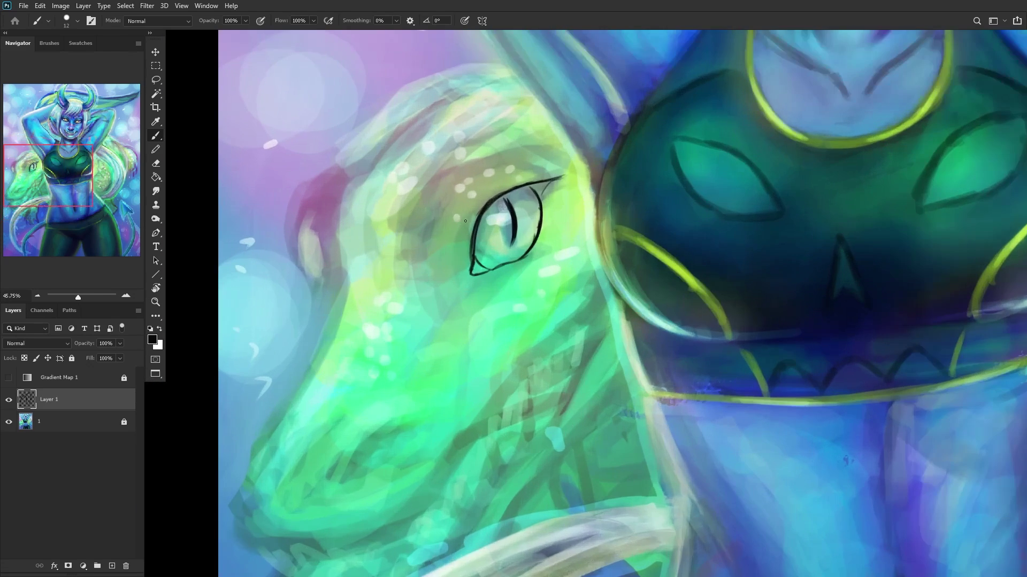
{"action": "left_click", "coordinate": [158, 330]}
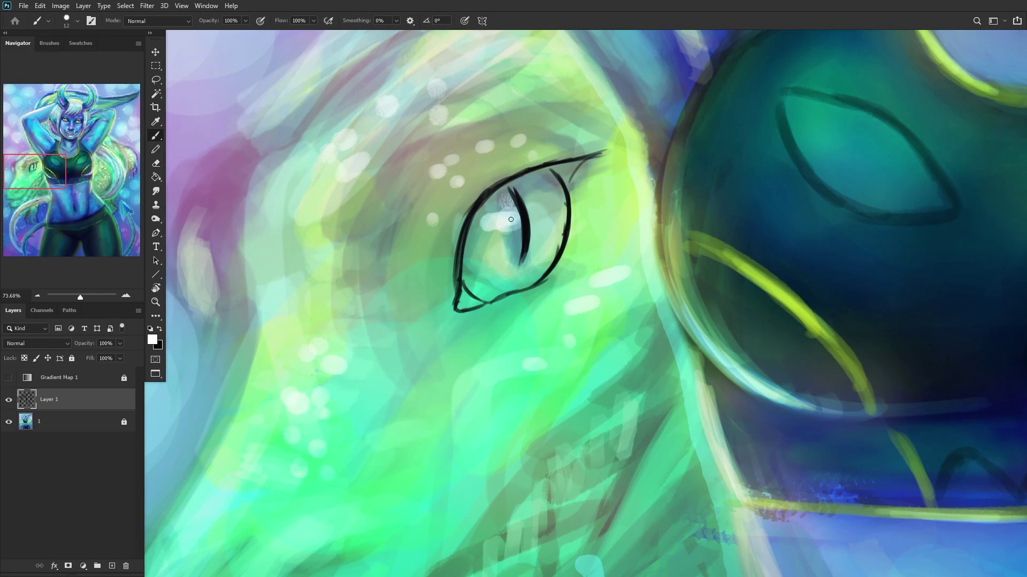
{"action": "scroll", "coordinate": [486, 207], "scroll_direction": "down", "scroll_amount": 5}
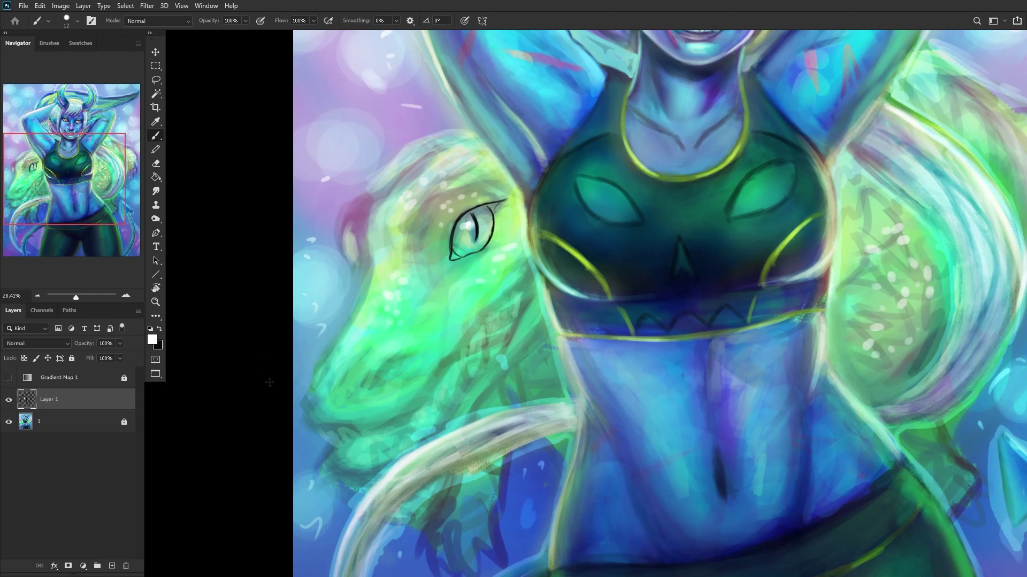
Step: Mark and thicken the dragon's nostril on the snout
{"action": "scroll", "coordinate": [270, 383], "scroll_direction": "down", "scroll_amount": 4}
{"action": "scroll", "coordinate": [302, 367], "scroll_direction": "up", "scroll_amount": 3}
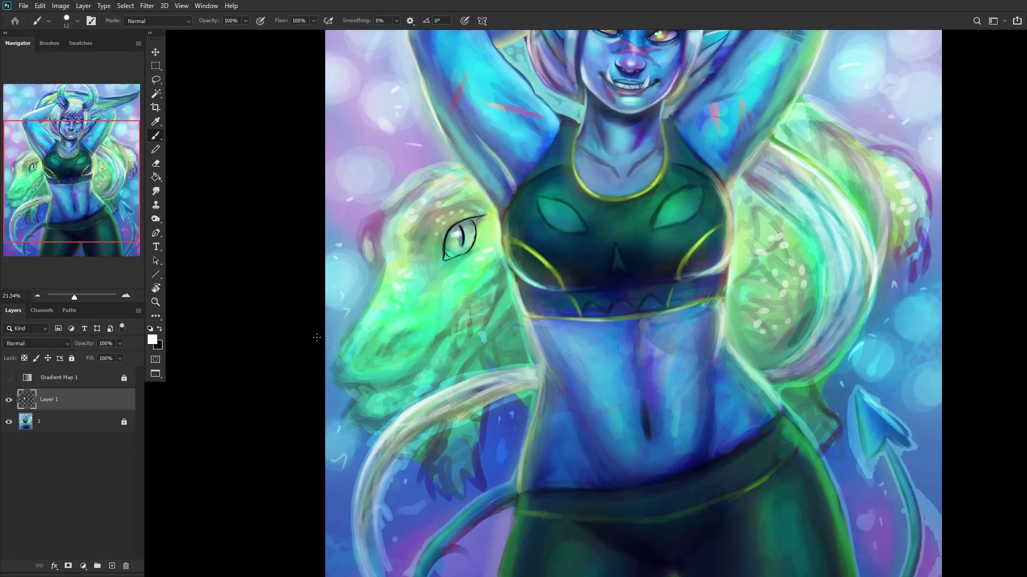
{"action": "scroll", "coordinate": [316, 337], "scroll_direction": "up", "scroll_amount": 2}
{"action": "scroll", "coordinate": [378, 362], "scroll_direction": "up", "scroll_amount": 2}
{"action": "left_click_drag", "start_coordinate": [416, 332], "coordinate": [411, 343]}
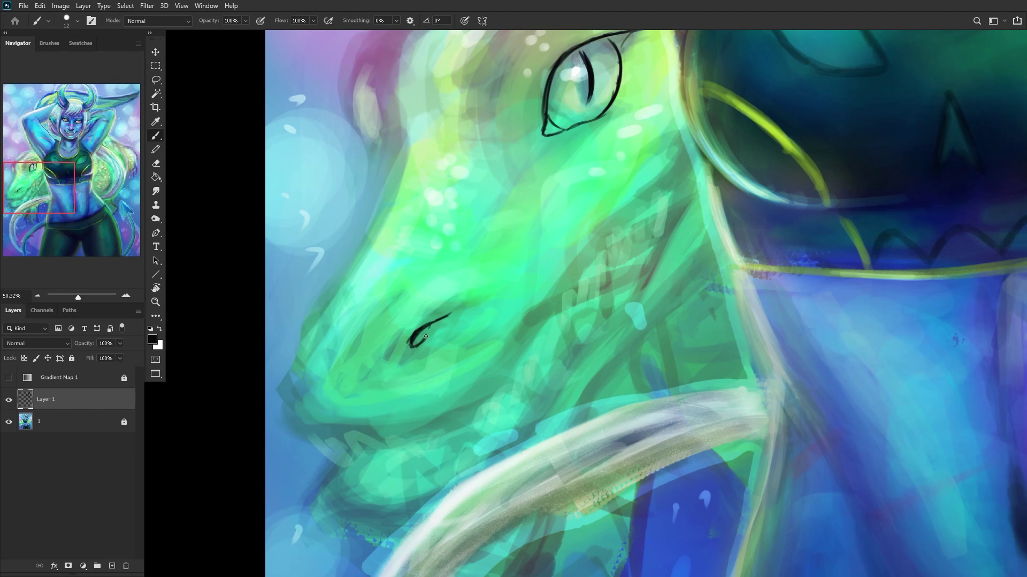
{"action": "left_click_drag", "start_coordinate": [414, 344], "coordinate": [420, 343]}
Step: Outline the dragon's snout edges, extending the line up toward the brow
{"action": "scroll", "coordinate": [386, 312], "scroll_direction": "down", "scroll_amount": 2}
{"action": "mouse_move", "coordinate": [400, 307]}
{"action": "left_mouse_down"}
{"action": "mouse_move", "coordinate": [372, 335]}
{"action": "mouse_move", "coordinate": [383, 363]}
{"action": "mouse_move", "coordinate": [329, 341]}
{"action": "mouse_move", "coordinate": [343, 344]}
{"action": "mouse_move", "coordinate": [363, 300]}
{"action": "mouse_move", "coordinate": [333, 333]}
{"action": "left_mouse_up"}
{"action": "scroll", "coordinate": [347, 353], "scroll_direction": "up", "scroll_amount": 2}
{"action": "left_click_drag", "start_coordinate": [366, 296], "coordinate": [339, 323]}
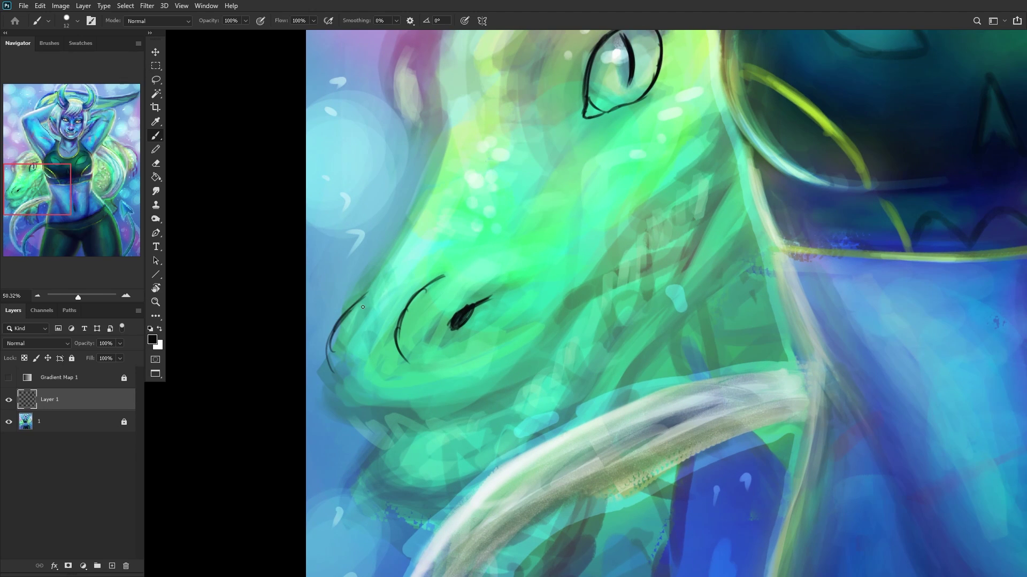
{"action": "mouse_move", "coordinate": [371, 287]}
{"action": "left_mouse_down"}
{"action": "mouse_move", "coordinate": [333, 371]}
{"action": "mouse_move", "coordinate": [338, 378]}
{"action": "mouse_move", "coordinate": [341, 354]}
{"action": "mouse_move", "coordinate": [343, 389]}
{"action": "left_mouse_up"}
{"action": "scroll", "coordinate": [335, 370], "scroll_direction": "down", "scroll_amount": 2}
{"action": "scroll", "coordinate": [335, 370], "scroll_direction": "up", "scroll_amount": 2}
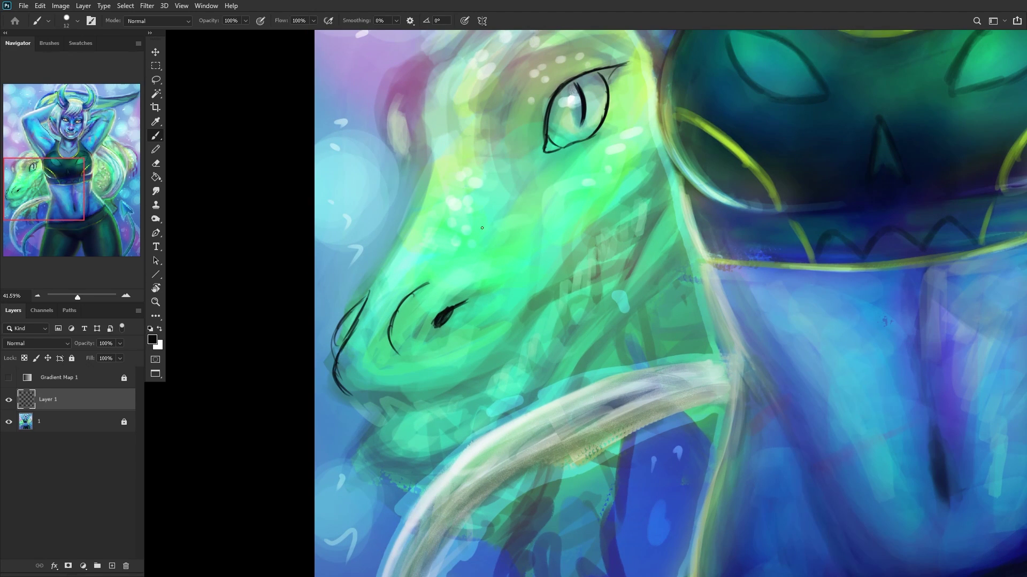
{"action": "left_click_drag", "start_coordinate": [353, 319], "coordinate": [401, 237]}
{"action": "mouse_move", "coordinate": [377, 286]}
{"action": "left_mouse_down"}
{"action": "mouse_move", "coordinate": [427, 187]}
{"action": "mouse_move", "coordinate": [386, 267]}
{"action": "mouse_move", "coordinate": [427, 184]}
{"action": "left_mouse_up"}
{"action": "left_click_drag", "start_coordinate": [408, 228], "coordinate": [431, 168]}
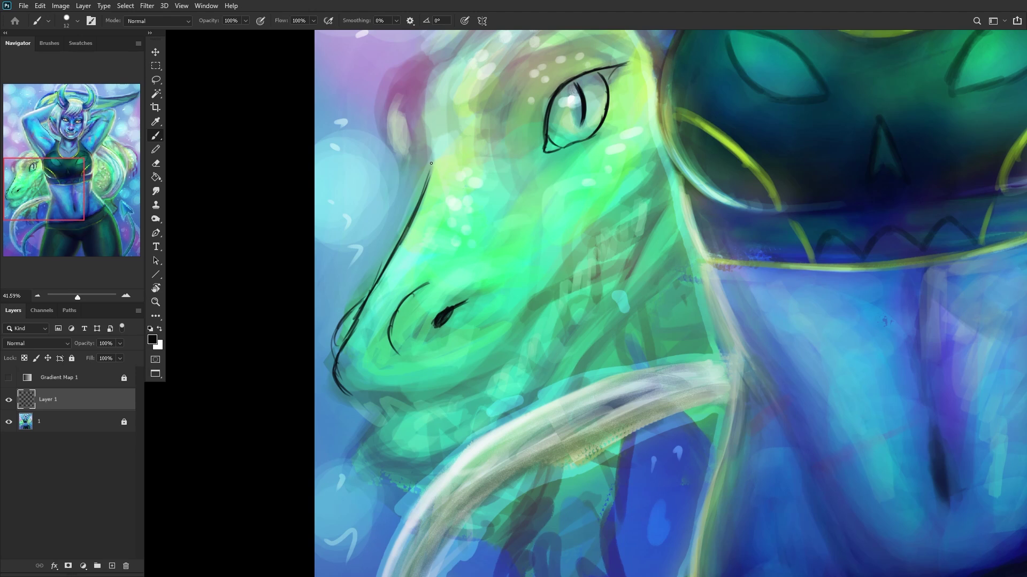
{"action": "scroll", "coordinate": [422, 114], "scroll_direction": "down", "scroll_amount": 1}
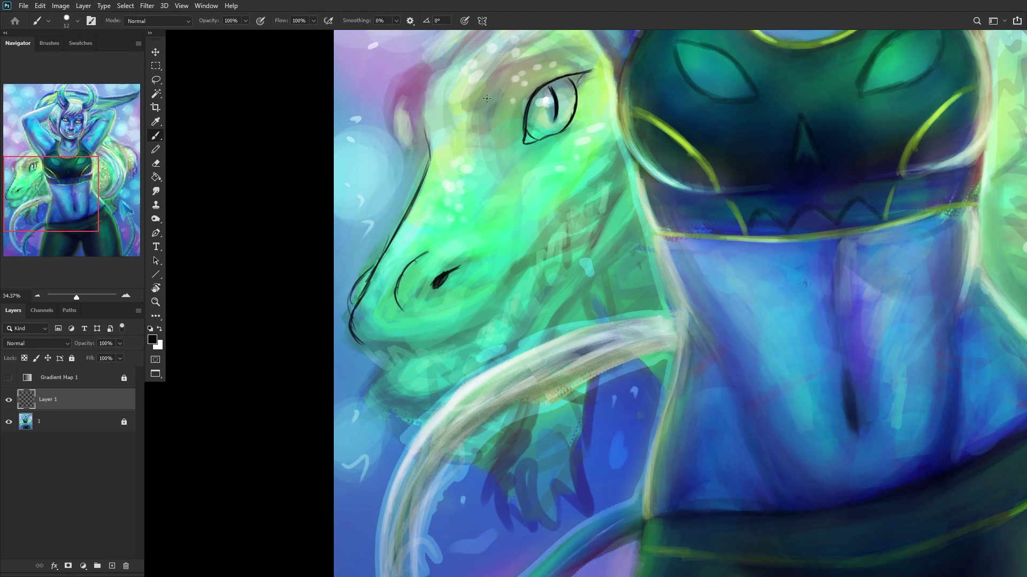
Step: Sketch the crest and curved brow lines above the dragon's eye
{"action": "left_click_drag", "start_coordinate": [461, 69], "coordinate": [443, 140]}
{"action": "left_click_drag", "start_coordinate": [454, 86], "coordinate": [452, 144]}
{"action": "left_click_drag", "start_coordinate": [55, 171], "coordinate": [70, 144]}
{"action": "scroll", "coordinate": [511, 215], "scroll_direction": "up", "scroll_amount": 2}
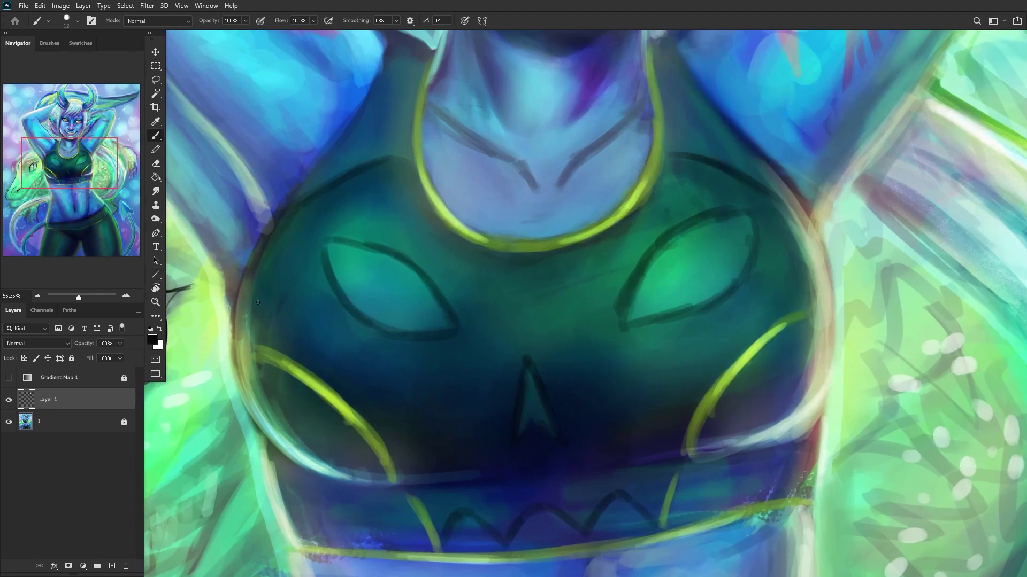
{"action": "left_click_drag", "start_coordinate": [500, 226], "coordinate": [884, 216]}
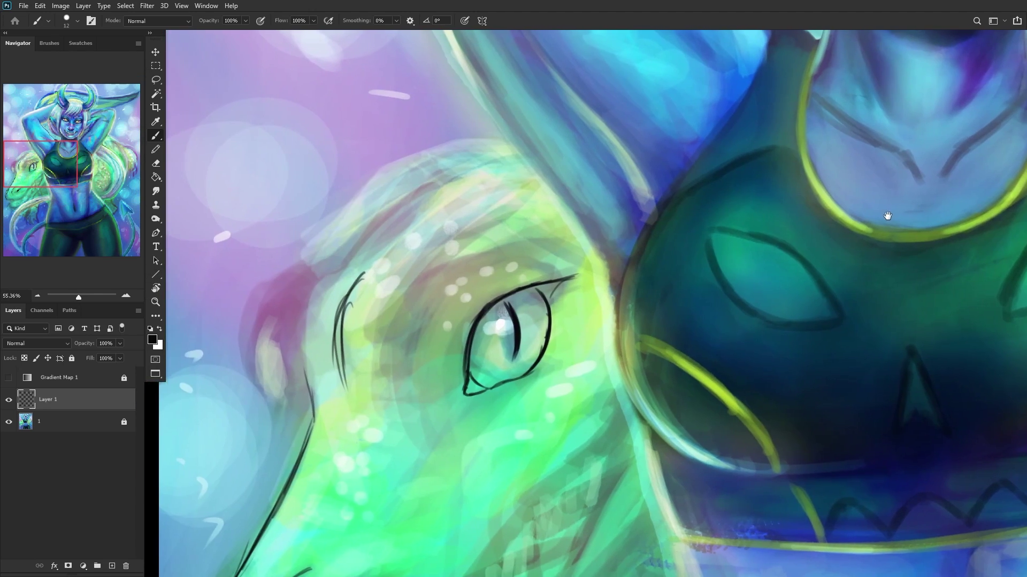
{"action": "mouse_move", "coordinate": [517, 245]}
{"action": "left_mouse_down"}
{"action": "mouse_move", "coordinate": [438, 271]}
{"action": "mouse_move", "coordinate": [426, 288]}
{"action": "left_mouse_up"}
{"action": "mouse_move", "coordinate": [470, 251]}
{"action": "left_mouse_down"}
{"action": "mouse_move", "coordinate": [405, 329]}
{"action": "mouse_move", "coordinate": [397, 358]}
{"action": "left_mouse_up"}
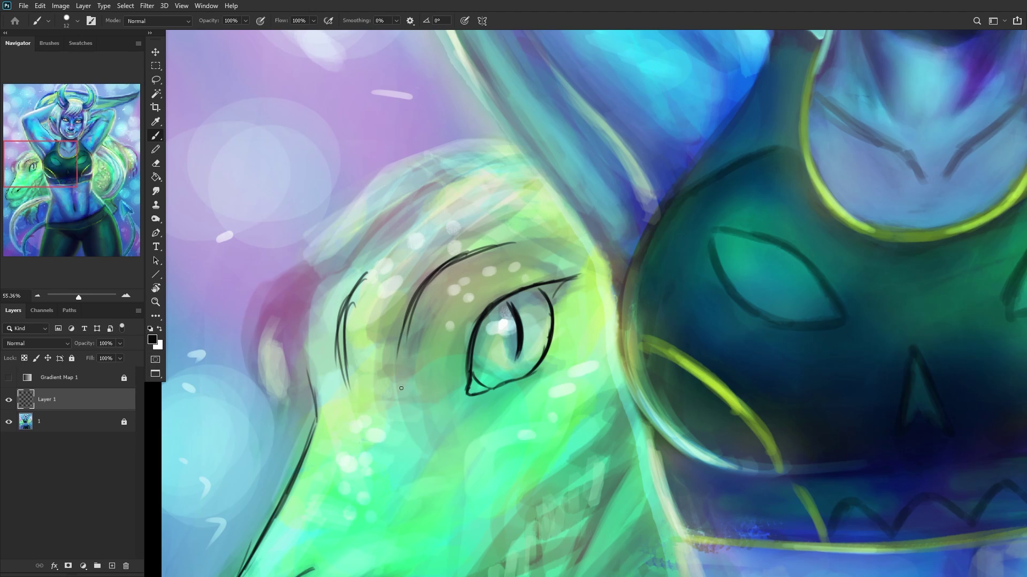
{"action": "scroll", "coordinate": [401, 388], "scroll_direction": "down", "scroll_amount": 4}
{"action": "scroll", "coordinate": [393, 319], "scroll_direction": "up", "scroll_amount": 2}
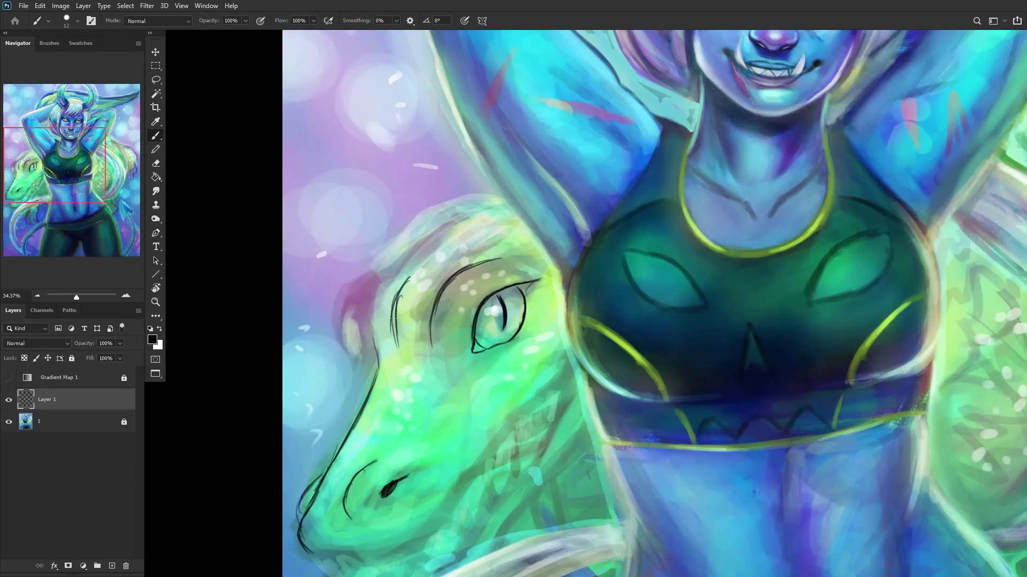
{"action": "scroll", "coordinate": [393, 319], "scroll_direction": "up", "scroll_amount": 1}
Step: Add short strokes along the dragon's head line and brow
{"action": "left_click_drag", "start_coordinate": [404, 284], "coordinate": [391, 342]}
{"action": "left_click_drag", "start_coordinate": [428, 251], "coordinate": [393, 320]}
{"action": "left_click_drag", "start_coordinate": [416, 267], "coordinate": [396, 297]}
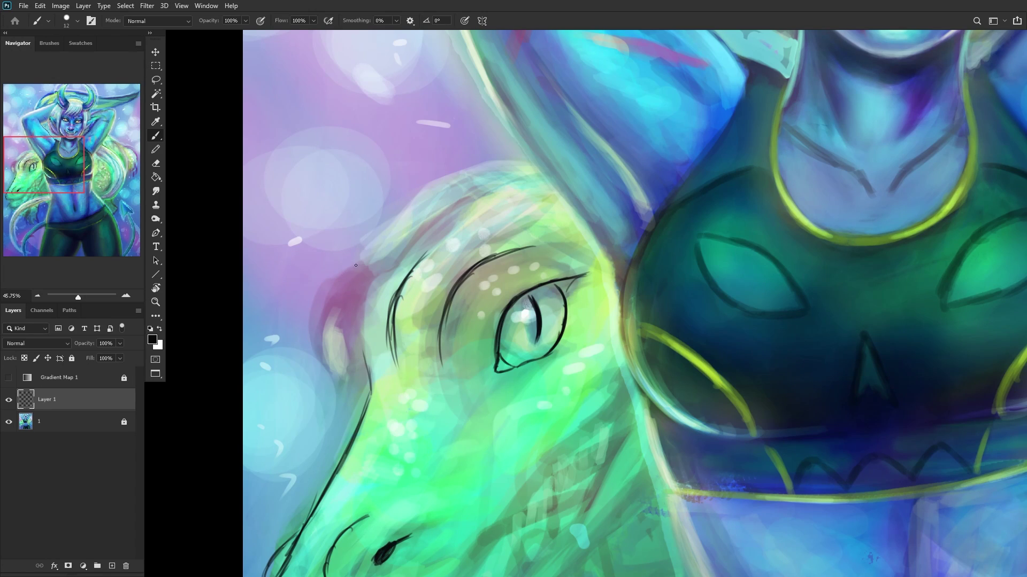
{"action": "mouse_move", "coordinate": [357, 261]}
{"action": "left_mouse_down"}
{"action": "mouse_move", "coordinate": [373, 293]}
{"action": "mouse_move", "coordinate": [365, 335]}
{"action": "left_mouse_up"}
{"action": "scroll", "coordinate": [370, 311], "scroll_direction": "down", "scroll_amount": 2}
{"action": "scroll", "coordinate": [339, 312], "scroll_direction": "up", "scroll_amount": 2}
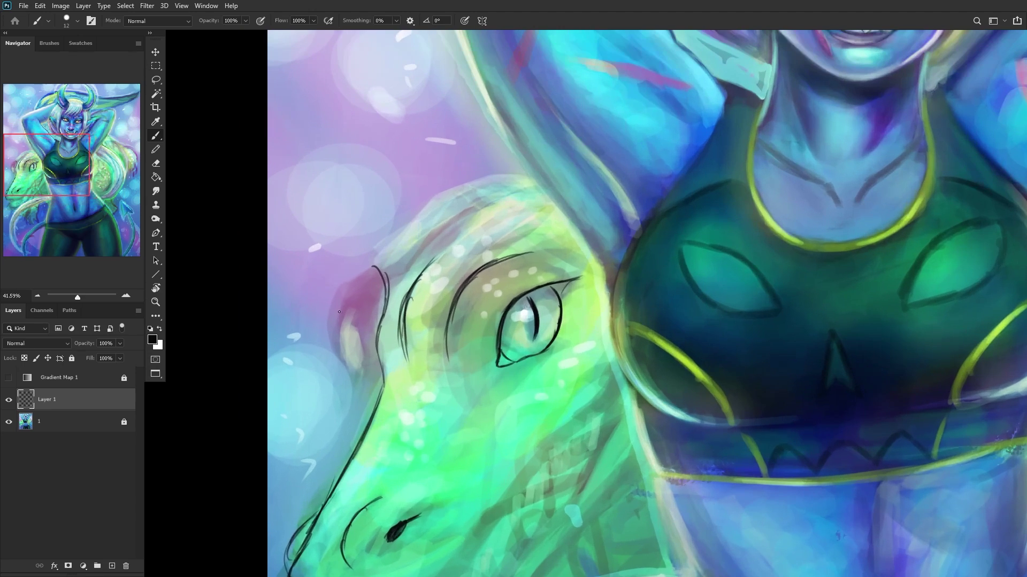
{"action": "scroll", "coordinate": [347, 310], "scroll_direction": "up", "scroll_amount": 1}
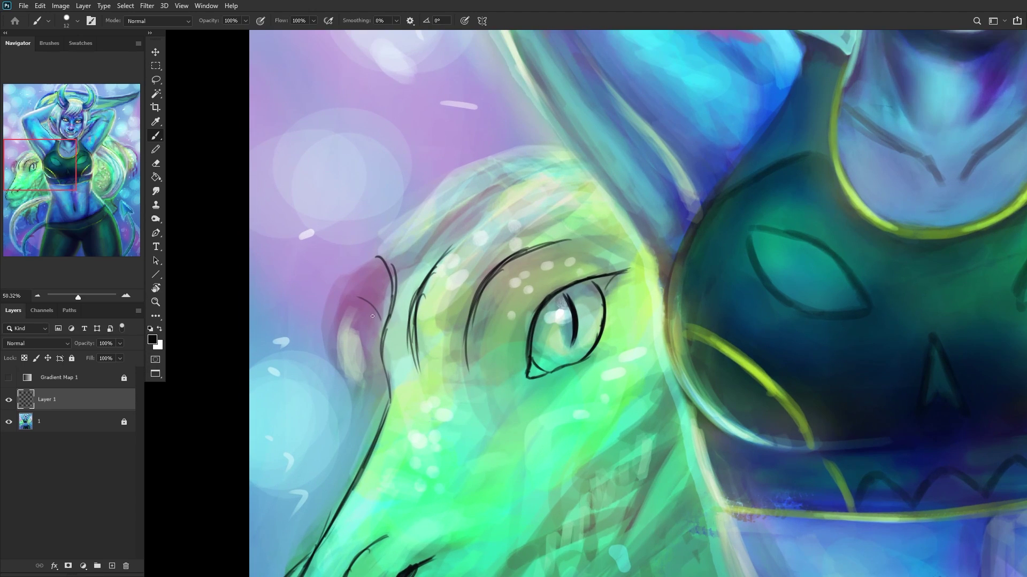
Step: Outline the dragon's curled ear with its inner curves and lower left edge
{"action": "mouse_move", "coordinate": [373, 263]}
{"action": "left_mouse_down"}
{"action": "mouse_move", "coordinate": [346, 299]}
{"action": "mouse_move", "coordinate": [328, 357]}
{"action": "left_mouse_up"}
{"action": "mouse_move", "coordinate": [349, 300]}
{"action": "left_mouse_down"}
{"action": "mouse_move", "coordinate": [338, 347]}
{"action": "mouse_move", "coordinate": [359, 383]}
{"action": "left_mouse_up"}
{"action": "left_click_drag", "start_coordinate": [329, 350], "coordinate": [370, 378]}
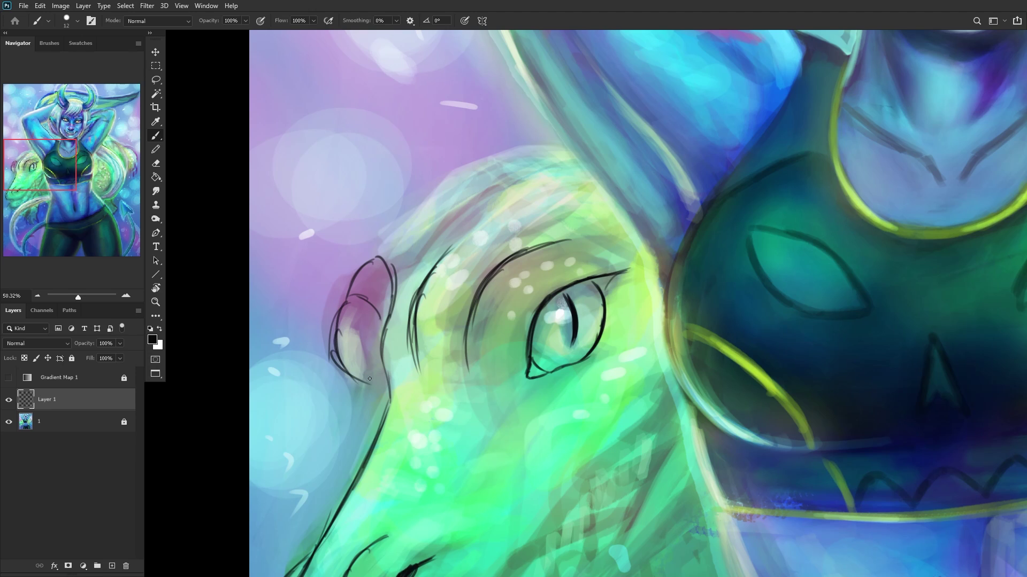
{"action": "left_click_drag", "start_coordinate": [357, 301], "coordinate": [347, 364]}
{"action": "left_click_drag", "start_coordinate": [355, 326], "coordinate": [342, 367]}
{"action": "left_click_drag", "start_coordinate": [364, 302], "coordinate": [359, 377]}
{"action": "scroll", "coordinate": [357, 374], "scroll_direction": "down", "scroll_amount": 3}
{"action": "scroll", "coordinate": [353, 368], "scroll_direction": "up", "scroll_amount": 1}
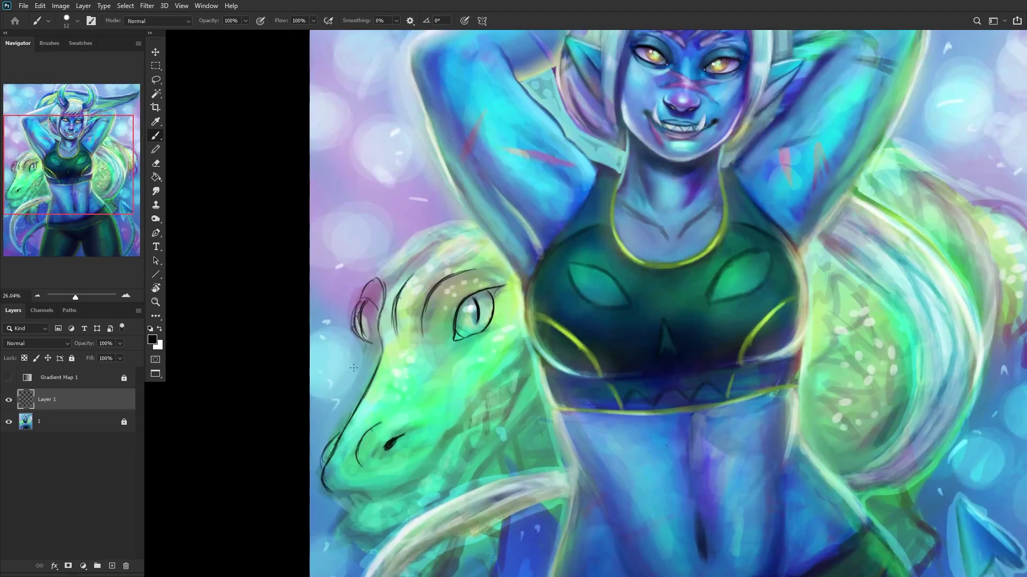
{"action": "left_click_drag", "start_coordinate": [359, 336], "coordinate": [357, 384]}
{"action": "scroll", "coordinate": [359, 392], "scroll_direction": "down", "scroll_amount": 2}
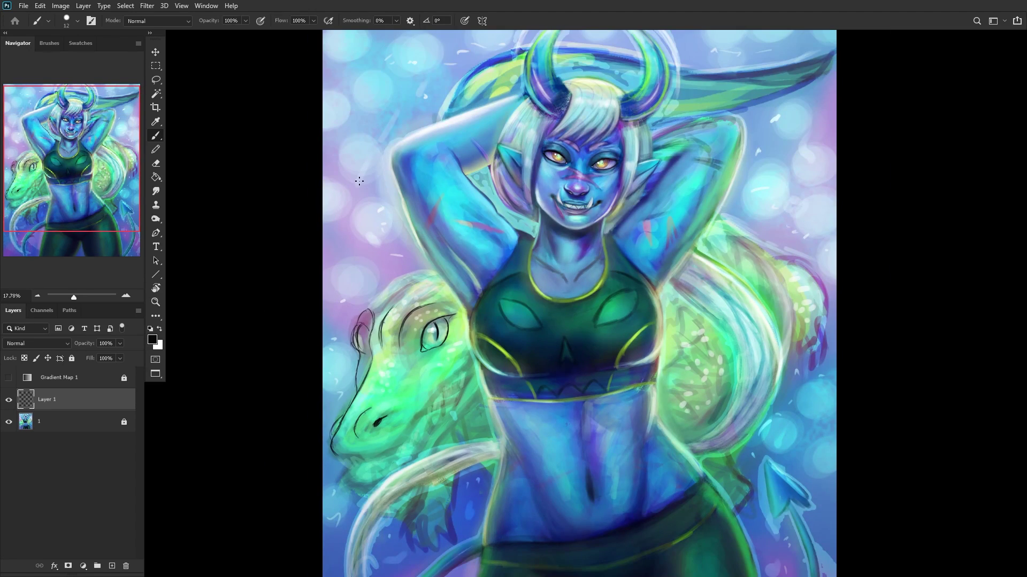
Step: Mirror the canvas horizontally and ink the dragon's long jaw line
{"action": "key", "text": "ctrl+shift+h"}
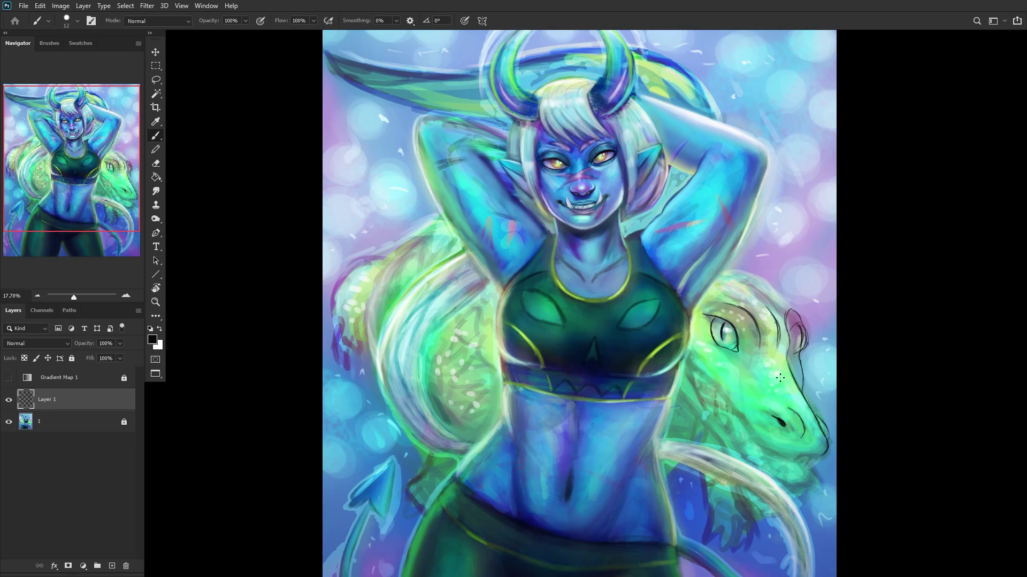
{"action": "scroll", "coordinate": [780, 378], "scroll_direction": "up", "scroll_amount": 4}
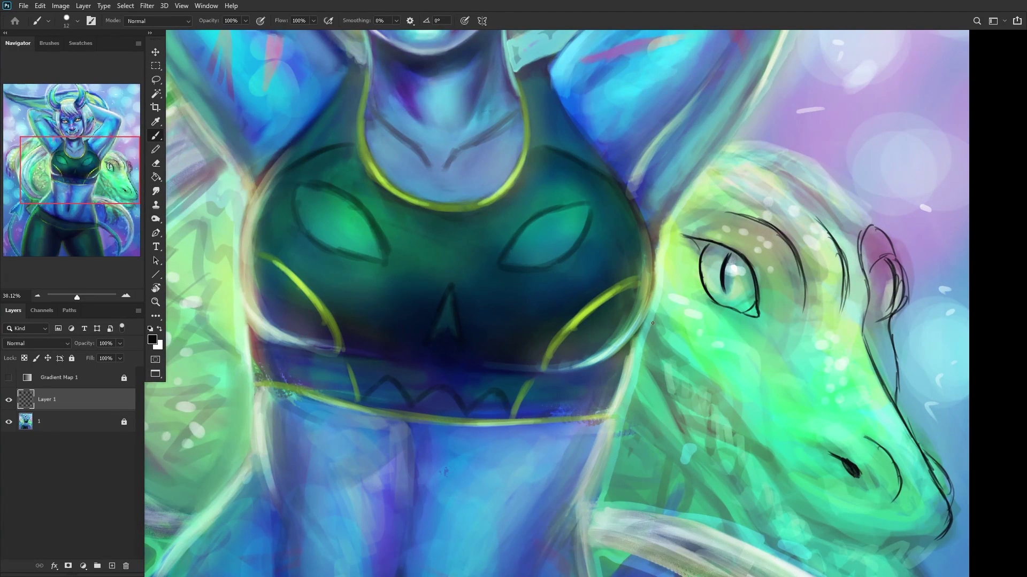
{"action": "mouse_move", "coordinate": [658, 336]}
{"action": "left_mouse_down"}
{"action": "mouse_move", "coordinate": [763, 423]}
{"action": "mouse_move", "coordinate": [784, 469]}
{"action": "left_mouse_up"}
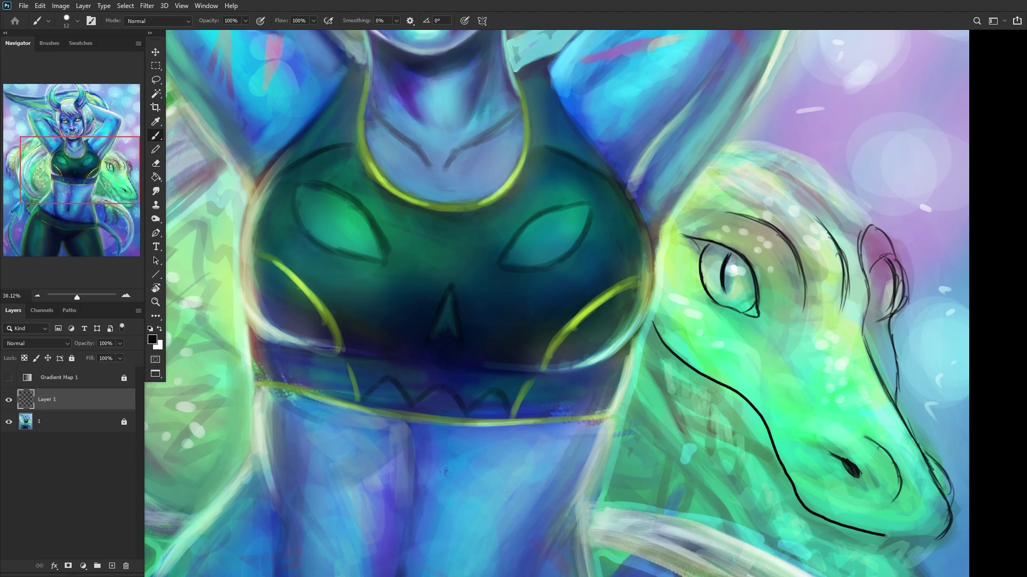
{"action": "scroll", "coordinate": [776, 497], "scroll_direction": "down", "scroll_amount": 5}
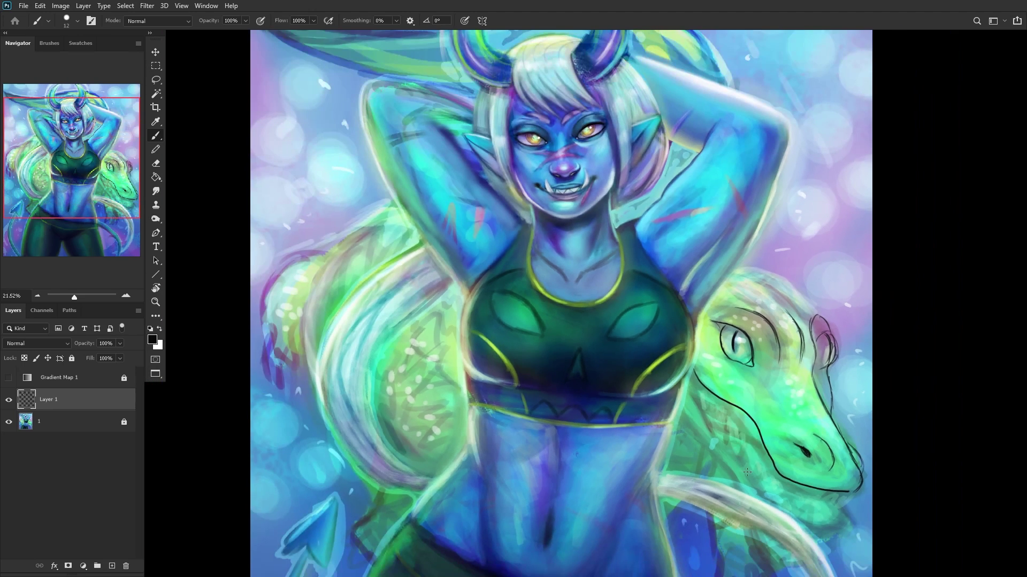
{"action": "scroll", "coordinate": [790, 518], "scroll_direction": "up", "scroll_amount": 2}
{"action": "scroll", "coordinate": [774, 280], "scroll_direction": "up", "scroll_amount": 3}
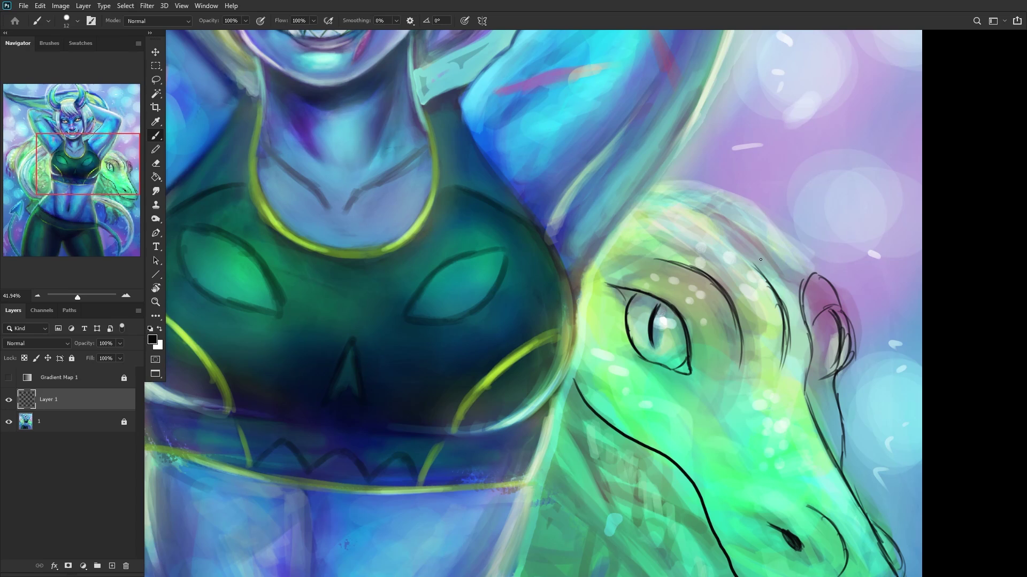
{"action": "scroll", "coordinate": [802, 374], "scroll_direction": "down", "scroll_amount": 5}
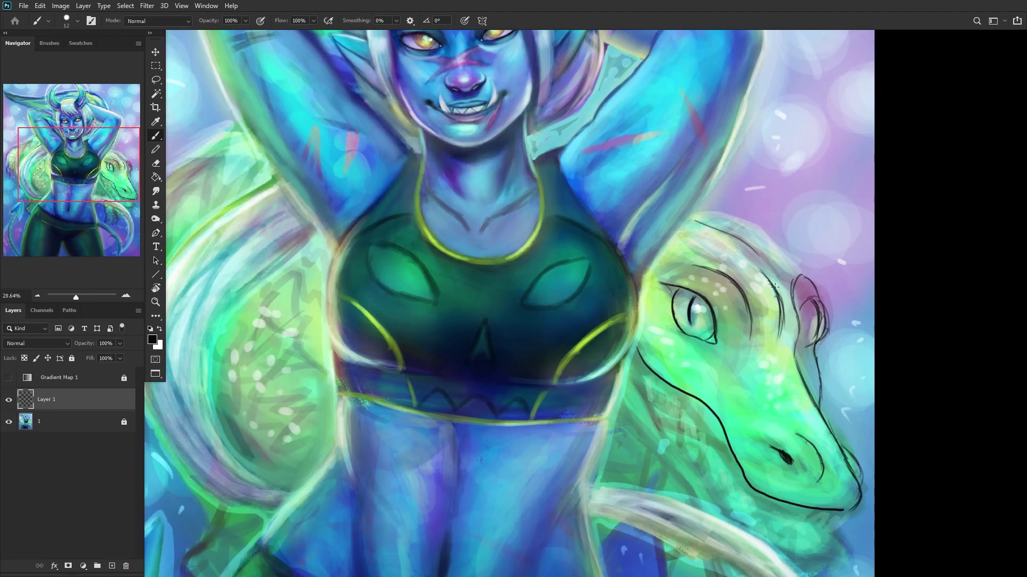
{"action": "scroll", "coordinate": [762, 406], "scroll_direction": "up", "scroll_amount": 5}
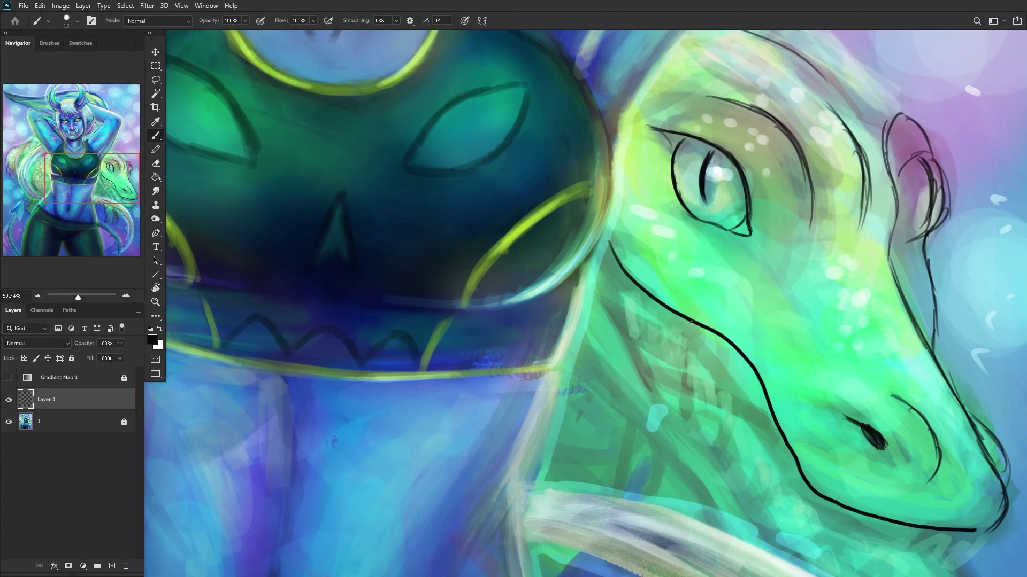
Step: Draw a zigzag row of teeth beneath the dragon's jaw line
{"action": "mouse_move", "coordinate": [691, 322]}
{"action": "left_mouse_down"}
{"action": "mouse_move", "coordinate": [685, 372]}
{"action": "mouse_move", "coordinate": [709, 332]}
{"action": "mouse_move", "coordinate": [707, 373]}
{"action": "mouse_move", "coordinate": [728, 348]}
{"action": "mouse_move", "coordinate": [720, 389]}
{"action": "mouse_move", "coordinate": [733, 356]}
{"action": "mouse_move", "coordinate": [736, 401]}
{"action": "mouse_move", "coordinate": [748, 374]}
{"action": "mouse_move", "coordinate": [743, 413]}
{"action": "left_mouse_up"}
{"action": "mouse_move", "coordinate": [742, 413]}
{"action": "left_mouse_down"}
{"action": "mouse_move", "coordinate": [749, 378]}
{"action": "mouse_move", "coordinate": [760, 413]}
{"action": "mouse_move", "coordinate": [772, 414]}
{"action": "mouse_move", "coordinate": [764, 458]}
{"action": "mouse_move", "coordinate": [783, 437]}
{"action": "mouse_move", "coordinate": [793, 465]}
{"action": "left_mouse_up"}
{"action": "mouse_move", "coordinate": [684, 339]}
{"action": "left_mouse_down"}
{"action": "mouse_move", "coordinate": [667, 307]}
{"action": "mouse_move", "coordinate": [666, 343]}
{"action": "mouse_move", "coordinate": [656, 302]}
{"action": "mouse_move", "coordinate": [653, 322]}
{"action": "mouse_move", "coordinate": [609, 246]}
{"action": "left_mouse_up"}
{"action": "scroll", "coordinate": [612, 250], "scroll_direction": "down", "scroll_amount": 1}
{"action": "scroll", "coordinate": [709, 391], "scroll_direction": "down", "scroll_amount": 1}
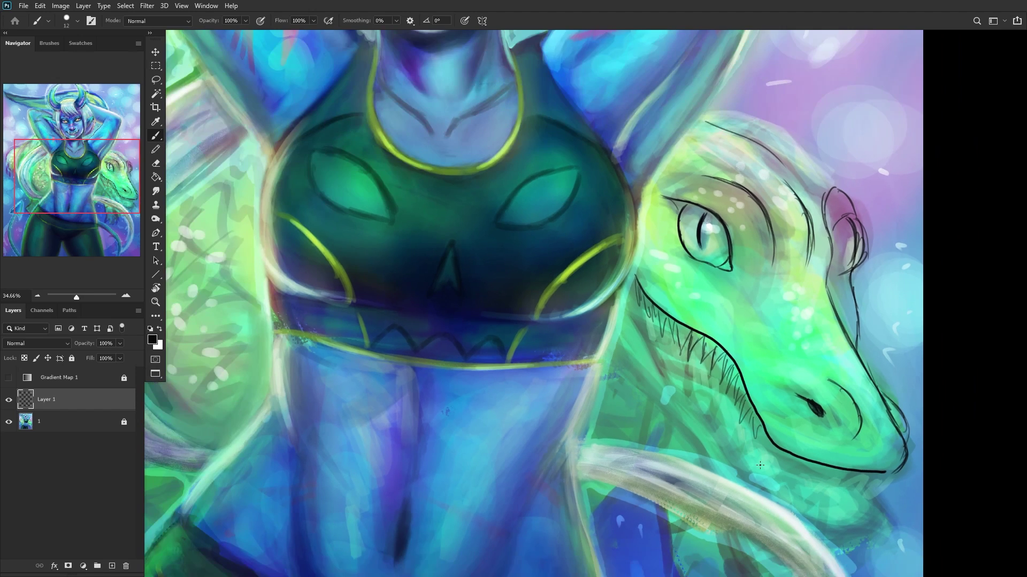
{"action": "scroll", "coordinate": [785, 431], "scroll_direction": "up", "scroll_amount": 2}
{"action": "mouse_move", "coordinate": [769, 409]}
{"action": "left_mouse_down"}
{"action": "mouse_move", "coordinate": [765, 434]}
{"action": "mouse_move", "coordinate": [777, 422]}
{"action": "mouse_move", "coordinate": [770, 440]}
{"action": "mouse_move", "coordinate": [779, 432]}
{"action": "mouse_move", "coordinate": [781, 449]}
{"action": "mouse_move", "coordinate": [801, 458]}
{"action": "left_mouse_up"}
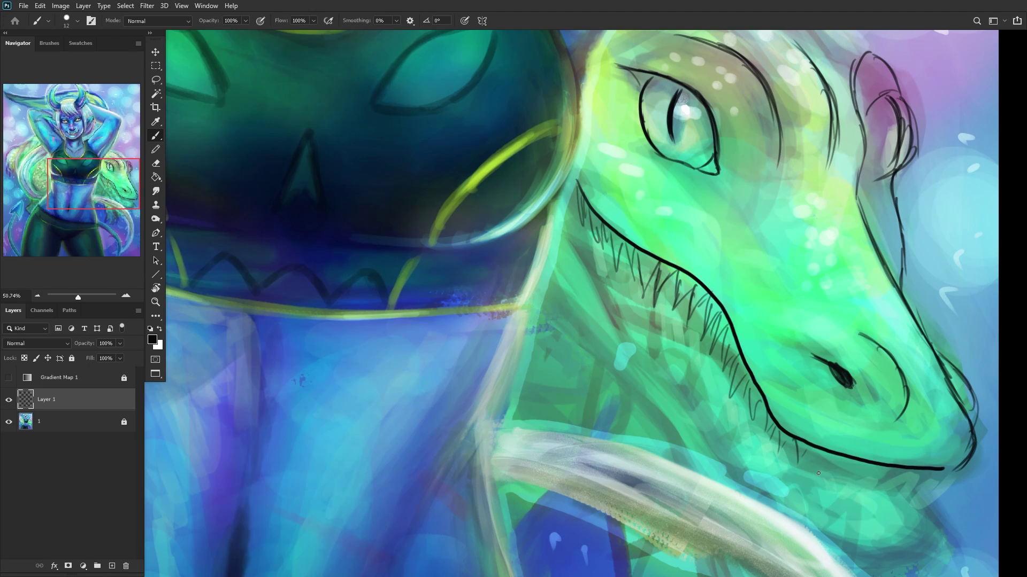
{"action": "mouse_move", "coordinate": [820, 458]}
{"action": "left_mouse_down"}
{"action": "mouse_move", "coordinate": [857, 460]}
{"action": "mouse_move", "coordinate": [847, 478]}
{"action": "mouse_move", "coordinate": [857, 483]}
{"action": "mouse_move", "coordinate": [895, 460]}
{"action": "mouse_move", "coordinate": [882, 482]}
{"action": "mouse_move", "coordinate": [914, 466]}
{"action": "mouse_move", "coordinate": [907, 491]}
{"action": "mouse_move", "coordinate": [955, 471]}
{"action": "mouse_move", "coordinate": [930, 479]}
{"action": "left_mouse_up"}
{"action": "scroll", "coordinate": [917, 484], "scroll_direction": "down", "scroll_amount": 2}
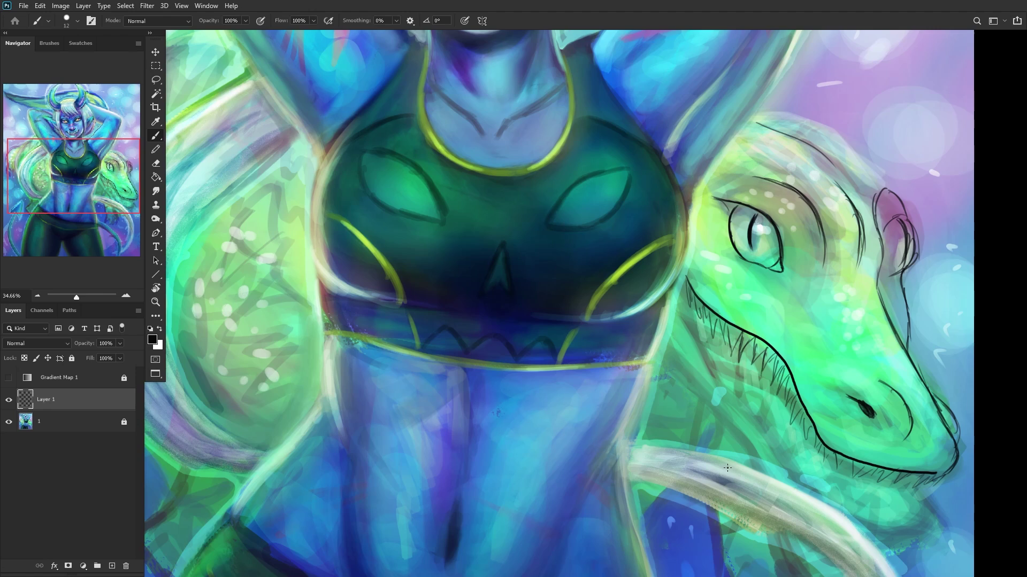
{"action": "scroll", "coordinate": [733, 449], "scroll_direction": "up", "scroll_amount": 2}
Step: Ink the lower jaw with its teeth and outline its underside
{"action": "mouse_move", "coordinate": [656, 269]}
{"action": "left_mouse_down"}
{"action": "mouse_move", "coordinate": [715, 369]}
{"action": "mouse_move", "coordinate": [829, 490]}
{"action": "left_mouse_up"}
{"action": "mouse_move", "coordinate": [743, 391]}
{"action": "left_mouse_down"}
{"action": "mouse_move", "coordinate": [729, 345]}
{"action": "mouse_move", "coordinate": [711, 360]}
{"action": "mouse_move", "coordinate": [667, 243]}
{"action": "left_mouse_up"}
{"action": "mouse_move", "coordinate": [740, 386]}
{"action": "left_mouse_down"}
{"action": "mouse_move", "coordinate": [820, 443]}
{"action": "mouse_move", "coordinate": [771, 394]}
{"action": "left_mouse_up"}
{"action": "scroll", "coordinate": [764, 391], "scroll_direction": "down", "scroll_amount": 2}
{"action": "mouse_move", "coordinate": [834, 477]}
{"action": "left_mouse_down"}
{"action": "mouse_move", "coordinate": [902, 490]}
{"action": "mouse_move", "coordinate": [867, 486]}
{"action": "mouse_move", "coordinate": [905, 478]}
{"action": "mouse_move", "coordinate": [900, 461]}
{"action": "mouse_move", "coordinate": [911, 482]}
{"action": "mouse_move", "coordinate": [904, 496]}
{"action": "mouse_move", "coordinate": [853, 484]}
{"action": "left_mouse_up"}
{"action": "mouse_move", "coordinate": [815, 448]}
{"action": "left_mouse_down"}
{"action": "mouse_move", "coordinate": [849, 473]}
{"action": "mouse_move", "coordinate": [899, 475]}
{"action": "left_mouse_up"}
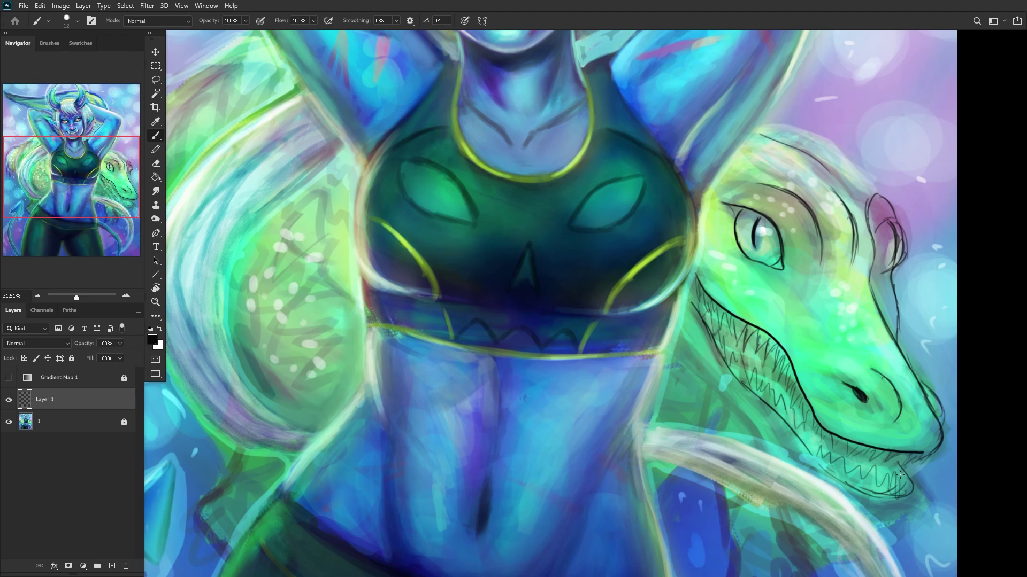
{"action": "scroll", "coordinate": [751, 327], "scroll_direction": "down", "scroll_amount": 3}
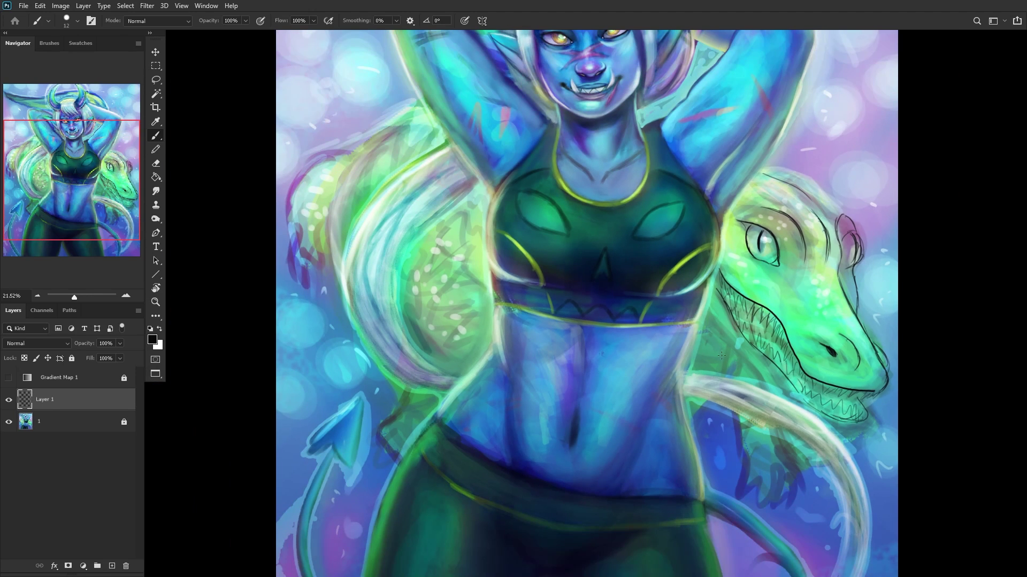
{"action": "scroll", "coordinate": [721, 356], "scroll_direction": "up", "scroll_amount": 4}
{"action": "scroll", "coordinate": [780, 363], "scroll_direction": "down", "scroll_amount": 4}
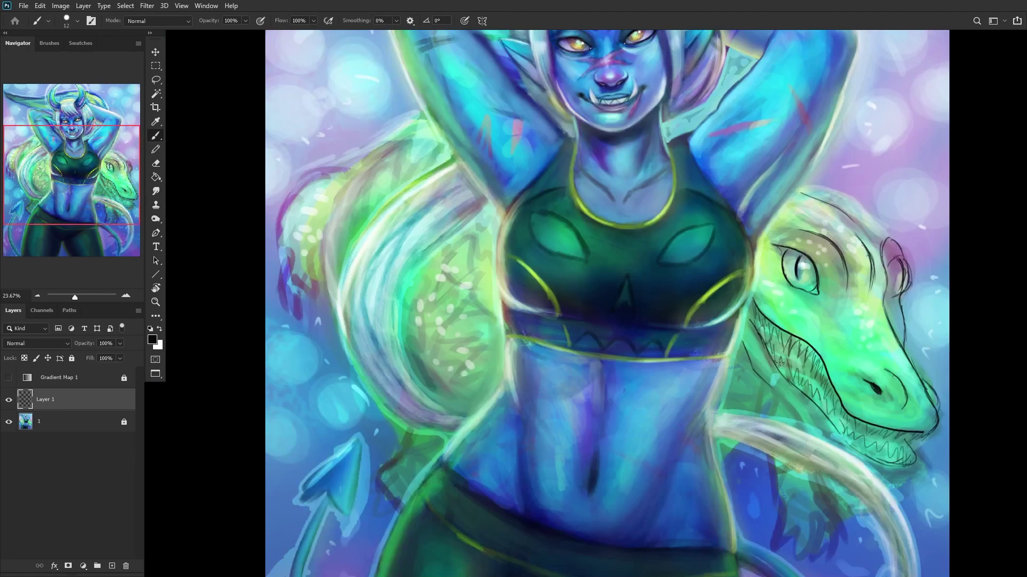
{"action": "scroll", "coordinate": [780, 363], "scroll_direction": "down", "scroll_amount": 2}
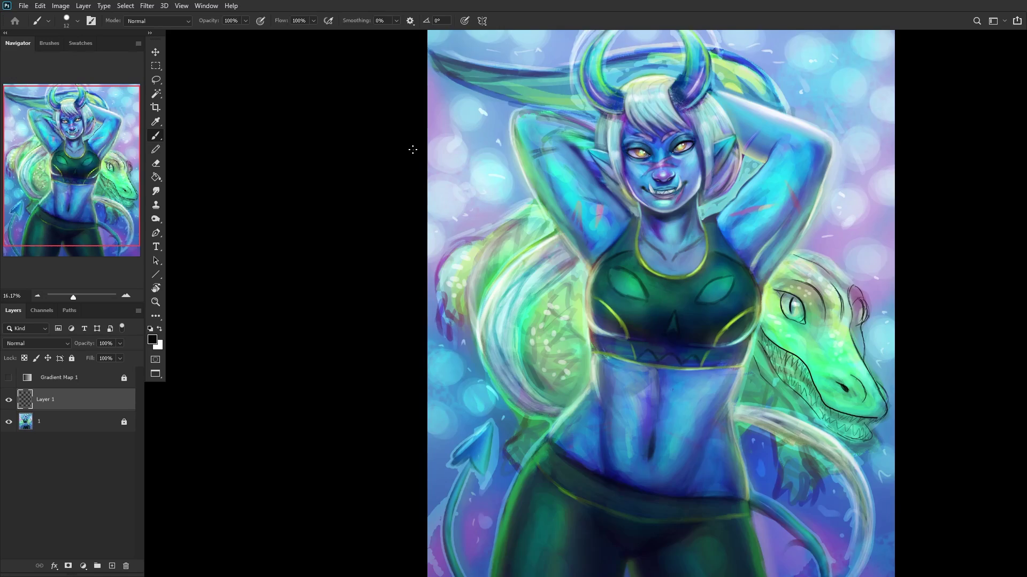
Step: Flip the canvas back and add dark lines along the dragon's head and jaw
{"action": "key", "text": "ctrl+shift+h"}
{"action": "scroll", "coordinate": [558, 424], "scroll_direction": "up", "scroll_amount": 2}
{"action": "scroll", "coordinate": [558, 424], "scroll_direction": "up", "scroll_amount": 3}
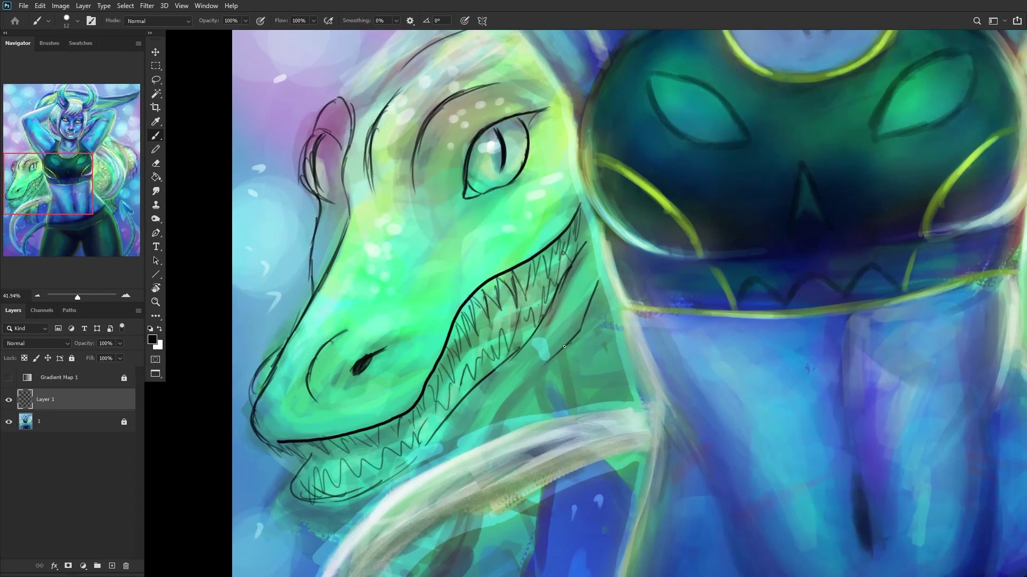
{"action": "scroll", "coordinate": [500, 406], "scroll_direction": "down", "scroll_amount": 5}
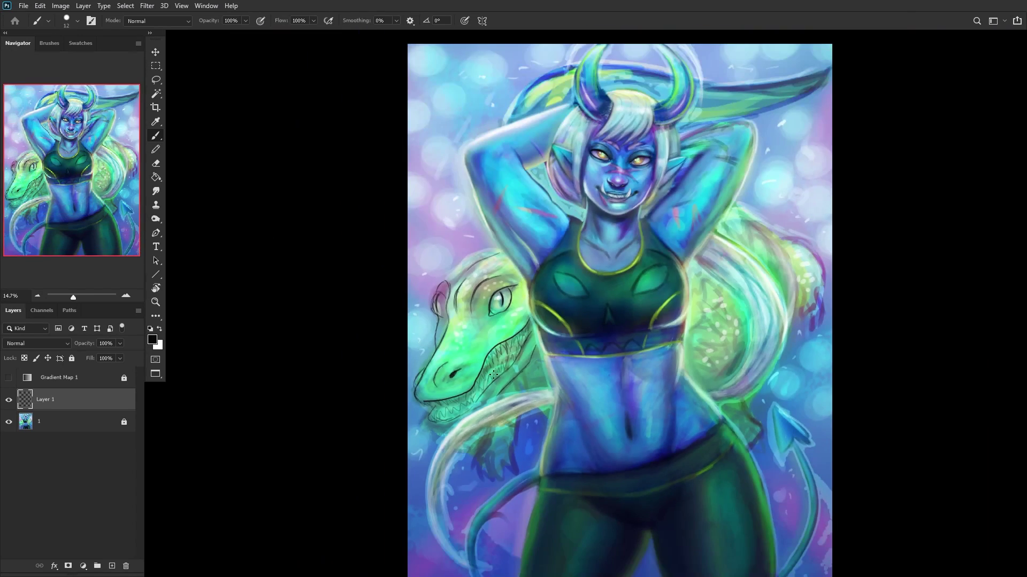
{"action": "scroll", "coordinate": [454, 266], "scroll_direction": "up", "scroll_amount": 4}
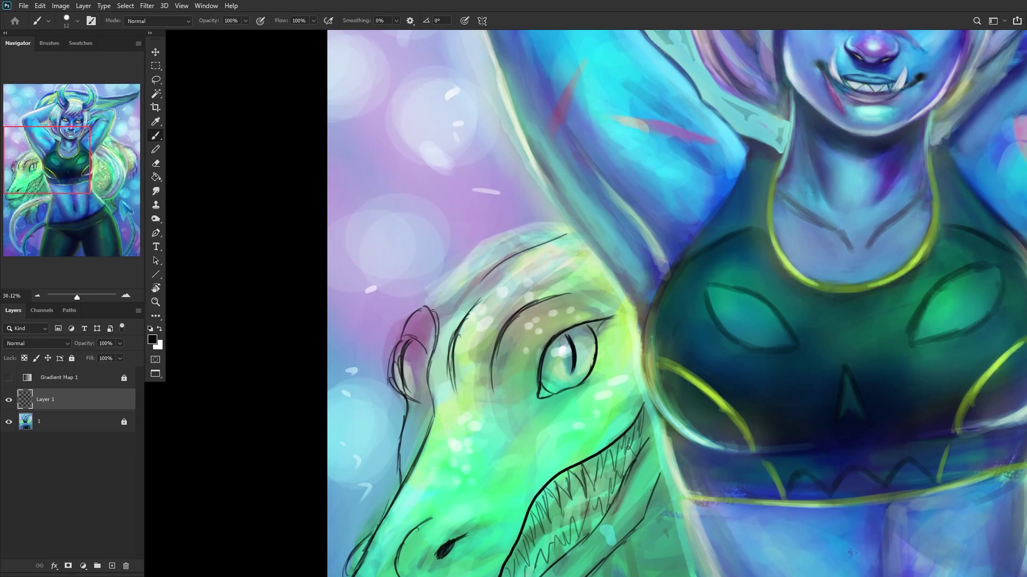
{"action": "left_click_drag", "start_coordinate": [427, 300], "coordinate": [527, 229]}
{"action": "scroll", "coordinate": [527, 229], "scroll_direction": "down", "scroll_amount": 5}
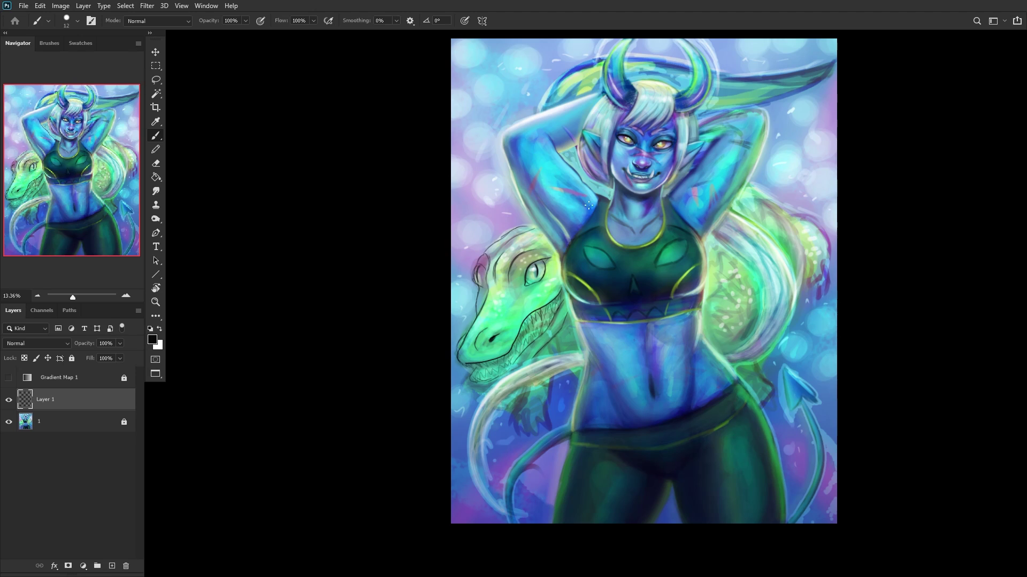
{"action": "scroll", "coordinate": [553, 407], "scroll_direction": "up", "scroll_amount": 7}
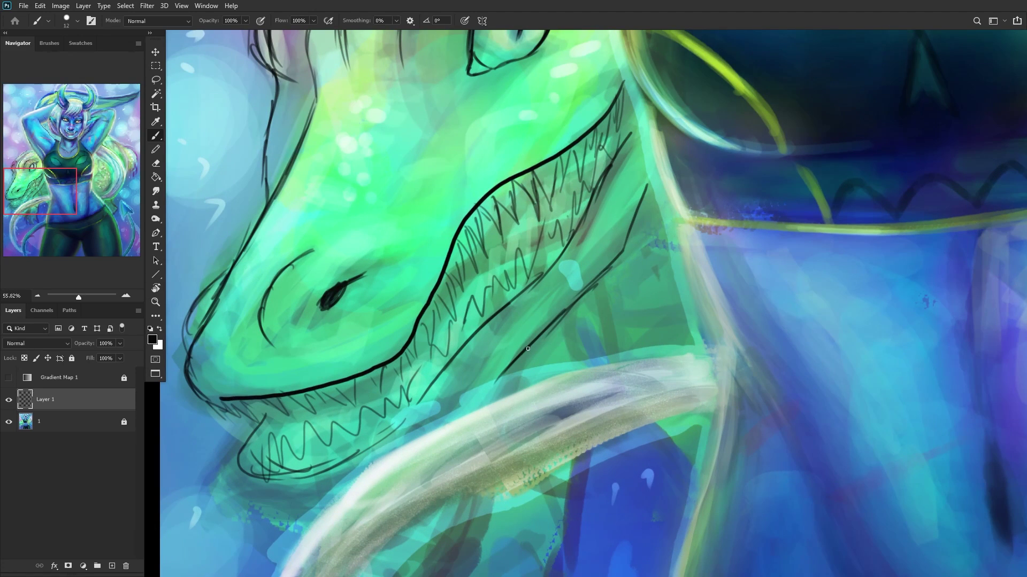
{"action": "mouse_move", "coordinate": [528, 349]}
{"action": "left_mouse_down"}
{"action": "mouse_move", "coordinate": [554, 320]}
{"action": "mouse_move", "coordinate": [630, 316]}
{"action": "left_mouse_up"}
{"action": "left_click_drag", "start_coordinate": [579, 311], "coordinate": [632, 331]}
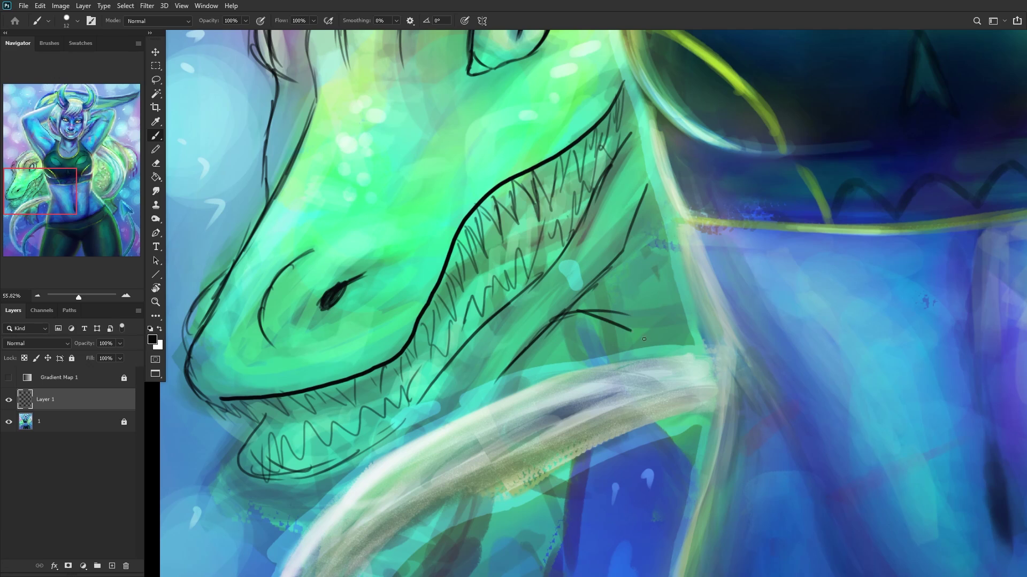
{"action": "left_click_drag", "start_coordinate": [567, 318], "coordinate": [619, 352]}
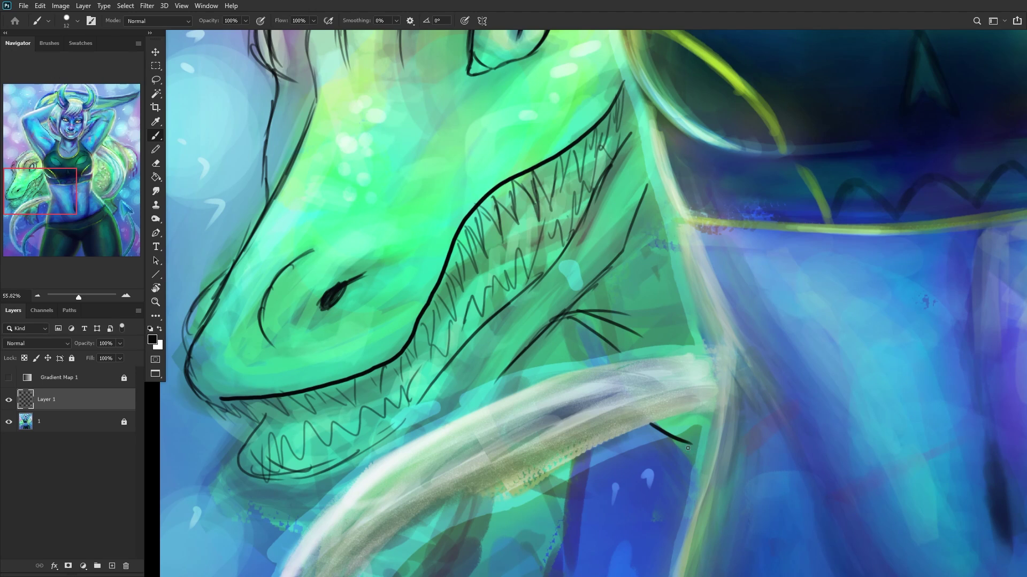
{"action": "scroll", "coordinate": [583, 381], "scroll_direction": "down", "scroll_amount": 5}
{"action": "scroll", "coordinate": [630, 429], "scroll_direction": "up", "scroll_amount": 3}
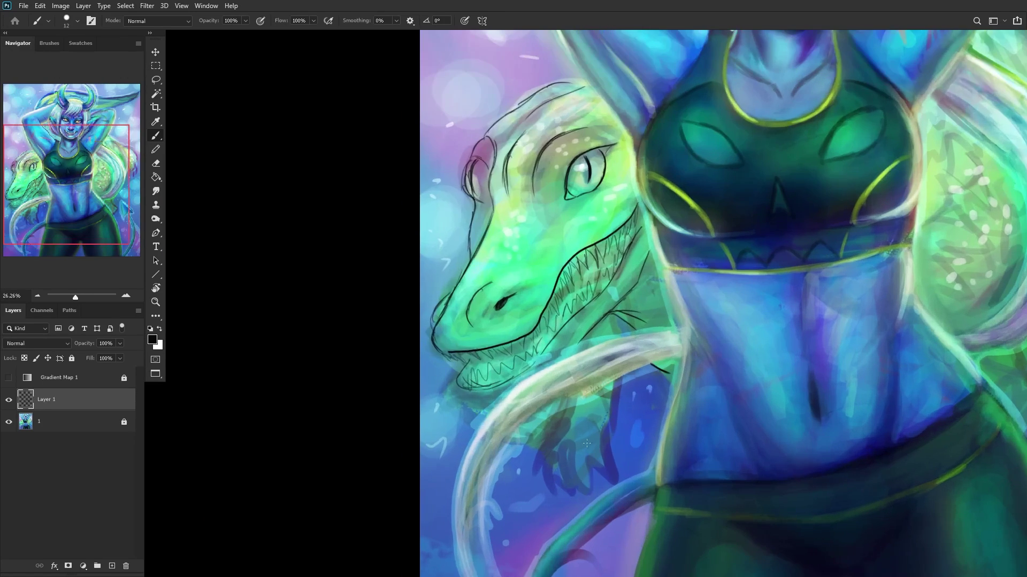
Step: Sketch the dragon's claws below its jaw
{"action": "mouse_move", "coordinate": [567, 397]}
{"action": "left_mouse_down"}
{"action": "mouse_move", "coordinate": [528, 470]}
{"action": "mouse_move", "coordinate": [542, 465]}
{"action": "mouse_move", "coordinate": [535, 508]}
{"action": "mouse_move", "coordinate": [537, 489]}
{"action": "mouse_move", "coordinate": [546, 513]}
{"action": "left_mouse_up"}
{"action": "left_click_drag", "start_coordinate": [538, 468], "coordinate": [548, 510]}
{"action": "mouse_move", "coordinate": [565, 454]}
{"action": "left_mouse_down"}
{"action": "mouse_move", "coordinate": [577, 514]}
{"action": "mouse_move", "coordinate": [607, 470]}
{"action": "mouse_move", "coordinate": [627, 503]}
{"action": "mouse_move", "coordinate": [621, 433]}
{"action": "mouse_move", "coordinate": [635, 377]}
{"action": "left_mouse_up"}
{"action": "scroll", "coordinate": [636, 375], "scroll_direction": "down", "scroll_amount": 5}
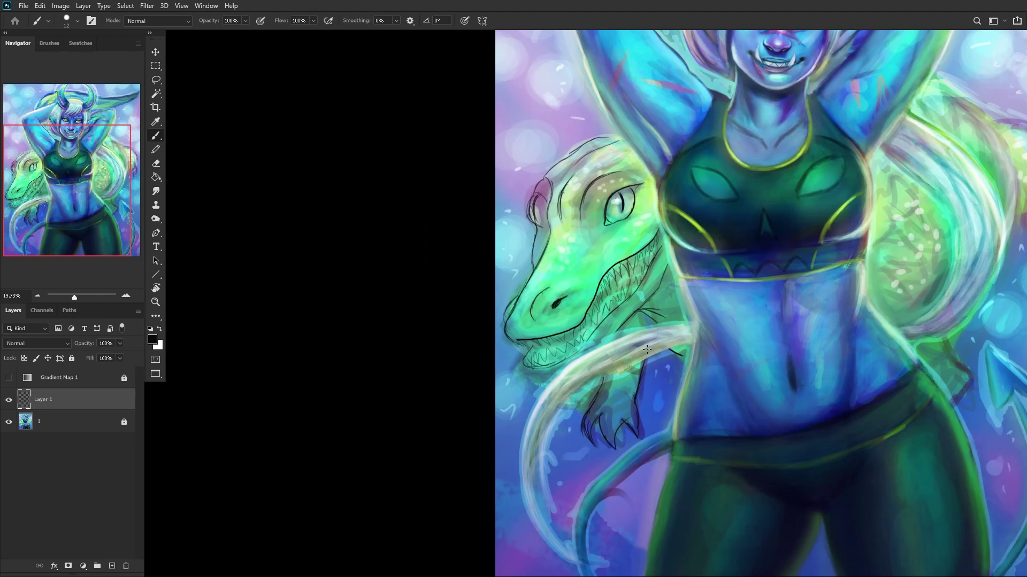
{"action": "scroll", "coordinate": [646, 319], "scroll_direction": "up", "scroll_amount": 3}
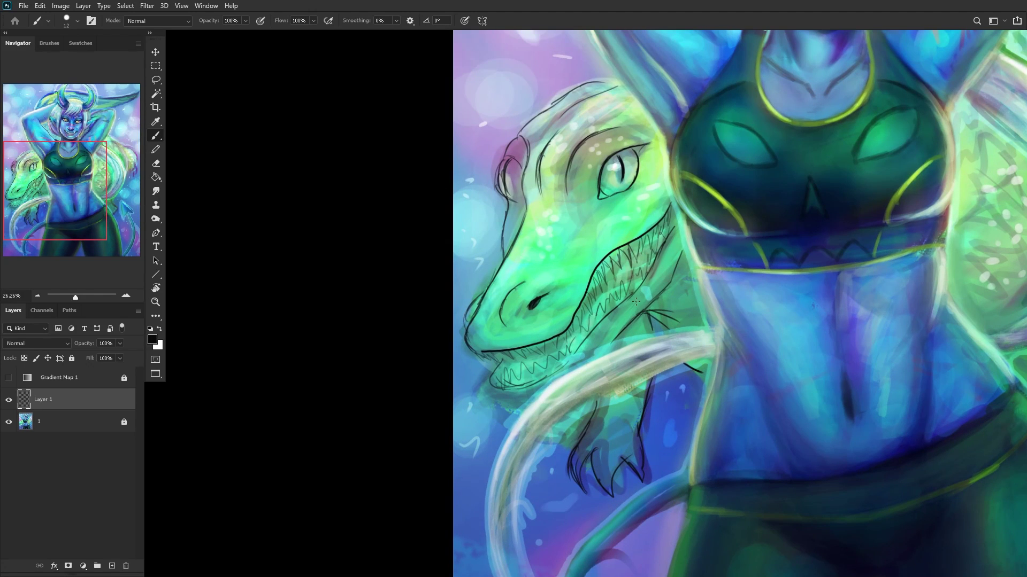
{"action": "scroll", "coordinate": [636, 302], "scroll_direction": "down", "scroll_amount": 1}
Step: Outline the right edge of the dragon's tail, undoing and redrawing the stroke
{"action": "left_click_drag", "start_coordinate": [114, 141], "coordinate": [123, 143]}
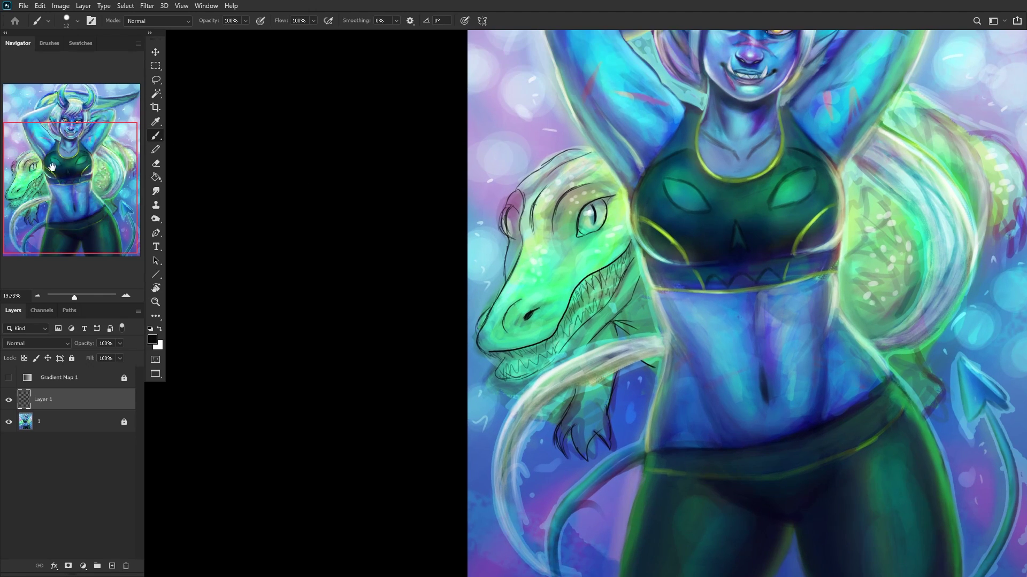
{"action": "left_click_drag", "start_coordinate": [52, 168], "coordinate": [101, 152]}
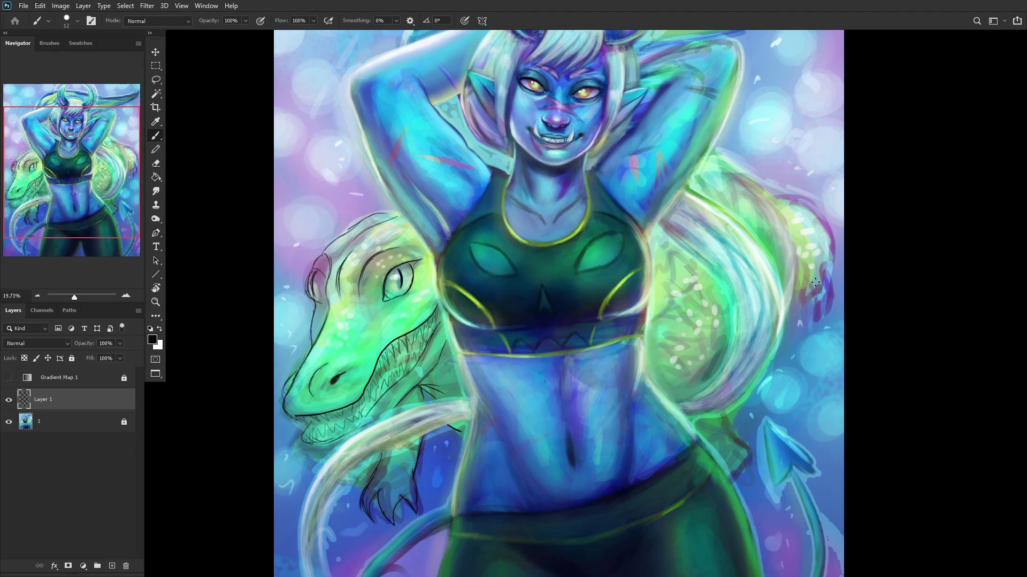
{"action": "scroll", "coordinate": [828, 276], "scroll_direction": "up", "scroll_amount": 2}
{"action": "mouse_move", "coordinate": [786, 232]}
{"action": "left_mouse_down"}
{"action": "mouse_move", "coordinate": [784, 307]}
{"action": "mouse_move", "coordinate": [790, 300]}
{"action": "mouse_move", "coordinate": [786, 318]}
{"action": "mouse_move", "coordinate": [816, 293]}
{"action": "mouse_move", "coordinate": [808, 336]}
{"action": "mouse_move", "coordinate": [852, 275]}
{"action": "mouse_move", "coordinate": [847, 294]}
{"action": "mouse_move", "coordinate": [844, 203]}
{"action": "mouse_move", "coordinate": [843, 220]}
{"action": "mouse_move", "coordinate": [807, 142]}
{"action": "mouse_move", "coordinate": [819, 146]}
{"action": "mouse_move", "coordinate": [772, 135]}
{"action": "left_mouse_up"}
{"action": "key", "text": "ctrl+0"}
{"action": "key", "text": "ctrl+z"}
{"action": "key", "text": "ctrl+z"}
{"action": "key", "text": "ctrl+z"}
{"action": "scroll", "coordinate": [856, 184], "scroll_direction": "up", "scroll_amount": 5}
{"action": "mouse_move", "coordinate": [851, 233]}
{"action": "left_mouse_down"}
{"action": "mouse_move", "coordinate": [830, 112]}
{"action": "mouse_move", "coordinate": [796, 71]}
{"action": "mouse_move", "coordinate": [758, 66]}
{"action": "mouse_move", "coordinate": [801, 75]}
{"action": "mouse_move", "coordinate": [739, 51]}
{"action": "left_mouse_up"}
{"action": "scroll", "coordinate": [723, 69], "scroll_direction": "down", "scroll_amount": 2}
{"action": "scroll", "coordinate": [219, 230], "scroll_direction": "up", "scroll_amount": 4}
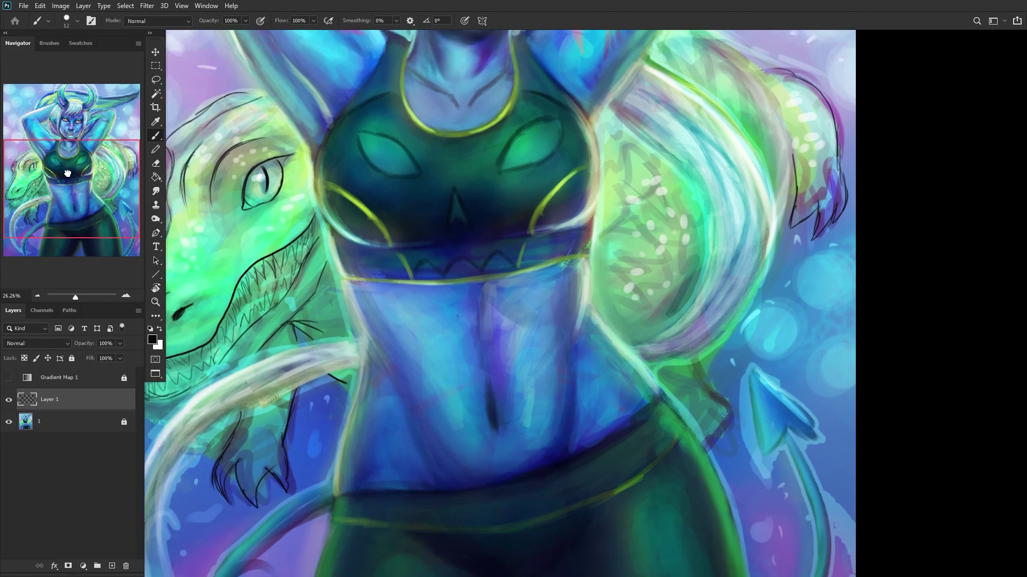
{"action": "scroll", "coordinate": [802, 481], "scroll_direction": "up", "scroll_amount": 3}
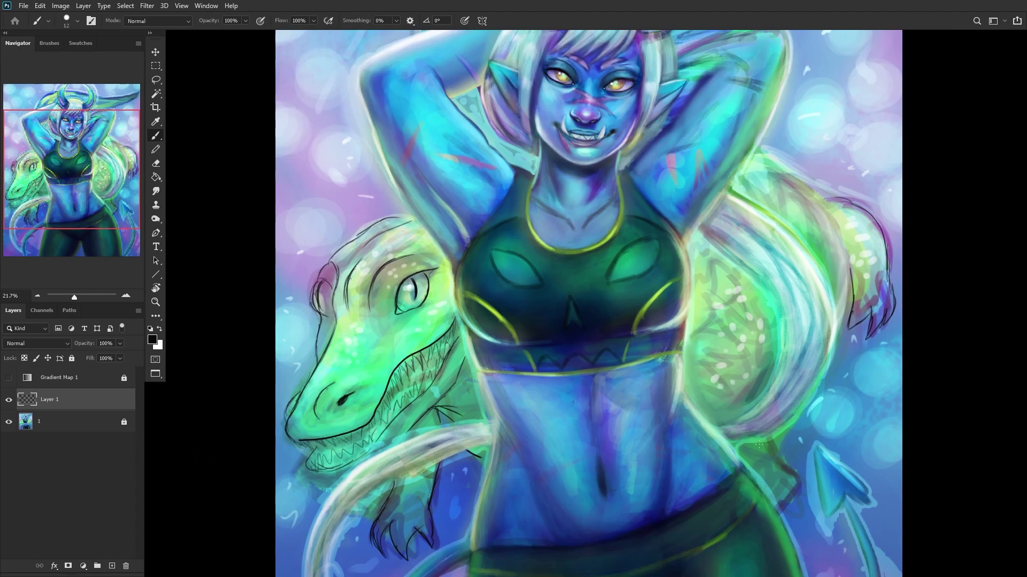
{"action": "scroll", "coordinate": [781, 530], "scroll_direction": "up", "scroll_amount": 2}
Step: Paint a short dark stroke by the right-hand claws
{"action": "mouse_move", "coordinate": [768, 507]}
{"action": "left_mouse_down"}
{"action": "mouse_move", "coordinate": [792, 537]}
{"action": "mouse_move", "coordinate": [780, 528]}
{"action": "mouse_move", "coordinate": [803, 538]}
{"action": "mouse_move", "coordinate": [782, 479]}
{"action": "mouse_move", "coordinate": [814, 506]}
{"action": "left_mouse_up"}
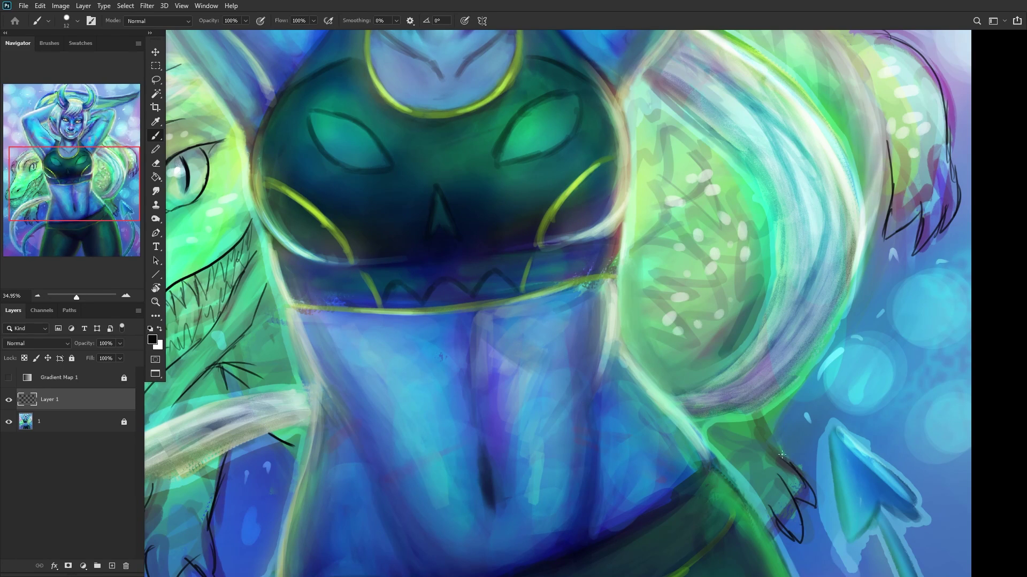
{"action": "scroll", "coordinate": [754, 291], "scroll_direction": "down", "scroll_amount": 4}
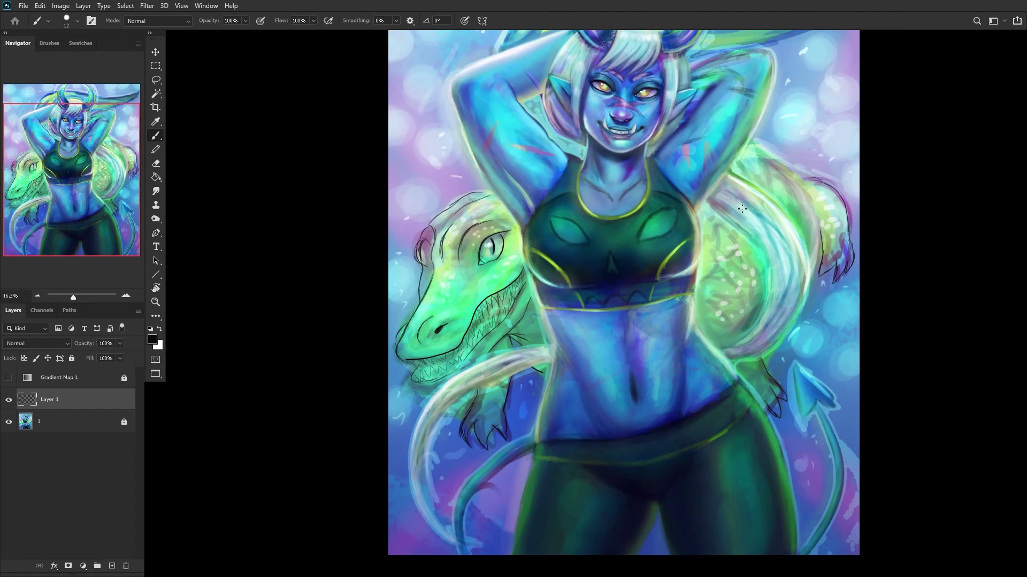
{"action": "scroll", "coordinate": [796, 310], "scroll_direction": "up", "scroll_amount": 1}
Step: Ink thin detail lines under the demon's jaw, along her neck and at the armpit
{"action": "left_click_drag", "start_coordinate": [54, 133], "coordinate": [28, 81]}
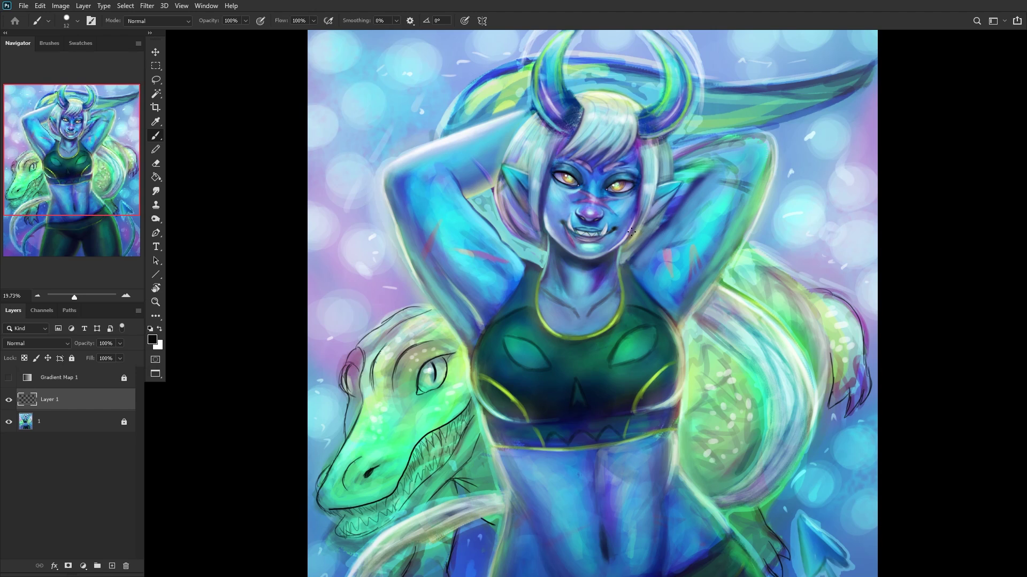
{"action": "scroll", "coordinate": [538, 227], "scroll_direction": "up", "scroll_amount": 6}
{"action": "mouse_move", "coordinate": [586, 272]}
{"action": "left_mouse_down"}
{"action": "mouse_move", "coordinate": [632, 265]}
{"action": "mouse_move", "coordinate": [695, 210]}
{"action": "left_mouse_up"}
{"action": "left_click_drag", "start_coordinate": [655, 251], "coordinate": [711, 188]}
{"action": "scroll", "coordinate": [614, 155], "scroll_direction": "down", "scroll_amount": 6}
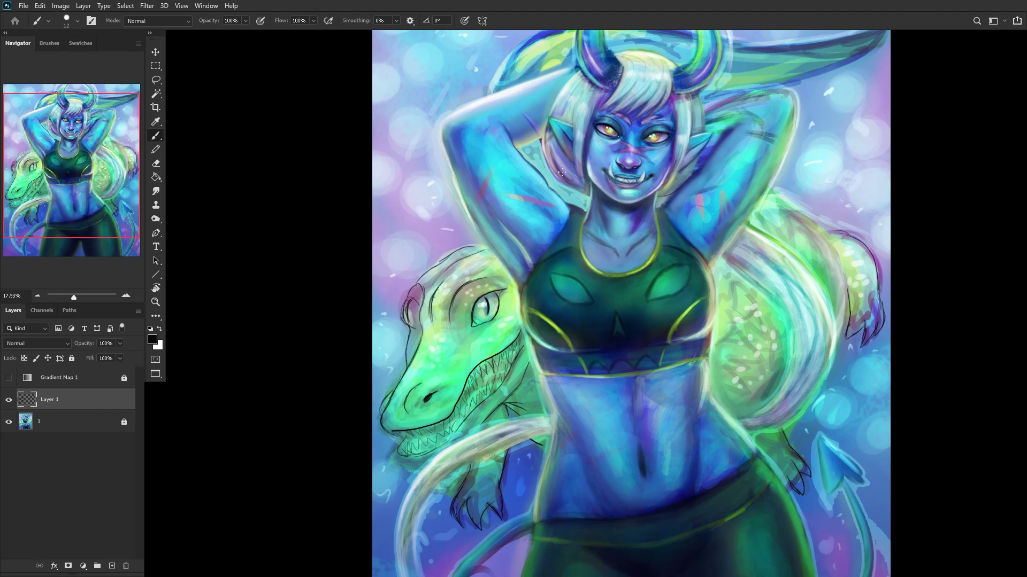
{"action": "scroll", "coordinate": [561, 172], "scroll_direction": "up", "scroll_amount": 2}
{"action": "scroll", "coordinate": [565, 199], "scroll_direction": "up", "scroll_amount": 3}
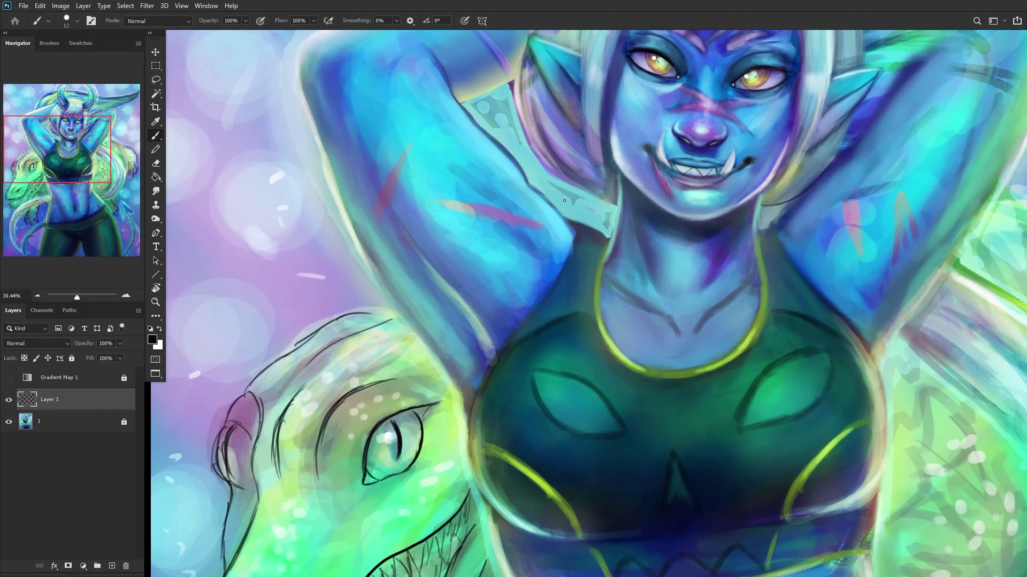
{"action": "scroll", "coordinate": [555, 206], "scroll_direction": "up", "scroll_amount": 2}
{"action": "mouse_move", "coordinate": [560, 215]}
{"action": "left_mouse_down"}
{"action": "mouse_move", "coordinate": [556, 191]}
{"action": "mouse_move", "coordinate": [563, 221]}
{"action": "mouse_move", "coordinate": [603, 208]}
{"action": "left_mouse_up"}
{"action": "scroll", "coordinate": [567, 214], "scroll_direction": "down", "scroll_amount": 4}
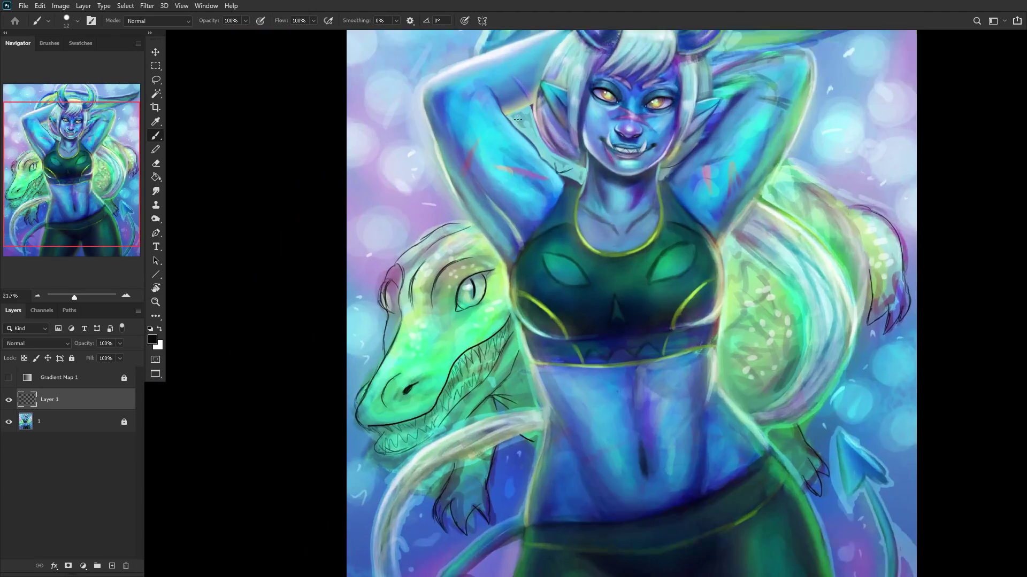
{"action": "scroll", "coordinate": [523, 121], "scroll_direction": "up", "scroll_amount": 3}
{"action": "mouse_move", "coordinate": [522, 115]}
{"action": "left_mouse_down"}
{"action": "mouse_move", "coordinate": [520, 145]}
{"action": "mouse_move", "coordinate": [544, 141]}
{"action": "mouse_move", "coordinate": [517, 136]}
{"action": "mouse_move", "coordinate": [520, 110]}
{"action": "left_mouse_up"}
{"action": "scroll", "coordinate": [520, 111], "scroll_direction": "down", "scroll_amount": 5}
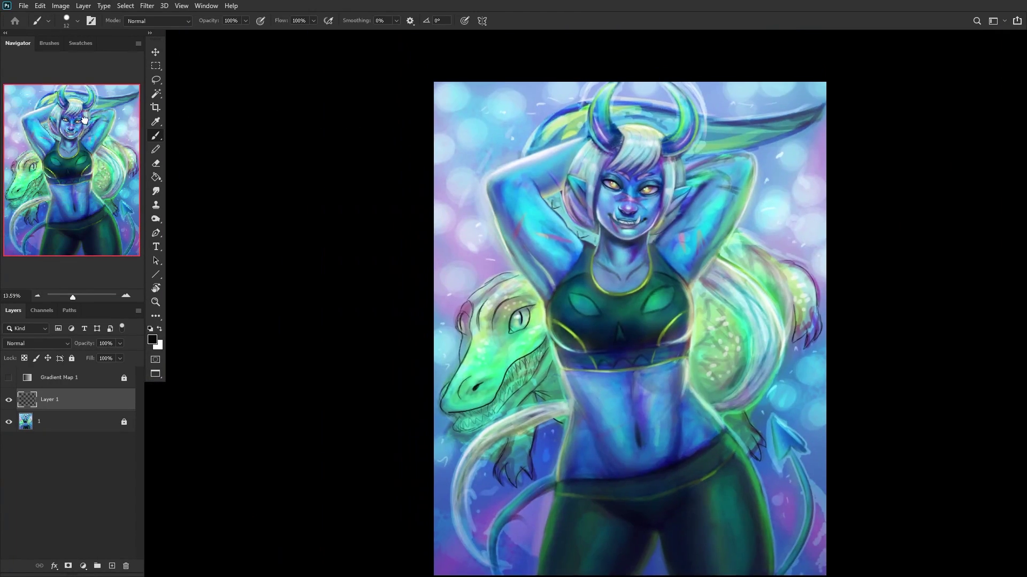
{"action": "scroll", "coordinate": [634, 126], "scroll_direction": "up", "scroll_amount": 3}
{"action": "mouse_move", "coordinate": [532, 170]}
{"action": "left_mouse_down"}
{"action": "mouse_move", "coordinate": [605, 91]}
{"action": "mouse_move", "coordinate": [625, 114]}
{"action": "left_mouse_up"}
Step: Draw inverted-V spikes along the dragon's tail above the horns
{"action": "mouse_move", "coordinate": [725, 85]}
{"action": "left_mouse_down"}
{"action": "mouse_move", "coordinate": [754, 102]}
{"action": "mouse_move", "coordinate": [811, 85]}
{"action": "mouse_move", "coordinate": [836, 115]}
{"action": "left_mouse_up"}
{"action": "scroll", "coordinate": [818, 177], "scroll_direction": "down", "scroll_amount": 2}
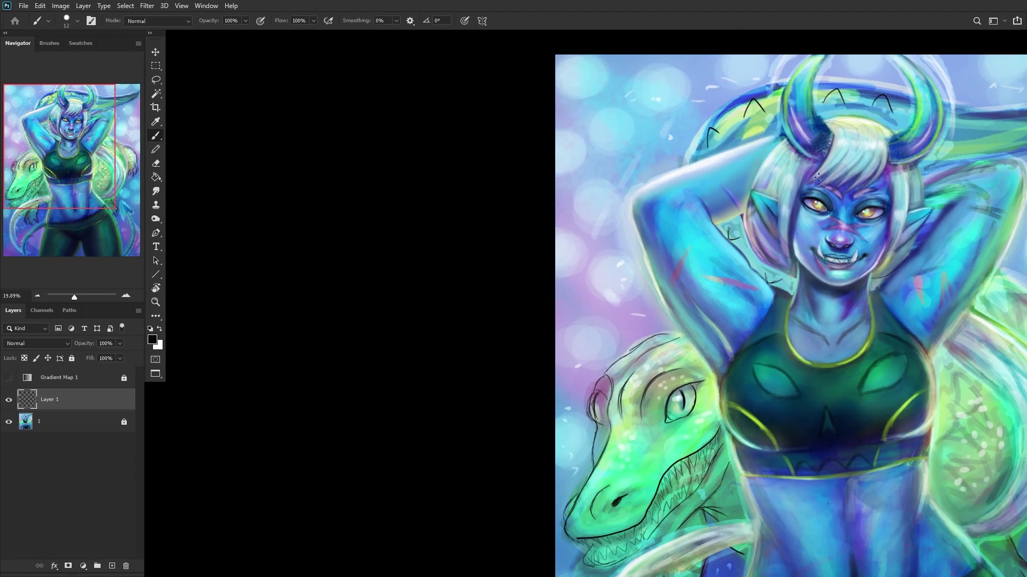
{"action": "left_click_drag", "start_coordinate": [71, 131], "coordinate": [143, 111]}
{"action": "mouse_move", "coordinate": [748, 82]}
{"action": "left_mouse_down"}
{"action": "mouse_move", "coordinate": [770, 97]}
{"action": "mouse_move", "coordinate": [817, 71]}
{"action": "left_mouse_up"}
{"action": "left_click_drag", "start_coordinate": [817, 71], "coordinate": [834, 90]}
{"action": "scroll", "coordinate": [648, 250], "scroll_direction": "down", "scroll_amount": 2}
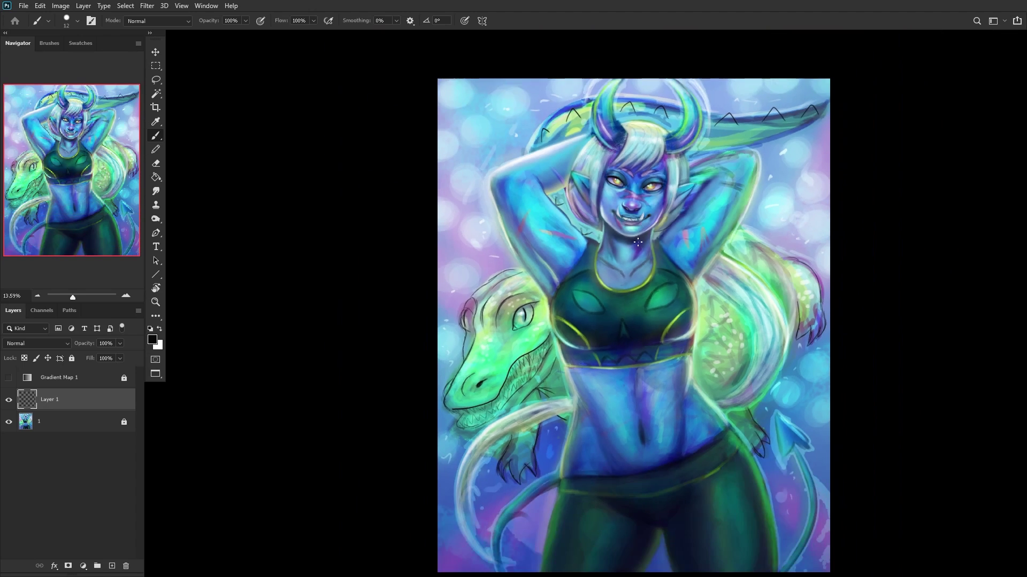
Step: Set the line layer to Overlay, duplicate it, then delete the Layer 1 copy
{"action": "left_click", "coordinate": [31, 347]}
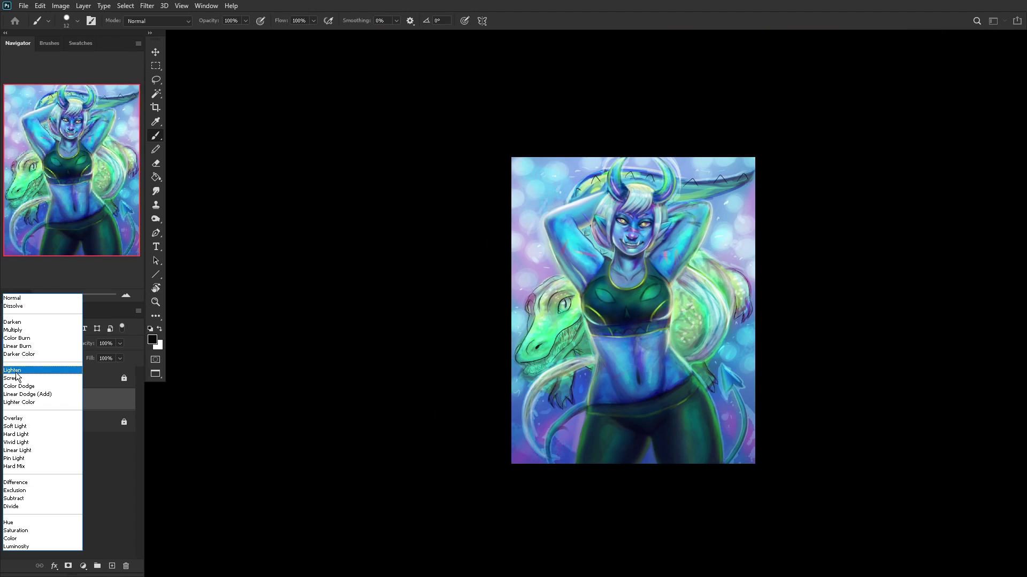
{"action": "left_click", "coordinate": [21, 420]}
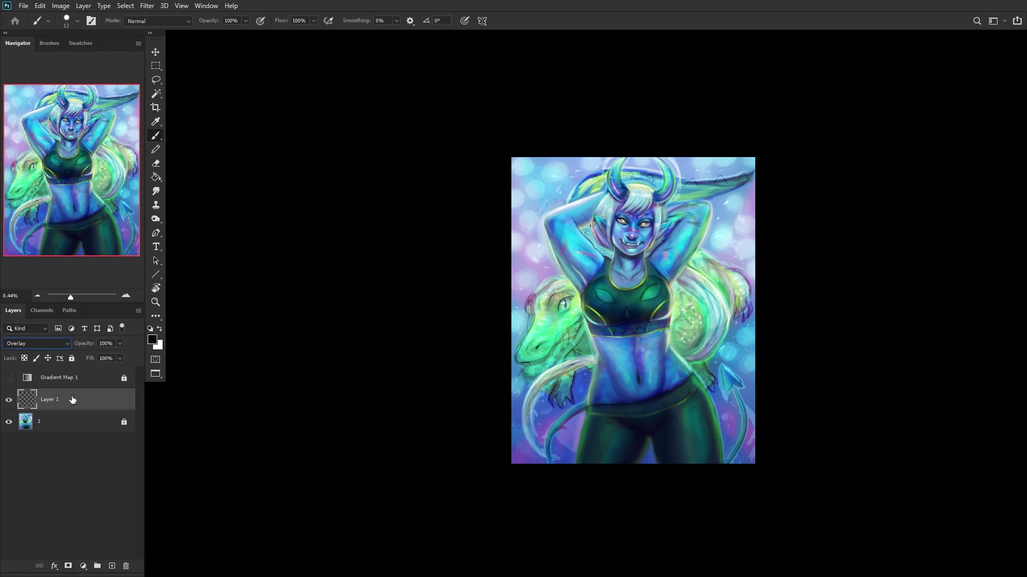
{"action": "right_click", "coordinate": [73, 399]}
{"action": "left_click", "coordinate": [127, 161]}
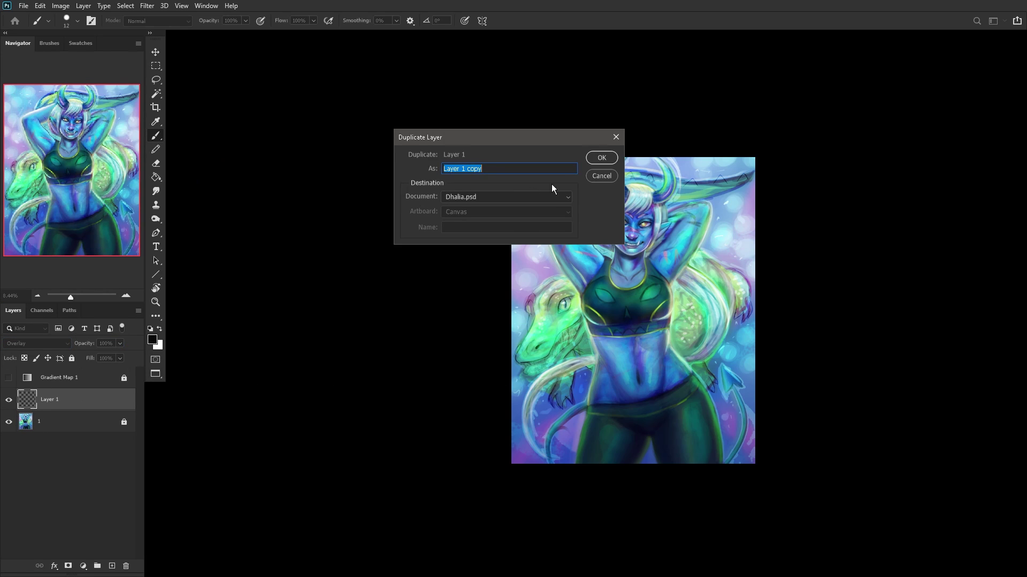
{"action": "left_click", "coordinate": [604, 159]}
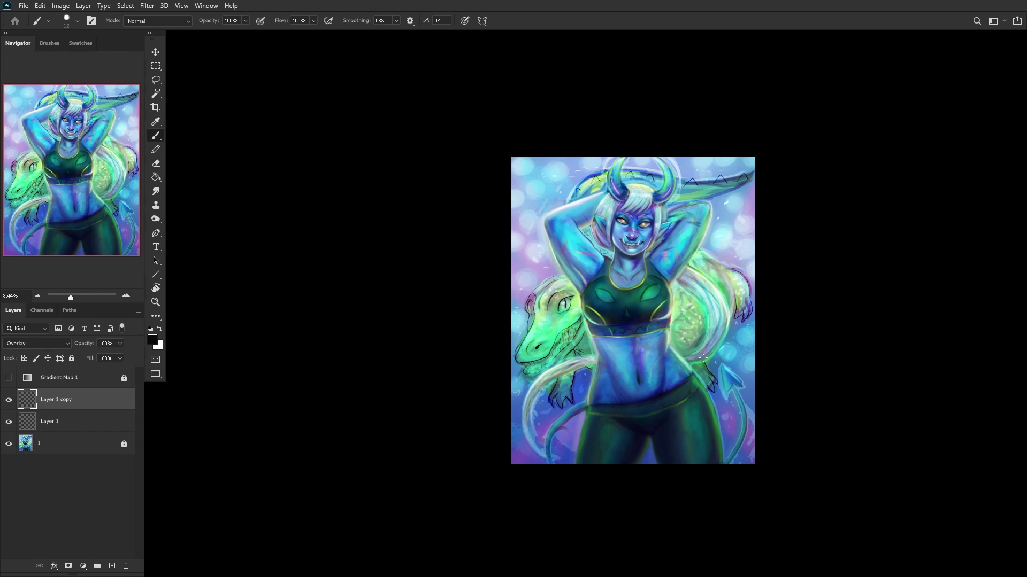
{"action": "scroll", "coordinate": [703, 358], "scroll_direction": "up", "scroll_amount": 3}
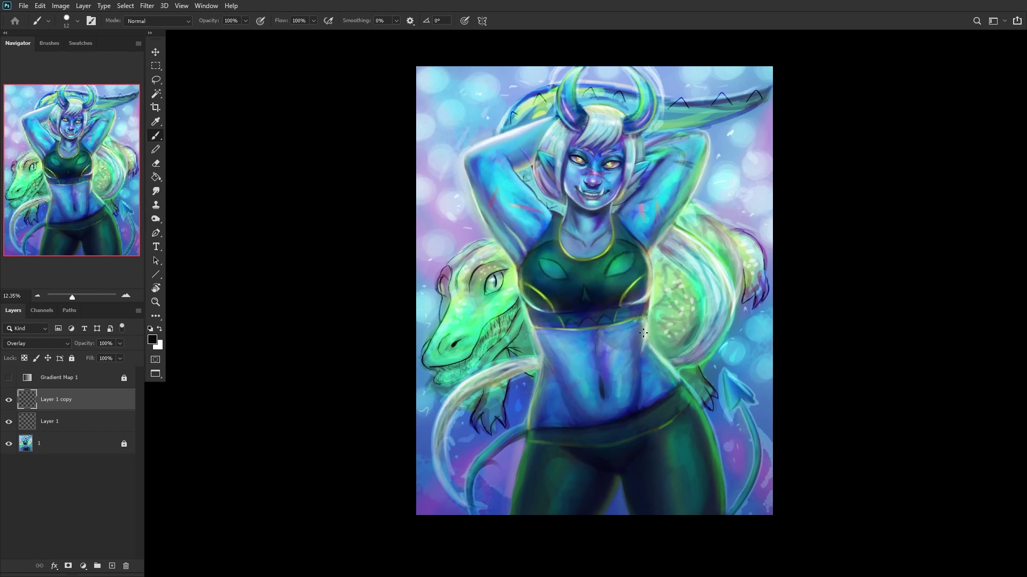
{"action": "left_click", "coordinate": [126, 566]}
Step: Set the line layer to 65% opacity and merge it into the painting layer
{"action": "left_click", "coordinate": [121, 344]}
{"action": "left_click_drag", "start_coordinate": [95, 355], "coordinate": [100, 354]}
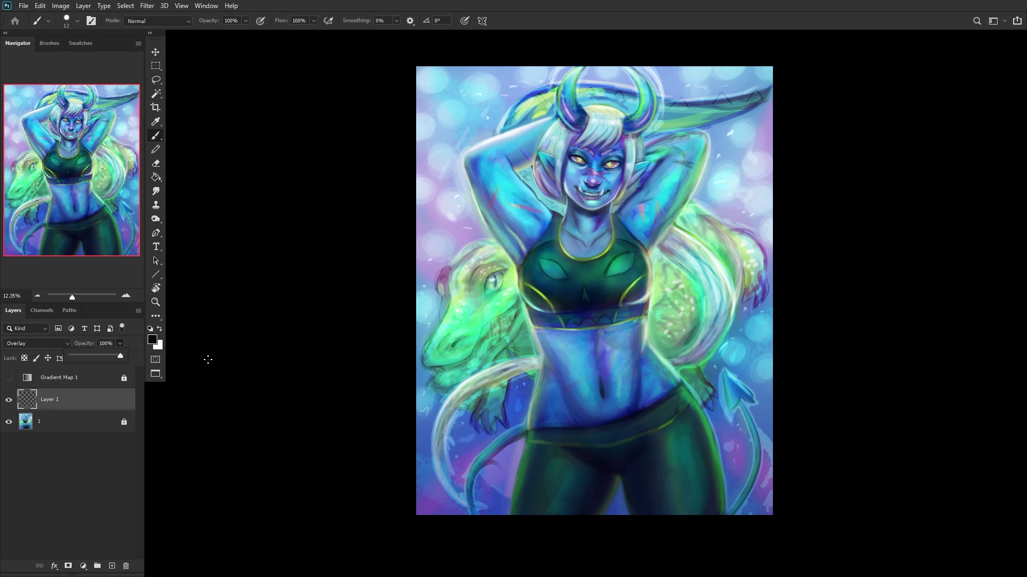
{"action": "left_click", "coordinate": [77, 426]}
{"action": "left_click", "coordinate": [75, 397]}
{"action": "left_click", "coordinate": [98, 410]}
{"action": "left_click", "coordinate": [92, 426]}
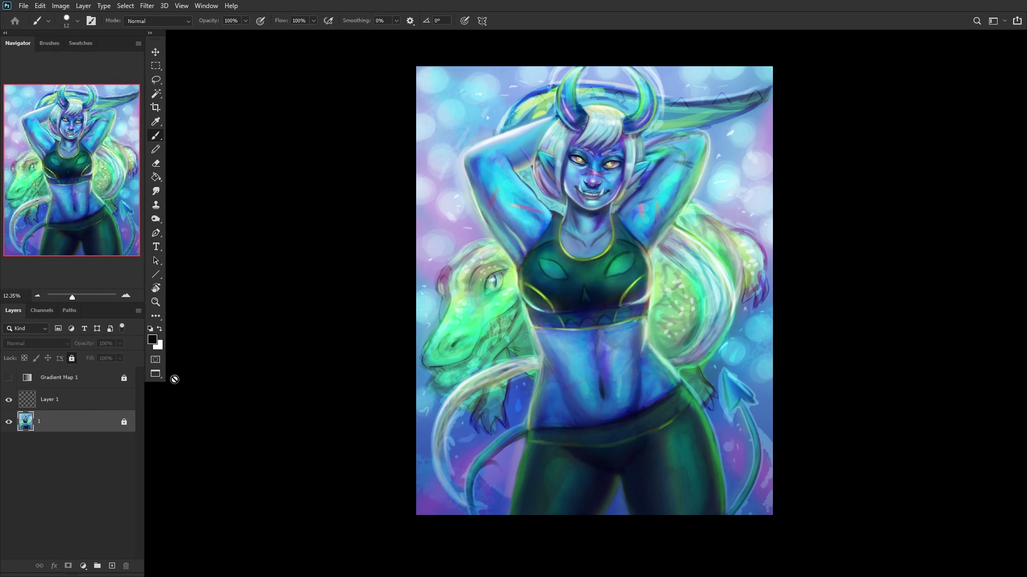
{"action": "key", "text": "ctrl+shift+e"}
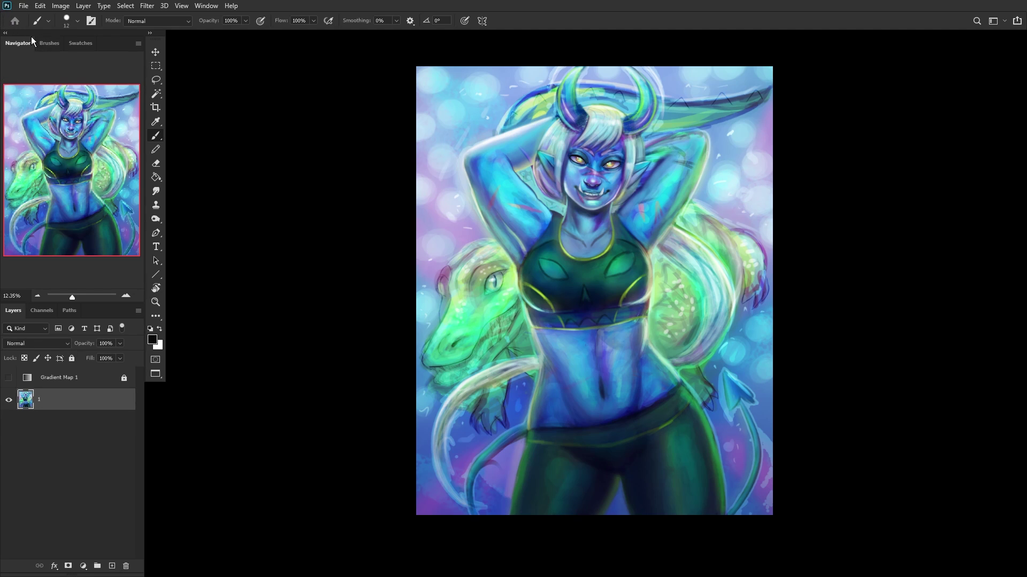
Step: Rename Gradient Map 1 to 'B&W'
{"action": "left_click", "coordinate": [82, 377]}
{"action": "double_click", "coordinate": [82, 378]}
{"action": "type", "text": "B"}
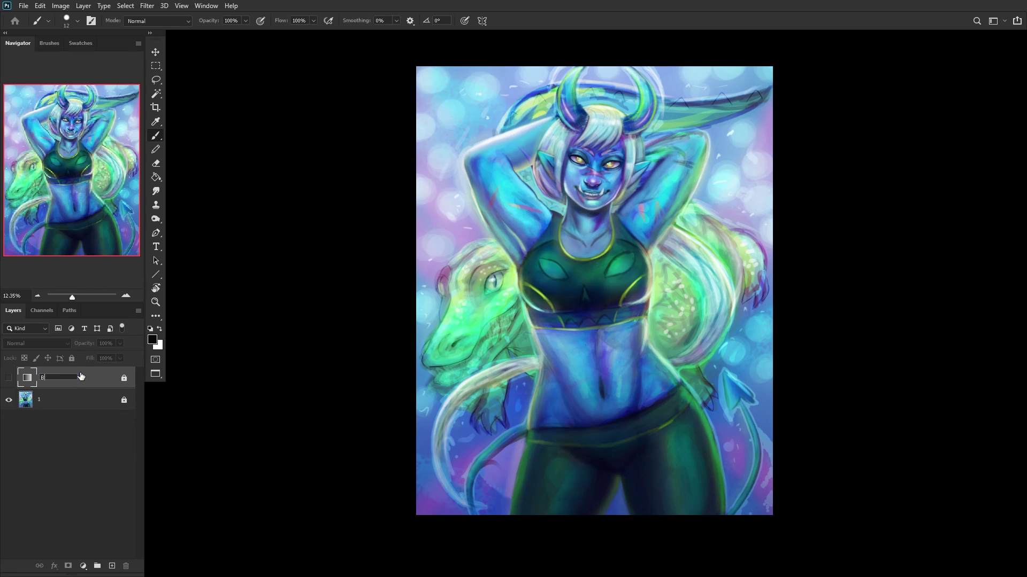
{"action": "type", "text": "&W"}
{"action": "key", "text": "Return"}
Step: Add a new empty layer above B&W and enlarge the brush to 92 px
{"action": "left_click", "coordinate": [112, 566]}
{"action": "scroll", "coordinate": [663, 250], "scroll_direction": "up", "scroll_amount": 2}
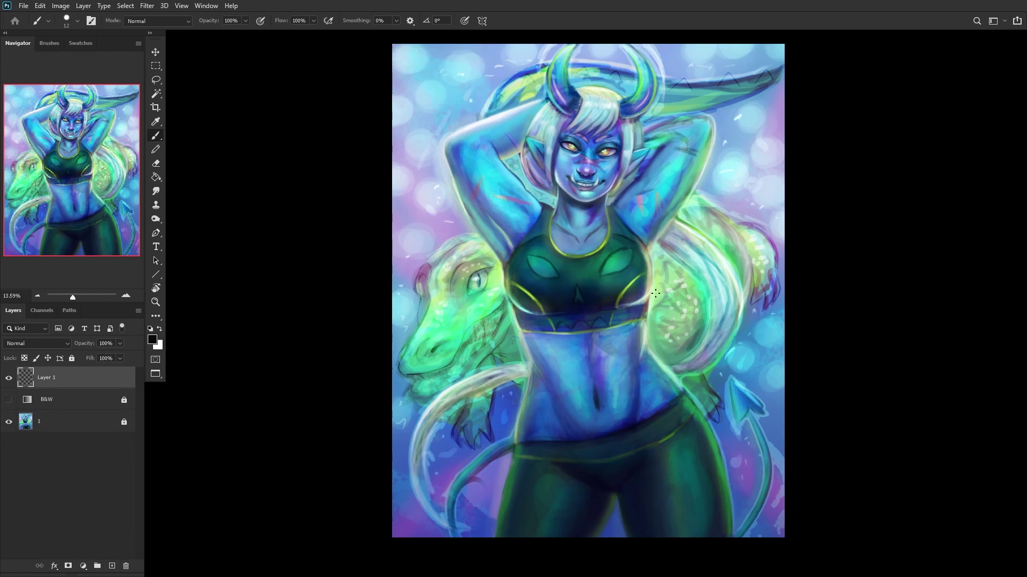
{"action": "scroll", "coordinate": [619, 285], "scroll_direction": "up", "scroll_amount": 1}
{"action": "left_click_drag", "start_coordinate": [87, 192], "coordinate": [82, 156]}
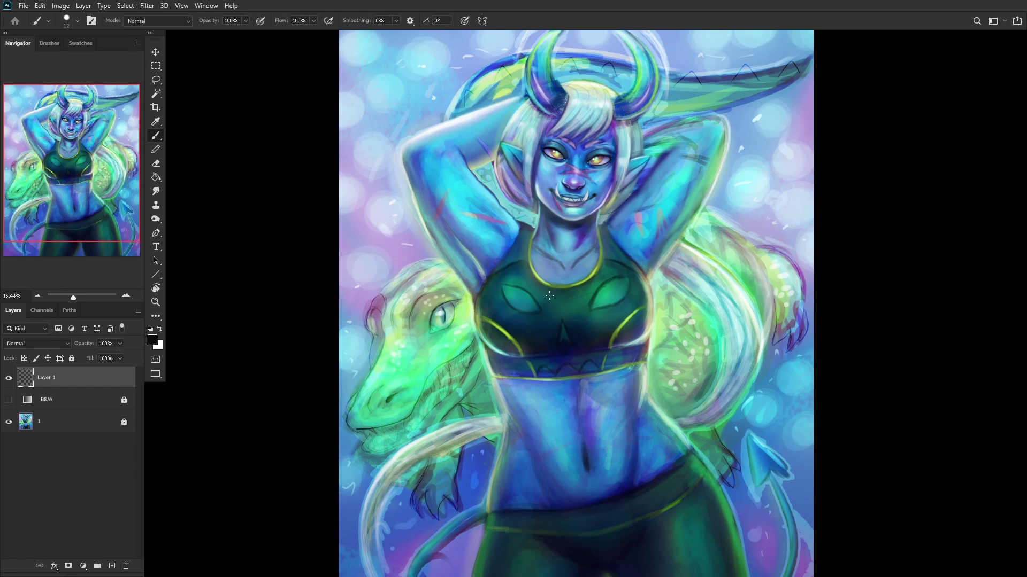
{"action": "scroll", "coordinate": [305, 444], "scroll_direction": "up", "scroll_amount": 3}
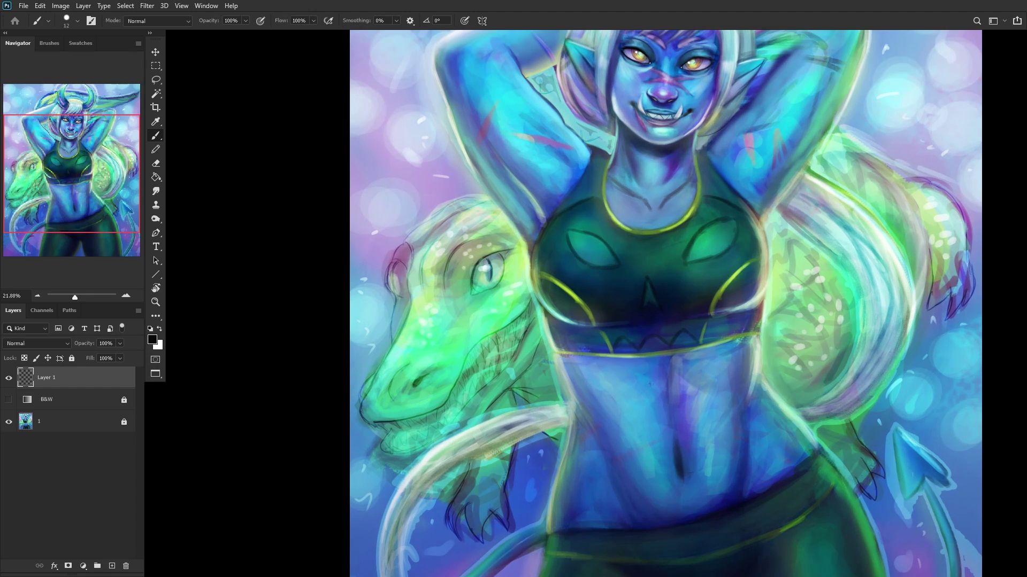
{"action": "scroll", "coordinate": [599, 250], "scroll_direction": "down", "scroll_amount": 3}
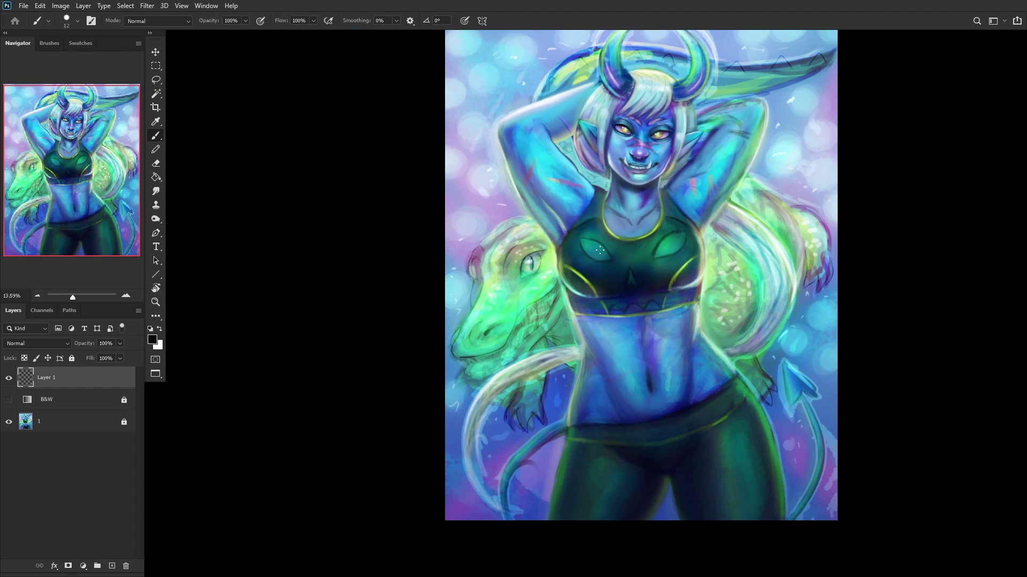
{"action": "scroll", "coordinate": [792, 396], "scroll_direction": "up", "scroll_amount": 1}
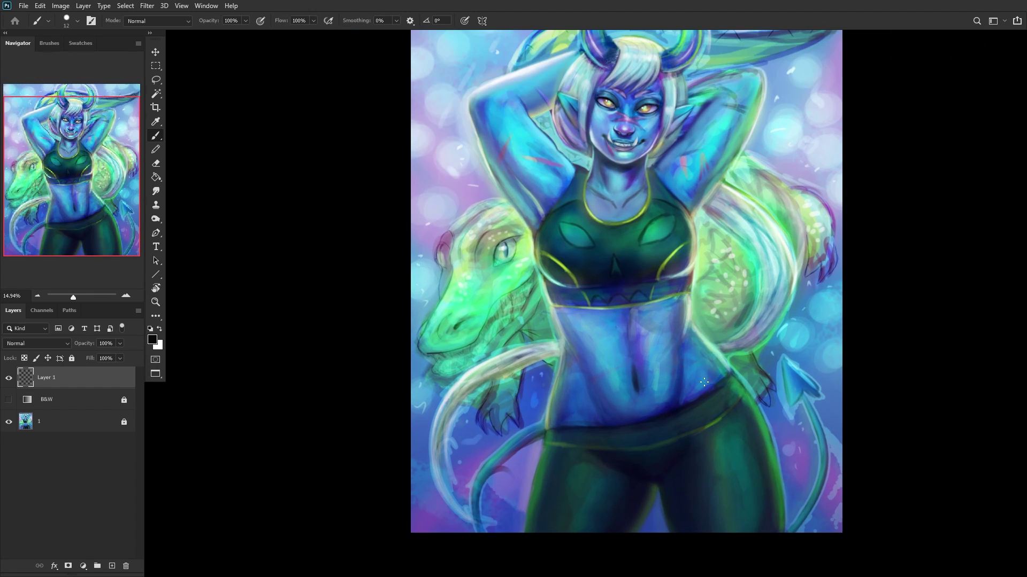
{"action": "right_click", "coordinate": [614, 219]}
{"action": "left_click_drag", "start_coordinate": [722, 99], "coordinate": [749, 99]}
Step: Paint sampled light and dark blues over the claw's dark line and lower area
{"action": "scroll", "coordinate": [505, 414], "scroll_direction": "up", "scroll_amount": 8}
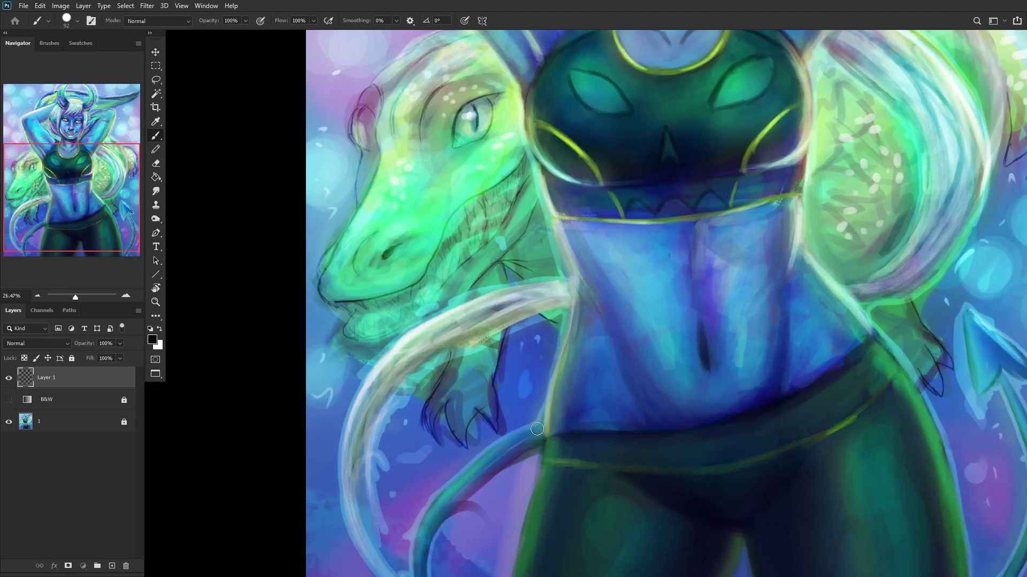
{"action": "left_click", "coordinate": [508, 407], "text": "alt"}
{"action": "mouse_move", "coordinate": [494, 394]}
{"action": "left_mouse_down"}
{"action": "mouse_move", "coordinate": [488, 365]}
{"action": "mouse_move", "coordinate": [481, 428]}
{"action": "mouse_move", "coordinate": [499, 279]}
{"action": "left_mouse_up"}
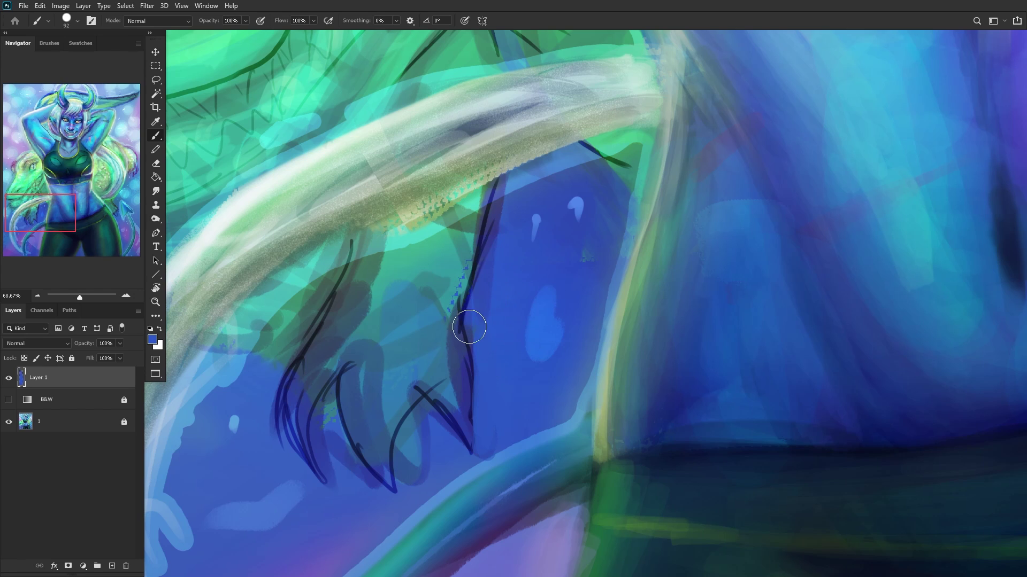
{"action": "left_click", "coordinate": [397, 376], "text": "alt"}
{"action": "mouse_move", "coordinate": [398, 376]}
{"action": "left_mouse_down"}
{"action": "mouse_move", "coordinate": [371, 448]}
{"action": "mouse_move", "coordinate": [346, 382]}
{"action": "mouse_move", "coordinate": [370, 361]}
{"action": "mouse_move", "coordinate": [377, 449]}
{"action": "mouse_move", "coordinate": [383, 391]}
{"action": "left_mouse_up"}
{"action": "left_click", "coordinate": [431, 473], "text": "alt"}
{"action": "mouse_move", "coordinate": [423, 473]}
{"action": "left_mouse_down"}
{"action": "mouse_move", "coordinate": [437, 450]}
{"action": "mouse_move", "coordinate": [407, 476]}
{"action": "mouse_move", "coordinate": [425, 424]}
{"action": "mouse_move", "coordinate": [405, 469]}
{"action": "mouse_move", "coordinate": [422, 445]}
{"action": "mouse_move", "coordinate": [432, 470]}
{"action": "mouse_move", "coordinate": [435, 431]}
{"action": "mouse_move", "coordinate": [421, 467]}
{"action": "mouse_move", "coordinate": [452, 408]}
{"action": "mouse_move", "coordinate": [467, 416]}
{"action": "mouse_move", "coordinate": [445, 401]}
{"action": "mouse_move", "coordinate": [456, 413]}
{"action": "mouse_move", "coordinate": [444, 385]}
{"action": "left_mouse_up"}
{"action": "left_click", "coordinate": [452, 407], "text": "alt"}
{"action": "left_click", "coordinate": [459, 435], "text": "alt"}
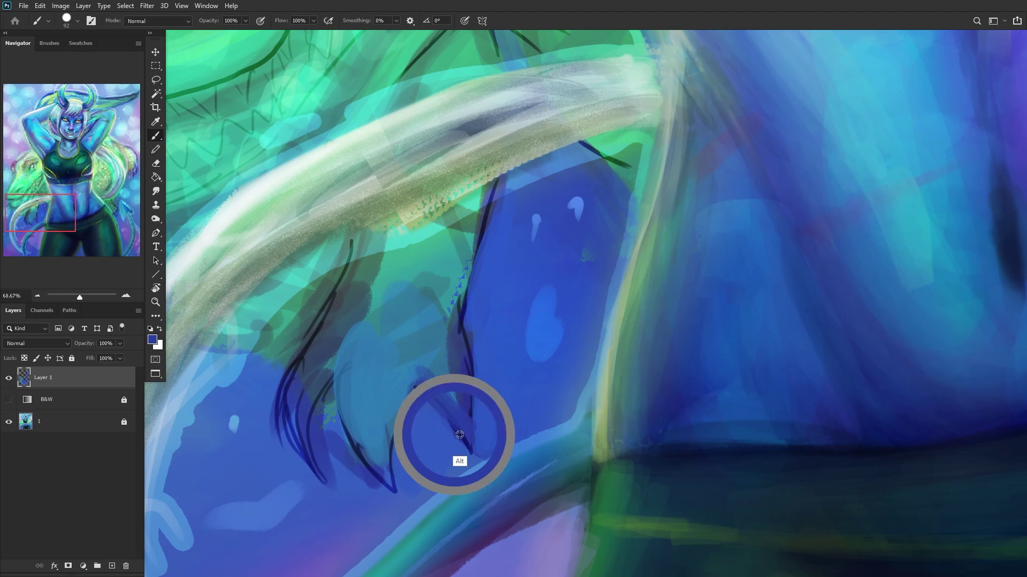
{"action": "mouse_move", "coordinate": [463, 419]}
{"action": "left_mouse_down"}
{"action": "mouse_move", "coordinate": [421, 385]}
{"action": "mouse_move", "coordinate": [459, 442]}
{"action": "mouse_move", "coordinate": [398, 368]}
{"action": "mouse_move", "coordinate": [463, 431]}
{"action": "mouse_move", "coordinate": [436, 343]}
{"action": "mouse_move", "coordinate": [457, 381]}
{"action": "mouse_move", "coordinate": [454, 397]}
{"action": "mouse_move", "coordinate": [431, 237]}
{"action": "mouse_move", "coordinate": [336, 353]}
{"action": "left_mouse_up"}
Step: Fill the claw's left side, lower-left edge and lower tip with teal
{"action": "left_click", "coordinate": [414, 359], "text": "alt"}
{"action": "left_click", "coordinate": [390, 305], "text": "alt"}
{"action": "left_click", "coordinate": [378, 291], "text": "alt"}
{"action": "left_click_drag", "start_coordinate": [369, 293], "coordinate": [324, 361]}
{"action": "left_click", "coordinate": [408, 268], "text": "alt"}
{"action": "mouse_move", "coordinate": [382, 278]}
{"action": "left_mouse_down"}
{"action": "mouse_move", "coordinate": [292, 387]}
{"action": "mouse_move", "coordinate": [293, 412]}
{"action": "left_mouse_up"}
{"action": "mouse_move", "coordinate": [358, 316]}
{"action": "left_mouse_down"}
{"action": "mouse_move", "coordinate": [347, 343]}
{"action": "mouse_move", "coordinate": [304, 426]}
{"action": "left_mouse_up"}
{"action": "left_click_drag", "start_coordinate": [316, 390], "coordinate": [300, 428]}
{"action": "mouse_move", "coordinate": [300, 373]}
{"action": "left_mouse_down"}
{"action": "mouse_move", "coordinate": [321, 380]}
{"action": "mouse_move", "coordinate": [298, 443]}
{"action": "mouse_move", "coordinate": [314, 363]}
{"action": "mouse_move", "coordinate": [318, 476]}
{"action": "mouse_move", "coordinate": [307, 377]}
{"action": "mouse_move", "coordinate": [323, 447]}
{"action": "mouse_move", "coordinate": [303, 436]}
{"action": "mouse_move", "coordinate": [318, 473]}
{"action": "left_mouse_up"}
{"action": "left_click_drag", "start_coordinate": [347, 353], "coordinate": [315, 454]}
{"action": "left_click_drag", "start_coordinate": [326, 407], "coordinate": [321, 475]}
Step: Cover the claw's dark outline and tip with blue, then add teal and bright teal strokes above
{"action": "left_click", "coordinate": [332, 488], "text": "alt"}
{"action": "mouse_move", "coordinate": [282, 417]}
{"action": "left_mouse_down"}
{"action": "mouse_move", "coordinate": [271, 408]}
{"action": "mouse_move", "coordinate": [284, 445]}
{"action": "left_mouse_up"}
{"action": "left_click", "coordinate": [326, 487], "text": "alt"}
{"action": "mouse_move", "coordinate": [324, 481]}
{"action": "left_mouse_down"}
{"action": "mouse_move", "coordinate": [332, 446]}
{"action": "mouse_move", "coordinate": [327, 470]}
{"action": "left_mouse_up"}
{"action": "mouse_move", "coordinate": [337, 385]}
{"action": "left_mouse_down"}
{"action": "mouse_move", "coordinate": [369, 503]}
{"action": "mouse_move", "coordinate": [340, 452]}
{"action": "mouse_move", "coordinate": [369, 486]}
{"action": "left_mouse_up"}
{"action": "left_click", "coordinate": [378, 333], "text": "alt"}
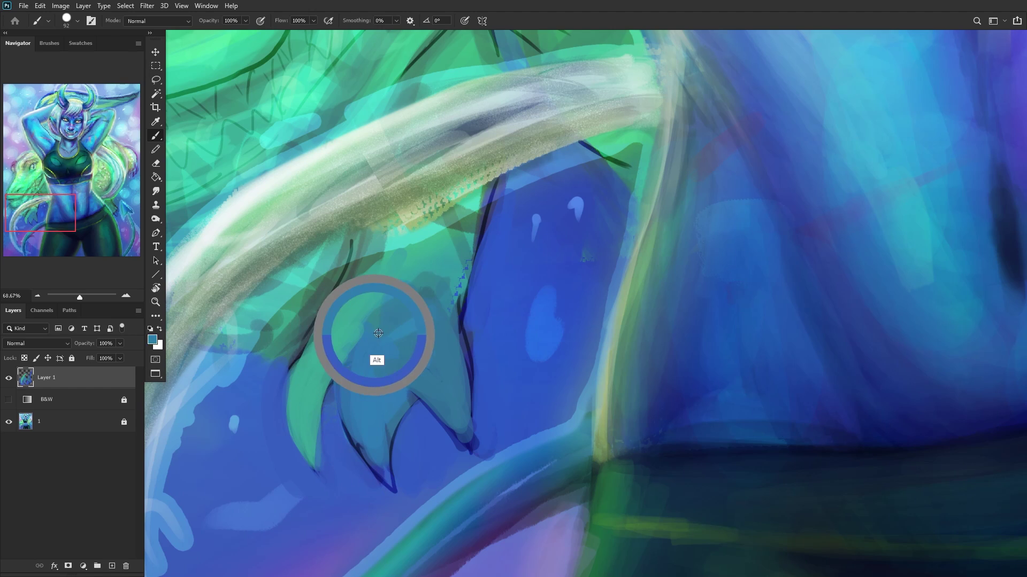
{"action": "left_click_drag", "start_coordinate": [385, 241], "coordinate": [321, 347]}
{"action": "left_click_drag", "start_coordinate": [305, 428], "coordinate": [344, 309]}
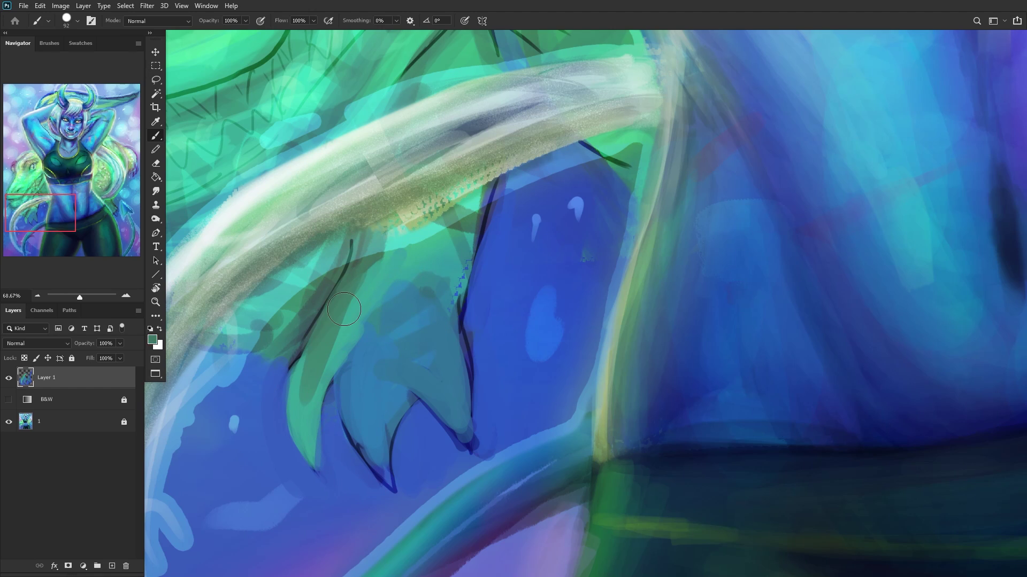
{"action": "left_click", "coordinate": [344, 355], "text": "alt"}
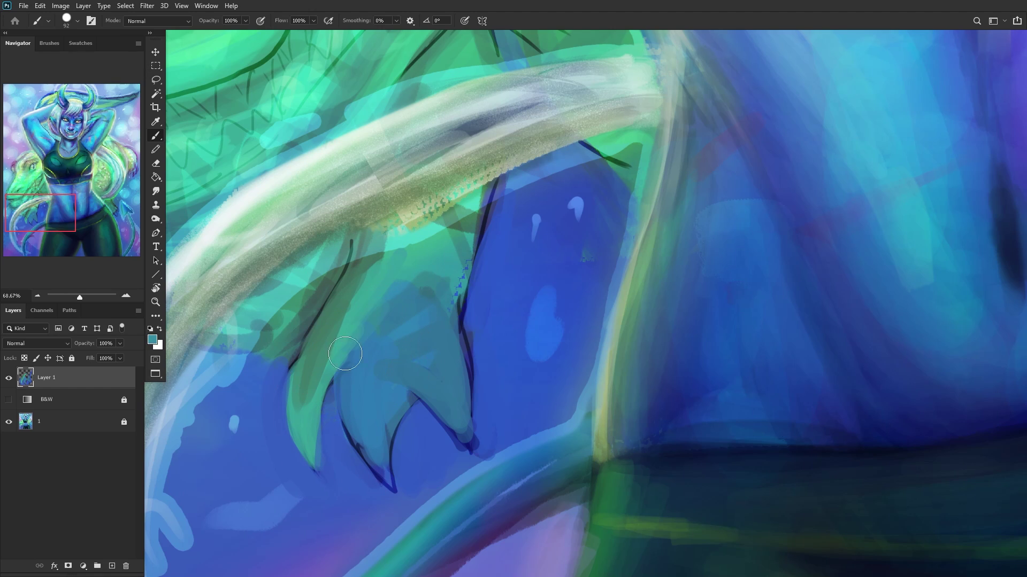
{"action": "left_click_drag", "start_coordinate": [310, 353], "coordinate": [353, 278]}
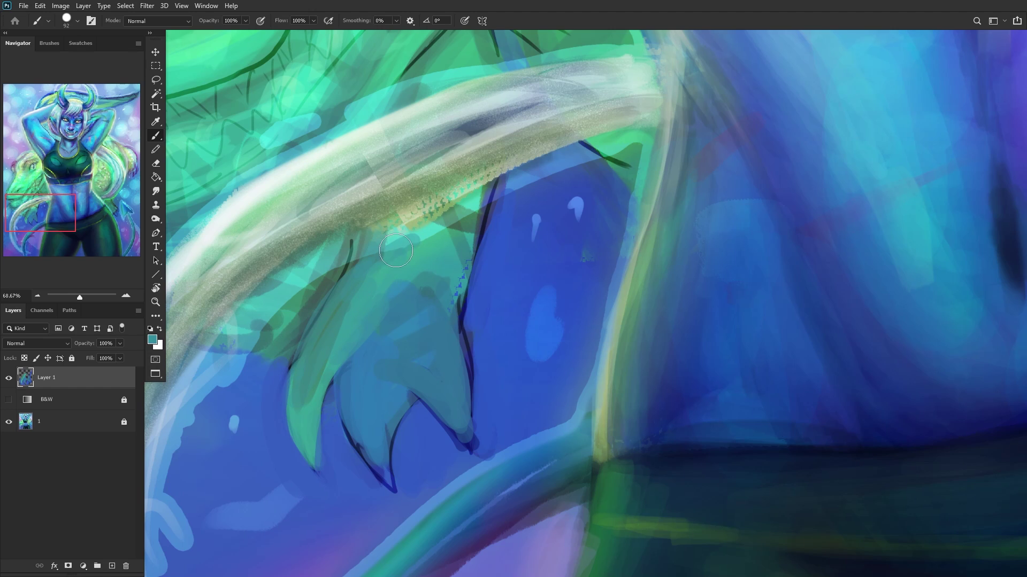
Step: Flip the canvas horizontally and paint light and dark blue over the claw's edge
{"action": "scroll", "coordinate": [368, 214], "scroll_direction": "down", "scroll_amount": 5}
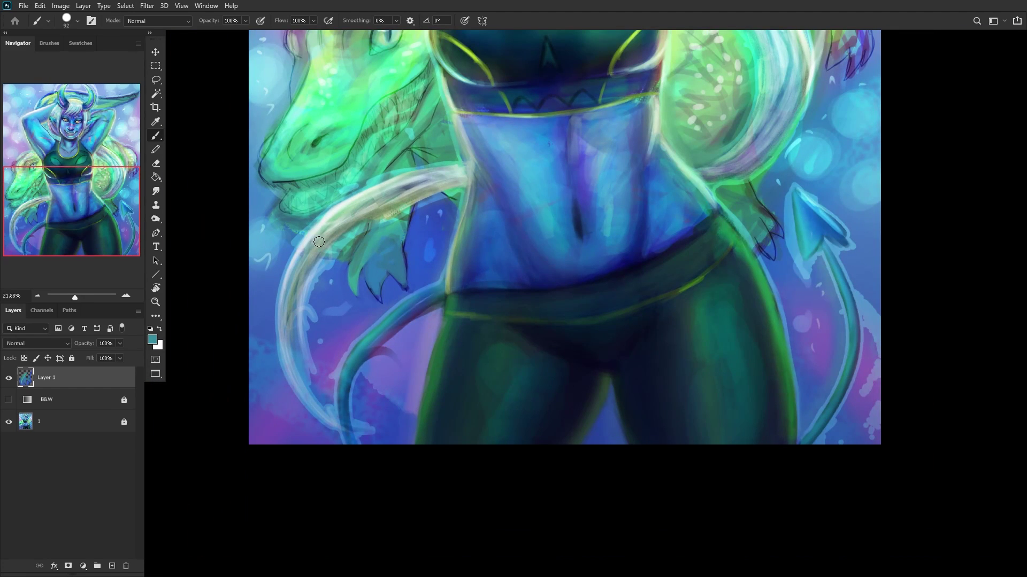
{"action": "scroll", "coordinate": [319, 242], "scroll_direction": "down", "scroll_amount": 2}
{"action": "left_click_drag", "start_coordinate": [58, 169], "coordinate": [54, 137]}
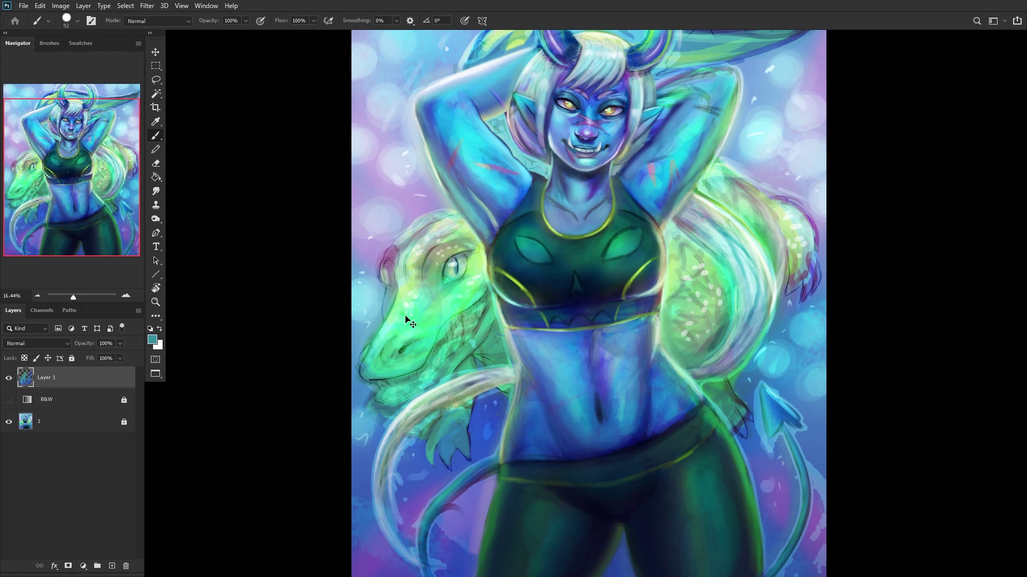
{"action": "key", "text": "ctrl+shift+h"}
{"action": "scroll", "coordinate": [746, 424], "scroll_direction": "up", "scroll_amount": 4}
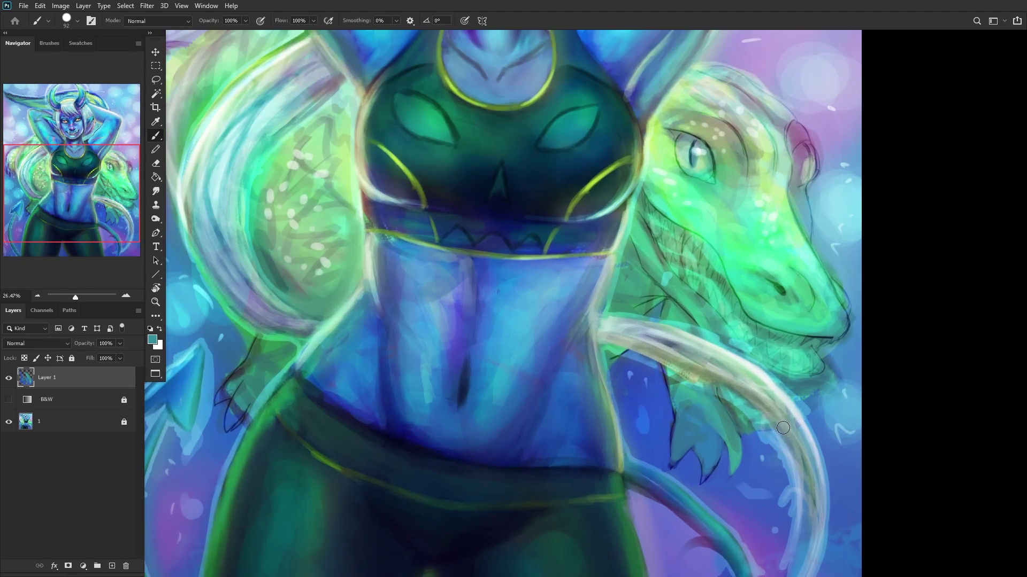
{"action": "left_click", "coordinate": [720, 463], "text": "alt"}
{"action": "mouse_move", "coordinate": [695, 431]}
{"action": "left_mouse_down"}
{"action": "mouse_move", "coordinate": [718, 474]}
{"action": "mouse_move", "coordinate": [669, 390]}
{"action": "mouse_move", "coordinate": [733, 440]}
{"action": "mouse_move", "coordinate": [706, 394]}
{"action": "mouse_move", "coordinate": [740, 431]}
{"action": "mouse_move", "coordinate": [768, 434]}
{"action": "mouse_move", "coordinate": [714, 380]}
{"action": "left_mouse_up"}
{"action": "left_click", "coordinate": [729, 431], "text": "alt"}
{"action": "left_click", "coordinate": [756, 412], "text": "alt"}
{"action": "left_click_drag", "start_coordinate": [765, 430], "coordinate": [730, 390]}
{"action": "left_click", "coordinate": [848, 378], "text": "alt"}
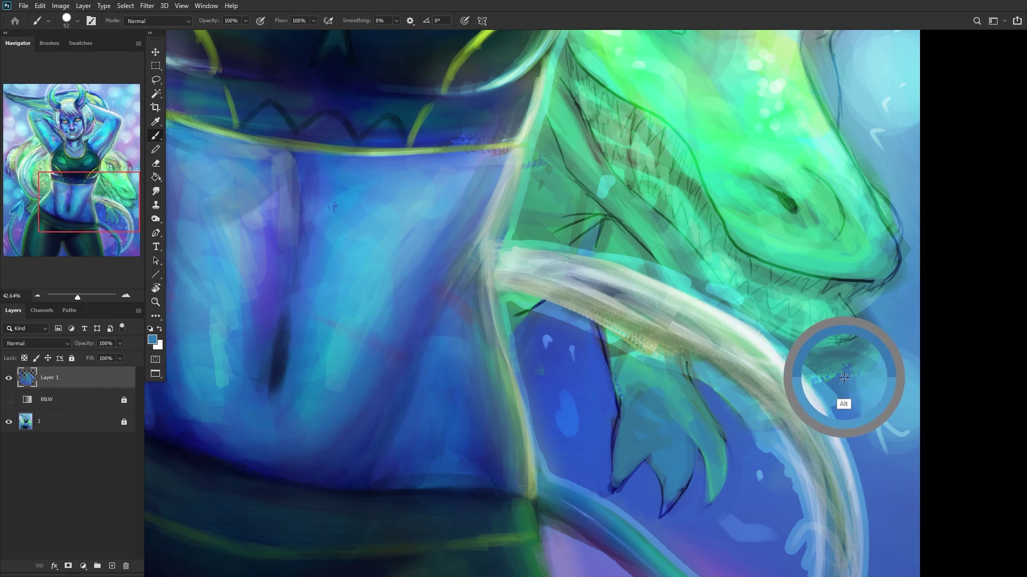
{"action": "left_click_drag", "start_coordinate": [880, 328], "coordinate": [852, 374]}
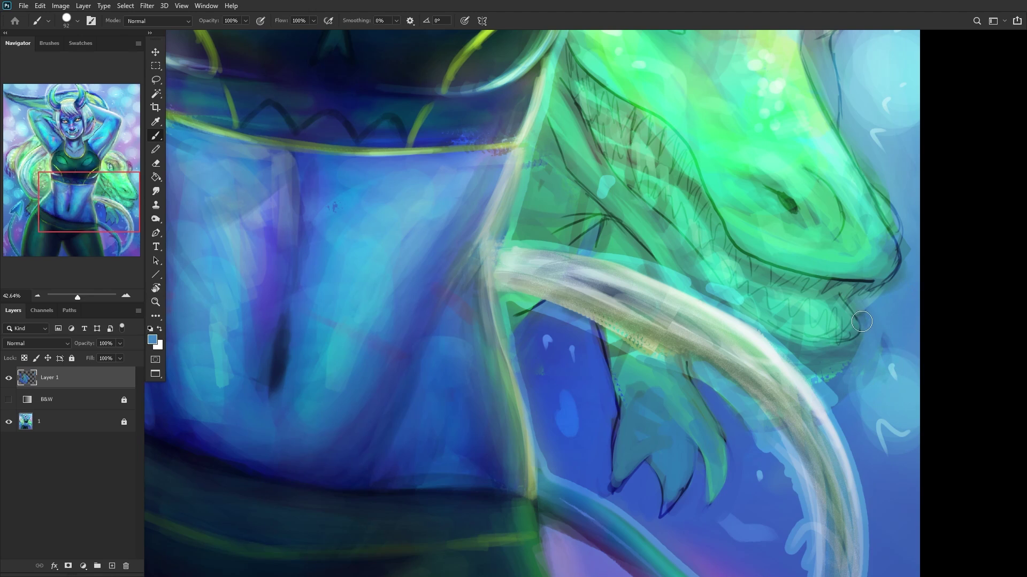
Step: Smooth the dark streak beside the jaw and cover the claw's dark edge with light blue
{"action": "key", "text": "h"}
{"action": "mouse_move", "coordinate": [876, 310]}
{"action": "left_mouse_down"}
{"action": "mouse_move", "coordinate": [882, 274]}
{"action": "mouse_move", "coordinate": [880, 293]}
{"action": "left_mouse_up"}
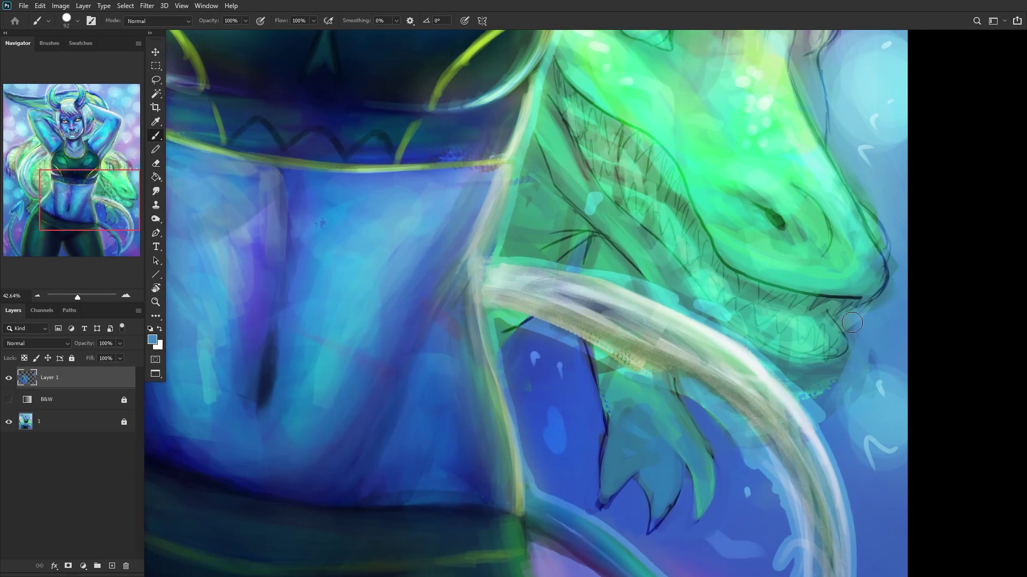
{"action": "left_click", "coordinate": [877, 342], "text": "alt"}
{"action": "left_click_drag", "start_coordinate": [875, 374], "coordinate": [866, 352]}
{"action": "left_click", "coordinate": [830, 422], "text": "alt"}
{"action": "mouse_move", "coordinate": [829, 393]}
{"action": "left_mouse_down"}
{"action": "mouse_move", "coordinate": [813, 395]}
{"action": "mouse_move", "coordinate": [807, 373]}
{"action": "left_mouse_up"}
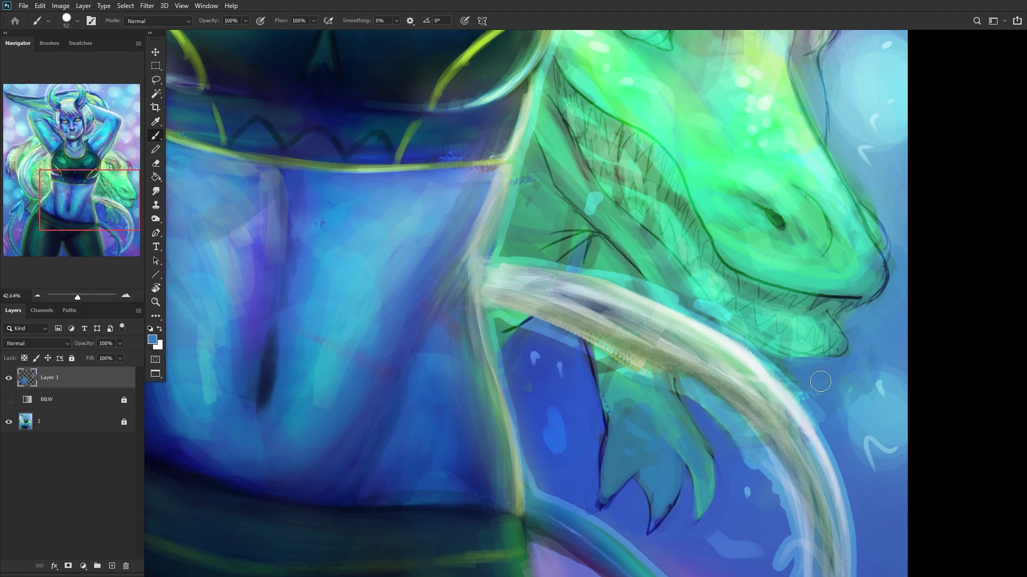
{"action": "left_click_drag", "start_coordinate": [823, 412], "coordinate": [775, 359]}
{"action": "scroll", "coordinate": [696, 293], "scroll_direction": "down", "scroll_amount": 5}
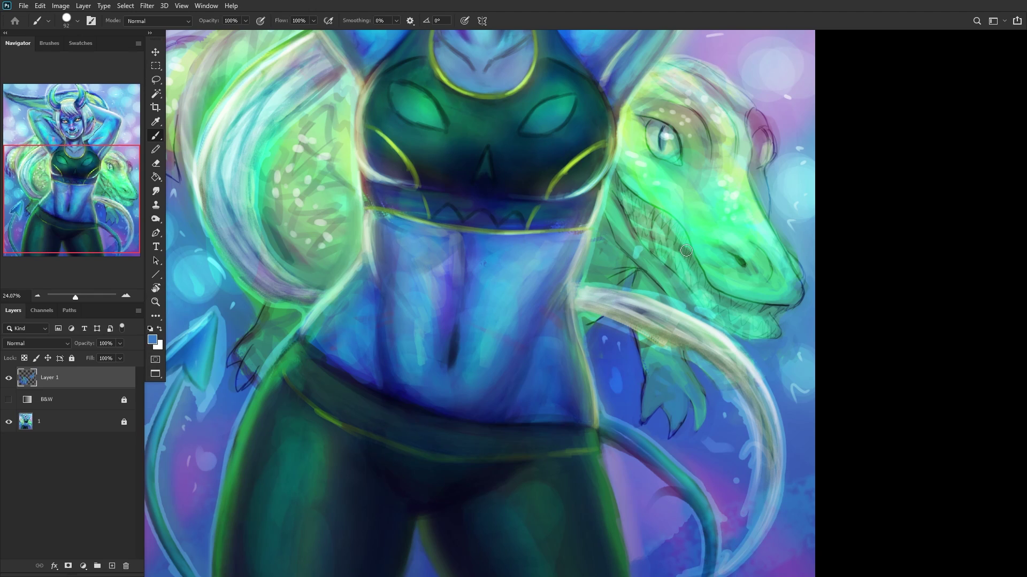
{"action": "scroll", "coordinate": [688, 262], "scroll_direction": "up", "scroll_amount": 3}
Step: Paint dark green shading under the dragon's jaw
{"action": "left_click", "coordinate": [651, 259], "text": "alt"}
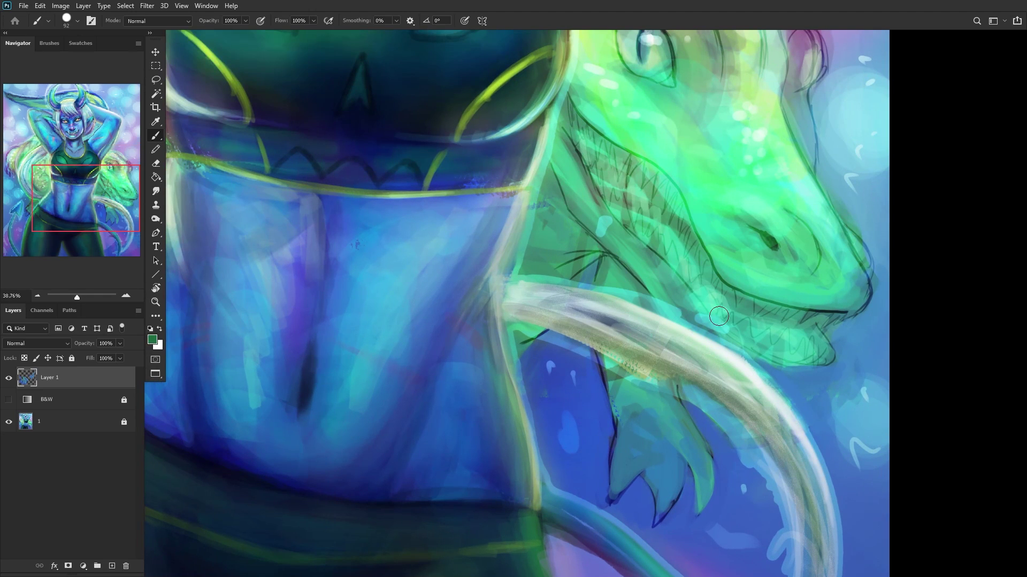
{"action": "mouse_move", "coordinate": [693, 299]}
{"action": "left_mouse_down"}
{"action": "mouse_move", "coordinate": [744, 346]}
{"action": "mouse_move", "coordinate": [796, 368]}
{"action": "left_mouse_up"}
{"action": "scroll", "coordinate": [796, 368], "scroll_direction": "down", "scroll_amount": 5}
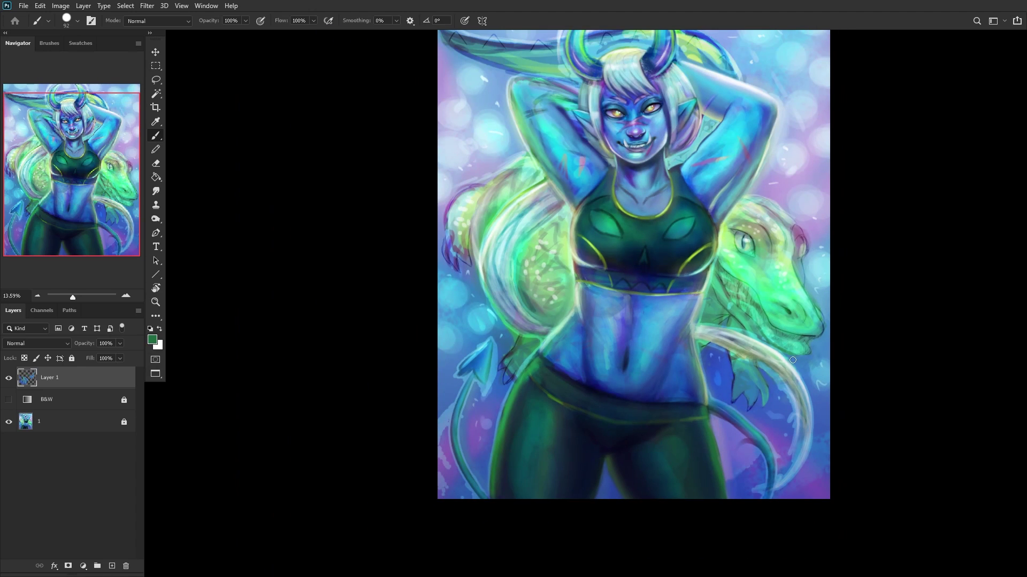
{"action": "scroll", "coordinate": [802, 348], "scroll_direction": "up", "scroll_amount": 3}
{"action": "scroll", "coordinate": [799, 345], "scroll_direction": "up", "scroll_amount": 1}
{"action": "left_click_drag", "start_coordinate": [798, 345], "coordinate": [755, 345]}
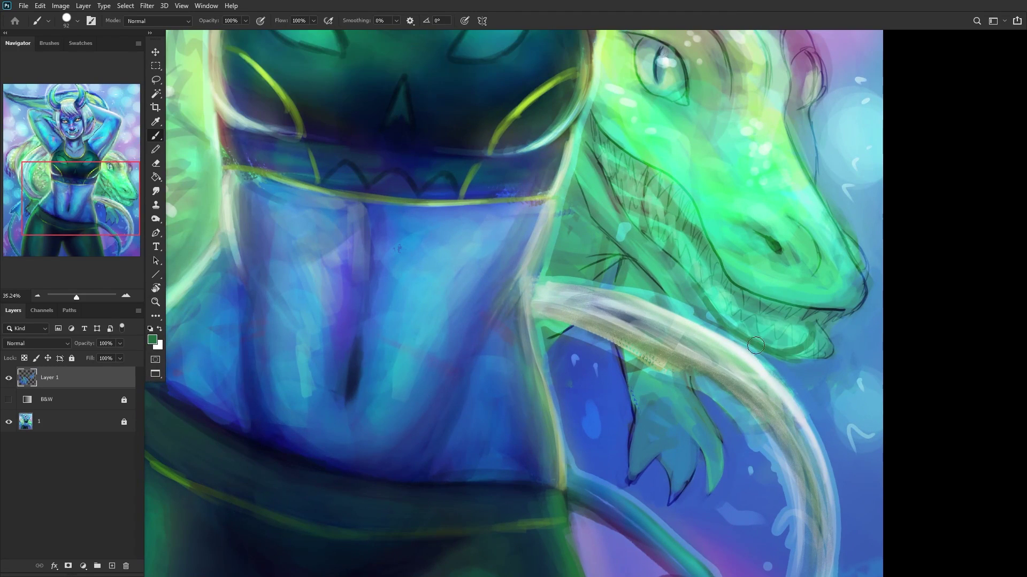
{"action": "left_click", "coordinate": [821, 346], "text": "alt"}
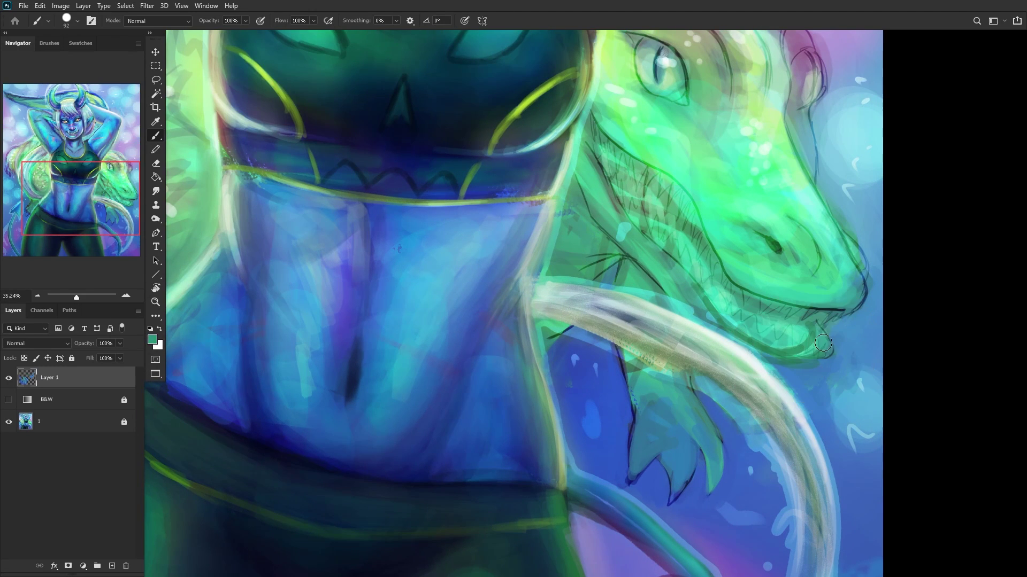
{"action": "scroll", "coordinate": [769, 303], "scroll_direction": "down", "scroll_amount": 5}
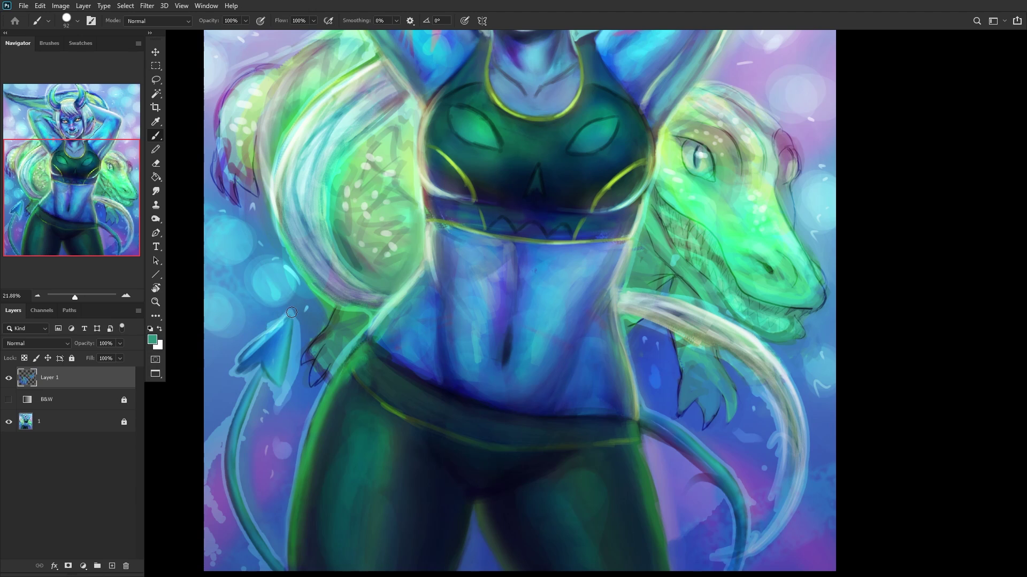
Step: Soften the green edge with teal-blue and paint teal over the bluish claw area
{"action": "scroll", "coordinate": [292, 313], "scroll_direction": "up", "scroll_amount": 10}
{"action": "left_click", "coordinate": [321, 310], "text": "alt"}
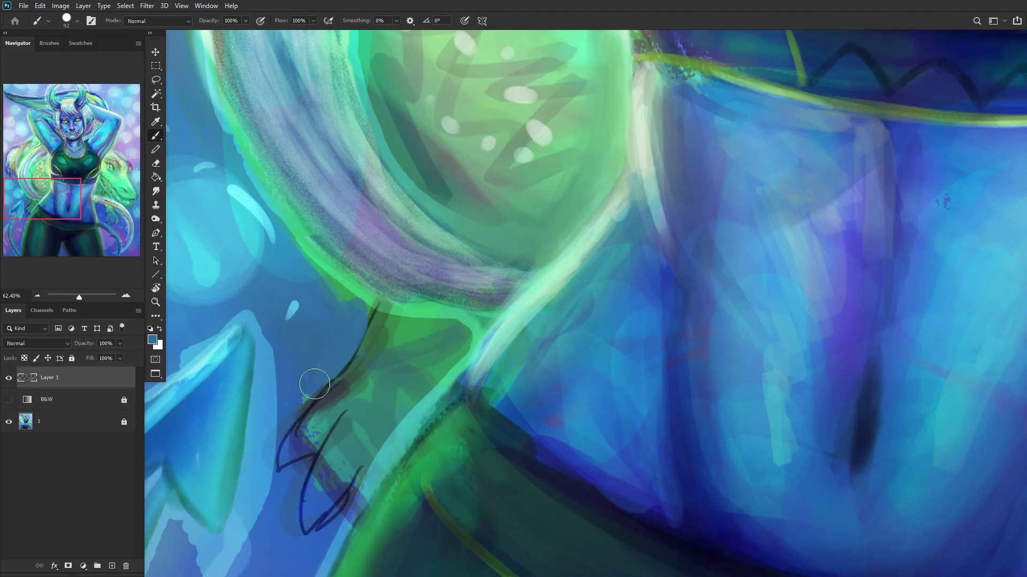
{"action": "left_click", "coordinate": [283, 263], "text": "alt"}
{"action": "left_click_drag", "start_coordinate": [303, 277], "coordinate": [295, 249]}
{"action": "left_click", "coordinate": [325, 427], "text": "alt"}
{"action": "mouse_move", "coordinate": [324, 425]}
{"action": "left_mouse_down"}
{"action": "mouse_move", "coordinate": [289, 463]}
{"action": "mouse_move", "coordinate": [295, 442]}
{"action": "mouse_move", "coordinate": [375, 361]}
{"action": "mouse_move", "coordinate": [314, 441]}
{"action": "mouse_move", "coordinate": [330, 462]}
{"action": "mouse_move", "coordinate": [313, 507]}
{"action": "mouse_move", "coordinate": [319, 487]}
{"action": "mouse_move", "coordinate": [317, 504]}
{"action": "mouse_move", "coordinate": [350, 470]}
{"action": "mouse_move", "coordinate": [318, 503]}
{"action": "mouse_move", "coordinate": [354, 444]}
{"action": "mouse_move", "coordinate": [297, 514]}
{"action": "left_mouse_up"}
{"action": "scroll", "coordinate": [335, 444], "scroll_direction": "down", "scroll_amount": 3}
{"action": "left_click", "coordinate": [300, 511], "text": "alt"}
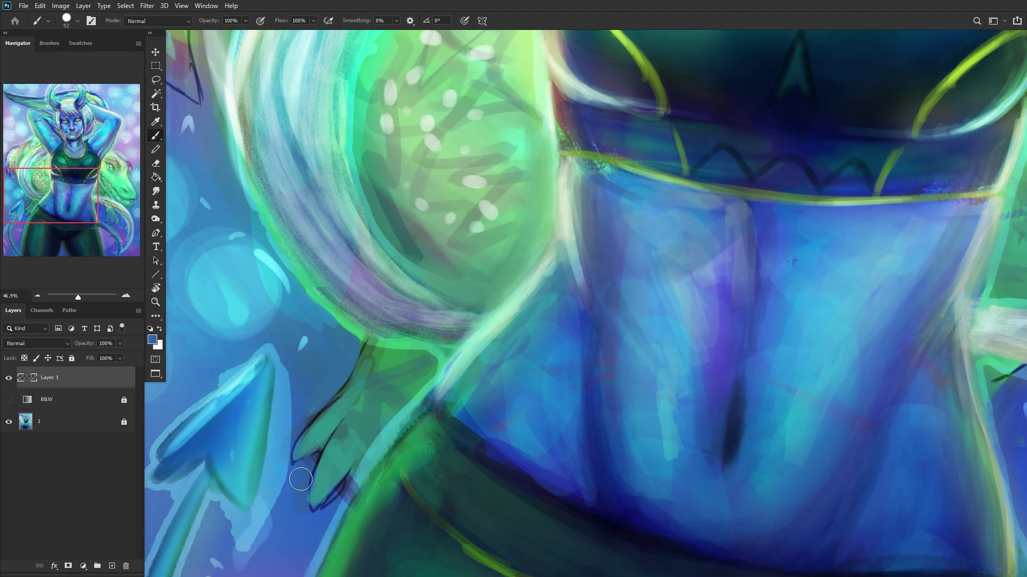
Step: Add yellow-green paint to the crest's upper and lower lobes and the neck edge
{"action": "scroll", "coordinate": [301, 522], "scroll_direction": "down", "scroll_amount": 5}
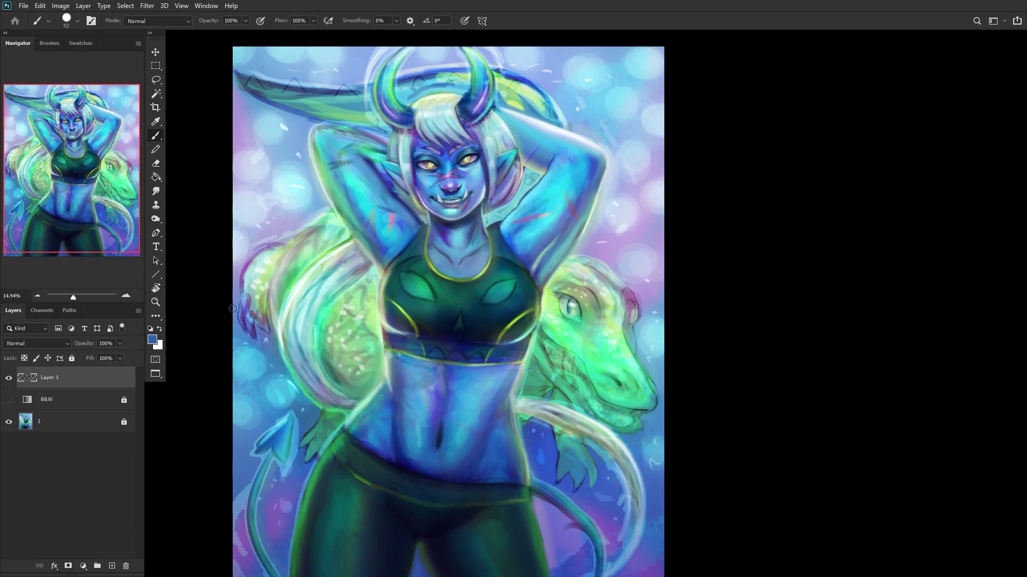
{"action": "scroll", "coordinate": [235, 272], "scroll_direction": "up", "scroll_amount": 1}
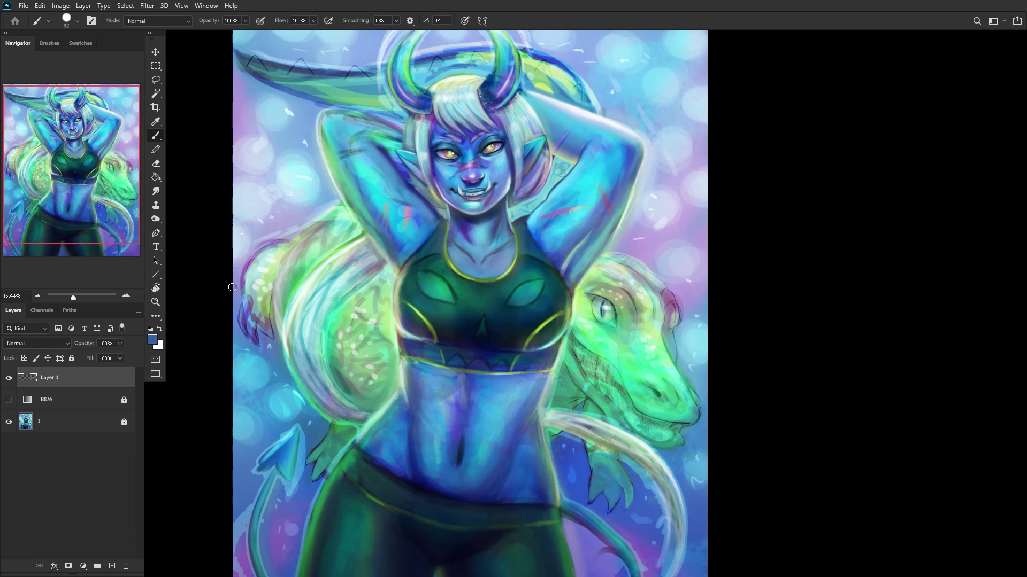
{"action": "scroll", "coordinate": [232, 287], "scroll_direction": "up", "scroll_amount": 1}
{"action": "left_click", "coordinate": [687, 343], "text": "alt"}
{"action": "scroll", "coordinate": [706, 316], "scroll_direction": "up", "scroll_amount": 8}
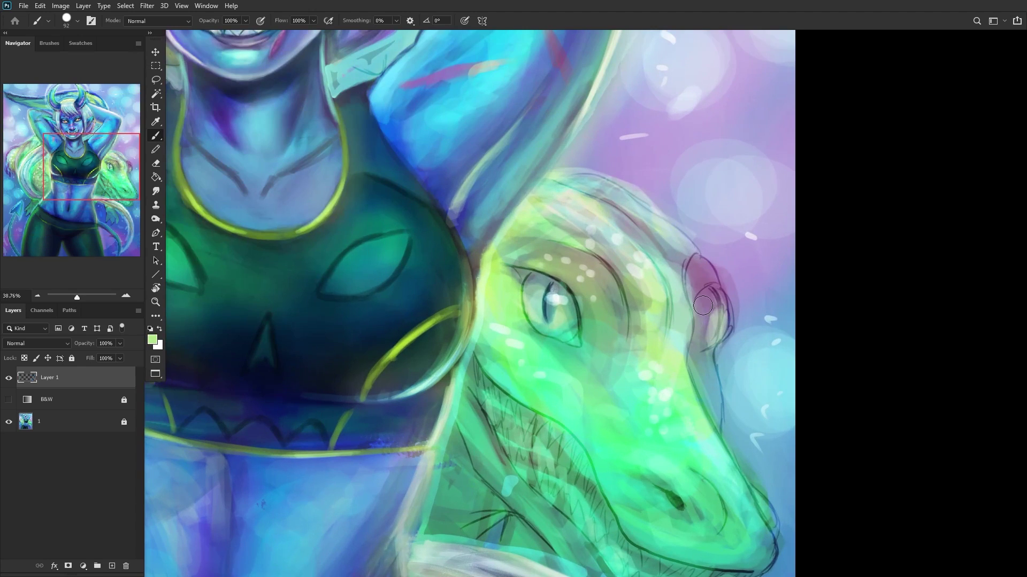
{"action": "left_click_drag", "start_coordinate": [702, 276], "coordinate": [705, 264]}
{"action": "left_click_drag", "start_coordinate": [700, 342], "coordinate": [705, 310]}
{"action": "left_click_drag", "start_coordinate": [698, 365], "coordinate": [713, 402]}
Step: Paint lavender down the left outline and over the shoulder's purple outline
{"action": "scroll", "coordinate": [695, 384], "scroll_direction": "down", "scroll_amount": 5}
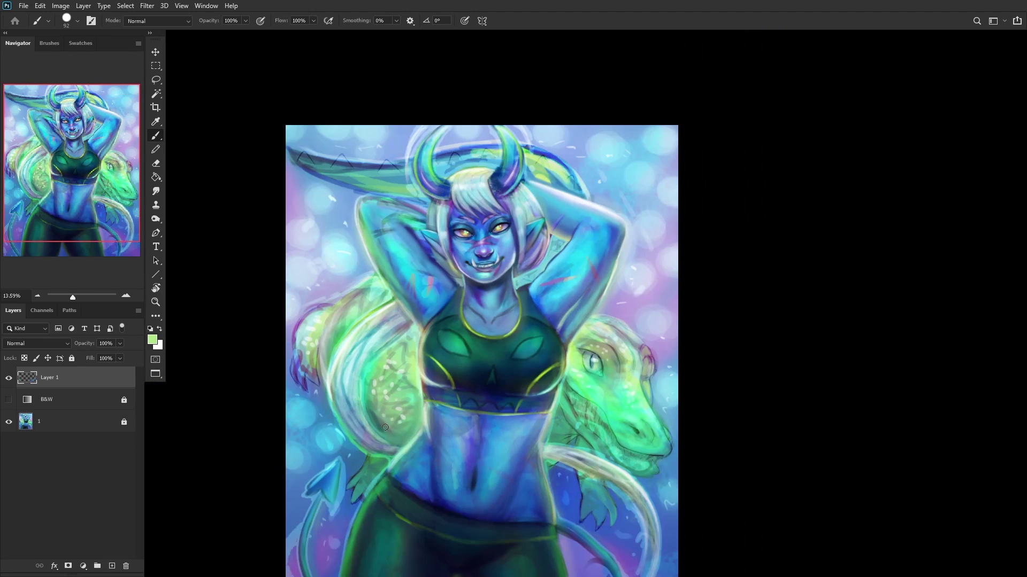
{"action": "scroll", "coordinate": [290, 442], "scroll_direction": "up", "scroll_amount": 1}
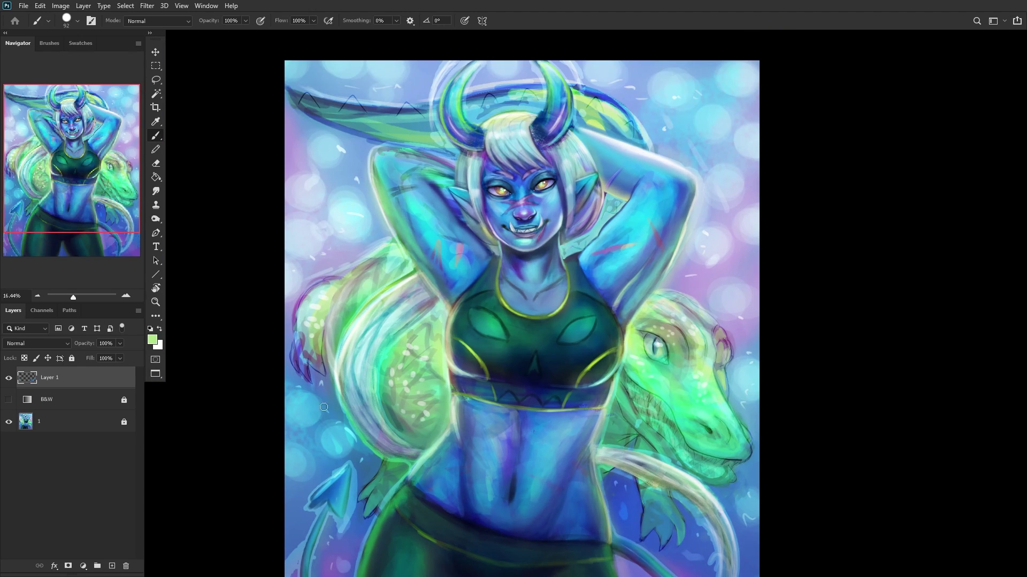
{"action": "scroll", "coordinate": [291, 279], "scroll_direction": "up", "scroll_amount": 5}
{"action": "left_click", "coordinate": [282, 332], "text": "alt"}
{"action": "left_click_drag", "start_coordinate": [292, 324], "coordinate": [280, 424]}
{"action": "left_click", "coordinate": [269, 411], "text": "alt"}
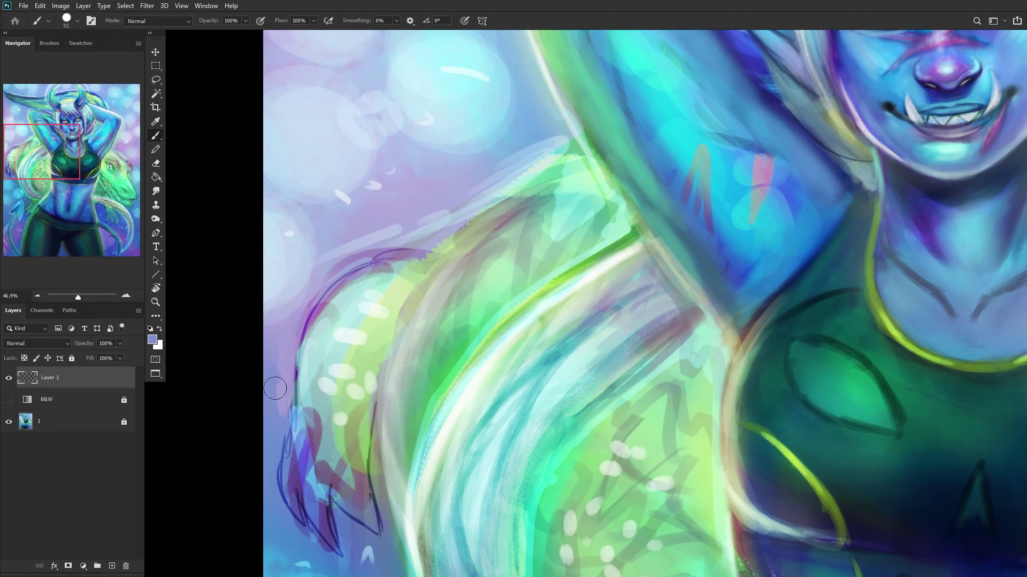
{"action": "left_click", "coordinate": [274, 366], "text": "alt"}
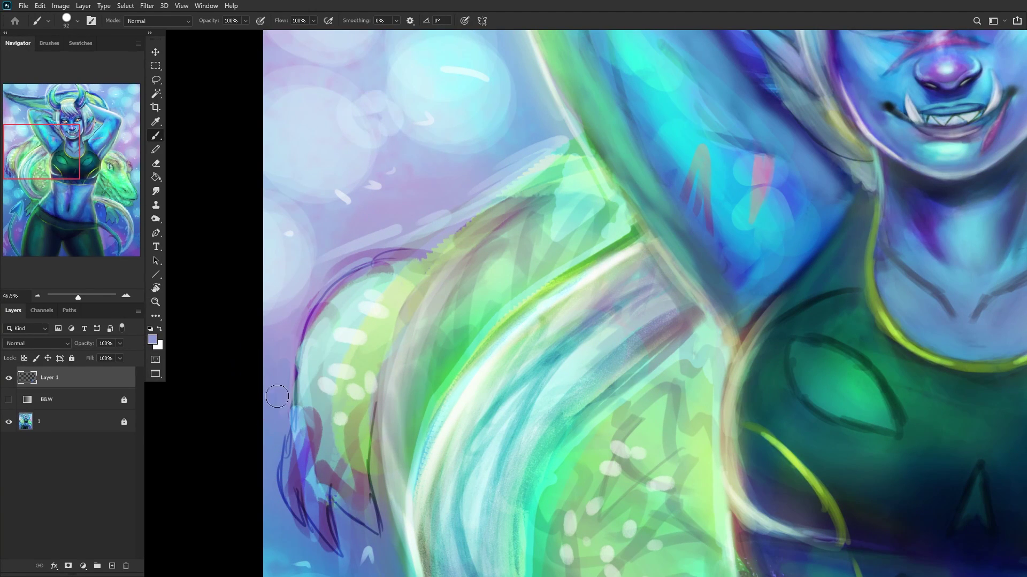
{"action": "left_click", "coordinate": [337, 231], "text": "alt"}
{"action": "left_click", "coordinate": [313, 278], "text": "alt"}
{"action": "left_click_drag", "start_coordinate": [312, 280], "coordinate": [339, 269]}
Step: Brush light cyan over the dragon arm's top edge and body
{"action": "scroll", "coordinate": [339, 268], "scroll_direction": "down", "scroll_amount": 3}
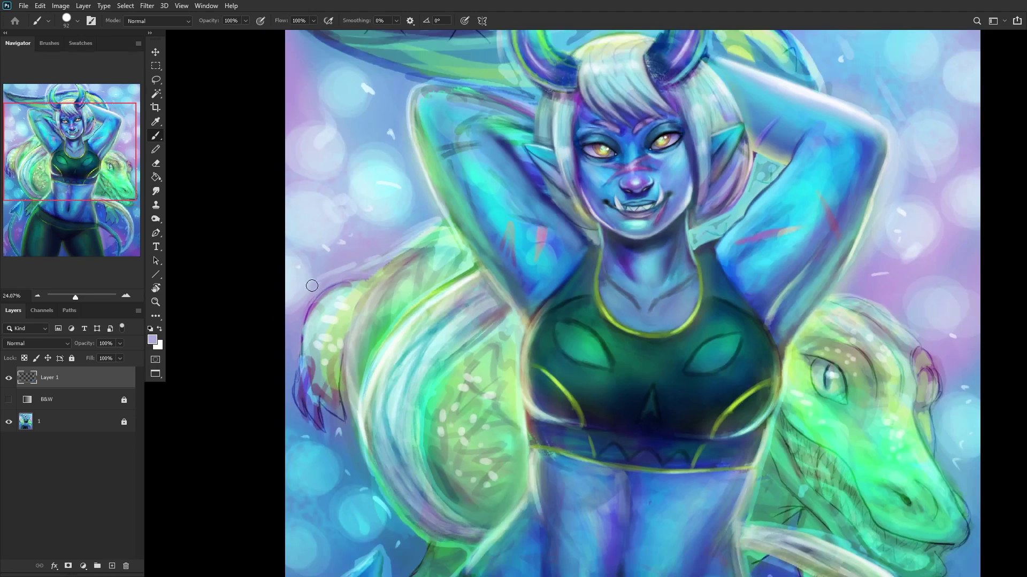
{"action": "scroll", "coordinate": [316, 313], "scroll_direction": "up", "scroll_amount": 2}
{"action": "left_click", "coordinate": [344, 298], "text": "alt"}
{"action": "mouse_move", "coordinate": [344, 298]}
{"action": "left_mouse_down"}
{"action": "mouse_move", "coordinate": [371, 262]}
{"action": "mouse_move", "coordinate": [353, 263]}
{"action": "mouse_move", "coordinate": [305, 321]}
{"action": "left_mouse_up"}
{"action": "mouse_move", "coordinate": [363, 266]}
{"action": "left_mouse_down"}
{"action": "mouse_move", "coordinate": [318, 286]}
{"action": "mouse_move", "coordinate": [294, 323]}
{"action": "mouse_move", "coordinate": [289, 367]}
{"action": "left_mouse_up"}
{"action": "left_click", "coordinate": [297, 282], "text": "alt"}
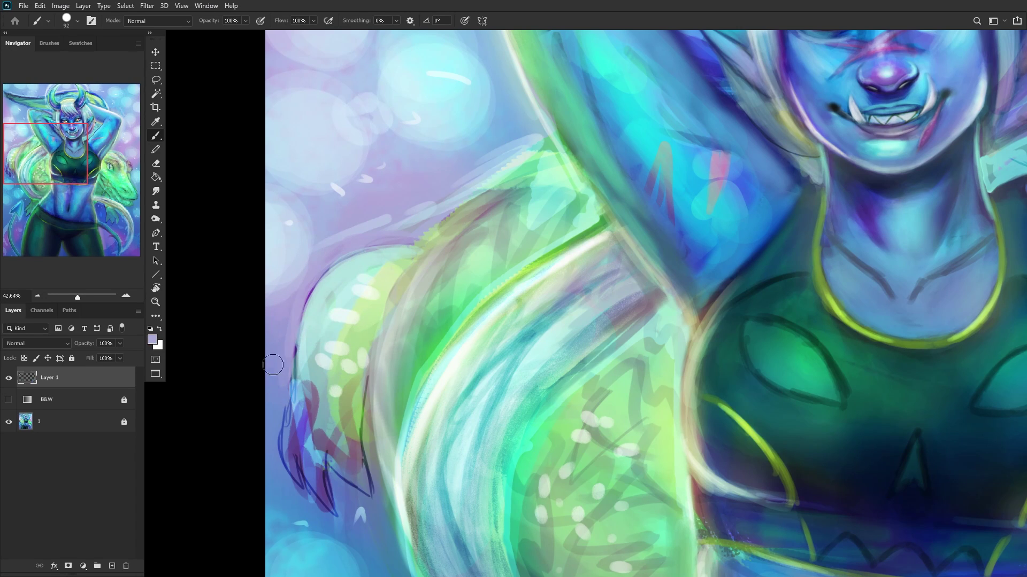
{"action": "scroll", "coordinate": [273, 365], "scroll_direction": "down", "scroll_amount": 3}
{"action": "scroll", "coordinate": [278, 353], "scroll_direction": "up", "scroll_amount": 3}
{"action": "left_click", "coordinate": [282, 345], "text": "alt"}
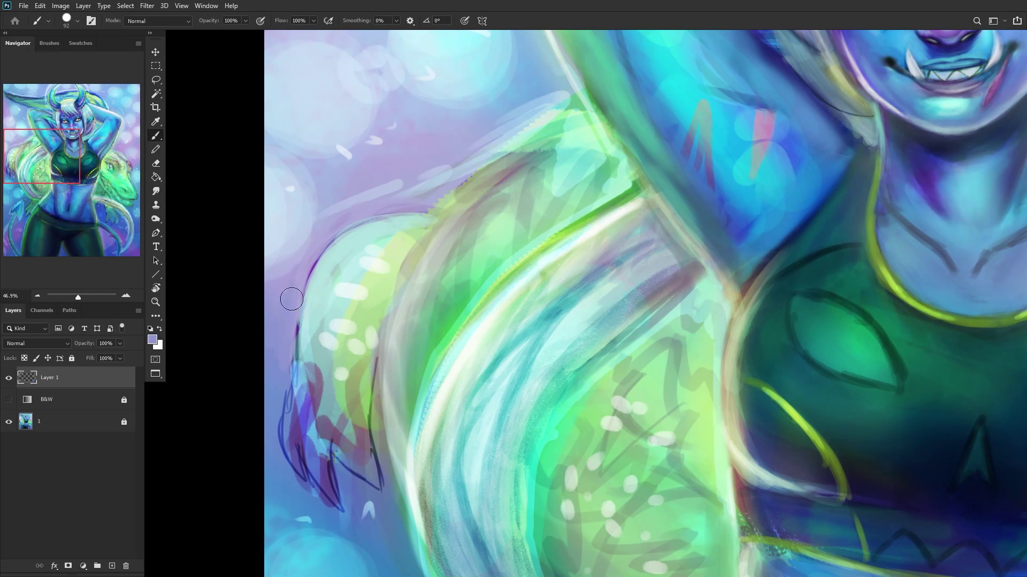
{"action": "left_click", "coordinate": [339, 412], "text": "alt"}
{"action": "mouse_move", "coordinate": [339, 412]}
{"action": "left_mouse_down"}
{"action": "mouse_move", "coordinate": [350, 455]}
{"action": "mouse_move", "coordinate": [341, 435]}
{"action": "left_mouse_up"}
Step: Paint green down the arm's right edge and light blue over the purple claw tip, then hide Layer 1
{"action": "left_click", "coordinate": [369, 396], "text": "alt"}
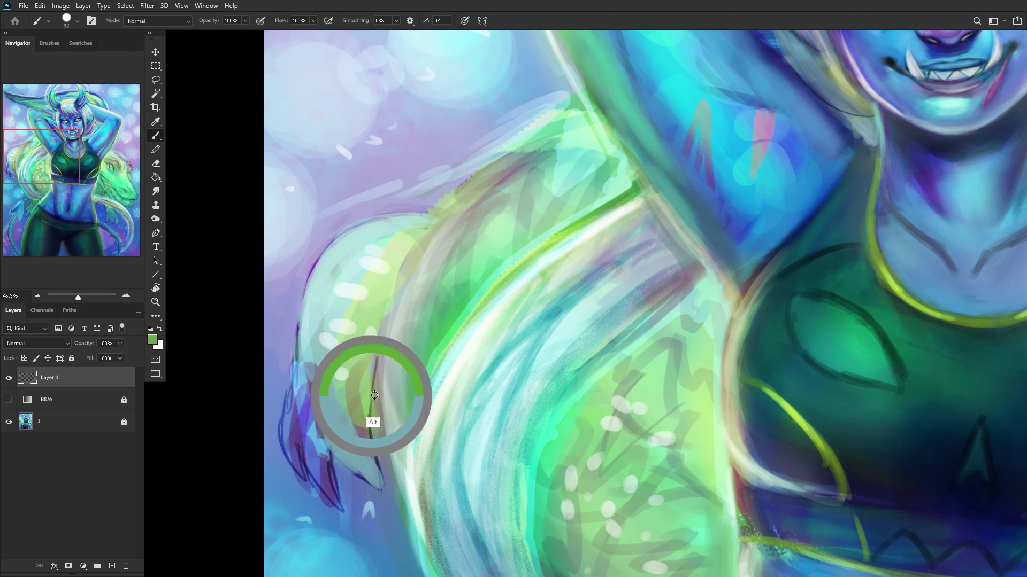
{"action": "mouse_move", "coordinate": [366, 386]}
{"action": "left_mouse_down"}
{"action": "mouse_move", "coordinate": [360, 456]}
{"action": "mouse_move", "coordinate": [360, 389]}
{"action": "mouse_move", "coordinate": [381, 481]}
{"action": "left_mouse_up"}
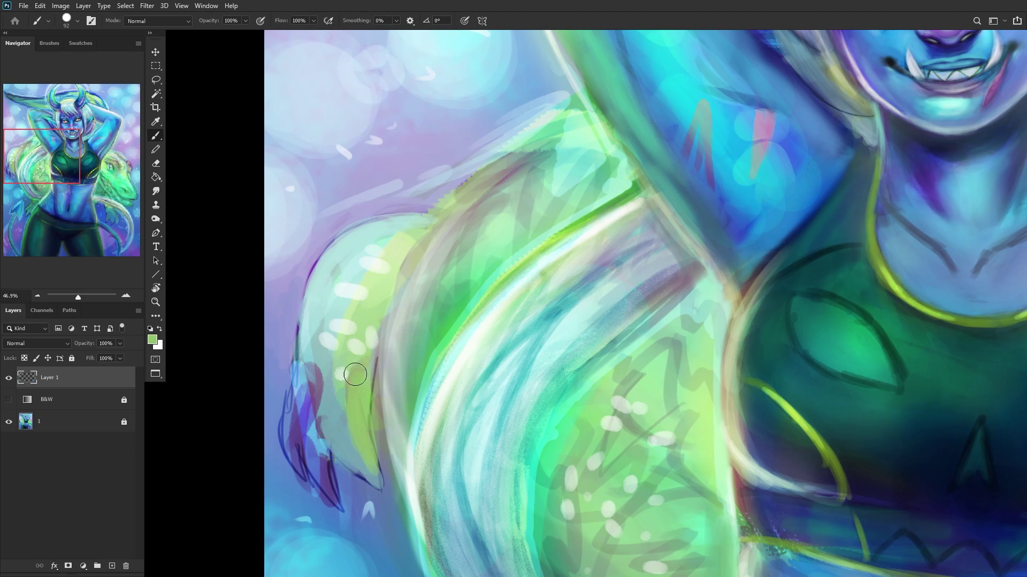
{"action": "mouse_move", "coordinate": [344, 400]}
{"action": "left_mouse_down"}
{"action": "mouse_move", "coordinate": [370, 478]}
{"action": "mouse_move", "coordinate": [355, 471]}
{"action": "mouse_move", "coordinate": [377, 482]}
{"action": "left_mouse_up"}
{"action": "mouse_move", "coordinate": [323, 425]}
{"action": "left_mouse_down", "text": "alt"}
{"action": "mouse_move", "coordinate": [310, 409]}
{"action": "mouse_move", "coordinate": [318, 459]}
{"action": "mouse_move", "coordinate": [325, 417]}
{"action": "mouse_move", "coordinate": [333, 487]}
{"action": "mouse_move", "coordinate": [317, 447]}
{"action": "mouse_move", "coordinate": [348, 514]}
{"action": "left_mouse_up", "text": "alt"}
{"action": "mouse_move", "coordinate": [312, 416]}
{"action": "left_mouse_down"}
{"action": "mouse_move", "coordinate": [306, 451]}
{"action": "mouse_move", "coordinate": [307, 398]}
{"action": "mouse_move", "coordinate": [298, 459]}
{"action": "mouse_move", "coordinate": [293, 438]}
{"action": "mouse_move", "coordinate": [297, 421]}
{"action": "mouse_move", "coordinate": [301, 480]}
{"action": "mouse_move", "coordinate": [296, 409]}
{"action": "mouse_move", "coordinate": [296, 426]}
{"action": "mouse_move", "coordinate": [308, 374]}
{"action": "mouse_move", "coordinate": [294, 388]}
{"action": "mouse_move", "coordinate": [319, 380]}
{"action": "mouse_move", "coordinate": [332, 348]}
{"action": "mouse_move", "coordinate": [305, 355]}
{"action": "mouse_move", "coordinate": [303, 337]}
{"action": "mouse_move", "coordinate": [290, 452]}
{"action": "mouse_move", "coordinate": [289, 435]}
{"action": "mouse_move", "coordinate": [301, 481]}
{"action": "left_mouse_up"}
{"action": "left_click", "coordinate": [304, 355], "text": "alt"}
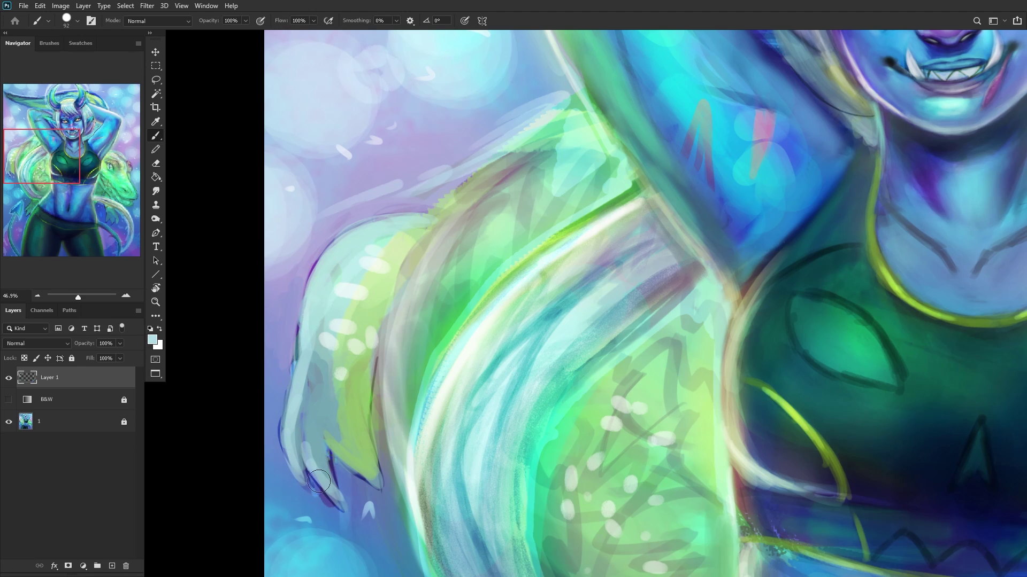
{"action": "scroll", "coordinate": [366, 371], "scroll_direction": "down", "scroll_amount": 6}
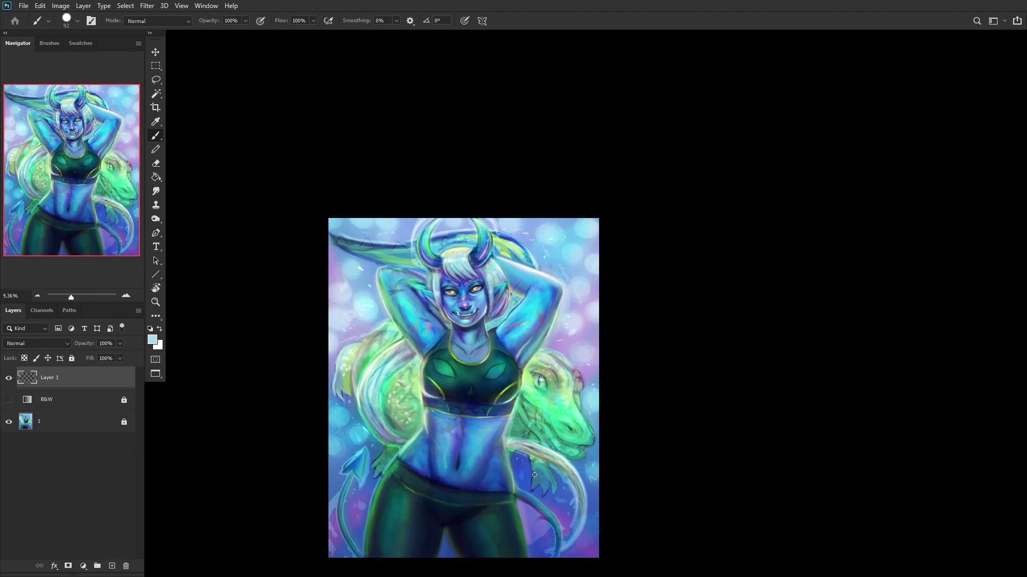
{"action": "left_click", "coordinate": [9, 382]}
Step: Move Layer 1 below B&W and add a new Layer 2 set to Overlay
{"action": "left_click", "coordinate": [9, 381]}
{"action": "left_click_drag", "start_coordinate": [45, 381], "coordinate": [69, 409]}
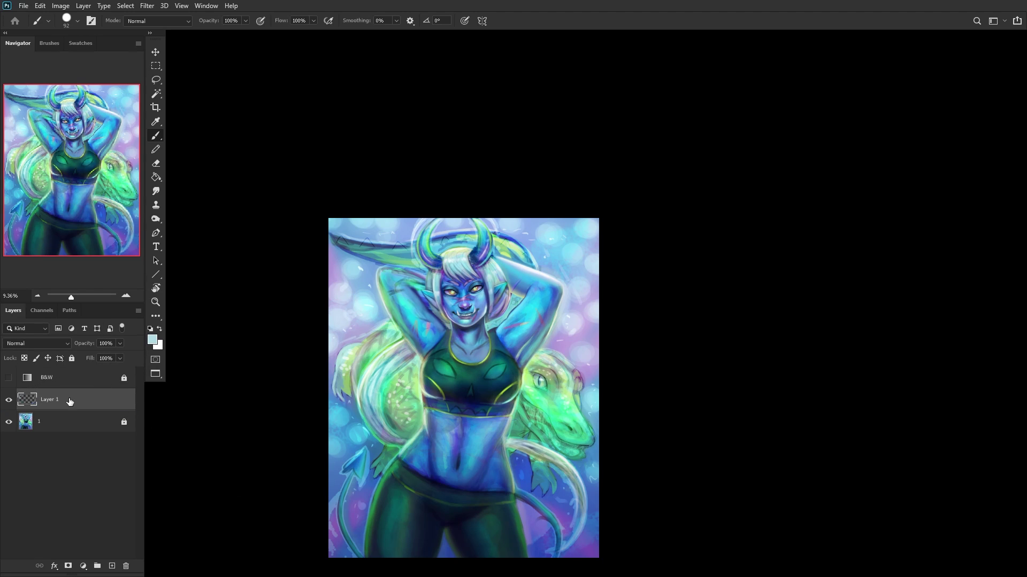
{"action": "left_click", "coordinate": [113, 567]}
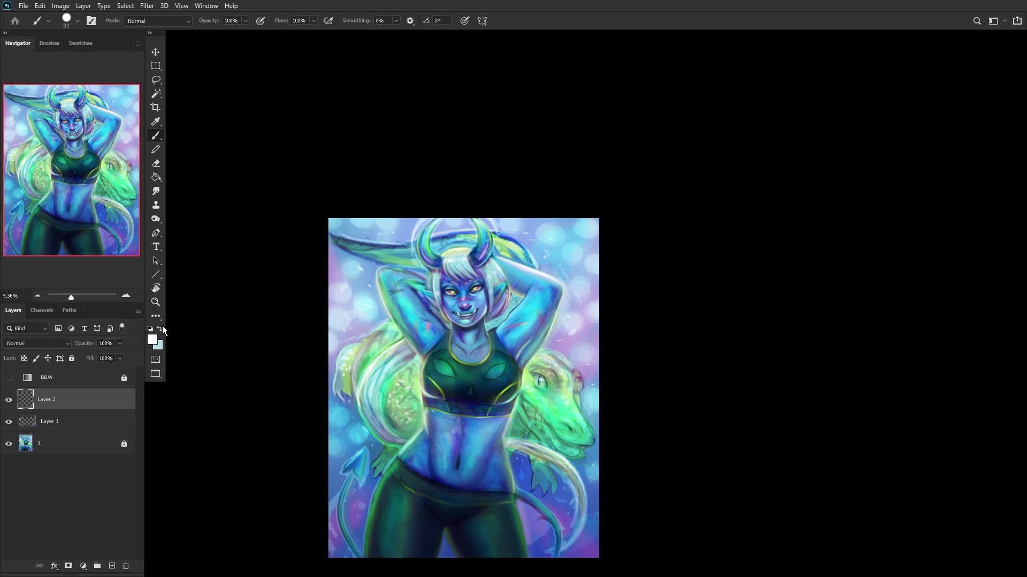
{"action": "left_click", "coordinate": [53, 344]}
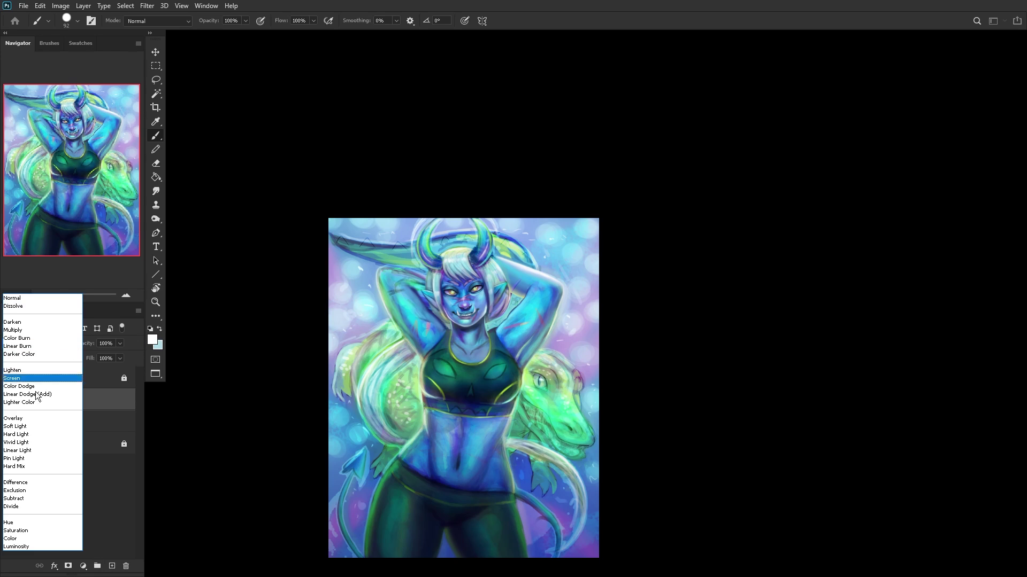
{"action": "left_click", "coordinate": [31, 419]}
Step: With a 300 px Soft Round brush, paint white glow on the dragon's arm, hand, claws and snout
{"action": "right_click", "coordinate": [479, 391]}
{"action": "left_click", "coordinate": [540, 308]}
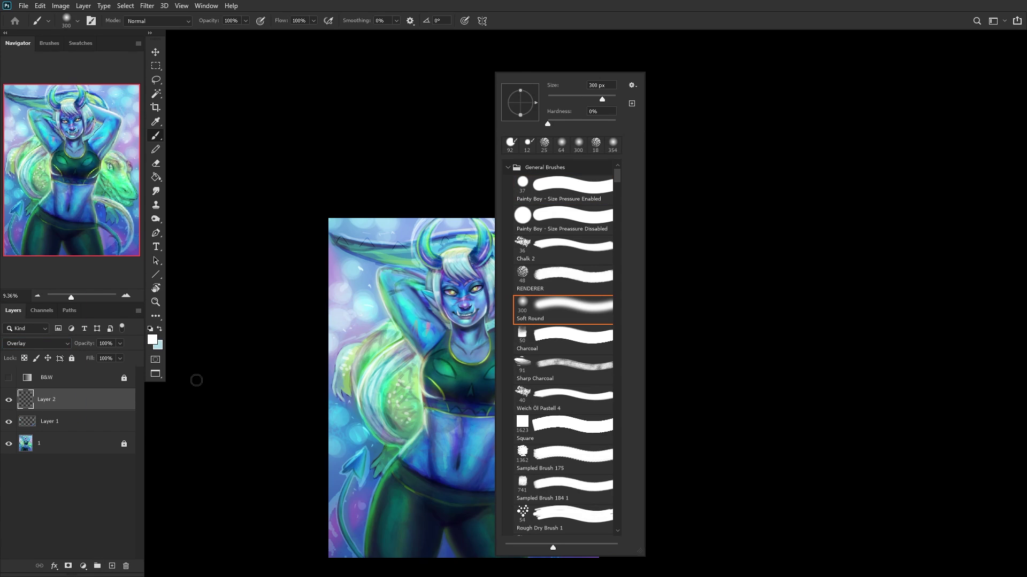
{"action": "left_click", "coordinate": [101, 405]}
{"action": "scroll", "coordinate": [352, 369], "scroll_direction": "up", "scroll_amount": 3}
{"action": "mouse_move", "coordinate": [369, 335]}
{"action": "left_mouse_down"}
{"action": "mouse_move", "coordinate": [333, 363]}
{"action": "mouse_move", "coordinate": [352, 337]}
{"action": "mouse_move", "coordinate": [342, 436]}
{"action": "left_mouse_up"}
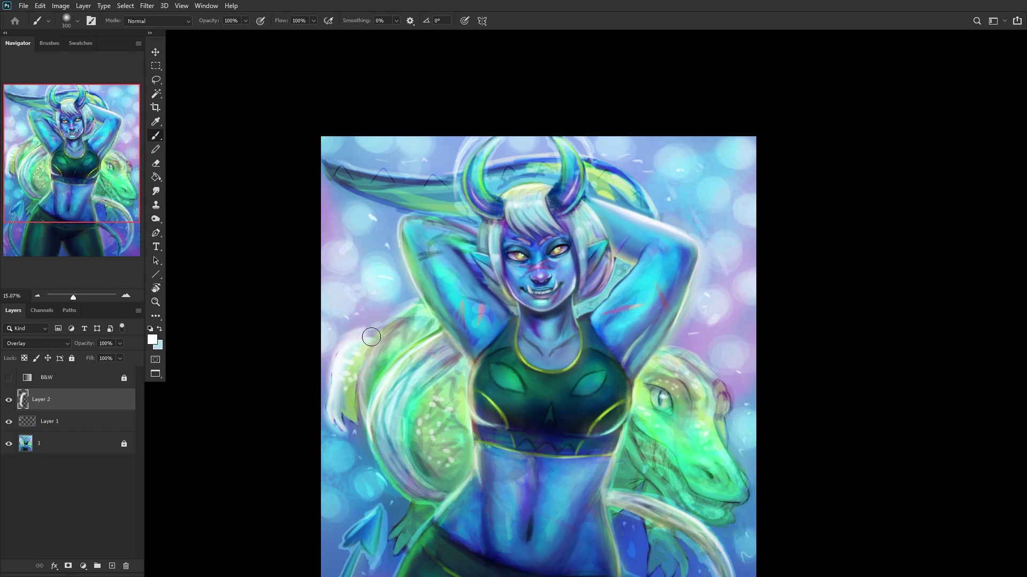
{"action": "mouse_move", "coordinate": [400, 309]}
{"action": "left_mouse_down"}
{"action": "mouse_move", "coordinate": [374, 330]}
{"action": "mouse_move", "coordinate": [433, 308]}
{"action": "left_mouse_up"}
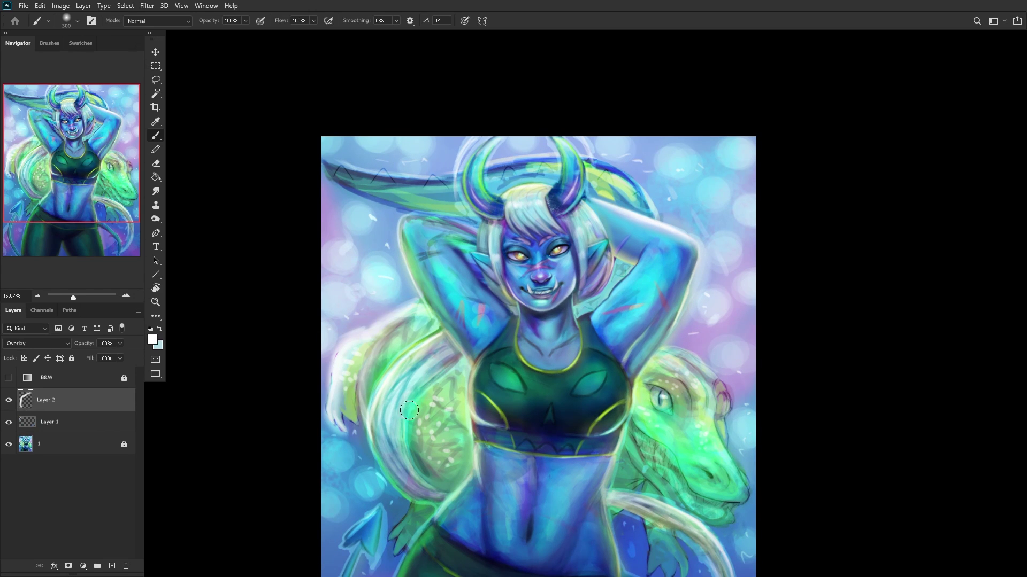
{"action": "left_click_drag", "start_coordinate": [349, 419], "coordinate": [352, 396]}
{"action": "mouse_move", "coordinate": [387, 518]}
{"action": "left_mouse_down"}
{"action": "mouse_move", "coordinate": [404, 514]}
{"action": "mouse_move", "coordinate": [393, 561]}
{"action": "left_mouse_up"}
{"action": "mouse_move", "coordinate": [743, 482]}
{"action": "left_mouse_down"}
{"action": "mouse_move", "coordinate": [742, 449]}
{"action": "mouse_move", "coordinate": [724, 464]}
{"action": "mouse_move", "coordinate": [745, 471]}
{"action": "mouse_move", "coordinate": [733, 454]}
{"action": "mouse_move", "coordinate": [730, 390]}
{"action": "mouse_move", "coordinate": [679, 346]}
{"action": "mouse_move", "coordinate": [659, 349]}
{"action": "left_mouse_up"}
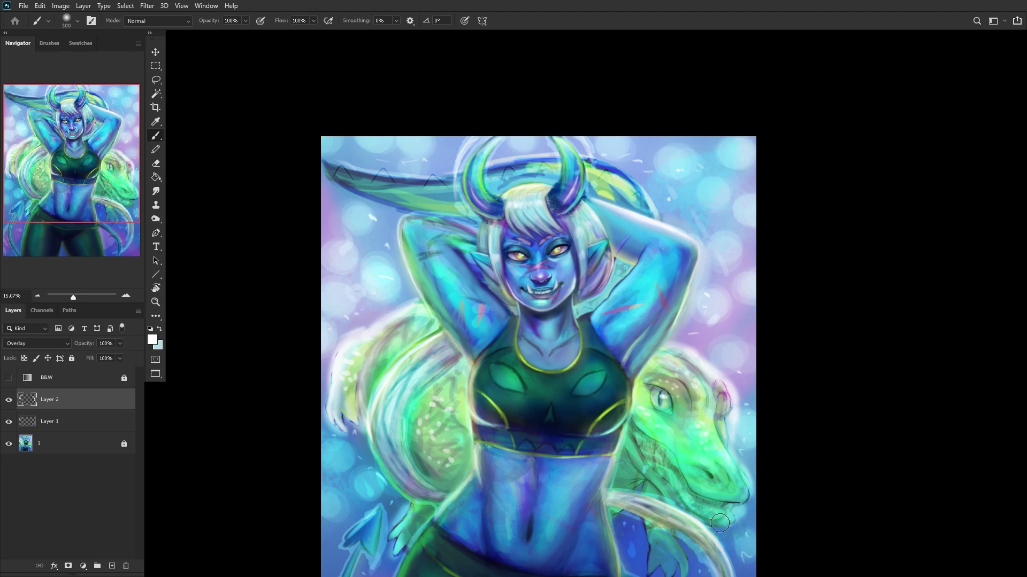
{"action": "scroll", "coordinate": [741, 516], "scroll_direction": "down", "scroll_amount": 4}
{"action": "scroll", "coordinate": [691, 547], "scroll_direction": "up", "scroll_amount": 2}
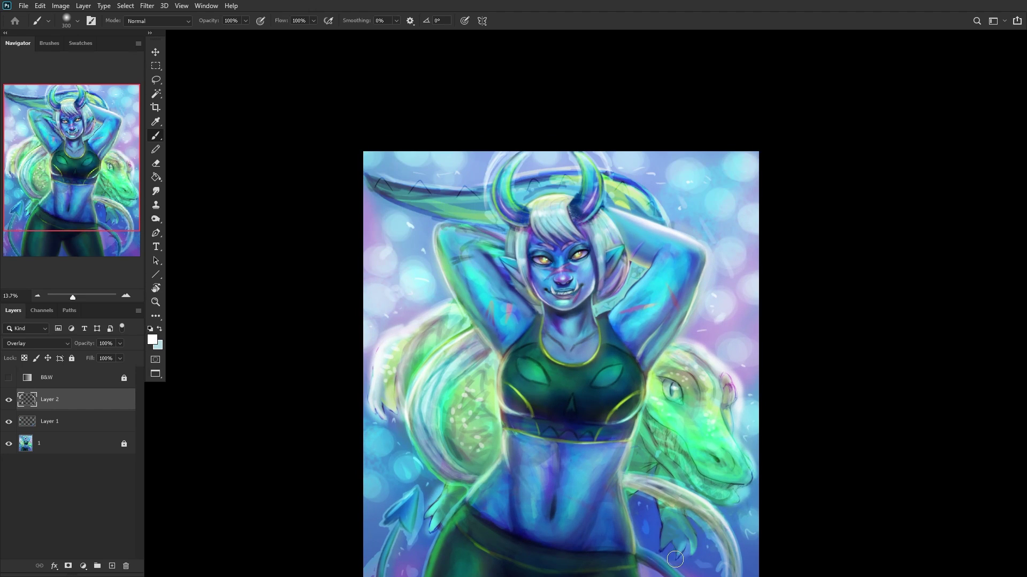
{"action": "mouse_move", "coordinate": [660, 554]}
{"action": "left_mouse_down"}
{"action": "mouse_move", "coordinate": [695, 534]}
{"action": "mouse_move", "coordinate": [687, 512]}
{"action": "mouse_move", "coordinate": [663, 551]}
{"action": "mouse_move", "coordinate": [643, 493]}
{"action": "left_mouse_up"}
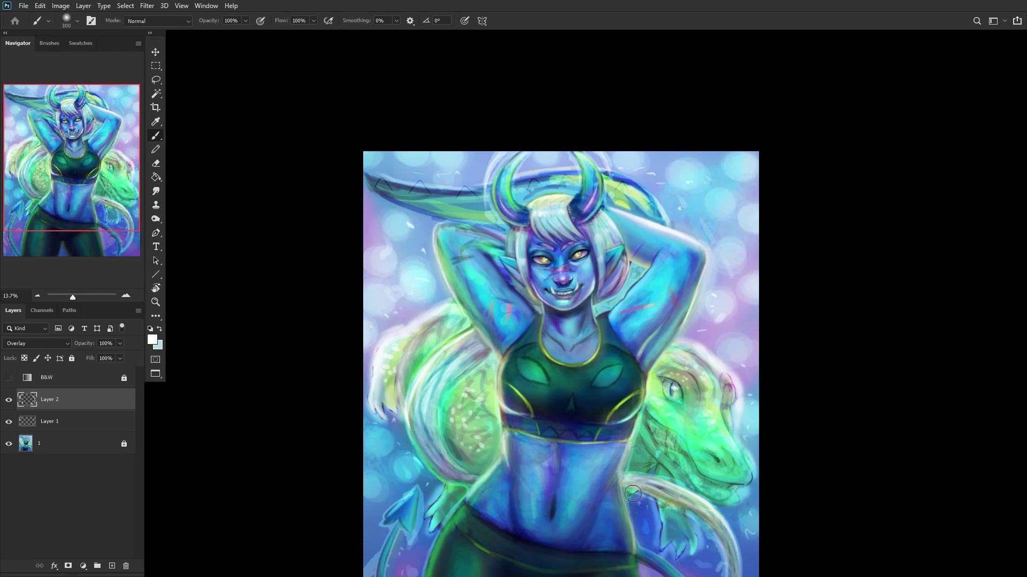
{"action": "scroll", "coordinate": [581, 419], "scroll_direction": "down", "scroll_amount": 2}
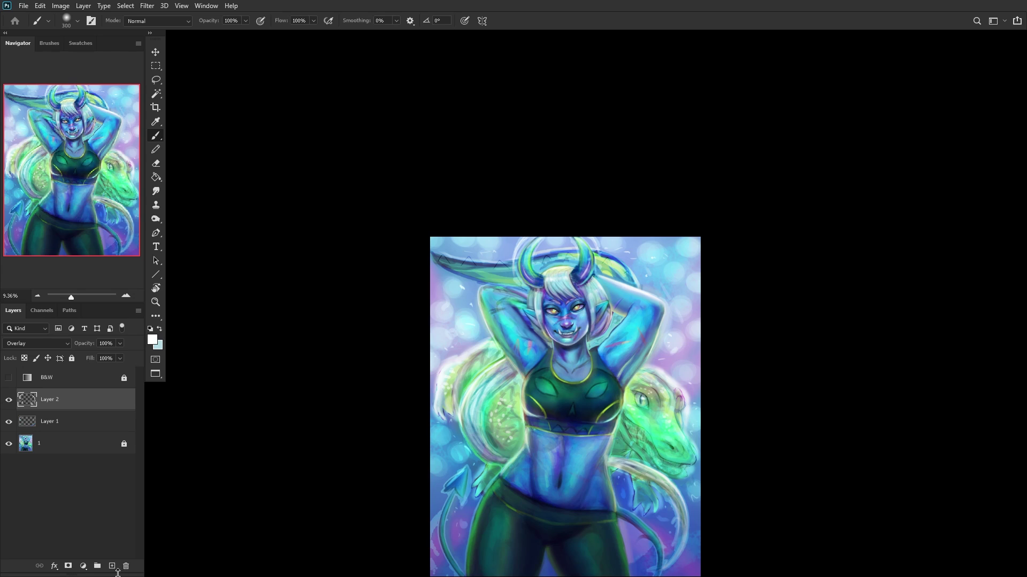
Step: Try a new Layer 3 clipped to Layer 2, bucket-filled with saturated yellow, then delete it
{"action": "left_click", "coordinate": [112, 567]}
{"action": "left_click", "coordinate": [63, 409], "text": "alt"}
{"action": "left_click", "coordinate": [153, 340]}
{"action": "left_click", "coordinate": [842, 343]}
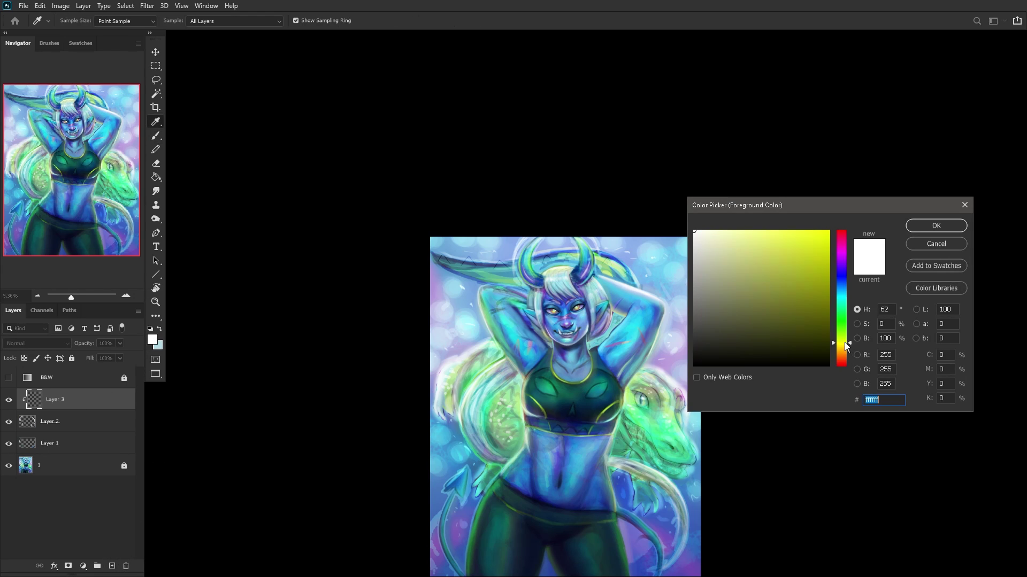
{"action": "left_click", "coordinate": [829, 231]}
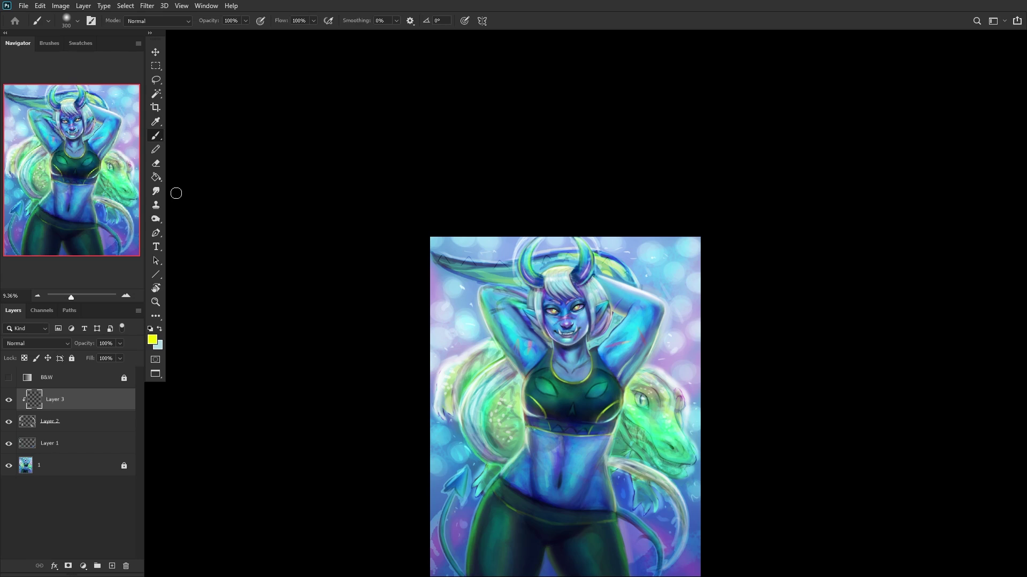
{"action": "left_click", "coordinate": [159, 180]}
{"action": "left_click", "coordinate": [204, 187]}
{"action": "left_click", "coordinate": [452, 341]}
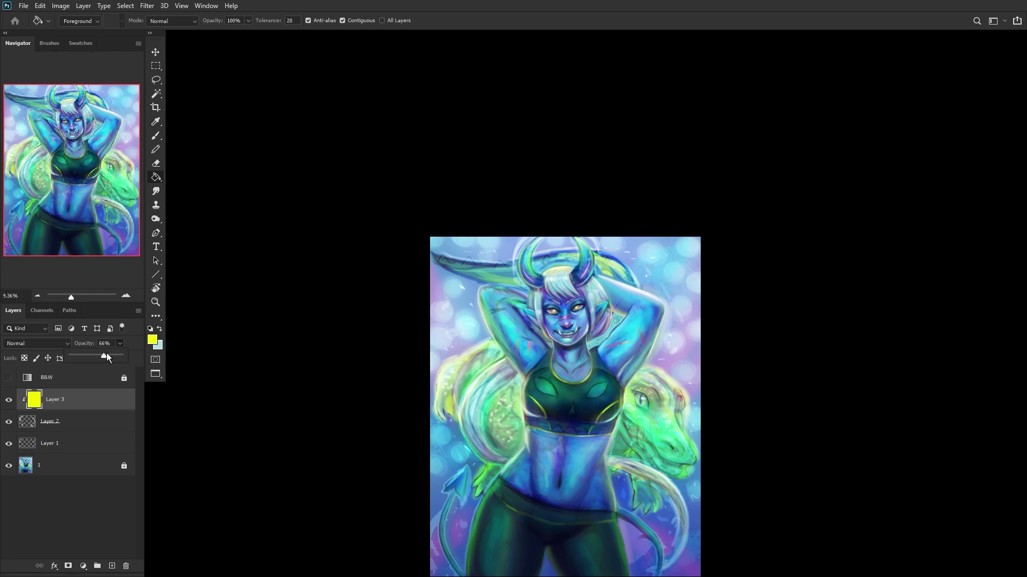
{"action": "key", "text": "Delete"}
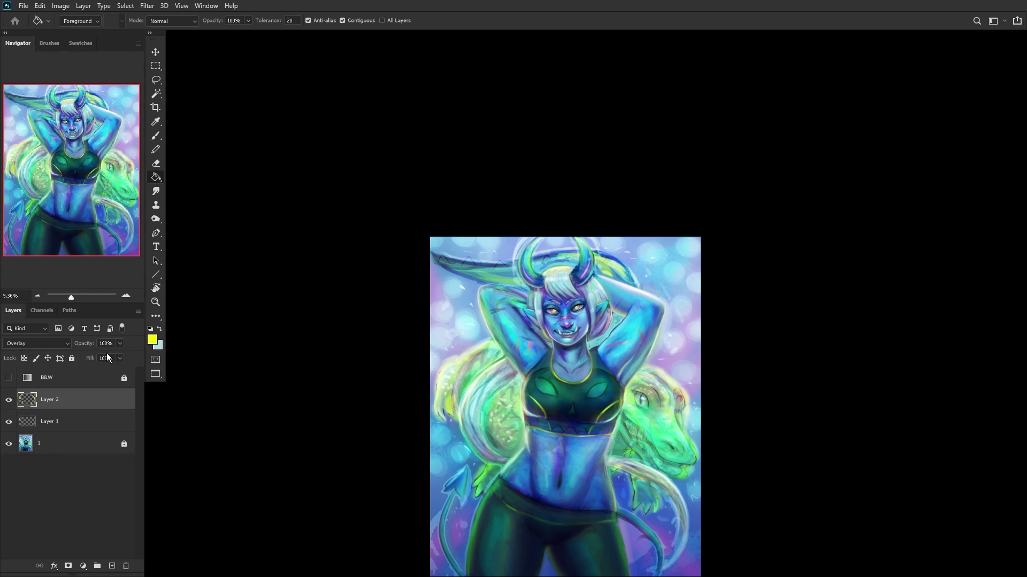
Step: Recolour Layer 2's glow with Hue/Saturation: Hue +150 and Lightness +38
{"action": "key", "text": "ctrl+u"}
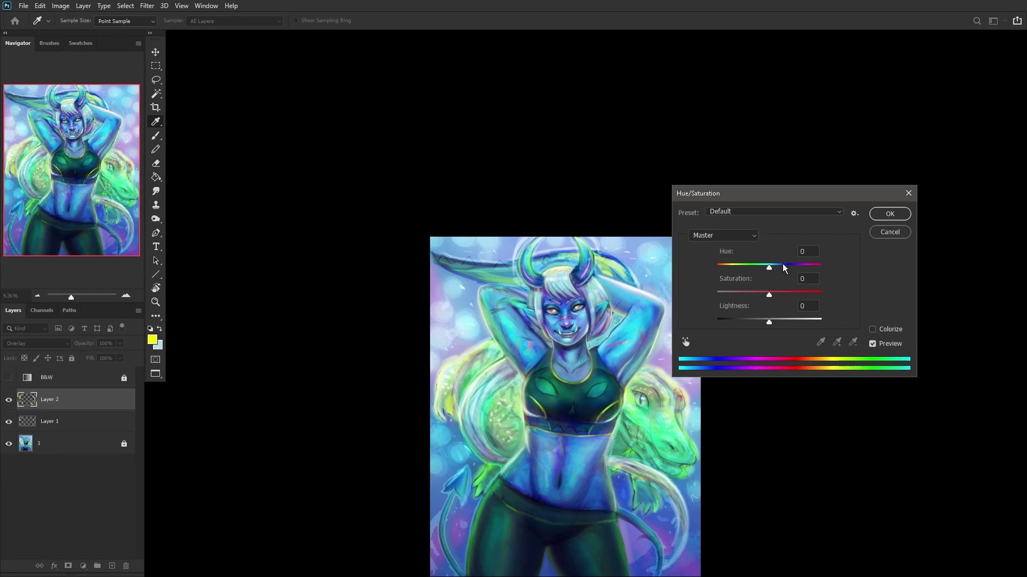
{"action": "left_click_drag", "start_coordinate": [745, 273], "coordinate": [817, 293]}
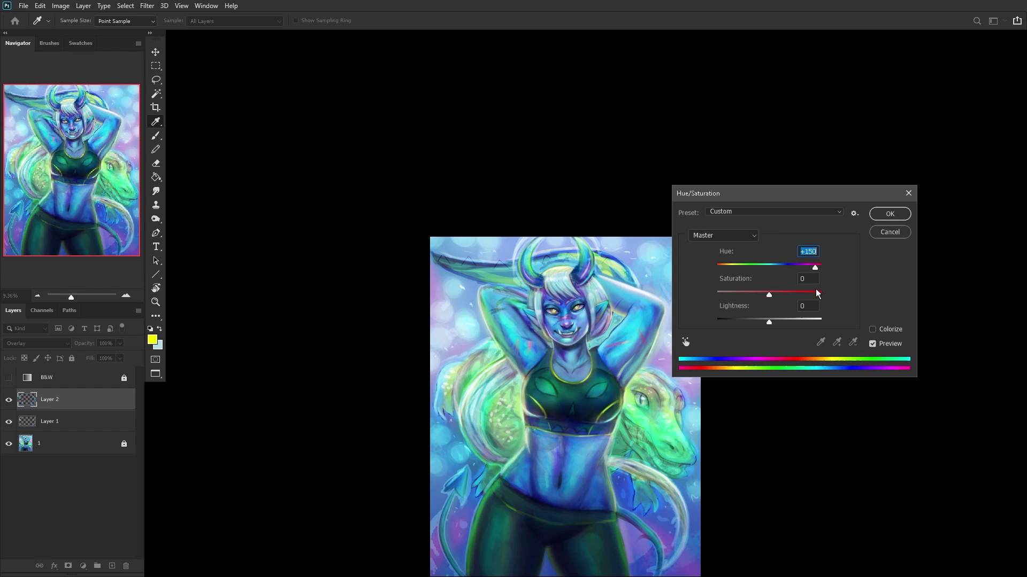
{"action": "left_click", "coordinate": [789, 321]}
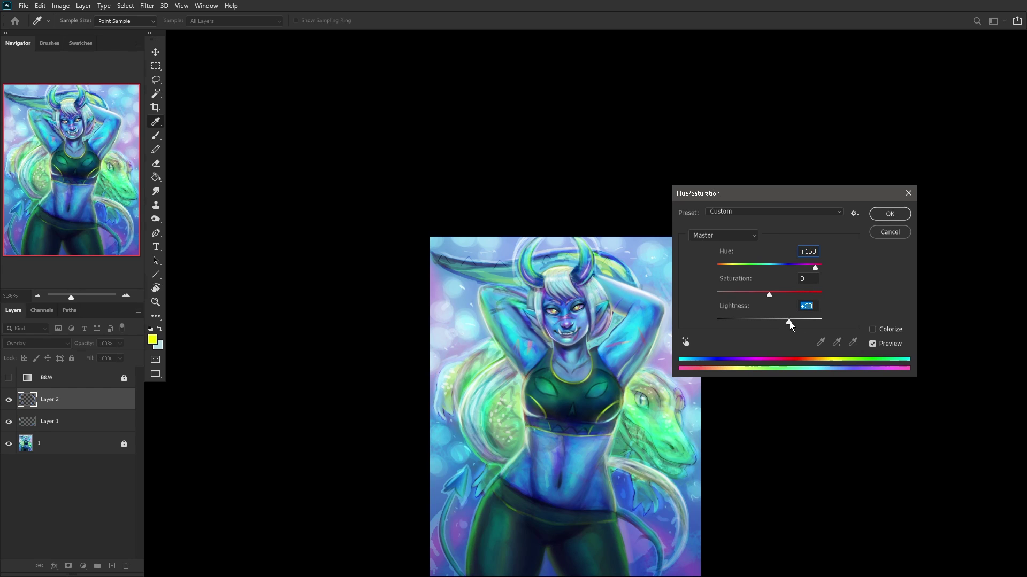
{"action": "left_click", "coordinate": [894, 218]}
Step: Hide and reshow Layer 1 to compare, select Layer 1, and hide Layer 2
{"action": "key", "text": "g"}
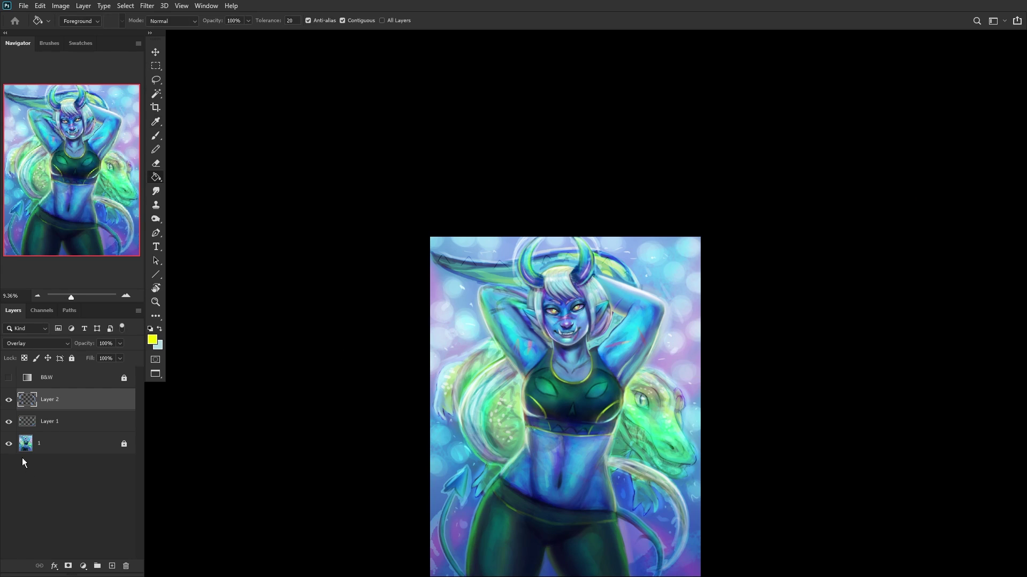
{"action": "left_click", "coordinate": [8, 423]}
{"action": "left_click", "coordinate": [8, 423]}
{"action": "left_click", "coordinate": [66, 426]}
{"action": "left_click", "coordinate": [8, 400]}
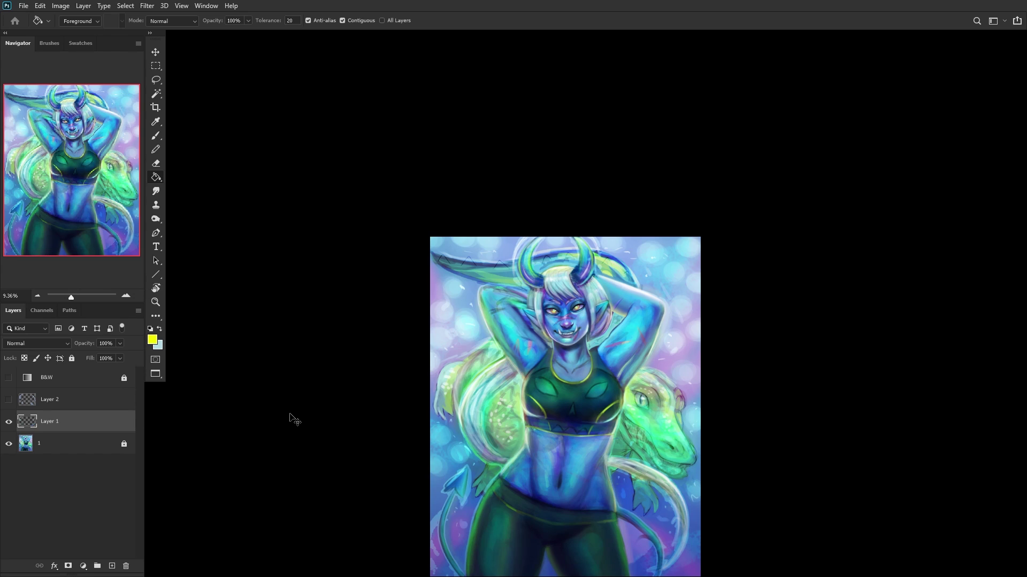
Step: Merge the painting layers down and preview the values in black and white
{"action": "key", "text": "ctrl+e"}
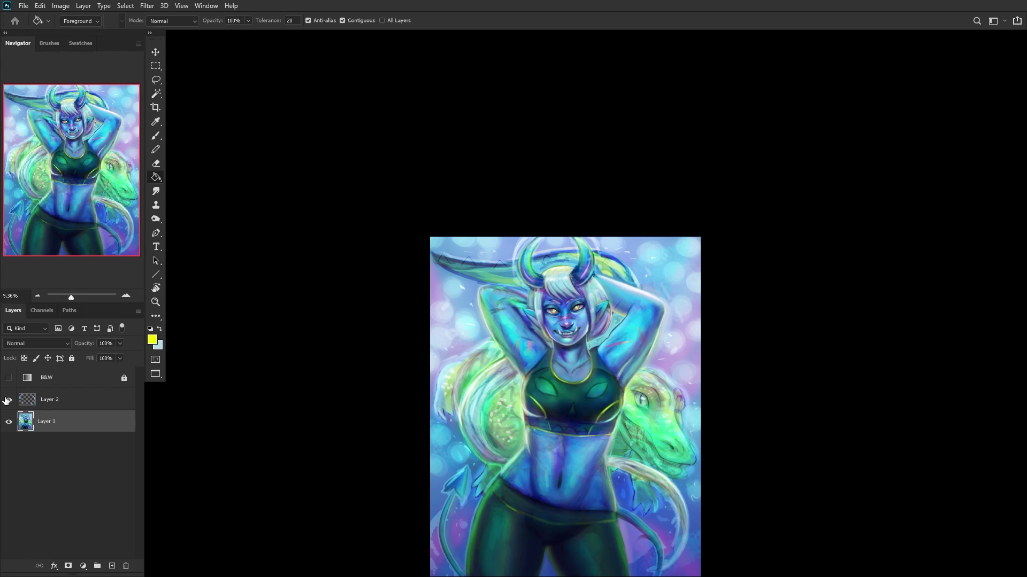
{"action": "left_click", "coordinate": [8, 400]}
{"action": "left_click", "coordinate": [8, 400]}
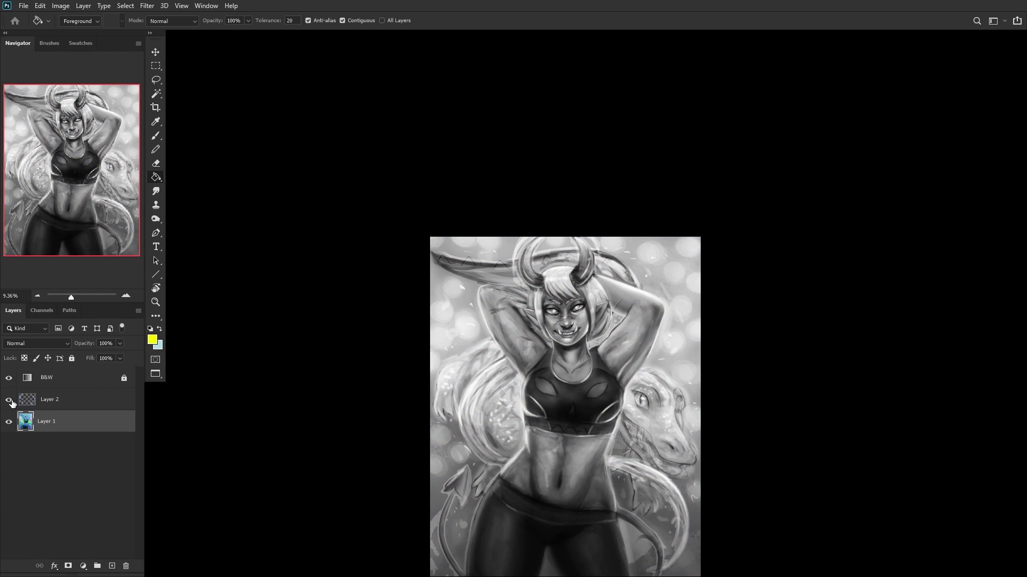
Step: Delete the empty Layer 2, lock Layer 1 completely, and hide the B&W layer
{"action": "left_click", "coordinate": [85, 409]}
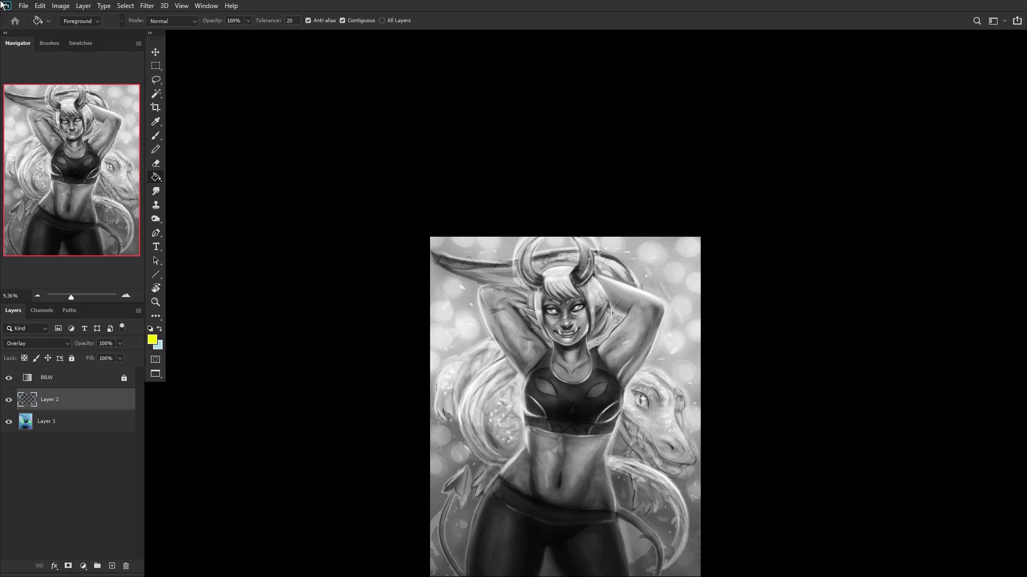
{"action": "key", "text": "Delete"}
{"action": "left_click", "coordinate": [70, 359]}
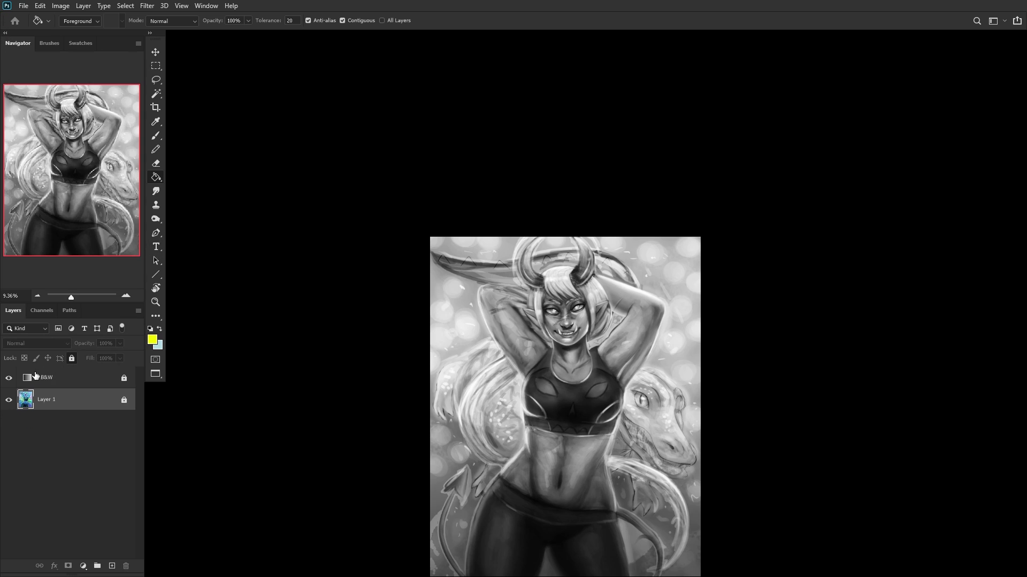
{"action": "left_click", "coordinate": [9, 378]}
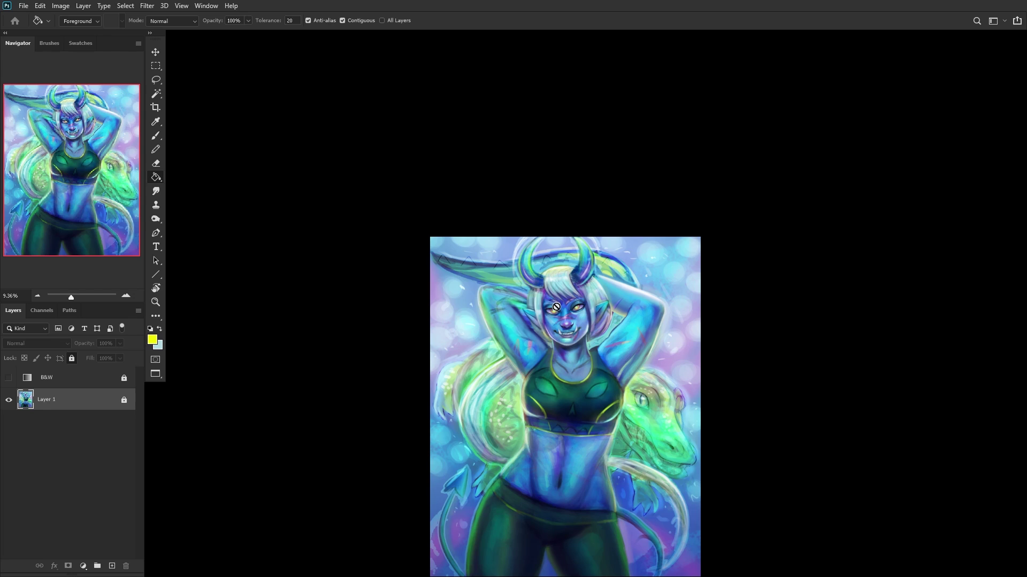
Step: Fit the whole painting in the window and add a new empty layer
{"action": "left_click", "coordinate": [155, 302]}
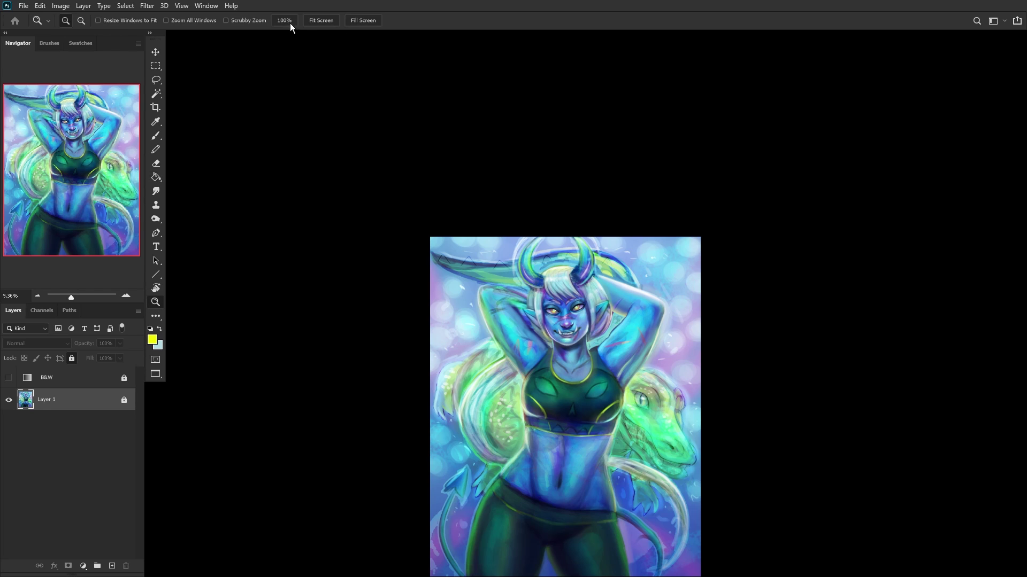
{"action": "left_click", "coordinate": [320, 21]}
{"action": "left_click", "coordinate": [112, 565]}
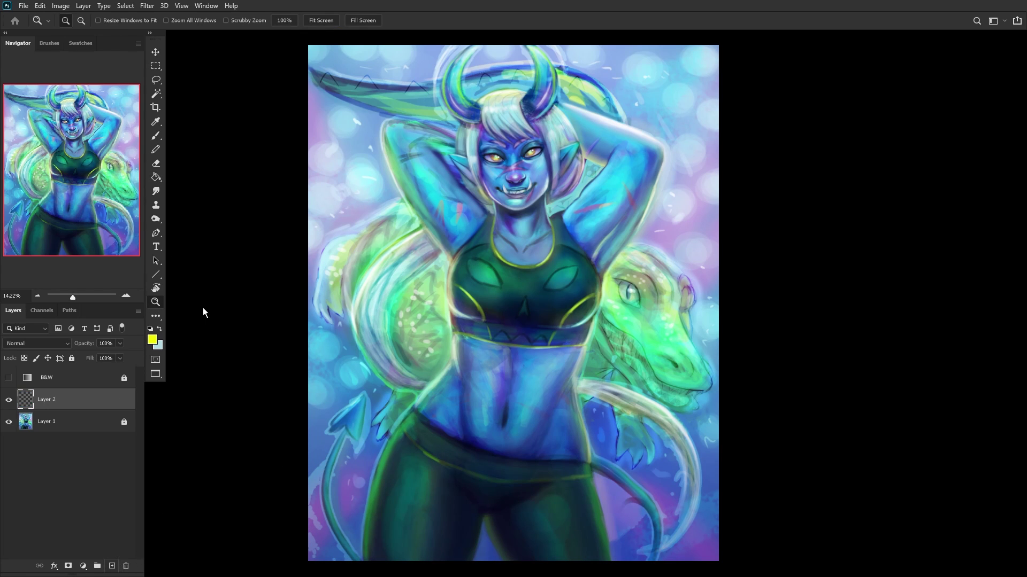
Step: Choose a Soft Round brush and set the new layer to Hard Mix blending
{"action": "left_click", "coordinate": [156, 136]}
{"action": "right_click", "coordinate": [548, 246]}
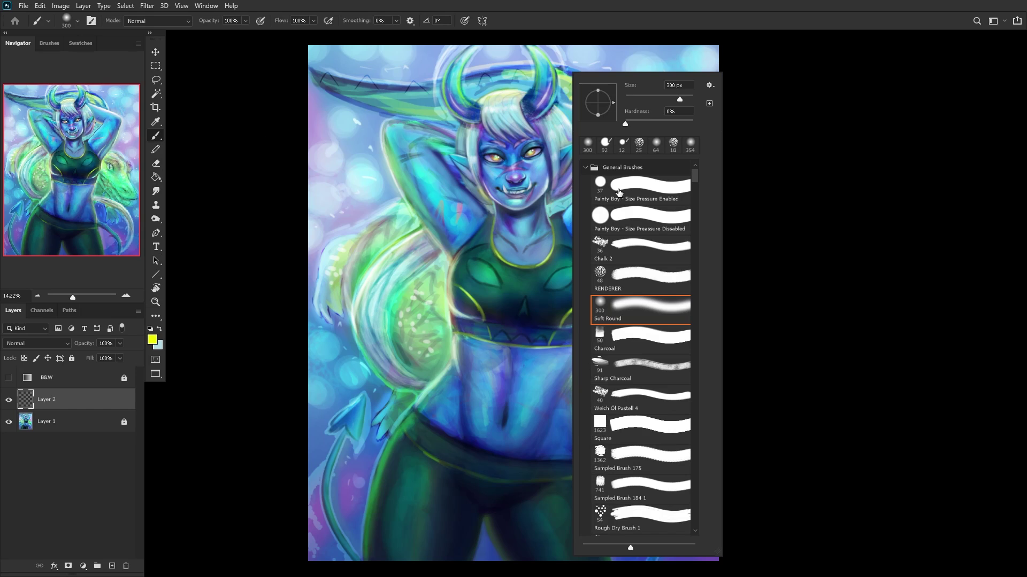
{"action": "left_click_drag", "start_coordinate": [485, 185], "coordinate": [491, 201]}
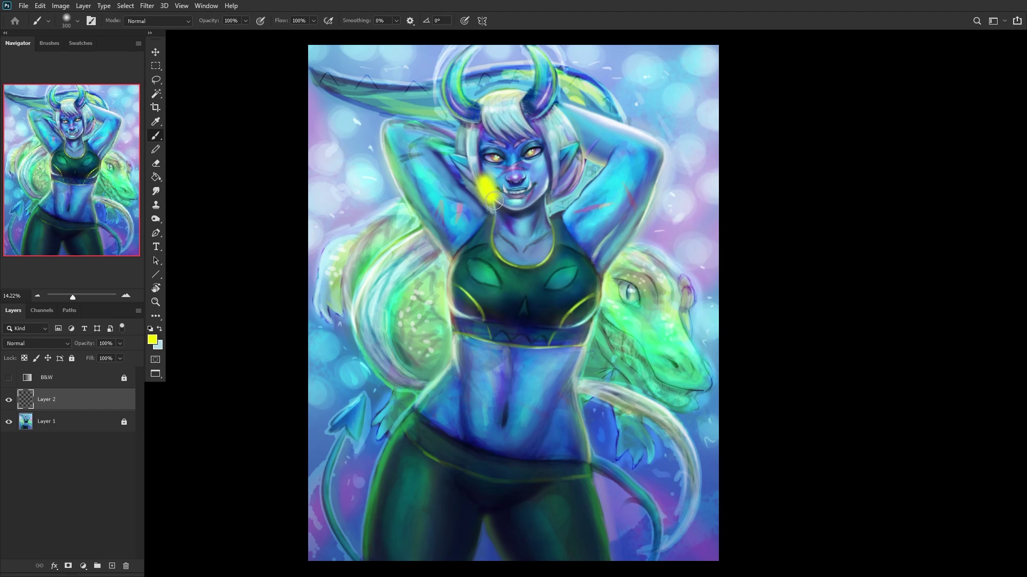
{"action": "left_click", "coordinate": [21, 345]}
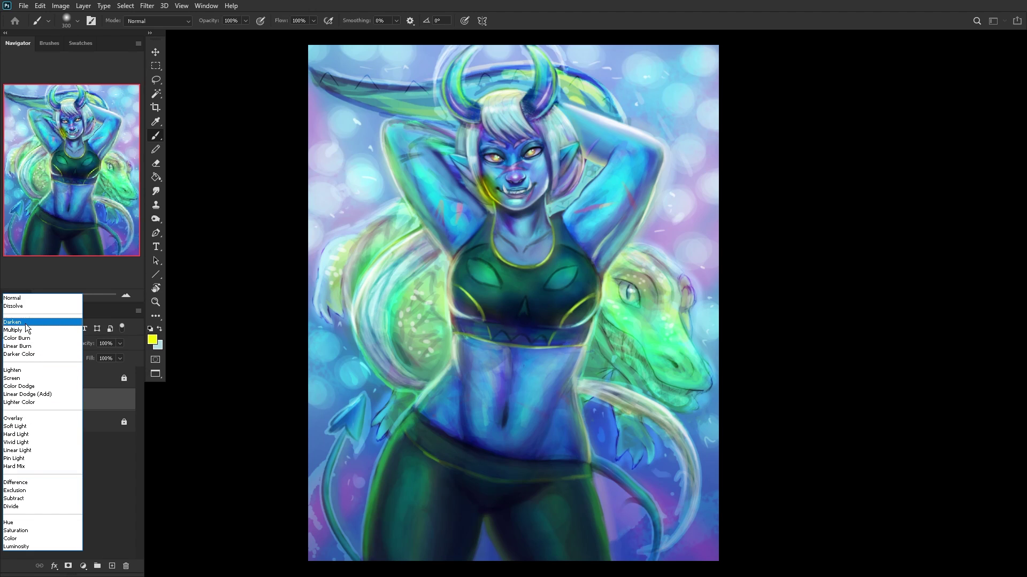
{"action": "left_click", "coordinate": [30, 467]}
Step: Paint yellow strokes over the cheek, forehead hair, midriff, hips and raised arms, and green down the legs
{"action": "left_click_drag", "start_coordinate": [546, 183], "coordinate": [534, 219]}
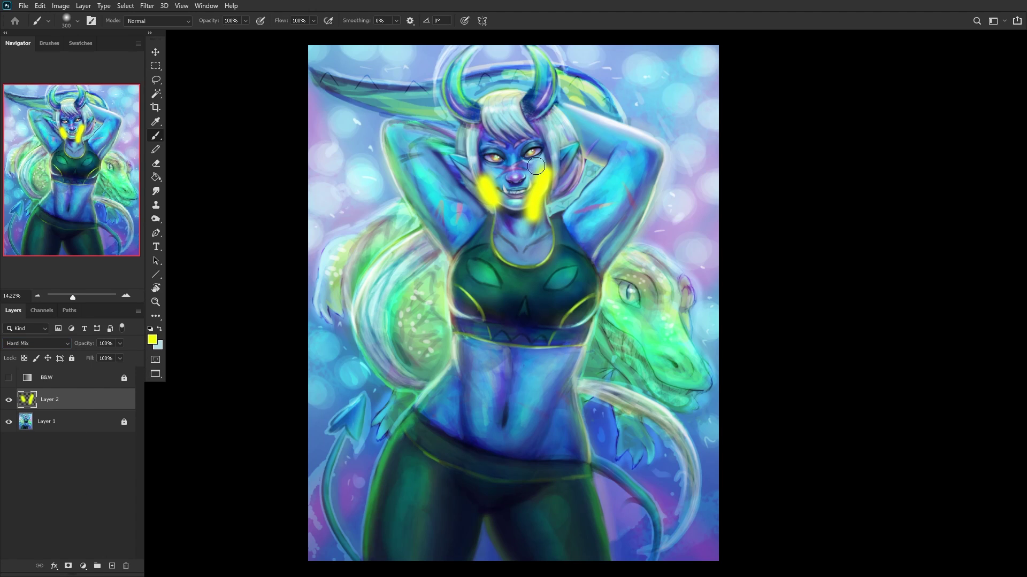
{"action": "mouse_move", "coordinate": [487, 112]}
{"action": "left_mouse_down"}
{"action": "mouse_move", "coordinate": [504, 135]}
{"action": "mouse_move", "coordinate": [548, 140]}
{"action": "left_mouse_up"}
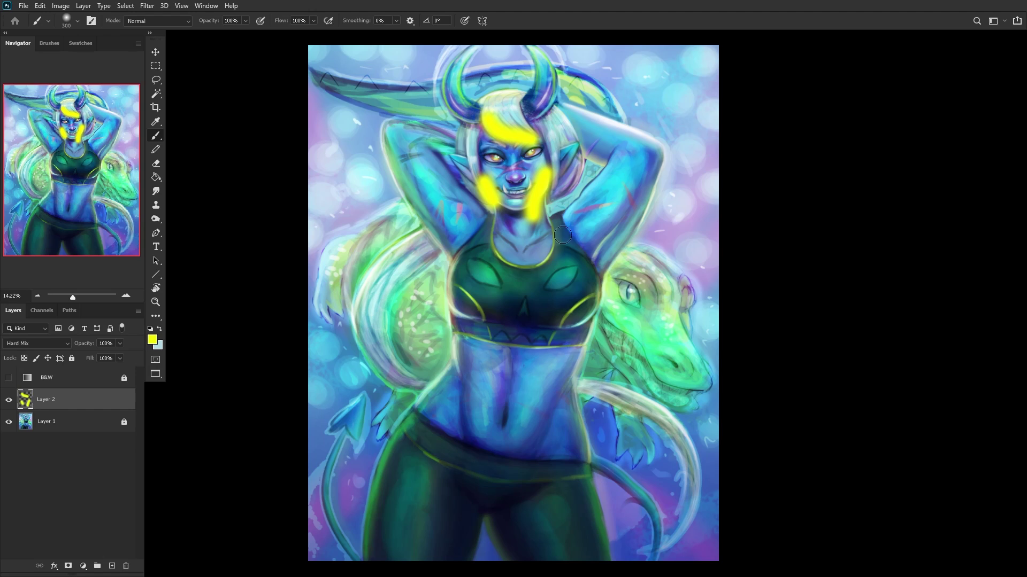
{"action": "left_click_drag", "start_coordinate": [461, 349], "coordinate": [477, 441]}
{"action": "left_click", "coordinate": [533, 377]}
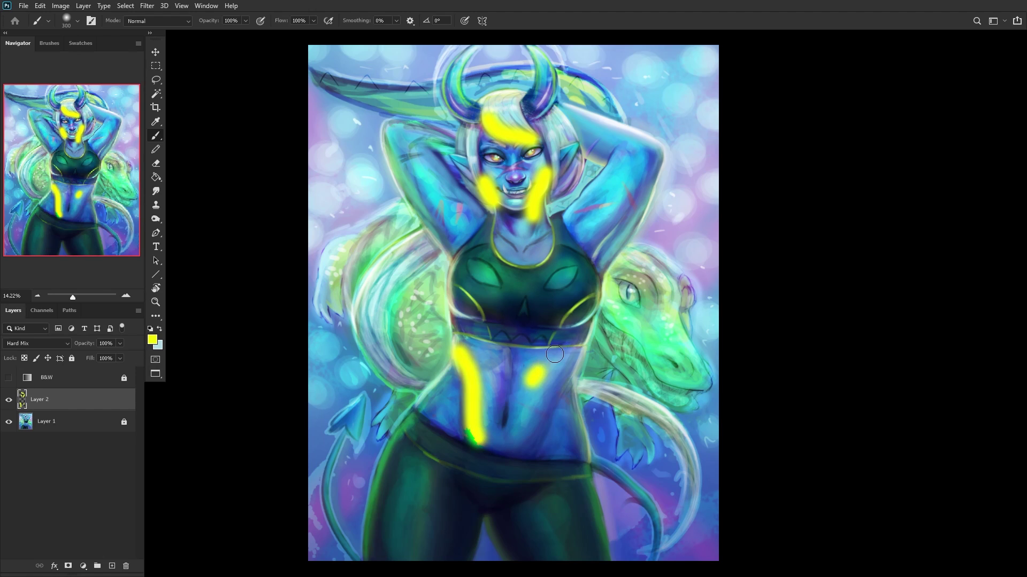
{"action": "left_click_drag", "start_coordinate": [554, 354], "coordinate": [471, 337]}
{"action": "left_click_drag", "start_coordinate": [422, 415], "coordinate": [470, 445]}
{"action": "left_click_drag", "start_coordinate": [471, 478], "coordinate": [451, 562]}
{"action": "mouse_move", "coordinate": [520, 520]}
{"action": "left_mouse_down"}
{"action": "mouse_move", "coordinate": [534, 486]}
{"action": "mouse_move", "coordinate": [539, 513]}
{"action": "mouse_move", "coordinate": [554, 495]}
{"action": "mouse_move", "coordinate": [560, 559]}
{"action": "left_mouse_up"}
{"action": "mouse_move", "coordinate": [446, 232]}
{"action": "left_mouse_down"}
{"action": "mouse_move", "coordinate": [418, 152]}
{"action": "mouse_move", "coordinate": [433, 132]}
{"action": "left_mouse_up"}
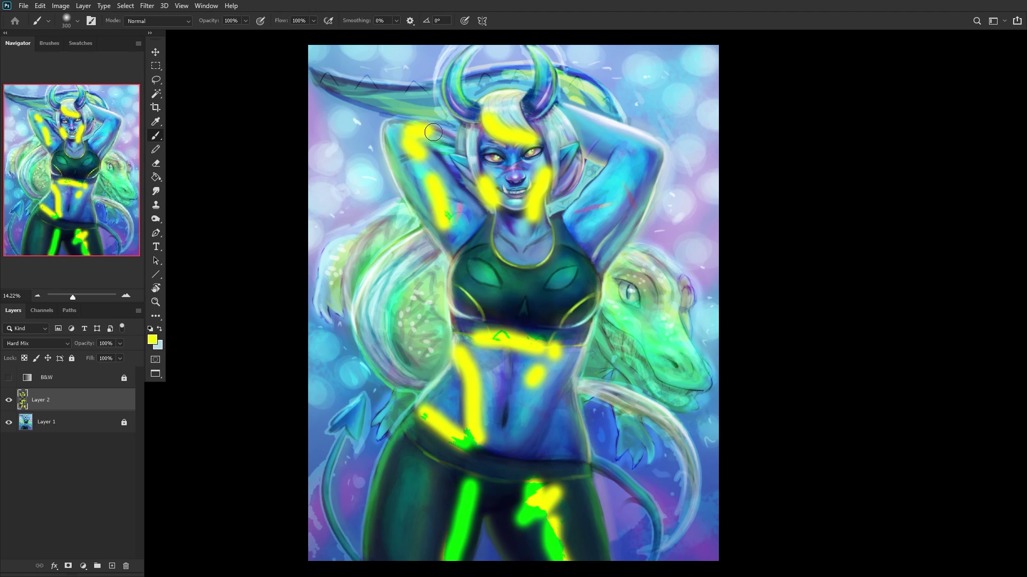
{"action": "mouse_move", "coordinate": [545, 115]}
{"action": "left_mouse_down"}
{"action": "mouse_move", "coordinate": [636, 184]}
{"action": "mouse_move", "coordinate": [588, 262]}
{"action": "mouse_move", "coordinate": [632, 170]}
{"action": "left_mouse_up"}
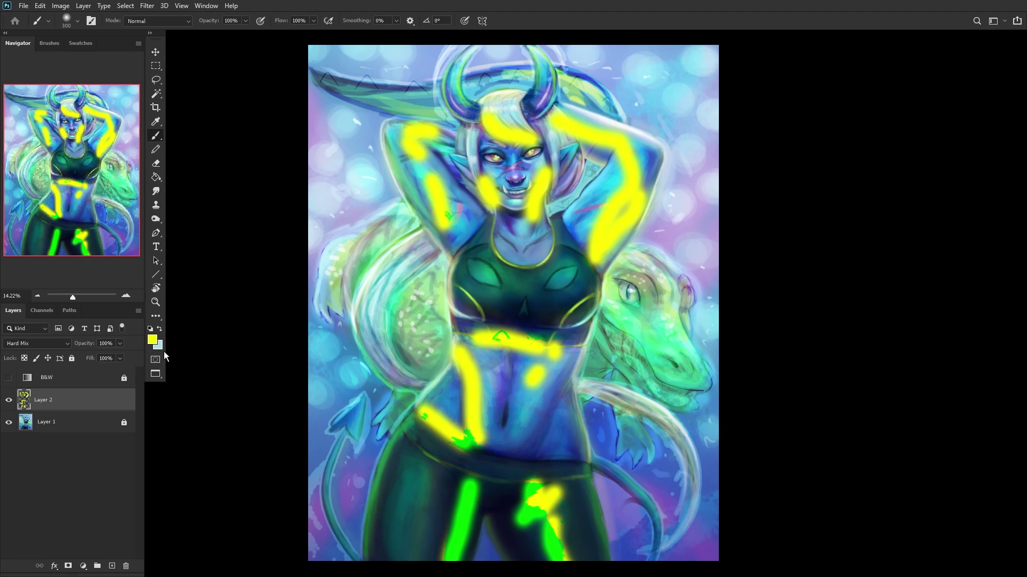
{"action": "left_click", "coordinate": [152, 340]}
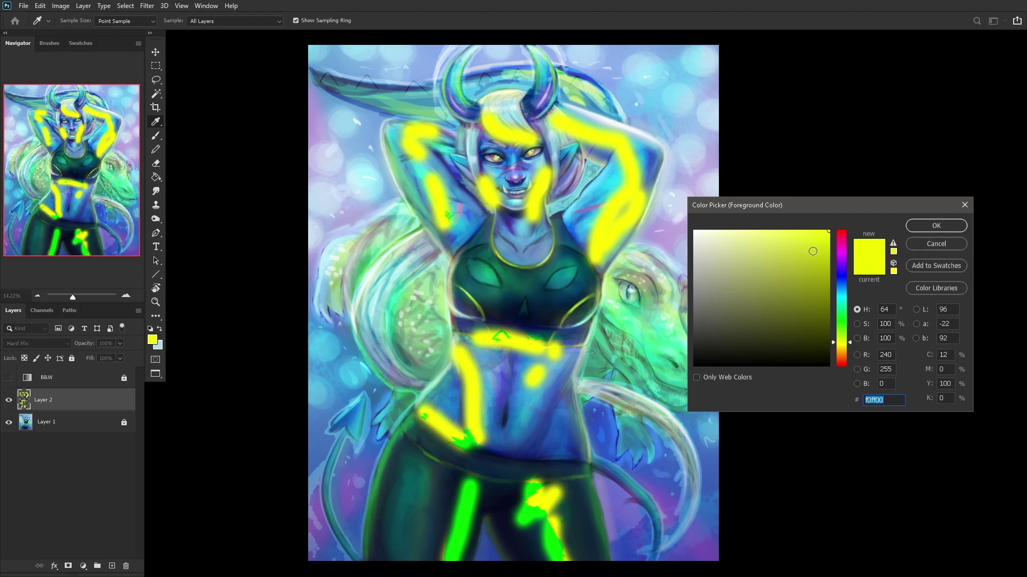
Step: Set the foreground colour to red and return to the Brush
{"action": "left_click", "coordinate": [841, 260]}
{"action": "left_click", "coordinate": [791, 246]}
{"action": "mouse_move", "coordinate": [791, 246]}
{"action": "left_mouse_down"}
{"action": "mouse_move", "coordinate": [812, 233]}
{"action": "mouse_move", "coordinate": [816, 300]}
{"action": "mouse_move", "coordinate": [772, 241]}
{"action": "mouse_move", "coordinate": [781, 210]}
{"action": "mouse_move", "coordinate": [796, 218]}
{"action": "left_mouse_up"}
{"action": "left_click", "coordinate": [841, 357]}
{"action": "left_click", "coordinate": [845, 362]}
{"action": "left_click", "coordinate": [936, 225]}
{"action": "key", "text": "b"}
Step: Paint red strokes over the nose, forehead, chest, navel, hip, left leg, horns, arms and neck
{"action": "mouse_move", "coordinate": [495, 176]}
{"action": "left_mouse_down"}
{"action": "mouse_move", "coordinate": [520, 163]}
{"action": "mouse_move", "coordinate": [487, 129]}
{"action": "mouse_move", "coordinate": [526, 106]}
{"action": "left_mouse_up"}
{"action": "left_click_drag", "start_coordinate": [529, 268], "coordinate": [534, 318]}
{"action": "left_click_drag", "start_coordinate": [524, 342], "coordinate": [511, 393]}
{"action": "mouse_move", "coordinate": [513, 428]}
{"action": "left_mouse_down"}
{"action": "mouse_move", "coordinate": [517, 468]}
{"action": "mouse_move", "coordinate": [431, 511]}
{"action": "mouse_move", "coordinate": [412, 556]}
{"action": "left_mouse_up"}
{"action": "left_click_drag", "start_coordinate": [425, 425], "coordinate": [417, 535]}
{"action": "left_click_drag", "start_coordinate": [454, 157], "coordinate": [460, 174]}
{"action": "left_click_drag", "start_coordinate": [434, 130], "coordinate": [447, 134]}
{"action": "mouse_move", "coordinate": [446, 85]}
{"action": "left_mouse_down"}
{"action": "mouse_move", "coordinate": [471, 110]}
{"action": "mouse_move", "coordinate": [550, 74]}
{"action": "mouse_move", "coordinate": [562, 85]}
{"action": "left_mouse_up"}
{"action": "left_click_drag", "start_coordinate": [612, 136], "coordinate": [650, 177]}
{"action": "left_click_drag", "start_coordinate": [605, 201], "coordinate": [568, 238]}
{"action": "left_click_drag", "start_coordinate": [546, 273], "coordinate": [561, 312]}
{"action": "mouse_move", "coordinate": [453, 297]}
{"action": "left_mouse_down"}
{"action": "mouse_move", "coordinate": [480, 257]}
{"action": "mouse_move", "coordinate": [476, 243]}
{"action": "mouse_move", "coordinate": [459, 262]}
{"action": "left_mouse_up"}
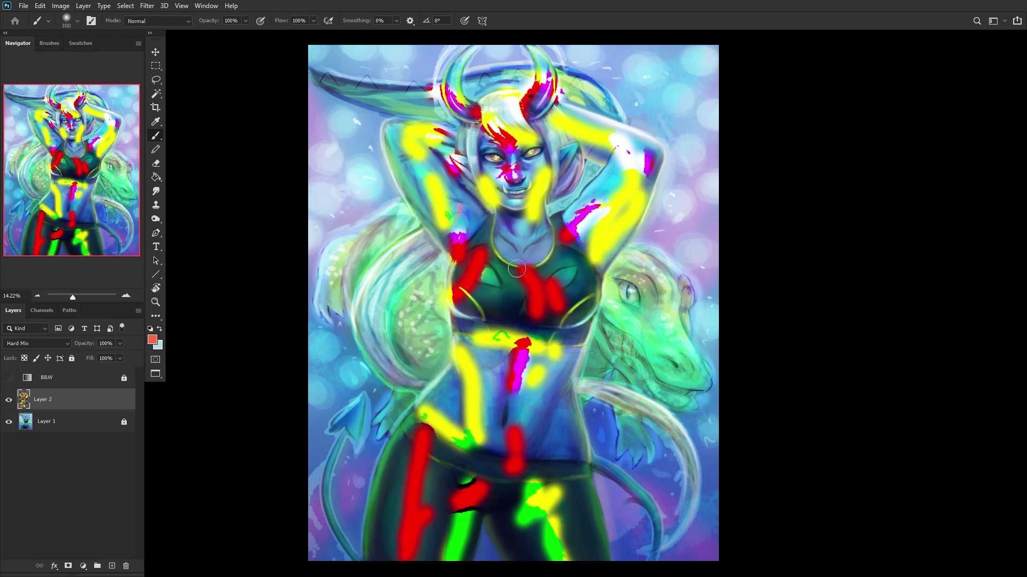
{"action": "left_click_drag", "start_coordinate": [502, 229], "coordinate": [530, 259]}
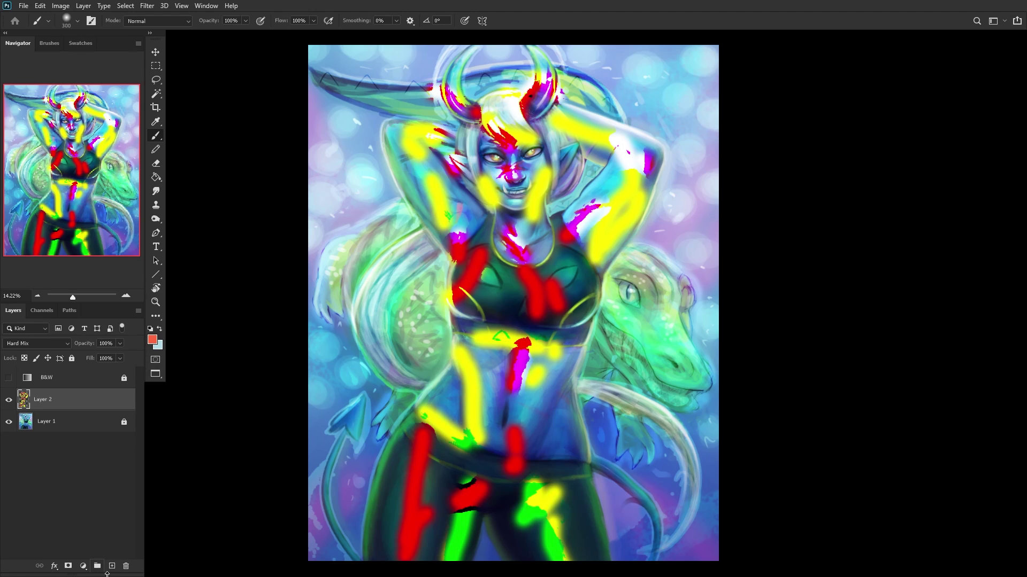
Step: Change the foreground colour to cyan (40d0ff)
{"action": "left_click", "coordinate": [152, 340]}
{"action": "left_click_drag", "start_coordinate": [847, 355], "coordinate": [837, 293]}
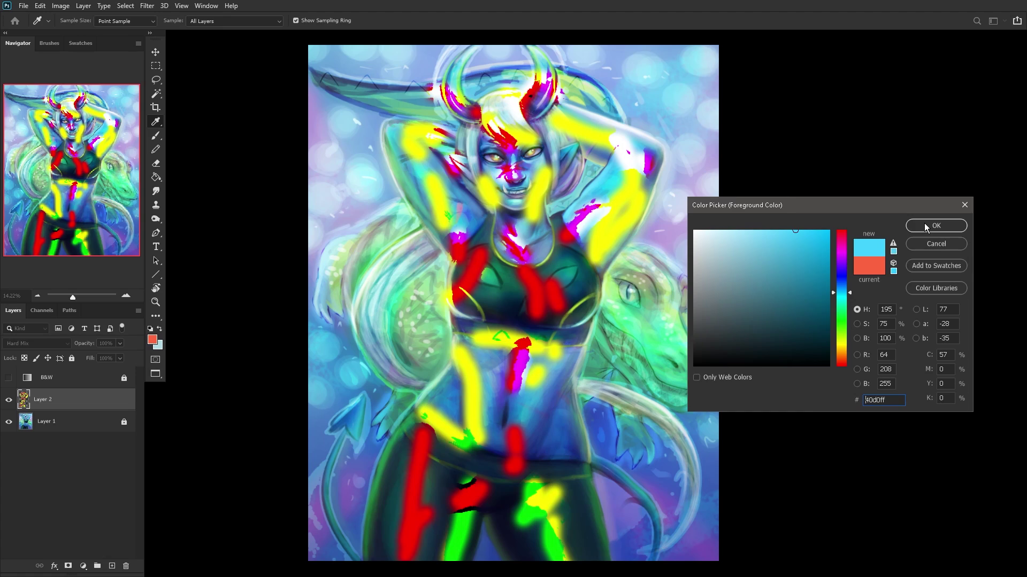
{"action": "left_click", "coordinate": [936, 226]}
Step: Paint cyan across the chest, arms and abdomen, and blue down both thighs
{"action": "mouse_move", "coordinate": [495, 265]}
{"action": "left_mouse_down"}
{"action": "mouse_move", "coordinate": [508, 300]}
{"action": "mouse_move", "coordinate": [415, 149]}
{"action": "left_mouse_up"}
{"action": "left_click", "coordinate": [507, 113]}
{"action": "mouse_move", "coordinate": [604, 179]}
{"action": "left_mouse_down"}
{"action": "mouse_move", "coordinate": [567, 233]}
{"action": "mouse_move", "coordinate": [556, 302]}
{"action": "mouse_move", "coordinate": [580, 294]}
{"action": "left_mouse_up"}
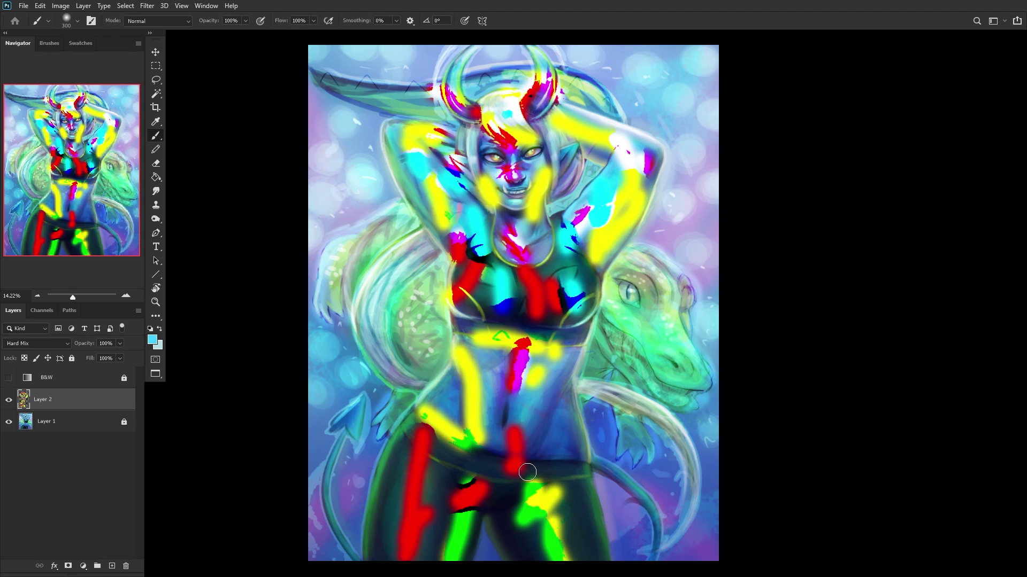
{"action": "mouse_move", "coordinate": [570, 455]}
{"action": "left_mouse_down"}
{"action": "mouse_move", "coordinate": [559, 428]}
{"action": "mouse_move", "coordinate": [519, 415]}
{"action": "mouse_move", "coordinate": [473, 372]}
{"action": "mouse_move", "coordinate": [484, 369]}
{"action": "left_mouse_up"}
{"action": "mouse_move", "coordinate": [430, 448]}
{"action": "left_mouse_down"}
{"action": "mouse_move", "coordinate": [443, 464]}
{"action": "mouse_move", "coordinate": [442, 540]}
{"action": "left_mouse_up"}
{"action": "mouse_move", "coordinate": [580, 484]}
{"action": "left_mouse_down"}
{"action": "mouse_move", "coordinate": [581, 530]}
{"action": "mouse_move", "coordinate": [537, 553]}
{"action": "left_mouse_up"}
{"action": "left_click_drag", "start_coordinate": [524, 511], "coordinate": [502, 485]}
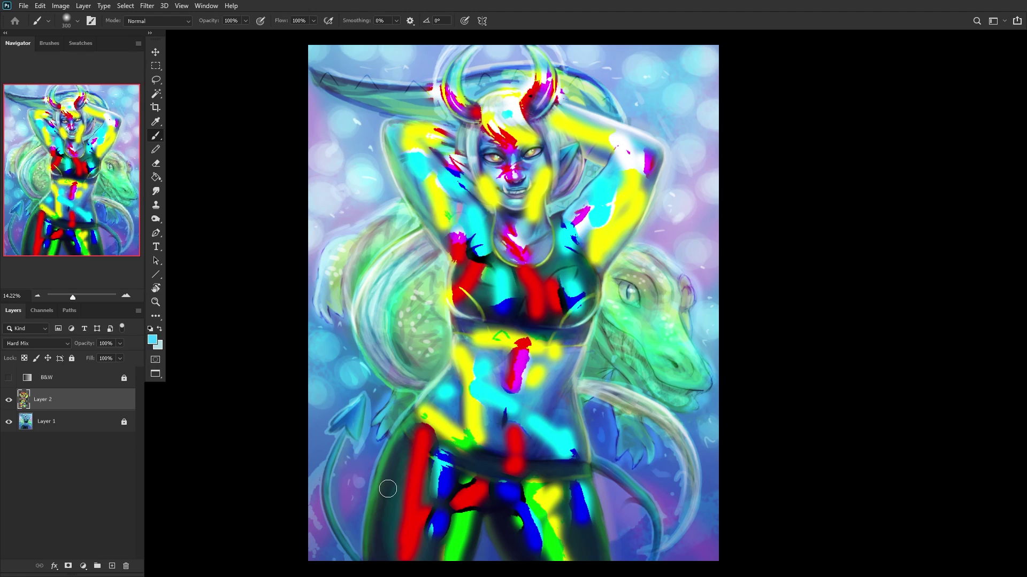
{"action": "left_click_drag", "start_coordinate": [389, 488], "coordinate": [381, 549]}
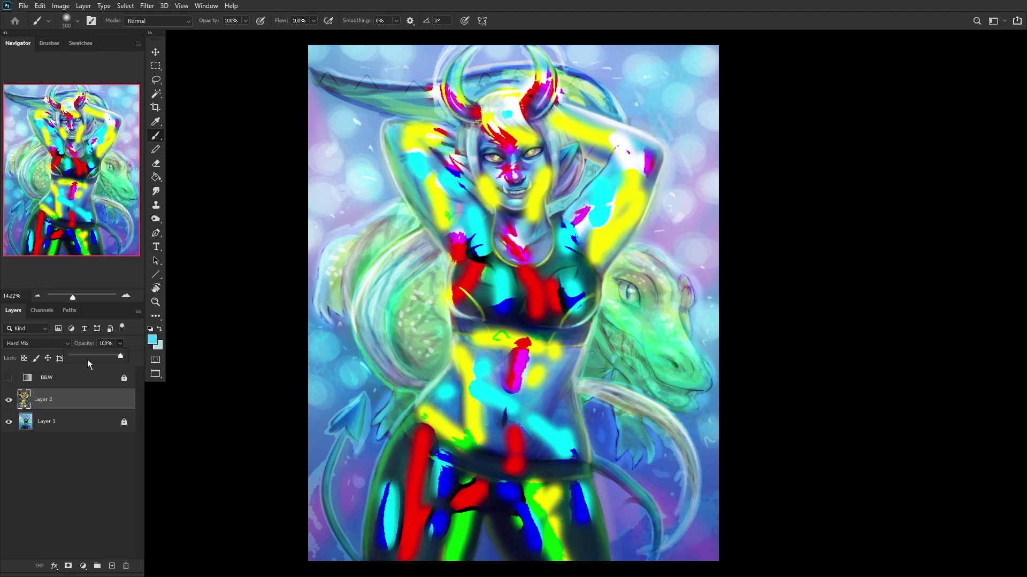
Step: Lower the colour layer's opacity to 32% and apply a Gaussian Blur to it
{"action": "left_click", "coordinate": [86, 356]}
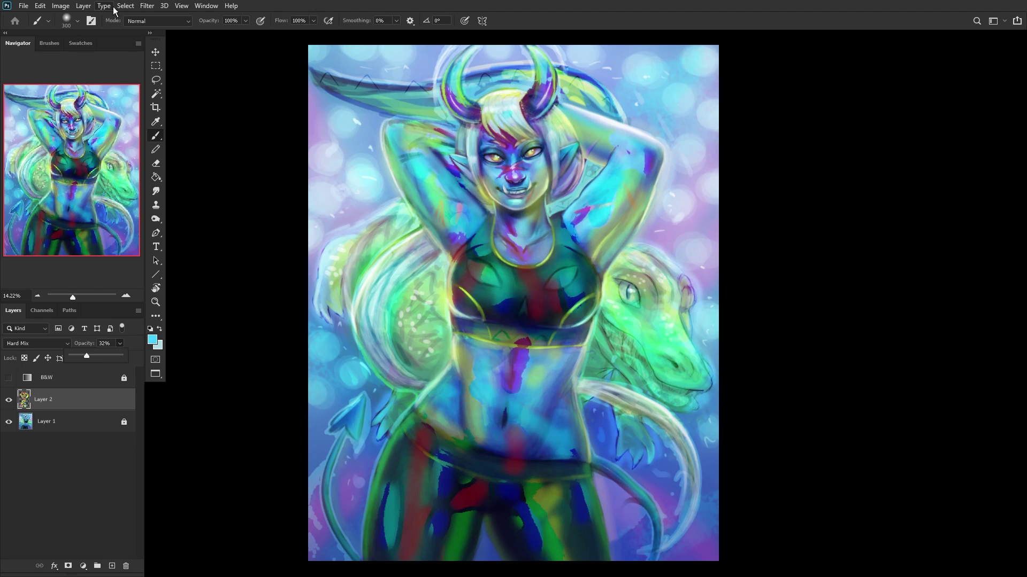
{"action": "left_click", "coordinate": [147, 9]}
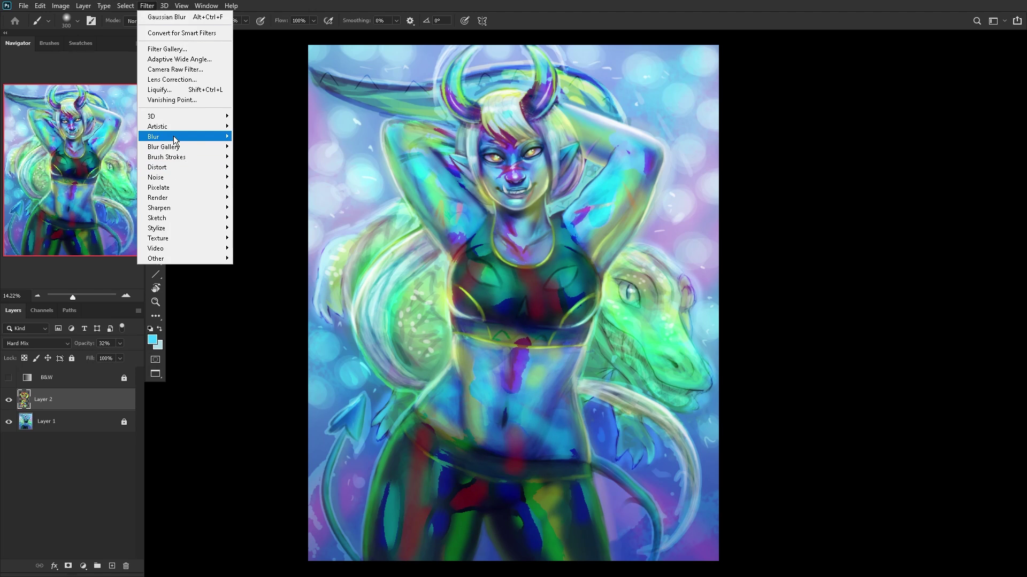
{"action": "mouse_move", "coordinate": [181, 140]}
{"action": "left_click", "coordinate": [280, 177]}
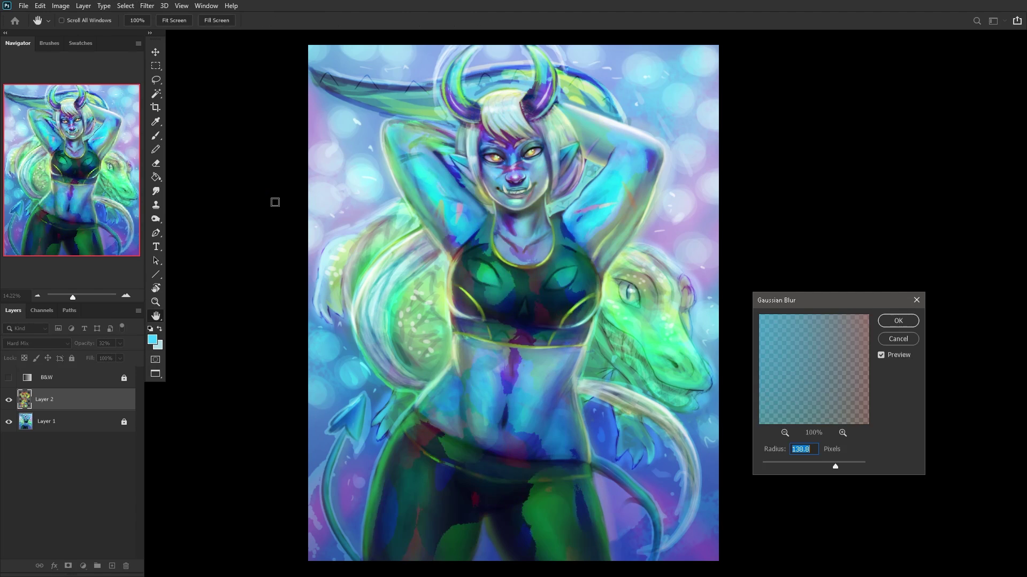
{"action": "left_click", "coordinate": [905, 326]}
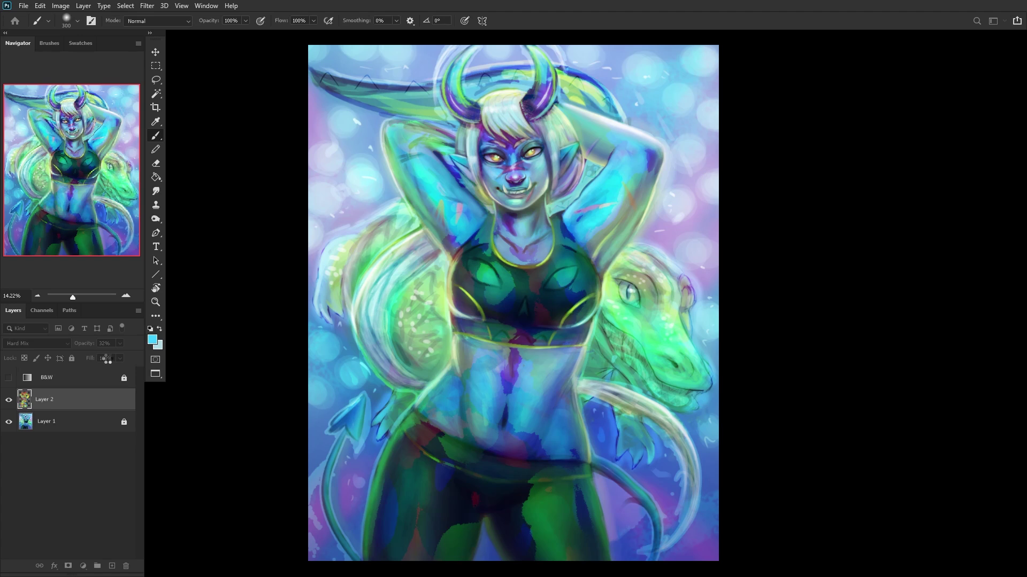
Step: Try Color blending at 100% opacity, then switch the colour layer to Overlay
{"action": "left_click", "coordinate": [57, 344]}
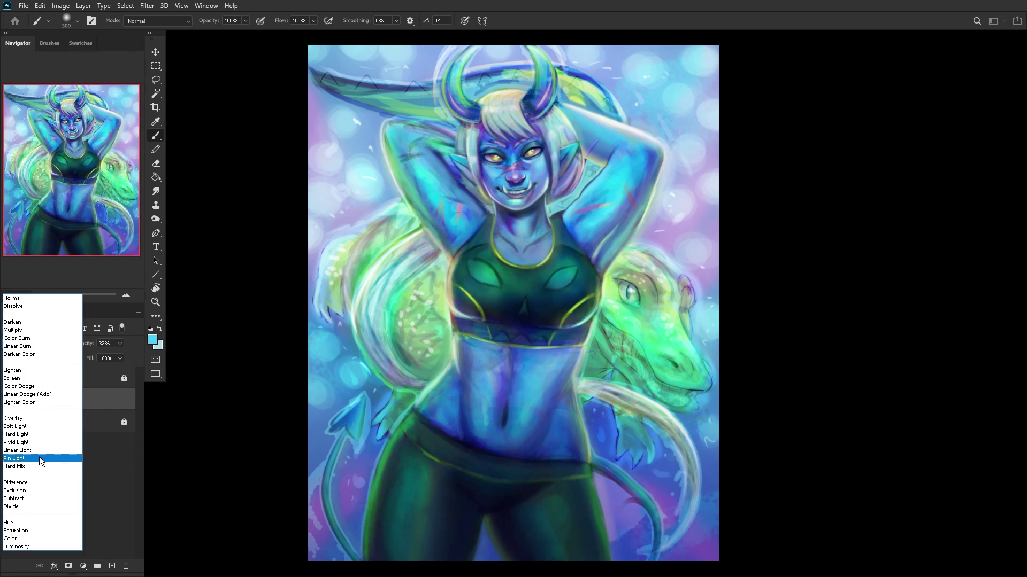
{"action": "left_click", "coordinate": [27, 537]}
{"action": "left_click_drag", "start_coordinate": [133, 356], "coordinate": [137, 356]}
{"action": "left_click", "coordinate": [32, 343]}
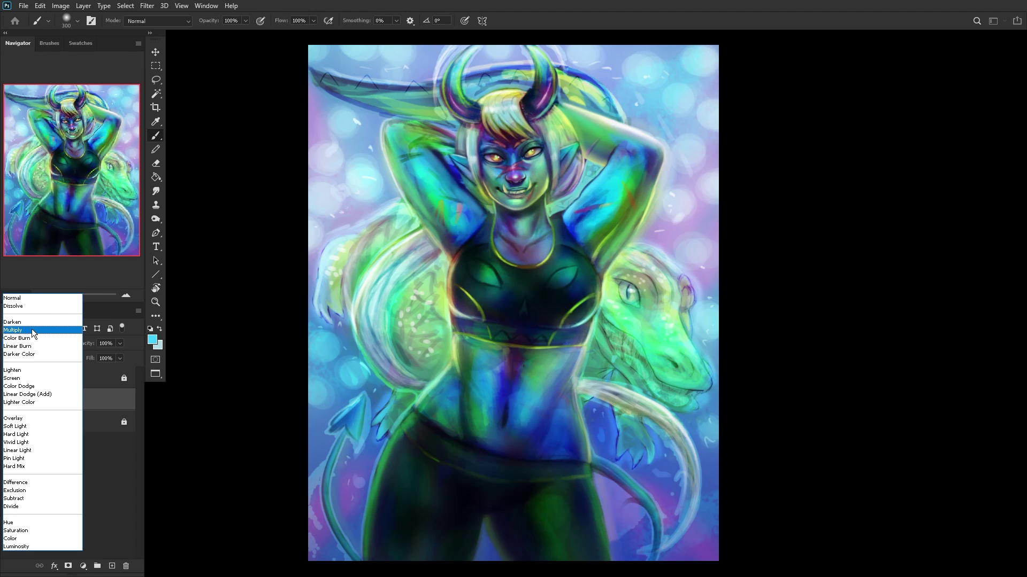
{"action": "left_click", "coordinate": [14, 418]}
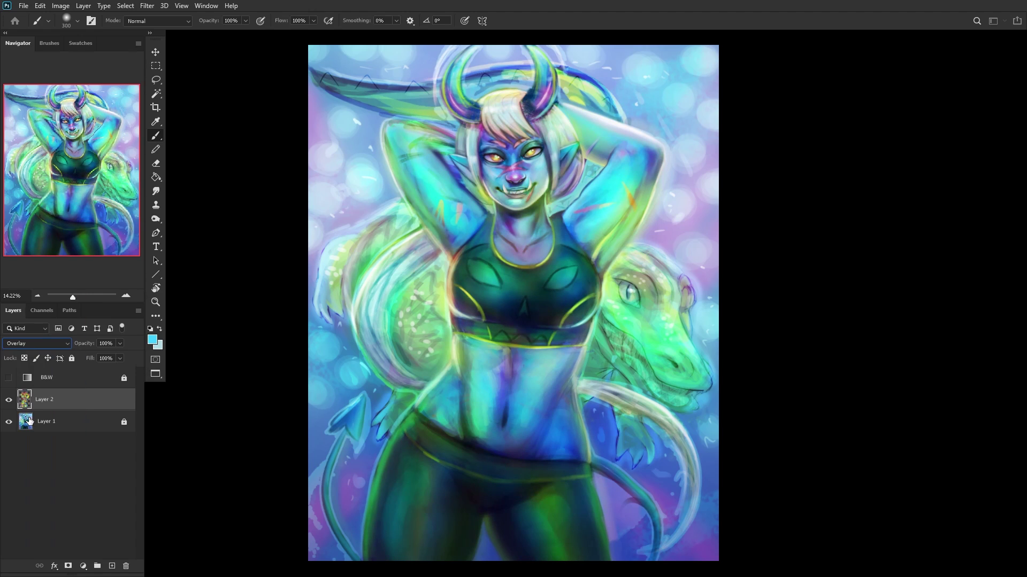
Step: Compare the overlay on and off and in greyscale, then set its opacity to about 42%
{"action": "left_click", "coordinate": [6, 401]}
{"action": "left_click", "coordinate": [6, 401]}
{"action": "left_click", "coordinate": [8, 400]}
{"action": "left_click", "coordinate": [9, 400]}
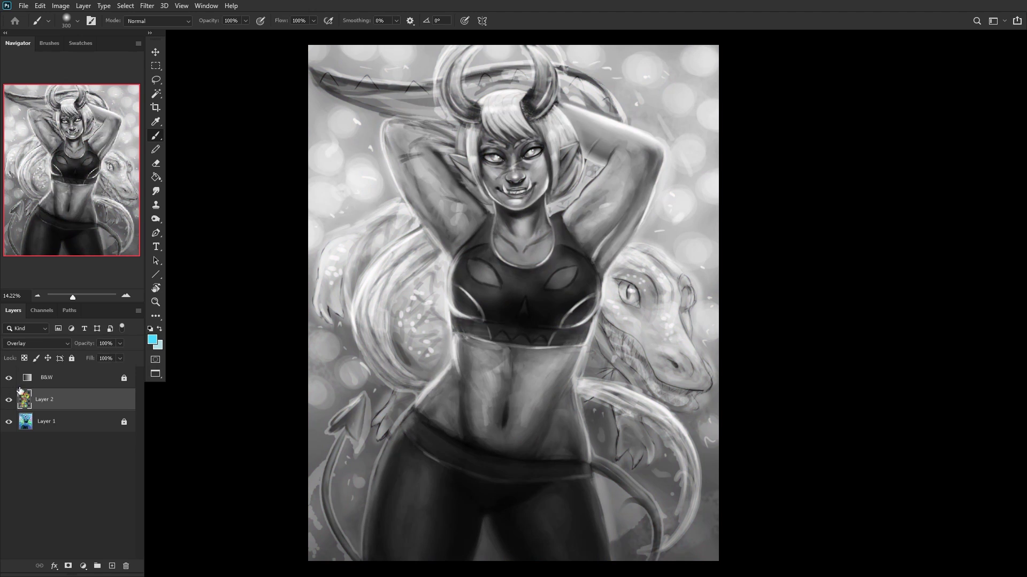
{"action": "left_click", "coordinate": [8, 378]}
{"action": "left_click", "coordinate": [9, 400]}
{"action": "left_click", "coordinate": [8, 400]}
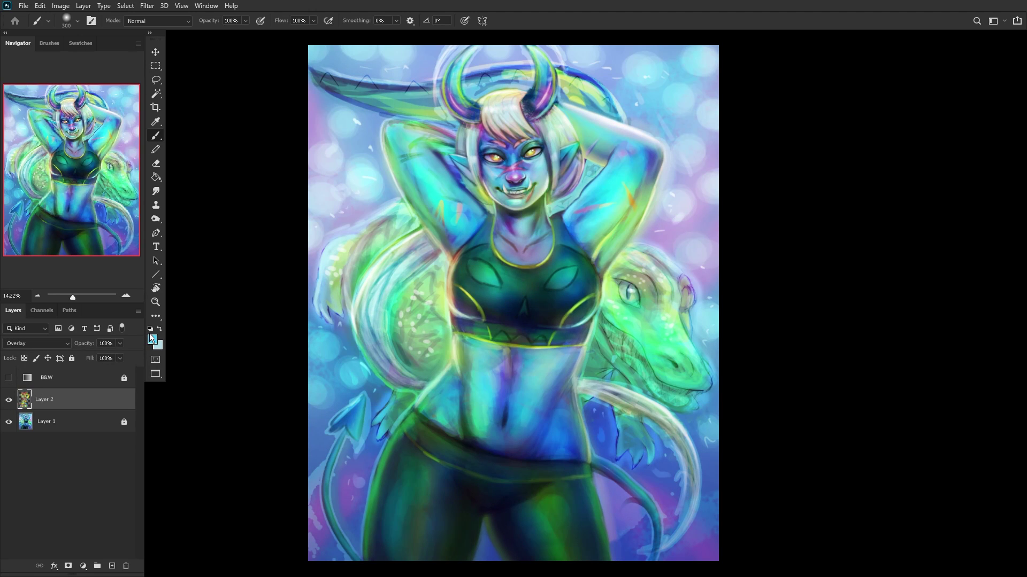
{"action": "left_click_drag", "start_coordinate": [79, 355], "coordinate": [92, 358]}
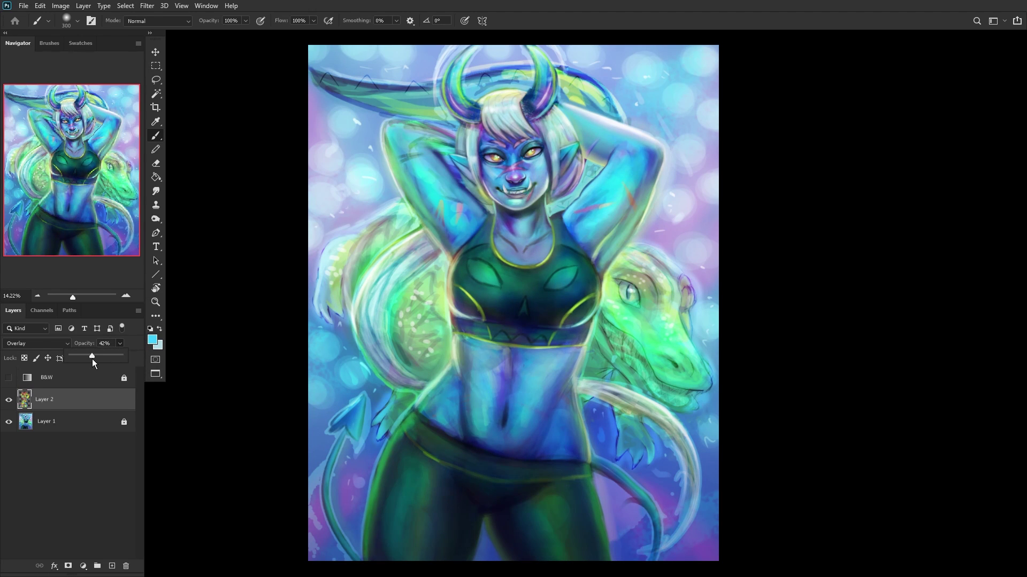
{"action": "left_click", "coordinate": [7, 413]}
Step: Merge the overlay layer down into Layer 1 and lock it completely
{"action": "left_click", "coordinate": [72, 413]}
{"action": "left_click", "coordinate": [62, 421]}
{"action": "left_click", "coordinate": [73, 396]}
{"action": "key", "text": "ctrl+e"}
{"action": "key", "text": "ctrl+slash"}
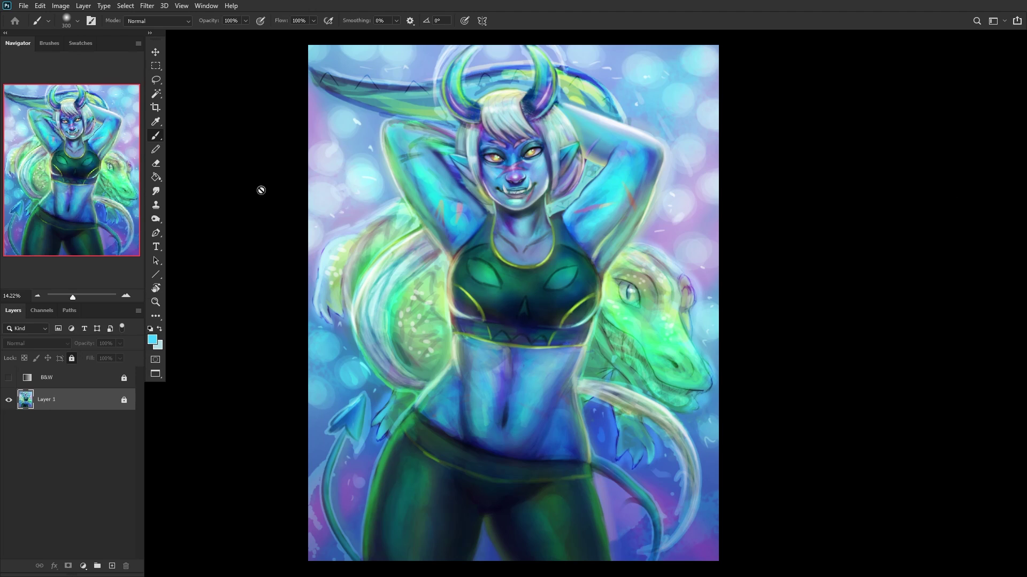
Step: Make white the painting colour, add a new layer, and pick a Soft Round brush
{"action": "left_click", "coordinate": [150, 329]}
{"action": "left_click", "coordinate": [159, 329]}
{"action": "left_click", "coordinate": [112, 565]}
{"action": "scroll", "coordinate": [508, 160], "scroll_direction": "up", "scroll_amount": 5}
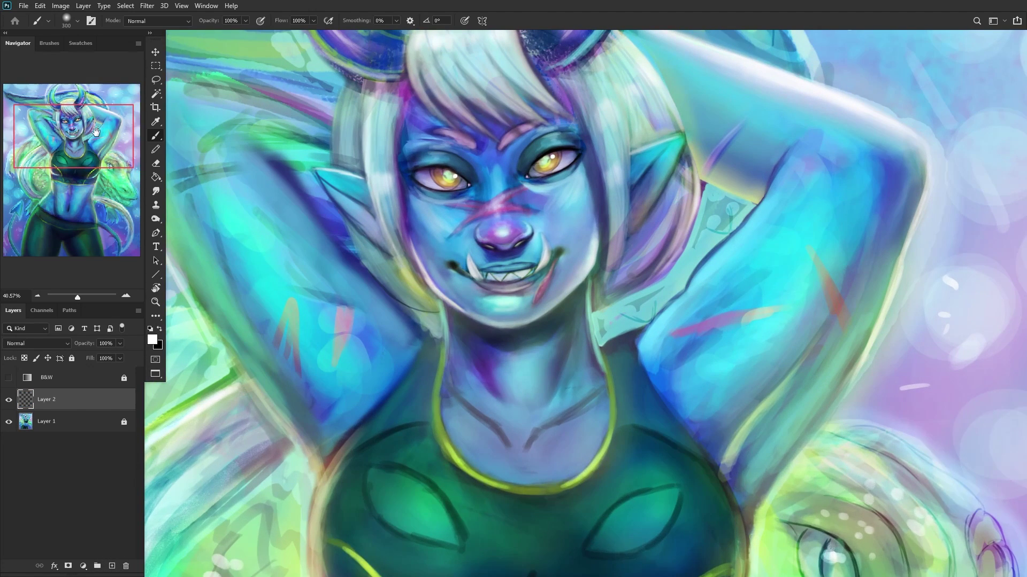
{"action": "scroll", "coordinate": [374, 214], "scroll_direction": "up", "scroll_amount": 3}
{"action": "right_click", "coordinate": [334, 310]}
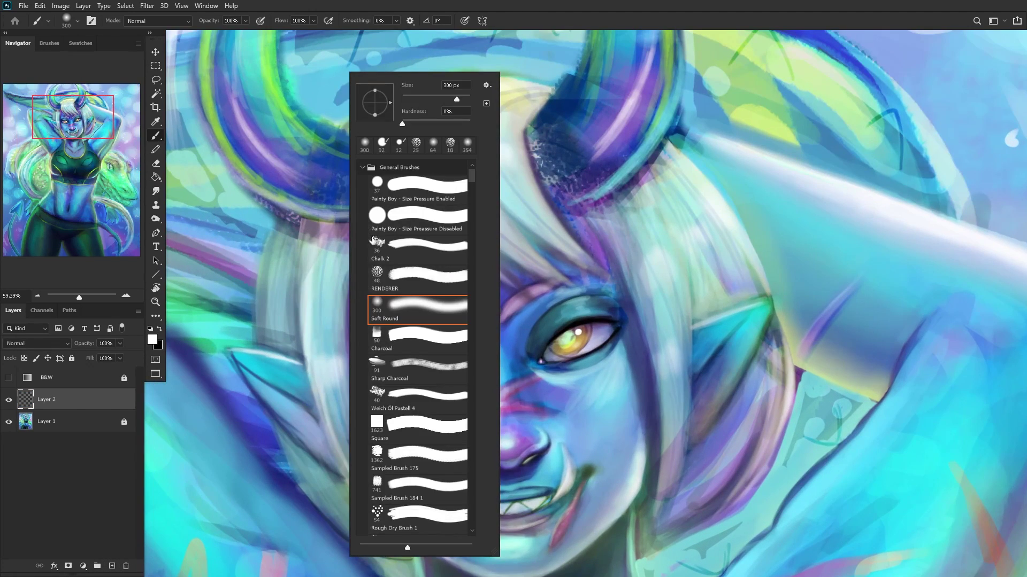
Step: Paint white rim-light strokes along the hair edge, jaw, ear and shoulder
{"action": "left_click_drag", "start_coordinate": [275, 222], "coordinate": [255, 355]}
{"action": "scroll", "coordinate": [255, 354], "scroll_direction": "down", "scroll_amount": 1}
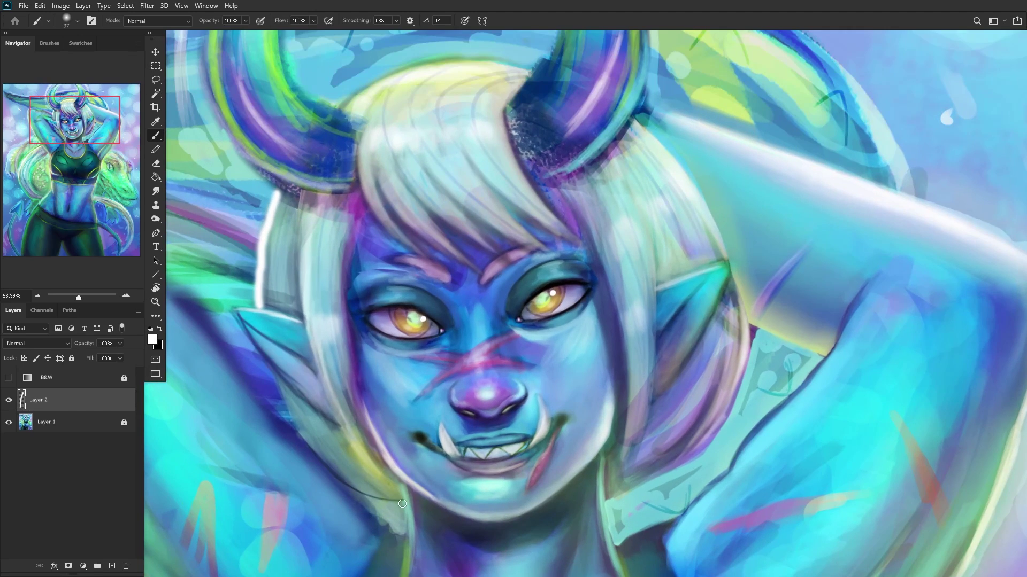
{"action": "mouse_move", "coordinate": [398, 499]}
{"action": "left_mouse_down"}
{"action": "mouse_move", "coordinate": [354, 484]}
{"action": "mouse_move", "coordinate": [307, 435]}
{"action": "left_mouse_up"}
{"action": "left_click_drag", "start_coordinate": [289, 411], "coordinate": [268, 366]}
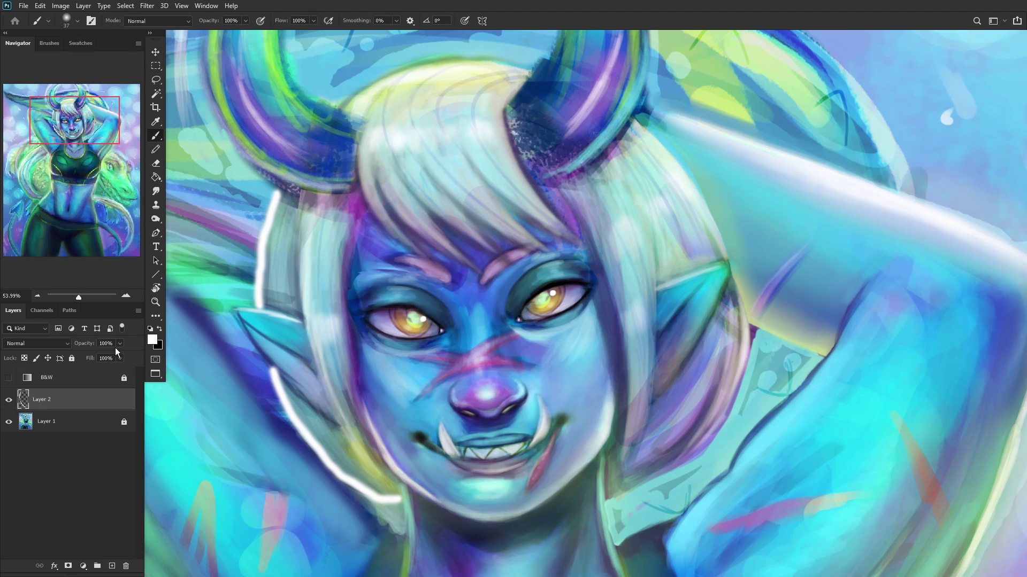
{"action": "left_click_drag", "start_coordinate": [332, 413], "coordinate": [237, 315]}
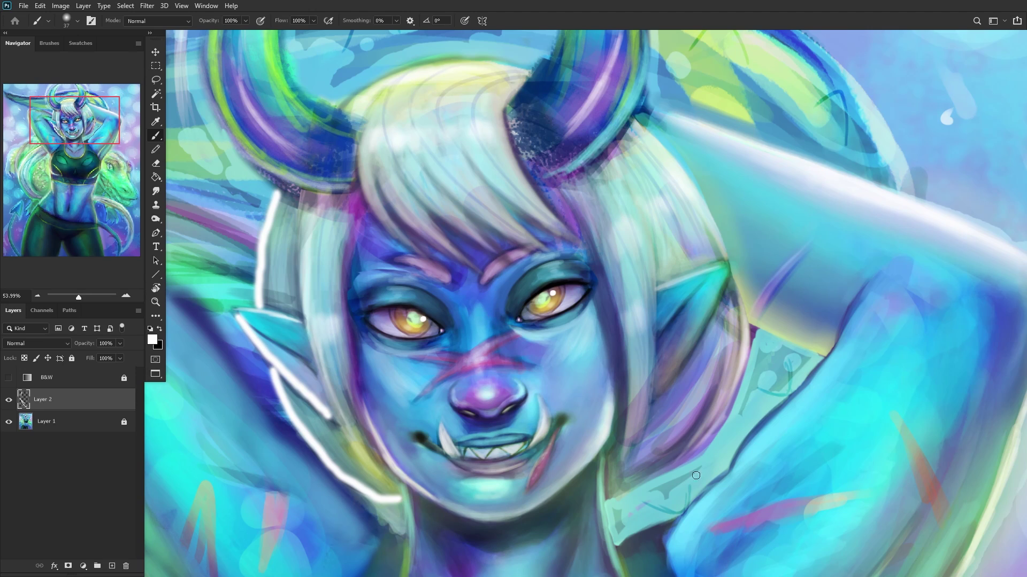
{"action": "mouse_move", "coordinate": [608, 500]}
{"action": "left_mouse_down"}
{"action": "mouse_move", "coordinate": [702, 454]}
{"action": "mouse_move", "coordinate": [741, 367]}
{"action": "mouse_move", "coordinate": [727, 259]}
{"action": "mouse_move", "coordinate": [689, 181]}
{"action": "mouse_move", "coordinate": [636, 127]}
{"action": "left_mouse_up"}
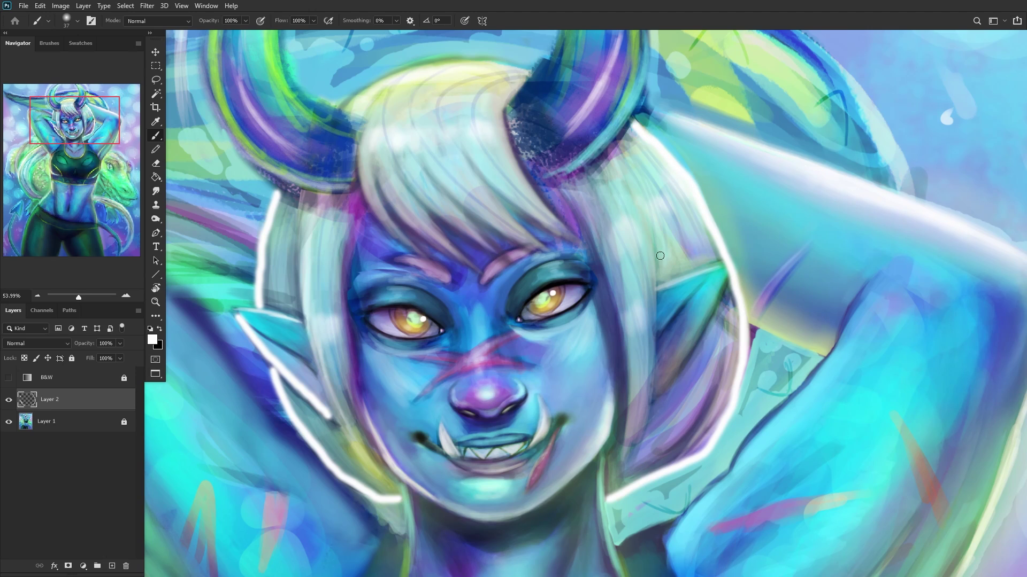
{"action": "left_click_drag", "start_coordinate": [729, 273], "coordinate": [649, 401]}
Step: Trace the ear outline in white, undoing a stray stroke beneath the ear
{"action": "scroll", "coordinate": [585, 245], "scroll_direction": "down", "scroll_amount": 3}
{"action": "scroll", "coordinate": [585, 245], "scroll_direction": "down", "scroll_amount": 2}
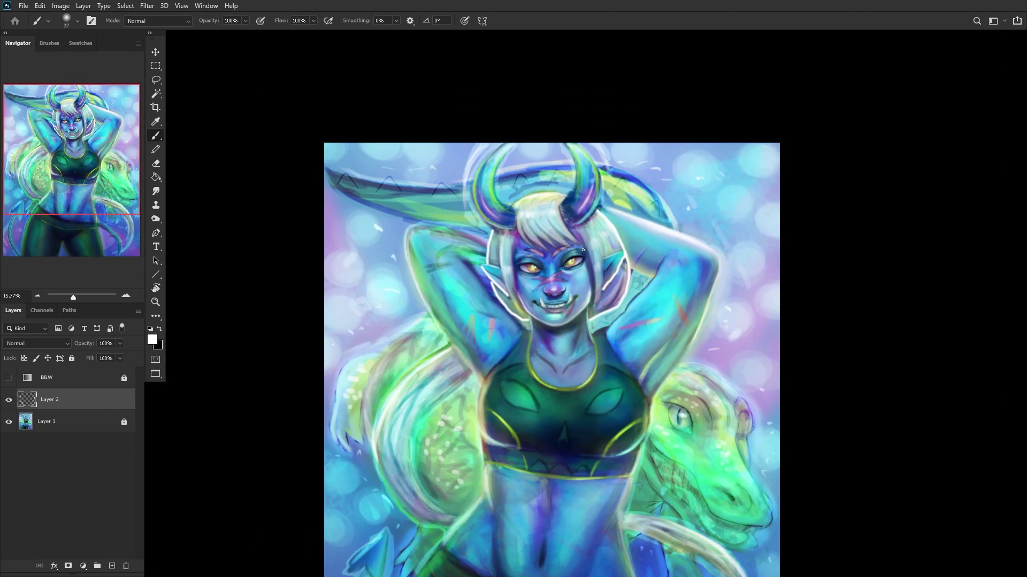
{"action": "scroll", "coordinate": [454, 340], "scroll_direction": "up", "scroll_amount": 2}
{"action": "scroll", "coordinate": [468, 346], "scroll_direction": "down", "scroll_amount": 2}
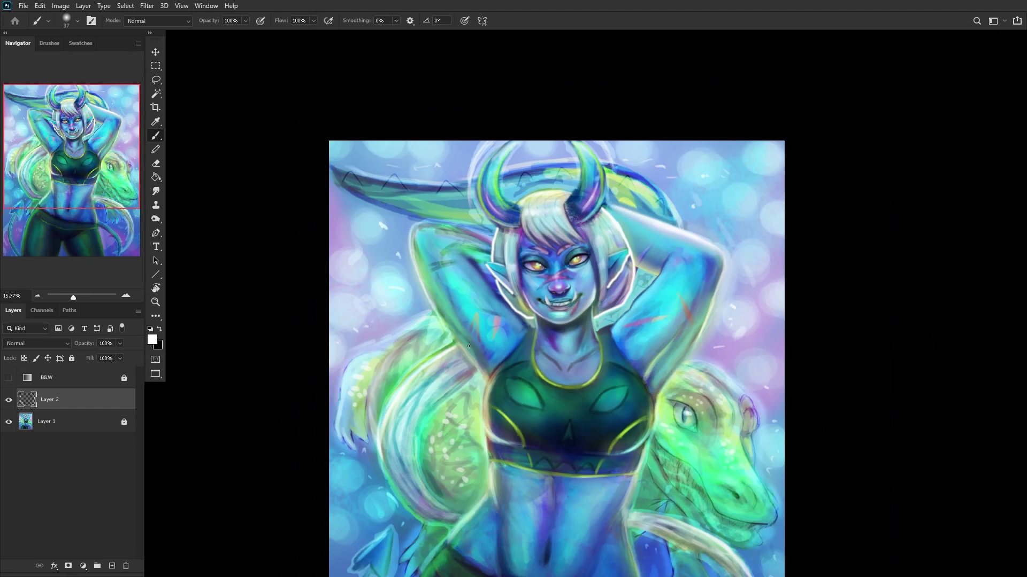
{"action": "scroll", "coordinate": [587, 374], "scroll_direction": "down", "scroll_amount": 1}
{"action": "scroll", "coordinate": [562, 353], "scroll_direction": "up", "scroll_amount": 6}
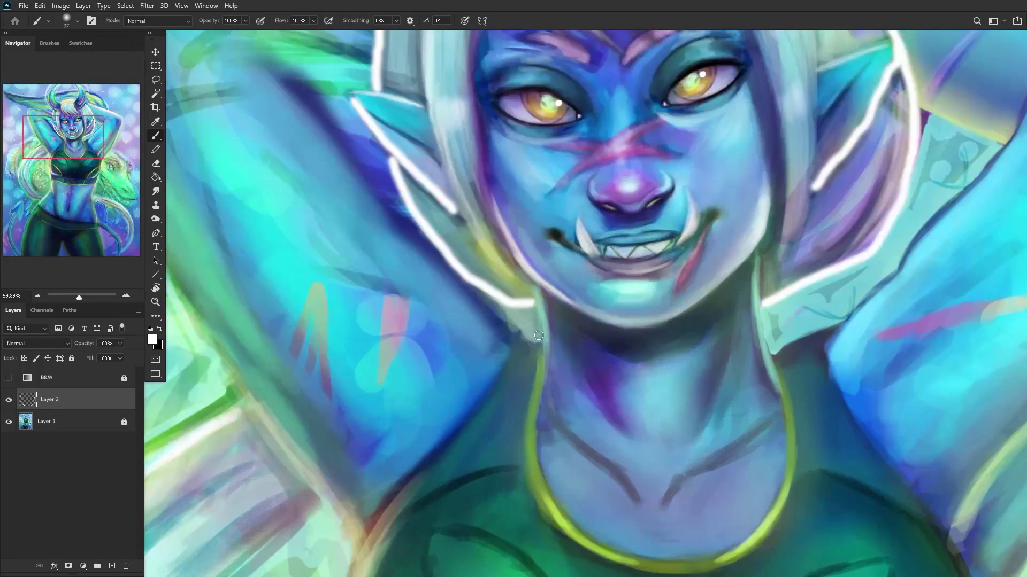
{"action": "mouse_move", "coordinate": [540, 341]}
{"action": "left_mouse_down"}
{"action": "mouse_move", "coordinate": [489, 309]}
{"action": "mouse_move", "coordinate": [452, 263]}
{"action": "left_mouse_up"}
{"action": "scroll", "coordinate": [452, 263], "scroll_direction": "down", "scroll_amount": 5}
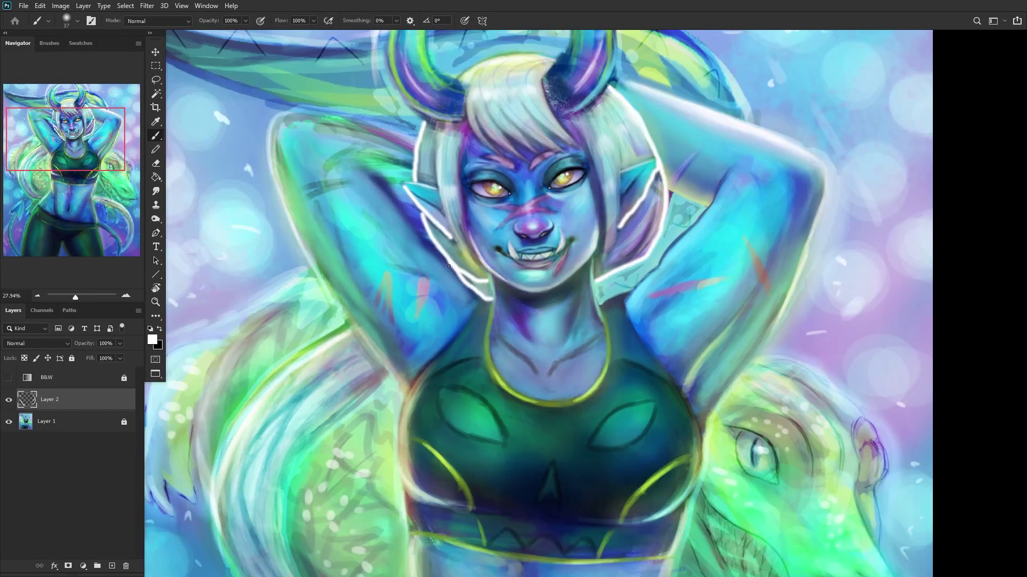
{"action": "scroll", "coordinate": [428, 223], "scroll_direction": "up", "scroll_amount": 4}
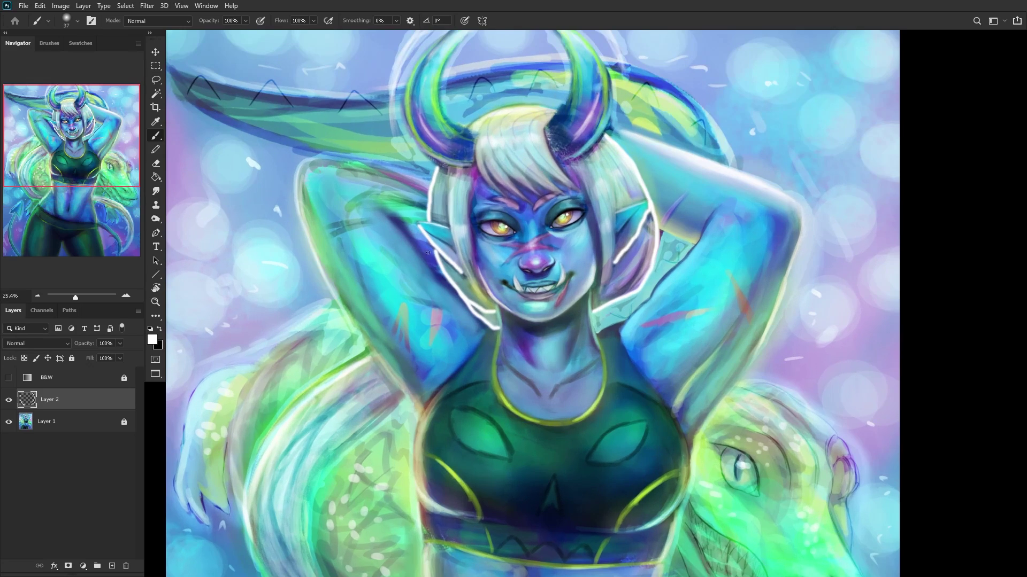
{"action": "left_click_drag", "start_coordinate": [429, 259], "coordinate": [464, 298]}
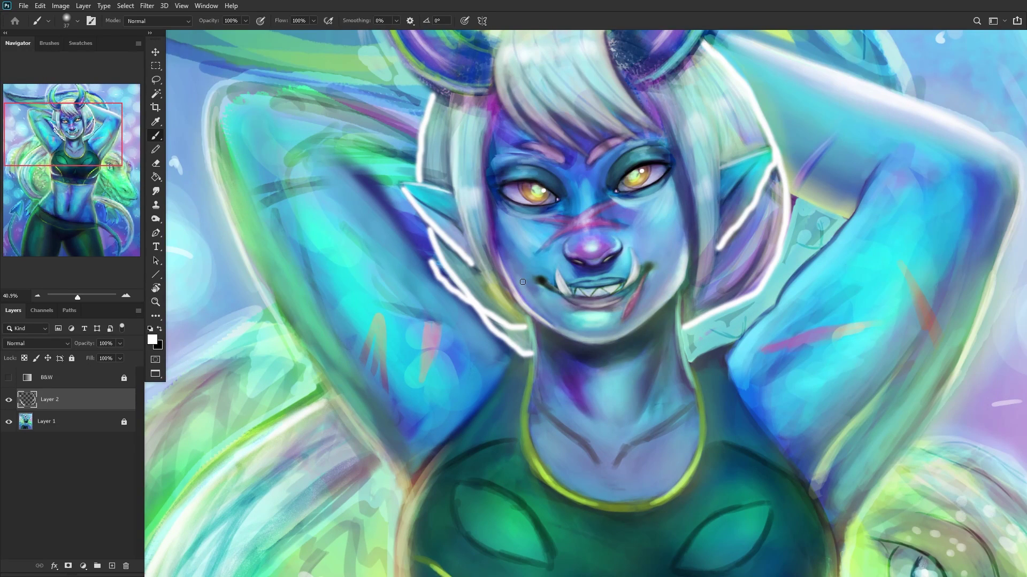
{"action": "key", "text": "ctrl+z"}
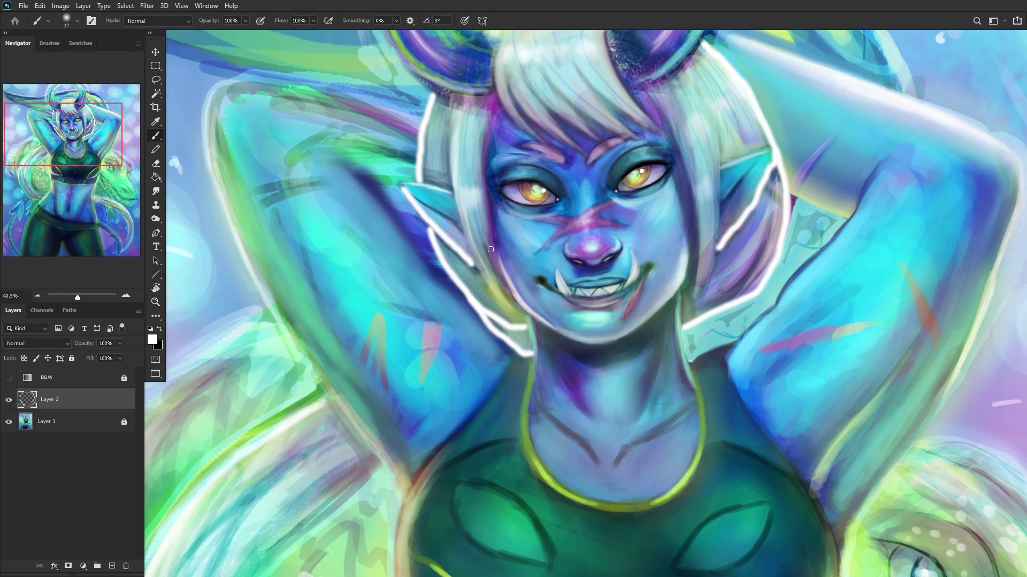
Step: Paint a long white rim along the right arm edge, replacing an undone shorter stroke
{"action": "left_click_drag", "start_coordinate": [690, 362], "coordinate": [735, 338]}
{"action": "key", "text": "ctrl+z"}
{"action": "mouse_move", "coordinate": [693, 359]}
{"action": "left_mouse_down"}
{"action": "mouse_move", "coordinate": [758, 322]}
{"action": "mouse_move", "coordinate": [845, 229]}
{"action": "mouse_move", "coordinate": [849, 217]}
{"action": "mouse_move", "coordinate": [830, 206]}
{"action": "left_mouse_up"}
{"action": "scroll", "coordinate": [735, 341], "scroll_direction": "down", "scroll_amount": 5}
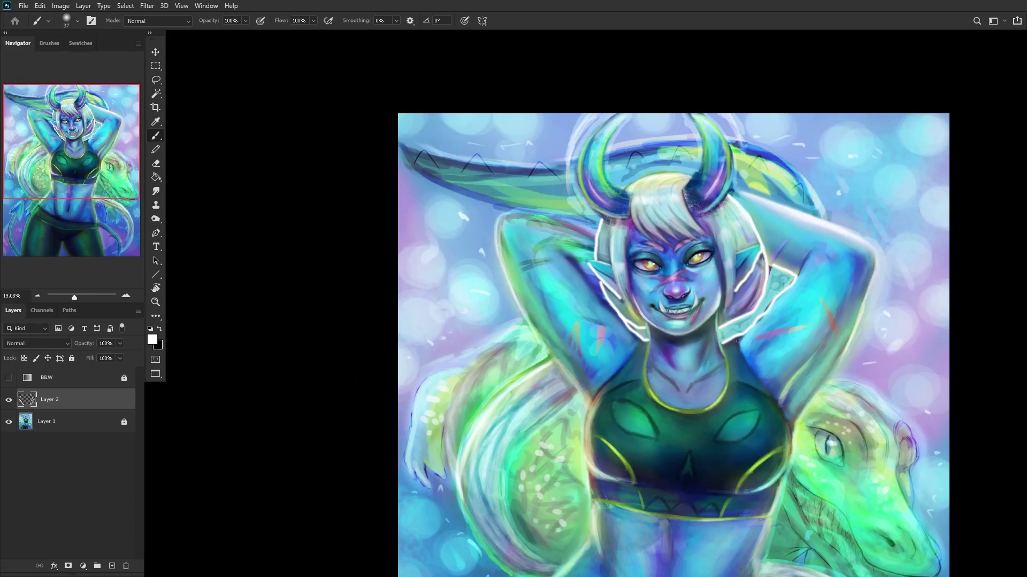
Step: Set the white outline layer to Overlay at about 39% opacity, comparing it on and off
{"action": "left_click", "coordinate": [31, 342]}
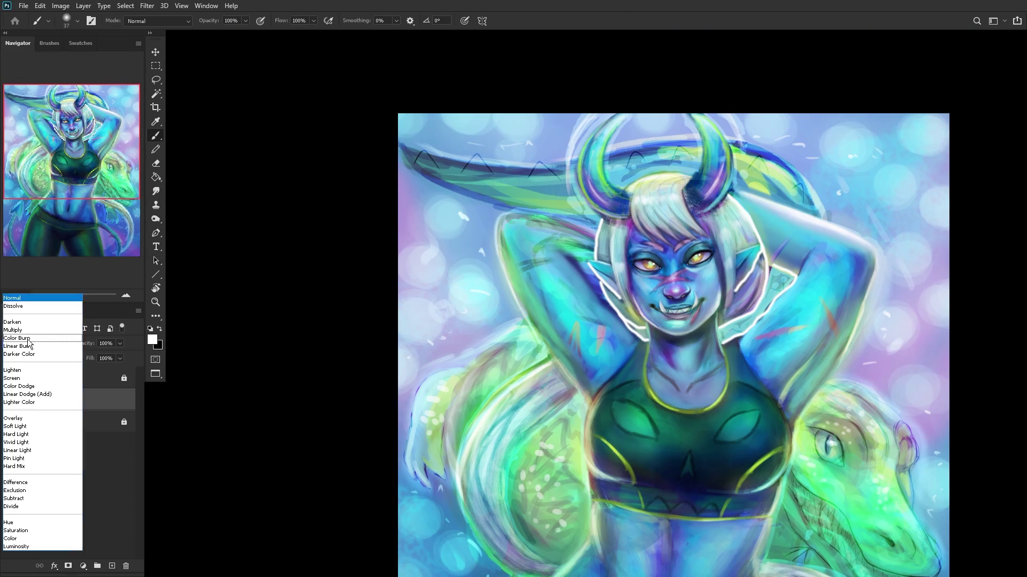
{"action": "left_click", "coordinate": [17, 418]}
{"action": "left_click_drag", "start_coordinate": [120, 342], "coordinate": [98, 357]}
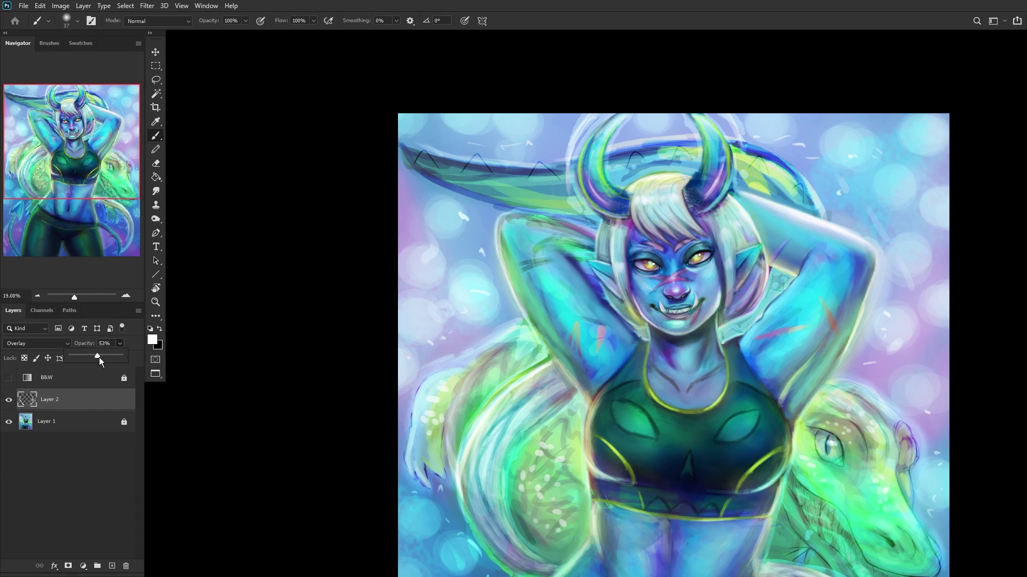
{"action": "scroll", "coordinate": [295, 304], "scroll_direction": "down", "scroll_amount": 2}
{"action": "left_click", "coordinate": [164, 309]}
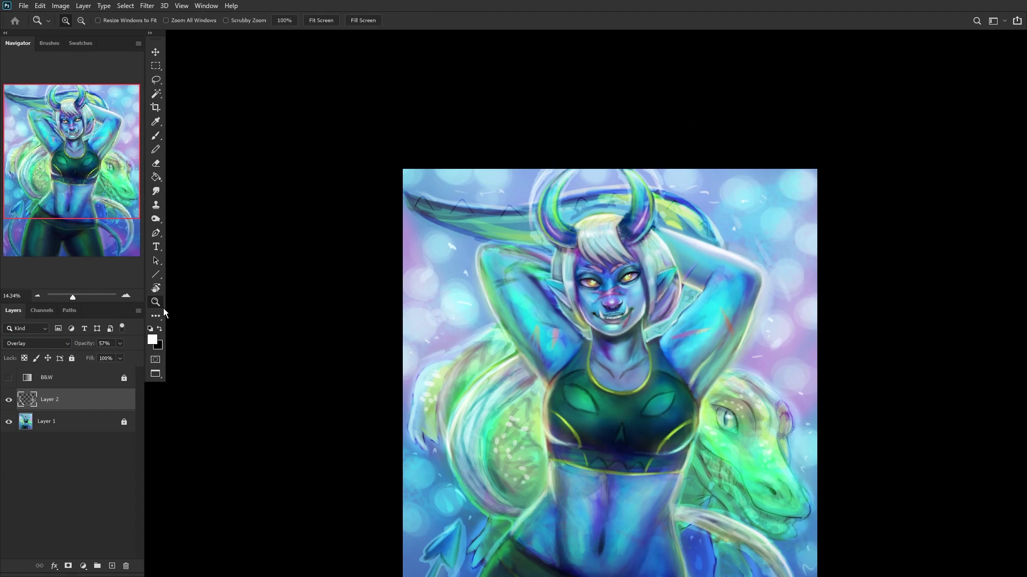
{"action": "left_click", "coordinate": [318, 23]}
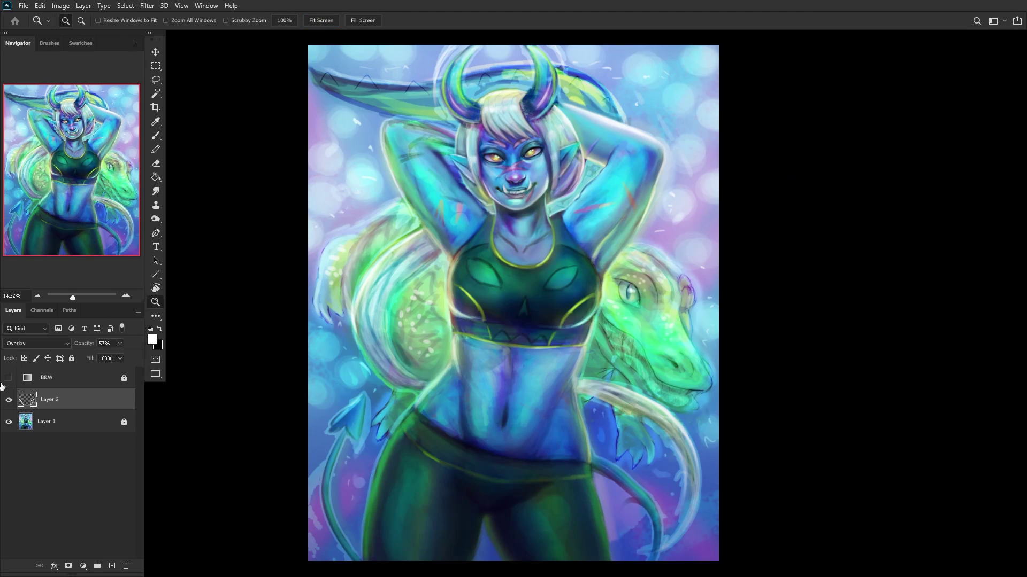
{"action": "left_click", "coordinate": [11, 397]}
{"action": "left_click", "coordinate": [12, 396]}
{"action": "left_click_drag", "start_coordinate": [107, 354], "coordinate": [107, 354]}
Step: Merge the outlines into the painting, lock and rename the layer '1', and add an empty layer
{"action": "key", "text": "ctrl+shift+e"}
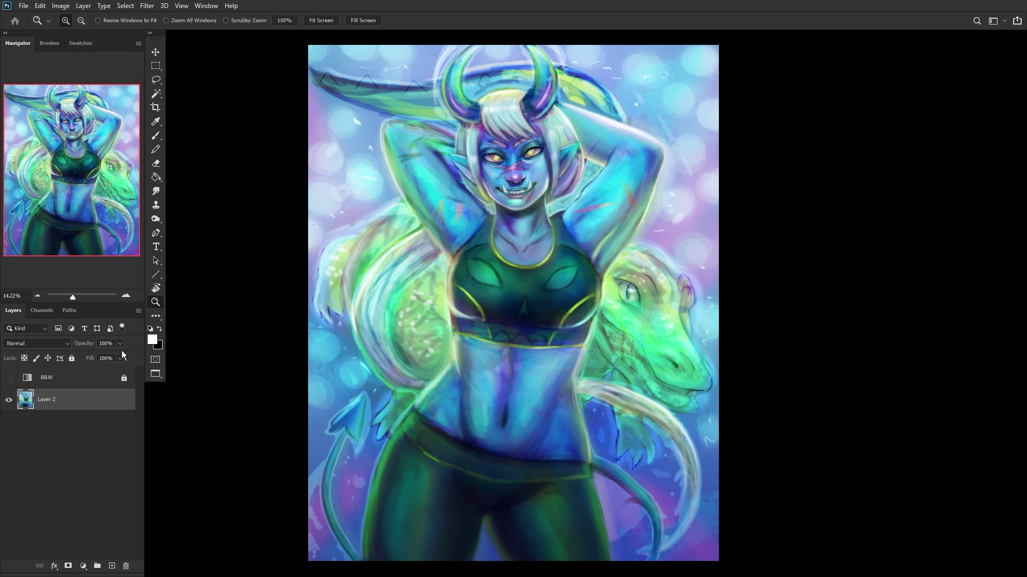
{"action": "left_click", "coordinate": [73, 358]}
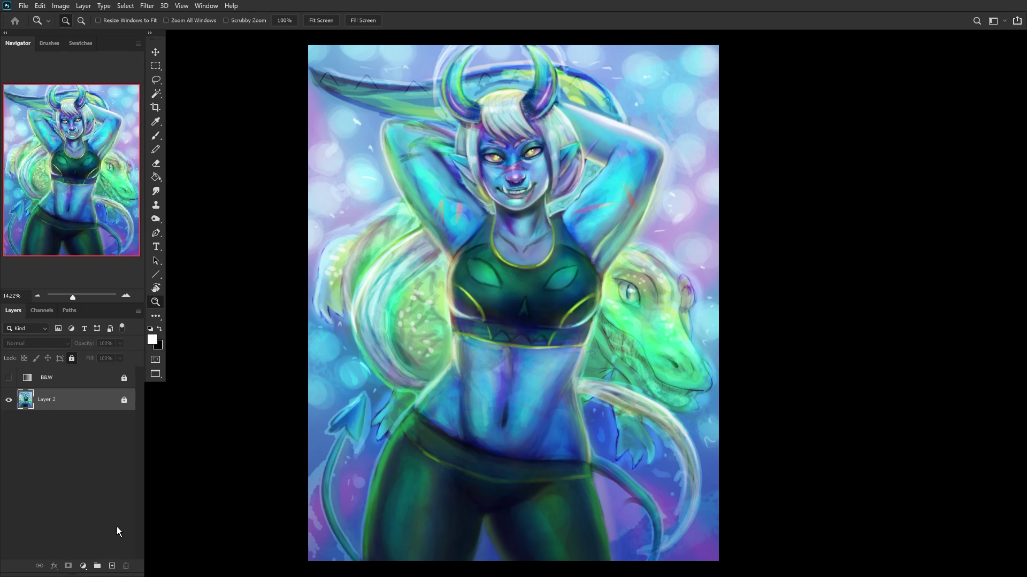
{"action": "double_click", "coordinate": [50, 401]}
{"action": "key", "text": "Return"}
{"action": "left_click", "coordinate": [112, 565]}
{"action": "left_click", "coordinate": [155, 136]}
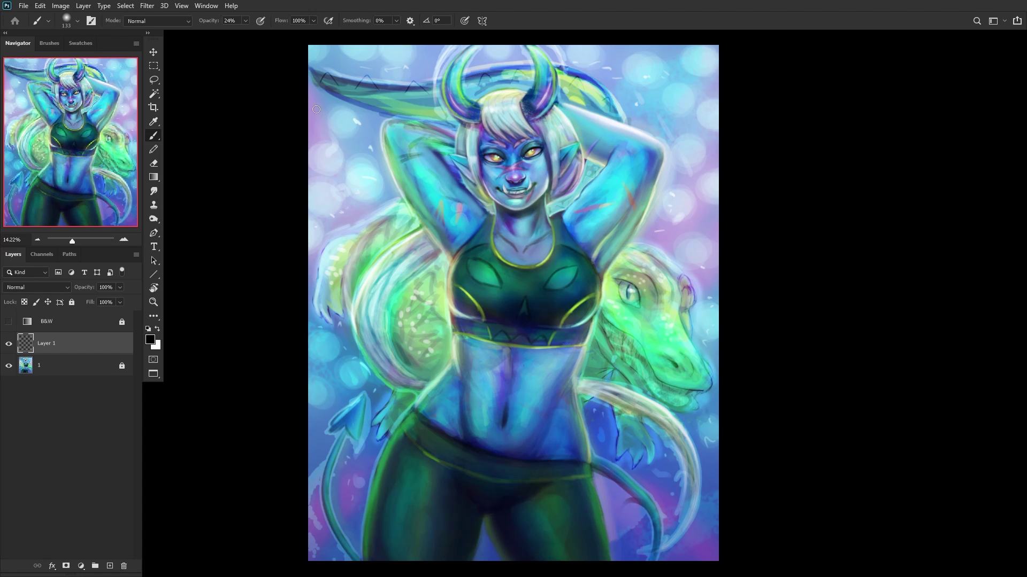
Step: Shrink the brush to 48 px and paint light hair-sampled highlights along the jaw edge
{"action": "scroll", "coordinate": [490, 171], "scroll_direction": "up", "scroll_amount": 6}
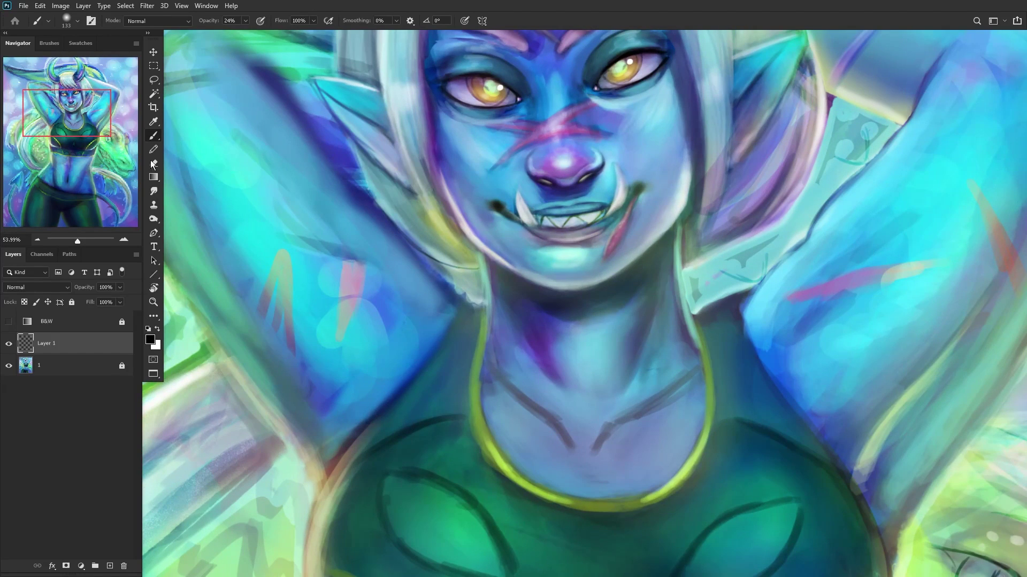
{"action": "mouse_move", "coordinate": [52, 89]}
{"action": "left_mouse_down"}
{"action": "mouse_move", "coordinate": [54, 68]}
{"action": "mouse_move", "coordinate": [60, 75]}
{"action": "left_mouse_up"}
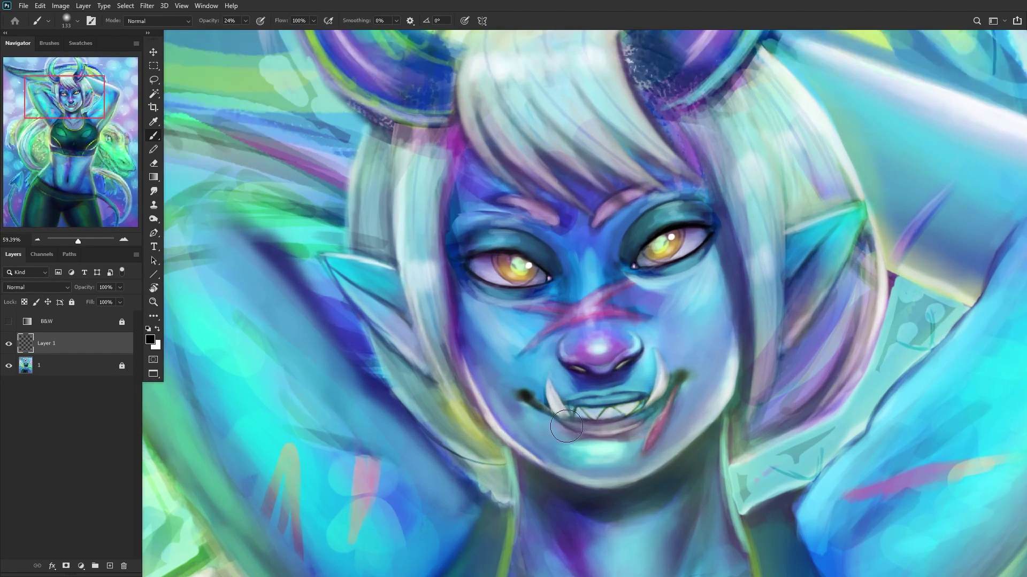
{"action": "left_click", "coordinate": [817, 100]}
{"action": "key", "text": "Return"}
{"action": "left_click", "coordinate": [728, 396], "text": "alt"}
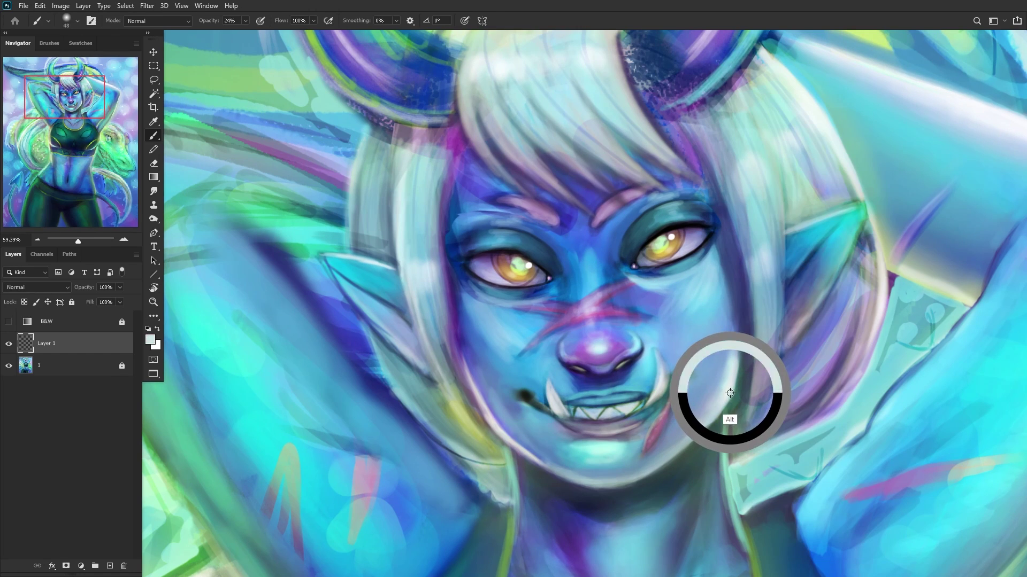
{"action": "mouse_move", "coordinate": [529, 449]}
{"action": "left_mouse_down"}
{"action": "mouse_move", "coordinate": [480, 396]}
{"action": "mouse_move", "coordinate": [549, 463]}
{"action": "mouse_move", "coordinate": [476, 396]}
{"action": "mouse_move", "coordinate": [526, 448]}
{"action": "mouse_move", "coordinate": [475, 377]}
{"action": "mouse_move", "coordinate": [540, 463]}
{"action": "mouse_move", "coordinate": [479, 397]}
{"action": "mouse_move", "coordinate": [548, 468]}
{"action": "mouse_move", "coordinate": [461, 360]}
{"action": "mouse_move", "coordinate": [493, 410]}
{"action": "mouse_move", "coordinate": [479, 394]}
{"action": "mouse_move", "coordinate": [523, 401]}
{"action": "left_mouse_up"}
Step: Paint soft sampled blues down the cheek toward the mouth
{"action": "left_click", "coordinate": [730, 396], "text": "alt"}
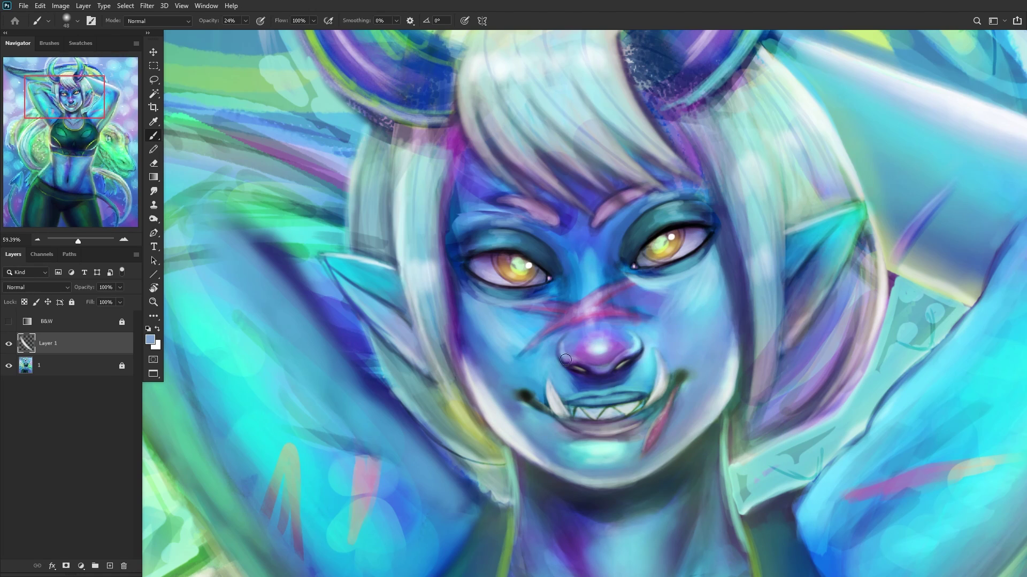
{"action": "mouse_move", "coordinate": [474, 362]}
{"action": "left_mouse_down"}
{"action": "mouse_move", "coordinate": [526, 437]}
{"action": "mouse_move", "coordinate": [488, 392]}
{"action": "mouse_move", "coordinate": [507, 410]}
{"action": "left_mouse_up"}
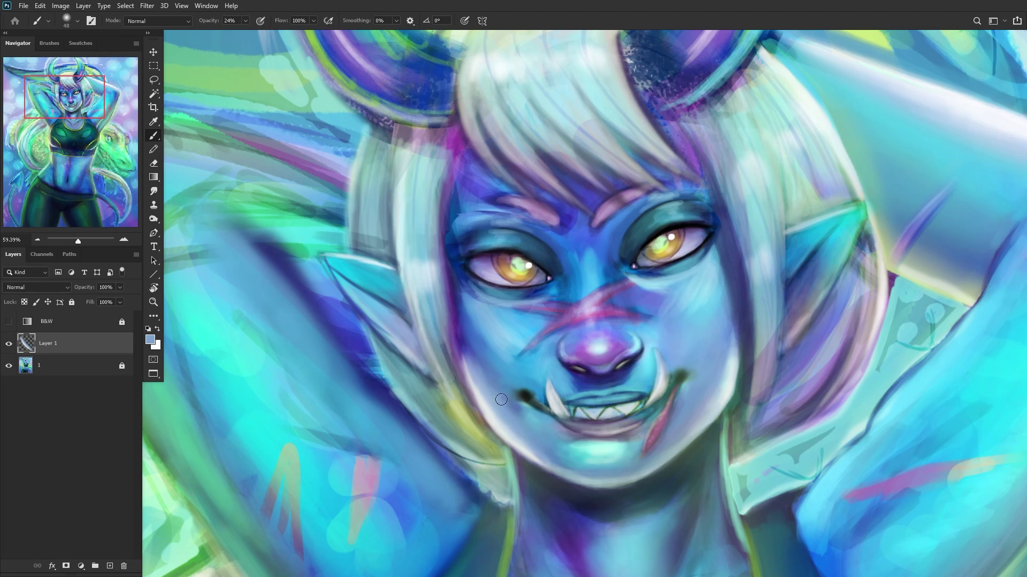
{"action": "left_click", "coordinate": [479, 356], "text": "alt"}
{"action": "left_click_drag", "start_coordinate": [467, 358], "coordinate": [457, 305]}
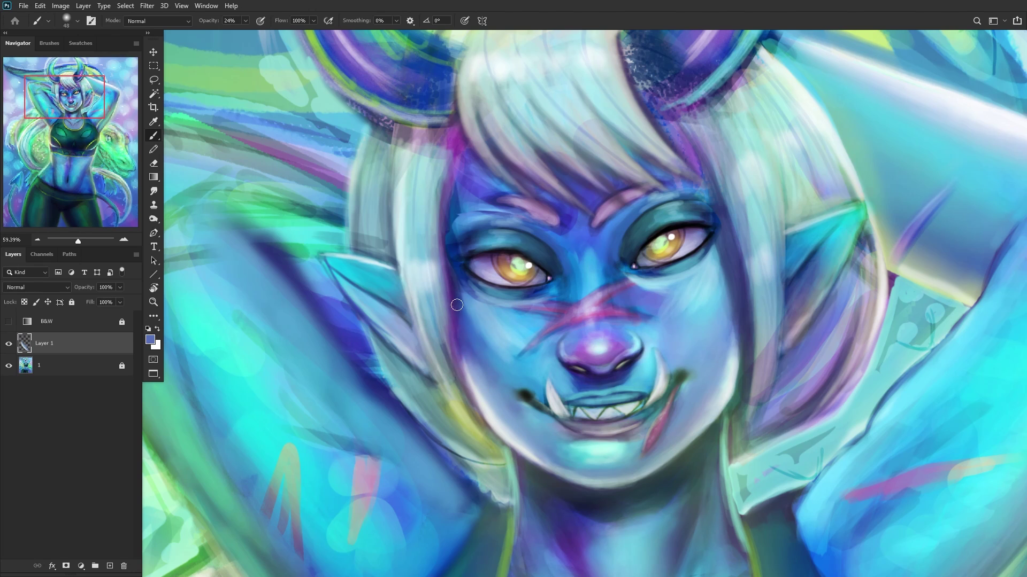
{"action": "left_click", "coordinate": [477, 349], "text": "alt"}
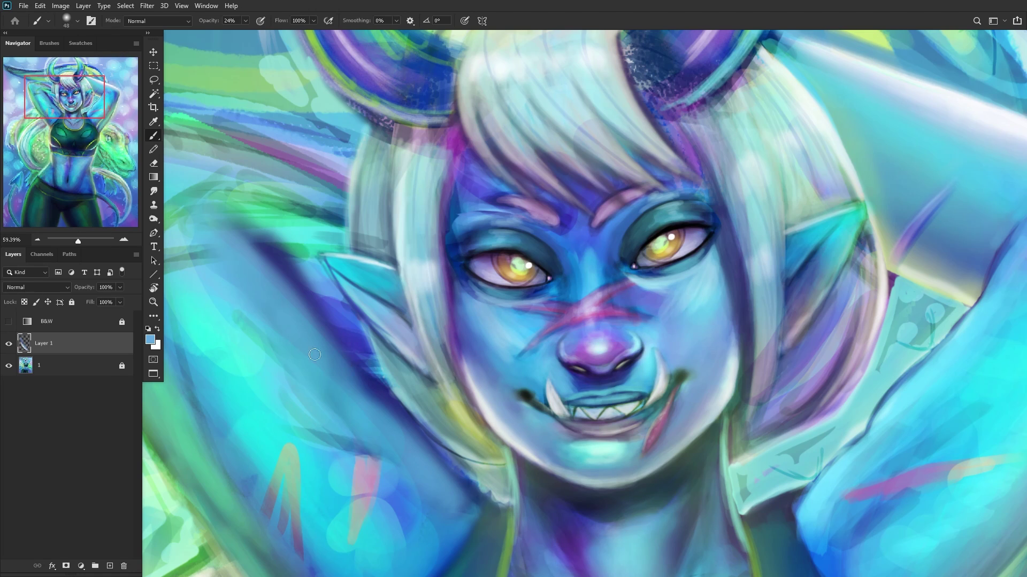
Step: Blend deeper and lighter sampled blues over the nose bridge between the eyes
{"action": "left_click", "coordinate": [588, 266], "text": "alt"}
{"action": "left_click_drag", "start_coordinate": [587, 242], "coordinate": [581, 267]}
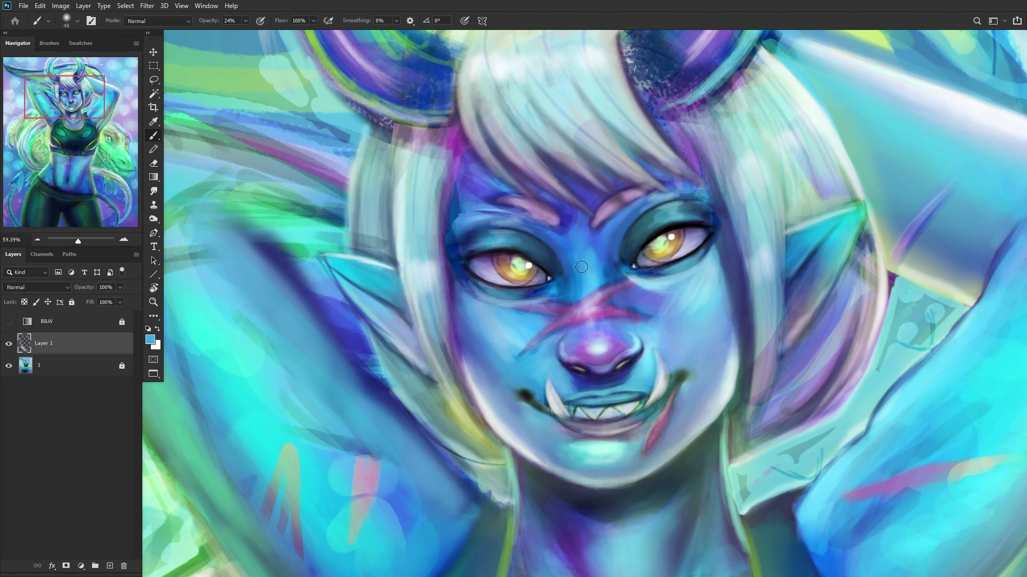
{"action": "left_click", "coordinate": [585, 280], "text": "alt"}
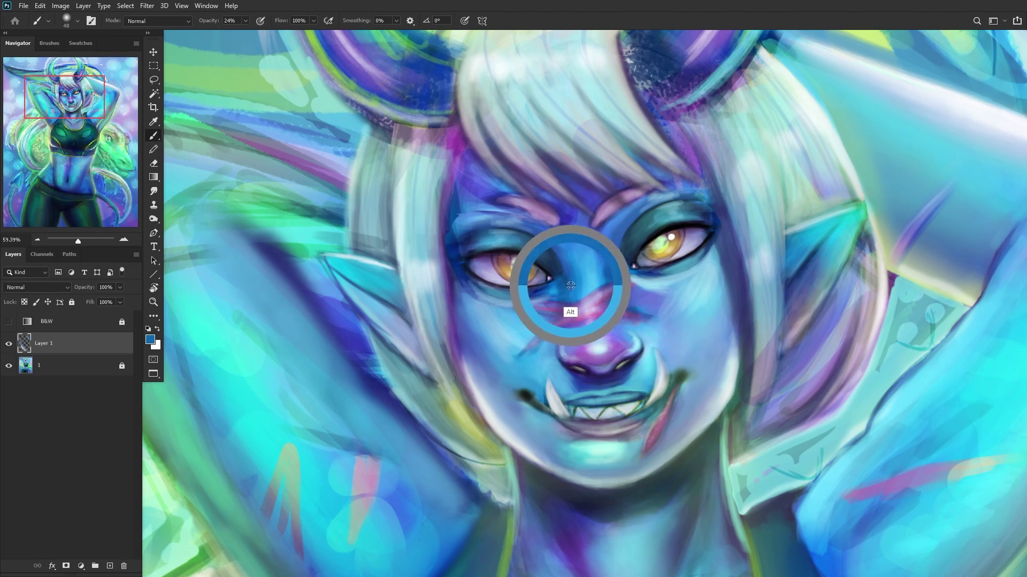
{"action": "left_click", "coordinate": [572, 284], "text": "alt"}
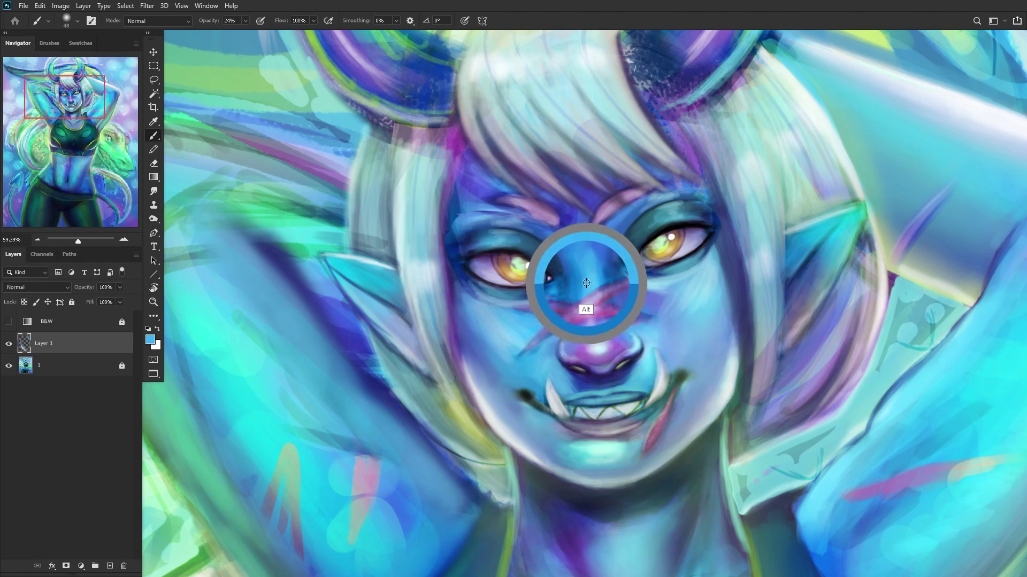
{"action": "left_click", "coordinate": [595, 257], "text": "alt"}
{"action": "mouse_move", "coordinate": [611, 247]}
{"action": "left_mouse_down"}
{"action": "mouse_move", "coordinate": [605, 277]}
{"action": "mouse_move", "coordinate": [605, 245]}
{"action": "left_mouse_up"}
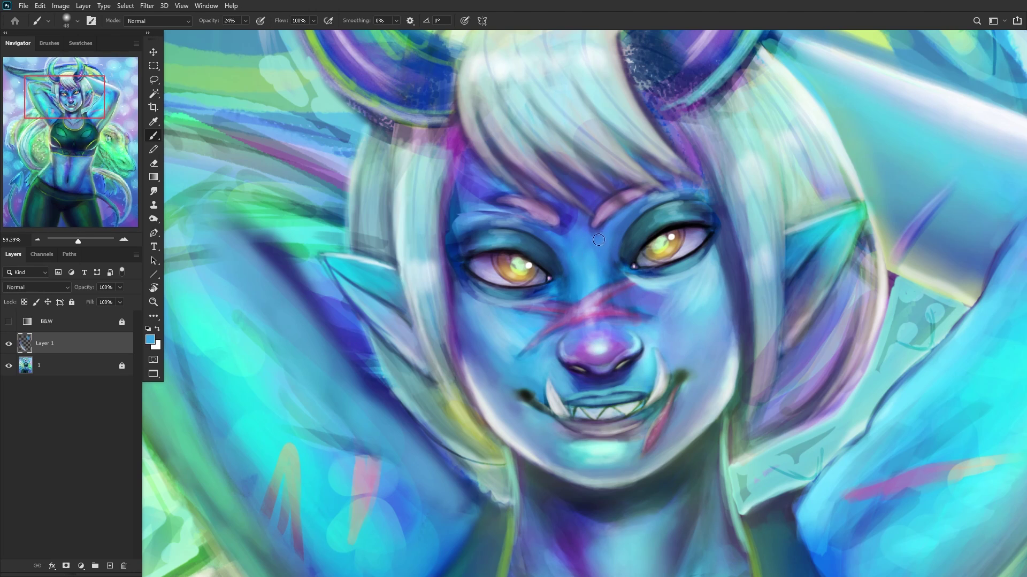
{"action": "left_click", "coordinate": [663, 300], "text": "alt"}
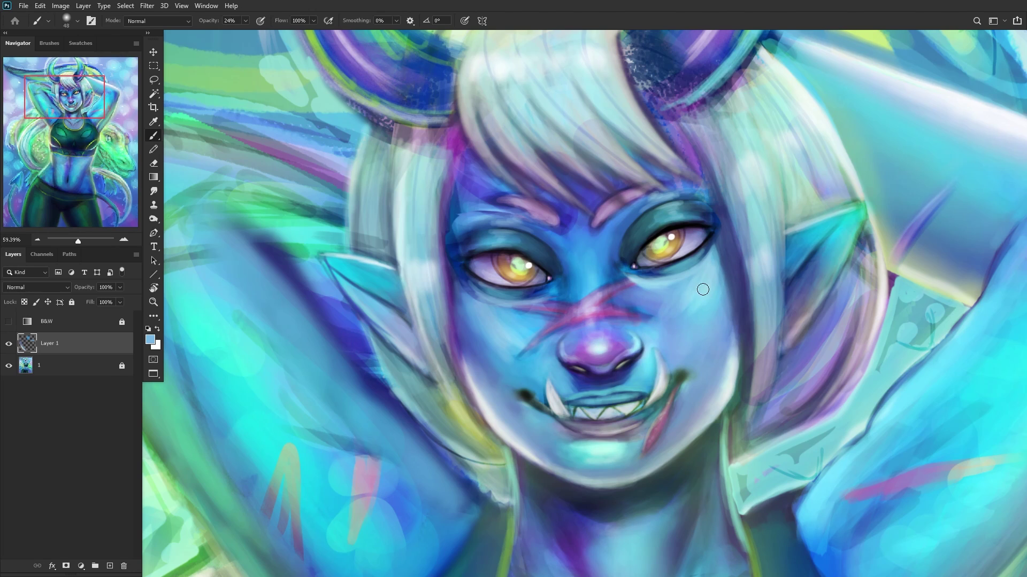
Step: Enlarge the brush to 80 and soften the right cheek with sampled light blues
{"action": "left_click", "coordinate": [706, 309], "text": "alt"}
{"action": "key", "text": "bracketright"}
{"action": "key", "text": "bracketright"}
{"action": "key", "text": "bracketright"}
{"action": "key", "text": "bracketright"}
{"action": "mouse_move", "coordinate": [671, 329]}
{"action": "left_mouse_down"}
{"action": "mouse_move", "coordinate": [700, 293]}
{"action": "mouse_move", "coordinate": [680, 288]}
{"action": "mouse_move", "coordinate": [664, 301]}
{"action": "mouse_move", "coordinate": [695, 322]}
{"action": "left_mouse_up"}
{"action": "left_click", "coordinate": [691, 315], "text": "alt"}
{"action": "left_click", "coordinate": [665, 306], "text": "alt"}
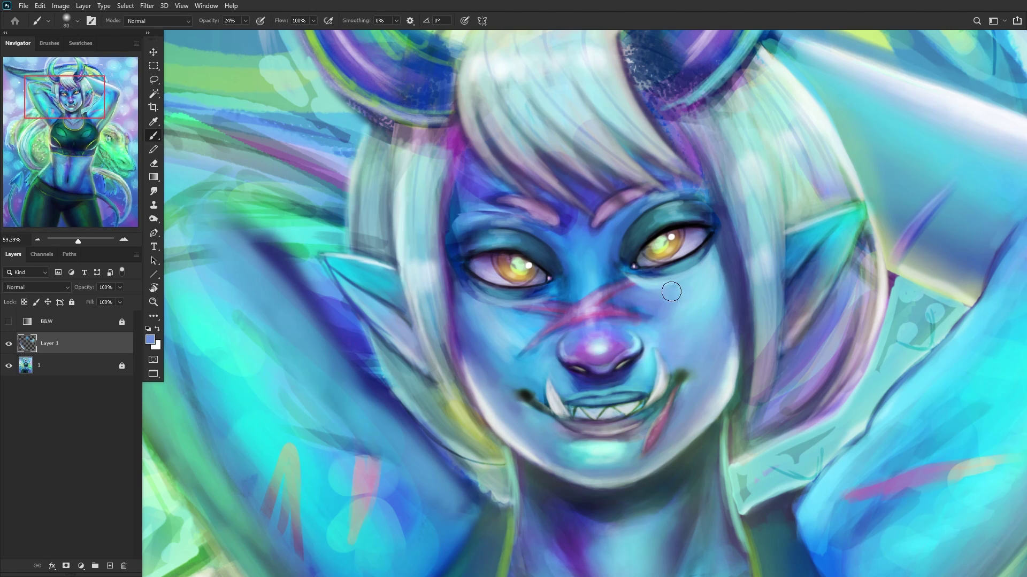
{"action": "left_click", "coordinate": [667, 329], "text": "alt"}
{"action": "left_click", "coordinate": [515, 341], "text": "alt"}
{"action": "left_click", "coordinate": [507, 337], "text": "alt"}
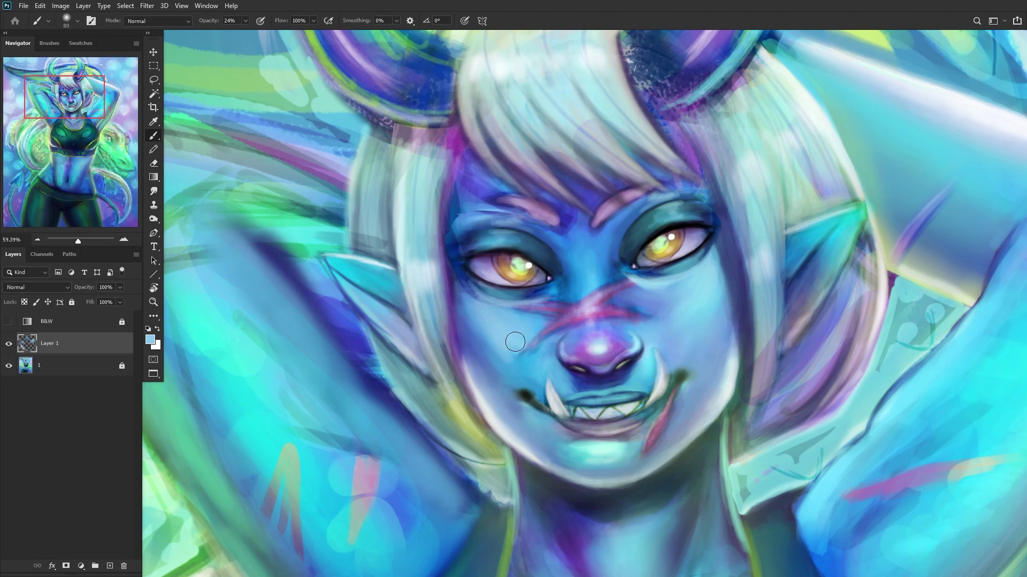
{"action": "left_click", "coordinate": [479, 338], "text": "alt"}
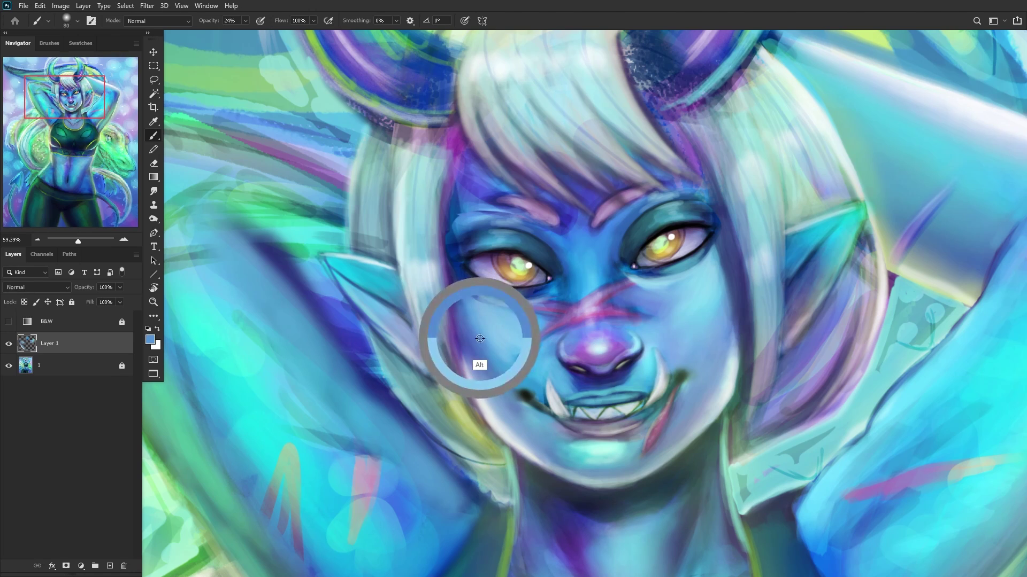
{"action": "left_click", "coordinate": [499, 341], "text": "alt"}
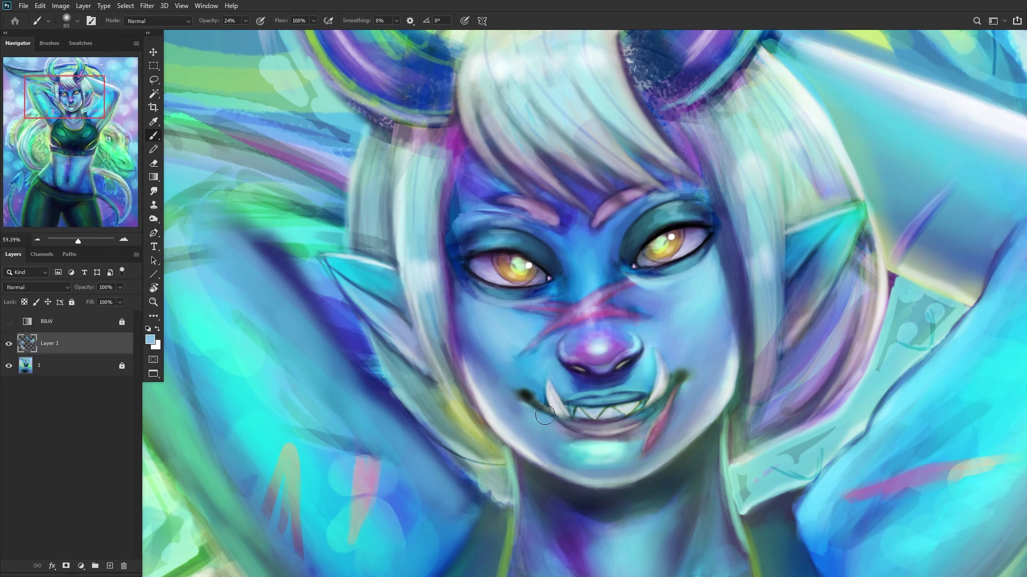
{"action": "left_click", "coordinate": [683, 298], "text": "alt"}
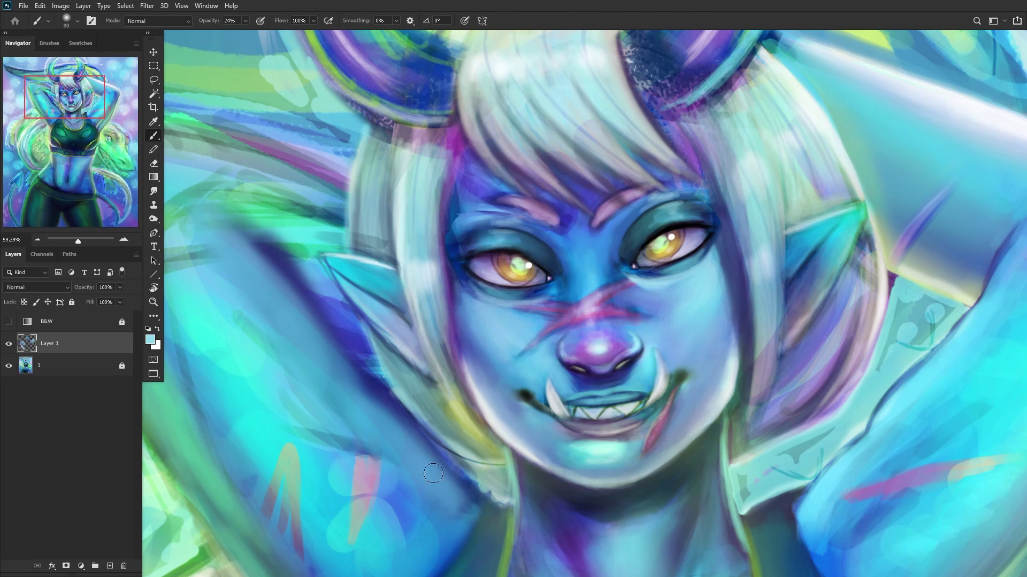
Step: Deepen the left jaw line with blue-violets sampled from the cheek and jaw
{"action": "left_click", "coordinate": [505, 412], "text": "alt"}
{"action": "left_click", "coordinate": [494, 357], "text": "alt"}
{"action": "left_click", "coordinate": [494, 361], "text": "alt"}
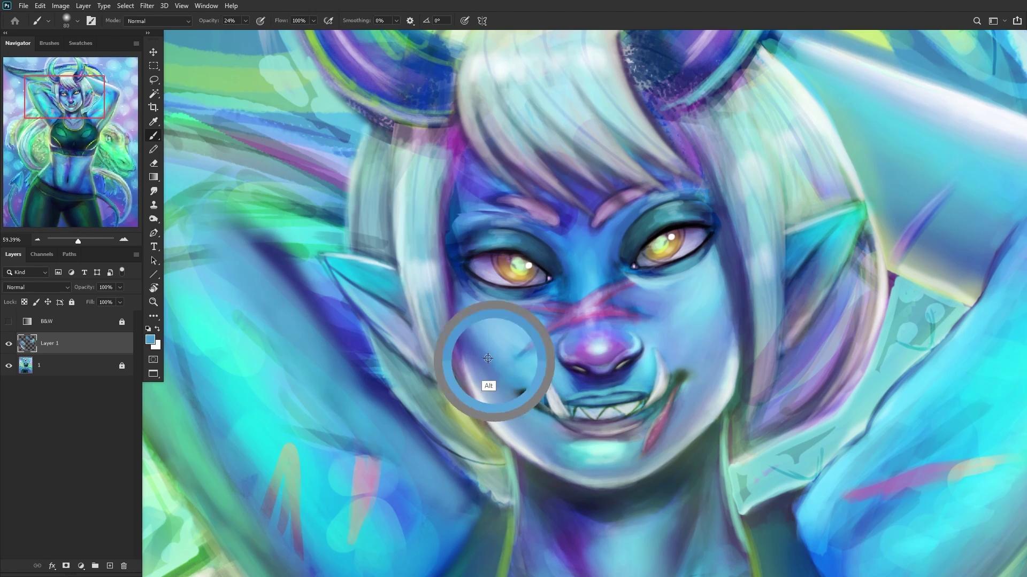
{"action": "left_click_drag", "start_coordinate": [459, 354], "coordinate": [479, 393]}
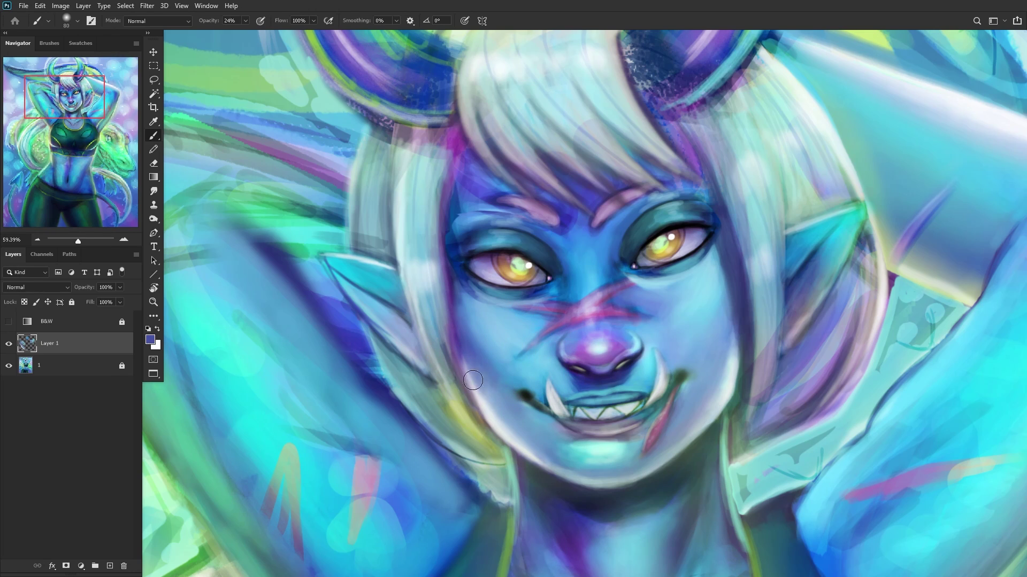
{"action": "left_click", "coordinate": [470, 411], "text": "alt"}
{"action": "left_click_drag", "start_coordinate": [470, 410], "coordinate": [435, 314]}
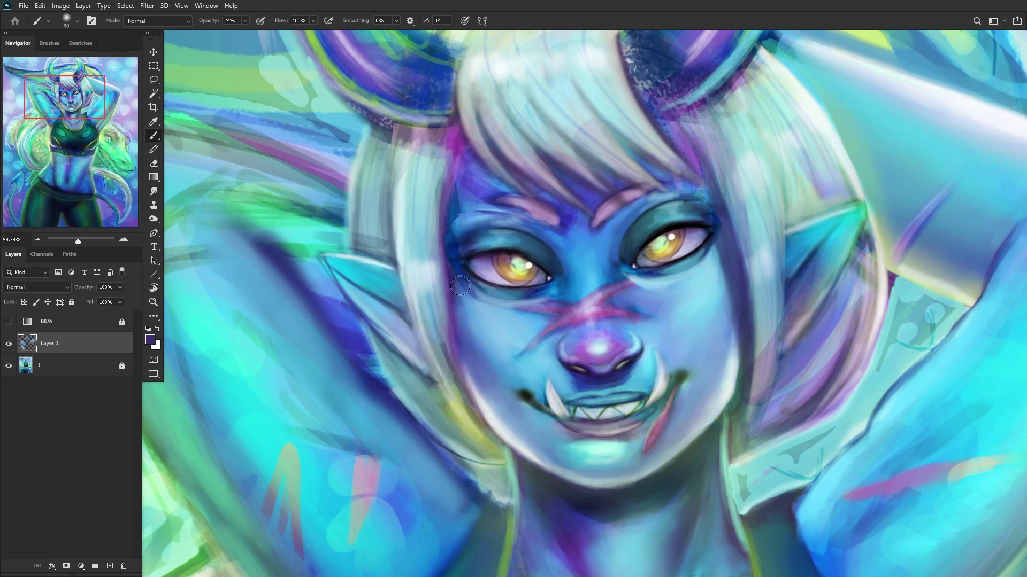
{"action": "mouse_move", "coordinate": [451, 364]}
{"action": "left_mouse_down"}
{"action": "mouse_move", "coordinate": [480, 408]}
{"action": "mouse_move", "coordinate": [457, 362]}
{"action": "left_mouse_up"}
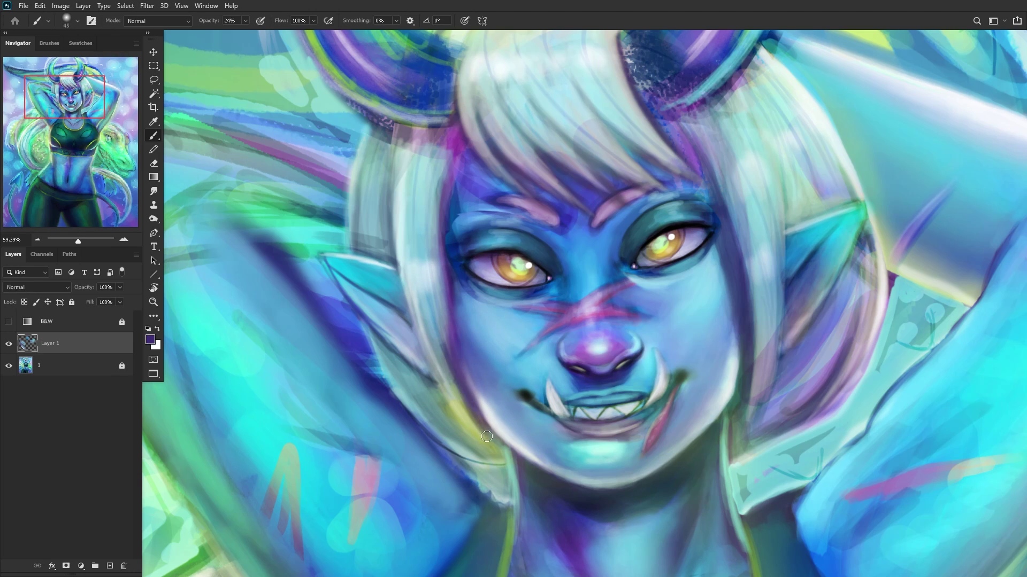
{"action": "left_click_drag", "start_coordinate": [450, 364], "coordinate": [440, 327]}
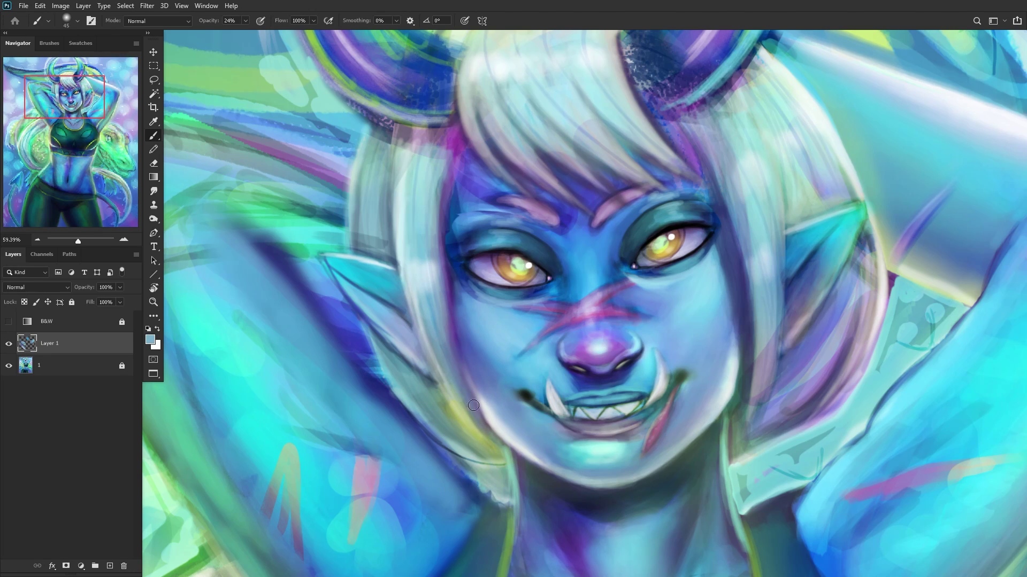
Step: Shrink the brush to 40 and paint dark blue strokes over the forehead above the left brow
{"action": "left_click", "coordinate": [535, 470], "text": "alt"}
{"action": "key", "text": "bracketleft"}
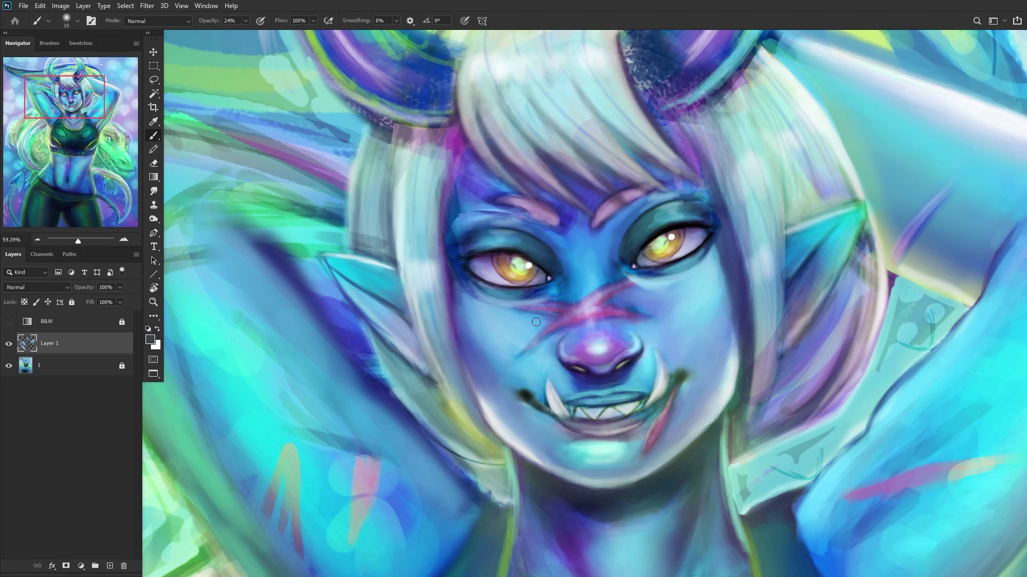
{"action": "left_click_drag", "start_coordinate": [514, 300], "coordinate": [475, 261]}
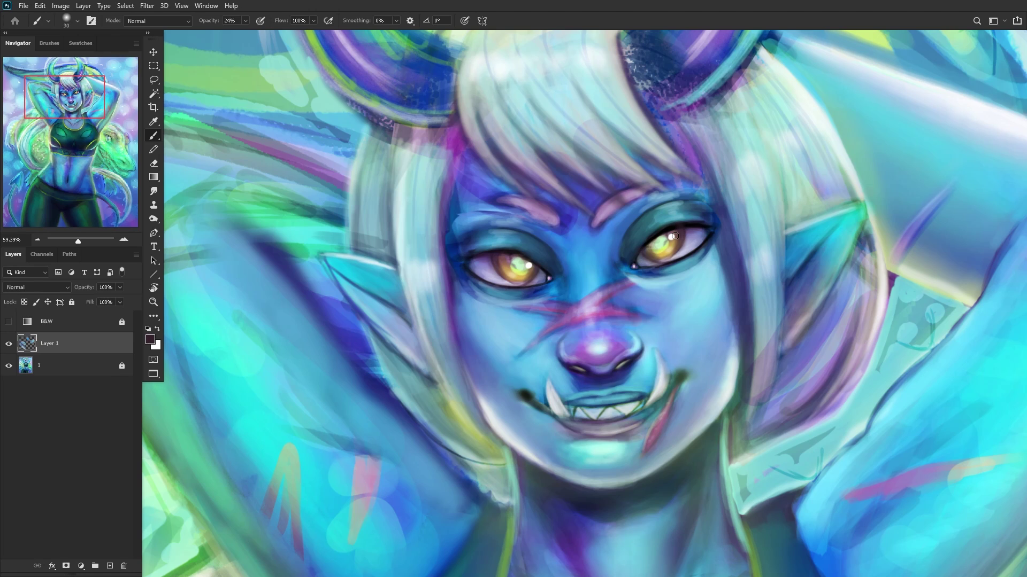
{"action": "left_click", "coordinate": [588, 214], "text": "alt"}
{"action": "left_click", "coordinate": [545, 226], "text": "alt"}
{"action": "left_click", "coordinate": [549, 239], "text": "alt"}
{"action": "left_click", "coordinate": [475, 221], "text": "alt"}
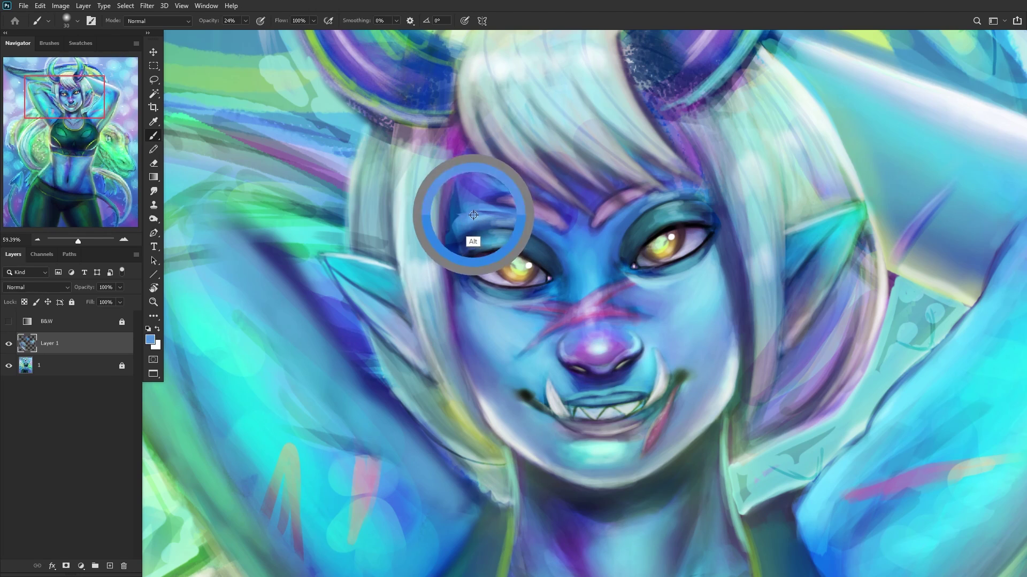
{"action": "mouse_move", "coordinate": [457, 228]}
{"action": "left_mouse_down"}
{"action": "mouse_move", "coordinate": [468, 183]}
{"action": "mouse_move", "coordinate": [456, 208]}
{"action": "mouse_move", "coordinate": [462, 226]}
{"action": "mouse_move", "coordinate": [457, 191]}
{"action": "mouse_move", "coordinate": [458, 223]}
{"action": "mouse_move", "coordinate": [462, 181]}
{"action": "left_mouse_up"}
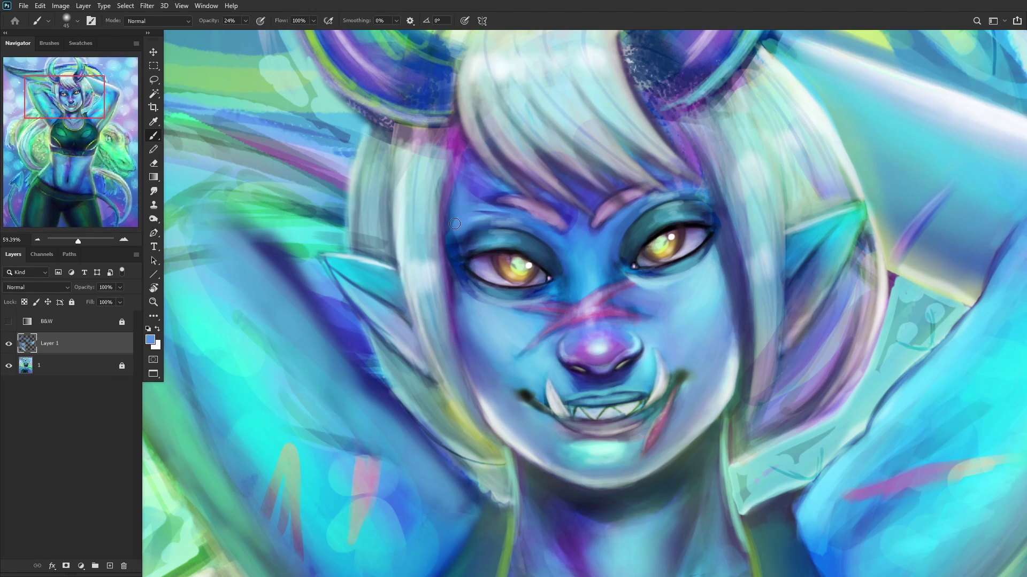
{"action": "mouse_move", "coordinate": [470, 221]}
{"action": "left_mouse_down"}
{"action": "mouse_move", "coordinate": [516, 215]}
{"action": "mouse_move", "coordinate": [498, 213]}
{"action": "left_mouse_up"}
Step: Darken the left temple edge, then lighten it and add lavender to the inner ear with a 60 px brush
{"action": "left_click", "coordinate": [450, 259], "text": "alt"}
{"action": "mouse_move", "coordinate": [448, 244]}
{"action": "left_mouse_down"}
{"action": "mouse_move", "coordinate": [462, 148]}
{"action": "mouse_move", "coordinate": [457, 238]}
{"action": "mouse_move", "coordinate": [453, 198]}
{"action": "mouse_move", "coordinate": [456, 224]}
{"action": "mouse_move", "coordinate": [489, 230]}
{"action": "mouse_move", "coordinate": [450, 237]}
{"action": "mouse_move", "coordinate": [494, 226]}
{"action": "mouse_move", "coordinate": [456, 236]}
{"action": "mouse_move", "coordinate": [469, 207]}
{"action": "left_mouse_up"}
{"action": "left_click", "coordinate": [459, 229], "text": "alt"}
{"action": "key", "text": "bracketright"}
{"action": "mouse_move", "coordinate": [464, 169]}
{"action": "left_mouse_down"}
{"action": "mouse_move", "coordinate": [459, 242]}
{"action": "mouse_move", "coordinate": [470, 213]}
{"action": "mouse_move", "coordinate": [459, 202]}
{"action": "mouse_move", "coordinate": [494, 216]}
{"action": "mouse_move", "coordinate": [430, 254]}
{"action": "left_mouse_up"}
{"action": "left_click_drag", "start_coordinate": [393, 306], "coordinate": [387, 325]}
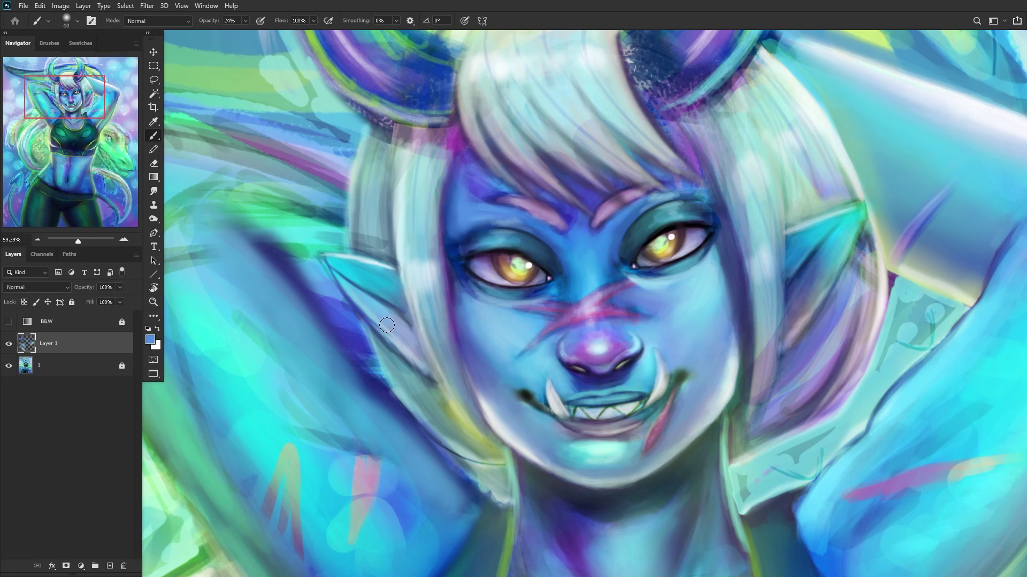
Step: Soften the brow above the left eye and add an empty Layer 2 above Layer 1
{"action": "left_click", "coordinate": [443, 192], "text": "alt"}
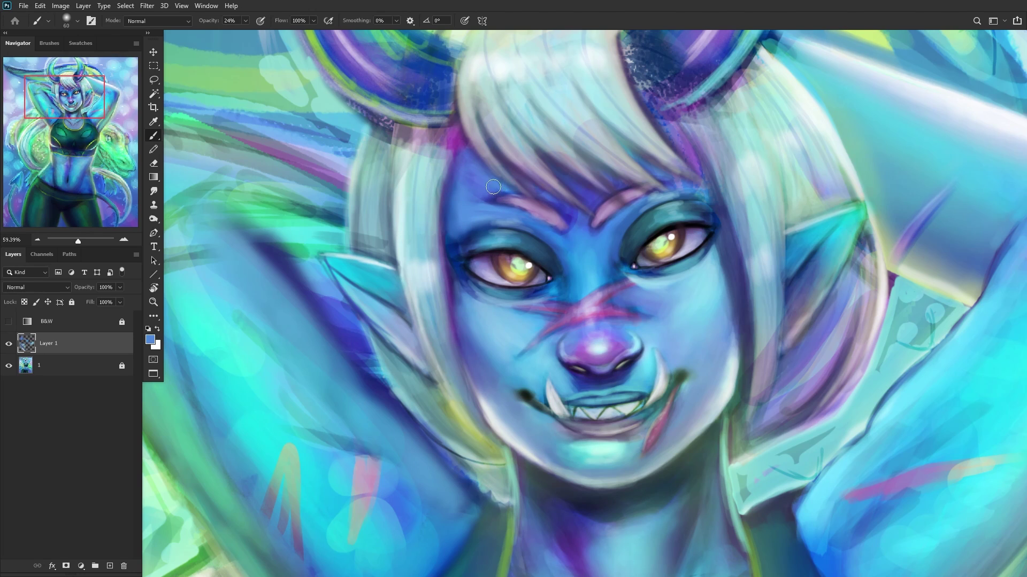
{"action": "left_click", "coordinate": [677, 296], "text": "alt"}
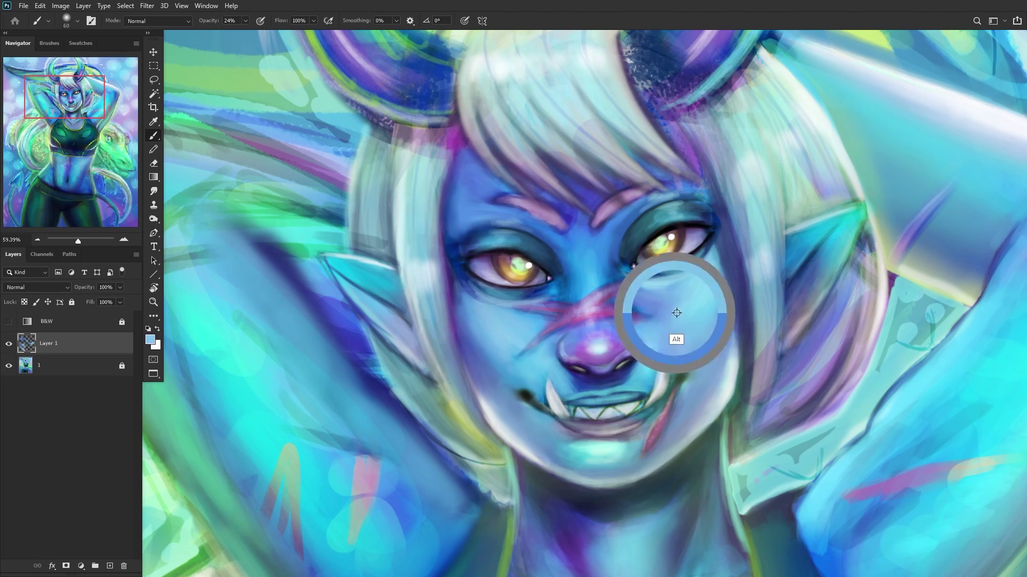
{"action": "mouse_move", "coordinate": [488, 219]}
{"action": "left_mouse_down"}
{"action": "mouse_move", "coordinate": [472, 221]}
{"action": "mouse_move", "coordinate": [508, 217]}
{"action": "mouse_move", "coordinate": [476, 214]}
{"action": "mouse_move", "coordinate": [488, 211]}
{"action": "mouse_move", "coordinate": [468, 184]}
{"action": "mouse_move", "coordinate": [475, 192]}
{"action": "left_mouse_up"}
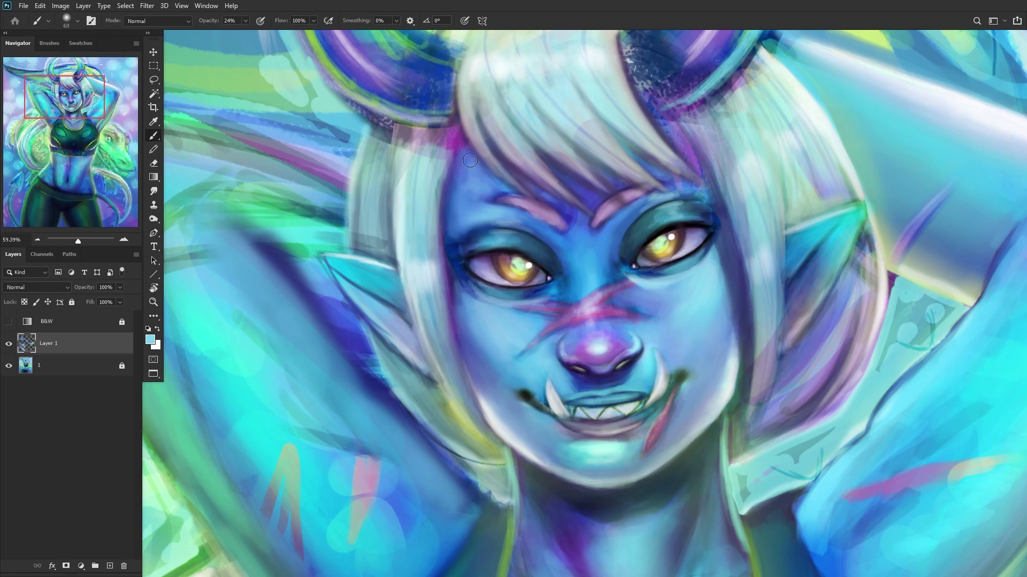
{"action": "left_click", "coordinate": [110, 565]}
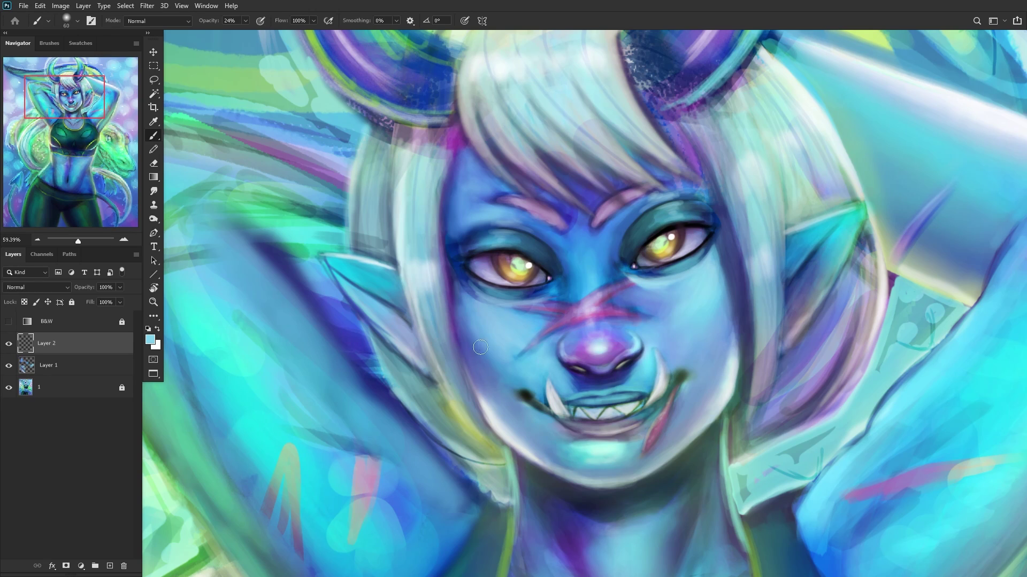
Step: Set a teal foreground colour and paint faint teal eyeshadow on both upper eyelids
{"action": "left_click", "coordinate": [150, 340]}
{"action": "left_click", "coordinate": [793, 231]}
{"action": "left_click_drag", "start_coordinate": [844, 297], "coordinate": [844, 302]}
{"action": "left_click", "coordinate": [936, 226]}
{"action": "mouse_move", "coordinate": [650, 235]}
{"action": "left_mouse_down"}
{"action": "mouse_move", "coordinate": [669, 215]}
{"action": "mouse_move", "coordinate": [630, 247]}
{"action": "mouse_move", "coordinate": [686, 204]}
{"action": "mouse_move", "coordinate": [705, 209]}
{"action": "mouse_move", "coordinate": [674, 218]}
{"action": "mouse_move", "coordinate": [695, 213]}
{"action": "left_mouse_up"}
{"action": "mouse_move", "coordinate": [513, 251]}
{"action": "left_mouse_down"}
{"action": "mouse_move", "coordinate": [462, 247]}
{"action": "mouse_move", "coordinate": [510, 244]}
{"action": "mouse_move", "coordinate": [549, 259]}
{"action": "mouse_move", "coordinate": [509, 242]}
{"action": "mouse_move", "coordinate": [532, 286]}
{"action": "mouse_move", "coordinate": [445, 336]}
{"action": "mouse_move", "coordinate": [527, 241]}
{"action": "mouse_move", "coordinate": [480, 242]}
{"action": "mouse_move", "coordinate": [529, 245]}
{"action": "mouse_move", "coordinate": [514, 237]}
{"action": "mouse_move", "coordinate": [543, 250]}
{"action": "mouse_move", "coordinate": [497, 230]}
{"action": "left_mouse_up"}
{"action": "mouse_move", "coordinate": [677, 208]}
{"action": "left_mouse_down"}
{"action": "mouse_move", "coordinate": [689, 217]}
{"action": "mouse_move", "coordinate": [659, 222]}
{"action": "left_mouse_up"}
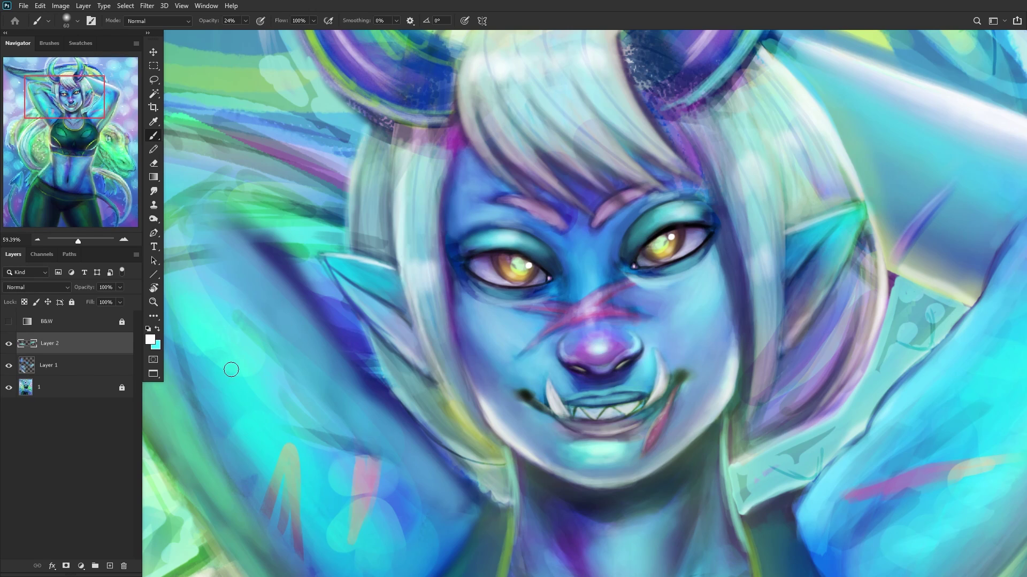
Step: Set the foreground colour to blue 3297ff and paint a faint stroke on the right upper eyelid
{"action": "left_click", "coordinate": [158, 331]}
{"action": "left_click", "coordinate": [152, 342]}
{"action": "left_click", "coordinate": [840, 259]}
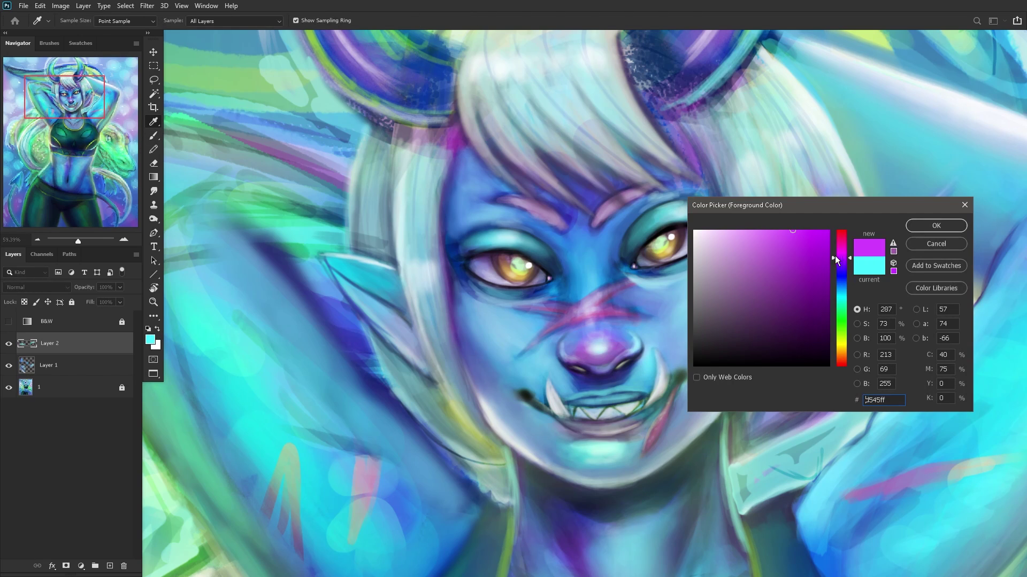
{"action": "left_click", "coordinate": [837, 240]}
{"action": "left_click_drag", "start_coordinate": [794, 233], "coordinate": [803, 214]}
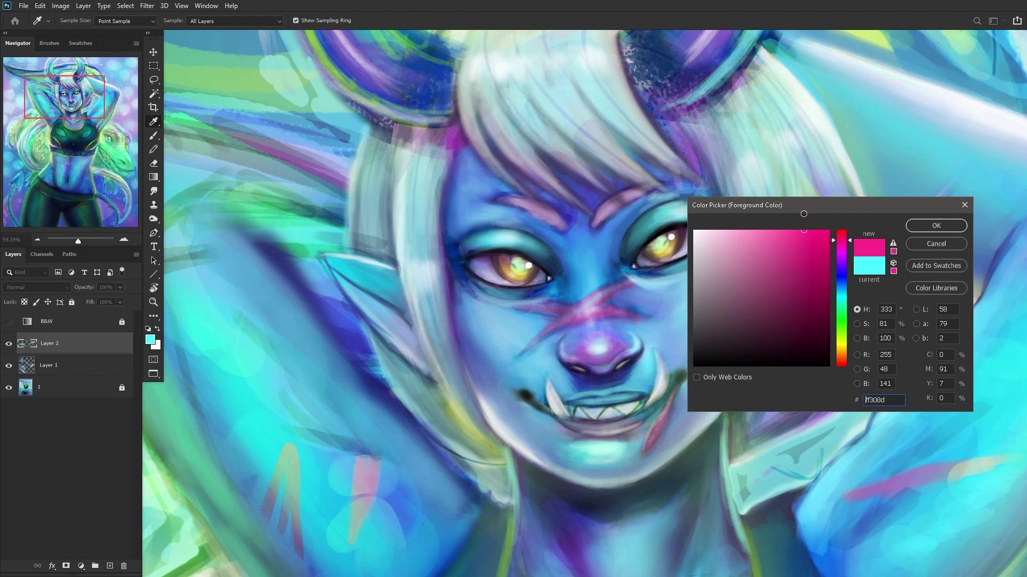
{"action": "left_click_drag", "start_coordinate": [837, 257], "coordinate": [844, 287]}
{"action": "left_click", "coordinate": [927, 224]}
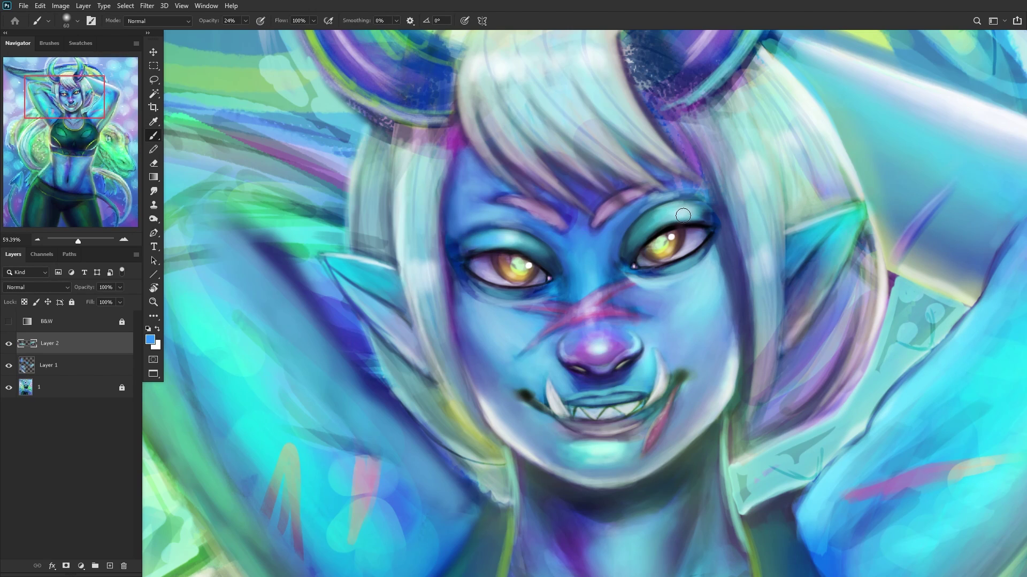
{"action": "left_click_drag", "start_coordinate": [667, 219], "coordinate": [678, 207]}
Step: Toggle Layer 2's visibility to compare the eye highlights, then merge it down into Layer 1
{"action": "scroll", "coordinate": [304, 402], "scroll_direction": "down", "scroll_amount": 6}
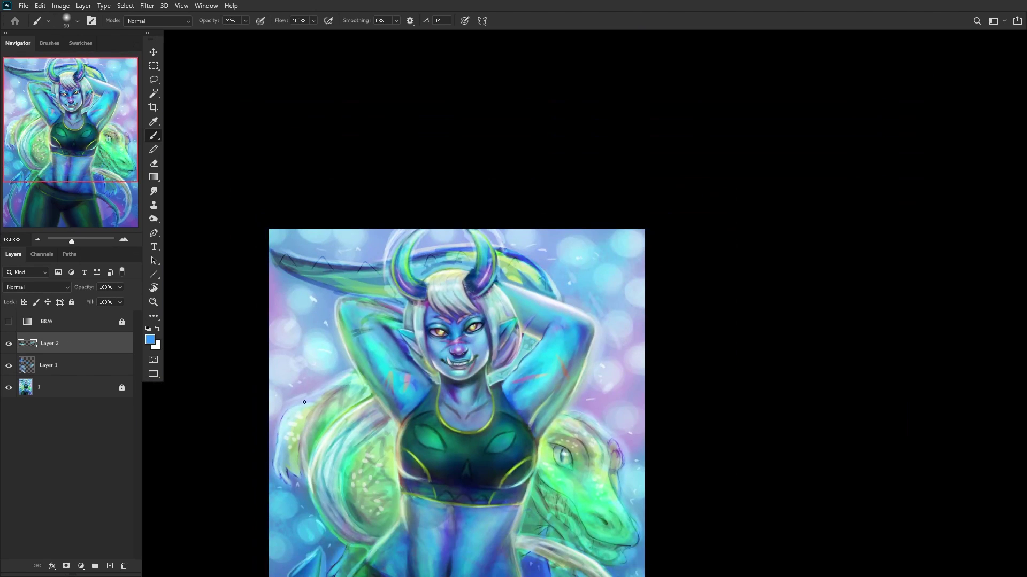
{"action": "left_click", "coordinate": [9, 344]}
{"action": "left_click", "coordinate": [8, 344]}
{"action": "left_click", "coordinate": [63, 152]}
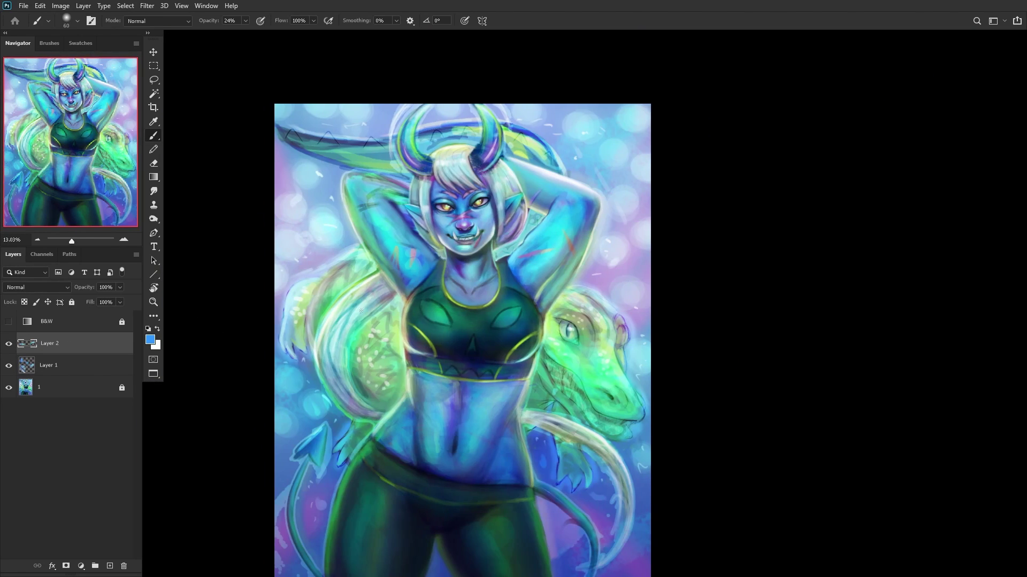
{"action": "key", "text": "ctrl+e"}
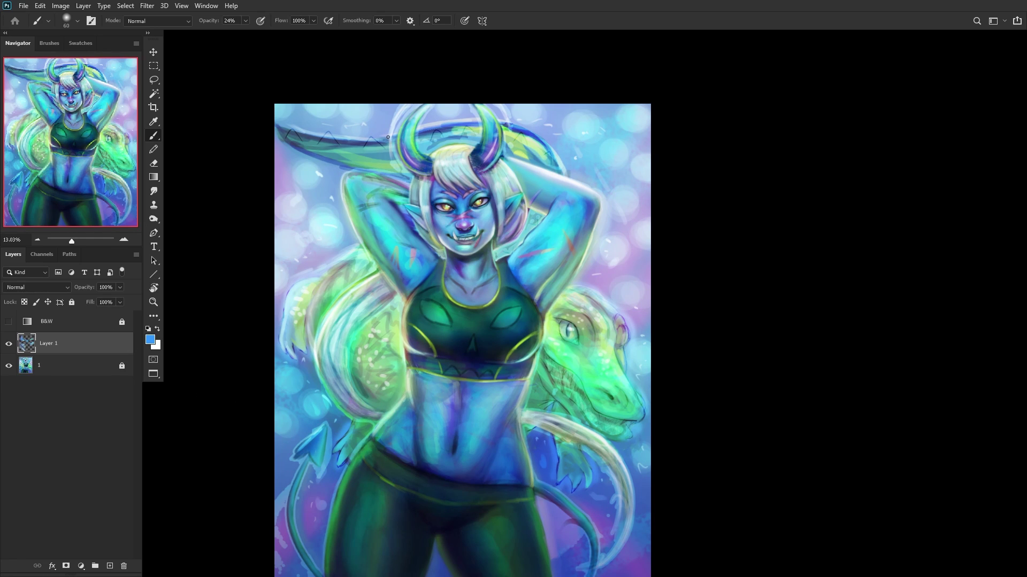
Step: Add a new layer, select the layers, and merge them into layer 1 with Ctrl+Shift+E
{"action": "scroll", "coordinate": [385, 138], "scroll_direction": "up", "scroll_amount": 1}
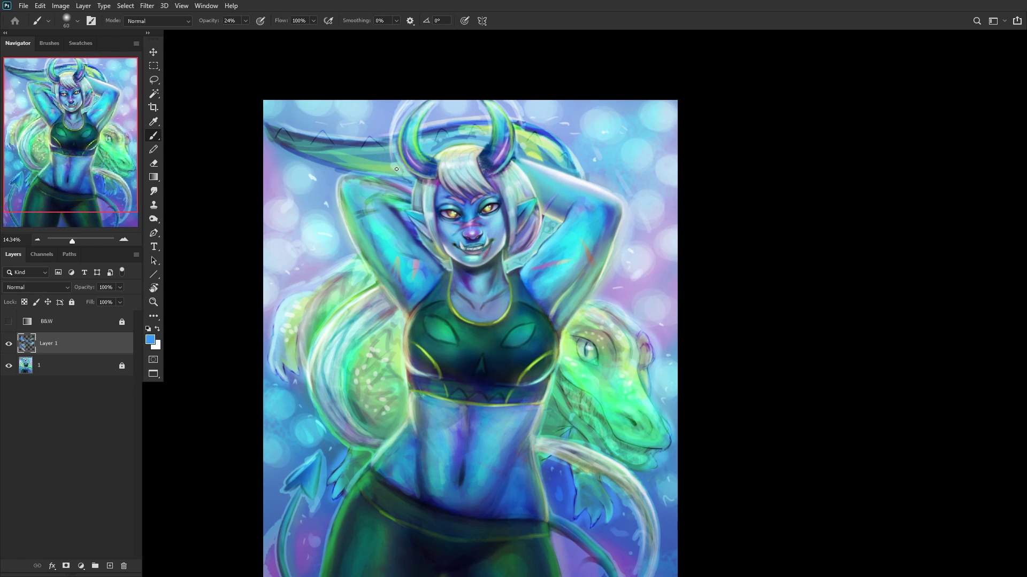
{"action": "scroll", "coordinate": [428, 208], "scroll_direction": "up", "scroll_amount": 3}
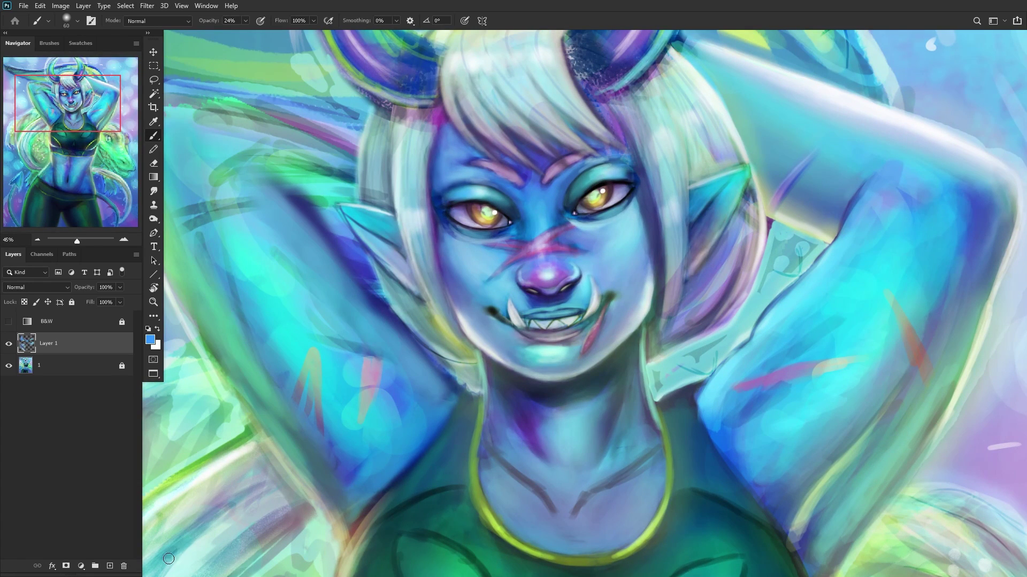
{"action": "left_click", "coordinate": [110, 568]}
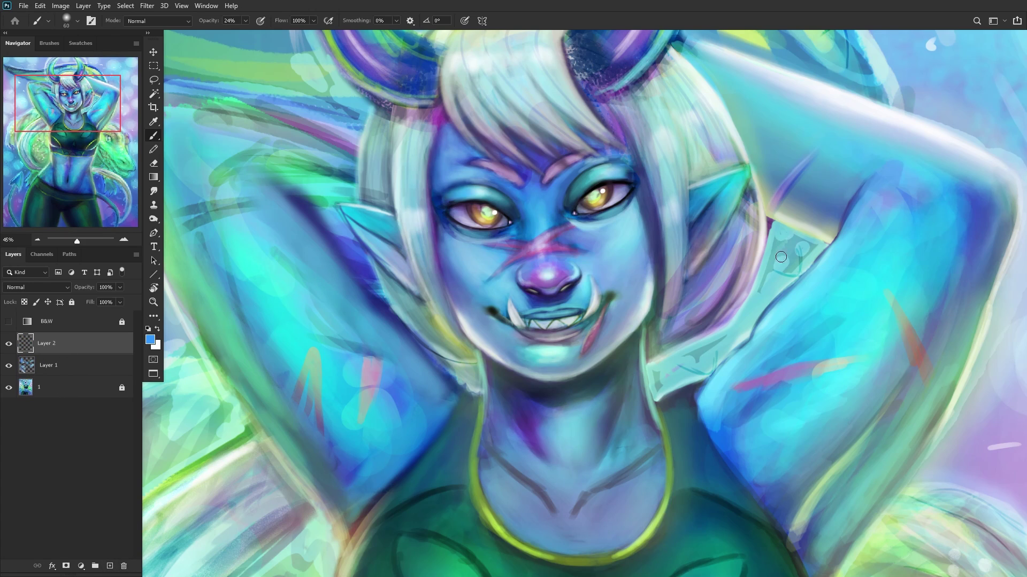
{"action": "right_click", "coordinate": [691, 213]}
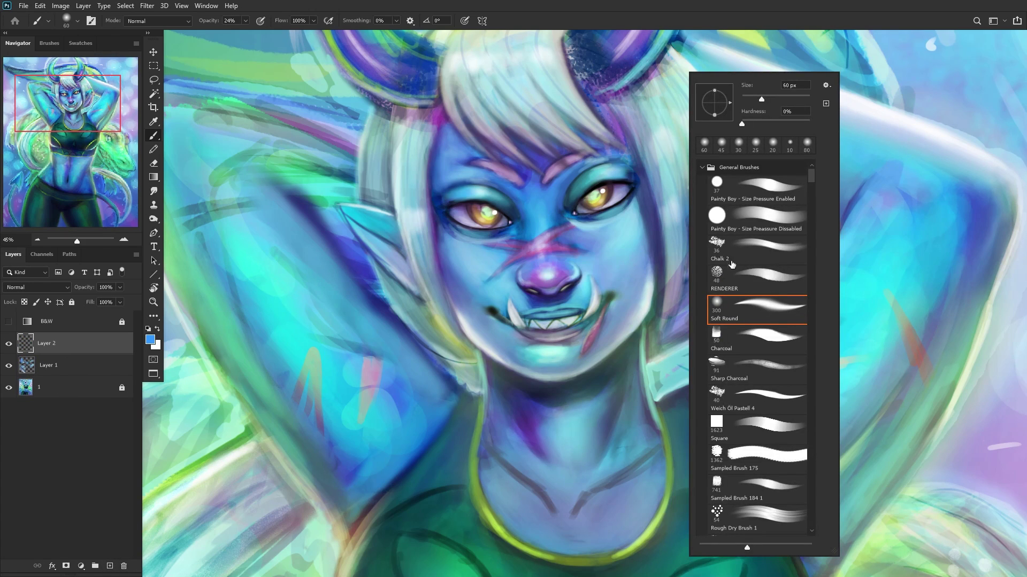
{"action": "left_click", "coordinate": [89, 368]}
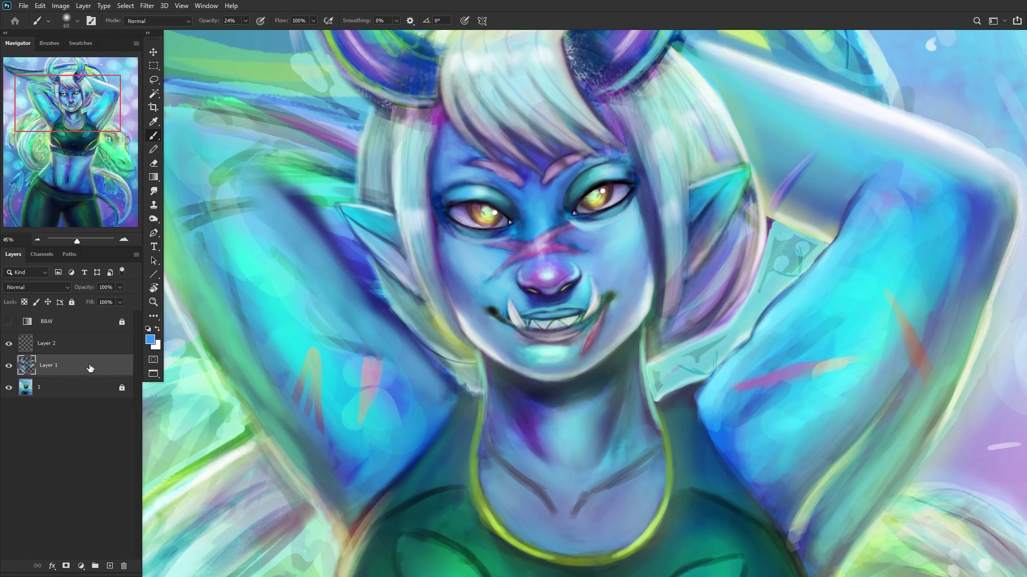
{"action": "left_click", "coordinate": [64, 387]}
{"action": "key", "text": "ctrl+shift+e"}
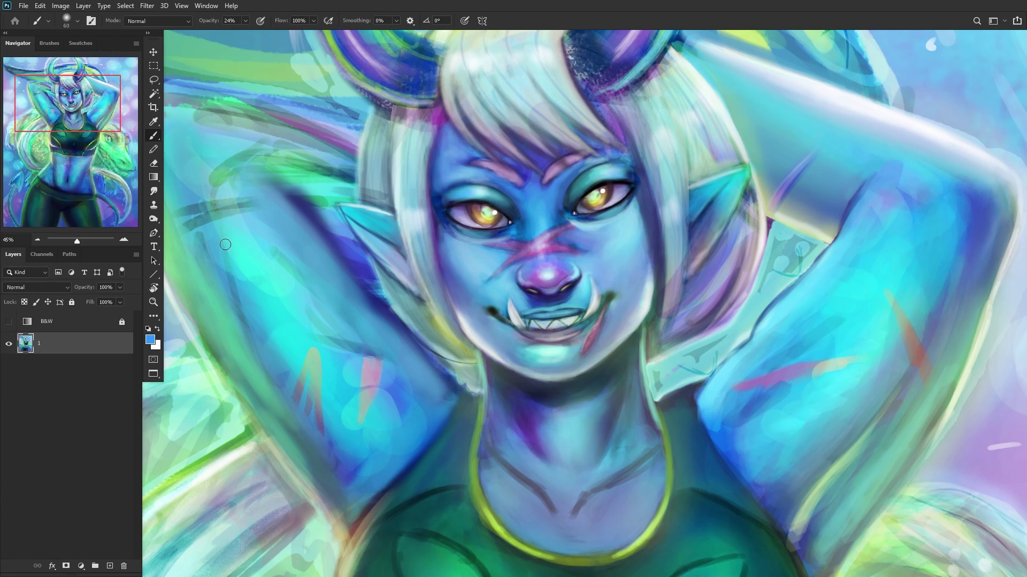
Step: Duplicate layer 1 as '1 copy' and lock the original layer 1
{"action": "right_click", "coordinate": [32, 346]}
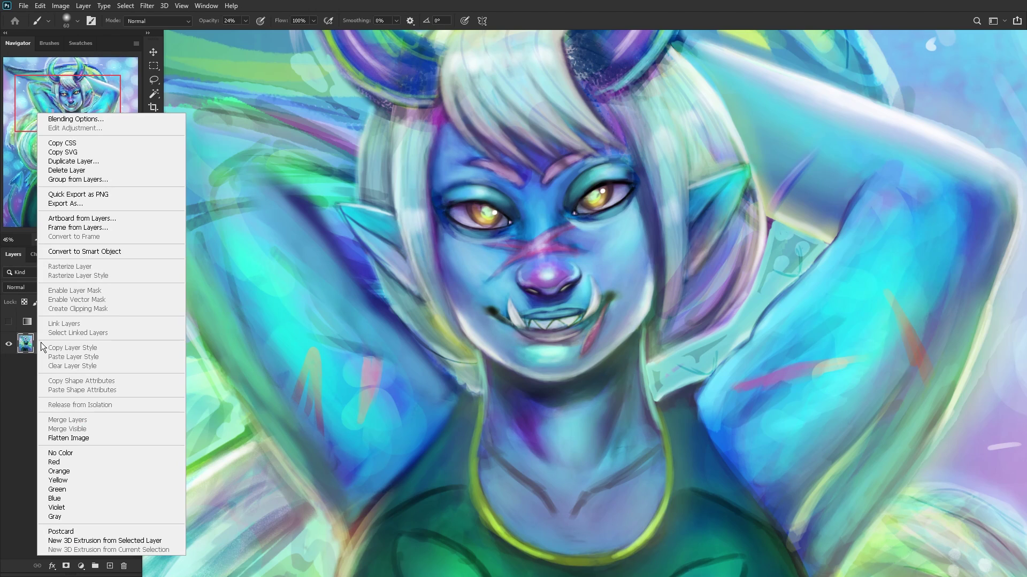
{"action": "left_click", "coordinate": [75, 164]}
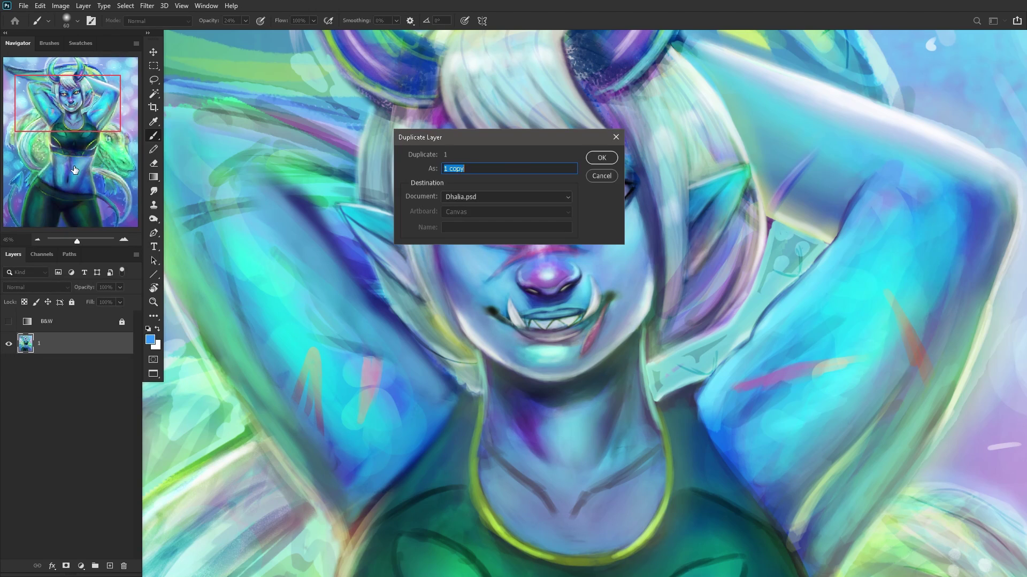
{"action": "left_click", "coordinate": [600, 157]}
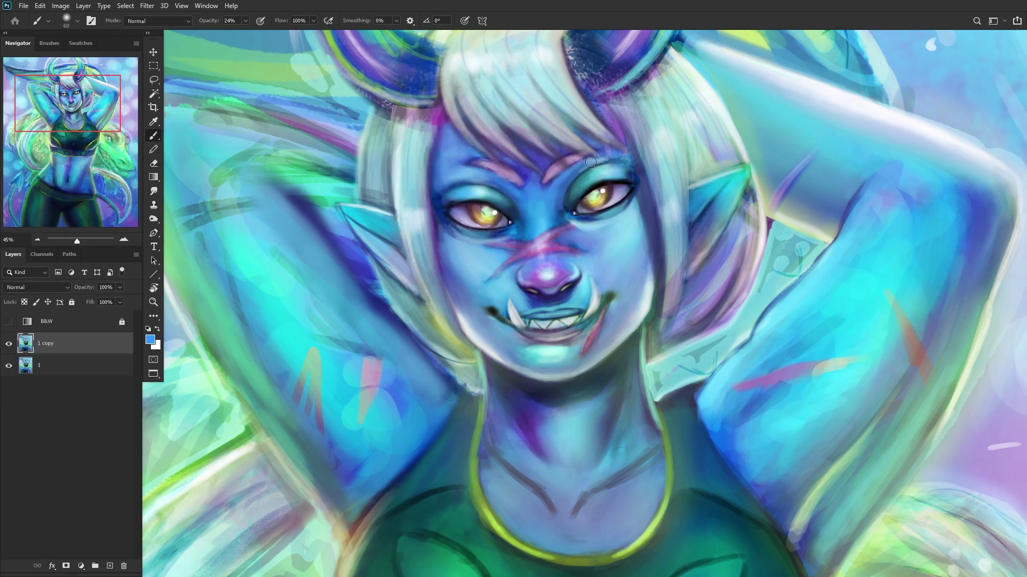
{"action": "left_click", "coordinate": [53, 374]}
{"action": "left_click", "coordinate": [71, 303]}
{"action": "left_click", "coordinate": [60, 350]}
Step: Draw a rectangular selection around the face and hair and open Liquify on it
{"action": "left_click", "coordinate": [153, 65]}
{"action": "right_click", "coordinate": [154, 72]}
{"action": "left_click_drag", "start_coordinate": [341, 85], "coordinate": [747, 421]}
{"action": "left_click", "coordinate": [146, 6]}
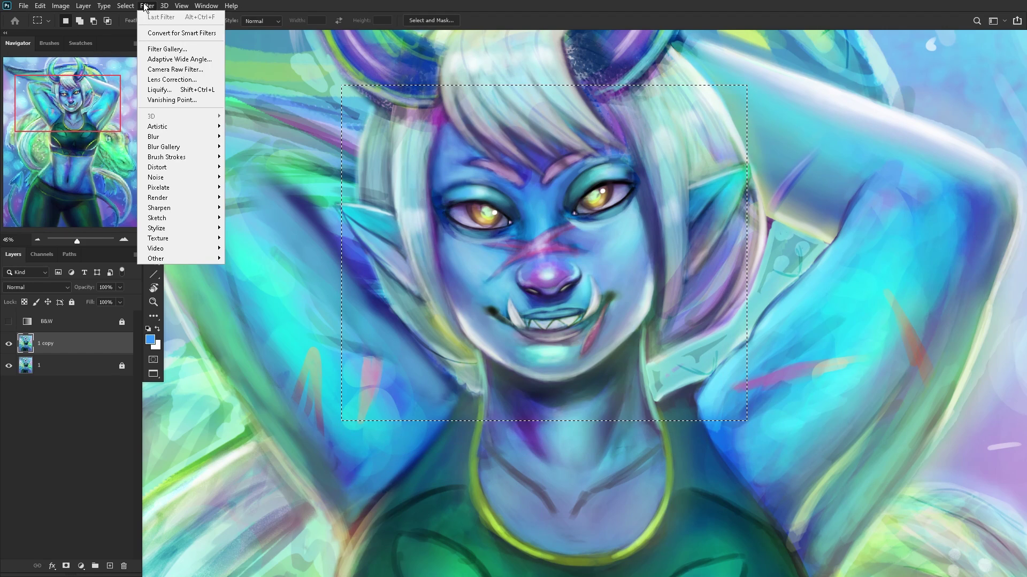
{"action": "left_click", "coordinate": [164, 90]}
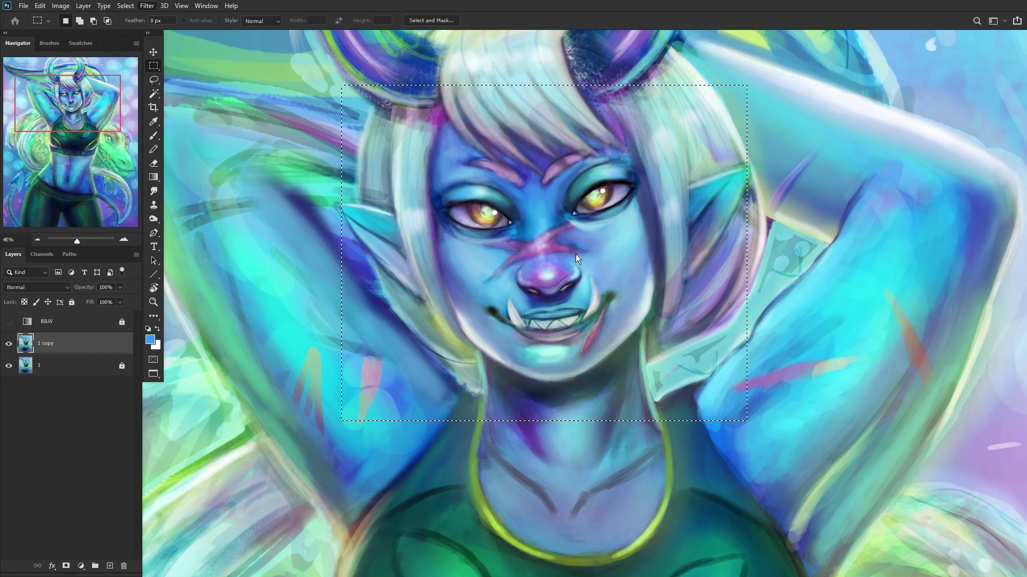
{"action": "key", "text": "ctrl+minus"}
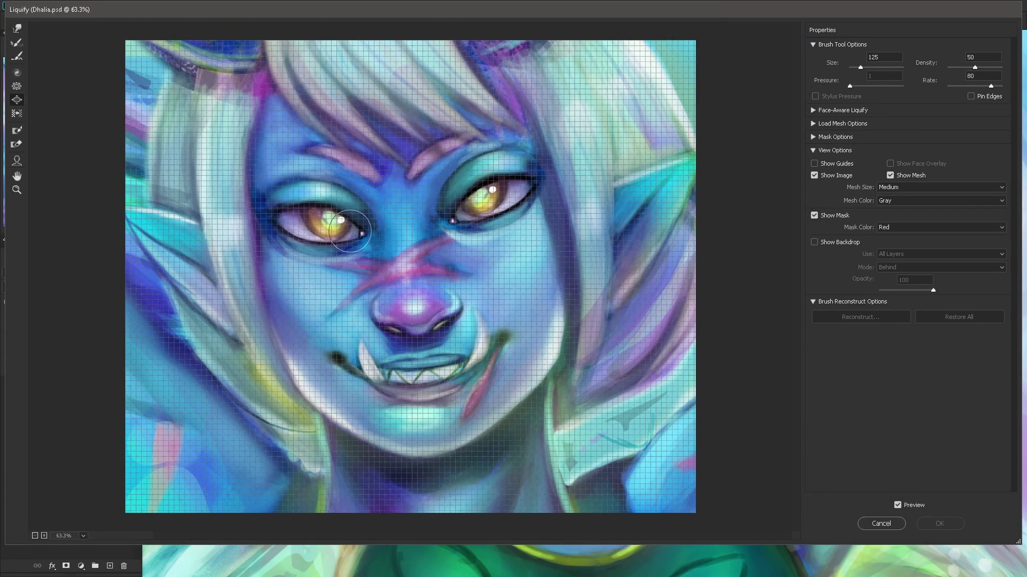
Step: Forward-warp the upper lip upward and pull the left mouth corner and fang outward
{"action": "left_click", "coordinate": [17, 28]}
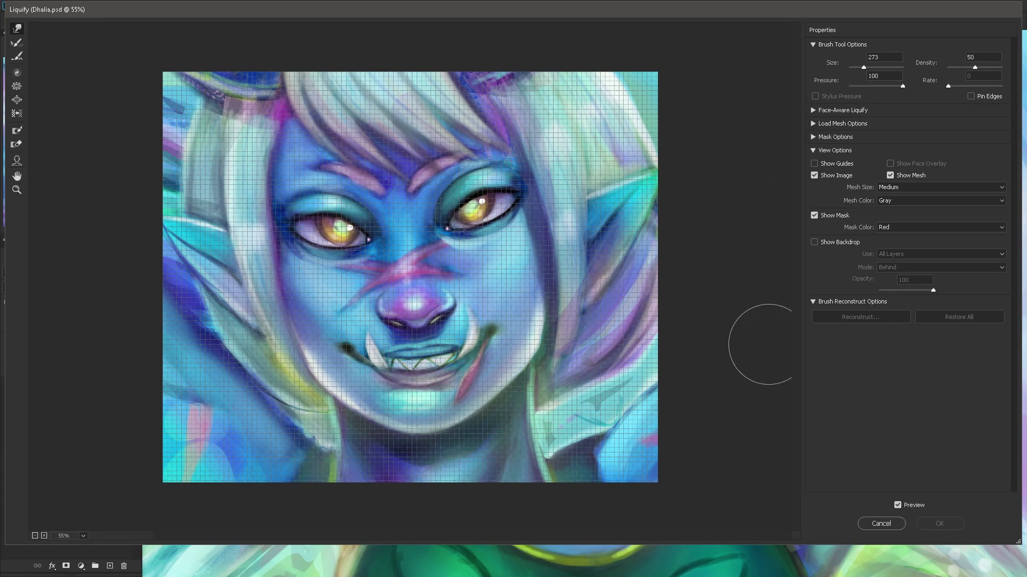
{"action": "mouse_move", "coordinate": [446, 348]}
{"action": "left_mouse_down"}
{"action": "mouse_move", "coordinate": [441, 340]}
{"action": "mouse_move", "coordinate": [486, 328]}
{"action": "mouse_move", "coordinate": [481, 319]}
{"action": "mouse_move", "coordinate": [419, 361]}
{"action": "mouse_move", "coordinate": [454, 331]}
{"action": "mouse_move", "coordinate": [470, 337]}
{"action": "mouse_move", "coordinate": [455, 329]}
{"action": "mouse_move", "coordinate": [402, 343]}
{"action": "mouse_move", "coordinate": [481, 321]}
{"action": "mouse_move", "coordinate": [467, 332]}
{"action": "left_mouse_up"}
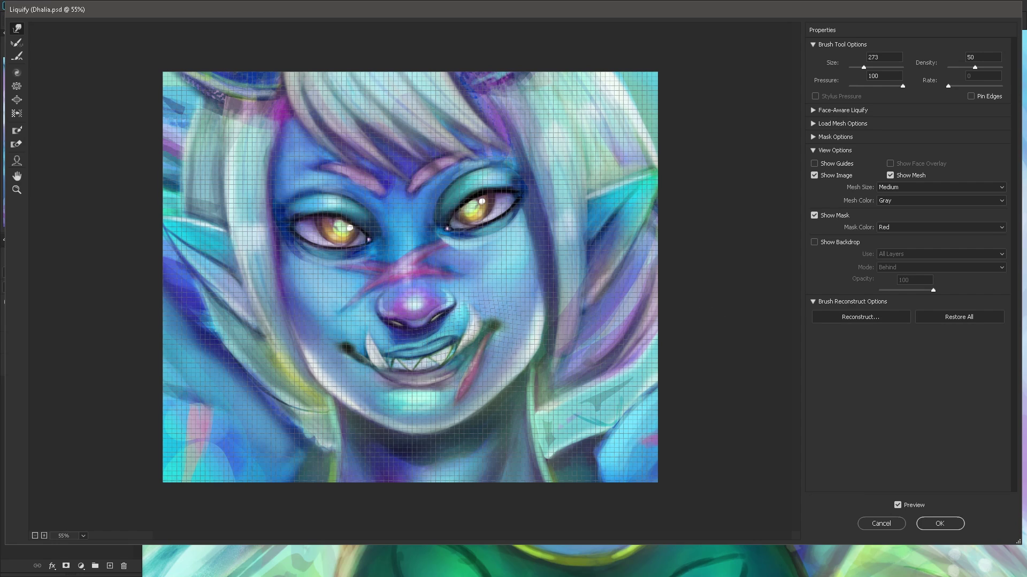
{"action": "left_click", "coordinate": [912, 508]}
{"action": "left_click", "coordinate": [912, 508]}
{"action": "left_click_drag", "start_coordinate": [383, 362], "coordinate": [323, 342]}
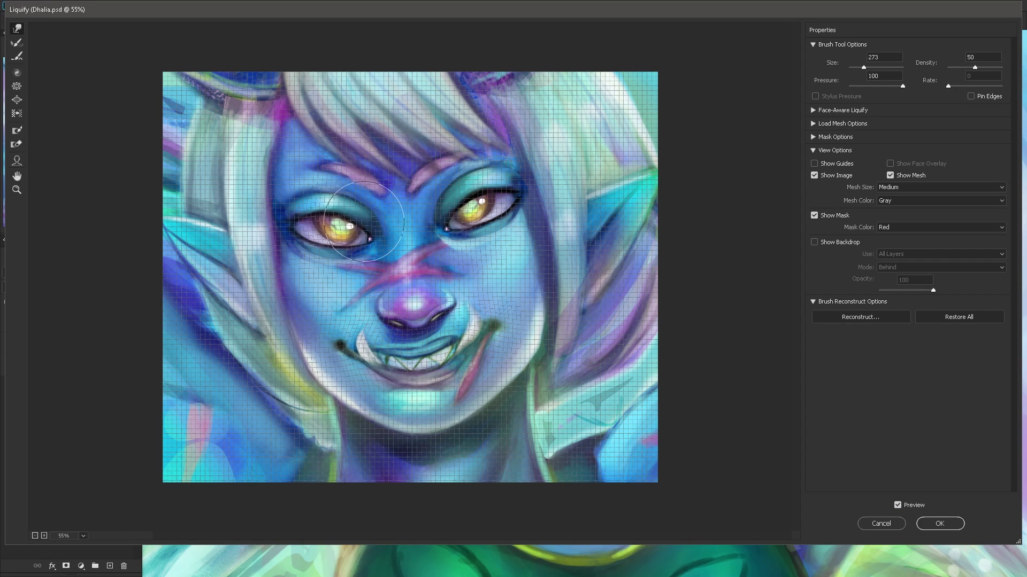
Step: Nudge the right eye's iris slightly right, compare with Preview, and apply the warp
{"action": "mouse_move", "coordinate": [474, 210]}
{"action": "left_mouse_down"}
{"action": "mouse_move", "coordinate": [356, 242]}
{"action": "mouse_move", "coordinate": [475, 189]}
{"action": "mouse_move", "coordinate": [498, 207]}
{"action": "left_mouse_up"}
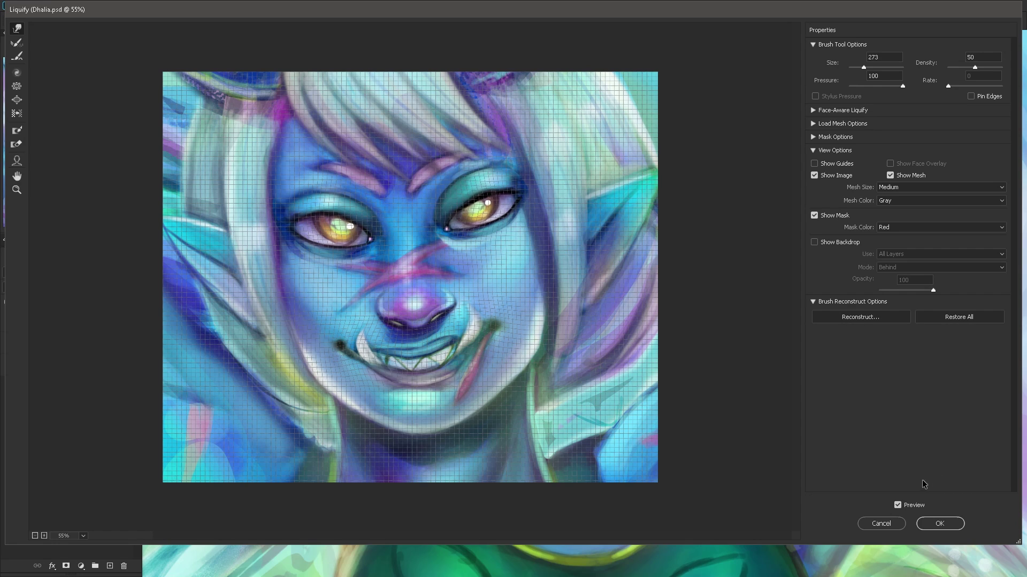
{"action": "left_click", "coordinate": [909, 508]}
{"action": "left_click_drag", "start_coordinate": [484, 193], "coordinate": [487, 189]}
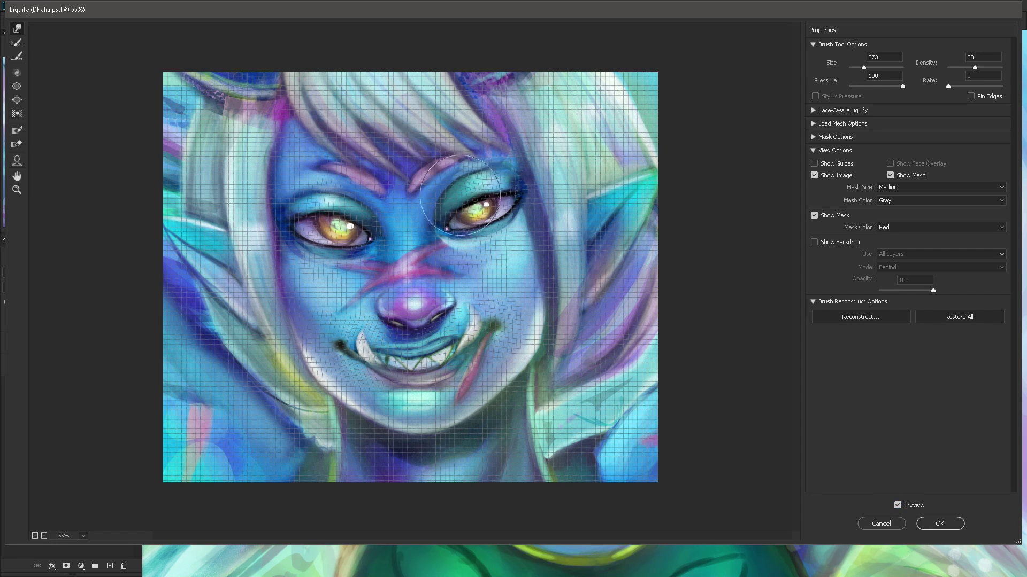
{"action": "left_click", "coordinate": [909, 503]}
{"action": "left_click", "coordinate": [911, 504]}
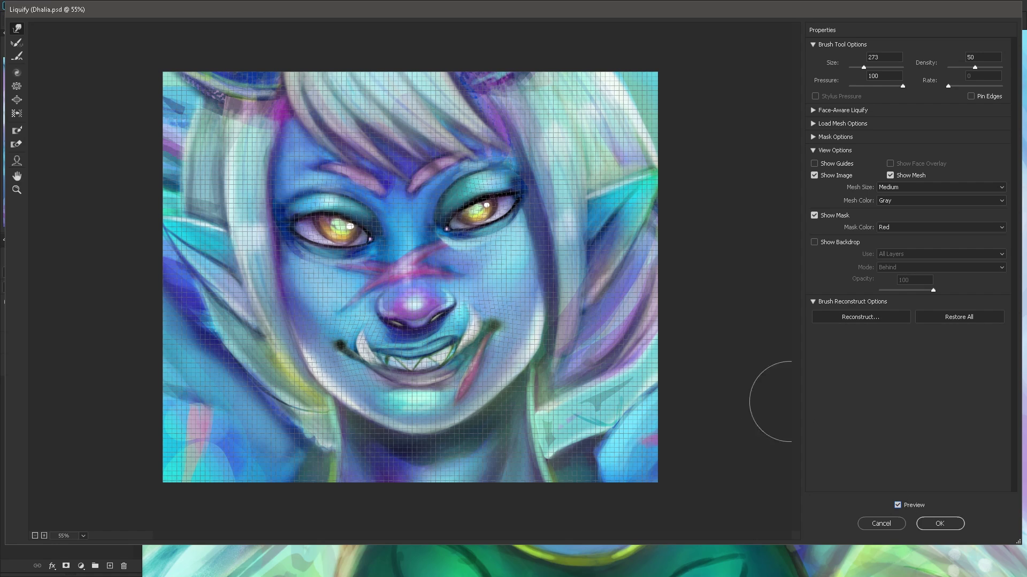
{"action": "left_click", "coordinate": [928, 525]}
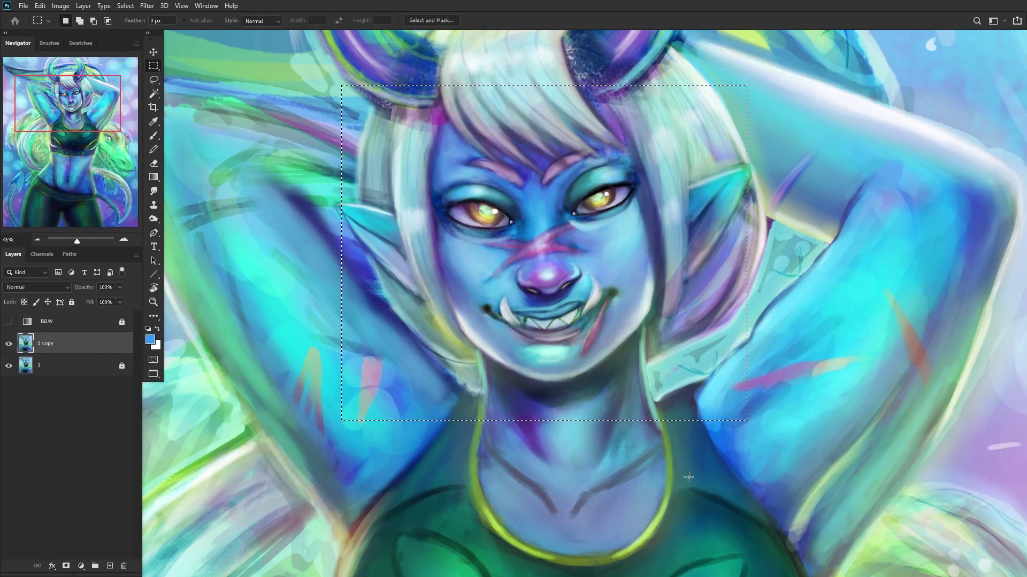
Step: Toggle 1 copy's visibility to compare with the original and clear the rectangular selection
{"action": "scroll", "coordinate": [566, 384], "scroll_direction": "down", "scroll_amount": 5}
{"action": "left_click", "coordinate": [9, 344]}
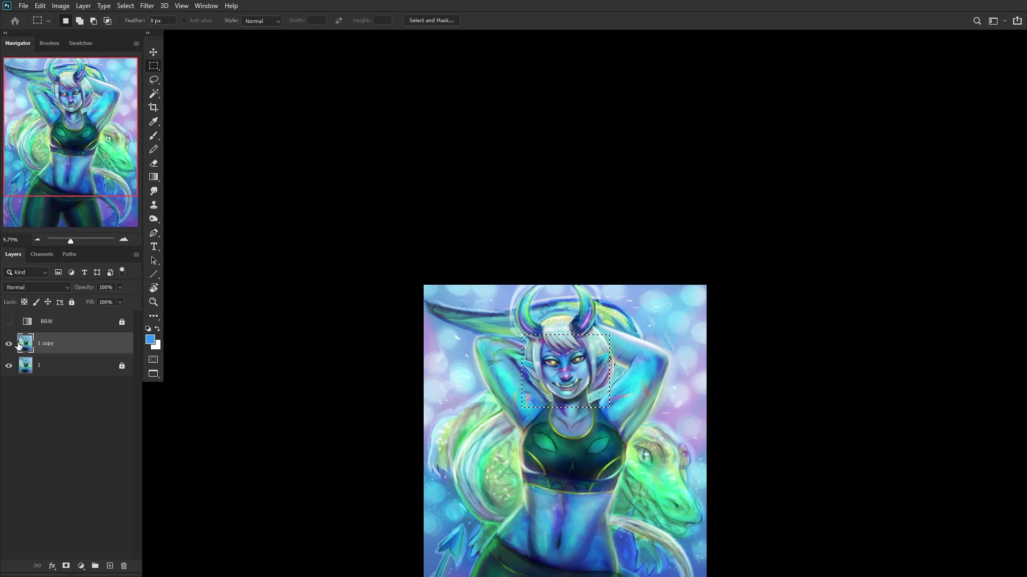
{"action": "left_click", "coordinate": [9, 344]}
{"action": "scroll", "coordinate": [594, 382], "scroll_direction": "up", "scroll_amount": 4}
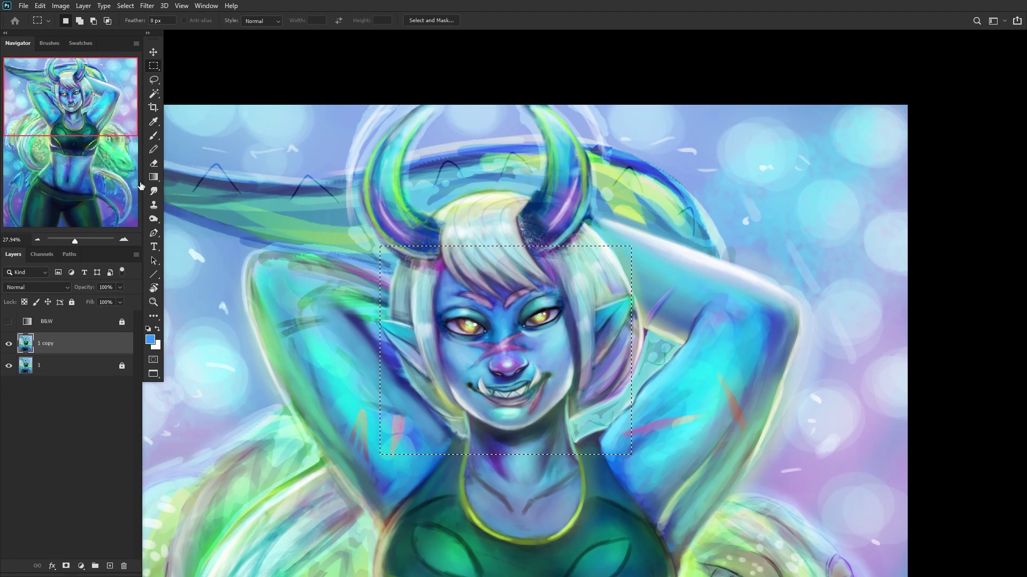
{"action": "left_click", "coordinate": [153, 164]}
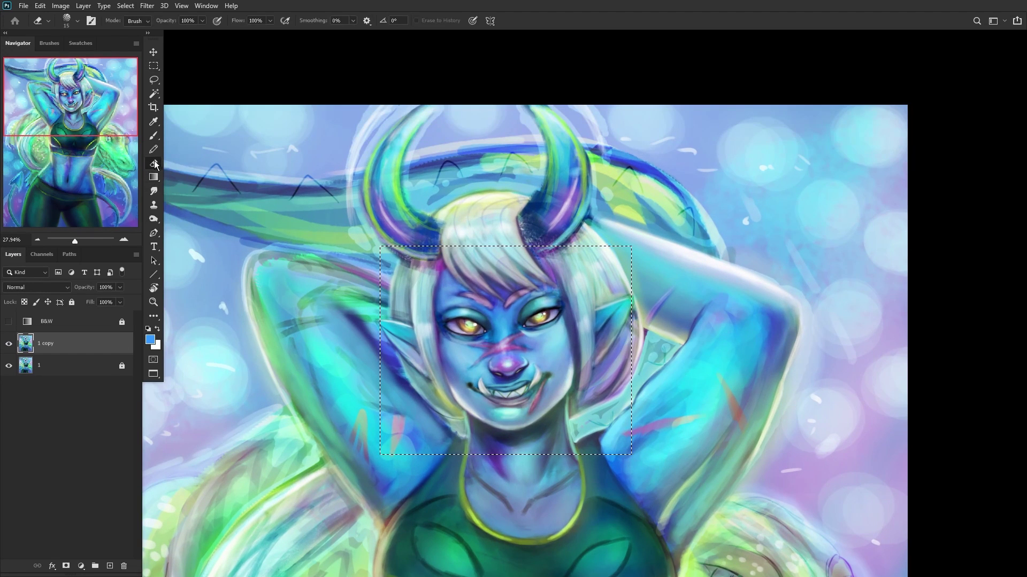
{"action": "key", "text": "ctrl+d"}
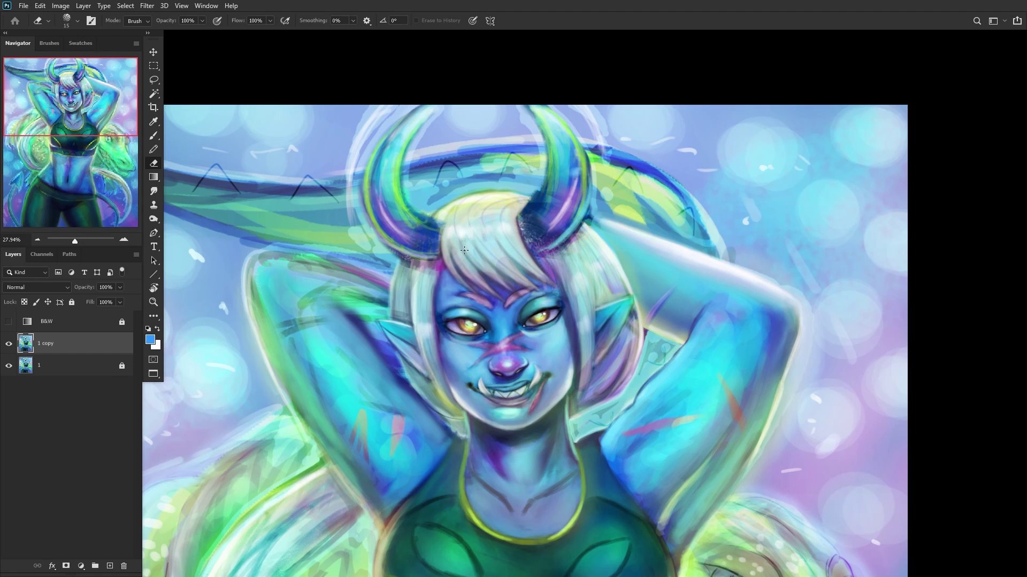
Step: Select the 1 copy layer and merge all visible layers into it
{"action": "key", "text": "l"}
{"action": "mouse_move", "coordinate": [521, 236]}
{"action": "left_mouse_down"}
{"action": "mouse_move", "coordinate": [496, 239]}
{"action": "mouse_move", "coordinate": [457, 352]}
{"action": "mouse_move", "coordinate": [587, 335]}
{"action": "mouse_move", "coordinate": [561, 231]}
{"action": "left_mouse_up"}
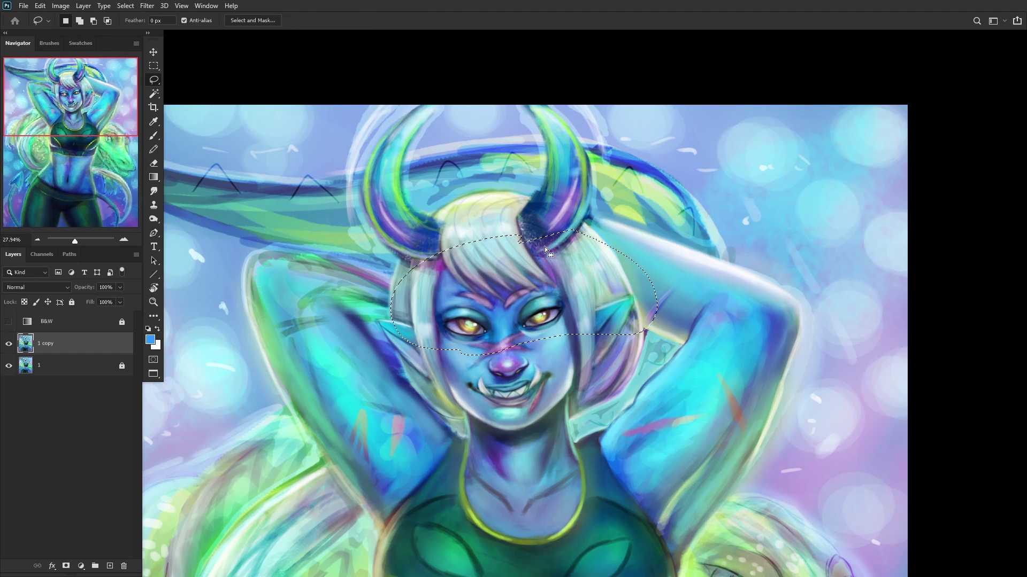
{"action": "left_click", "coordinate": [389, 356]}
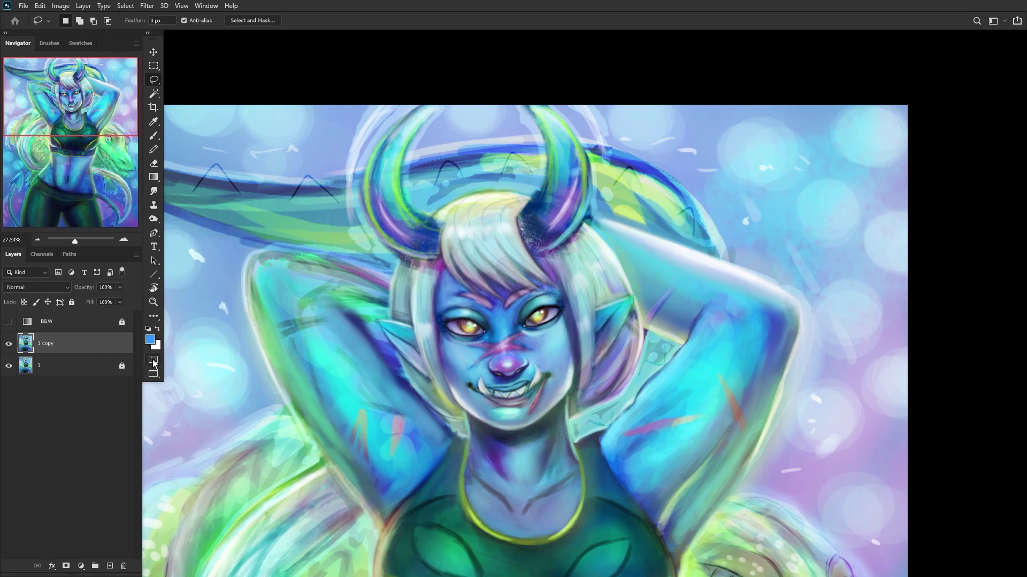
{"action": "left_click", "coordinate": [65, 363]}
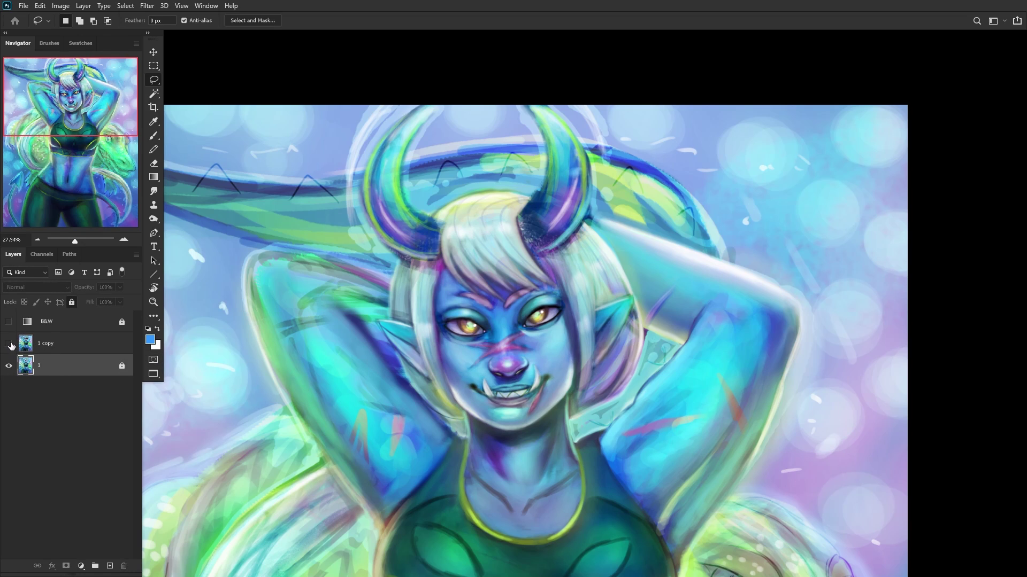
{"action": "left_click", "coordinate": [47, 346]}
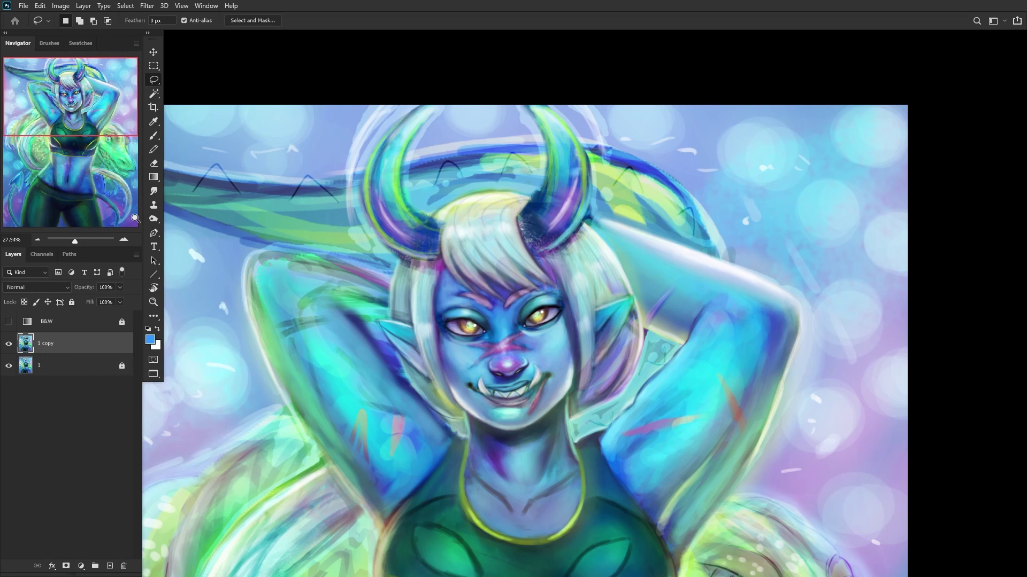
{"action": "key", "text": "ctrl+shift+e"}
Step: Add a Multiply Layer 1 and load Rough Dry Brush 1 with dark blue sampled from the face
{"action": "left_click", "coordinate": [110, 565]}
{"action": "left_click", "coordinate": [153, 135]}
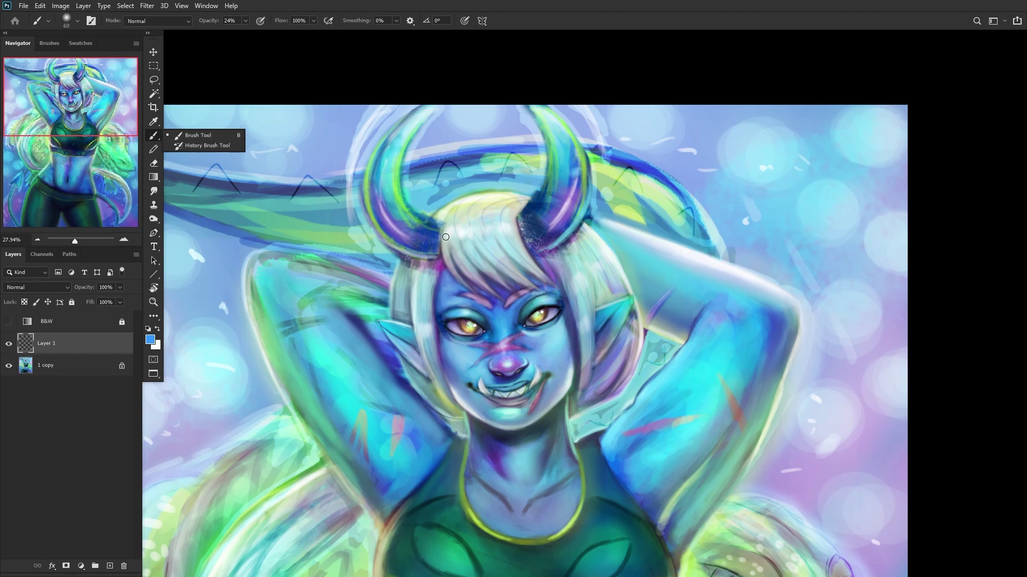
{"action": "right_click", "coordinate": [512, 257]}
{"action": "left_click", "coordinate": [547, 513]}
{"action": "key", "text": "alt"}
{"action": "left_click", "coordinate": [490, 377], "text": "alt"}
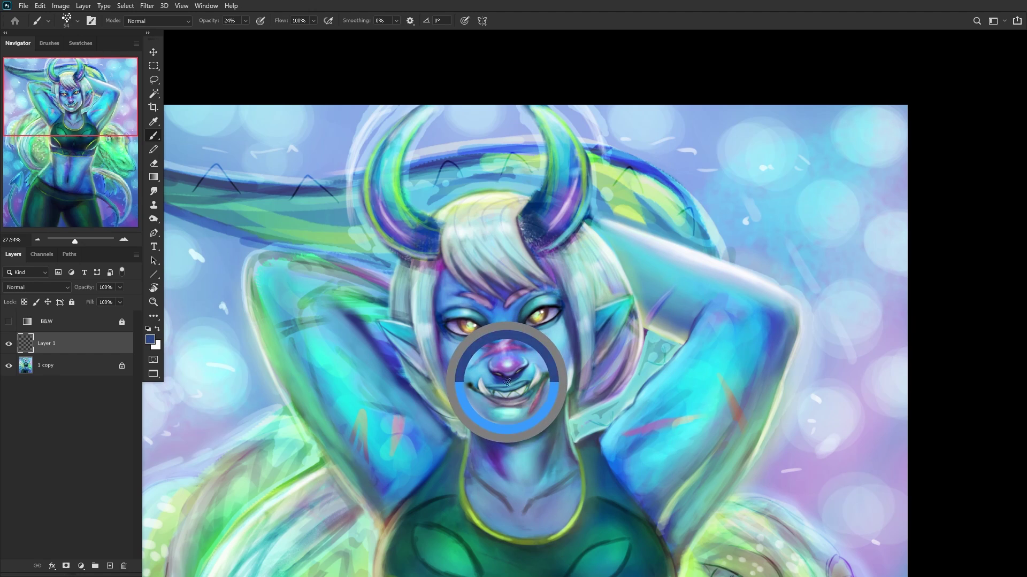
{"action": "left_click", "coordinate": [53, 287]}
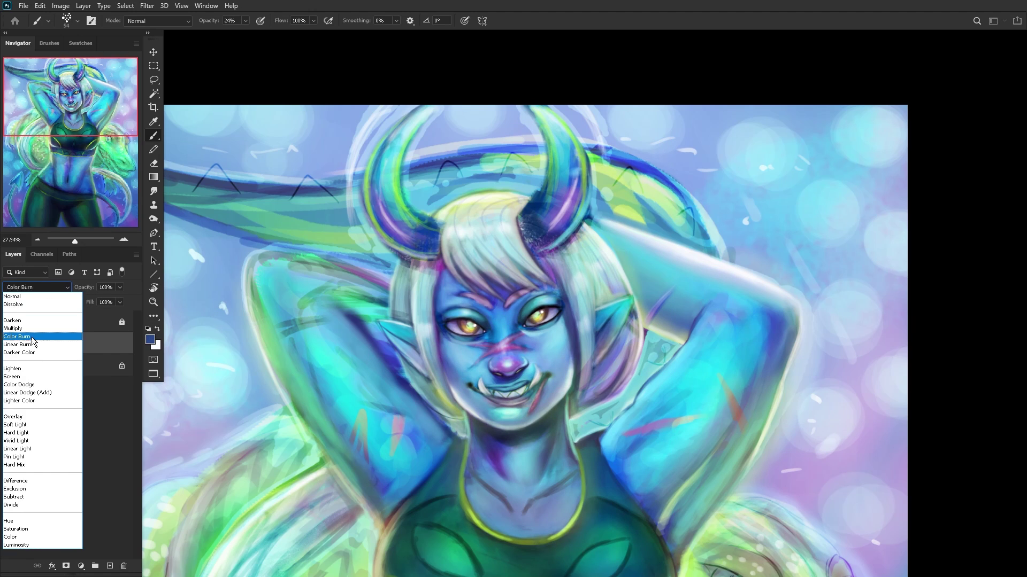
{"action": "left_click", "coordinate": [33, 336]}
Step: Zoom to the face and horns at actual size, enlarge the brush to 90, and clear the selection
{"action": "key", "text": "z"}
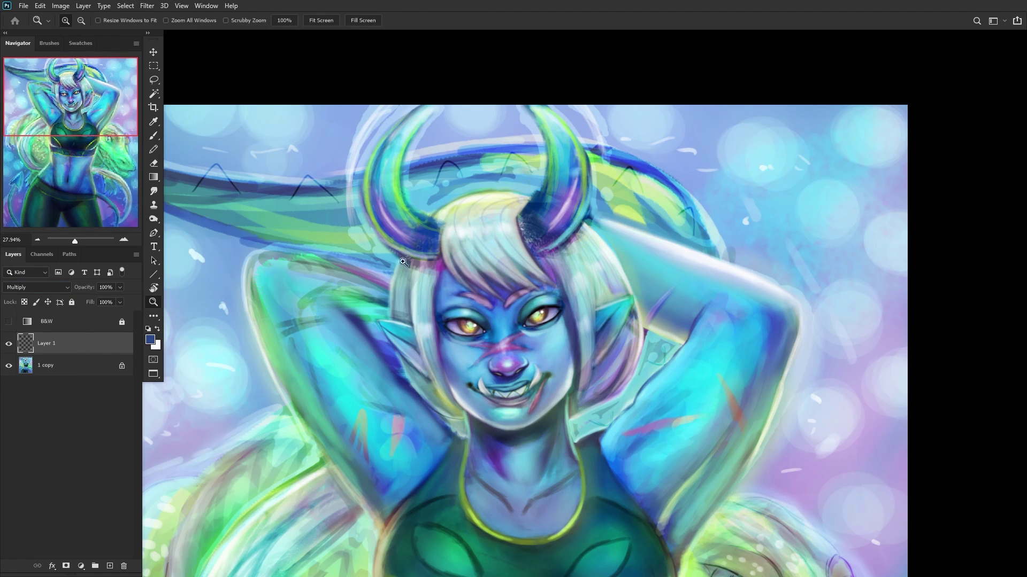
{"action": "left_click", "coordinate": [460, 222]}
{"action": "left_click", "coordinate": [321, 20]}
{"action": "left_click", "coordinate": [289, 22]}
{"action": "left_click_drag", "start_coordinate": [70, 142], "coordinate": [71, 87]}
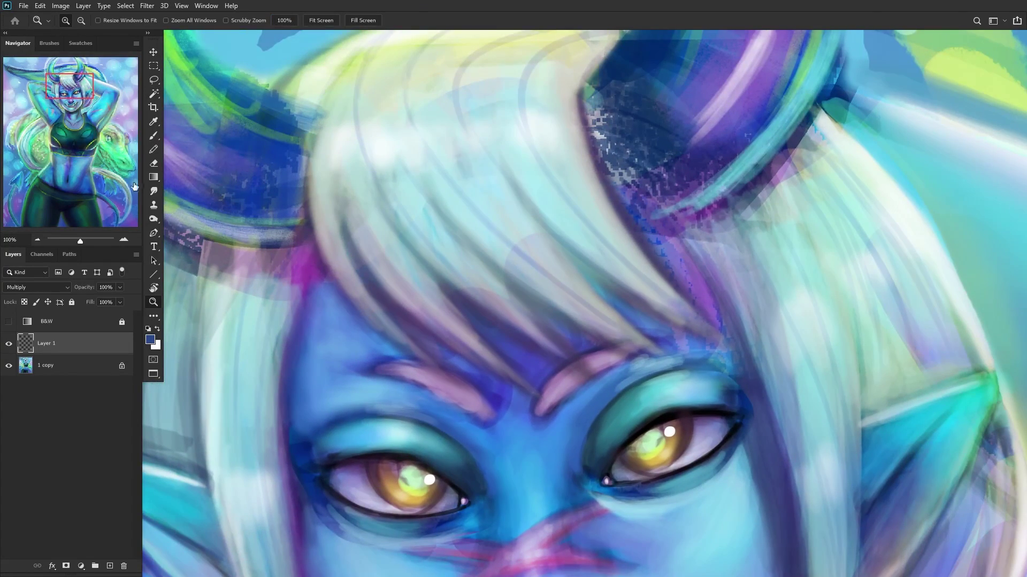
{"action": "left_click", "coordinate": [153, 135]}
{"action": "scroll", "coordinate": [425, 188], "scroll_direction": "down", "scroll_amount": 5}
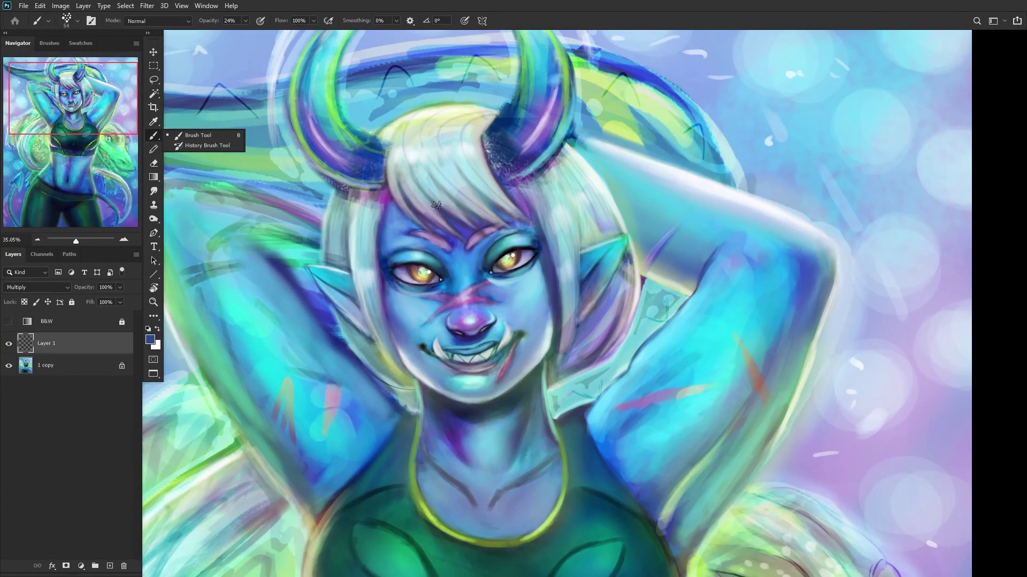
{"action": "left_click", "coordinate": [68, 342]}
{"action": "key", "text": "bracketright"}
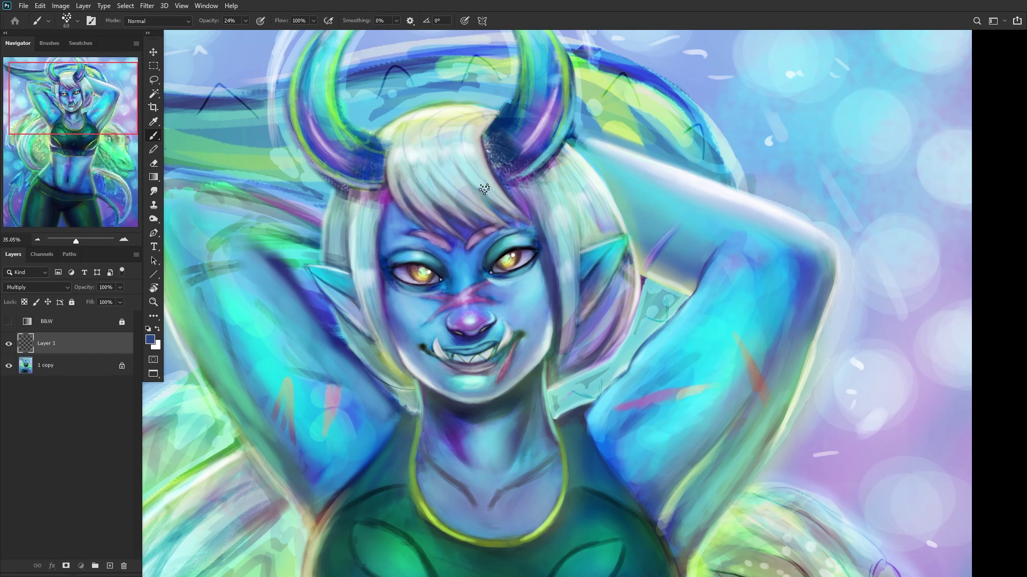
{"action": "key", "text": "bracketright"}
{"action": "key", "text": "bracketright"}
{"action": "key", "text": "bracketright"}
{"action": "left_click", "coordinate": [125, 6]}
{"action": "left_click", "coordinate": [131, 24]}
Step: Shade the hair between the horns, below the right horn and across the forehead with a 35 brush
{"action": "mouse_move", "coordinate": [451, 143]}
{"action": "left_mouse_down"}
{"action": "mouse_move", "coordinate": [469, 115]}
{"action": "mouse_move", "coordinate": [397, 158]}
{"action": "mouse_move", "coordinate": [427, 123]}
{"action": "mouse_move", "coordinate": [388, 161]}
{"action": "mouse_move", "coordinate": [398, 134]}
{"action": "mouse_move", "coordinate": [437, 168]}
{"action": "mouse_move", "coordinate": [460, 126]}
{"action": "mouse_move", "coordinate": [452, 153]}
{"action": "mouse_move", "coordinate": [478, 122]}
{"action": "mouse_move", "coordinate": [495, 125]}
{"action": "mouse_move", "coordinate": [485, 188]}
{"action": "mouse_move", "coordinate": [491, 156]}
{"action": "mouse_move", "coordinate": [513, 184]}
{"action": "mouse_move", "coordinate": [502, 222]}
{"action": "left_mouse_up"}
{"action": "key", "text": "bracketleft"}
{"action": "key", "text": "bracketleft"}
{"action": "key", "text": "bracketleft"}
{"action": "key", "text": "bracketleft"}
{"action": "key", "text": "bracketleft"}
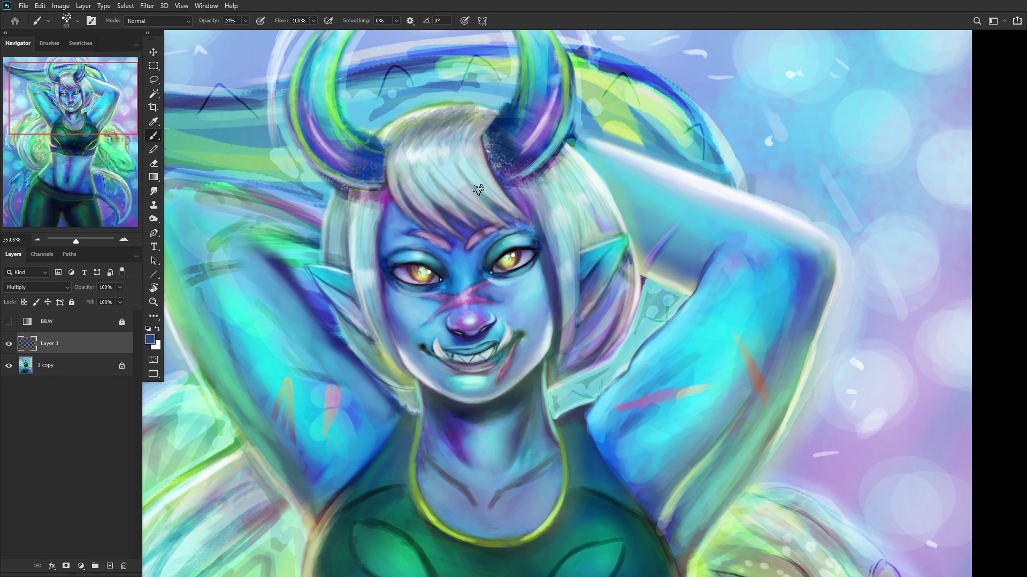
{"action": "key", "text": "bracketleft"}
{"action": "mouse_move", "coordinate": [482, 186]}
{"action": "left_mouse_down"}
{"action": "mouse_move", "coordinate": [496, 196]}
{"action": "mouse_move", "coordinate": [473, 179]}
{"action": "left_mouse_up"}
{"action": "mouse_move", "coordinate": [530, 224]}
{"action": "left_mouse_down"}
{"action": "mouse_move", "coordinate": [470, 175]}
{"action": "mouse_move", "coordinate": [508, 203]}
{"action": "mouse_move", "coordinate": [486, 172]}
{"action": "mouse_move", "coordinate": [522, 211]}
{"action": "mouse_move", "coordinate": [475, 165]}
{"action": "mouse_move", "coordinate": [511, 196]}
{"action": "mouse_move", "coordinate": [487, 155]}
{"action": "mouse_move", "coordinate": [501, 193]}
{"action": "mouse_move", "coordinate": [489, 159]}
{"action": "mouse_move", "coordinate": [529, 220]}
{"action": "mouse_move", "coordinate": [461, 130]}
{"action": "mouse_move", "coordinate": [488, 214]}
{"action": "mouse_move", "coordinate": [439, 177]}
{"action": "mouse_move", "coordinate": [502, 221]}
{"action": "mouse_move", "coordinate": [434, 165]}
{"action": "mouse_move", "coordinate": [491, 204]}
{"action": "mouse_move", "coordinate": [442, 157]}
{"action": "mouse_move", "coordinate": [491, 209]}
{"action": "mouse_move", "coordinate": [424, 162]}
{"action": "mouse_move", "coordinate": [433, 203]}
{"action": "mouse_move", "coordinate": [494, 221]}
{"action": "mouse_move", "coordinate": [433, 172]}
{"action": "mouse_move", "coordinate": [473, 202]}
{"action": "mouse_move", "coordinate": [443, 173]}
{"action": "mouse_move", "coordinate": [476, 227]}
{"action": "mouse_move", "coordinate": [434, 188]}
{"action": "mouse_move", "coordinate": [469, 219]}
{"action": "mouse_move", "coordinate": [445, 196]}
{"action": "mouse_move", "coordinate": [435, 221]}
{"action": "left_mouse_up"}
{"action": "mouse_move", "coordinate": [397, 185]}
{"action": "left_mouse_down"}
{"action": "mouse_move", "coordinate": [416, 218]}
{"action": "mouse_move", "coordinate": [398, 196]}
{"action": "mouse_move", "coordinate": [407, 196]}
{"action": "left_mouse_up"}
{"action": "left_click_drag", "start_coordinate": [396, 160], "coordinate": [429, 218]}
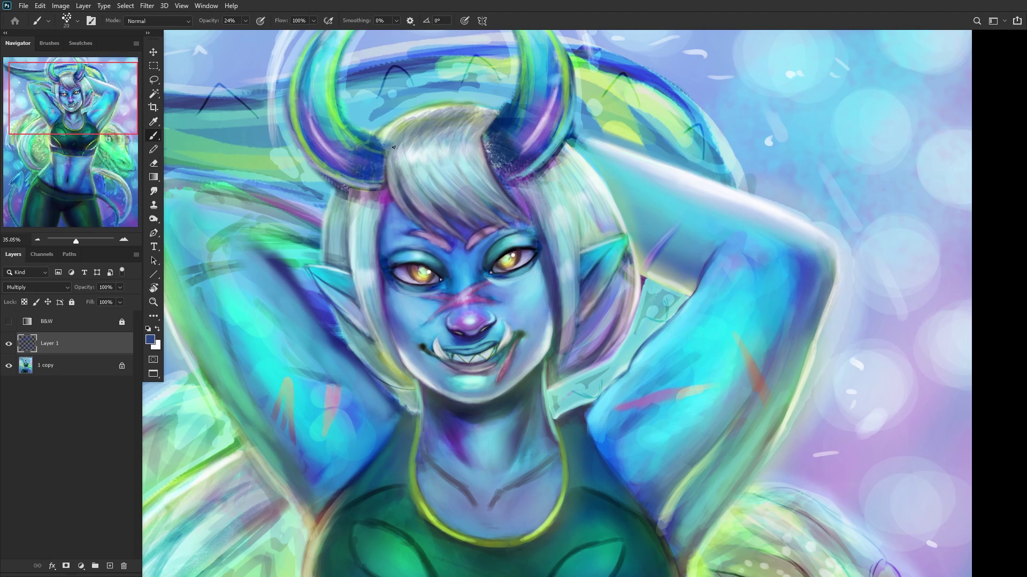
{"action": "left_click_drag", "start_coordinate": [400, 178], "coordinate": [421, 211]}
{"action": "mouse_move", "coordinate": [411, 172]}
{"action": "left_mouse_down"}
{"action": "mouse_move", "coordinate": [432, 195]}
{"action": "mouse_move", "coordinate": [410, 145]}
{"action": "mouse_move", "coordinate": [456, 212]}
{"action": "mouse_move", "coordinate": [462, 200]}
{"action": "mouse_move", "coordinate": [429, 176]}
{"action": "mouse_move", "coordinate": [441, 183]}
{"action": "mouse_move", "coordinate": [421, 149]}
{"action": "mouse_move", "coordinate": [496, 225]}
{"action": "mouse_move", "coordinate": [475, 185]}
{"action": "mouse_move", "coordinate": [492, 200]}
{"action": "mouse_move", "coordinate": [465, 220]}
{"action": "left_mouse_up"}
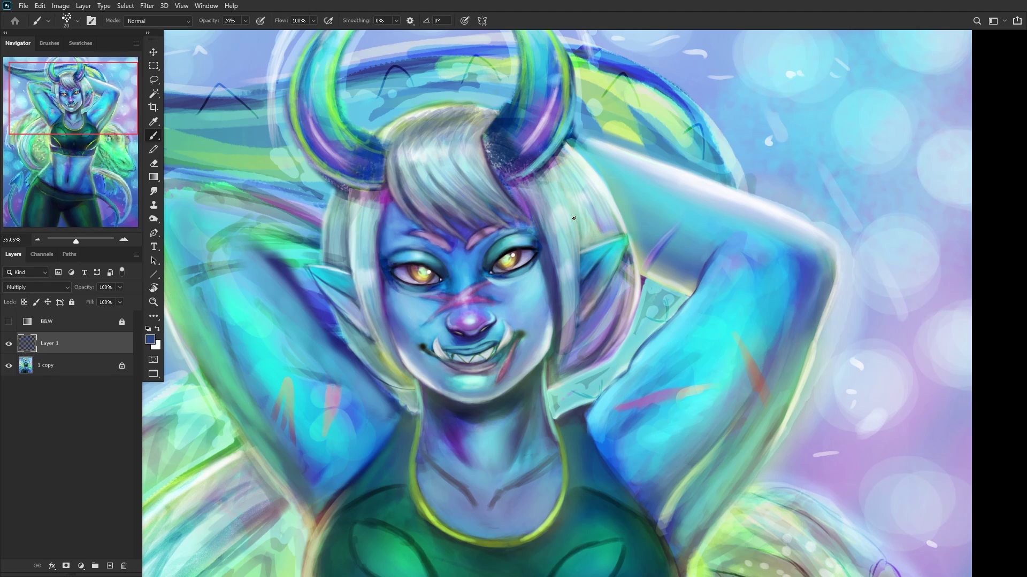
Step: Shade the hair strands right of the face and horn, plus the left strand and jaw edge
{"action": "mouse_move", "coordinate": [578, 281]}
{"action": "left_mouse_down"}
{"action": "mouse_move", "coordinate": [562, 193]}
{"action": "mouse_move", "coordinate": [567, 212]}
{"action": "mouse_move", "coordinate": [570, 203]}
{"action": "mouse_move", "coordinate": [559, 235]}
{"action": "mouse_move", "coordinate": [540, 187]}
{"action": "mouse_move", "coordinate": [549, 238]}
{"action": "mouse_move", "coordinate": [518, 182]}
{"action": "mouse_move", "coordinate": [553, 270]}
{"action": "left_mouse_up"}
{"action": "mouse_move", "coordinate": [523, 187]}
{"action": "left_mouse_down"}
{"action": "mouse_move", "coordinate": [557, 237]}
{"action": "mouse_move", "coordinate": [529, 190]}
{"action": "mouse_move", "coordinate": [571, 316]}
{"action": "mouse_move", "coordinate": [524, 181]}
{"action": "mouse_move", "coordinate": [559, 298]}
{"action": "mouse_move", "coordinate": [532, 168]}
{"action": "mouse_move", "coordinate": [548, 182]}
{"action": "mouse_move", "coordinate": [540, 171]}
{"action": "mouse_move", "coordinate": [574, 267]}
{"action": "mouse_move", "coordinate": [543, 166]}
{"action": "mouse_move", "coordinate": [572, 277]}
{"action": "left_mouse_up"}
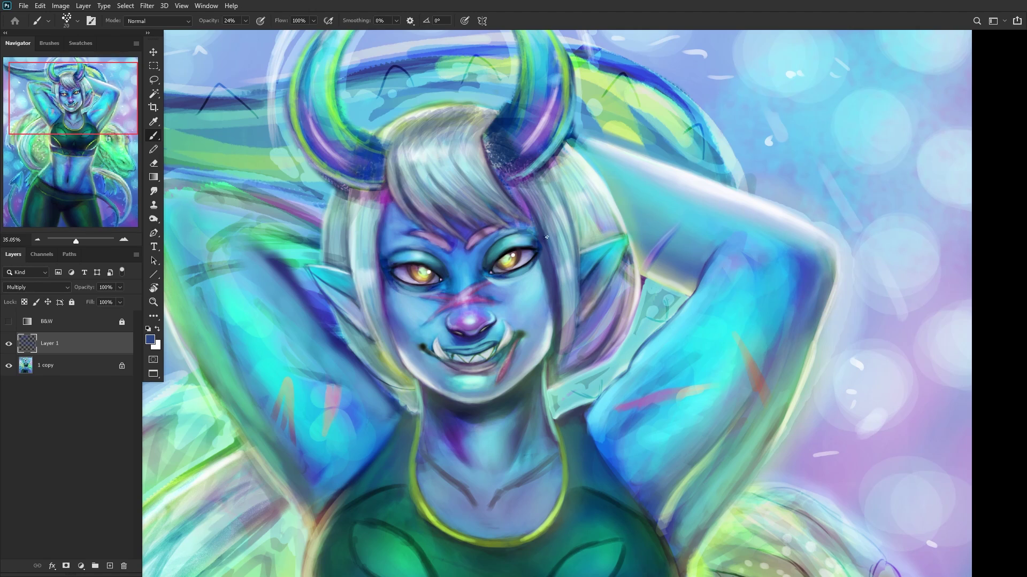
{"action": "left_click_drag", "start_coordinate": [543, 176], "coordinate": [585, 302]}
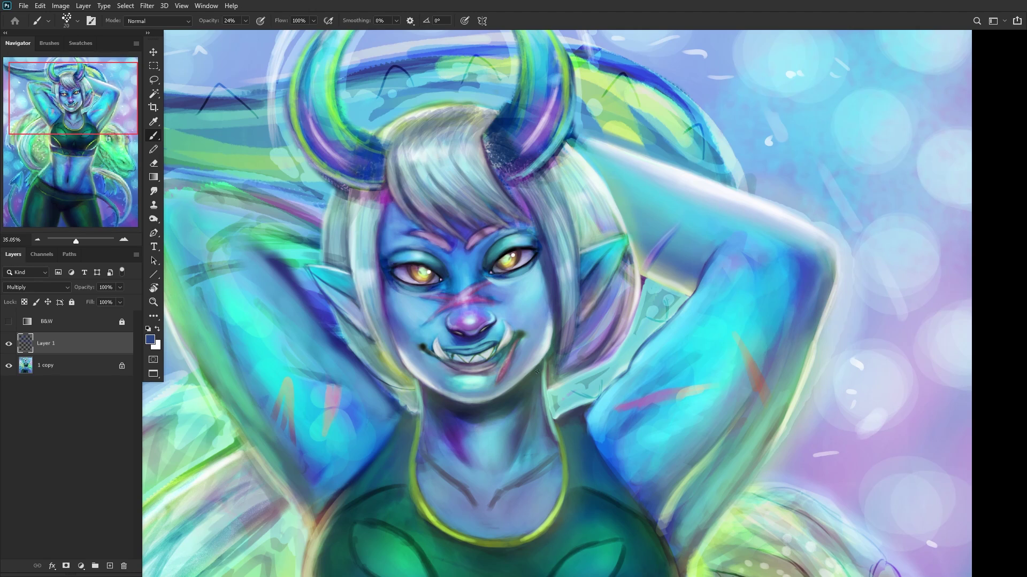
{"action": "mouse_move", "coordinate": [360, 197]}
{"action": "left_mouse_down"}
{"action": "mouse_move", "coordinate": [358, 273]}
{"action": "mouse_move", "coordinate": [369, 261]}
{"action": "mouse_move", "coordinate": [363, 238]}
{"action": "mouse_move", "coordinate": [385, 229]}
{"action": "mouse_move", "coordinate": [375, 255]}
{"action": "mouse_move", "coordinate": [366, 243]}
{"action": "mouse_move", "coordinate": [370, 253]}
{"action": "left_mouse_up"}
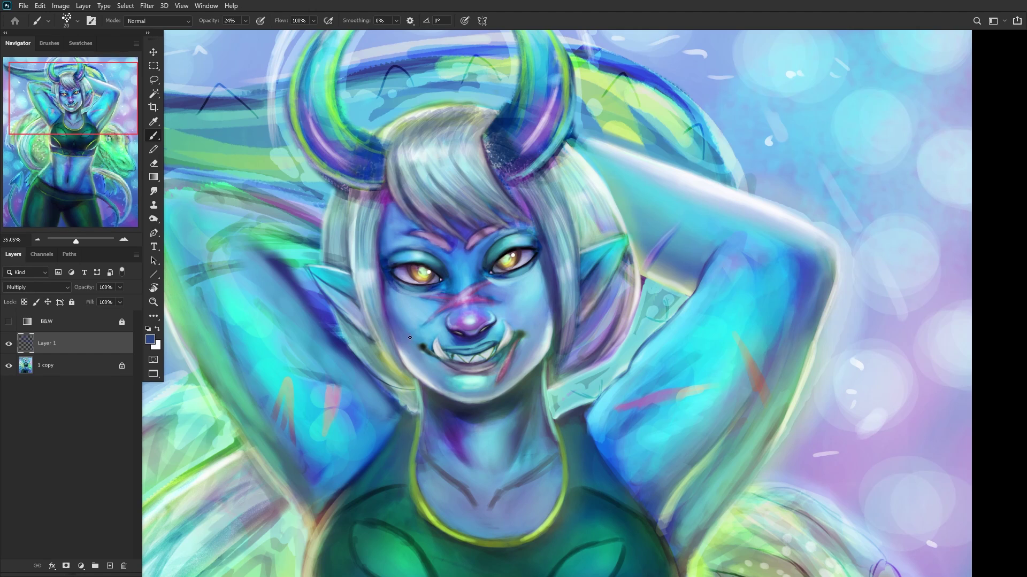
{"action": "mouse_move", "coordinate": [404, 370]}
{"action": "left_mouse_down"}
{"action": "mouse_move", "coordinate": [391, 348]}
{"action": "mouse_move", "coordinate": [414, 388]}
{"action": "mouse_move", "coordinate": [362, 291]}
{"action": "left_mouse_up"}
{"action": "left_click_drag", "start_coordinate": [387, 339], "coordinate": [364, 265]}
{"action": "left_click_drag", "start_coordinate": [372, 314], "coordinate": [361, 253]}
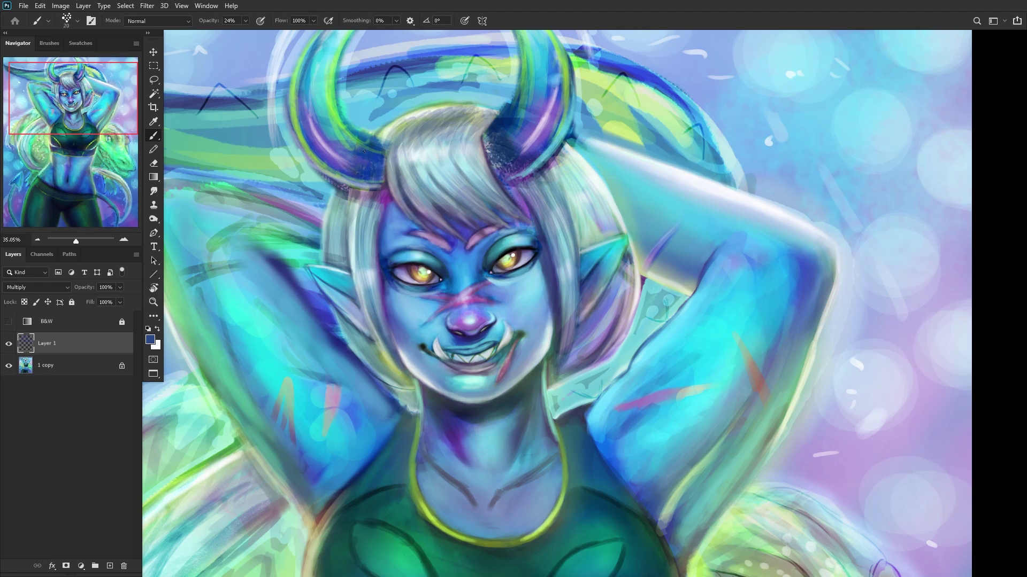
Step: Darken the right hair edge beside the neck with repeated faint strokes
{"action": "mouse_move", "coordinate": [559, 363]}
{"action": "left_mouse_down"}
{"action": "mouse_move", "coordinate": [612, 303]}
{"action": "mouse_move", "coordinate": [617, 280]}
{"action": "left_mouse_up"}
{"action": "mouse_move", "coordinate": [589, 336]}
{"action": "left_mouse_down"}
{"action": "mouse_move", "coordinate": [578, 355]}
{"action": "mouse_move", "coordinate": [565, 373]}
{"action": "mouse_move", "coordinate": [566, 348]}
{"action": "mouse_move", "coordinate": [610, 303]}
{"action": "mouse_move", "coordinate": [570, 362]}
{"action": "mouse_move", "coordinate": [603, 360]}
{"action": "mouse_move", "coordinate": [563, 366]}
{"action": "mouse_move", "coordinate": [612, 283]}
{"action": "left_mouse_up"}
{"action": "left_click_drag", "start_coordinate": [575, 355], "coordinate": [620, 276]}
{"action": "left_click_drag", "start_coordinate": [600, 321], "coordinate": [614, 292]}
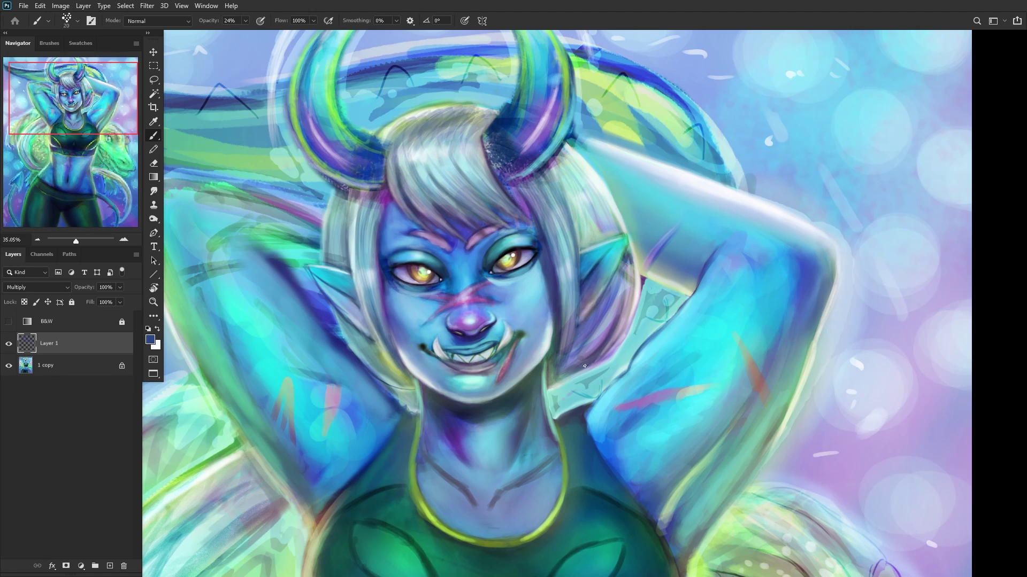
{"action": "mouse_move", "coordinate": [561, 368]}
{"action": "left_mouse_down"}
{"action": "mouse_move", "coordinate": [613, 311]}
{"action": "mouse_move", "coordinate": [598, 311]}
{"action": "left_mouse_up"}
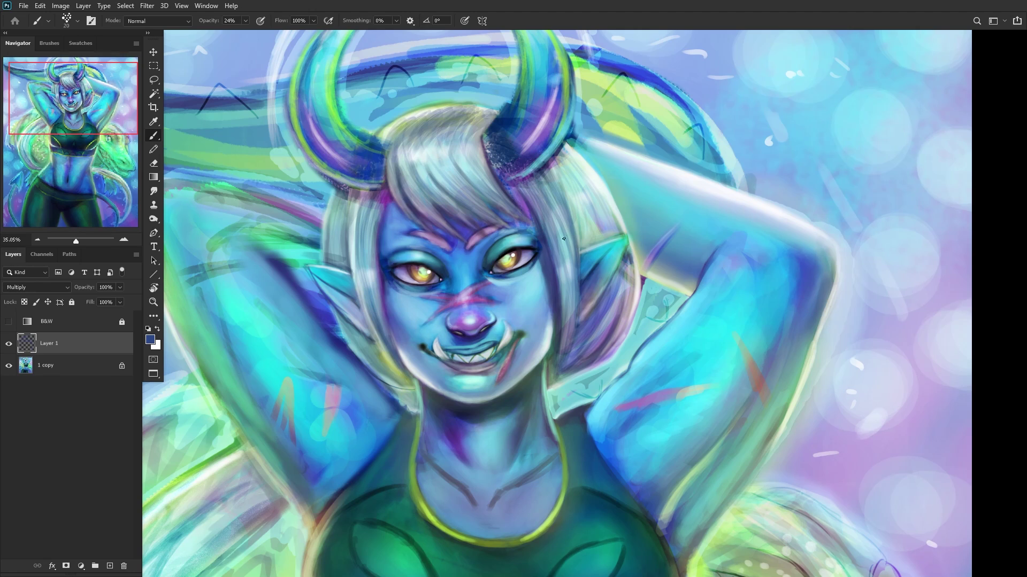
{"action": "mouse_move", "coordinate": [589, 355]}
{"action": "left_mouse_down"}
{"action": "mouse_move", "coordinate": [613, 312]}
{"action": "mouse_move", "coordinate": [583, 354]}
{"action": "left_mouse_up"}
{"action": "left_click_drag", "start_coordinate": [615, 307], "coordinate": [595, 343]}
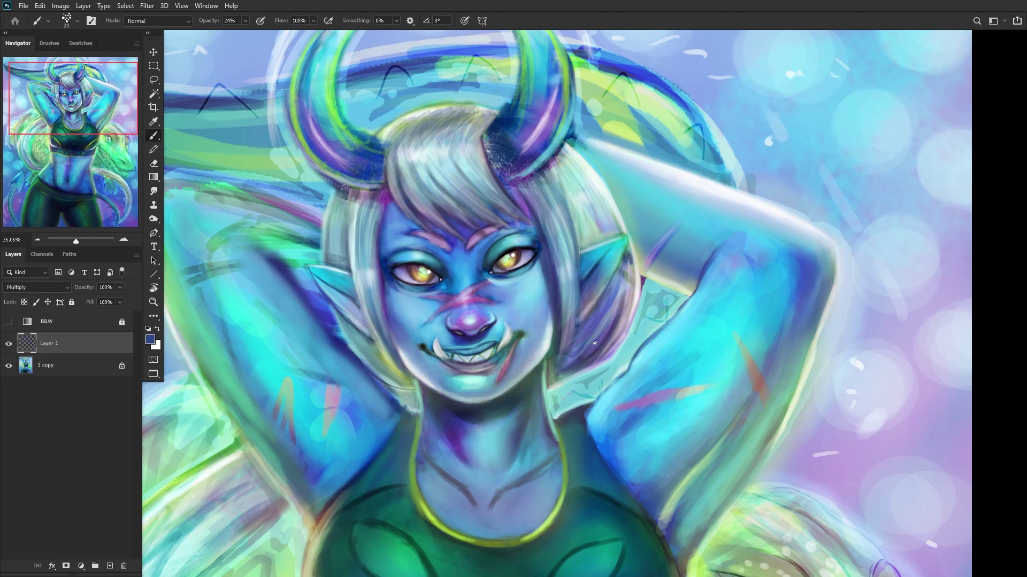
{"action": "left_click_drag", "start_coordinate": [568, 376], "coordinate": [613, 342]}
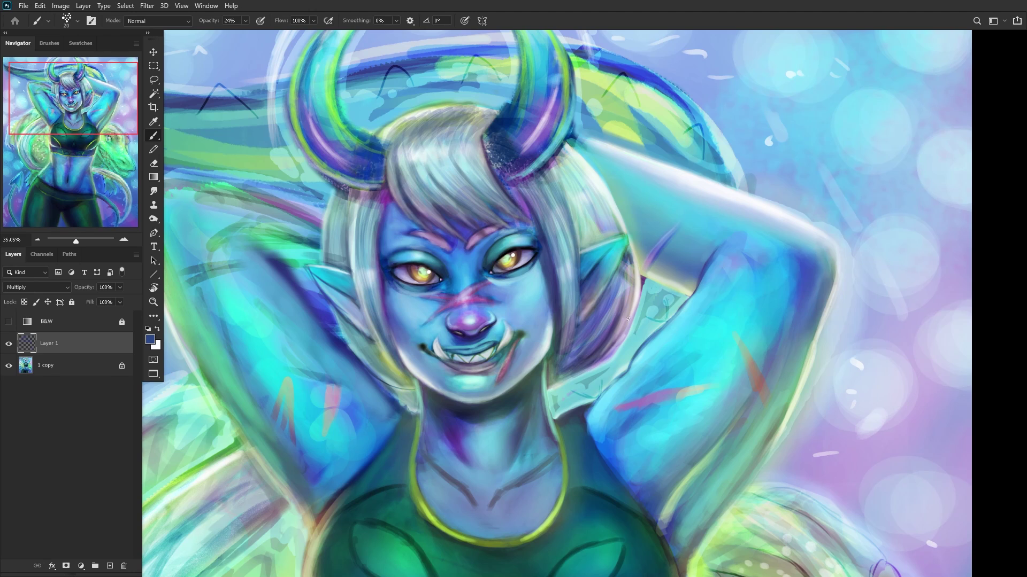
Step: Enlarge the eraser to 175, then darken the right hair edge and the hair below the horn base
{"action": "left_click", "coordinate": [153, 163]}
{"action": "key", "text": "bracketright"}
{"action": "key", "text": "bracketright"}
{"action": "key", "text": "bracketright"}
{"action": "key", "text": "bracketright"}
{"action": "key", "text": "bracketright"}
{"action": "key", "text": "bracketright"}
{"action": "key", "text": "bracketright"}
{"action": "key", "text": "bracketright"}
{"action": "key", "text": "bracketright"}
{"action": "key", "text": "bracketright"}
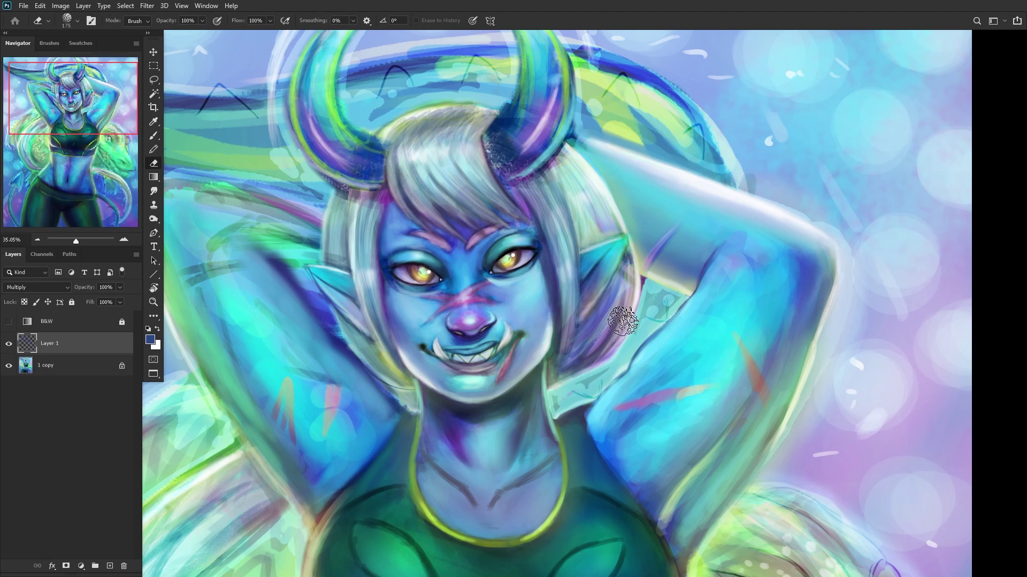
{"action": "left_click", "coordinate": [154, 135]}
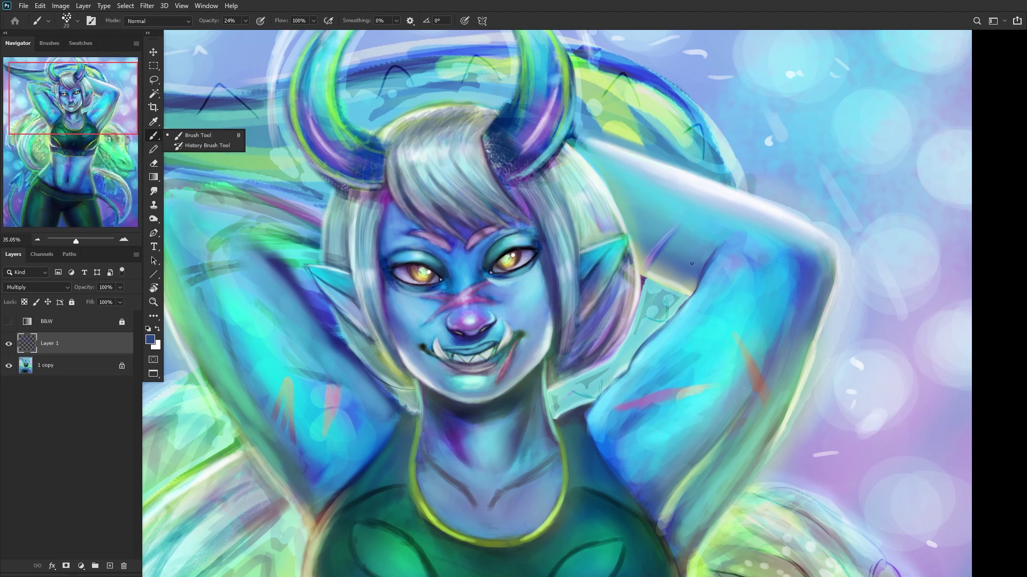
{"action": "left_click_drag", "start_coordinate": [587, 353], "coordinate": [629, 317]}
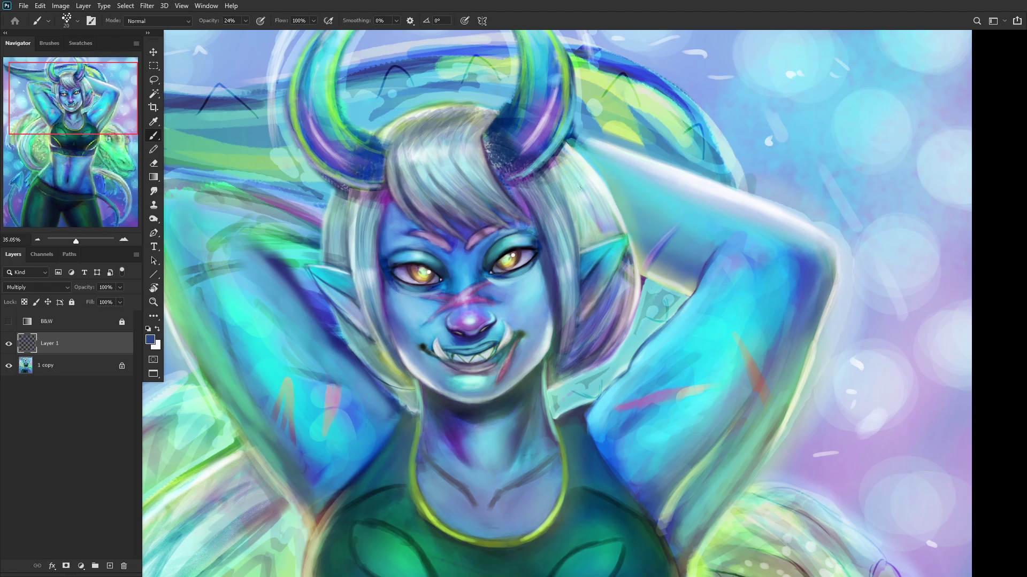
{"action": "mouse_move", "coordinate": [560, 170]}
{"action": "left_mouse_down"}
{"action": "mouse_move", "coordinate": [594, 206]}
{"action": "mouse_move", "coordinate": [562, 158]}
{"action": "mouse_move", "coordinate": [610, 209]}
{"action": "left_mouse_up"}
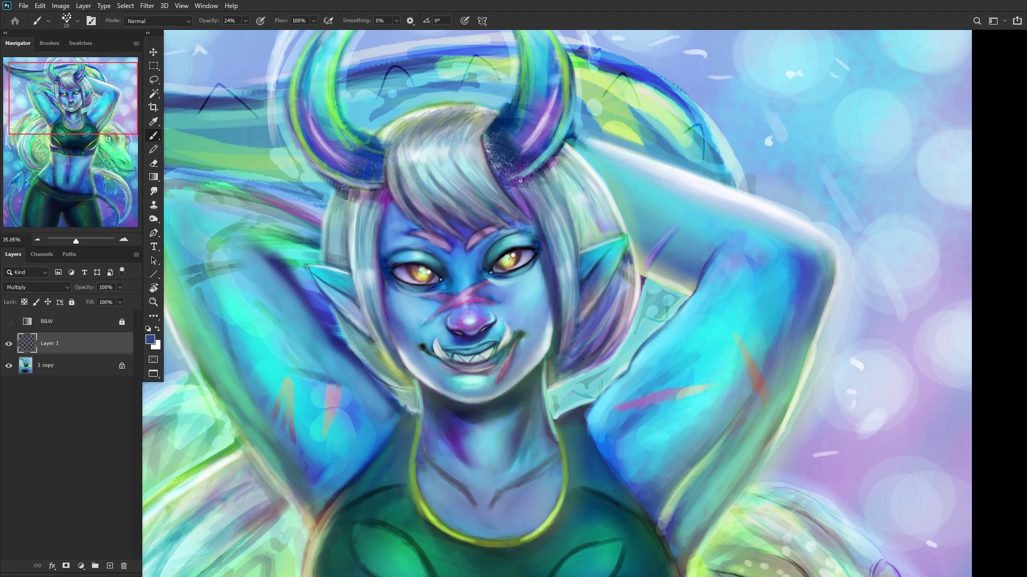
{"action": "mouse_move", "coordinate": [555, 188]}
{"action": "left_mouse_down"}
{"action": "mouse_move", "coordinate": [564, 198]}
{"action": "mouse_move", "coordinate": [567, 177]}
{"action": "mouse_move", "coordinate": [560, 187]}
{"action": "mouse_move", "coordinate": [557, 173]}
{"action": "mouse_move", "coordinate": [583, 203]}
{"action": "mouse_move", "coordinate": [561, 166]}
{"action": "mouse_move", "coordinate": [580, 211]}
{"action": "mouse_move", "coordinate": [549, 181]}
{"action": "mouse_move", "coordinate": [575, 214]}
{"action": "left_mouse_up"}
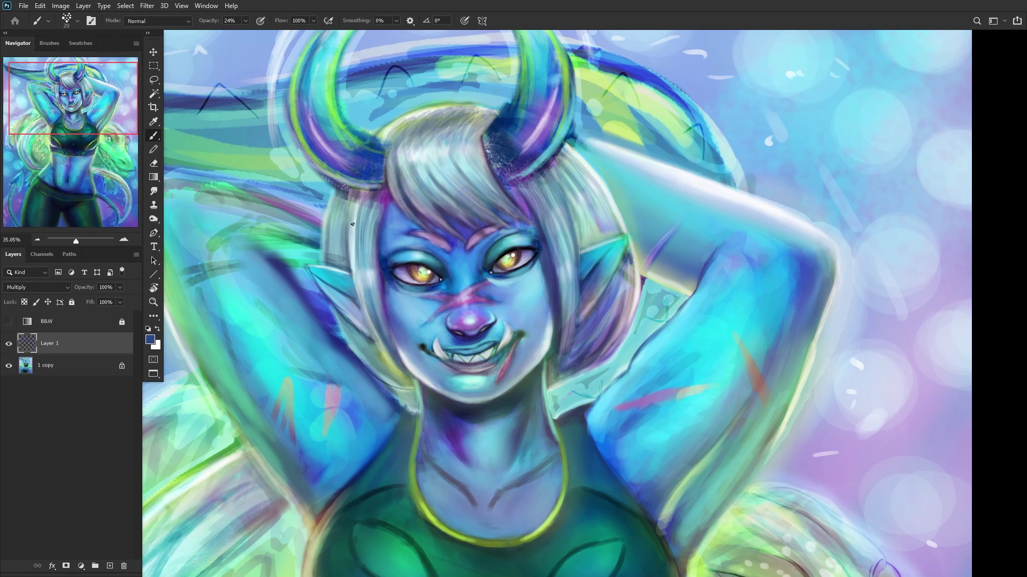
Step: Shade the hair right of the eye and left of the face, and deepen the jaw-neck shadow
{"action": "mouse_move", "coordinate": [579, 221]}
{"action": "left_mouse_down"}
{"action": "mouse_move", "coordinate": [582, 235]}
{"action": "mouse_move", "coordinate": [607, 231]}
{"action": "mouse_move", "coordinate": [600, 204]}
{"action": "left_mouse_up"}
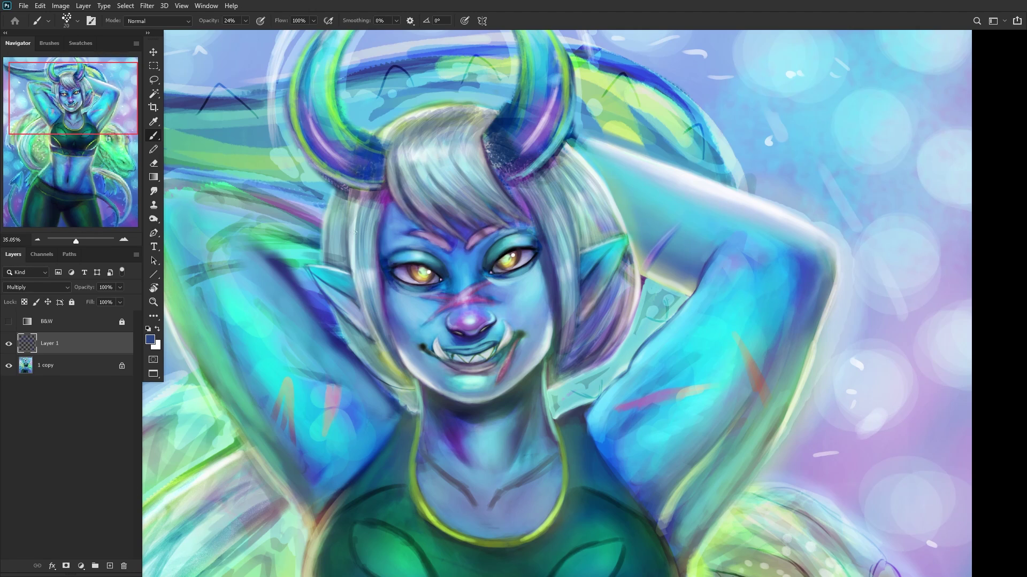
{"action": "mouse_move", "coordinate": [338, 194]}
{"action": "left_mouse_down"}
{"action": "mouse_move", "coordinate": [333, 230]}
{"action": "mouse_move", "coordinate": [342, 246]}
{"action": "left_mouse_up"}
{"action": "left_click_drag", "start_coordinate": [333, 211], "coordinate": [329, 252]}
{"action": "left_click_drag", "start_coordinate": [369, 196], "coordinate": [360, 278]}
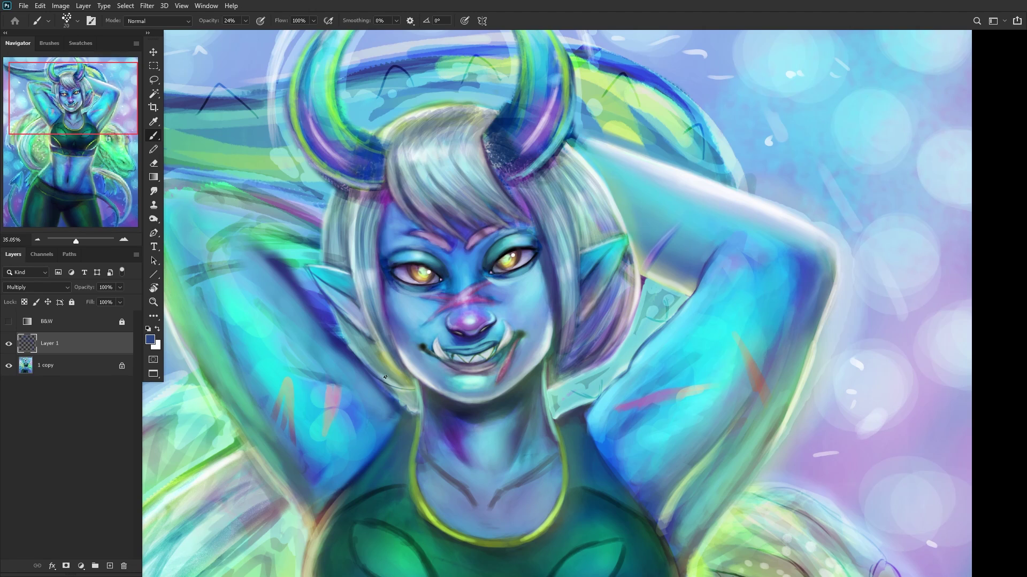
{"action": "mouse_move", "coordinate": [354, 338]}
{"action": "left_mouse_down"}
{"action": "mouse_move", "coordinate": [405, 391]}
{"action": "mouse_move", "coordinate": [356, 351]}
{"action": "left_mouse_up"}
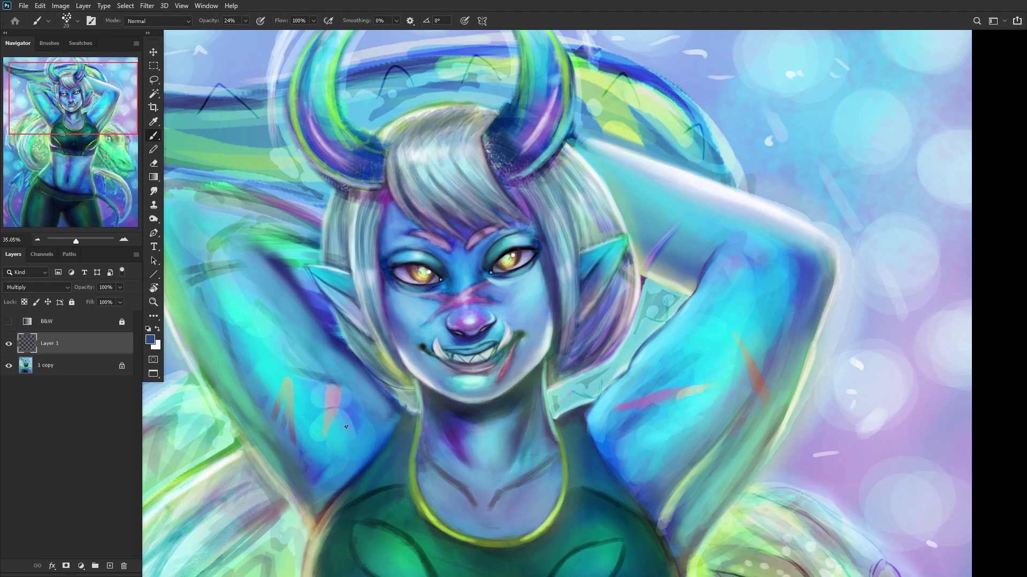
Step: Pan down to the torso and lay one faint dark stroke over the hair strands beside it
{"action": "scroll", "coordinate": [338, 332], "scroll_direction": "down", "scroll_amount": 2}
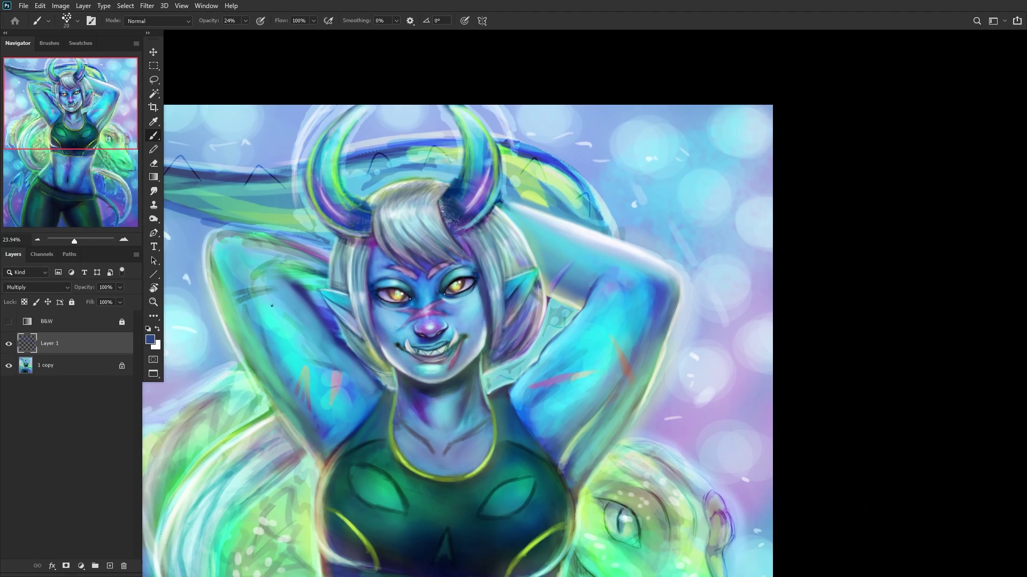
{"action": "scroll", "coordinate": [40, 121], "scroll_direction": "down", "scroll_amount": 2}
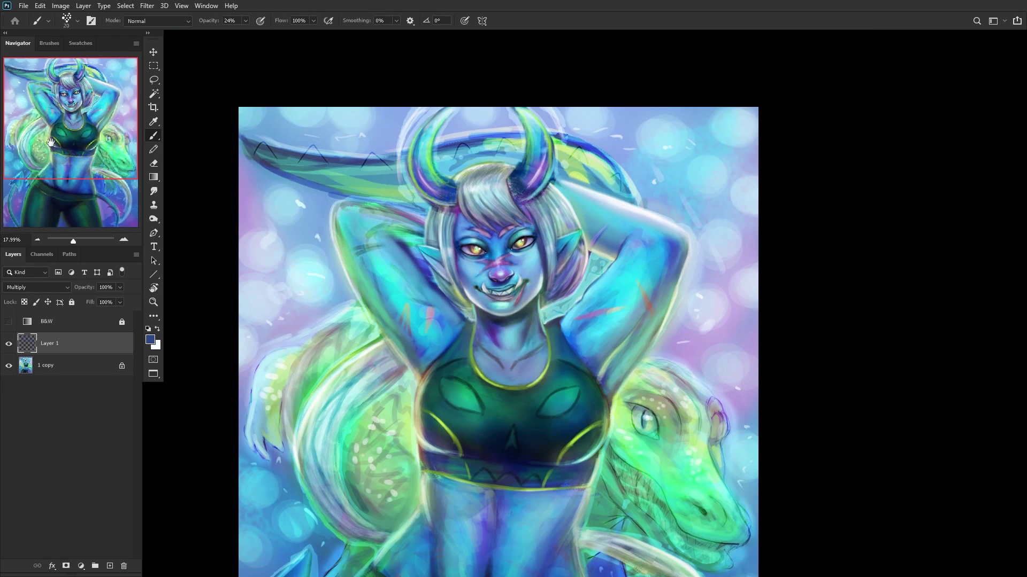
{"action": "left_click_drag", "start_coordinate": [50, 143], "coordinate": [50, 165]}
{"action": "scroll", "coordinate": [79, 146], "scroll_direction": "up", "scroll_amount": 2}
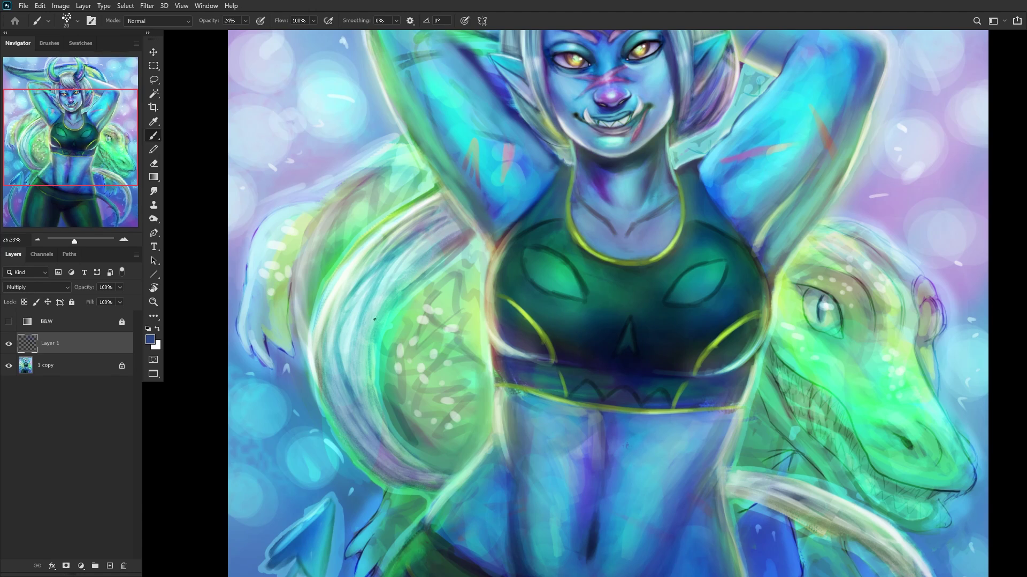
{"action": "mouse_move", "coordinate": [420, 263]}
{"action": "left_mouse_down"}
{"action": "mouse_move", "coordinate": [388, 344]}
{"action": "mouse_move", "coordinate": [461, 231]}
{"action": "mouse_move", "coordinate": [362, 384]}
{"action": "mouse_move", "coordinate": [455, 222]}
{"action": "mouse_move", "coordinate": [382, 315]}
{"action": "mouse_move", "coordinate": [382, 251]}
{"action": "mouse_move", "coordinate": [389, 267]}
{"action": "mouse_move", "coordinate": [373, 244]}
{"action": "mouse_move", "coordinate": [414, 234]}
{"action": "mouse_move", "coordinate": [384, 235]}
{"action": "mouse_move", "coordinate": [363, 297]}
{"action": "mouse_move", "coordinate": [381, 370]}
{"action": "left_mouse_up"}
{"action": "scroll", "coordinate": [381, 370], "scroll_direction": "down", "scroll_amount": 3}
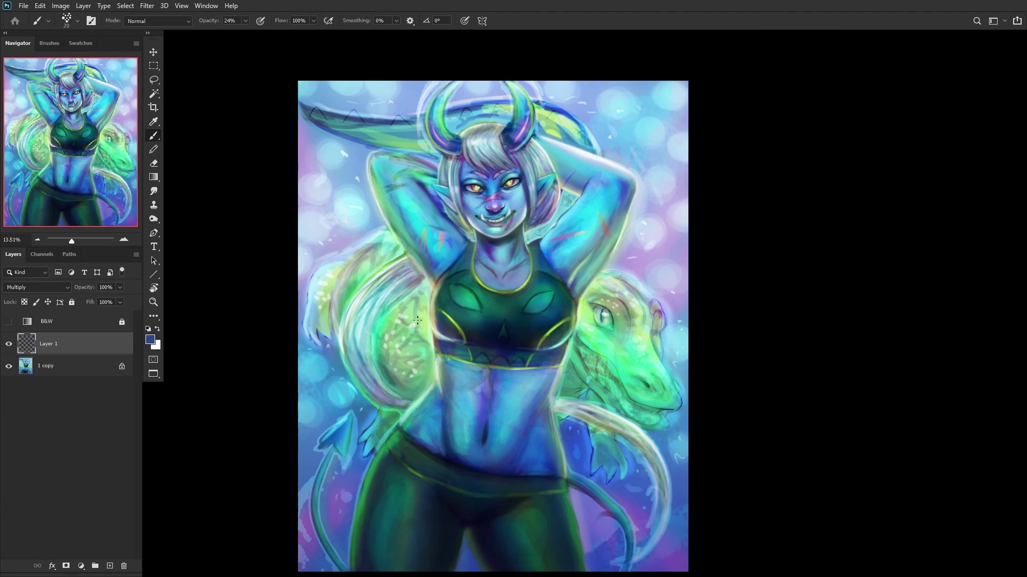
Step: Compare Layer 1's shading, then add Layer 2 with white and the Soft Round 300 px brush
{"action": "left_click", "coordinate": [9, 344]}
{"action": "left_click", "coordinate": [8, 344]}
{"action": "left_click", "coordinate": [109, 566]}
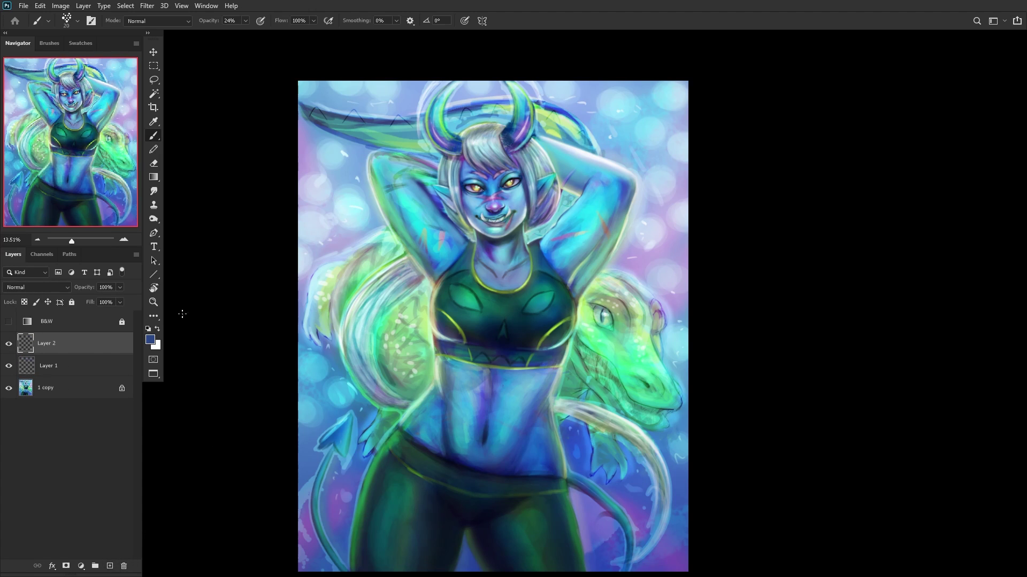
{"action": "left_click", "coordinate": [157, 330]}
{"action": "right_click", "coordinate": [542, 289]}
{"action": "left_click", "coordinate": [608, 309]}
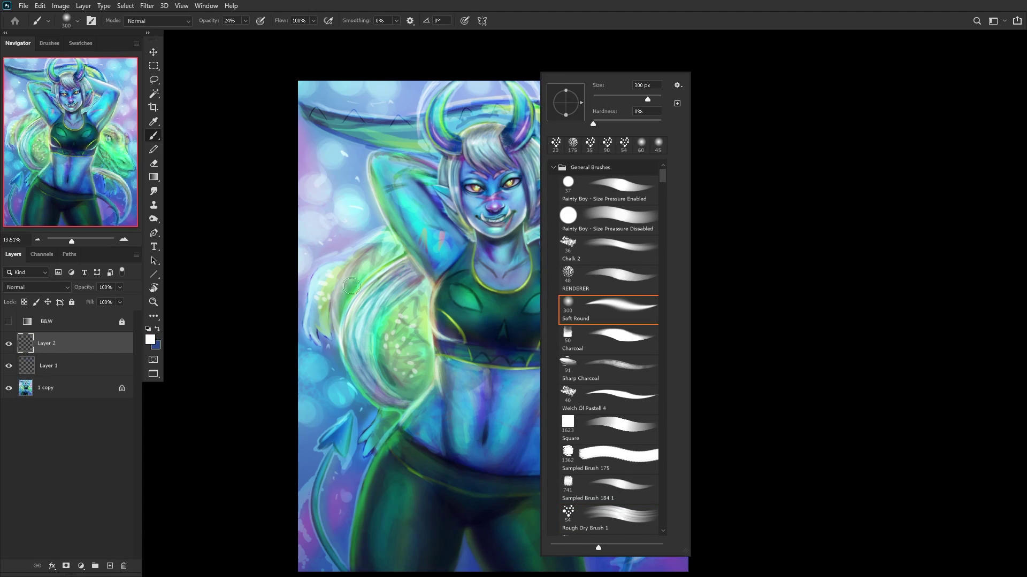
Step: Try Lighter Color and other modes, settling on Linear Dodge (Add) for Layer 2
{"action": "left_click", "coordinate": [44, 284]}
{"action": "left_click", "coordinate": [32, 288]}
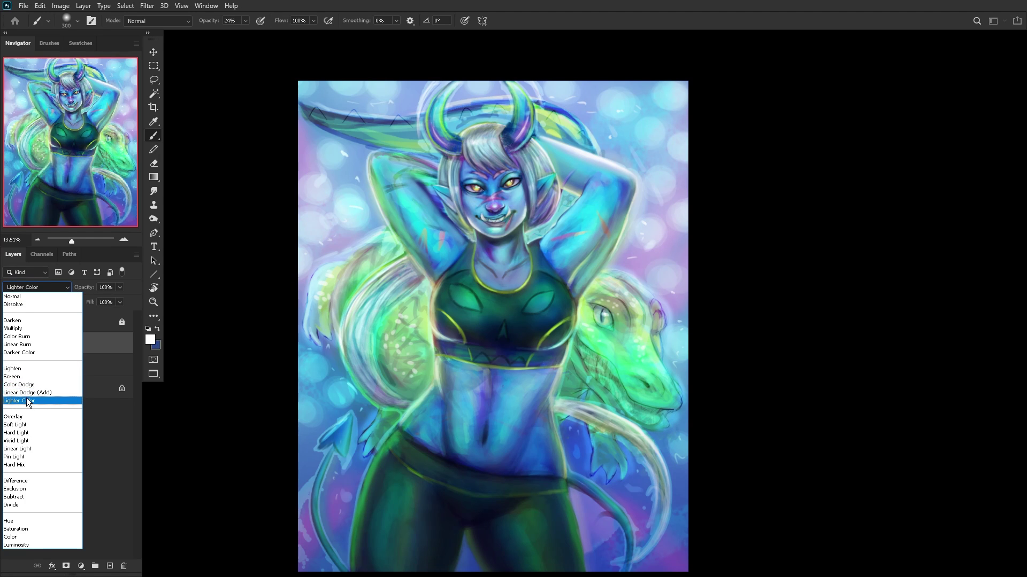
{"action": "left_click", "coordinate": [28, 401]}
{"action": "left_click", "coordinate": [16, 288]}
{"action": "left_click", "coordinate": [49, 392]}
{"action": "left_click", "coordinate": [21, 289]}
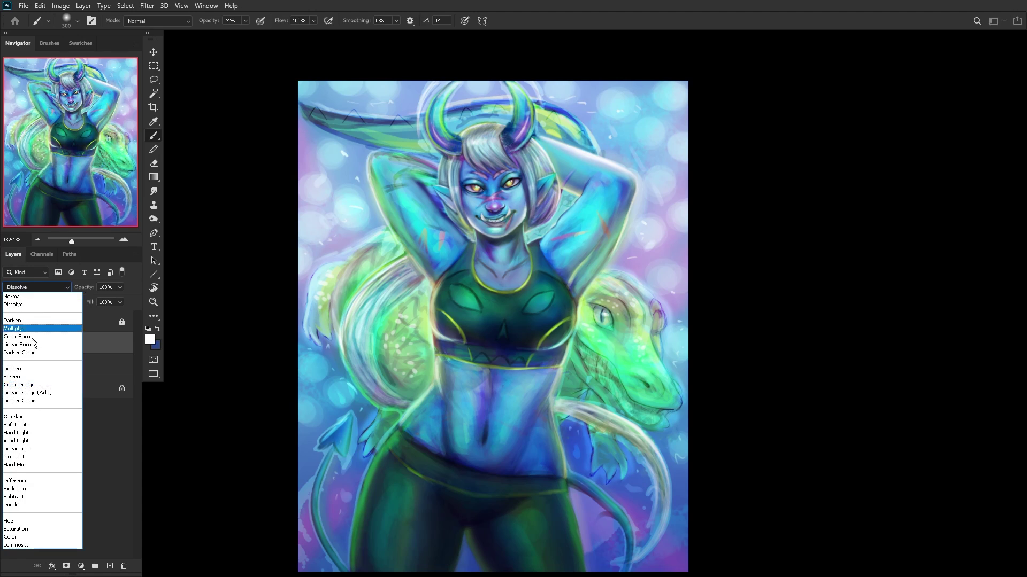
{"action": "left_click", "coordinate": [40, 394]}
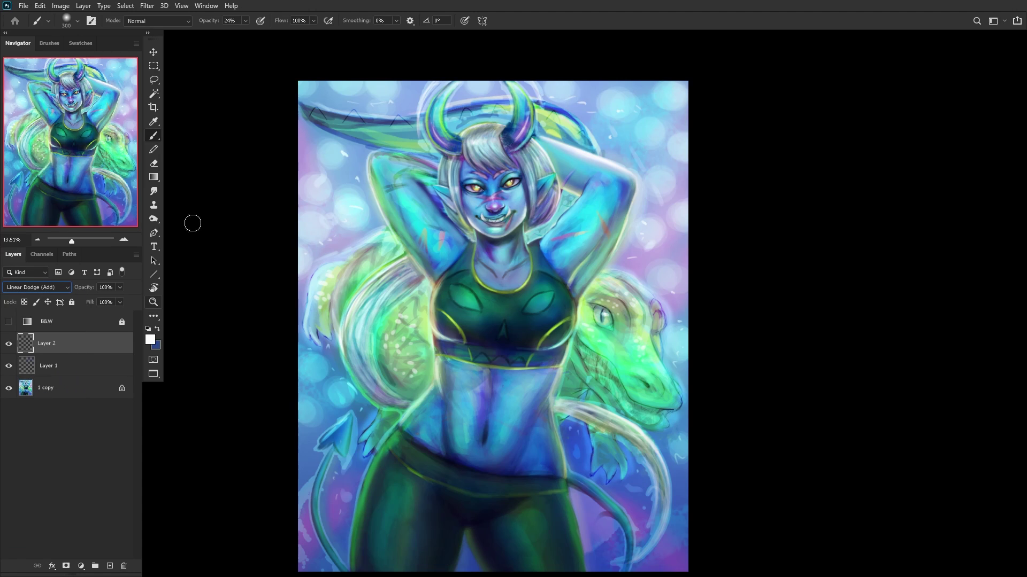
Step: Paint a white glow over the top, right and left hair, then lower Layer 2 to 66% opacity
{"action": "mouse_move", "coordinate": [491, 156]}
{"action": "left_mouse_down"}
{"action": "mouse_move", "coordinate": [495, 133]}
{"action": "mouse_move", "coordinate": [459, 148]}
{"action": "mouse_move", "coordinate": [509, 133]}
{"action": "mouse_move", "coordinate": [458, 142]}
{"action": "left_mouse_up"}
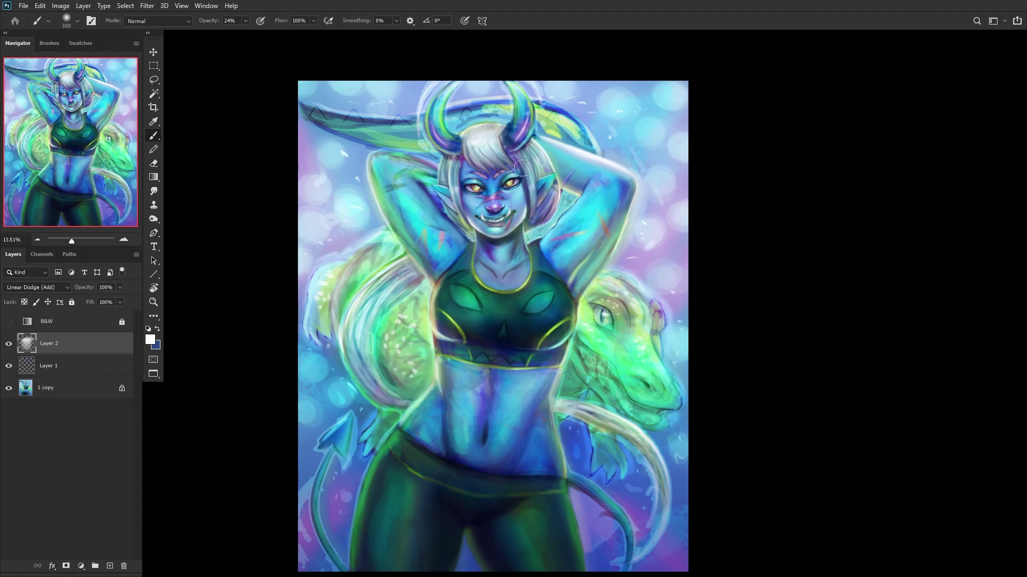
{"action": "left_click_drag", "start_coordinate": [524, 184], "coordinate": [537, 145]}
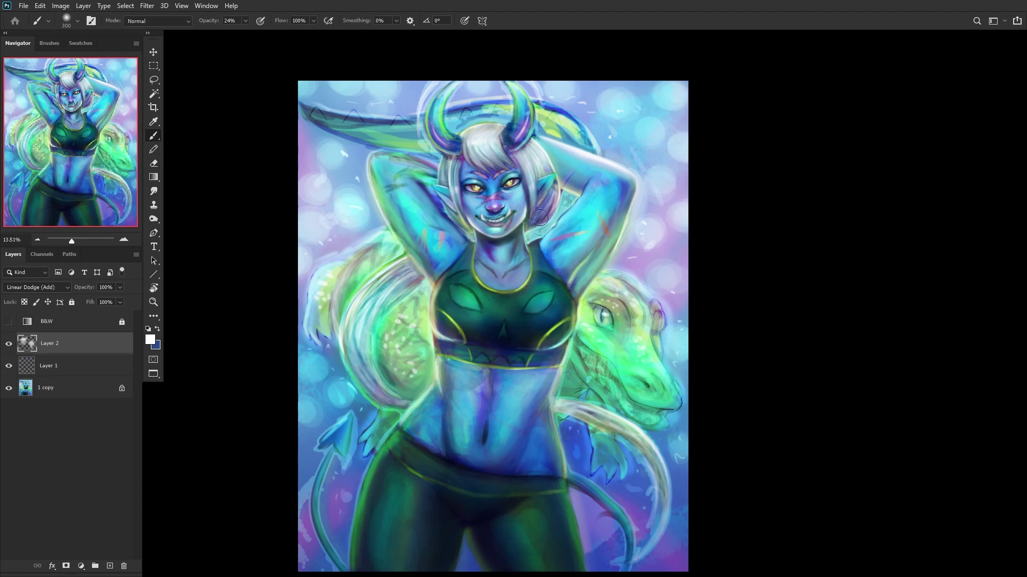
{"action": "mouse_move", "coordinate": [450, 172]}
{"action": "left_mouse_down"}
{"action": "mouse_move", "coordinate": [452, 163]}
{"action": "mouse_move", "coordinate": [468, 227]}
{"action": "left_mouse_up"}
{"action": "mouse_move", "coordinate": [374, 291]}
{"action": "left_mouse_down"}
{"action": "mouse_move", "coordinate": [395, 279]}
{"action": "mouse_move", "coordinate": [365, 307]}
{"action": "mouse_move", "coordinate": [377, 280]}
{"action": "mouse_move", "coordinate": [395, 279]}
{"action": "mouse_move", "coordinate": [335, 339]}
{"action": "mouse_move", "coordinate": [403, 265]}
{"action": "mouse_move", "coordinate": [378, 300]}
{"action": "mouse_move", "coordinate": [395, 266]}
{"action": "mouse_move", "coordinate": [362, 368]}
{"action": "mouse_move", "coordinate": [385, 283]}
{"action": "mouse_move", "coordinate": [396, 366]}
{"action": "mouse_move", "coordinate": [384, 286]}
{"action": "mouse_move", "coordinate": [386, 375]}
{"action": "mouse_move", "coordinate": [347, 342]}
{"action": "mouse_move", "coordinate": [375, 377]}
{"action": "mouse_move", "coordinate": [365, 326]}
{"action": "mouse_move", "coordinate": [389, 282]}
{"action": "mouse_move", "coordinate": [381, 399]}
{"action": "mouse_move", "coordinate": [356, 325]}
{"action": "mouse_move", "coordinate": [444, 419]}
{"action": "mouse_move", "coordinate": [356, 366]}
{"action": "mouse_move", "coordinate": [384, 387]}
{"action": "left_mouse_up"}
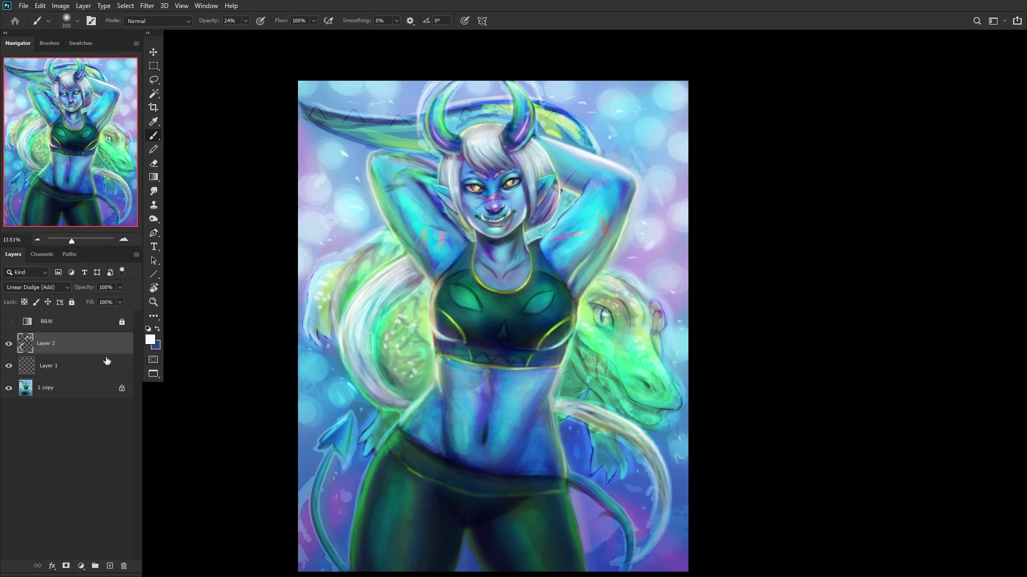
{"action": "left_click", "coordinate": [7, 345]}
{"action": "left_click", "coordinate": [7, 344]}
{"action": "left_click_drag", "start_coordinate": [105, 300], "coordinate": [104, 299]}
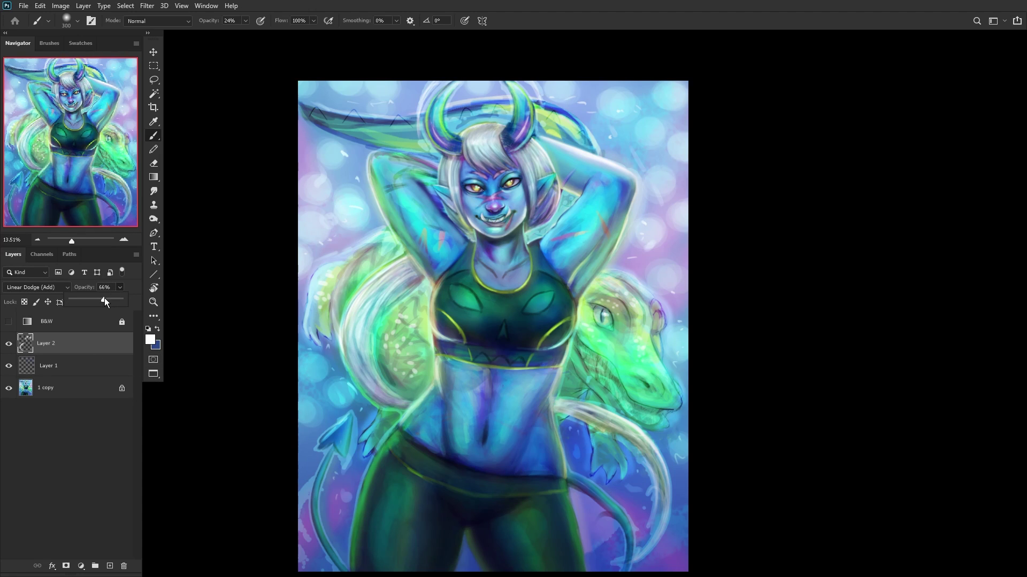
Step: Toggle Layer 1 to compare the hair shading, then select the 1 copy layer
{"action": "left_click", "coordinate": [73, 389]}
{"action": "left_click", "coordinate": [53, 371]}
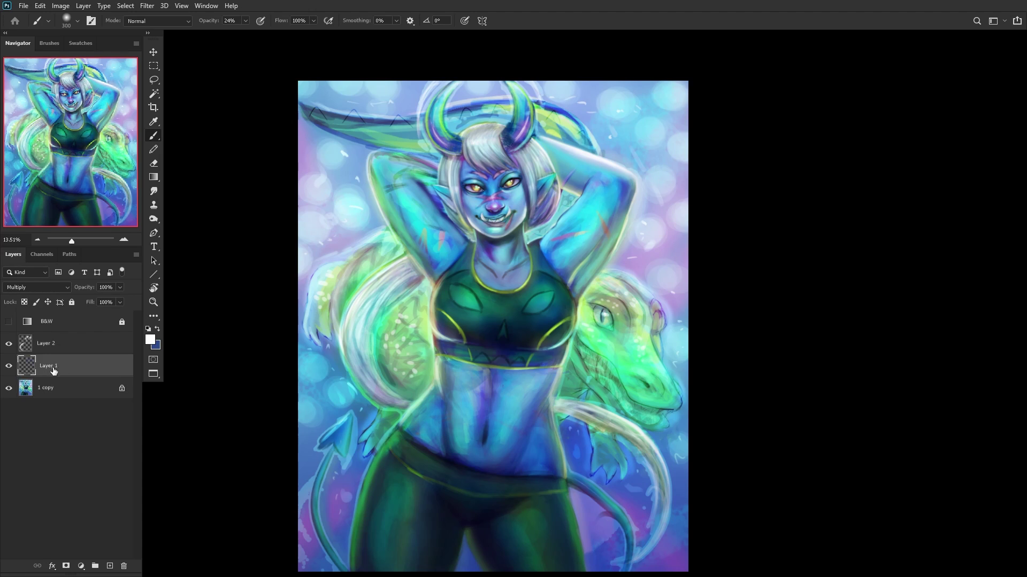
{"action": "left_click", "coordinate": [10, 368]}
{"action": "left_click", "coordinate": [10, 366]}
{"action": "left_click", "coordinate": [8, 344]}
{"action": "left_click", "coordinate": [53, 346]}
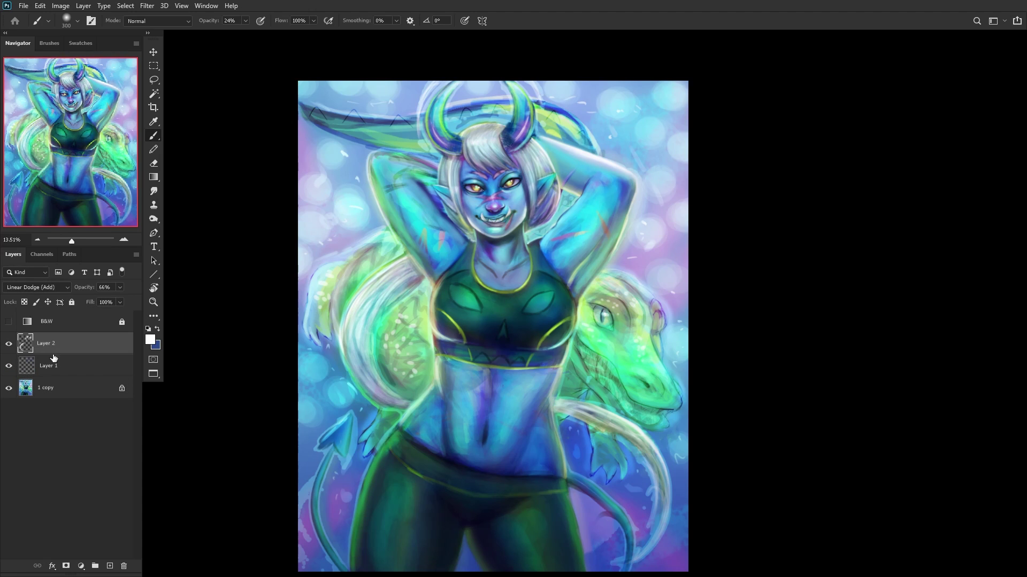
{"action": "left_click", "coordinate": [54, 391]}
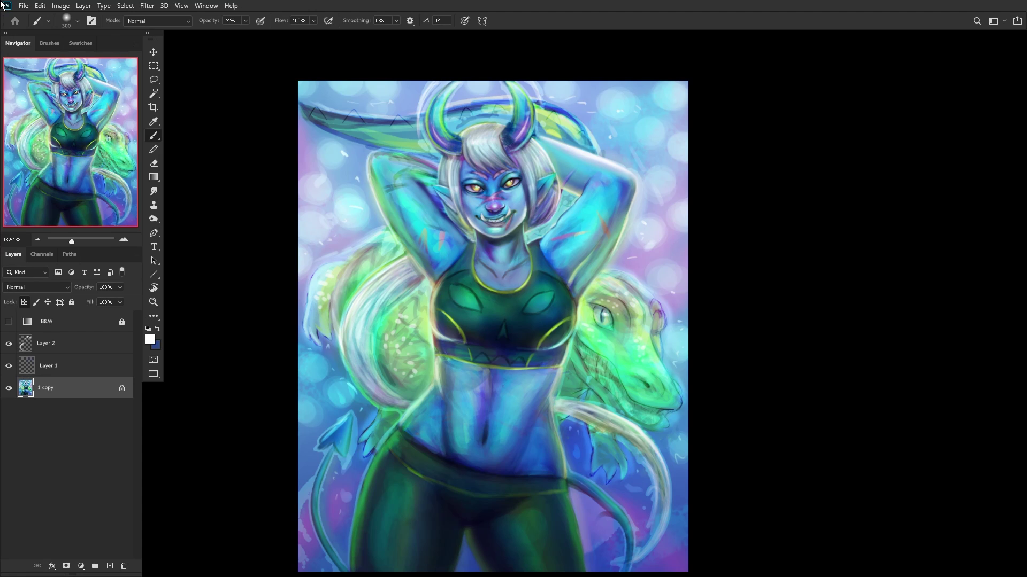
Step: Merge the paint layers into 1 copy, keep the document open, then lock it and rename it '1'
{"action": "key", "text": "ctrl+shift+e"}
{"action": "key", "text": "ctrl+w"}
{"action": "left_click", "coordinate": [552, 219]}
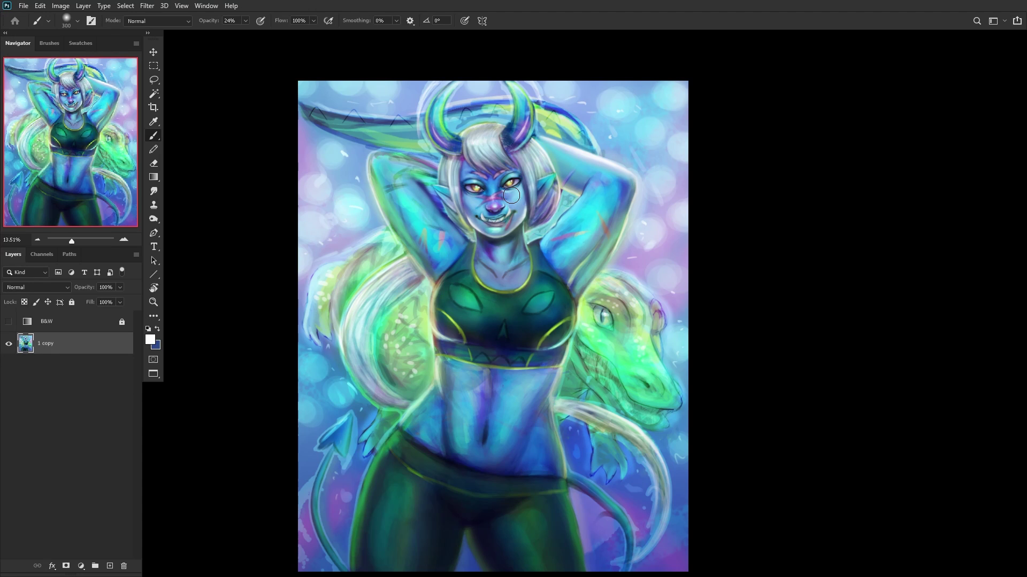
{"action": "left_click", "coordinate": [71, 302]}
{"action": "double_click", "coordinate": [49, 343]}
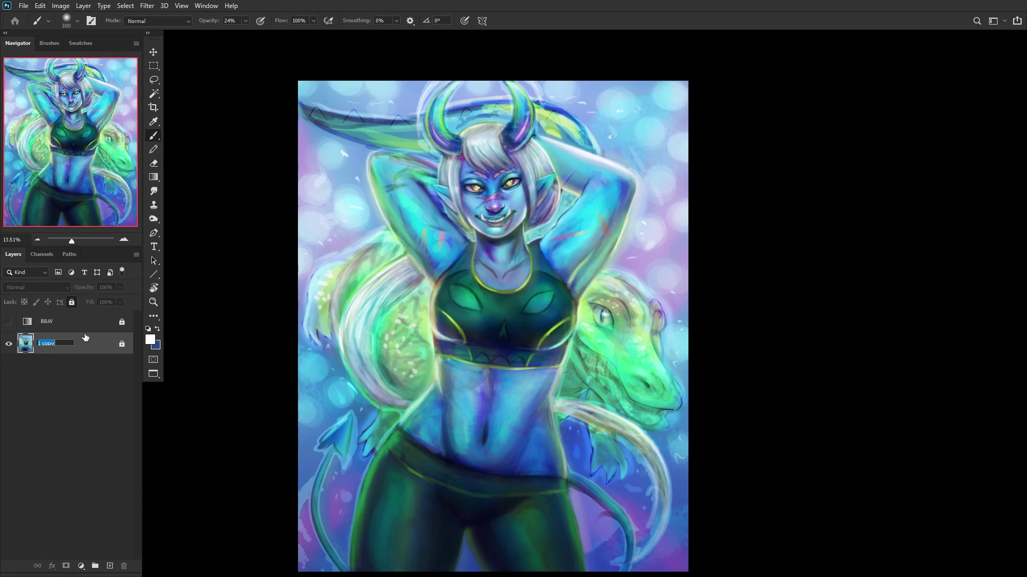
{"action": "type", "text": "1"}
{"action": "key", "text": "Return"}
Step: On a new layer, use the small Painty Boy brush to darken the left iris rim and lower lid
{"action": "scroll", "coordinate": [431, 166], "scroll_direction": "up", "scroll_amount": 1}
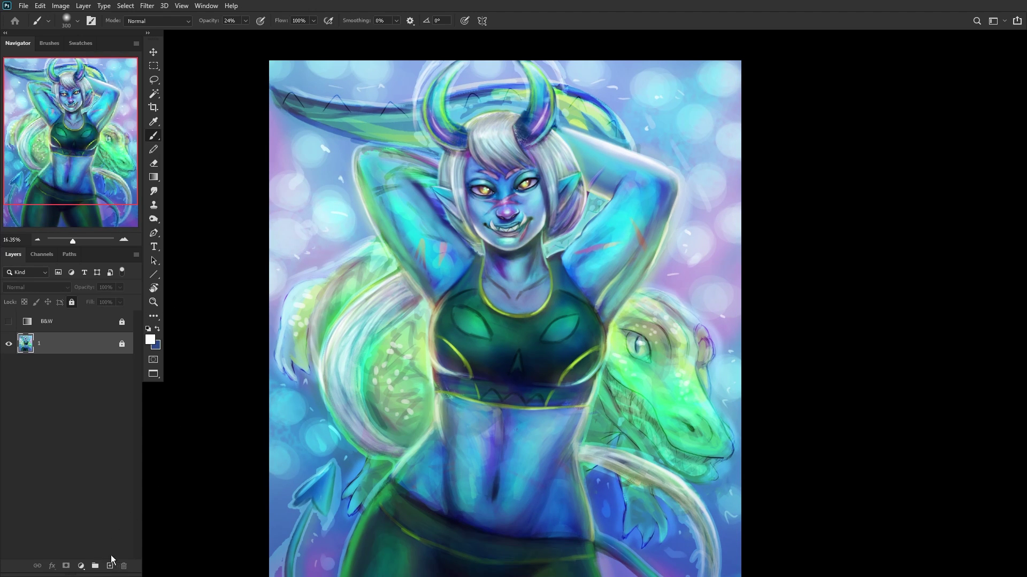
{"action": "left_click", "coordinate": [109, 567]}
{"action": "scroll", "coordinate": [511, 191], "scroll_direction": "up", "scroll_amount": 3}
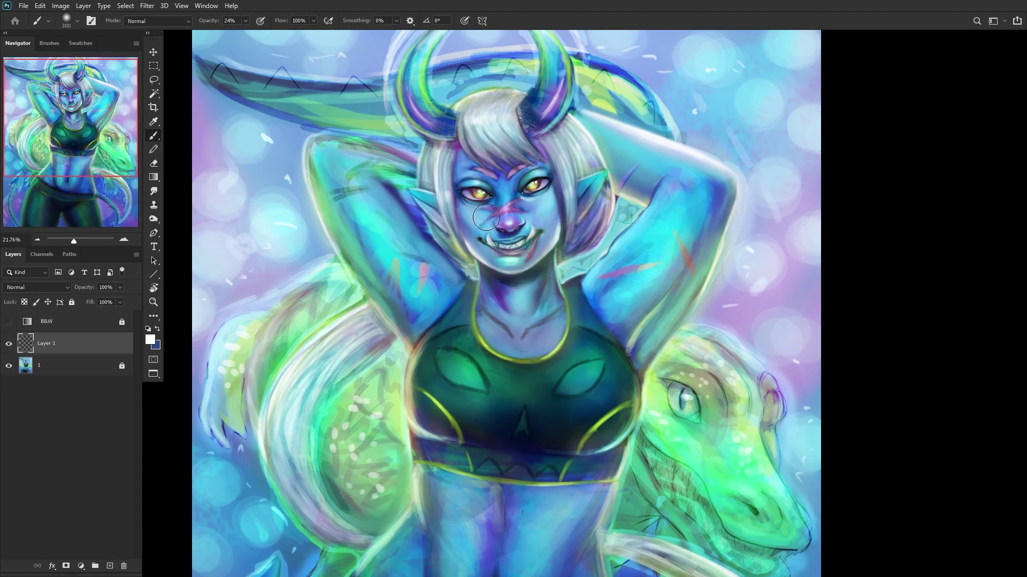
{"action": "scroll", "coordinate": [510, 191], "scroll_direction": "up", "scroll_amount": 1}
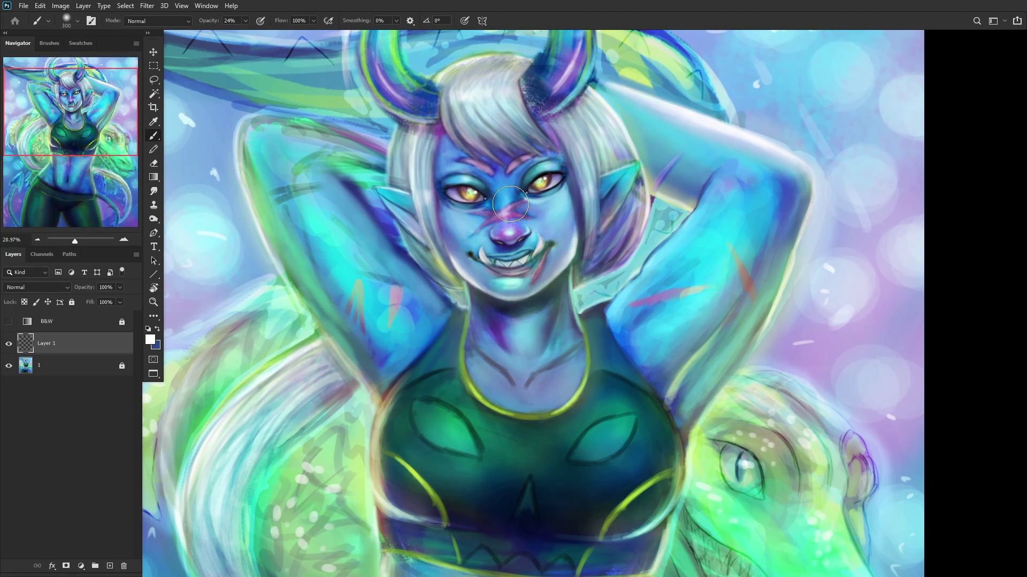
{"action": "scroll", "coordinate": [501, 190], "scroll_direction": "up", "scroll_amount": 15}
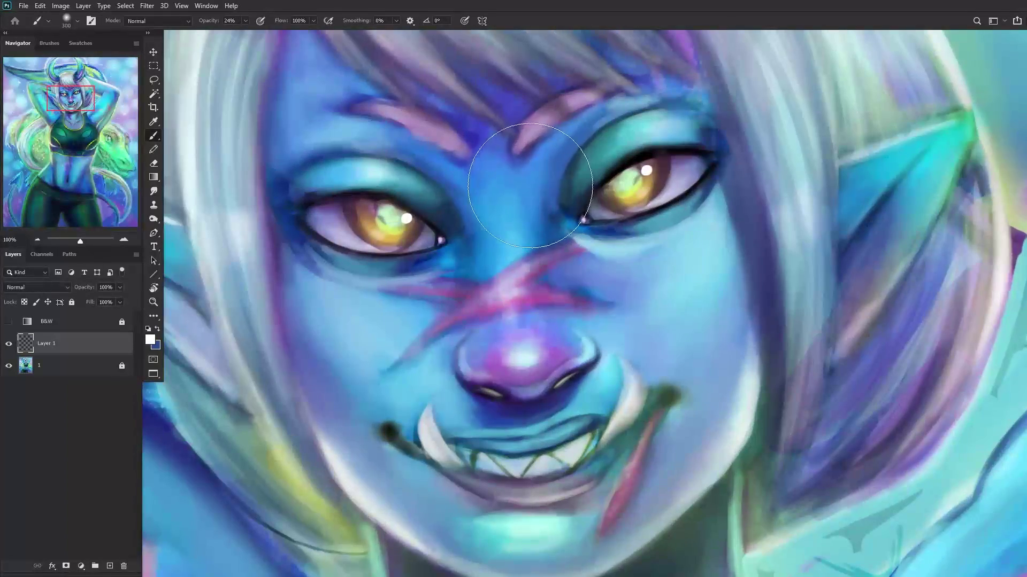
{"action": "scroll", "coordinate": [431, 222], "scroll_direction": "up", "scroll_amount": 3}
{"action": "scroll", "coordinate": [467, 218], "scroll_direction": "down", "scroll_amount": 3}
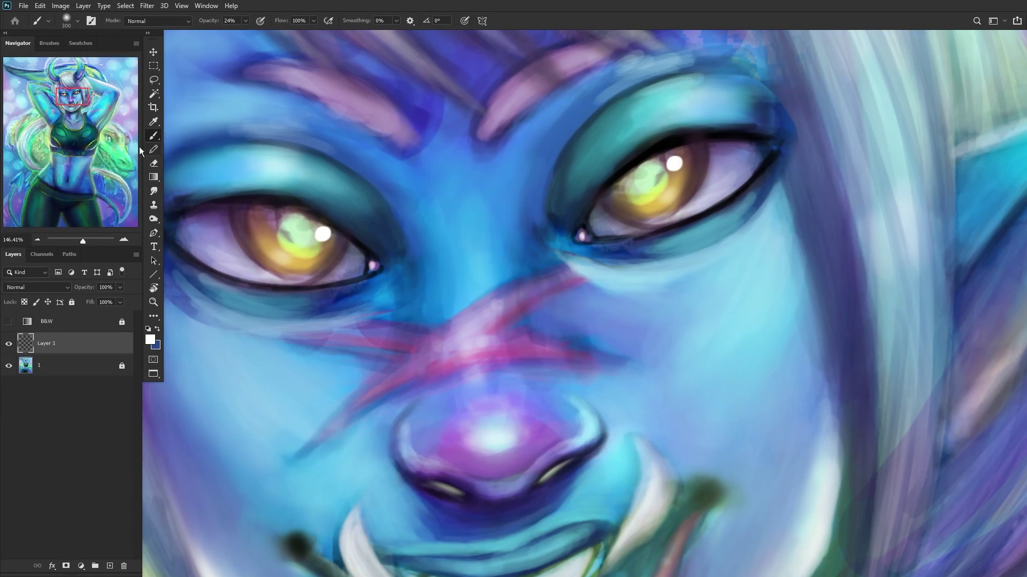
{"action": "left_click", "coordinate": [535, 190]}
{"action": "left_click", "coordinate": [530, 97]}
{"action": "left_click", "coordinate": [244, 200], "text": "alt"}
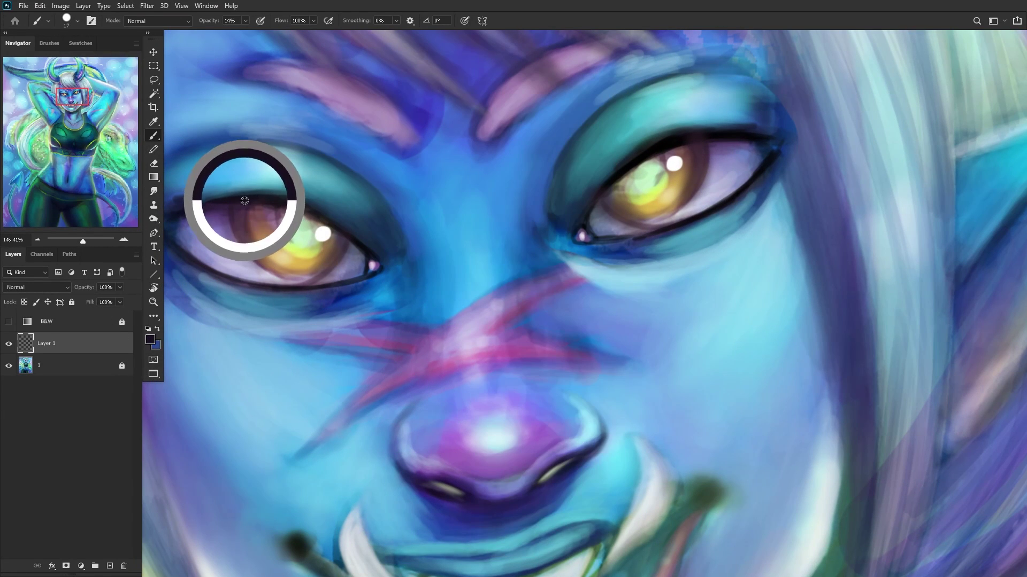
{"action": "mouse_move", "coordinate": [227, 223]}
{"action": "left_mouse_down"}
{"action": "mouse_move", "coordinate": [284, 280]}
{"action": "mouse_move", "coordinate": [267, 268]}
{"action": "mouse_move", "coordinate": [235, 222]}
{"action": "mouse_move", "coordinate": [298, 279]}
{"action": "mouse_move", "coordinate": [235, 203]}
{"action": "mouse_move", "coordinate": [289, 278]}
{"action": "mouse_move", "coordinate": [260, 255]}
{"action": "mouse_move", "coordinate": [302, 272]}
{"action": "mouse_move", "coordinate": [288, 251]}
{"action": "mouse_move", "coordinate": [303, 238]}
{"action": "mouse_move", "coordinate": [279, 234]}
{"action": "mouse_move", "coordinate": [291, 221]}
{"action": "mouse_move", "coordinate": [283, 226]}
{"action": "mouse_move", "coordinate": [301, 237]}
{"action": "mouse_move", "coordinate": [291, 219]}
{"action": "mouse_move", "coordinate": [270, 234]}
{"action": "left_mouse_up"}
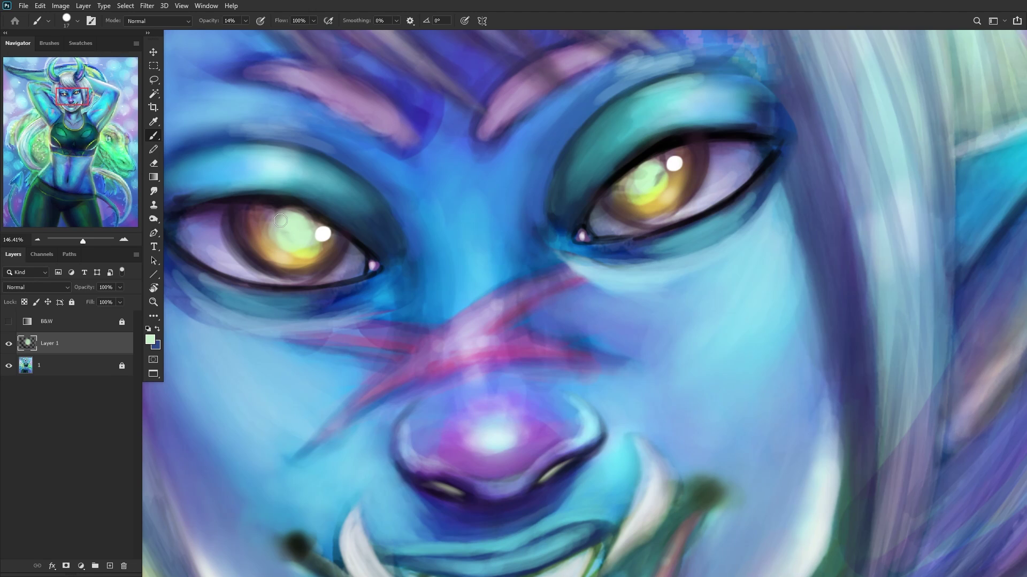
Step: Paint sampled golden tone into the left iris and dab near-black onto the upper eyelid
{"action": "scroll", "coordinate": [244, 259], "scroll_direction": "down", "scroll_amount": 2}
{"action": "scroll", "coordinate": [230, 273], "scroll_direction": "up", "scroll_amount": 3}
{"action": "left_click", "coordinate": [337, 225], "text": "alt"}
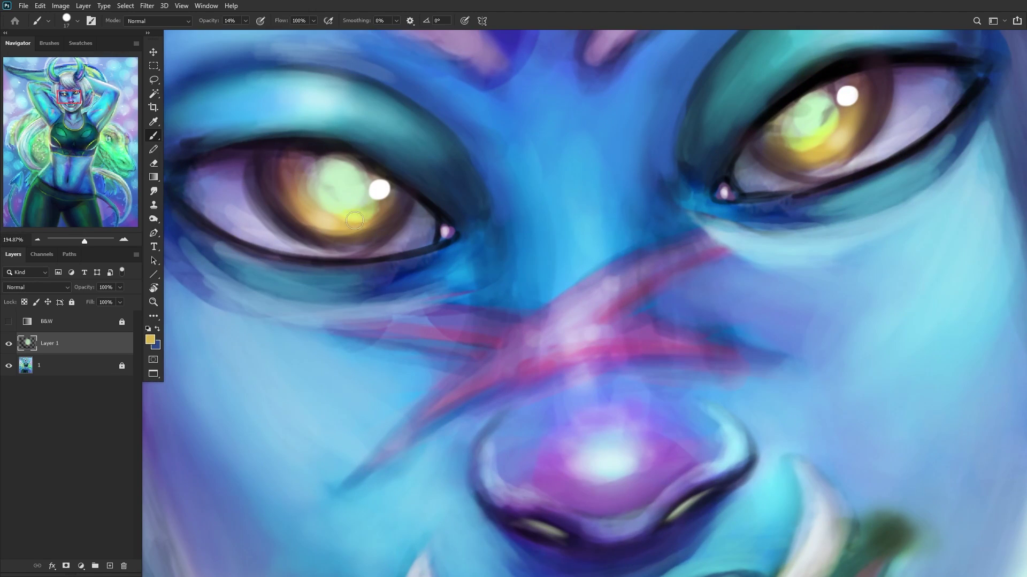
{"action": "mouse_move", "coordinate": [328, 222]}
{"action": "left_mouse_down"}
{"action": "mouse_move", "coordinate": [391, 208]}
{"action": "mouse_move", "coordinate": [279, 213]}
{"action": "mouse_move", "coordinate": [301, 215]}
{"action": "mouse_move", "coordinate": [305, 201]}
{"action": "mouse_move", "coordinate": [278, 163]}
{"action": "mouse_move", "coordinate": [331, 229]}
{"action": "mouse_move", "coordinate": [280, 160]}
{"action": "mouse_move", "coordinate": [337, 235]}
{"action": "left_mouse_up"}
{"action": "left_click", "coordinate": [290, 168], "text": "alt"}
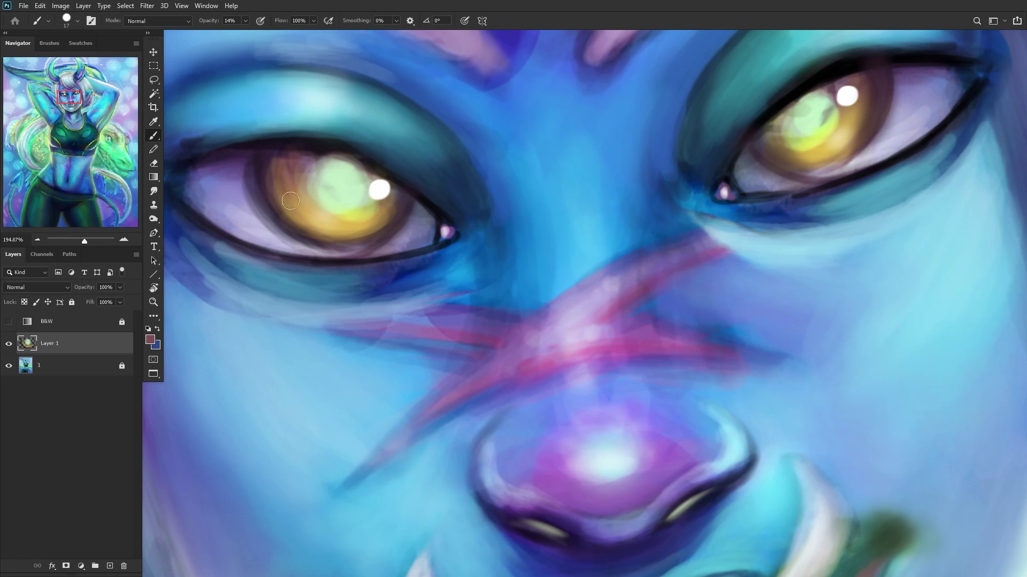
{"action": "left_click", "coordinate": [340, 148], "text": "alt"}
{"action": "scroll", "coordinate": [391, 191], "scroll_direction": "down", "scroll_amount": 1}
{"action": "left_click", "coordinate": [259, 143]}
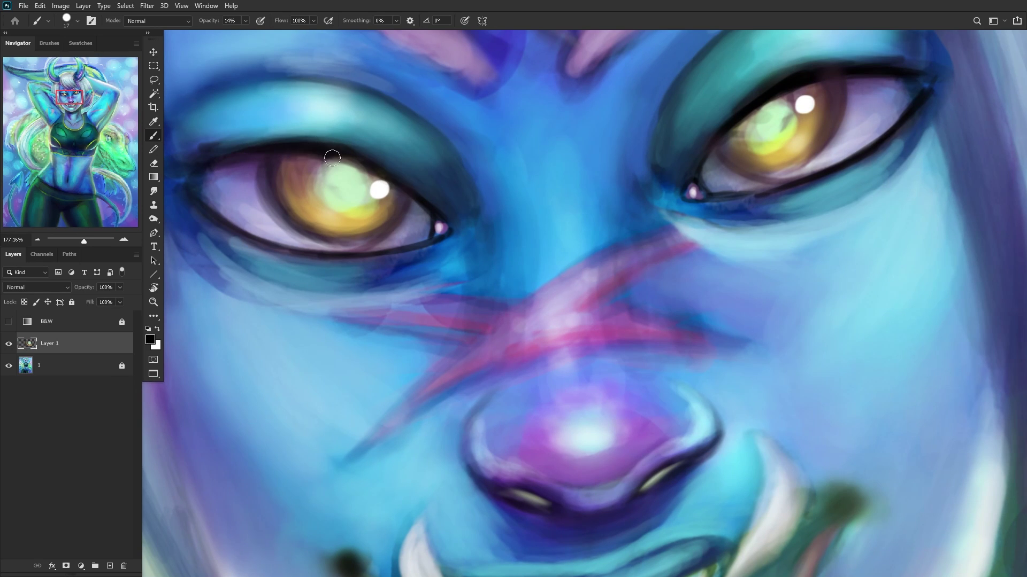
{"action": "left_click", "coordinate": [383, 152], "text": "alt"}
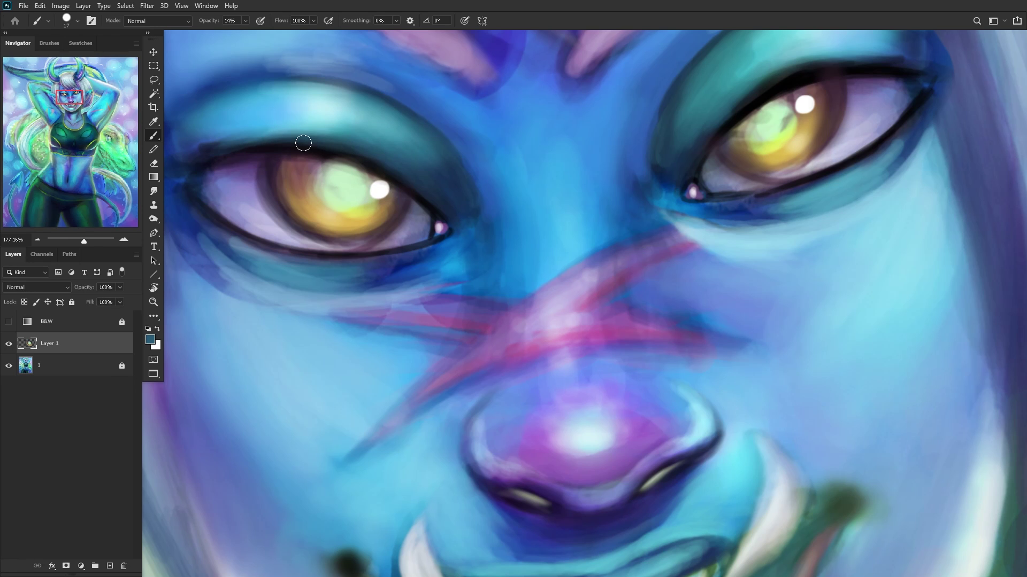
Step: Smooth and lighten the left eye's lower white with sampled lavender and white
{"action": "scroll", "coordinate": [194, 171], "scroll_direction": "down", "scroll_amount": 1}
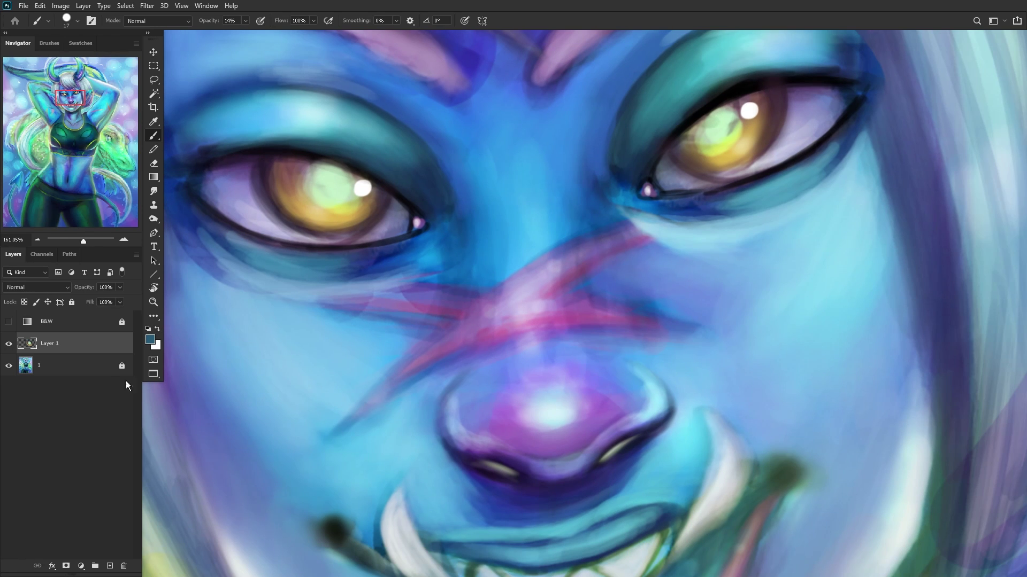
{"action": "scroll", "coordinate": [234, 247], "scroll_direction": "up", "scroll_amount": 5}
{"action": "left_click", "coordinate": [423, 243], "text": "alt"}
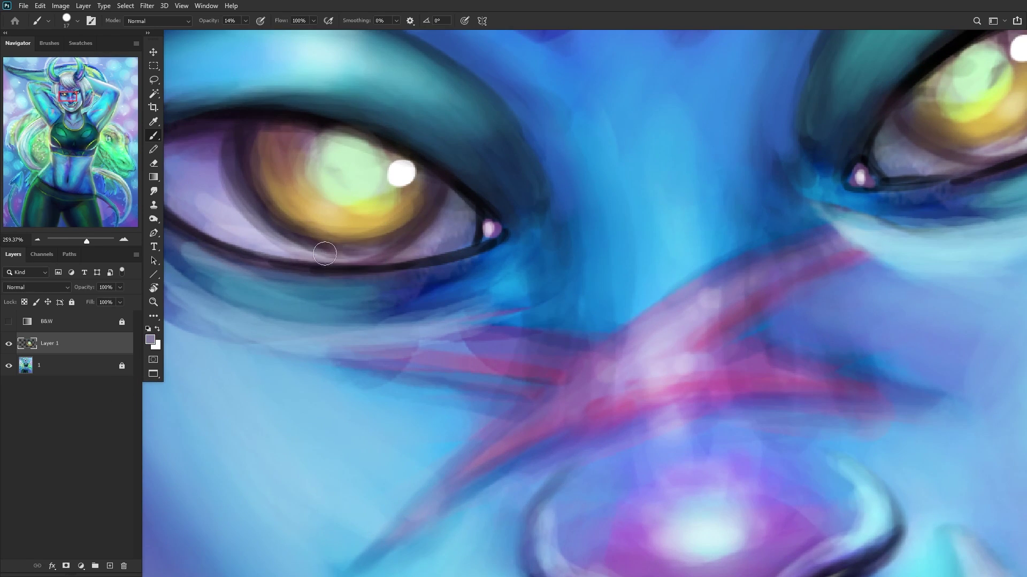
{"action": "mouse_move", "coordinate": [365, 251]}
{"action": "left_mouse_down"}
{"action": "mouse_move", "coordinate": [392, 249]}
{"action": "mouse_move", "coordinate": [336, 260]}
{"action": "mouse_move", "coordinate": [443, 209]}
{"action": "mouse_move", "coordinate": [410, 242]}
{"action": "mouse_move", "coordinate": [340, 257]}
{"action": "mouse_move", "coordinate": [431, 206]}
{"action": "mouse_move", "coordinate": [444, 209]}
{"action": "mouse_move", "coordinate": [381, 255]}
{"action": "mouse_move", "coordinate": [411, 232]}
{"action": "mouse_move", "coordinate": [348, 258]}
{"action": "mouse_move", "coordinate": [430, 229]}
{"action": "mouse_move", "coordinate": [269, 251]}
{"action": "left_mouse_up"}
{"action": "left_click_drag", "start_coordinate": [281, 186], "coordinate": [401, 170]}
{"action": "mouse_move", "coordinate": [422, 235]}
{"action": "left_mouse_down"}
{"action": "mouse_move", "coordinate": [338, 264]}
{"action": "mouse_move", "coordinate": [370, 257]}
{"action": "mouse_move", "coordinate": [430, 211]}
{"action": "mouse_move", "coordinate": [377, 243]}
{"action": "mouse_move", "coordinate": [283, 258]}
{"action": "mouse_move", "coordinate": [381, 243]}
{"action": "mouse_move", "coordinate": [235, 238]}
{"action": "mouse_move", "coordinate": [412, 244]}
{"action": "mouse_move", "coordinate": [294, 249]}
{"action": "mouse_move", "coordinate": [386, 243]}
{"action": "mouse_move", "coordinate": [213, 223]}
{"action": "mouse_move", "coordinate": [416, 238]}
{"action": "mouse_move", "coordinate": [407, 239]}
{"action": "mouse_move", "coordinate": [462, 211]}
{"action": "mouse_move", "coordinate": [398, 239]}
{"action": "mouse_move", "coordinate": [320, 254]}
{"action": "mouse_move", "coordinate": [378, 256]}
{"action": "mouse_move", "coordinate": [407, 250]}
{"action": "mouse_move", "coordinate": [342, 259]}
{"action": "mouse_move", "coordinate": [452, 241]}
{"action": "mouse_move", "coordinate": [323, 250]}
{"action": "mouse_move", "coordinate": [262, 236]}
{"action": "left_mouse_up"}
{"action": "scroll", "coordinate": [220, 197], "scroll_direction": "down", "scroll_amount": 3}
{"action": "scroll", "coordinate": [219, 196], "scroll_direction": "down", "scroll_amount": 2}
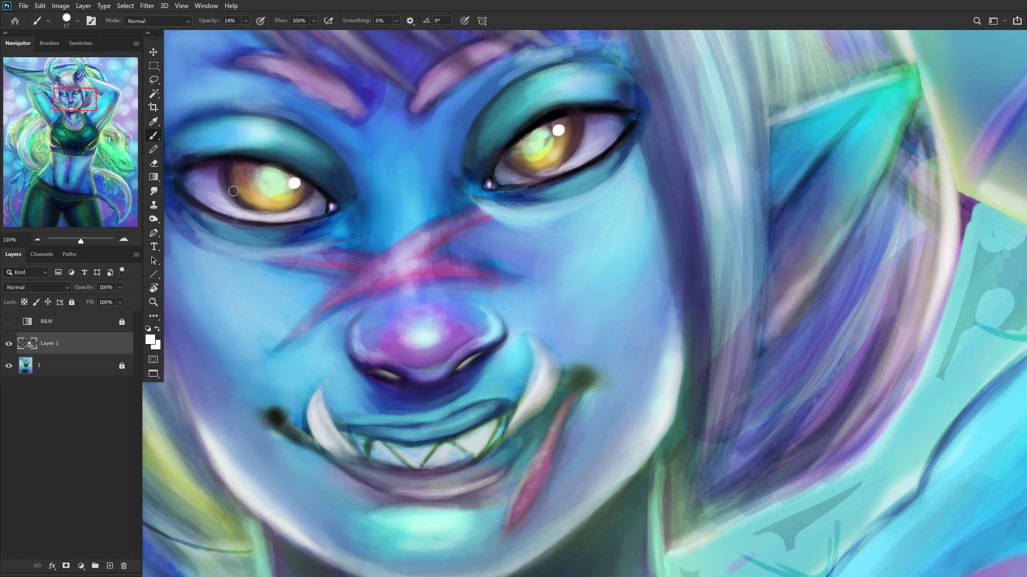
{"action": "scroll", "coordinate": [199, 190], "scroll_direction": "up", "scroll_amount": 2}
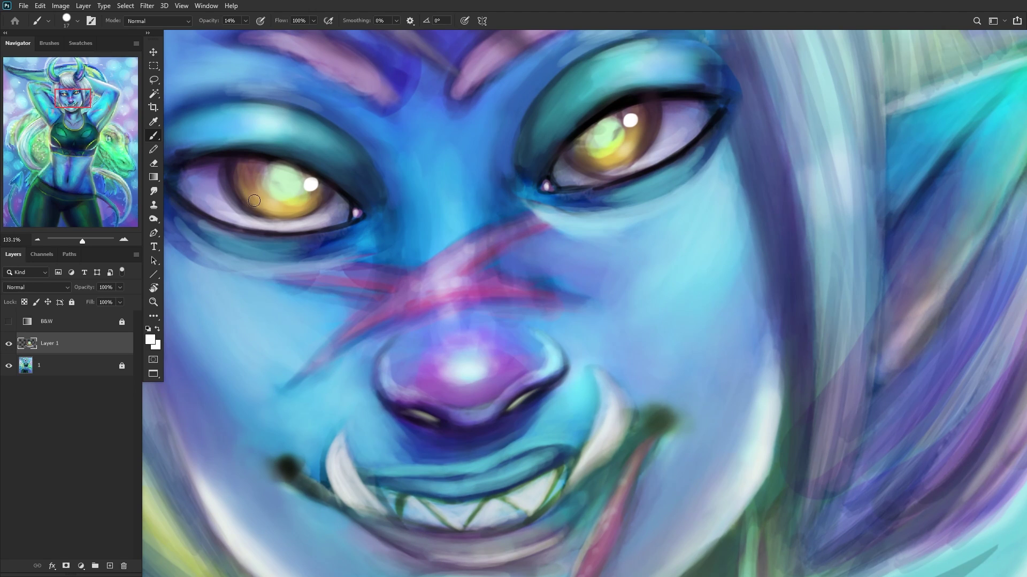
{"action": "left_click", "coordinate": [110, 566]}
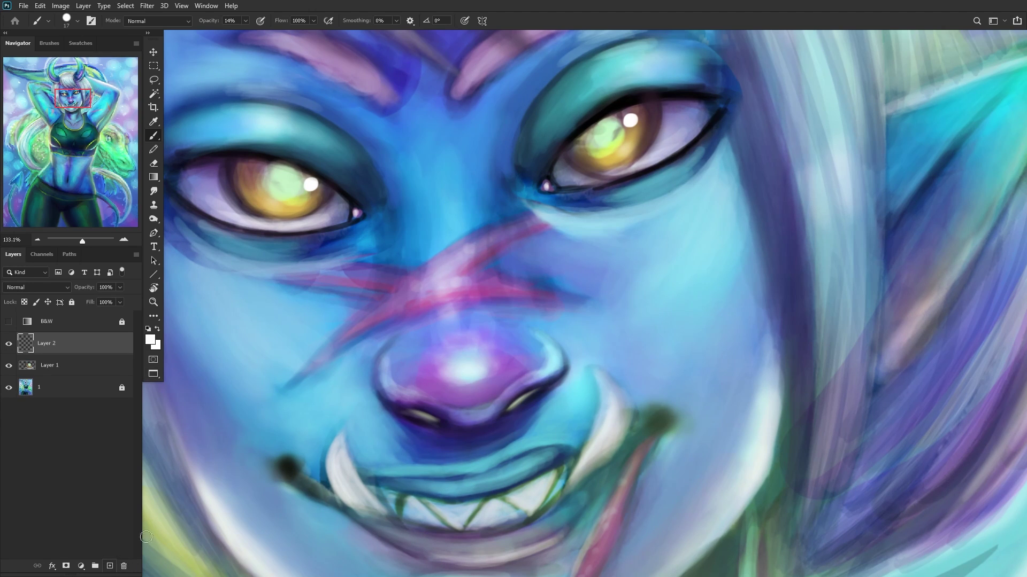
Step: Paint a dark slit pupil down the left iris using a colour sampled near the eyelid
{"action": "scroll", "coordinate": [179, 150], "scroll_direction": "up", "scroll_amount": 2}
{"action": "left_click", "coordinate": [259, 154], "text": "alt"}
{"action": "mouse_move", "coordinate": [297, 166]}
{"action": "left_mouse_down"}
{"action": "mouse_move", "coordinate": [291, 188]}
{"action": "mouse_move", "coordinate": [298, 169]}
{"action": "mouse_move", "coordinate": [296, 210]}
{"action": "mouse_move", "coordinate": [293, 169]}
{"action": "mouse_move", "coordinate": [292, 211]}
{"action": "mouse_move", "coordinate": [291, 171]}
{"action": "left_mouse_up"}
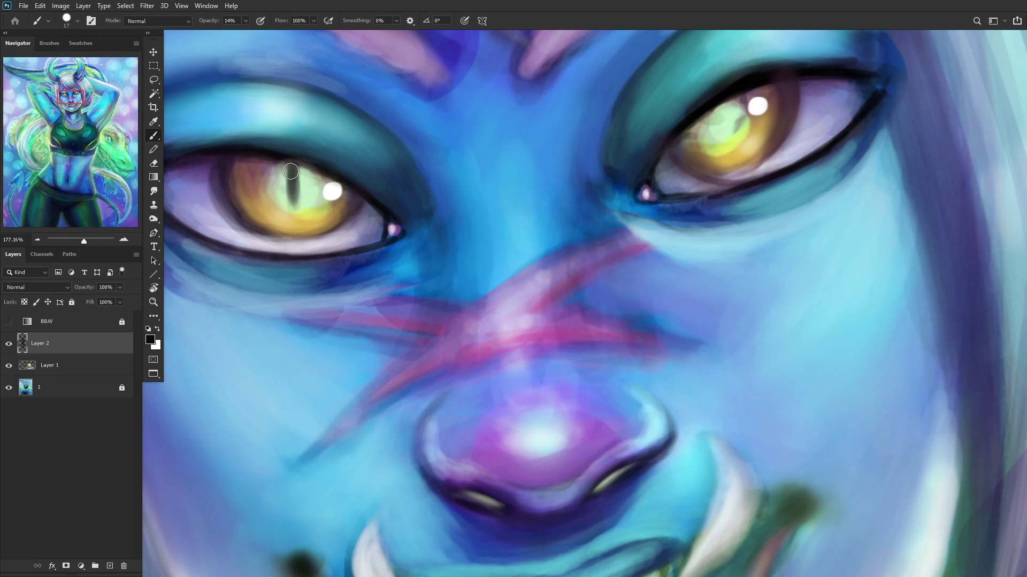
Step: Add a thin white highlight along the pupil with a 6 px brush
{"action": "left_click", "coordinate": [157, 328]}
{"action": "right_click", "coordinate": [393, 111]}
{"action": "left_click_drag", "start_coordinate": [408, 99], "coordinate": [411, 101]}
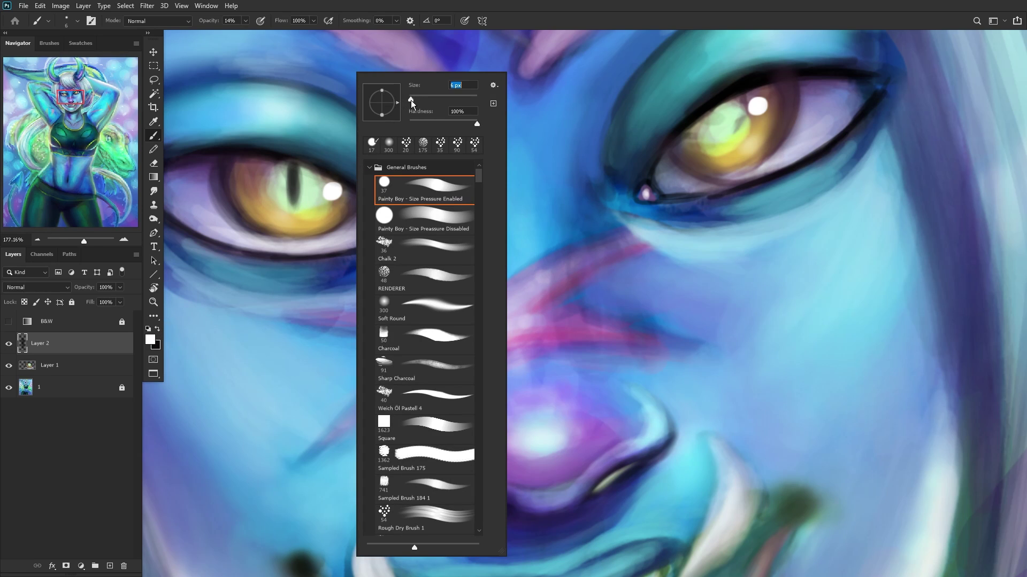
{"action": "key", "text": "Return"}
{"action": "left_click_drag", "start_coordinate": [286, 204], "coordinate": [285, 174]}
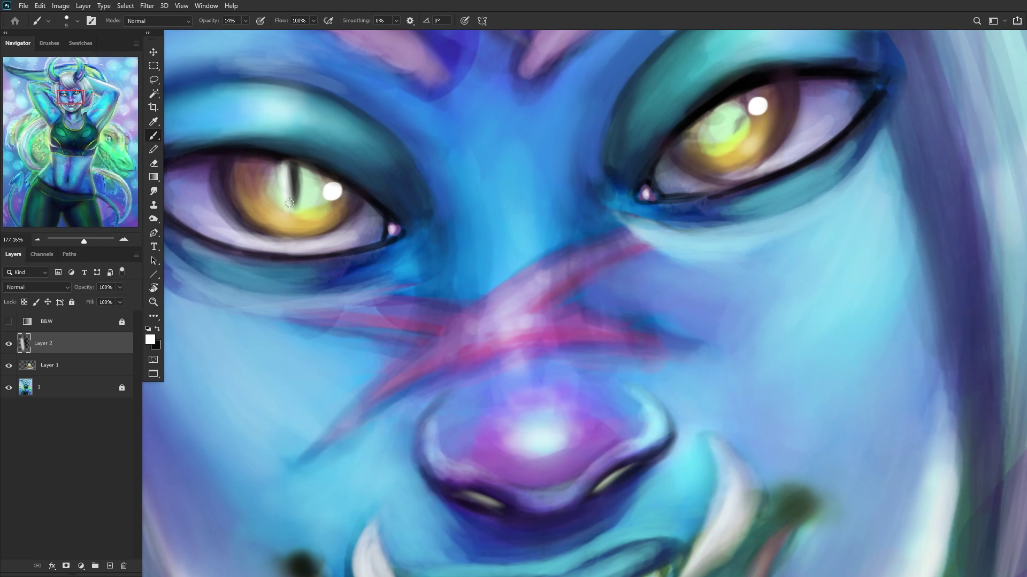
{"action": "scroll", "coordinate": [294, 218], "scroll_direction": "down", "scroll_amount": 10}
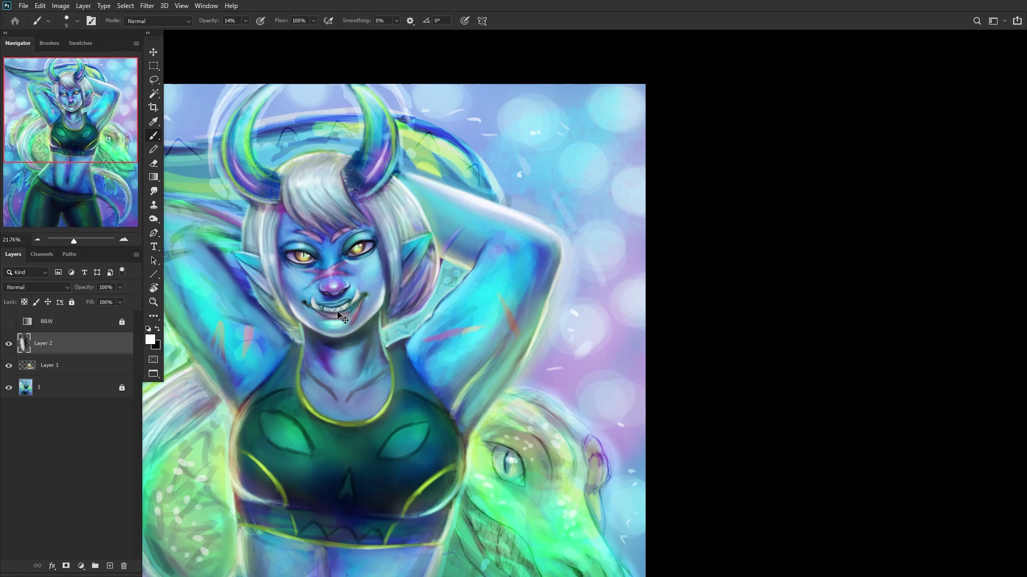
Step: Keep the copied eye on its own layer and move it from the chin onto the right eye
{"action": "key", "text": "ctrl+e"}
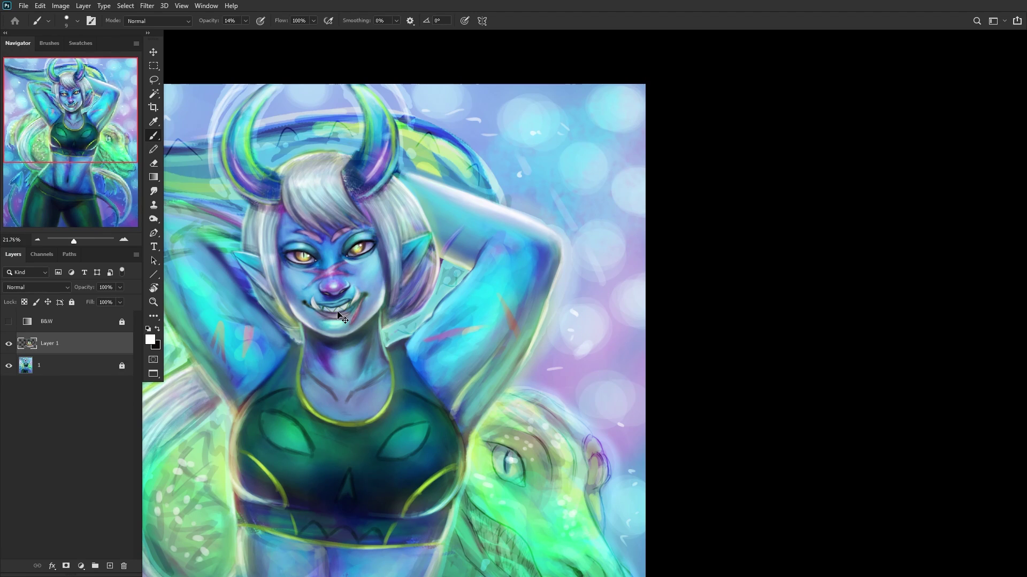
{"action": "key", "text": "ctrl+z"}
{"action": "key", "text": "v"}
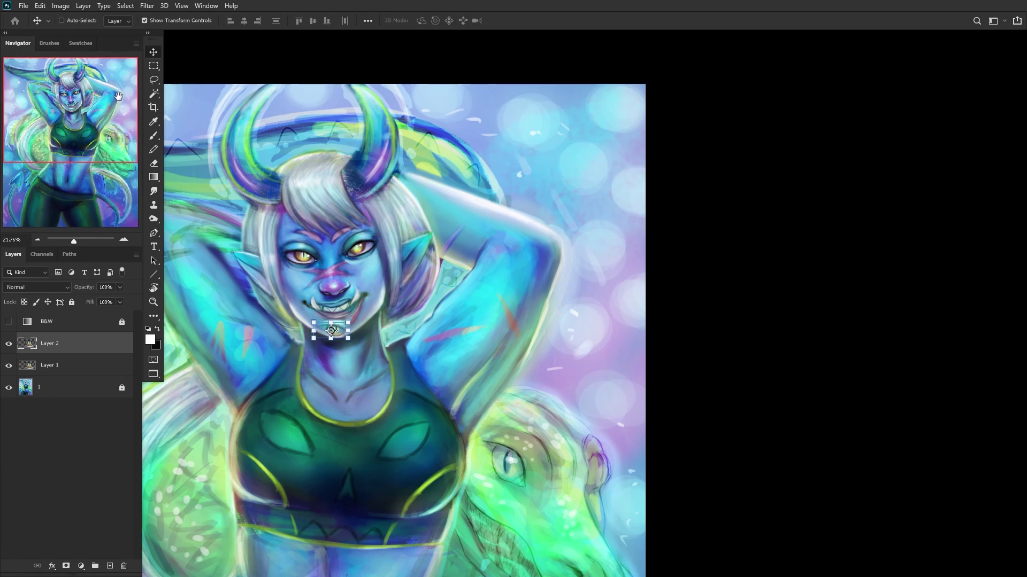
{"action": "left_click_drag", "start_coordinate": [383, 342], "coordinate": [406, 260]}
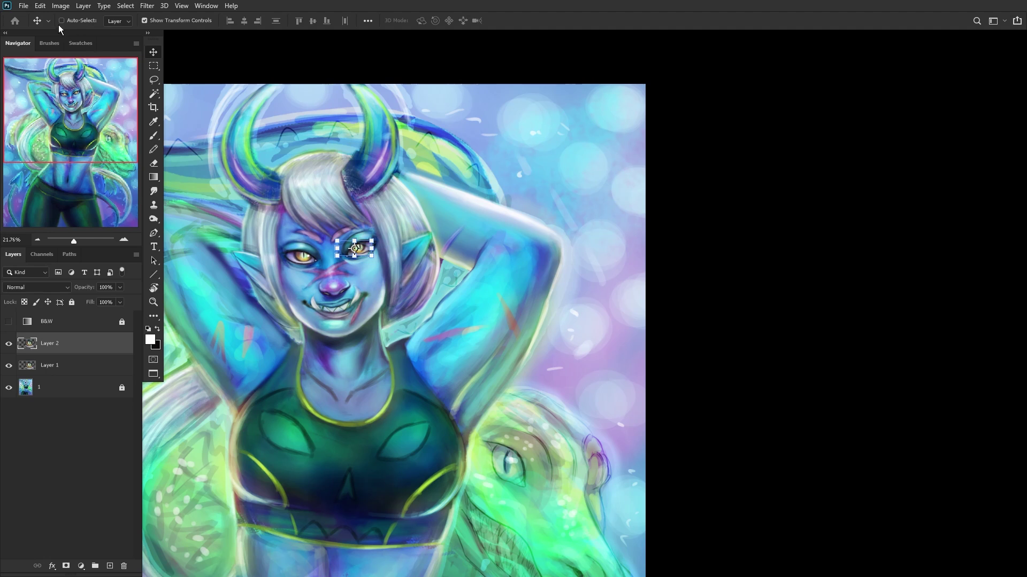
Step: Flip the copied eye horizontally, tilt it about 9.5° counter-clockwise, and fit it over the socket
{"action": "left_click", "coordinate": [42, 6]}
{"action": "mouse_move", "coordinate": [133, 250]}
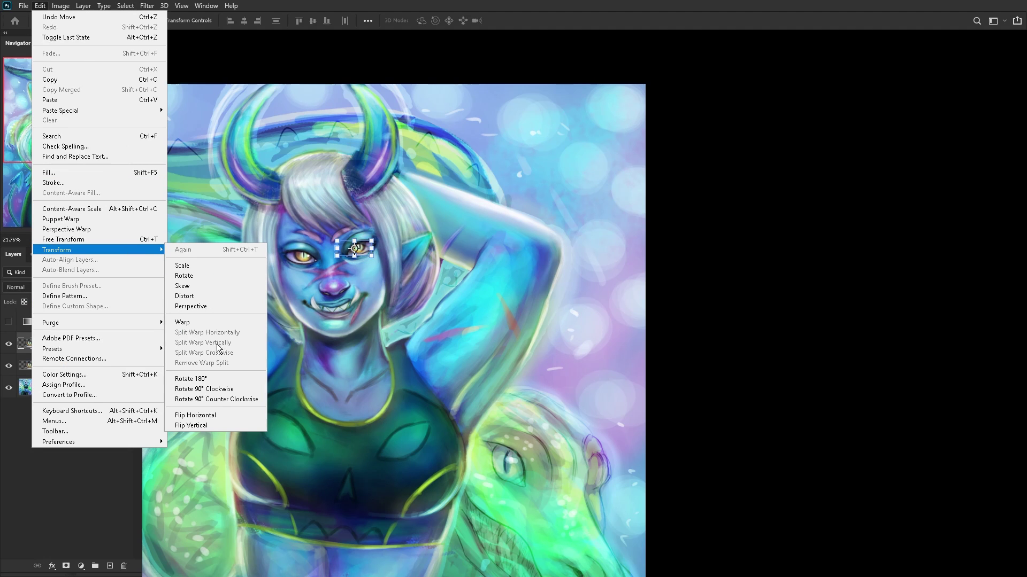
{"action": "left_click", "coordinate": [226, 414]}
{"action": "scroll", "coordinate": [276, 272], "scroll_direction": "up", "scroll_amount": 5}
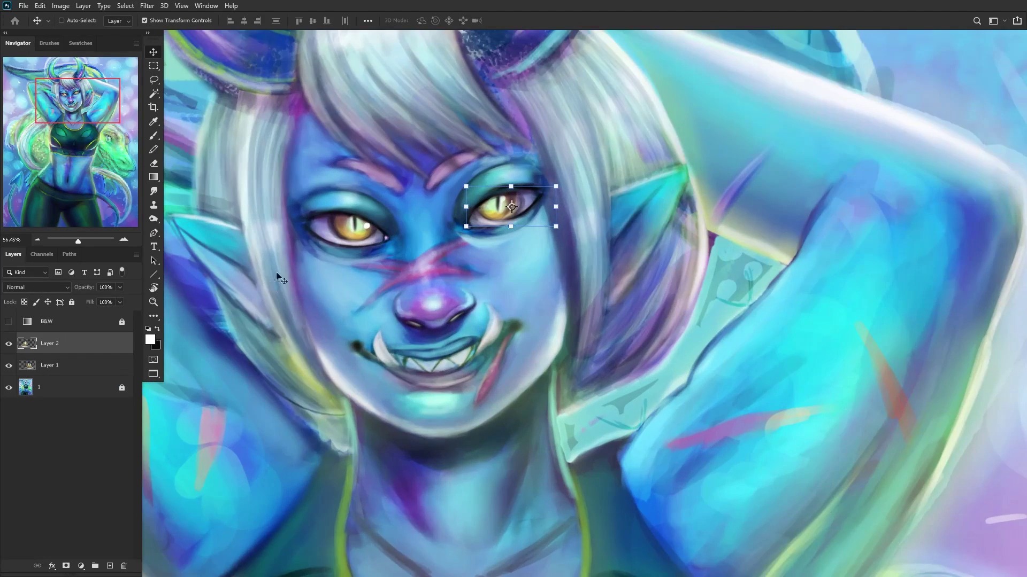
{"action": "left_click_drag", "start_coordinate": [663, 171], "coordinate": [653, 172]}
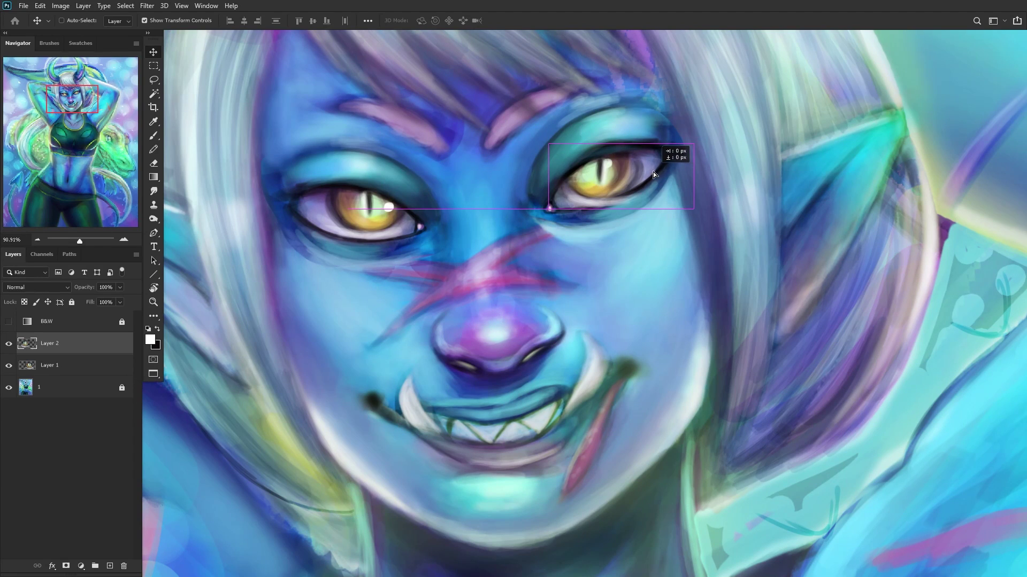
{"action": "left_click_drag", "start_coordinate": [701, 135], "coordinate": [693, 123]}
{"action": "left_click_drag", "start_coordinate": [650, 152], "coordinate": [643, 147]}
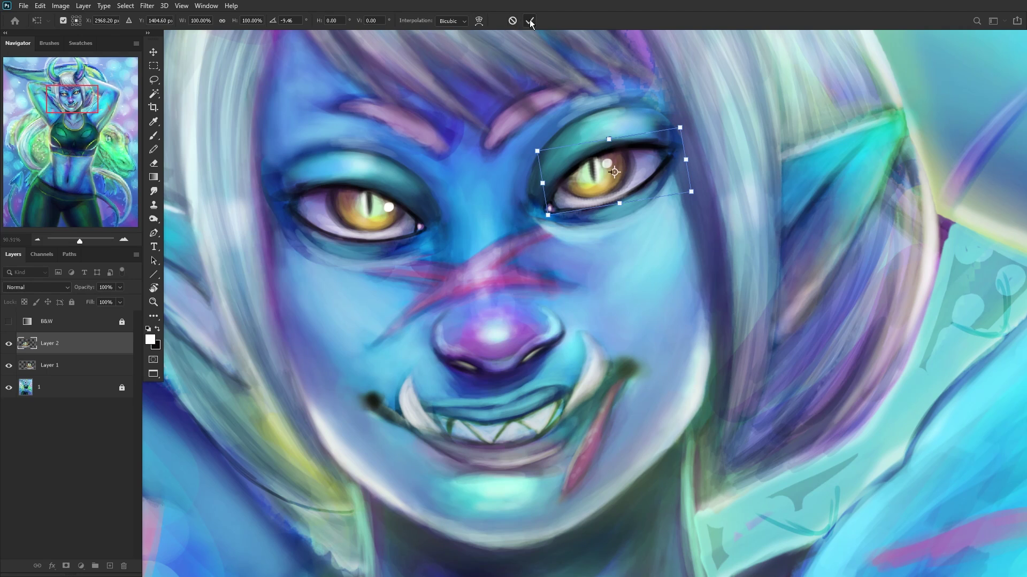
{"action": "left_click", "coordinate": [529, 21]}
{"action": "scroll", "coordinate": [475, 208], "scroll_direction": "down", "scroll_amount": 8}
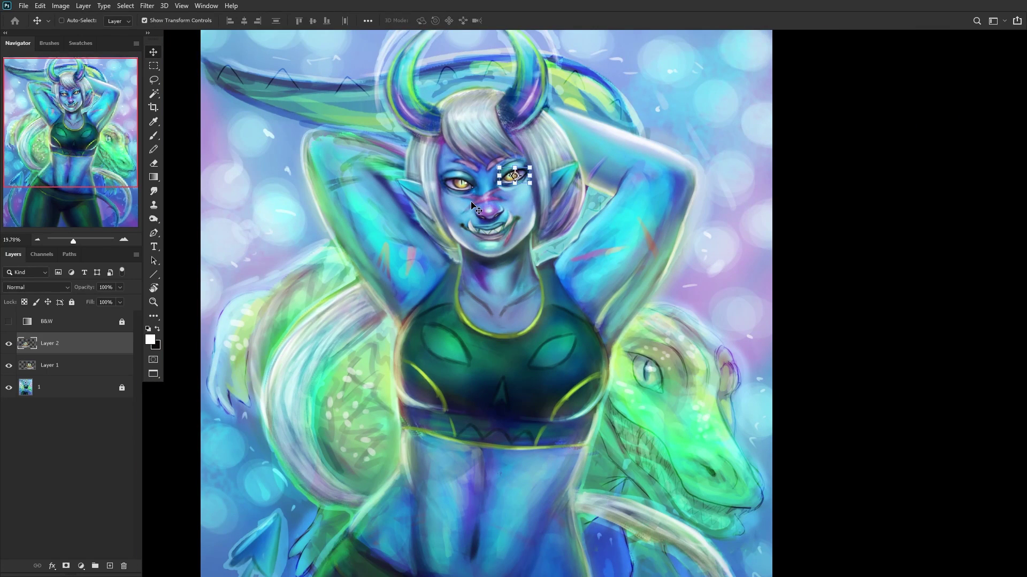
Step: Flip the canvas horizontally, merge the eye down, and add a new layer with black as the colour
{"action": "key", "text": "b"}
{"action": "scroll", "coordinate": [444, 205], "scroll_direction": "down", "scroll_amount": 3}
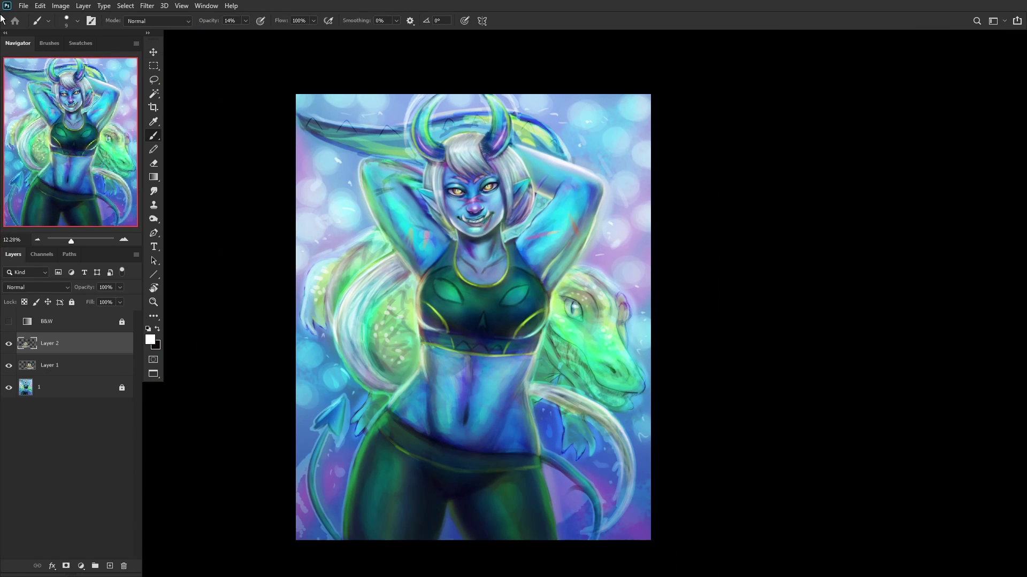
{"action": "key", "text": "ctrl+shift+h"}
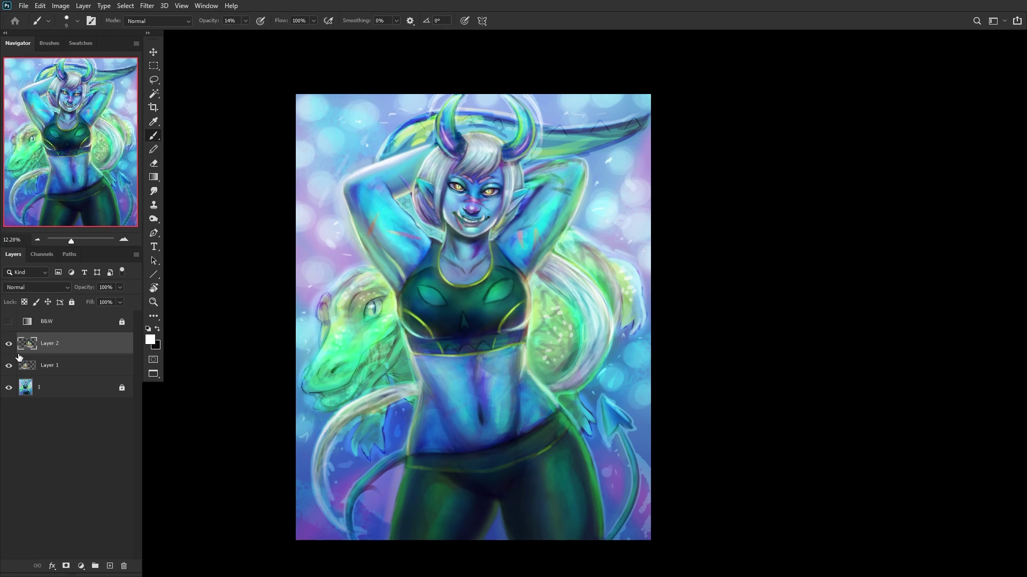
{"action": "key", "text": "ctrl+e"}
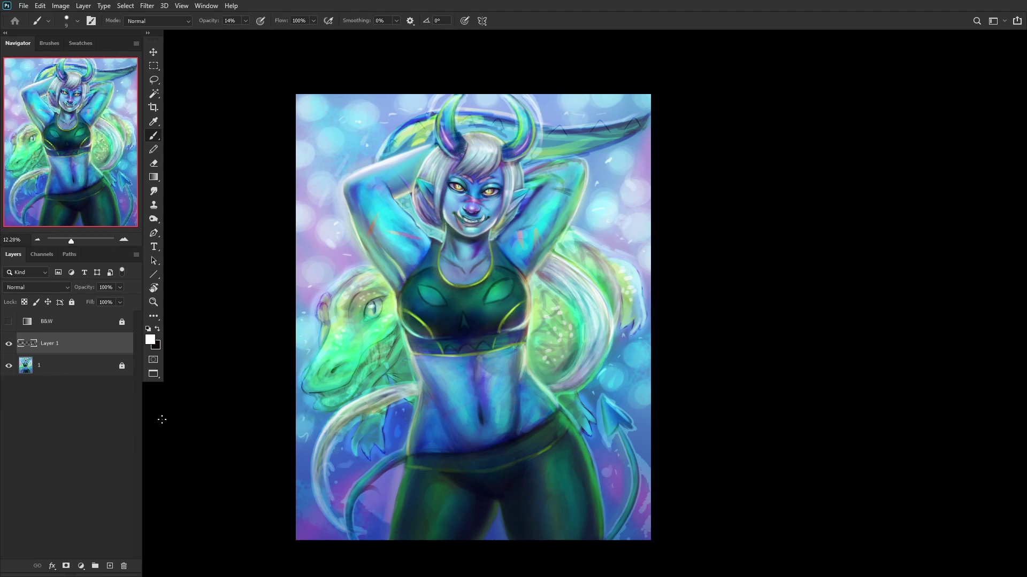
{"action": "left_click", "coordinate": [110, 565]}
{"action": "left_click", "coordinate": [157, 329]}
{"action": "scroll", "coordinate": [420, 203], "scroll_direction": "up", "scroll_amount": 5}
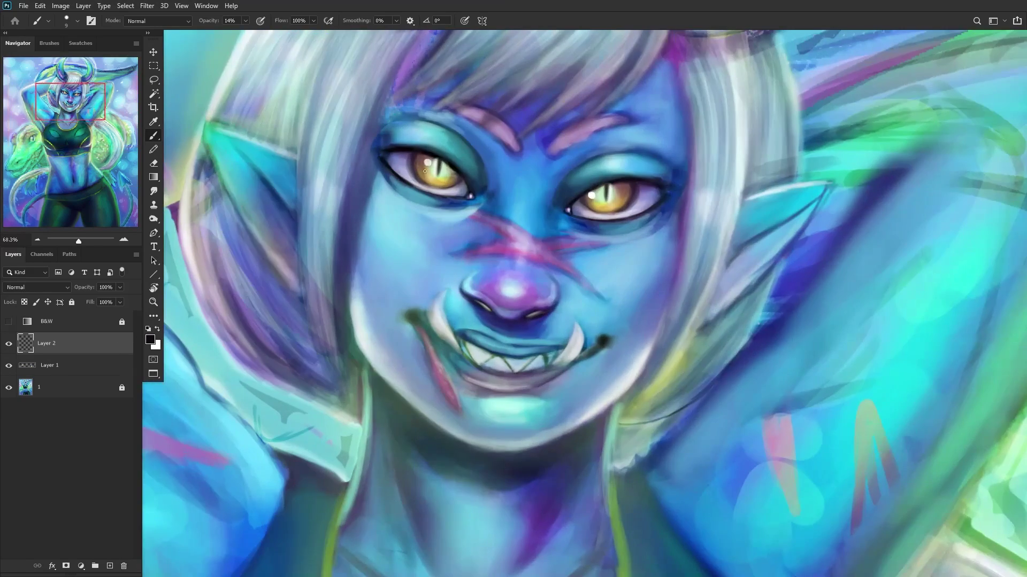
Step: With a 29 px black brush, darken the left eye's upper and lower lids
{"action": "right_click", "coordinate": [537, 188]}
{"action": "left_click_drag", "start_coordinate": [598, 100], "coordinate": [600, 101]}
{"action": "left_click", "coordinate": [503, 183]}
{"action": "left_click_drag", "start_coordinate": [504, 188], "coordinate": [492, 179]}
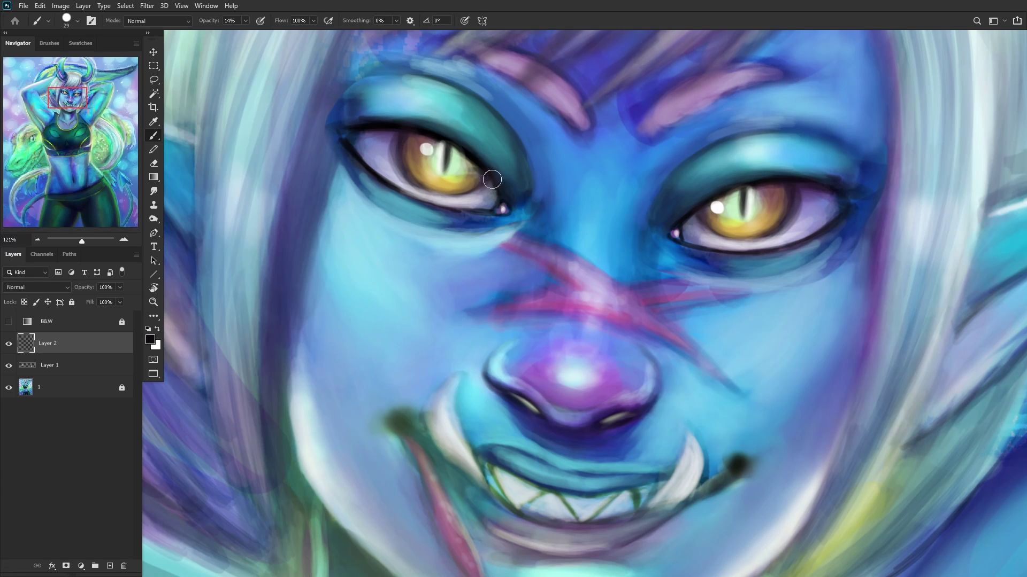
{"action": "mouse_move", "coordinate": [435, 127]}
{"action": "left_mouse_down"}
{"action": "mouse_move", "coordinate": [478, 160]}
{"action": "mouse_move", "coordinate": [405, 125]}
{"action": "mouse_move", "coordinate": [463, 150]}
{"action": "mouse_move", "coordinate": [356, 121]}
{"action": "mouse_move", "coordinate": [421, 130]}
{"action": "mouse_move", "coordinate": [336, 130]}
{"action": "mouse_move", "coordinate": [480, 159]}
{"action": "mouse_move", "coordinate": [406, 129]}
{"action": "mouse_move", "coordinate": [499, 183]}
{"action": "mouse_move", "coordinate": [410, 113]}
{"action": "mouse_move", "coordinate": [439, 131]}
{"action": "mouse_move", "coordinate": [307, 131]}
{"action": "mouse_move", "coordinate": [377, 175]}
{"action": "mouse_move", "coordinate": [354, 144]}
{"action": "mouse_move", "coordinate": [417, 211]}
{"action": "left_mouse_up"}
{"action": "mouse_move", "coordinate": [369, 160]}
{"action": "left_mouse_down"}
{"action": "mouse_move", "coordinate": [415, 198]}
{"action": "mouse_move", "coordinate": [406, 181]}
{"action": "mouse_move", "coordinate": [358, 161]}
{"action": "mouse_move", "coordinate": [379, 186]}
{"action": "mouse_move", "coordinate": [391, 178]}
{"action": "mouse_move", "coordinate": [481, 209]}
{"action": "left_mouse_up"}
{"action": "left_click_drag", "start_coordinate": [377, 180], "coordinate": [471, 209]}
{"action": "left_click_drag", "start_coordinate": [348, 144], "coordinate": [401, 184]}
{"action": "scroll", "coordinate": [414, 217], "scroll_direction": "down", "scroll_amount": 5}
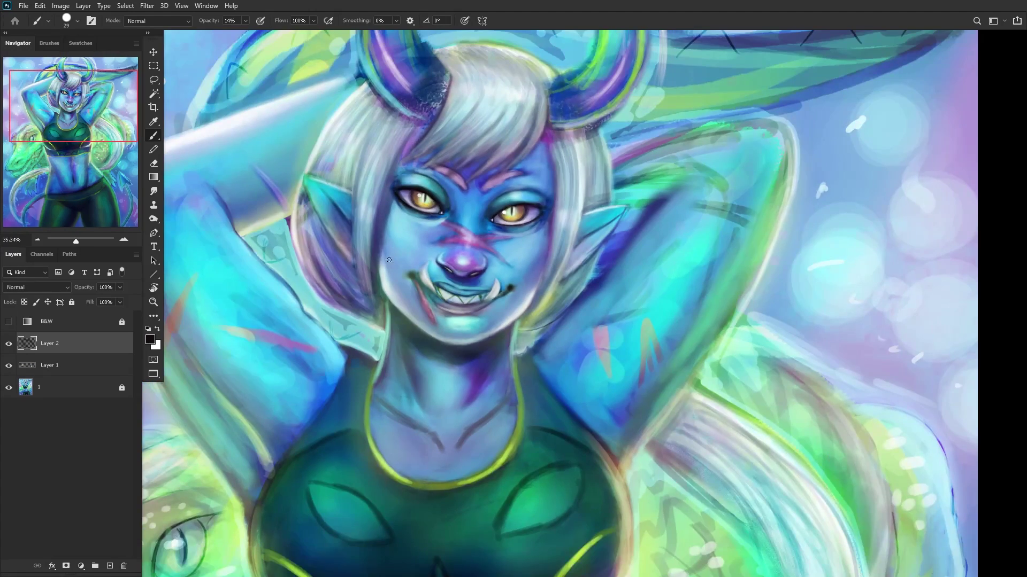
{"action": "scroll", "coordinate": [389, 260], "scroll_direction": "down", "scroll_amount": 2}
{"action": "scroll", "coordinate": [467, 274], "scroll_direction": "up", "scroll_amount": 6}
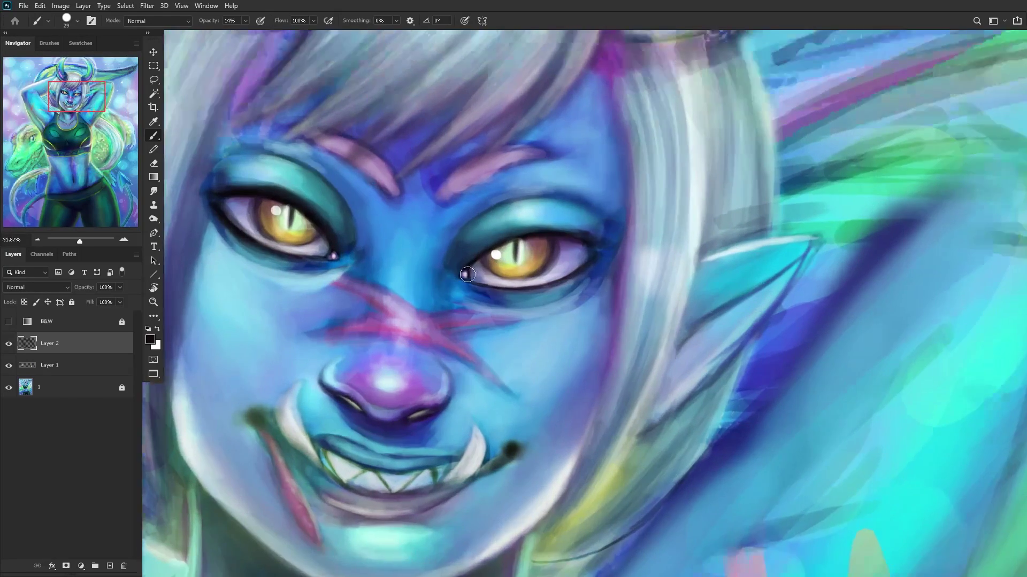
{"action": "scroll", "coordinate": [467, 274], "scroll_direction": "up", "scroll_amount": 2}
Step: Thicken the right eye's upper lash line and darken its lower lid
{"action": "mouse_move", "coordinate": [546, 216]}
{"action": "left_mouse_down"}
{"action": "mouse_move", "coordinate": [653, 219]}
{"action": "mouse_move", "coordinate": [527, 222]}
{"action": "mouse_move", "coordinate": [653, 225]}
{"action": "left_mouse_up"}
{"action": "mouse_move", "coordinate": [518, 222]}
{"action": "left_mouse_down"}
{"action": "mouse_move", "coordinate": [683, 231]}
{"action": "mouse_move", "coordinate": [633, 255]}
{"action": "mouse_move", "coordinate": [653, 231]}
{"action": "mouse_move", "coordinate": [569, 292]}
{"action": "mouse_move", "coordinate": [631, 266]}
{"action": "mouse_move", "coordinate": [488, 290]}
{"action": "mouse_move", "coordinate": [619, 267]}
{"action": "mouse_move", "coordinate": [559, 289]}
{"action": "mouse_move", "coordinate": [652, 232]}
{"action": "mouse_move", "coordinate": [492, 291]}
{"action": "left_mouse_up"}
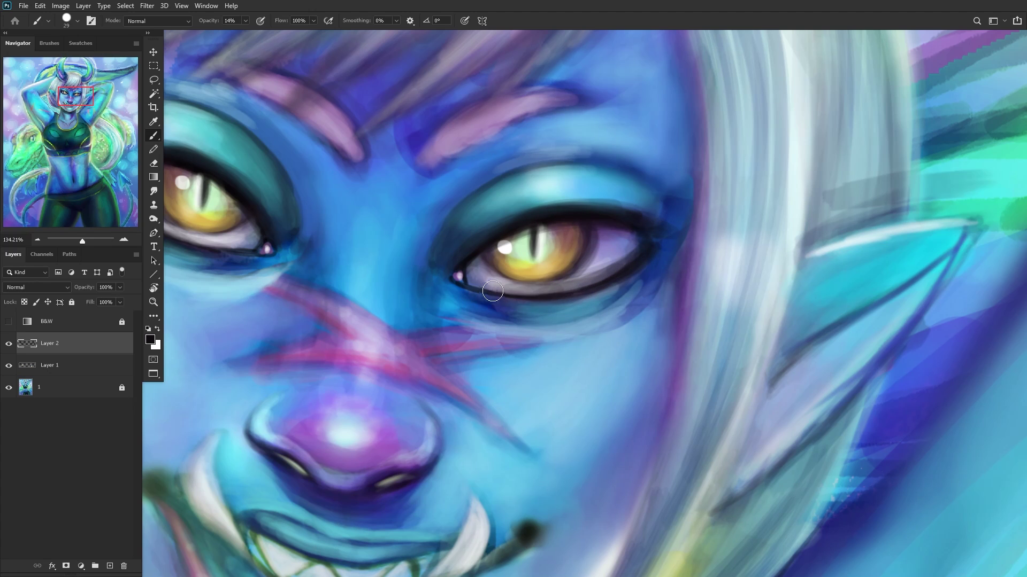
{"action": "scroll", "coordinate": [492, 292], "scroll_direction": "down", "scroll_amount": 8}
{"action": "scroll", "coordinate": [455, 320], "scroll_direction": "up", "scroll_amount": 3}
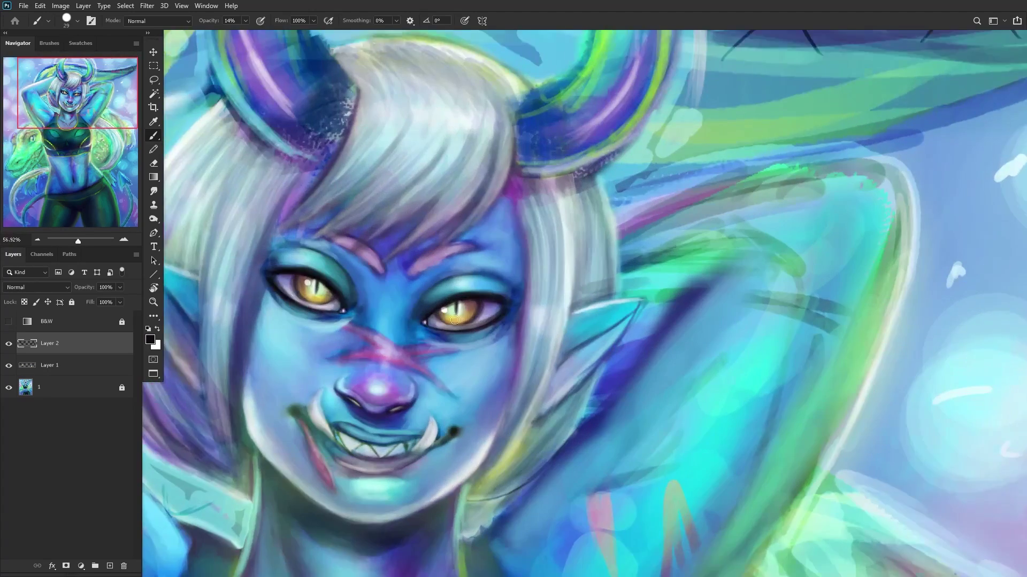
{"action": "scroll", "coordinate": [454, 319], "scroll_direction": "up", "scroll_amount": 1}
{"action": "scroll", "coordinate": [507, 307], "scroll_direction": "down", "scroll_amount": 6}
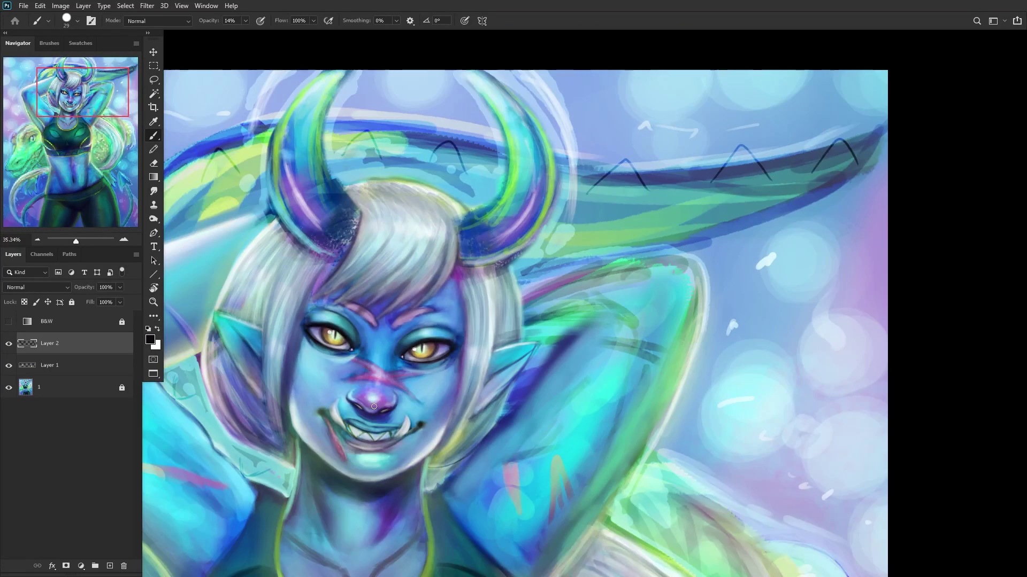
{"action": "left_click", "coordinate": [67, 115]}
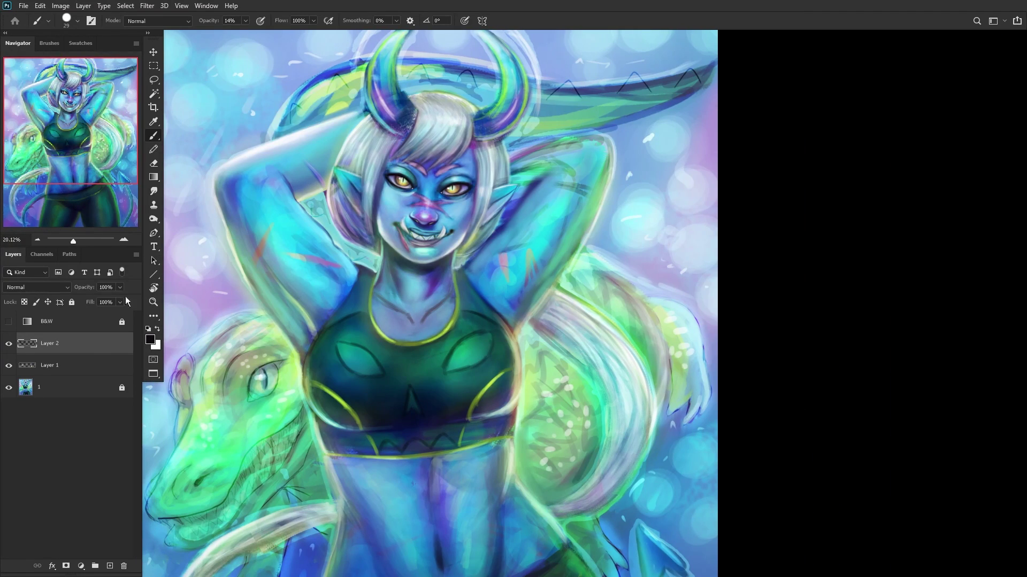
Step: Merge the lid shading into Layer 1 and toggle Layer 1's visibility to compare the eyes
{"action": "left_click", "coordinate": [7, 342]}
{"action": "key", "text": "ctrl+e"}
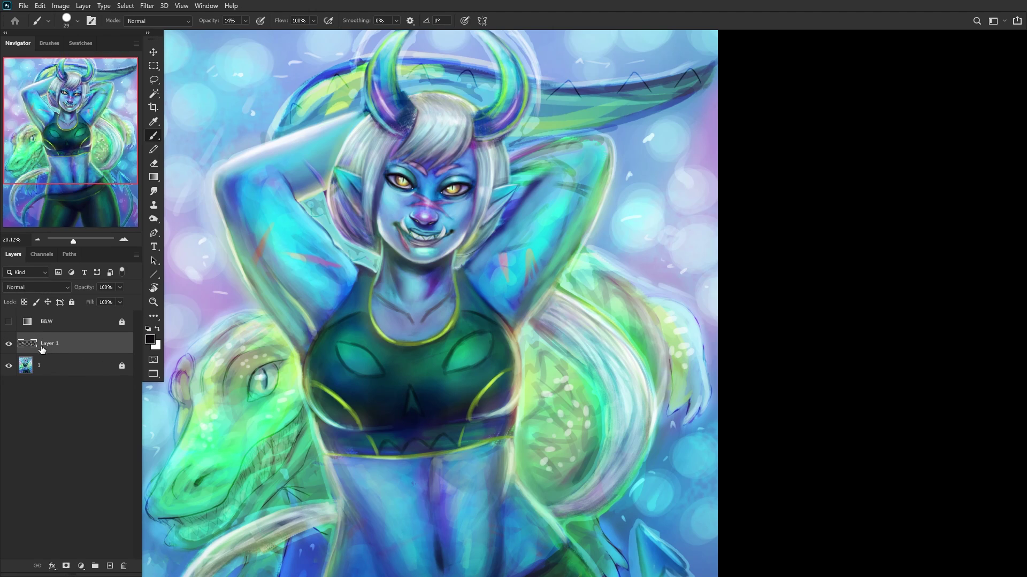
{"action": "left_click", "coordinate": [7, 346]}
{"action": "left_click", "coordinate": [8, 345]}
{"action": "left_click", "coordinate": [8, 343]}
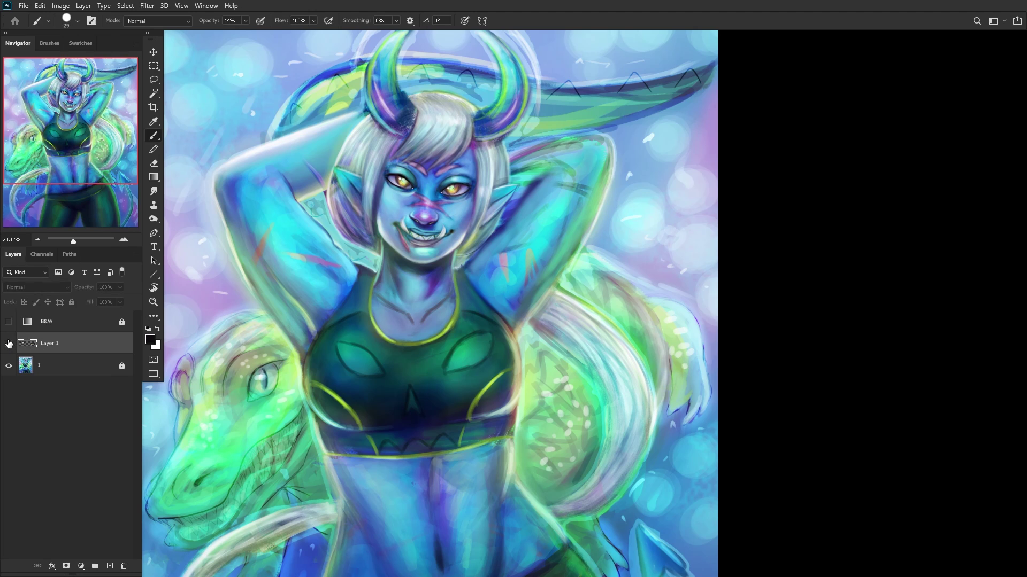
{"action": "left_click", "coordinate": [8, 343]}
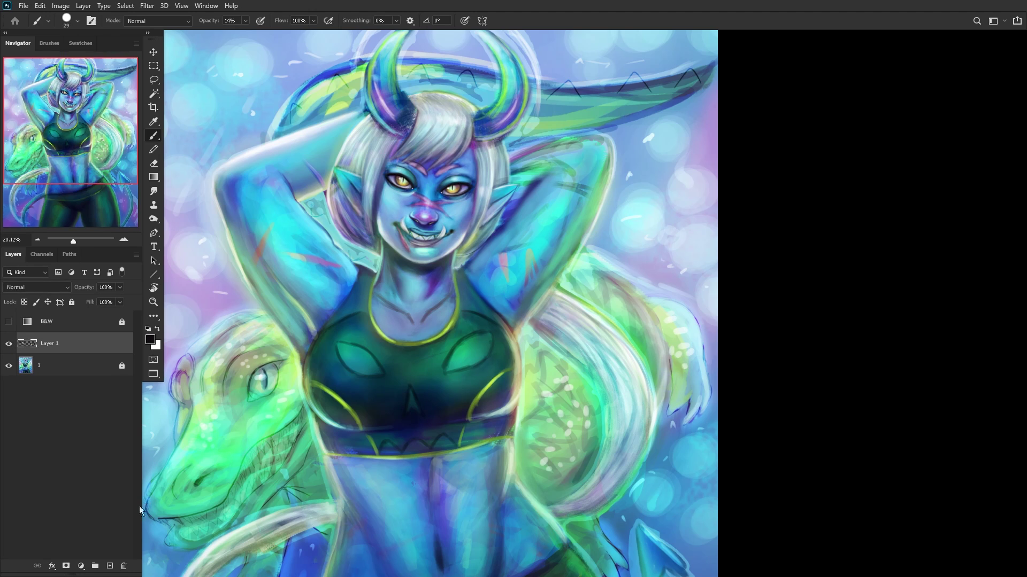
Step: On a new layer, paint pale highlights along the eyebrows using colours sampled from the face and hair
{"action": "left_click", "coordinate": [109, 566]}
{"action": "scroll", "coordinate": [528, 220], "scroll_direction": "up", "scroll_amount": 10}
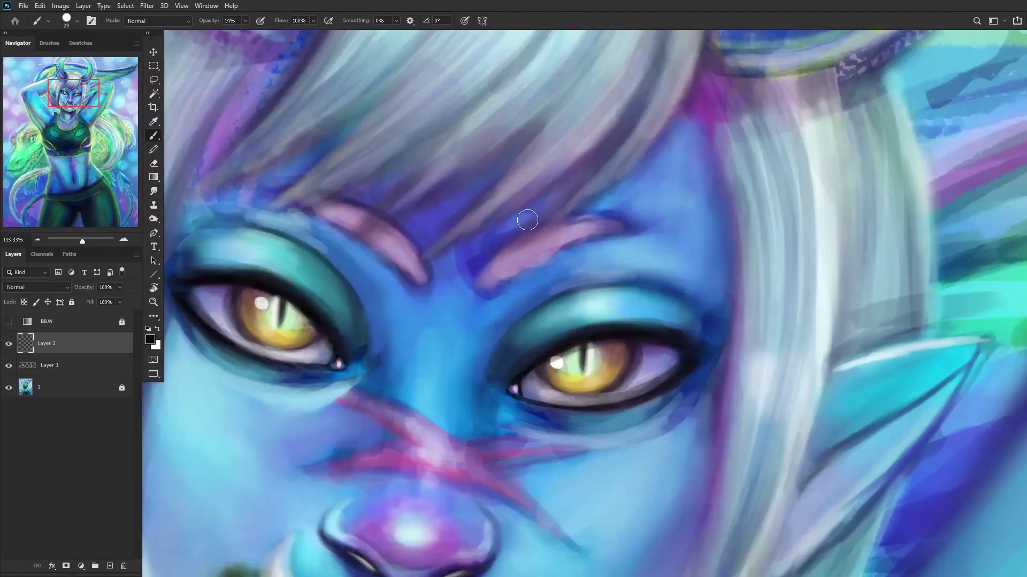
{"action": "scroll", "coordinate": [528, 220], "scroll_direction": "up", "scroll_amount": 1}
{"action": "left_click", "coordinate": [619, 160], "text": "alt"}
{"action": "mouse_move", "coordinate": [508, 283]}
{"action": "left_mouse_down"}
{"action": "mouse_move", "coordinate": [495, 267]}
{"action": "mouse_move", "coordinate": [514, 272]}
{"action": "left_mouse_up"}
{"action": "left_click", "coordinate": [888, 249], "text": "alt"}
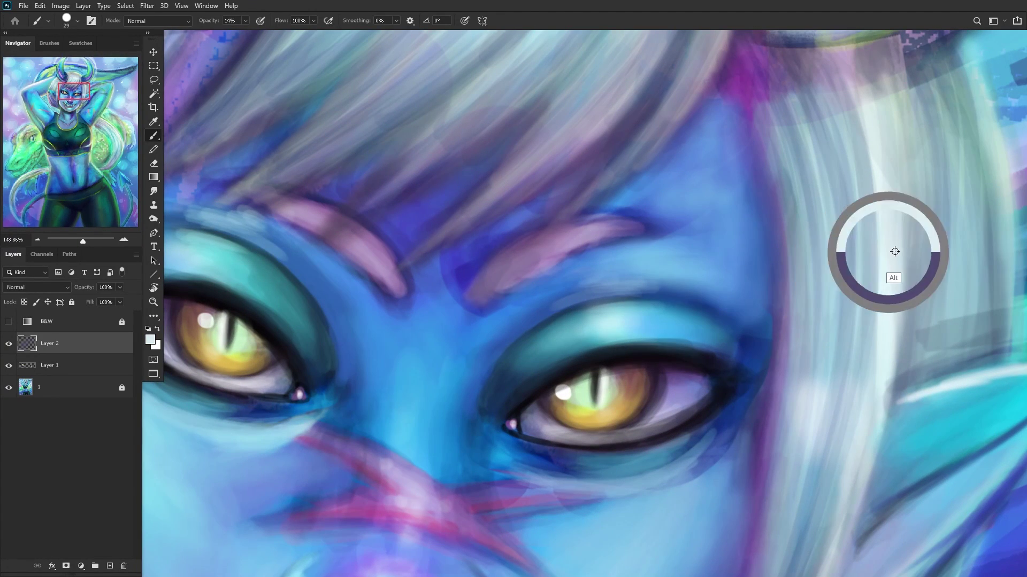
{"action": "left_click_drag", "start_coordinate": [508, 275], "coordinate": [605, 235]}
{"action": "left_click_drag", "start_coordinate": [508, 270], "coordinate": [644, 219]}
{"action": "left_click", "coordinate": [717, 230], "text": "alt"}
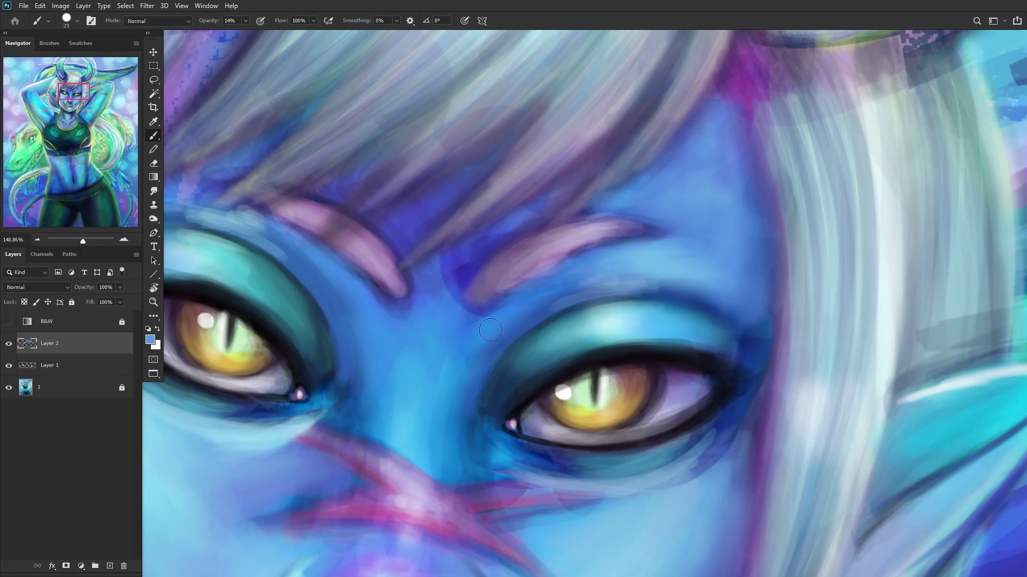
Step: Lighten the right eyebrow with lavender sampled from the brow
{"action": "left_click", "coordinate": [643, 226], "text": "alt"}
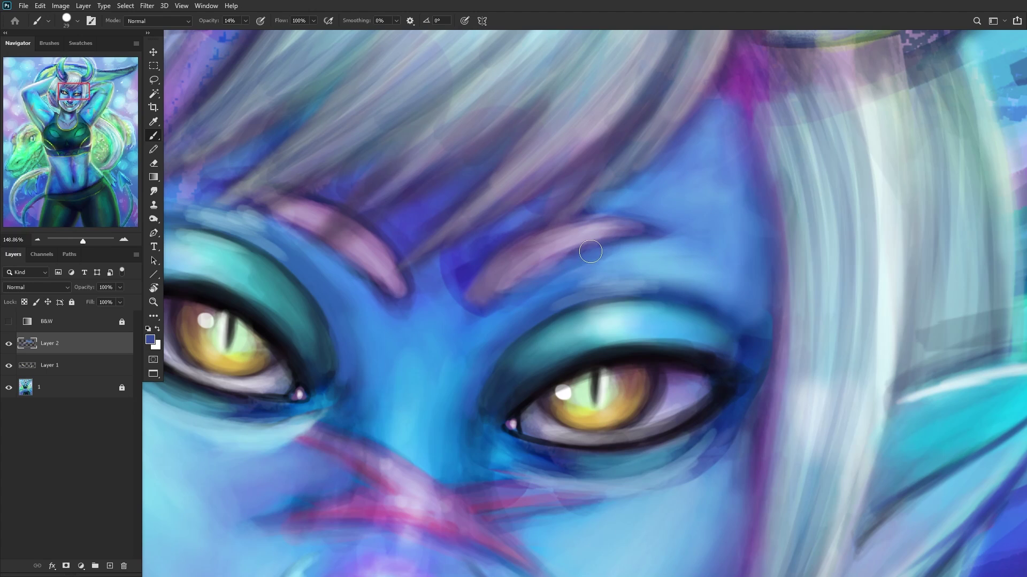
{"action": "left_click", "coordinate": [550, 252], "text": "alt"}
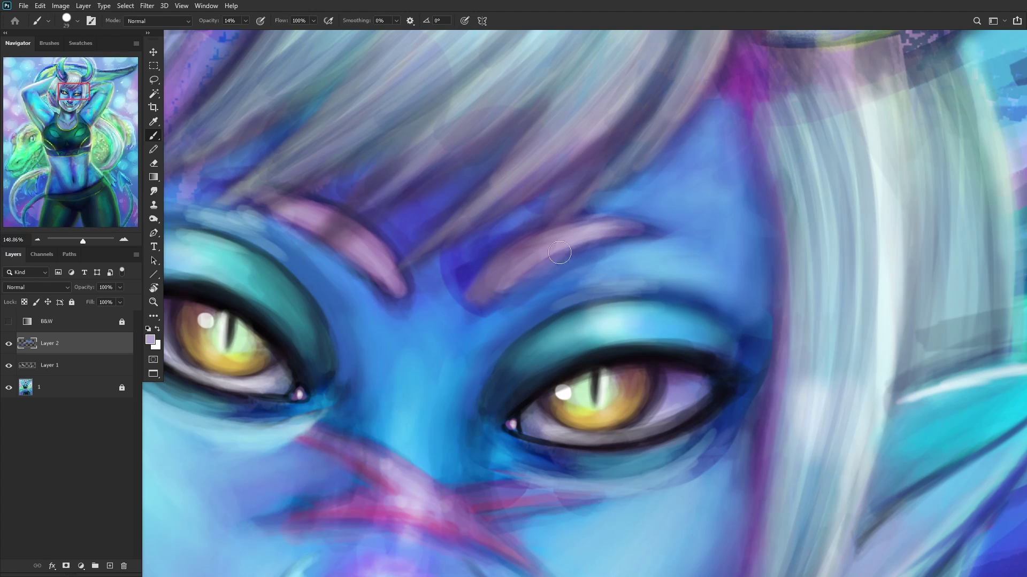
{"action": "mouse_move", "coordinate": [541, 255]}
{"action": "left_mouse_down"}
{"action": "mouse_move", "coordinate": [515, 282]}
{"action": "mouse_move", "coordinate": [597, 235]}
{"action": "mouse_move", "coordinate": [475, 293]}
{"action": "mouse_move", "coordinate": [480, 280]}
{"action": "mouse_move", "coordinate": [588, 223]}
{"action": "mouse_move", "coordinate": [615, 248]}
{"action": "mouse_move", "coordinate": [542, 302]}
{"action": "mouse_move", "coordinate": [586, 272]}
{"action": "mouse_move", "coordinate": [624, 263]}
{"action": "mouse_move", "coordinate": [617, 254]}
{"action": "mouse_move", "coordinate": [555, 292]}
{"action": "mouse_move", "coordinate": [535, 285]}
{"action": "mouse_move", "coordinate": [669, 245]}
{"action": "mouse_move", "coordinate": [521, 290]}
{"action": "mouse_move", "coordinate": [625, 257]}
{"action": "mouse_move", "coordinate": [526, 305]}
{"action": "mouse_move", "coordinate": [479, 345]}
{"action": "mouse_move", "coordinate": [591, 265]}
{"action": "mouse_move", "coordinate": [618, 268]}
{"action": "mouse_move", "coordinate": [582, 277]}
{"action": "mouse_move", "coordinate": [478, 359]}
{"action": "mouse_move", "coordinate": [487, 322]}
{"action": "mouse_move", "coordinate": [545, 287]}
{"action": "mouse_move", "coordinate": [511, 312]}
{"action": "left_mouse_up"}
Step: Deepen the skin between the eyebrows with a darker blue sampled below the brow
{"action": "left_click", "coordinate": [582, 292], "text": "alt"}
{"action": "left_click", "coordinate": [449, 306], "text": "alt"}
{"action": "mouse_move", "coordinate": [470, 261]}
{"action": "left_mouse_down"}
{"action": "mouse_move", "coordinate": [515, 224]}
{"action": "mouse_move", "coordinate": [410, 295]}
{"action": "mouse_move", "coordinate": [475, 269]}
{"action": "mouse_move", "coordinate": [489, 294]}
{"action": "mouse_move", "coordinate": [475, 326]}
{"action": "mouse_move", "coordinate": [464, 309]}
{"action": "mouse_move", "coordinate": [481, 316]}
{"action": "mouse_move", "coordinate": [460, 301]}
{"action": "mouse_move", "coordinate": [492, 242]}
{"action": "left_mouse_up"}
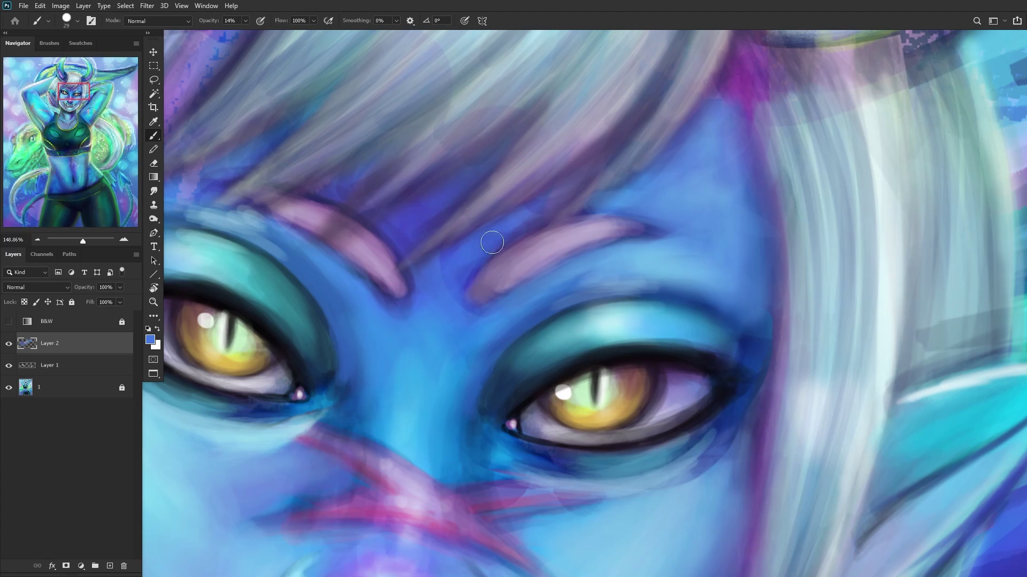
{"action": "scroll", "coordinate": [560, 340], "scroll_direction": "down", "scroll_amount": 3}
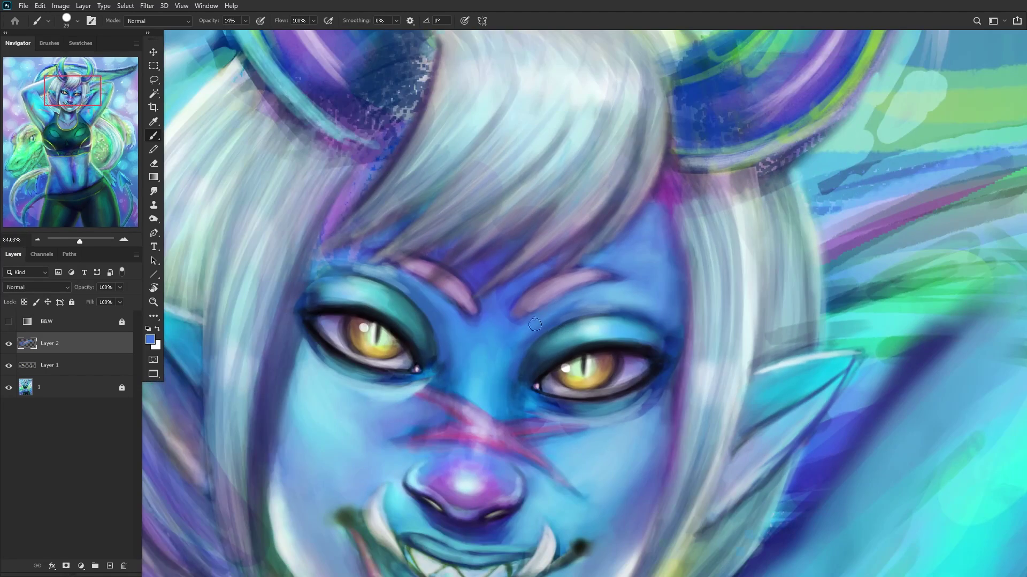
Step: Compare Layer 2 before and after, then merge it down into Layer 1
{"action": "scroll", "coordinate": [535, 324], "scroll_direction": "down", "scroll_amount": 5}
{"action": "left_click", "coordinate": [8, 344]}
{"action": "left_click", "coordinate": [8, 343]}
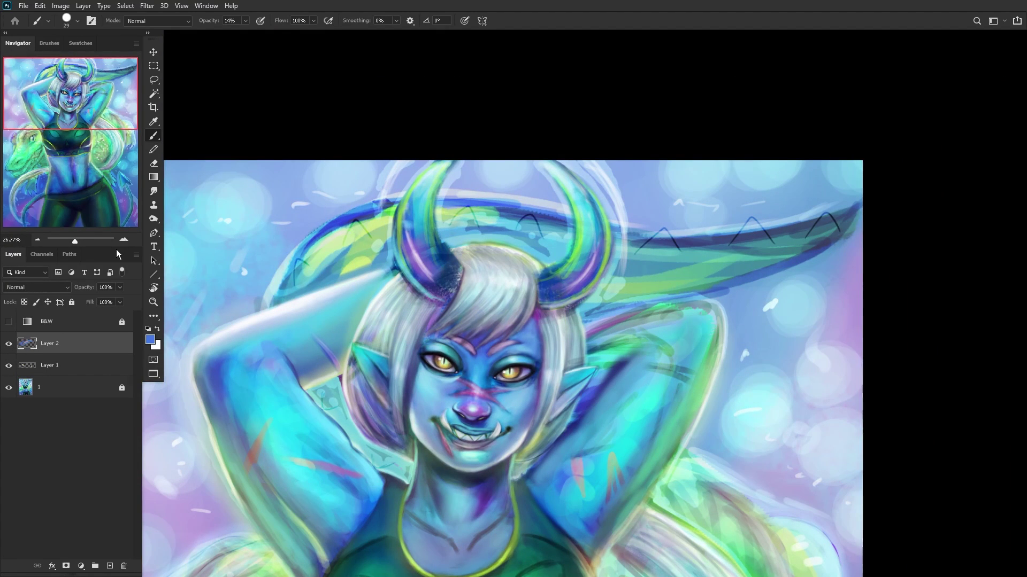
{"action": "key", "text": "ctrl+e"}
{"action": "left_click_drag", "start_coordinate": [252, 295], "coordinate": [257, 161]}
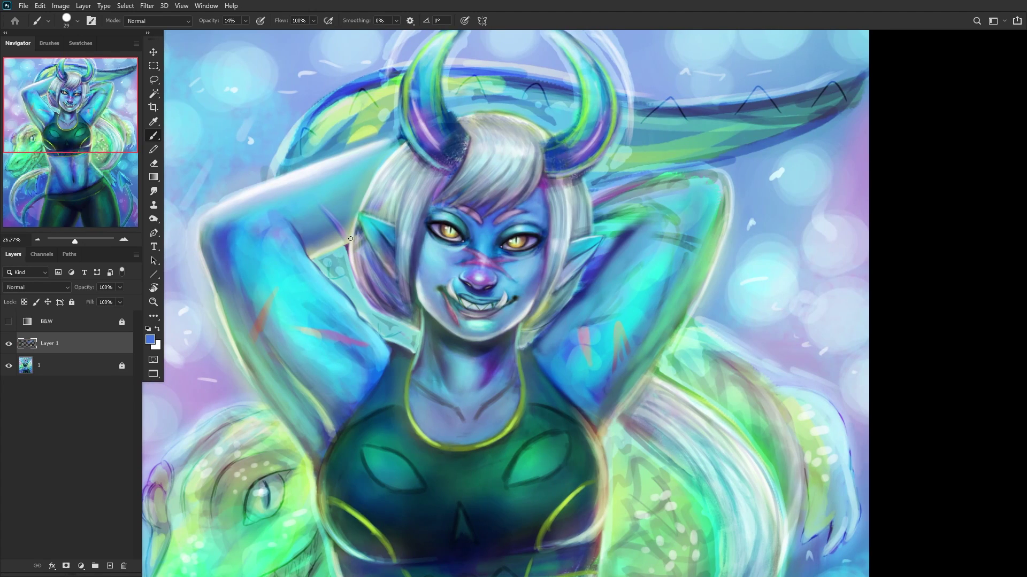
Step: On a new Color-mode layer, tint the nose and cheeks bluer with the 300 px soft brush
{"action": "left_click", "coordinate": [110, 566]}
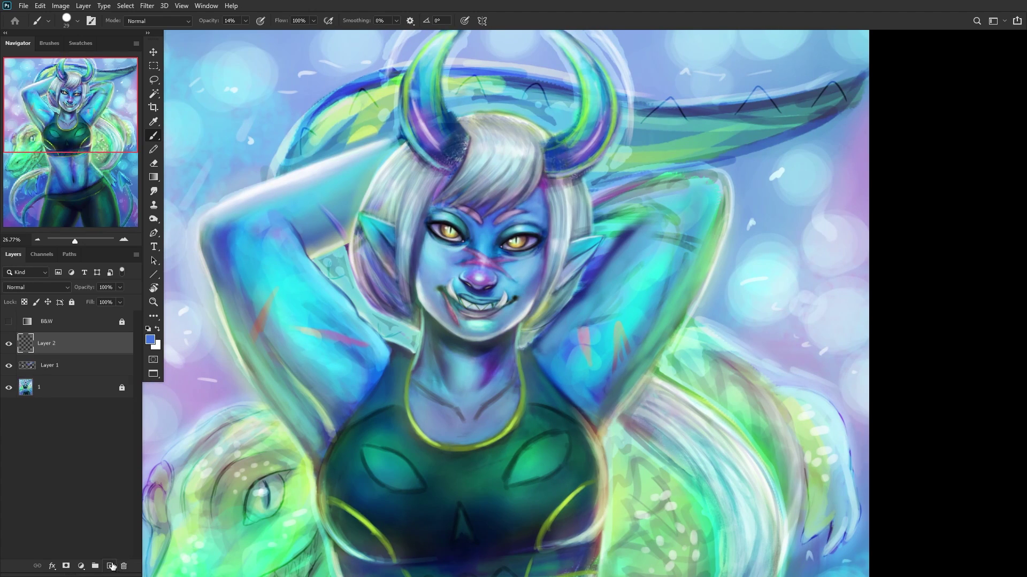
{"action": "right_click", "coordinate": [559, 272]}
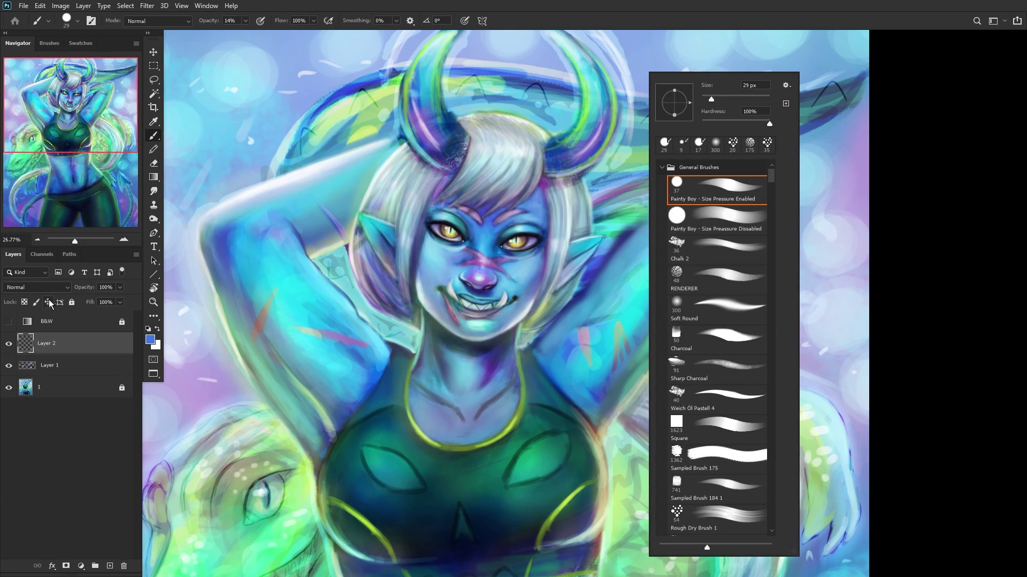
{"action": "left_click", "coordinate": [36, 288]}
{"action": "left_click", "coordinate": [21, 540]}
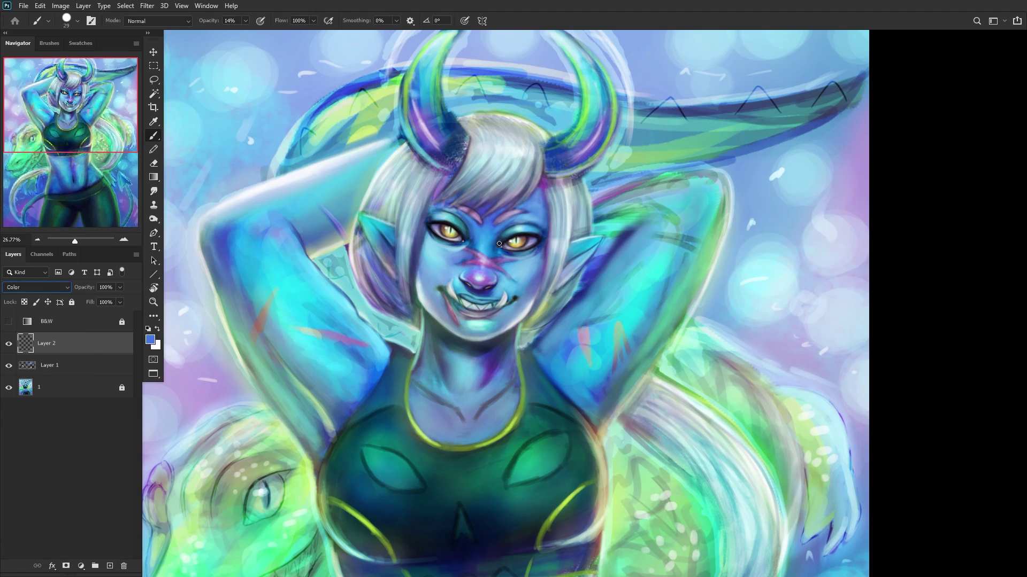
{"action": "right_click", "coordinate": [499, 244]}
{"action": "double_click", "coordinate": [589, 310]}
{"action": "mouse_move", "coordinate": [475, 281]}
{"action": "left_mouse_down"}
{"action": "mouse_move", "coordinate": [420, 283]}
{"action": "mouse_move", "coordinate": [467, 269]}
{"action": "left_mouse_up"}
Step: On a new Overlay Layer 3, dab a light cyan glow on the nose
{"action": "left_click", "coordinate": [110, 566]}
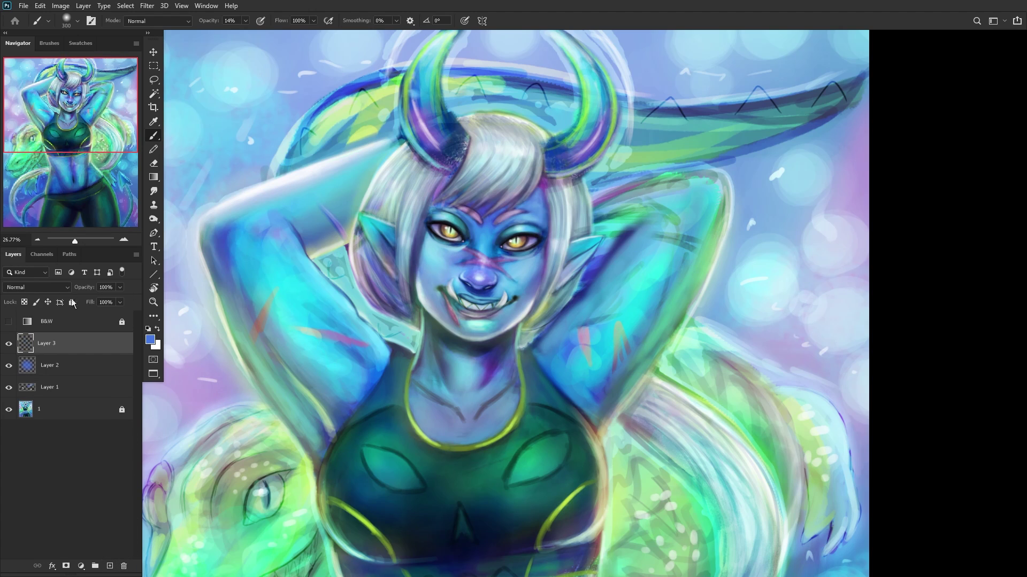
{"action": "left_click", "coordinate": [51, 288]}
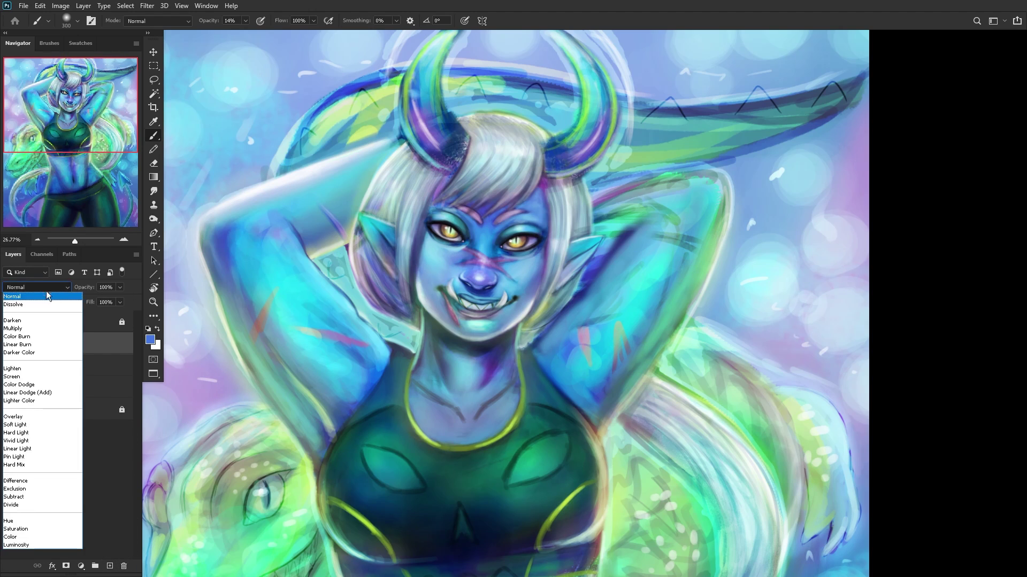
{"action": "left_click", "coordinate": [24, 417]}
{"action": "left_click", "coordinate": [648, 283], "text": "alt"}
{"action": "left_click_drag", "start_coordinate": [473, 278], "coordinate": [477, 281]}
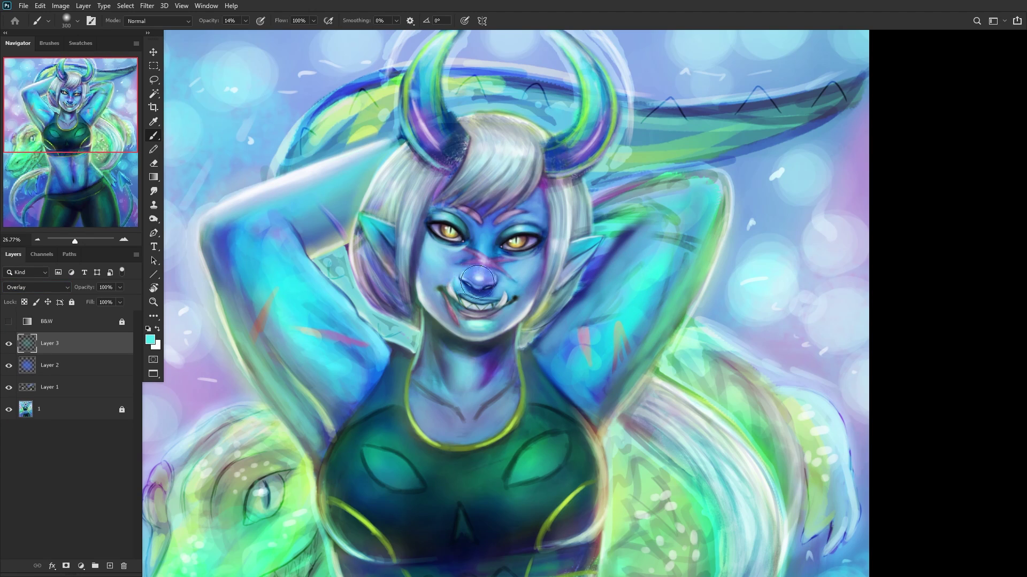
Step: On a new Overlay Layer 4, paint faint white around the nose and upper lip
{"action": "left_click", "coordinate": [109, 566]}
{"action": "left_click", "coordinate": [36, 287]}
{"action": "left_click", "coordinate": [24, 420]}
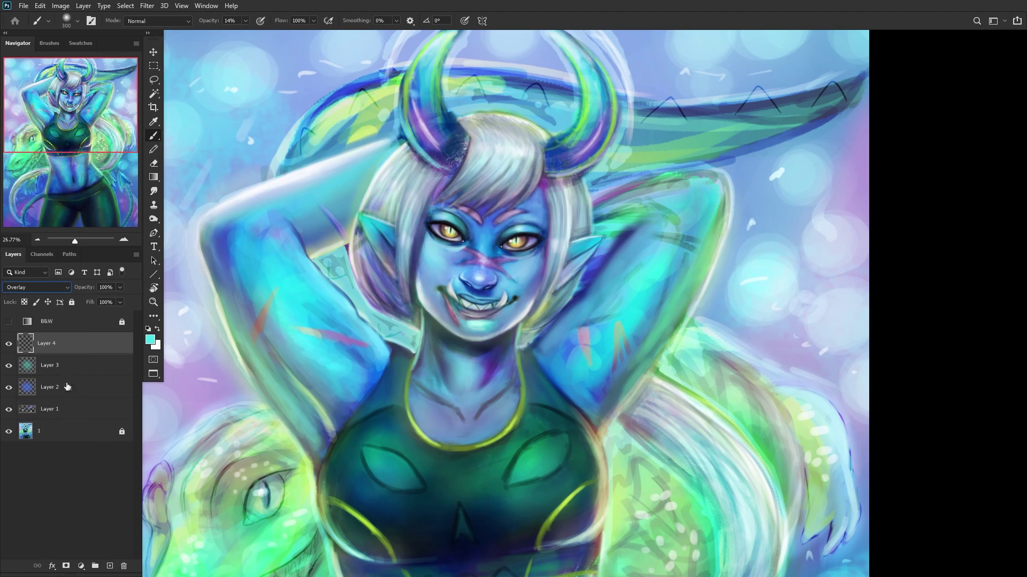
{"action": "left_click", "coordinate": [158, 330]}
{"action": "left_click_drag", "start_coordinate": [471, 266], "coordinate": [468, 283]}
{"action": "mouse_move", "coordinate": [492, 257]}
{"action": "left_mouse_down"}
{"action": "mouse_move", "coordinate": [473, 277]}
{"action": "mouse_move", "coordinate": [490, 286]}
{"action": "mouse_move", "coordinate": [467, 278]}
{"action": "left_mouse_up"}
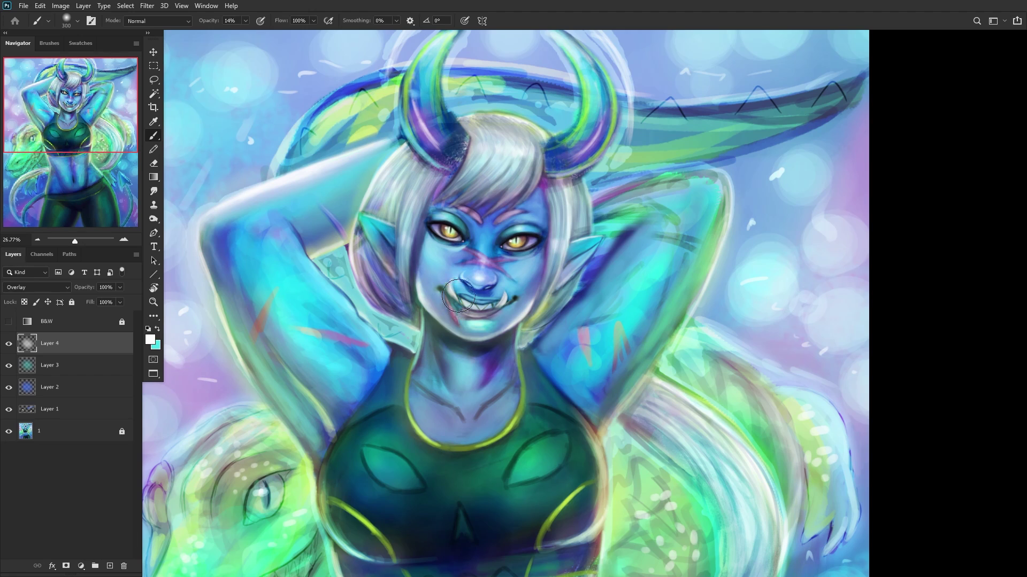
{"action": "scroll", "coordinate": [321, 305], "scroll_direction": "down", "scroll_amount": 5}
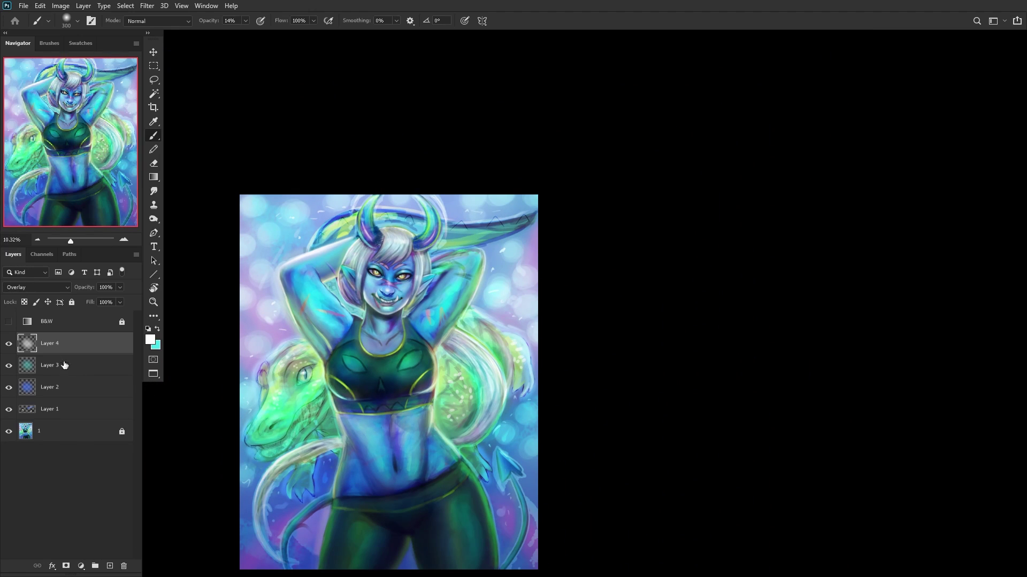
Step: Compare Layer 4's white strokes and delete Layer 4
{"action": "left_click", "coordinate": [8, 346]}
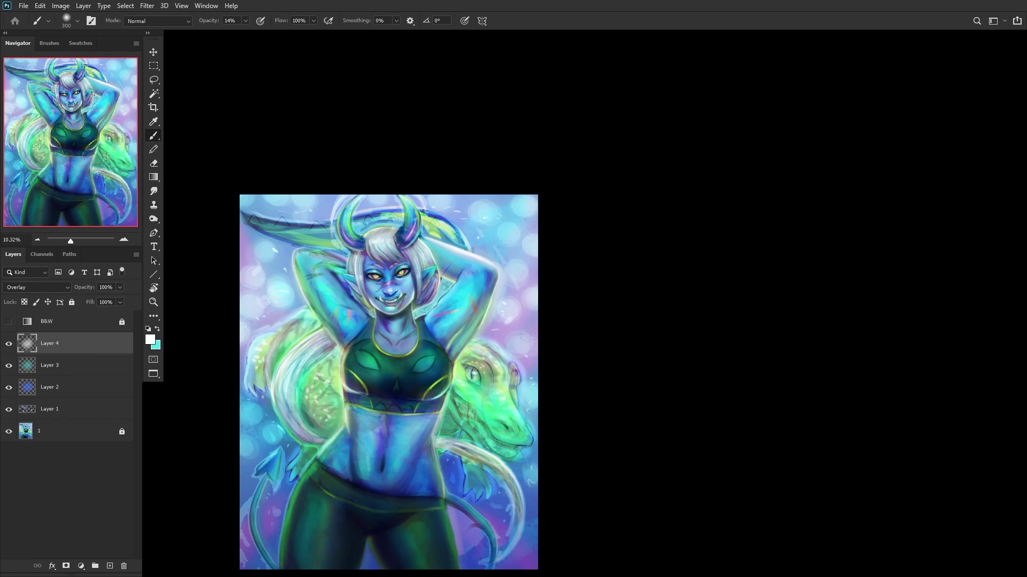
{"action": "left_click", "coordinate": [10, 347]}
{"action": "left_click", "coordinate": [8, 343]}
{"action": "left_click", "coordinate": [124, 567]}
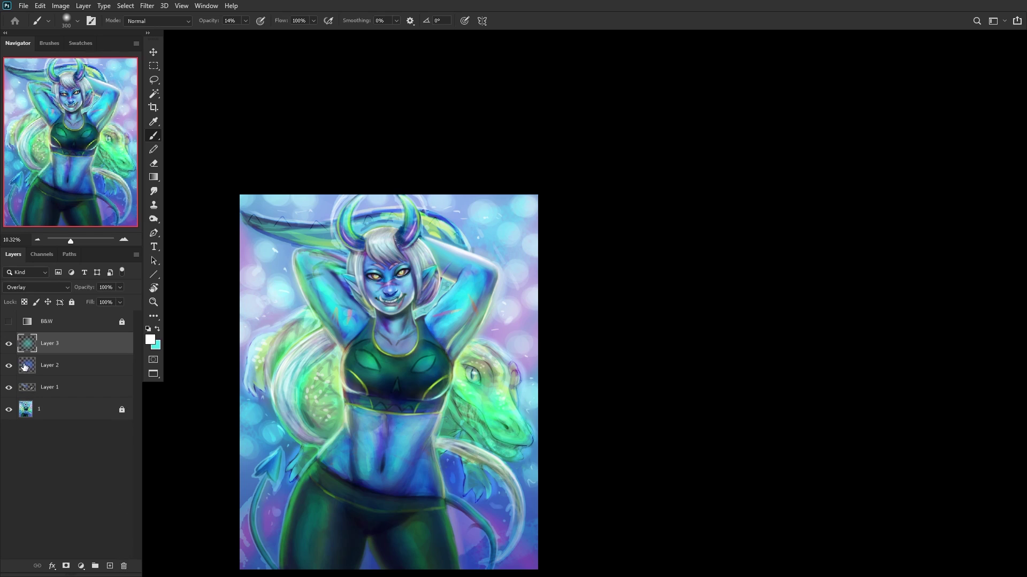
Step: Select Layers 1–3 with the base layer 1, merge them, and lock layer 1 completely
{"action": "left_click", "coordinate": [7, 341]}
{"action": "left_click", "coordinate": [8, 342]}
{"action": "left_click", "coordinate": [9, 365]}
{"action": "left_click", "coordinate": [69, 363]}
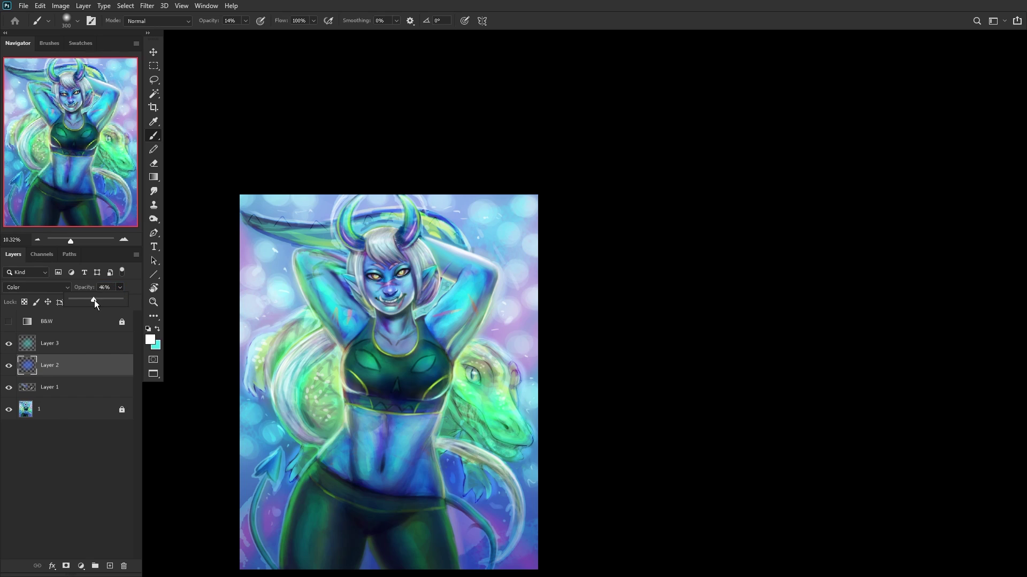
{"action": "left_click", "coordinate": [47, 387]}
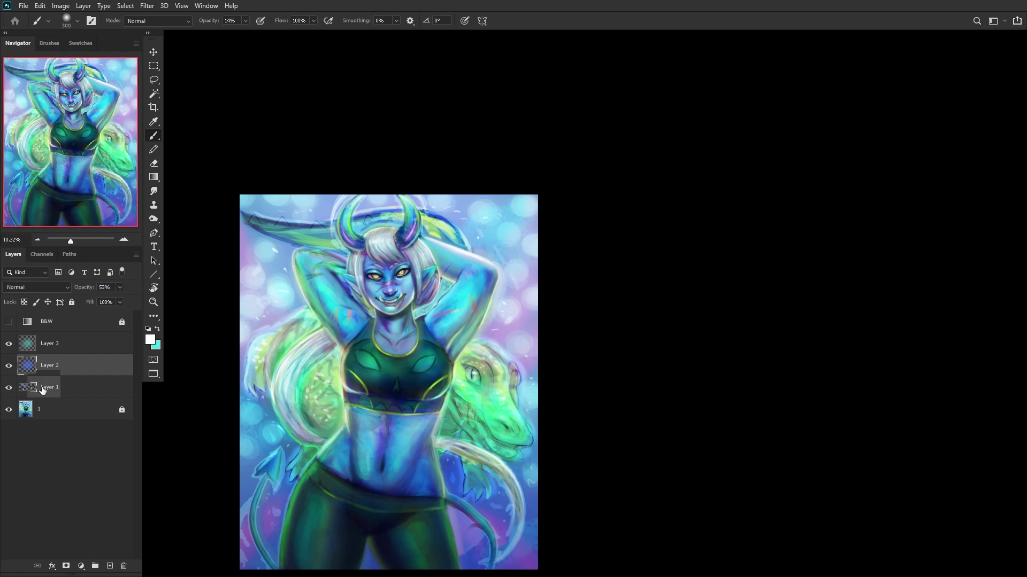
{"action": "left_click", "coordinate": [69, 410]}
{"action": "key", "text": "ctrl+shift+e"}
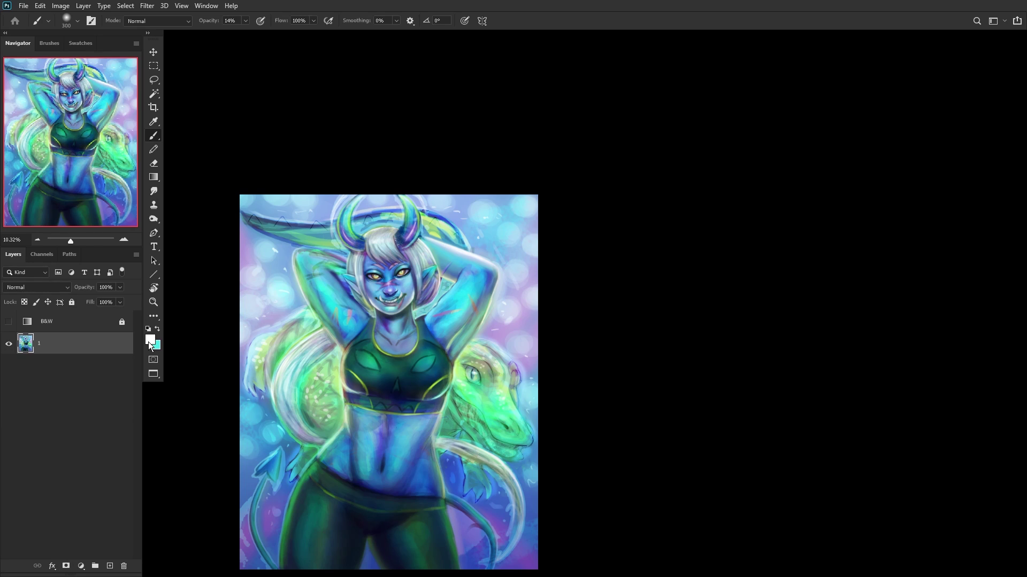
{"action": "left_click", "coordinate": [70, 302]}
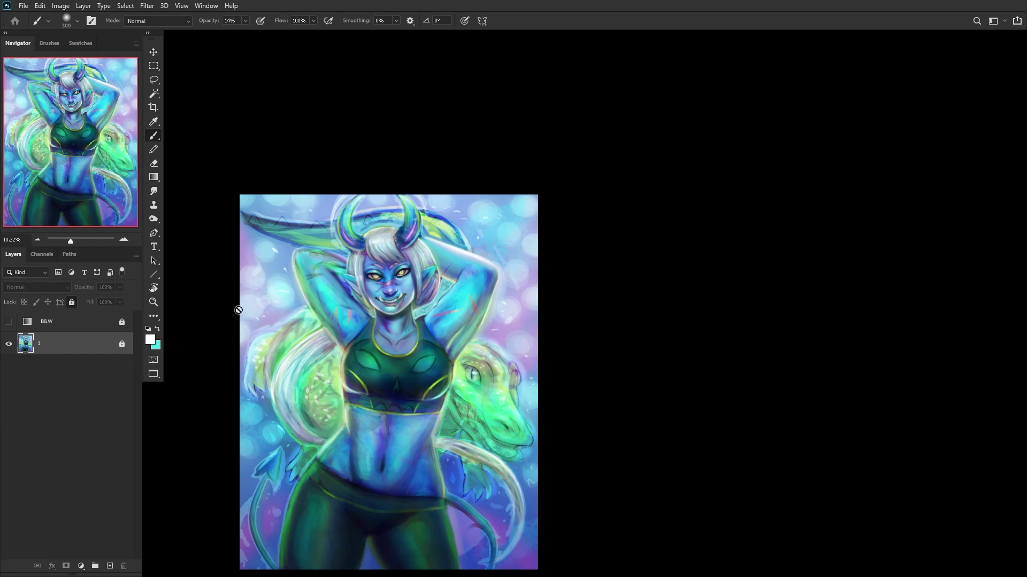
Step: On a new layer, set a 37 px brush and a very pale yellow-green colour
{"action": "scroll", "coordinate": [249, 312], "scroll_direction": "up", "scroll_amount": 3}
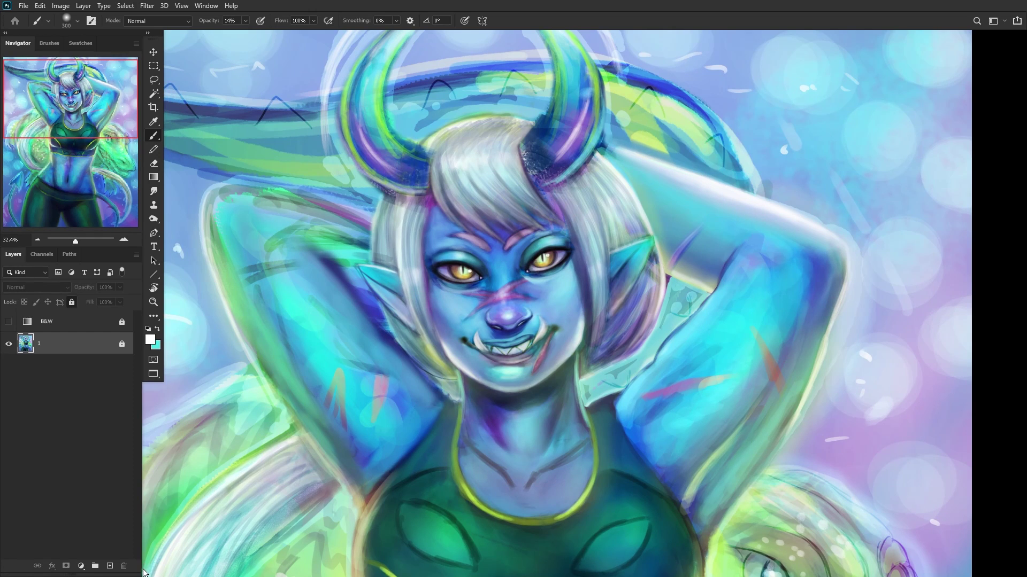
{"action": "left_click", "coordinate": [109, 567]}
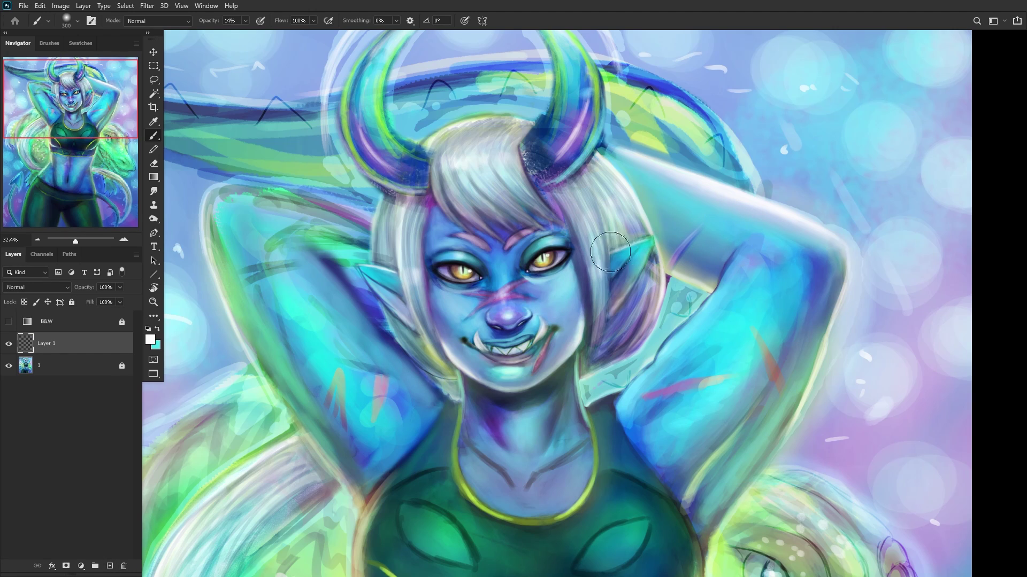
{"action": "right_click", "coordinate": [628, 216]}
{"action": "left_click", "coordinate": [694, 98]}
{"action": "mouse_move", "coordinate": [530, 96]}
{"action": "left_mouse_down"}
{"action": "mouse_move", "coordinate": [545, 87]}
{"action": "mouse_move", "coordinate": [633, 113]}
{"action": "left_mouse_up"}
{"action": "left_click", "coordinate": [151, 340]}
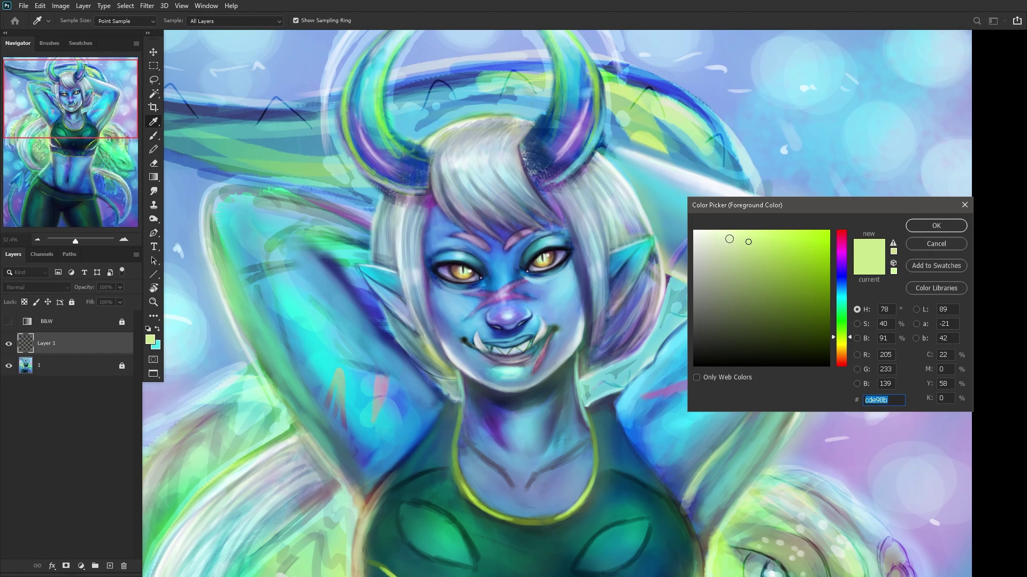
{"action": "left_click", "coordinate": [723, 230]}
{"action": "left_click_drag", "start_coordinate": [841, 350], "coordinate": [842, 352]}
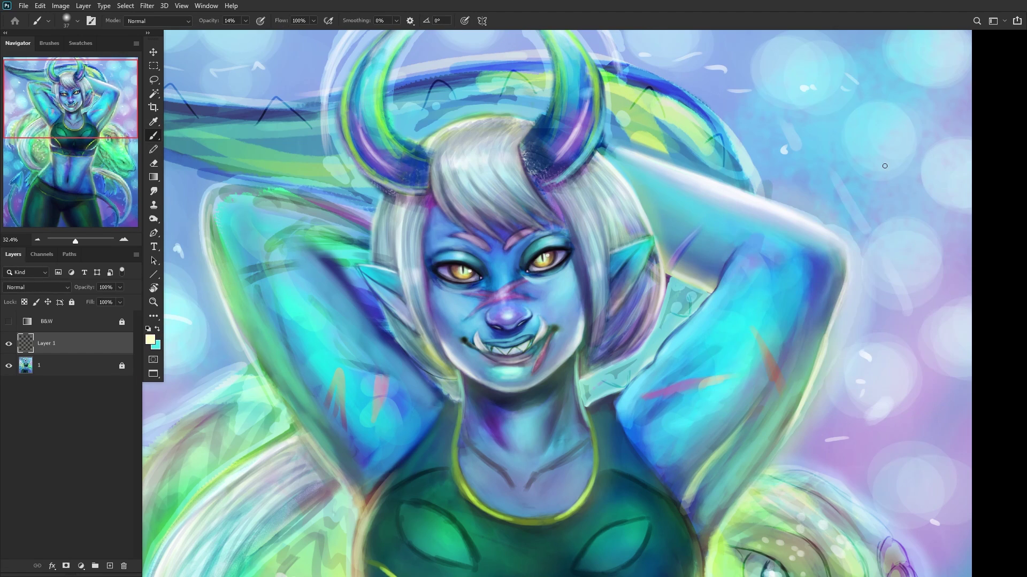
{"action": "left_click", "coordinate": [936, 226]}
Step: Highlight the hair edges beside the left and right horns with the pale colour
{"action": "scroll", "coordinate": [481, 161], "scroll_direction": "up", "scroll_amount": 5}
{"action": "mouse_move", "coordinate": [410, 147]}
{"action": "left_mouse_down"}
{"action": "mouse_move", "coordinate": [426, 172]}
{"action": "mouse_move", "coordinate": [420, 224]}
{"action": "mouse_move", "coordinate": [440, 133]}
{"action": "mouse_move", "coordinate": [444, 248]}
{"action": "mouse_move", "coordinate": [426, 164]}
{"action": "mouse_move", "coordinate": [430, 210]}
{"action": "mouse_move", "coordinate": [455, 123]}
{"action": "mouse_move", "coordinate": [442, 126]}
{"action": "mouse_move", "coordinate": [432, 177]}
{"action": "mouse_move", "coordinate": [481, 91]}
{"action": "mouse_move", "coordinate": [444, 252]}
{"action": "mouse_move", "coordinate": [434, 160]}
{"action": "mouse_move", "coordinate": [449, 178]}
{"action": "mouse_move", "coordinate": [449, 276]}
{"action": "mouse_move", "coordinate": [435, 179]}
{"action": "mouse_move", "coordinate": [448, 274]}
{"action": "left_mouse_up"}
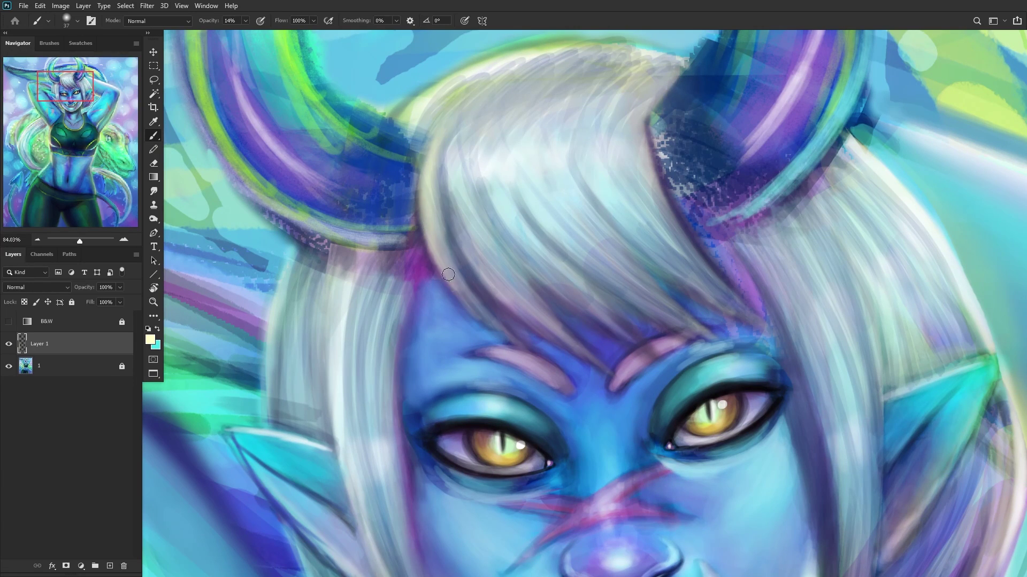
{"action": "left_click_drag", "start_coordinate": [432, 148], "coordinate": [478, 86]}
{"action": "left_click_drag", "start_coordinate": [434, 161], "coordinate": [422, 291]}
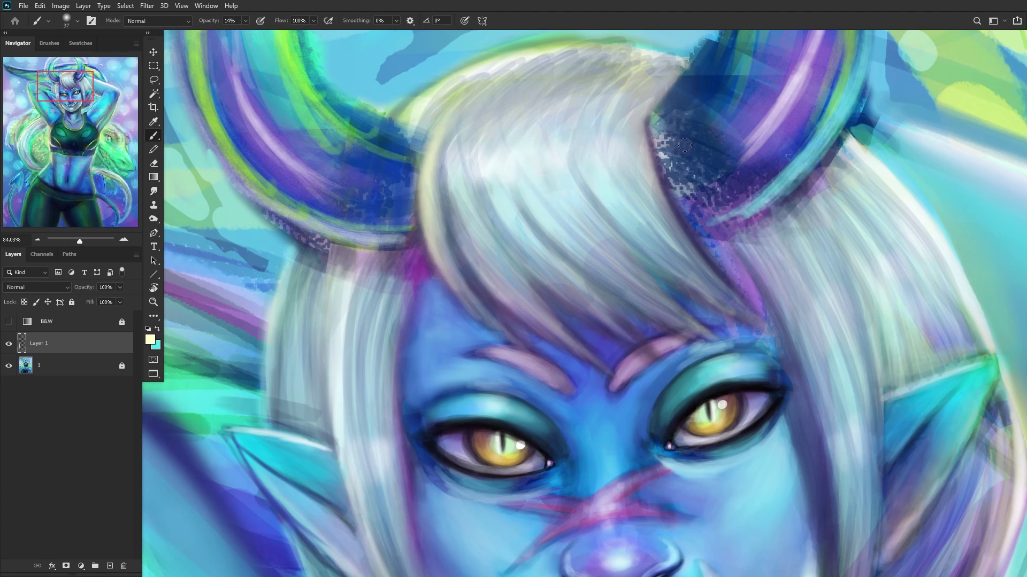
{"action": "mouse_move", "coordinate": [643, 115]}
{"action": "left_mouse_down"}
{"action": "mouse_move", "coordinate": [682, 262]}
{"action": "mouse_move", "coordinate": [643, 121]}
{"action": "mouse_move", "coordinate": [680, 214]}
{"action": "mouse_move", "coordinate": [681, 253]}
{"action": "left_mouse_up"}
{"action": "scroll", "coordinate": [596, 218], "scroll_direction": "down", "scroll_amount": 5}
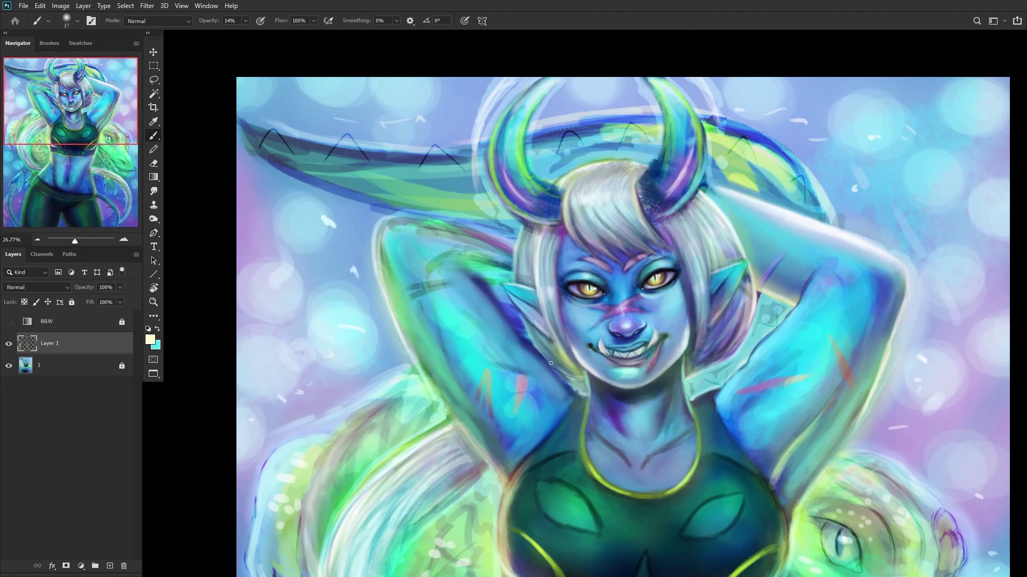
{"action": "scroll", "coordinate": [525, 239], "scroll_direction": "up", "scroll_amount": 5}
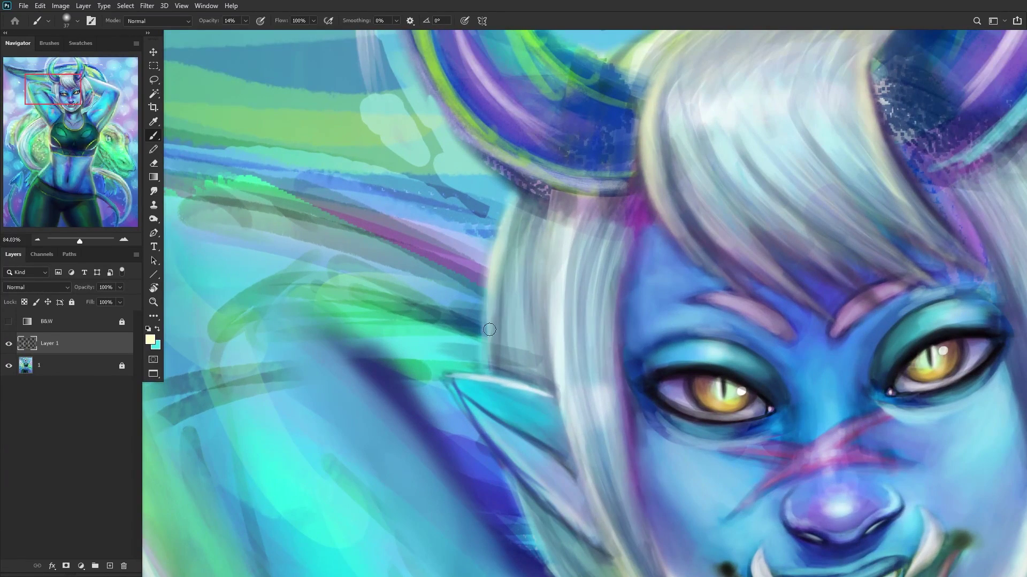
Step: Add light strokes along the hair's left and right edges, comparing Layer 1 on and off
{"action": "left_click_drag", "start_coordinate": [489, 329], "coordinate": [500, 268]}
{"action": "mouse_move", "coordinate": [495, 369]}
{"action": "left_mouse_down"}
{"action": "mouse_move", "coordinate": [504, 264]}
{"action": "mouse_move", "coordinate": [502, 276]}
{"action": "left_mouse_up"}
{"action": "scroll", "coordinate": [504, 264], "scroll_direction": "down", "scroll_amount": 6}
{"action": "scroll", "coordinate": [568, 250], "scroll_direction": "down", "scroll_amount": 2}
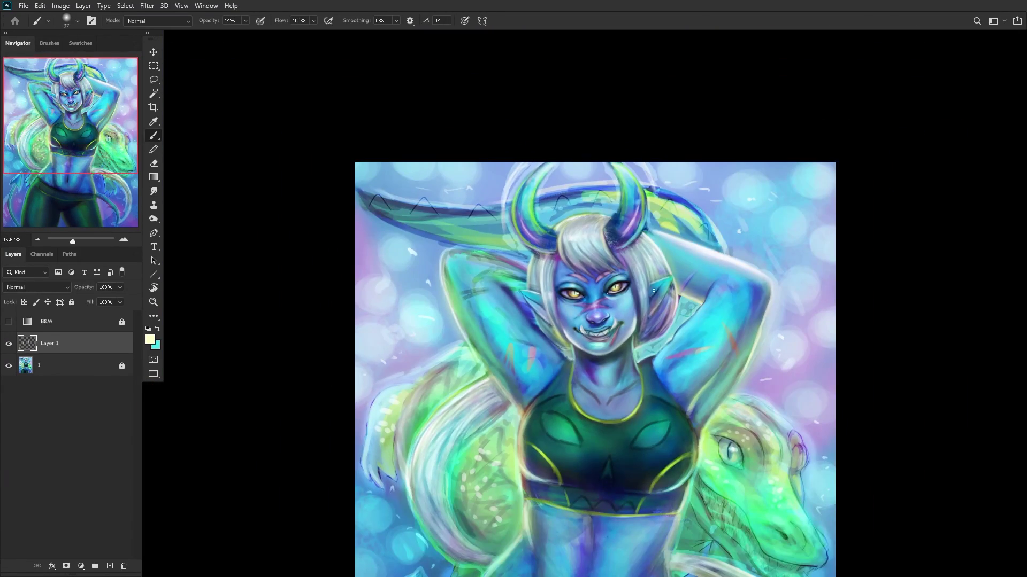
{"action": "scroll", "coordinate": [680, 285], "scroll_direction": "up", "scroll_amount": 5}
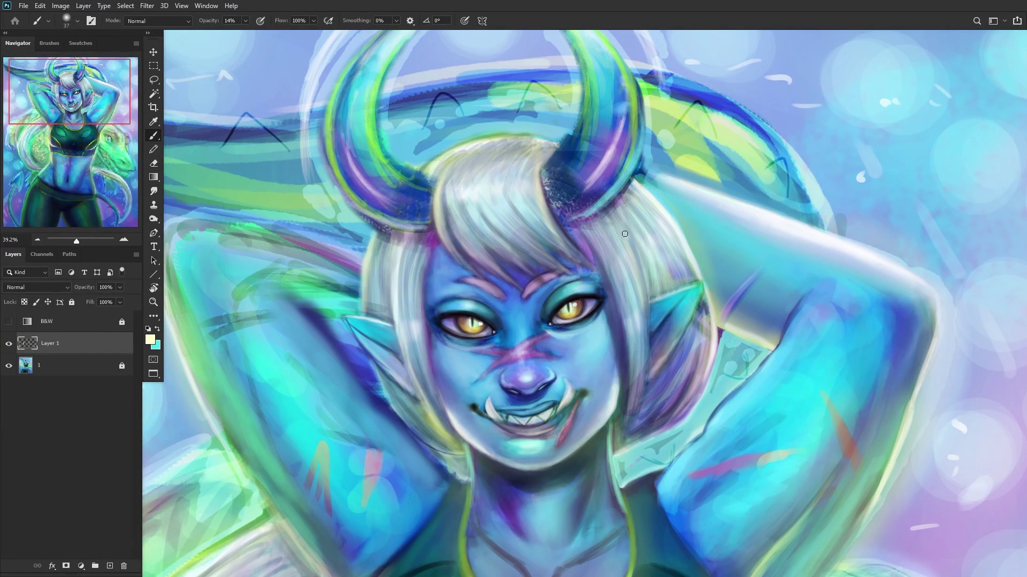
{"action": "left_click_drag", "start_coordinate": [645, 326], "coordinate": [641, 306]}
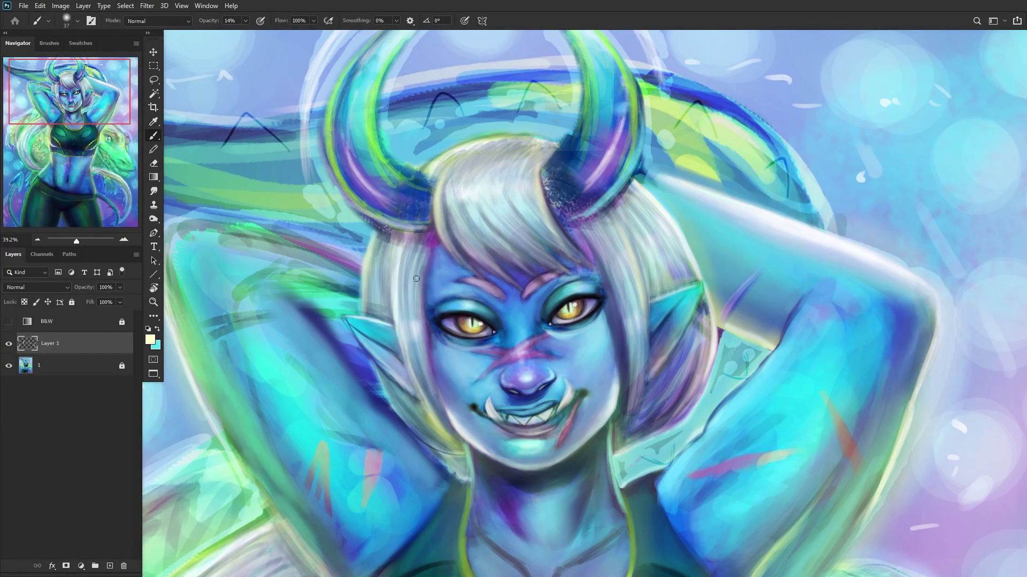
{"action": "scroll", "coordinate": [416, 278], "scroll_direction": "up", "scroll_amount": 1}
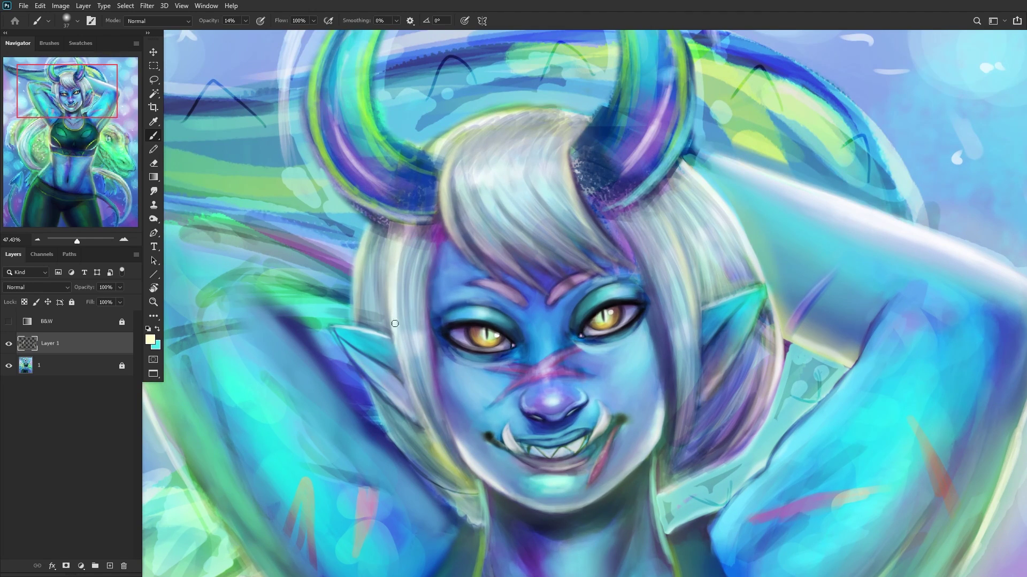
{"action": "scroll", "coordinate": [394, 323], "scroll_direction": "down", "scroll_amount": 5}
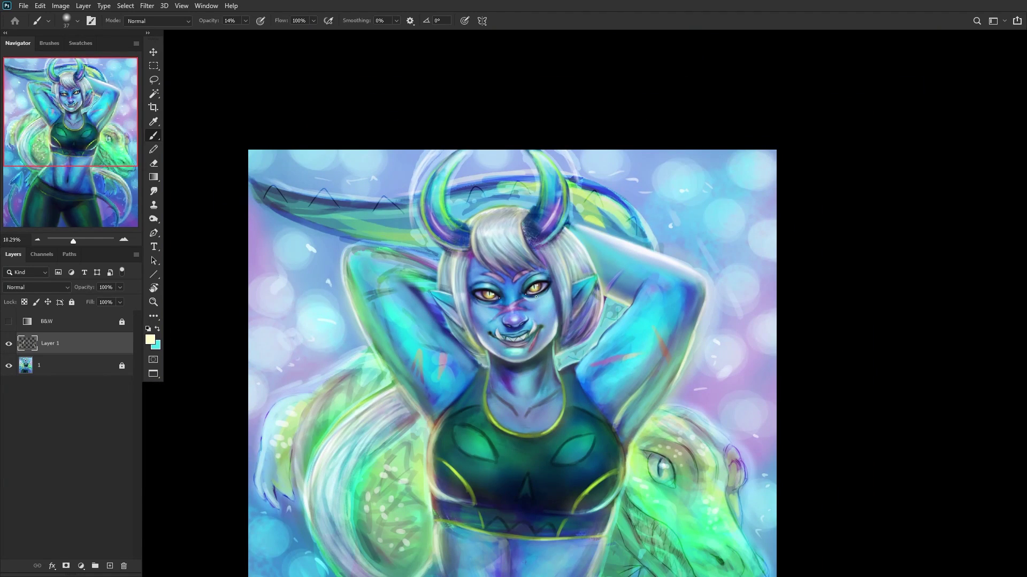
{"action": "left_click", "coordinate": [10, 344]}
{"action": "left_click", "coordinate": [9, 343]}
{"action": "left_click", "coordinate": [9, 342]}
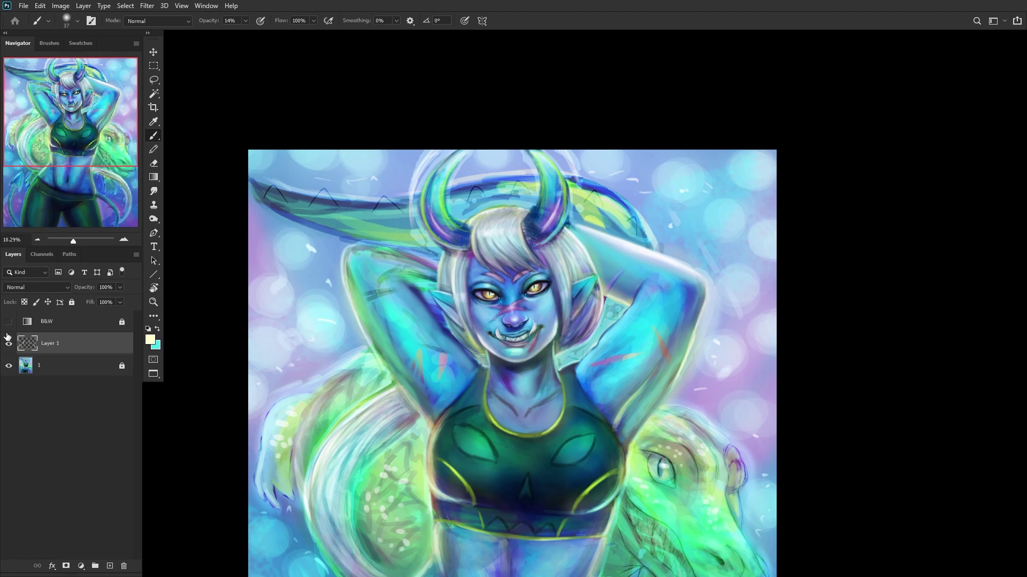
Step: Add a new layer above base layer 1 and choose the RENDERER brush at 46% opacity
{"action": "left_click", "coordinate": [69, 369]}
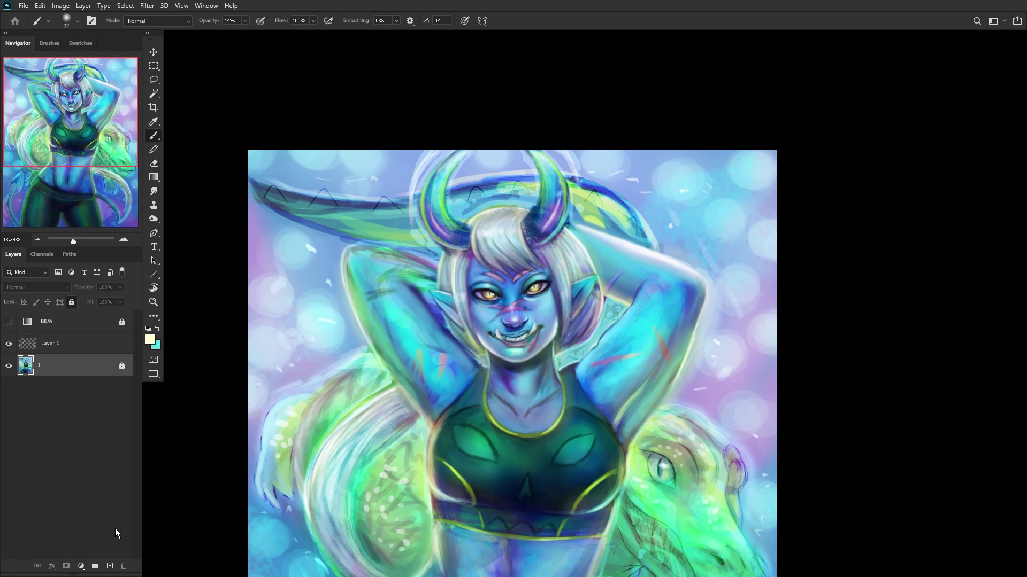
{"action": "left_click", "coordinate": [110, 566]}
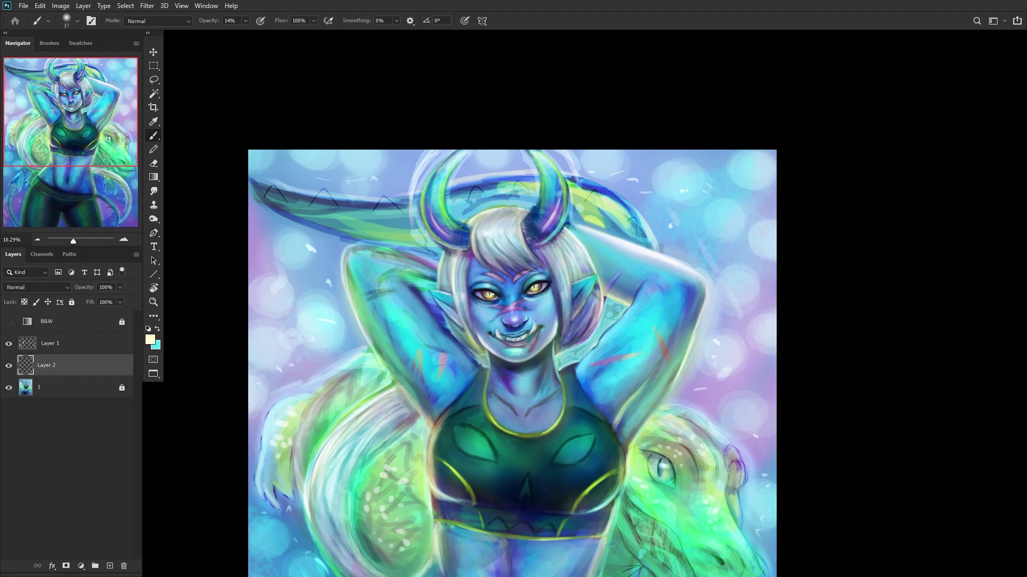
{"action": "scroll", "coordinate": [502, 348], "scroll_direction": "up", "scroll_amount": 1}
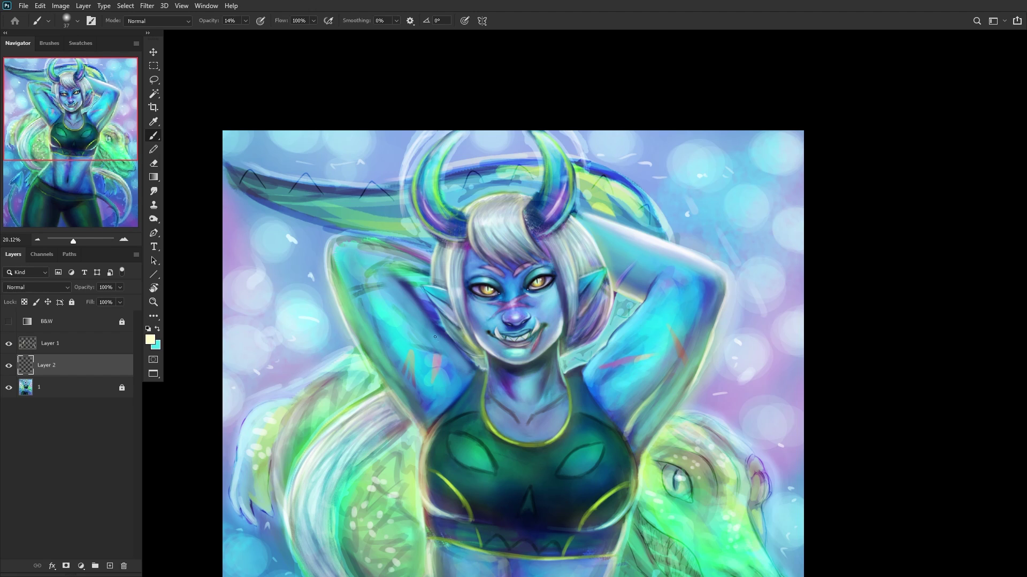
{"action": "scroll", "coordinate": [415, 152], "scroll_direction": "up", "scroll_amount": 6}
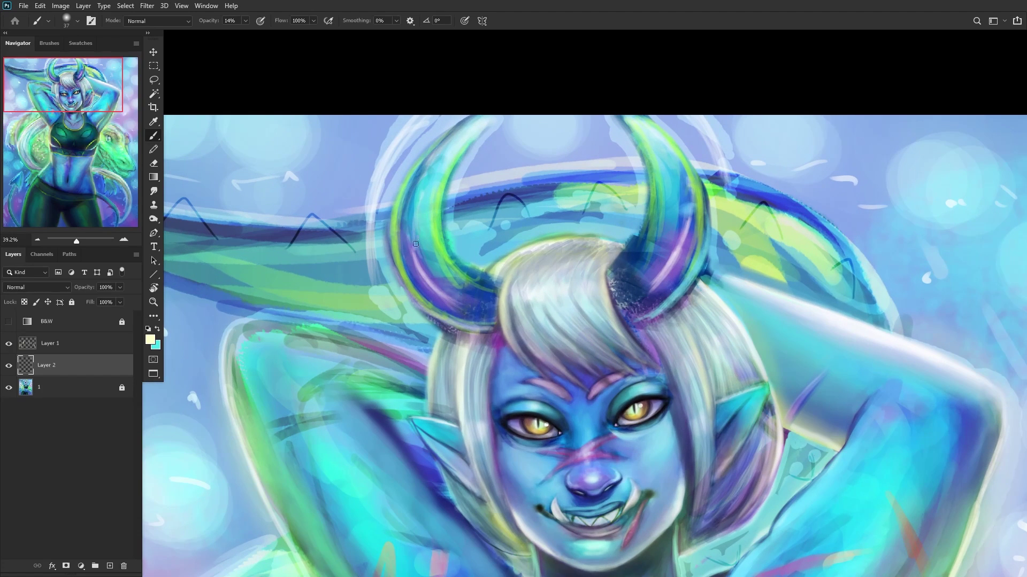
{"action": "right_click", "coordinate": [410, 182]}
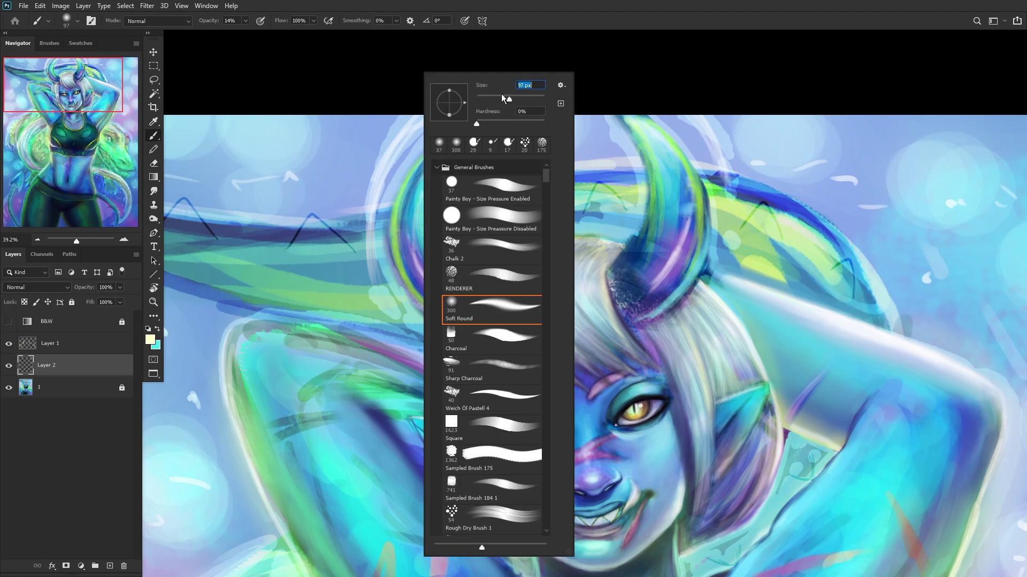
{"action": "key", "text": "Escape"}
{"action": "right_click", "coordinate": [401, 156]}
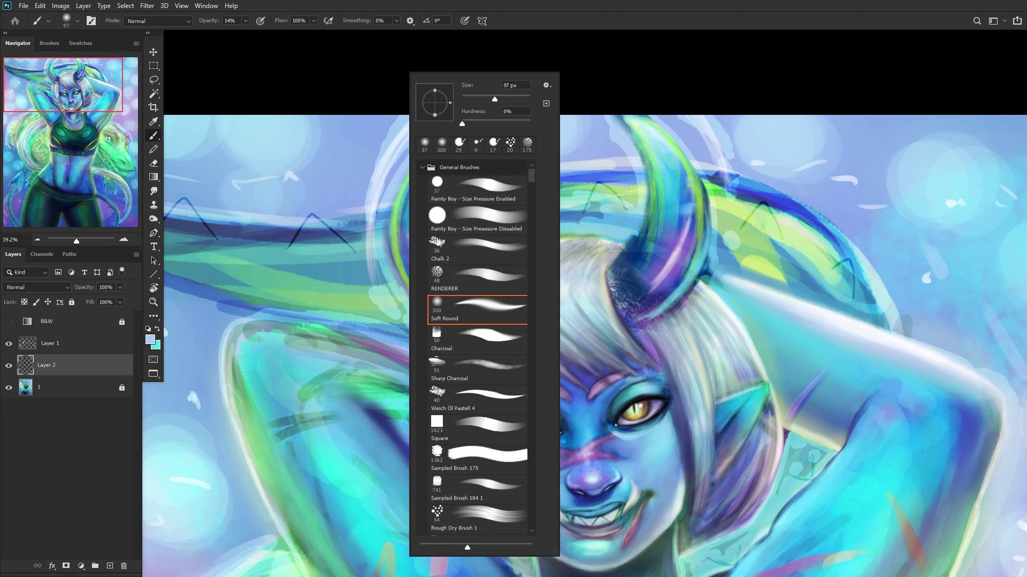
{"action": "left_click", "coordinate": [472, 283]}
{"action": "left_click", "coordinate": [246, 21]}
{"action": "left_click_drag", "start_coordinate": [255, 31], "coordinate": [261, 32]}
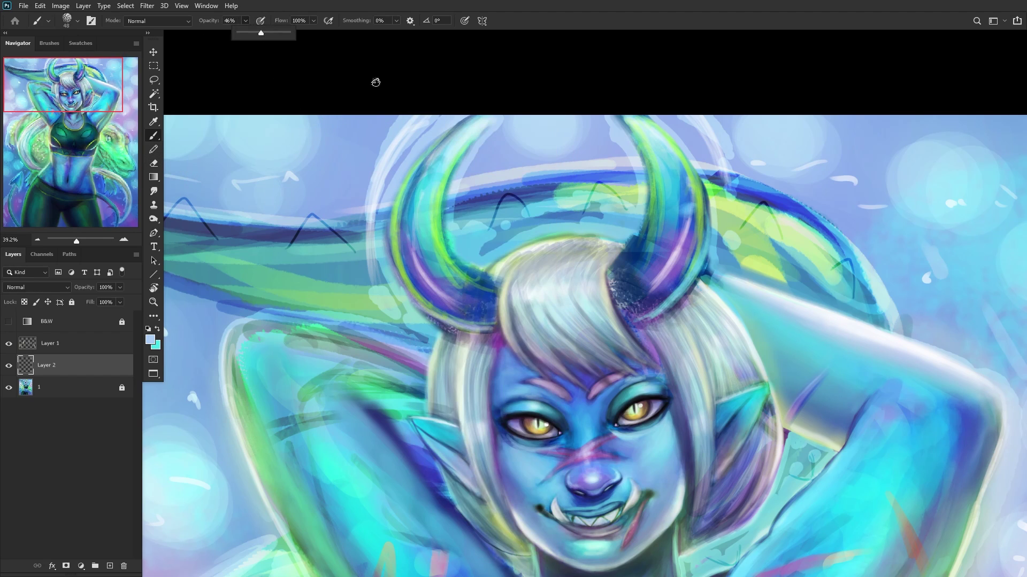
{"action": "left_click", "coordinate": [437, 144]}
Step: Paint soft light along the horn's upper-left edge with a 94 px brush
{"action": "left_click_drag", "start_coordinate": [440, 120], "coordinate": [381, 198]}
{"action": "right_click", "coordinate": [424, 132]}
{"action": "left_click_drag", "start_coordinate": [498, 101], "coordinate": [507, 100]}
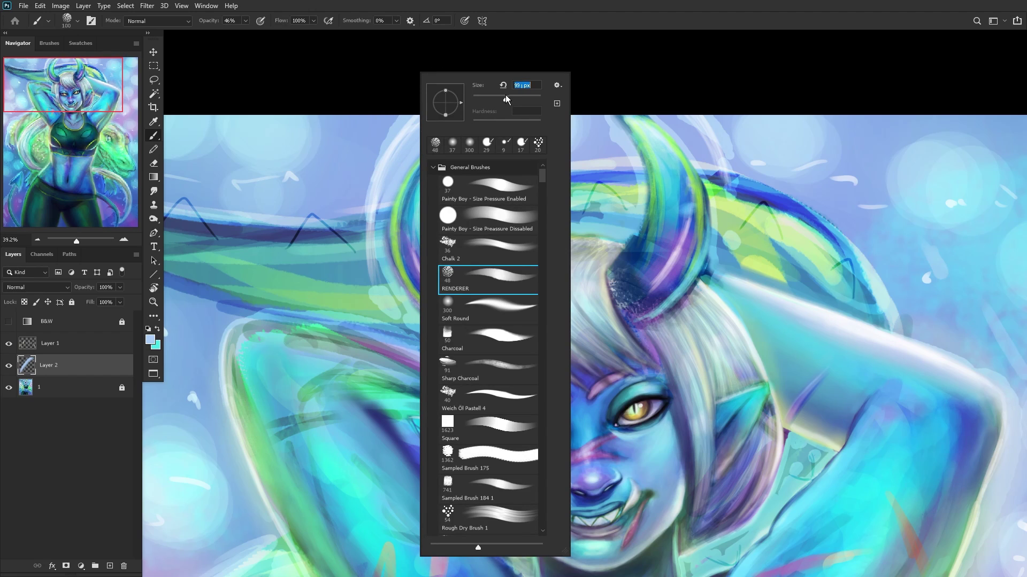
{"action": "key", "text": "Return"}
{"action": "left_click", "coordinate": [347, 148], "text": "alt"}
{"action": "mouse_move", "coordinate": [360, 156]}
{"action": "left_mouse_down"}
{"action": "mouse_move", "coordinate": [406, 107]}
{"action": "mouse_move", "coordinate": [366, 202]}
{"action": "left_mouse_up"}
{"action": "mouse_move", "coordinate": [415, 103]}
{"action": "left_mouse_down"}
{"action": "mouse_move", "coordinate": [380, 155]}
{"action": "mouse_move", "coordinate": [371, 200]}
{"action": "mouse_move", "coordinate": [489, 174]}
{"action": "mouse_move", "coordinate": [471, 176]}
{"action": "mouse_move", "coordinate": [458, 138]}
{"action": "mouse_move", "coordinate": [474, 156]}
{"action": "left_mouse_up"}
Step: Cover the pale streak right of the horn tip with sampled background blue
{"action": "key", "text": "h"}
{"action": "left_click", "coordinate": [467, 155], "text": "alt"}
{"action": "left_click", "coordinate": [551, 155], "text": "alt"}
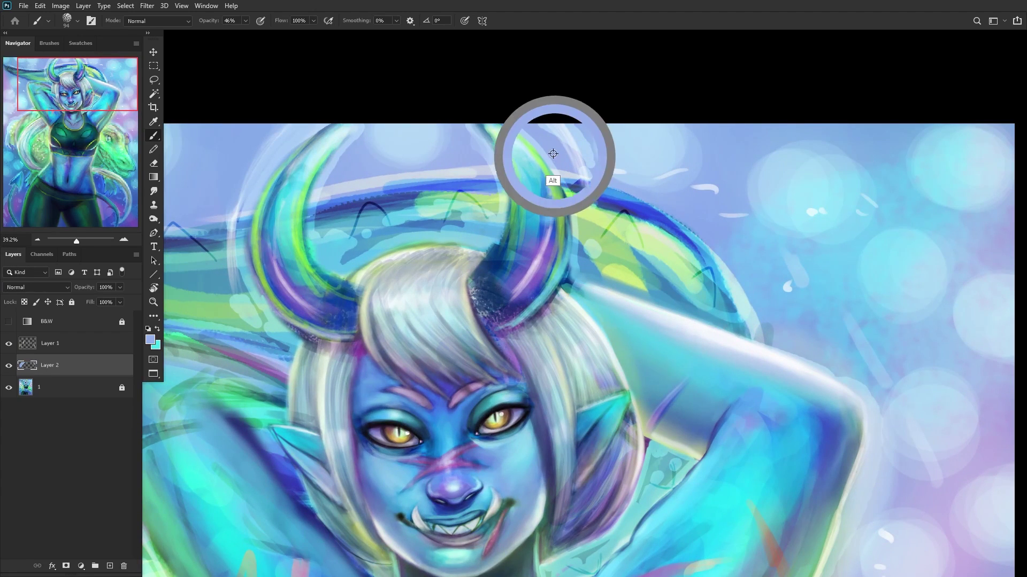
{"action": "mouse_move", "coordinate": [561, 141]}
{"action": "left_mouse_down"}
{"action": "mouse_move", "coordinate": [571, 135]}
{"action": "mouse_move", "coordinate": [546, 125]}
{"action": "mouse_move", "coordinate": [551, 167]}
{"action": "left_mouse_up"}
Step: Check Layer 2's horn strokes on the full artwork and add a new empty Layer 3
{"action": "key", "text": "h"}
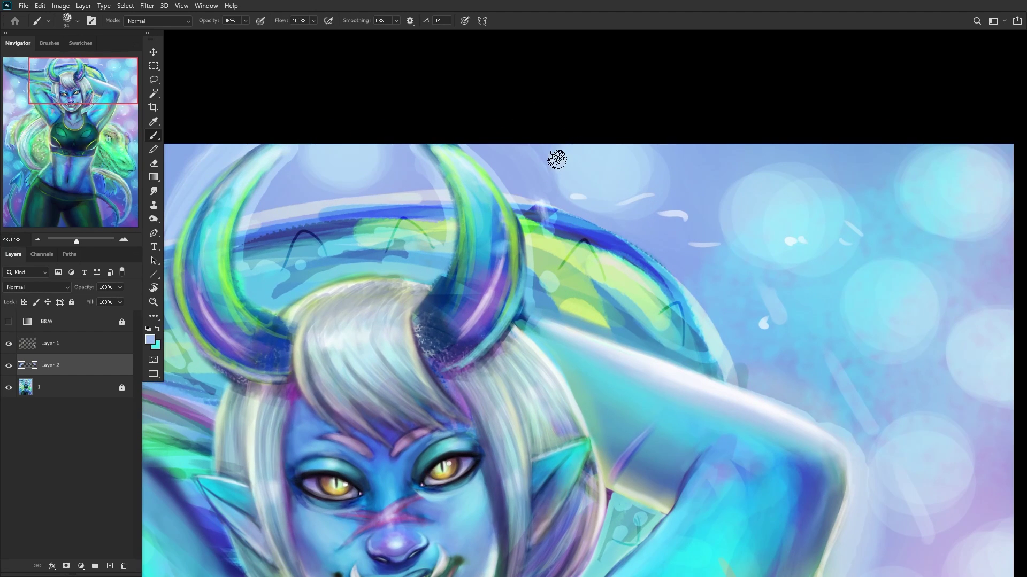
{"action": "scroll", "coordinate": [409, 195], "scroll_direction": "down", "scroll_amount": 3}
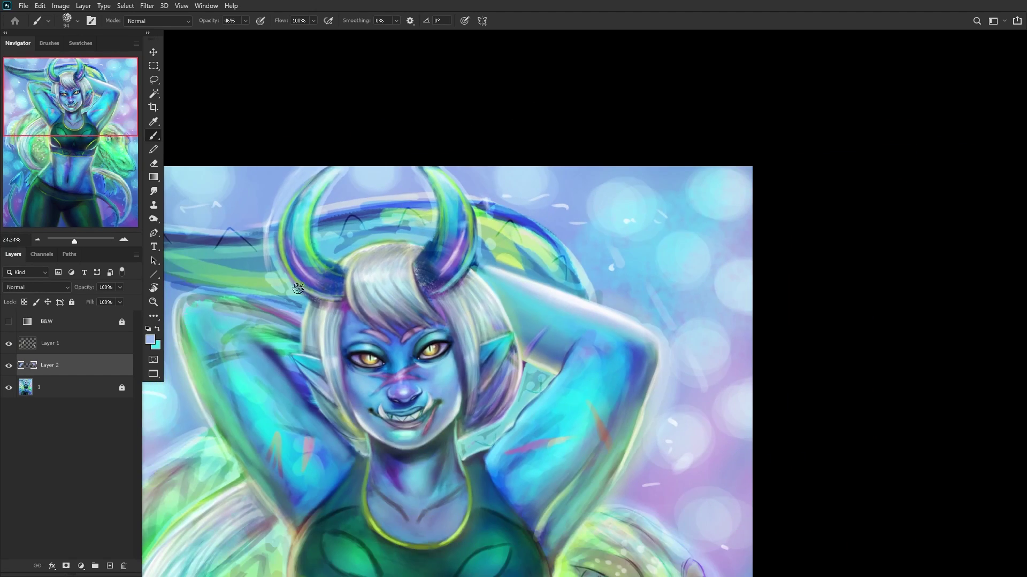
{"action": "scroll", "coordinate": [250, 288], "scroll_direction": "up", "scroll_amount": 2}
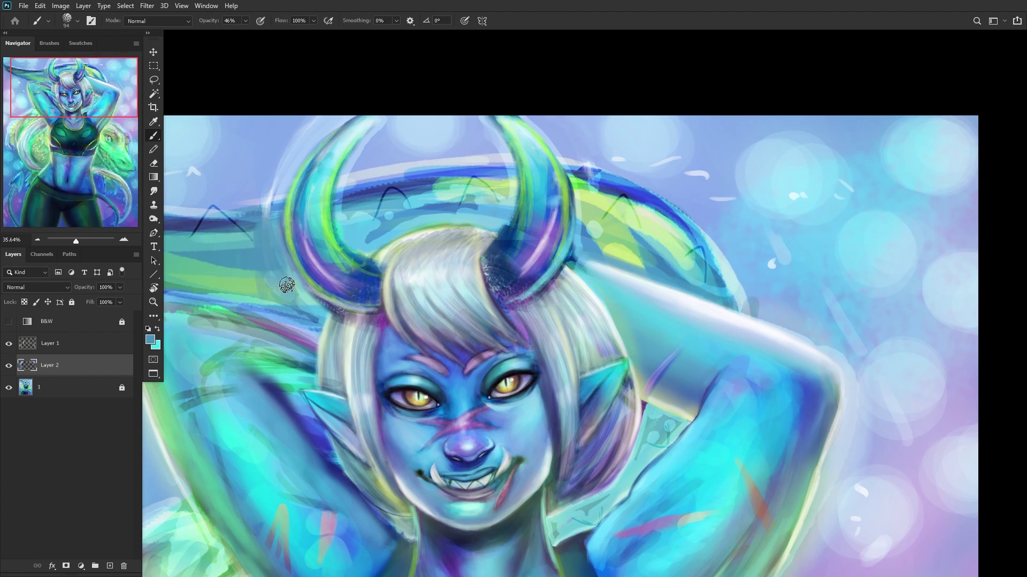
{"action": "scroll", "coordinate": [315, 319], "scroll_direction": "down", "scroll_amount": 2}
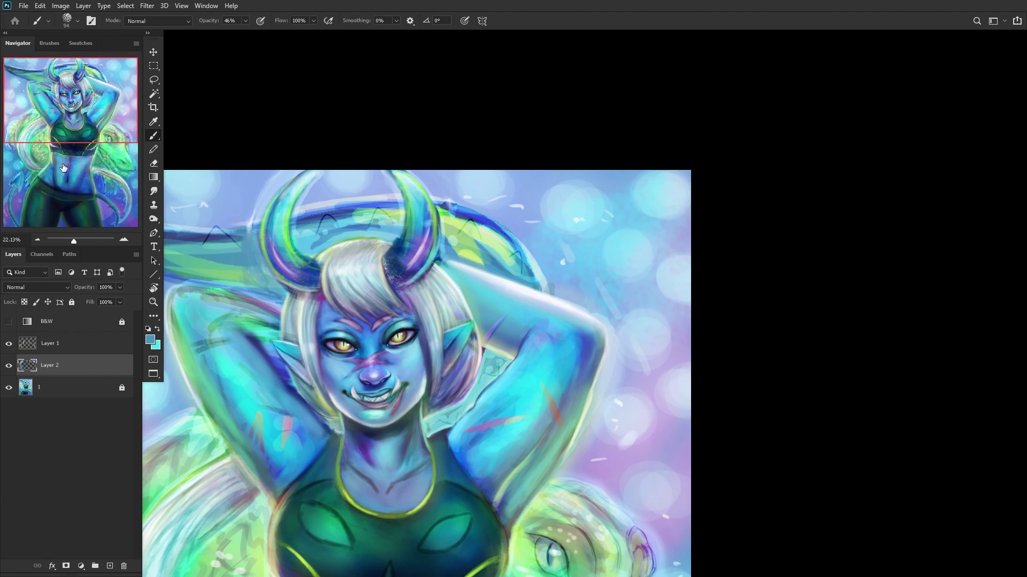
{"action": "left_click_drag", "start_coordinate": [63, 168], "coordinate": [75, 155]}
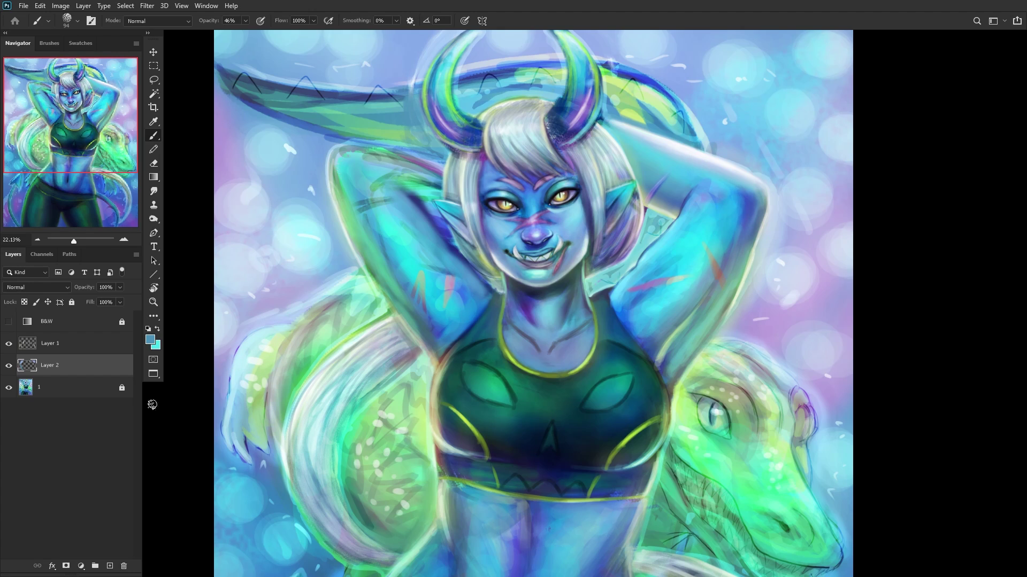
{"action": "left_click", "coordinate": [9, 366]}
{"action": "left_click", "coordinate": [9, 366]}
{"action": "left_click", "coordinate": [108, 566]}
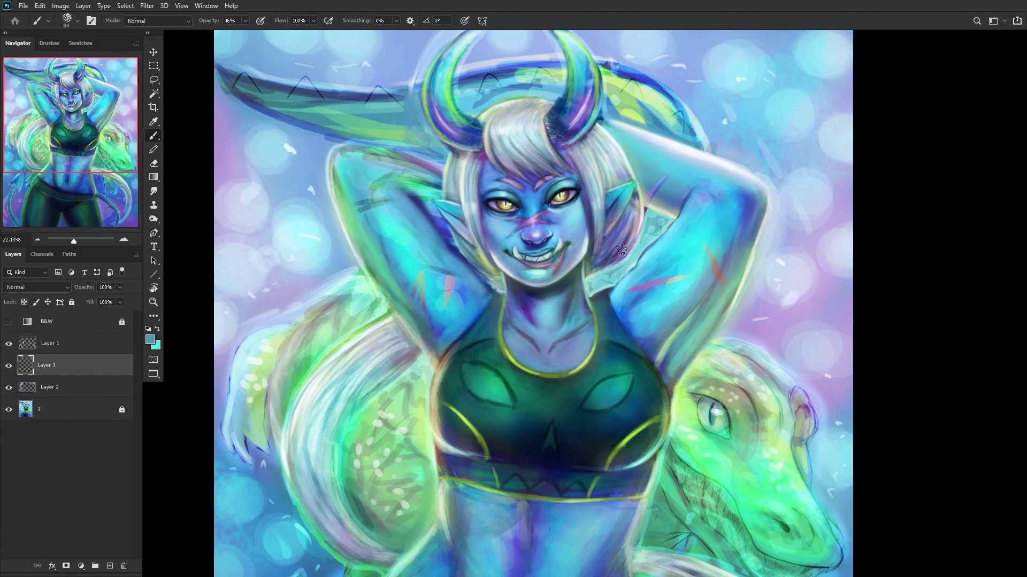
Step: Paint purple on the neck, sample light cyan from the chin, and fade Layer 3 to 47%
{"action": "scroll", "coordinate": [560, 324], "scroll_direction": "up", "scroll_amount": 4}
{"action": "left_click", "coordinate": [481, 326], "text": "alt"}
{"action": "mouse_move", "coordinate": [540, 366]}
{"action": "left_mouse_down"}
{"action": "mouse_move", "coordinate": [515, 374]}
{"action": "mouse_move", "coordinate": [470, 347]}
{"action": "mouse_move", "coordinate": [508, 366]}
{"action": "mouse_move", "coordinate": [445, 318]}
{"action": "mouse_move", "coordinate": [529, 373]}
{"action": "mouse_move", "coordinate": [623, 304]}
{"action": "mouse_move", "coordinate": [529, 376]}
{"action": "mouse_move", "coordinate": [539, 365]}
{"action": "mouse_move", "coordinate": [526, 362]}
{"action": "mouse_move", "coordinate": [525, 385]}
{"action": "mouse_move", "coordinate": [496, 368]}
{"action": "mouse_move", "coordinate": [502, 209]}
{"action": "mouse_move", "coordinate": [541, 397]}
{"action": "mouse_move", "coordinate": [604, 358]}
{"action": "mouse_move", "coordinate": [517, 408]}
{"action": "mouse_move", "coordinate": [501, 386]}
{"action": "mouse_move", "coordinate": [541, 396]}
{"action": "mouse_move", "coordinate": [498, 392]}
{"action": "mouse_move", "coordinate": [473, 363]}
{"action": "mouse_move", "coordinate": [502, 400]}
{"action": "mouse_move", "coordinate": [456, 355]}
{"action": "left_mouse_up"}
{"action": "left_click", "coordinate": [491, 209], "text": "alt"}
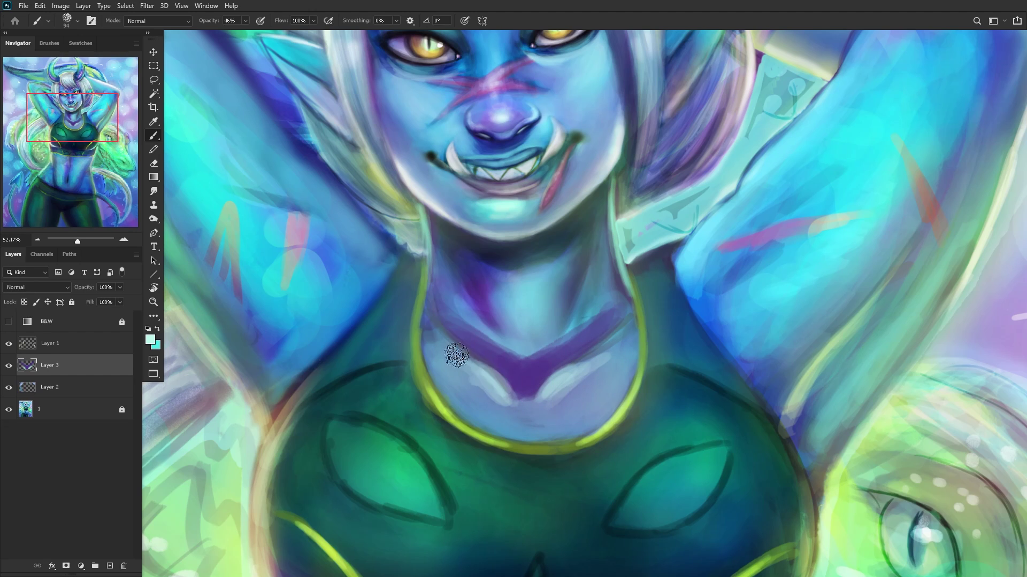
{"action": "scroll", "coordinate": [456, 355], "scroll_direction": "down", "scroll_amount": 5}
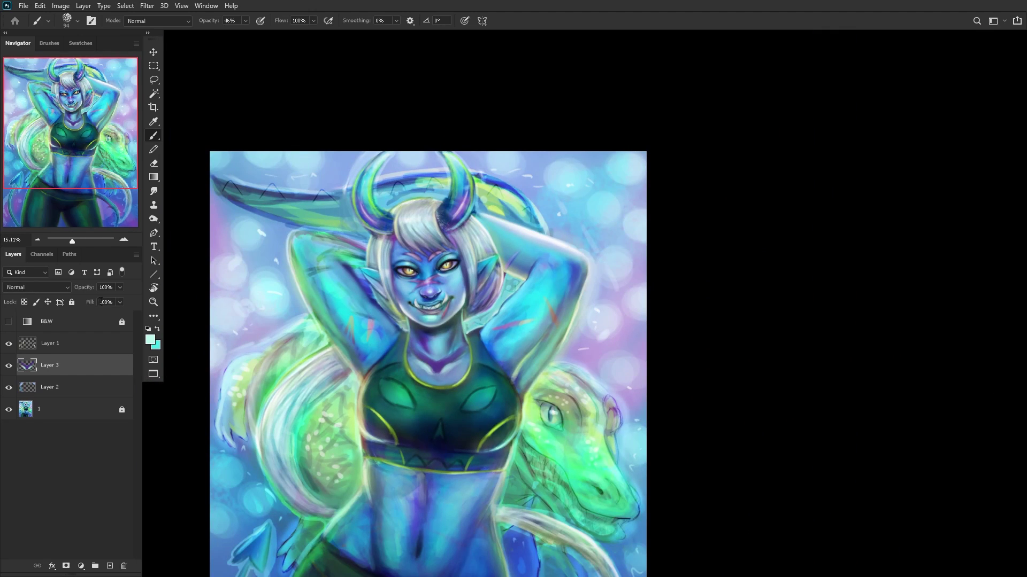
{"action": "left_click_drag", "start_coordinate": [96, 301], "coordinate": [107, 302]}
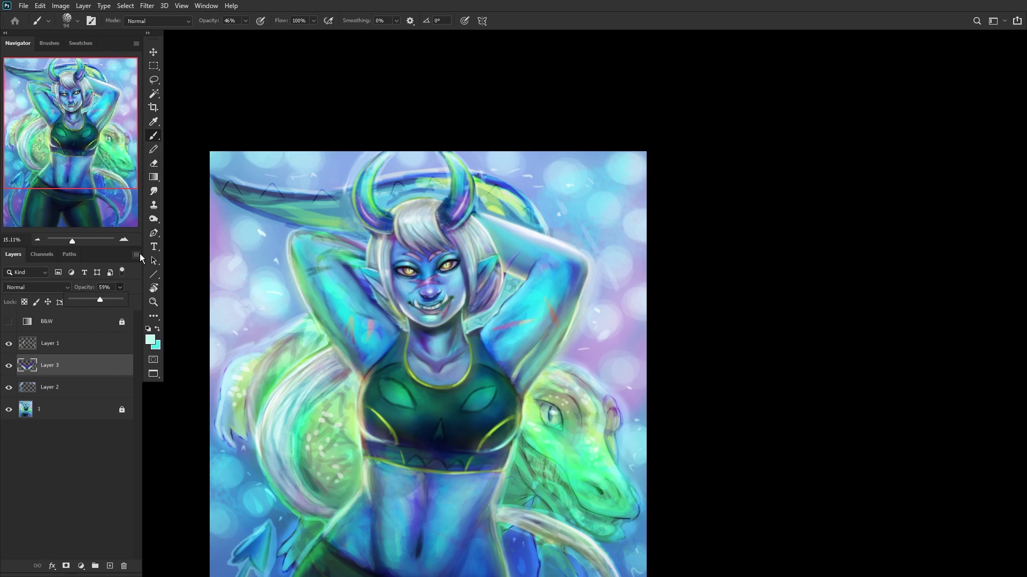
Step: Merge Layer 3 and Layer 1 down into Layer 2, then add a new empty Layer 3
{"action": "key", "text": "ctrl+e"}
{"action": "left_click", "coordinate": [30, 346]}
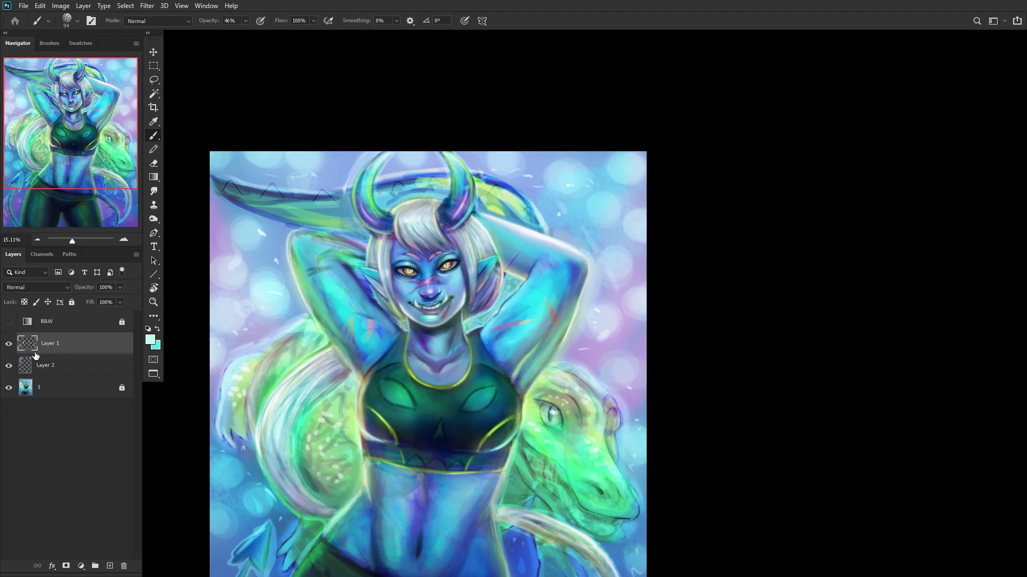
{"action": "key", "text": "ctrl+e"}
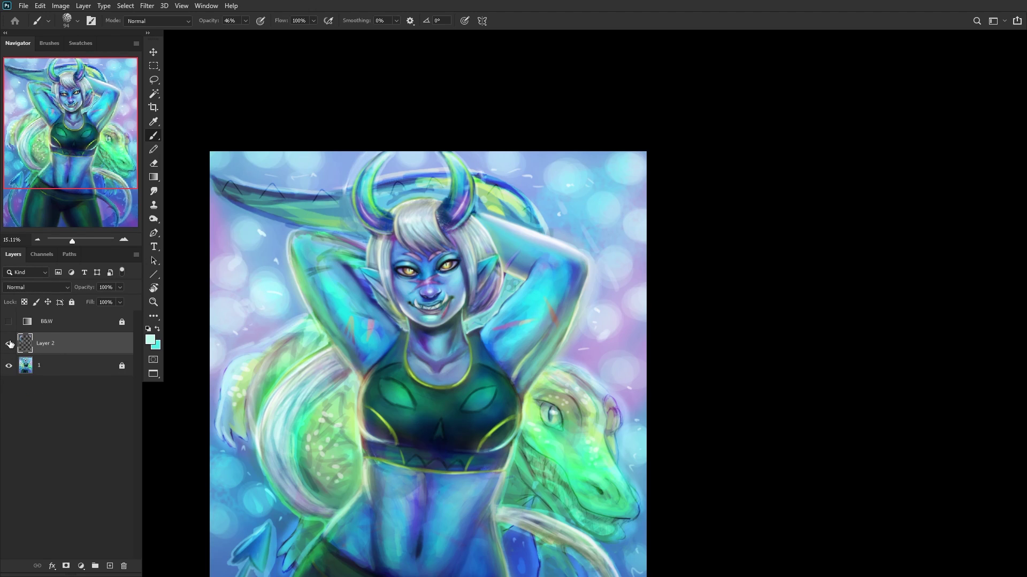
{"action": "scroll", "coordinate": [223, 332], "scroll_direction": "up", "scroll_amount": 4}
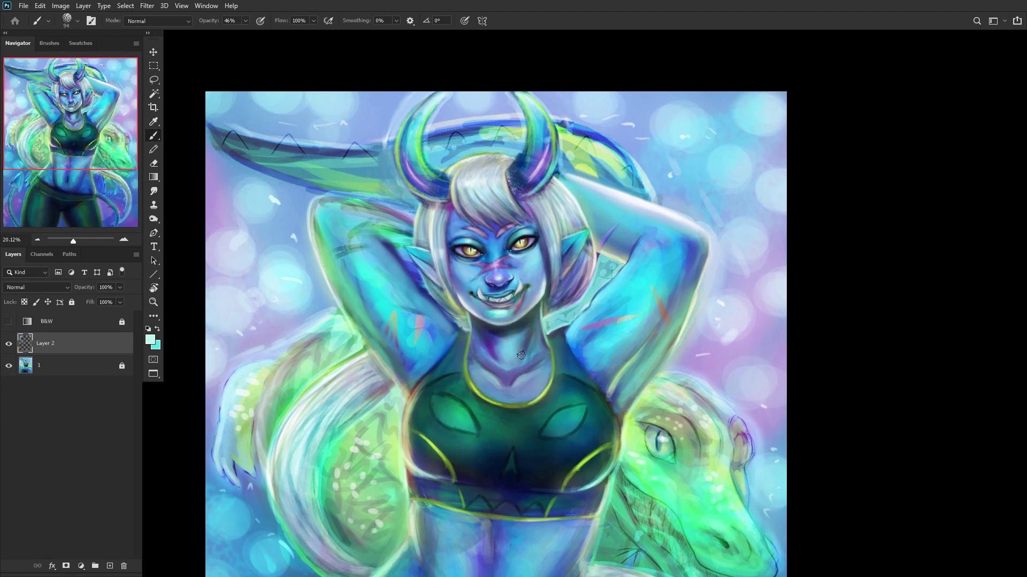
{"action": "left_click", "coordinate": [109, 566]}
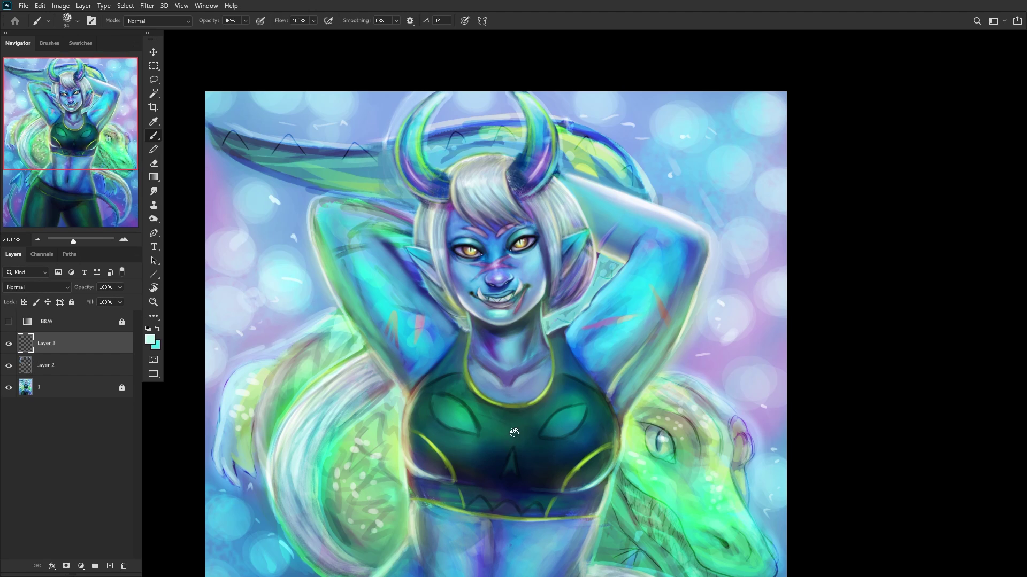
{"action": "scroll", "coordinate": [513, 433], "scroll_direction": "up", "scroll_amount": 2}
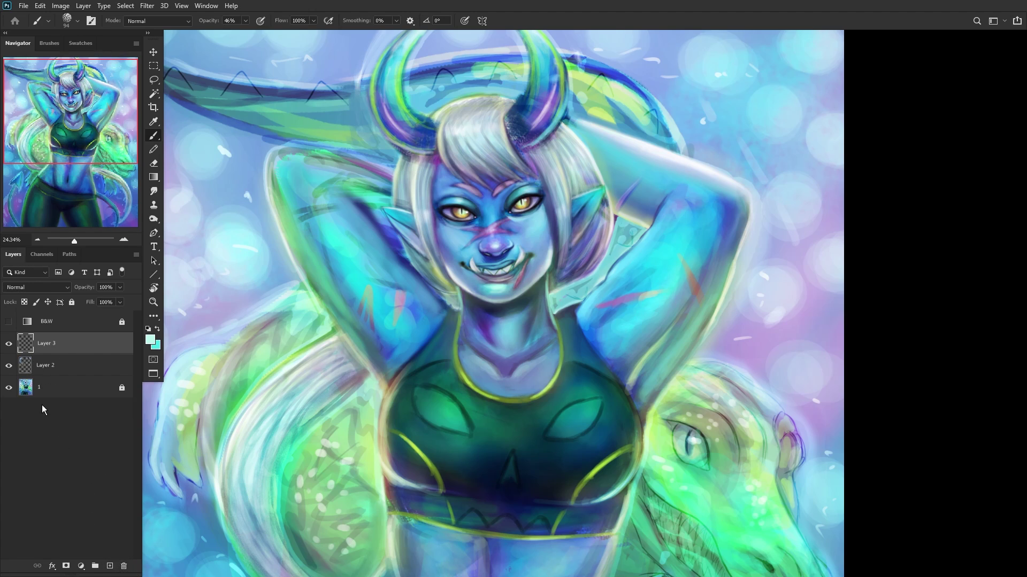
Step: Show Layer 2 and choose a darker orange as the brush's foreground colour
{"action": "left_click", "coordinate": [9, 366]}
{"action": "scroll", "coordinate": [509, 392], "scroll_direction": "up", "scroll_amount": 5}
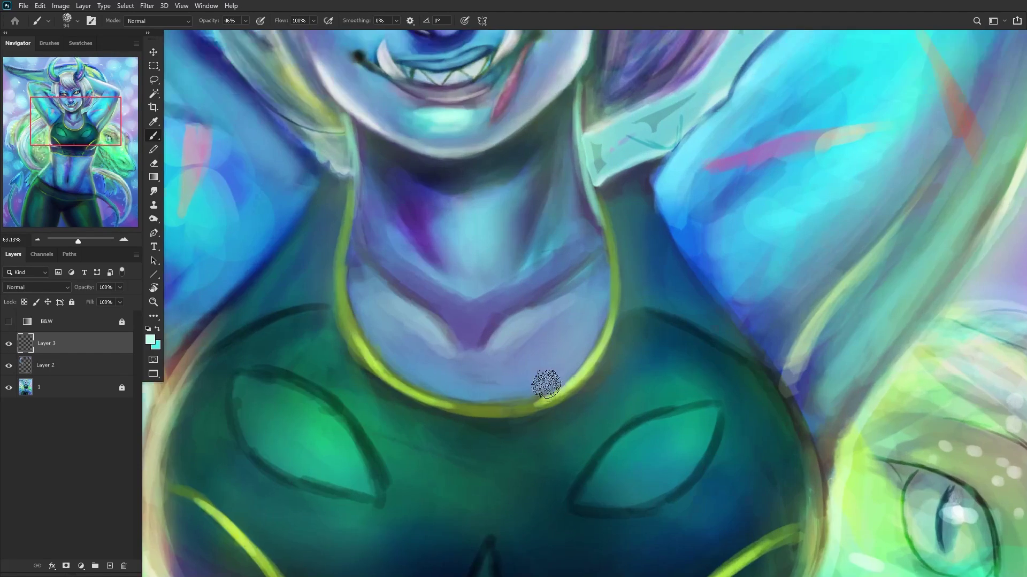
{"action": "left_click", "coordinate": [152, 340]}
{"action": "left_click", "coordinate": [844, 355]}
{"action": "left_click", "coordinate": [773, 257]}
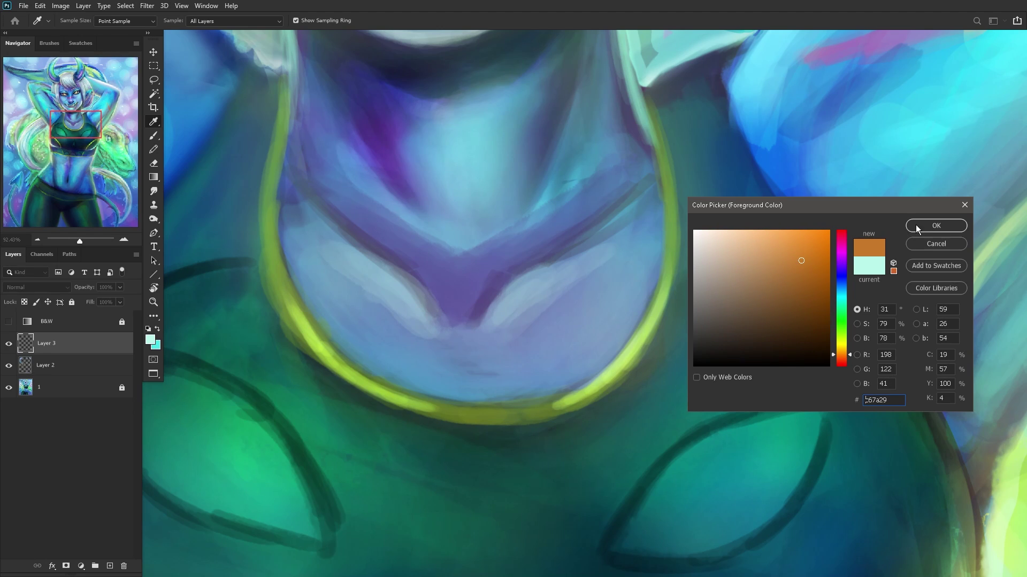
{"action": "left_click", "coordinate": [916, 225]}
{"action": "key", "text": "b"}
{"action": "right_click", "coordinate": [727, 75]}
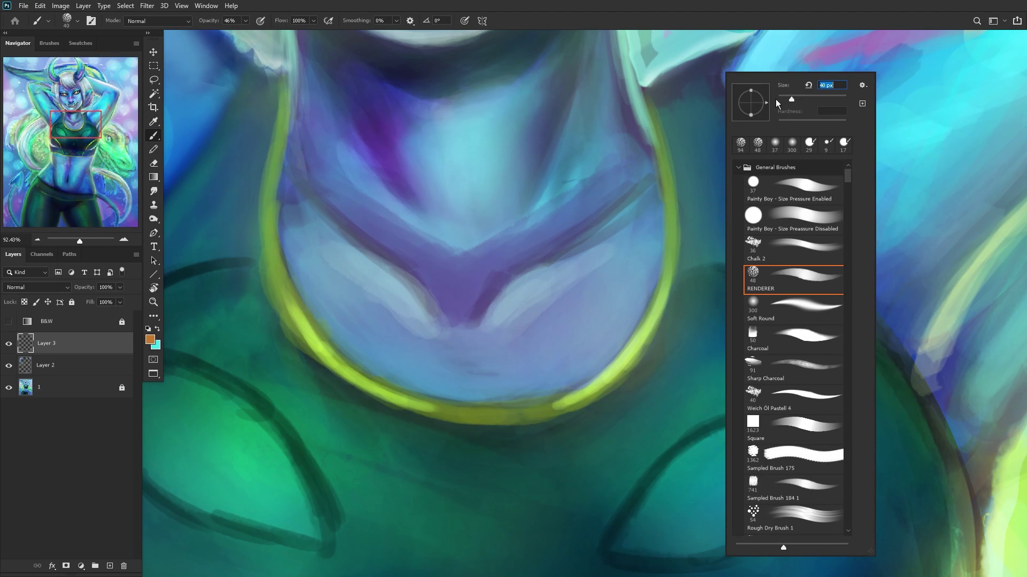
Step: Paint orange around the collar and set Layer 3 to Color blend mode
{"action": "left_click_drag", "start_coordinate": [562, 404], "coordinate": [429, 419]}
{"action": "mouse_move", "coordinate": [565, 401]}
{"action": "left_mouse_down"}
{"action": "mouse_move", "coordinate": [637, 347]}
{"action": "mouse_move", "coordinate": [531, 416]}
{"action": "mouse_move", "coordinate": [634, 341]}
{"action": "mouse_move", "coordinate": [578, 396]}
{"action": "mouse_move", "coordinate": [682, 254]}
{"action": "mouse_move", "coordinate": [564, 323]}
{"action": "mouse_move", "coordinate": [614, 358]}
{"action": "mouse_move", "coordinate": [664, 334]}
{"action": "mouse_move", "coordinate": [585, 395]}
{"action": "mouse_move", "coordinate": [634, 342]}
{"action": "mouse_move", "coordinate": [665, 282]}
{"action": "mouse_move", "coordinate": [602, 372]}
{"action": "mouse_move", "coordinate": [669, 235]}
{"action": "mouse_move", "coordinate": [627, 354]}
{"action": "mouse_move", "coordinate": [650, 306]}
{"action": "mouse_move", "coordinate": [664, 171]}
{"action": "mouse_move", "coordinate": [637, 349]}
{"action": "mouse_move", "coordinate": [662, 147]}
{"action": "mouse_move", "coordinate": [671, 254]}
{"action": "mouse_move", "coordinate": [671, 159]}
{"action": "left_mouse_up"}
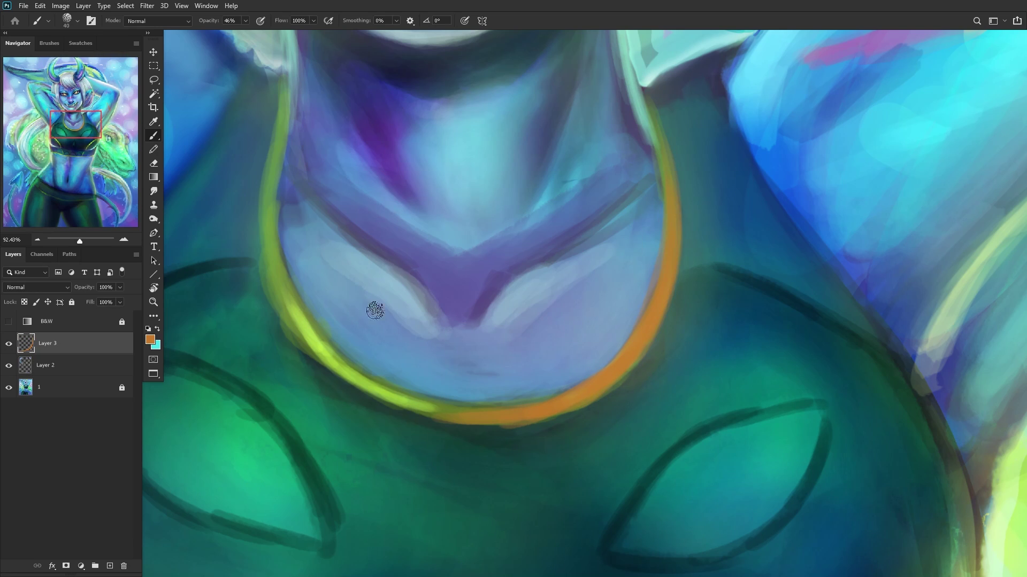
{"action": "left_click", "coordinate": [38, 287]}
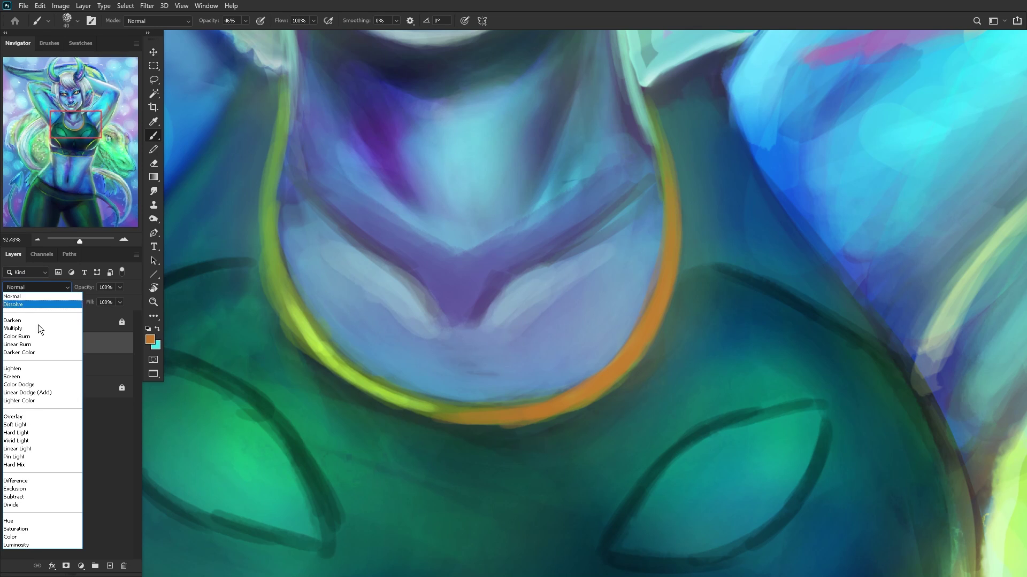
{"action": "left_click", "coordinate": [30, 537]}
{"action": "left_click_drag", "start_coordinate": [271, 201], "coordinate": [277, 86]}
{"action": "mouse_move", "coordinate": [283, 121]}
{"action": "left_mouse_down"}
{"action": "mouse_move", "coordinate": [279, 277]}
{"action": "mouse_move", "coordinate": [269, 188]}
{"action": "mouse_move", "coordinate": [315, 278]}
{"action": "mouse_move", "coordinate": [286, 306]}
{"action": "mouse_move", "coordinate": [275, 257]}
{"action": "mouse_move", "coordinate": [355, 375]}
{"action": "mouse_move", "coordinate": [303, 323]}
{"action": "left_mouse_up"}
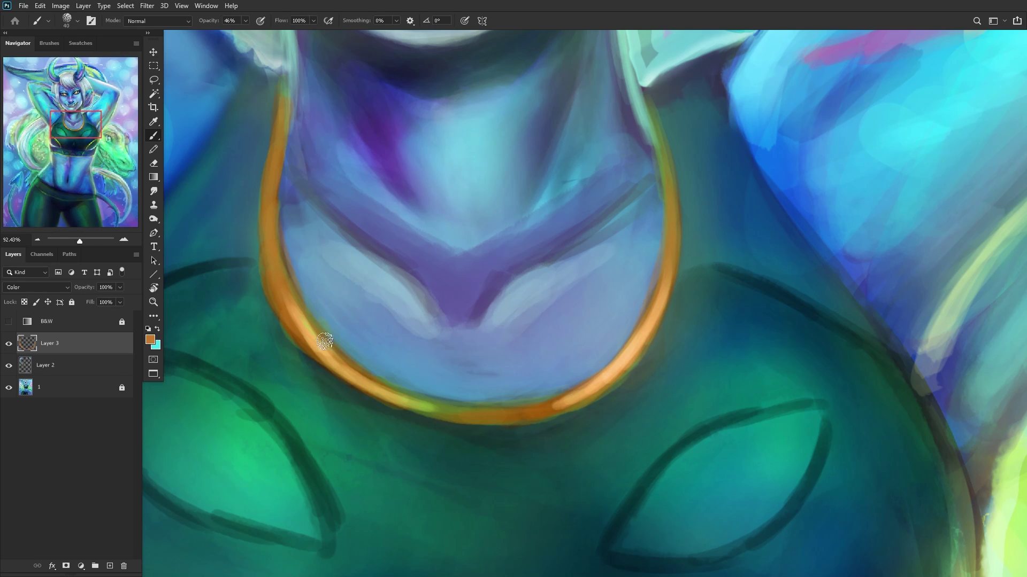
Step: Paint the lower-right strap and the top's bottom band orange
{"action": "scroll", "coordinate": [476, 342], "scroll_direction": "down", "scroll_amount": 4}
{"action": "scroll", "coordinate": [477, 343], "scroll_direction": "down", "scroll_amount": 4}
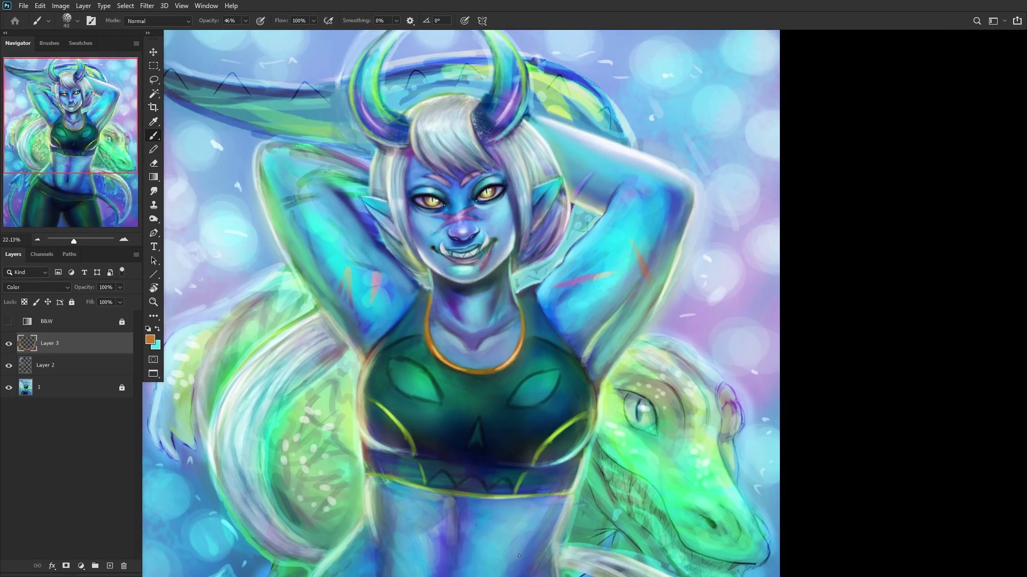
{"action": "scroll", "coordinate": [548, 454], "scroll_direction": "up", "scroll_amount": 6}
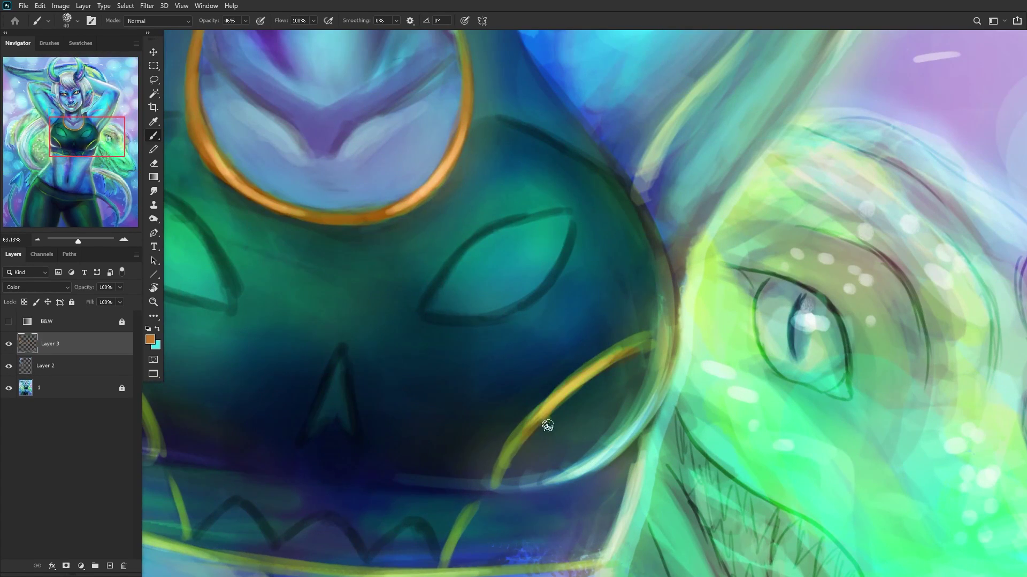
{"action": "mouse_move", "coordinate": [492, 489]}
{"action": "left_mouse_down"}
{"action": "mouse_move", "coordinate": [522, 426]}
{"action": "mouse_move", "coordinate": [644, 340]}
{"action": "mouse_move", "coordinate": [686, 281]}
{"action": "left_mouse_up"}
{"action": "left_click_drag", "start_coordinate": [520, 445], "coordinate": [484, 500]}
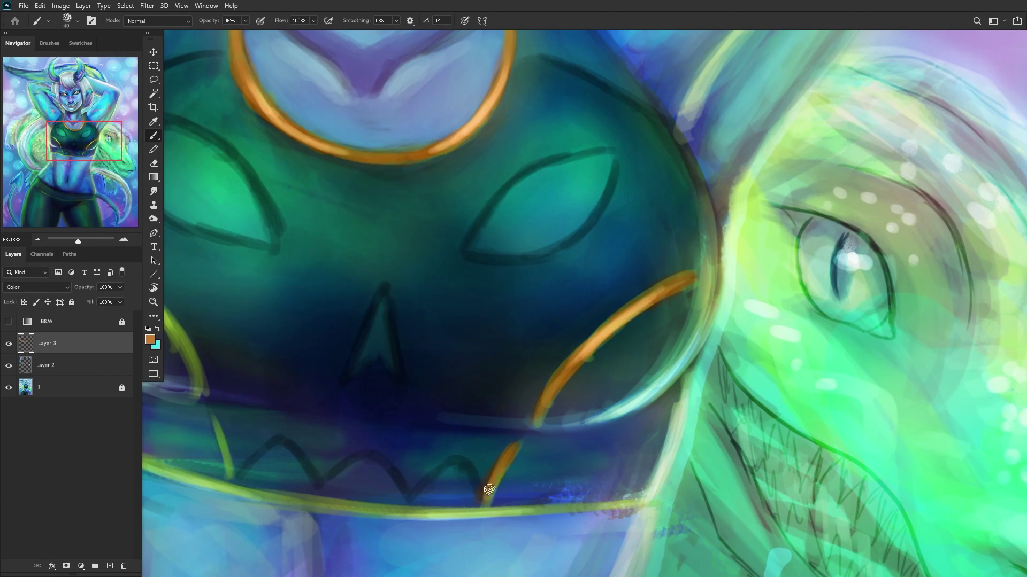
{"action": "mouse_move", "coordinate": [636, 500]}
{"action": "left_mouse_down"}
{"action": "mouse_move", "coordinate": [432, 514]}
{"action": "mouse_move", "coordinate": [289, 500]}
{"action": "left_mouse_up"}
Step: Paint the upper and diagonal strap lines orange up to the strap's top
{"action": "scroll", "coordinate": [328, 337], "scroll_direction": "down", "scroll_amount": 3}
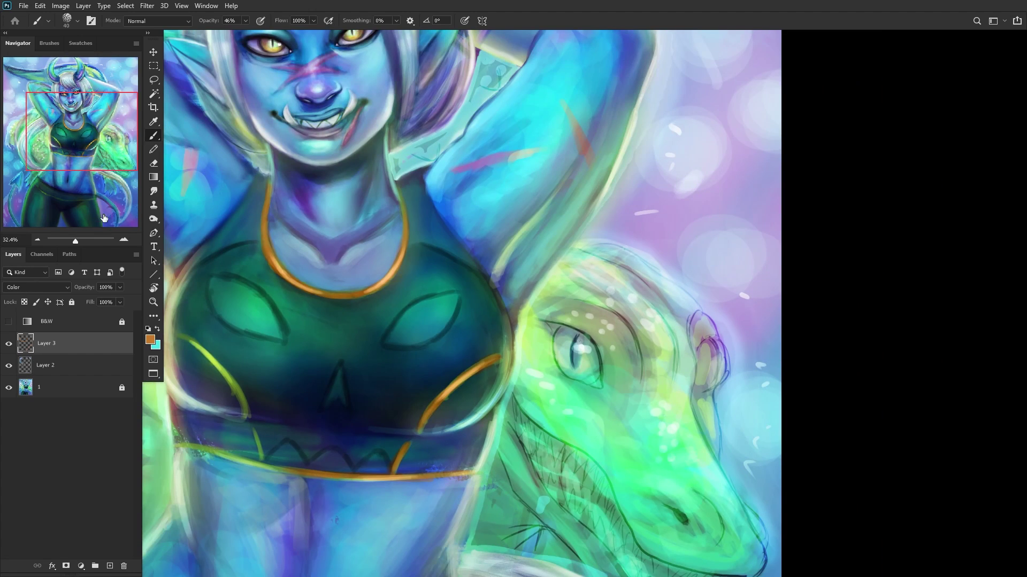
{"action": "scroll", "coordinate": [394, 190], "scroll_direction": "up", "scroll_amount": 3}
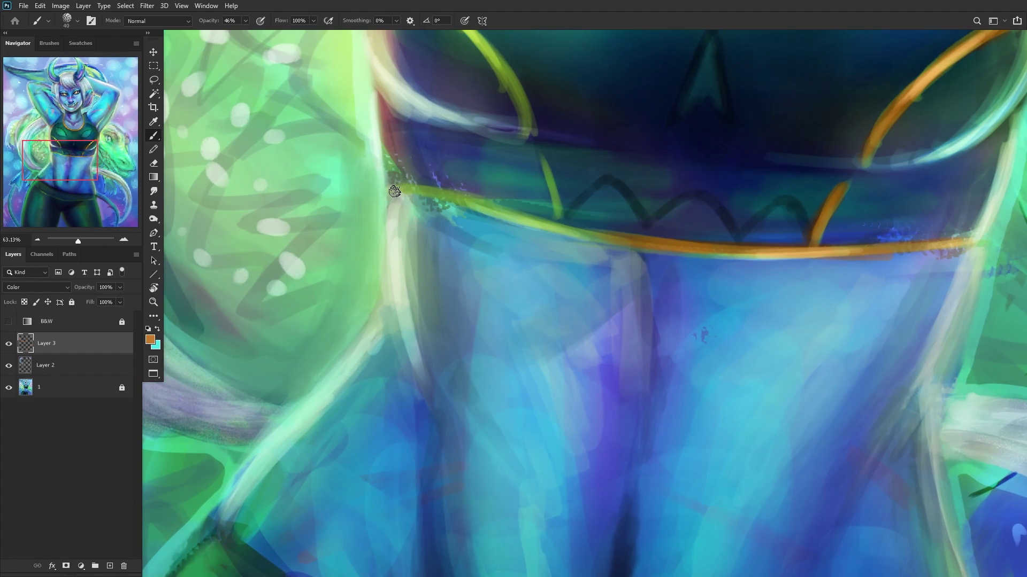
{"action": "mouse_move", "coordinate": [394, 191]}
{"action": "left_mouse_down"}
{"action": "mouse_move", "coordinate": [459, 195]}
{"action": "mouse_move", "coordinate": [428, 188]}
{"action": "mouse_move", "coordinate": [619, 239]}
{"action": "left_mouse_up"}
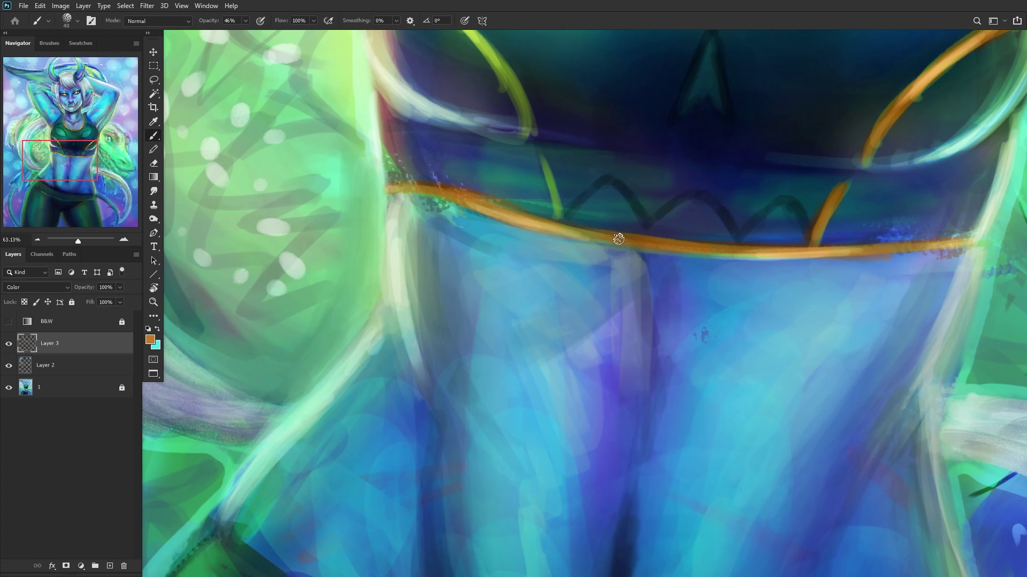
{"action": "left_click_drag", "start_coordinate": [555, 215], "coordinate": [545, 147]}
{"action": "scroll", "coordinate": [545, 147], "scroll_direction": "down", "scroll_amount": 3}
{"action": "scroll", "coordinate": [536, 147], "scroll_direction": "up", "scroll_amount": 3}
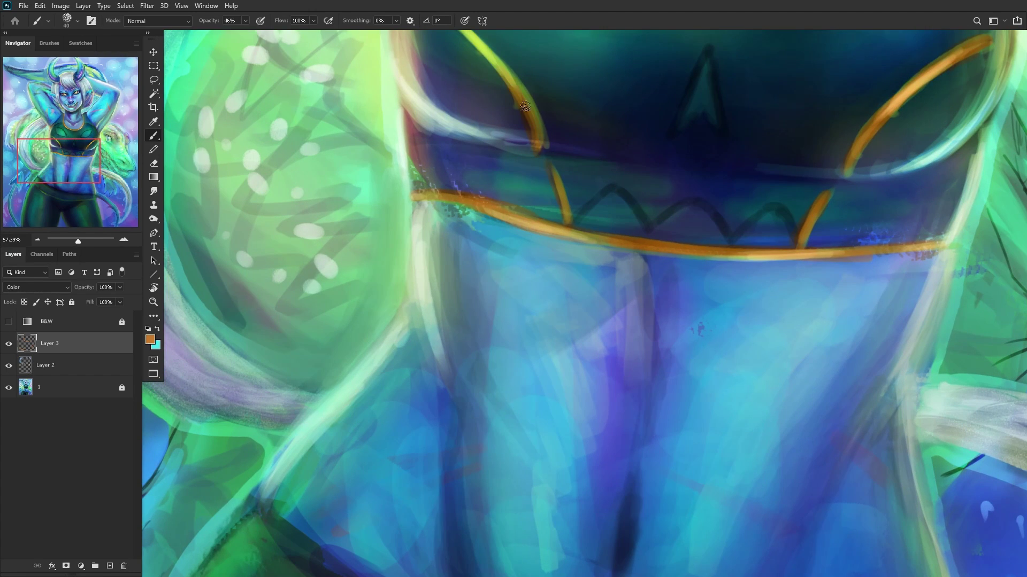
{"action": "scroll", "coordinate": [541, 133], "scroll_direction": "down", "scroll_amount": 3}
{"action": "scroll", "coordinate": [444, 204], "scroll_direction": "up", "scroll_amount": 3}
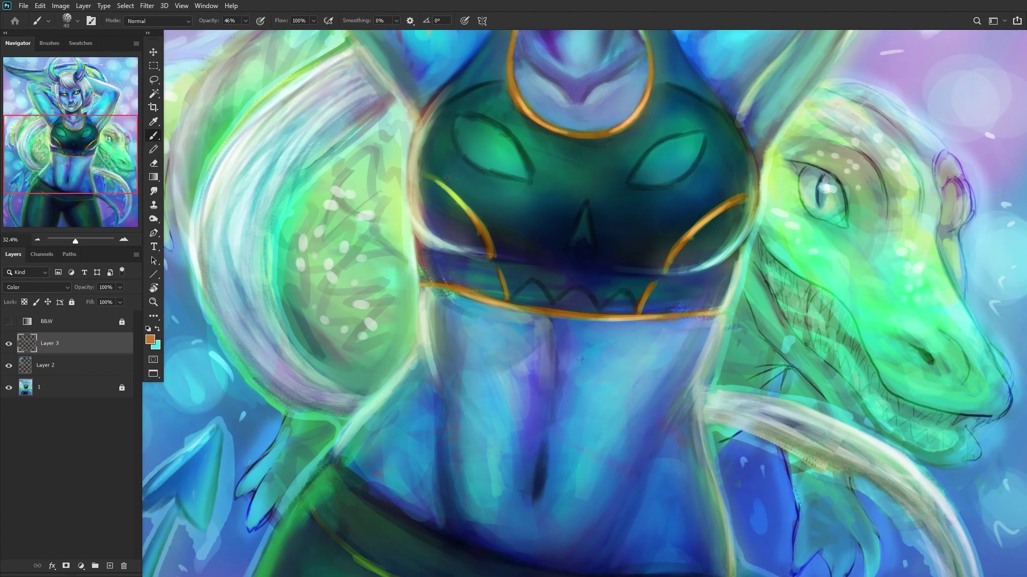
{"action": "left_click_drag", "start_coordinate": [407, 167], "coordinate": [447, 193]}
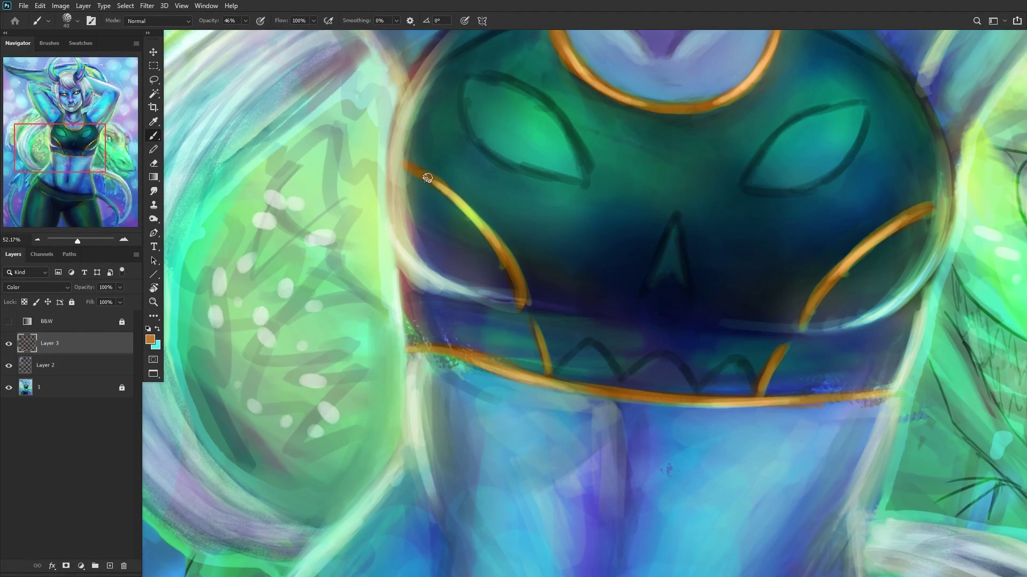
{"action": "scroll", "coordinate": [499, 232], "scroll_direction": "down", "scroll_amount": 3}
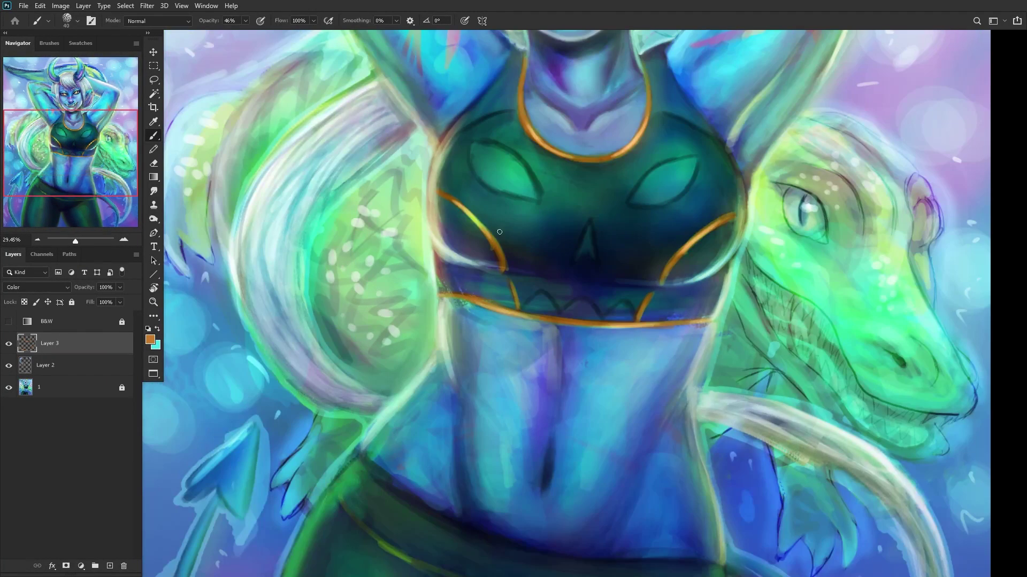
Step: Switch to the Eraser with a 300 px Soft Round brush
{"action": "left_click", "coordinate": [153, 163]}
{"action": "right_click", "coordinate": [700, 251]}
{"action": "left_click", "coordinate": [838, 314]}
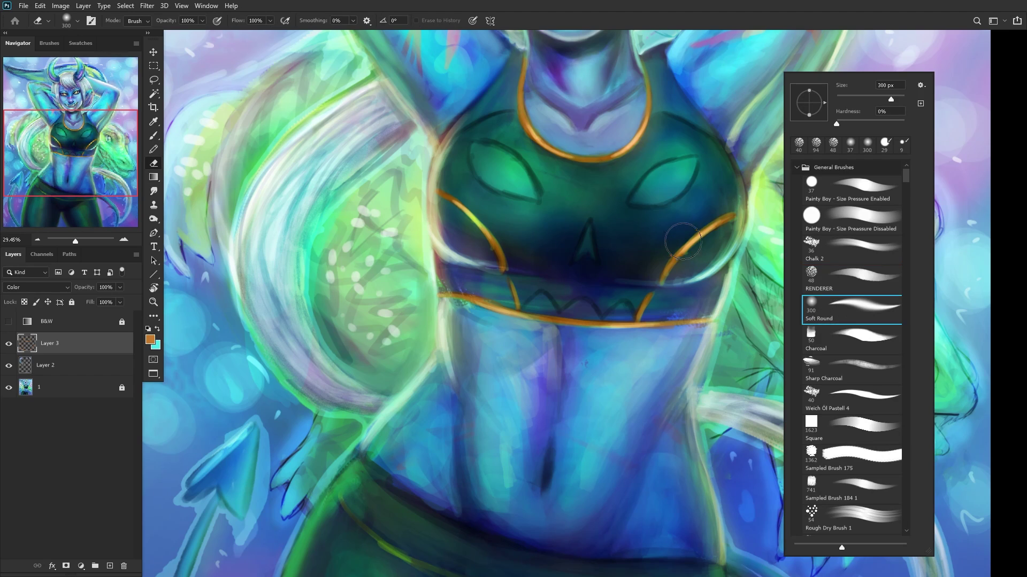
{"action": "left_click", "coordinate": [684, 245]}
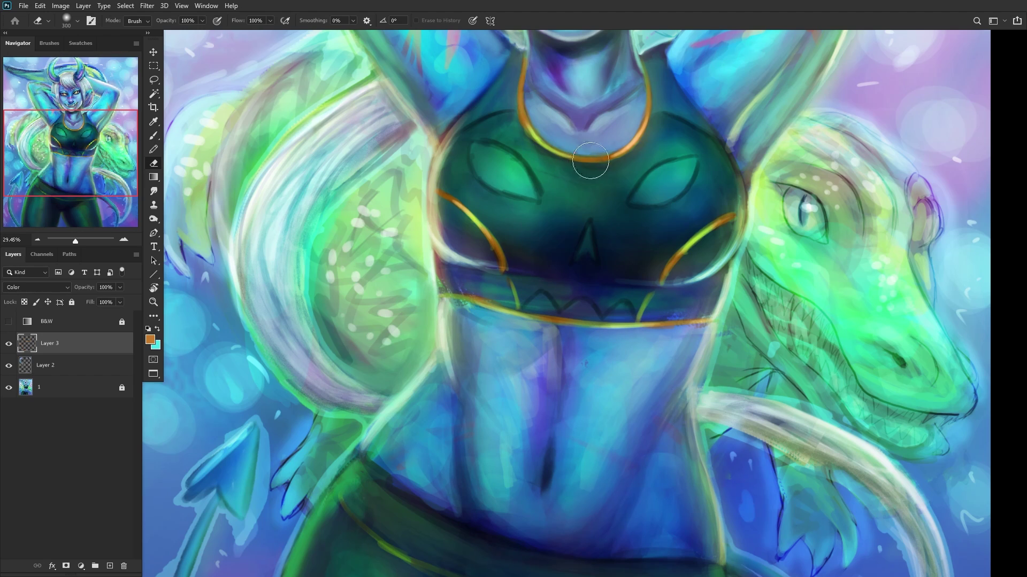
{"action": "scroll", "coordinate": [711, 136], "scroll_direction": "down", "scroll_amount": 5}
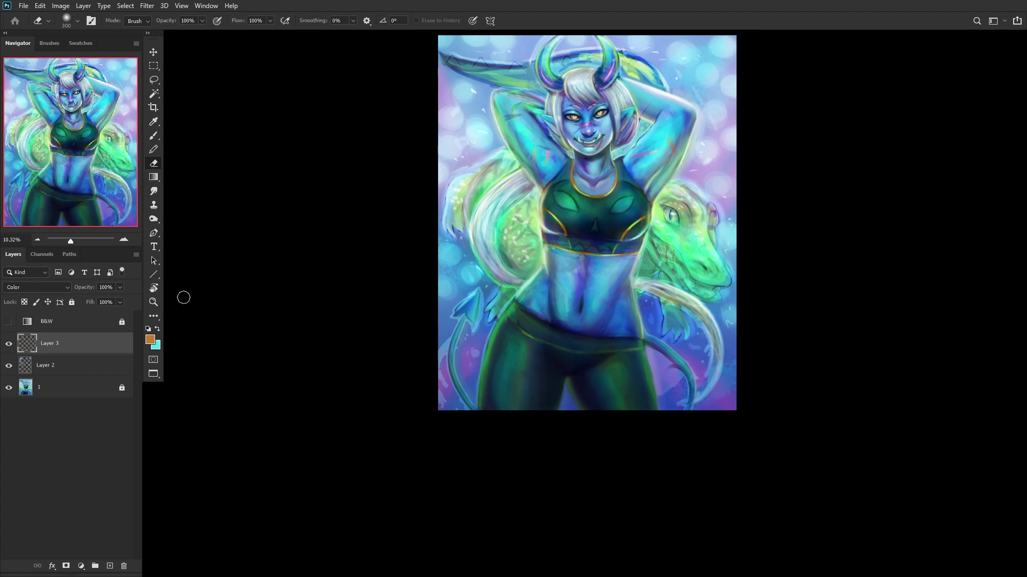
Step: Set Layer 3 to Multiply and toggle its visibility to compare
{"action": "left_click", "coordinate": [34, 289]}
{"action": "left_click", "coordinate": [26, 328]}
{"action": "left_click", "coordinate": [35, 288]}
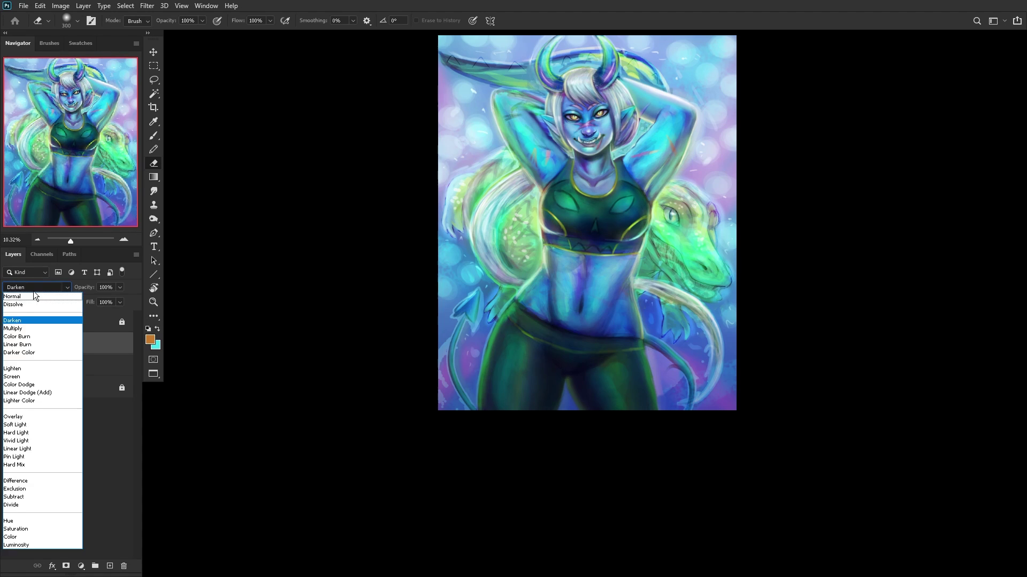
{"action": "left_click", "coordinate": [26, 328]}
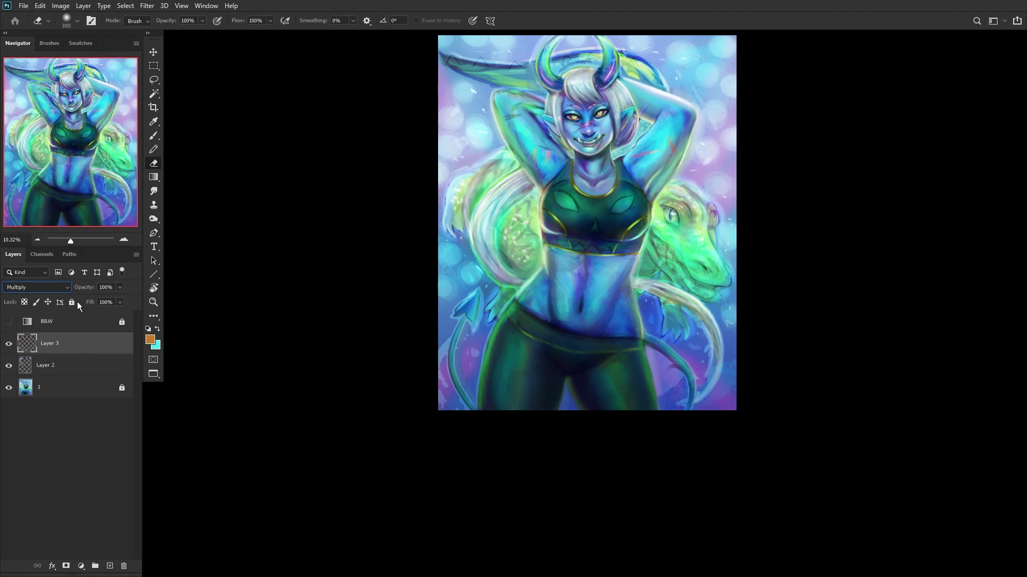
{"action": "left_click", "coordinate": [8, 345]}
{"action": "left_click", "coordinate": [9, 345]}
Step: Merge Layer 3 and Layer 2 into layer 1, lock its transparency, and fit the canvas to the screen
{"action": "left_click", "coordinate": [80, 389]}
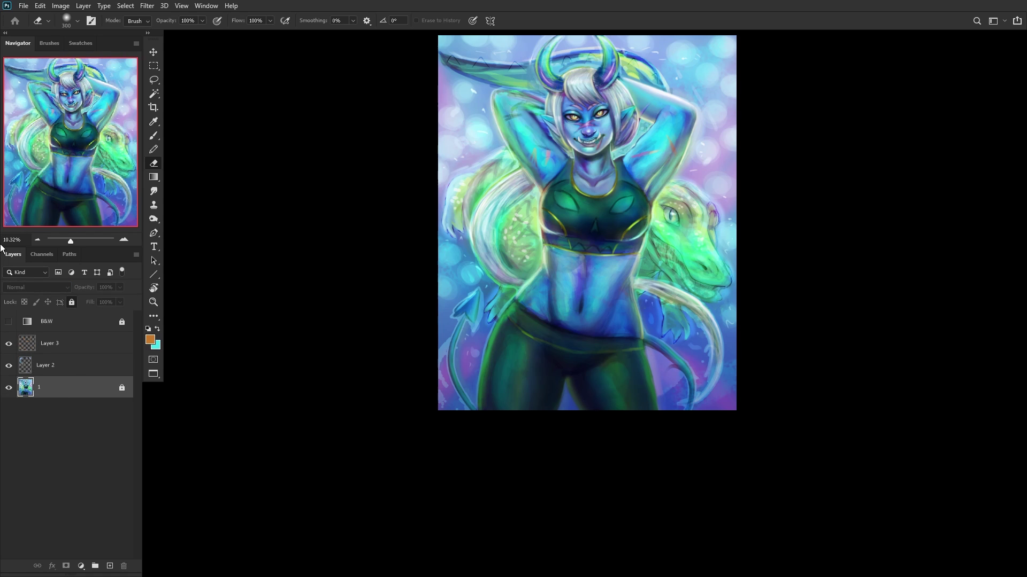
{"action": "key", "text": "ctrl+shift+e"}
{"action": "key", "text": "slash"}
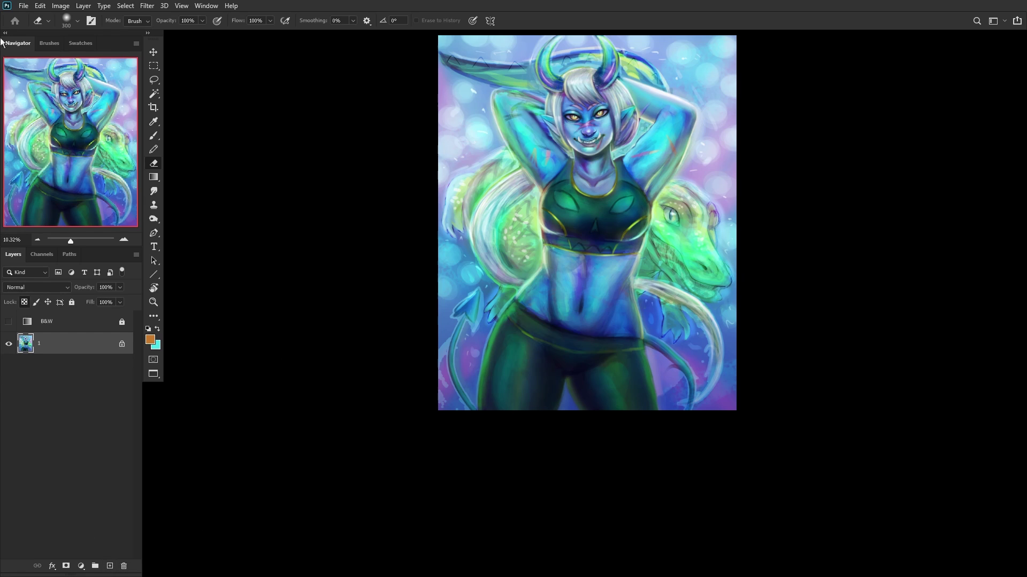
{"action": "left_click", "coordinate": [156, 303]}
{"action": "left_click", "coordinate": [321, 20]}
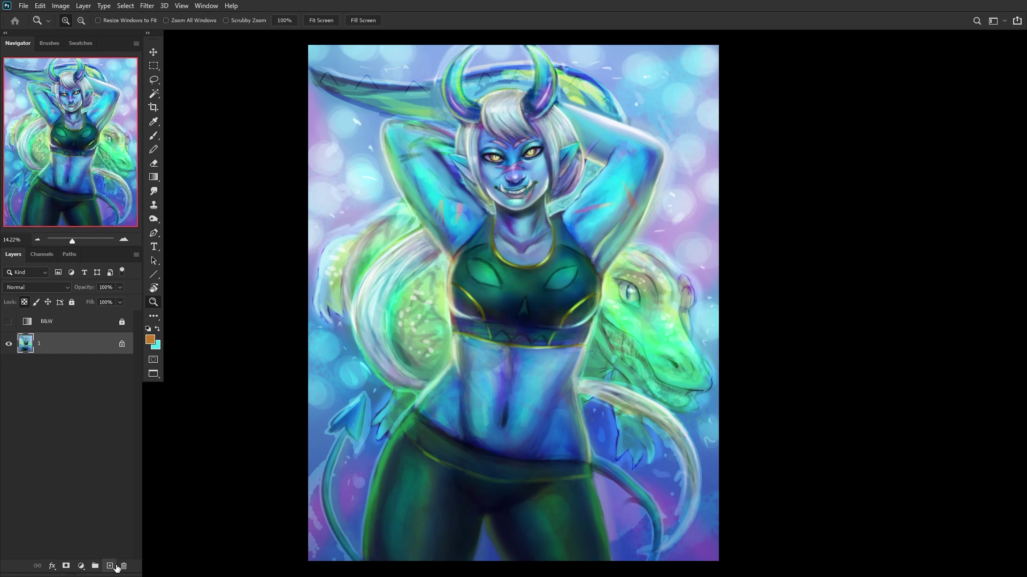
Step: Add a new layer and block cyan over the right chest panel with the Pencil
{"action": "left_click", "coordinate": [110, 566]}
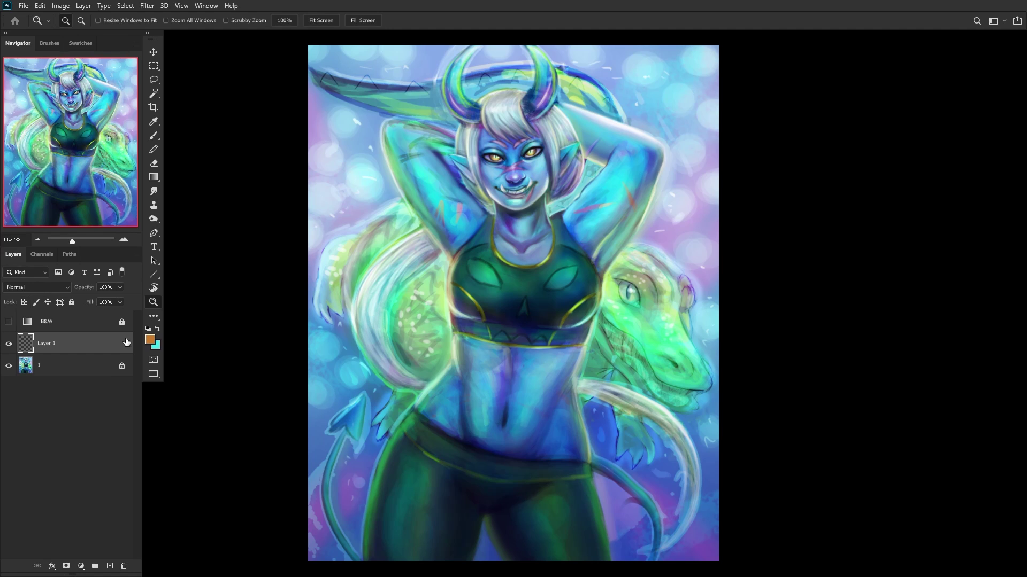
{"action": "left_click", "coordinate": [157, 328]}
{"action": "left_click", "coordinate": [154, 137]}
{"action": "left_click", "coordinate": [156, 150]}
{"action": "scroll", "coordinate": [538, 278], "scroll_direction": "up", "scroll_amount": 6}
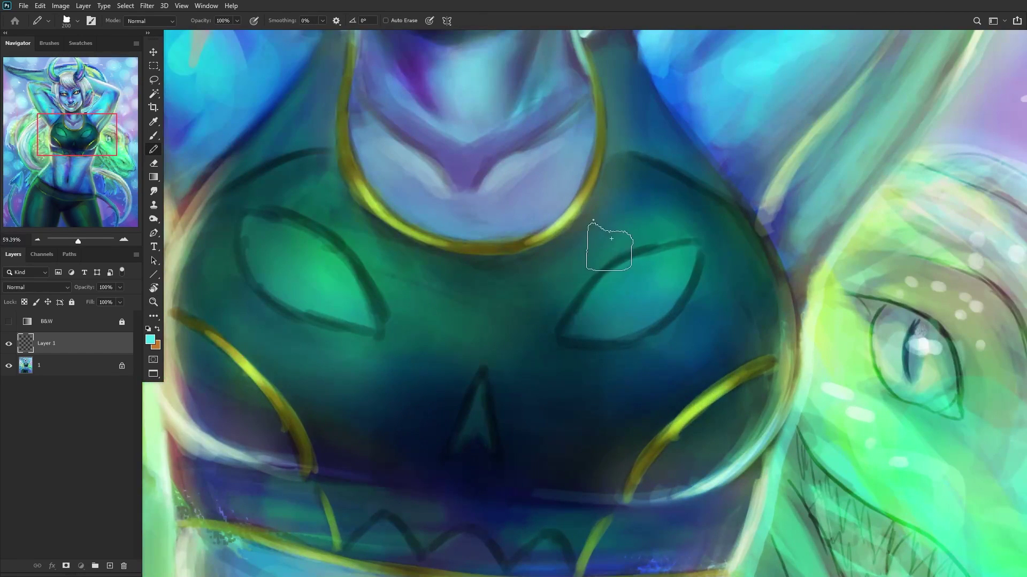
{"action": "mouse_move", "coordinate": [611, 238]}
{"action": "left_mouse_down"}
{"action": "mouse_move", "coordinate": [583, 256]}
{"action": "mouse_move", "coordinate": [584, 267]}
{"action": "mouse_move", "coordinate": [626, 260]}
{"action": "mouse_move", "coordinate": [665, 271]}
{"action": "mouse_move", "coordinate": [657, 322]}
{"action": "mouse_move", "coordinate": [686, 327]}
{"action": "mouse_move", "coordinate": [701, 297]}
{"action": "mouse_move", "coordinate": [693, 266]}
{"action": "mouse_move", "coordinate": [648, 226]}
{"action": "mouse_move", "coordinate": [680, 239]}
{"action": "mouse_move", "coordinate": [704, 321]}
{"action": "mouse_move", "coordinate": [684, 364]}
{"action": "left_mouse_up"}
Step: Fill the left chest panel cyan, then add bright magenta stripes across both panels
{"action": "mouse_move", "coordinate": [306, 275]}
{"action": "left_mouse_down"}
{"action": "mouse_move", "coordinate": [347, 369]}
{"action": "mouse_move", "coordinate": [367, 310]}
{"action": "mouse_move", "coordinate": [401, 295]}
{"action": "mouse_move", "coordinate": [407, 257]}
{"action": "left_mouse_up"}
{"action": "mouse_move", "coordinate": [306, 241]}
{"action": "left_mouse_down"}
{"action": "mouse_move", "coordinate": [390, 274]}
{"action": "mouse_move", "coordinate": [343, 229]}
{"action": "mouse_move", "coordinate": [355, 247]}
{"action": "mouse_move", "coordinate": [302, 289]}
{"action": "left_mouse_up"}
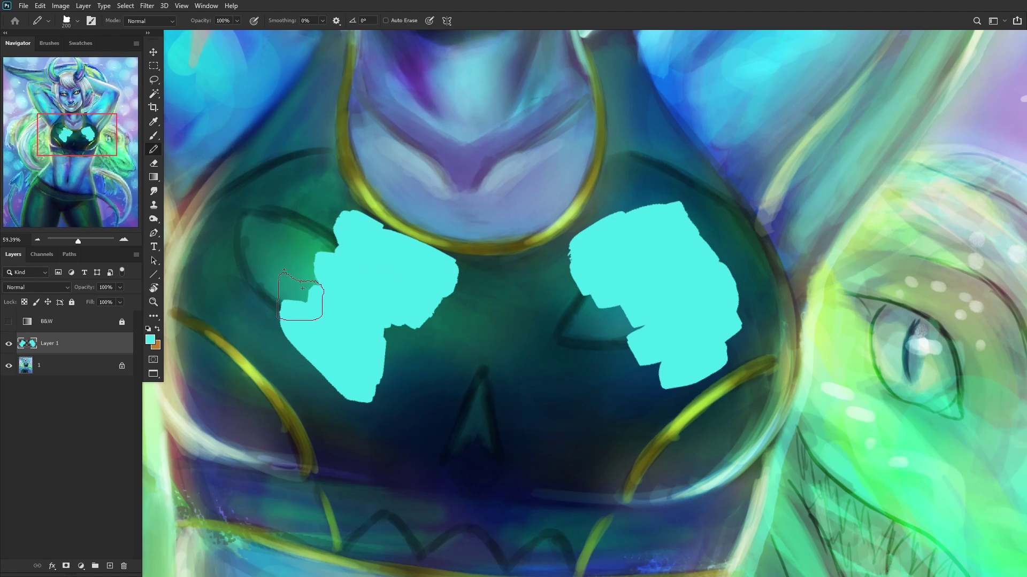
{"action": "left_click", "coordinate": [150, 339]}
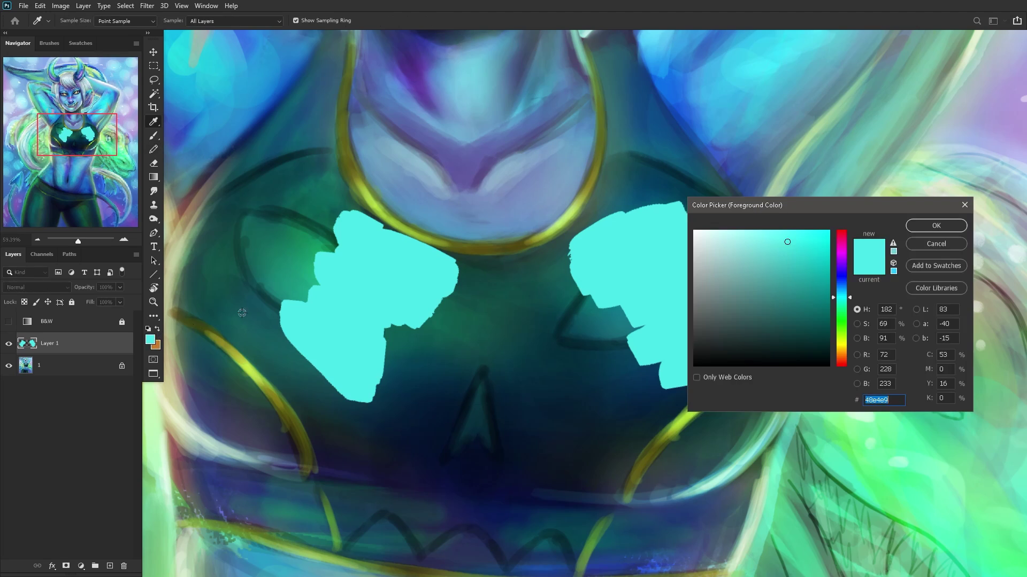
{"action": "left_click", "coordinate": [831, 258]}
{"action": "left_click", "coordinate": [307, 278]}
{"action": "left_click", "coordinate": [339, 249]}
{"action": "left_click", "coordinate": [843, 269]}
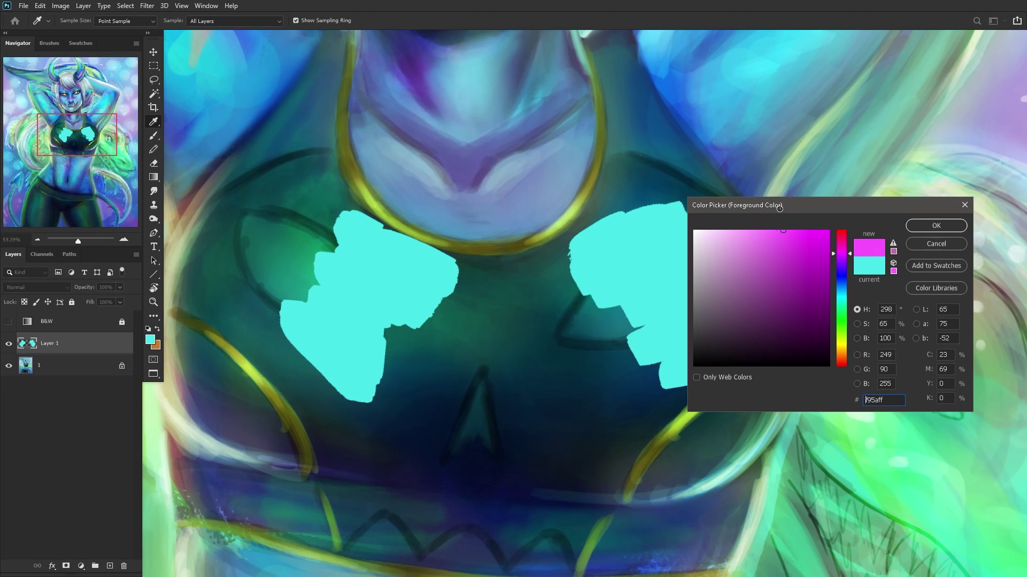
{"action": "left_click", "coordinate": [935, 225]}
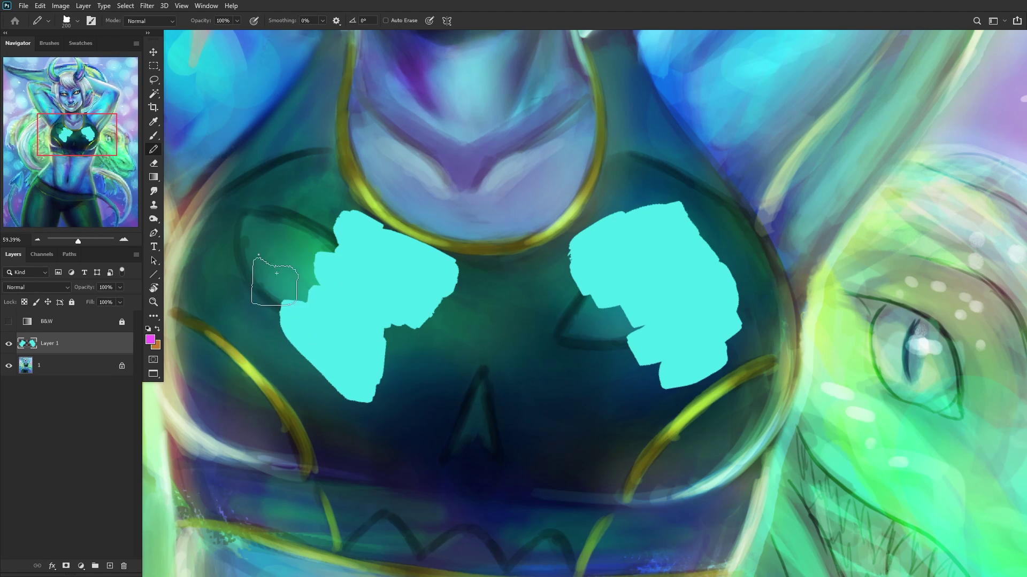
{"action": "mouse_move", "coordinate": [268, 302]}
{"action": "left_mouse_down"}
{"action": "mouse_move", "coordinate": [283, 236]}
{"action": "mouse_move", "coordinate": [316, 230]}
{"action": "mouse_move", "coordinate": [332, 211]}
{"action": "mouse_move", "coordinate": [318, 171]}
{"action": "left_mouse_up"}
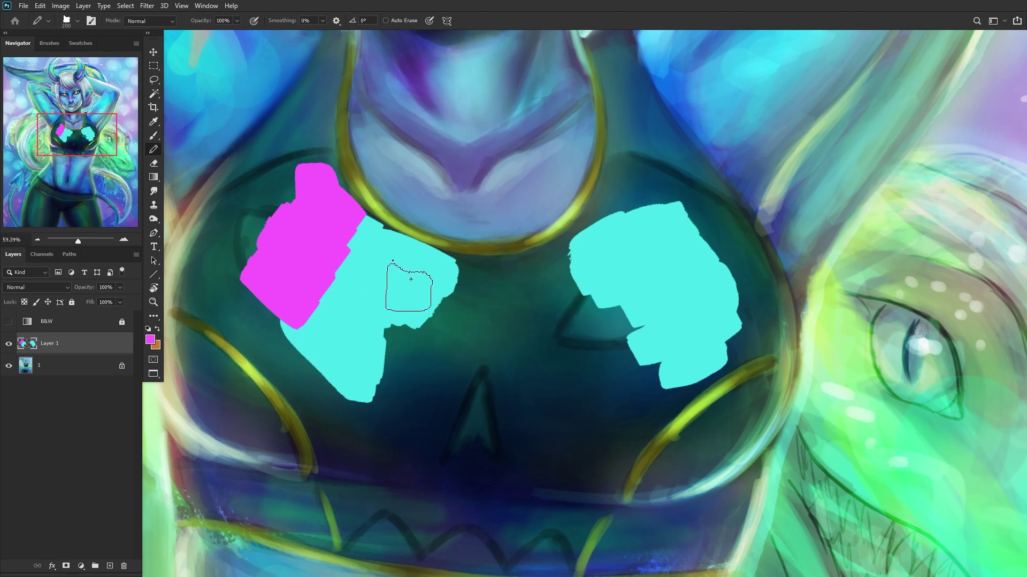
{"action": "mouse_move", "coordinate": [351, 357]}
{"action": "left_mouse_down"}
{"action": "mouse_move", "coordinate": [401, 370]}
{"action": "mouse_move", "coordinate": [465, 283]}
{"action": "left_mouse_up"}
{"action": "mouse_move", "coordinate": [546, 257]}
{"action": "left_mouse_down"}
{"action": "mouse_move", "coordinate": [640, 335]}
{"action": "mouse_move", "coordinate": [666, 397]}
{"action": "left_mouse_up"}
{"action": "left_click_drag", "start_coordinate": [674, 211], "coordinate": [745, 316]}
Step: Paint light yellow bands over the left and right chest patches
{"action": "left_click", "coordinate": [150, 340]}
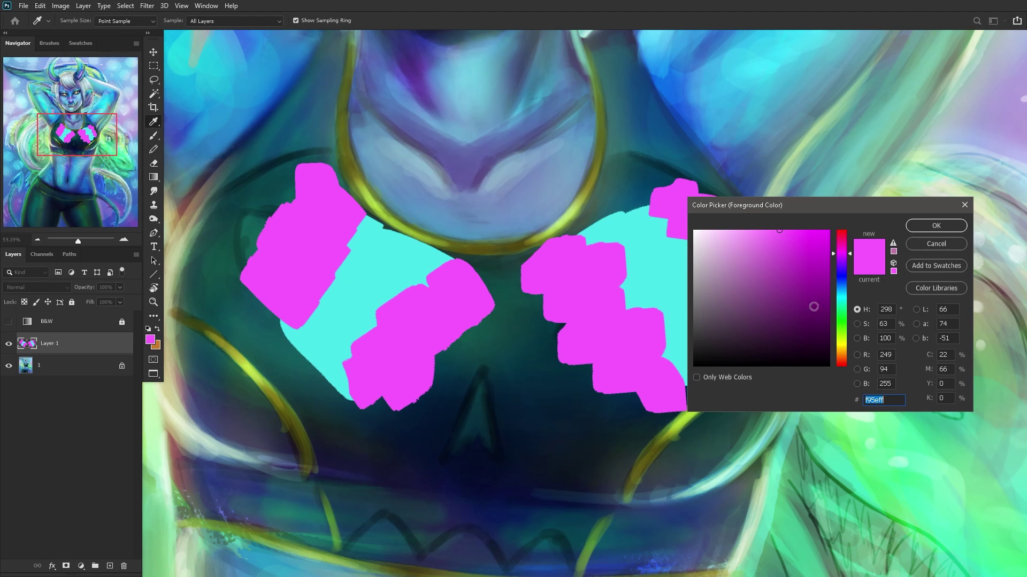
{"action": "left_click", "coordinate": [843, 349]}
{"action": "left_click", "coordinate": [755, 226]}
{"action": "left_click", "coordinate": [936, 226]}
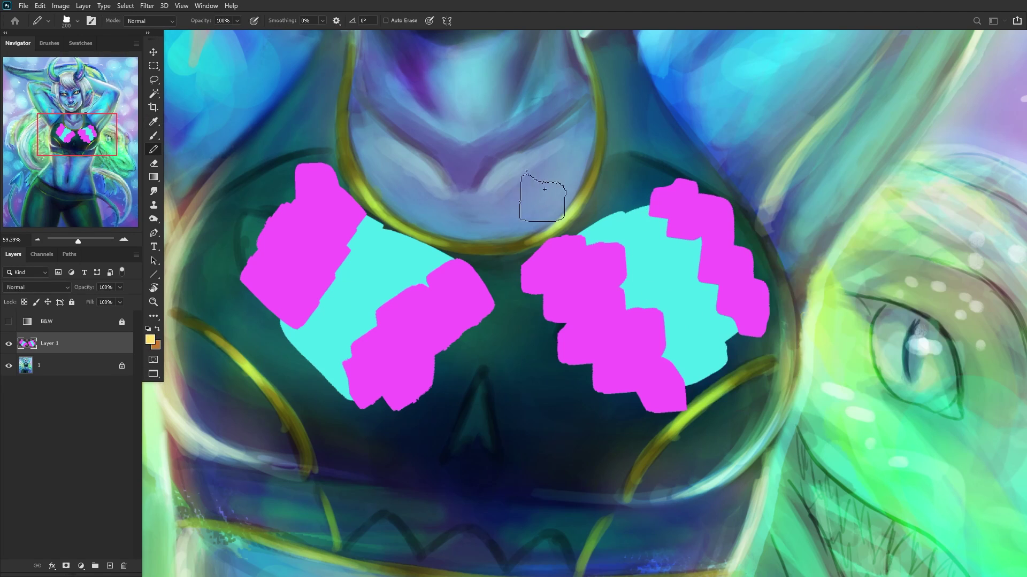
{"action": "mouse_move", "coordinate": [254, 330]}
{"action": "left_mouse_down"}
{"action": "mouse_move", "coordinate": [246, 294]}
{"action": "mouse_move", "coordinate": [306, 369]}
{"action": "mouse_move", "coordinate": [374, 406]}
{"action": "left_mouse_up"}
{"action": "mouse_move", "coordinate": [249, 281]}
{"action": "left_mouse_down"}
{"action": "mouse_move", "coordinate": [265, 240]}
{"action": "mouse_move", "coordinate": [286, 155]}
{"action": "left_mouse_up"}
{"action": "mouse_move", "coordinate": [529, 289]}
{"action": "left_mouse_down"}
{"action": "mouse_move", "coordinate": [573, 315]}
{"action": "mouse_move", "coordinate": [562, 409]}
{"action": "mouse_move", "coordinate": [620, 428]}
{"action": "left_mouse_up"}
{"action": "mouse_move", "coordinate": [633, 151]}
{"action": "left_mouse_down"}
{"action": "mouse_move", "coordinate": [633, 196]}
{"action": "mouse_move", "coordinate": [636, 141]}
{"action": "left_mouse_up"}
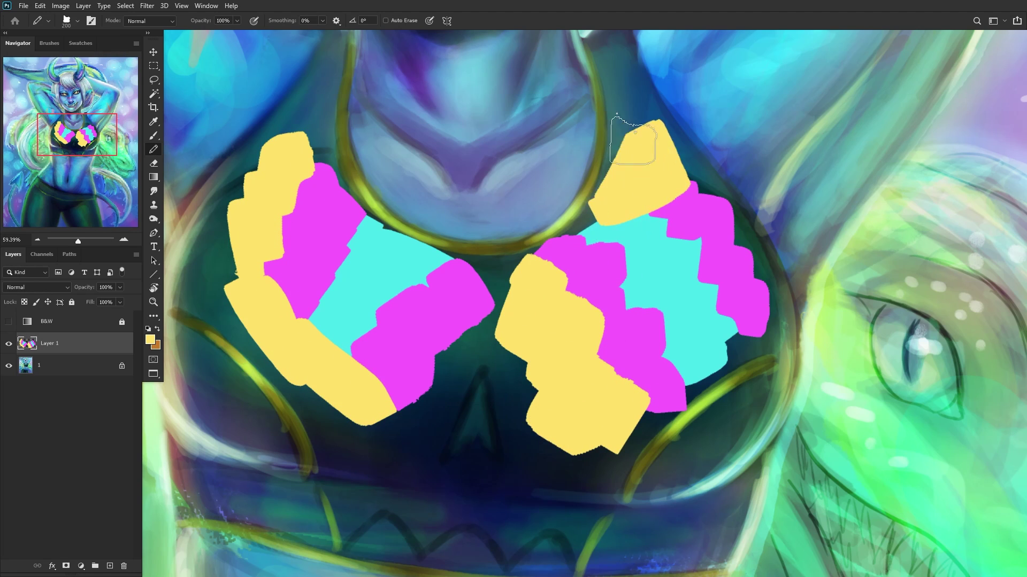
{"action": "scroll", "coordinate": [417, 278], "scroll_direction": "down", "scroll_amount": 5}
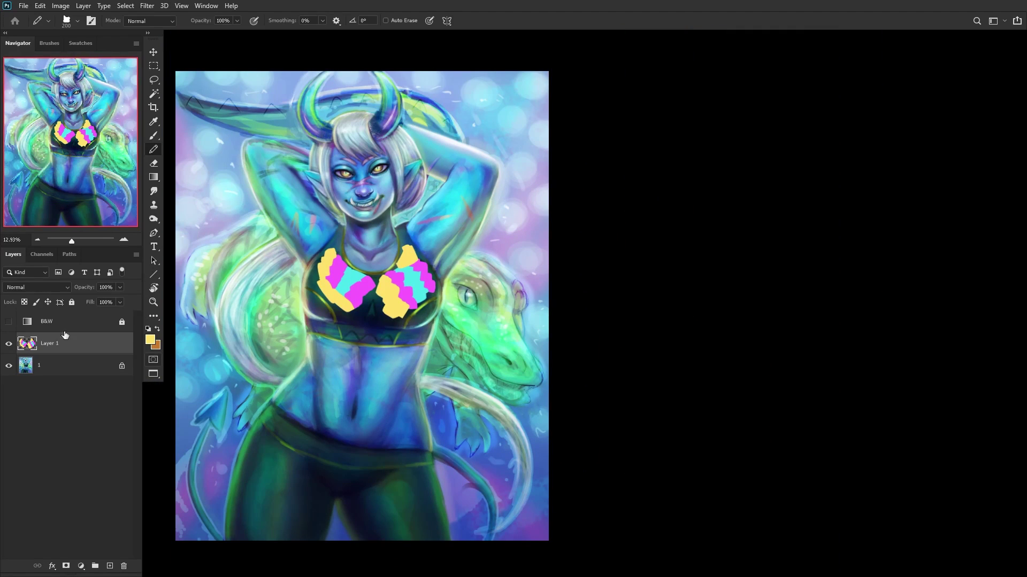
{"action": "left_click", "coordinate": [33, 288]}
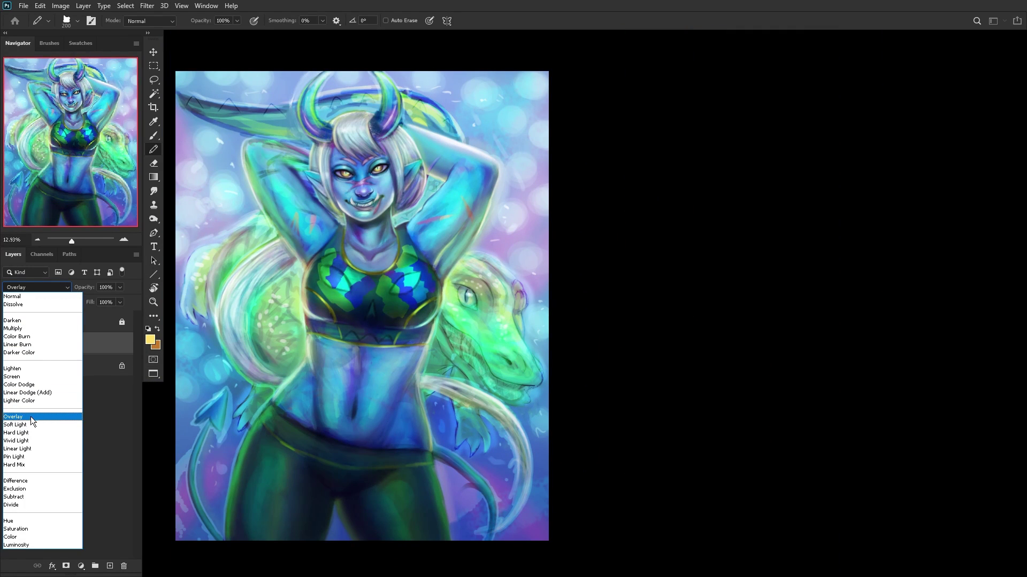
Step: Set the patch layer to Exclusion and apply a Gaussian Blur of about 95 px
{"action": "left_click", "coordinate": [46, 489]}
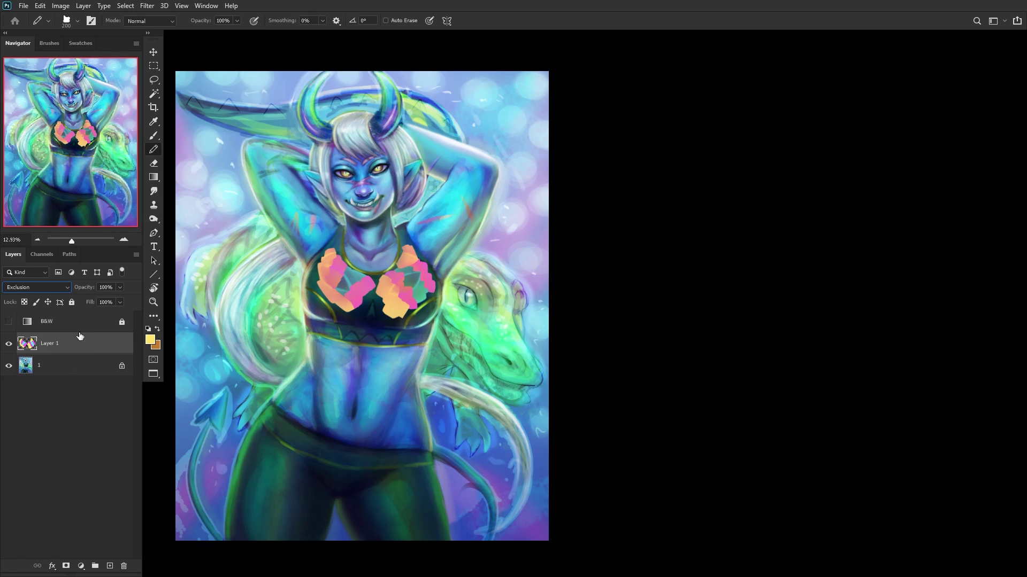
{"action": "left_click", "coordinate": [146, 6]}
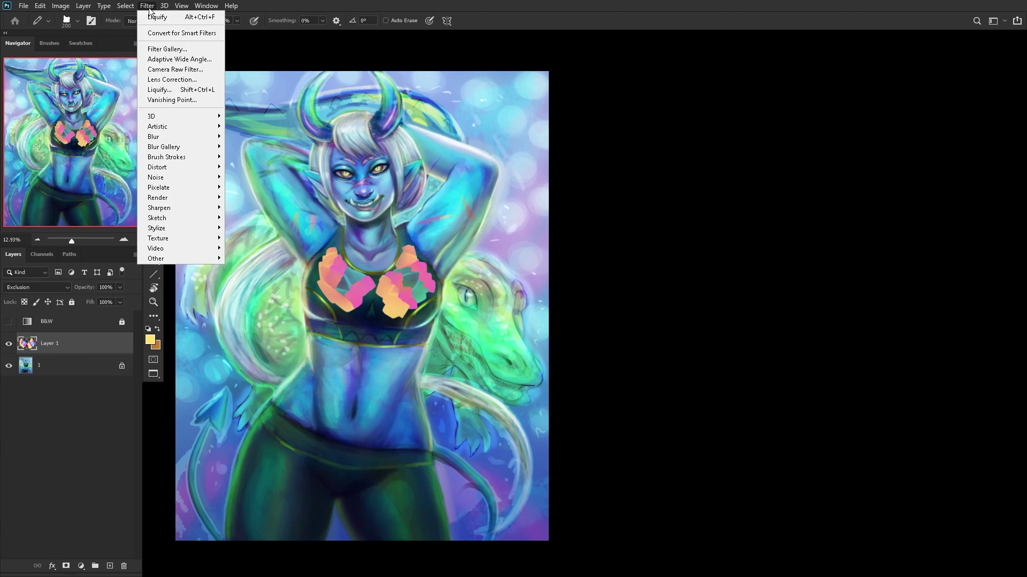
{"action": "mouse_move", "coordinate": [182, 136]}
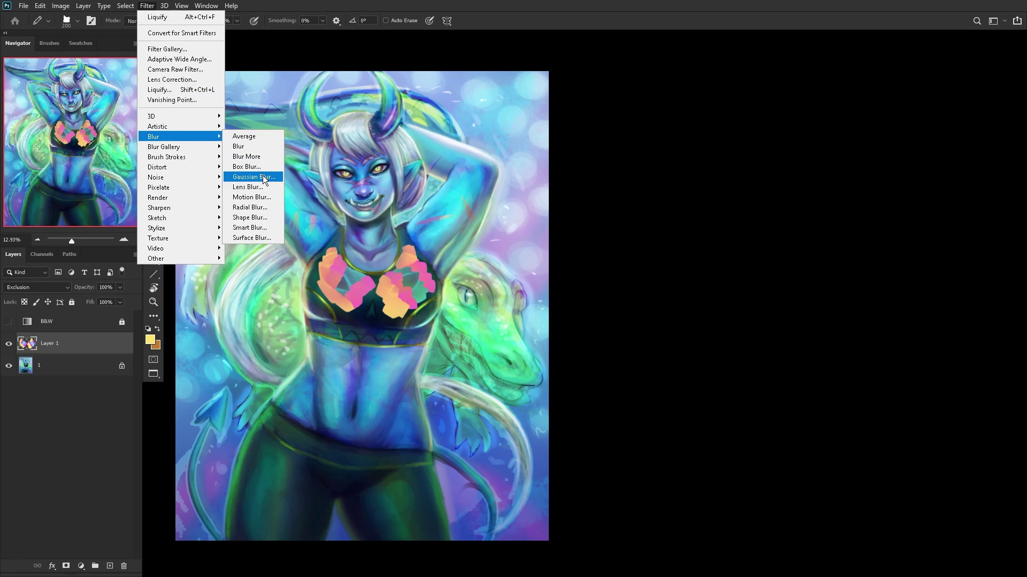
{"action": "left_click", "coordinate": [262, 177]}
{"action": "mouse_move", "coordinate": [814, 462]}
{"action": "left_mouse_down"}
{"action": "mouse_move", "coordinate": [834, 465]}
{"action": "mouse_move", "coordinate": [799, 466]}
{"action": "left_mouse_up"}
{"action": "left_click", "coordinate": [897, 321]}
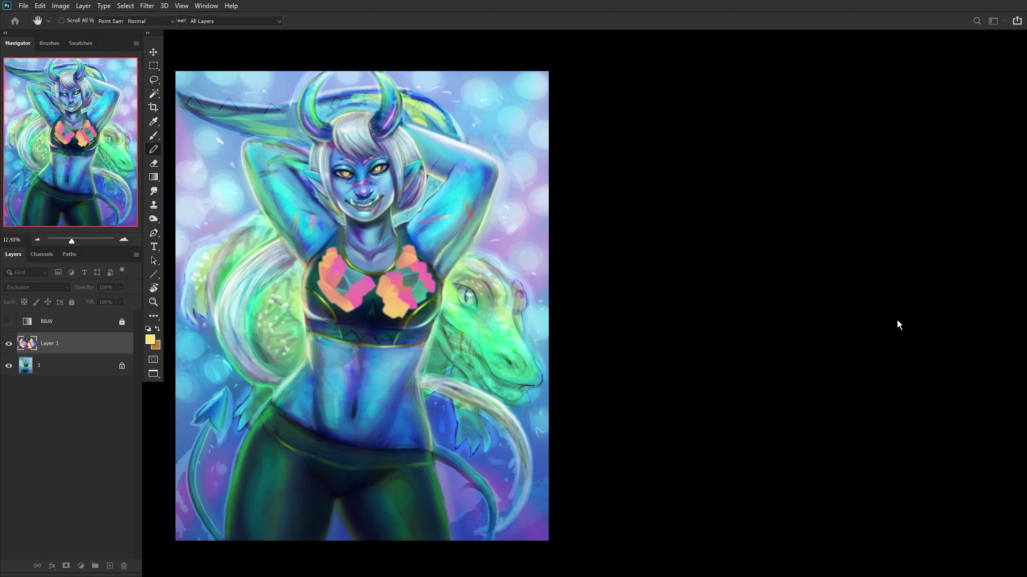
Step: Apply another Gaussian Blur at an 87 px radius
{"action": "left_click", "coordinate": [154, 9]}
{"action": "mouse_move", "coordinate": [210, 136]}
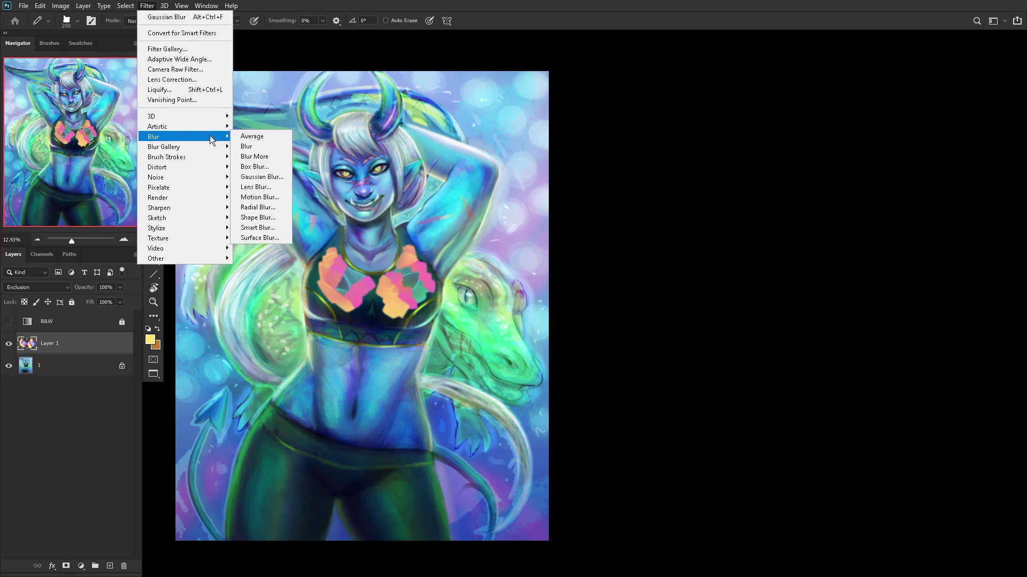
{"action": "left_click", "coordinate": [275, 177]}
{"action": "left_click_drag", "start_coordinate": [799, 464], "coordinate": [827, 461]}
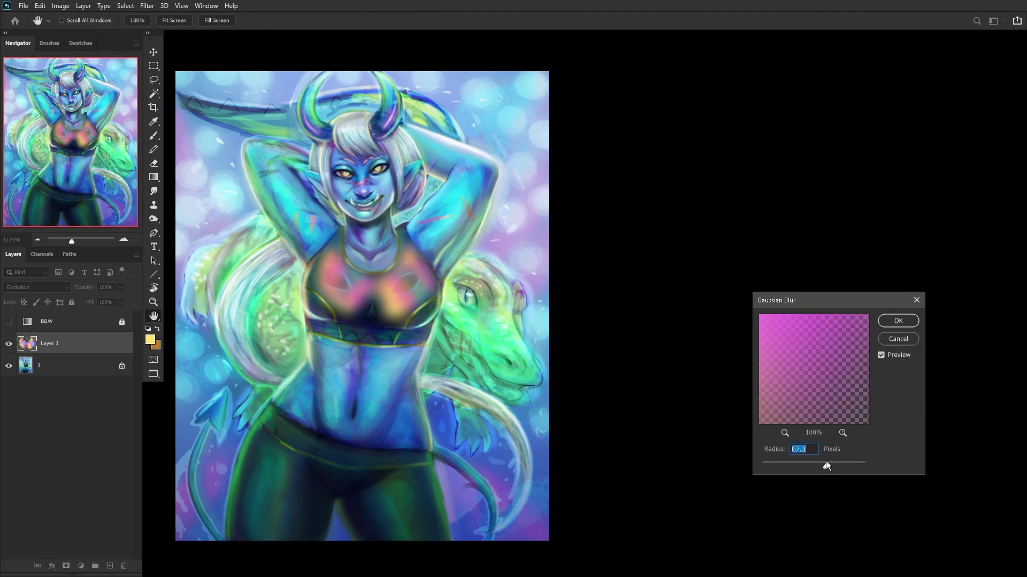
{"action": "left_click", "coordinate": [894, 320]}
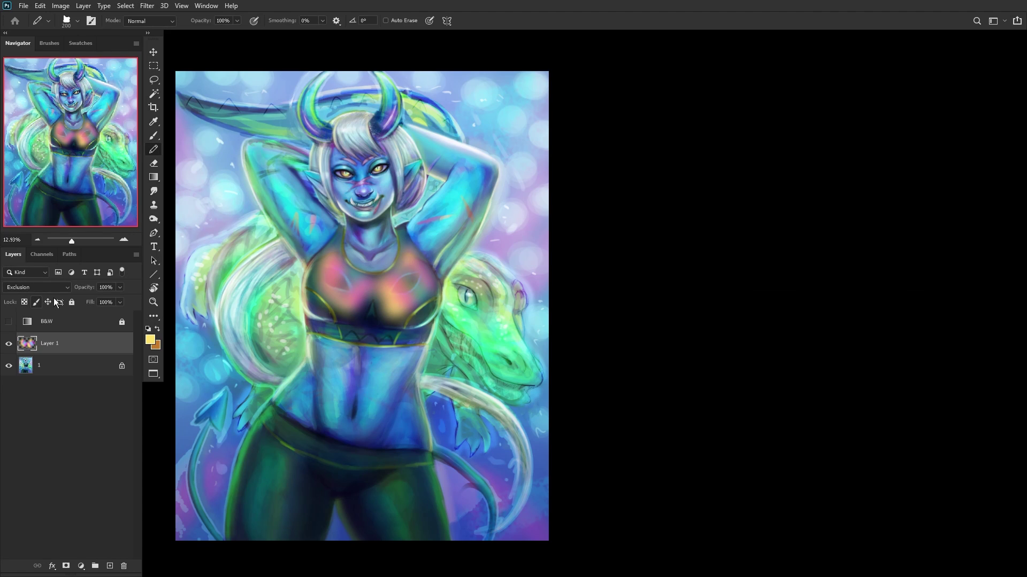
Step: Fade the overlay to about 28% opacity, compare it, then discard the layer
{"action": "left_click_drag", "start_coordinate": [79, 301], "coordinate": [85, 301]}
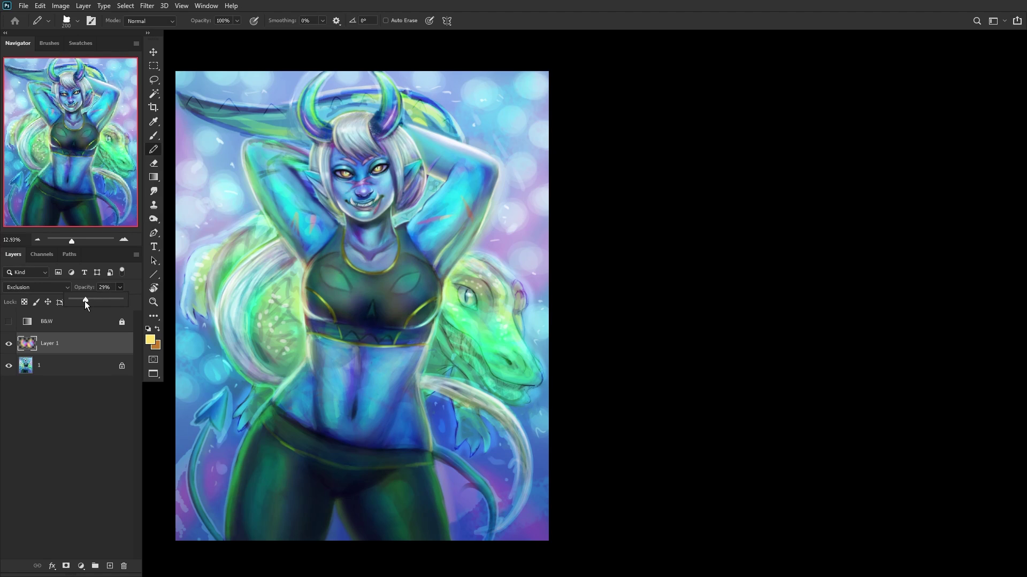
{"action": "left_click", "coordinate": [10, 345]}
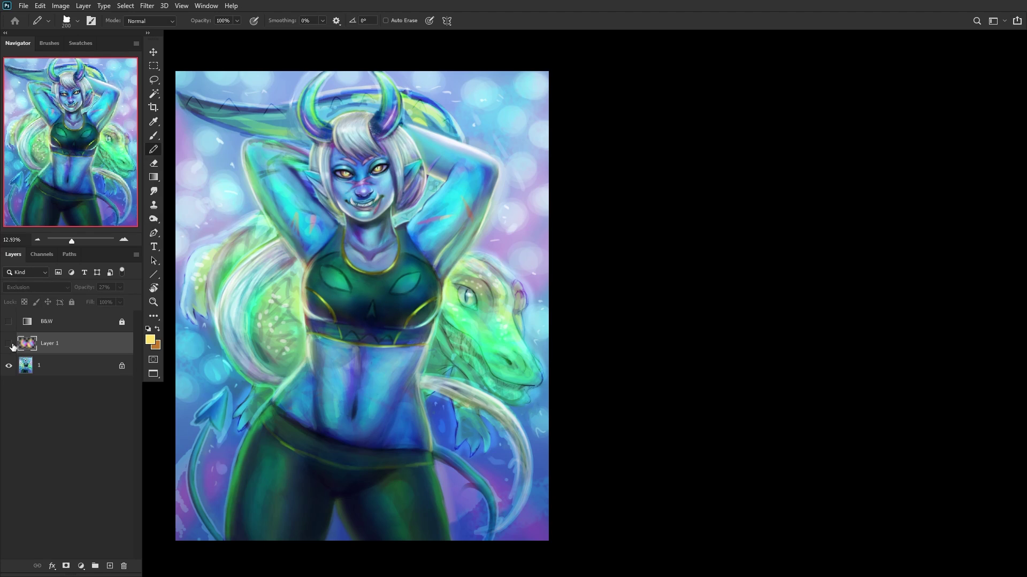
{"action": "left_click", "coordinate": [12, 345]}
{"action": "left_click_drag", "start_coordinate": [98, 300], "coordinate": [93, 299]}
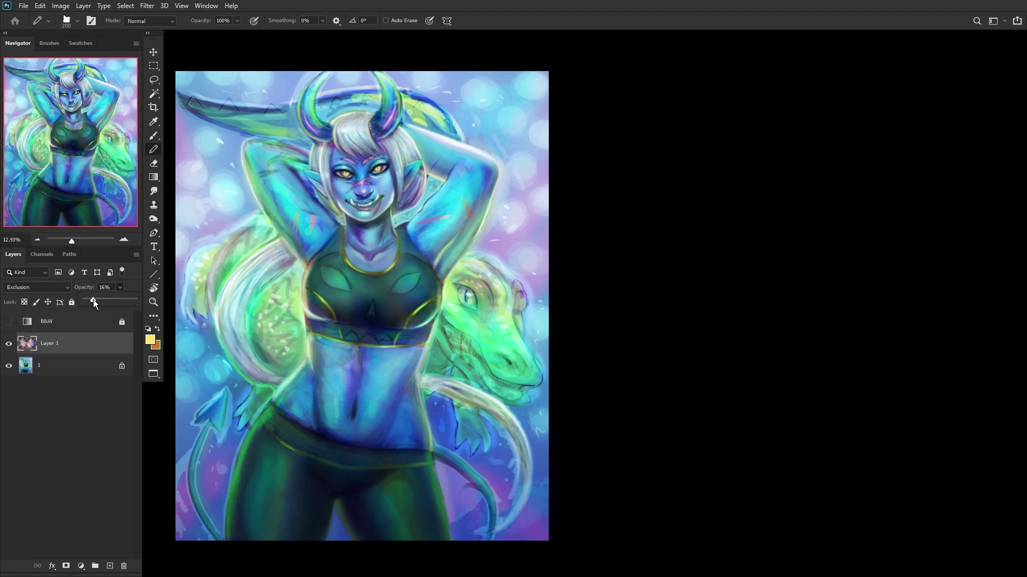
{"action": "left_click", "coordinate": [55, 359]}
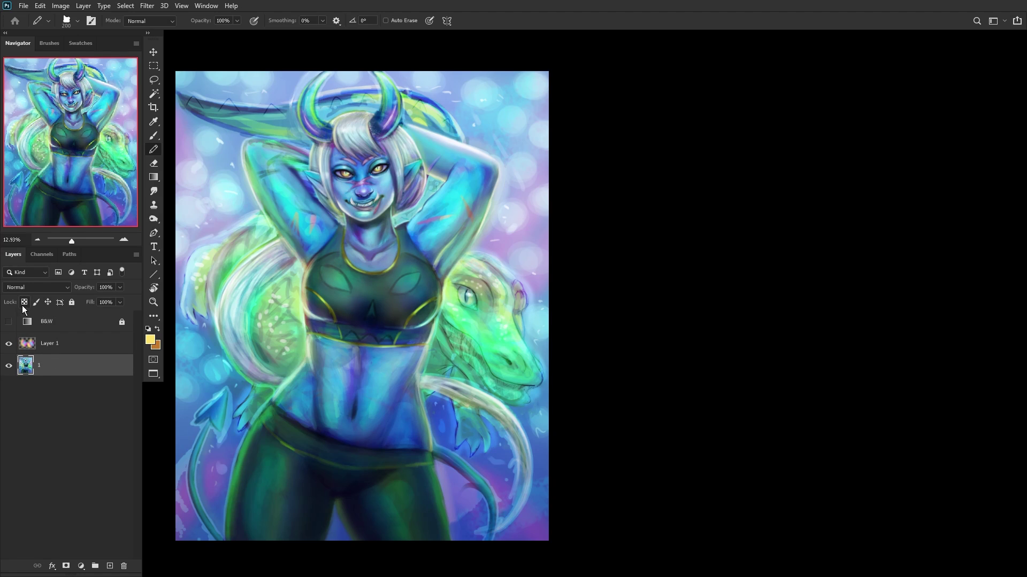
{"action": "left_click", "coordinate": [118, 344]}
{"action": "key", "text": "ctrl+e"}
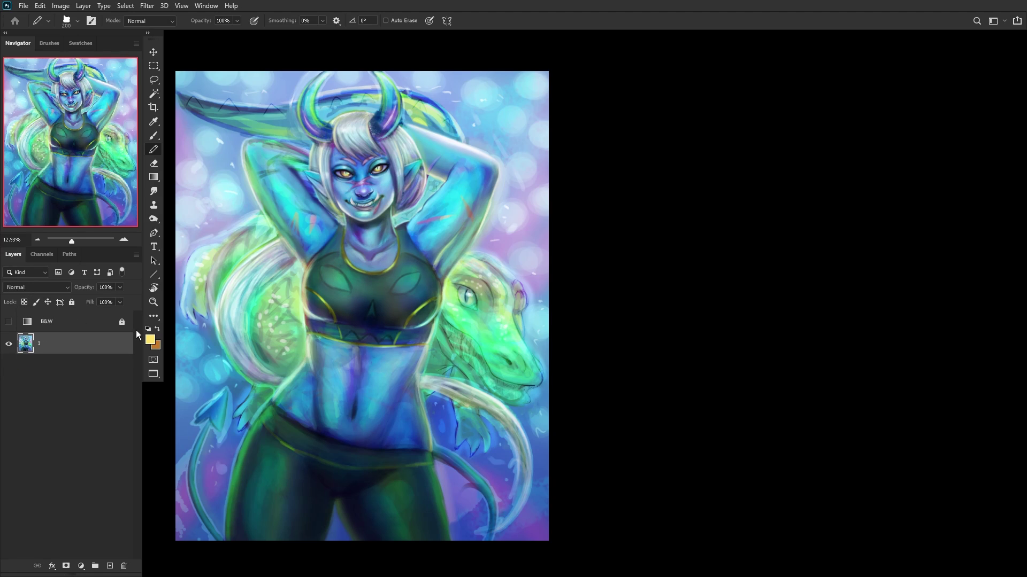
Step: Lock layer 1, add a new Multiply layer, and set a green background colour
{"action": "left_click", "coordinate": [73, 302]}
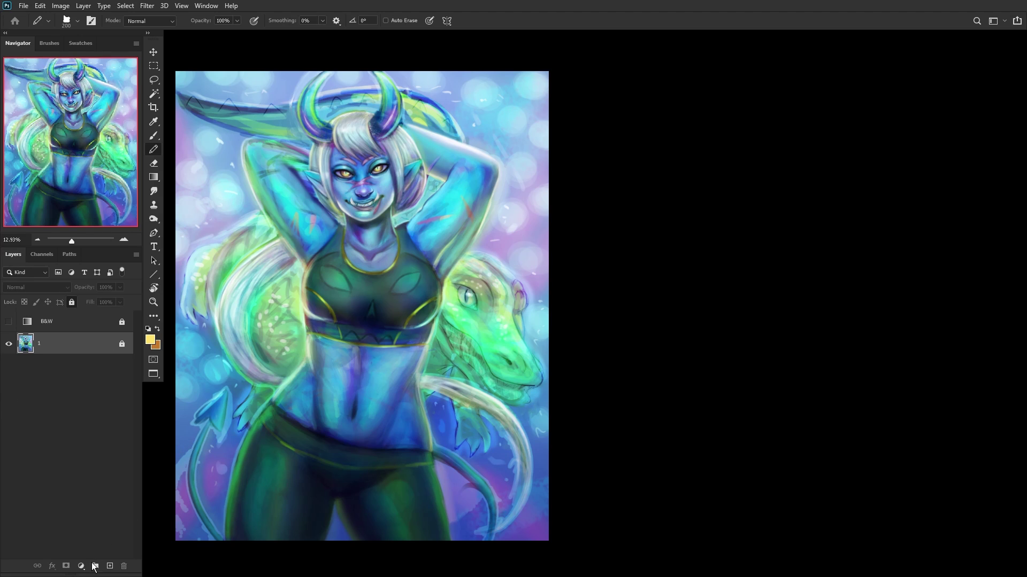
{"action": "left_click", "coordinate": [113, 567]}
{"action": "scroll", "coordinate": [343, 223], "scroll_direction": "up", "scroll_amount": 5}
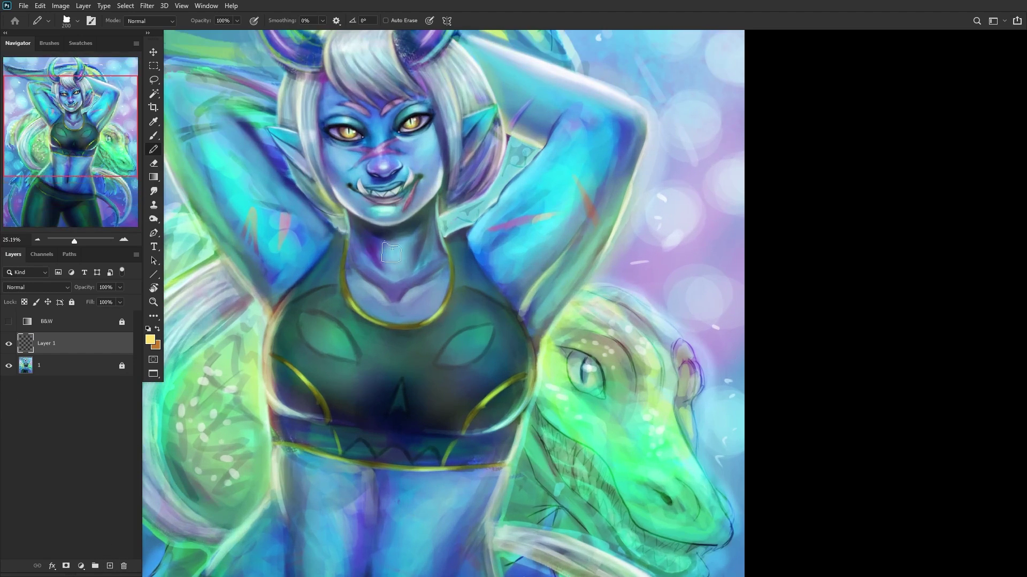
{"action": "left_click", "coordinate": [154, 135]}
{"action": "left_click", "coordinate": [184, 133]}
{"action": "left_click", "coordinate": [157, 345]}
{"action": "left_click", "coordinate": [845, 331]}
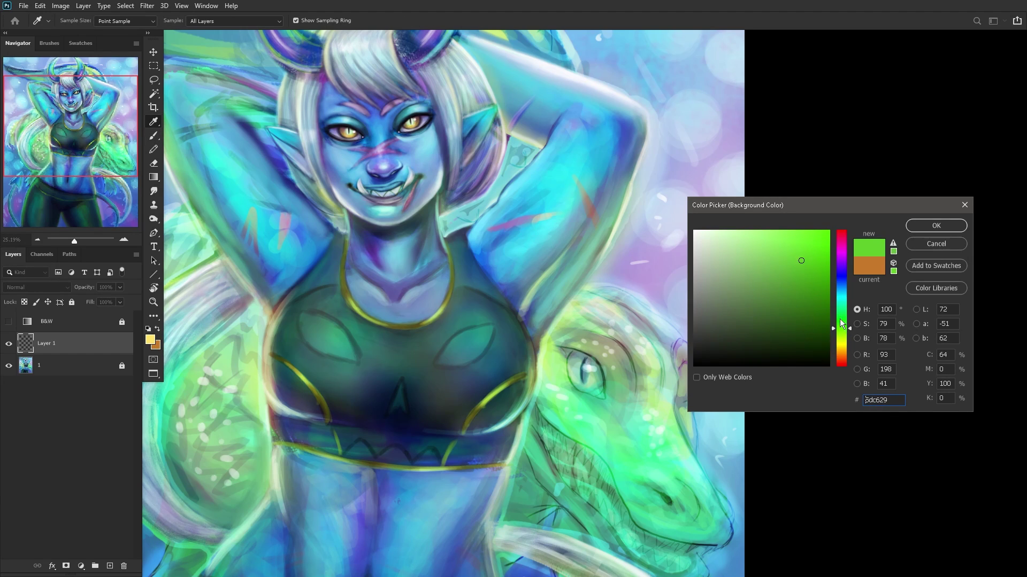
{"action": "left_click", "coordinate": [922, 226]}
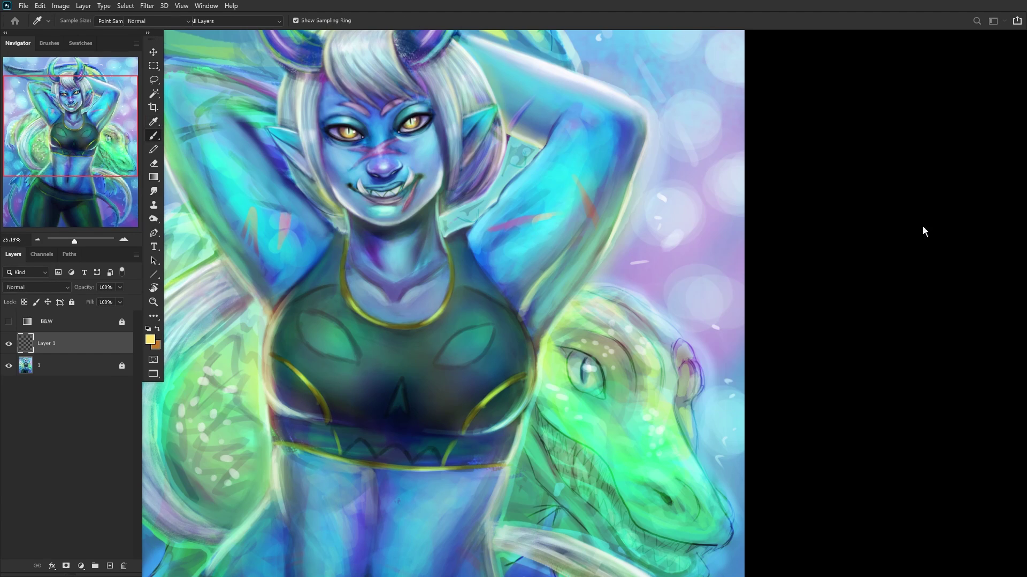
{"action": "left_click", "coordinate": [37, 289]}
{"action": "left_click", "coordinate": [30, 332]}
Step: Shade the hair with a Soft Round brush and raise brush opacity to 100%
{"action": "right_click", "coordinate": [525, 73]}
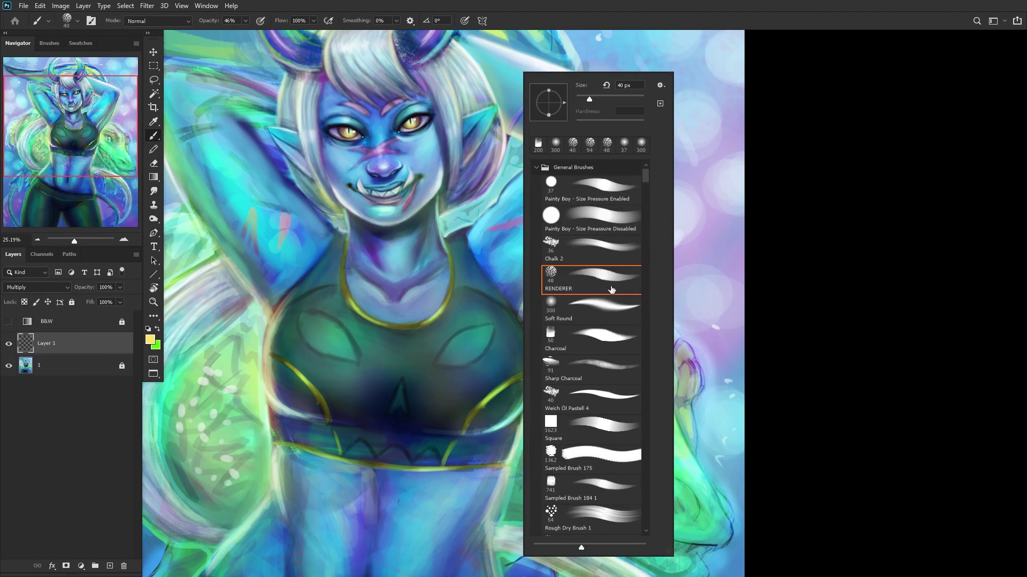
{"action": "left_click", "coordinate": [588, 309]}
{"action": "left_click", "coordinate": [369, 75]}
{"action": "mouse_move", "coordinate": [342, 89]}
{"action": "left_mouse_down"}
{"action": "mouse_move", "coordinate": [326, 87]}
{"action": "mouse_move", "coordinate": [401, 110]}
{"action": "left_mouse_up"}
{"action": "left_click", "coordinate": [245, 20]}
{"action": "left_click_drag", "start_coordinate": [255, 34], "coordinate": [318, 30]}
Step: Paint soft shading over the eyebrow, neck, belly and upper chest
{"action": "mouse_move", "coordinate": [324, 91]}
{"action": "left_mouse_down"}
{"action": "mouse_move", "coordinate": [375, 117]}
{"action": "mouse_move", "coordinate": [431, 112]}
{"action": "mouse_move", "coordinate": [426, 127]}
{"action": "mouse_move", "coordinate": [333, 129]}
{"action": "mouse_move", "coordinate": [320, 106]}
{"action": "mouse_move", "coordinate": [366, 231]}
{"action": "mouse_move", "coordinate": [332, 134]}
{"action": "mouse_move", "coordinate": [400, 148]}
{"action": "mouse_move", "coordinate": [375, 186]}
{"action": "left_mouse_up"}
{"action": "scroll", "coordinate": [375, 186], "scroll_direction": "down", "scroll_amount": 5}
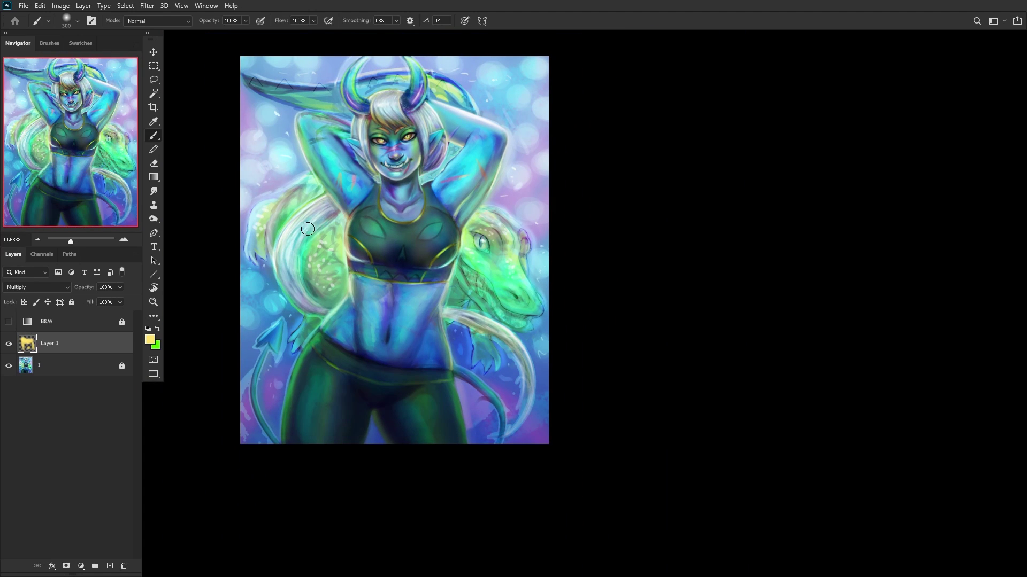
{"action": "scroll", "coordinate": [337, 214], "scroll_direction": "up", "scroll_amount": 1}
{"action": "left_click_drag", "start_coordinate": [398, 183], "coordinate": [425, 175]}
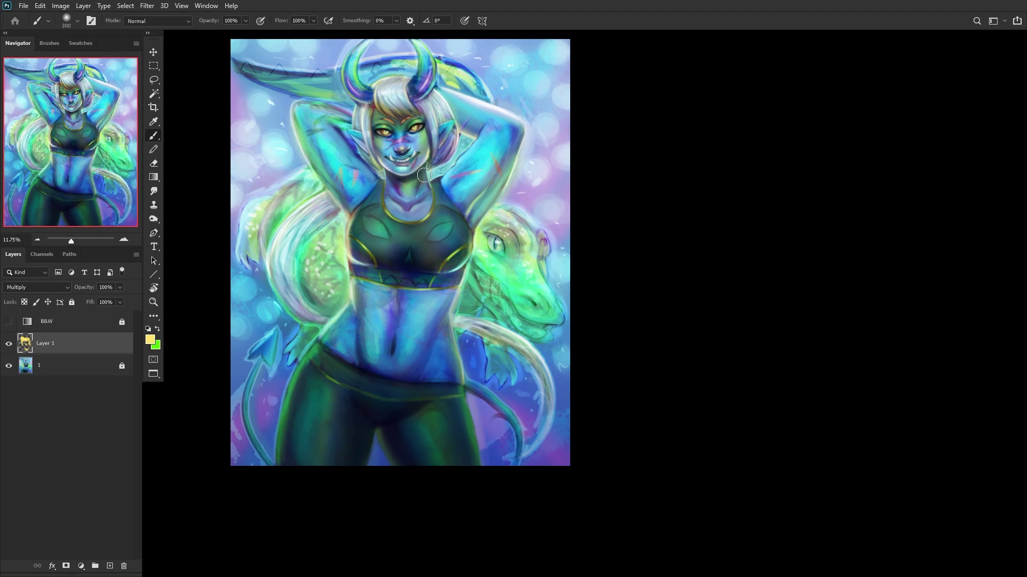
{"action": "left_click_drag", "start_coordinate": [398, 298], "coordinate": [393, 344]}
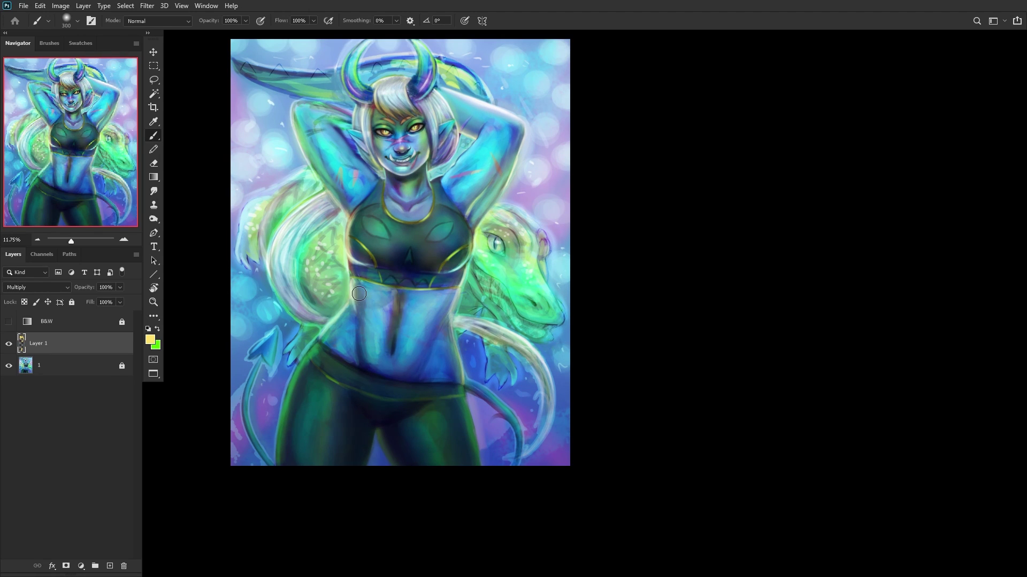
{"action": "mouse_move", "coordinate": [354, 361]}
{"action": "left_mouse_down"}
{"action": "mouse_move", "coordinate": [381, 373]}
{"action": "mouse_move", "coordinate": [344, 353]}
{"action": "mouse_move", "coordinate": [460, 380]}
{"action": "mouse_move", "coordinate": [431, 355]}
{"action": "mouse_move", "coordinate": [436, 373]}
{"action": "mouse_move", "coordinate": [443, 340]}
{"action": "mouse_move", "coordinate": [364, 356]}
{"action": "left_mouse_up"}
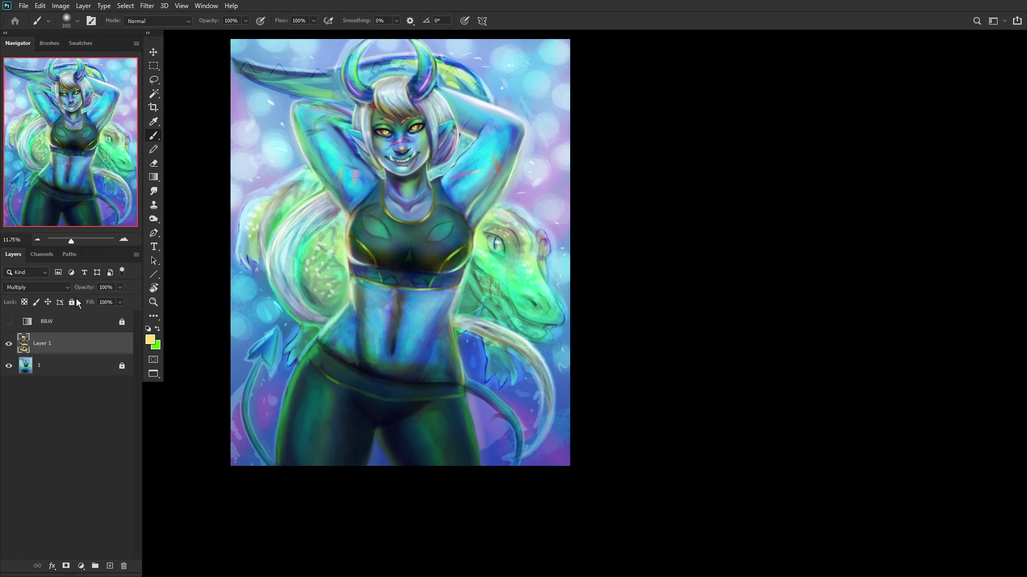
{"action": "mouse_move", "coordinate": [336, 189]}
{"action": "left_mouse_down"}
{"action": "mouse_move", "coordinate": [344, 193]}
{"action": "mouse_move", "coordinate": [300, 116]}
{"action": "left_mouse_up"}
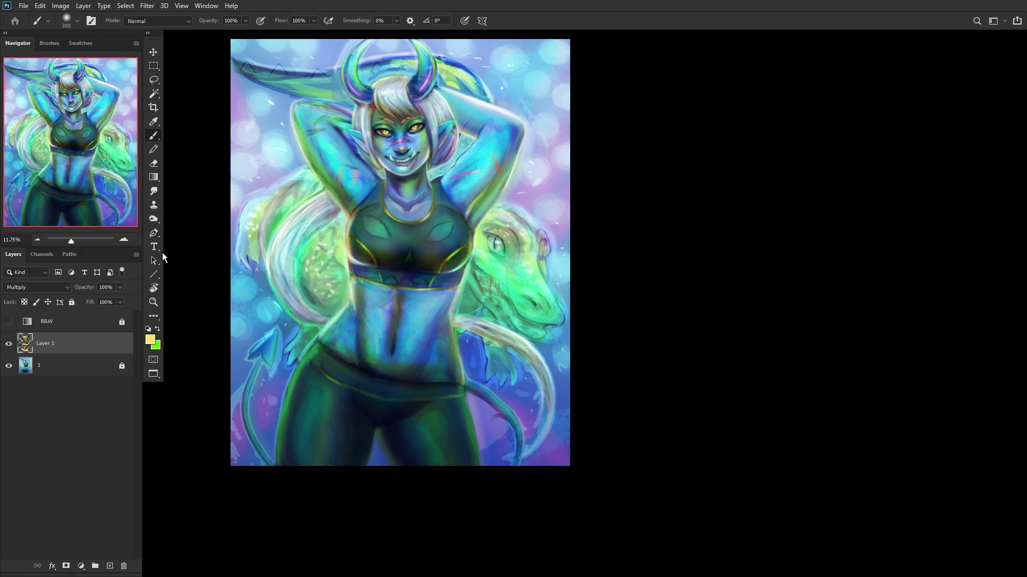
Step: Shift the shading's hue by +127 and set lightness to -15 in Hue/Saturation
{"action": "key", "text": "ctrl+u"}
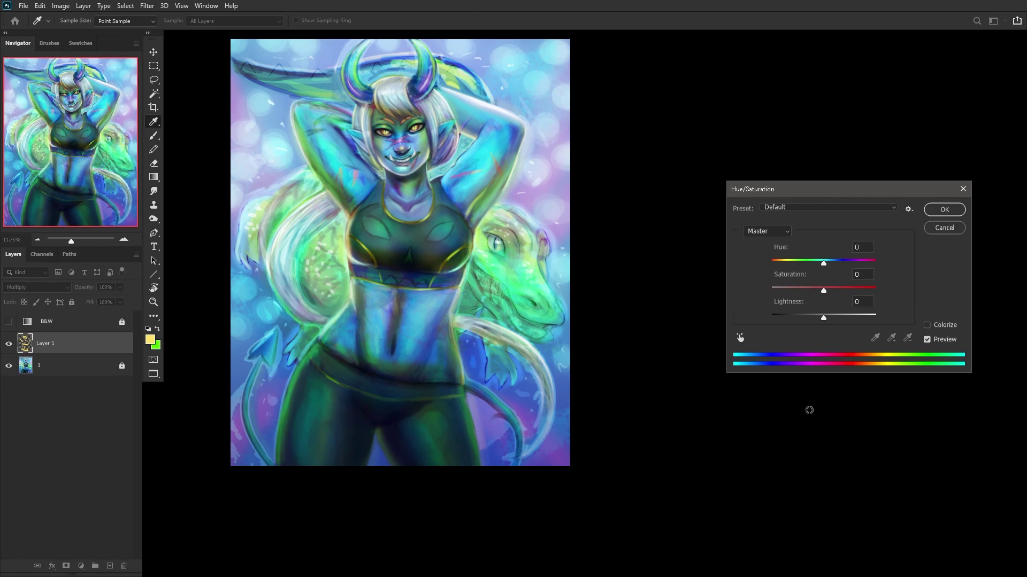
{"action": "left_click_drag", "start_coordinate": [816, 263], "coordinate": [867, 266]}
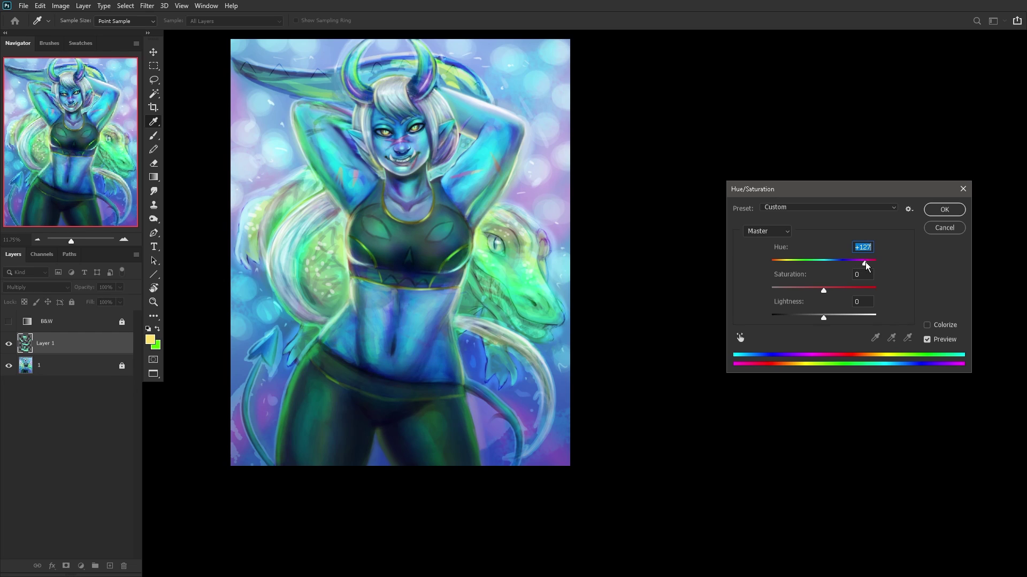
{"action": "left_click", "coordinate": [816, 315]}
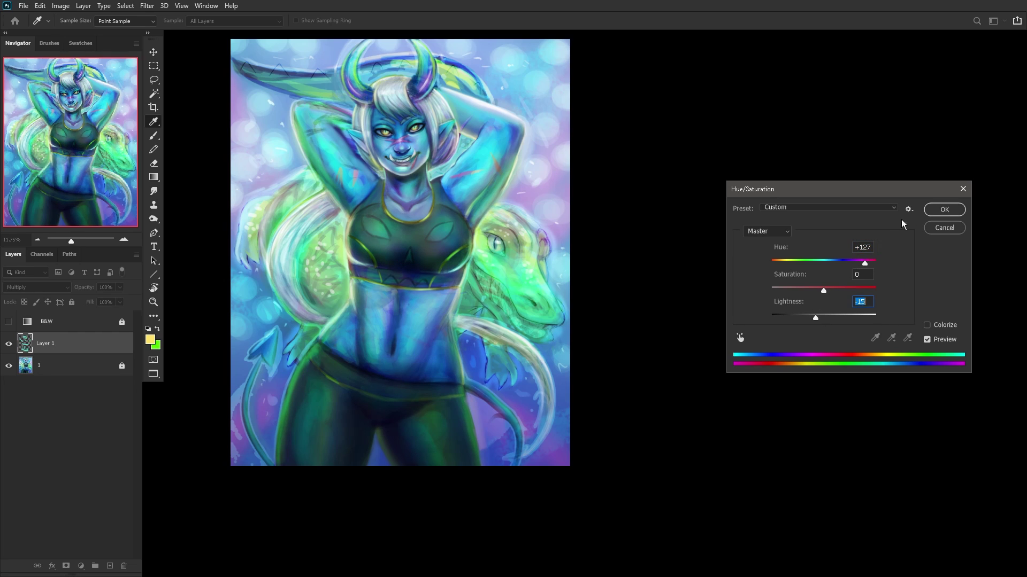
{"action": "left_click", "coordinate": [944, 209]}
Step: Check values with the B&W layer, set shading opacity to 65%, and merge it into layer 1
{"action": "left_click", "coordinate": [8, 321]}
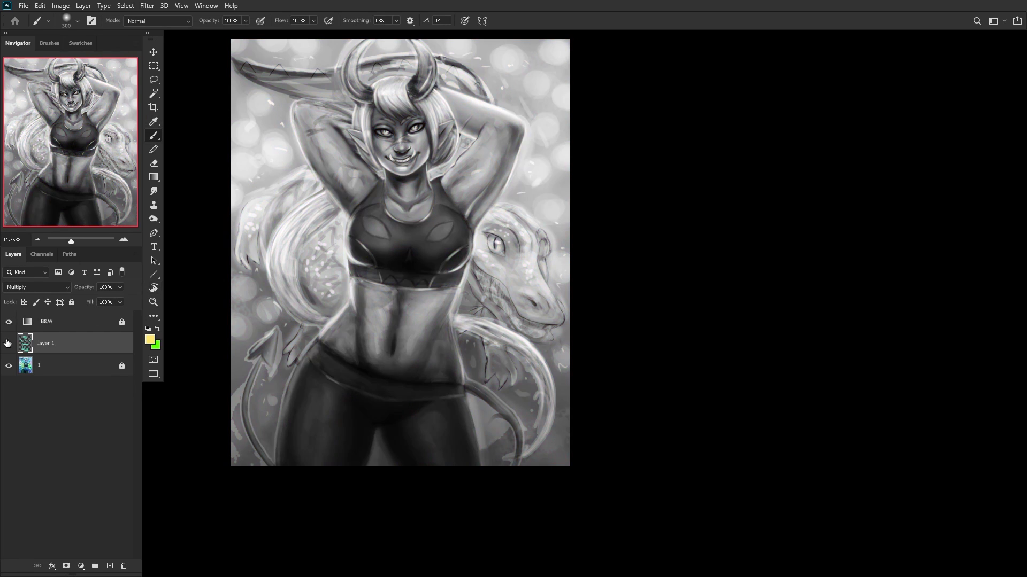
{"action": "left_click", "coordinate": [8, 344]}
{"action": "left_click", "coordinate": [119, 287]}
{"action": "left_click", "coordinate": [100, 300]}
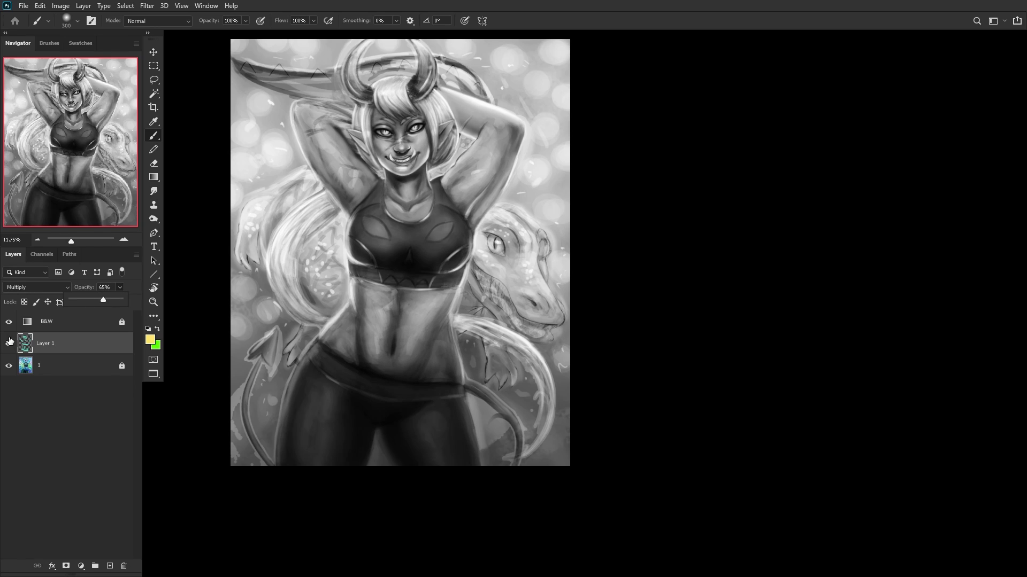
{"action": "left_click", "coordinate": [8, 322]}
{"action": "left_click", "coordinate": [39, 366]}
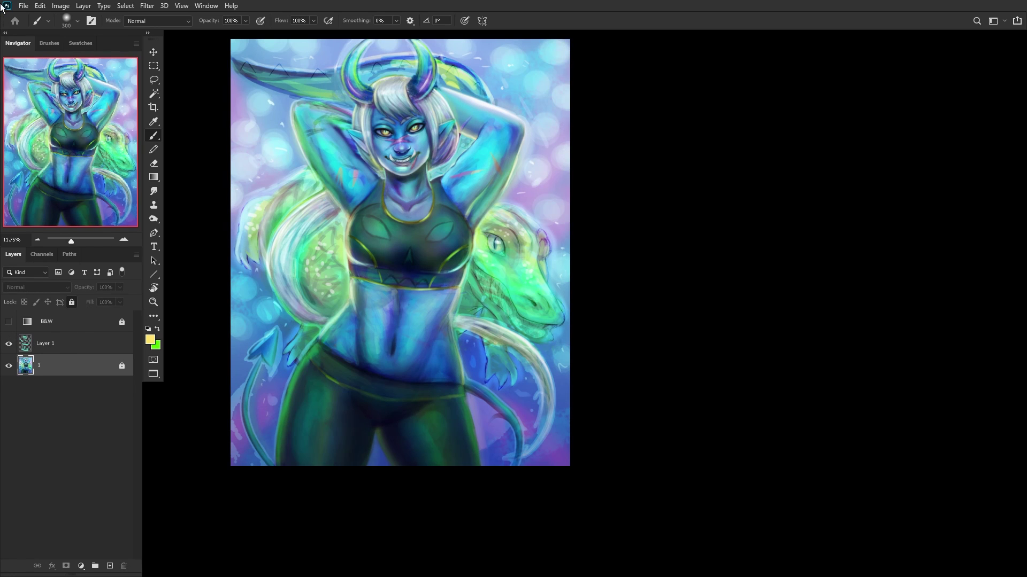
{"action": "key", "text": "ctrl+shift+e"}
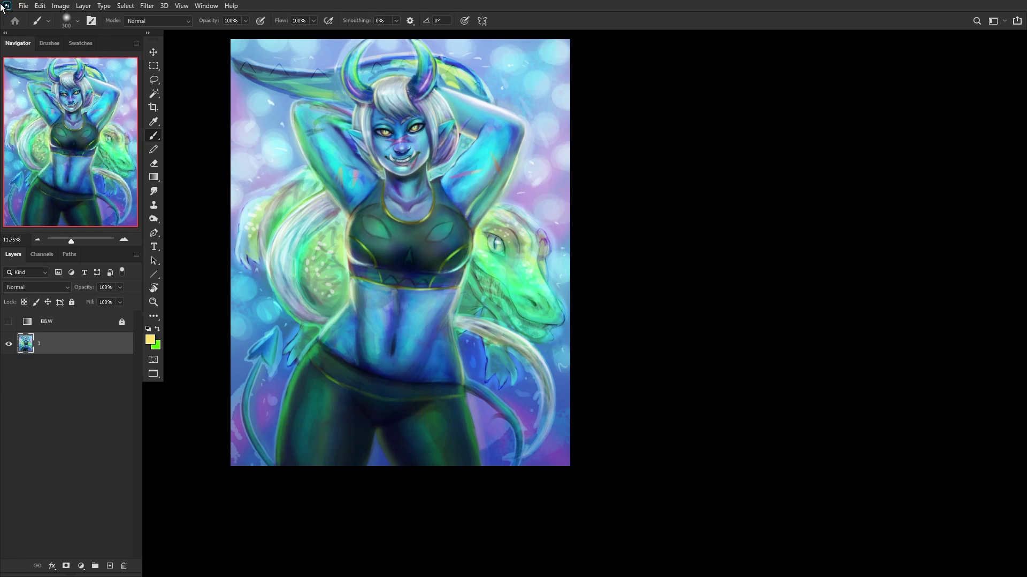
{"action": "left_click", "coordinate": [153, 302]}
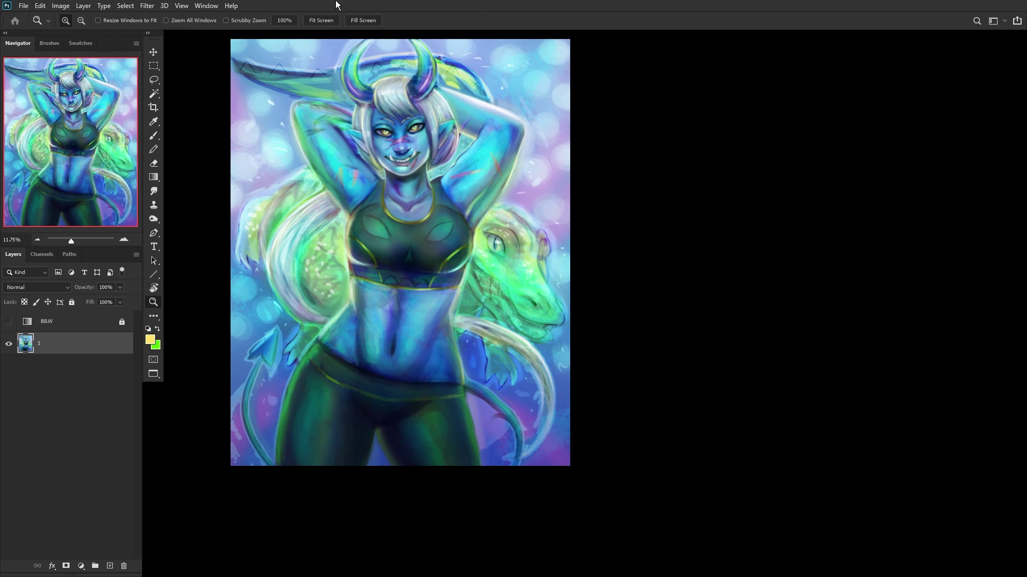
Step: Fit the canvas to the screen, lock all of layer 1, and zoom in on the neck and collar
{"action": "left_click", "coordinate": [321, 21]}
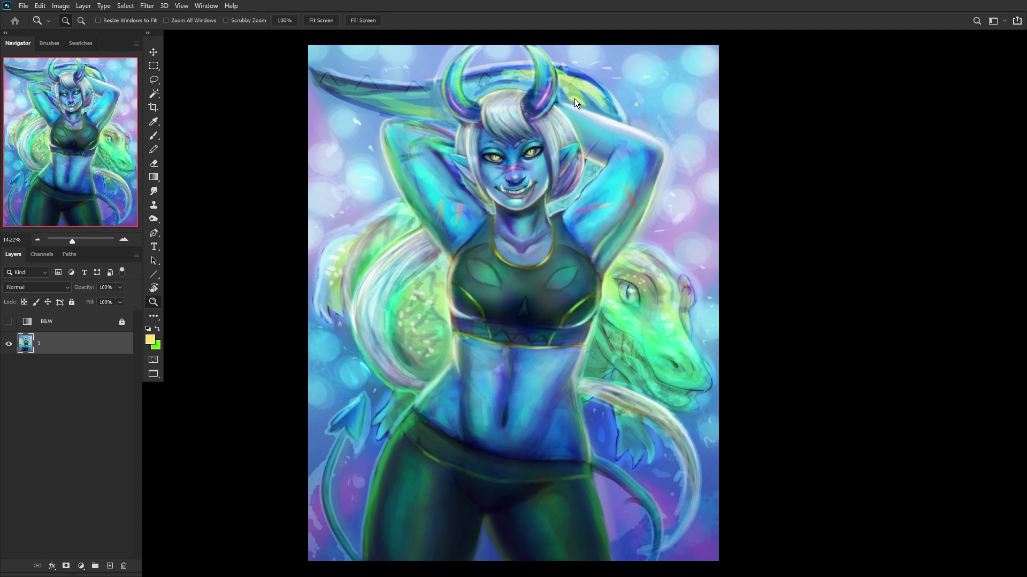
{"action": "left_click", "coordinate": [71, 302]}
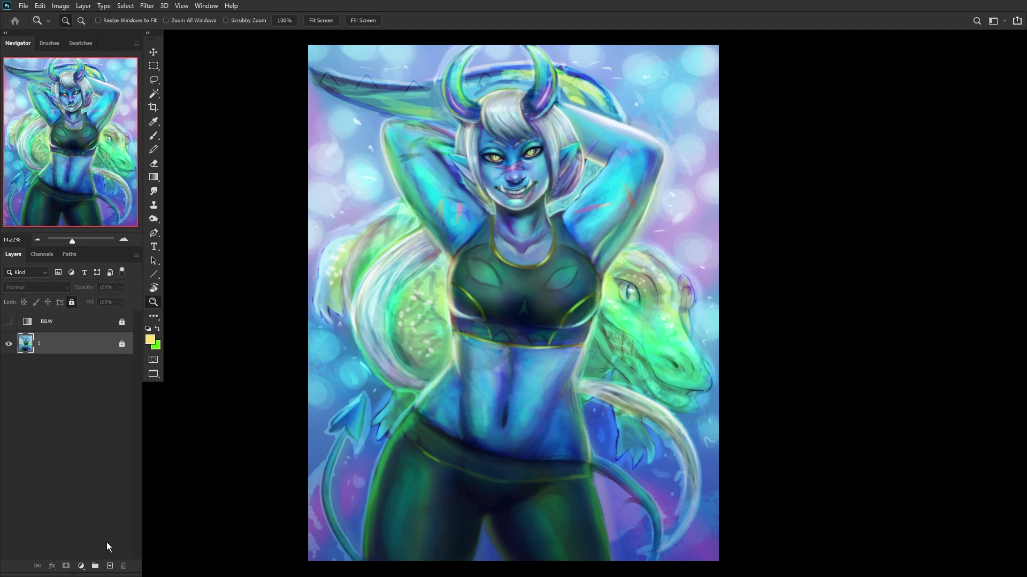
{"action": "left_click_drag", "start_coordinate": [298, 408], "coordinate": [559, 369]}
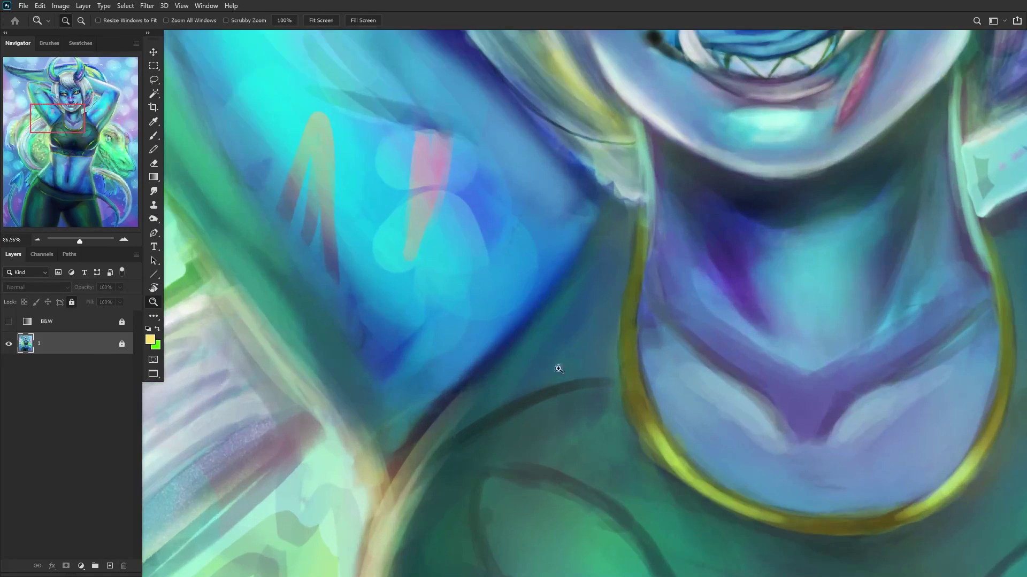
Step: Switch back to the Brush tool with the Sharp Charcoal brush preset
{"action": "left_click", "coordinate": [154, 136]}
{"action": "right_click", "coordinate": [722, 308]}
{"action": "left_click", "coordinate": [807, 375]}
{"action": "left_click", "coordinate": [62, 397]}
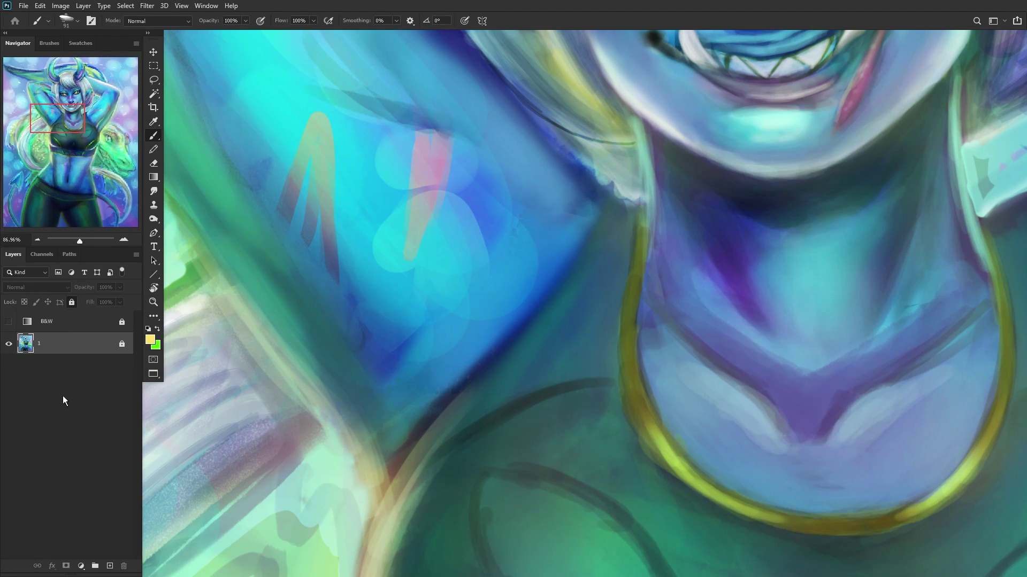
Step: On a new empty layer, paint blue from the shoulder shading over the neck shadow
{"action": "left_click", "coordinate": [111, 566]}
{"action": "right_click", "coordinate": [738, 209]}
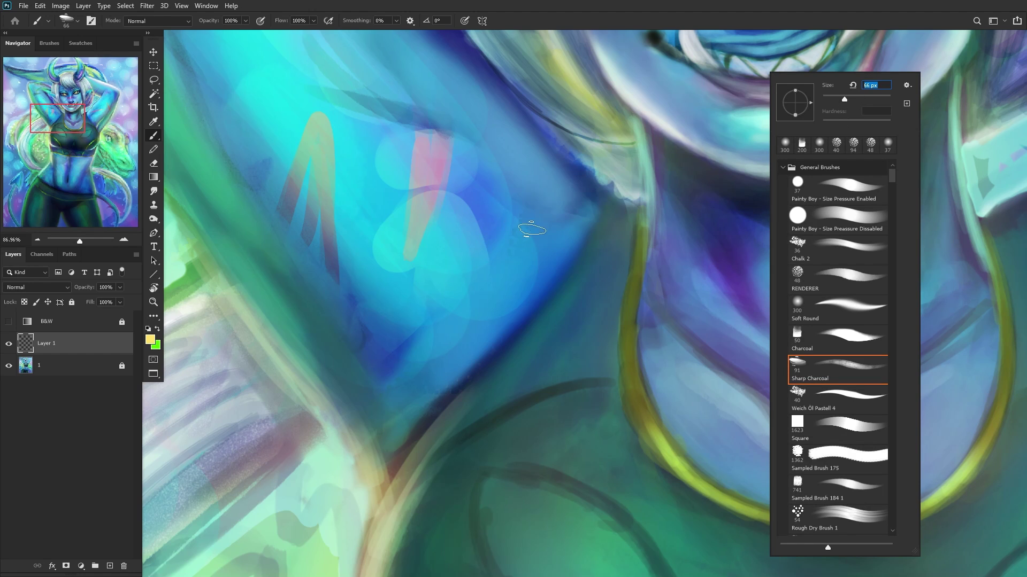
{"action": "left_click", "coordinate": [543, 246], "text": "alt"}
{"action": "mouse_move", "coordinate": [543, 246]}
{"action": "left_mouse_down"}
{"action": "mouse_move", "coordinate": [546, 223]}
{"action": "mouse_move", "coordinate": [505, 327]}
{"action": "mouse_move", "coordinate": [570, 210]}
{"action": "mouse_move", "coordinate": [475, 345]}
{"action": "mouse_move", "coordinate": [536, 289]}
{"action": "mouse_move", "coordinate": [566, 240]}
{"action": "mouse_move", "coordinate": [444, 382]}
{"action": "left_mouse_up"}
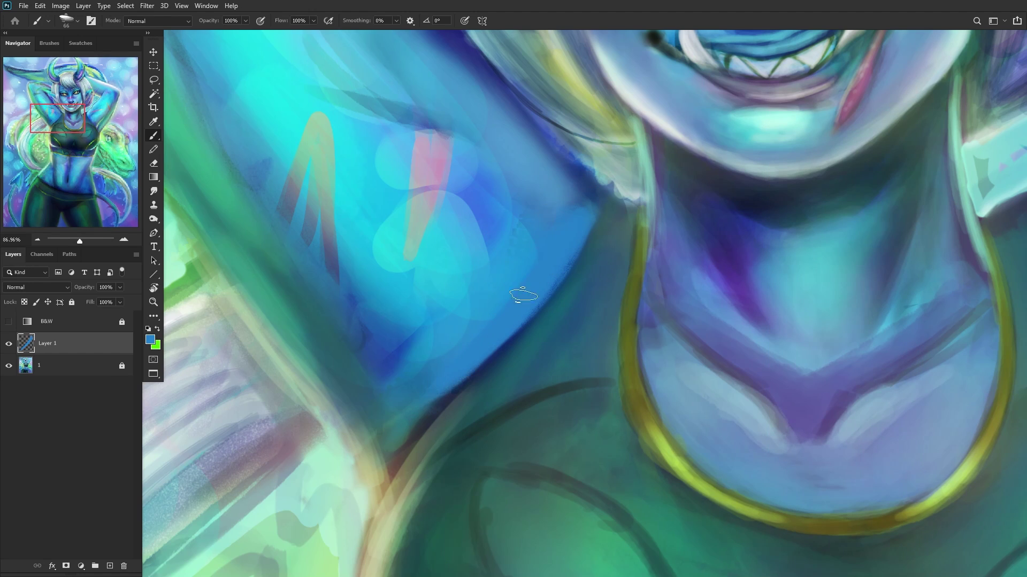
{"action": "scroll", "coordinate": [481, 305], "scroll_direction": "down", "scroll_amount": 5}
{"action": "scroll", "coordinate": [473, 298], "scroll_direction": "up", "scroll_amount": 4}
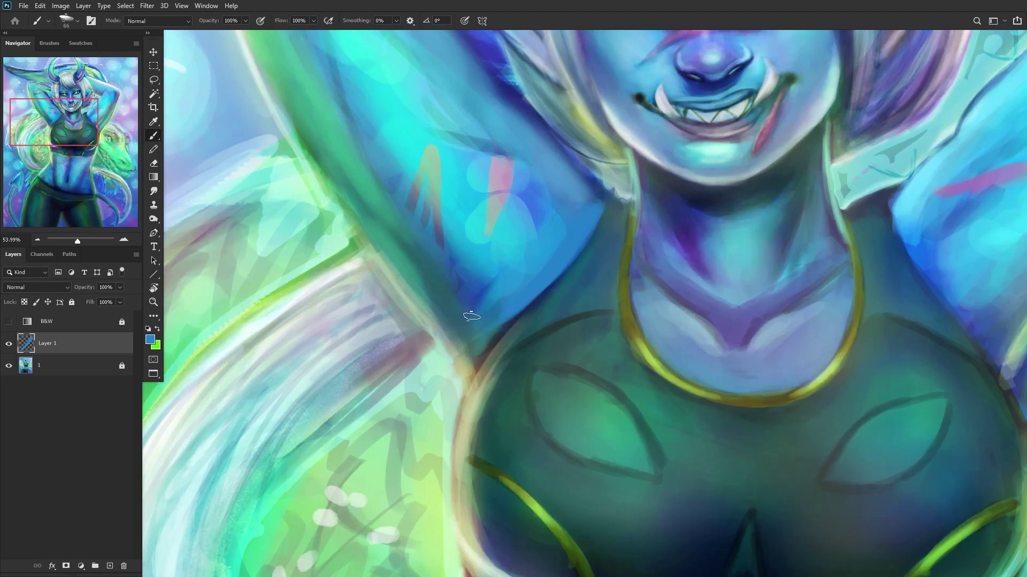
{"action": "mouse_move", "coordinate": [545, 273]}
{"action": "left_mouse_down"}
{"action": "mouse_move", "coordinate": [527, 297]}
{"action": "mouse_move", "coordinate": [551, 281]}
{"action": "mouse_move", "coordinate": [540, 288]}
{"action": "left_mouse_up"}
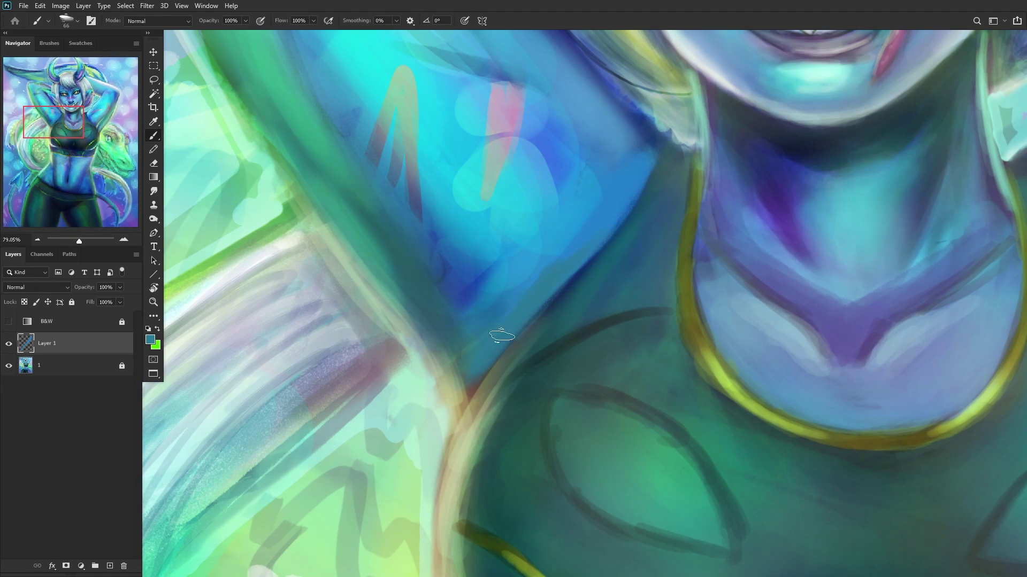
Step: Sample a darker blue from the painting and lower the brush opacity to 49%
{"action": "left_click", "coordinate": [569, 233], "text": "alt"}
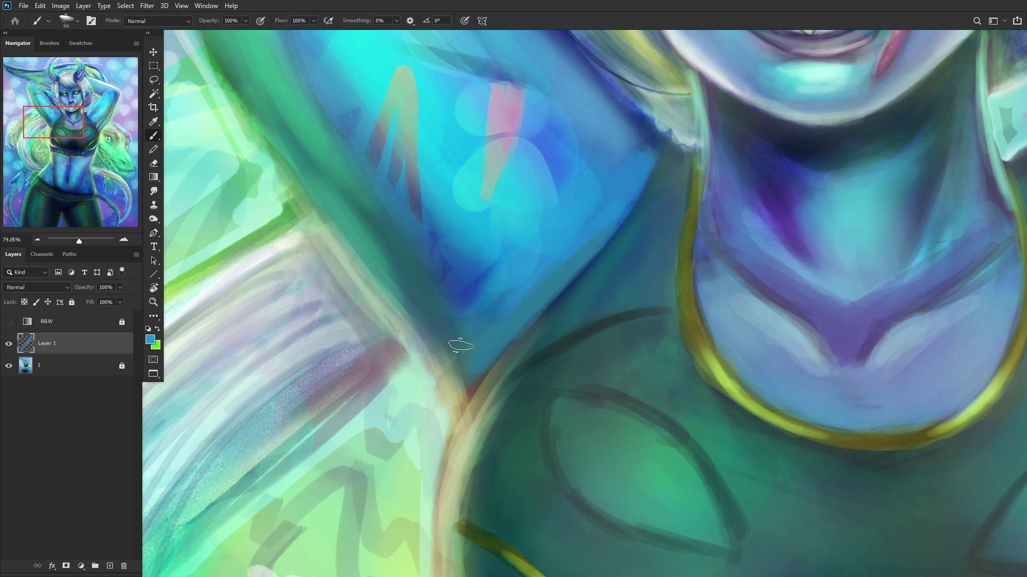
{"action": "scroll", "coordinate": [496, 306], "scroll_direction": "down", "scroll_amount": 1}
{"action": "scroll", "coordinate": [496, 306], "scroll_direction": "down", "scroll_amount": 5}
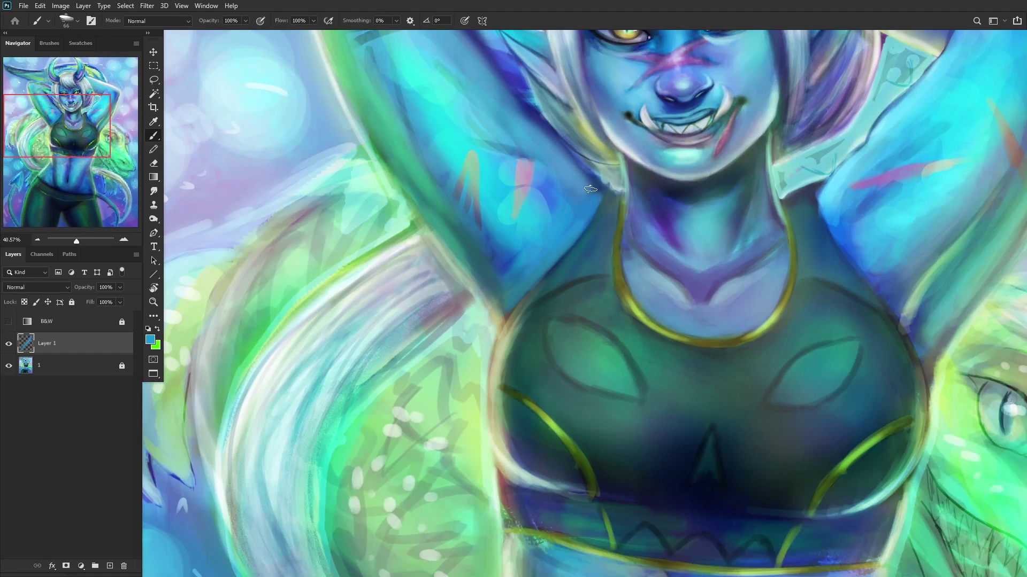
{"action": "scroll", "coordinate": [581, 182], "scroll_direction": "up", "scroll_amount": 5}
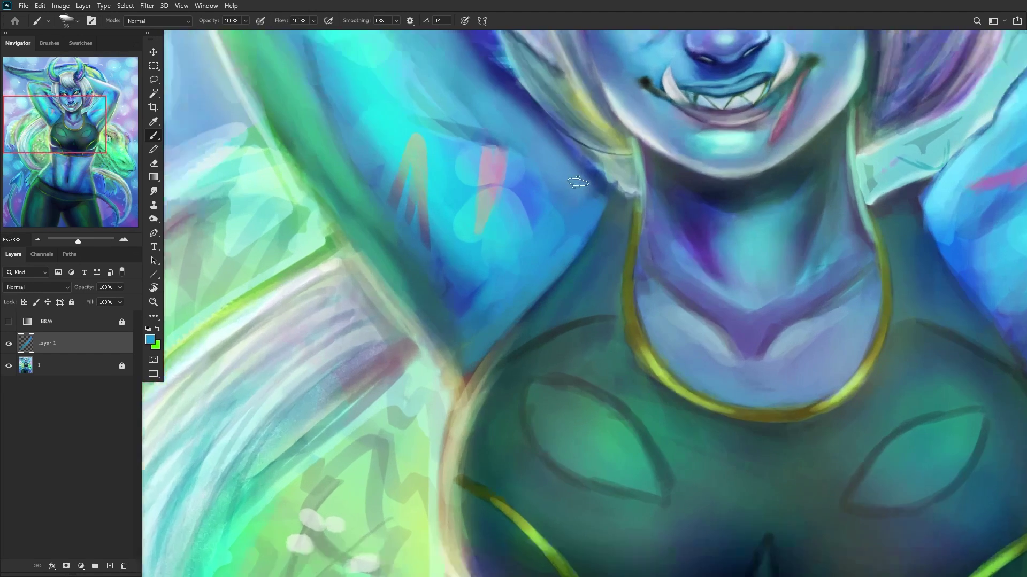
{"action": "left_click", "coordinate": [589, 208], "text": "alt"}
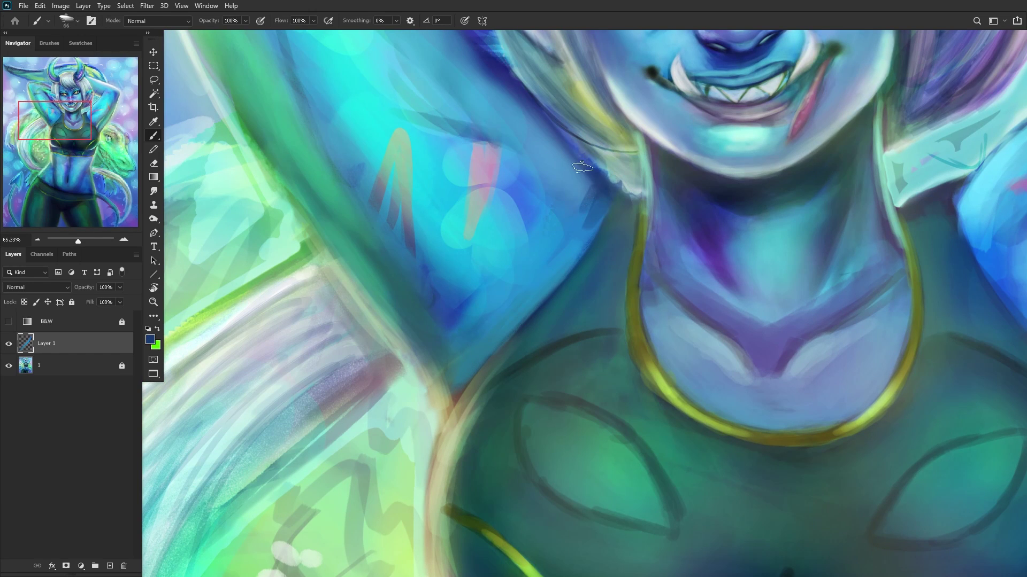
{"action": "scroll", "coordinate": [559, 150], "scroll_direction": "down", "scroll_amount": 3}
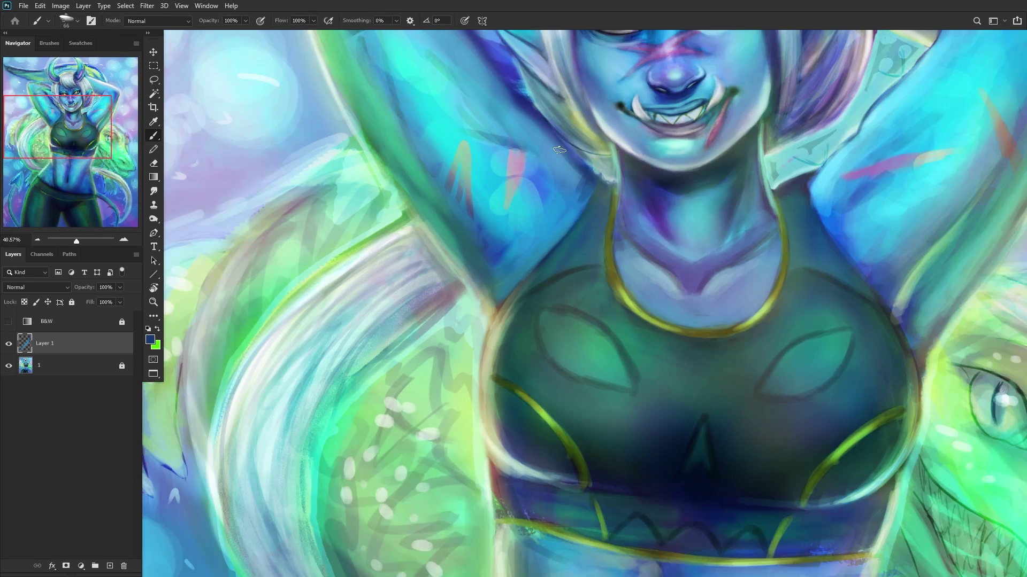
{"action": "left_click", "coordinate": [246, 20]}
{"action": "scroll", "coordinate": [565, 182], "scroll_direction": "up", "scroll_amount": 5}
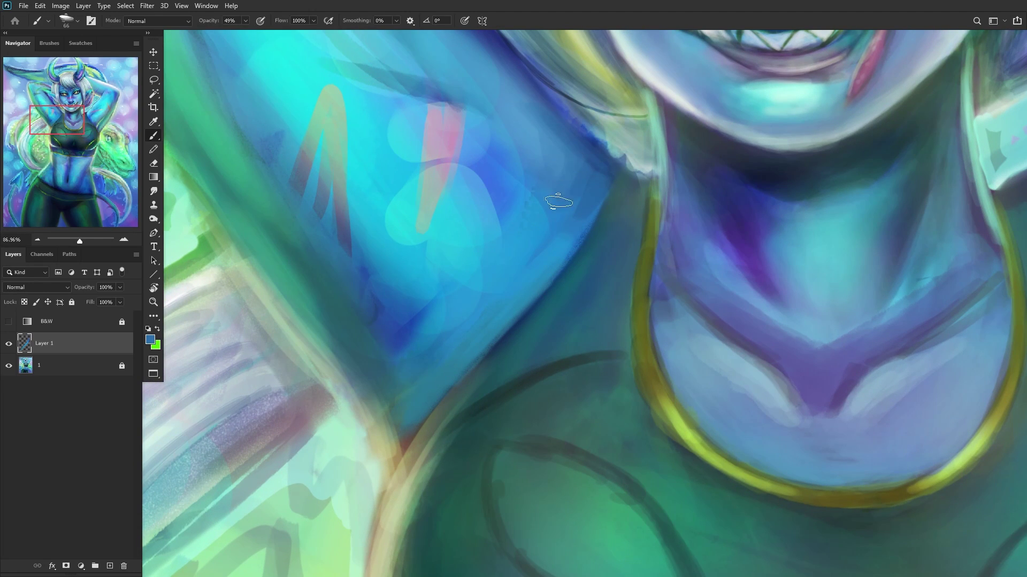
{"action": "left_click", "coordinate": [536, 247], "text": "alt"}
{"action": "scroll", "coordinate": [486, 275], "scroll_direction": "down", "scroll_amount": 3}
{"action": "scroll", "coordinate": [449, 306], "scroll_direction": "down", "scroll_amount": 3}
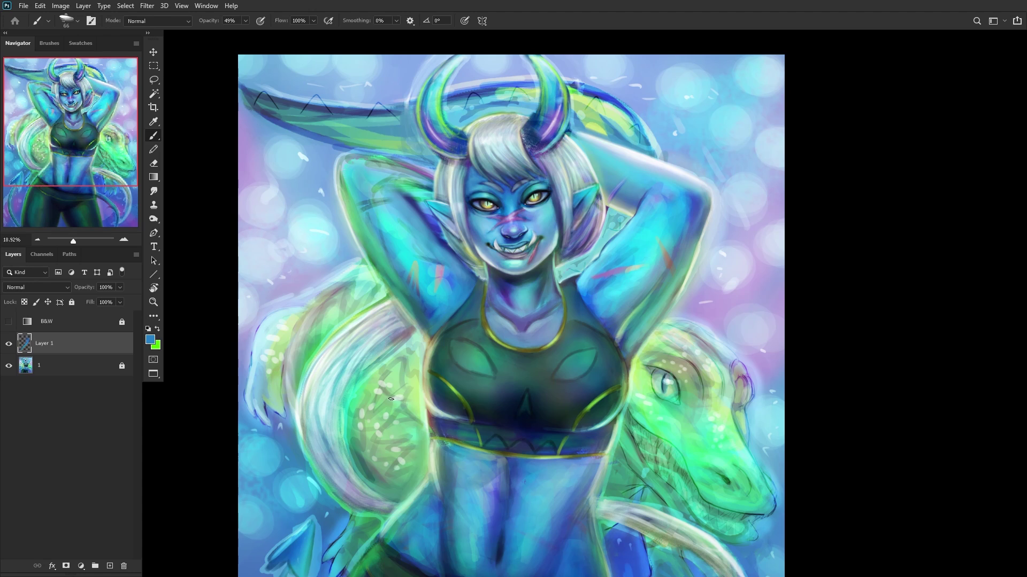
Step: Smooth the skin along the gold collar's inner edge with the light neck blue
{"action": "scroll", "coordinate": [409, 375], "scroll_direction": "up", "scroll_amount": 8}
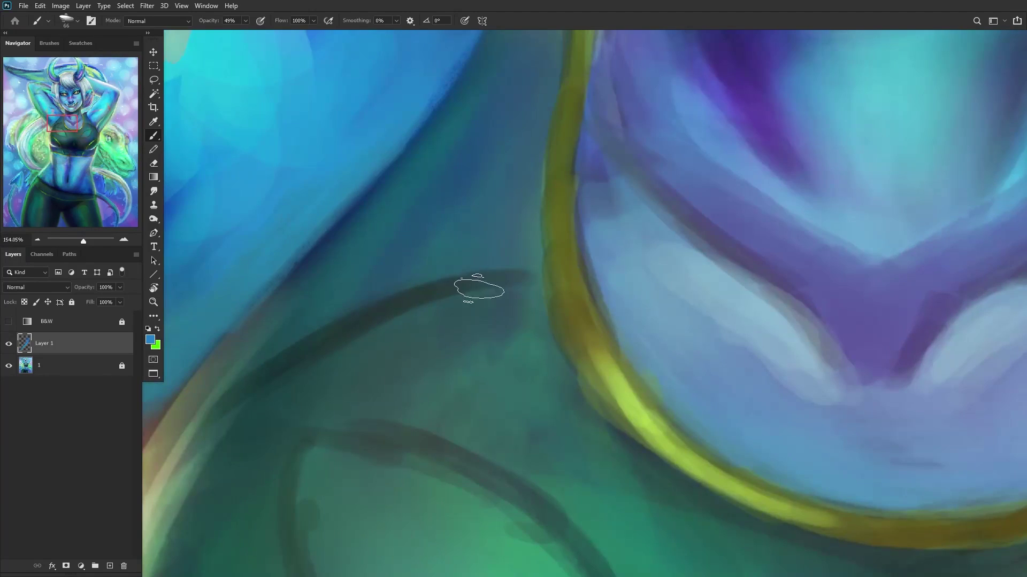
{"action": "left_click", "coordinate": [436, 289], "text": "alt"}
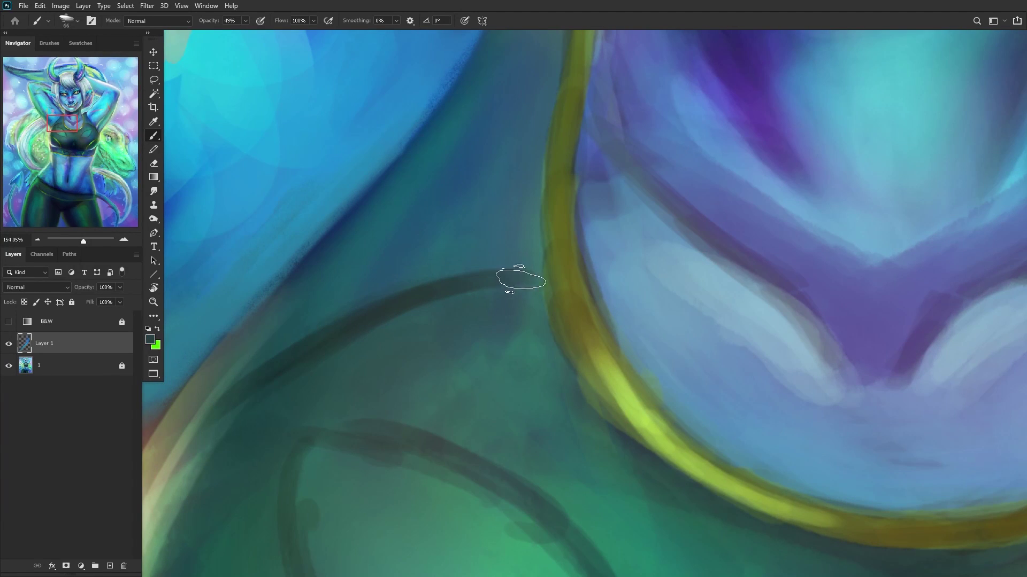
{"action": "scroll", "coordinate": [641, 293], "scroll_direction": "up", "scroll_amount": 1}
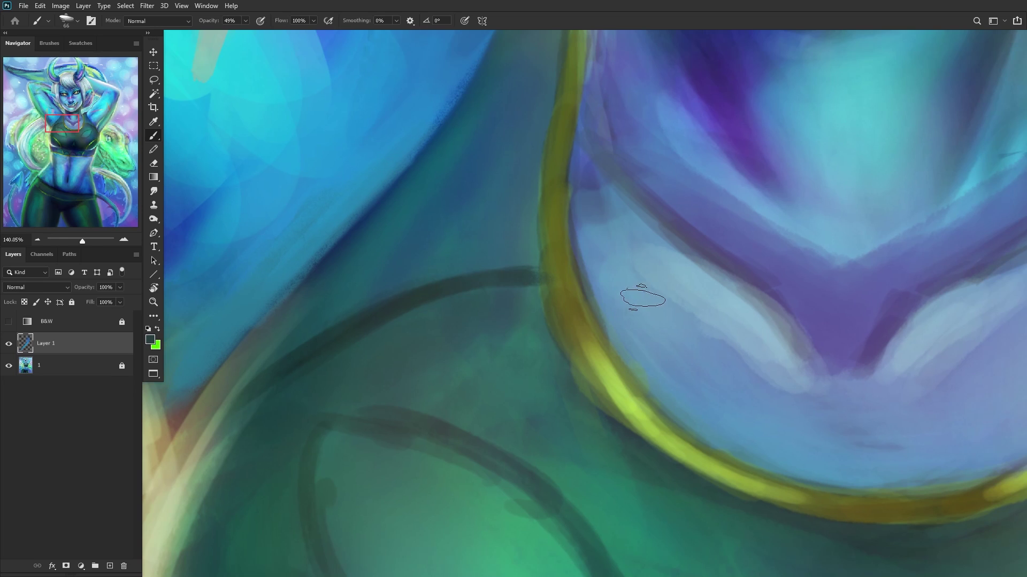
{"action": "left_click", "coordinate": [625, 297], "text": "alt"}
{"action": "scroll", "coordinate": [637, 328], "scroll_direction": "up", "scroll_amount": 2}
{"action": "left_click_drag", "start_coordinate": [596, 268], "coordinate": [564, 171]}
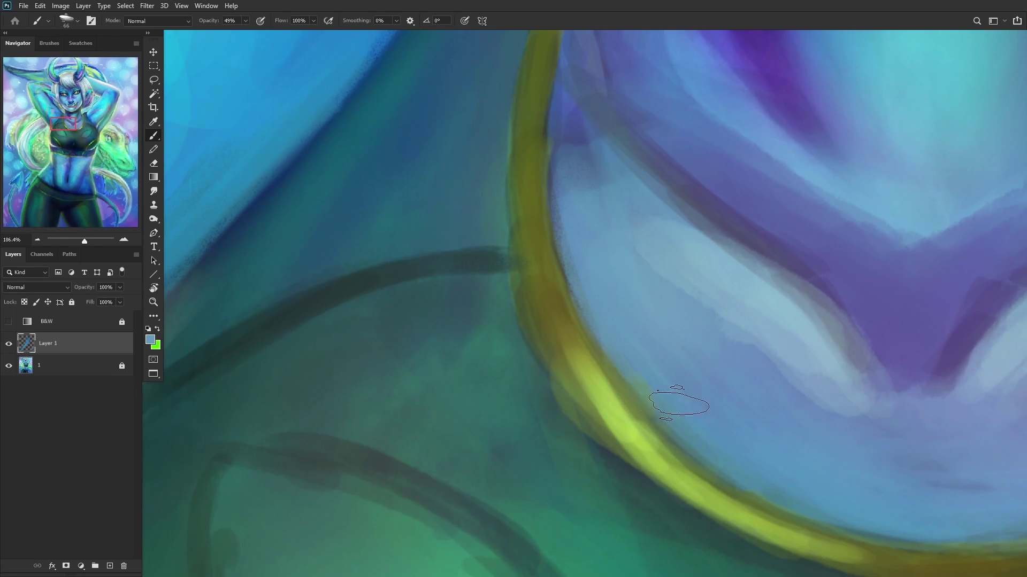
Step: Paint dark teal from beside the neck over the light neck edge
{"action": "left_click", "coordinate": [543, 430], "text": "alt"}
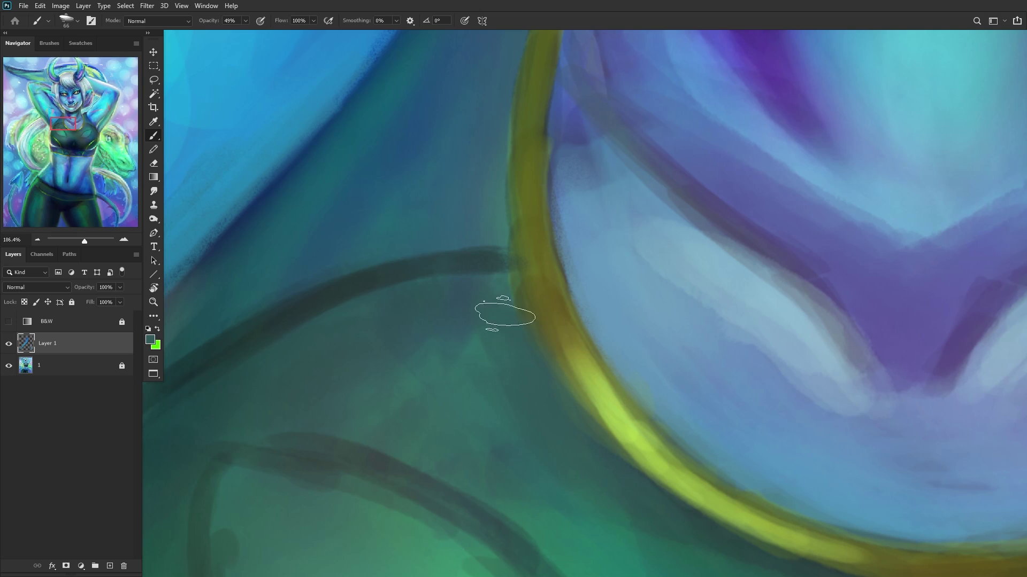
{"action": "scroll", "coordinate": [472, 207], "scroll_direction": "down", "scroll_amount": 3}
{"action": "scroll", "coordinate": [472, 207], "scroll_direction": "down", "scroll_amount": 4}
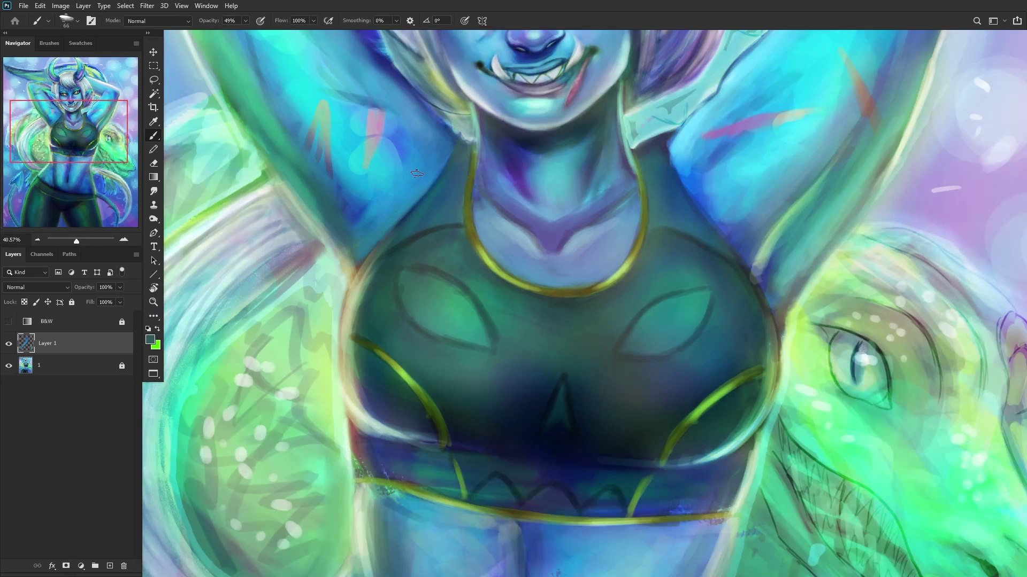
{"action": "scroll", "coordinate": [481, 189], "scroll_direction": "up", "scroll_amount": 6}
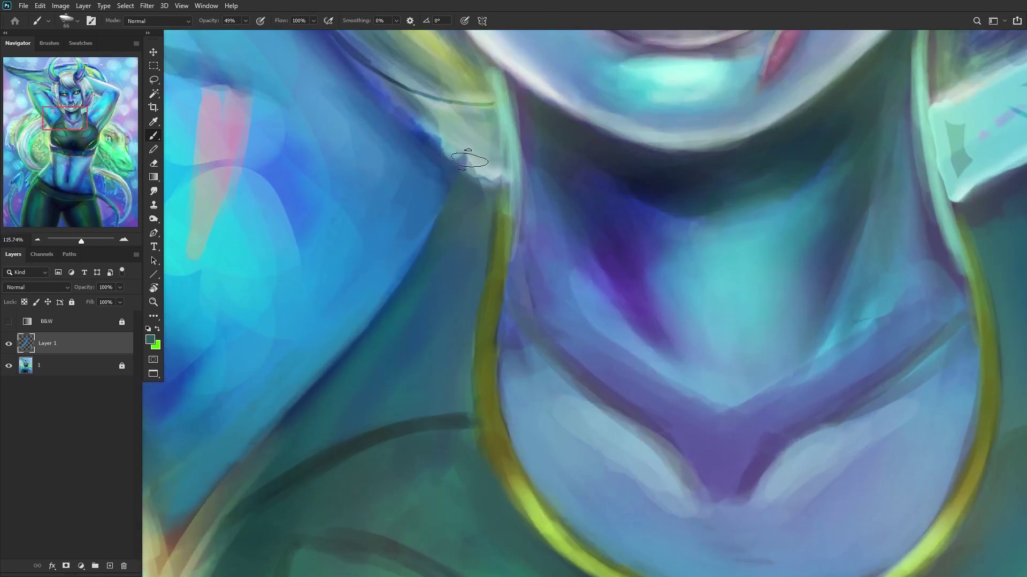
{"action": "left_click", "coordinate": [481, 188], "text": "alt"}
{"action": "left_click_drag", "start_coordinate": [481, 188], "coordinate": [470, 183]}
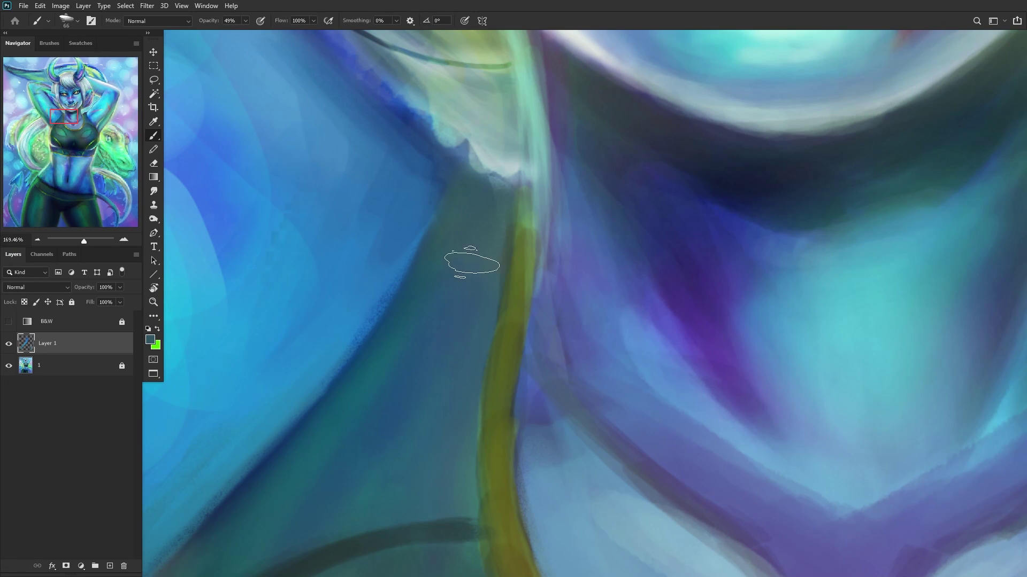
{"action": "scroll", "coordinate": [417, 126], "scroll_direction": "down", "scroll_amount": 5}
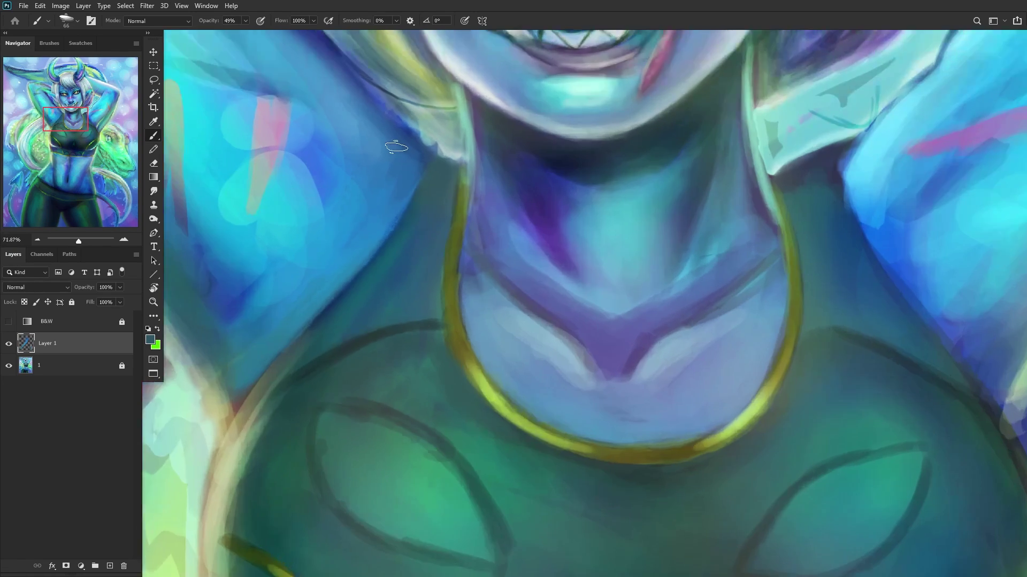
{"action": "scroll", "coordinate": [342, 170], "scroll_direction": "down", "scroll_amount": 1}
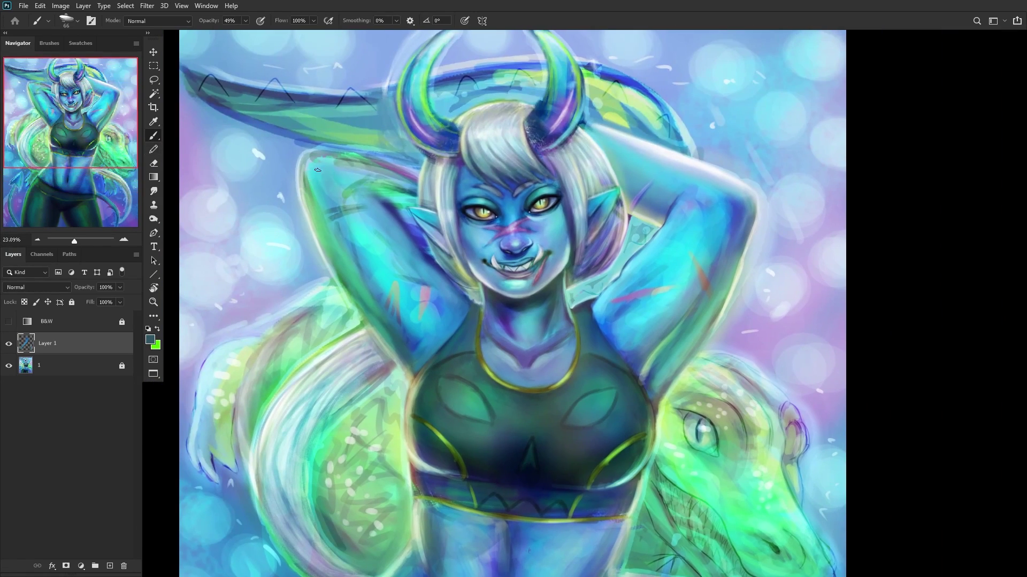
{"action": "scroll", "coordinate": [481, 310], "scroll_direction": "up", "scroll_amount": 5}
Step: Shrink the brush to 32 px and cover the light hair edge beside the neck in dark blue
{"action": "right_click", "coordinate": [567, 298]}
{"action": "left_click", "coordinate": [638, 101]}
{"action": "left_click", "coordinate": [469, 281], "text": "alt"}
{"action": "mouse_move", "coordinate": [469, 282]}
{"action": "left_mouse_down"}
{"action": "mouse_move", "coordinate": [490, 301]}
{"action": "mouse_move", "coordinate": [516, 301]}
{"action": "mouse_move", "coordinate": [428, 231]}
{"action": "mouse_move", "coordinate": [481, 283]}
{"action": "left_mouse_up"}
Step: Repaint a clean light grey hair edge running down beside the neck
{"action": "left_click", "coordinate": [517, 306], "text": "alt"}
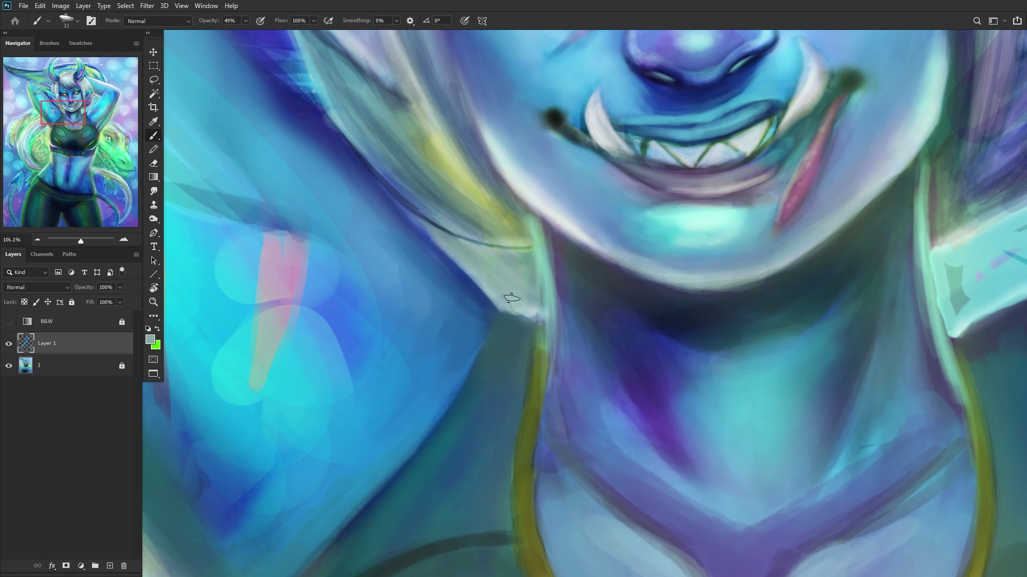
{"action": "scroll", "coordinate": [510, 325], "scroll_direction": "up", "scroll_amount": 3}
{"action": "left_click", "coordinate": [513, 321], "text": "alt"}
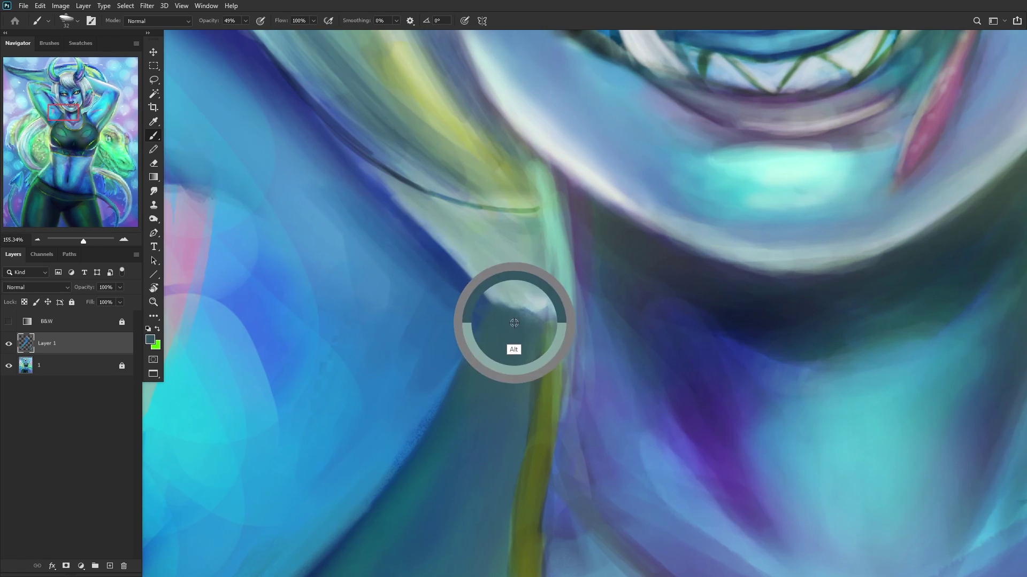
{"action": "left_click", "coordinate": [524, 298], "text": "alt"}
{"action": "mouse_move", "coordinate": [534, 300]}
{"action": "left_mouse_down"}
{"action": "mouse_move", "coordinate": [512, 308]}
{"action": "mouse_move", "coordinate": [531, 318]}
{"action": "mouse_move", "coordinate": [472, 307]}
{"action": "mouse_move", "coordinate": [515, 313]}
{"action": "mouse_move", "coordinate": [432, 240]}
{"action": "mouse_move", "coordinate": [478, 300]}
{"action": "mouse_move", "coordinate": [399, 206]}
{"action": "left_mouse_up"}
{"action": "scroll", "coordinate": [417, 225], "scroll_direction": "down", "scroll_amount": 3}
{"action": "scroll", "coordinate": [437, 245], "scroll_direction": "down", "scroll_amount": 6}
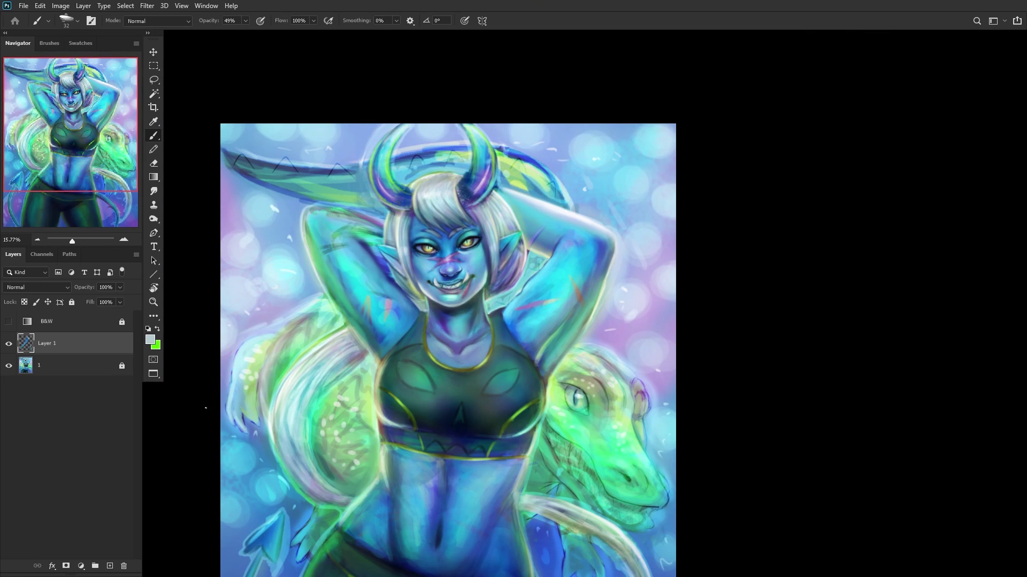
Step: Reset colours to make white the paint colour and add pale highlights along the arc beside the top
{"action": "scroll", "coordinate": [316, 396], "scroll_direction": "up", "scroll_amount": 5}
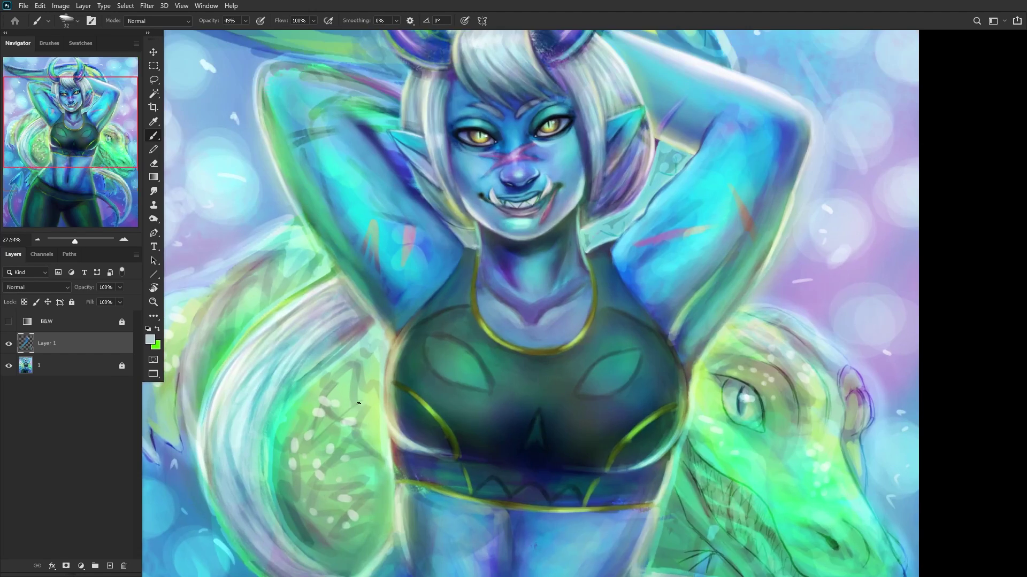
{"action": "left_click", "coordinate": [371, 348], "text": "alt"}
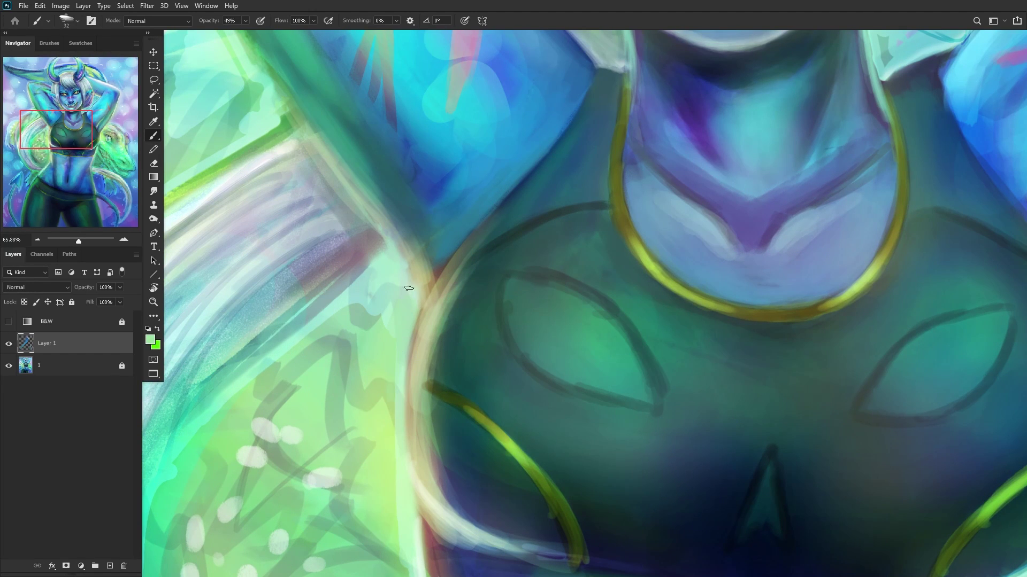
{"action": "left_click", "coordinate": [148, 329]}
{"action": "key", "text": "x"}
{"action": "mouse_move", "coordinate": [421, 303]}
{"action": "left_mouse_down"}
{"action": "mouse_move", "coordinate": [387, 226]}
{"action": "mouse_move", "coordinate": [420, 287]}
{"action": "mouse_move", "coordinate": [361, 201]}
{"action": "mouse_move", "coordinate": [407, 269]}
{"action": "left_mouse_up"}
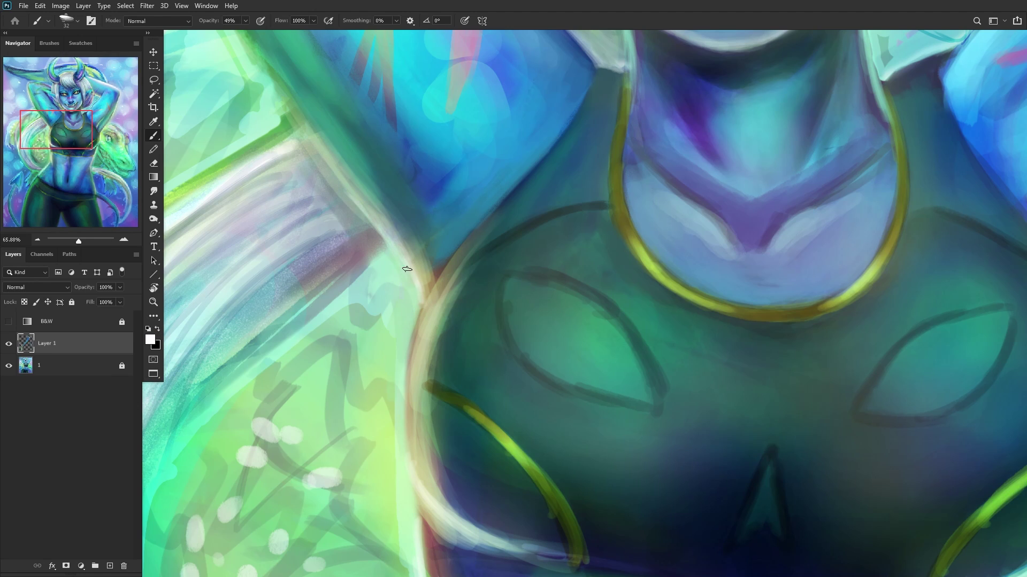
Step: Brighten the beige arc beside the top with tan sampled from it
{"action": "scroll", "coordinate": [422, 310], "scroll_direction": "down", "scroll_amount": 5}
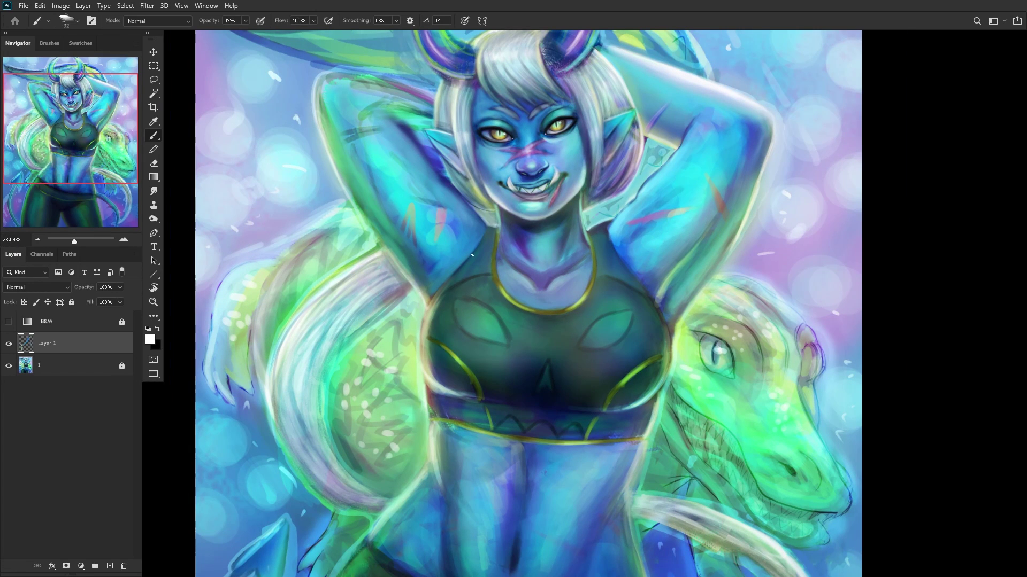
{"action": "scroll", "coordinate": [471, 255], "scroll_direction": "up", "scroll_amount": 6}
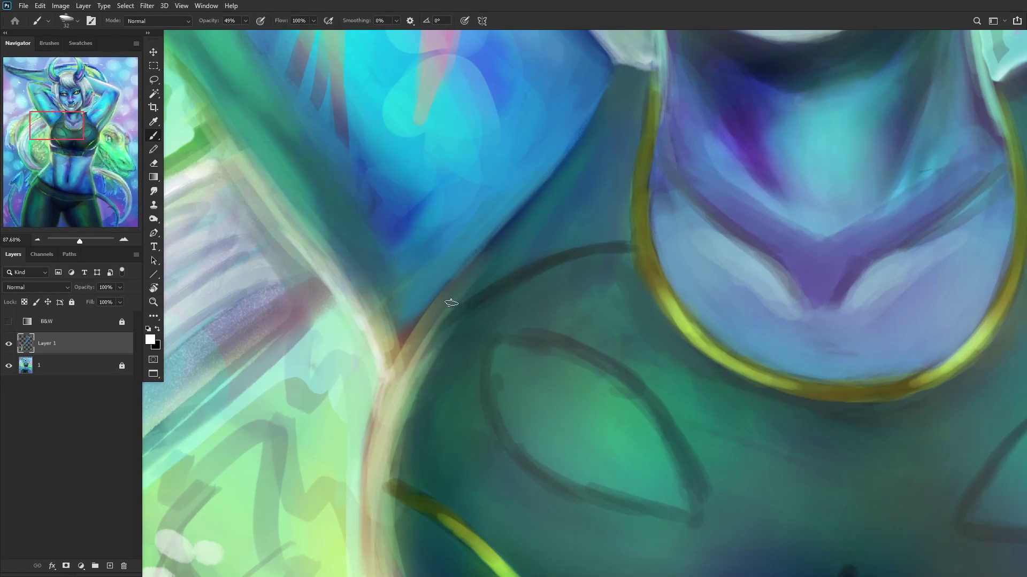
{"action": "left_click", "coordinate": [446, 331], "text": "alt"}
{"action": "left_click_drag", "start_coordinate": [446, 331], "coordinate": [417, 358]}
{"action": "left_click_drag", "start_coordinate": [453, 294], "coordinate": [402, 371]}
{"action": "mouse_move", "coordinate": [385, 425]}
{"action": "left_mouse_down"}
{"action": "mouse_move", "coordinate": [378, 419]}
{"action": "mouse_move", "coordinate": [400, 407]}
{"action": "left_mouse_up"}
{"action": "mouse_move", "coordinate": [414, 340]}
{"action": "left_mouse_down"}
{"action": "mouse_move", "coordinate": [439, 315]}
{"action": "mouse_move", "coordinate": [393, 402]}
{"action": "left_mouse_up"}
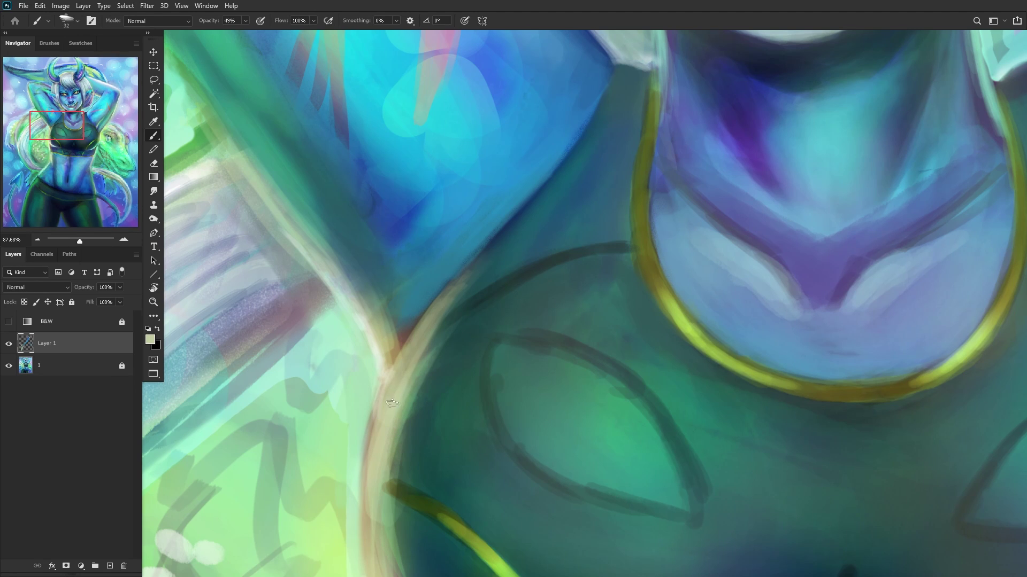
Step: Sample teal from the top and bring up the brush presets on the zoomed chest area
{"action": "scroll", "coordinate": [443, 287], "scroll_direction": "up", "scroll_amount": 3}
{"action": "left_click", "coordinate": [445, 268], "text": "alt"}
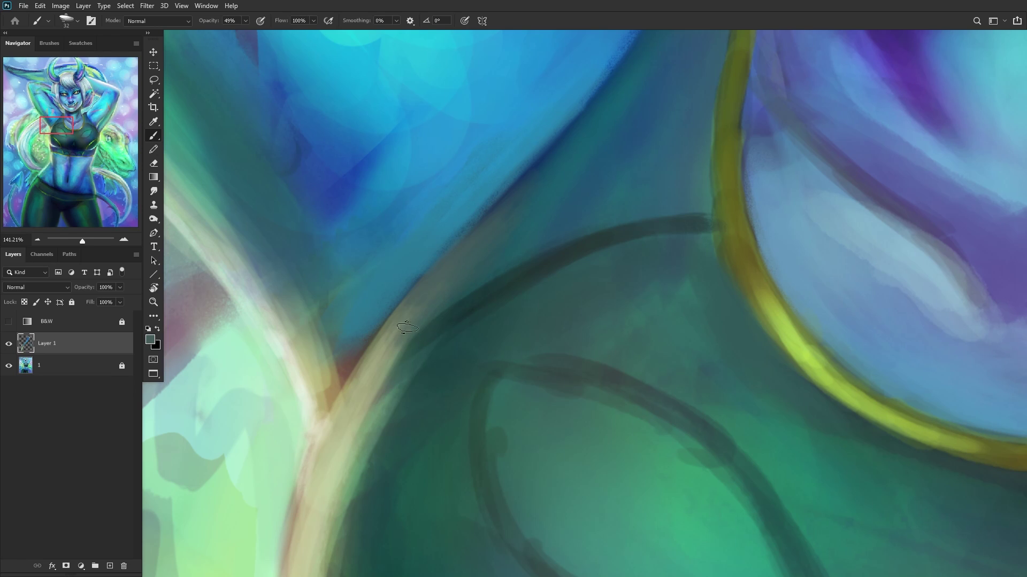
{"action": "scroll", "coordinate": [375, 362], "scroll_direction": "down", "scroll_amount": 5}
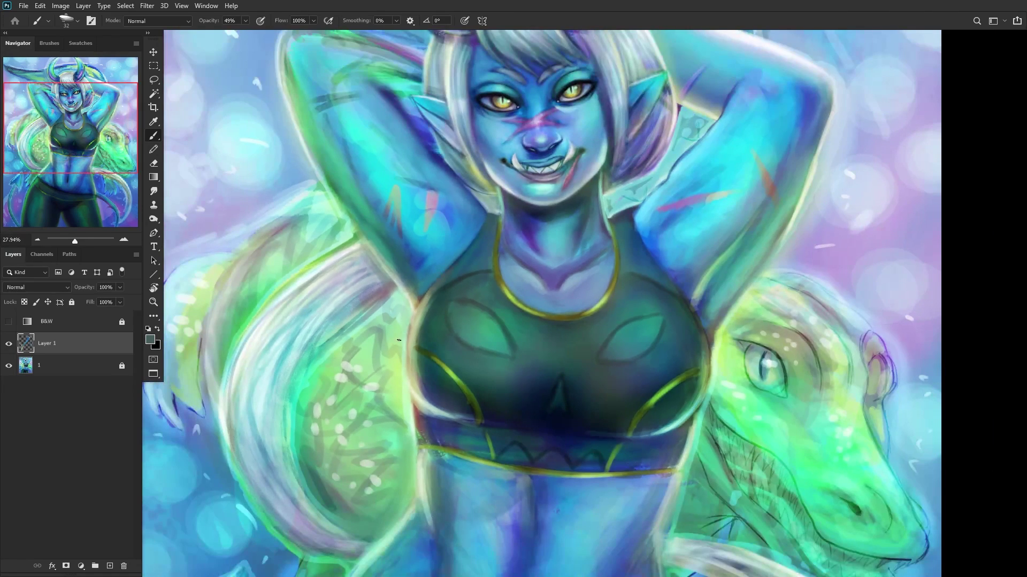
{"action": "scroll", "coordinate": [430, 319], "scroll_direction": "up", "scroll_amount": 2}
{"action": "scroll", "coordinate": [444, 318], "scroll_direction": "up", "scroll_amount": 3}
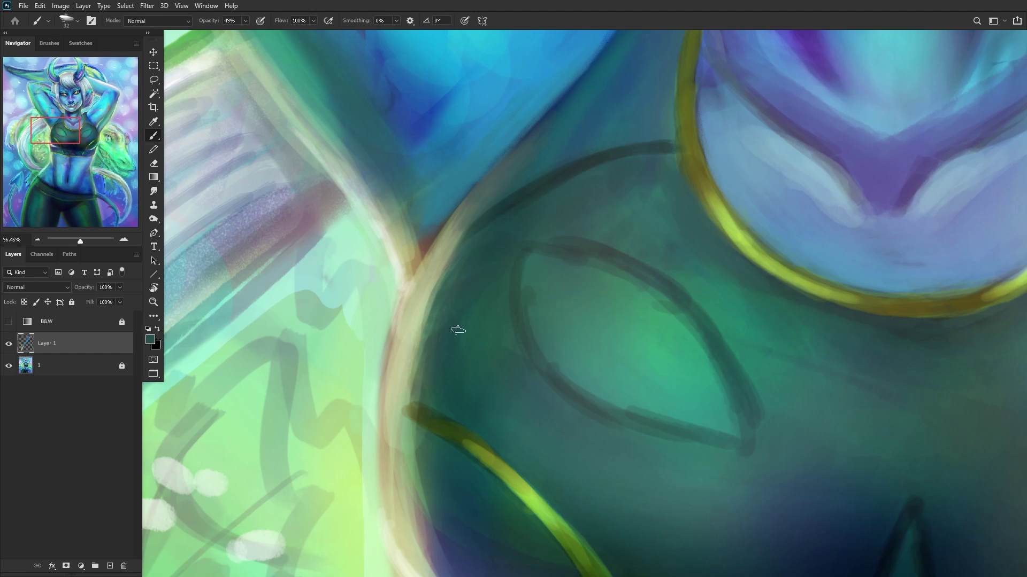
{"action": "scroll", "coordinate": [459, 330], "scroll_direction": "down", "scroll_amount": 4}
{"action": "right_click", "coordinate": [568, 287]}
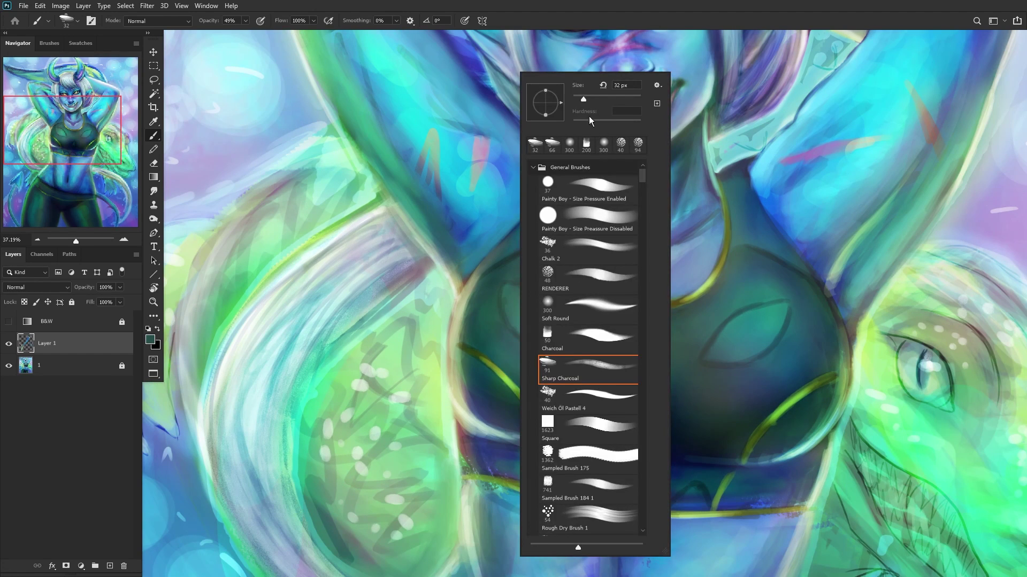
Step: Zoom out to the whole figure, sample a light green, and shrink the brush to 9 px
{"action": "left_click", "coordinate": [463, 373]}
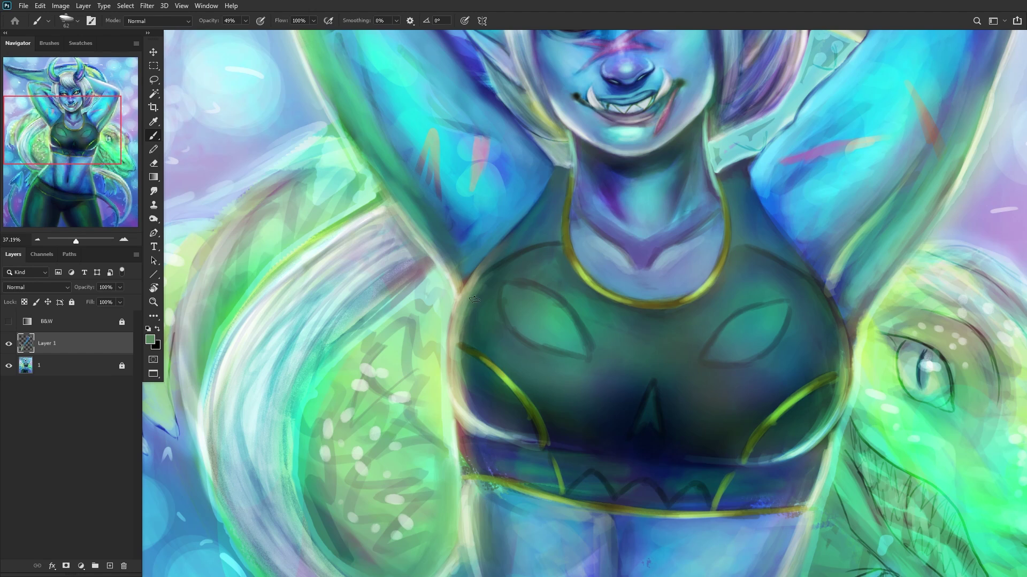
{"action": "mouse_move", "coordinate": [465, 347]}
{"action": "left_mouse_down"}
{"action": "mouse_move", "coordinate": [396, 347]}
{"action": "mouse_move", "coordinate": [474, 337]}
{"action": "left_mouse_up"}
{"action": "left_click", "coordinate": [485, 473], "text": "alt"}
{"action": "right_click", "coordinate": [583, 309]}
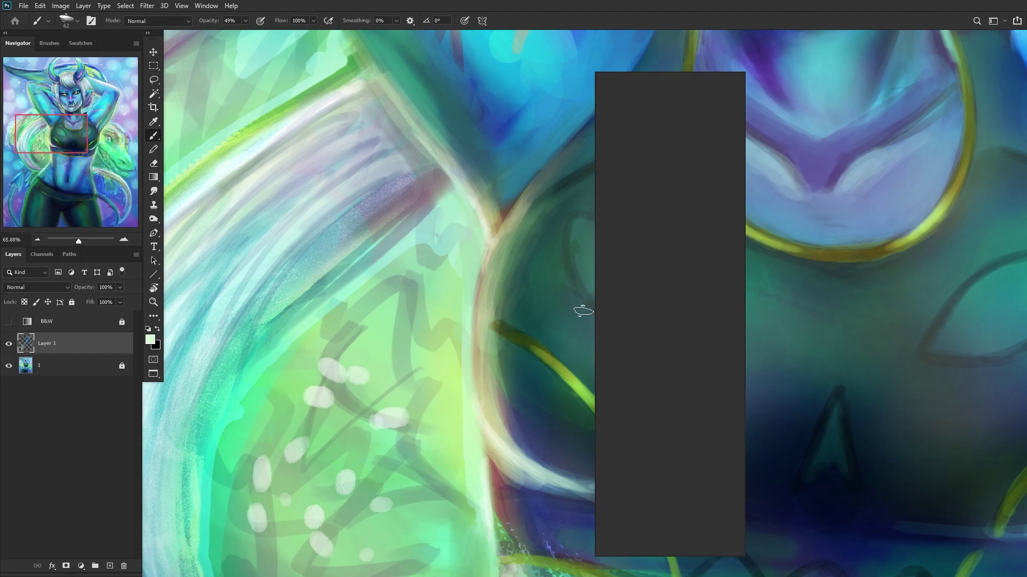
{"action": "left_click_drag", "start_coordinate": [658, 96], "coordinate": [653, 98]}
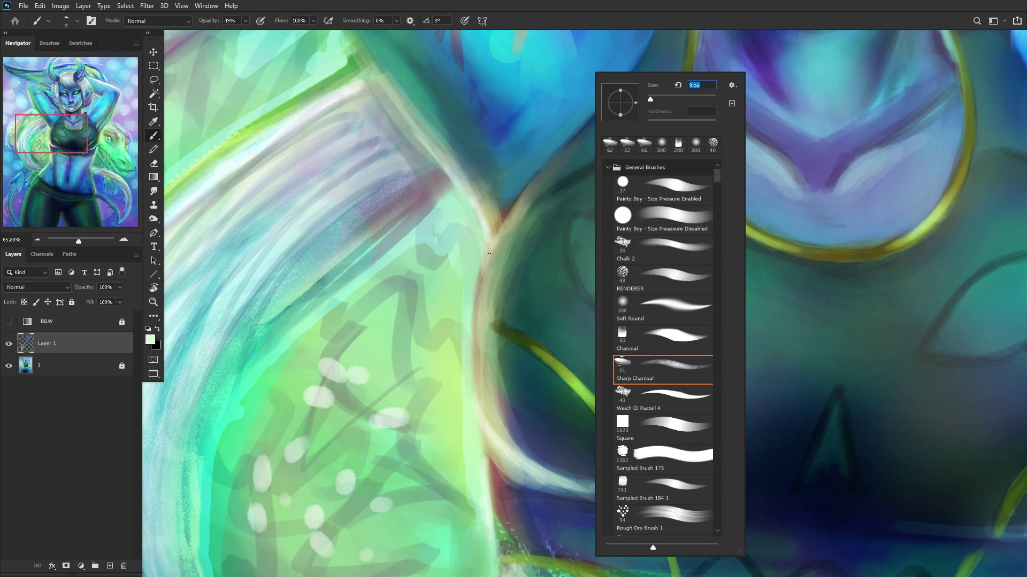
{"action": "key", "text": "Return"}
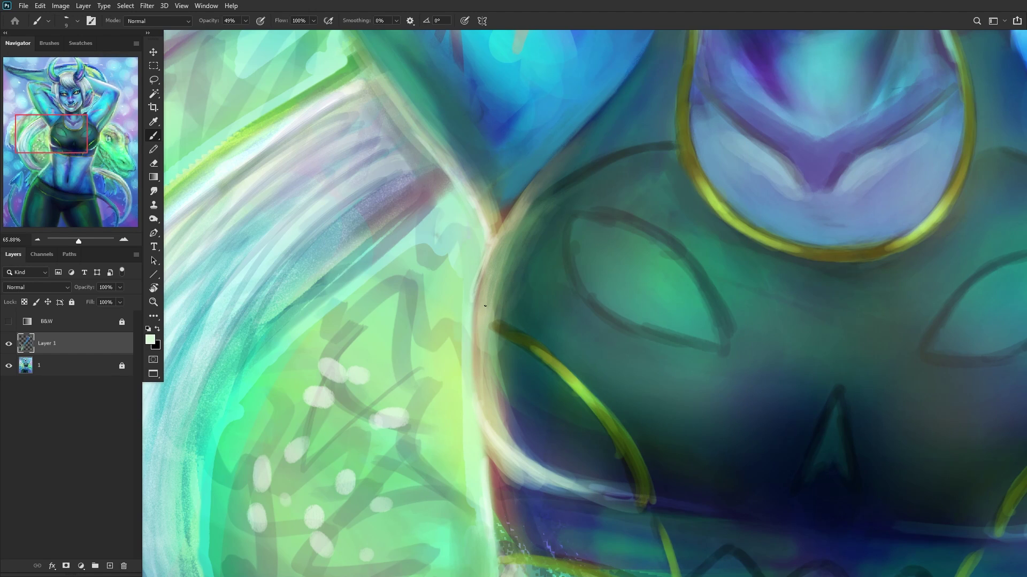
Step: Zoom in on the top's left edge, sample a blue-purple, and enlarge the brush to 34 px
{"action": "left_click_drag", "start_coordinate": [485, 306], "coordinate": [491, 245]}
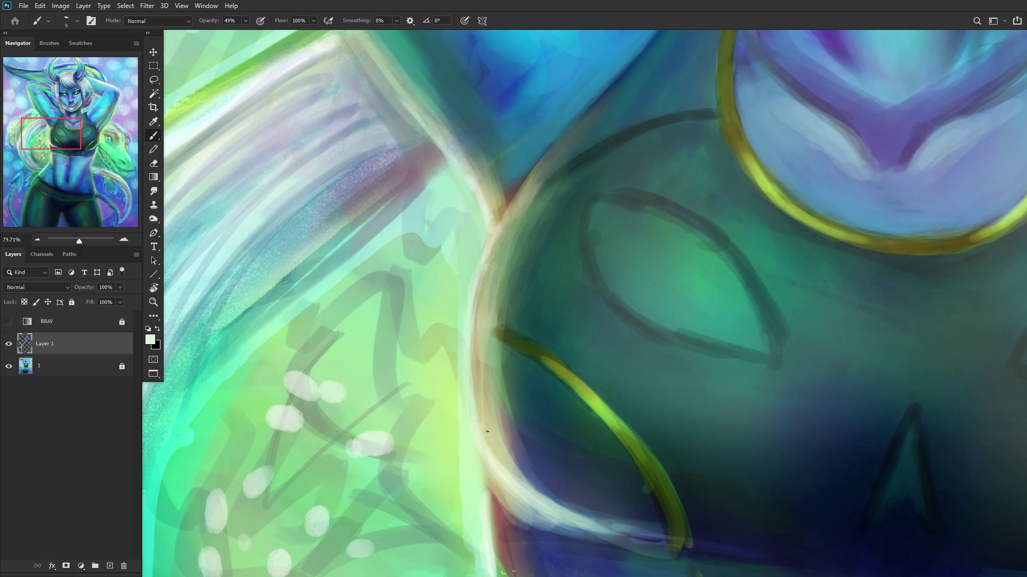
{"action": "scroll", "coordinate": [486, 431], "scroll_direction": "down", "scroll_amount": 7}
{"action": "scroll", "coordinate": [495, 435], "scroll_direction": "up", "scroll_amount": 8}
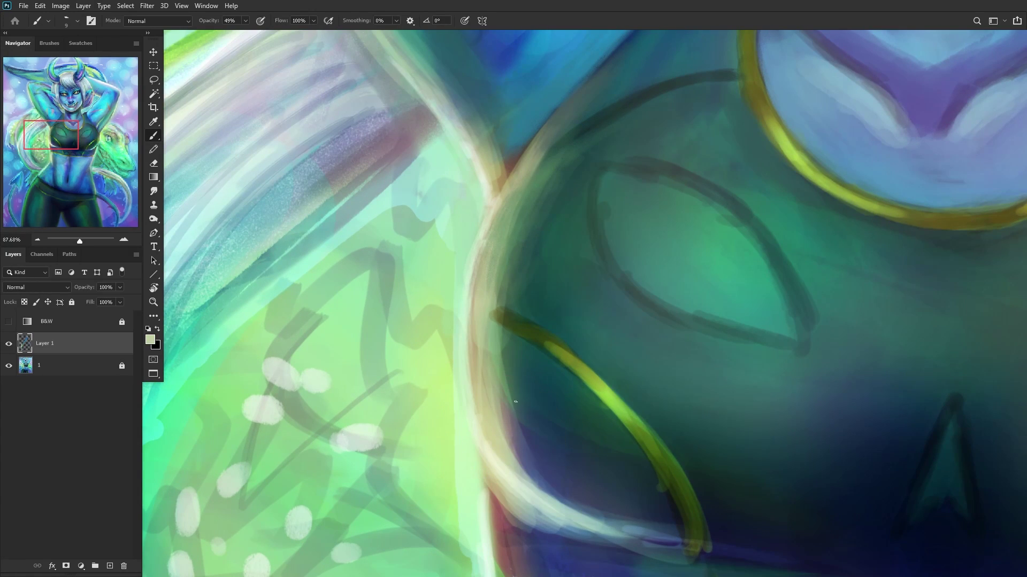
{"action": "right_click", "coordinate": [515, 402]}
{"action": "left_click", "coordinate": [470, 356]}
{"action": "scroll", "coordinate": [481, 330], "scroll_direction": "down", "scroll_amount": 5}
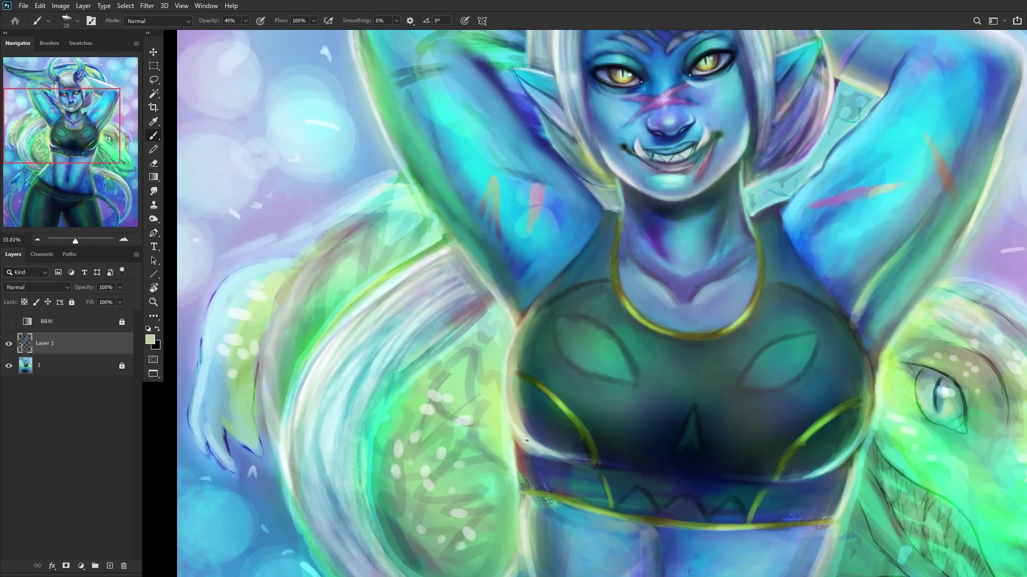
{"action": "scroll", "coordinate": [521, 406], "scroll_direction": "up", "scroll_amount": 4}
{"action": "left_click", "coordinate": [521, 406], "text": "alt"}
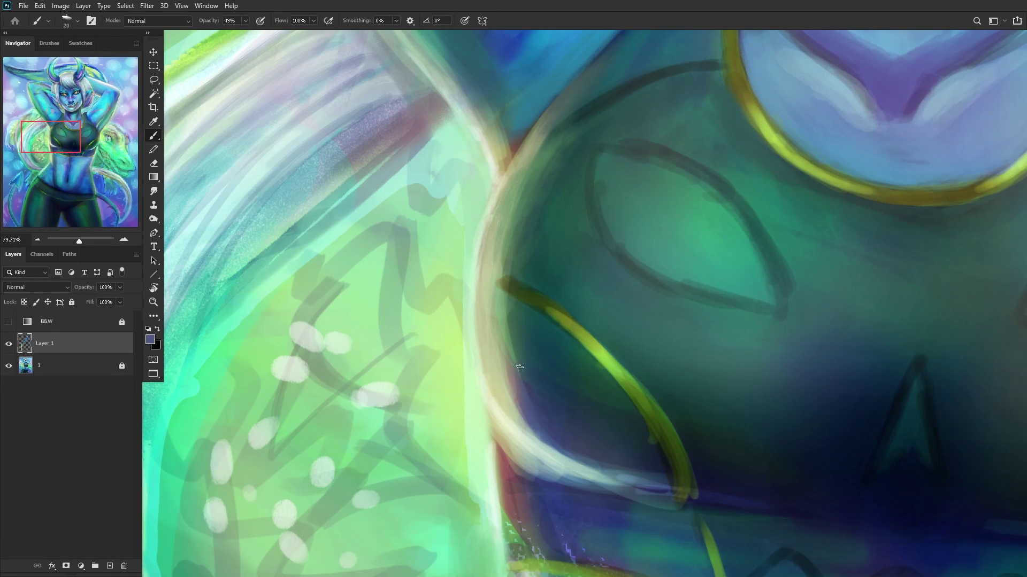
{"action": "right_click", "coordinate": [527, 322]}
{"action": "left_click_drag", "start_coordinate": [721, 100], "coordinate": [725, 100]}
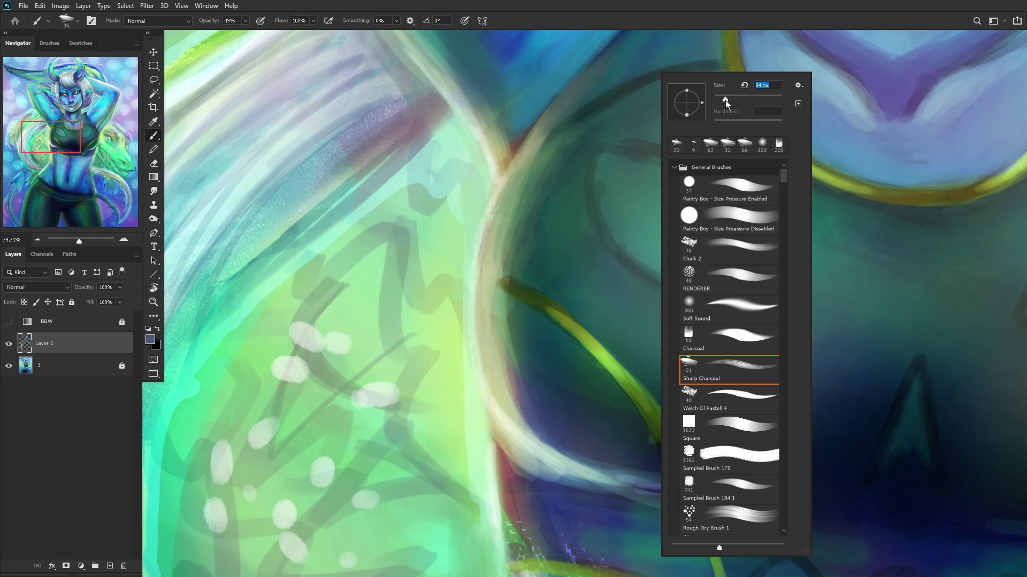
{"action": "left_click", "coordinate": [521, 399]}
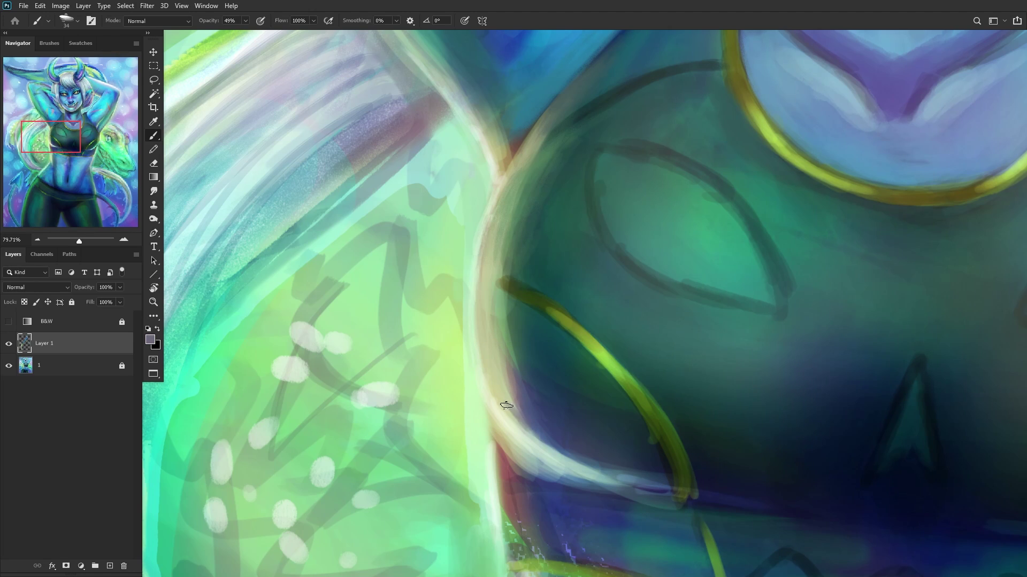
Step: Brush a faint pale beige stroke along the crop top's left edge
{"action": "left_click", "coordinate": [523, 413], "text": "alt"}
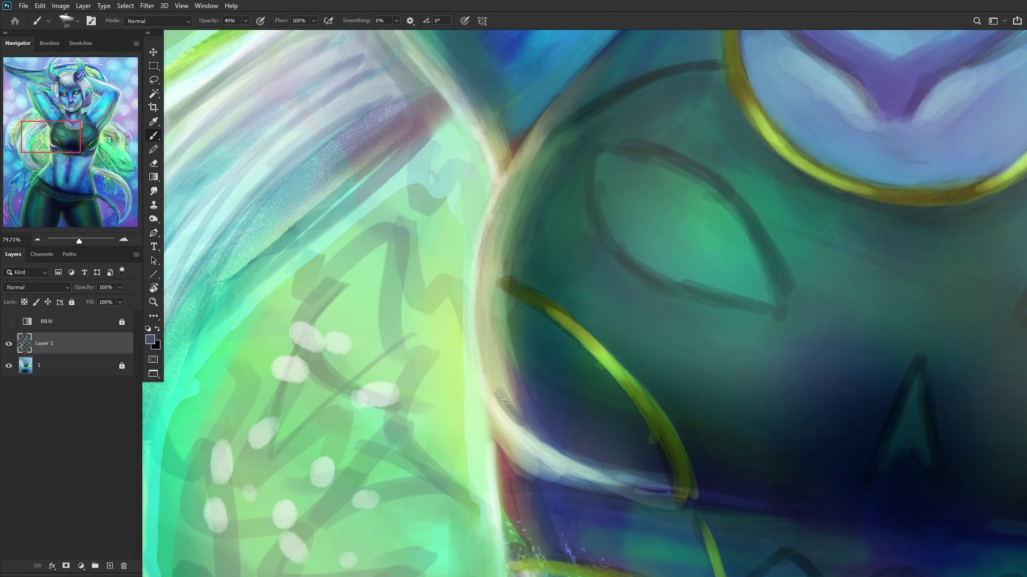
{"action": "left_click", "coordinate": [491, 378], "text": "alt"}
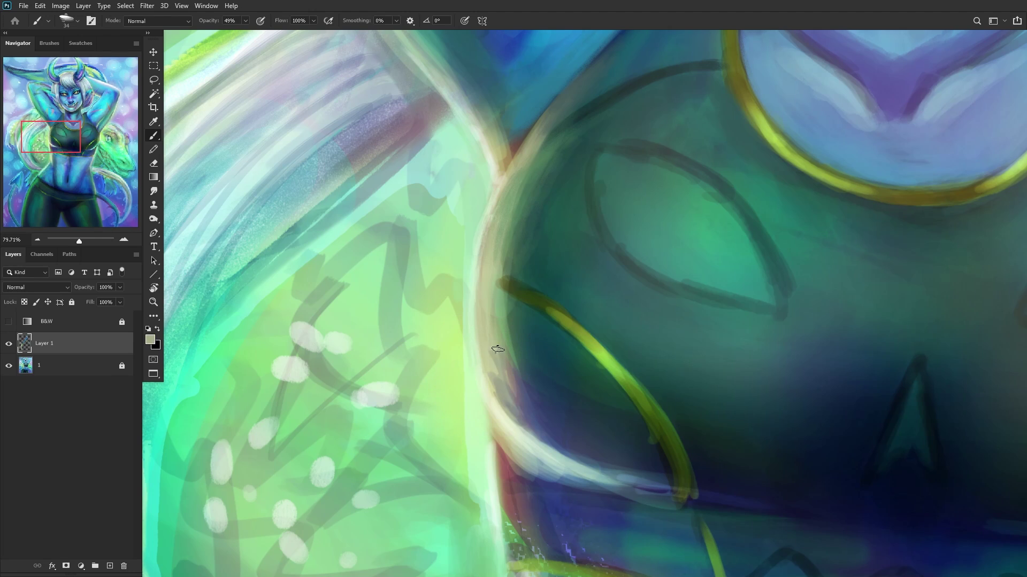
{"action": "left_click_drag", "start_coordinate": [478, 350], "coordinate": [508, 405]}
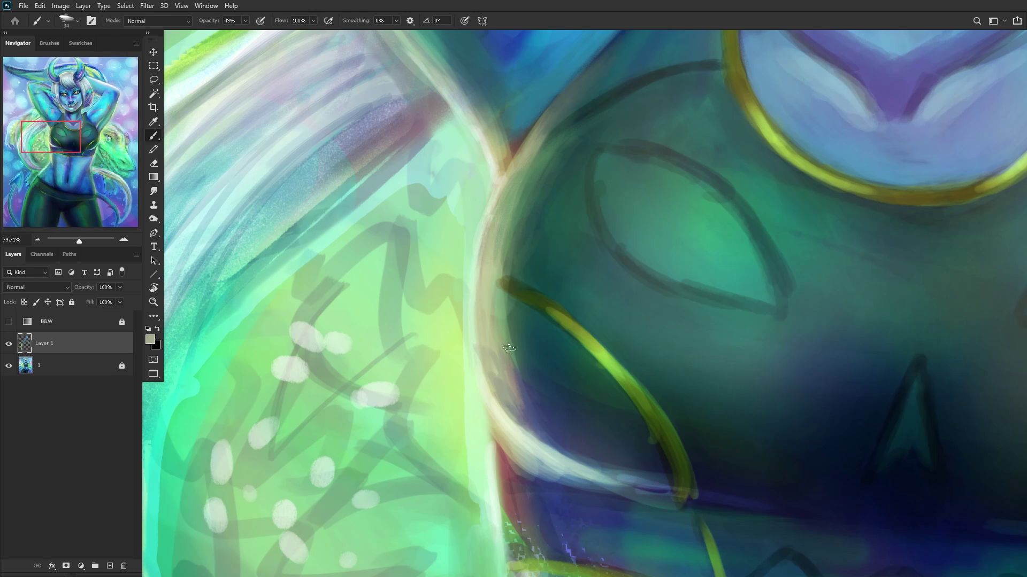
{"action": "left_click", "coordinate": [470, 377], "text": "alt"}
{"action": "scroll", "coordinate": [495, 355], "scroll_direction": "down", "scroll_amount": 10}
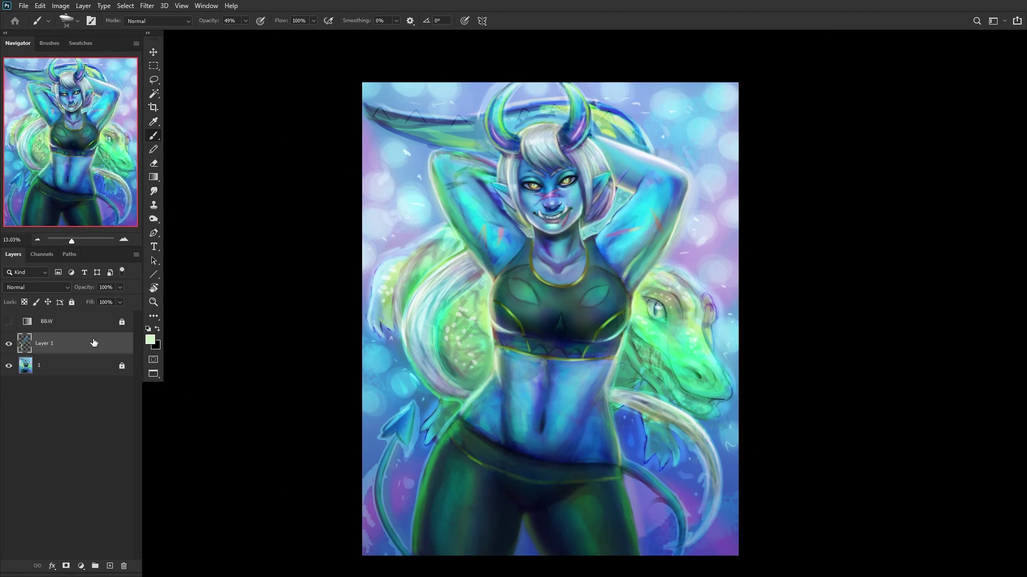
Step: Toggle Layer 1 to compare before and after, then add a new empty layer
{"action": "left_click", "coordinate": [9, 344]}
{"action": "left_click", "coordinate": [8, 344]}
{"action": "left_click", "coordinate": [7, 344]}
{"action": "left_click", "coordinate": [110, 565]}
Step: Paint reddish-brown strokes down the stomach's left edge
{"action": "scroll", "coordinate": [532, 316], "scroll_direction": "up", "scroll_amount": 10}
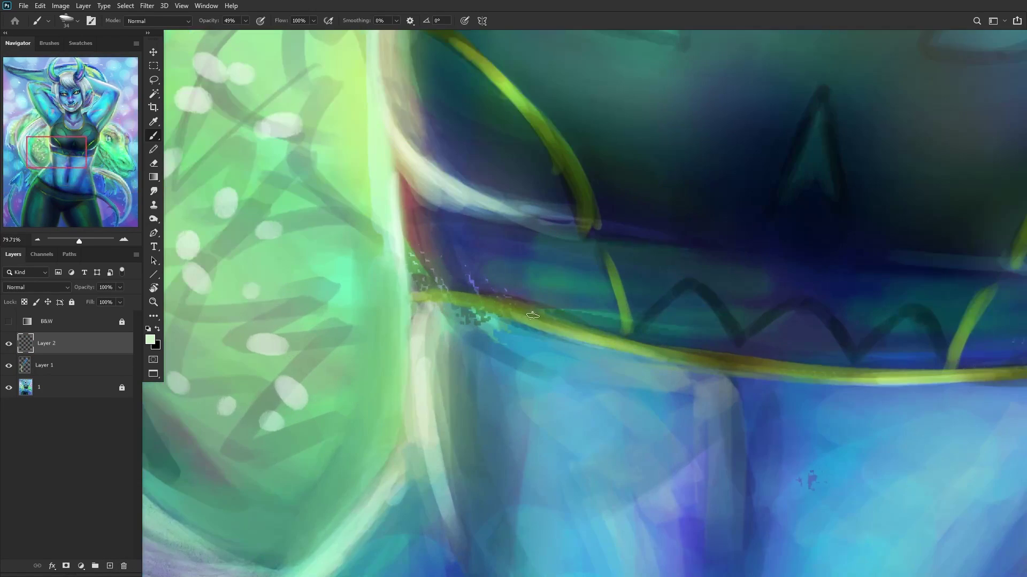
{"action": "scroll", "coordinate": [533, 315], "scroll_direction": "up", "scroll_amount": 3}
{"action": "left_click", "coordinate": [562, 295], "text": "alt"}
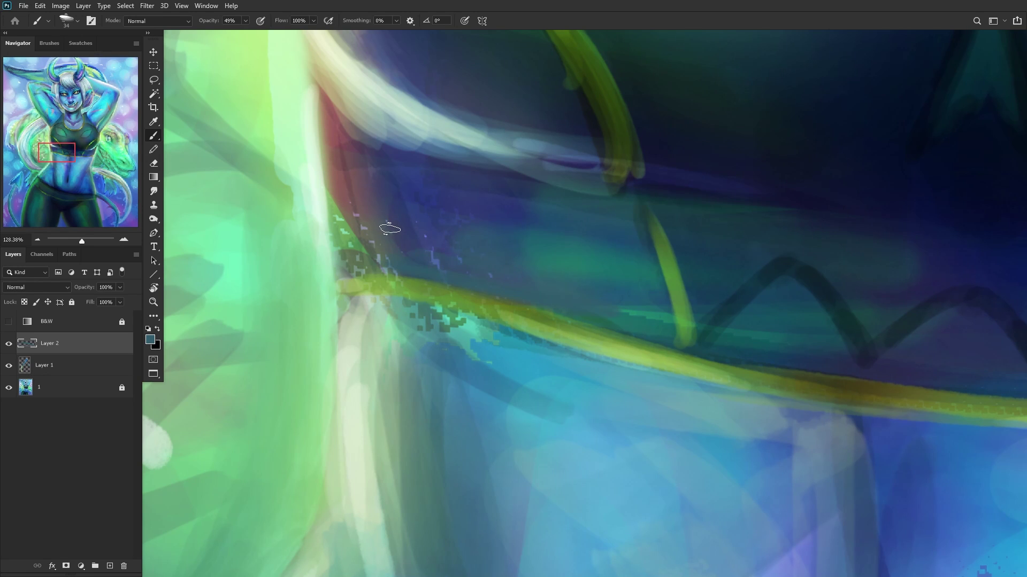
{"action": "scroll", "coordinate": [399, 228], "scroll_direction": "up", "scroll_amount": 2}
{"action": "left_click", "coordinate": [335, 214], "text": "alt"}
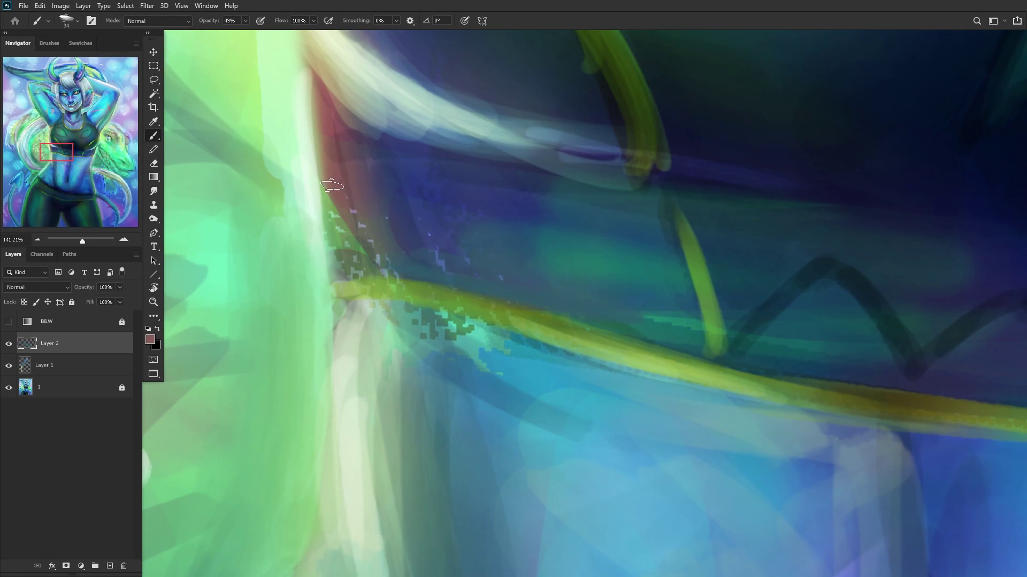
{"action": "left_click_drag", "start_coordinate": [342, 182], "coordinate": [332, 278]}
{"action": "left_click_drag", "start_coordinate": [326, 160], "coordinate": [331, 211]}
{"action": "left_click_drag", "start_coordinate": [349, 247], "coordinate": [340, 263]}
{"action": "left_click_drag", "start_coordinate": [349, 213], "coordinate": [401, 281]}
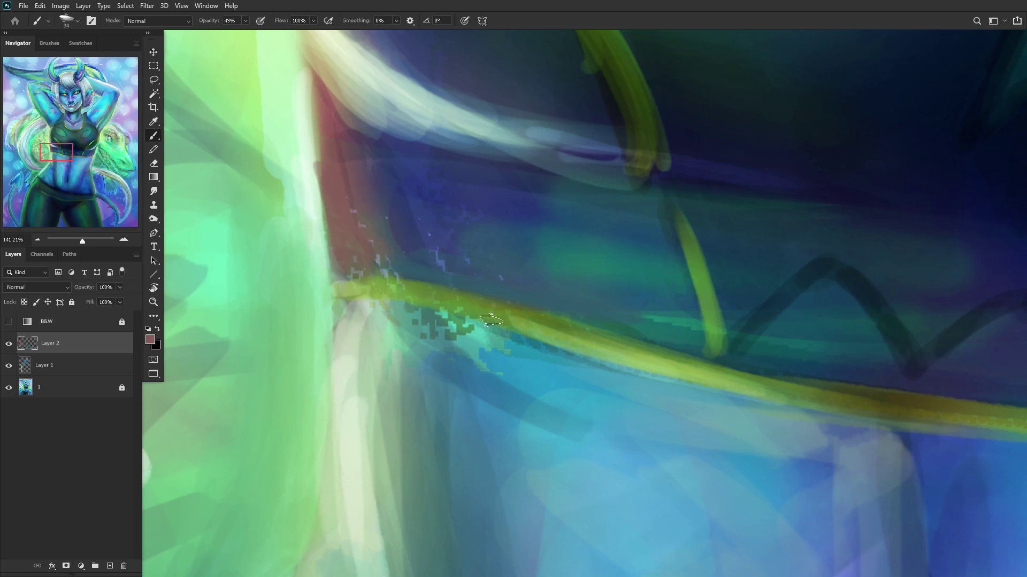
Step: Paint skin blue over the speckled patch just below the gold trim
{"action": "left_click", "coordinate": [466, 378], "text": "alt"}
{"action": "mouse_move", "coordinate": [447, 345]}
{"action": "left_mouse_down"}
{"action": "mouse_move", "coordinate": [529, 352]}
{"action": "mouse_move", "coordinate": [505, 335]}
{"action": "mouse_move", "coordinate": [405, 316]}
{"action": "mouse_move", "coordinate": [587, 364]}
{"action": "mouse_move", "coordinate": [504, 361]}
{"action": "mouse_move", "coordinate": [458, 344]}
{"action": "mouse_move", "coordinate": [457, 330]}
{"action": "mouse_move", "coordinate": [494, 336]}
{"action": "mouse_move", "coordinate": [461, 323]}
{"action": "mouse_move", "coordinate": [462, 336]}
{"action": "mouse_move", "coordinate": [431, 344]}
{"action": "mouse_move", "coordinate": [574, 367]}
{"action": "mouse_move", "coordinate": [436, 328]}
{"action": "left_mouse_up"}
{"action": "left_click", "coordinate": [458, 250], "text": "alt"}
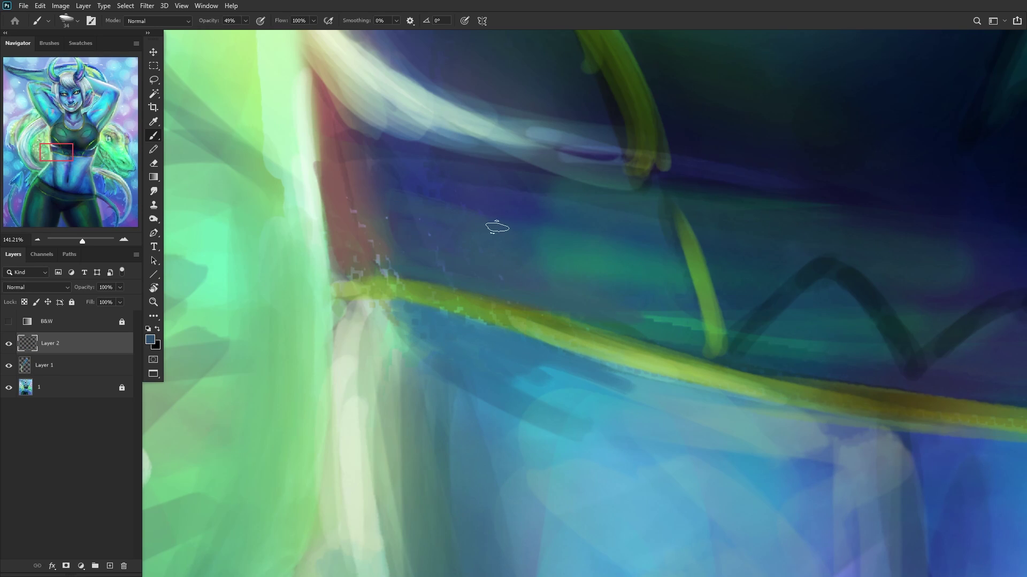
{"action": "scroll", "coordinate": [447, 237], "scroll_direction": "down", "scroll_amount": 5}
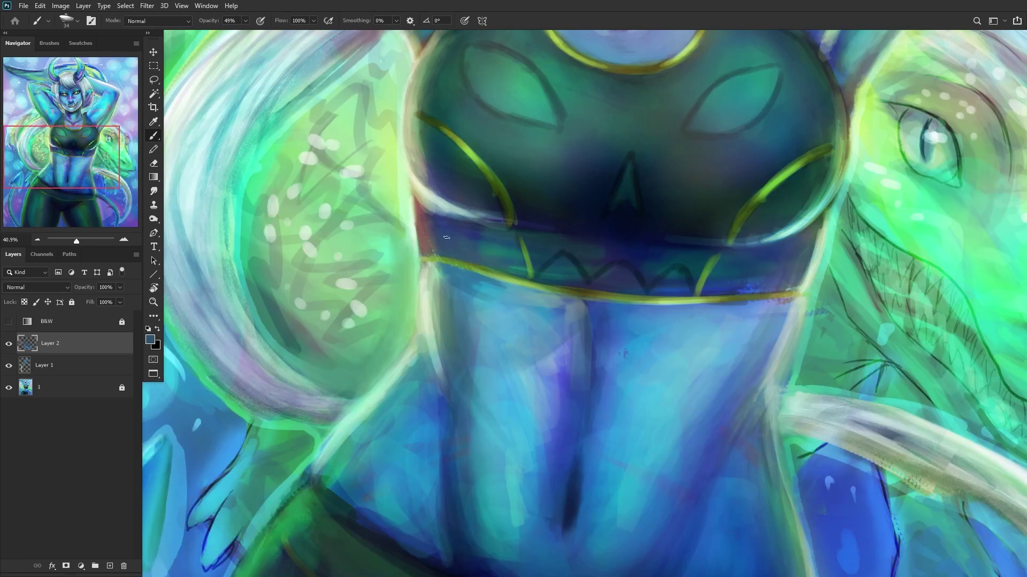
{"action": "scroll", "coordinate": [446, 236], "scroll_direction": "down", "scroll_amount": 4}
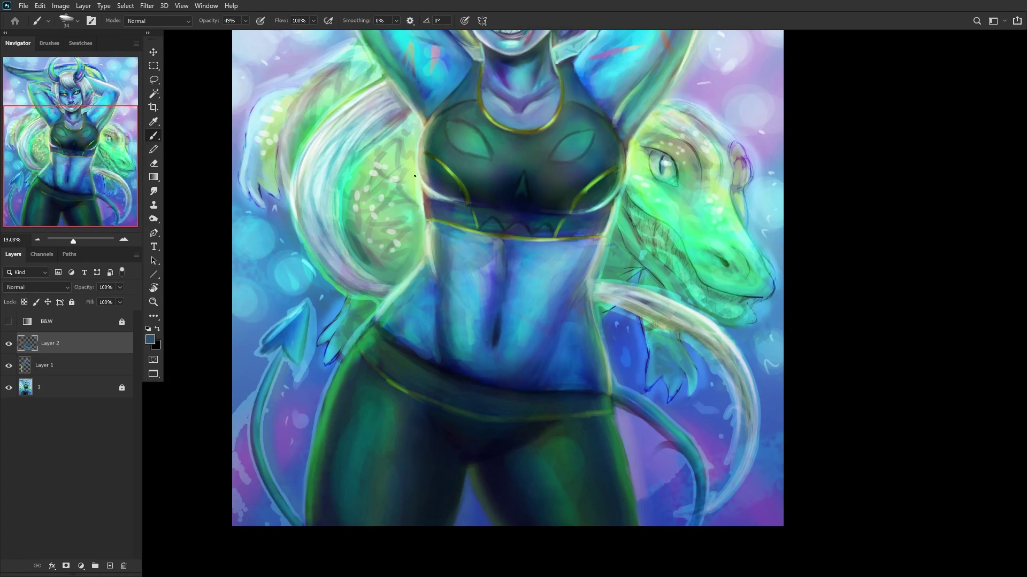
{"action": "scroll", "coordinate": [415, 176], "scroll_direction": "up", "scroll_amount": 4}
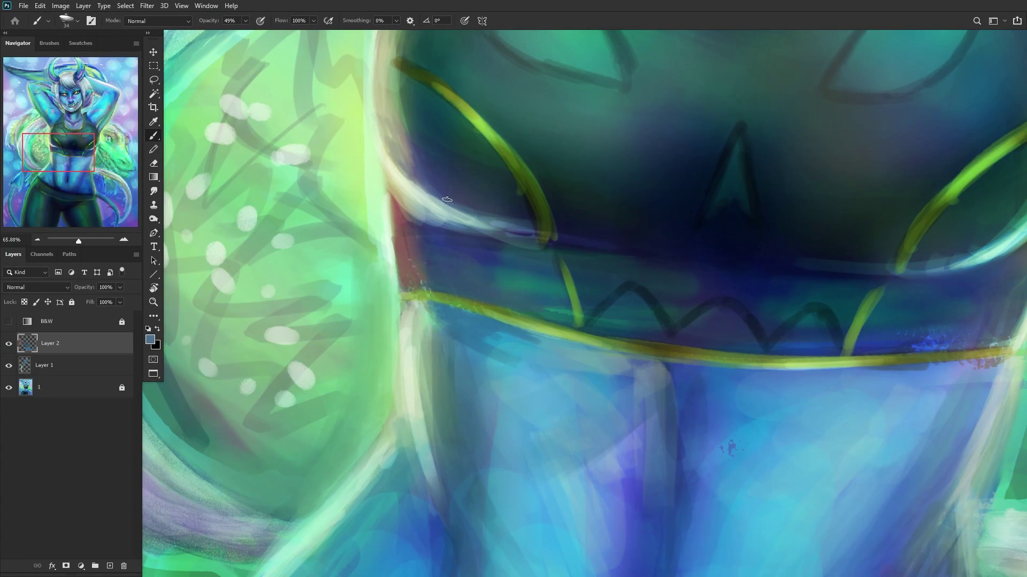
Step: Sample muted red, blues and teals from the painting, settling on the trim's green
{"action": "left_click", "coordinate": [418, 224]}
{"action": "left_click", "coordinate": [411, 224], "text": "alt"}
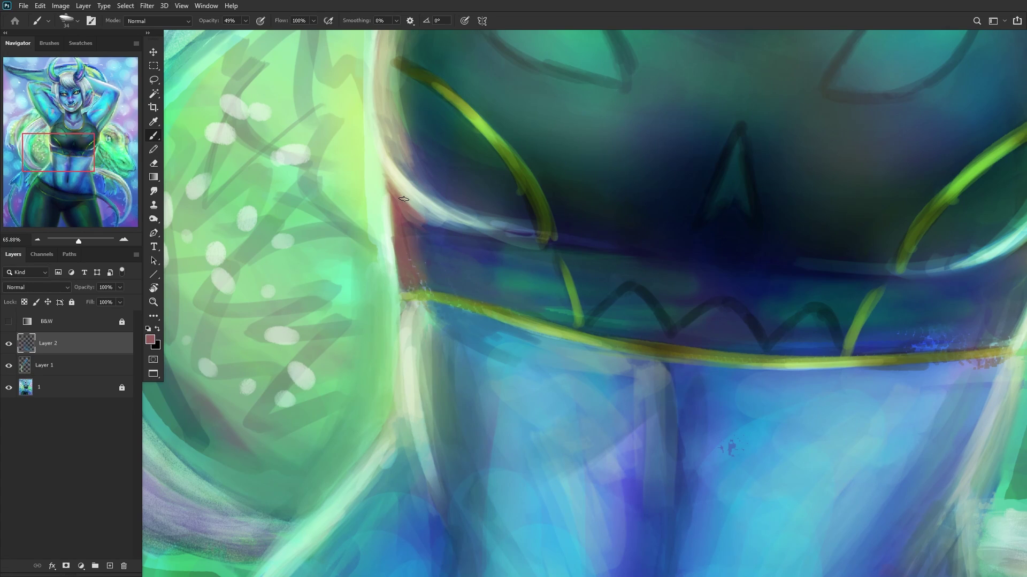
{"action": "left_click", "coordinate": [432, 228], "text": "alt"}
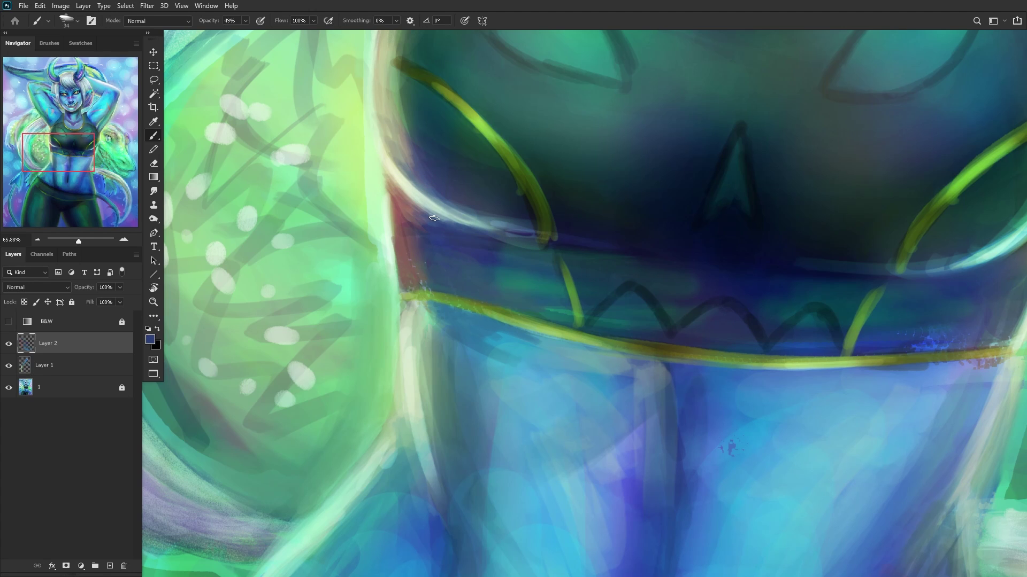
{"action": "scroll", "coordinate": [434, 218], "scroll_direction": "down", "scroll_amount": 2}
{"action": "scroll", "coordinate": [422, 222], "scroll_direction": "up", "scroll_amount": 5}
{"action": "left_click", "coordinate": [419, 224], "text": "alt"}
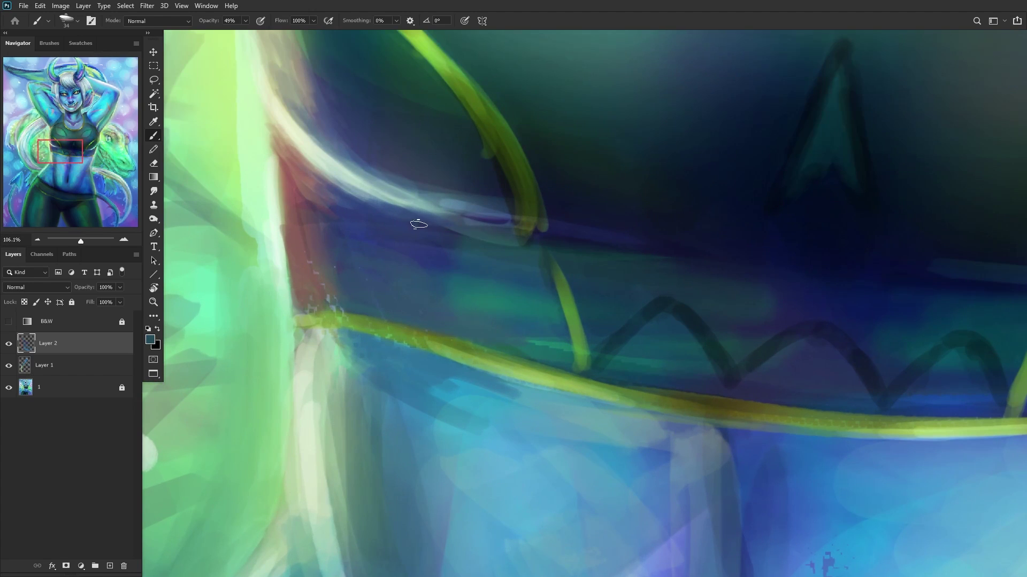
{"action": "left_click", "coordinate": [422, 227], "text": "alt"}
{"action": "left_click", "coordinate": [520, 252], "text": "alt"}
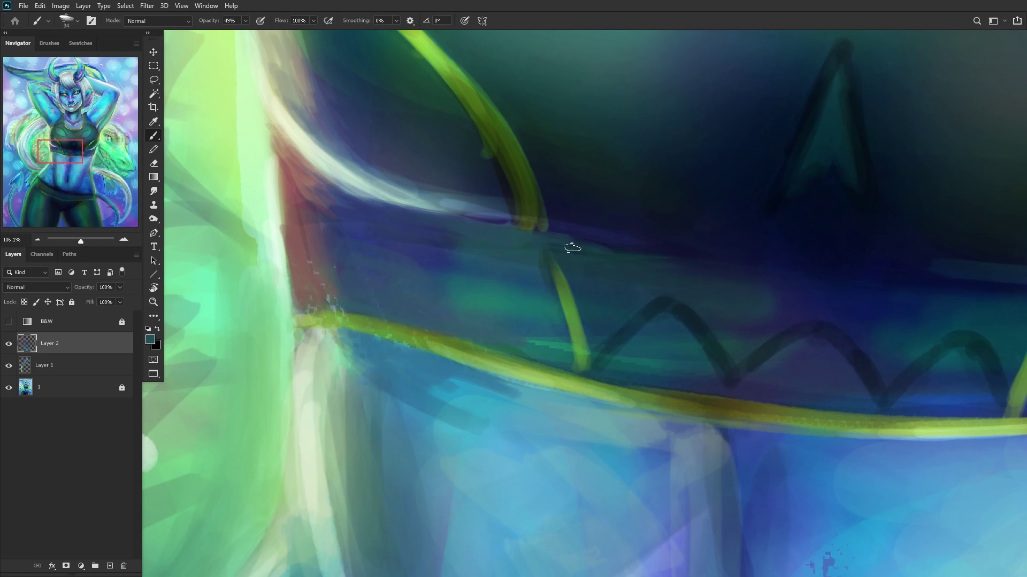
{"action": "left_click", "coordinate": [550, 263], "text": "alt"}
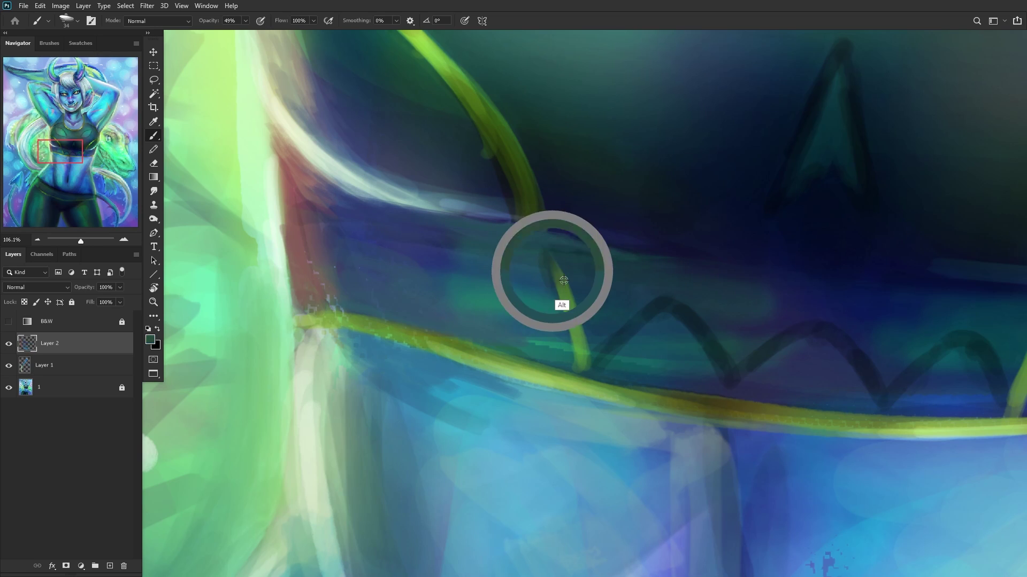
Step: Resample dark blue from the top's shading and the green trim colour
{"action": "scroll", "coordinate": [540, 246], "scroll_direction": "up", "scroll_amount": 2}
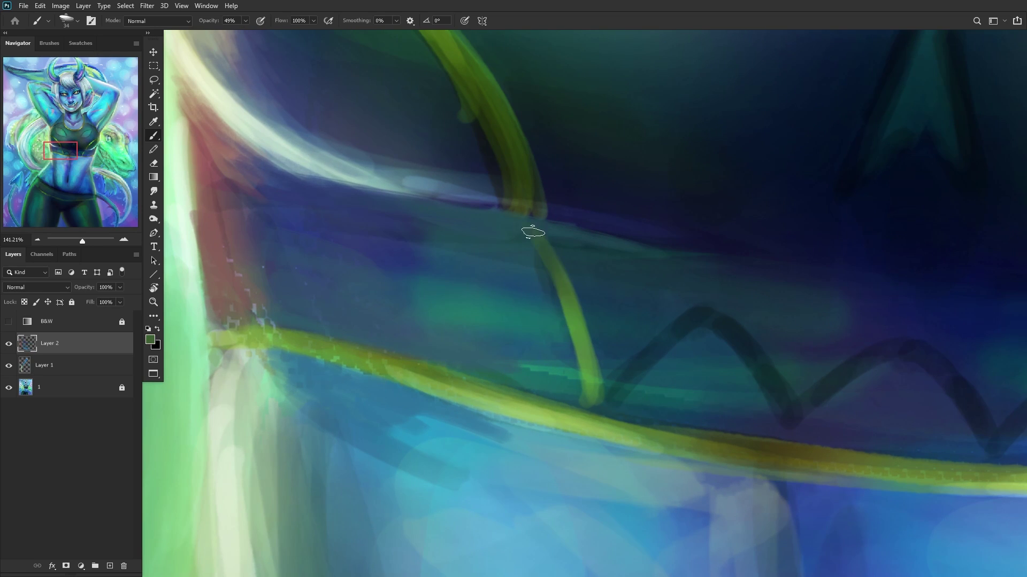
{"action": "scroll", "coordinate": [585, 340], "scroll_direction": "down", "scroll_amount": 6}
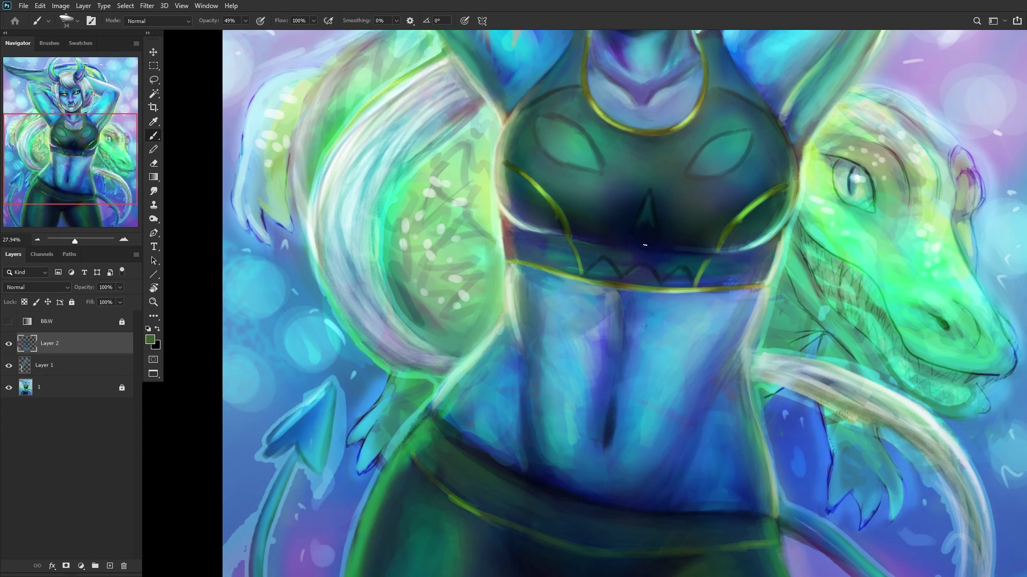
{"action": "scroll", "coordinate": [521, 201], "scroll_direction": "up", "scroll_amount": 6}
{"action": "left_click", "coordinate": [534, 222], "text": "alt"}
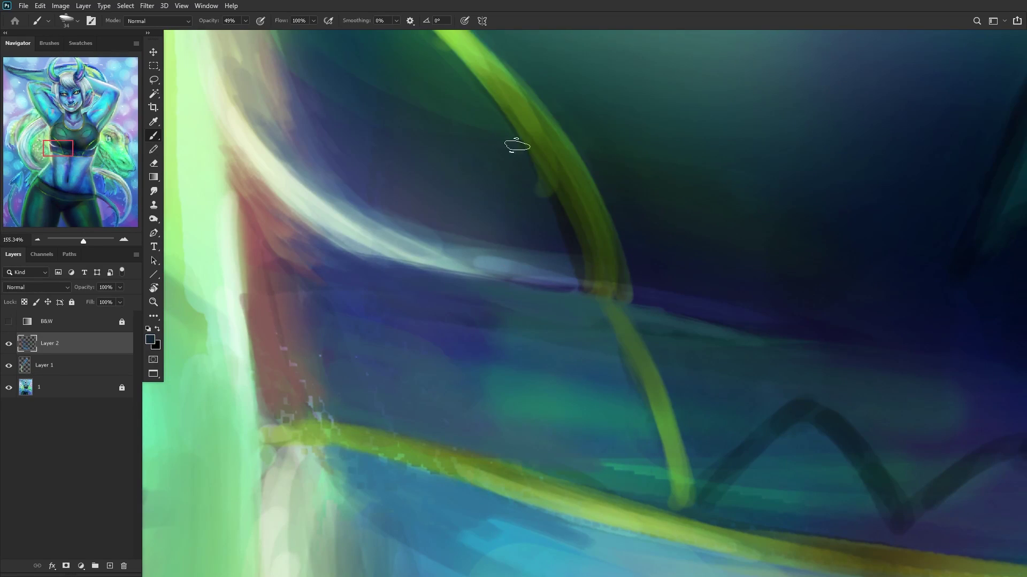
{"action": "left_click", "coordinate": [565, 244], "text": "alt"}
{"action": "left_click", "coordinate": [509, 211], "text": "alt"}
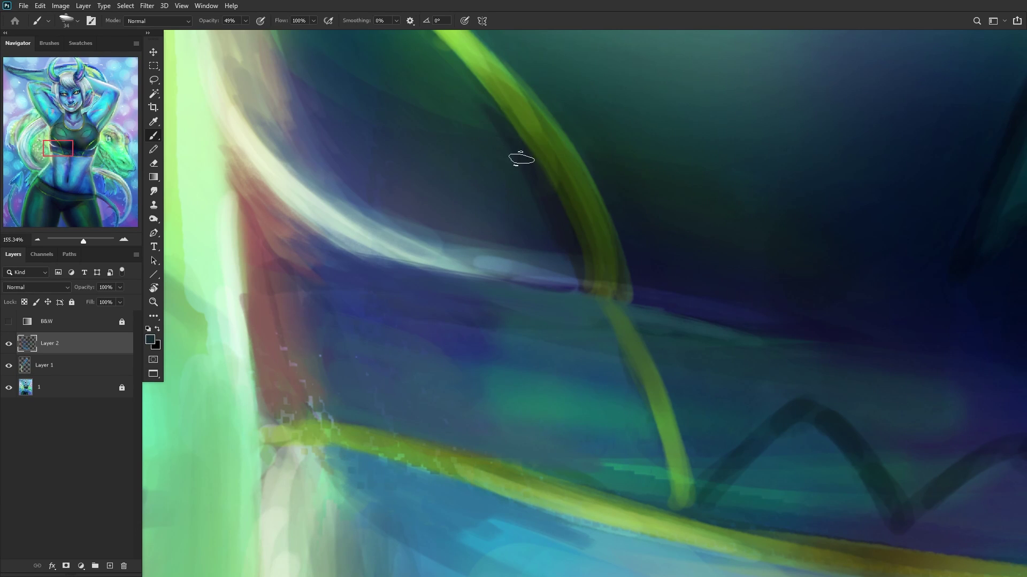
{"action": "scroll", "coordinate": [636, 262], "scroll_direction": "down", "scroll_amount": 3}
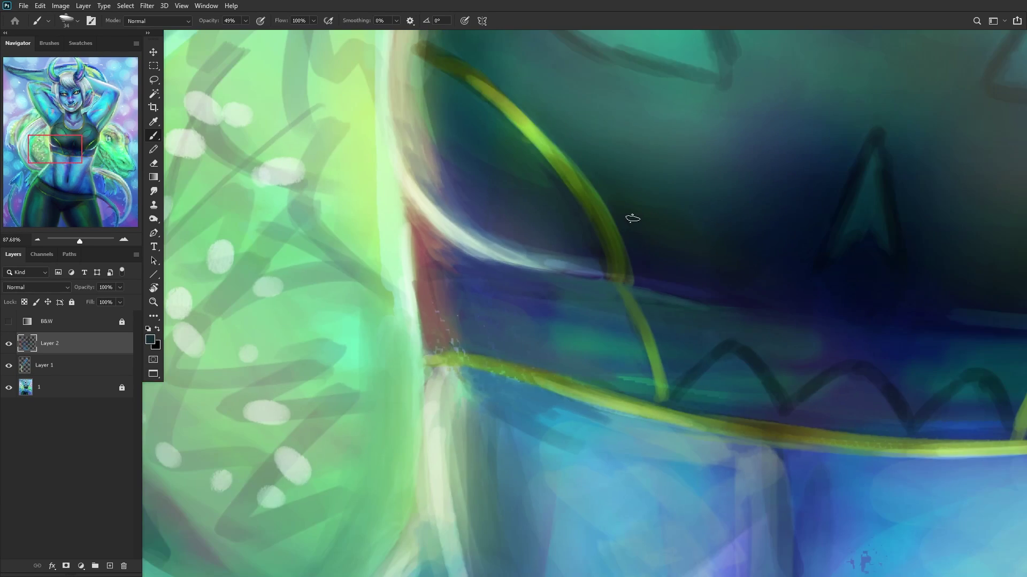
{"action": "scroll", "coordinate": [630, 243], "scroll_direction": "up", "scroll_amount": 3}
{"action": "left_click", "coordinate": [645, 266], "text": "alt"}
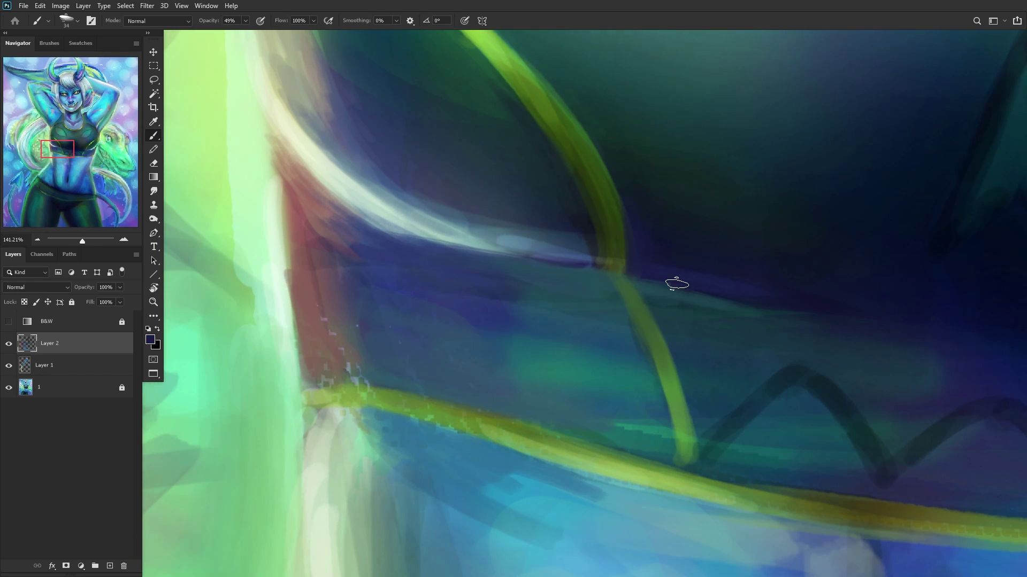
{"action": "scroll", "coordinate": [674, 284], "scroll_direction": "down", "scroll_amount": 5}
{"action": "scroll", "coordinate": [539, 211], "scroll_direction": "up", "scroll_amount": 5}
Step: Extend the olive trim strand up and left toward its tip
{"action": "left_click", "coordinate": [579, 233], "text": "alt"}
{"action": "left_click_drag", "start_coordinate": [527, 205], "coordinate": [534, 208]}
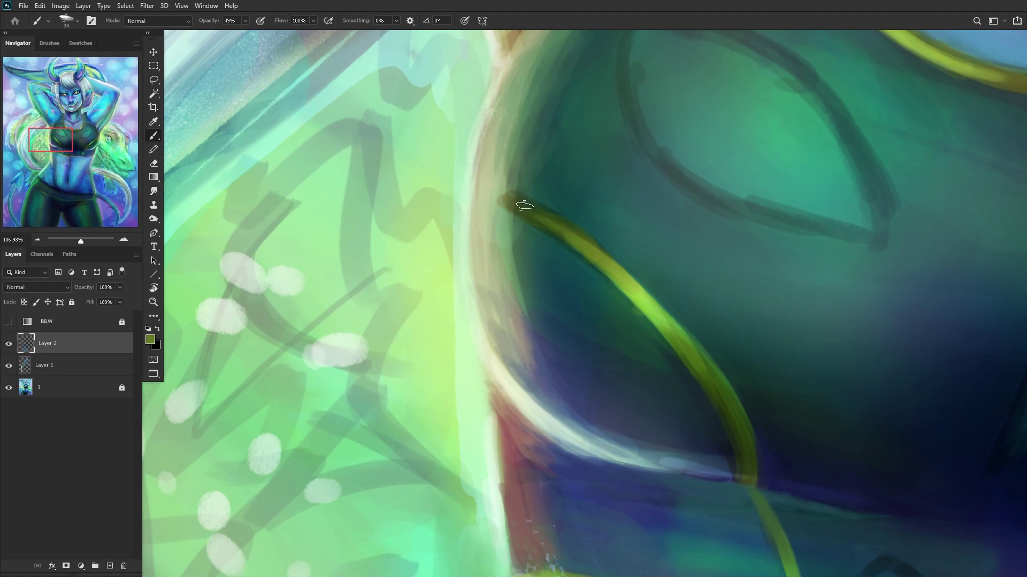
{"action": "left_click", "coordinate": [505, 199], "text": "alt"}
{"action": "left_click_drag", "start_coordinate": [488, 193], "coordinate": [531, 206]}
{"action": "left_click_drag", "start_coordinate": [475, 188], "coordinate": [515, 197]}
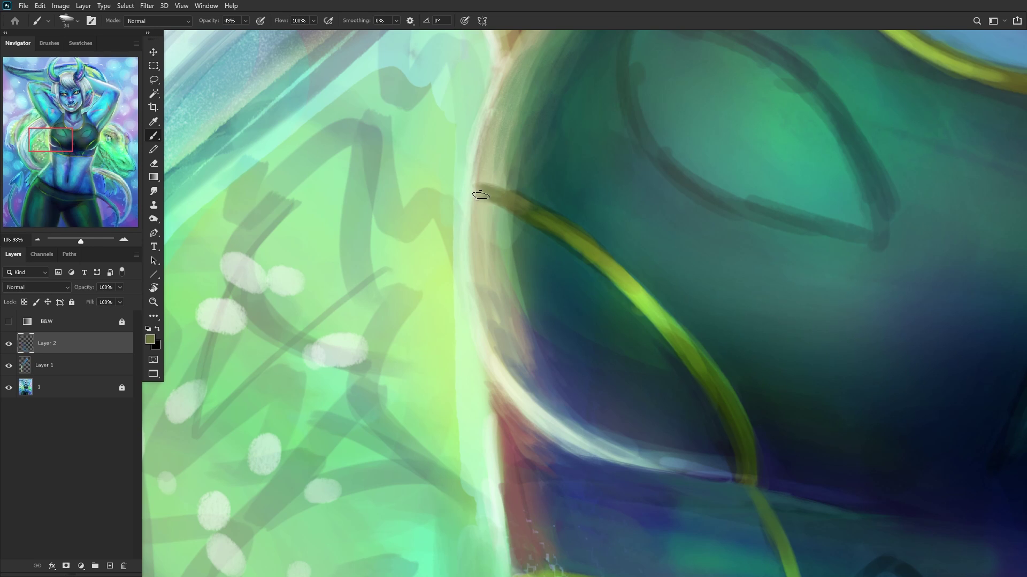
{"action": "scroll", "coordinate": [516, 202], "scroll_direction": "down", "scroll_amount": 10}
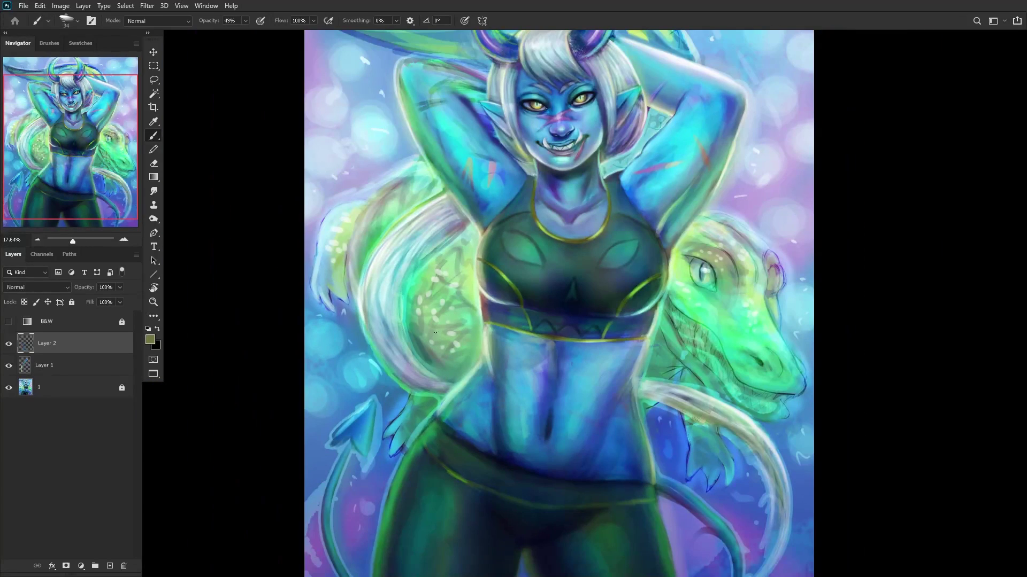
{"action": "scroll", "coordinate": [437, 341], "scroll_direction": "up", "scroll_amount": 8}
Step: Dab light green onto the trim strand's upper tip
{"action": "left_click", "coordinate": [495, 268], "text": "alt"}
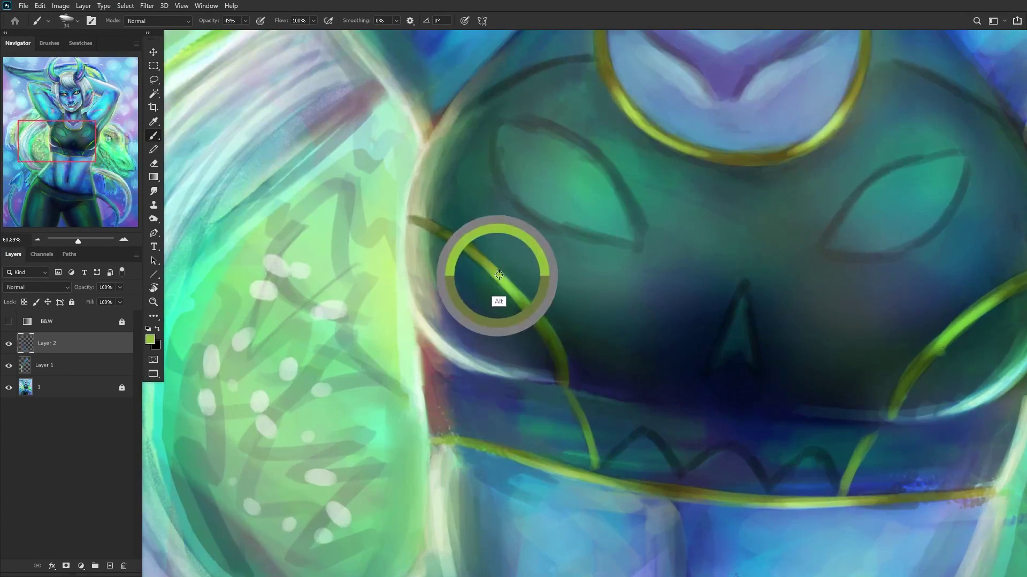
{"action": "scroll", "coordinate": [400, 222], "scroll_direction": "up", "scroll_amount": 4}
{"action": "scroll", "coordinate": [400, 222], "scroll_direction": "up", "scroll_amount": 2}
{"action": "mouse_move", "coordinate": [389, 222]}
{"action": "left_mouse_down"}
{"action": "mouse_move", "coordinate": [395, 207]}
{"action": "mouse_move", "coordinate": [441, 241]}
{"action": "left_mouse_up"}
{"action": "scroll", "coordinate": [412, 211], "scroll_direction": "down", "scroll_amount": 14}
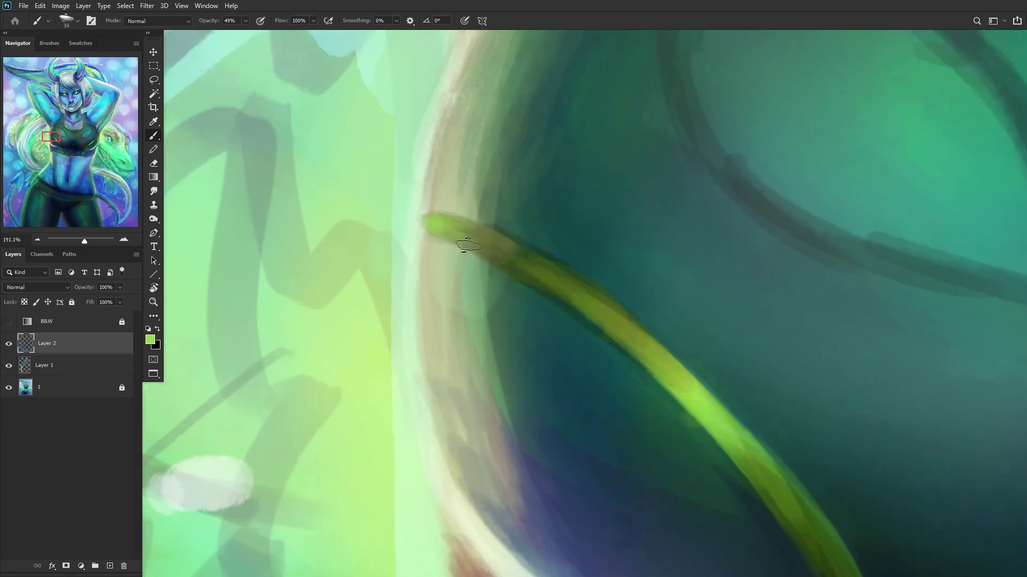
{"action": "scroll", "coordinate": [397, 393], "scroll_direction": "down", "scroll_amount": 3}
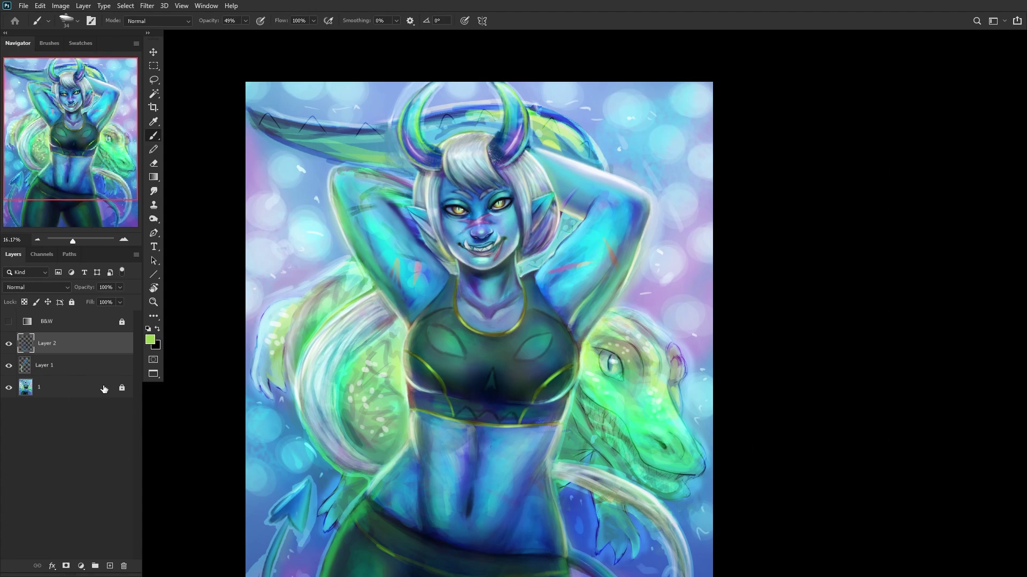
Step: Merge the trim painting down onto Layer 1 and toggle its visibility to compare
{"action": "key", "text": "ctrl+e"}
{"action": "left_click", "coordinate": [10, 344]}
{"action": "left_click", "coordinate": [10, 344]}
{"action": "left_click", "coordinate": [10, 345]}
{"action": "left_click", "coordinate": [9, 344]}
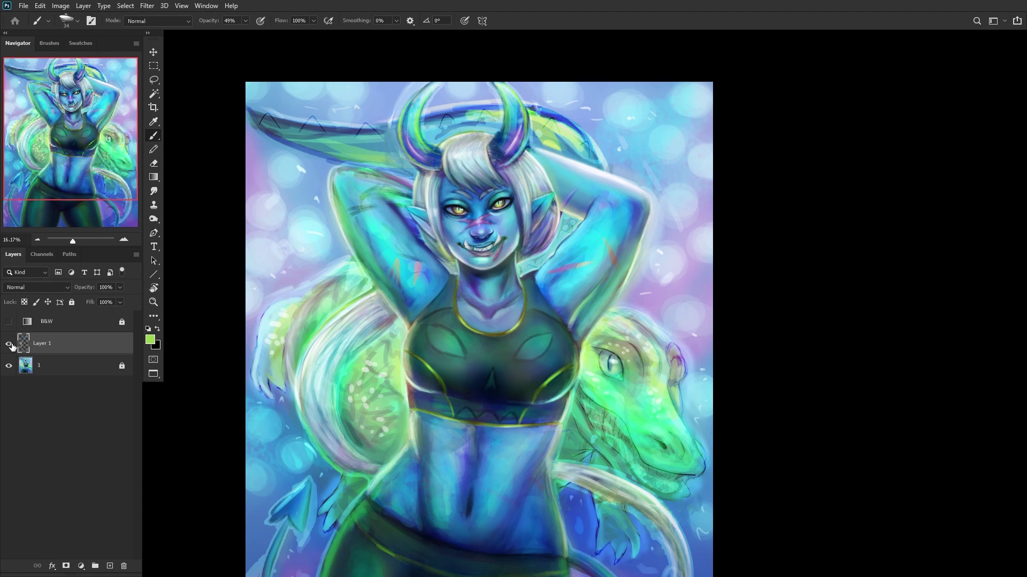
{"action": "left_click_drag", "start_coordinate": [34, 145], "coordinate": [23, 160]}
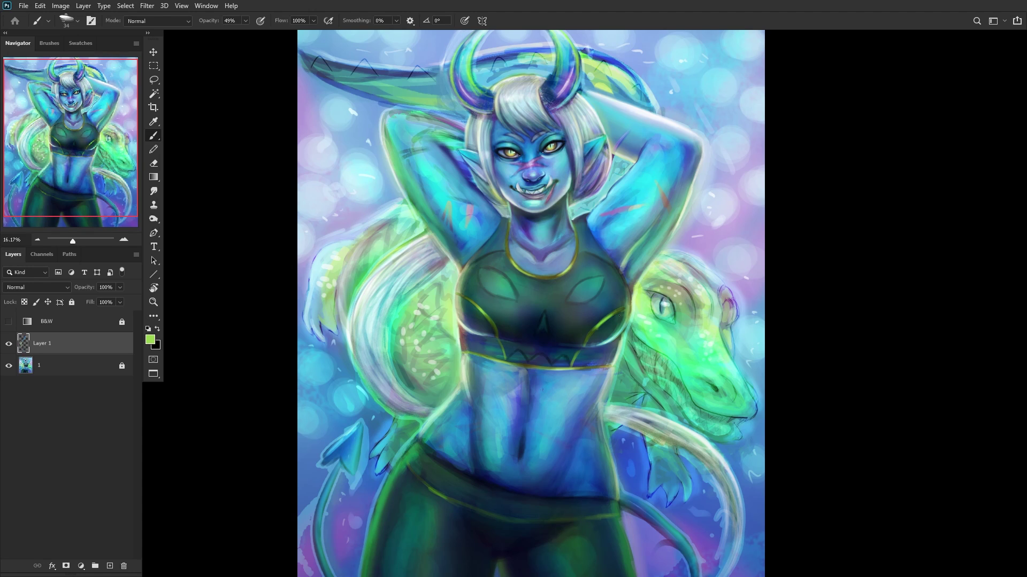
Step: On a new layer, shade the necklace's right and bottom inner edge dark blue
{"action": "left_click", "coordinate": [110, 566]}
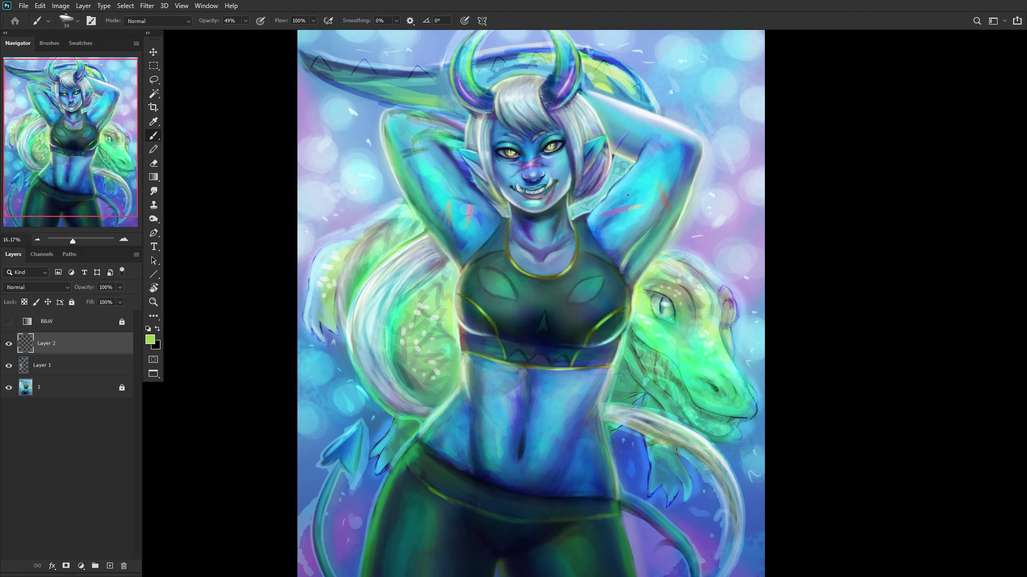
{"action": "scroll", "coordinate": [543, 266], "scroll_direction": "up", "scroll_amount": 5}
{"action": "left_click", "coordinate": [534, 211], "text": "alt"}
{"action": "scroll", "coordinate": [580, 300], "scroll_direction": "up", "scroll_amount": 4}
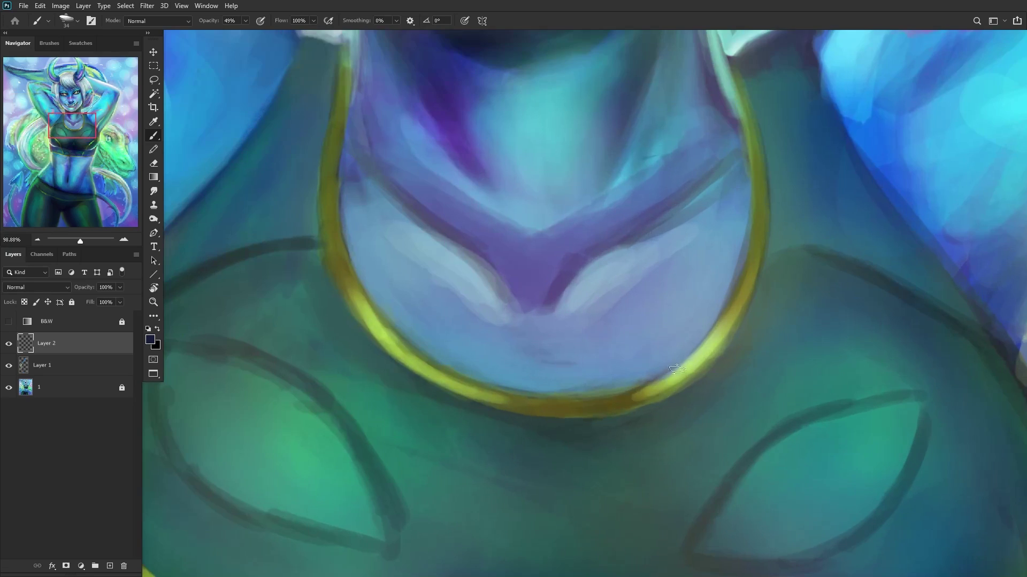
{"action": "mouse_move", "coordinate": [627, 396]}
{"action": "left_mouse_down"}
{"action": "mouse_move", "coordinate": [731, 323]}
{"action": "mouse_move", "coordinate": [631, 391]}
{"action": "mouse_move", "coordinate": [810, 250]}
{"action": "mouse_move", "coordinate": [642, 394]}
{"action": "mouse_move", "coordinate": [759, 294]}
{"action": "left_mouse_up"}
{"action": "mouse_move", "coordinate": [705, 348]}
{"action": "left_mouse_down"}
{"action": "mouse_move", "coordinate": [801, 185]}
{"action": "mouse_move", "coordinate": [799, 217]}
{"action": "mouse_move", "coordinate": [810, 189]}
{"action": "left_mouse_up"}
{"action": "left_click_drag", "start_coordinate": [728, 321], "coordinate": [818, 100]}
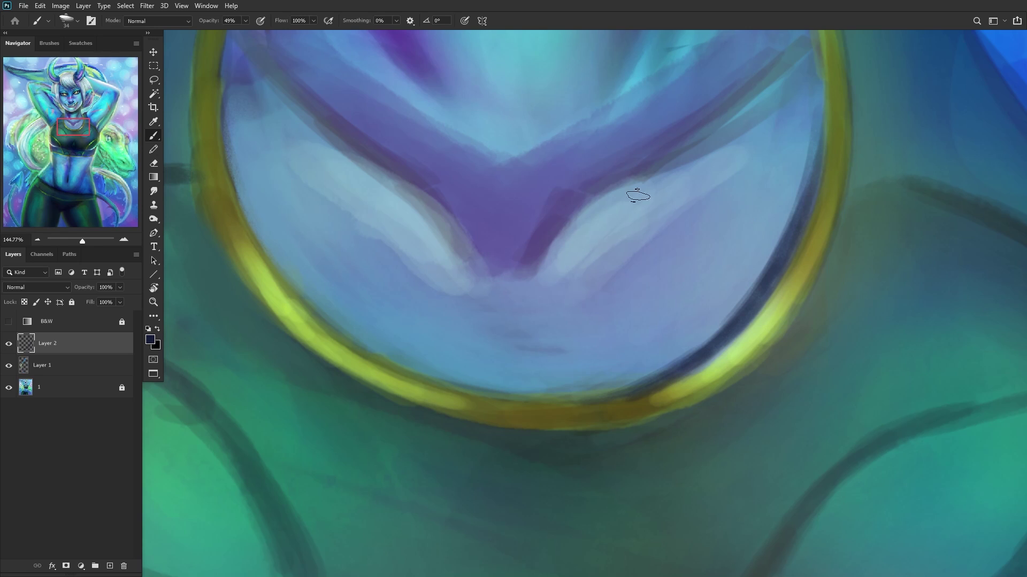
{"action": "mouse_move", "coordinate": [649, 367]}
{"action": "left_mouse_down"}
{"action": "mouse_move", "coordinate": [535, 396]}
{"action": "mouse_move", "coordinate": [694, 335]}
{"action": "left_mouse_up"}
{"action": "left_click_drag", "start_coordinate": [601, 393], "coordinate": [692, 332]}
{"action": "left_click_drag", "start_coordinate": [636, 374], "coordinate": [752, 213]}
{"action": "mouse_move", "coordinate": [620, 388]}
{"action": "left_mouse_down"}
{"action": "mouse_move", "coordinate": [501, 367]}
{"action": "mouse_move", "coordinate": [580, 381]}
{"action": "mouse_move", "coordinate": [455, 393]}
{"action": "mouse_move", "coordinate": [655, 368]}
{"action": "mouse_move", "coordinate": [604, 380]}
{"action": "left_mouse_up"}
Step: Carry the dark blue shading along the necklace's lower-left and left inner edge
{"action": "left_click_drag", "start_coordinate": [540, 390], "coordinate": [431, 350]}
{"action": "left_click_drag", "start_coordinate": [508, 388], "coordinate": [369, 342]}
{"action": "mouse_move", "coordinate": [471, 391]}
{"action": "left_mouse_down"}
{"action": "mouse_move", "coordinate": [293, 303]}
{"action": "mouse_move", "coordinate": [412, 363]}
{"action": "mouse_move", "coordinate": [540, 393]}
{"action": "mouse_move", "coordinate": [289, 265]}
{"action": "left_mouse_up"}
{"action": "mouse_move", "coordinate": [425, 357]}
{"action": "left_mouse_down"}
{"action": "mouse_move", "coordinate": [308, 288]}
{"action": "mouse_move", "coordinate": [376, 334]}
{"action": "mouse_move", "coordinate": [245, 200]}
{"action": "mouse_move", "coordinate": [304, 290]}
{"action": "mouse_move", "coordinate": [384, 335]}
{"action": "left_mouse_up"}
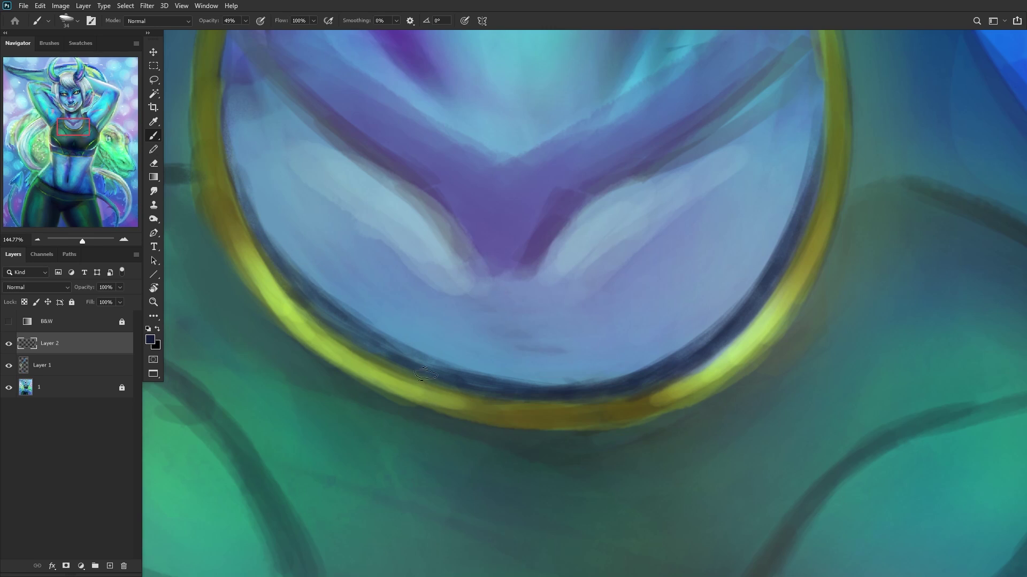
{"action": "scroll", "coordinate": [384, 334], "scroll_direction": "down", "scroll_amount": 3}
{"action": "scroll", "coordinate": [375, 321], "scroll_direction": "up", "scroll_amount": 2}
{"action": "mouse_move", "coordinate": [339, 284]}
{"action": "left_mouse_down"}
{"action": "mouse_move", "coordinate": [321, 127]}
{"action": "mouse_move", "coordinate": [331, 226]}
{"action": "mouse_move", "coordinate": [385, 286]}
{"action": "left_mouse_up"}
Step: Set the shading layer to Multiply blend mode at 49% opacity
{"action": "scroll", "coordinate": [323, 208], "scroll_direction": "down", "scroll_amount": 6}
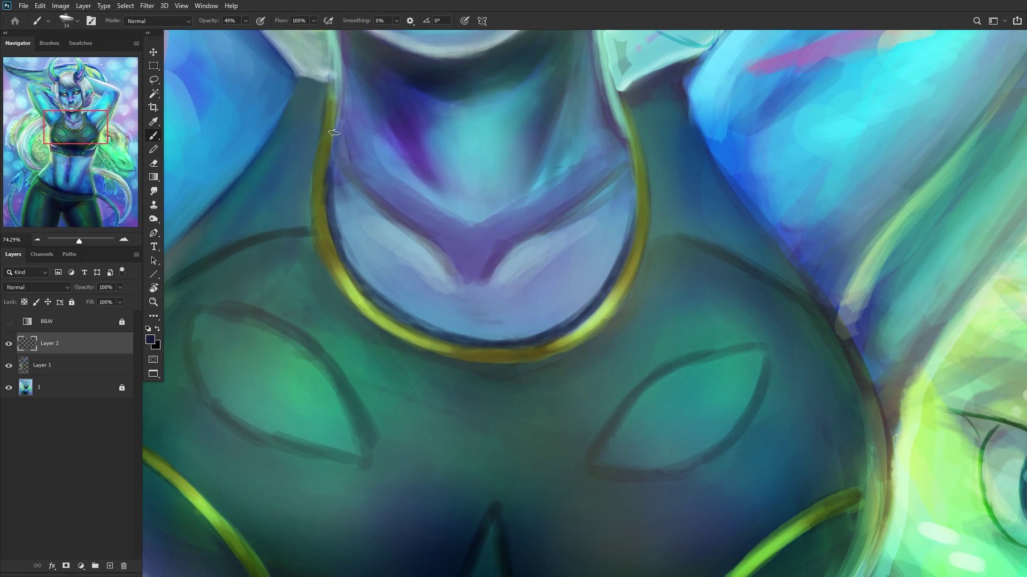
{"action": "scroll", "coordinate": [340, 240], "scroll_direction": "down", "scroll_amount": 8}
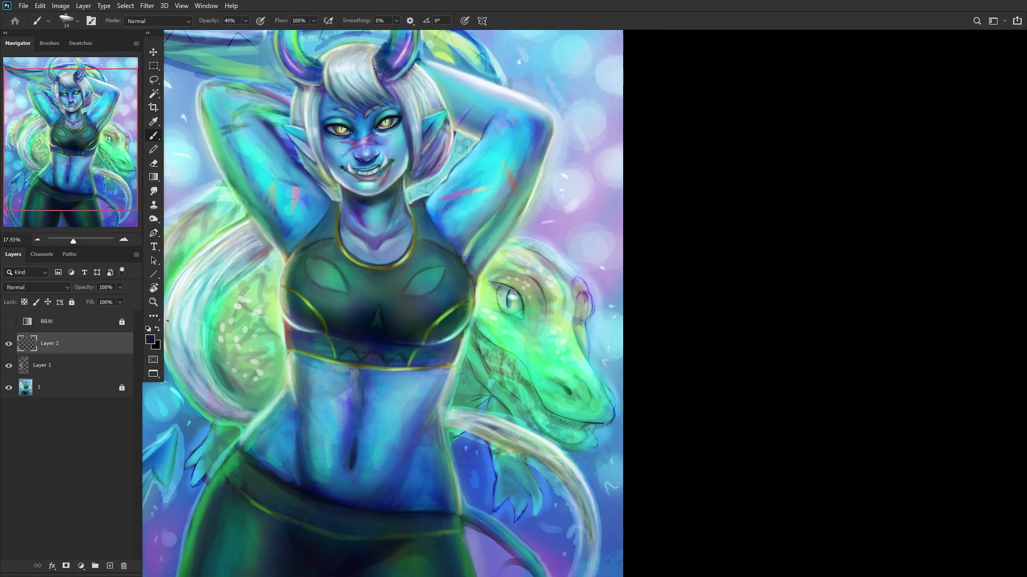
{"action": "left_click", "coordinate": [37, 287]}
{"action": "left_click", "coordinate": [32, 328]}
{"action": "left_click_drag", "start_coordinate": [105, 298], "coordinate": [95, 300]}
Step: On a new layer, sample the necklace colour, set brush size 9, and paint a light stroke
{"action": "left_click", "coordinate": [108, 566]}
{"action": "scroll", "coordinate": [243, 302], "scroll_direction": "up", "scroll_amount": 3}
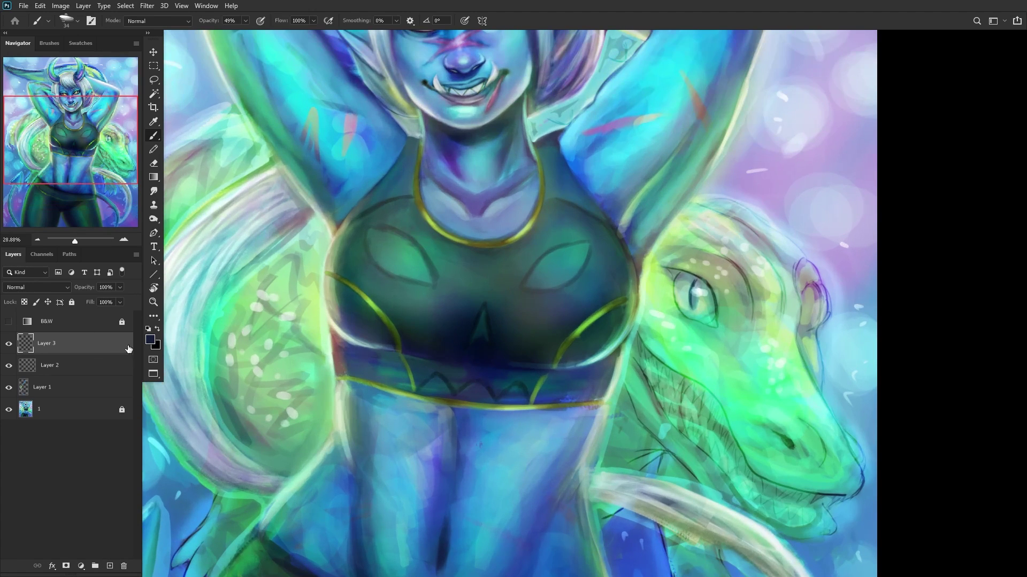
{"action": "scroll", "coordinate": [545, 236], "scroll_direction": "up", "scroll_amount": 8}
{"action": "left_click", "coordinate": [550, 297], "text": "alt"}
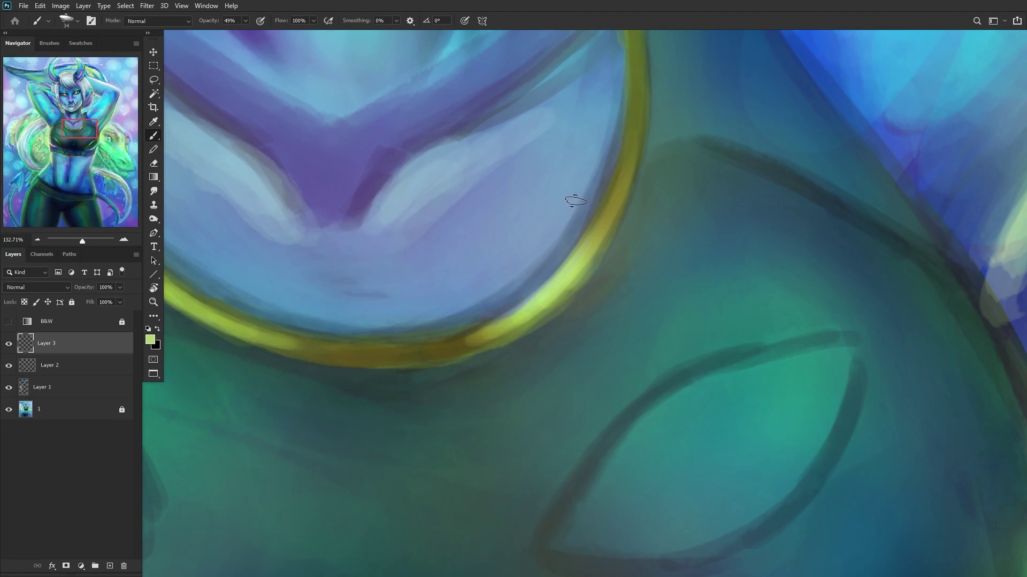
{"action": "right_click", "coordinate": [576, 201]}
{"action": "left_click", "coordinate": [617, 98]}
{"action": "mouse_move", "coordinate": [425, 347]}
{"action": "left_mouse_down"}
{"action": "mouse_move", "coordinate": [492, 323]}
{"action": "mouse_move", "coordinate": [430, 345]}
{"action": "mouse_move", "coordinate": [476, 334]}
{"action": "mouse_move", "coordinate": [338, 345]}
{"action": "mouse_move", "coordinate": [414, 346]}
{"action": "mouse_move", "coordinate": [367, 352]}
{"action": "mouse_move", "coordinate": [268, 329]}
{"action": "left_mouse_up"}
Step: Paint light highlights along the necklace's inner edge
{"action": "scroll", "coordinate": [681, 184], "scroll_direction": "down", "scroll_amount": 5}
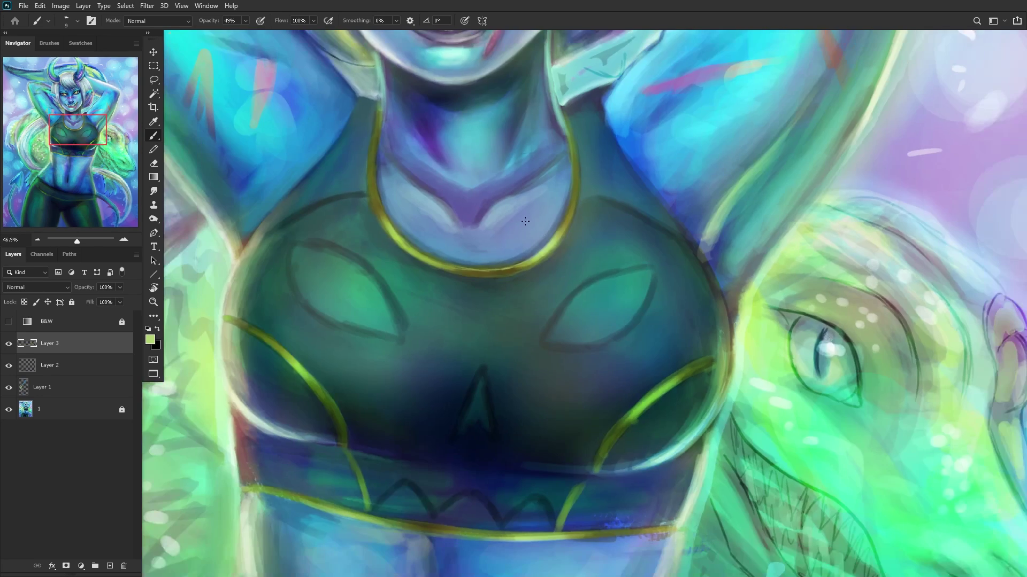
{"action": "scroll", "coordinate": [555, 262], "scroll_direction": "up", "scroll_amount": 5}
{"action": "left_click_drag", "start_coordinate": [613, 152], "coordinate": [556, 242]}
{"action": "left_click_drag", "start_coordinate": [603, 127], "coordinate": [557, 246]}
{"action": "left_click_drag", "start_coordinate": [613, 104], "coordinate": [554, 247]}
{"action": "mouse_move", "coordinate": [614, 83]}
{"action": "left_mouse_down"}
{"action": "mouse_move", "coordinate": [568, 231]}
{"action": "mouse_move", "coordinate": [591, 186]}
{"action": "left_mouse_up"}
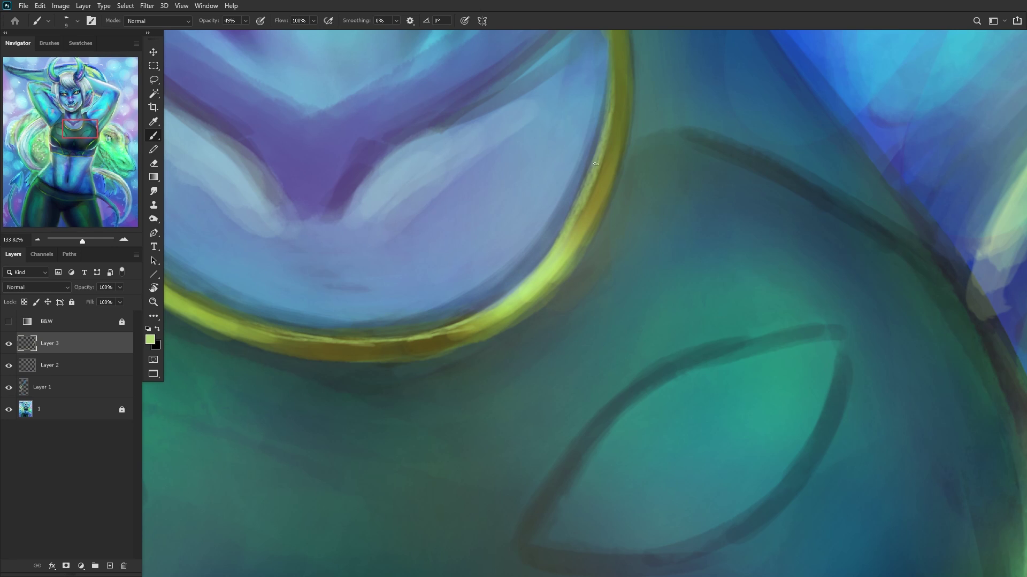
Step: Brighten the necklace's left edge with highlight strokes
{"action": "scroll", "coordinate": [561, 234], "scroll_direction": "down", "scroll_amount": 4}
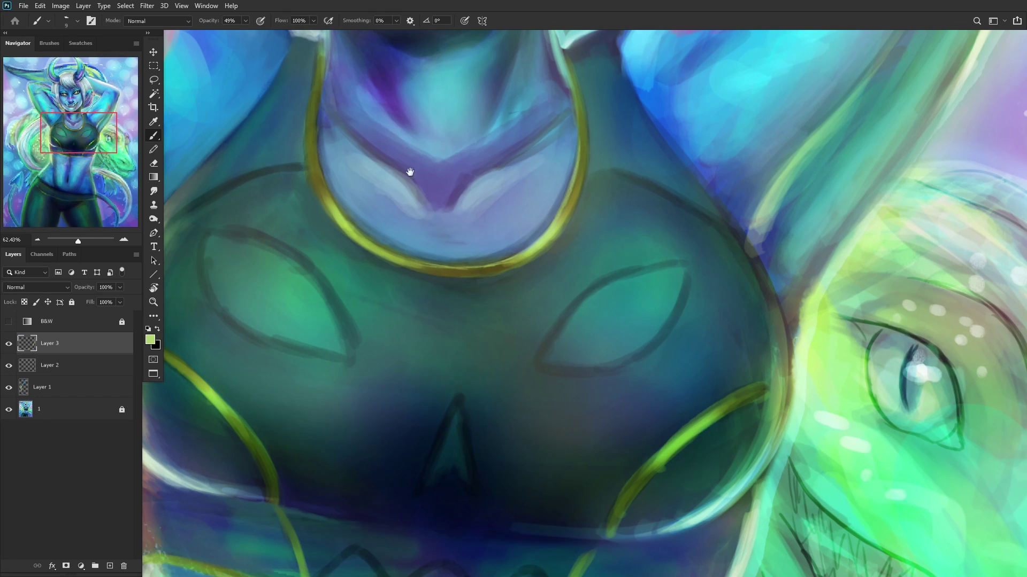
{"action": "left_click_drag", "start_coordinate": [410, 172], "coordinate": [447, 355]}
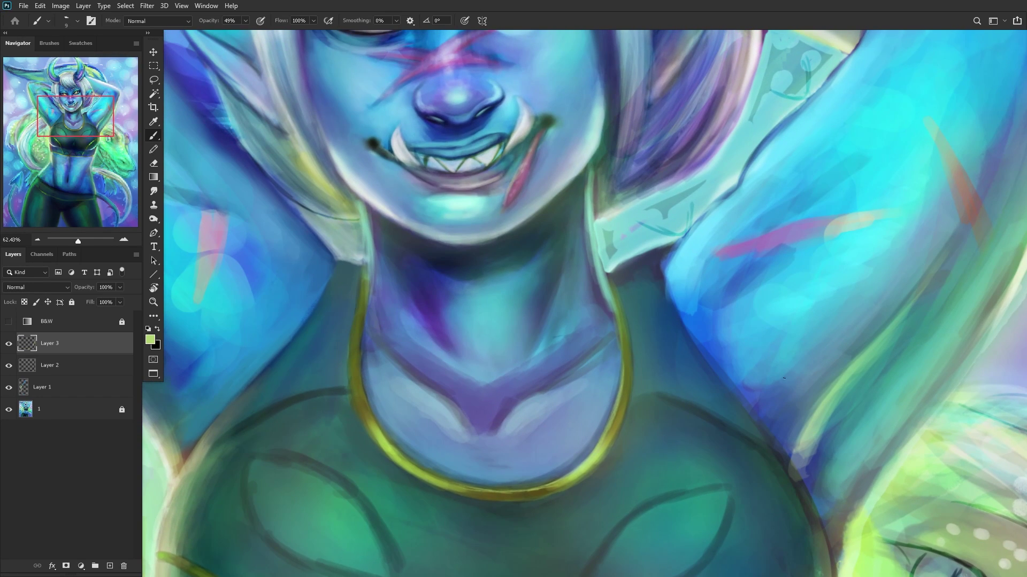
{"action": "scroll", "coordinate": [784, 378], "scroll_direction": "up", "scroll_amount": 5}
{"action": "mouse_move", "coordinate": [553, 341]}
{"action": "left_mouse_down"}
{"action": "mouse_move", "coordinate": [558, 382]}
{"action": "mouse_move", "coordinate": [550, 275]}
{"action": "mouse_move", "coordinate": [554, 363]}
{"action": "left_mouse_up"}
{"action": "scroll", "coordinate": [518, 274], "scroll_direction": "down", "scroll_amount": 3}
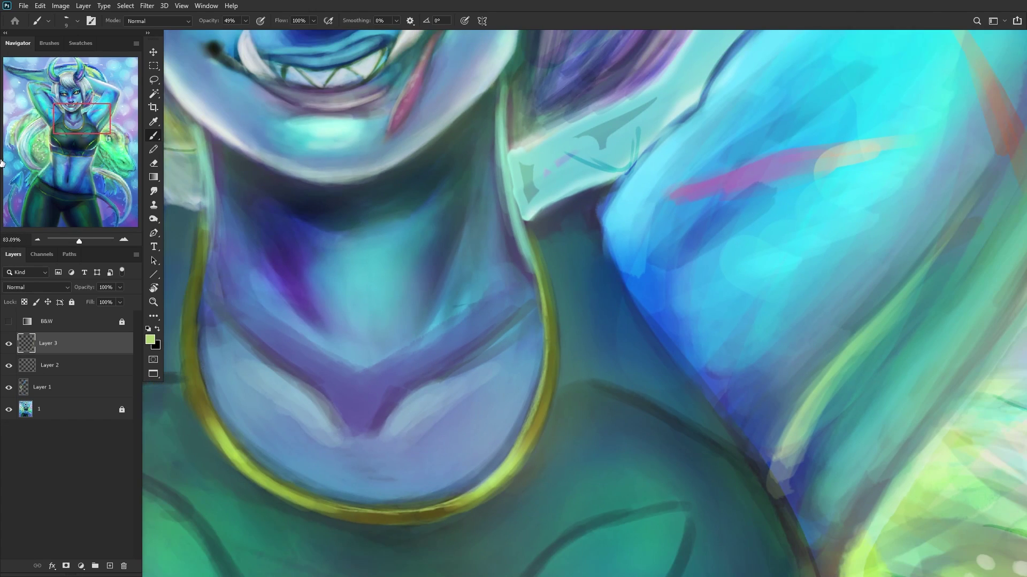
{"action": "left_click_drag", "start_coordinate": [417, 277], "coordinate": [582, 234]}
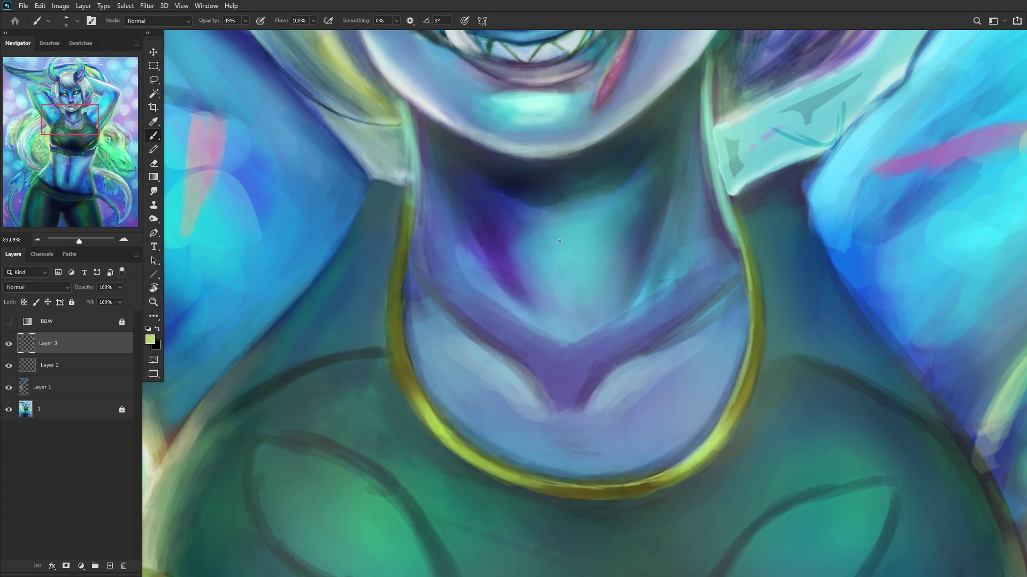
{"action": "scroll", "coordinate": [449, 395], "scroll_direction": "up", "scroll_amount": 3}
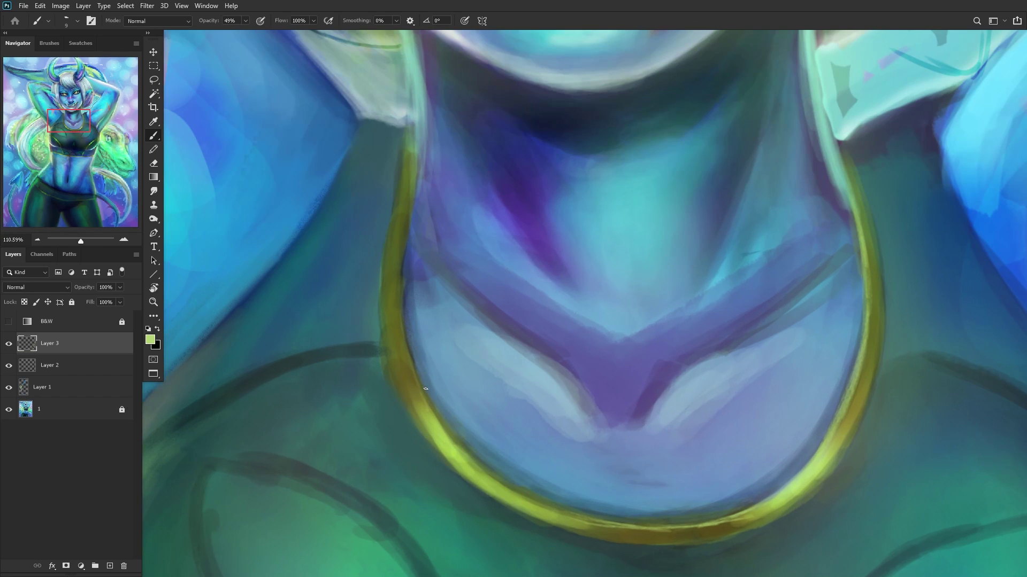
{"action": "mouse_move", "coordinate": [400, 333]}
{"action": "left_mouse_down"}
{"action": "mouse_move", "coordinate": [411, 370]}
{"action": "mouse_move", "coordinate": [404, 203]}
{"action": "left_mouse_up"}
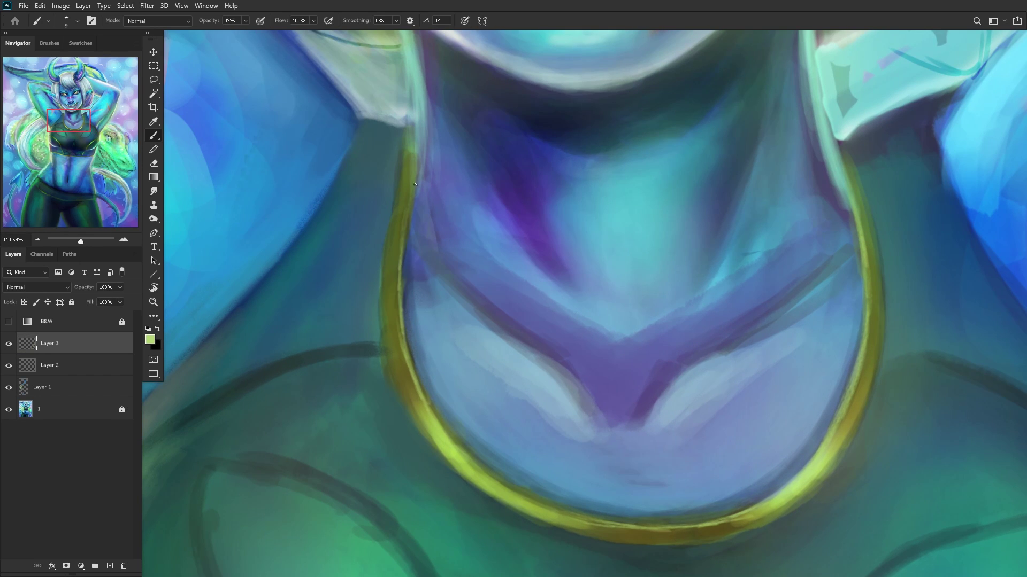
{"action": "scroll", "coordinate": [384, 410], "scroll_direction": "down", "scroll_amount": 6}
{"action": "scroll", "coordinate": [342, 475], "scroll_direction": "down", "scroll_amount": 3}
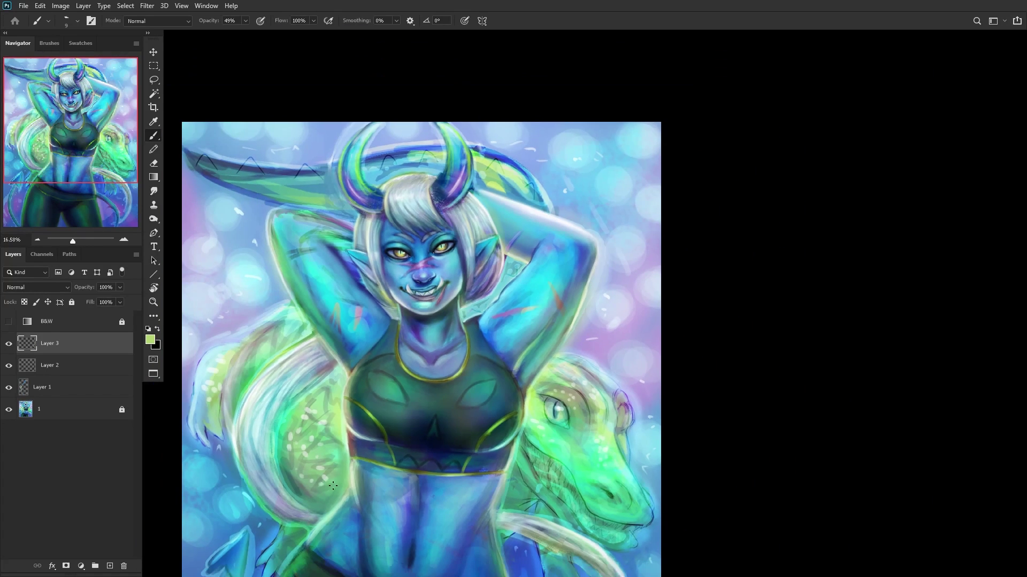
{"action": "scroll", "coordinate": [300, 508], "scroll_direction": "up", "scroll_amount": 2}
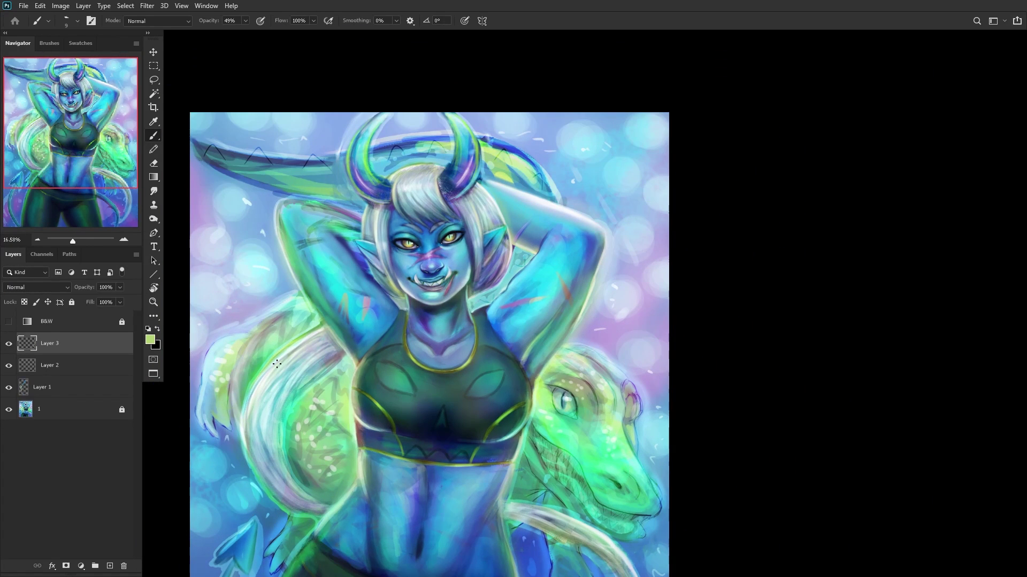
Step: Merge the painted layers down and toggle the merged paint to compare
{"action": "key", "text": "ctrl+e"}
{"action": "key", "text": "ctrl+e"}
{"action": "left_click", "coordinate": [9, 346]}
{"action": "left_click", "coordinate": [9, 346]}
{"action": "left_click", "coordinate": [9, 346]}
{"action": "left_click", "coordinate": [9, 346]}
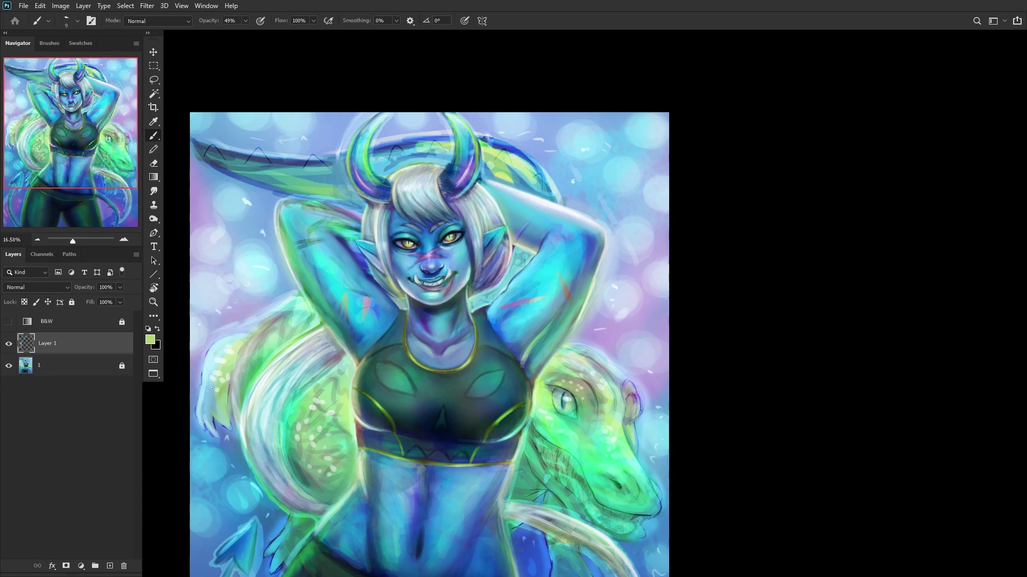
Step: On a new layer, darken the left cutout's outline with a dark teal
{"action": "left_click", "coordinate": [110, 566]}
{"action": "scroll", "coordinate": [385, 419], "scroll_direction": "up", "scroll_amount": 5}
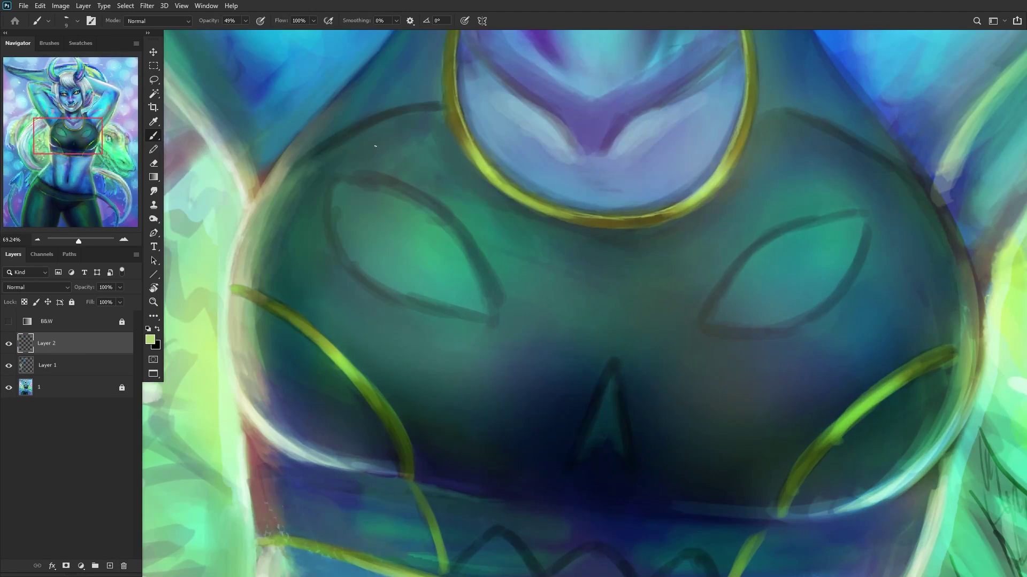
{"action": "left_click", "coordinate": [340, 138], "text": "alt"}
{"action": "scroll", "coordinate": [495, 314], "scroll_direction": "up", "scroll_amount": 2}
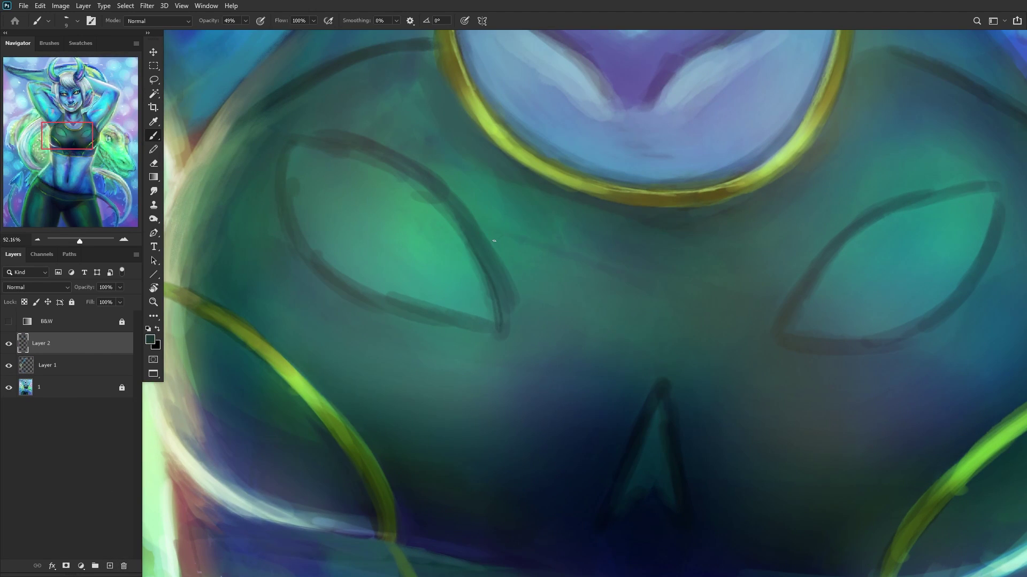
{"action": "right_click", "coordinate": [495, 241]}
{"action": "left_click", "coordinate": [503, 294]}
{"action": "mouse_move", "coordinate": [502, 294]}
{"action": "left_mouse_down"}
{"action": "mouse_move", "coordinate": [499, 321]}
{"action": "mouse_move", "coordinate": [441, 208]}
{"action": "mouse_move", "coordinate": [377, 160]}
{"action": "left_mouse_up"}
{"action": "left_click_drag", "start_coordinate": [427, 191], "coordinate": [396, 171]}
{"action": "left_click_drag", "start_coordinate": [490, 257], "coordinate": [436, 198]}
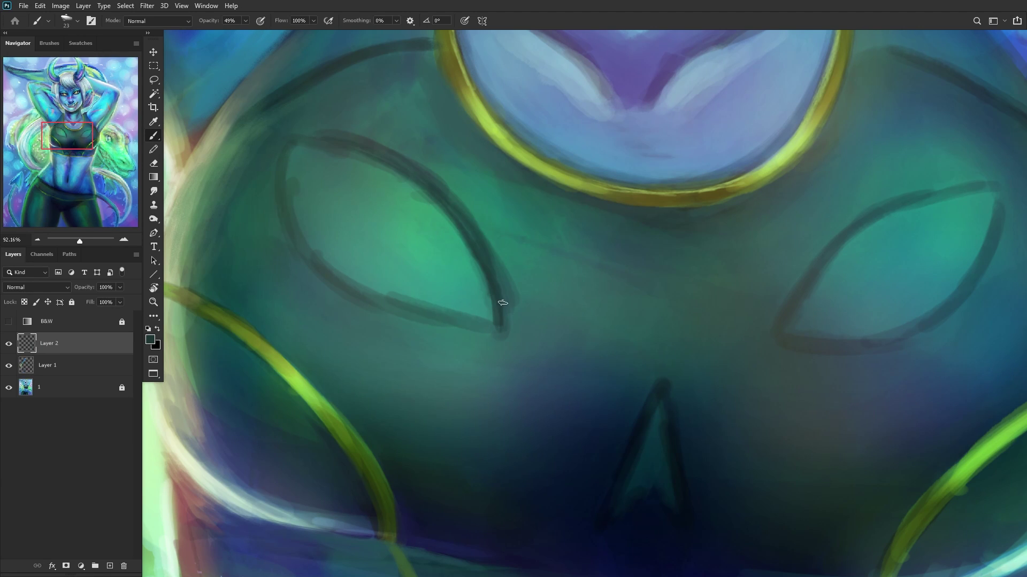
Step: Sample lighter teals and greens and lay faint strokes along the upper cutout outline
{"action": "left_click", "coordinate": [526, 308], "text": "alt"}
{"action": "left_click", "coordinate": [462, 207], "text": "alt"}
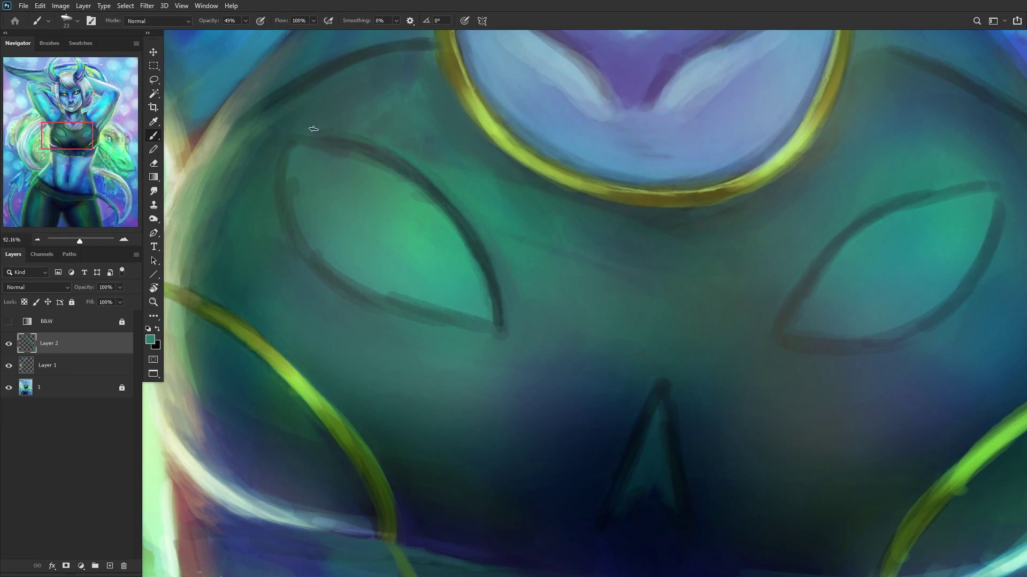
{"action": "scroll", "coordinate": [392, 155], "scroll_direction": "down", "scroll_amount": 4}
{"action": "scroll", "coordinate": [347, 279], "scroll_direction": "up", "scroll_amount": 5}
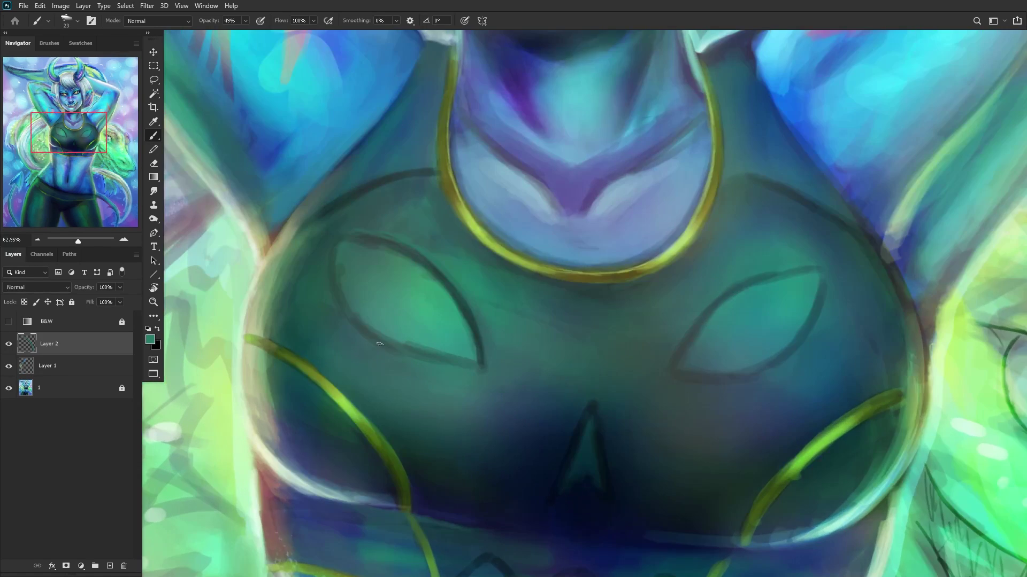
{"action": "left_click", "coordinate": [347, 279], "text": "alt"}
{"action": "scroll", "coordinate": [347, 280], "scroll_direction": "up", "scroll_amount": 2}
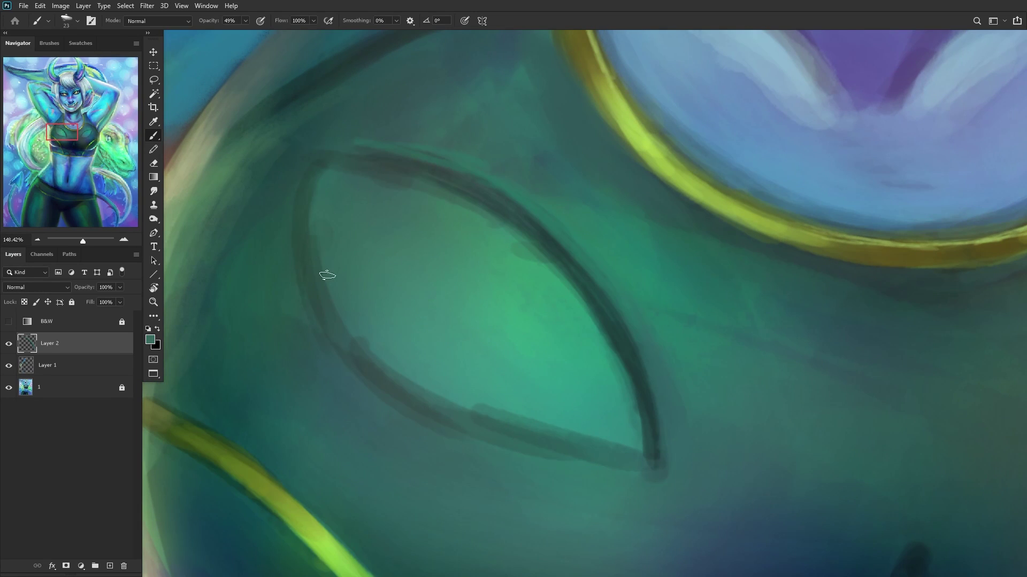
{"action": "left_click", "coordinate": [370, 301], "text": "alt"}
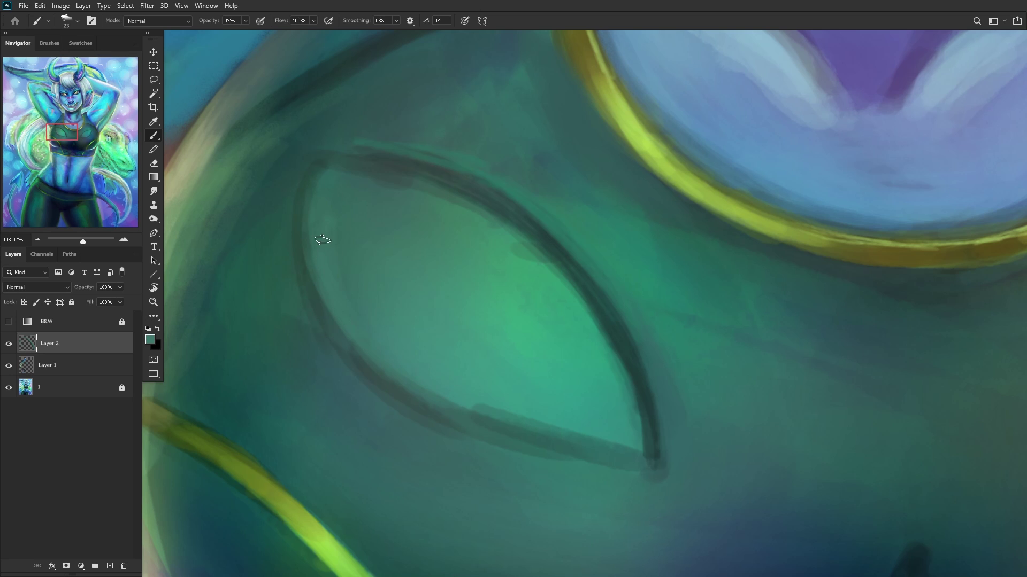
{"action": "left_click", "coordinate": [538, 275], "text": "alt"}
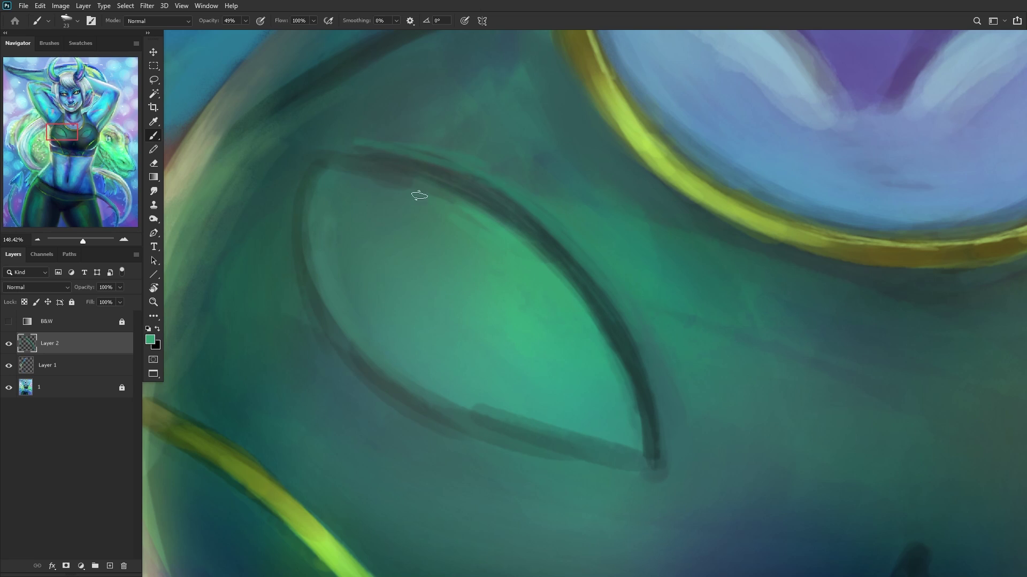
{"action": "left_click", "coordinate": [440, 239], "text": "alt"}
{"action": "mouse_move", "coordinate": [350, 182]}
{"action": "left_mouse_down"}
{"action": "mouse_move", "coordinate": [428, 194]}
{"action": "mouse_move", "coordinate": [397, 188]}
{"action": "left_mouse_up"}
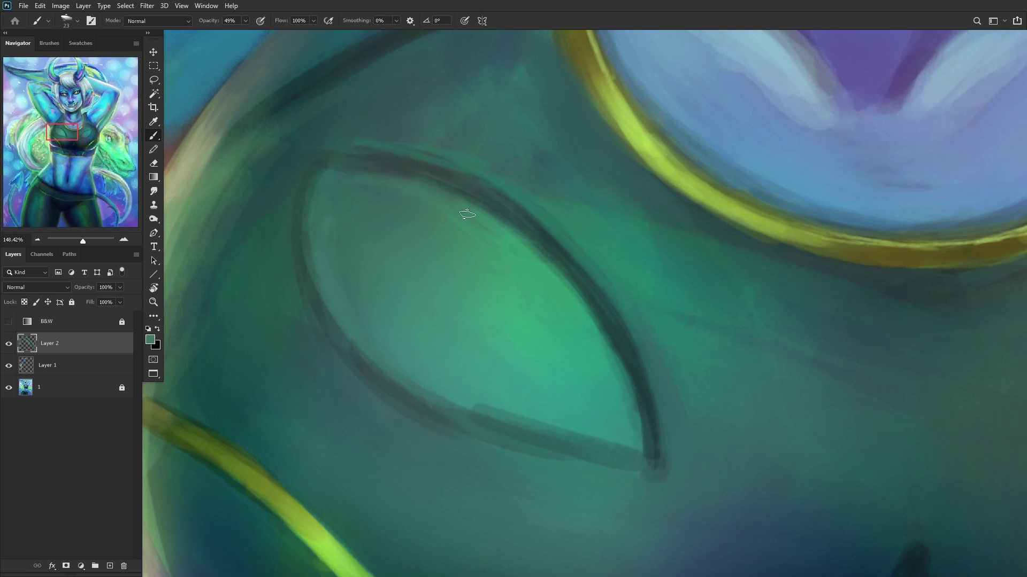
Step: Soften the lower cutout outline with lighter teal
{"action": "left_click", "coordinate": [555, 274], "text": "alt"}
{"action": "left_click", "coordinate": [623, 416], "text": "alt"}
{"action": "scroll", "coordinate": [505, 230], "scroll_direction": "down", "scroll_amount": 2}
{"action": "scroll", "coordinate": [555, 352], "scroll_direction": "up", "scroll_amount": 2}
{"action": "left_click", "coordinate": [555, 352], "text": "alt"}
{"action": "mouse_move", "coordinate": [359, 280]}
{"action": "left_mouse_down"}
{"action": "mouse_move", "coordinate": [440, 344]}
{"action": "mouse_move", "coordinate": [507, 355]}
{"action": "left_mouse_up"}
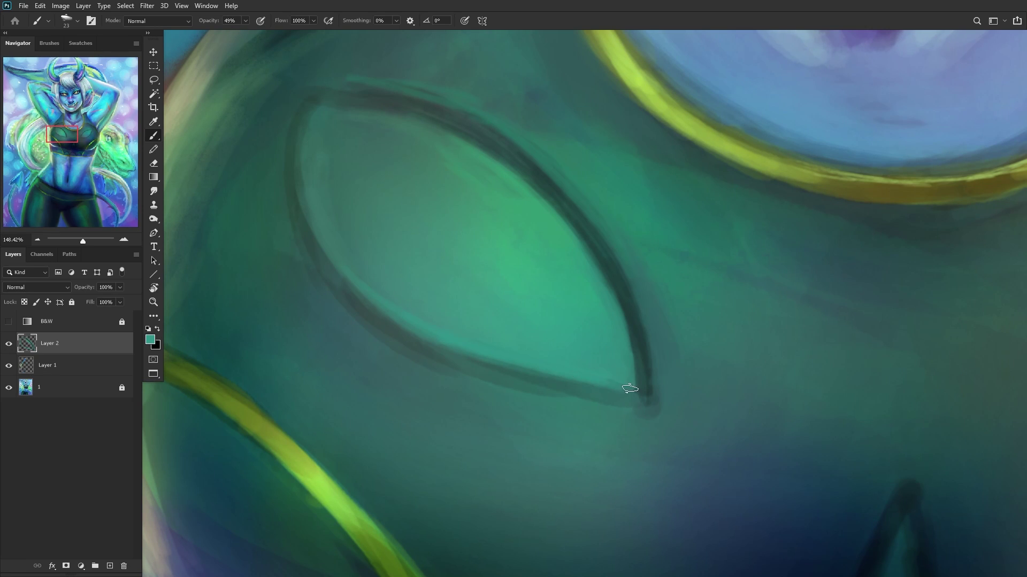
Step: Darken and define the lower cutout outline with the corner's darker teal
{"action": "left_click", "coordinate": [631, 347], "text": "alt"}
{"action": "mouse_move", "coordinate": [570, 385]}
{"action": "left_mouse_down"}
{"action": "mouse_move", "coordinate": [410, 342]}
{"action": "mouse_move", "coordinate": [294, 195]}
{"action": "left_mouse_up"}
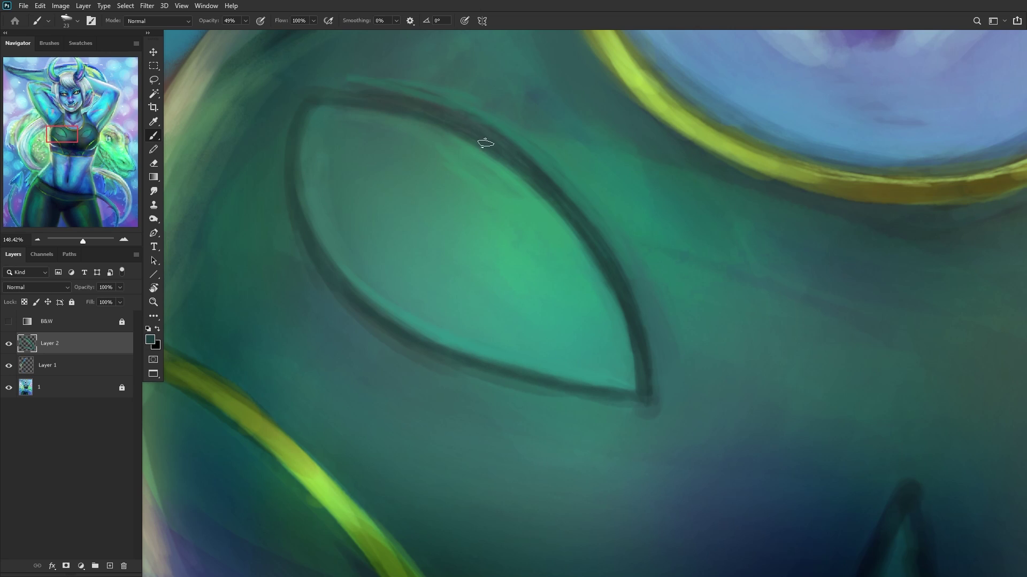
{"action": "left_click", "coordinate": [474, 118], "text": "alt"}
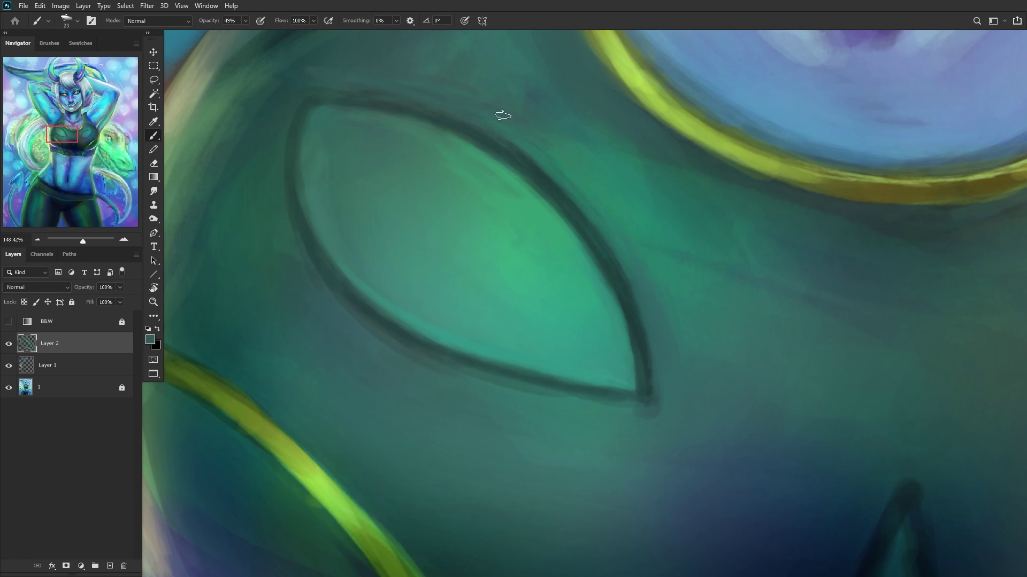
{"action": "scroll", "coordinate": [416, 143], "scroll_direction": "down", "scroll_amount": 1}
{"action": "scroll", "coordinate": [416, 144], "scroll_direction": "down", "scroll_amount": 20}
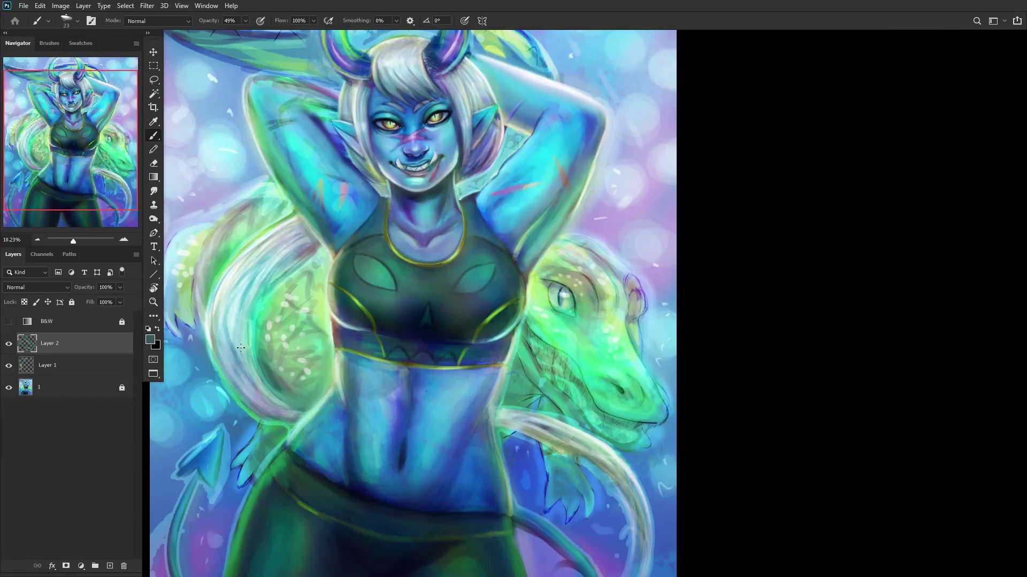
Step: Check the brush presets and sample a colour from beside the neckline
{"action": "scroll", "coordinate": [348, 249], "scroll_direction": "up", "scroll_amount": 20}
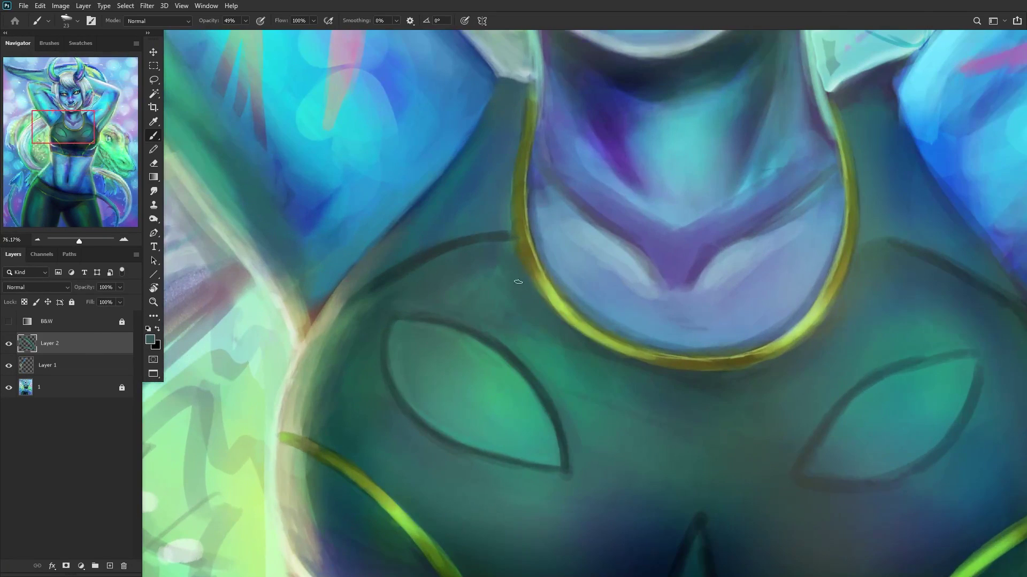
{"action": "right_click", "coordinate": [517, 281]}
{"action": "left_click", "coordinate": [419, 268]}
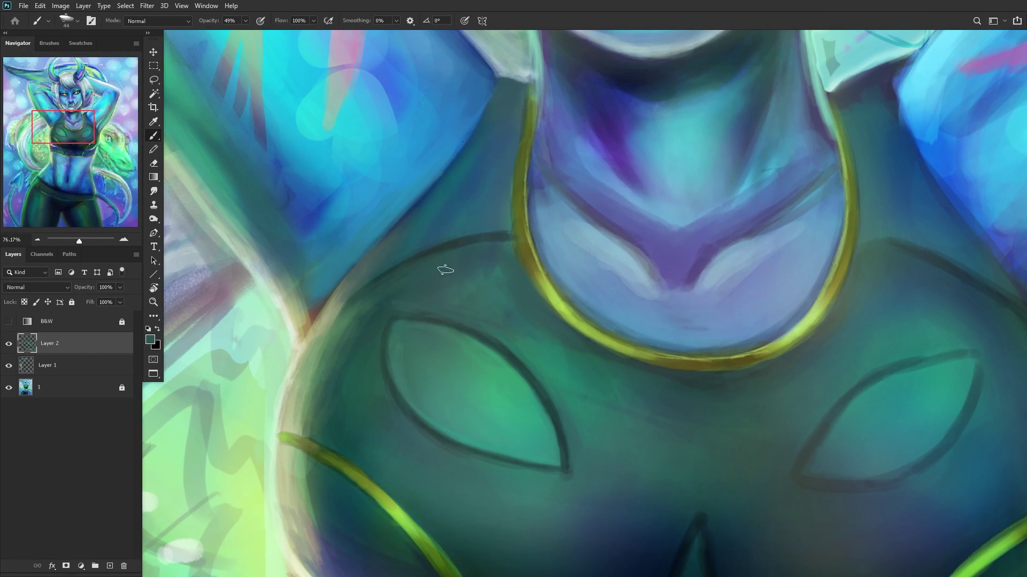
{"action": "left_click", "coordinate": [481, 257], "text": "alt"}
{"action": "scroll", "coordinate": [409, 316], "scroll_direction": "down", "scroll_amount": 5}
{"action": "scroll", "coordinate": [490, 271], "scroll_direction": "down", "scroll_amount": 6}
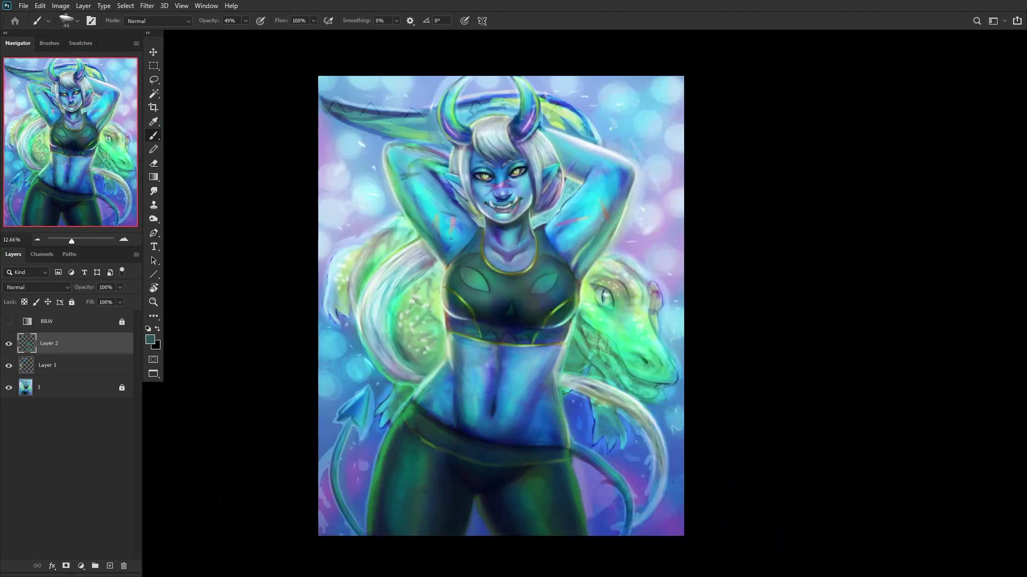
{"action": "scroll", "coordinate": [436, 247], "scroll_direction": "up", "scroll_amount": 10}
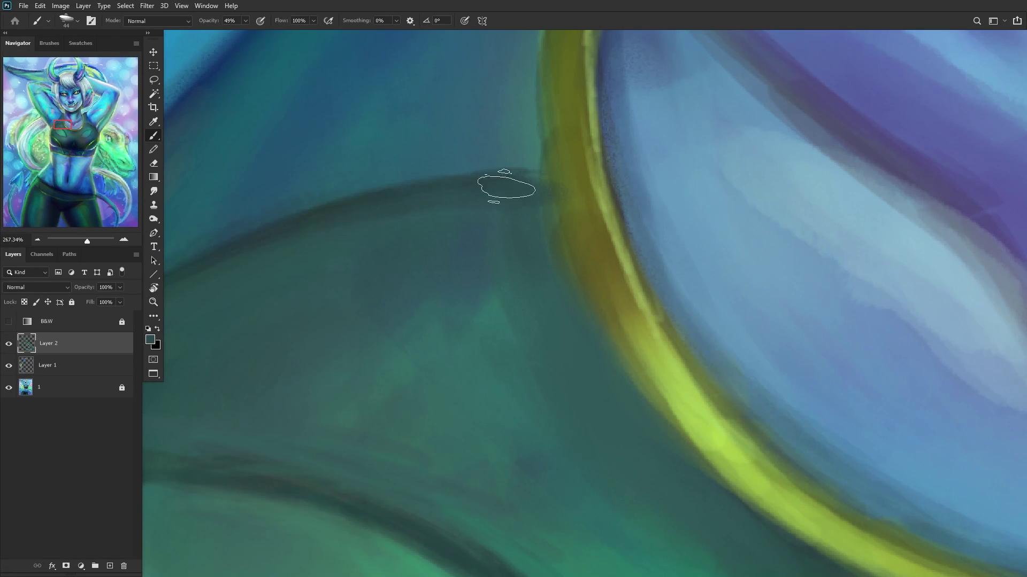
{"action": "scroll", "coordinate": [498, 247], "scroll_direction": "down", "scroll_amount": 8}
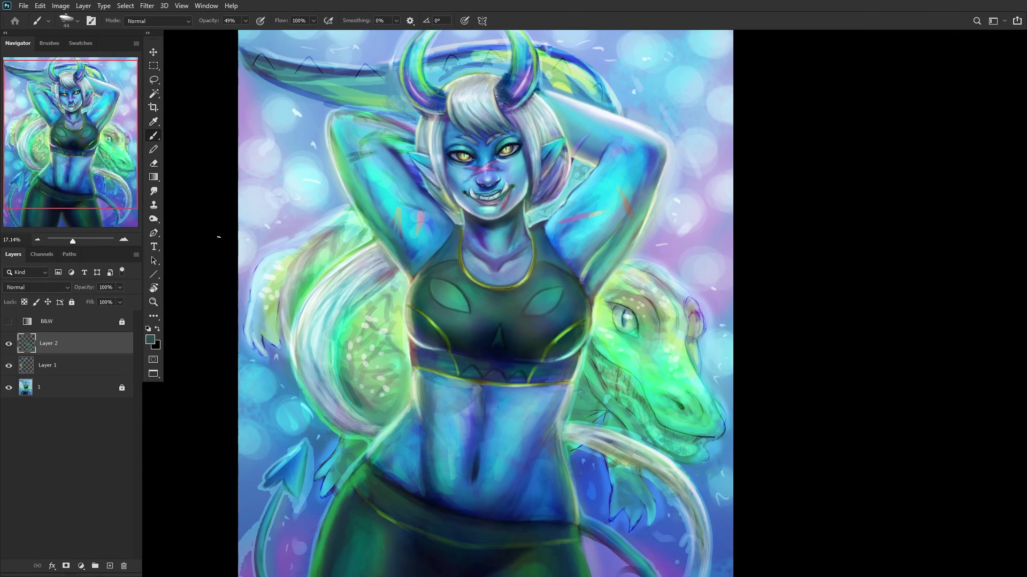
Step: Merge Layer 2 into Layer 1, then toggle Layer 1's visibility to compare the result
{"action": "key", "text": "ctrl+e"}
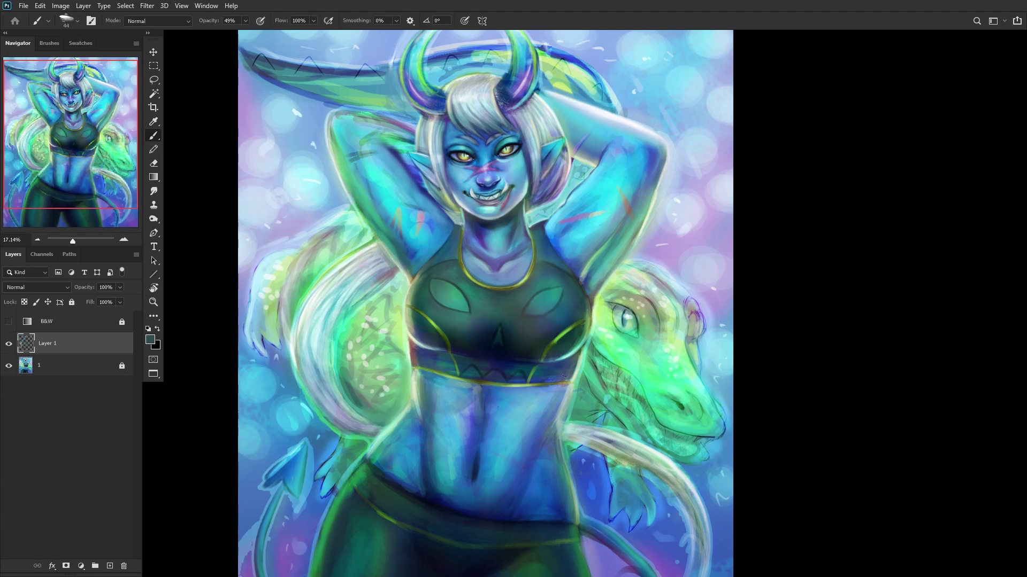
{"action": "left_click", "coordinate": [8, 344]}
{"action": "left_click", "coordinate": [8, 345]}
{"action": "left_click", "coordinate": [8, 345]}
{"action": "left_click", "coordinate": [7, 344]}
Step: Sample light blue from the neck and paint it along the necklace's inner edge
{"action": "scroll", "coordinate": [569, 282], "scroll_direction": "up", "scroll_amount": 5}
{"action": "scroll", "coordinate": [374, 189], "scroll_direction": "up", "scroll_amount": 5}
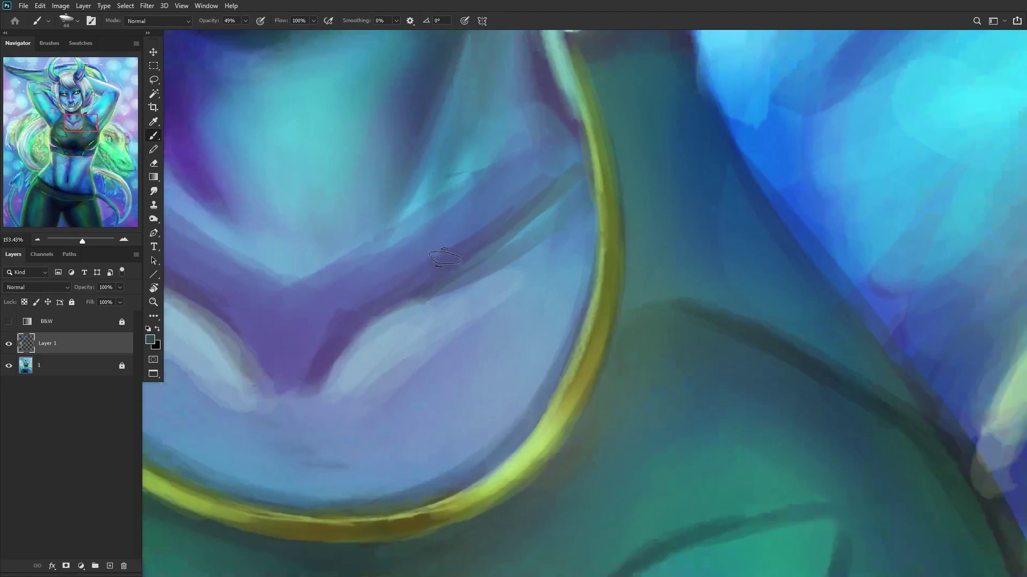
{"action": "left_click", "coordinate": [546, 280], "text": "alt"}
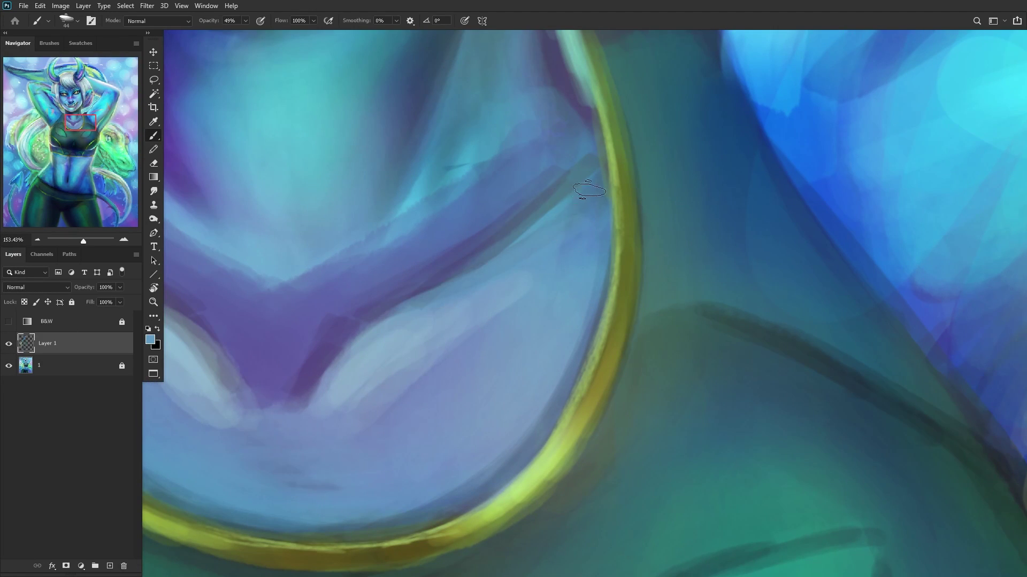
{"action": "left_click_drag", "start_coordinate": [543, 236], "coordinate": [598, 198]}
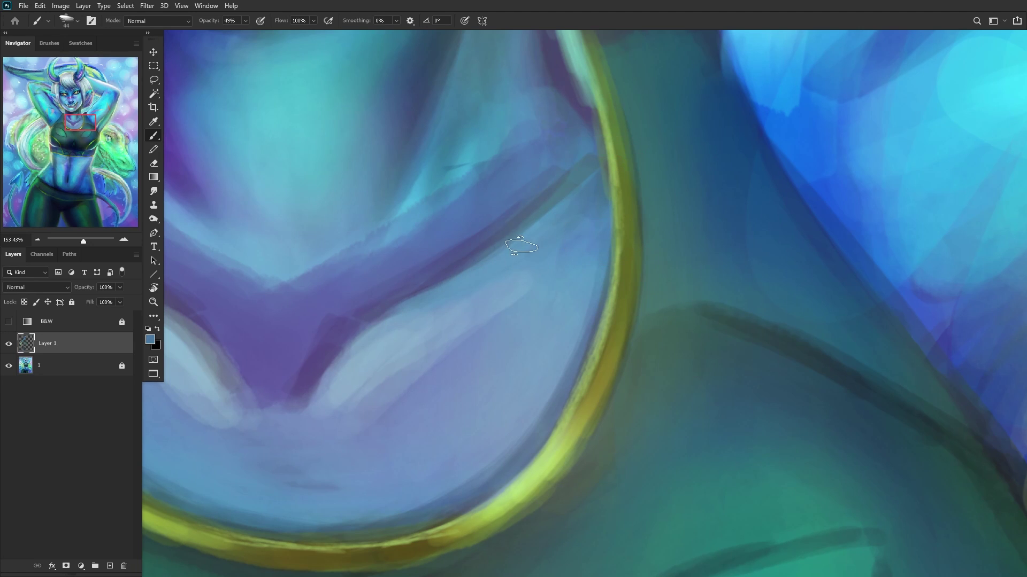
{"action": "scroll", "coordinate": [465, 282], "scroll_direction": "down", "scroll_amount": 5}
{"action": "scroll", "coordinate": [465, 282], "scroll_direction": "up", "scroll_amount": 4}
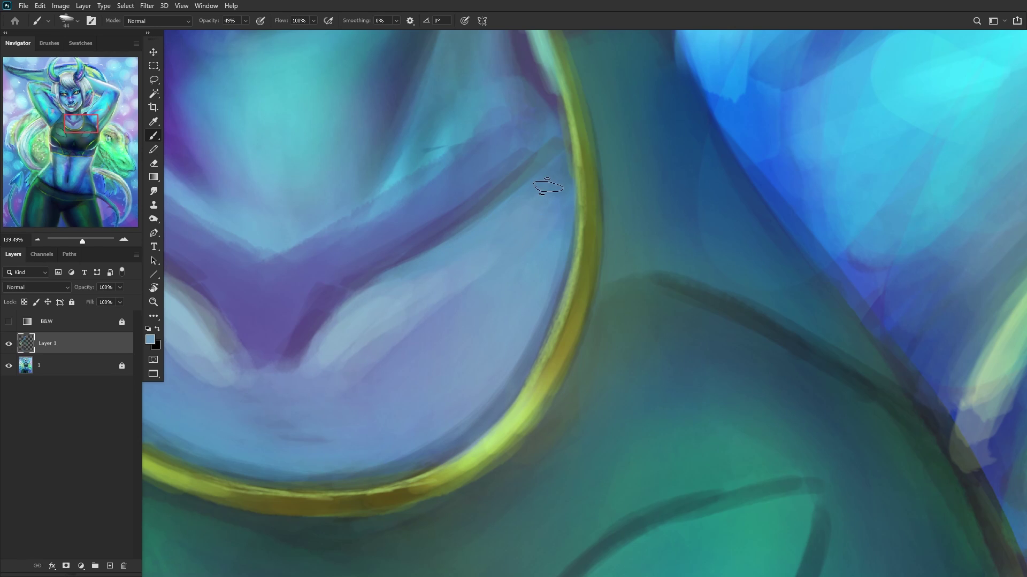
{"action": "scroll", "coordinate": [492, 292], "scroll_direction": "down", "scroll_amount": 8}
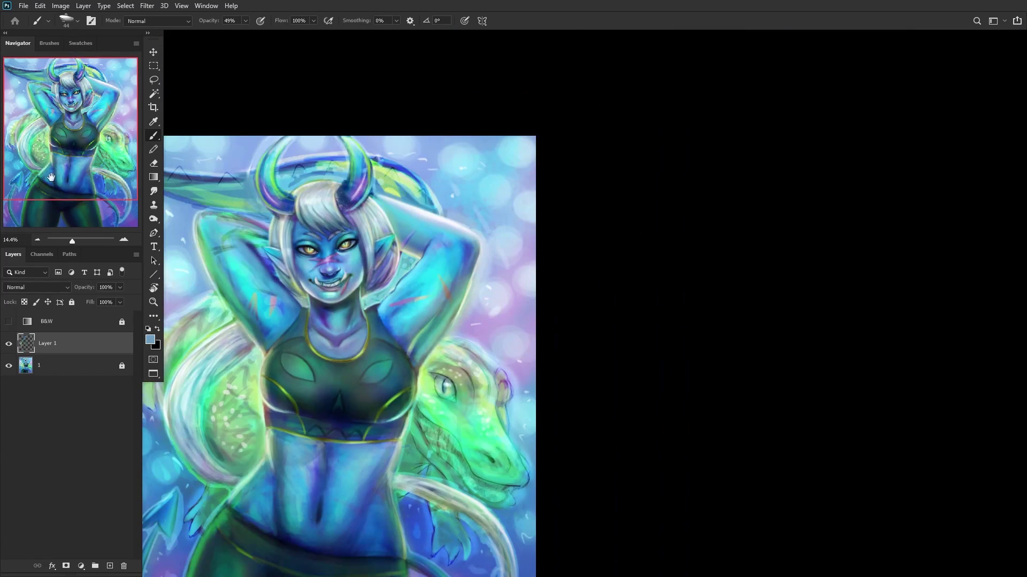
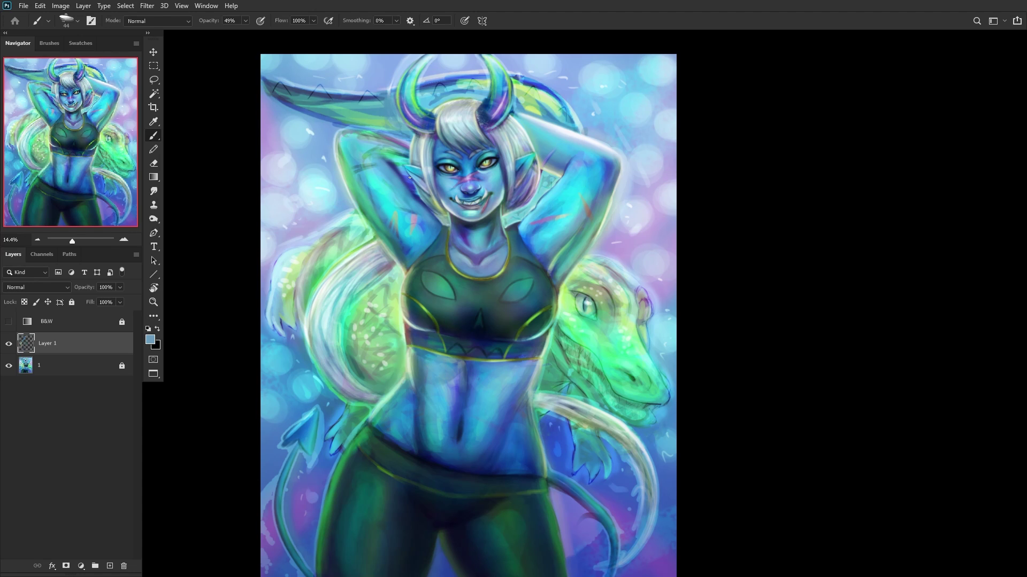
Step: Paint a faint light-blue stroke into the hair shadow below the ear
{"action": "scroll", "coordinate": [412, 186], "scroll_direction": "up", "scroll_amount": 5}
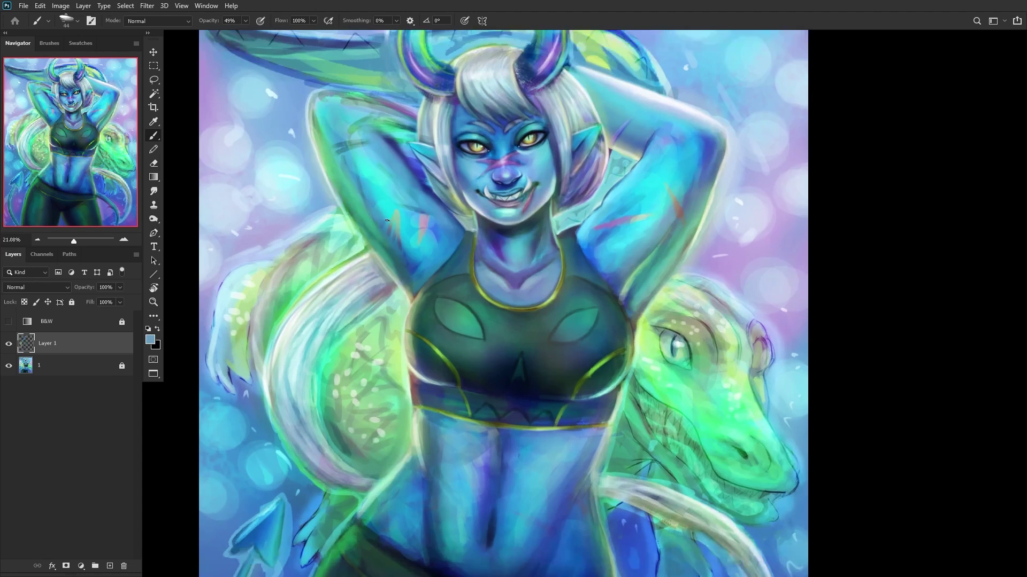
{"action": "scroll", "coordinate": [488, 158], "scroll_direction": "up", "scroll_amount": 2}
{"action": "scroll", "coordinate": [488, 159], "scroll_direction": "up", "scroll_amount": 1}
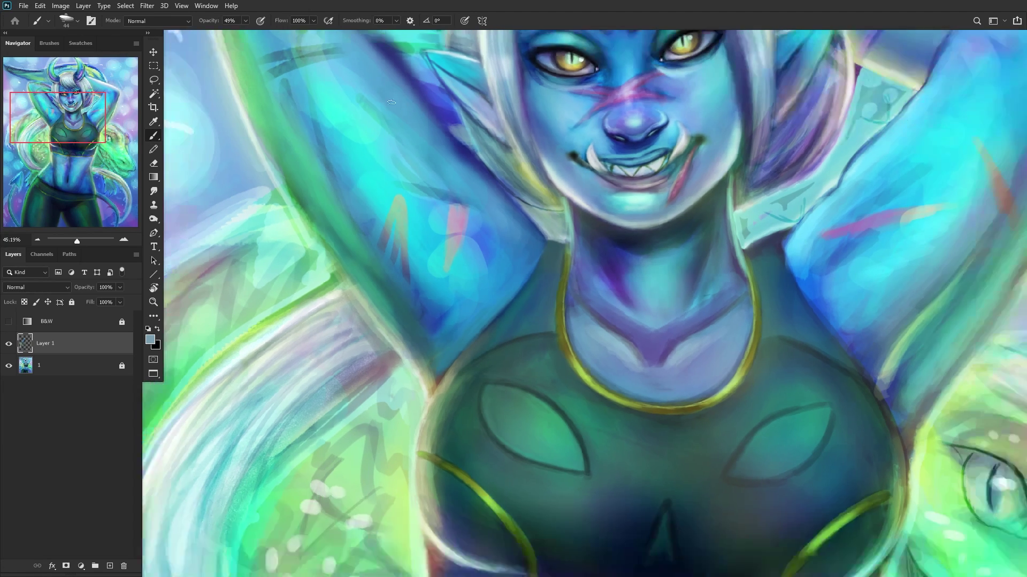
{"action": "scroll", "coordinate": [487, 165], "scroll_direction": "down", "scroll_amount": 3}
{"action": "left_click", "coordinate": [275, 155], "text": "alt"}
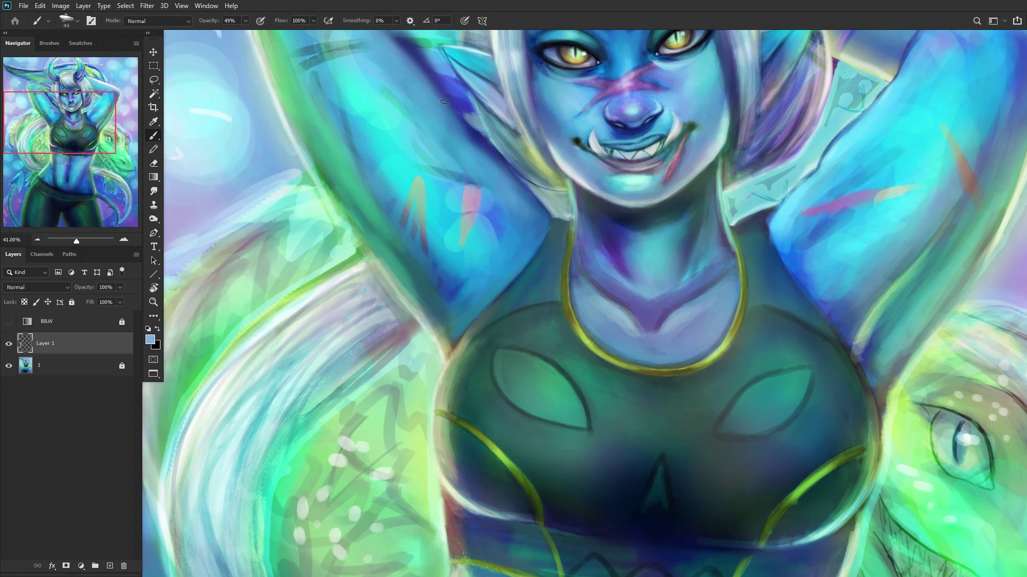
{"action": "left_click_drag", "start_coordinate": [442, 72], "coordinate": [458, 91]}
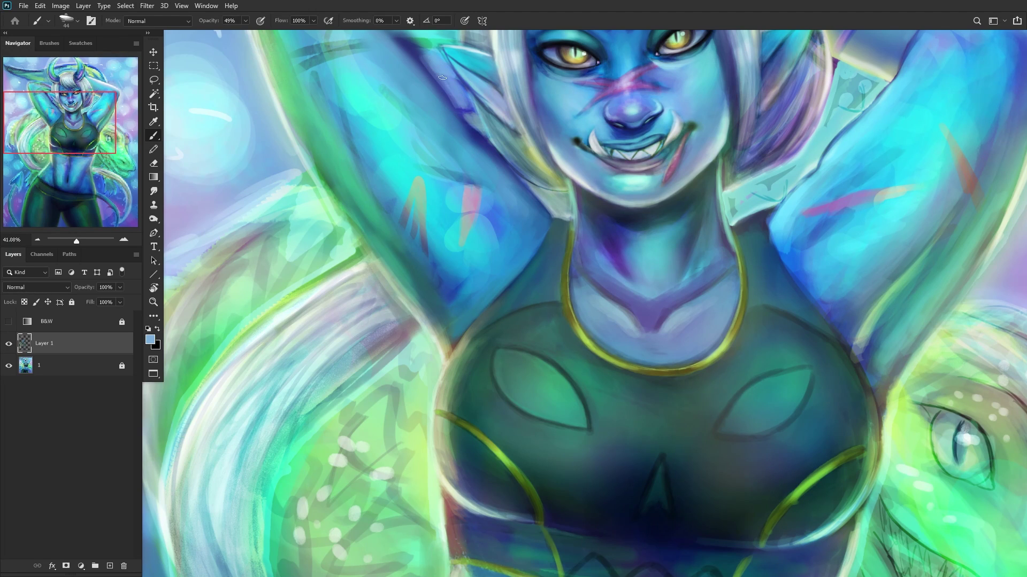
{"action": "scroll", "coordinate": [433, 57], "scroll_direction": "down", "scroll_amount": 6}
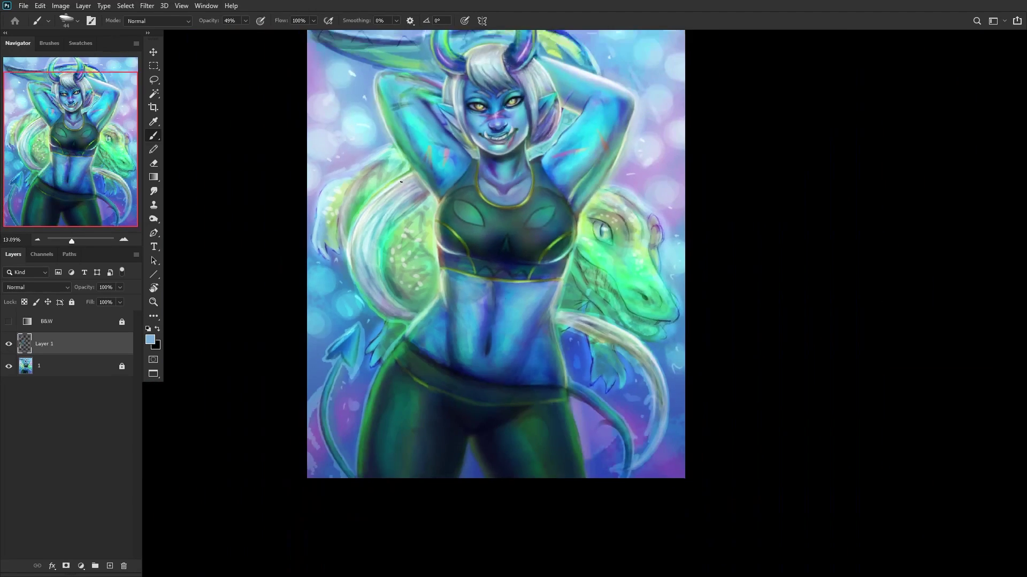
{"action": "scroll", "coordinate": [384, 187], "scroll_direction": "up", "scroll_amount": 1}
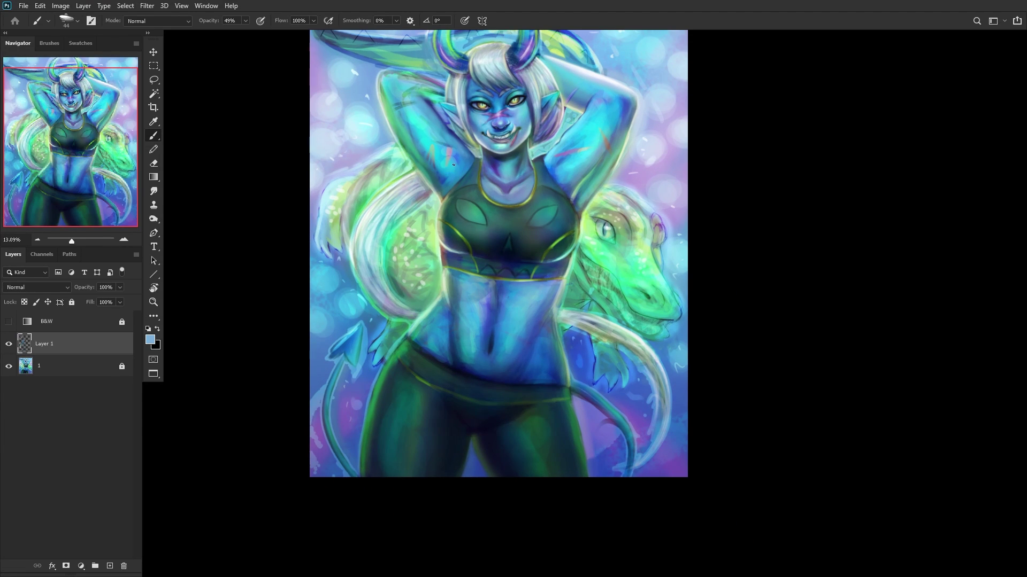
Step: Toggle Layer 1's visibility on and off to compare its strokes
{"action": "key", "text": "z"}
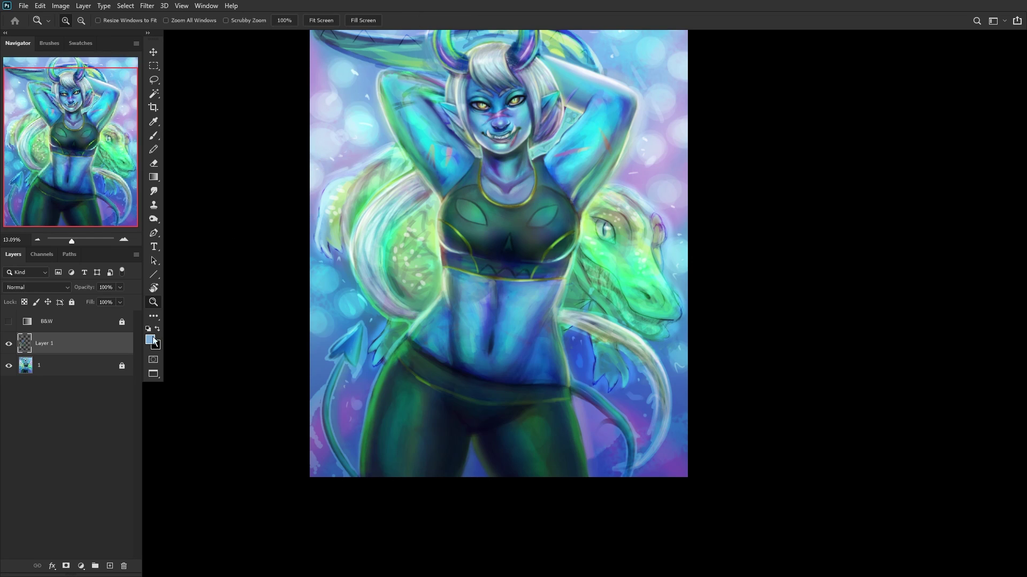
{"action": "left_click", "coordinate": [7, 345]}
{"action": "left_click", "coordinate": [9, 345]}
{"action": "left_click", "coordinate": [154, 163]}
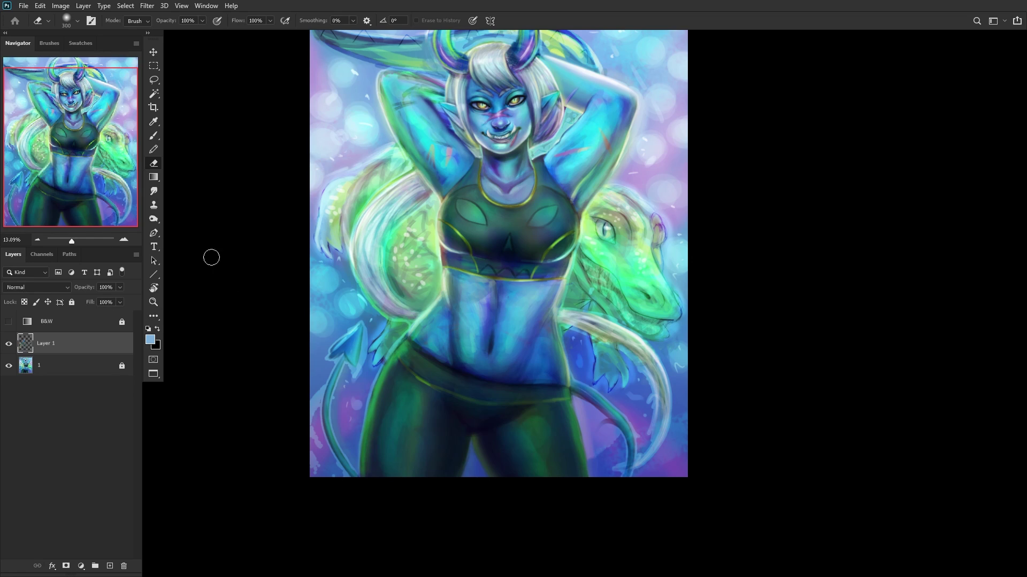
{"action": "left_click", "coordinate": [6, 345]}
{"action": "left_click", "coordinate": [7, 345]}
Step: Add a new empty Layer 2 above Layer 1
{"action": "scroll", "coordinate": [408, 100], "scroll_direction": "up", "scroll_amount": 3}
{"action": "left_click_drag", "start_coordinate": [502, 88], "coordinate": [543, 206]}
{"action": "scroll", "coordinate": [498, 208], "scroll_direction": "up", "scroll_amount": 3}
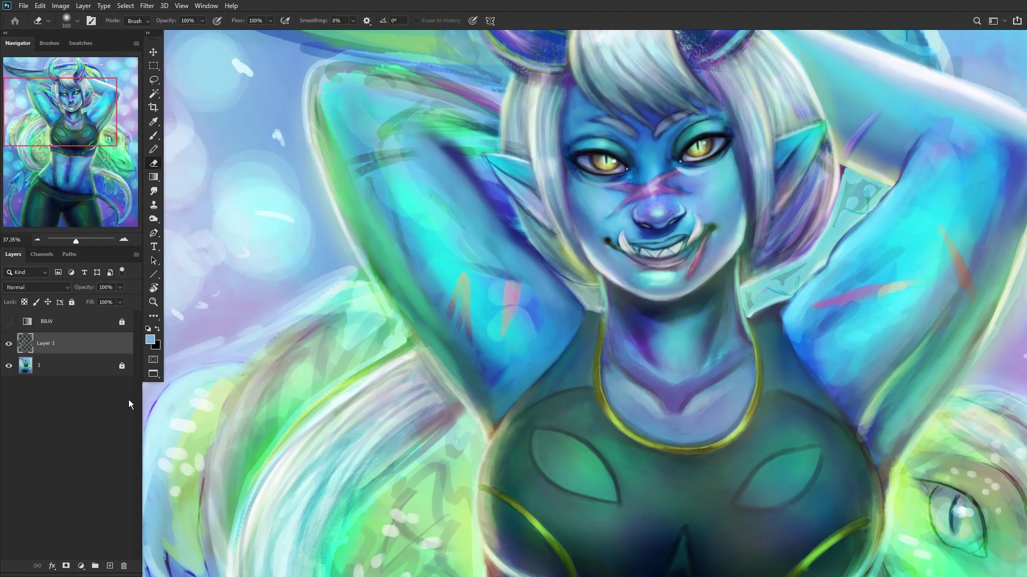
{"action": "left_click", "coordinate": [108, 565]}
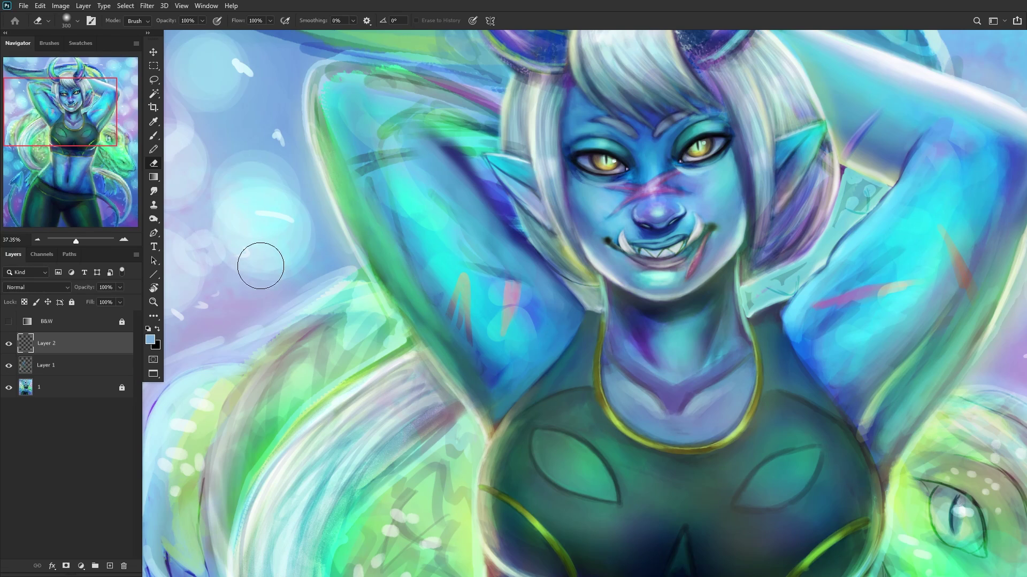
Step: Shade the arm edge near the armpit with dark navy and enlarge the brush to 50 px
{"action": "left_click", "coordinate": [154, 135]}
{"action": "scroll", "coordinate": [465, 302], "scroll_direction": "up", "scroll_amount": 1}
{"action": "left_click", "coordinate": [675, 303], "text": "alt"}
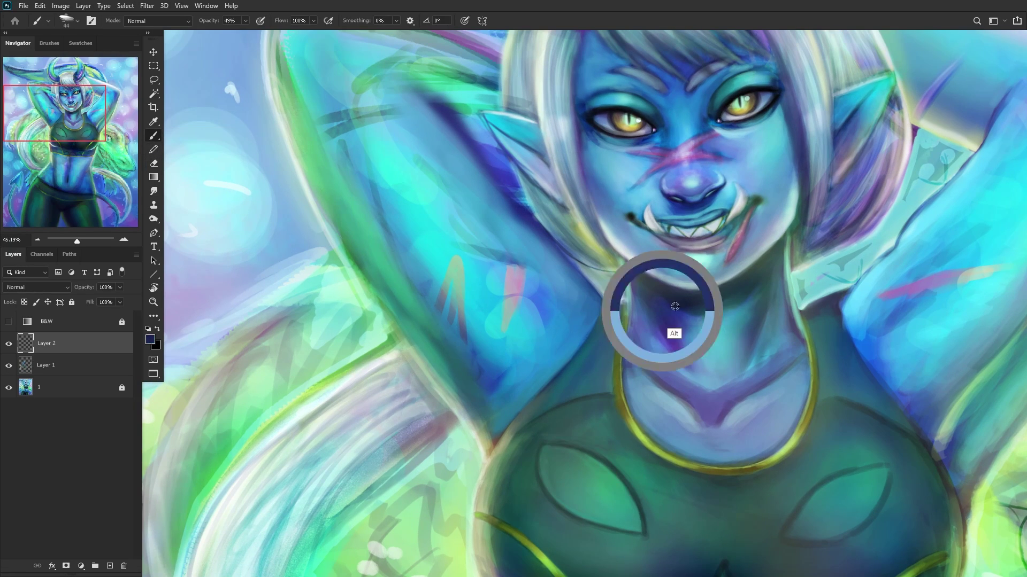
{"action": "mouse_move", "coordinate": [493, 432]}
{"action": "left_mouse_down"}
{"action": "mouse_move", "coordinate": [431, 341]}
{"action": "mouse_move", "coordinate": [457, 379]}
{"action": "left_mouse_up"}
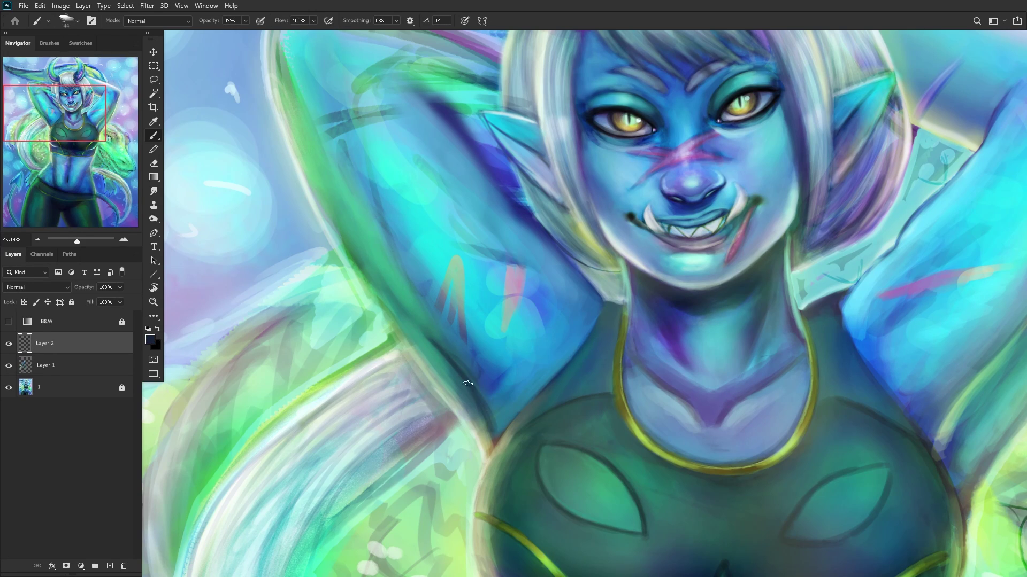
{"action": "right_click", "coordinate": [610, 295]}
{"action": "left_click_drag", "start_coordinate": [680, 104], "coordinate": [689, 103]}
{"action": "left_click", "coordinate": [492, 409]}
Step: Paint cream highlights and a darker teal stroke along the arm's edge
{"action": "scroll", "coordinate": [537, 263], "scroll_direction": "down", "scroll_amount": 3}
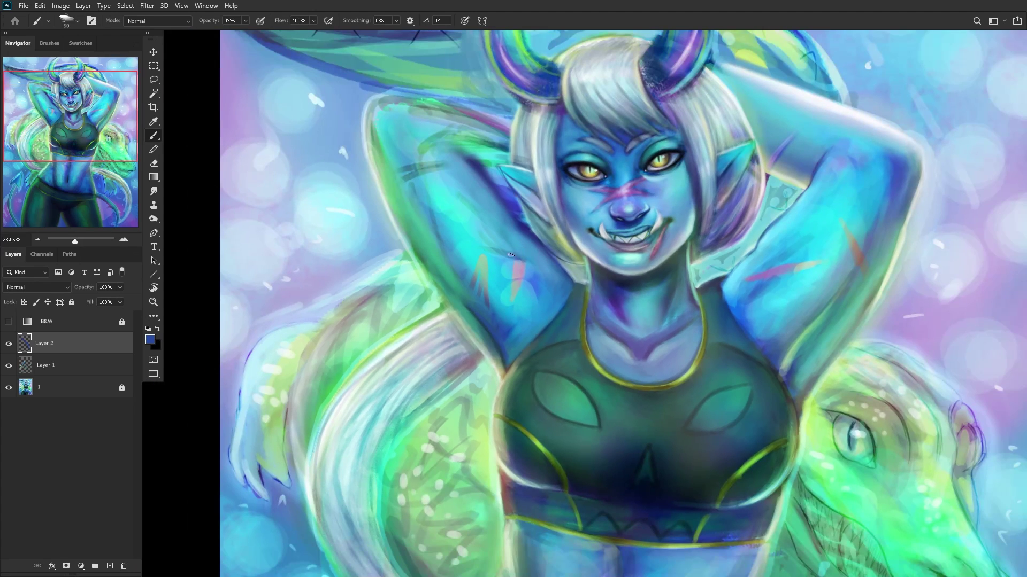
{"action": "scroll", "coordinate": [493, 275], "scroll_direction": "up", "scroll_amount": 5}
{"action": "left_click", "coordinate": [515, 394], "text": "alt"}
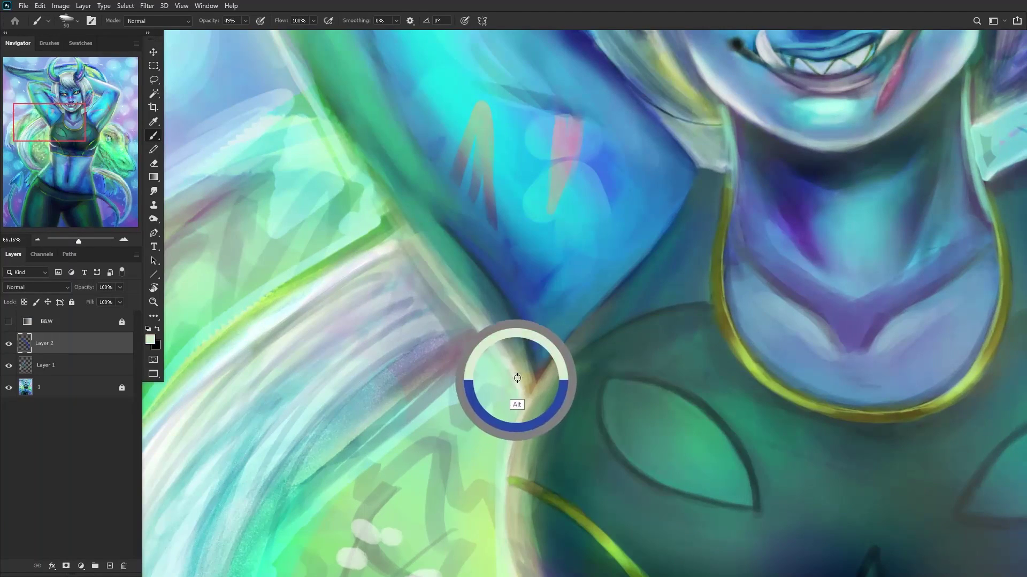
{"action": "mouse_move", "coordinate": [483, 335]}
{"action": "left_mouse_down"}
{"action": "mouse_move", "coordinate": [385, 185]}
{"action": "mouse_move", "coordinate": [447, 291]}
{"action": "mouse_move", "coordinate": [402, 211]}
{"action": "mouse_move", "coordinate": [415, 250]}
{"action": "left_mouse_up"}
{"action": "left_click", "coordinate": [396, 173], "text": "alt"}
{"action": "left_click_drag", "start_coordinate": [372, 173], "coordinate": [341, 111]}
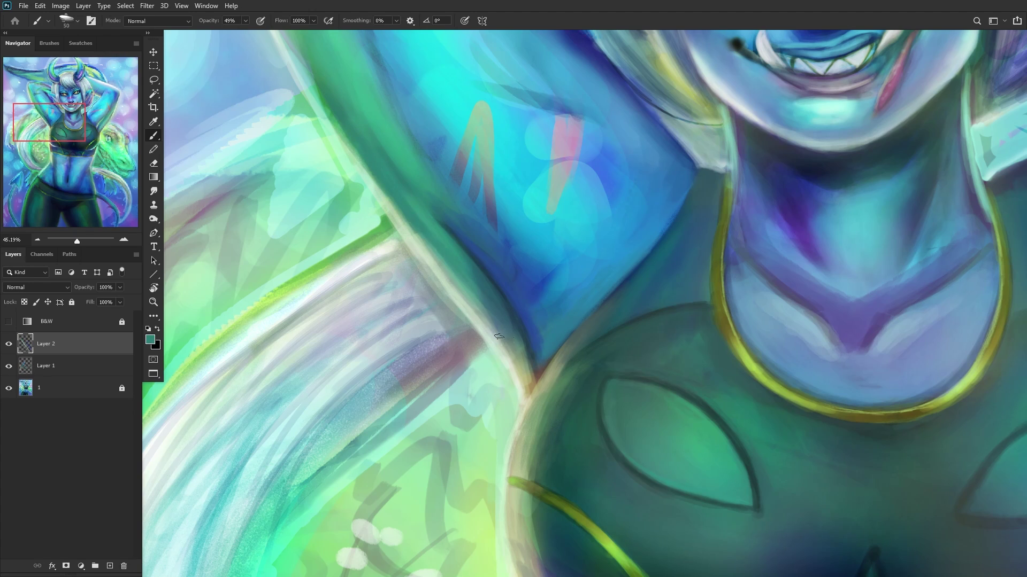
Step: Sample blue and light cyan tones from the arm, then mirror the canvas horizontally
{"action": "scroll", "coordinate": [421, 230], "scroll_direction": "down", "scroll_amount": 3}
{"action": "scroll", "coordinate": [371, 144], "scroll_direction": "up", "scroll_amount": 1}
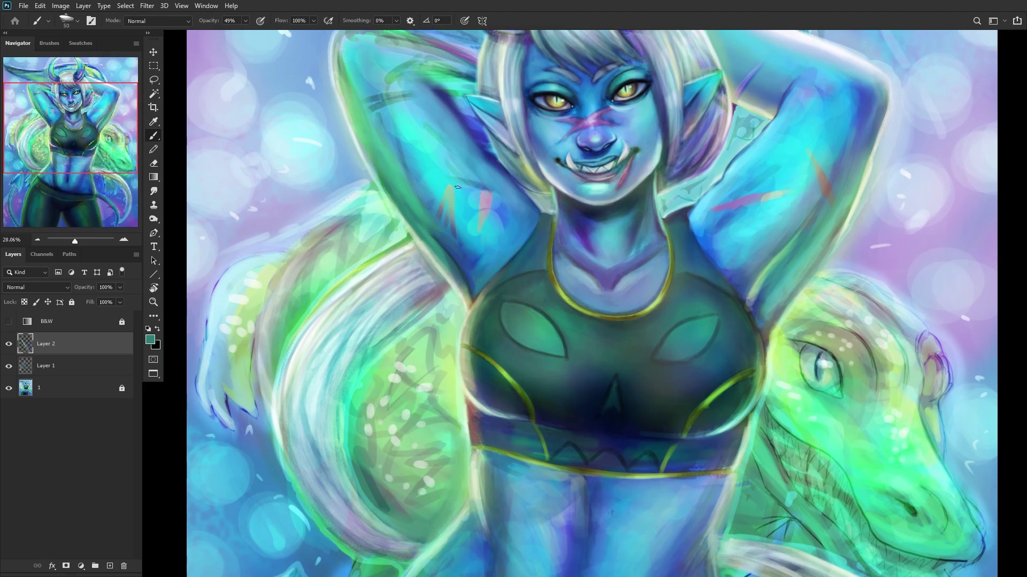
{"action": "right_click", "coordinate": [581, 132]}
{"action": "left_click", "coordinate": [435, 263], "text": "alt"}
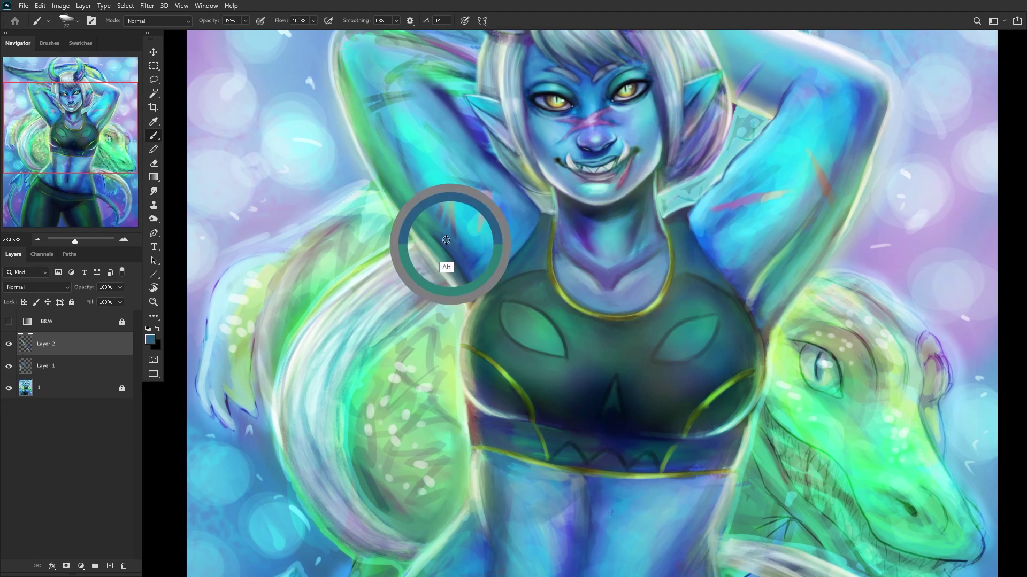
{"action": "right_click", "coordinate": [533, 123]}
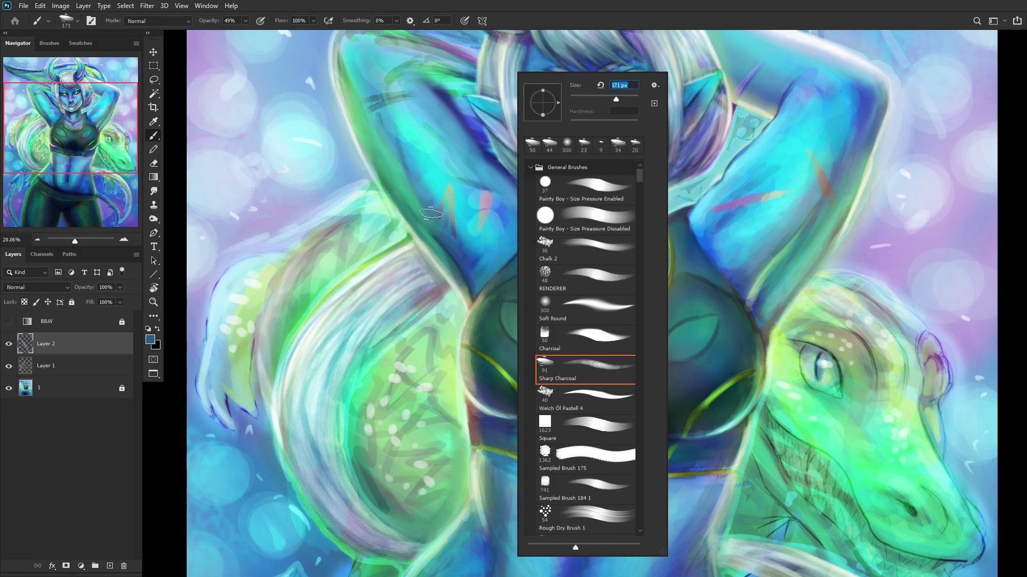
{"action": "left_click", "coordinate": [438, 228]}
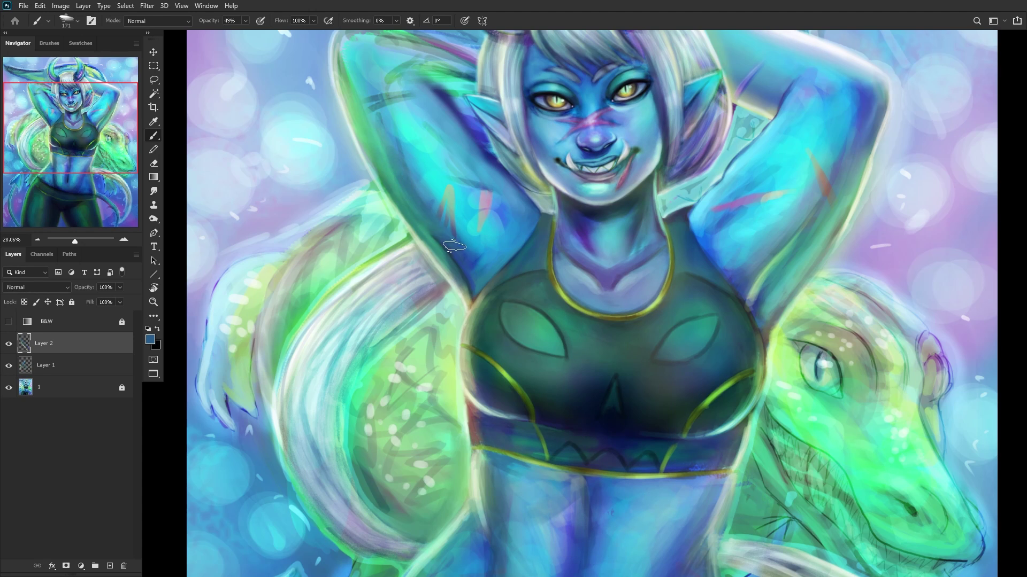
{"action": "left_click", "coordinate": [417, 184], "text": "alt"}
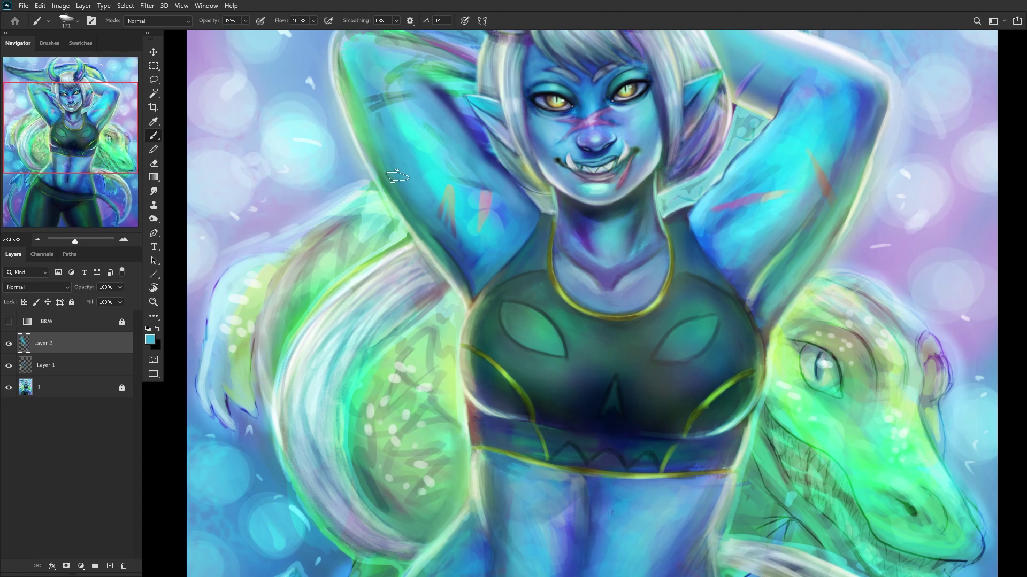
{"action": "left_click", "coordinate": [398, 191], "text": "alt"}
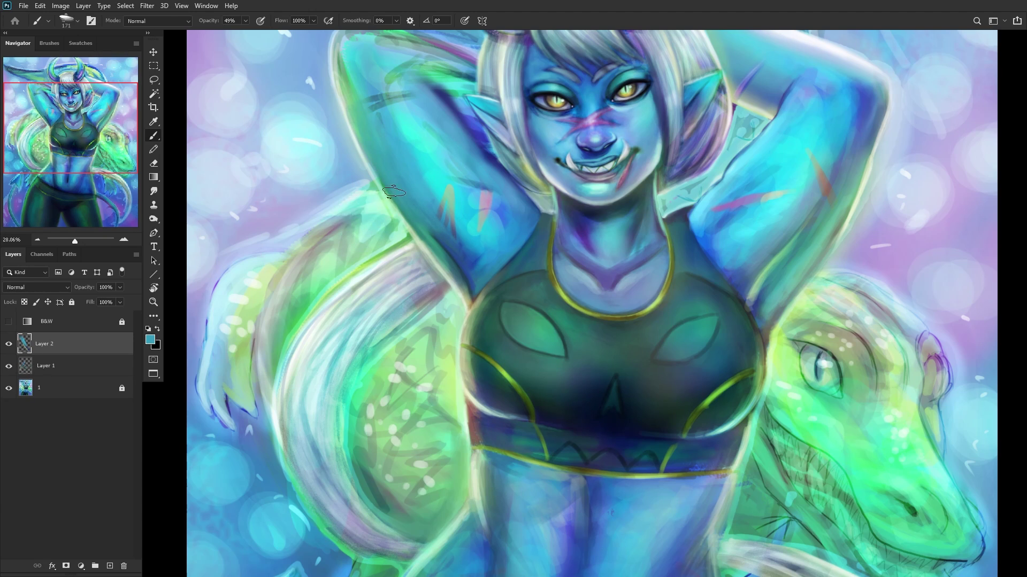
{"action": "key", "text": "ctrl+shift+h"}
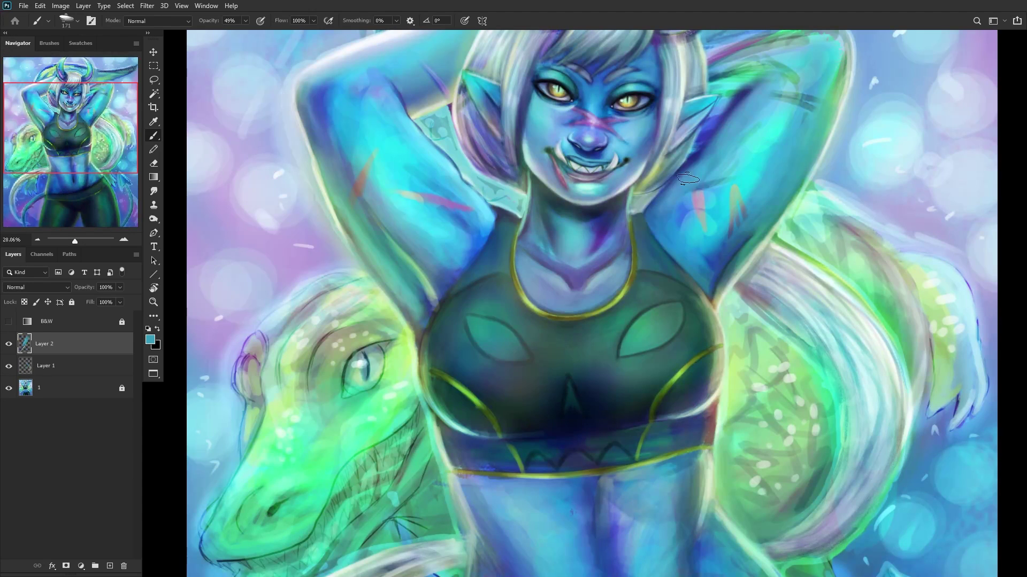
Step: Sample cyan, dark blue and teal from the arm and toggle Layer 2 to compare
{"action": "left_click", "coordinate": [764, 144], "text": "alt"}
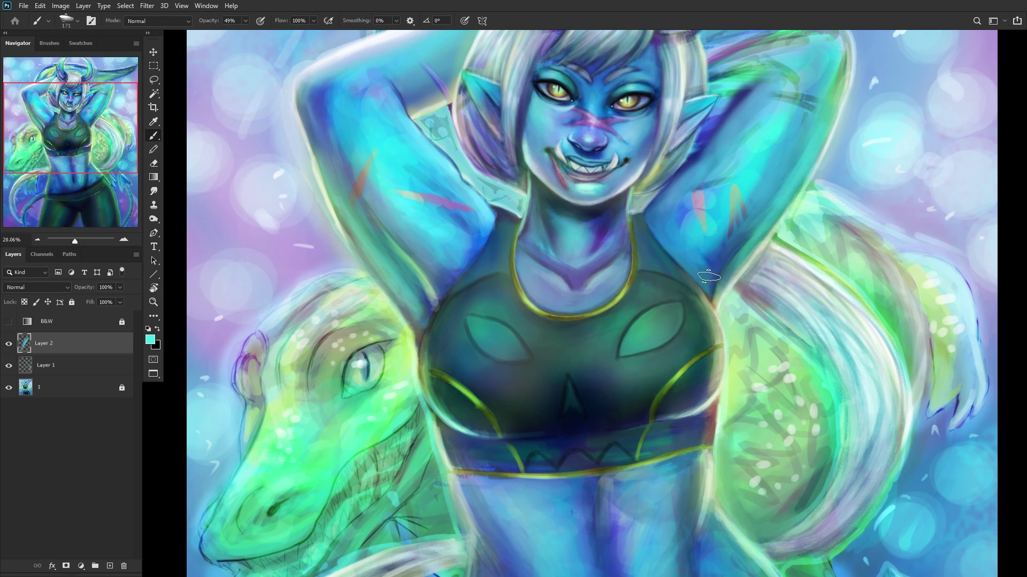
{"action": "scroll", "coordinate": [744, 204], "scroll_direction": "down", "scroll_amount": 2}
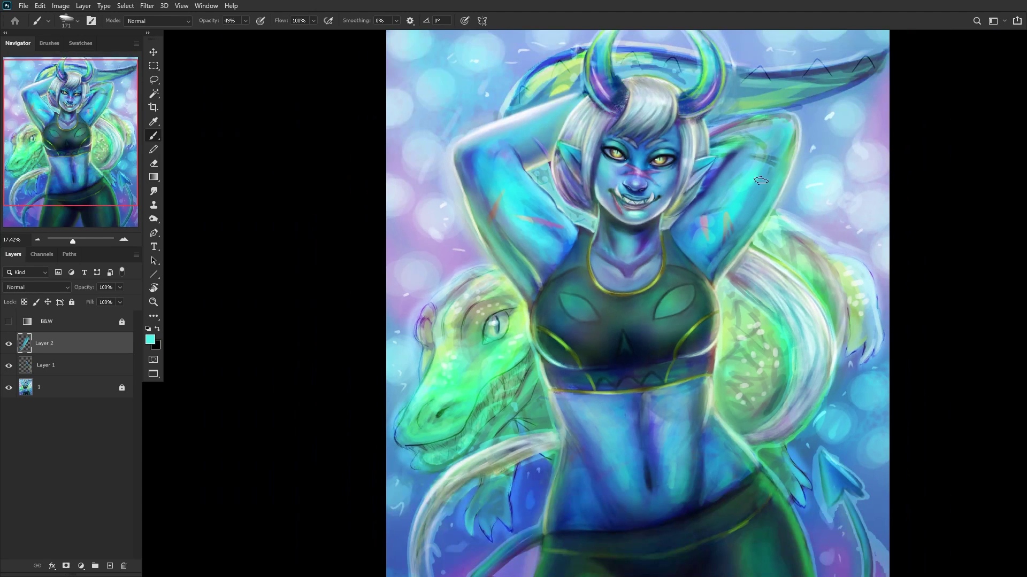
{"action": "scroll", "coordinate": [775, 183], "scroll_direction": "up", "scroll_amount": 2}
{"action": "left_click", "coordinate": [698, 169], "text": "alt"}
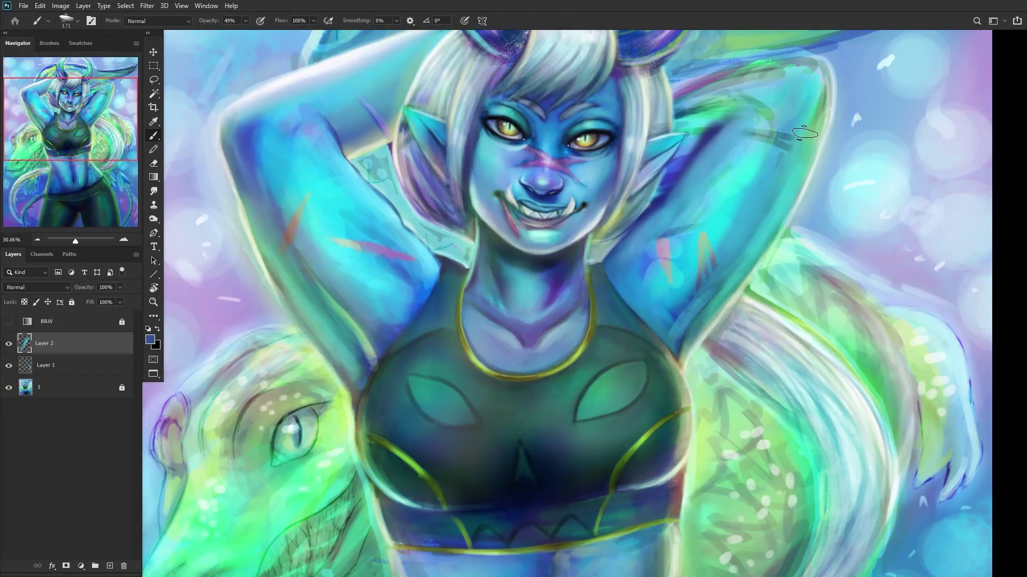
{"action": "left_click", "coordinate": [774, 200], "text": "alt"}
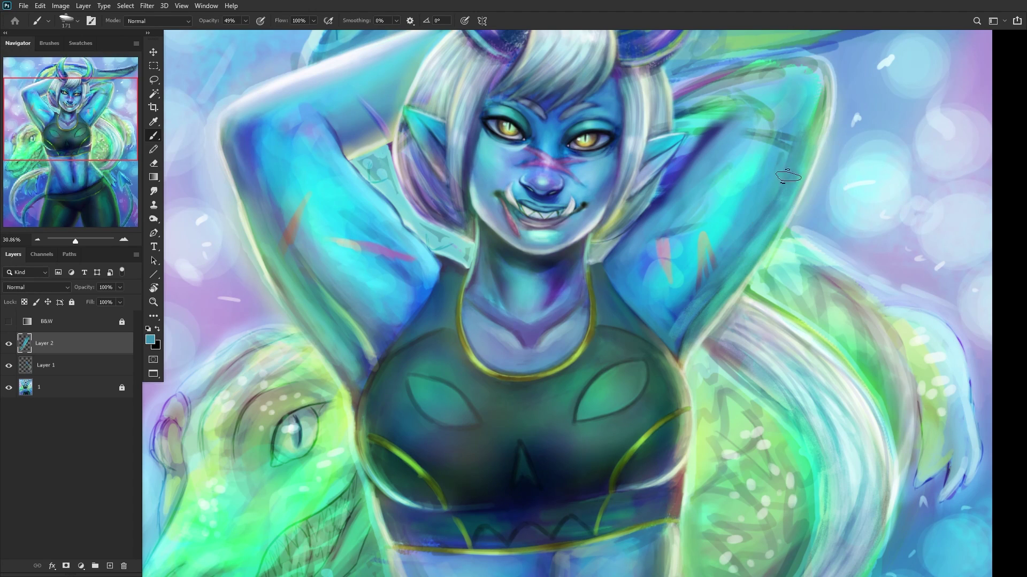
{"action": "scroll", "coordinate": [331, 289], "scroll_direction": "down", "scroll_amount": 3}
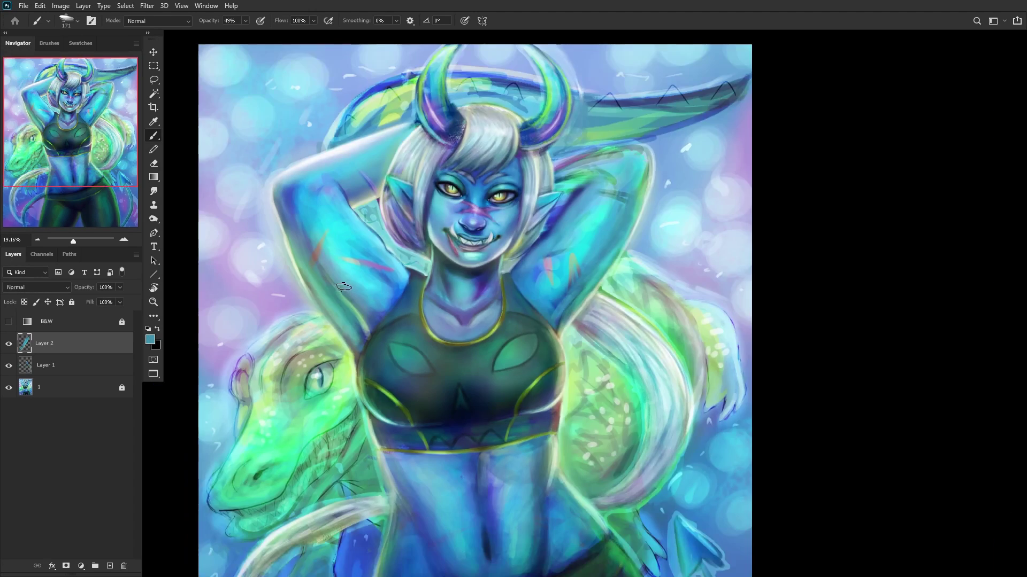
{"action": "left_click", "coordinate": [8, 344]}
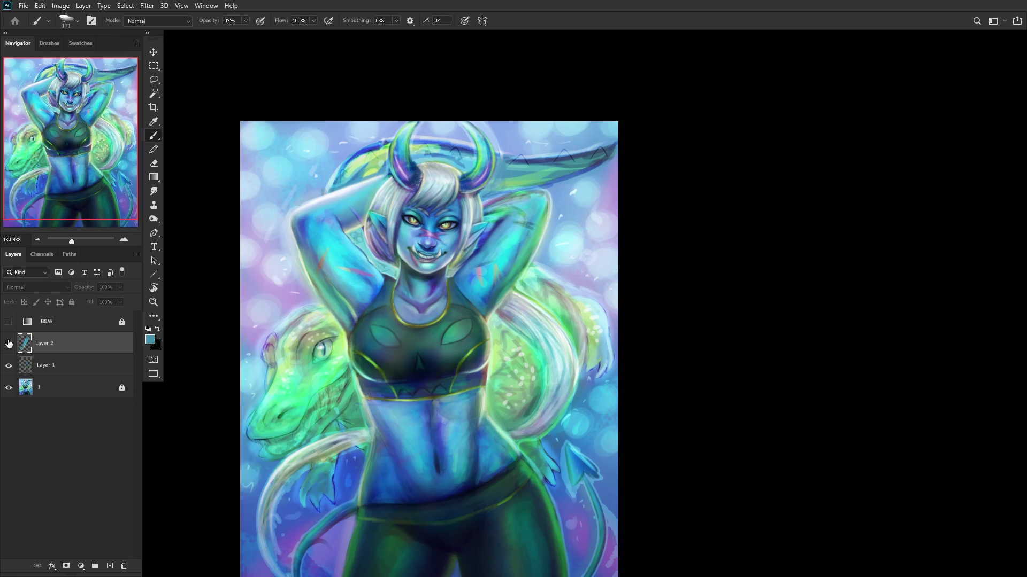
{"action": "left_click", "coordinate": [8, 343]}
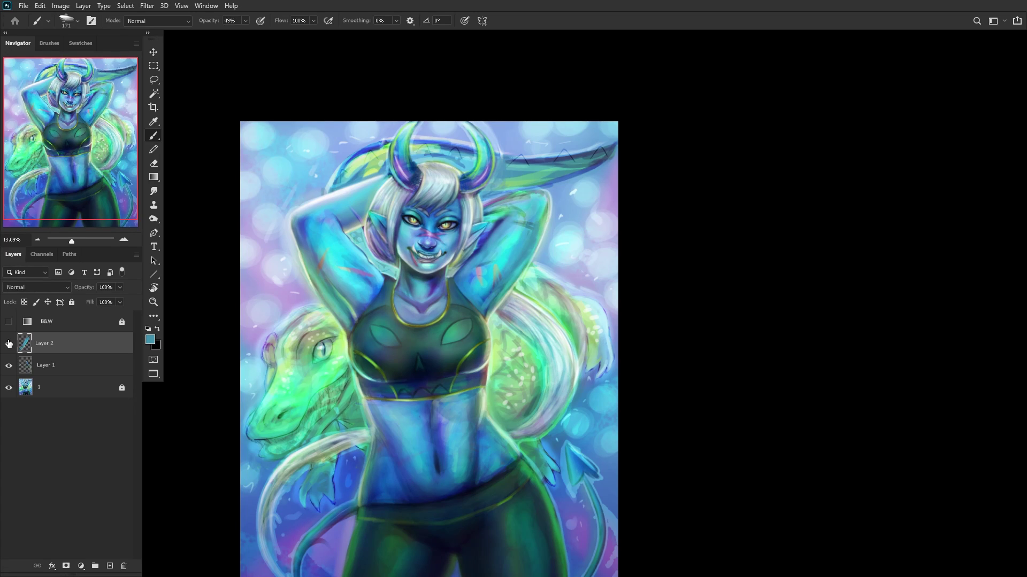
Step: Lower Layer 2 to 50% opacity, merge it into Layer 1, and add a new layer
{"action": "left_click_drag", "start_coordinate": [116, 291], "coordinate": [96, 301]}
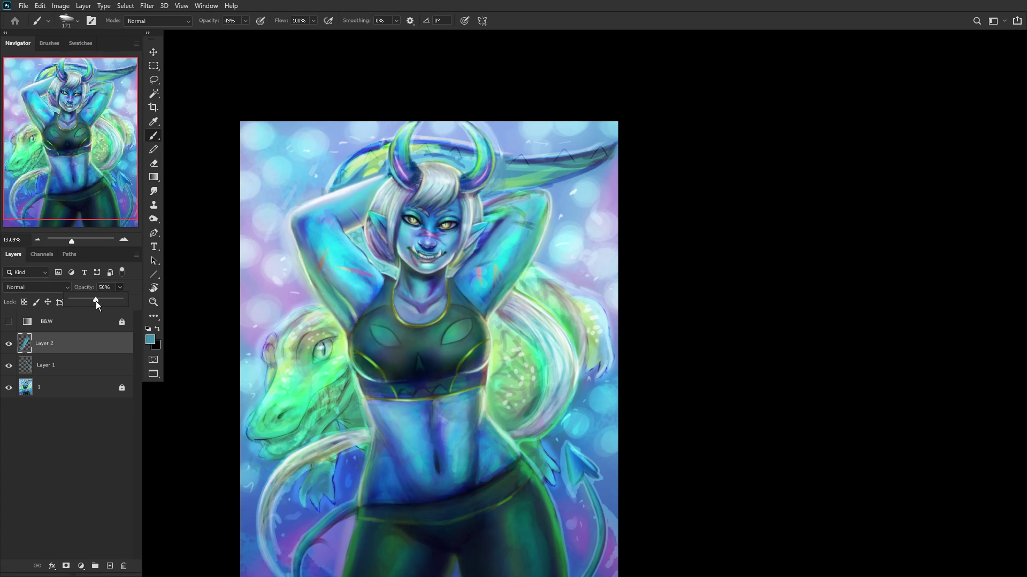
{"action": "left_click", "coordinate": [9, 343]}
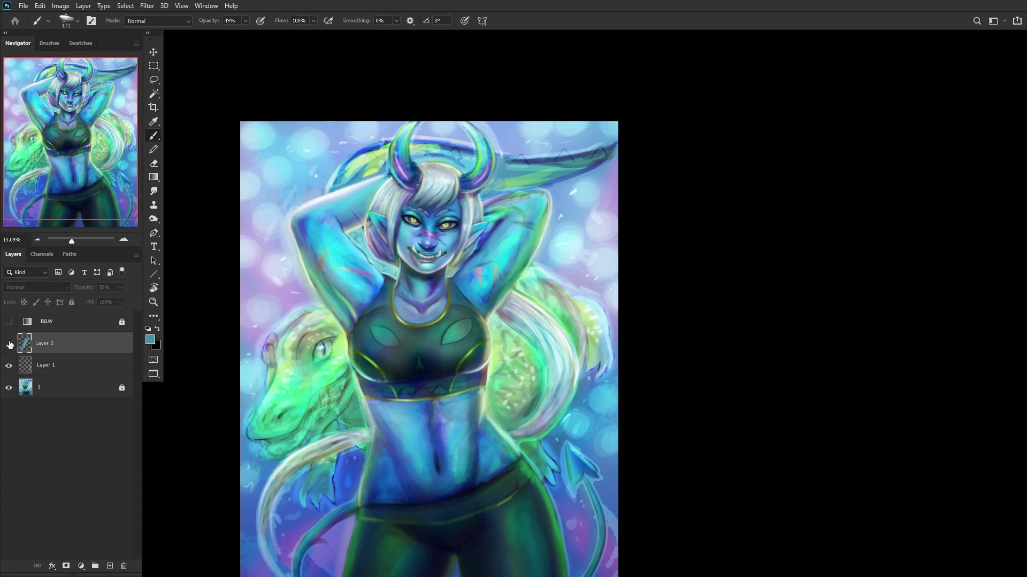
{"action": "left_click", "coordinate": [8, 344]}
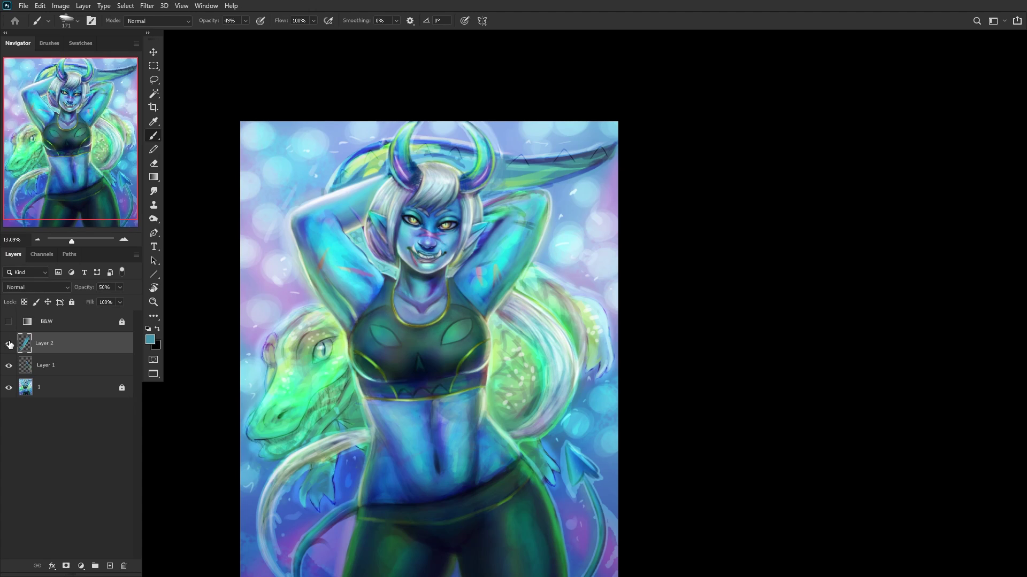
{"action": "key", "text": "ctrl+e"}
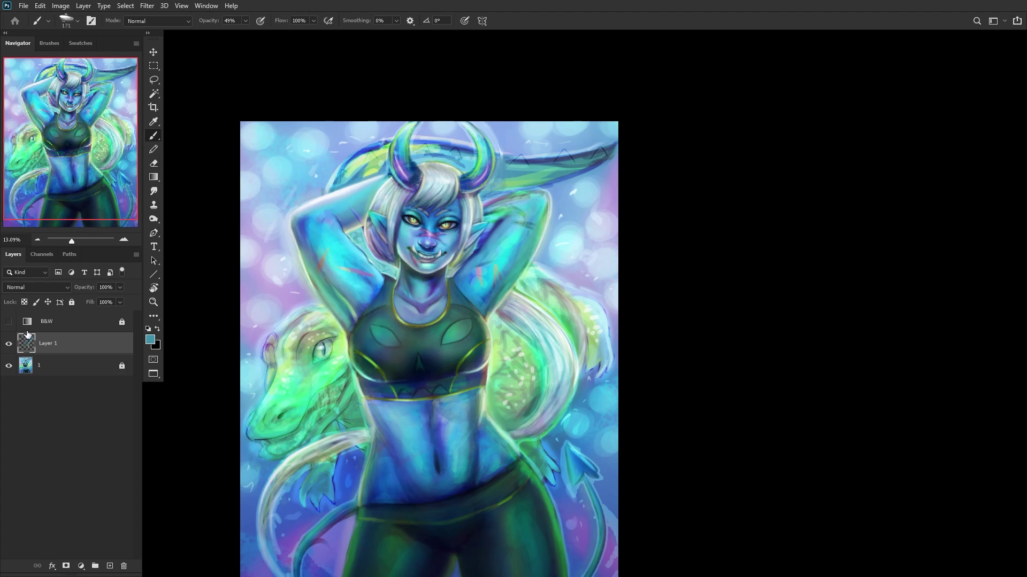
{"action": "left_click", "coordinate": [109, 566]}
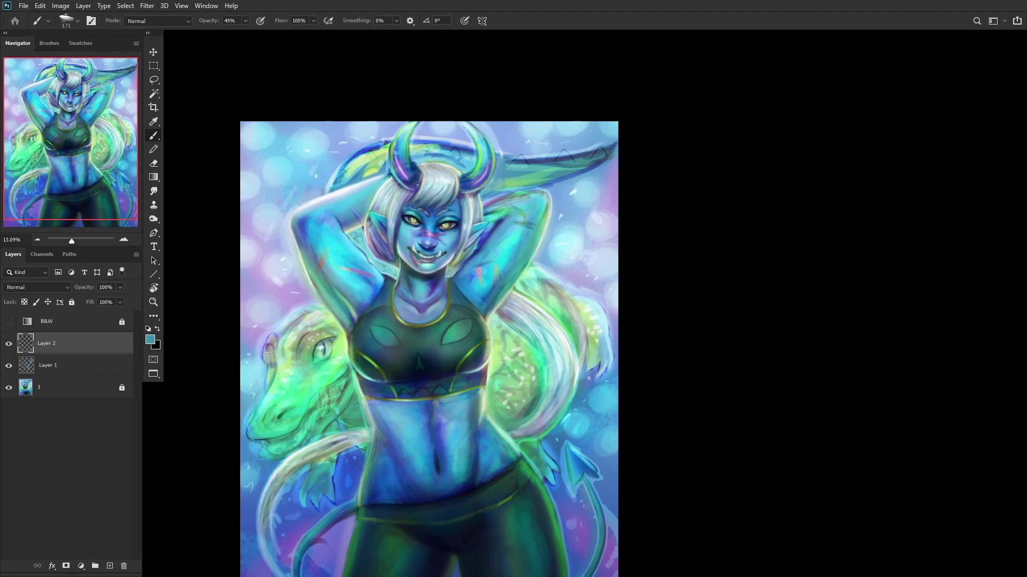
{"action": "scroll", "coordinate": [309, 265], "scroll_direction": "up", "scroll_amount": 5}
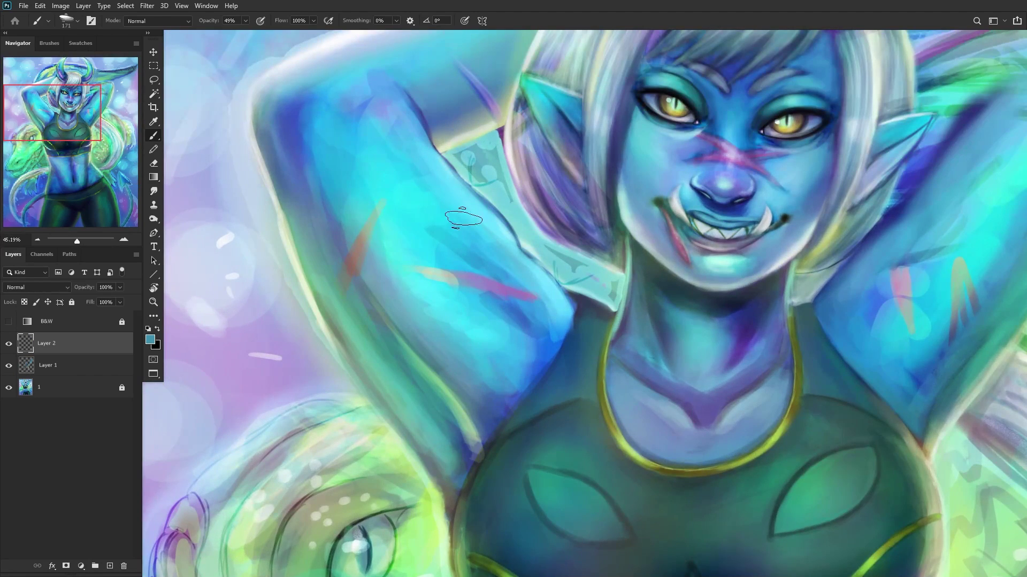
Step: Paint blue shading along the arm's edge near the neck
{"action": "scroll", "coordinate": [474, 279], "scroll_direction": "up", "scroll_amount": 1}
{"action": "right_click", "coordinate": [755, 111]}
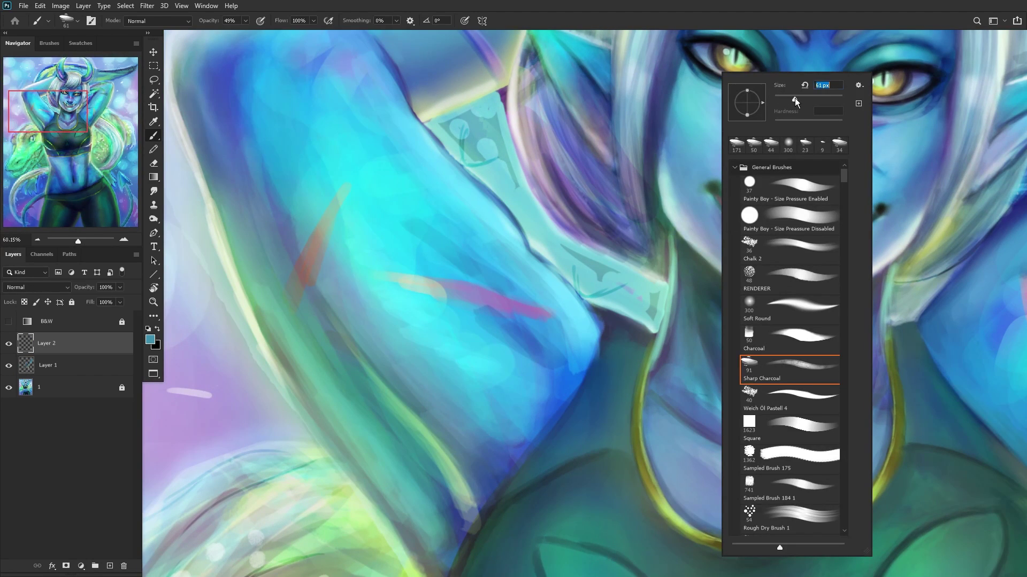
{"action": "left_click", "coordinate": [596, 318], "text": "alt"}
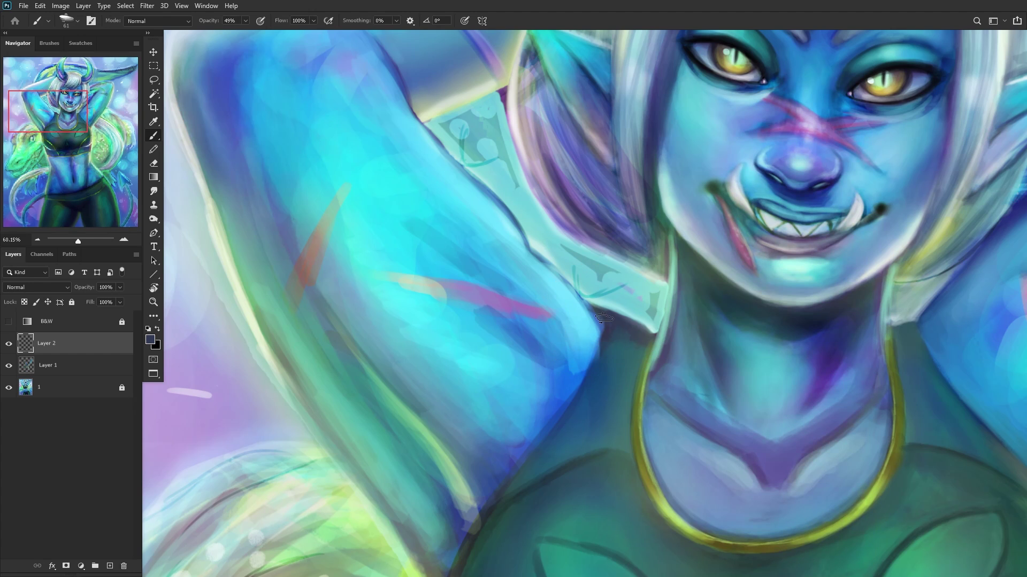
{"action": "left_click", "coordinate": [589, 321], "text": "alt"}
{"action": "scroll", "coordinate": [591, 337], "scroll_direction": "up", "scroll_amount": 2}
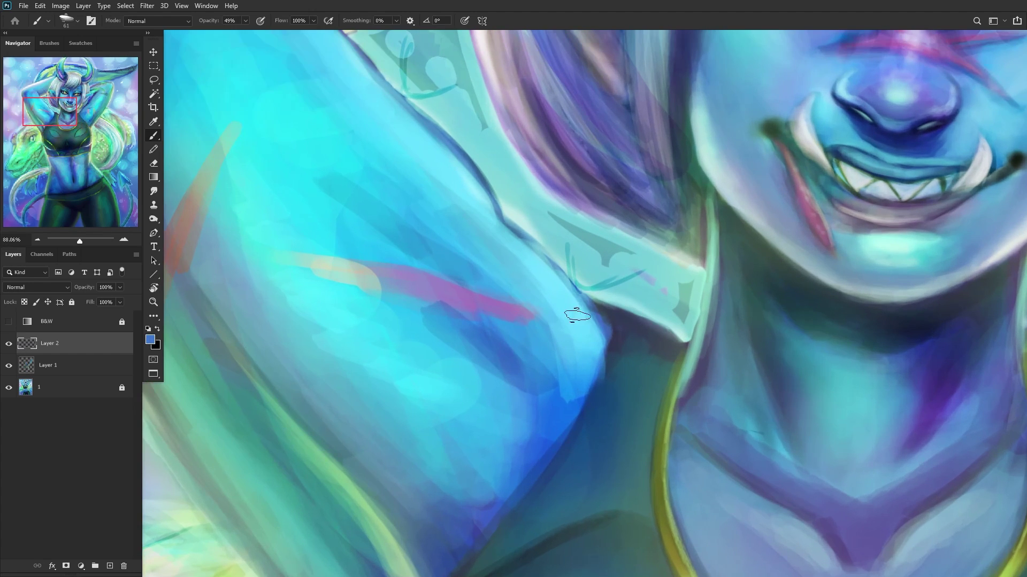
{"action": "mouse_move", "coordinate": [591, 342]}
{"action": "left_mouse_down"}
{"action": "mouse_move", "coordinate": [562, 284]}
{"action": "mouse_move", "coordinate": [531, 250]}
{"action": "mouse_move", "coordinate": [594, 328]}
{"action": "mouse_move", "coordinate": [502, 221]}
{"action": "mouse_move", "coordinate": [581, 317]}
{"action": "mouse_move", "coordinate": [528, 246]}
{"action": "mouse_move", "coordinate": [478, 214]}
{"action": "mouse_move", "coordinate": [492, 227]}
{"action": "mouse_move", "coordinate": [432, 142]}
{"action": "mouse_move", "coordinate": [497, 228]}
{"action": "mouse_move", "coordinate": [467, 210]}
{"action": "mouse_move", "coordinate": [408, 117]}
{"action": "mouse_move", "coordinate": [496, 226]}
{"action": "mouse_move", "coordinate": [439, 142]}
{"action": "mouse_move", "coordinate": [471, 192]}
{"action": "mouse_move", "coordinate": [345, 58]}
{"action": "mouse_move", "coordinate": [477, 223]}
{"action": "mouse_move", "coordinate": [416, 140]}
{"action": "mouse_move", "coordinate": [426, 140]}
{"action": "mouse_move", "coordinate": [476, 220]}
{"action": "mouse_move", "coordinate": [386, 113]}
{"action": "mouse_move", "coordinate": [421, 165]}
{"action": "mouse_move", "coordinate": [362, 69]}
{"action": "mouse_move", "coordinate": [477, 219]}
{"action": "mouse_move", "coordinate": [415, 130]}
{"action": "mouse_move", "coordinate": [430, 138]}
{"action": "mouse_move", "coordinate": [434, 176]}
{"action": "mouse_move", "coordinate": [371, 73]}
{"action": "mouse_move", "coordinate": [427, 191]}
{"action": "left_mouse_up"}
Step: Repaint the arm's upper edge in a lighter cyan-blue
{"action": "scroll", "coordinate": [445, 183], "scroll_direction": "down", "scroll_amount": 2}
{"action": "left_click", "coordinate": [435, 163], "text": "alt"}
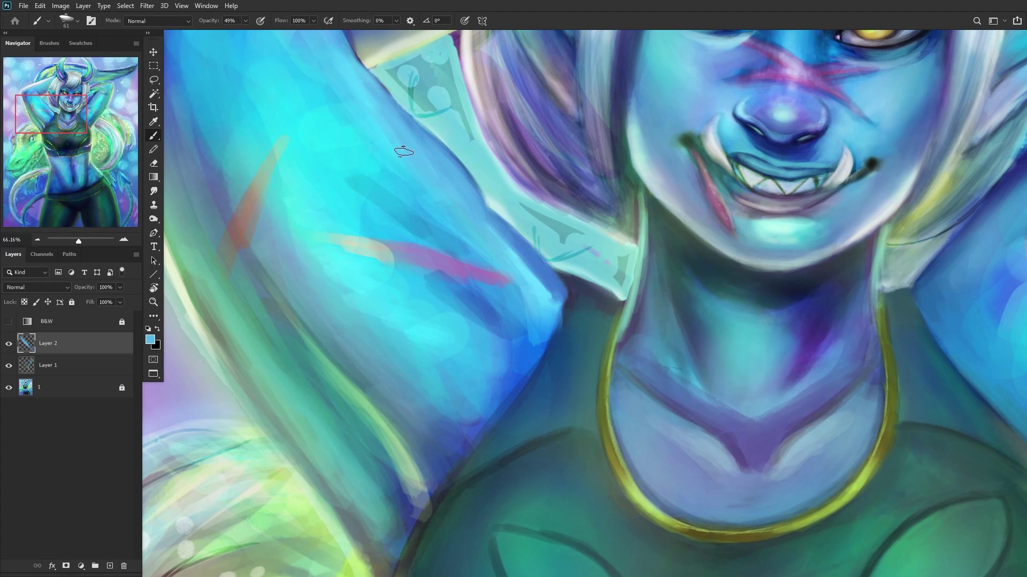
{"action": "scroll", "coordinate": [404, 152], "scroll_direction": "down", "scroll_amount": 5}
{"action": "scroll", "coordinate": [489, 242], "scroll_direction": "up", "scroll_amount": 3}
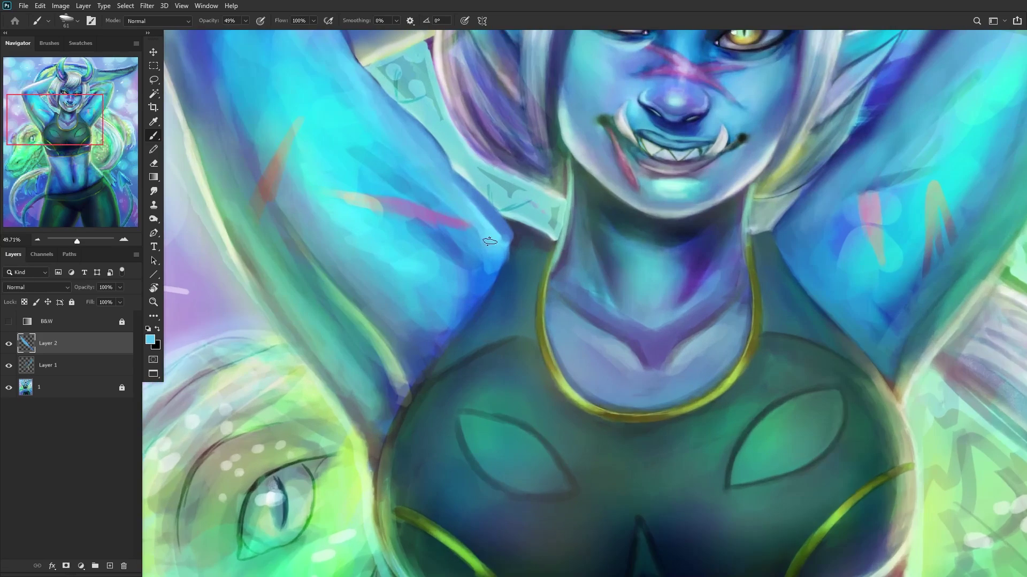
{"action": "scroll", "coordinate": [489, 242], "scroll_direction": "up", "scroll_amount": 3}
{"action": "mouse_move", "coordinate": [447, 183]}
{"action": "left_mouse_down"}
{"action": "mouse_move", "coordinate": [489, 238]}
{"action": "mouse_move", "coordinate": [440, 156]}
{"action": "mouse_move", "coordinate": [497, 234]}
{"action": "mouse_move", "coordinate": [407, 120]}
{"action": "mouse_move", "coordinate": [478, 207]}
{"action": "mouse_move", "coordinate": [434, 164]}
{"action": "mouse_move", "coordinate": [476, 254]}
{"action": "left_mouse_up"}
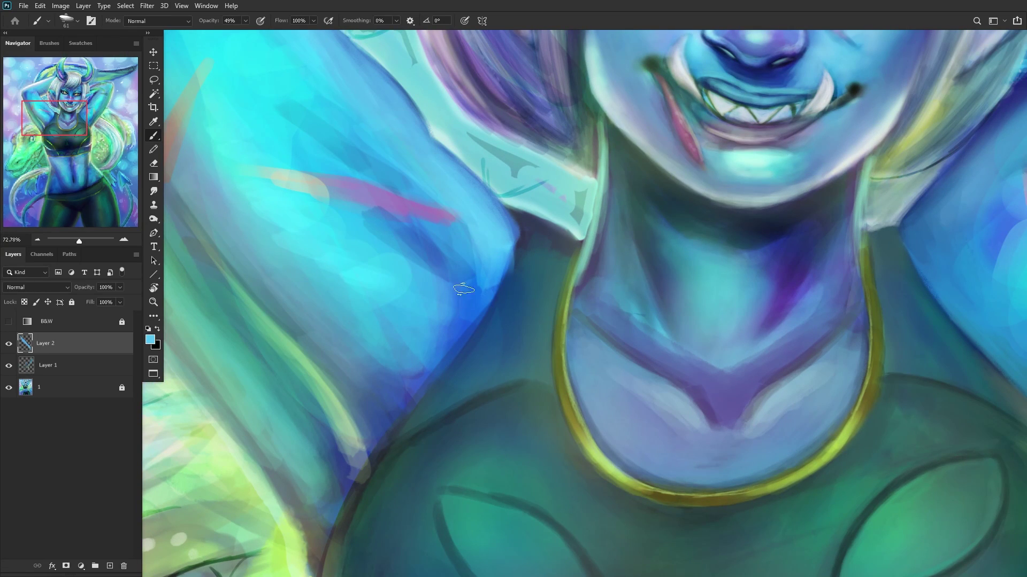
Step: Sample a range of darker and lighter blues from the arm for shading
{"action": "scroll", "coordinate": [464, 289], "scroll_direction": "down", "scroll_amount": 3}
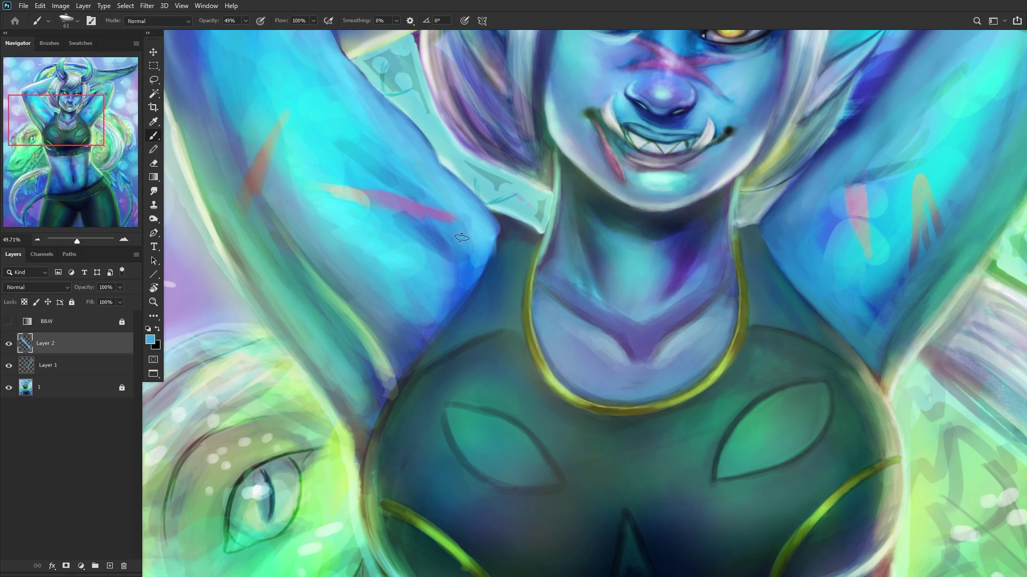
{"action": "left_click", "coordinate": [437, 235], "text": "alt"}
{"action": "left_click", "coordinate": [451, 247], "text": "alt"}
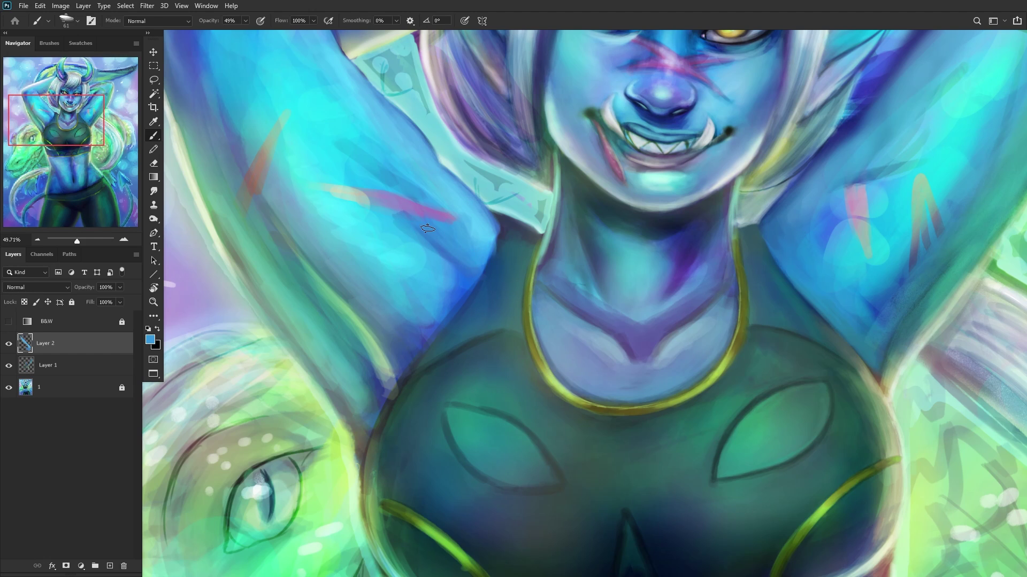
{"action": "scroll", "coordinate": [417, 220], "scroll_direction": "down", "scroll_amount": 3}
{"action": "scroll", "coordinate": [396, 206], "scroll_direction": "up", "scroll_amount": 1}
{"action": "left_click", "coordinate": [386, 199], "text": "alt"}
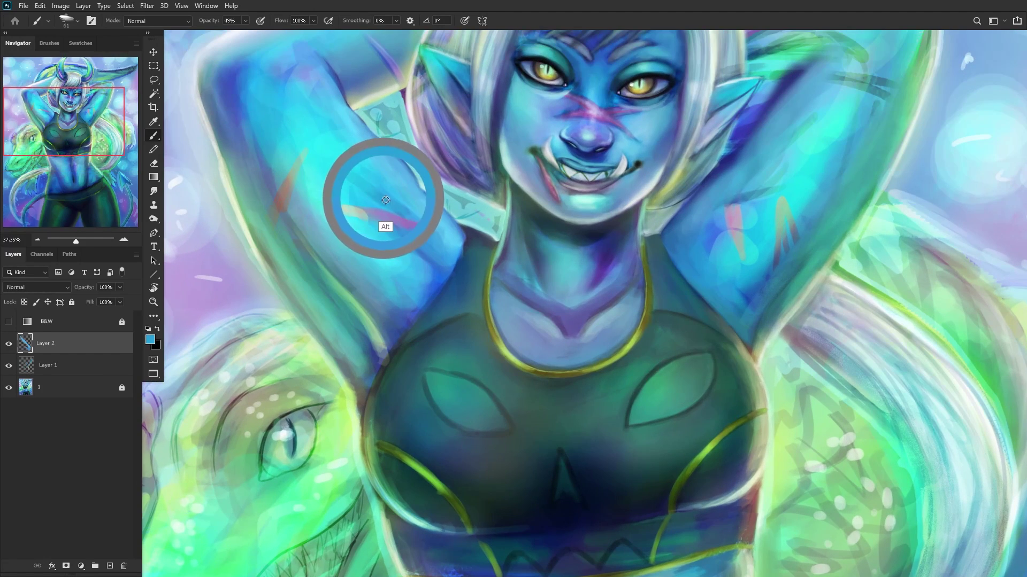
{"action": "scroll", "coordinate": [385, 200], "scroll_direction": "up", "scroll_amount": 2}
{"action": "left_click", "coordinate": [367, 167], "text": "alt"}
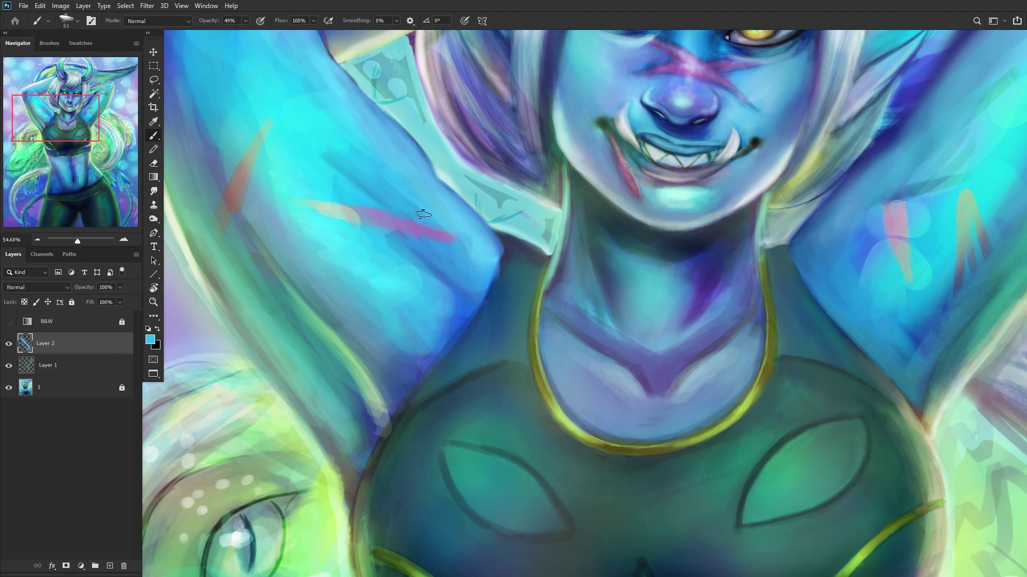
{"action": "left_click", "coordinate": [417, 302], "text": "alt"}
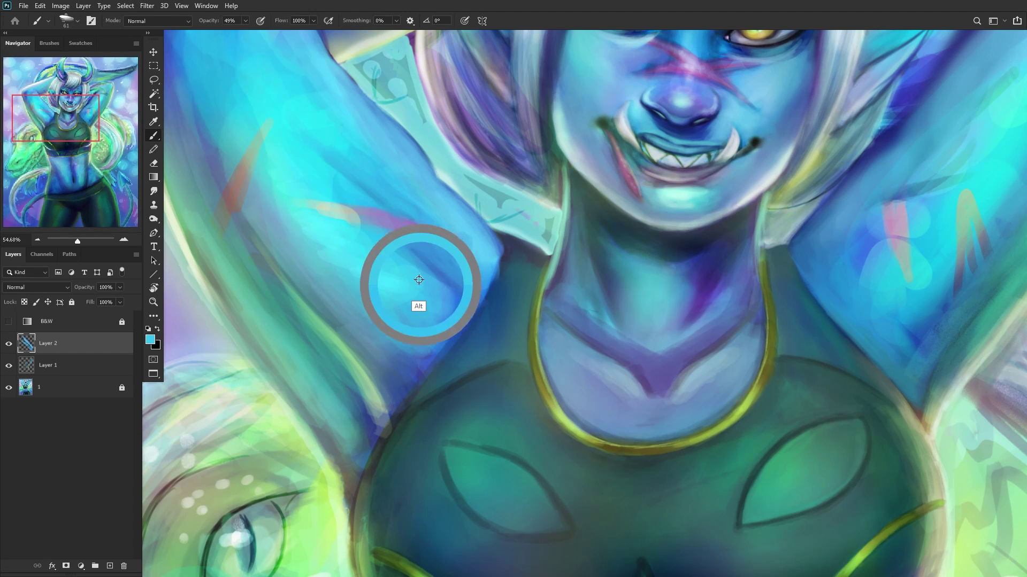
{"action": "left_click", "coordinate": [412, 246], "text": "alt"}
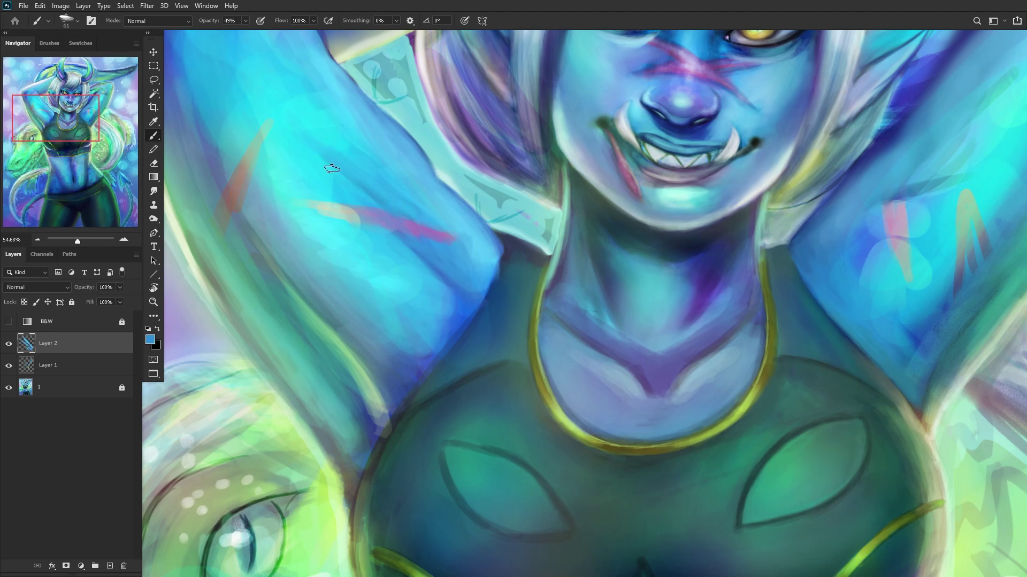
{"action": "scroll", "coordinate": [301, 141], "scroll_direction": "down", "scroll_amount": 5}
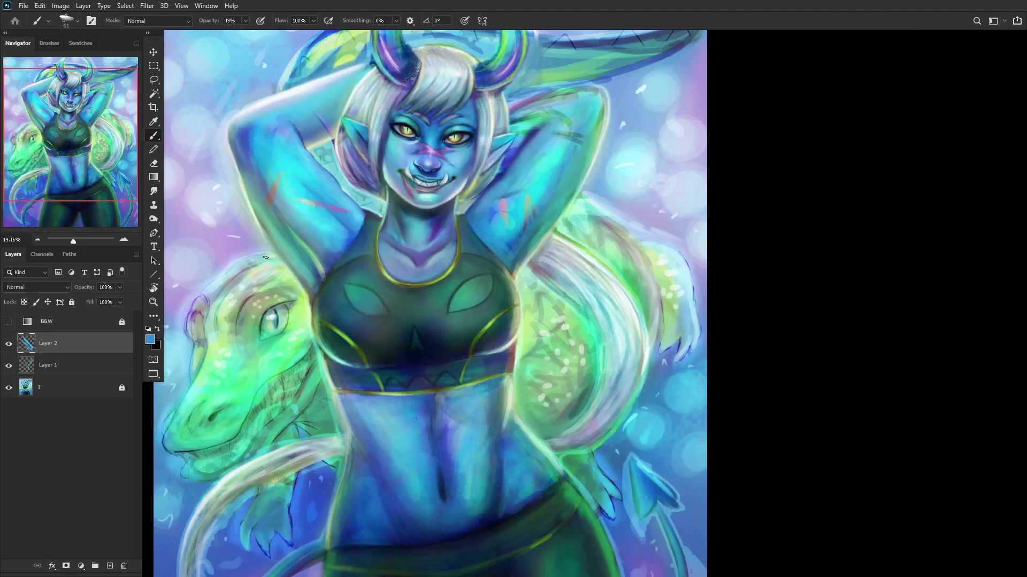
Step: Mirror the painting horizontally, fit it to the window, and add an empty Layer 3
{"action": "key", "text": "h"}
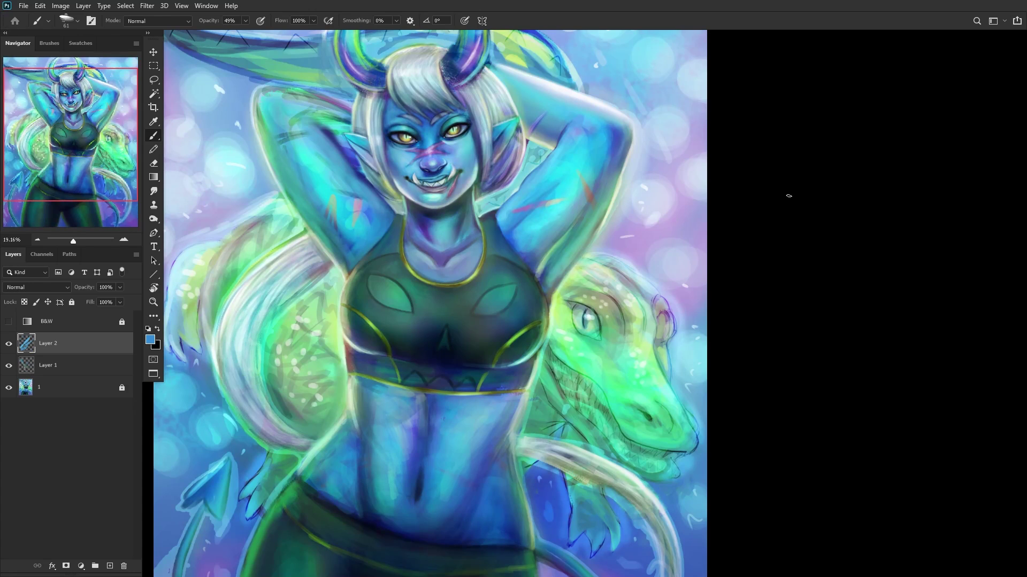
{"action": "scroll", "coordinate": [523, 215], "scroll_direction": "up", "scroll_amount": 5}
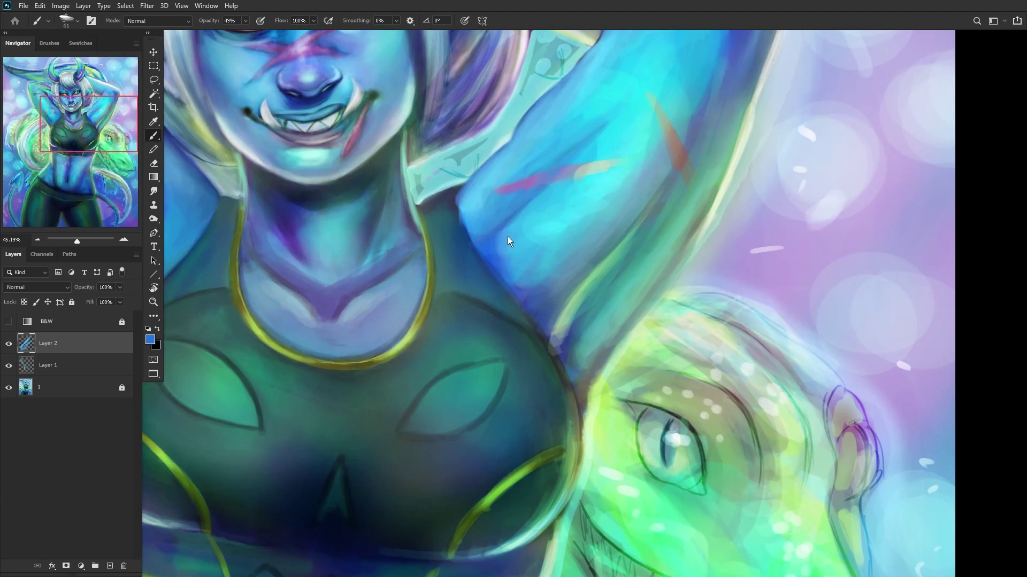
{"action": "left_click", "coordinate": [515, 222], "text": "alt"}
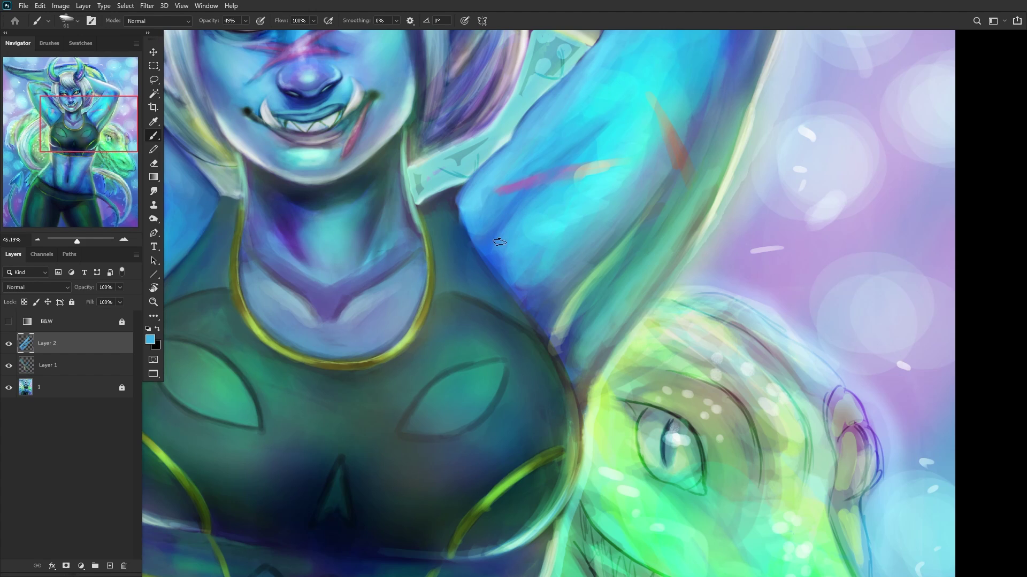
{"action": "key", "text": "ctrl+0"}
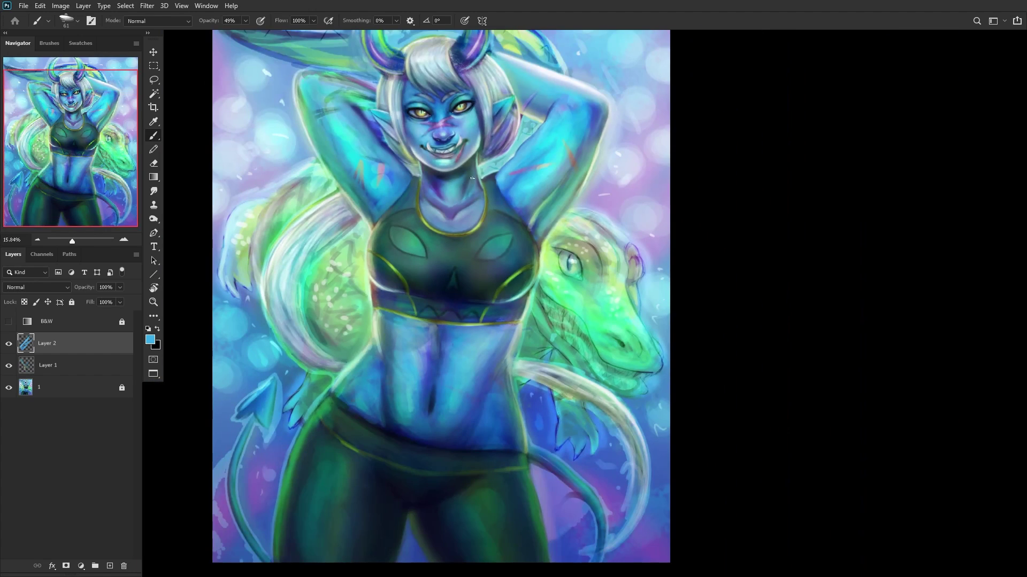
{"action": "scroll", "coordinate": [561, 167], "scroll_direction": "up", "scroll_amount": 2, "text": "alt"}
{"action": "left_click", "coordinate": [550, 160], "text": "alt"}
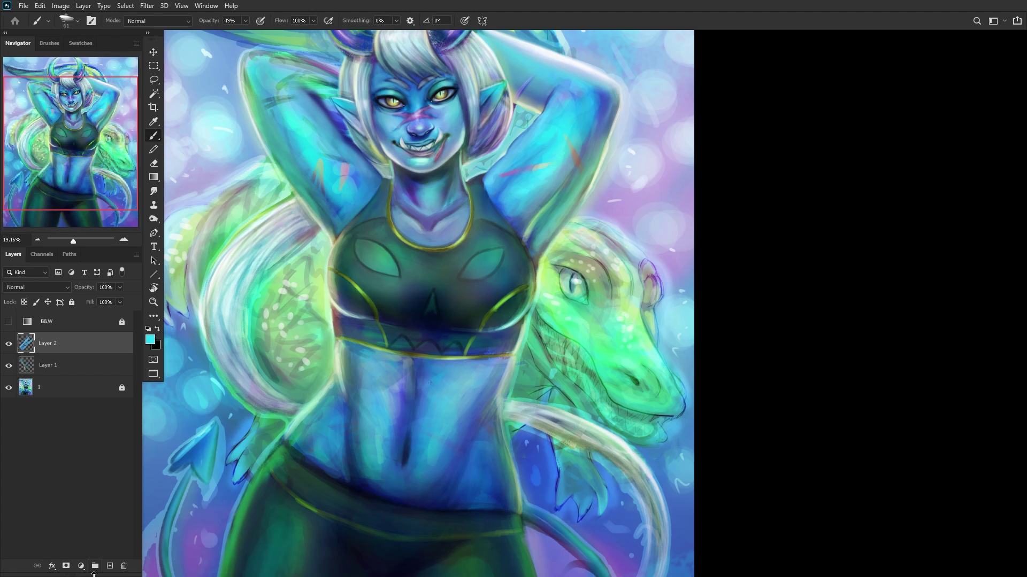
{"action": "left_click", "coordinate": [109, 565]}
{"action": "scroll", "coordinate": [398, 194], "scroll_direction": "up", "scroll_amount": 10, "text": "alt"}
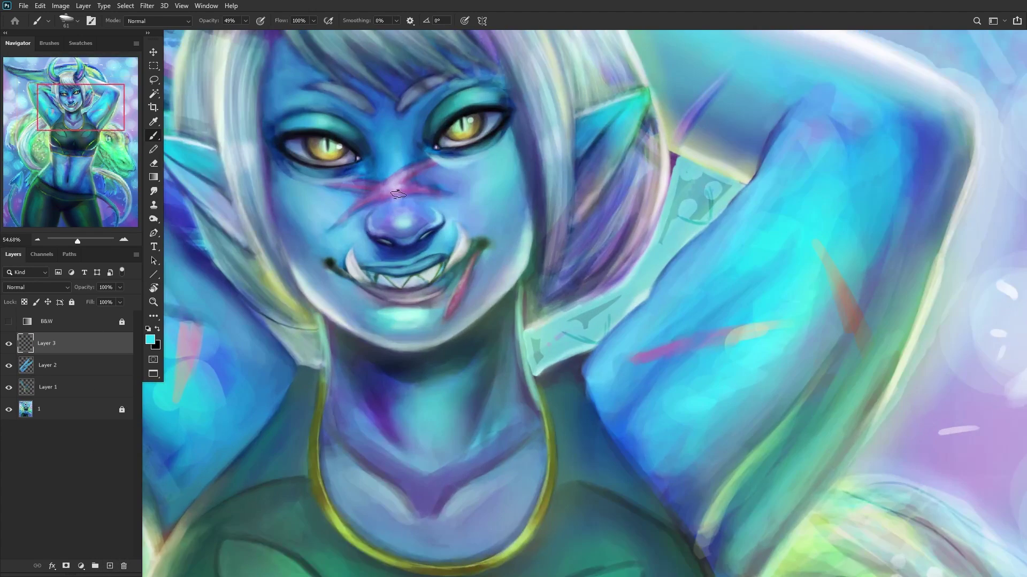
Step: Pick the purple from the nose stripe and shrink the brush to 14 px
{"action": "scroll", "coordinate": [398, 194], "scroll_direction": "up", "scroll_amount": 8, "text": "alt"}
{"action": "left_click", "coordinate": [427, 197], "text": "alt"}
{"action": "scroll", "coordinate": [893, 481], "scroll_direction": "down", "scroll_amount": 6, "text": "alt"}
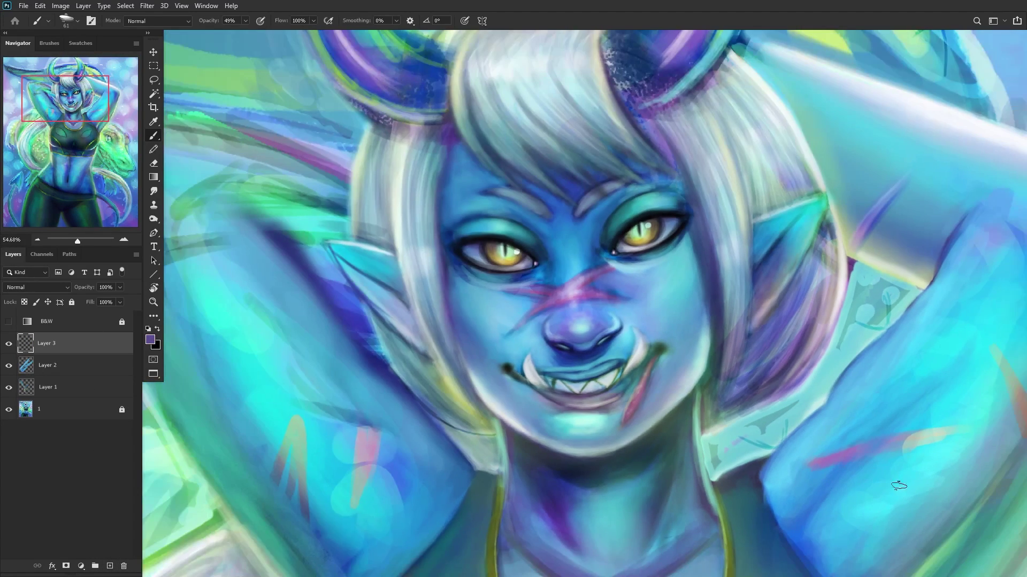
{"action": "scroll", "coordinate": [886, 461], "scroll_direction": "up", "scroll_amount": 3, "text": "alt"}
{"action": "scroll", "coordinate": [887, 461], "scroll_direction": "up", "scroll_amount": 2, "text": "alt"}
{"action": "right_click", "coordinate": [886, 460]}
{"action": "left_click_drag", "start_coordinate": [937, 99], "coordinate": [934, 99]}
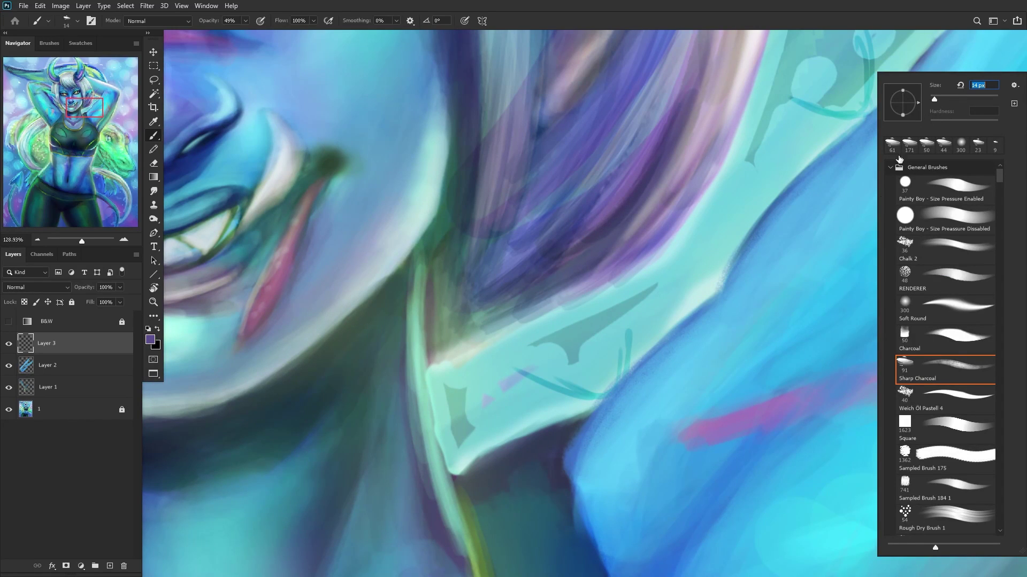
{"action": "key", "text": "Return"}
Step: Paint a long purple stroke across the arm with a thin darker line beside it
{"action": "mouse_move", "coordinate": [827, 377]}
{"action": "left_mouse_down"}
{"action": "mouse_move", "coordinate": [690, 428]}
{"action": "mouse_move", "coordinate": [667, 449]}
{"action": "mouse_move", "coordinate": [894, 398]}
{"action": "left_mouse_up"}
{"action": "scroll", "coordinate": [941, 398], "scroll_direction": "down", "scroll_amount": 5, "text": "alt"}
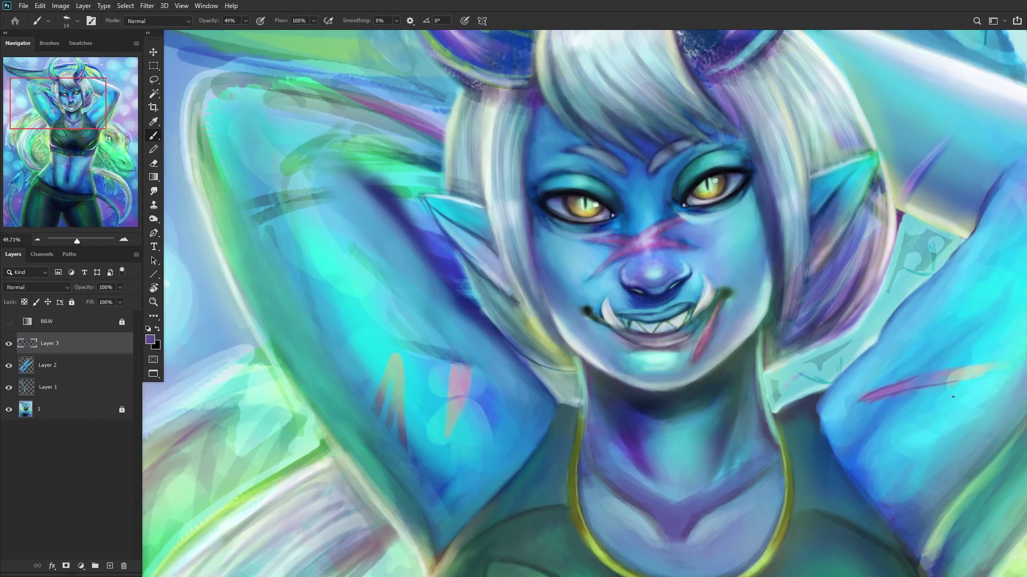
{"action": "scroll", "coordinate": [982, 370], "scroll_direction": "up", "scroll_amount": 2, "text": "alt"}
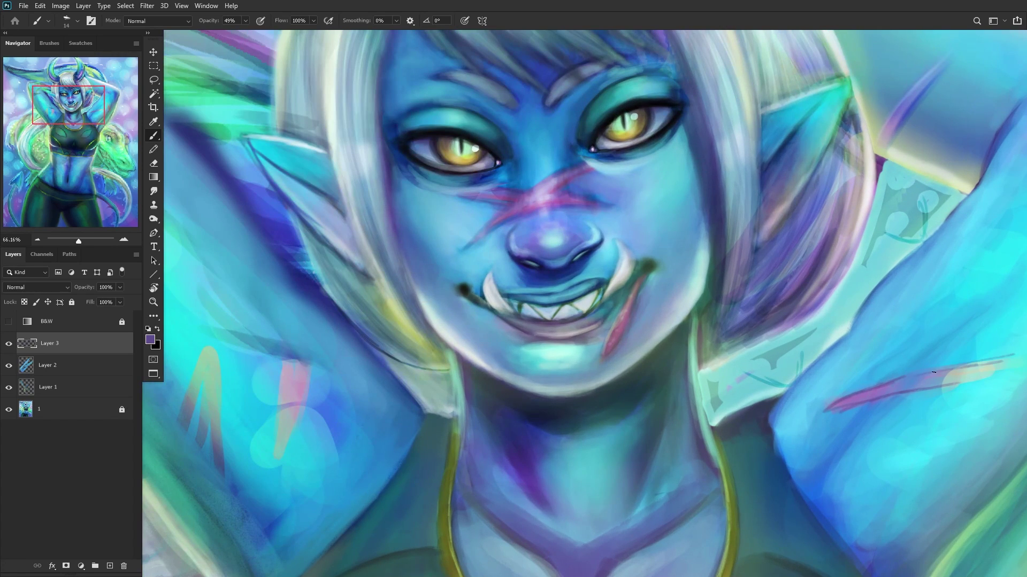
{"action": "mouse_move", "coordinate": [962, 366]}
{"action": "left_mouse_down"}
{"action": "mouse_move", "coordinate": [1025, 356]}
{"action": "mouse_move", "coordinate": [997, 365]}
{"action": "mouse_move", "coordinate": [1019, 359]}
{"action": "left_mouse_up"}
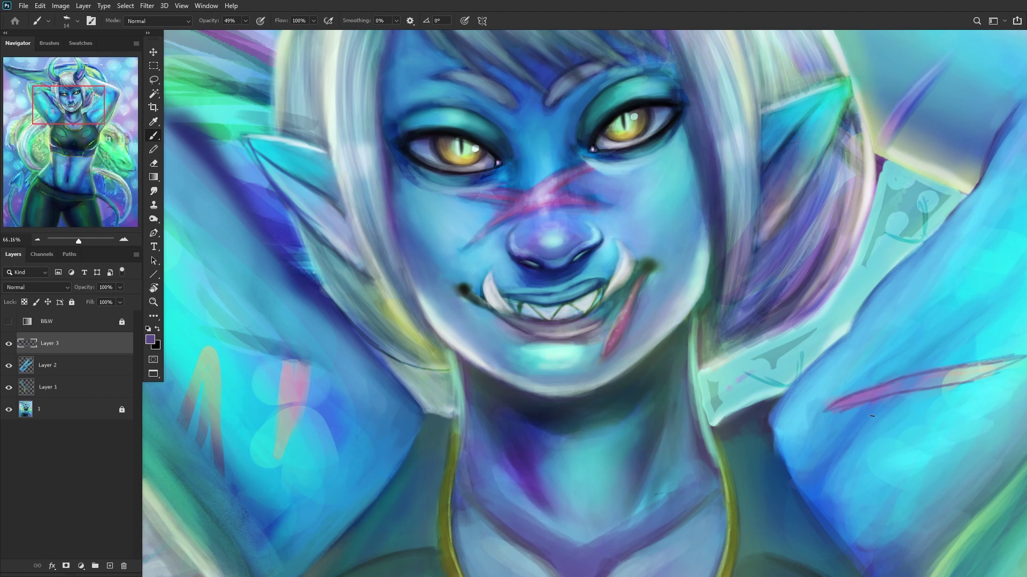
{"action": "scroll", "coordinate": [871, 416], "scroll_direction": "down", "scroll_amount": 3, "text": "alt"}
{"action": "left_click_drag", "start_coordinate": [61, 121], "coordinate": [87, 126]}
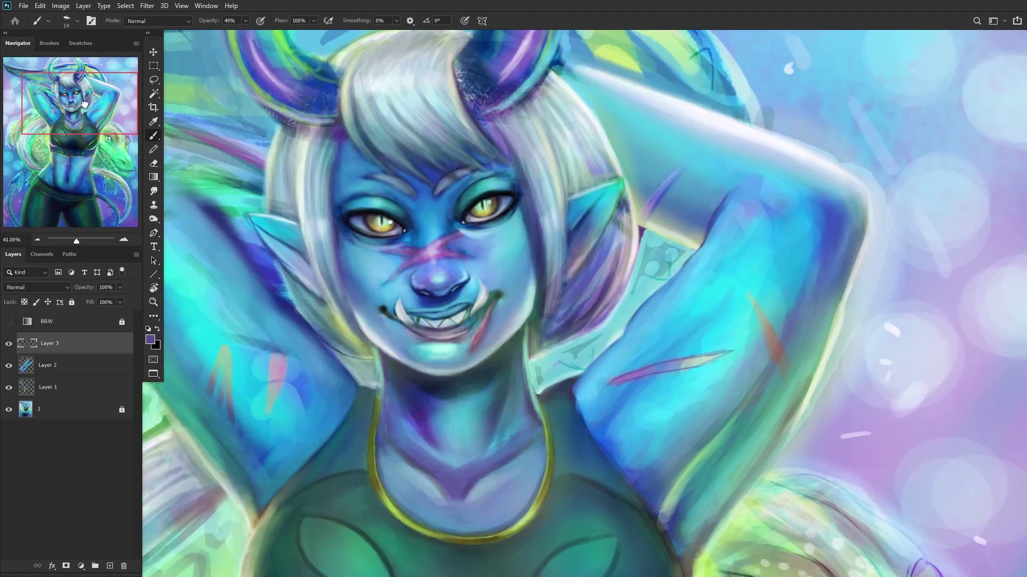
{"action": "scroll", "coordinate": [680, 355], "scroll_direction": "up", "scroll_amount": 5, "text": "alt"}
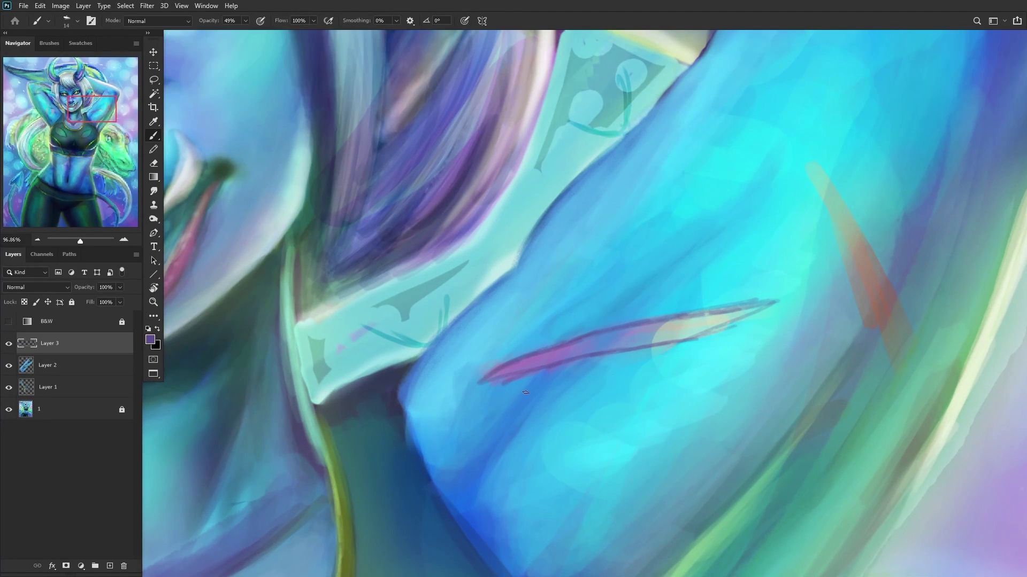
Step: Darken the stroke's upper right with a 60 brush, then lighten its lower left with lavender
{"action": "key", "text": "bracketright"}
{"action": "key", "text": "bracketright"}
{"action": "key", "text": "bracketright"}
{"action": "key", "text": "bracketright"}
{"action": "left_click_drag", "start_coordinate": [770, 302], "coordinate": [631, 342]}
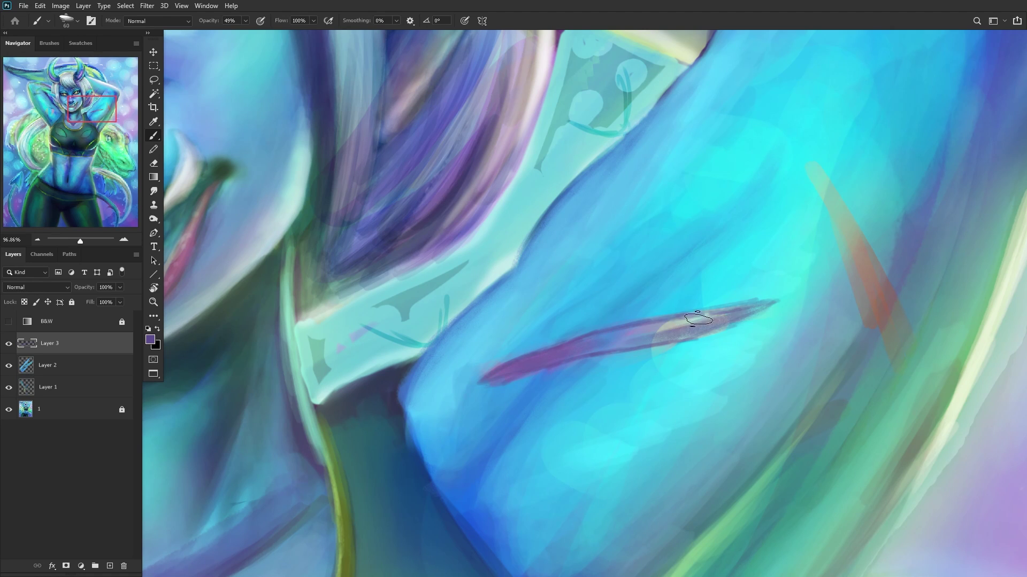
{"action": "key", "text": "bracketleft"}
{"action": "key", "text": "bracketleft"}
{"action": "left_click", "coordinate": [497, 145], "text": "alt"}
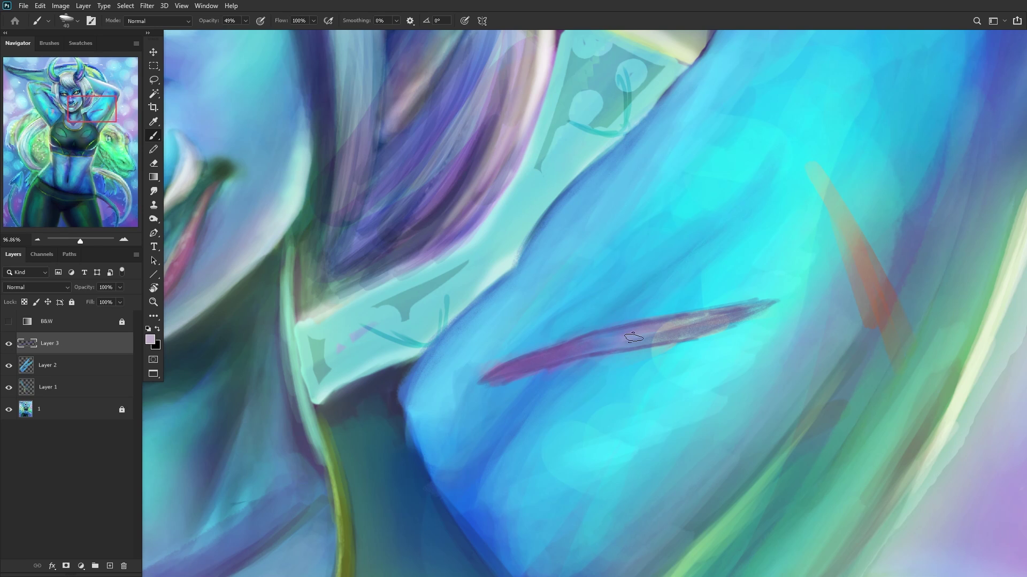
{"action": "left_click_drag", "start_coordinate": [621, 336], "coordinate": [495, 383]}
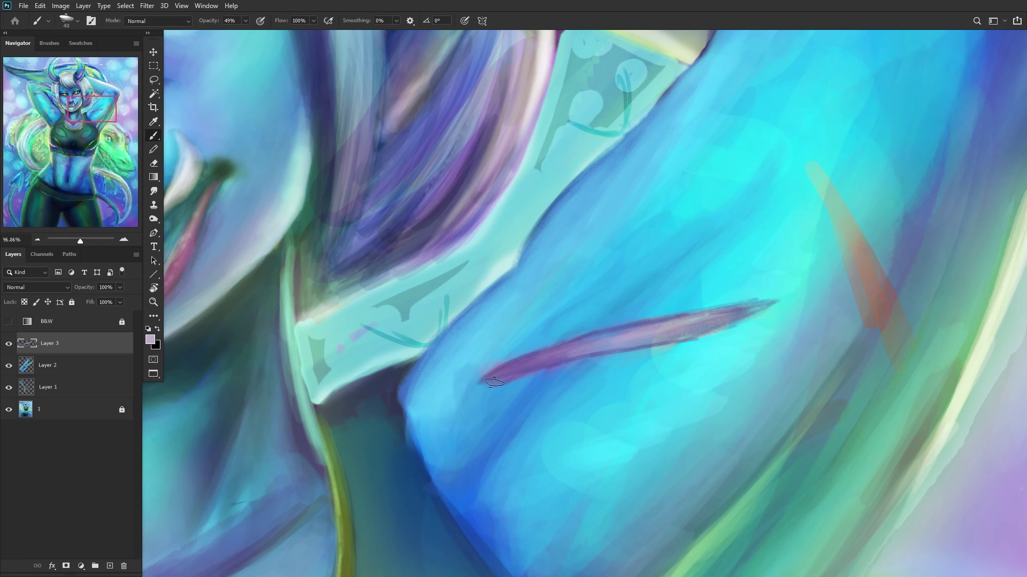
Step: Repaint the purple arm stroke darker using a sampled dark blue
{"action": "scroll", "coordinate": [565, 258], "scroll_direction": "down", "scroll_amount": 10}
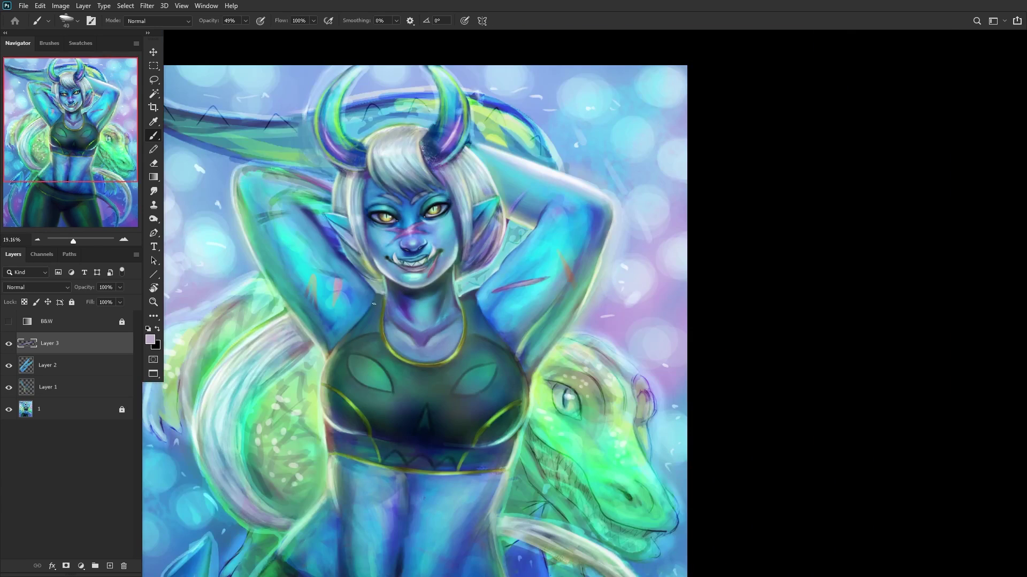
{"action": "scroll", "coordinate": [437, 288], "scroll_direction": "up", "scroll_amount": 6}
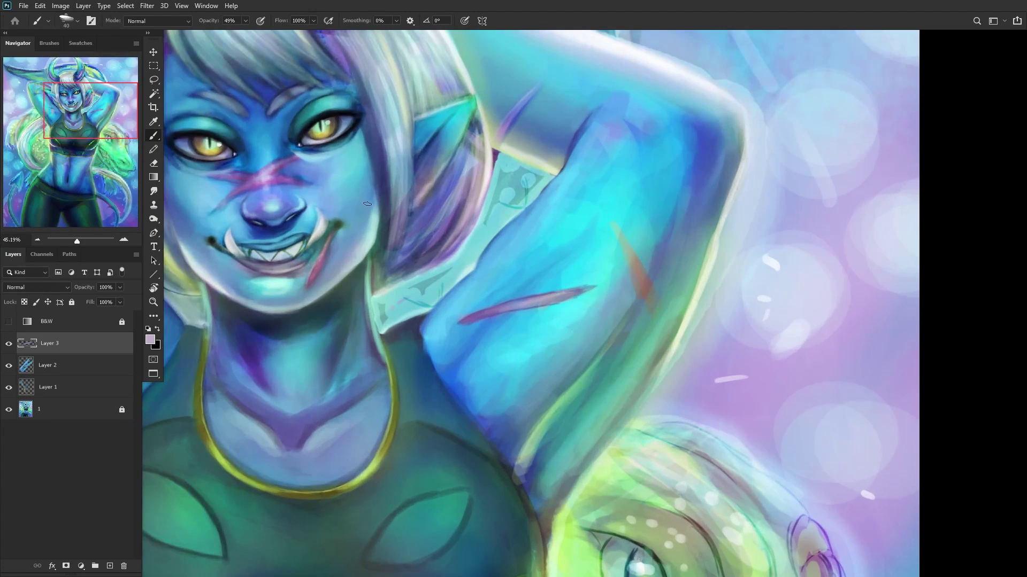
{"action": "left_click", "coordinate": [381, 185], "text": "alt"}
{"action": "scroll", "coordinate": [550, 305], "scroll_direction": "up", "scroll_amount": 2}
{"action": "mouse_move", "coordinate": [550, 304]}
{"action": "left_mouse_down"}
{"action": "mouse_move", "coordinate": [423, 320]}
{"action": "mouse_move", "coordinate": [556, 272]}
{"action": "mouse_move", "coordinate": [612, 273]}
{"action": "left_mouse_up"}
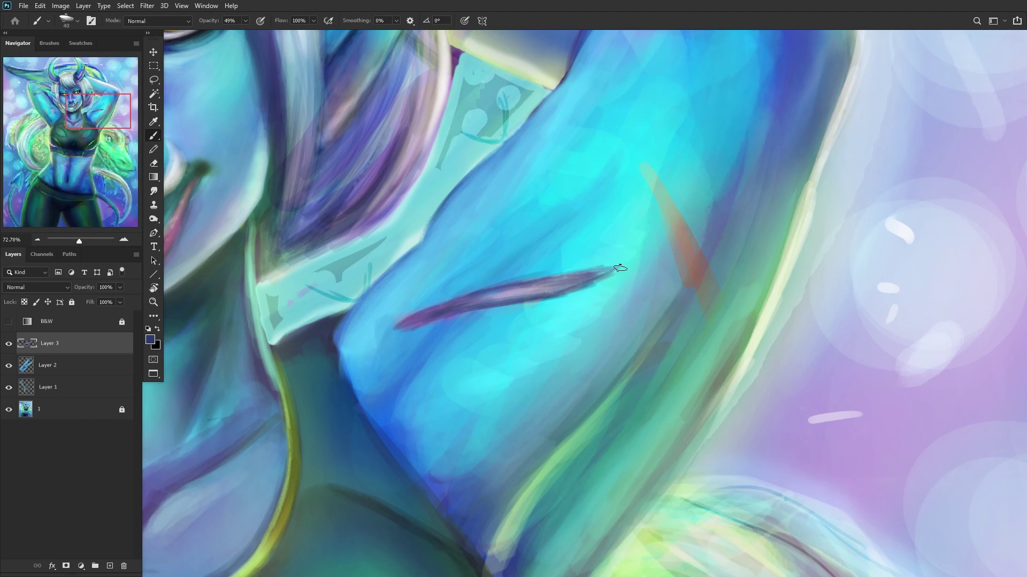
{"action": "scroll", "coordinate": [384, 321], "scroll_direction": "down", "scroll_amount": 8}
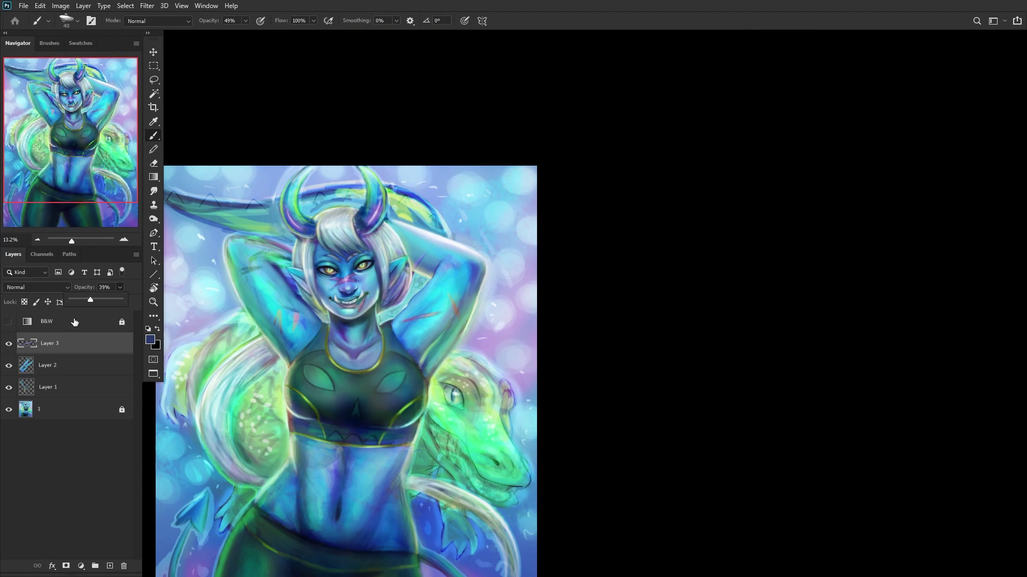
Step: Merge the paint layers into Layer 1 and toggle its visibility to compare
{"action": "key", "text": "ctrl+e"}
{"action": "key", "text": "ctrl+e"}
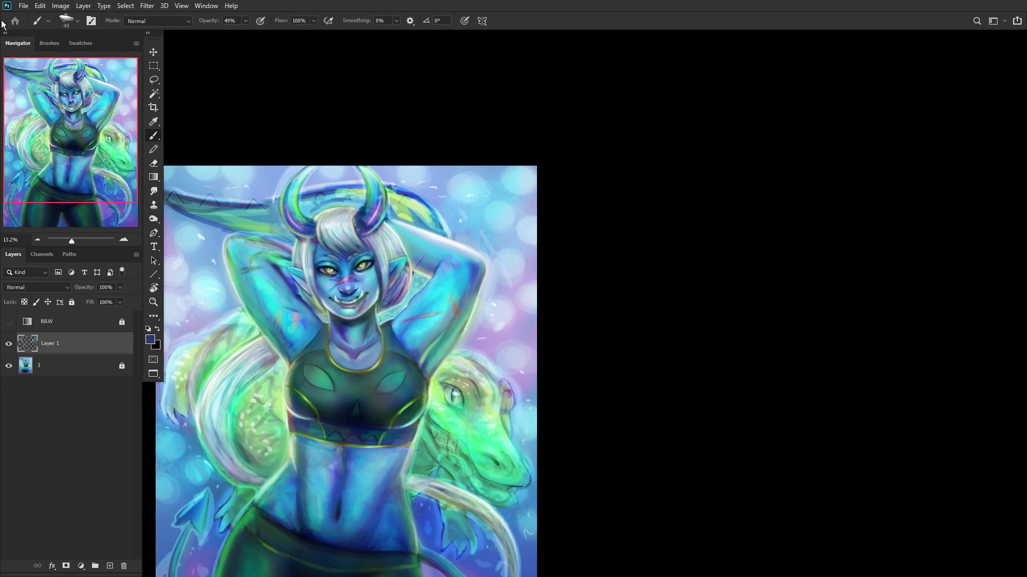
{"action": "left_click", "coordinate": [11, 348]}
{"action": "left_click", "coordinate": [12, 348]}
{"action": "left_click", "coordinate": [9, 345]}
{"action": "left_click", "coordinate": [10, 347]}
{"action": "scroll", "coordinate": [256, 243], "scroll_direction": "down", "scroll_amount": 3}
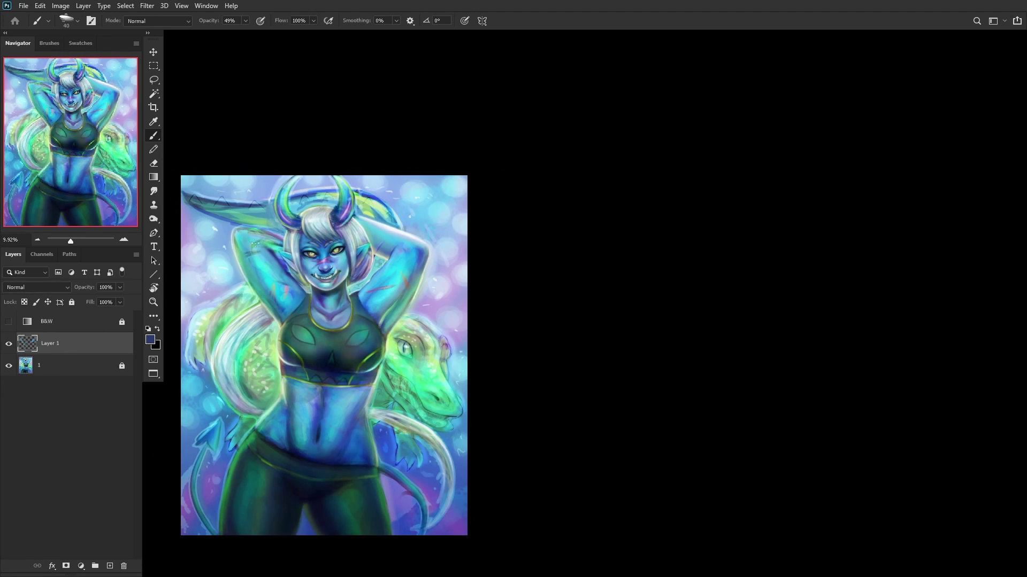
{"action": "scroll", "coordinate": [260, 418], "scroll_direction": "up", "scroll_amount": 2}
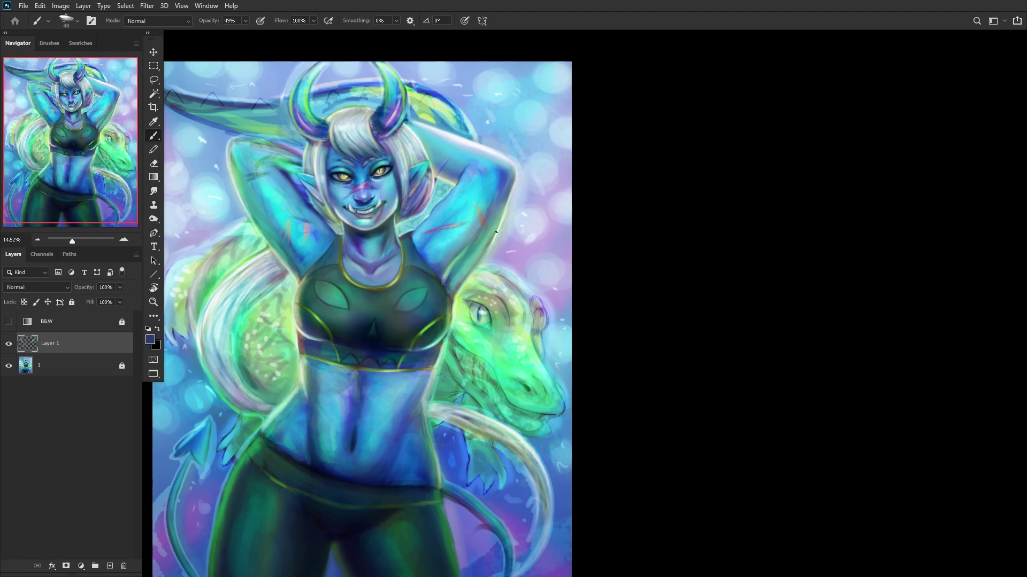
{"action": "left_click_drag", "start_coordinate": [82, 163], "coordinate": [2, 175]}
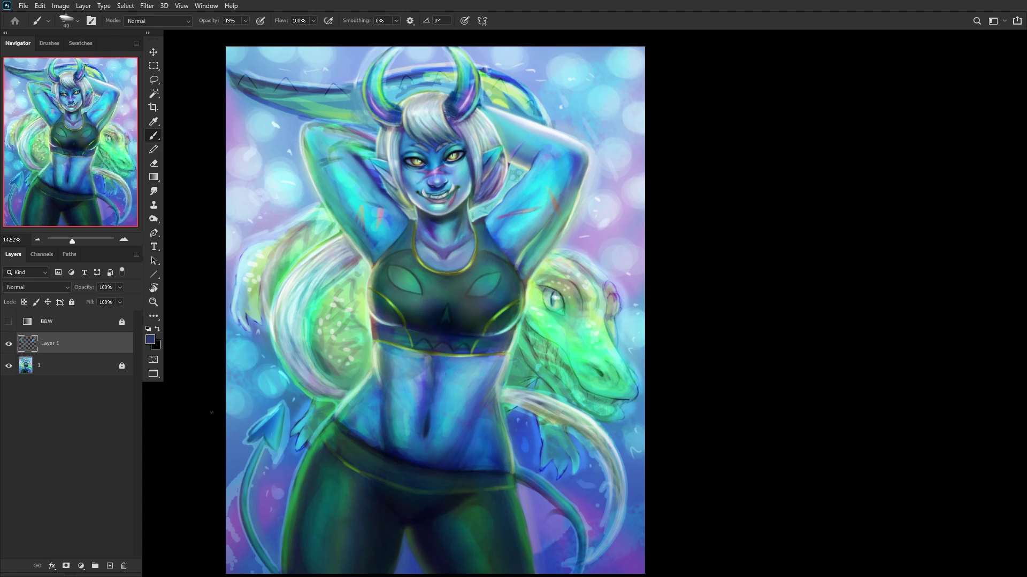
Step: Add a new empty Layer 2 above Layer 1 and bring up the brush presets
{"action": "left_click", "coordinate": [109, 566]}
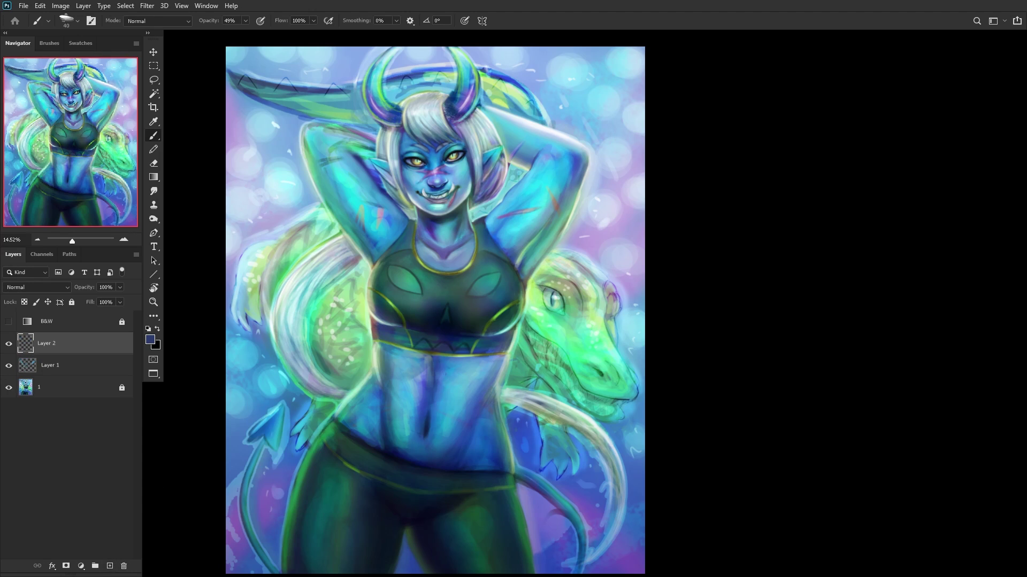
{"action": "scroll", "coordinate": [396, 295], "scroll_direction": "up", "scroll_amount": 1}
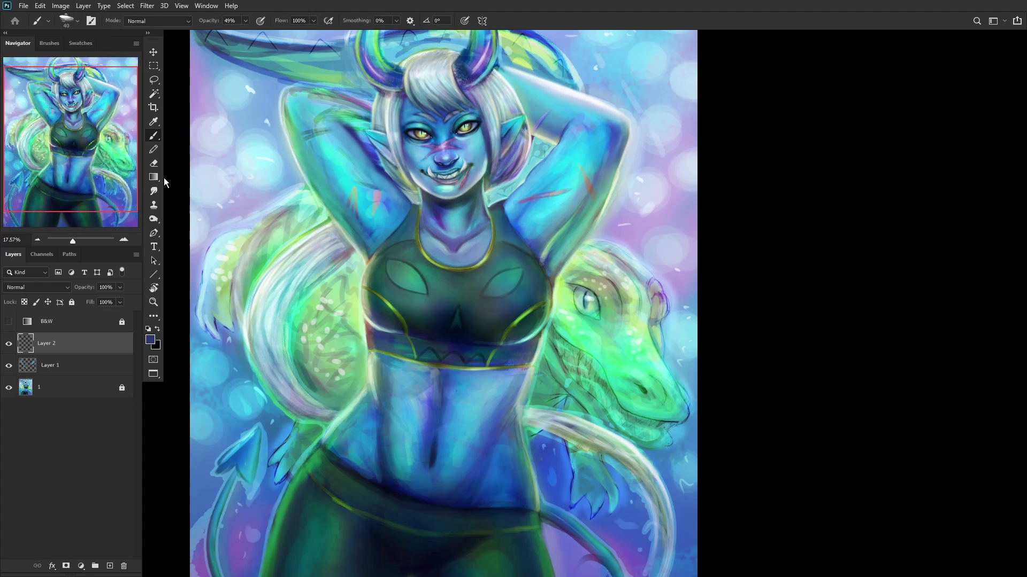
{"action": "right_click", "coordinate": [572, 398]}
Step: Switch to a Soft Round brush enlarged to 243 px and paint a purple-blue stroke down the belly
{"action": "left_click", "coordinate": [634, 316]}
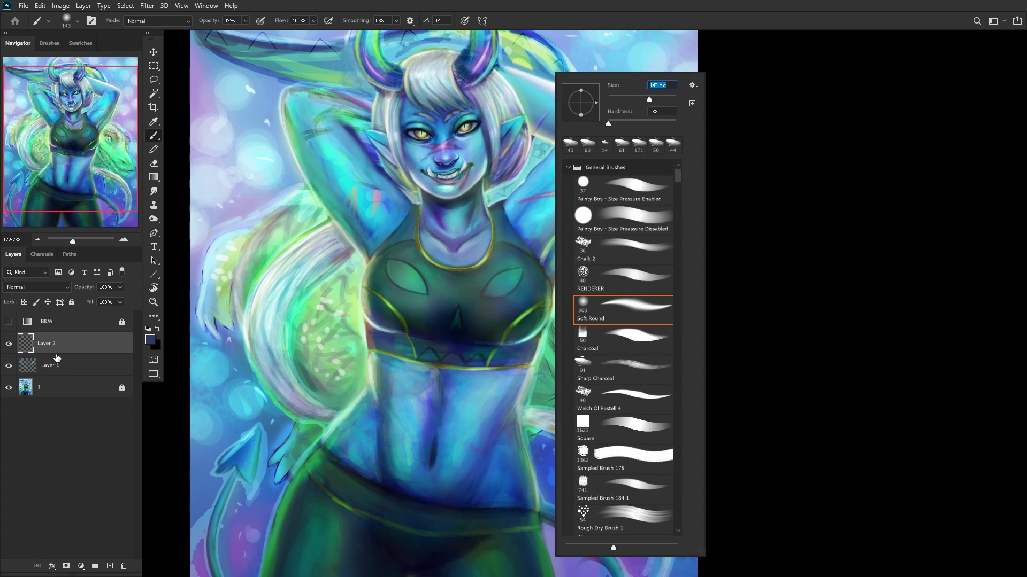
{"action": "key", "text": "Escape"}
{"action": "scroll", "coordinate": [410, 466], "scroll_direction": "up", "scroll_amount": 2}
{"action": "right_click", "coordinate": [478, 431]}
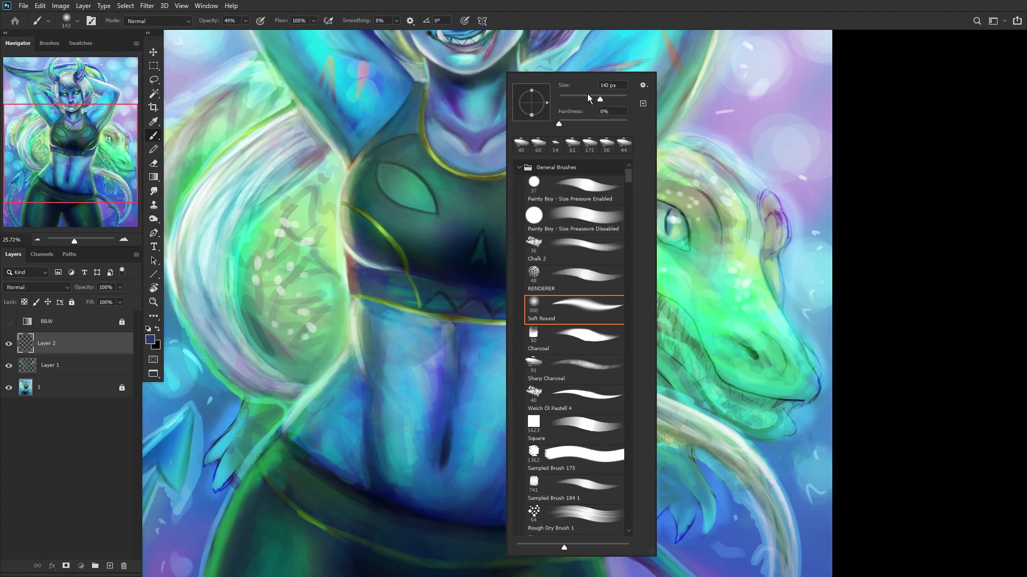
{"action": "mouse_move", "coordinate": [446, 462]}
{"action": "left_mouse_down"}
{"action": "mouse_move", "coordinate": [394, 486]}
{"action": "mouse_move", "coordinate": [391, 475]}
{"action": "left_mouse_up"}
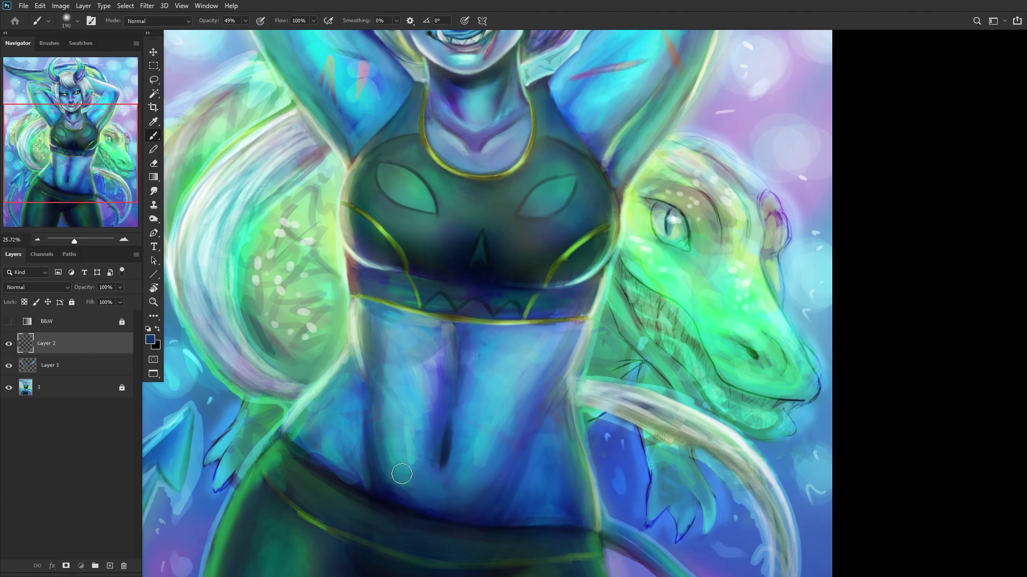
{"action": "left_click", "coordinate": [396, 452], "text": "alt"}
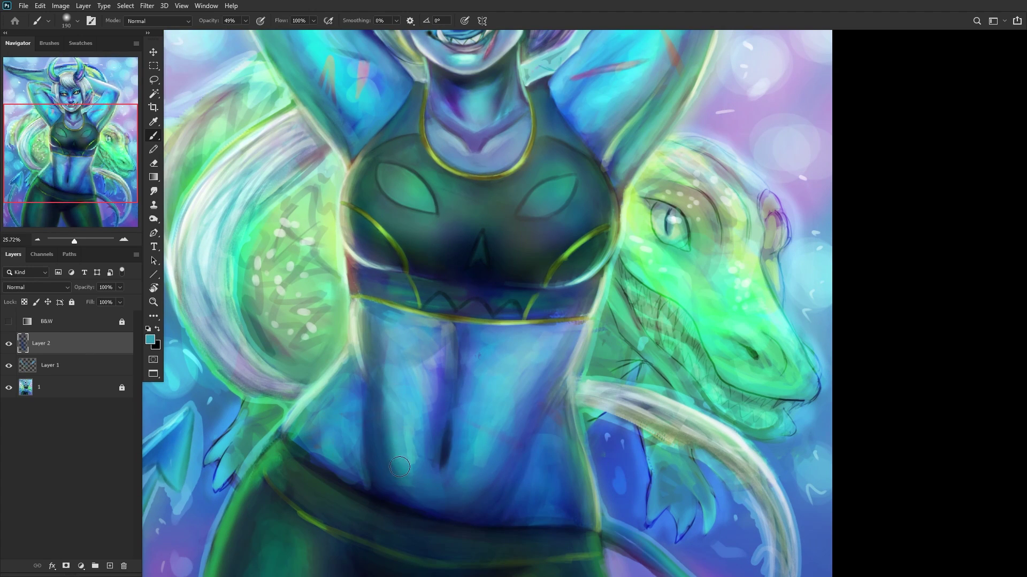
{"action": "left_click", "coordinate": [422, 391], "text": "alt"}
{"action": "left_click_drag", "start_coordinate": [446, 347], "coordinate": [445, 389]}
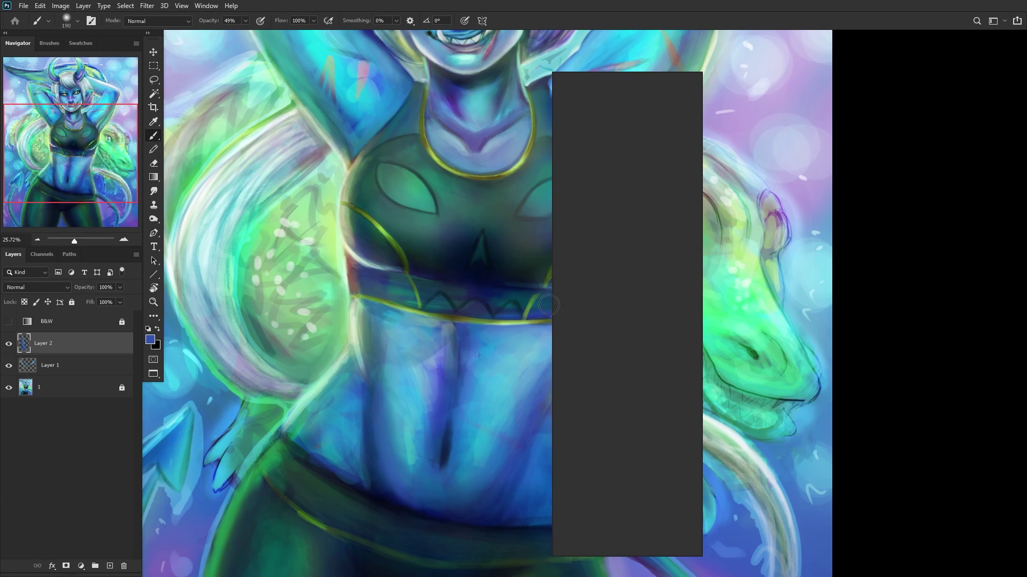
{"action": "left_click_drag", "start_coordinate": [656, 95], "coordinate": [661, 95]}
{"action": "left_click", "coordinate": [386, 477]}
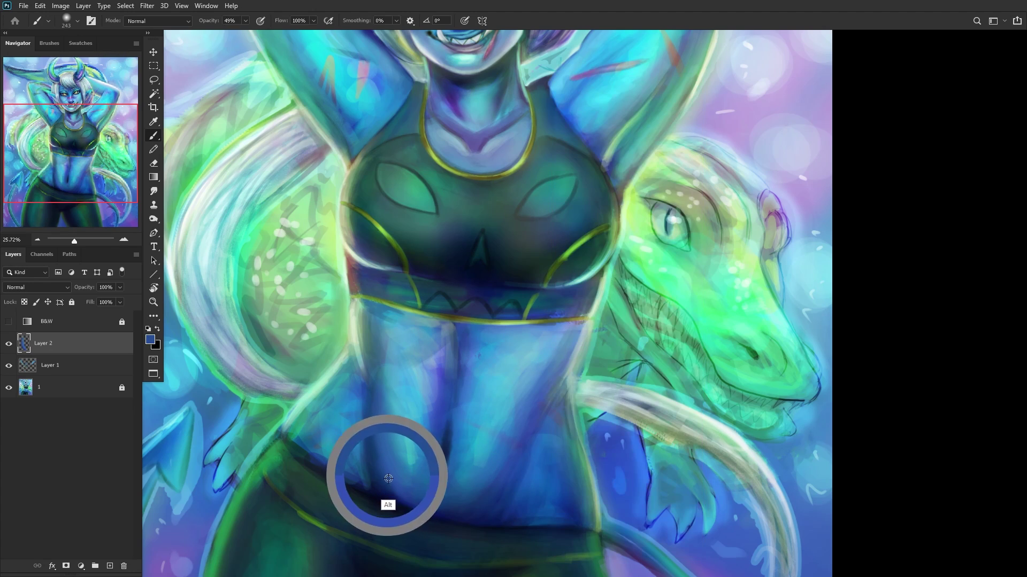
Step: Paint lighter blue and soft teal, sampled from the belly, over its left side and centre
{"action": "left_click", "coordinate": [435, 412], "text": "alt"}
{"action": "mouse_move", "coordinate": [394, 476]}
{"action": "left_mouse_down"}
{"action": "mouse_move", "coordinate": [391, 386]}
{"action": "mouse_move", "coordinate": [374, 327]}
{"action": "mouse_move", "coordinate": [384, 369]}
{"action": "left_mouse_up"}
{"action": "left_click", "coordinate": [368, 342], "text": "alt"}
{"action": "mouse_move", "coordinate": [369, 316]}
{"action": "left_mouse_down"}
{"action": "mouse_move", "coordinate": [385, 396]}
{"action": "mouse_move", "coordinate": [375, 318]}
{"action": "mouse_move", "coordinate": [380, 365]}
{"action": "mouse_move", "coordinate": [391, 355]}
{"action": "mouse_move", "coordinate": [398, 313]}
{"action": "left_mouse_up"}
{"action": "left_click", "coordinate": [389, 356], "text": "alt"}
{"action": "left_click", "coordinate": [408, 458], "text": "alt"}
{"action": "mouse_move", "coordinate": [414, 460]}
{"action": "left_mouse_down"}
{"action": "mouse_move", "coordinate": [435, 485]}
{"action": "mouse_move", "coordinate": [410, 412]}
{"action": "mouse_move", "coordinate": [411, 465]}
{"action": "mouse_move", "coordinate": [422, 390]}
{"action": "left_mouse_up"}
{"action": "left_click", "coordinate": [412, 476], "text": "alt"}
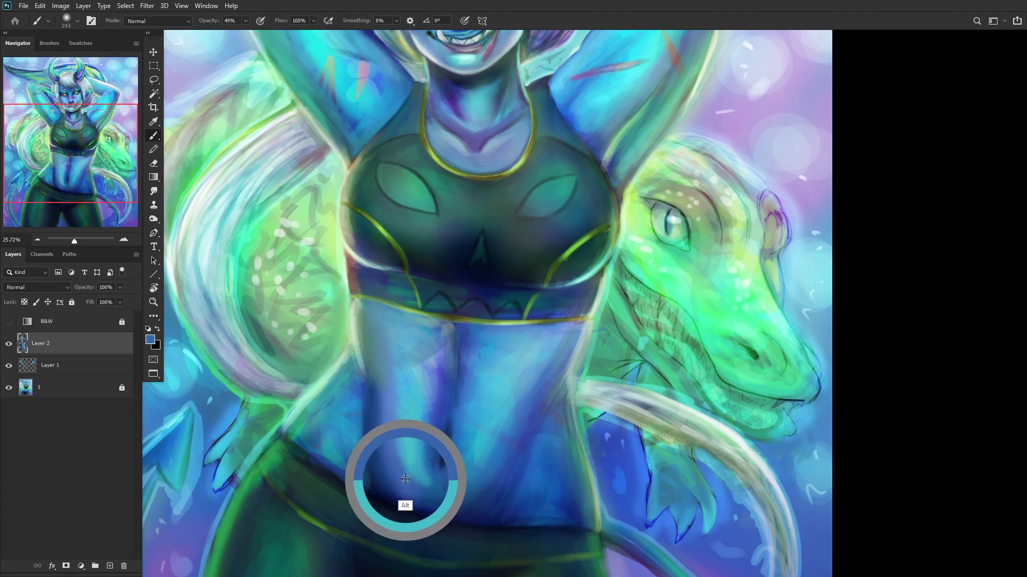
{"action": "left_click_drag", "start_coordinate": [417, 427], "coordinate": [422, 384]}
Step: Darken the upper belly and add faint lighter strokes down toward the navel and waistband
{"action": "mouse_move", "coordinate": [386, 415]}
{"action": "left_mouse_down"}
{"action": "mouse_move", "coordinate": [424, 343]}
{"action": "mouse_move", "coordinate": [433, 359]}
{"action": "mouse_move", "coordinate": [441, 339]}
{"action": "mouse_move", "coordinate": [437, 371]}
{"action": "mouse_move", "coordinate": [449, 340]}
{"action": "mouse_move", "coordinate": [424, 398]}
{"action": "mouse_move", "coordinate": [414, 352]}
{"action": "mouse_move", "coordinate": [446, 346]}
{"action": "left_mouse_up"}
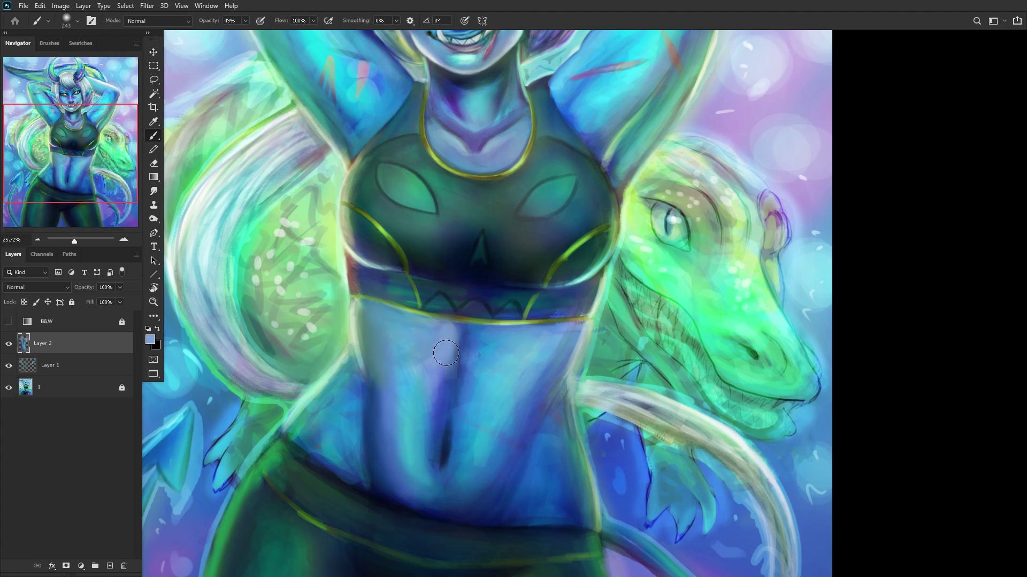
{"action": "mouse_move", "coordinate": [452, 372]}
{"action": "left_mouse_down"}
{"action": "mouse_move", "coordinate": [454, 393]}
{"action": "mouse_move", "coordinate": [454, 346]}
{"action": "left_mouse_up"}
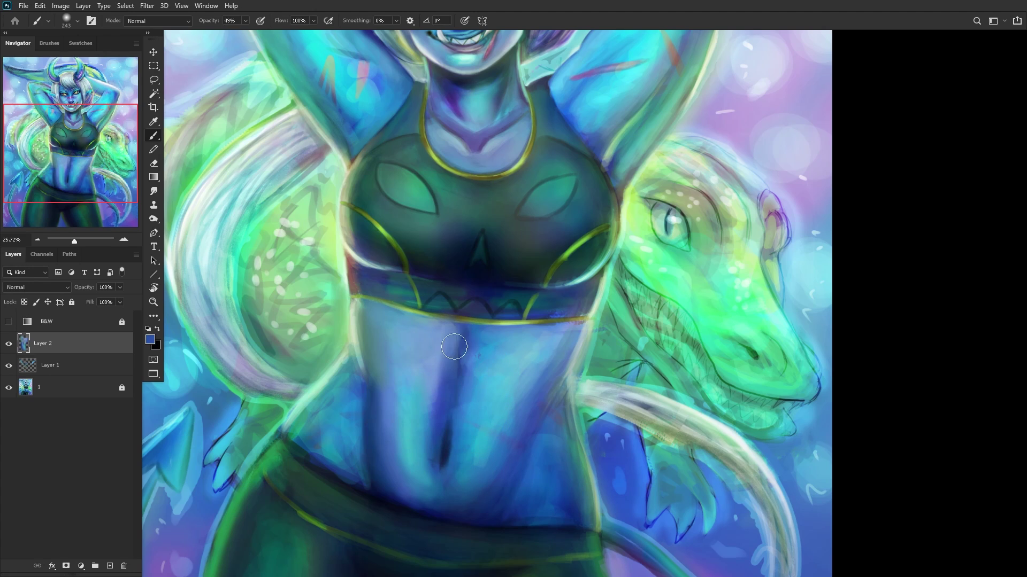
{"action": "left_click", "coordinate": [441, 370], "text": "alt"}
{"action": "left_click_drag", "start_coordinate": [437, 385], "coordinate": [428, 460]}
{"action": "left_click_drag", "start_coordinate": [431, 425], "coordinate": [405, 503]}
{"action": "left_click_drag", "start_coordinate": [413, 439], "coordinate": [434, 390]}
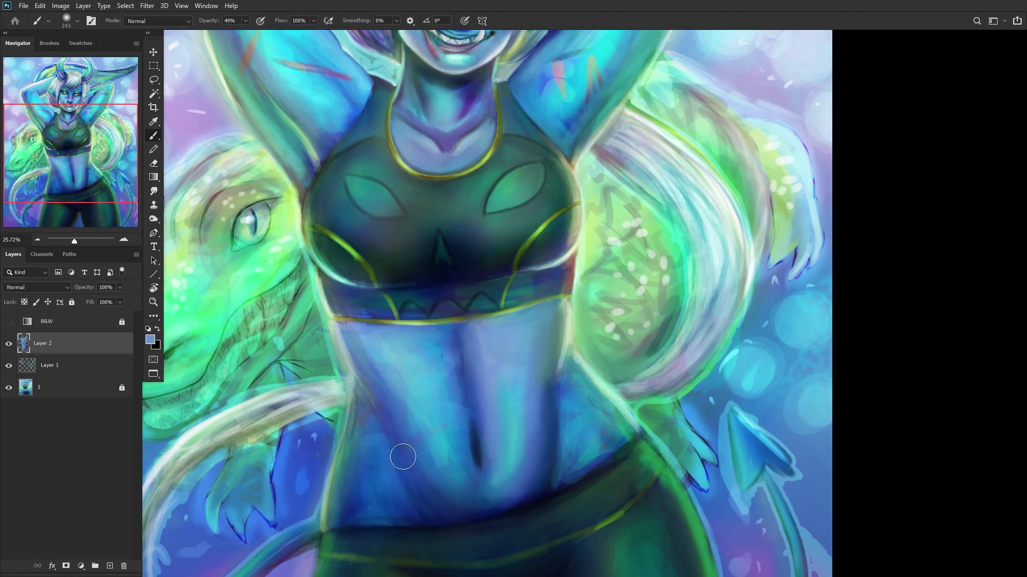
{"action": "scroll", "coordinate": [447, 499], "scroll_direction": "up", "scroll_amount": 1}
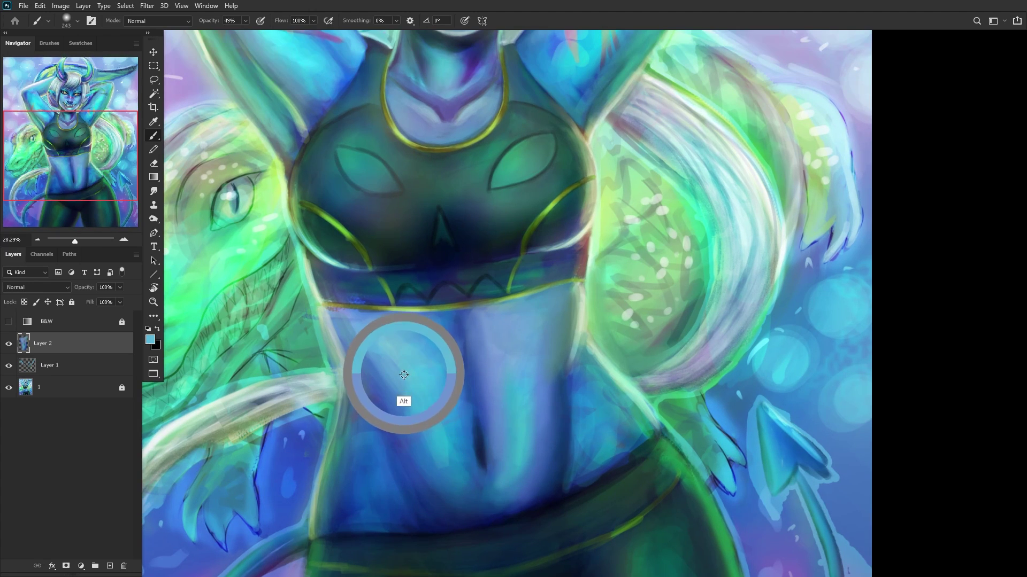
Step: Deepen the belly's central dark line and add light highlights on its right side and centre
{"action": "left_click", "coordinate": [457, 352], "text": "alt"}
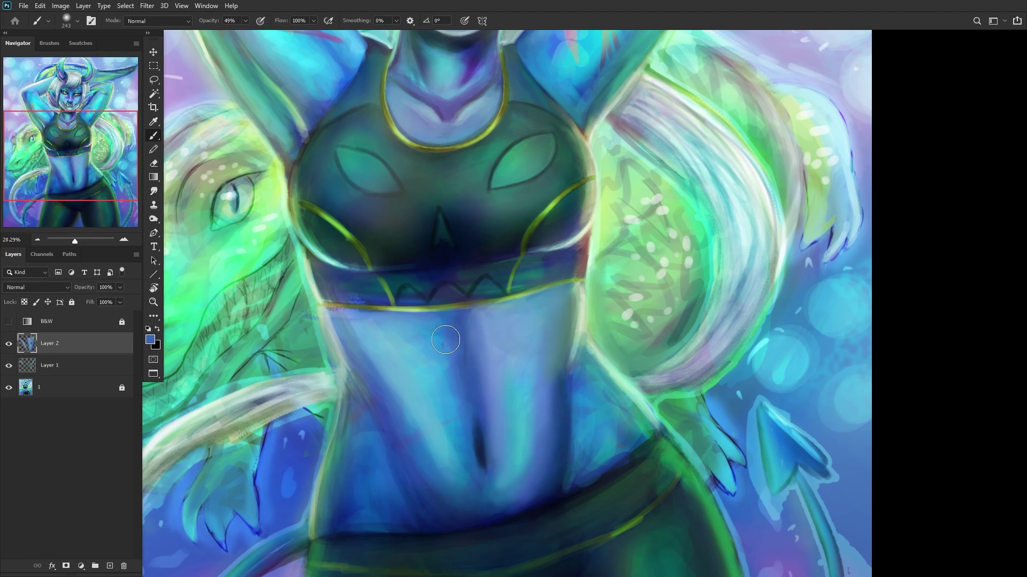
{"action": "left_click_drag", "start_coordinate": [475, 398], "coordinate": [454, 395]}
{"action": "left_click", "coordinate": [477, 394], "text": "alt"}
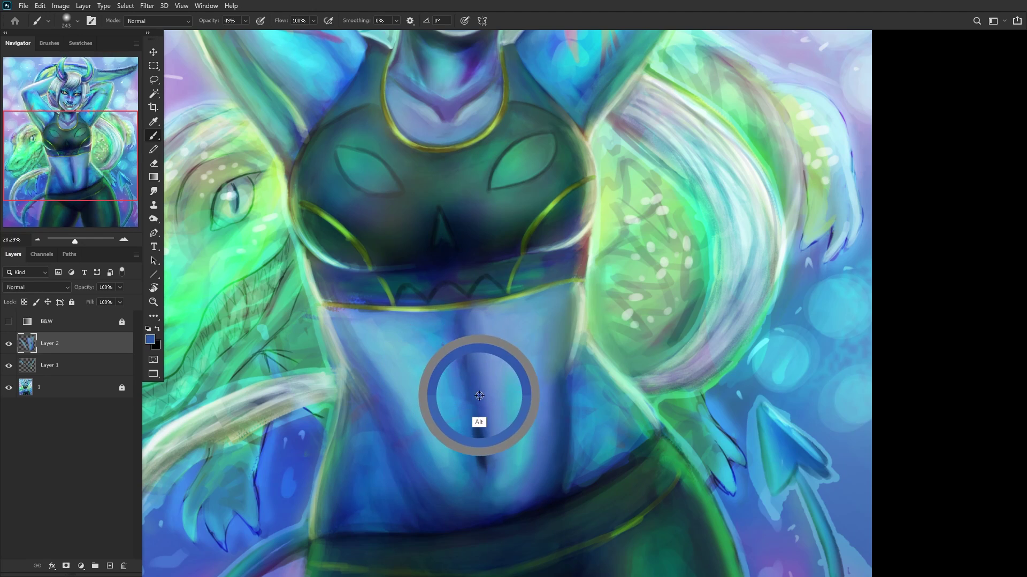
{"action": "left_click", "coordinate": [485, 388], "text": "alt"}
{"action": "left_click_drag", "start_coordinate": [492, 415], "coordinate": [473, 321]}
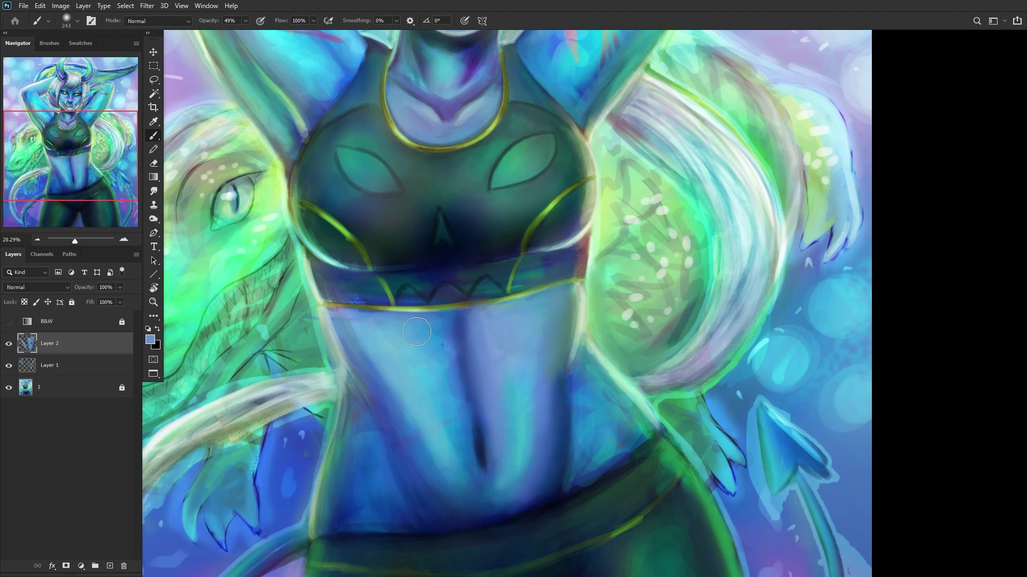
{"action": "left_click", "coordinate": [437, 372], "text": "alt"}
{"action": "left_click_drag", "start_coordinate": [454, 410], "coordinate": [447, 330]}
{"action": "left_click", "coordinate": [444, 368], "text": "alt"}
{"action": "mouse_move", "coordinate": [461, 429]}
{"action": "left_mouse_down"}
{"action": "mouse_move", "coordinate": [437, 336]}
{"action": "mouse_move", "coordinate": [447, 366]}
{"action": "left_mouse_up"}
{"action": "mouse_move", "coordinate": [463, 459]}
{"action": "left_mouse_down"}
{"action": "mouse_move", "coordinate": [436, 347]}
{"action": "mouse_move", "coordinate": [418, 319]}
{"action": "left_mouse_up"}
Step: Sample a range of lighter cyan-blues and darker blues from the lower and upper belly
{"action": "left_click", "coordinate": [425, 411], "text": "alt"}
{"action": "left_click", "coordinate": [442, 411], "text": "alt"}
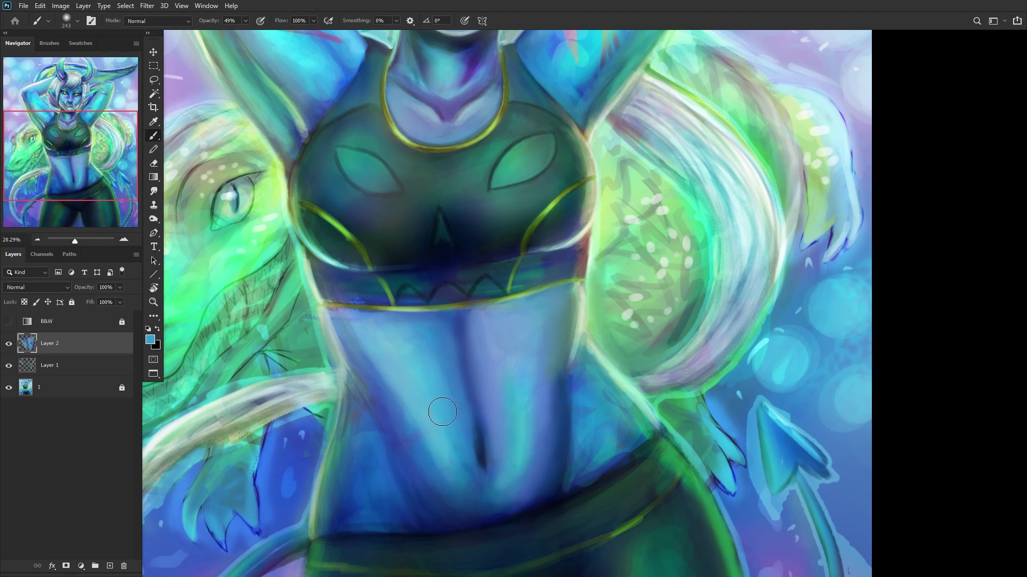
{"action": "left_click", "coordinate": [425, 471], "text": "alt"}
{"action": "left_click", "coordinate": [427, 460], "text": "alt"}
{"action": "left_click", "coordinate": [431, 478], "text": "alt"}
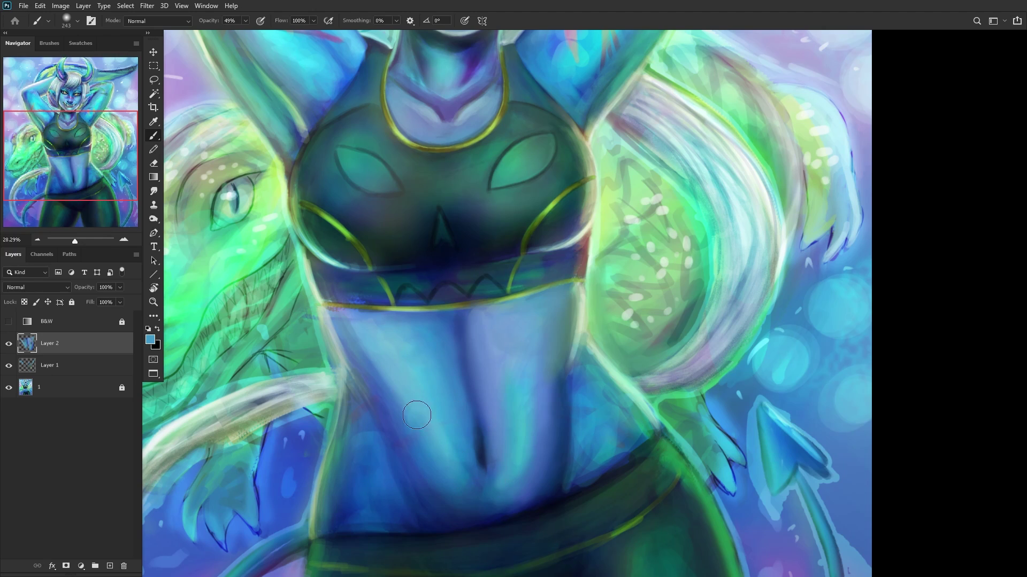
{"action": "left_click", "coordinate": [358, 378], "text": "alt"}
{"action": "left_click", "coordinate": [367, 370], "text": "alt"}
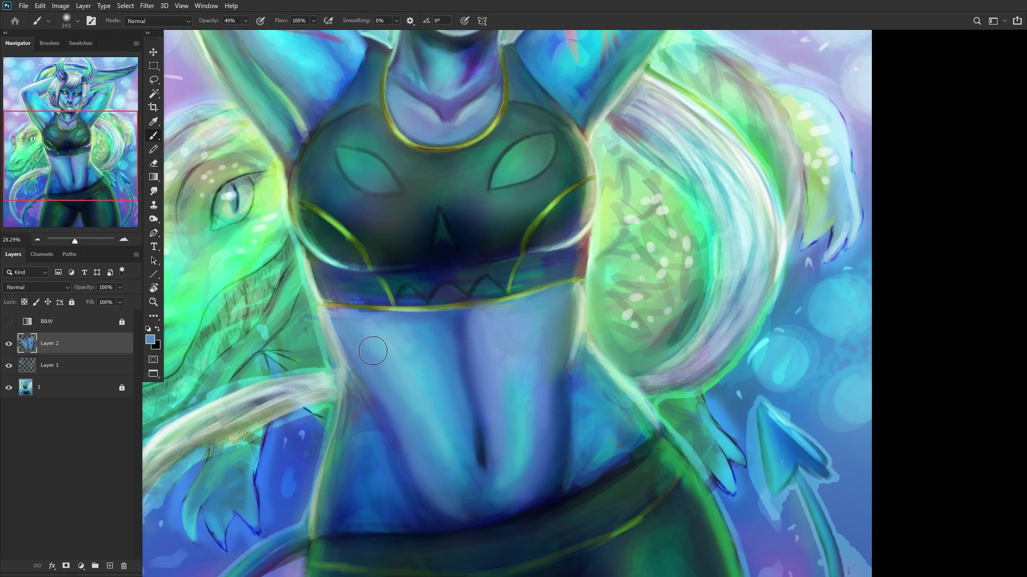
{"action": "left_click", "coordinate": [427, 491], "text": "alt"}
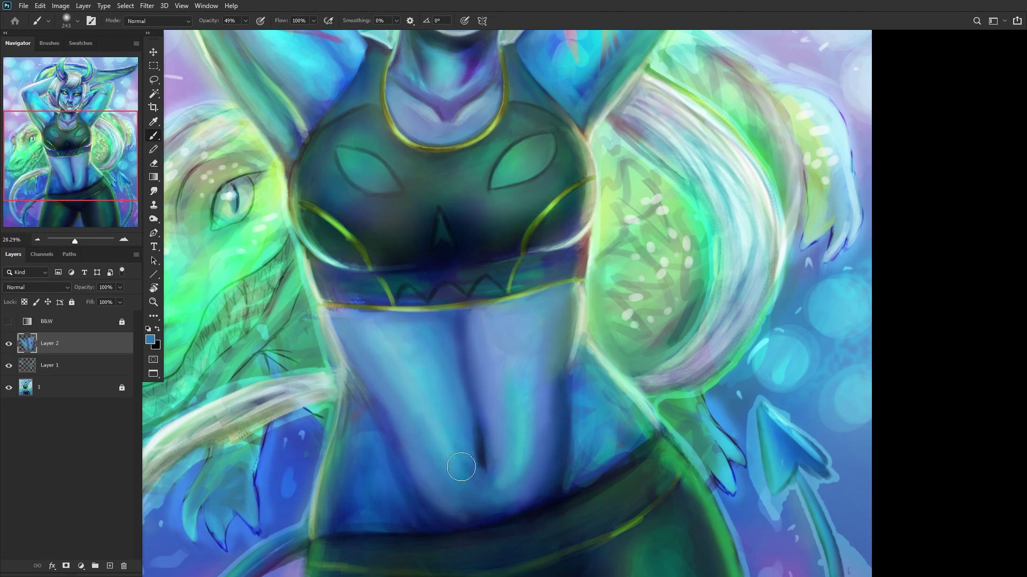
{"action": "left_click", "coordinate": [436, 460], "text": "alt"}
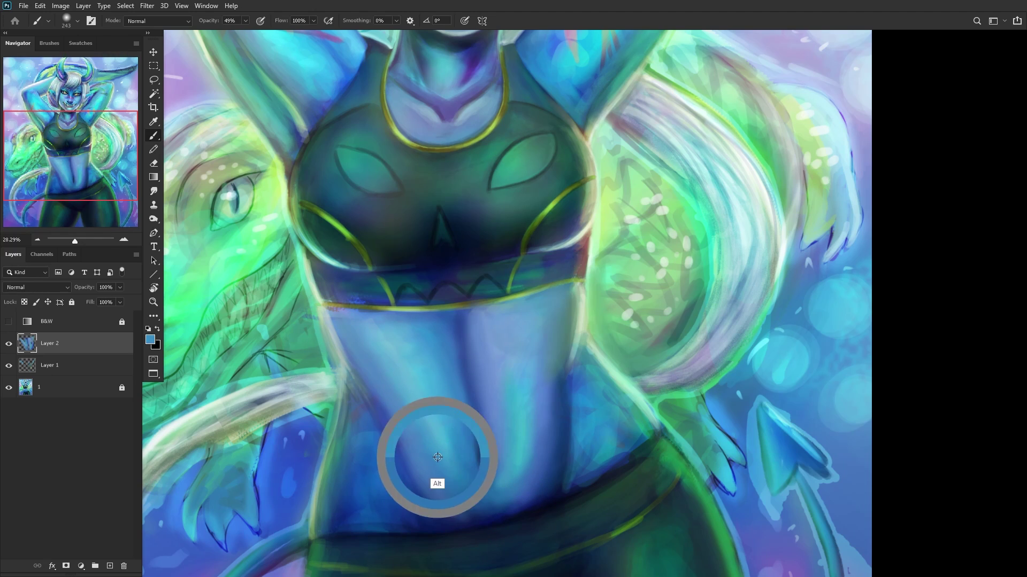
{"action": "scroll", "coordinate": [458, 462], "scroll_direction": "down", "scroll_amount": 5}
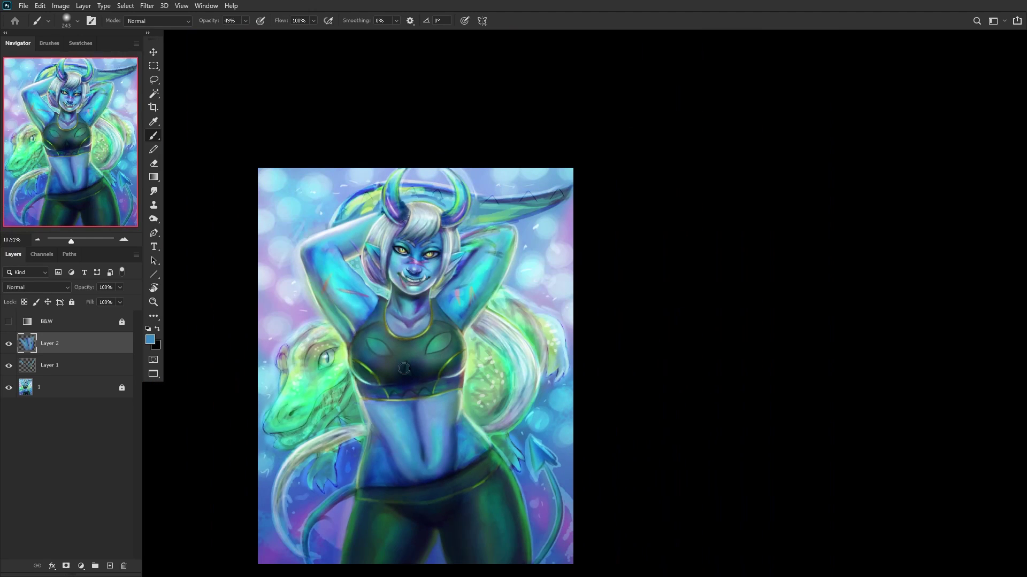
Step: Fade Layer 2's belly shading to 10% opacity, then merge it and Layer 1 down into base layer 1
{"action": "left_click", "coordinate": [8, 344]}
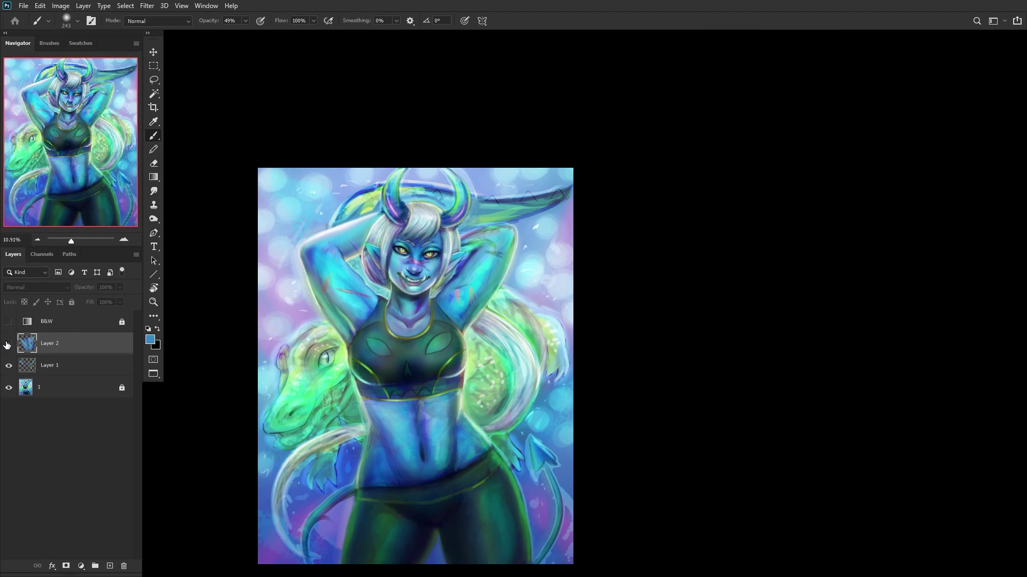
{"action": "left_click", "coordinate": [8, 345]}
{"action": "mouse_move", "coordinate": [85, 300]}
{"action": "left_mouse_down"}
{"action": "mouse_move", "coordinate": [104, 299]}
{"action": "mouse_move", "coordinate": [72, 299]}
{"action": "left_mouse_up"}
{"action": "left_click", "coordinate": [13, 347]}
{"action": "key", "text": "ctrl+e"}
{"action": "left_click", "coordinate": [8, 345]}
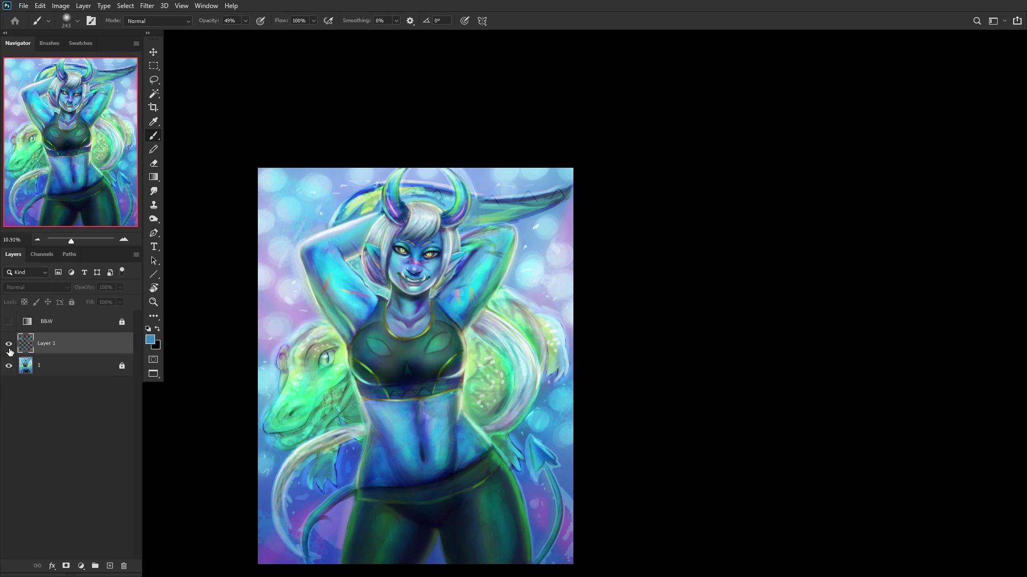
{"action": "left_click", "coordinate": [56, 369]}
{"action": "left_click", "coordinate": [92, 351]}
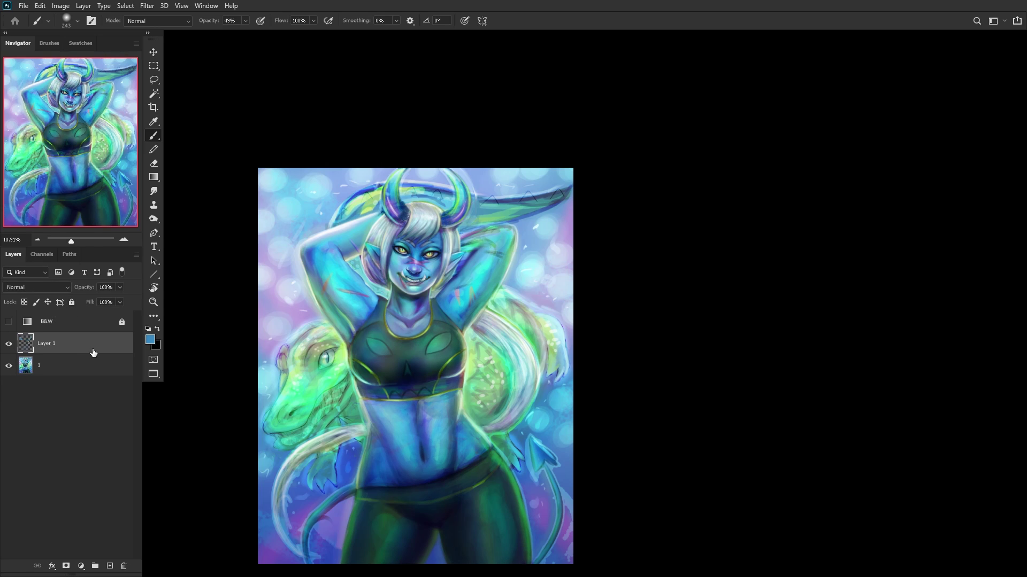
{"action": "key", "text": "ctrl+e"}
Step: Fill the purple gap by the ear with light teal sampled from the arm using the Paint Bucket
{"action": "scroll", "coordinate": [280, 246], "scroll_direction": "up", "scroll_amount": 5}
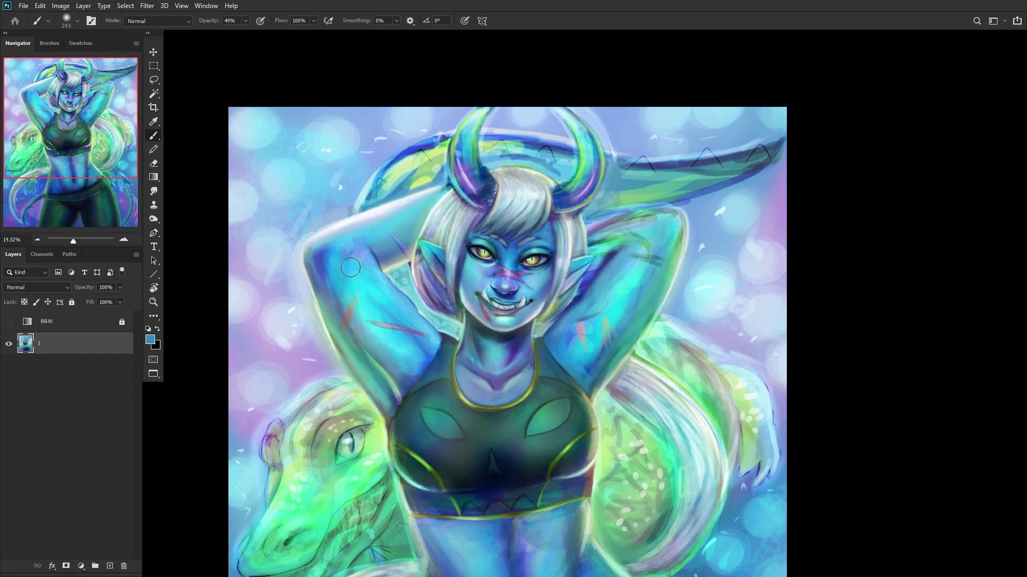
{"action": "scroll", "coordinate": [350, 267], "scroll_direction": "up", "scroll_amount": 10}
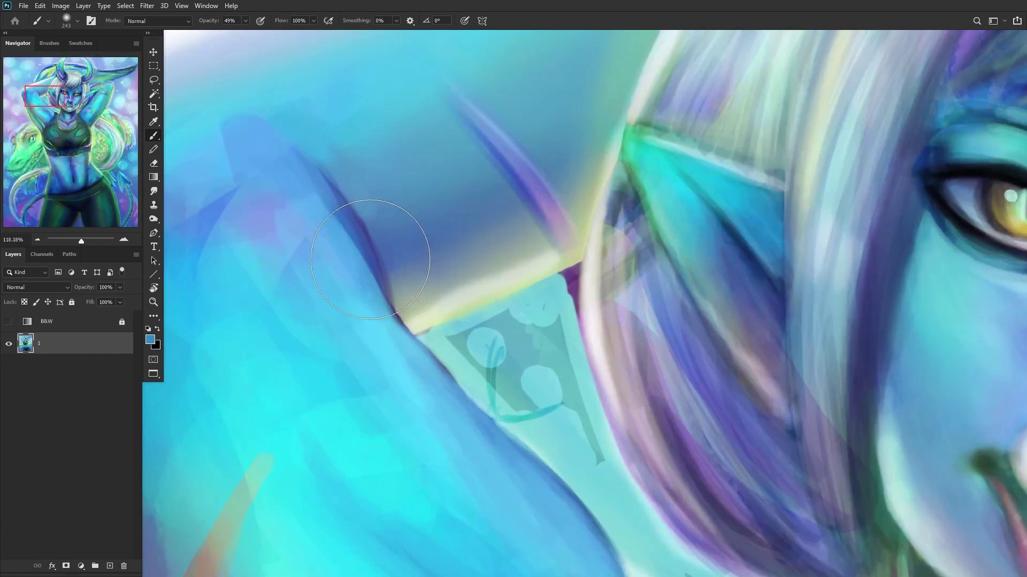
{"action": "left_click", "coordinate": [154, 177]}
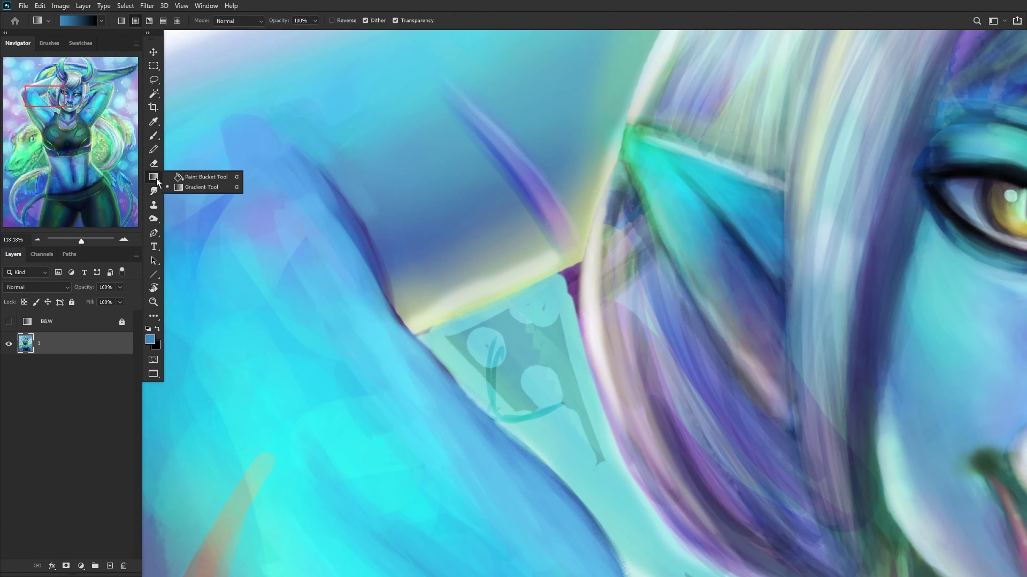
{"action": "left_click", "coordinate": [203, 188]}
{"action": "left_click", "coordinate": [553, 303], "text": "alt"}
{"action": "left_click", "coordinate": [571, 276]}
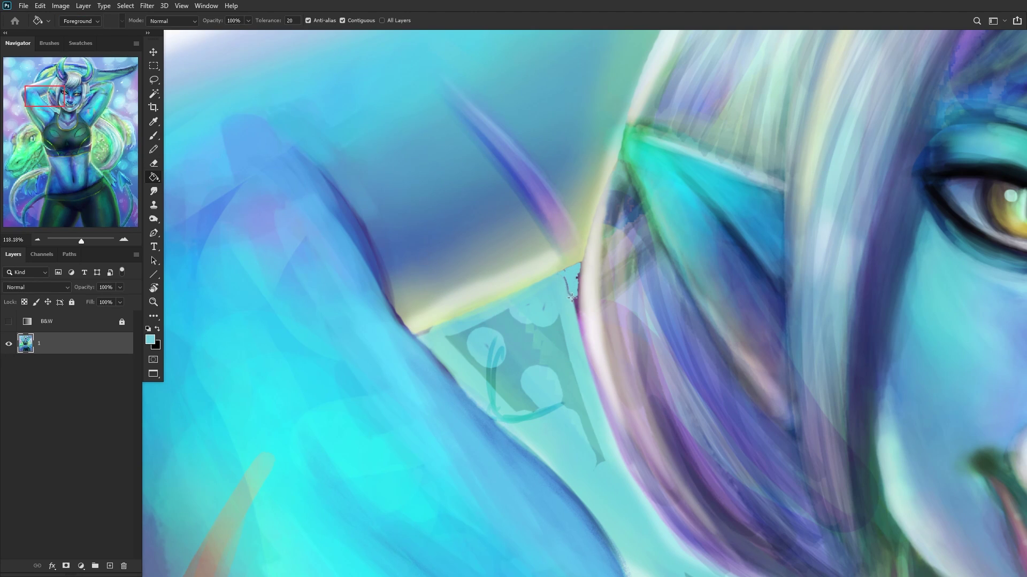
{"action": "scroll", "coordinate": [574, 300], "scroll_direction": "down", "scroll_amount": 3}
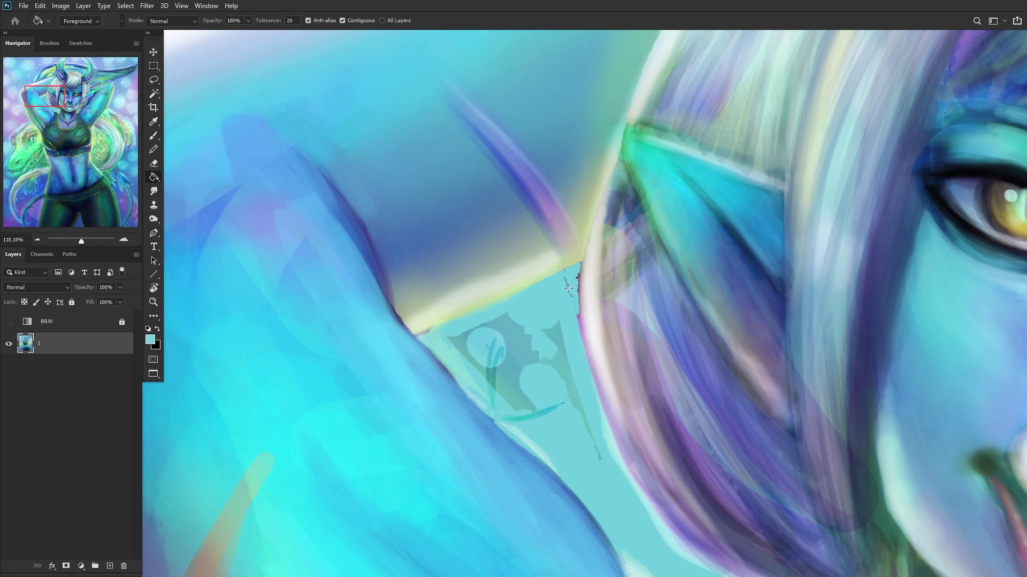
{"action": "scroll", "coordinate": [566, 293], "scroll_direction": "down", "scroll_amount": 2}
{"action": "scroll", "coordinate": [531, 303], "scroll_direction": "down", "scroll_amount": 5}
{"action": "scroll", "coordinate": [502, 410], "scroll_direction": "up", "scroll_amount": 3}
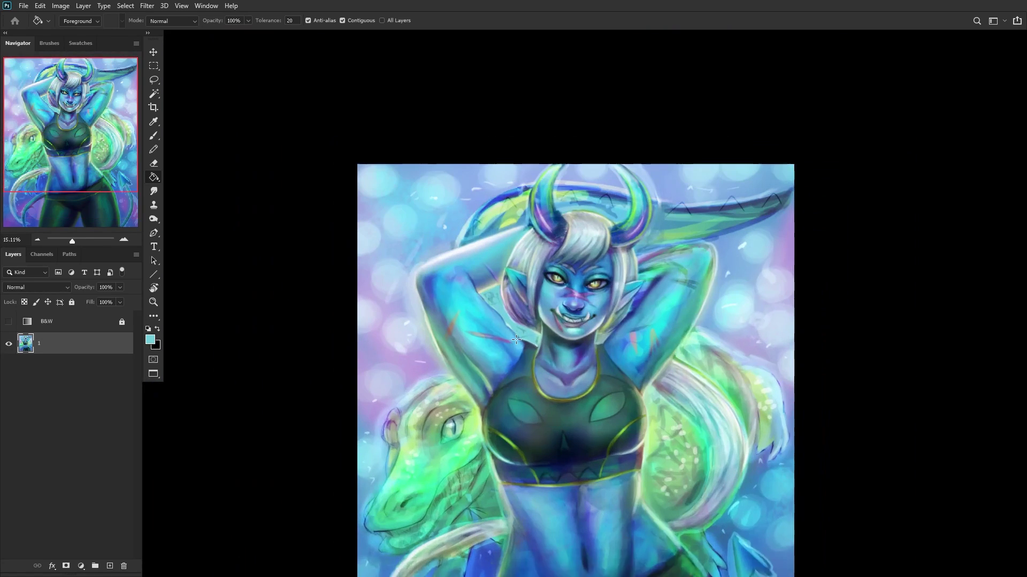
Step: Sample light green from the lizard's head, fully lock base layer 1, and add an empty layer above it
{"action": "left_click", "coordinate": [444, 425], "text": "alt"}
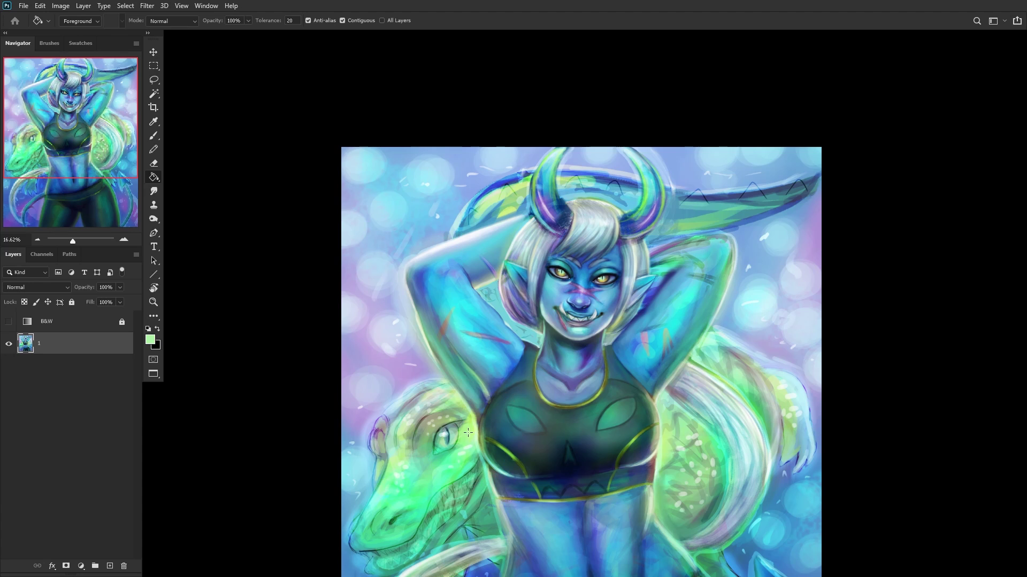
{"action": "scroll", "coordinate": [491, 297], "scroll_direction": "down", "scroll_amount": 3}
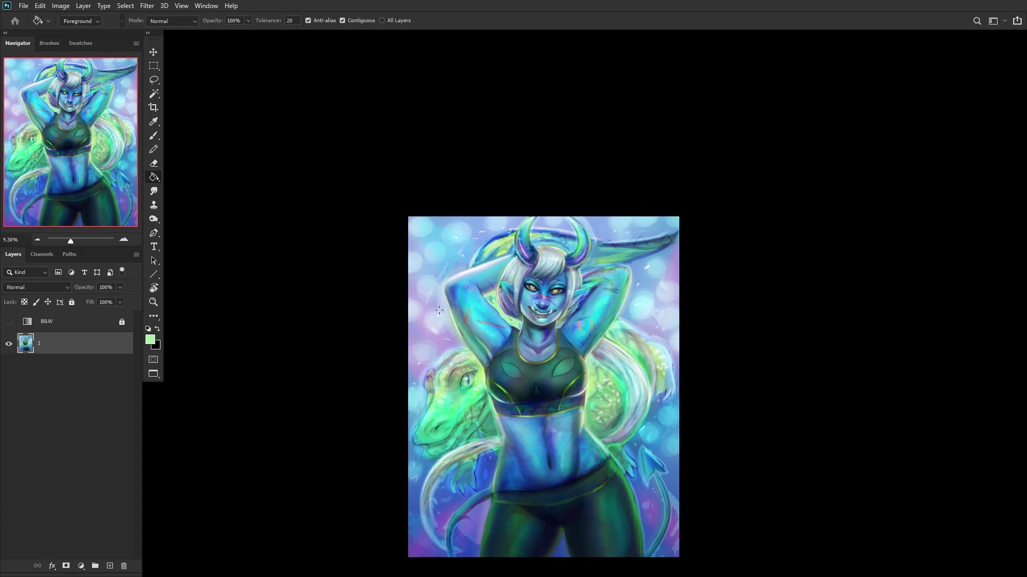
{"action": "scroll", "coordinate": [435, 360], "scroll_direction": "up", "scroll_amount": 1}
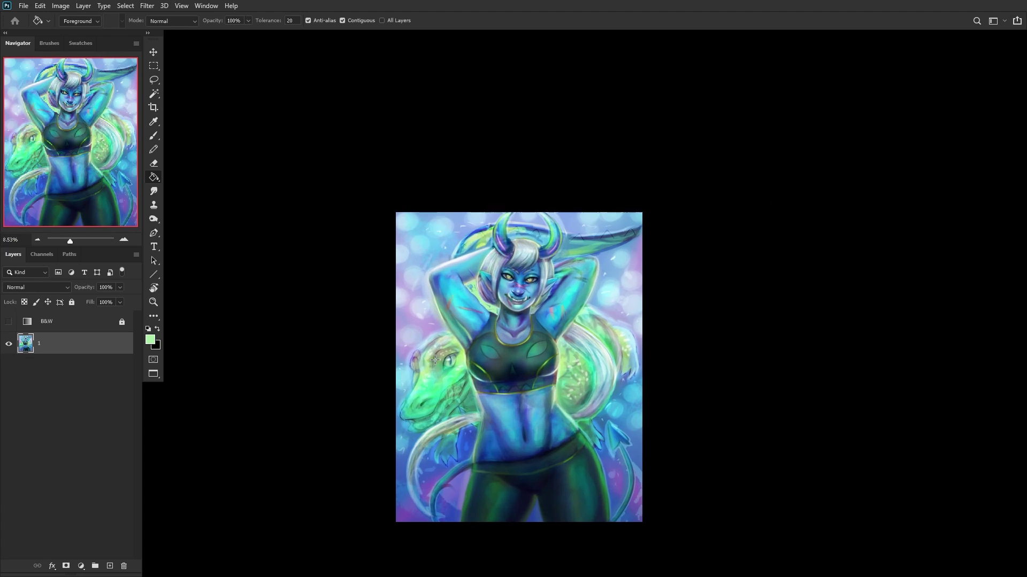
{"action": "left_click", "coordinate": [71, 302]}
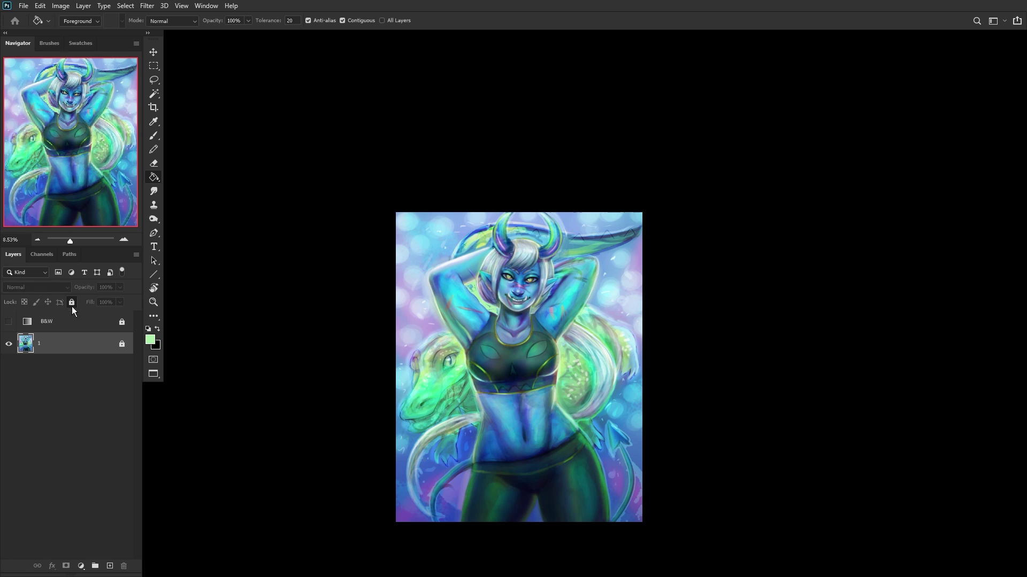
{"action": "left_click", "coordinate": [110, 566]}
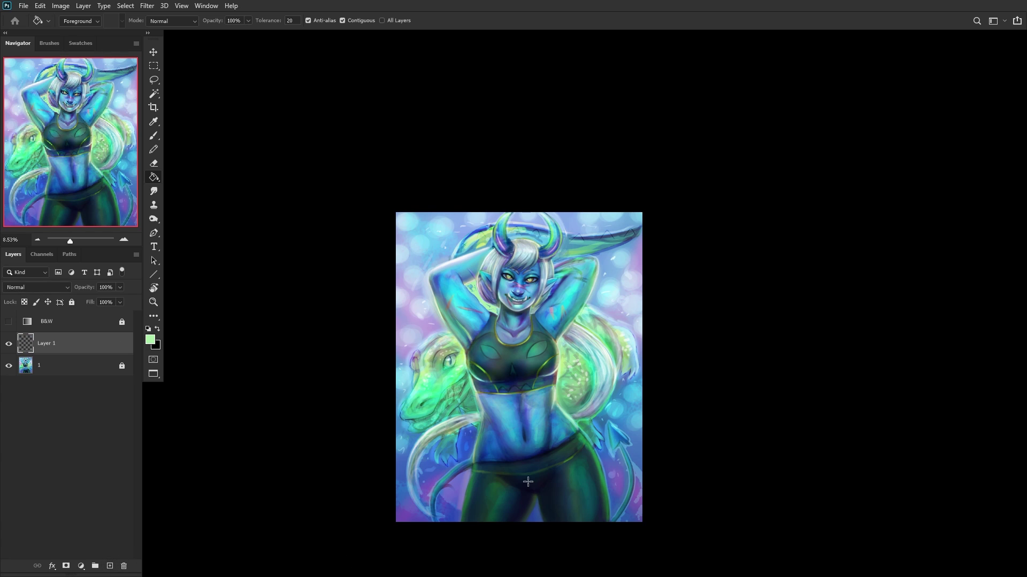
{"action": "scroll", "coordinate": [530, 482], "scroll_direction": "up", "scroll_amount": 2}
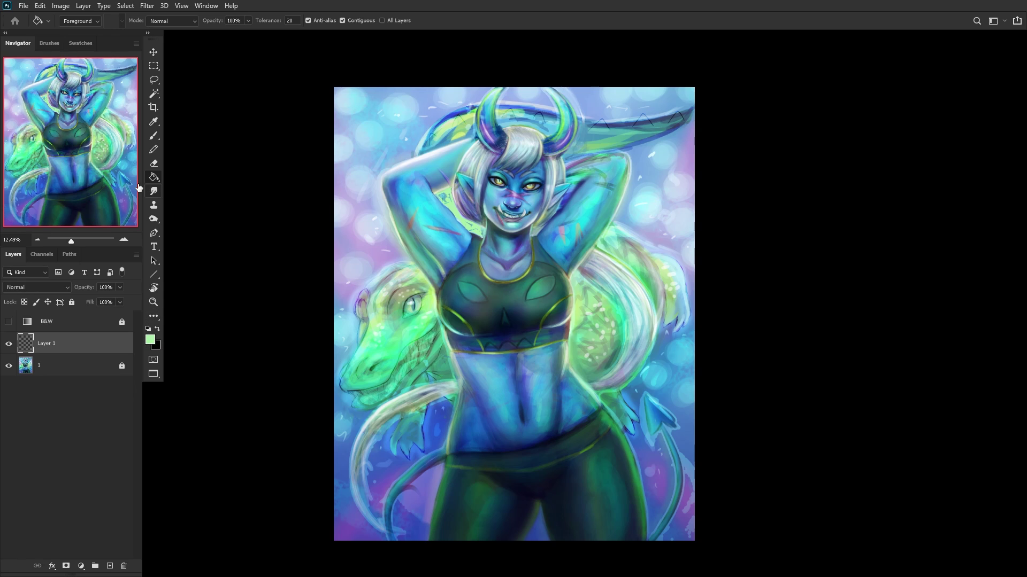
Step: Set up a 171 px Chalk 2 brush loaded with teal sampled from the painting
{"action": "left_click", "coordinate": [153, 140]}
{"action": "right_click", "coordinate": [617, 240]}
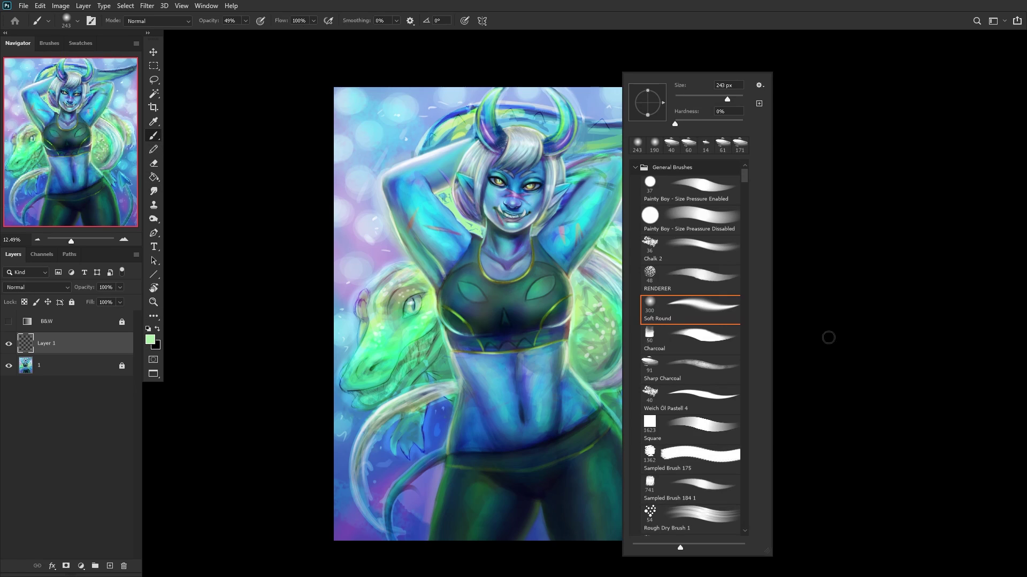
{"action": "left_click", "coordinate": [717, 251]}
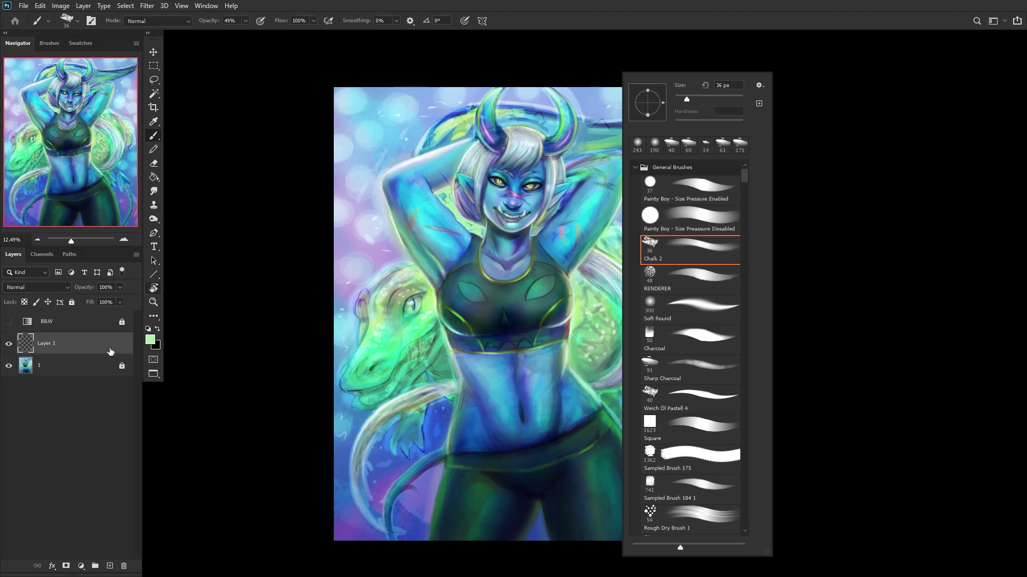
{"action": "left_click", "coordinate": [110, 352]}
{"action": "scroll", "coordinate": [521, 291], "scroll_direction": "up", "scroll_amount": 4}
{"action": "left_click", "coordinate": [523, 288], "text": "alt"}
{"action": "scroll", "coordinate": [618, 376], "scroll_direction": "down", "scroll_amount": 3}
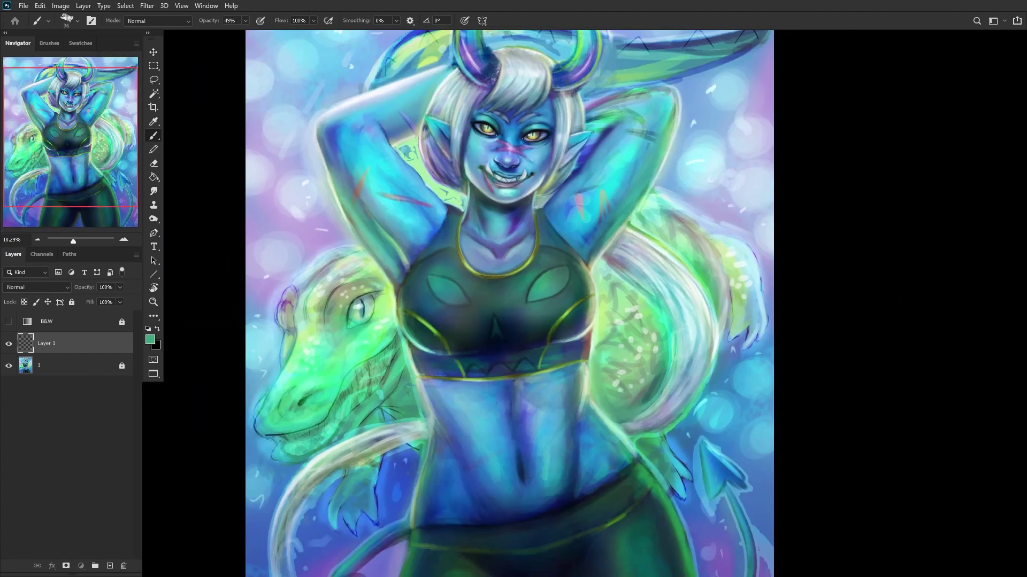
{"action": "scroll", "coordinate": [619, 376], "scroll_direction": "down", "scroll_amount": 2}
{"action": "right_click", "coordinate": [725, 137]}
{"action": "left_click", "coordinate": [772, 100]}
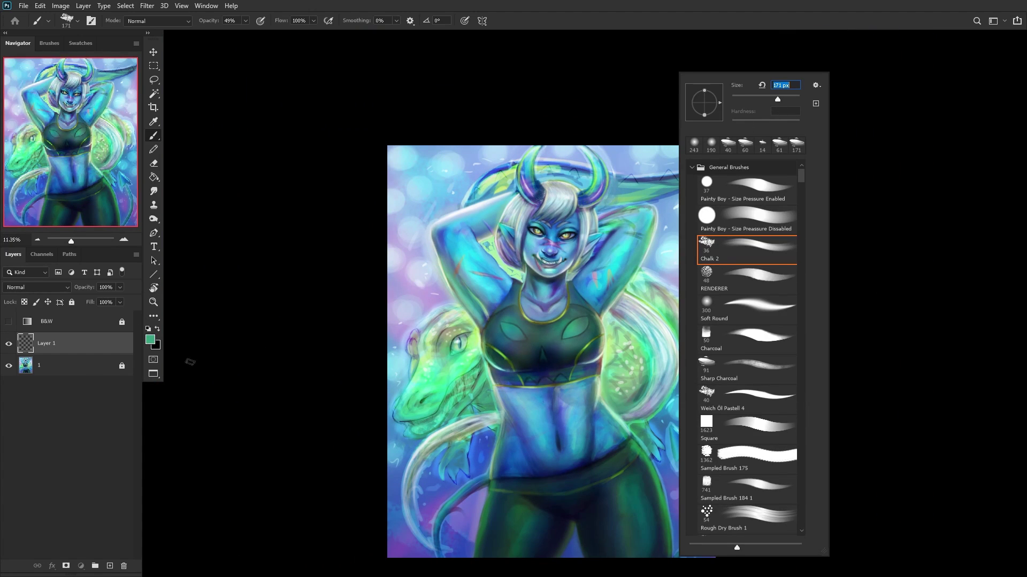
{"action": "left_click", "coordinate": [101, 344]}
{"action": "scroll", "coordinate": [545, 504], "scroll_direction": "up", "scroll_amount": 1}
{"action": "scroll", "coordinate": [544, 500], "scroll_direction": "up", "scroll_amount": 8}
Step: Paint teal strokes along the belt and fade Layer 1 to about 22% opacity
{"action": "mouse_move", "coordinate": [729, 419]}
{"action": "left_mouse_down"}
{"action": "mouse_move", "coordinate": [569, 422]}
{"action": "mouse_move", "coordinate": [566, 454]}
{"action": "mouse_move", "coordinate": [716, 400]}
{"action": "mouse_move", "coordinate": [748, 371]}
{"action": "mouse_move", "coordinate": [610, 456]}
{"action": "mouse_move", "coordinate": [523, 470]}
{"action": "mouse_move", "coordinate": [589, 466]}
{"action": "mouse_move", "coordinate": [712, 407]}
{"action": "mouse_move", "coordinate": [540, 452]}
{"action": "mouse_move", "coordinate": [743, 380]}
{"action": "left_mouse_up"}
{"action": "scroll", "coordinate": [742, 380], "scroll_direction": "down", "scroll_amount": 5}
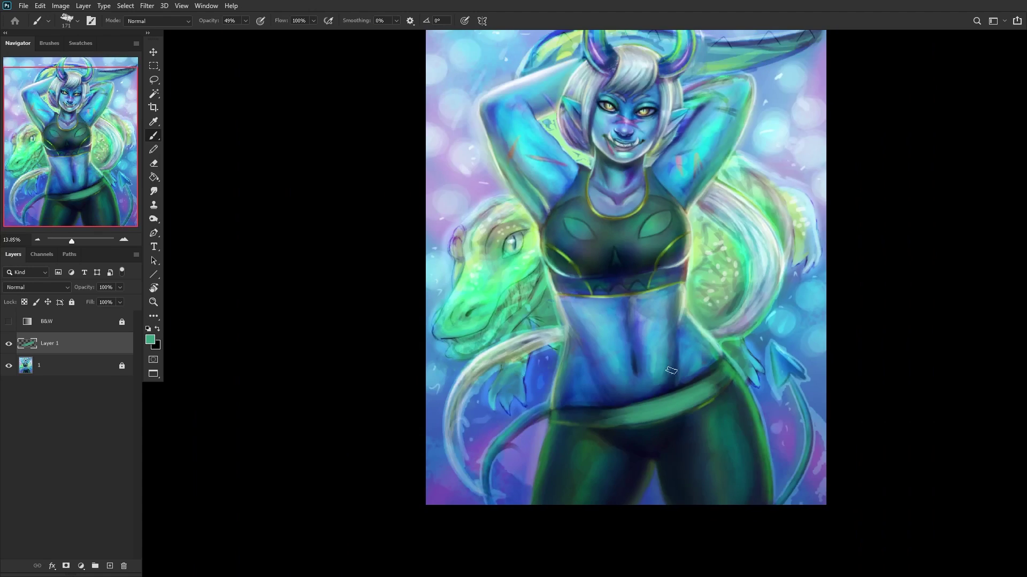
{"action": "left_click", "coordinate": [121, 287]}
{"action": "left_click_drag", "start_coordinate": [123, 299], "coordinate": [81, 302]}
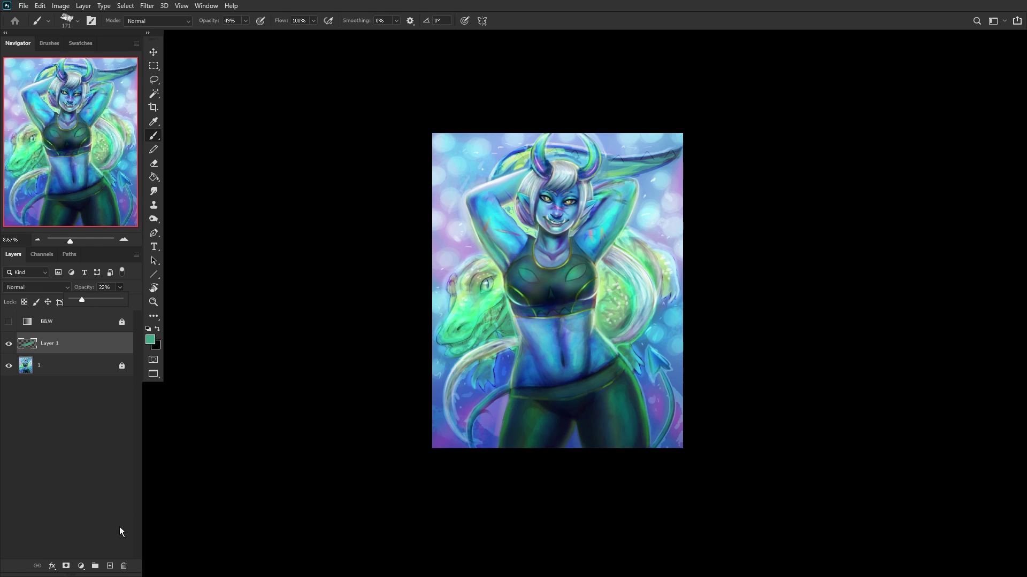
{"action": "left_click", "coordinate": [115, 572]}
Step: Add a new Layer 2, fade its stroke to about 42%, and merge it down into Layer 1
{"action": "left_click", "coordinate": [104, 569]}
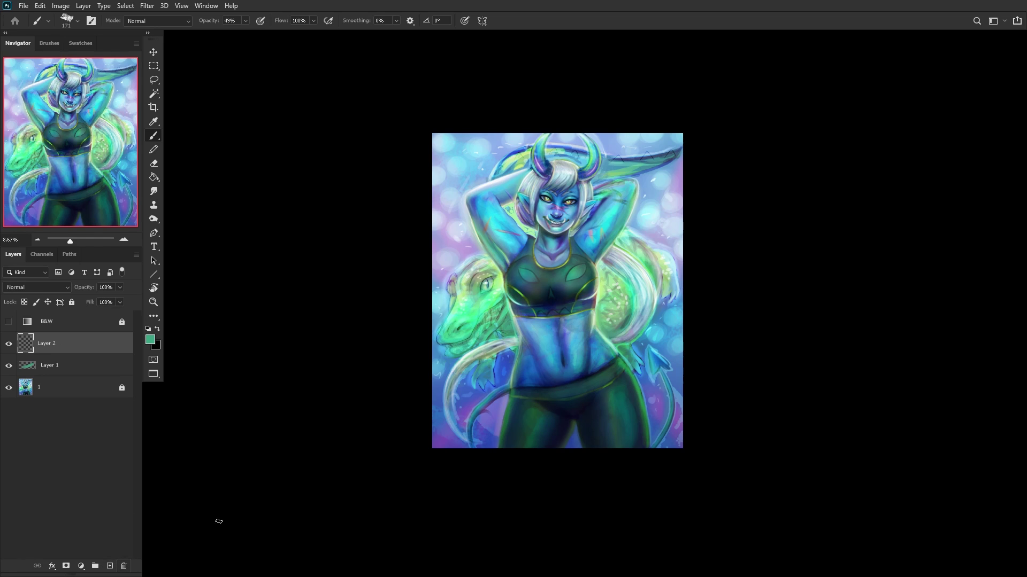
{"action": "scroll", "coordinate": [546, 378], "scroll_direction": "up", "scroll_amount": 5}
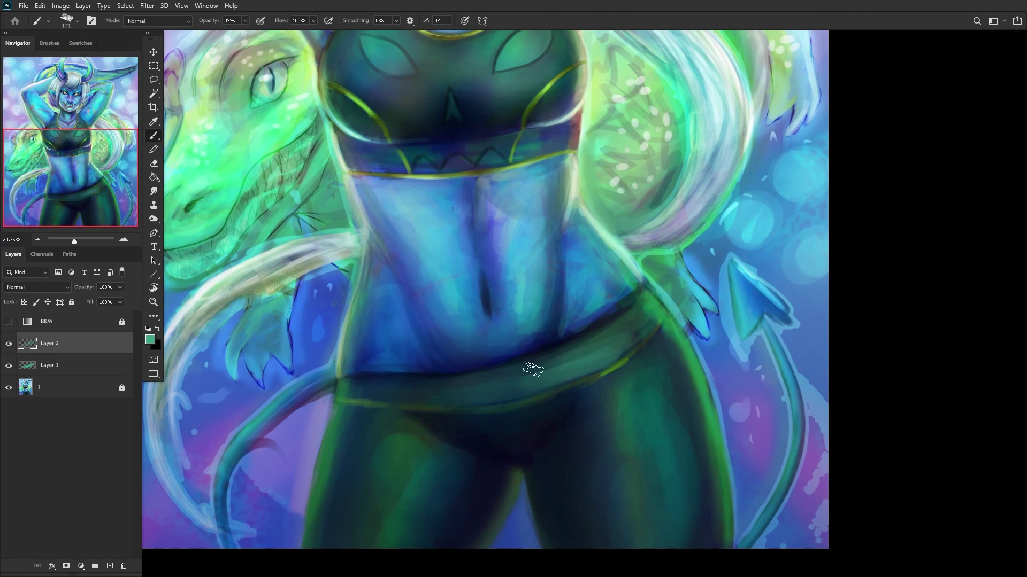
{"action": "scroll", "coordinate": [635, 332], "scroll_direction": "down", "scroll_amount": 5}
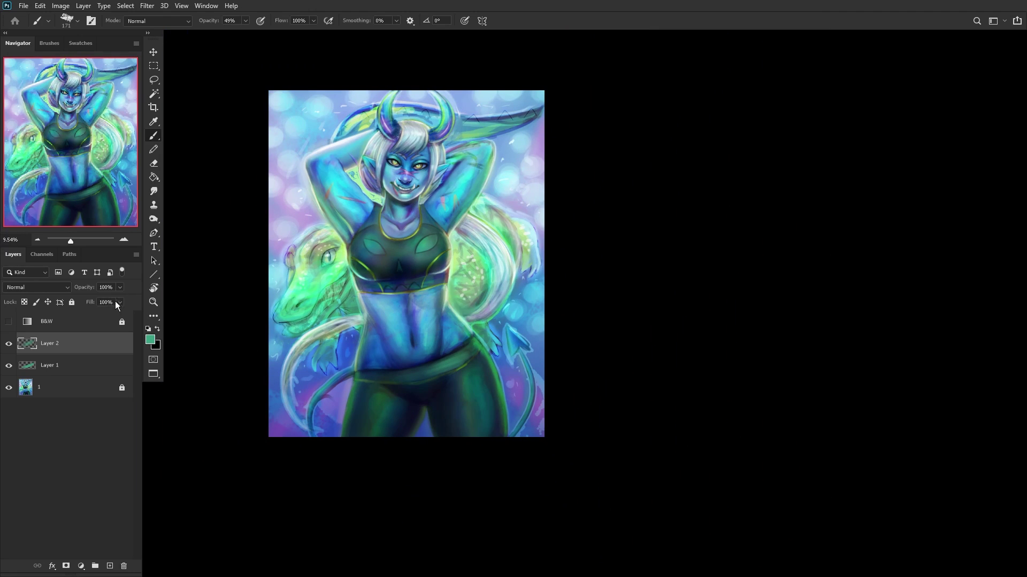
{"action": "left_click_drag", "start_coordinate": [105, 302], "coordinate": [94, 301]}
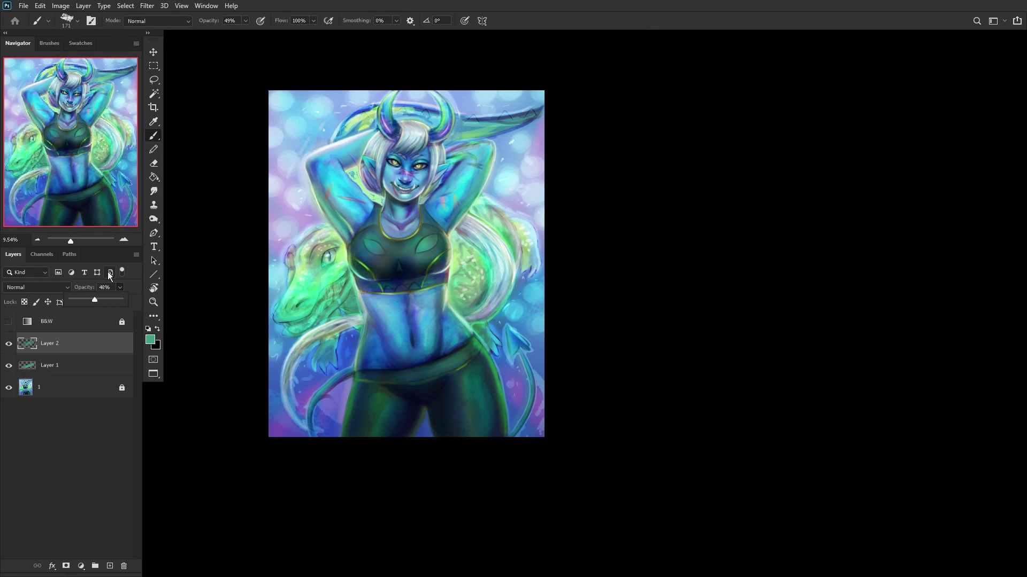
{"action": "key", "text": "ctrl+e"}
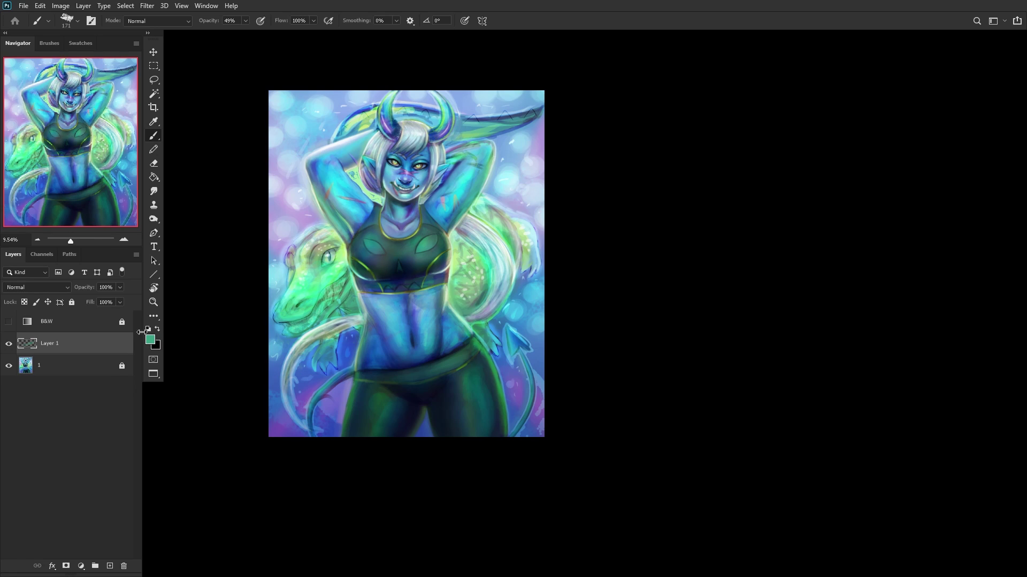
Step: On a new layer, paint dark shading along the top of the waistband with the Brush
{"action": "left_click", "coordinate": [109, 566]}
{"action": "left_click", "coordinate": [151, 340]}
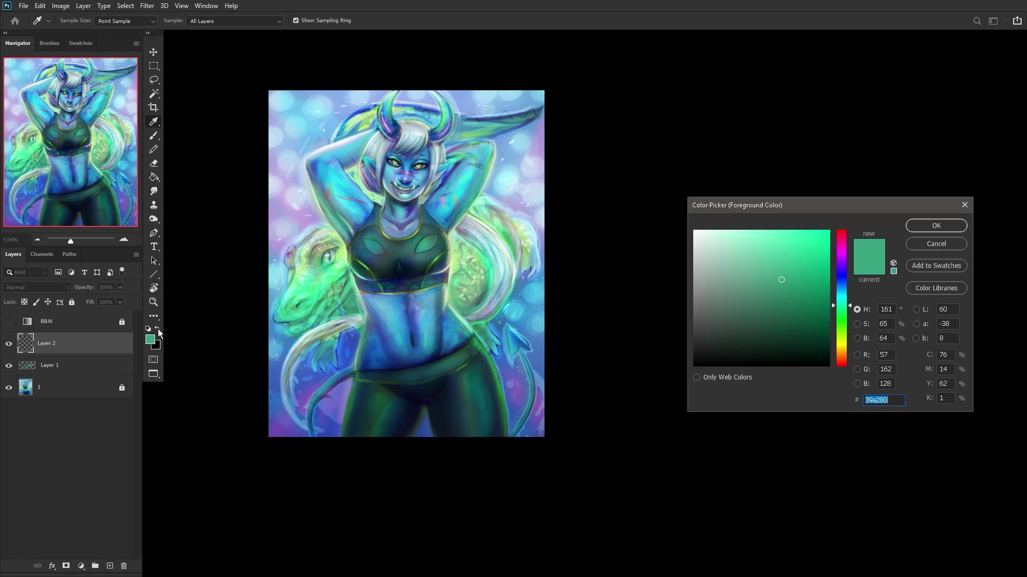
{"action": "left_click", "coordinate": [907, 247]}
{"action": "key", "text": "b"}
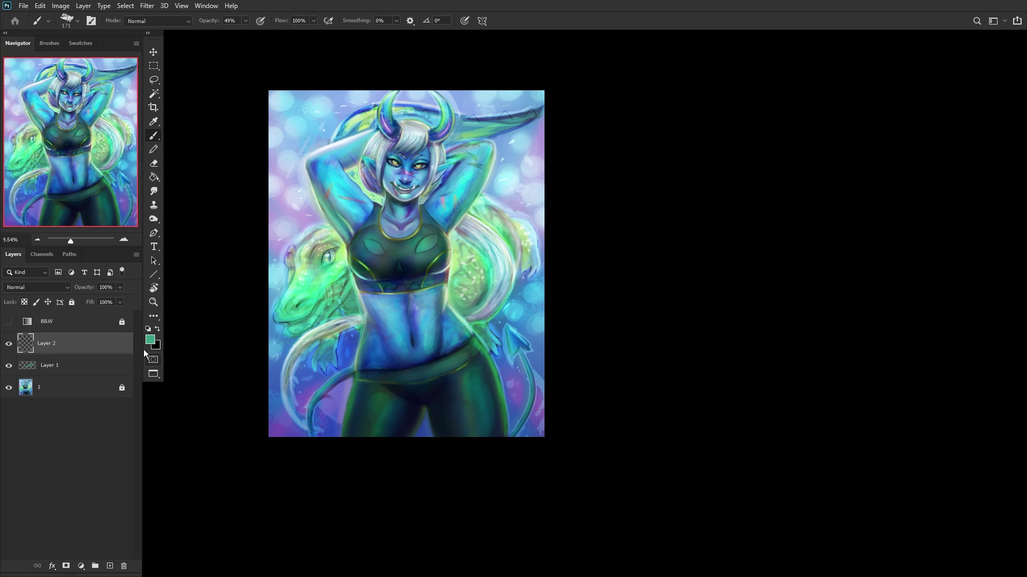
{"action": "scroll", "coordinate": [332, 369], "scroll_direction": "up", "scroll_amount": 5}
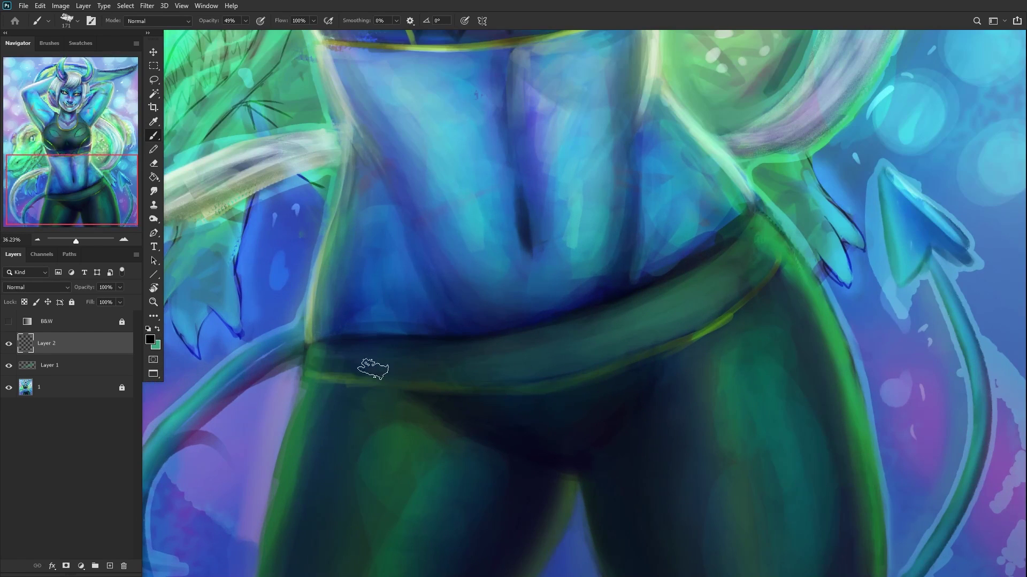
{"action": "mouse_move", "coordinate": [359, 360]}
{"action": "left_mouse_down"}
{"action": "mouse_move", "coordinate": [435, 355]}
{"action": "mouse_move", "coordinate": [338, 348]}
{"action": "mouse_move", "coordinate": [524, 348]}
{"action": "left_mouse_up"}
Step: Add dark vertical and diagonal dividing lines, darken the waistband's edges, and fade the strokes to 39%
{"action": "right_click", "coordinate": [711, 275]}
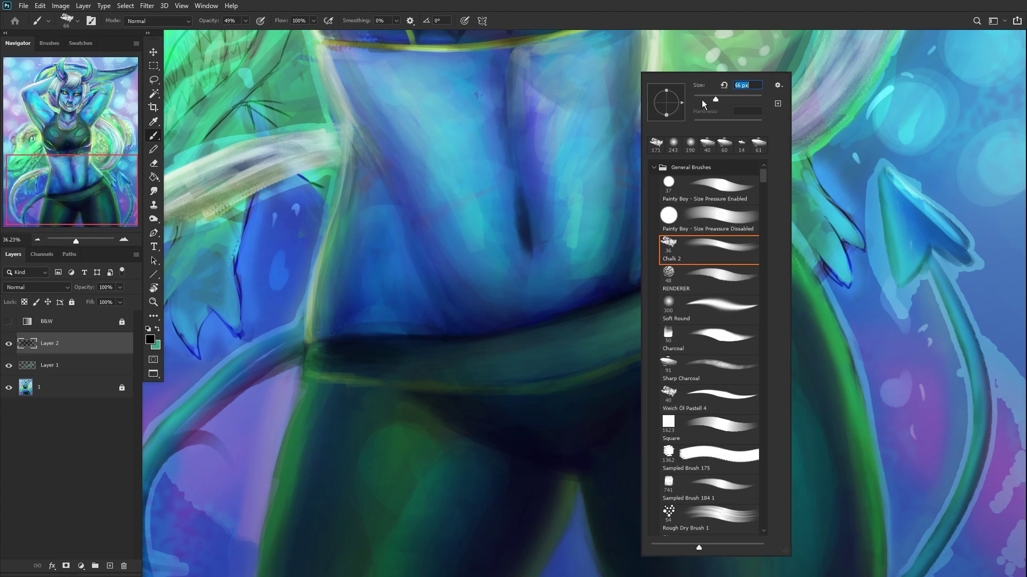
{"action": "left_click", "coordinate": [586, 323]}
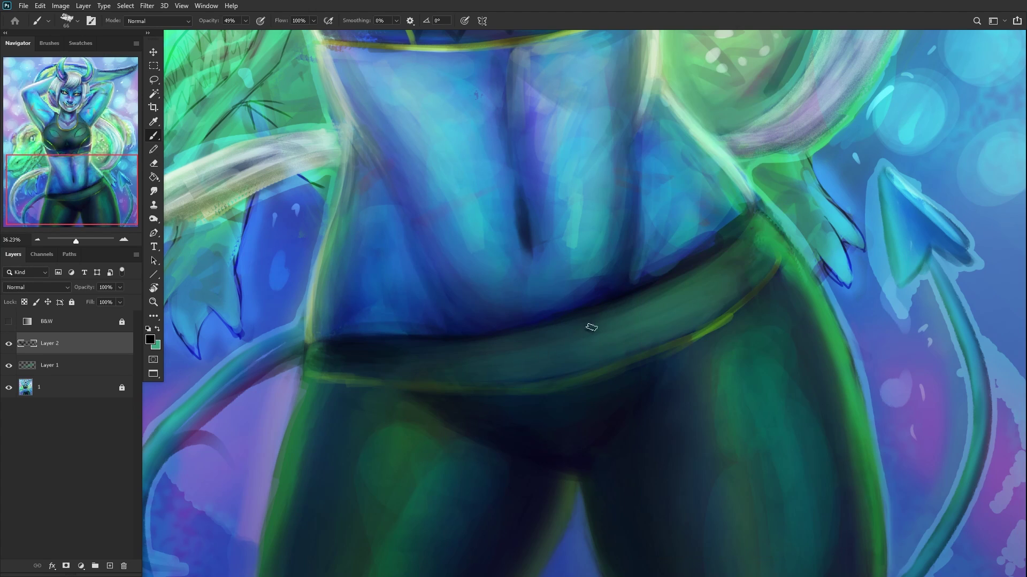
{"action": "left_click_drag", "start_coordinate": [589, 324], "coordinate": [593, 357]}
{"action": "mouse_move", "coordinate": [468, 340]}
{"action": "left_mouse_down"}
{"action": "mouse_move", "coordinate": [484, 377]}
{"action": "mouse_move", "coordinate": [481, 351]}
{"action": "left_mouse_up"}
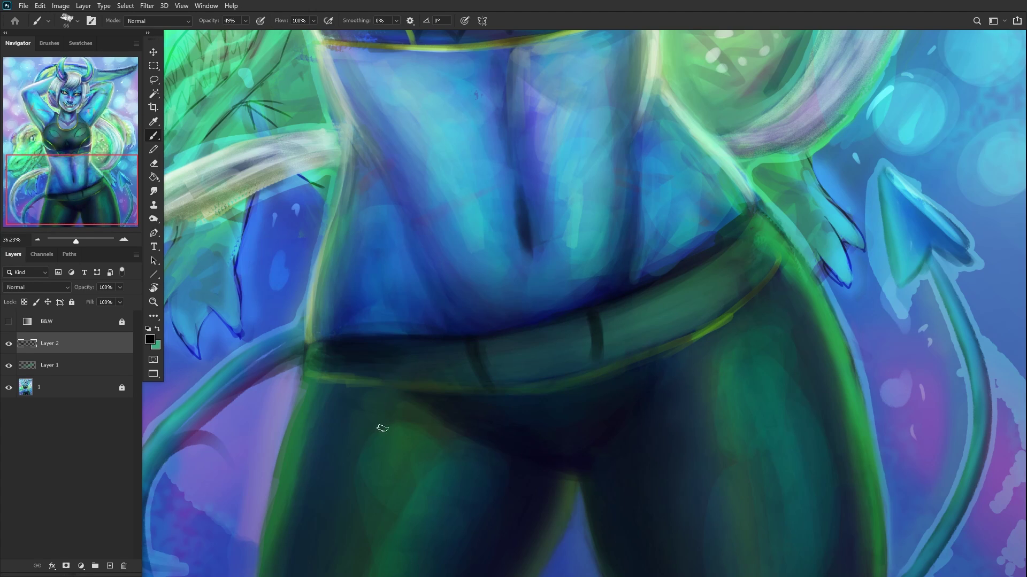
{"action": "left_click_drag", "start_coordinate": [656, 345], "coordinate": [453, 386]}
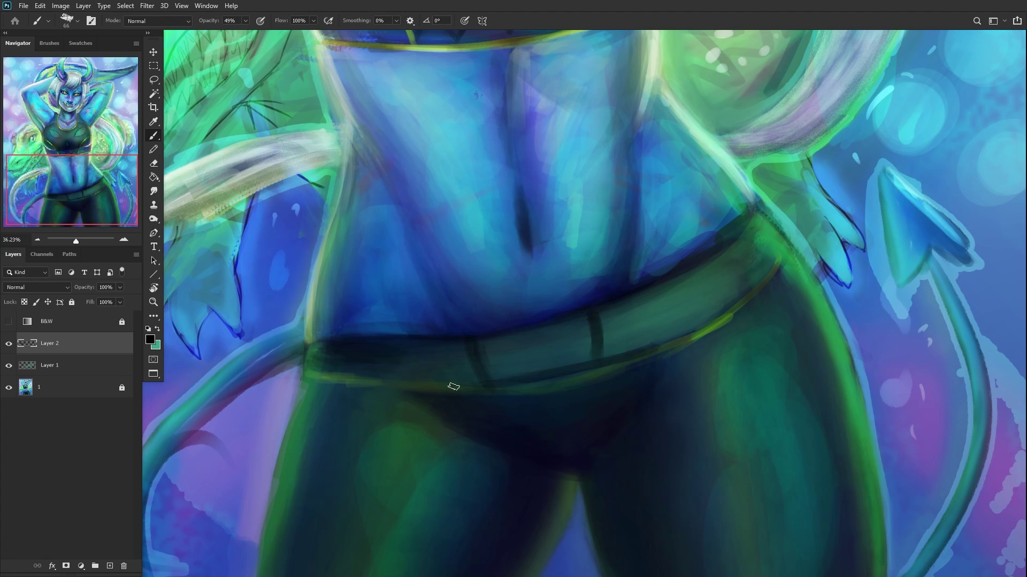
{"action": "left_click_drag", "start_coordinate": [605, 356], "coordinate": [743, 300]}
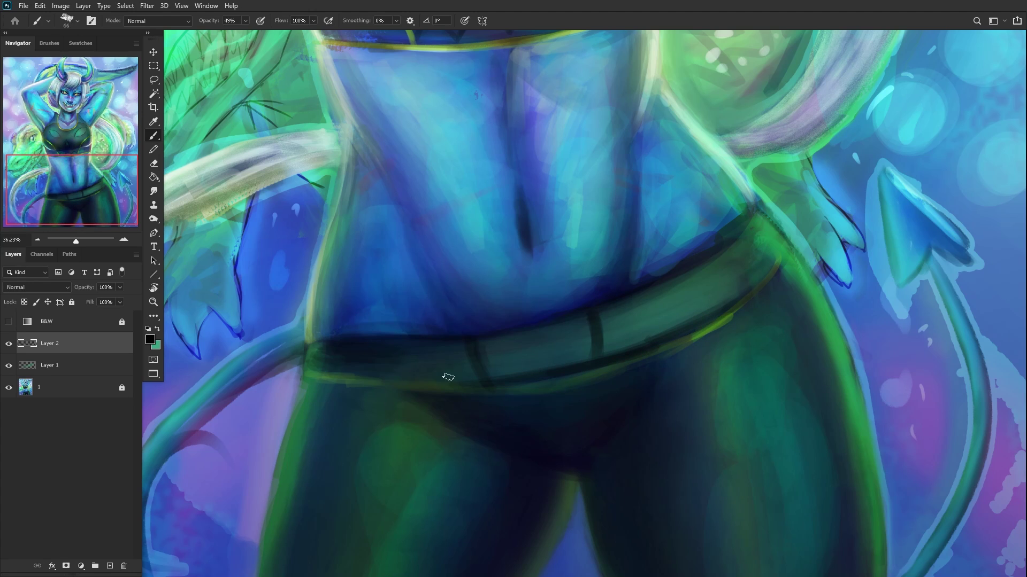
{"action": "mouse_move", "coordinate": [394, 375]}
{"action": "left_mouse_down"}
{"action": "mouse_move", "coordinate": [412, 348]}
{"action": "mouse_move", "coordinate": [313, 306]}
{"action": "left_mouse_up"}
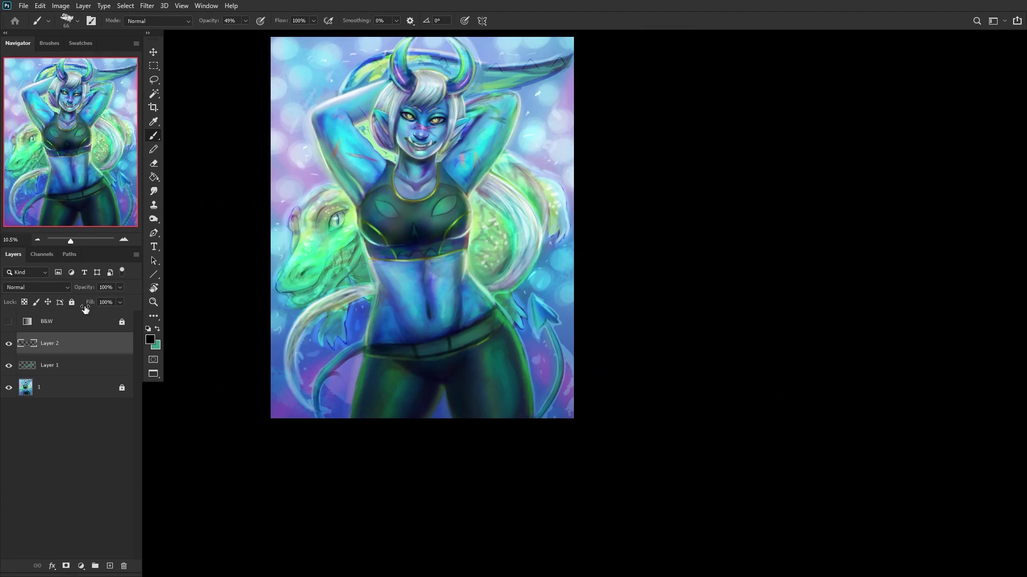
{"action": "left_click_drag", "start_coordinate": [94, 300], "coordinate": [95, 302]}
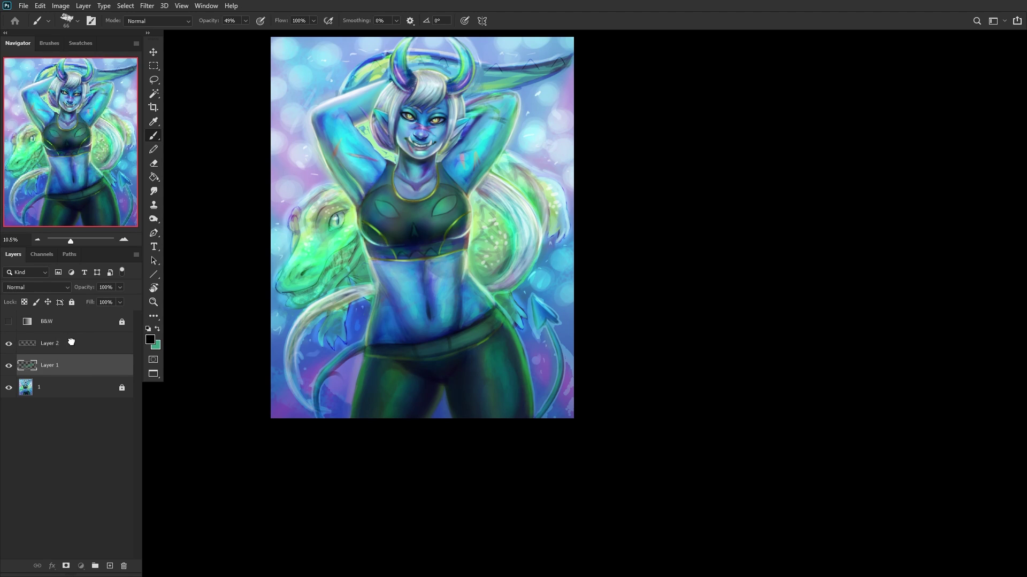
Step: Merge the belt strokes down into Layer 1 and toggle its visibility to compare
{"action": "key", "text": "ctrl+e"}
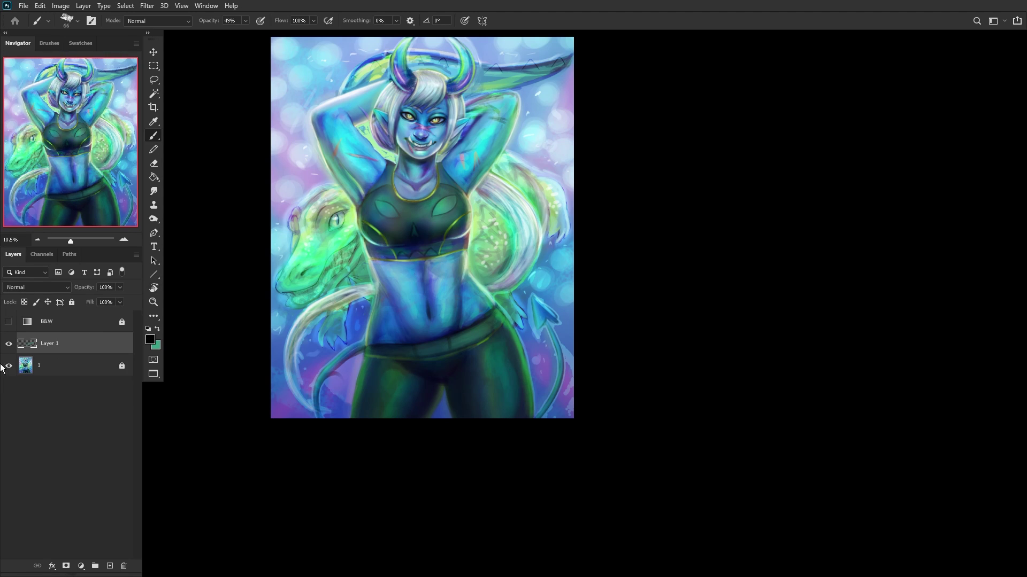
{"action": "left_click", "coordinate": [9, 345]}
{"action": "left_click", "coordinate": [8, 344]}
Step: On a new layer, darken the belt's top edge and sample green, near-black and teal-green colours
{"action": "left_click", "coordinate": [109, 566]}
{"action": "scroll", "coordinate": [607, 312], "scroll_direction": "up", "scroll_amount": 5}
{"action": "left_click", "coordinate": [637, 307], "text": "alt"}
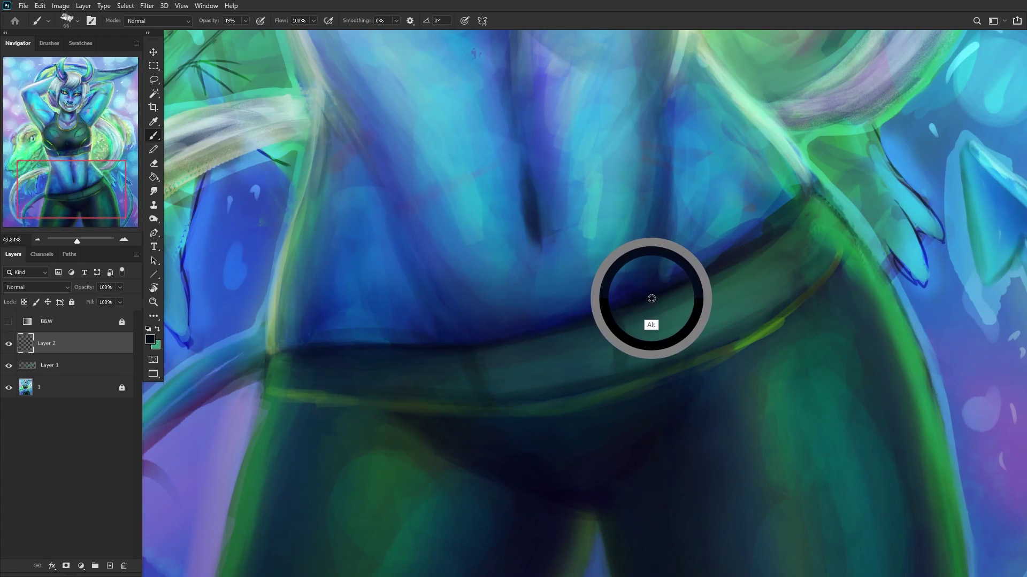
{"action": "mouse_move", "coordinate": [286, 348]}
{"action": "left_mouse_down"}
{"action": "mouse_move", "coordinate": [406, 346]}
{"action": "mouse_move", "coordinate": [436, 324]}
{"action": "mouse_move", "coordinate": [484, 335]}
{"action": "mouse_move", "coordinate": [403, 343]}
{"action": "mouse_move", "coordinate": [483, 341]}
{"action": "mouse_move", "coordinate": [364, 349]}
{"action": "mouse_move", "coordinate": [510, 332]}
{"action": "mouse_move", "coordinate": [346, 343]}
{"action": "mouse_move", "coordinate": [418, 340]}
{"action": "mouse_move", "coordinate": [288, 336]}
{"action": "mouse_move", "coordinate": [271, 354]}
{"action": "mouse_move", "coordinate": [268, 340]}
{"action": "mouse_move", "coordinate": [268, 363]}
{"action": "mouse_move", "coordinate": [272, 334]}
{"action": "mouse_move", "coordinate": [359, 343]}
{"action": "mouse_move", "coordinate": [277, 382]}
{"action": "mouse_move", "coordinate": [286, 363]}
{"action": "mouse_move", "coordinate": [275, 348]}
{"action": "mouse_move", "coordinate": [278, 362]}
{"action": "mouse_move", "coordinate": [281, 336]}
{"action": "mouse_move", "coordinate": [276, 366]}
{"action": "mouse_move", "coordinate": [283, 353]}
{"action": "mouse_move", "coordinate": [288, 361]}
{"action": "mouse_move", "coordinate": [308, 343]}
{"action": "left_mouse_up"}
{"action": "left_click", "coordinate": [275, 396], "text": "alt"}
{"action": "left_click", "coordinate": [359, 361], "text": "alt"}
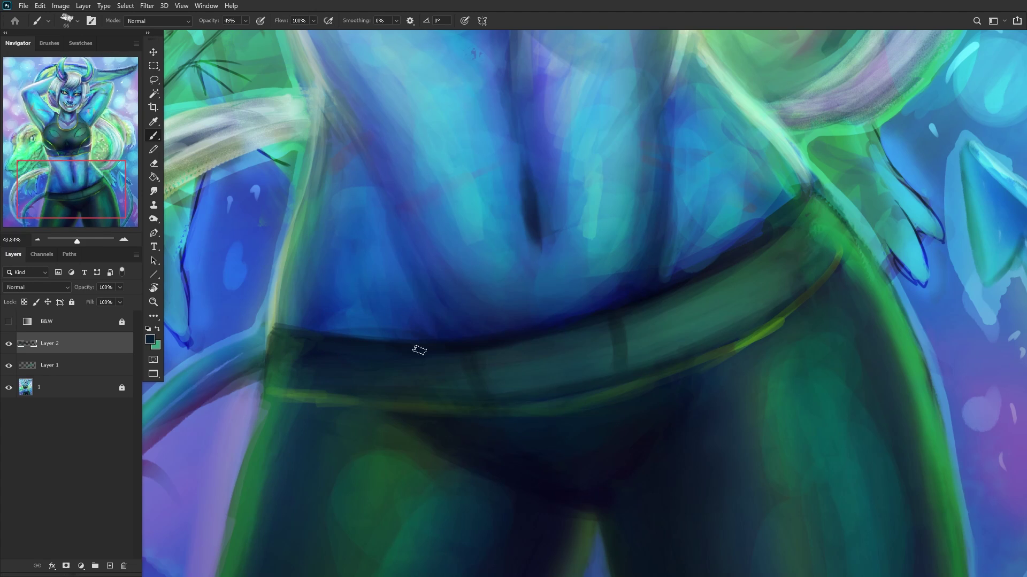
{"action": "left_click_drag", "start_coordinate": [422, 389], "coordinate": [172, 378]}
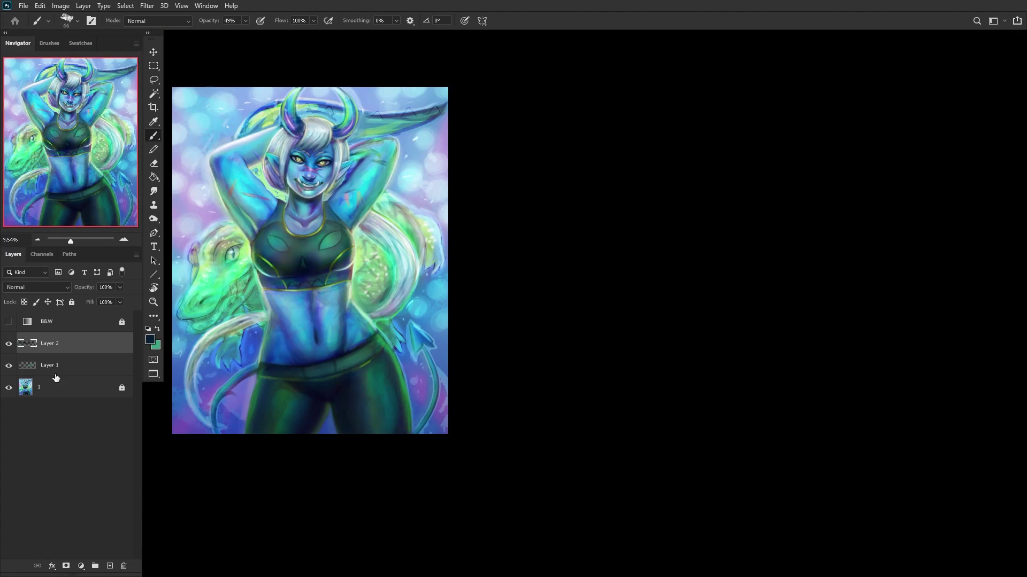
{"action": "scroll", "coordinate": [318, 375], "scroll_direction": "up", "scroll_amount": 3}
{"action": "left_click", "coordinate": [367, 383], "text": "alt"}
{"action": "scroll", "coordinate": [367, 382], "scroll_direction": "up", "scroll_amount": 2}
Step: Paint green strokes along the belt's top edge on another layer, then merge everything into Layer 1
{"action": "left_click", "coordinate": [111, 566]}
{"action": "scroll", "coordinate": [312, 364], "scroll_direction": "up", "scroll_amount": 3}
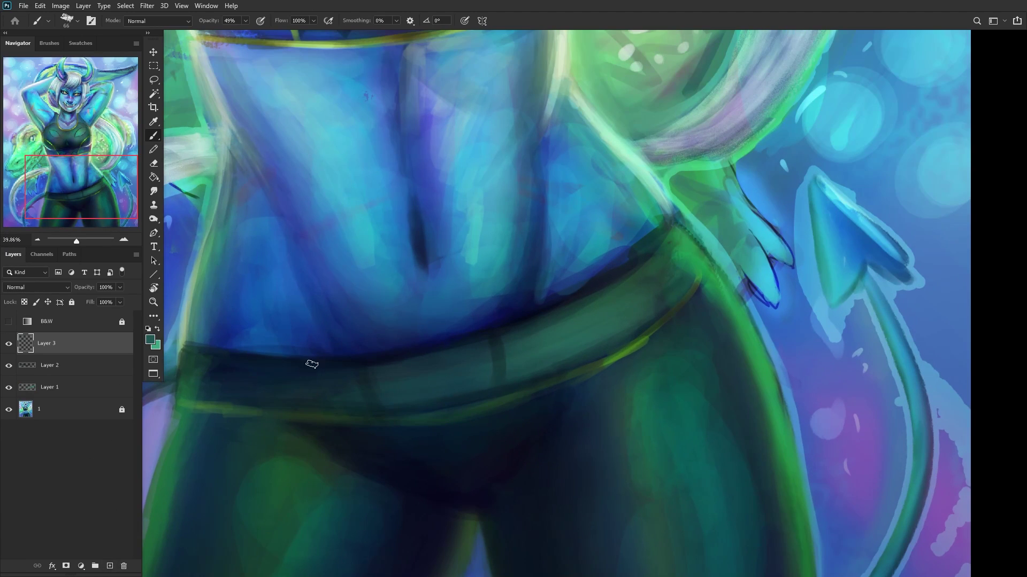
{"action": "mouse_move", "coordinate": [324, 362]}
{"action": "left_mouse_down"}
{"action": "mouse_move", "coordinate": [180, 344]}
{"action": "mouse_move", "coordinate": [224, 358]}
{"action": "mouse_move", "coordinate": [189, 357]}
{"action": "left_mouse_up"}
{"action": "scroll", "coordinate": [252, 362], "scroll_direction": "down", "scroll_amount": 6}
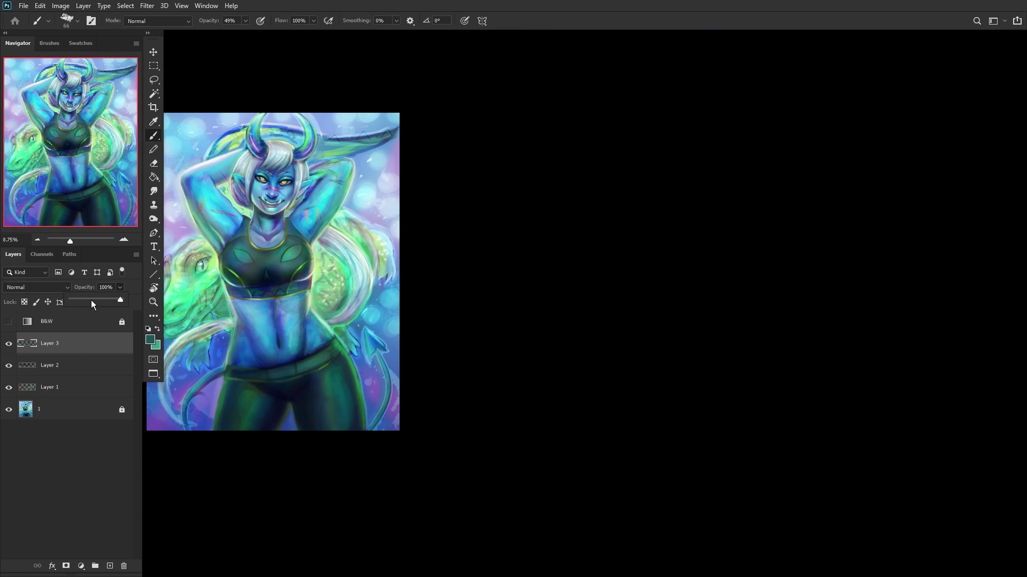
{"action": "key", "text": "ctrl+e"}
{"action": "key", "text": "ctrl+e"}
{"action": "left_click", "coordinate": [7, 344]}
{"action": "left_click", "coordinate": [8, 343]}
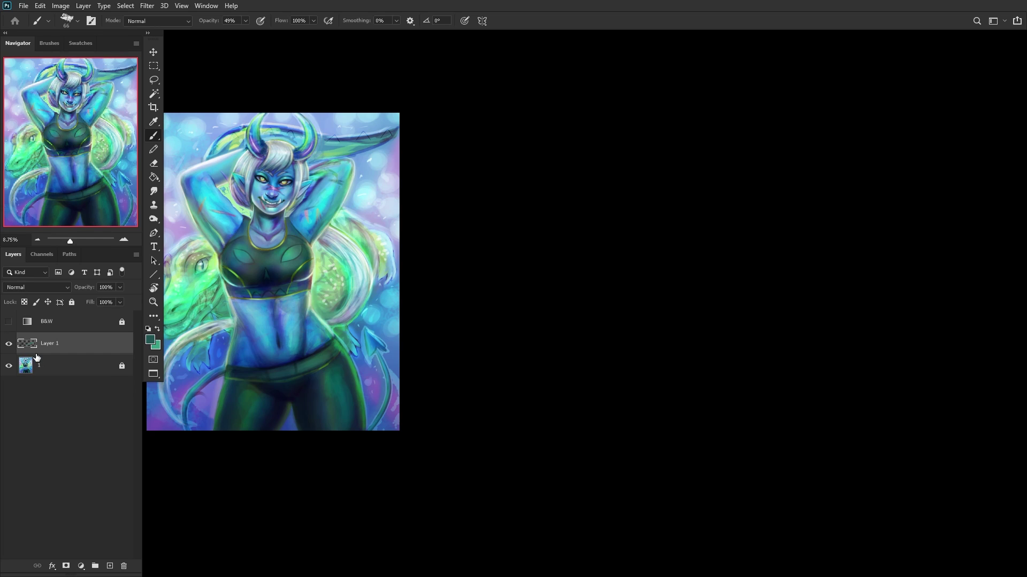
Step: Merge Layer 1 into the base painting, add a new layer, and lock the base layer
{"action": "left_click", "coordinate": [54, 375]}
{"action": "key", "text": "ctrl+shift+e"}
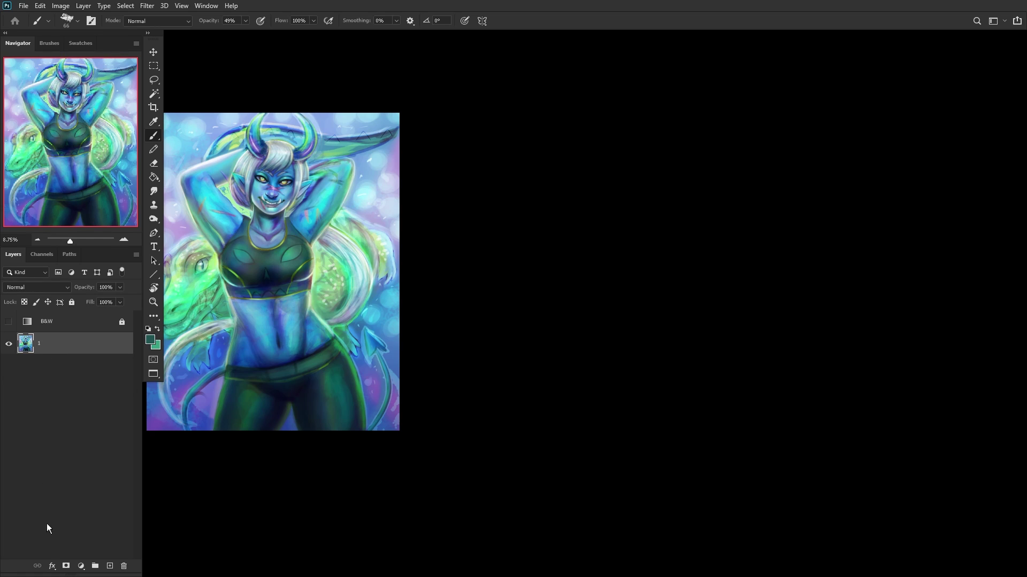
{"action": "left_click", "coordinate": [109, 566]}
{"action": "left_click", "coordinate": [69, 366]}
{"action": "left_click", "coordinate": [71, 302]}
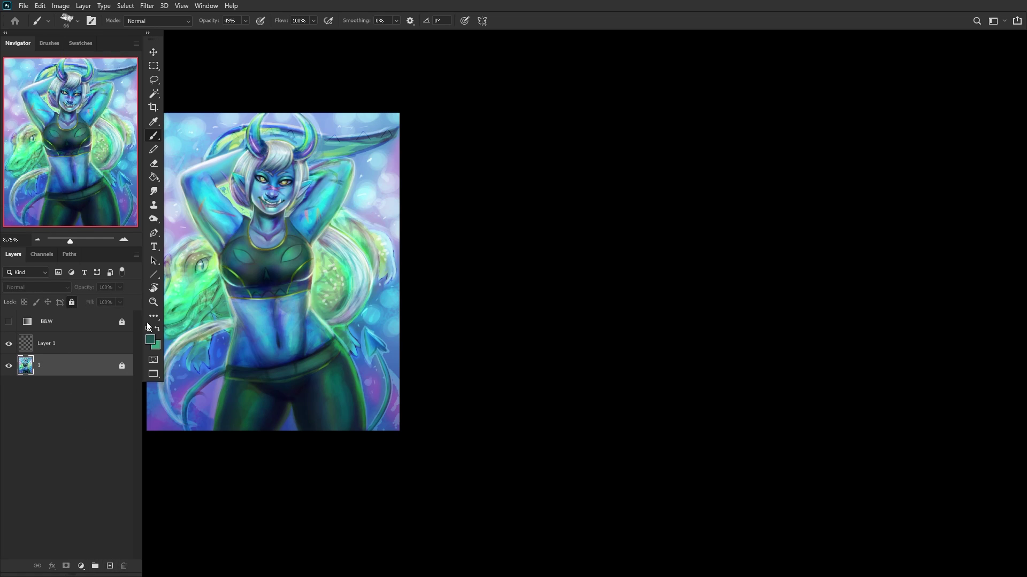
{"action": "scroll", "coordinate": [238, 336], "scroll_direction": "up", "scroll_amount": 2}
{"action": "left_click", "coordinate": [112, 349]}
Step: Reset colours to black and white and set the new layer's blend mode to Overlay
{"action": "left_click", "coordinate": [148, 329]}
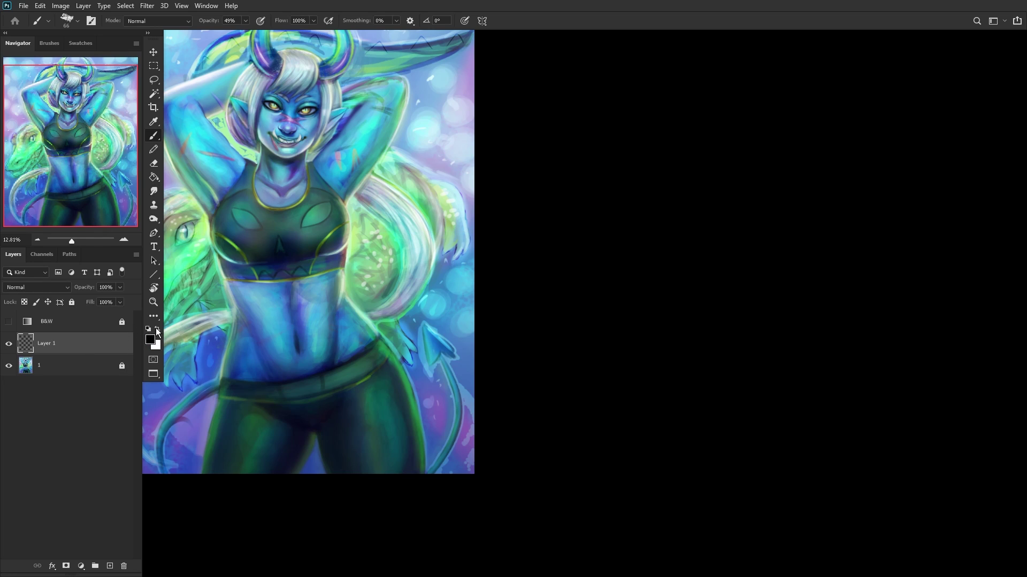
{"action": "left_click", "coordinate": [64, 287]}
{"action": "left_click", "coordinate": [36, 416]}
{"action": "left_click", "coordinate": [154, 302]}
{"action": "left_click_drag", "start_coordinate": [190, 351], "coordinate": [417, 469]}
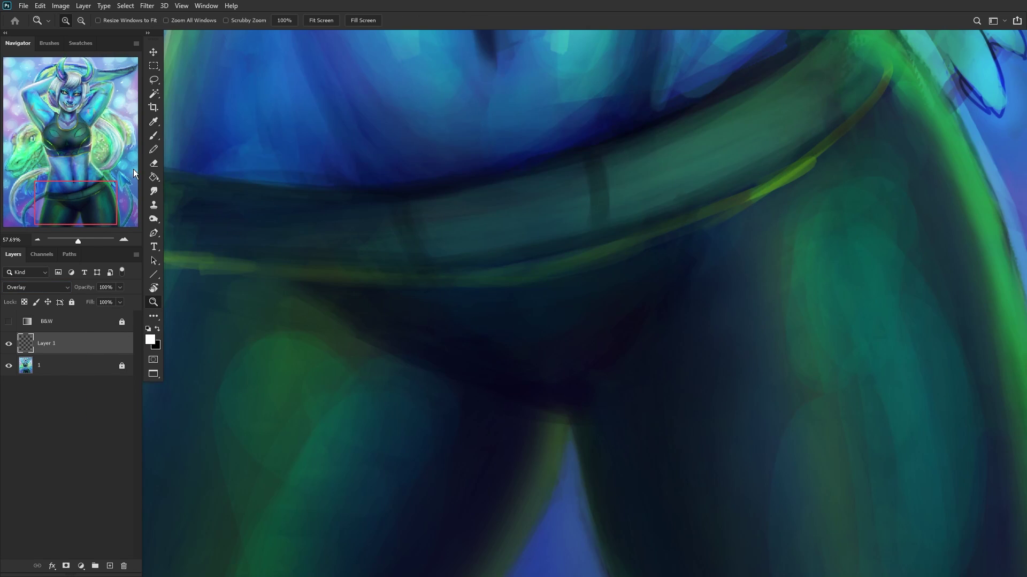
Step: Brush light Overlay highlights along the belt and its lower edge
{"action": "left_click", "coordinate": [156, 137]}
{"action": "left_click", "coordinate": [593, 252]}
{"action": "mouse_move", "coordinate": [765, 190]}
{"action": "left_mouse_down"}
{"action": "mouse_move", "coordinate": [584, 256]}
{"action": "mouse_move", "coordinate": [671, 231]}
{"action": "mouse_move", "coordinate": [432, 282]}
{"action": "mouse_move", "coordinate": [611, 255]}
{"action": "mouse_move", "coordinate": [339, 268]}
{"action": "left_mouse_up"}
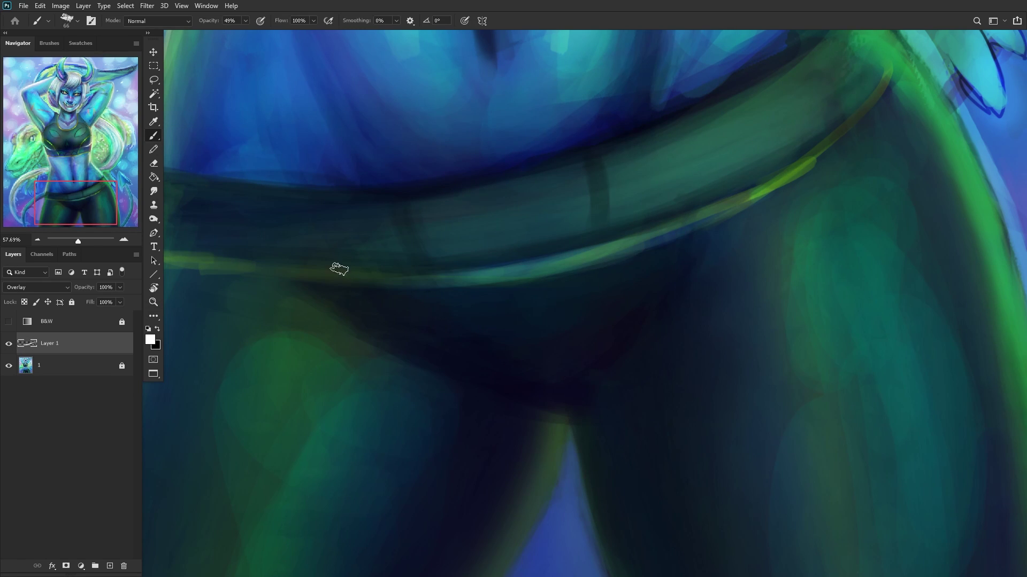
{"action": "scroll", "coordinate": [538, 231], "scroll_direction": "down", "scroll_amount": 3}
{"action": "scroll", "coordinate": [538, 230], "scroll_direction": "up", "scroll_amount": 3}
{"action": "left_click_drag", "start_coordinate": [688, 195], "coordinate": [584, 231]}
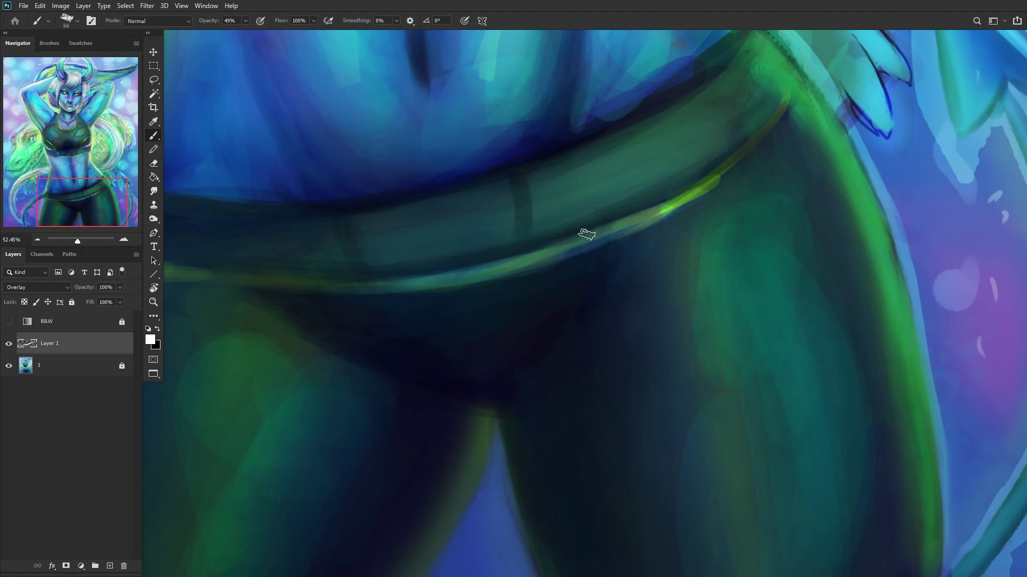
{"action": "scroll", "coordinate": [585, 232], "scroll_direction": "down", "scroll_amount": 3}
{"action": "scroll", "coordinate": [461, 257], "scroll_direction": "down", "scroll_amount": 1}
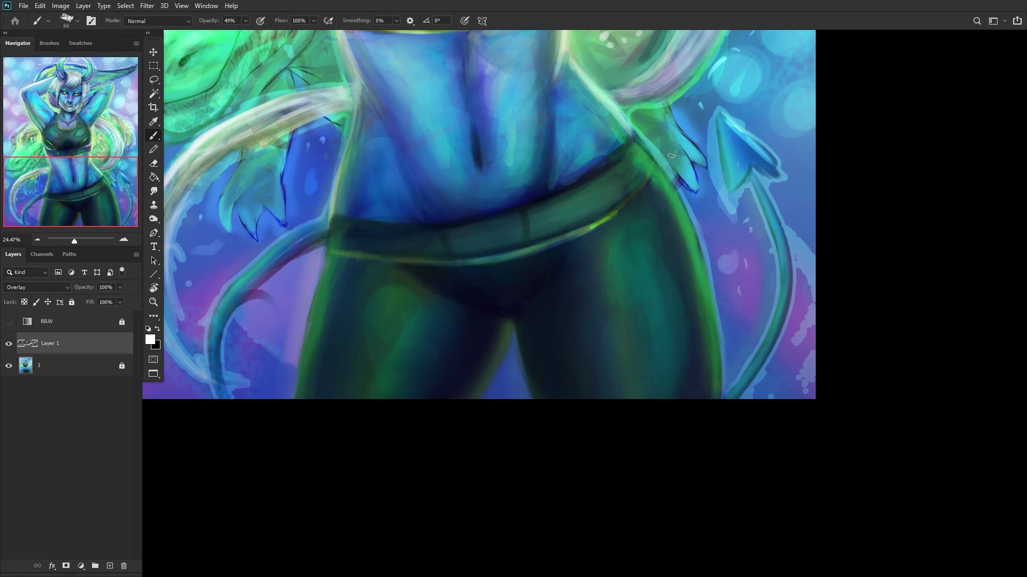
{"action": "scroll", "coordinate": [643, 162], "scroll_direction": "up", "scroll_amount": 3}
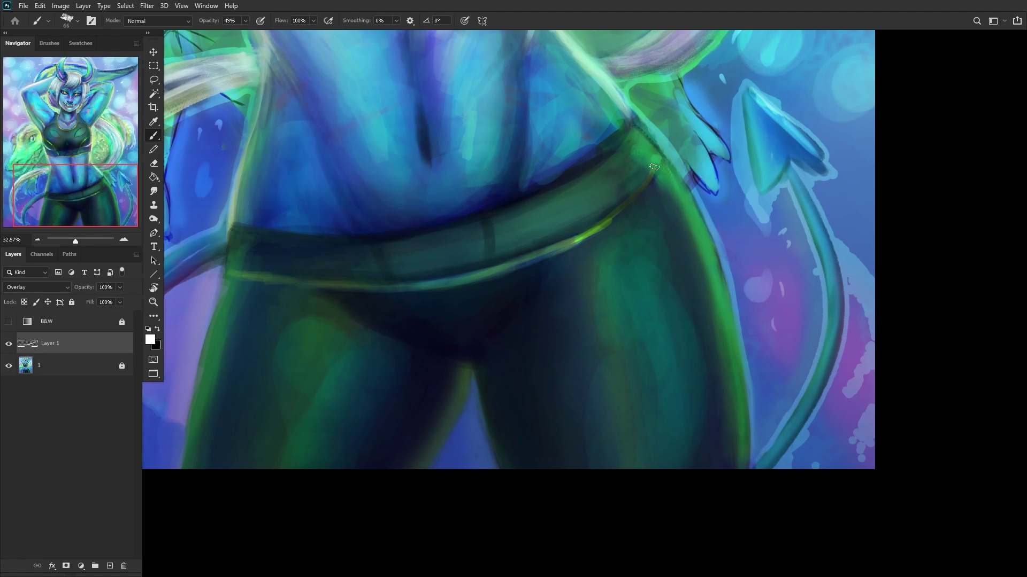
{"action": "scroll", "coordinate": [356, 266], "scroll_direction": "down", "scroll_amount": 1}
{"action": "scroll", "coordinate": [268, 273], "scroll_direction": "up", "scroll_amount": 1}
{"action": "mouse_move", "coordinate": [270, 274]}
{"action": "left_mouse_down"}
{"action": "mouse_move", "coordinate": [247, 275]}
{"action": "mouse_move", "coordinate": [318, 277]}
{"action": "left_mouse_up"}
{"action": "scroll", "coordinate": [495, 211], "scroll_direction": "down", "scroll_amount": 10}
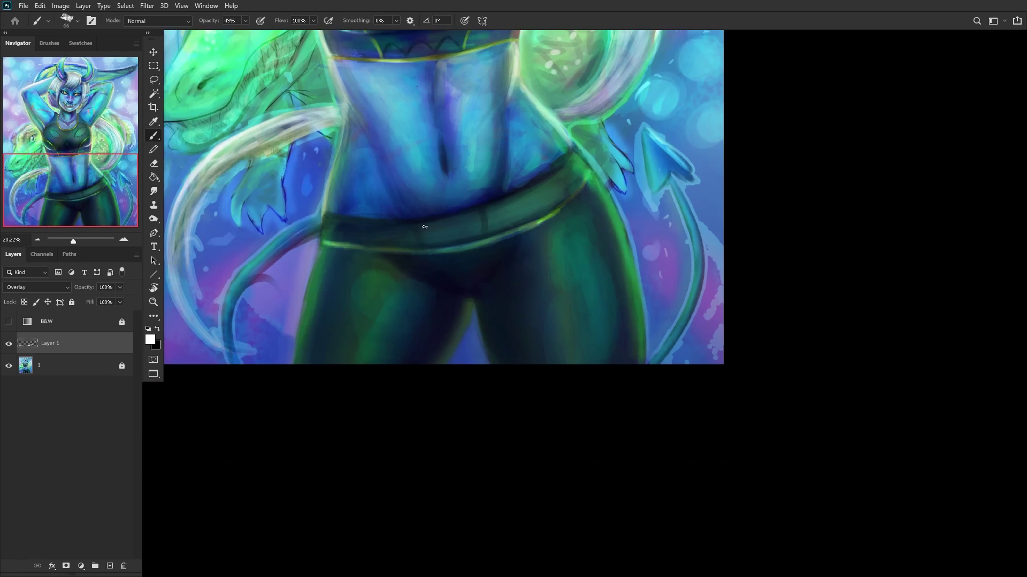
{"action": "left_click_drag", "start_coordinate": [89, 163], "coordinate": [74, 135]}
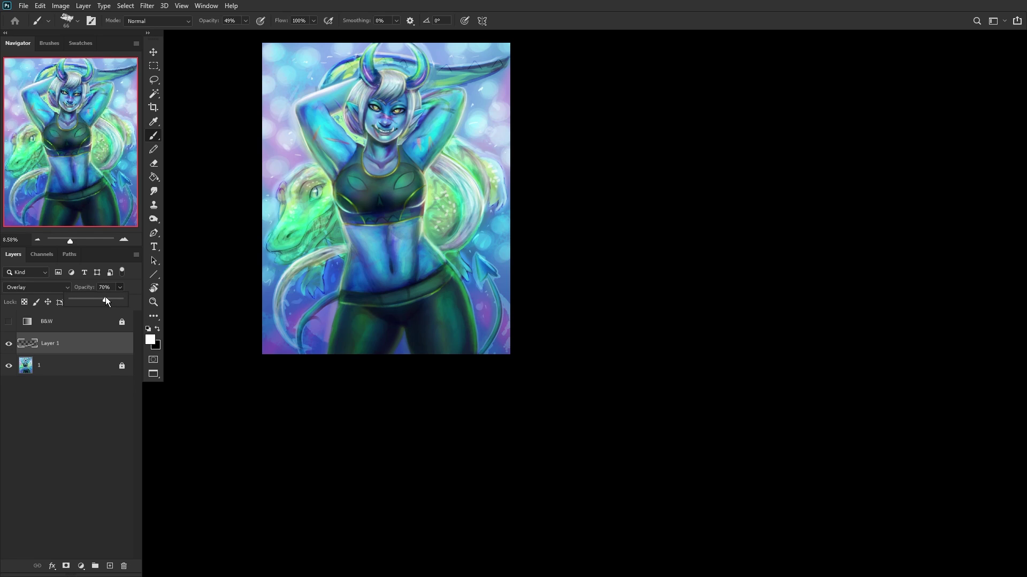
Step: Add a new Color-blend layer with a bright yellow foreground colour
{"action": "left_click", "coordinate": [110, 566]}
{"action": "left_click", "coordinate": [150, 340]}
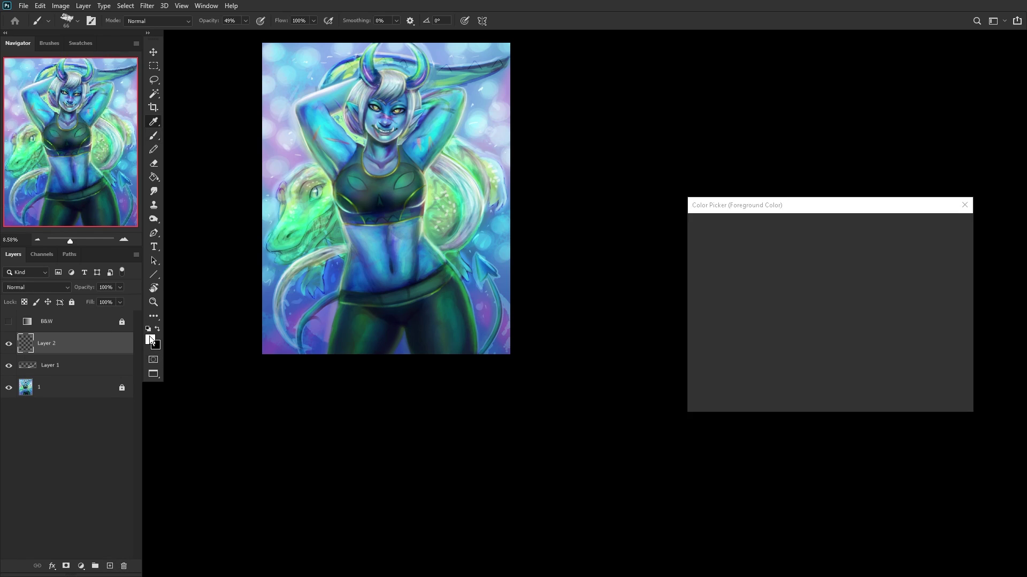
{"action": "left_click", "coordinate": [841, 349]}
{"action": "left_click", "coordinate": [784, 281]}
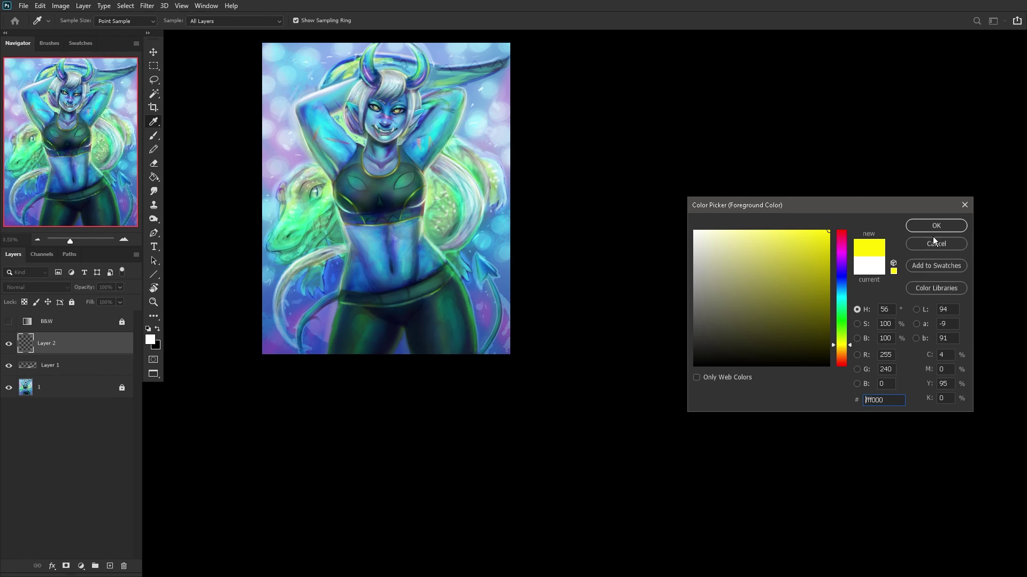
{"action": "left_click", "coordinate": [936, 227]}
{"action": "left_click", "coordinate": [33, 289]}
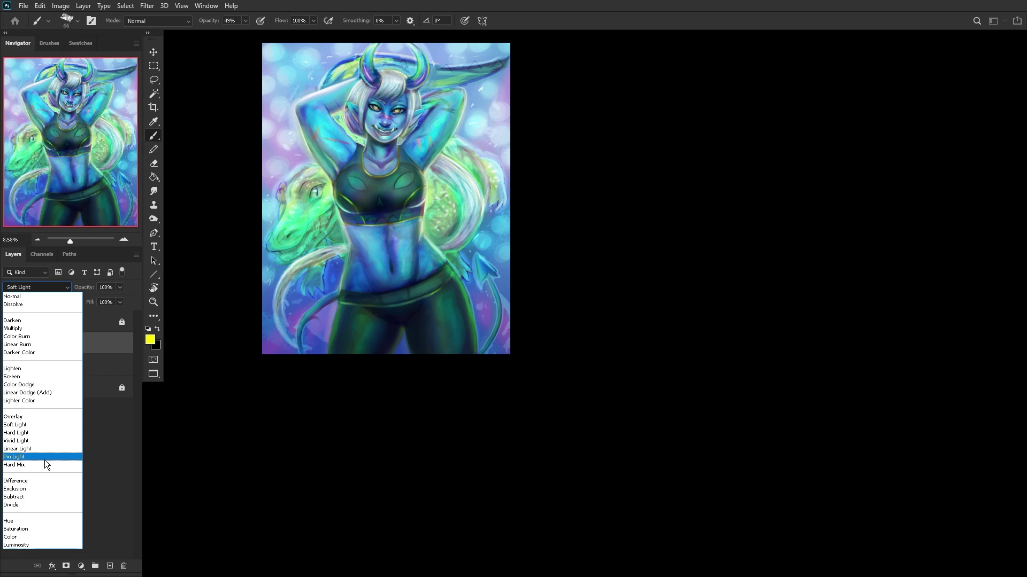
{"action": "left_click", "coordinate": [21, 530]}
Step: Paint a yellow highlight along the waistband and lower that layer to 63% opacity
{"action": "left_click", "coordinate": [153, 303]}
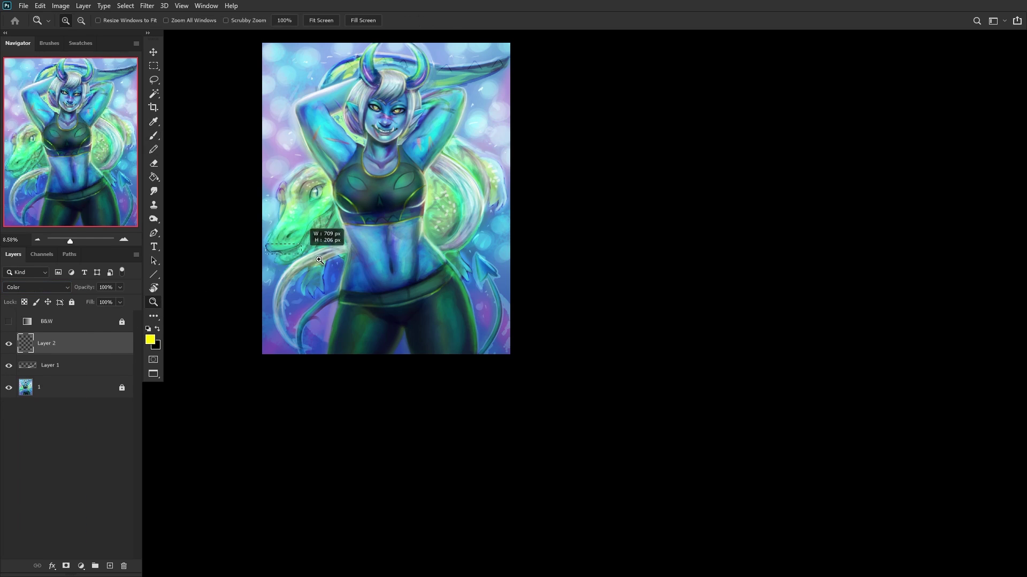
{"action": "left_click", "coordinate": [294, 241]}
{"action": "left_click", "coordinate": [154, 135]}
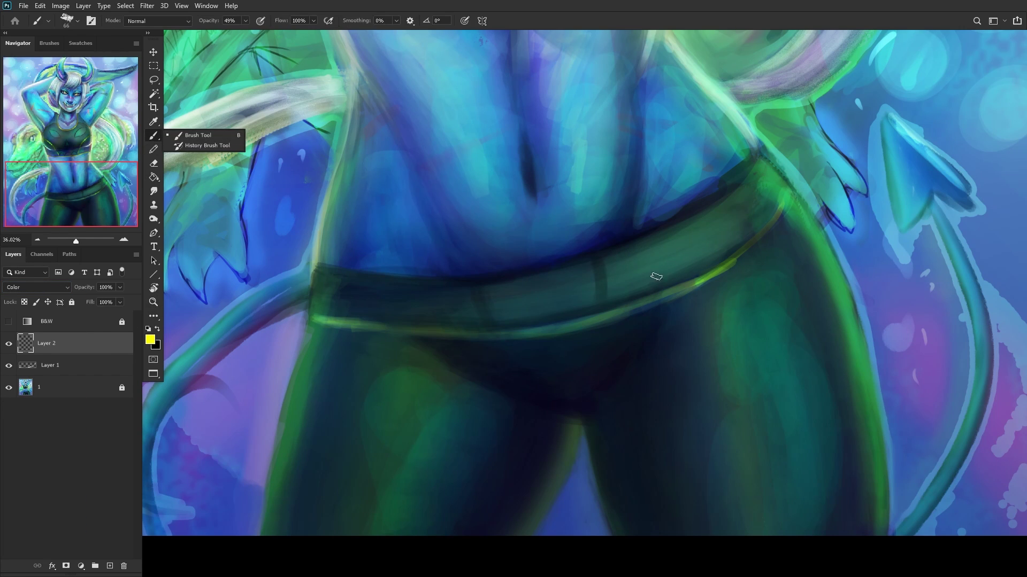
{"action": "mouse_move", "coordinate": [785, 207]}
{"action": "left_mouse_down"}
{"action": "mouse_move", "coordinate": [739, 256]}
{"action": "mouse_move", "coordinate": [576, 325]}
{"action": "left_mouse_up"}
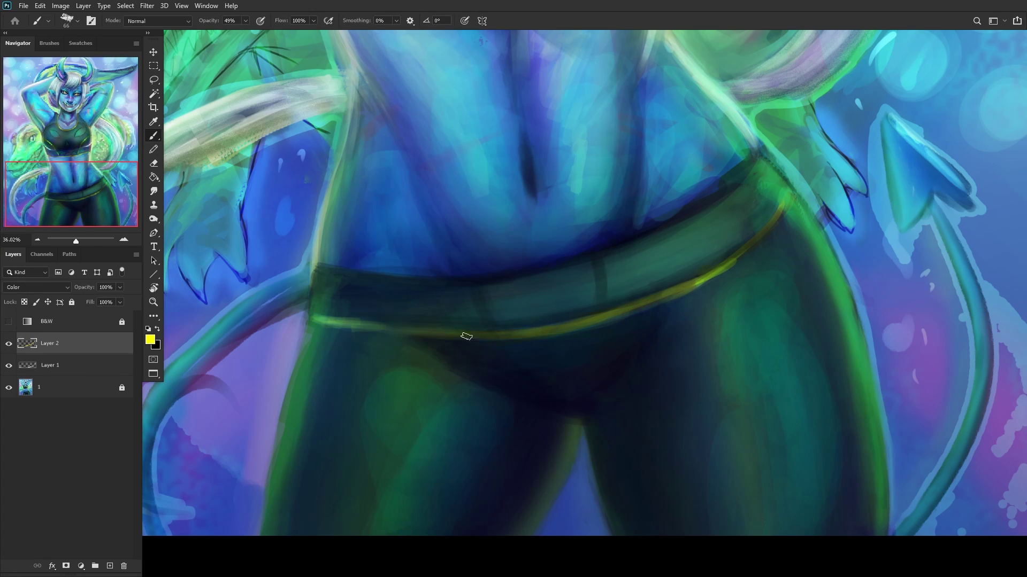
{"action": "scroll", "coordinate": [380, 305], "scroll_direction": "down", "scroll_amount": 6}
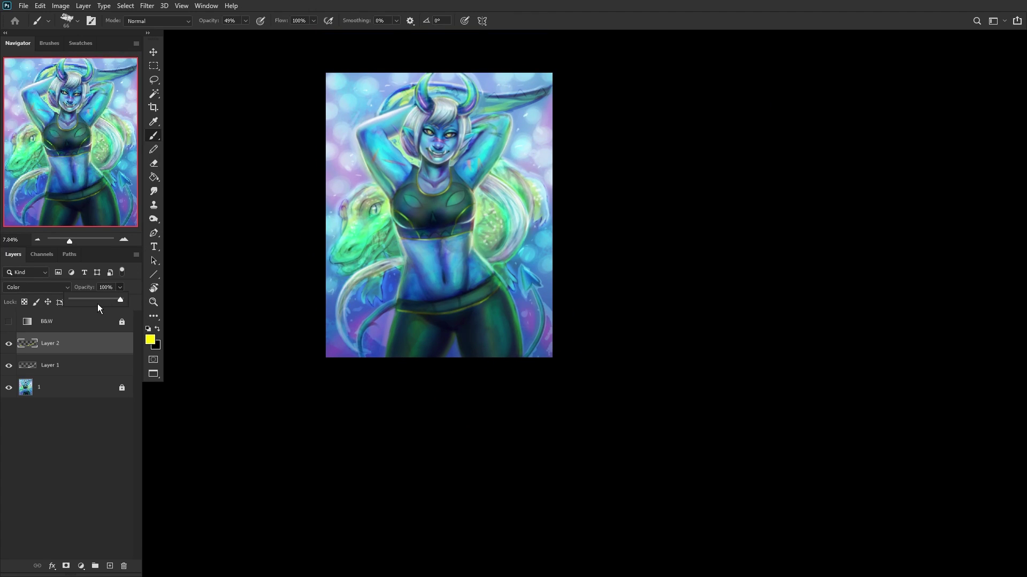
{"action": "left_click", "coordinate": [54, 359]}
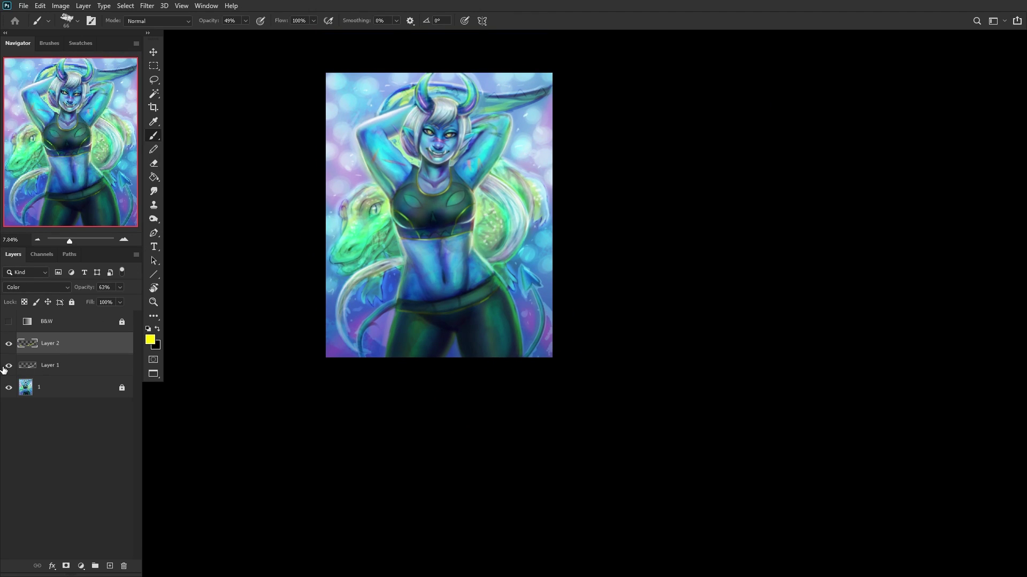
Step: Merge the colour layers into base layer 1 and lock it
{"action": "left_click", "coordinate": [59, 369]}
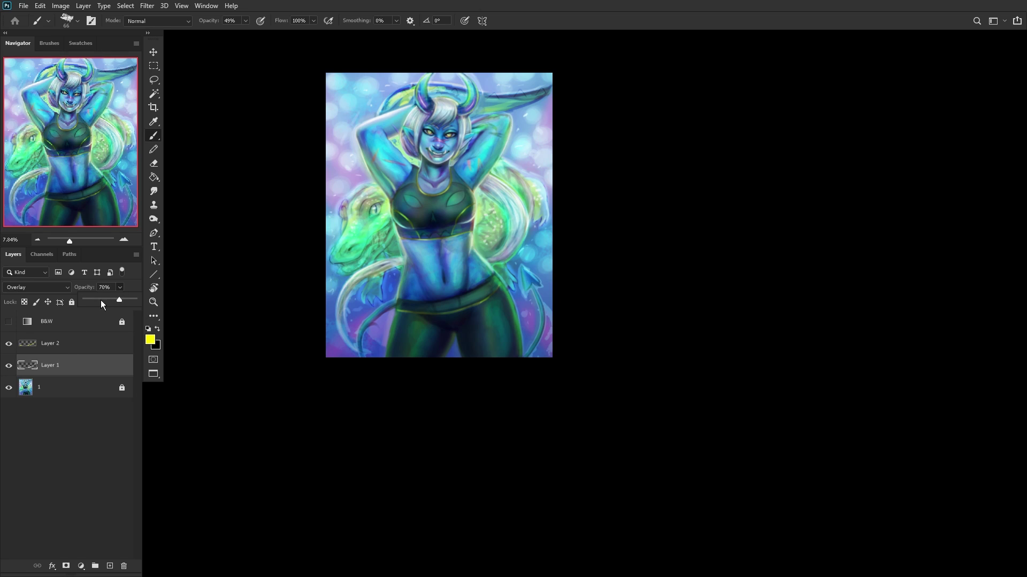
{"action": "left_click", "coordinate": [77, 387]}
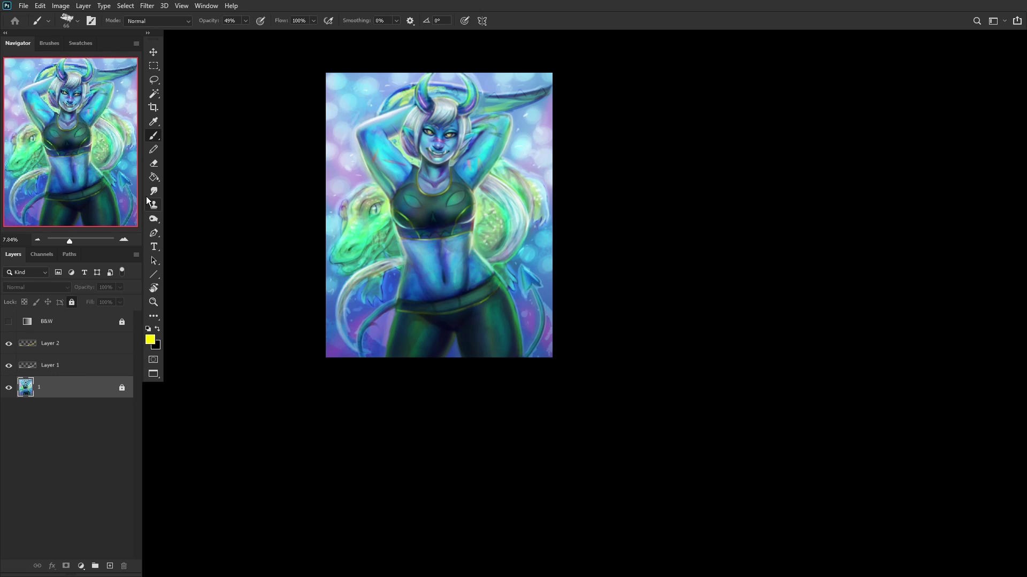
{"action": "key", "text": "ctrl+shift+e"}
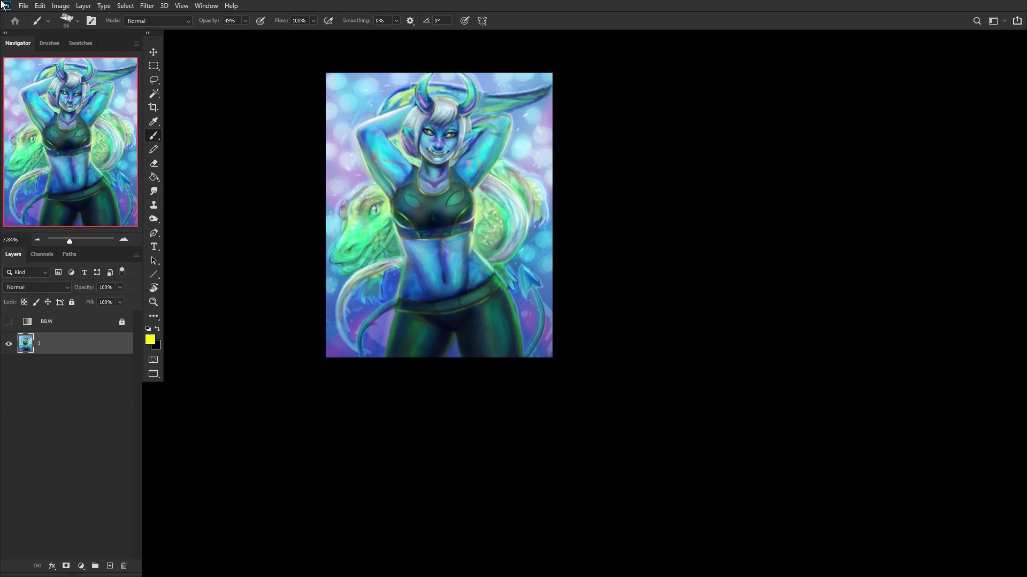
{"action": "left_click", "coordinate": [72, 302]}
{"action": "scroll", "coordinate": [318, 157], "scroll_direction": "up", "scroll_amount": 3}
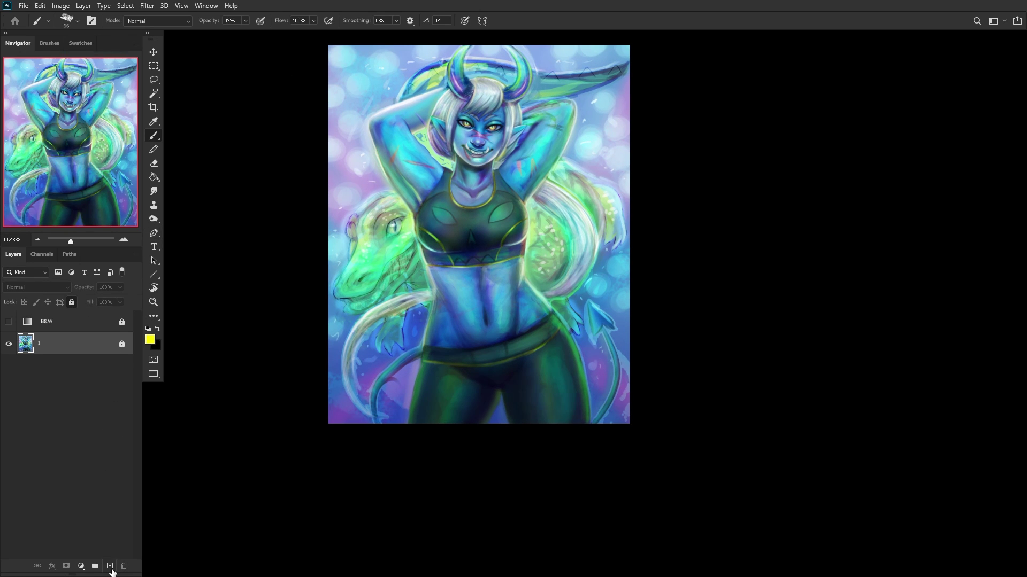
Step: Add a new layer and set the foreground colour to a dark plum
{"action": "left_click", "coordinate": [110, 568]}
{"action": "scroll", "coordinate": [452, 324], "scroll_direction": "up", "scroll_amount": 2}
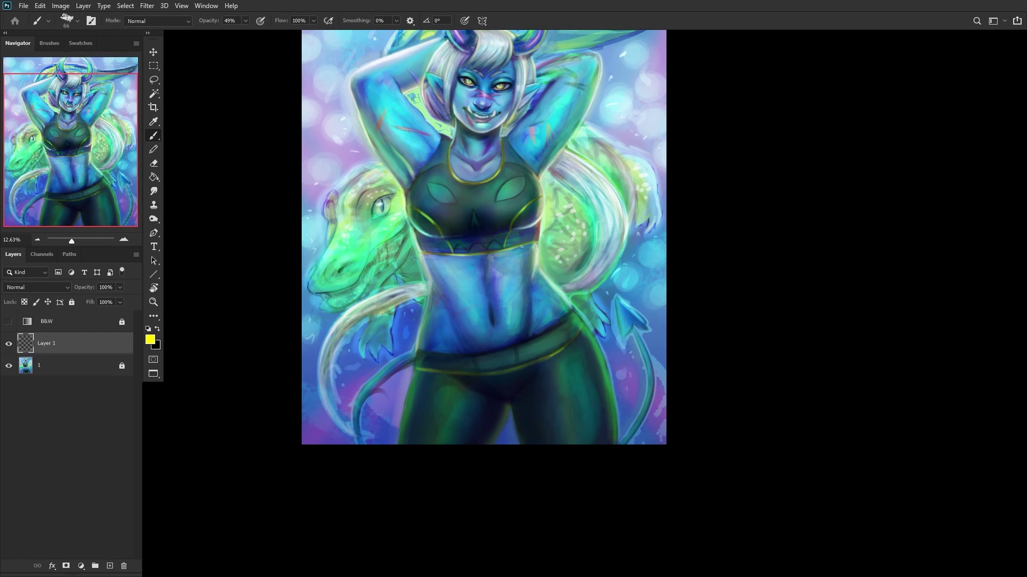
{"action": "left_click", "coordinate": [149, 339]}
{"action": "left_click", "coordinate": [383, 375]}
{"action": "left_click", "coordinate": [760, 232]}
{"action": "left_click_drag", "start_coordinate": [842, 267], "coordinate": [837, 247]}
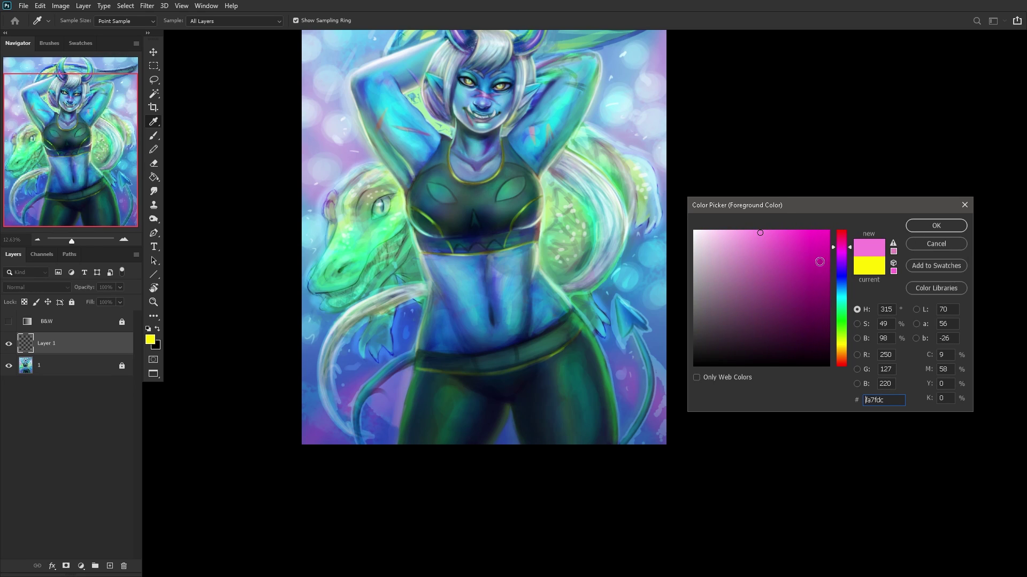
{"action": "left_click", "coordinate": [807, 322]}
{"action": "left_click", "coordinate": [801, 328]}
{"action": "left_click", "coordinate": [920, 227]}
Step: Set the new layer's blend mode to Color
{"action": "key", "text": "b"}
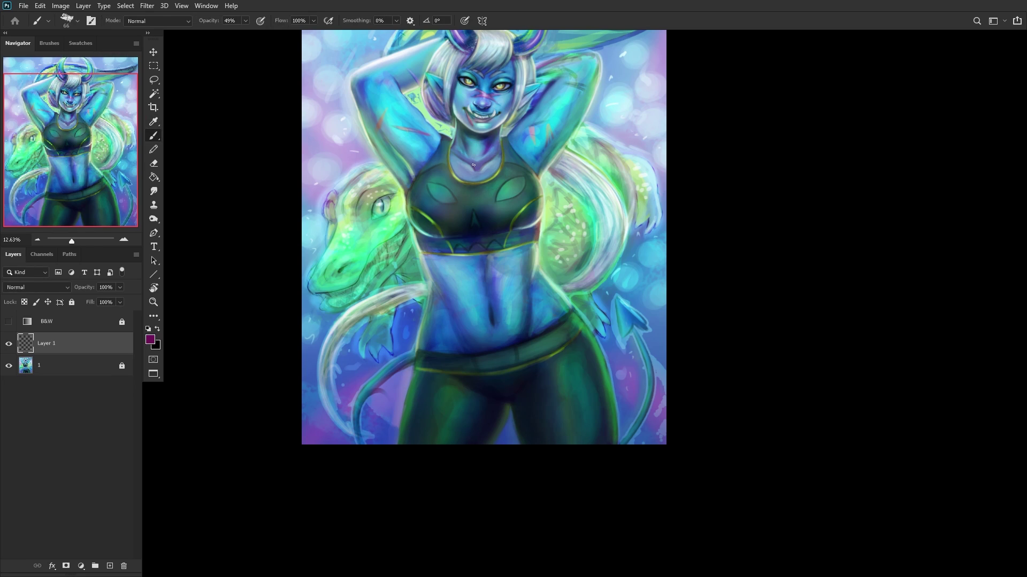
{"action": "left_click", "coordinate": [51, 288]}
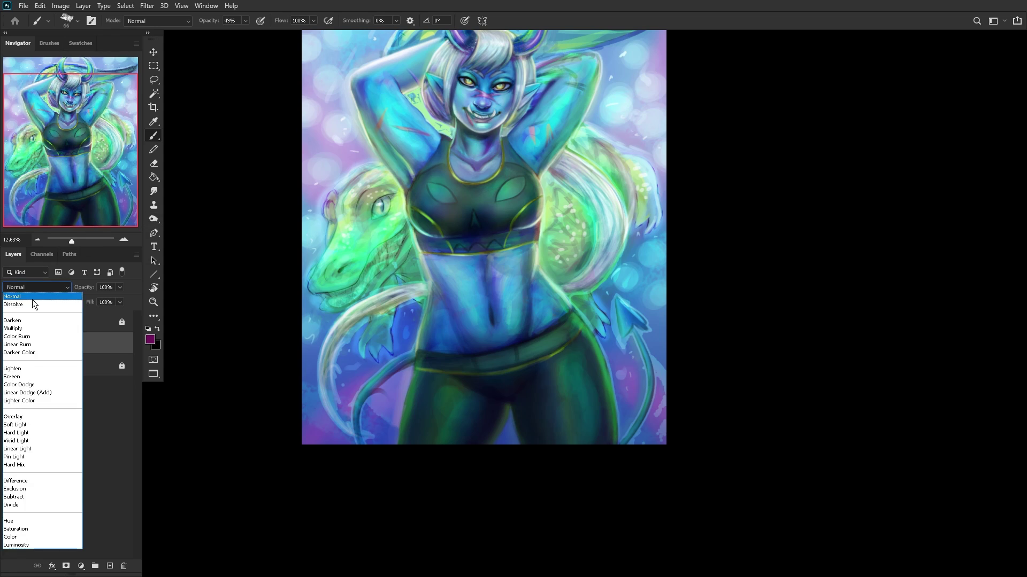
{"action": "left_click", "coordinate": [28, 541]}
{"action": "double_click", "coordinate": [77, 348]}
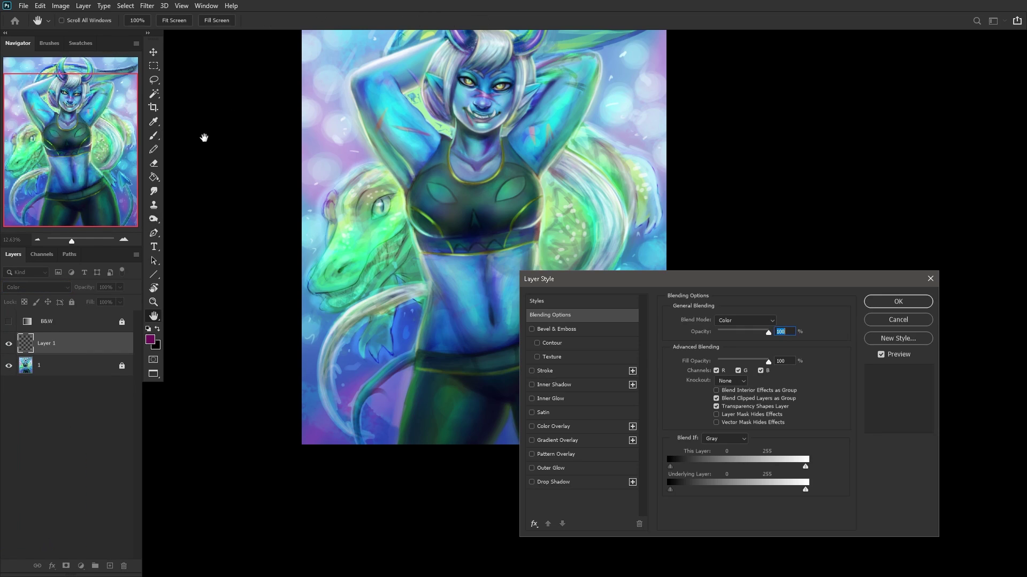
{"action": "left_click", "coordinate": [876, 320]}
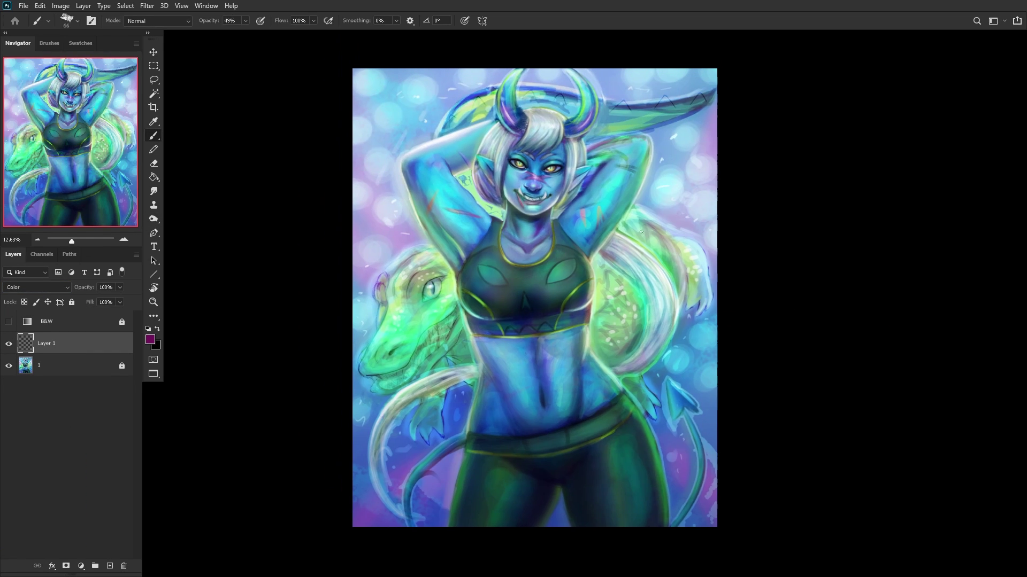
{"action": "scroll", "coordinate": [497, 162], "scroll_direction": "up", "scroll_amount": 5}
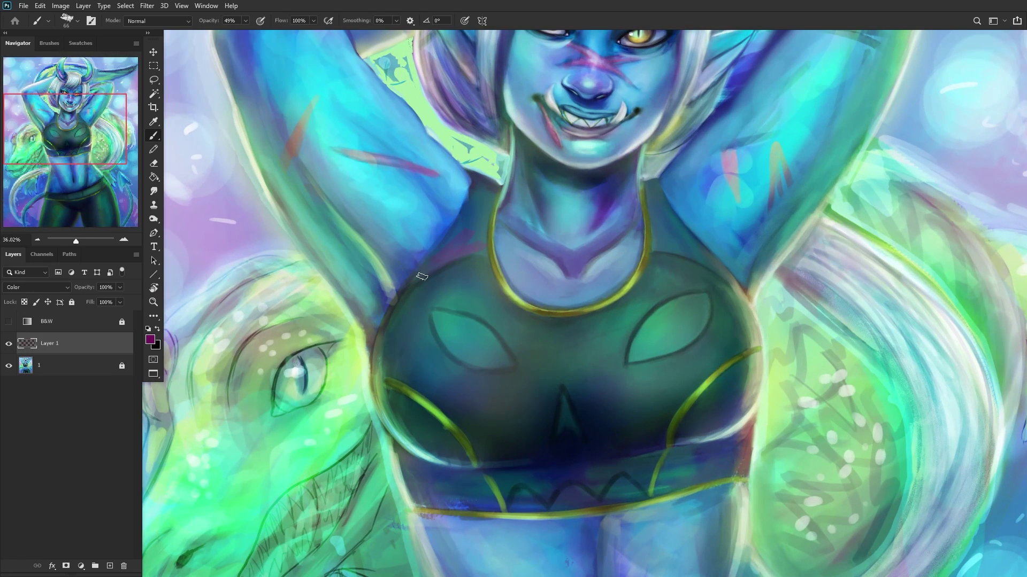
Step: Tint the shoulder straps beside the neck magenta
{"action": "mouse_move", "coordinate": [480, 198]}
{"action": "left_mouse_down"}
{"action": "mouse_move", "coordinate": [462, 252]}
{"action": "mouse_move", "coordinate": [483, 201]}
{"action": "mouse_move", "coordinate": [483, 251]}
{"action": "left_mouse_up"}
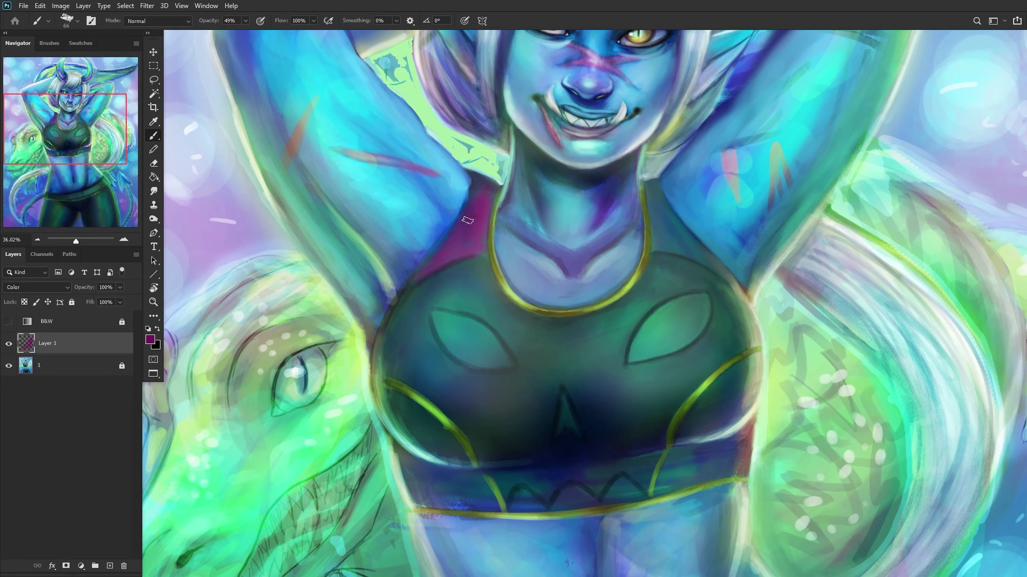
{"action": "left_click_drag", "start_coordinate": [662, 205], "coordinate": [657, 236]}
{"action": "key", "text": "ctrl+z"}
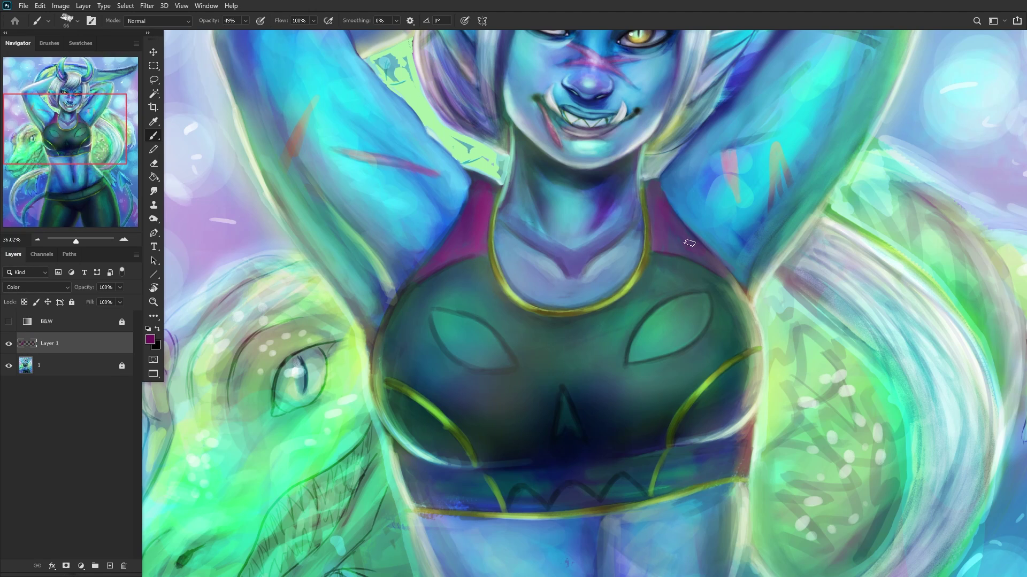
{"action": "scroll", "coordinate": [689, 243], "scroll_direction": "down", "scroll_amount": 5}
{"action": "scroll", "coordinate": [645, 438], "scroll_direction": "up", "scroll_amount": 5}
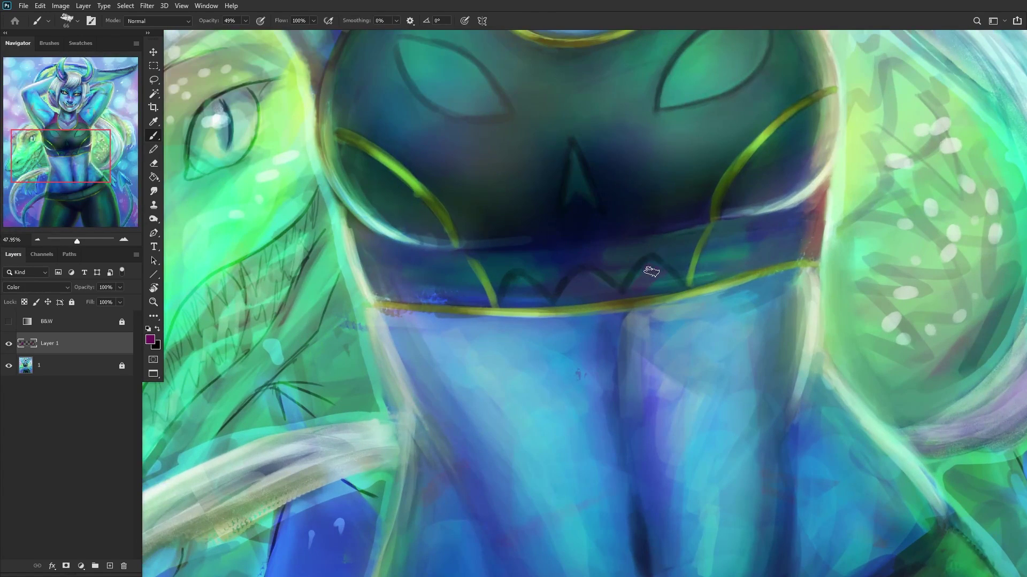
Step: Paint magenta over the strap, the tooth shapes and both cups
{"action": "mouse_move", "coordinate": [650, 271]}
{"action": "left_mouse_down"}
{"action": "mouse_move", "coordinate": [667, 290]}
{"action": "mouse_move", "coordinate": [650, 287]}
{"action": "mouse_move", "coordinate": [650, 267]}
{"action": "left_mouse_up"}
{"action": "mouse_move", "coordinate": [584, 294]}
{"action": "left_mouse_down"}
{"action": "mouse_move", "coordinate": [572, 294]}
{"action": "mouse_move", "coordinate": [611, 284]}
{"action": "mouse_move", "coordinate": [547, 304]}
{"action": "mouse_move", "coordinate": [513, 286]}
{"action": "mouse_move", "coordinate": [534, 296]}
{"action": "left_mouse_up"}
{"action": "mouse_move", "coordinate": [454, 299]}
{"action": "left_mouse_down"}
{"action": "mouse_move", "coordinate": [460, 264]}
{"action": "mouse_move", "coordinate": [456, 276]}
{"action": "mouse_move", "coordinate": [442, 263]}
{"action": "left_mouse_up"}
{"action": "mouse_move", "coordinate": [437, 219]}
{"action": "left_mouse_down"}
{"action": "mouse_move", "coordinate": [377, 170]}
{"action": "mouse_move", "coordinate": [431, 239]}
{"action": "mouse_move", "coordinate": [370, 170]}
{"action": "mouse_move", "coordinate": [332, 150]}
{"action": "mouse_move", "coordinate": [396, 226]}
{"action": "mouse_move", "coordinate": [361, 161]}
{"action": "mouse_move", "coordinate": [340, 156]}
{"action": "mouse_move", "coordinate": [381, 210]}
{"action": "mouse_move", "coordinate": [401, 211]}
{"action": "mouse_move", "coordinate": [393, 250]}
{"action": "mouse_move", "coordinate": [362, 226]}
{"action": "mouse_move", "coordinate": [387, 292]}
{"action": "mouse_move", "coordinate": [379, 281]}
{"action": "mouse_move", "coordinate": [468, 300]}
{"action": "mouse_move", "coordinate": [455, 278]}
{"action": "mouse_move", "coordinate": [443, 279]}
{"action": "mouse_move", "coordinate": [440, 256]}
{"action": "mouse_move", "coordinate": [384, 239]}
{"action": "mouse_move", "coordinate": [405, 236]}
{"action": "mouse_move", "coordinate": [324, 152]}
{"action": "left_mouse_up"}
{"action": "mouse_move", "coordinate": [769, 221]}
{"action": "left_mouse_down"}
{"action": "mouse_move", "coordinate": [697, 284]}
{"action": "mouse_move", "coordinate": [732, 216]}
{"action": "mouse_move", "coordinate": [724, 224]}
{"action": "mouse_move", "coordinate": [812, 110]}
{"action": "mouse_move", "coordinate": [809, 136]}
{"action": "mouse_move", "coordinate": [794, 141]}
{"action": "mouse_move", "coordinate": [767, 202]}
{"action": "mouse_move", "coordinate": [810, 171]}
{"action": "mouse_move", "coordinate": [827, 118]}
{"action": "mouse_move", "coordinate": [759, 233]}
{"action": "mouse_move", "coordinate": [703, 279]}
{"action": "mouse_move", "coordinate": [799, 244]}
{"action": "mouse_move", "coordinate": [804, 208]}
{"action": "left_mouse_up"}
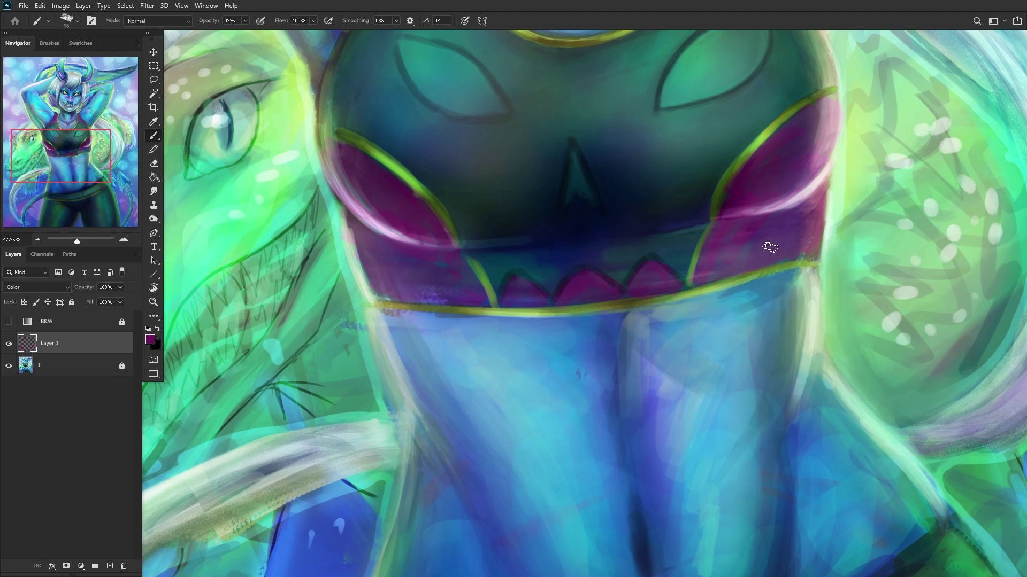
Step: Fill the left eye shape and nose triangle with magenta, adding a faint touch on the right thigh
{"action": "scroll", "coordinate": [706, 340], "scroll_direction": "down", "scroll_amount": 5}
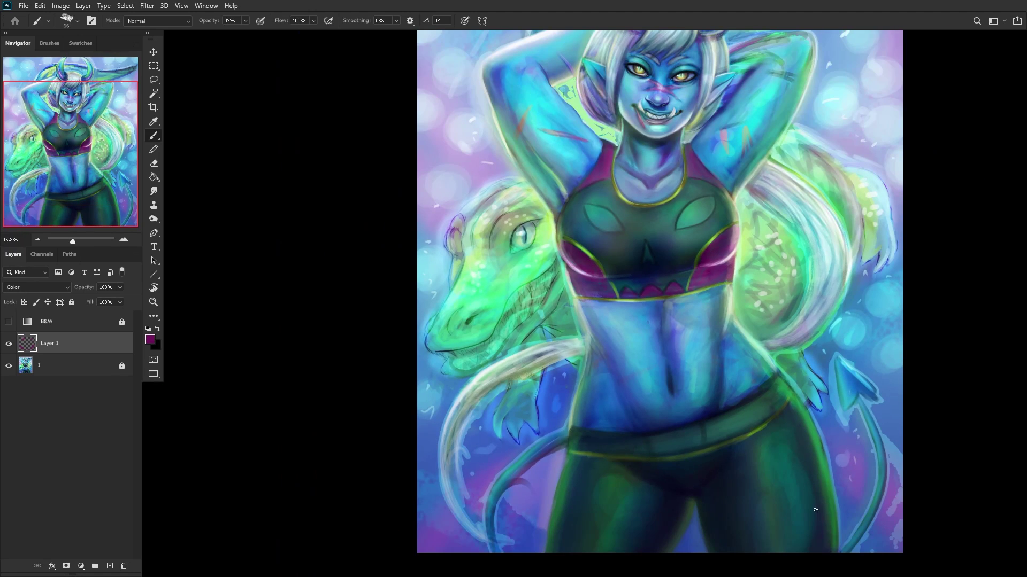
{"action": "scroll", "coordinate": [810, 502], "scroll_direction": "down", "scroll_amount": 2}
{"action": "scroll", "coordinate": [796, 310], "scroll_direction": "up", "scroll_amount": 5}
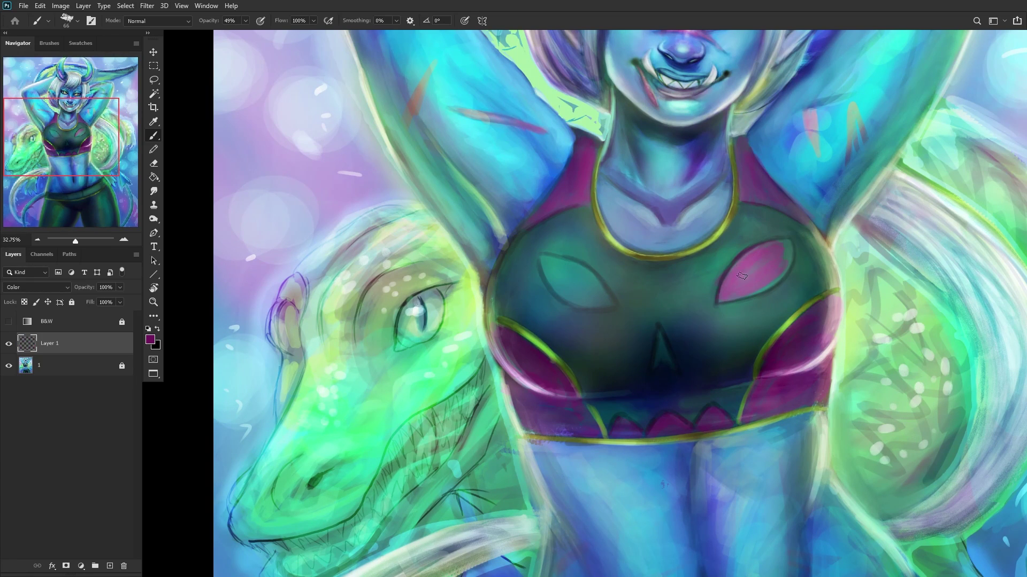
{"action": "scroll", "coordinate": [657, 253], "scroll_direction": "up", "scroll_amount": 3}
{"action": "mouse_move", "coordinate": [588, 300]}
{"action": "left_mouse_down"}
{"action": "mouse_move", "coordinate": [612, 279]}
{"action": "mouse_move", "coordinate": [598, 273]}
{"action": "mouse_move", "coordinate": [597, 255]}
{"action": "mouse_move", "coordinate": [570, 247]}
{"action": "mouse_move", "coordinate": [555, 268]}
{"action": "mouse_move", "coordinate": [579, 292]}
{"action": "mouse_move", "coordinate": [626, 300]}
{"action": "mouse_move", "coordinate": [588, 277]}
{"action": "mouse_move", "coordinate": [558, 236]}
{"action": "mouse_move", "coordinate": [538, 236]}
{"action": "mouse_move", "coordinate": [600, 268]}
{"action": "mouse_move", "coordinate": [628, 269]}
{"action": "mouse_move", "coordinate": [550, 239]}
{"action": "mouse_move", "coordinate": [555, 257]}
{"action": "mouse_move", "coordinate": [548, 252]}
{"action": "mouse_move", "coordinate": [573, 266]}
{"action": "left_mouse_up"}
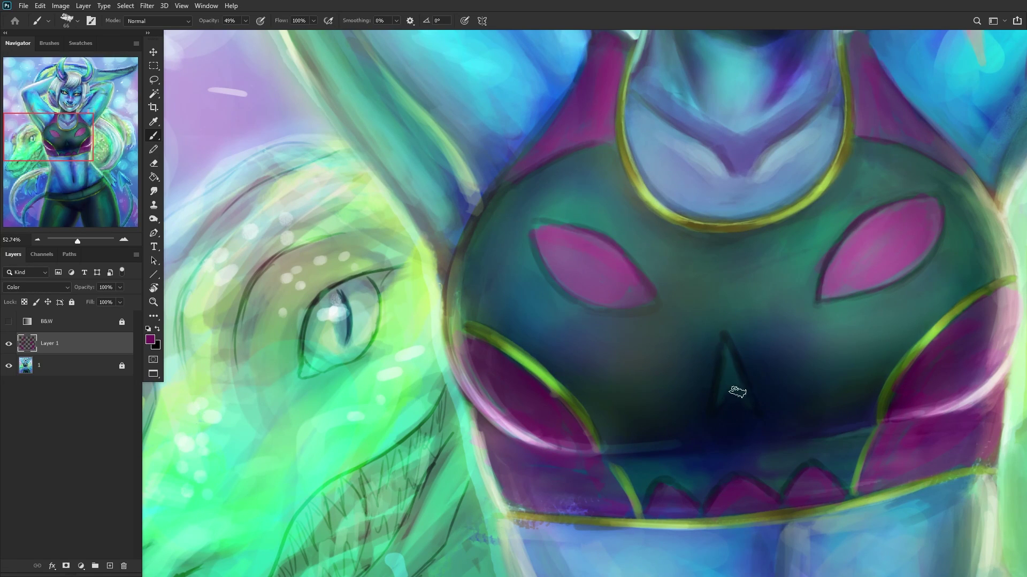
{"action": "scroll", "coordinate": [733, 390], "scroll_direction": "up", "scroll_amount": 1}
{"action": "mouse_move", "coordinate": [713, 401]}
{"action": "left_mouse_down"}
{"action": "mouse_move", "coordinate": [722, 371]}
{"action": "mouse_move", "coordinate": [739, 376]}
{"action": "left_mouse_up"}
{"action": "scroll", "coordinate": [740, 377], "scroll_direction": "down", "scroll_amount": 8}
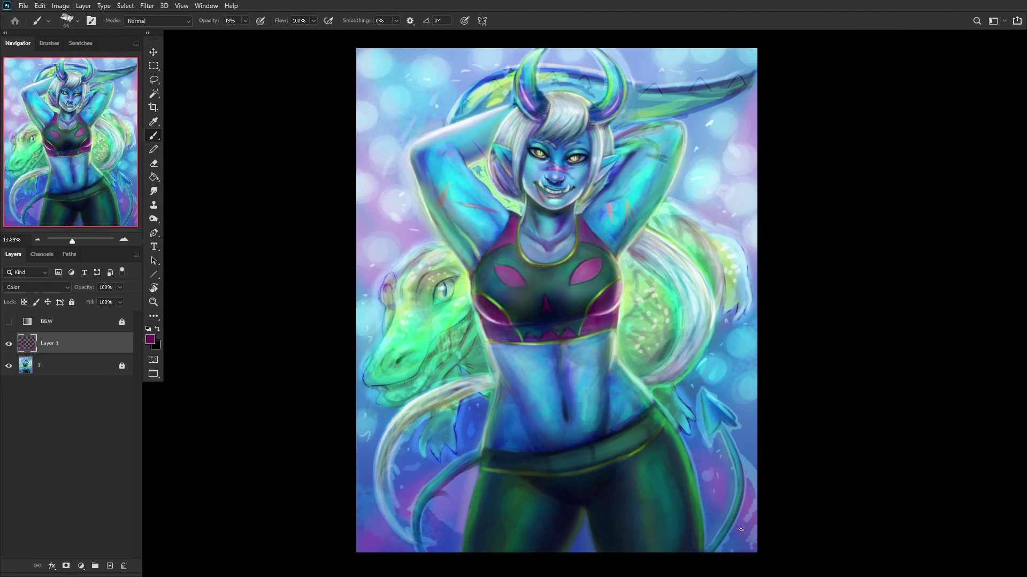
{"action": "scroll", "coordinate": [666, 511], "scroll_direction": "up", "scroll_amount": 2}
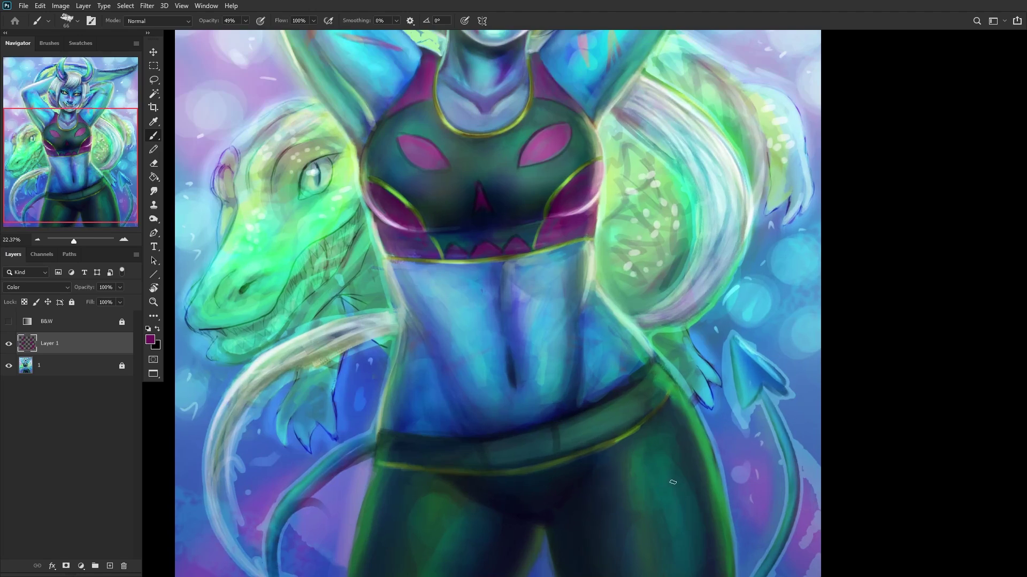
{"action": "scroll", "coordinate": [652, 463], "scroll_direction": "up", "scroll_amount": 2}
{"action": "left_click_drag", "start_coordinate": [717, 429], "coordinate": [659, 405]}
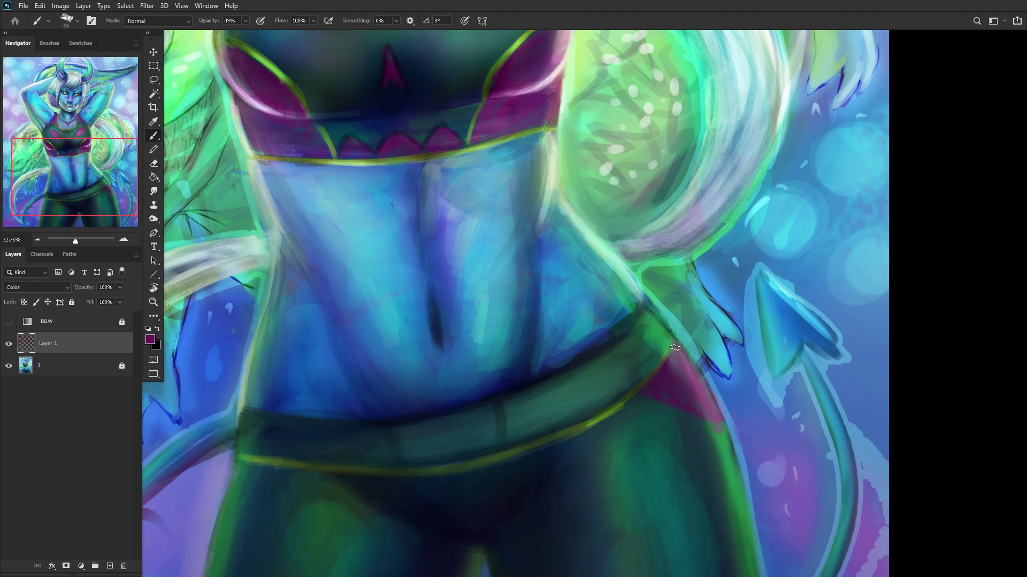
Step: Tint the leg edge and the briefs just below the belt magenta
{"action": "left_click", "coordinate": [154, 164]}
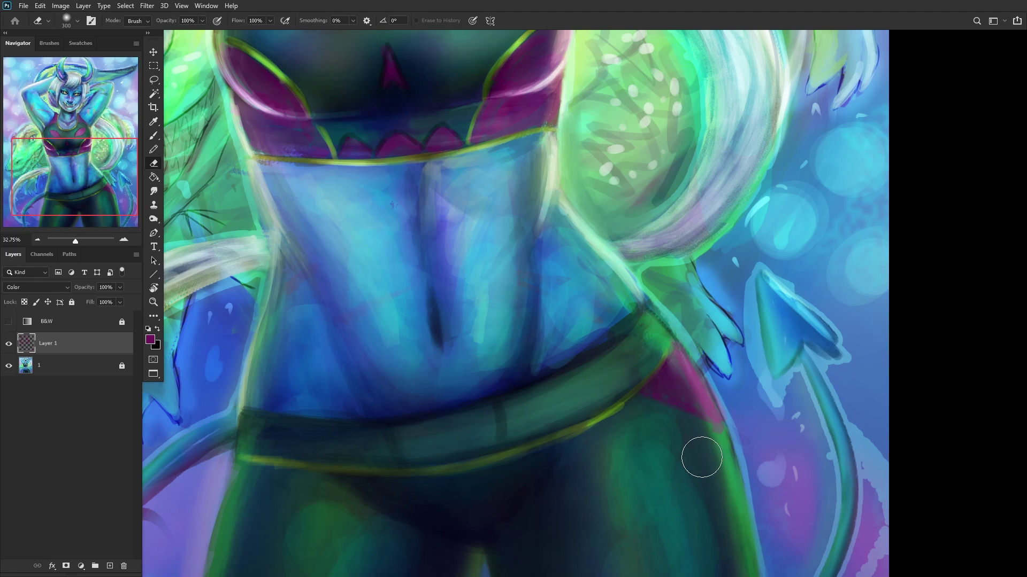
{"action": "left_click", "coordinate": [153, 135]}
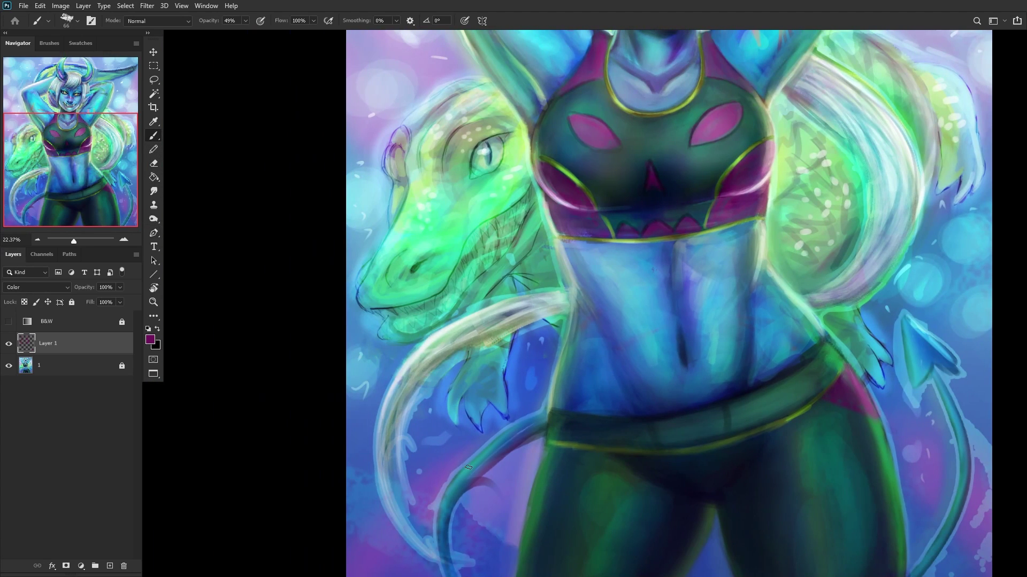
{"action": "scroll", "coordinate": [572, 450], "scroll_direction": "up", "scroll_amount": 3}
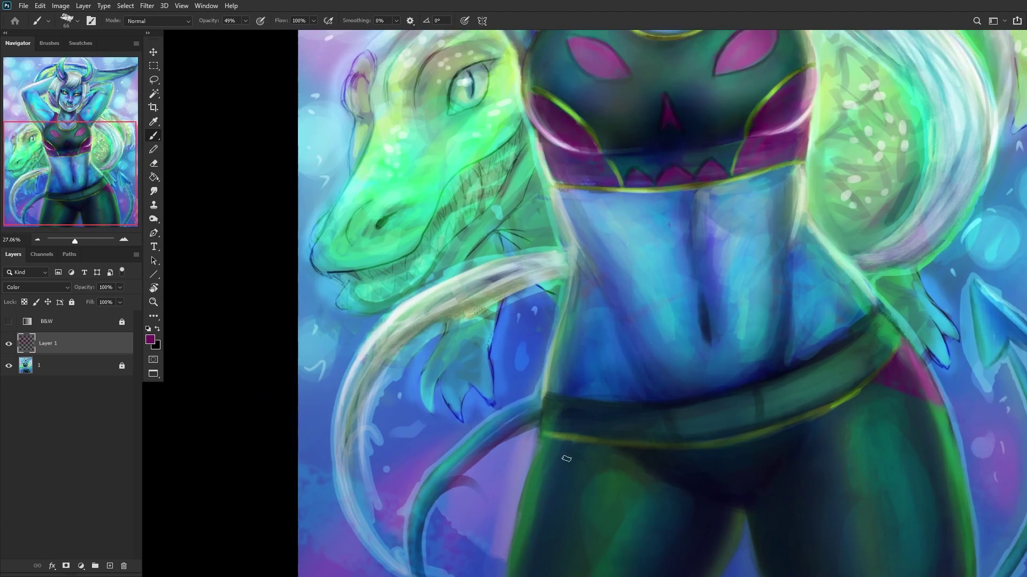
{"action": "left_click_drag", "start_coordinate": [537, 467], "coordinate": [543, 440]}
{"action": "scroll", "coordinate": [543, 440], "scroll_direction": "down", "scroll_amount": 3}
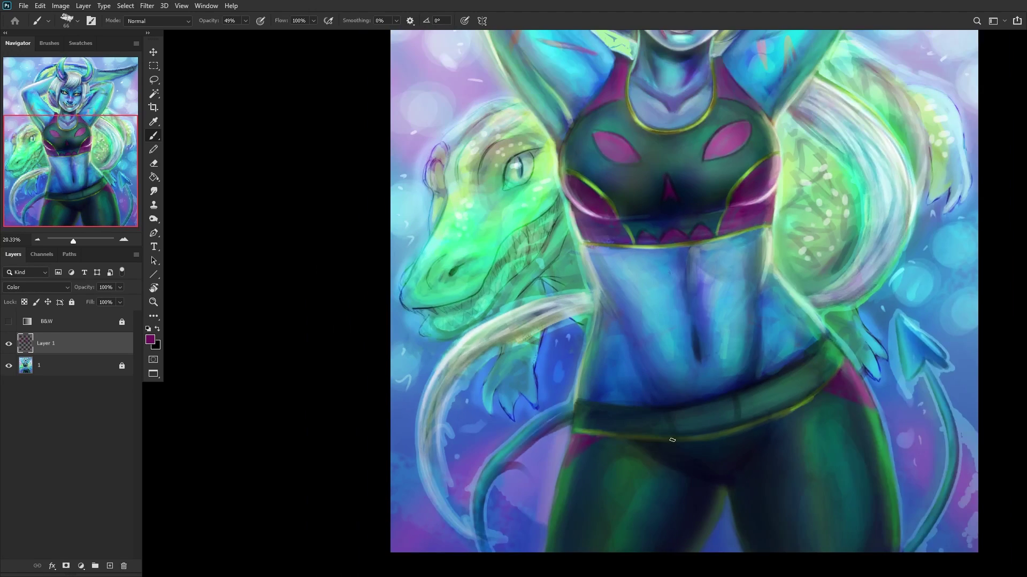
{"action": "scroll", "coordinate": [627, 404], "scroll_direction": "up", "scroll_amount": 3}
{"action": "mouse_move", "coordinate": [627, 405]}
{"action": "left_mouse_down"}
{"action": "mouse_move", "coordinate": [710, 420]}
{"action": "mouse_move", "coordinate": [698, 422]}
{"action": "mouse_move", "coordinate": [751, 401]}
{"action": "mouse_move", "coordinate": [750, 387]}
{"action": "mouse_move", "coordinate": [746, 405]}
{"action": "mouse_move", "coordinate": [712, 389]}
{"action": "mouse_move", "coordinate": [754, 381]}
{"action": "mouse_move", "coordinate": [723, 413]}
{"action": "mouse_move", "coordinate": [733, 413]}
{"action": "mouse_move", "coordinate": [674, 425]}
{"action": "mouse_move", "coordinate": [641, 414]}
{"action": "mouse_move", "coordinate": [659, 417]}
{"action": "mouse_move", "coordinate": [670, 399]}
{"action": "mouse_move", "coordinate": [664, 410]}
{"action": "mouse_move", "coordinate": [640, 403]}
{"action": "mouse_move", "coordinate": [677, 396]}
{"action": "mouse_move", "coordinate": [691, 408]}
{"action": "mouse_move", "coordinate": [759, 385]}
{"action": "mouse_move", "coordinate": [736, 405]}
{"action": "mouse_move", "coordinate": [686, 420]}
{"action": "mouse_move", "coordinate": [624, 403]}
{"action": "left_mouse_up"}
{"action": "scroll", "coordinate": [662, 408], "scroll_direction": "up", "scroll_amount": 1}
{"action": "scroll", "coordinate": [625, 403], "scroll_direction": "down", "scroll_amount": 5}
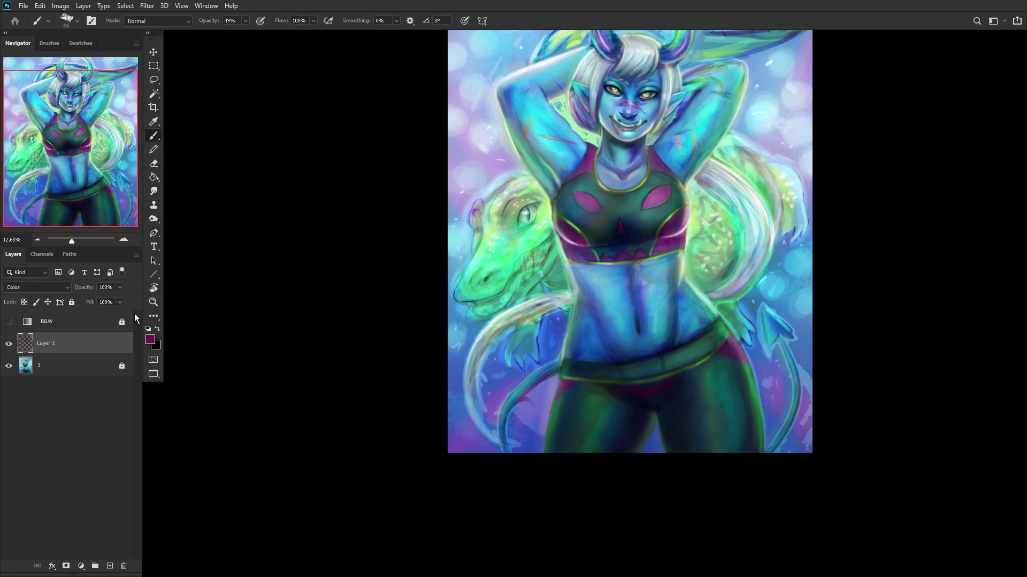
Step: Try Lighten and Divide blend modes on the magenta layer at about 27–28% opacity
{"action": "left_click", "coordinate": [32, 288]}
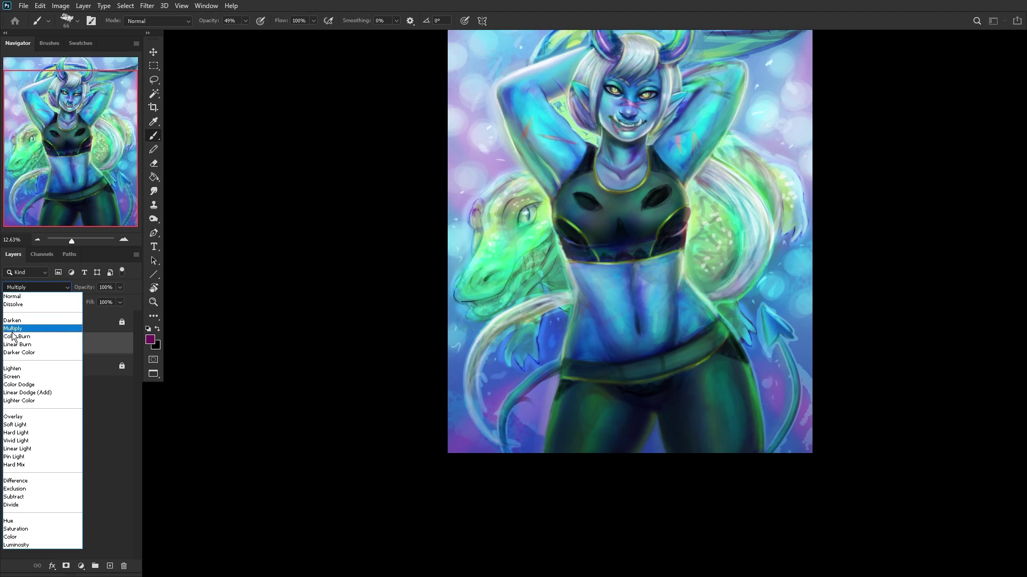
{"action": "left_click", "coordinate": [28, 367]}
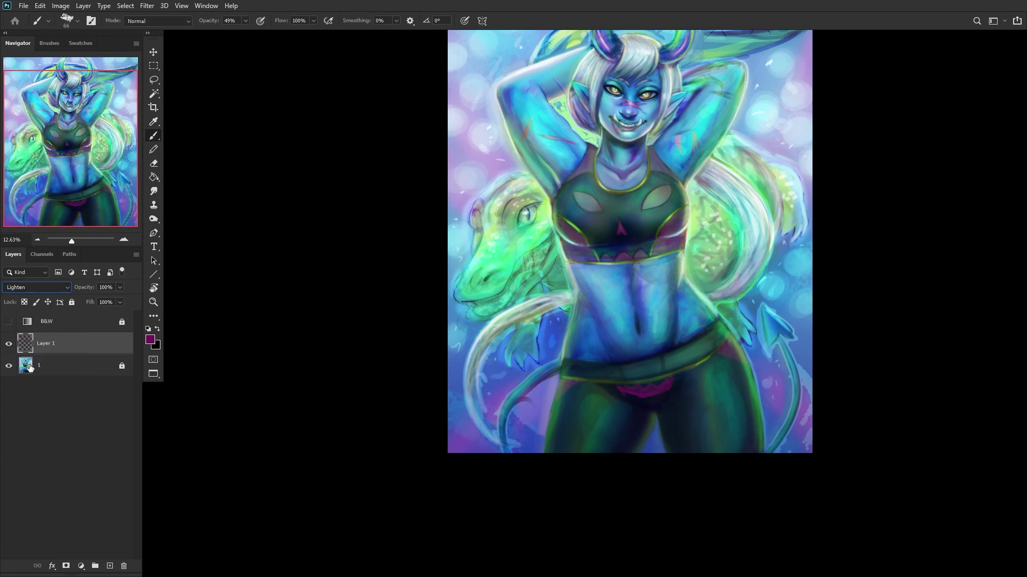
{"action": "left_click", "coordinate": [119, 288]}
{"action": "left_click_drag", "start_coordinate": [93, 301], "coordinate": [86, 301]}
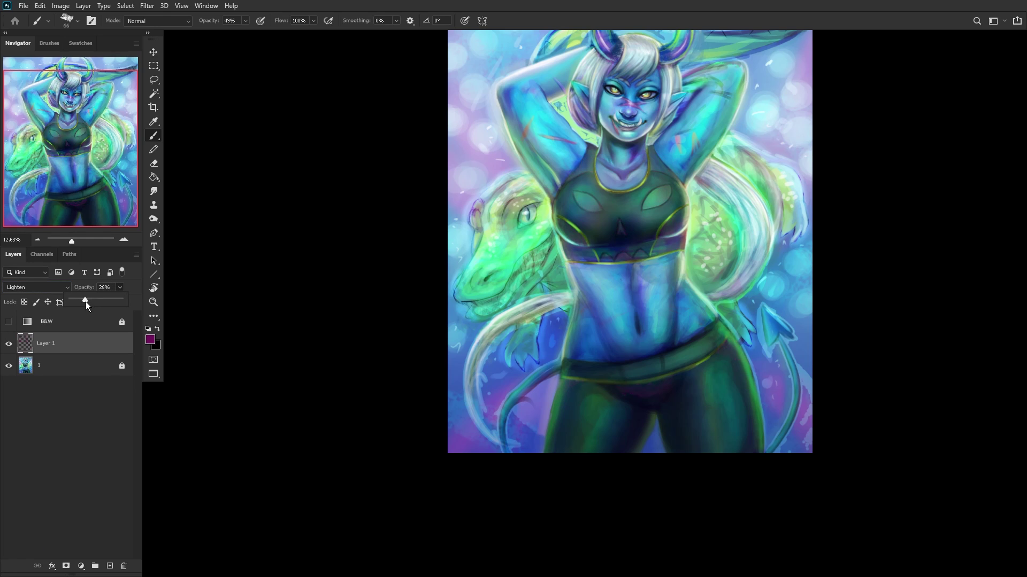
{"action": "left_click", "coordinate": [54, 288]}
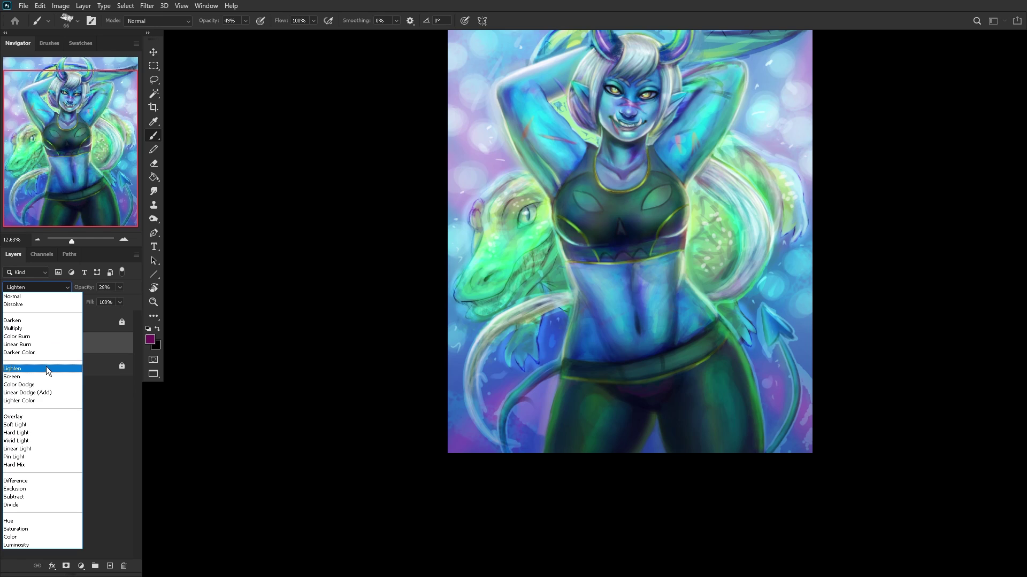
{"action": "left_click", "coordinate": [80, 505]}
{"action": "left_click_drag", "start_coordinate": [97, 300], "coordinate": [98, 299]}
{"action": "scroll", "coordinate": [422, 223], "scroll_direction": "down", "scroll_amount": 2}
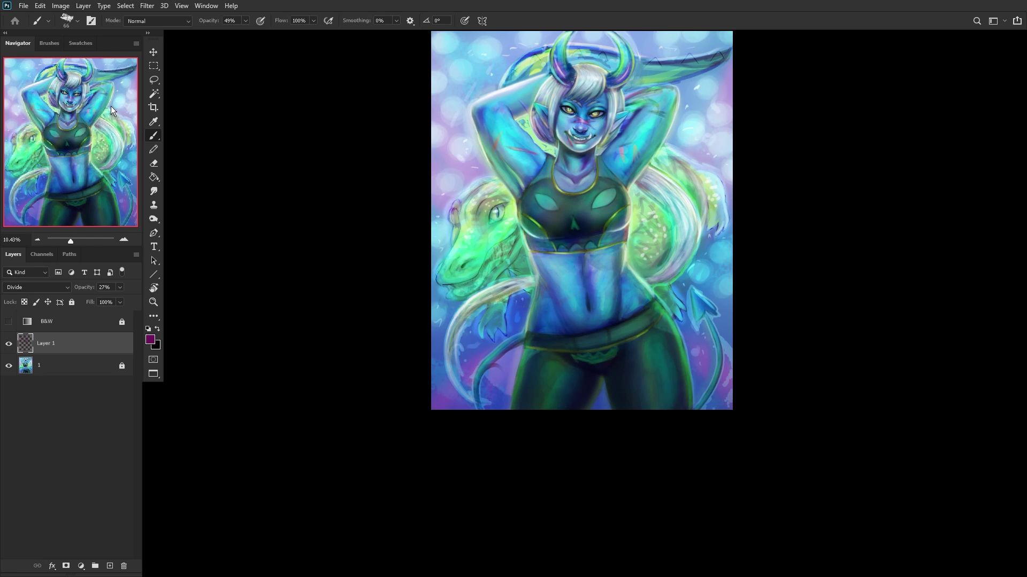
Step: Switch the magenta layer to Multiply at 85%, then to Color at a lower opacity
{"action": "left_click", "coordinate": [58, 287]}
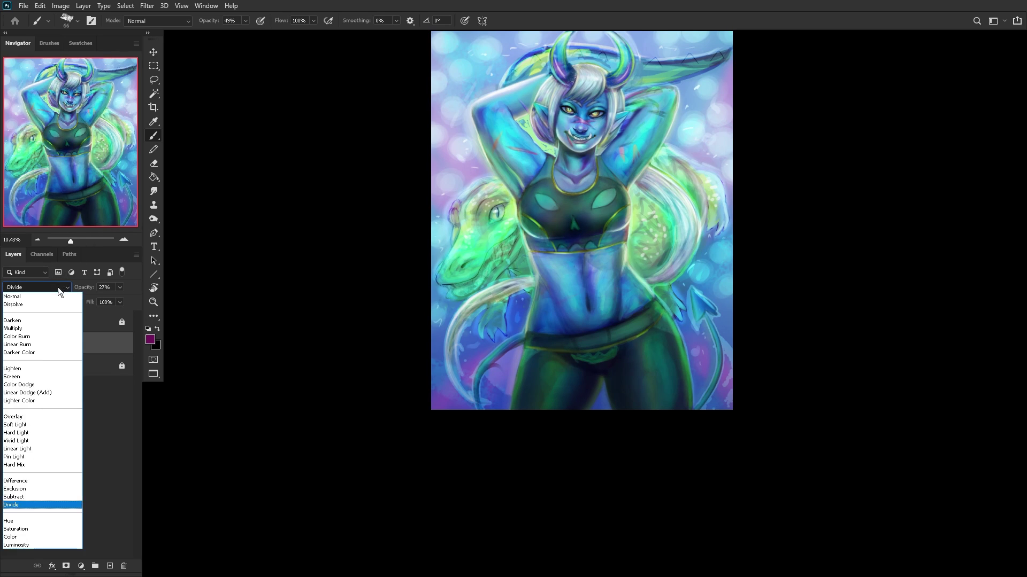
{"action": "left_click", "coordinate": [31, 332]}
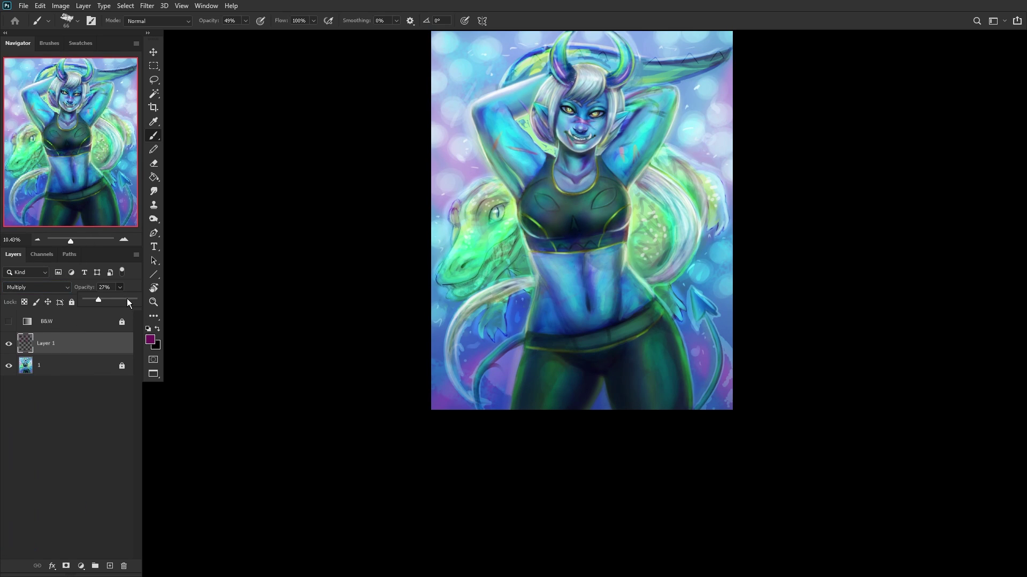
{"action": "left_click", "coordinate": [127, 300]}
{"action": "left_click", "coordinate": [28, 288]}
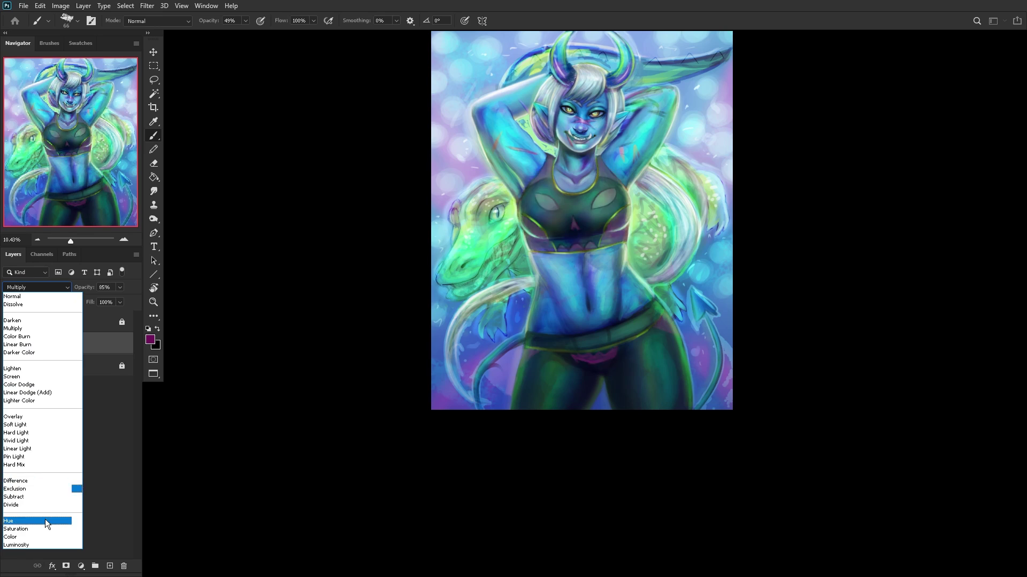
{"action": "left_click", "coordinate": [44, 537]}
{"action": "left_click_drag", "start_coordinate": [98, 300], "coordinate": [95, 298]}
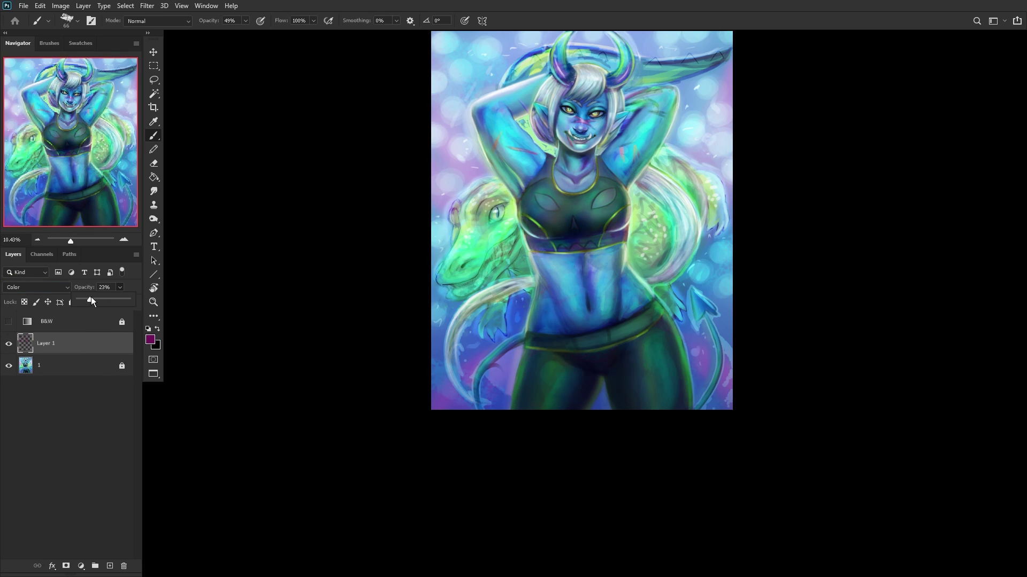
Step: Compare the layer on and off, merge it into base layer 1, and add a new layer
{"action": "left_click", "coordinate": [9, 345]}
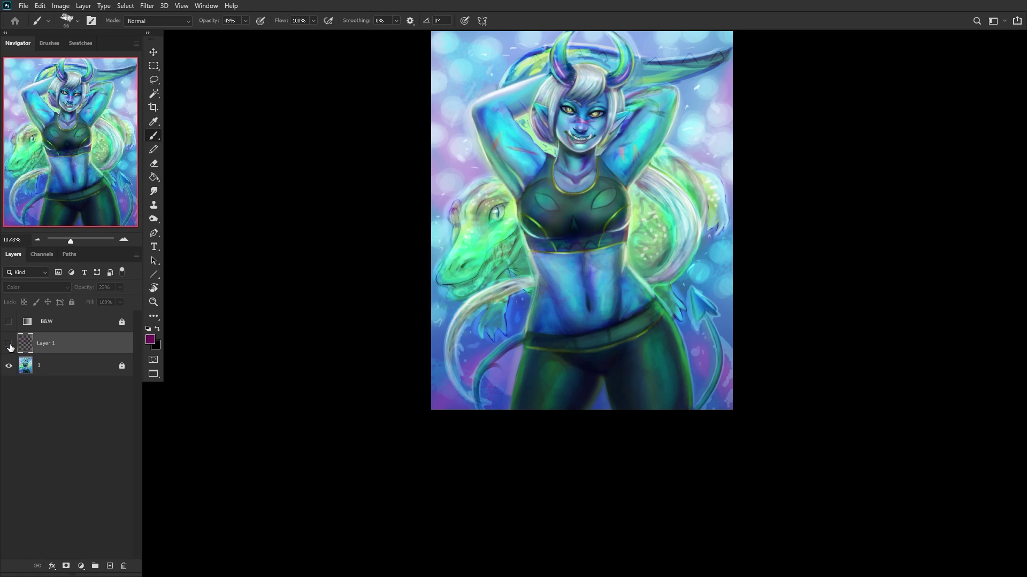
{"action": "left_click", "coordinate": [10, 345]}
{"action": "left_click", "coordinate": [71, 366]}
{"action": "key", "text": "ctrl+shift+e"}
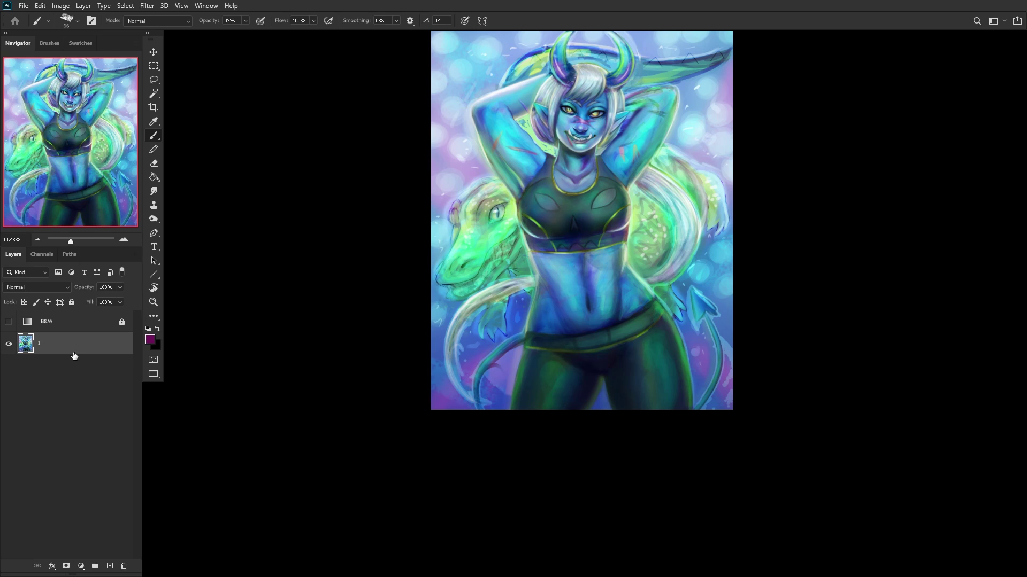
{"action": "left_click", "coordinate": [109, 566]}
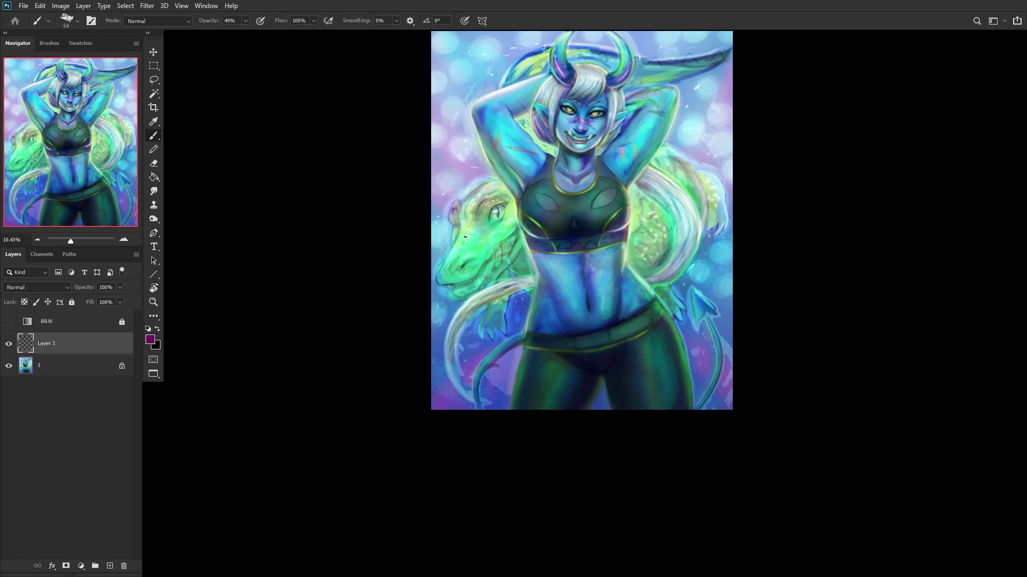
Step: Set the new layer to Multiply and choose a bright green foreground colour
{"action": "scroll", "coordinate": [531, 117], "scroll_direction": "up", "scroll_amount": 2}
{"action": "left_click_drag", "start_coordinate": [765, 168], "coordinate": [723, 213]}
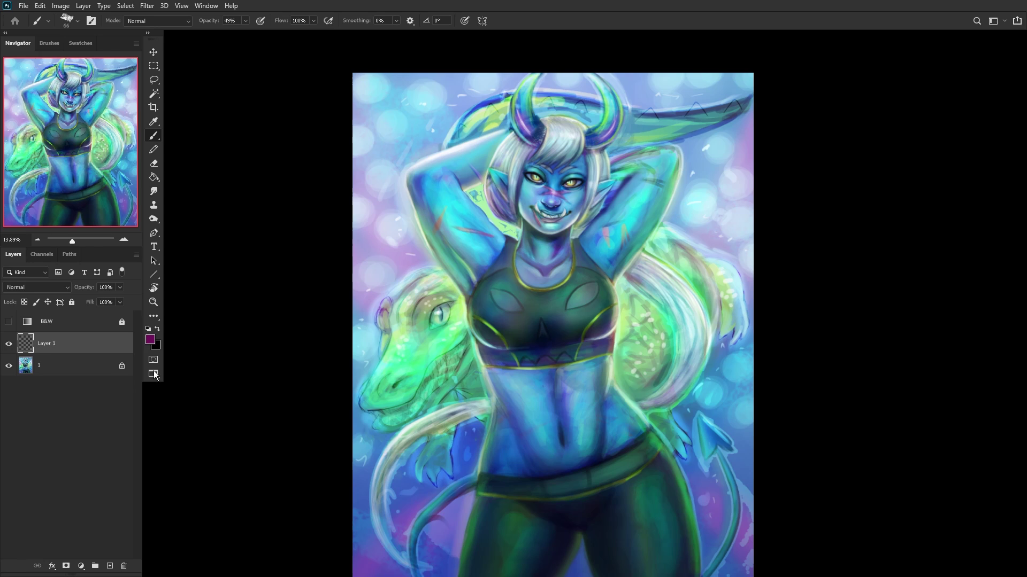
{"action": "left_click", "coordinate": [36, 287]}
{"action": "left_click", "coordinate": [21, 328]}
{"action": "left_click", "coordinate": [36, 287]}
{"action": "left_click", "coordinate": [22, 328]}
{"action": "left_click", "coordinate": [150, 339]}
{"action": "left_click", "coordinate": [841, 317]}
{"action": "left_click", "coordinate": [808, 255]}
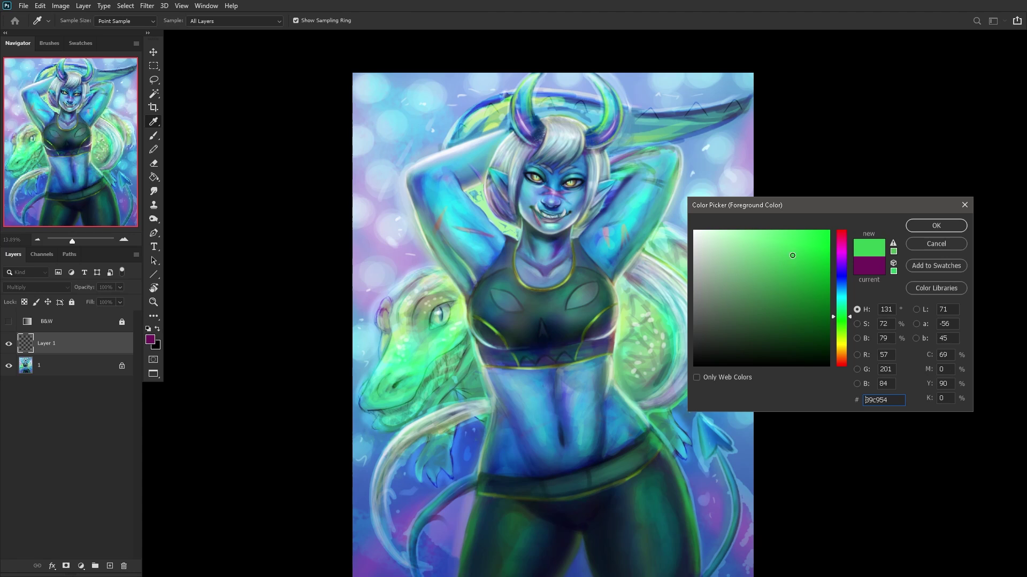
{"action": "left_click", "coordinate": [915, 229]}
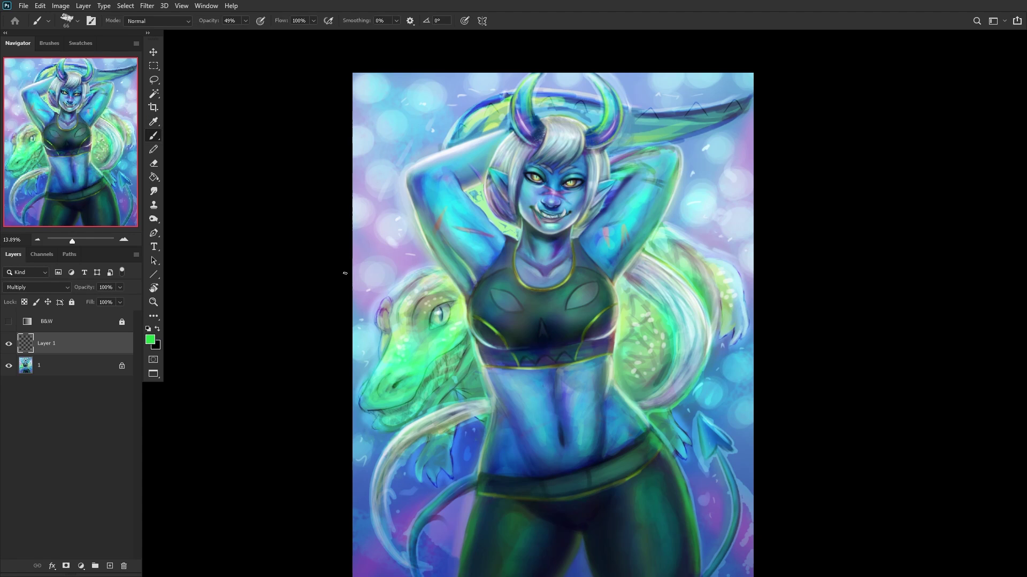
Step: Paint green shading around the lizard's eye, head, snout and cheek
{"action": "mouse_move", "coordinate": [415, 323]}
{"action": "left_mouse_down"}
{"action": "mouse_move", "coordinate": [421, 342]}
{"action": "mouse_move", "coordinate": [417, 326]}
{"action": "mouse_move", "coordinate": [428, 334]}
{"action": "mouse_move", "coordinate": [413, 347]}
{"action": "left_mouse_up"}
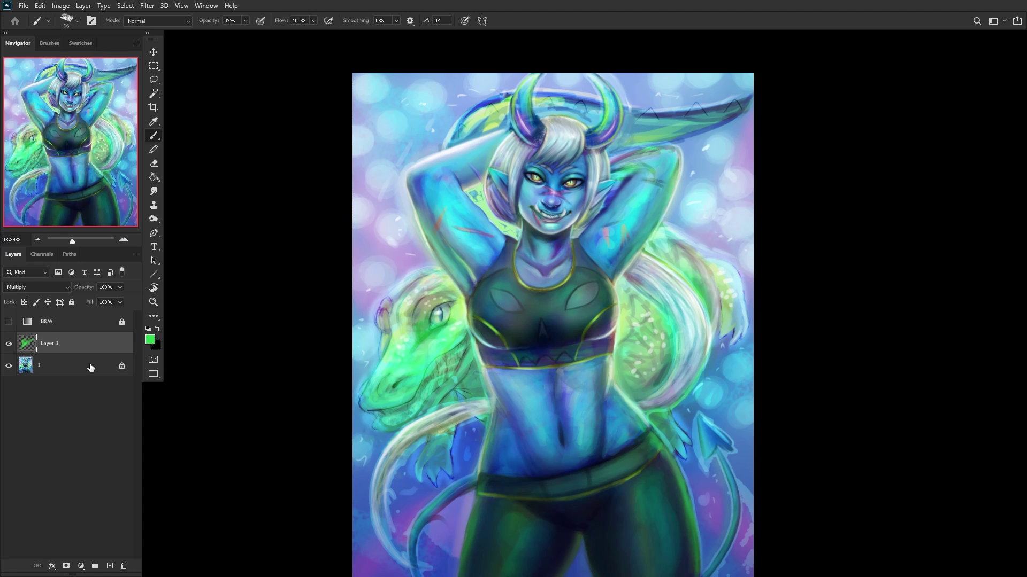
{"action": "left_click", "coordinate": [37, 287]}
{"action": "left_click", "coordinate": [33, 287]}
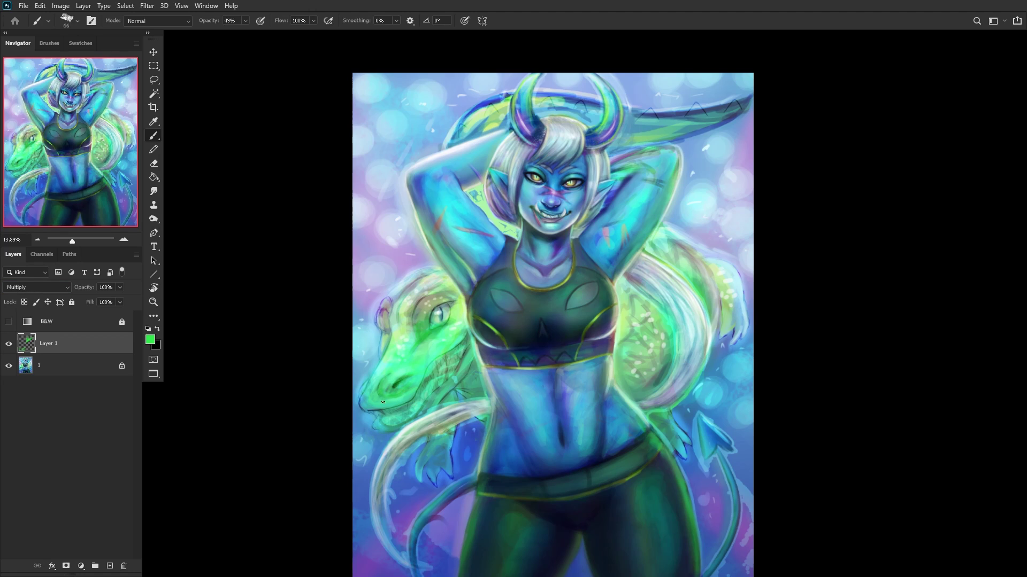
{"action": "left_click_drag", "start_coordinate": [399, 307], "coordinate": [404, 330]}
{"action": "left_click_drag", "start_coordinate": [415, 291], "coordinate": [444, 287]}
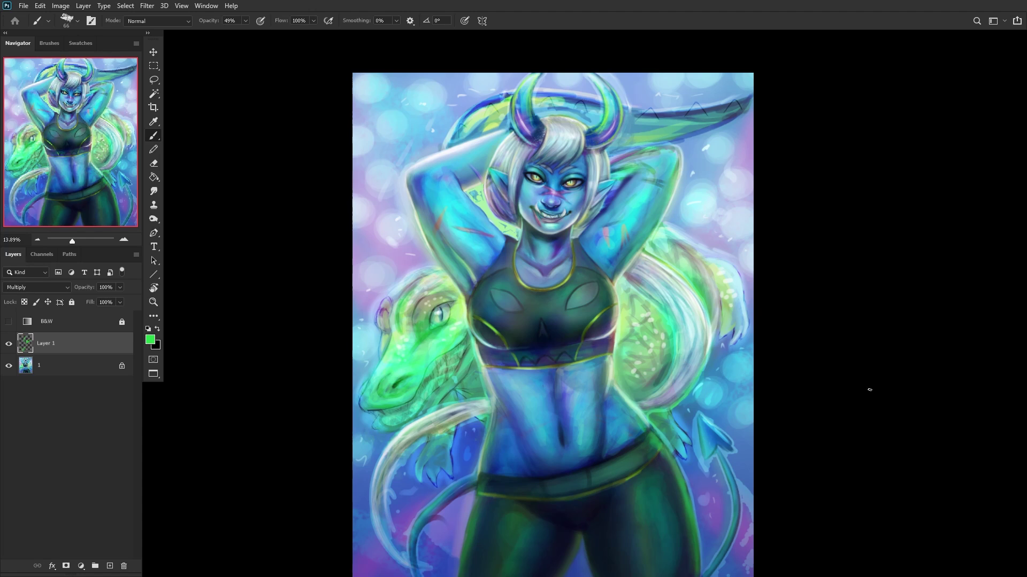
{"action": "left_click_drag", "start_coordinate": [444, 351], "coordinate": [414, 391]}
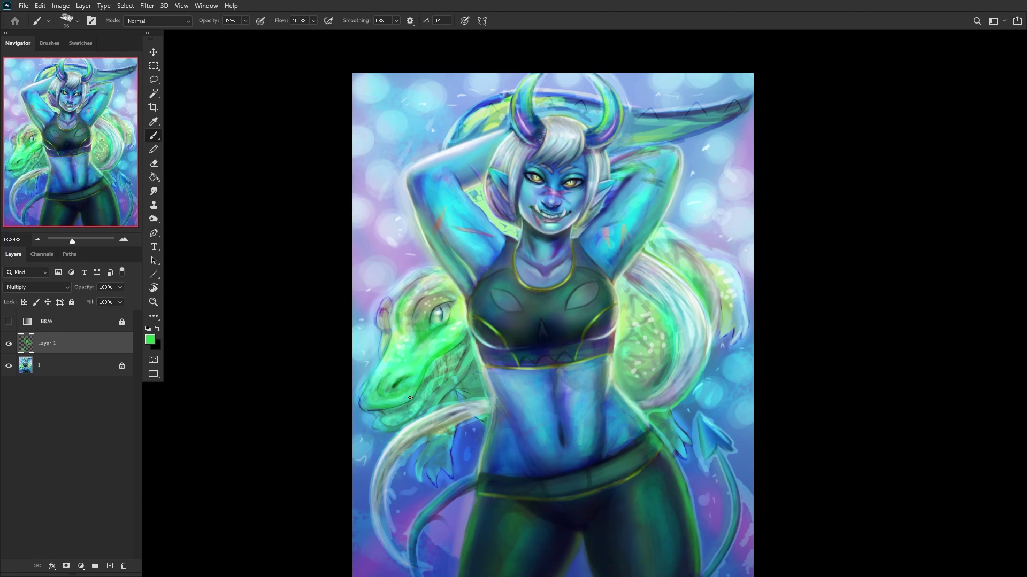
{"action": "mouse_move", "coordinate": [384, 345]}
{"action": "left_mouse_down"}
{"action": "mouse_move", "coordinate": [379, 310]}
{"action": "mouse_move", "coordinate": [388, 332]}
{"action": "left_mouse_up"}
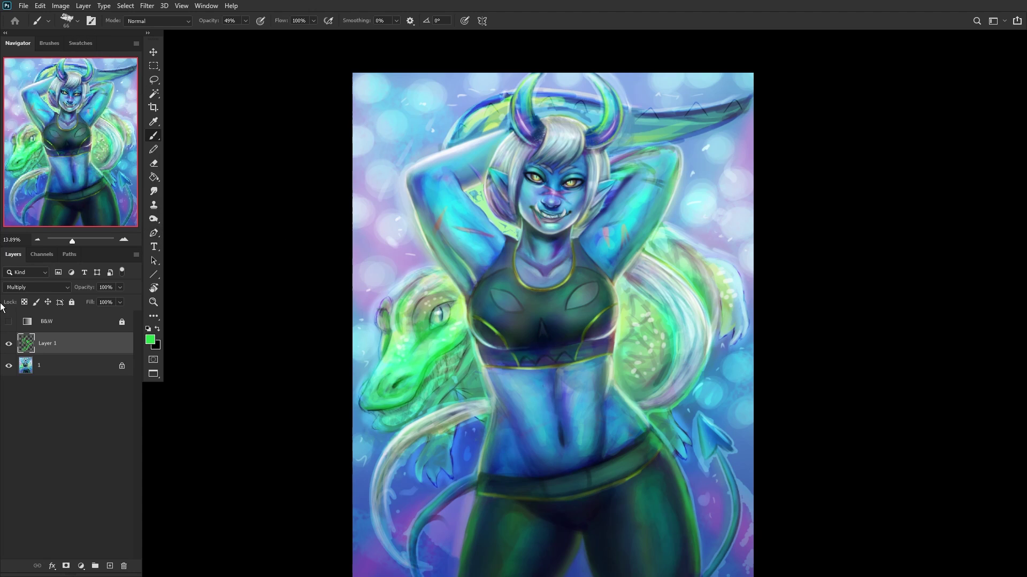
Step: Apply Hue/Saturation to the shading with Lightness -33 and Hue +72
{"action": "key", "text": "ctrl+u"}
{"action": "left_click_drag", "start_coordinate": [823, 316], "coordinate": [807, 320]}
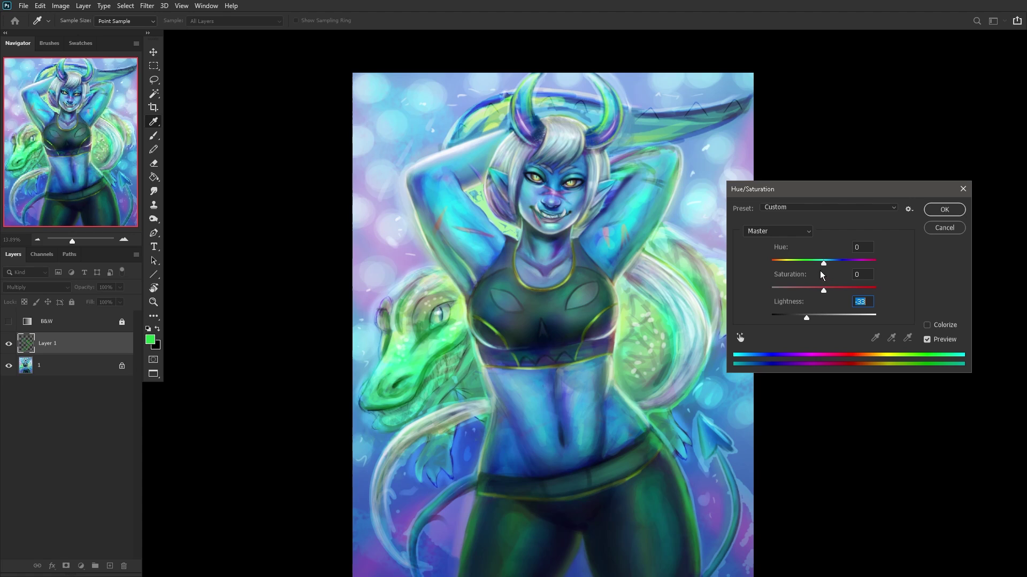
{"action": "left_click_drag", "start_coordinate": [824, 263], "coordinate": [849, 275]}
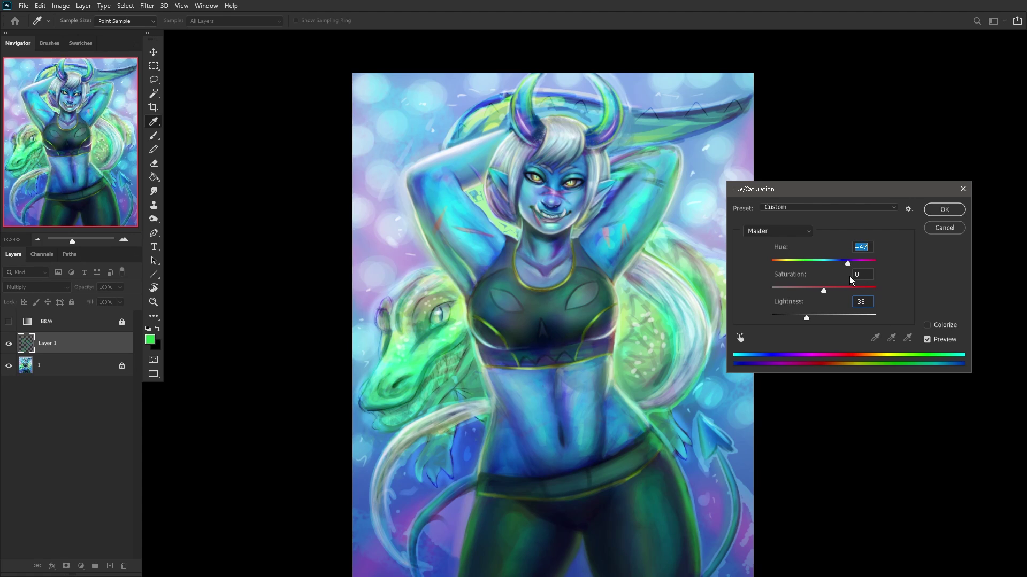
{"action": "left_click", "coordinate": [942, 211]}
Step: Lower the shading layer's opacity to about 61%
{"action": "key", "text": "b"}
{"action": "left_click_drag", "start_coordinate": [119, 287], "coordinate": [98, 297]}
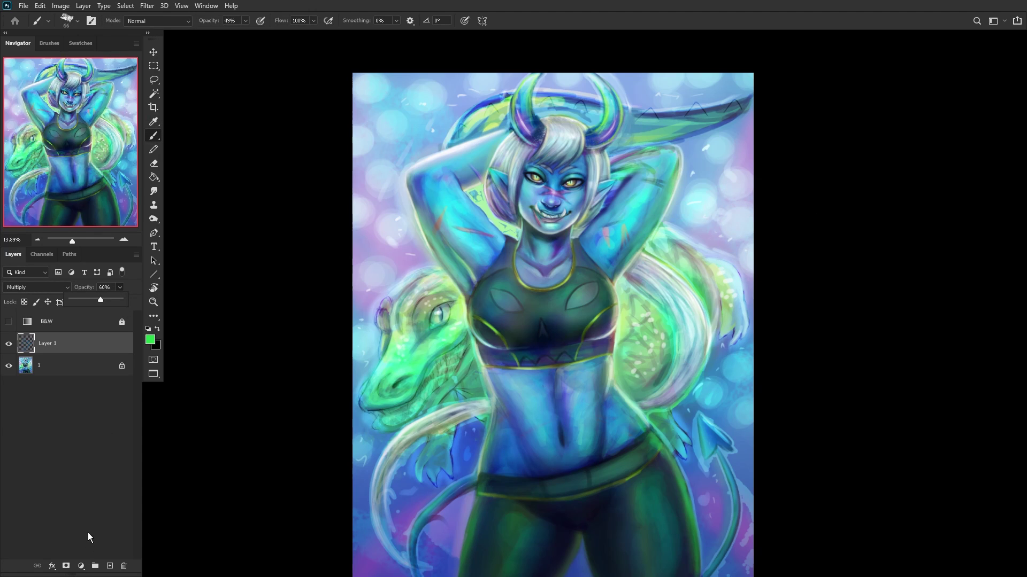
{"action": "left_click_drag", "start_coordinate": [82, 299], "coordinate": [104, 299]}
Step: Add a new layer above the shading and pick pale yellow f5ff59 as the foreground colour
{"action": "left_click", "coordinate": [110, 565]}
{"action": "left_click", "coordinate": [150, 339]}
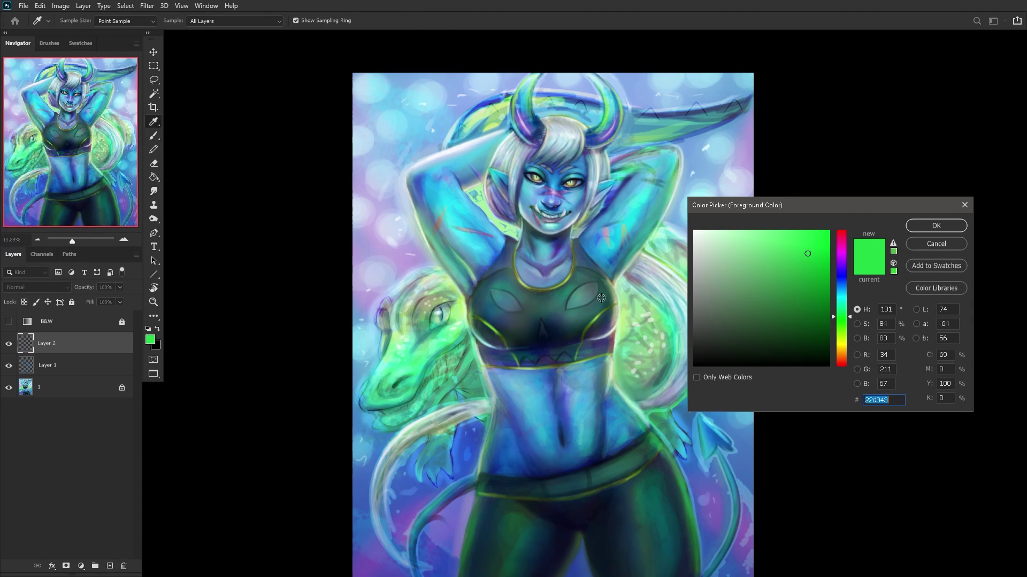
{"action": "left_click_drag", "start_coordinate": [841, 318], "coordinate": [841, 343]}
{"action": "left_click", "coordinate": [782, 230]}
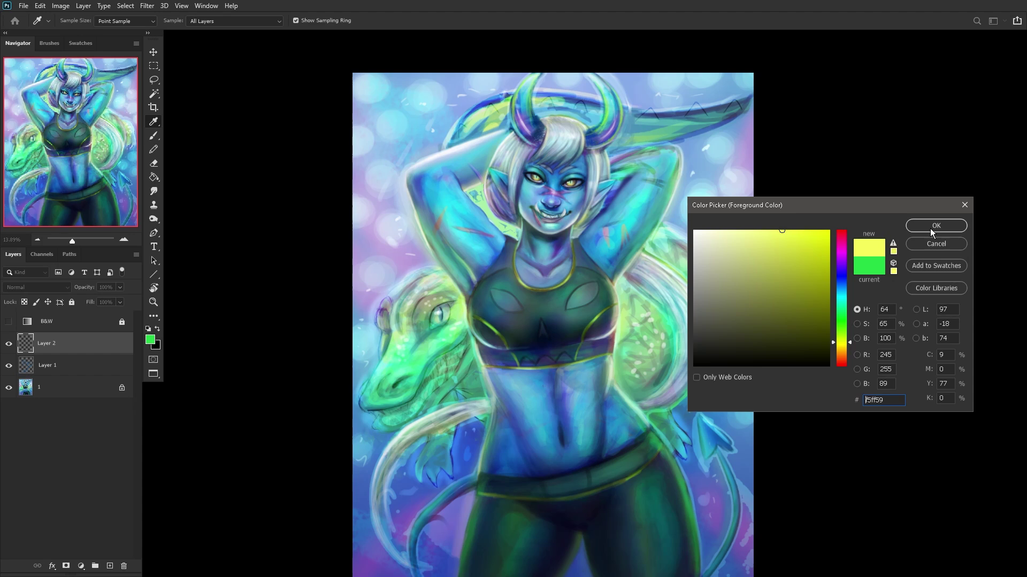
{"action": "left_click", "coordinate": [935, 225]}
Step: Choose the Soft Round brush and set the new layer's blend mode to Soft Light
{"action": "right_click", "coordinate": [503, 209]}
{"action": "left_click", "coordinate": [546, 319]}
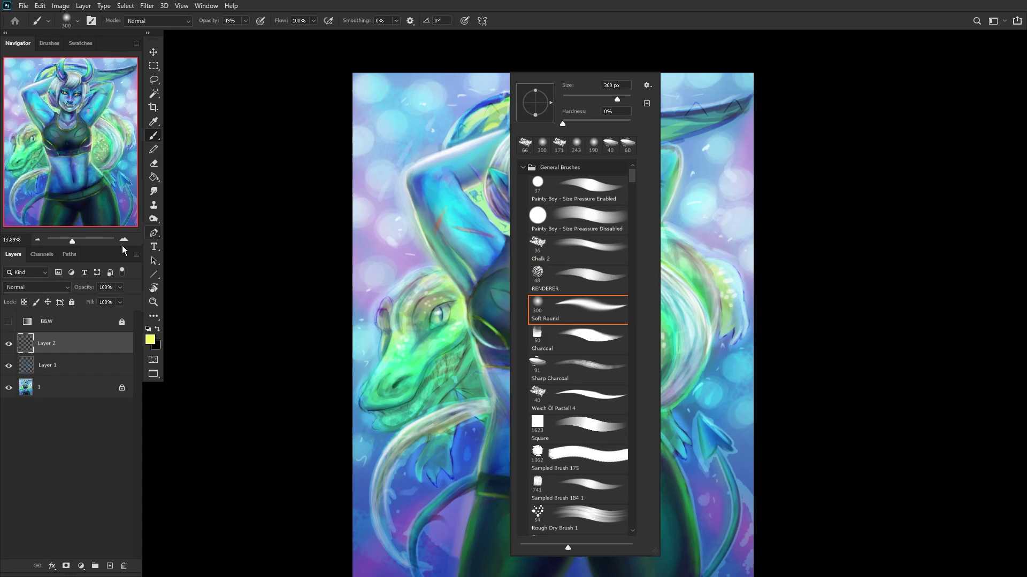
{"action": "left_click", "coordinate": [37, 287]}
{"action": "left_click", "coordinate": [37, 425]}
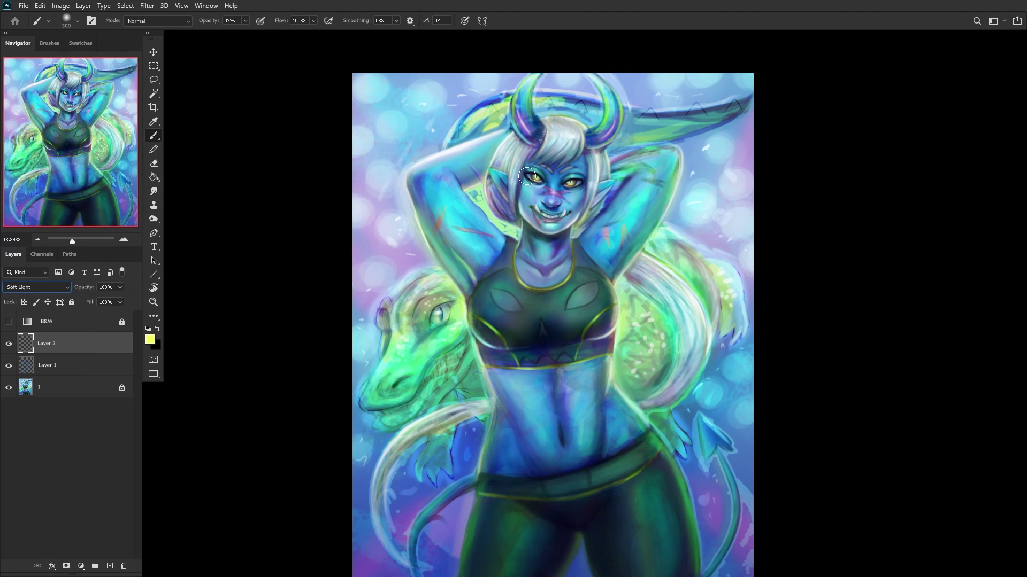
Step: Zoom in on the eyes and shrink the brush to 105 px
{"action": "scroll", "coordinate": [551, 163], "scroll_direction": "up", "scroll_amount": 2}
{"action": "scroll", "coordinate": [540, 177], "scroll_direction": "up", "scroll_amount": 5}
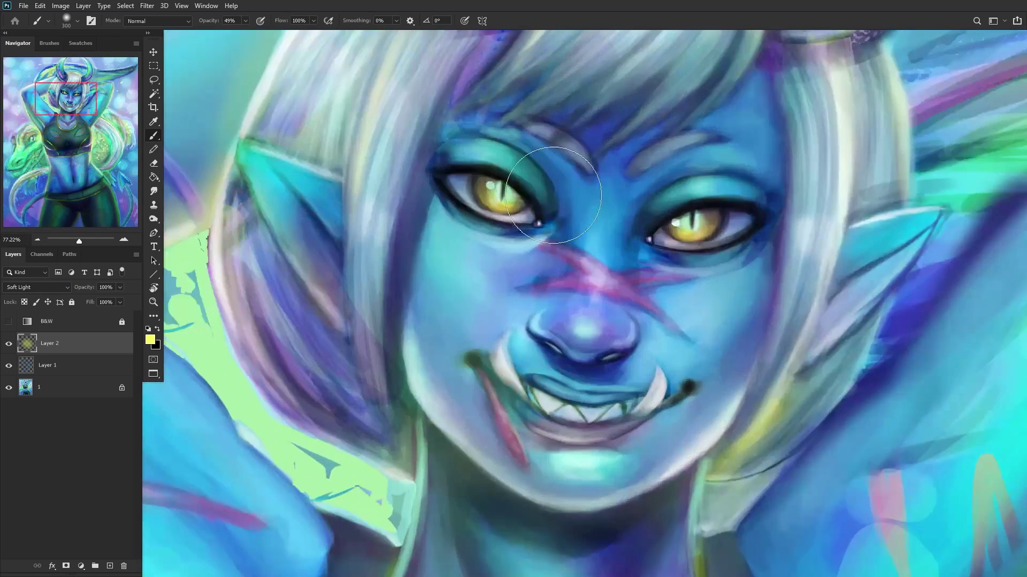
{"action": "right_click", "coordinate": [602, 75]}
{"action": "key", "text": "Return"}
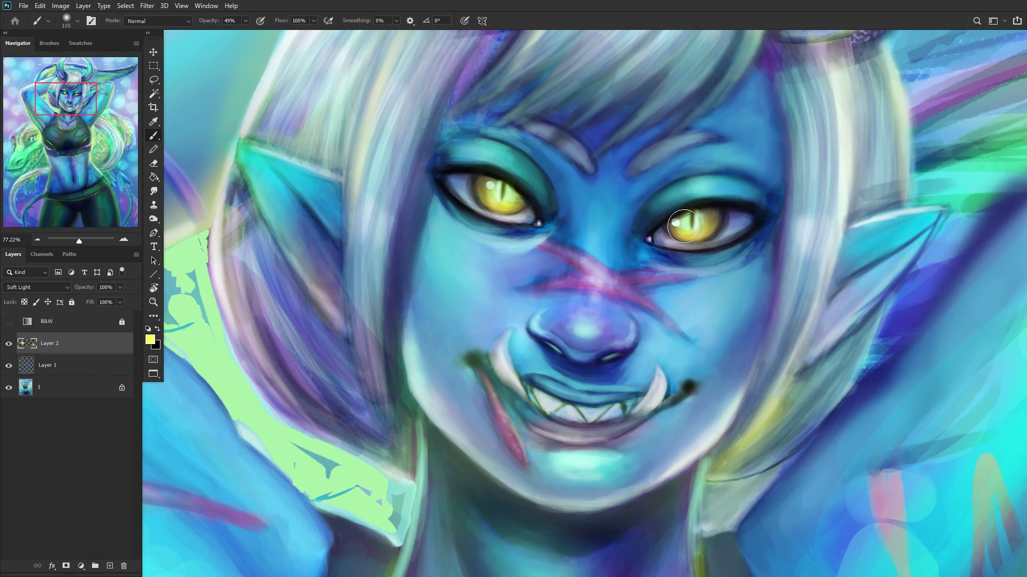
{"action": "scroll", "coordinate": [445, 339], "scroll_direction": "down", "scroll_amount": 5}
{"action": "scroll", "coordinate": [445, 338], "scroll_direction": "down", "scroll_amount": 2}
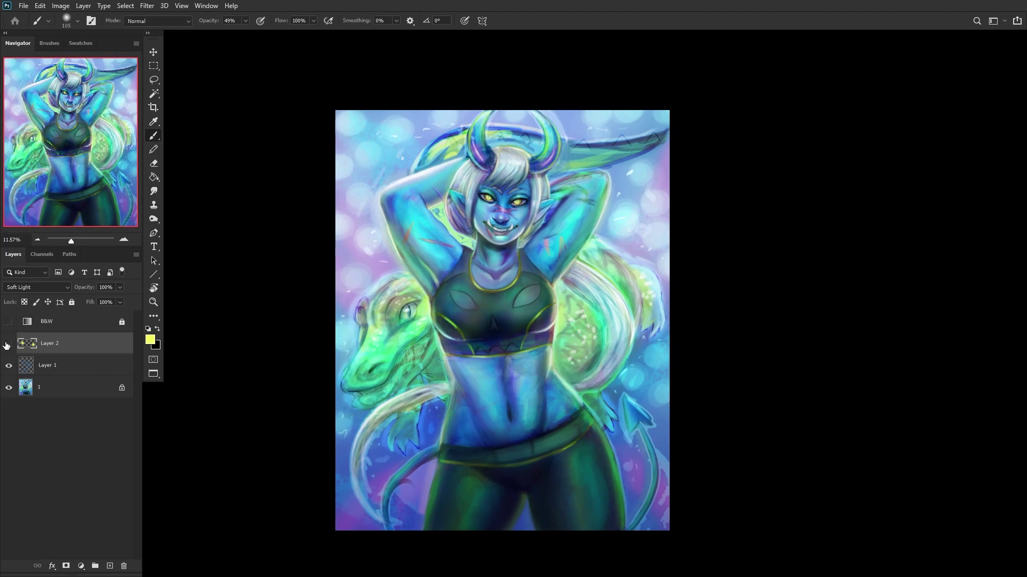
Step: Merge the glow layers into base layer 1, add an empty layer, and toggle the B&W preview
{"action": "left_click", "coordinate": [55, 384]}
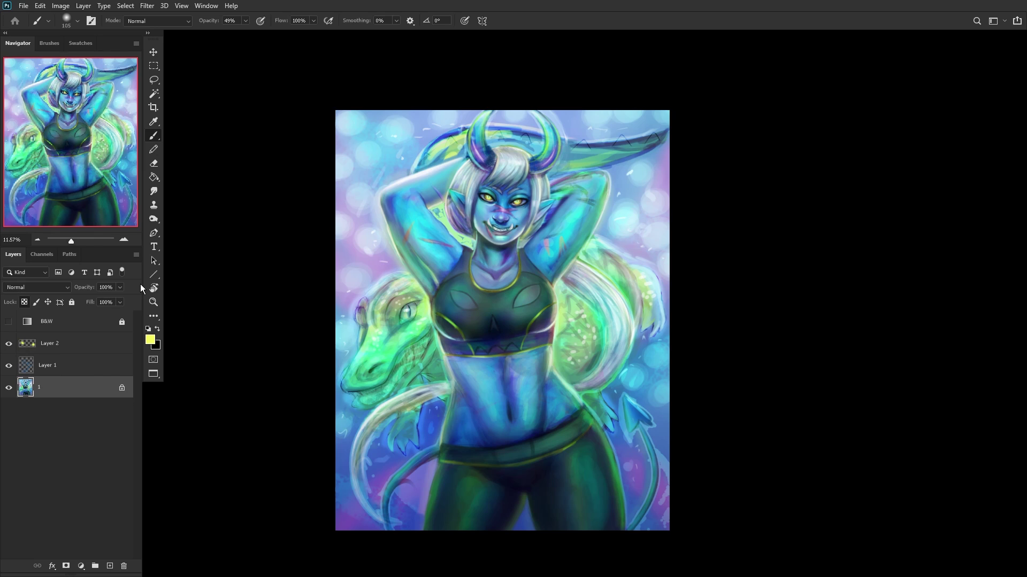
{"action": "key", "text": "ctrl+shift+e"}
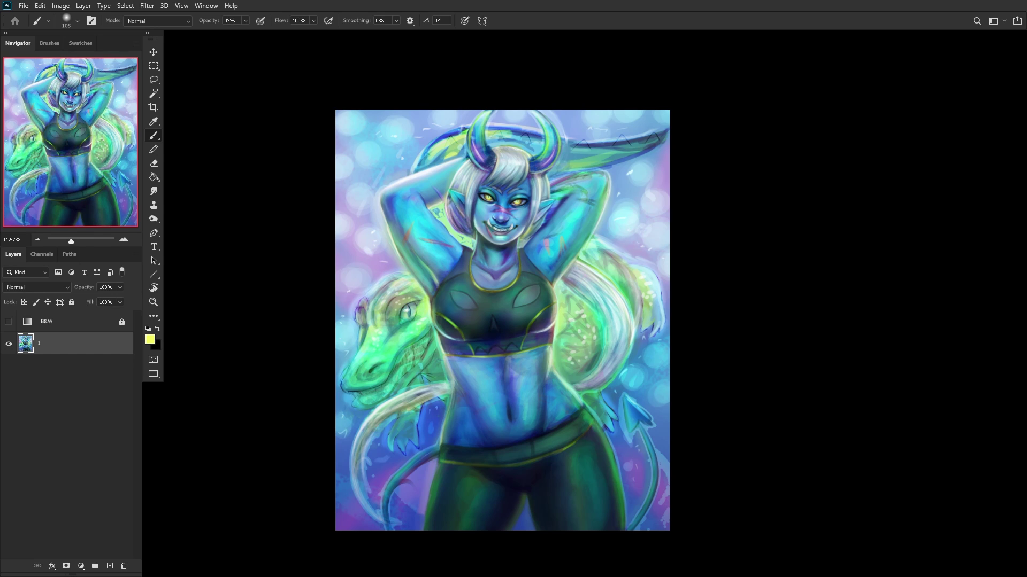
{"action": "left_click", "coordinate": [110, 565]}
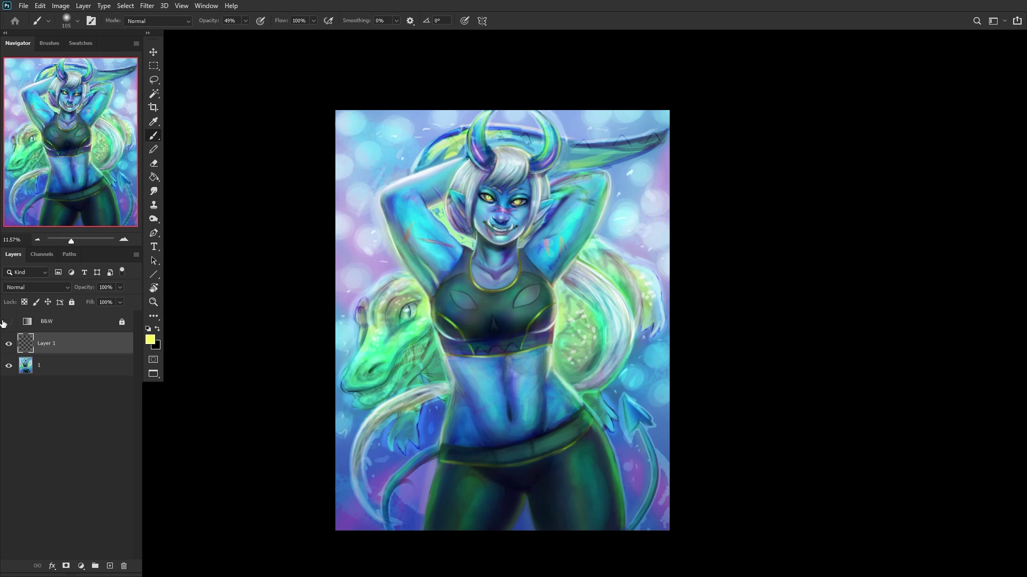
{"action": "left_click", "coordinate": [6, 321]}
{"action": "left_click", "coordinate": [6, 321]}
Step: Lock layer 1, delete the unused empty Layer 1, and fit the painting to the window
{"action": "left_click", "coordinate": [212, 6]}
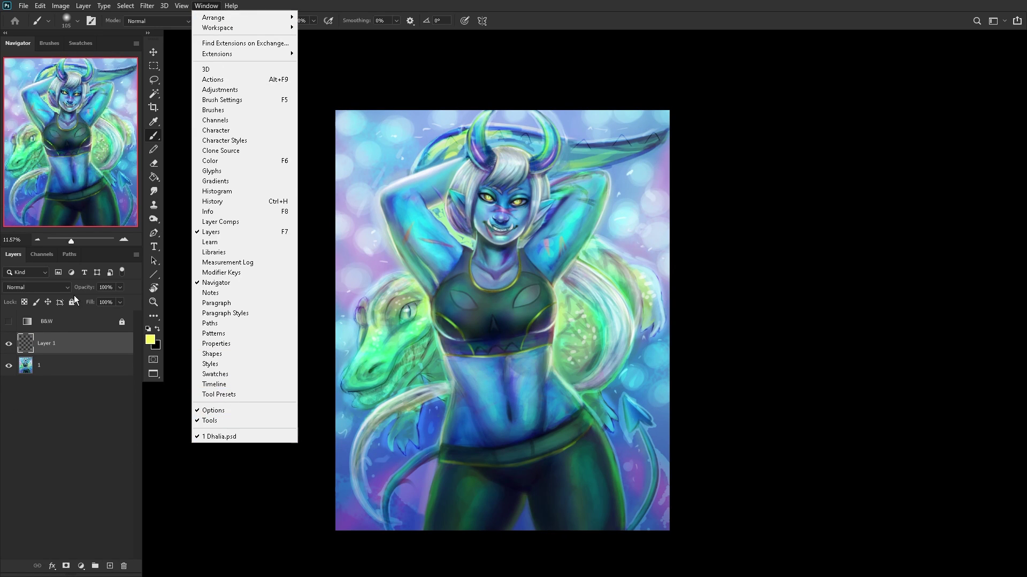
{"action": "left_click", "coordinate": [74, 351]}
{"action": "left_click", "coordinate": [77, 367]}
{"action": "left_click", "coordinate": [72, 303]}
{"action": "left_click", "coordinate": [72, 345]}
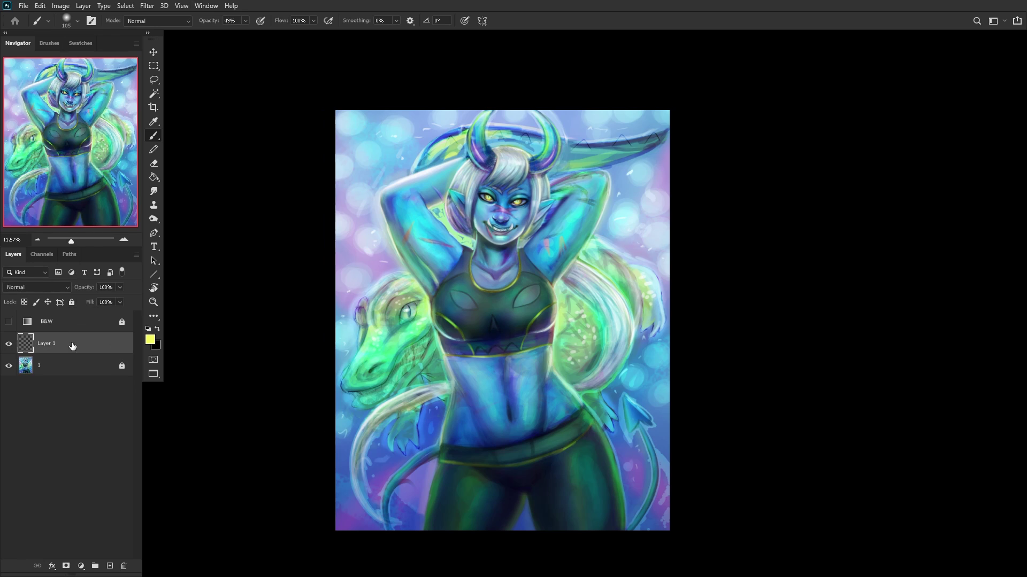
{"action": "left_click_drag", "start_coordinate": [29, 357], "coordinate": [124, 566]}
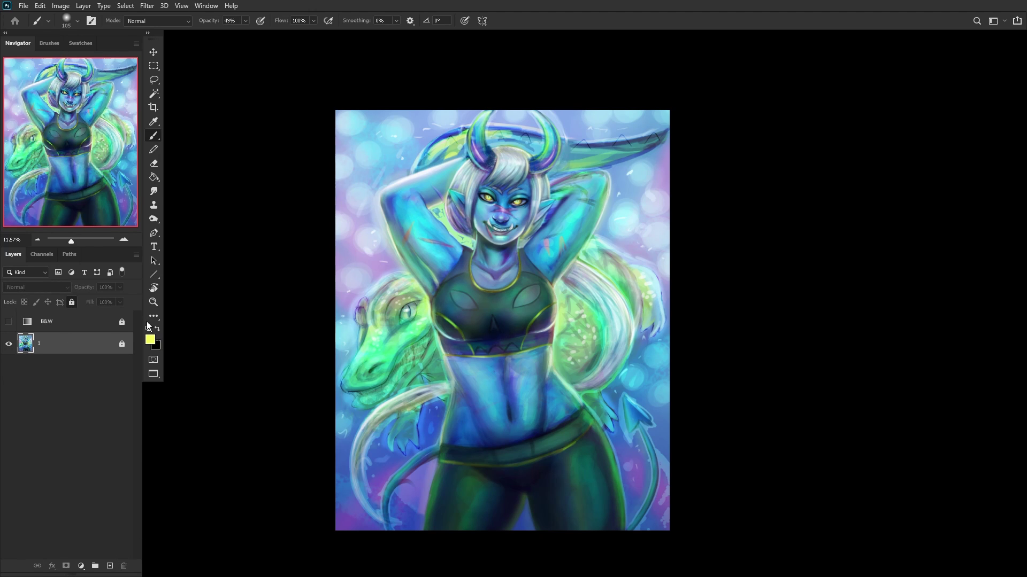
{"action": "left_click", "coordinate": [153, 302]}
{"action": "left_click", "coordinate": [323, 21]}
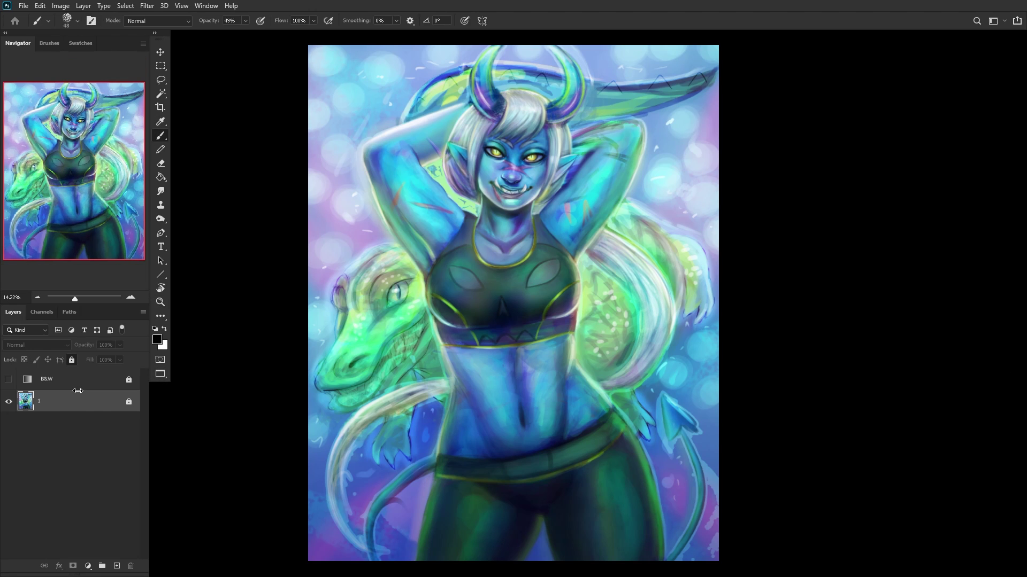
Step: Add a new empty layer, zoom into the face, and set the brush size to 17
{"action": "left_click", "coordinate": [117, 566]}
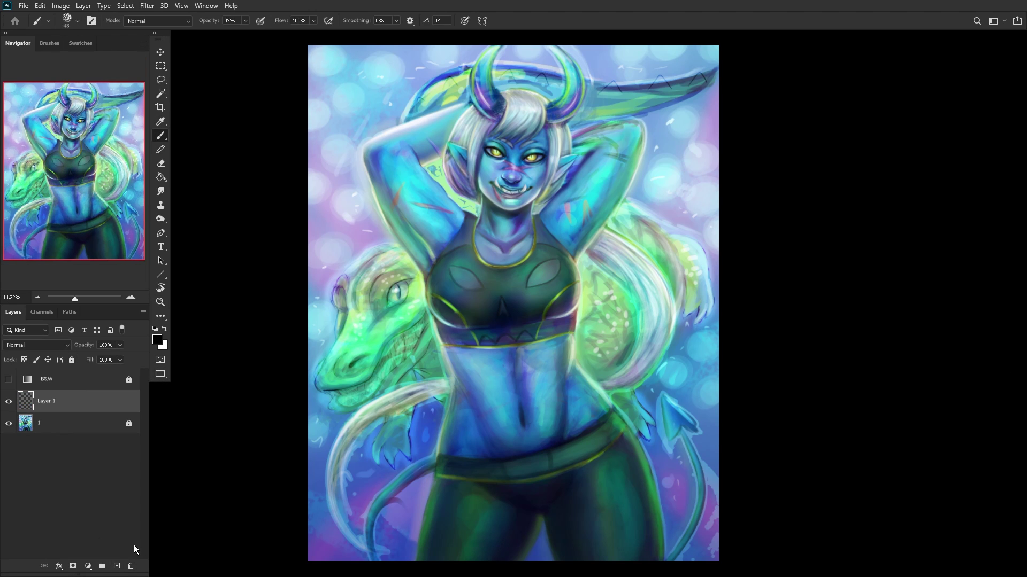
{"action": "scroll", "coordinate": [517, 129], "scroll_direction": "up", "scroll_amount": 8}
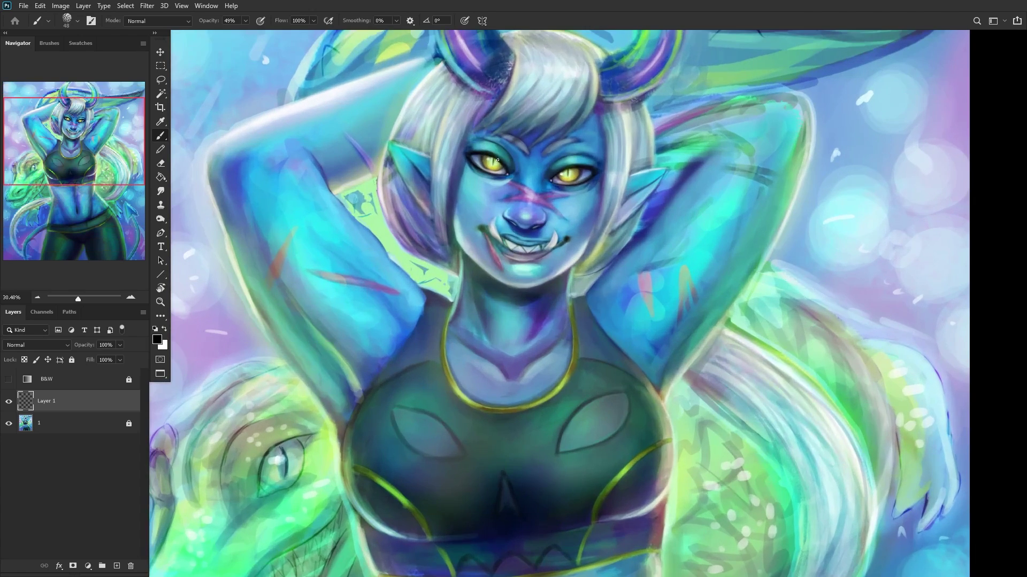
{"action": "scroll", "coordinate": [489, 182], "scroll_direction": "up", "scroll_amount": 2}
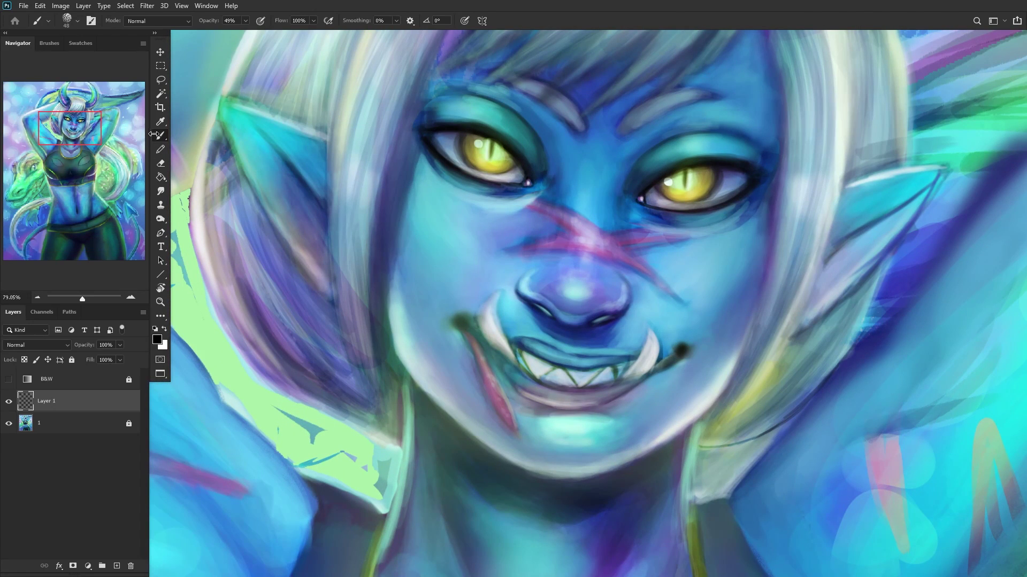
{"action": "scroll", "coordinate": [491, 197], "scroll_direction": "up", "scroll_amount": 3}
{"action": "right_click", "coordinate": [569, 207]}
{"action": "left_click", "coordinate": [646, 99]}
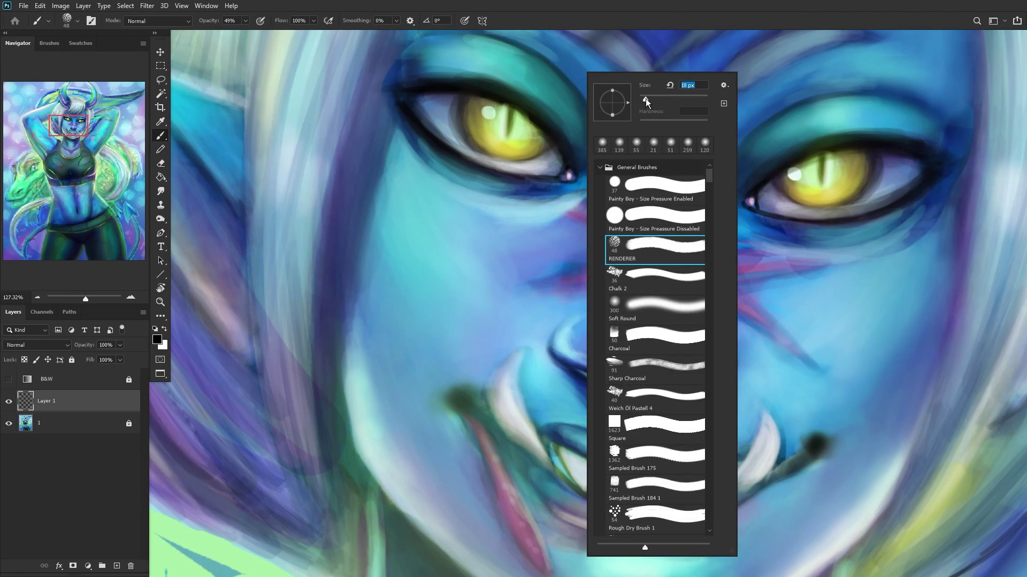
Step: Sample blue from the face and darken the lower eyelid under the left eye
{"action": "left_click", "coordinate": [514, 202], "text": "alt"}
{"action": "mouse_move", "coordinate": [496, 199]}
{"action": "left_mouse_down"}
{"action": "mouse_move", "coordinate": [542, 192]}
{"action": "mouse_move", "coordinate": [455, 170]}
{"action": "mouse_move", "coordinate": [451, 180]}
{"action": "mouse_move", "coordinate": [473, 181]}
{"action": "mouse_move", "coordinate": [414, 144]}
{"action": "mouse_move", "coordinate": [497, 193]}
{"action": "mouse_move", "coordinate": [448, 176]}
{"action": "mouse_move", "coordinate": [458, 172]}
{"action": "mouse_move", "coordinate": [408, 133]}
{"action": "mouse_move", "coordinate": [505, 189]}
{"action": "mouse_move", "coordinate": [405, 128]}
{"action": "mouse_move", "coordinate": [525, 195]}
{"action": "left_mouse_up"}
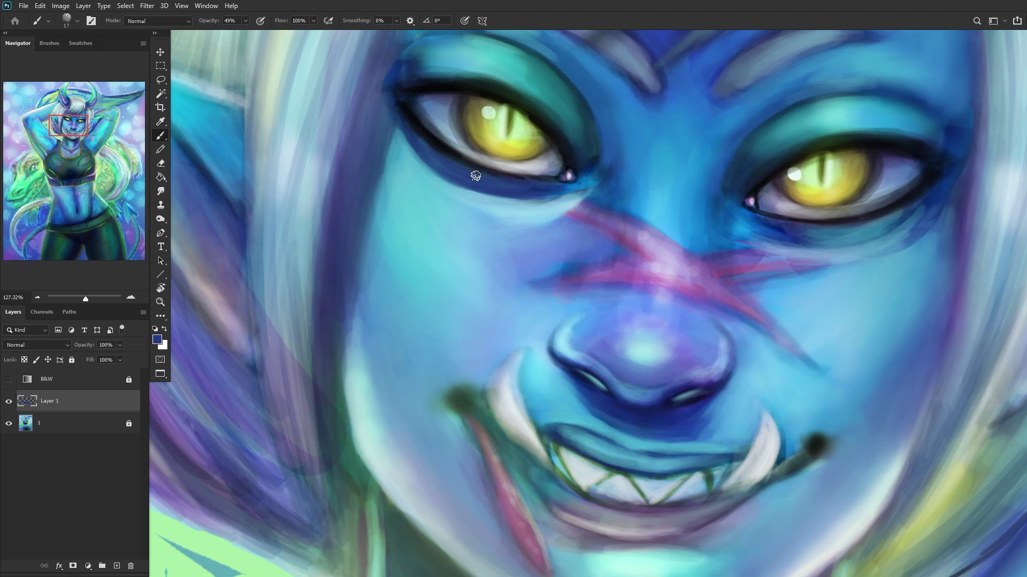
{"action": "scroll", "coordinate": [423, 177], "scroll_direction": "down", "scroll_amount": 3}
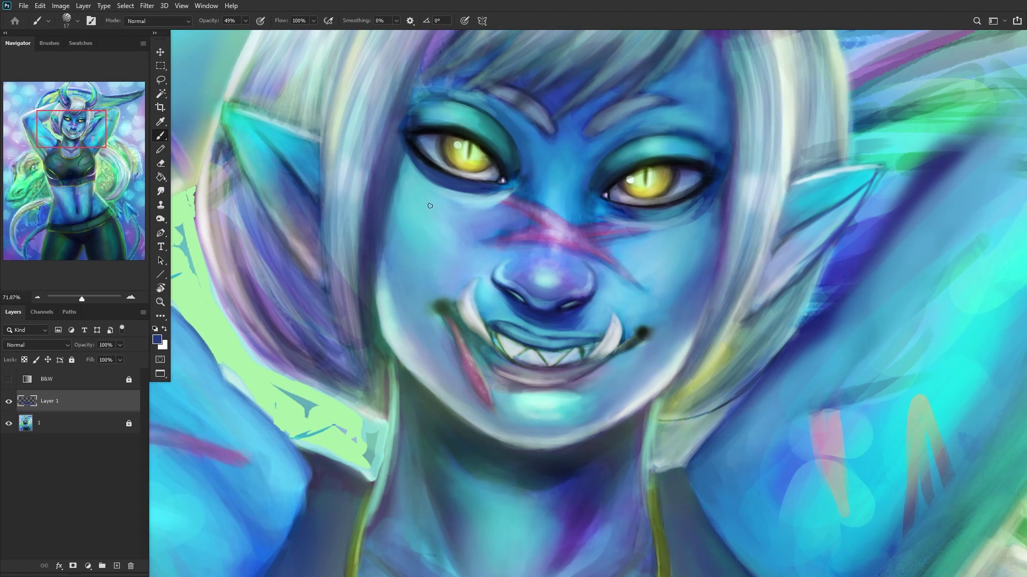
{"action": "left_click", "coordinate": [639, 238], "text": "alt"}
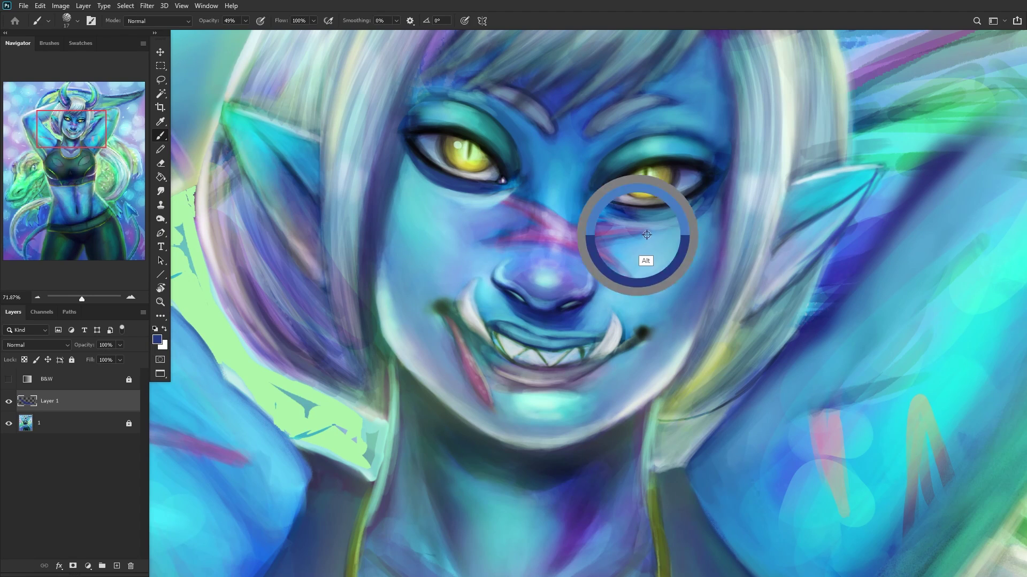
{"action": "scroll", "coordinate": [425, 172], "scroll_direction": "up", "scroll_amount": 3}
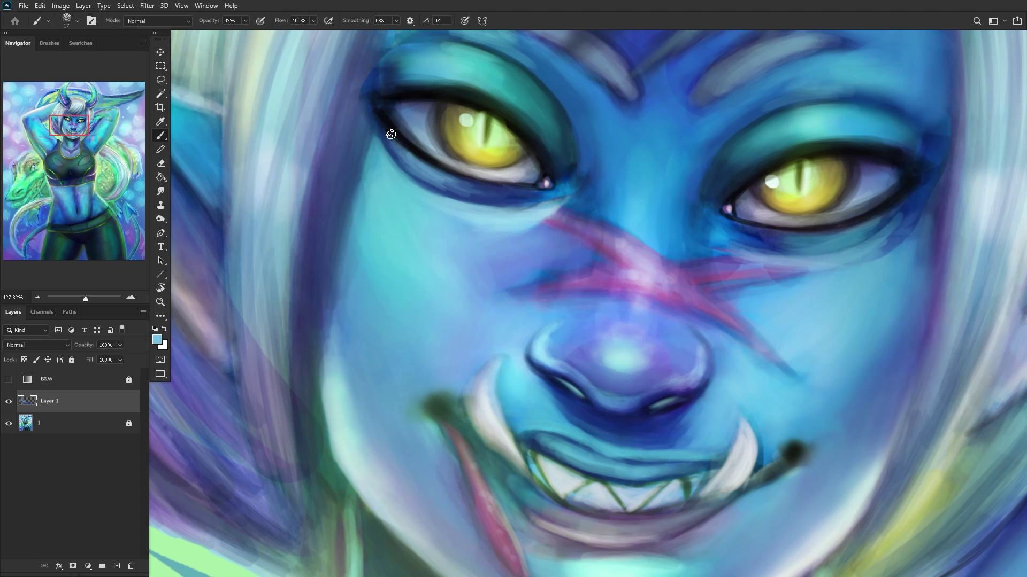
{"action": "scroll", "coordinate": [397, 117], "scroll_direction": "down", "scroll_amount": 3}
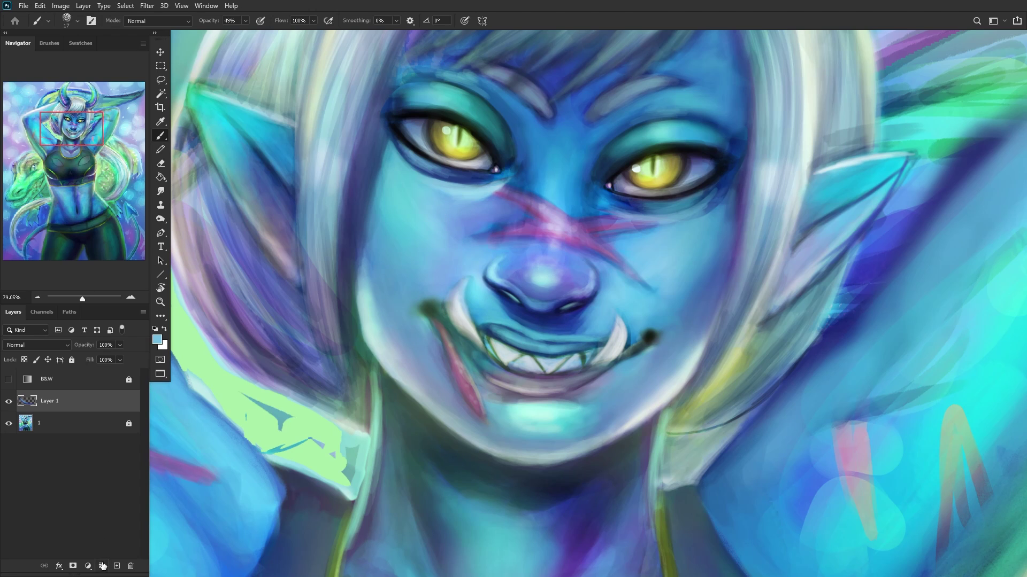
Step: Sample a dark blue and create Layer 2, moving it out of the stray group and deleting the group
{"action": "left_click", "coordinate": [102, 565]}
{"action": "scroll", "coordinate": [501, 219], "scroll_direction": "down", "scroll_amount": 1}
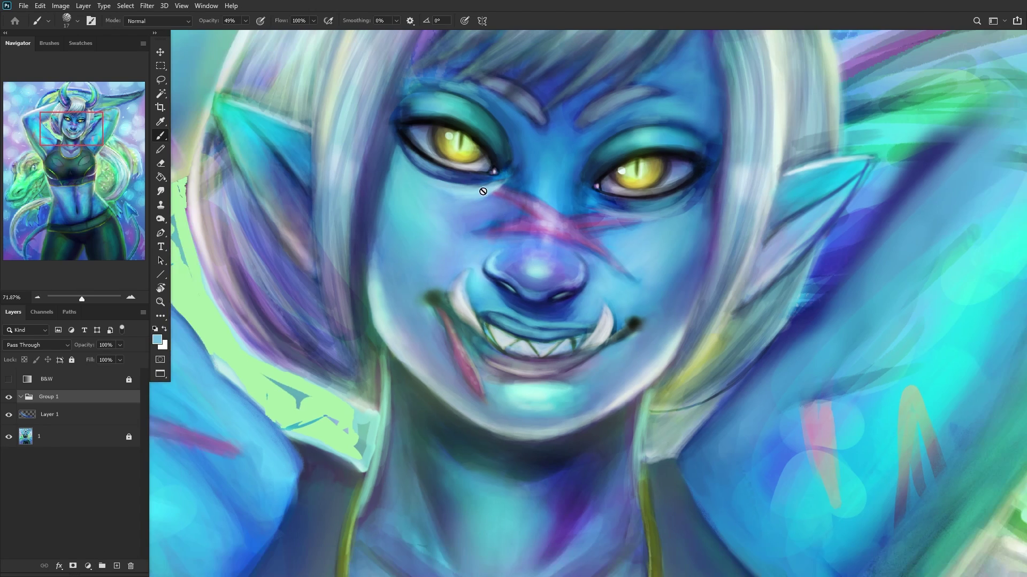
{"action": "right_click", "coordinate": [550, 220]}
{"action": "left_click", "coordinate": [466, 191], "text": "alt"}
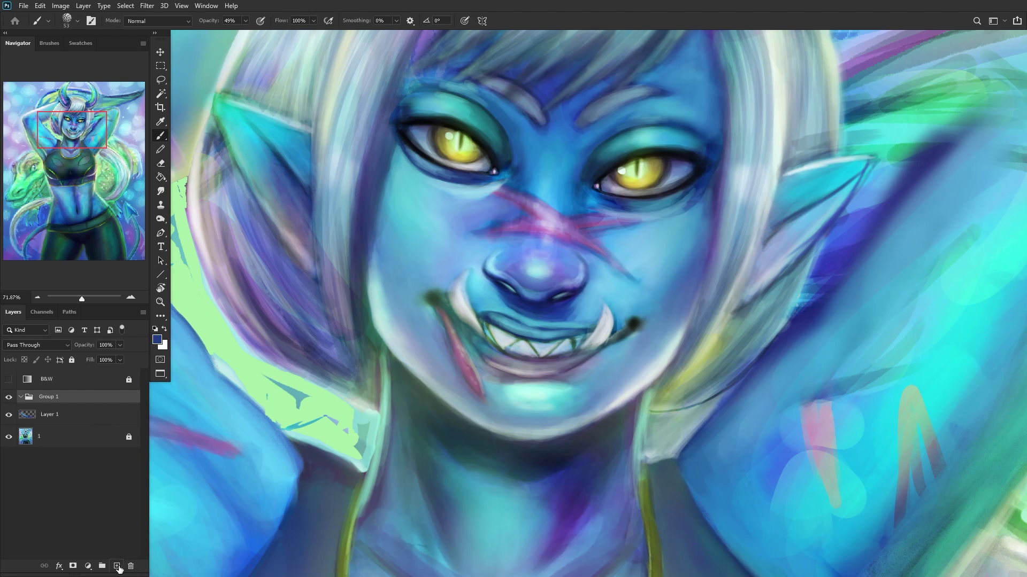
{"action": "left_click", "coordinate": [117, 566]}
{"action": "left_click_drag", "start_coordinate": [93, 424], "coordinate": [131, 566]}
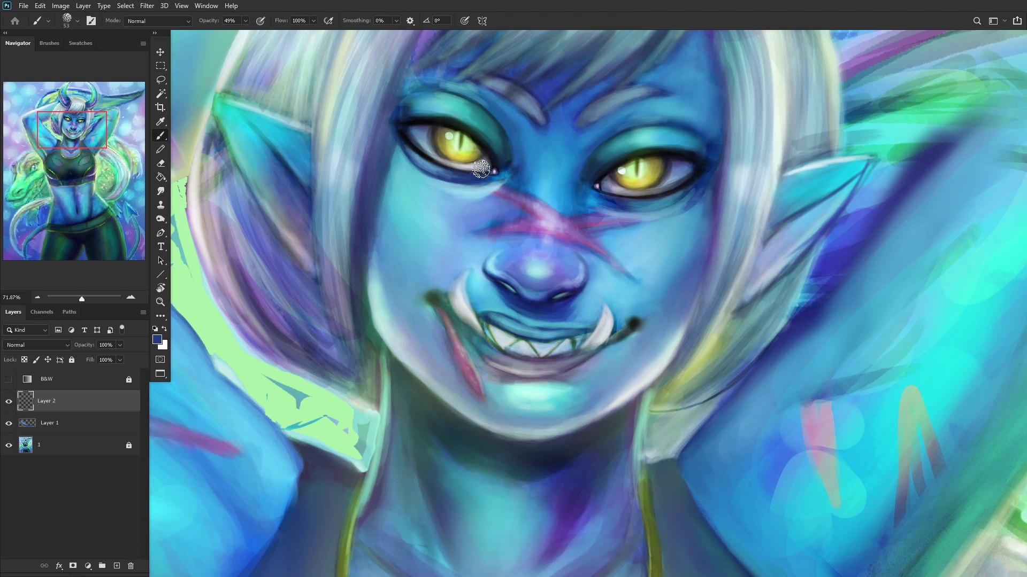
Step: Brush dark blue shadows under the left eye, then under the right eye
{"action": "scroll", "coordinate": [436, 173], "scroll_direction": "up", "scroll_amount": 2}
{"action": "scroll", "coordinate": [402, 150], "scroll_direction": "up", "scroll_amount": 1}
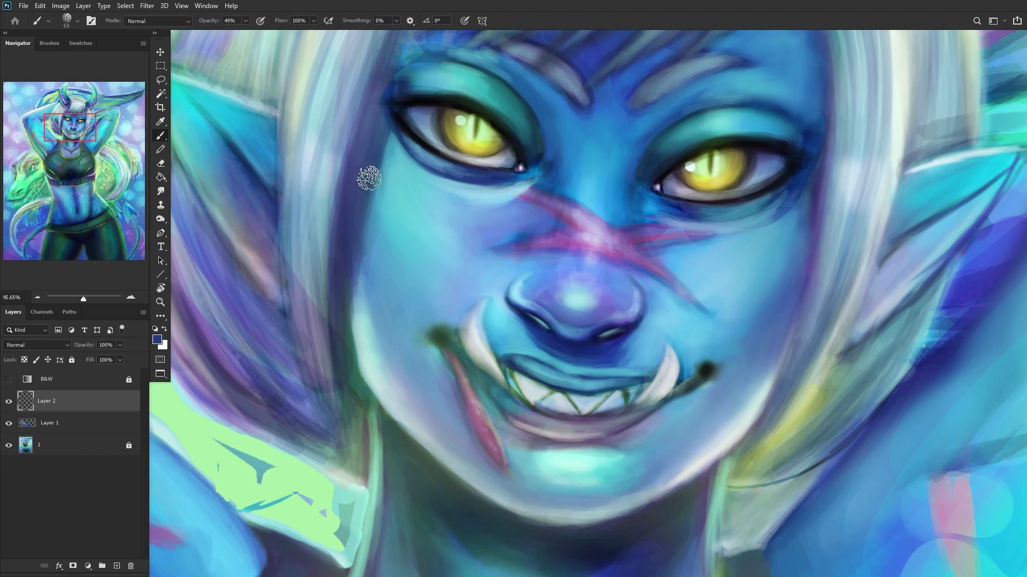
{"action": "mouse_move", "coordinate": [394, 126]}
{"action": "left_mouse_down"}
{"action": "mouse_move", "coordinate": [409, 171]}
{"action": "mouse_move", "coordinate": [429, 180]}
{"action": "mouse_move", "coordinate": [388, 137]}
{"action": "mouse_move", "coordinate": [443, 190]}
{"action": "left_mouse_up"}
{"action": "mouse_move", "coordinate": [395, 138]}
{"action": "left_mouse_down"}
{"action": "mouse_move", "coordinate": [426, 181]}
{"action": "mouse_move", "coordinate": [386, 136]}
{"action": "mouse_move", "coordinate": [458, 184]}
{"action": "left_mouse_up"}
{"action": "left_click_drag", "start_coordinate": [400, 158], "coordinate": [424, 171]}
{"action": "mouse_move", "coordinate": [389, 123]}
{"action": "left_mouse_down"}
{"action": "mouse_move", "coordinate": [486, 197]}
{"action": "mouse_move", "coordinate": [415, 165]}
{"action": "mouse_move", "coordinate": [497, 186]}
{"action": "left_mouse_up"}
{"action": "mouse_move", "coordinate": [424, 175]}
{"action": "left_mouse_down"}
{"action": "mouse_move", "coordinate": [527, 181]}
{"action": "mouse_move", "coordinate": [460, 188]}
{"action": "mouse_move", "coordinate": [499, 163]}
{"action": "mouse_move", "coordinate": [395, 159]}
{"action": "mouse_move", "coordinate": [401, 146]}
{"action": "mouse_move", "coordinate": [348, 226]}
{"action": "mouse_move", "coordinate": [390, 164]}
{"action": "mouse_move", "coordinate": [369, 227]}
{"action": "mouse_move", "coordinate": [403, 149]}
{"action": "mouse_move", "coordinate": [347, 277]}
{"action": "mouse_move", "coordinate": [404, 160]}
{"action": "mouse_move", "coordinate": [365, 282]}
{"action": "mouse_move", "coordinate": [410, 151]}
{"action": "mouse_move", "coordinate": [346, 312]}
{"action": "mouse_move", "coordinate": [401, 151]}
{"action": "mouse_move", "coordinate": [353, 243]}
{"action": "left_mouse_up"}
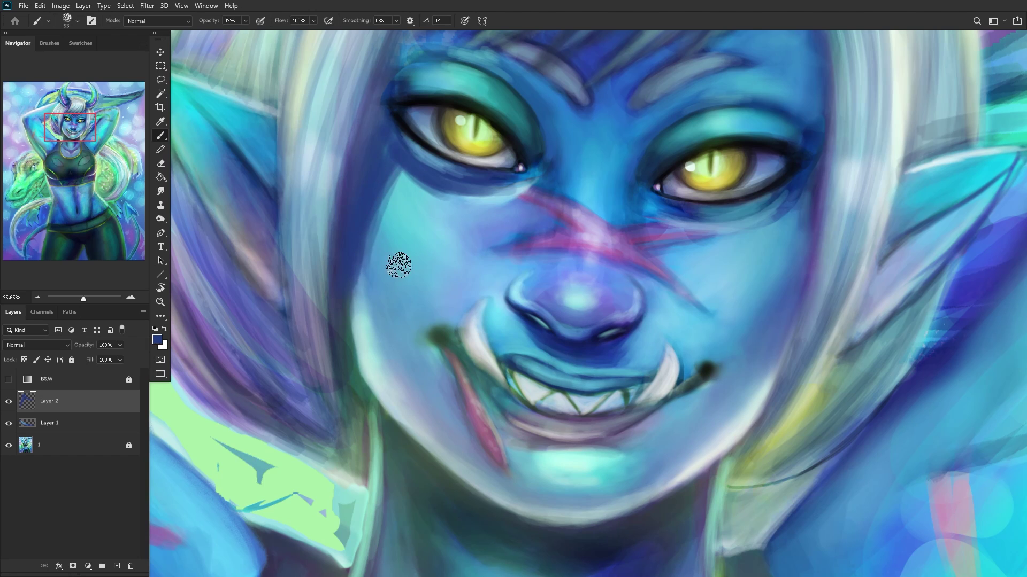
{"action": "mouse_move", "coordinate": [799, 182]}
{"action": "left_mouse_down"}
{"action": "mouse_move", "coordinate": [806, 160]}
{"action": "mouse_move", "coordinate": [749, 221]}
{"action": "mouse_move", "coordinate": [804, 168]}
{"action": "mouse_move", "coordinate": [740, 212]}
{"action": "mouse_move", "coordinate": [799, 186]}
{"action": "mouse_move", "coordinate": [742, 226]}
{"action": "mouse_move", "coordinate": [803, 174]}
{"action": "mouse_move", "coordinate": [699, 225]}
{"action": "mouse_move", "coordinate": [804, 202]}
{"action": "mouse_move", "coordinate": [806, 236]}
{"action": "mouse_move", "coordinate": [801, 187]}
{"action": "mouse_move", "coordinate": [814, 210]}
{"action": "mouse_move", "coordinate": [805, 207]}
{"action": "mouse_move", "coordinate": [810, 176]}
{"action": "left_mouse_up"}
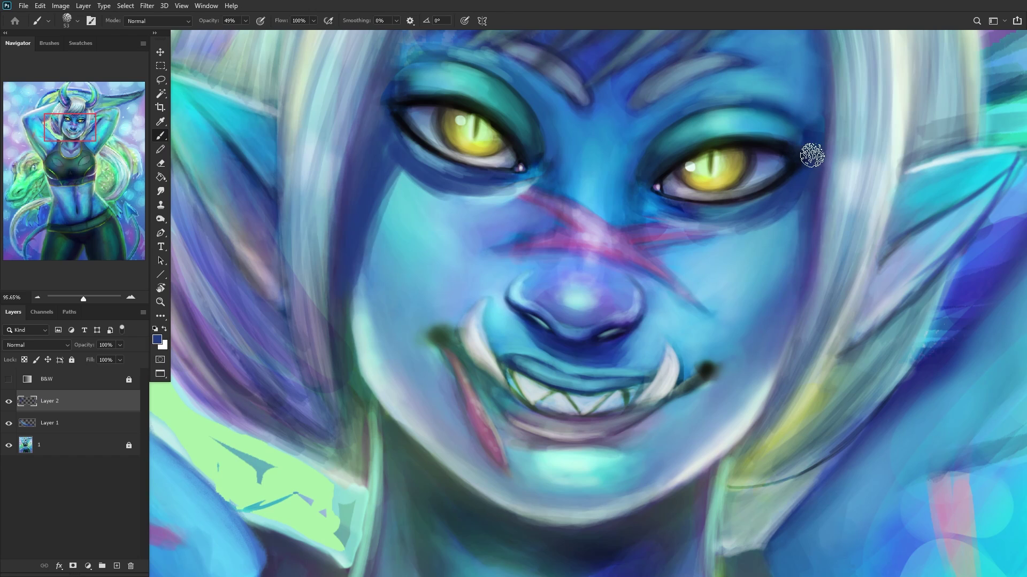
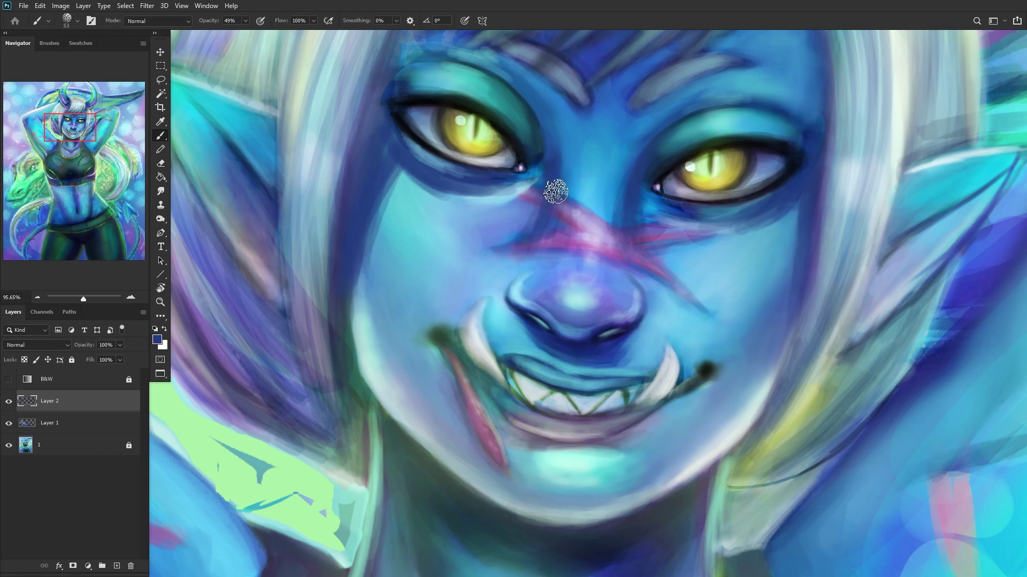
Step: Switch Layer 2 to Color Burn at 24% opacity, toggling it to compare
{"action": "scroll", "coordinate": [476, 224], "scroll_direction": "down", "scroll_amount": 2}
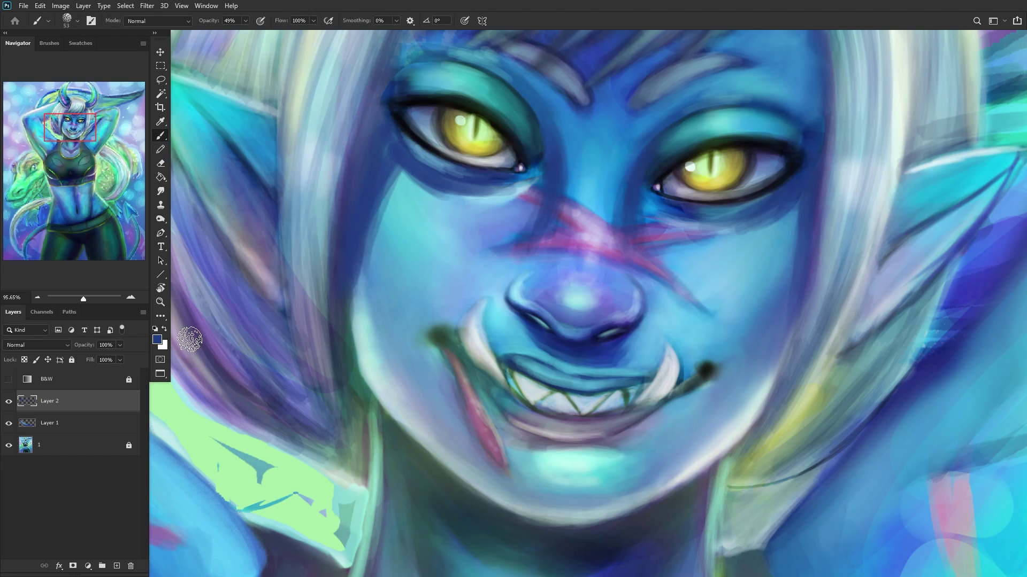
{"action": "scroll", "coordinate": [469, 276], "scroll_direction": "down", "scroll_amount": 4}
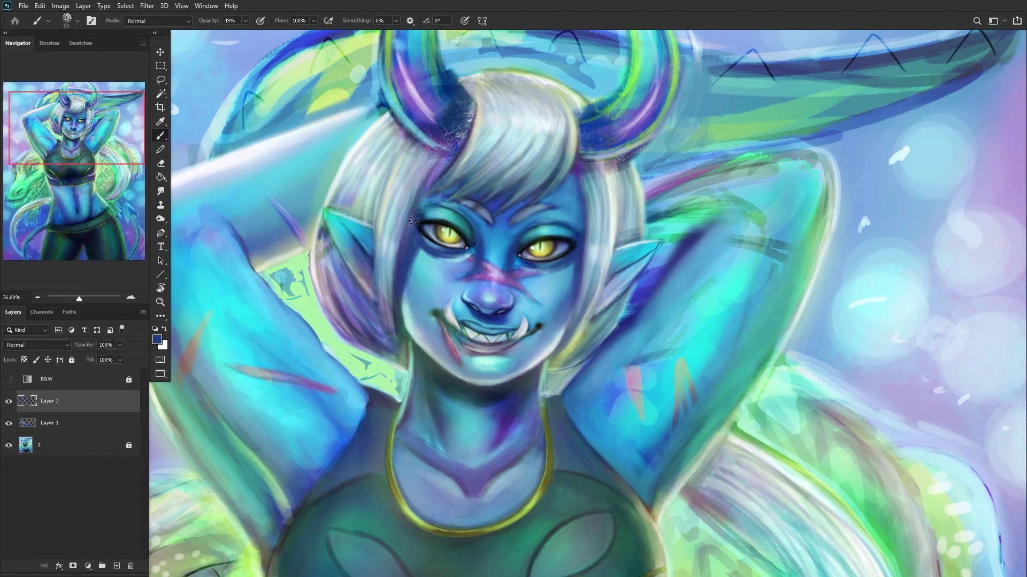
{"action": "scroll", "coordinate": [426, 196], "scroll_direction": "up", "scroll_amount": 2}
{"action": "scroll", "coordinate": [449, 219], "scroll_direction": "up", "scroll_amount": 2}
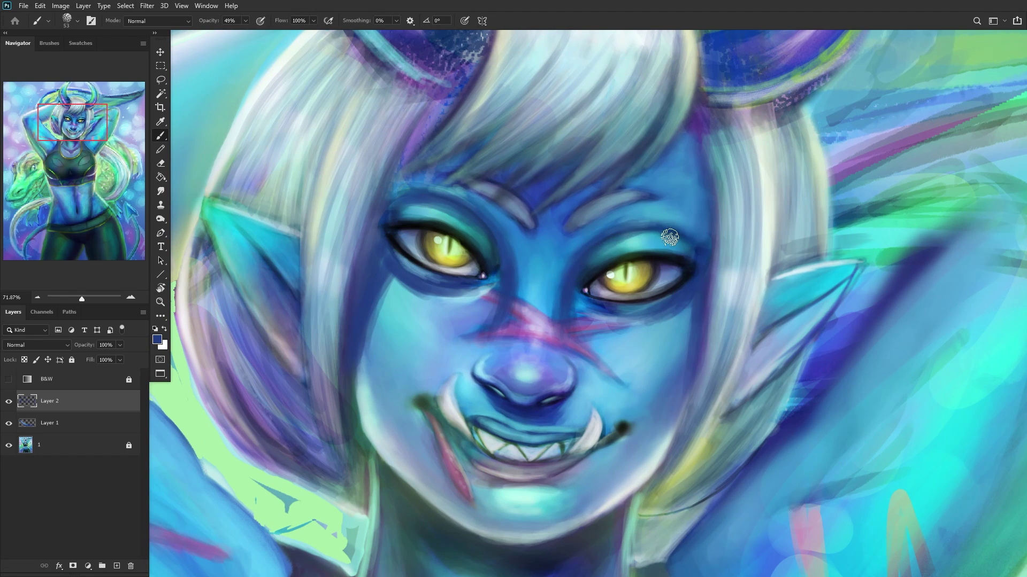
{"action": "scroll", "coordinate": [679, 255], "scroll_direction": "down", "scroll_amount": 10}
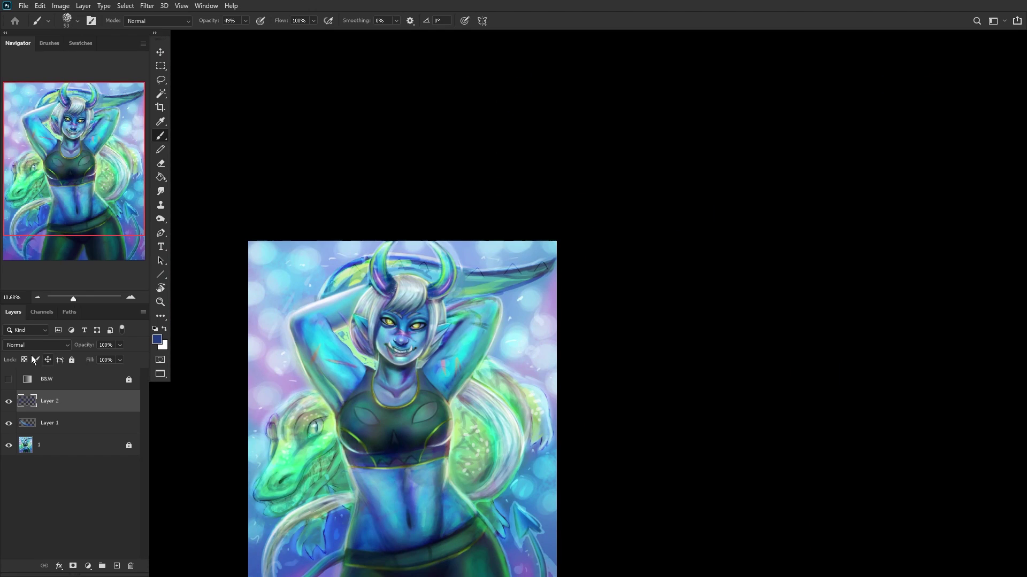
{"action": "left_click", "coordinate": [32, 345]}
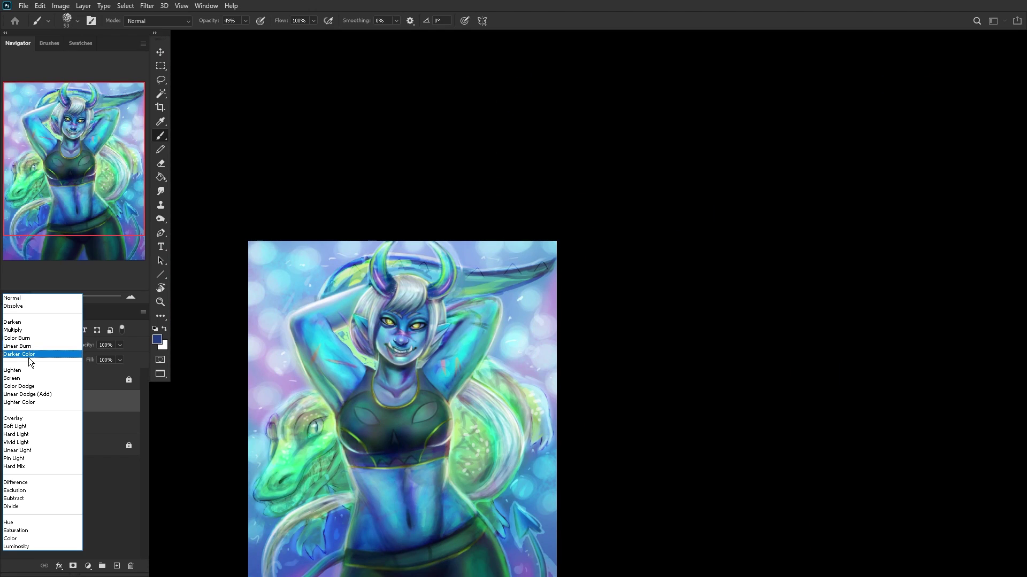
{"action": "left_click", "coordinate": [24, 330]}
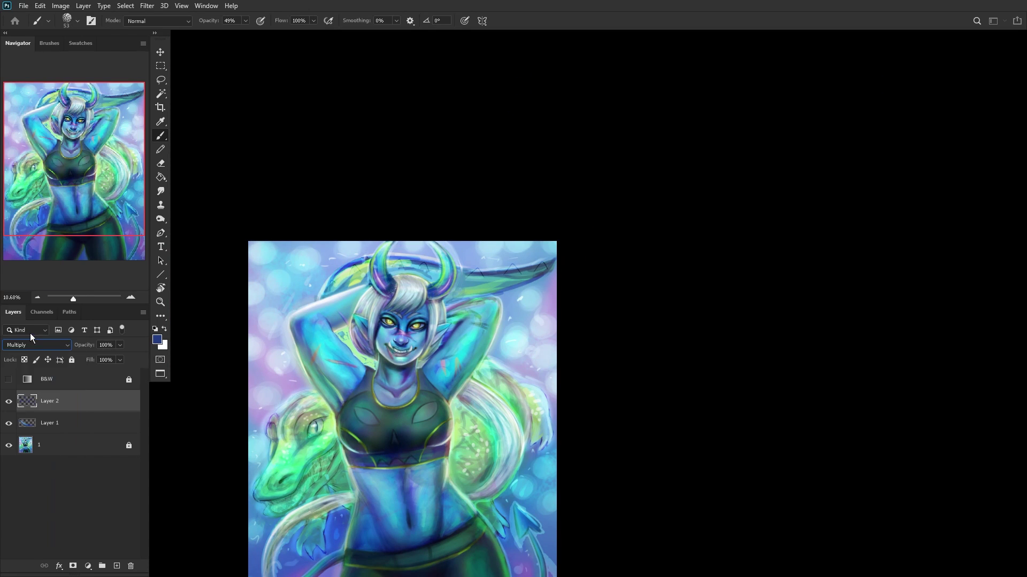
{"action": "left_click", "coordinate": [53, 345]}
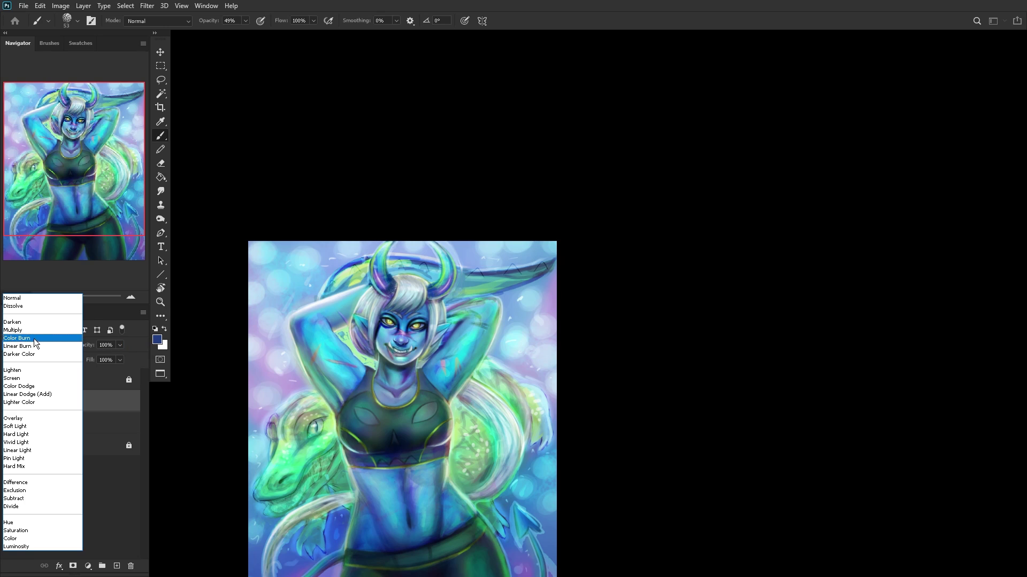
{"action": "left_click", "coordinate": [33, 338]}
{"action": "left_click", "coordinate": [82, 358]}
{"action": "left_click", "coordinate": [10, 402]}
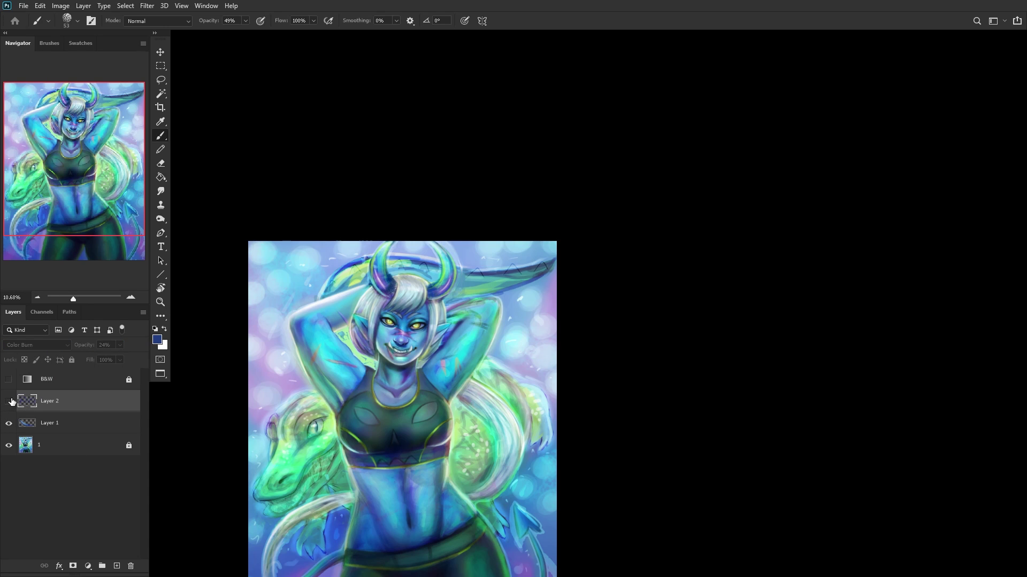
{"action": "left_click", "coordinate": [10, 402]}
Step: View the whole painting and reduce Layer 2's opacity to 15%, comparing before and after
{"action": "left_click_drag", "start_coordinate": [116, 177], "coordinate": [73, 308]}
{"action": "left_click", "coordinate": [9, 402]}
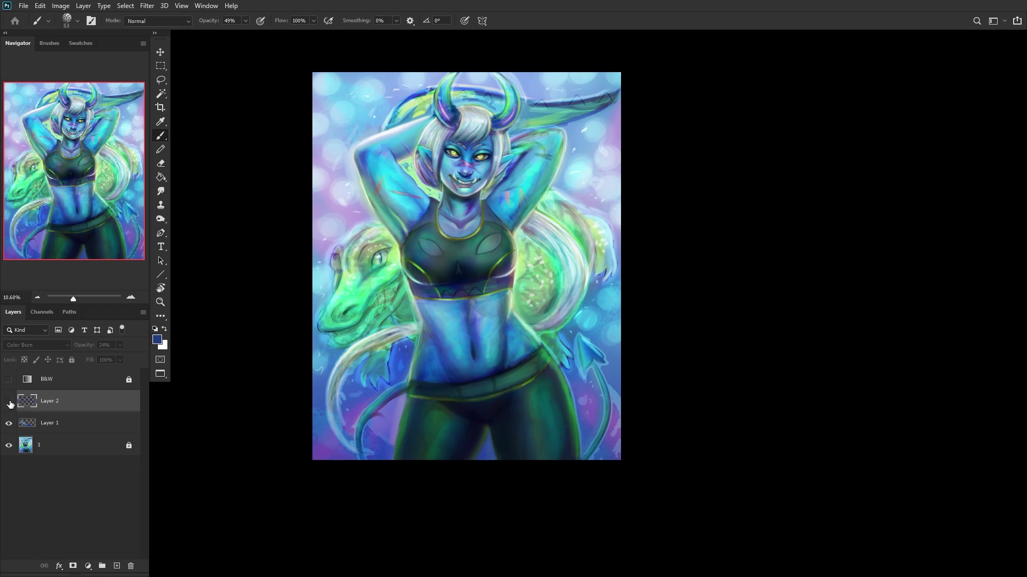
{"action": "left_click", "coordinate": [10, 403]}
{"action": "scroll", "coordinate": [363, 125], "scroll_direction": "up", "scroll_amount": 5}
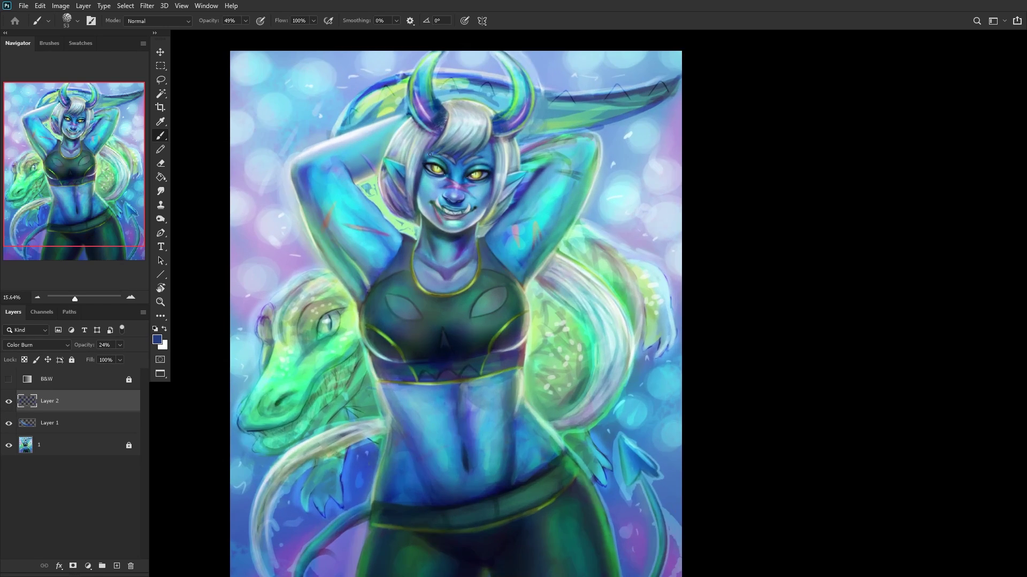
{"action": "left_click", "coordinate": [120, 346]}
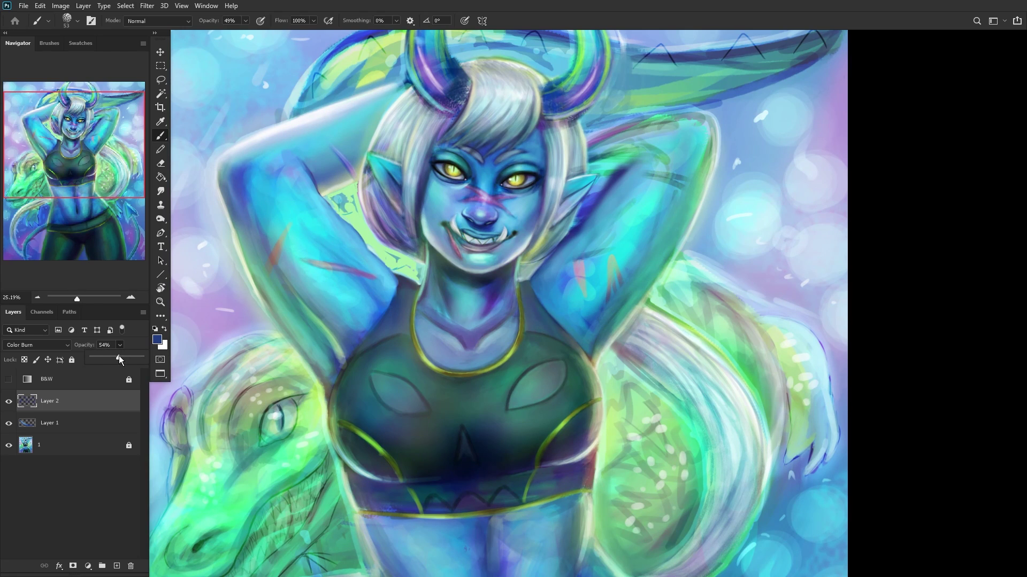
{"action": "left_click_drag", "start_coordinate": [120, 360], "coordinate": [97, 365]}
{"action": "left_click", "coordinate": [10, 403]}
{"action": "left_click", "coordinate": [10, 402]}
Step: Merge the shading into the base painting, lock it, and add a new empty layer
{"action": "left_click", "coordinate": [47, 445]}
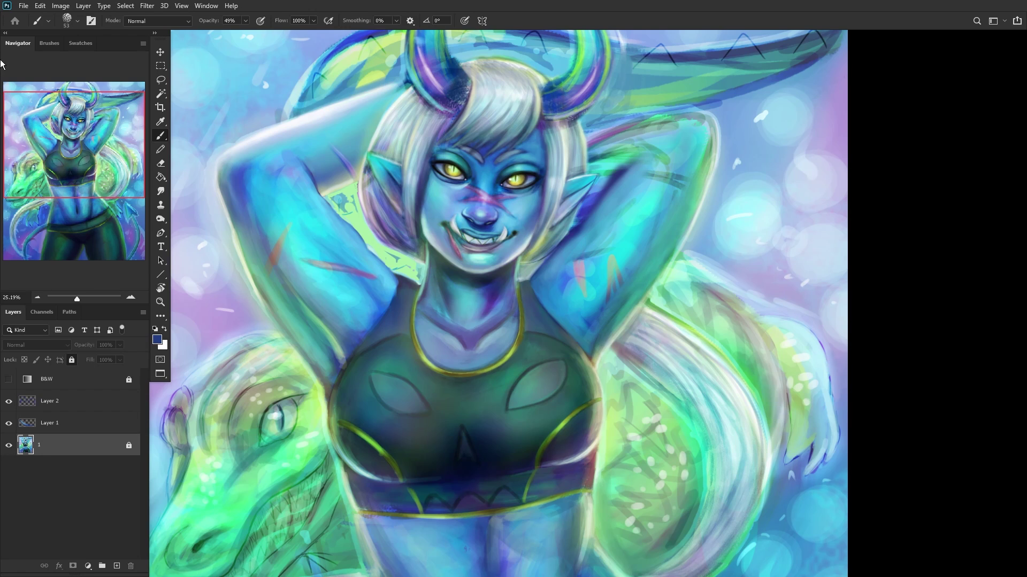
{"action": "key", "text": "ctrl+shift+e"}
{"action": "left_click", "coordinate": [71, 361]}
{"action": "left_click", "coordinate": [117, 566]}
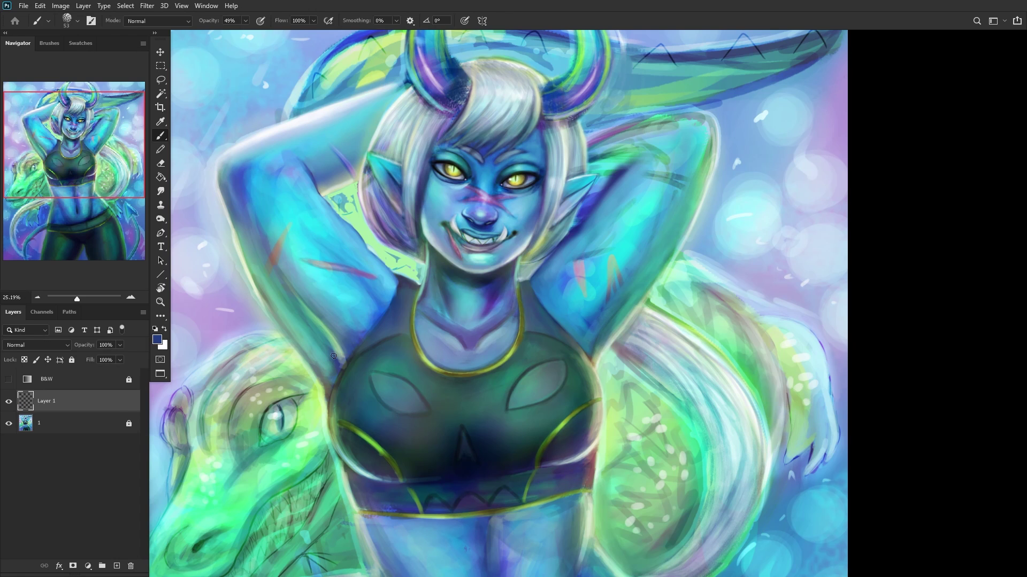
Step: Brighten the dark band along the midriff, sampling dark tones from the painting
{"action": "scroll", "coordinate": [457, 281], "scroll_direction": "down", "scroll_amount": 1}
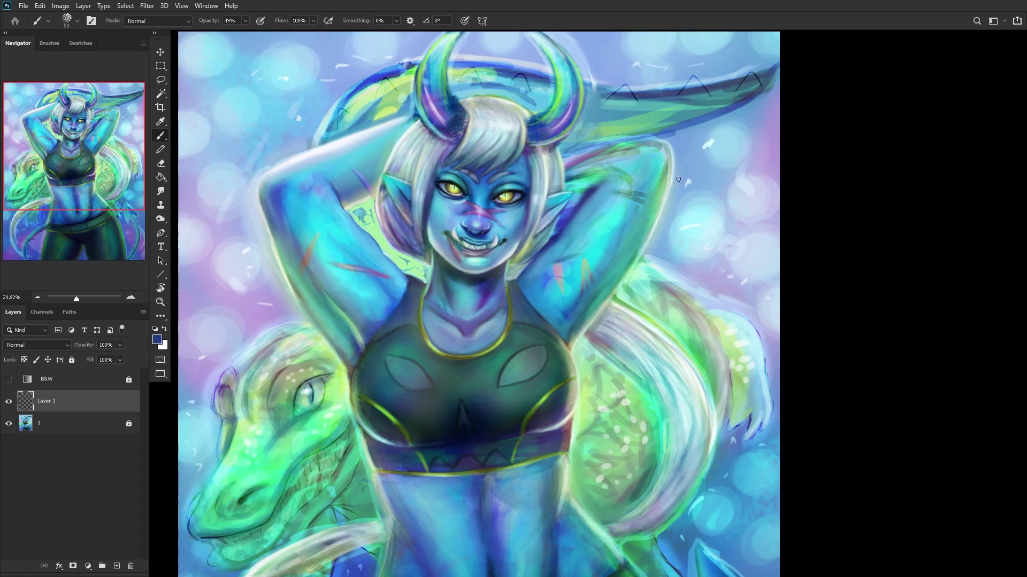
{"action": "scroll", "coordinate": [590, 216], "scroll_direction": "down", "scroll_amount": 1}
{"action": "left_click_drag", "start_coordinate": [93, 147], "coordinate": [92, 201]}
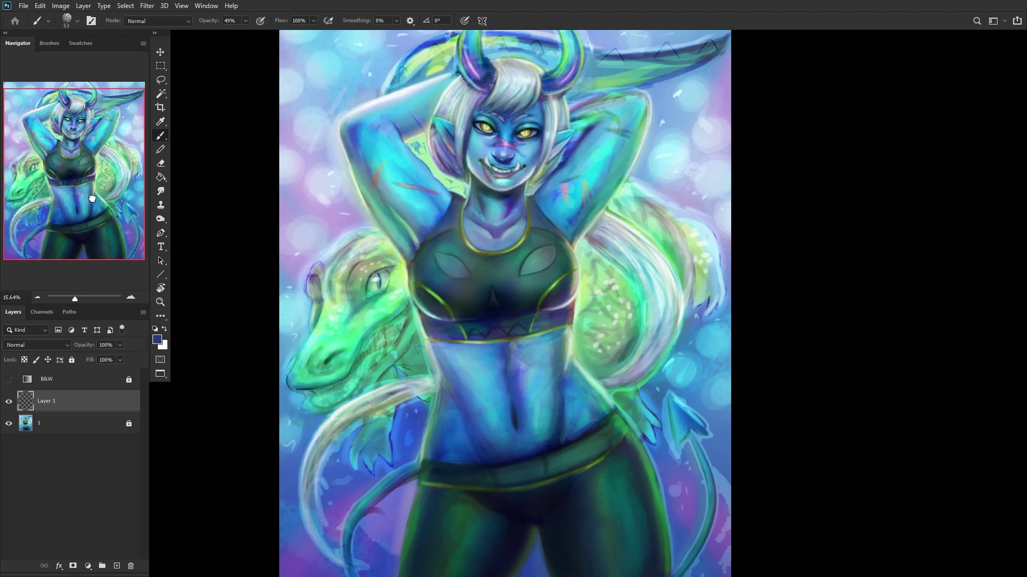
{"action": "scroll", "coordinate": [549, 453], "scroll_direction": "up", "scroll_amount": 6}
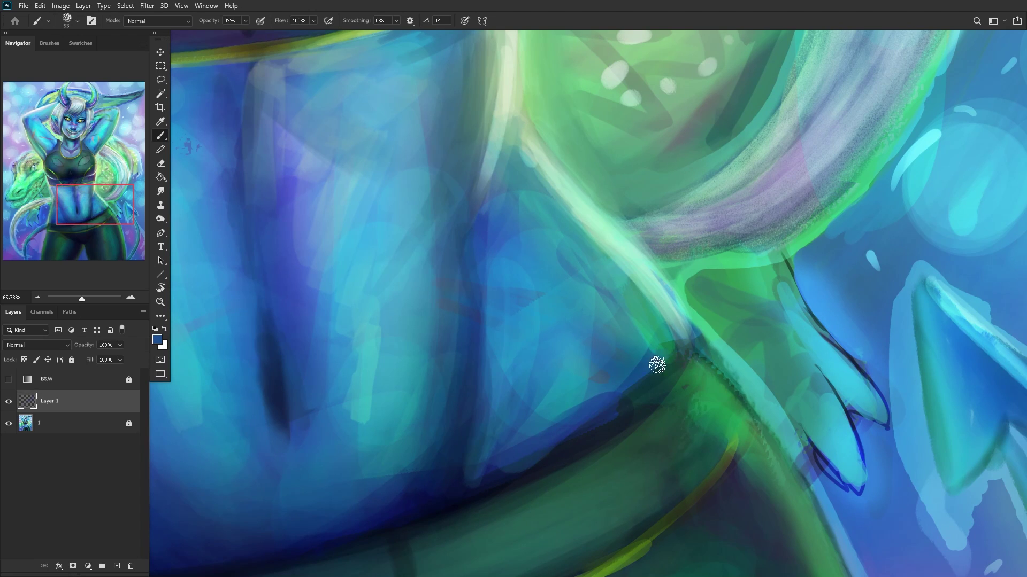
{"action": "mouse_move", "coordinate": [657, 364]}
{"action": "left_mouse_down"}
{"action": "mouse_move", "coordinate": [494, 470]}
{"action": "mouse_move", "coordinate": [624, 397]}
{"action": "mouse_move", "coordinate": [488, 476]}
{"action": "mouse_move", "coordinate": [656, 372]}
{"action": "mouse_move", "coordinate": [473, 479]}
{"action": "mouse_move", "coordinate": [633, 381]}
{"action": "mouse_move", "coordinate": [532, 454]}
{"action": "left_mouse_up"}
{"action": "left_click", "coordinate": [613, 425], "text": "alt"}
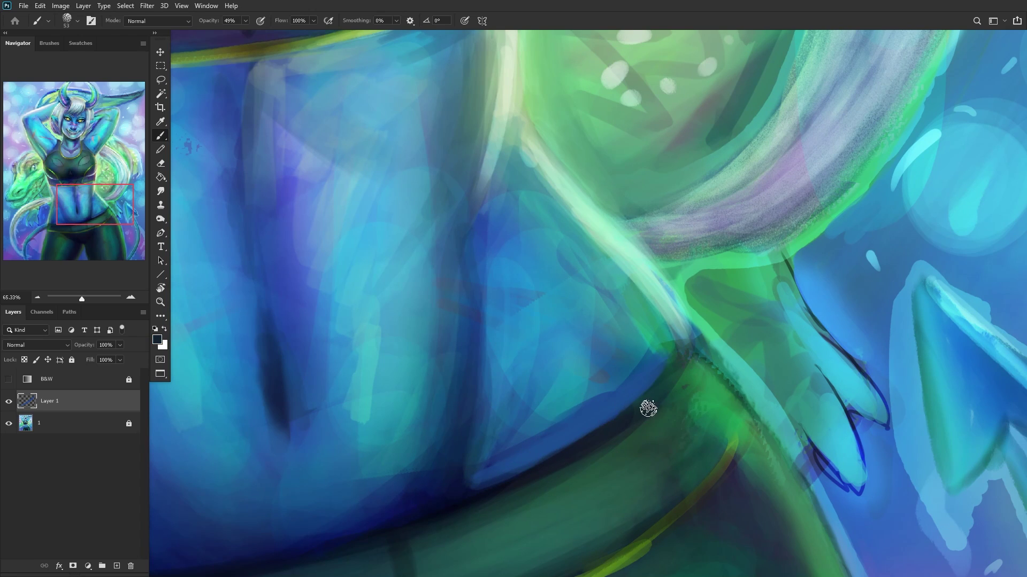
{"action": "left_click", "coordinate": [671, 405], "text": "alt"}
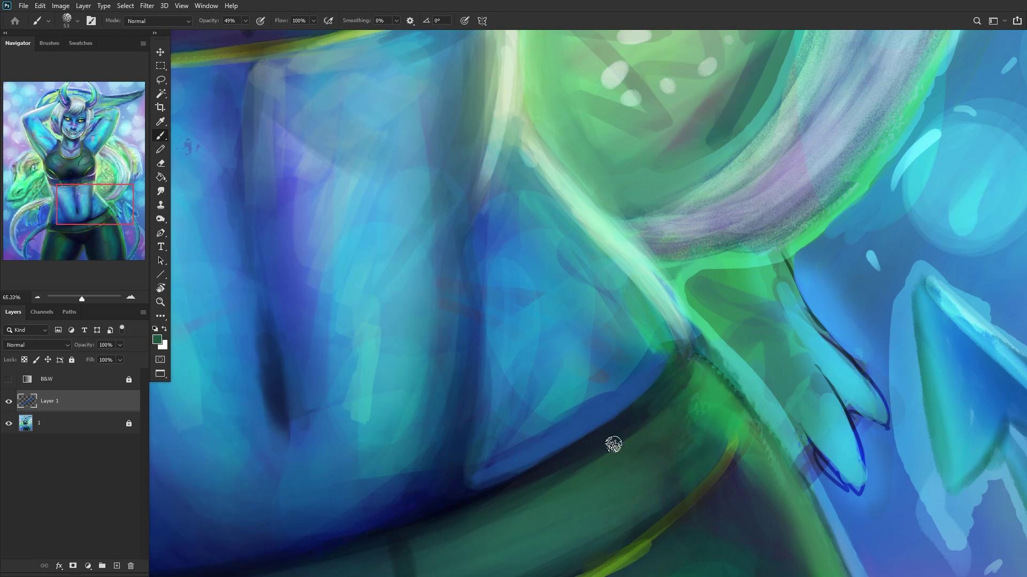
Step: Darken and even out the green band beside it, sampling teal and mint tones
{"action": "mouse_move", "coordinate": [541, 473]}
{"action": "left_mouse_down"}
{"action": "mouse_move", "coordinate": [690, 360]}
{"action": "mouse_move", "coordinate": [566, 474]}
{"action": "mouse_move", "coordinate": [632, 419]}
{"action": "mouse_move", "coordinate": [518, 485]}
{"action": "left_mouse_up"}
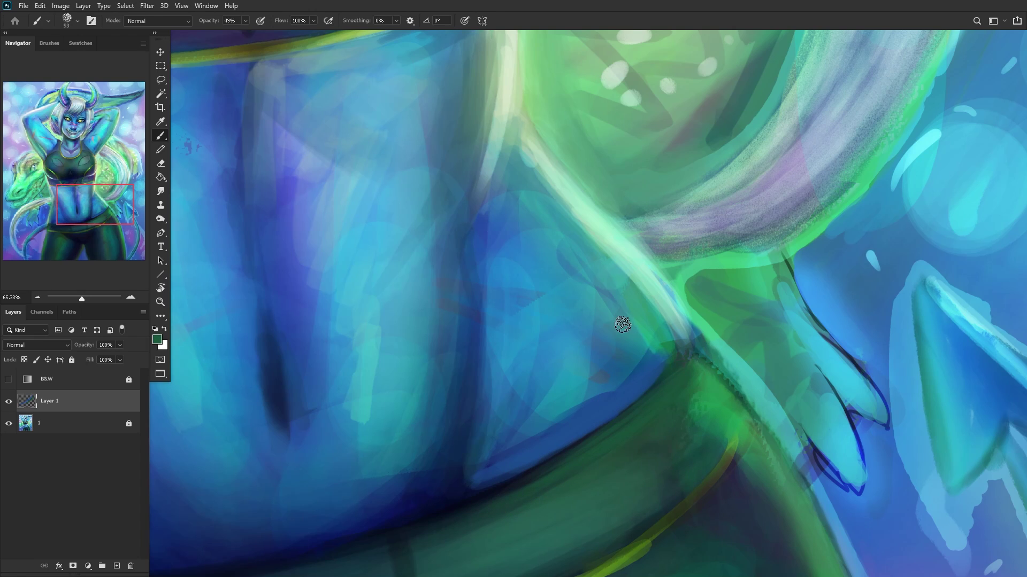
{"action": "left_click", "coordinate": [669, 379], "text": "alt"}
{"action": "left_click", "coordinate": [746, 388], "text": "alt"}
{"action": "mouse_move", "coordinate": [700, 345]}
{"action": "left_mouse_down"}
{"action": "mouse_move", "coordinate": [670, 298]}
{"action": "mouse_move", "coordinate": [680, 291]}
{"action": "mouse_move", "coordinate": [646, 261]}
{"action": "mouse_move", "coordinate": [728, 373]}
{"action": "left_mouse_up"}
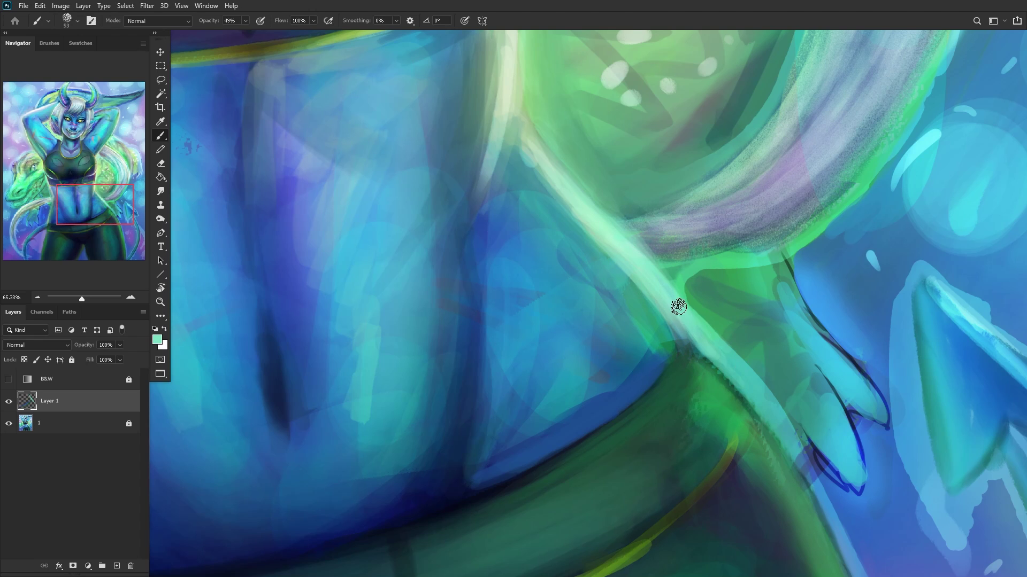
{"action": "scroll", "coordinate": [540, 369], "scroll_direction": "down", "scroll_amount": 2}
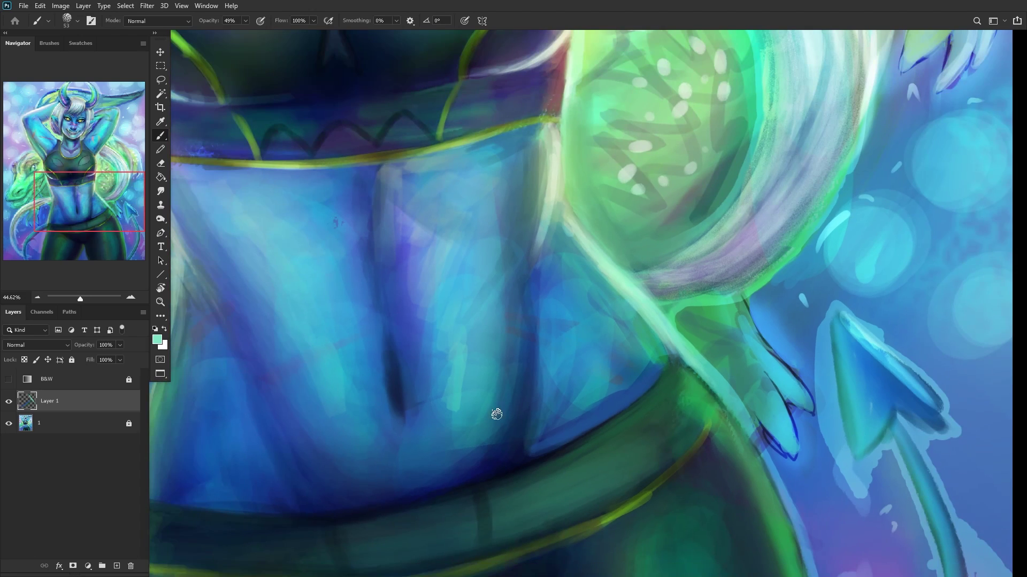
{"action": "scroll", "coordinate": [497, 414], "scroll_direction": "up", "scroll_amount": 1}
Step: With the Soft Round brush on a new layer, paint dark blue shadow along the belly edge
{"action": "right_click", "coordinate": [675, 334]}
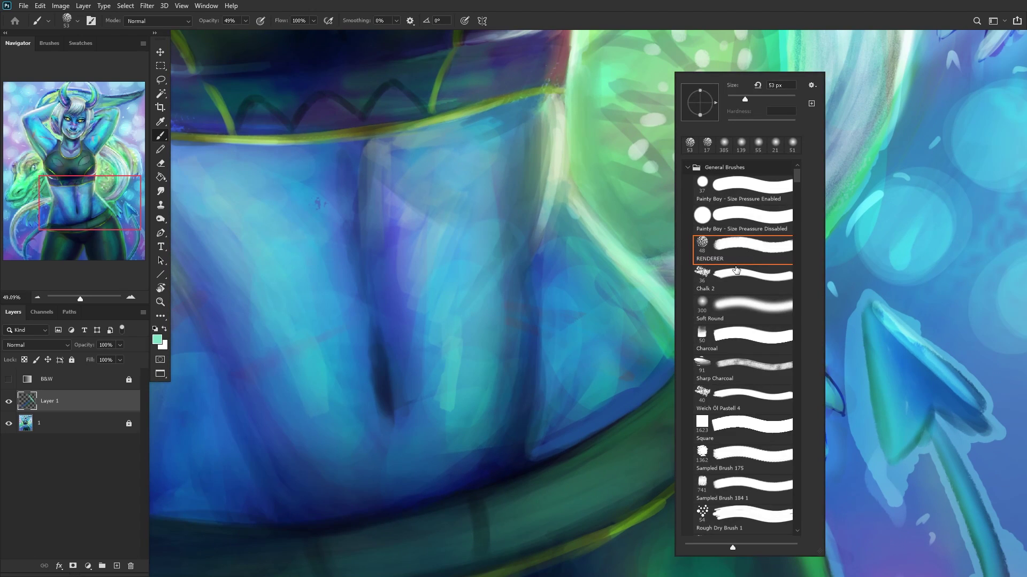
{"action": "left_click", "coordinate": [730, 313]}
{"action": "key", "text": "Return"}
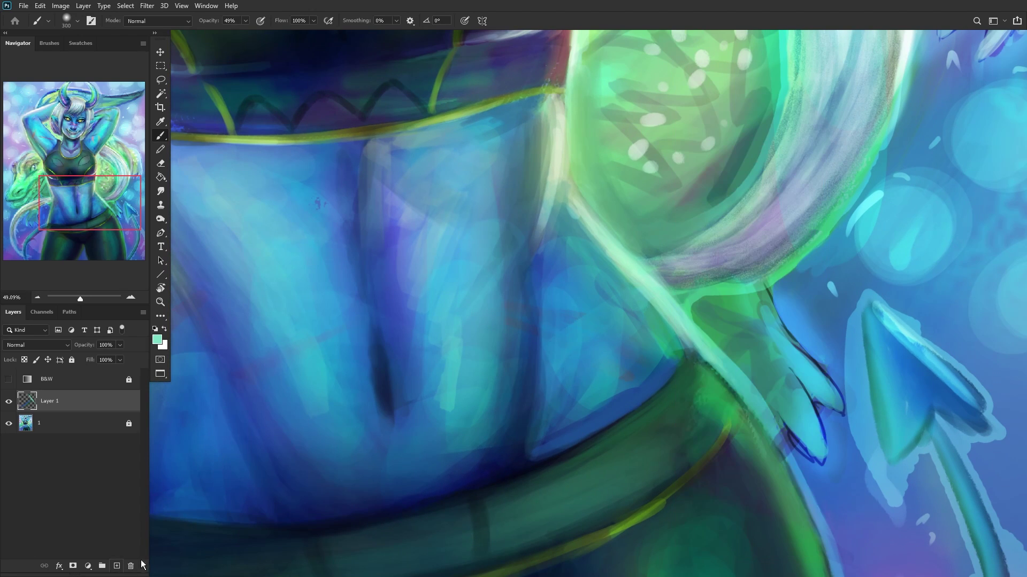
{"action": "left_click", "coordinate": [117, 565]}
{"action": "right_click", "coordinate": [719, 227]}
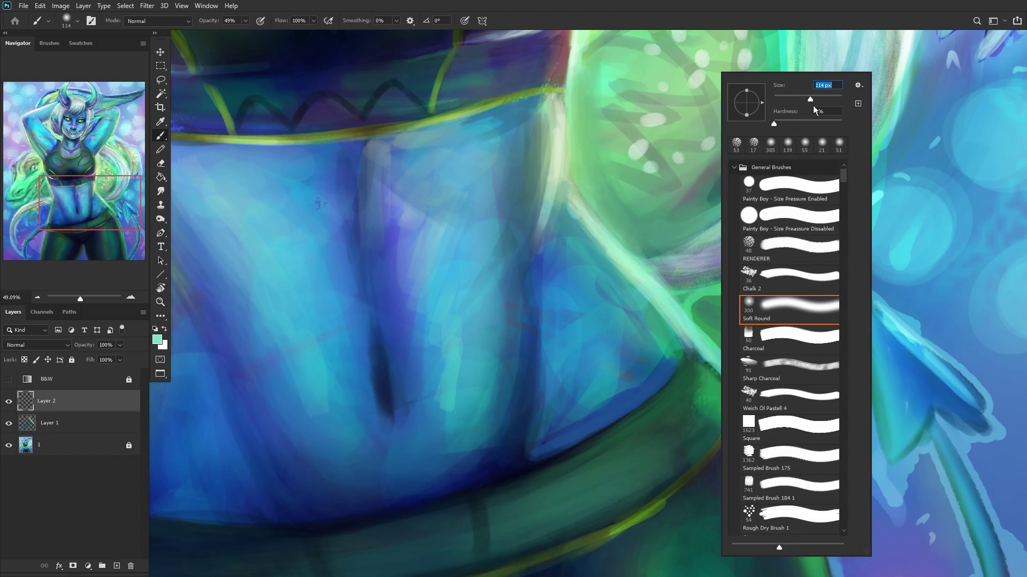
{"action": "left_click", "coordinate": [539, 436], "text": "alt"}
{"action": "mouse_move", "coordinate": [536, 447]}
{"action": "left_mouse_down"}
{"action": "mouse_move", "coordinate": [661, 372]}
{"action": "mouse_move", "coordinate": [562, 441]}
{"action": "mouse_move", "coordinate": [614, 398]}
{"action": "left_mouse_up"}
{"action": "left_click", "coordinate": [600, 408], "text": "alt"}
{"action": "left_click_drag", "start_coordinate": [543, 437], "coordinate": [680, 349]}
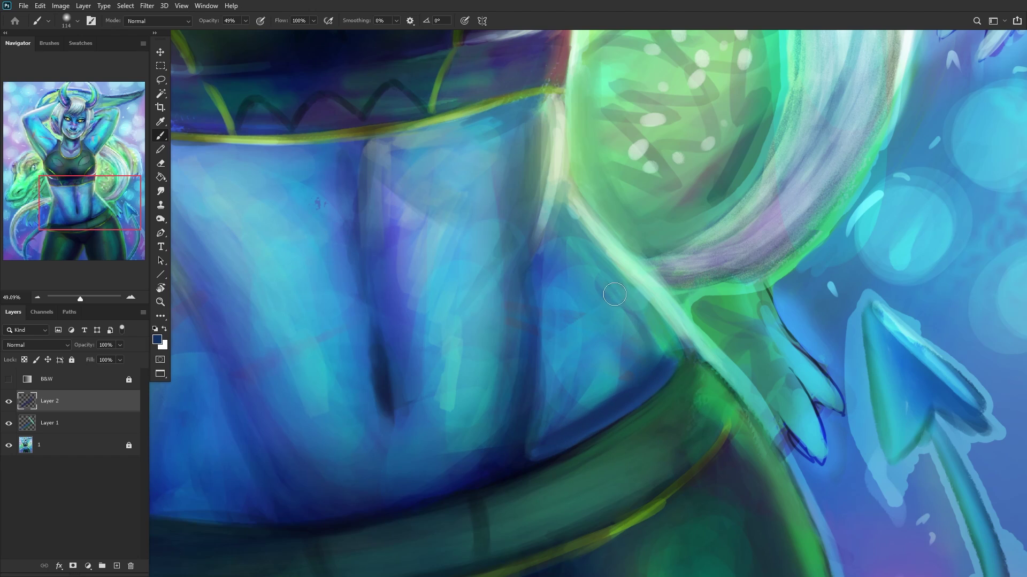
Step: Paint teal along the belly edge and the blue shape's lower-right edge
{"action": "left_click", "coordinate": [663, 342], "text": "alt"}
{"action": "mouse_move", "coordinate": [663, 345]}
{"action": "left_mouse_down"}
{"action": "mouse_move", "coordinate": [665, 377]}
{"action": "mouse_move", "coordinate": [674, 353]}
{"action": "left_mouse_up"}
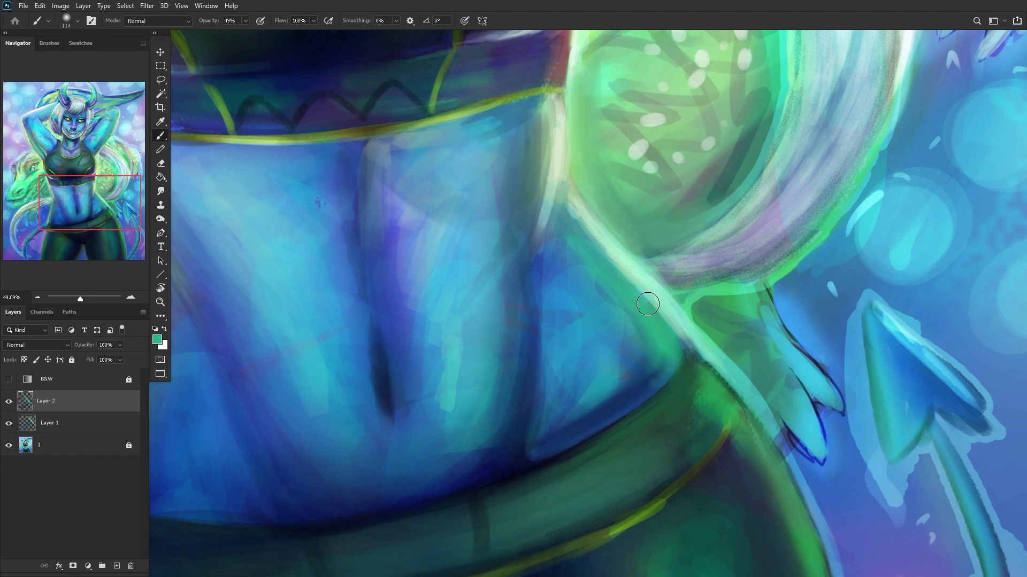
{"action": "left_click", "coordinate": [634, 345], "text": "alt"}
{"action": "mouse_move", "coordinate": [637, 348]}
{"action": "left_mouse_down"}
{"action": "mouse_move", "coordinate": [575, 416]}
{"action": "mouse_move", "coordinate": [641, 378]}
{"action": "mouse_move", "coordinate": [651, 358]}
{"action": "mouse_move", "coordinate": [565, 432]}
{"action": "mouse_move", "coordinate": [628, 395]}
{"action": "mouse_move", "coordinate": [628, 293]}
{"action": "mouse_move", "coordinate": [643, 359]}
{"action": "left_mouse_up"}
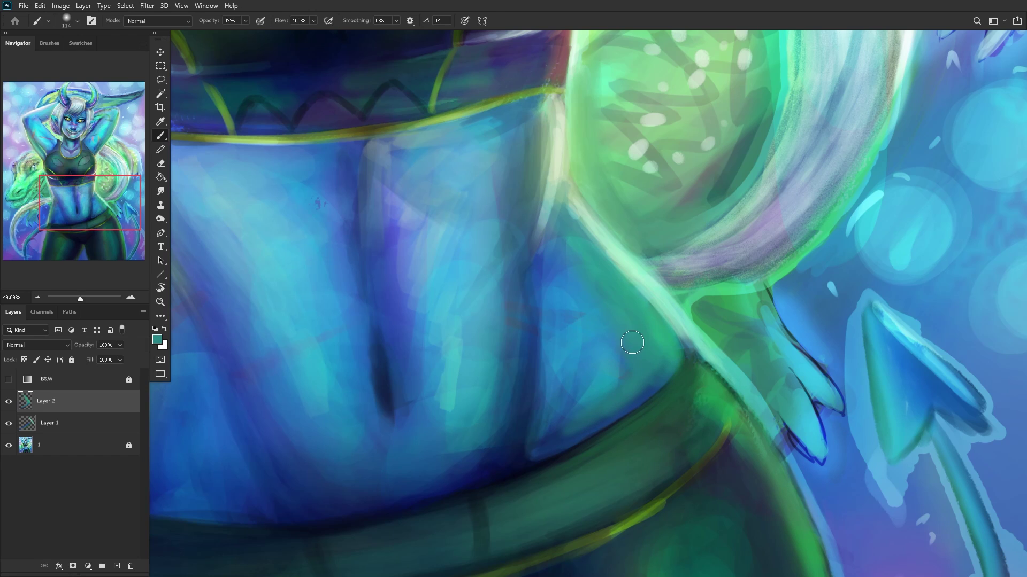
{"action": "mouse_move", "coordinate": [659, 366]}
{"action": "left_mouse_down"}
{"action": "mouse_move", "coordinate": [632, 372]}
{"action": "mouse_move", "coordinate": [589, 426]}
{"action": "left_mouse_up"}
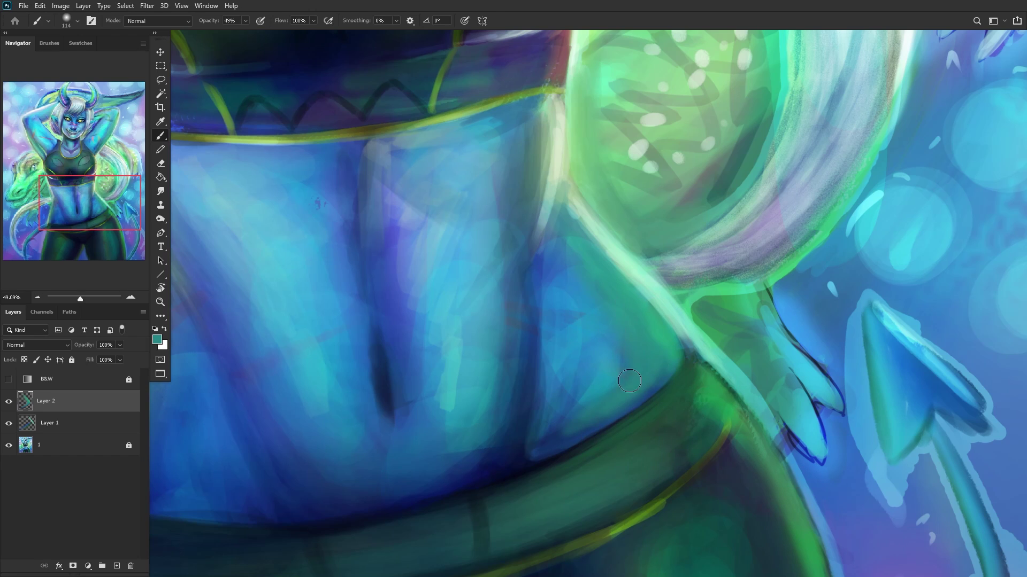
{"action": "left_click_drag", "start_coordinate": [576, 219], "coordinate": [563, 194]}
Step: Refine the belly's lower tip with lighter and darker blue strokes
{"action": "left_click", "coordinate": [538, 381], "text": "alt"}
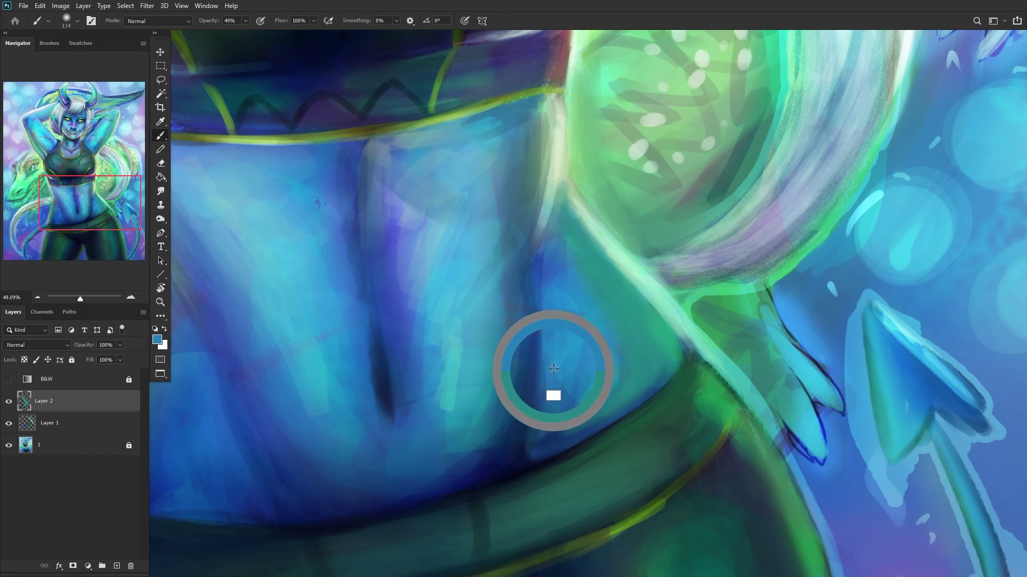
{"action": "left_click_drag", "start_coordinate": [539, 438], "coordinate": [541, 423]}
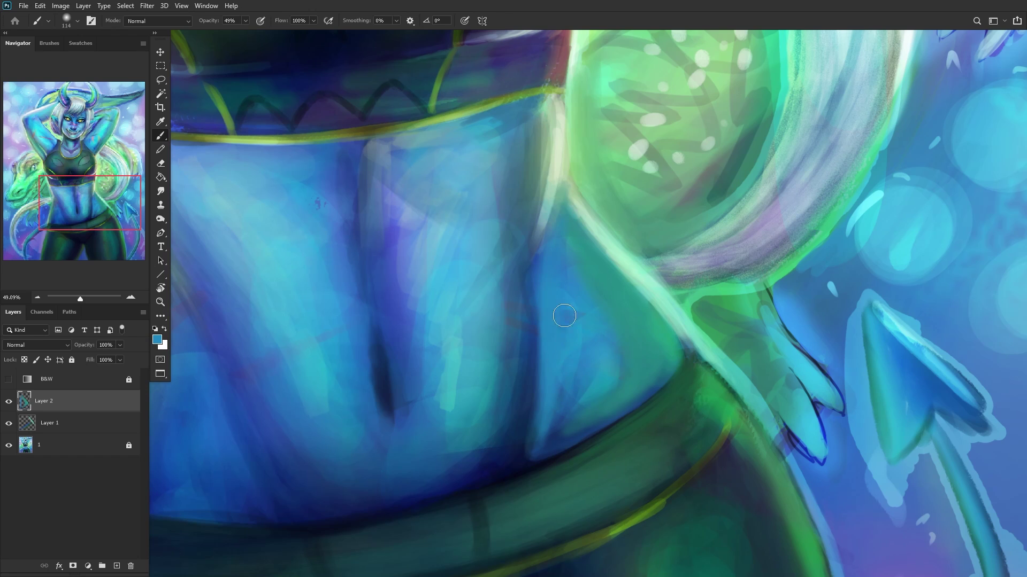
{"action": "left_click", "coordinate": [536, 427], "text": "alt"}
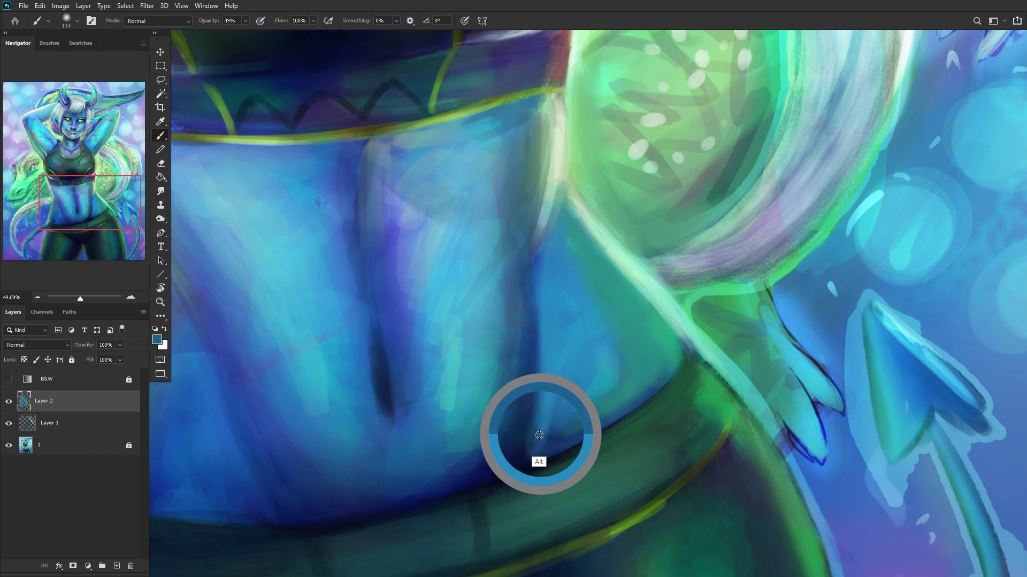
{"action": "mouse_move", "coordinate": [559, 412]}
{"action": "left_mouse_down"}
{"action": "mouse_move", "coordinate": [540, 449]}
{"action": "mouse_move", "coordinate": [566, 413]}
{"action": "mouse_move", "coordinate": [559, 443]}
{"action": "mouse_move", "coordinate": [526, 471]}
{"action": "left_mouse_up"}
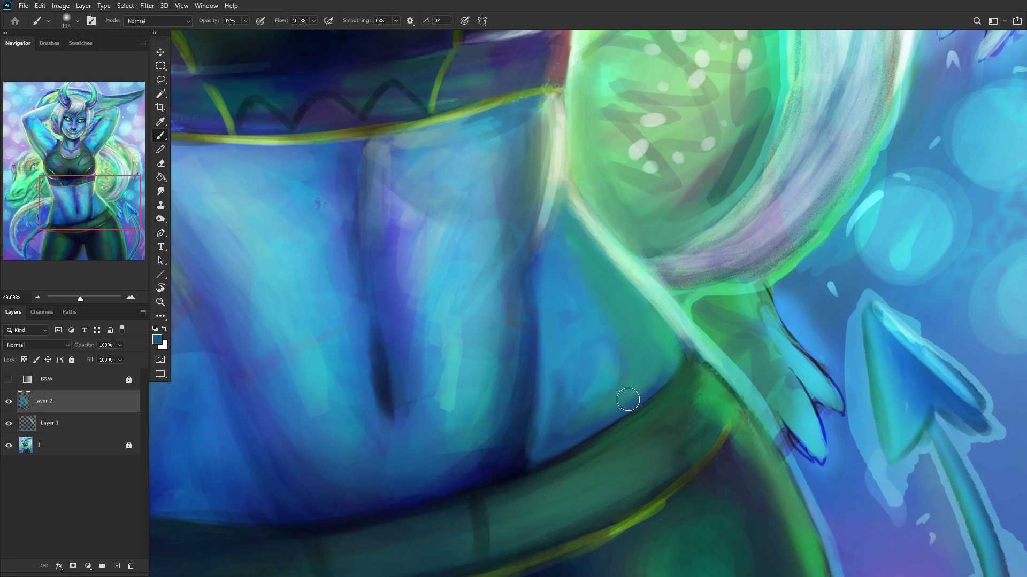
{"action": "mouse_move", "coordinate": [608, 372]}
{"action": "left_mouse_down"}
{"action": "mouse_move", "coordinate": [589, 392]}
{"action": "mouse_move", "coordinate": [604, 392]}
{"action": "left_mouse_up"}
{"action": "left_click", "coordinate": [567, 356], "text": "alt"}
{"action": "left_click_drag", "start_coordinate": [556, 429], "coordinate": [555, 382]}
Step: Sample light teal from the belly and brush it over the right hip
{"action": "right_click", "coordinate": [689, 315]}
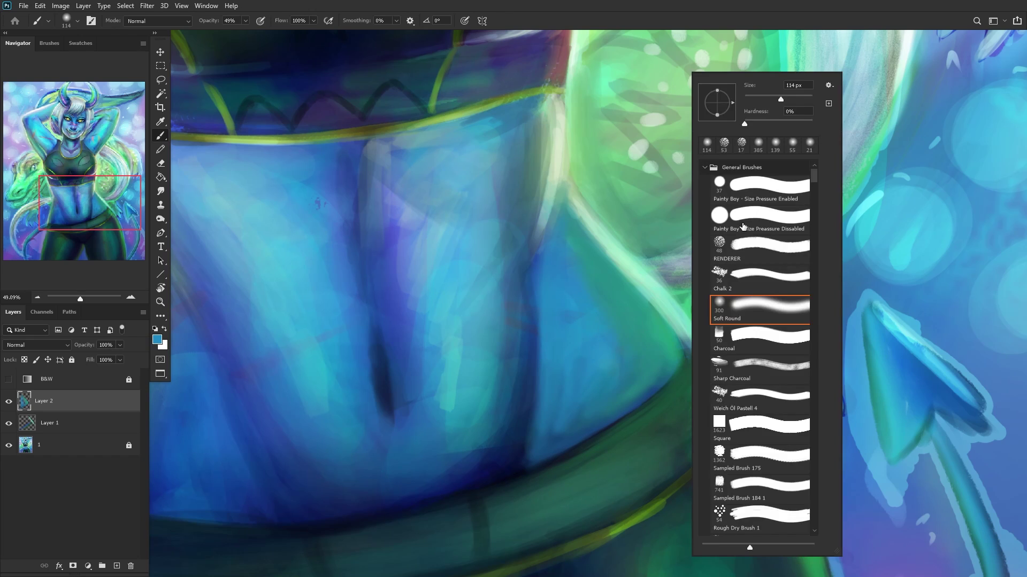
{"action": "left_click", "coordinate": [565, 421], "text": "alt"}
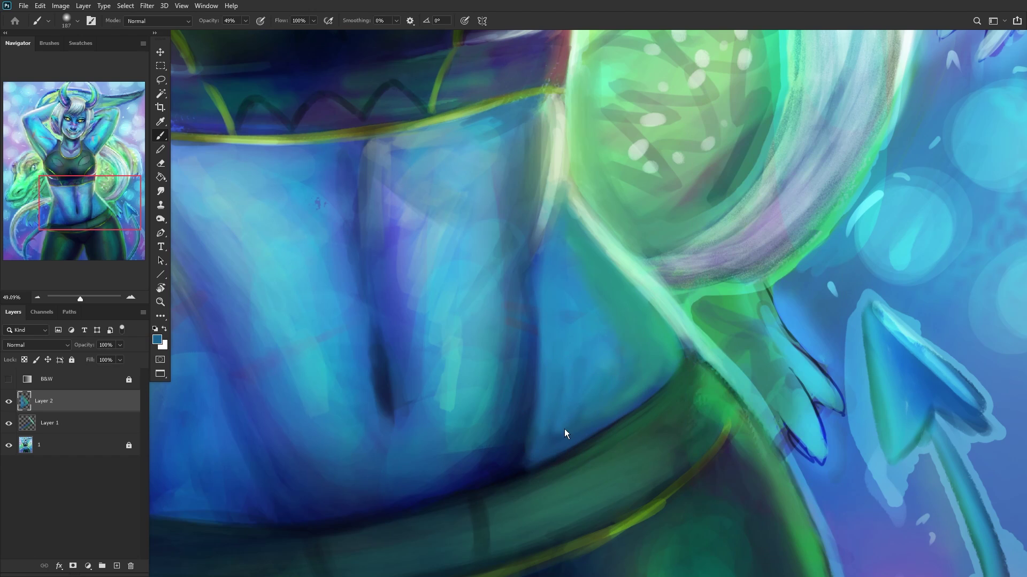
{"action": "left_click", "coordinate": [610, 366], "text": "alt"}
{"action": "scroll", "coordinate": [591, 394], "scroll_direction": "down", "scroll_amount": 6}
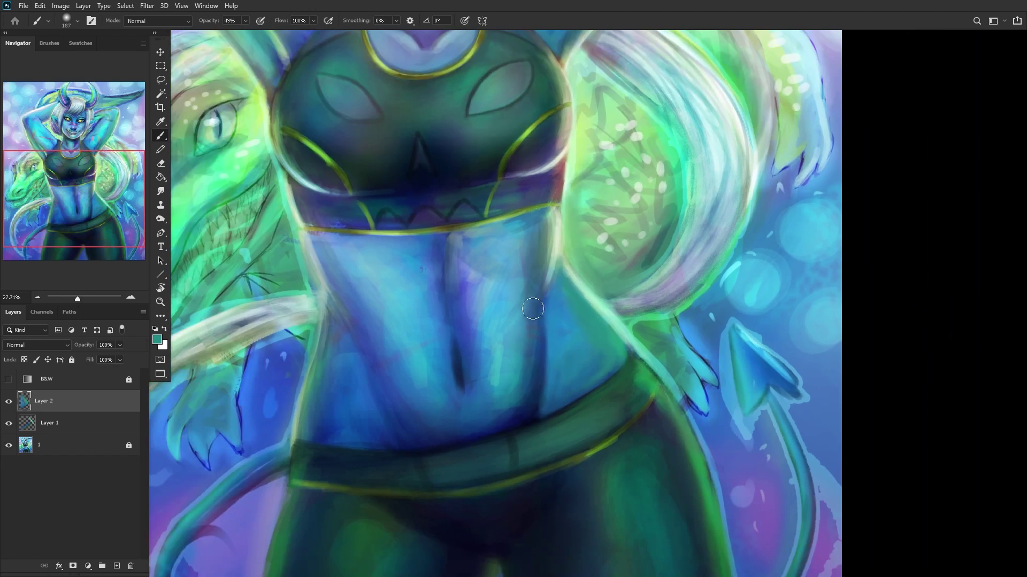
{"action": "left_click_drag", "start_coordinate": [414, 365], "coordinate": [434, 326], "text": "alt"}
{"action": "scroll", "coordinate": [556, 350], "scroll_direction": "up", "scroll_amount": 3}
{"action": "scroll", "coordinate": [553, 343], "scroll_direction": "up", "scroll_amount": 2}
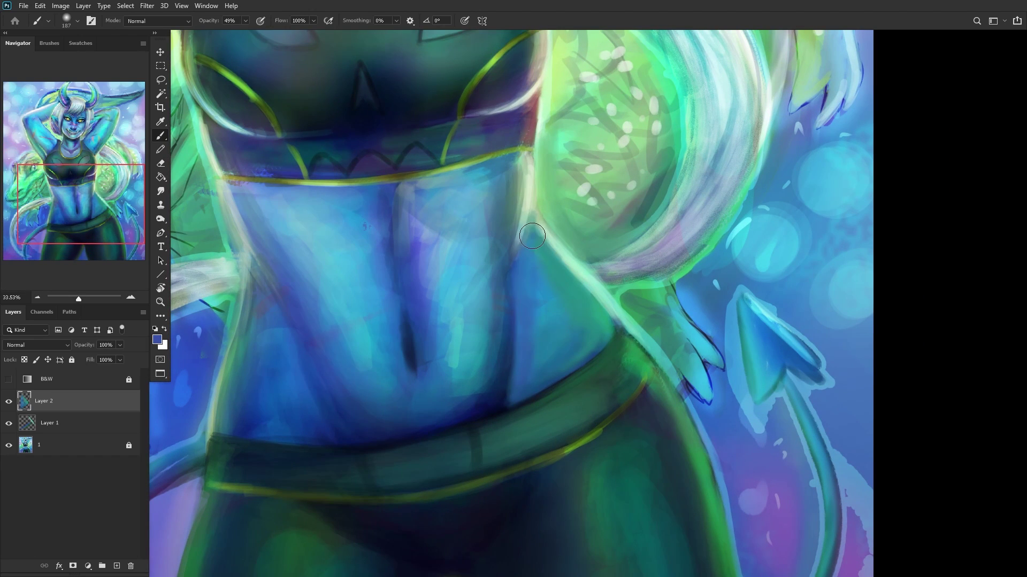
{"action": "left_click_drag", "start_coordinate": [385, 258], "coordinate": [306, 222], "text": "alt"}
{"action": "mouse_move", "coordinate": [581, 328]}
{"action": "left_mouse_down"}
{"action": "mouse_move", "coordinate": [548, 277]}
{"action": "mouse_move", "coordinate": [563, 325]}
{"action": "mouse_move", "coordinate": [545, 268]}
{"action": "mouse_move", "coordinate": [598, 334]}
{"action": "mouse_move", "coordinate": [532, 241]}
{"action": "mouse_move", "coordinate": [551, 324]}
{"action": "mouse_move", "coordinate": [547, 292]}
{"action": "mouse_move", "coordinate": [556, 302]}
{"action": "mouse_move", "coordinate": [546, 347]}
{"action": "left_mouse_up"}
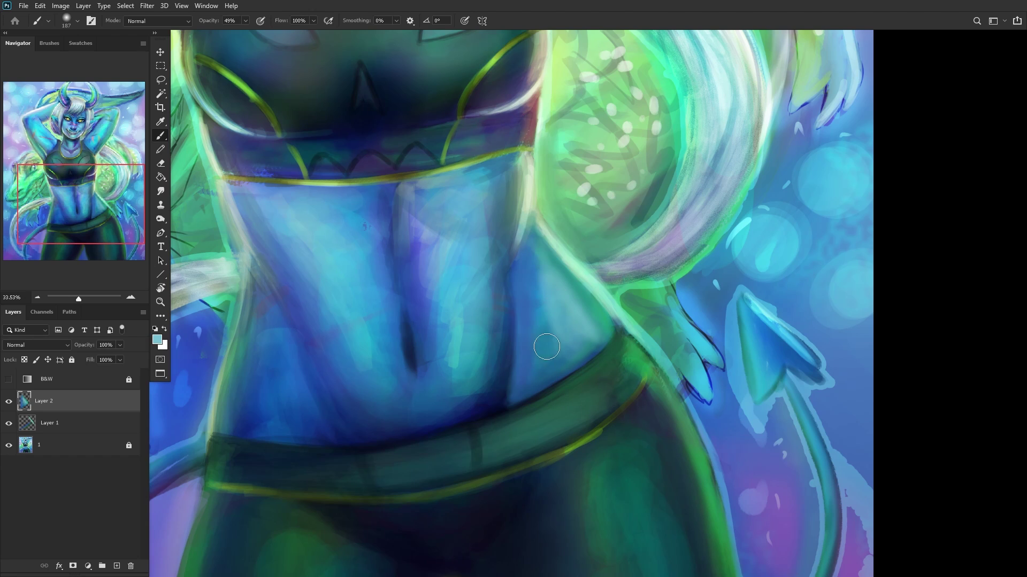
{"action": "mouse_move", "coordinate": [562, 294]}
{"action": "left_mouse_down"}
{"action": "mouse_move", "coordinate": [567, 335]}
{"action": "mouse_move", "coordinate": [548, 374]}
{"action": "mouse_move", "coordinate": [566, 353]}
{"action": "mouse_move", "coordinate": [532, 278]}
{"action": "left_mouse_up"}
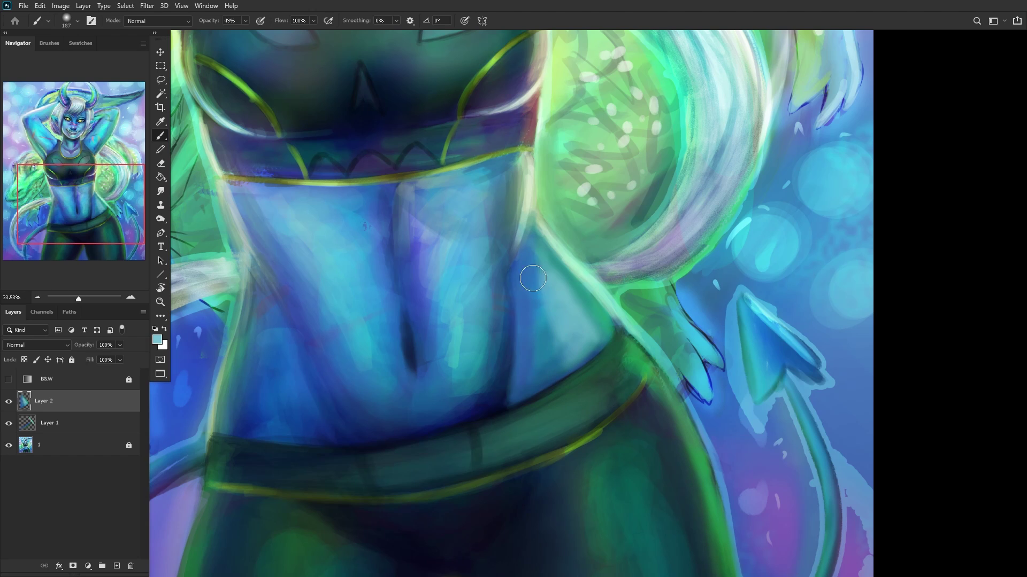
Step: Mirror the canvas horizontally to check proportions, then sample darker teal and blue
{"action": "scroll", "coordinate": [536, 294], "scroll_direction": "down", "scroll_amount": 3}
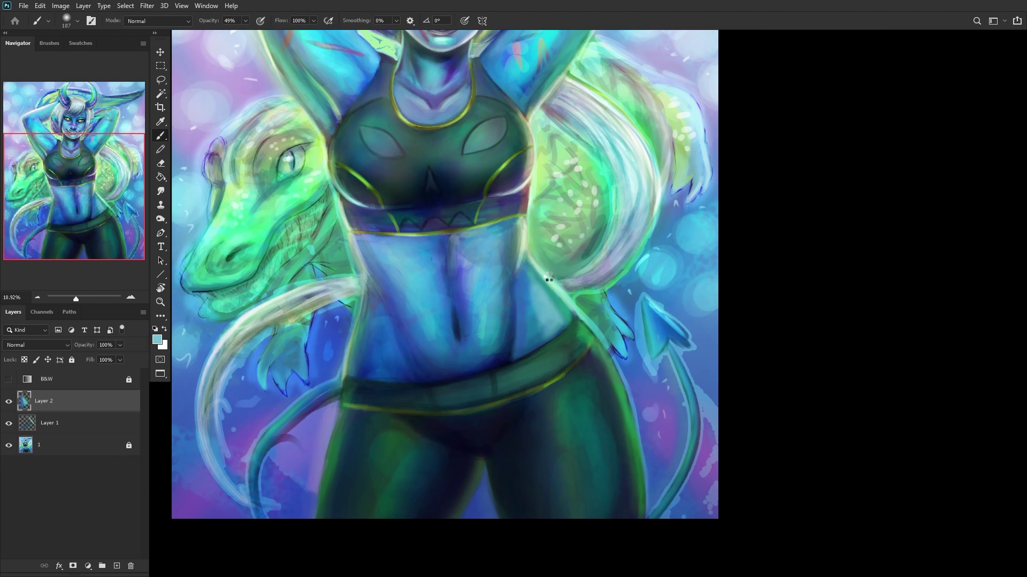
{"action": "key", "text": "ctrl+shift+h"}
{"action": "scroll", "coordinate": [459, 444], "scroll_direction": "up", "scroll_amount": 3}
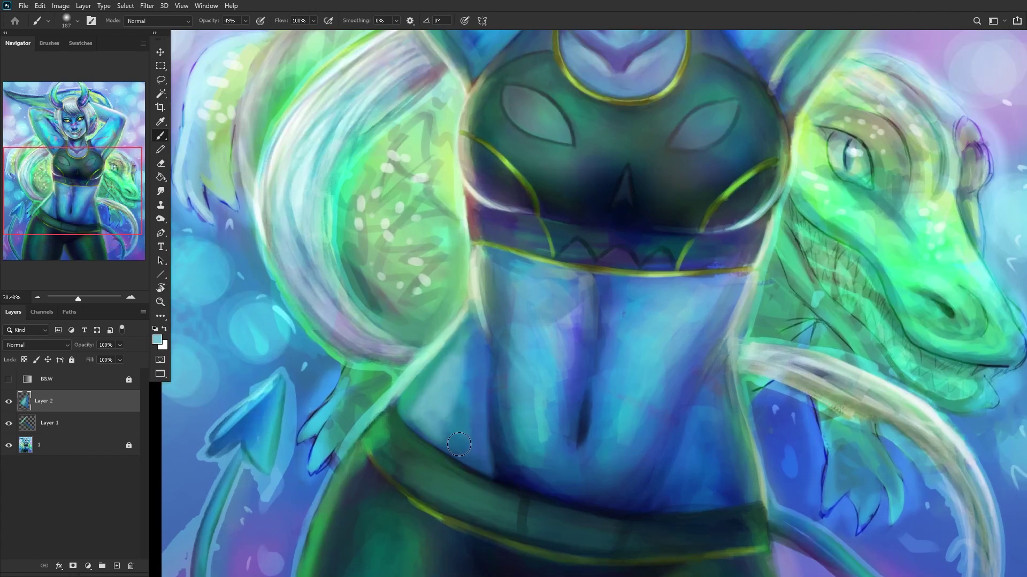
{"action": "scroll", "coordinate": [459, 429], "scroll_direction": "up", "scroll_amount": 2}
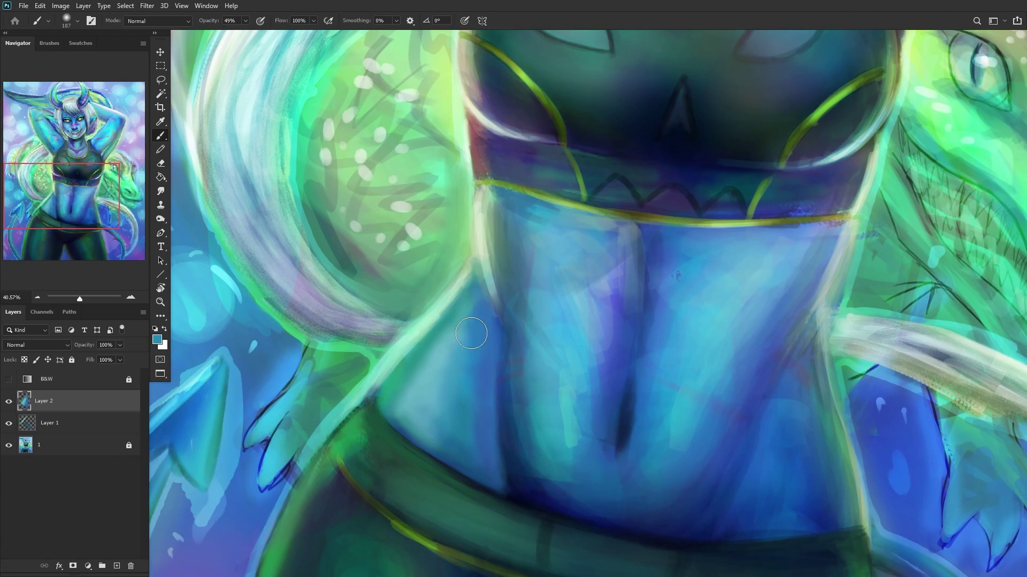
{"action": "left_click", "coordinate": [538, 419], "text": "alt"}
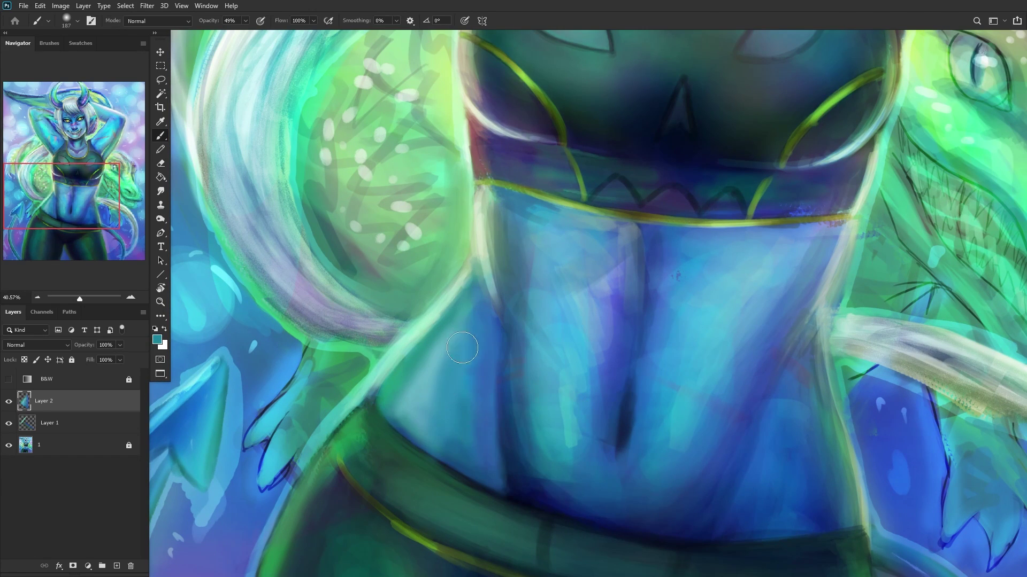
{"action": "left_click", "coordinate": [602, 349], "text": "alt"}
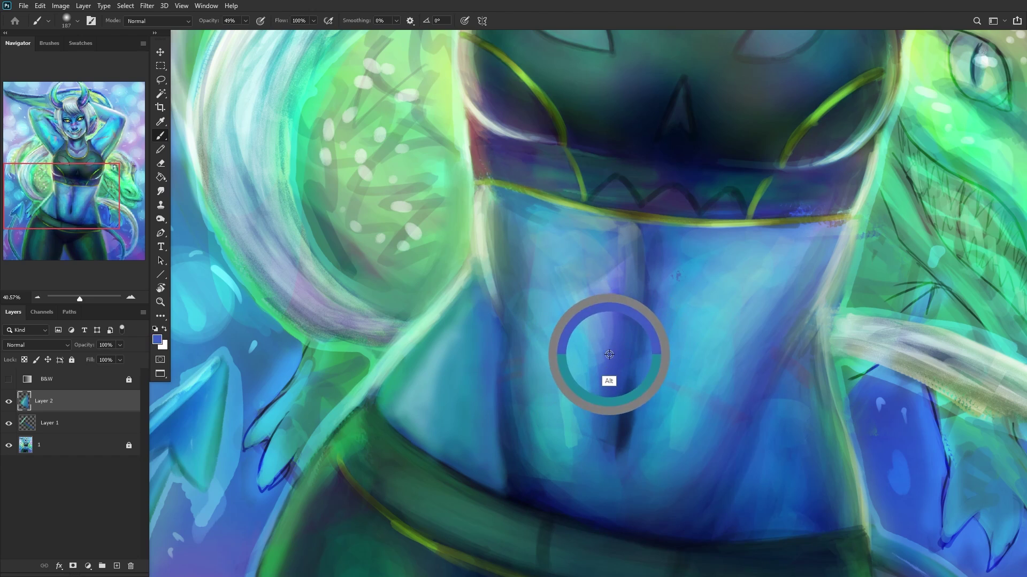
Step: Lower the shading layer to 24% opacity, compare it, and merge it into Layer 1
{"action": "scroll", "coordinate": [476, 449], "scroll_direction": "down", "scroll_amount": 8}
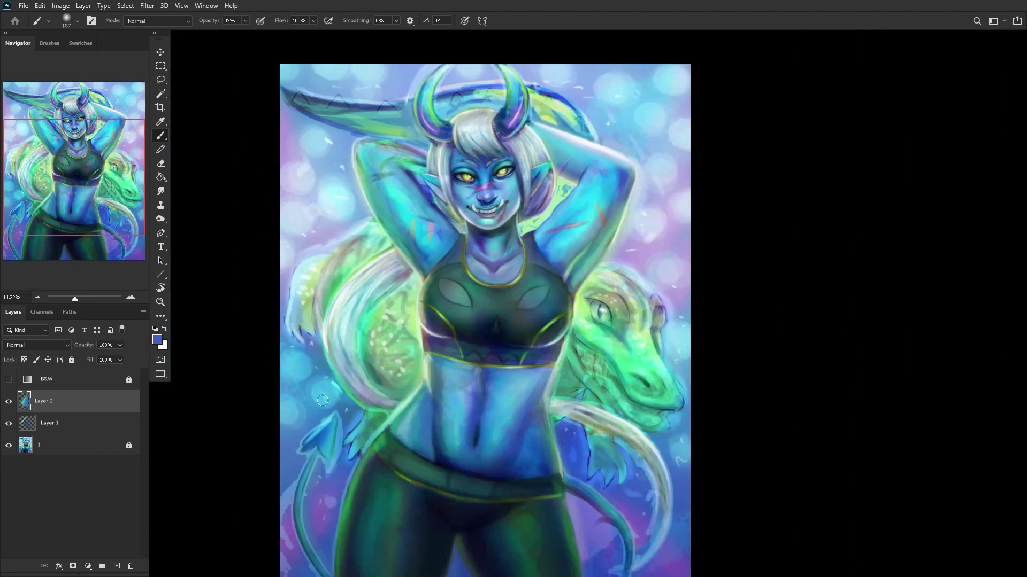
{"action": "left_click", "coordinate": [10, 401]}
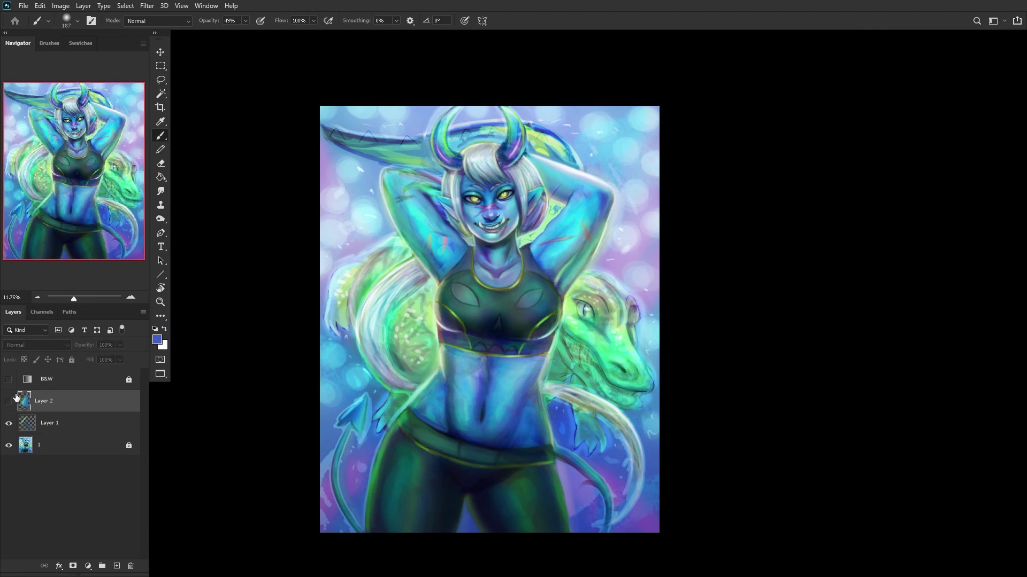
{"action": "left_click", "coordinate": [8, 401]}
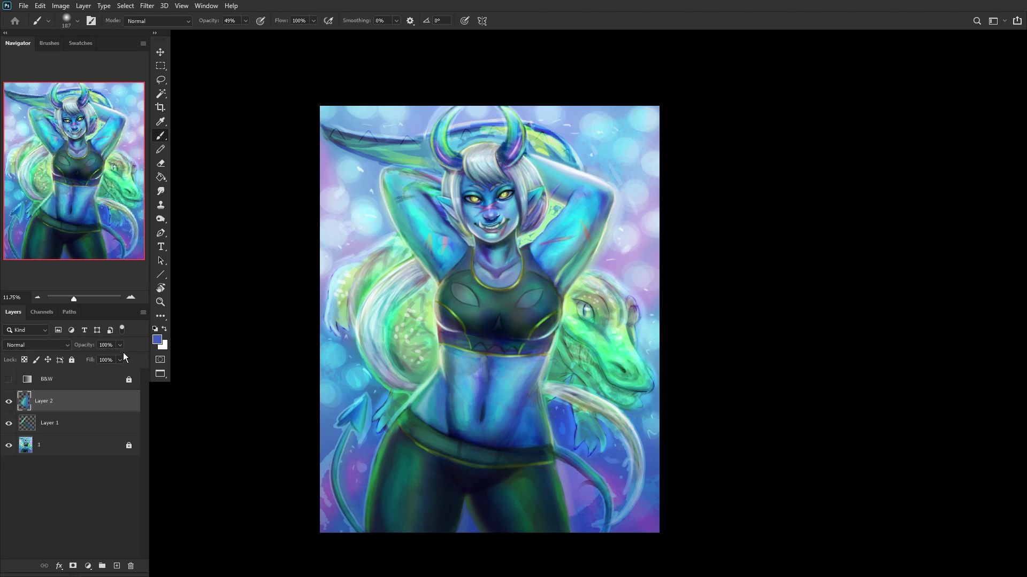
{"action": "left_click_drag", "start_coordinate": [84, 358], "coordinate": [81, 359]}
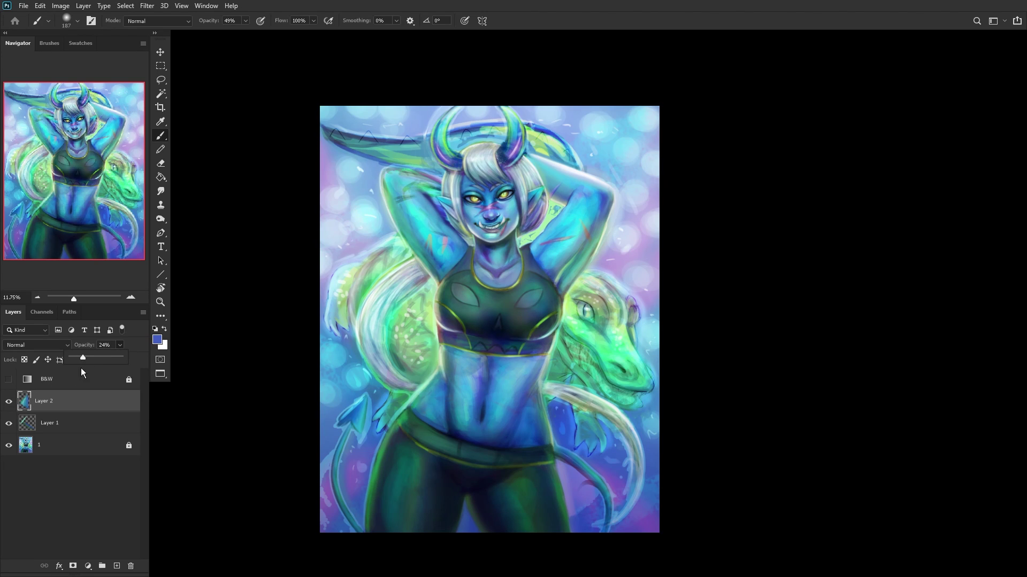
{"action": "left_click", "coordinate": [9, 401]}
{"action": "left_click", "coordinate": [9, 401]}
{"action": "key", "text": "ctrl+e"}
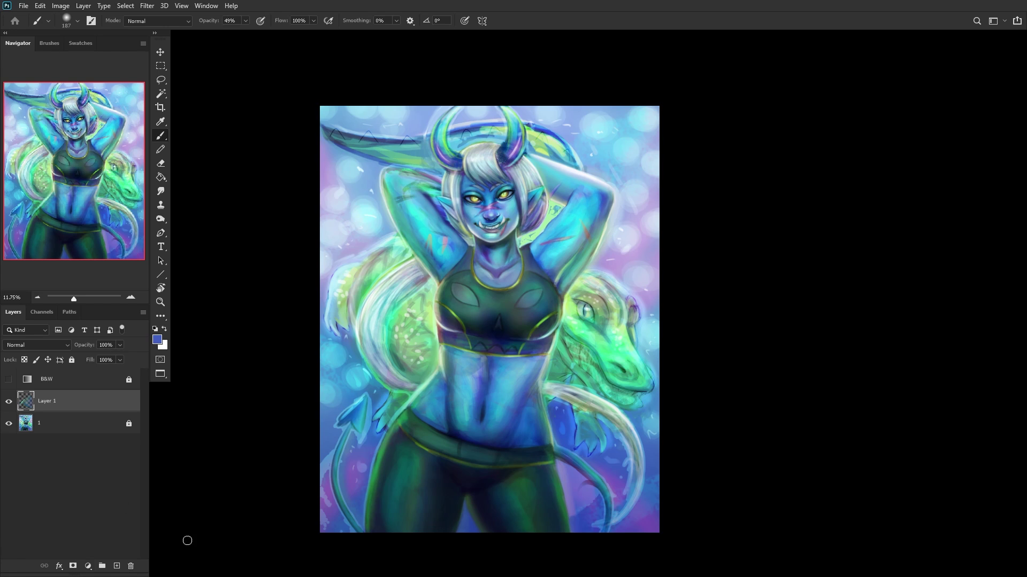
Step: On a new layer, darken the belly's light edge line with sampled dark navy
{"action": "left_click", "coordinate": [117, 566]}
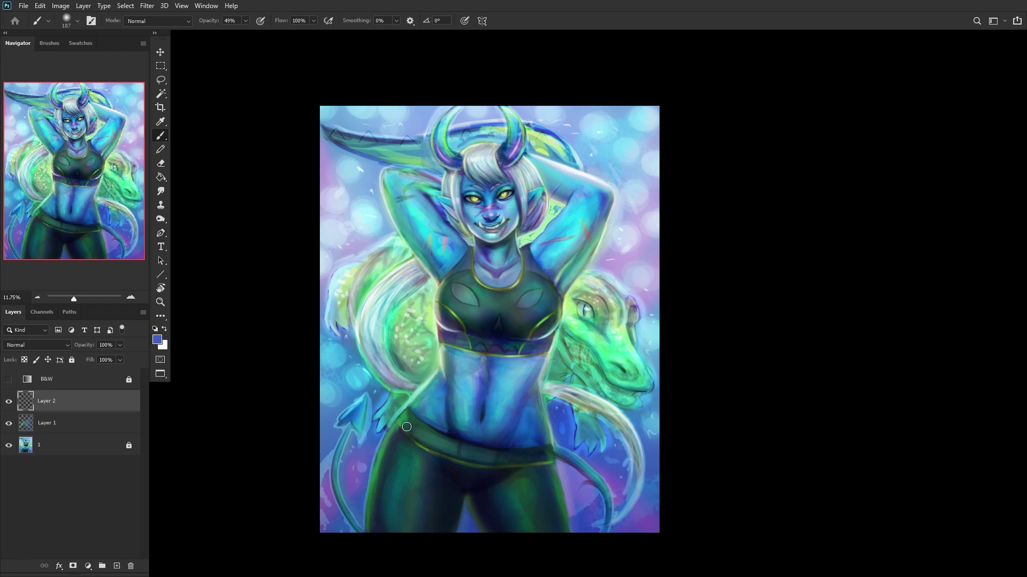
{"action": "scroll", "coordinate": [482, 438], "scroll_direction": "up", "scroll_amount": 2}
{"action": "left_click", "coordinate": [449, 432], "text": "alt"}
{"action": "left_click", "coordinate": [444, 420], "text": "alt"}
{"action": "scroll", "coordinate": [401, 412], "scroll_direction": "up", "scroll_amount": 3}
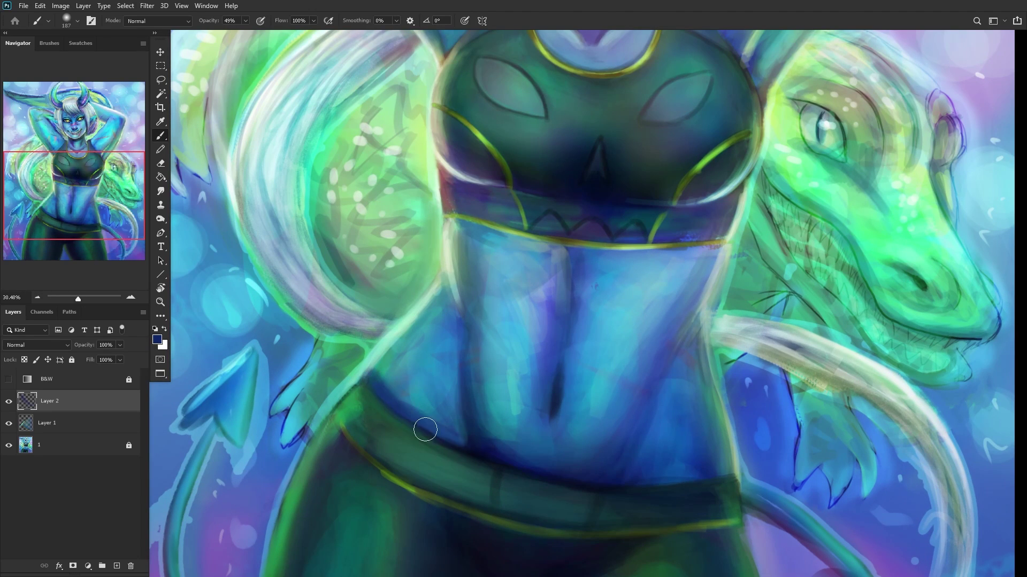
{"action": "mouse_move", "coordinate": [381, 368]}
{"action": "left_mouse_down"}
{"action": "mouse_move", "coordinate": [412, 335]}
{"action": "mouse_move", "coordinate": [375, 378]}
{"action": "mouse_move", "coordinate": [445, 294]}
{"action": "mouse_move", "coordinate": [436, 298]}
{"action": "mouse_move", "coordinate": [447, 275]}
{"action": "mouse_move", "coordinate": [437, 348]}
{"action": "left_mouse_up"}
{"action": "scroll", "coordinate": [437, 347], "scroll_direction": "down", "scroll_amount": 2}
{"action": "scroll", "coordinate": [437, 348], "scroll_direction": "down", "scroll_amount": 1}
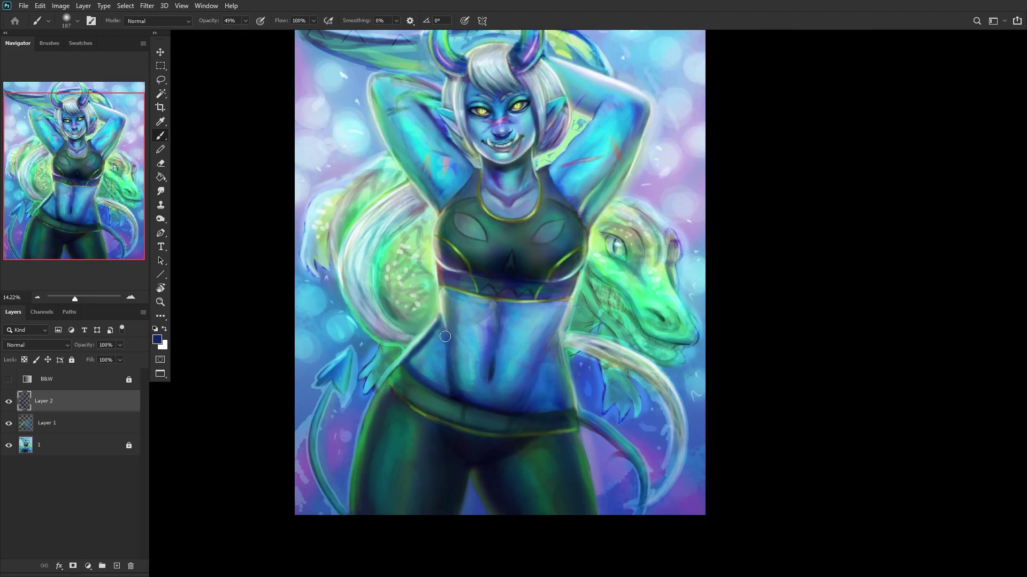
{"action": "scroll", "coordinate": [437, 347], "scroll_direction": "up", "scroll_amount": 3}
Step: Deepen the belly below the edge, shade its lower edge, and add light teal highlights
{"action": "left_click", "coordinate": [435, 339], "text": "alt"}
{"action": "mouse_move", "coordinate": [447, 315]}
{"action": "left_mouse_down"}
{"action": "mouse_move", "coordinate": [398, 386]}
{"action": "mouse_move", "coordinate": [448, 319]}
{"action": "left_mouse_up"}
{"action": "mouse_move", "coordinate": [434, 416]}
{"action": "left_mouse_down"}
{"action": "mouse_move", "coordinate": [398, 371]}
{"action": "mouse_move", "coordinate": [449, 429]}
{"action": "mouse_move", "coordinate": [397, 385]}
{"action": "mouse_move", "coordinate": [461, 428]}
{"action": "left_mouse_up"}
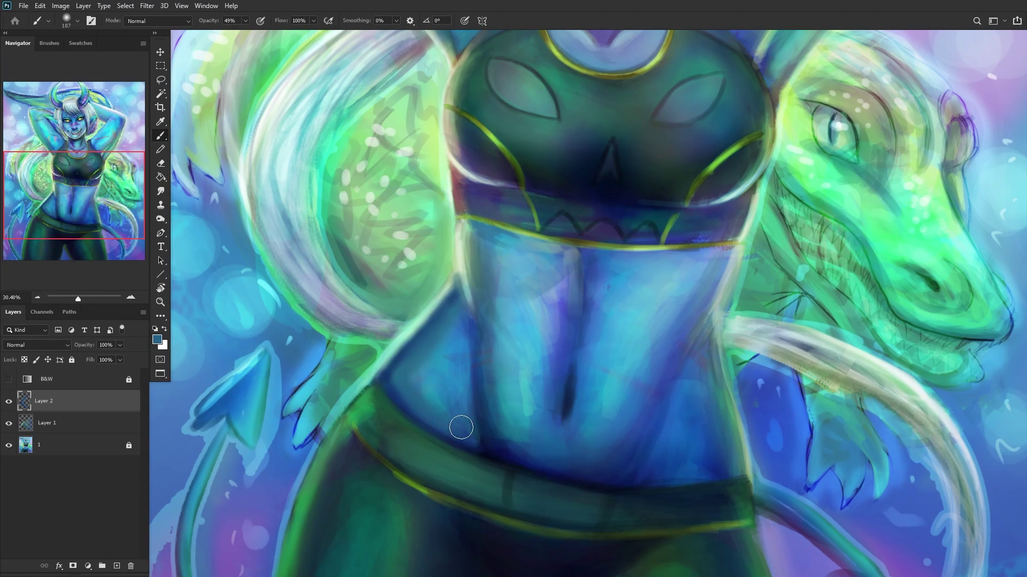
{"action": "left_click", "coordinate": [517, 380], "text": "alt"}
{"action": "mouse_move", "coordinate": [425, 393]}
{"action": "left_mouse_down"}
{"action": "mouse_move", "coordinate": [423, 412]}
{"action": "mouse_move", "coordinate": [433, 398]}
{"action": "left_mouse_up"}
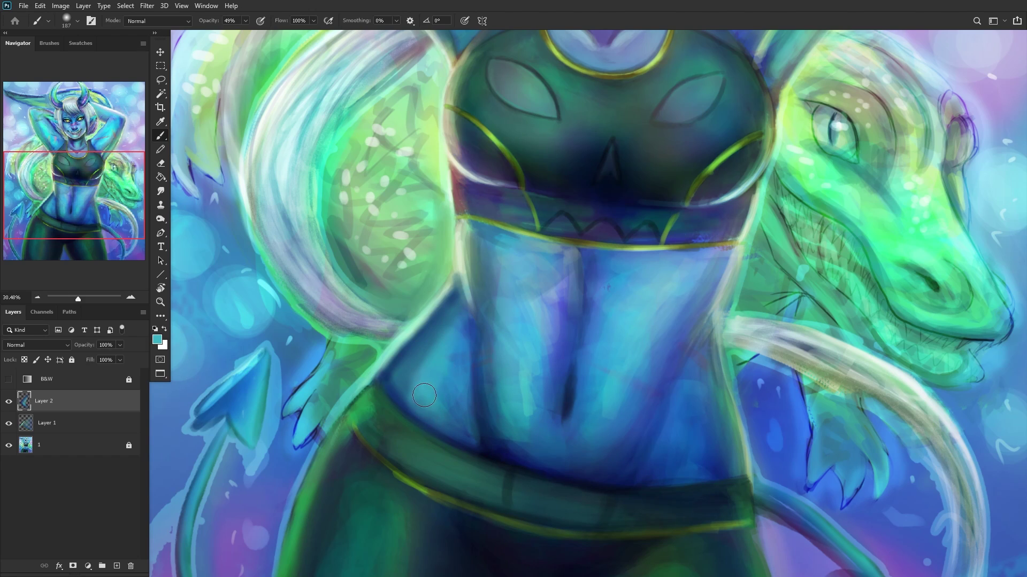
{"action": "left_click_drag", "start_coordinate": [449, 333], "coordinate": [420, 363]}
{"action": "left_click", "coordinate": [435, 360], "text": "alt"}
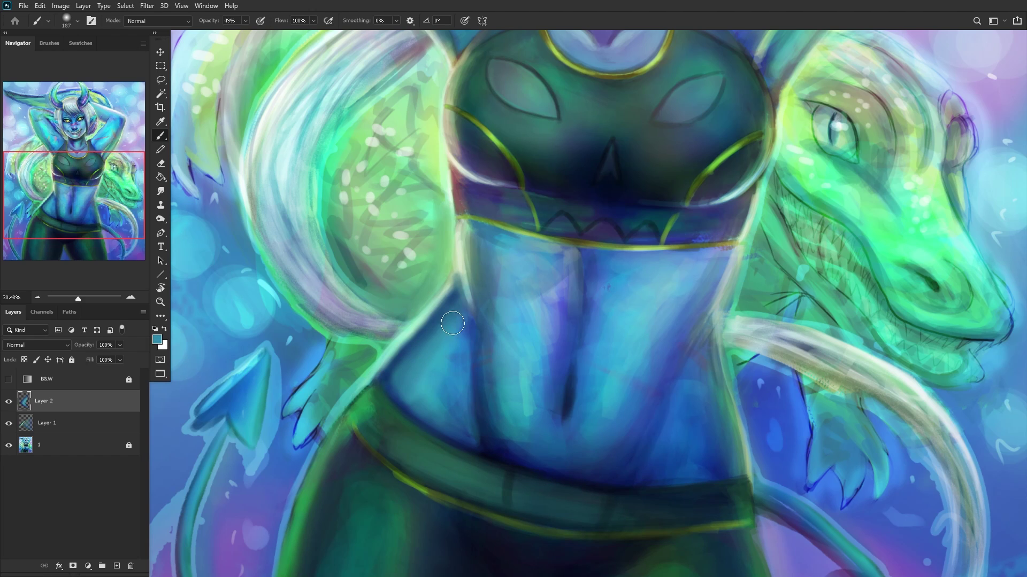
{"action": "scroll", "coordinate": [417, 374], "scroll_direction": "down", "scroll_amount": 3}
{"action": "scroll", "coordinate": [320, 389], "scroll_direction": "down", "scroll_amount": 3}
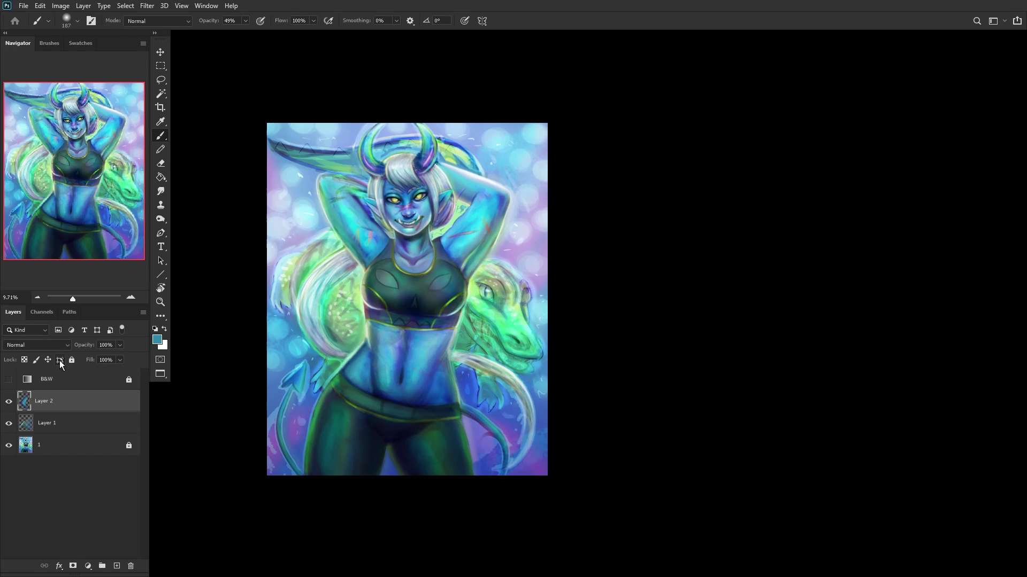
Step: Set Layer 2 to 60% opacity, merge it down into Layer 1, and compare
{"action": "left_click", "coordinate": [120, 345]}
{"action": "left_click_drag", "start_coordinate": [95, 357], "coordinate": [101, 359]}
{"action": "key", "text": "ctrl+e"}
{"action": "left_click", "coordinate": [9, 405]}
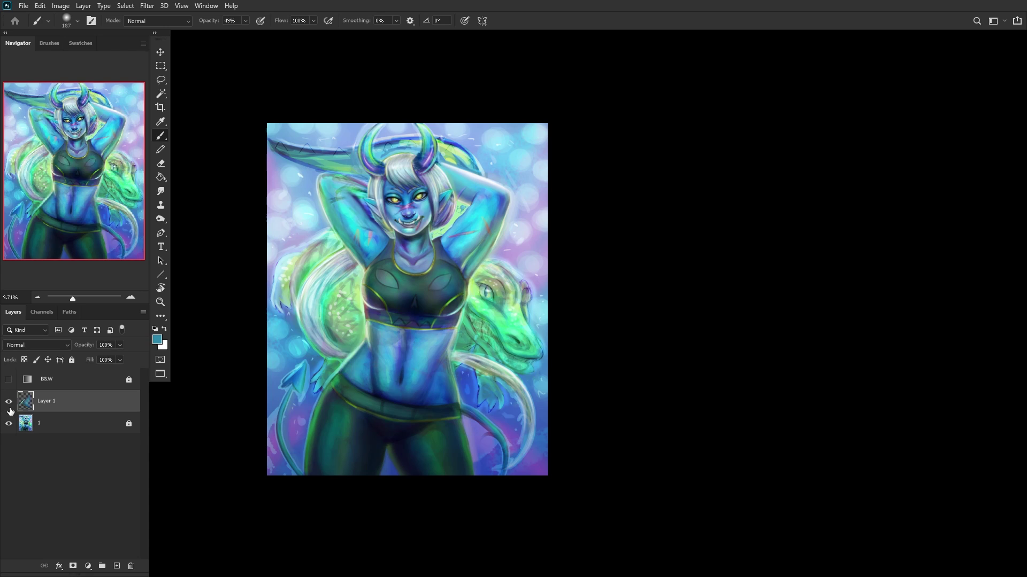
{"action": "left_click", "coordinate": [9, 402]}
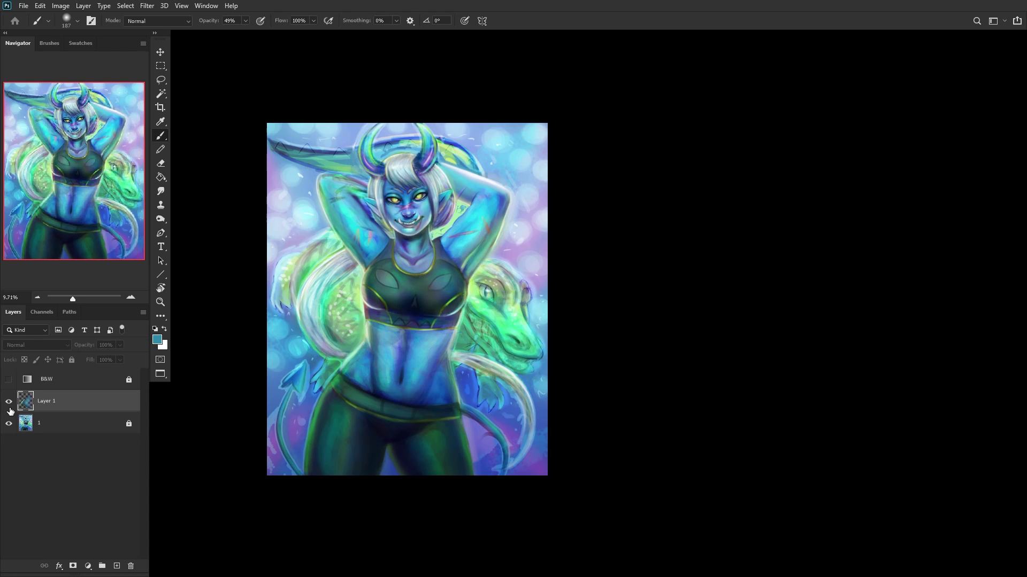
Step: Unlock the base layer 1, merge Layer 1 into it, and lock it again
{"action": "left_click", "coordinate": [67, 425]}
{"action": "left_click", "coordinate": [71, 359]}
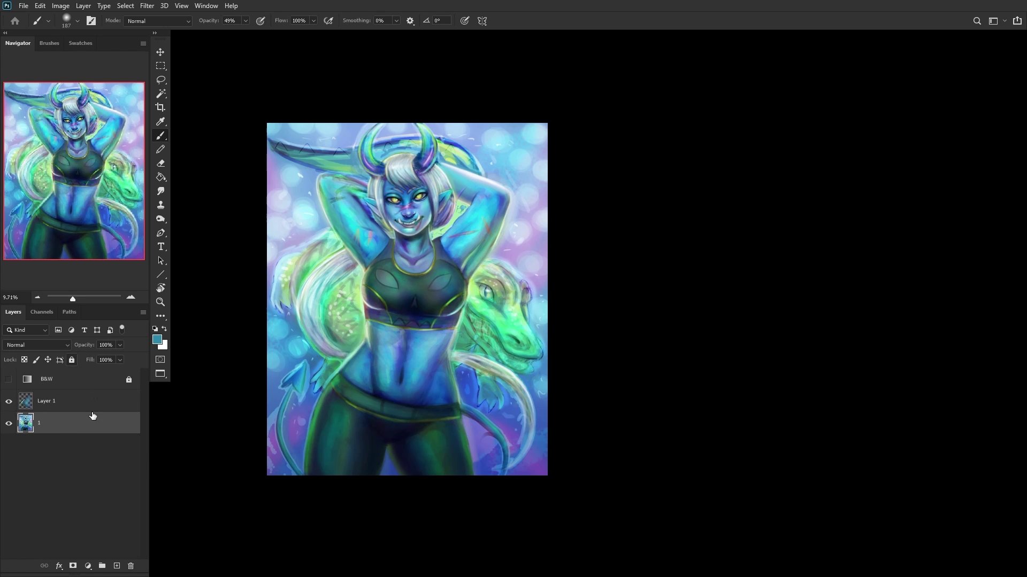
{"action": "left_click", "coordinate": [80, 410]}
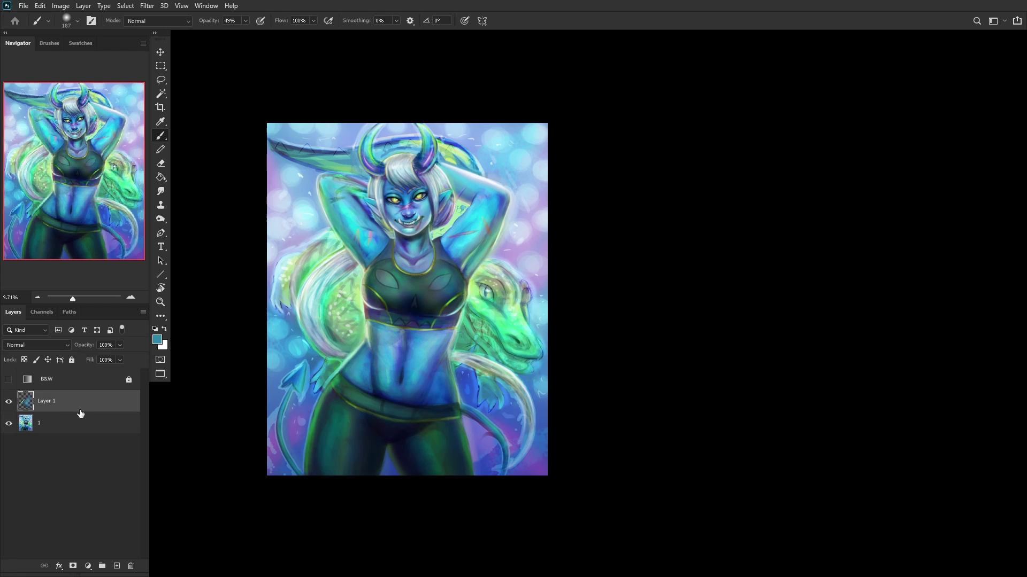
{"action": "key", "text": "ctrl+e"}
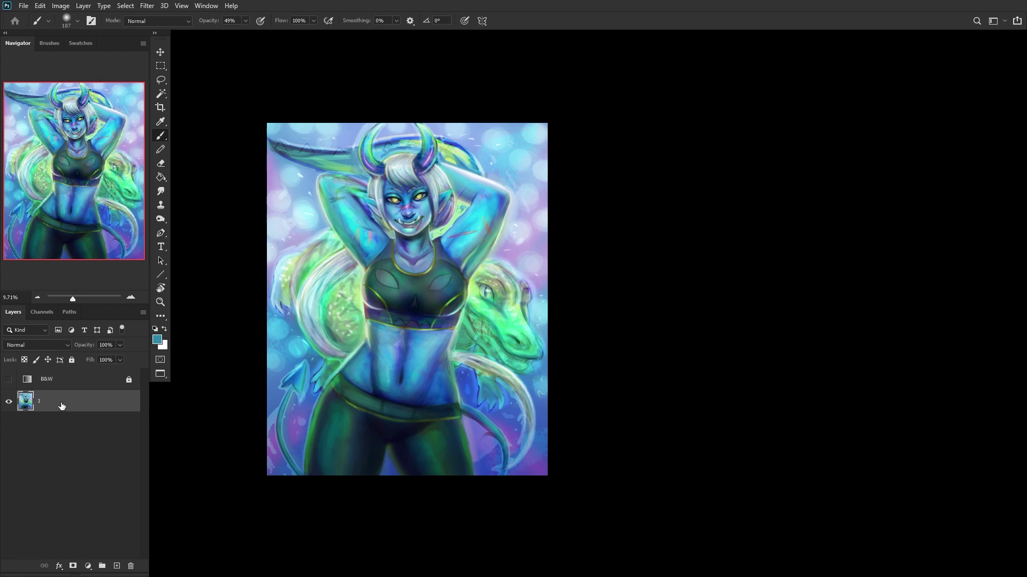
{"action": "left_click", "coordinate": [70, 359]}
Step: Bring the face and horns into view and add a new empty layer for horn fixes
{"action": "scroll", "coordinate": [343, 176], "scroll_direction": "up", "scroll_amount": 5}
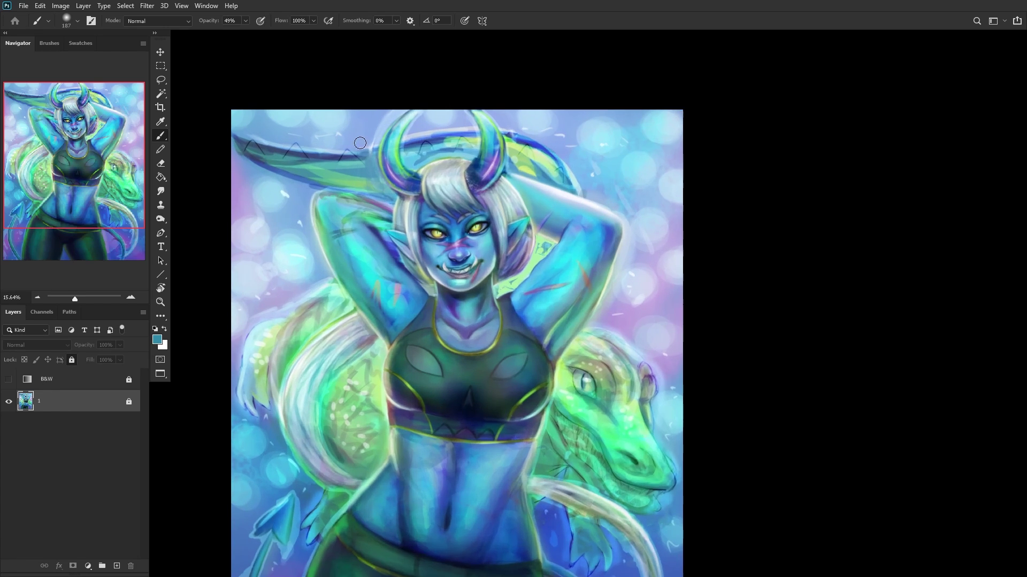
{"action": "scroll", "coordinate": [343, 176], "scroll_direction": "up", "scroll_amount": 3}
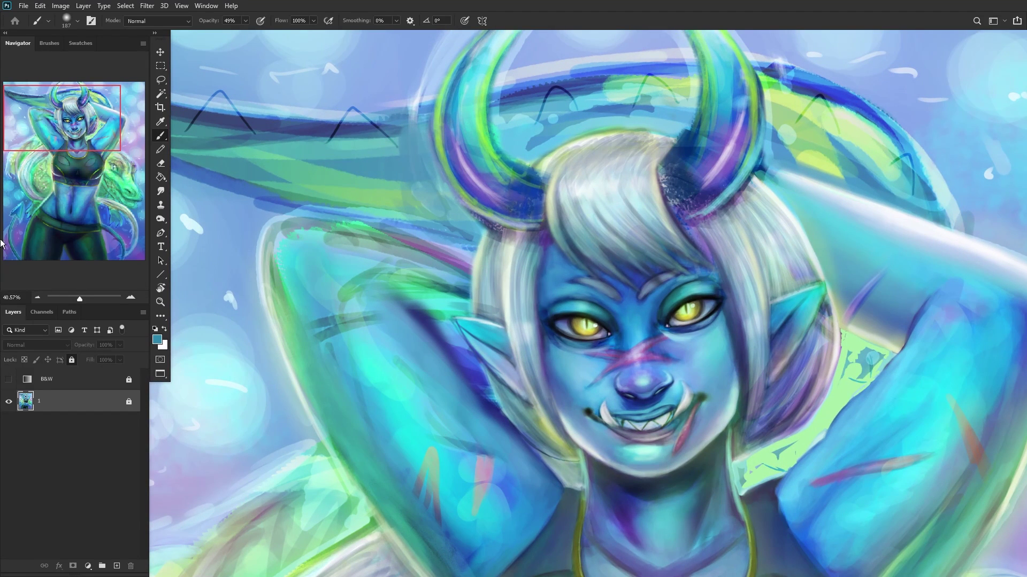
{"action": "left_click_drag", "start_coordinate": [59, 135], "coordinate": [79, 134]}
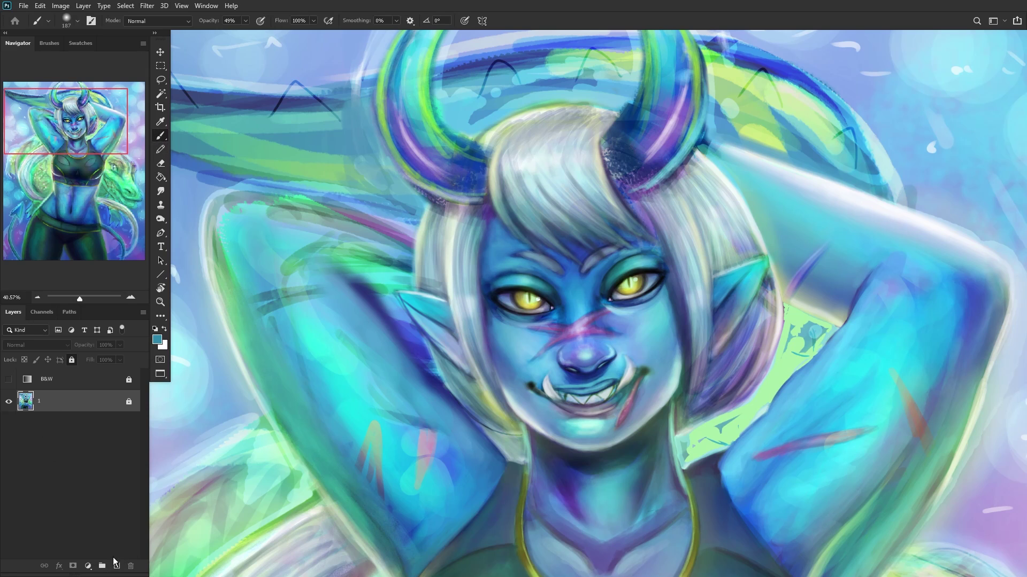
{"action": "left_click", "coordinate": [116, 565]}
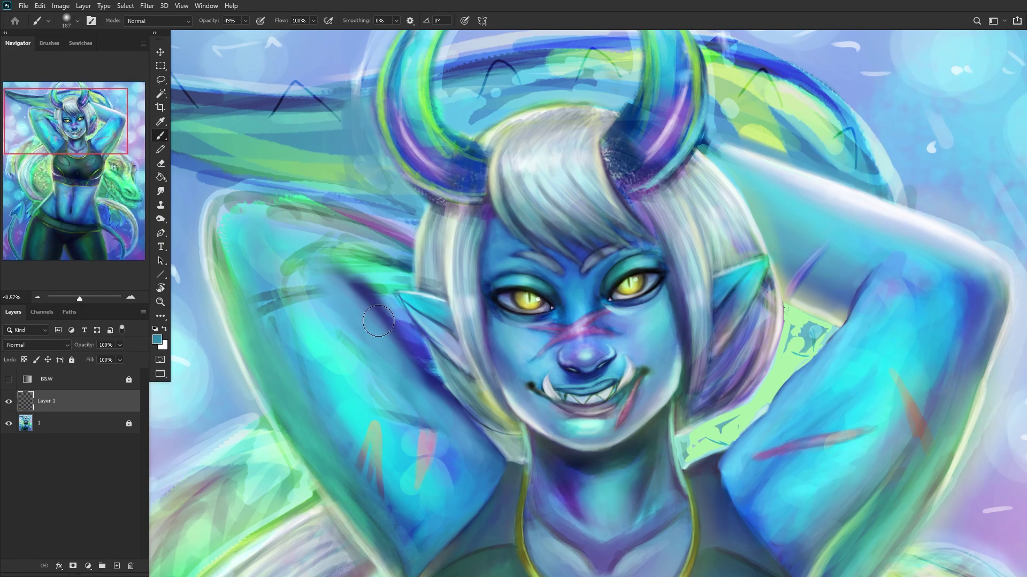
Step: Brighten and reshape the right horn's inner edge and tip with green sampled from the horn
{"action": "right_click", "coordinate": [796, 94]}
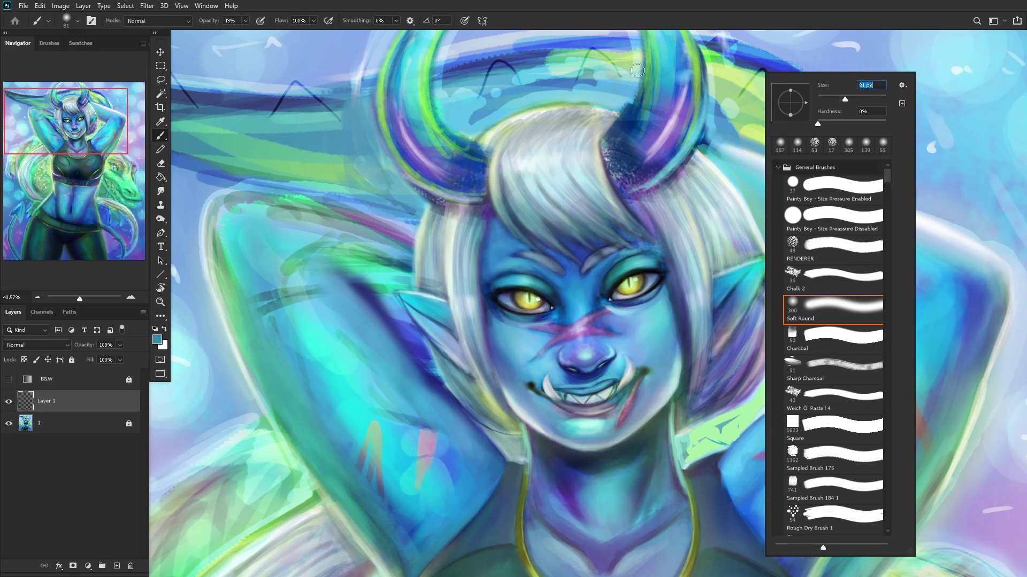
{"action": "key", "text": "Return"}
{"action": "left_click", "coordinate": [624, 50], "text": "alt"}
{"action": "scroll", "coordinate": [601, 159], "scroll_direction": "down", "scroll_amount": 2}
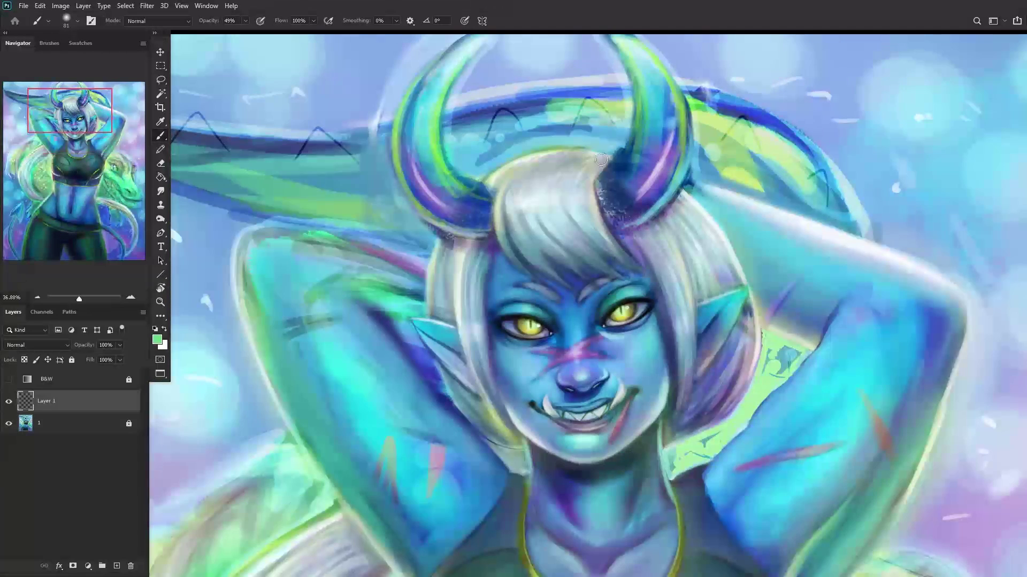
{"action": "scroll", "coordinate": [601, 159], "scroll_direction": "down", "scroll_amount": 2}
{"action": "mouse_move", "coordinate": [616, 171]}
{"action": "left_mouse_down"}
{"action": "mouse_move", "coordinate": [633, 111]}
{"action": "mouse_move", "coordinate": [630, 150]}
{"action": "mouse_move", "coordinate": [635, 121]}
{"action": "mouse_move", "coordinate": [633, 89]}
{"action": "mouse_move", "coordinate": [628, 158]}
{"action": "mouse_move", "coordinate": [631, 80]}
{"action": "mouse_move", "coordinate": [621, 182]}
{"action": "mouse_move", "coordinate": [645, 112]}
{"action": "left_mouse_up"}
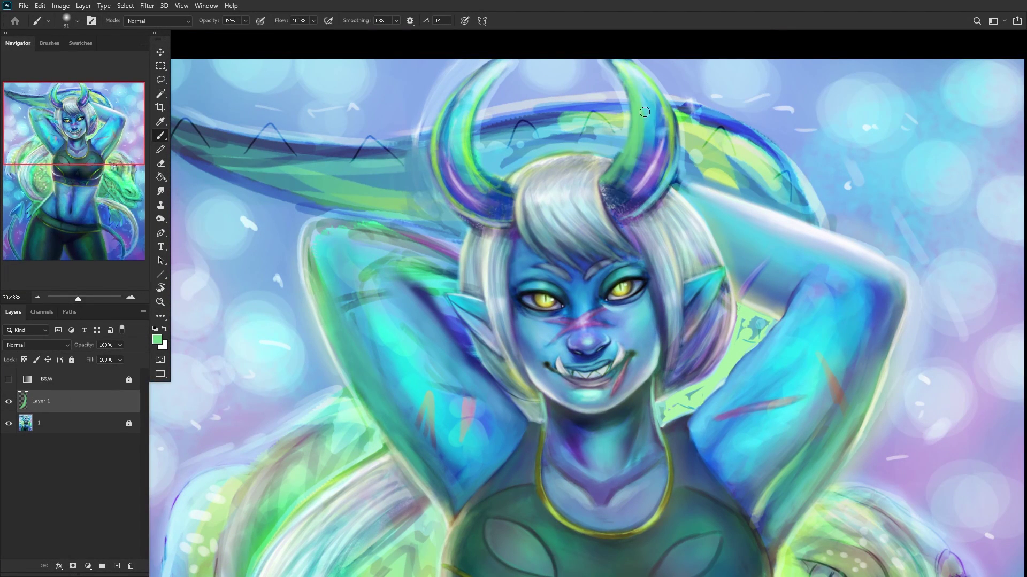
{"action": "left_click_drag", "start_coordinate": [619, 73], "coordinate": [634, 88]}
Step: Enlarge the brush to 100 px and shade the horn base dark navy near the hair
{"action": "left_click", "coordinate": [648, 128], "text": "alt"}
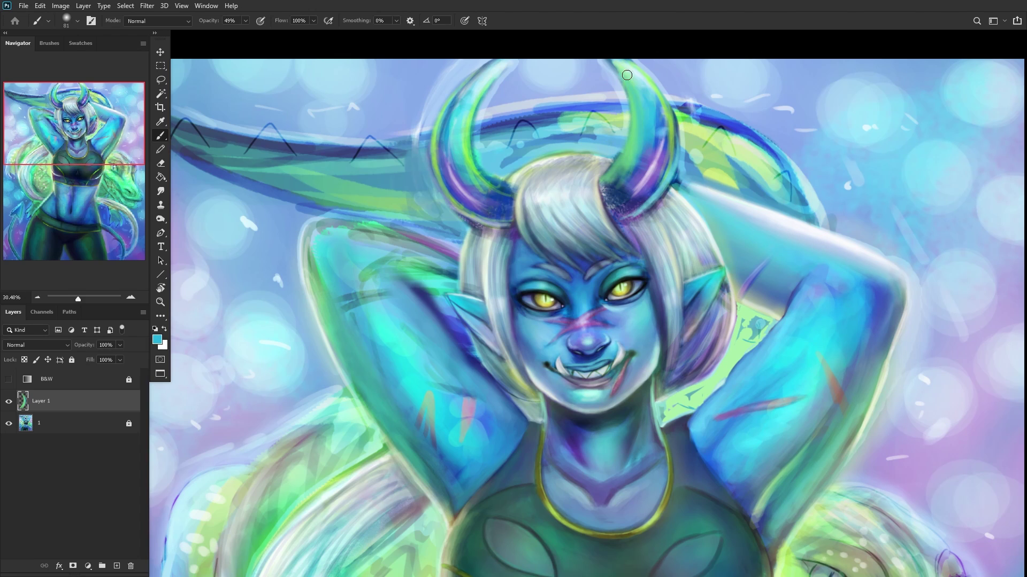
{"action": "left_click", "coordinate": [623, 184], "text": "alt"}
{"action": "right_click", "coordinate": [675, 171]}
{"action": "left_click_drag", "start_coordinate": [759, 101], "coordinate": [763, 100]}
{"action": "left_click", "coordinate": [643, 150], "text": "alt"}
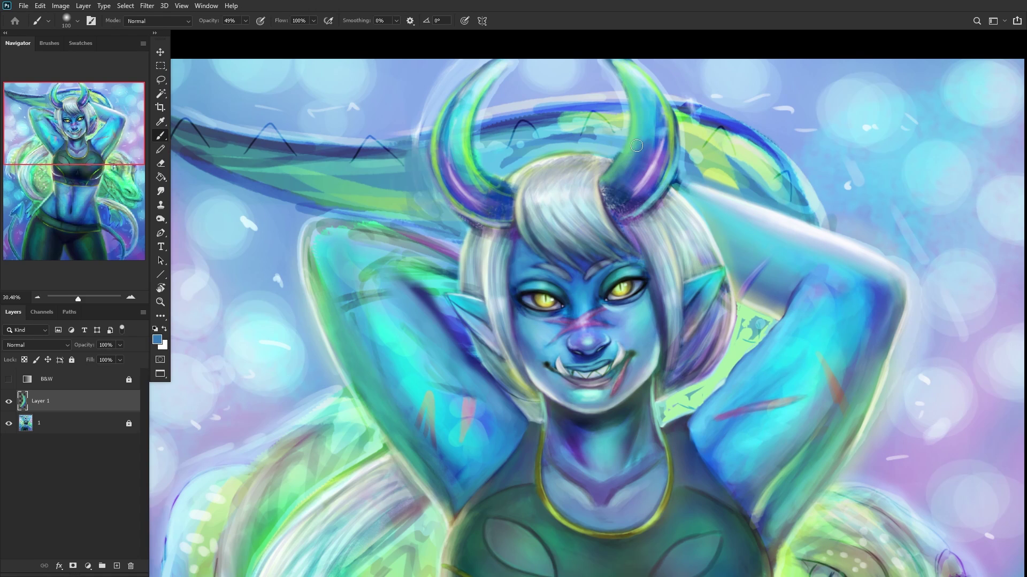
{"action": "left_click", "coordinate": [618, 197], "text": "alt"}
{"action": "left_click_drag", "start_coordinate": [614, 213], "coordinate": [604, 181]}
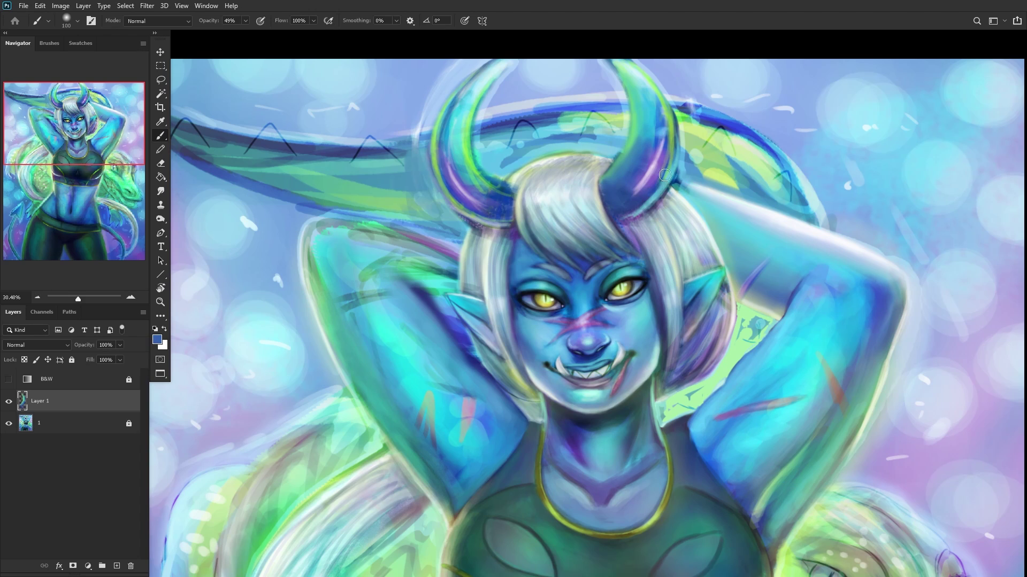
Step: Paint lavender highlights down the right horn to its base
{"action": "left_click", "coordinate": [648, 193], "text": "alt"}
{"action": "scroll", "coordinate": [645, 160], "scroll_direction": "up", "scroll_amount": 1}
{"action": "left_click_drag", "start_coordinate": [660, 153], "coordinate": [604, 217]}
{"action": "mouse_move", "coordinate": [668, 127]}
{"action": "left_mouse_down"}
{"action": "mouse_move", "coordinate": [623, 203]}
{"action": "mouse_move", "coordinate": [669, 124]}
{"action": "mouse_move", "coordinate": [639, 187]}
{"action": "left_mouse_up"}
{"action": "mouse_move", "coordinate": [658, 92]}
{"action": "left_mouse_down"}
{"action": "mouse_move", "coordinate": [640, 184]}
{"action": "mouse_move", "coordinate": [610, 192]}
{"action": "left_mouse_up"}
Step: Repaint, widen and sharpen the horn's left edge with green-blue tones
{"action": "left_click", "coordinate": [631, 194], "text": "alt"}
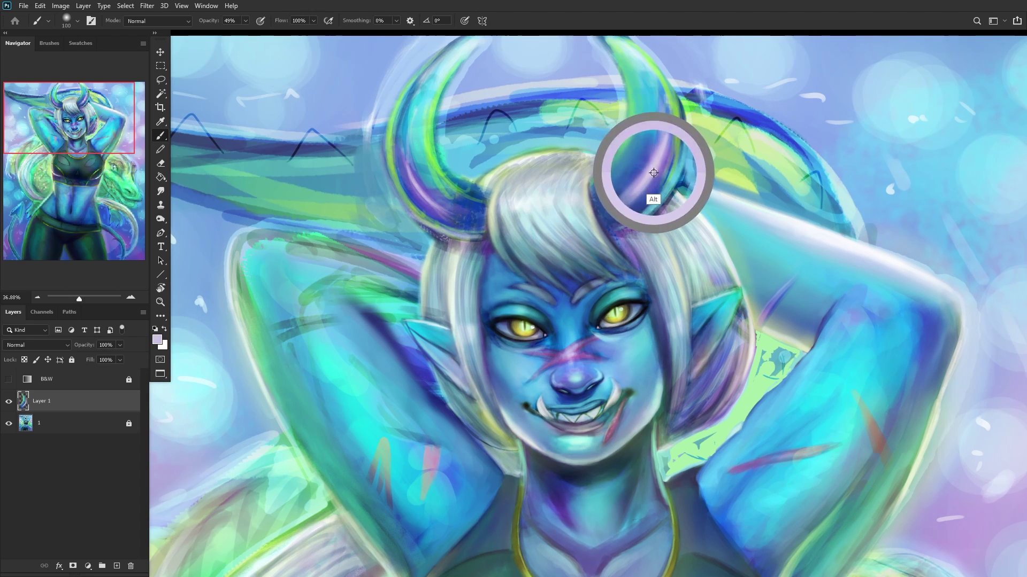
{"action": "left_click_drag", "start_coordinate": [622, 157], "coordinate": [609, 177]}
{"action": "left_click_drag", "start_coordinate": [635, 105], "coordinate": [629, 132]}
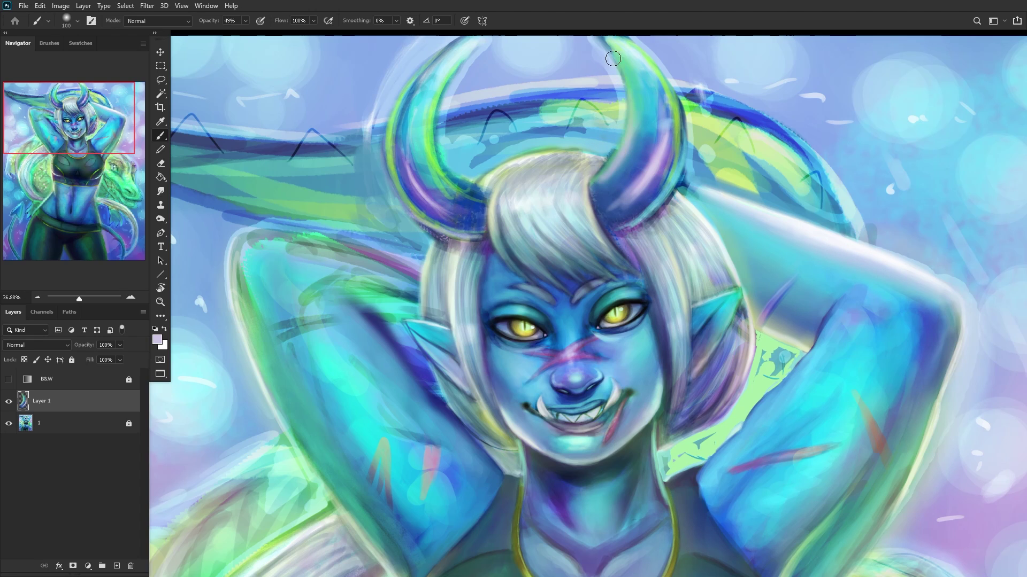
{"action": "mouse_move", "coordinate": [634, 92]}
{"action": "left_mouse_down"}
{"action": "mouse_move", "coordinate": [660, 118]}
{"action": "mouse_move", "coordinate": [625, 51]}
{"action": "mouse_move", "coordinate": [652, 65]}
{"action": "left_mouse_up"}
{"action": "mouse_move", "coordinate": [612, 161]}
{"action": "left_mouse_down"}
{"action": "mouse_move", "coordinate": [594, 178]}
{"action": "mouse_move", "coordinate": [628, 134]}
{"action": "mouse_move", "coordinate": [596, 179]}
{"action": "mouse_move", "coordinate": [610, 159]}
{"action": "left_mouse_up"}
{"action": "mouse_move", "coordinate": [598, 204]}
{"action": "left_mouse_down"}
{"action": "mouse_move", "coordinate": [594, 183]}
{"action": "mouse_move", "coordinate": [598, 206]}
{"action": "mouse_move", "coordinate": [623, 151]}
{"action": "left_mouse_up"}
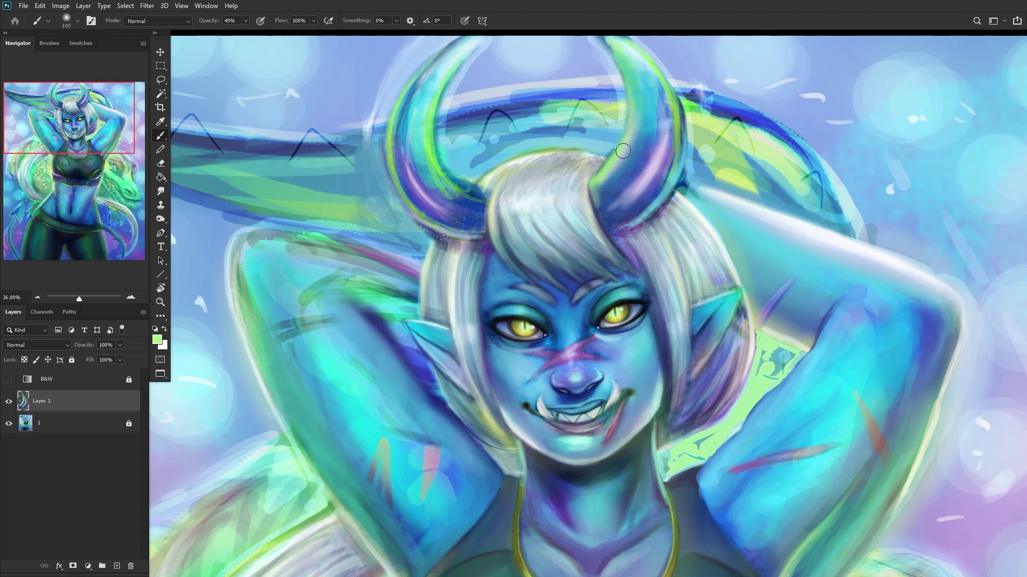
Step: Paint teal along the horn's lower-left edge and lighter blue down its inner edge
{"action": "left_click", "coordinate": [639, 113], "text": "alt"}
{"action": "left_click", "coordinate": [627, 160], "text": "alt"}
{"action": "left_click_drag", "start_coordinate": [614, 163], "coordinate": [594, 206]}
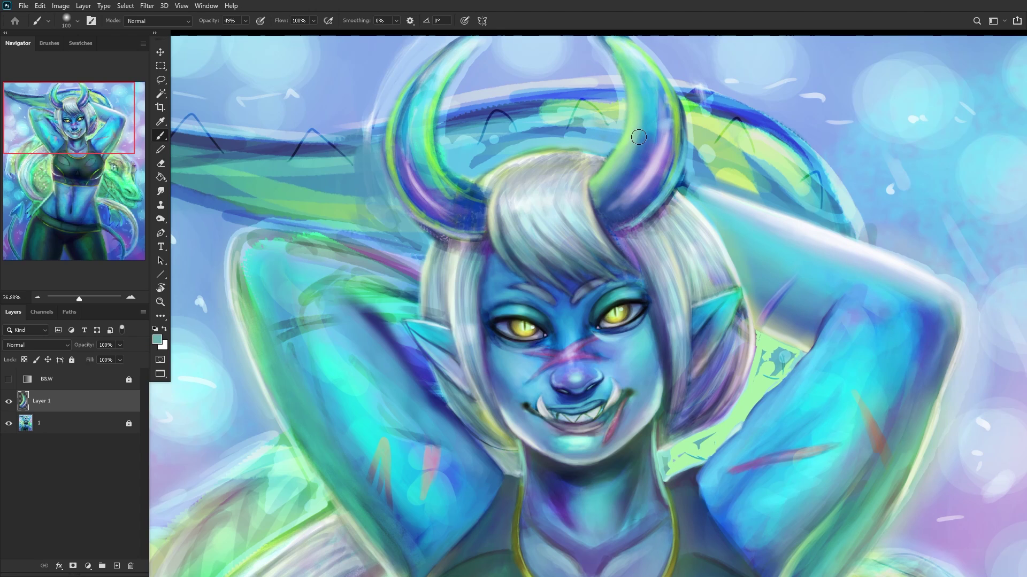
{"action": "left_click", "coordinate": [658, 122], "text": "alt"}
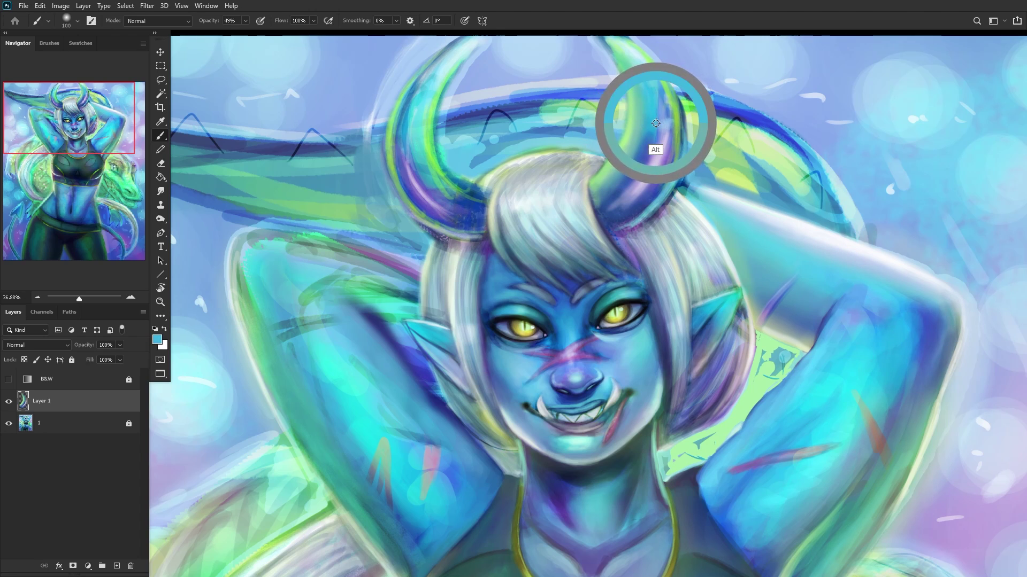
{"action": "left_click_drag", "start_coordinate": [651, 128], "coordinate": [634, 172]}
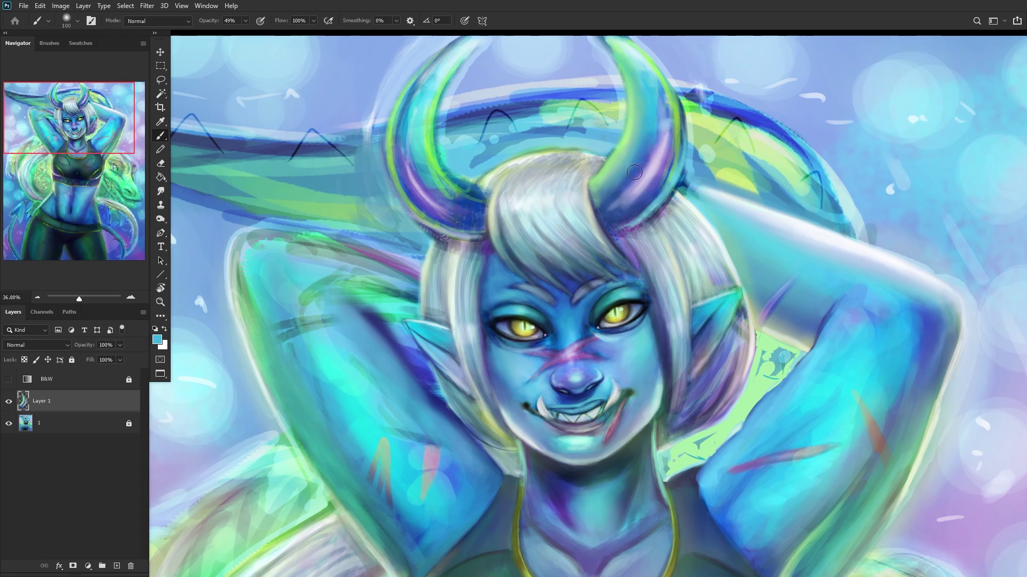
Step: Brighten the top of the right horn with light green and dab on light blue
{"action": "left_click", "coordinate": [638, 69], "text": "alt"}
{"action": "scroll", "coordinate": [591, 92], "scroll_direction": "down", "scroll_amount": 2}
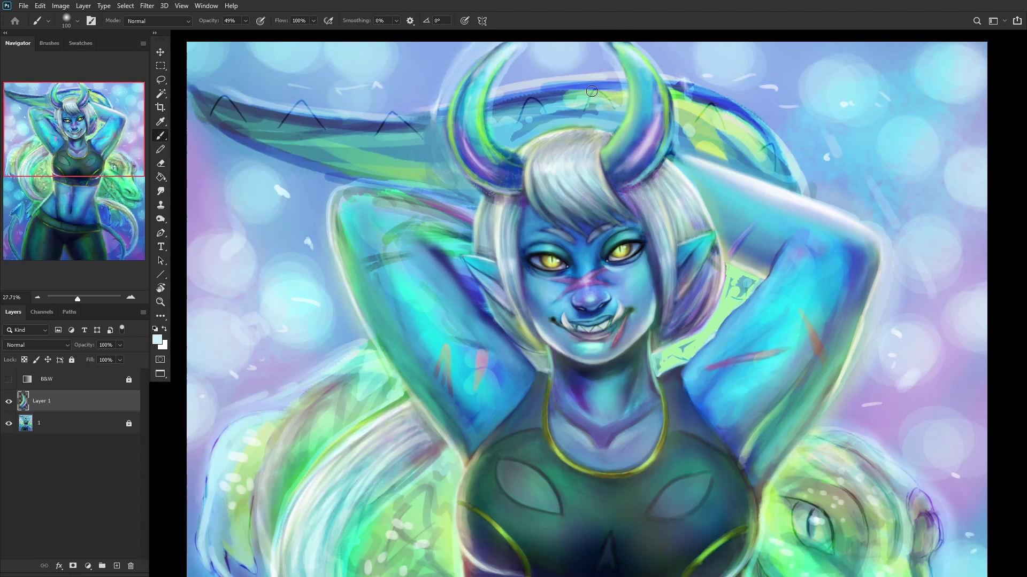
{"action": "scroll", "coordinate": [562, 154], "scroll_direction": "up", "scroll_amount": 5}
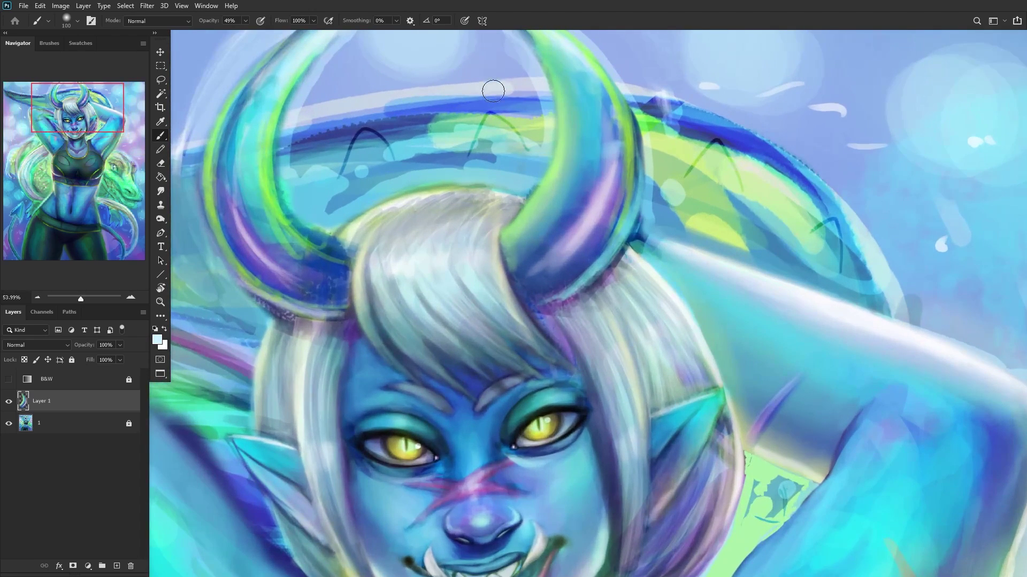
{"action": "scroll", "coordinate": [557, 176], "scroll_direction": "up", "scroll_amount": 3}
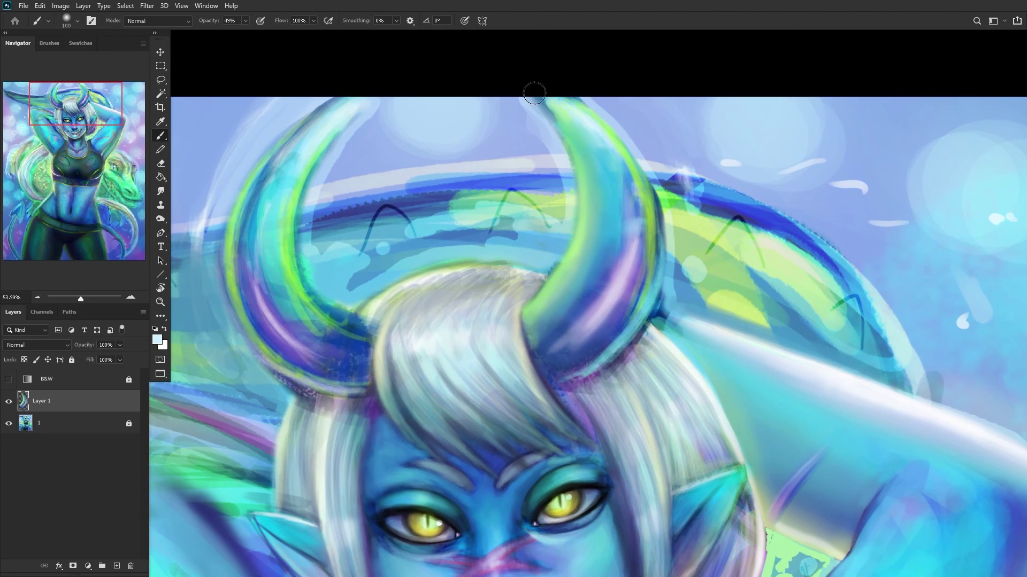
{"action": "left_click", "coordinate": [553, 117], "text": "alt"}
{"action": "mouse_move", "coordinate": [592, 103]}
{"action": "left_mouse_down"}
{"action": "mouse_move", "coordinate": [546, 110]}
{"action": "mouse_move", "coordinate": [545, 99]}
{"action": "mouse_move", "coordinate": [559, 116]}
{"action": "mouse_move", "coordinate": [536, 89]}
{"action": "mouse_move", "coordinate": [559, 118]}
{"action": "mouse_move", "coordinate": [546, 102]}
{"action": "mouse_move", "coordinate": [571, 95]}
{"action": "mouse_move", "coordinate": [571, 110]}
{"action": "mouse_move", "coordinate": [553, 113]}
{"action": "mouse_move", "coordinate": [535, 90]}
{"action": "mouse_move", "coordinate": [587, 120]}
{"action": "mouse_move", "coordinate": [553, 93]}
{"action": "left_mouse_up"}
{"action": "left_click", "coordinate": [594, 134], "text": "alt"}
{"action": "mouse_move", "coordinate": [599, 153]}
{"action": "left_mouse_down"}
{"action": "mouse_move", "coordinate": [545, 85]}
{"action": "mouse_move", "coordinate": [617, 154]}
{"action": "left_mouse_up"}
Step: Paint light blue-purple along the horn's lower inner edge and darker strokes along its left side
{"action": "left_click", "coordinate": [585, 354], "text": "alt"}
{"action": "left_click", "coordinate": [648, 305], "text": "alt"}
{"action": "mouse_move", "coordinate": [639, 300]}
{"action": "left_mouse_down"}
{"action": "mouse_move", "coordinate": [556, 385]}
{"action": "mouse_move", "coordinate": [618, 339]}
{"action": "mouse_move", "coordinate": [556, 374]}
{"action": "mouse_move", "coordinate": [618, 344]}
{"action": "mouse_move", "coordinate": [624, 333]}
{"action": "mouse_move", "coordinate": [564, 372]}
{"action": "mouse_move", "coordinate": [636, 309]}
{"action": "mouse_move", "coordinate": [570, 370]}
{"action": "mouse_move", "coordinate": [597, 354]}
{"action": "mouse_move", "coordinate": [650, 232]}
{"action": "mouse_move", "coordinate": [619, 333]}
{"action": "mouse_move", "coordinate": [653, 203]}
{"action": "mouse_move", "coordinate": [651, 242]}
{"action": "mouse_move", "coordinate": [635, 289]}
{"action": "mouse_move", "coordinate": [629, 182]}
{"action": "mouse_move", "coordinate": [654, 253]}
{"action": "mouse_move", "coordinate": [639, 263]}
{"action": "mouse_move", "coordinate": [623, 161]}
{"action": "mouse_move", "coordinate": [642, 274]}
{"action": "mouse_move", "coordinate": [629, 149]}
{"action": "mouse_move", "coordinate": [662, 261]}
{"action": "mouse_move", "coordinate": [597, 317]}
{"action": "mouse_move", "coordinate": [625, 316]}
{"action": "mouse_move", "coordinate": [562, 370]}
{"action": "mouse_move", "coordinate": [643, 278]}
{"action": "mouse_move", "coordinate": [572, 363]}
{"action": "mouse_move", "coordinate": [639, 252]}
{"action": "mouse_move", "coordinate": [643, 277]}
{"action": "mouse_move", "coordinate": [609, 318]}
{"action": "mouse_move", "coordinate": [637, 200]}
{"action": "mouse_move", "coordinate": [603, 338]}
{"action": "mouse_move", "coordinate": [643, 186]}
{"action": "mouse_move", "coordinate": [617, 328]}
{"action": "mouse_move", "coordinate": [643, 217]}
{"action": "mouse_move", "coordinate": [598, 348]}
{"action": "mouse_move", "coordinate": [611, 322]}
{"action": "mouse_move", "coordinate": [551, 354]}
{"action": "mouse_move", "coordinate": [551, 367]}
{"action": "mouse_move", "coordinate": [613, 336]}
{"action": "mouse_move", "coordinate": [549, 364]}
{"action": "mouse_move", "coordinate": [634, 298]}
{"action": "mouse_move", "coordinate": [562, 360]}
{"action": "mouse_move", "coordinate": [627, 316]}
{"action": "mouse_move", "coordinate": [545, 385]}
{"action": "mouse_move", "coordinate": [644, 260]}
{"action": "left_mouse_up"}
{"action": "left_click", "coordinate": [557, 352], "text": "alt"}
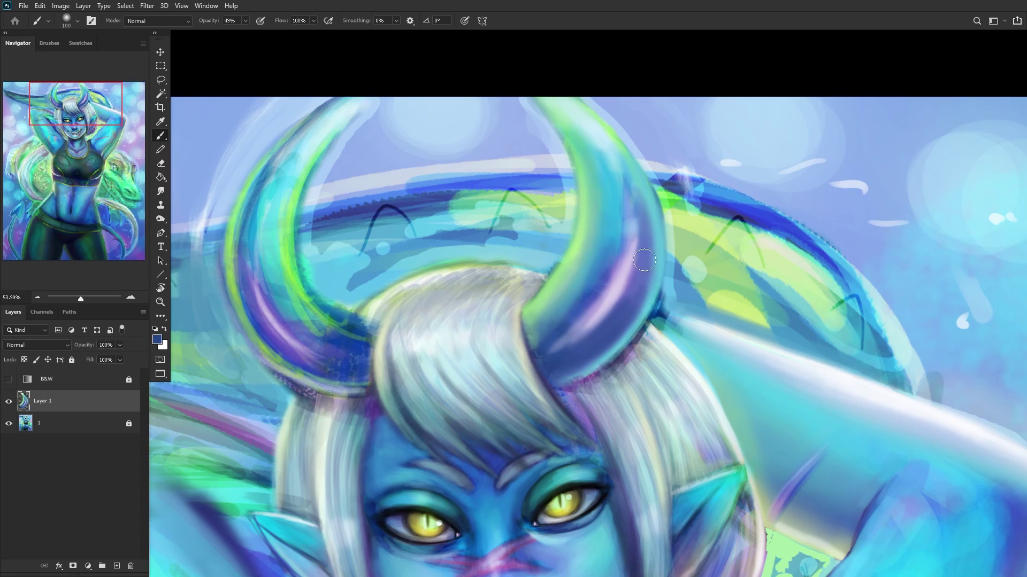
{"action": "left_click", "coordinate": [548, 332], "text": "alt"}
{"action": "mouse_move", "coordinate": [546, 327]}
{"action": "left_mouse_down"}
{"action": "mouse_move", "coordinate": [538, 348]}
{"action": "mouse_move", "coordinate": [543, 312]}
{"action": "mouse_move", "coordinate": [571, 300]}
{"action": "mouse_move", "coordinate": [557, 323]}
{"action": "mouse_move", "coordinate": [601, 247]}
{"action": "mouse_move", "coordinate": [550, 315]}
{"action": "mouse_move", "coordinate": [606, 221]}
{"action": "left_mouse_up"}
{"action": "left_click", "coordinate": [604, 243], "text": "alt"}
{"action": "left_click", "coordinate": [588, 282], "text": "alt"}
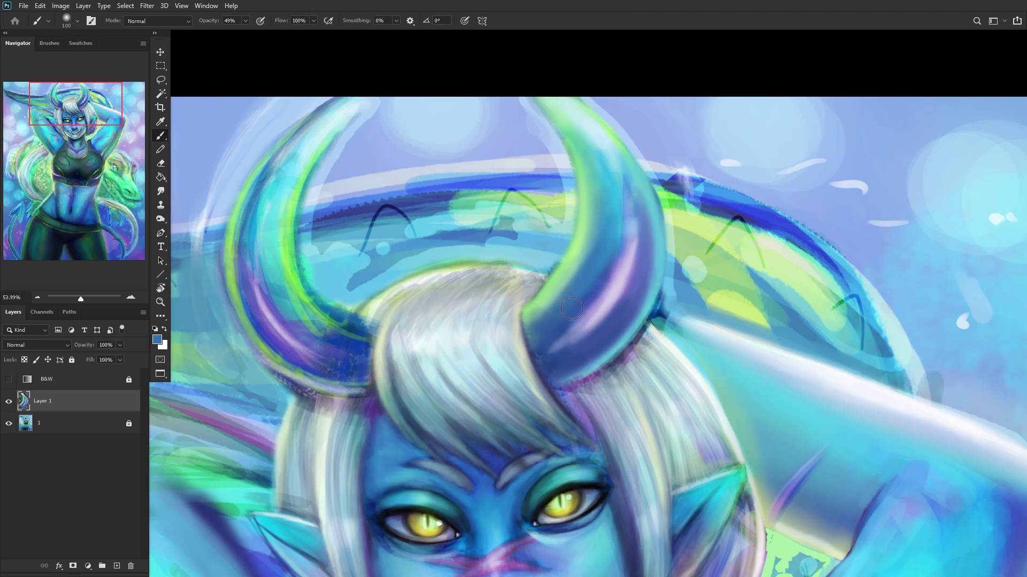
{"action": "left_click_drag", "start_coordinate": [615, 235], "coordinate": [608, 160]}
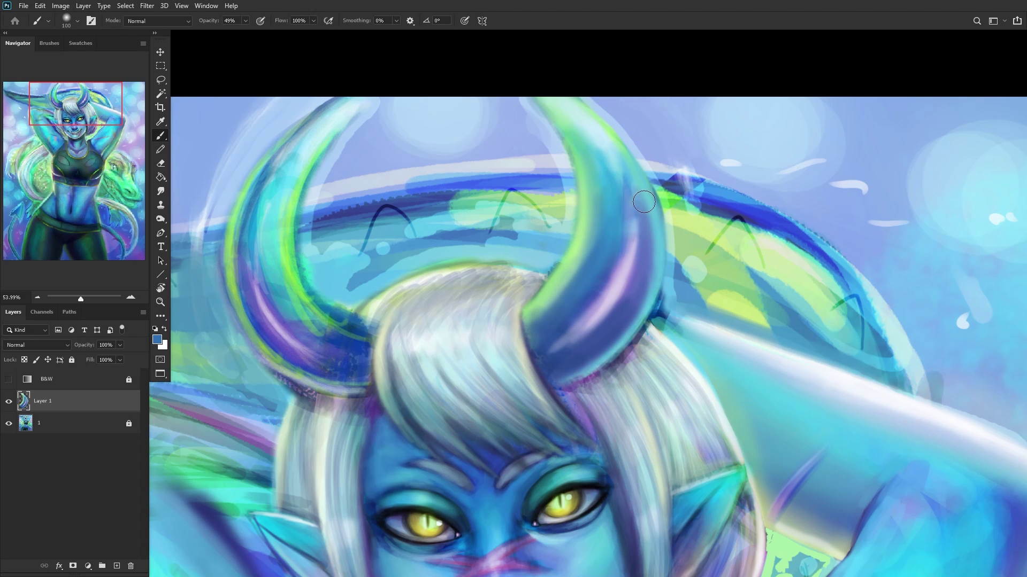
Step: Sample light lavender and cyan tones, then add an empty Layer 2 above Layer 1
{"action": "scroll", "coordinate": [644, 202], "scroll_direction": "down", "scroll_amount": 1}
{"action": "left_click", "coordinate": [536, 135], "text": "alt"}
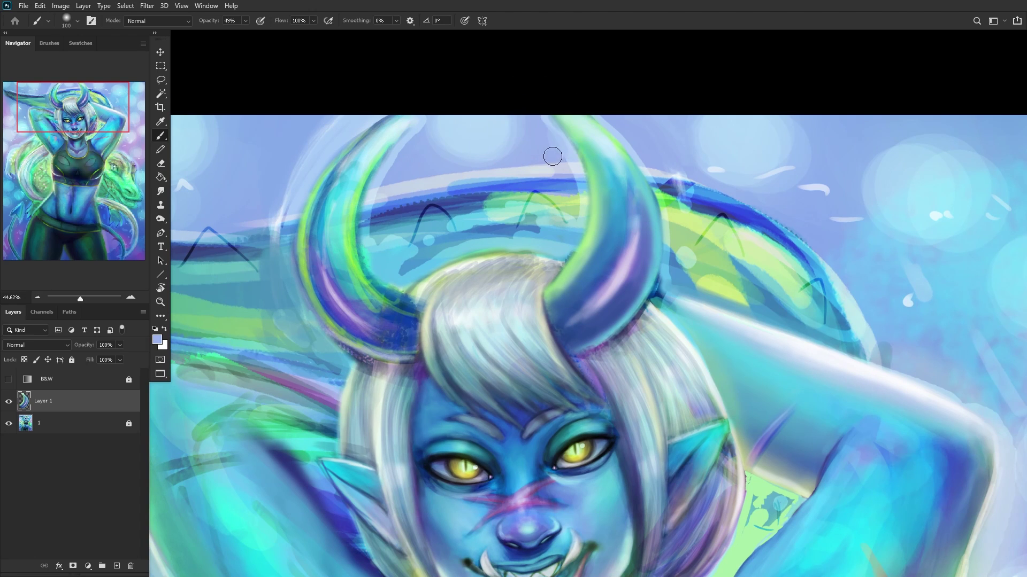
{"action": "scroll", "coordinate": [545, 137], "scroll_direction": "down", "scroll_amount": 2}
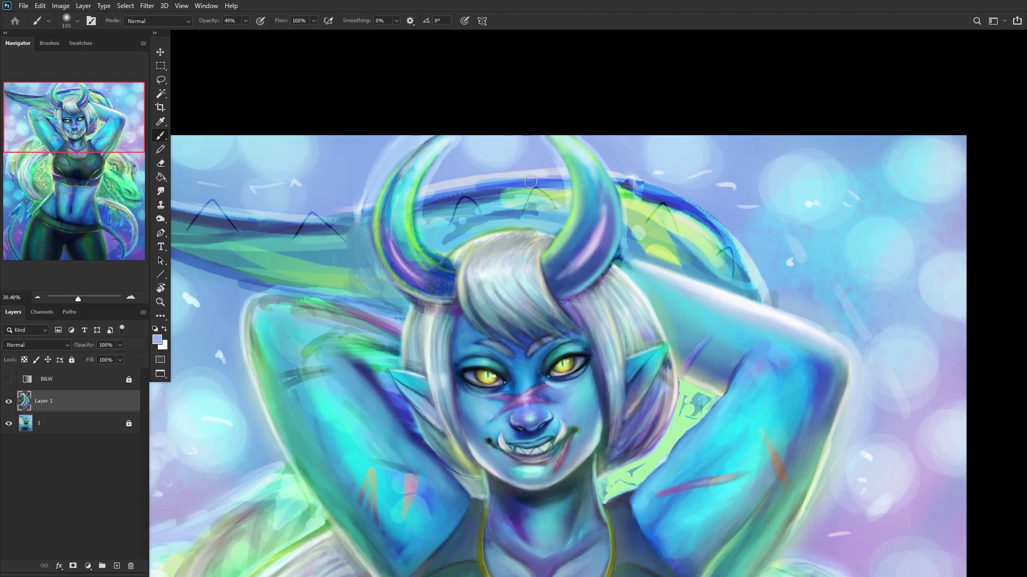
{"action": "scroll", "coordinate": [579, 243], "scroll_direction": "up", "scroll_amount": 4}
{"action": "right_click", "coordinate": [671, 214]}
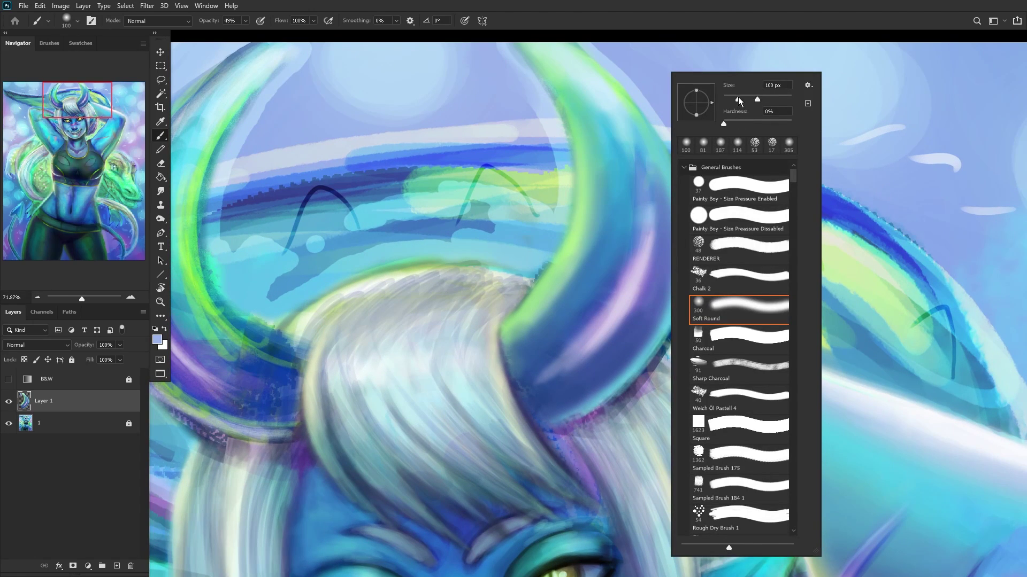
{"action": "left_click", "coordinate": [535, 276], "text": "alt"}
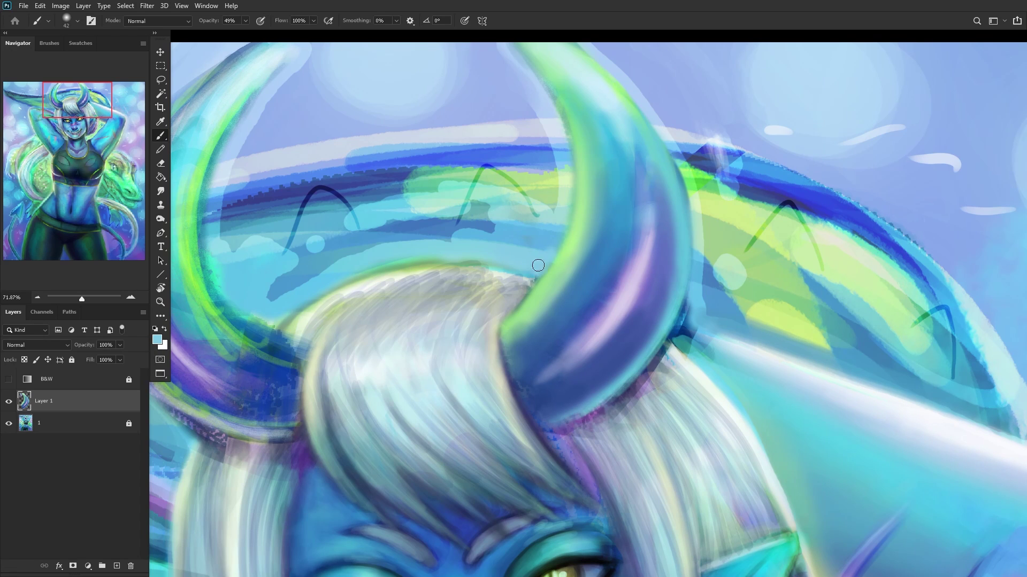
{"action": "scroll", "coordinate": [523, 282], "scroll_direction": "down", "scroll_amount": 3}
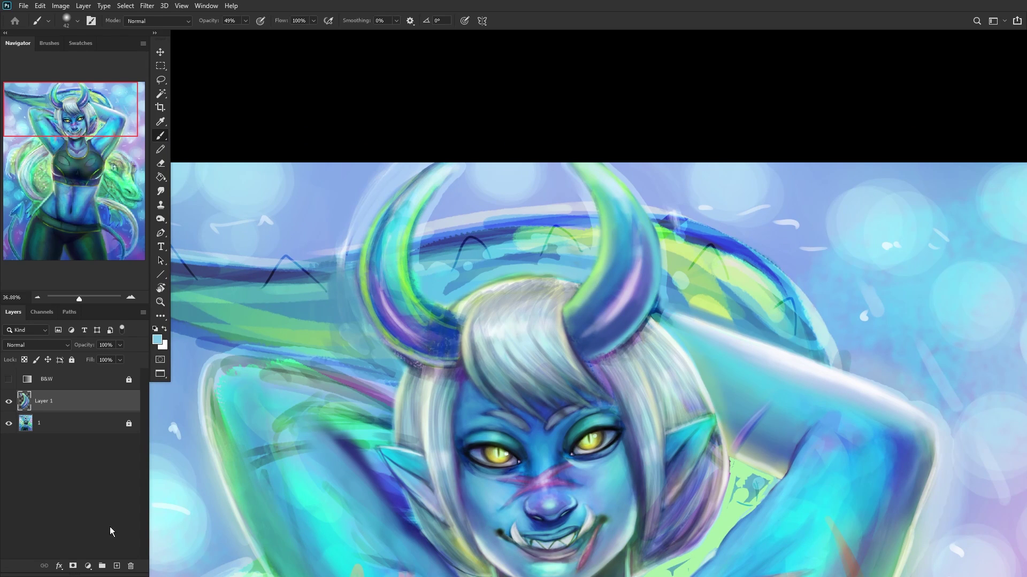
{"action": "left_click", "coordinate": [116, 567]}
Step: Set the brush to 171 px with a darker blue sampled from the horn
{"action": "left_click", "coordinate": [422, 313], "text": "alt"}
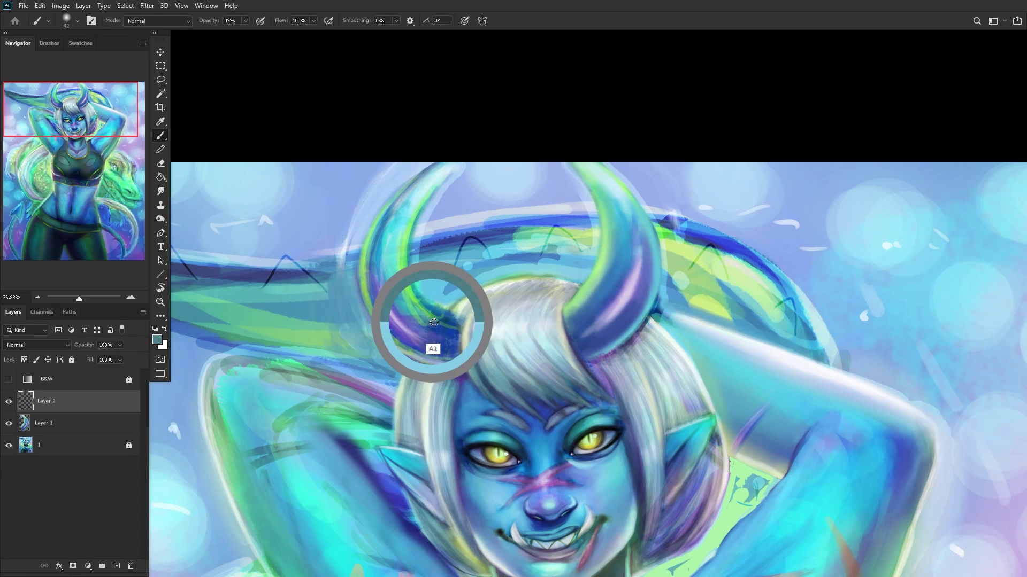
{"action": "right_click", "coordinate": [545, 260]}
{"action": "left_click_drag", "start_coordinate": [645, 94], "coordinate": [659, 96]}
{"action": "key", "text": "Return"}
{"action": "scroll", "coordinate": [585, 299], "scroll_direction": "up", "scroll_amount": 3}
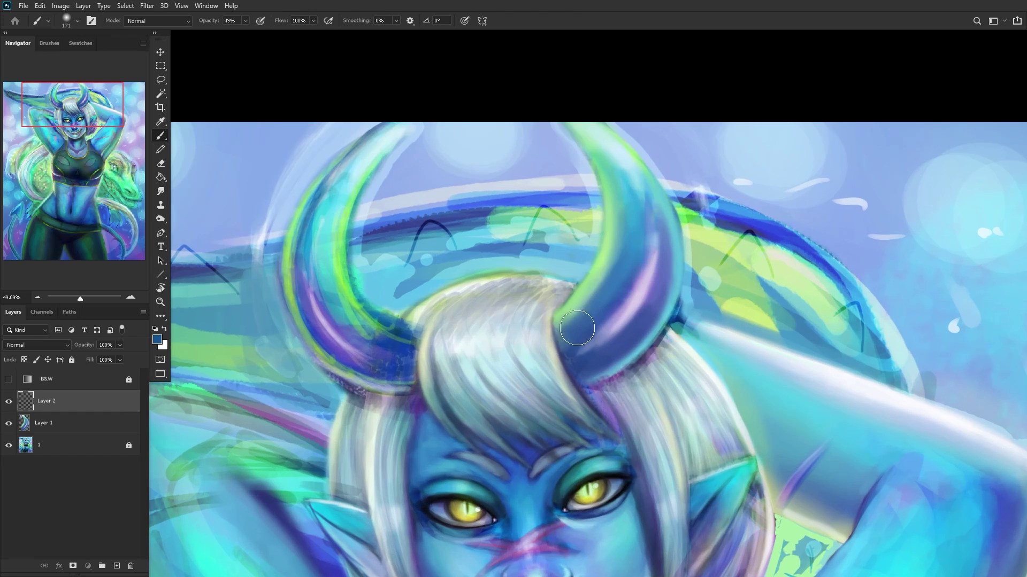
Step: Shade the right horn's inner edge dark purple and highlight its lower curve in lavender
{"action": "mouse_move", "coordinate": [353, 346]}
{"action": "left_mouse_down", "text": "alt"}
{"action": "mouse_move", "coordinate": [336, 341]}
{"action": "mouse_move", "coordinate": [342, 352]}
{"action": "left_mouse_up", "text": "alt"}
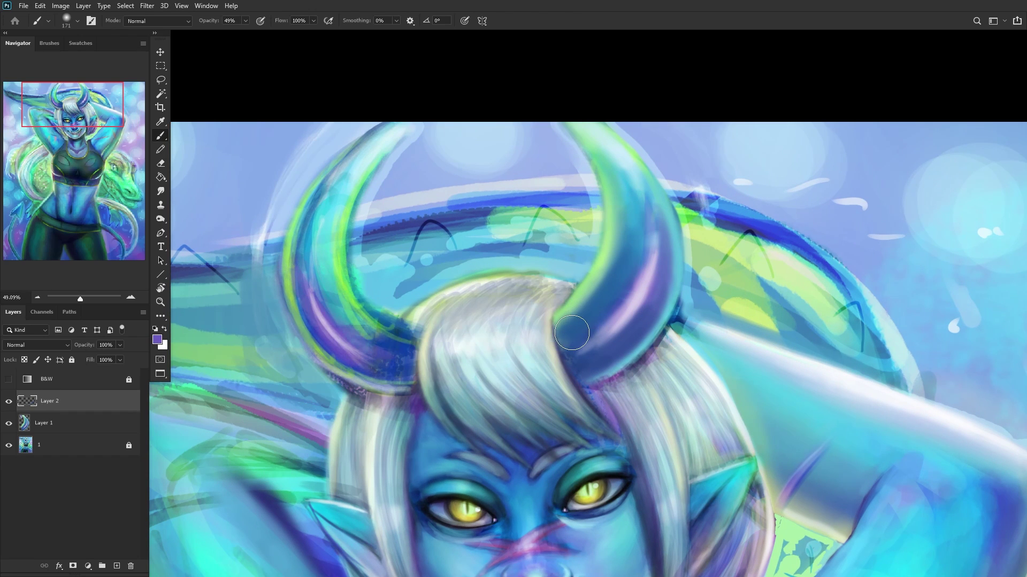
{"action": "left_click_drag", "start_coordinate": [572, 332], "coordinate": [620, 227]}
{"action": "left_click", "coordinate": [642, 300], "text": "alt"}
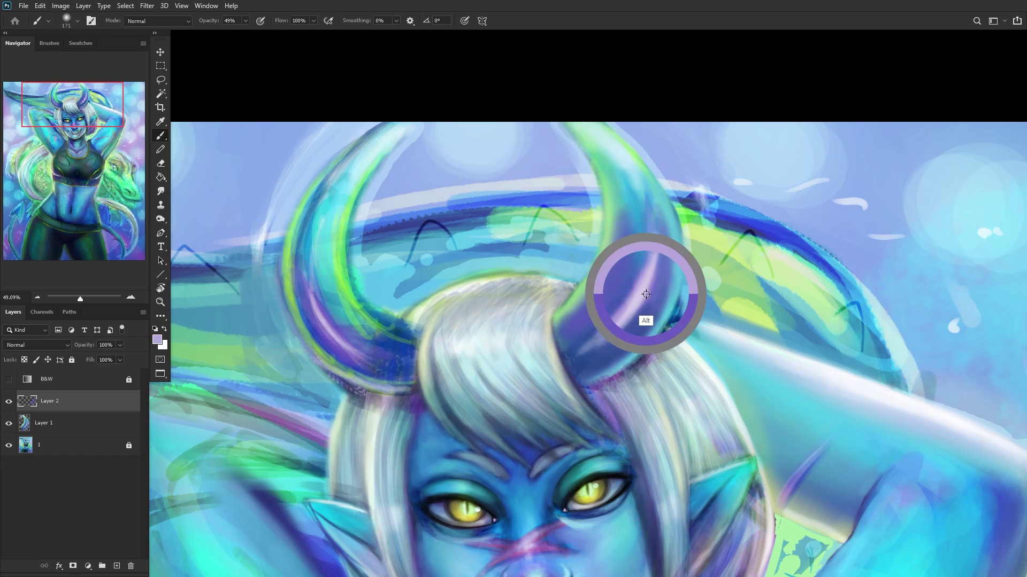
{"action": "left_click_drag", "start_coordinate": [645, 241], "coordinate": [588, 326]}
{"action": "left_click", "coordinate": [630, 310], "text": "alt"}
{"action": "mouse_move", "coordinate": [626, 262]}
{"action": "left_mouse_down"}
{"action": "mouse_move", "coordinate": [596, 330]}
{"action": "mouse_move", "coordinate": [640, 199]}
{"action": "left_mouse_up"}
{"action": "left_click", "coordinate": [648, 300], "text": "alt"}
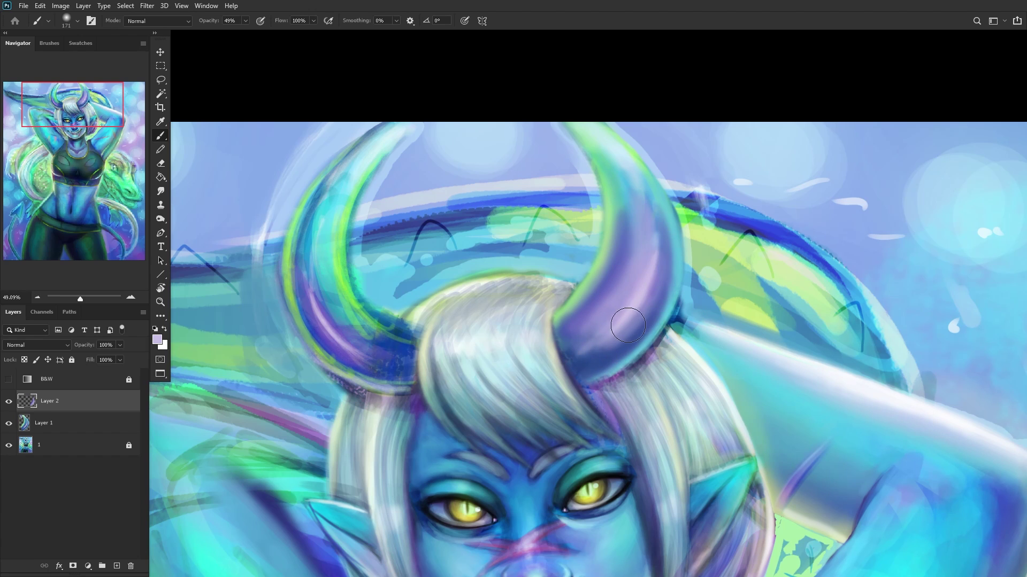
{"action": "scroll", "coordinate": [516, 305], "scroll_direction": "down", "scroll_amount": 3}
{"action": "scroll", "coordinate": [470, 345], "scroll_direction": "down", "scroll_amount": 3}
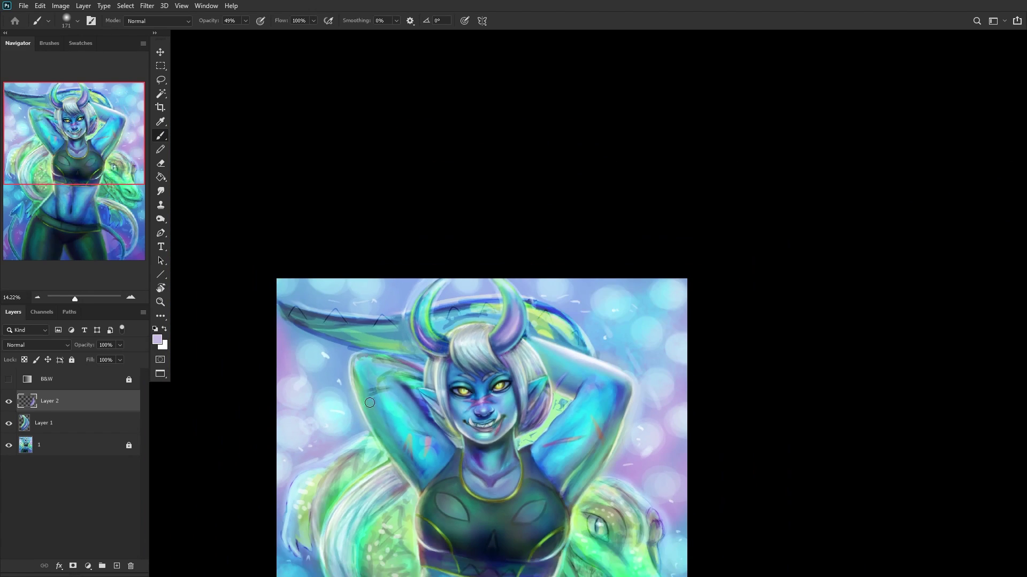
Step: Fade Layer 2 to 41% opacity, merge it into Layer 1, and flip the canvas horizontally
{"action": "left_click", "coordinate": [9, 401]}
{"action": "left_click_drag", "start_coordinate": [120, 345], "coordinate": [90, 356]}
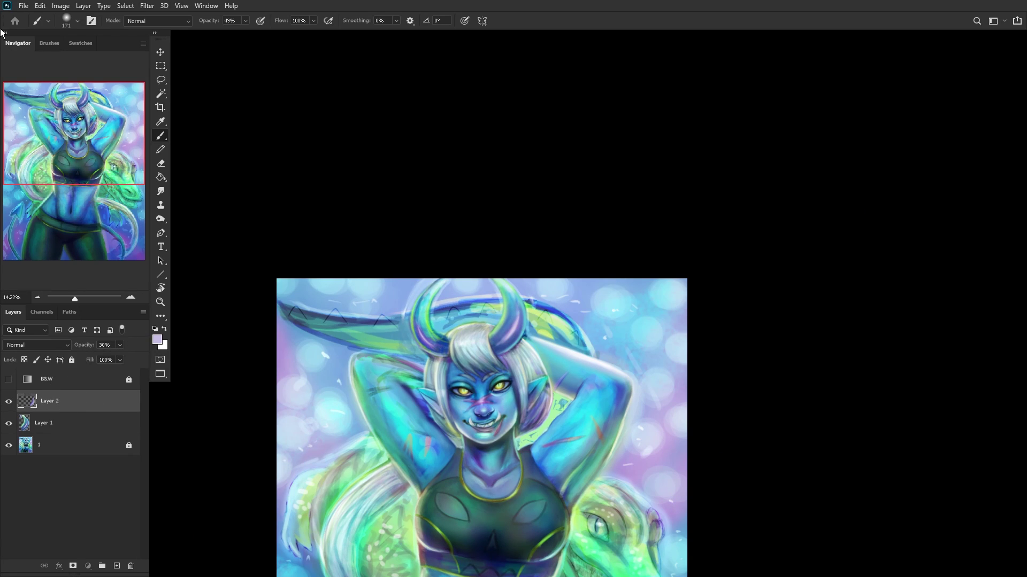
{"action": "key", "text": "ctrl+e"}
{"action": "left_click", "coordinate": [9, 401]}
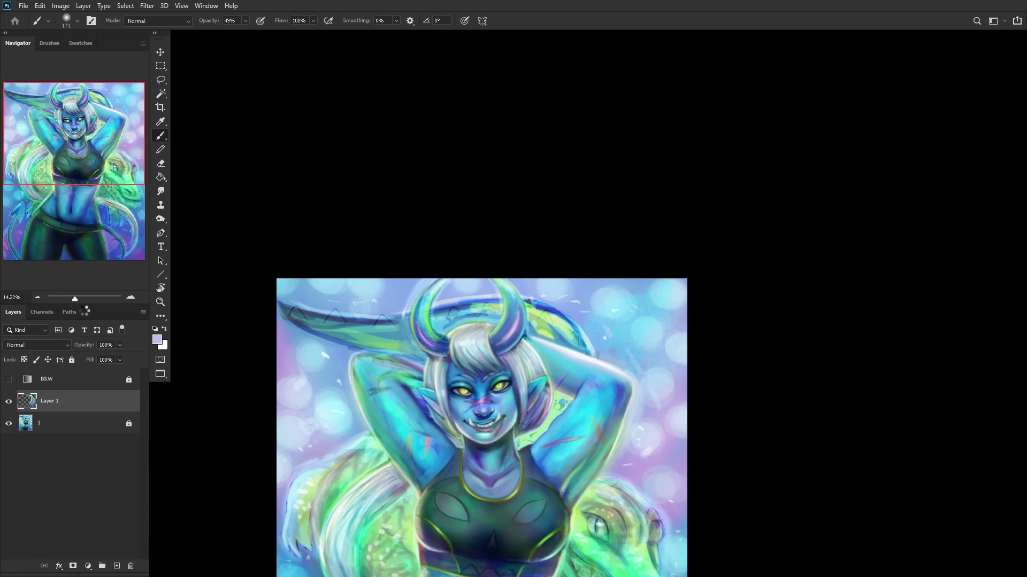
{"action": "key", "text": "ctrl+shift+h"}
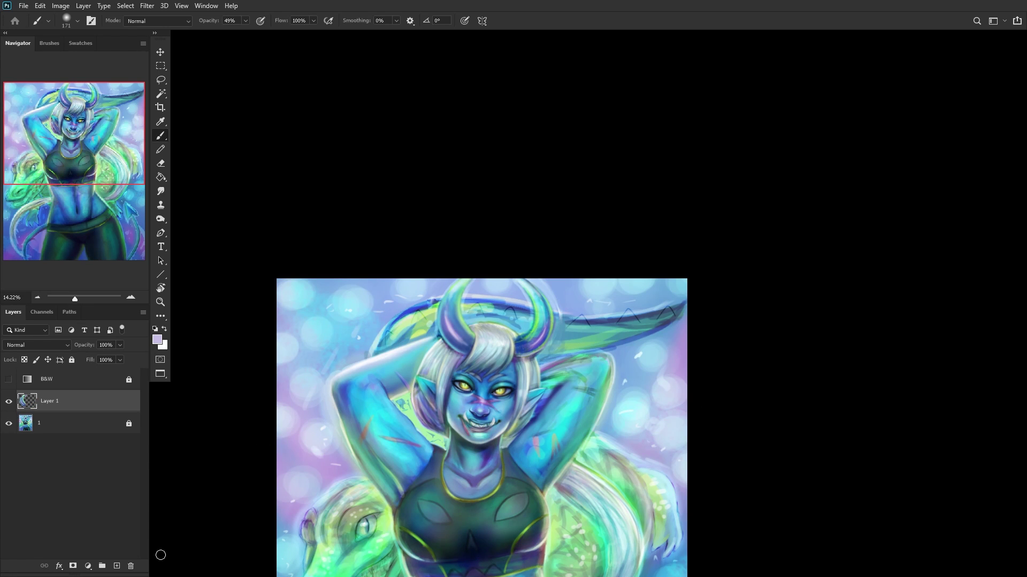
{"action": "left_click_drag", "start_coordinate": [117, 572], "coordinate": [126, 568]}
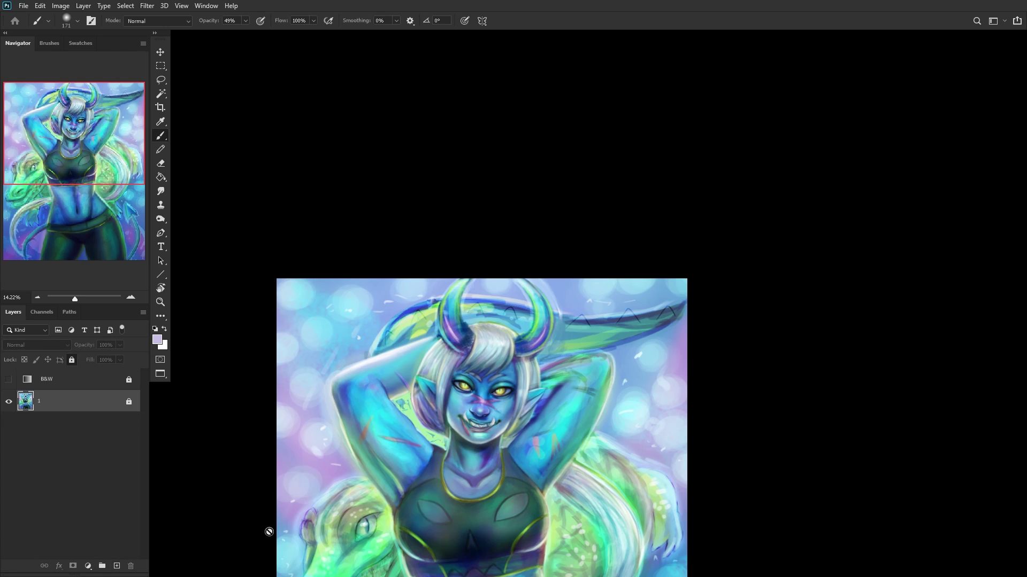
{"action": "key", "text": "ctrl+z"}
Step: Apply Hue/Saturation to Layer 1 (Hue -10, Saturation +32) and compare before and after
{"action": "key", "text": "ctrl+u"}
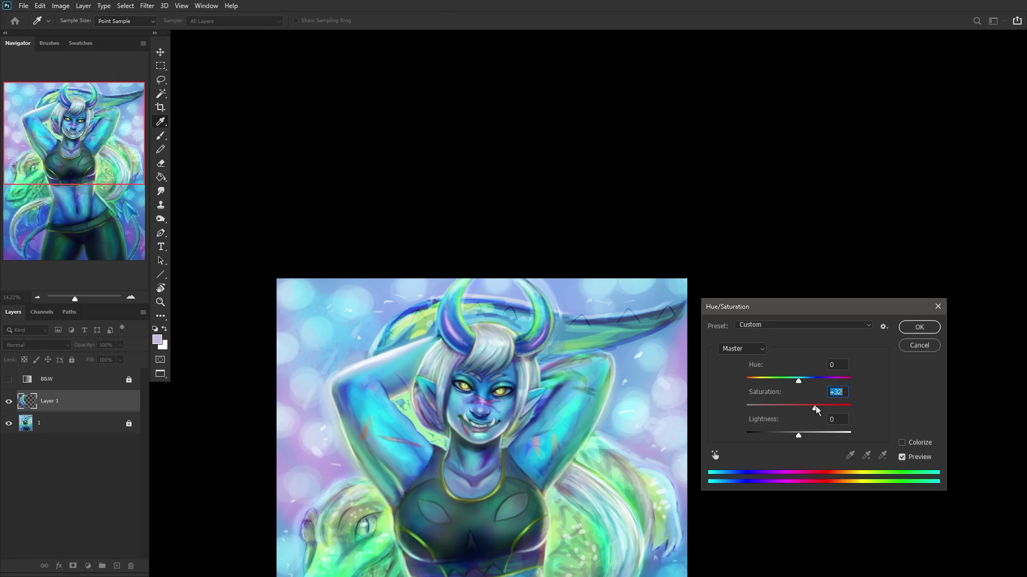
{"action": "left_click_drag", "start_coordinate": [798, 380], "coordinate": [793, 381]}
{"action": "mouse_move", "coordinate": [803, 435]}
{"action": "left_mouse_down"}
{"action": "mouse_move", "coordinate": [790, 433]}
{"action": "mouse_move", "coordinate": [802, 432]}
{"action": "left_mouse_up"}
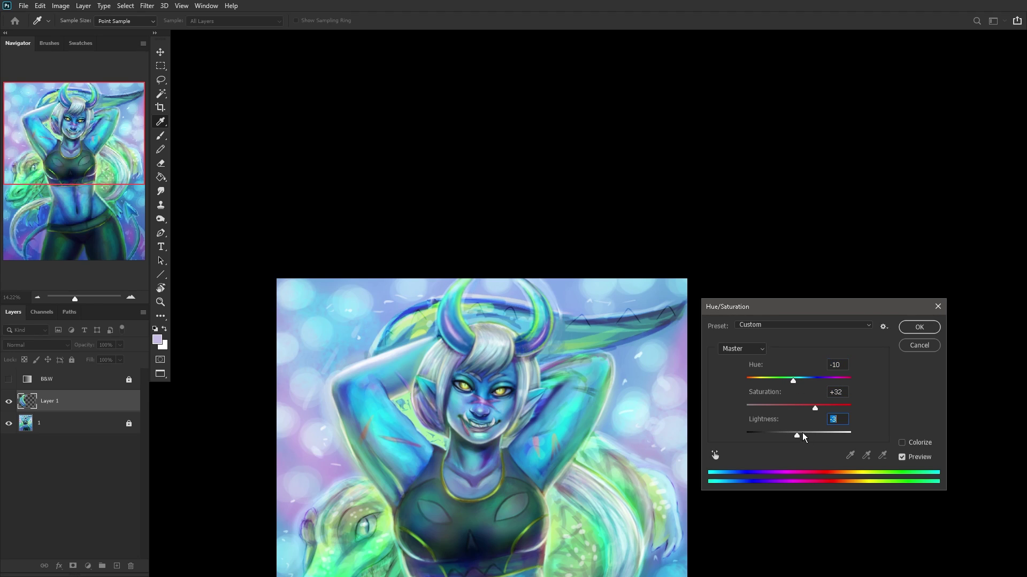
{"action": "left_click", "coordinate": [911, 327]}
{"action": "key", "text": "b"}
{"action": "left_click", "coordinate": [4, 405]}
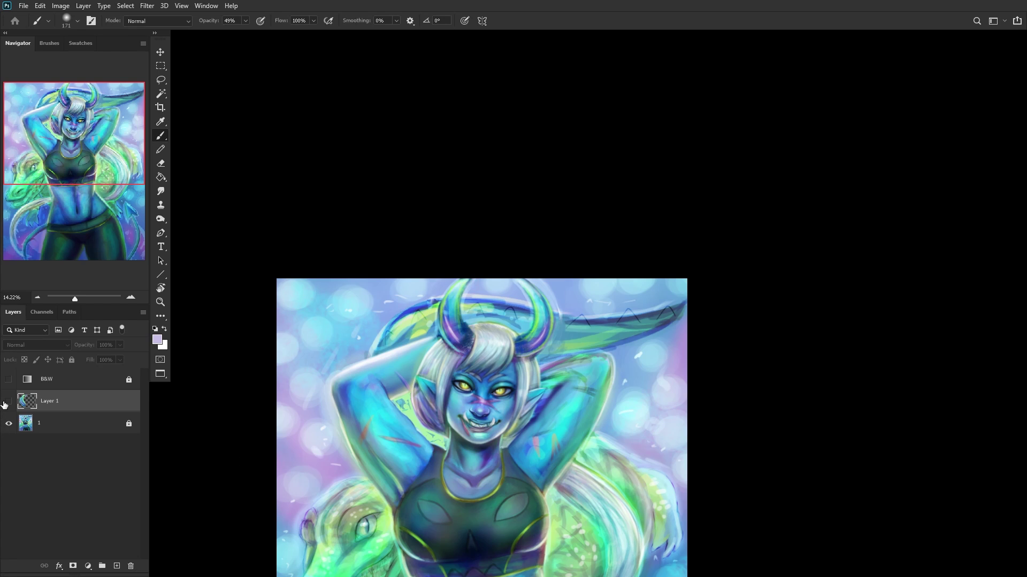
{"action": "left_click", "coordinate": [7, 402]}
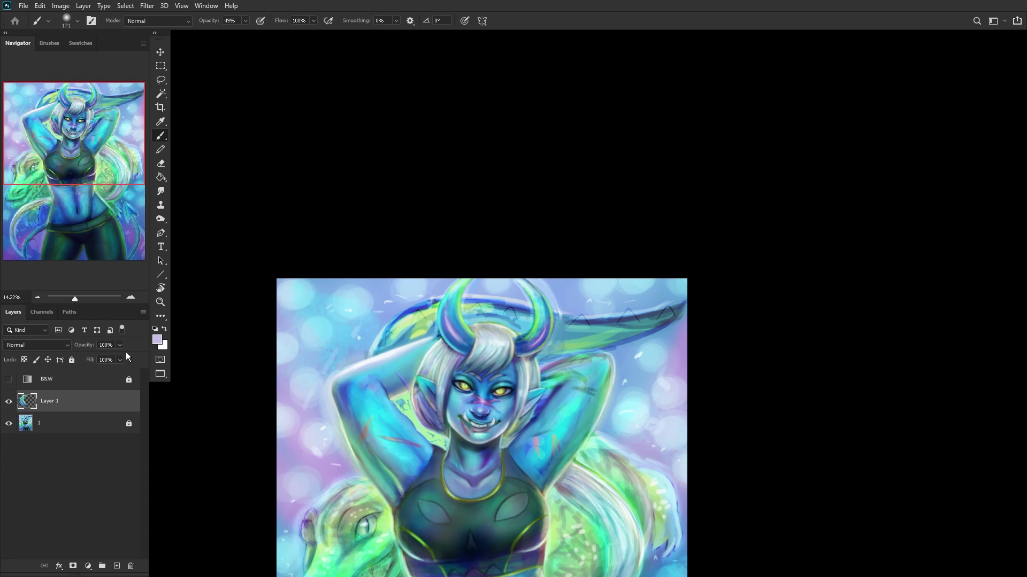
Step: On a new layer, paint dark blue along the inner horn and hair edge, fade to 45%, and merge down
{"action": "left_click", "coordinate": [118, 566]}
{"action": "scroll", "coordinate": [481, 301], "scroll_direction": "up", "scroll_amount": 2}
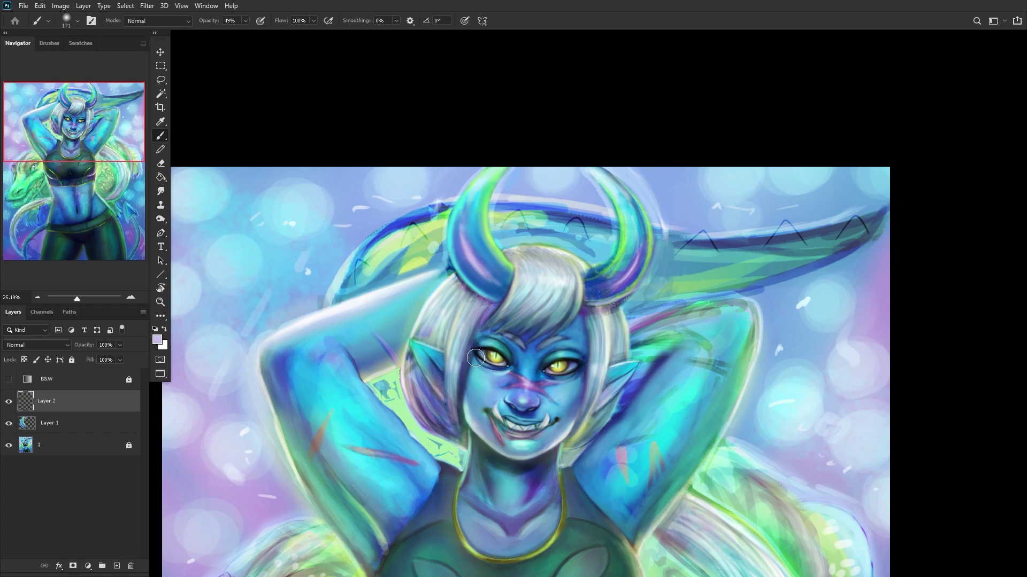
{"action": "scroll", "coordinate": [487, 444], "scroll_direction": "up", "scroll_amount": 1}
{"action": "left_click", "coordinate": [532, 479], "text": "alt"}
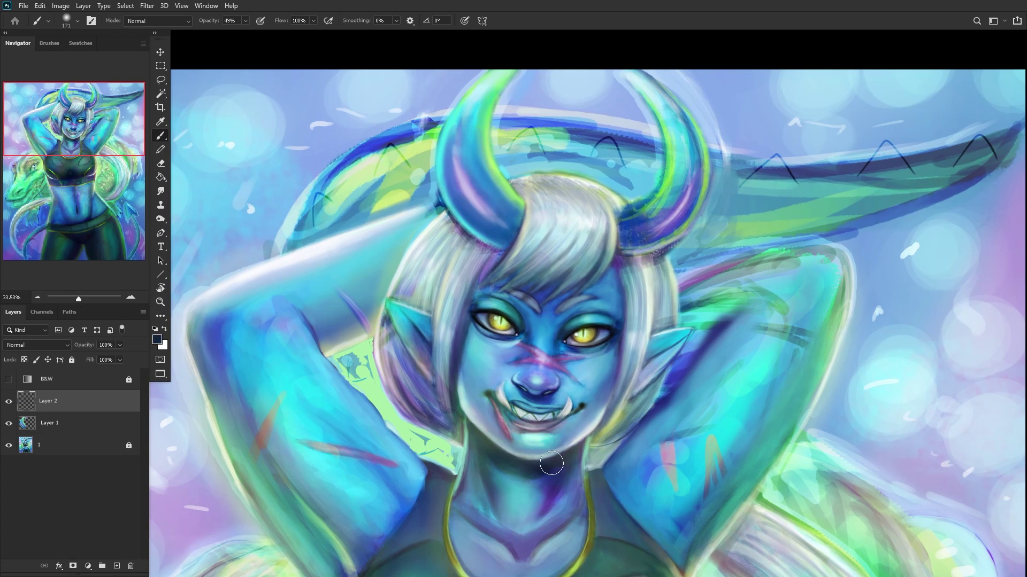
{"action": "mouse_move", "coordinate": [498, 218]}
{"action": "left_mouse_down"}
{"action": "mouse_move", "coordinate": [496, 193]}
{"action": "mouse_move", "coordinate": [516, 222]}
{"action": "mouse_move", "coordinate": [483, 175]}
{"action": "mouse_move", "coordinate": [512, 220]}
{"action": "mouse_move", "coordinate": [473, 127]}
{"action": "mouse_move", "coordinate": [487, 167]}
{"action": "mouse_move", "coordinate": [499, 89]}
{"action": "mouse_move", "coordinate": [490, 203]}
{"action": "mouse_move", "coordinate": [493, 191]}
{"action": "mouse_move", "coordinate": [500, 239]}
{"action": "mouse_move", "coordinate": [506, 234]}
{"action": "mouse_move", "coordinate": [450, 192]}
{"action": "mouse_move", "coordinate": [473, 218]}
{"action": "mouse_move", "coordinate": [524, 205]}
{"action": "mouse_move", "coordinate": [496, 224]}
{"action": "mouse_move", "coordinate": [514, 202]}
{"action": "mouse_move", "coordinate": [466, 220]}
{"action": "mouse_move", "coordinate": [504, 222]}
{"action": "mouse_move", "coordinate": [467, 194]}
{"action": "mouse_move", "coordinate": [518, 219]}
{"action": "mouse_move", "coordinate": [508, 234]}
{"action": "mouse_move", "coordinate": [469, 165]}
{"action": "mouse_move", "coordinate": [514, 217]}
{"action": "mouse_move", "coordinate": [481, 142]}
{"action": "mouse_move", "coordinate": [510, 212]}
{"action": "mouse_move", "coordinate": [499, 247]}
{"action": "left_mouse_up"}
{"action": "scroll", "coordinate": [455, 241], "scroll_direction": "down", "scroll_amount": 5}
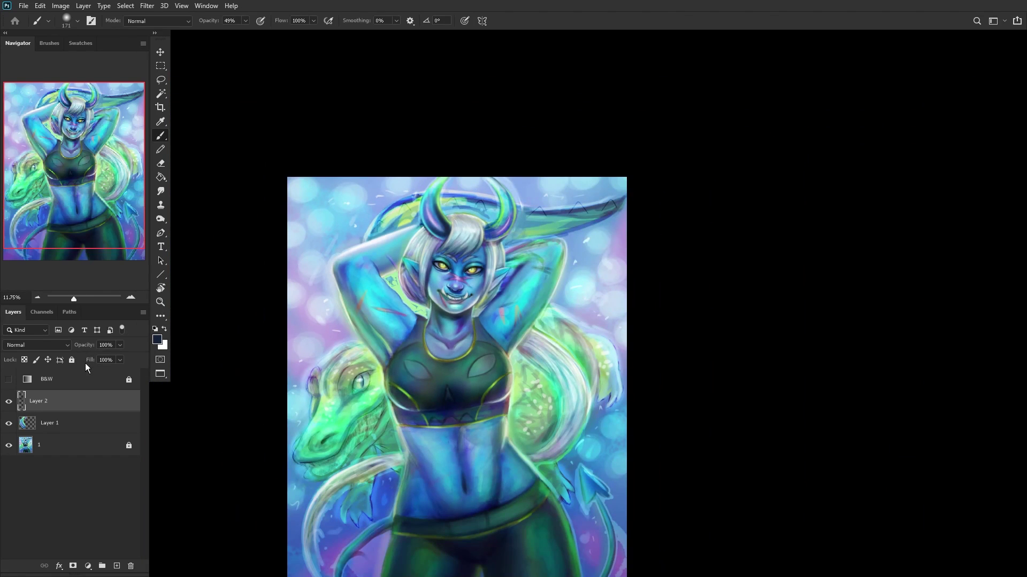
{"action": "left_click_drag", "start_coordinate": [119, 347], "coordinate": [92, 355]}
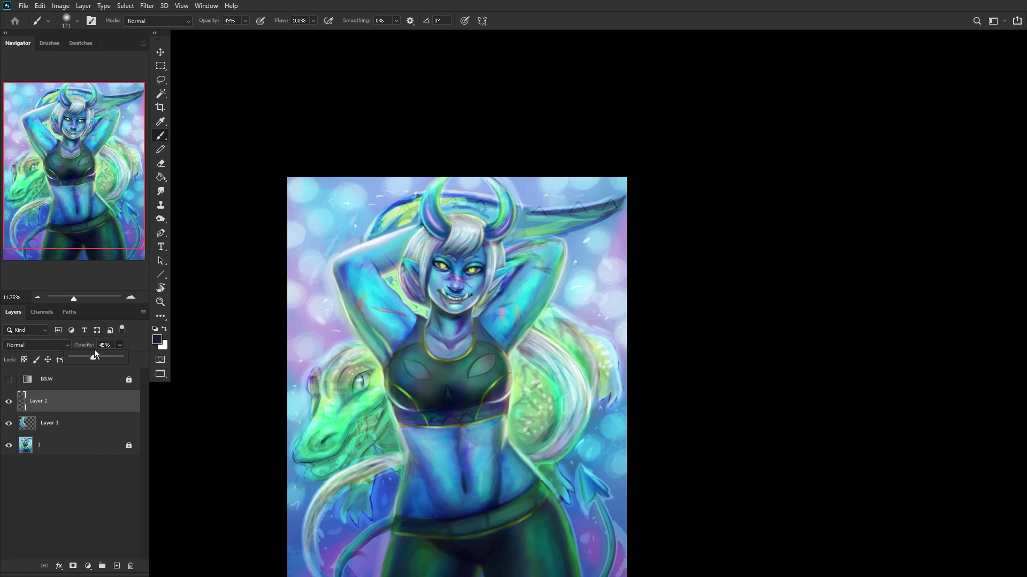
{"action": "left_click", "coordinate": [69, 399]}
{"action": "key", "text": "ctrl+e"}
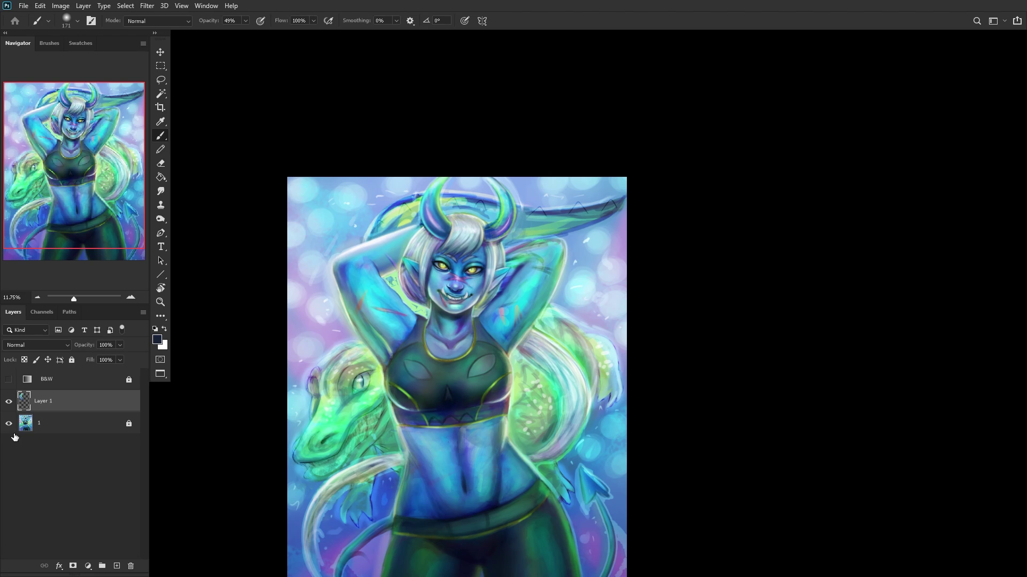
Step: Toggle Layer 1 visibility to compare, then add a new layer for horn highlights
{"action": "left_click", "coordinate": [9, 401]}
{"action": "left_click", "coordinate": [9, 402]}
{"action": "left_click", "coordinate": [9, 401]}
{"action": "scroll", "coordinate": [438, 187], "scroll_direction": "up", "scroll_amount": 4}
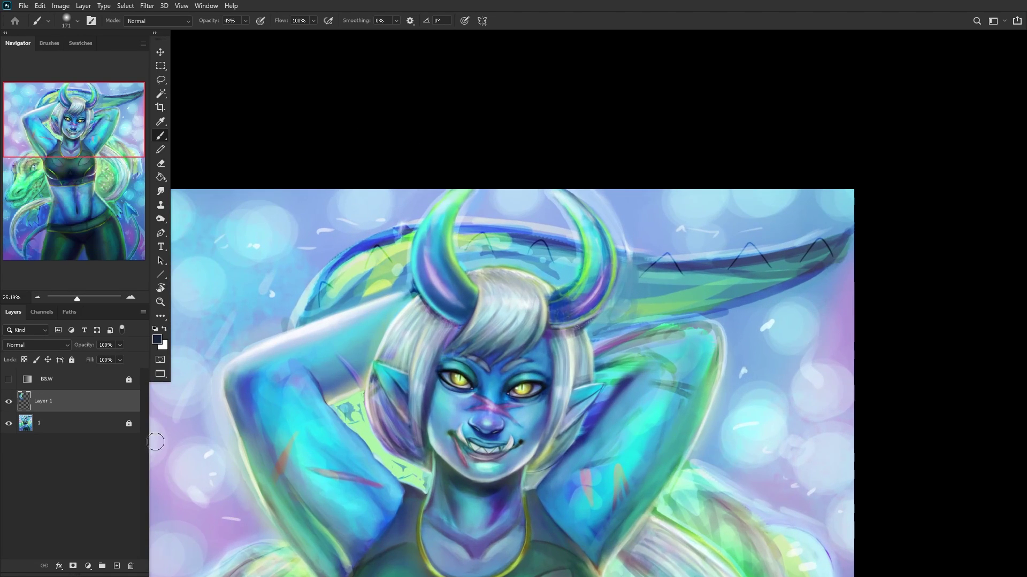
{"action": "left_click", "coordinate": [117, 566]}
{"action": "scroll", "coordinate": [380, 179], "scroll_direction": "up", "scroll_amount": 2}
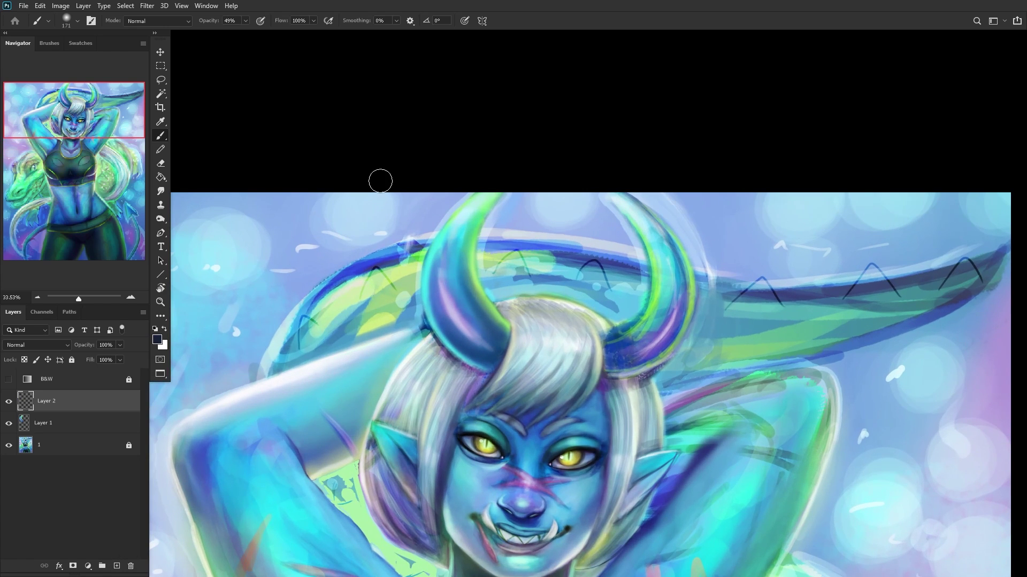
{"action": "scroll", "coordinate": [470, 209], "scroll_direction": "up", "scroll_amount": 5}
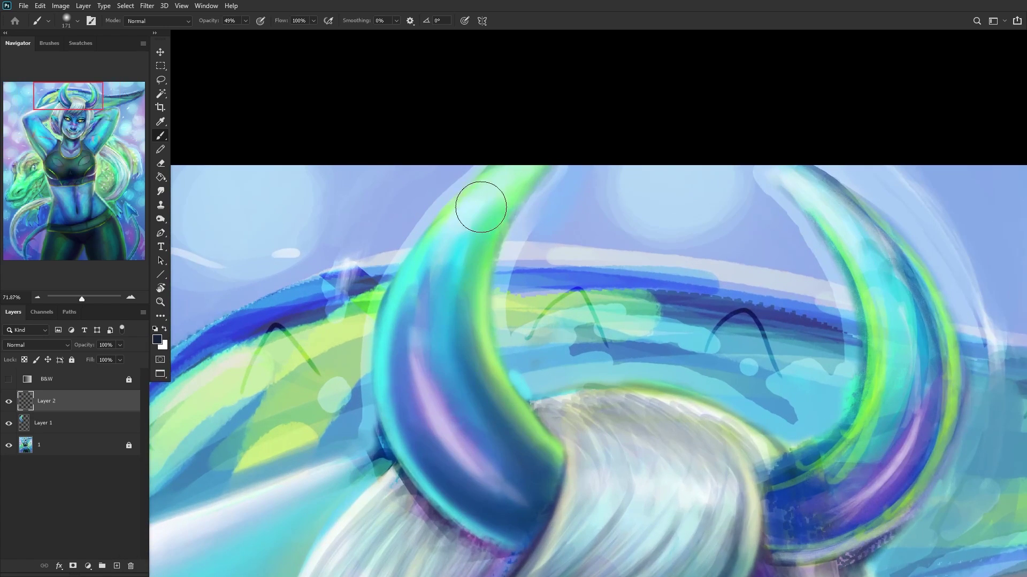
Step: Paint light green and light cyan strokes down and along the top of the left horn
{"action": "right_click", "coordinate": [661, 187]}
{"action": "left_click", "coordinate": [449, 216], "text": "alt"}
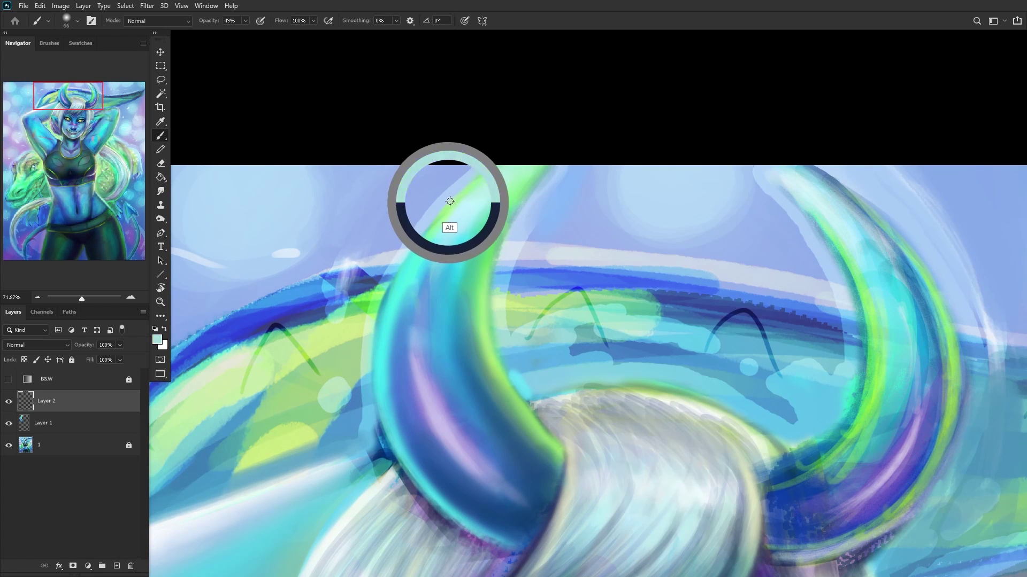
{"action": "mouse_move", "coordinate": [515, 160]}
{"action": "left_mouse_down"}
{"action": "mouse_move", "coordinate": [428, 232]}
{"action": "mouse_move", "coordinate": [415, 264]}
{"action": "left_mouse_up"}
{"action": "left_click", "coordinate": [447, 250], "text": "alt"}
{"action": "left_click_drag", "start_coordinate": [500, 206], "coordinate": [422, 274]}
{"action": "mouse_move", "coordinate": [514, 169]}
{"action": "left_mouse_down"}
{"action": "mouse_move", "coordinate": [434, 249]}
{"action": "mouse_move", "coordinate": [450, 245]}
{"action": "left_mouse_up"}
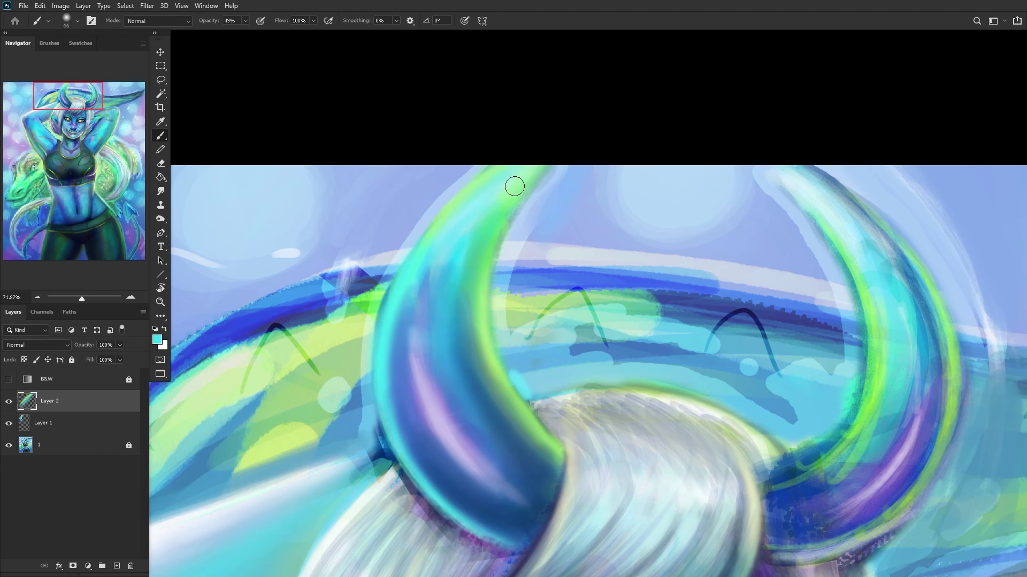
{"action": "left_click_drag", "start_coordinate": [543, 156], "coordinate": [456, 245]}
{"action": "left_click", "coordinate": [445, 211], "text": "alt"}
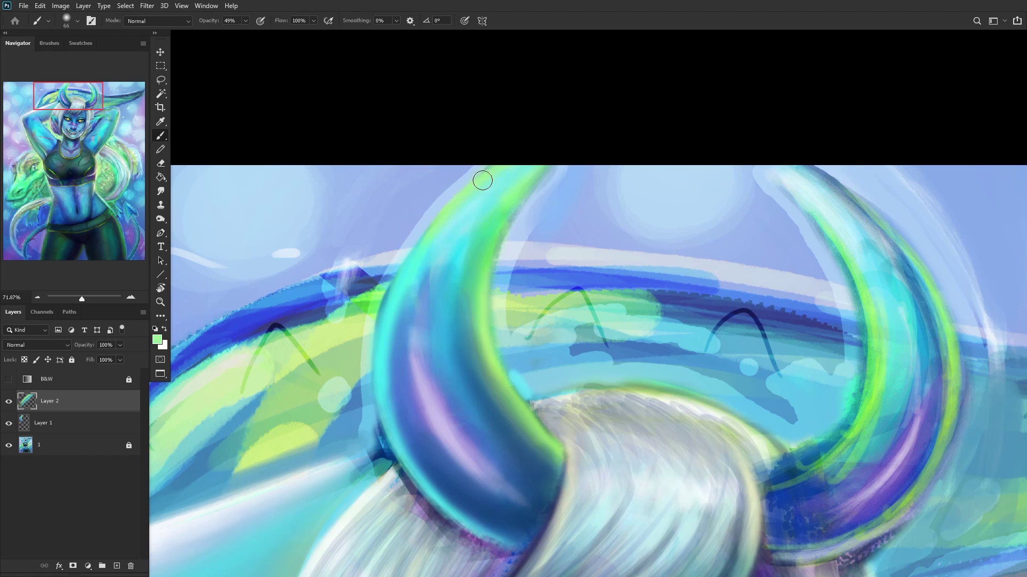
{"action": "left_click_drag", "start_coordinate": [522, 161], "coordinate": [453, 234]}
Step: Switch to the Chalk 2 brush at 15 px, sample teal and mint green, and merge into Layer 1
{"action": "left_click", "coordinate": [437, 192], "text": "alt"}
{"action": "right_click", "coordinate": [522, 243]}
{"action": "left_click", "coordinate": [552, 286]}
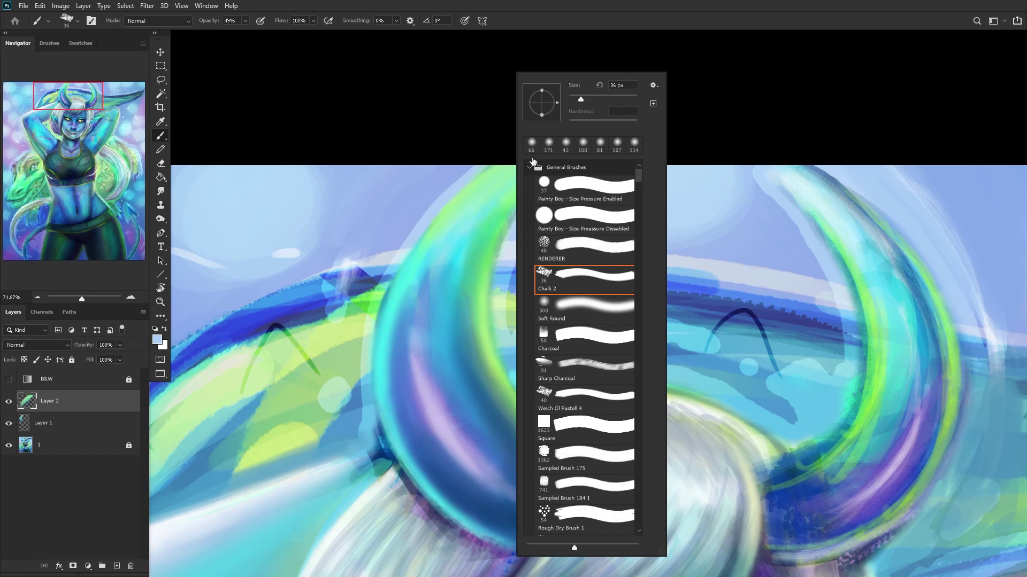
{"action": "left_click_drag", "start_coordinate": [574, 97], "coordinate": [573, 94]}
{"action": "left_click", "coordinate": [364, 294], "text": "alt"}
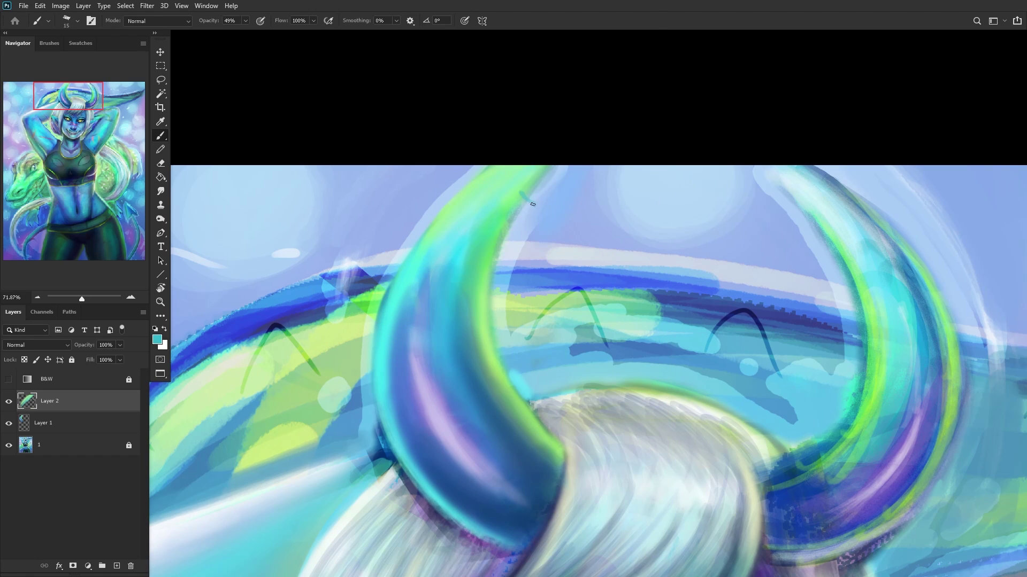
{"action": "left_click", "coordinate": [533, 188], "text": "alt"}
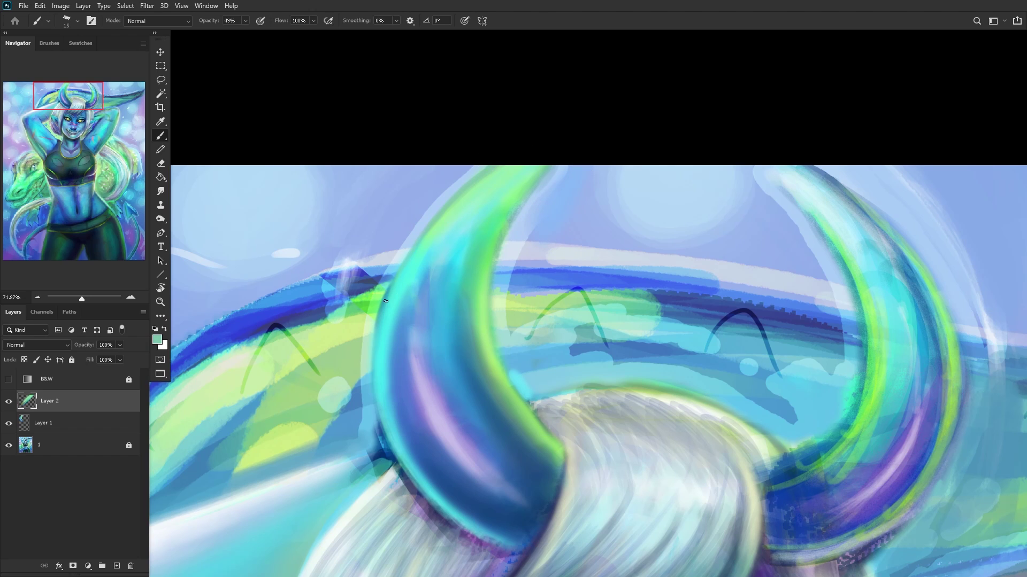
{"action": "scroll", "coordinate": [385, 301], "scroll_direction": "down", "scroll_amount": 10}
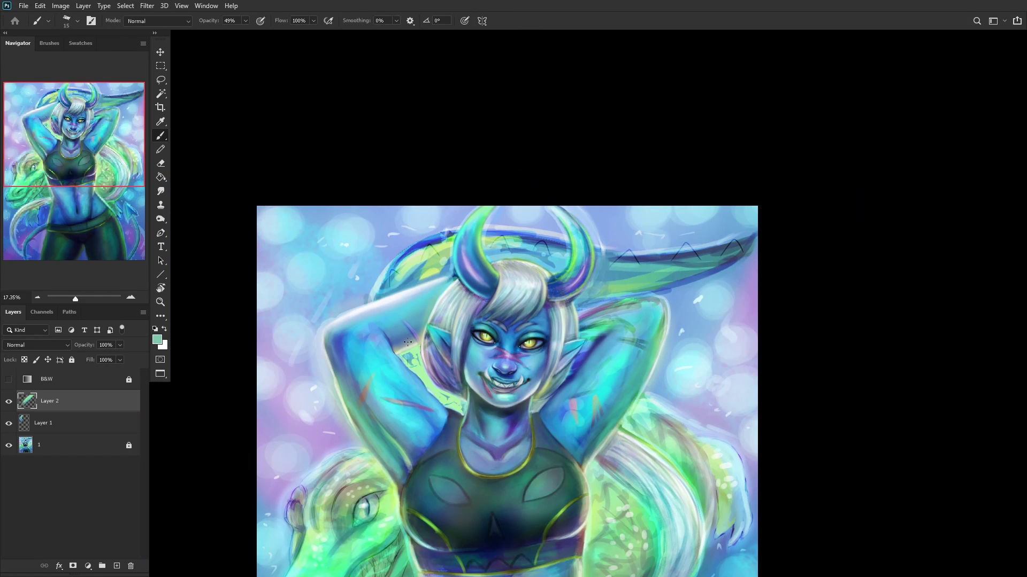
{"action": "key", "text": "ctrl+e"}
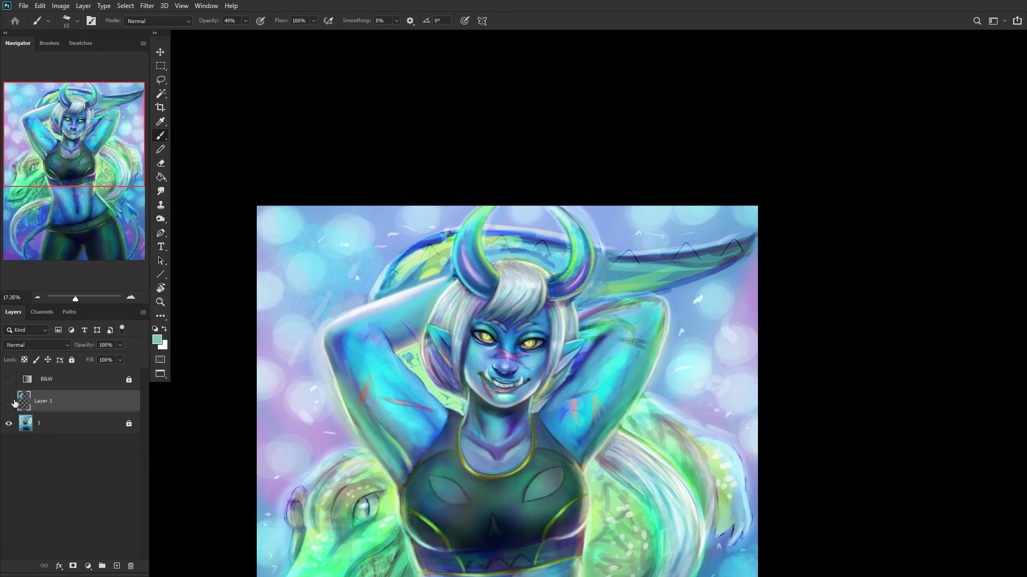
Step: Toggle Layer 1's visibility on and off to compare the horn
{"action": "left_click", "coordinate": [14, 401]}
{"action": "left_click", "coordinate": [8, 401]}
{"action": "left_click", "coordinate": [14, 401]}
{"action": "left_click", "coordinate": [14, 402]}
Step: Add a new layer and paint light lavender highlights along the upper horn
{"action": "left_click", "coordinate": [116, 566]}
{"action": "scroll", "coordinate": [475, 251], "scroll_direction": "up", "scroll_amount": 6}
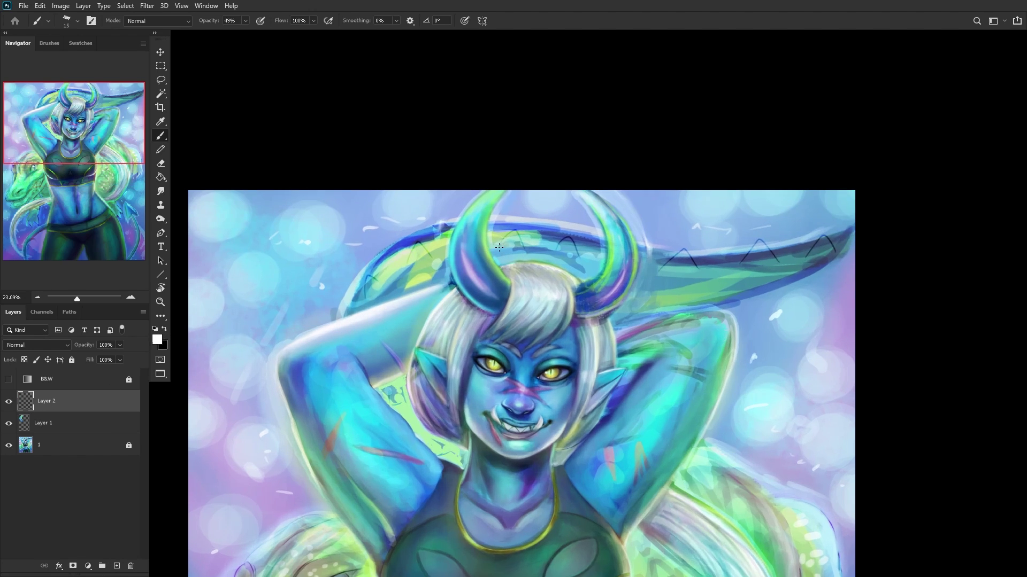
{"action": "scroll", "coordinate": [507, 245], "scroll_direction": "up", "scroll_amount": 5}
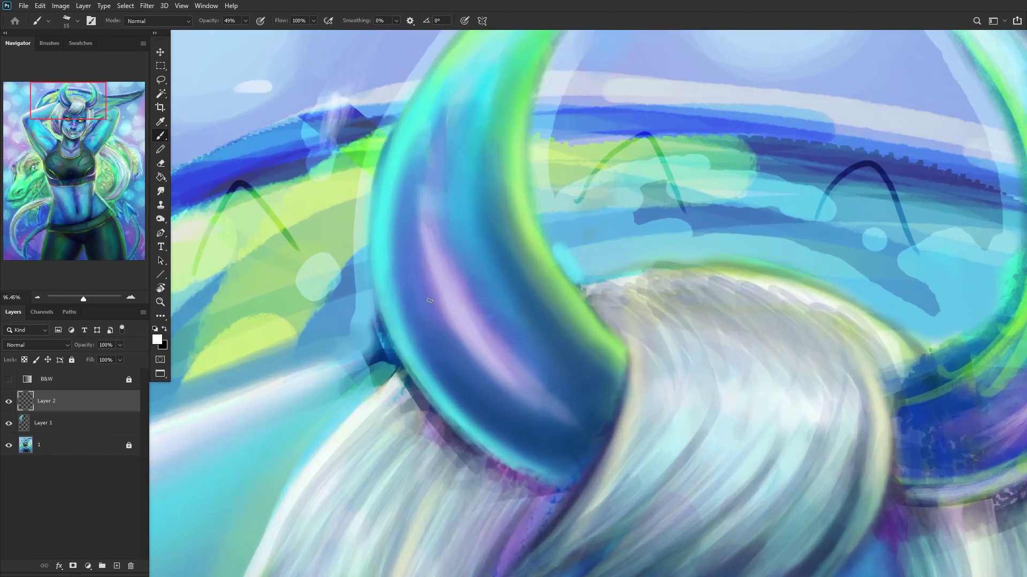
{"action": "mouse_move", "coordinate": [536, 394]}
{"action": "left_mouse_down"}
{"action": "mouse_move", "coordinate": [495, 327]}
{"action": "mouse_move", "coordinate": [462, 299]}
{"action": "mouse_move", "coordinate": [550, 411]}
{"action": "mouse_move", "coordinate": [445, 266]}
{"action": "mouse_move", "coordinate": [471, 318]}
{"action": "mouse_move", "coordinate": [427, 226]}
{"action": "mouse_move", "coordinate": [511, 371]}
{"action": "mouse_move", "coordinate": [430, 208]}
{"action": "left_mouse_up"}
{"action": "scroll", "coordinate": [432, 217], "scroll_direction": "down", "scroll_amount": 4}
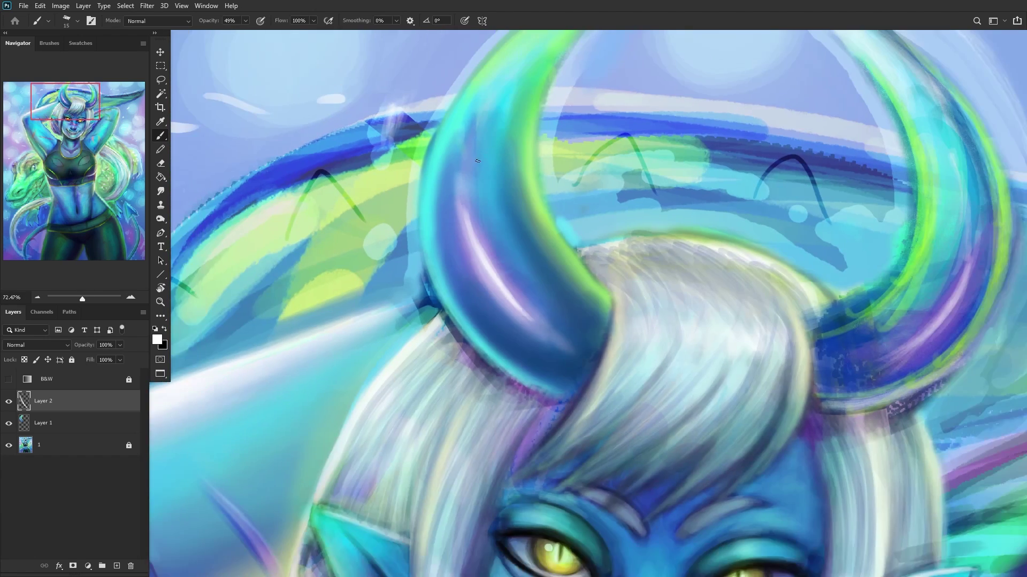
{"action": "scroll", "coordinate": [461, 167], "scroll_direction": "up", "scroll_amount": 3}
{"action": "mouse_move", "coordinate": [467, 148]}
{"action": "left_mouse_down"}
{"action": "mouse_move", "coordinate": [461, 204]}
{"action": "mouse_move", "coordinate": [472, 135]}
{"action": "mouse_move", "coordinate": [461, 206]}
{"action": "mouse_move", "coordinate": [477, 104]}
{"action": "mouse_move", "coordinate": [461, 176]}
{"action": "left_mouse_up"}
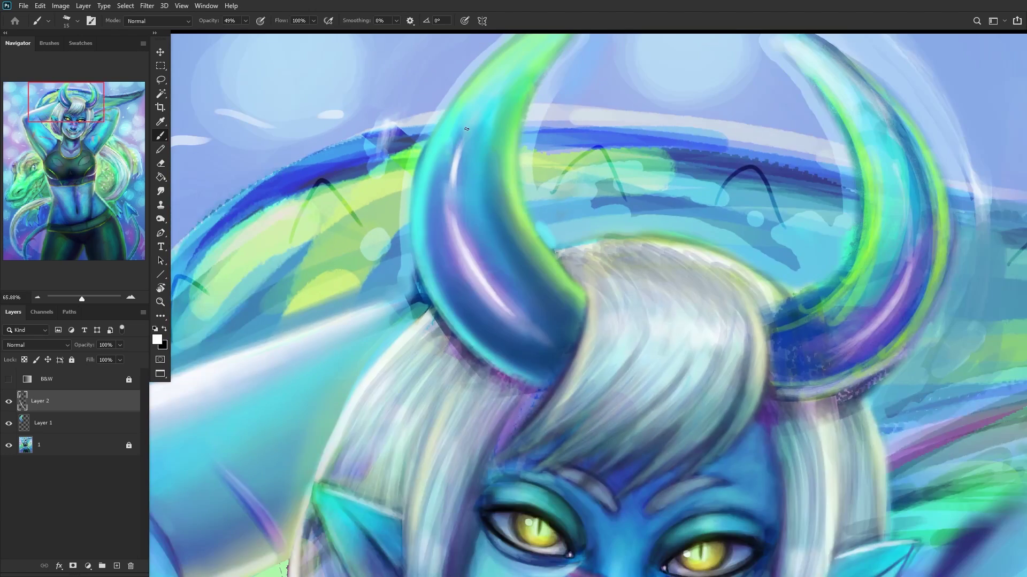
{"action": "scroll", "coordinate": [468, 149], "scroll_direction": "down", "scroll_amount": 10}
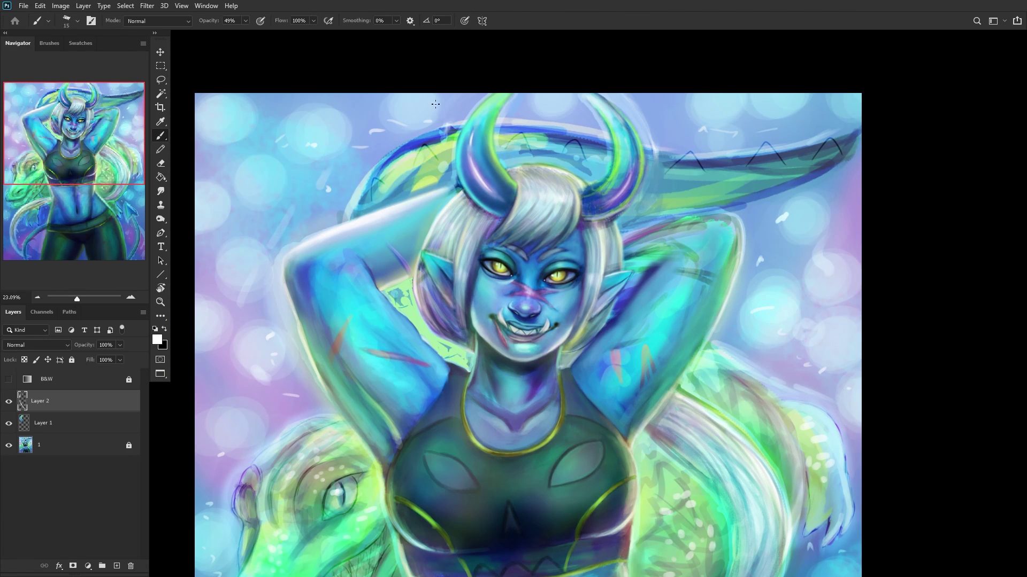
Step: Add Layer 3 and paint highlight strokes along the horn's lower rim
{"action": "left_click", "coordinate": [117, 567]}
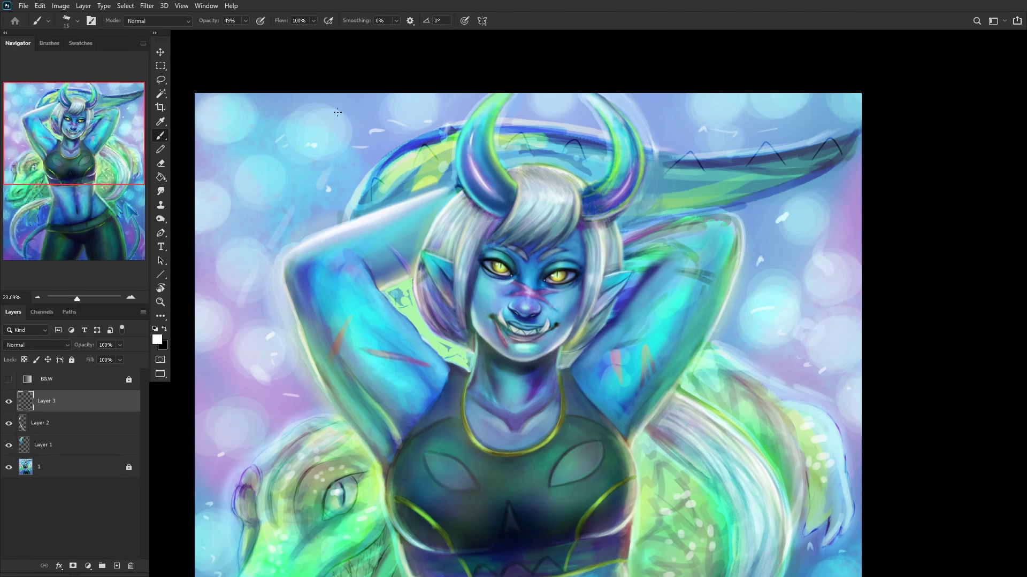
{"action": "scroll", "coordinate": [473, 209], "scroll_direction": "up", "scroll_amount": 10}
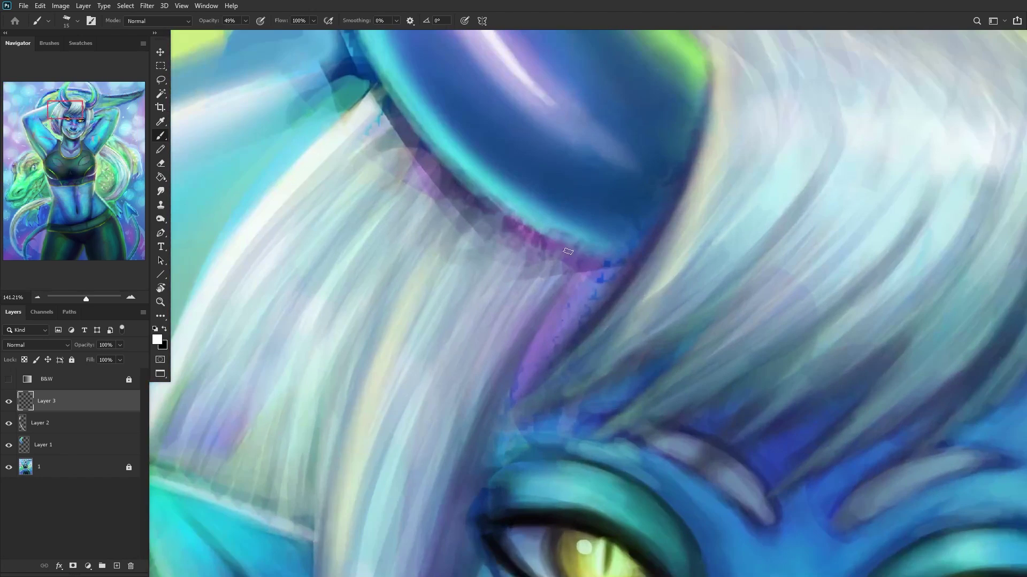
{"action": "mouse_move", "coordinate": [568, 251]}
{"action": "left_mouse_down"}
{"action": "mouse_move", "coordinate": [604, 248]}
{"action": "mouse_move", "coordinate": [517, 212]}
{"action": "mouse_move", "coordinate": [580, 246]}
{"action": "left_mouse_up"}
{"action": "left_click_drag", "start_coordinate": [466, 169], "coordinate": [581, 242]}
{"action": "mouse_move", "coordinate": [518, 203]}
{"action": "left_mouse_down"}
{"action": "mouse_move", "coordinate": [592, 245]}
{"action": "mouse_move", "coordinate": [551, 234]}
{"action": "mouse_move", "coordinate": [597, 250]}
{"action": "mouse_move", "coordinate": [432, 142]}
{"action": "mouse_move", "coordinate": [529, 224]}
{"action": "mouse_move", "coordinate": [572, 240]}
{"action": "mouse_move", "coordinate": [409, 110]}
{"action": "mouse_move", "coordinate": [464, 170]}
{"action": "mouse_move", "coordinate": [377, 65]}
{"action": "left_mouse_up"}
{"action": "left_click_drag", "start_coordinate": [407, 166], "coordinate": [241, 147]}
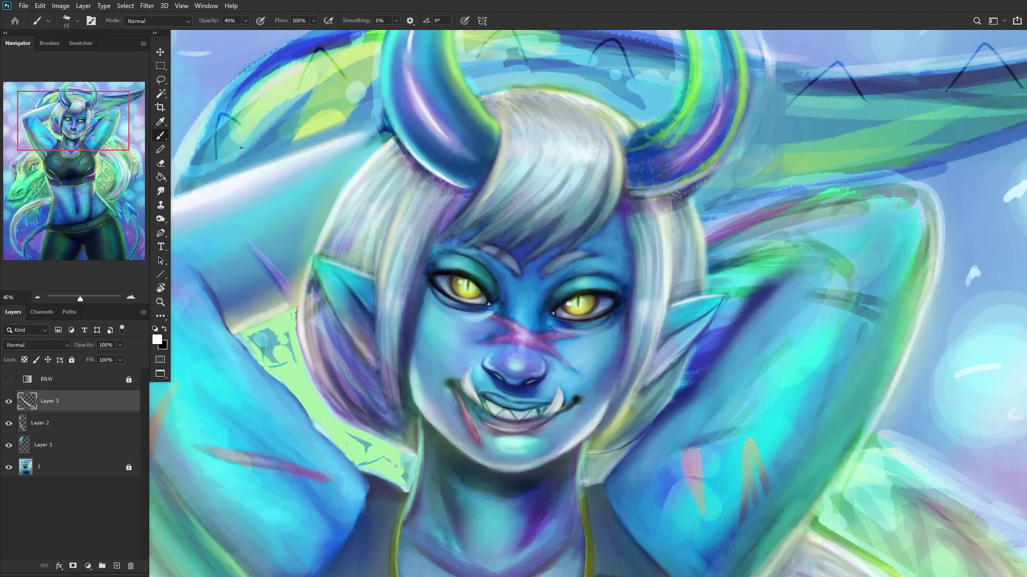
Step: Zoom in and paint green-white highlights along the horn's upper and right edges
{"action": "mouse_move", "coordinate": [482, 54]}
{"action": "left_mouse_down"}
{"action": "mouse_move", "coordinate": [594, 262]}
{"action": "mouse_move", "coordinate": [506, 153]}
{"action": "mouse_move", "coordinate": [510, 136]}
{"action": "mouse_move", "coordinate": [475, 105]}
{"action": "mouse_move", "coordinate": [465, 61]}
{"action": "mouse_move", "coordinate": [524, 160]}
{"action": "left_mouse_up"}
{"action": "mouse_move", "coordinate": [466, 47]}
{"action": "left_mouse_down"}
{"action": "mouse_move", "coordinate": [482, 89]}
{"action": "mouse_move", "coordinate": [469, 39]}
{"action": "left_mouse_up"}
{"action": "scroll", "coordinate": [476, 69], "scroll_direction": "down", "scroll_amount": 5}
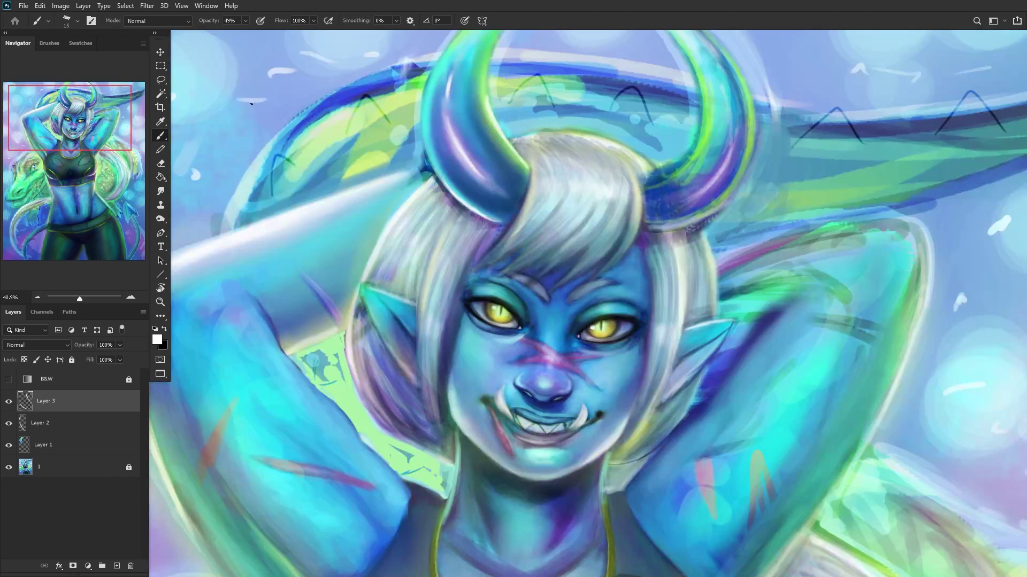
{"action": "scroll", "coordinate": [509, 179], "scroll_direction": "up", "scroll_amount": 5}
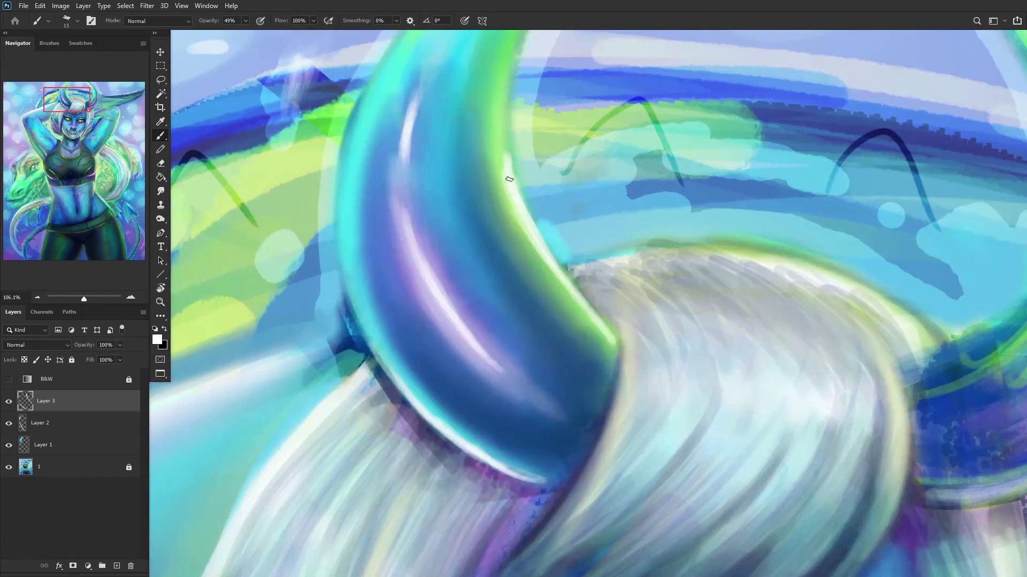
{"action": "left_click_drag", "start_coordinate": [501, 101], "coordinate": [515, 185]}
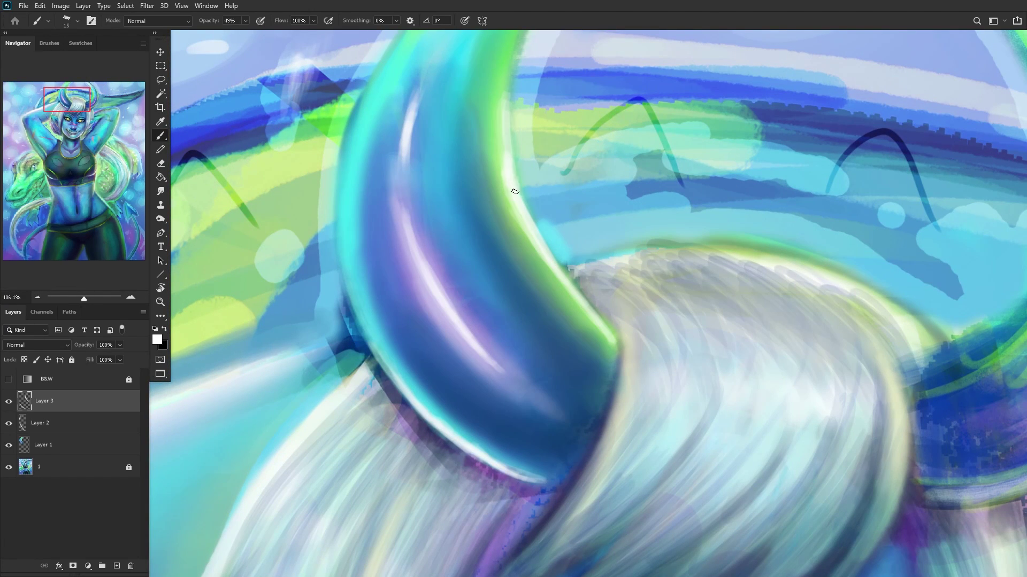
{"action": "left_click_drag", "start_coordinate": [505, 64], "coordinate": [519, 104]}
{"action": "scroll", "coordinate": [516, 160], "scroll_direction": "down", "scroll_amount": 5}
{"action": "scroll", "coordinate": [344, 249], "scroll_direction": "down", "scroll_amount": 1}
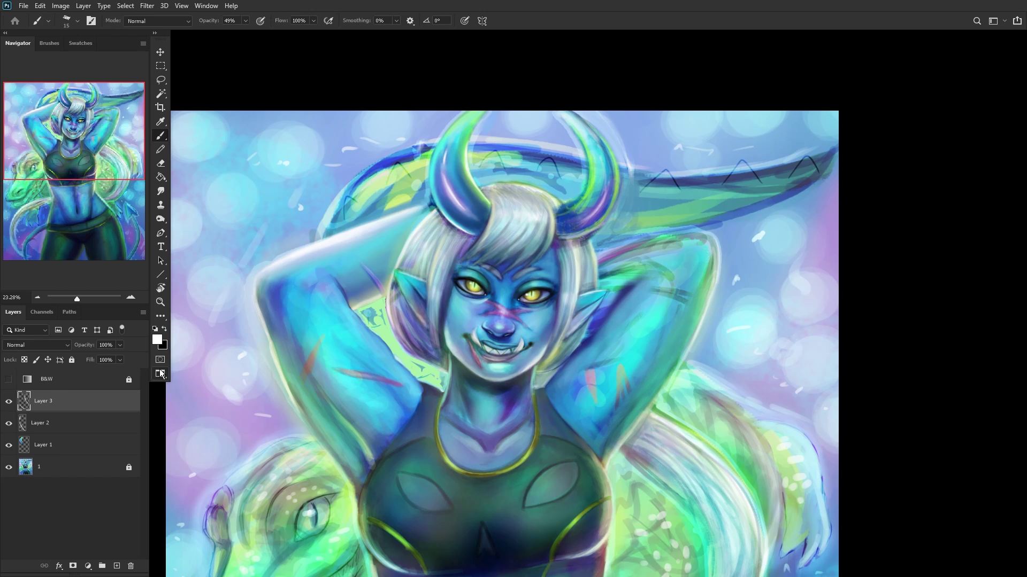
Step: Merge Layer 3 and Layer 2 down into Layer 1, comparing visibility along the way
{"action": "key", "text": "ctrl+e"}
{"action": "left_click", "coordinate": [8, 402]}
{"action": "left_click", "coordinate": [8, 401]}
{"action": "left_click", "coordinate": [119, 345]}
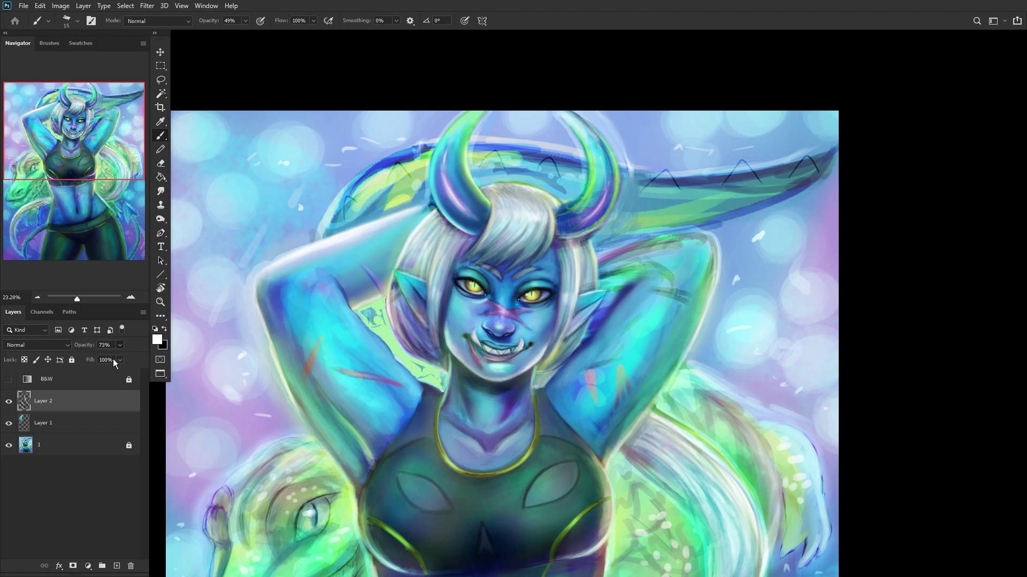
{"action": "key", "text": "ctrl+e"}
{"action": "left_click", "coordinate": [8, 401]}
{"action": "left_click", "coordinate": [9, 401]}
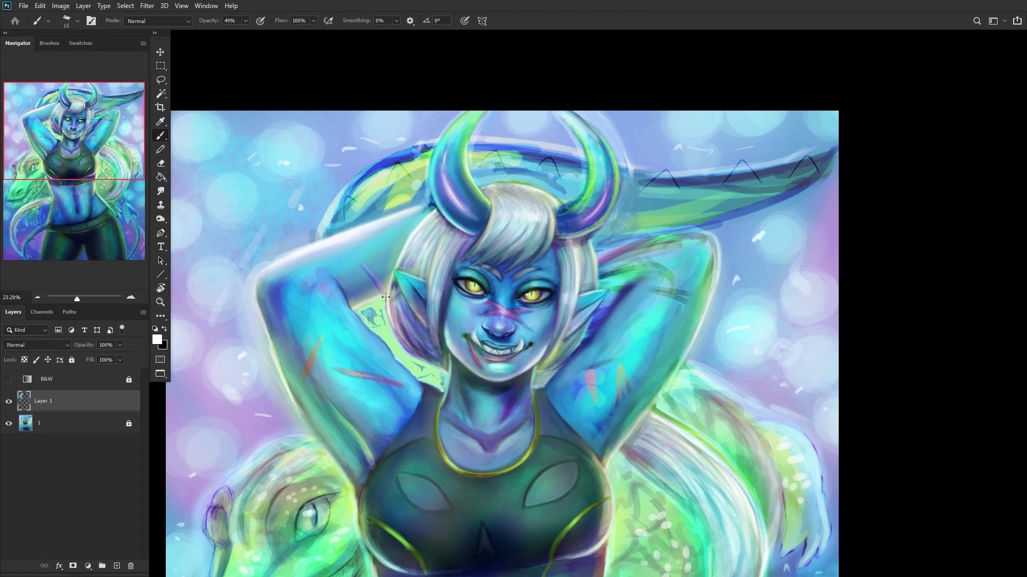
Step: Flip the canvas horizontally, add a new layer, and brush a sampled lavender stroke by the horn
{"action": "key", "text": "ctrl+shift+h"}
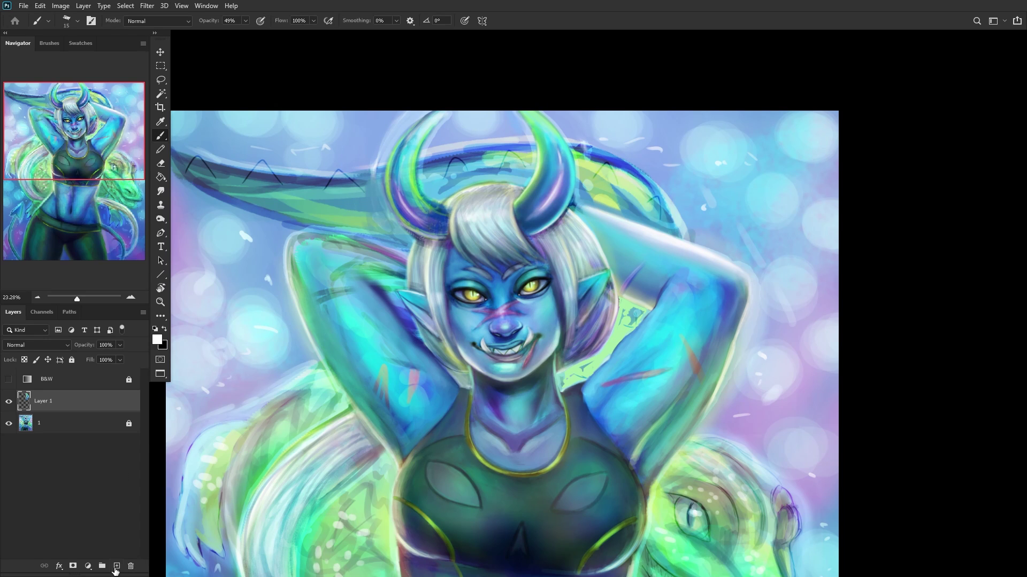
{"action": "left_click", "coordinate": [117, 566]}
{"action": "scroll", "coordinate": [524, 225], "scroll_direction": "up", "scroll_amount": 10}
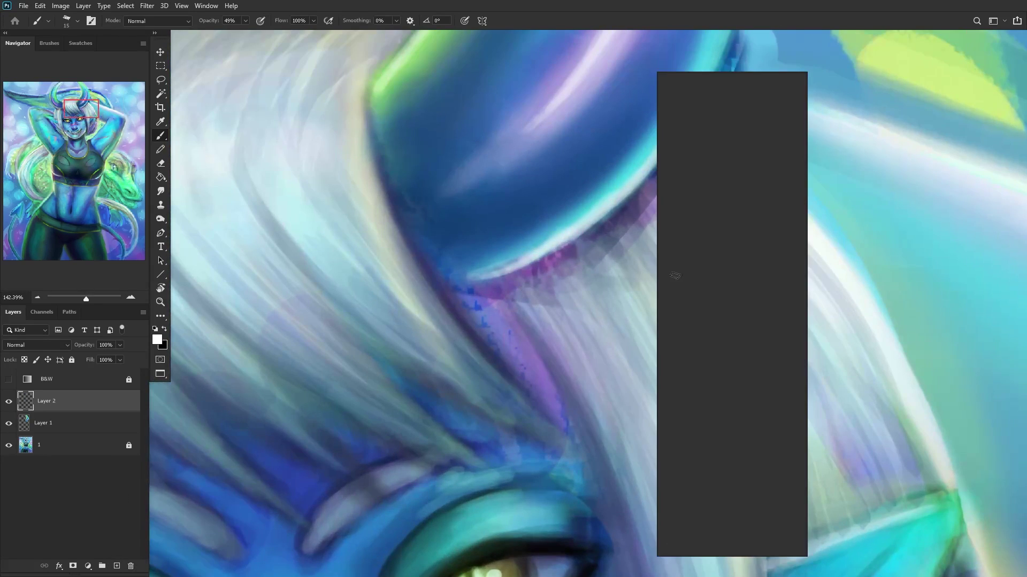
{"action": "key", "text": "Escape"}
{"action": "left_click", "coordinate": [540, 320], "text": "alt"}
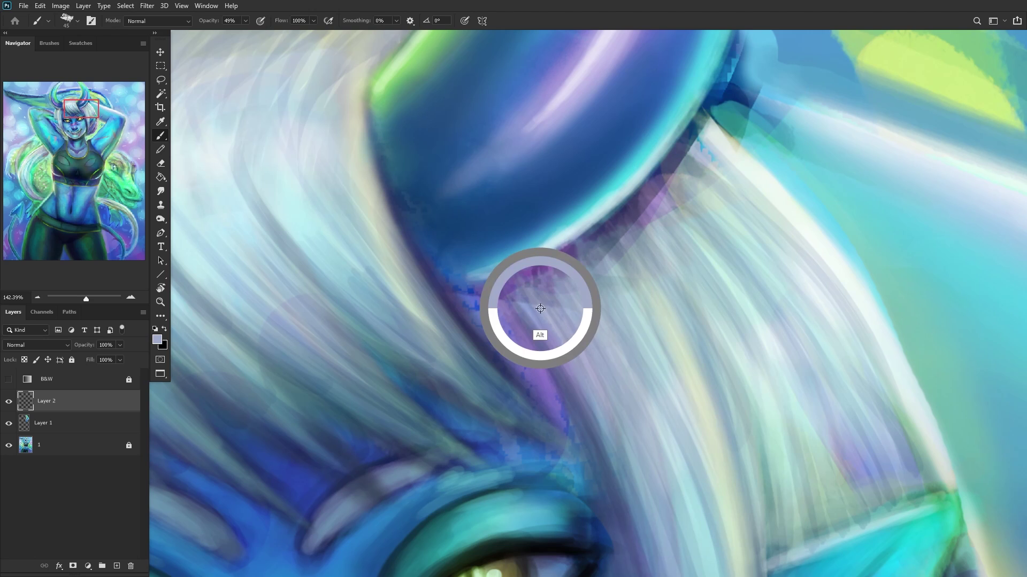
{"action": "mouse_move", "coordinate": [532, 321]}
{"action": "left_mouse_down"}
{"action": "mouse_move", "coordinate": [512, 289]}
{"action": "mouse_move", "coordinate": [556, 270]}
{"action": "left_mouse_up"}
Step: Sample lighter blues from the hair and paint light lavender over the dark hair under the horn
{"action": "left_click", "coordinate": [555, 300], "text": "alt"}
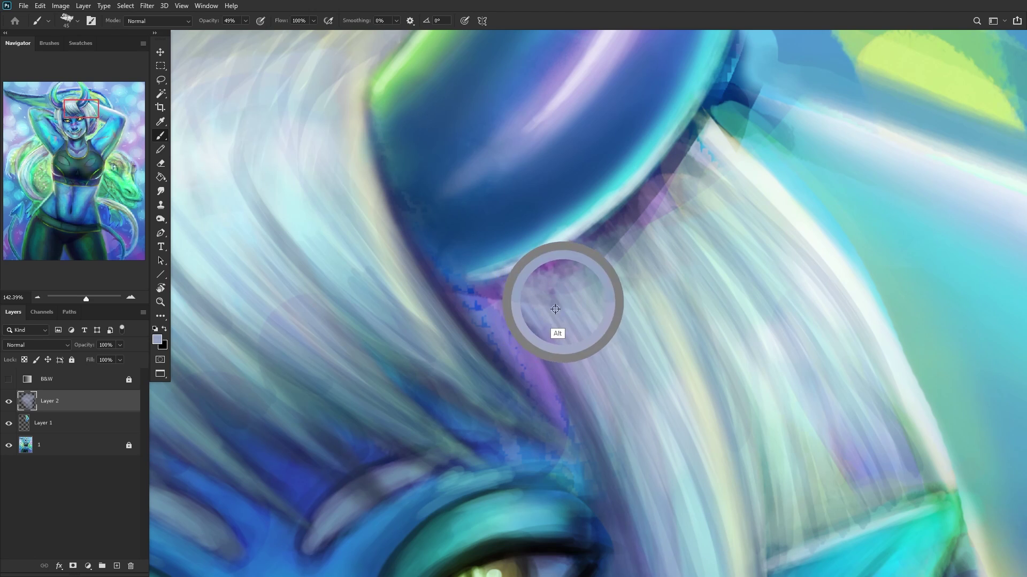
{"action": "left_click", "coordinate": [474, 420], "text": "alt"}
{"action": "scroll", "coordinate": [499, 374], "scroll_direction": "down", "scroll_amount": 4}
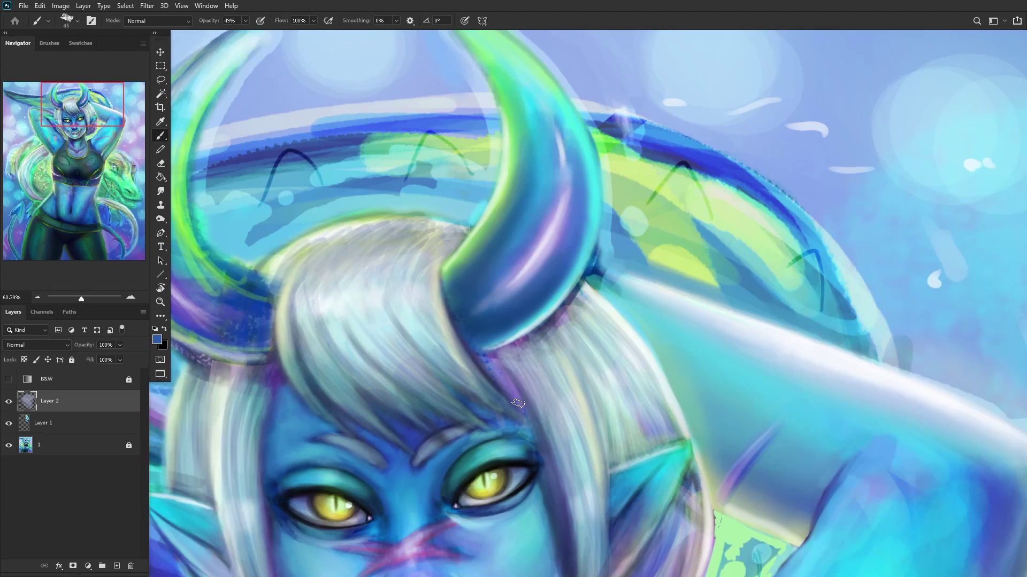
{"action": "scroll", "coordinate": [508, 390], "scroll_direction": "up", "scroll_amount": 2}
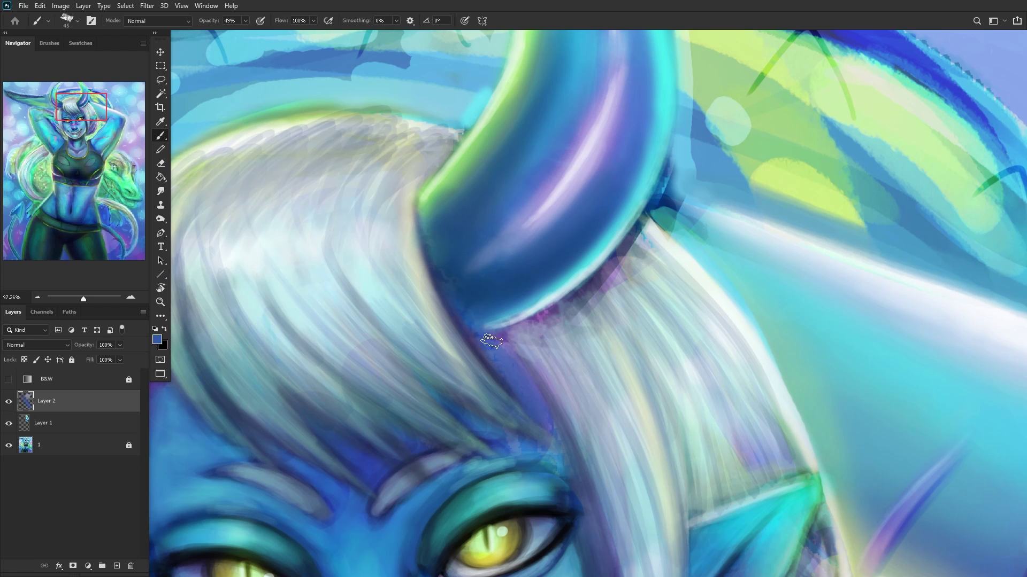
{"action": "scroll", "coordinate": [481, 342], "scroll_direction": "down", "scroll_amount": 3}
{"action": "scroll", "coordinate": [442, 362], "scroll_direction": "down", "scroll_amount": 2}
{"action": "scroll", "coordinate": [540, 453], "scroll_direction": "up", "scroll_amount": 5}
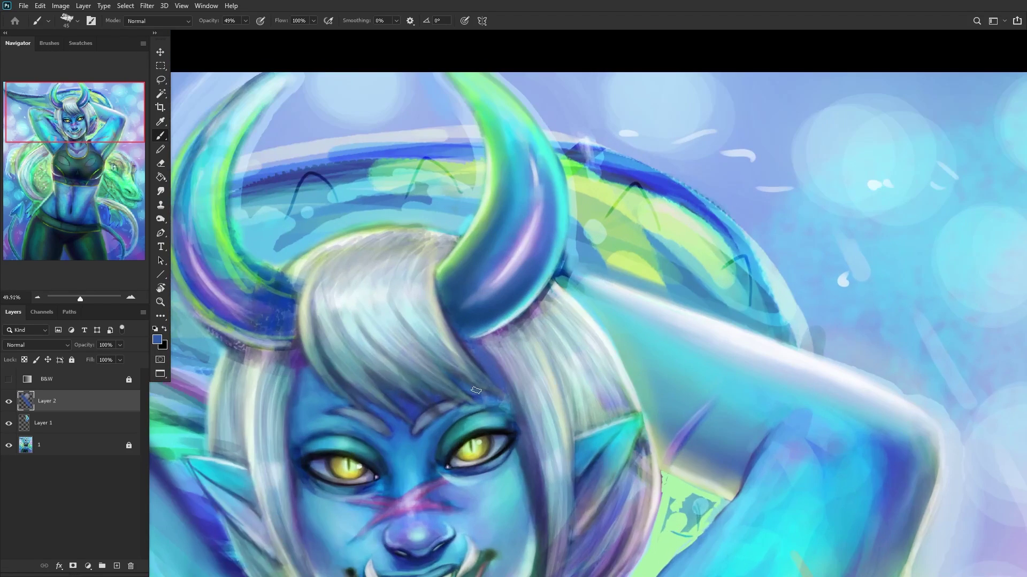
{"action": "left_click", "coordinate": [540, 452], "text": "alt"}
{"action": "left_click_drag", "start_coordinate": [540, 452], "coordinate": [545, 477]}
{"action": "left_click", "coordinate": [557, 479], "text": "alt"}
{"action": "left_click", "coordinate": [504, 350], "text": "alt"}
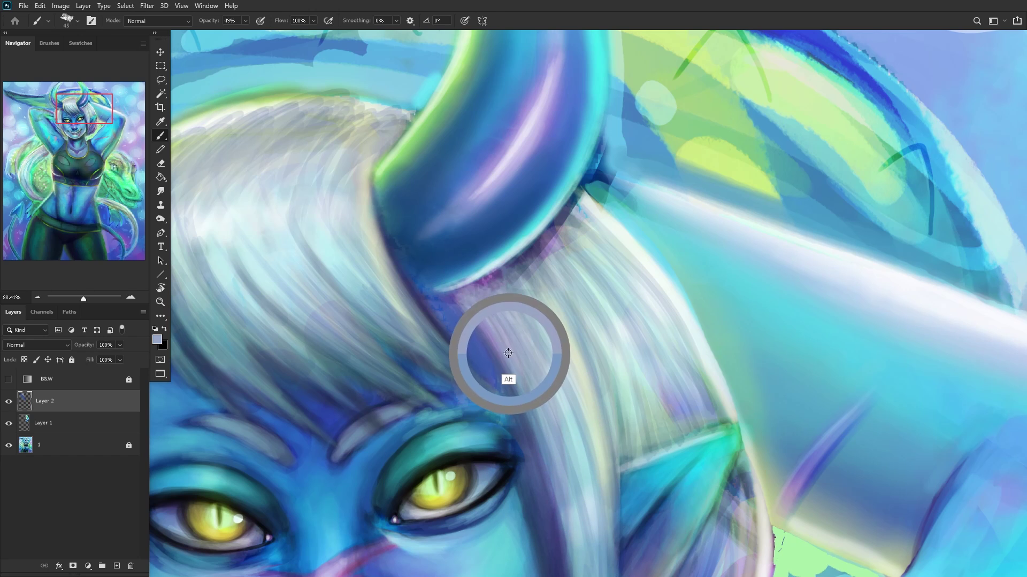
{"action": "mouse_move", "coordinate": [531, 407]}
{"action": "left_mouse_down"}
{"action": "mouse_move", "coordinate": [502, 348]}
{"action": "mouse_move", "coordinate": [455, 305]}
{"action": "left_mouse_up"}
{"action": "left_click_drag", "start_coordinate": [522, 387], "coordinate": [456, 306]}
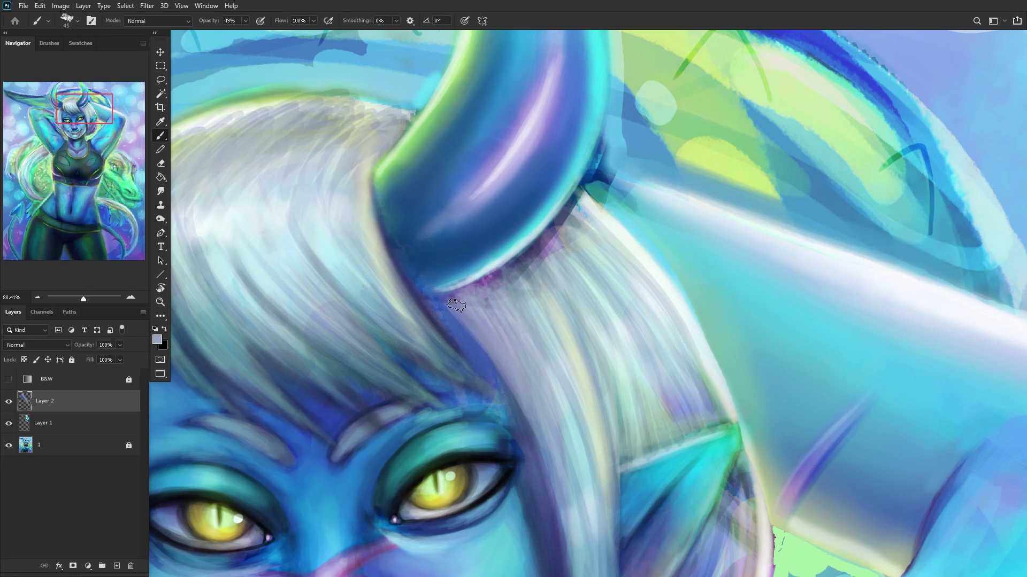
{"action": "left_click_drag", "start_coordinate": [500, 367], "coordinate": [538, 455]}
Step: Cover the magenta shading and paint lavender along the horn's lower edge into the hair
{"action": "left_click", "coordinate": [481, 274], "text": "alt"}
{"action": "left_click_drag", "start_coordinate": [524, 265], "coordinate": [471, 294]}
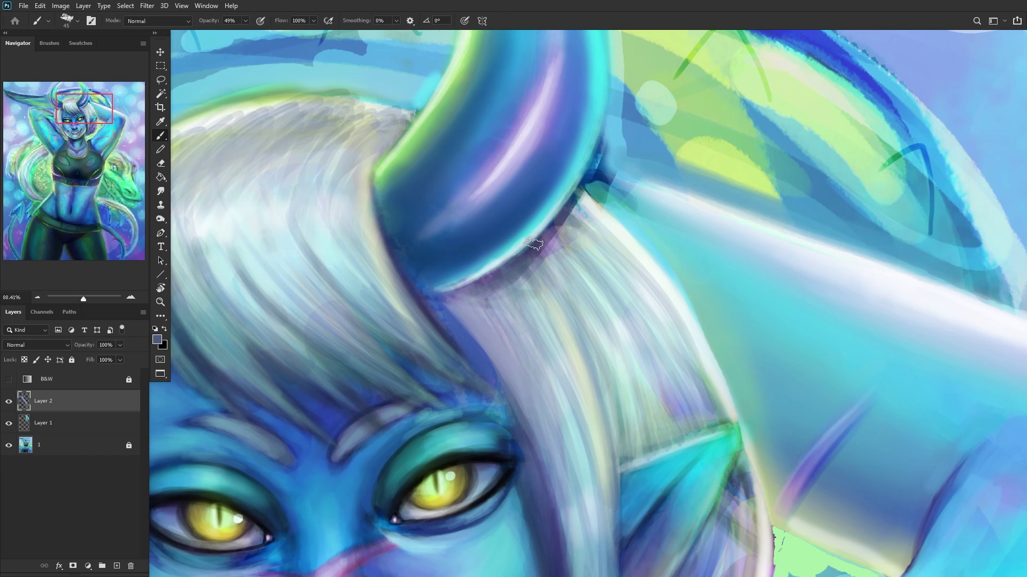
{"action": "left_click", "coordinate": [515, 291], "text": "alt"}
{"action": "left_click_drag", "start_coordinate": [551, 235], "coordinate": [492, 291]}
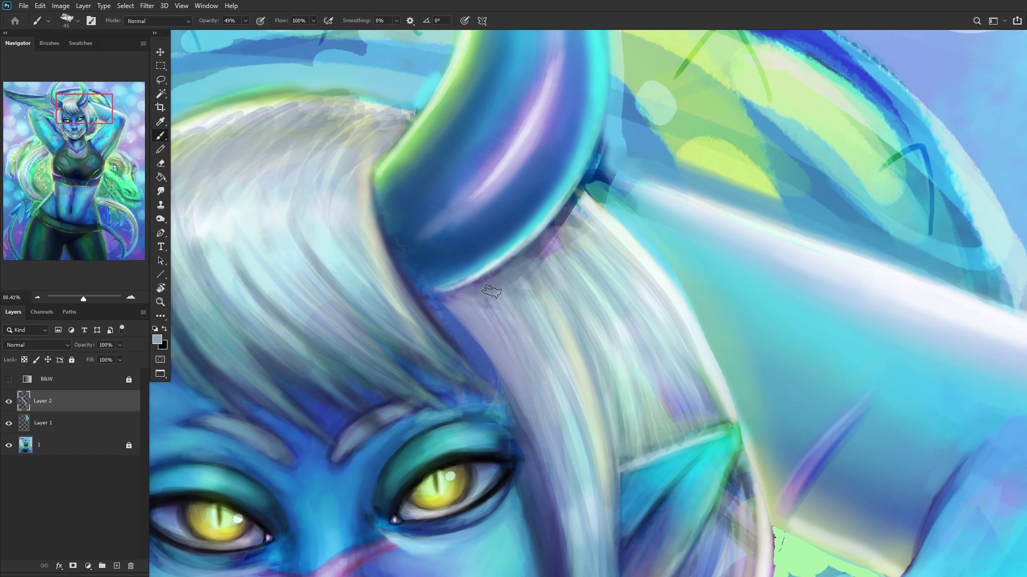
{"action": "left_click", "coordinate": [555, 235], "text": "alt"}
{"action": "mouse_move", "coordinate": [573, 214]}
{"action": "left_mouse_down"}
{"action": "mouse_move", "coordinate": [513, 268]}
{"action": "mouse_move", "coordinate": [569, 210]}
{"action": "mouse_move", "coordinate": [544, 241]}
{"action": "left_mouse_up"}
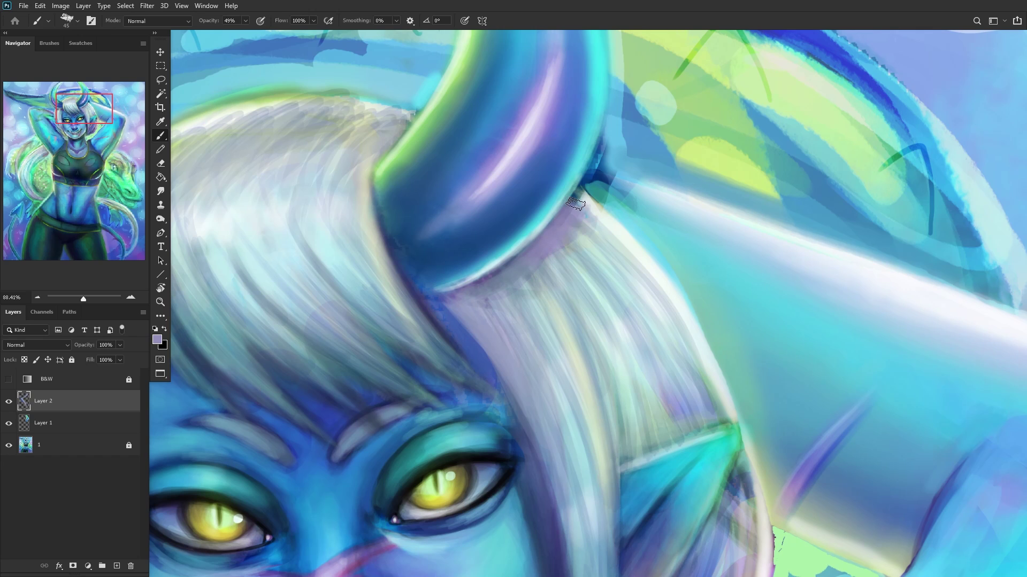
{"action": "mouse_move", "coordinate": [580, 199]}
{"action": "left_mouse_down"}
{"action": "mouse_move", "coordinate": [531, 269]}
{"action": "mouse_move", "coordinate": [484, 288]}
{"action": "left_mouse_up"}
Step: Lighten the hair along the horn's lower edge with sampled pale grey-blue
{"action": "left_click", "coordinate": [497, 276], "text": "alt"}
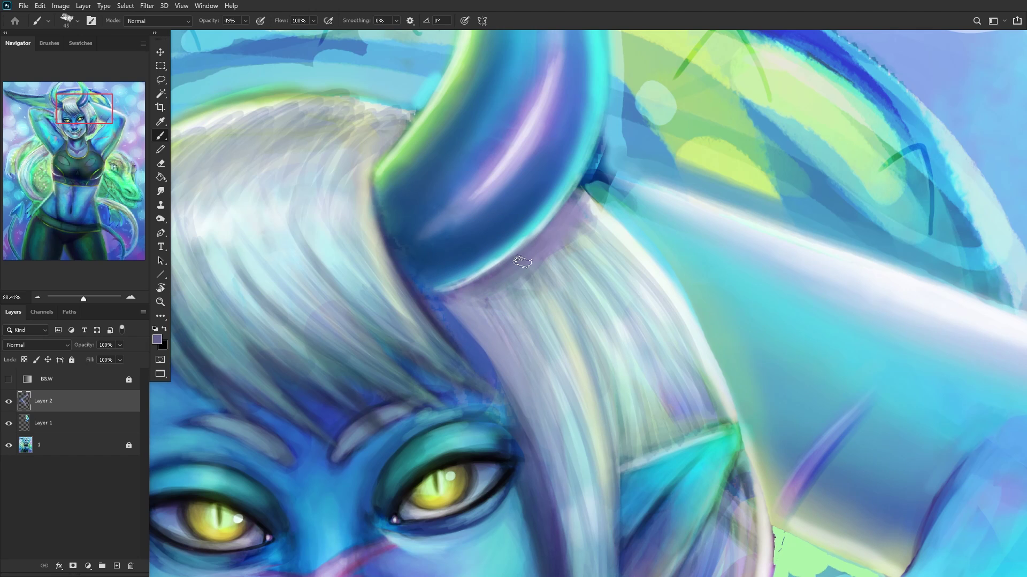
{"action": "left_click", "coordinate": [581, 244], "text": "alt"}
{"action": "mouse_move", "coordinate": [554, 253]}
{"action": "left_mouse_down"}
{"action": "mouse_move", "coordinate": [568, 235]}
{"action": "mouse_move", "coordinate": [584, 238]}
{"action": "mouse_move", "coordinate": [579, 226]}
{"action": "mouse_move", "coordinate": [595, 225]}
{"action": "mouse_move", "coordinate": [570, 197]}
{"action": "mouse_move", "coordinate": [523, 277]}
{"action": "mouse_move", "coordinate": [554, 278]}
{"action": "mouse_move", "coordinate": [631, 246]}
{"action": "mouse_move", "coordinate": [571, 220]}
{"action": "mouse_move", "coordinate": [574, 262]}
{"action": "mouse_move", "coordinate": [564, 271]}
{"action": "mouse_move", "coordinate": [519, 261]}
{"action": "mouse_move", "coordinate": [506, 269]}
{"action": "mouse_move", "coordinate": [518, 299]}
{"action": "mouse_move", "coordinate": [483, 295]}
{"action": "mouse_move", "coordinate": [546, 247]}
{"action": "mouse_move", "coordinate": [558, 201]}
{"action": "left_mouse_up"}
{"action": "left_click", "coordinate": [582, 262], "text": "alt"}
{"action": "scroll", "coordinate": [396, 209], "scroll_direction": "down", "scroll_amount": 8}
{"action": "scroll", "coordinate": [395, 209], "scroll_direction": "down", "scroll_amount": 3}
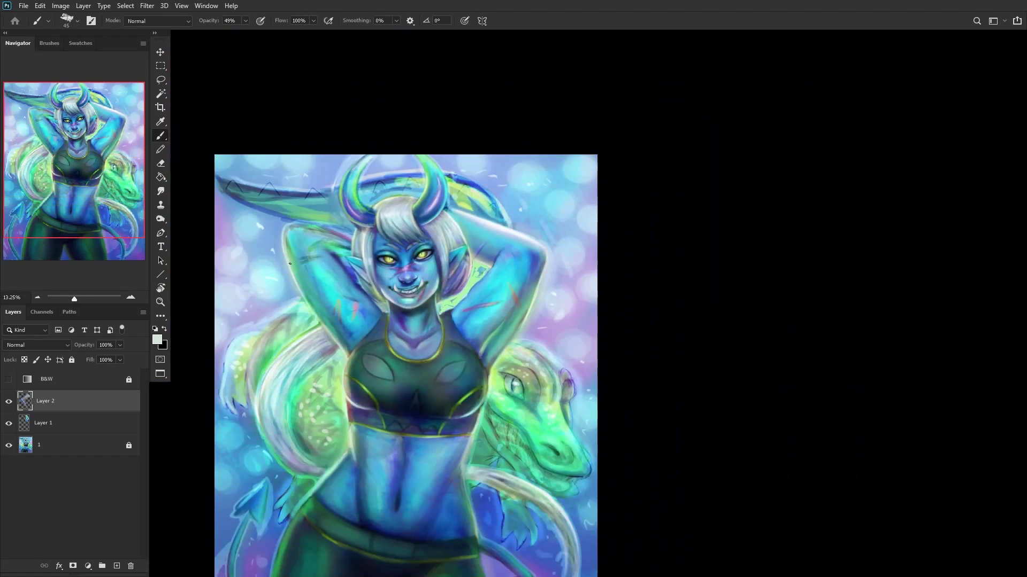
Step: Merge Layer 2 down into Layer 1 and flip the canvas back horizontally
{"action": "left_click", "coordinate": [9, 402]}
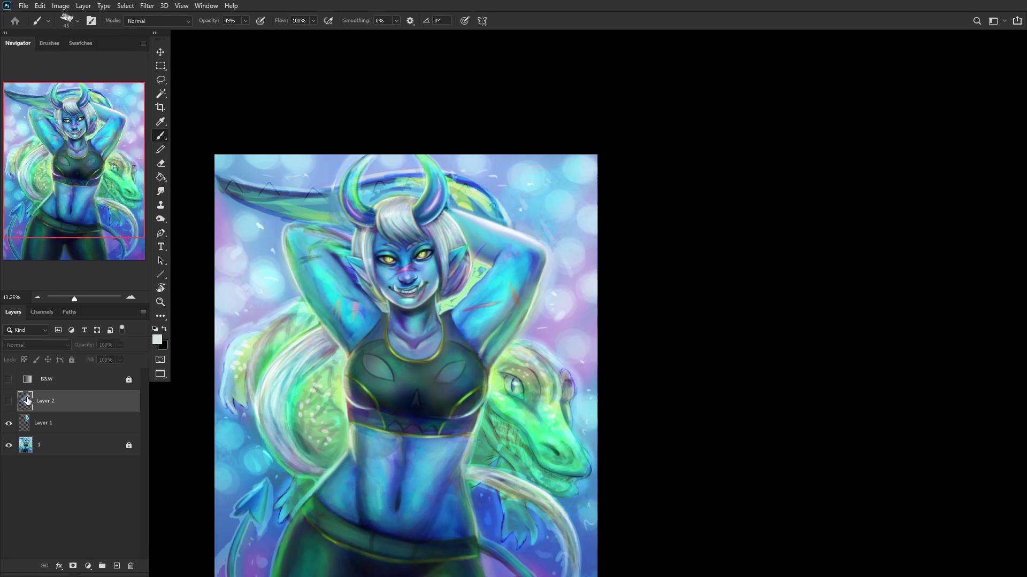
{"action": "left_click", "coordinate": [8, 402]}
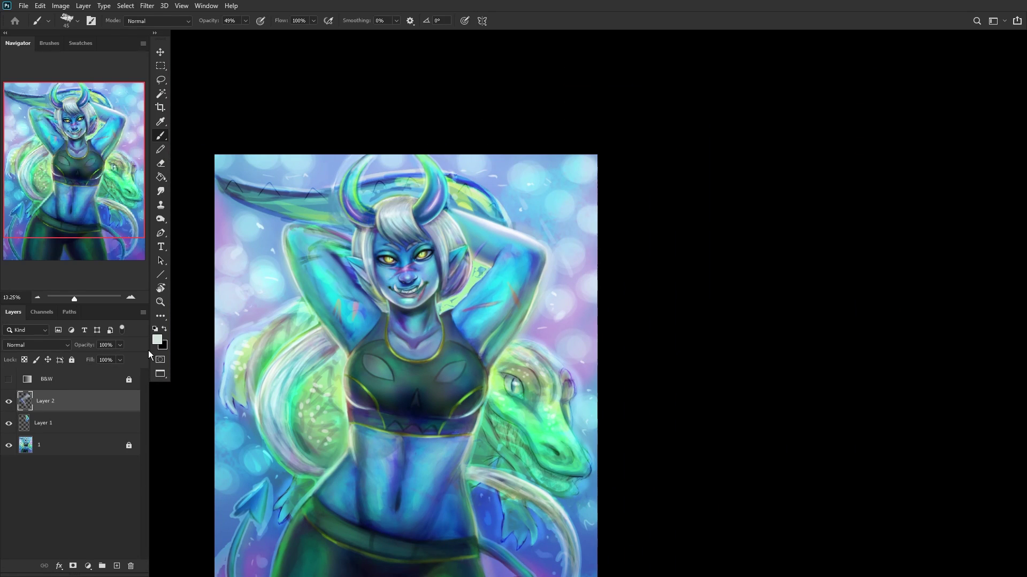
{"action": "key", "text": "ctrl+e"}
{"action": "left_click", "coordinate": [14, 402]}
{"action": "left_click", "coordinate": [14, 401]}
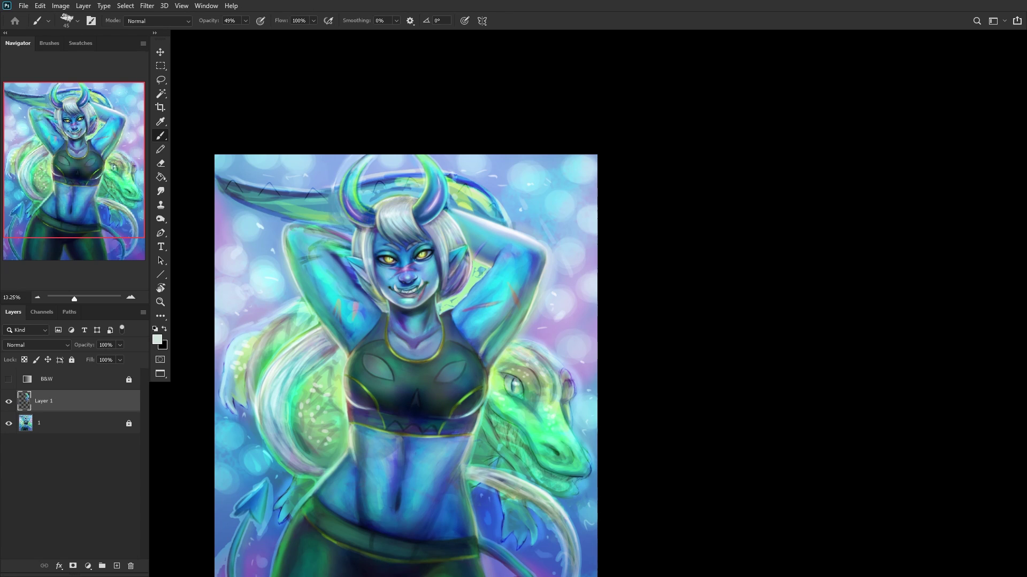
{"action": "key", "text": "ctrl+shift+h"}
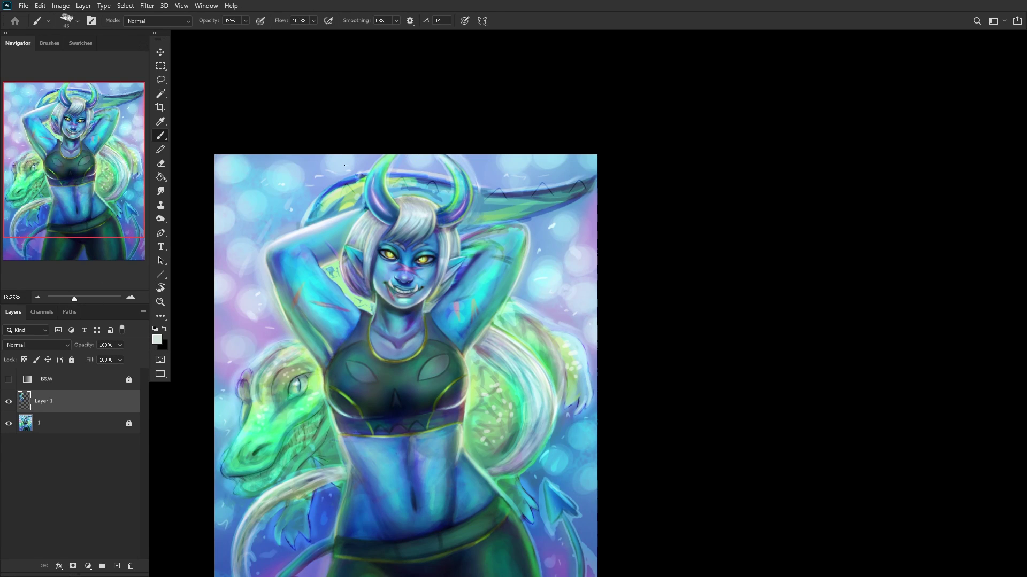
Step: On a new layer, paint cyan and pale blue over the dark edge at the horn base
{"action": "scroll", "coordinate": [345, 166], "scroll_direction": "up", "scroll_amount": 12}
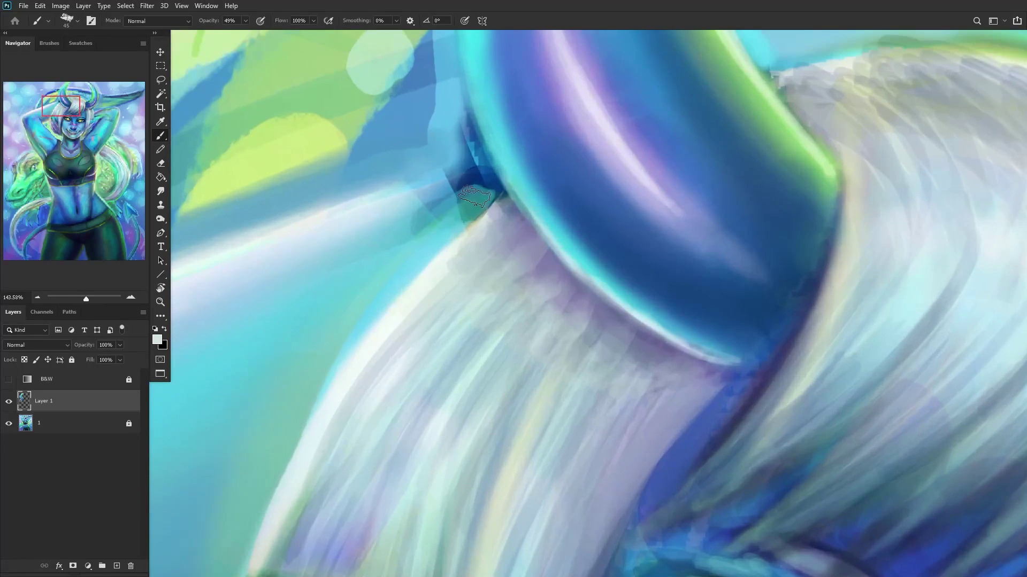
{"action": "left_click", "coordinate": [399, 249], "text": "alt"}
{"action": "left_click", "coordinate": [116, 565]}
{"action": "mouse_move", "coordinate": [478, 190]}
{"action": "left_mouse_down"}
{"action": "mouse_move", "coordinate": [410, 245]}
{"action": "mouse_move", "coordinate": [477, 200]}
{"action": "mouse_move", "coordinate": [419, 249]}
{"action": "mouse_move", "coordinate": [459, 206]}
{"action": "mouse_move", "coordinate": [424, 186]}
{"action": "mouse_move", "coordinate": [467, 175]}
{"action": "mouse_move", "coordinate": [372, 212]}
{"action": "mouse_move", "coordinate": [476, 171]}
{"action": "mouse_move", "coordinate": [294, 246]}
{"action": "mouse_move", "coordinate": [480, 173]}
{"action": "mouse_move", "coordinate": [489, 195]}
{"action": "mouse_move", "coordinate": [484, 165]}
{"action": "left_mouse_up"}
{"action": "left_click", "coordinate": [375, 217], "text": "alt"}
{"action": "left_click", "coordinate": [448, 203], "text": "alt"}
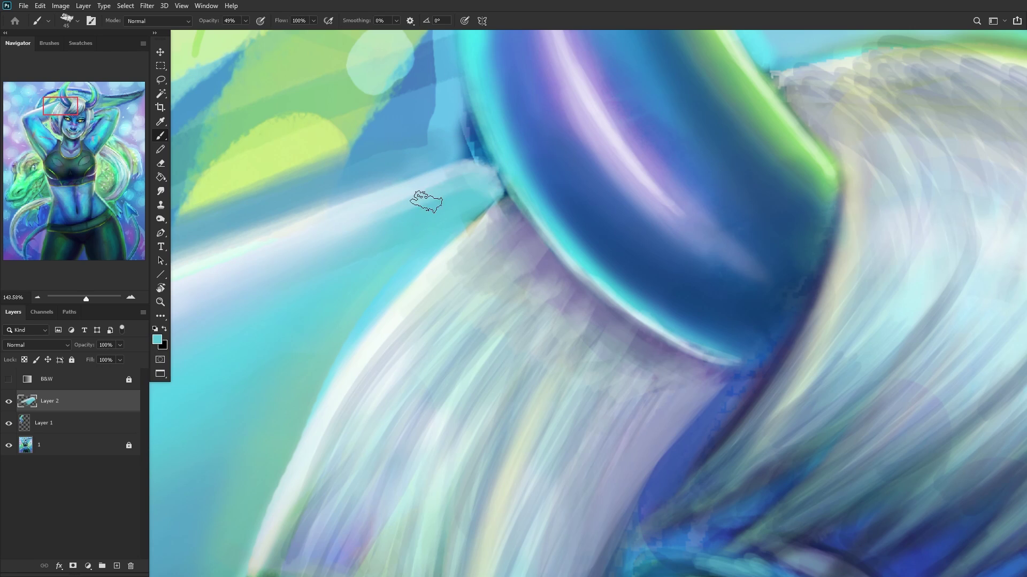
{"action": "right_click", "coordinate": [607, 123]}
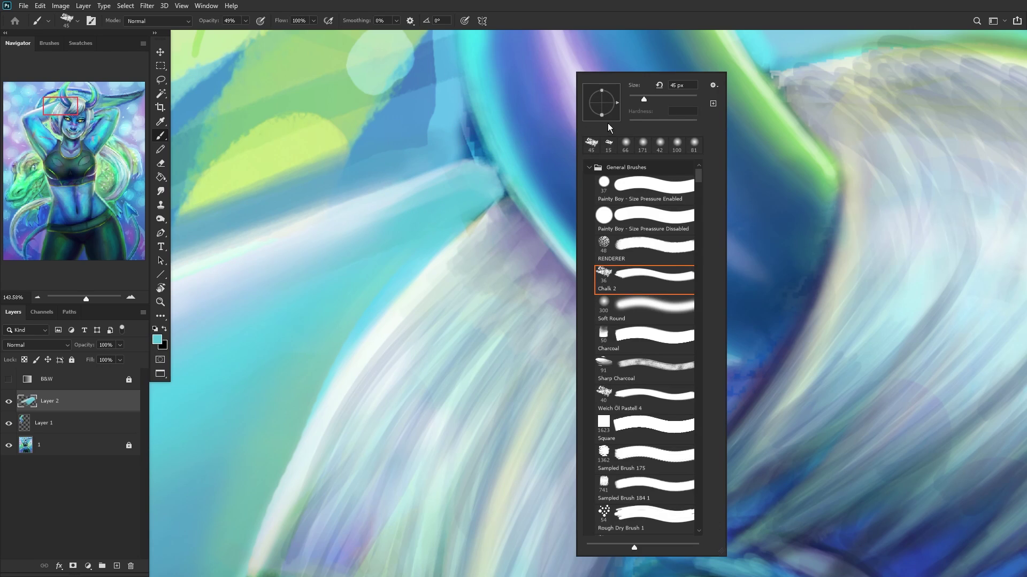
{"action": "left_click", "coordinate": [424, 183], "text": "alt"}
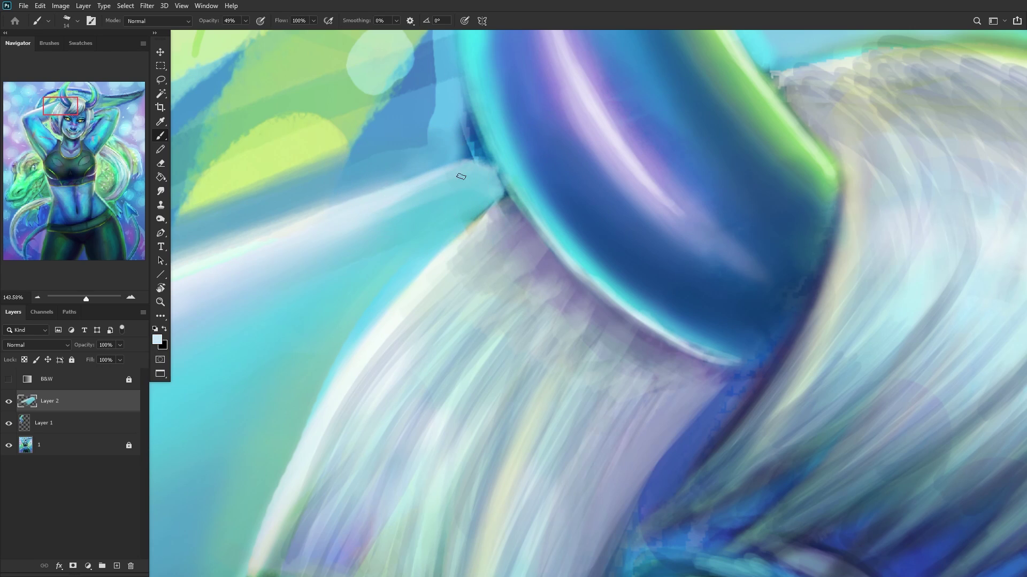
{"action": "left_click_drag", "start_coordinate": [475, 160], "coordinate": [451, 168]}
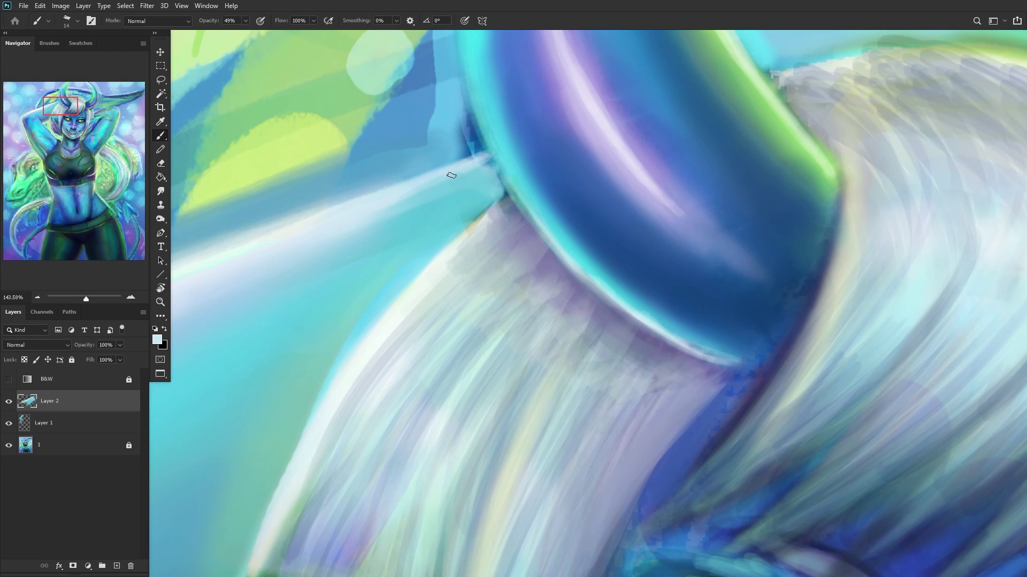
Step: Brighten the dark edge with cyan strokes and cover the dark blue patch
{"action": "left_click", "coordinate": [517, 193], "text": "alt"}
{"action": "left_click_drag", "start_coordinate": [514, 188], "coordinate": [493, 136]}
{"action": "left_click_drag", "start_coordinate": [513, 185], "coordinate": [469, 106]}
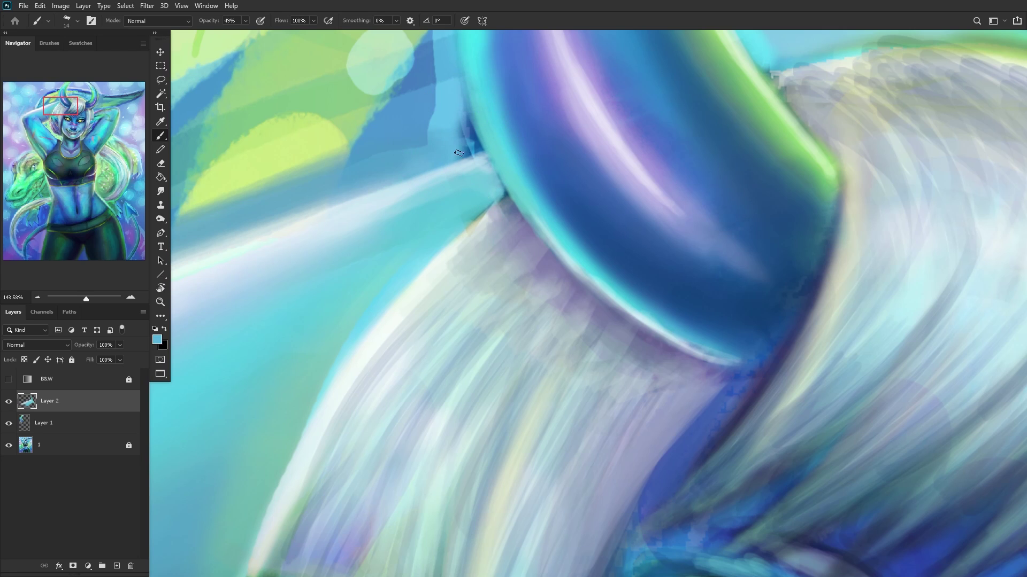
{"action": "mouse_move", "coordinate": [462, 122]}
{"action": "left_mouse_down"}
{"action": "mouse_move", "coordinate": [473, 152]}
{"action": "mouse_move", "coordinate": [462, 109]}
{"action": "left_mouse_up"}
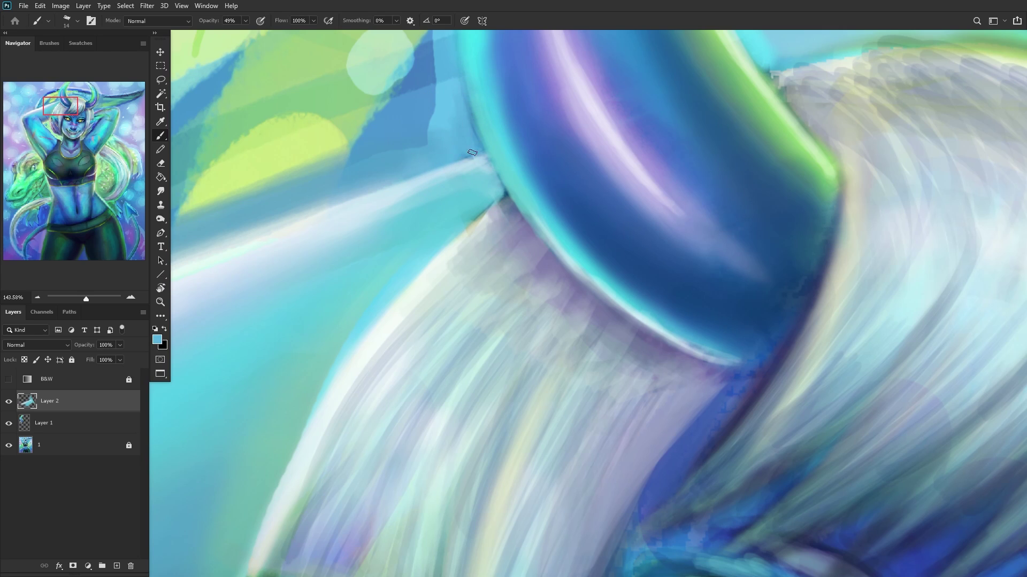
{"action": "left_click", "coordinate": [481, 203], "text": "alt"}
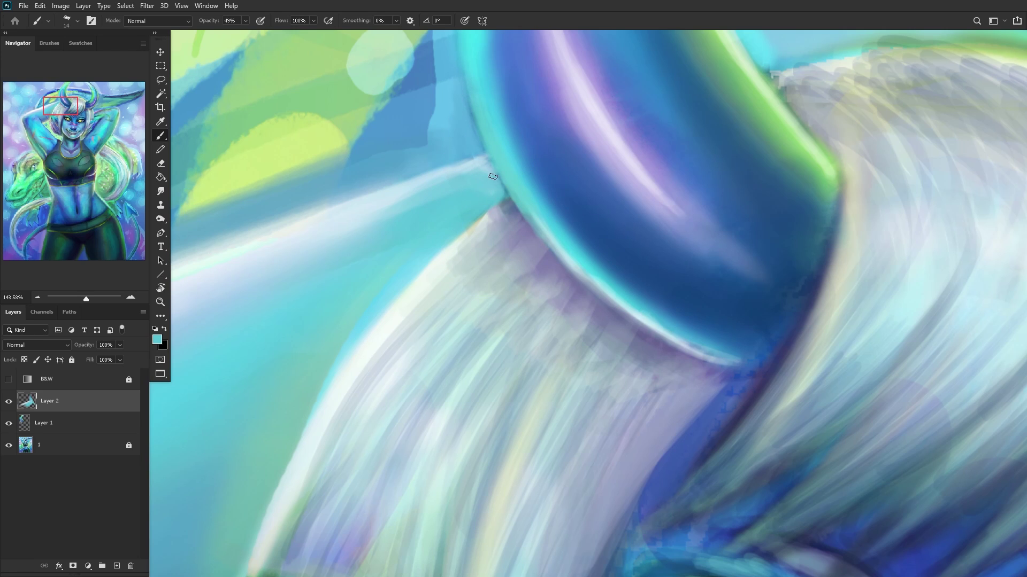
{"action": "scroll", "coordinate": [493, 177], "scroll_direction": "down", "scroll_amount": 10}
{"action": "scroll", "coordinate": [357, 272], "scroll_direction": "up", "scroll_amount": 2}
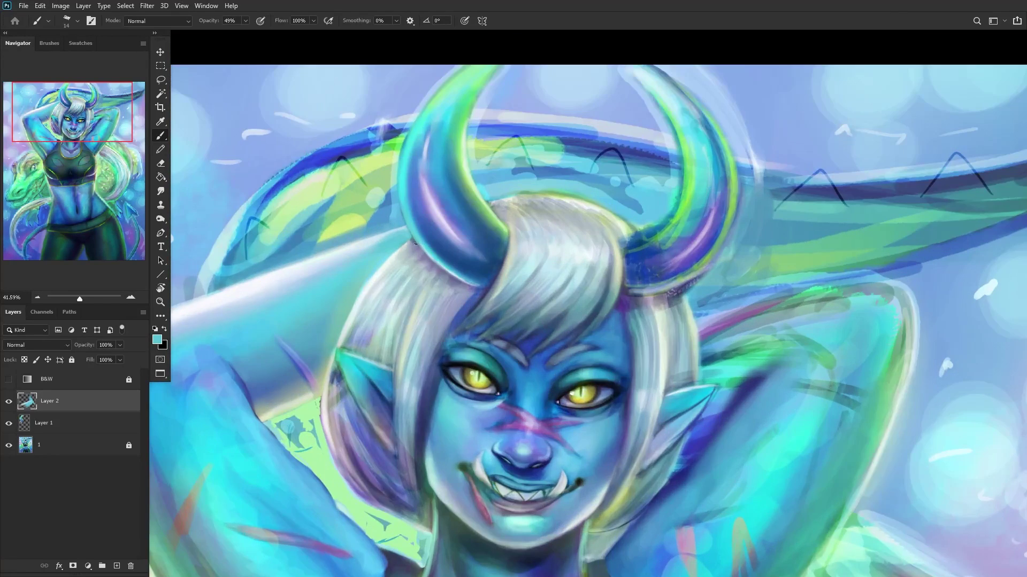
{"action": "scroll", "coordinate": [415, 244], "scroll_direction": "up", "scroll_amount": 10}
Step: Paint sampled lavender over the dark grey patch and brighten the pale edge with light grey
{"action": "left_click", "coordinate": [425, 230], "text": "alt"}
{"action": "mouse_move", "coordinate": [419, 219]}
{"action": "left_mouse_down"}
{"action": "mouse_move", "coordinate": [420, 195]}
{"action": "mouse_move", "coordinate": [394, 222]}
{"action": "mouse_move", "coordinate": [424, 196]}
{"action": "mouse_move", "coordinate": [451, 259]}
{"action": "left_mouse_up"}
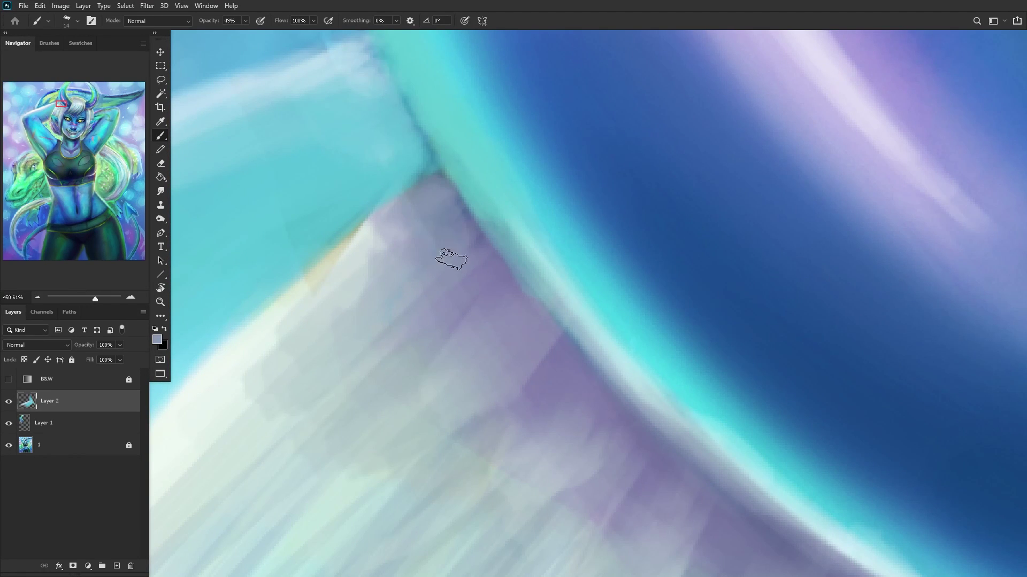
{"action": "left_click", "coordinate": [351, 248], "text": "alt"}
{"action": "mouse_move", "coordinate": [351, 248]}
{"action": "left_mouse_down"}
{"action": "mouse_move", "coordinate": [420, 200]}
{"action": "mouse_move", "coordinate": [312, 292]}
{"action": "mouse_move", "coordinate": [331, 262]}
{"action": "mouse_move", "coordinate": [401, 216]}
{"action": "mouse_move", "coordinate": [310, 290]}
{"action": "mouse_move", "coordinate": [433, 189]}
{"action": "mouse_move", "coordinate": [273, 351]}
{"action": "left_mouse_up"}
{"action": "scroll", "coordinate": [458, 199], "scroll_direction": "down", "scroll_amount": 8}
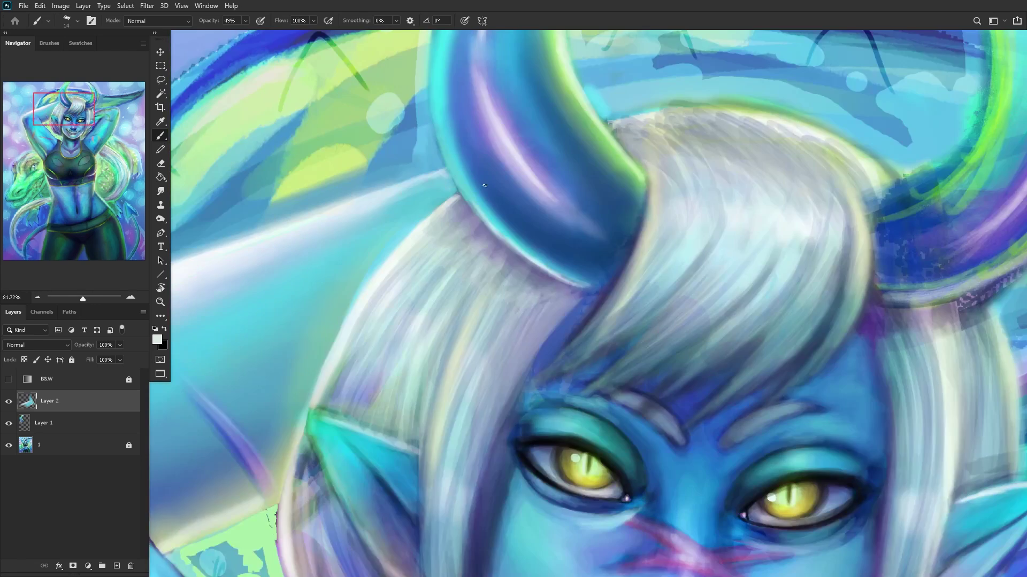
{"action": "scroll", "coordinate": [484, 186], "scroll_direction": "down", "scroll_amount": 5}
{"action": "scroll", "coordinate": [420, 350], "scroll_direction": "up", "scroll_amount": 11}
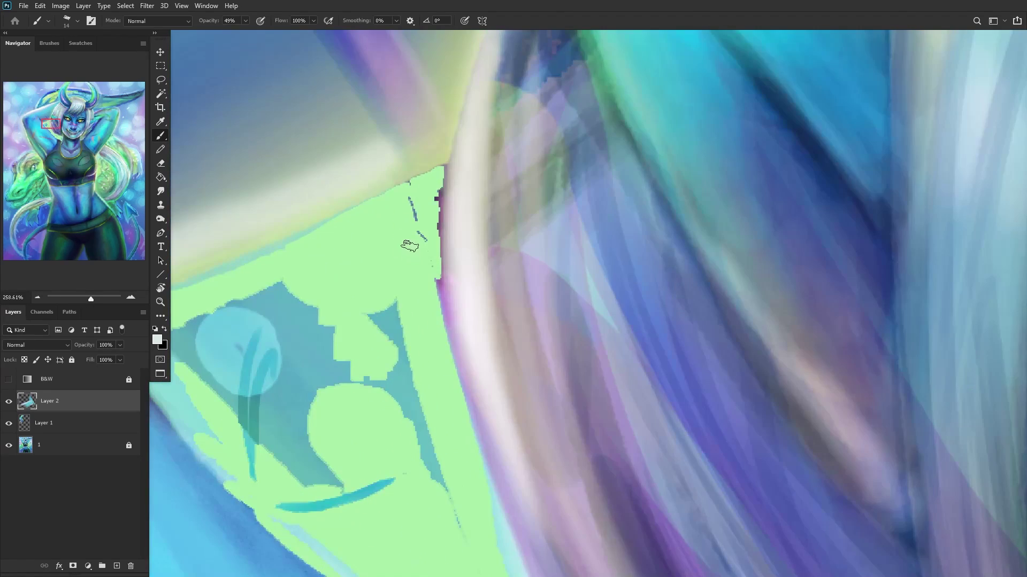
{"action": "left_click", "coordinate": [408, 232], "text": "alt"}
Step: Paint green over the dark and purple strokes along the patch's edges
{"action": "mouse_move", "coordinate": [417, 206]}
{"action": "left_mouse_down"}
{"action": "mouse_move", "coordinate": [408, 263]}
{"action": "mouse_move", "coordinate": [415, 226]}
{"action": "left_mouse_up"}
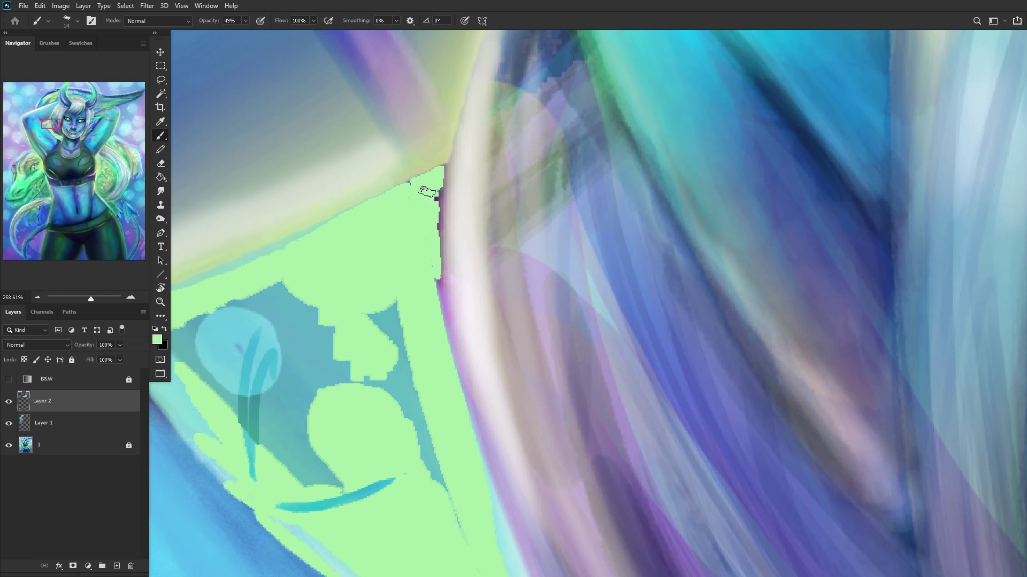
{"action": "mouse_move", "coordinate": [422, 238]}
{"action": "left_mouse_down"}
{"action": "mouse_move", "coordinate": [432, 180]}
{"action": "mouse_move", "coordinate": [435, 301]}
{"action": "mouse_move", "coordinate": [430, 216]}
{"action": "left_mouse_up"}
{"action": "left_click_drag", "start_coordinate": [435, 283], "coordinate": [443, 369]}
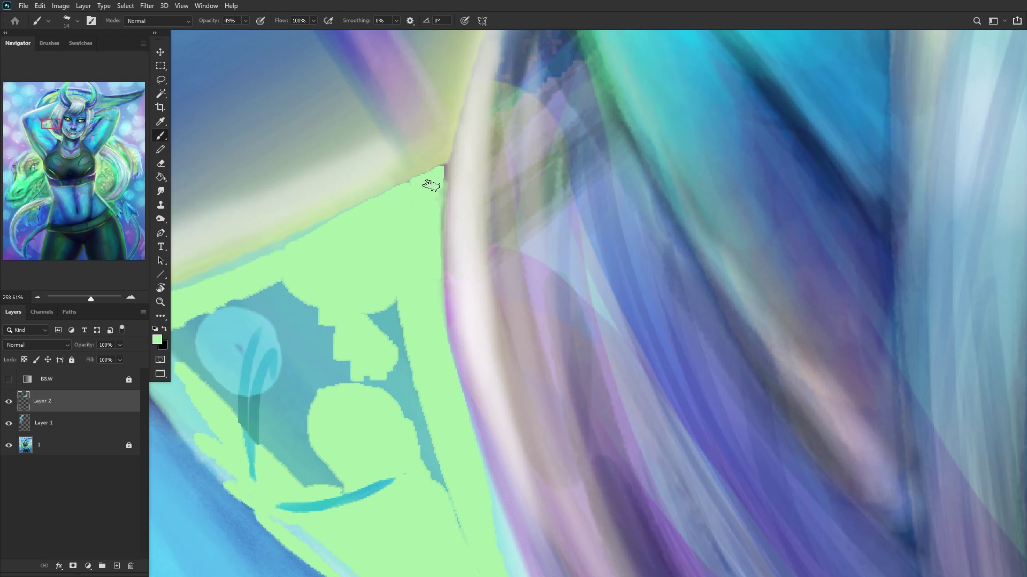
Step: Shrink the brush size from 14 to 6
{"action": "right_click", "coordinate": [439, 123]}
{"action": "left_click_drag", "start_coordinate": [529, 97], "coordinate": [524, 97]}
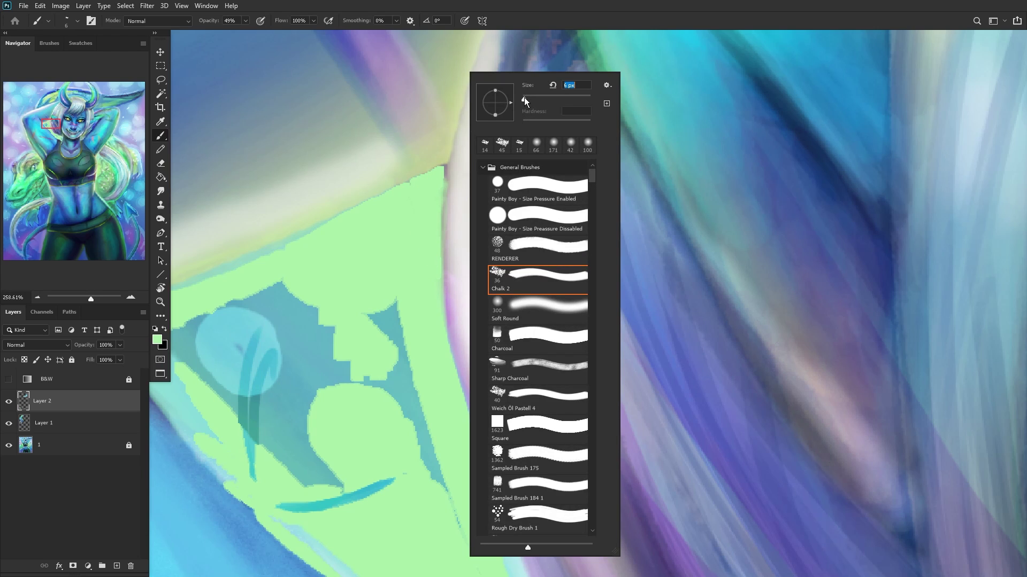
{"action": "left_click", "coordinate": [438, 182]}
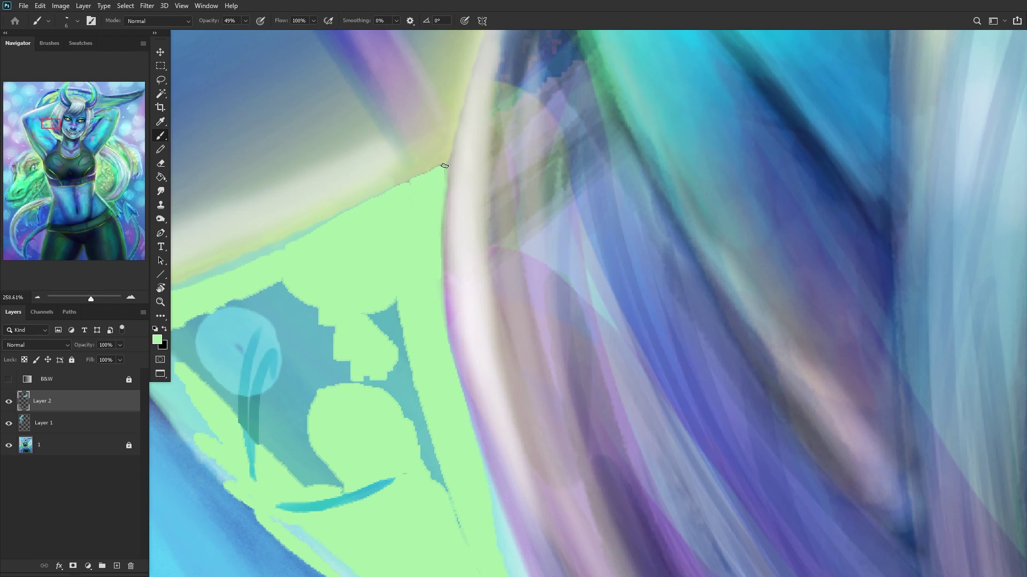
{"action": "scroll", "coordinate": [420, 197], "scroll_direction": "down", "scroll_amount": 8}
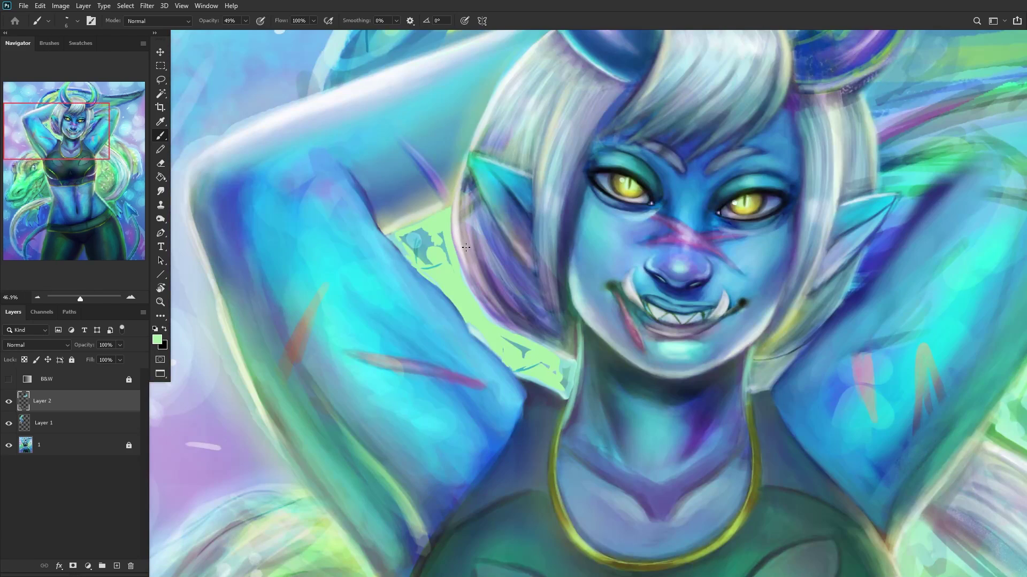
{"action": "scroll", "coordinate": [748, 360], "scroll_direction": "up", "scroll_amount": 2}
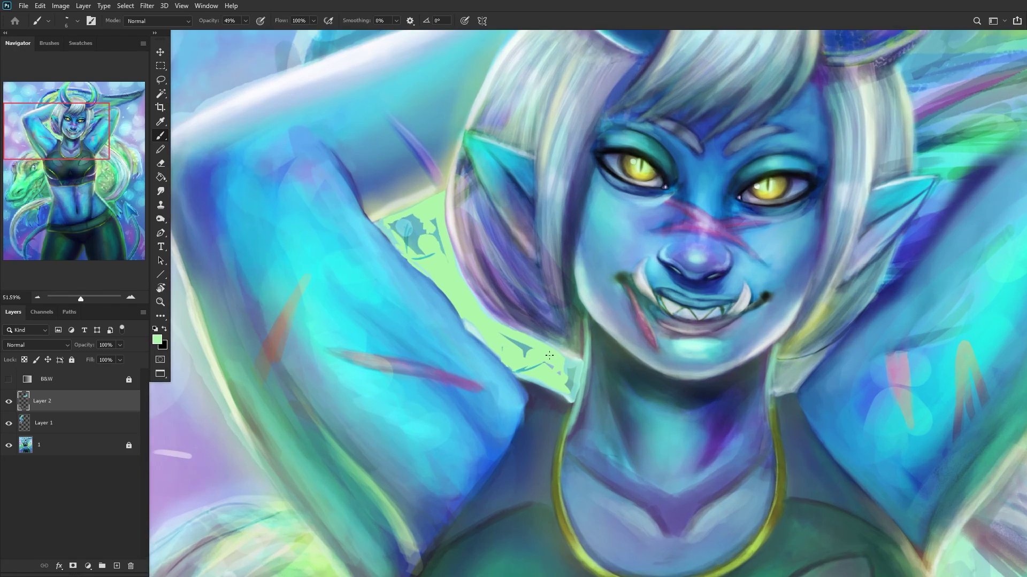
{"action": "right_click", "coordinate": [606, 136]}
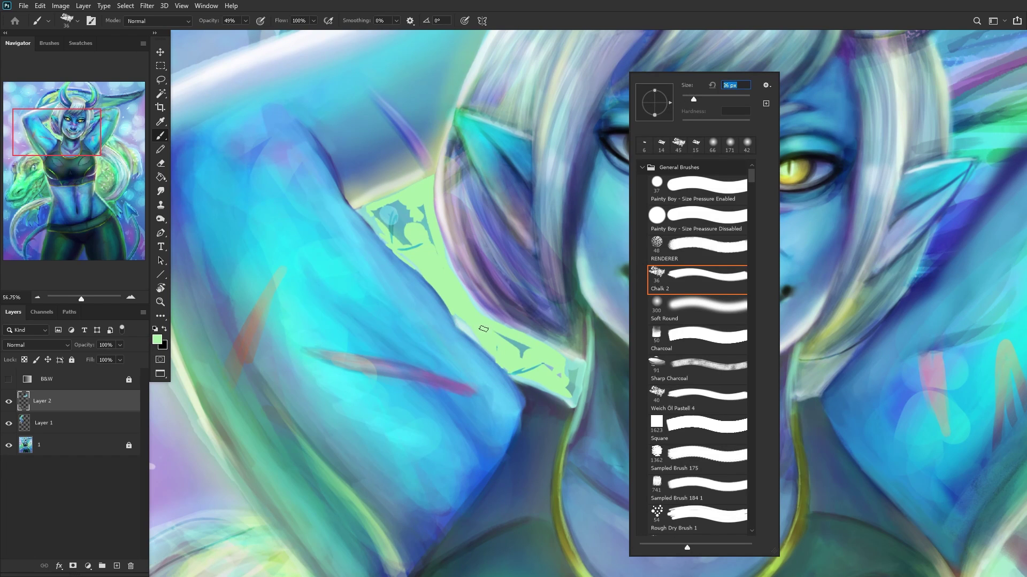
{"action": "left_click", "coordinate": [484, 329]}
{"action": "scroll", "coordinate": [476, 321], "scroll_direction": "up", "scroll_amount": 3}
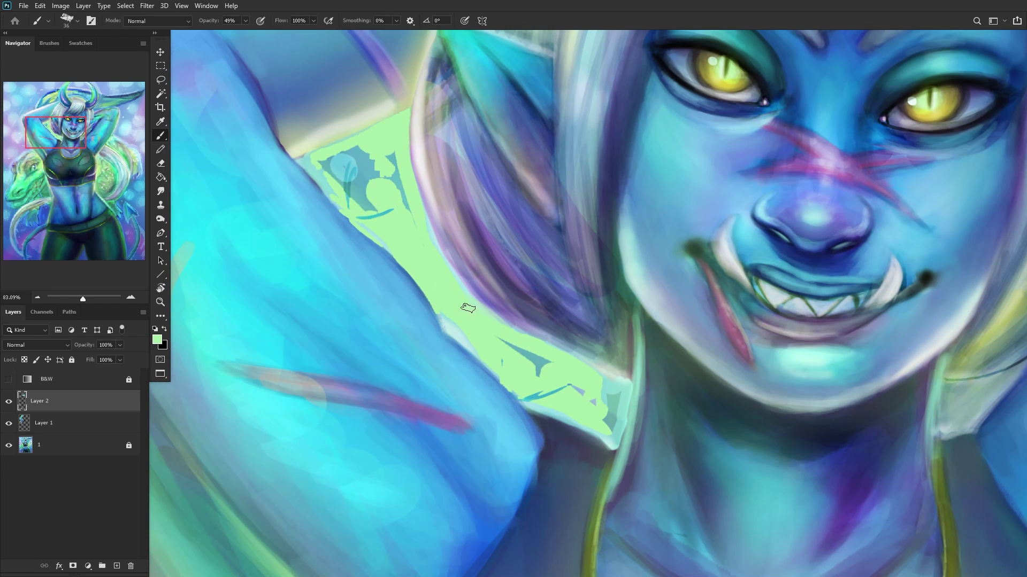
{"action": "scroll", "coordinate": [451, 283], "scroll_direction": "down", "scroll_amount": 8}
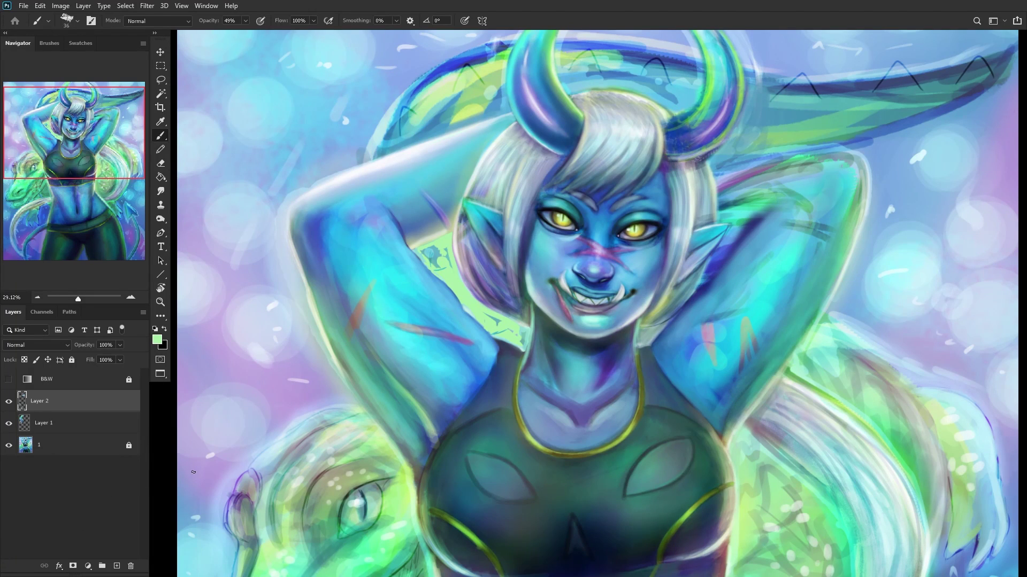
Step: Merge Layer 2 down into Layer 1 and compare the result
{"action": "key", "text": "ctrl+e"}
{"action": "left_click", "coordinate": [4, 404]}
{"action": "left_click", "coordinate": [3, 404]}
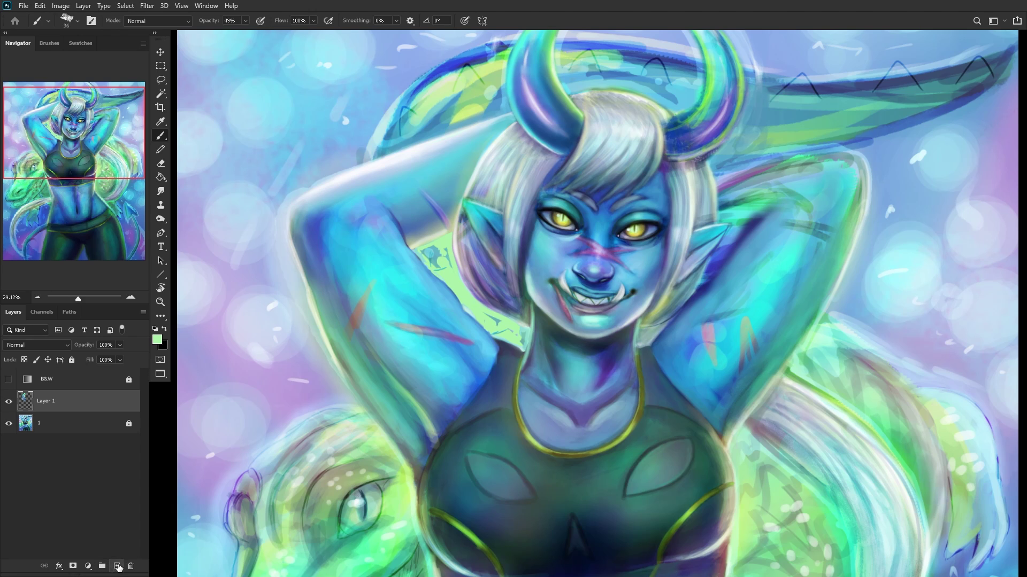
Step: On a new layer, paint light blue over the hair and horn base, merge it, and add a fresh layer
{"action": "left_click", "coordinate": [117, 566]}
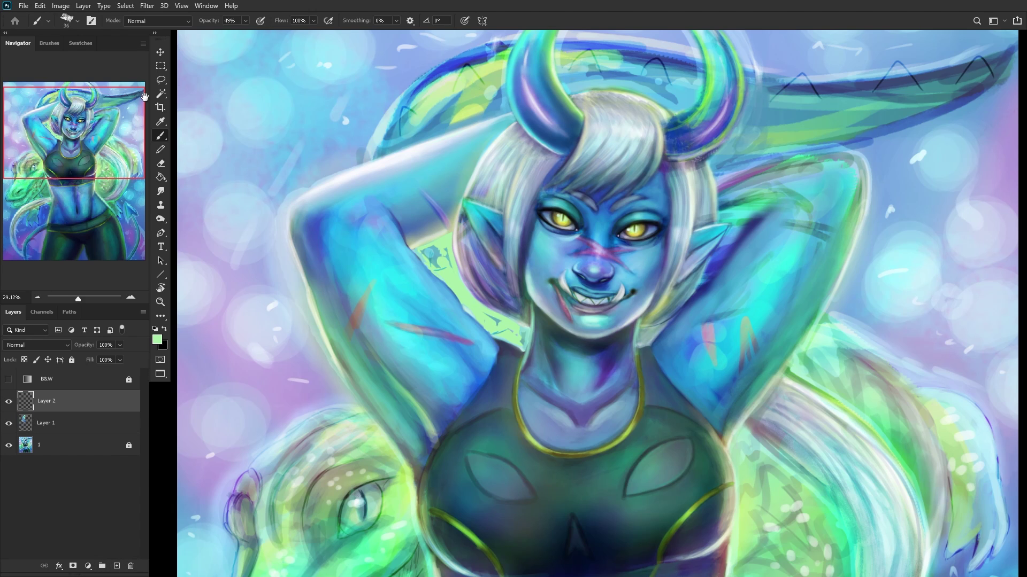
{"action": "scroll", "coordinate": [578, 122], "scroll_direction": "up", "scroll_amount": 3}
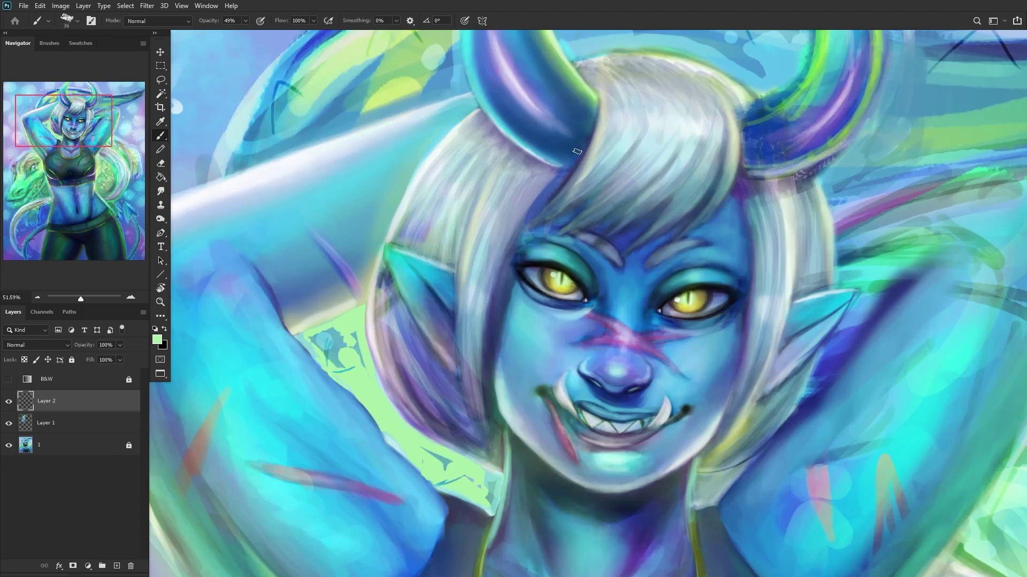
{"action": "left_click", "coordinate": [544, 156], "text": "alt"}
{"action": "mouse_move", "coordinate": [562, 168]}
{"action": "left_mouse_down"}
{"action": "mouse_move", "coordinate": [527, 151]}
{"action": "mouse_move", "coordinate": [562, 157]}
{"action": "mouse_move", "coordinate": [500, 126]}
{"action": "mouse_move", "coordinate": [507, 132]}
{"action": "mouse_move", "coordinate": [563, 160]}
{"action": "mouse_move", "coordinate": [500, 125]}
{"action": "mouse_move", "coordinate": [539, 159]}
{"action": "mouse_move", "coordinate": [480, 84]}
{"action": "left_mouse_up"}
{"action": "left_click", "coordinate": [556, 154], "text": "alt"}
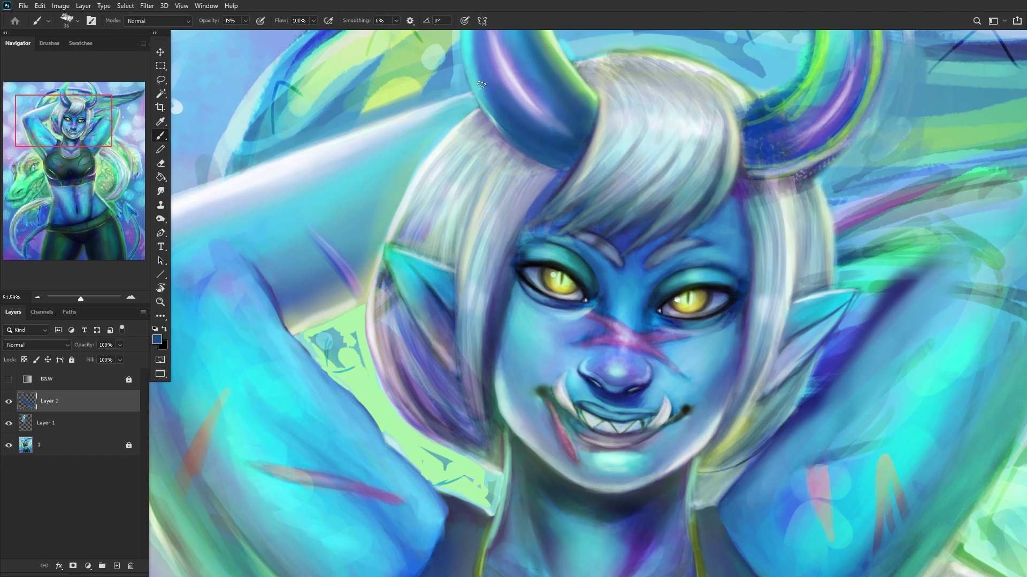
{"action": "scroll", "coordinate": [502, 114], "scroll_direction": "down", "scroll_amount": 5}
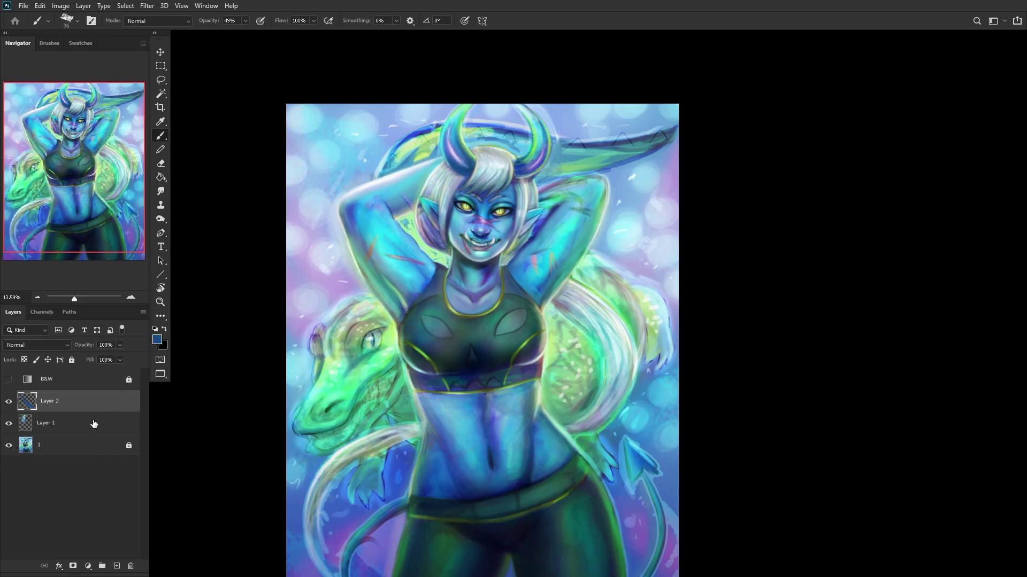
{"action": "key", "text": "ctrl+e"}
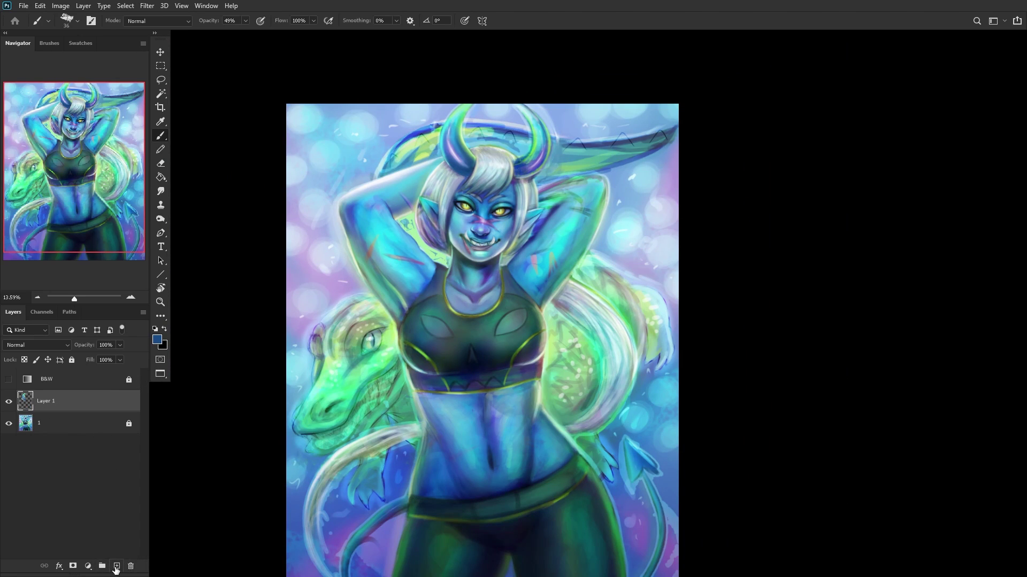
{"action": "left_click", "coordinate": [116, 567]}
Step: Paint light blue strokes along the hair edge from the horn down toward the jaw
{"action": "scroll", "coordinate": [450, 205], "scroll_direction": "up", "scroll_amount": 6}
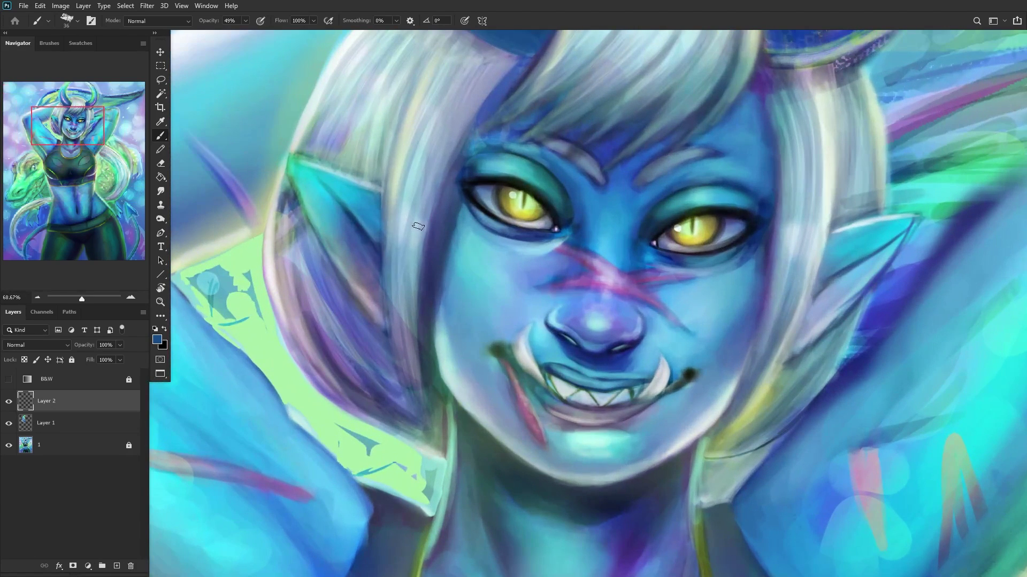
{"action": "left_click", "coordinate": [409, 185], "text": "alt"}
{"action": "mouse_move", "coordinate": [462, 138]}
{"action": "left_mouse_down"}
{"action": "mouse_move", "coordinate": [431, 238]}
{"action": "mouse_move", "coordinate": [413, 360]}
{"action": "left_mouse_up"}
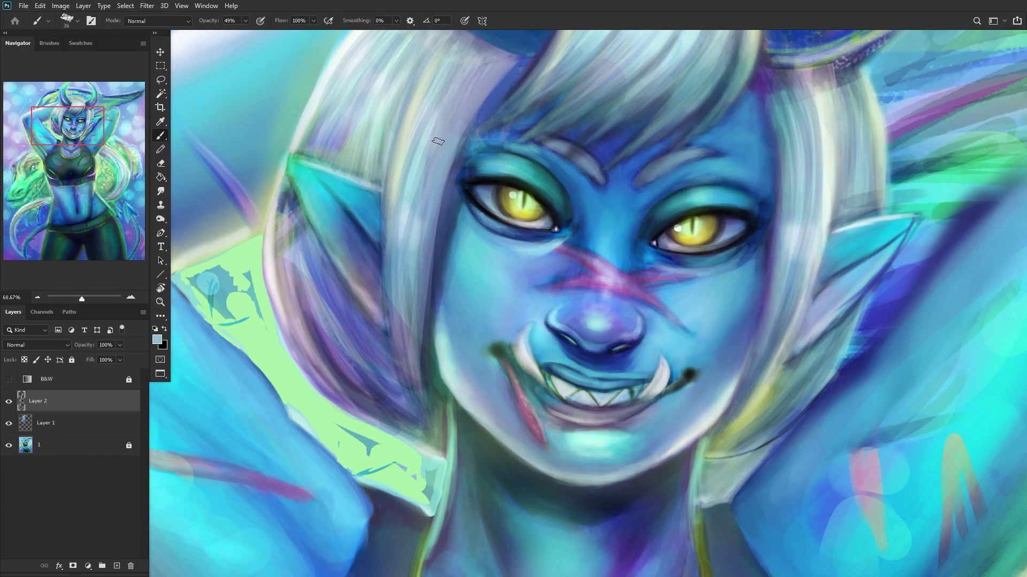
{"action": "left_click_drag", "start_coordinate": [475, 117], "coordinate": [428, 283]}
{"action": "left_click_drag", "start_coordinate": [461, 155], "coordinate": [412, 348]}
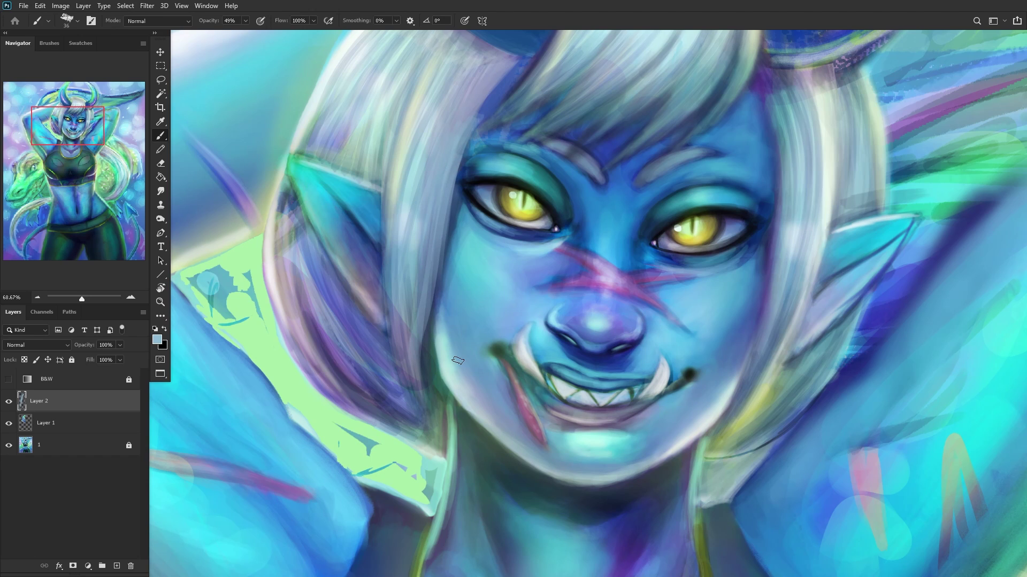
{"action": "left_click_drag", "start_coordinate": [427, 280], "coordinate": [427, 404]}
{"action": "left_click_drag", "start_coordinate": [449, 292], "coordinate": [430, 430]}
{"action": "left_click_drag", "start_coordinate": [440, 241], "coordinate": [425, 362]}
{"action": "scroll", "coordinate": [425, 362], "scroll_direction": "up", "scroll_amount": 2}
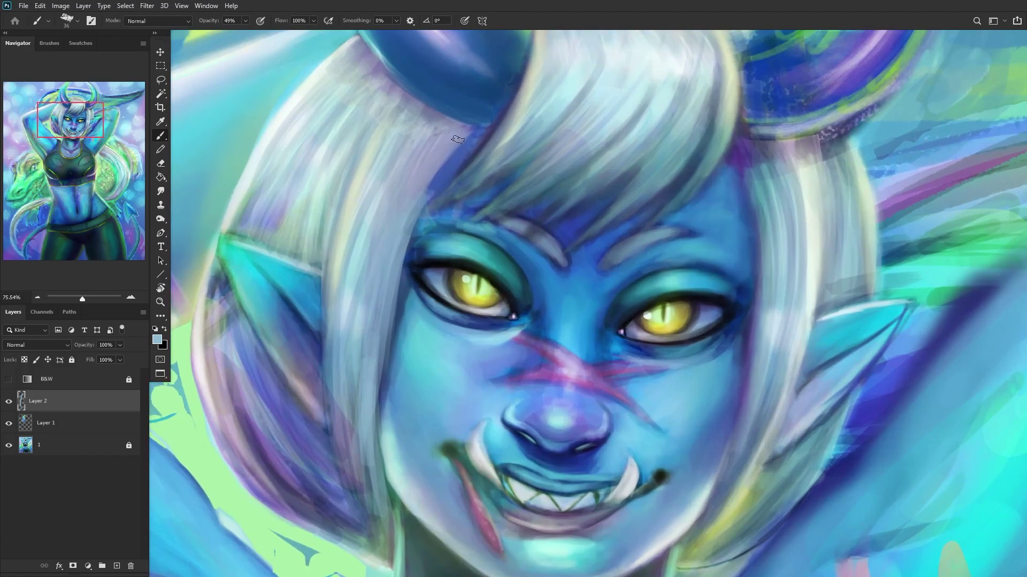
{"action": "left_click_drag", "start_coordinate": [458, 140], "coordinate": [415, 224]}
{"action": "left_click_drag", "start_coordinate": [477, 126], "coordinate": [403, 247]}
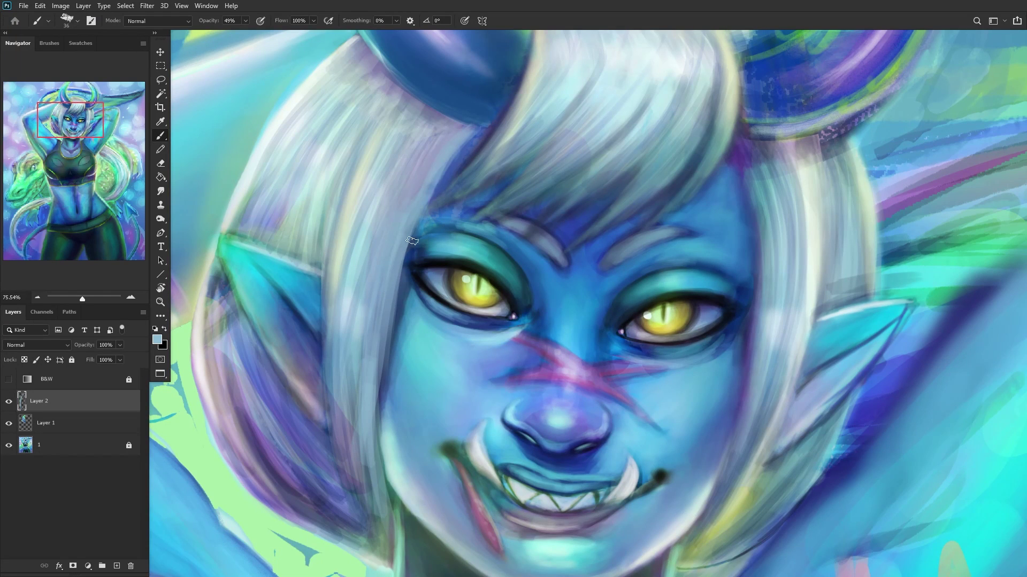
{"action": "left_click_drag", "start_coordinate": [441, 177], "coordinate": [393, 308]}
{"action": "scroll", "coordinate": [375, 380], "scroll_direction": "down", "scroll_amount": 6}
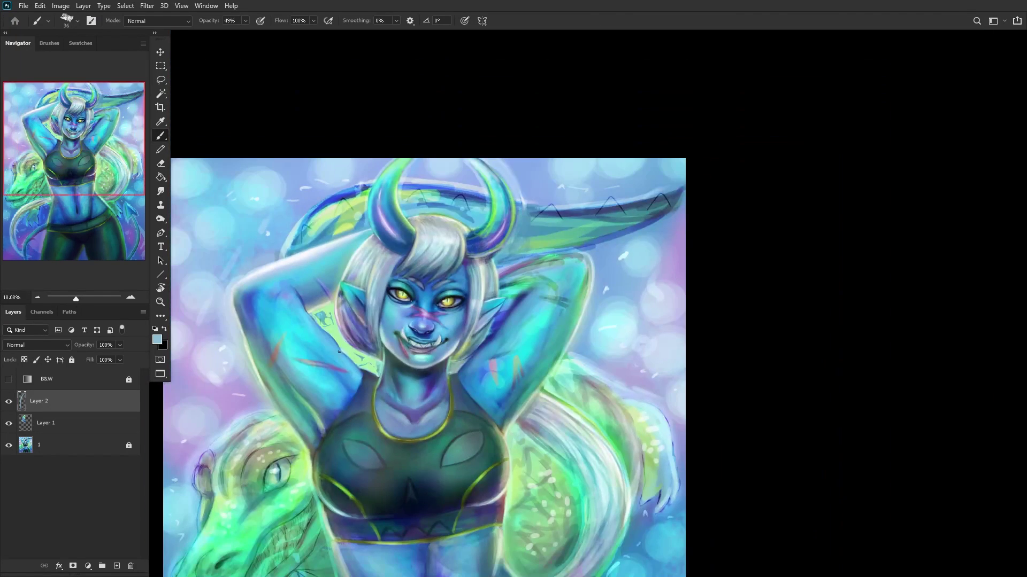
Step: Compare the strokes, merge Layer 2 into Layer 1, and mirror the canvas to check it
{"action": "left_click", "coordinate": [9, 400]}
{"action": "left_click", "coordinate": [9, 400]}
{"action": "key", "text": "ctrl+e"}
{"action": "left_click", "coordinate": [8, 402]}
{"action": "left_click", "coordinate": [8, 401]}
{"action": "key", "text": "h"}
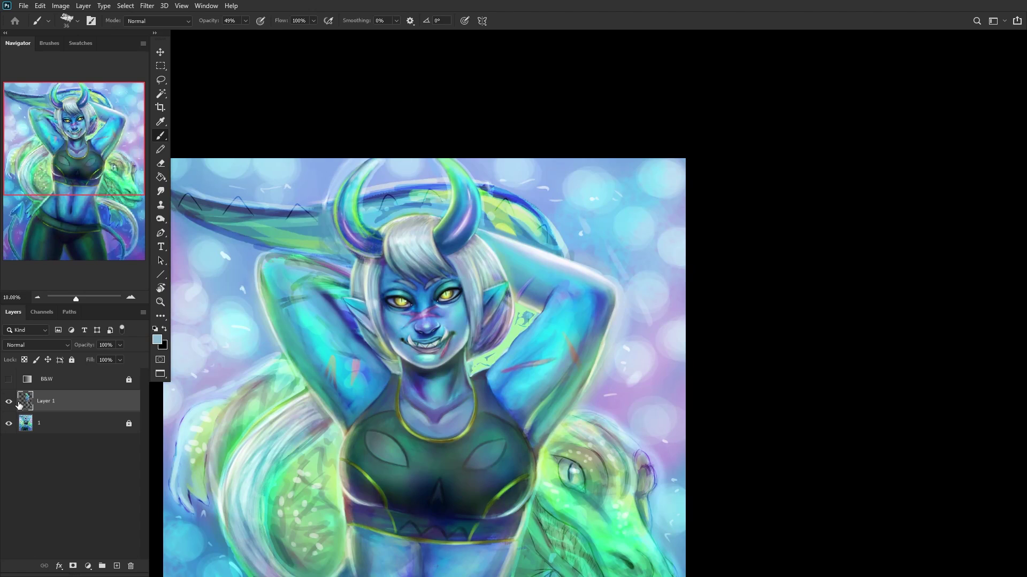
{"action": "left_click", "coordinate": [8, 401]}
{"action": "left_click", "coordinate": [14, 402]}
Step: On a new layer, paint pale lavender strokes on the hair strand beside the cheek
{"action": "left_click", "coordinate": [117, 566]}
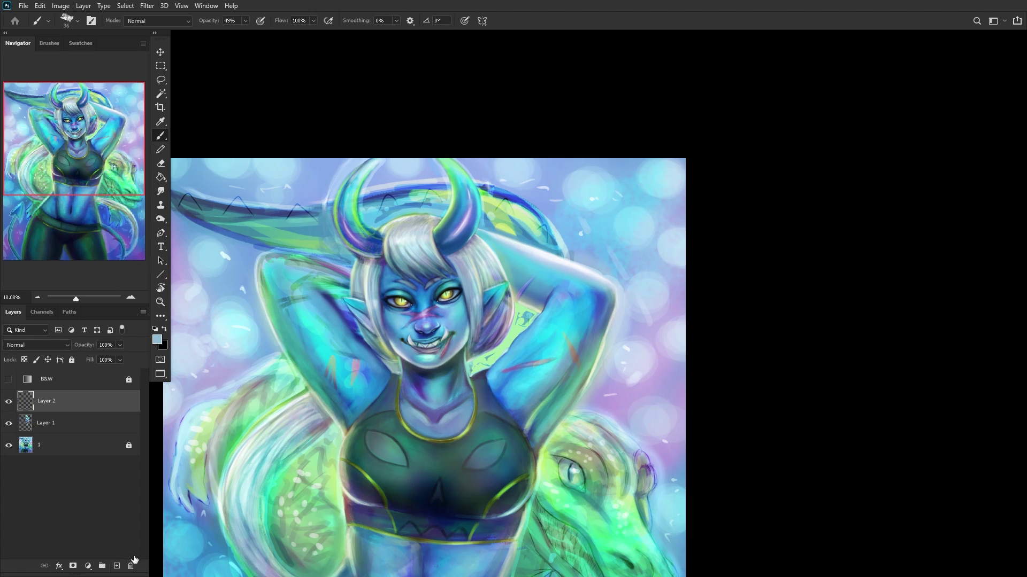
{"action": "scroll", "coordinate": [510, 234], "scroll_direction": "up", "scroll_amount": 6}
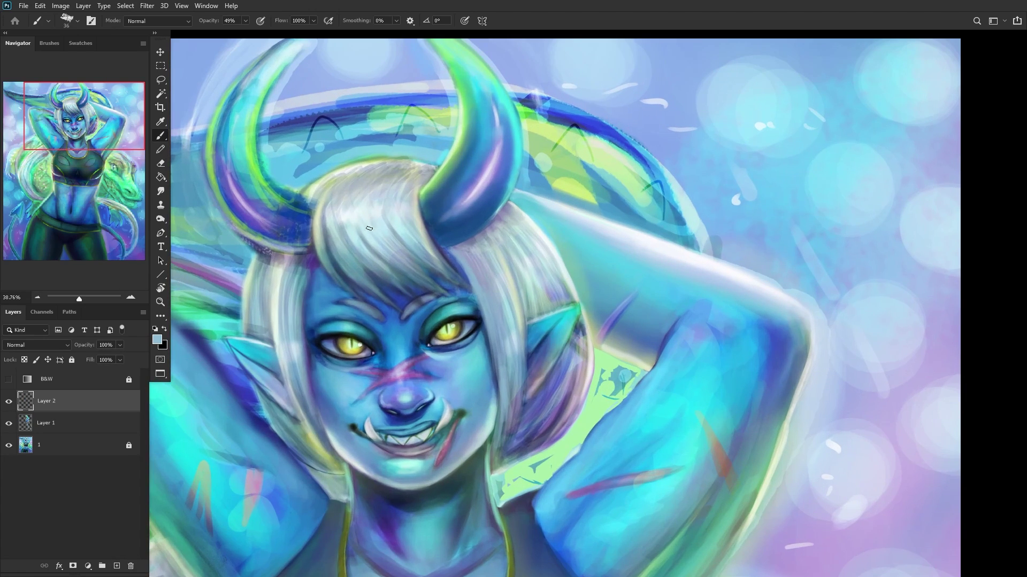
{"action": "left_click_drag", "start_coordinate": [490, 143], "coordinate": [484, 207]}
{"action": "scroll", "coordinate": [488, 419], "scroll_direction": "up", "scroll_amount": 2}
{"action": "mouse_move", "coordinate": [516, 411]}
{"action": "left_mouse_down"}
{"action": "mouse_move", "coordinate": [494, 473]}
{"action": "mouse_move", "coordinate": [520, 412]}
{"action": "mouse_move", "coordinate": [519, 394]}
{"action": "mouse_move", "coordinate": [504, 450]}
{"action": "mouse_move", "coordinate": [529, 320]}
{"action": "mouse_move", "coordinate": [512, 431]}
{"action": "mouse_move", "coordinate": [529, 345]}
{"action": "left_mouse_up"}
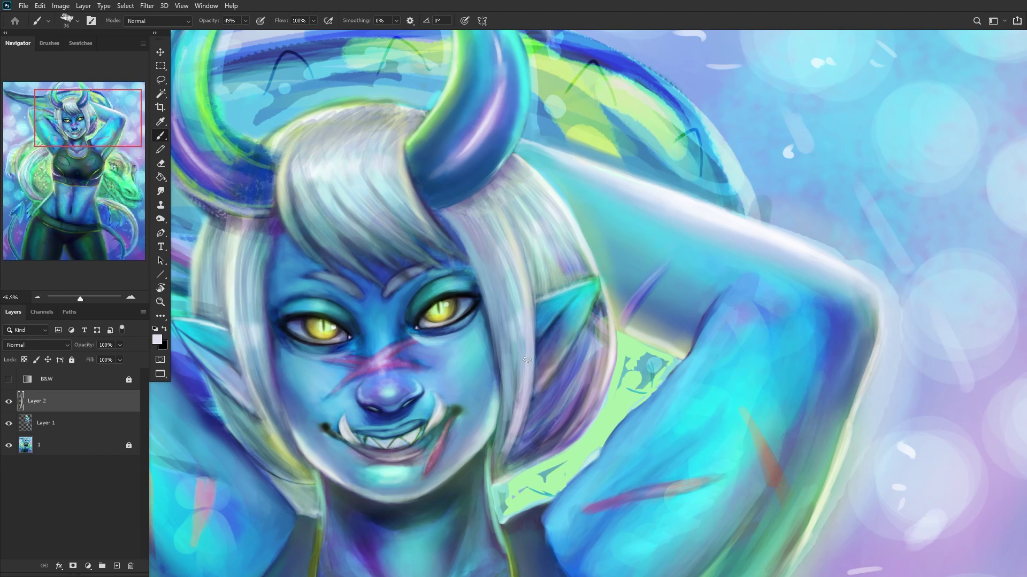
{"action": "left_click_drag", "start_coordinate": [518, 410], "coordinate": [505, 458]}
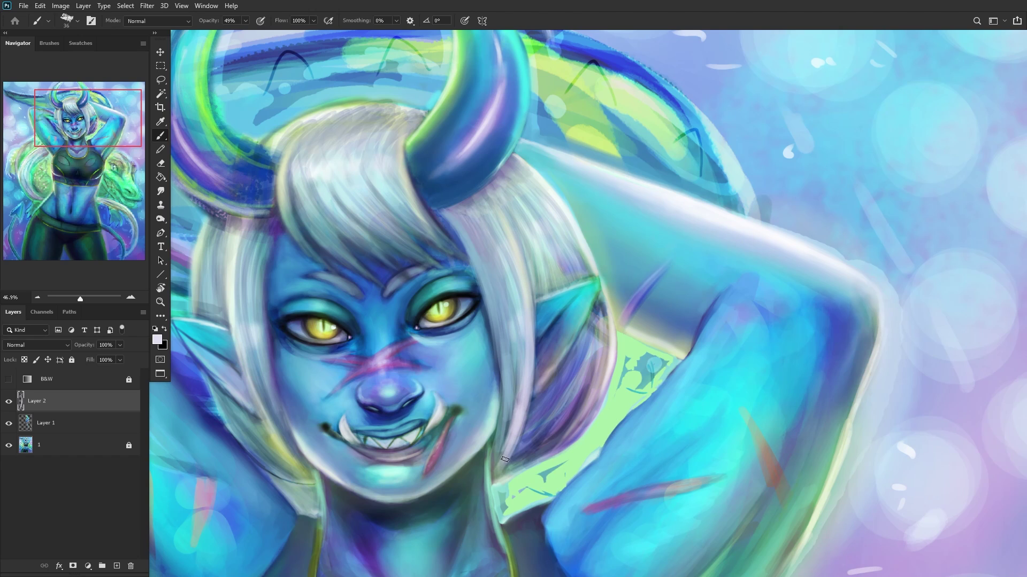
{"action": "scroll", "coordinate": [432, 369], "scroll_direction": "down", "scroll_amount": 3}
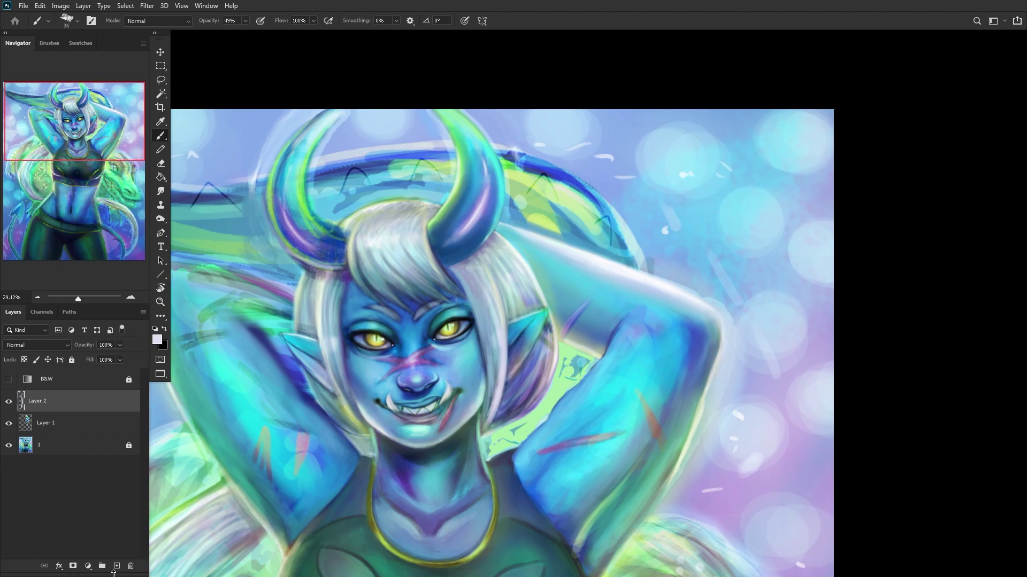
Step: Add a new layer and set the Chalk 2 brush to 53 px
{"action": "left_click", "coordinate": [115, 569]}
{"action": "scroll", "coordinate": [529, 377], "scroll_direction": "up", "scroll_amount": 4}
{"action": "right_click", "coordinate": [711, 175]}
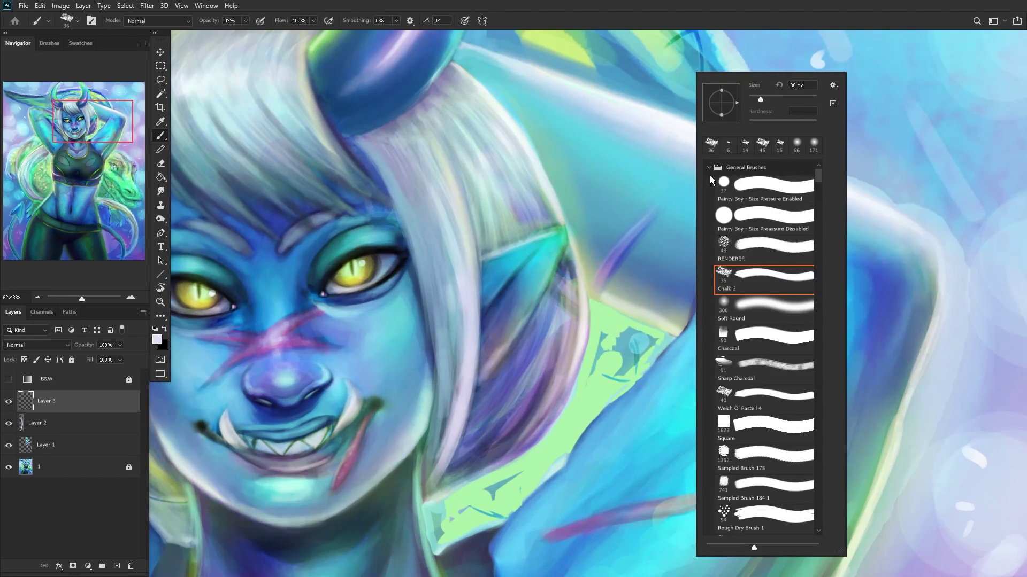
{"action": "mouse_move", "coordinate": [527, 378]}
{"action": "left_mouse_down"}
{"action": "mouse_move", "coordinate": [542, 329]}
{"action": "mouse_move", "coordinate": [486, 445]}
{"action": "mouse_move", "coordinate": [534, 393]}
{"action": "mouse_move", "coordinate": [547, 348]}
{"action": "mouse_move", "coordinate": [456, 465]}
{"action": "mouse_move", "coordinate": [531, 406]}
{"action": "mouse_move", "coordinate": [542, 358]}
{"action": "mouse_move", "coordinate": [455, 462]}
{"action": "mouse_move", "coordinate": [510, 391]}
{"action": "mouse_move", "coordinate": [491, 400]}
{"action": "mouse_move", "coordinate": [471, 453]}
{"action": "mouse_move", "coordinate": [535, 337]}
{"action": "mouse_move", "coordinate": [496, 387]}
{"action": "mouse_move", "coordinate": [565, 289]}
{"action": "left_mouse_up"}
{"action": "right_click", "coordinate": [649, 262]}
{"action": "left_click", "coordinate": [721, 98]}
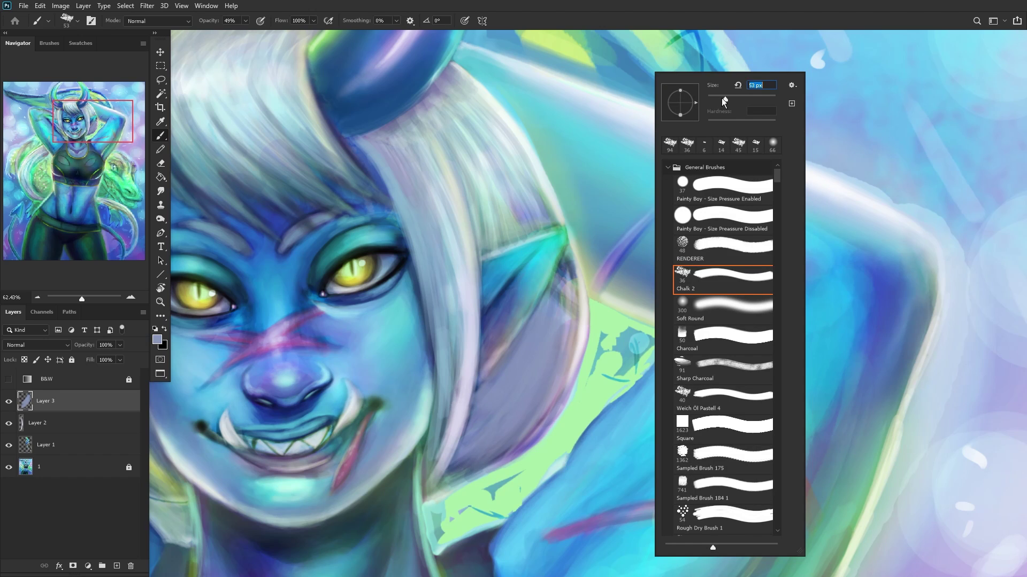
{"action": "left_click", "coordinate": [498, 224]}
Step: Paint lighter strands over the dark shading beside the hair edge
{"action": "mouse_move", "coordinate": [586, 316]}
{"action": "left_mouse_down"}
{"action": "mouse_move", "coordinate": [556, 283]}
{"action": "mouse_move", "coordinate": [561, 268]}
{"action": "mouse_move", "coordinate": [553, 310]}
{"action": "mouse_move", "coordinate": [567, 258]}
{"action": "mouse_move", "coordinate": [561, 345]}
{"action": "mouse_move", "coordinate": [542, 361]}
{"action": "mouse_move", "coordinate": [556, 292]}
{"action": "mouse_move", "coordinate": [497, 374]}
{"action": "mouse_move", "coordinate": [540, 342]}
{"action": "left_mouse_up"}
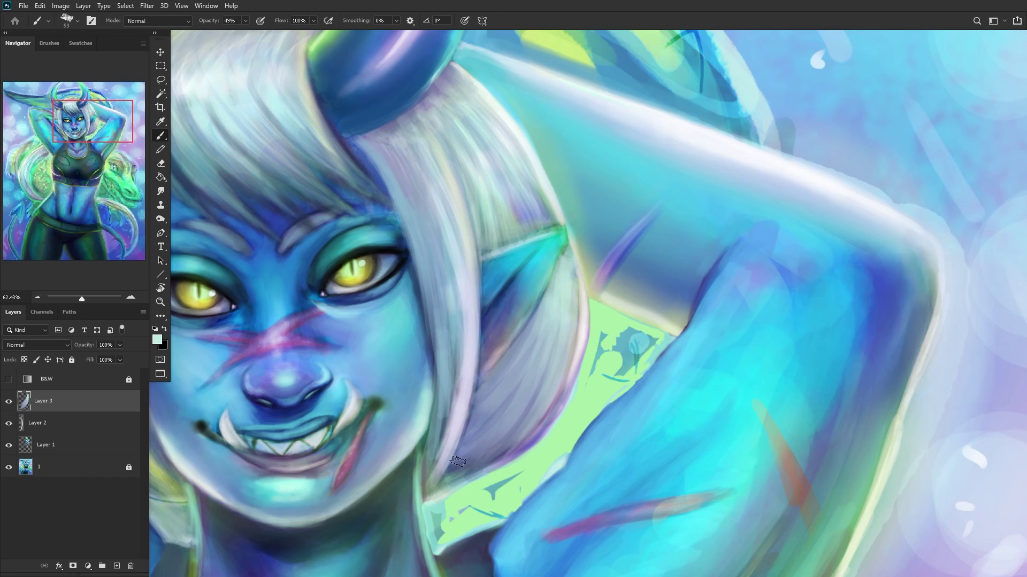
{"action": "mouse_move", "coordinate": [452, 475]}
{"action": "left_mouse_down"}
{"action": "mouse_move", "coordinate": [519, 444]}
{"action": "mouse_move", "coordinate": [470, 465]}
{"action": "left_mouse_up"}
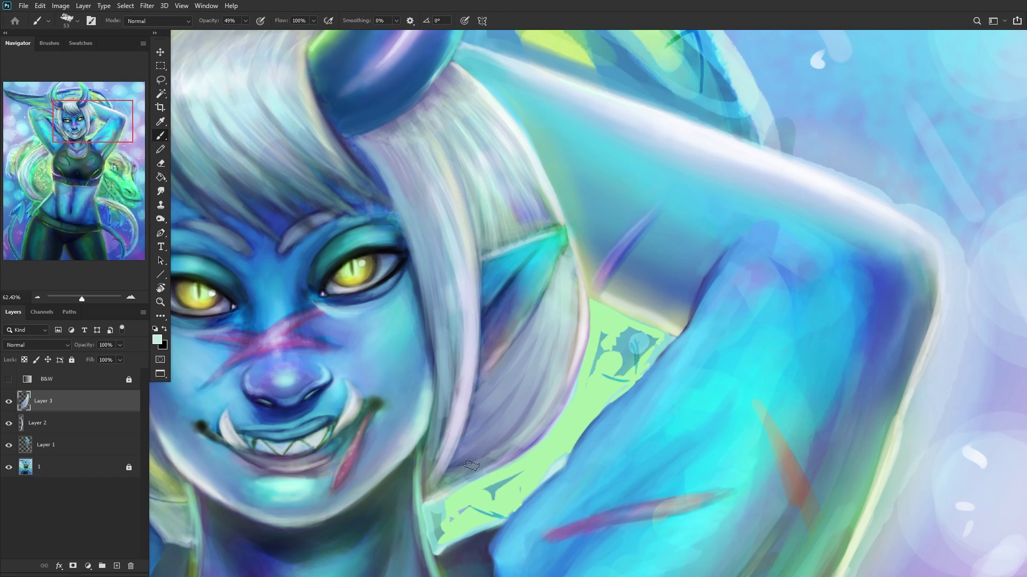
{"action": "scroll", "coordinate": [485, 437], "scroll_direction": "down", "scroll_amount": 3}
{"action": "scroll", "coordinate": [514, 369], "scroll_direction": "down", "scroll_amount": 5}
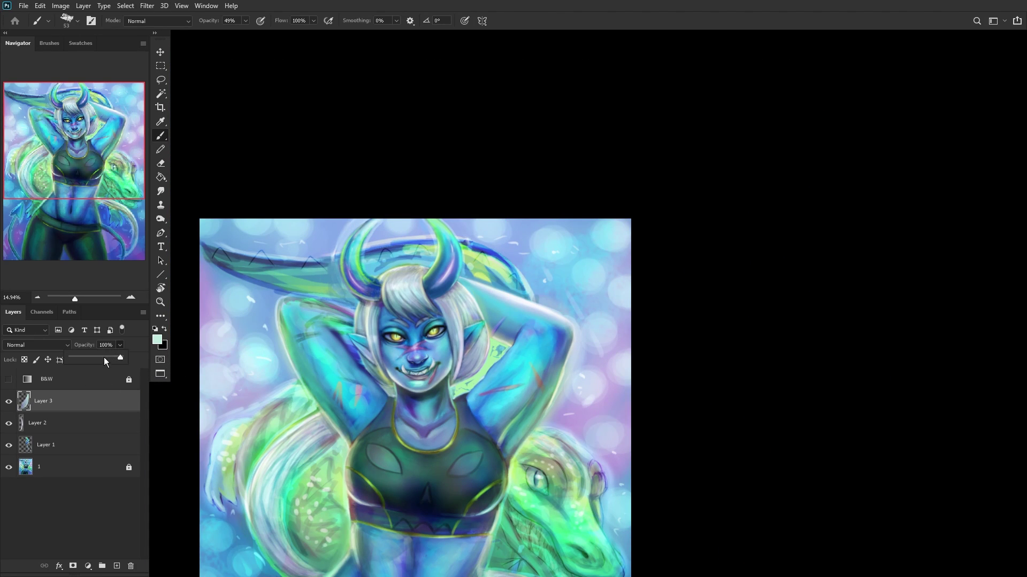
Step: Set Layer 3 opacity to 71% and merge the painted layers down into Layer 1
{"action": "left_click_drag", "start_coordinate": [99, 358], "coordinate": [97, 355]}
{"action": "left_click_drag", "start_coordinate": [93, 358], "coordinate": [97, 356]}
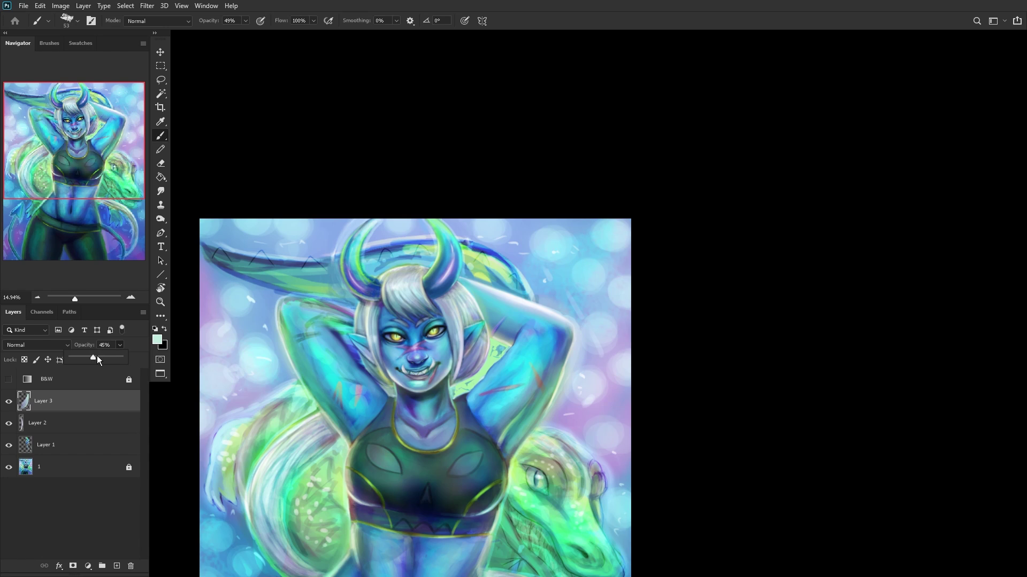
{"action": "left_click", "coordinate": [106, 358]}
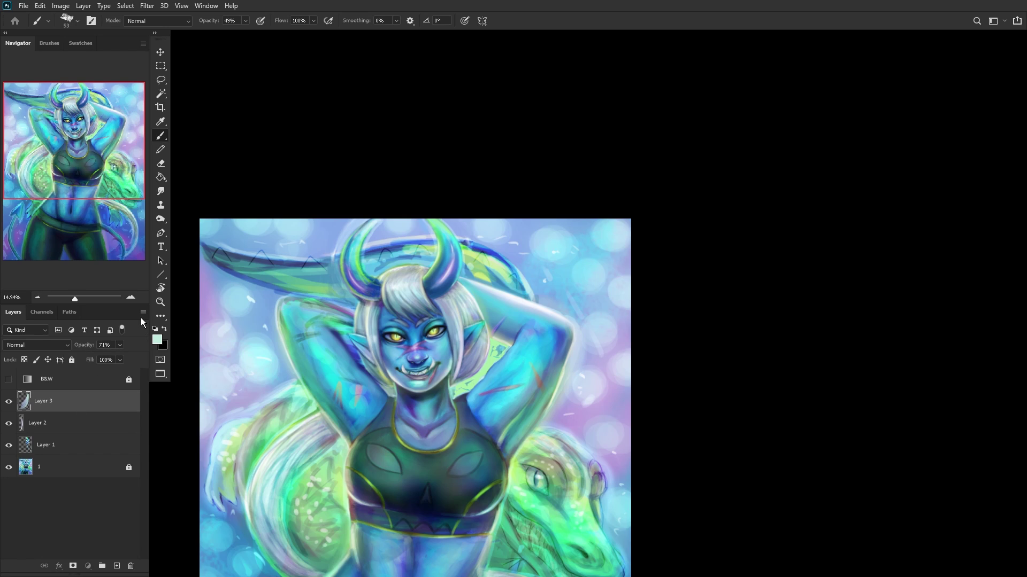
{"action": "key", "text": "ctrl+e"}
{"action": "key", "text": "ctrl+e"}
{"action": "left_click", "coordinate": [9, 401]}
{"action": "left_click", "coordinate": [9, 401]}
{"action": "left_click", "coordinate": [10, 400]}
{"action": "left_click", "coordinate": [10, 400]}
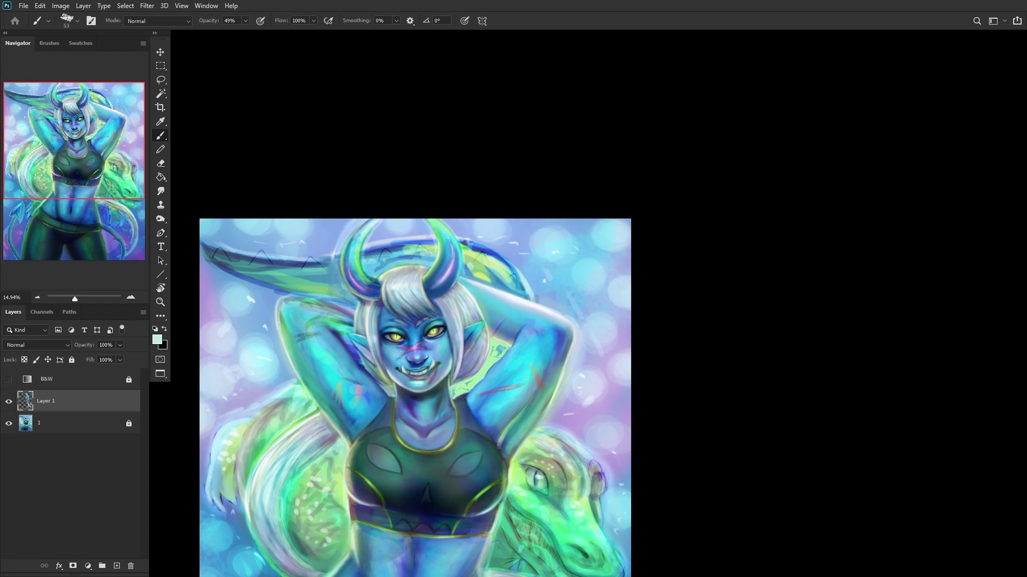
Step: Sample a grey-teal colour from the painting and adjust the brush in the presets picker
{"action": "scroll", "coordinate": [401, 353], "scroll_direction": "up", "scroll_amount": 12}
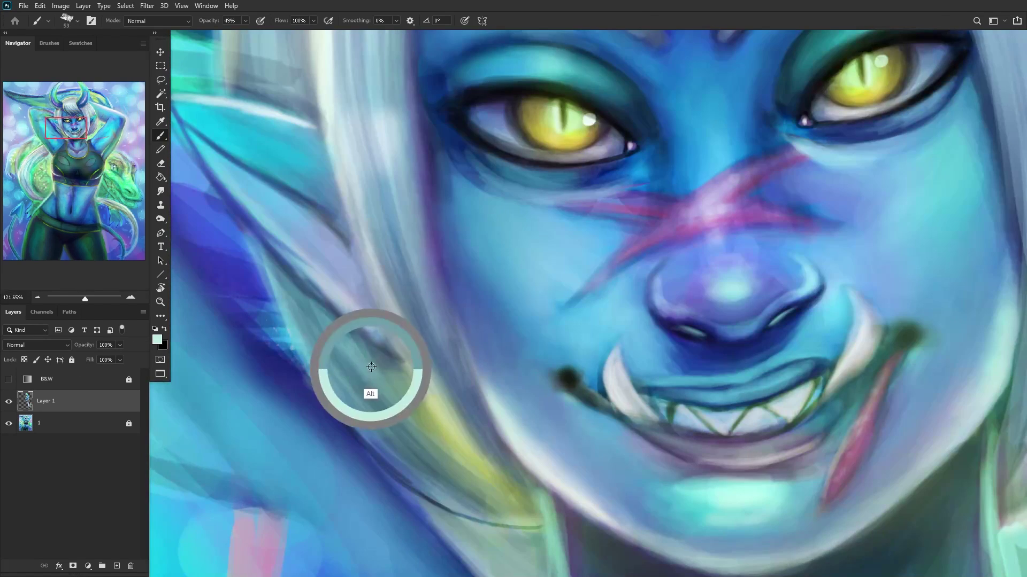
{"action": "left_click", "coordinate": [371, 367], "text": "alt"}
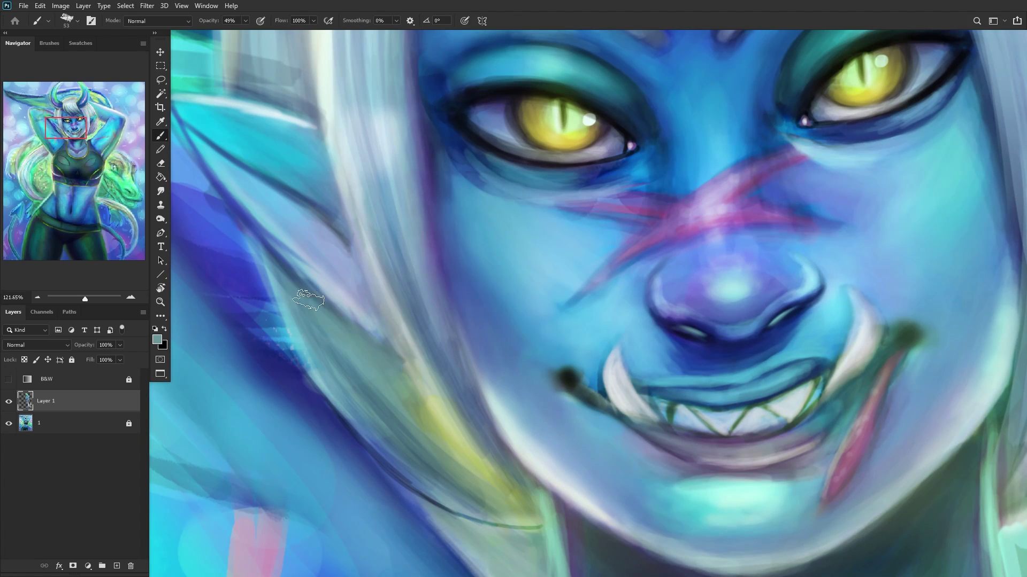
{"action": "right_click", "coordinate": [310, 288]}
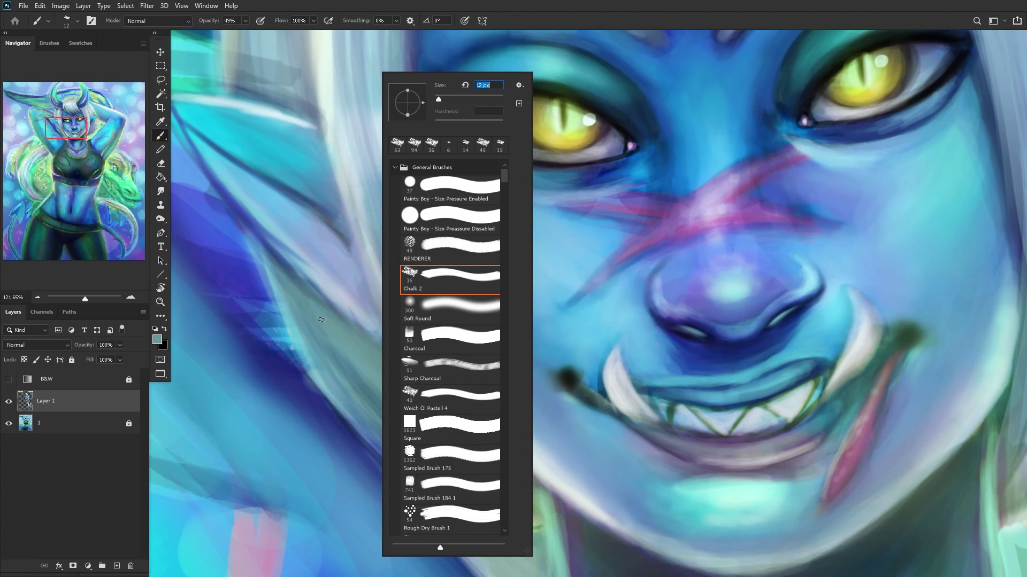
{"action": "key", "text": "Return"}
{"action": "left_click", "coordinate": [310, 286], "text": "alt"}
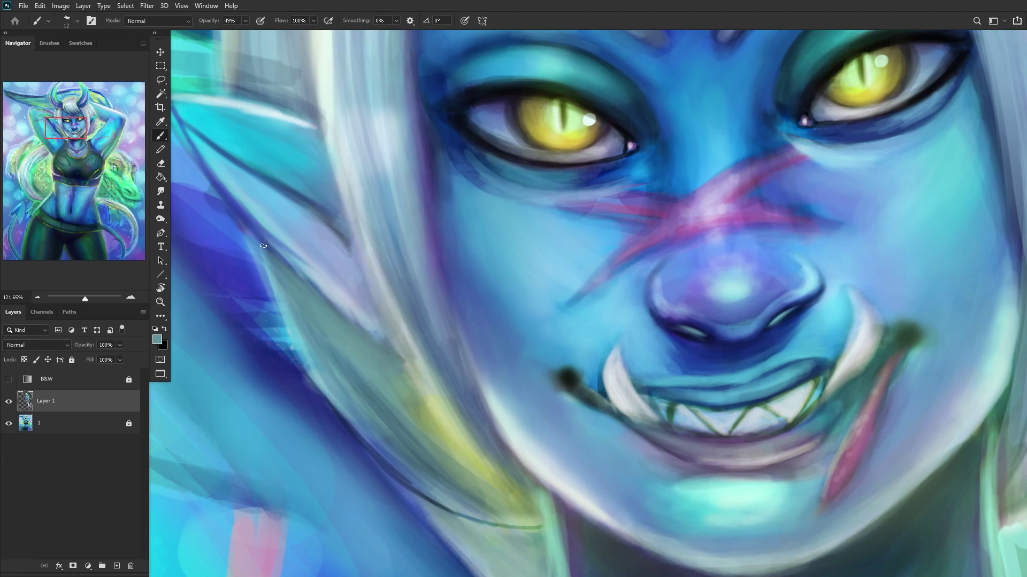
{"action": "scroll", "coordinate": [353, 326], "scroll_direction": "down", "scroll_amount": 5}
{"action": "scroll", "coordinate": [293, 269], "scroll_direction": "up", "scroll_amount": 3}
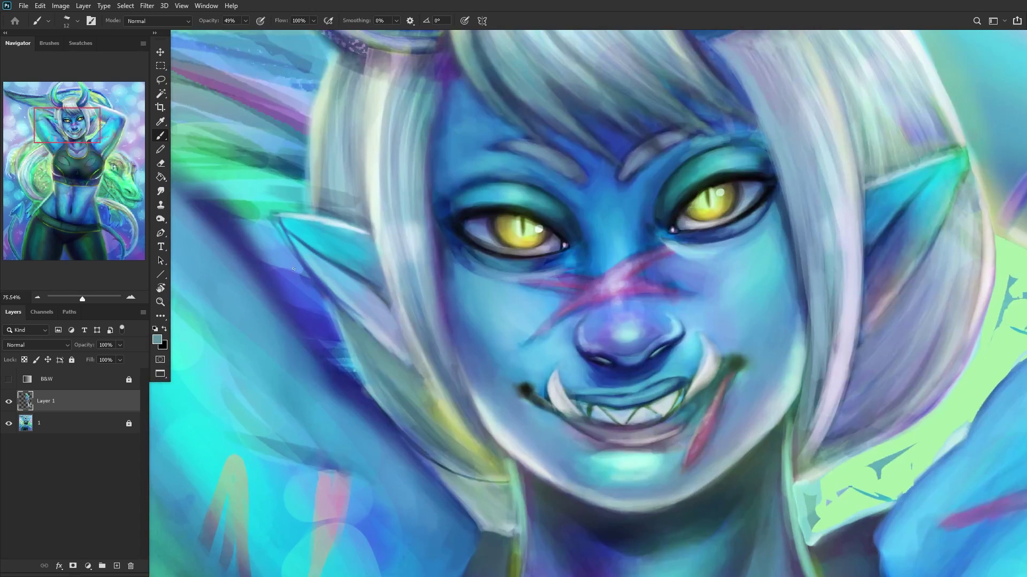
{"action": "right_click", "coordinate": [433, 131]}
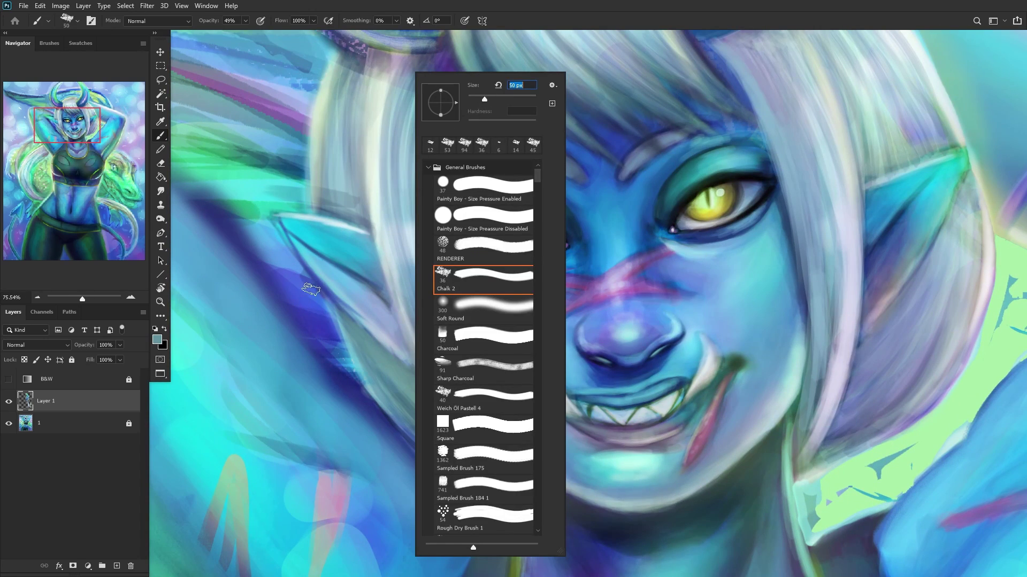
{"action": "key", "text": "Return"}
{"action": "scroll", "coordinate": [311, 289], "scroll_direction": "down", "scroll_amount": 3}
{"action": "scroll", "coordinate": [334, 336], "scroll_direction": "up", "scroll_amount": 3}
Step: Sample blues near the ear and paint a faint stroke beside it
{"action": "left_click", "coordinate": [334, 335], "text": "alt"}
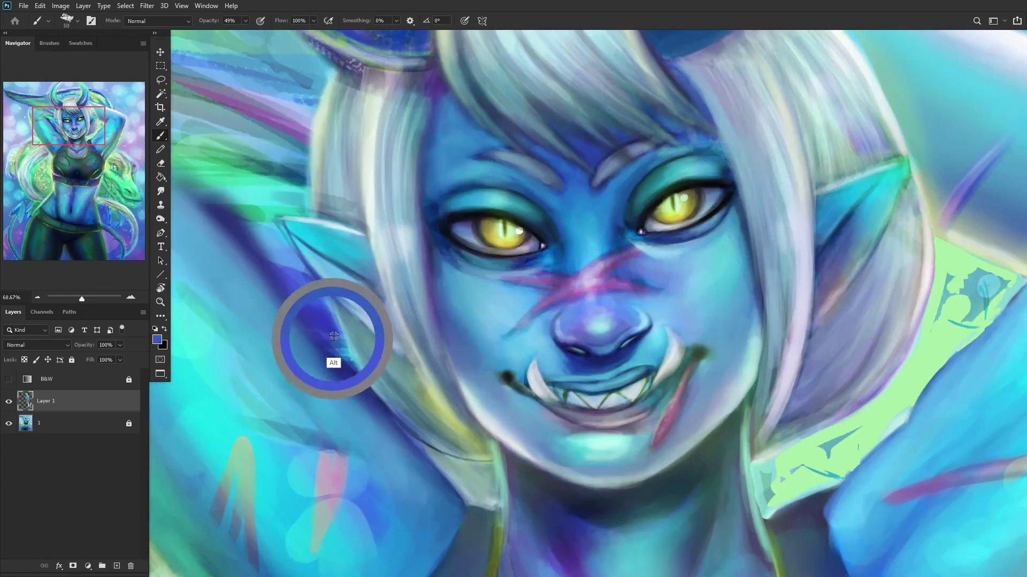
{"action": "left_click", "coordinate": [282, 254], "text": "alt"}
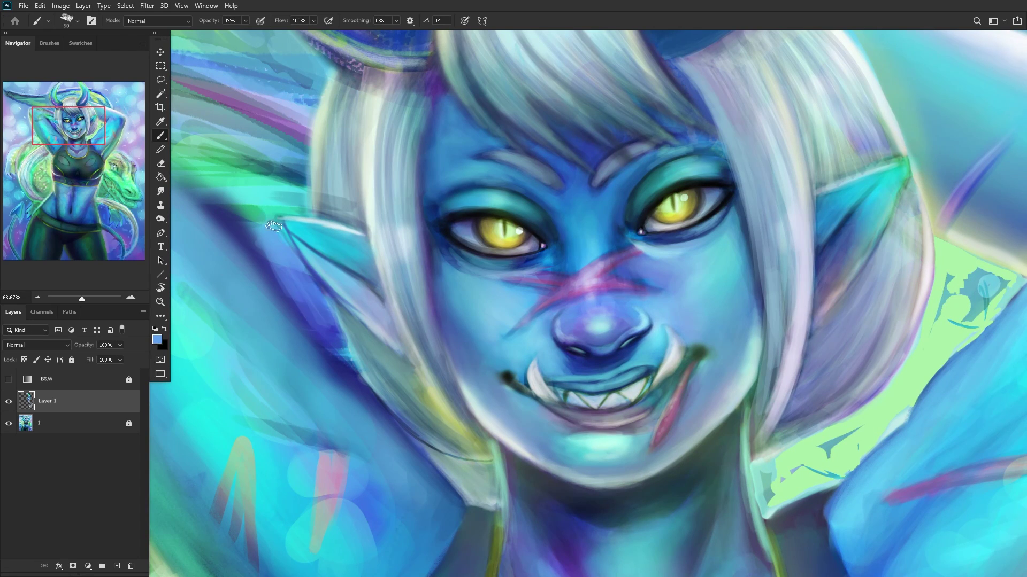
{"action": "left_click", "coordinate": [287, 274], "text": "alt"}
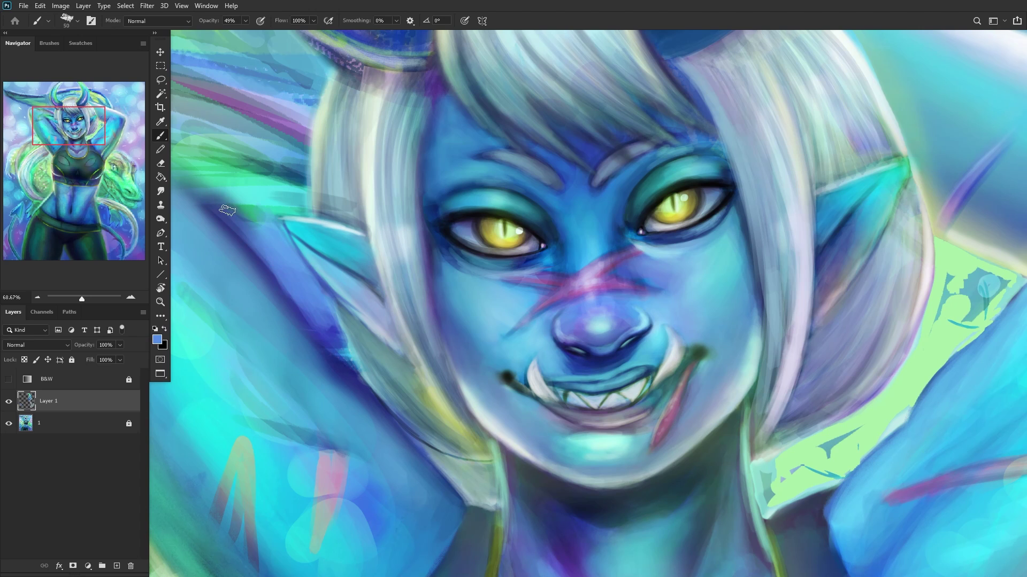
{"action": "left_click", "coordinate": [271, 245], "text": "alt"}
{"action": "scroll", "coordinate": [314, 325], "scroll_direction": "down", "scroll_amount": 5}
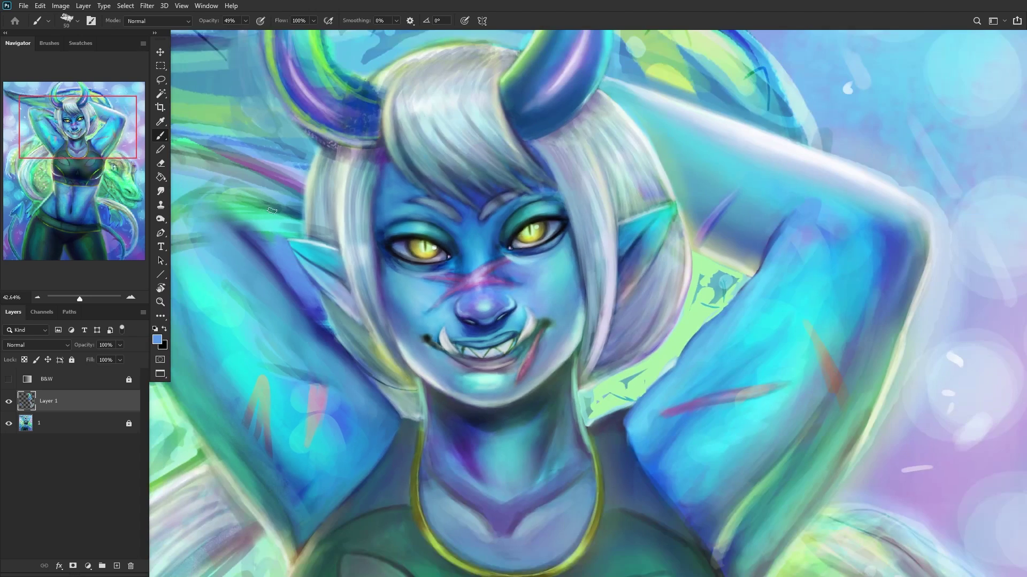
{"action": "scroll", "coordinate": [347, 231], "scroll_direction": "up", "scroll_amount": 3}
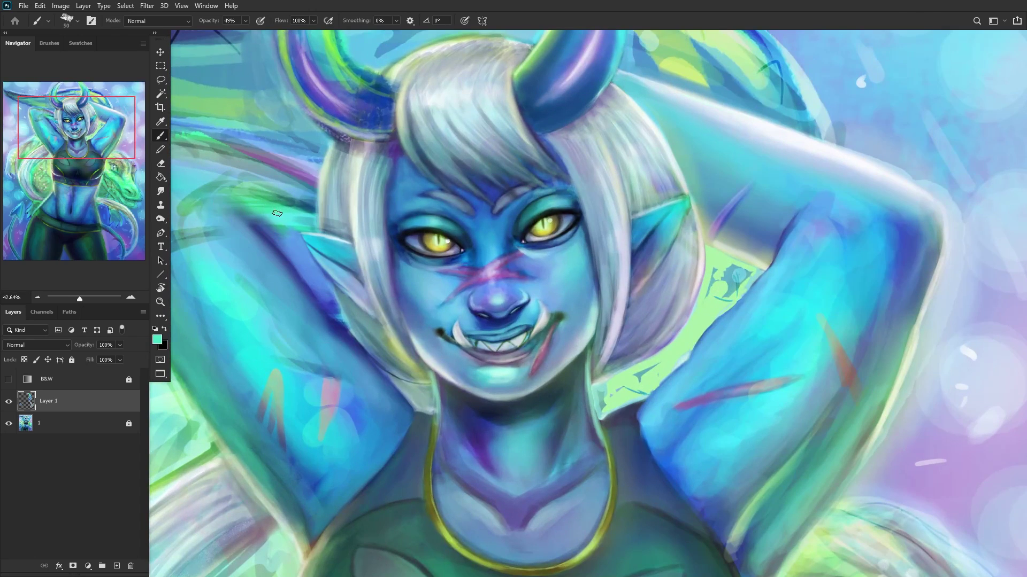
{"action": "scroll", "coordinate": [277, 213], "scroll_direction": "up", "scroll_amount": 2}
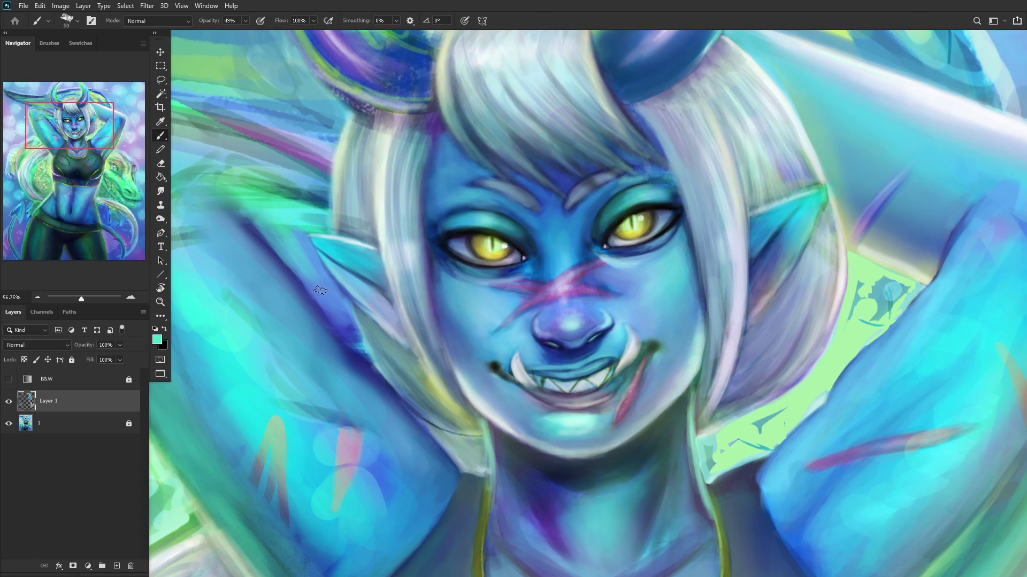
{"action": "mouse_move", "coordinate": [295, 260]}
{"action": "left_mouse_down"}
{"action": "mouse_move", "coordinate": [228, 191]}
{"action": "mouse_move", "coordinate": [258, 216]}
{"action": "left_mouse_up"}
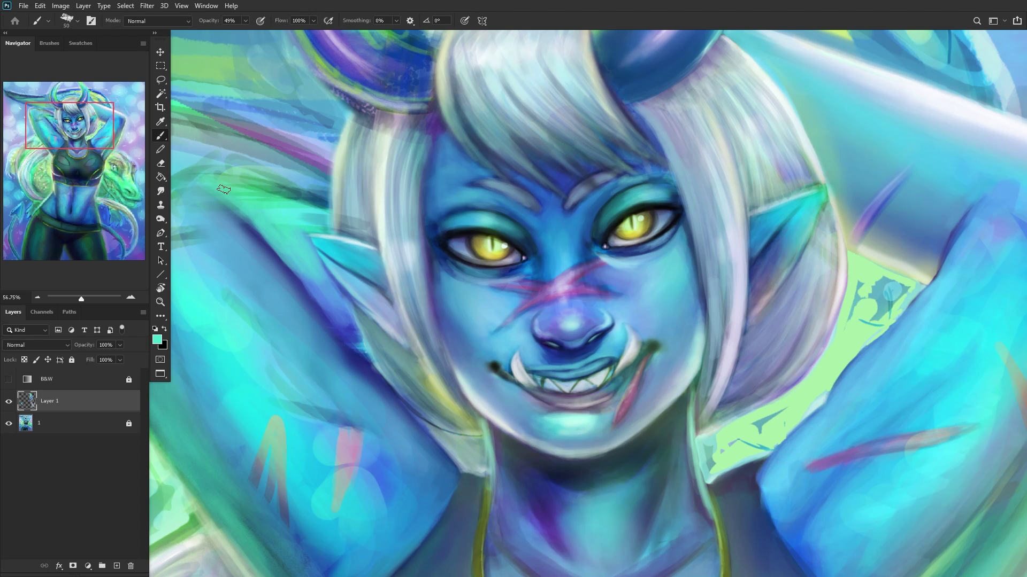
Step: Deepen the shadow along the cheek with dark blue sampled from the cheek
{"action": "scroll", "coordinate": [260, 209], "scroll_direction": "down", "scroll_amount": 3}
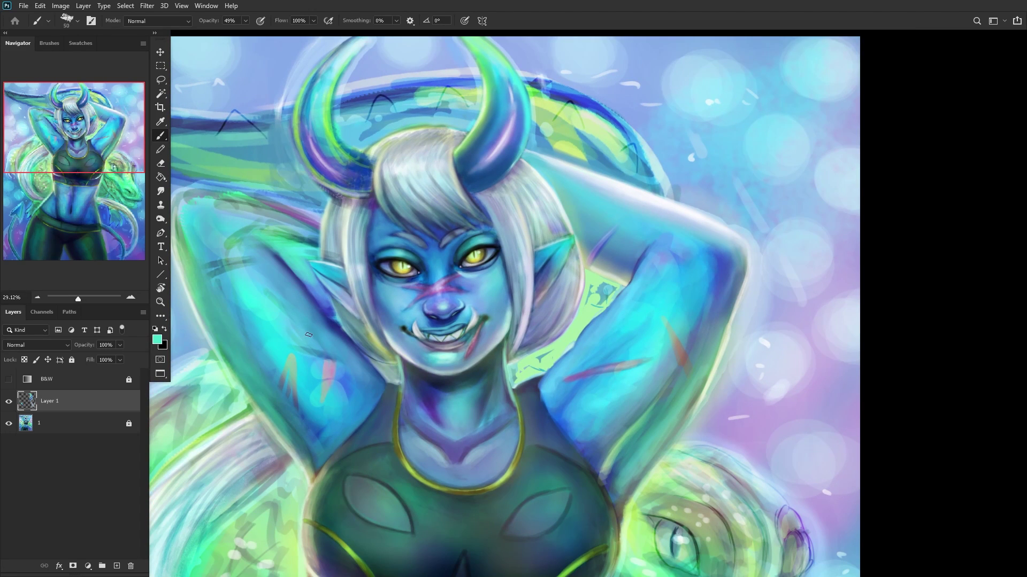
{"action": "scroll", "coordinate": [313, 326], "scroll_direction": "up", "scroll_amount": 6}
{"action": "left_click", "coordinate": [335, 320], "text": "alt"}
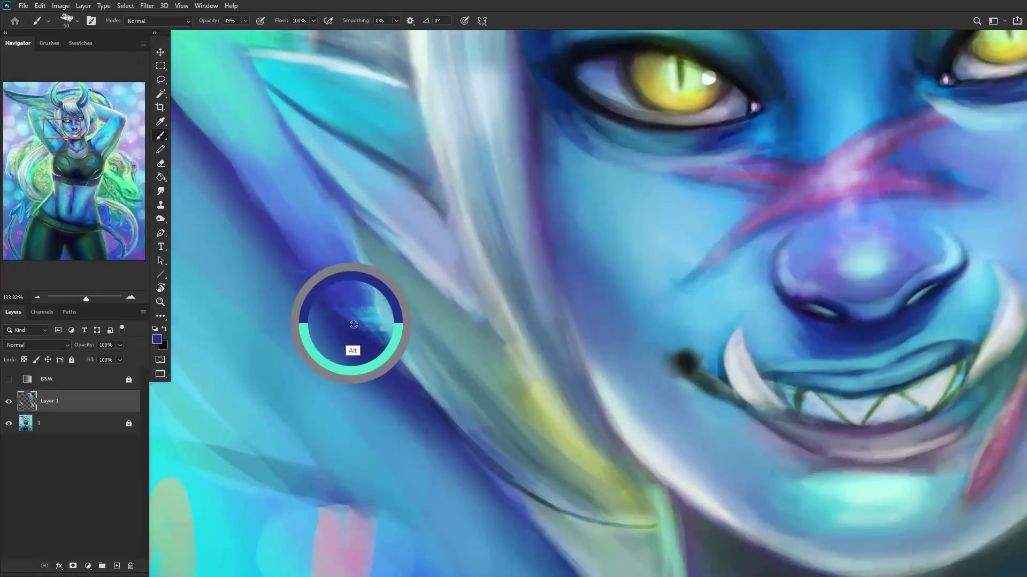
{"action": "left_click_drag", "start_coordinate": [316, 268], "coordinate": [320, 229]}
{"action": "scroll", "coordinate": [320, 228], "scroll_direction": "down", "scroll_amount": 7}
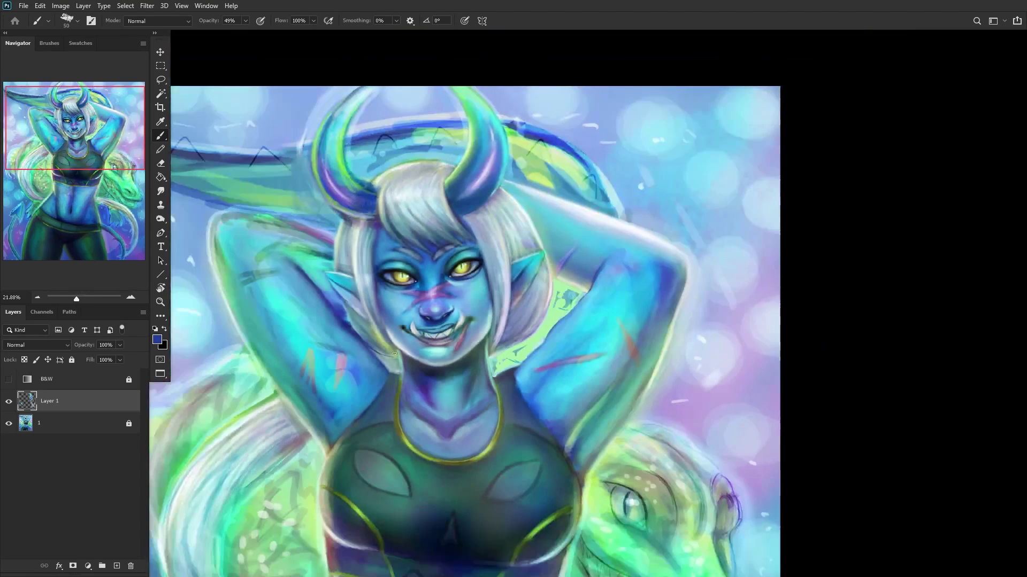
Step: Mirror the view and cover the dark blue patch beside the jaw with light blue-grey
{"action": "key", "text": "ctrl+shift+h"}
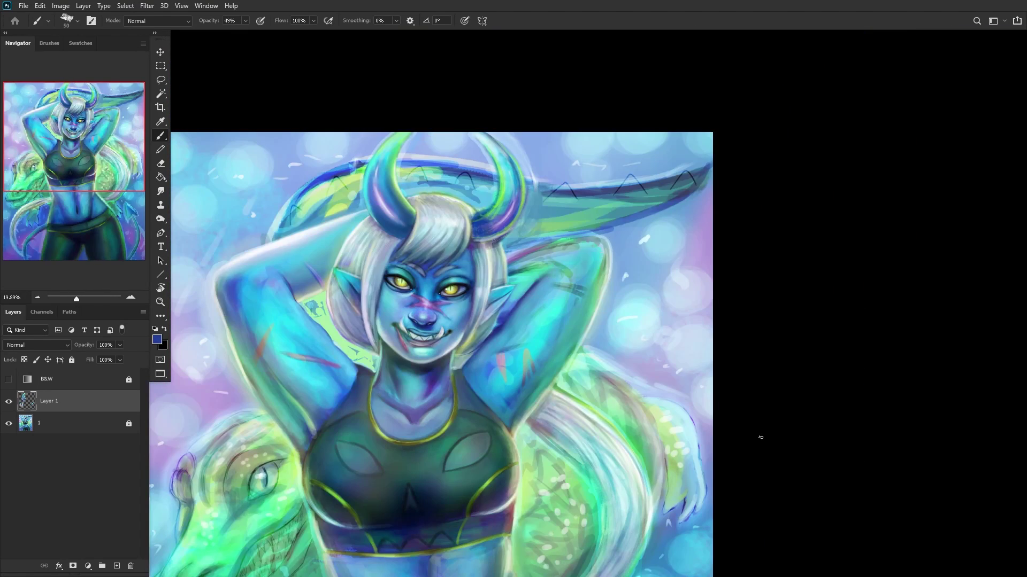
{"action": "scroll", "coordinate": [407, 311], "scroll_direction": "up", "scroll_amount": 3}
{"action": "right_click", "coordinate": [613, 110]}
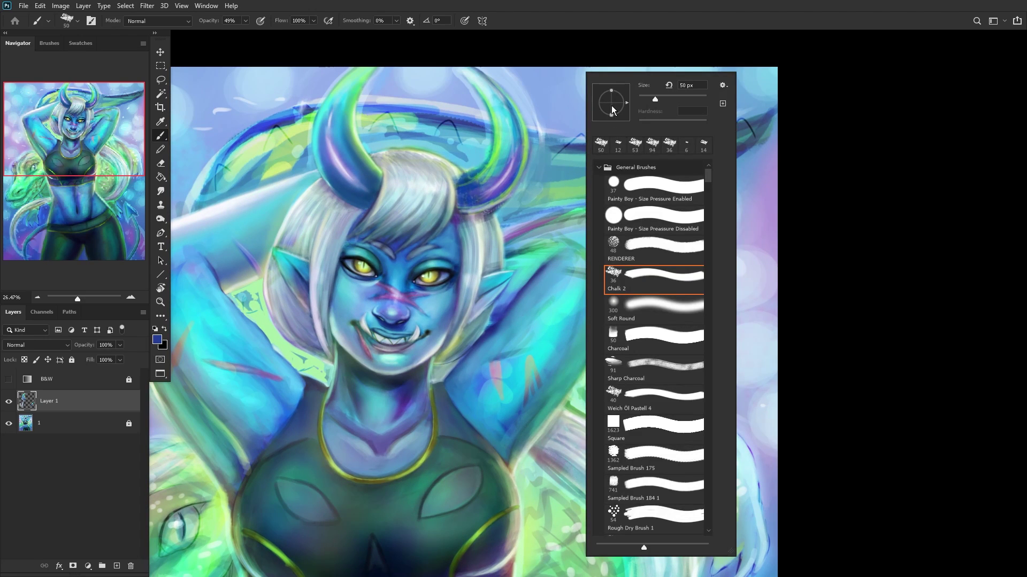
{"action": "left_click", "coordinate": [59, 405]}
{"action": "scroll", "coordinate": [633, 369], "scroll_direction": "up", "scroll_amount": 5}
{"action": "left_click", "coordinate": [412, 393], "text": "alt"}
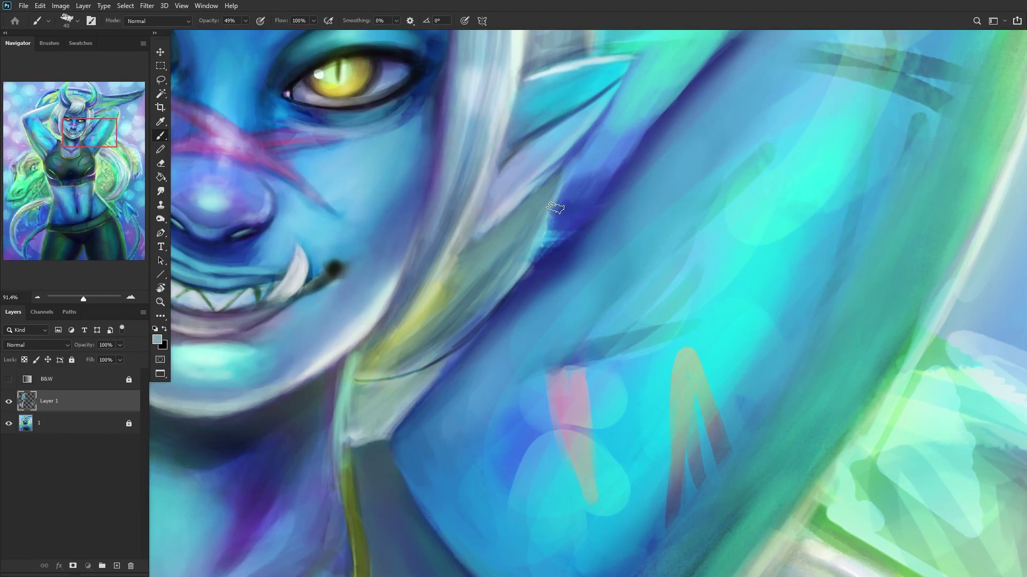
{"action": "mouse_move", "coordinate": [561, 224]}
{"action": "left_mouse_down"}
{"action": "mouse_move", "coordinate": [534, 275]}
{"action": "mouse_move", "coordinate": [583, 220]}
{"action": "mouse_move", "coordinate": [537, 264]}
{"action": "mouse_move", "coordinate": [559, 235]}
{"action": "mouse_move", "coordinate": [575, 227]}
{"action": "mouse_move", "coordinate": [486, 325]}
{"action": "left_mouse_up"}
{"action": "mouse_move", "coordinate": [558, 216]}
{"action": "left_mouse_down"}
{"action": "mouse_move", "coordinate": [575, 219]}
{"action": "mouse_move", "coordinate": [546, 240]}
{"action": "left_mouse_up"}
Step: Add a subtle darker stroke down the arm and brighten the raised arm's dark band with cyan
{"action": "left_click", "coordinate": [584, 259], "text": "alt"}
{"action": "left_click_drag", "start_coordinate": [588, 233], "coordinate": [479, 357]}
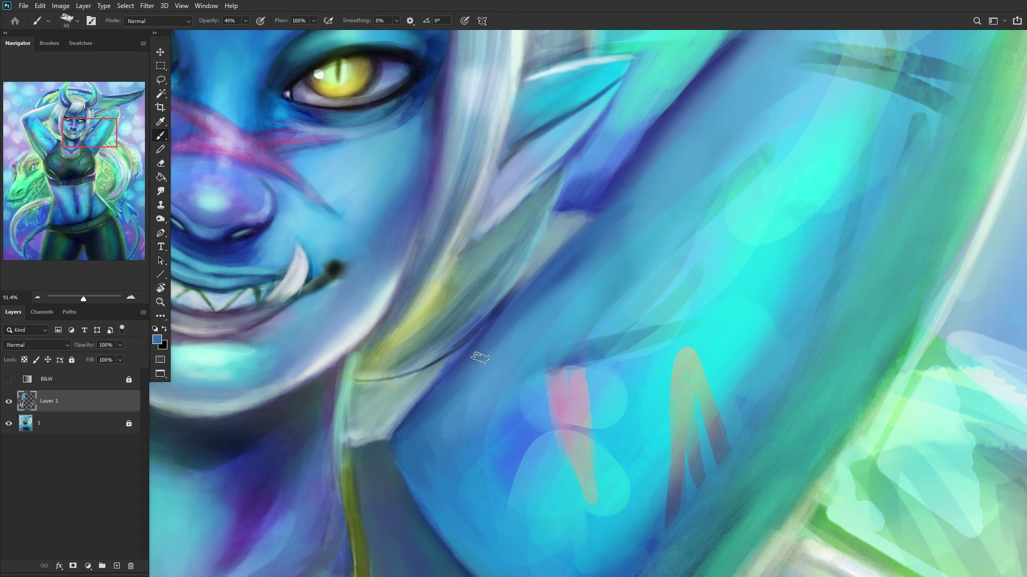
{"action": "scroll", "coordinate": [632, 176], "scroll_direction": "down", "scroll_amount": 5}
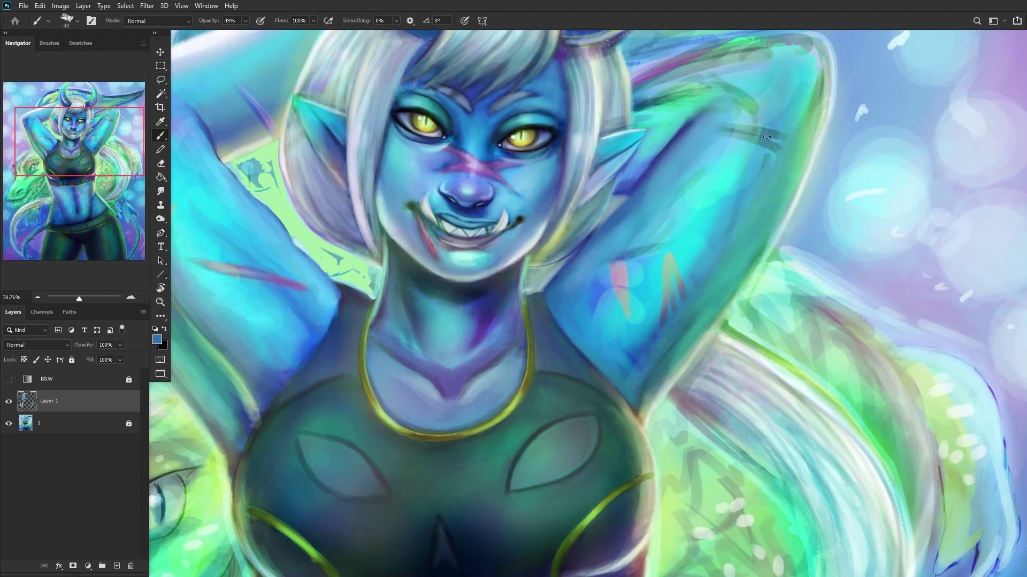
{"action": "left_click", "coordinate": [665, 193], "text": "alt"}
{"action": "left_click_drag", "start_coordinate": [683, 136], "coordinate": [656, 170]}
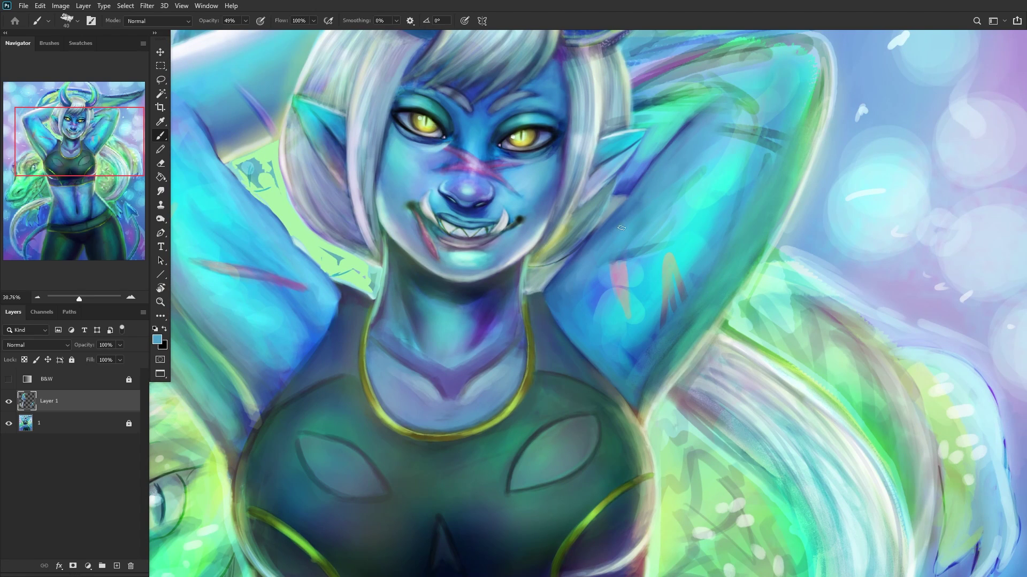
{"action": "scroll", "coordinate": [607, 178], "scroll_direction": "down", "scroll_amount": 3}
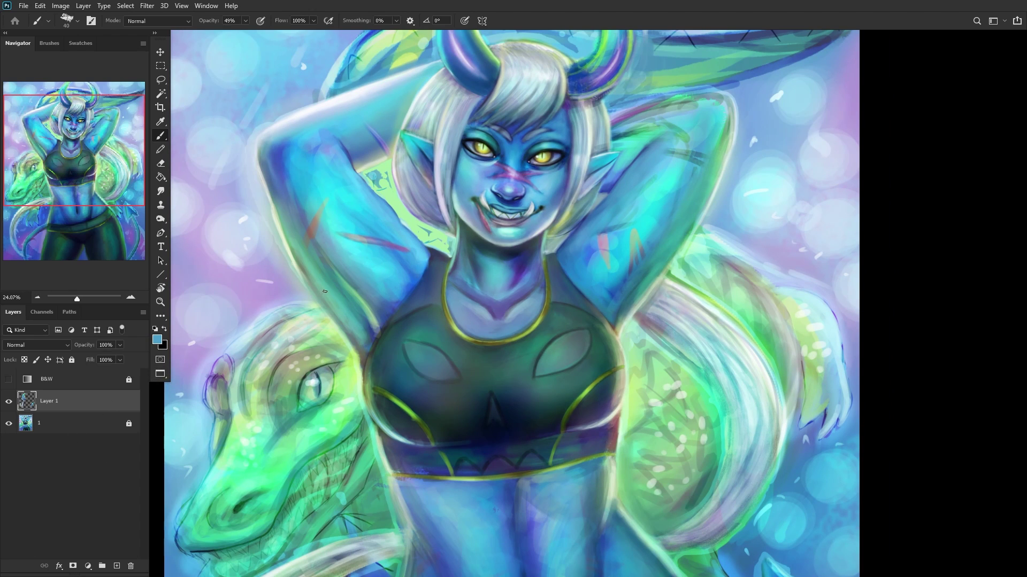
{"action": "scroll", "coordinate": [631, 164], "scroll_direction": "up", "scroll_amount": 10}
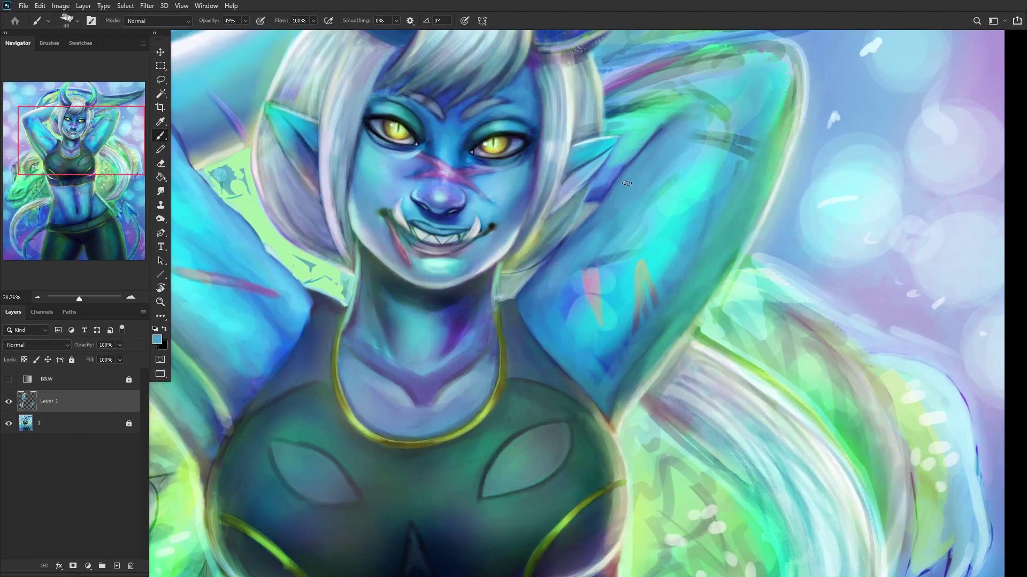
Step: Pick up a darker blue and add a new empty layer above Layer 1
{"action": "left_click", "coordinate": [546, 214], "text": "alt"}
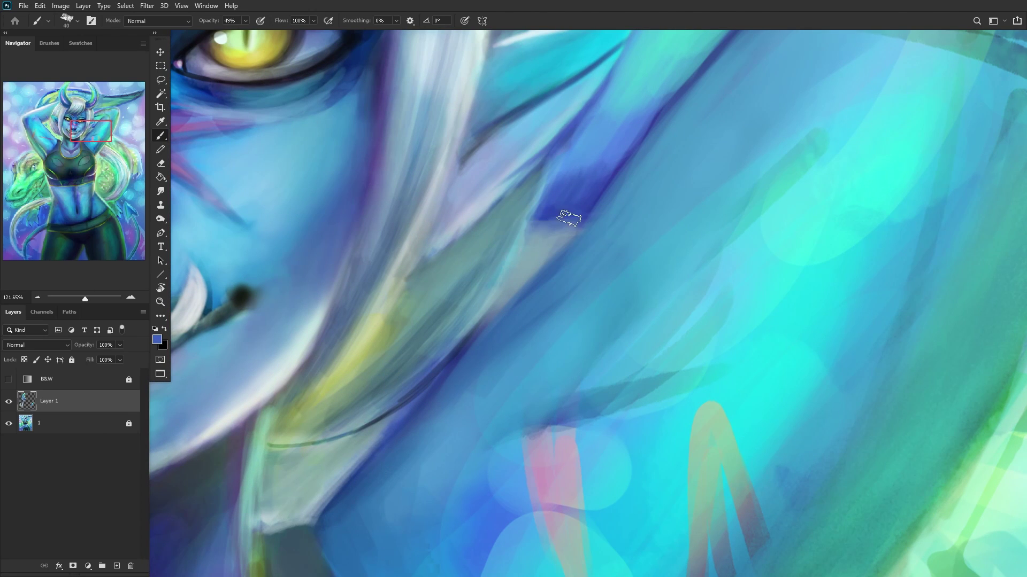
{"action": "scroll", "coordinate": [561, 219], "scroll_direction": "down", "scroll_amount": 7}
{"action": "scroll", "coordinate": [392, 302], "scroll_direction": "down", "scroll_amount": 2}
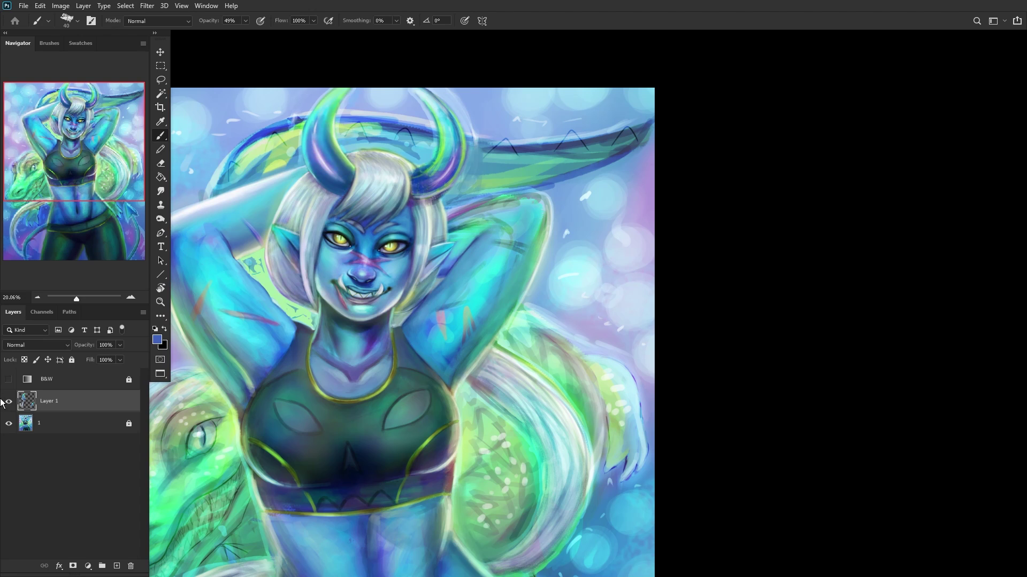
{"action": "left_click", "coordinate": [116, 566]}
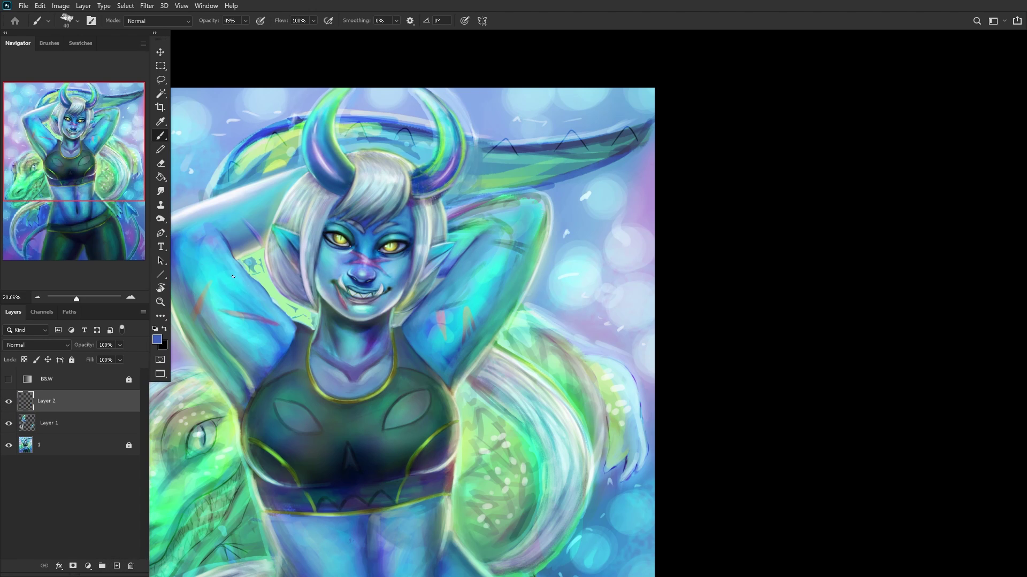
Step: Deepen the shadow under the left lower eyelid and brighten the skin below it
{"action": "scroll", "coordinate": [248, 287], "scroll_direction": "up", "scroll_amount": 1}
{"action": "scroll", "coordinate": [254, 289], "scroll_direction": "up", "scroll_amount": 1}
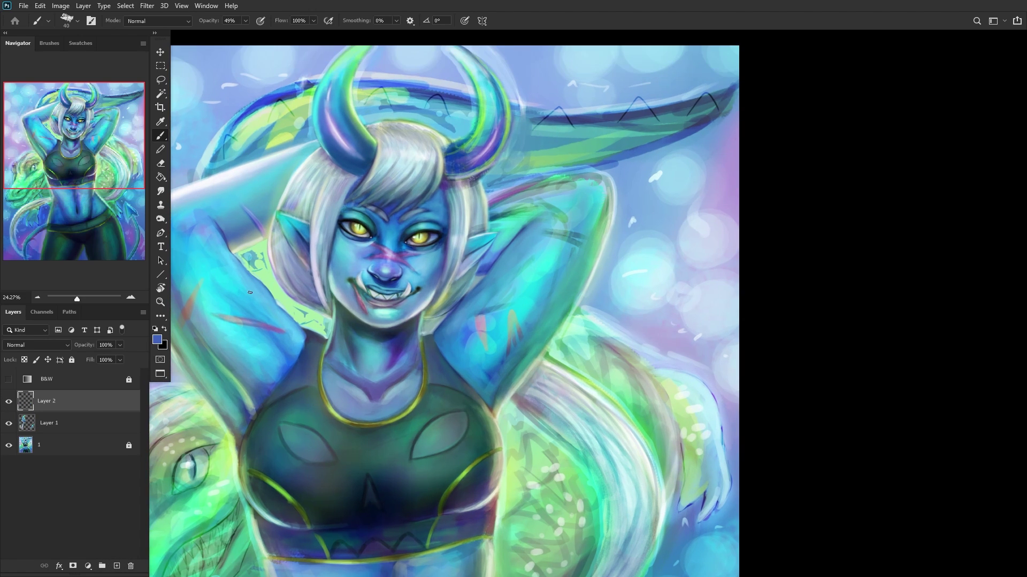
{"action": "scroll", "coordinate": [336, 220], "scroll_direction": "up", "scroll_amount": 15}
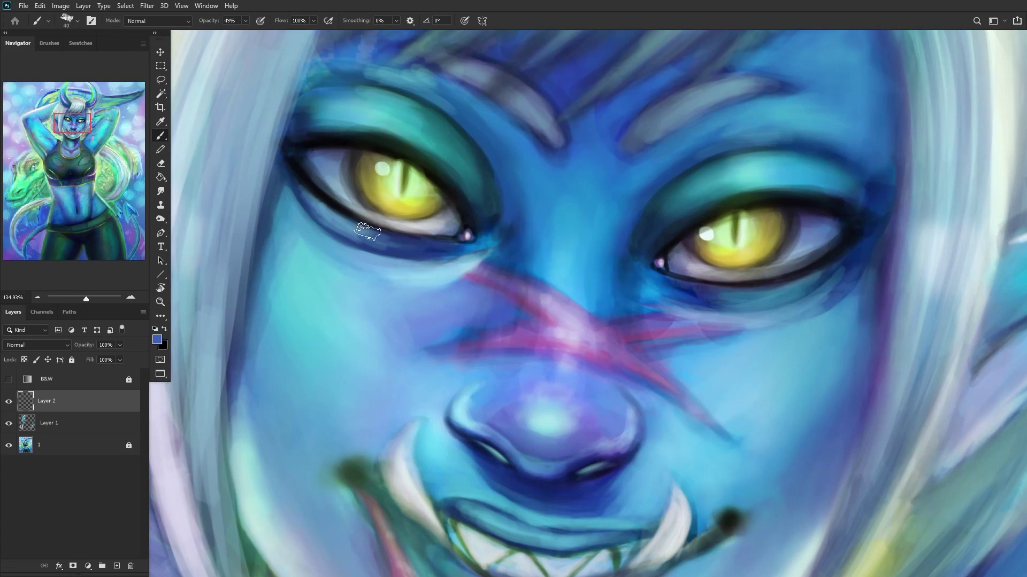
{"action": "left_click", "coordinate": [335, 234], "text": "alt"}
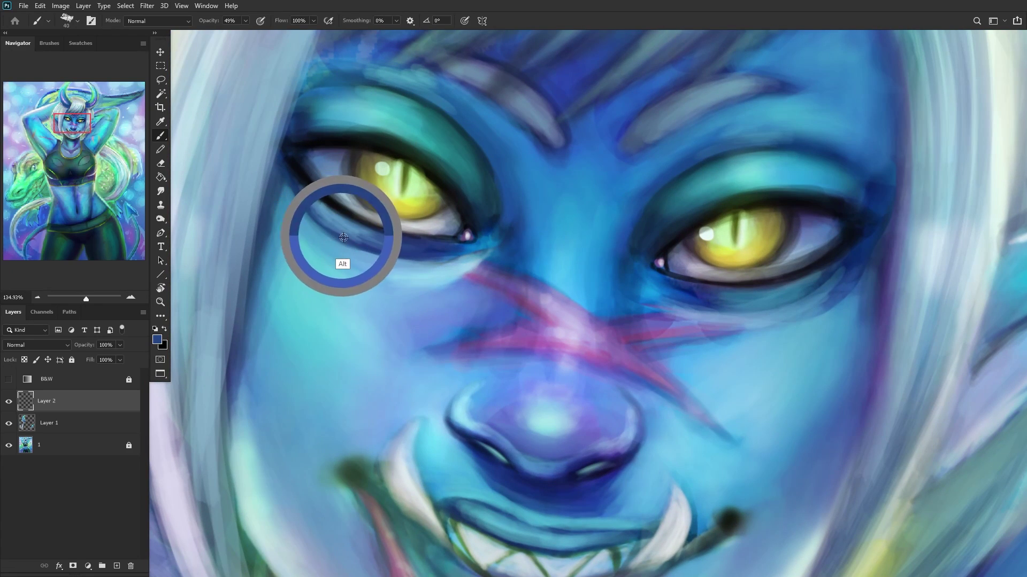
{"action": "mouse_move", "coordinate": [316, 235]}
{"action": "left_mouse_down"}
{"action": "mouse_move", "coordinate": [356, 256]}
{"action": "mouse_move", "coordinate": [299, 224]}
{"action": "mouse_move", "coordinate": [287, 194]}
{"action": "mouse_move", "coordinate": [402, 273]}
{"action": "left_mouse_up"}
{"action": "left_click", "coordinate": [403, 273], "text": "alt"}
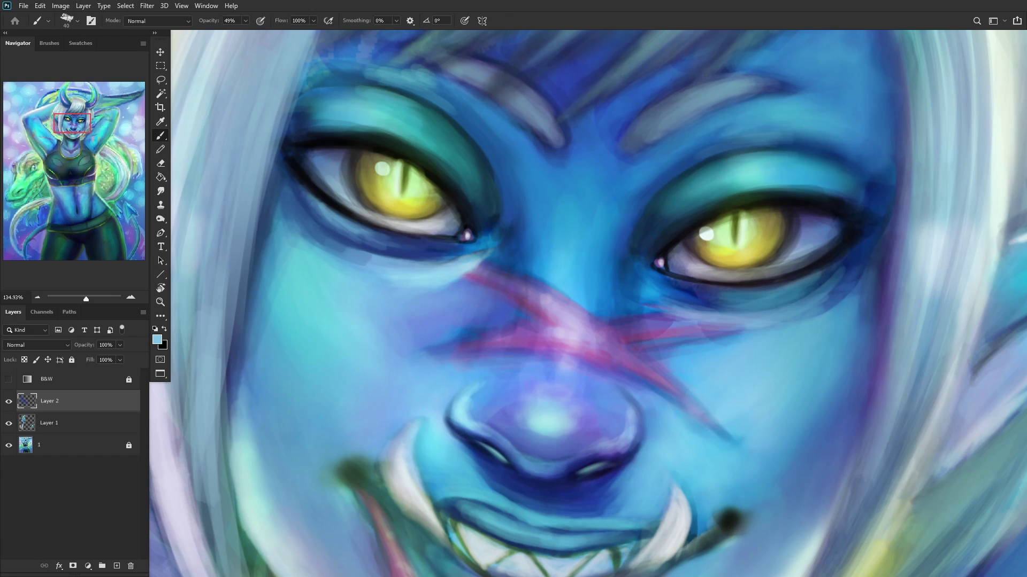
{"action": "mouse_move", "coordinate": [314, 256]}
{"action": "left_mouse_down"}
{"action": "mouse_move", "coordinate": [321, 229]}
{"action": "mouse_move", "coordinate": [295, 191]}
{"action": "mouse_move", "coordinate": [311, 229]}
{"action": "mouse_move", "coordinate": [303, 224]}
{"action": "mouse_move", "coordinate": [293, 200]}
{"action": "mouse_move", "coordinate": [356, 265]}
{"action": "mouse_move", "coordinate": [331, 235]}
{"action": "mouse_move", "coordinate": [438, 243]}
{"action": "mouse_move", "coordinate": [361, 244]}
{"action": "mouse_move", "coordinate": [392, 243]}
{"action": "mouse_move", "coordinate": [292, 202]}
{"action": "left_mouse_up"}
Step: Soften and brighten the right eye's lower lid, then darken the shadow beneath it
{"action": "scroll", "coordinate": [459, 224], "scroll_direction": "down", "scroll_amount": 5}
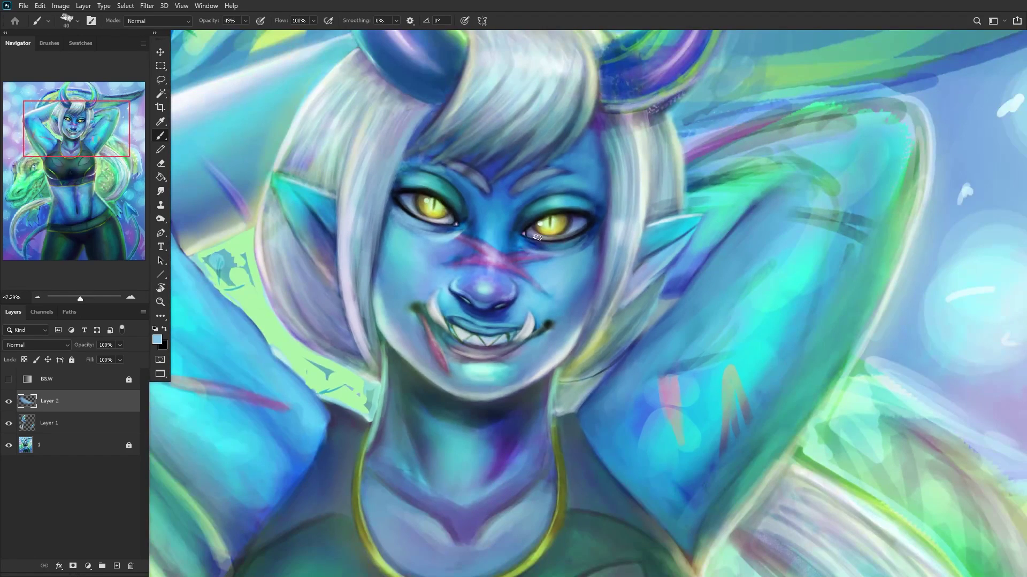
{"action": "scroll", "coordinate": [556, 236], "scroll_direction": "up", "scroll_amount": 5}
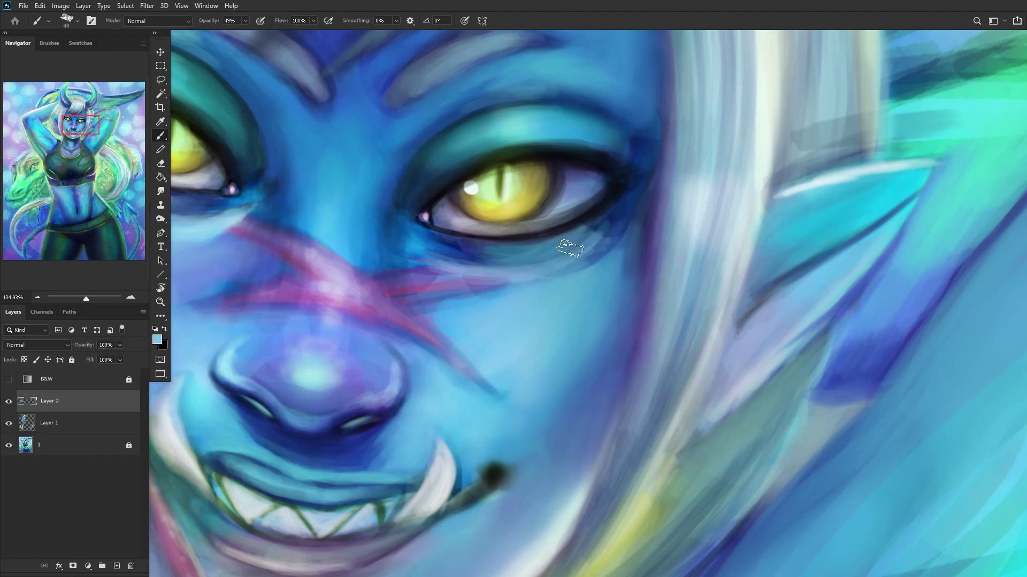
{"action": "mouse_move", "coordinate": [592, 226]}
{"action": "left_mouse_down"}
{"action": "mouse_move", "coordinate": [515, 260]}
{"action": "mouse_move", "coordinate": [599, 246]}
{"action": "mouse_move", "coordinate": [557, 256]}
{"action": "mouse_move", "coordinate": [465, 253]}
{"action": "mouse_move", "coordinate": [505, 255]}
{"action": "mouse_move", "coordinate": [487, 275]}
{"action": "left_mouse_up"}
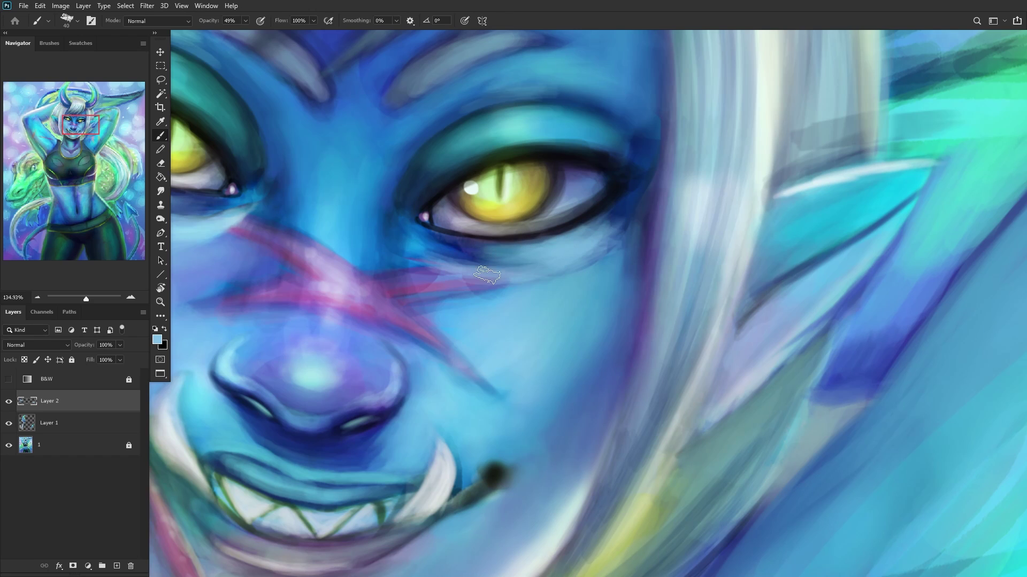
{"action": "mouse_move", "coordinate": [561, 265]}
{"action": "left_mouse_down"}
{"action": "mouse_move", "coordinate": [611, 236]}
{"action": "mouse_move", "coordinate": [551, 257]}
{"action": "mouse_move", "coordinate": [556, 275]}
{"action": "mouse_move", "coordinate": [607, 247]}
{"action": "mouse_move", "coordinate": [555, 254]}
{"action": "mouse_move", "coordinate": [590, 232]}
{"action": "left_mouse_up"}
{"action": "scroll", "coordinate": [635, 201], "scroll_direction": "down", "scroll_amount": 8}
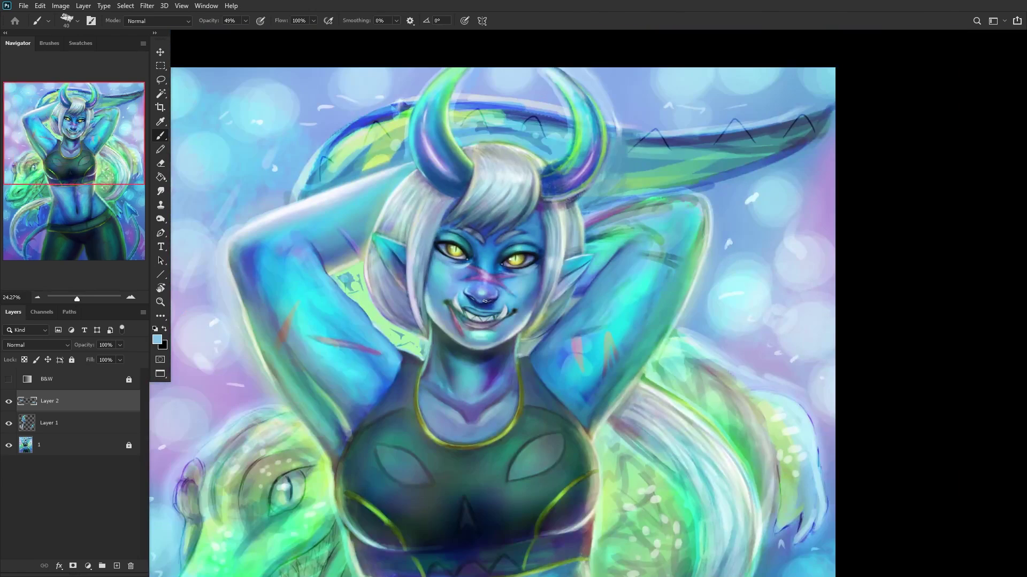
{"action": "scroll", "coordinate": [513, 289], "scroll_direction": "up", "scroll_amount": 10}
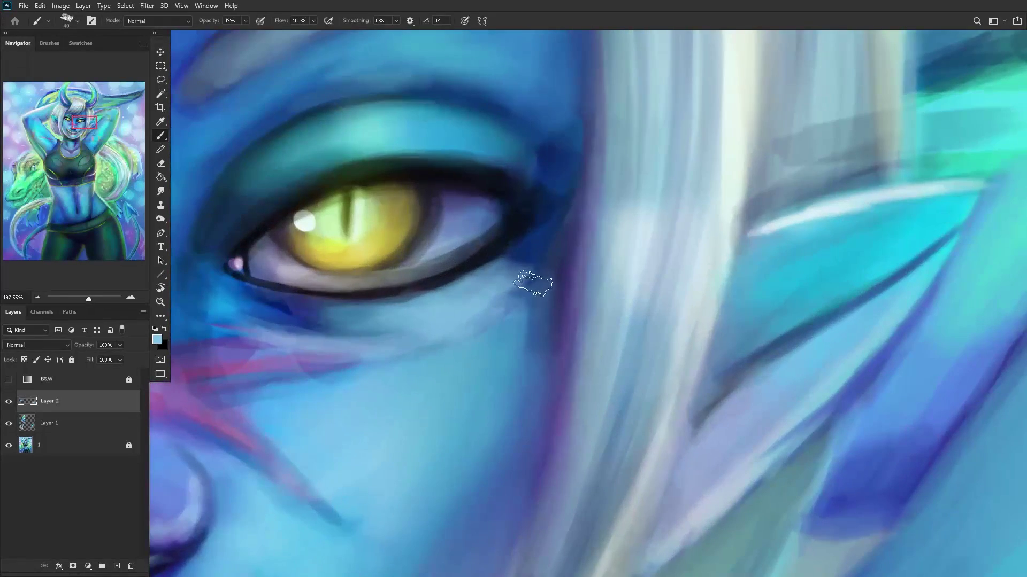
{"action": "left_click", "coordinate": [535, 271], "text": "alt"}
{"action": "mouse_move", "coordinate": [535, 272]}
{"action": "left_mouse_down"}
{"action": "mouse_move", "coordinate": [501, 303]}
{"action": "mouse_move", "coordinate": [512, 270]}
{"action": "mouse_move", "coordinate": [451, 315]}
{"action": "mouse_move", "coordinate": [507, 271]}
{"action": "left_mouse_up"}
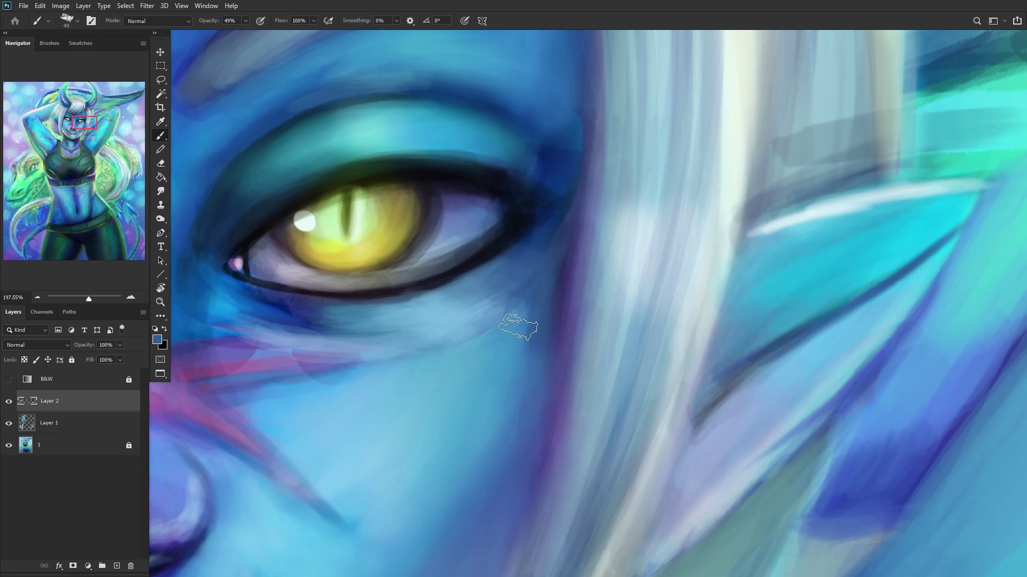
Step: Compare the eye work by toggling Layer 2, then merge it into Layer 1
{"action": "scroll", "coordinate": [515, 318], "scroll_direction": "down", "scroll_amount": 2}
{"action": "scroll", "coordinate": [513, 319], "scroll_direction": "down", "scroll_amount": 8}
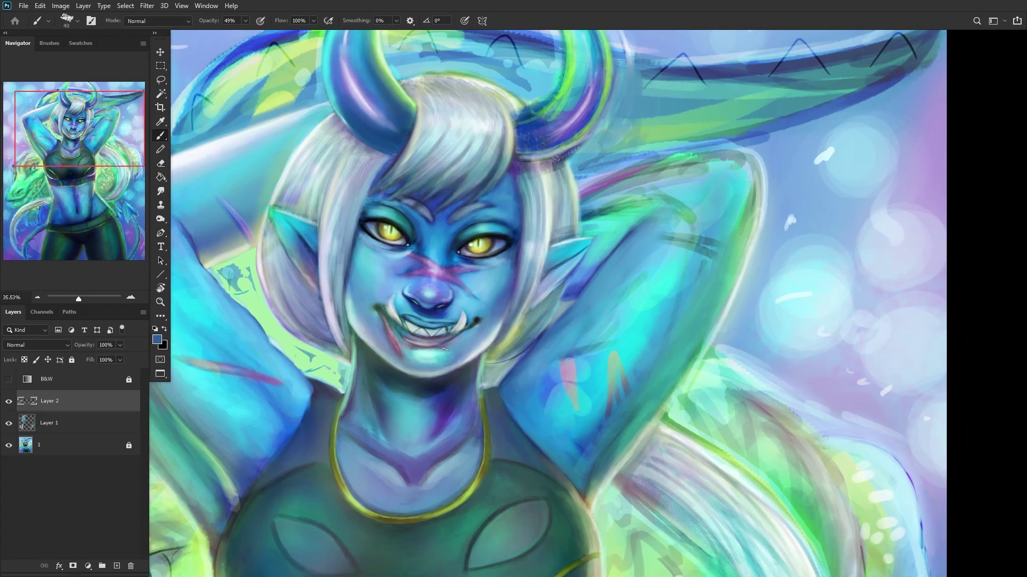
{"action": "left_click", "coordinate": [7, 404]}
{"action": "left_click", "coordinate": [8, 402]}
{"action": "key", "text": "ctrl+e"}
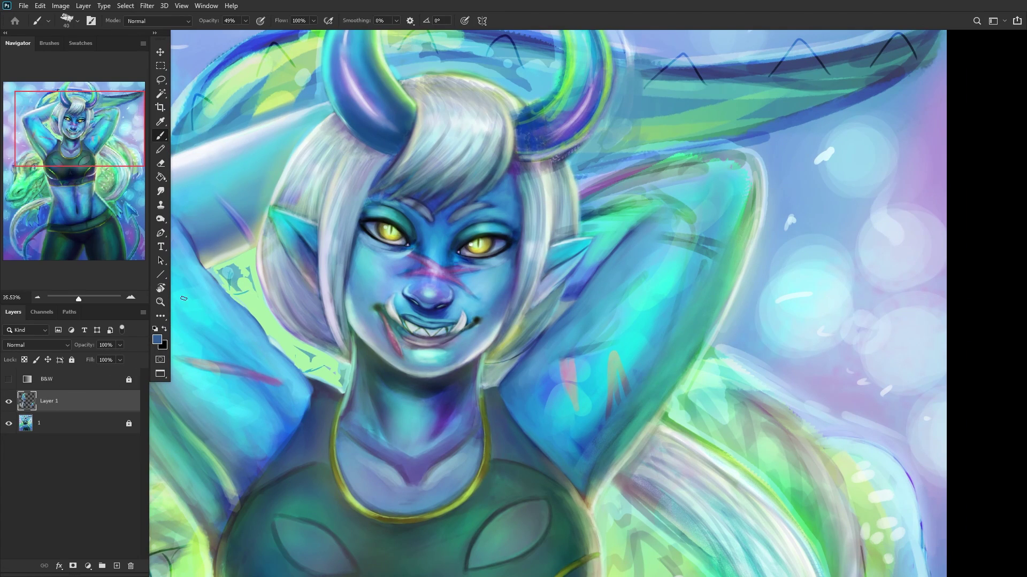
Step: Compare Layer 1, fit the whole painting in view, and add a new empty layer
{"action": "left_click", "coordinate": [8, 405]}
{"action": "left_click", "coordinate": [8, 405]}
{"action": "scroll", "coordinate": [387, 314], "scroll_direction": "down", "scroll_amount": 6}
{"action": "left_click_drag", "start_coordinate": [111, 171], "coordinate": [91, 205]}
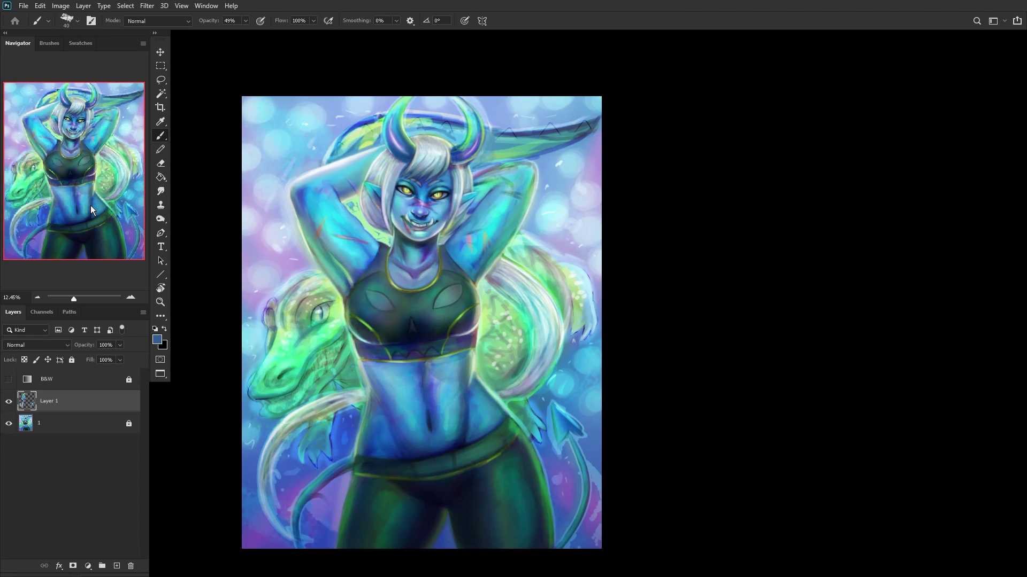
{"action": "left_click", "coordinate": [115, 565]}
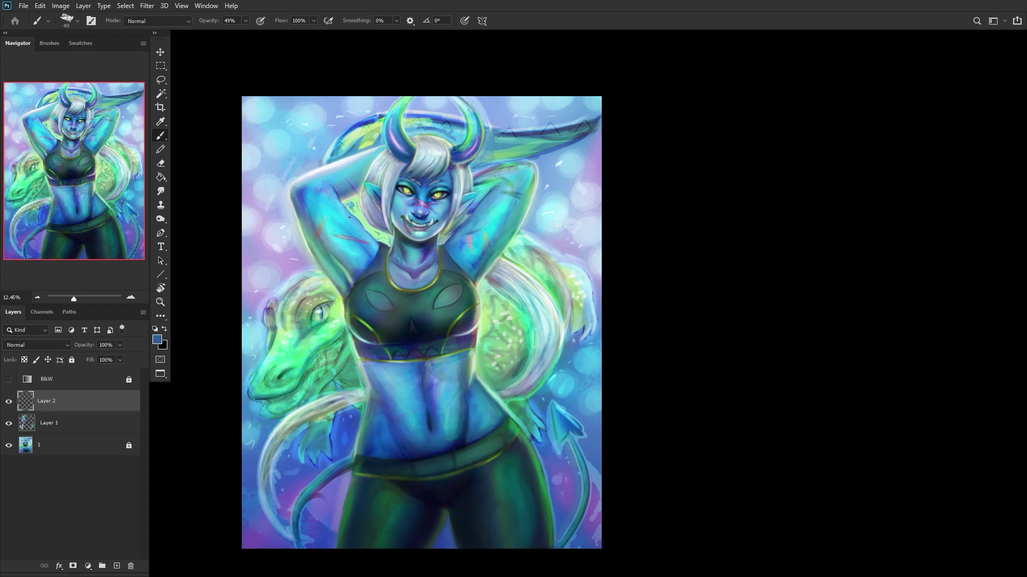
Step: Brighten the dark band above the left and right teeth with light cyan
{"action": "scroll", "coordinate": [349, 217], "scroll_direction": "up", "scroll_amount": 15}
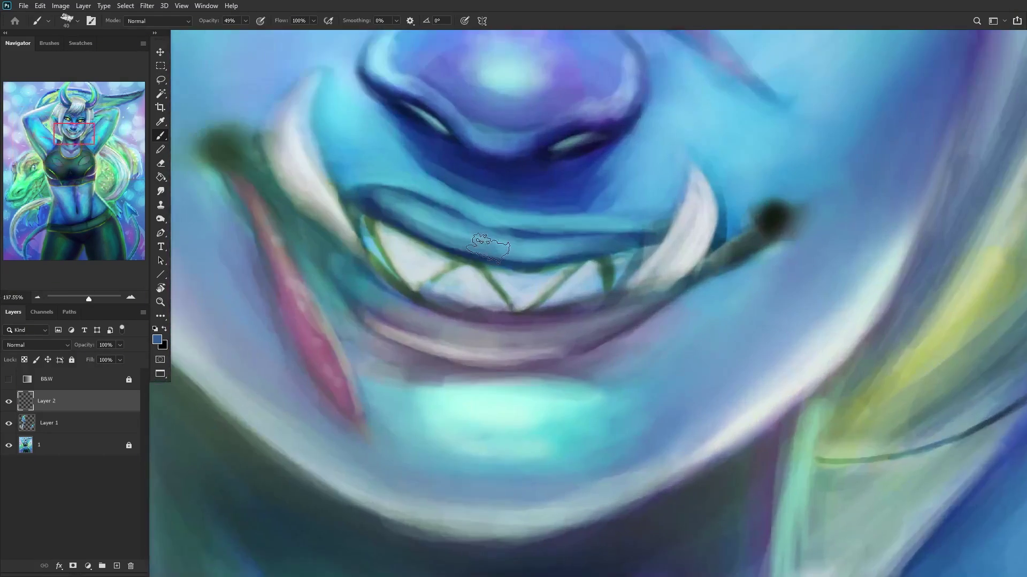
{"action": "scroll", "coordinate": [487, 247], "scroll_direction": "up", "scroll_amount": 3}
{"action": "left_click", "coordinate": [477, 218], "text": "alt"}
{"action": "mouse_move", "coordinate": [501, 242]}
{"action": "left_mouse_down"}
{"action": "mouse_move", "coordinate": [356, 179]}
{"action": "mouse_move", "coordinate": [385, 214]}
{"action": "mouse_move", "coordinate": [481, 256]}
{"action": "mouse_move", "coordinate": [600, 258]}
{"action": "mouse_move", "coordinate": [607, 236]}
{"action": "mouse_move", "coordinate": [431, 224]}
{"action": "mouse_move", "coordinate": [355, 179]}
{"action": "mouse_move", "coordinate": [333, 191]}
{"action": "mouse_move", "coordinate": [263, 149]}
{"action": "mouse_move", "coordinate": [423, 230]}
{"action": "left_mouse_up"}
{"action": "mouse_move", "coordinate": [623, 260]}
{"action": "left_mouse_down"}
{"action": "mouse_move", "coordinate": [653, 230]}
{"action": "mouse_move", "coordinate": [744, 224]}
{"action": "mouse_move", "coordinate": [468, 224]}
{"action": "mouse_move", "coordinate": [458, 202]}
{"action": "mouse_move", "coordinate": [699, 236]}
{"action": "left_mouse_up"}
Step: Resize the brush and sample darker blue, light cyan and muted blue from the mouth
{"action": "right_click", "coordinate": [678, 125]}
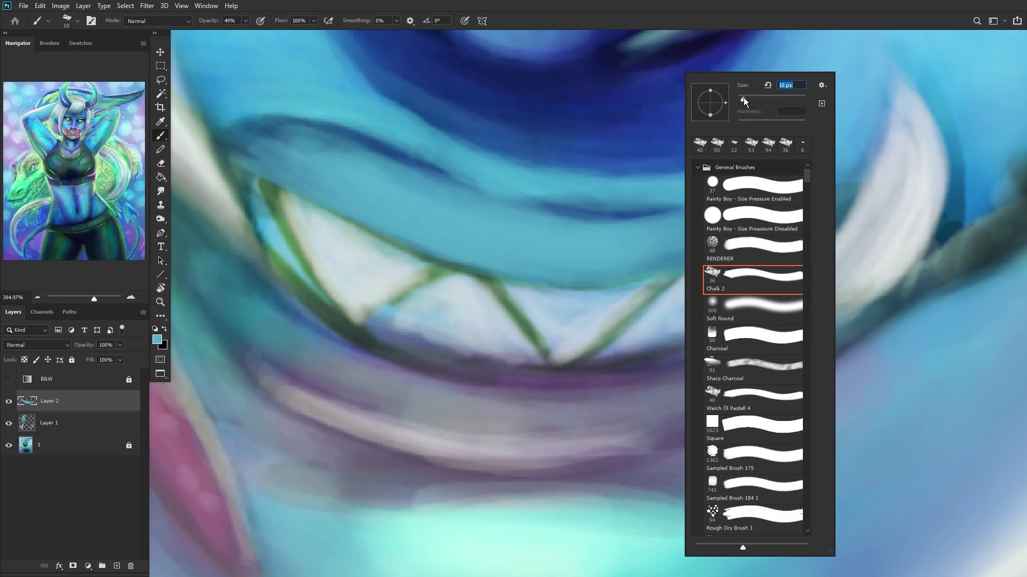
{"action": "mouse_move", "coordinate": [568, 225]}
{"action": "left_mouse_down"}
{"action": "mouse_move", "coordinate": [587, 210]}
{"action": "mouse_move", "coordinate": [575, 198]}
{"action": "mouse_move", "coordinate": [401, 161]}
{"action": "mouse_move", "coordinate": [527, 202]}
{"action": "mouse_move", "coordinate": [443, 175]}
{"action": "mouse_move", "coordinate": [680, 194]}
{"action": "left_mouse_up"}
{"action": "left_click", "coordinate": [475, 169], "text": "alt"}
{"action": "left_click", "coordinate": [268, 144], "text": "alt"}
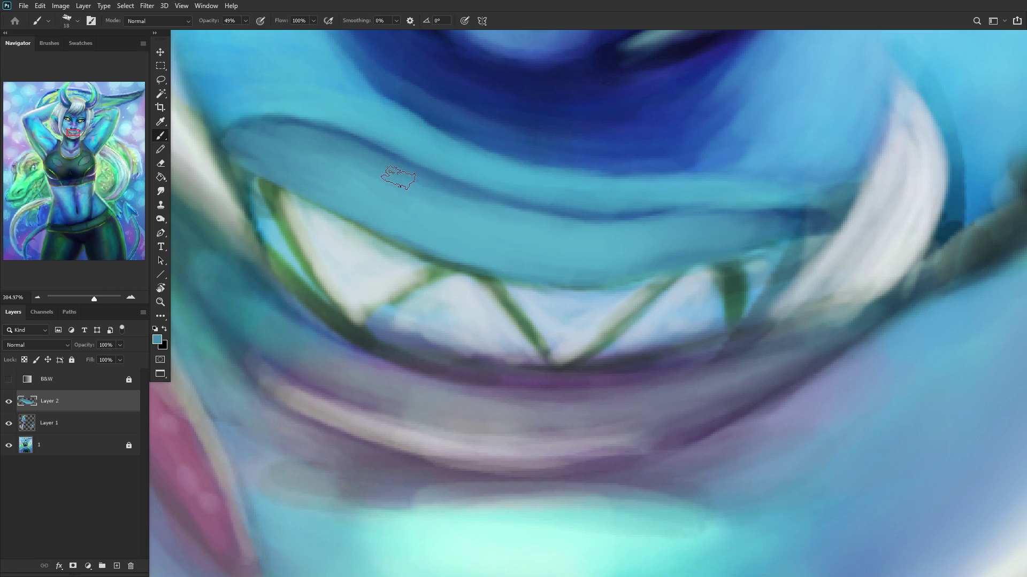
{"action": "scroll", "coordinate": [418, 274], "scroll_direction": "down", "scroll_amount": 3}
{"action": "scroll", "coordinate": [415, 373], "scroll_direction": "down", "scroll_amount": 5}
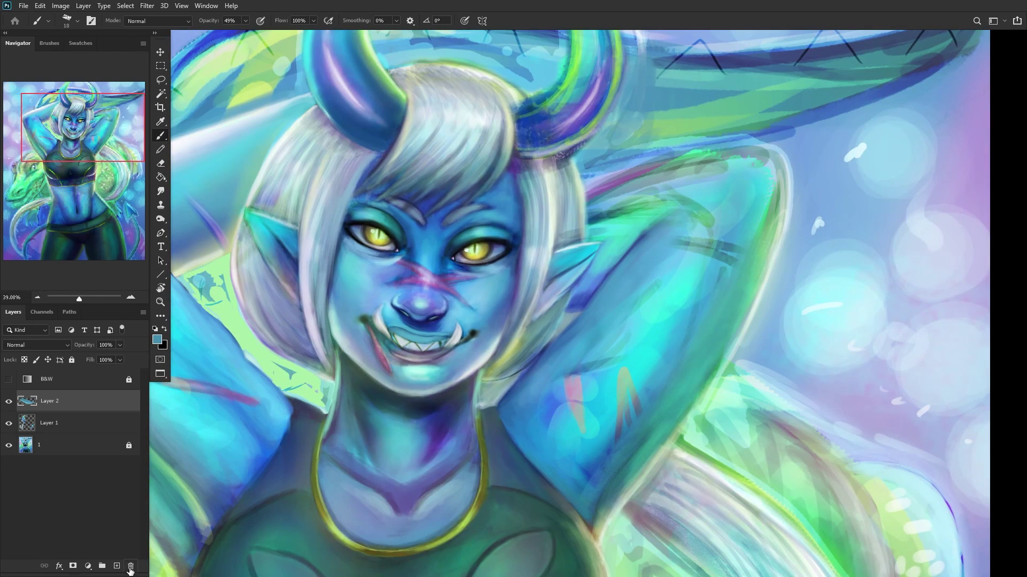
Step: Paint dark blue along the upper lip on a new layer and merge everything into Layer 1
{"action": "left_click", "coordinate": [117, 566]}
{"action": "scroll", "coordinate": [540, 310], "scroll_direction": "up", "scroll_amount": 8}
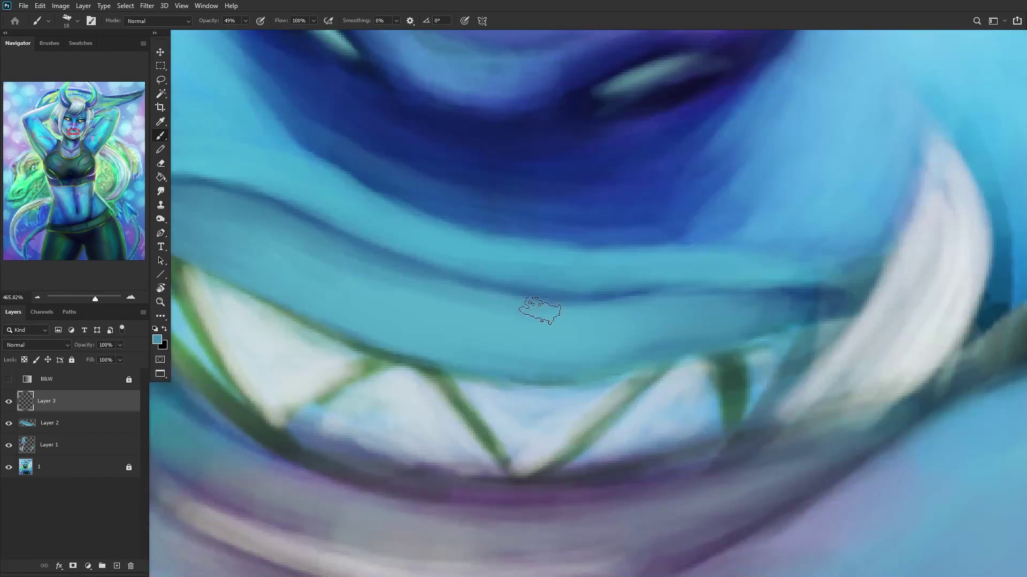
{"action": "scroll", "coordinate": [540, 310], "scroll_direction": "down", "scroll_amount": 2}
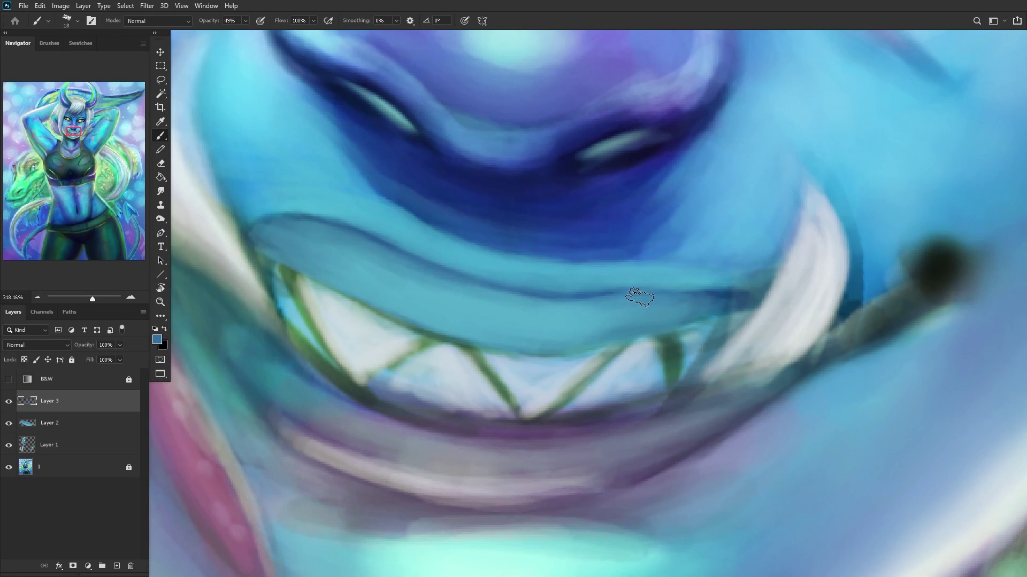
{"action": "mouse_move", "coordinate": [641, 298]}
{"action": "left_mouse_down"}
{"action": "mouse_move", "coordinate": [496, 305]}
{"action": "mouse_move", "coordinate": [625, 300]}
{"action": "mouse_move", "coordinate": [641, 309]}
{"action": "mouse_move", "coordinate": [554, 318]}
{"action": "mouse_move", "coordinate": [452, 297]}
{"action": "mouse_move", "coordinate": [412, 274]}
{"action": "mouse_move", "coordinate": [559, 315]}
{"action": "mouse_move", "coordinate": [438, 300]}
{"action": "mouse_move", "coordinate": [389, 265]}
{"action": "mouse_move", "coordinate": [427, 275]}
{"action": "mouse_move", "coordinate": [275, 232]}
{"action": "mouse_move", "coordinate": [508, 316]}
{"action": "mouse_move", "coordinate": [446, 306]}
{"action": "mouse_move", "coordinate": [382, 282]}
{"action": "mouse_move", "coordinate": [504, 314]}
{"action": "mouse_move", "coordinate": [618, 315]}
{"action": "mouse_move", "coordinate": [329, 322]}
{"action": "left_mouse_up"}
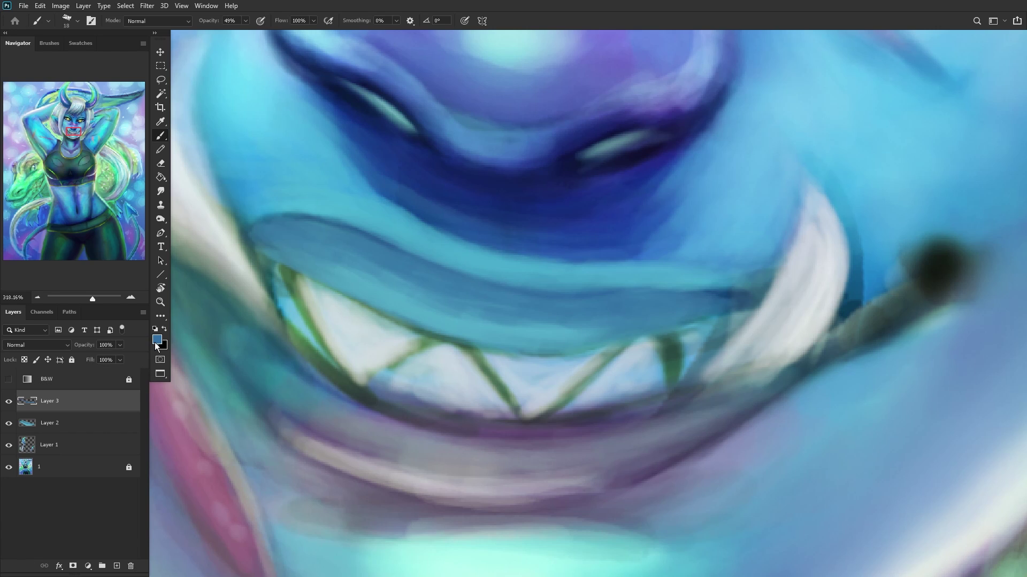
{"action": "key", "text": "ctrl+e"}
{"action": "left_click", "coordinate": [8, 403]}
{"action": "left_click", "coordinate": [7, 402]}
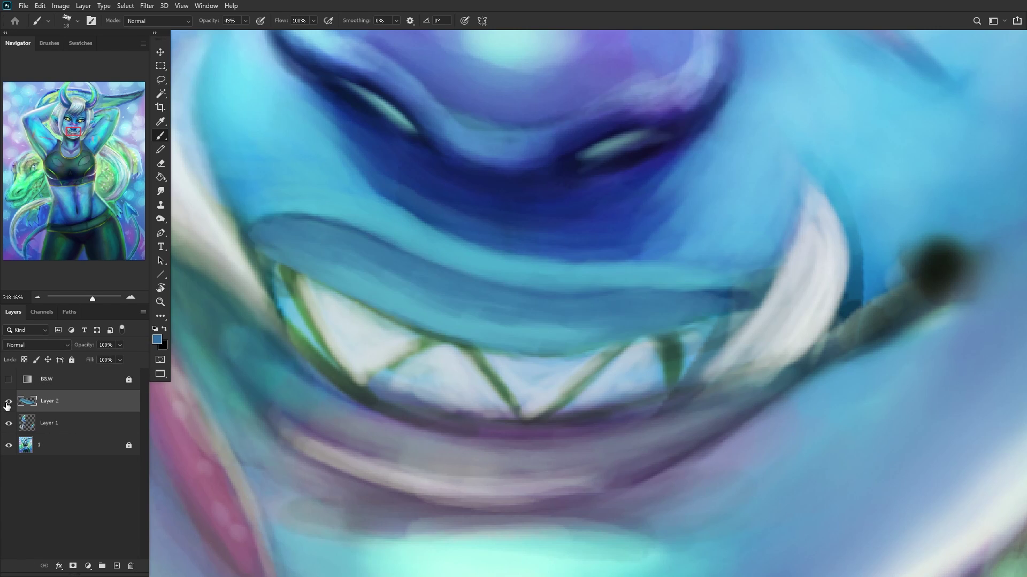
{"action": "key", "text": "ctrl+e"}
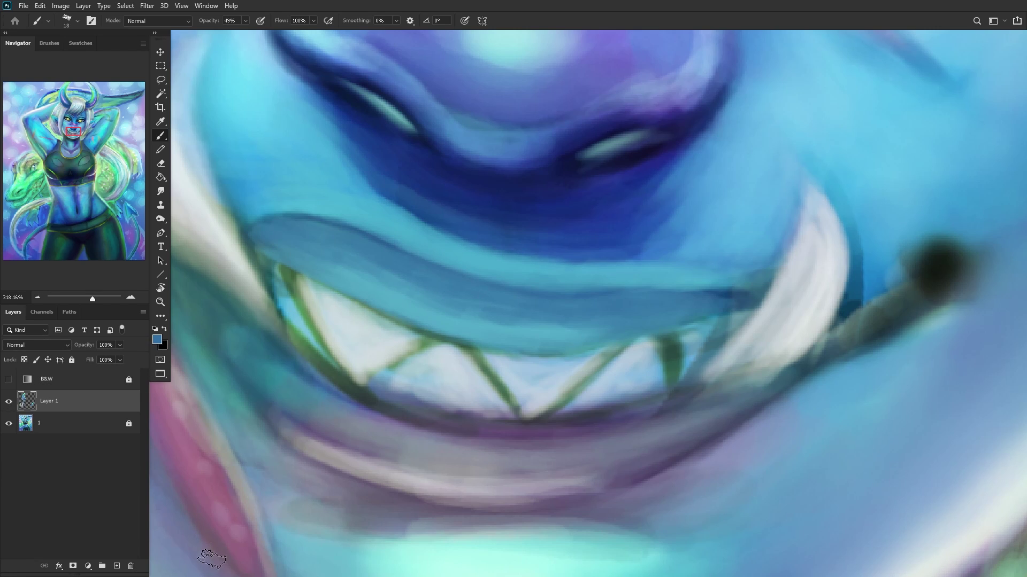
Step: On a new layer, trace the upper lip edge above the teeth with a 9 px dark navy line
{"action": "left_click", "coordinate": [116, 566]}
{"action": "left_click", "coordinate": [539, 188], "text": "alt"}
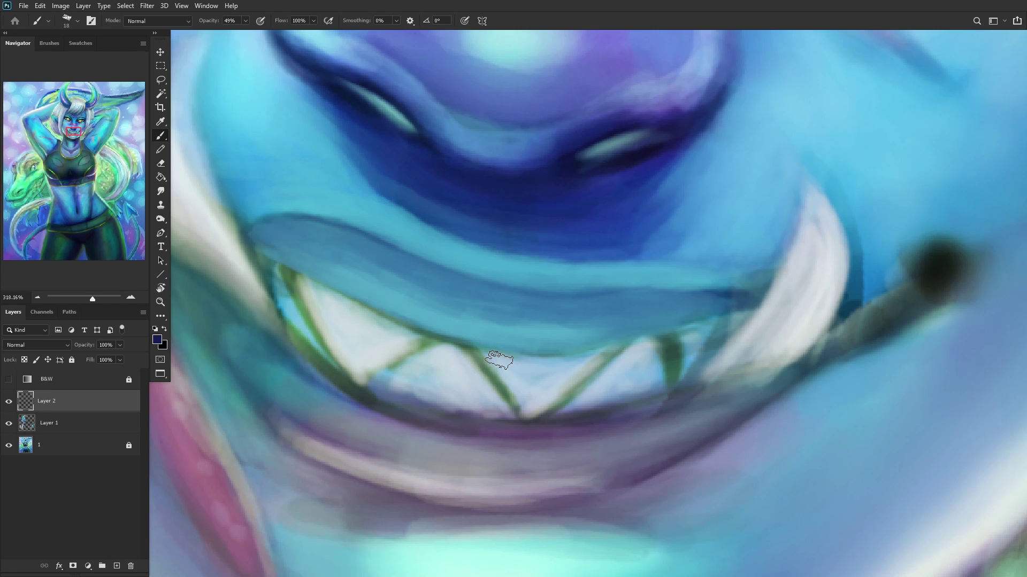
{"action": "key", "text": "bracketleft"}
{"action": "mouse_move", "coordinate": [285, 273]}
{"action": "left_mouse_down"}
{"action": "mouse_move", "coordinate": [357, 299]}
{"action": "mouse_move", "coordinate": [296, 268]}
{"action": "mouse_move", "coordinate": [419, 331]}
{"action": "mouse_move", "coordinate": [267, 255]}
{"action": "mouse_move", "coordinate": [468, 342]}
{"action": "mouse_move", "coordinate": [390, 309]}
{"action": "mouse_move", "coordinate": [508, 352]}
{"action": "mouse_move", "coordinate": [393, 316]}
{"action": "mouse_move", "coordinate": [591, 351]}
{"action": "left_mouse_up"}
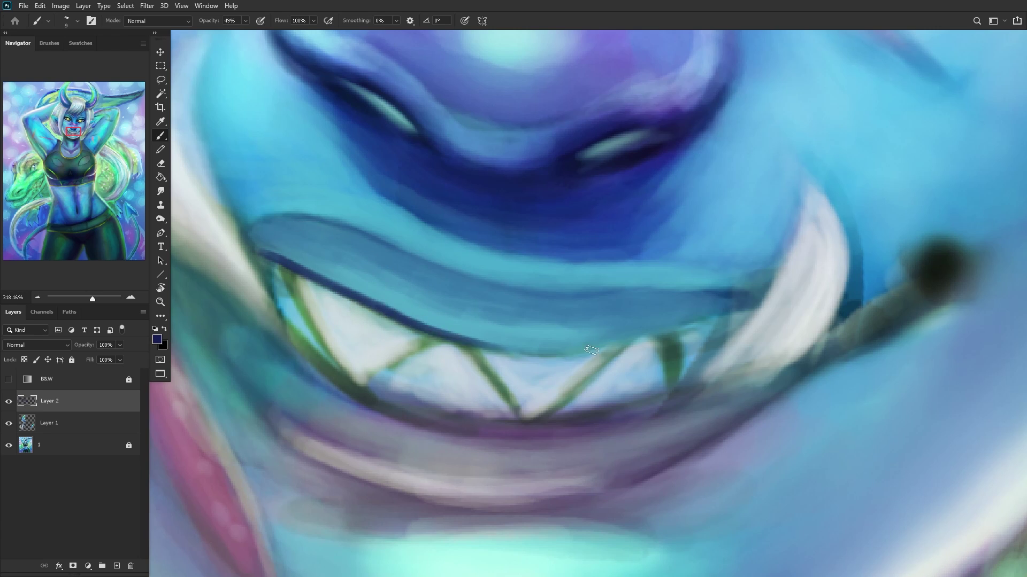
{"action": "mouse_move", "coordinate": [749, 310]}
{"action": "left_mouse_down"}
{"action": "mouse_move", "coordinate": [680, 336]}
{"action": "mouse_move", "coordinate": [736, 316]}
{"action": "mouse_move", "coordinate": [571, 355]}
{"action": "mouse_move", "coordinate": [598, 343]}
{"action": "mouse_move", "coordinate": [512, 352]}
{"action": "mouse_move", "coordinate": [563, 351]}
{"action": "mouse_move", "coordinate": [516, 347]}
{"action": "mouse_move", "coordinate": [645, 331]}
{"action": "mouse_move", "coordinate": [574, 348]}
{"action": "mouse_move", "coordinate": [737, 310]}
{"action": "mouse_move", "coordinate": [636, 336]}
{"action": "mouse_move", "coordinate": [666, 328]}
{"action": "mouse_move", "coordinate": [488, 351]}
{"action": "mouse_move", "coordinate": [554, 352]}
{"action": "mouse_move", "coordinate": [476, 347]}
{"action": "left_mouse_up"}
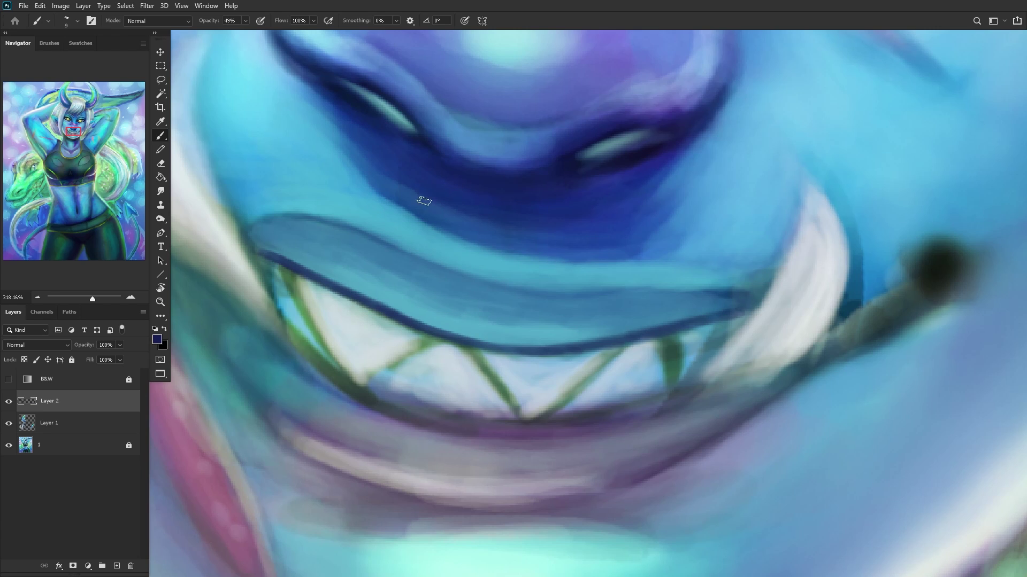
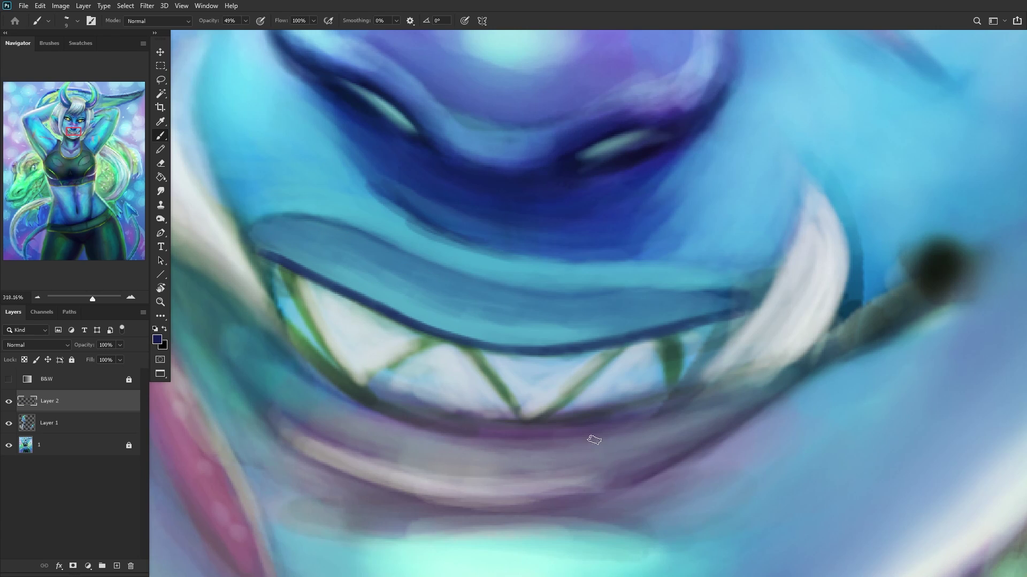
Step: Trace the lower lip and right fang edge in dark blue on Layer 2, then add Layer 3
{"action": "mouse_move", "coordinate": [657, 402]}
{"action": "left_mouse_down"}
{"action": "mouse_move", "coordinate": [625, 413]}
{"action": "mouse_move", "coordinate": [759, 379]}
{"action": "mouse_move", "coordinate": [662, 396]}
{"action": "mouse_move", "coordinate": [822, 340]}
{"action": "mouse_move", "coordinate": [823, 352]}
{"action": "mouse_move", "coordinate": [744, 393]}
{"action": "mouse_move", "coordinate": [783, 371]}
{"action": "mouse_move", "coordinate": [612, 420]}
{"action": "left_mouse_up"}
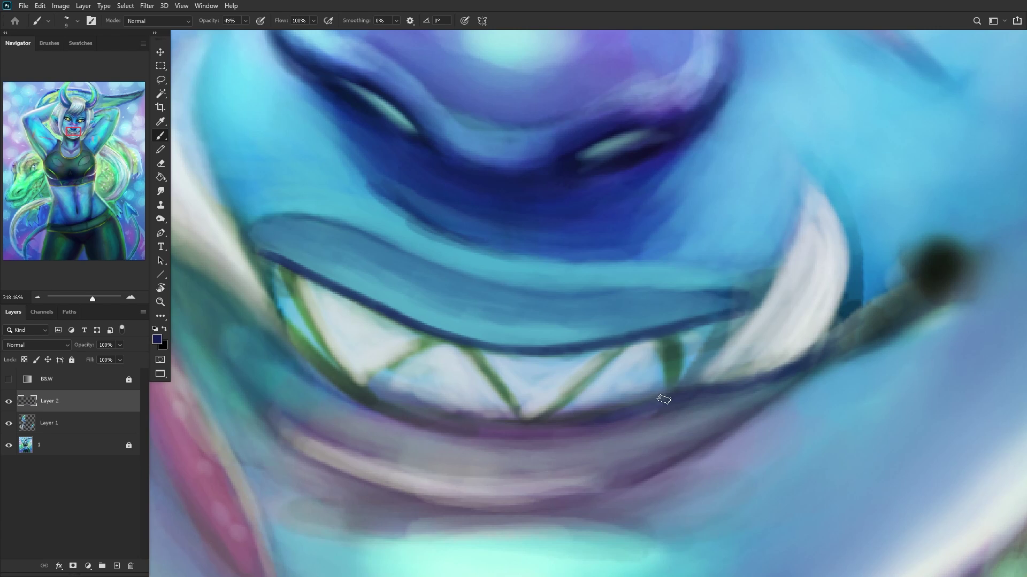
{"action": "mouse_move", "coordinate": [701, 370]}
{"action": "left_mouse_down"}
{"action": "mouse_move", "coordinate": [720, 355]}
{"action": "mouse_move", "coordinate": [680, 392]}
{"action": "mouse_move", "coordinate": [772, 257]}
{"action": "mouse_move", "coordinate": [730, 357]}
{"action": "mouse_move", "coordinate": [684, 385]}
{"action": "mouse_move", "coordinate": [748, 308]}
{"action": "mouse_move", "coordinate": [707, 342]}
{"action": "mouse_move", "coordinate": [779, 262]}
{"action": "mouse_move", "coordinate": [716, 337]}
{"action": "mouse_move", "coordinate": [791, 223]}
{"action": "mouse_move", "coordinate": [765, 285]}
{"action": "mouse_move", "coordinate": [806, 192]}
{"action": "left_mouse_up"}
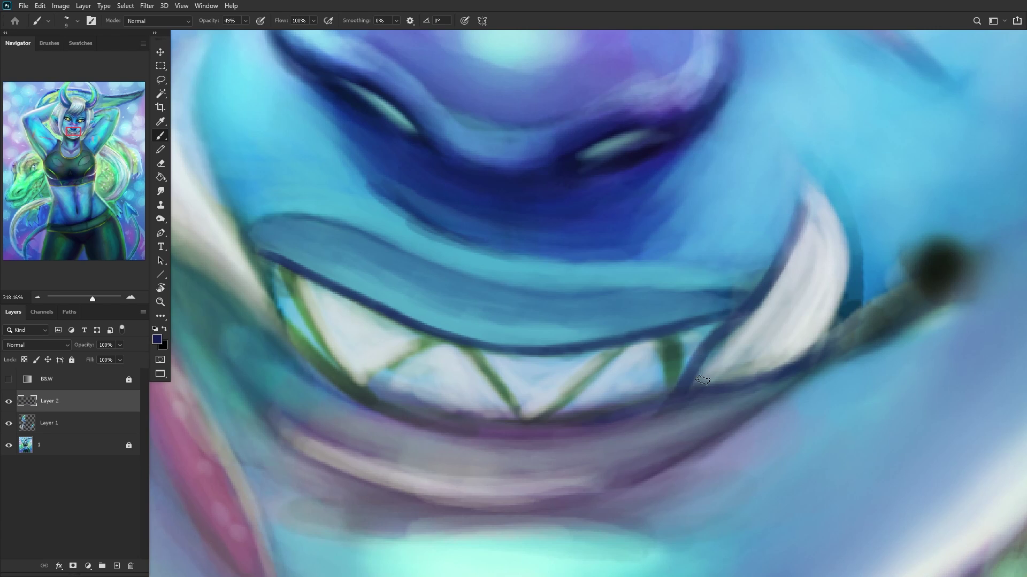
{"action": "mouse_move", "coordinate": [735, 321]}
{"action": "left_mouse_down"}
{"action": "mouse_move", "coordinate": [681, 400]}
{"action": "mouse_move", "coordinate": [766, 275]}
{"action": "mouse_move", "coordinate": [723, 328]}
{"action": "mouse_move", "coordinate": [794, 198]}
{"action": "mouse_move", "coordinate": [773, 268]}
{"action": "mouse_move", "coordinate": [790, 218]}
{"action": "mouse_move", "coordinate": [786, 256]}
{"action": "left_mouse_up"}
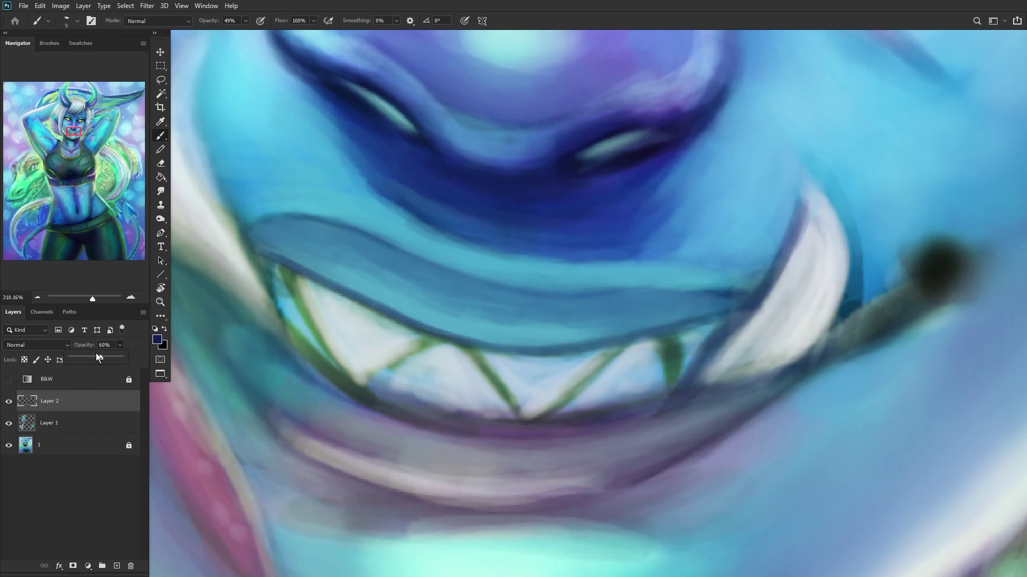
{"action": "left_click", "coordinate": [116, 566]}
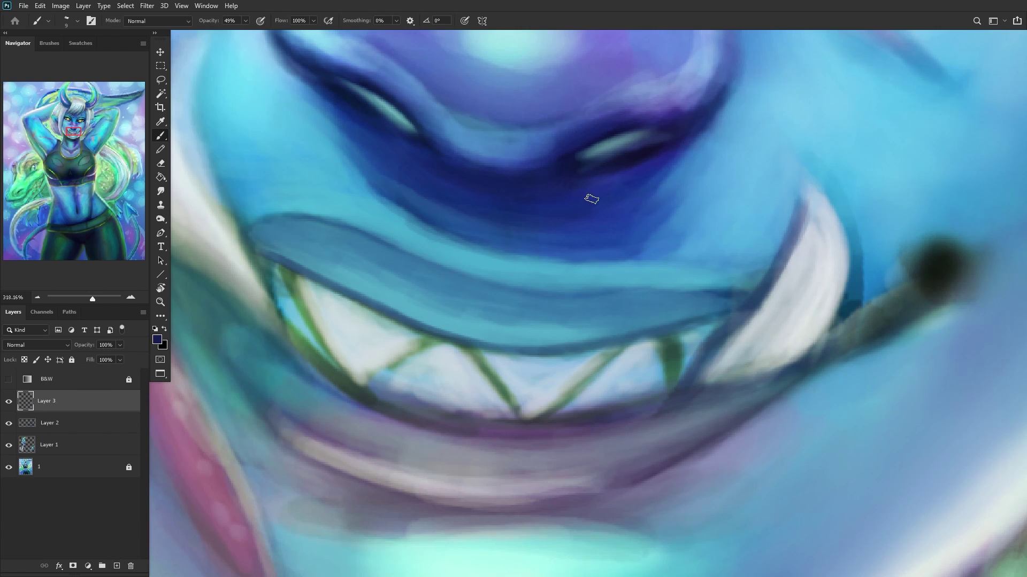
Step: Cover the dark fang outline and brighten the lower and left teeth with sampled light blues
{"action": "left_click", "coordinate": [738, 358], "text": "alt"}
{"action": "mouse_move", "coordinate": [724, 336]}
{"action": "left_mouse_down"}
{"action": "mouse_move", "coordinate": [755, 318]}
{"action": "mouse_move", "coordinate": [711, 353]}
{"action": "mouse_move", "coordinate": [763, 310]}
{"action": "mouse_move", "coordinate": [682, 395]}
{"action": "mouse_move", "coordinate": [754, 315]}
{"action": "mouse_move", "coordinate": [732, 342]}
{"action": "mouse_move", "coordinate": [796, 226]}
{"action": "mouse_move", "coordinate": [724, 339]}
{"action": "mouse_move", "coordinate": [809, 196]}
{"action": "mouse_move", "coordinate": [769, 298]}
{"action": "mouse_move", "coordinate": [807, 211]}
{"action": "mouse_move", "coordinate": [728, 358]}
{"action": "mouse_move", "coordinate": [710, 364]}
{"action": "mouse_move", "coordinate": [752, 324]}
{"action": "mouse_move", "coordinate": [672, 404]}
{"action": "mouse_move", "coordinate": [764, 350]}
{"action": "mouse_move", "coordinate": [673, 401]}
{"action": "mouse_move", "coordinate": [732, 368]}
{"action": "mouse_move", "coordinate": [670, 393]}
{"action": "mouse_move", "coordinate": [720, 351]}
{"action": "mouse_move", "coordinate": [692, 362]}
{"action": "mouse_move", "coordinate": [794, 249]}
{"action": "left_mouse_up"}
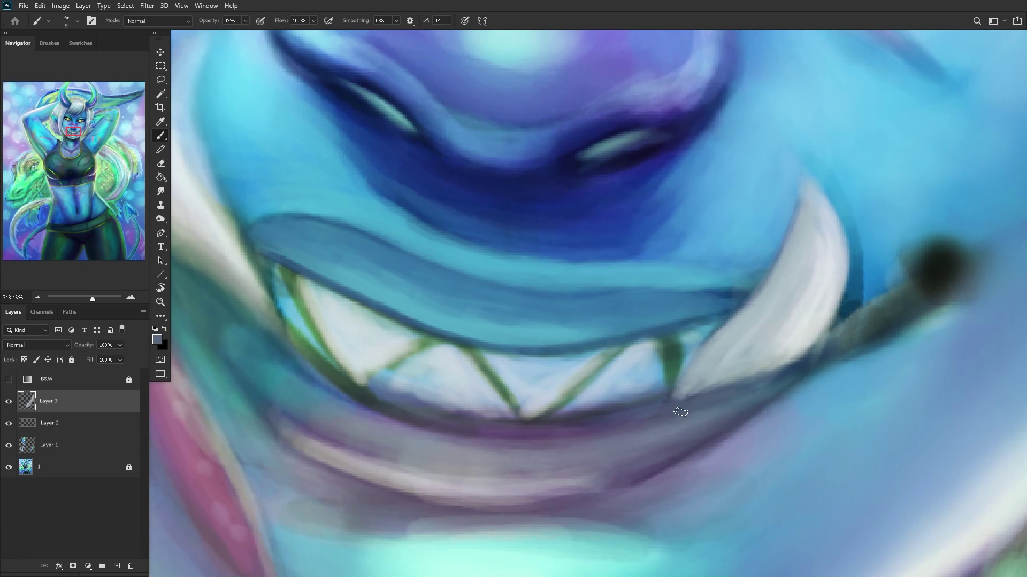
{"action": "left_click", "coordinate": [613, 394], "text": "alt"}
{"action": "mouse_move", "coordinate": [632, 386]}
{"action": "left_mouse_down"}
{"action": "mouse_move", "coordinate": [650, 395]}
{"action": "mouse_move", "coordinate": [567, 407]}
{"action": "mouse_move", "coordinate": [640, 383]}
{"action": "mouse_move", "coordinate": [647, 345]}
{"action": "mouse_move", "coordinate": [561, 389]}
{"action": "mouse_move", "coordinate": [578, 371]}
{"action": "mouse_move", "coordinate": [553, 357]}
{"action": "left_mouse_up"}
{"action": "left_click", "coordinate": [541, 378], "text": "alt"}
{"action": "left_click", "coordinate": [488, 414], "text": "alt"}
{"action": "mouse_move", "coordinate": [515, 404]}
{"action": "left_mouse_down"}
{"action": "mouse_move", "coordinate": [480, 358]}
{"action": "mouse_move", "coordinate": [499, 376]}
{"action": "left_mouse_up"}
Step: Brighten the teeth's green edges and soften the dark line beneath them with lavender
{"action": "left_click", "coordinate": [672, 375], "text": "alt"}
{"action": "mouse_move", "coordinate": [675, 341]}
{"action": "left_mouse_down"}
{"action": "mouse_move", "coordinate": [676, 365]}
{"action": "mouse_move", "coordinate": [666, 342]}
{"action": "mouse_move", "coordinate": [678, 354]}
{"action": "mouse_move", "coordinate": [668, 350]}
{"action": "mouse_move", "coordinate": [676, 383]}
{"action": "mouse_move", "coordinate": [682, 347]}
{"action": "left_mouse_up"}
{"action": "left_click", "coordinate": [389, 338], "text": "alt"}
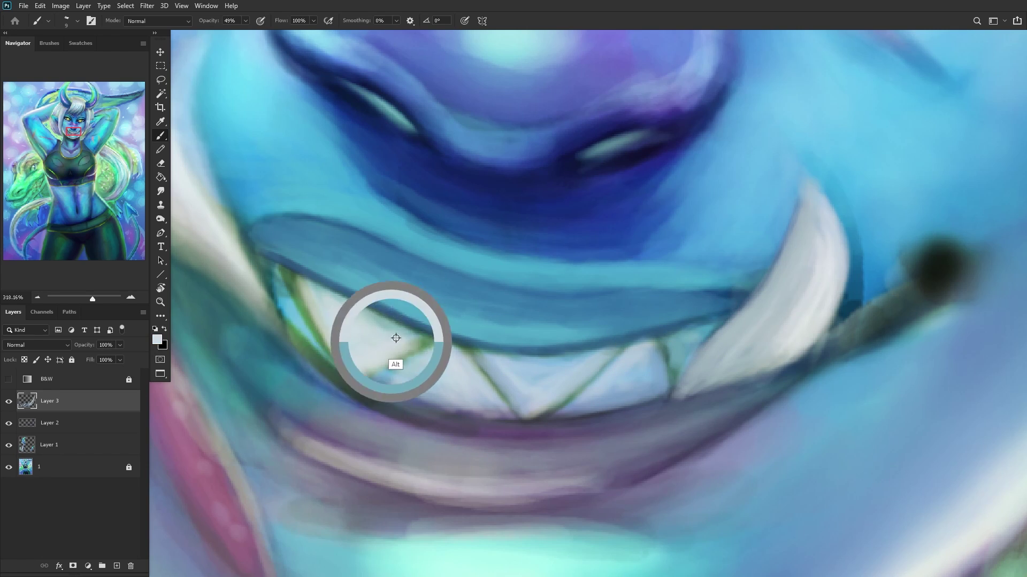
{"action": "mouse_move", "coordinate": [403, 339]}
{"action": "left_mouse_down"}
{"action": "mouse_move", "coordinate": [390, 360]}
{"action": "mouse_move", "coordinate": [401, 376]}
{"action": "mouse_move", "coordinate": [449, 404]}
{"action": "mouse_move", "coordinate": [401, 395]}
{"action": "mouse_move", "coordinate": [423, 395]}
{"action": "left_mouse_up"}
{"action": "left_click", "coordinate": [402, 378], "text": "alt"}
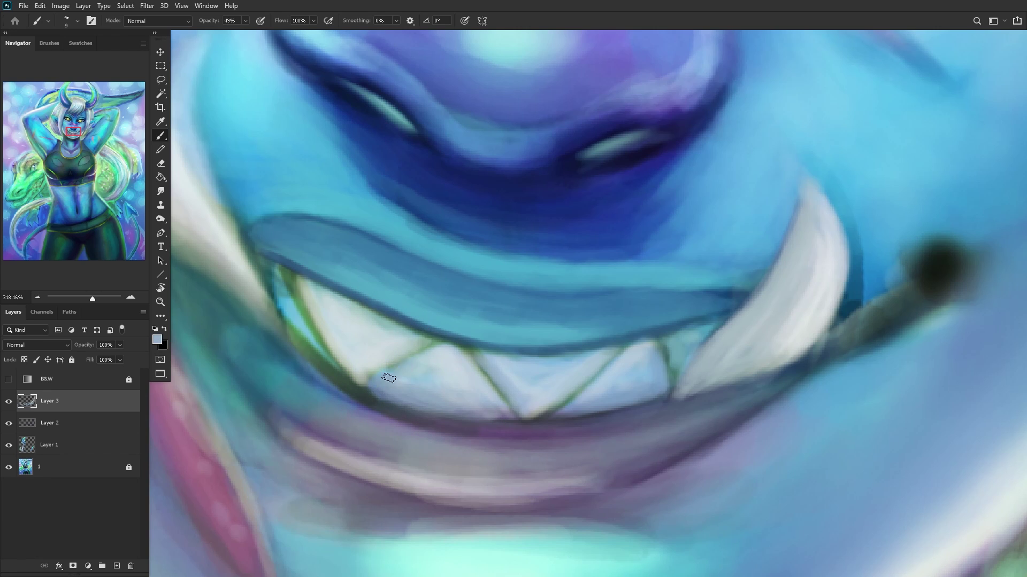
{"action": "mouse_move", "coordinate": [478, 410]}
{"action": "left_mouse_down"}
{"action": "mouse_move", "coordinate": [508, 422]}
{"action": "mouse_move", "coordinate": [452, 421]}
{"action": "mouse_move", "coordinate": [352, 390]}
{"action": "mouse_move", "coordinate": [376, 397]}
{"action": "left_mouse_up"}
{"action": "left_click", "coordinate": [509, 424], "text": "alt"}
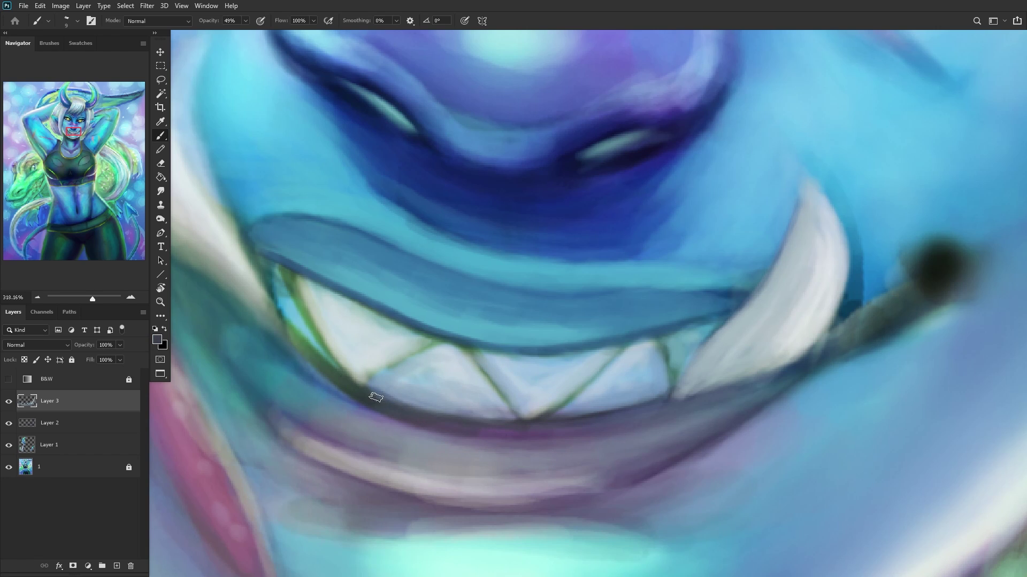
{"action": "left_click", "coordinate": [404, 431], "text": "alt"}
{"action": "mouse_move", "coordinate": [407, 428]}
{"action": "left_mouse_down"}
{"action": "mouse_move", "coordinate": [446, 427]}
{"action": "mouse_move", "coordinate": [374, 412]}
{"action": "mouse_move", "coordinate": [416, 423]}
{"action": "mouse_move", "coordinate": [337, 387]}
{"action": "mouse_move", "coordinate": [298, 353]}
{"action": "mouse_move", "coordinate": [436, 431]}
{"action": "mouse_move", "coordinate": [422, 425]}
{"action": "mouse_move", "coordinate": [569, 430]}
{"action": "mouse_move", "coordinate": [502, 436]}
{"action": "mouse_move", "coordinate": [630, 422]}
{"action": "mouse_move", "coordinate": [612, 424]}
{"action": "left_mouse_up"}
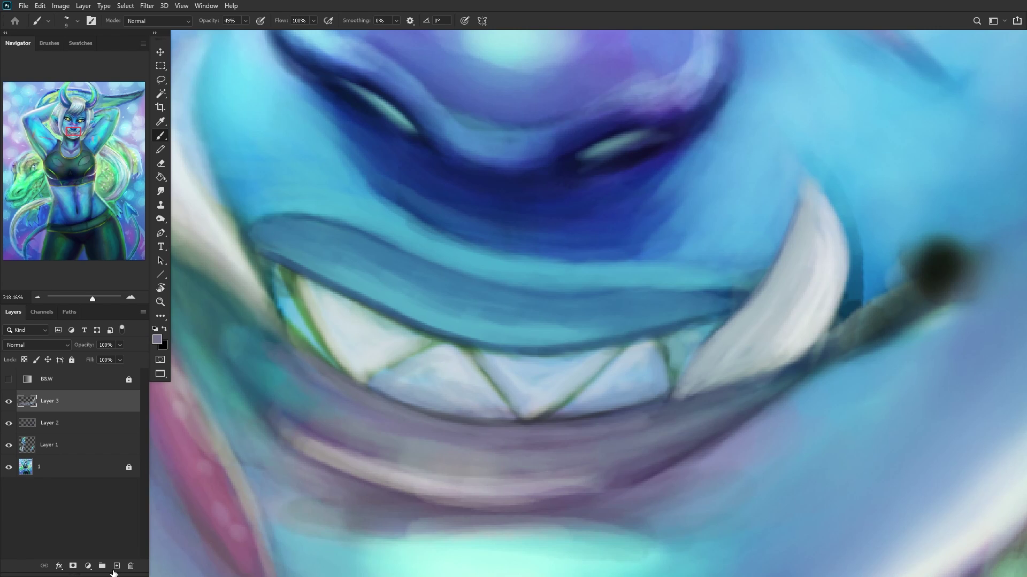
Step: Add Layer 4 above Layer 3 and switch to the Soft Round brush
{"action": "left_click", "coordinate": [120, 567]}
{"action": "left_click", "coordinate": [49, 403]}
{"action": "left_click", "coordinate": [118, 567]}
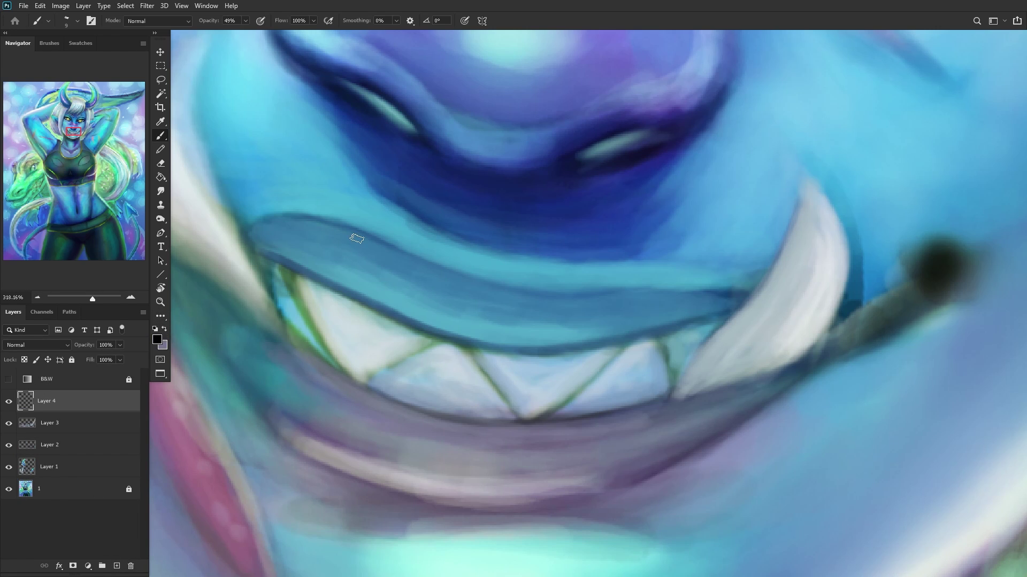
{"action": "right_click", "coordinate": [645, 375]}
{"action": "left_click", "coordinate": [688, 310]}
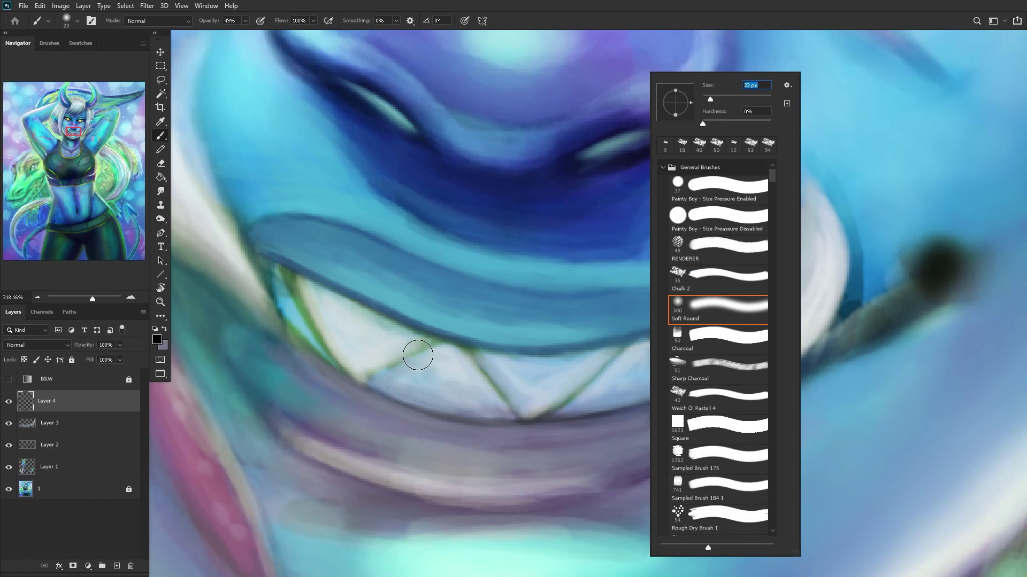
{"action": "key", "text": "Return"}
Step: Paint dark shading along the front tooth edges and the lower right fang
{"action": "mouse_move", "coordinate": [434, 347]}
{"action": "left_mouse_down"}
{"action": "mouse_move", "coordinate": [380, 372]}
{"action": "mouse_move", "coordinate": [417, 351]}
{"action": "mouse_move", "coordinate": [423, 316]}
{"action": "mouse_move", "coordinate": [311, 344]}
{"action": "mouse_move", "coordinate": [366, 362]}
{"action": "mouse_move", "coordinate": [364, 371]}
{"action": "mouse_move", "coordinate": [304, 293]}
{"action": "mouse_move", "coordinate": [325, 335]}
{"action": "mouse_move", "coordinate": [359, 358]}
{"action": "left_mouse_up"}
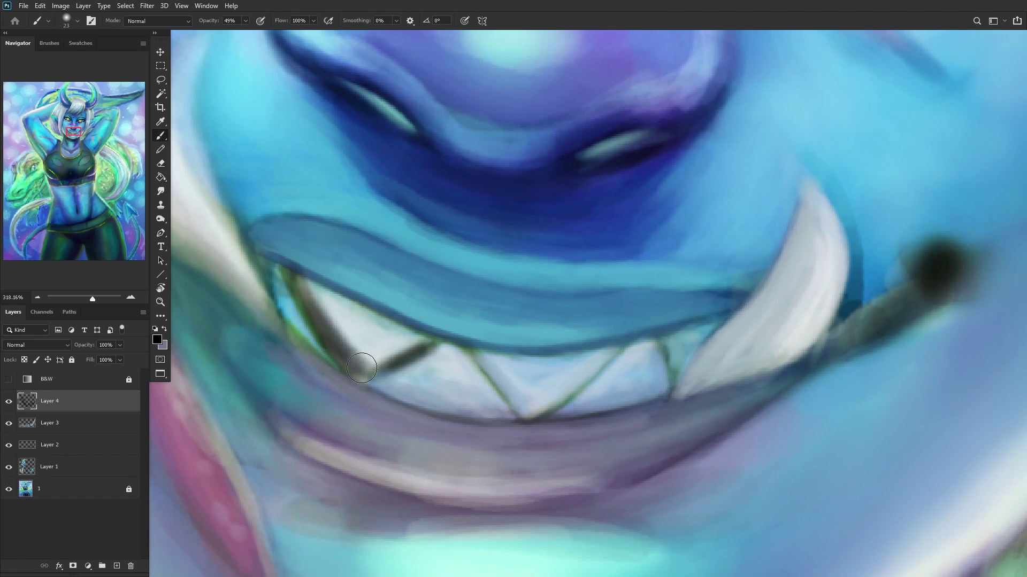
{"action": "left_click_drag", "start_coordinate": [316, 323], "coordinate": [360, 360]}
{"action": "mouse_move", "coordinate": [456, 352]}
{"action": "left_mouse_down"}
{"action": "mouse_move", "coordinate": [519, 413]}
{"action": "mouse_move", "coordinate": [468, 357]}
{"action": "mouse_move", "coordinate": [482, 364]}
{"action": "mouse_move", "coordinate": [418, 341]}
{"action": "mouse_move", "coordinate": [283, 258]}
{"action": "left_mouse_up"}
{"action": "mouse_move", "coordinate": [515, 417]}
{"action": "left_mouse_down"}
{"action": "mouse_move", "coordinate": [621, 344]}
{"action": "mouse_move", "coordinate": [465, 374]}
{"action": "mouse_move", "coordinate": [404, 408]}
{"action": "mouse_move", "coordinate": [518, 416]}
{"action": "mouse_move", "coordinate": [395, 386]}
{"action": "mouse_move", "coordinate": [423, 398]}
{"action": "mouse_move", "coordinate": [654, 364]}
{"action": "mouse_move", "coordinate": [523, 415]}
{"action": "mouse_move", "coordinate": [678, 371]}
{"action": "mouse_move", "coordinate": [617, 405]}
{"action": "mouse_move", "coordinate": [673, 357]}
{"action": "mouse_move", "coordinate": [658, 381]}
{"action": "mouse_move", "coordinate": [649, 326]}
{"action": "mouse_move", "coordinate": [692, 317]}
{"action": "mouse_move", "coordinate": [573, 354]}
{"action": "mouse_move", "coordinate": [720, 314]}
{"action": "mouse_move", "coordinate": [527, 351]}
{"action": "left_mouse_up"}
{"action": "mouse_move", "coordinate": [681, 394]}
{"action": "left_mouse_down"}
{"action": "mouse_move", "coordinate": [783, 358]}
{"action": "mouse_move", "coordinate": [675, 393]}
{"action": "mouse_move", "coordinate": [795, 320]}
{"action": "mouse_move", "coordinate": [794, 344]}
{"action": "mouse_move", "coordinate": [769, 353]}
{"action": "mouse_move", "coordinate": [824, 245]}
{"action": "mouse_move", "coordinate": [780, 356]}
{"action": "mouse_move", "coordinate": [821, 229]}
{"action": "mouse_move", "coordinate": [799, 314]}
{"action": "mouse_move", "coordinate": [800, 191]}
{"action": "mouse_move", "coordinate": [694, 381]}
{"action": "left_mouse_up"}
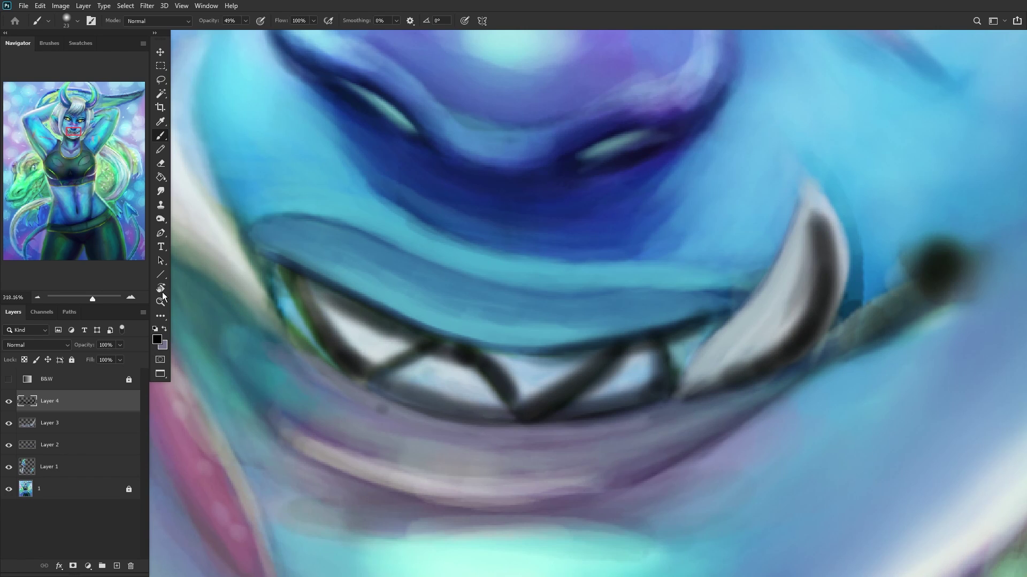
Step: Set Layer 4 to Overlay blend mode at 32% opacity
{"action": "left_click", "coordinate": [24, 349]}
{"action": "left_click", "coordinate": [32, 411]}
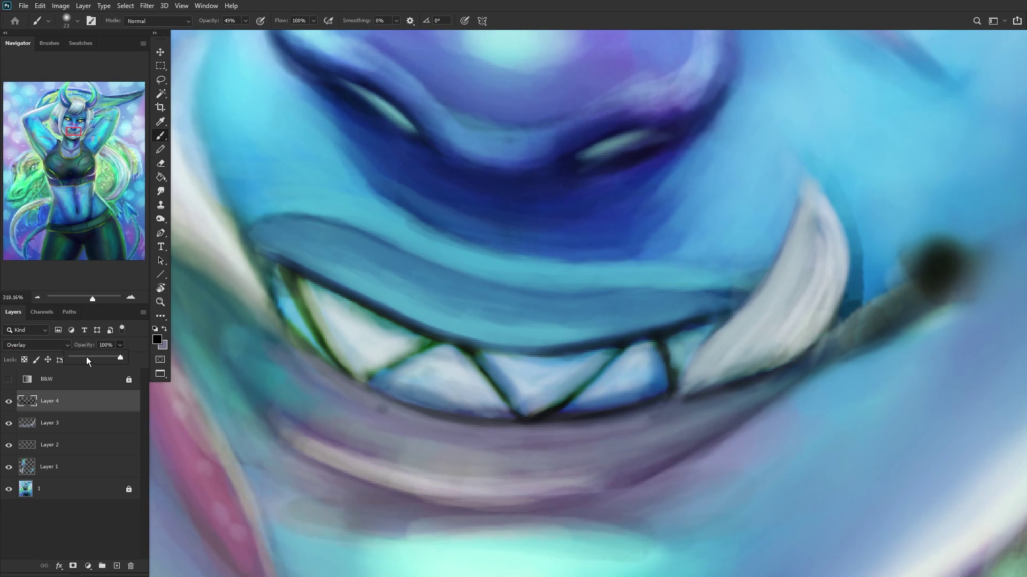
{"action": "left_click", "coordinate": [86, 358]}
{"action": "scroll", "coordinate": [308, 317], "scroll_direction": "down", "scroll_amount": 10}
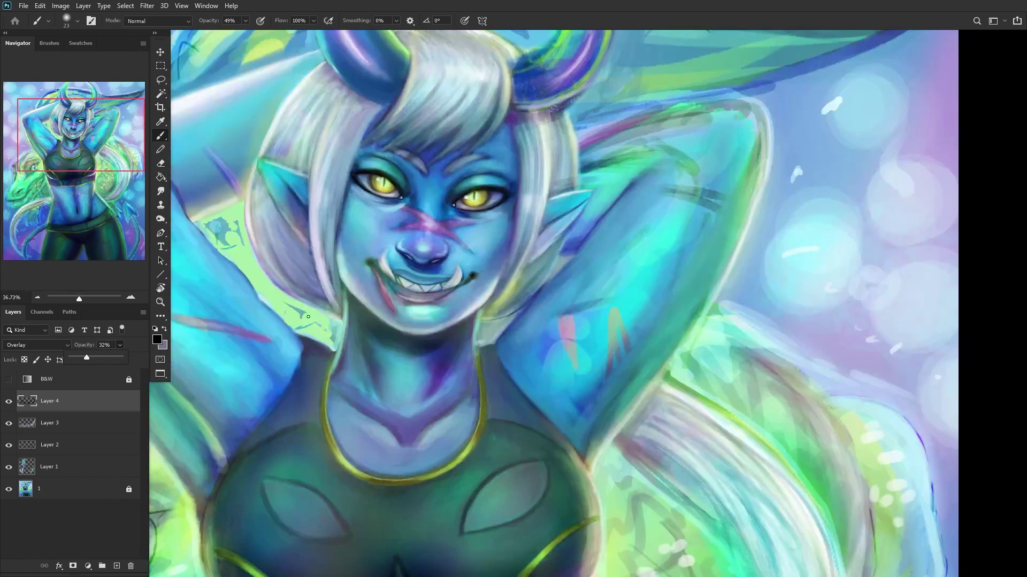
Step: Compare Layer 3 hidden and shown, then merge it down into Layer 2 with Ctrl+E
{"action": "left_click", "coordinate": [5, 429]}
{"action": "left_click", "coordinate": [9, 424]}
{"action": "left_click", "coordinate": [52, 423]}
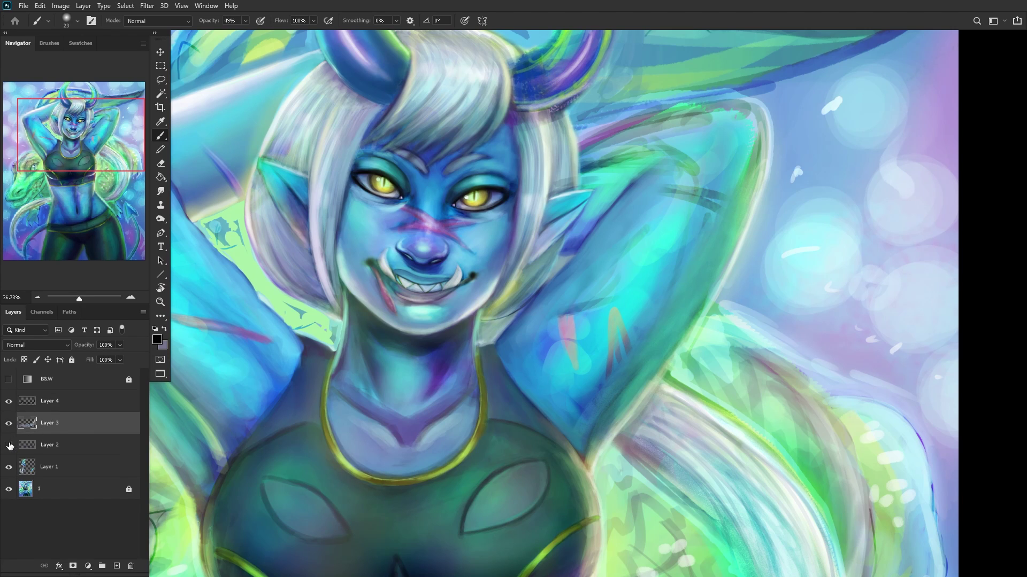
{"action": "left_click", "coordinate": [50, 446]}
{"action": "left_click", "coordinate": [64, 432]}
{"action": "key", "text": "ctrl+e"}
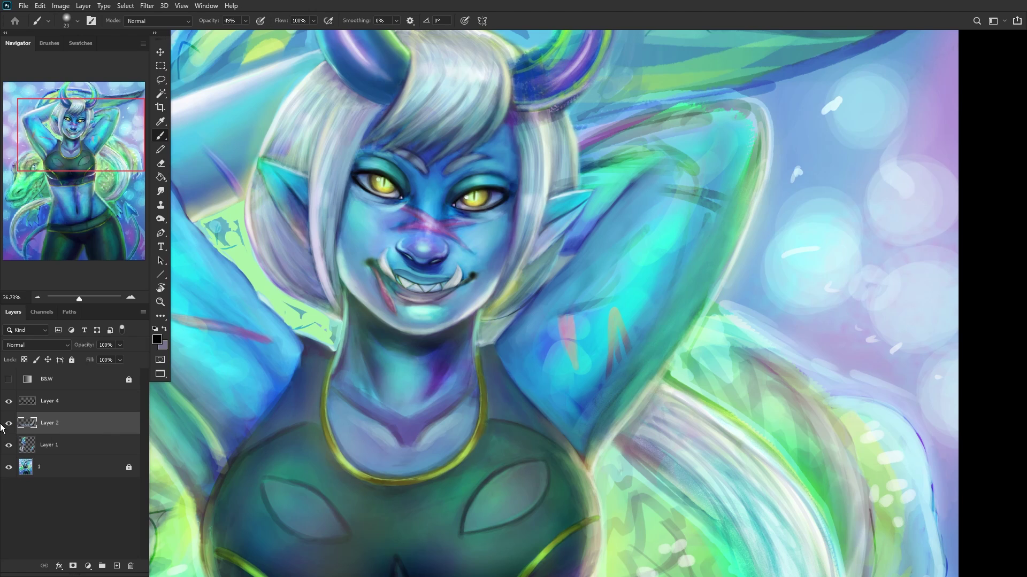
{"action": "scroll", "coordinate": [13, 414], "scroll_direction": "down", "scroll_amount": 3}
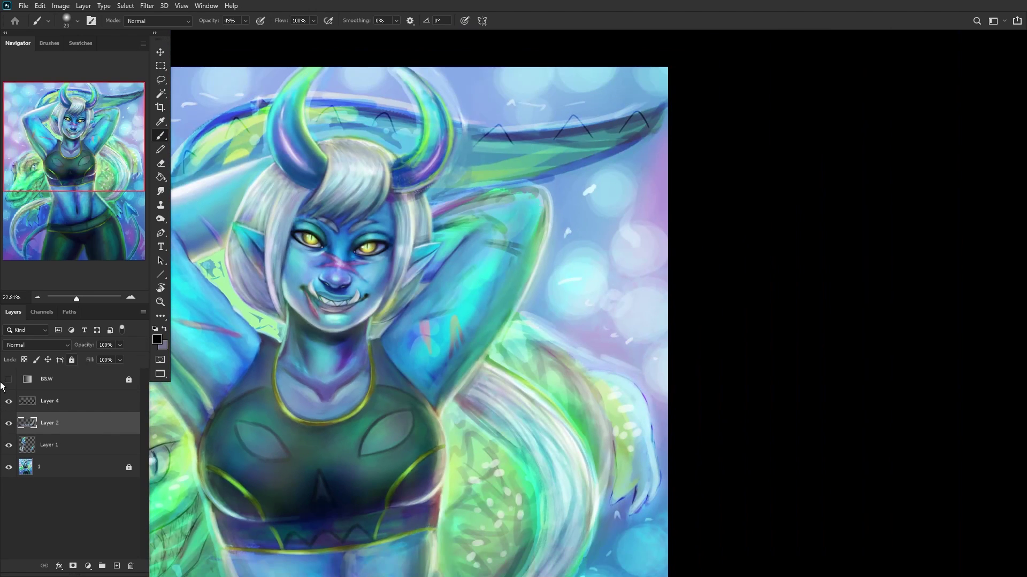
Step: Compare the remaining touch-up layers, then merge them into the base layer 1
{"action": "left_click", "coordinate": [9, 401]}
{"action": "left_click", "coordinate": [9, 423]}
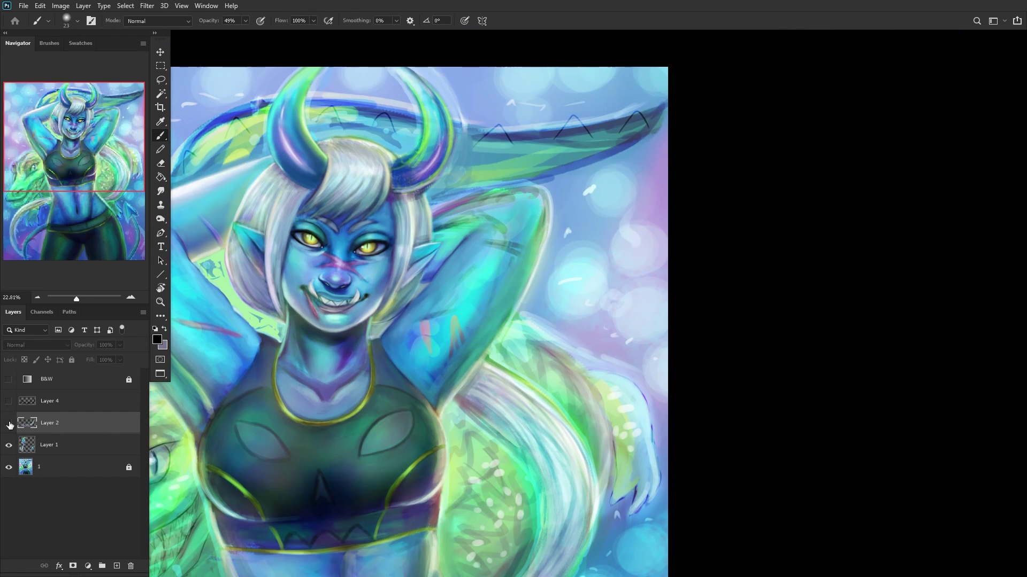
{"action": "left_click", "coordinate": [9, 424]}
{"action": "left_click", "coordinate": [9, 424]}
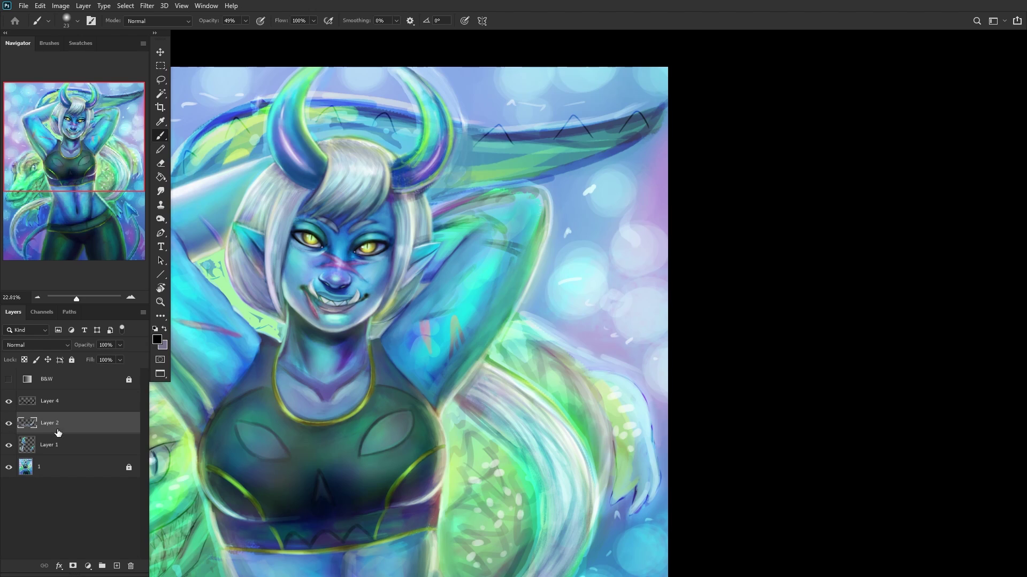
{"action": "left_click", "coordinate": [9, 447]}
{"action": "left_click", "coordinate": [8, 449]}
{"action": "left_click", "coordinate": [67, 470]}
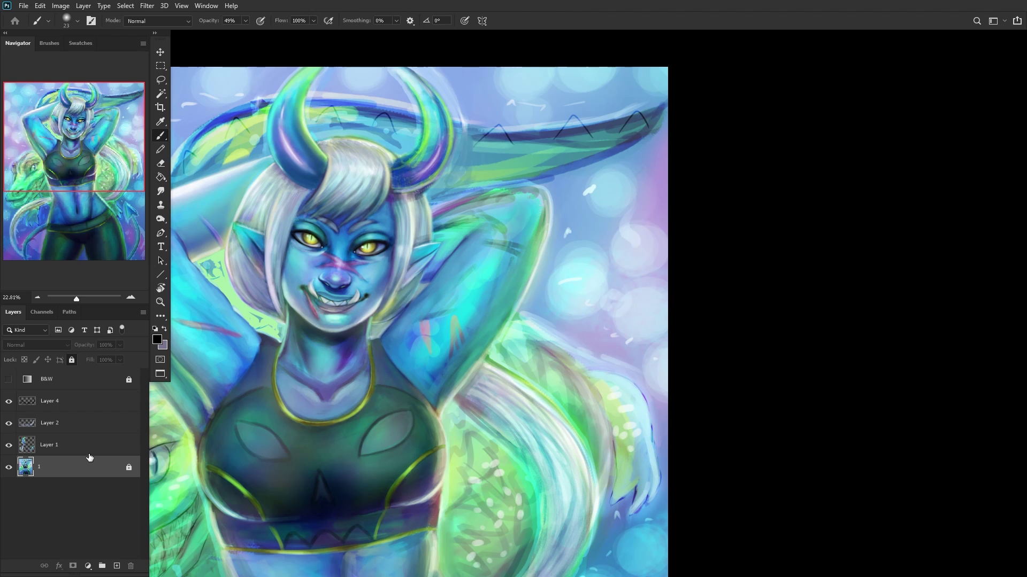
{"action": "key", "text": "ctrl+shift+e"}
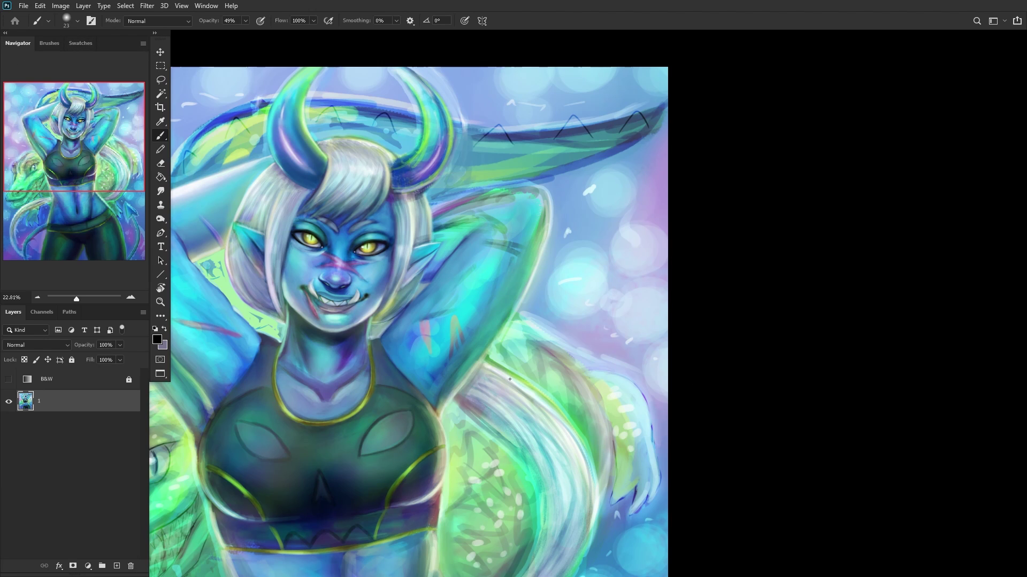
{"action": "scroll", "coordinate": [245, 259], "scroll_direction": "up", "scroll_amount": 1}
{"action": "left_click_drag", "start_coordinate": [86, 127], "coordinate": [40, 103]}
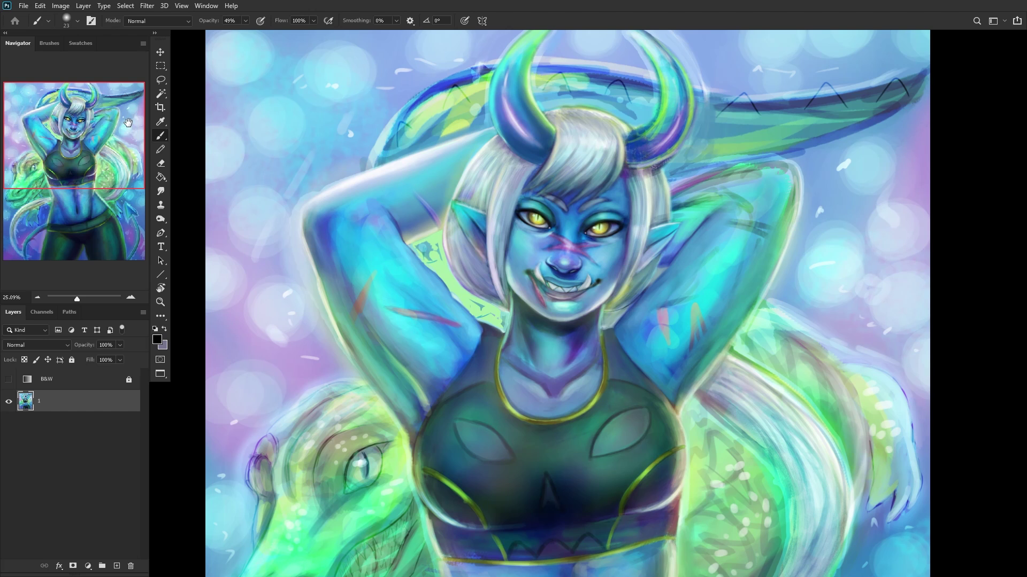
Step: Lock layer 1, add a new layer above it, and set a 161 px Chalk 2 brush
{"action": "left_click", "coordinate": [71, 360]}
{"action": "scroll", "coordinate": [768, 274], "scroll_direction": "up", "scroll_amount": 6}
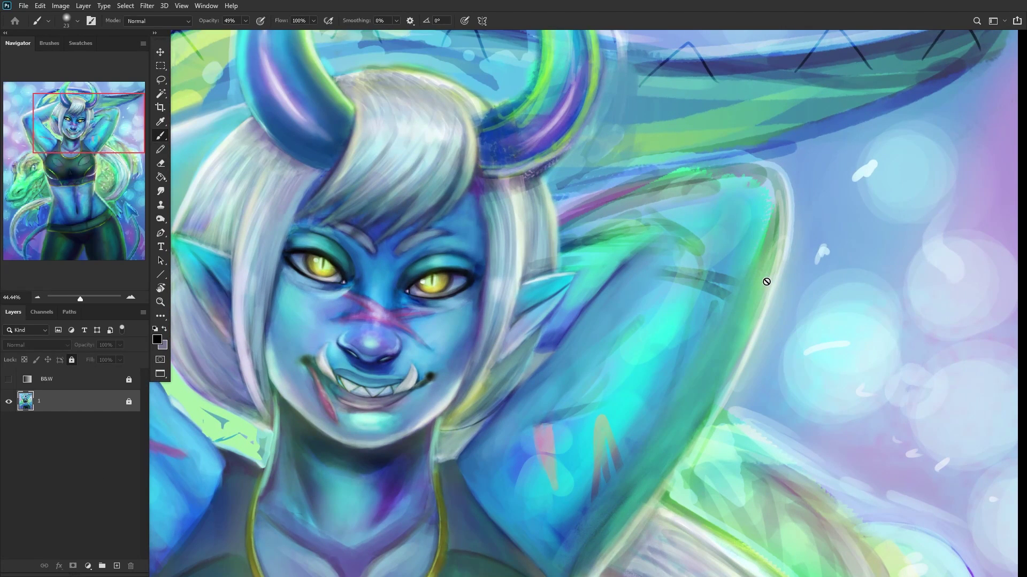
{"action": "left_click", "coordinate": [117, 567]}
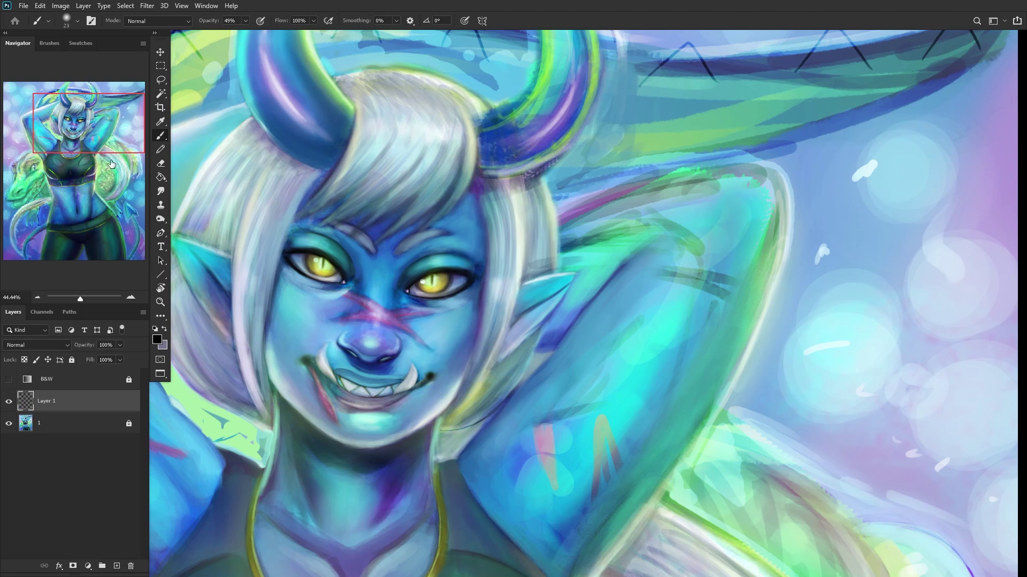
{"action": "right_click", "coordinate": [658, 273]}
{"action": "left_click", "coordinate": [741, 282]}
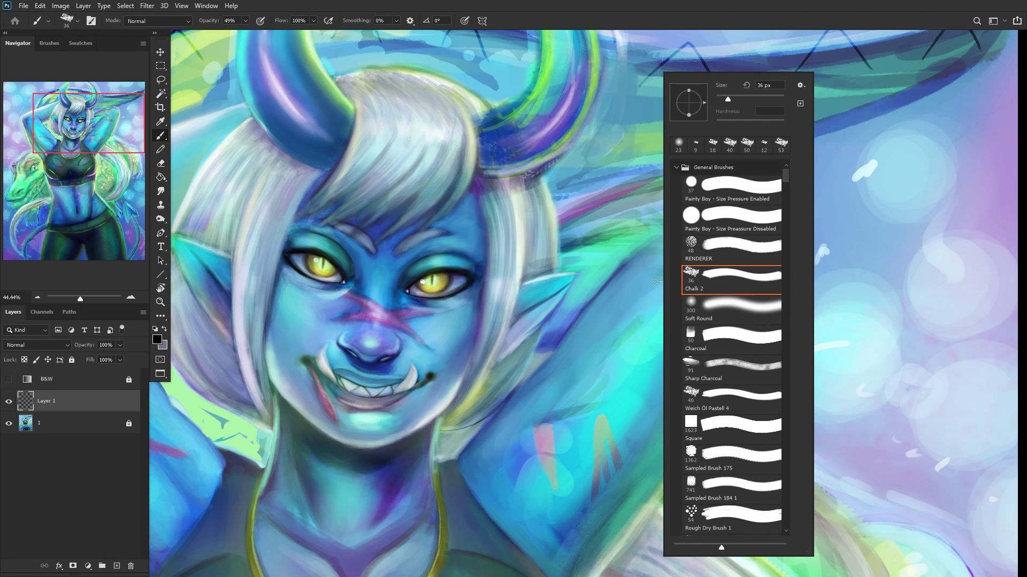
{"action": "left_click_drag", "start_coordinate": [747, 107], "coordinate": [760, 107]}
{"action": "key", "text": "Return"}
Step: Paint sampled light-blue and teal strokes across the upper arm and shoulder top
{"action": "left_click", "coordinate": [706, 214], "text": "alt"}
{"action": "mouse_move", "coordinate": [717, 197]}
{"action": "left_mouse_down"}
{"action": "mouse_move", "coordinate": [629, 214]}
{"action": "mouse_move", "coordinate": [668, 193]}
{"action": "mouse_move", "coordinate": [725, 189]}
{"action": "mouse_move", "coordinate": [576, 226]}
{"action": "mouse_move", "coordinate": [682, 188]}
{"action": "mouse_move", "coordinate": [654, 196]}
{"action": "mouse_move", "coordinate": [681, 207]}
{"action": "mouse_move", "coordinate": [763, 183]}
{"action": "mouse_move", "coordinate": [702, 179]}
{"action": "mouse_move", "coordinate": [714, 184]}
{"action": "mouse_move", "coordinate": [649, 213]}
{"action": "mouse_move", "coordinate": [625, 198]}
{"action": "mouse_move", "coordinate": [758, 184]}
{"action": "mouse_move", "coordinate": [748, 198]}
{"action": "mouse_move", "coordinate": [644, 227]}
{"action": "mouse_move", "coordinate": [622, 251]}
{"action": "mouse_move", "coordinate": [603, 218]}
{"action": "mouse_move", "coordinate": [669, 202]}
{"action": "mouse_move", "coordinate": [595, 231]}
{"action": "mouse_move", "coordinate": [678, 205]}
{"action": "mouse_move", "coordinate": [584, 226]}
{"action": "mouse_move", "coordinate": [591, 211]}
{"action": "mouse_move", "coordinate": [699, 191]}
{"action": "mouse_move", "coordinate": [657, 209]}
{"action": "mouse_move", "coordinate": [607, 207]}
{"action": "left_mouse_up"}
{"action": "left_click", "coordinate": [621, 246], "text": "alt"}
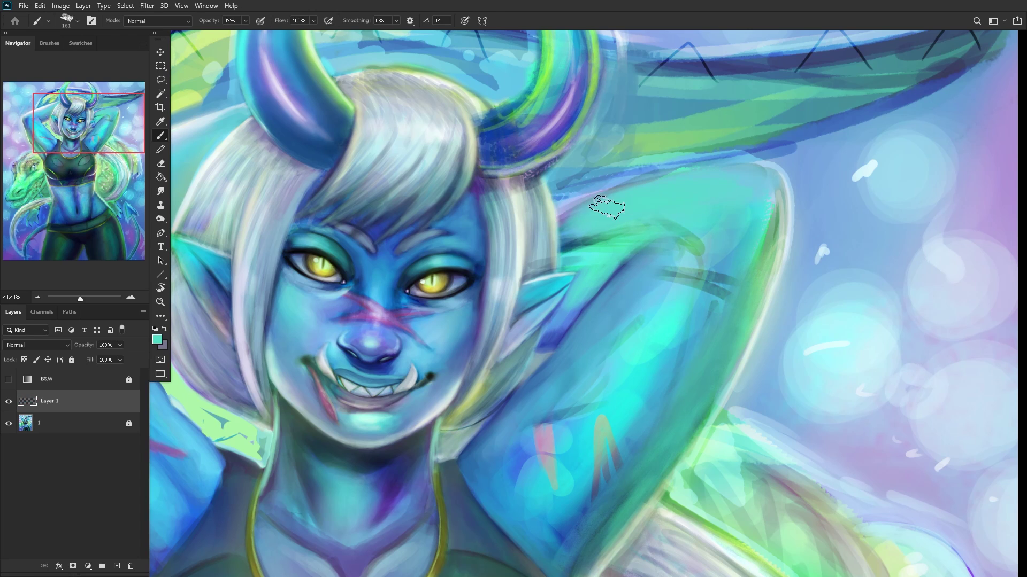
{"action": "left_click", "coordinate": [773, 232], "text": "alt"}
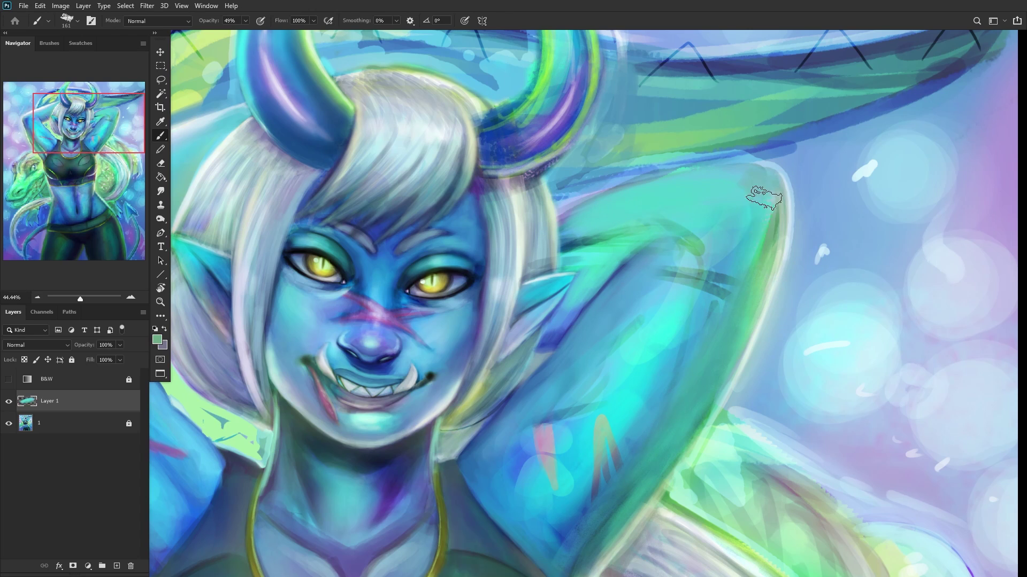
{"action": "left_click", "coordinate": [721, 222], "text": "alt"}
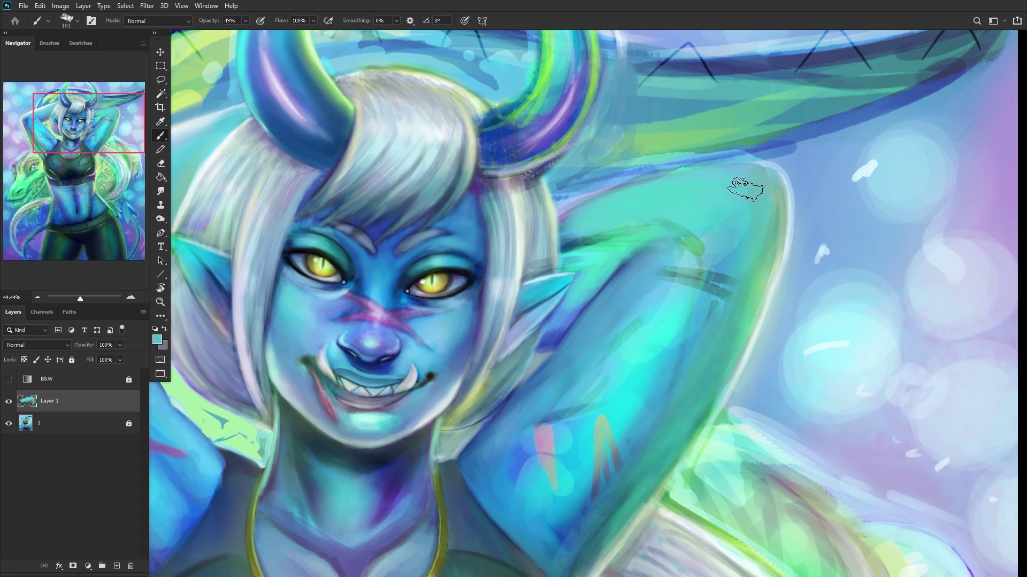
{"action": "left_click_drag", "start_coordinate": [756, 203], "coordinate": [721, 180]}
{"action": "scroll", "coordinate": [617, 190], "scroll_direction": "down", "scroll_amount": 5}
{"action": "scroll", "coordinate": [549, 221], "scroll_direction": "up", "scroll_amount": 6}
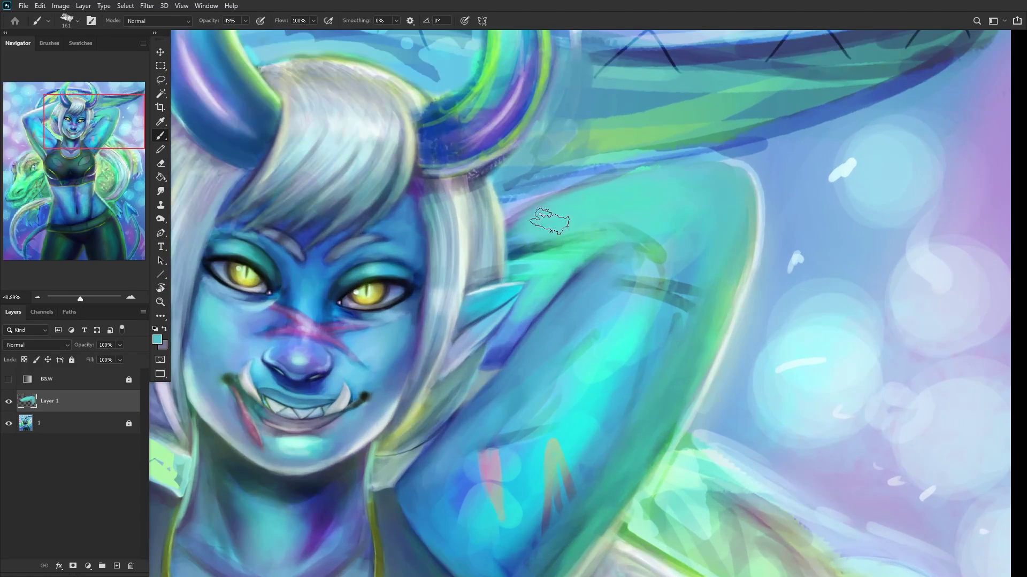
{"action": "right_click", "coordinate": [702, 122]}
{"action": "left_click", "coordinate": [556, 243]}
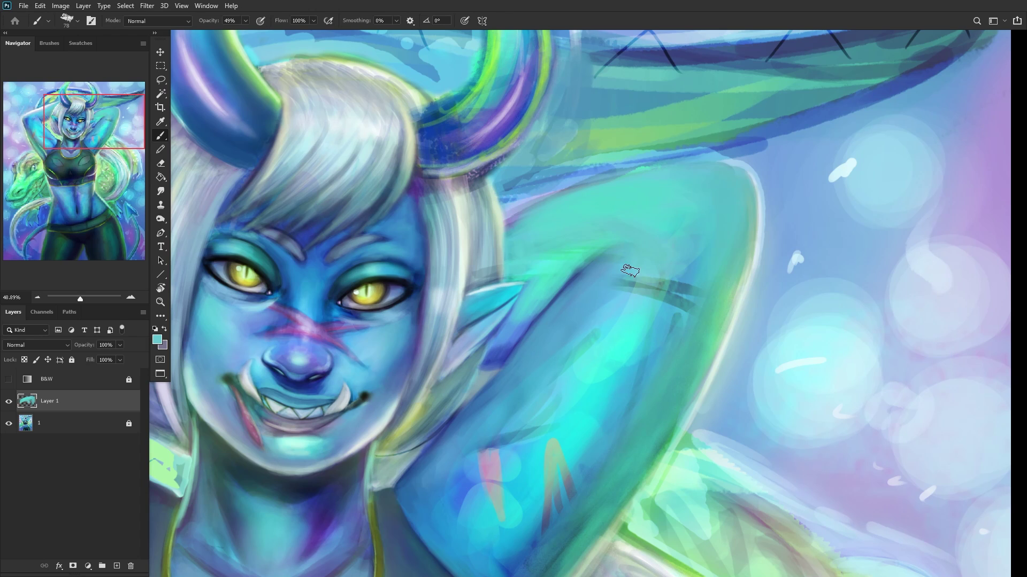
Step: Add a dark blue stroke on the raised arm and extend the blue beside the ear upward
{"action": "scroll", "coordinate": [560, 266], "scroll_direction": "up", "scroll_amount": 3}
{"action": "left_click", "coordinate": [554, 280], "text": "alt"}
{"action": "mouse_move", "coordinate": [663, 230]}
{"action": "left_mouse_down"}
{"action": "mouse_move", "coordinate": [551, 338]}
{"action": "mouse_move", "coordinate": [632, 305]}
{"action": "mouse_move", "coordinate": [590, 336]}
{"action": "mouse_move", "coordinate": [596, 299]}
{"action": "mouse_move", "coordinate": [544, 365]}
{"action": "mouse_move", "coordinate": [657, 263]}
{"action": "mouse_move", "coordinate": [598, 291]}
{"action": "mouse_move", "coordinate": [593, 321]}
{"action": "mouse_move", "coordinate": [668, 239]}
{"action": "mouse_move", "coordinate": [574, 303]}
{"action": "mouse_move", "coordinate": [663, 240]}
{"action": "mouse_move", "coordinate": [543, 366]}
{"action": "mouse_move", "coordinate": [656, 244]}
{"action": "mouse_move", "coordinate": [580, 339]}
{"action": "mouse_move", "coordinate": [537, 344]}
{"action": "mouse_move", "coordinate": [610, 267]}
{"action": "mouse_move", "coordinate": [498, 397]}
{"action": "mouse_move", "coordinate": [618, 266]}
{"action": "left_mouse_up"}
{"action": "left_click", "coordinate": [603, 319], "text": "alt"}
{"action": "scroll", "coordinate": [619, 266], "scroll_direction": "down", "scroll_amount": 4}
{"action": "scroll", "coordinate": [570, 317], "scroll_direction": "up", "scroll_amount": 4}
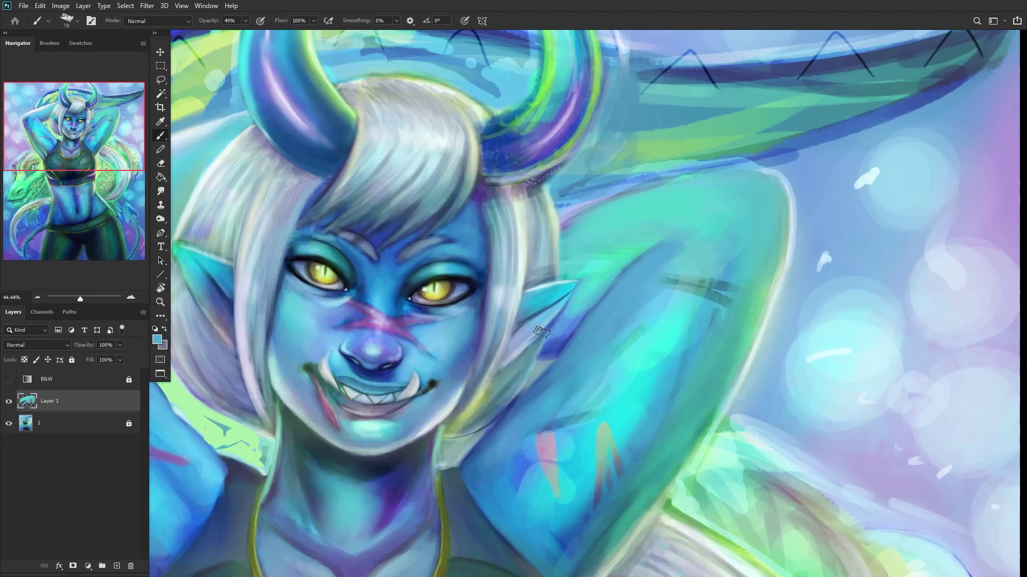
{"action": "scroll", "coordinate": [570, 317], "scroll_direction": "up", "scroll_amount": 3}
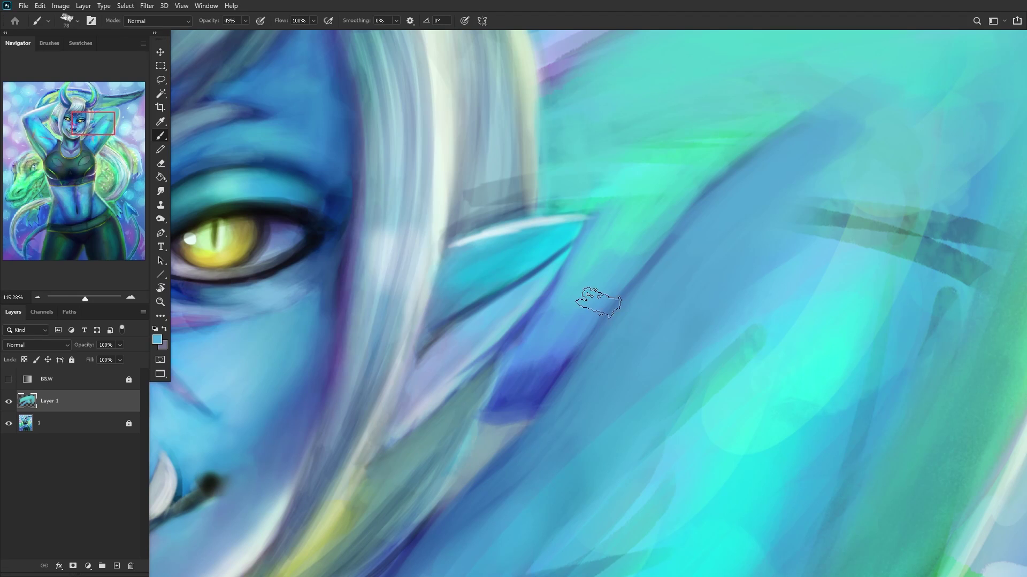
{"action": "left_click", "coordinate": [665, 206], "text": "alt"}
{"action": "scroll", "coordinate": [631, 245], "scroll_direction": "down", "scroll_amount": 8}
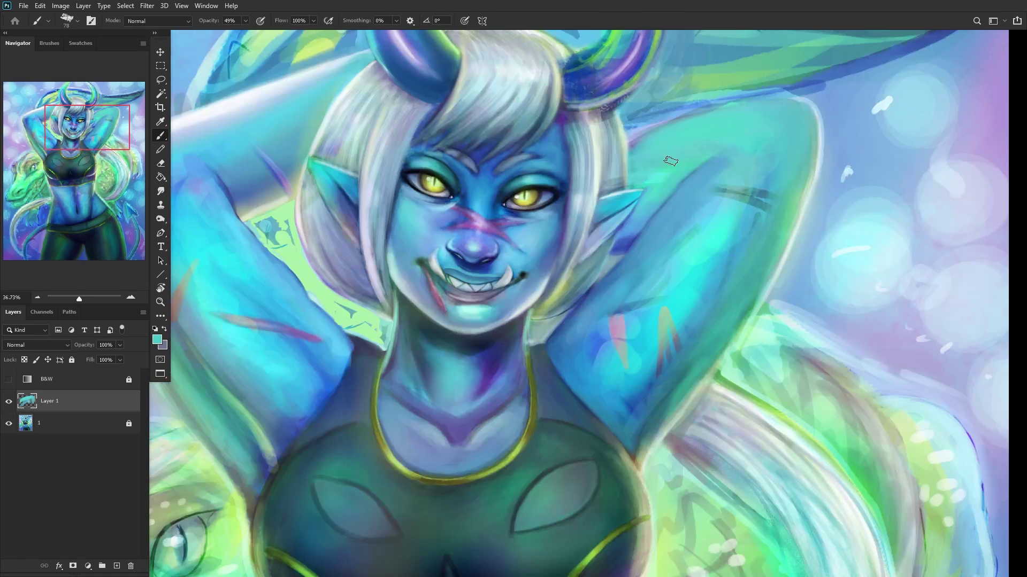
{"action": "scroll", "coordinate": [676, 139], "scroll_direction": "up", "scroll_amount": 3}
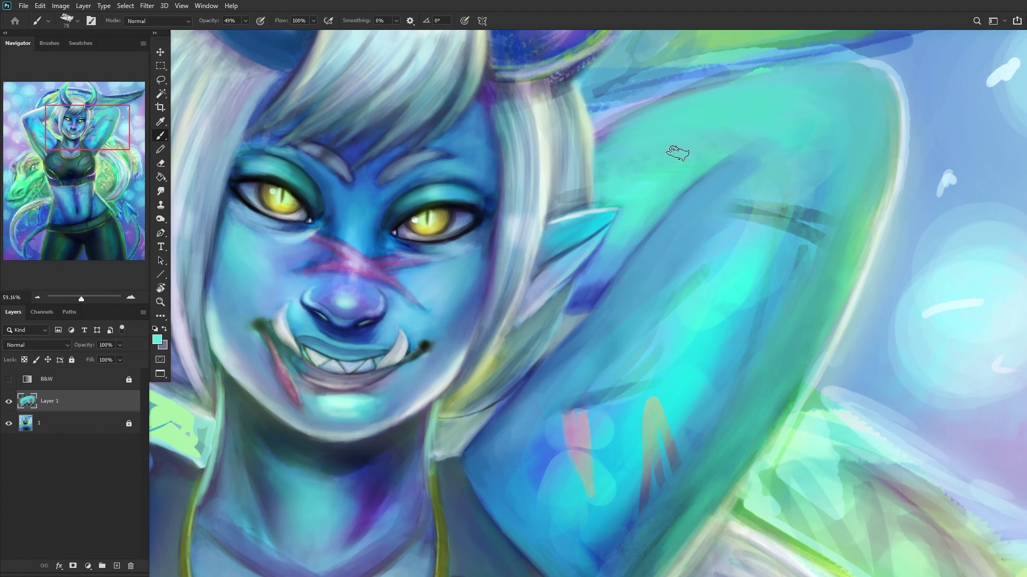
{"action": "scroll", "coordinate": [695, 131], "scroll_direction": "down", "scroll_amount": 4}
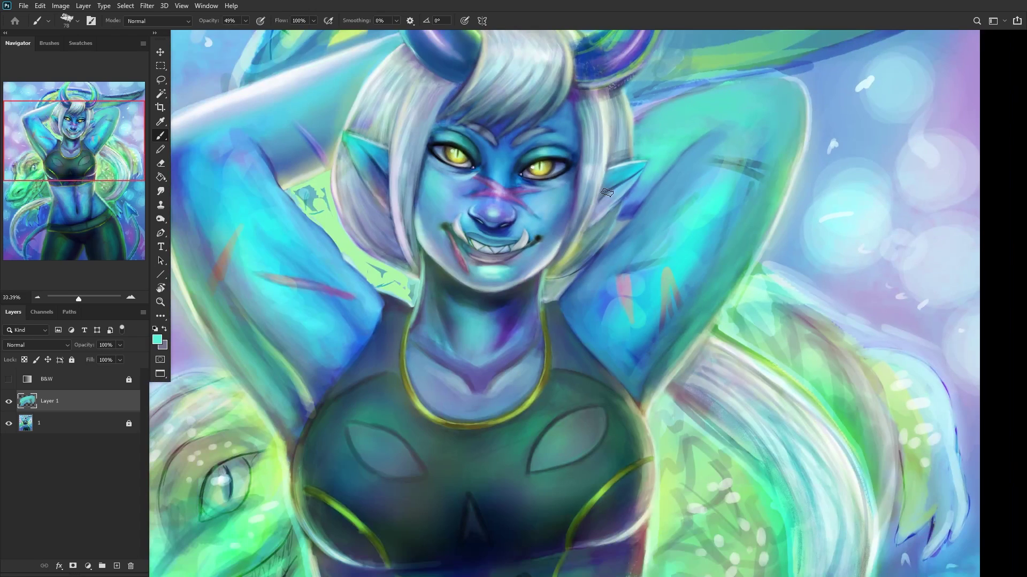
{"action": "scroll", "coordinate": [606, 193], "scroll_direction": "up", "scroll_amount": 2}
{"action": "left_click", "coordinate": [631, 230], "text": "alt"}
{"action": "scroll", "coordinate": [623, 227], "scroll_direction": "up", "scroll_amount": 2}
{"action": "left_click_drag", "start_coordinate": [618, 224], "coordinate": [630, 205]}
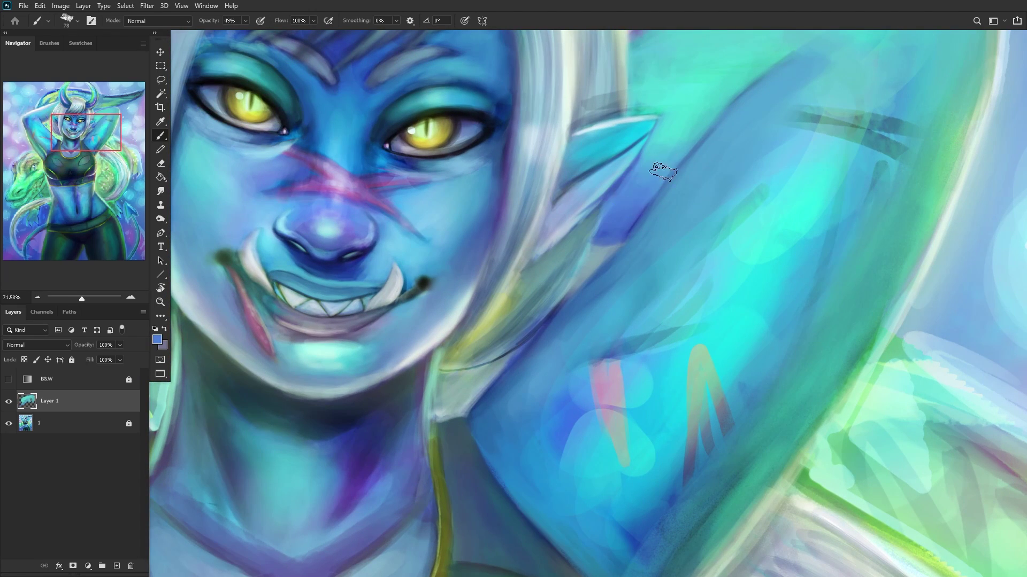
{"action": "scroll", "coordinate": [662, 171], "scroll_direction": "down", "scroll_amount": 6}
{"action": "left_click", "coordinate": [75, 137]}
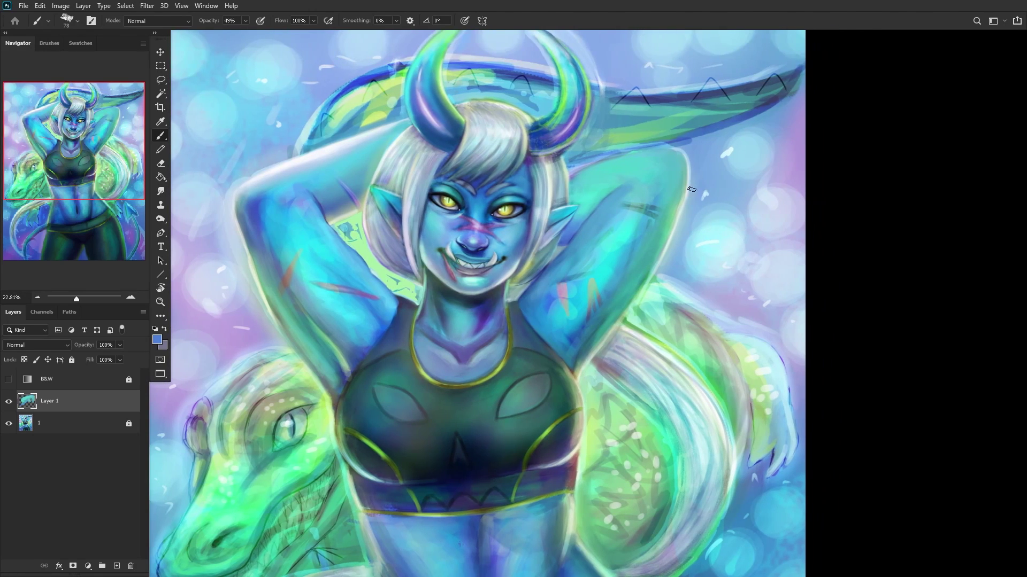
Step: Shrink the brush to 29 px and soften the jagged dark line along the arm's upper edge
{"action": "scroll", "coordinate": [563, 171], "scroll_direction": "up", "scroll_amount": 2}
{"action": "left_click_drag", "start_coordinate": [563, 172], "coordinate": [620, 237]}
{"action": "scroll", "coordinate": [526, 265], "scroll_direction": "up", "scroll_amount": 4}
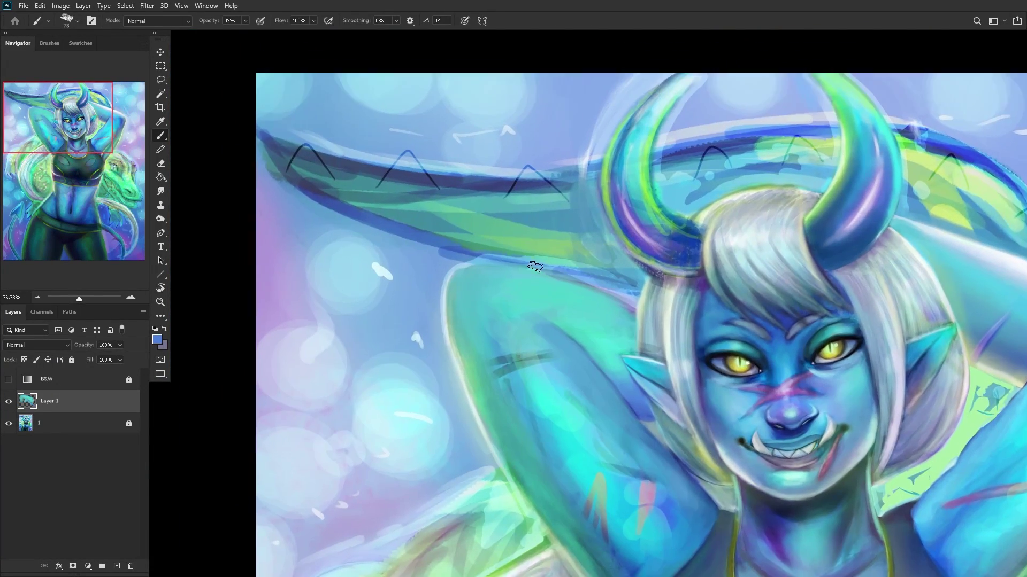
{"action": "right_click", "coordinate": [635, 147]}
{"action": "left_click", "coordinate": [753, 95]}
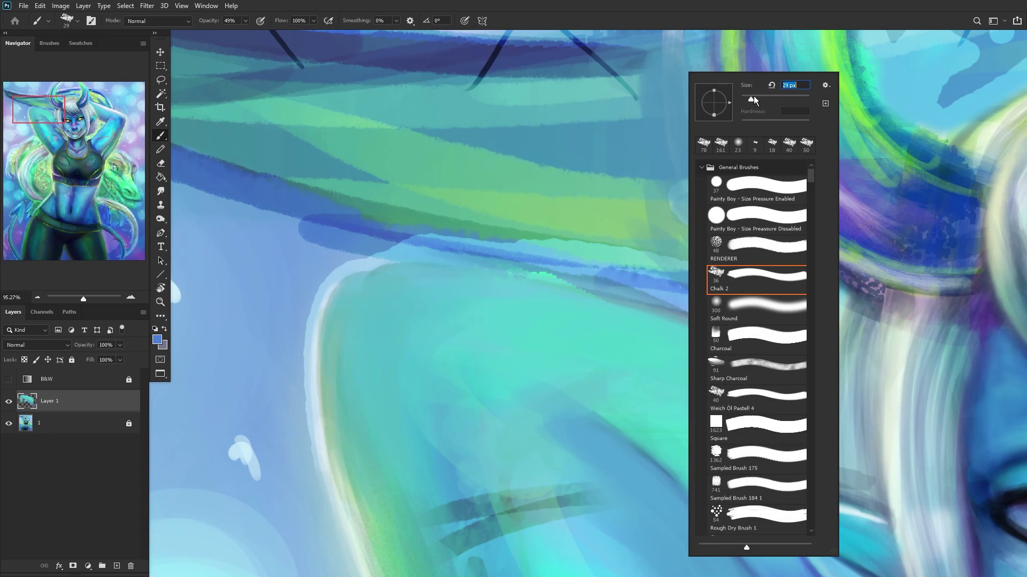
{"action": "left_click", "coordinate": [378, 315]}
{"action": "mouse_move", "coordinate": [631, 301]}
{"action": "left_mouse_down"}
{"action": "mouse_move", "coordinate": [415, 255]}
{"action": "mouse_move", "coordinate": [489, 263]}
{"action": "mouse_move", "coordinate": [359, 263]}
{"action": "mouse_move", "coordinate": [421, 256]}
{"action": "mouse_move", "coordinate": [401, 260]}
{"action": "mouse_move", "coordinate": [610, 289]}
{"action": "mouse_move", "coordinate": [497, 271]}
{"action": "mouse_move", "coordinate": [784, 353]}
{"action": "mouse_move", "coordinate": [635, 295]}
{"action": "mouse_move", "coordinate": [700, 322]}
{"action": "left_mouse_up"}
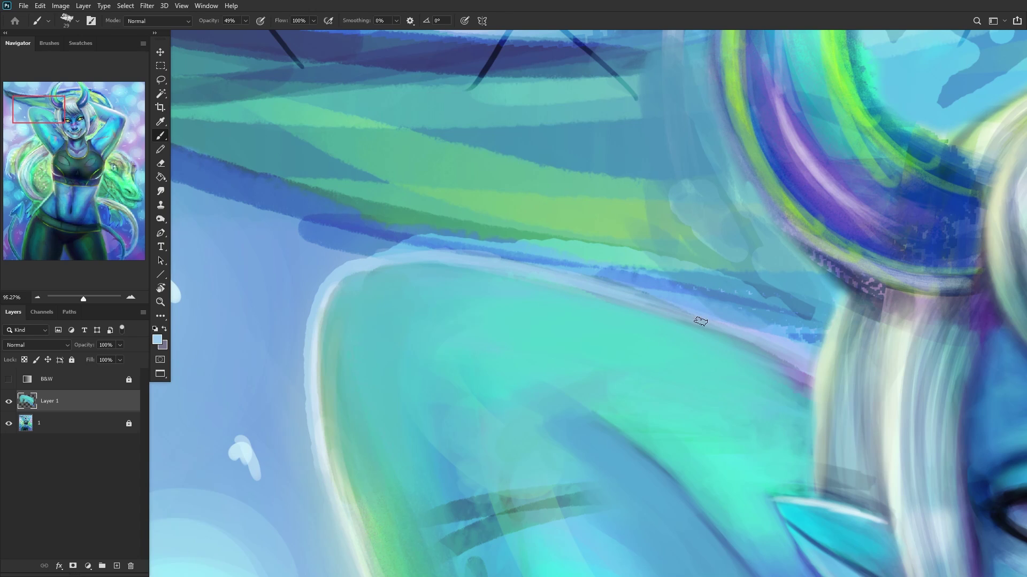
{"action": "left_click", "coordinate": [797, 394], "text": "alt"}
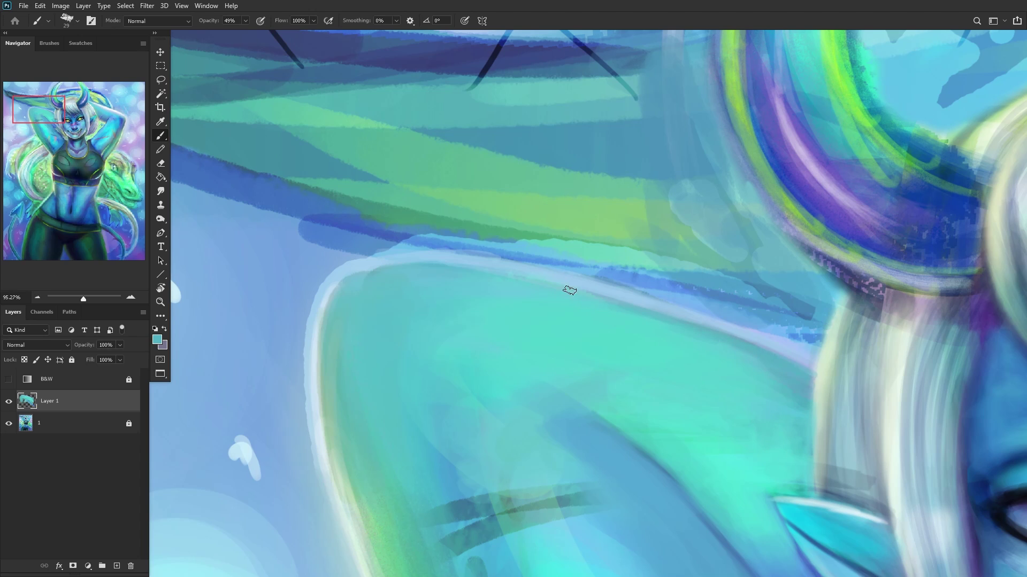
{"action": "scroll", "coordinate": [438, 265], "scroll_direction": "down", "scroll_amount": 6}
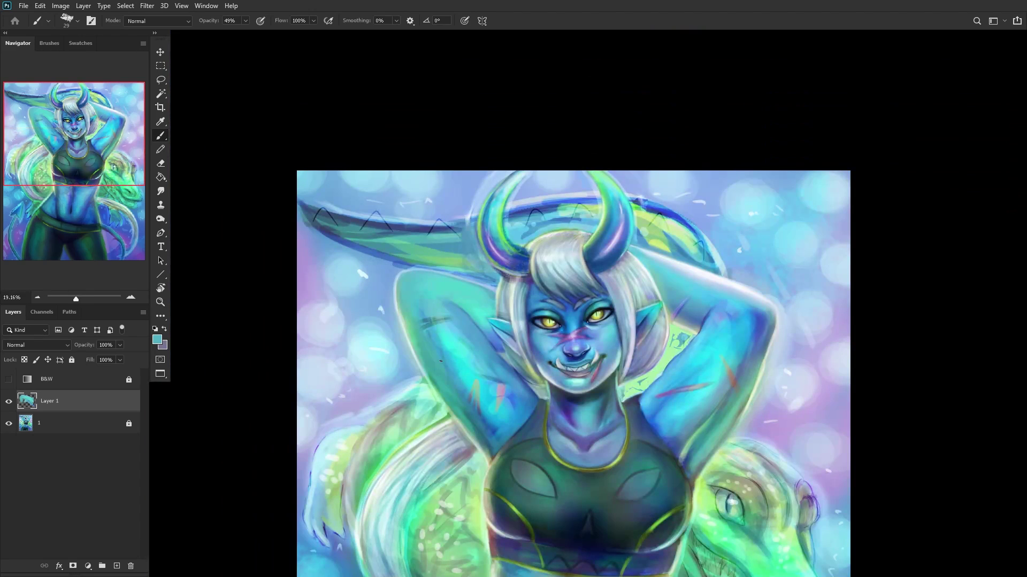
Step: Show Layer 1, add Layer 2, and set up a near-white 300 px Soft Round brush
{"action": "left_click", "coordinate": [9, 401]}
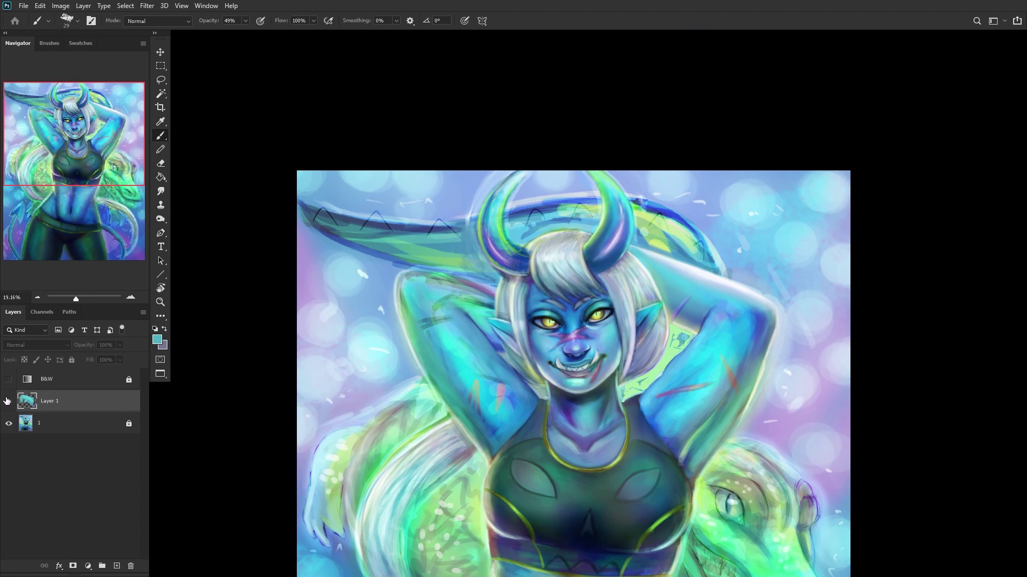
{"action": "left_click", "coordinate": [117, 566]}
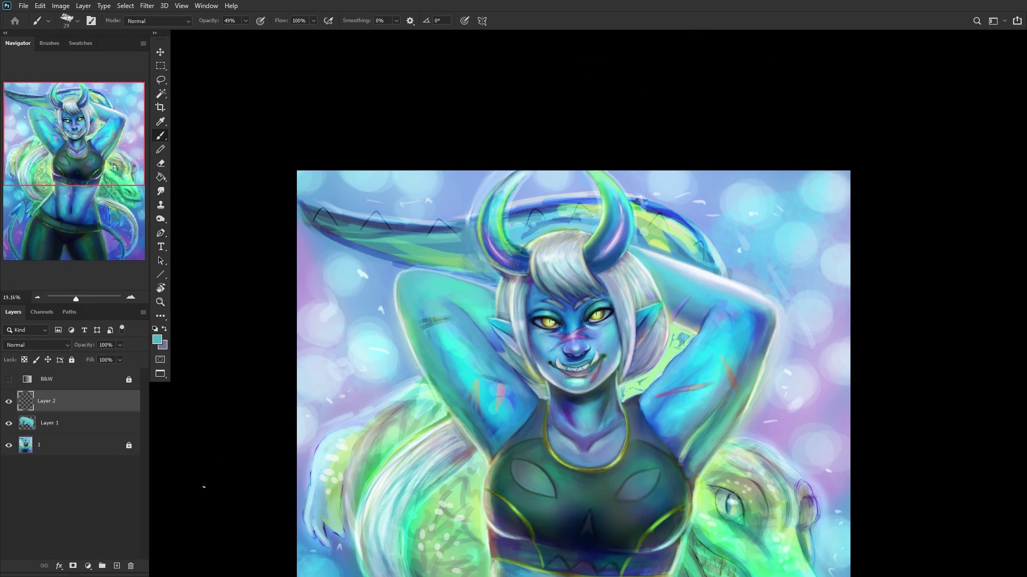
{"action": "scroll", "coordinate": [655, 377], "scroll_direction": "up", "scroll_amount": 1}
{"action": "right_click", "coordinate": [762, 263], "text": "alt+shift"}
{"action": "right_click", "coordinate": [657, 352]}
{"action": "left_click", "coordinate": [607, 312]}
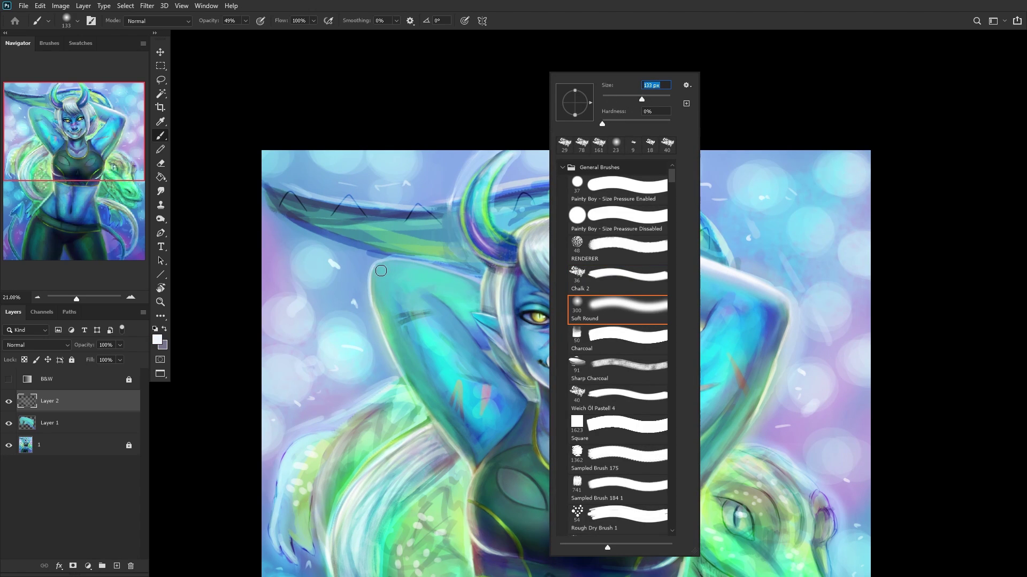
{"action": "left_click", "coordinate": [380, 270]}
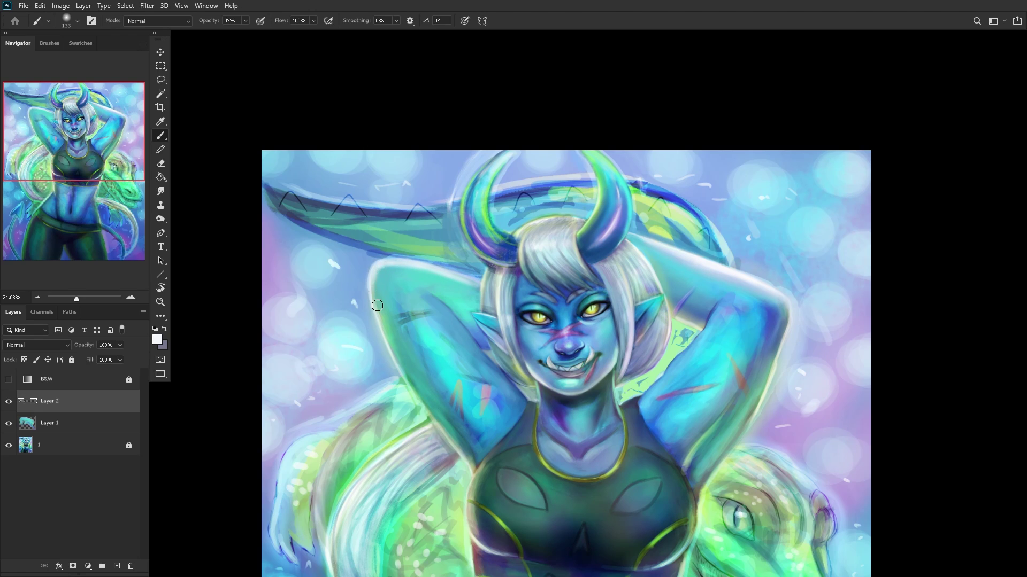
Step: Set Layer 2 to Overlay blend mode and add an empty Layer 3 above it
{"action": "left_click", "coordinate": [33, 345]}
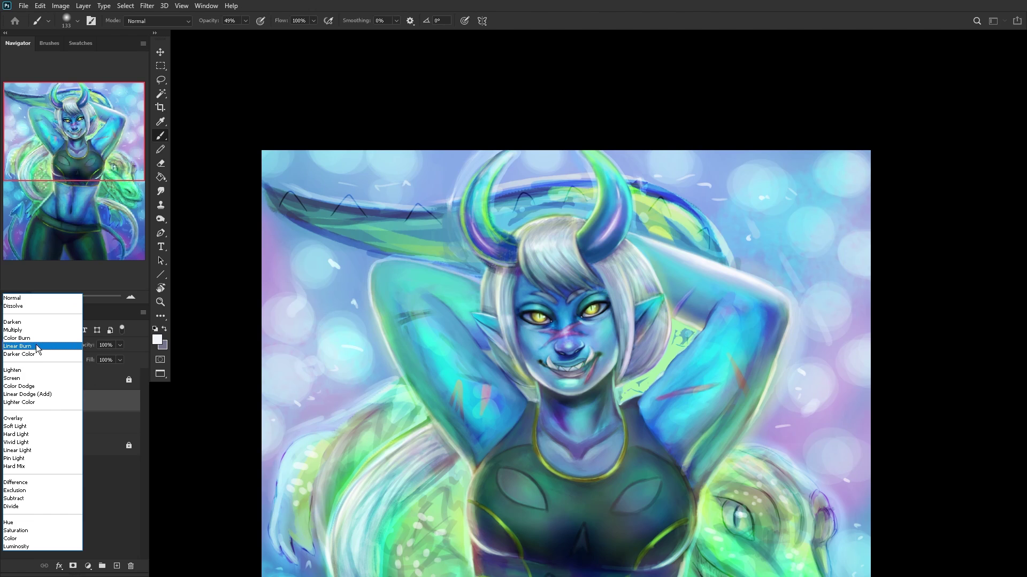
{"action": "left_click", "coordinate": [21, 418]}
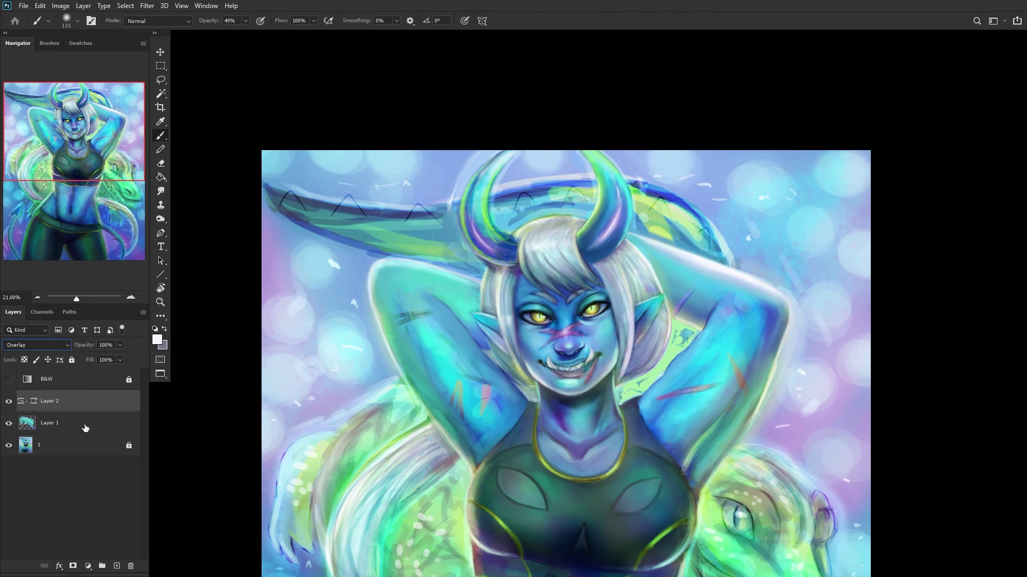
{"action": "left_click", "coordinate": [117, 566]}
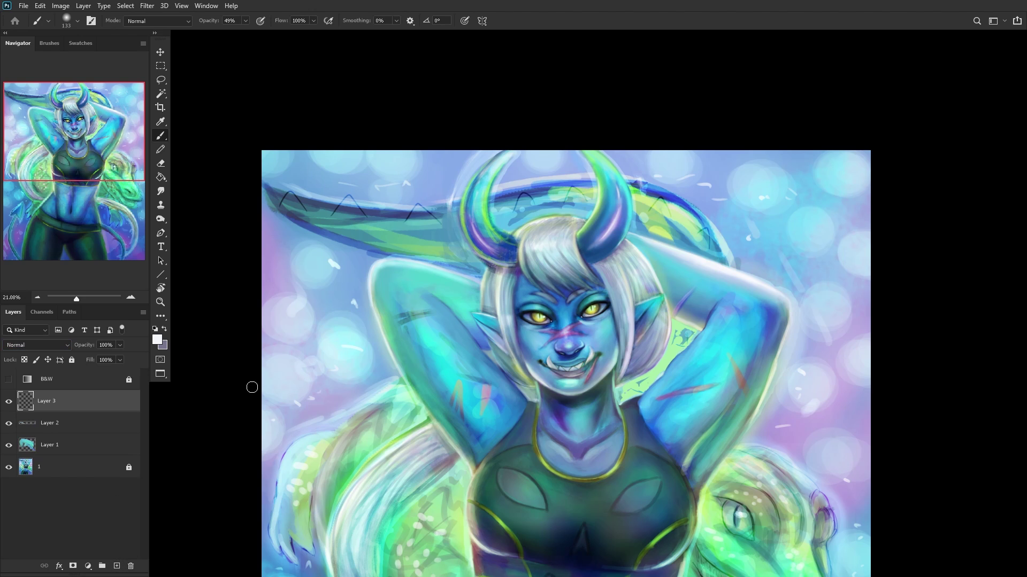
Step: Switch to the 15 px RENDERER brush for outlining on Layer 3
{"action": "right_click", "coordinate": [160, 136]}
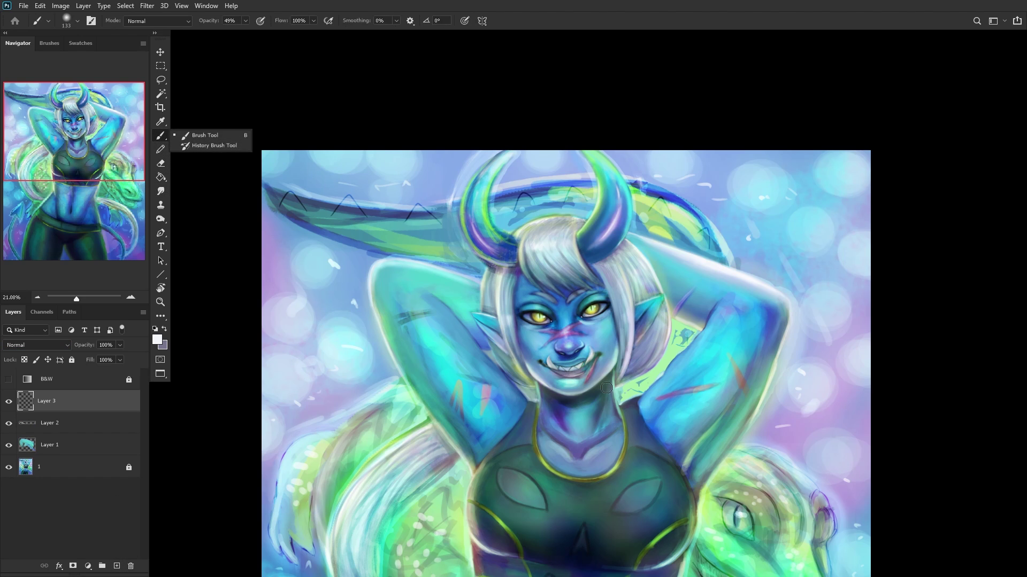
{"action": "scroll", "coordinate": [659, 402], "scroll_direction": "up", "scroll_amount": 1}
{"action": "scroll", "coordinate": [702, 430], "scroll_direction": "up", "scroll_amount": 1}
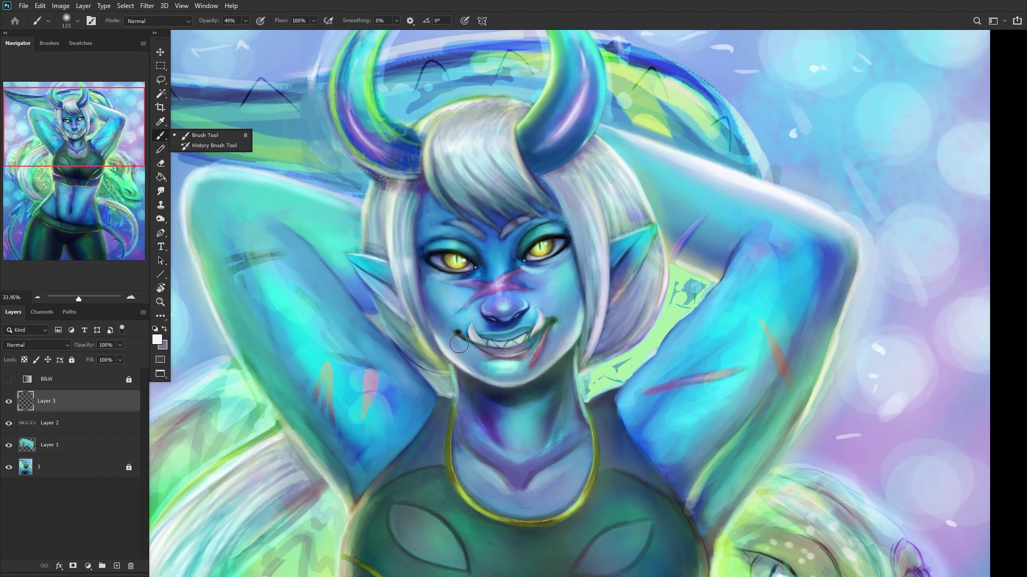
{"action": "right_click", "coordinate": [459, 344]}
{"action": "left_click", "coordinate": [543, 249]}
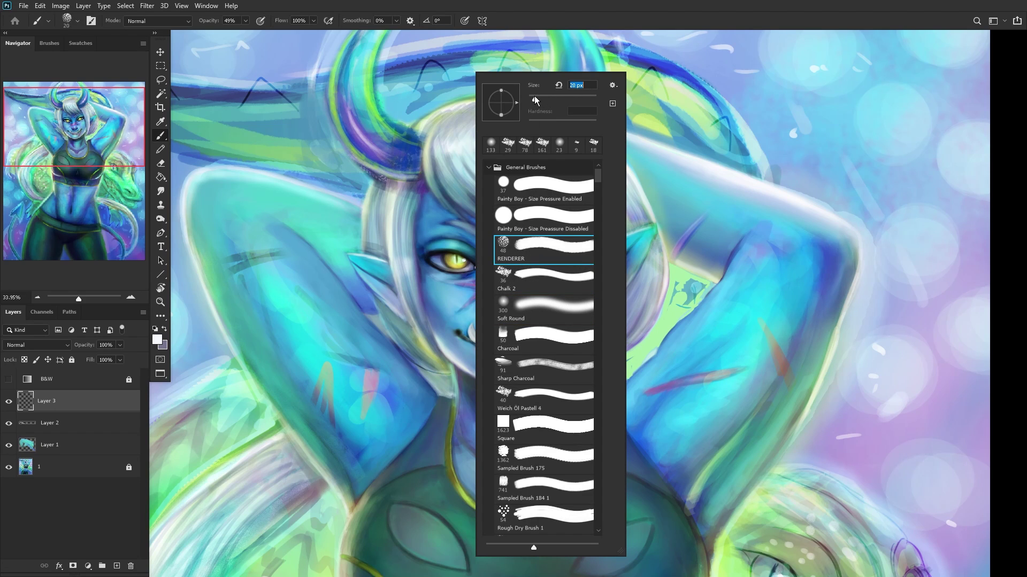
{"action": "left_click", "coordinate": [92, 403]}
{"action": "scroll", "coordinate": [453, 362], "scroll_direction": "up", "scroll_amount": 2}
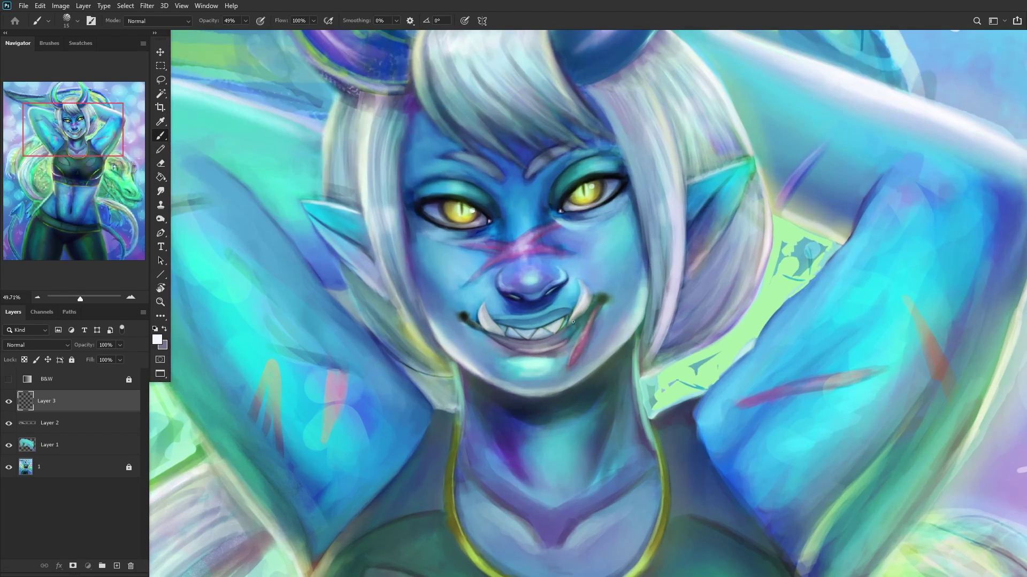
Step: Outline the pink streak's left edge and top in purple and add a narrow purple V above it
{"action": "left_click", "coordinate": [505, 260], "text": "alt"}
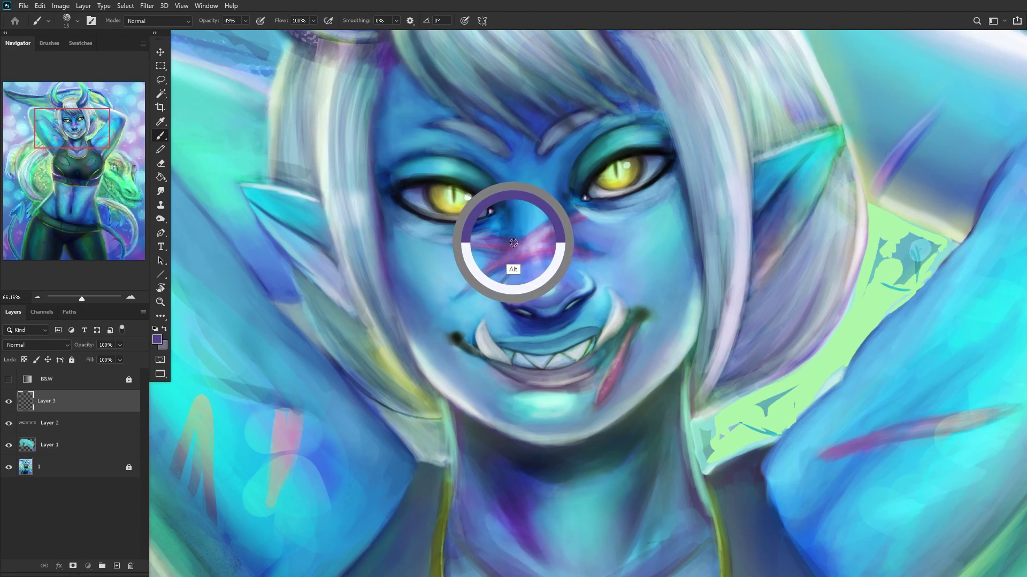
{"action": "scroll", "coordinate": [387, 362], "scroll_direction": "up", "scroll_amount": 3}
{"action": "scroll", "coordinate": [283, 455], "scroll_direction": "up", "scroll_amount": 2}
{"action": "mouse_move", "coordinate": [328, 329]}
{"action": "left_mouse_down"}
{"action": "mouse_move", "coordinate": [309, 484]}
{"action": "mouse_move", "coordinate": [317, 424]}
{"action": "mouse_move", "coordinate": [316, 454]}
{"action": "mouse_move", "coordinate": [325, 452]}
{"action": "mouse_move", "coordinate": [364, 338]}
{"action": "left_mouse_up"}
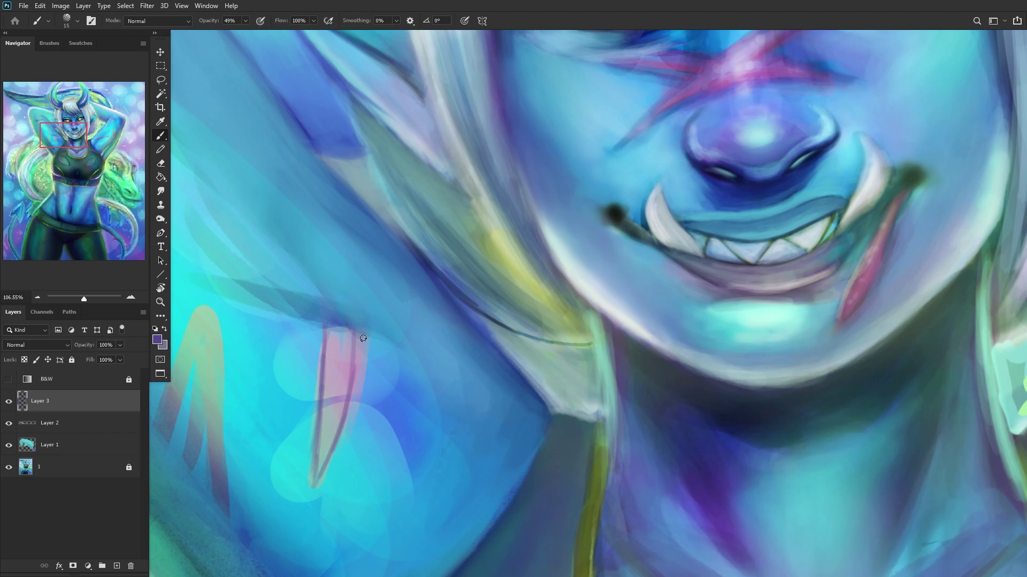
{"action": "scroll", "coordinate": [321, 331], "scroll_direction": "down", "scroll_amount": 3}
{"action": "scroll", "coordinate": [323, 326], "scroll_direction": "up", "scroll_amount": 6}
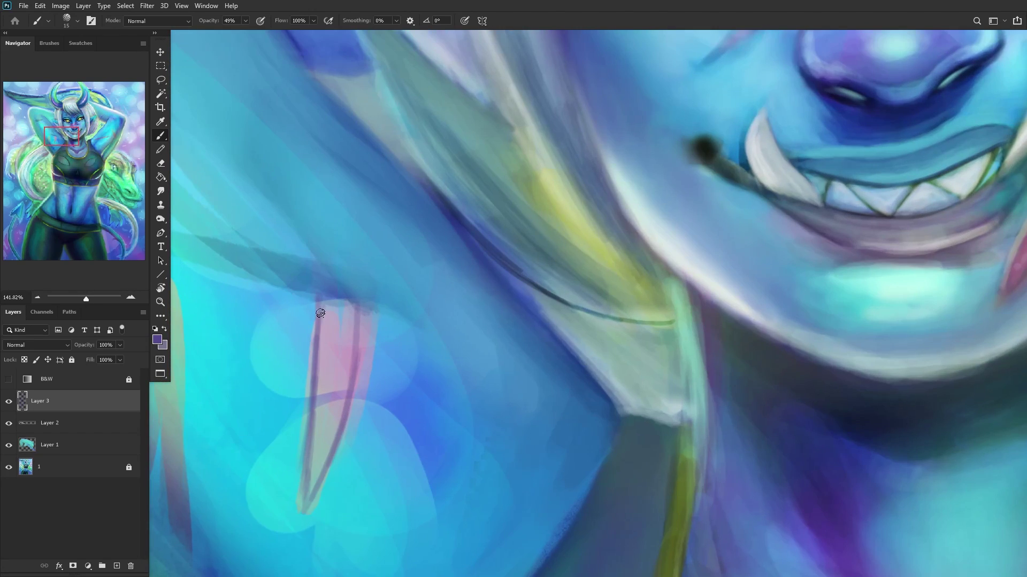
{"action": "left_click_drag", "start_coordinate": [320, 313], "coordinate": [319, 303]}
{"action": "mouse_move", "coordinate": [313, 264]}
{"action": "left_mouse_down"}
{"action": "mouse_move", "coordinate": [292, 182]}
{"action": "mouse_move", "coordinate": [349, 275]}
{"action": "mouse_move", "coordinate": [300, 205]}
{"action": "mouse_move", "coordinate": [356, 306]}
{"action": "left_mouse_up"}
{"action": "scroll", "coordinate": [345, 318], "scroll_direction": "down", "scroll_amount": 5}
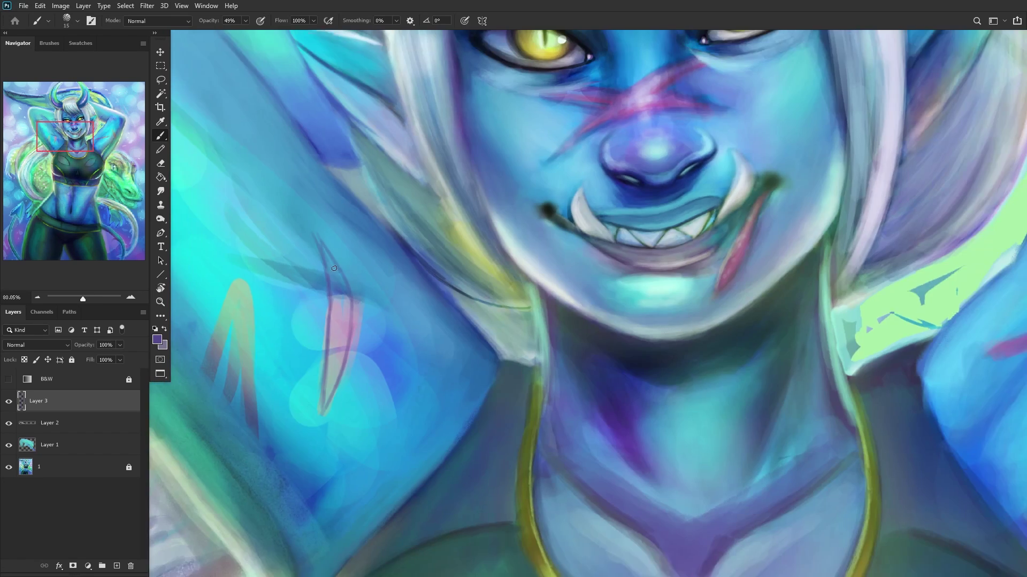
{"action": "scroll", "coordinate": [337, 326], "scroll_direction": "up", "scroll_amount": 3}
{"action": "left_click", "coordinate": [332, 330], "text": "alt"}
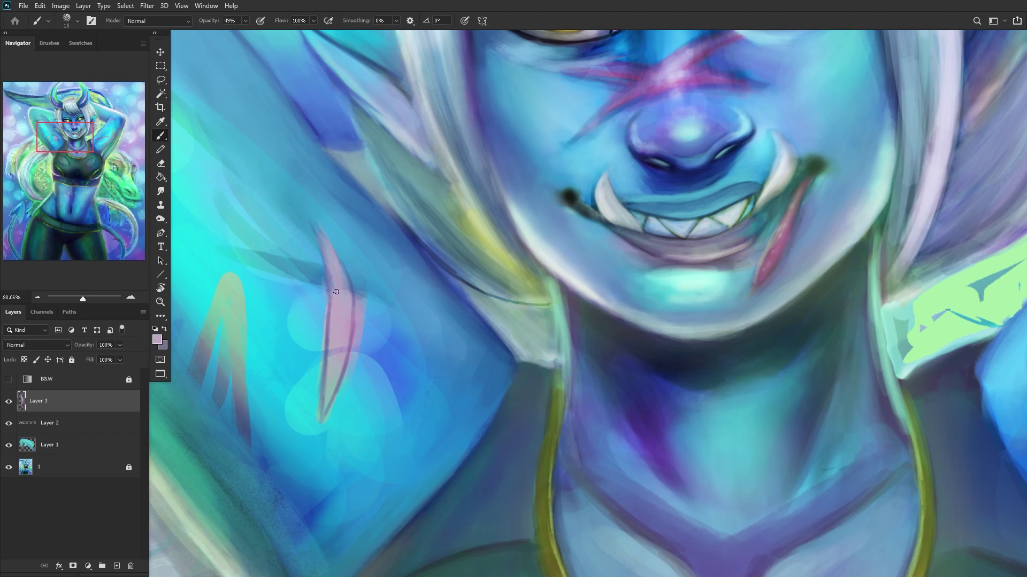
{"action": "scroll", "coordinate": [336, 291], "scroll_direction": "down", "scroll_amount": 3}
{"action": "right_click", "coordinate": [823, 233]}
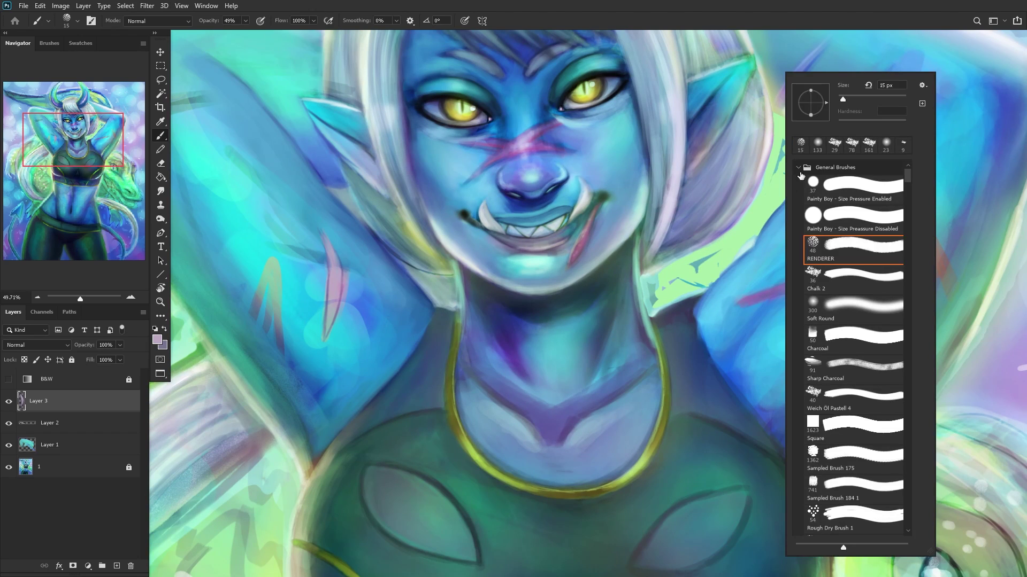
Step: Brush over the pink streak on the arm to darken it to purple
{"action": "key", "text": "Escape"}
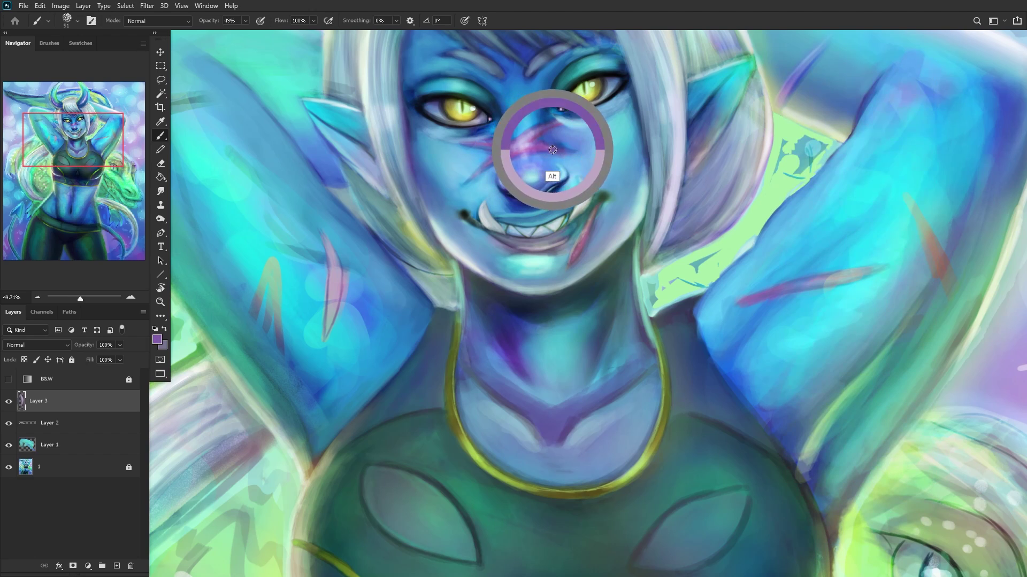
{"action": "scroll", "coordinate": [317, 324], "scroll_direction": "up", "scroll_amount": 2}
{"action": "scroll", "coordinate": [328, 346], "scroll_direction": "up", "scroll_amount": 1}
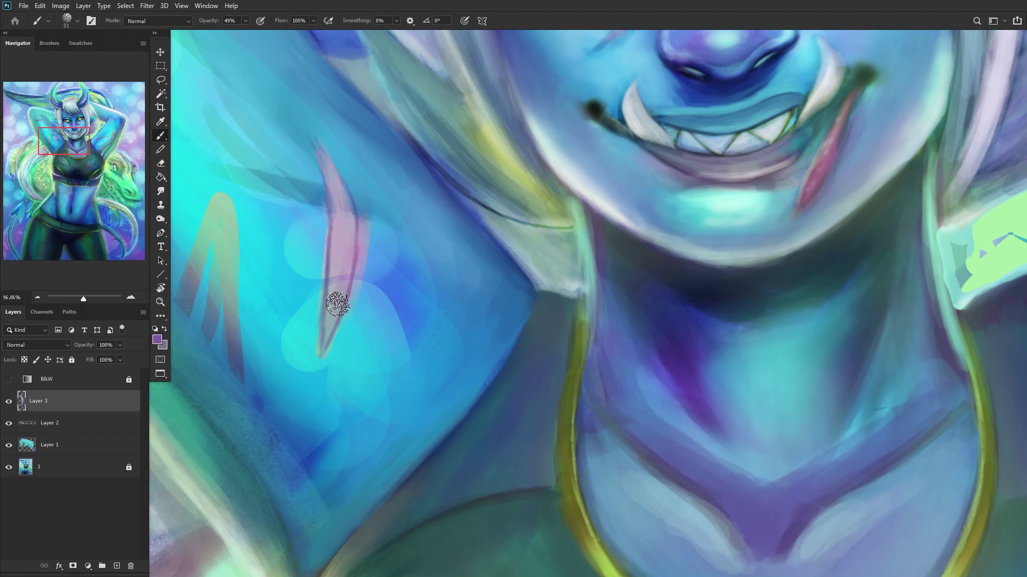
{"action": "mouse_move", "coordinate": [320, 343]}
{"action": "left_mouse_down"}
{"action": "mouse_move", "coordinate": [339, 241]}
{"action": "mouse_move", "coordinate": [329, 167]}
{"action": "mouse_move", "coordinate": [349, 244]}
{"action": "mouse_move", "coordinate": [316, 149]}
{"action": "mouse_move", "coordinate": [331, 312]}
{"action": "left_mouse_up"}
{"action": "scroll", "coordinate": [331, 311], "scroll_direction": "down", "scroll_amount": 2}
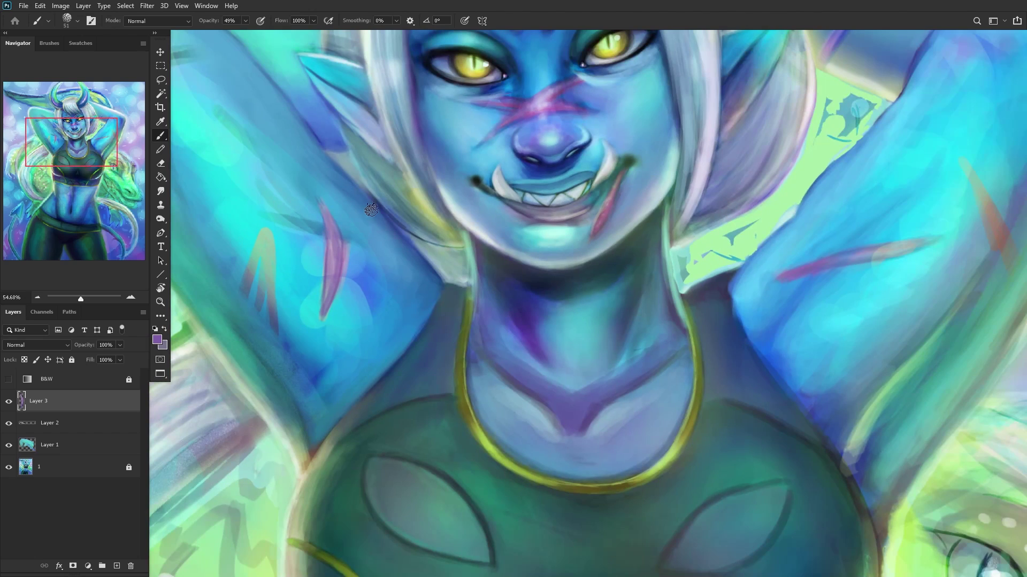
{"action": "scroll", "coordinate": [586, 141], "scroll_direction": "up", "scroll_amount": 3}
Step: Sample lavender from the nose, then several cyan and blue skin tones from the arm
{"action": "left_click", "coordinate": [515, 103], "text": "alt"}
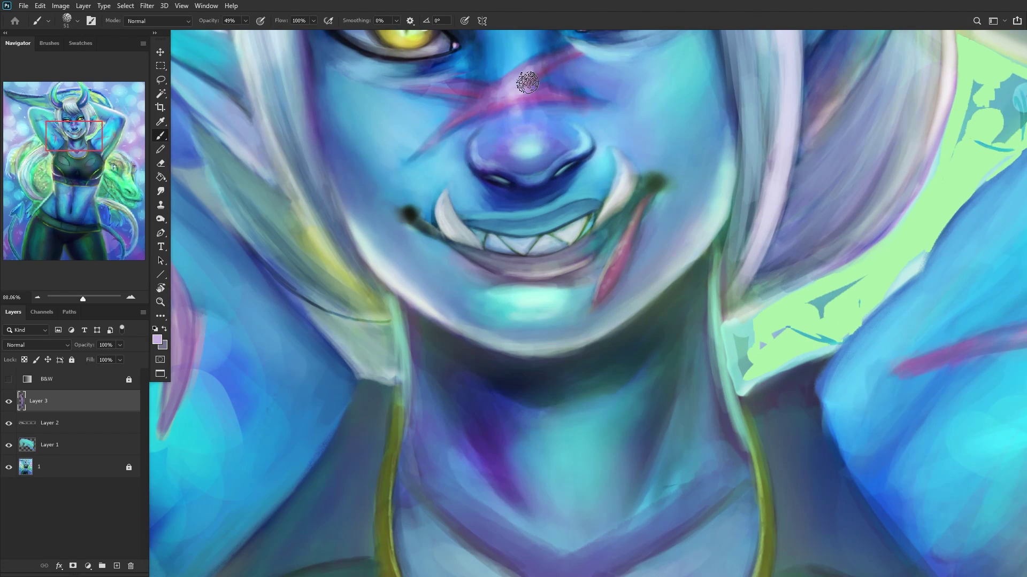
{"action": "scroll", "coordinate": [410, 150], "scroll_direction": "down", "scroll_amount": 3}
{"action": "scroll", "coordinate": [235, 254], "scroll_direction": "up", "scroll_amount": 3}
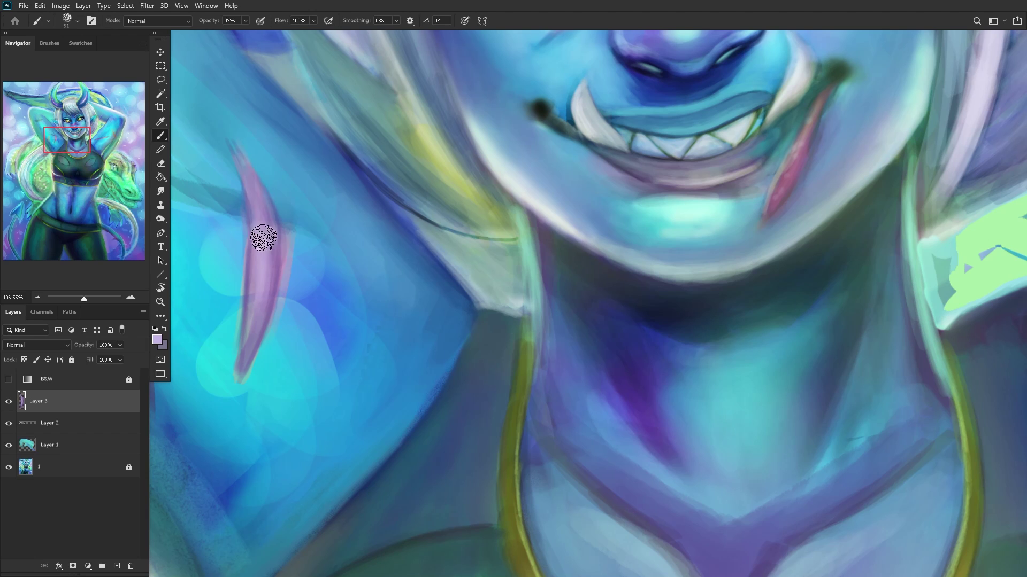
{"action": "scroll", "coordinate": [276, 311], "scroll_direction": "down", "scroll_amount": 1}
{"action": "scroll", "coordinate": [276, 310], "scroll_direction": "down", "scroll_amount": 3}
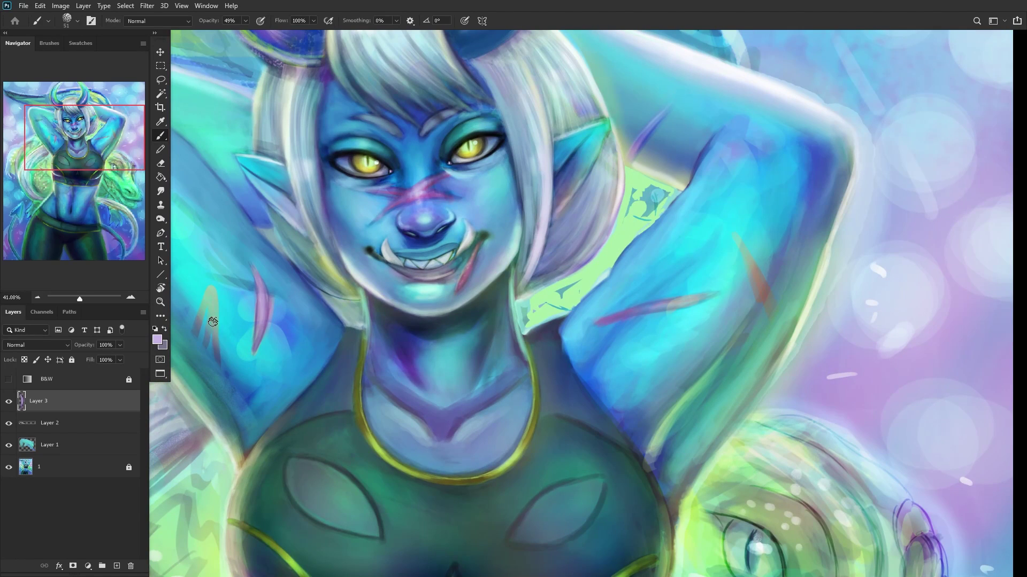
{"action": "scroll", "coordinate": [208, 334], "scroll_direction": "up", "scroll_amount": 3}
{"action": "left_click", "coordinate": [246, 279], "text": "alt"}
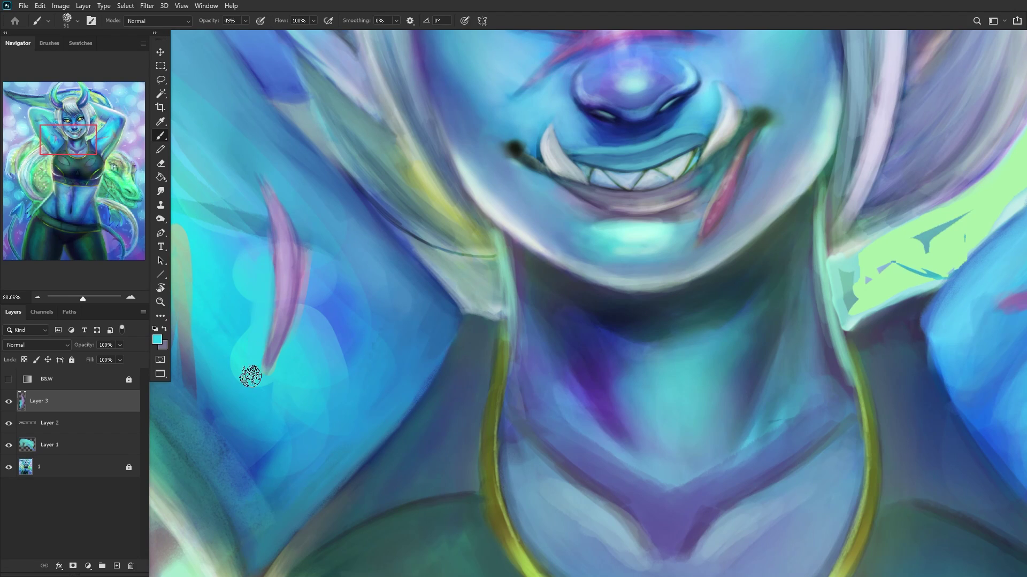
{"action": "left_click", "coordinate": [305, 289], "text": "alt"}
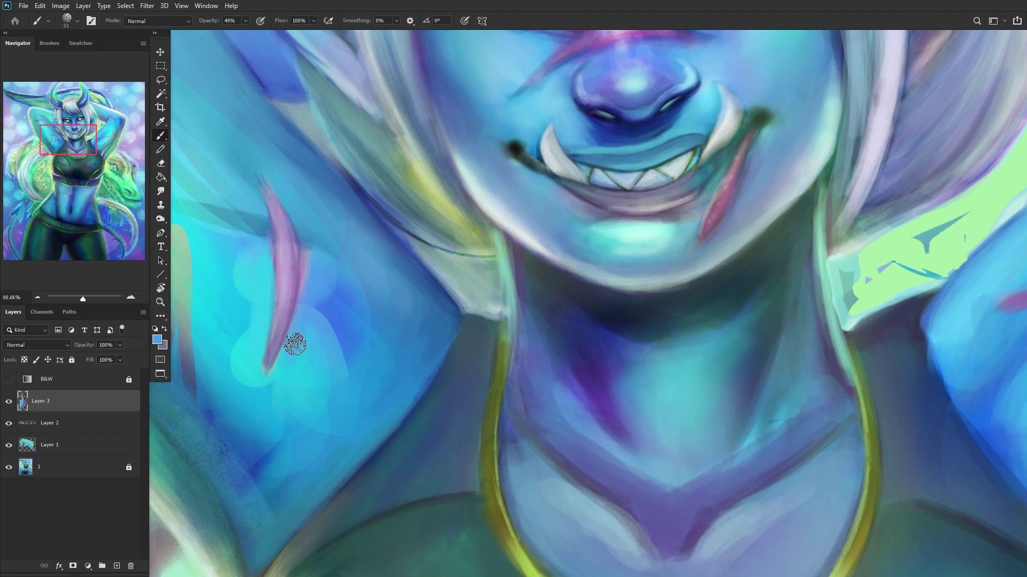
{"action": "left_click", "coordinate": [314, 316], "text": "alt"}
{"action": "left_click", "coordinate": [324, 286], "text": "alt"}
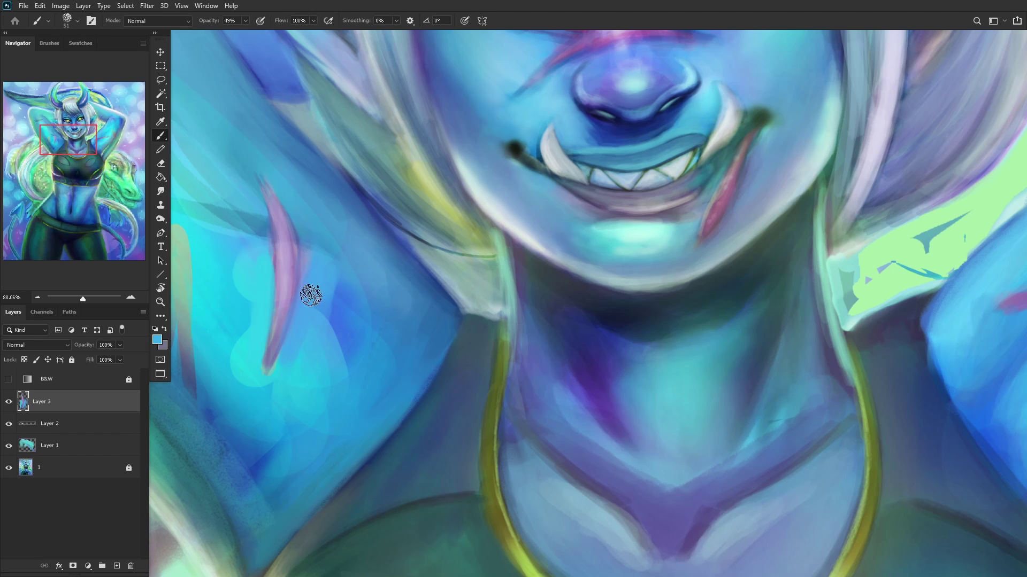
{"action": "scroll", "coordinate": [330, 293], "scroll_direction": "down", "scroll_amount": 5}
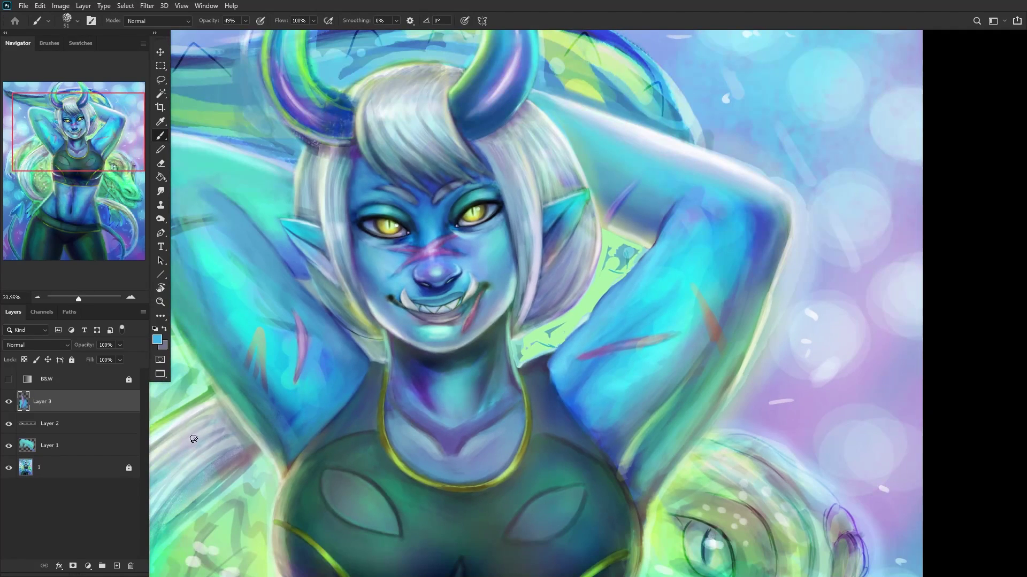
Step: Compare the arm with Layer 3 hidden, then paint a pink stroke on a new layer
{"action": "left_click", "coordinate": [9, 402]}
{"action": "left_click", "coordinate": [9, 403]}
{"action": "left_click", "coordinate": [121, 569]}
{"action": "scroll", "coordinate": [526, 364], "scroll_direction": "up", "scroll_amount": 3}
{"action": "left_click", "coordinate": [647, 342], "text": "alt"}
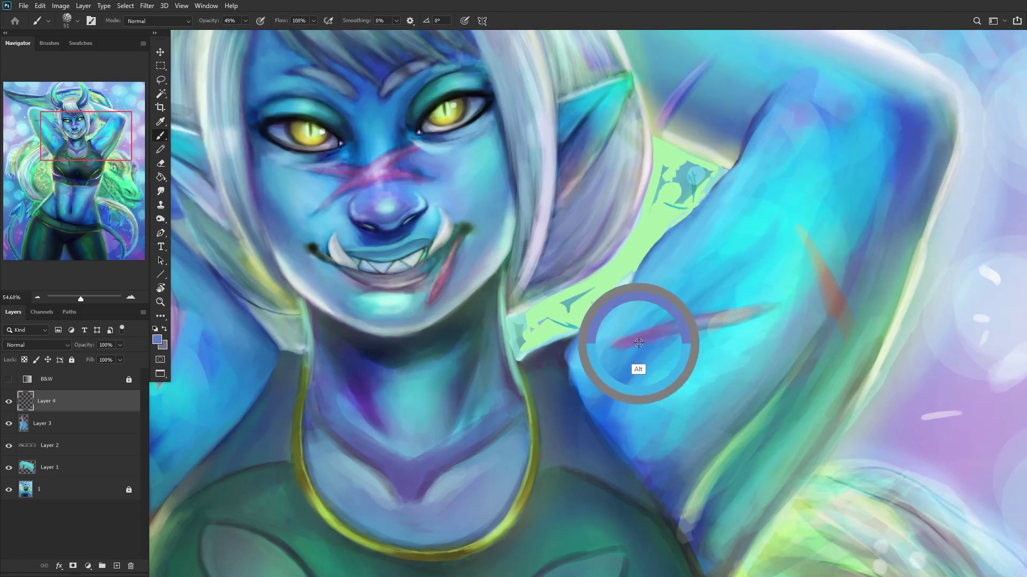
{"action": "scroll", "coordinate": [643, 333], "scroll_direction": "down", "scroll_amount": 3}
{"action": "scroll", "coordinate": [316, 339], "scroll_direction": "up", "scroll_amount": 1}
{"action": "mouse_move", "coordinate": [225, 321]}
{"action": "left_mouse_down"}
{"action": "mouse_move", "coordinate": [214, 369]}
{"action": "mouse_move", "coordinate": [215, 360]}
{"action": "left_mouse_up"}
{"action": "scroll", "coordinate": [218, 343], "scroll_direction": "down", "scroll_amount": 4}
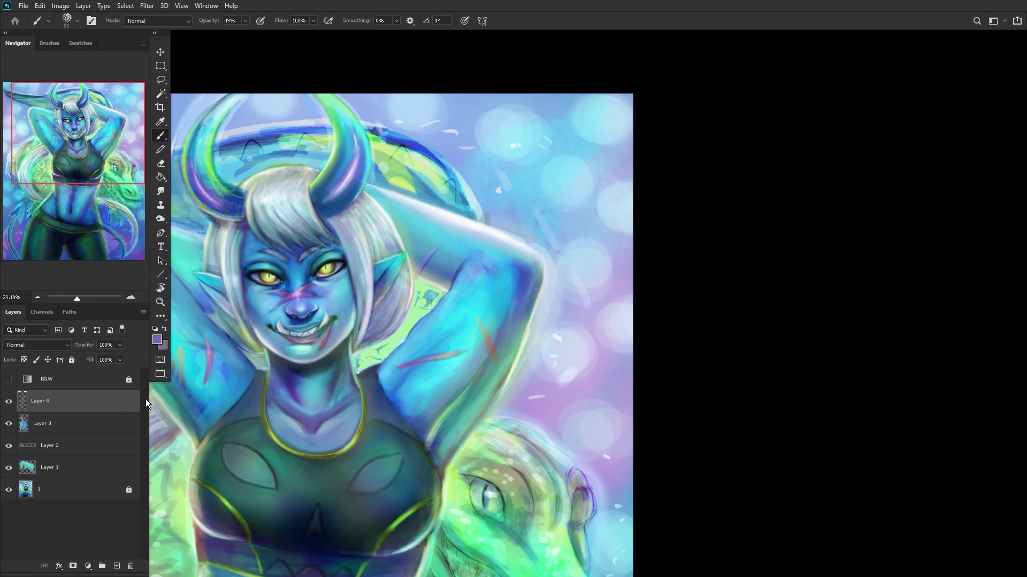
Step: Merge the strokes down, stamp visible, move Layer 3 under Layer 2 and merge it into Layer 1
{"action": "key", "text": "ctrl+e"}
{"action": "key", "text": "ctrl+e"}
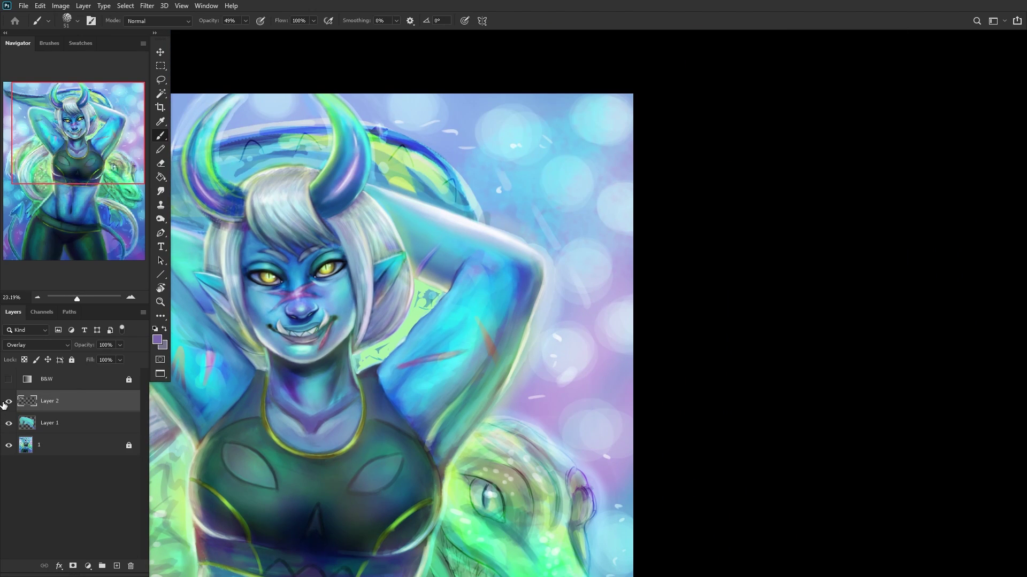
{"action": "key", "text": "ctrl+shift+alt+e"}
{"action": "left_click", "coordinate": [9, 446]}
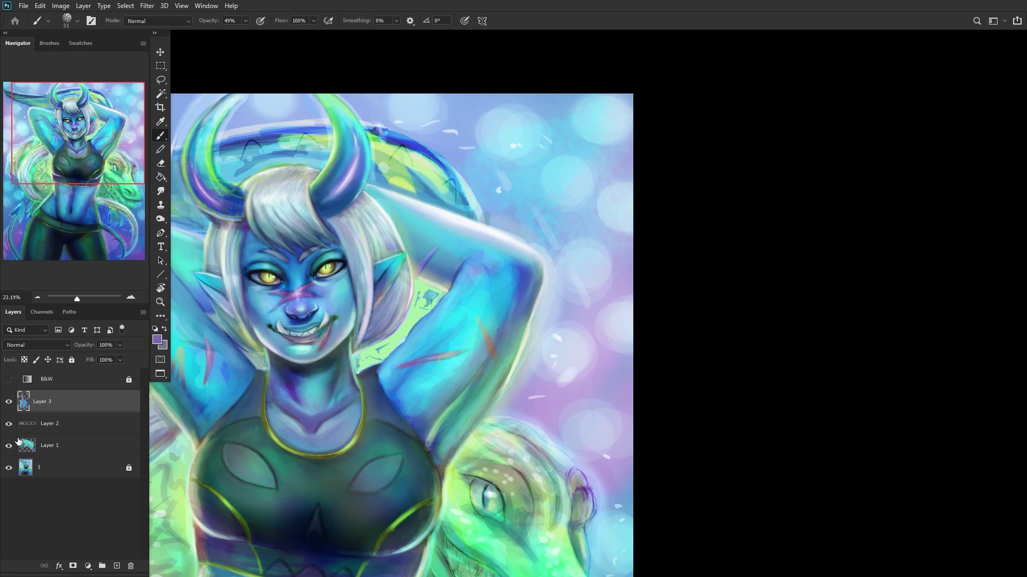
{"action": "left_click_drag", "start_coordinate": [77, 401], "coordinate": [81, 435]}
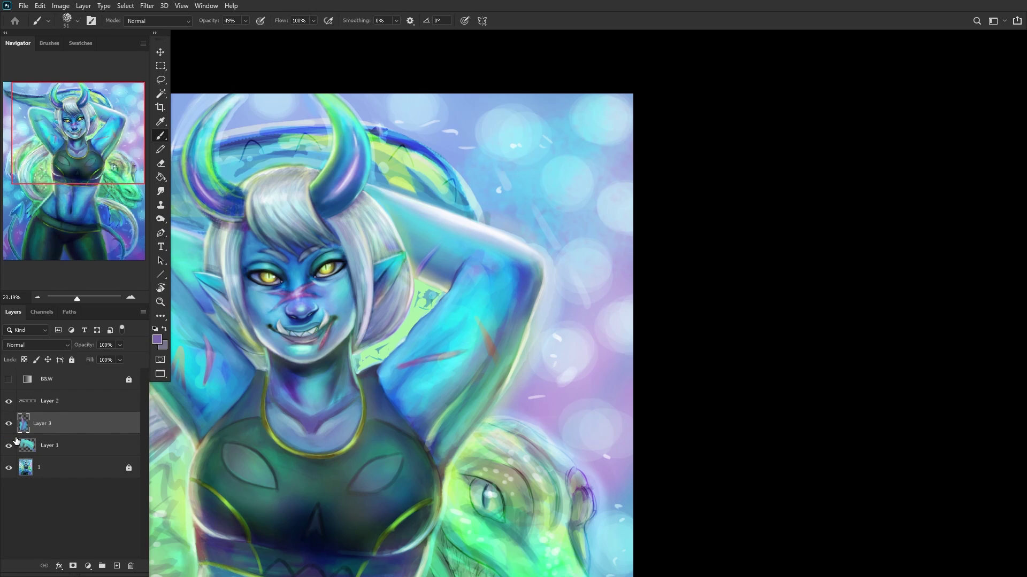
{"action": "key", "text": "ctrl+e"}
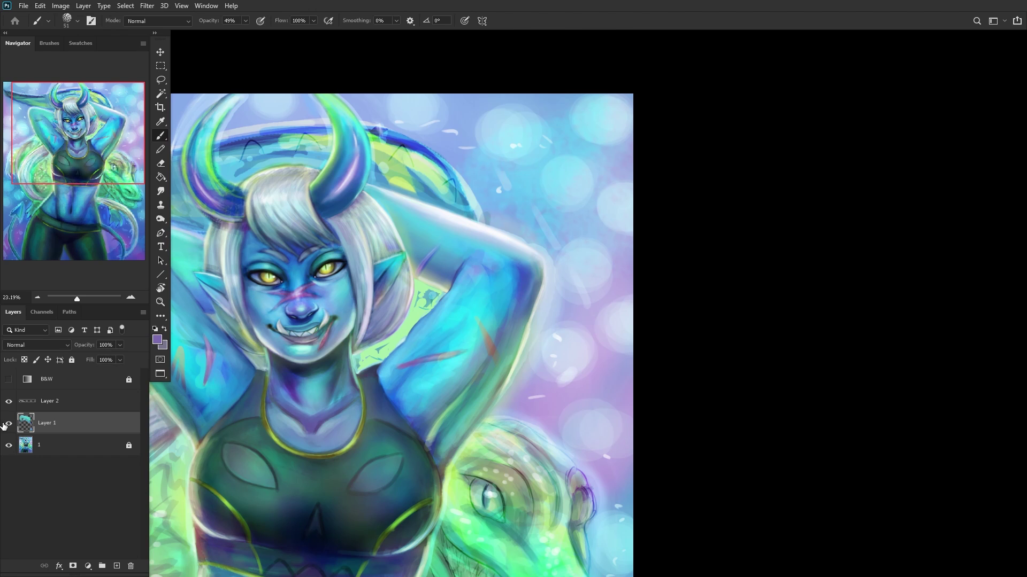
{"action": "left_click_drag", "start_coordinate": [112, 164], "coordinate": [57, 169]}
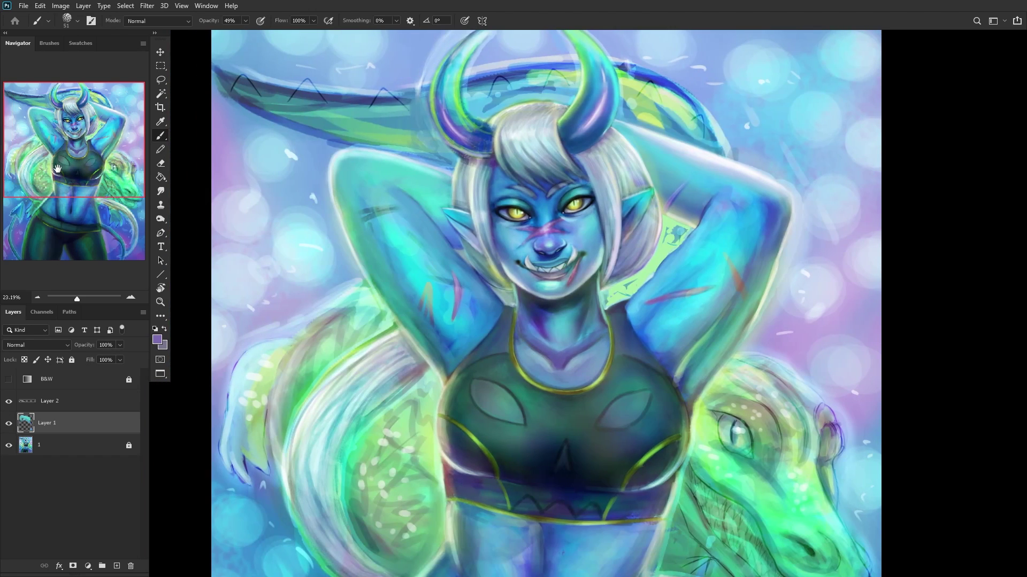
{"action": "left_click", "coordinate": [8, 424]}
{"action": "left_click", "coordinate": [10, 424]}
Step: Shrink the brush to size 23 and sample cyan from the arm
{"action": "scroll", "coordinate": [447, 217], "scroll_direction": "up", "scroll_amount": 5}
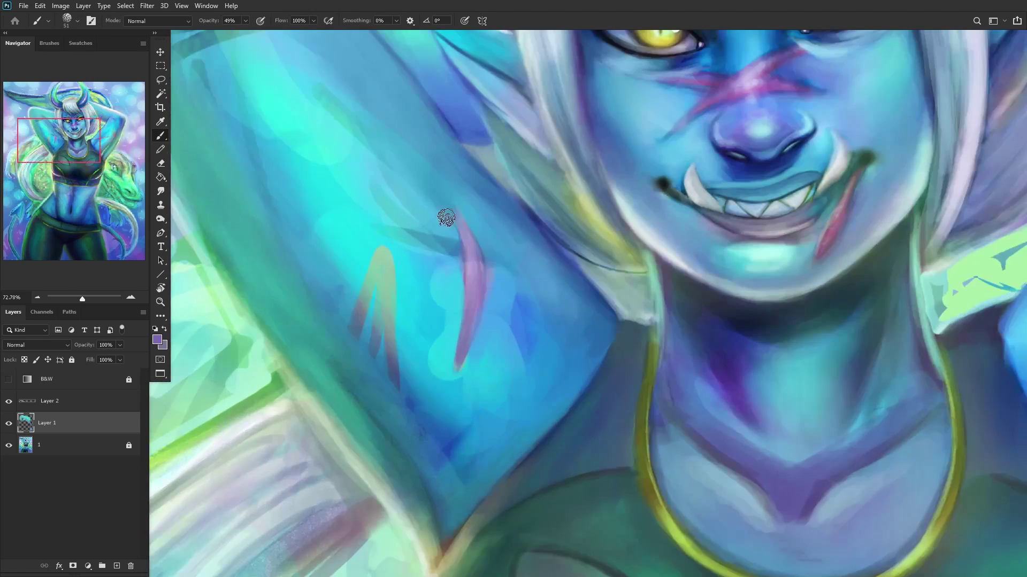
{"action": "right_click", "coordinate": [552, 342]}
{"action": "mouse_move", "coordinate": [428, 374]}
{"action": "left_mouse_down"}
{"action": "mouse_move", "coordinate": [436, 403]}
{"action": "mouse_move", "coordinate": [442, 390]}
{"action": "left_mouse_up"}
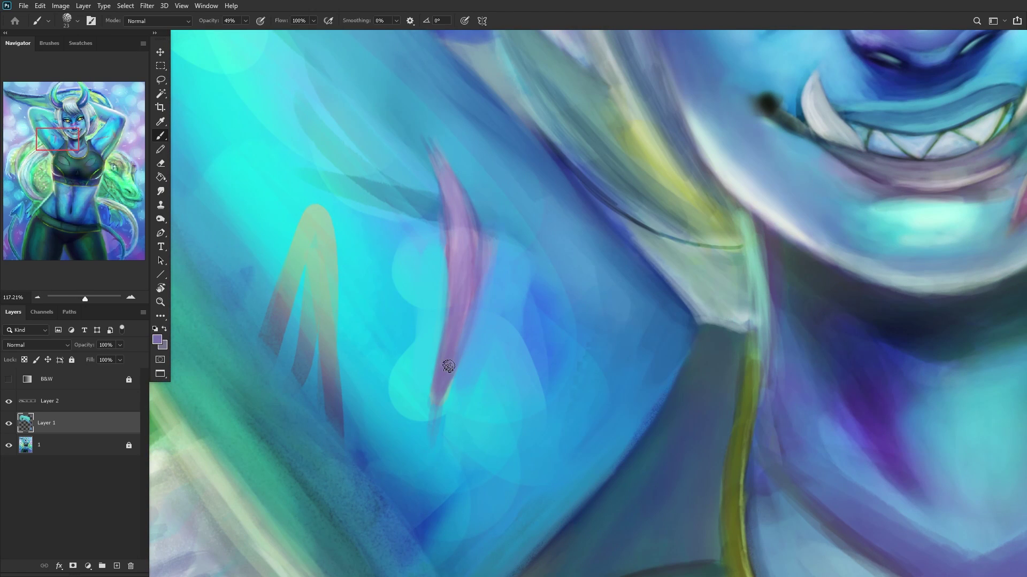
{"action": "left_click", "coordinate": [424, 401], "text": "alt"}
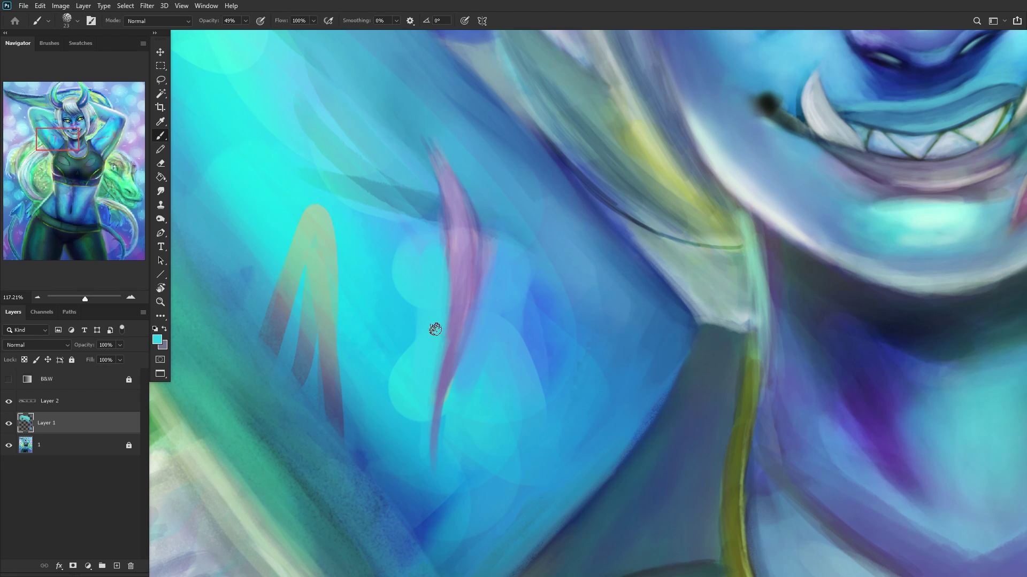
{"action": "scroll", "coordinate": [431, 329], "scroll_direction": "down", "scroll_amount": 5}
{"action": "scroll", "coordinate": [482, 357], "scroll_direction": "down", "scroll_amount": 2}
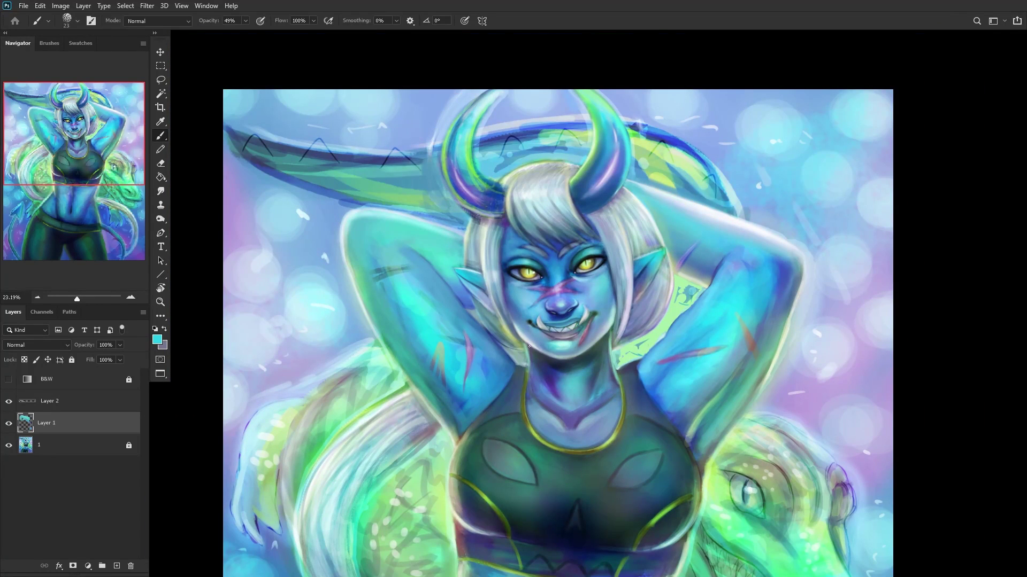
{"action": "left_click_drag", "start_coordinate": [61, 178], "coordinate": [127, 150]}
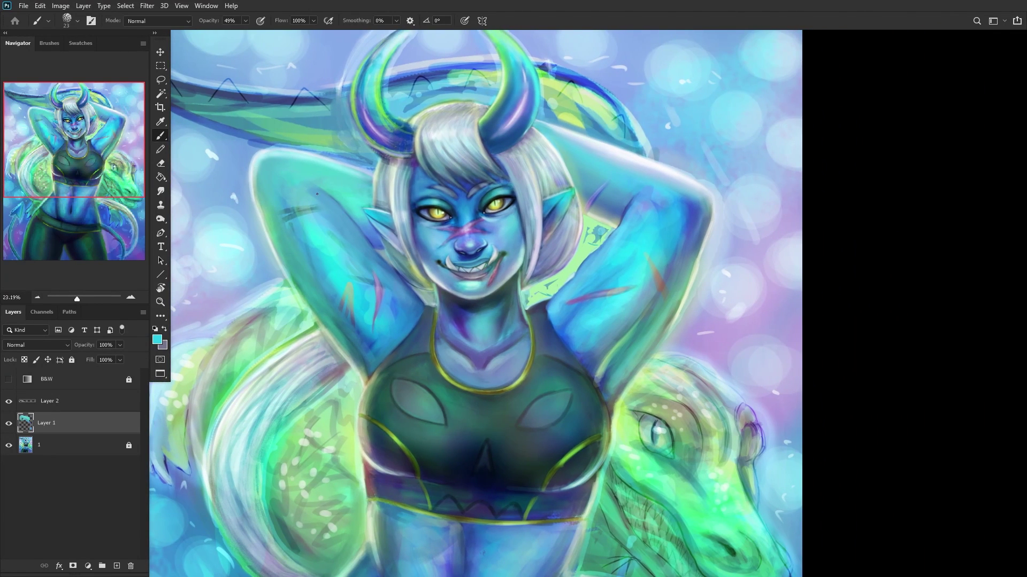
{"action": "scroll", "coordinate": [556, 462], "scroll_direction": "up", "scroll_amount": 9}
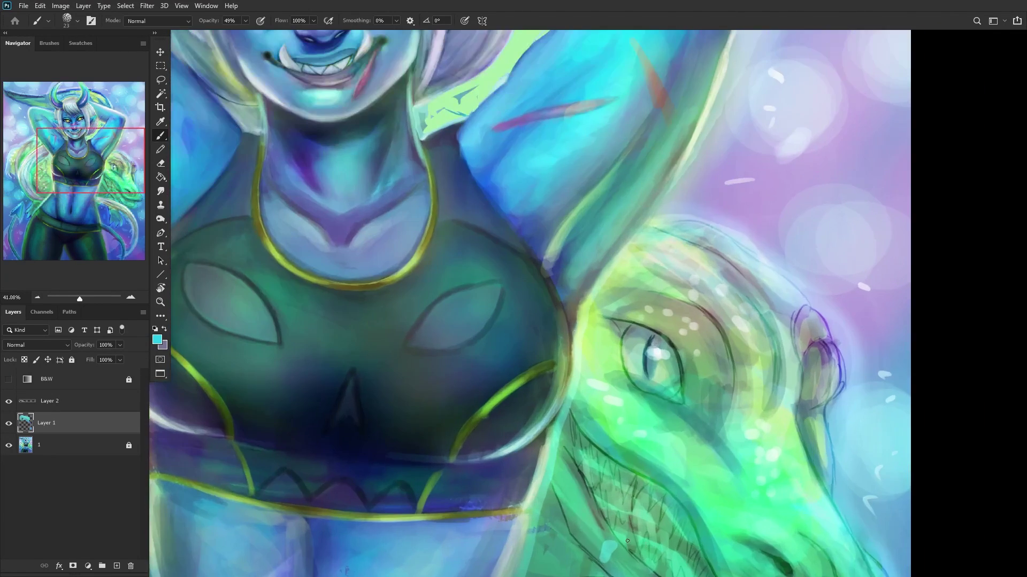
Step: Cover the strap's light green bump with sampled dark blue, then add a layer above Layer 1
{"action": "left_click", "coordinate": [508, 413], "text": "alt"}
{"action": "mouse_move", "coordinate": [512, 397]}
{"action": "left_mouse_down"}
{"action": "mouse_move", "coordinate": [522, 367]}
{"action": "mouse_move", "coordinate": [438, 459]}
{"action": "left_mouse_up"}
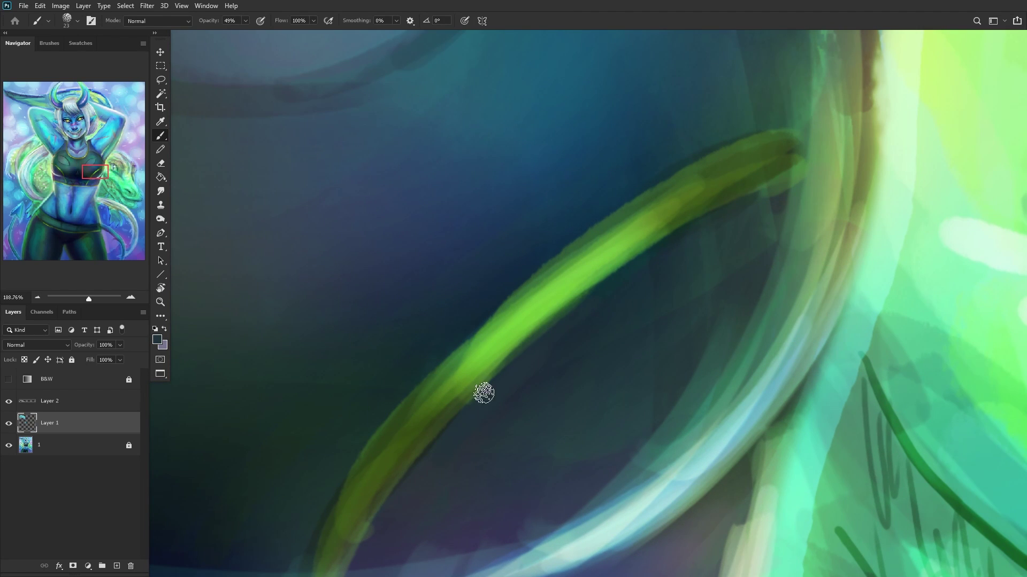
{"action": "scroll", "coordinate": [420, 502], "scroll_direction": "down", "scroll_amount": 5}
{"action": "scroll", "coordinate": [385, 530], "scroll_direction": "up", "scroll_amount": 5}
{"action": "left_click", "coordinate": [420, 499], "text": "alt"}
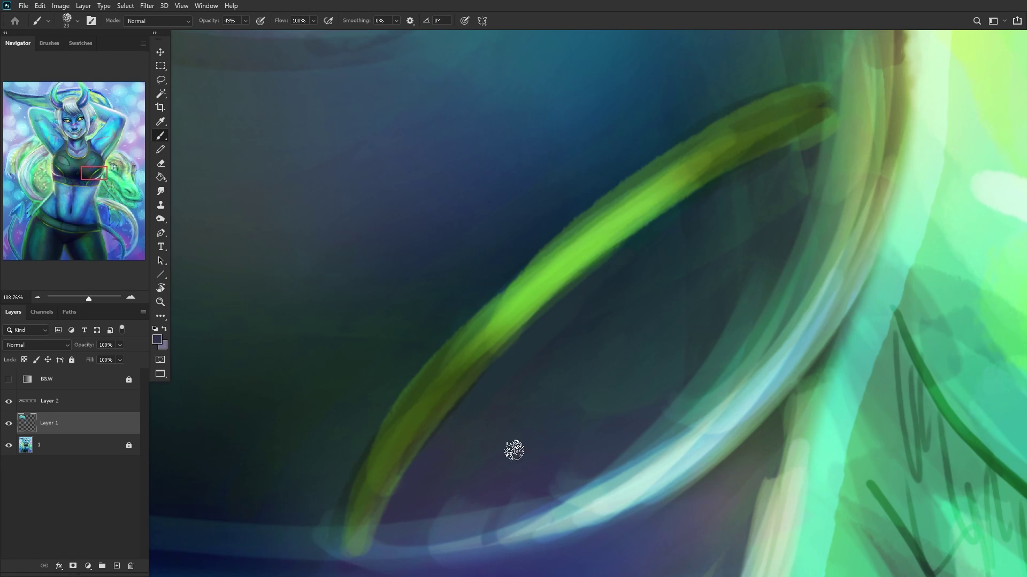
{"action": "scroll", "coordinate": [563, 424], "scroll_direction": "down", "scroll_amount": 6}
{"action": "scroll", "coordinate": [388, 356], "scroll_direction": "down", "scroll_amount": 3}
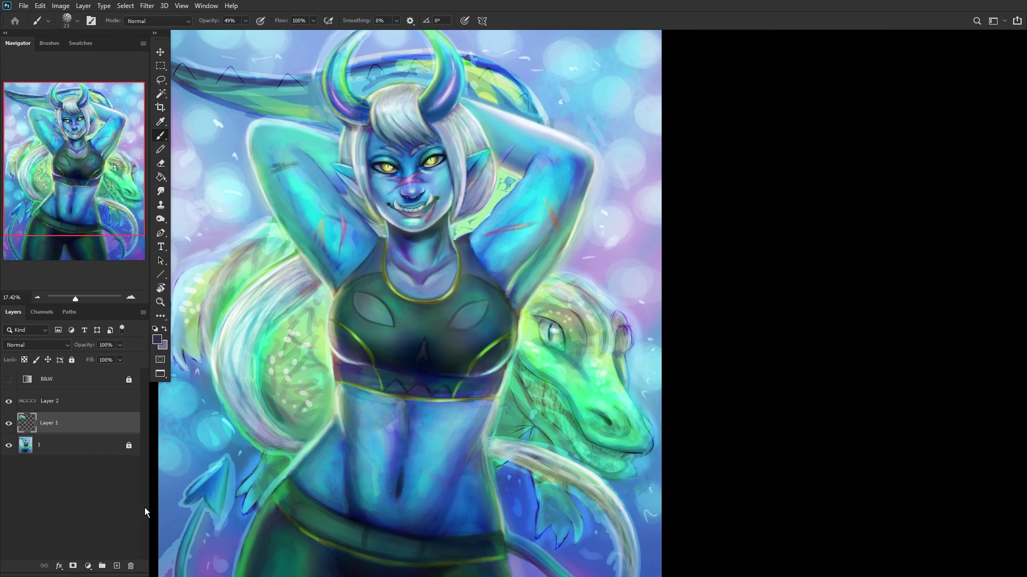
{"action": "left_click", "coordinate": [118, 567]}
{"action": "scroll", "coordinate": [486, 176], "scroll_direction": "up", "scroll_amount": 5}
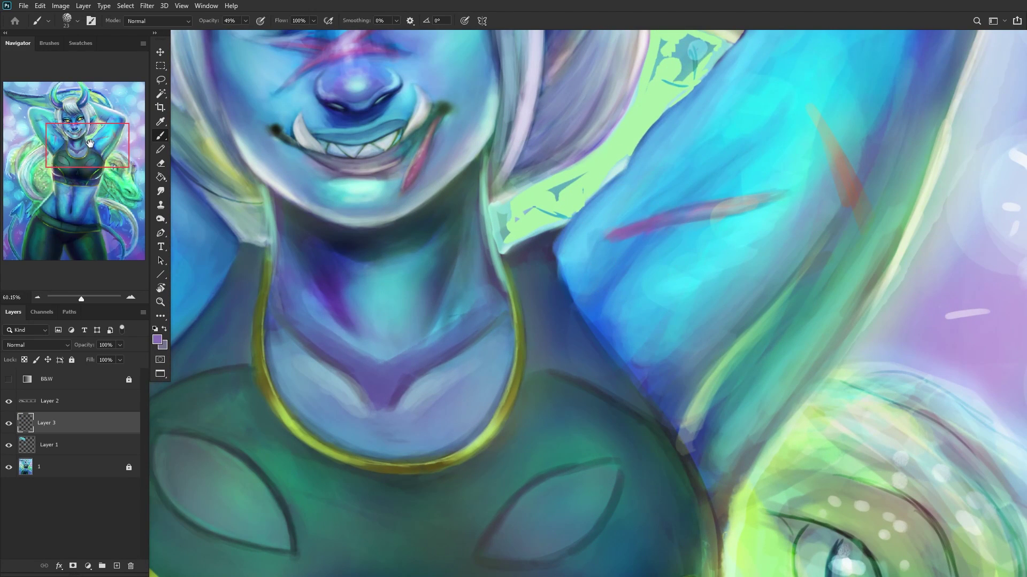
Step: Paint and rework a purple stroke crossing the pink streak on the raised arm
{"action": "left_click_drag", "start_coordinate": [90, 143], "coordinate": [59, 138]}
{"action": "scroll", "coordinate": [508, 262], "scroll_direction": "up", "scroll_amount": 5}
{"action": "mouse_move", "coordinate": [508, 261]}
{"action": "left_mouse_down"}
{"action": "mouse_move", "coordinate": [403, 222]}
{"action": "mouse_move", "coordinate": [514, 251]}
{"action": "mouse_move", "coordinate": [363, 212]}
{"action": "mouse_move", "coordinate": [498, 251]}
{"action": "mouse_move", "coordinate": [377, 208]}
{"action": "mouse_move", "coordinate": [373, 216]}
{"action": "mouse_move", "coordinate": [504, 255]}
{"action": "mouse_move", "coordinate": [344, 197]}
{"action": "mouse_move", "coordinate": [443, 235]}
{"action": "mouse_move", "coordinate": [323, 174]}
{"action": "mouse_move", "coordinate": [530, 250]}
{"action": "mouse_move", "coordinate": [451, 229]}
{"action": "mouse_move", "coordinate": [577, 263]}
{"action": "mouse_move", "coordinate": [500, 249]}
{"action": "mouse_move", "coordinate": [629, 289]}
{"action": "mouse_move", "coordinate": [513, 255]}
{"action": "mouse_move", "coordinate": [631, 306]}
{"action": "mouse_move", "coordinate": [545, 262]}
{"action": "mouse_move", "coordinate": [640, 307]}
{"action": "mouse_move", "coordinate": [525, 258]}
{"action": "mouse_move", "coordinate": [646, 302]}
{"action": "mouse_move", "coordinate": [482, 238]}
{"action": "left_mouse_up"}
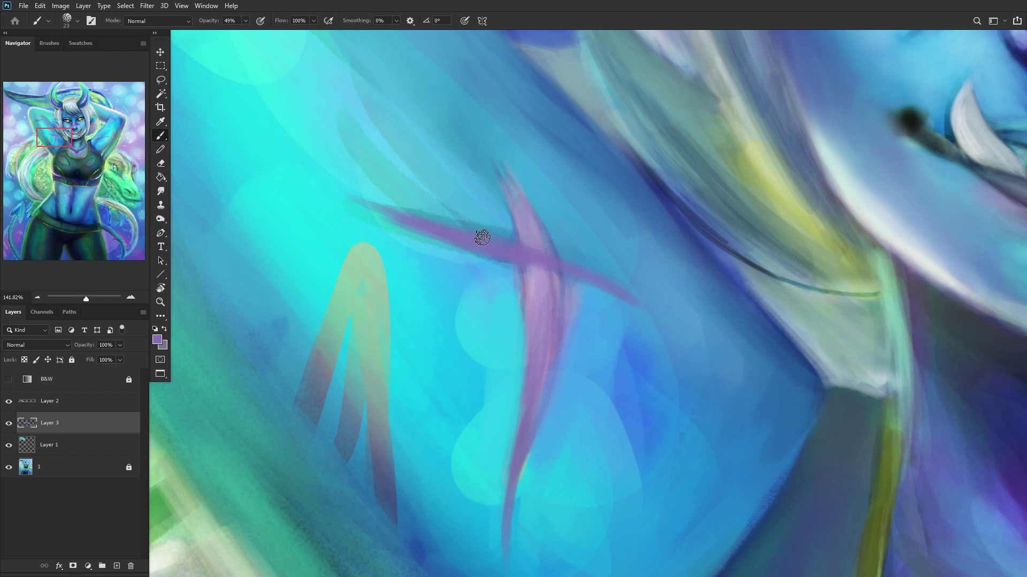
{"action": "left_click", "coordinate": [534, 277], "text": "alt"}
{"action": "mouse_move", "coordinate": [561, 266]}
{"action": "left_mouse_down"}
{"action": "mouse_move", "coordinate": [395, 214]}
{"action": "mouse_move", "coordinate": [400, 205]}
{"action": "mouse_move", "coordinate": [524, 257]}
{"action": "mouse_move", "coordinate": [513, 242]}
{"action": "mouse_move", "coordinate": [534, 270]}
{"action": "mouse_move", "coordinate": [532, 236]}
{"action": "mouse_move", "coordinate": [552, 230]}
{"action": "left_mouse_up"}
Step: Sample blues from the arm, then take the X scar's purple as foreground colour
{"action": "left_click", "coordinate": [551, 230], "text": "alt"}
{"action": "scroll", "coordinate": [548, 236], "scroll_direction": "up", "scroll_amount": 3}
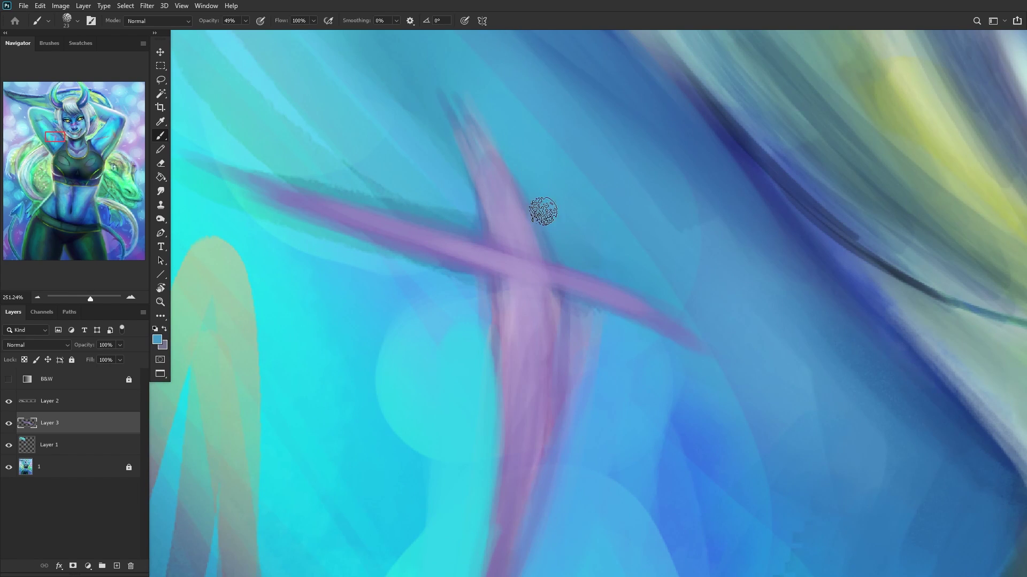
{"action": "left_click", "coordinate": [630, 354], "text": "alt"}
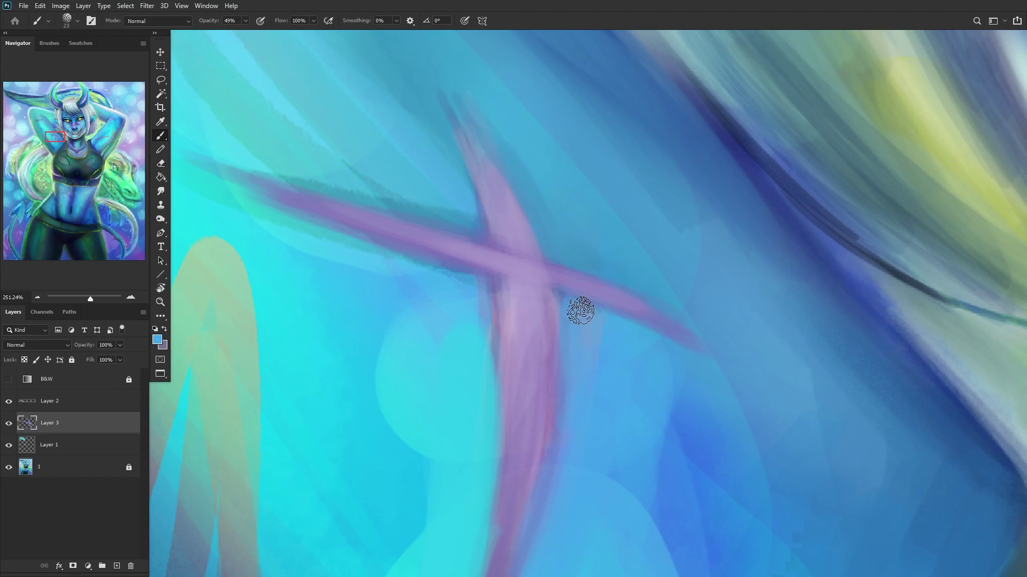
{"action": "scroll", "coordinate": [577, 316], "scroll_direction": "down", "scroll_amount": 6}
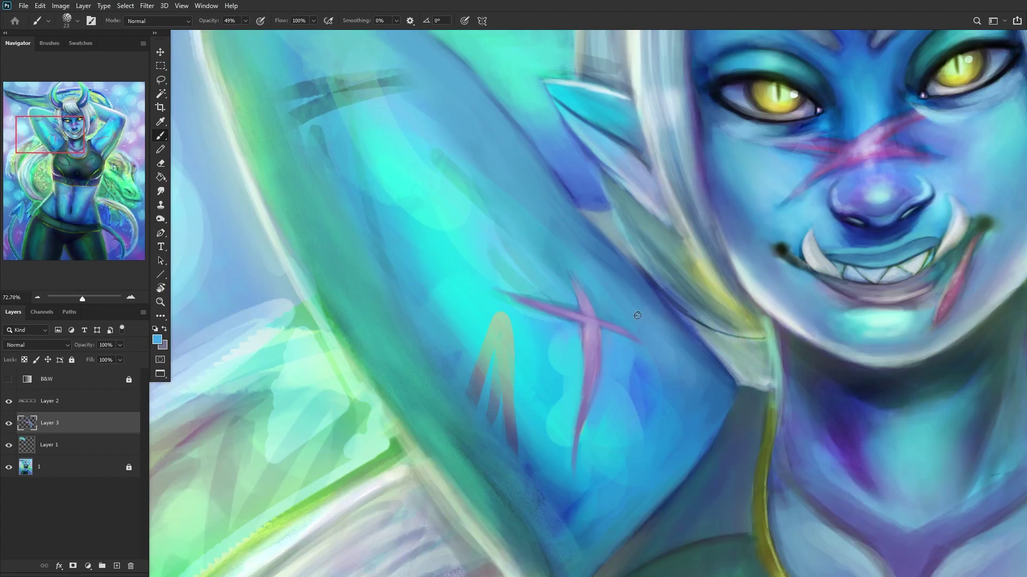
{"action": "scroll", "coordinate": [637, 316], "scroll_direction": "down", "scroll_amount": 5}
{"action": "scroll", "coordinate": [650, 337], "scroll_direction": "up", "scroll_amount": 7}
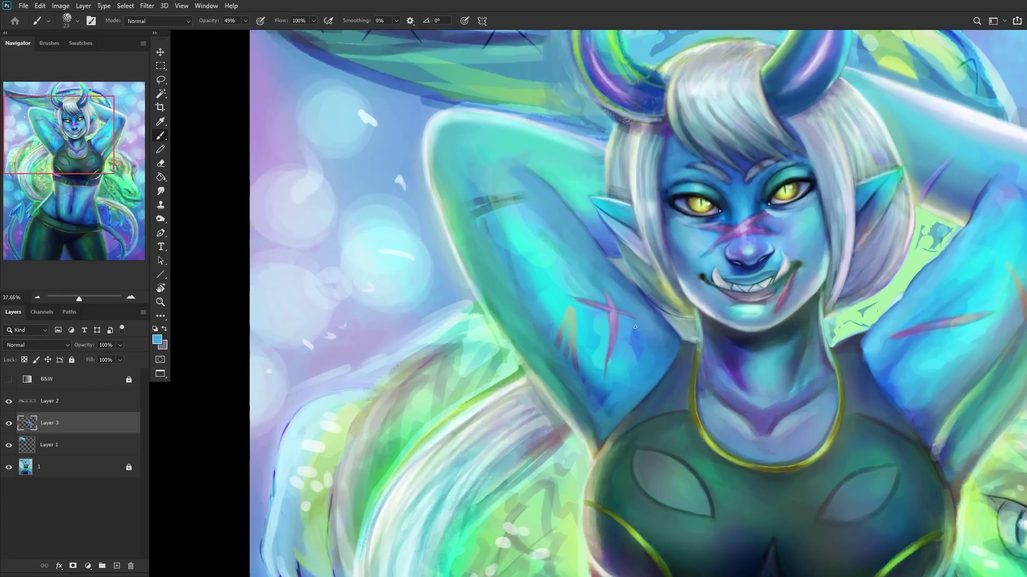
{"action": "left_click", "coordinate": [609, 310], "text": "alt"}
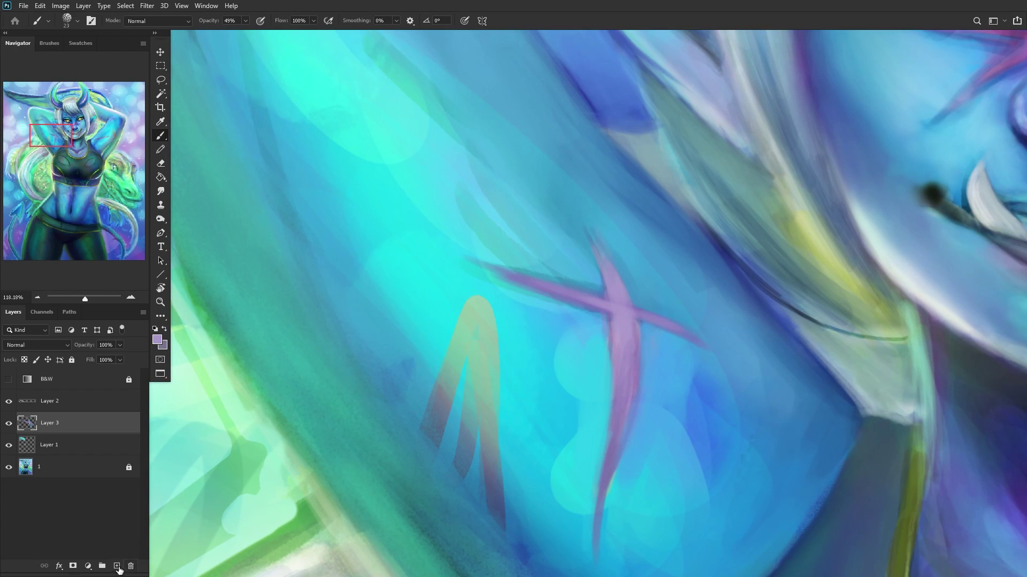
Step: On a new layer, paint pale face-coloured highlights along the X scar's bars and crossing
{"action": "left_click", "coordinate": [117, 566]}
{"action": "left_click", "coordinate": [889, 256], "text": "alt"}
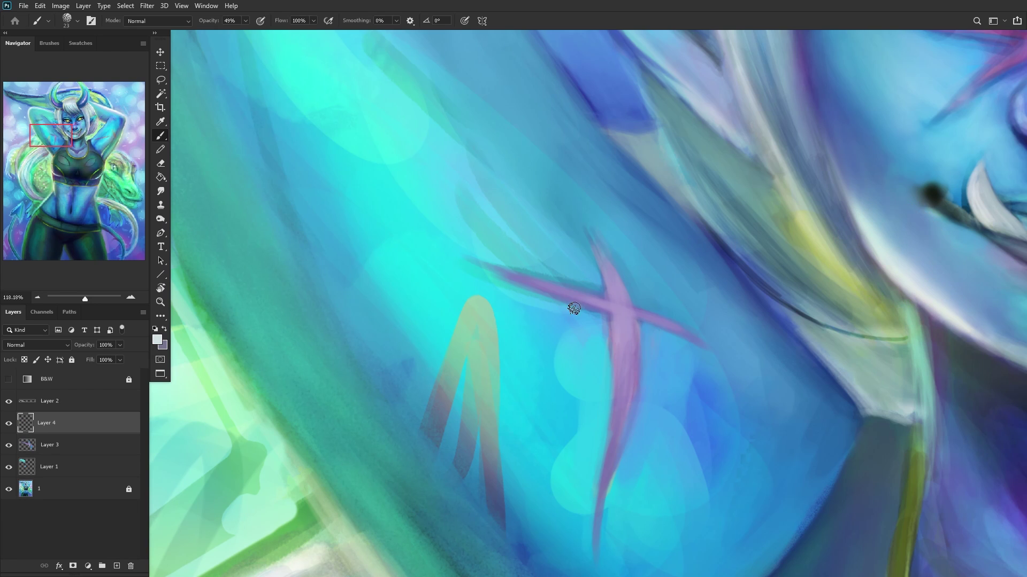
{"action": "scroll", "coordinate": [574, 309], "scroll_direction": "up", "scroll_amount": 3}
{"action": "mouse_move", "coordinate": [618, 316]}
{"action": "left_mouse_down"}
{"action": "mouse_move", "coordinate": [634, 401]}
{"action": "mouse_move", "coordinate": [618, 474]}
{"action": "mouse_move", "coordinate": [623, 367]}
{"action": "left_mouse_up"}
{"action": "left_click", "coordinate": [615, 274]}
{"action": "left_click", "coordinate": [584, 289]}
{"action": "left_click", "coordinate": [526, 269]}
{"action": "left_click_drag", "start_coordinate": [668, 322], "coordinate": [681, 314]}
{"action": "scroll", "coordinate": [680, 314], "scroll_direction": "down", "scroll_amount": 5}
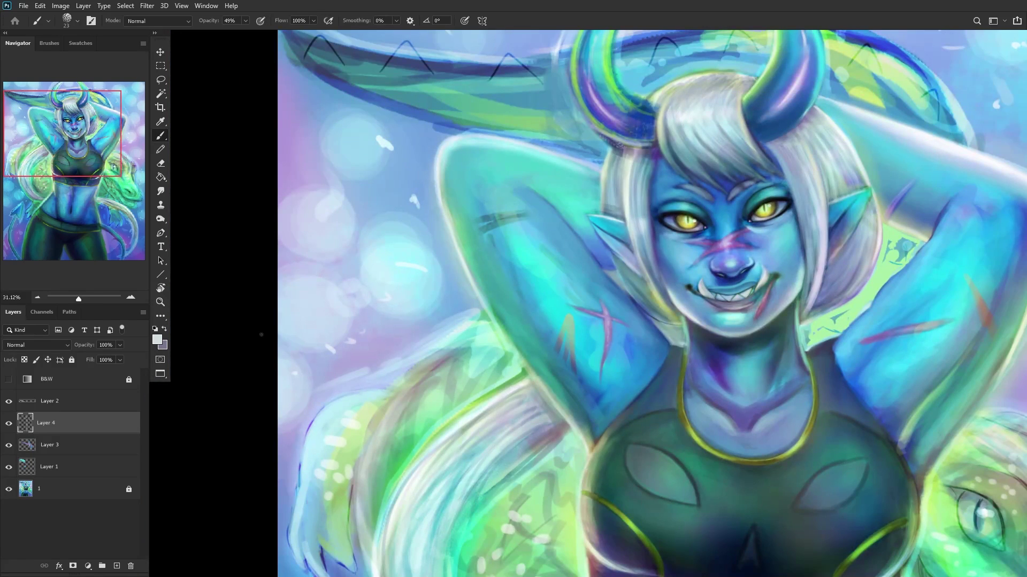
Step: Set Layer 4 to Overlay blending and merge Layer 3 down into Layer 1
{"action": "left_click", "coordinate": [59, 345]}
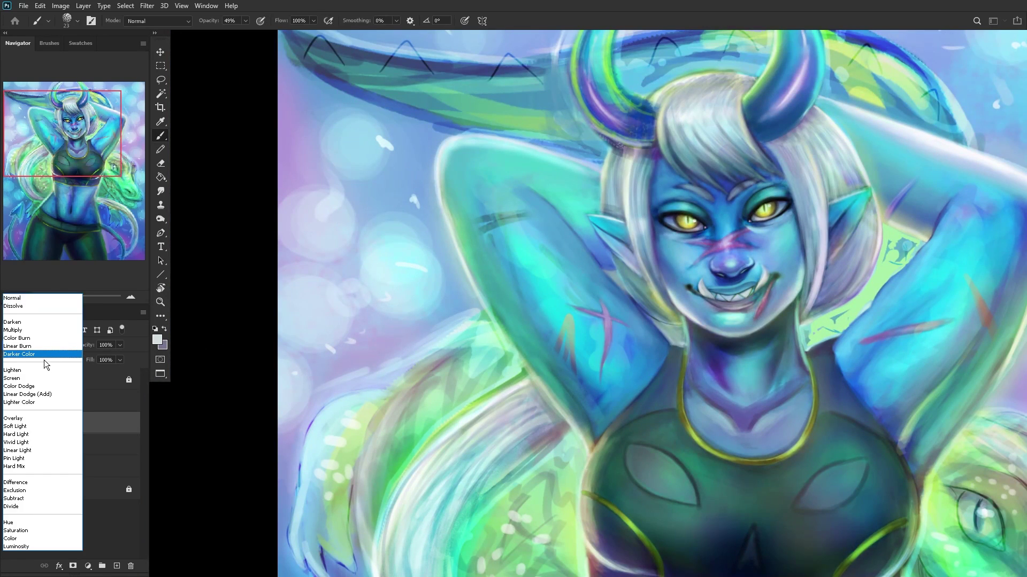
{"action": "left_click", "coordinate": [31, 419]}
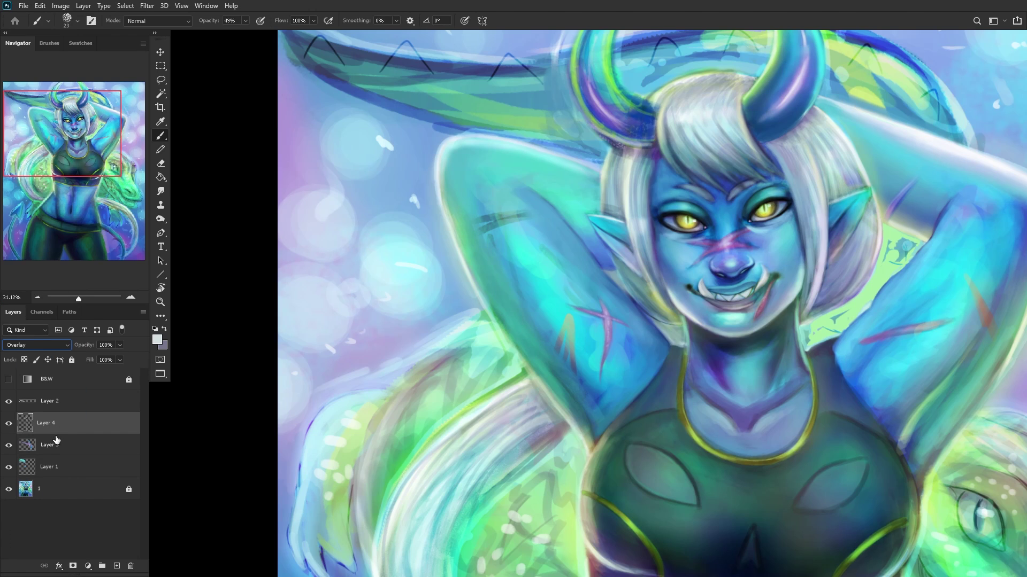
{"action": "left_click", "coordinate": [57, 440]}
{"action": "left_click", "coordinate": [65, 470]}
{"action": "right_click", "coordinate": [72, 442]}
{"action": "left_click", "coordinate": [83, 421]}
Step: Merge Layer 2 down into Layer 4, checking its effect by toggling visibility
{"action": "left_click", "coordinate": [51, 405]}
{"action": "left_click", "coordinate": [9, 401]}
{"action": "left_click", "coordinate": [9, 401]}
{"action": "key", "text": "ctrl+e"}
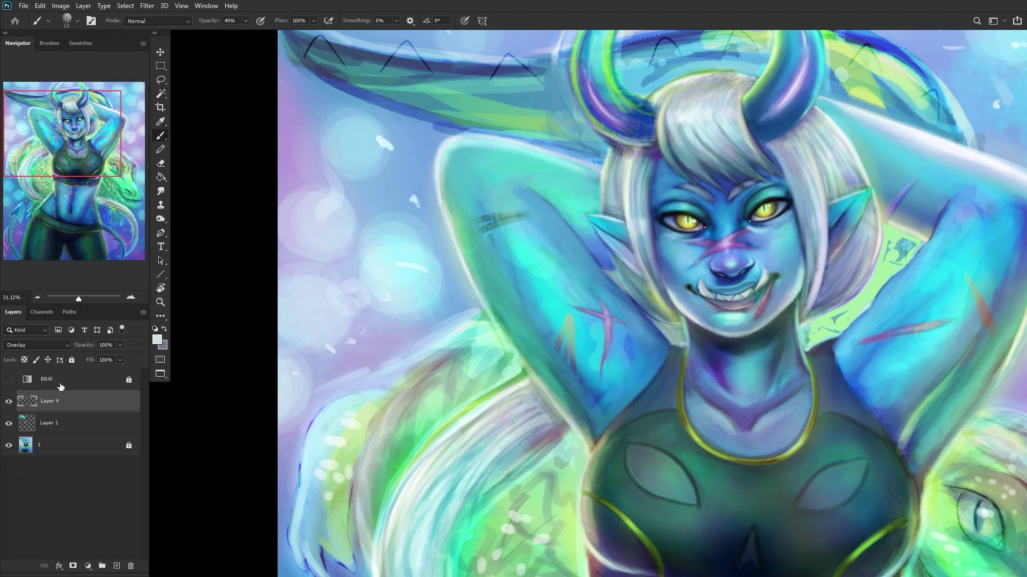
{"action": "left_click", "coordinate": [9, 402]}
{"action": "left_click", "coordinate": [8, 402]}
Step: Add Layer 5 in Overlay blending mode and choose the large Soft Round brush
{"action": "left_click", "coordinate": [116, 566]}
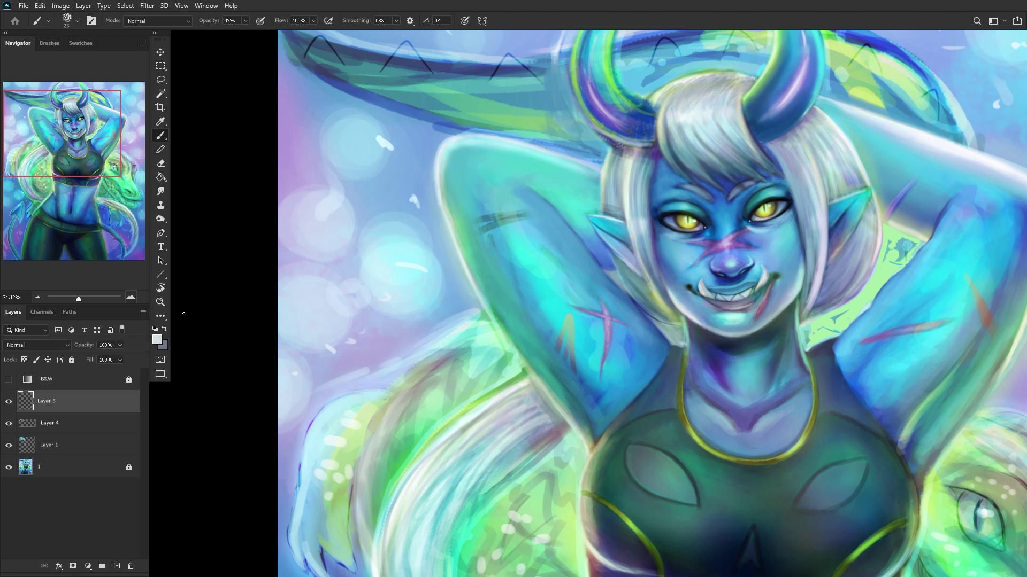
{"action": "left_click", "coordinate": [36, 345]}
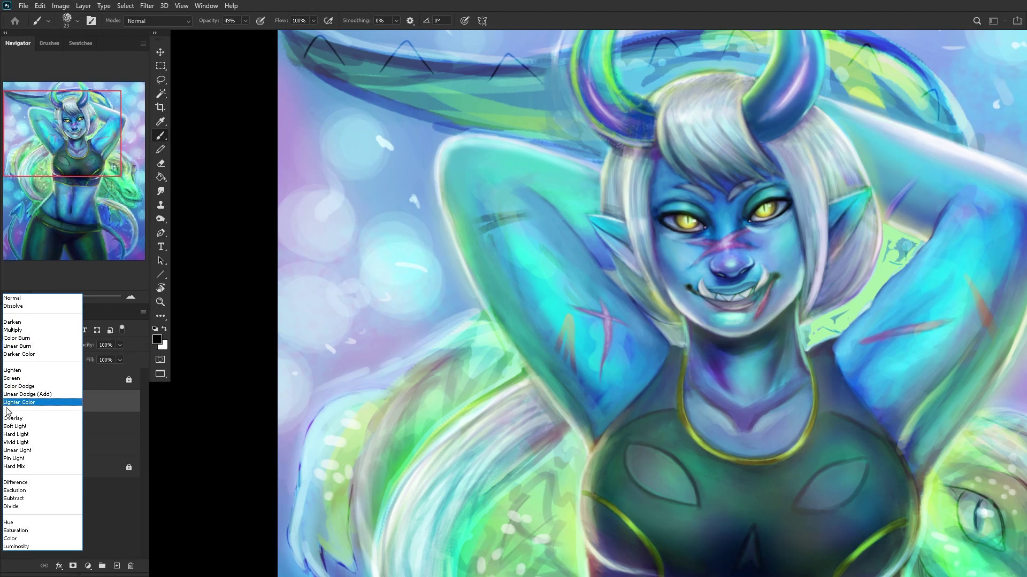
{"action": "left_click", "coordinate": [32, 408]}
{"action": "right_click", "coordinate": [623, 325]}
{"action": "left_click", "coordinate": [687, 311]}
{"action": "left_click", "coordinate": [73, 406]}
{"action": "scroll", "coordinate": [614, 342], "scroll_direction": "up", "scroll_amount": 3}
{"action": "scroll", "coordinate": [631, 342], "scroll_direction": "up", "scroll_amount": 3}
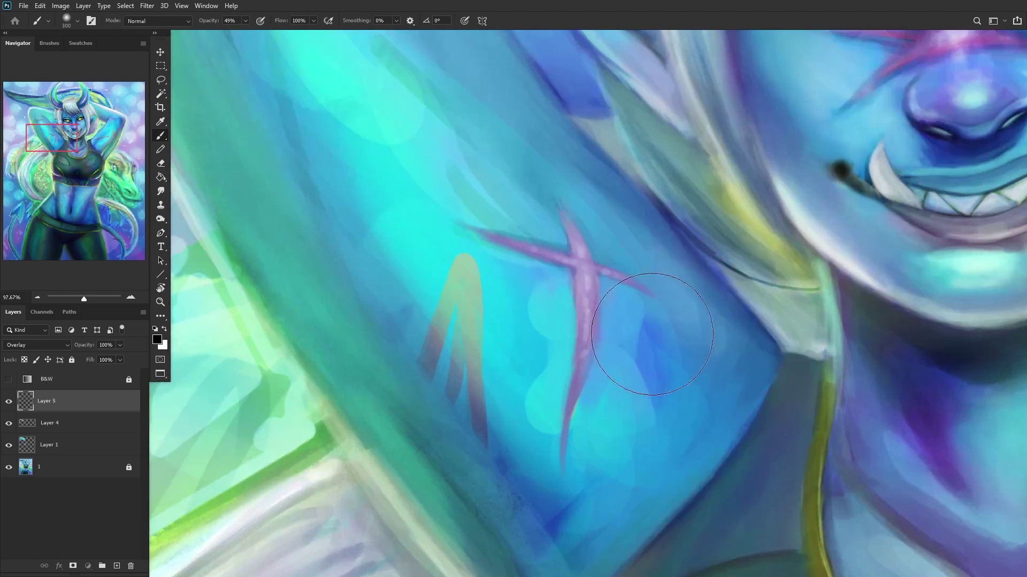
{"action": "right_click", "coordinate": [665, 313]}
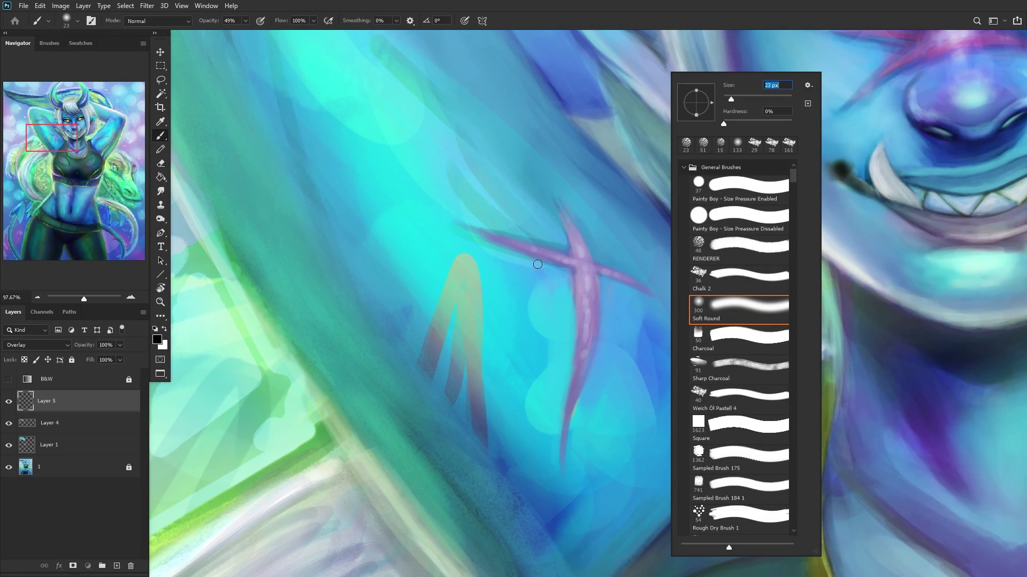
{"action": "left_click", "coordinate": [573, 293]}
Step: Darken the edges of the X scar's upper, vertical and right arms with purple
{"action": "left_click_drag", "start_coordinate": [568, 270], "coordinate": [467, 219]}
{"action": "mouse_move", "coordinate": [575, 283]}
{"action": "left_mouse_down"}
{"action": "mouse_move", "coordinate": [568, 392]}
{"action": "mouse_move", "coordinate": [574, 372]}
{"action": "mouse_move", "coordinate": [580, 411]}
{"action": "left_mouse_up"}
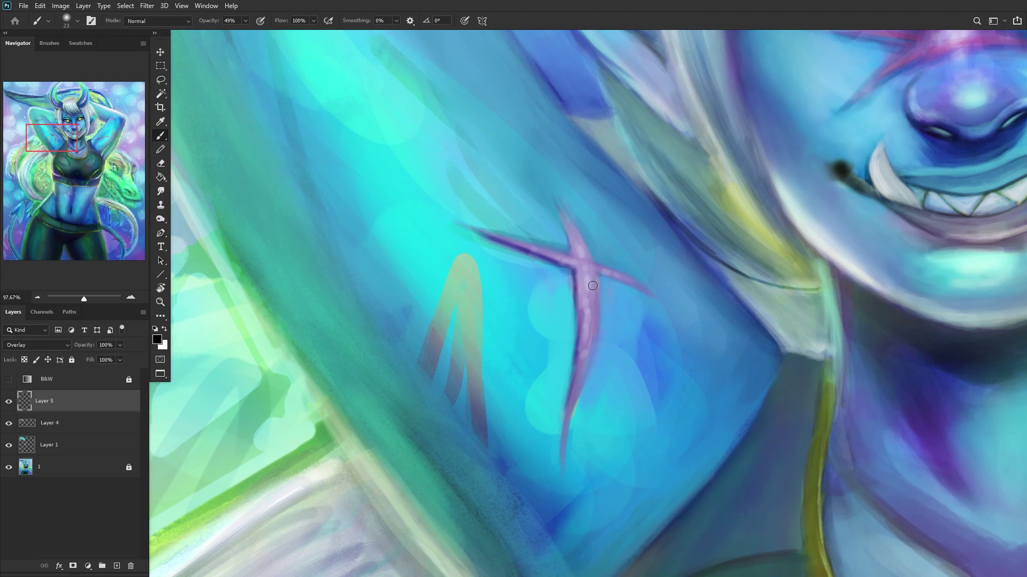
{"action": "left_click_drag", "start_coordinate": [597, 291], "coordinate": [588, 390]}
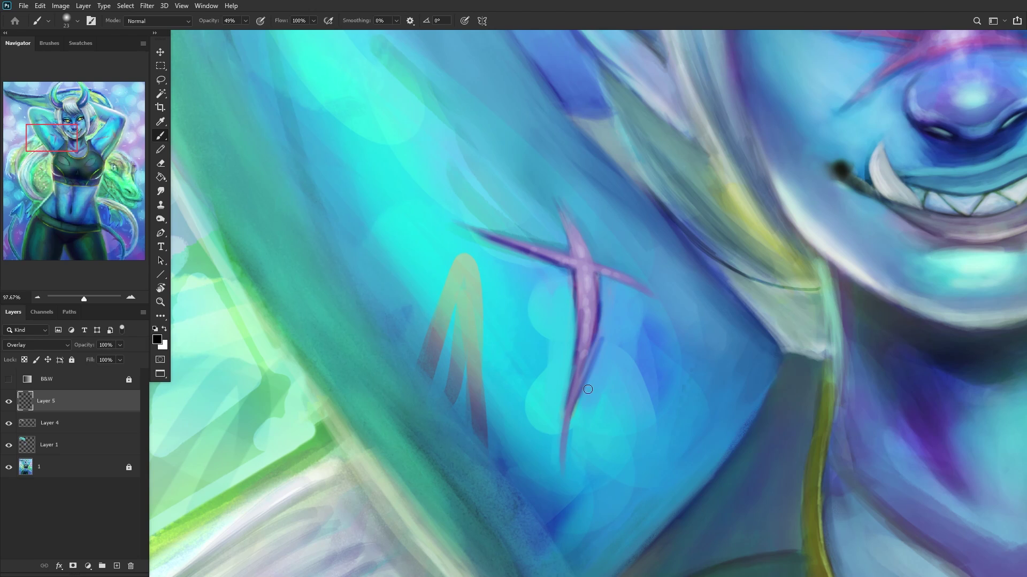
{"action": "scroll", "coordinate": [609, 342], "scroll_direction": "up", "scroll_amount": 3}
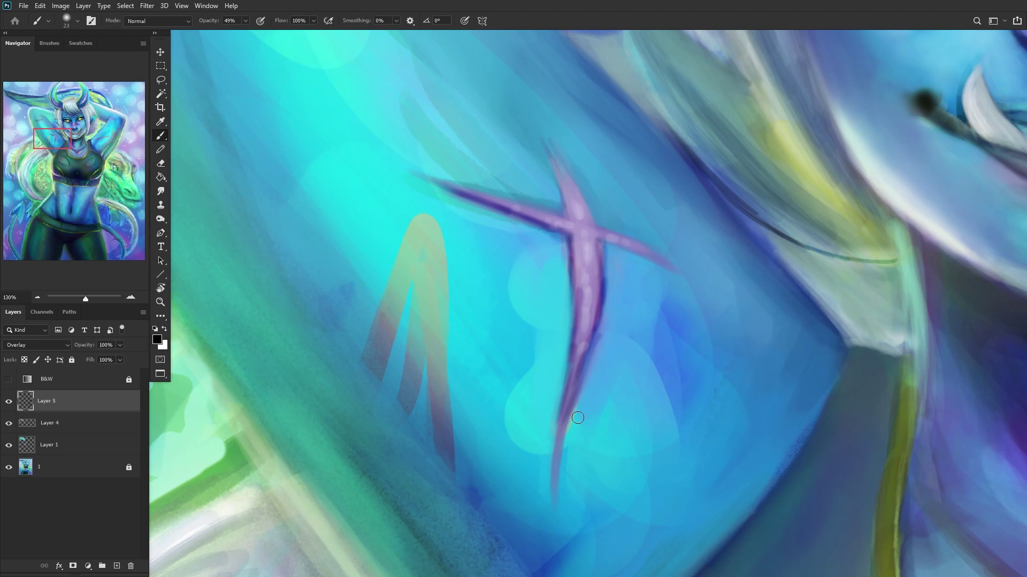
{"action": "left_click_drag", "start_coordinate": [597, 247], "coordinate": [669, 274]}
{"action": "mouse_move", "coordinate": [563, 210]}
{"action": "left_mouse_down"}
{"action": "mouse_move", "coordinate": [545, 142]}
{"action": "mouse_move", "coordinate": [602, 231]}
{"action": "mouse_move", "coordinate": [540, 140]}
{"action": "left_mouse_up"}
{"action": "mouse_move", "coordinate": [604, 233]}
{"action": "left_mouse_down"}
{"action": "mouse_move", "coordinate": [651, 253]}
{"action": "mouse_move", "coordinate": [679, 282]}
{"action": "left_mouse_up"}
{"action": "scroll", "coordinate": [558, 217], "scroll_direction": "down", "scroll_amount": 5}
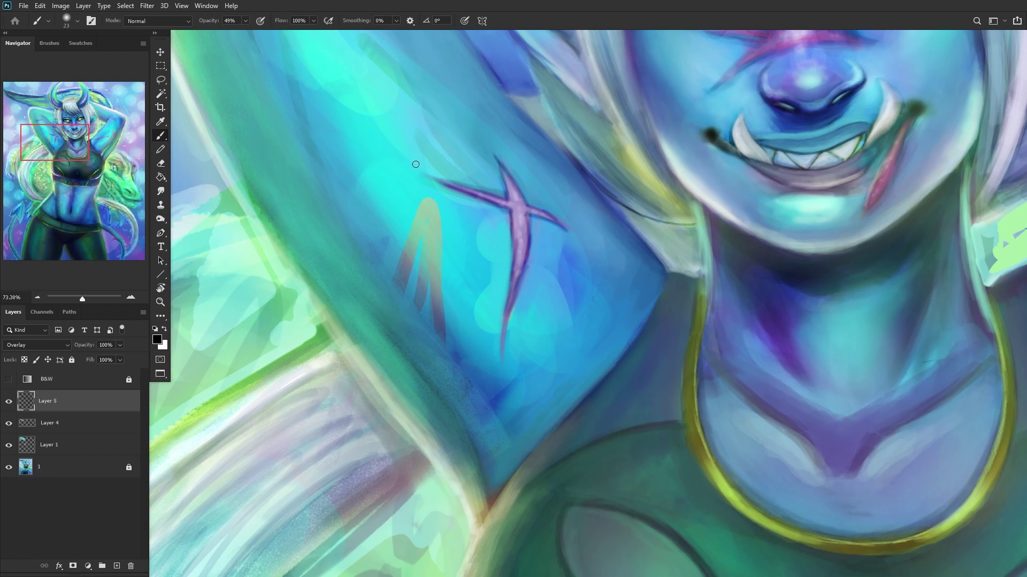
{"action": "scroll", "coordinate": [415, 164], "scroll_direction": "down", "scroll_amount": 6}
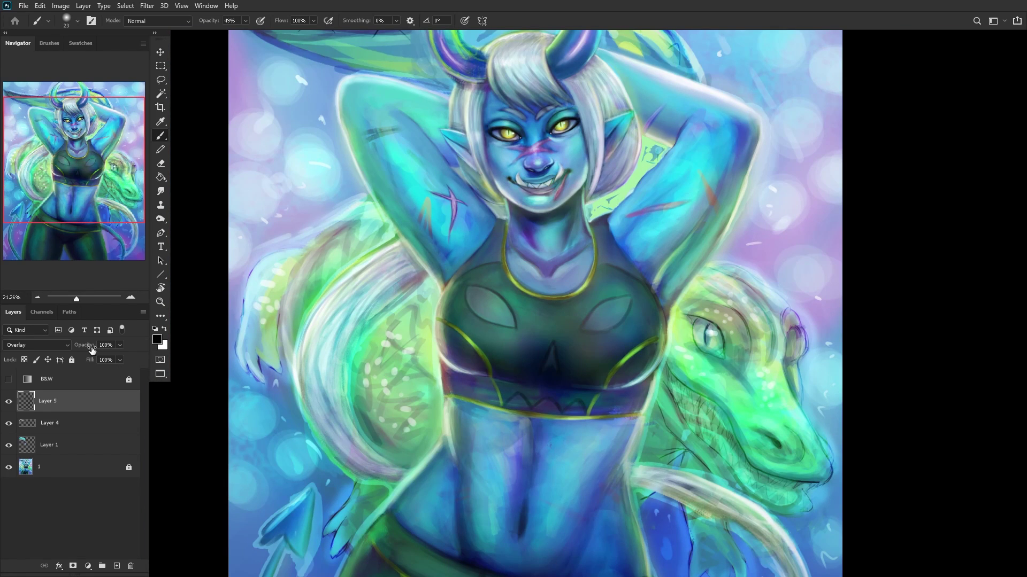
Step: Fade Layer 5 to 27% opacity, compare against Layer 4, then delete Layer 5
{"action": "left_click_drag", "start_coordinate": [101, 355], "coordinate": [91, 357]}
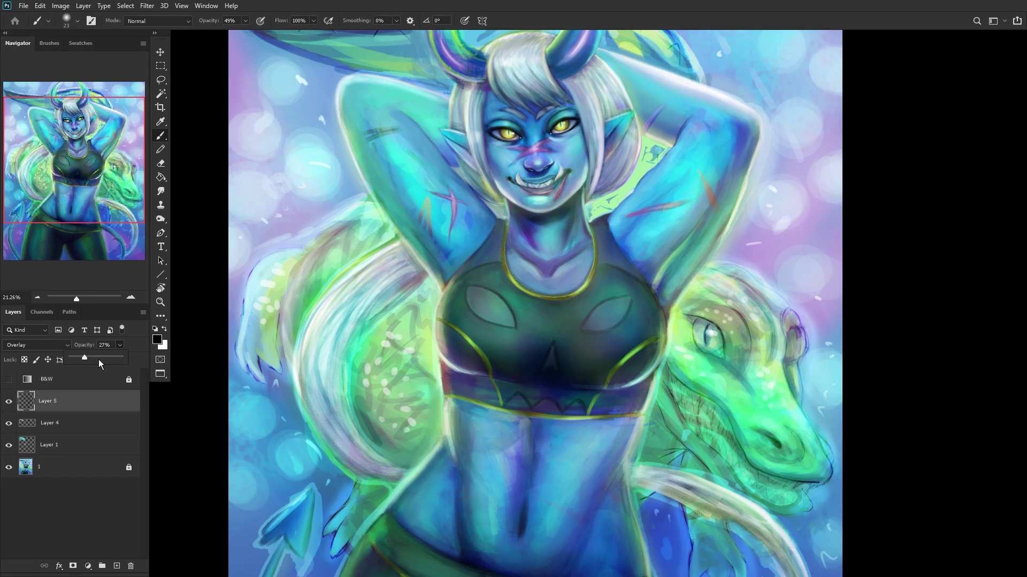
{"action": "left_click", "coordinate": [8, 424]}
{"action": "left_click", "coordinate": [8, 424]}
{"action": "key", "text": "Delete"}
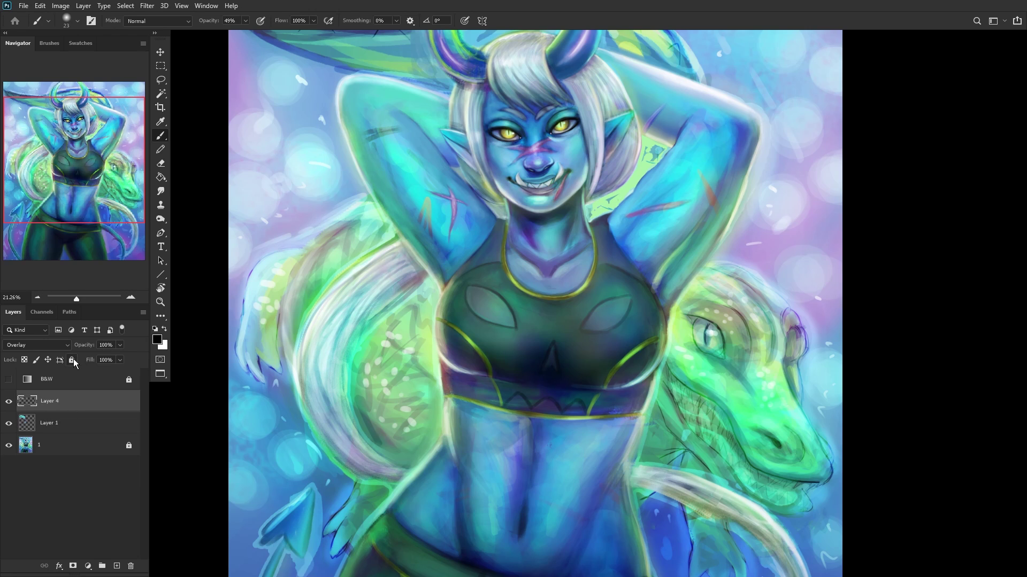
{"action": "scroll", "coordinate": [281, 294], "scroll_direction": "down", "scroll_amount": 3}
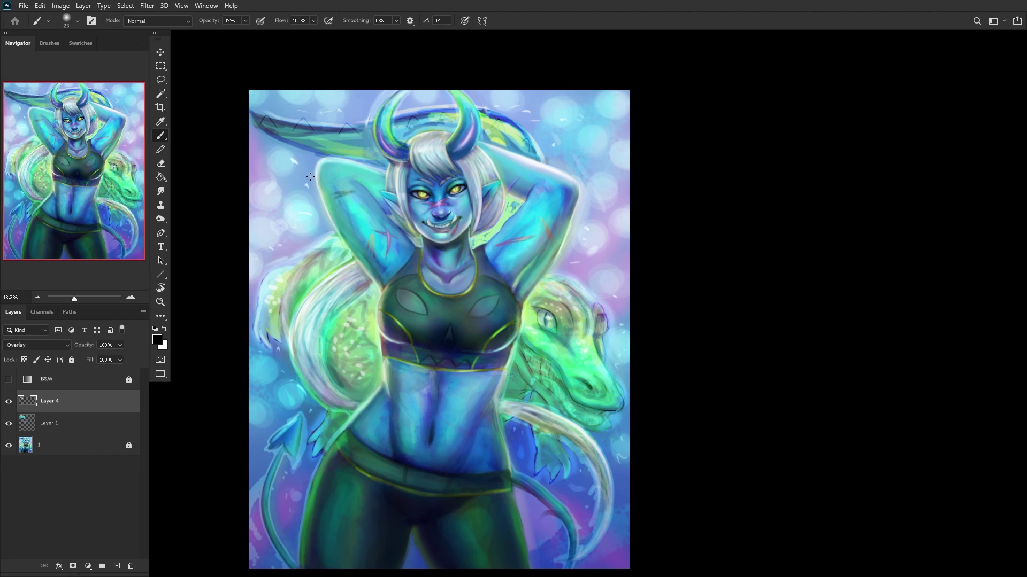
Step: On Layer 1, switch to the Painty Boy - Size Pressure Enabled brush at 21 px
{"action": "left_click", "coordinate": [51, 423]}
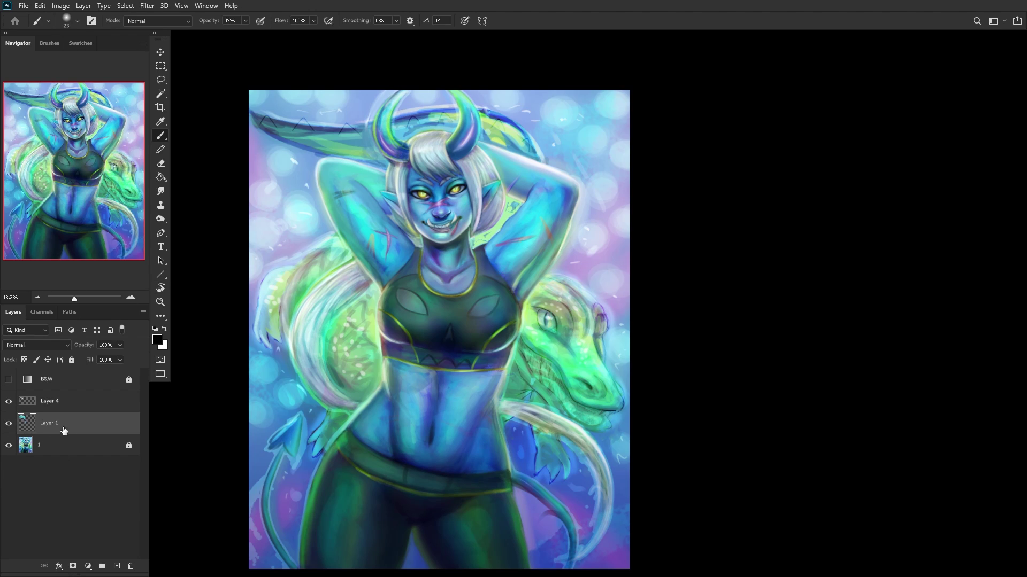
{"action": "scroll", "coordinate": [289, 438], "scroll_direction": "up", "scroll_amount": 11}
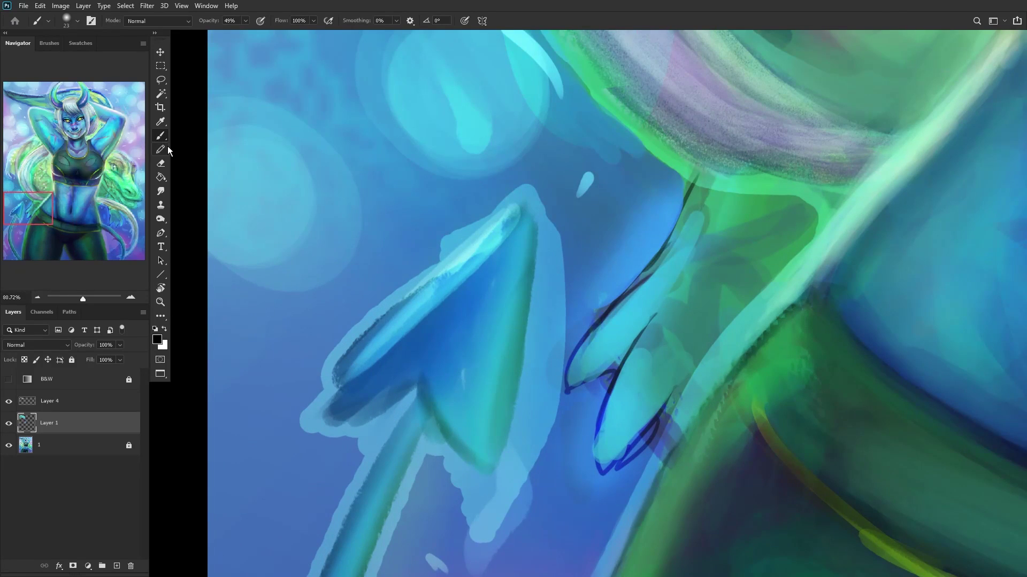
{"action": "right_click", "coordinate": [420, 335]}
{"action": "left_click", "coordinate": [471, 192]}
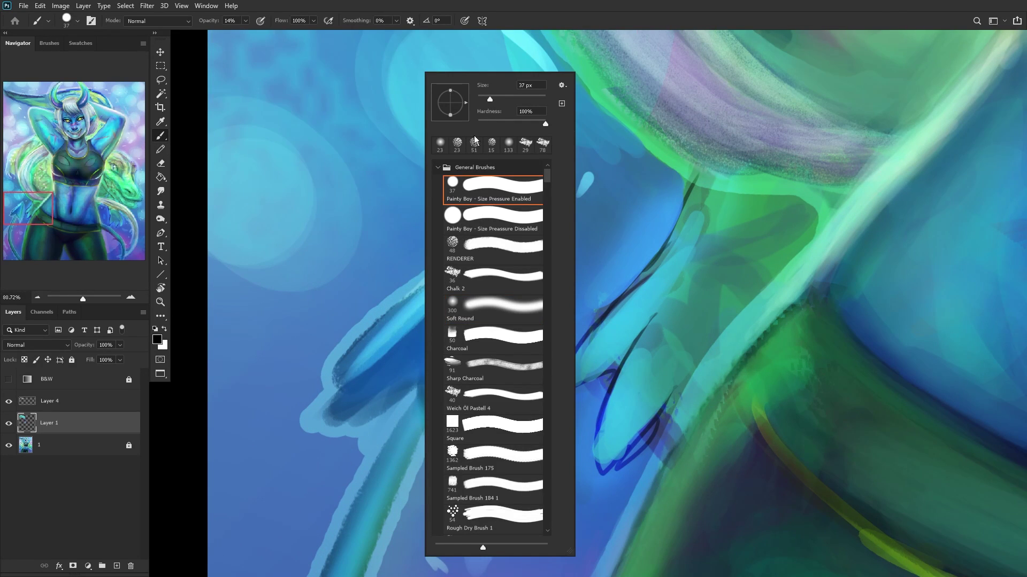
{"action": "left_click_drag", "start_coordinate": [489, 95], "coordinate": [485, 96]}
{"action": "key", "text": "Return"}
Step: Paint sampled light blue and cyan along the tail tip's left and lower-left edges
{"action": "left_click", "coordinate": [345, 356], "text": "alt"}
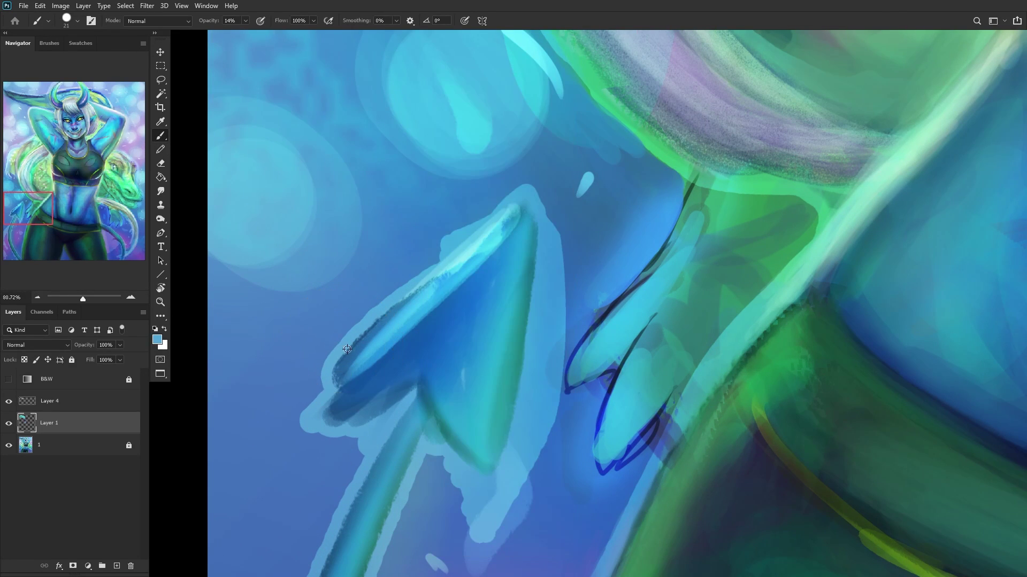
{"action": "left_click_drag", "start_coordinate": [336, 374], "coordinate": [387, 307]}
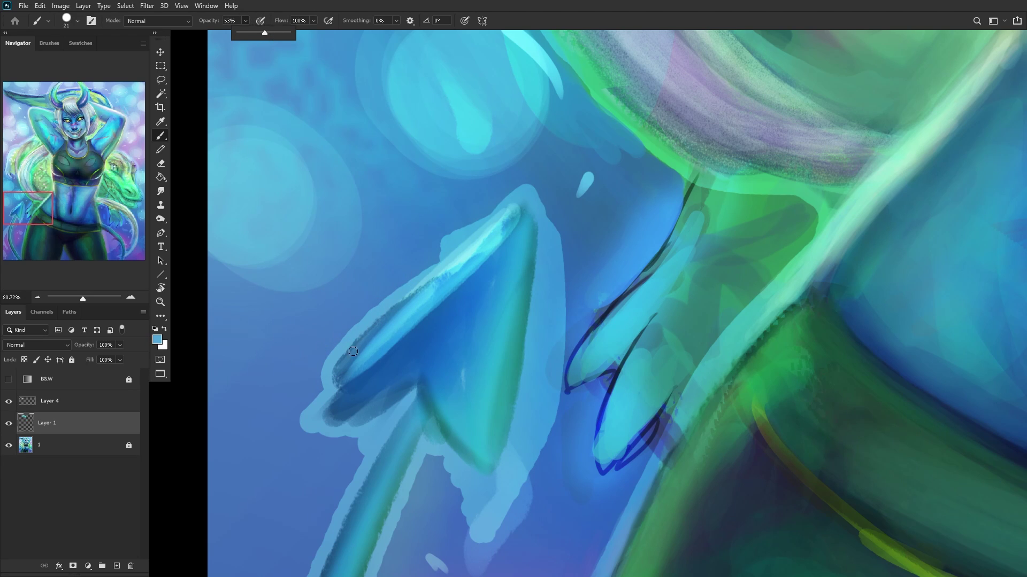
{"action": "left_click_drag", "start_coordinate": [353, 352], "coordinate": [368, 330]}
{"action": "mouse_move", "coordinate": [334, 381]}
{"action": "left_mouse_down"}
{"action": "mouse_move", "coordinate": [384, 311]}
{"action": "mouse_move", "coordinate": [435, 270]}
{"action": "left_mouse_up"}
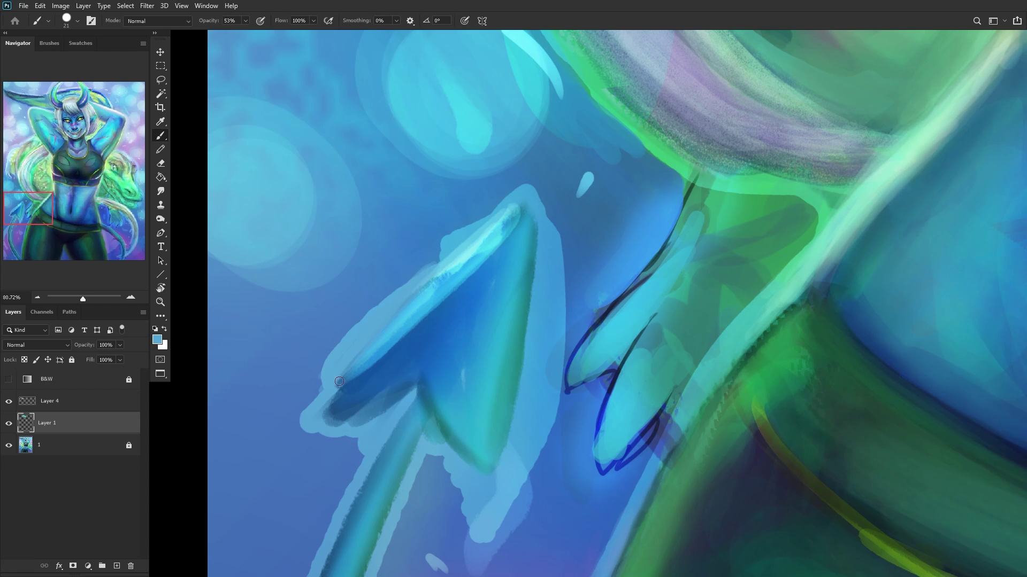
{"action": "left_click", "coordinate": [438, 276], "text": "alt"}
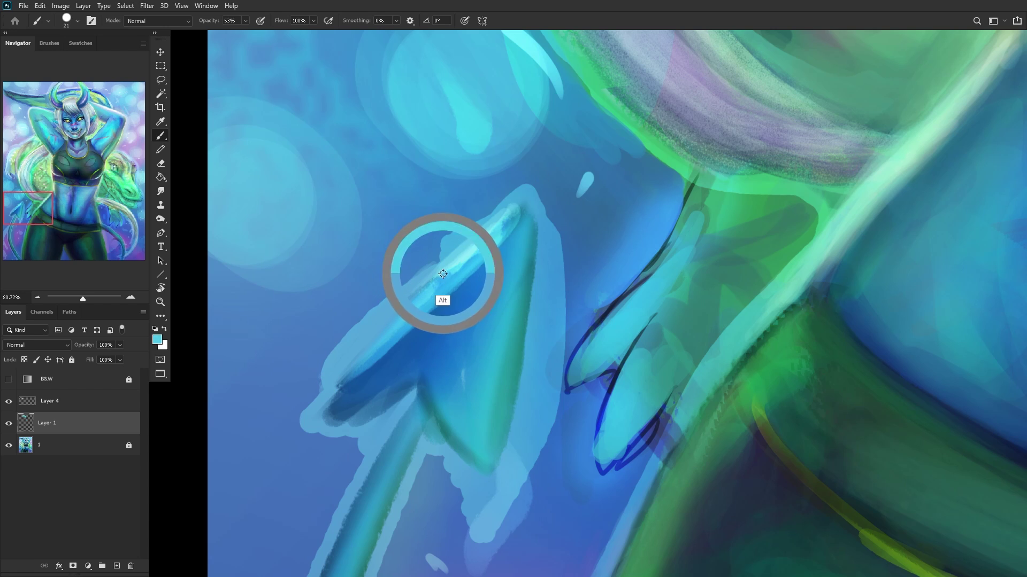
{"action": "left_click_drag", "start_coordinate": [340, 384], "coordinate": [398, 326]}
{"action": "left_click_drag", "start_coordinate": [324, 403], "coordinate": [381, 346]}
Step: Rework the tip's upper-edge highlight with cyan, covering strays and the notch with medium blue
{"action": "left_click", "coordinate": [447, 270], "text": "alt"}
{"action": "left_click_drag", "start_coordinate": [434, 279], "coordinate": [418, 298]}
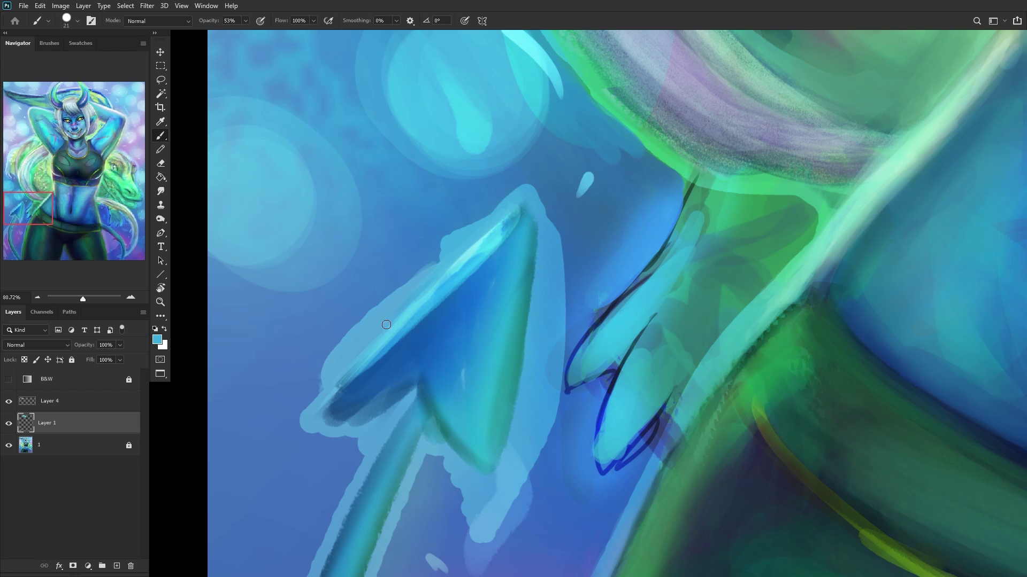
{"action": "left_click", "coordinate": [448, 274], "text": "alt"}
{"action": "left_click_drag", "start_coordinate": [522, 208], "coordinate": [396, 334]}
{"action": "left_click_drag", "start_coordinate": [468, 262], "coordinate": [357, 369]}
{"action": "left_click", "coordinate": [435, 271], "text": "alt"}
{"action": "mouse_move", "coordinate": [417, 270]}
{"action": "left_mouse_down"}
{"action": "mouse_move", "coordinate": [531, 173]}
{"action": "mouse_move", "coordinate": [425, 262]}
{"action": "mouse_move", "coordinate": [513, 187]}
{"action": "left_mouse_up"}
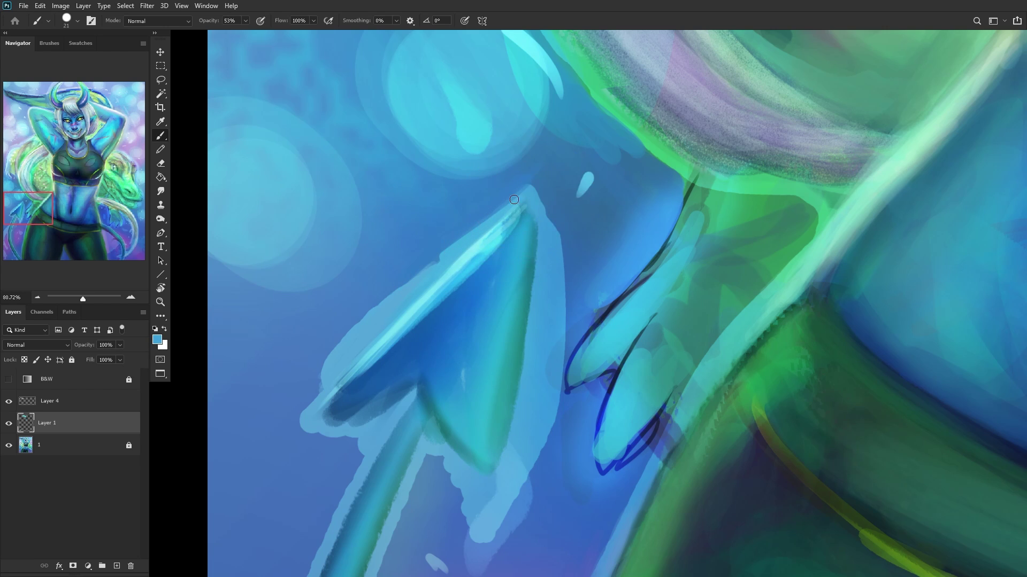
{"action": "left_click_drag", "start_coordinate": [428, 263], "coordinate": [487, 214]}
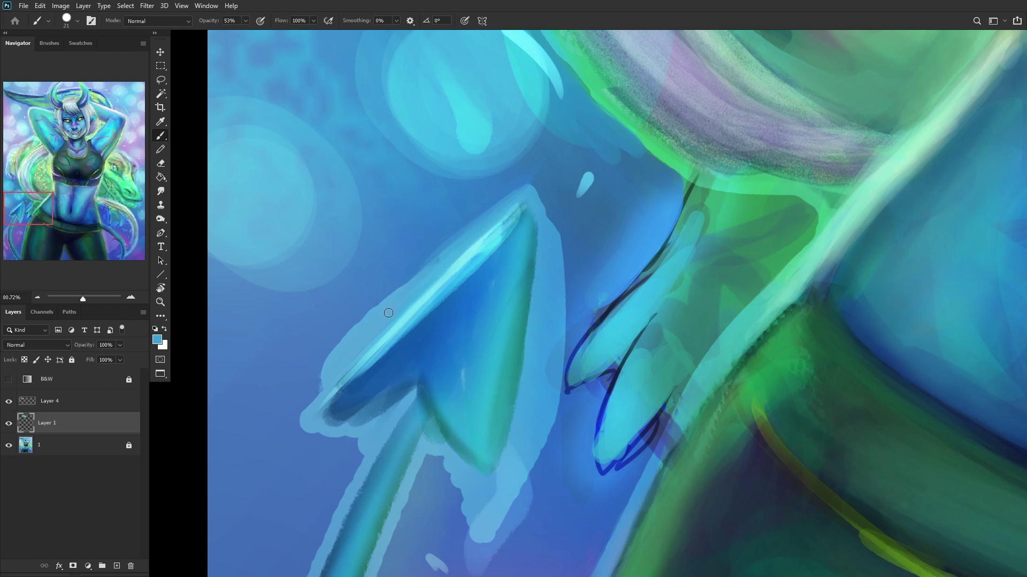
Step: Smooth the tip's lower-left edge and lighten its pale outline and lower edge
{"action": "scroll", "coordinate": [422, 280], "scroll_direction": "down", "scroll_amount": 3}
{"action": "scroll", "coordinate": [406, 286], "scroll_direction": "up", "scroll_amount": 4}
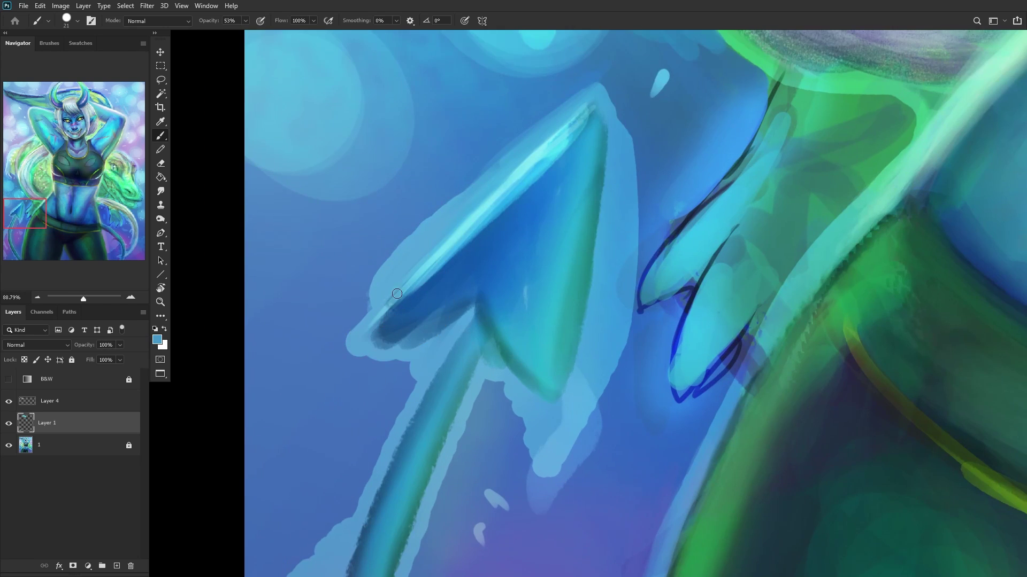
{"action": "scroll", "coordinate": [392, 293], "scroll_direction": "up", "scroll_amount": 1}
{"action": "left_click_drag", "start_coordinate": [356, 296], "coordinate": [323, 350]}
{"action": "left_click_drag", "start_coordinate": [362, 321], "coordinate": [318, 353]}
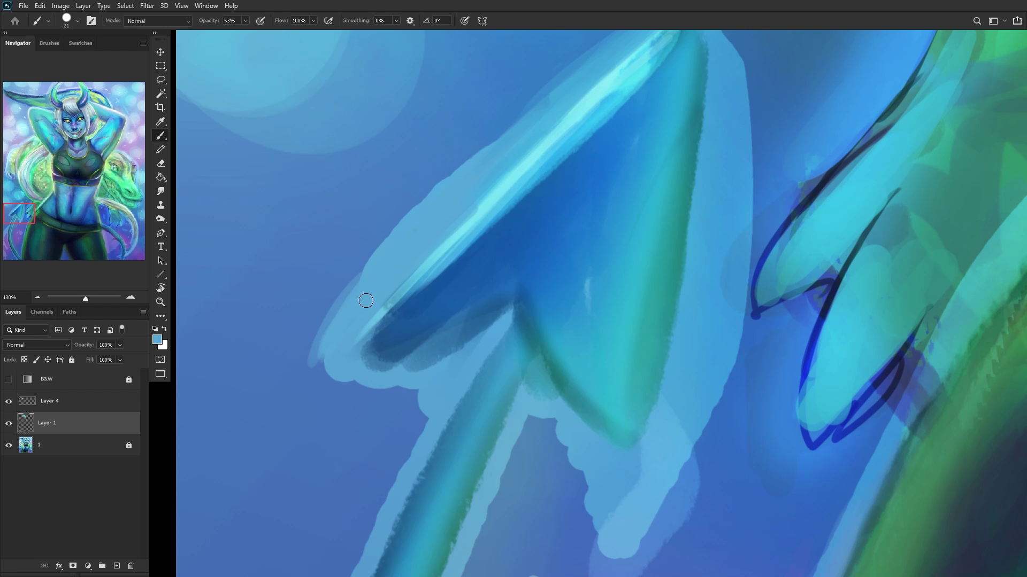
{"action": "scroll", "coordinate": [364, 310], "scroll_direction": "down", "scroll_amount": 3}
{"action": "scroll", "coordinate": [342, 349], "scroll_direction": "up", "scroll_amount": 2}
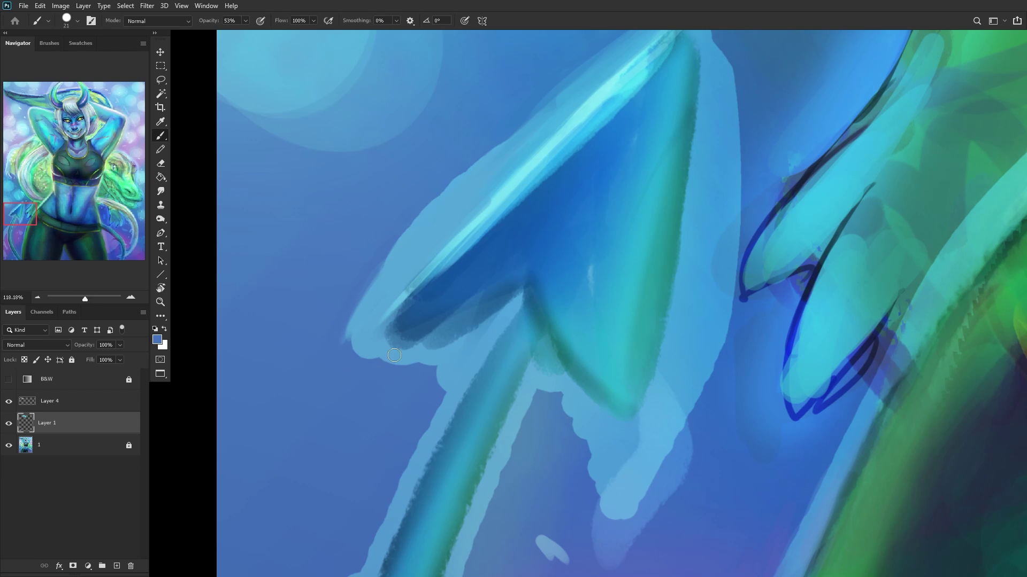
{"action": "mouse_move", "coordinate": [355, 356]}
{"action": "left_mouse_down"}
{"action": "mouse_move", "coordinate": [402, 361]}
{"action": "mouse_move", "coordinate": [384, 357]}
{"action": "mouse_move", "coordinate": [471, 347]}
{"action": "mouse_move", "coordinate": [362, 363]}
{"action": "mouse_move", "coordinate": [389, 351]}
{"action": "left_mouse_up"}
{"action": "left_click_drag", "start_coordinate": [489, 327], "coordinate": [395, 345]}
Step: Darken the tail tip's lower edge and underside with sampled dark blues
{"action": "left_click", "coordinate": [477, 300], "text": "alt"}
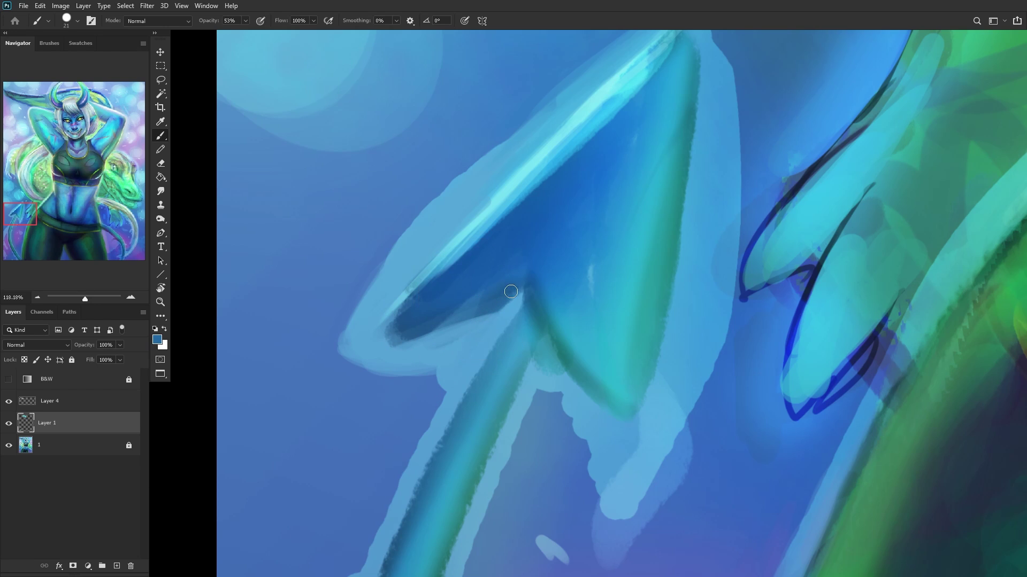
{"action": "left_click_drag", "start_coordinate": [495, 298], "coordinate": [387, 345]}
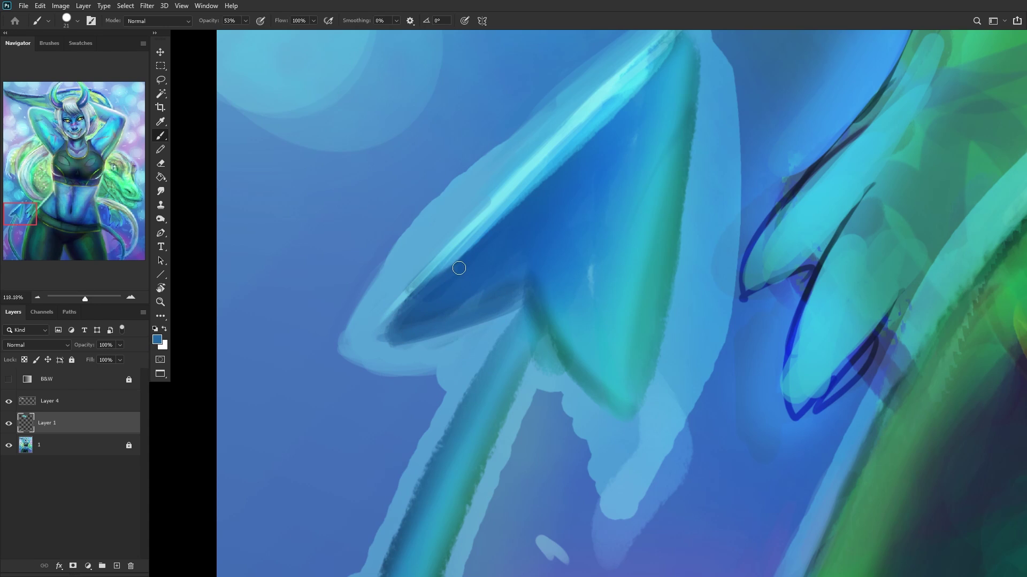
{"action": "left_click", "coordinate": [594, 277], "text": "alt"}
{"action": "left_click", "coordinate": [634, 150], "text": "alt"}
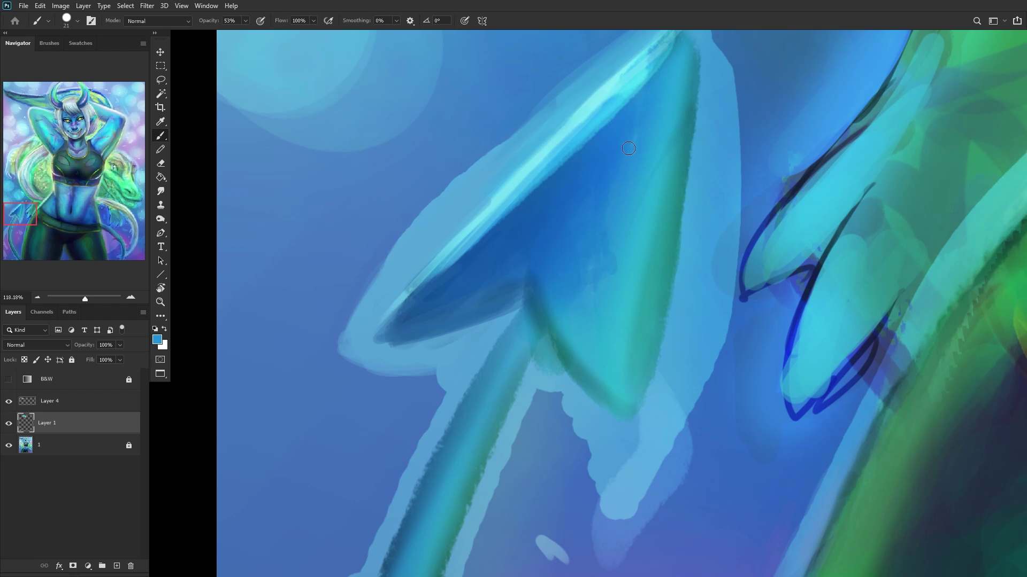
{"action": "scroll", "coordinate": [553, 209], "scroll_direction": "down", "scroll_amount": 3}
{"action": "scroll", "coordinate": [355, 344], "scroll_direction": "up", "scroll_amount": 5}
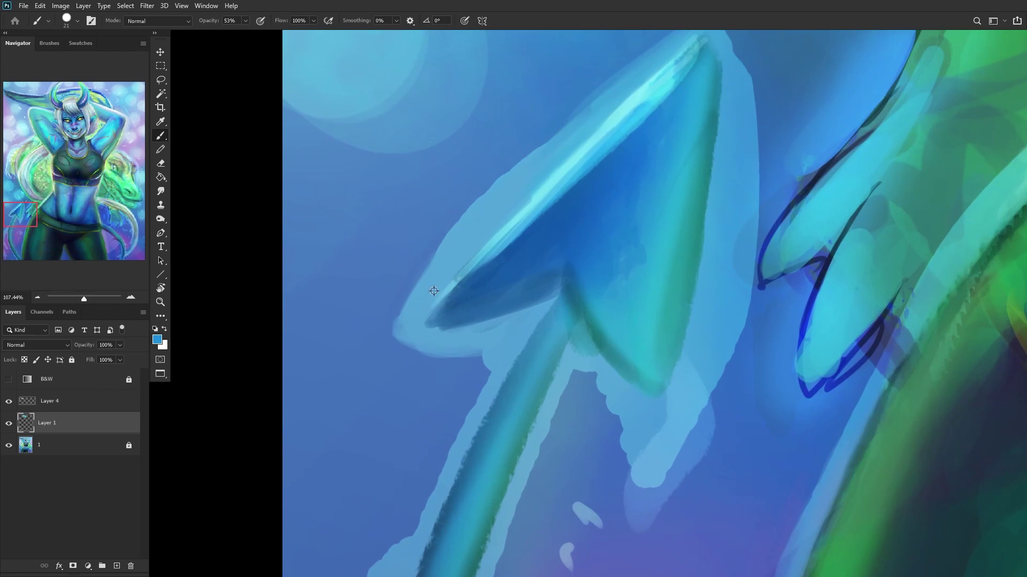
{"action": "left_click", "coordinate": [434, 291], "text": "alt"}
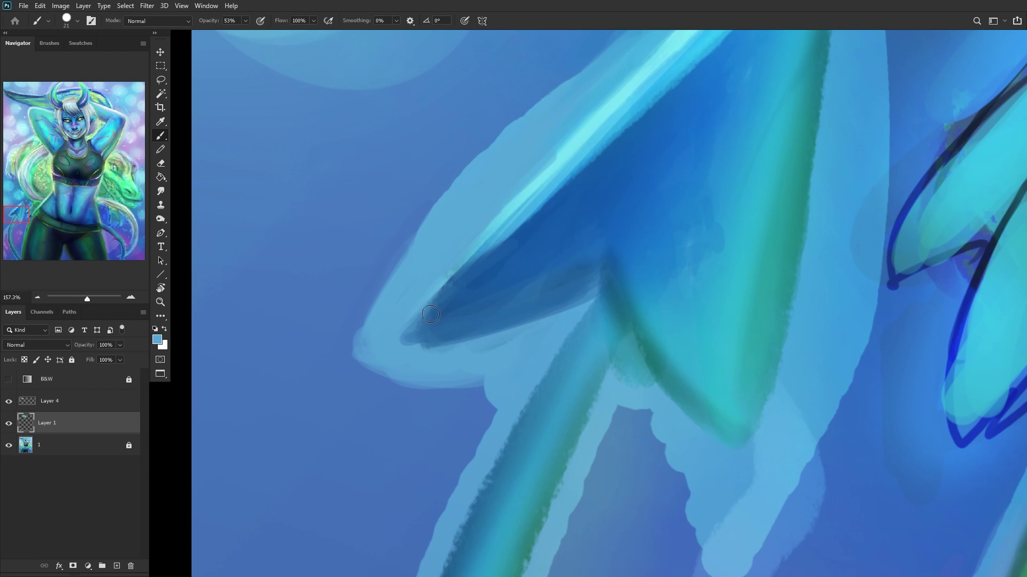
{"action": "left_click", "coordinate": [433, 333], "text": "alt"}
{"action": "left_click_drag", "start_coordinate": [416, 340], "coordinate": [470, 330]}
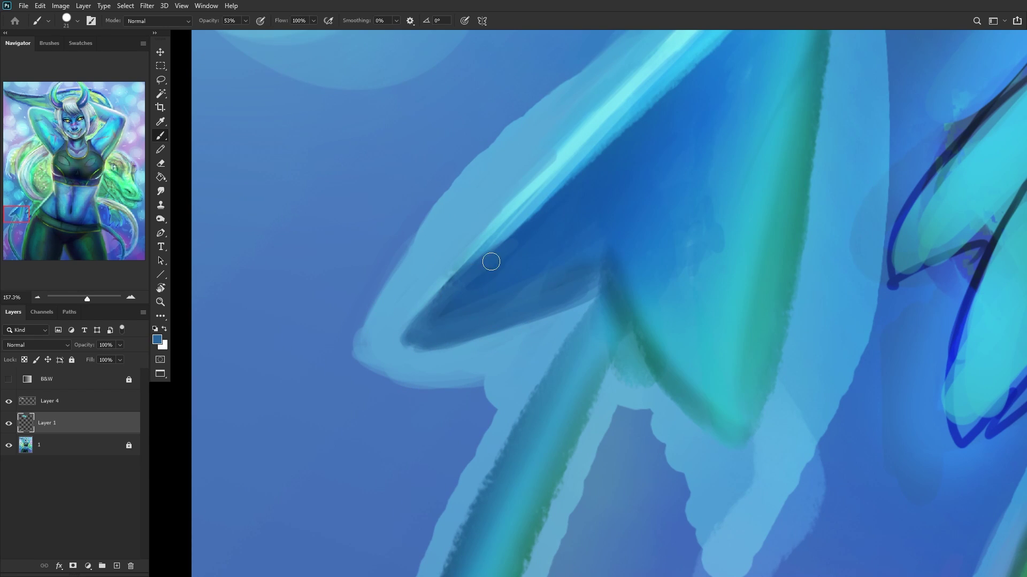
Step: Mute the bright highlight on the tip's upper edge, then add a new empty layer
{"action": "scroll", "coordinate": [545, 250], "scroll_direction": "down", "scroll_amount": 5}
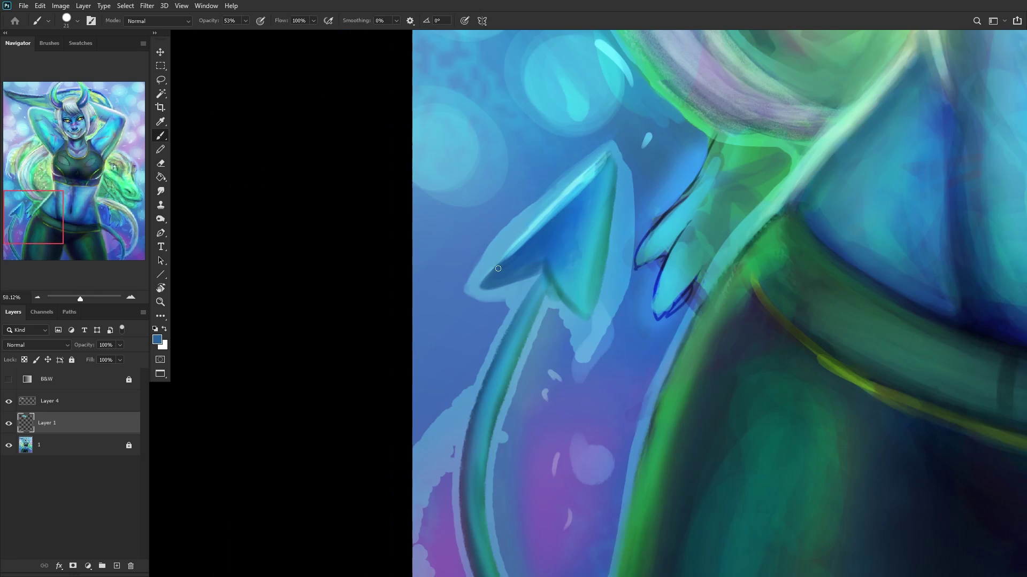
{"action": "scroll", "coordinate": [618, 171], "scroll_direction": "up", "scroll_amount": 5}
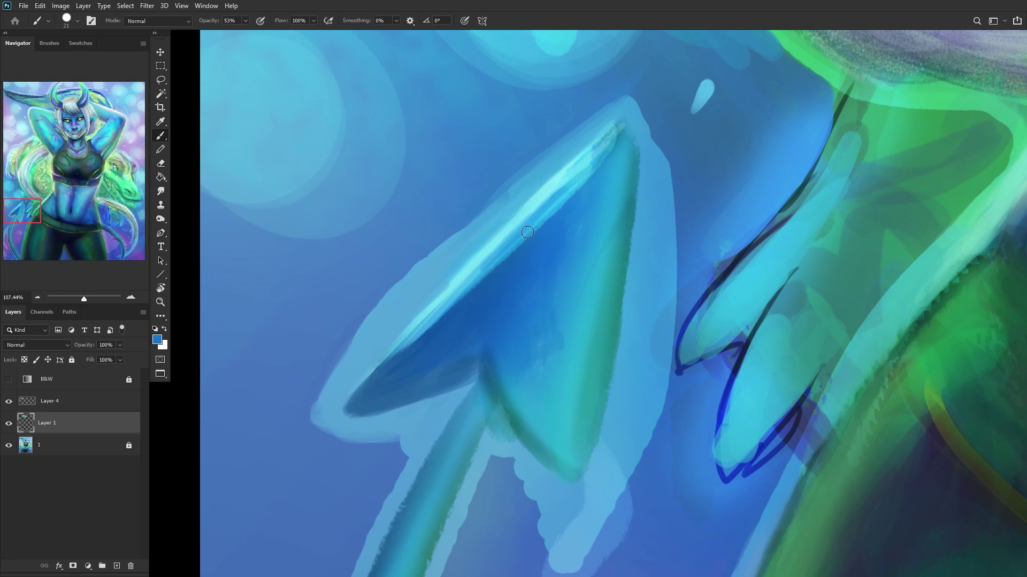
{"action": "mouse_move", "coordinate": [604, 163]}
{"action": "left_mouse_down"}
{"action": "mouse_move", "coordinate": [404, 355]}
{"action": "mouse_move", "coordinate": [422, 324]}
{"action": "mouse_move", "coordinate": [576, 195]}
{"action": "mouse_move", "coordinate": [409, 343]}
{"action": "left_mouse_up"}
{"action": "mouse_move", "coordinate": [600, 167]}
{"action": "left_mouse_down"}
{"action": "mouse_move", "coordinate": [536, 225]}
{"action": "mouse_move", "coordinate": [606, 146]}
{"action": "left_mouse_up"}
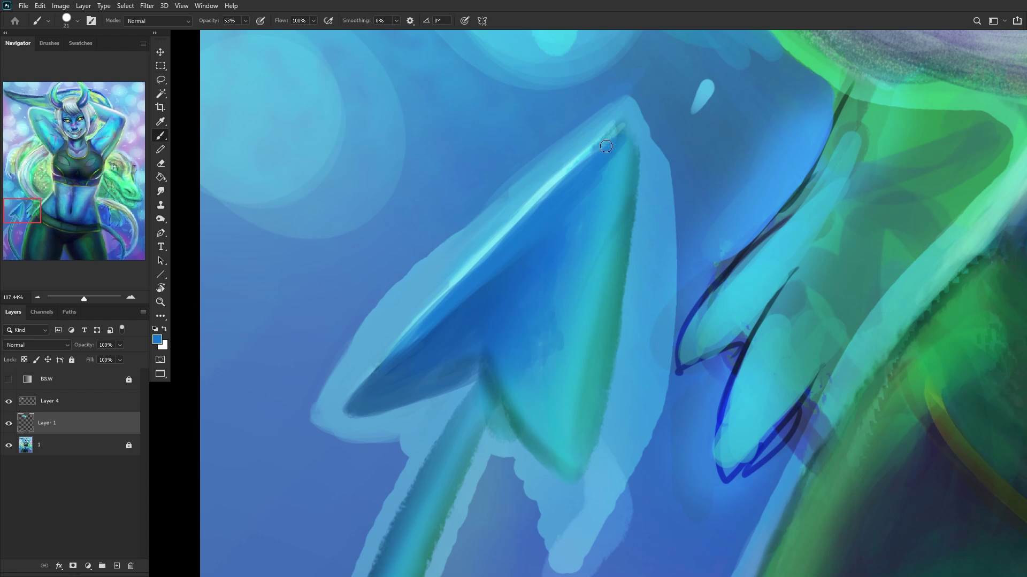
{"action": "left_click", "coordinate": [515, 218], "text": "alt"}
{"action": "left_click", "coordinate": [130, 566]}
Step: Brush a soft cyan glow along the tail tip with a large soft round brush
{"action": "right_click", "coordinate": [602, 193]}
{"action": "left_click", "coordinate": [796, 321]}
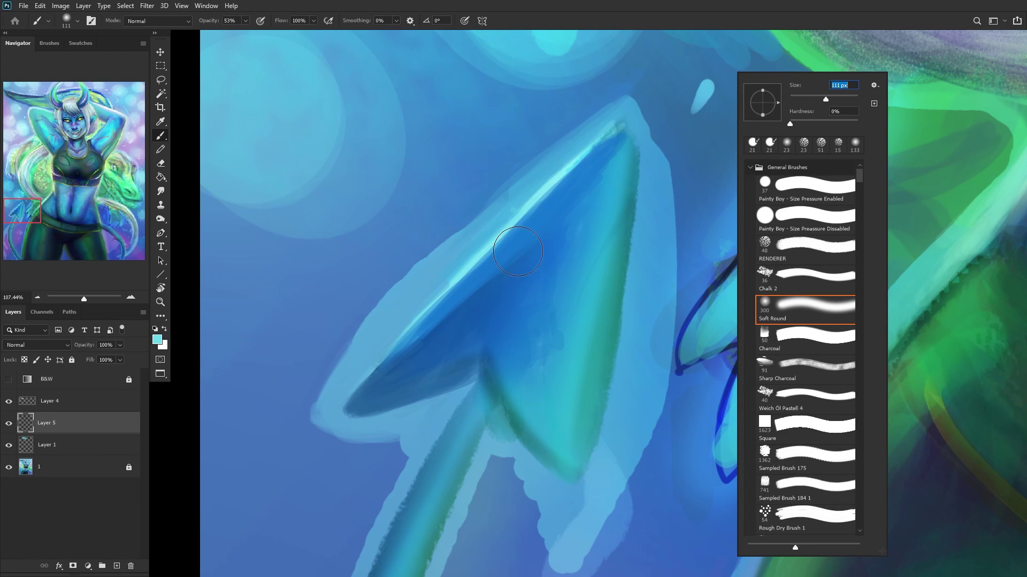
{"action": "left_click", "coordinate": [604, 203]}
{"action": "mouse_move", "coordinate": [604, 203]}
{"action": "left_mouse_down"}
{"action": "mouse_move", "coordinate": [561, 274]}
{"action": "mouse_move", "coordinate": [556, 307]}
{"action": "mouse_move", "coordinate": [572, 249]}
{"action": "mouse_move", "coordinate": [589, 234]}
{"action": "mouse_move", "coordinate": [550, 367]}
{"action": "mouse_move", "coordinate": [585, 238]}
{"action": "mouse_move", "coordinate": [582, 308]}
{"action": "mouse_move", "coordinate": [558, 393]}
{"action": "mouse_move", "coordinate": [590, 263]}
{"action": "mouse_move", "coordinate": [561, 450]}
{"action": "mouse_move", "coordinate": [560, 299]}
{"action": "mouse_move", "coordinate": [576, 321]}
{"action": "left_mouse_up"}
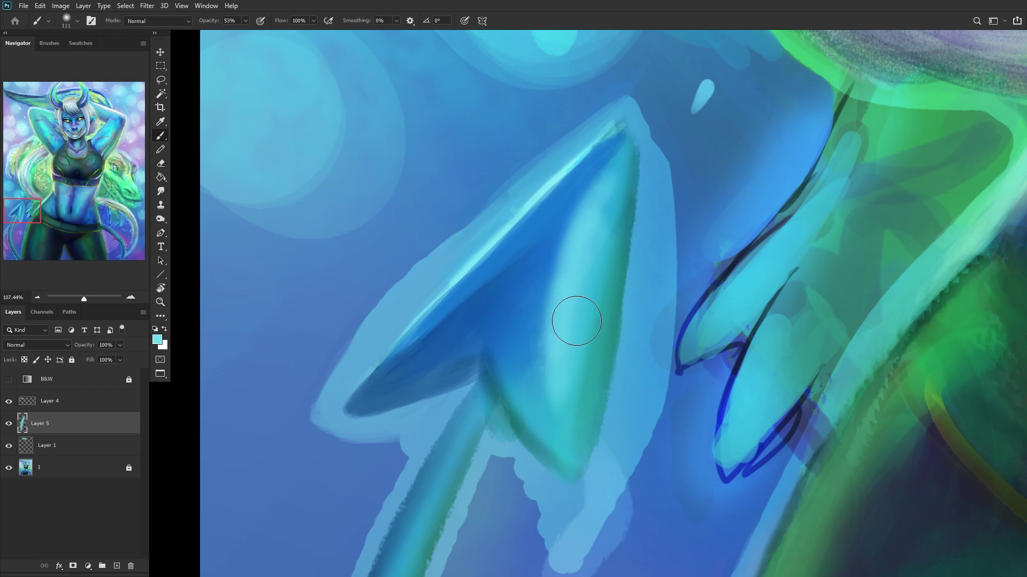
{"action": "mouse_move", "coordinate": [514, 275]}
{"action": "left_mouse_down"}
{"action": "mouse_move", "coordinate": [347, 409]}
{"action": "mouse_move", "coordinate": [497, 299]}
{"action": "mouse_move", "coordinate": [488, 309]}
{"action": "mouse_move", "coordinate": [396, 371]}
{"action": "mouse_move", "coordinate": [544, 228]}
{"action": "mouse_move", "coordinate": [447, 331]}
{"action": "mouse_move", "coordinate": [539, 253]}
{"action": "mouse_move", "coordinate": [436, 329]}
{"action": "left_mouse_up"}
{"action": "scroll", "coordinate": [436, 329], "scroll_direction": "down", "scroll_amount": 5}
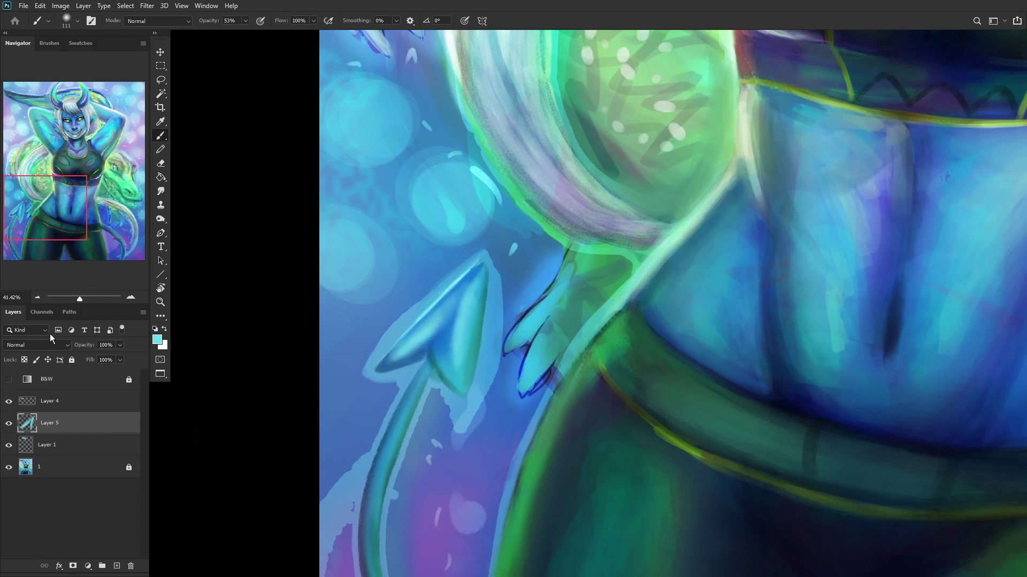
Step: Set the glow layer to Hard Light at 38% opacity and merge the painting layers
{"action": "left_click", "coordinate": [56, 344]}
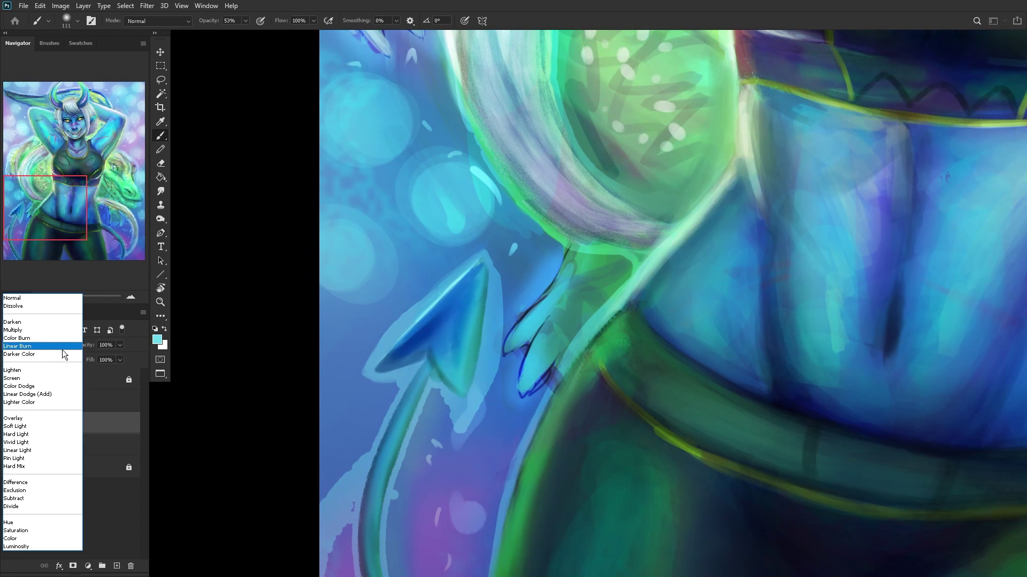
{"action": "left_click", "coordinate": [23, 435]}
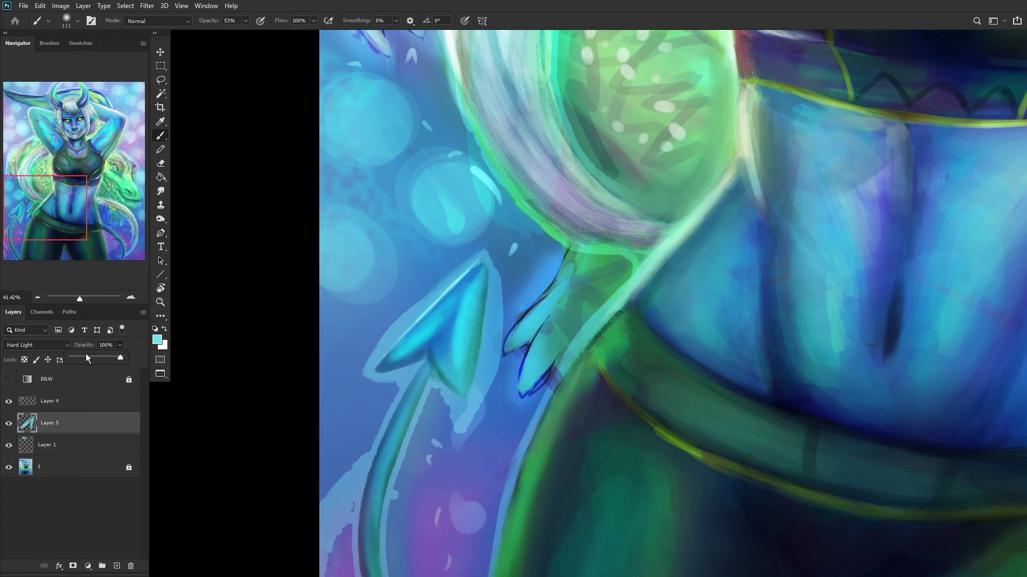
{"action": "left_click", "coordinate": [88, 356]}
{"action": "scroll", "coordinate": [347, 336], "scroll_direction": "down", "scroll_amount": 5}
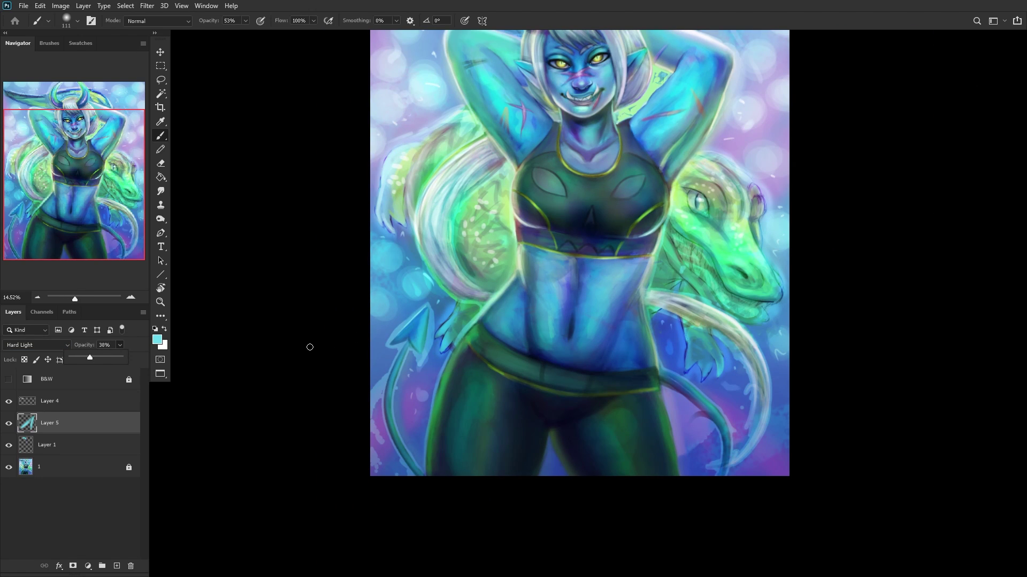
{"action": "left_click", "coordinate": [81, 464]}
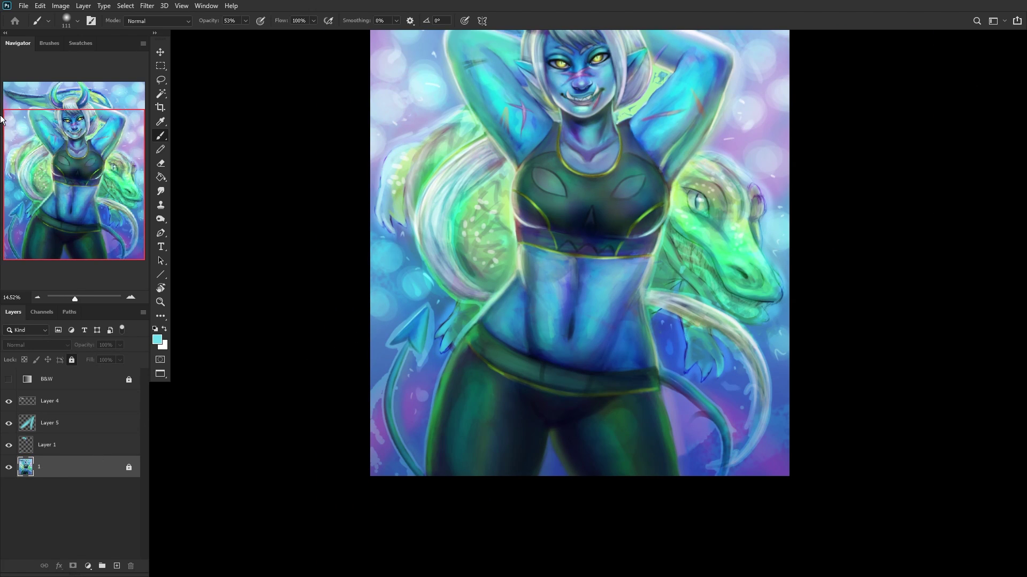
{"action": "key", "text": "ctrl+shift+e"}
Step: Choose the RENDERER brush and add a new empty layer above the painting
{"action": "mouse_move", "coordinate": [38, 147]}
{"action": "left_mouse_down"}
{"action": "mouse_move", "coordinate": [24, 118]}
{"action": "mouse_move", "coordinate": [33, 114]}
{"action": "left_mouse_up"}
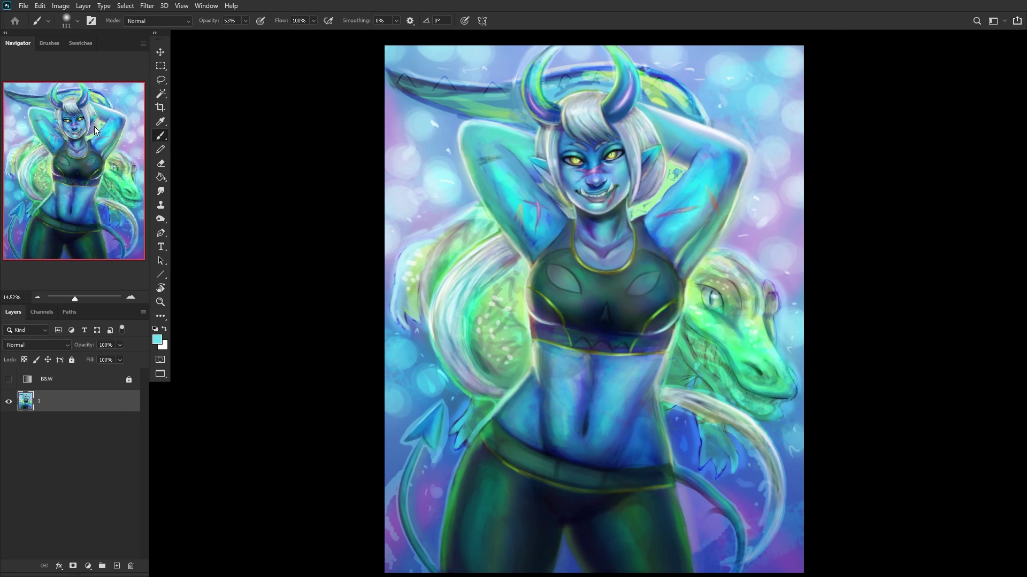
{"action": "scroll", "coordinate": [437, 345], "scroll_direction": "up", "scroll_amount": 6}
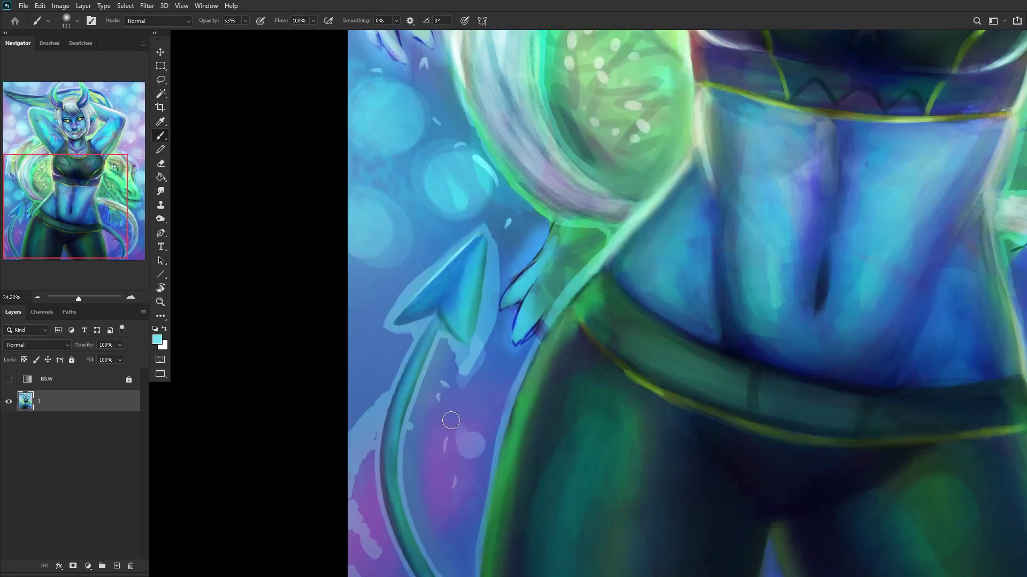
{"action": "scroll", "coordinate": [436, 345], "scroll_direction": "up", "scroll_amount": 1}
{"action": "right_click", "coordinate": [637, 259]}
{"action": "left_click", "coordinate": [713, 248]}
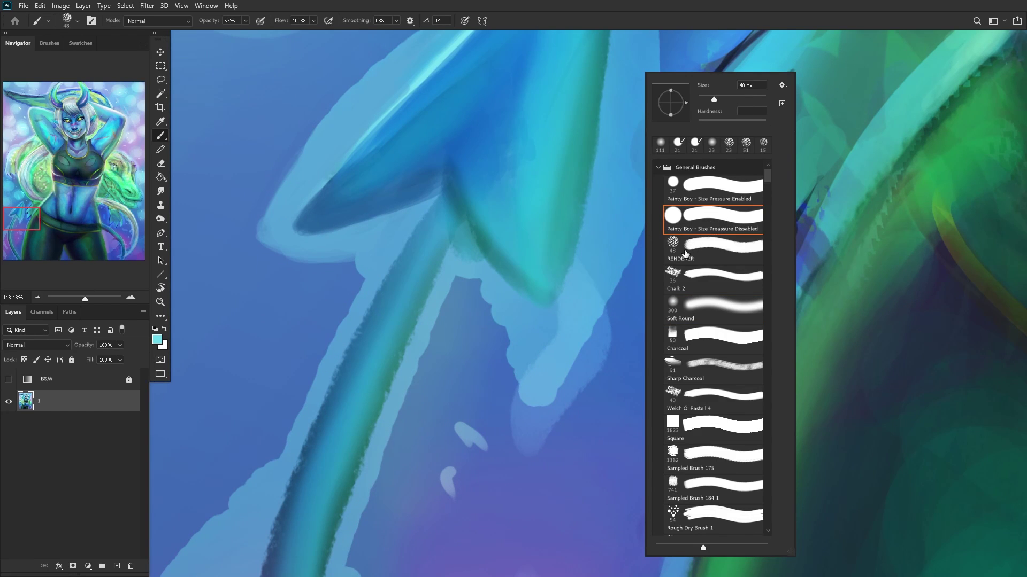
{"action": "left_click", "coordinate": [116, 566]}
Step: Draw a dark blue line around the tail stem's edges with the brush at about 17 px
{"action": "right_click", "coordinate": [749, 287]}
{"action": "left_click_drag", "start_coordinate": [821, 99], "coordinate": [811, 99]}
{"action": "left_click_drag", "start_coordinate": [708, 308], "coordinate": [706, 240]}
{"action": "left_click_drag", "start_coordinate": [430, 200], "coordinate": [367, 328]}
{"action": "mouse_move", "coordinate": [448, 186]}
{"action": "left_mouse_down"}
{"action": "mouse_move", "coordinate": [458, 216]}
{"action": "mouse_move", "coordinate": [386, 373]}
{"action": "left_mouse_up"}
Step: Set the line layer to Multiply at 70% opacity and add another new layer
{"action": "left_click", "coordinate": [35, 346]}
{"action": "left_click", "coordinate": [26, 330]}
{"action": "left_click_drag", "start_coordinate": [96, 354], "coordinate": [106, 361]}
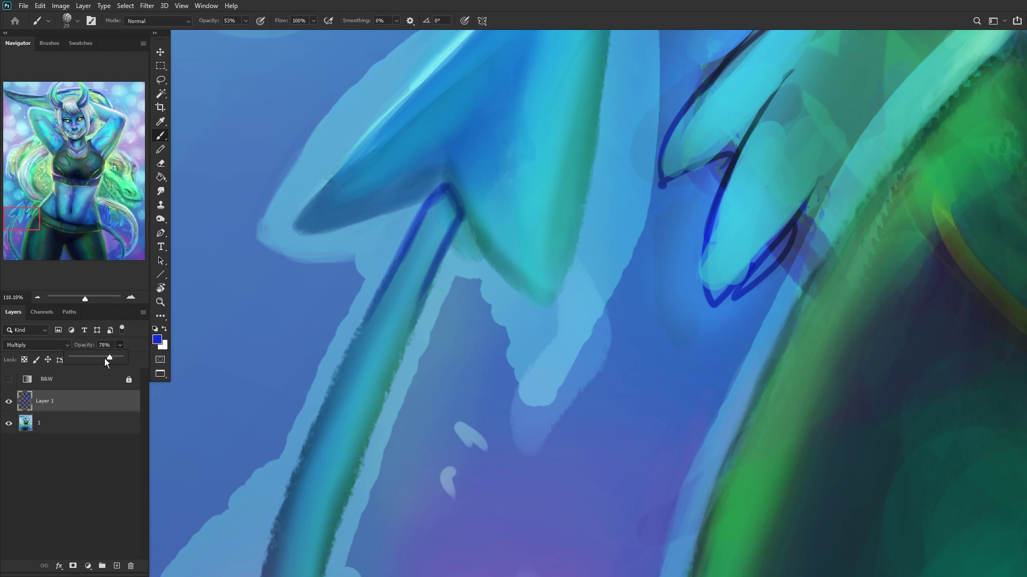
{"action": "left_click", "coordinate": [117, 566]}
{"action": "scroll", "coordinate": [513, 245], "scroll_direction": "up", "scroll_amount": 4}
Step: Soften the dark outline along the stem's left, right and top edges with sampled teal blues
{"action": "left_click", "coordinate": [445, 156], "text": "alt"}
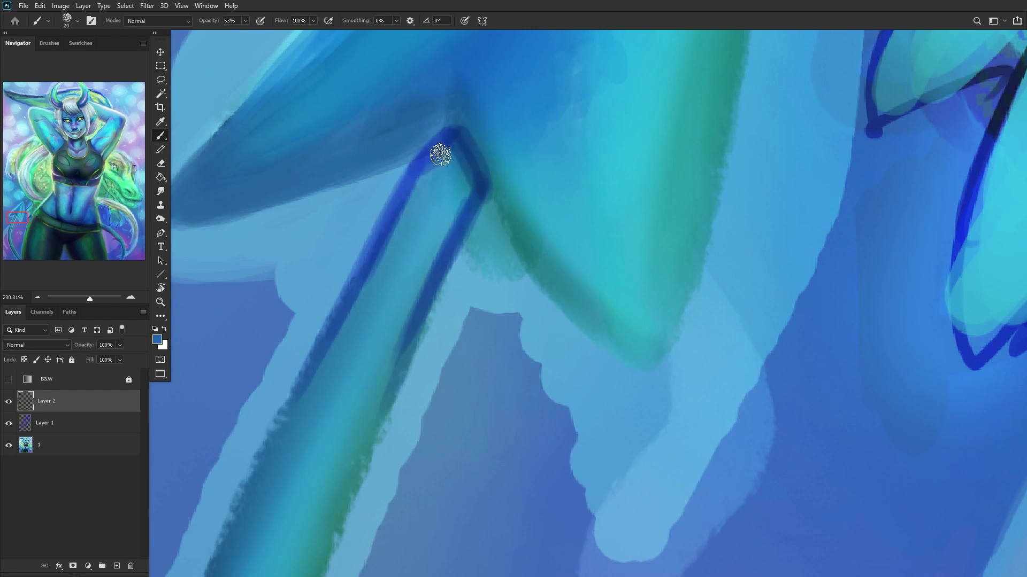
{"action": "mouse_move", "coordinate": [369, 302]}
{"action": "left_mouse_down"}
{"action": "mouse_move", "coordinate": [428, 190]}
{"action": "mouse_move", "coordinate": [293, 412]}
{"action": "left_mouse_up"}
{"action": "left_click", "coordinate": [400, 281], "text": "alt"}
{"action": "left_click", "coordinate": [369, 303], "text": "alt"}
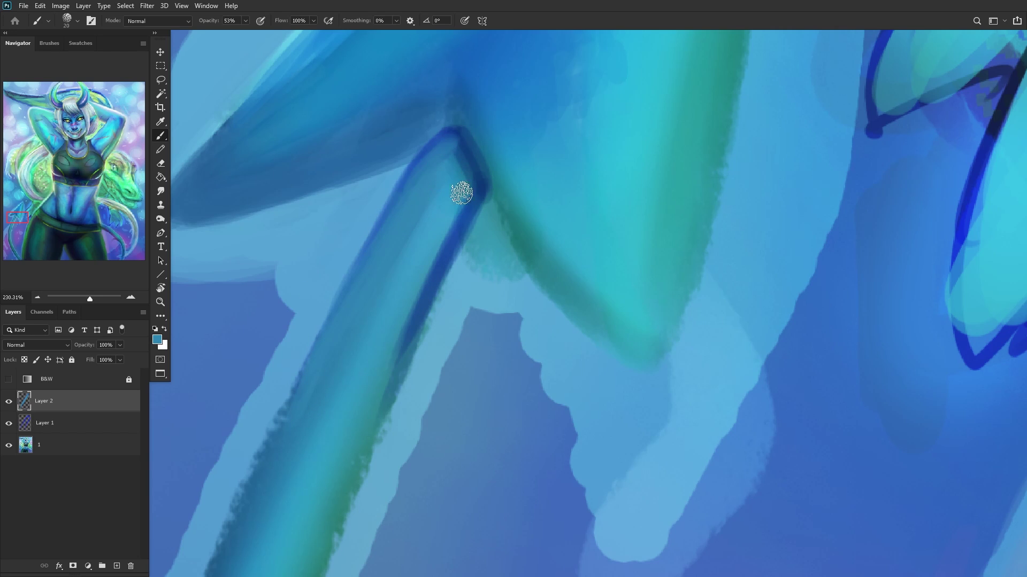
{"action": "left_click_drag", "start_coordinate": [472, 195], "coordinate": [418, 312]}
{"action": "mouse_move", "coordinate": [479, 200]}
{"action": "left_mouse_down"}
{"action": "mouse_move", "coordinate": [425, 297]}
{"action": "mouse_move", "coordinate": [427, 284]}
{"action": "mouse_move", "coordinate": [475, 213]}
{"action": "mouse_move", "coordinate": [371, 415]}
{"action": "left_mouse_up"}
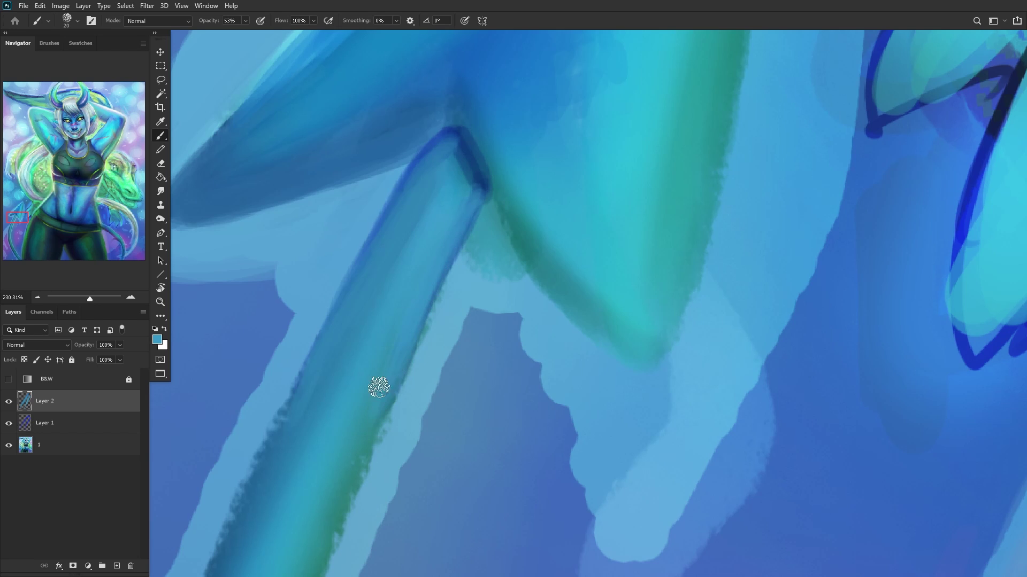
{"action": "left_click", "coordinate": [469, 197], "text": "alt"}
{"action": "mouse_move", "coordinate": [468, 174]}
{"action": "left_mouse_down"}
{"action": "mouse_move", "coordinate": [457, 163]}
{"action": "mouse_move", "coordinate": [468, 201]}
{"action": "mouse_move", "coordinate": [461, 153]}
{"action": "mouse_move", "coordinate": [435, 159]}
{"action": "mouse_move", "coordinate": [426, 178]}
{"action": "mouse_move", "coordinate": [447, 168]}
{"action": "mouse_move", "coordinate": [449, 195]}
{"action": "left_mouse_up"}
Step: Paint a pale cyan highlight along the top of the tail stem beneath the spade
{"action": "scroll", "coordinate": [287, 332], "scroll_direction": "down", "scroll_amount": 5}
{"action": "scroll", "coordinate": [287, 332], "scroll_direction": "down", "scroll_amount": 3}
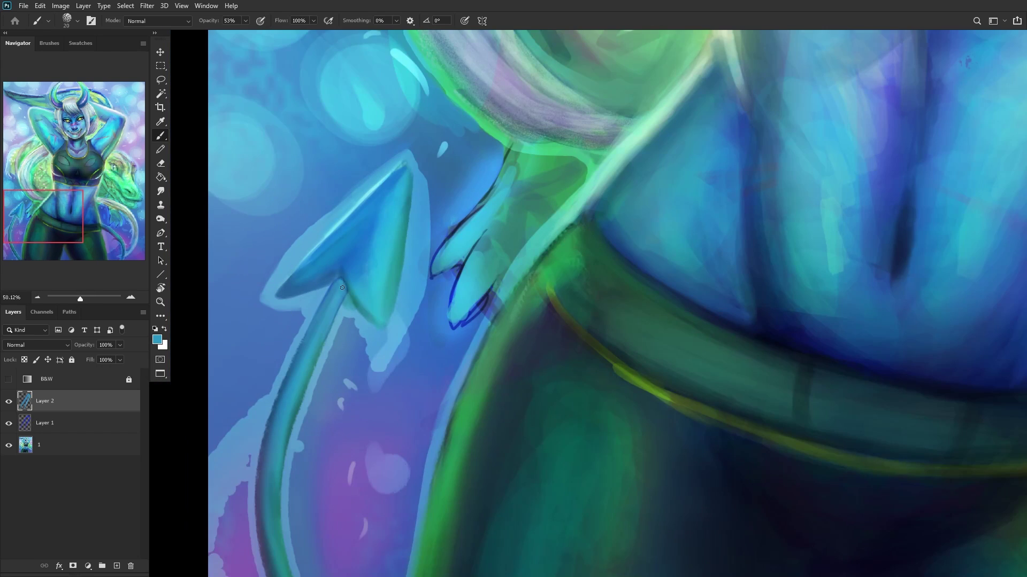
{"action": "scroll", "coordinate": [336, 229], "scroll_direction": "up", "scroll_amount": 7}
{"action": "left_click", "coordinate": [336, 229], "text": "alt"}
{"action": "scroll", "coordinate": [336, 229], "scroll_direction": "down", "scroll_amount": 6}
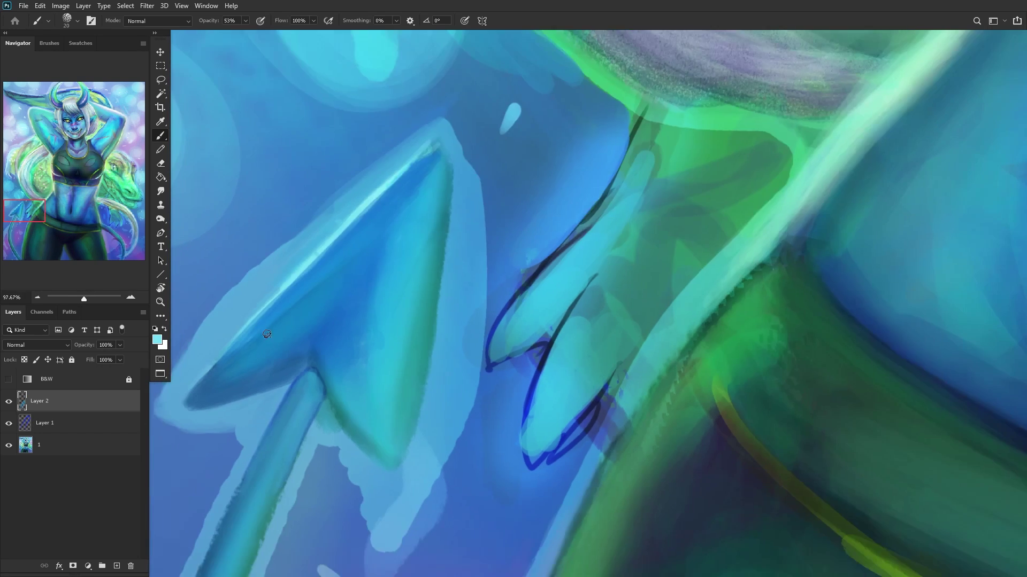
{"action": "scroll", "coordinate": [288, 332], "scroll_direction": "up", "scroll_amount": 5}
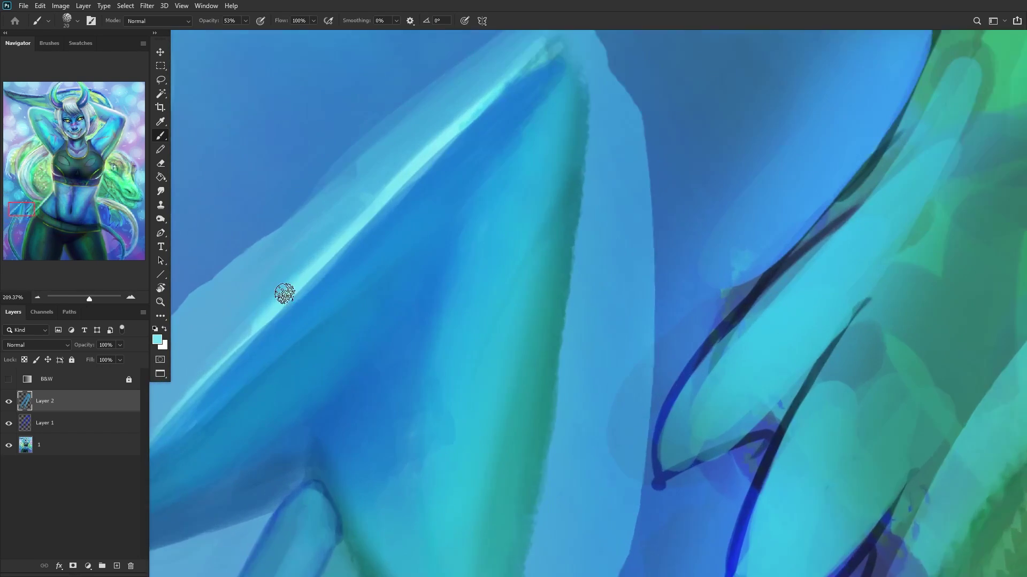
{"action": "left_click", "coordinate": [284, 291], "text": "alt"}
{"action": "scroll", "coordinate": [288, 297], "scroll_direction": "down", "scroll_amount": 3}
{"action": "left_click_drag", "start_coordinate": [59, 211], "coordinate": [26, 228]}
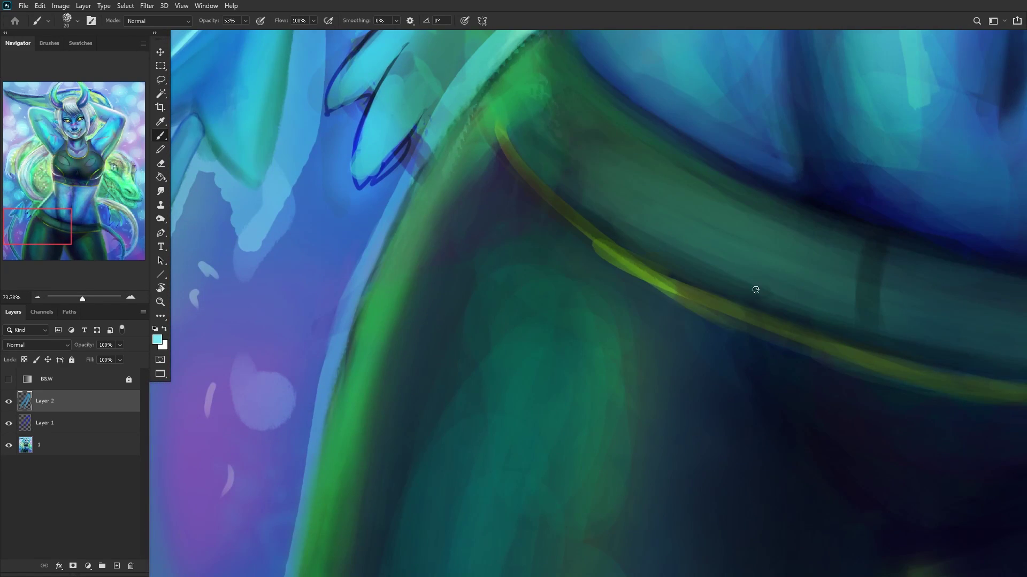
{"action": "left_click_drag", "start_coordinate": [755, 290], "coordinate": [816, 367]}
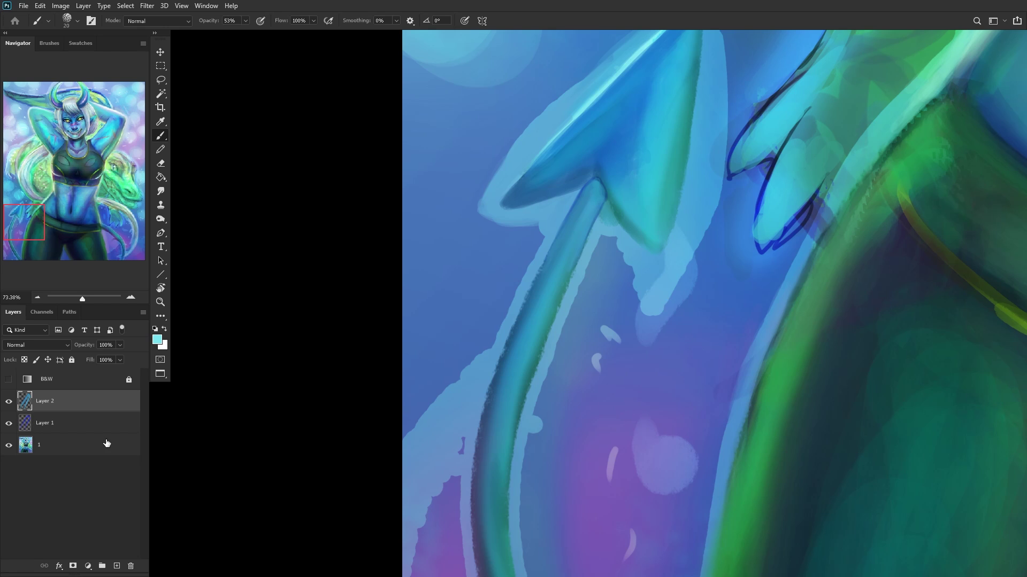
{"action": "scroll", "coordinate": [622, 245], "scroll_direction": "up", "scroll_amount": 4}
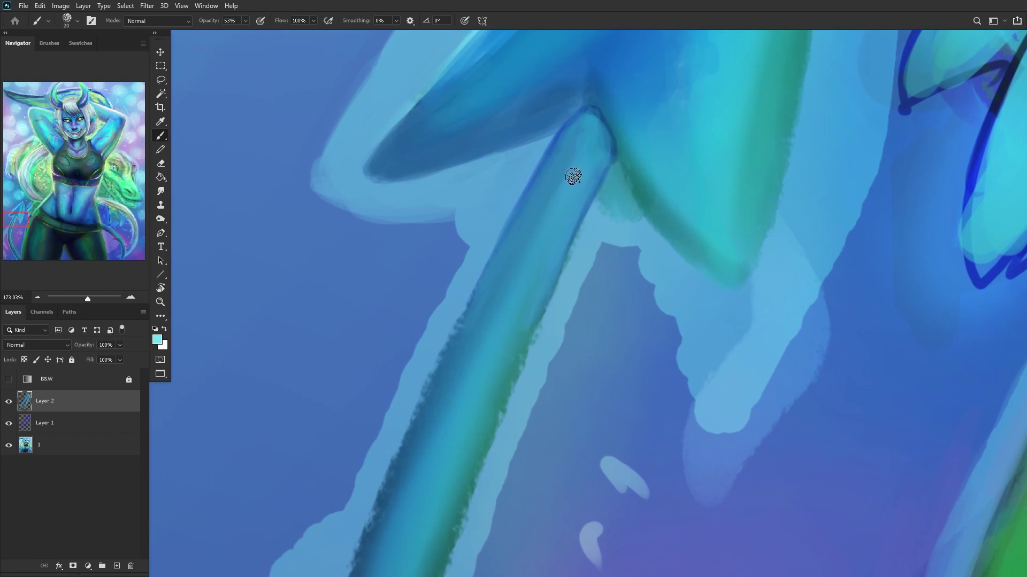
{"action": "mouse_move", "coordinate": [572, 185]}
{"action": "left_mouse_down"}
{"action": "mouse_move", "coordinate": [594, 157]}
{"action": "mouse_move", "coordinate": [546, 244]}
{"action": "mouse_move", "coordinate": [540, 304]}
{"action": "mouse_move", "coordinate": [519, 325]}
{"action": "mouse_move", "coordinate": [539, 267]}
{"action": "mouse_move", "coordinate": [515, 302]}
{"action": "mouse_move", "coordinate": [537, 270]}
{"action": "left_mouse_up"}
{"action": "scroll", "coordinate": [615, 212], "scroll_direction": "down", "scroll_amount": 6}
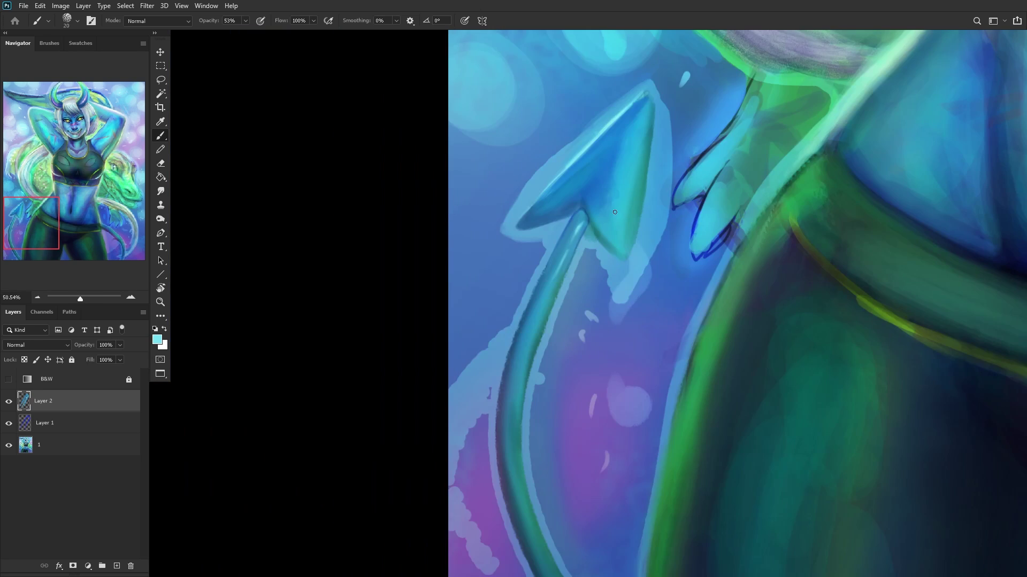
{"action": "scroll", "coordinate": [614, 214], "scroll_direction": "down", "scroll_amount": 3}
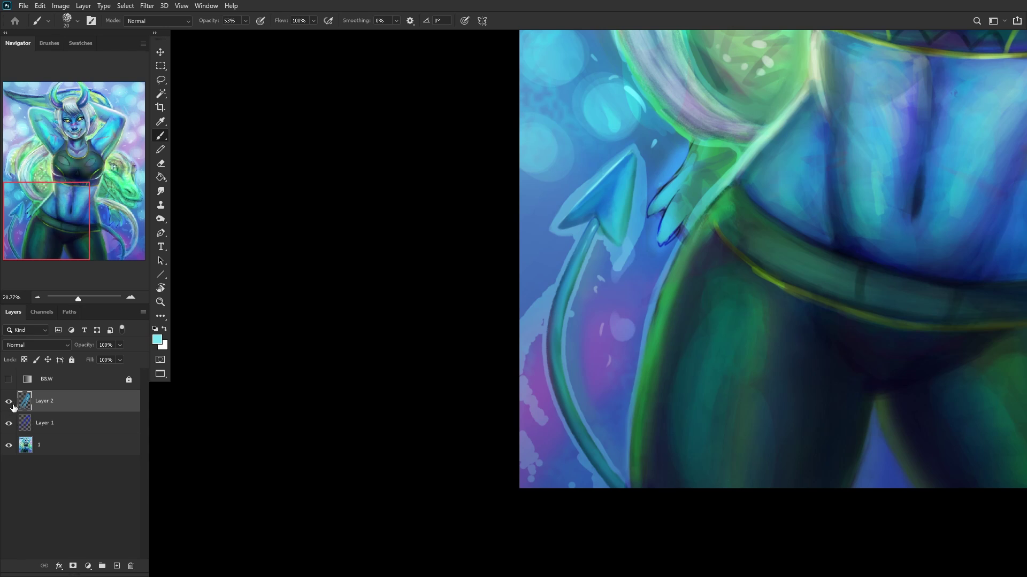
Step: Toggle Layer 2 to compare, then merge Layer 2 and Layer 1 into base layer 1
{"action": "left_click", "coordinate": [62, 422]}
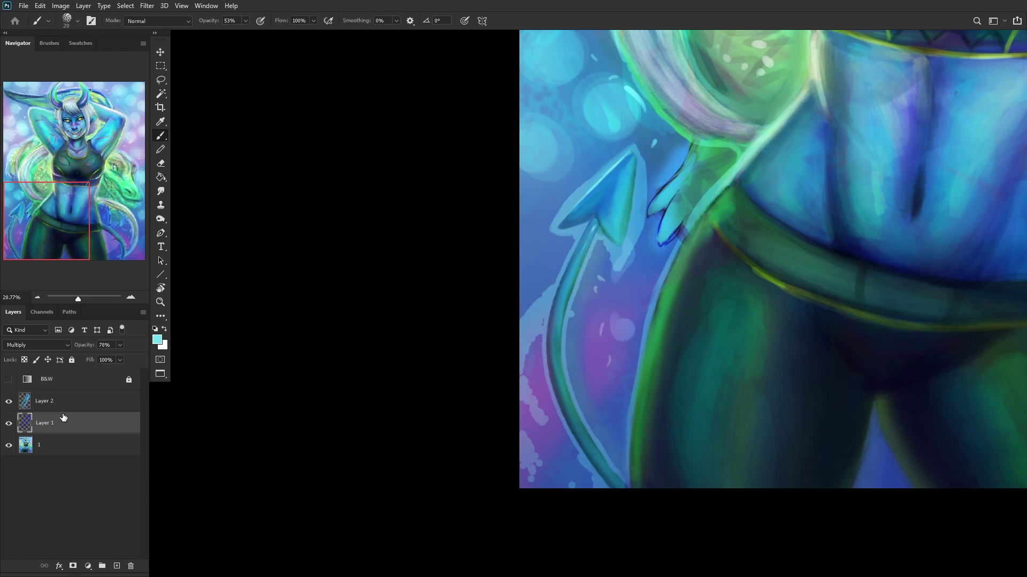
{"action": "left_click", "coordinate": [65, 408]}
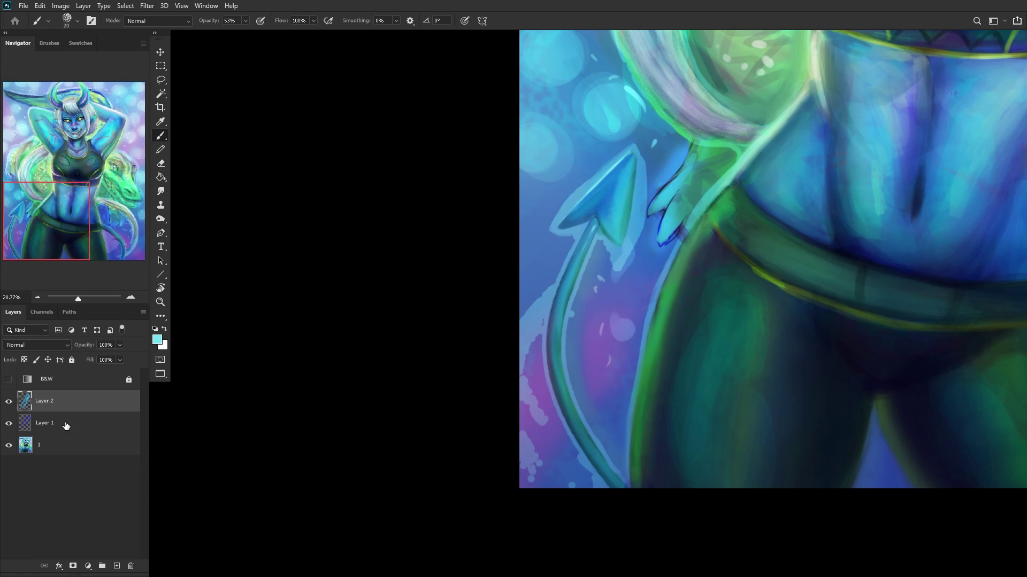
{"action": "left_click", "coordinate": [10, 406]}
{"action": "left_click", "coordinate": [10, 406]}
{"action": "scroll", "coordinate": [590, 215], "scroll_direction": "up", "scroll_amount": 10}
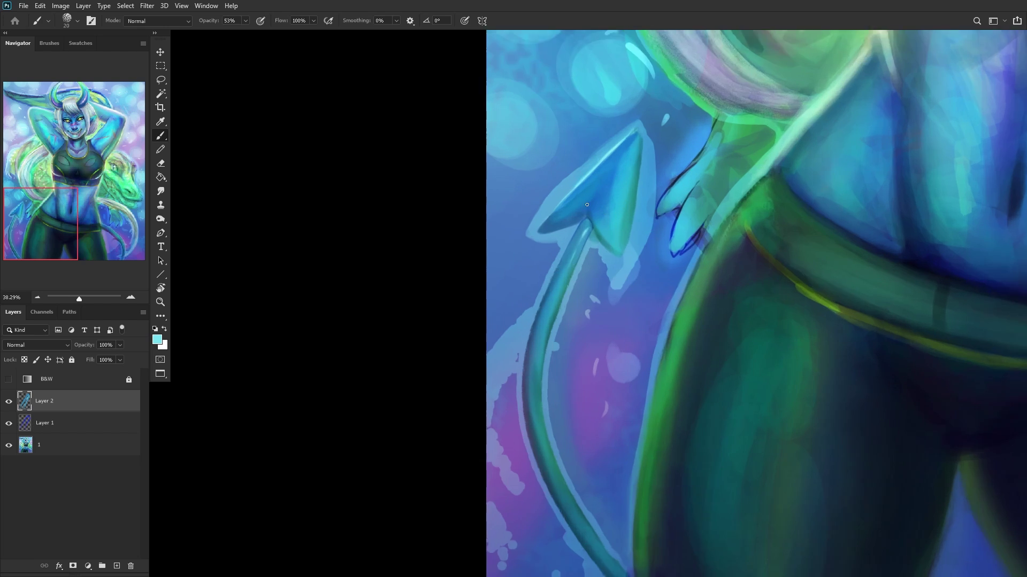
{"action": "right_click", "coordinate": [84, 447]}
{"action": "key", "text": "Escape"}
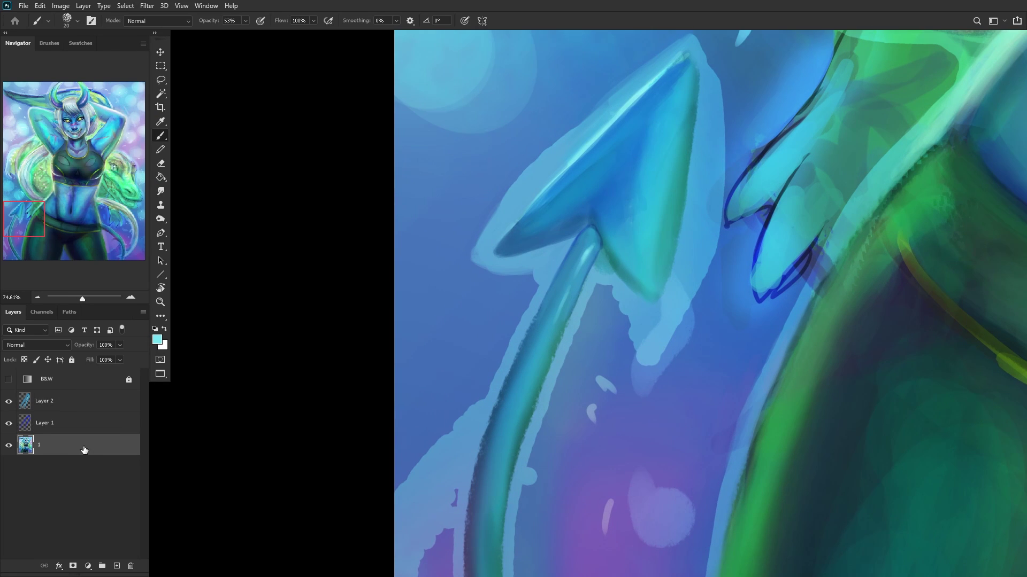
{"action": "key", "text": "ctrl+shift+e"}
{"action": "scroll", "coordinate": [464, 314], "scroll_direction": "down", "scroll_amount": 12}
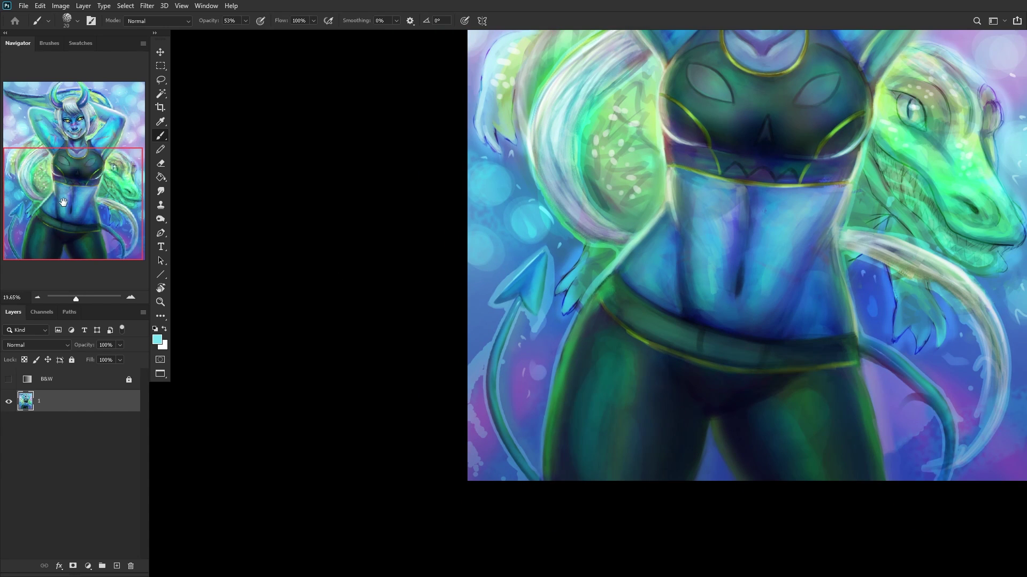
Step: Soften the dark shading beside and between the claws with a sampled teal
{"action": "scroll", "coordinate": [576, 284], "scroll_direction": "up", "scroll_amount": 13}
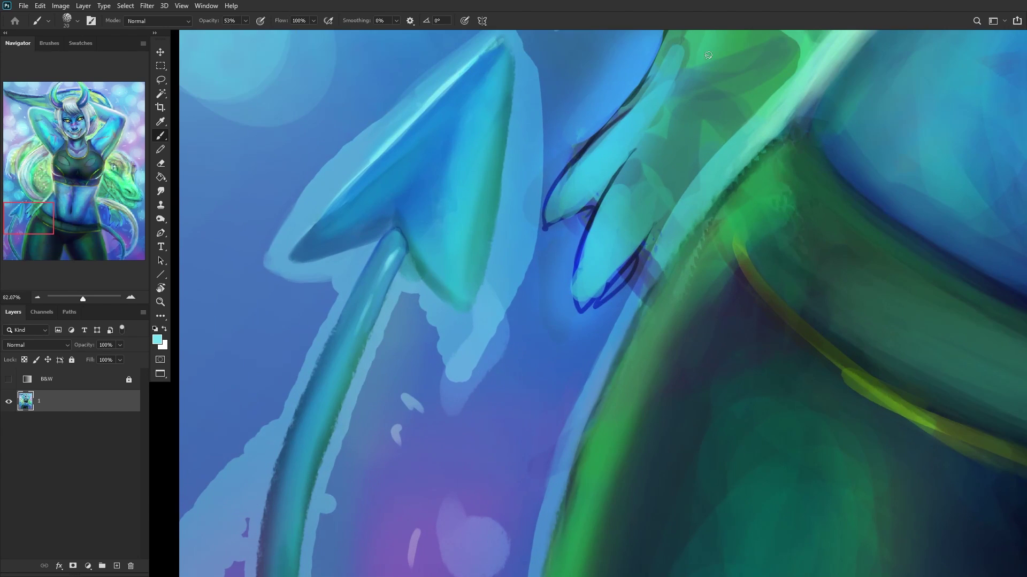
{"action": "scroll", "coordinate": [661, 267], "scroll_direction": "up", "scroll_amount": 4}
{"action": "left_click", "coordinate": [664, 236], "text": "alt"}
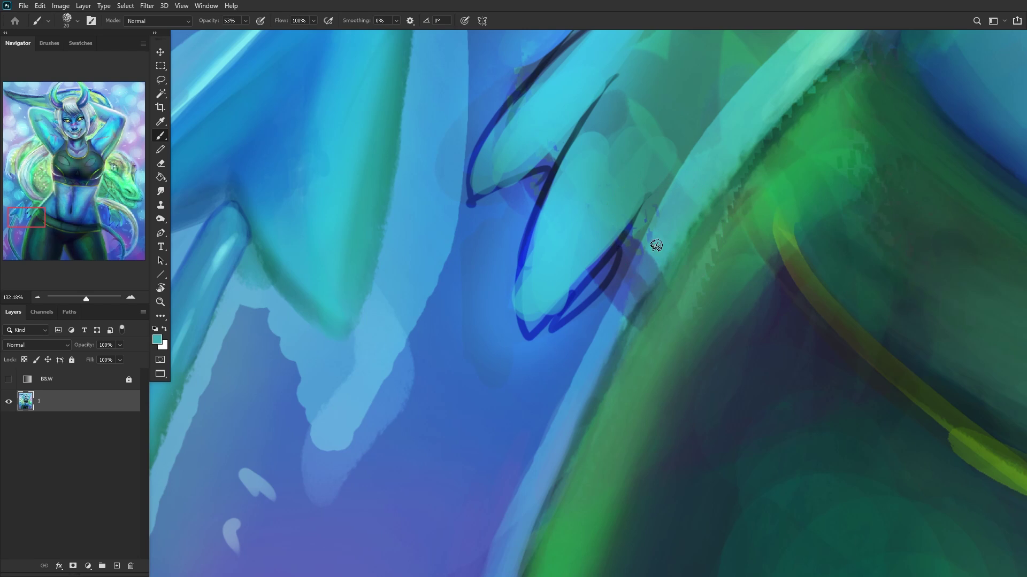
{"action": "mouse_move", "coordinate": [646, 271]}
{"action": "left_mouse_down"}
{"action": "mouse_move", "coordinate": [600, 351]}
{"action": "mouse_move", "coordinate": [670, 233]}
{"action": "mouse_move", "coordinate": [661, 227]}
{"action": "mouse_move", "coordinate": [588, 364]}
{"action": "mouse_move", "coordinate": [678, 200]}
{"action": "mouse_move", "coordinate": [645, 273]}
{"action": "left_mouse_up"}
{"action": "mouse_move", "coordinate": [550, 337]}
{"action": "left_mouse_down"}
{"action": "mouse_move", "coordinate": [617, 255]}
{"action": "mouse_move", "coordinate": [592, 291]}
{"action": "mouse_move", "coordinate": [603, 272]}
{"action": "mouse_move", "coordinate": [612, 278]}
{"action": "mouse_move", "coordinate": [565, 331]}
{"action": "mouse_move", "coordinate": [592, 309]}
{"action": "mouse_move", "coordinate": [634, 230]}
{"action": "left_mouse_up"}
Step: Smooth the claw's dark lower edge with blue and a lighter blue
{"action": "left_click", "coordinate": [586, 316], "text": "alt"}
{"action": "left_click_drag", "start_coordinate": [603, 264], "coordinate": [557, 335]}
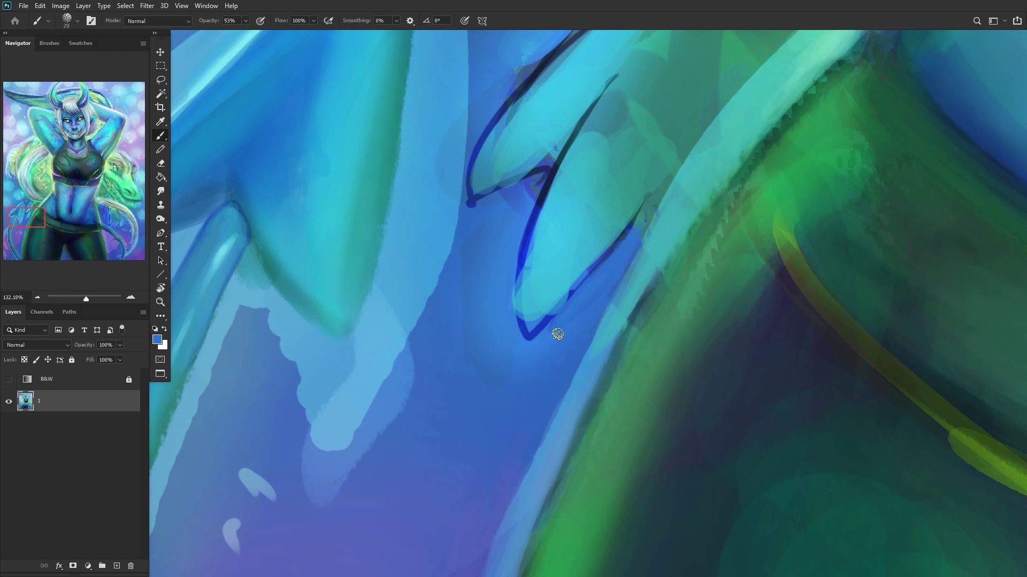
{"action": "left_click", "coordinate": [534, 302], "text": "alt"}
{"action": "left_click", "coordinate": [551, 304], "text": "alt"}
{"action": "mouse_move", "coordinate": [592, 250]}
{"action": "left_mouse_down"}
{"action": "mouse_move", "coordinate": [541, 321]}
{"action": "mouse_move", "coordinate": [569, 269]}
{"action": "mouse_move", "coordinate": [527, 294]}
{"action": "mouse_move", "coordinate": [523, 278]}
{"action": "mouse_move", "coordinate": [522, 297]}
{"action": "mouse_move", "coordinate": [569, 281]}
{"action": "mouse_move", "coordinate": [543, 316]}
{"action": "mouse_move", "coordinate": [638, 203]}
{"action": "left_mouse_up"}
Step: Thin the claw's dark lower-right outline in darker blue and paint darker teal along its inner line
{"action": "left_click", "coordinate": [522, 261], "text": "alt"}
{"action": "mouse_move", "coordinate": [596, 234]}
{"action": "left_mouse_down"}
{"action": "mouse_move", "coordinate": [617, 226]}
{"action": "mouse_move", "coordinate": [529, 330]}
{"action": "mouse_move", "coordinate": [531, 259]}
{"action": "mouse_move", "coordinate": [532, 306]}
{"action": "mouse_move", "coordinate": [548, 200]}
{"action": "mouse_move", "coordinate": [526, 296]}
{"action": "mouse_move", "coordinate": [554, 190]}
{"action": "mouse_move", "coordinate": [527, 321]}
{"action": "mouse_move", "coordinate": [523, 289]}
{"action": "mouse_move", "coordinate": [530, 337]}
{"action": "mouse_move", "coordinate": [559, 274]}
{"action": "mouse_move", "coordinate": [541, 319]}
{"action": "mouse_move", "coordinate": [617, 231]}
{"action": "mouse_move", "coordinate": [546, 311]}
{"action": "mouse_move", "coordinate": [610, 194]}
{"action": "left_mouse_up"}
{"action": "left_click", "coordinate": [571, 148], "text": "alt"}
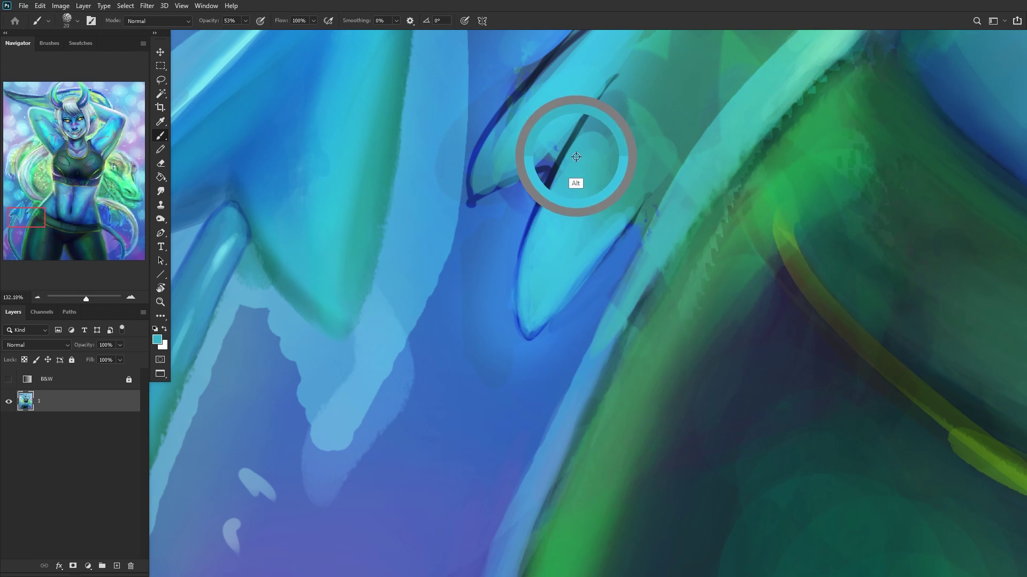
{"action": "scroll", "coordinate": [597, 135], "scroll_direction": "up", "scroll_amount": 3}
{"action": "mouse_move", "coordinate": [599, 92]}
{"action": "left_mouse_down"}
{"action": "mouse_move", "coordinate": [519, 253]}
{"action": "mouse_move", "coordinate": [540, 182]}
{"action": "mouse_move", "coordinate": [565, 161]}
{"action": "mouse_move", "coordinate": [496, 292]}
{"action": "left_mouse_up"}
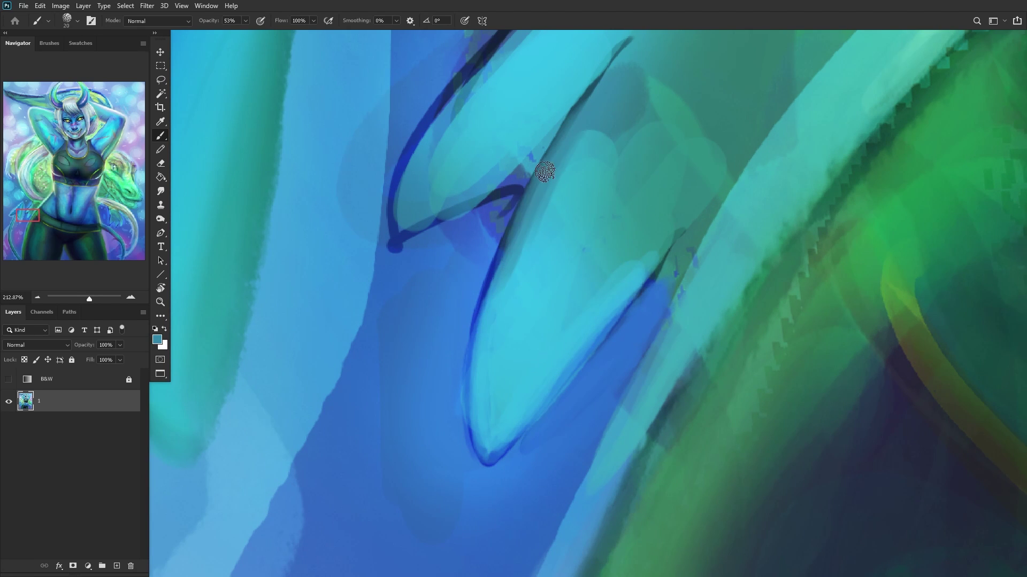
{"action": "scroll", "coordinate": [506, 299], "scroll_direction": "down", "scroll_amount": 5}
{"action": "scroll", "coordinate": [511, 292], "scroll_direction": "down", "scroll_amount": 3}
Step: Cover the claw's dark edge and blue speck with a light teal sampled from the claw
{"action": "right_click", "coordinate": [578, 74]}
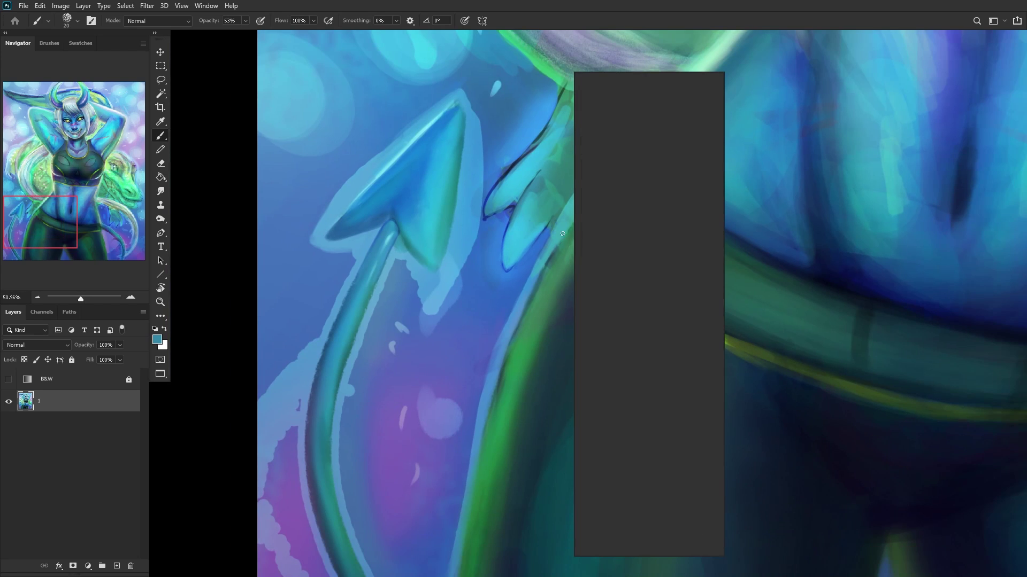
{"action": "left_click", "coordinate": [490, 273], "text": "alt"}
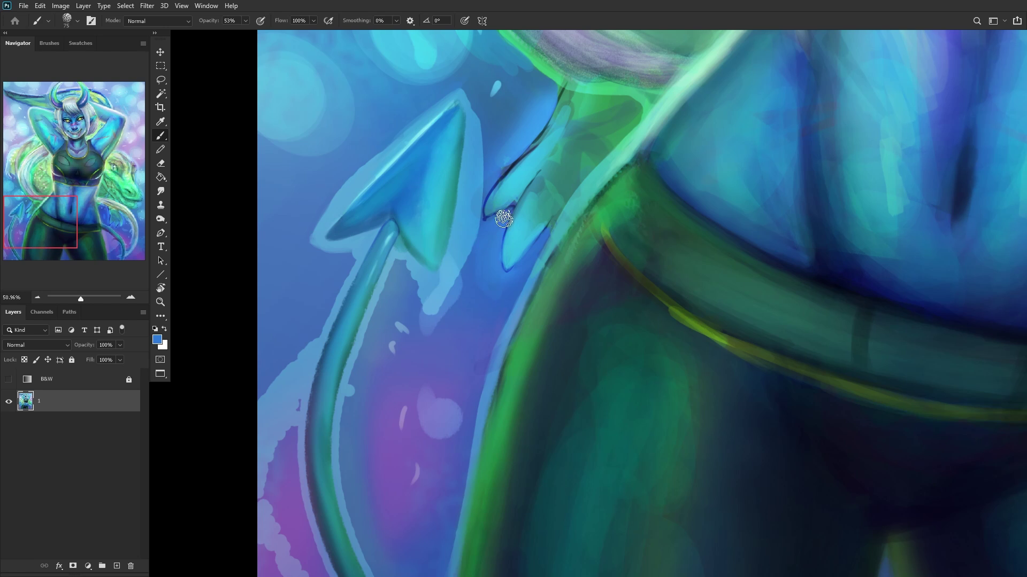
{"action": "scroll", "coordinate": [452, 159], "scroll_direction": "up", "scroll_amount": 5}
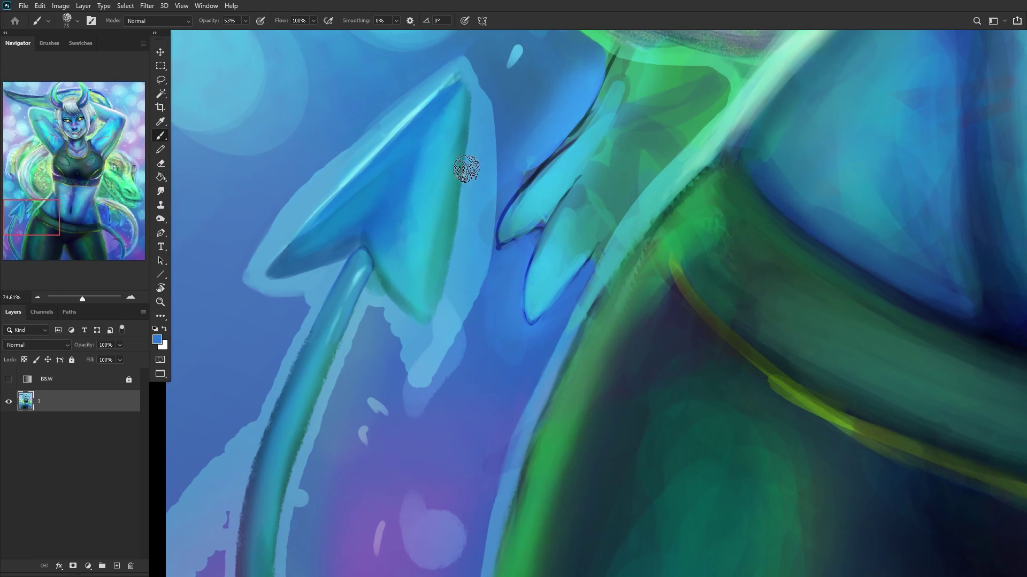
{"action": "left_click", "coordinate": [539, 160], "text": "alt"}
{"action": "scroll", "coordinate": [538, 161], "scroll_direction": "up", "scroll_amount": 2}
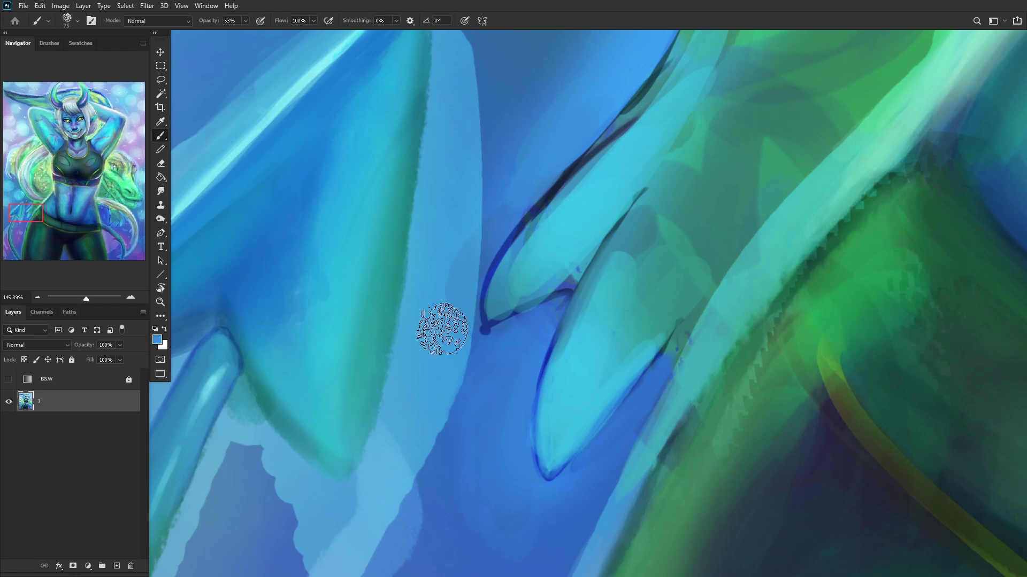
{"action": "scroll", "coordinate": [454, 315], "scroll_direction": "down", "scroll_amount": 4}
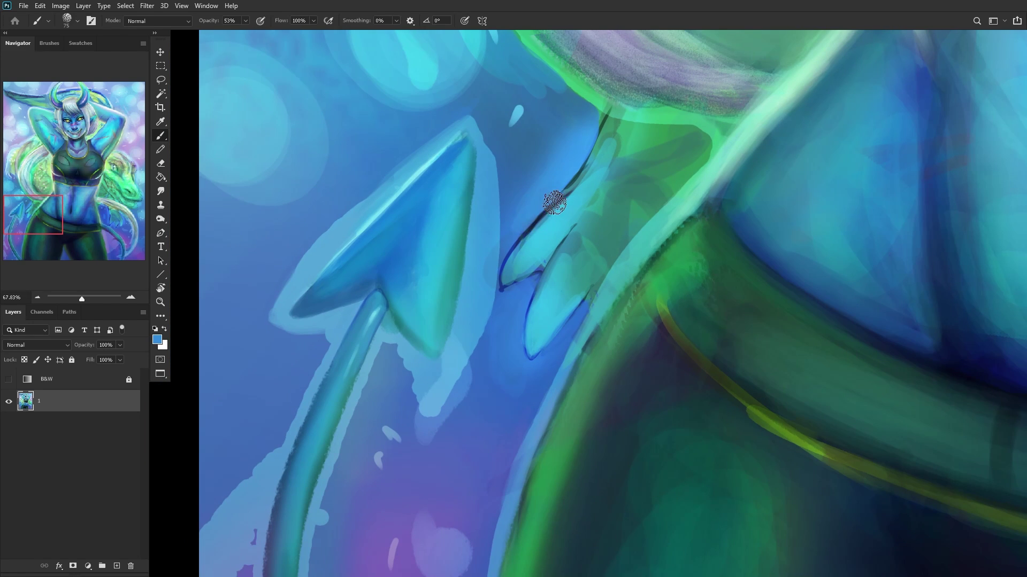
{"action": "right_click", "coordinate": [657, 107]}
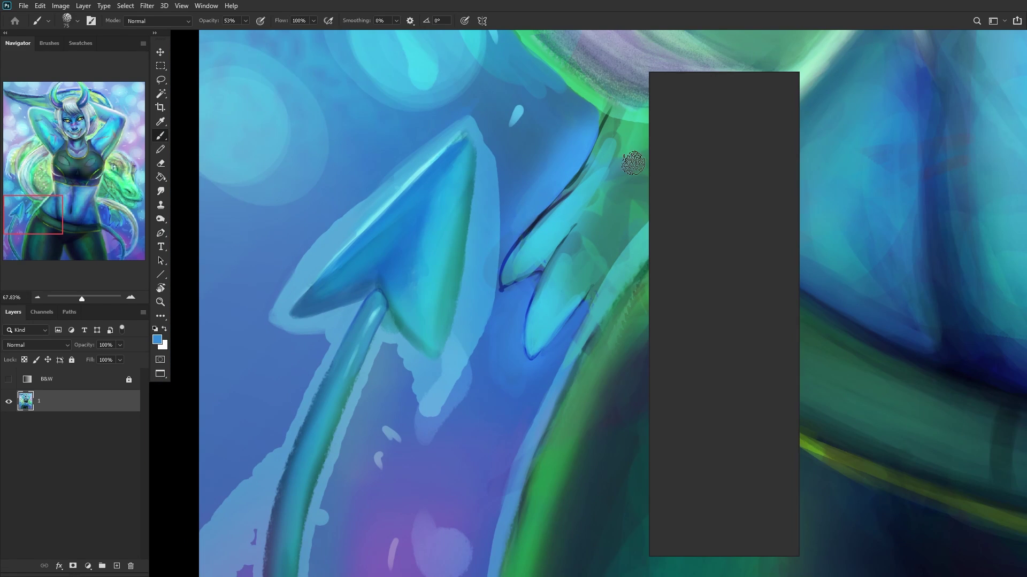
{"action": "key", "text": "Escape"}
{"action": "scroll", "coordinate": [524, 222], "scroll_direction": "up", "scroll_amount": 4}
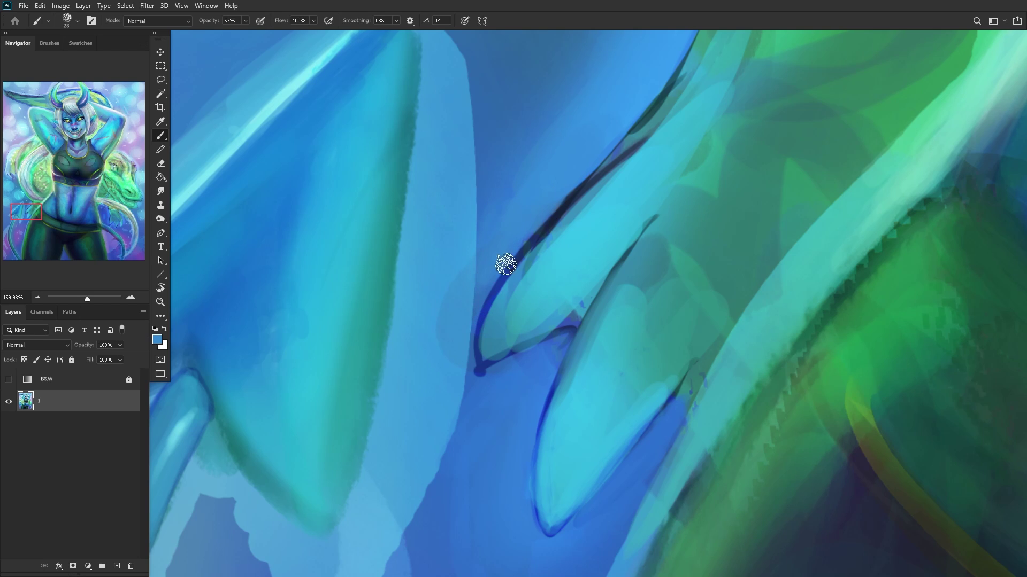
{"action": "left_click", "coordinate": [583, 314], "text": "alt"}
{"action": "left_click_drag", "start_coordinate": [558, 325], "coordinate": [584, 296]}
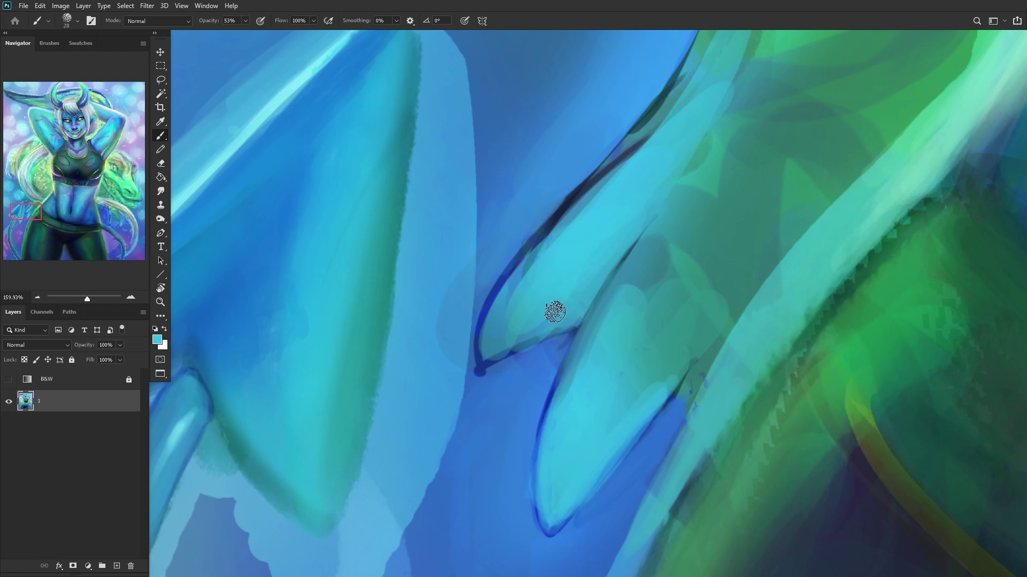
Step: Paint a dark blue edge under the light claw using background blues
{"action": "left_click", "coordinate": [519, 327], "text": "alt"}
{"action": "left_click", "coordinate": [488, 392], "text": "alt"}
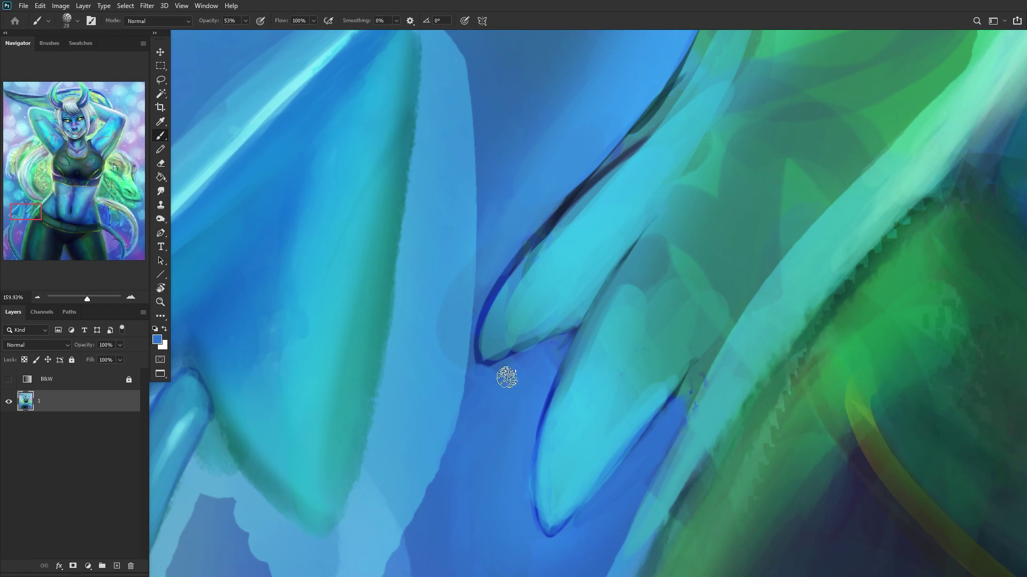
{"action": "left_click", "coordinate": [492, 361], "text": "alt"}
{"action": "left_click_drag", "start_coordinate": [495, 353], "coordinate": [567, 321]}
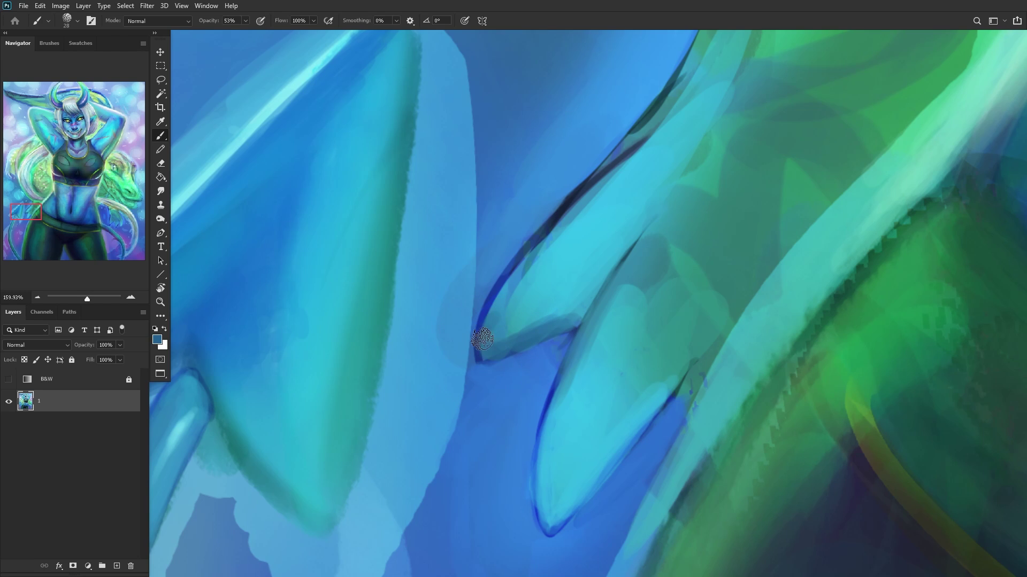
{"action": "left_click", "coordinate": [495, 321], "text": "alt"}
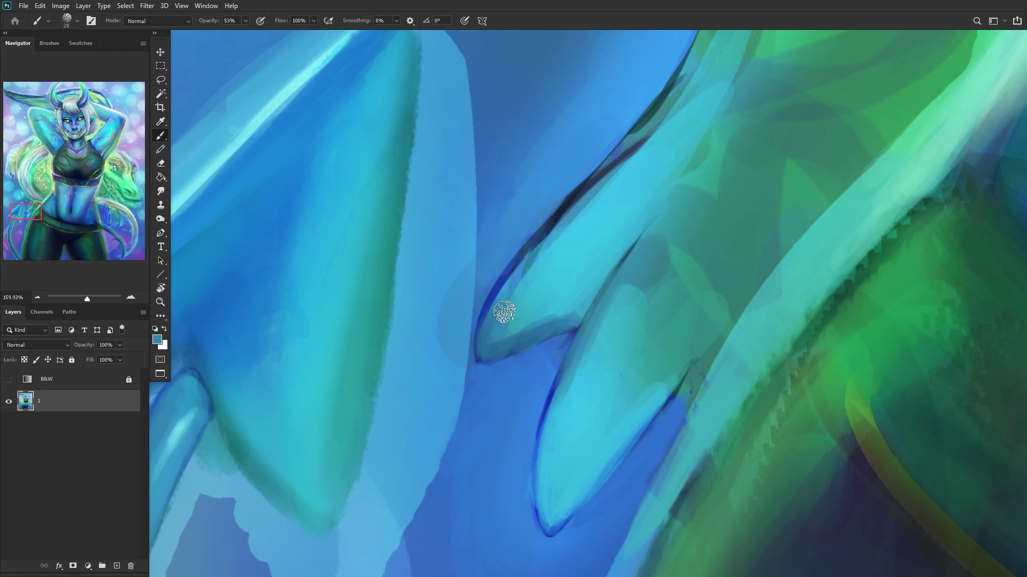
Step: Smooth the claw's upper-left outline and dark edge line with lighter cyan
{"action": "left_click", "coordinate": [567, 300], "text": "alt"}
{"action": "left_click", "coordinate": [504, 339], "text": "alt"}
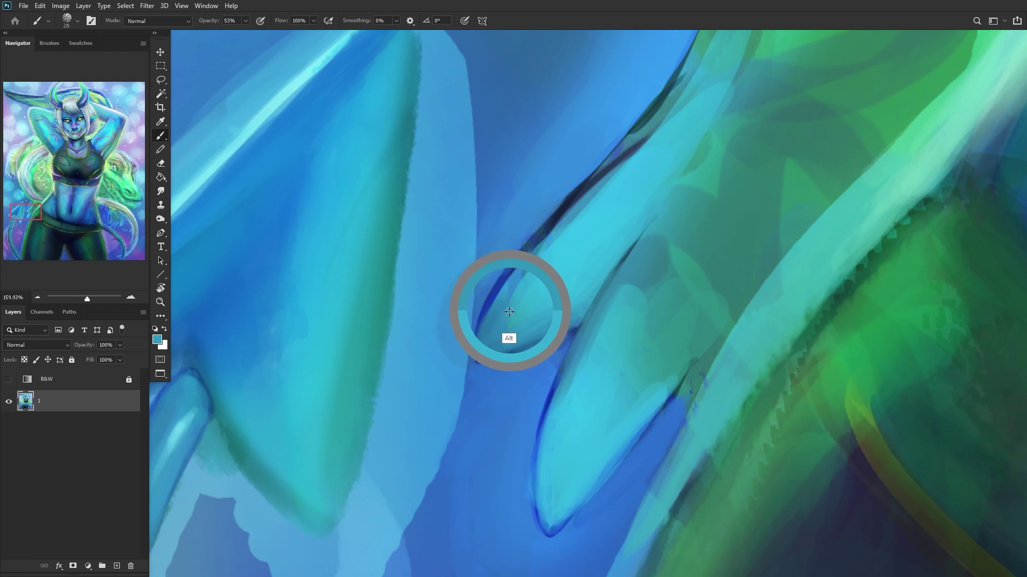
{"action": "mouse_move", "coordinate": [503, 289]}
{"action": "left_mouse_down"}
{"action": "mouse_move", "coordinate": [481, 339]}
{"action": "mouse_move", "coordinate": [546, 238]}
{"action": "mouse_move", "coordinate": [575, 230]}
{"action": "left_mouse_up"}
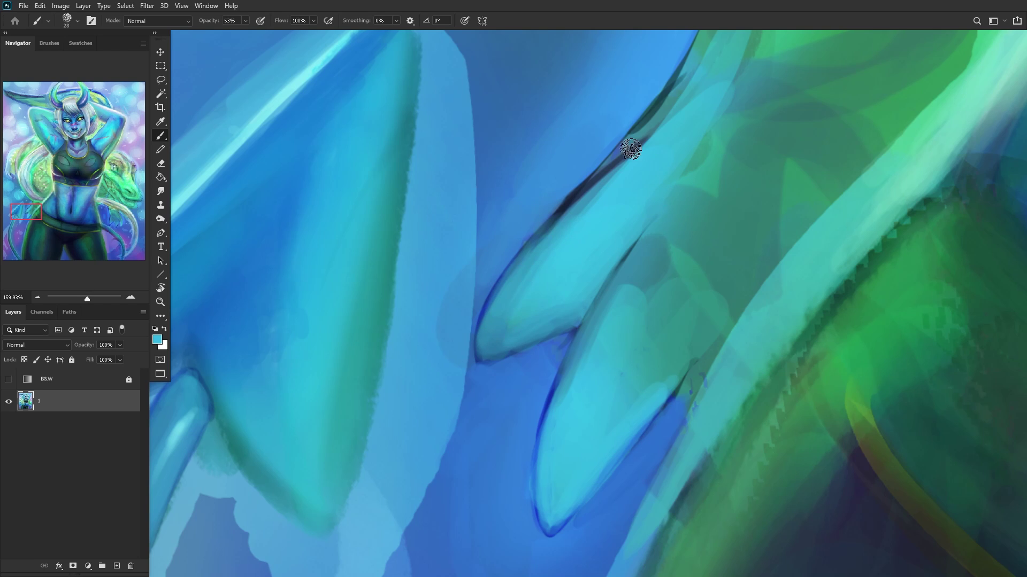
{"action": "left_click", "coordinate": [596, 203], "text": "alt"}
{"action": "mouse_move", "coordinate": [596, 203]}
{"action": "left_mouse_down"}
{"action": "mouse_move", "coordinate": [648, 140]}
{"action": "mouse_move", "coordinate": [536, 252]}
{"action": "mouse_move", "coordinate": [642, 149]}
{"action": "mouse_move", "coordinate": [694, 83]}
{"action": "mouse_move", "coordinate": [590, 200]}
{"action": "mouse_move", "coordinate": [704, 65]}
{"action": "left_mouse_up"}
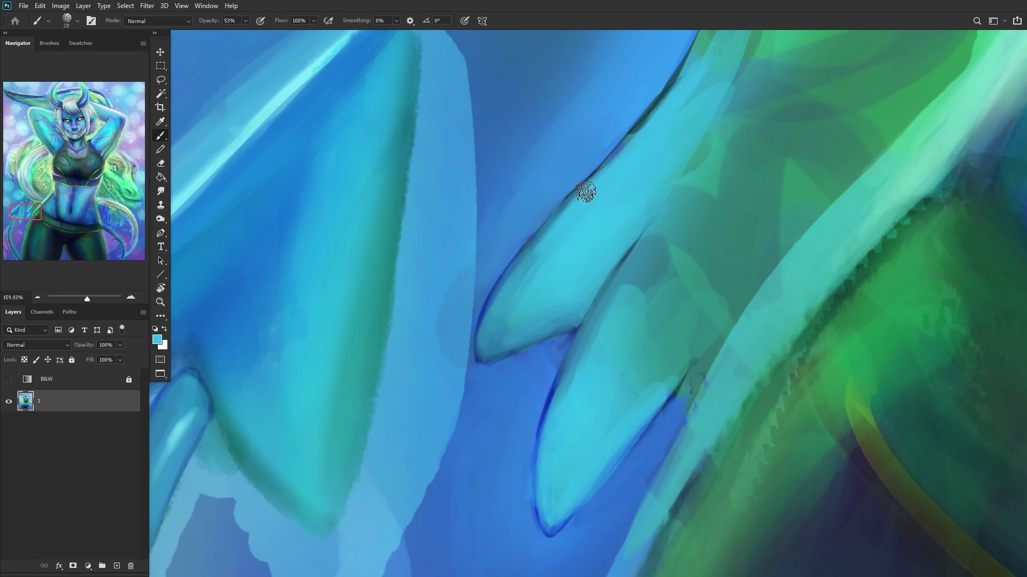
{"action": "scroll", "coordinate": [617, 163], "scroll_direction": "down", "scroll_amount": 3}
{"action": "scroll", "coordinate": [185, 156], "scroll_direction": "up", "scroll_amount": 5}
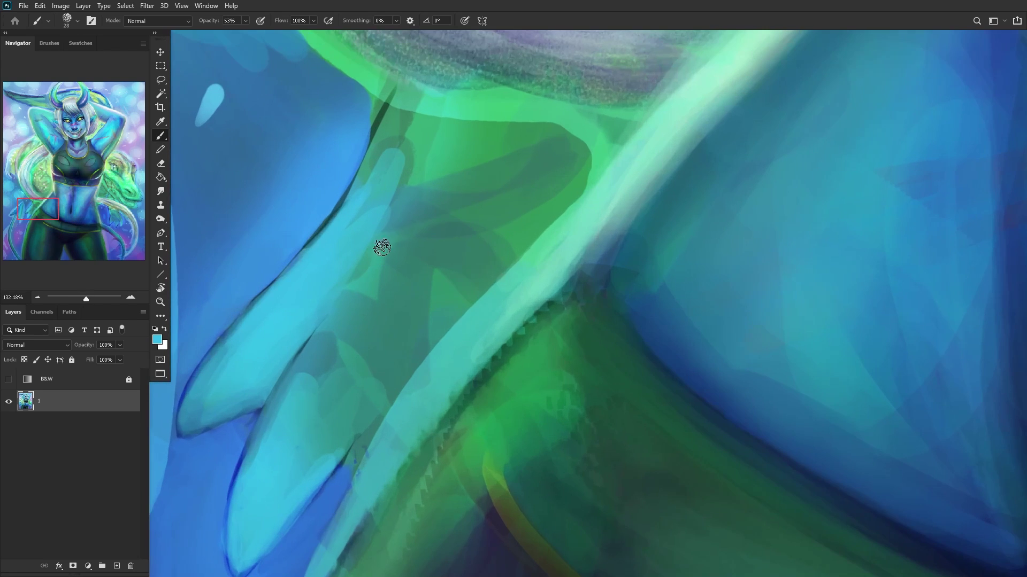
{"action": "right_click", "coordinate": [505, 95]}
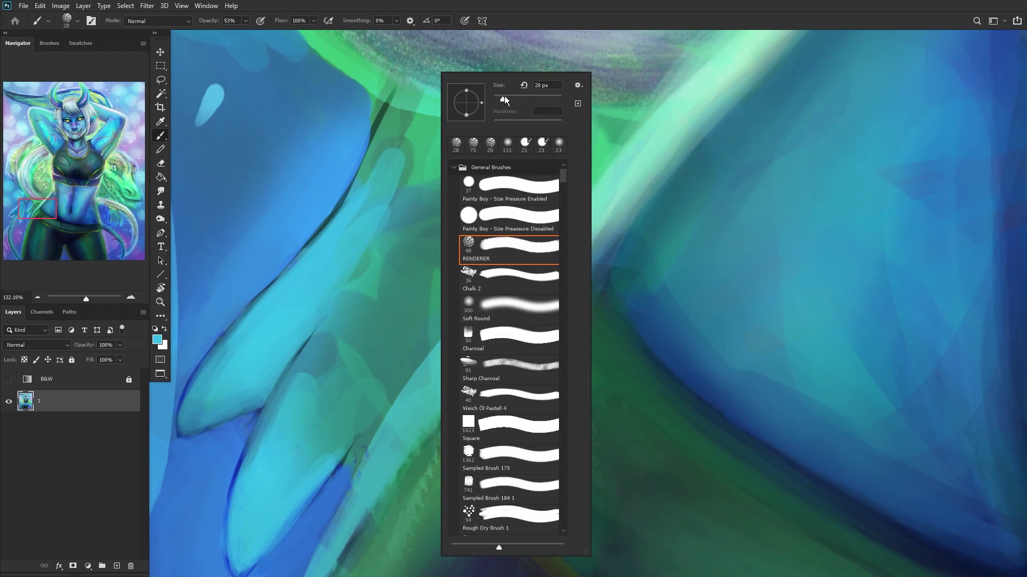
Step: Tint the left claw area greener at 67 px, then touch up its edge in light blue at 15 px
{"action": "left_click_drag", "start_coordinate": [515, 95], "coordinate": [512, 95]}
{"action": "left_click", "coordinate": [390, 165], "text": "alt"}
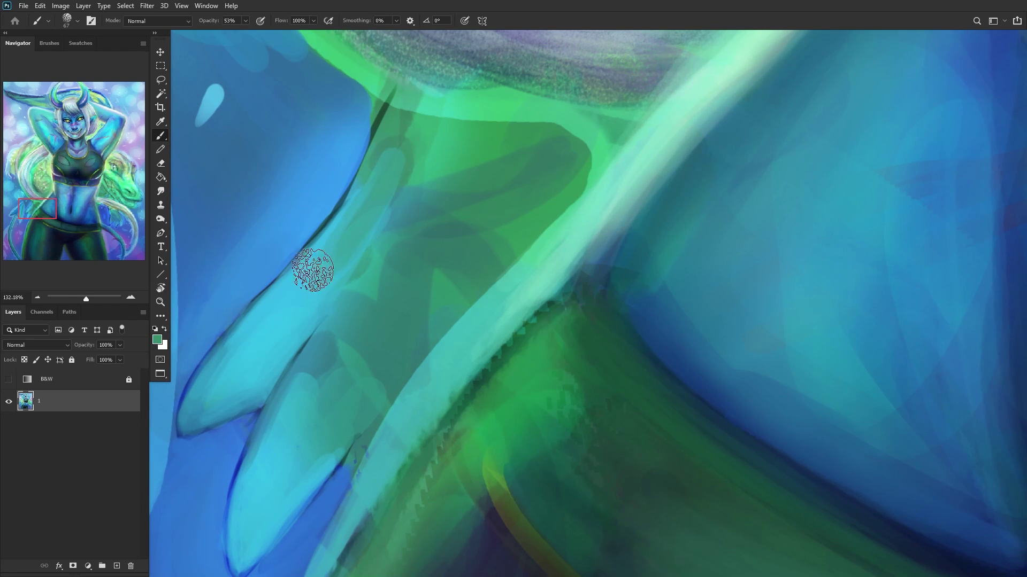
{"action": "mouse_move", "coordinate": [395, 154]}
{"action": "left_mouse_down"}
{"action": "mouse_move", "coordinate": [310, 305]}
{"action": "mouse_move", "coordinate": [401, 178]}
{"action": "mouse_move", "coordinate": [412, 229]}
{"action": "mouse_move", "coordinate": [383, 332]}
{"action": "left_mouse_up"}
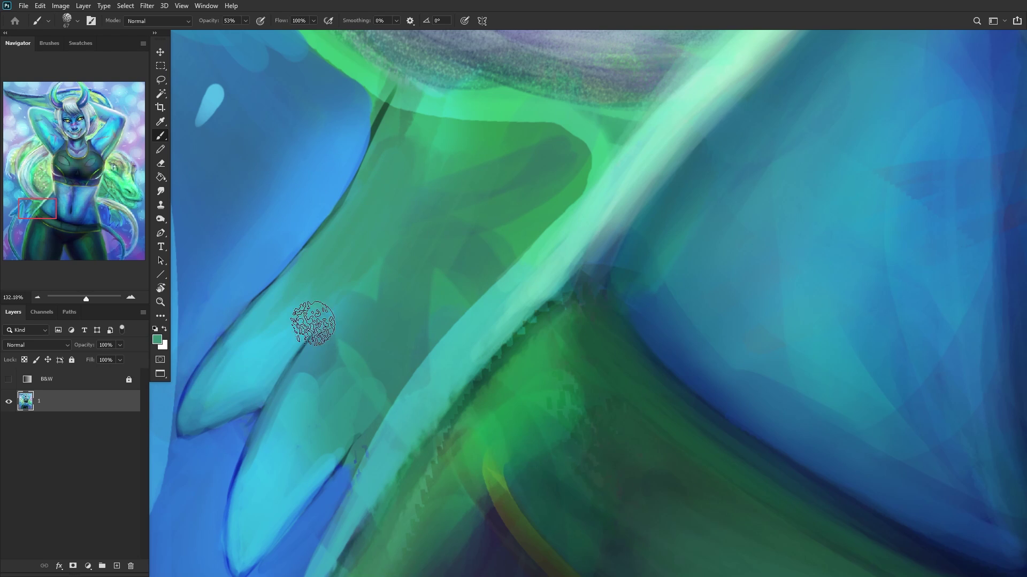
{"action": "left_click", "coordinate": [319, 353], "text": "alt"}
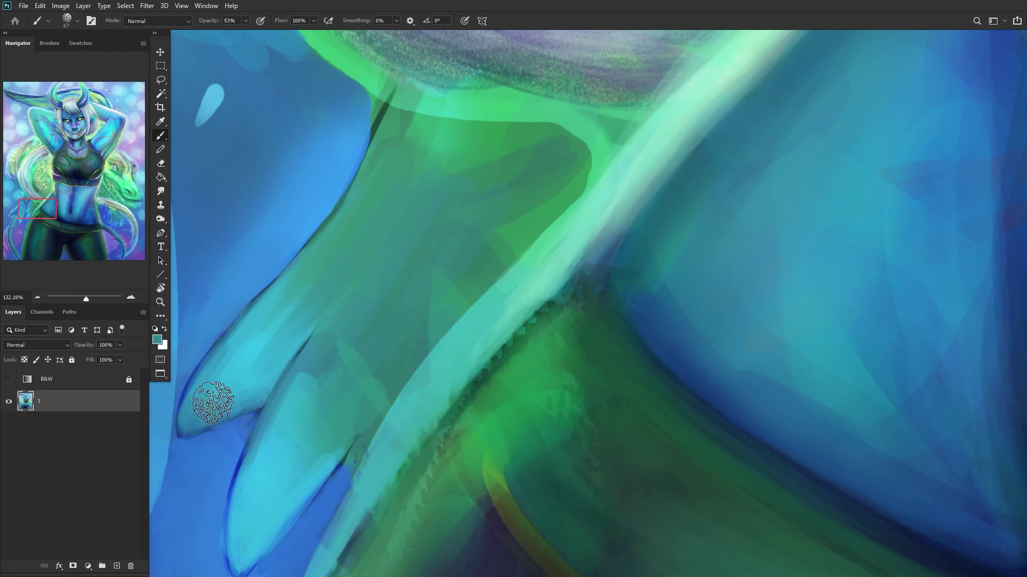
{"action": "right_click", "coordinate": [478, 114]}
{"action": "left_click", "coordinate": [564, 95]}
{"action": "left_click", "coordinate": [333, 139]}
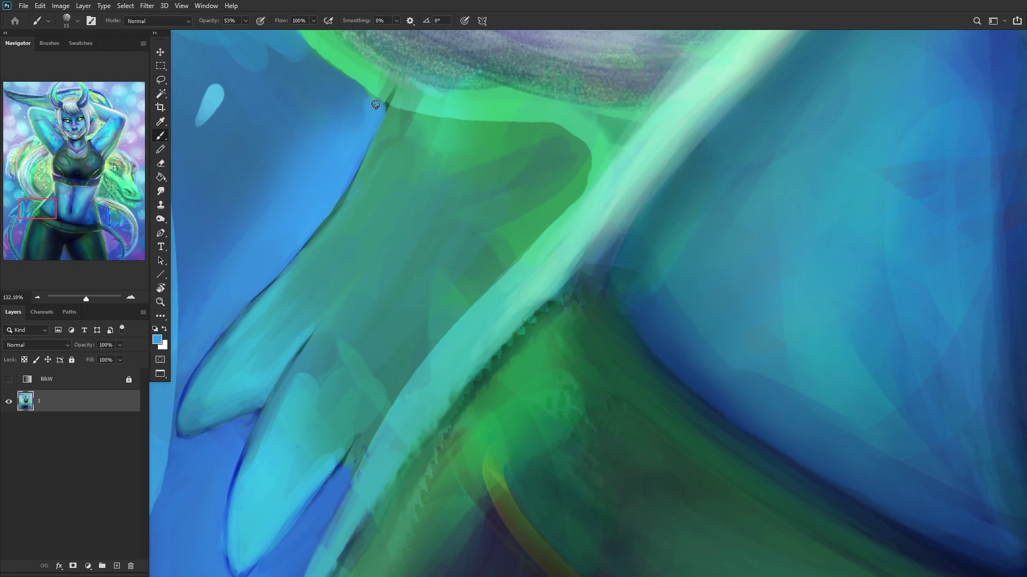
{"action": "left_click_drag", "start_coordinate": [372, 101], "coordinate": [369, 109]}
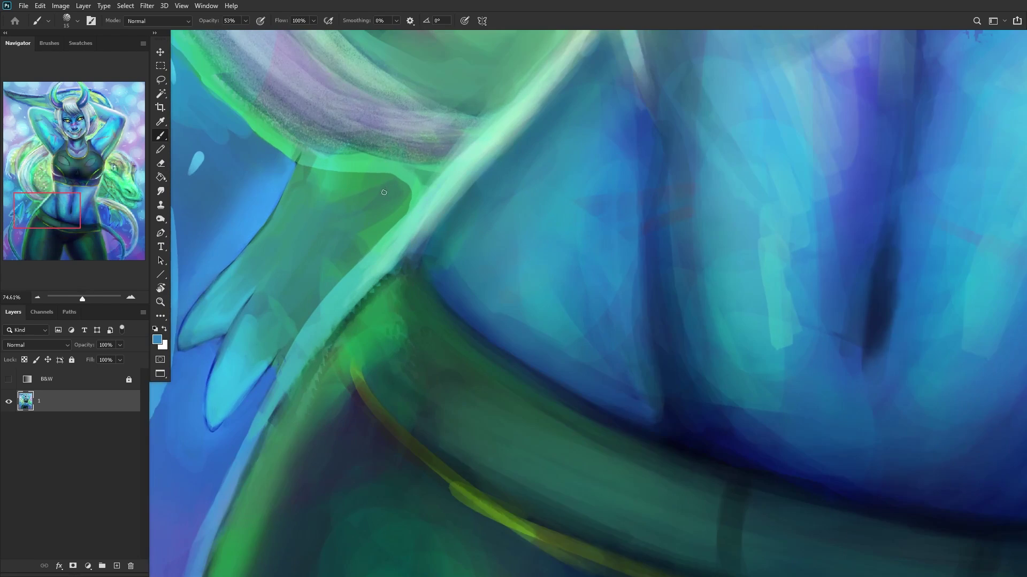
Step: Paint a lighter sampled green along the green band edge near the hip
{"action": "left_click", "coordinate": [400, 203], "text": "alt"}
{"action": "scroll", "coordinate": [400, 203], "scroll_direction": "down", "scroll_amount": 5}
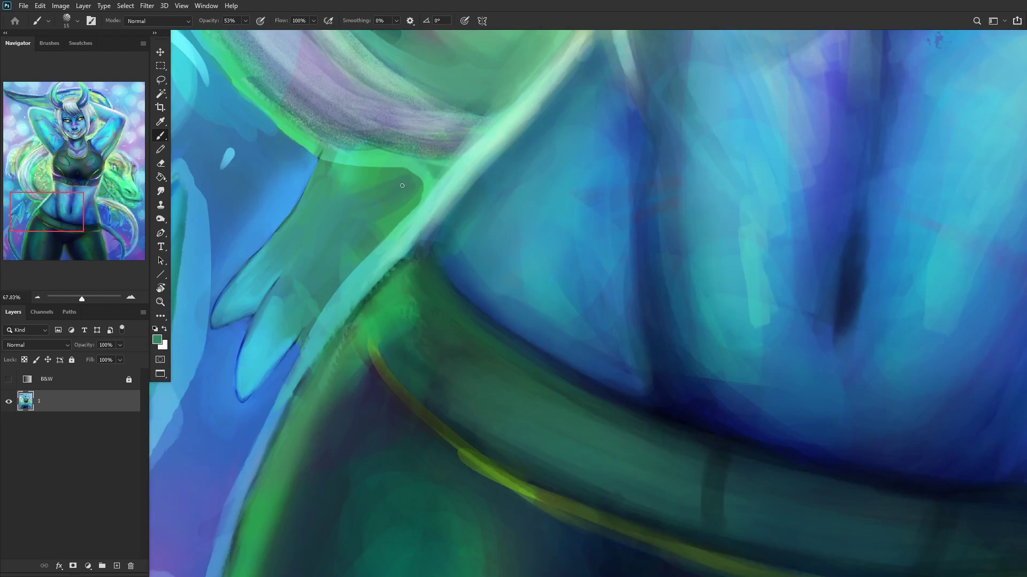
{"action": "scroll", "coordinate": [406, 190], "scroll_direction": "up", "scroll_amount": 4}
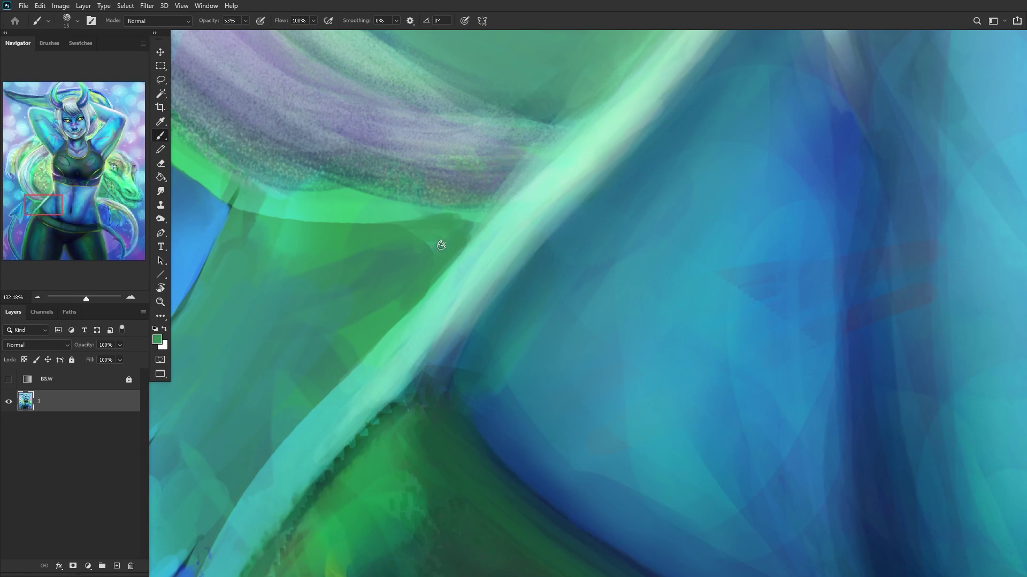
{"action": "left_click", "coordinate": [390, 201], "text": "alt"}
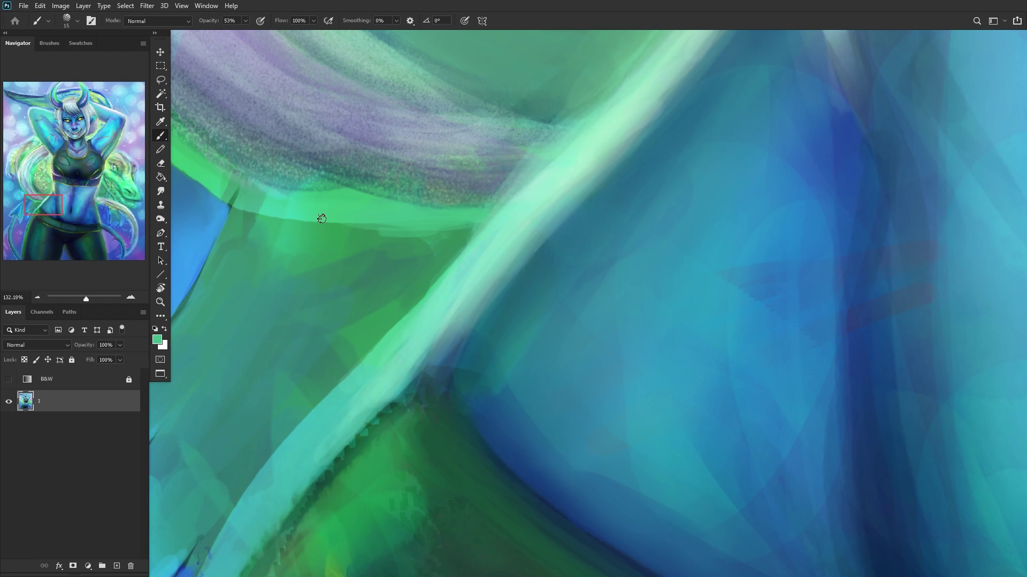
{"action": "scroll", "coordinate": [321, 218], "scroll_direction": "down", "scroll_amount": 8}
{"action": "scroll", "coordinate": [297, 236], "scroll_direction": "up", "scroll_amount": 10}
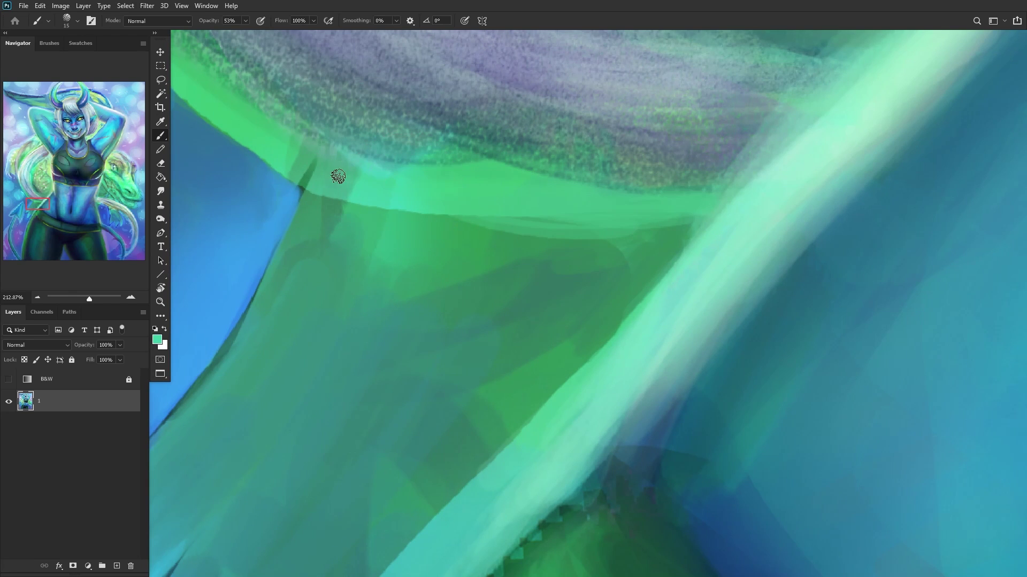
{"action": "mouse_move", "coordinate": [338, 176]}
{"action": "left_mouse_down"}
{"action": "mouse_move", "coordinate": [273, 150]}
{"action": "mouse_move", "coordinate": [362, 199]}
{"action": "mouse_move", "coordinate": [279, 154]}
{"action": "mouse_move", "coordinate": [322, 157]}
{"action": "left_mouse_up"}
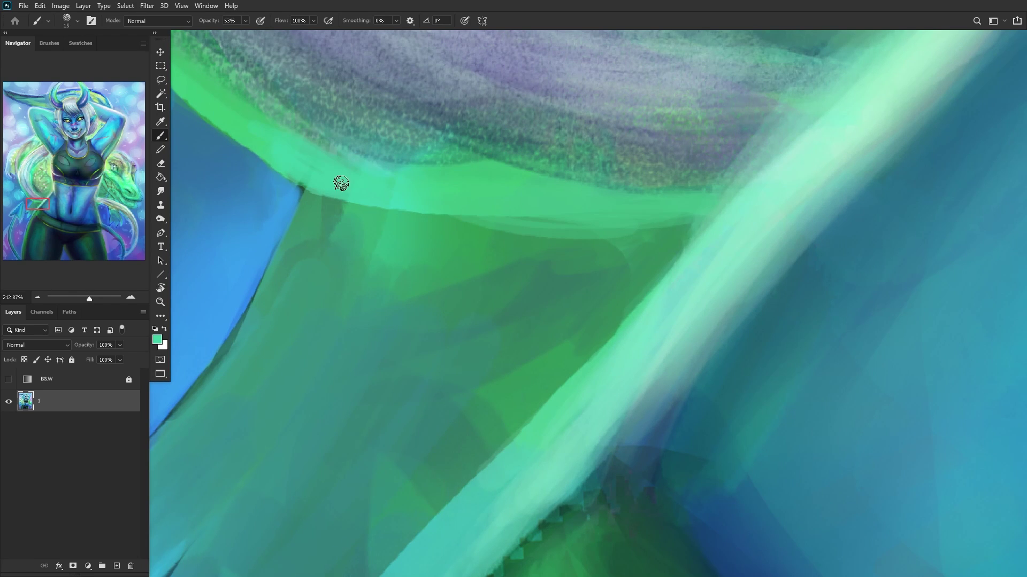
Step: Cover the dark spot on the band edge with blue, then resample green
{"action": "left_click", "coordinate": [275, 194], "text": "alt"}
{"action": "scroll", "coordinate": [292, 188], "scroll_direction": "up", "scroll_amount": 3}
{"action": "mouse_move", "coordinate": [303, 183]}
{"action": "left_mouse_down"}
{"action": "mouse_move", "coordinate": [259, 137]}
{"action": "mouse_move", "coordinate": [309, 165]}
{"action": "mouse_move", "coordinate": [252, 121]}
{"action": "mouse_move", "coordinate": [268, 138]}
{"action": "left_mouse_up"}
{"action": "left_click", "coordinate": [323, 137], "text": "alt"}
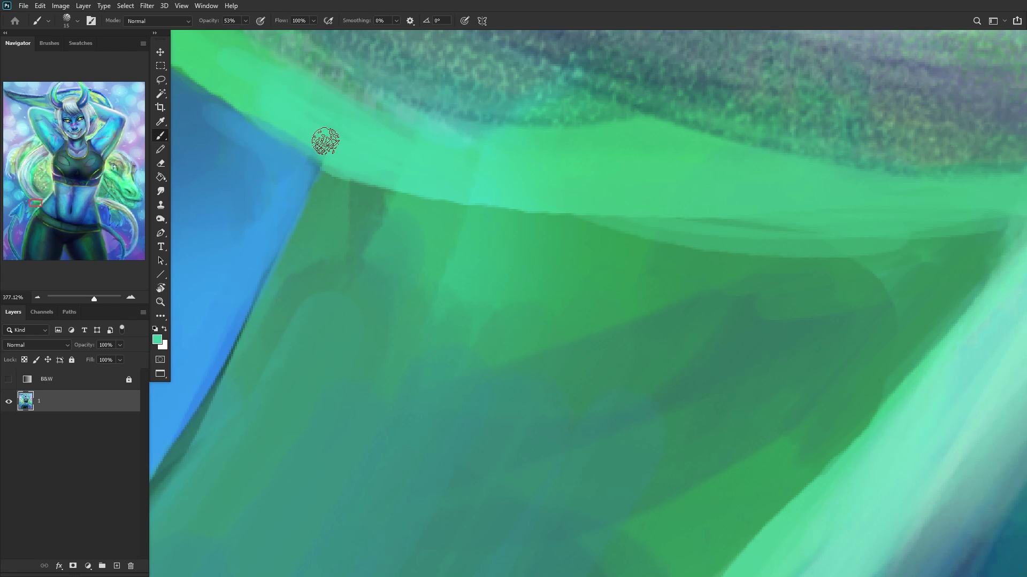
{"action": "scroll", "coordinate": [290, 131], "scroll_direction": "down", "scroll_amount": 6}
{"action": "scroll", "coordinate": [289, 131], "scroll_direction": "down", "scroll_amount": 10}
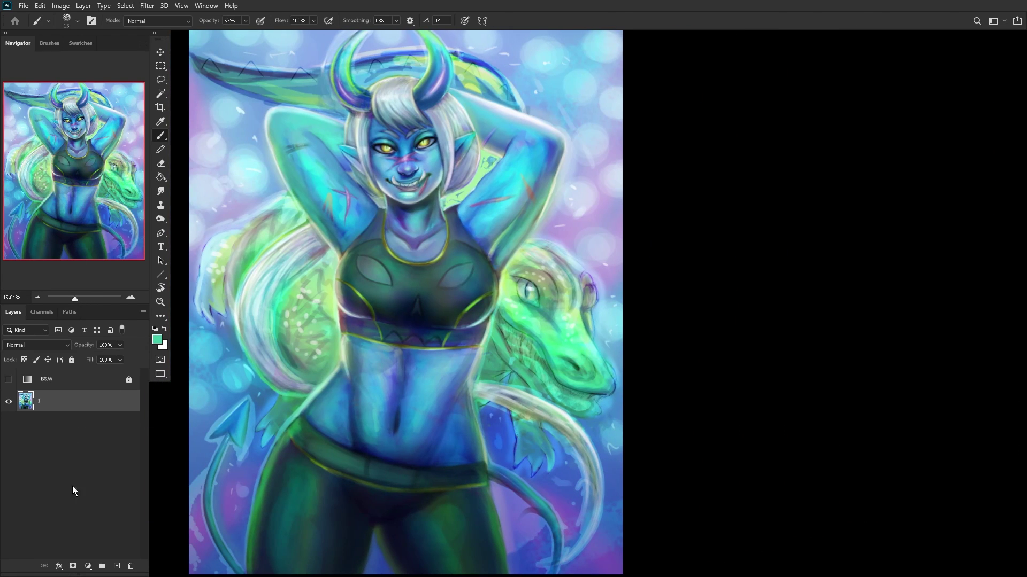
{"action": "scroll", "coordinate": [43, 160], "scroll_direction": "up", "scroll_amount": 4}
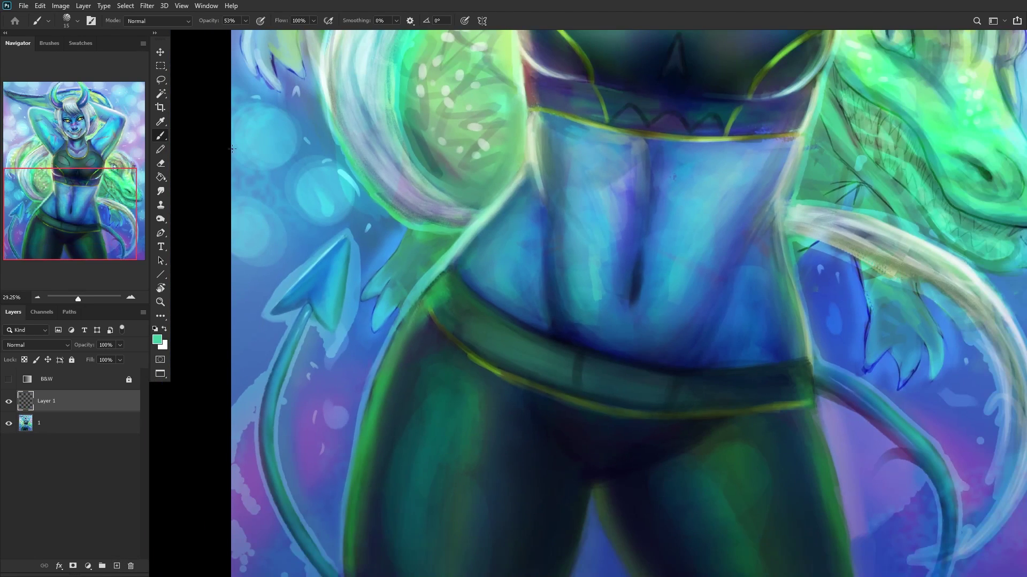
Step: Paint light green glow strokes over the tail and tail tip on Layer 1
{"action": "left_click_drag", "start_coordinate": [43, 182], "coordinate": [43, 154]}
{"action": "left_click", "coordinate": [446, 200], "text": "alt"}
{"action": "right_click", "coordinate": [621, 113]}
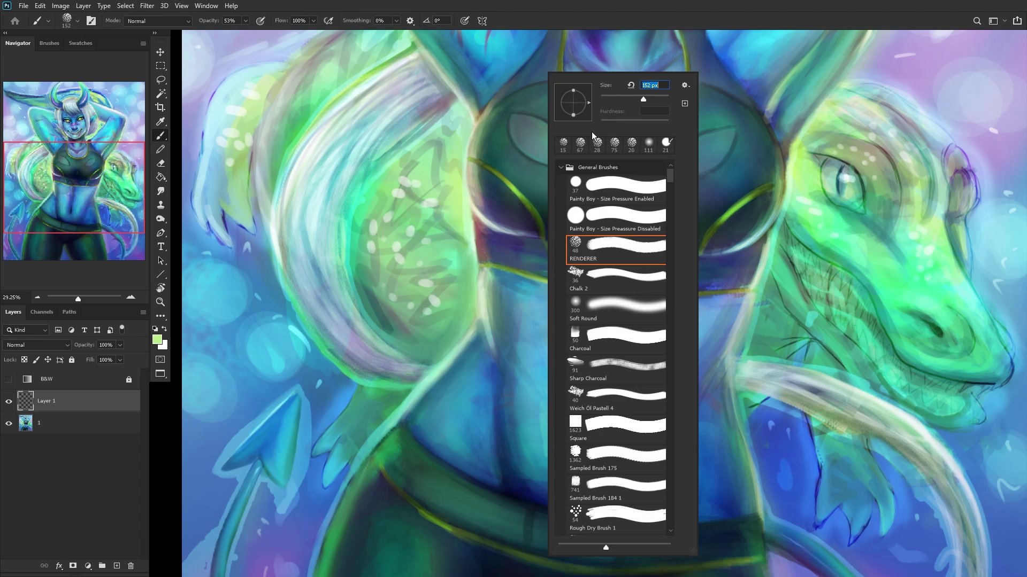
{"action": "left_click", "coordinate": [44, 399]}
{"action": "scroll", "coordinate": [369, 430], "scroll_direction": "up", "scroll_amount": 5}
{"action": "mouse_move", "coordinate": [317, 481]}
{"action": "left_mouse_down"}
{"action": "mouse_move", "coordinate": [347, 440]}
{"action": "mouse_move", "coordinate": [332, 446]}
{"action": "mouse_move", "coordinate": [356, 419]}
{"action": "mouse_move", "coordinate": [354, 403]}
{"action": "mouse_move", "coordinate": [325, 437]}
{"action": "mouse_move", "coordinate": [334, 419]}
{"action": "mouse_move", "coordinate": [382, 372]}
{"action": "mouse_move", "coordinate": [345, 383]}
{"action": "mouse_move", "coordinate": [356, 399]}
{"action": "mouse_move", "coordinate": [382, 369]}
{"action": "mouse_move", "coordinate": [419, 277]}
{"action": "left_mouse_up"}
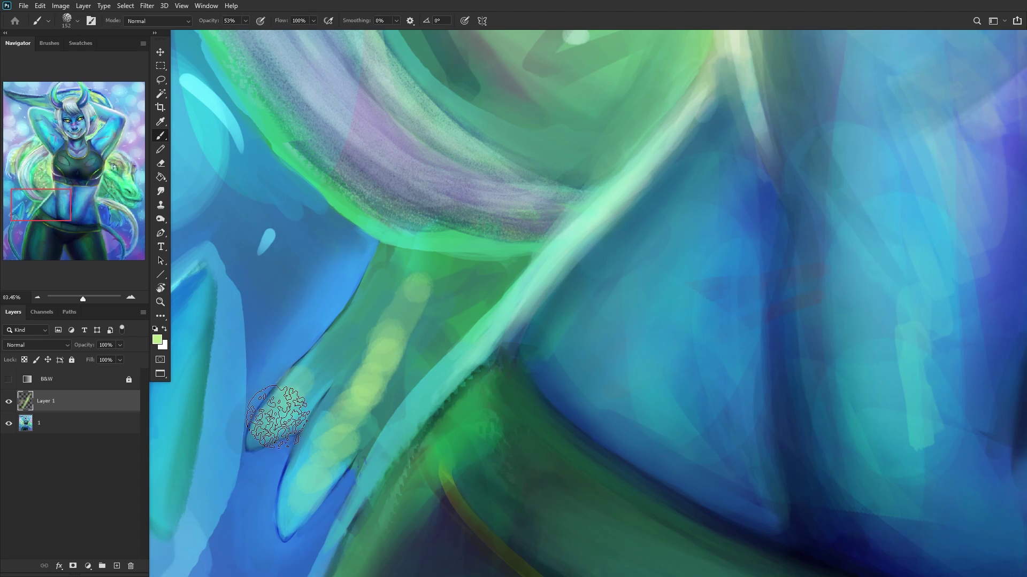
{"action": "mouse_move", "coordinate": [306, 389]}
{"action": "left_mouse_down"}
{"action": "mouse_move", "coordinate": [353, 317]}
{"action": "mouse_move", "coordinate": [399, 300]}
{"action": "mouse_move", "coordinate": [454, 299]}
{"action": "mouse_move", "coordinate": [400, 393]}
{"action": "mouse_move", "coordinate": [462, 306]}
{"action": "mouse_move", "coordinate": [462, 295]}
{"action": "mouse_move", "coordinate": [432, 292]}
{"action": "mouse_move", "coordinate": [427, 320]}
{"action": "mouse_move", "coordinate": [488, 280]}
{"action": "mouse_move", "coordinate": [481, 303]}
{"action": "mouse_move", "coordinate": [429, 334]}
{"action": "mouse_move", "coordinate": [414, 281]}
{"action": "mouse_move", "coordinate": [385, 284]}
{"action": "mouse_move", "coordinate": [357, 327]}
{"action": "mouse_move", "coordinate": [403, 272]}
{"action": "mouse_move", "coordinate": [348, 395]}
{"action": "left_mouse_up"}
Step: Set the glow layer to Overlay at 59% opacity and merge it down
{"action": "scroll", "coordinate": [355, 321], "scroll_direction": "down", "scroll_amount": 8}
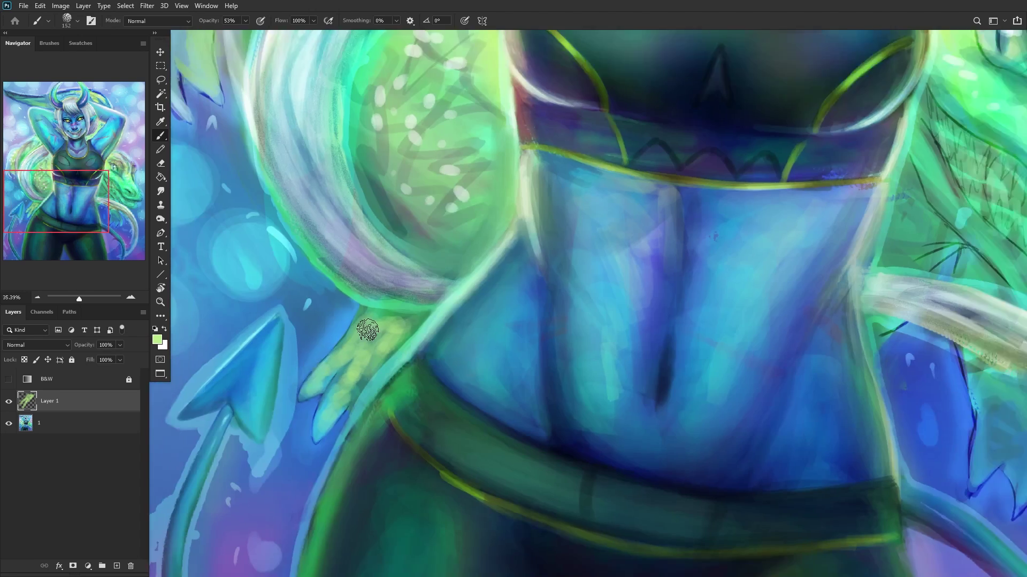
{"action": "left_click", "coordinate": [36, 344]}
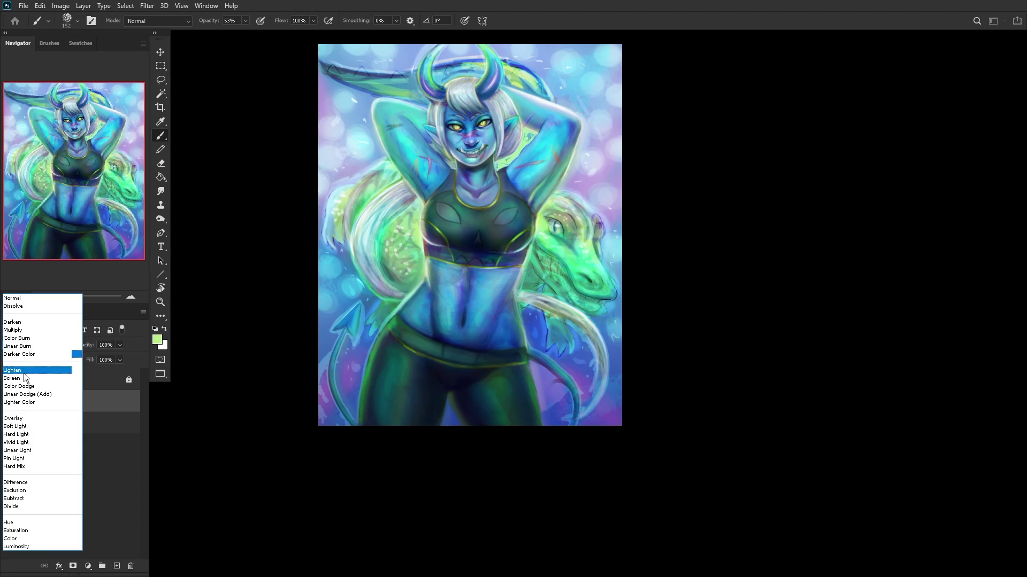
{"action": "left_click", "coordinate": [22, 417]}
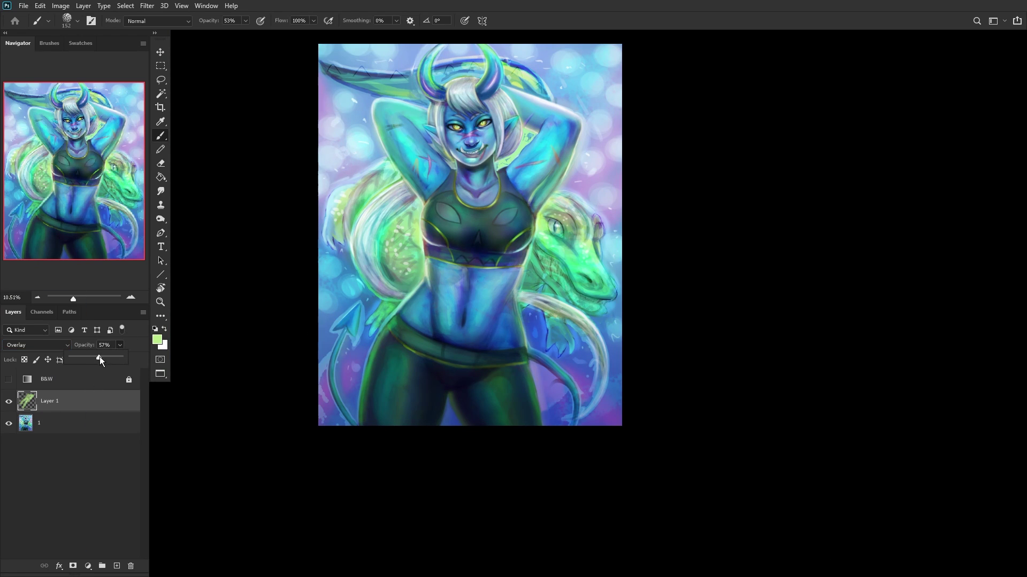
{"action": "left_click", "coordinate": [93, 398]}
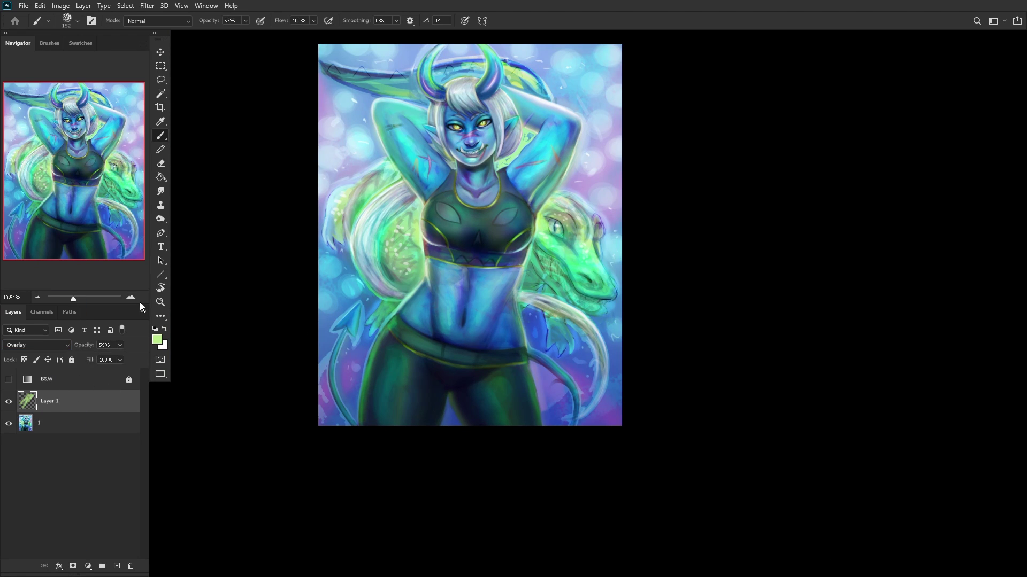
{"action": "key", "text": "ctrl+e"}
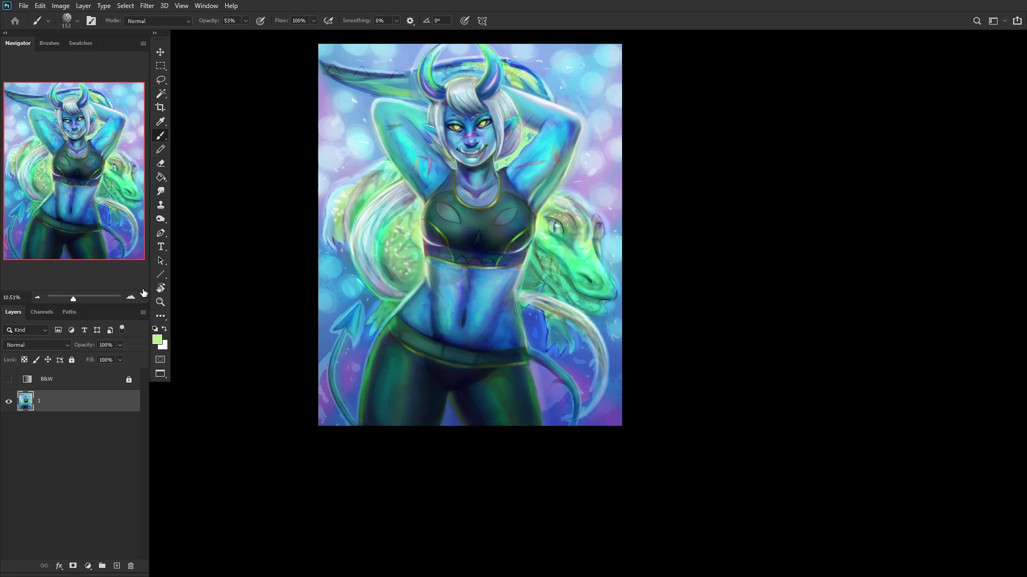
Step: With a 36 px brush, paint lighter teal strokes along the blue-green edge
{"action": "scroll", "coordinate": [316, 391], "scroll_direction": "up", "scroll_amount": 10}
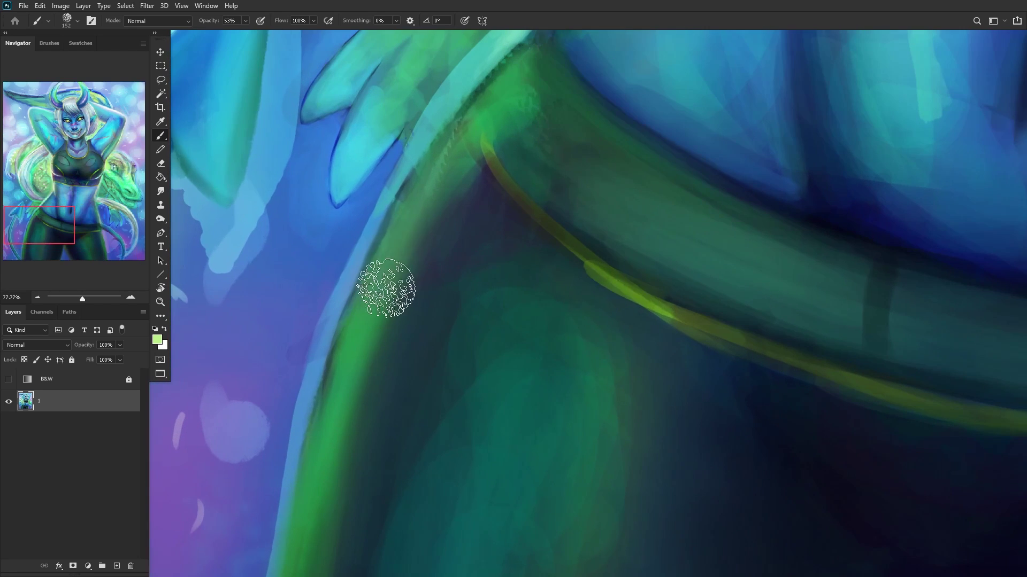
{"action": "right_click", "coordinate": [470, 213]}
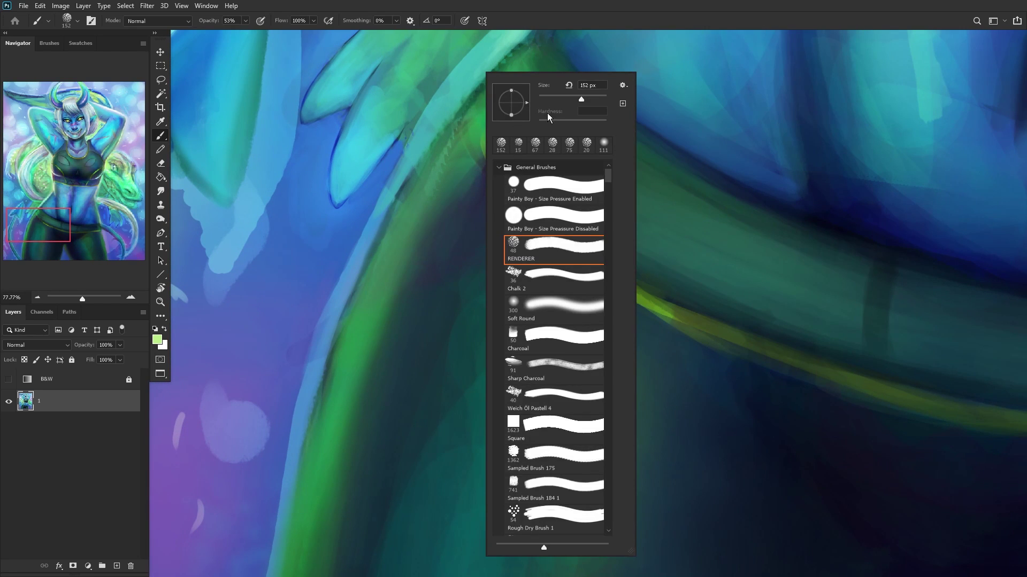
{"action": "left_click", "coordinate": [548, 97]}
{"action": "left_click", "coordinate": [408, 191], "text": "alt"}
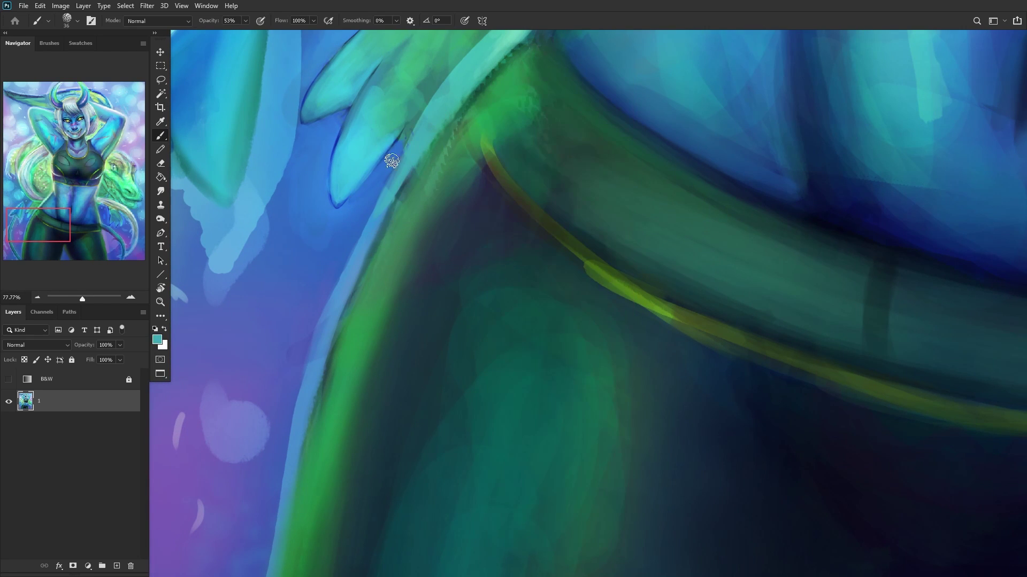
{"action": "scroll", "coordinate": [414, 155], "scroll_direction": "up", "scroll_amount": 2}
{"action": "mouse_move", "coordinate": [438, 147]}
{"action": "left_mouse_down"}
{"action": "mouse_move", "coordinate": [403, 318]}
{"action": "mouse_move", "coordinate": [337, 389]}
{"action": "mouse_move", "coordinate": [346, 406]}
{"action": "mouse_move", "coordinate": [373, 272]}
{"action": "mouse_move", "coordinate": [398, 220]}
{"action": "mouse_move", "coordinate": [356, 316]}
{"action": "mouse_move", "coordinate": [407, 220]}
{"action": "mouse_move", "coordinate": [328, 408]}
{"action": "mouse_move", "coordinate": [394, 246]}
{"action": "mouse_move", "coordinate": [337, 393]}
{"action": "left_mouse_up"}
{"action": "scroll", "coordinate": [385, 289], "scroll_direction": "down", "scroll_amount": 2}
{"action": "left_click_drag", "start_coordinate": [355, 344], "coordinate": [330, 438]}
{"action": "scroll", "coordinate": [348, 394], "scroll_direction": "down", "scroll_amount": 2}
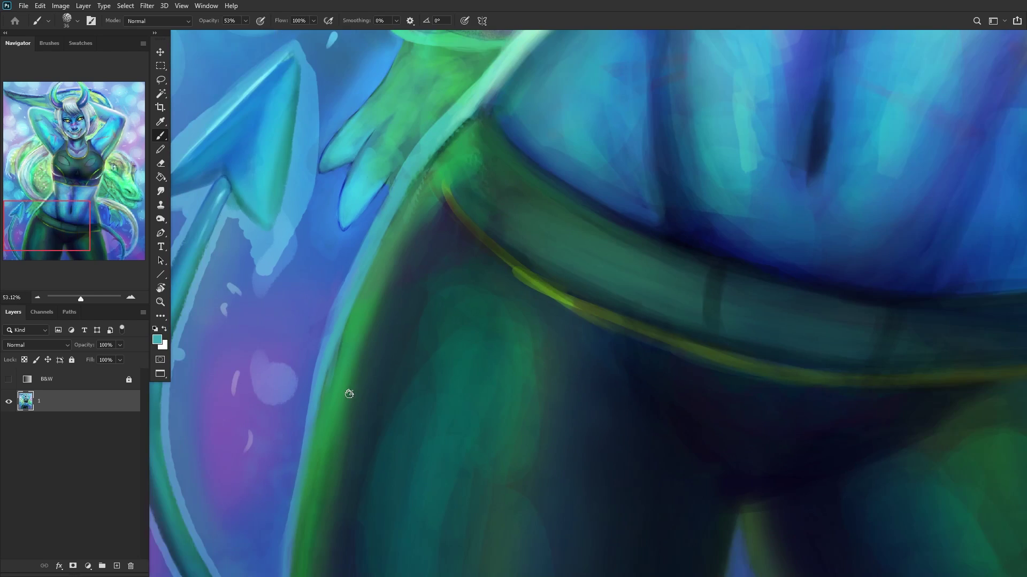
{"action": "scroll", "coordinate": [345, 390], "scroll_direction": "up", "scroll_amount": 1}
Step: Repaint the light teal highlight downward along the edge using sampled green, blue and teal-green
{"action": "left_click", "coordinate": [343, 390], "text": "alt"}
{"action": "scroll", "coordinate": [354, 360], "scroll_direction": "up", "scroll_amount": 2}
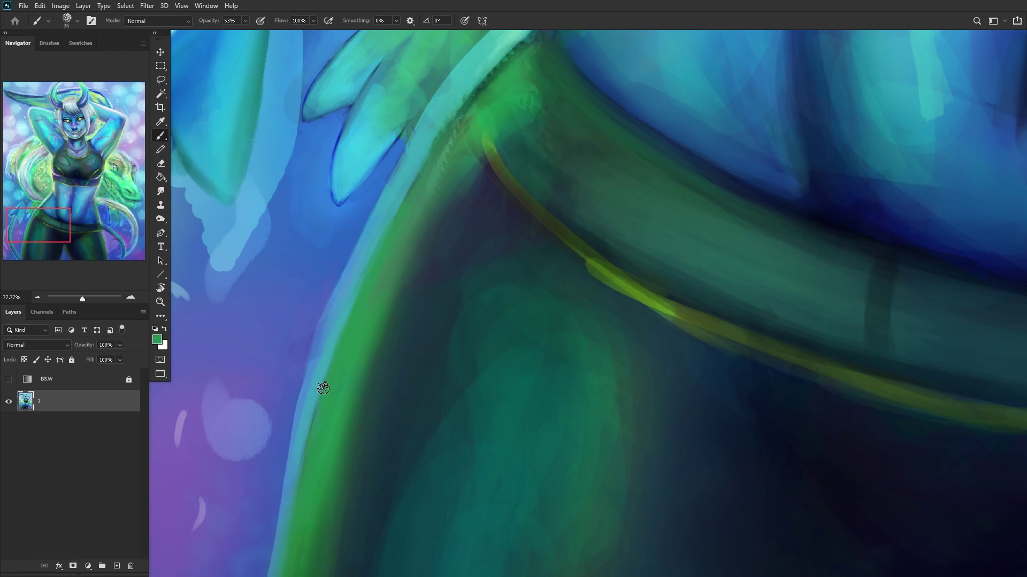
{"action": "scroll", "coordinate": [324, 388], "scroll_direction": "down", "scroll_amount": 3}
{"action": "scroll", "coordinate": [342, 379], "scroll_direction": "up", "scroll_amount": 3}
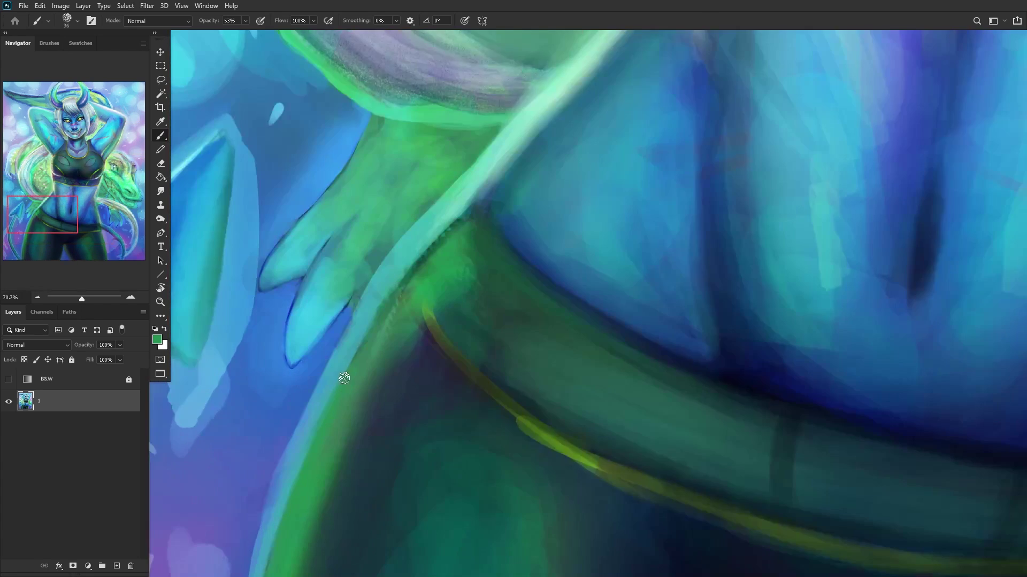
{"action": "scroll", "coordinate": [343, 378], "scroll_direction": "up", "scroll_amount": 2}
{"action": "left_click", "coordinate": [382, 286], "text": "alt"}
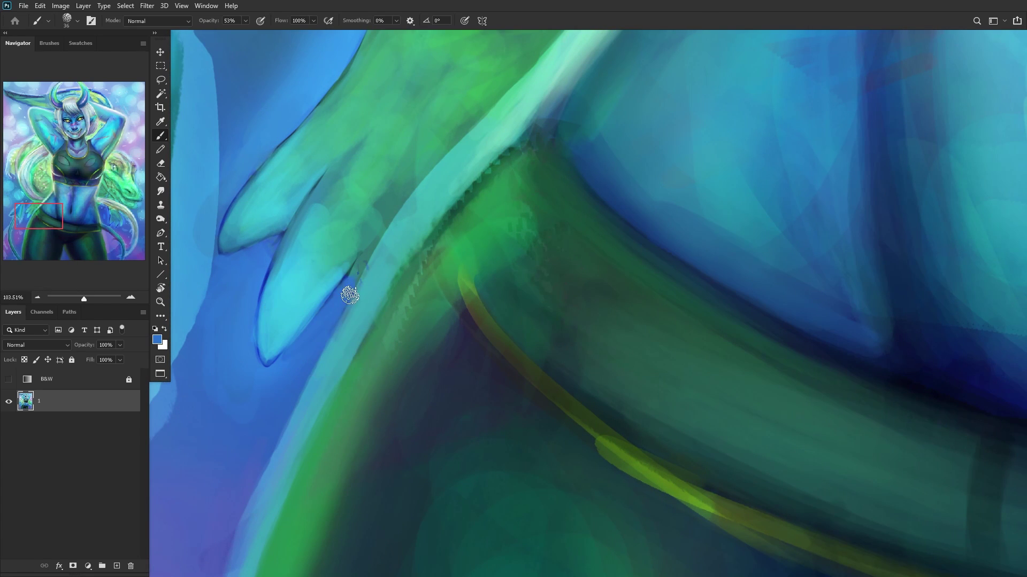
{"action": "left_click", "coordinate": [397, 206], "text": "alt"}
{"action": "mouse_move", "coordinate": [374, 262]}
{"action": "left_mouse_down"}
{"action": "mouse_move", "coordinate": [473, 138]}
{"action": "mouse_move", "coordinate": [370, 265]}
{"action": "mouse_move", "coordinate": [454, 147]}
{"action": "mouse_move", "coordinate": [365, 266]}
{"action": "left_mouse_up"}
{"action": "left_click_drag", "start_coordinate": [508, 131], "coordinate": [422, 231]}
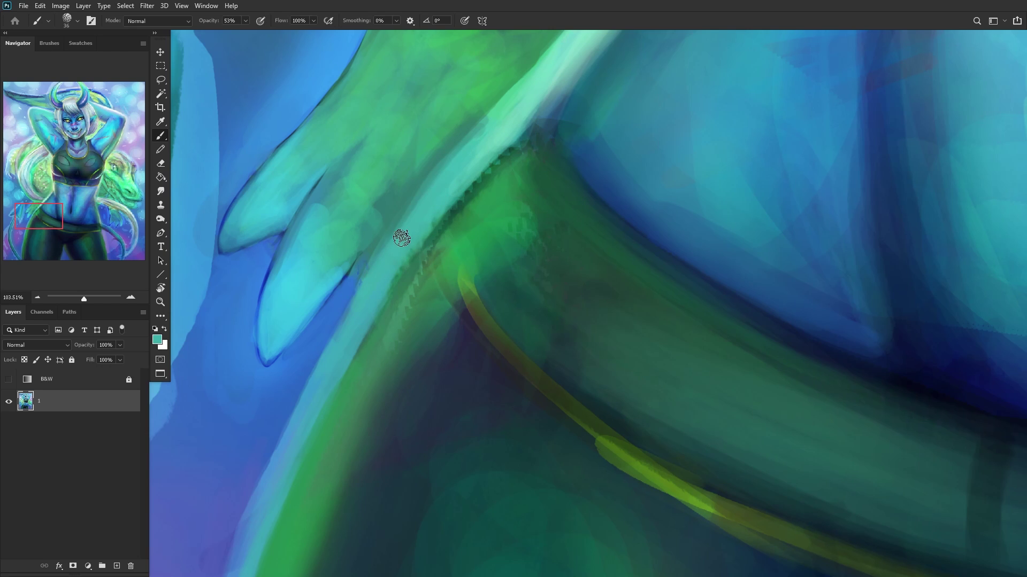
Step: Cover the darker teal patch and jagged dark edge with green, up to the yellow line
{"action": "left_click", "coordinate": [434, 126], "text": "alt"}
{"action": "left_click_drag", "start_coordinate": [384, 228], "coordinate": [391, 192]}
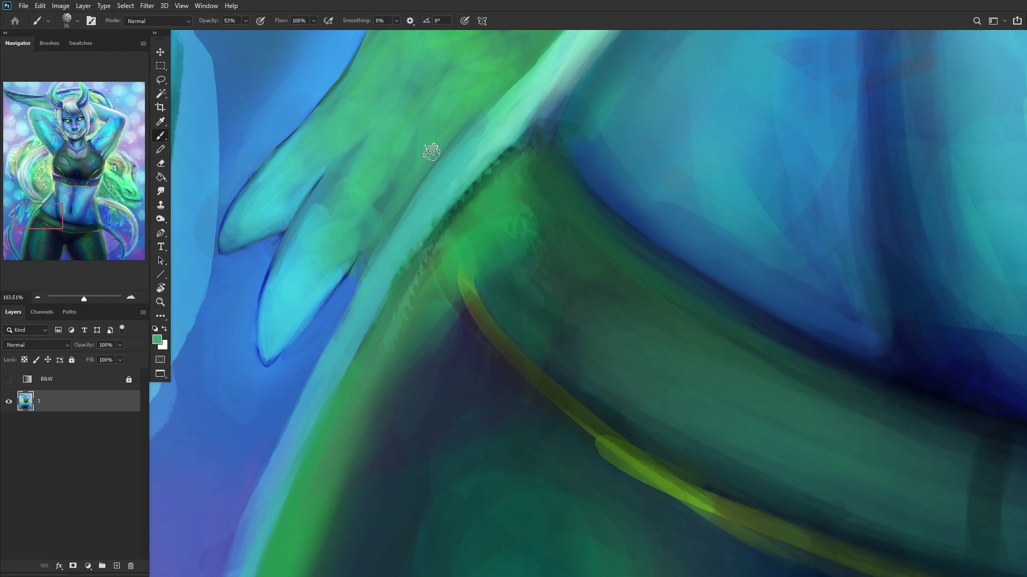
{"action": "left_click", "coordinate": [474, 223], "text": "alt"}
{"action": "left_click_drag", "start_coordinate": [512, 153], "coordinate": [426, 258]}
{"action": "left_click", "coordinate": [412, 317], "text": "alt"}
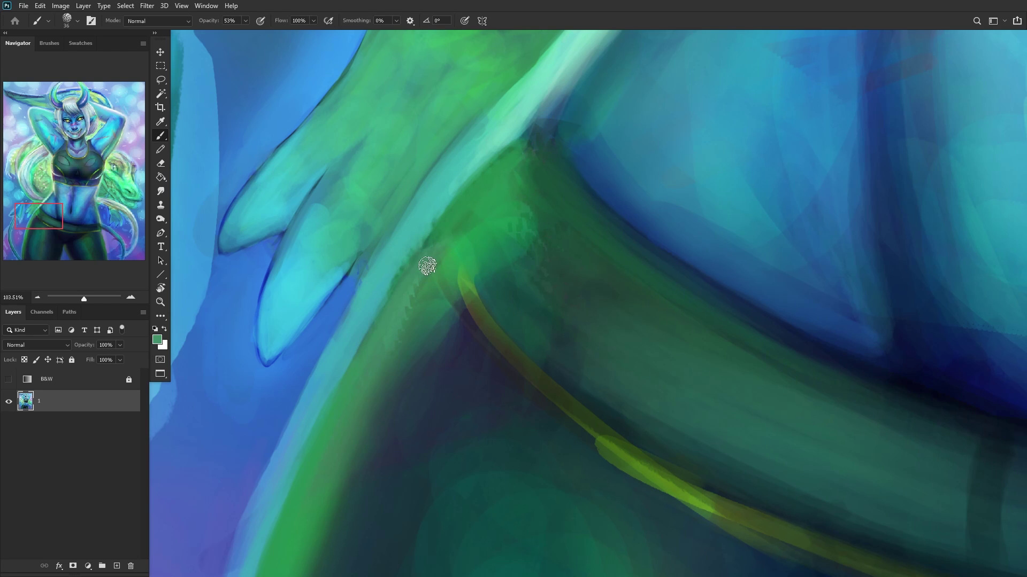
{"action": "scroll", "coordinate": [460, 291], "scroll_direction": "down", "scroll_amount": 4}
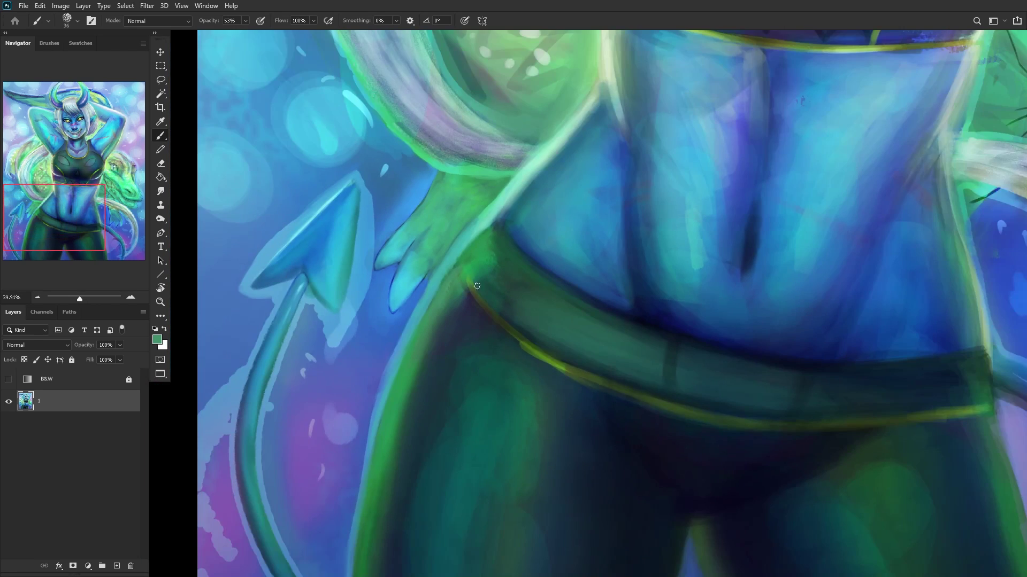
{"action": "scroll", "coordinate": [484, 278], "scroll_direction": "up", "scroll_amount": 3}
{"action": "mouse_move", "coordinate": [474, 248]}
{"action": "left_mouse_down"}
{"action": "mouse_move", "coordinate": [493, 316]}
{"action": "mouse_move", "coordinate": [453, 241]}
{"action": "mouse_move", "coordinate": [530, 350]}
{"action": "mouse_move", "coordinate": [516, 286]}
{"action": "mouse_move", "coordinate": [522, 323]}
{"action": "mouse_move", "coordinate": [473, 293]}
{"action": "mouse_move", "coordinate": [519, 337]}
{"action": "mouse_move", "coordinate": [458, 261]}
{"action": "left_mouse_up"}
Step: Paint a dark green stroke along the light-green edge and an olive stroke down the dark edge
{"action": "left_click", "coordinate": [524, 346], "text": "alt"}
{"action": "left_click", "coordinate": [525, 360], "text": "alt"}
{"action": "mouse_move", "coordinate": [520, 358]}
{"action": "left_mouse_down"}
{"action": "mouse_move", "coordinate": [432, 256]}
{"action": "mouse_move", "coordinate": [462, 301]}
{"action": "mouse_move", "coordinate": [428, 266]}
{"action": "mouse_move", "coordinate": [522, 364]}
{"action": "left_mouse_up"}
{"action": "left_click", "coordinate": [610, 435], "text": "alt"}
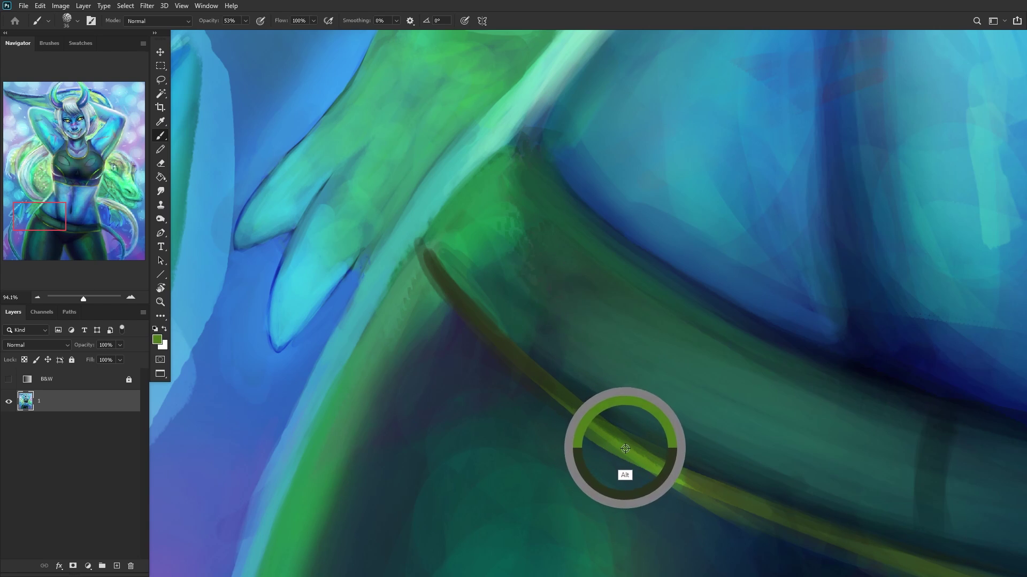
{"action": "mouse_move", "coordinate": [422, 245]}
{"action": "left_mouse_down"}
{"action": "mouse_move", "coordinate": [492, 329]}
{"action": "mouse_move", "coordinate": [445, 290]}
{"action": "mouse_move", "coordinate": [424, 254]}
{"action": "mouse_move", "coordinate": [554, 384]}
{"action": "left_mouse_up"}
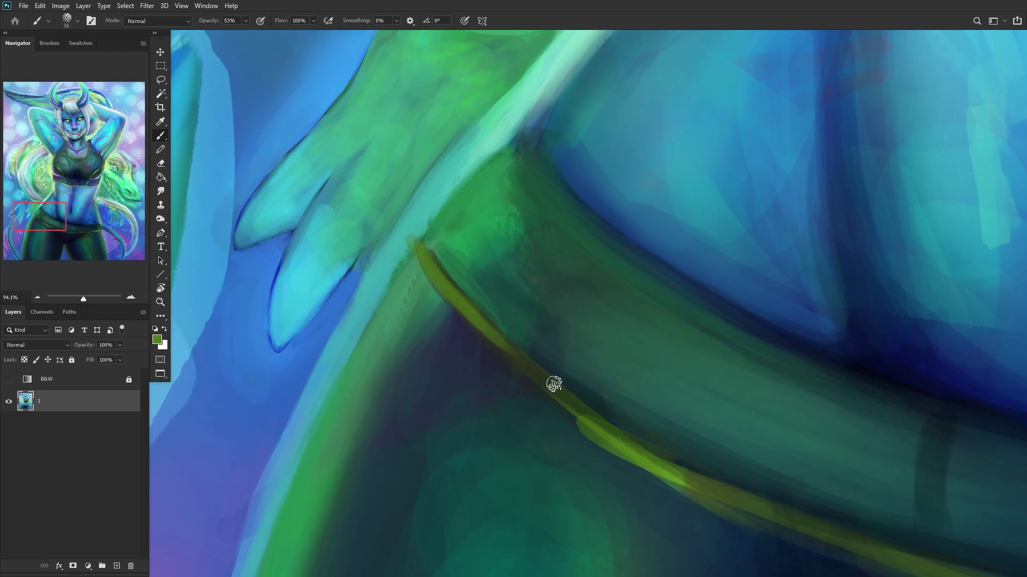
Step: Darken the olive band's top edge and the area below the light stripe
{"action": "scroll", "coordinate": [410, 197], "scroll_direction": "up", "scroll_amount": 3}
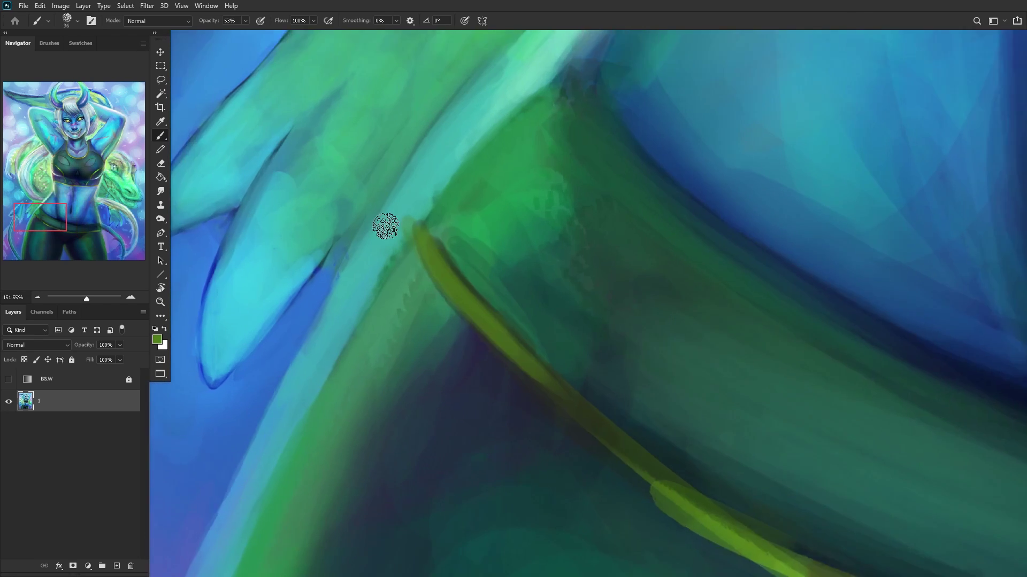
{"action": "left_click", "coordinate": [380, 276], "text": "alt"}
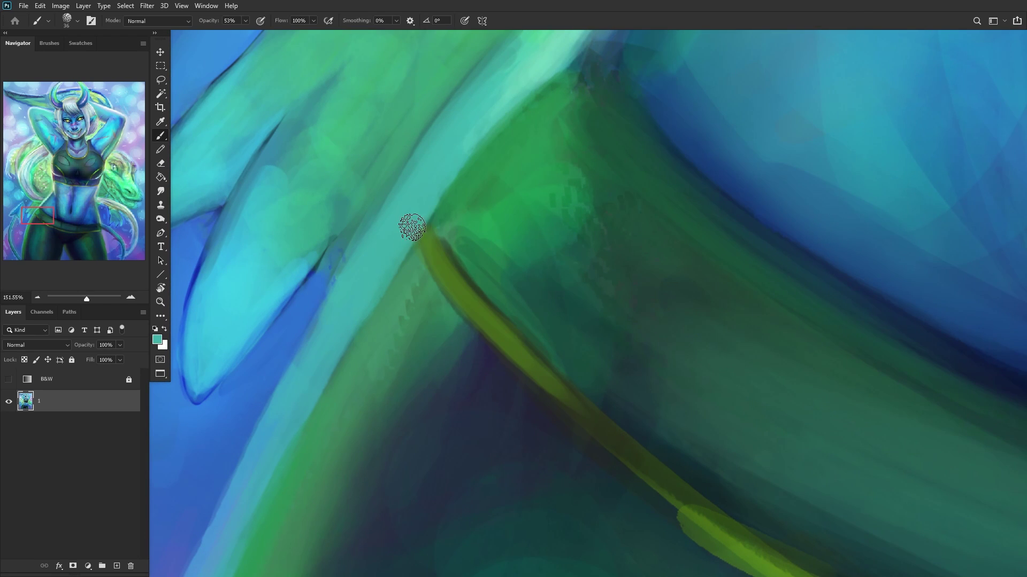
{"action": "left_click", "coordinate": [438, 257], "text": "alt"}
{"action": "mouse_move", "coordinate": [440, 225]}
{"action": "left_mouse_down"}
{"action": "mouse_move", "coordinate": [470, 175]}
{"action": "mouse_move", "coordinate": [434, 240]}
{"action": "mouse_move", "coordinate": [446, 214]}
{"action": "mouse_move", "coordinate": [464, 262]}
{"action": "left_mouse_up"}
{"action": "left_click", "coordinate": [459, 224], "text": "alt"}
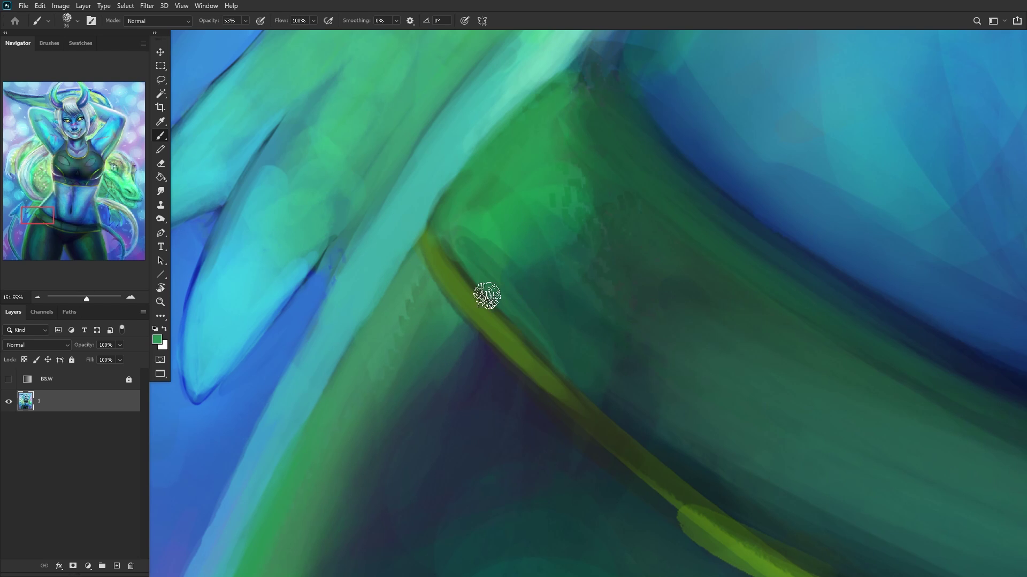
{"action": "scroll", "coordinate": [486, 293], "scroll_direction": "down", "scroll_amount": 5}
{"action": "scroll", "coordinate": [461, 271], "scroll_direction": "up", "scroll_amount": 5}
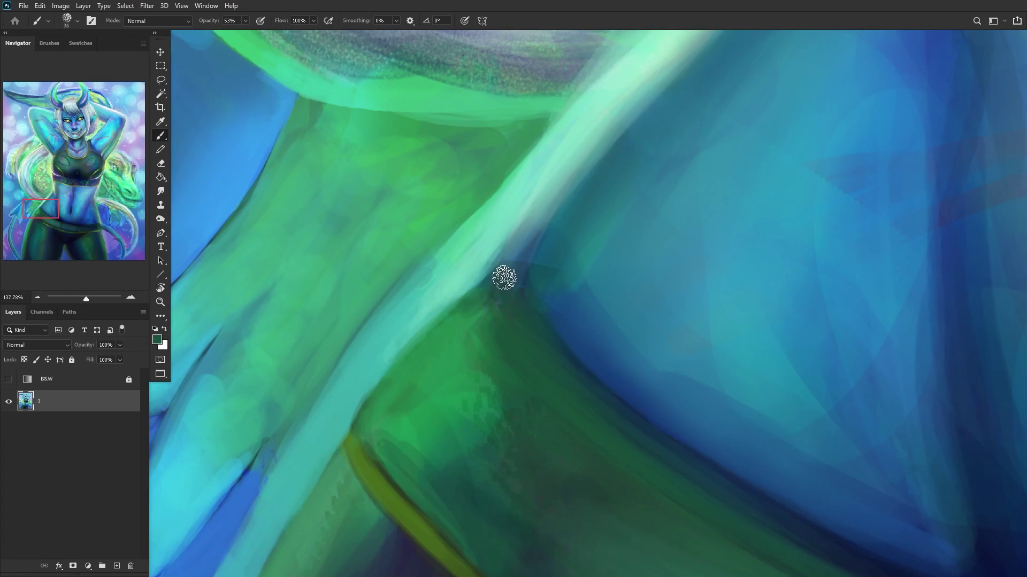
{"action": "left_click_drag", "start_coordinate": [514, 286], "coordinate": [534, 319]}
Step: Paint a lighter green peak along the edge, extend it down-right, and zoom out to check
{"action": "left_click", "coordinate": [458, 339], "text": "alt"}
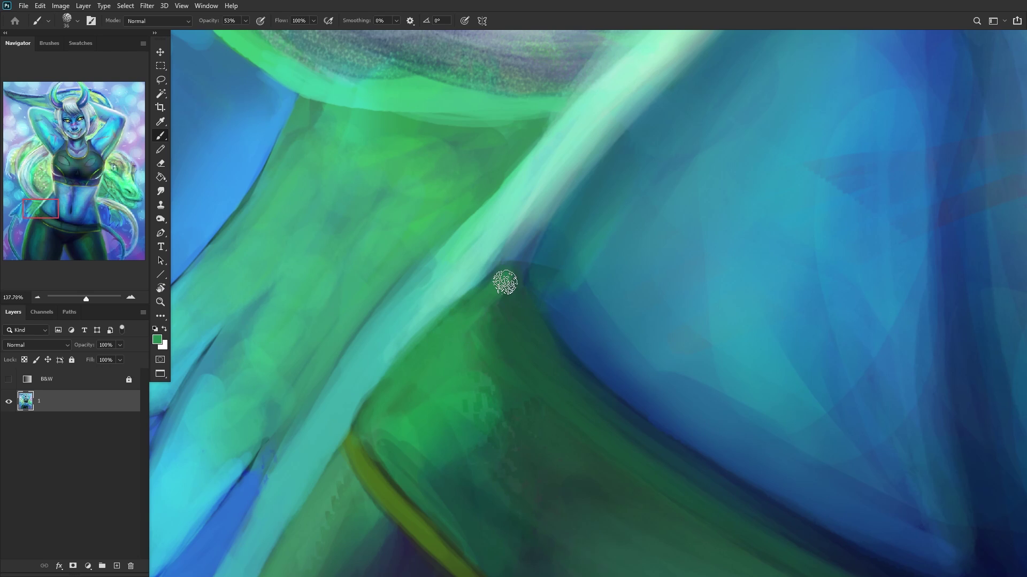
{"action": "left_click", "coordinate": [514, 320], "text": "alt"}
{"action": "left_click_drag", "start_coordinate": [514, 319], "coordinate": [504, 293]}
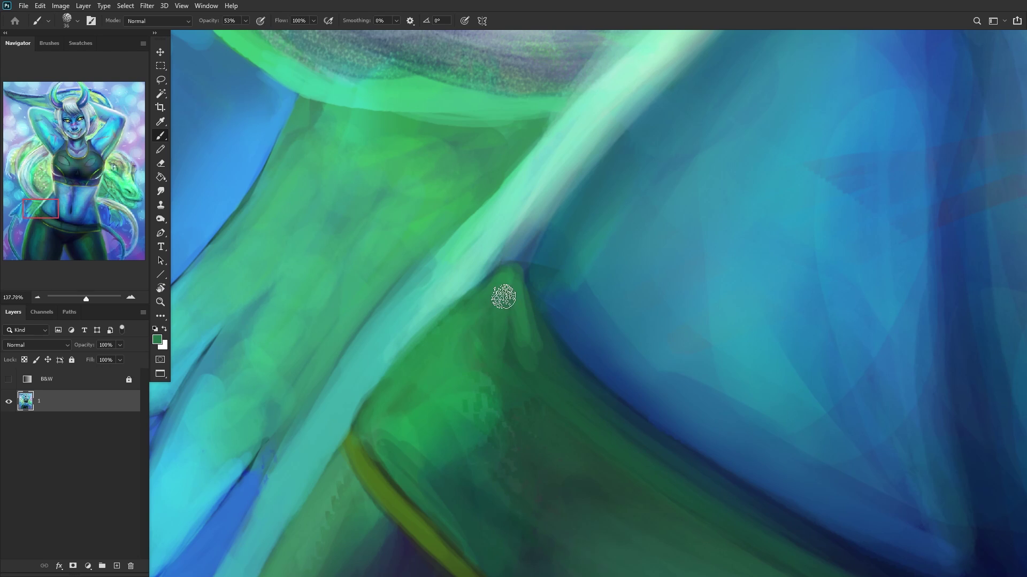
{"action": "left_click_drag", "start_coordinate": [560, 364], "coordinate": [509, 321]}
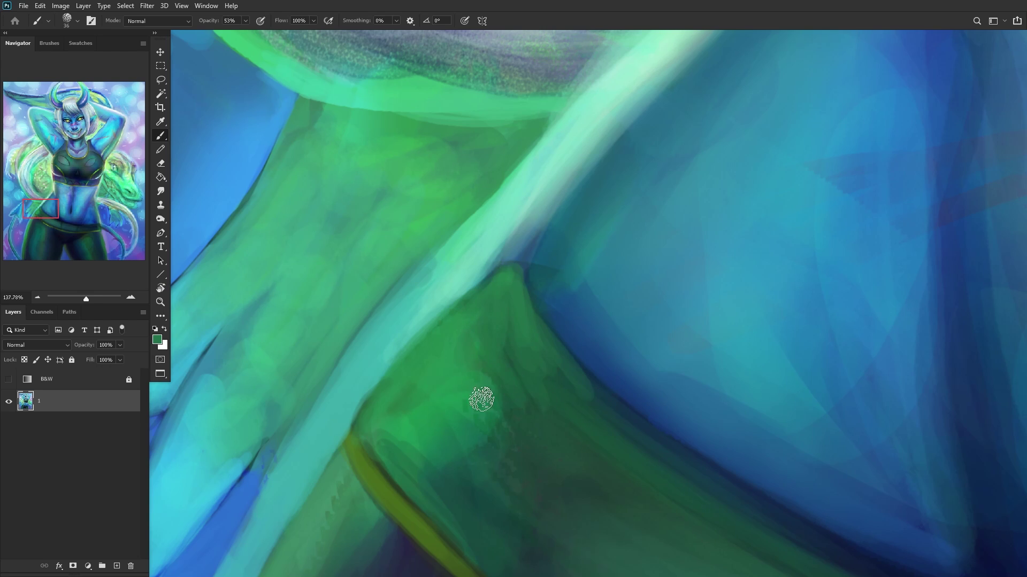
{"action": "scroll", "coordinate": [481, 397], "scroll_direction": "down", "scroll_amount": 10}
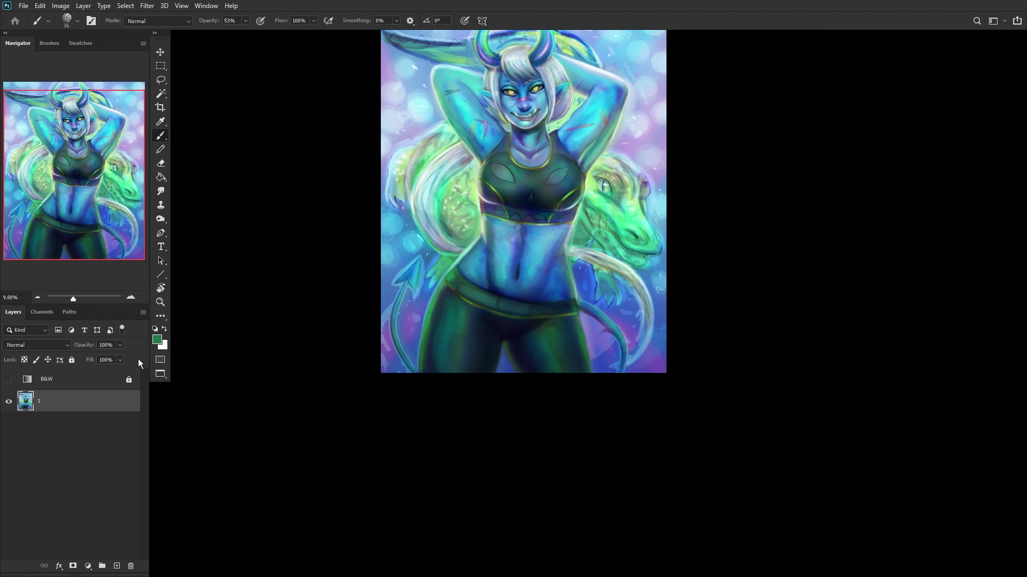
{"action": "scroll", "coordinate": [476, 240], "scroll_direction": "up", "scroll_amount": 12}
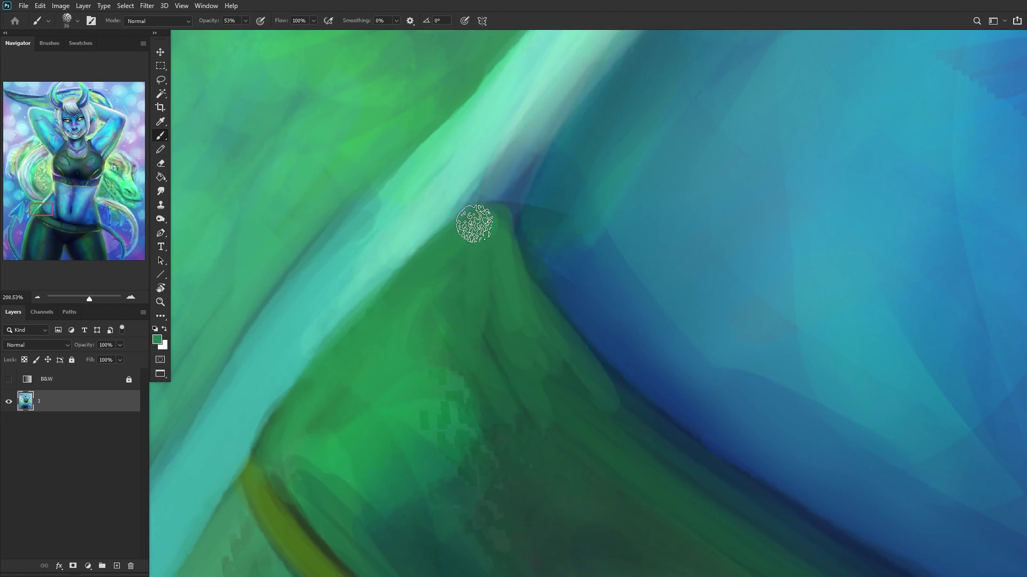
{"action": "scroll", "coordinate": [460, 235], "scroll_direction": "down", "scroll_amount": 8}
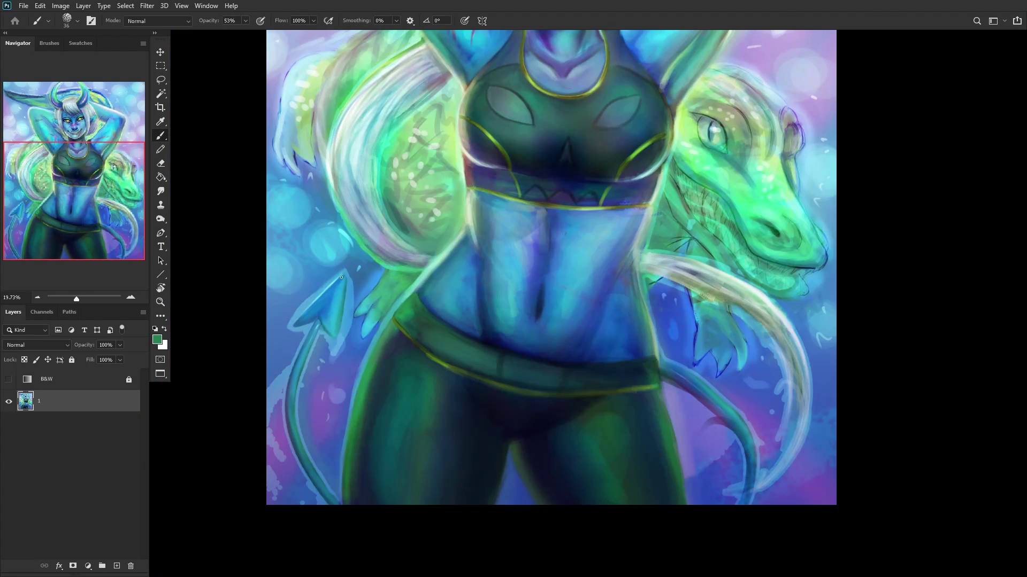
{"action": "scroll", "coordinate": [214, 301], "scroll_direction": "down", "scroll_amount": 1}
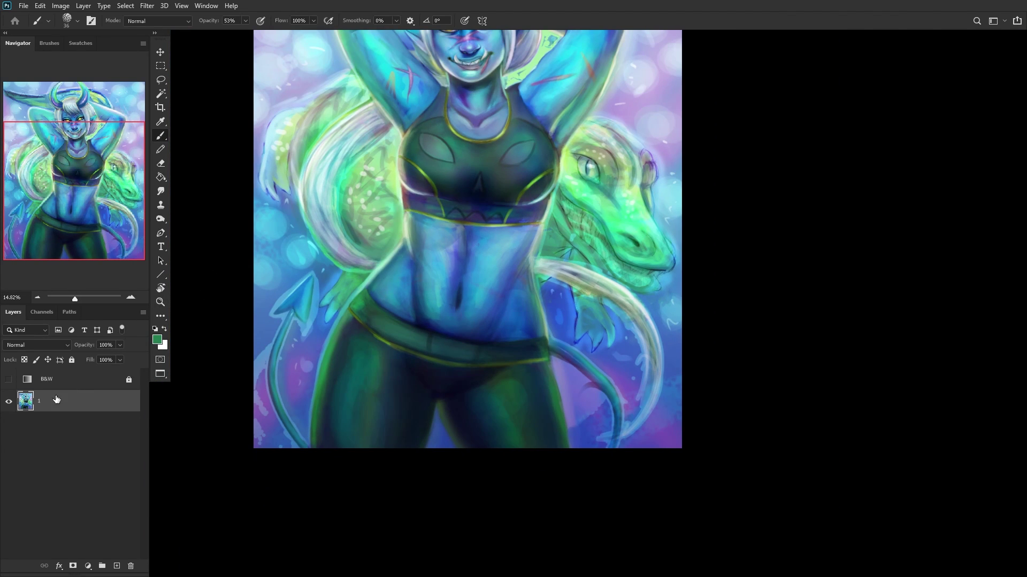
{"action": "left_click_drag", "start_coordinate": [32, 163], "coordinate": [31, 140]}
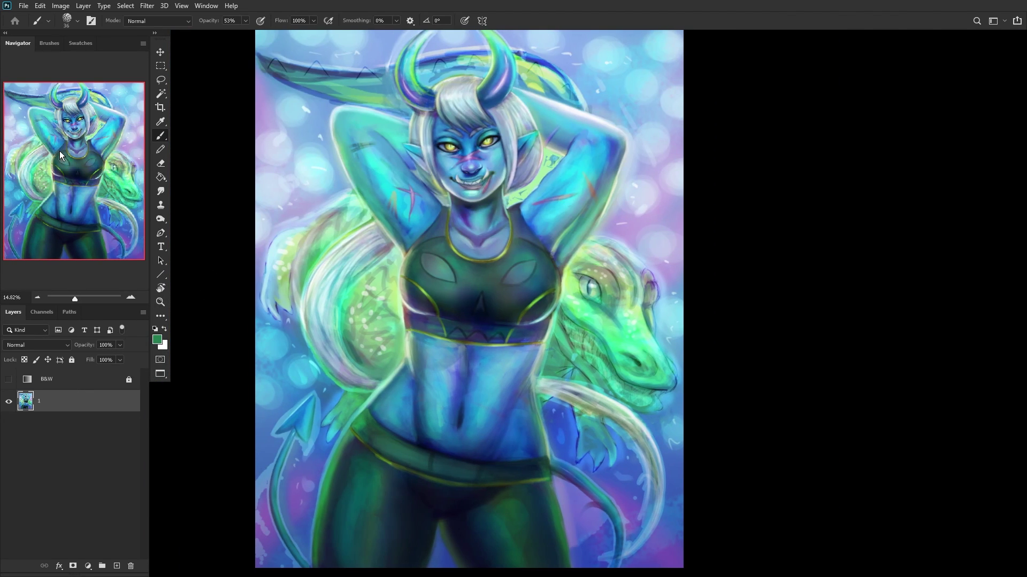
{"action": "scroll", "coordinate": [300, 283], "scroll_direction": "up", "scroll_amount": 5}
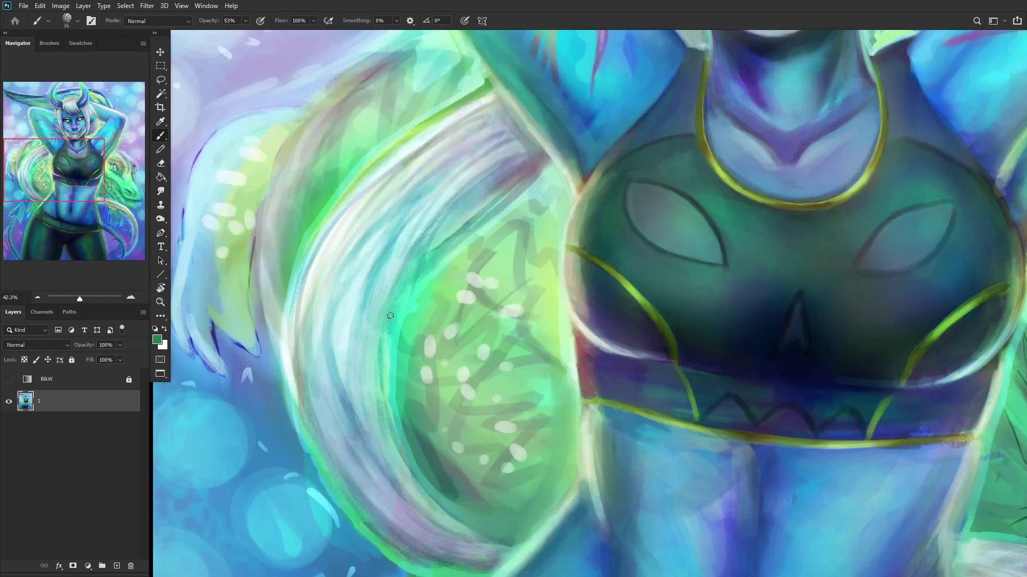
Step: On a new layer, paint mint strokes across the white hair with a larger brush
{"action": "right_click", "coordinate": [544, 223]}
{"action": "left_click", "coordinate": [523, 212], "text": "alt"}
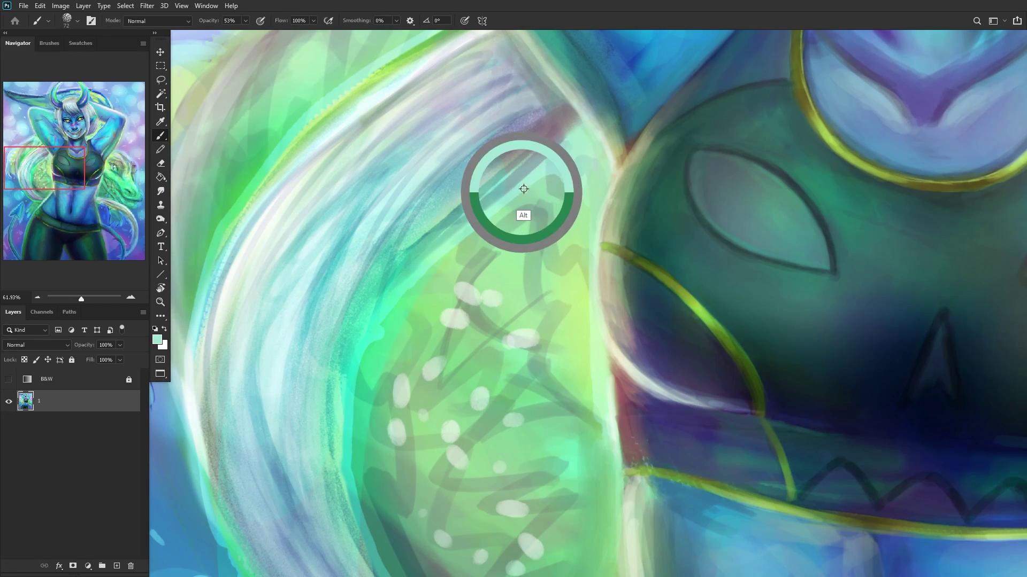
{"action": "left_click", "coordinate": [109, 566]}
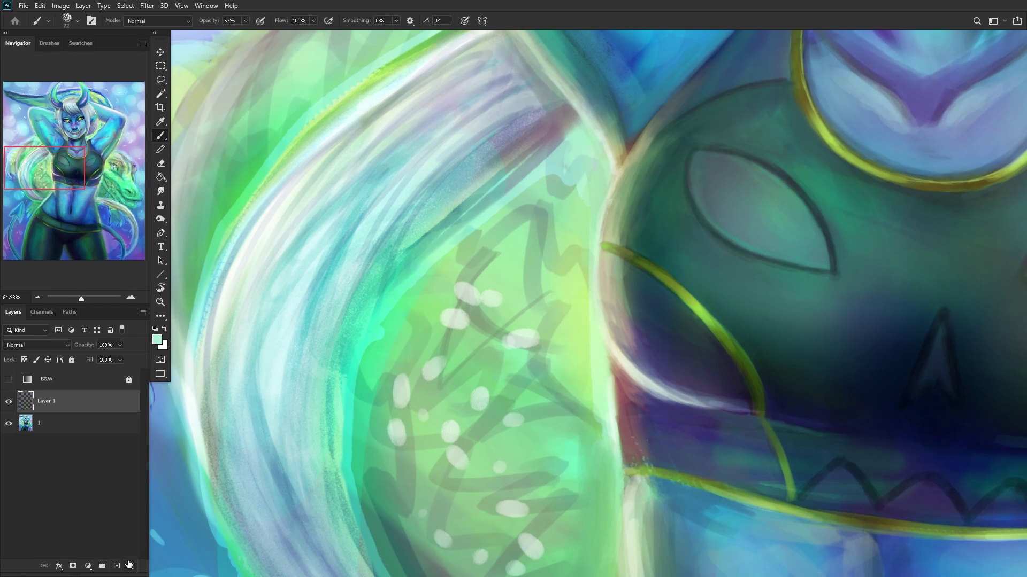
{"action": "mouse_move", "coordinate": [528, 175]}
{"action": "left_mouse_down"}
{"action": "mouse_move", "coordinate": [429, 262]}
{"action": "mouse_move", "coordinate": [572, 152]}
{"action": "mouse_move", "coordinate": [404, 302]}
{"action": "mouse_move", "coordinate": [510, 184]}
{"action": "mouse_move", "coordinate": [472, 235]}
{"action": "mouse_move", "coordinate": [389, 300]}
{"action": "mouse_move", "coordinate": [555, 141]}
{"action": "left_mouse_up"}
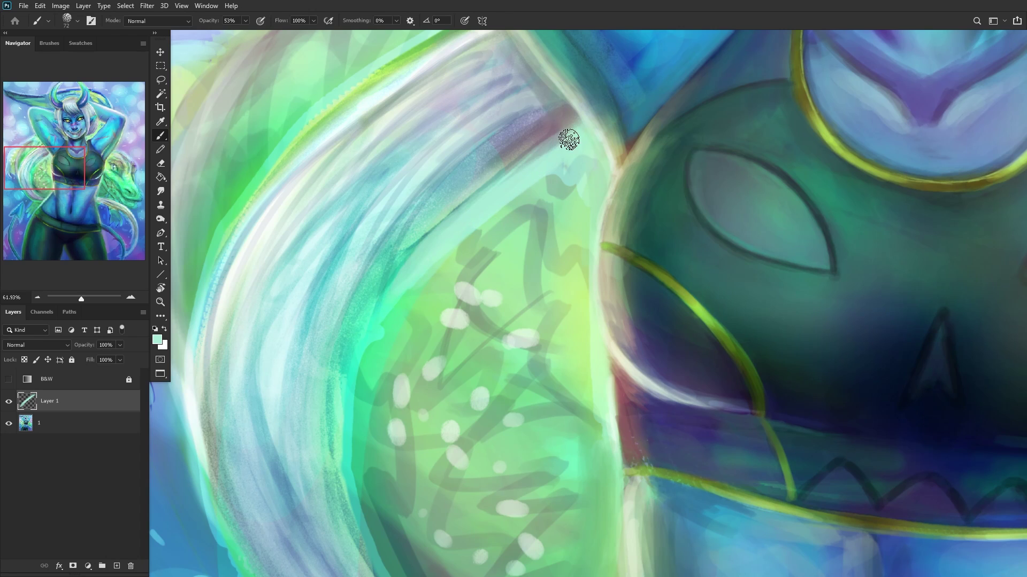
Step: Brush faint green over the hair and blend green into the turquoise area
{"action": "left_click", "coordinate": [438, 273], "text": "alt"}
{"action": "mouse_move", "coordinate": [465, 225]}
{"action": "left_mouse_down"}
{"action": "mouse_move", "coordinate": [389, 313]}
{"action": "mouse_move", "coordinate": [554, 168]}
{"action": "mouse_move", "coordinate": [470, 218]}
{"action": "mouse_move", "coordinate": [506, 207]}
{"action": "mouse_move", "coordinate": [576, 156]}
{"action": "mouse_move", "coordinate": [548, 178]}
{"action": "mouse_move", "coordinate": [561, 184]}
{"action": "mouse_move", "coordinate": [555, 218]}
{"action": "left_mouse_up"}
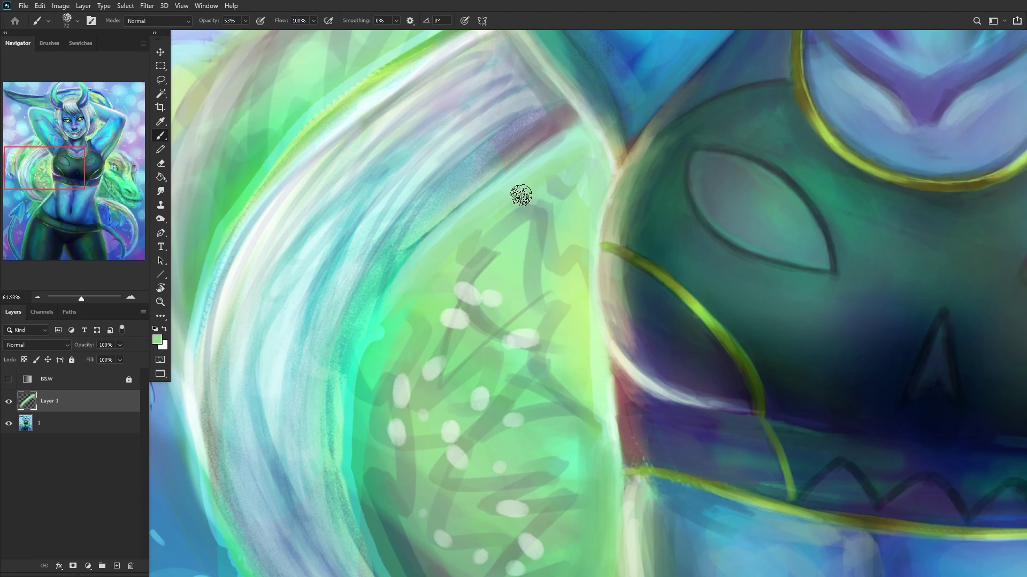
{"action": "scroll", "coordinate": [470, 291], "scroll_direction": "up", "scroll_amount": 3}
{"action": "left_click", "coordinate": [432, 267], "text": "alt"}
{"action": "mouse_move", "coordinate": [432, 267]}
{"action": "left_mouse_down"}
{"action": "mouse_move", "coordinate": [478, 238]}
{"action": "mouse_move", "coordinate": [439, 247]}
{"action": "mouse_move", "coordinate": [487, 184]}
{"action": "mouse_move", "coordinate": [413, 295]}
{"action": "mouse_move", "coordinate": [435, 231]}
{"action": "mouse_move", "coordinate": [484, 170]}
{"action": "left_mouse_up"}
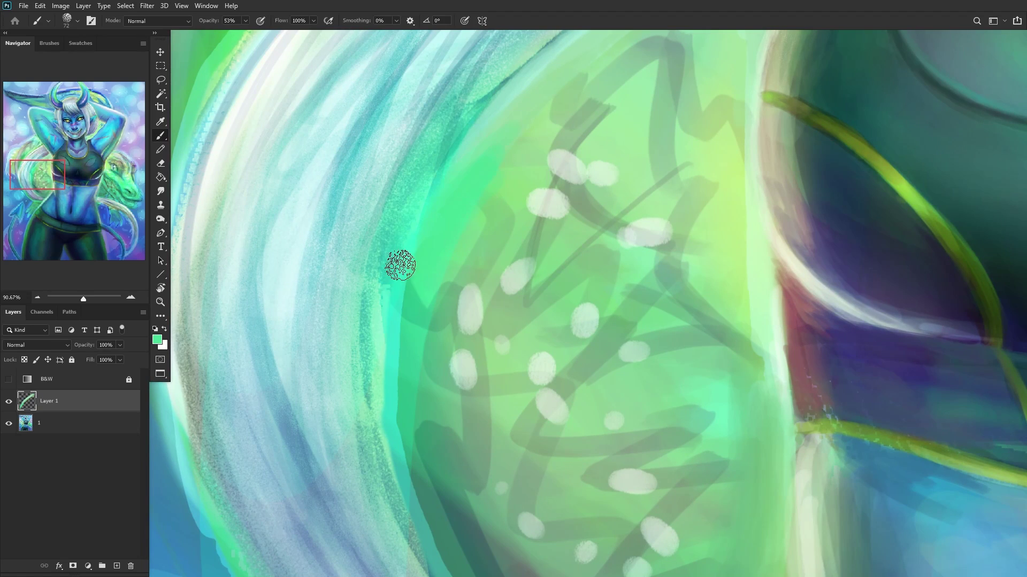
Step: Sample another painting colour and toggle Layer 1's visibility to compare the strokes
{"action": "scroll", "coordinate": [396, 263], "scroll_direction": "down", "scroll_amount": 6}
{"action": "scroll", "coordinate": [370, 274], "scroll_direction": "up", "scroll_amount": 3}
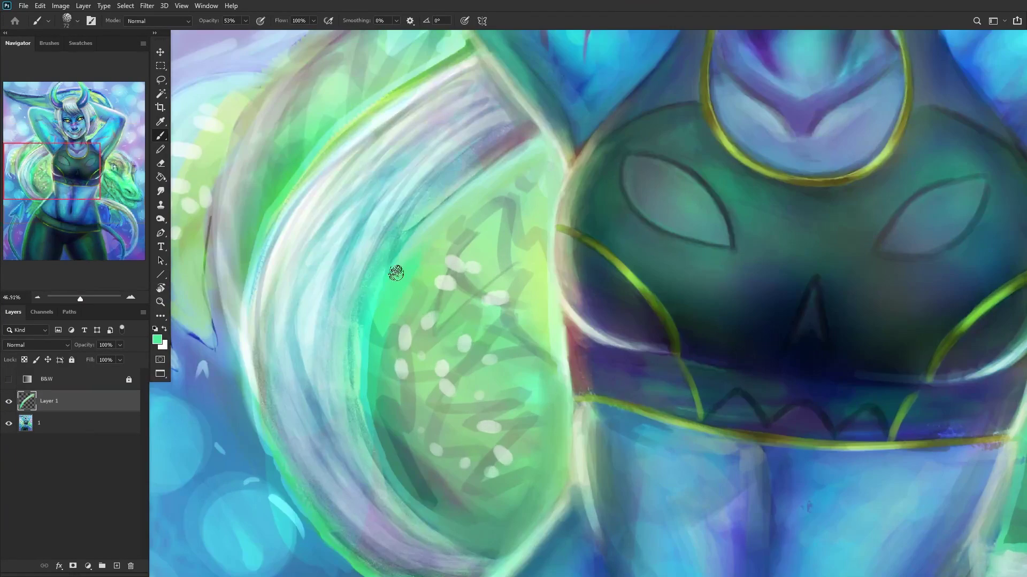
{"action": "scroll", "coordinate": [385, 259], "scroll_direction": "up", "scroll_amount": 2}
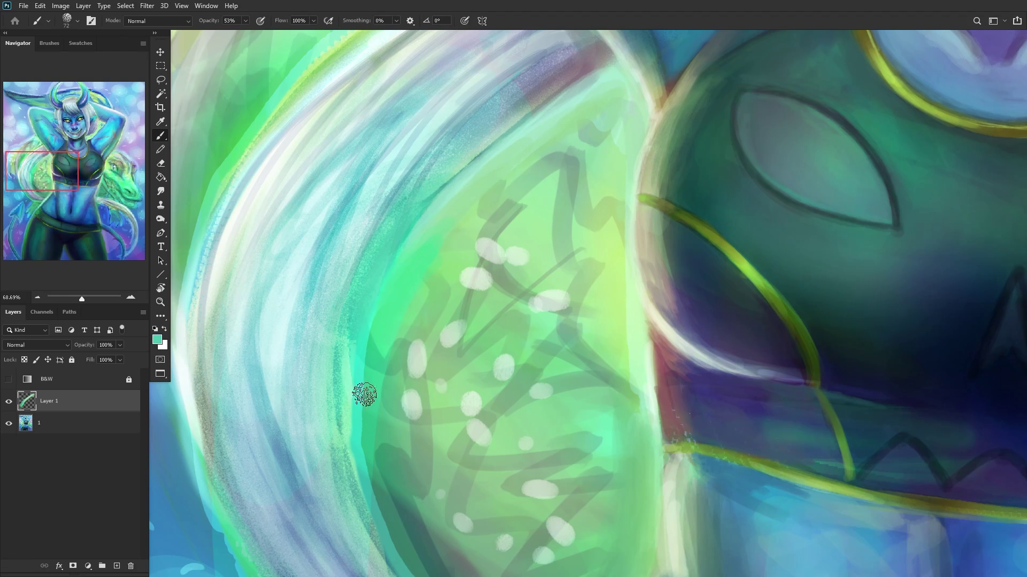
{"action": "left_click", "coordinate": [345, 386], "text": "alt"}
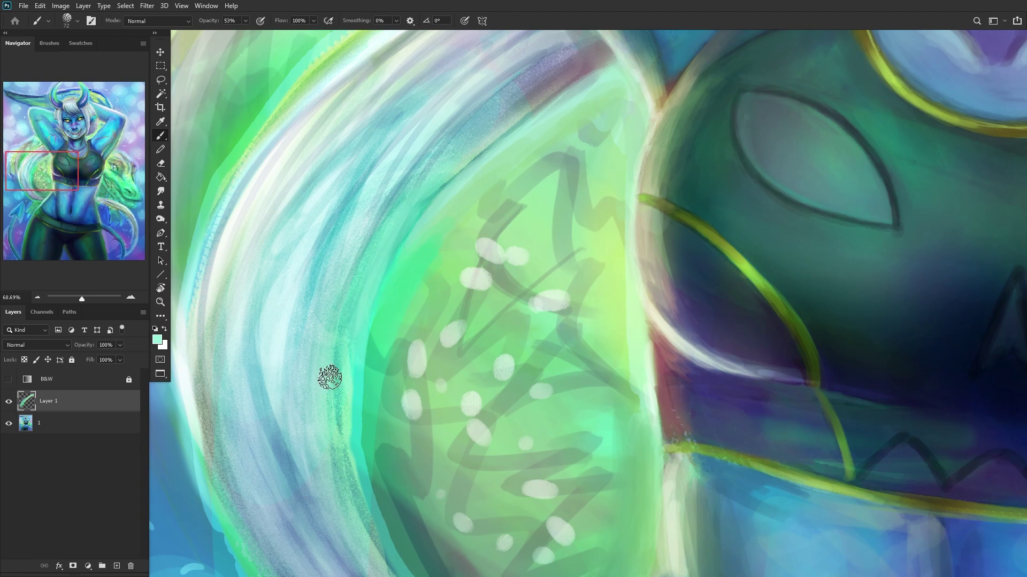
{"action": "scroll", "coordinate": [346, 343], "scroll_direction": "down", "scroll_amount": 4}
{"action": "left_click", "coordinate": [10, 401]}
Step: Merge the current touch-up Layer 1 down into the painting layer
{"action": "key", "text": "ctrl+e"}
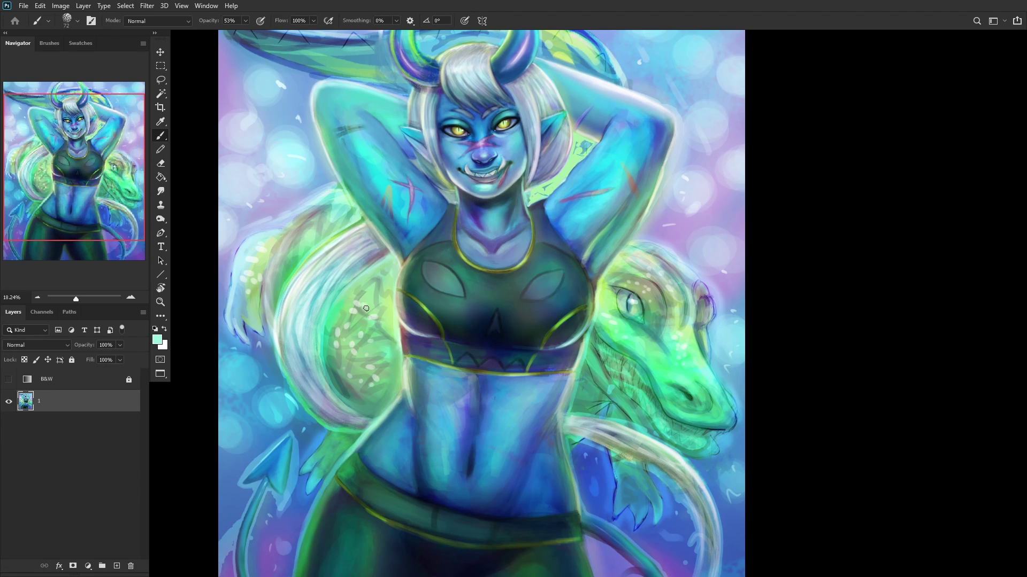
{"action": "scroll", "coordinate": [375, 287], "scroll_direction": "down", "scroll_amount": 1}
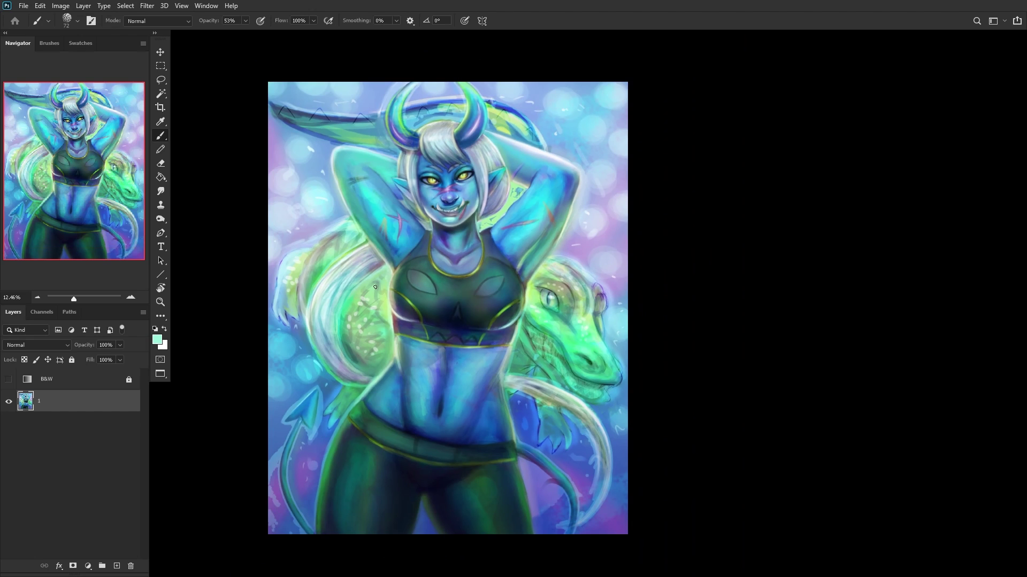
{"action": "scroll", "coordinate": [431, 354], "scroll_direction": "up", "scroll_amount": 1}
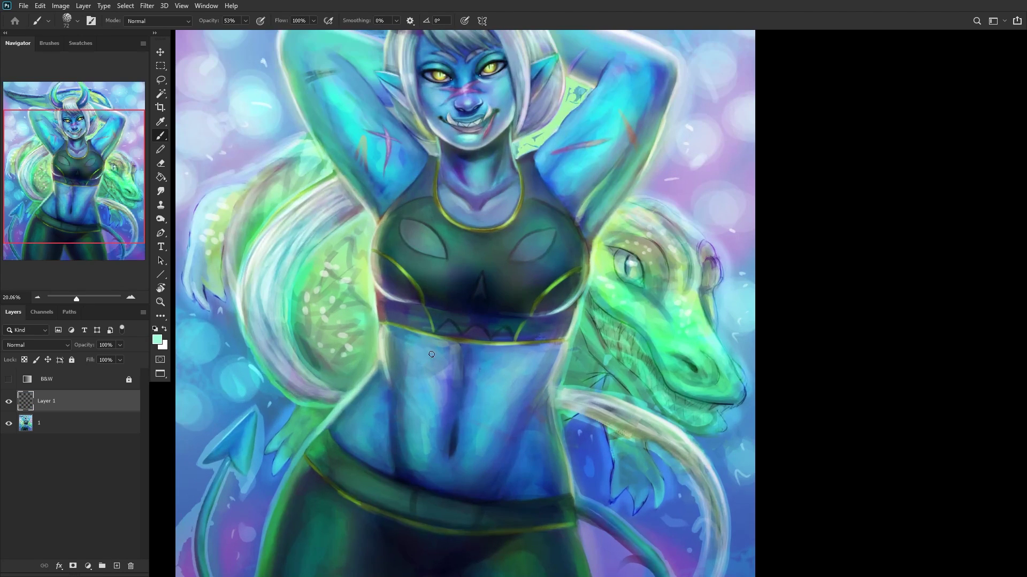
{"action": "scroll", "coordinate": [442, 321], "scroll_direction": "up", "scroll_amount": 3}
Step: Switch to a 300 px soft round brush and target Layer 1 for painting
{"action": "right_click", "coordinate": [525, 314]}
{"action": "left_click", "coordinate": [559, 310]}
{"action": "left_click", "coordinate": [62, 423]}
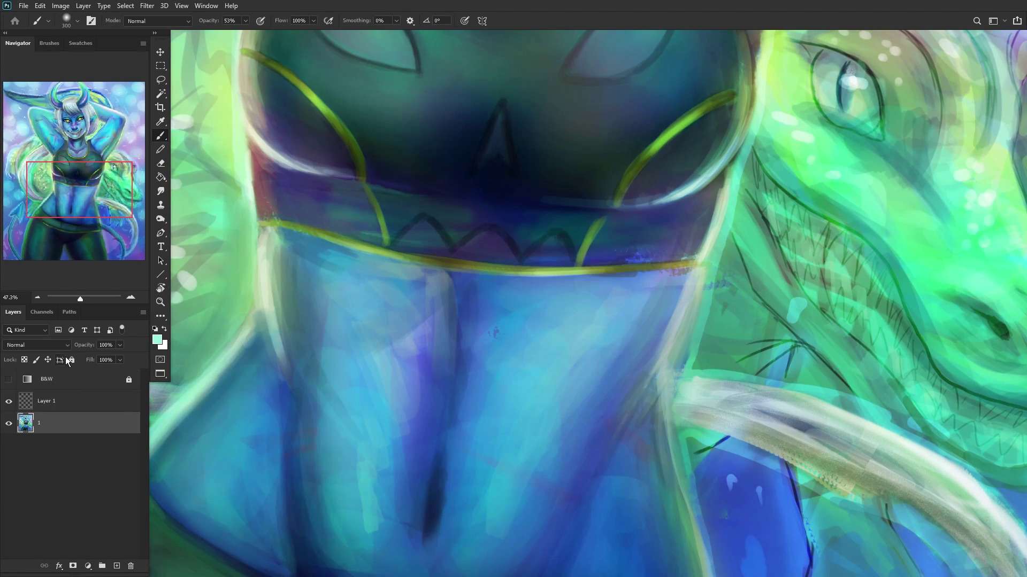
{"action": "left_click", "coordinate": [73, 406]}
Step: Shade the belly with sampled light and dark blue strokes, including a central vertical band
{"action": "left_click", "coordinate": [435, 389], "text": "alt"}
{"action": "mouse_move", "coordinate": [441, 288]}
{"action": "left_mouse_down"}
{"action": "mouse_move", "coordinate": [448, 311]}
{"action": "mouse_move", "coordinate": [428, 281]}
{"action": "mouse_move", "coordinate": [428, 294]}
{"action": "mouse_move", "coordinate": [385, 273]}
{"action": "mouse_move", "coordinate": [401, 309]}
{"action": "left_mouse_up"}
{"action": "left_click", "coordinate": [402, 331], "text": "alt"}
{"action": "mouse_move", "coordinate": [408, 381]}
{"action": "left_mouse_down"}
{"action": "mouse_move", "coordinate": [425, 313]}
{"action": "mouse_move", "coordinate": [413, 450]}
{"action": "mouse_move", "coordinate": [393, 285]}
{"action": "mouse_move", "coordinate": [366, 278]}
{"action": "mouse_move", "coordinate": [395, 348]}
{"action": "mouse_move", "coordinate": [398, 490]}
{"action": "mouse_move", "coordinate": [408, 370]}
{"action": "mouse_move", "coordinate": [394, 522]}
{"action": "left_mouse_up"}
{"action": "left_click", "coordinate": [389, 412], "text": "alt"}
{"action": "left_click", "coordinate": [463, 348], "text": "alt"}
{"action": "mouse_move", "coordinate": [463, 349]}
{"action": "left_mouse_down"}
{"action": "mouse_move", "coordinate": [442, 428]}
{"action": "mouse_move", "coordinate": [447, 305]}
{"action": "left_mouse_up"}
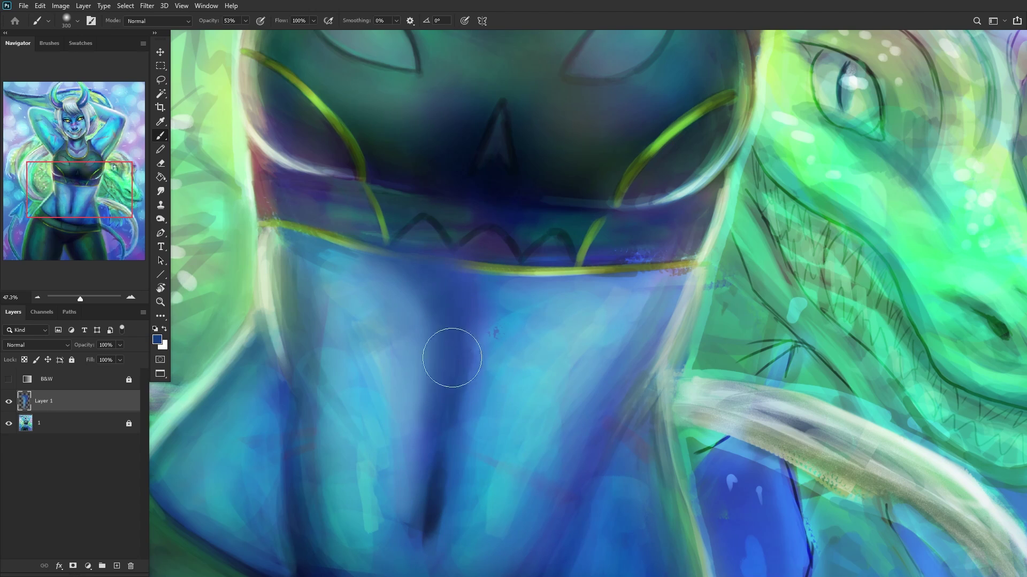
{"action": "left_click", "coordinate": [410, 314], "text": "alt"}
{"action": "left_click_drag", "start_coordinate": [370, 271], "coordinate": [361, 263]}
{"action": "left_click_drag", "start_coordinate": [432, 287], "coordinate": [432, 439]}
Step: Zoom out to judge the shading, then set the eraser to the RENDERER preset at 228 px
{"action": "key", "text": "ctrl+0"}
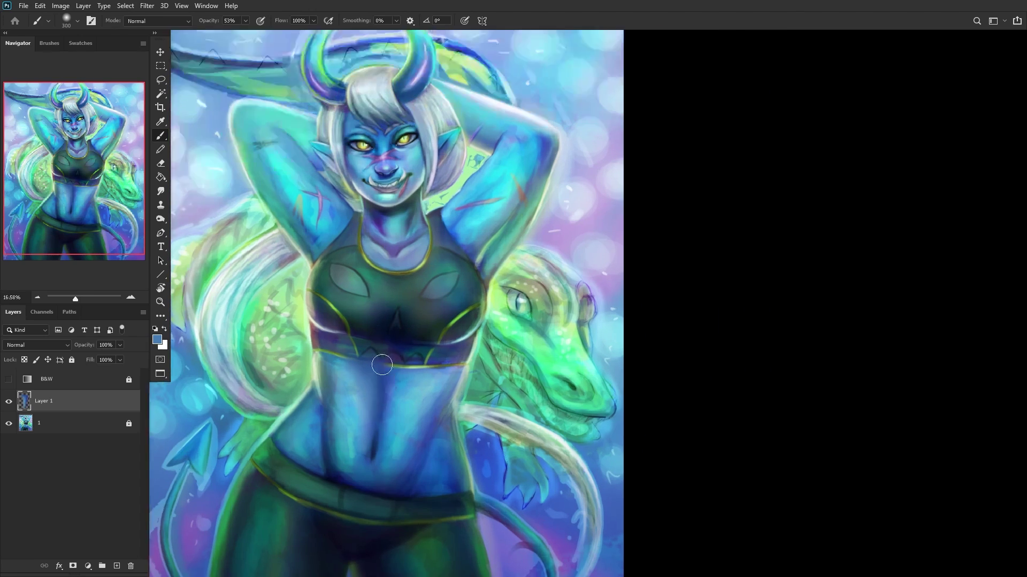
{"action": "scroll", "coordinate": [353, 390], "scroll_direction": "up", "scroll_amount": 5}
{"action": "scroll", "coordinate": [264, 374], "scroll_direction": "down", "scroll_amount": 3}
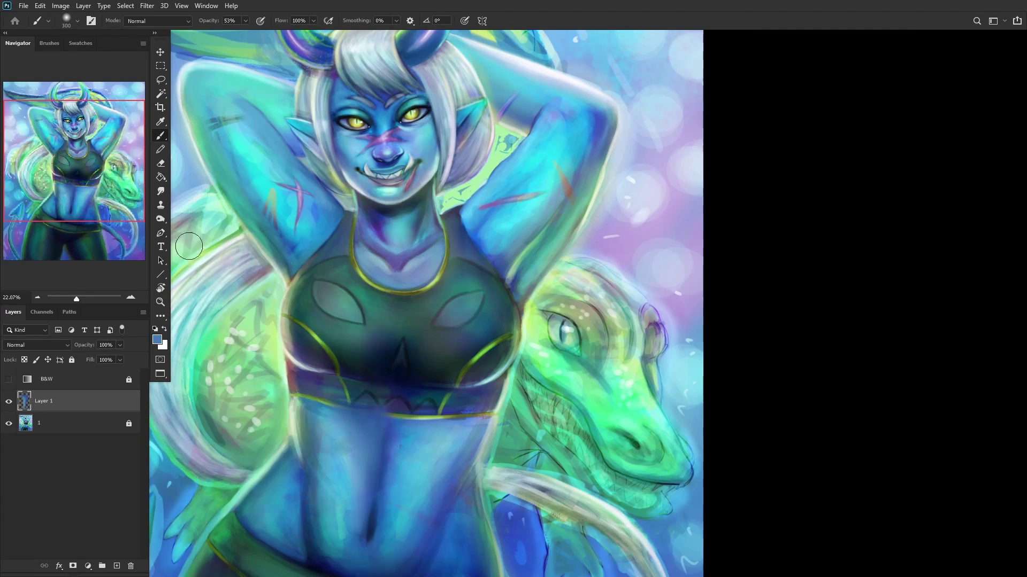
{"action": "key", "text": "e"}
{"action": "scroll", "coordinate": [355, 389], "scroll_direction": "up", "scroll_amount": 3}
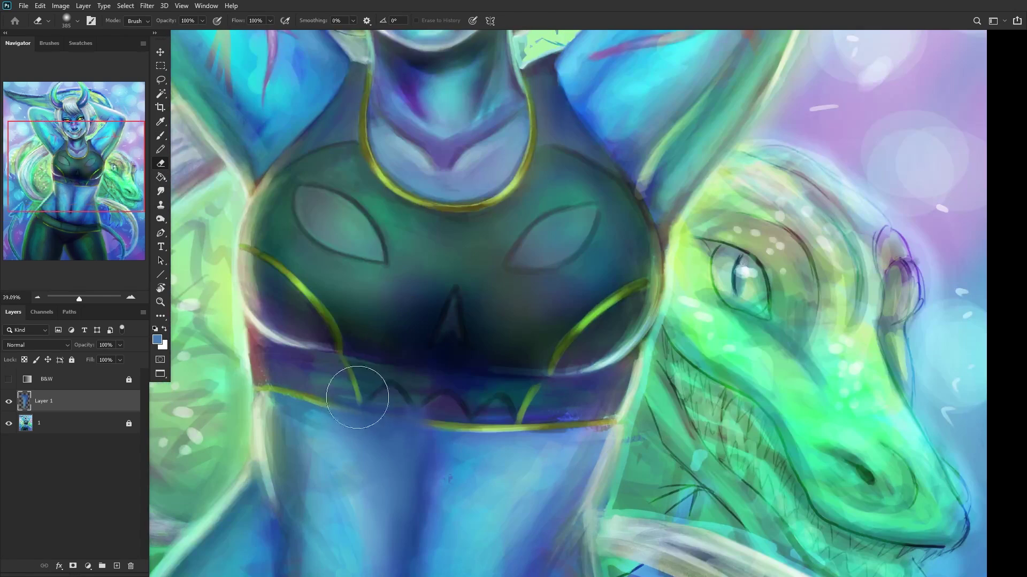
{"action": "right_click", "coordinate": [454, 371]}
{"action": "left_click", "coordinate": [520, 278]}
{"action": "left_click", "coordinate": [527, 247]}
{"action": "left_click", "coordinate": [564, 98]}
{"action": "key", "text": "Return"}
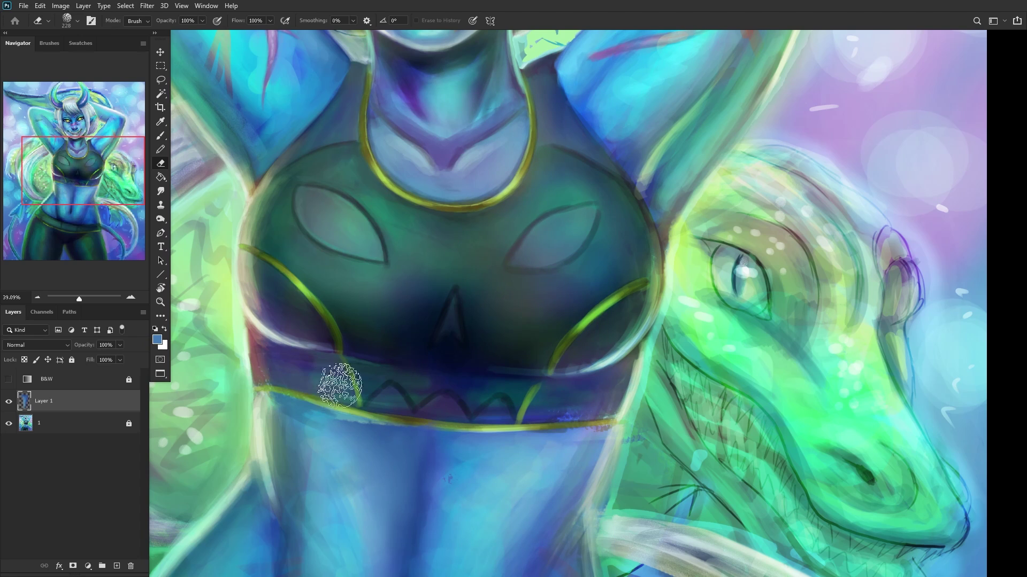
Step: Erase the overpaint to reveal the strap and yellow band, then show Layer 1 again
{"action": "scroll", "coordinate": [380, 386], "scroll_direction": "up", "scroll_amount": 3}
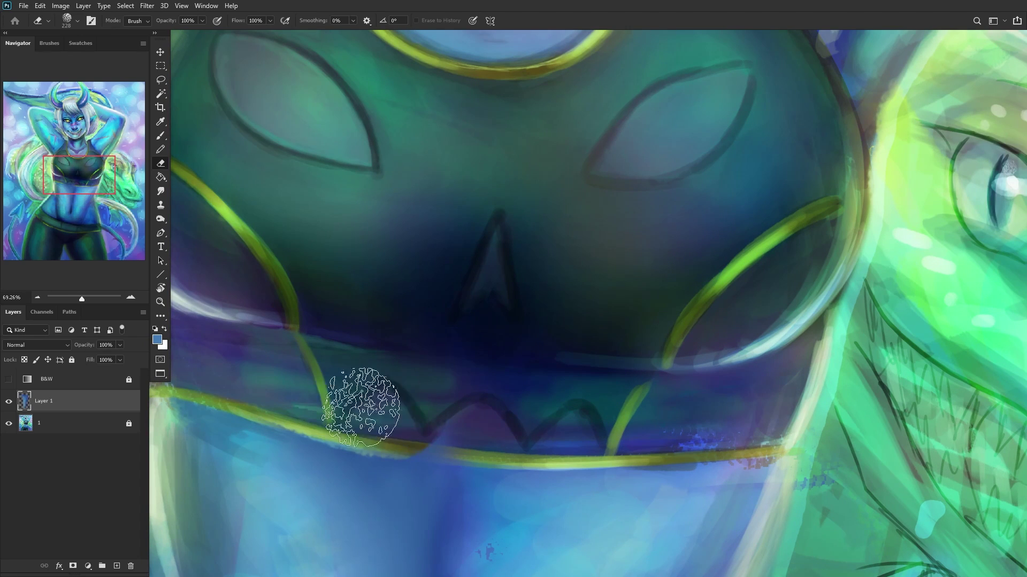
{"action": "mouse_move", "coordinate": [302, 382]}
{"action": "left_mouse_down"}
{"action": "mouse_move", "coordinate": [395, 411]}
{"action": "mouse_move", "coordinate": [333, 405]}
{"action": "mouse_move", "coordinate": [448, 414]}
{"action": "mouse_move", "coordinate": [394, 409]}
{"action": "mouse_move", "coordinate": [431, 420]}
{"action": "left_mouse_up"}
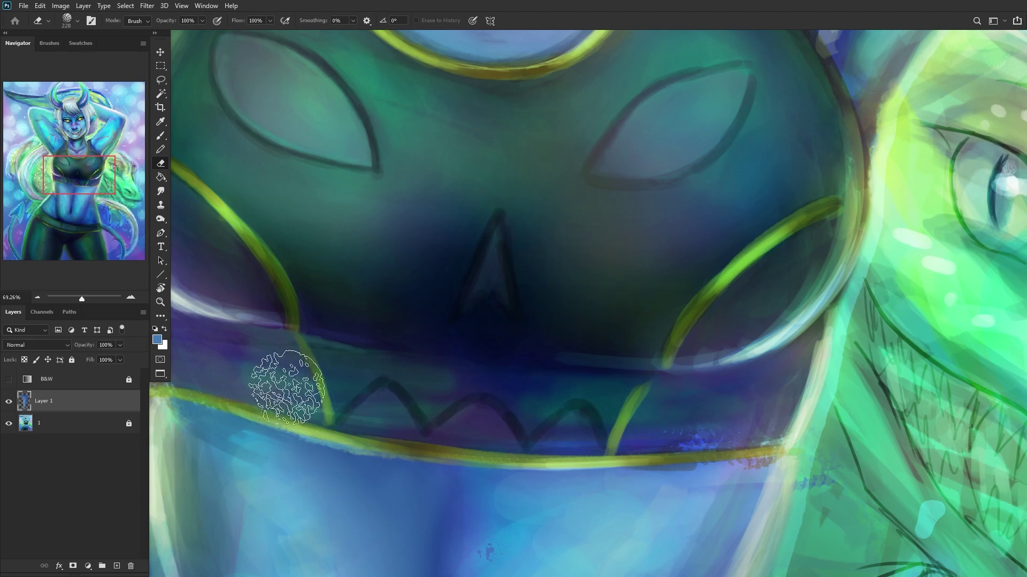
{"action": "scroll", "coordinate": [321, 369], "scroll_direction": "down", "scroll_amount": 3}
{"action": "scroll", "coordinate": [376, 409], "scroll_direction": "down", "scroll_amount": 5}
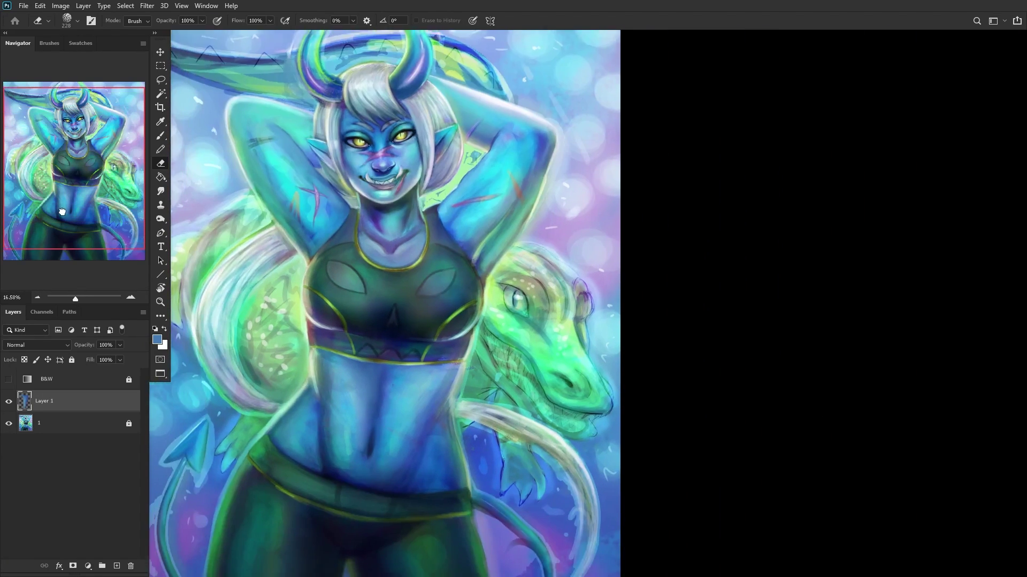
{"action": "left_click", "coordinate": [62, 212]}
{"action": "left_click", "coordinate": [8, 401]}
{"action": "scroll", "coordinate": [380, 396], "scroll_direction": "up", "scroll_amount": 4}
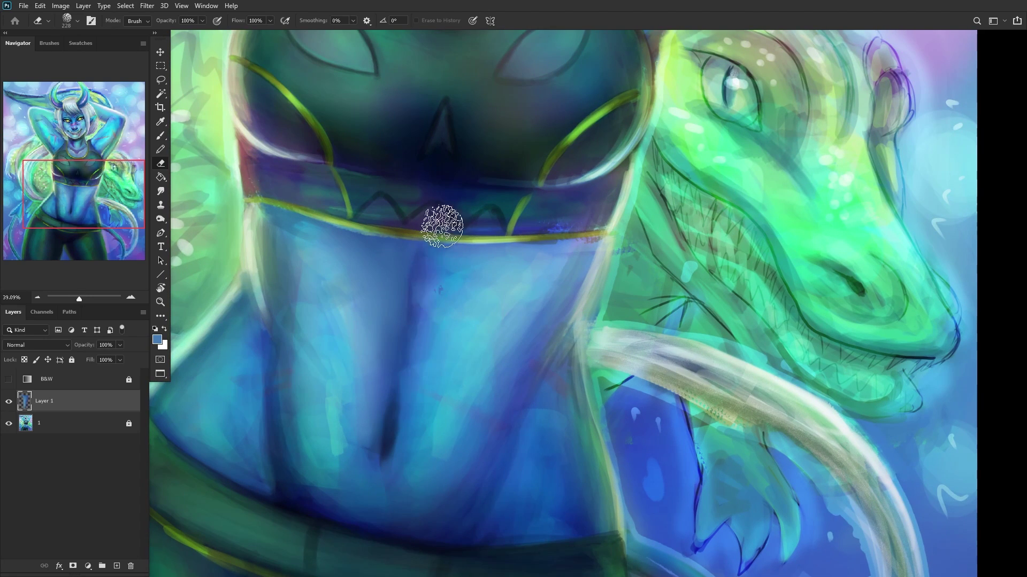
{"action": "scroll", "coordinate": [269, 378], "scroll_direction": "down", "scroll_amount": 3}
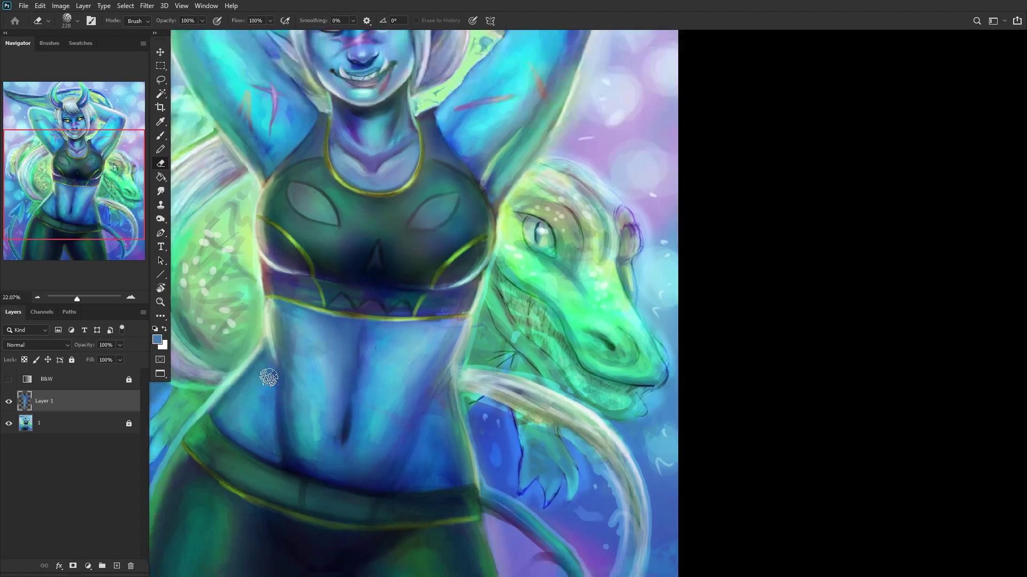
{"action": "scroll", "coordinate": [203, 334], "scroll_direction": "down", "scroll_amount": 4}
Step: Lower the touch-up layer's opacity, merge it into base layer 1, and lock the result
{"action": "mouse_move", "coordinate": [120, 346]}
{"action": "left_mouse_down"}
{"action": "mouse_move", "coordinate": [103, 358]}
{"action": "mouse_move", "coordinate": [113, 358]}
{"action": "left_mouse_up"}
{"action": "left_click", "coordinate": [8, 407]}
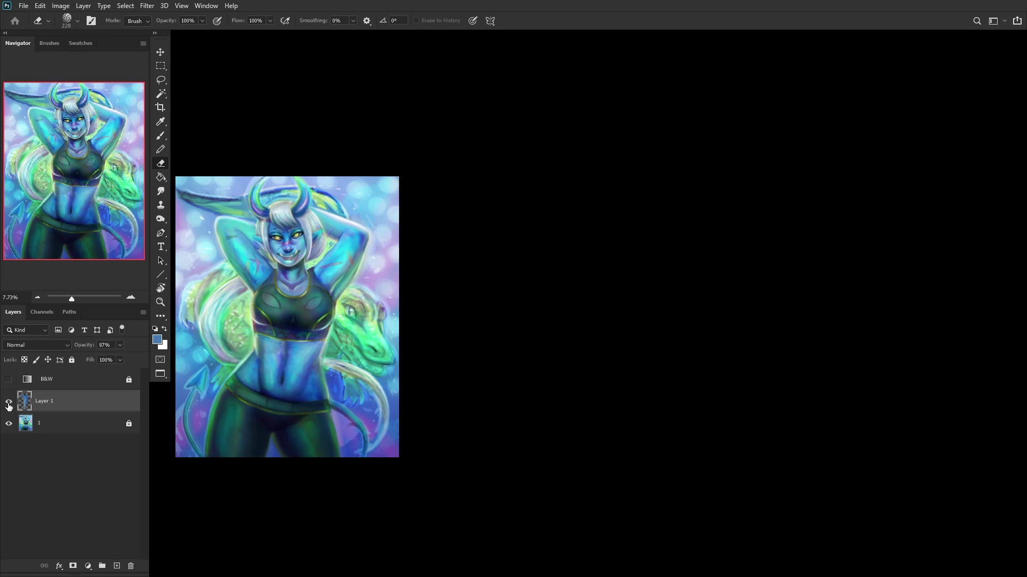
{"action": "left_click", "coordinate": [51, 427]}
{"action": "left_click", "coordinate": [87, 407]}
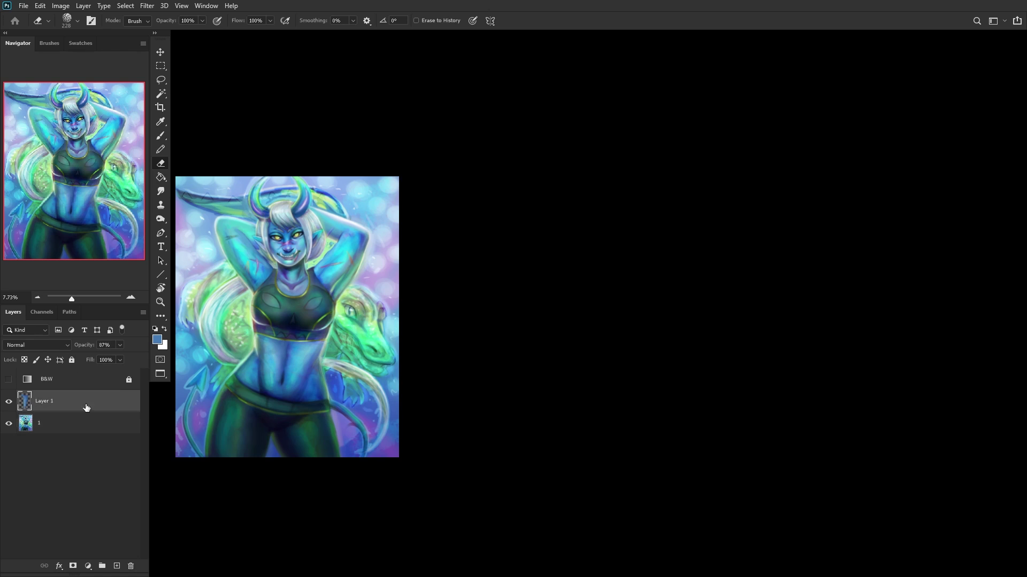
{"action": "key", "text": "ctrl+e"}
{"action": "left_click", "coordinate": [72, 357]}
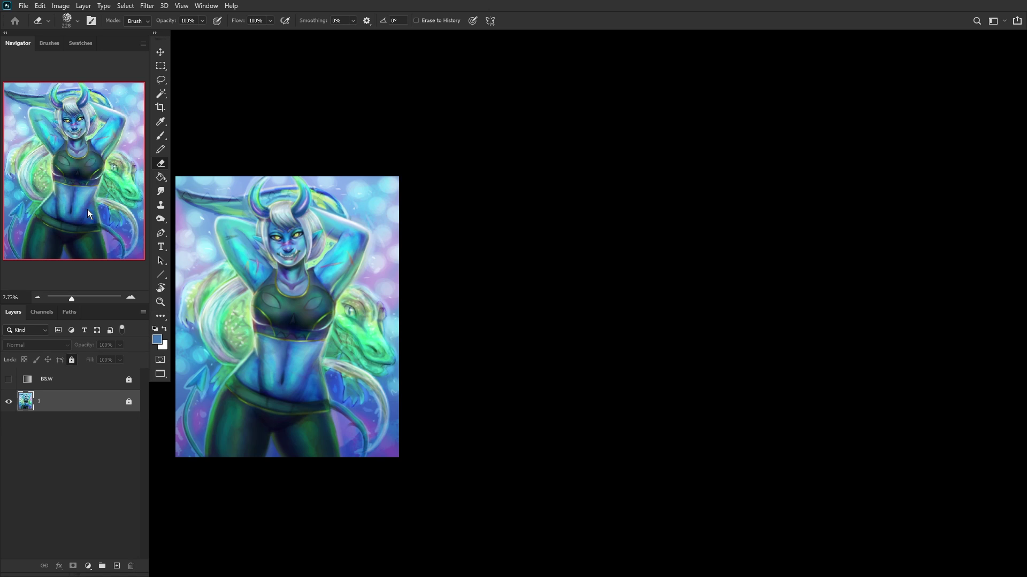
{"action": "scroll", "coordinate": [219, 320], "scroll_direction": "up", "scroll_amount": 3}
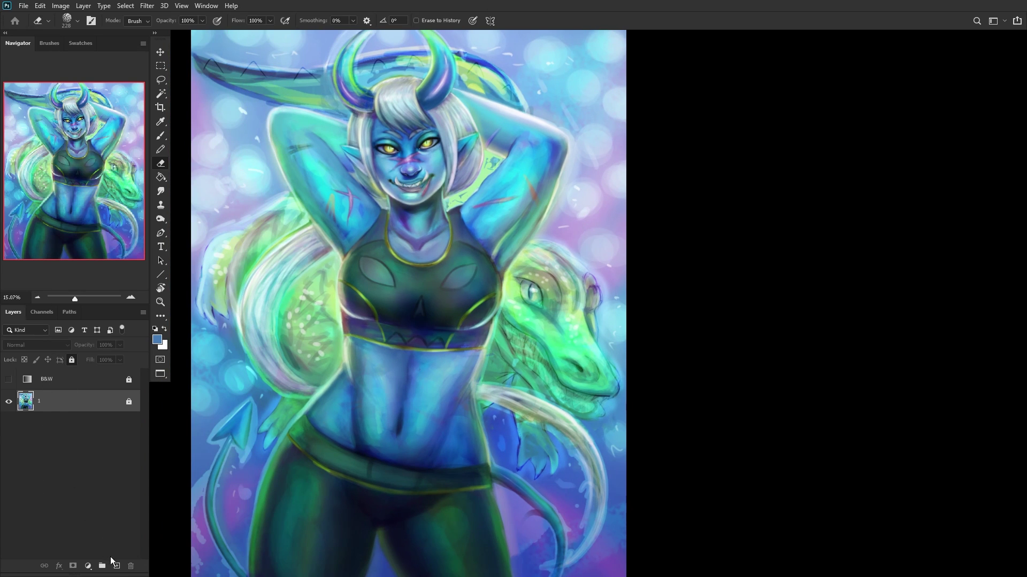
Step: Add an empty layer and load the RENDERER brush with a darker blue sampled from the painting
{"action": "left_click", "coordinate": [116, 565]}
{"action": "left_click", "coordinate": [161, 136]}
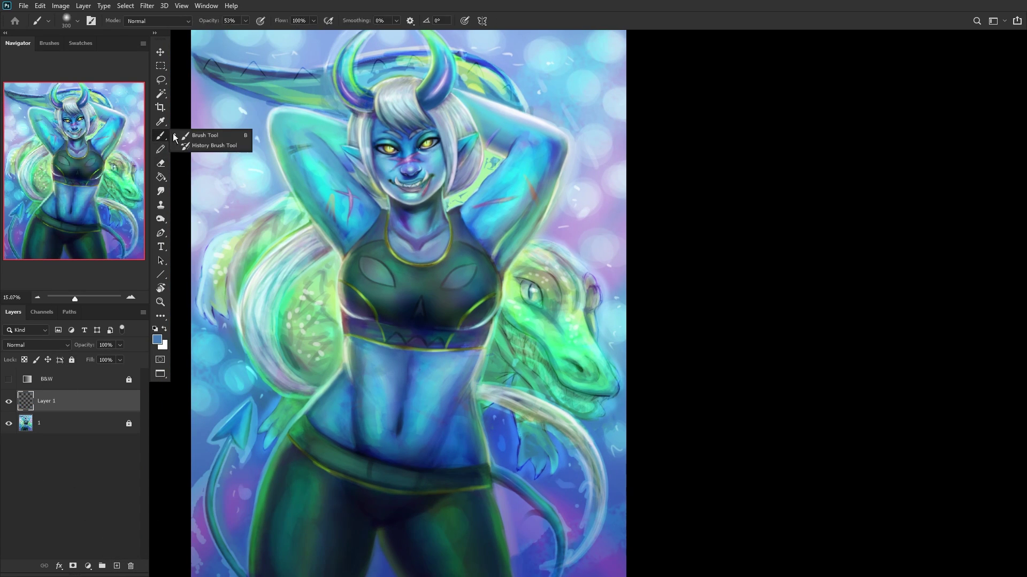
{"action": "scroll", "coordinate": [427, 150], "scroll_direction": "up", "scroll_amount": 2}
{"action": "left_click", "coordinate": [610, 160], "text": "alt"}
{"action": "scroll", "coordinate": [542, 99], "scroll_direction": "down", "scroll_amount": 2}
{"action": "right_click", "coordinate": [380, 158]}
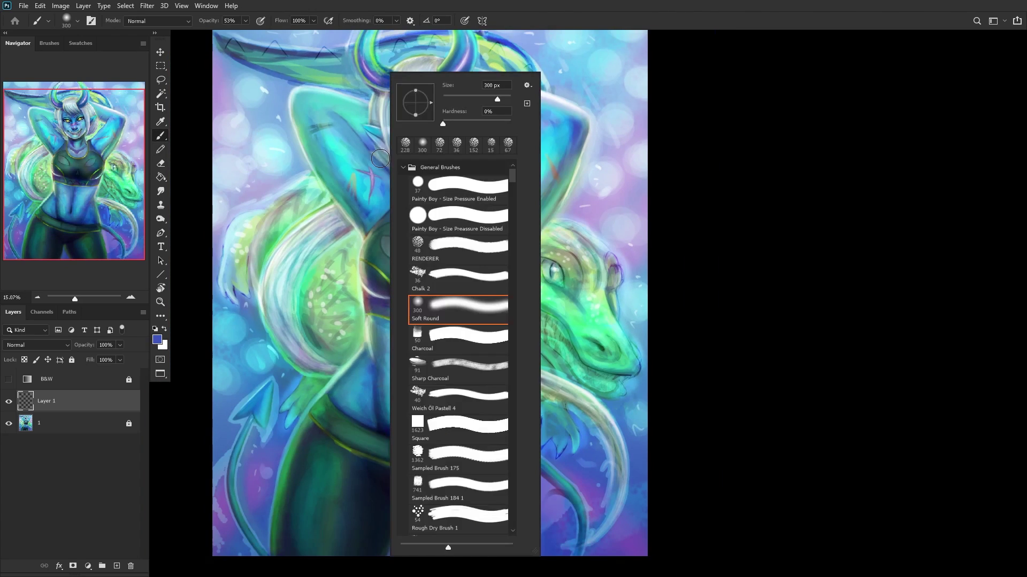
{"action": "left_click", "coordinate": [423, 252]}
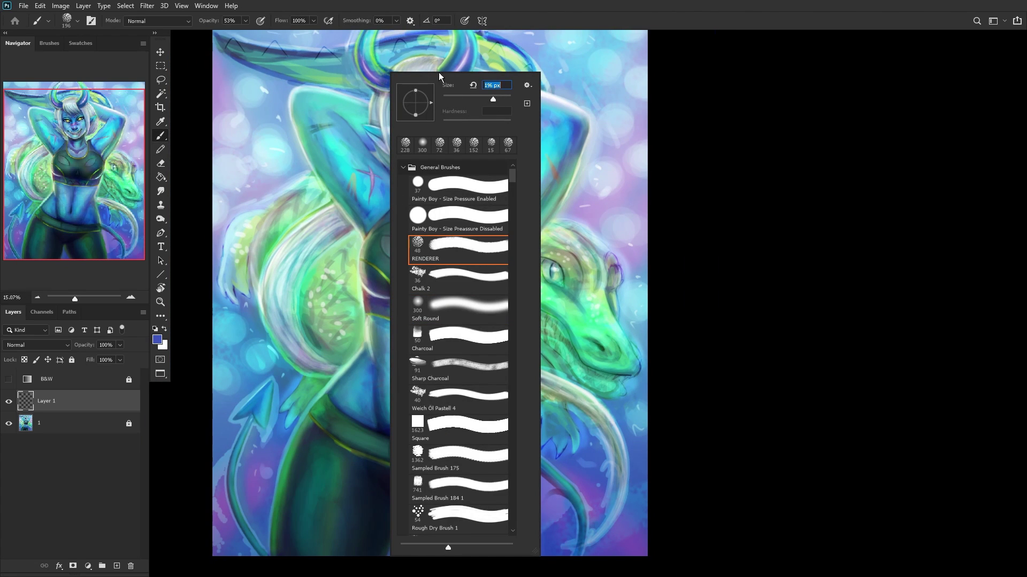
{"action": "left_click", "coordinate": [303, 111]}
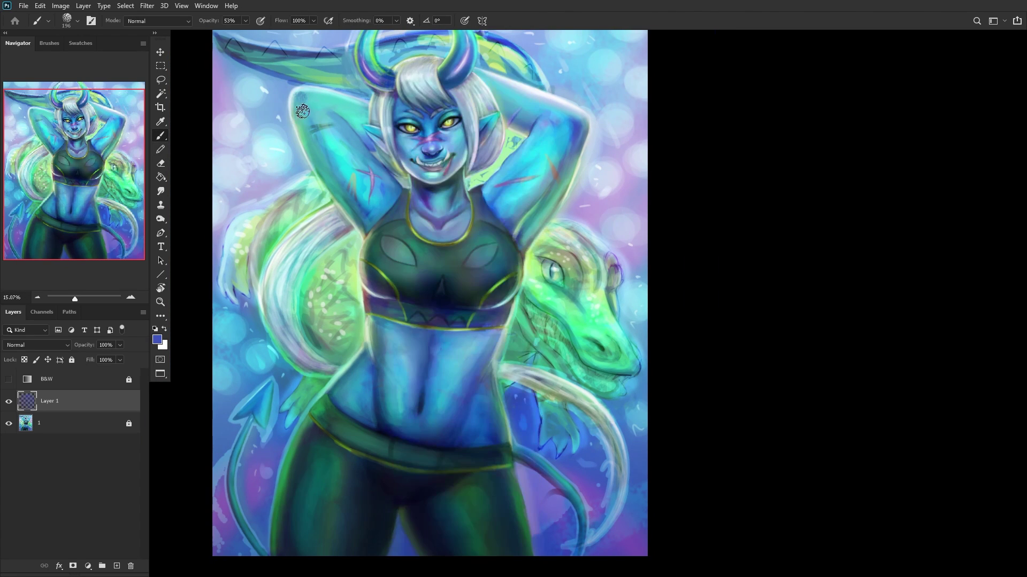
Step: Paint light strokes along the raised arm's upper edge
{"action": "mouse_move", "coordinate": [299, 102]}
{"action": "left_mouse_down"}
{"action": "mouse_move", "coordinate": [305, 131]}
{"action": "mouse_move", "coordinate": [302, 109]}
{"action": "left_mouse_up"}
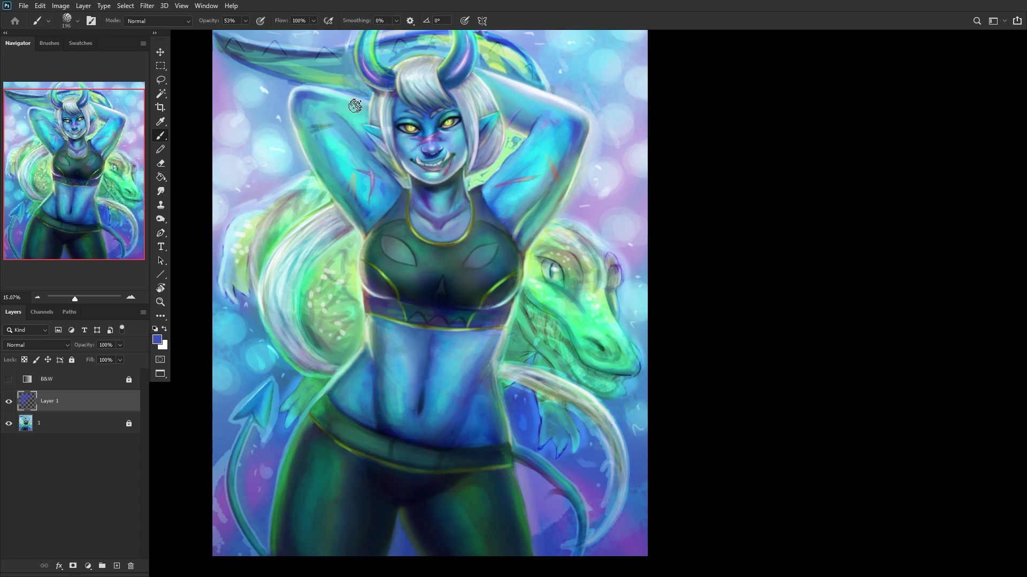
{"action": "left_click_drag", "start_coordinate": [377, 114], "coordinate": [346, 102]}
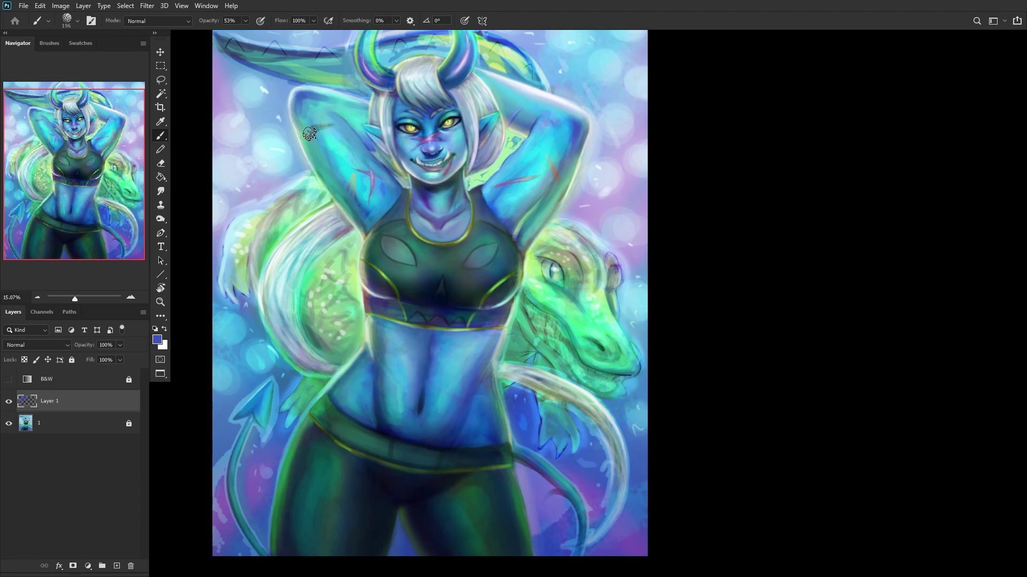
{"action": "scroll", "coordinate": [342, 113], "scroll_direction": "up", "scroll_amount": 5}
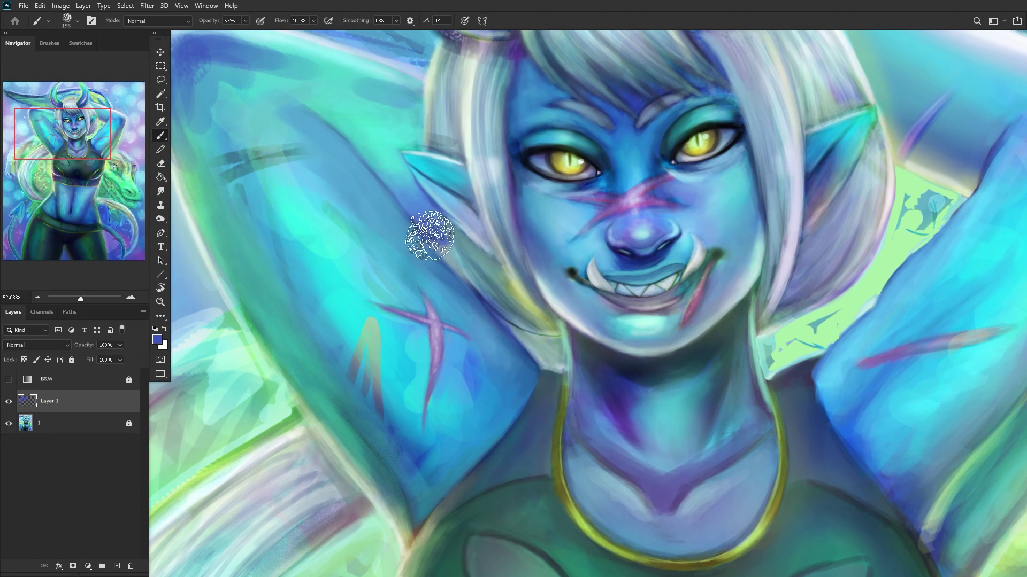
{"action": "scroll", "coordinate": [332, 219], "scroll_direction": "down", "scroll_amount": 2}
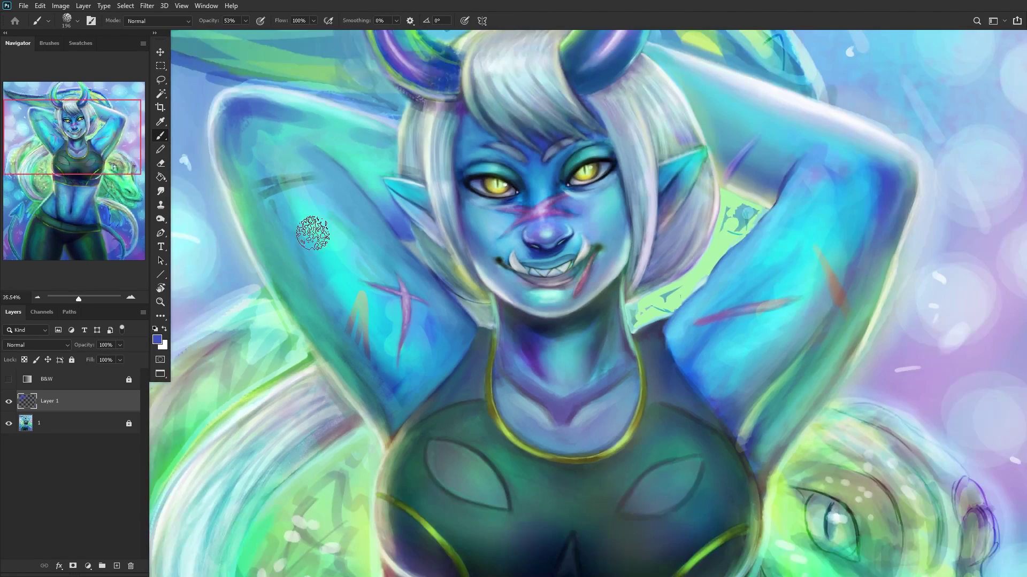
{"action": "scroll", "coordinate": [313, 233], "scroll_direction": "down", "scroll_amount": 3}
{"action": "scroll", "coordinate": [300, 176], "scroll_direction": "up", "scroll_amount": 2}
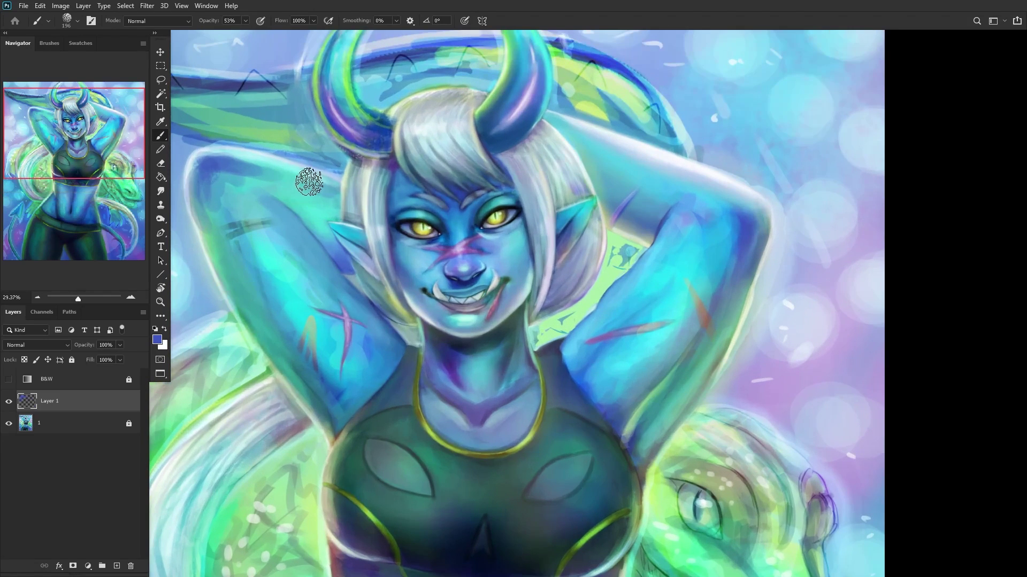
{"action": "scroll", "coordinate": [230, 185], "scroll_direction": "down", "scroll_amount": 4}
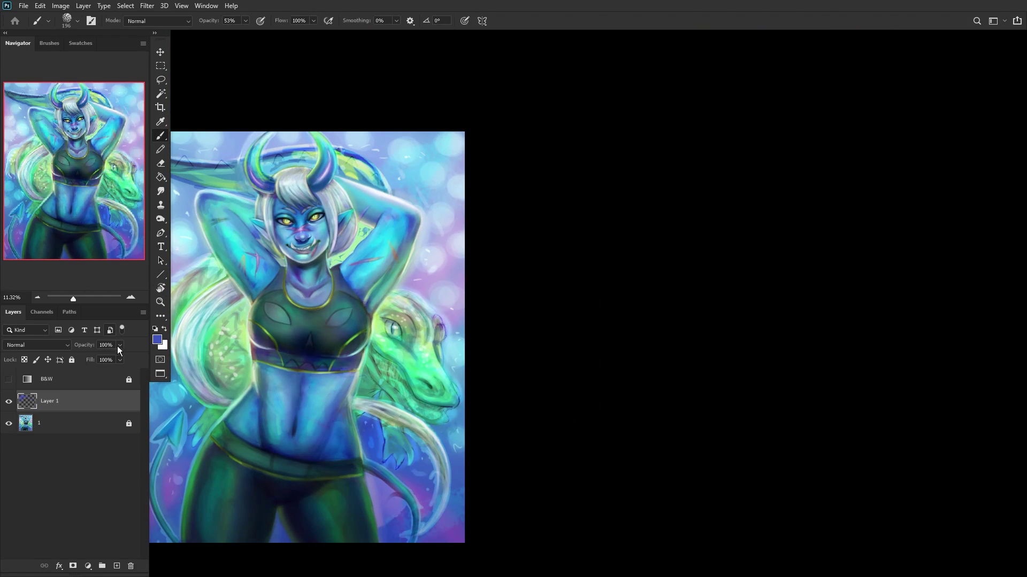
Step: Drop the highlight layer to 40% opacity and merge it into base layer 1
{"action": "left_click", "coordinate": [91, 357]}
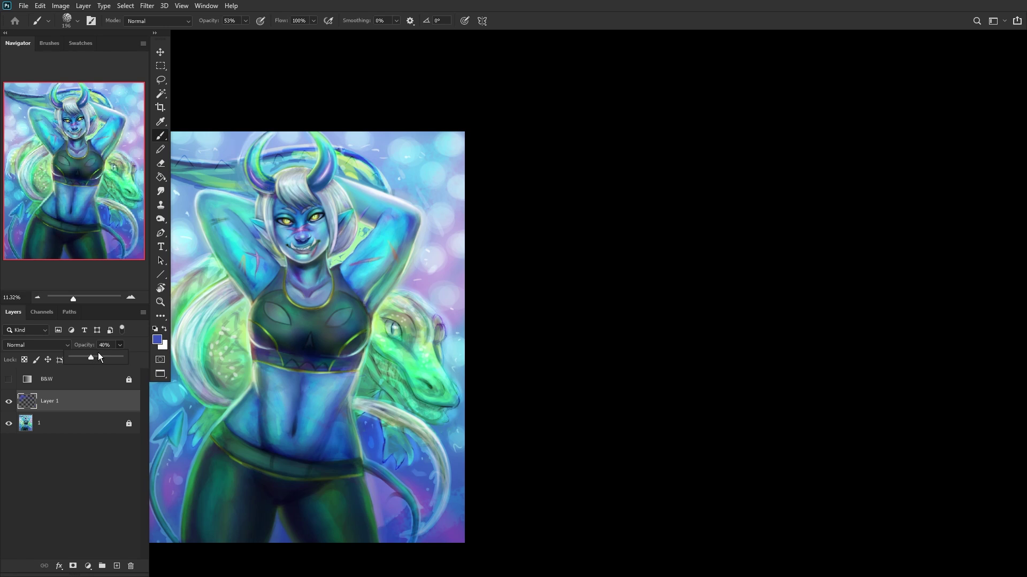
{"action": "left_click", "coordinate": [65, 425]}
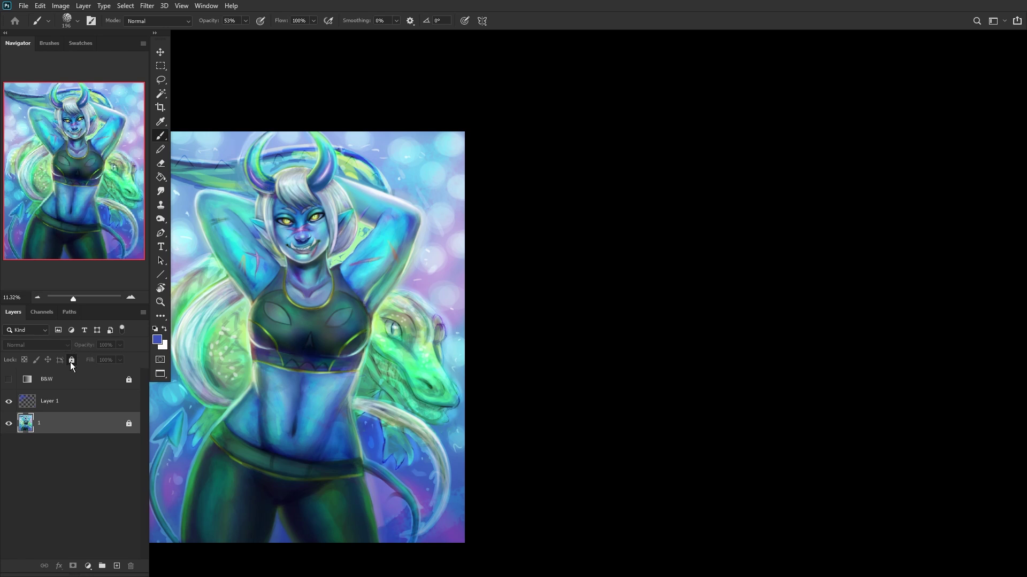
{"action": "left_click", "coordinate": [75, 409]}
{"action": "key", "text": "ctrl+e"}
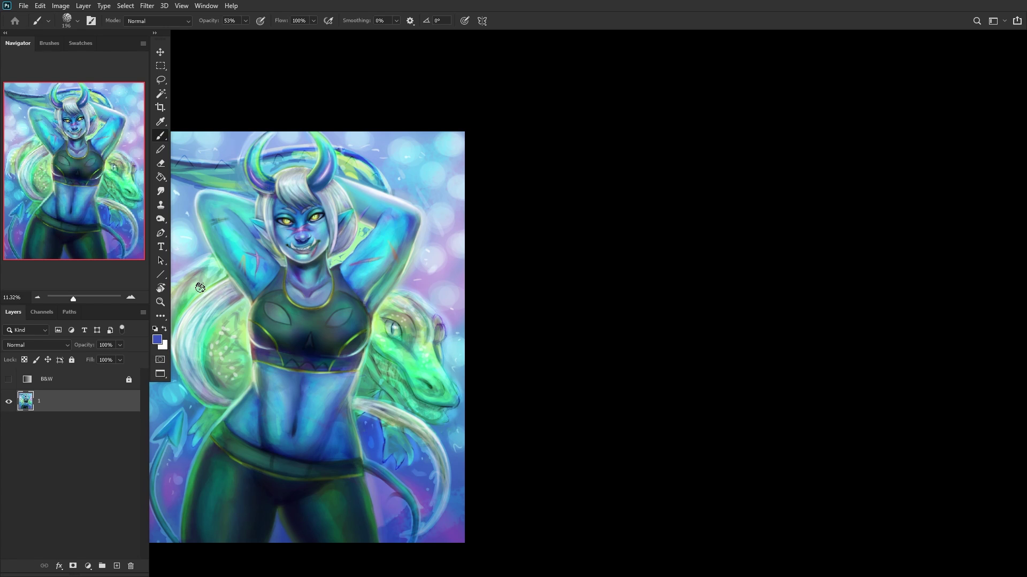
{"action": "scroll", "coordinate": [252, 216], "scroll_direction": "up", "scroll_amount": 5}
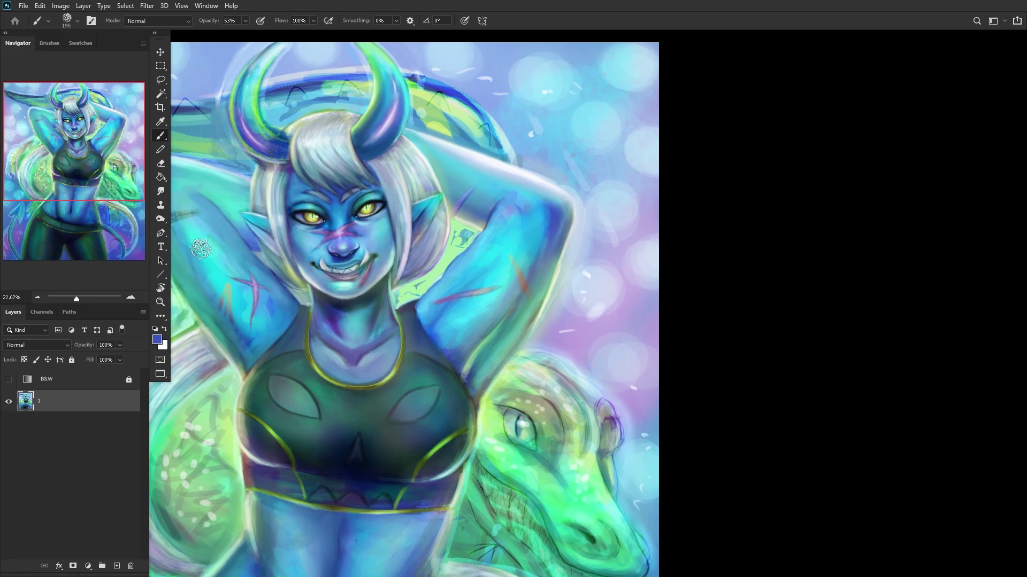
Step: Lock base layer 1, add an empty layer, and zoom to 100% onto the nose and mouth
{"action": "left_click", "coordinate": [71, 360]}
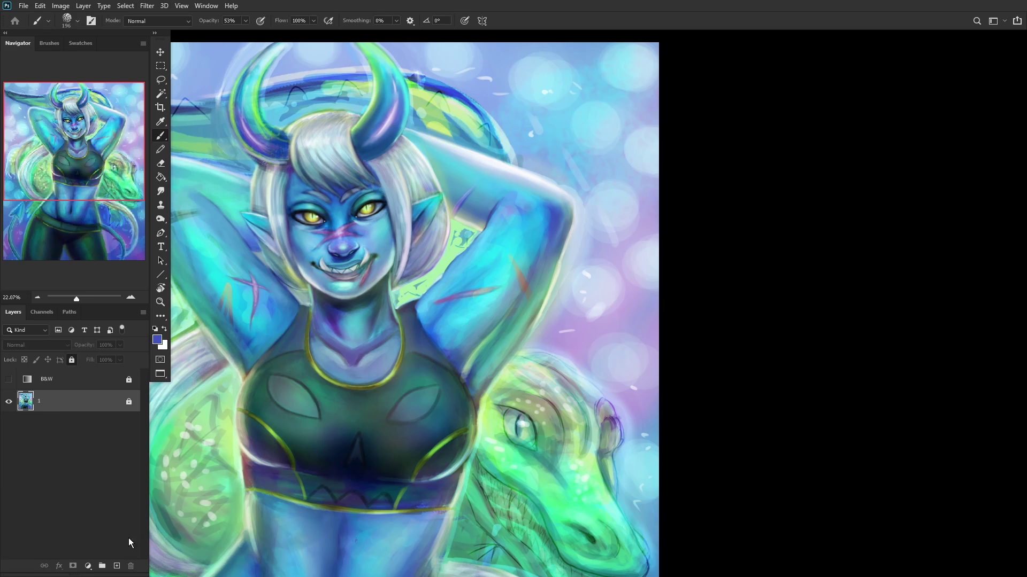
{"action": "left_click", "coordinate": [118, 566]}
{"action": "left_click", "coordinate": [159, 303]}
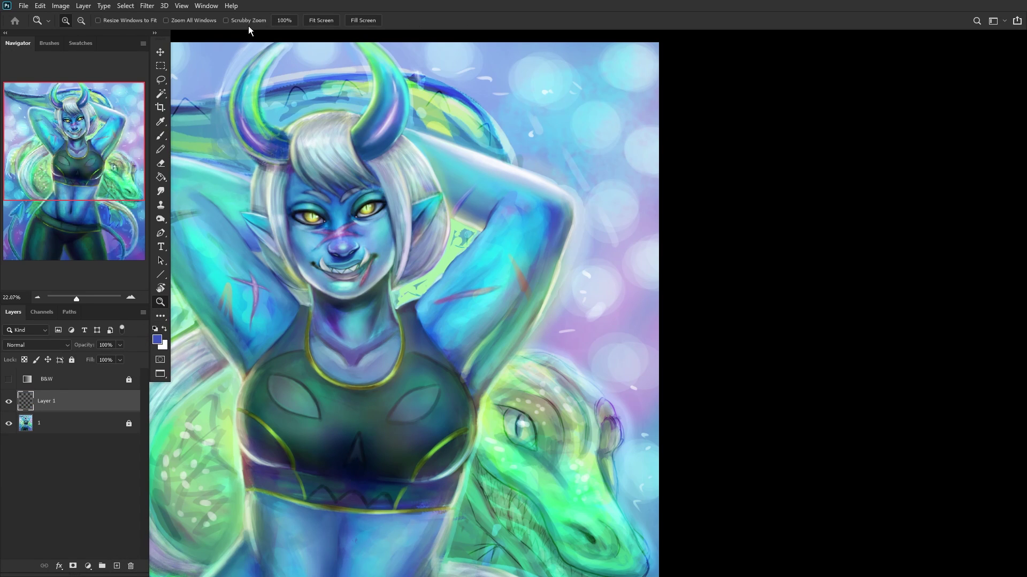
{"action": "left_click", "coordinate": [284, 20]}
{"action": "left_click", "coordinate": [73, 128]}
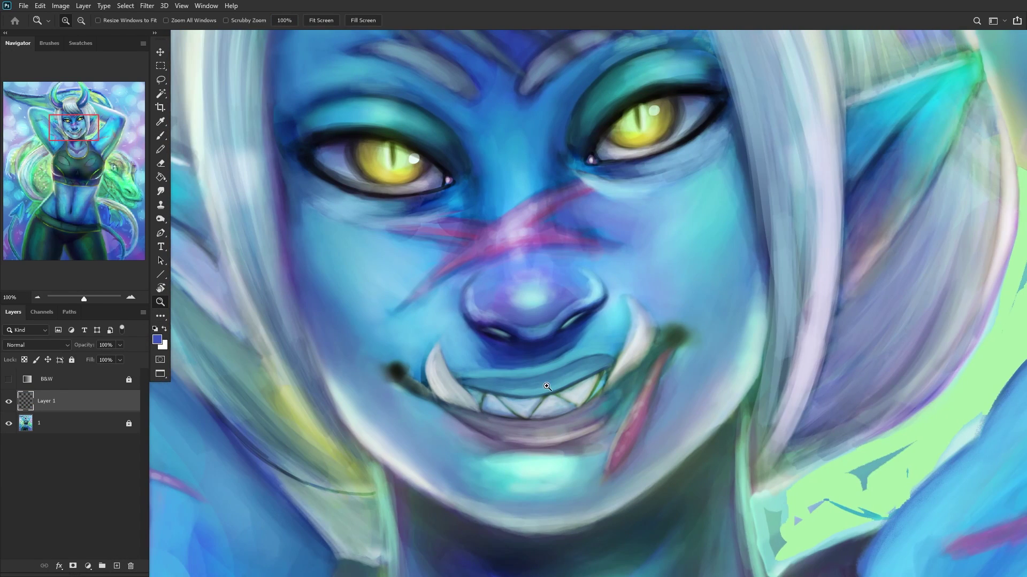
{"action": "left_click_drag", "start_coordinate": [547, 386], "coordinate": [532, 296]}
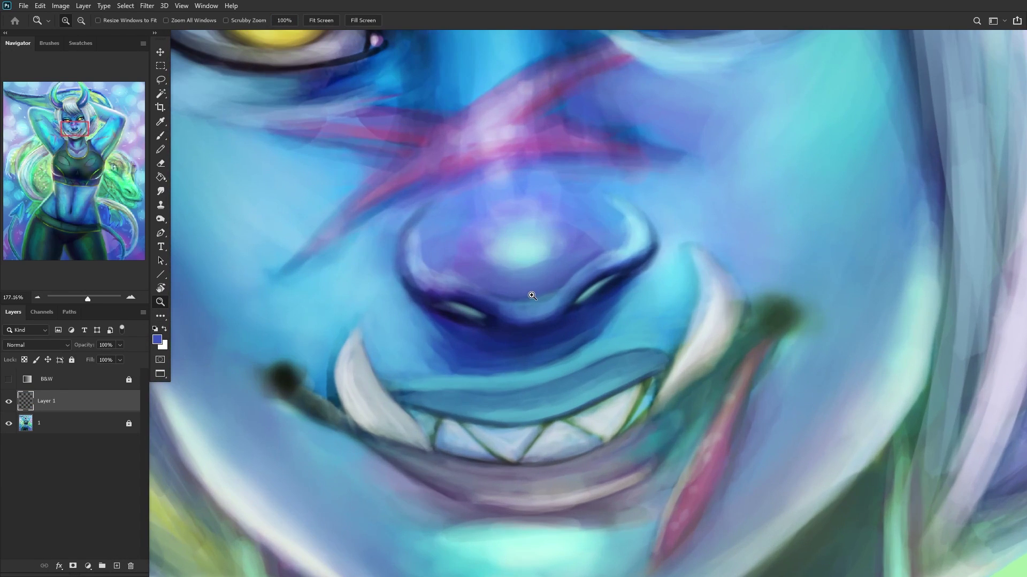
Step: Set the brush to 16% opacity, slightly smaller size, and a light sky blue sampled from the skin
{"action": "left_click", "coordinate": [160, 136]}
{"action": "right_click", "coordinate": [751, 265]}
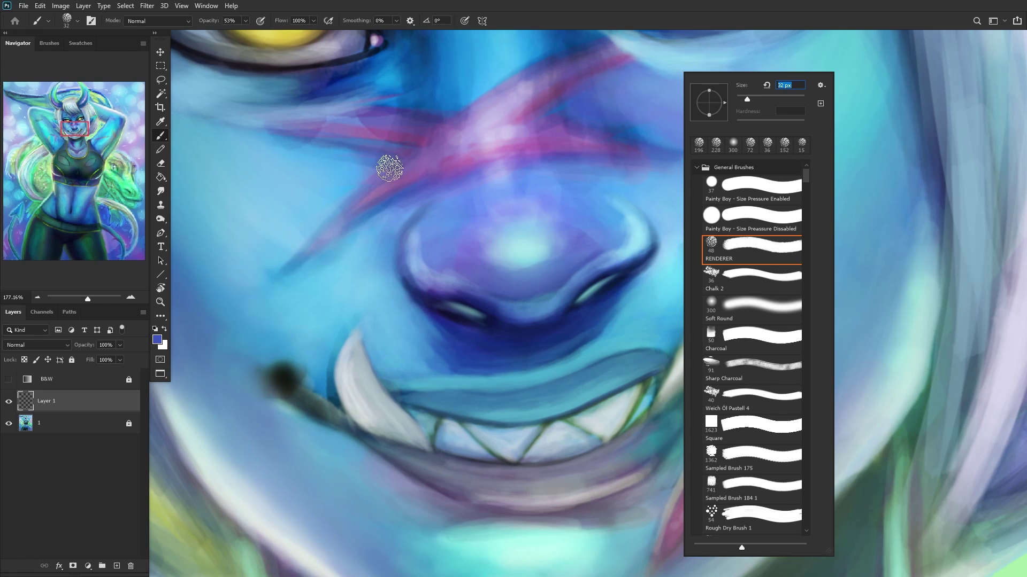
{"action": "left_click", "coordinate": [248, 17]}
{"action": "left_click", "coordinate": [248, 17]}
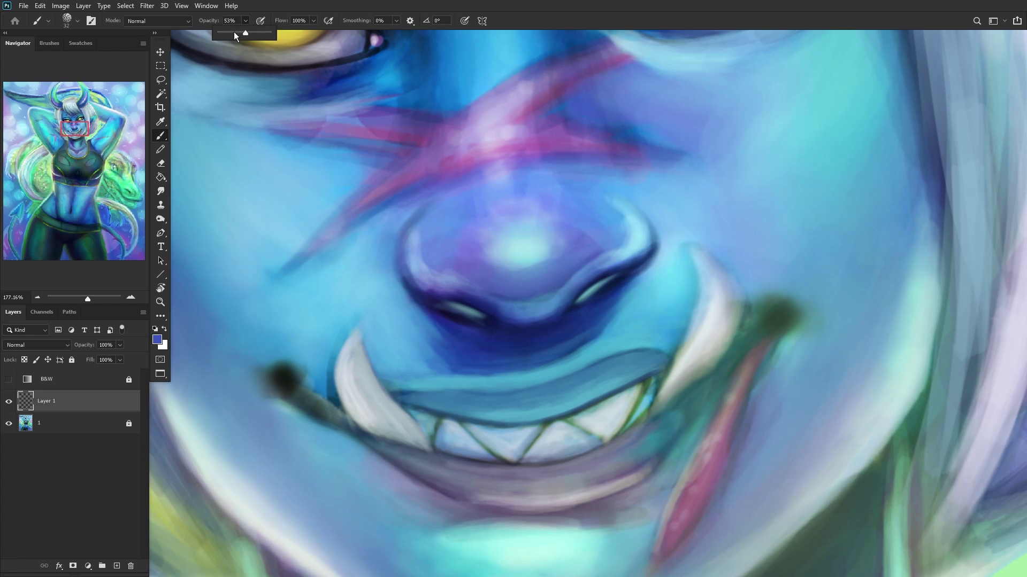
{"action": "left_click_drag", "start_coordinate": [233, 33], "coordinate": [227, 33]}
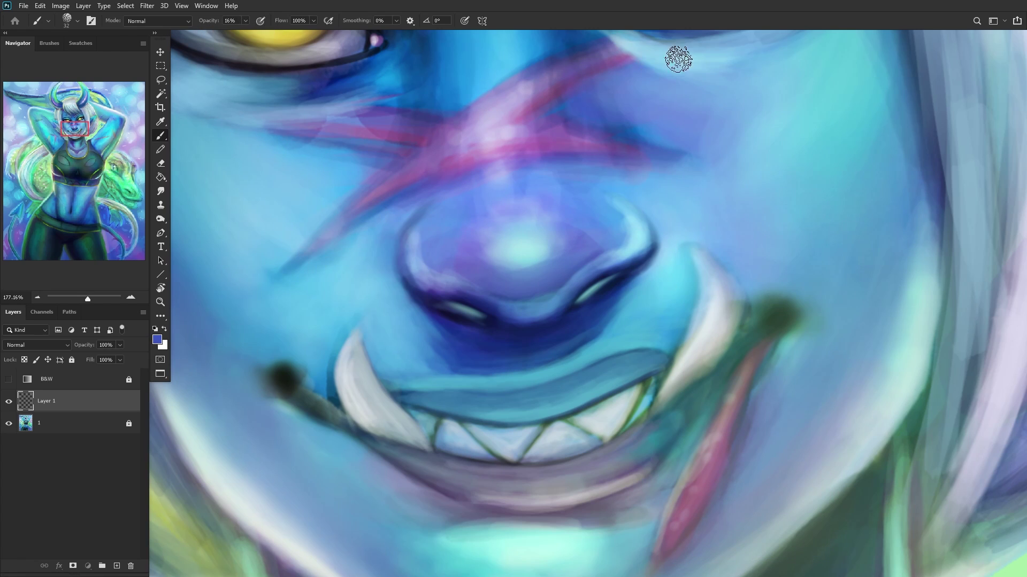
{"action": "key", "text": "bracketleft"}
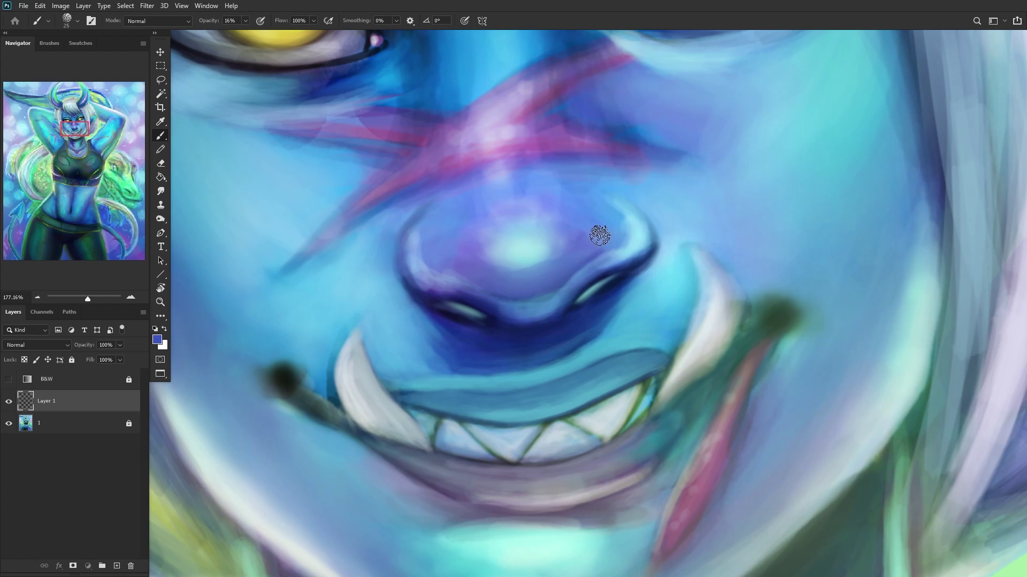
{"action": "left_click", "coordinate": [630, 247], "text": "alt"}
Step: Brighten the nose's right side and the nostril's right edge with soft light-blue strokes
{"action": "mouse_move", "coordinate": [592, 262]}
{"action": "left_mouse_down"}
{"action": "mouse_move", "coordinate": [619, 240]}
{"action": "mouse_move", "coordinate": [633, 245]}
{"action": "mouse_move", "coordinate": [619, 259]}
{"action": "mouse_move", "coordinate": [609, 253]}
{"action": "mouse_move", "coordinate": [639, 248]}
{"action": "mouse_move", "coordinate": [593, 214]}
{"action": "left_mouse_up"}
{"action": "left_click_drag", "start_coordinate": [614, 249], "coordinate": [624, 232]}
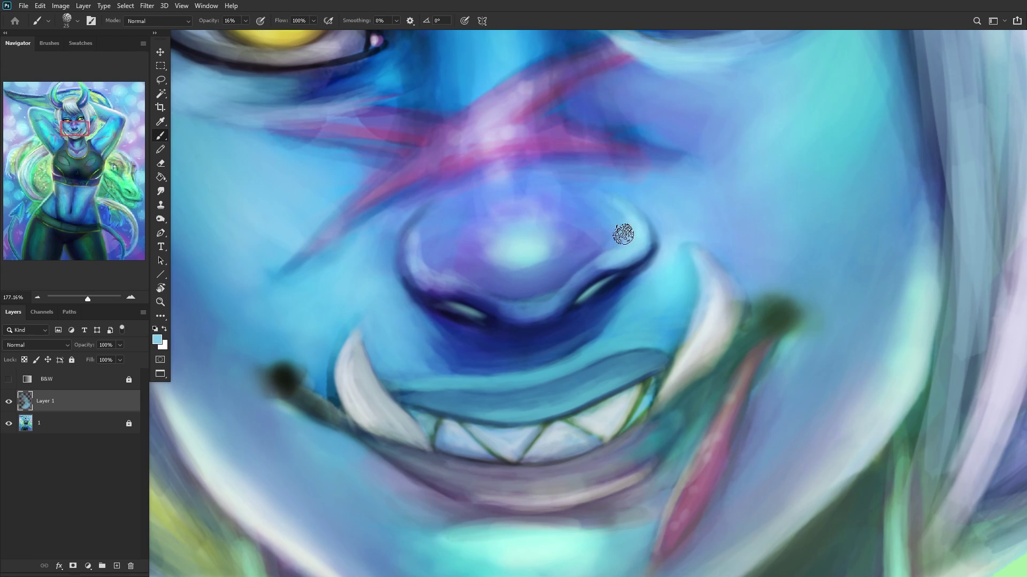
{"action": "mouse_move", "coordinate": [589, 201]}
{"action": "left_mouse_down"}
{"action": "mouse_move", "coordinate": [589, 267]}
{"action": "mouse_move", "coordinate": [554, 288]}
{"action": "mouse_move", "coordinate": [617, 257]}
{"action": "left_mouse_up"}
{"action": "left_click_drag", "start_coordinate": [550, 306], "coordinate": [594, 274]}
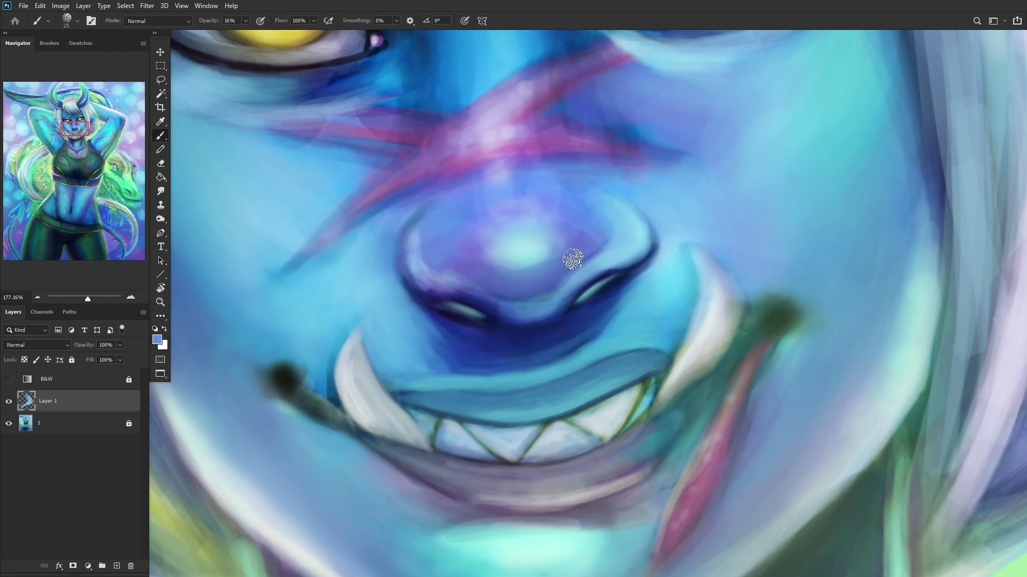
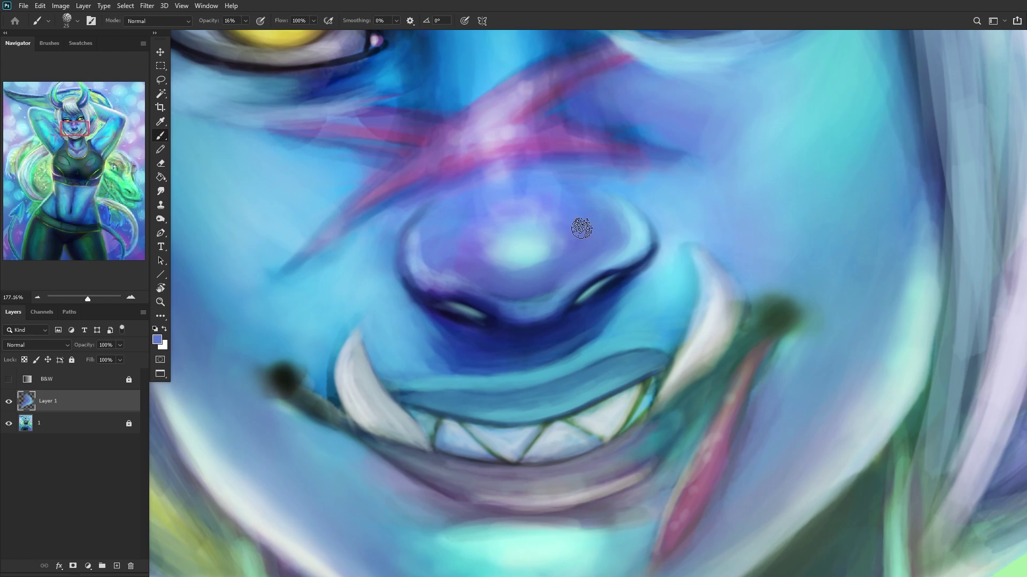
Step: Extend the nose's right outline upward in dark navy and add light cyan highlights along it
{"action": "left_click", "coordinate": [624, 278], "text": "alt"}
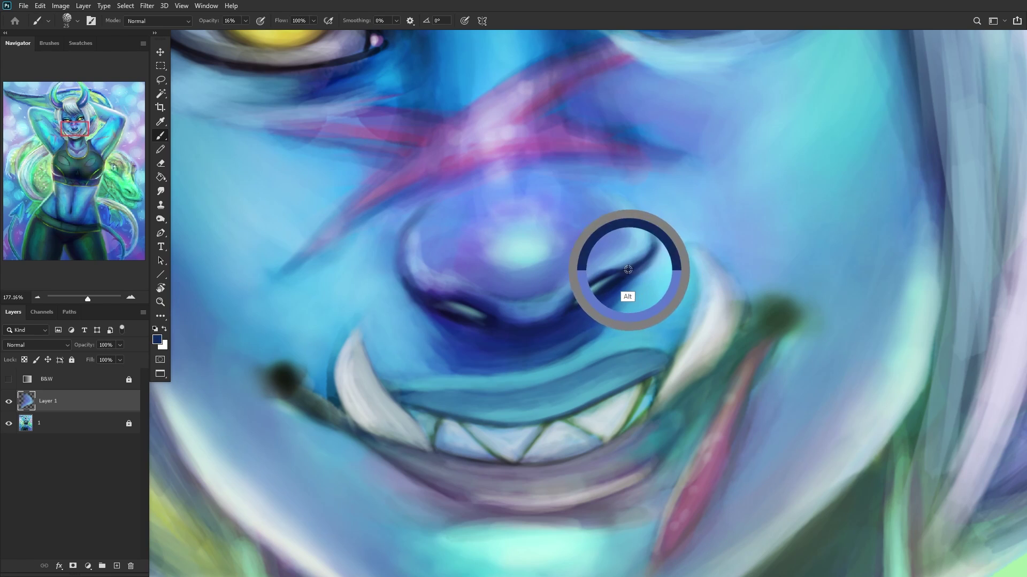
{"action": "mouse_move", "coordinate": [618, 255]}
{"action": "left_mouse_down"}
{"action": "mouse_move", "coordinate": [623, 199]}
{"action": "mouse_move", "coordinate": [631, 263]}
{"action": "mouse_move", "coordinate": [611, 236]}
{"action": "mouse_move", "coordinate": [618, 196]}
{"action": "mouse_move", "coordinate": [622, 257]}
{"action": "mouse_move", "coordinate": [611, 218]}
{"action": "mouse_move", "coordinate": [632, 203]}
{"action": "mouse_move", "coordinate": [614, 252]}
{"action": "mouse_move", "coordinate": [600, 193]}
{"action": "mouse_move", "coordinate": [634, 259]}
{"action": "mouse_move", "coordinate": [611, 234]}
{"action": "mouse_move", "coordinate": [615, 201]}
{"action": "mouse_move", "coordinate": [559, 283]}
{"action": "mouse_move", "coordinate": [476, 260]}
{"action": "mouse_move", "coordinate": [514, 247]}
{"action": "left_mouse_up"}
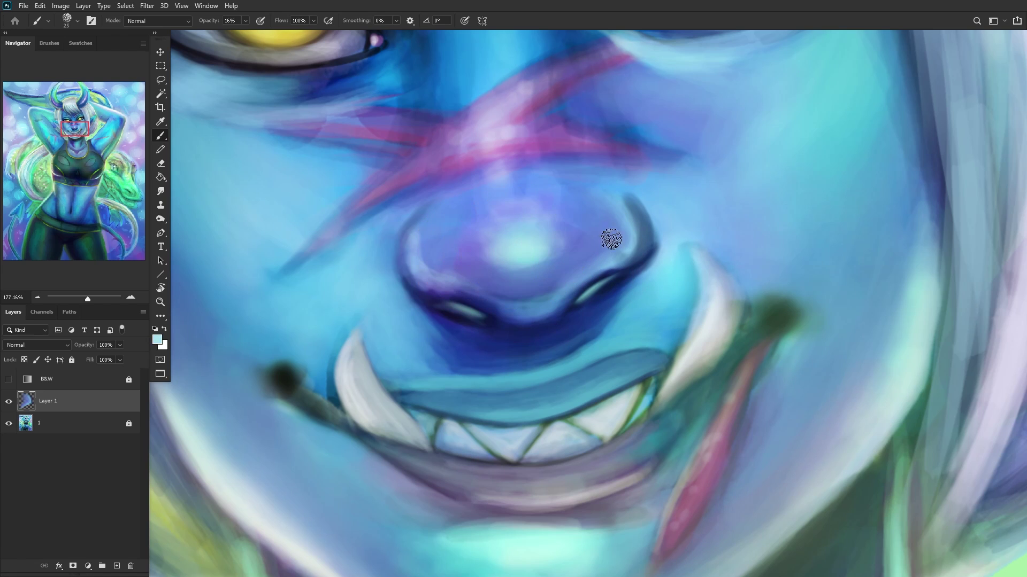
{"action": "mouse_move", "coordinate": [621, 253]}
{"action": "left_mouse_down"}
{"action": "mouse_move", "coordinate": [611, 201]}
{"action": "mouse_move", "coordinate": [638, 222]}
{"action": "mouse_move", "coordinate": [624, 254]}
{"action": "mouse_move", "coordinate": [606, 204]}
{"action": "mouse_move", "coordinate": [620, 196]}
{"action": "mouse_move", "coordinate": [632, 244]}
{"action": "mouse_move", "coordinate": [619, 245]}
{"action": "mouse_move", "coordinate": [604, 193]}
{"action": "mouse_move", "coordinate": [632, 213]}
{"action": "mouse_move", "coordinate": [619, 253]}
{"action": "mouse_move", "coordinate": [596, 221]}
{"action": "mouse_move", "coordinate": [593, 187]}
{"action": "mouse_move", "coordinate": [627, 216]}
{"action": "mouse_move", "coordinate": [612, 233]}
{"action": "mouse_move", "coordinate": [605, 226]}
{"action": "mouse_move", "coordinate": [627, 229]}
{"action": "mouse_move", "coordinate": [610, 211]}
{"action": "mouse_move", "coordinate": [625, 253]}
{"action": "mouse_move", "coordinate": [605, 189]}
{"action": "mouse_move", "coordinate": [612, 257]}
{"action": "mouse_move", "coordinate": [644, 227]}
{"action": "left_mouse_up"}
{"action": "left_click", "coordinate": [605, 226], "text": "alt"}
{"action": "left_click", "coordinate": [632, 231], "text": "alt"}
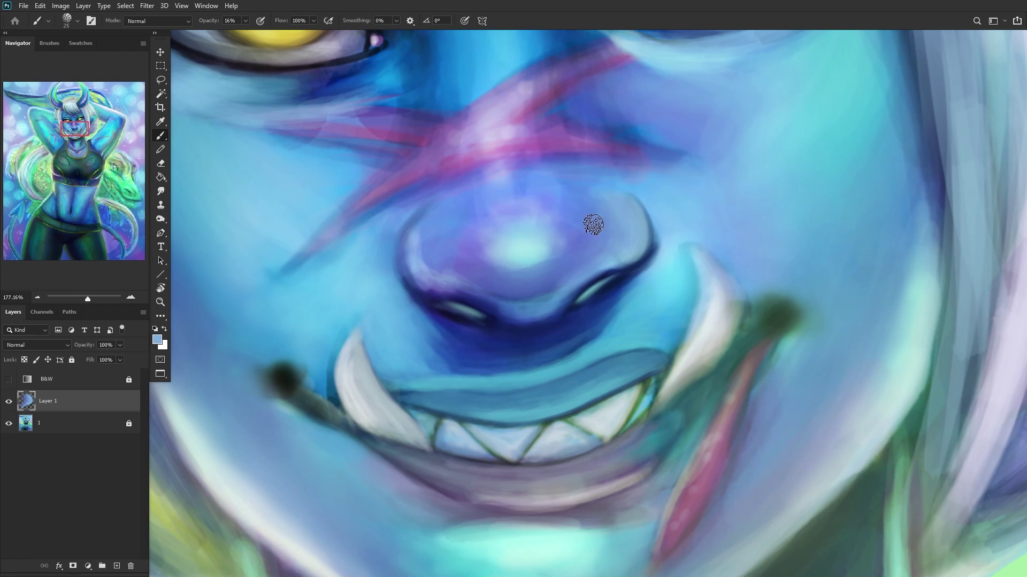
{"action": "left_click", "coordinate": [522, 236], "text": "alt"}
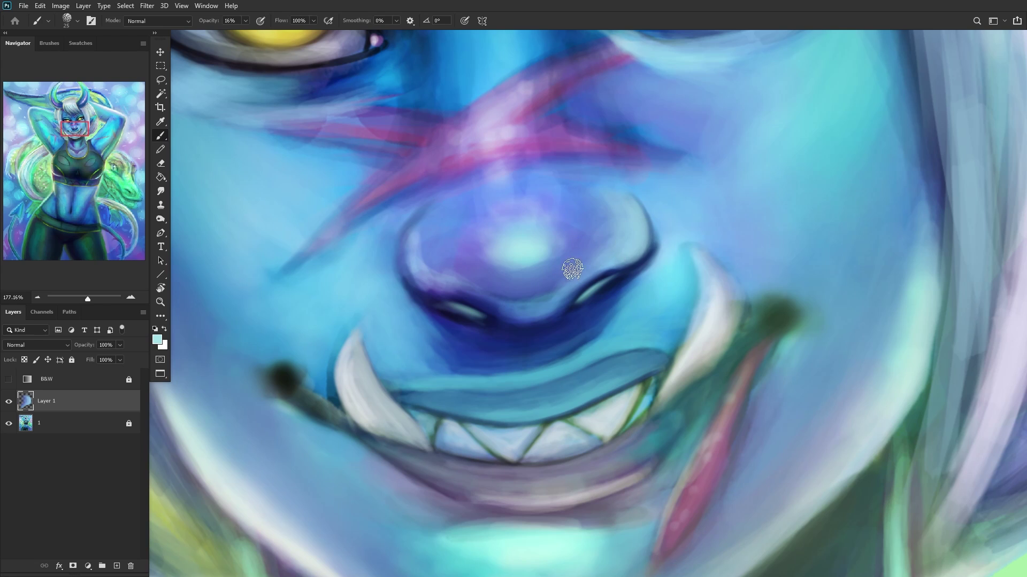
Step: Softly blend and lighten the nose's right edge, then choose the Soft Round brush
{"action": "left_click_drag", "start_coordinate": [587, 171], "coordinate": [619, 201]}
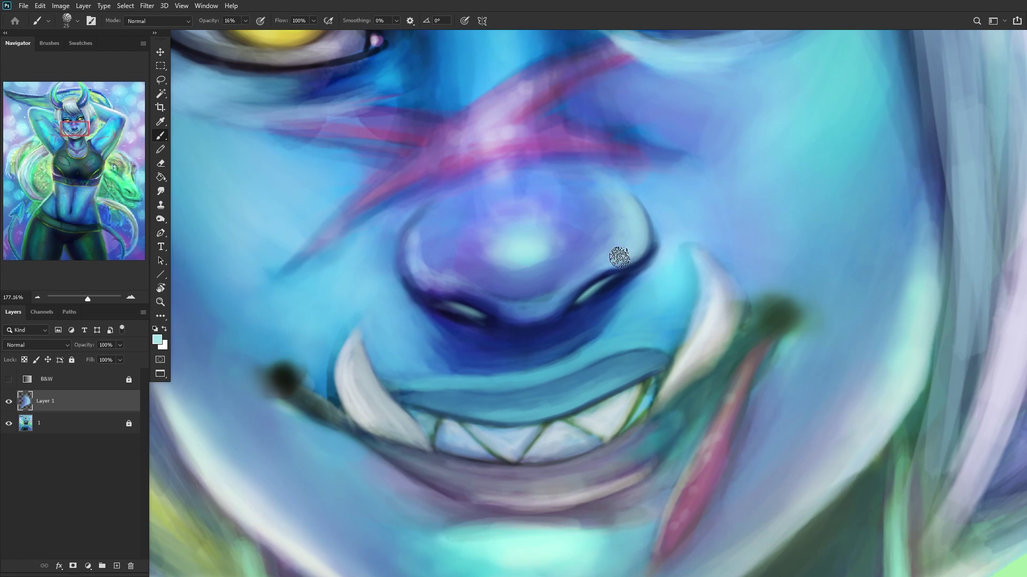
{"action": "left_click", "coordinate": [667, 254], "text": "alt"}
{"action": "left_click_drag", "start_coordinate": [635, 291], "coordinate": [657, 236]}
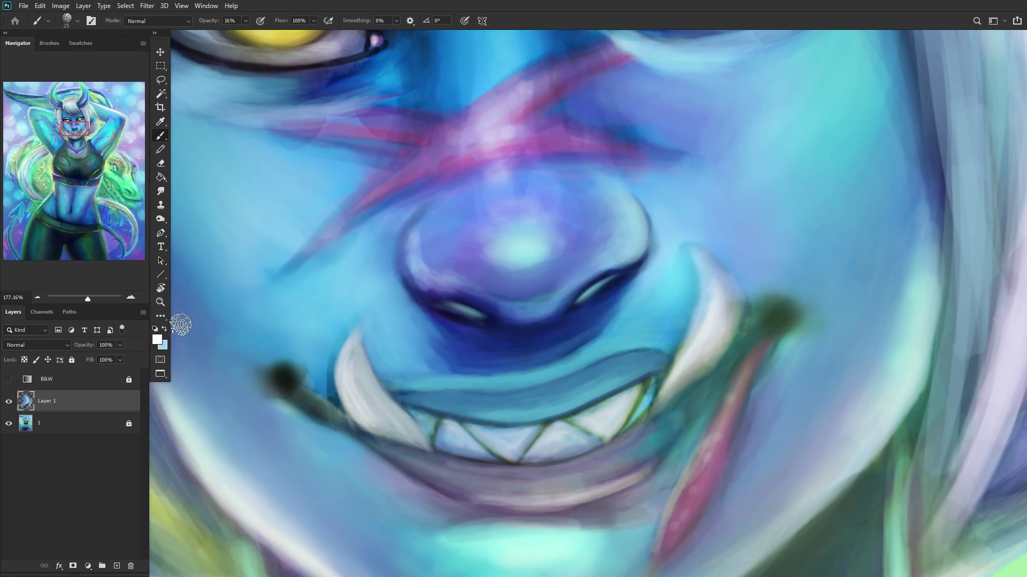
{"action": "mouse_move", "coordinate": [659, 232]}
{"action": "left_mouse_down"}
{"action": "mouse_move", "coordinate": [659, 211]}
{"action": "mouse_move", "coordinate": [655, 261]}
{"action": "mouse_move", "coordinate": [645, 196]}
{"action": "mouse_move", "coordinate": [643, 290]}
{"action": "mouse_move", "coordinate": [666, 212]}
{"action": "mouse_move", "coordinate": [669, 228]}
{"action": "mouse_move", "coordinate": [646, 292]}
{"action": "mouse_move", "coordinate": [669, 245]}
{"action": "mouse_move", "coordinate": [640, 198]}
{"action": "mouse_move", "coordinate": [677, 260]}
{"action": "mouse_move", "coordinate": [656, 276]}
{"action": "mouse_move", "coordinate": [652, 198]}
{"action": "left_mouse_up"}
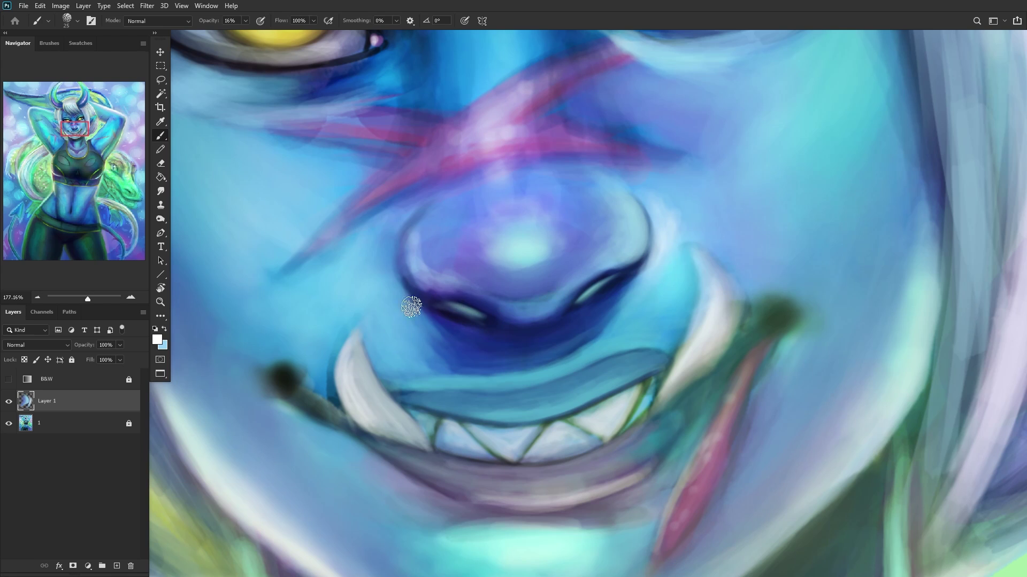
{"action": "left_click", "coordinate": [528, 289], "text": "alt"}
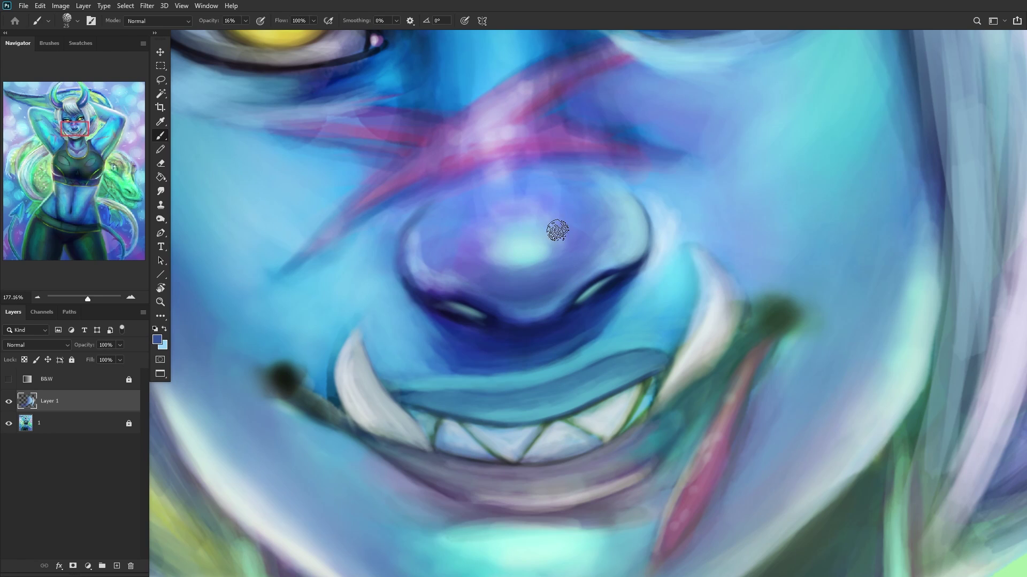
{"action": "right_click", "coordinate": [713, 257]}
{"action": "left_click", "coordinate": [734, 305]}
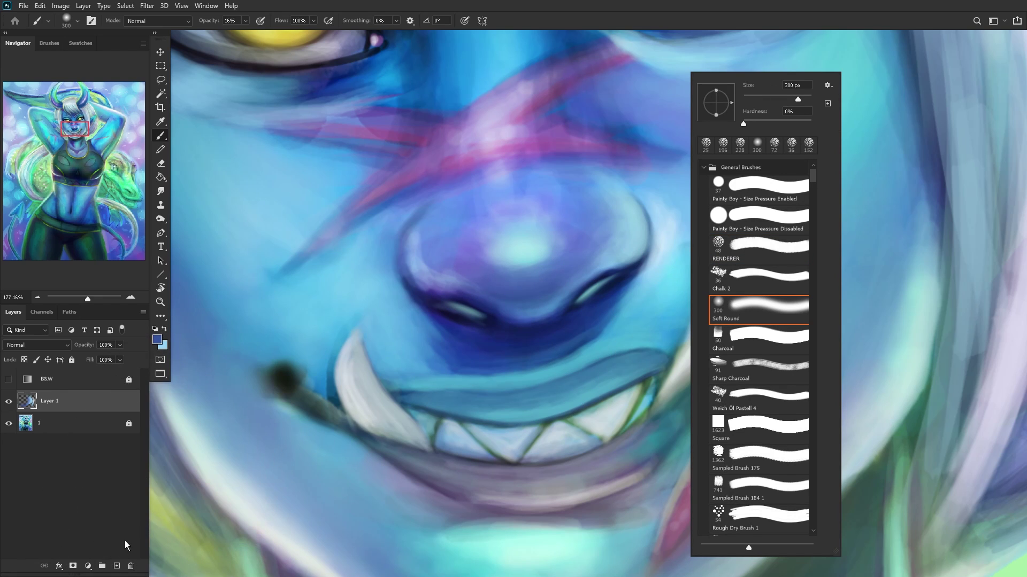
Step: Add a new layer and paint soft light-blue strokes on the upper nose
{"action": "left_click", "coordinate": [117, 567]}
{"action": "key", "text": "bracketleft"}
{"action": "key", "text": "bracketleft"}
{"action": "key", "text": "bracketleft"}
{"action": "key", "text": "bracketleft"}
{"action": "key", "text": "bracketleft"}
{"action": "key", "text": "bracketleft"}
{"action": "key", "text": "bracketleft"}
{"action": "key", "text": "bracketleft"}
{"action": "key", "text": "bracketleft"}
{"action": "key", "text": "bracketleft"}
{"action": "key", "text": "bracketleft"}
{"action": "key", "text": "bracketleft"}
{"action": "left_click", "coordinate": [624, 230], "text": "alt"}
{"action": "mouse_move", "coordinate": [623, 230]}
{"action": "left_mouse_down"}
{"action": "mouse_move", "coordinate": [583, 217]}
{"action": "mouse_move", "coordinate": [569, 252]}
{"action": "left_mouse_up"}
{"action": "left_click", "coordinate": [631, 237], "text": "alt"}
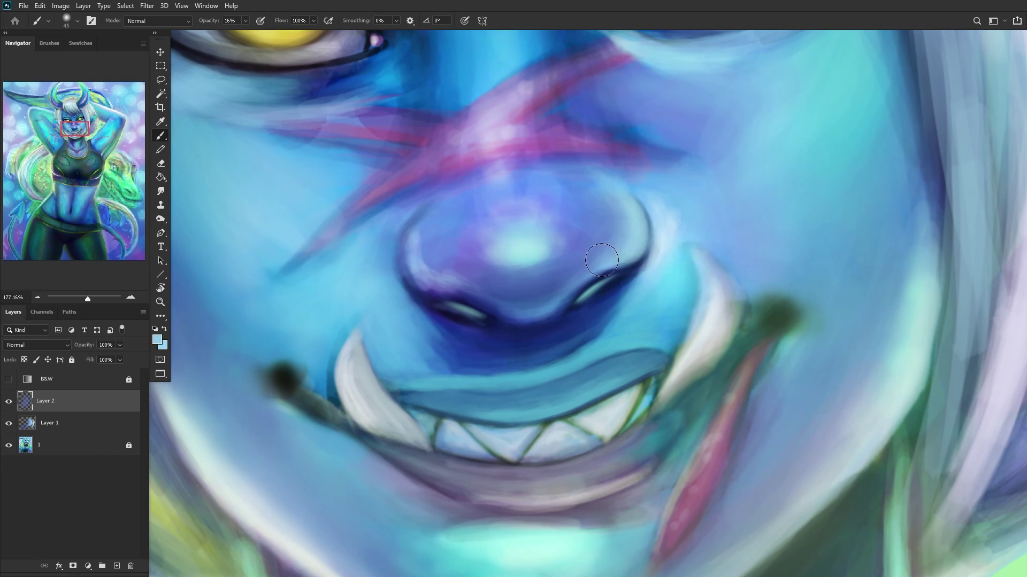
{"action": "left_click_drag", "start_coordinate": [614, 206], "coordinate": [599, 230]}
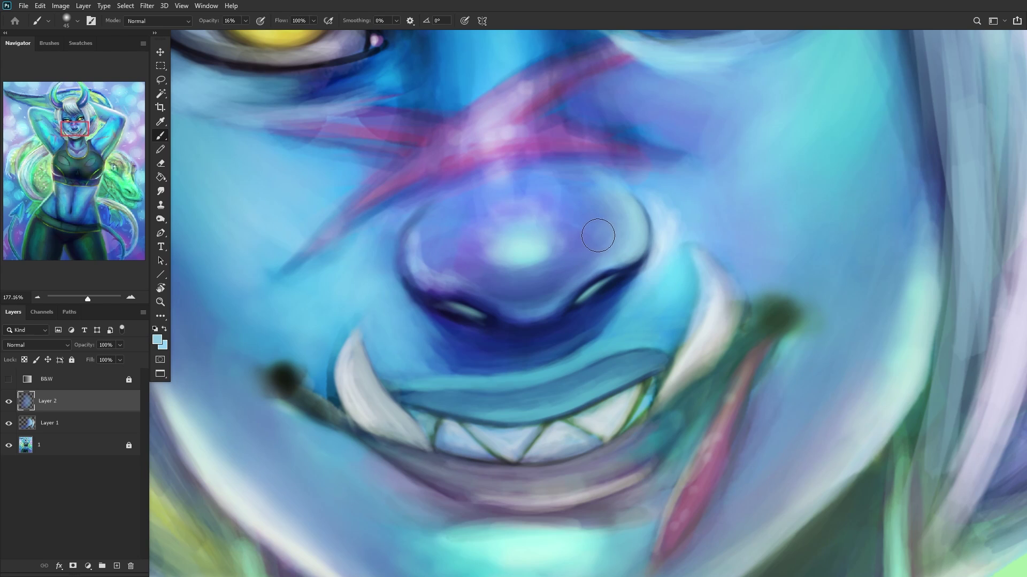
Step: Paint soft darker-blue shading strokes down across the nose
{"action": "left_click", "coordinate": [587, 257], "text": "alt"}
{"action": "left_click_drag", "start_coordinate": [583, 185], "coordinate": [603, 241]}
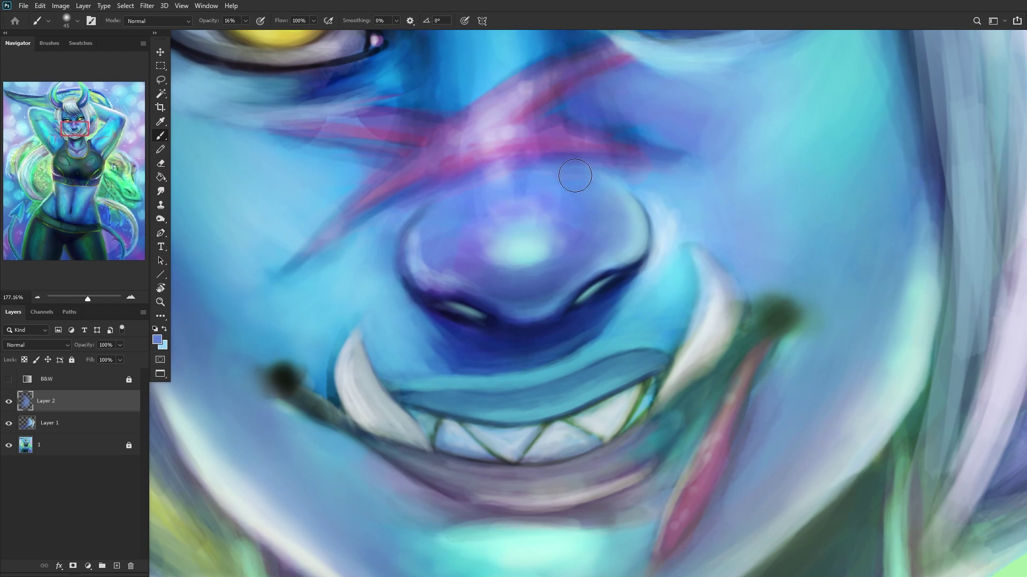
{"action": "left_click", "coordinate": [572, 233], "text": "alt"}
{"action": "left_click_drag", "start_coordinate": [574, 187], "coordinate": [557, 257]}
{"action": "left_click_drag", "start_coordinate": [583, 219], "coordinate": [540, 265]}
{"action": "left_click", "coordinate": [529, 275], "text": "alt"}
{"action": "left_click_drag", "start_coordinate": [582, 261], "coordinate": [563, 269]}
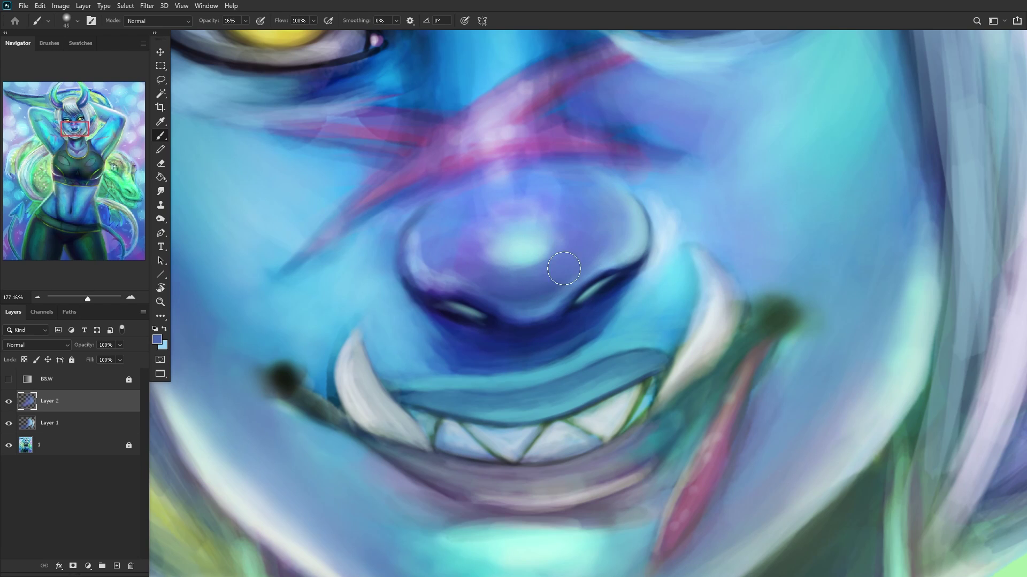
Step: Brighten the cyan highlight on the nose tip and add a soft stroke on the lower-left nose
{"action": "left_click", "coordinate": [559, 238], "text": "alt"}
{"action": "left_click", "coordinate": [545, 246], "text": "alt"}
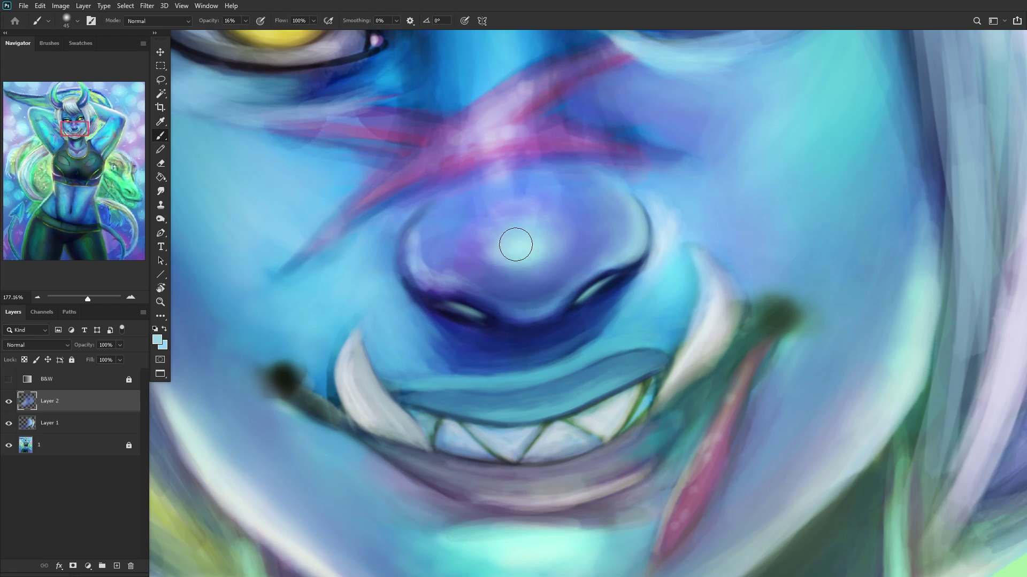
{"action": "left_click", "coordinate": [535, 246], "text": "alt"}
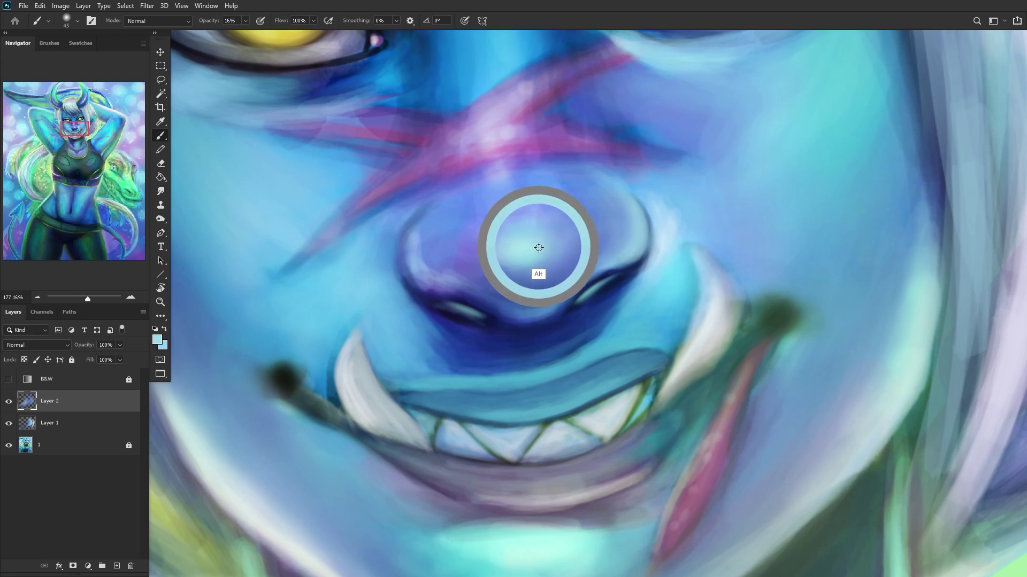
{"action": "left_click_drag", "start_coordinate": [525, 250], "coordinate": [500, 259]}
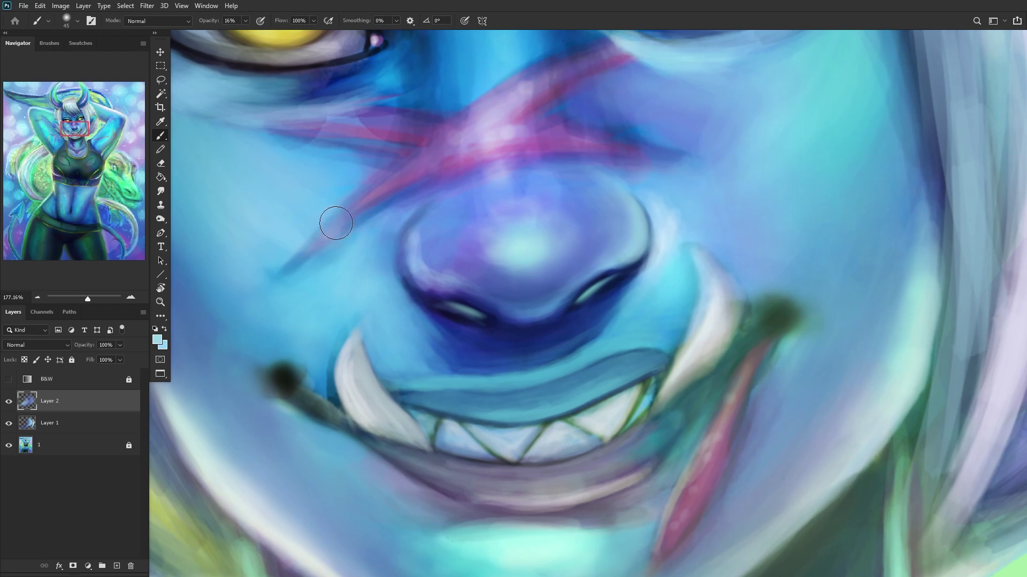
{"action": "left_click", "coordinate": [419, 271], "text": "alt"}
{"action": "left_click", "coordinate": [527, 236], "text": "alt"}
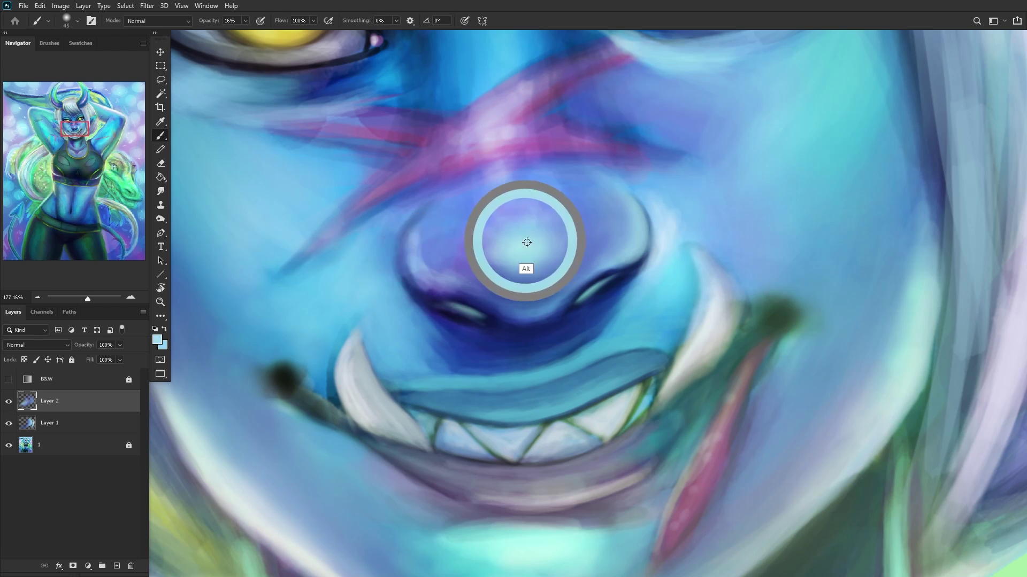
{"action": "left_click_drag", "start_coordinate": [424, 271], "coordinate": [424, 247]}
Step: With a slightly smaller brush, softly lighten the nose bridge with sampled cyan
{"action": "key", "text": "bracketleft"}
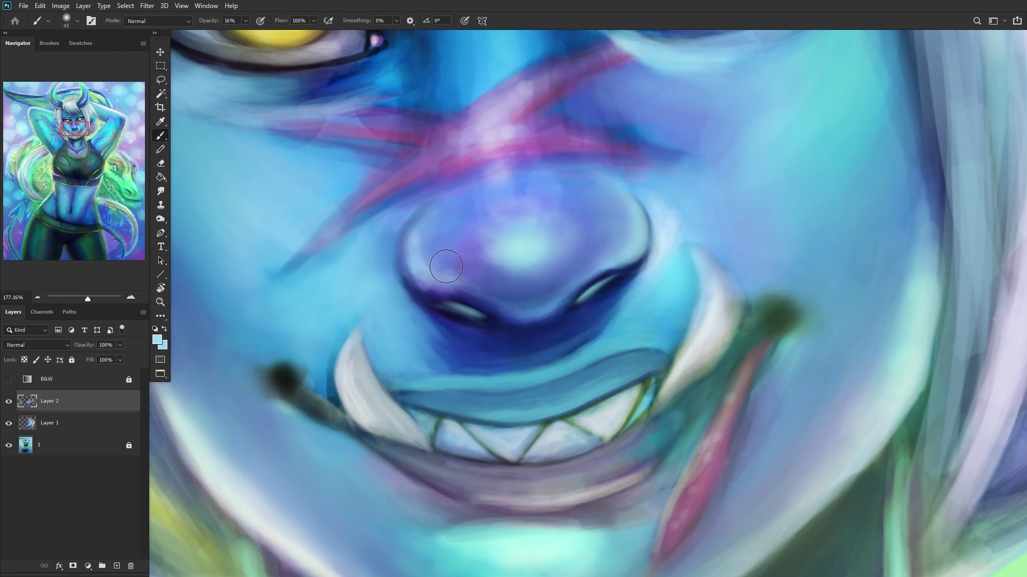
{"action": "key", "text": "bracketleft"}
{"action": "left_click", "coordinate": [426, 275], "text": "alt"}
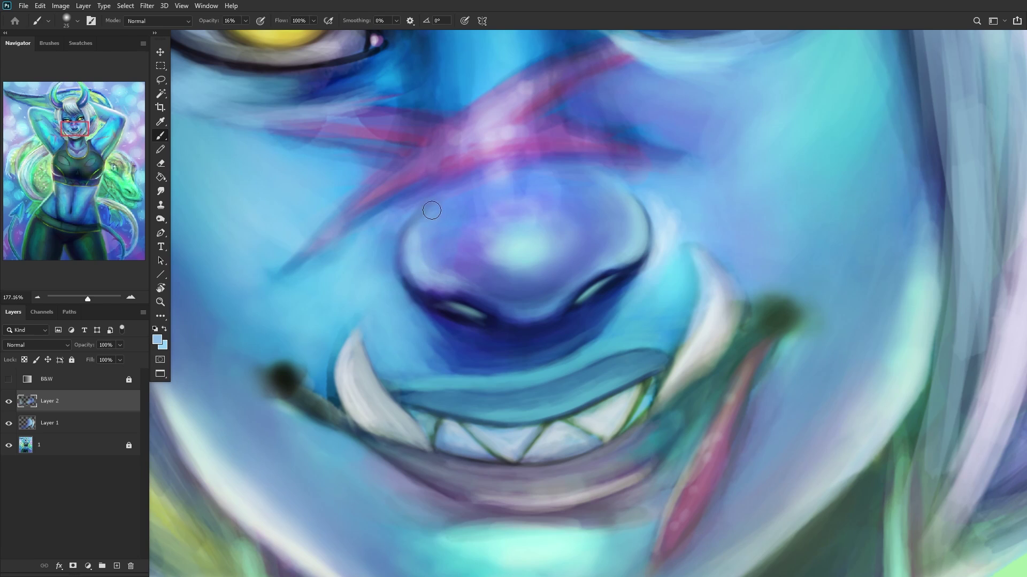
{"action": "left_click", "coordinate": [442, 273], "text": "alt"}
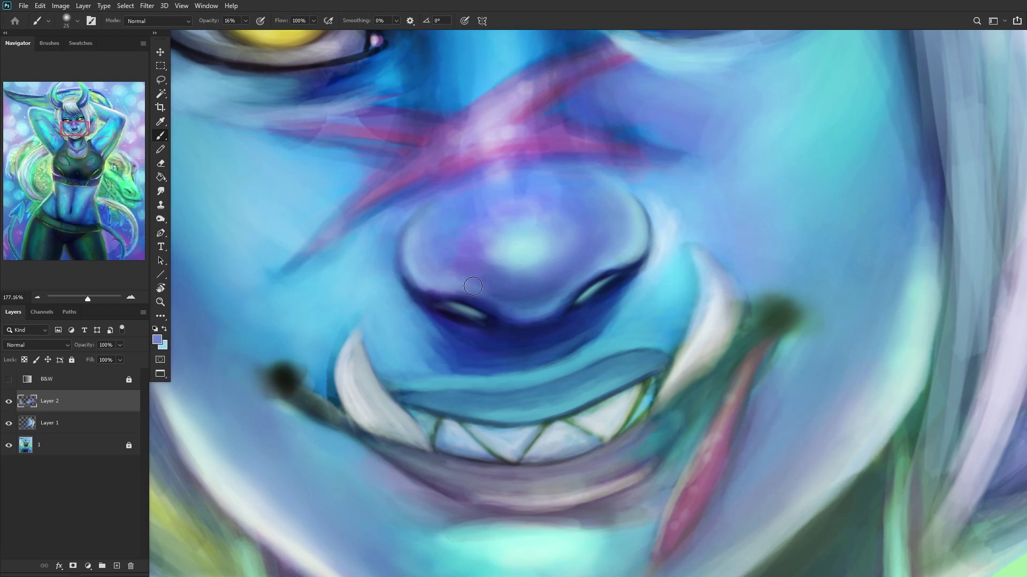
{"action": "left_click", "coordinate": [464, 249], "text": "alt"}
{"action": "left_click", "coordinate": [485, 217], "text": "alt"}
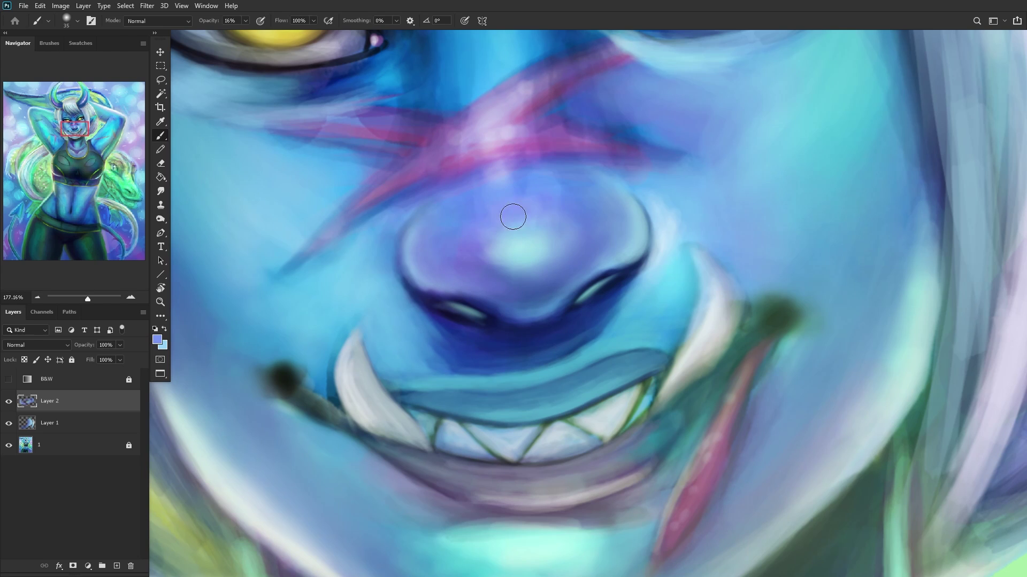
{"action": "left_click", "coordinate": [517, 247], "text": "alt"}
{"action": "mouse_move", "coordinate": [465, 253]}
{"action": "left_mouse_down"}
{"action": "mouse_move", "coordinate": [536, 220]}
{"action": "mouse_move", "coordinate": [507, 217]}
{"action": "left_mouse_up"}
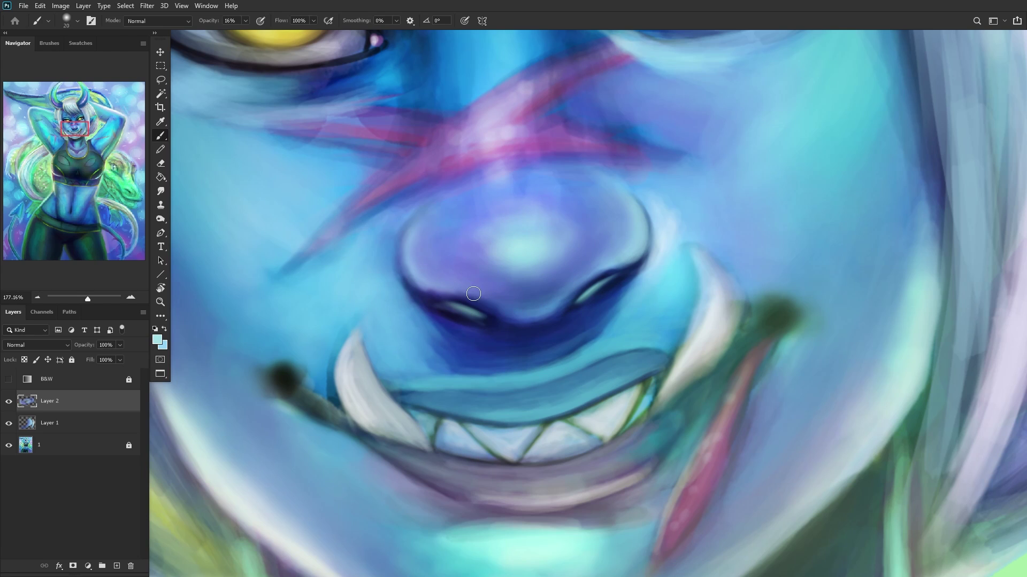
Step: Sample blues around the nostrils, compare Layer 2 on and off, and merge it into Layer 1
{"action": "left_click", "coordinate": [492, 305], "text": "alt"}
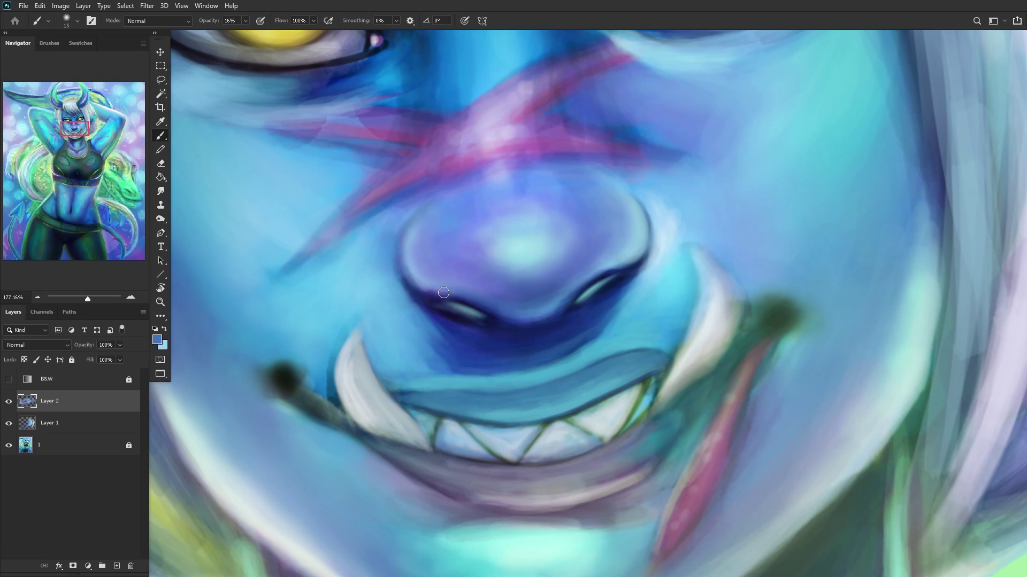
{"action": "left_click", "coordinate": [514, 253], "text": "alt"}
{"action": "left_click", "coordinate": [459, 280], "text": "alt"}
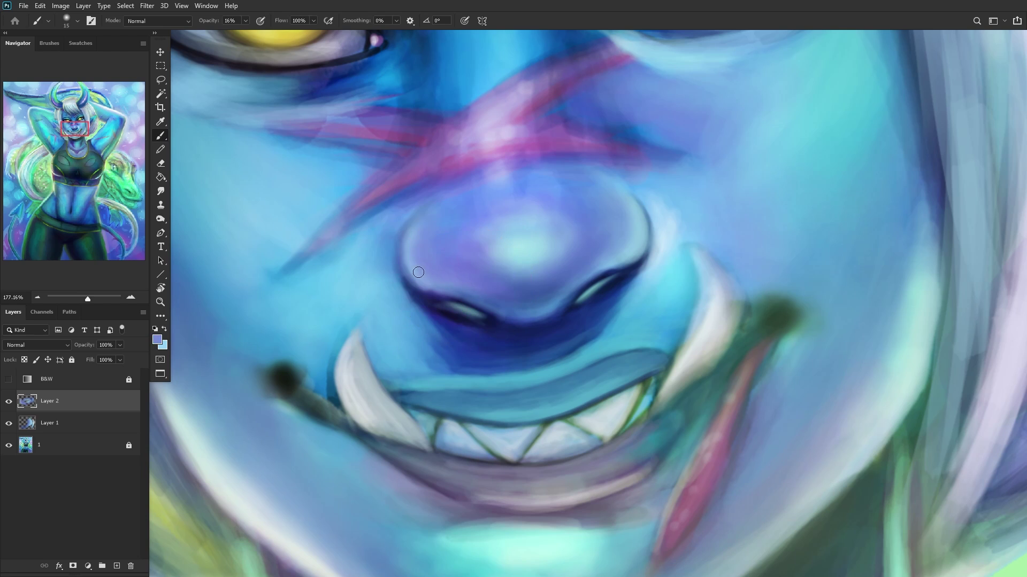
{"action": "left_click", "coordinate": [426, 294], "text": "alt"}
{"action": "left_click", "coordinate": [408, 298], "text": "alt"}
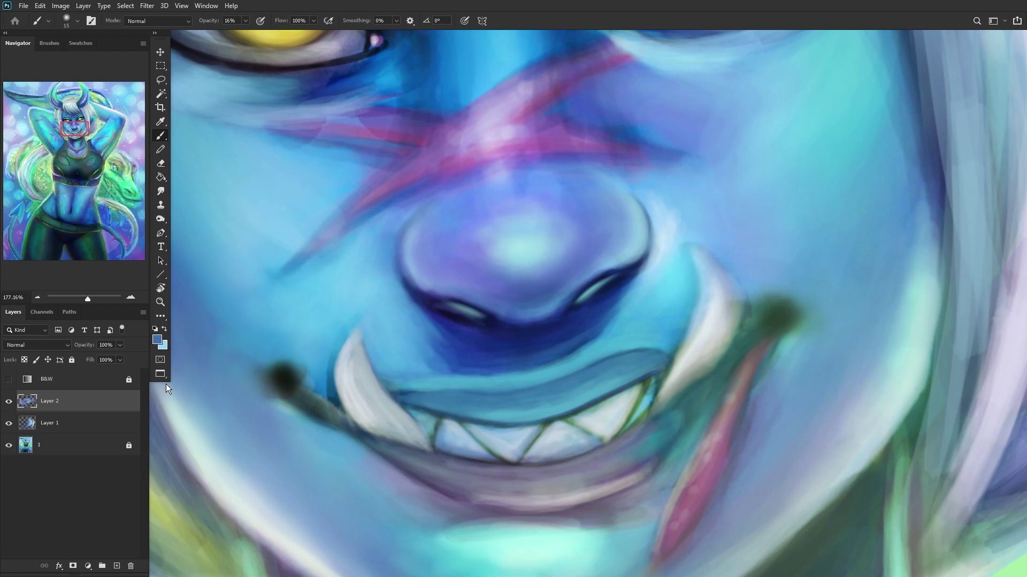
{"action": "left_click", "coordinate": [9, 401]}
{"action": "left_click", "coordinate": [9, 401]}
{"action": "key", "text": "ctrl+e"}
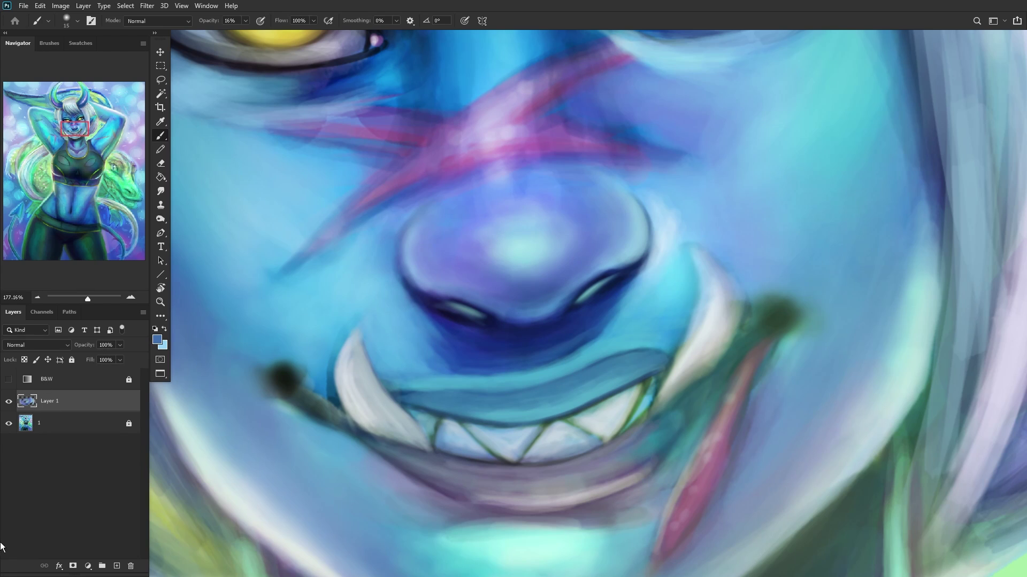
Step: Show Layer 1, zoom out to the whole painting, and add Layers 2 and 3 above Layer 1
{"action": "left_click", "coordinate": [9, 401]}
{"action": "left_click", "coordinate": [160, 302]}
{"action": "left_click", "coordinate": [418, 176], "text": "alt"}
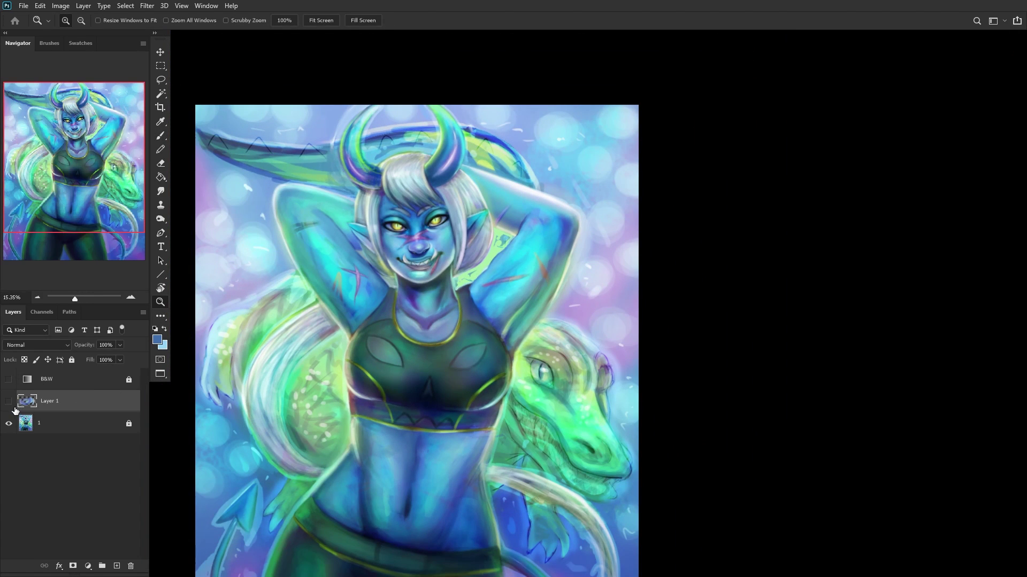
{"action": "left_click", "coordinate": [9, 401]}
{"action": "left_click", "coordinate": [116, 566]}
{"action": "left_click_drag", "start_coordinate": [397, 252], "coordinate": [435, 237]}
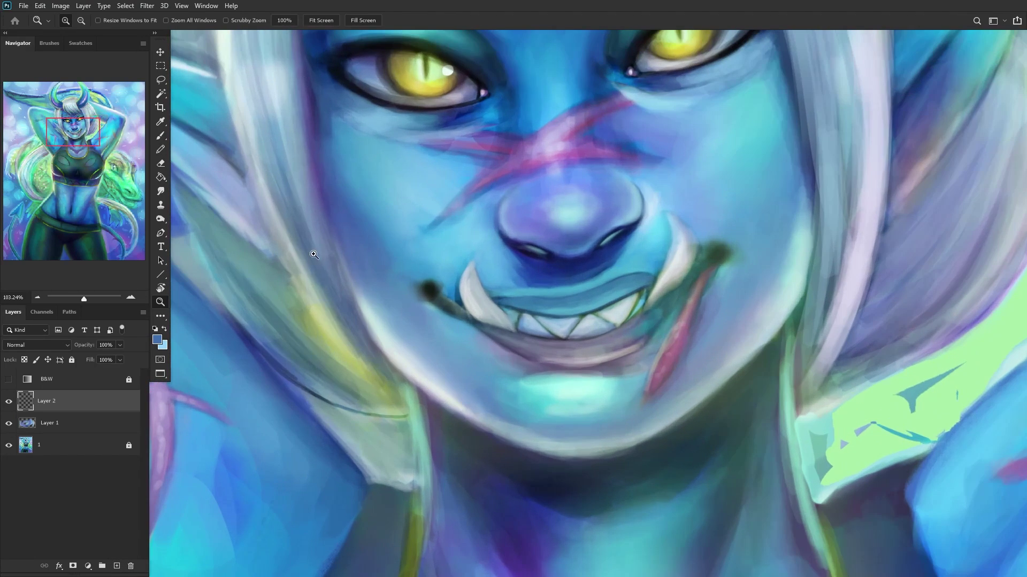
{"action": "left_click_drag", "start_coordinate": [315, 301], "coordinate": [315, 302]}
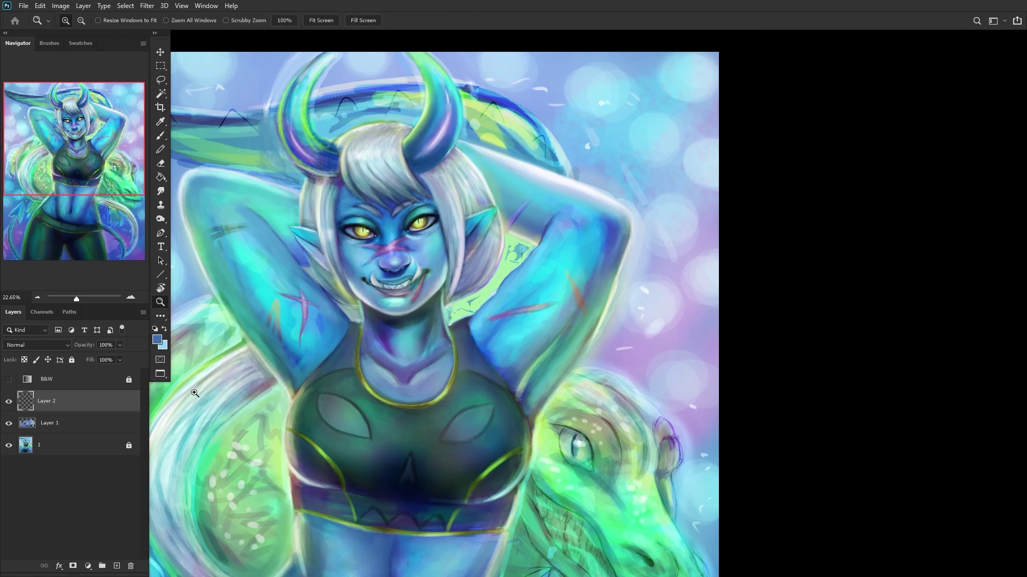
{"action": "left_click", "coordinate": [116, 566]}
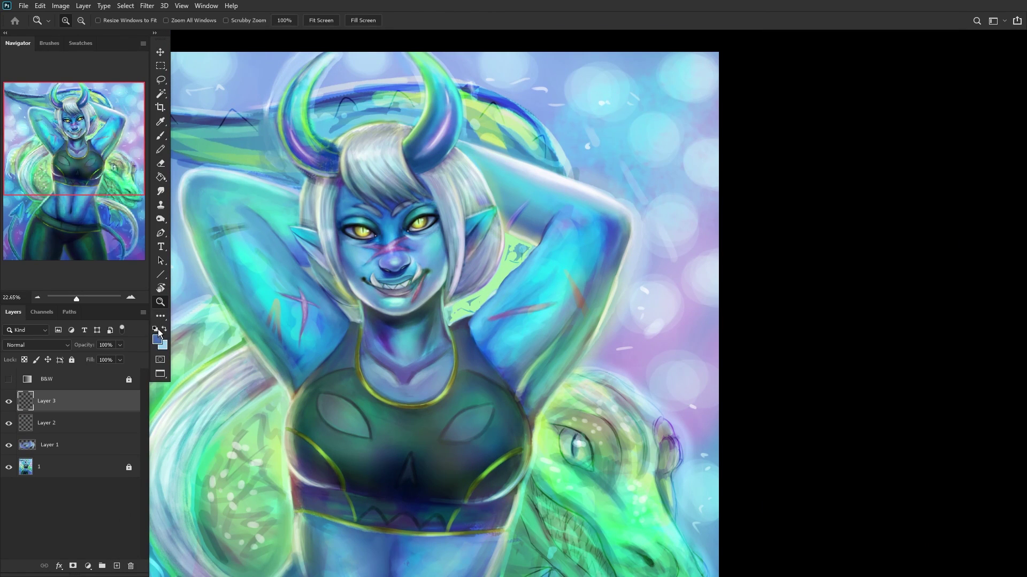
Step: Zoom in close on the face and set the brush size to 9 px
{"action": "left_click_drag", "start_coordinate": [391, 253], "coordinate": [391, 252]}
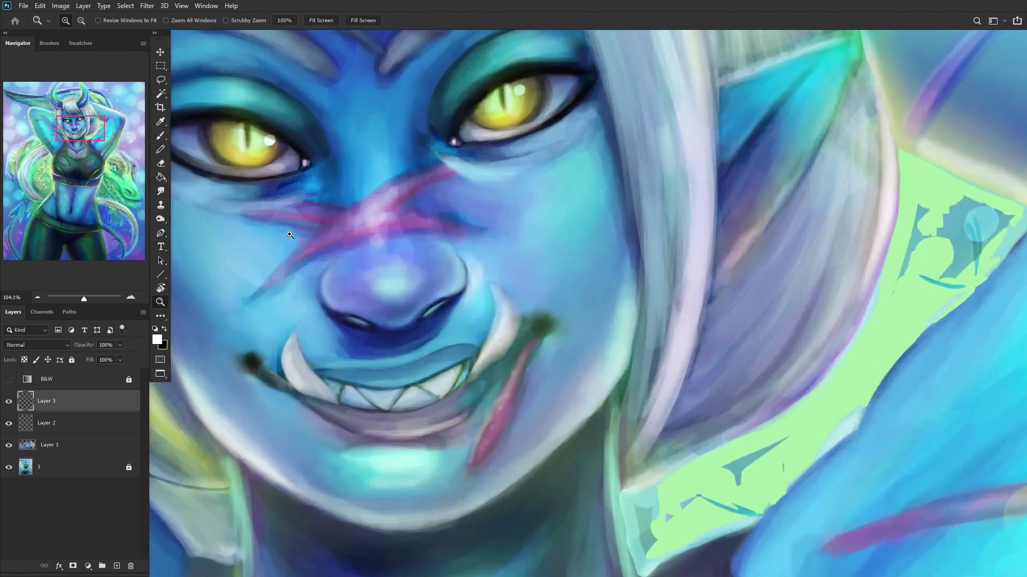
{"action": "left_click", "coordinate": [160, 138]}
{"action": "scroll", "coordinate": [439, 336], "scroll_direction": "up", "scroll_amount": 3}
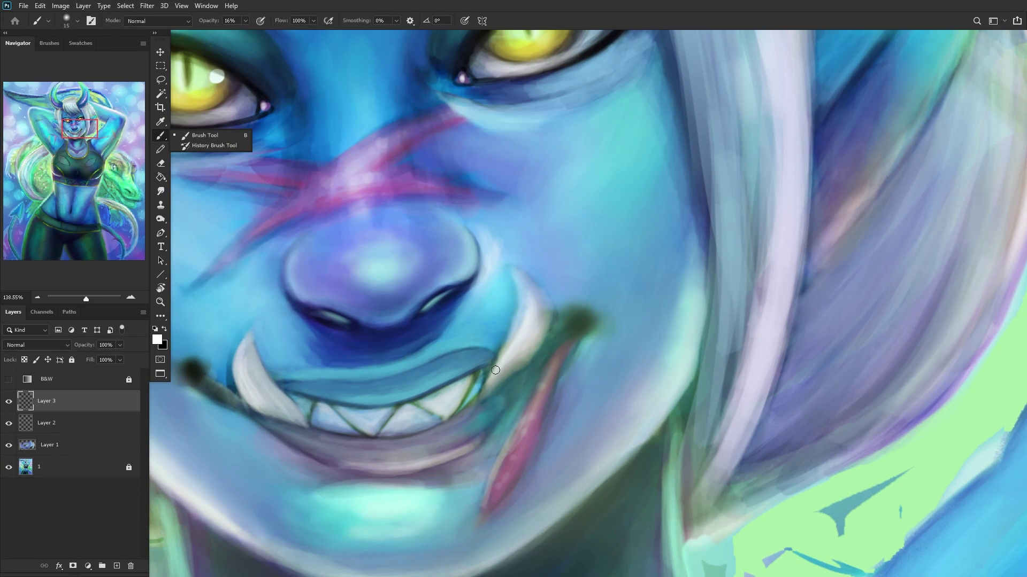
{"action": "scroll", "coordinate": [495, 370], "scroll_direction": "up", "scroll_amount": 8}
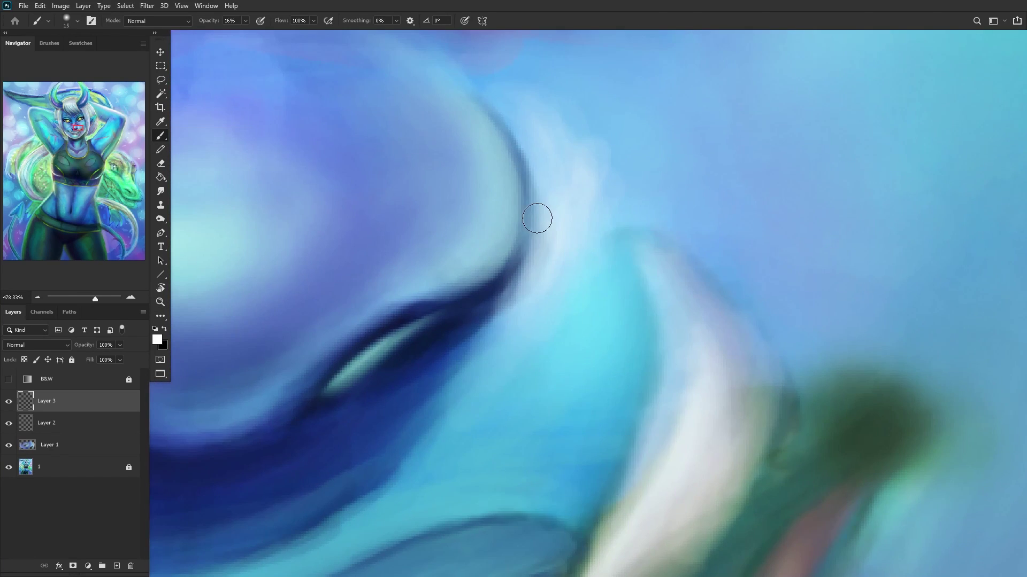
{"action": "right_click", "coordinate": [540, 217]}
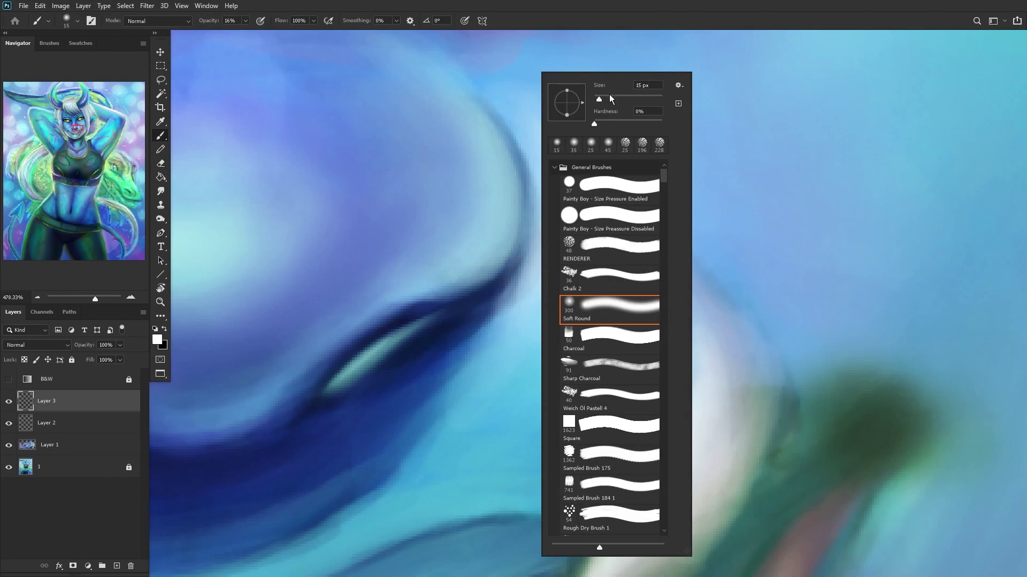
{"action": "left_click_drag", "start_coordinate": [594, 100], "coordinate": [598, 98]}
{"action": "left_click", "coordinate": [433, 288]}
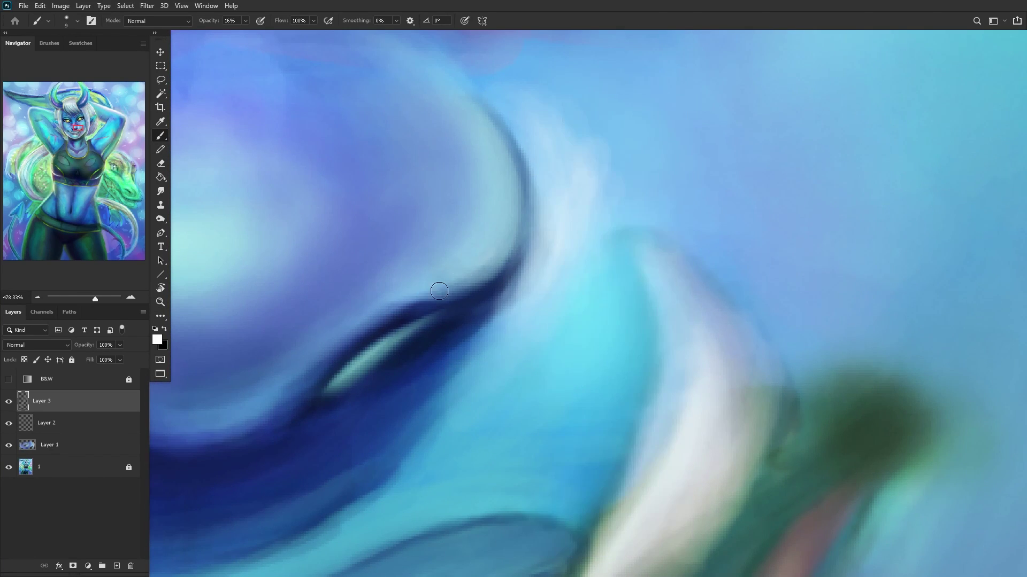
Step: Paint pale highlights along the nostril's inner edge, then merge Layers 3, 2 and 1
{"action": "left_click_drag", "start_coordinate": [443, 282], "coordinate": [505, 203]}
{"action": "mouse_move", "coordinate": [423, 300]}
{"action": "left_mouse_down"}
{"action": "mouse_move", "coordinate": [505, 229]}
{"action": "mouse_move", "coordinate": [509, 206]}
{"action": "left_mouse_up"}
{"action": "mouse_move", "coordinate": [468, 273]}
{"action": "left_mouse_down"}
{"action": "mouse_move", "coordinate": [488, 161]}
{"action": "mouse_move", "coordinate": [475, 245]}
{"action": "left_mouse_up"}
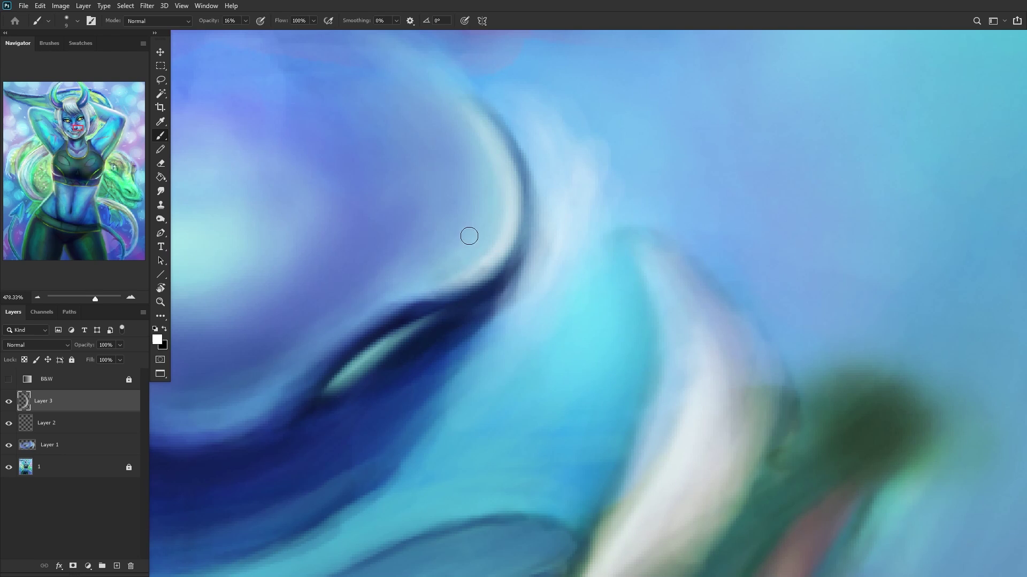
{"action": "scroll", "coordinate": [495, 229], "scroll_direction": "down", "scroll_amount": 10}
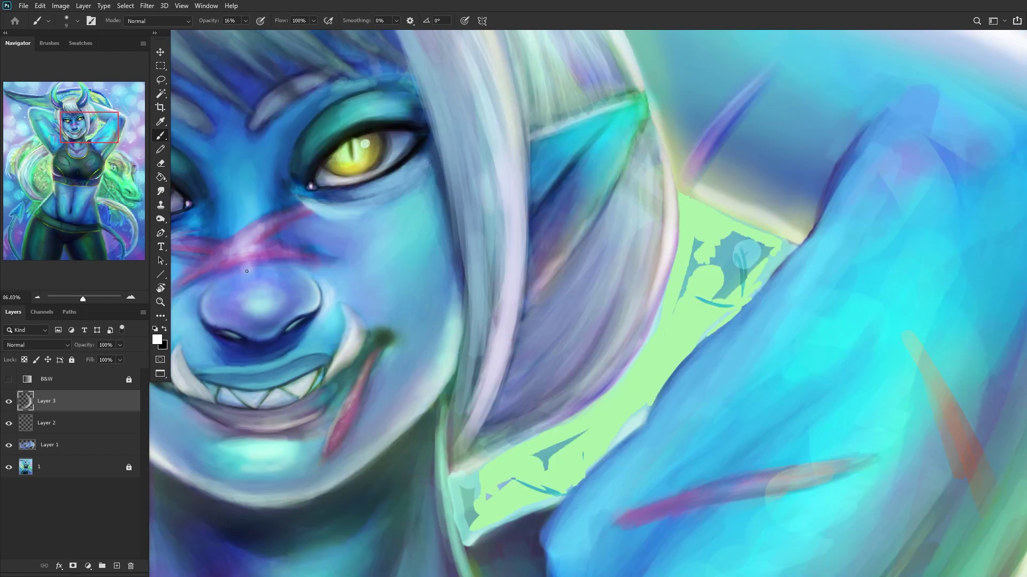
{"action": "scroll", "coordinate": [423, 274], "scroll_direction": "up", "scroll_amount": 6}
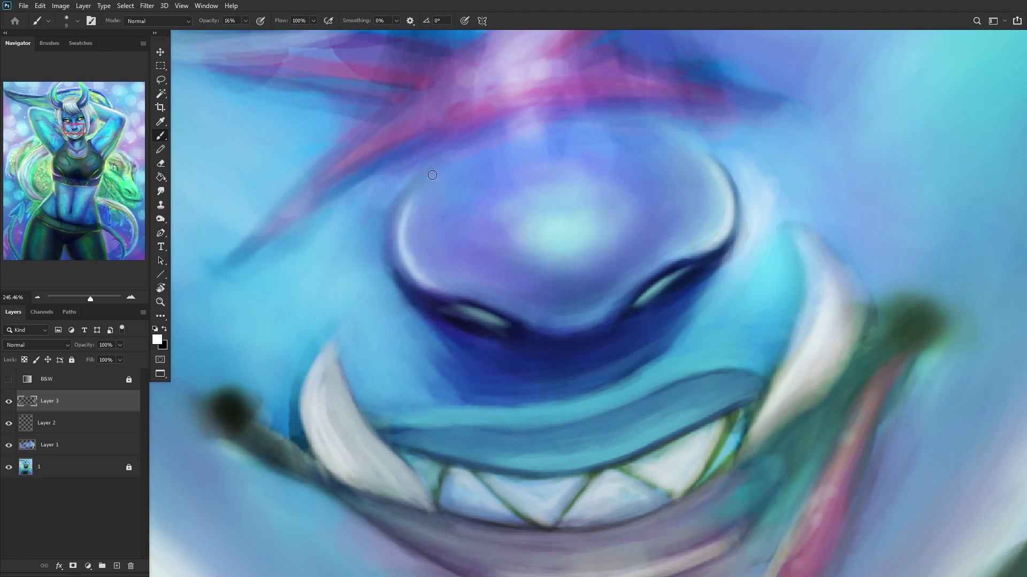
{"action": "scroll", "coordinate": [477, 281], "scroll_direction": "down", "scroll_amount": 14}
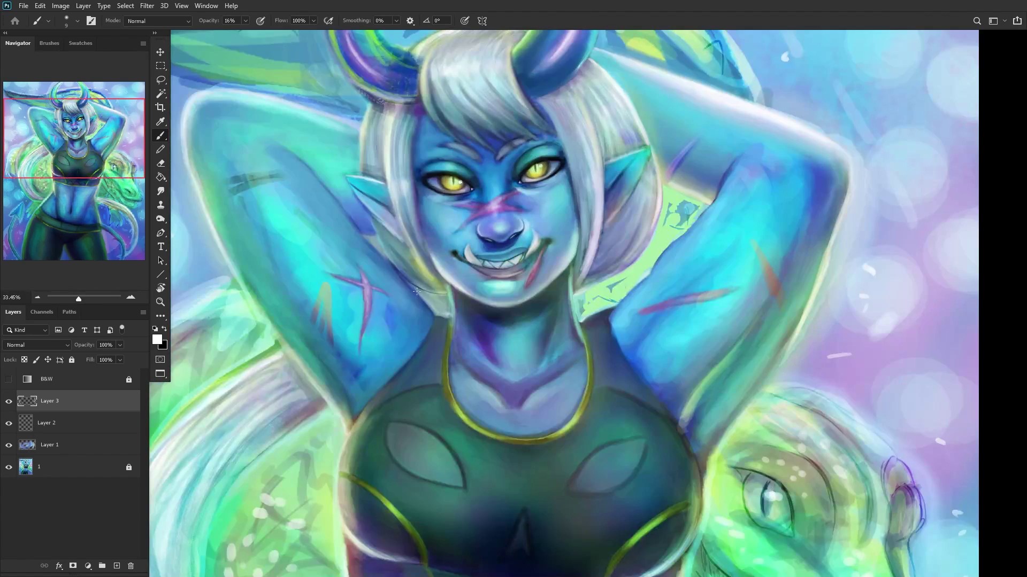
{"action": "scroll", "coordinate": [484, 271], "scroll_direction": "up", "scroll_amount": 15}
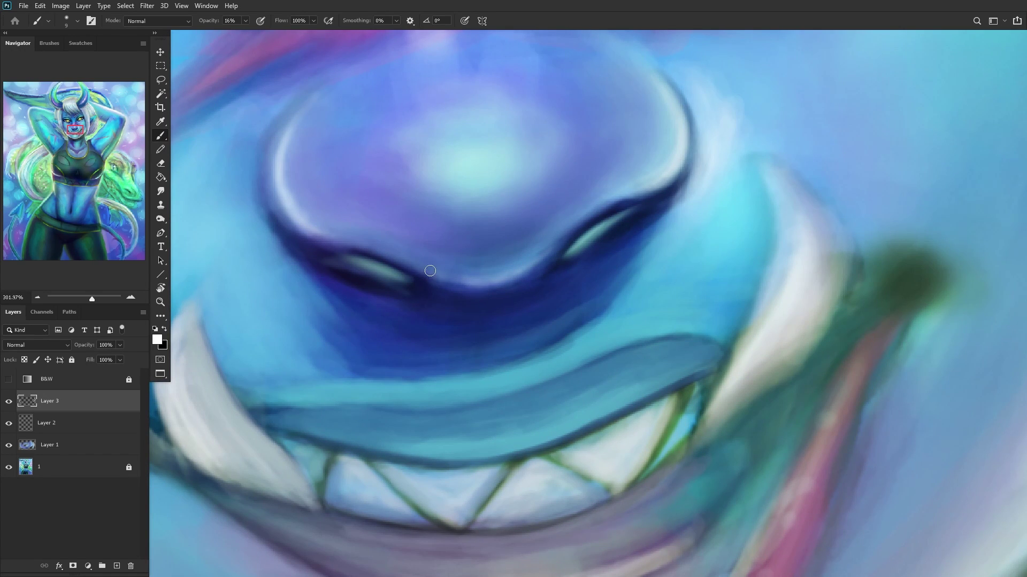
{"action": "scroll", "coordinate": [413, 262], "scroll_direction": "down", "scroll_amount": 10}
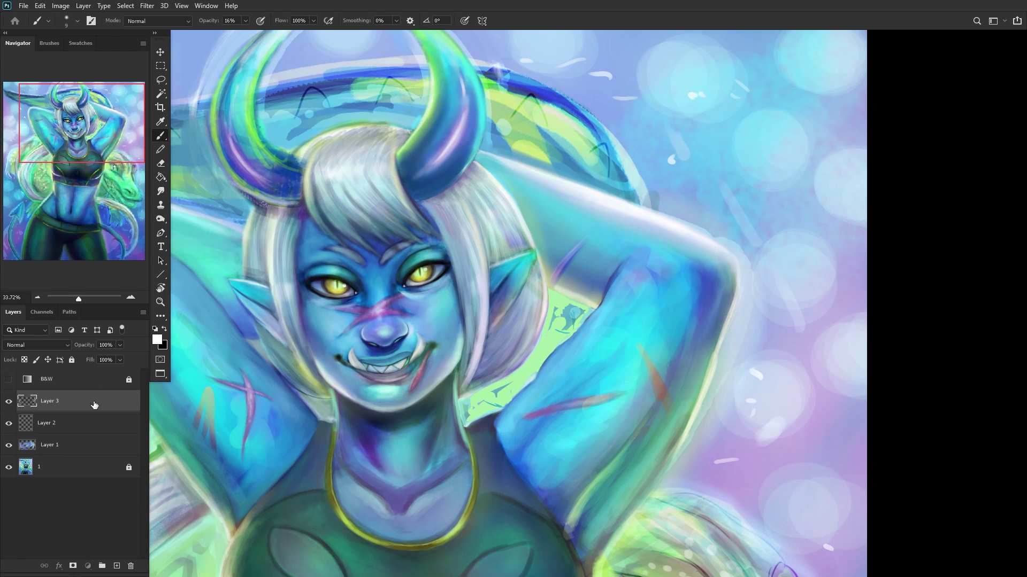
{"action": "key", "text": "ctrl+e"}
{"action": "key", "text": "ctrl+e"}
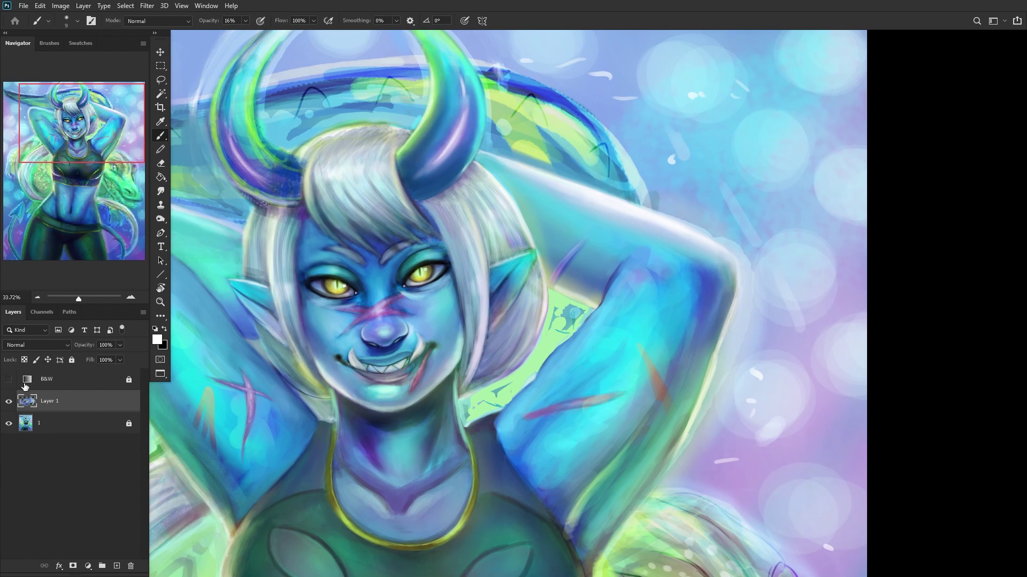
Step: Flip the canvas horizontally, add a new layer, and shade the nose's left edge in light blue
{"action": "left_click", "coordinate": [8, 402]}
{"action": "left_click", "coordinate": [7, 405]}
{"action": "key", "text": "ctrl+shift+h"}
{"action": "left_click", "coordinate": [8, 404]}
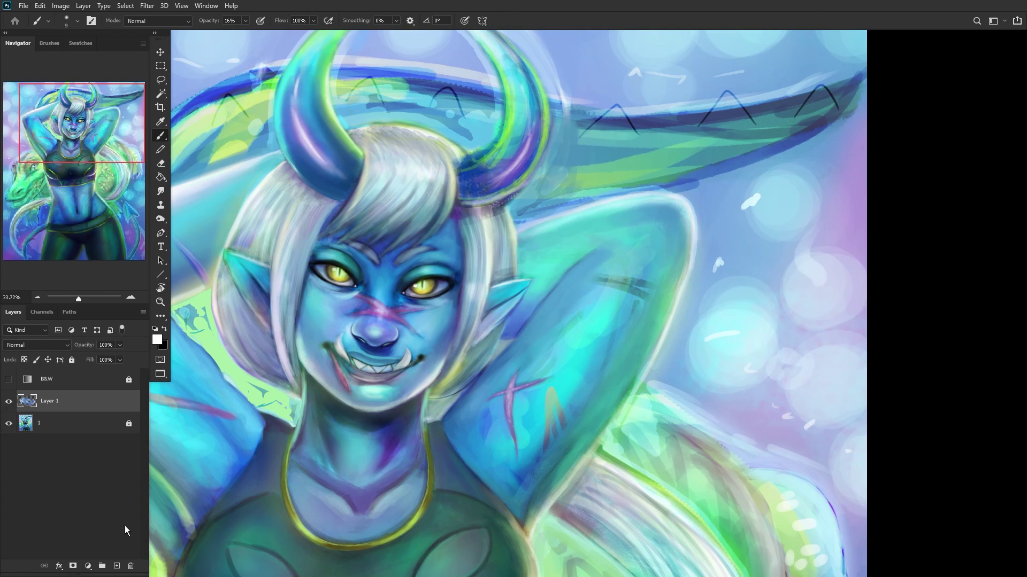
{"action": "left_click", "coordinate": [117, 565]}
{"action": "scroll", "coordinate": [332, 332], "scroll_direction": "up", "scroll_amount": 8}
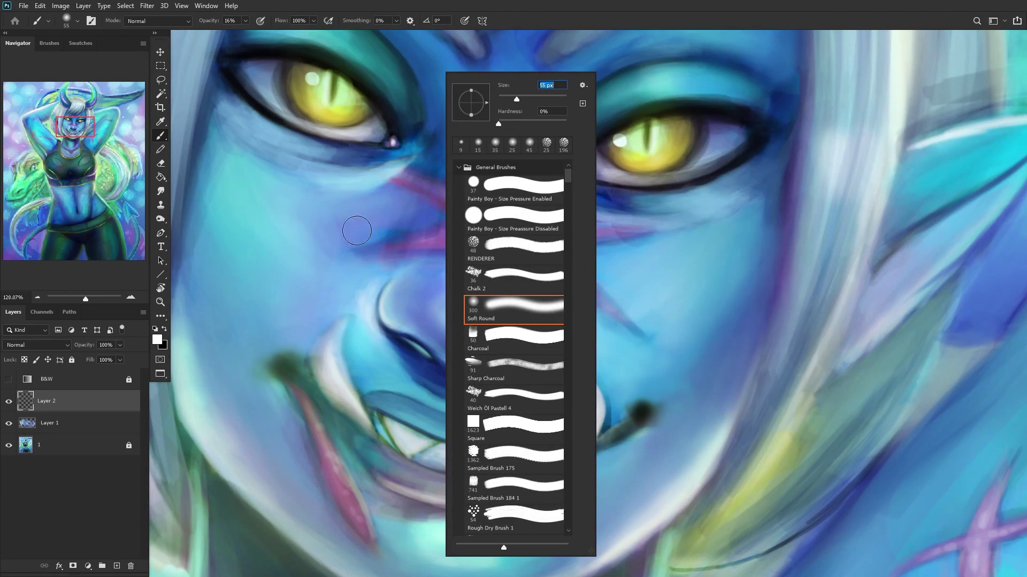
{"action": "key", "text": "Return"}
{"action": "left_click", "coordinate": [357, 291], "text": "alt"}
{"action": "mouse_move", "coordinate": [357, 291]}
{"action": "left_mouse_down"}
{"action": "mouse_move", "coordinate": [382, 366]}
{"action": "mouse_move", "coordinate": [380, 278]}
{"action": "mouse_move", "coordinate": [368, 301]}
{"action": "mouse_move", "coordinate": [367, 271]}
{"action": "mouse_move", "coordinate": [360, 316]}
{"action": "mouse_move", "coordinate": [353, 294]}
{"action": "mouse_move", "coordinate": [367, 339]}
{"action": "mouse_move", "coordinate": [361, 304]}
{"action": "left_mouse_up"}
Step: Enlarge the brush to 28 and merge Layer 2 down into Layer 1
{"action": "scroll", "coordinate": [360, 304], "scroll_direction": "down", "scroll_amount": 5}
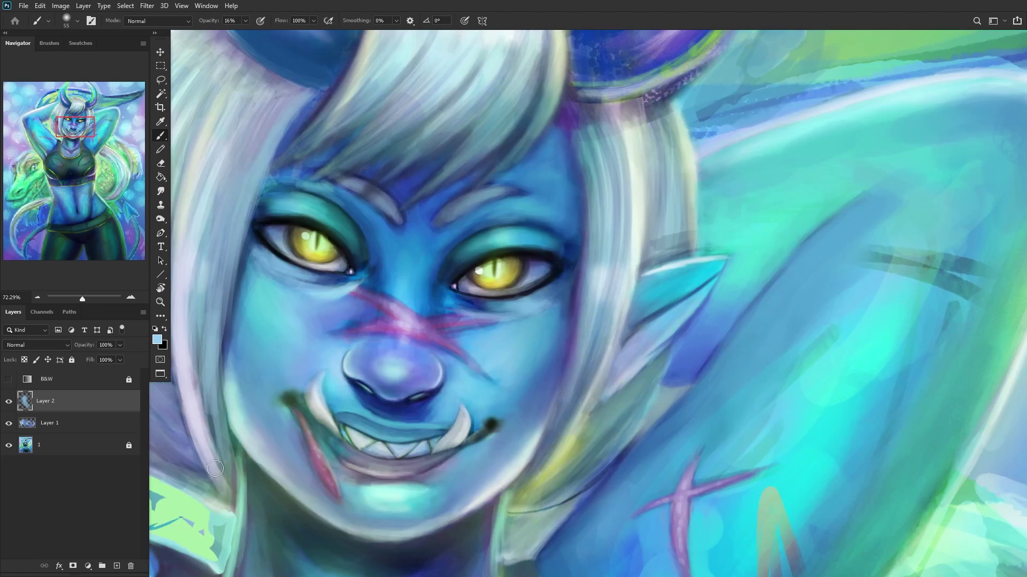
{"action": "left_click_drag", "start_coordinate": [338, 376], "coordinate": [209, 450]}
{"action": "left_click_drag", "start_coordinate": [82, 128], "coordinate": [67, 135]}
{"action": "scroll", "coordinate": [449, 409], "scroll_direction": "up", "scroll_amount": 8}
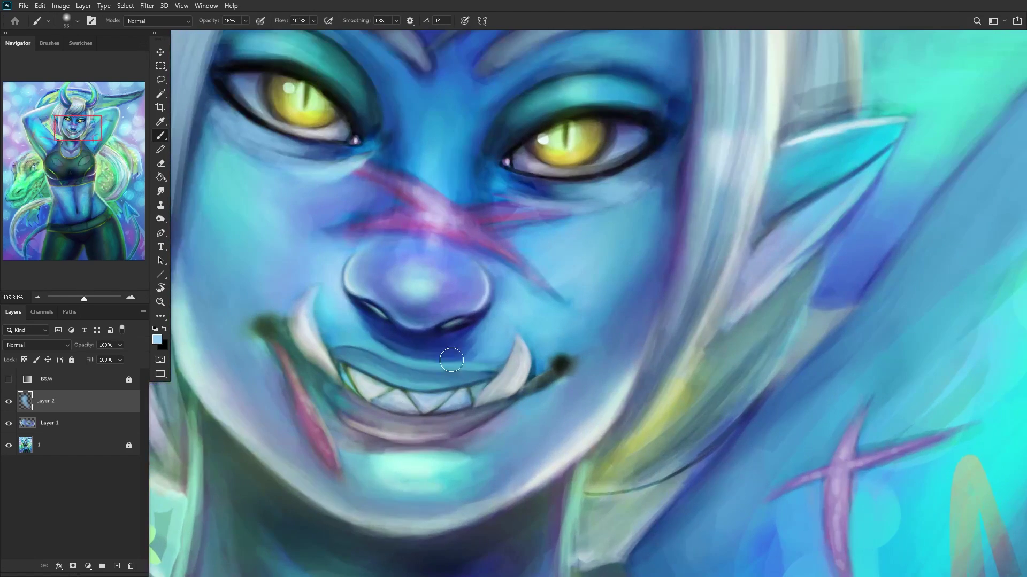
{"action": "right_click", "coordinate": [579, 327]}
{"action": "right_click", "coordinate": [482, 378], "text": "alt"}
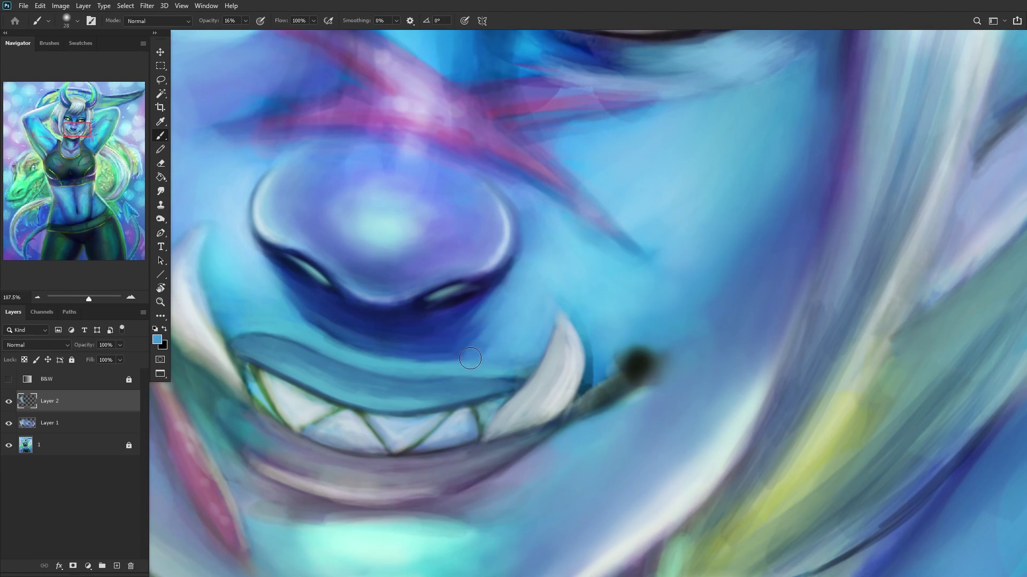
{"action": "scroll", "coordinate": [439, 362], "scroll_direction": "down", "scroll_amount": 2}
{"action": "scroll", "coordinate": [439, 362], "scroll_direction": "down", "scroll_amount": 10}
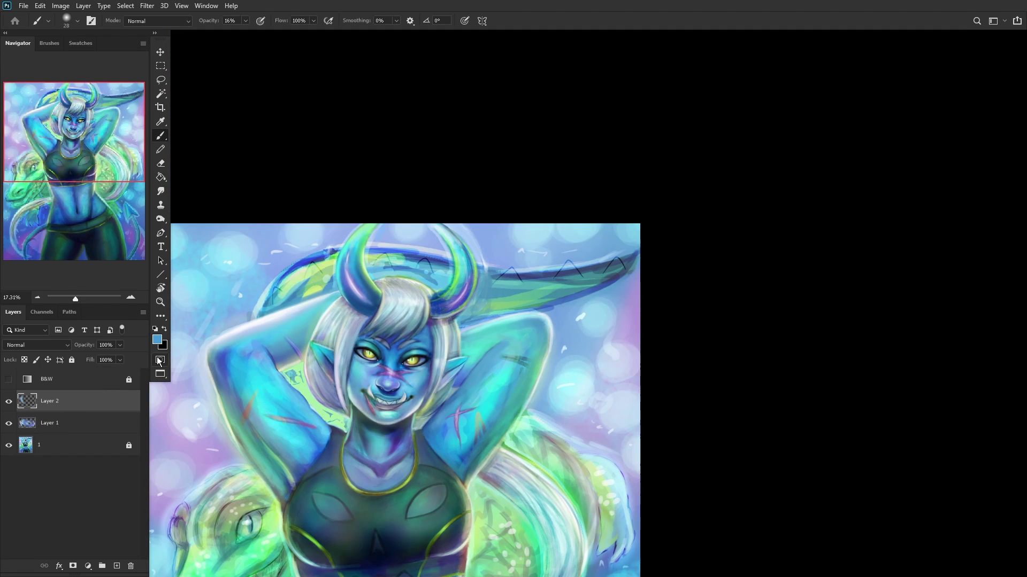
{"action": "key", "text": "ctrl+e"}
Step: Toggle Layer 1 to compare the changes and frame the view on the belly
{"action": "left_click", "coordinate": [10, 402]}
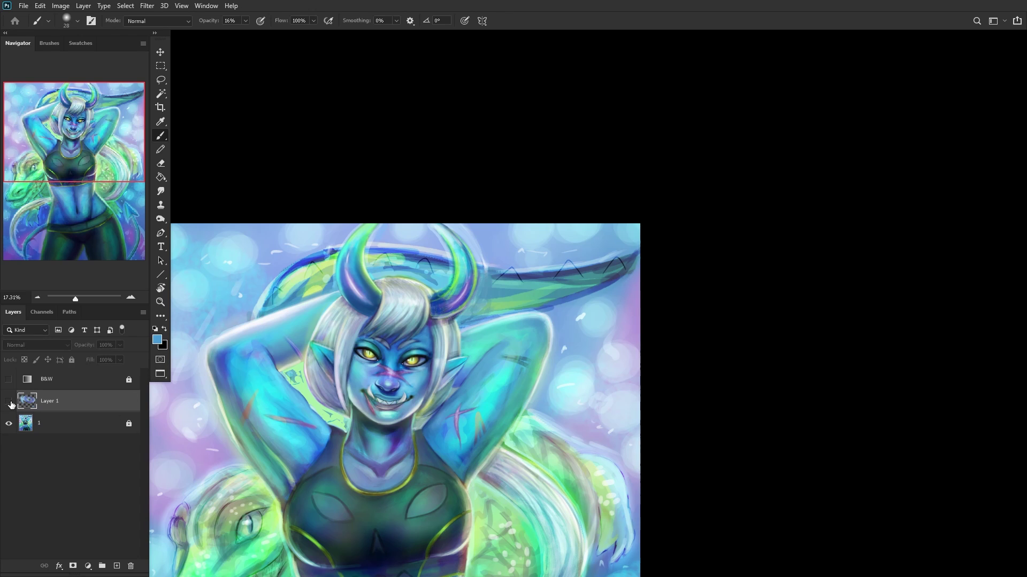
{"action": "left_click", "coordinate": [9, 403]}
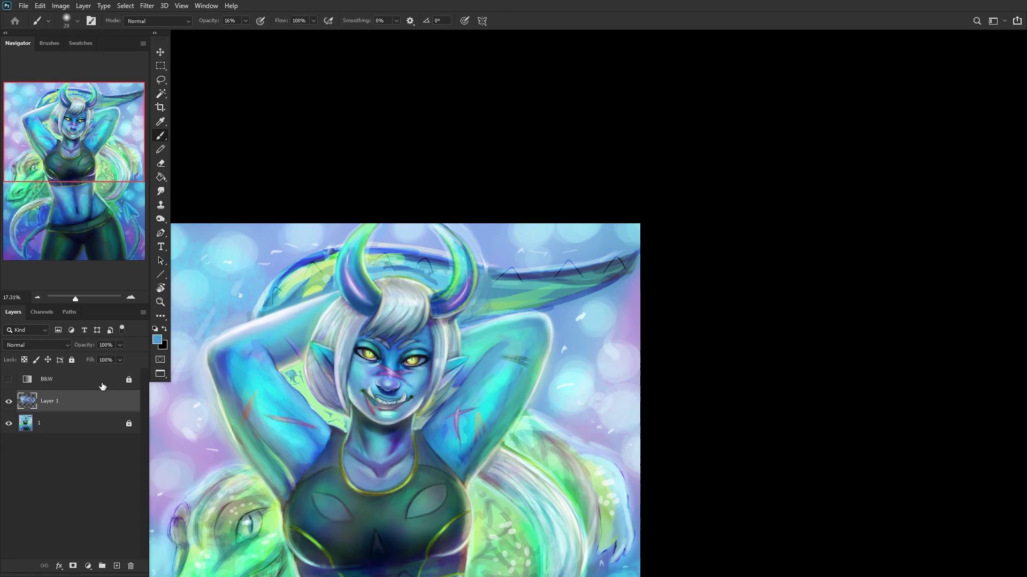
{"action": "scroll", "coordinate": [83, 122], "scroll_direction": "down", "scroll_amount": 1}
{"action": "left_click_drag", "start_coordinate": [99, 157], "coordinate": [93, 185]}
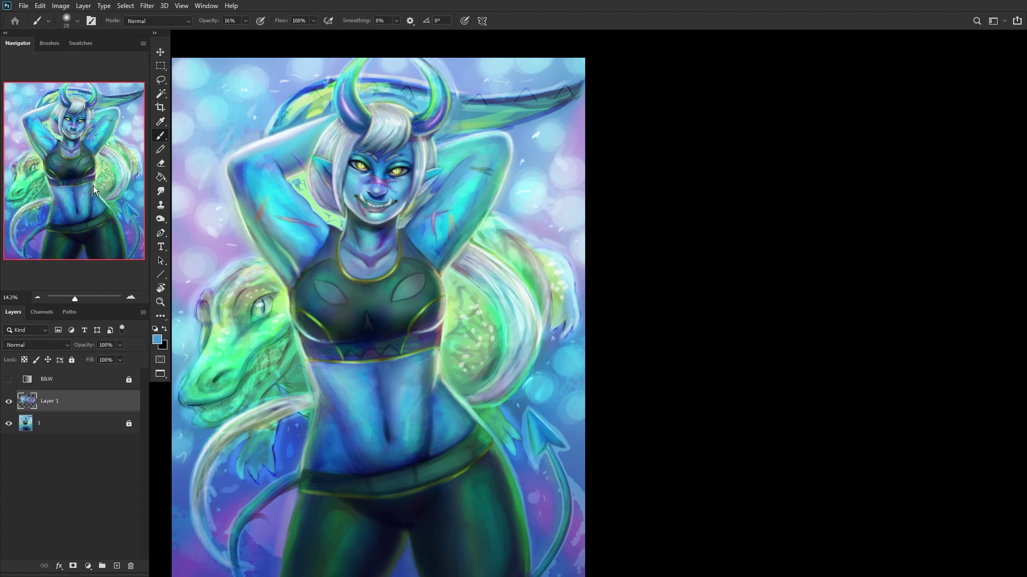
{"action": "scroll", "coordinate": [98, 186], "scroll_direction": "up", "scroll_amount": 5}
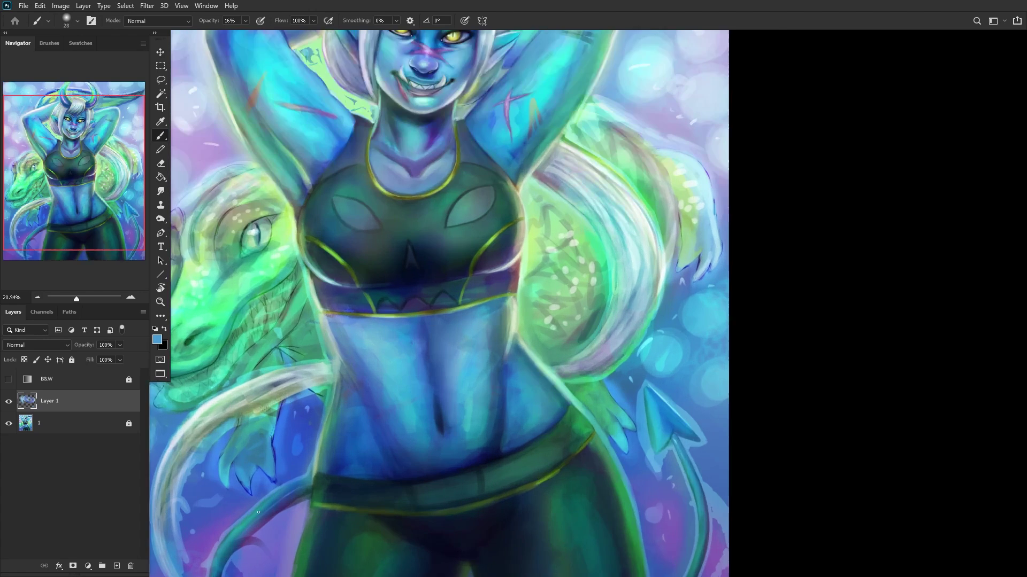
{"action": "scroll", "coordinate": [385, 301], "scroll_direction": "up", "scroll_amount": 5}
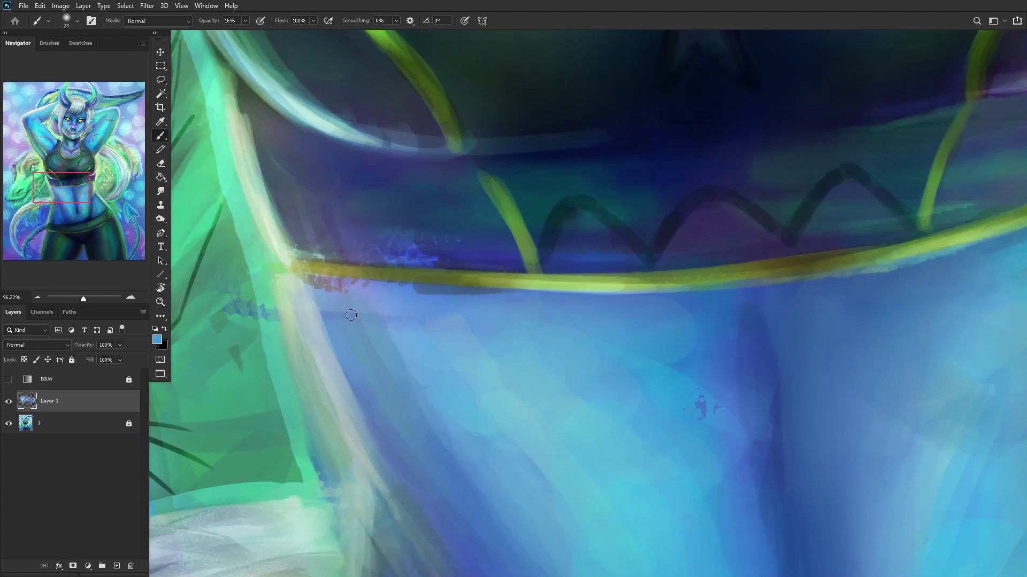
Step: At 45% brush opacity, cover the dark marks below the waistband with light blue
{"action": "left_click", "coordinate": [328, 283], "text": "alt"}
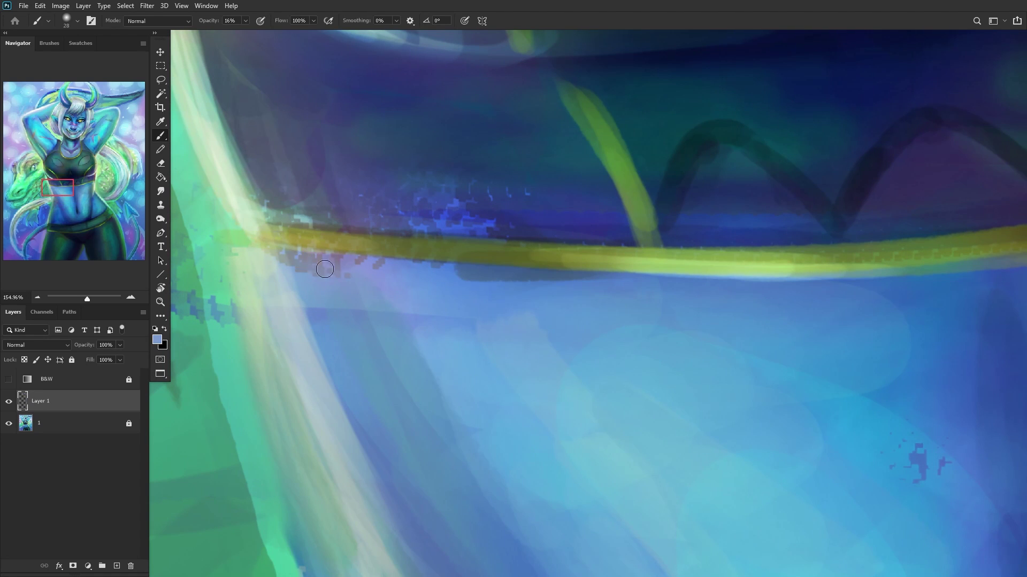
{"action": "left_click", "coordinate": [255, 31]}
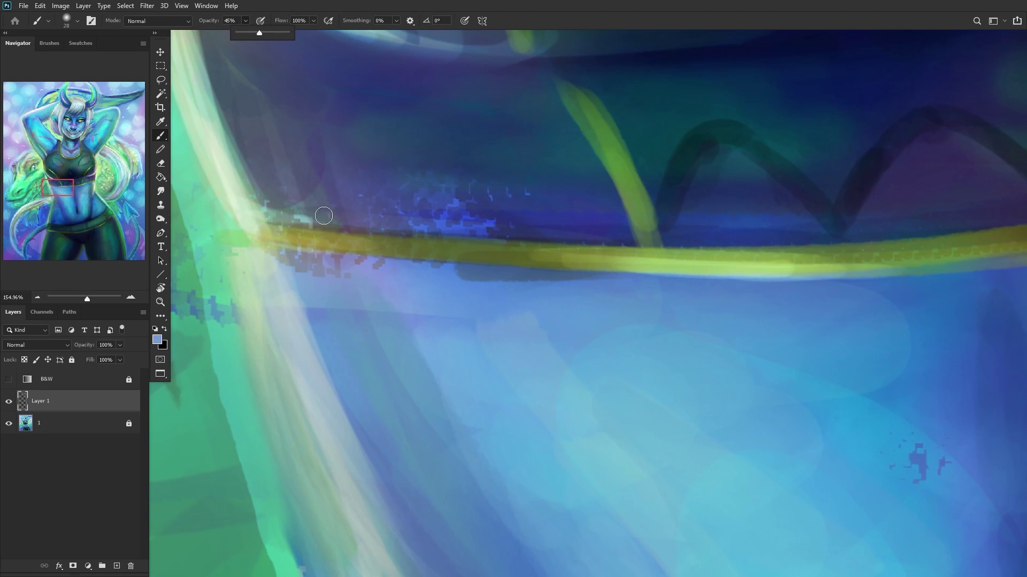
{"action": "left_click", "coordinate": [339, 287], "text": "alt"}
{"action": "mouse_move", "coordinate": [282, 264]}
{"action": "left_mouse_down"}
{"action": "mouse_move", "coordinate": [387, 262]}
{"action": "mouse_move", "coordinate": [260, 252]}
{"action": "mouse_move", "coordinate": [307, 277]}
{"action": "left_mouse_up"}
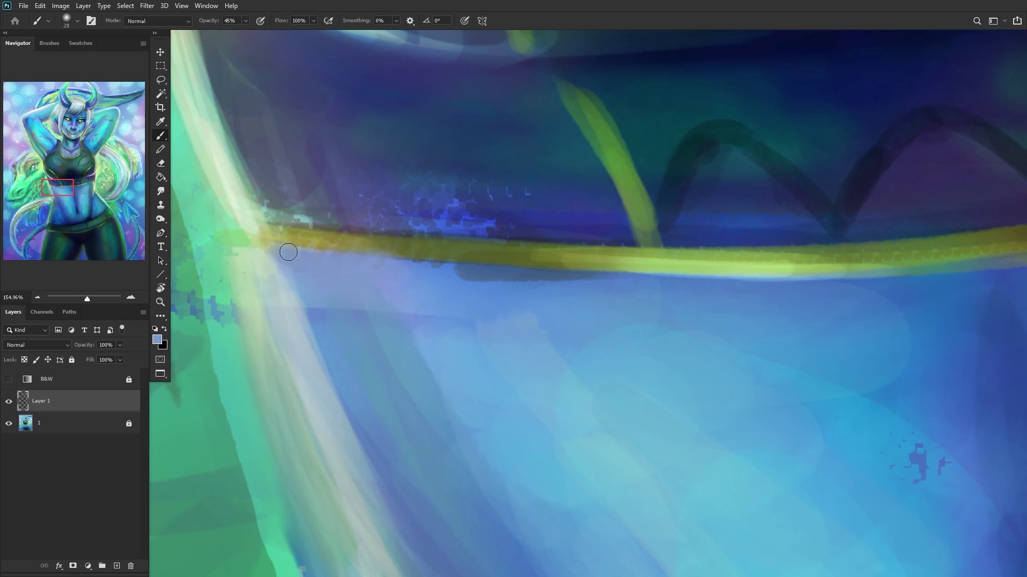
{"action": "left_click_drag", "start_coordinate": [599, 282], "coordinate": [425, 265]}
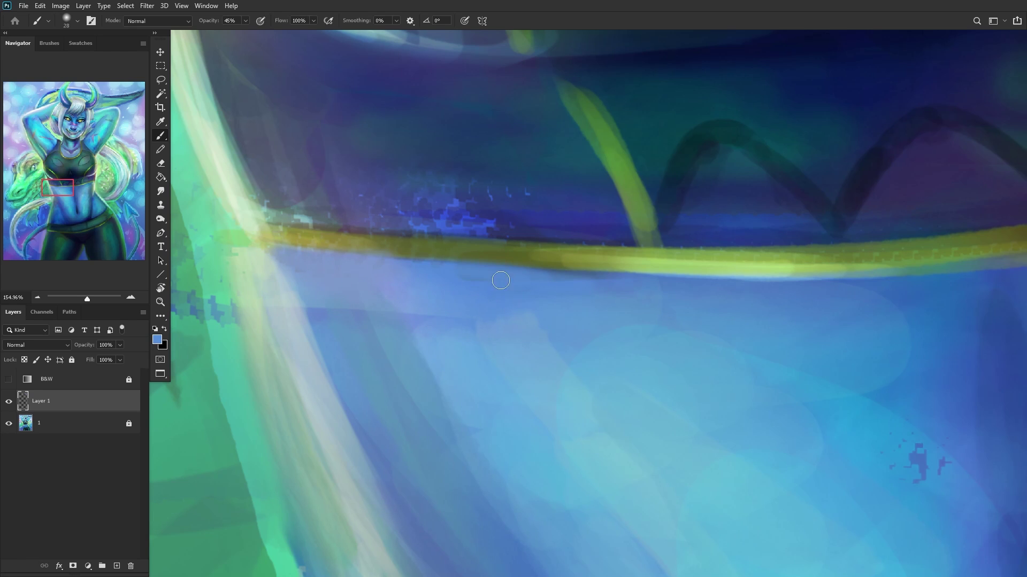
Step: Paint dark blue over the bright and light marks above the waistband
{"action": "scroll", "coordinate": [430, 221], "scroll_direction": "down", "scroll_amount": 3}
{"action": "left_click", "coordinate": [527, 214], "text": "alt"}
{"action": "left_click_drag", "start_coordinate": [422, 227], "coordinate": [513, 223]}
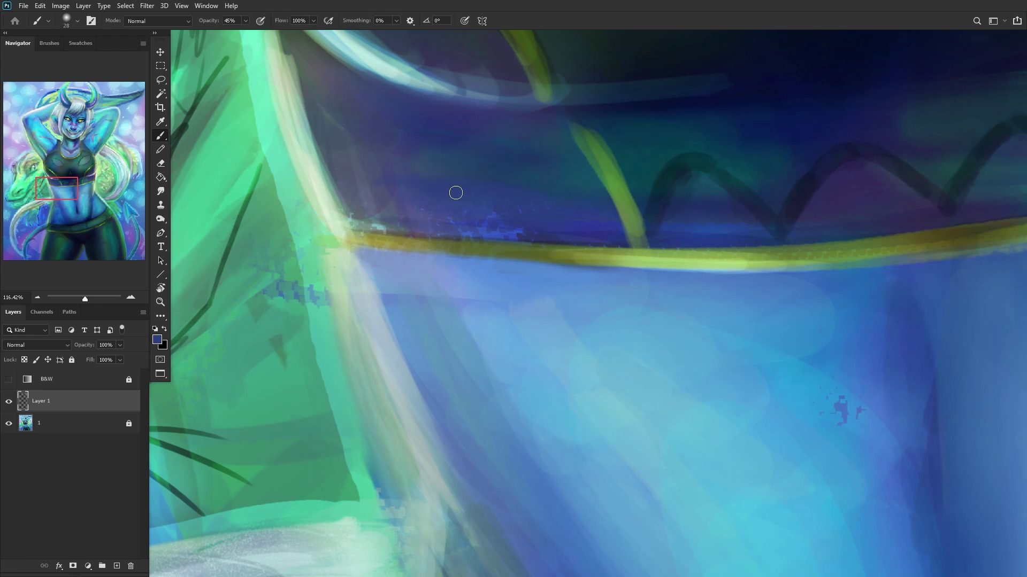
{"action": "mouse_move", "coordinate": [462, 214]}
{"action": "left_mouse_down"}
{"action": "mouse_move", "coordinate": [410, 223]}
{"action": "mouse_move", "coordinate": [424, 247]}
{"action": "mouse_move", "coordinate": [353, 199]}
{"action": "mouse_move", "coordinate": [356, 221]}
{"action": "mouse_move", "coordinate": [339, 199]}
{"action": "mouse_move", "coordinate": [367, 222]}
{"action": "mouse_move", "coordinate": [447, 233]}
{"action": "left_mouse_up"}
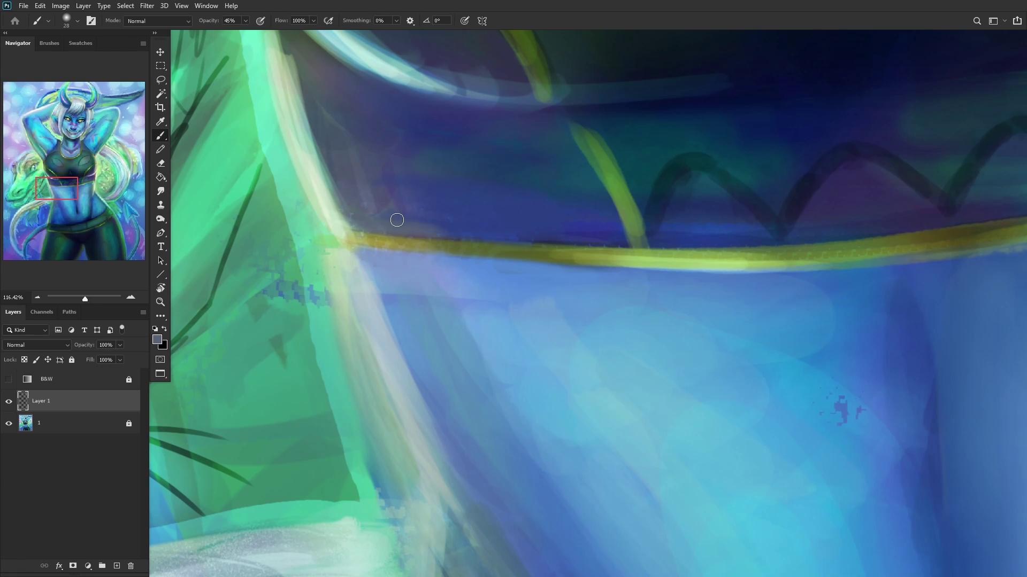
{"action": "mouse_move", "coordinate": [398, 208]}
{"action": "left_mouse_down"}
{"action": "mouse_move", "coordinate": [415, 213]}
{"action": "mouse_move", "coordinate": [384, 218]}
{"action": "left_mouse_up"}
{"action": "left_click", "coordinate": [439, 229], "text": "alt"}
{"action": "left_click_drag", "start_coordinate": [407, 225], "coordinate": [471, 219]}
Step: Sample a lighter blue and zoom out to see the full canvas
{"action": "scroll", "coordinate": [523, 223], "scroll_direction": "down", "scroll_amount": 5}
{"action": "scroll", "coordinate": [576, 294], "scroll_direction": "up", "scroll_amount": 2}
{"action": "left_click", "coordinate": [575, 294], "text": "alt"}
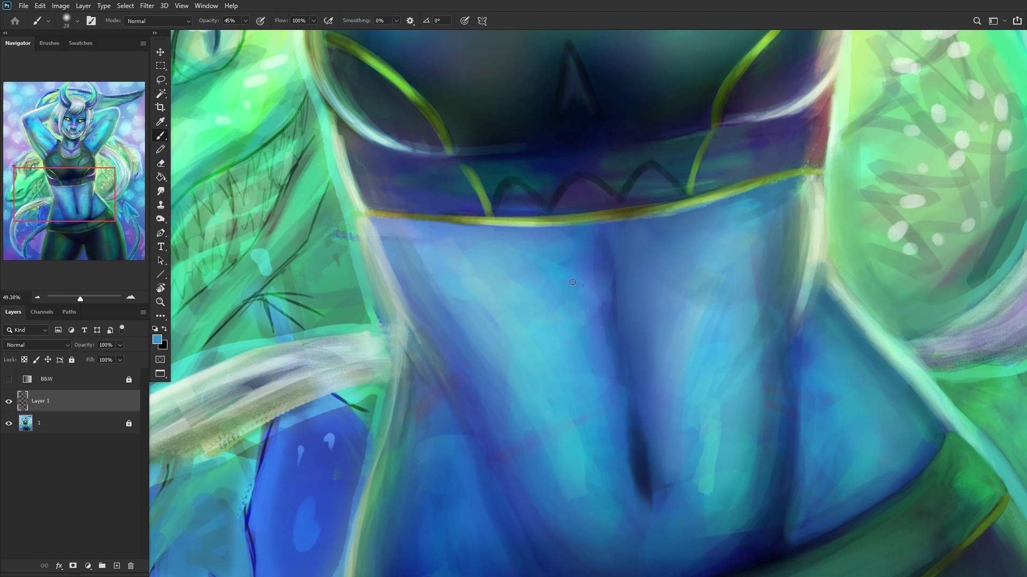
{"action": "scroll", "coordinate": [608, 241], "scroll_direction": "down", "scroll_amount": 6}
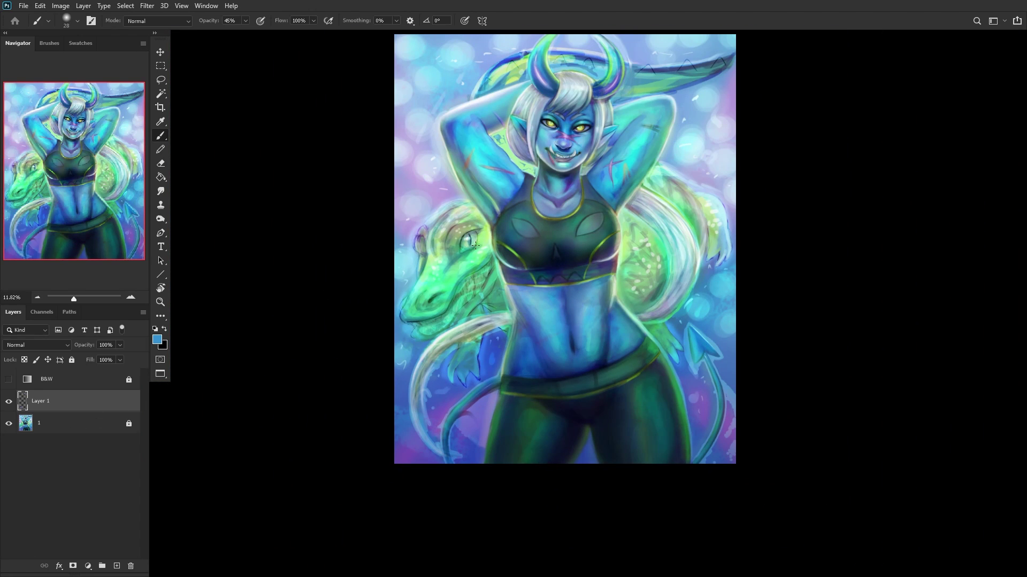
Step: Set the Soft Round brush to 70 px and shade the top's upper-left edge with dark teal
{"action": "scroll", "coordinate": [475, 245], "scroll_direction": "up", "scroll_amount": 8}
{"action": "left_click", "coordinate": [507, 257], "text": "alt"}
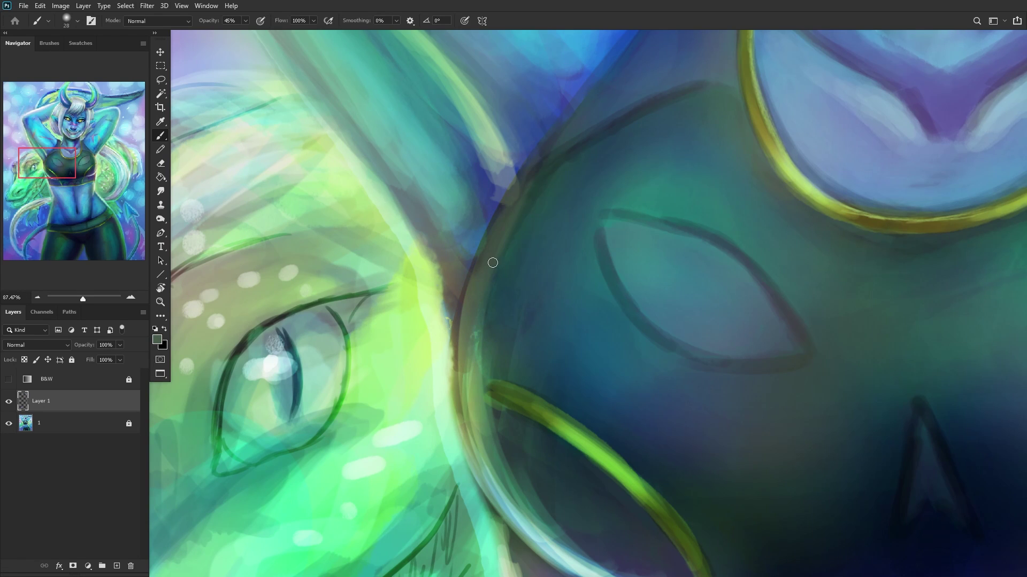
{"action": "scroll", "coordinate": [514, 273], "scroll_direction": "down", "scroll_amount": 2}
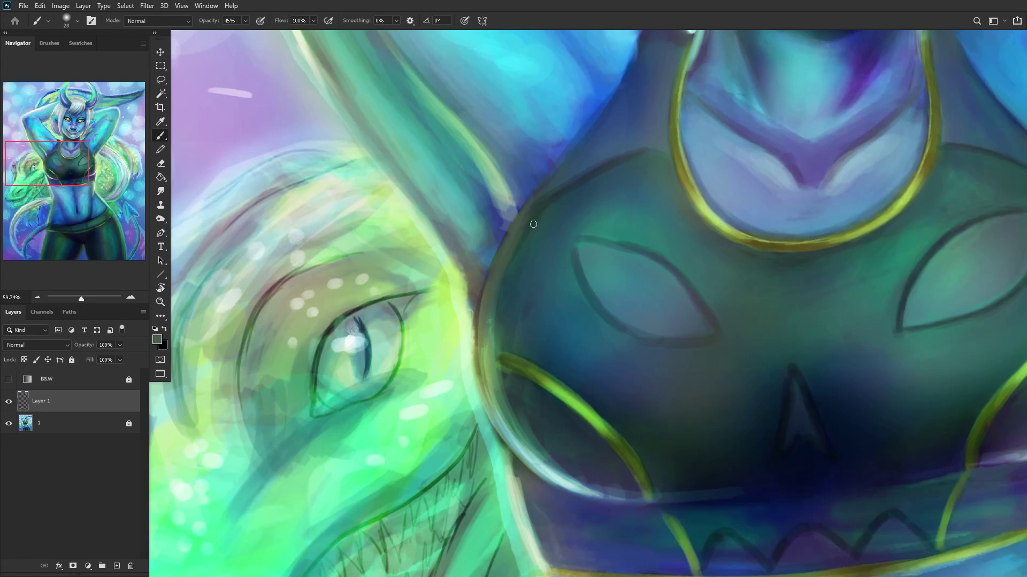
{"action": "left_click", "coordinate": [535, 253], "text": "alt"}
{"action": "right_click", "coordinate": [631, 188]}
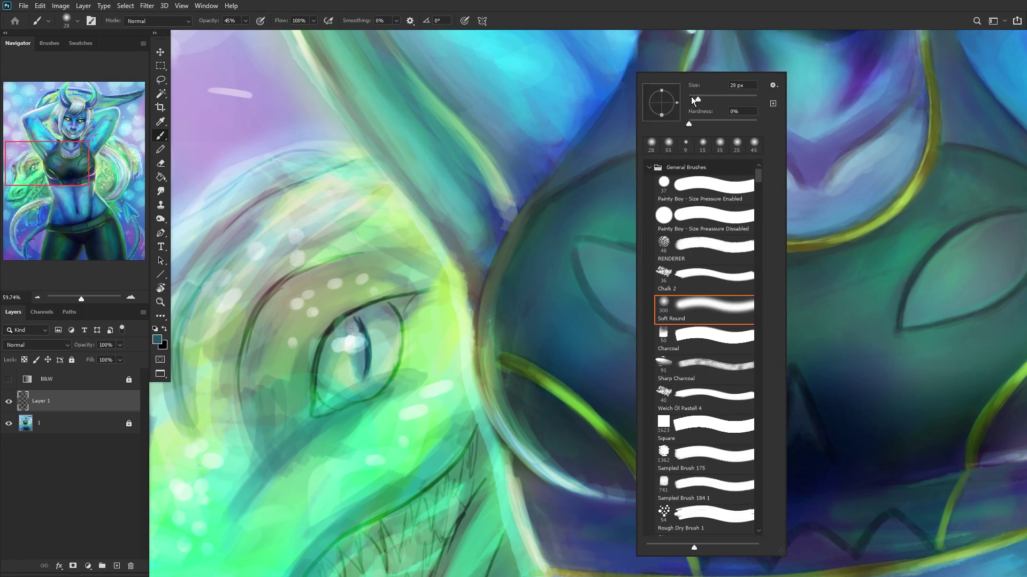
{"action": "key", "text": "Escape"}
{"action": "left_click", "coordinate": [532, 213], "text": "alt"}
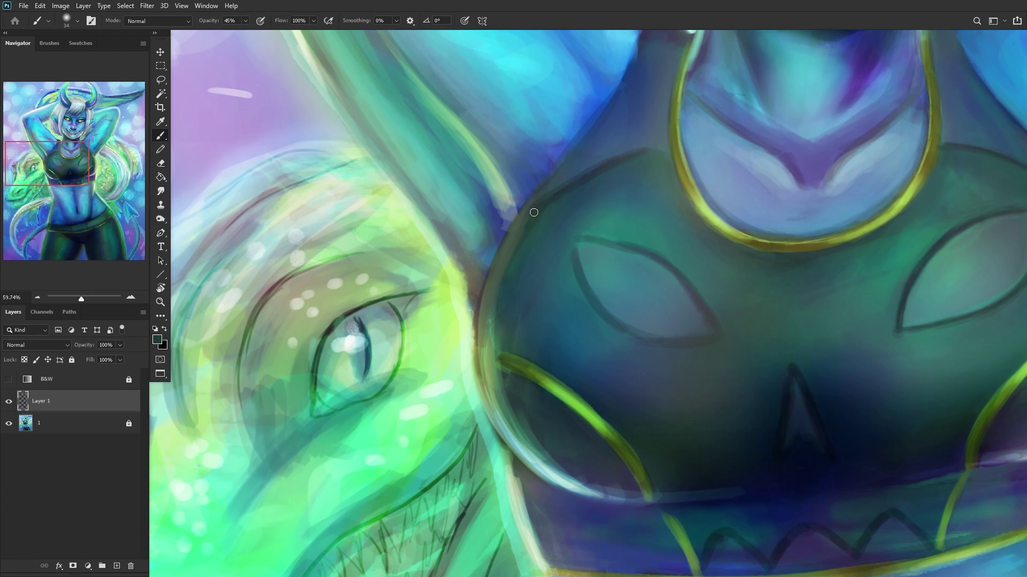
{"action": "right_click", "coordinate": [656, 110]}
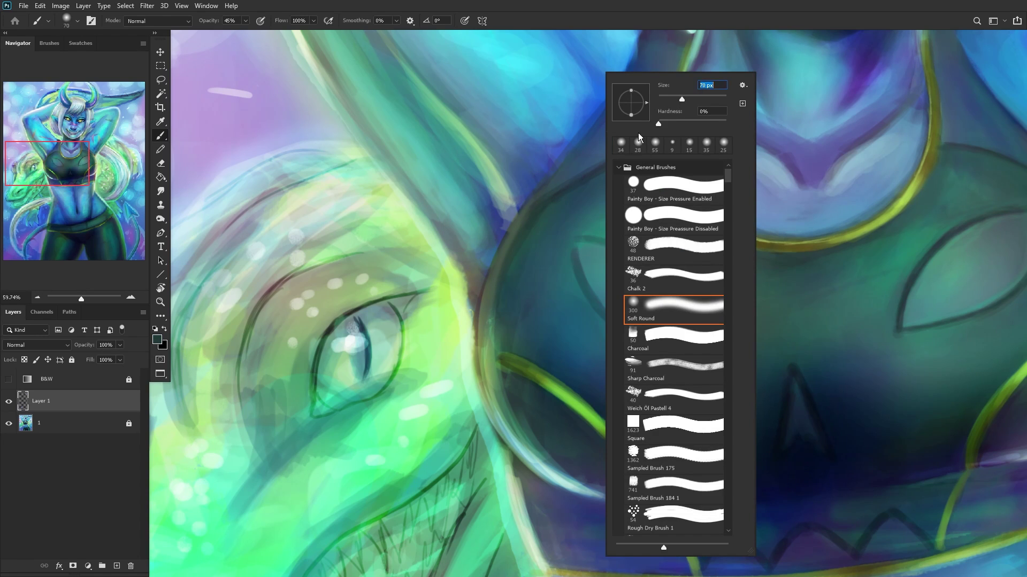
{"action": "left_click", "coordinate": [543, 206], "text": "alt"}
{"action": "mouse_move", "coordinate": [546, 214]}
{"action": "left_mouse_down"}
{"action": "mouse_move", "coordinate": [530, 213]}
{"action": "mouse_move", "coordinate": [560, 193]}
{"action": "left_mouse_up"}
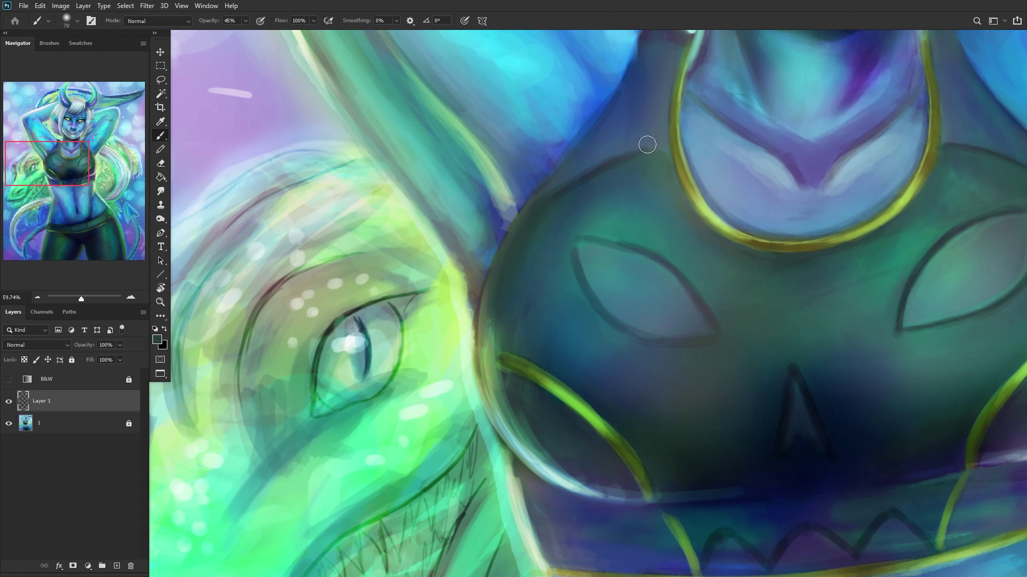
Step: Darken the top's lower-left inner rim with a sampled darker teal
{"action": "scroll", "coordinate": [647, 144], "scroll_direction": "down", "scroll_amount": 5}
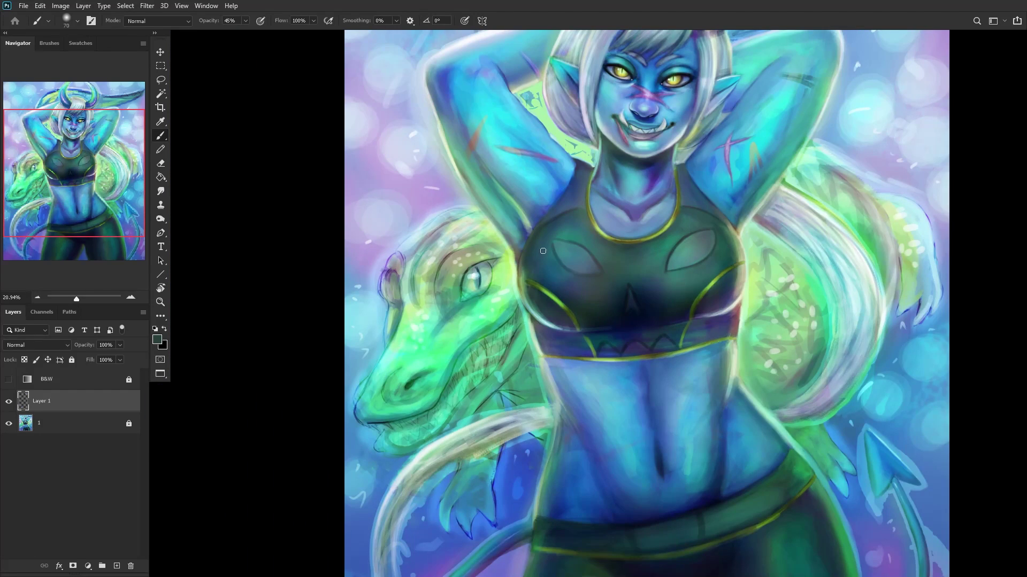
{"action": "scroll", "coordinate": [543, 251], "scroll_direction": "up", "scroll_amount": 3}
{"action": "left_click", "coordinate": [544, 236], "text": "alt"}
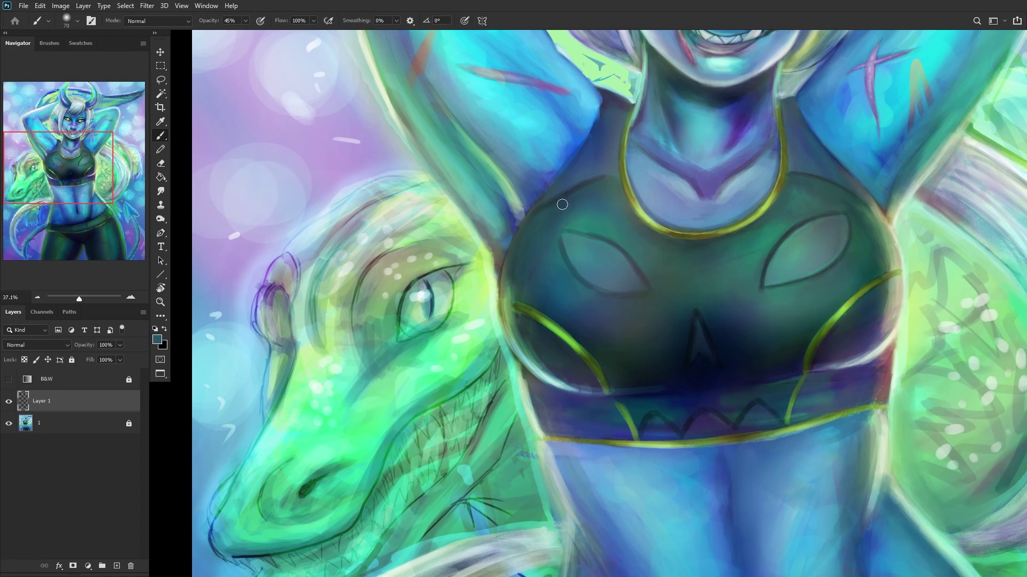
{"action": "scroll", "coordinate": [487, 296], "scroll_direction": "down", "scroll_amount": 2}
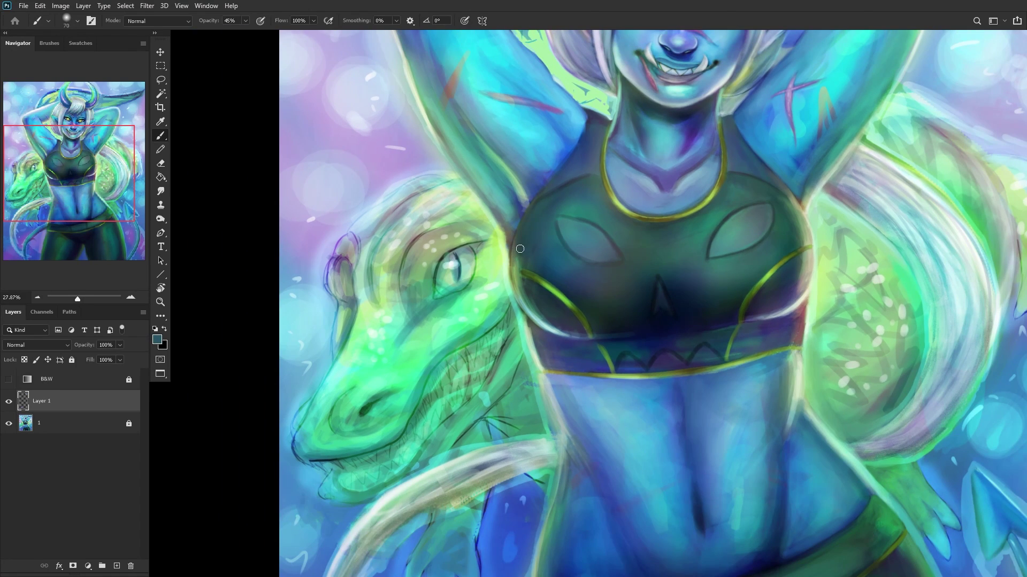
{"action": "scroll", "coordinate": [542, 303], "scroll_direction": "up", "scroll_amount": 2}
{"action": "scroll", "coordinate": [550, 293], "scroll_direction": "up", "scroll_amount": 2}
{"action": "left_click", "coordinate": [528, 293], "text": "alt"}
{"action": "left_click", "coordinate": [526, 309], "text": "alt"}
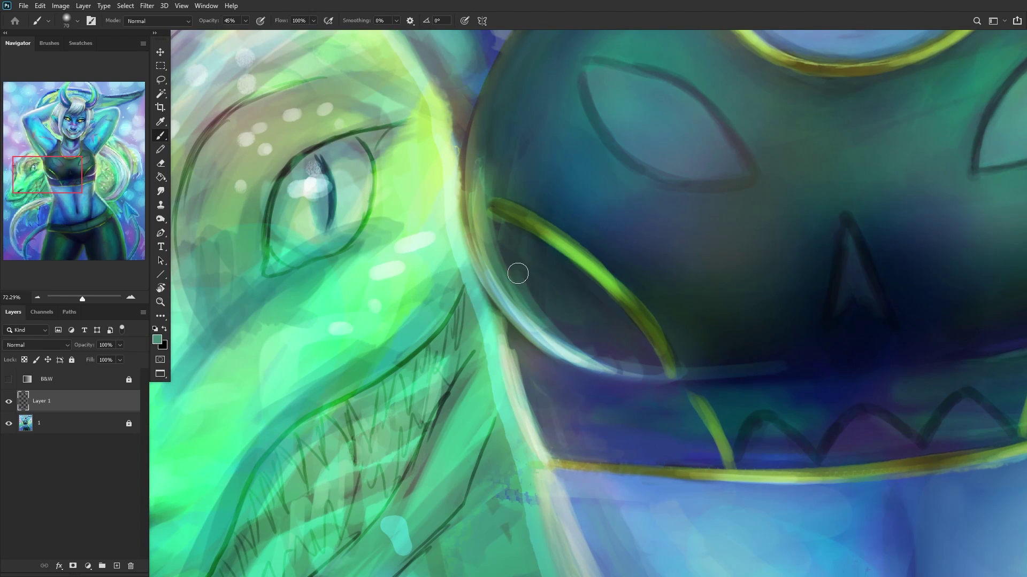
{"action": "left_click", "coordinate": [530, 246], "text": "alt"}
{"action": "left_click_drag", "start_coordinate": [527, 300], "coordinate": [488, 233]}
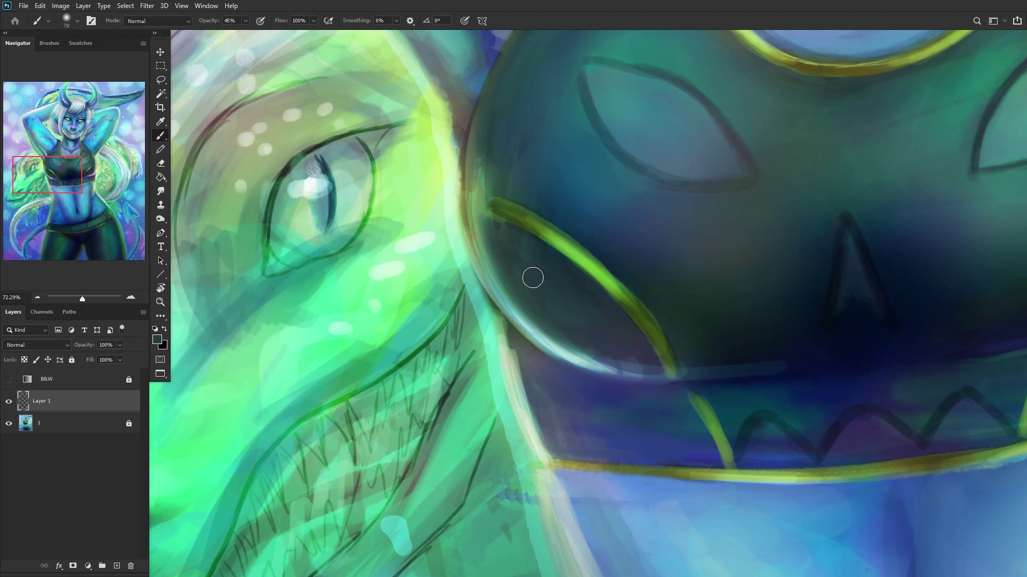
Step: Add pale beige, grey and olive highlight strokes along the top's left rim
{"action": "scroll", "coordinate": [555, 302], "scroll_direction": "down", "scroll_amount": 10}
{"action": "left_click", "coordinate": [747, 291], "text": "alt"}
{"action": "scroll", "coordinate": [508, 298], "scroll_direction": "up", "scroll_amount": 9}
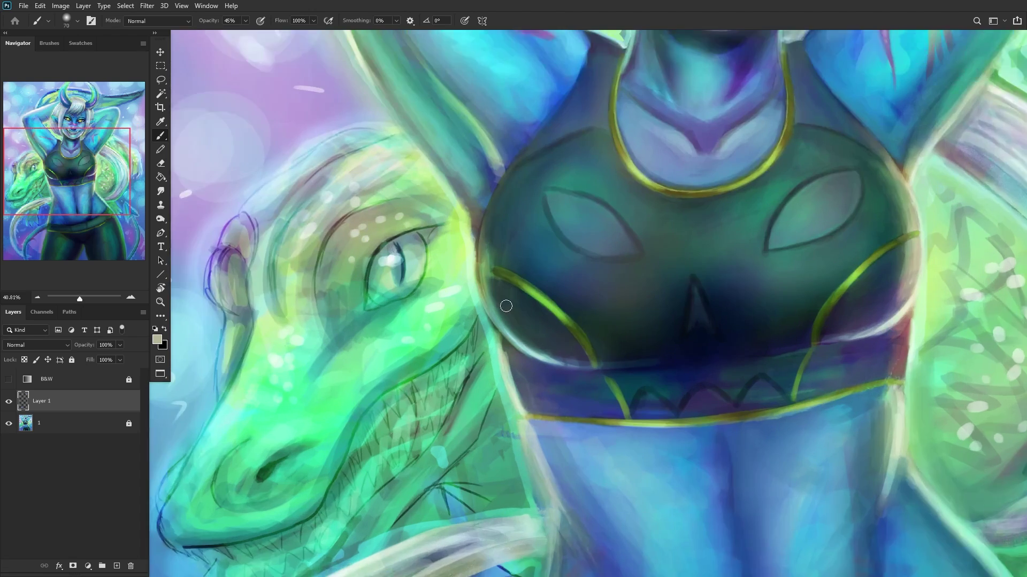
{"action": "mouse_move", "coordinate": [478, 279]}
{"action": "left_mouse_down"}
{"action": "mouse_move", "coordinate": [505, 339]}
{"action": "mouse_move", "coordinate": [568, 390]}
{"action": "mouse_move", "coordinate": [474, 247]}
{"action": "mouse_move", "coordinate": [488, 309]}
{"action": "mouse_move", "coordinate": [470, 219]}
{"action": "mouse_move", "coordinate": [469, 261]}
{"action": "mouse_move", "coordinate": [469, 215]}
{"action": "left_mouse_up"}
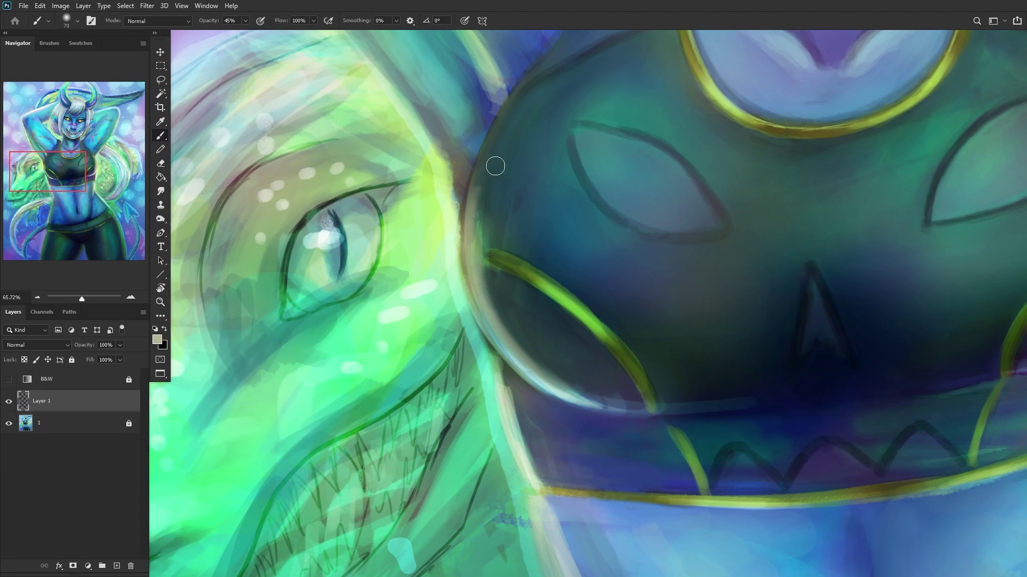
{"action": "scroll", "coordinate": [472, 274], "scroll_direction": "down", "scroll_amount": 12}
{"action": "scroll", "coordinate": [553, 185], "scroll_direction": "up", "scroll_amount": 12}
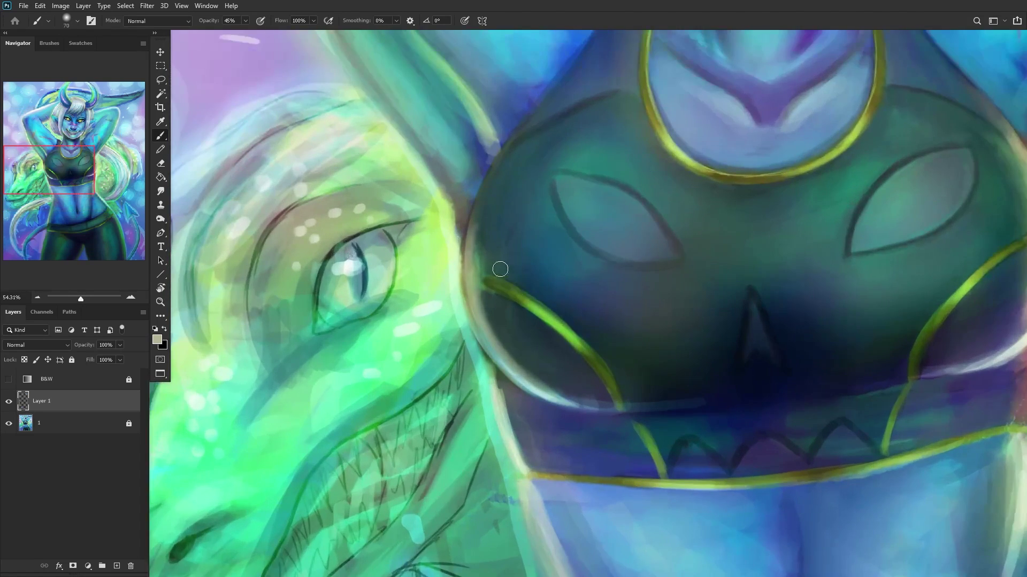
{"action": "left_click", "coordinate": [491, 264], "text": "alt"}
{"action": "left_click", "coordinate": [448, 238], "text": "alt"}
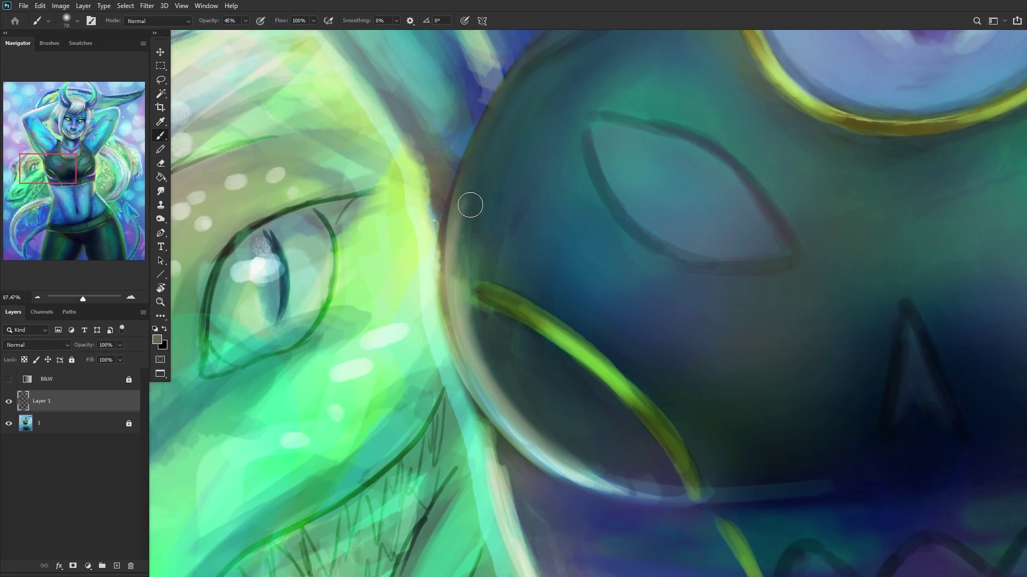
{"action": "left_click", "coordinate": [456, 323], "text": "alt"}
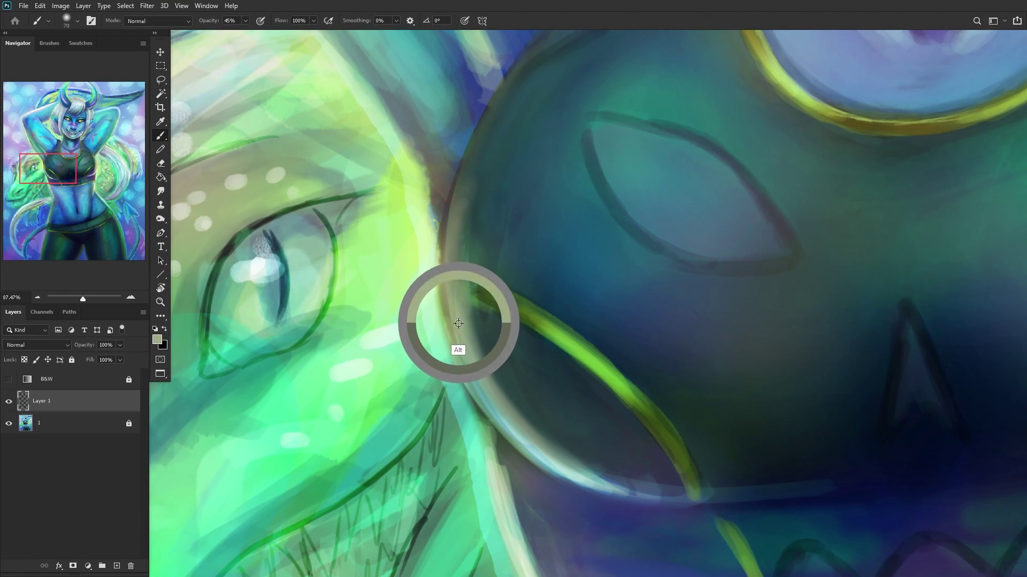
{"action": "mouse_move", "coordinate": [476, 229]}
{"action": "left_mouse_down"}
{"action": "mouse_move", "coordinate": [454, 251]}
{"action": "mouse_move", "coordinate": [482, 126]}
{"action": "left_mouse_up"}
Step: Glaze teal-blue over the dark gap beside the hair and dab in a lighter tone
{"action": "scroll", "coordinate": [518, 115], "scroll_direction": "down", "scroll_amount": 6}
{"action": "scroll", "coordinate": [485, 207], "scroll_direction": "up", "scroll_amount": 4}
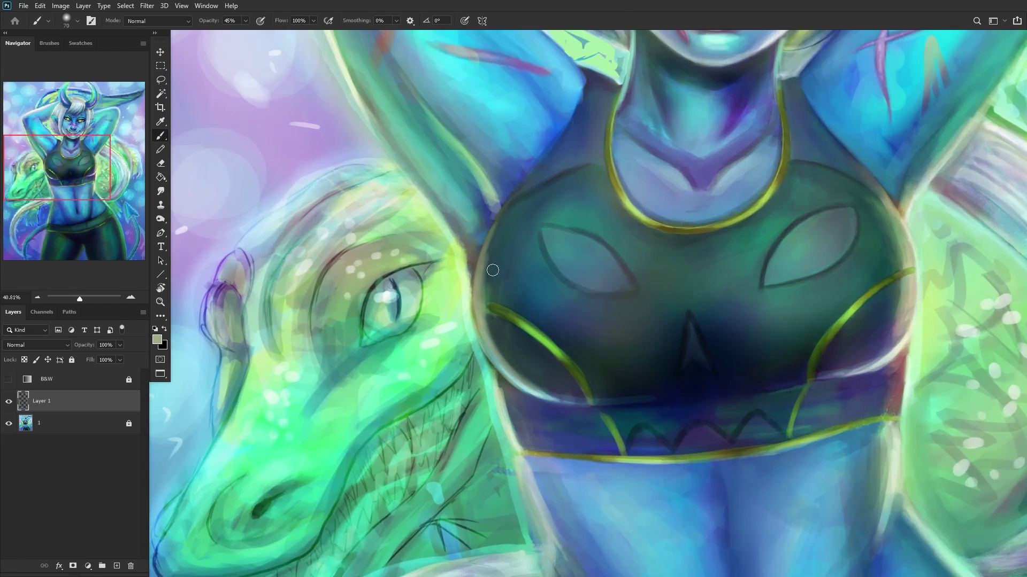
{"action": "scroll", "coordinate": [493, 270], "scroll_direction": "up", "scroll_amount": 3}
{"action": "left_click", "coordinate": [491, 252], "text": "alt"}
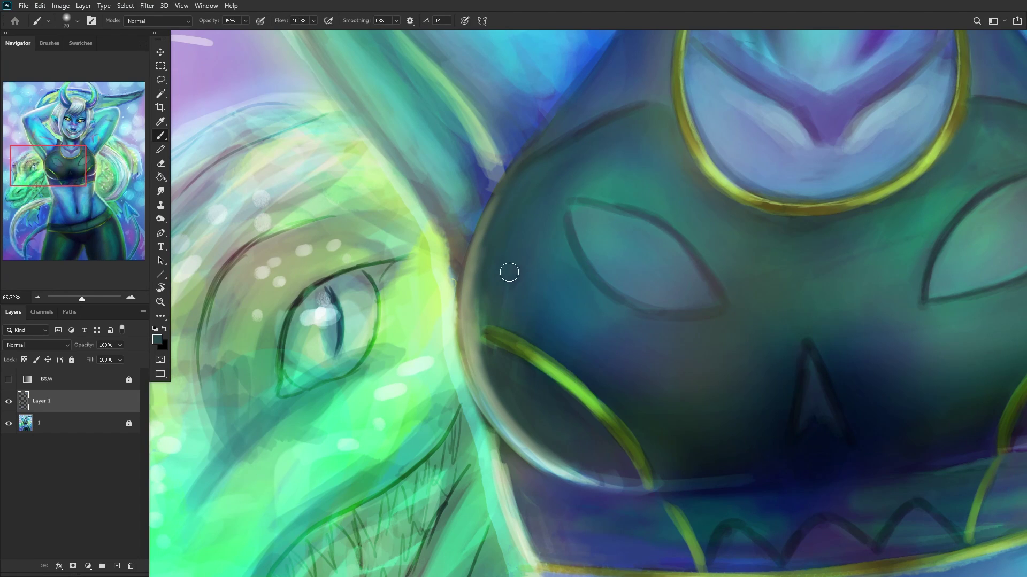
{"action": "scroll", "coordinate": [476, 298], "scroll_direction": "down", "scroll_amount": 6}
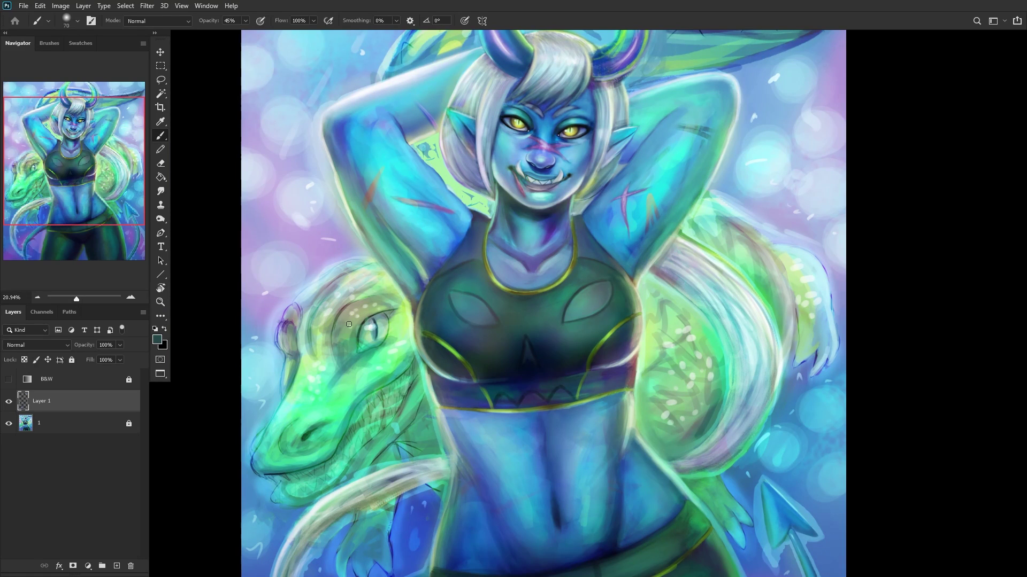
{"action": "scroll", "coordinate": [402, 299], "scroll_direction": "up", "scroll_amount": 2}
{"action": "scroll", "coordinate": [391, 288], "scroll_direction": "up", "scroll_amount": 6}
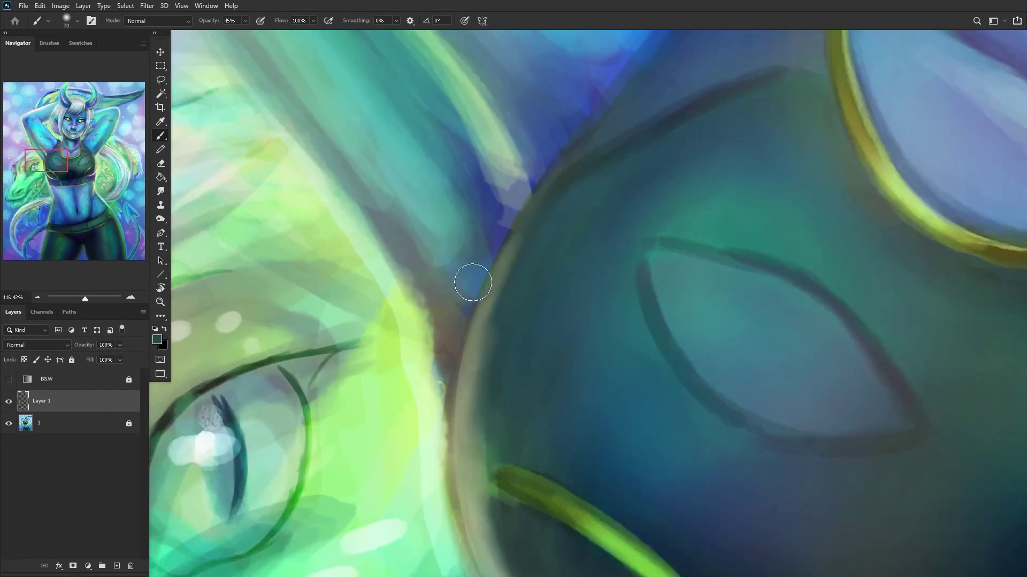
{"action": "mouse_move", "coordinate": [452, 312]}
{"action": "left_mouse_down"}
{"action": "mouse_move", "coordinate": [470, 258]}
{"action": "mouse_move", "coordinate": [460, 285]}
{"action": "mouse_move", "coordinate": [470, 243]}
{"action": "mouse_move", "coordinate": [457, 238]}
{"action": "mouse_move", "coordinate": [457, 299]}
{"action": "mouse_move", "coordinate": [491, 216]}
{"action": "mouse_move", "coordinate": [447, 156]}
{"action": "left_mouse_up"}
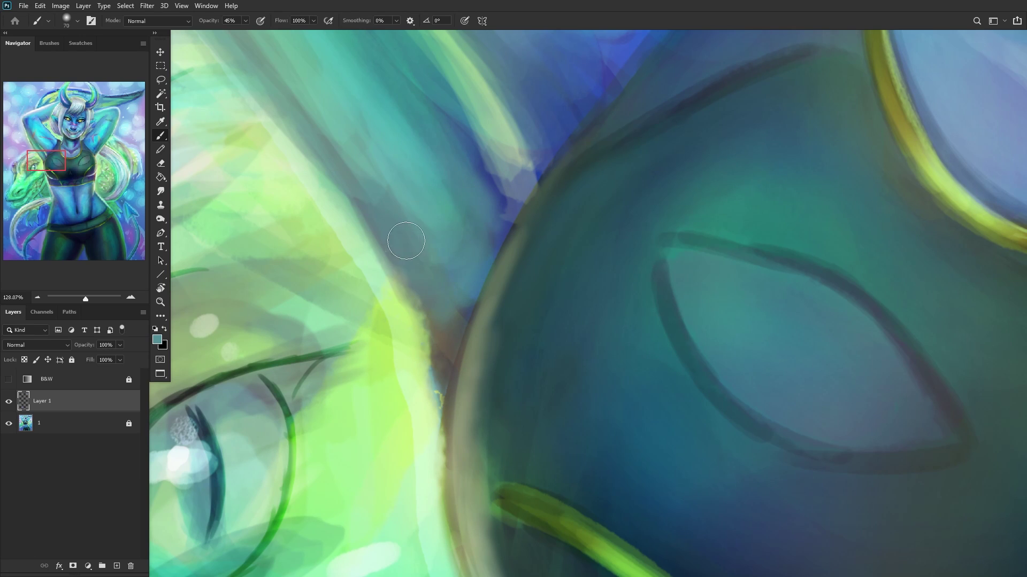
{"action": "mouse_move", "coordinate": [442, 350]}
{"action": "left_mouse_down"}
{"action": "mouse_move", "coordinate": [425, 280]}
{"action": "mouse_move", "coordinate": [448, 293]}
{"action": "mouse_move", "coordinate": [450, 382]}
{"action": "mouse_move", "coordinate": [469, 299]}
{"action": "mouse_move", "coordinate": [427, 297]}
{"action": "mouse_move", "coordinate": [427, 319]}
{"action": "mouse_move", "coordinate": [372, 208]}
{"action": "mouse_move", "coordinate": [429, 350]}
{"action": "mouse_move", "coordinate": [400, 252]}
{"action": "left_mouse_up"}
{"action": "left_click", "coordinate": [498, 204], "text": "alt"}
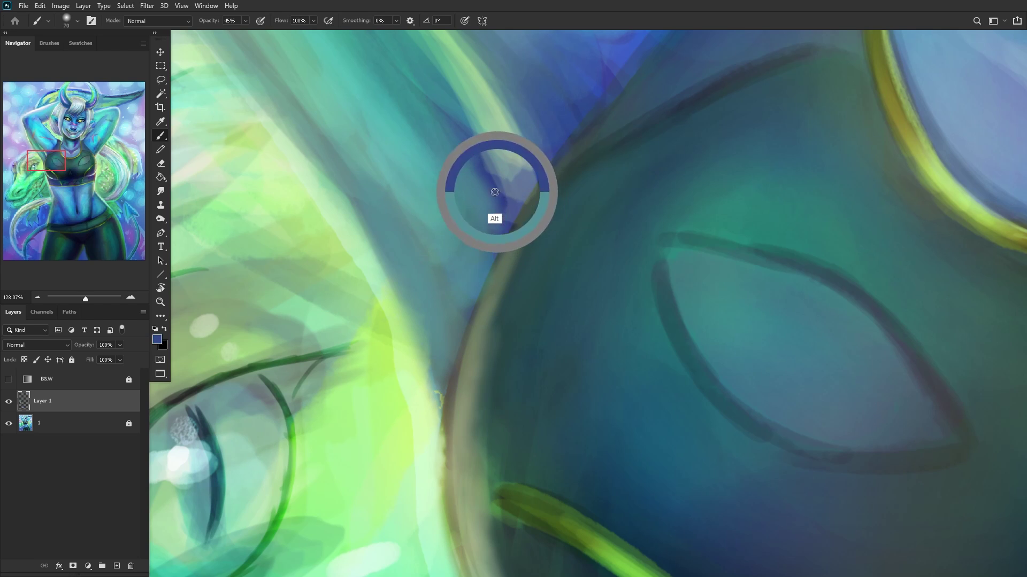
{"action": "scroll", "coordinate": [363, 287], "scroll_direction": "down", "scroll_amount": 10}
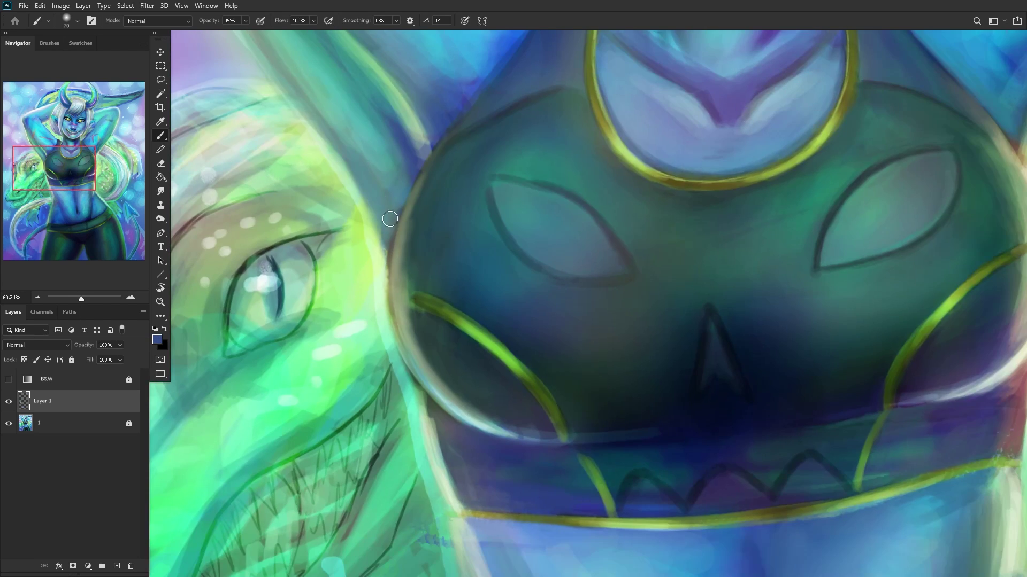
{"action": "scroll", "coordinate": [363, 288], "scroll_direction": "down", "scroll_amount": 1}
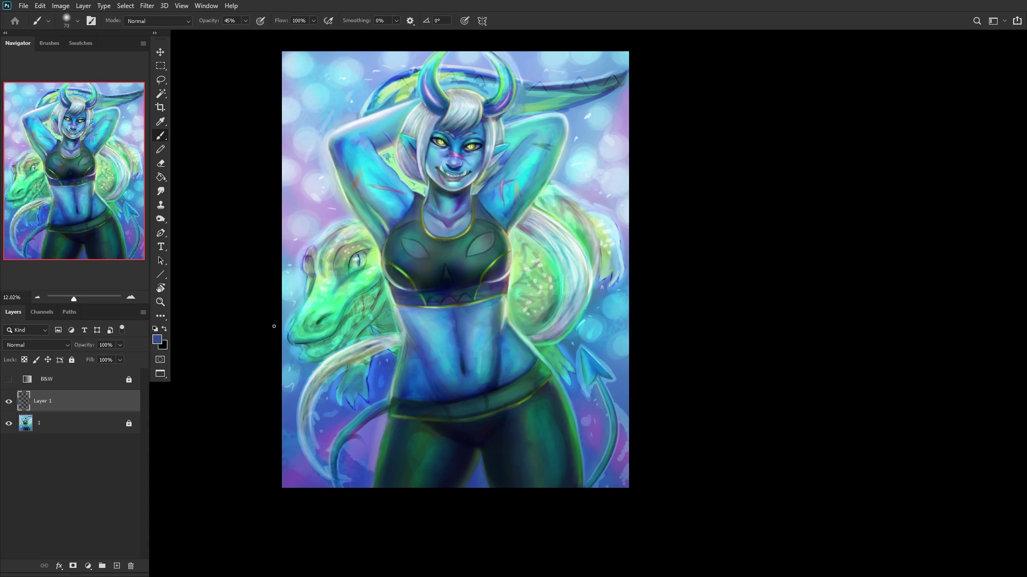
Step: Compare with Layer 1 toggled, then lasso the nose and copy it to its own layer
{"action": "left_click", "coordinate": [7, 401]}
{"action": "left_click", "coordinate": [8, 402]}
{"action": "left_click", "coordinate": [8, 401]}
{"action": "left_click", "coordinate": [9, 401]}
{"action": "scroll", "coordinate": [424, 195], "scroll_direction": "up", "scroll_amount": 3}
{"action": "scroll", "coordinate": [424, 195], "scroll_direction": "up", "scroll_amount": 5}
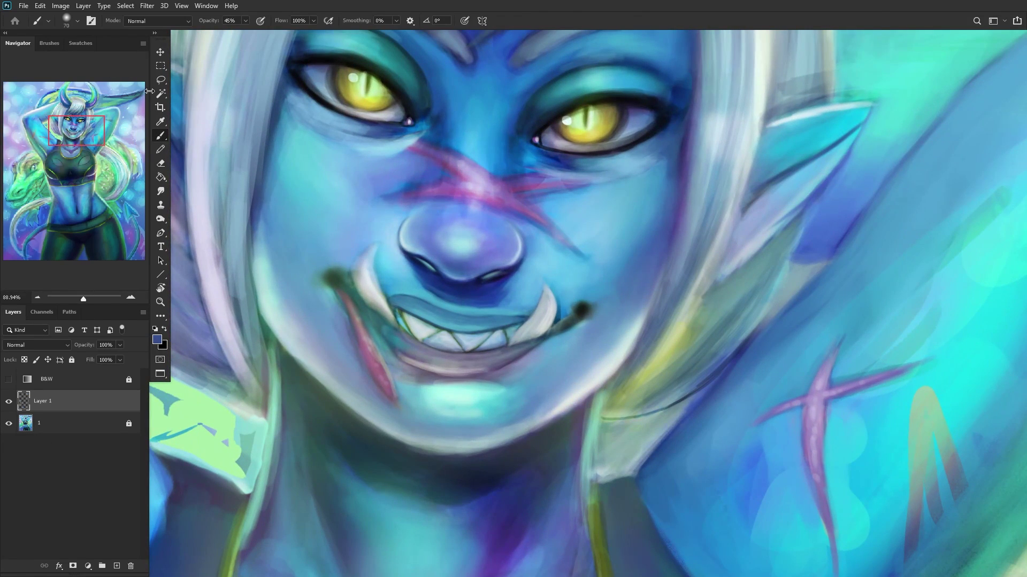
{"action": "left_click", "coordinate": [161, 79]}
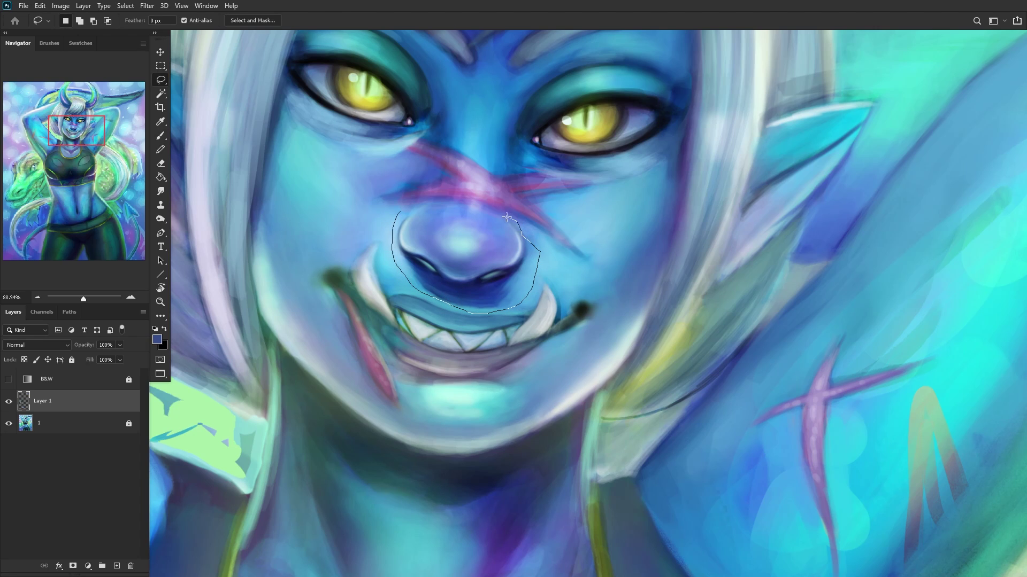
{"action": "left_click_drag", "start_coordinate": [407, 210], "coordinate": [408, 210]}
{"action": "key", "text": "ctrl+j"}
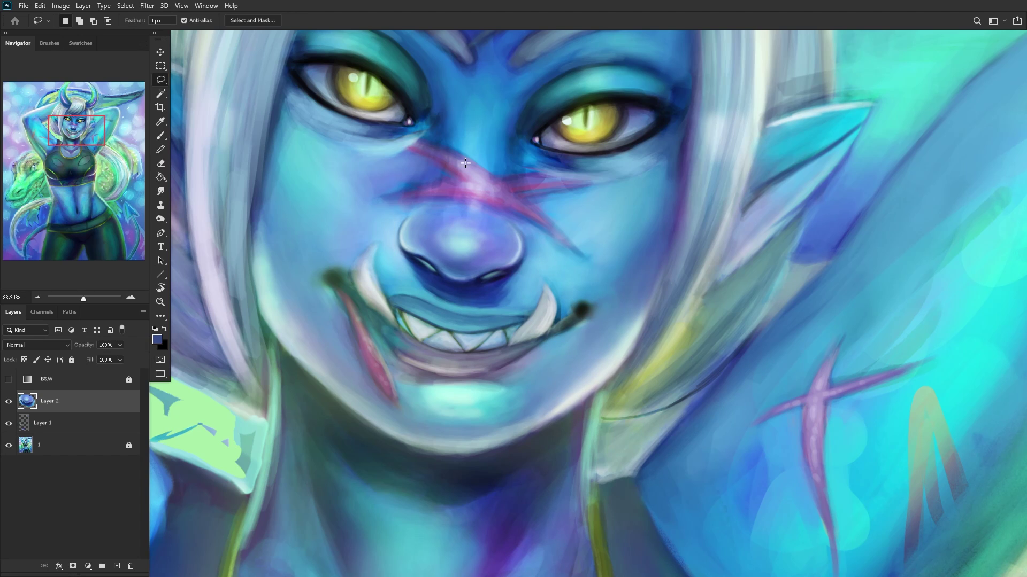
Step: Scale the nose to about 95% and shift it slightly right and down
{"action": "key", "text": "v"}
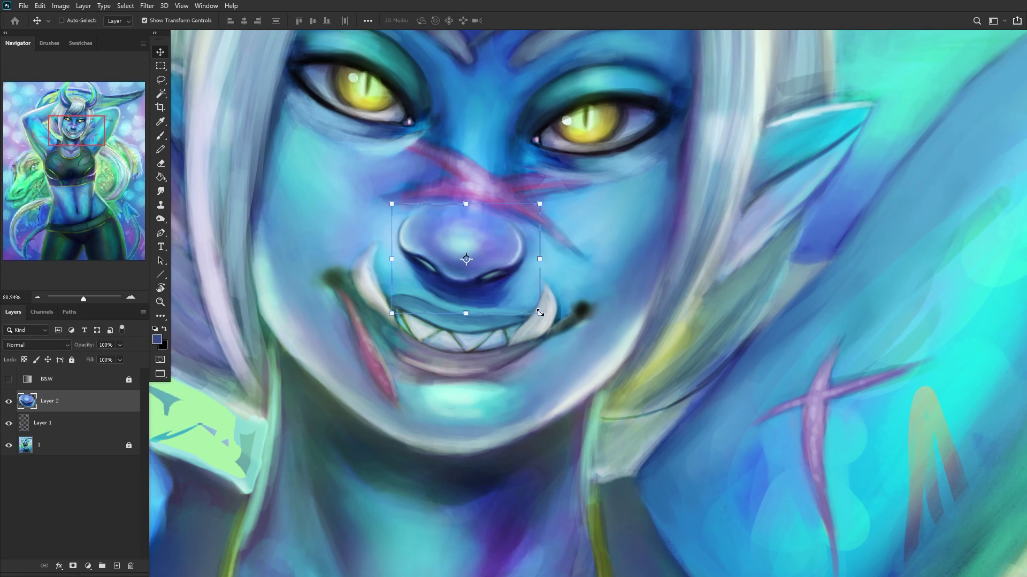
{"action": "left_click_drag", "start_coordinate": [540, 312], "coordinate": [535, 309]}
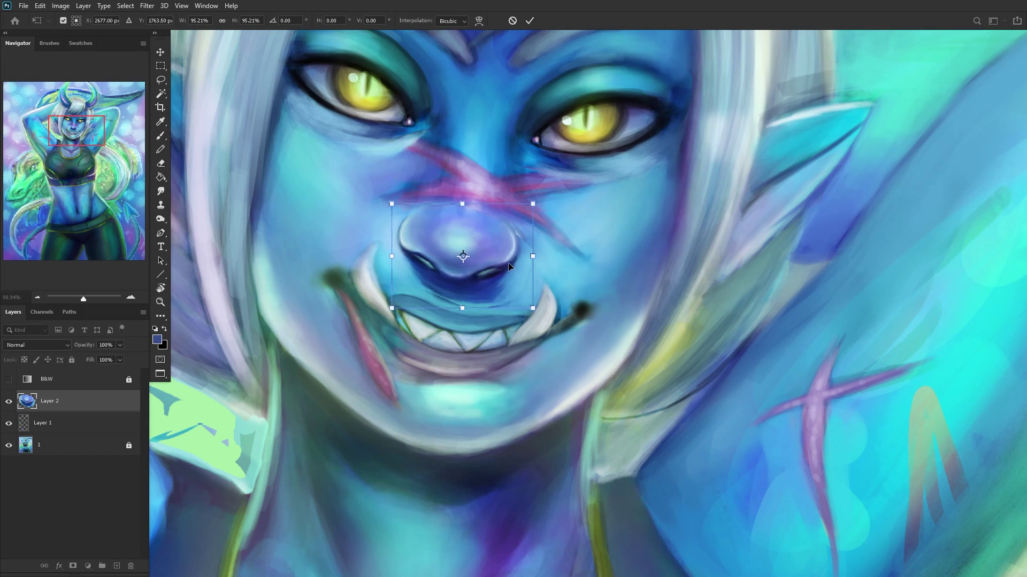
{"action": "left_click_drag", "start_coordinate": [512, 267], "coordinate": [514, 268]}
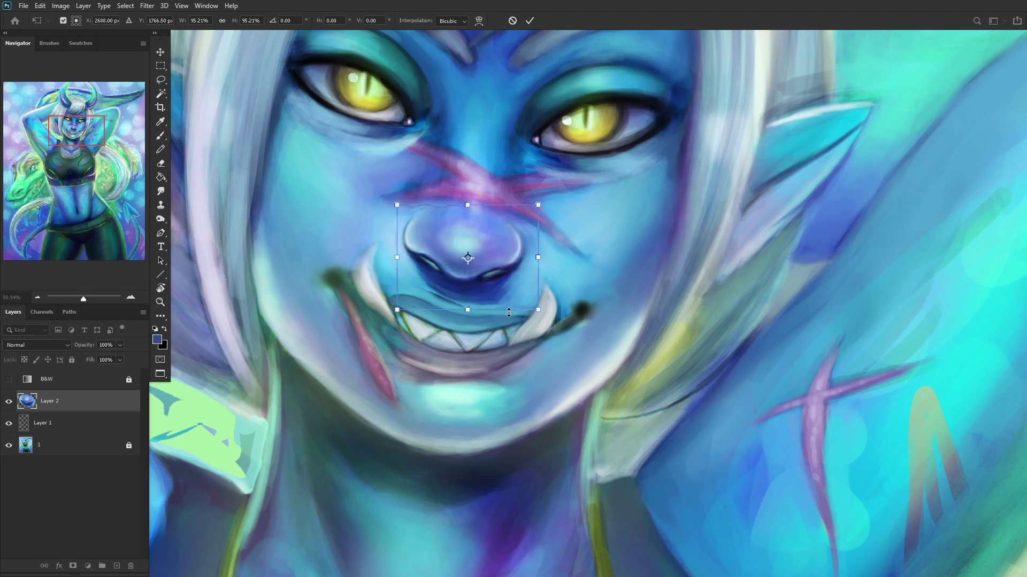
{"action": "scroll", "coordinate": [516, 229], "scroll_direction": "down", "scroll_amount": 2}
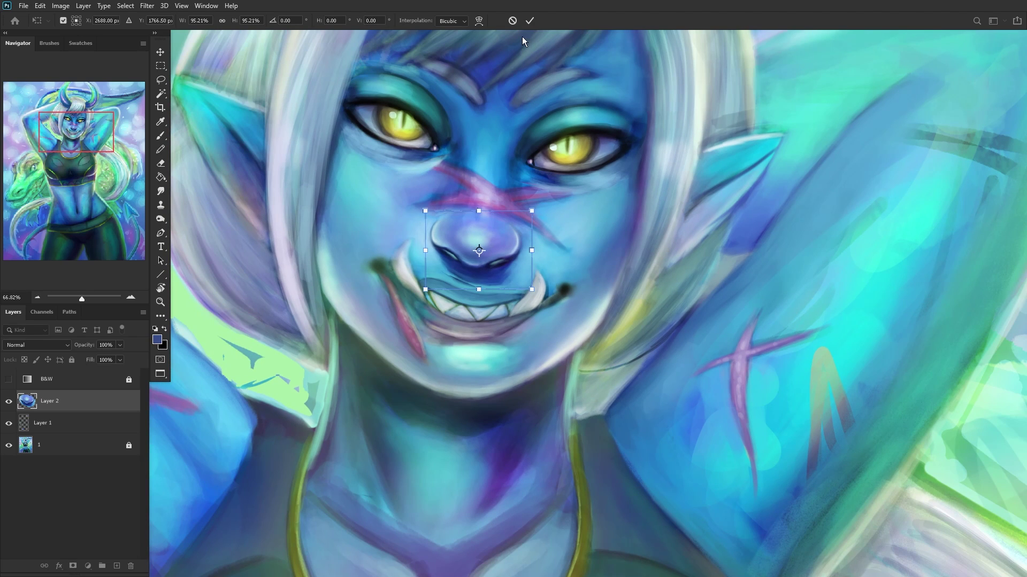
{"action": "left_click", "coordinate": [528, 20]}
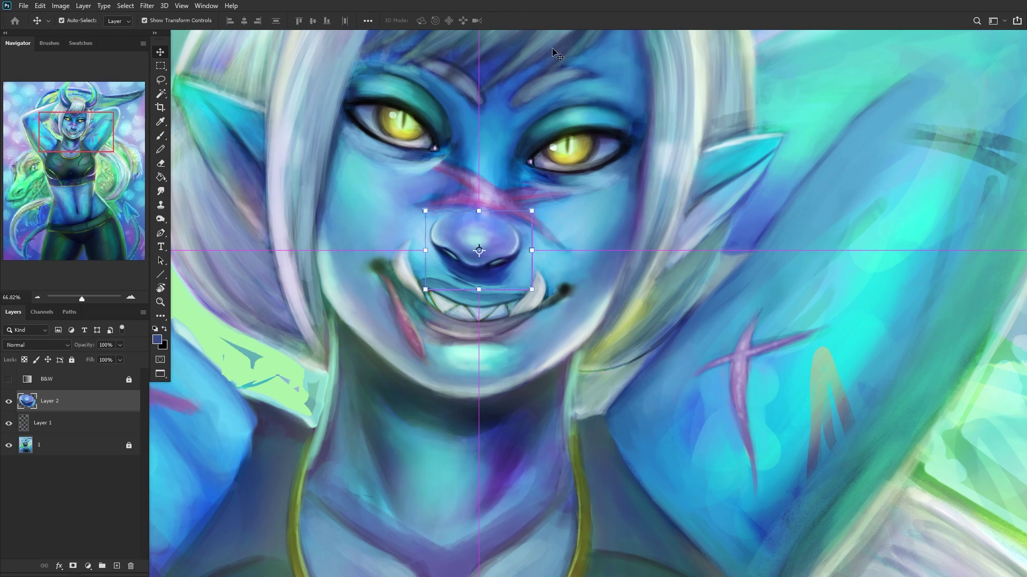
Step: On the mirrored canvas, nudge and tilt the nose about 2°, then add an empty layer
{"action": "key", "text": "ctrl+h"}
{"action": "key", "text": "Left"}
{"action": "key", "text": "Left"}
{"action": "key", "text": "Left"}
{"action": "key", "text": "Left"}
{"action": "key", "text": "Left"}
{"action": "key", "text": "Left"}
{"action": "left_click_drag", "start_coordinate": [544, 206], "coordinate": [554, 205]}
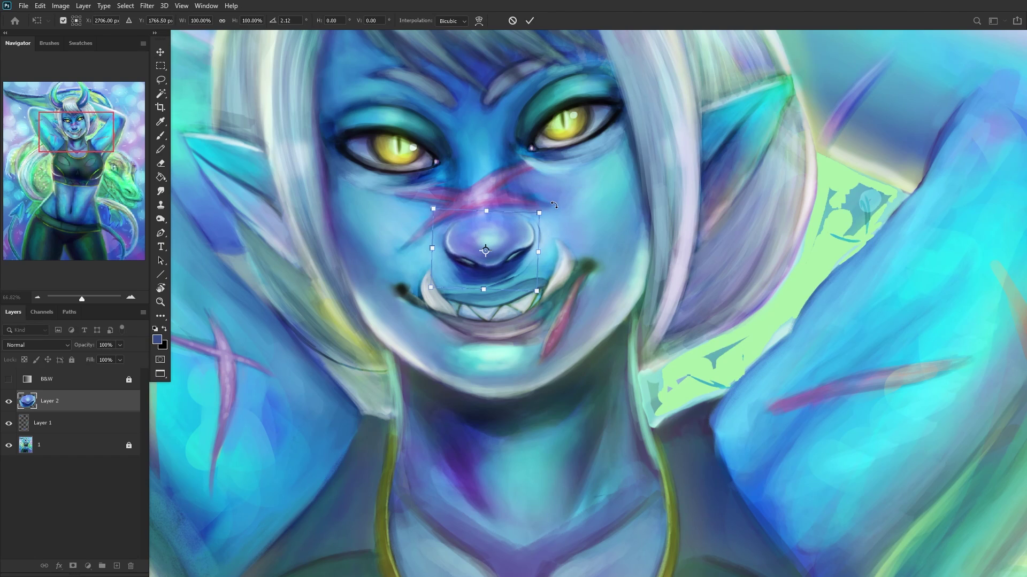
{"action": "key", "text": "Down"}
{"action": "key", "text": "Right"}
{"action": "key", "text": "Right"}
{"action": "key", "text": "Right"}
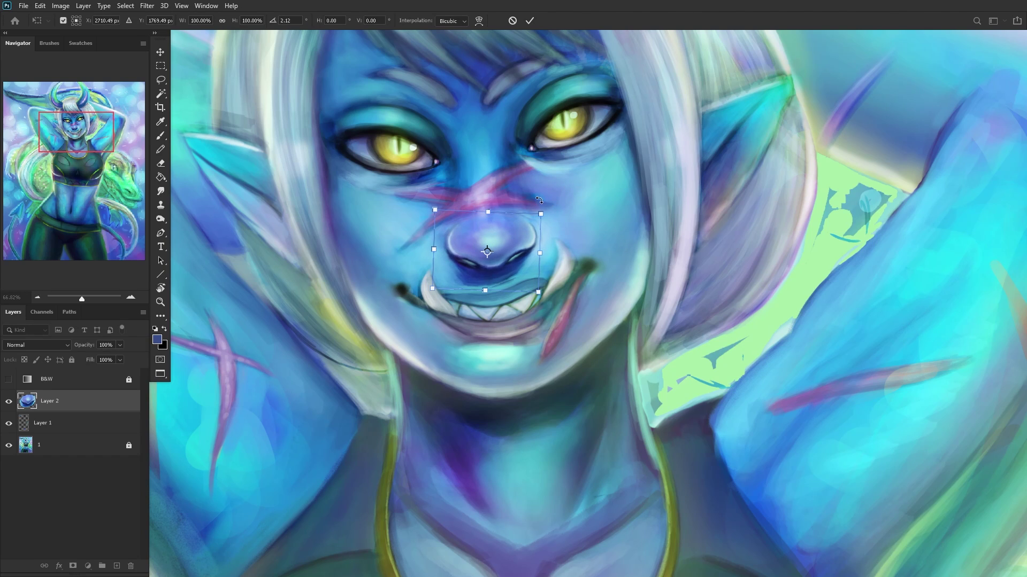
{"action": "left_click", "coordinate": [530, 21]}
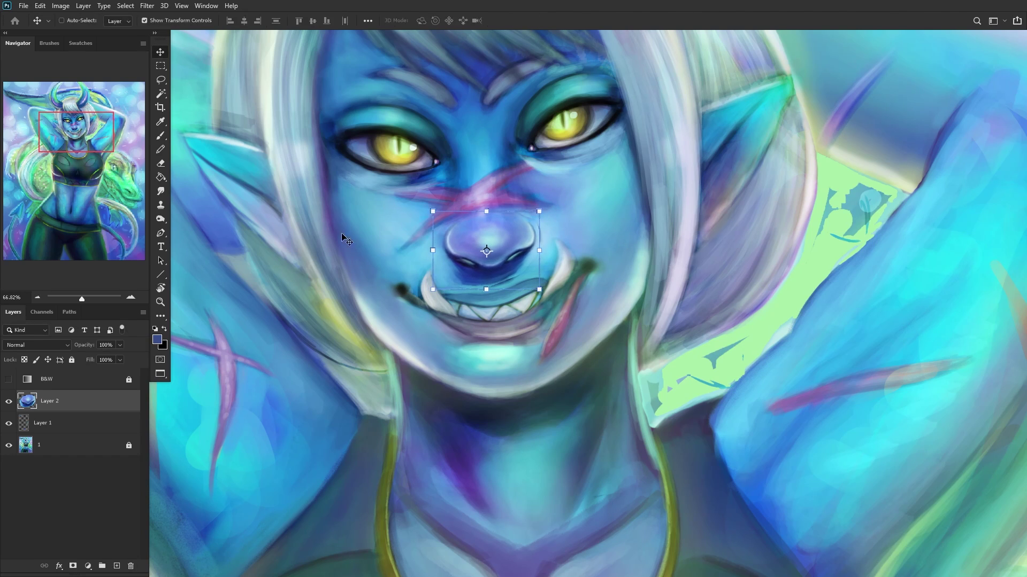
{"action": "left_click", "coordinate": [122, 567]}
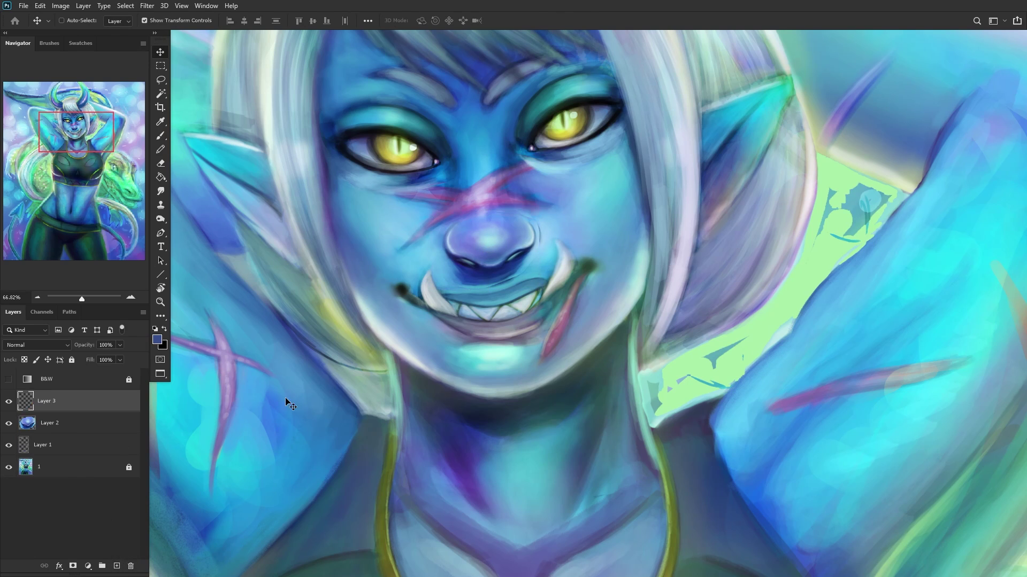
Step: Switch to a 31 px Soft Round brush and paint a light blue stroke beside the nose
{"action": "left_click", "coordinate": [161, 149]}
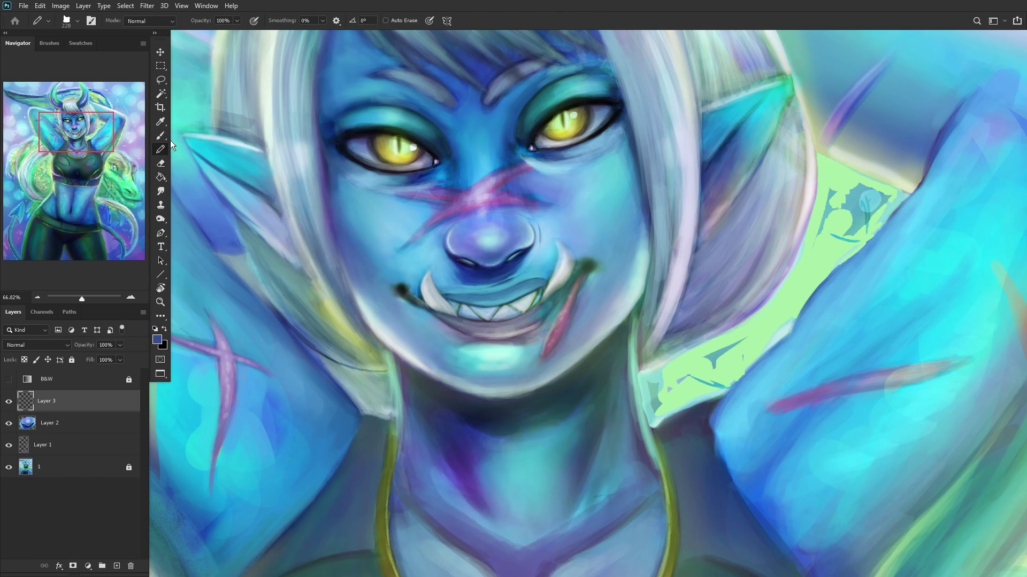
{"action": "left_click", "coordinate": [161, 136]}
{"action": "scroll", "coordinate": [573, 239], "scroll_direction": "up", "scroll_amount": 5}
{"action": "right_click", "coordinate": [574, 239]}
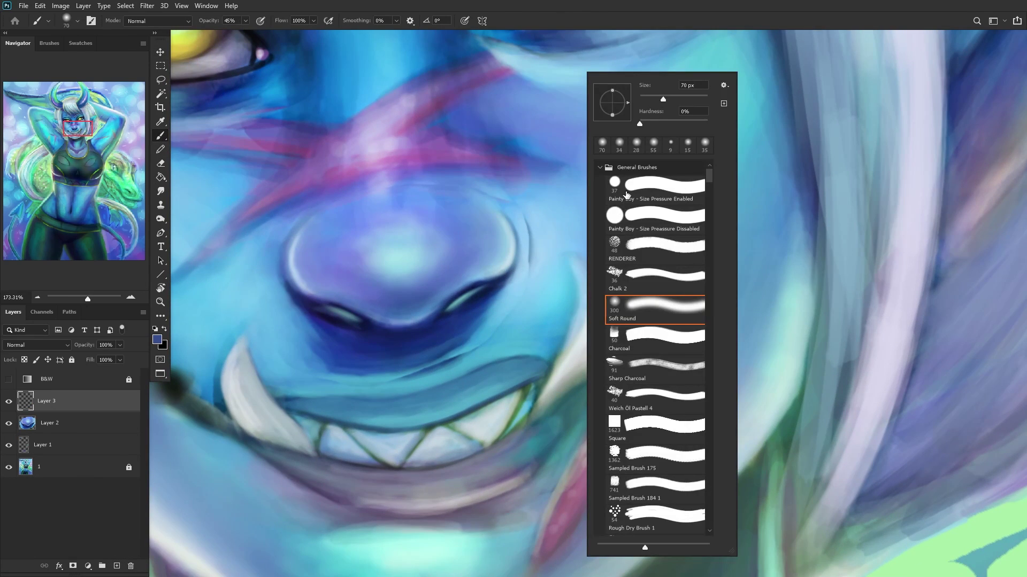
{"action": "left_click_drag", "start_coordinate": [652, 103], "coordinate": [649, 102]}
{"action": "left_click", "coordinate": [516, 265], "text": "alt"}
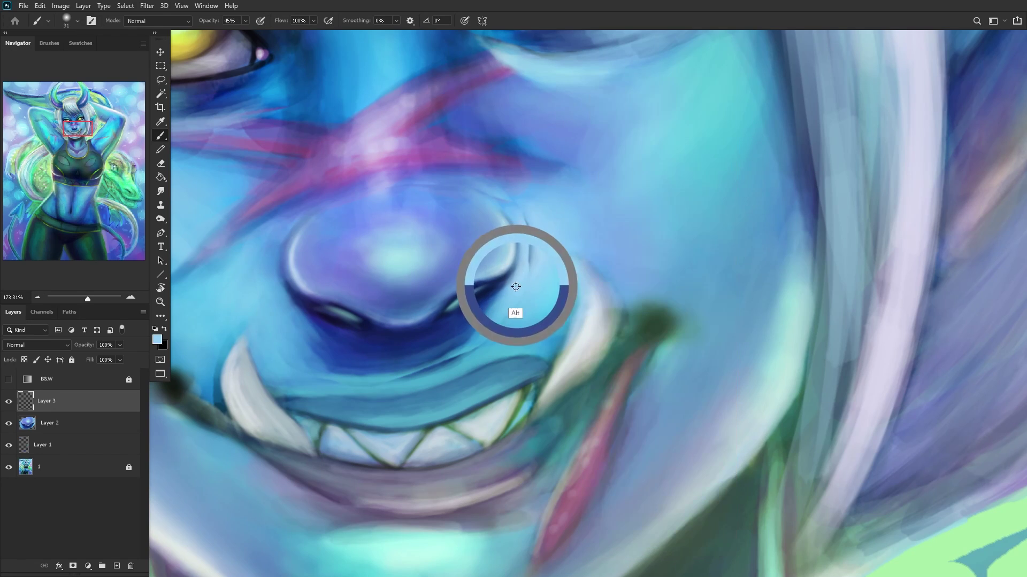
{"action": "left_click_drag", "start_coordinate": [534, 236], "coordinate": [533, 248]}
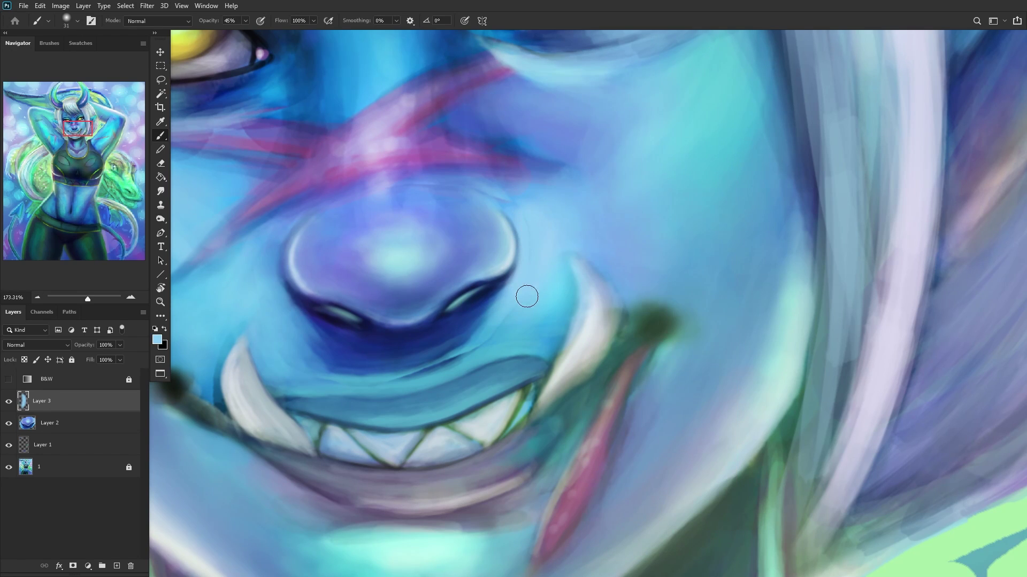
Step: Sample deeper and lighter blues around the nose and mouth and paint soft skin there
{"action": "left_click", "coordinate": [488, 335], "text": "alt"}
{"action": "left_click", "coordinate": [527, 281], "text": "alt"}
{"action": "mouse_move", "coordinate": [420, 355]}
{"action": "left_mouse_down"}
{"action": "mouse_move", "coordinate": [456, 352]}
{"action": "mouse_move", "coordinate": [426, 348]}
{"action": "mouse_move", "coordinate": [403, 360]}
{"action": "mouse_move", "coordinate": [433, 339]}
{"action": "left_mouse_up"}
{"action": "left_click", "coordinate": [487, 347], "text": "alt"}
{"action": "left_click", "coordinate": [287, 365], "text": "alt"}
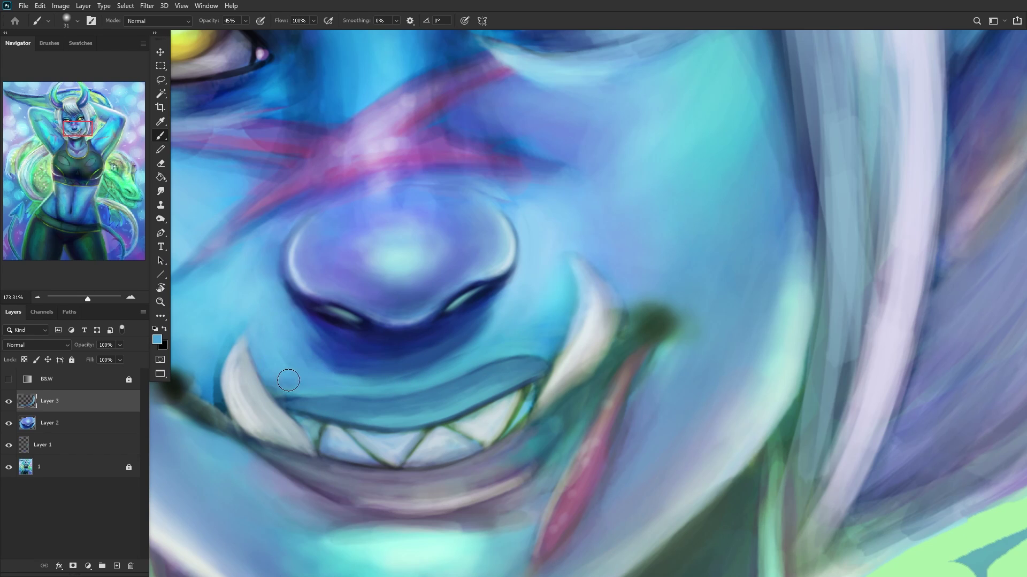
{"action": "left_click", "coordinate": [363, 355], "text": "alt"}
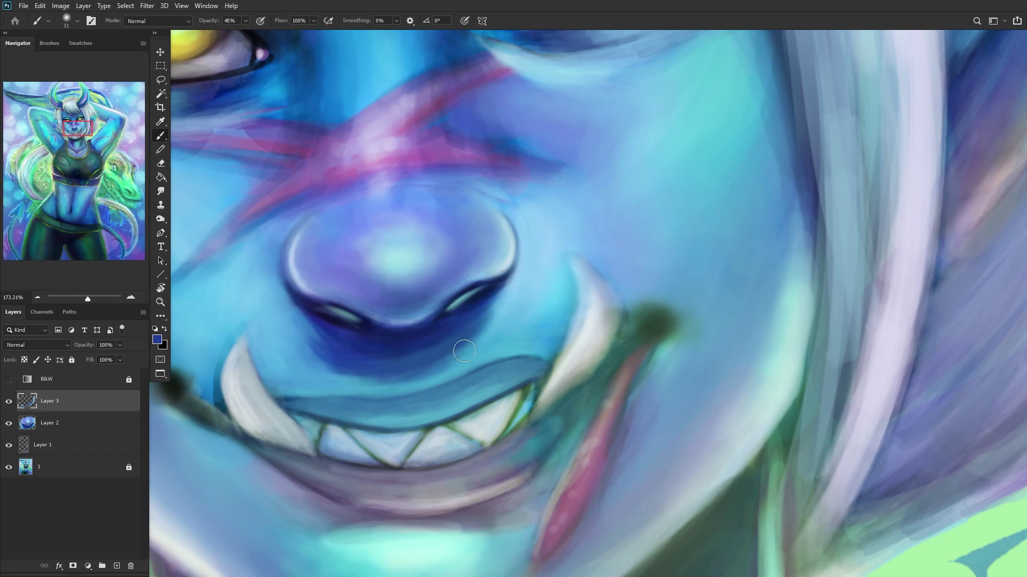
{"action": "mouse_move", "coordinate": [464, 336]}
{"action": "left_mouse_down"}
{"action": "mouse_move", "coordinate": [470, 242]}
{"action": "mouse_move", "coordinate": [335, 246]}
{"action": "mouse_move", "coordinate": [486, 229]}
{"action": "mouse_move", "coordinate": [392, 235]}
{"action": "mouse_move", "coordinate": [441, 280]}
{"action": "left_mouse_up"}
Step: Blend skin tones beside the nose and pick a lighter blue at the nose bridge
{"action": "left_click", "coordinate": [452, 230], "text": "alt"}
{"action": "left_click", "coordinate": [532, 235], "text": "alt"}
{"action": "left_click_drag", "start_coordinate": [542, 244], "coordinate": [505, 231]}
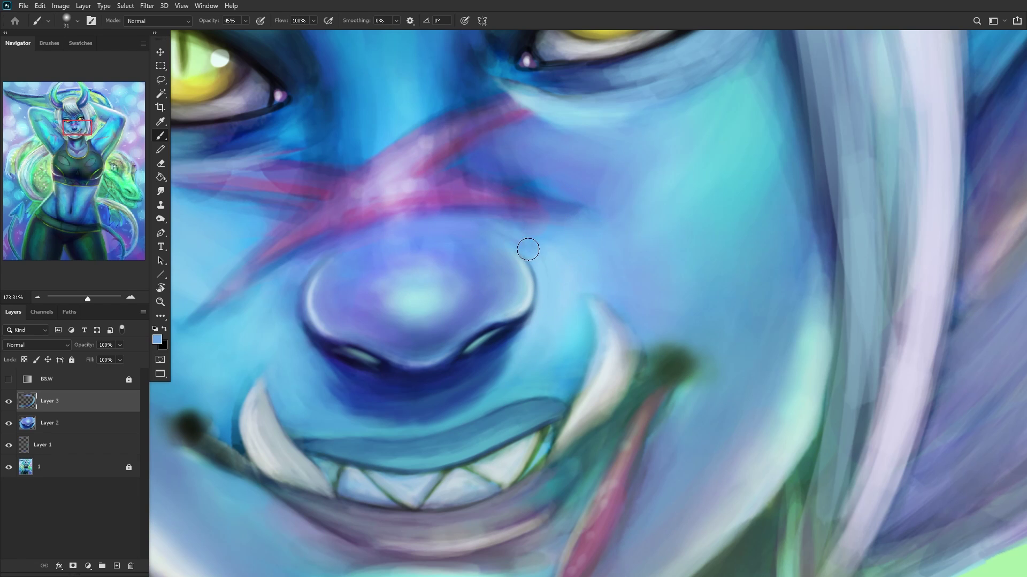
{"action": "left_click", "coordinate": [445, 187], "text": "alt"}
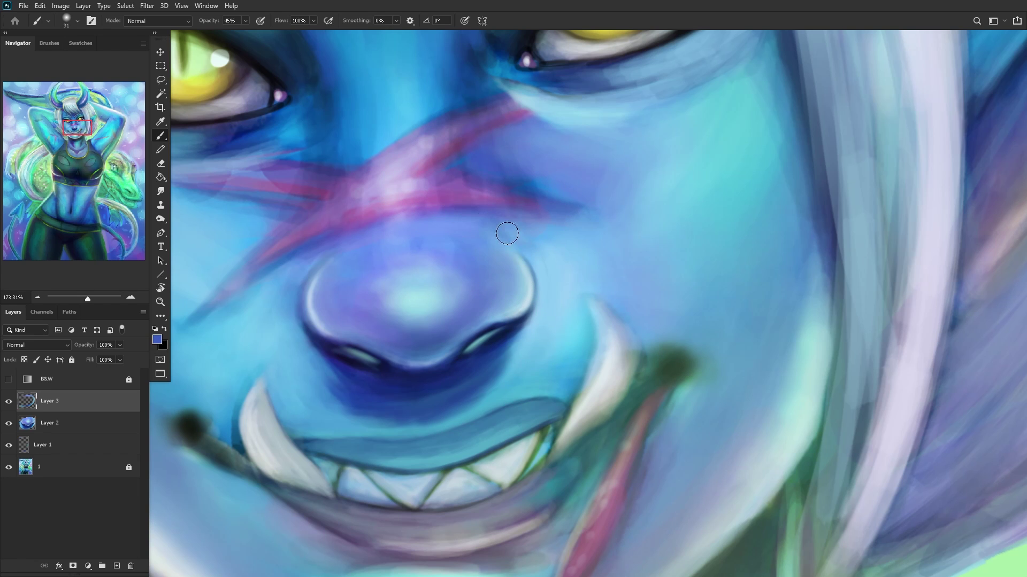
{"action": "scroll", "coordinate": [395, 253], "scroll_direction": "down", "scroll_amount": 3}
{"action": "left_click", "coordinate": [478, 230], "text": "alt"}
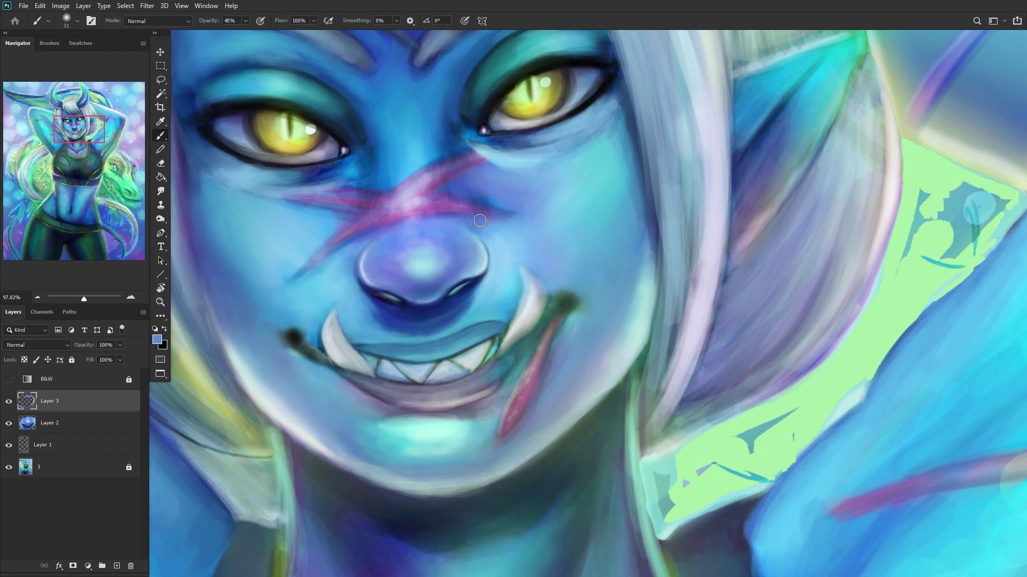
{"action": "scroll", "coordinate": [257, 296], "scroll_direction": "down", "scroll_amount": 5}
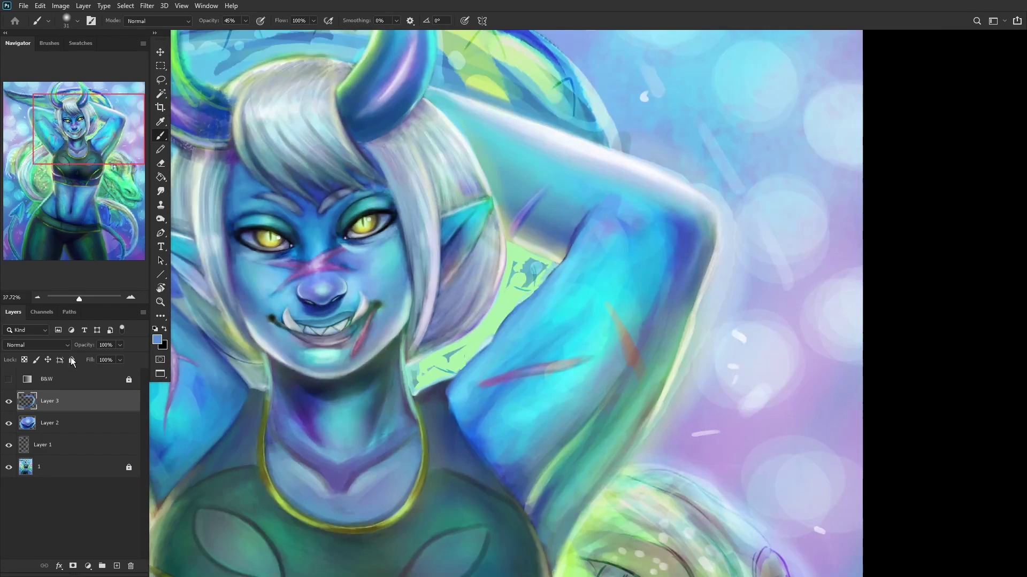
Step: Merge Layer 3 and Layer 2 down into Layer 1, toggling visibility to compare
{"action": "left_click", "coordinate": [10, 402]}
{"action": "left_click", "coordinate": [10, 403]}
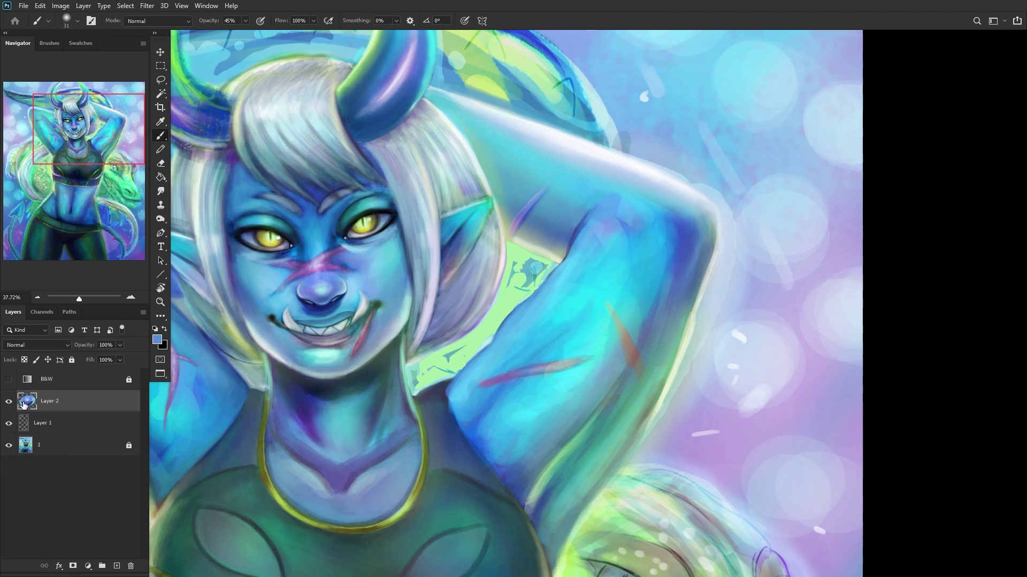
{"action": "key", "text": "Delete"}
{"action": "left_click", "coordinate": [8, 402]}
{"action": "key", "text": "Delete"}
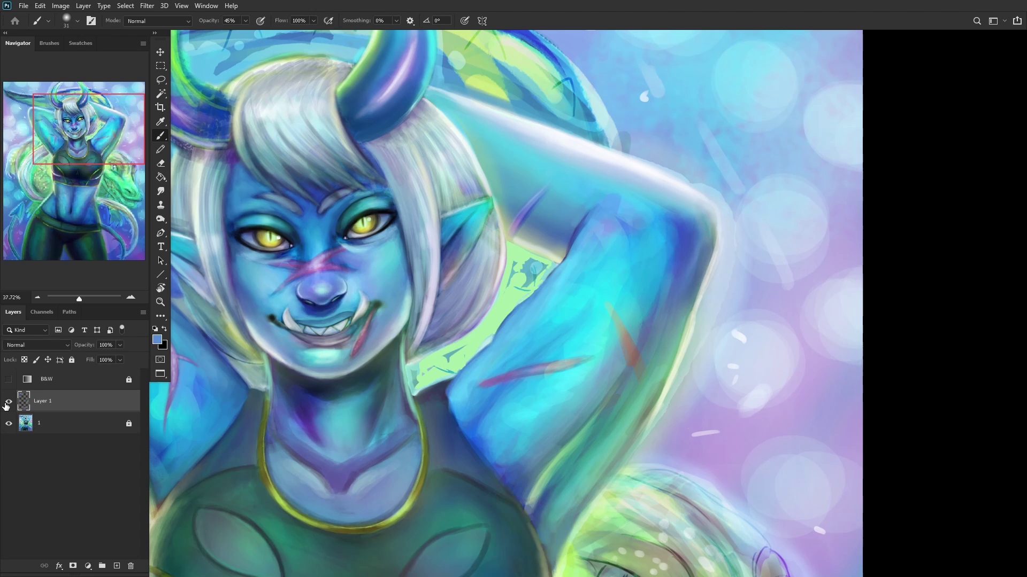
{"action": "scroll", "coordinate": [183, 364], "scroll_direction": "down", "scroll_amount": 3}
{"action": "scroll", "coordinate": [183, 364], "scroll_direction": "down", "scroll_amount": 2}
{"action": "left_click", "coordinate": [8, 407]}
{"action": "left_click", "coordinate": [9, 406]}
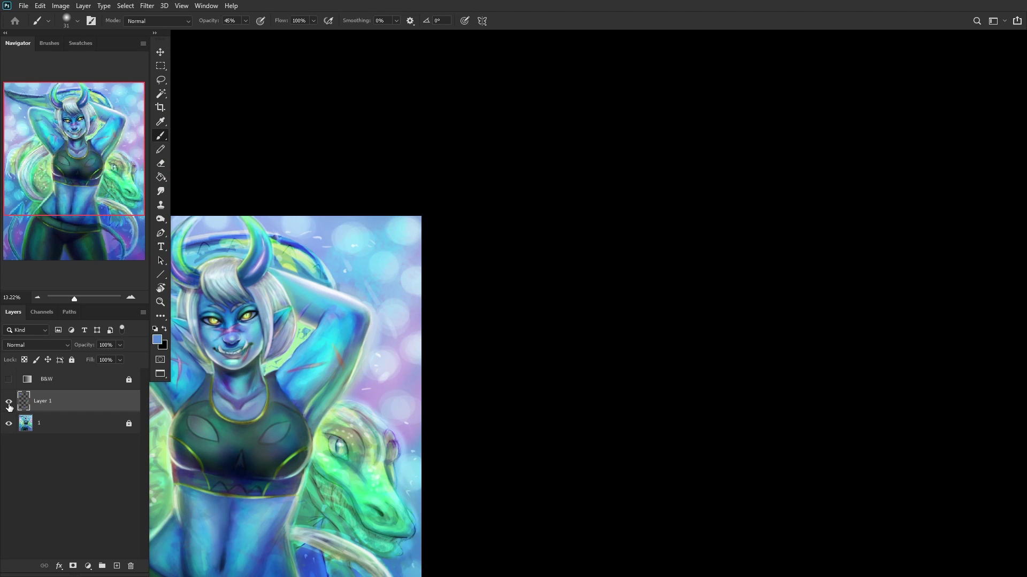
Step: Unlock base layer 1, merge Layer 1 into it, unflip the canvas and fit to screen
{"action": "left_click", "coordinate": [54, 422]}
{"action": "left_click", "coordinate": [72, 360]}
{"action": "left_click", "coordinate": [80, 403]}
{"action": "key", "text": "ctrl+e"}
{"action": "key", "text": "ctrl+shift+h"}
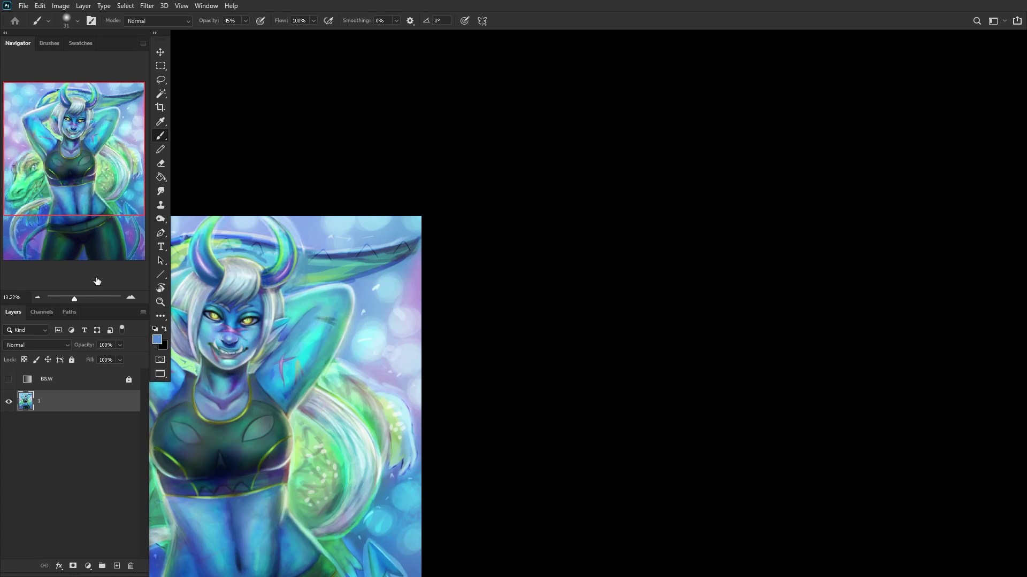
{"action": "left_click", "coordinate": [159, 302]}
{"action": "left_click", "coordinate": [328, 20]}
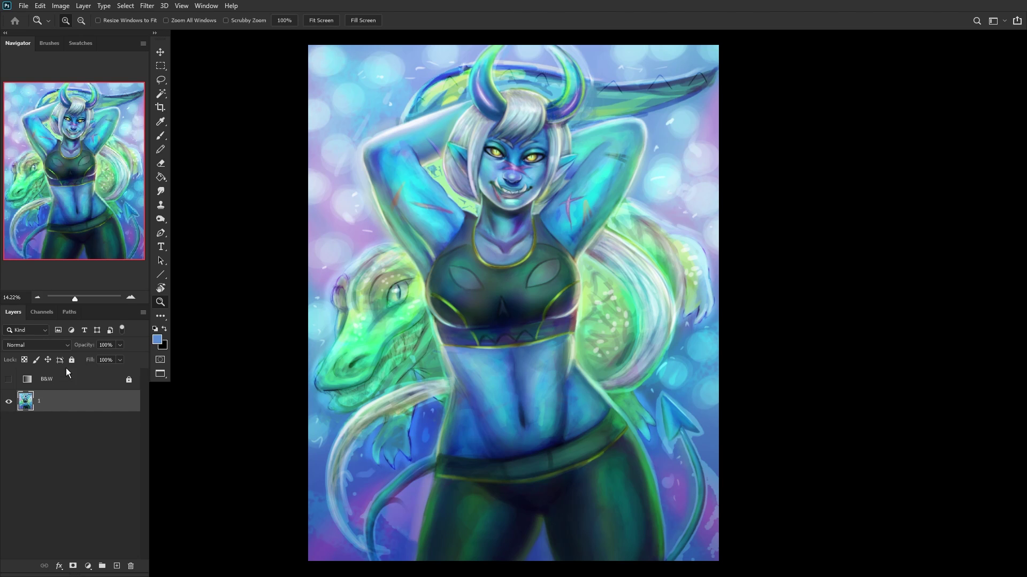
Step: Show the B&W check layer and add a Levels adjustment darkening the midtones
{"action": "left_click", "coordinate": [8, 380]}
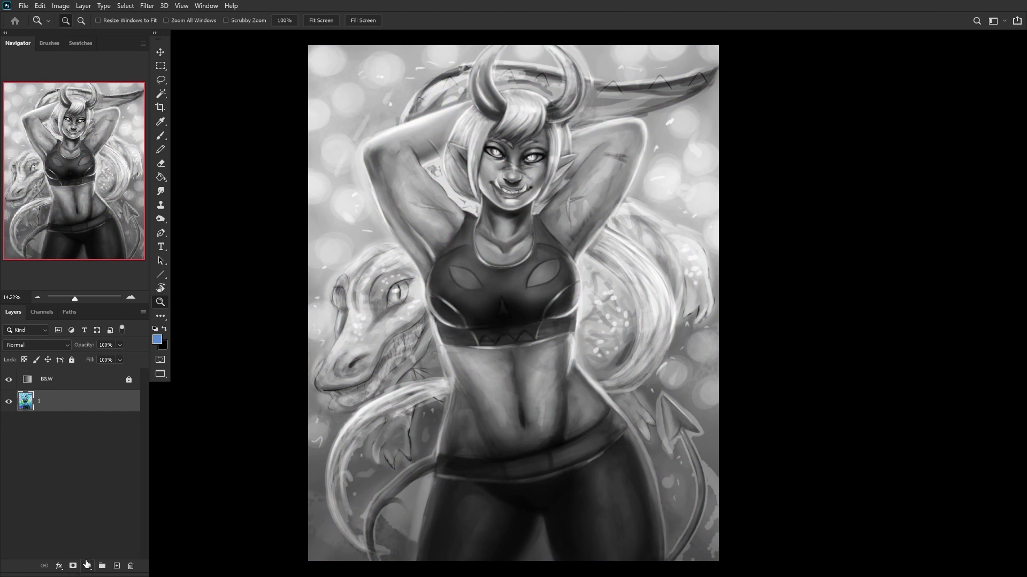
{"action": "left_click", "coordinate": [89, 566]}
{"action": "left_click", "coordinate": [103, 417]}
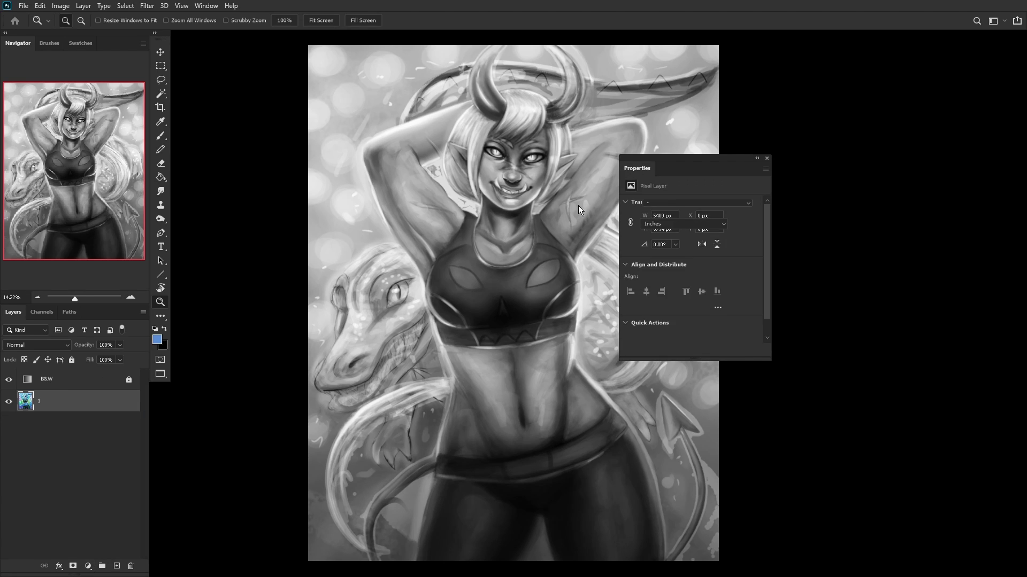
{"action": "left_click_drag", "start_coordinate": [699, 280], "coordinate": [748, 280]}
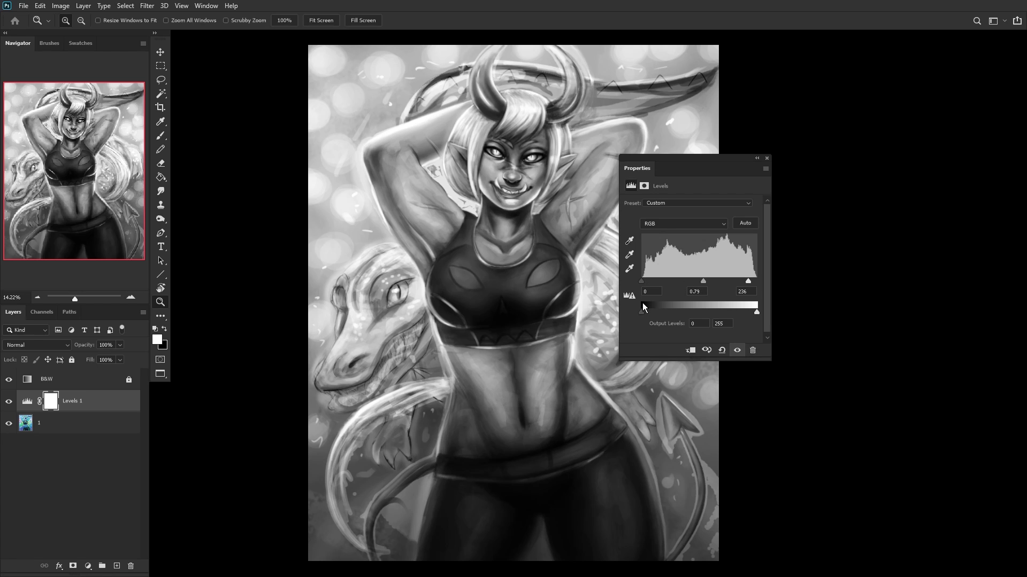
{"action": "left_click", "coordinate": [8, 379]}
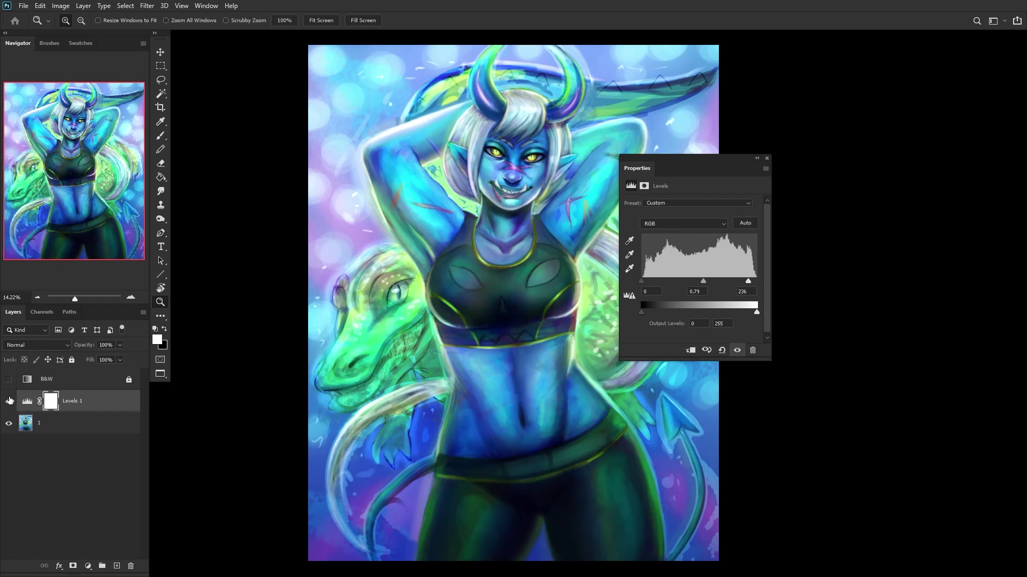
{"action": "left_click", "coordinate": [8, 401]}
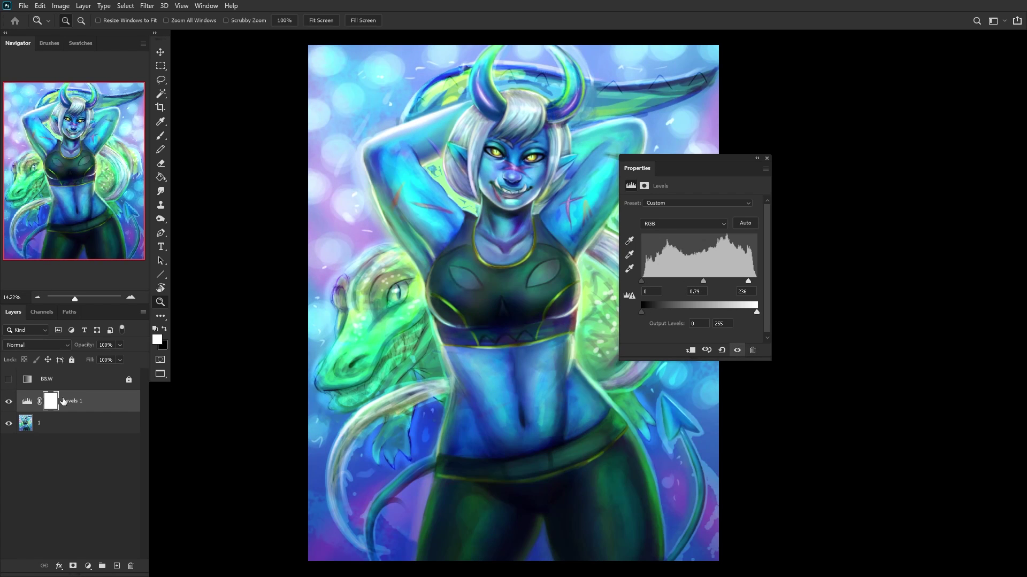
Step: Adjust Levels to darken midtones and brighten highlights, toggling it to compare
{"action": "left_click", "coordinate": [97, 404]}
{"action": "left_click_drag", "start_coordinate": [709, 281], "coordinate": [739, 278]}
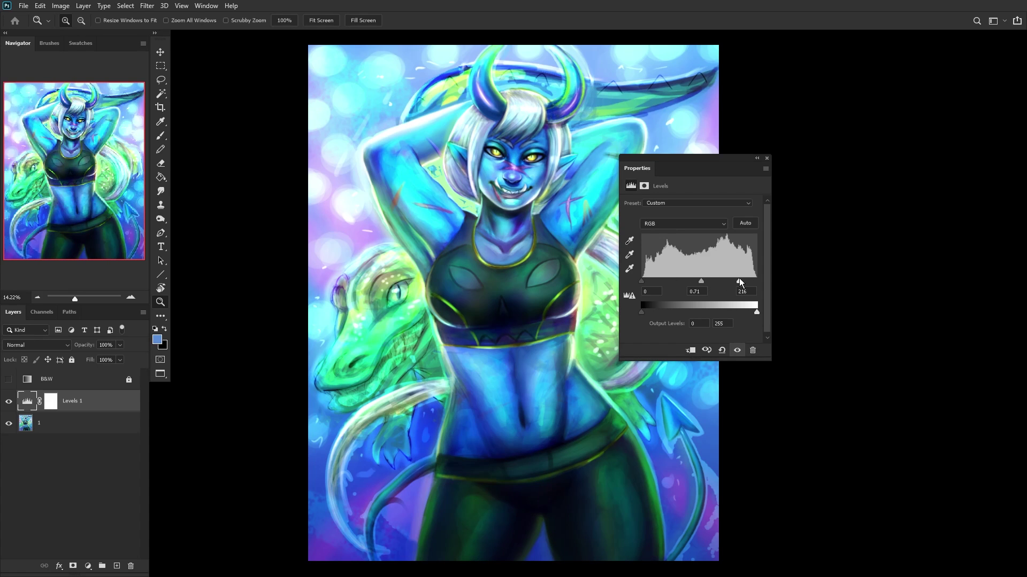
{"action": "left_click", "coordinate": [8, 402]}
{"action": "left_click", "coordinate": [9, 401]}
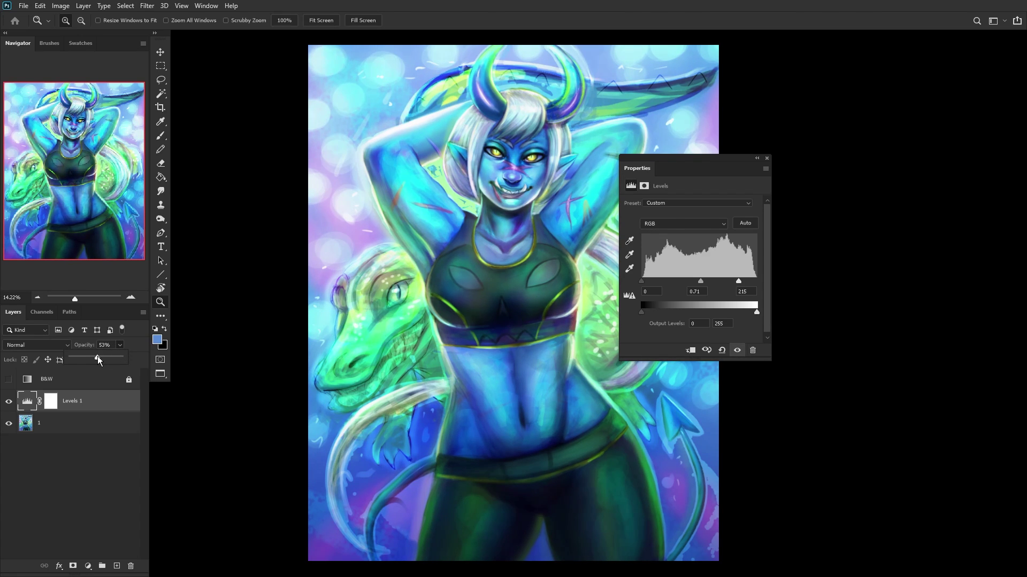
Step: Delete the Levels adjustment, relock base layer 1, and close the Properties panel
{"action": "key", "text": "Delete"}
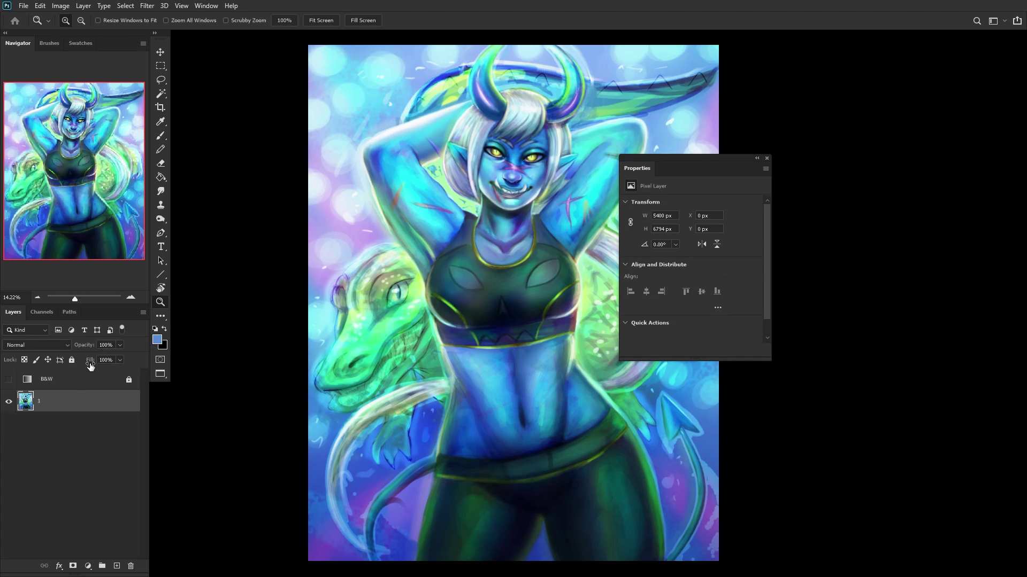
{"action": "left_click", "coordinate": [71, 360]}
{"action": "right_click", "coordinate": [637, 169]}
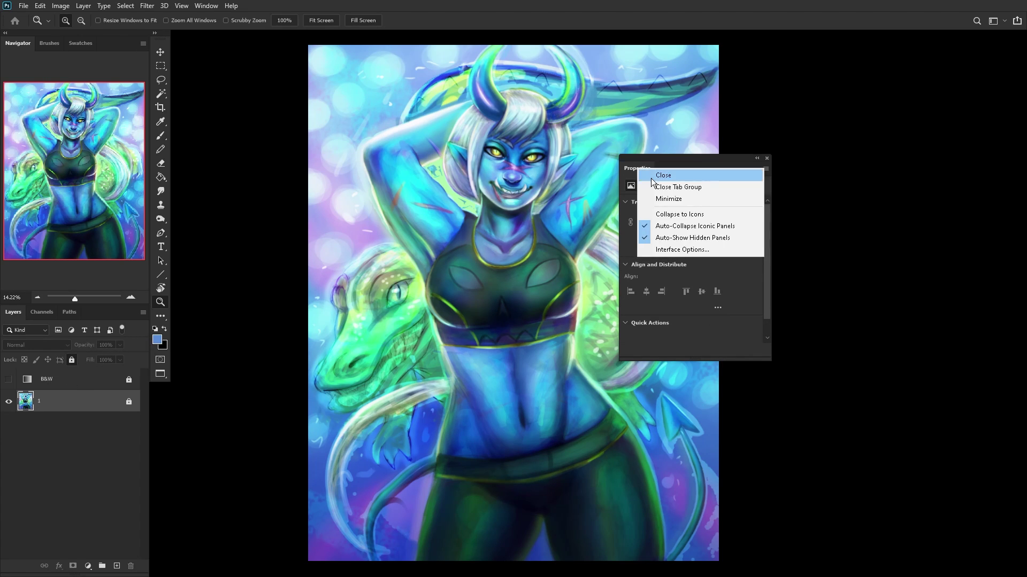
{"action": "left_click", "coordinate": [644, 174]}
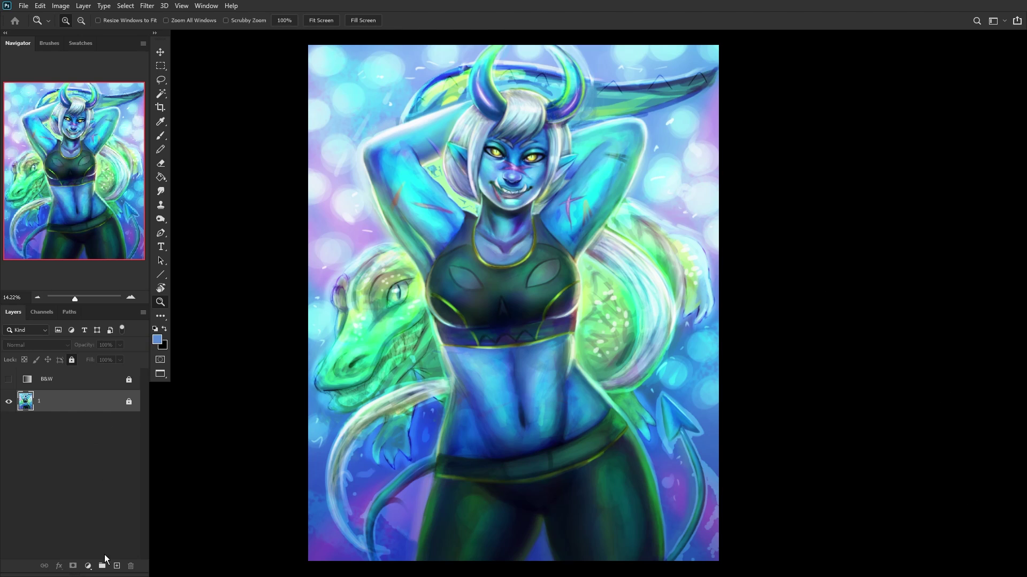
Step: Add a new empty layer and pick a bright, saturated green as the foreground colour
{"action": "left_click", "coordinate": [117, 569]}
{"action": "left_click", "coordinate": [157, 340]}
{"action": "left_click", "coordinate": [413, 284]}
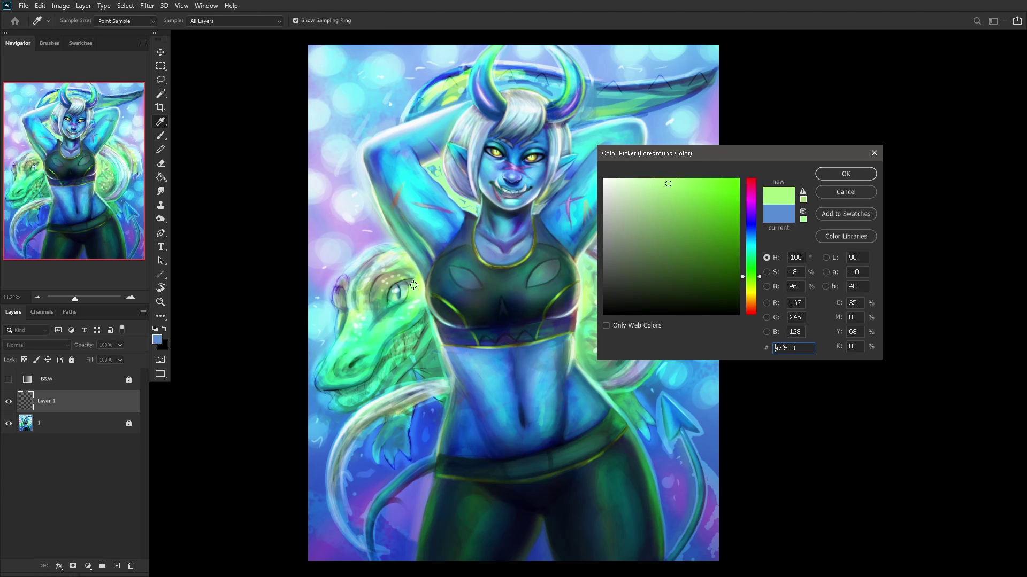
{"action": "left_click", "coordinate": [737, 180]}
{"action": "left_click", "coordinate": [845, 174]}
{"action": "key", "text": "z"}
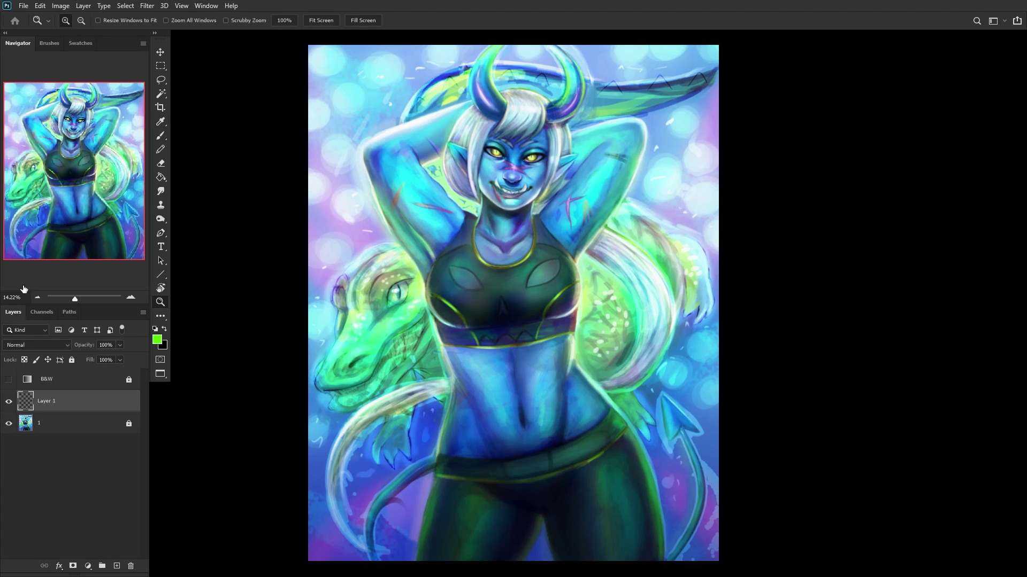
Step: Set the new layer to Overlay and load the Soft Round brush at 100% opacity
{"action": "left_click", "coordinate": [16, 345]}
{"action": "left_click", "coordinate": [15, 418]}
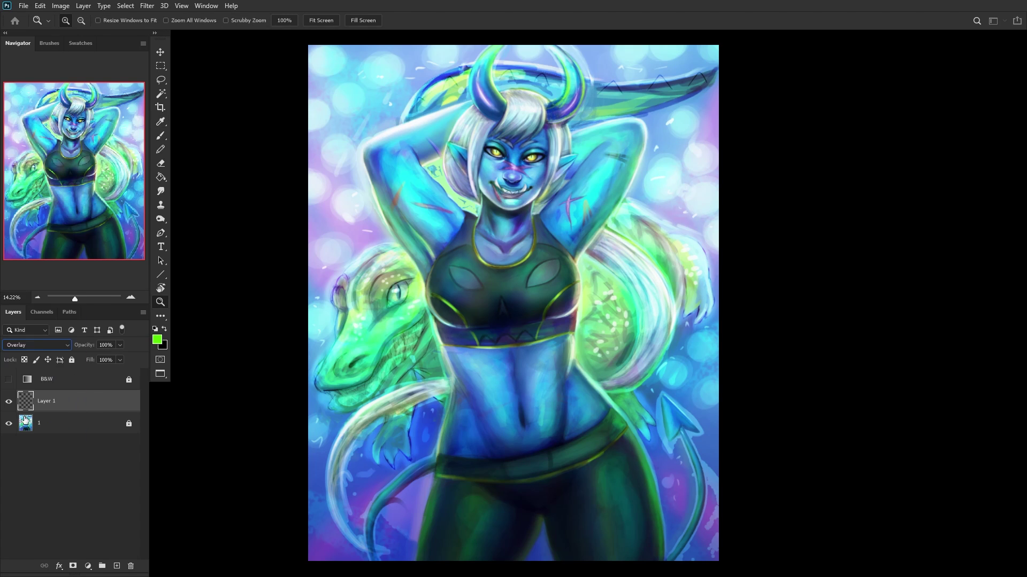
{"action": "left_click", "coordinate": [160, 135]}
{"action": "right_click", "coordinate": [701, 156]}
{"action": "left_click", "coordinate": [797, 315]}
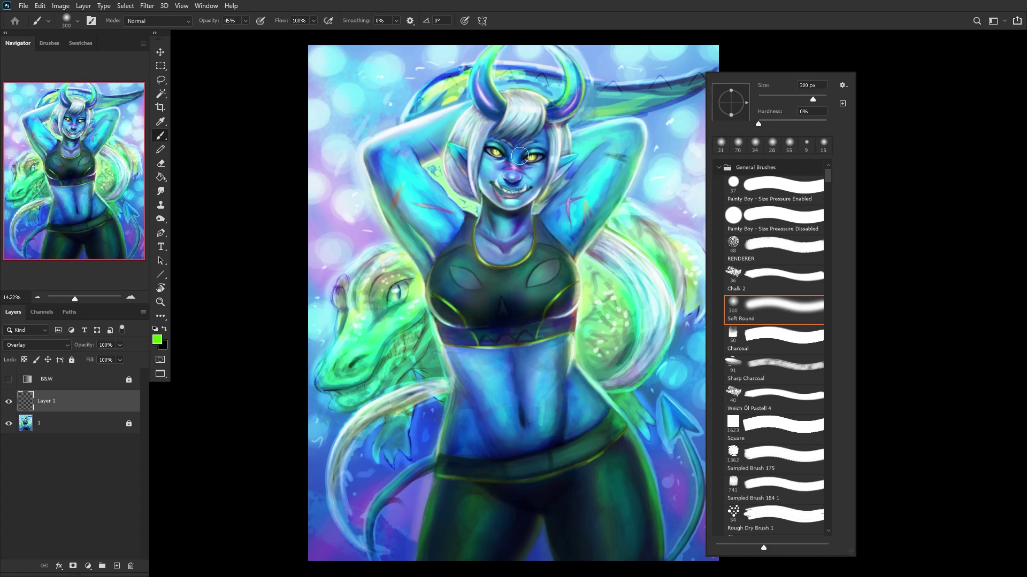
{"action": "left_click", "coordinate": [246, 21]}
{"action": "left_click_drag", "start_coordinate": [251, 35], "coordinate": [347, 36]}
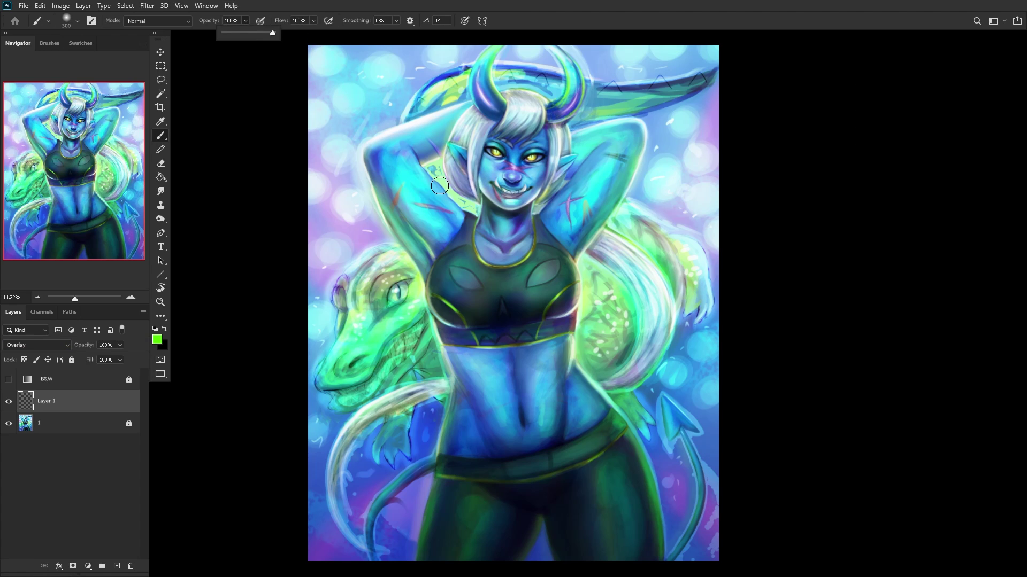
Step: Paint green glow over the face, arms, neck, chest, belly, waist and hair by the left horn
{"action": "mouse_move", "coordinate": [479, 161]}
{"action": "left_mouse_down"}
{"action": "mouse_move", "coordinate": [493, 209]}
{"action": "mouse_move", "coordinate": [523, 185]}
{"action": "mouse_move", "coordinate": [514, 206]}
{"action": "mouse_move", "coordinate": [524, 201]}
{"action": "mouse_move", "coordinate": [545, 161]}
{"action": "left_mouse_up"}
{"action": "mouse_move", "coordinate": [436, 238]}
{"action": "left_mouse_down"}
{"action": "mouse_move", "coordinate": [413, 191]}
{"action": "mouse_move", "coordinate": [416, 165]}
{"action": "left_mouse_up"}
{"action": "mouse_move", "coordinate": [456, 210]}
{"action": "left_mouse_down"}
{"action": "mouse_move", "coordinate": [468, 237]}
{"action": "mouse_move", "coordinate": [513, 222]}
{"action": "mouse_move", "coordinate": [481, 234]}
{"action": "mouse_move", "coordinate": [497, 257]}
{"action": "left_mouse_up"}
{"action": "left_click_drag", "start_coordinate": [579, 229], "coordinate": [641, 131]}
{"action": "mouse_move", "coordinate": [454, 382]}
{"action": "left_mouse_down"}
{"action": "mouse_move", "coordinate": [461, 361]}
{"action": "mouse_move", "coordinate": [466, 394]}
{"action": "mouse_move", "coordinate": [500, 446]}
{"action": "mouse_move", "coordinate": [549, 436]}
{"action": "mouse_move", "coordinate": [561, 358]}
{"action": "left_mouse_up"}
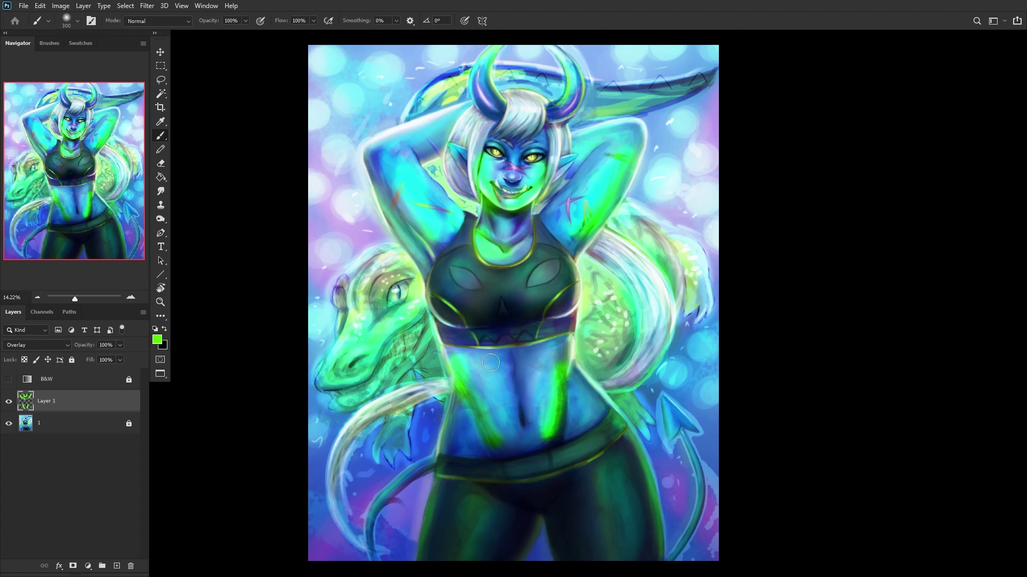
{"action": "mouse_move", "coordinate": [459, 438]}
{"action": "left_mouse_down"}
{"action": "mouse_move", "coordinate": [455, 399]}
{"action": "mouse_move", "coordinate": [450, 446]}
{"action": "left_mouse_up"}
{"action": "left_click_drag", "start_coordinate": [606, 414], "coordinate": [580, 370]}
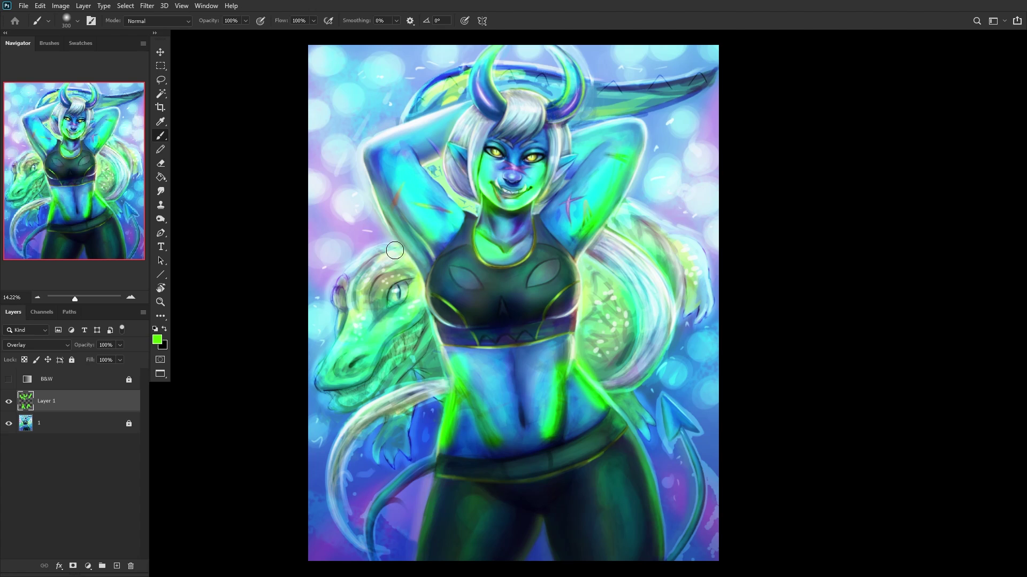
{"action": "mouse_move", "coordinate": [434, 292]}
{"action": "left_mouse_down"}
{"action": "mouse_move", "coordinate": [444, 317]}
{"action": "mouse_move", "coordinate": [479, 329]}
{"action": "left_mouse_up"}
{"action": "mouse_move", "coordinate": [577, 300]}
{"action": "left_mouse_down"}
{"action": "mouse_move", "coordinate": [551, 310]}
{"action": "mouse_move", "coordinate": [572, 297]}
{"action": "mouse_move", "coordinate": [570, 275]}
{"action": "left_mouse_up"}
{"action": "left_click_drag", "start_coordinate": [455, 104], "coordinate": [381, 146]}
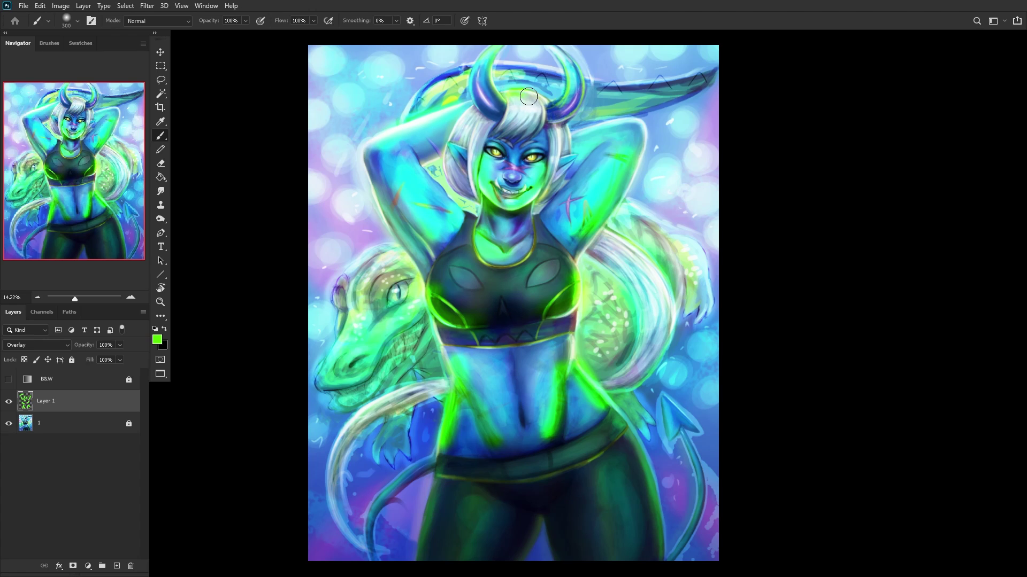
{"action": "left_click_drag", "start_coordinate": [474, 114], "coordinate": [450, 140]}
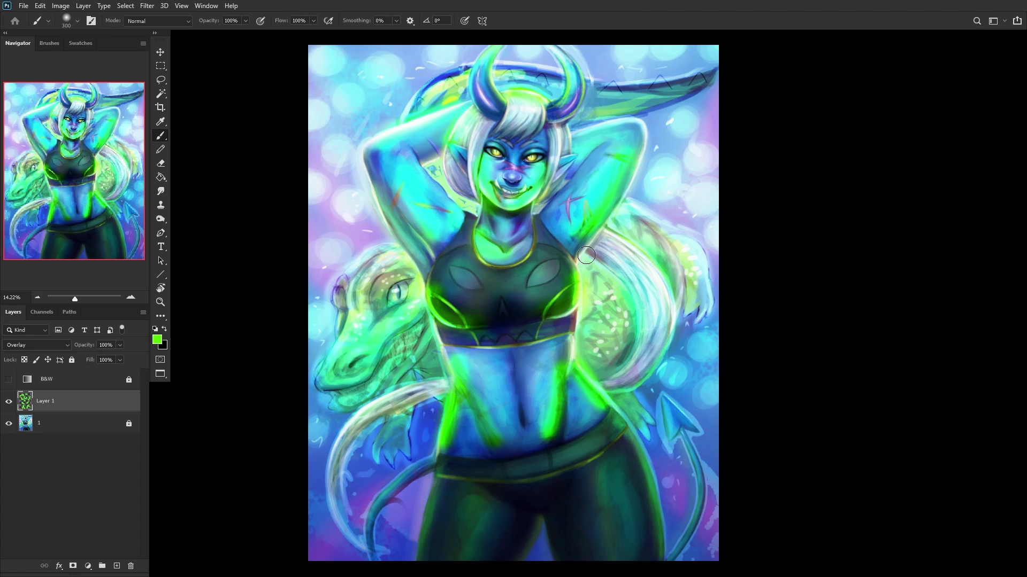
Step: Lower the glow layer to 25% opacity and hide it to compare
{"action": "left_click", "coordinate": [120, 345]}
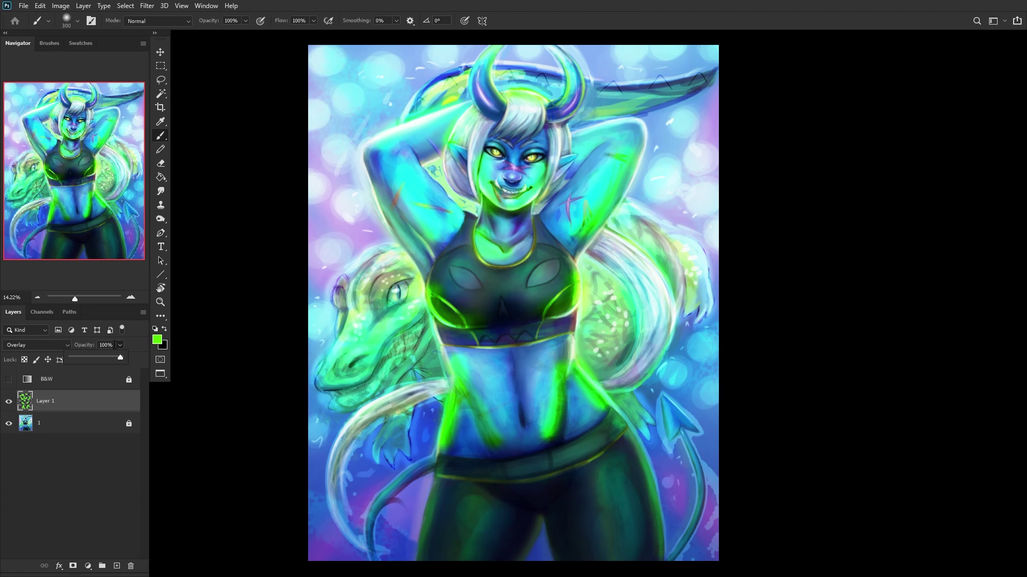
{"action": "left_click", "coordinate": [83, 358]}
{"action": "left_click", "coordinate": [8, 402]}
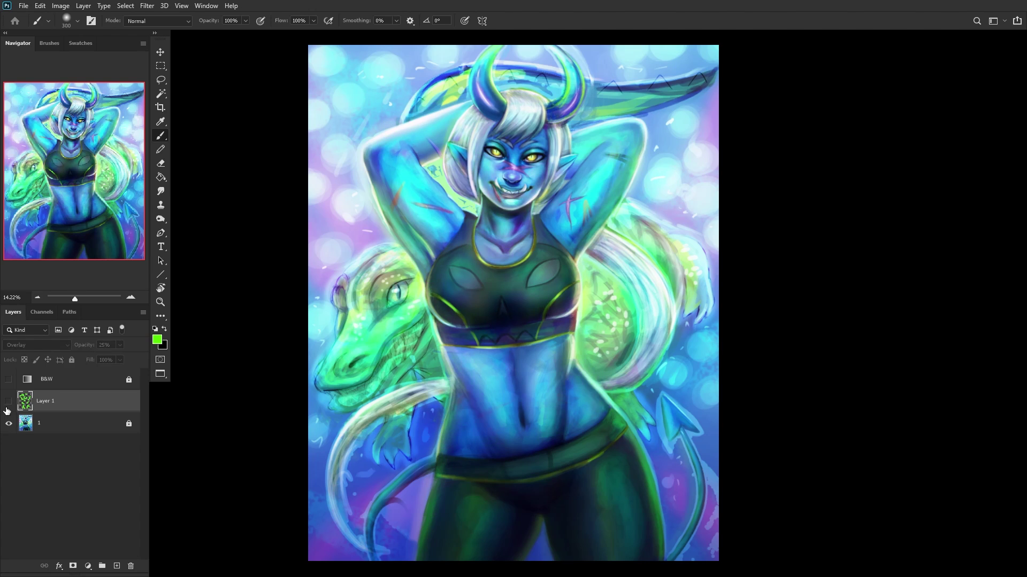
Step: Show the glow layer again and switch it to Color blending at about 20% opacity
{"action": "left_click", "coordinate": [8, 406]}
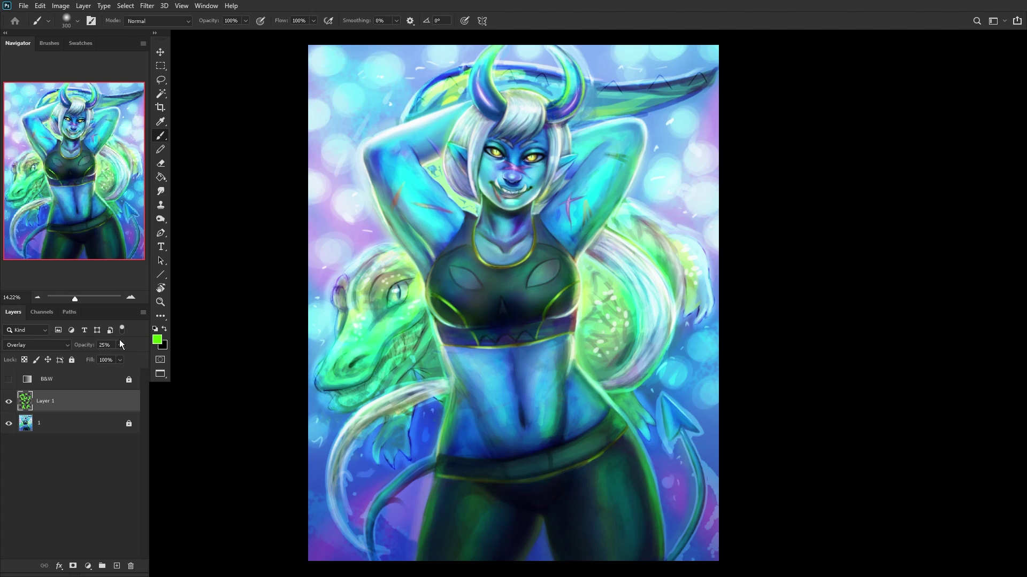
{"action": "left_click", "coordinate": [54, 345]}
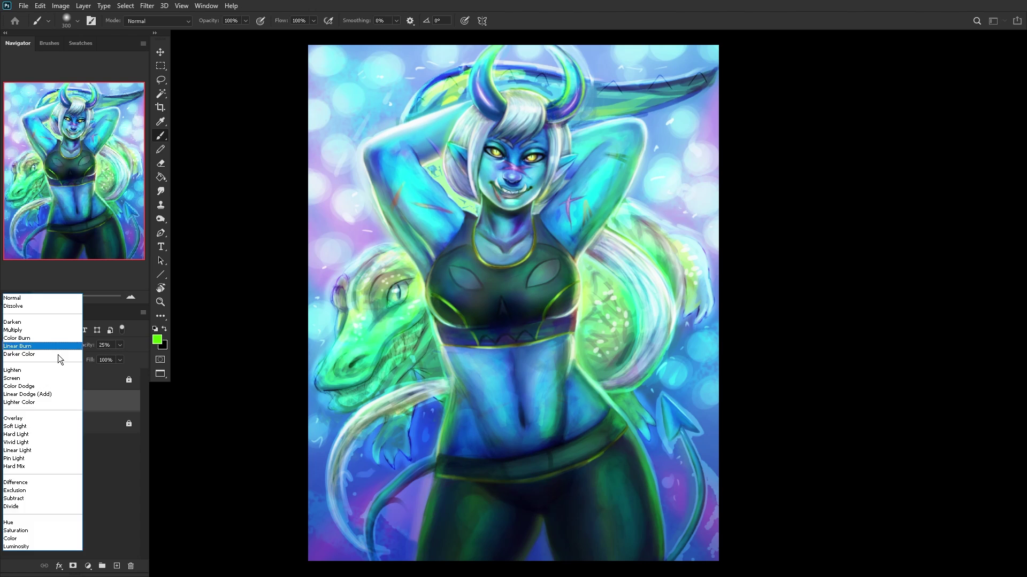
{"action": "left_click", "coordinate": [41, 539]}
{"action": "left_click_drag", "start_coordinate": [133, 357], "coordinate": [137, 359]}
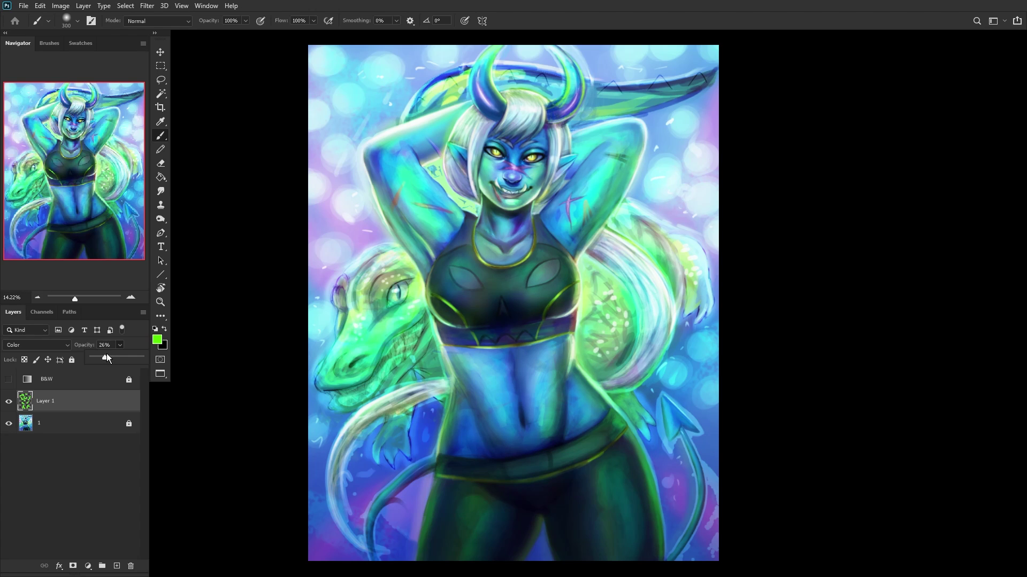
Step: Shift the glow's hue to -175 with Hue/Saturation and check it in a black-and-white preview
{"action": "key", "text": "ctrl+u"}
{"action": "left_click_drag", "start_coordinate": [788, 383], "coordinate": [752, 382]}
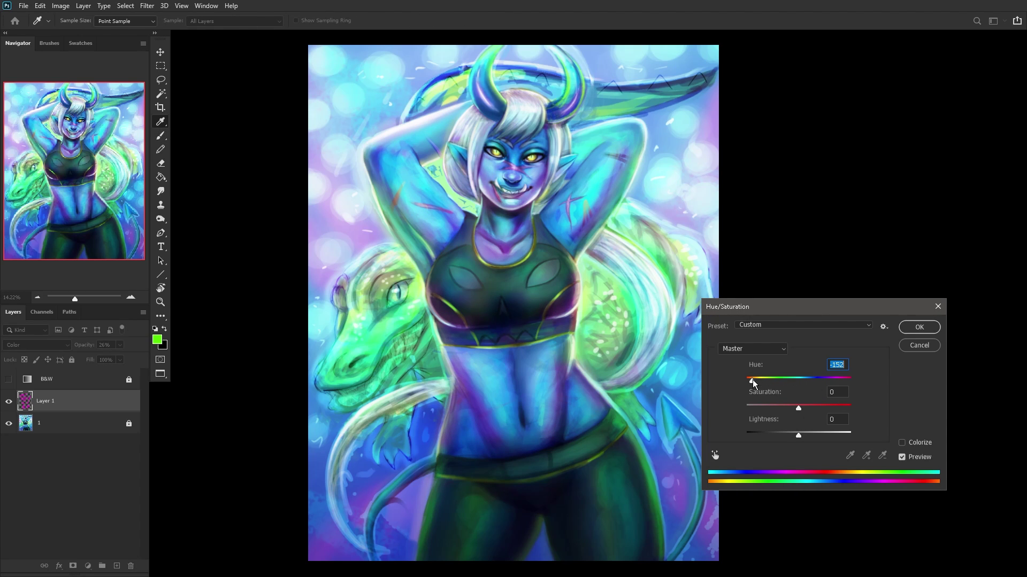
{"action": "left_click_drag", "start_coordinate": [752, 380], "coordinate": [748, 386]}
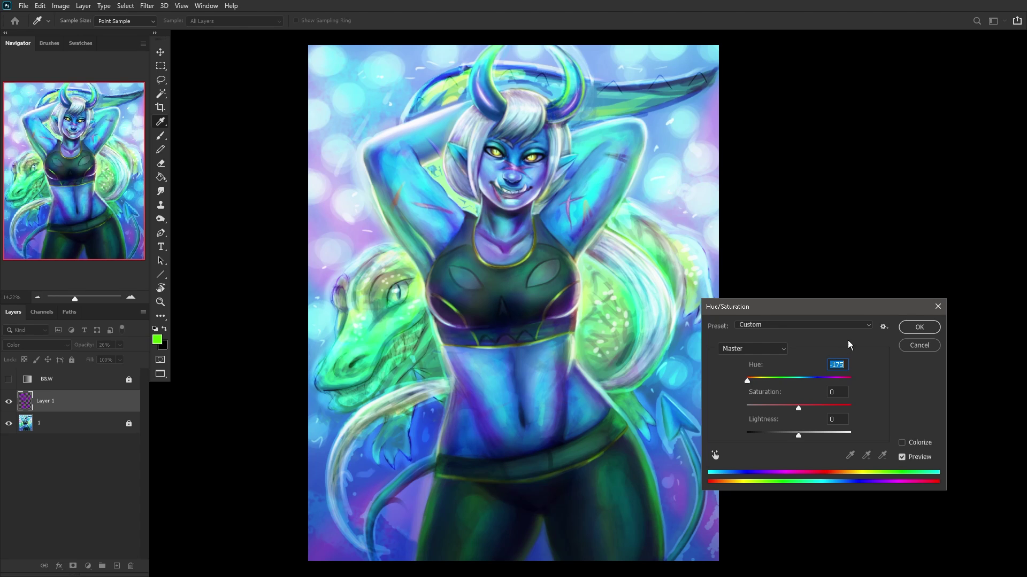
{"action": "left_click", "coordinate": [919, 327]}
{"action": "left_click", "coordinate": [9, 380]}
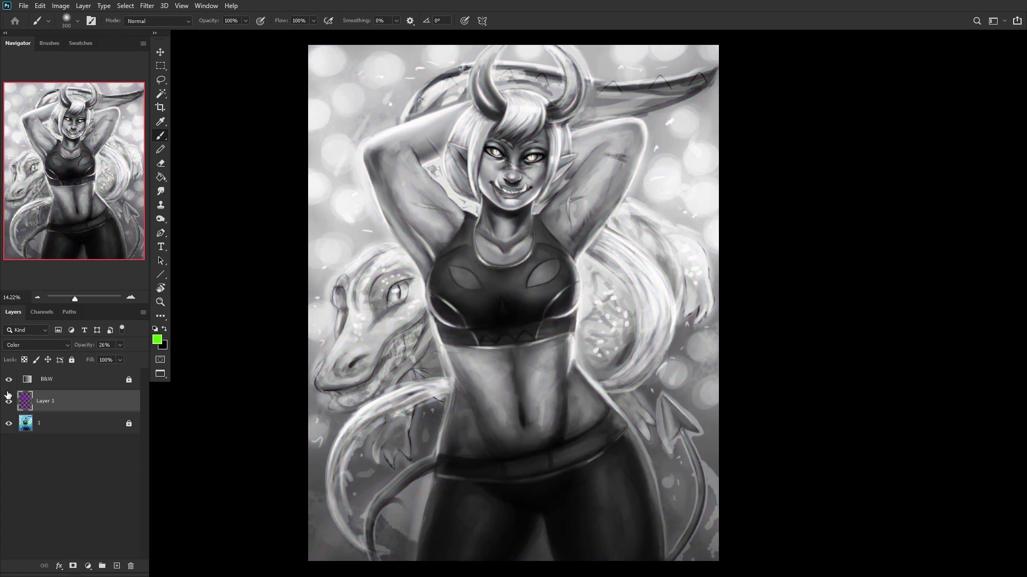
{"action": "left_click", "coordinate": [9, 379]}
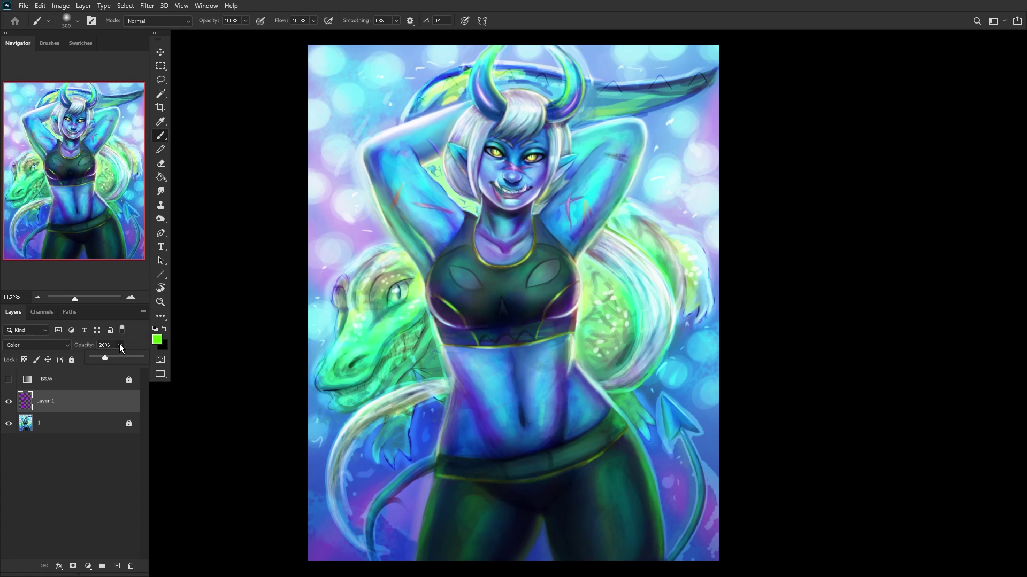
Step: Merge the glow layer down into the painting and zoom in on the face
{"action": "left_click", "coordinate": [85, 421]}
{"action": "left_click", "coordinate": [78, 402]}
{"action": "key", "text": "ctrl+e"}
{"action": "key", "text": "z"}
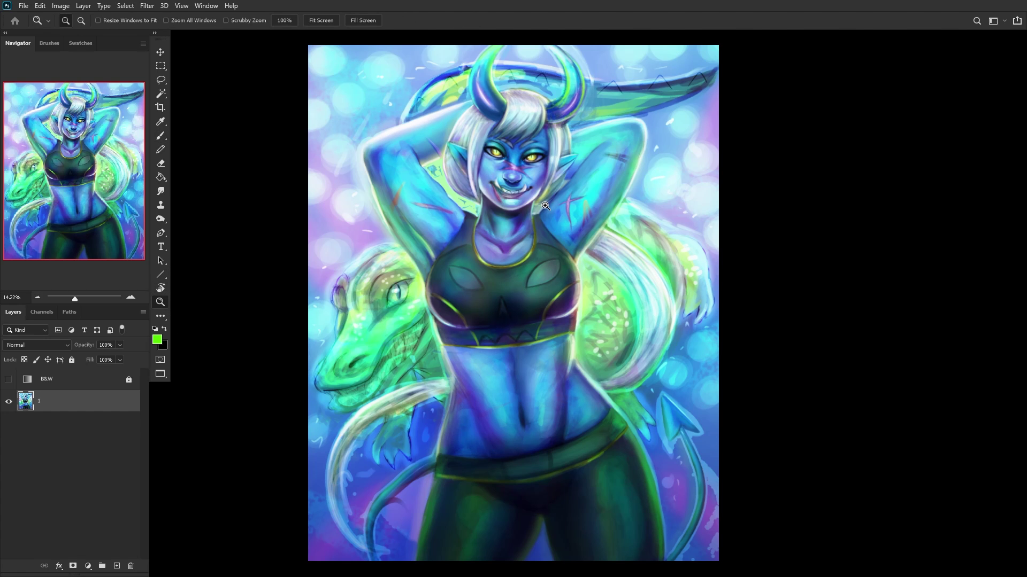
{"action": "left_click_drag", "start_coordinate": [596, 157], "coordinate": [596, 157]}
{"action": "left_click_drag", "start_coordinate": [110, 145], "coordinate": [95, 142]}
{"action": "scroll", "coordinate": [450, 129], "scroll_direction": "up", "scroll_amount": 1}
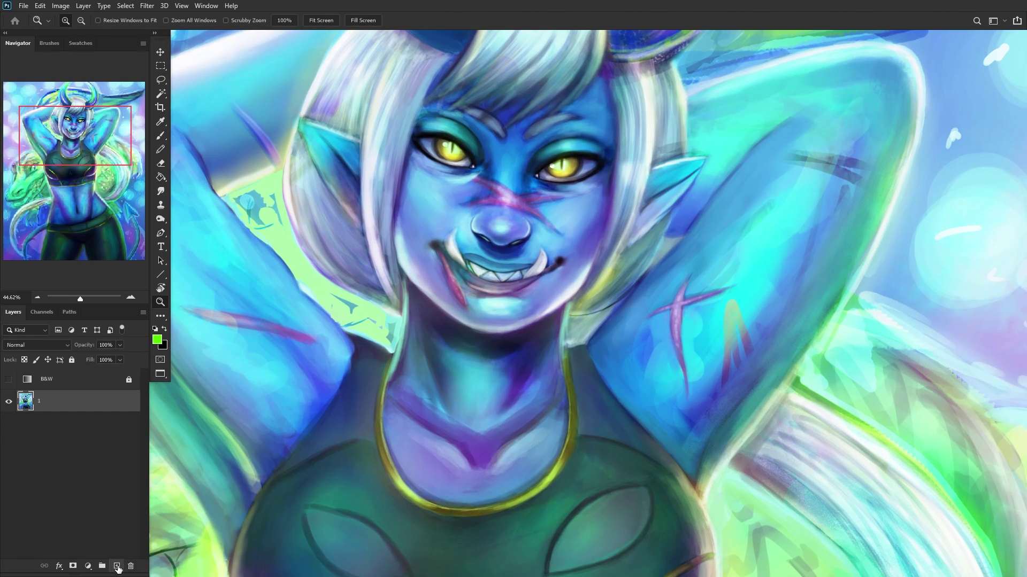
Step: Add a new layer and load the RENDERER brush with purple sampled from the nose
{"action": "left_click", "coordinate": [116, 565]}
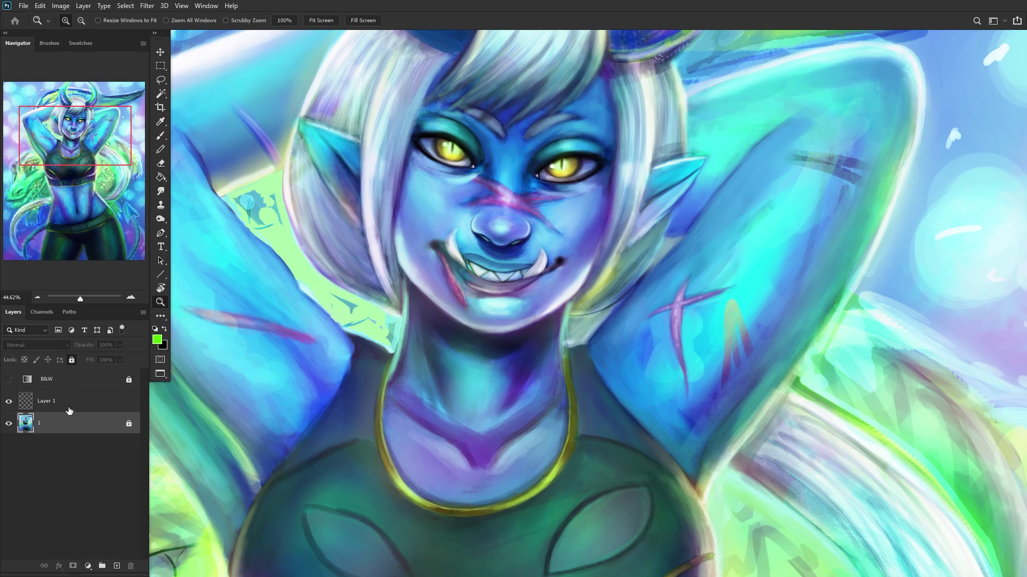
{"action": "left_click", "coordinate": [159, 139]}
{"action": "right_click", "coordinate": [631, 257]}
{"action": "left_click", "coordinate": [668, 249]}
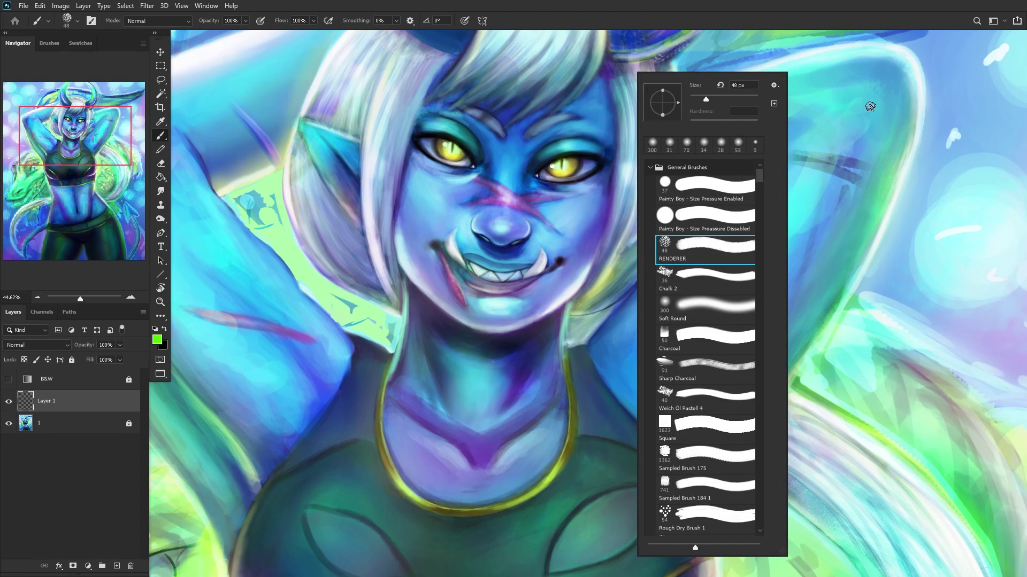
{"action": "left_click", "coordinate": [527, 204], "text": "alt"}
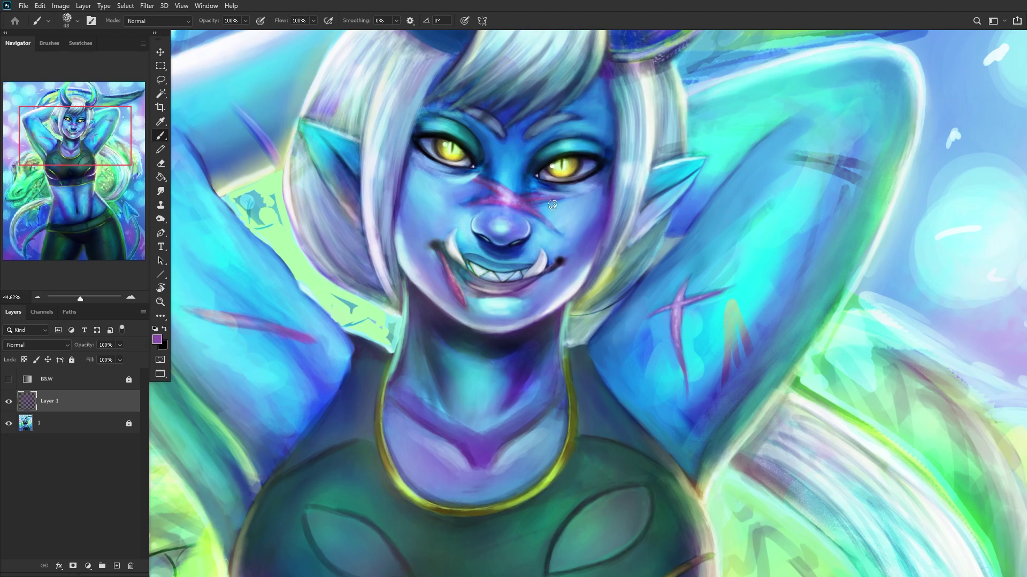
{"action": "scroll", "coordinate": [818, 175], "scroll_direction": "up", "scroll_amount": 1}
{"action": "scroll", "coordinate": [818, 175], "scroll_direction": "up", "scroll_amount": 2}
Step: Paint a purple scar with a lavender highlight along the raised arm
{"action": "mouse_move", "coordinate": [818, 175]}
{"action": "left_mouse_down"}
{"action": "mouse_move", "coordinate": [872, 174]}
{"action": "mouse_move", "coordinate": [762, 147]}
{"action": "mouse_move", "coordinate": [898, 192]}
{"action": "mouse_move", "coordinate": [796, 147]}
{"action": "mouse_move", "coordinate": [748, 149]}
{"action": "left_mouse_up"}
{"action": "left_click", "coordinate": [400, 224], "text": "alt"}
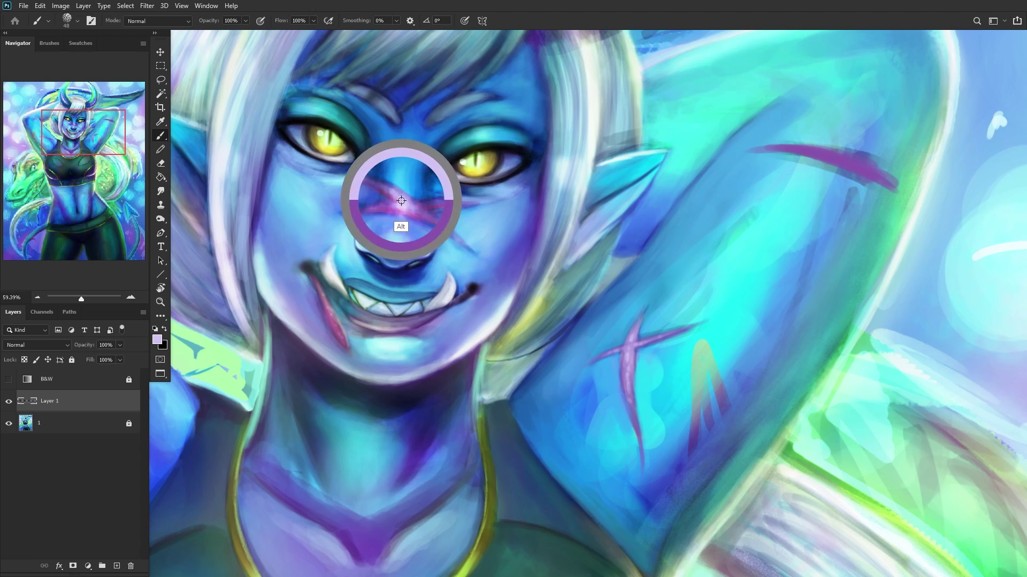
{"action": "scroll", "coordinate": [833, 166], "scroll_direction": "up", "scroll_amount": 2}
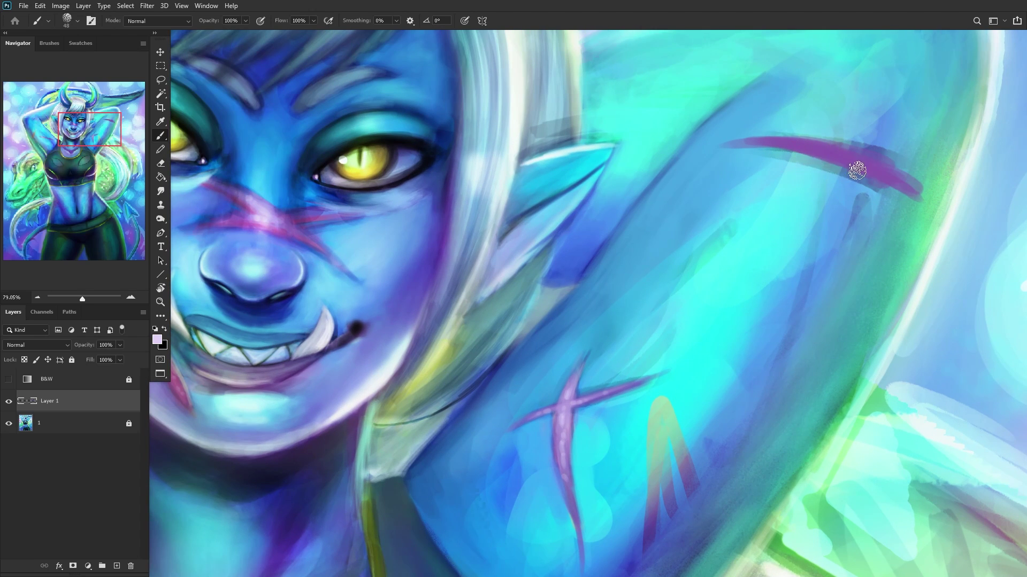
{"action": "left_click_drag", "start_coordinate": [898, 180], "coordinate": [781, 142]}
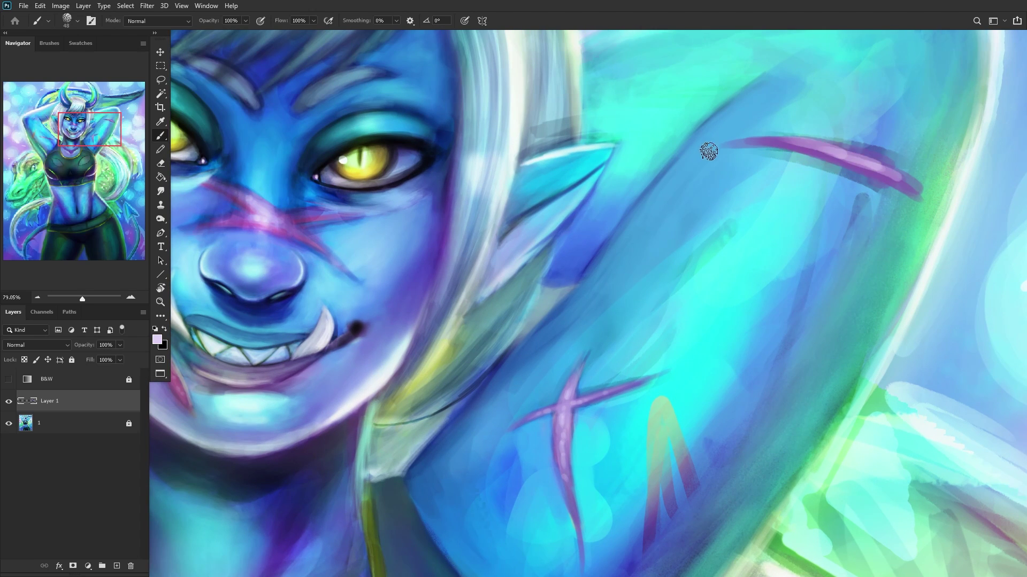
{"action": "left_click_drag", "start_coordinate": [261, 231], "coordinate": [310, 220], "text": "alt"}
{"action": "left_click_drag", "start_coordinate": [880, 177], "coordinate": [774, 147]}
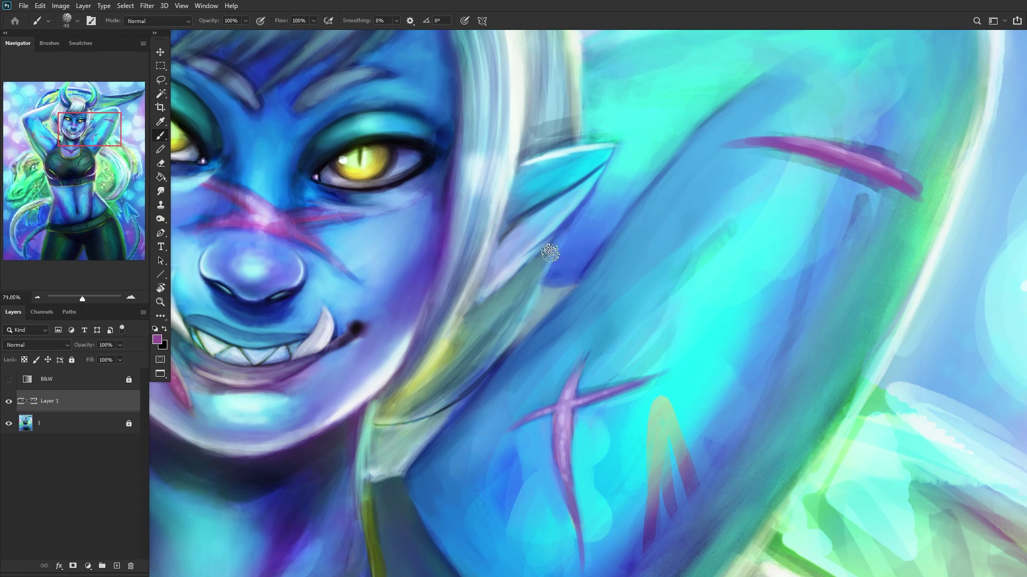
Step: Dab light lavender highlights along the length of the arm scar
{"action": "left_click_drag", "start_coordinate": [272, 257], "coordinate": [258, 203], "text": "alt"}
{"action": "scroll", "coordinate": [810, 154], "scroll_direction": "up", "scroll_amount": 3}
{"action": "left_click", "coordinate": [865, 156]}
{"action": "left_click", "coordinate": [840, 151]}
{"action": "left_click", "coordinate": [825, 148]}
{"action": "left_click", "coordinate": [774, 136]}
{"action": "left_click", "coordinate": [876, 155]}
{"action": "left_click", "coordinate": [889, 166]}
{"action": "left_click", "coordinate": [923, 183]}
{"action": "scroll", "coordinate": [822, 185], "scroll_direction": "down", "scroll_amount": 5}
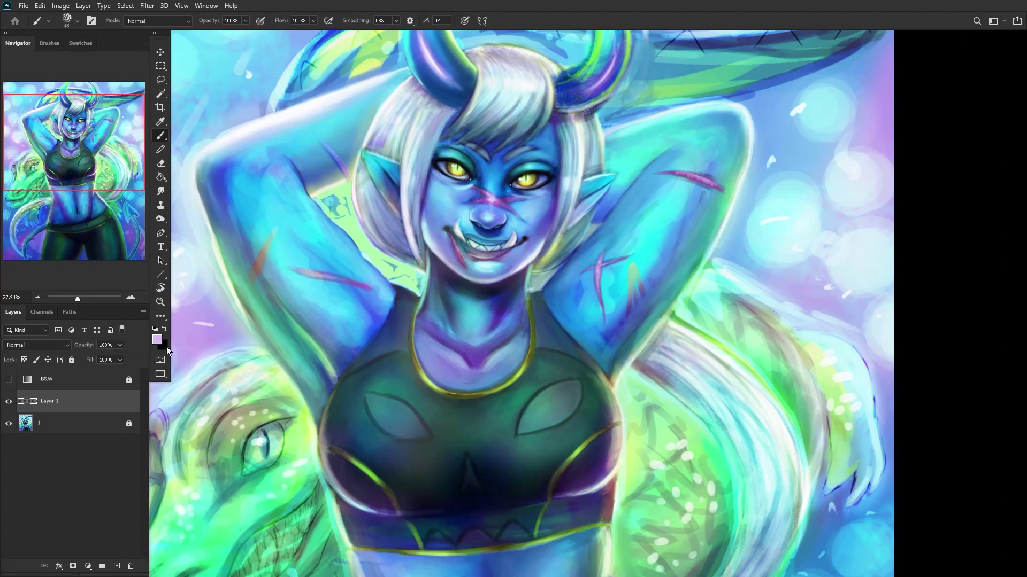
Step: Keep the scar layer in Normal mode at 52% opacity and add another empty layer
{"action": "left_click", "coordinate": [24, 345]}
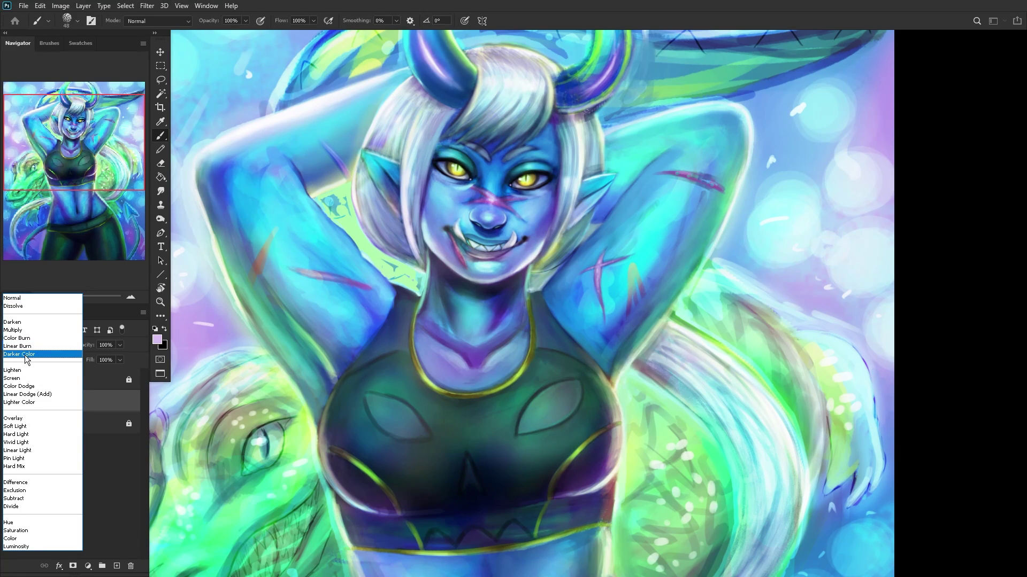
{"action": "left_click", "coordinate": [34, 298]}
{"action": "left_click", "coordinate": [119, 345]}
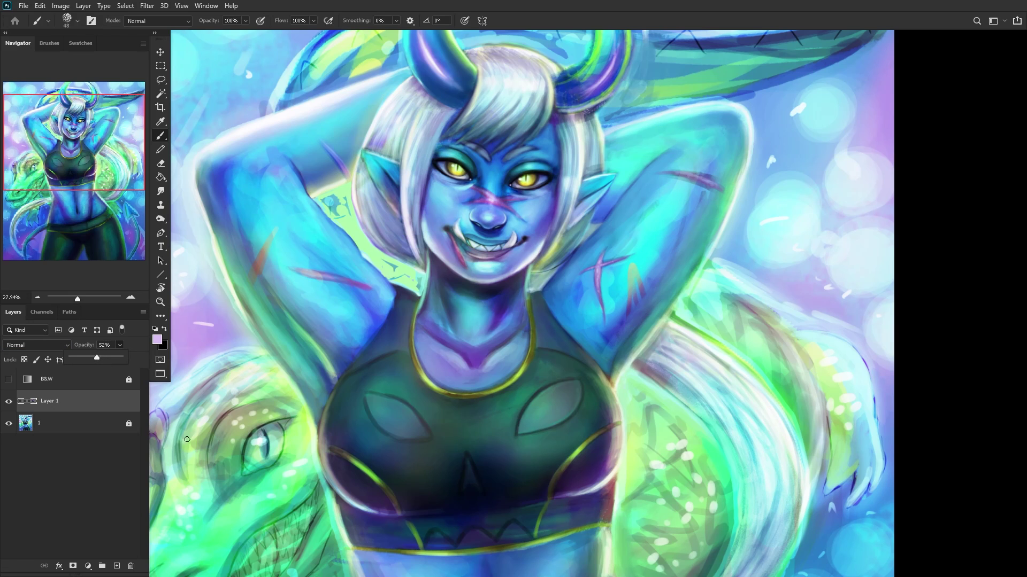
{"action": "left_click", "coordinate": [117, 565]}
{"action": "scroll", "coordinate": [722, 169], "scroll_direction": "up", "scroll_amount": 5}
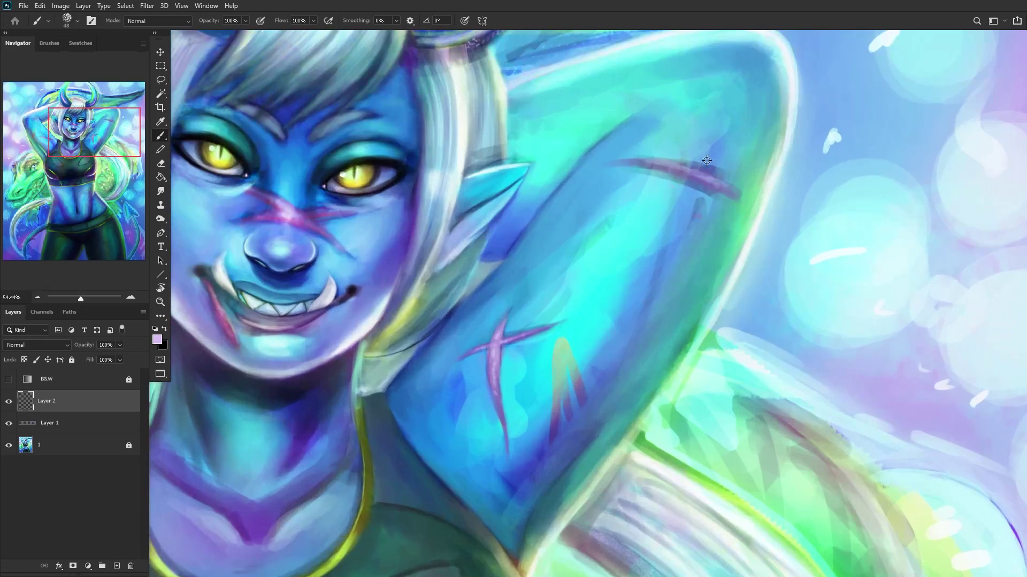
Step: Paint blue over the purple mark on the raised arm
{"action": "mouse_move", "coordinate": [722, 170]}
{"action": "left_mouse_down"}
{"action": "mouse_move", "coordinate": [632, 145]}
{"action": "mouse_move", "coordinate": [660, 201]}
{"action": "mouse_move", "coordinate": [687, 185]}
{"action": "mouse_move", "coordinate": [705, 193]}
{"action": "mouse_move", "coordinate": [636, 171]}
{"action": "left_mouse_up"}
{"action": "scroll", "coordinate": [636, 177], "scroll_direction": "down", "scroll_amount": 5}
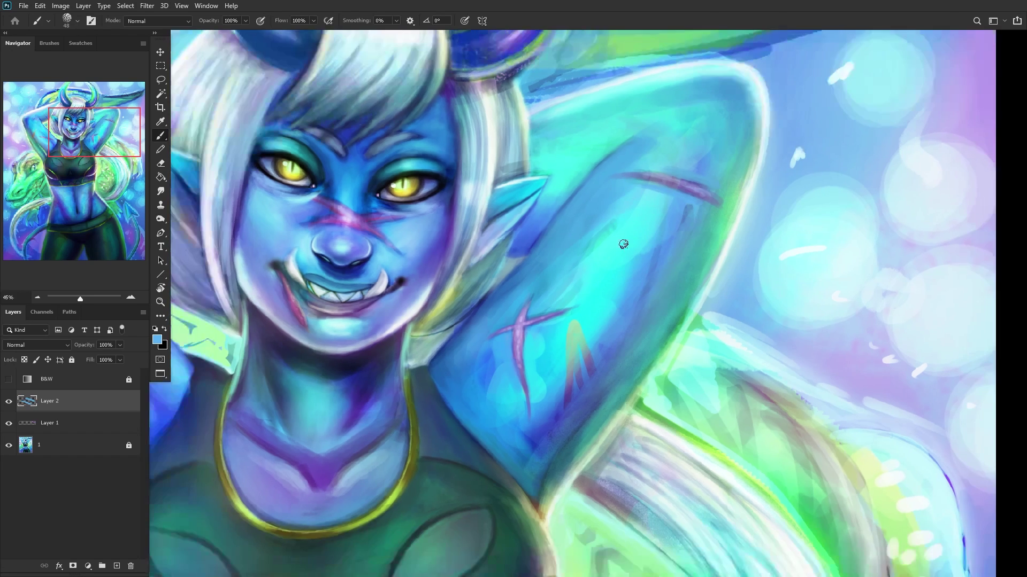
{"action": "scroll", "coordinate": [618, 266], "scroll_direction": "up", "scroll_amount": 3}
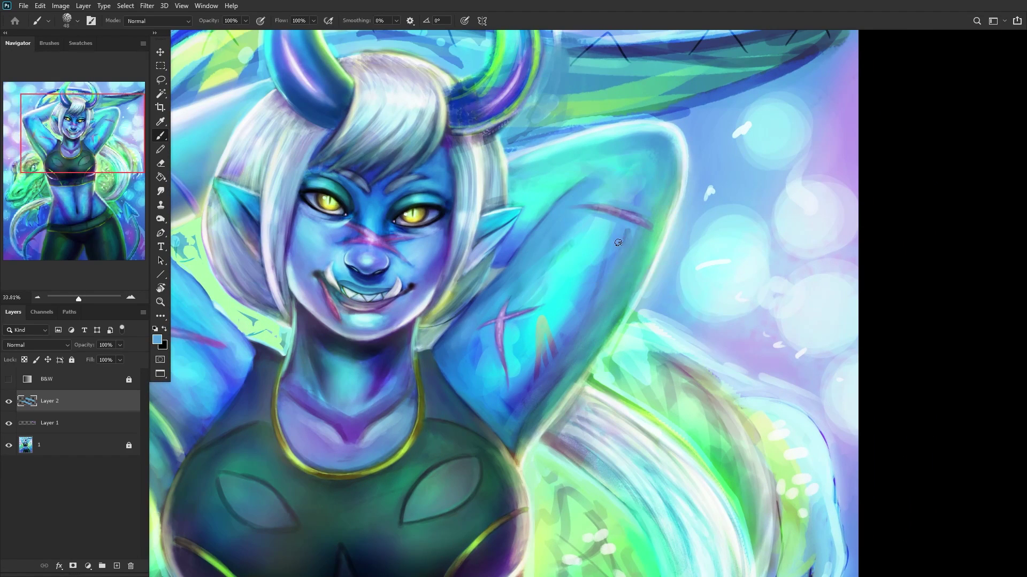
{"action": "scroll", "coordinate": [605, 267], "scroll_direction": "up", "scroll_amount": 1}
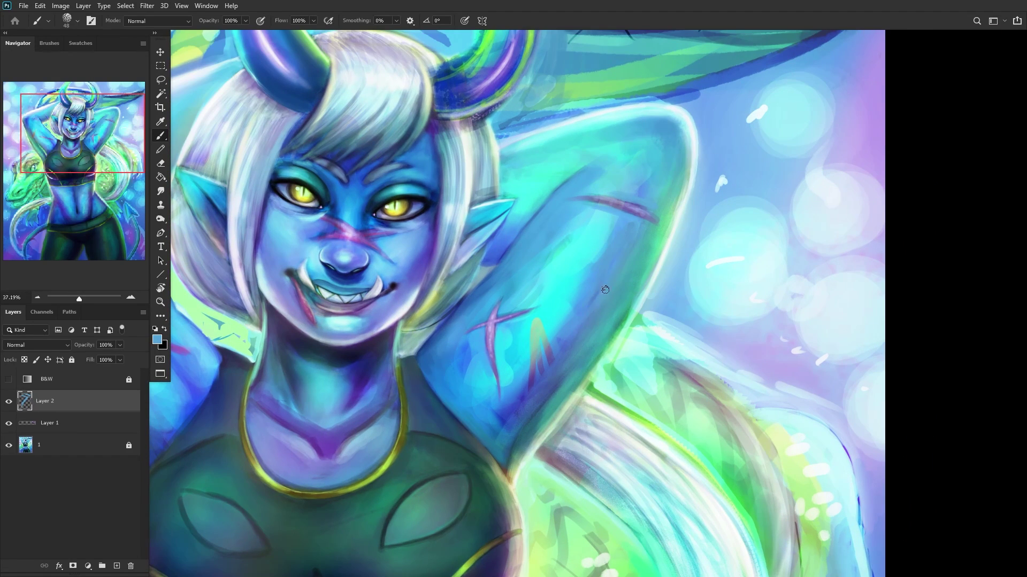
{"action": "scroll", "coordinate": [574, 331], "scroll_direction": "down", "scroll_amount": 7}
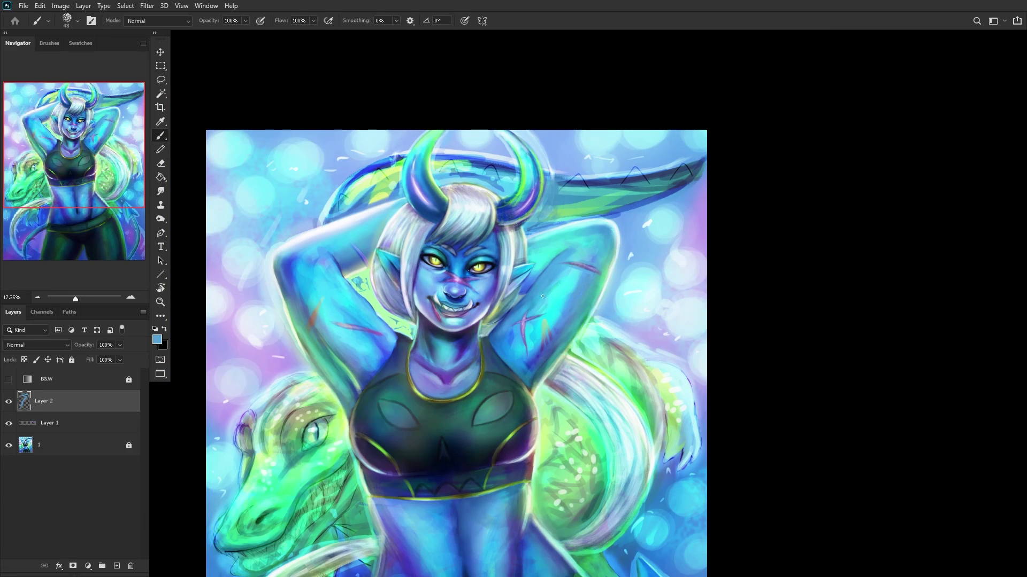
{"action": "scroll", "coordinate": [542, 296], "scroll_direction": "up", "scroll_amount": 12}
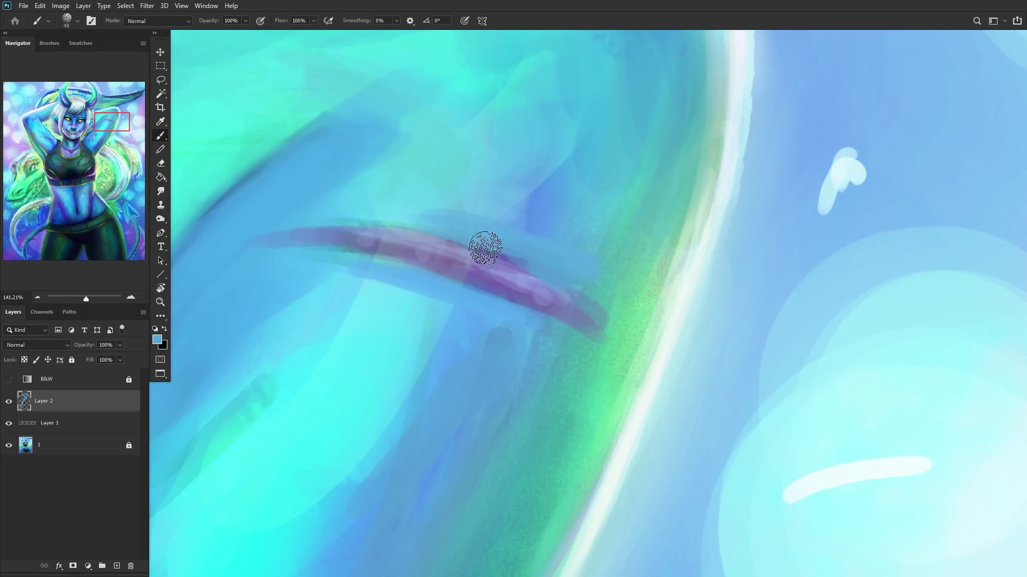
Step: Carry the scar's sampled purple toward its lower-right end
{"action": "left_click", "coordinate": [524, 288], "text": "alt"}
{"action": "left_click_drag", "start_coordinate": [473, 255], "coordinate": [621, 343]}
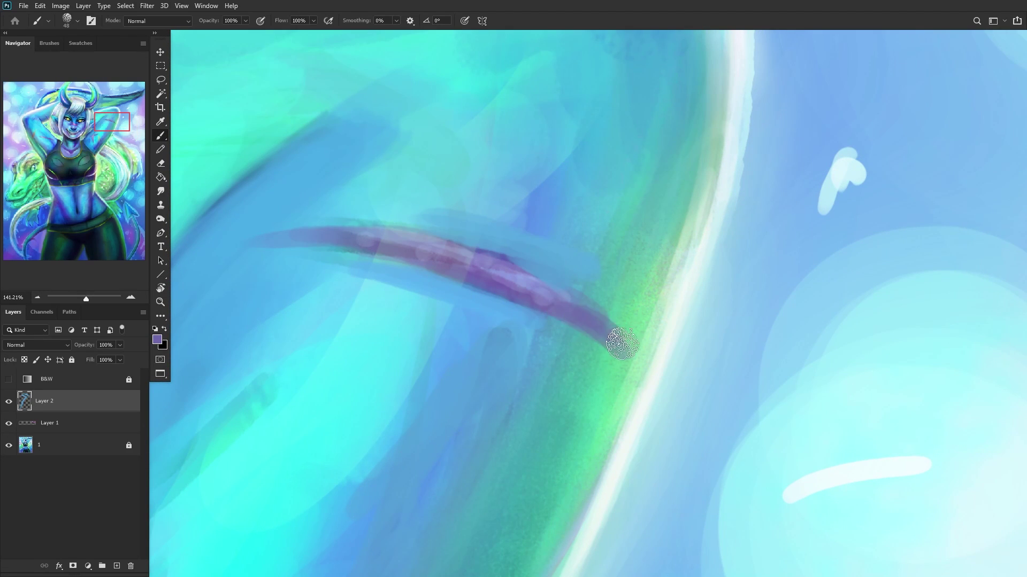
{"action": "left_click", "coordinate": [623, 344], "text": "alt"}
{"action": "scroll", "coordinate": [506, 323], "scroll_direction": "down", "scroll_amount": 3}
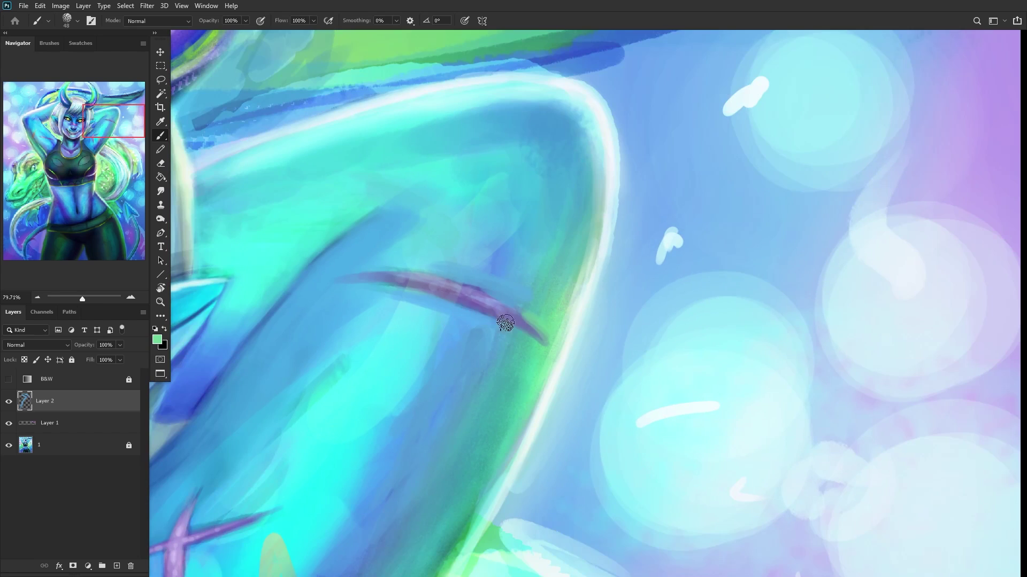
{"action": "scroll", "coordinate": [505, 323], "scroll_direction": "down", "scroll_amount": 5}
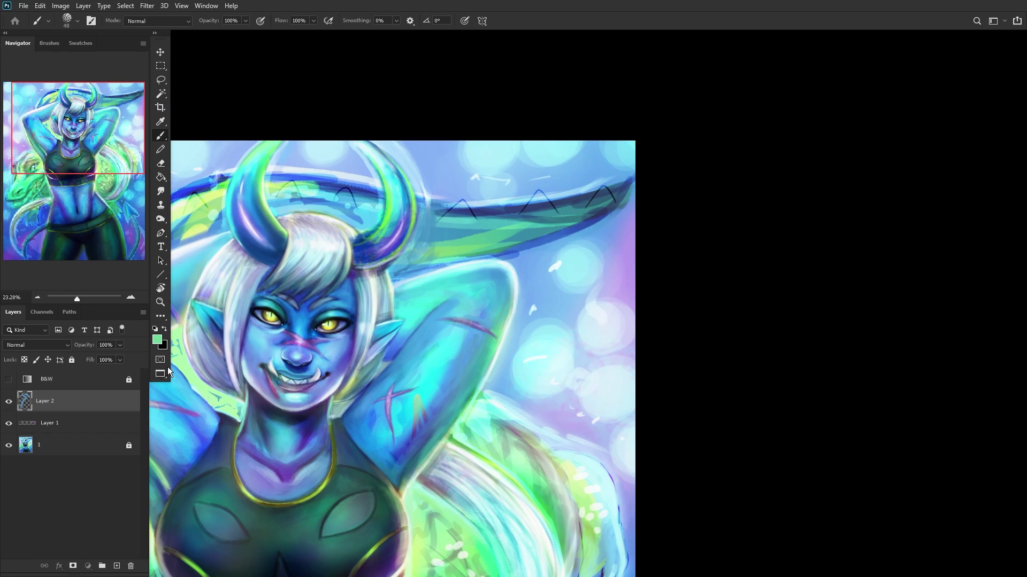
Step: Merge the new paint down into Layer 1 and add a fresh empty layer above it
{"action": "key", "text": "ctrl+e"}
{"action": "scroll", "coordinate": [208, 291], "scroll_direction": "down", "scroll_amount": 1}
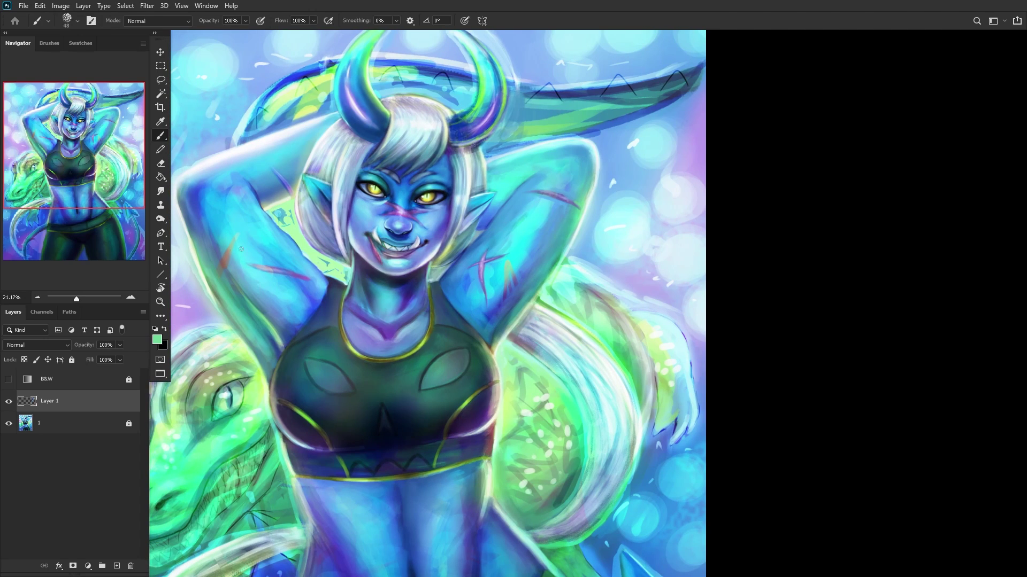
{"action": "left_click_drag", "start_coordinate": [79, 139], "coordinate": [177, 145]}
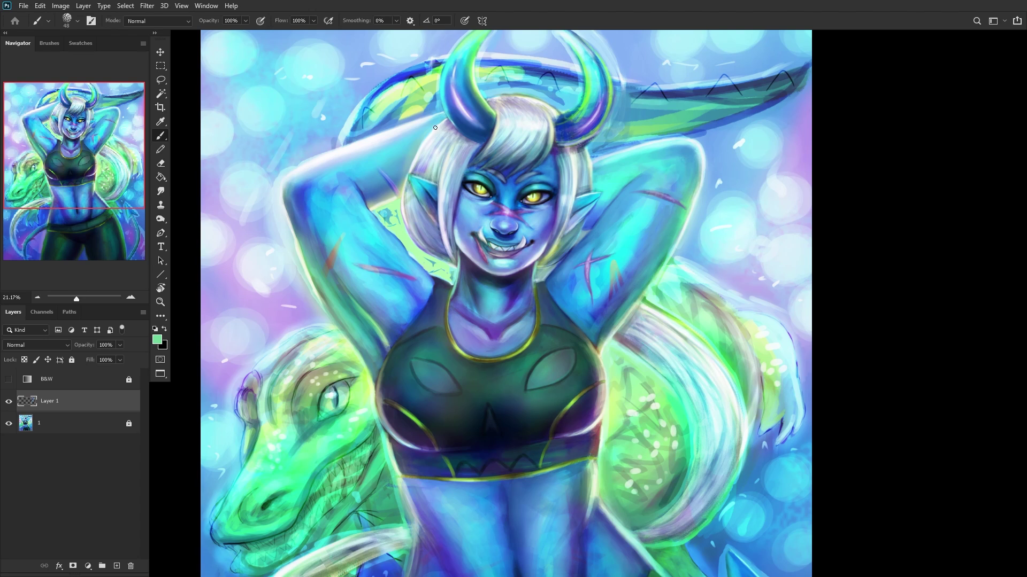
{"action": "scroll", "coordinate": [435, 127], "scroll_direction": "down", "scroll_amount": 3}
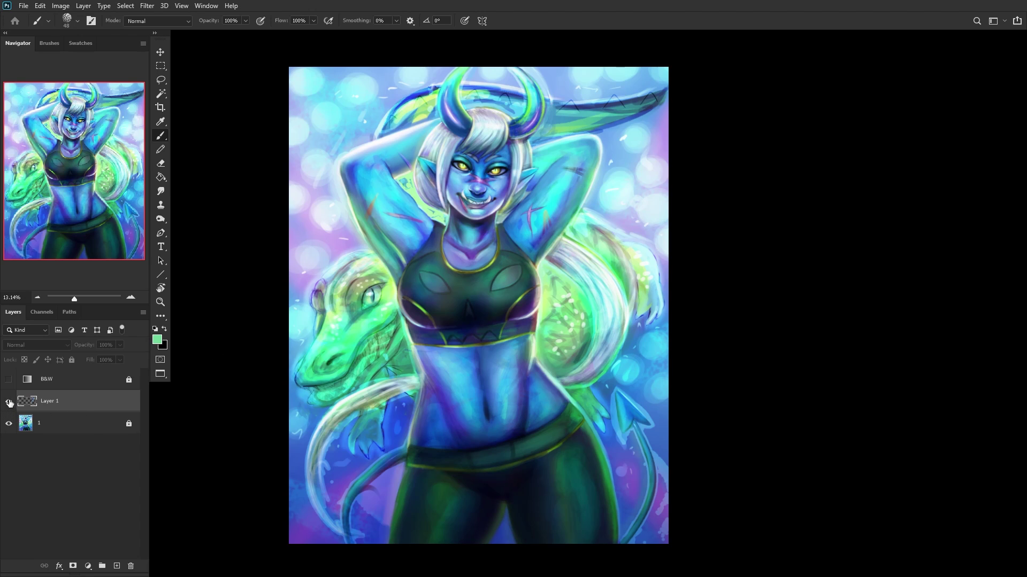
{"action": "left_click", "coordinate": [117, 565]}
{"action": "scroll", "coordinate": [423, 418], "scroll_direction": "up", "scroll_amount": 1}
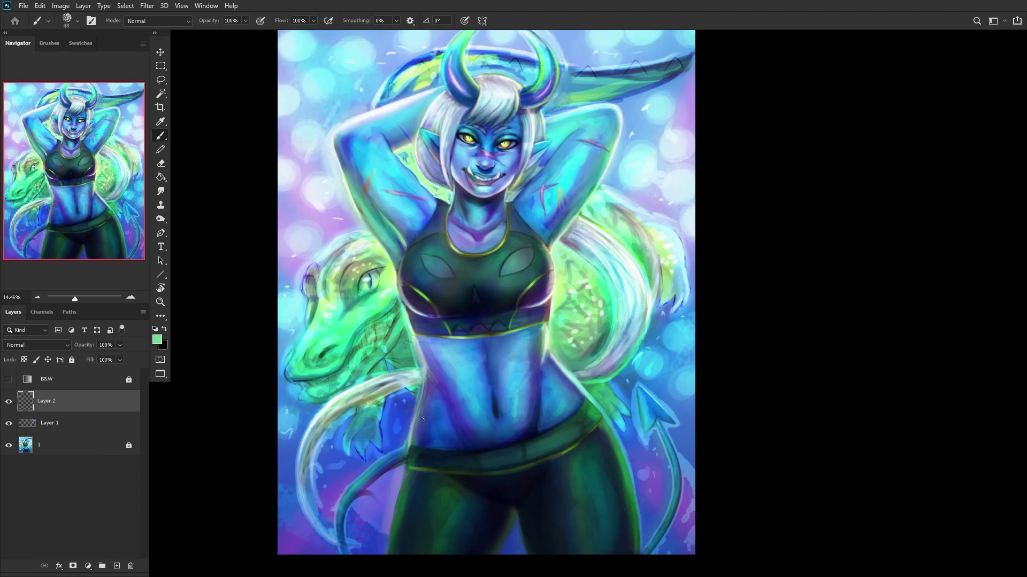
Step: Sample purple and paint a small mark at the right side of the belly
{"action": "scroll", "coordinate": [403, 203], "scroll_direction": "up", "scroll_amount": 17}
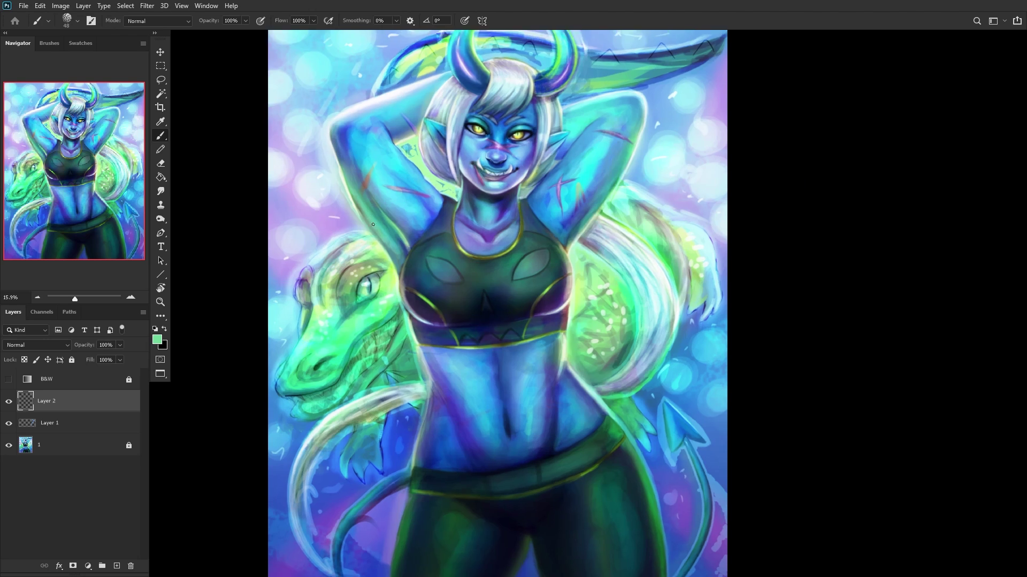
{"action": "left_click", "coordinate": [452, 187], "text": "alt"}
{"action": "scroll", "coordinate": [482, 193], "scroll_direction": "down", "scroll_amount": 17}
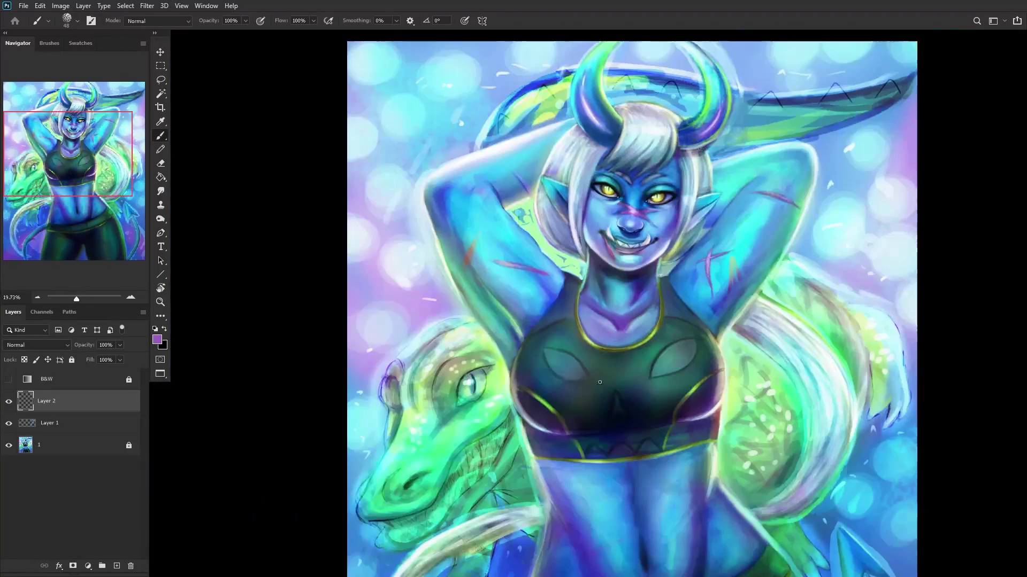
{"action": "left_click_drag", "start_coordinate": [12, 151], "coordinate": [19, 176]}
{"action": "scroll", "coordinate": [591, 353], "scroll_direction": "up", "scroll_amount": 5}
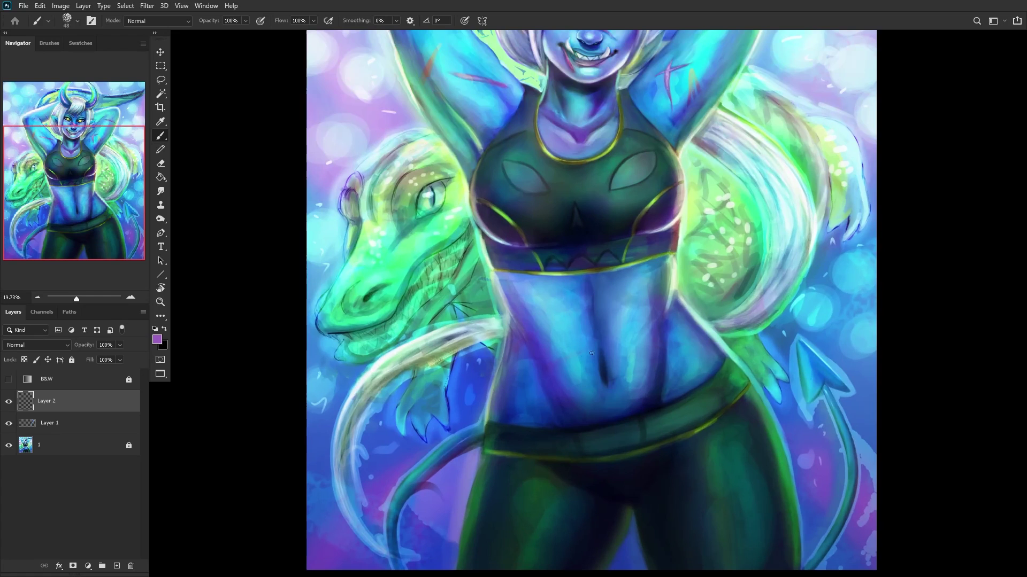
{"action": "scroll", "coordinate": [670, 419], "scroll_direction": "up", "scroll_amount": 2}
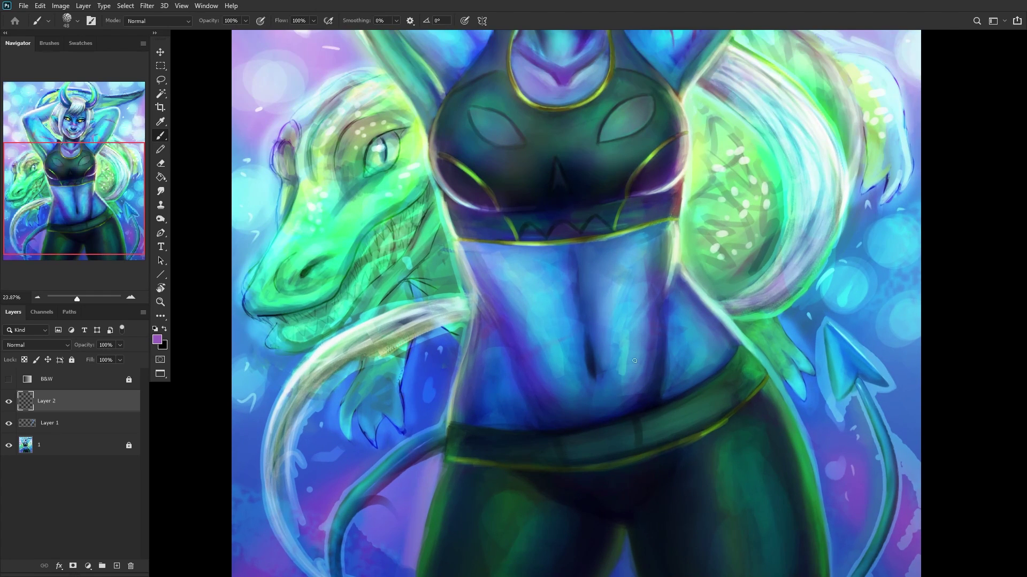
{"action": "scroll", "coordinate": [634, 361], "scroll_direction": "up", "scroll_amount": 5}
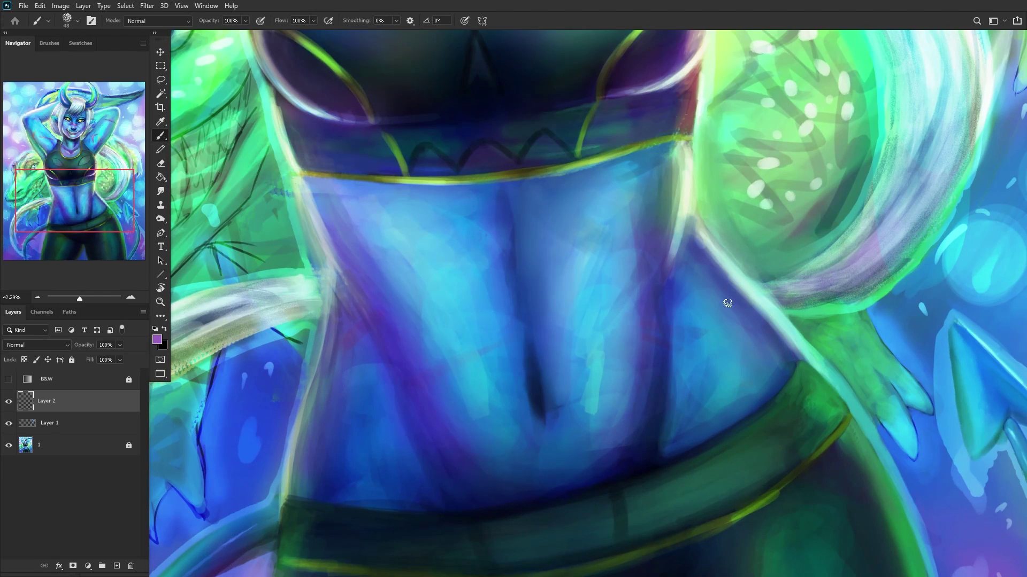
{"action": "mouse_move", "coordinate": [740, 299]}
{"action": "left_mouse_down"}
{"action": "mouse_move", "coordinate": [756, 309]}
{"action": "mouse_move", "coordinate": [717, 292]}
{"action": "mouse_move", "coordinate": [761, 312]}
{"action": "left_mouse_up"}
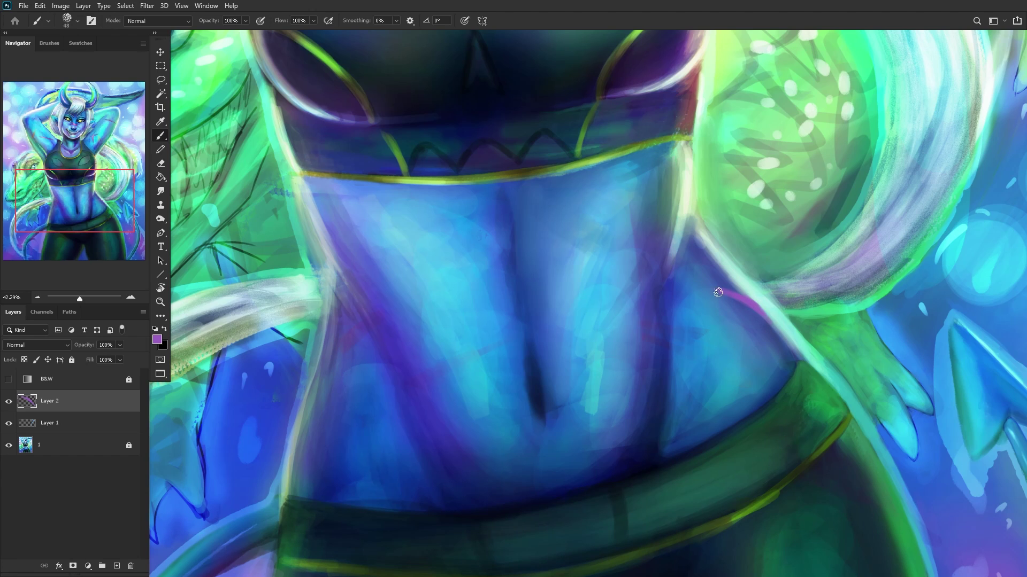
{"action": "scroll", "coordinate": [750, 302], "scroll_direction": "down", "scroll_amount": 4}
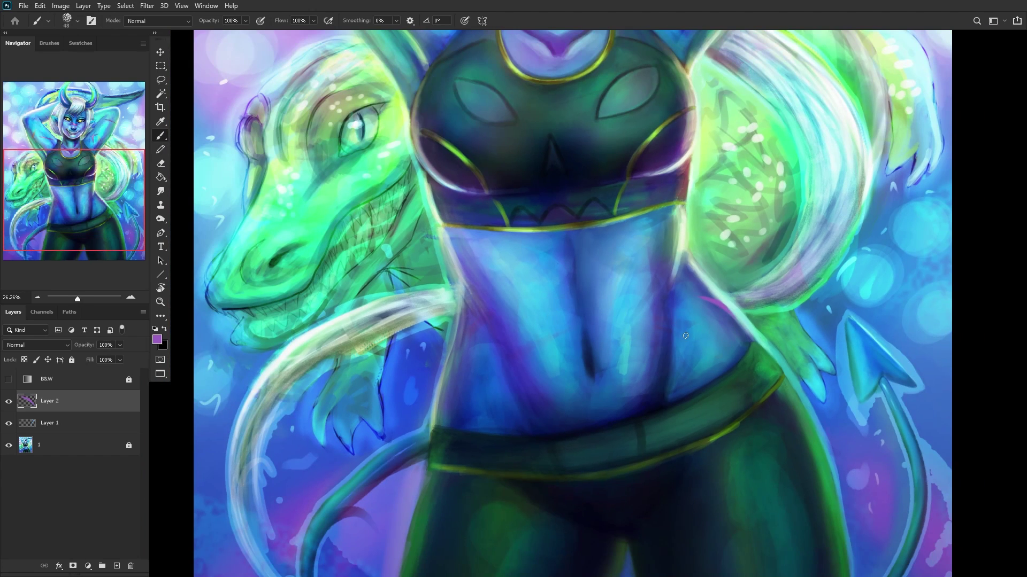
{"action": "scroll", "coordinate": [685, 336], "scroll_direction": "up", "scroll_amount": 5}
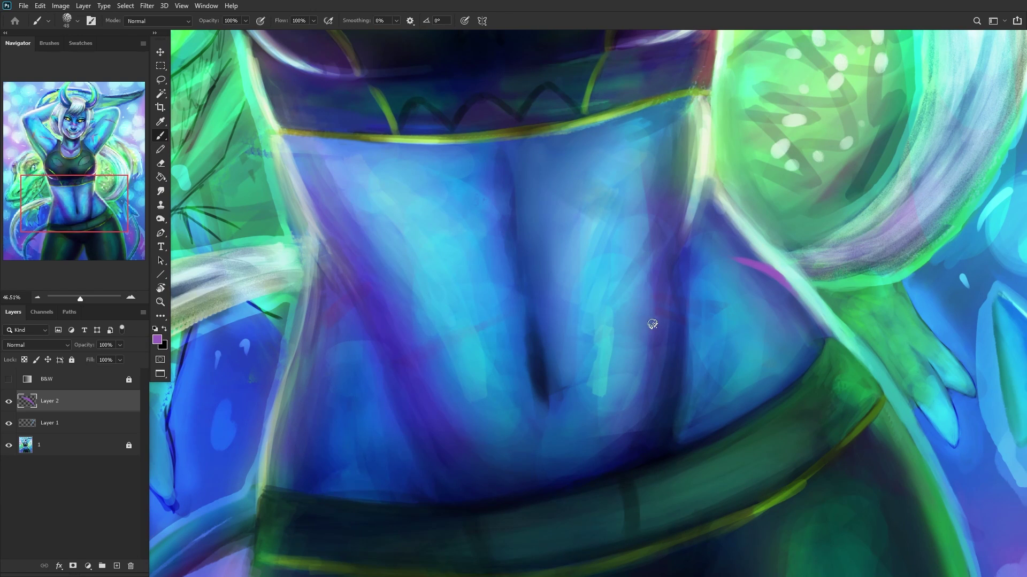
Step: Paint a thin tapered magenta scar across the belly, extending down toward the hip
{"action": "mouse_move", "coordinate": [588, 292]}
{"action": "left_mouse_down"}
{"action": "mouse_move", "coordinate": [667, 334]}
{"action": "mouse_move", "coordinate": [545, 277]}
{"action": "mouse_move", "coordinate": [602, 298]}
{"action": "left_mouse_up"}
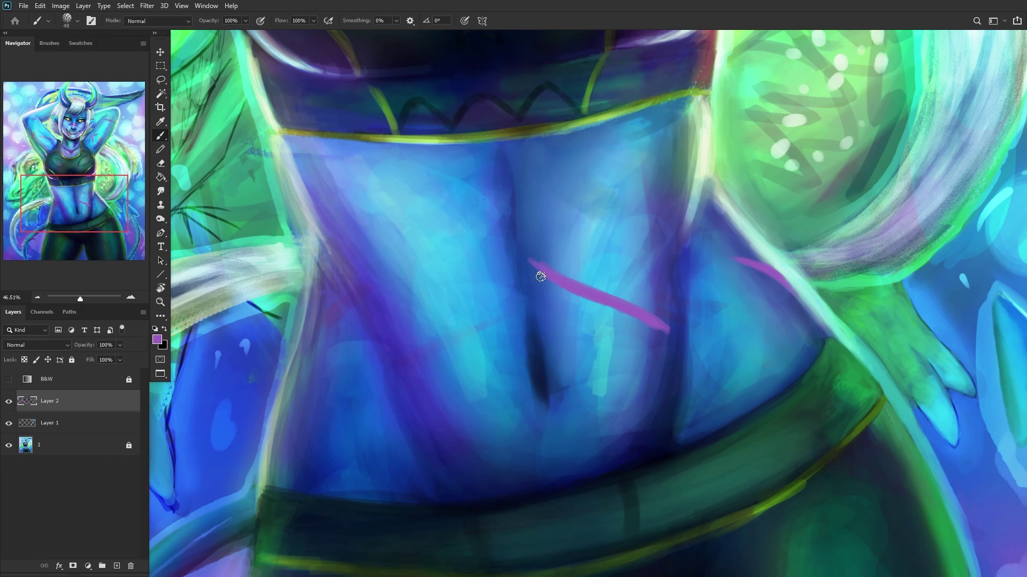
{"action": "left_click_drag", "start_coordinate": [531, 266], "coordinate": [496, 249]}
{"action": "mouse_move", "coordinate": [664, 327]}
{"action": "left_mouse_down"}
{"action": "mouse_move", "coordinate": [592, 280]}
{"action": "mouse_move", "coordinate": [641, 310]}
{"action": "mouse_move", "coordinate": [528, 261]}
{"action": "left_mouse_up"}
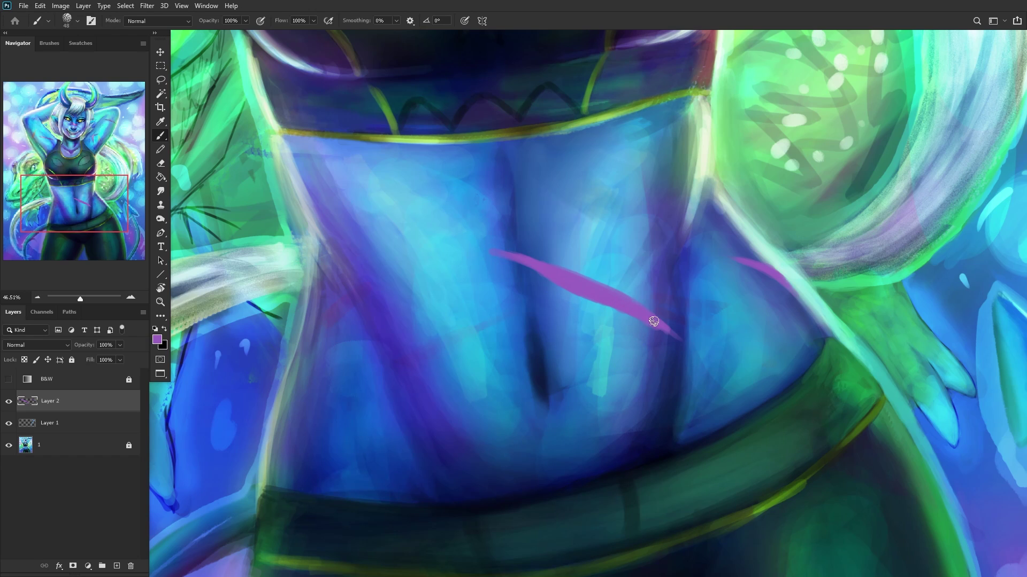
{"action": "left_click_drag", "start_coordinate": [660, 328], "coordinate": [711, 362]}
{"action": "scroll", "coordinate": [631, 412], "scroll_direction": "down", "scroll_amount": 3}
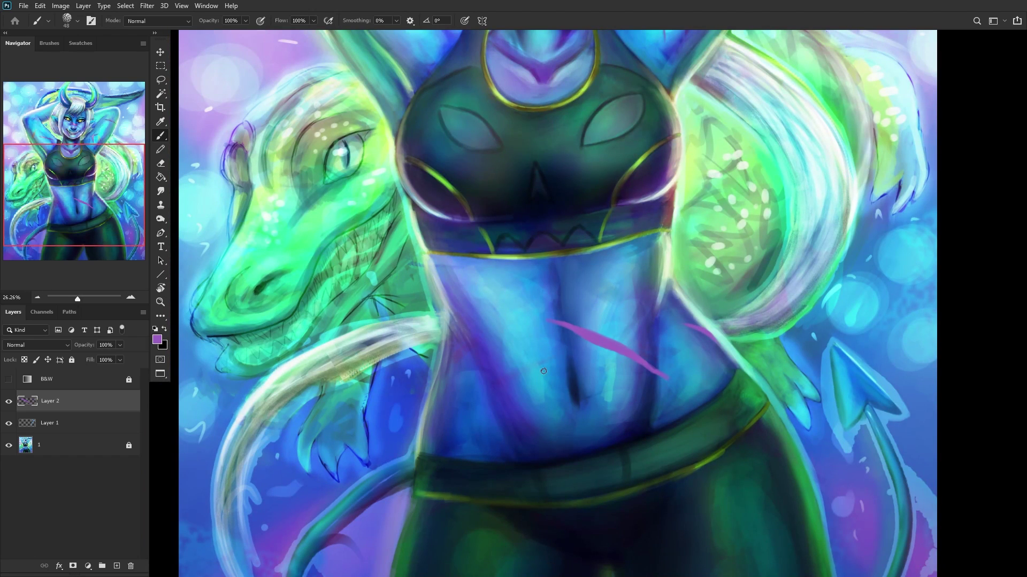
{"action": "scroll", "coordinate": [543, 371], "scroll_direction": "up", "scroll_amount": 4}
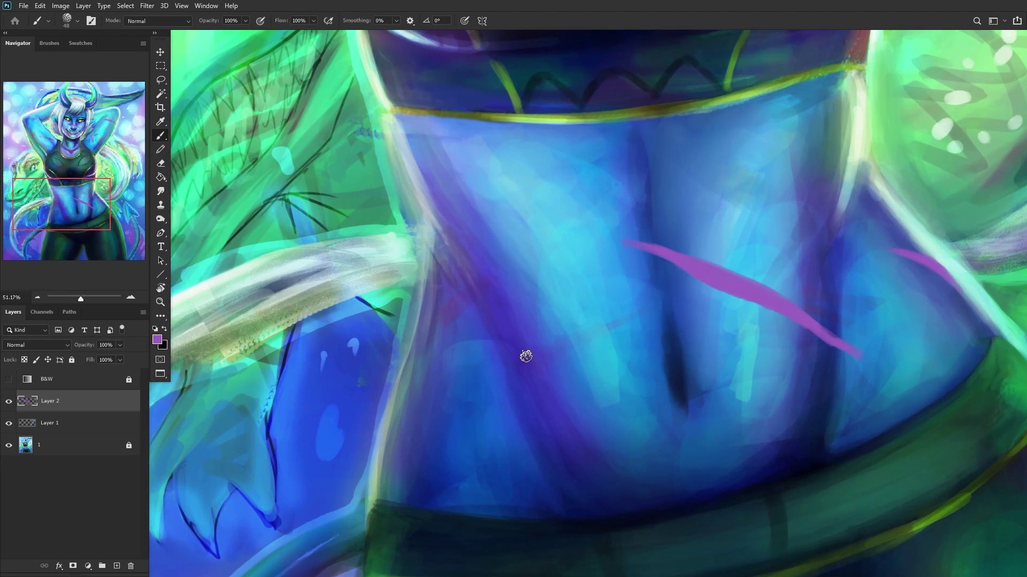
Step: Add a second short tapered scar lower on the belly
{"action": "mouse_move", "coordinate": [515, 381]}
{"action": "left_mouse_down"}
{"action": "mouse_move", "coordinate": [547, 353]}
{"action": "mouse_move", "coordinate": [598, 333]}
{"action": "left_mouse_up"}
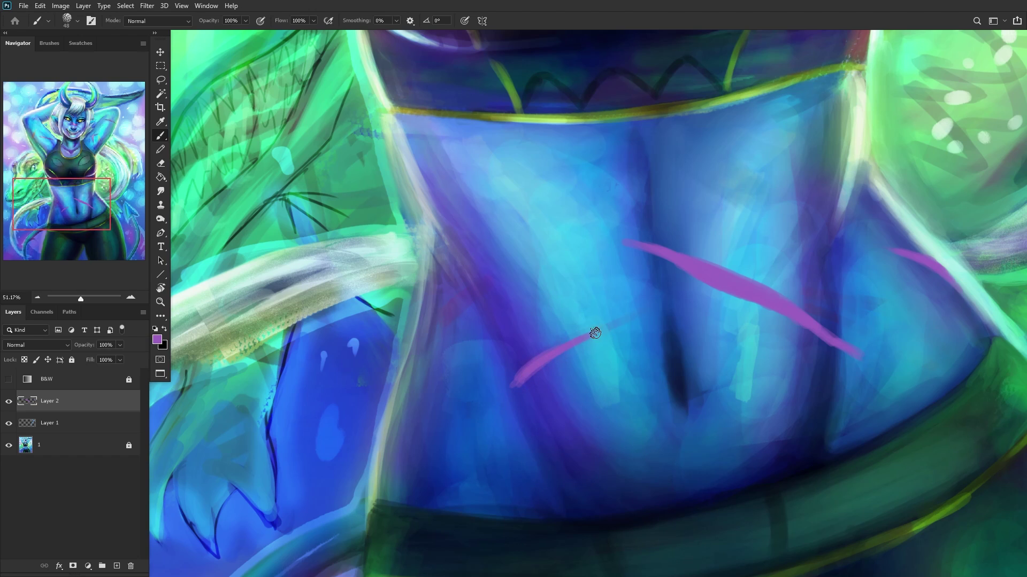
{"action": "mouse_move", "coordinate": [502, 392]}
{"action": "left_mouse_down"}
{"action": "mouse_move", "coordinate": [549, 355]}
{"action": "mouse_move", "coordinate": [507, 402]}
{"action": "mouse_move", "coordinate": [548, 358]}
{"action": "left_mouse_up"}
{"action": "mouse_move", "coordinate": [493, 406]}
{"action": "left_mouse_down"}
{"action": "mouse_move", "coordinate": [516, 380]}
{"action": "mouse_move", "coordinate": [467, 433]}
{"action": "mouse_move", "coordinate": [508, 388]}
{"action": "mouse_move", "coordinate": [495, 398]}
{"action": "left_mouse_up"}
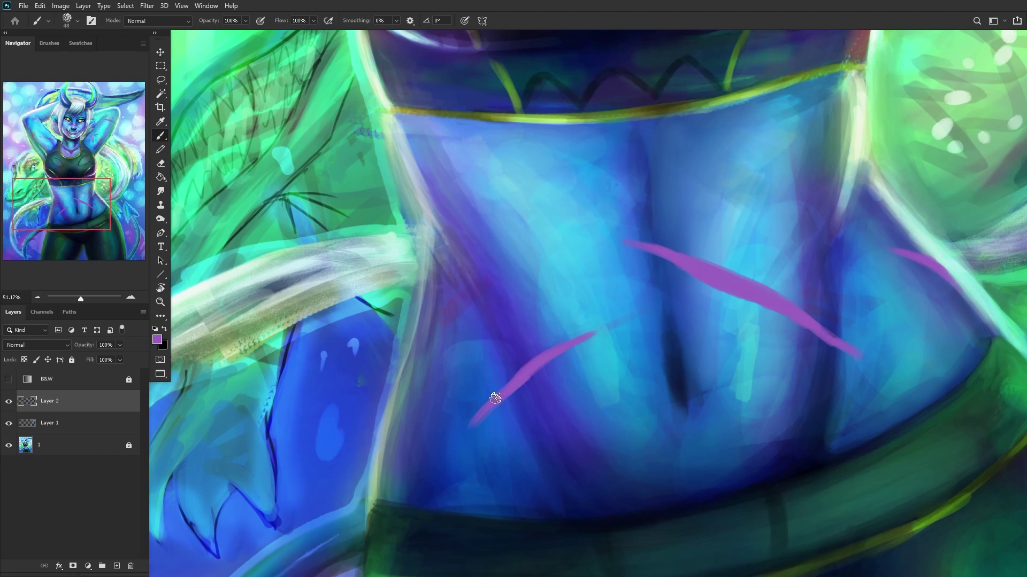
{"action": "scroll", "coordinate": [495, 398], "scroll_direction": "down", "scroll_amount": 5}
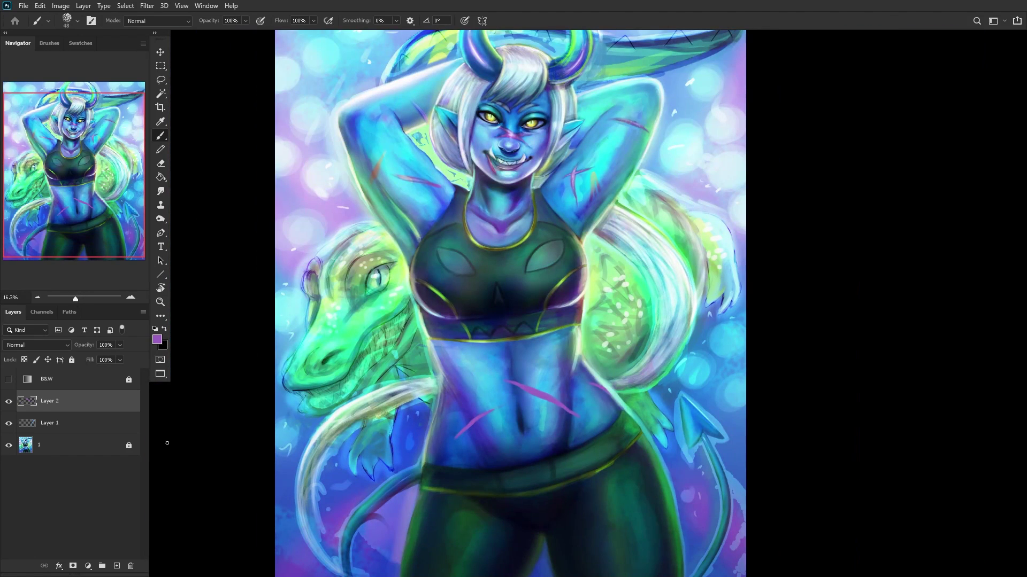
Step: Set the scar layer to Multiply and duplicate it as Layer 2 copy
{"action": "left_click", "coordinate": [43, 343]}
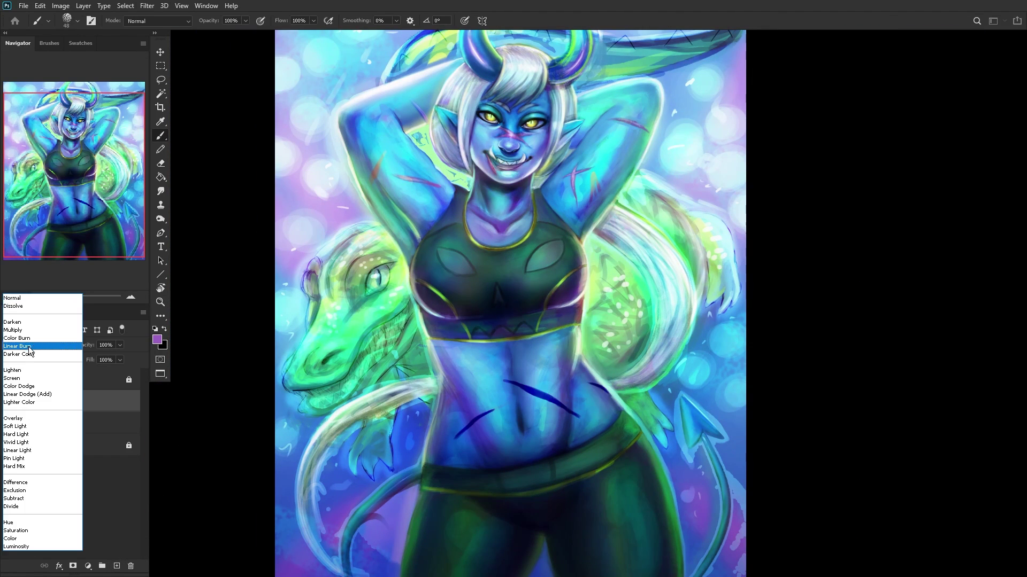
{"action": "left_click", "coordinate": [24, 331]}
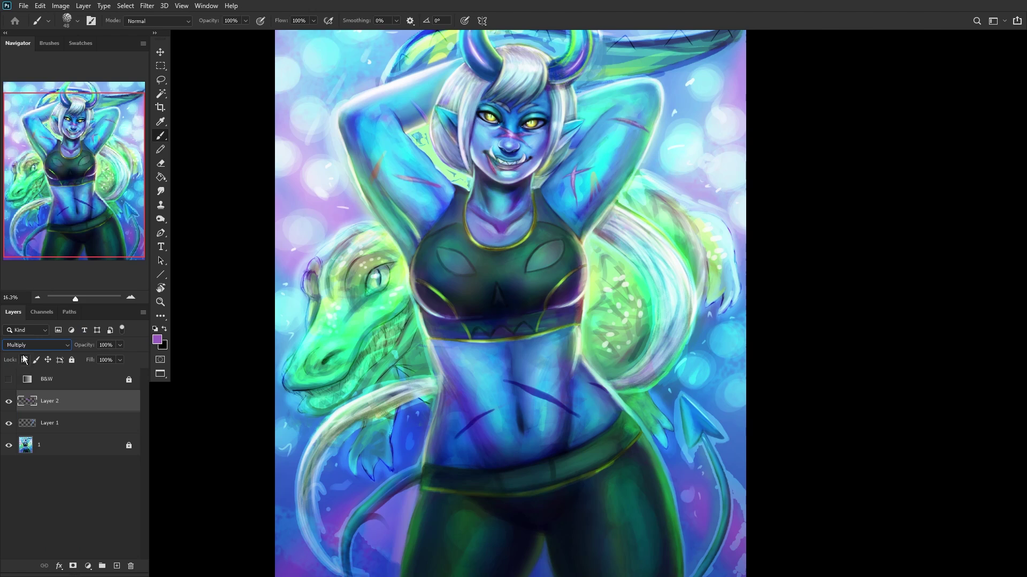
{"action": "right_click", "coordinate": [56, 402]}
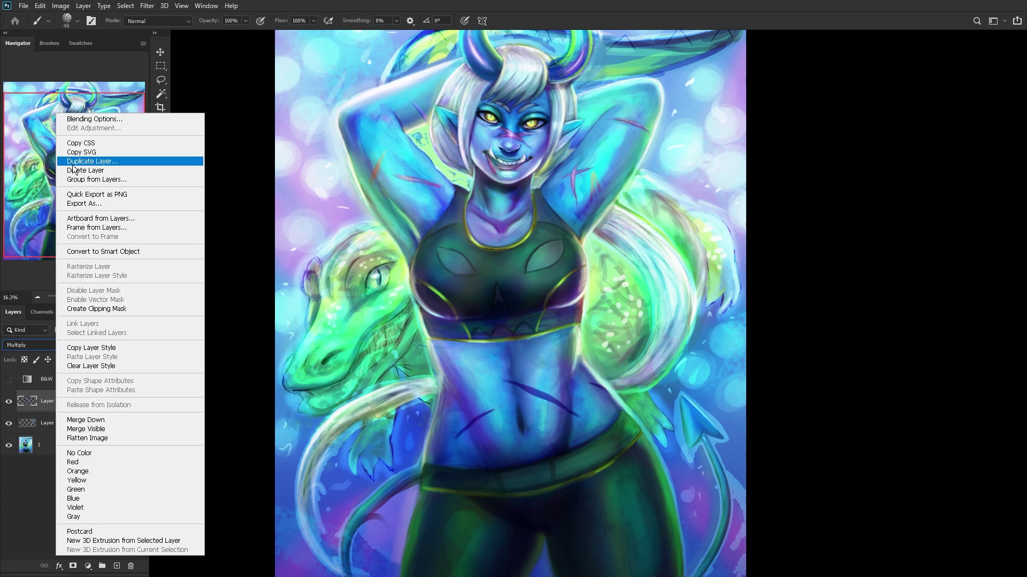
{"action": "left_click", "coordinate": [75, 167]}
{"action": "left_click", "coordinate": [602, 158]}
Step: Give Layer 2 copy Normal blending at 60% opacity and add empty Layer 3 on top
{"action": "left_click", "coordinate": [36, 345]}
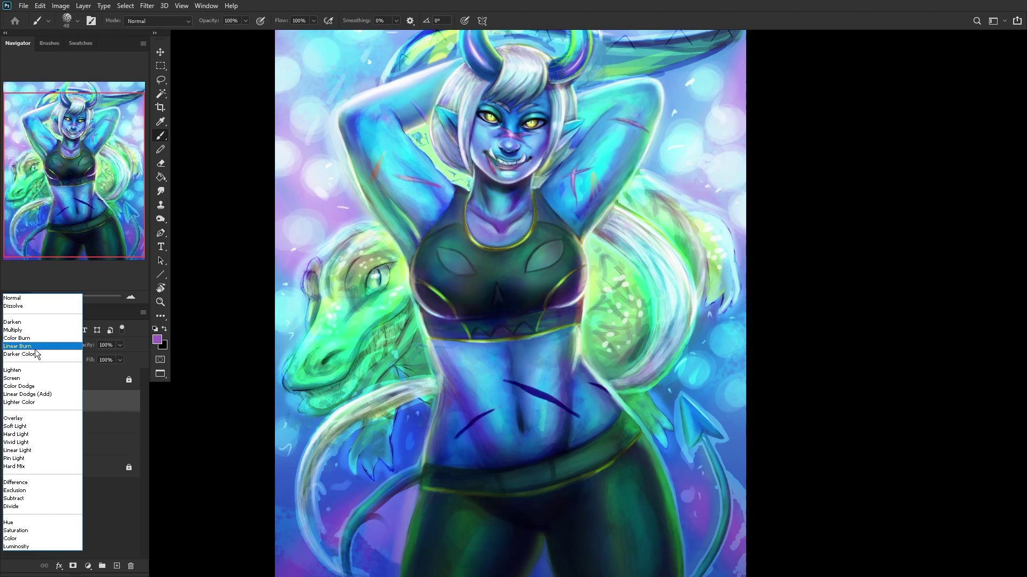
{"action": "left_click", "coordinate": [21, 300]}
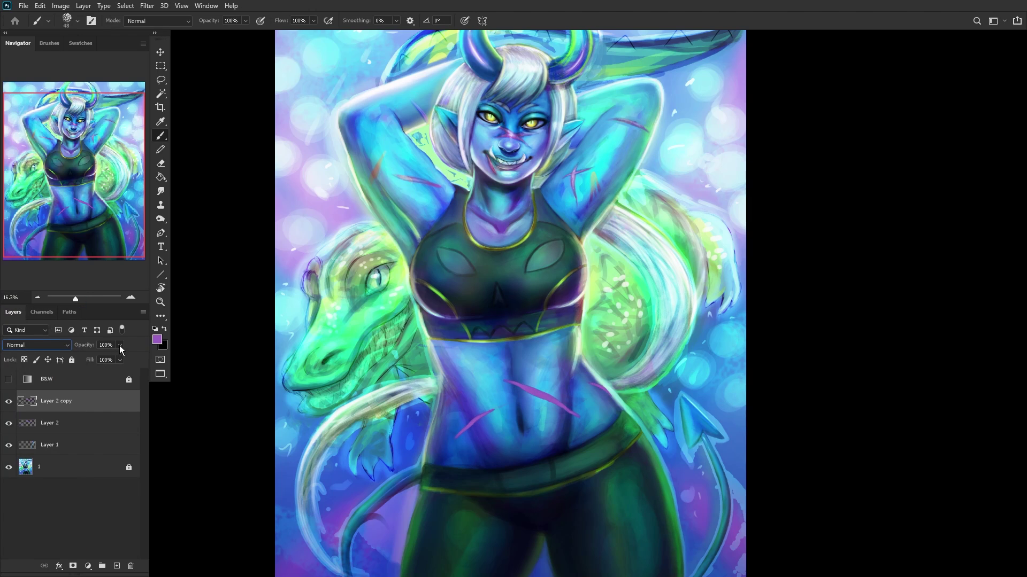
{"action": "left_click_drag", "start_coordinate": [94, 356], "coordinate": [101, 358]}
{"action": "left_click", "coordinate": [117, 565]}
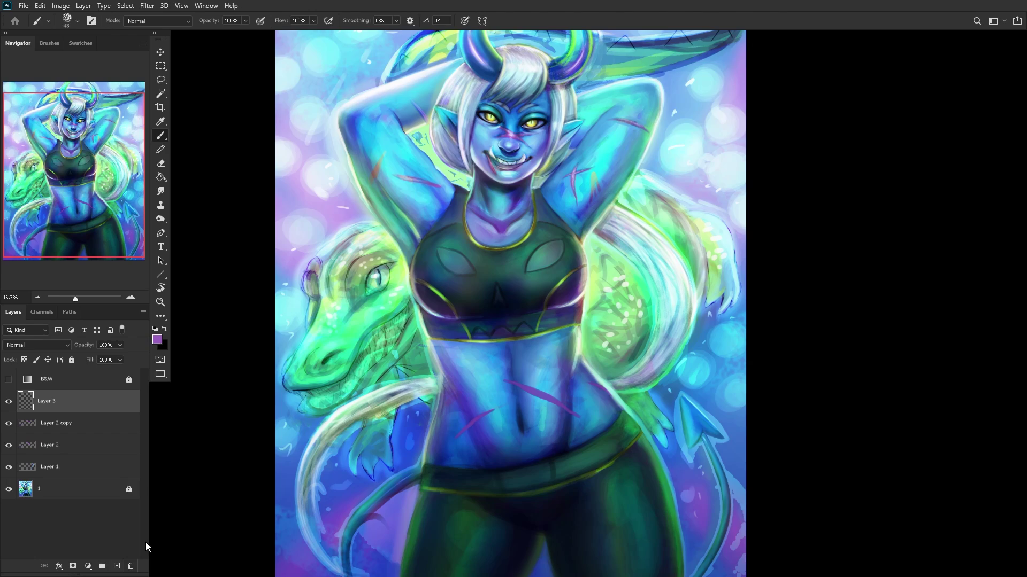
Step: Sample lilac from the face and paint lighter pink over the upper and lower-left belly scratches on Layer 3
{"action": "scroll", "coordinate": [484, 395], "scroll_direction": "up", "scroll_amount": 3}
{"action": "left_click_drag", "start_coordinate": [130, 184], "coordinate": [129, 115]}
{"action": "scroll", "coordinate": [507, 246], "scroll_direction": "up", "scroll_amount": 6}
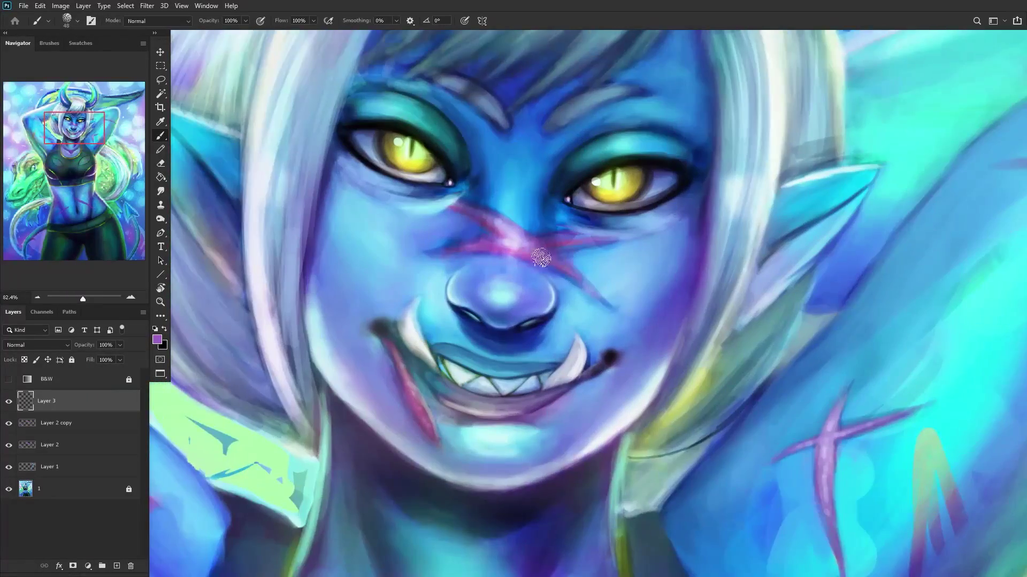
{"action": "left_click", "coordinate": [507, 247], "text": "alt"}
{"action": "left_click_drag", "start_coordinate": [507, 247], "coordinate": [516, 252]}
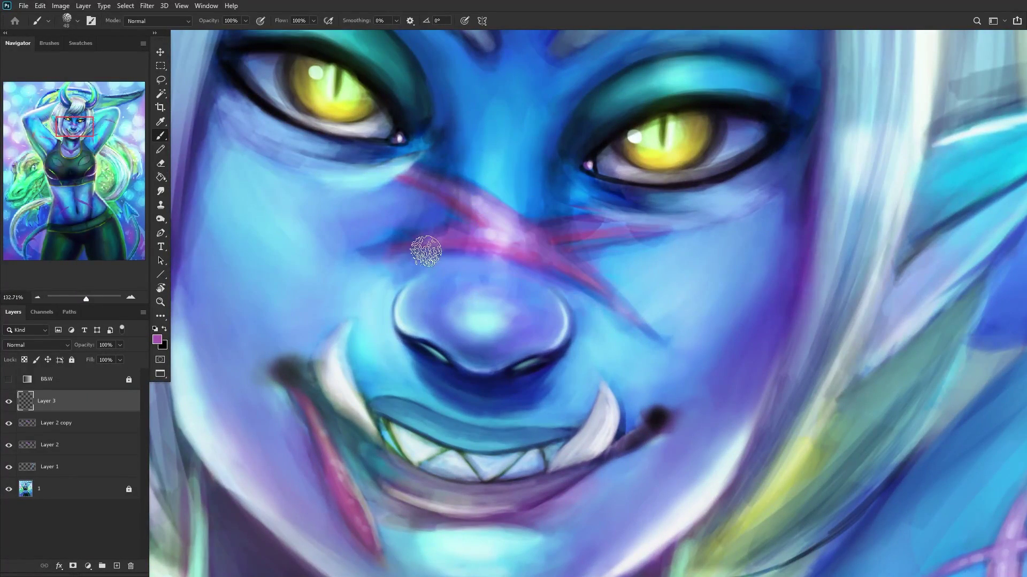
{"action": "left_click", "coordinate": [483, 238], "text": "alt"}
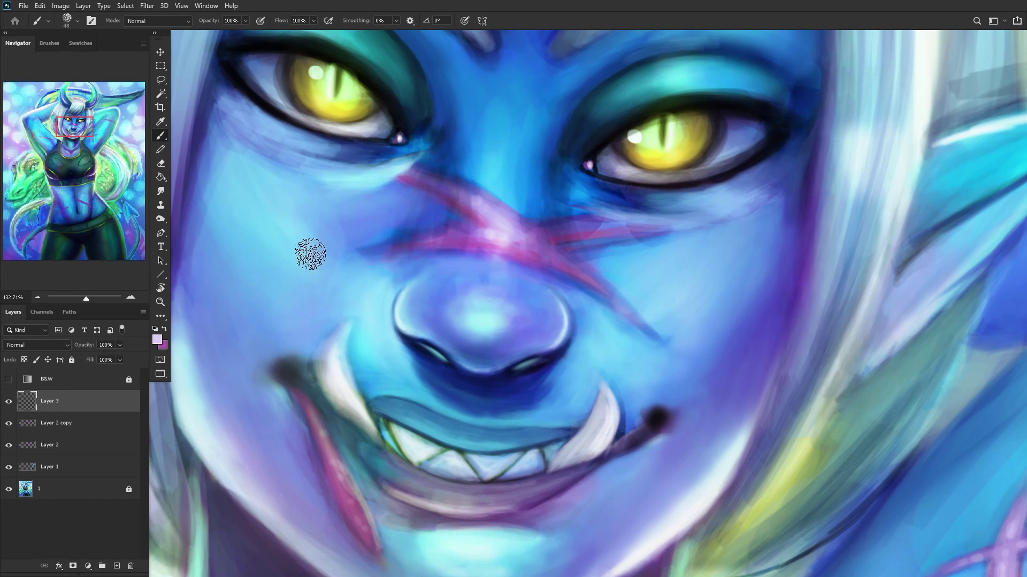
{"action": "scroll", "coordinate": [432, 330], "scroll_direction": "down", "scroll_amount": 6}
{"action": "scroll", "coordinate": [432, 330], "scroll_direction": "down", "scroll_amount": 2}
{"action": "scroll", "coordinate": [481, 267], "scroll_direction": "down", "scroll_amount": 5}
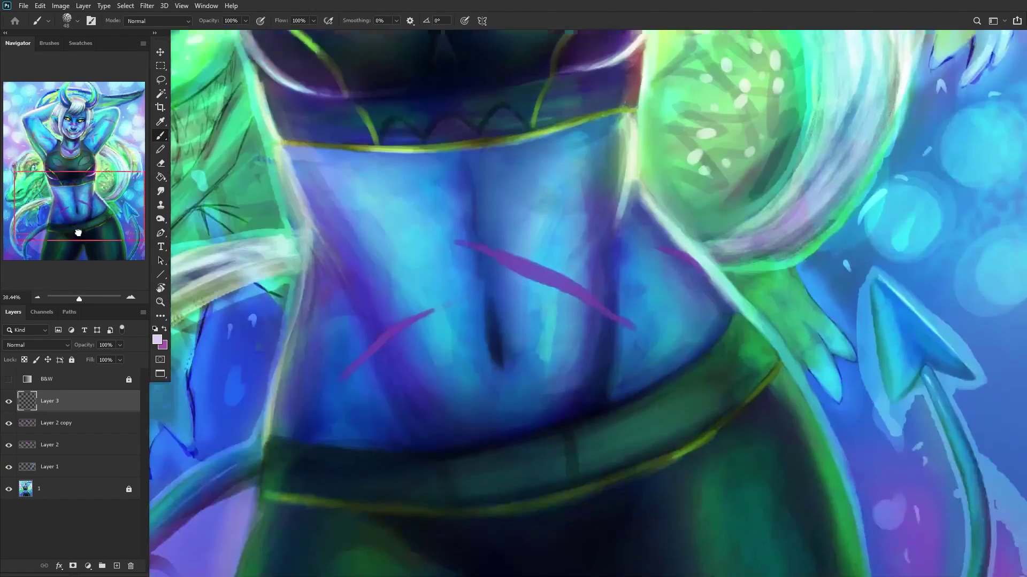
{"action": "scroll", "coordinate": [541, 212], "scroll_direction": "up", "scroll_amount": 2}
{"action": "scroll", "coordinate": [453, 212], "scroll_direction": "up", "scroll_amount": 1}
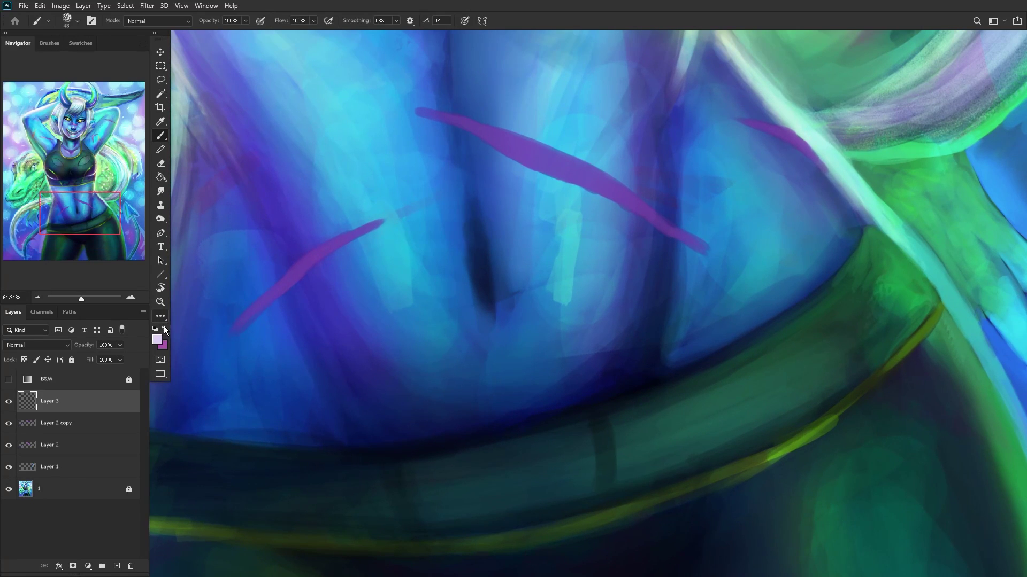
{"action": "left_click_drag", "start_coordinate": [556, 168], "coordinate": [689, 236]}
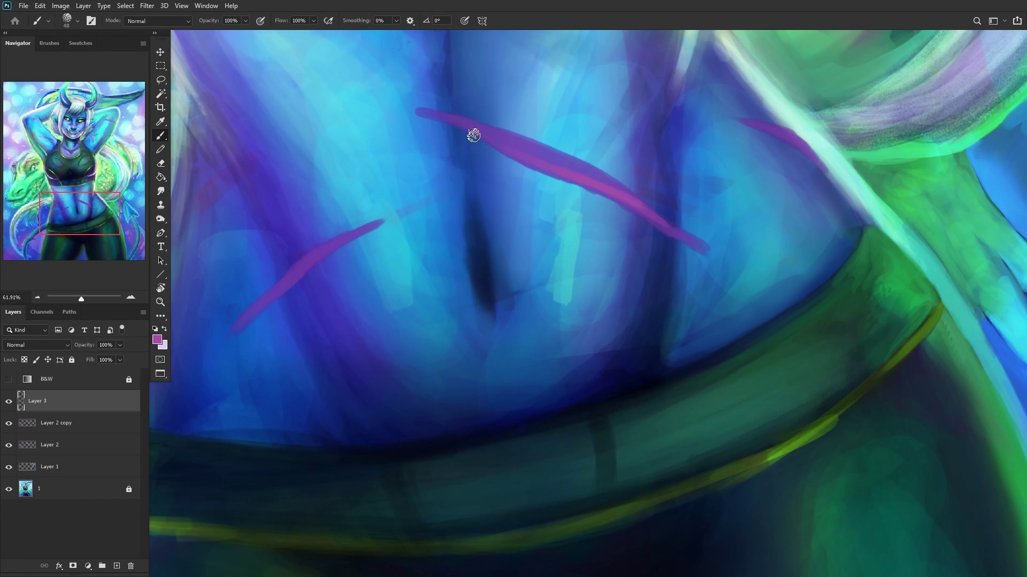
{"action": "left_click_drag", "start_coordinate": [500, 140], "coordinate": [439, 112]}
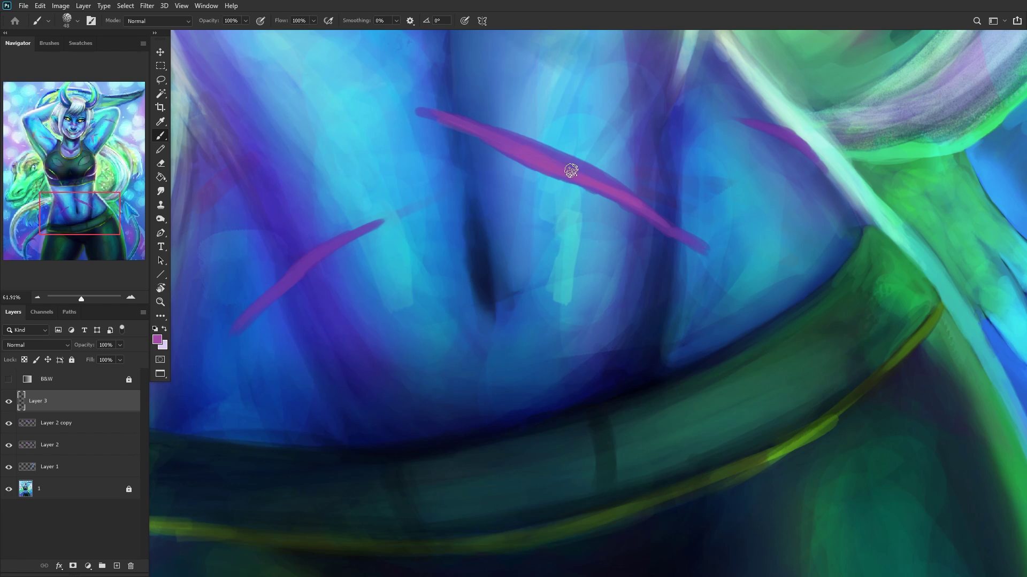
{"action": "mouse_move", "coordinate": [233, 323]}
{"action": "left_mouse_down"}
{"action": "mouse_move", "coordinate": [285, 289]}
{"action": "mouse_move", "coordinate": [259, 307]}
{"action": "mouse_move", "coordinate": [342, 248]}
{"action": "left_mouse_up"}
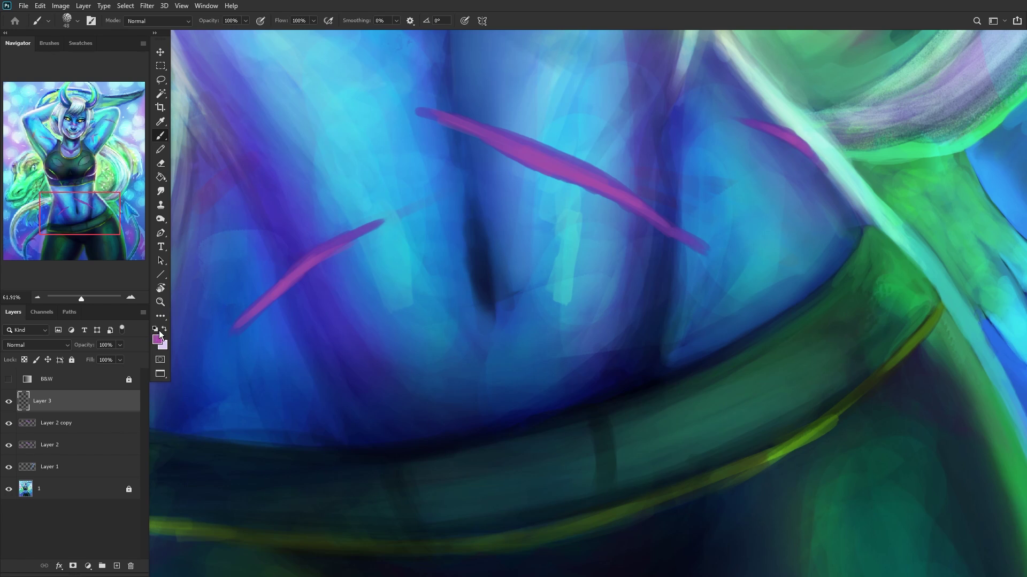
Step: Add a visible Layer 4 above Layer 3 and set its blend mode to Overlay
{"action": "left_click", "coordinate": [116, 566]}
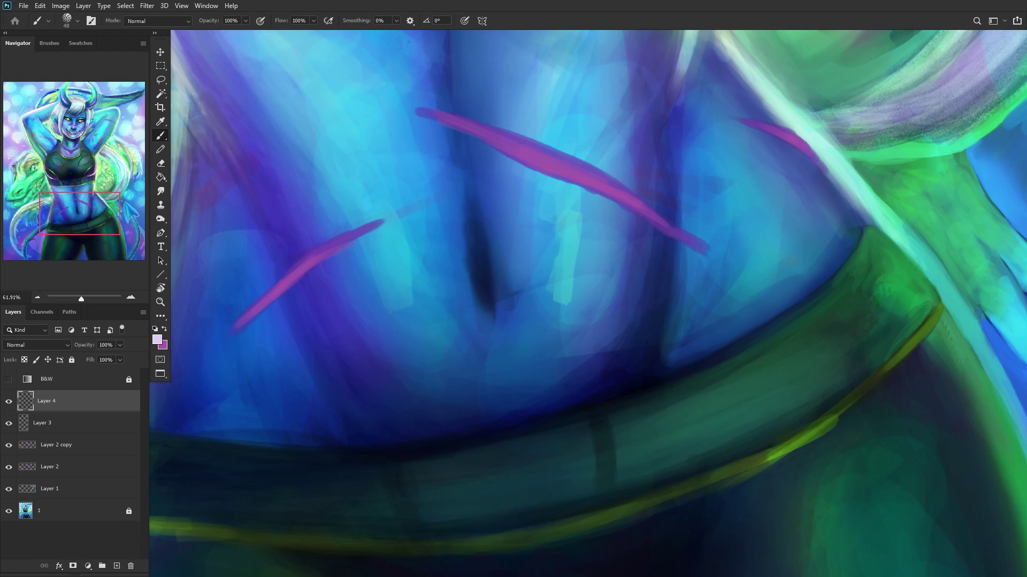
{"action": "left_click_drag", "start_coordinate": [86, 196], "coordinate": [79, 195]}
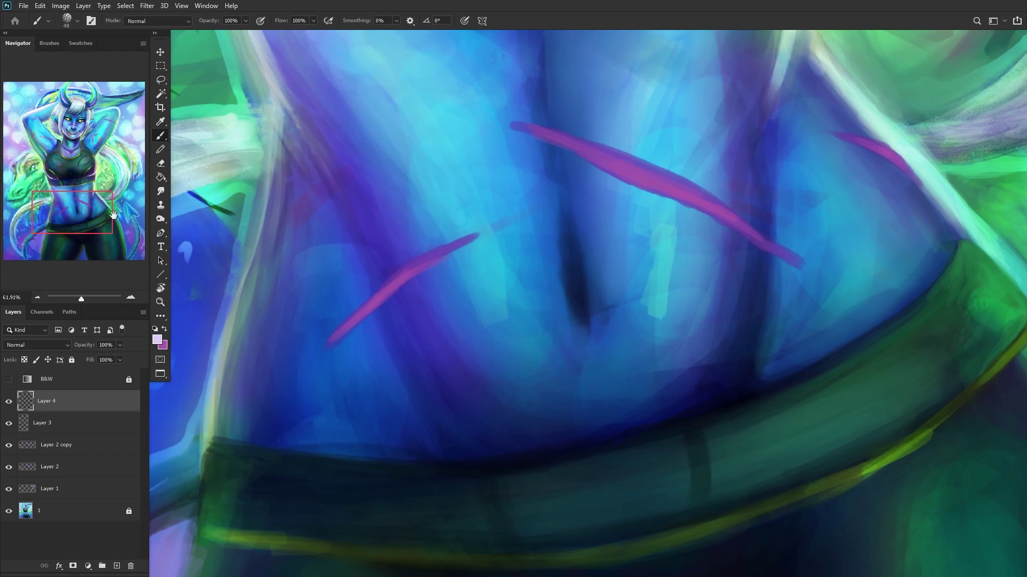
{"action": "left_click", "coordinate": [8, 403]}
{"action": "left_click", "coordinate": [64, 346]}
{"action": "left_click", "coordinate": [32, 421]}
Step: Paint light-pink highlights along the upper magenta scratch and the lower-left scratch on Layer 4
{"action": "mouse_move", "coordinate": [653, 174]}
{"action": "left_mouse_down"}
{"action": "mouse_move", "coordinate": [676, 202]}
{"action": "mouse_move", "coordinate": [680, 180]}
{"action": "mouse_move", "coordinate": [635, 170]}
{"action": "mouse_move", "coordinate": [742, 233]}
{"action": "mouse_move", "coordinate": [492, 109]}
{"action": "left_mouse_up"}
{"action": "scroll", "coordinate": [679, 180], "scroll_direction": "up", "scroll_amount": 2}
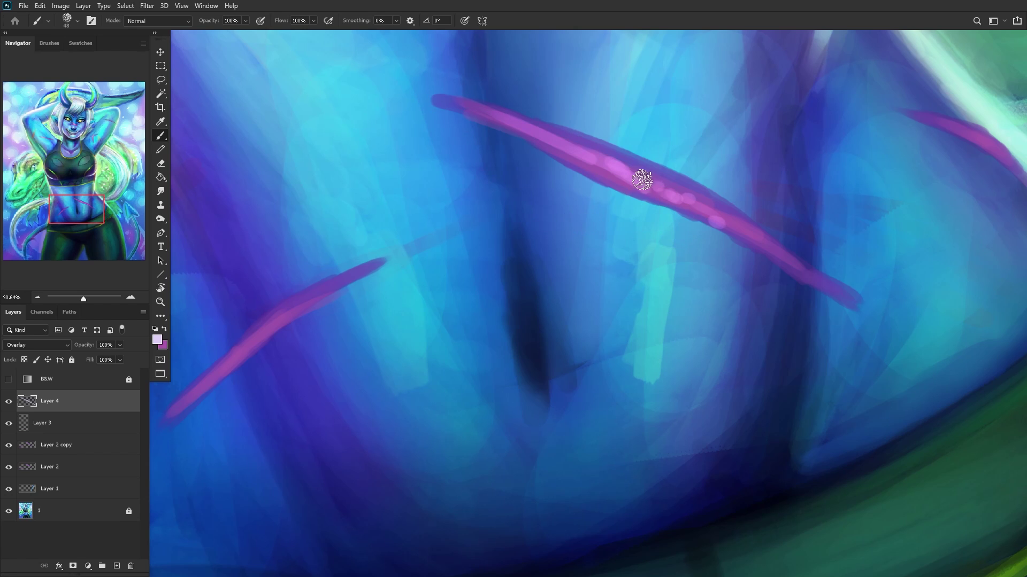
{"action": "scroll", "coordinate": [328, 304], "scroll_direction": "down", "scroll_amount": 2}
{"action": "scroll", "coordinate": [299, 320], "scroll_direction": "up", "scroll_amount": 2}
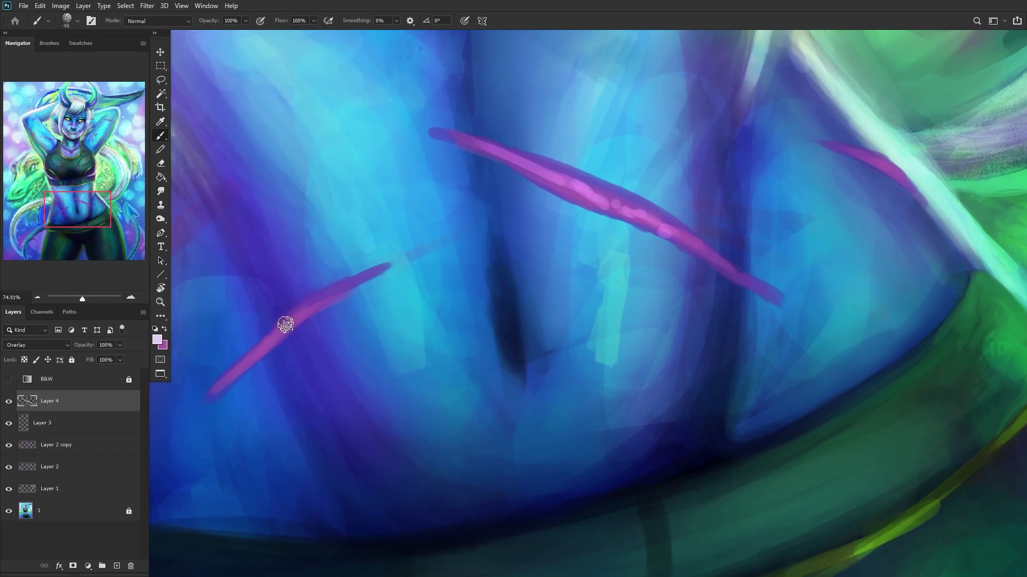
{"action": "mouse_move", "coordinate": [289, 314]}
{"action": "left_mouse_down"}
{"action": "mouse_move", "coordinate": [260, 345]}
{"action": "mouse_move", "coordinate": [374, 278]}
{"action": "mouse_move", "coordinate": [288, 314]}
{"action": "mouse_move", "coordinate": [350, 281]}
{"action": "mouse_move", "coordinate": [277, 329]}
{"action": "mouse_move", "coordinate": [241, 370]}
{"action": "mouse_move", "coordinate": [208, 380]}
{"action": "left_mouse_up"}
{"action": "scroll", "coordinate": [630, 240], "scroll_direction": "down", "scroll_amount": 4}
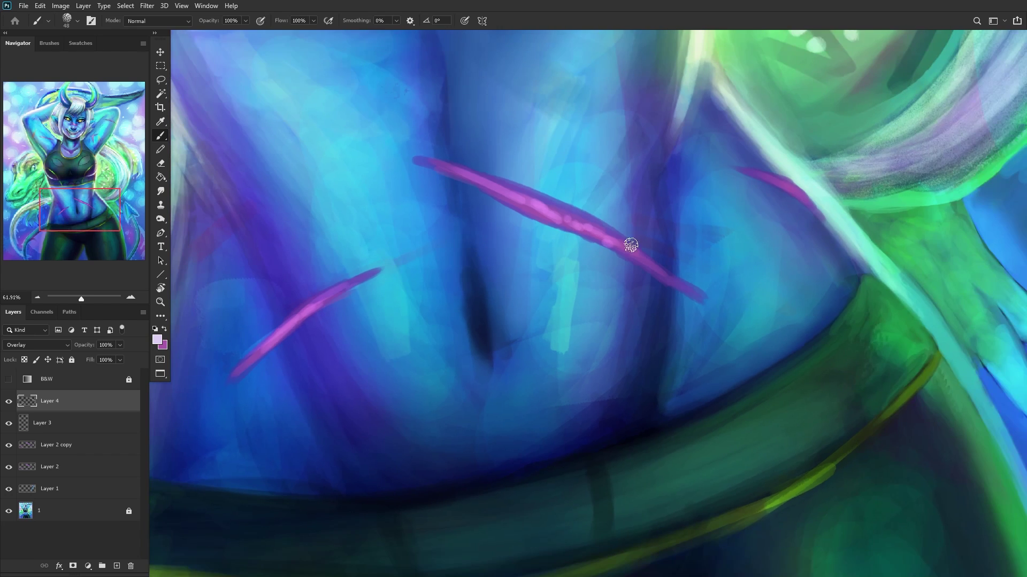
{"action": "scroll", "coordinate": [699, 194], "scroll_direction": "up", "scroll_amount": 4}
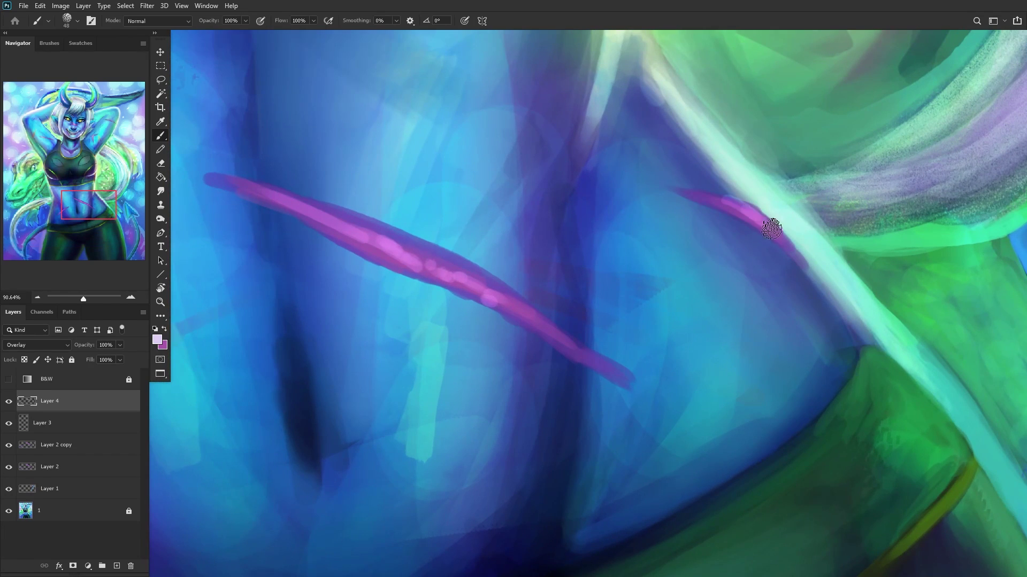
{"action": "scroll", "coordinate": [543, 229], "scroll_direction": "down", "scroll_amount": 6}
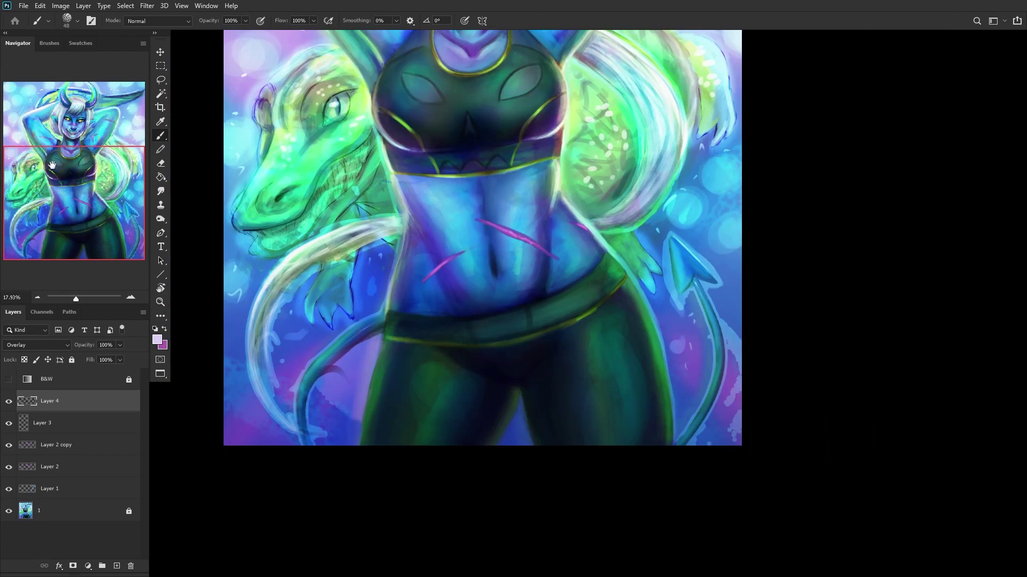
{"action": "scroll", "coordinate": [327, 351], "scroll_direction": "down", "scroll_amount": 3}
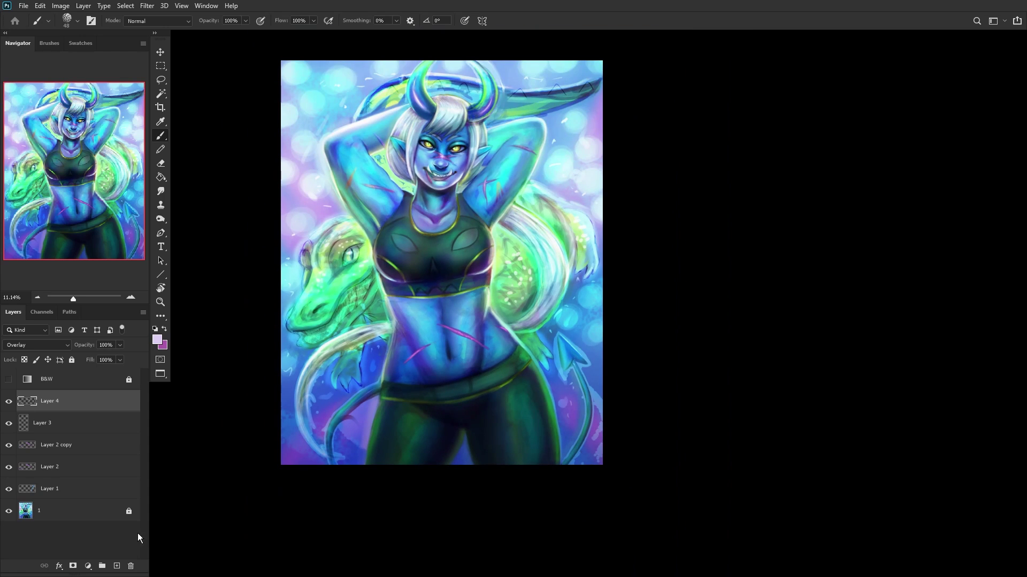
Step: Toggle Layer 2 copy and Layer 3 on and off to compare the scratches, ending on Layer 3
{"action": "left_click", "coordinate": [55, 433]}
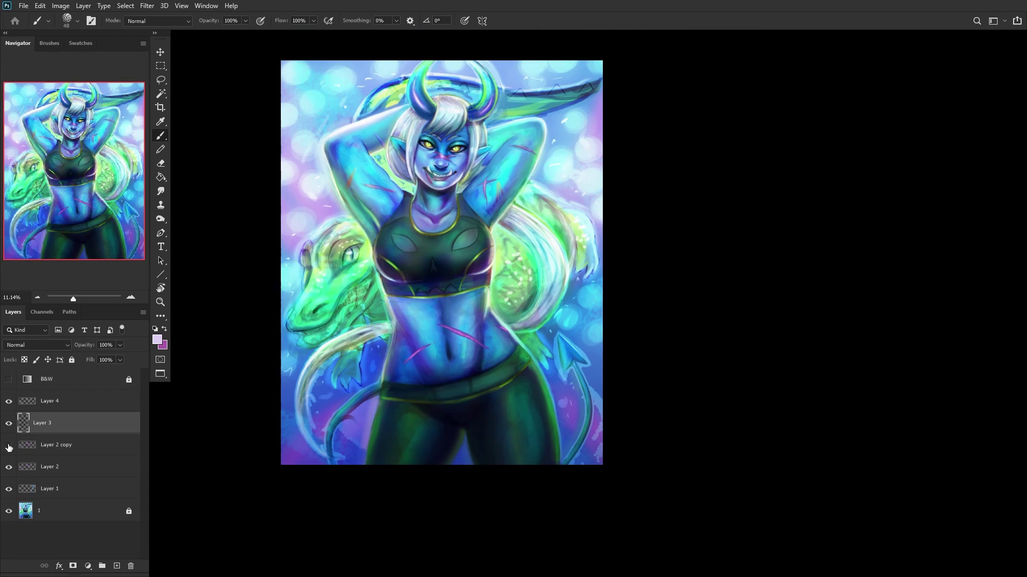
{"action": "left_click", "coordinate": [9, 446]}
{"action": "left_click", "coordinate": [9, 447]}
{"action": "left_click", "coordinate": [9, 448]}
{"action": "left_click", "coordinate": [11, 448]}
{"action": "left_click", "coordinate": [61, 449]}
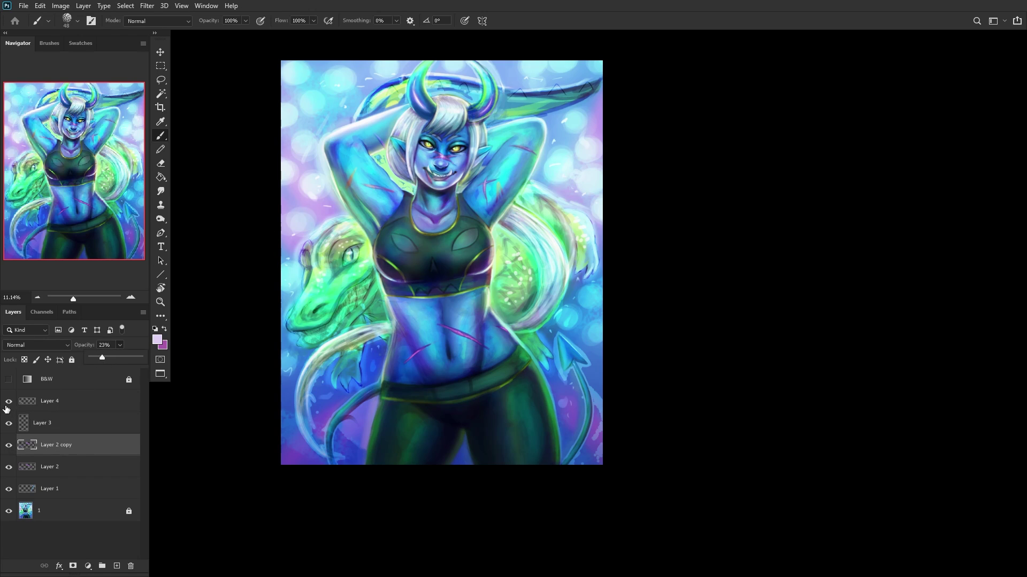
{"action": "left_click", "coordinate": [74, 406]}
{"action": "left_click", "coordinate": [9, 424]}
{"action": "left_click", "coordinate": [10, 423]}
{"action": "left_click", "coordinate": [53, 427]}
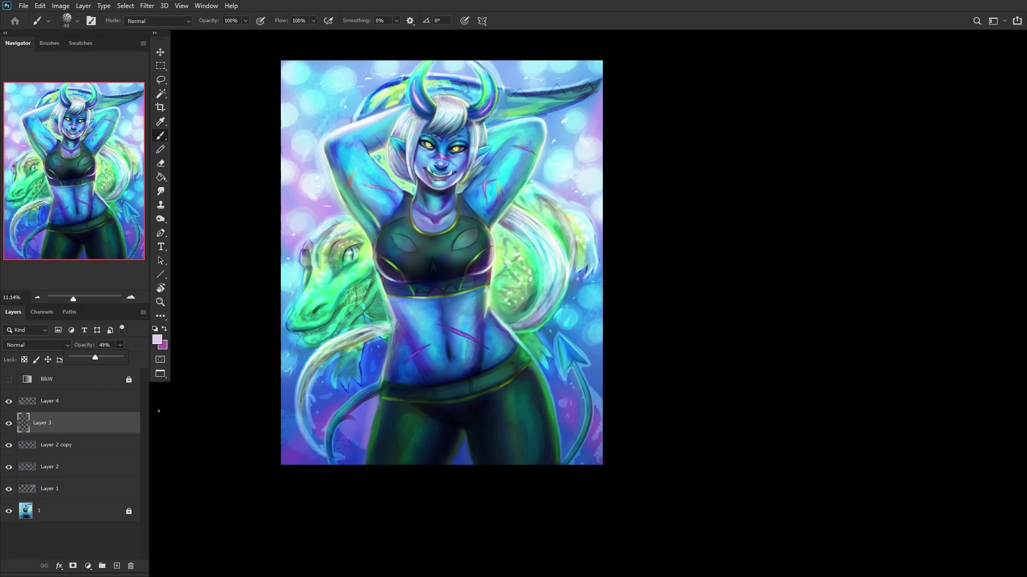
Step: Load the scratch strokes as a selection and add Layer 5 above Layer 4 masked to it
{"action": "left_click", "coordinate": [29, 470], "text": "ctrl"}
{"action": "left_click", "coordinate": [23, 405]}
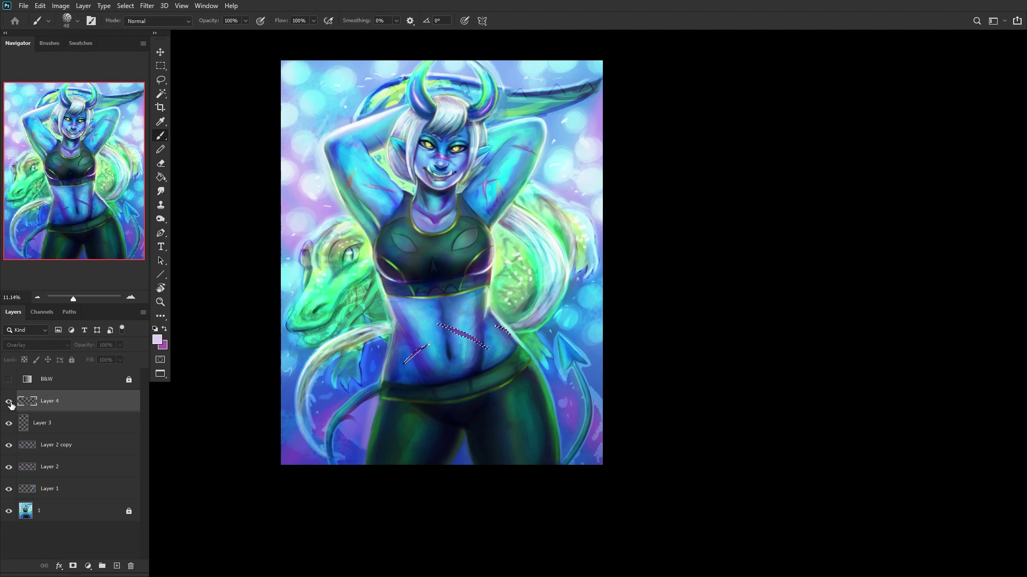
{"action": "left_click", "coordinate": [116, 566]}
{"action": "left_click", "coordinate": [73, 565]}
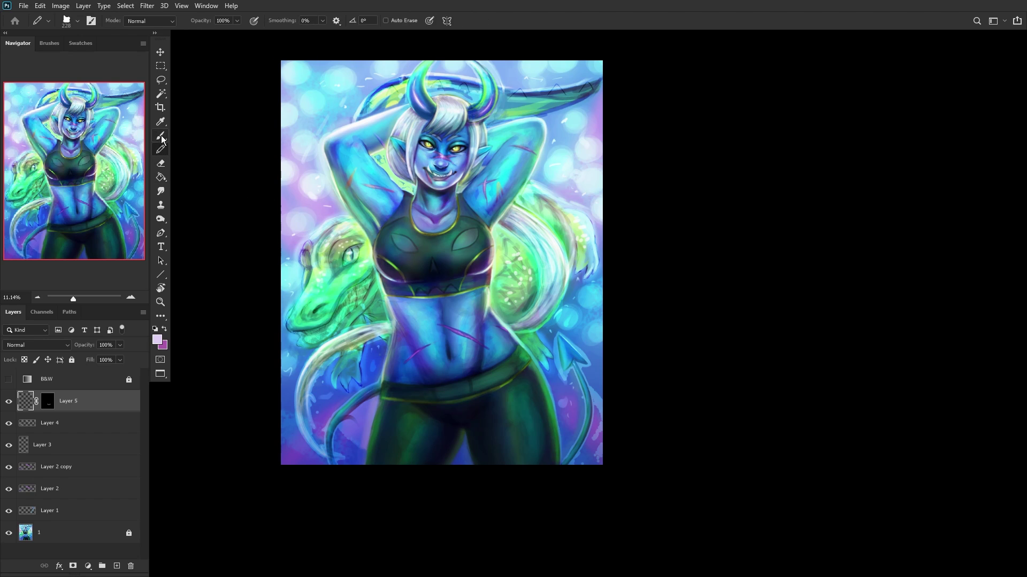
Step: Pick a 95 px Soft Round brush with default black and white colours
{"action": "right_click", "coordinate": [556, 315]}
{"action": "left_click", "coordinate": [559, 316]}
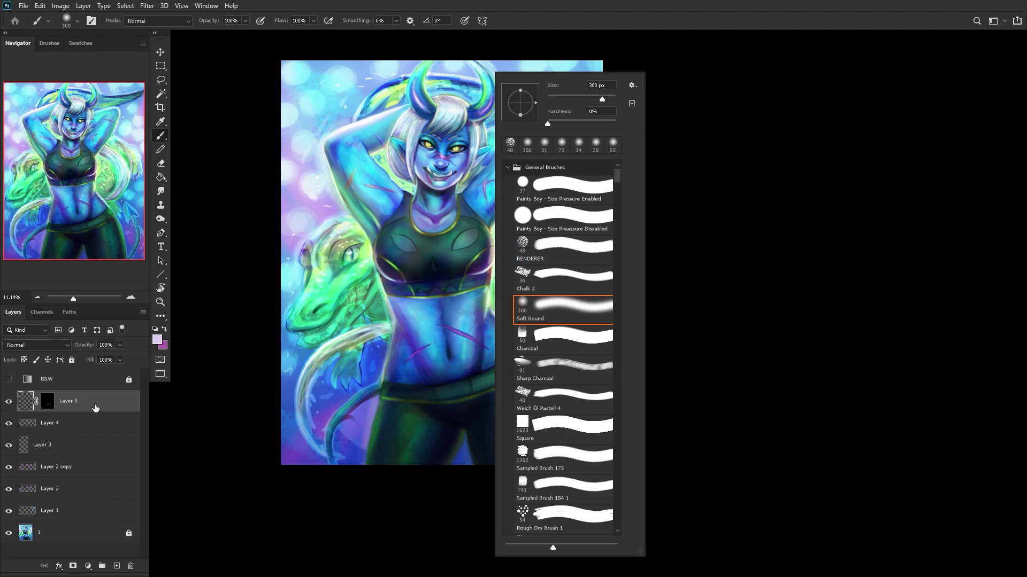
{"action": "left_click", "coordinate": [155, 329]}
{"action": "scroll", "coordinate": [425, 321], "scroll_direction": "up", "scroll_amount": 5}
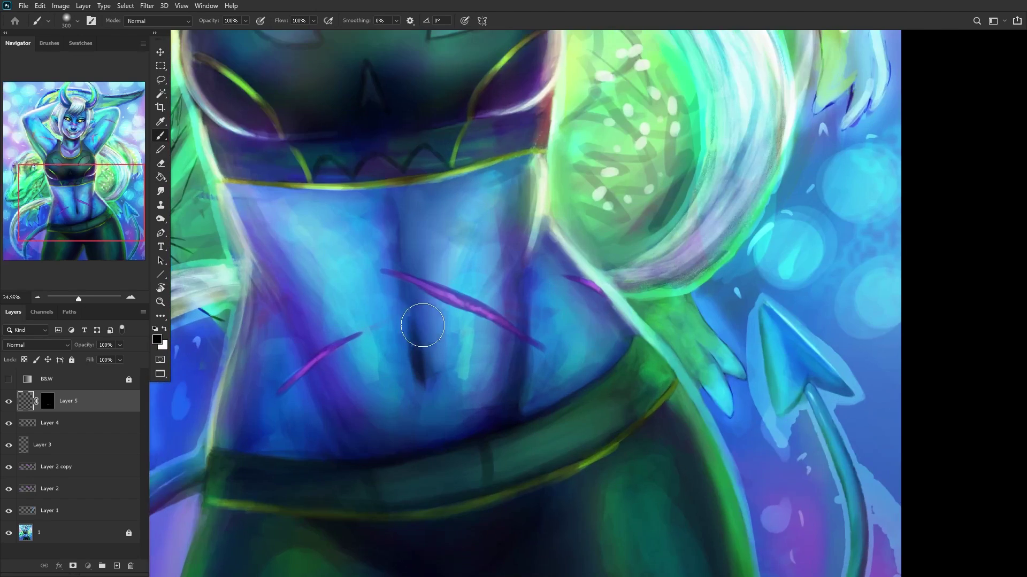
{"action": "right_click", "coordinate": [540, 319]}
{"action": "left_click", "coordinate": [636, 97]}
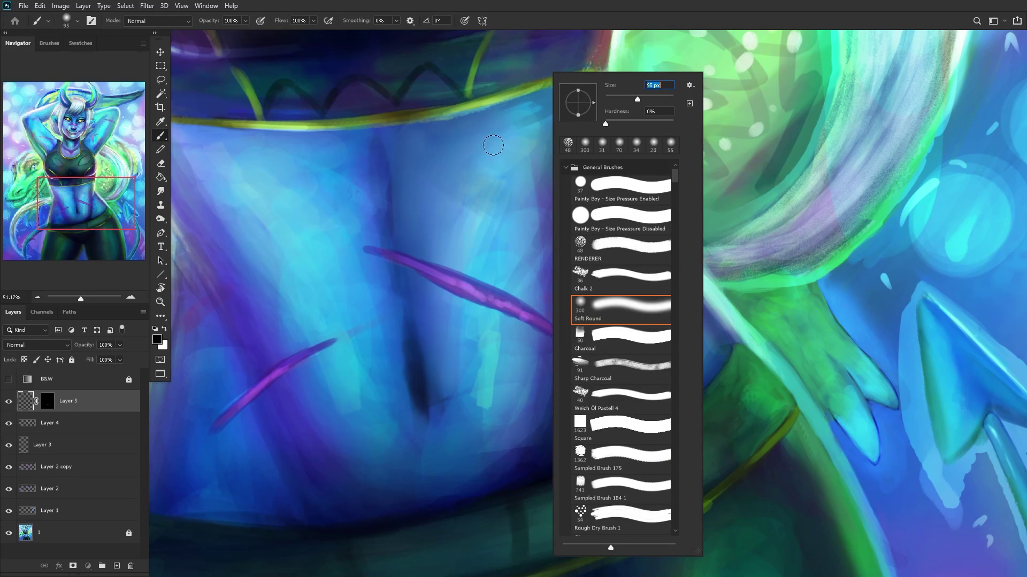
{"action": "left_click", "coordinate": [395, 270]}
Step: Paint dark shadows under the diagonal, small right and lower-left belly scratches on Layer 5
{"action": "mouse_move", "coordinate": [400, 278]}
{"action": "left_mouse_down"}
{"action": "mouse_move", "coordinate": [534, 332]}
{"action": "mouse_move", "coordinate": [526, 338]}
{"action": "mouse_move", "coordinate": [617, 387]}
{"action": "left_mouse_up"}
{"action": "left_click_drag", "start_coordinate": [454, 292], "coordinate": [388, 261]}
{"action": "key", "text": "ctrl+z"}
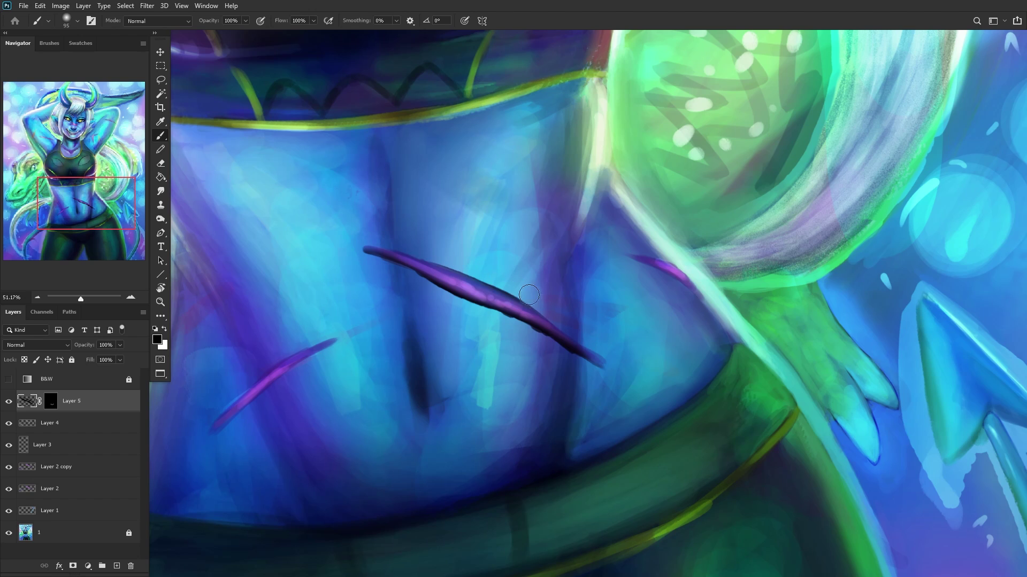
{"action": "left_click_drag", "start_coordinate": [628, 257], "coordinate": [703, 299]}
{"action": "left_click_drag", "start_coordinate": [332, 352], "coordinate": [255, 416]}
{"action": "left_click_drag", "start_coordinate": [326, 369], "coordinate": [217, 430]}
{"action": "scroll", "coordinate": [188, 471], "scroll_direction": "down", "scroll_amount": 3}
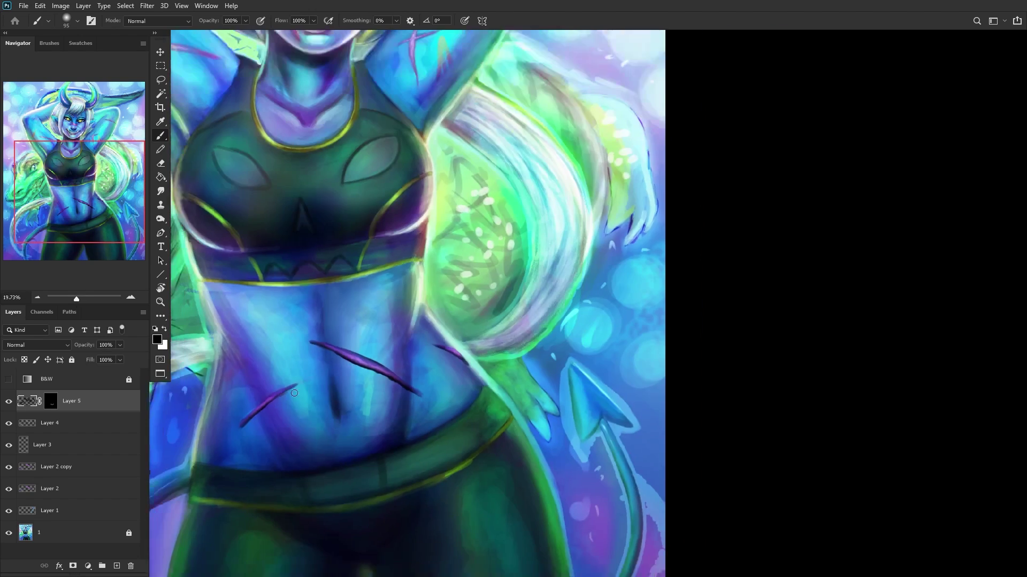
Step: Set Layer 5 to Overlay at 37% opacity and select the scar strokes from its mask
{"action": "left_click", "coordinate": [37, 345]}
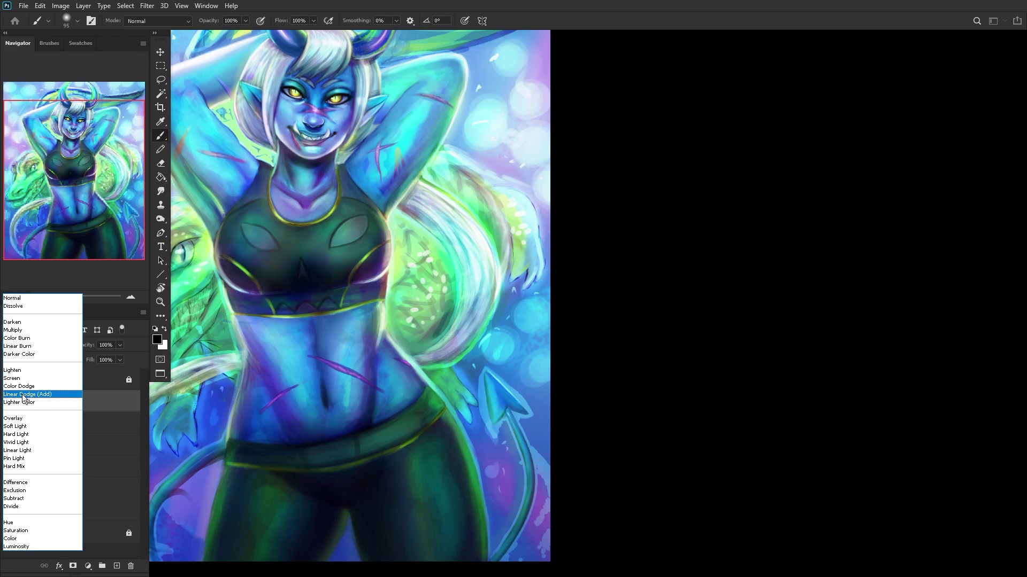
{"action": "left_click", "coordinate": [26, 417]}
{"action": "left_click", "coordinate": [119, 345]}
{"action": "left_click_drag", "start_coordinate": [88, 356], "coordinate": [90, 356]}
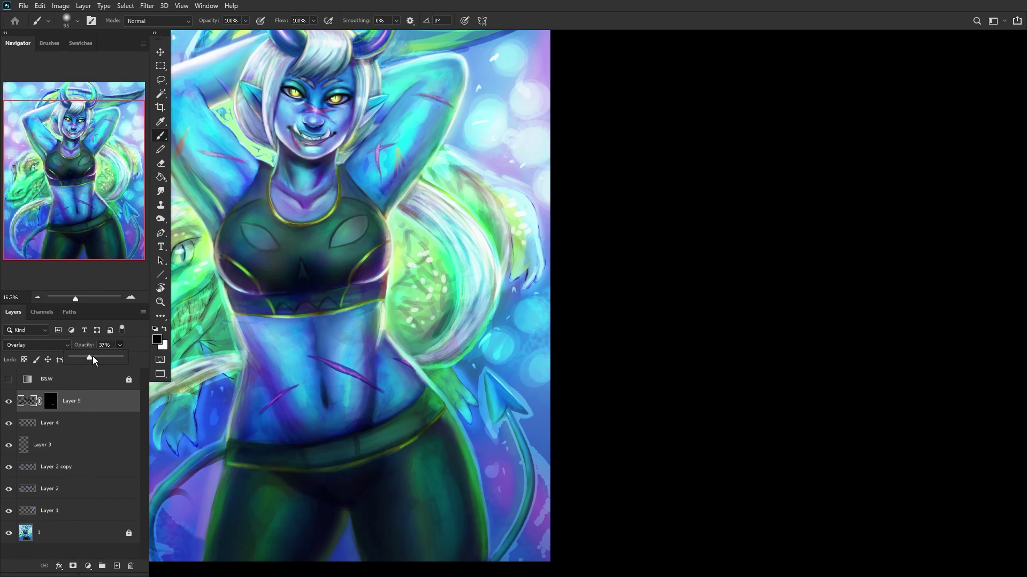
{"action": "scroll", "coordinate": [330, 330], "scroll_direction": "down", "scroll_amount": 4}
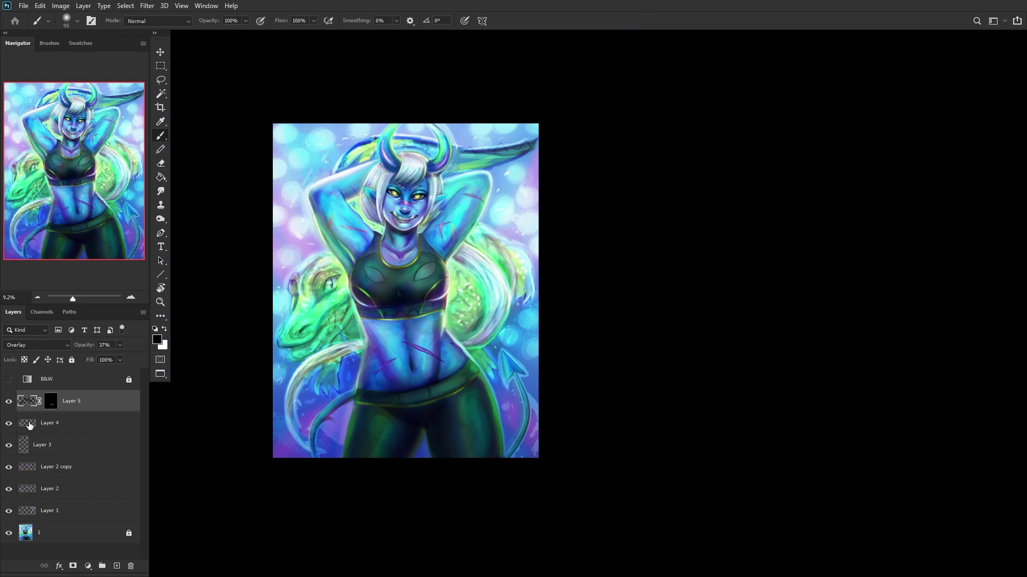
{"action": "left_click", "coordinate": [49, 408], "text": "ctrl"}
{"action": "left_click", "coordinate": [88, 566]}
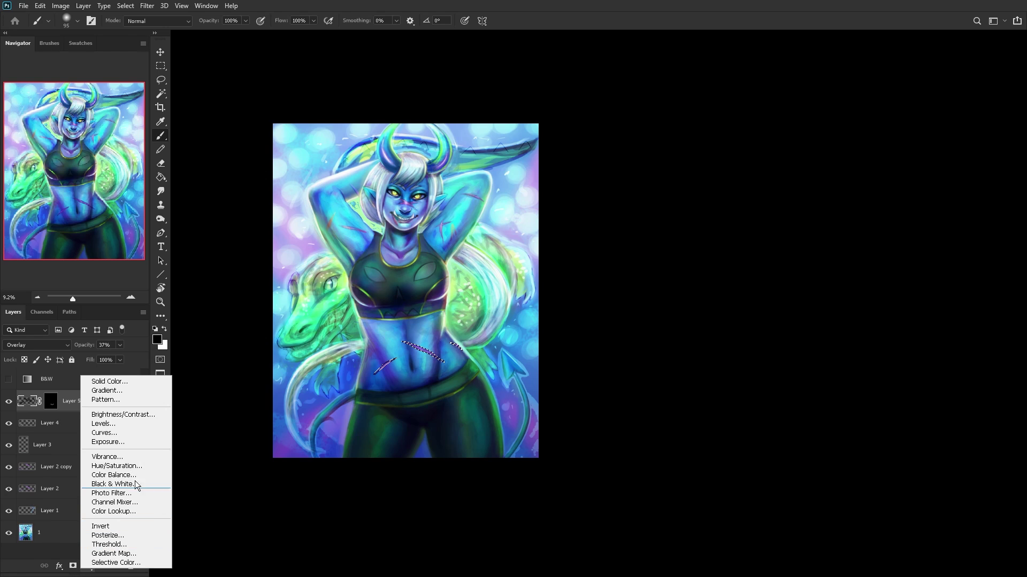
Step: Add a Hue/Saturation adjustment with Saturation +27 and Lightness +19 to brighten the scars
{"action": "left_click", "coordinate": [138, 463]}
{"action": "left_click_drag", "start_coordinate": [701, 287], "coordinate": [689, 251]}
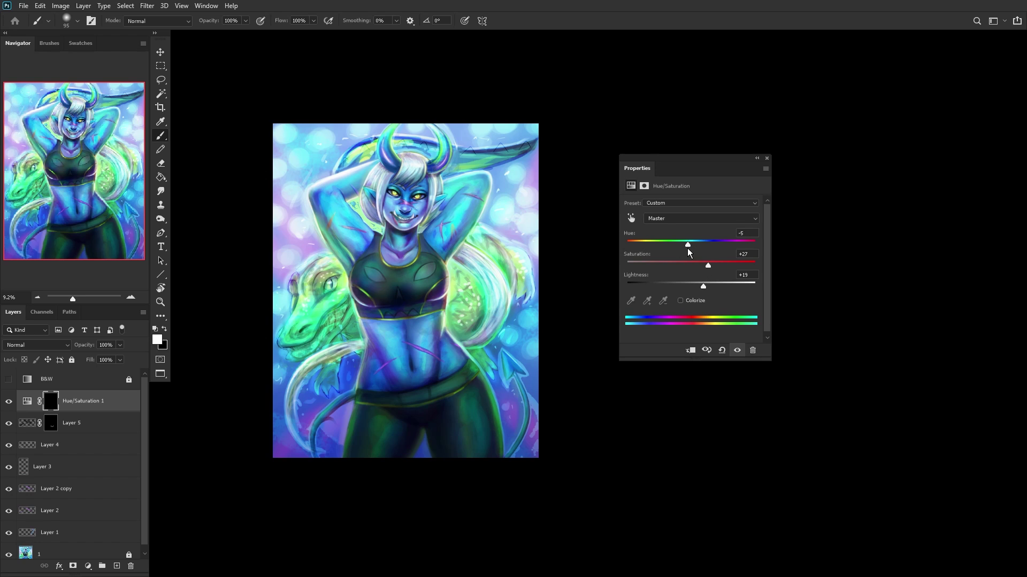
{"action": "key", "text": "x"}
Step: Group Hue/Saturation 1 through Layer 2 into Group 1 and close the Properties panel
{"action": "left_click", "coordinate": [102, 566]}
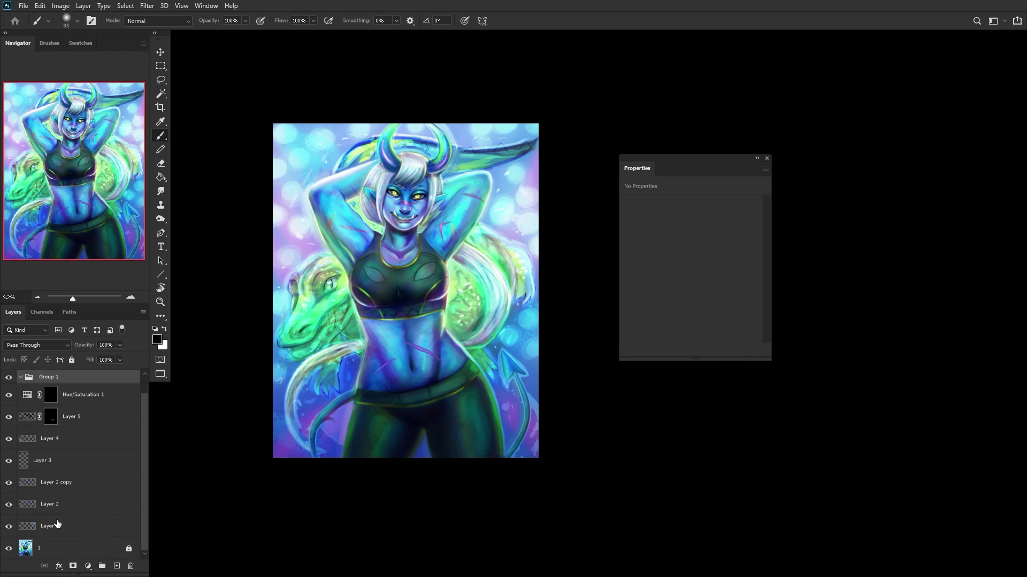
{"action": "left_click", "coordinate": [7, 505]}
{"action": "left_click", "coordinate": [79, 490]}
{"action": "left_click", "coordinate": [16, 503]}
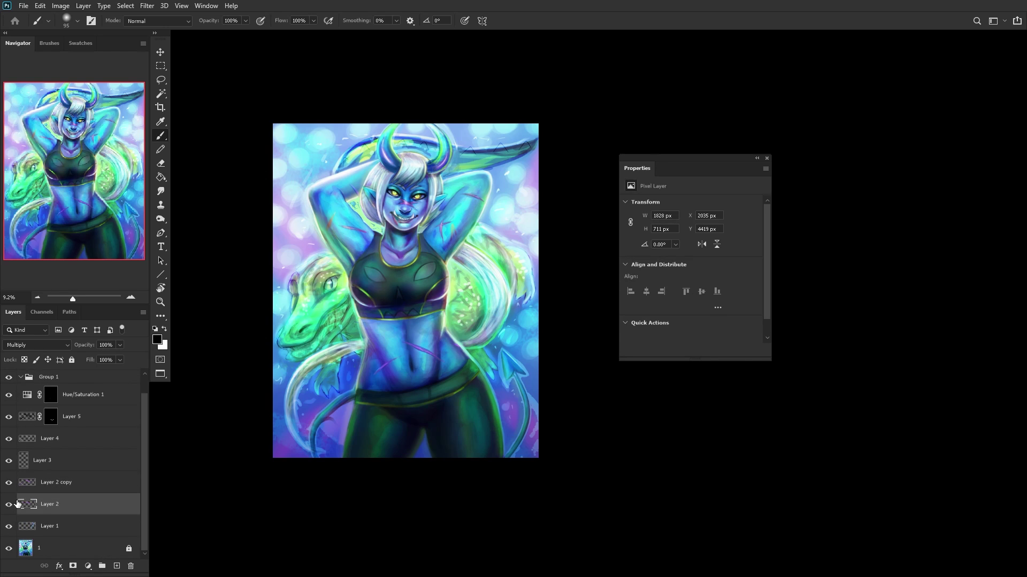
{"action": "left_click", "coordinate": [82, 395], "text": "shift"}
{"action": "left_click_drag", "start_coordinate": [81, 394], "coordinate": [97, 376]}
{"action": "right_click", "coordinate": [645, 175]}
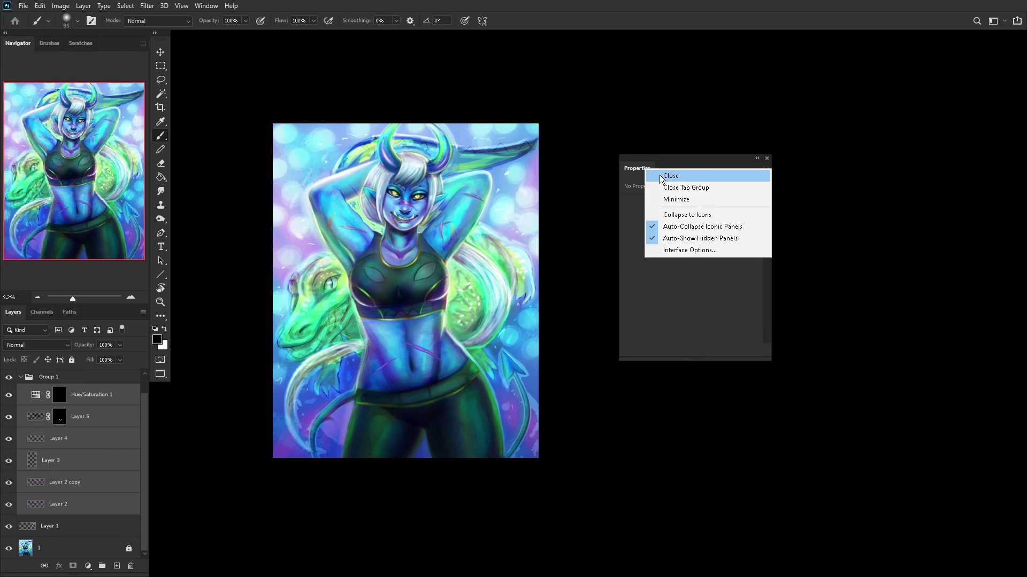
{"action": "left_click", "coordinate": [663, 177]}
Step: Collapse Group 1 and compare the scars with black-and-white preview and group visibility toggles
{"action": "left_click", "coordinate": [67, 378]}
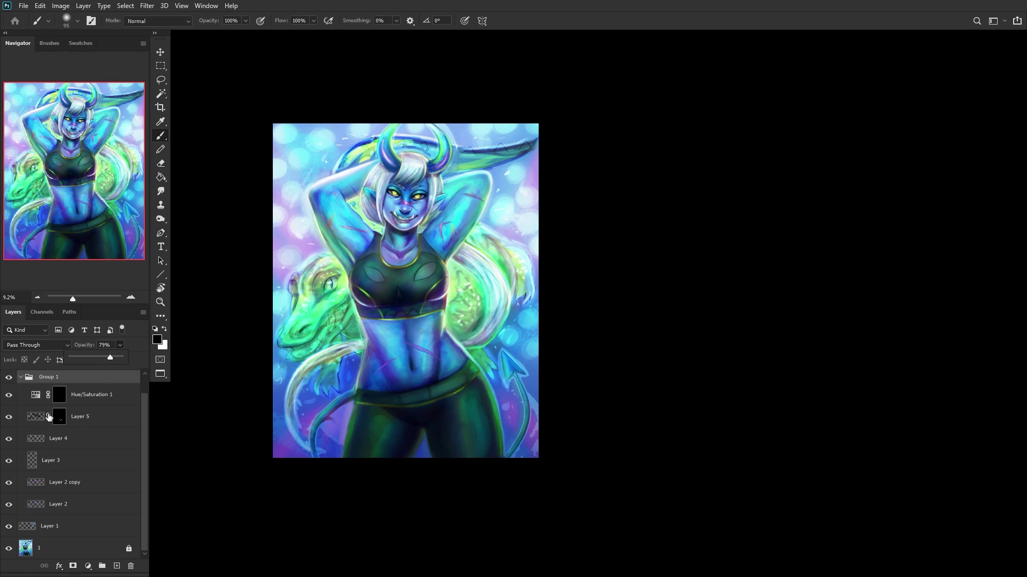
{"action": "left_click", "coordinate": [19, 378]}
{"action": "left_click", "coordinate": [10, 380]}
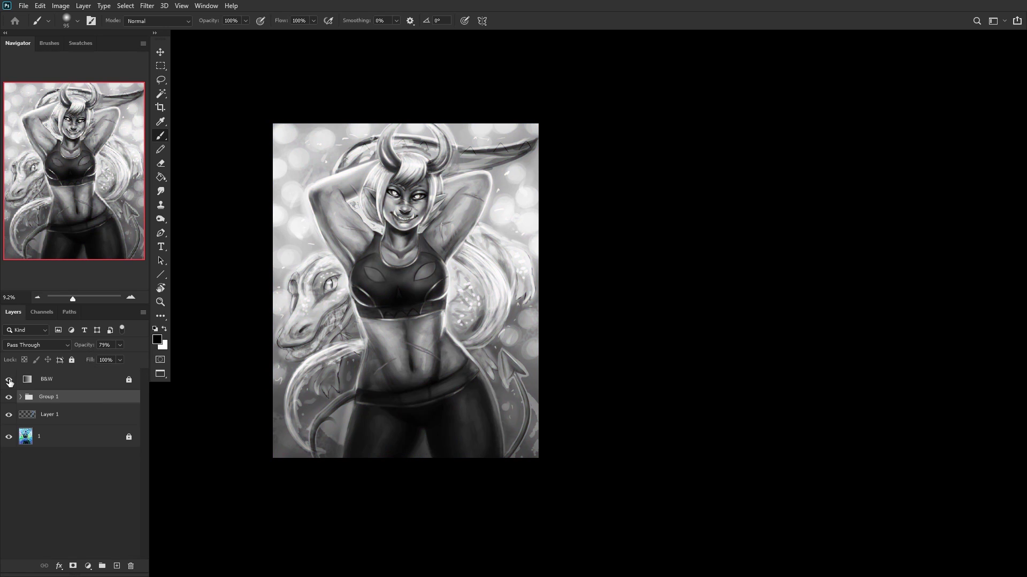
{"action": "left_click", "coordinate": [9, 380]}
{"action": "left_click", "coordinate": [9, 398]}
{"action": "left_click", "coordinate": [8, 398]}
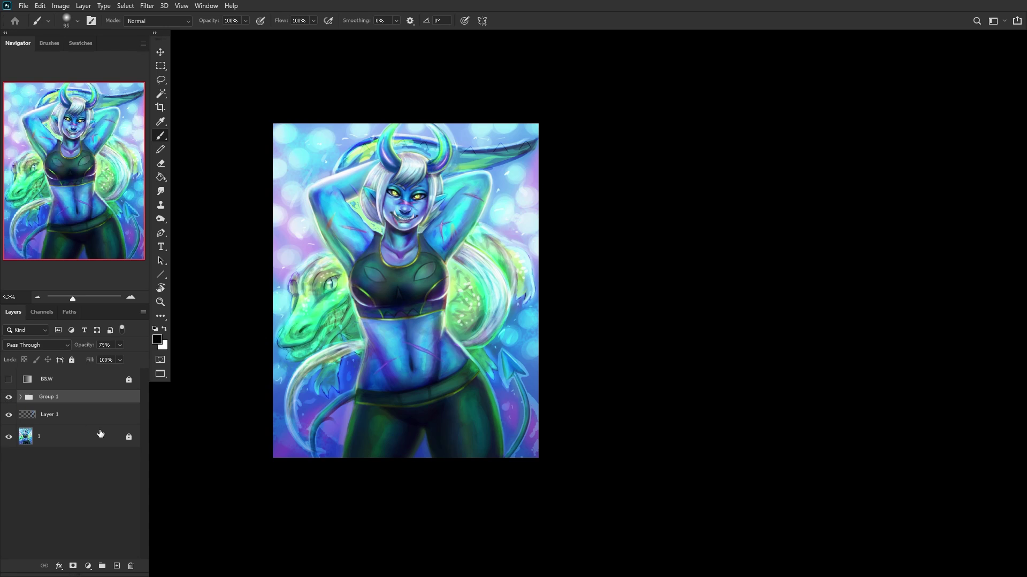
Step: Merge Group 1 down into base layer 1 with Ctrl+Shift+E and lock layer 1
{"action": "left_click", "coordinate": [98, 436]}
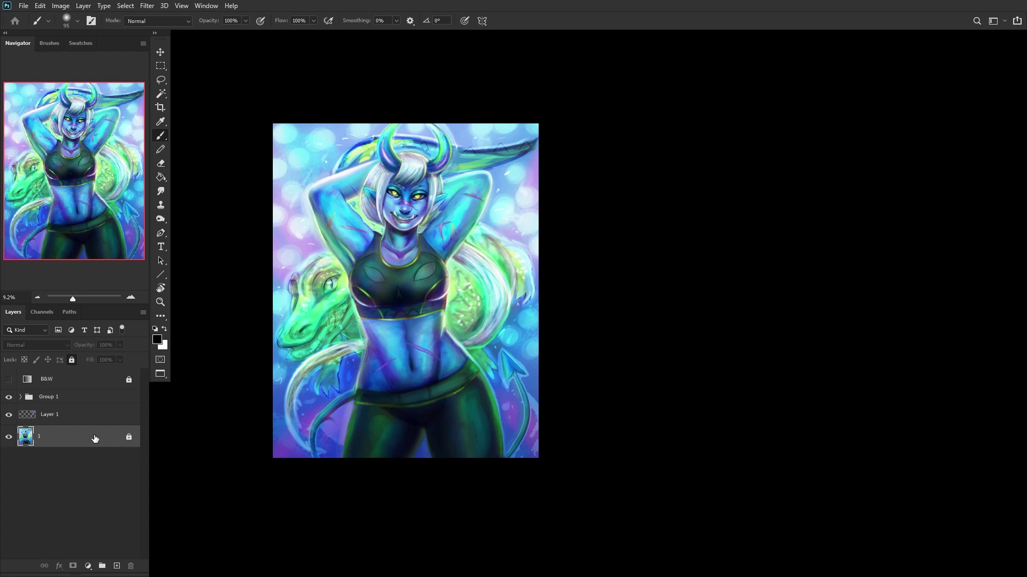
{"action": "key", "text": "ctrl+shift+e"}
{"action": "left_click", "coordinate": [73, 360]}
{"action": "scroll", "coordinate": [287, 315], "scroll_direction": "up", "scroll_amount": 5}
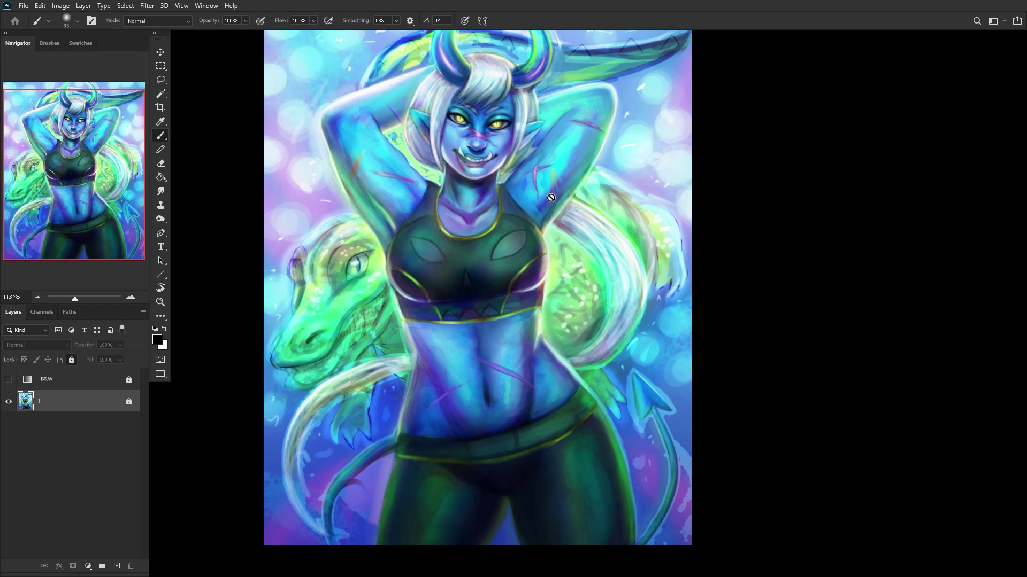
{"action": "scroll", "coordinate": [466, 92], "scroll_direction": "up", "scroll_amount": 2}
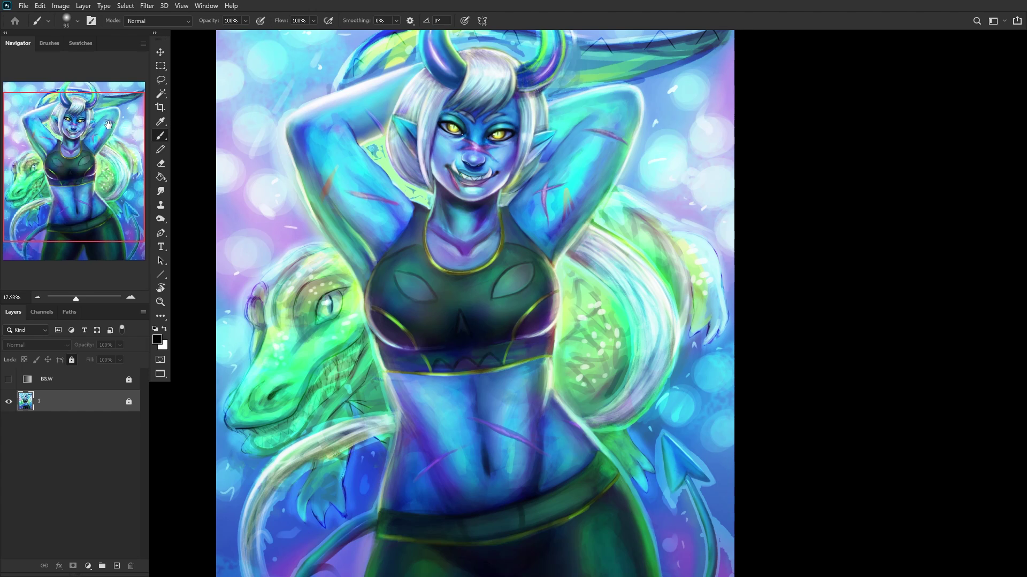
{"action": "scroll", "coordinate": [183, 30], "scroll_direction": "up", "scroll_amount": 3}
{"action": "left_click_drag", "start_coordinate": [101, 127], "coordinate": [101, 98]}
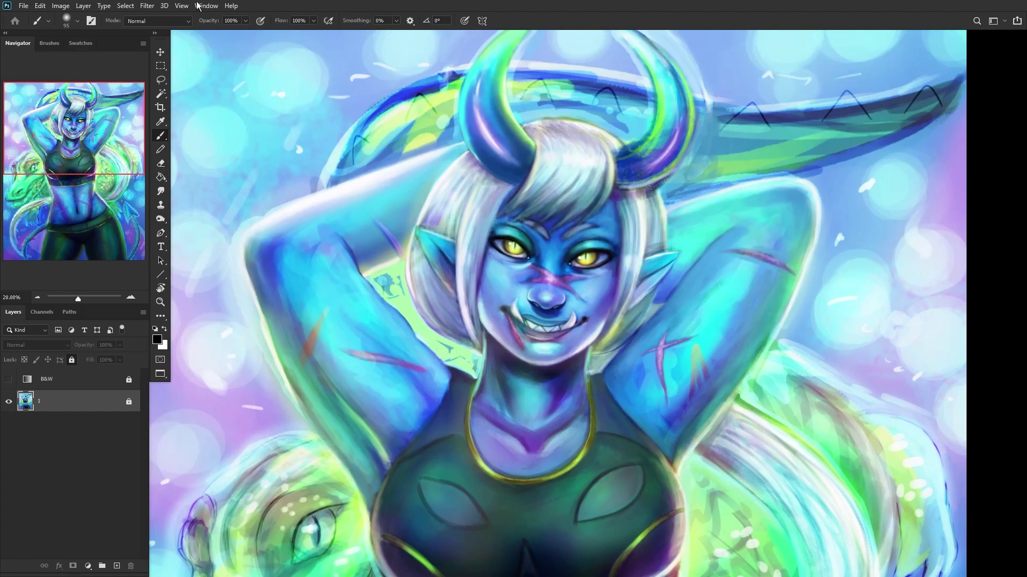
{"action": "scroll", "coordinate": [579, 37], "scroll_direction": "up", "scroll_amount": 2}
Step: Lasso around the left horn and copy it onto a new layer with Ctrl+J
{"action": "left_click", "coordinate": [88, 114]}
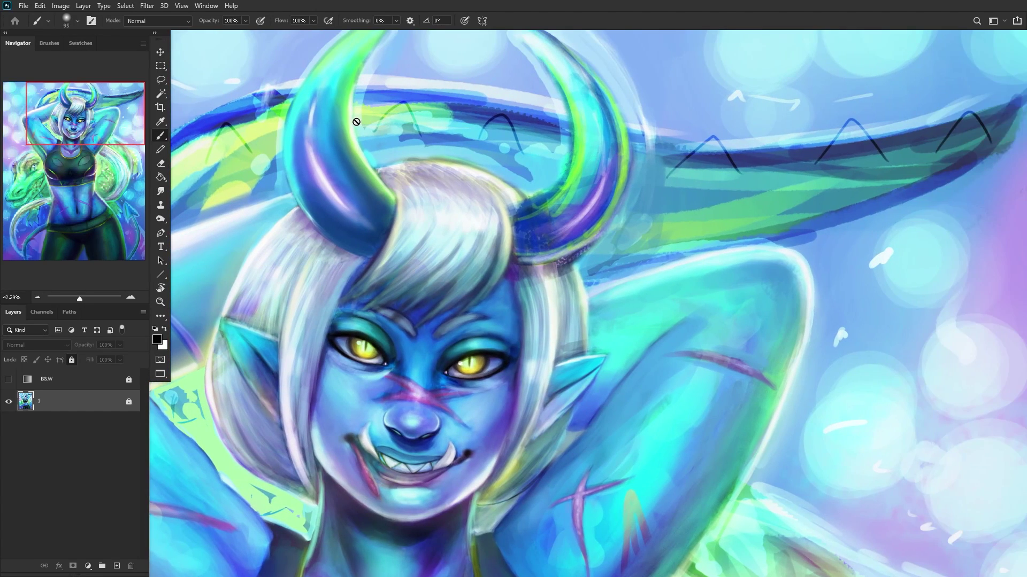
{"action": "scroll", "coordinate": [356, 122], "scroll_direction": "up", "scroll_amount": 1}
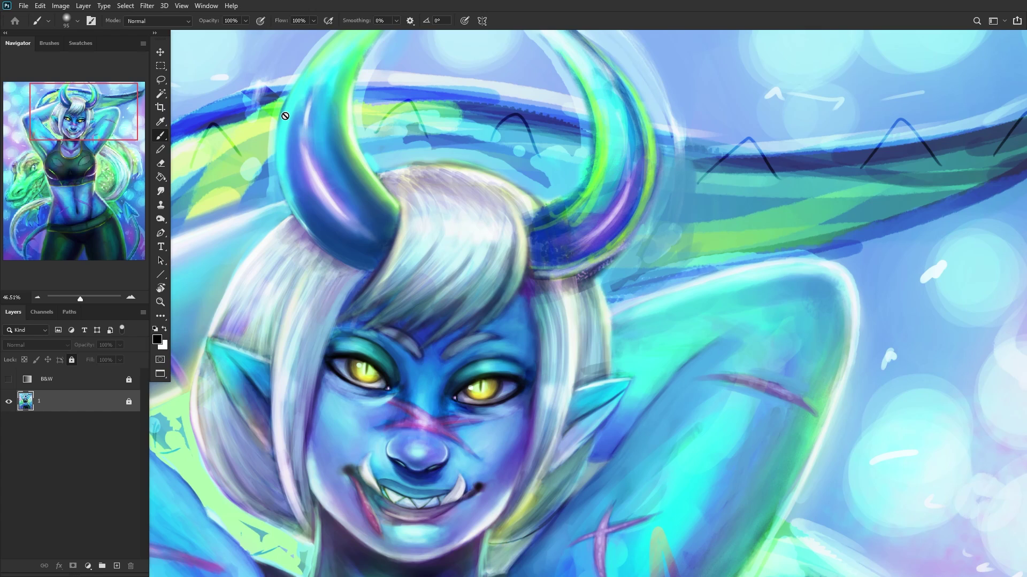
{"action": "left_click", "coordinate": [161, 80]}
{"action": "left_click_drag", "start_coordinate": [361, 274], "coordinate": [304, 246]}
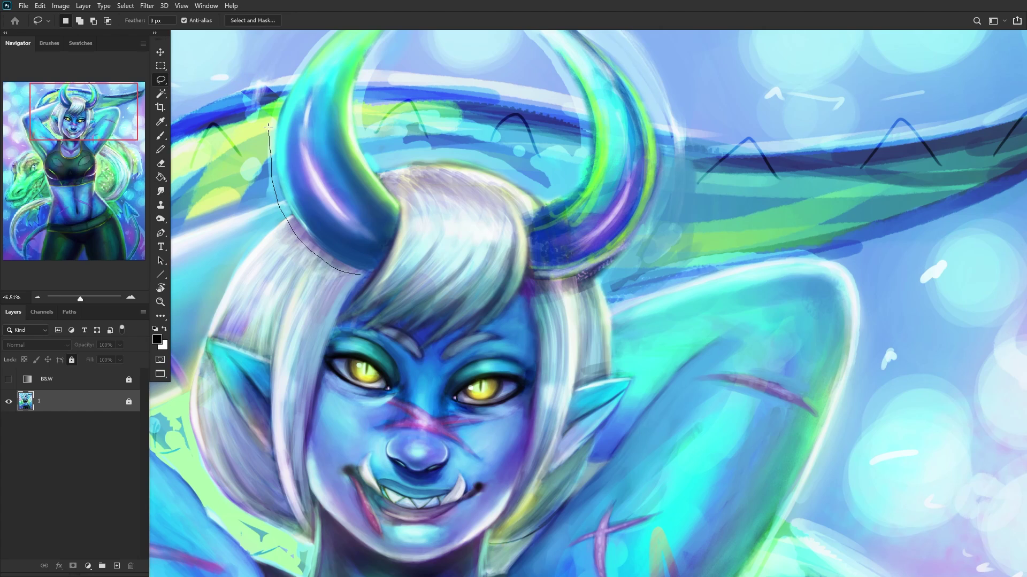
{"action": "left_click_drag", "start_coordinate": [300, 54], "coordinate": [372, 18]}
{"action": "left_click_drag", "start_coordinate": [373, 276], "coordinate": [371, 276]}
{"action": "key", "text": "ctrl+j"}
Step: Flip the horn copy horizontally via Edit > Transform > Flip Horizontal
{"action": "left_click", "coordinate": [40, 6]}
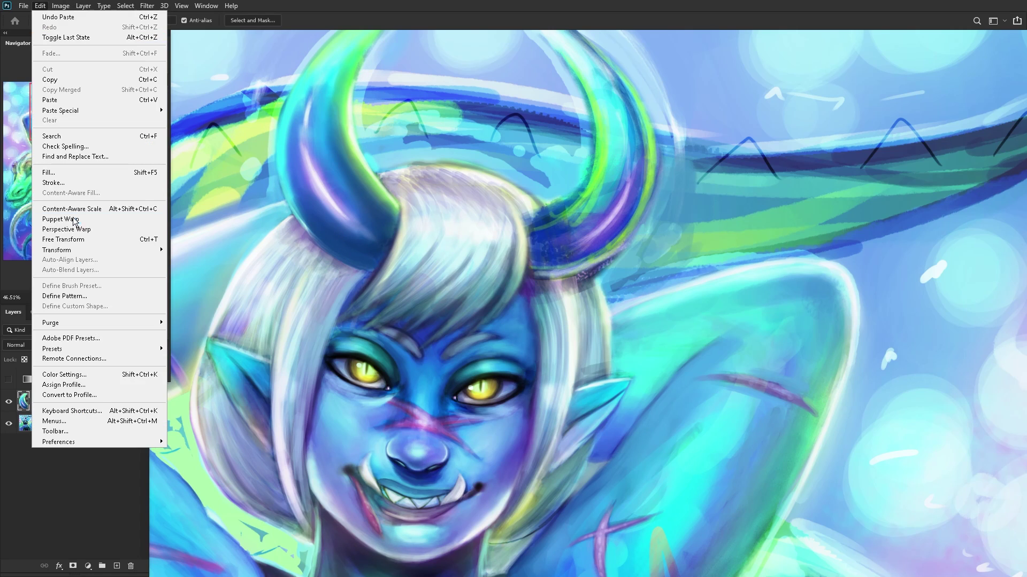
{"action": "mouse_move", "coordinate": [137, 254]}
{"action": "left_click", "coordinate": [216, 415]}
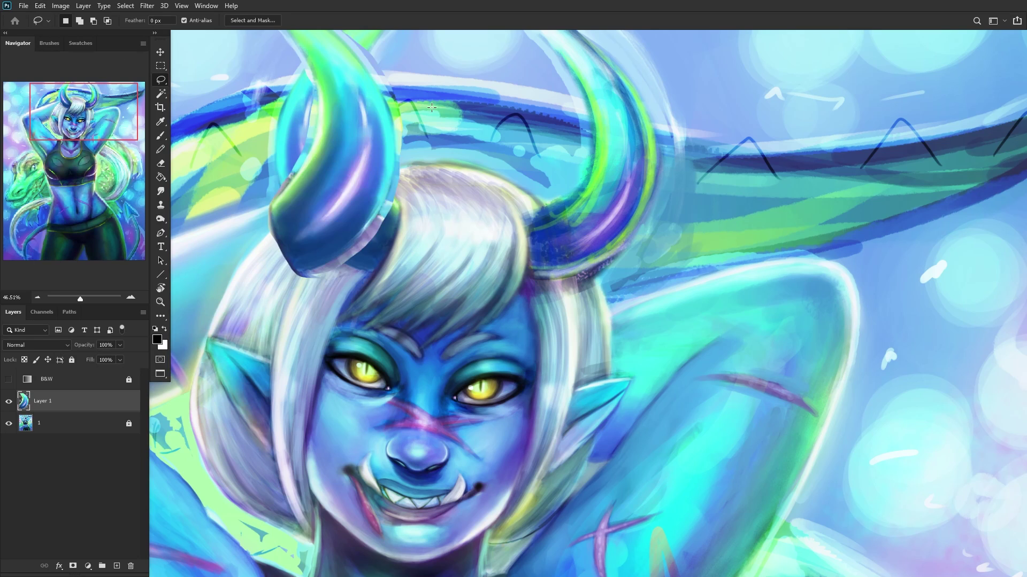
Step: Move the mirrored horn copy over the right horn, nudging it slightly up
{"action": "left_click", "coordinate": [160, 51]}
{"action": "left_click_drag", "start_coordinate": [375, 106], "coordinate": [642, 111]}
{"action": "left_click_drag", "start_coordinate": [611, 65], "coordinate": [605, 58]}
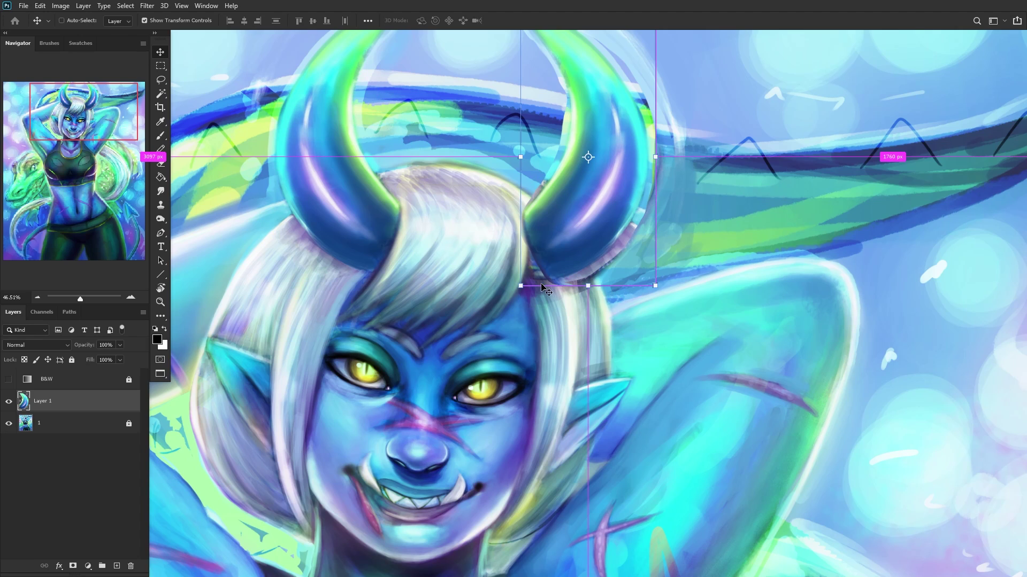
Step: Rotate the horn copy about 7.65° and skew its corners to fit the head, then commit
{"action": "left_click_drag", "start_coordinate": [521, 285], "coordinate": [528, 284]}
{"action": "left_click_drag", "start_coordinate": [593, 285], "coordinate": [577, 286]}
{"action": "left_click_drag", "start_coordinate": [711, 123], "coordinate": [718, 141]}
{"action": "left_click_drag", "start_coordinate": [631, 128], "coordinate": [639, 134]}
{"action": "scroll", "coordinate": [552, 36], "scroll_direction": "down", "scroll_amount": 2}
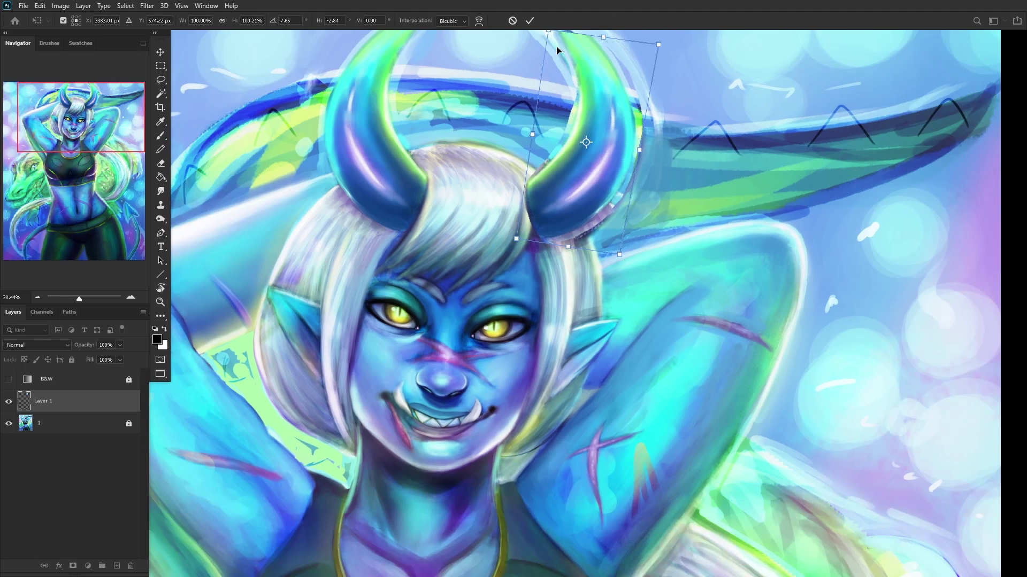
{"action": "scroll", "coordinate": [575, 47], "scroll_direction": "up", "scroll_amount": 3}
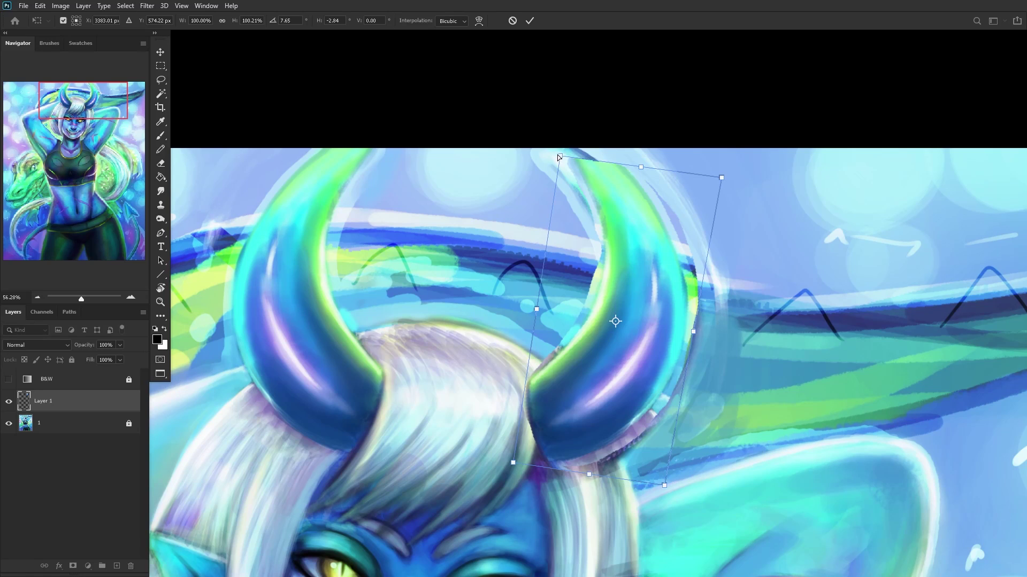
{"action": "left_click_drag", "start_coordinate": [559, 157], "coordinate": [517, 139]}
{"action": "left_click_drag", "start_coordinate": [721, 175], "coordinate": [692, 170]}
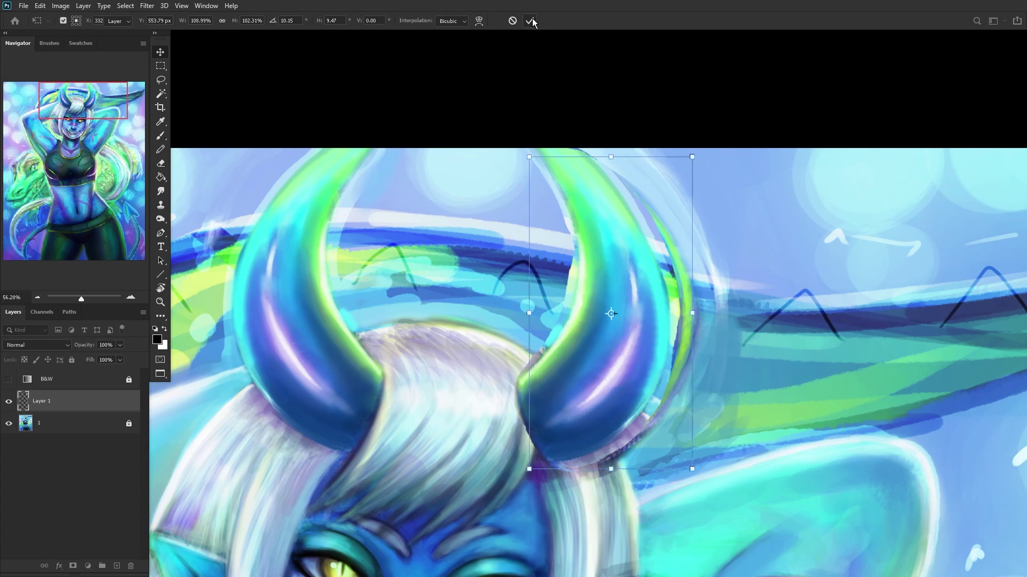
{"action": "left_click", "coordinate": [529, 21]}
{"action": "left_click", "coordinate": [40, 6]}
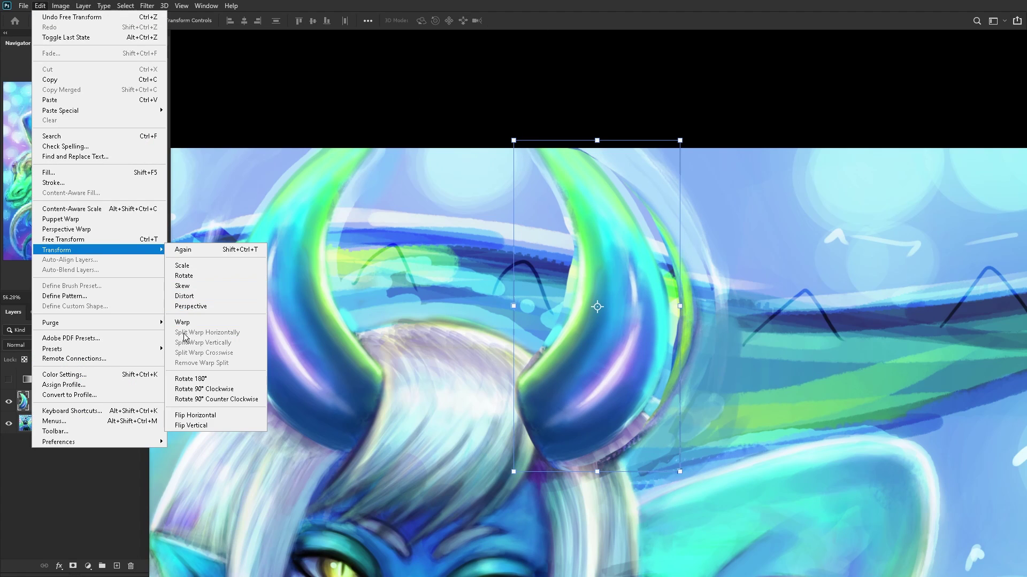
Step: Warp the horn copy, bending its upper part right and easing its right side inward, then commit
{"action": "left_click", "coordinate": [191, 323]}
{"action": "left_click_drag", "start_coordinate": [532, 308], "coordinate": [587, 297]}
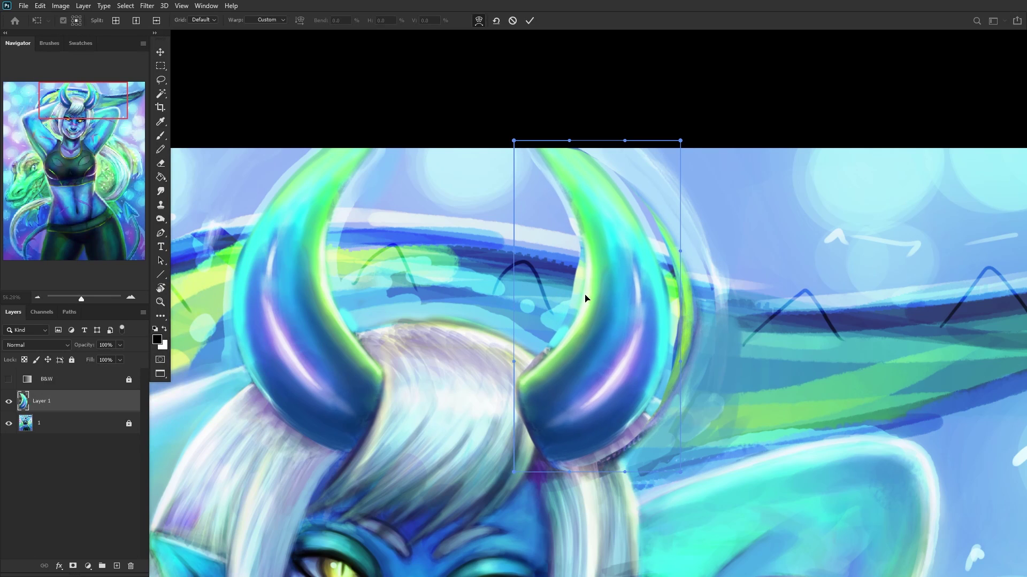
{"action": "left_click_drag", "start_coordinate": [661, 319], "coordinate": [664, 323]}
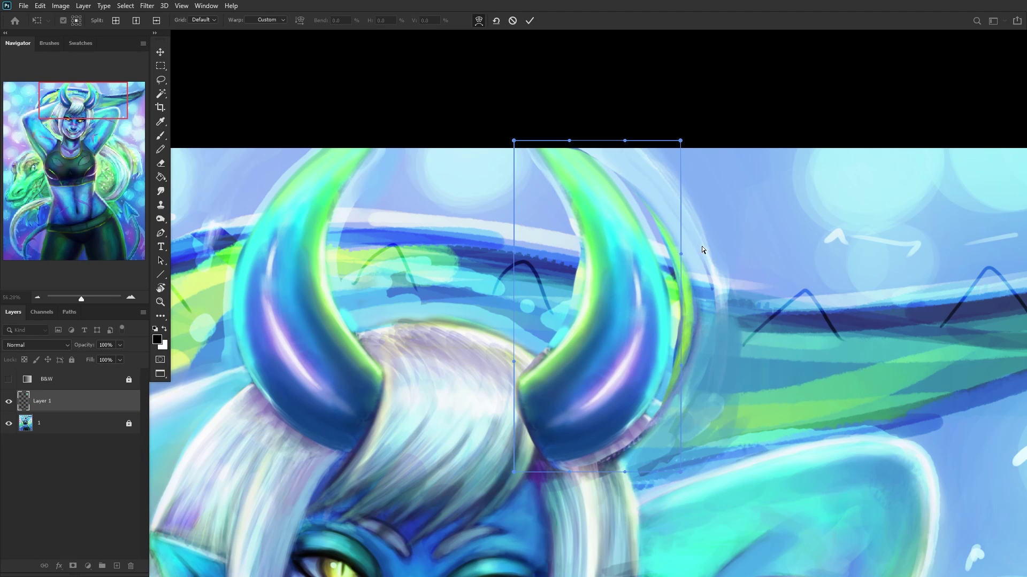
{"action": "scroll", "coordinate": [702, 246], "scroll_direction": "down", "scroll_amount": 8}
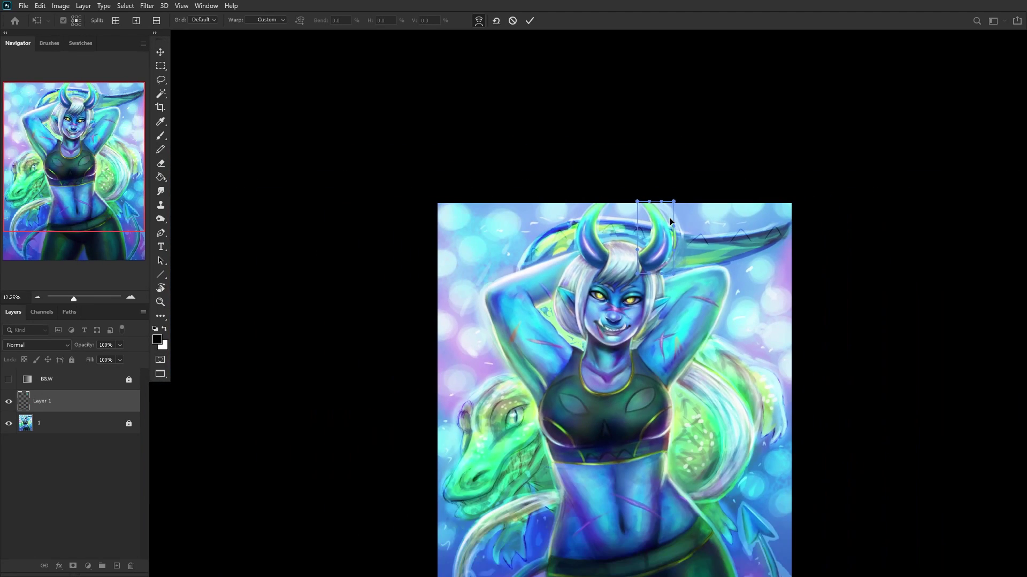
{"action": "scroll", "coordinate": [678, 217], "scroll_direction": "up", "scroll_amount": 4}
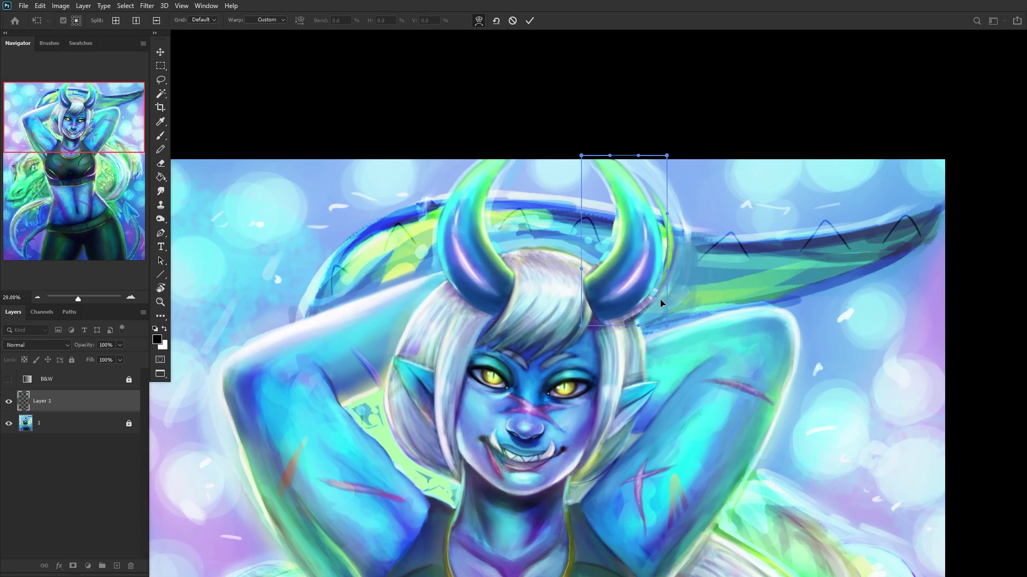
{"action": "left_click_drag", "start_coordinate": [661, 304], "coordinate": [655, 296]}
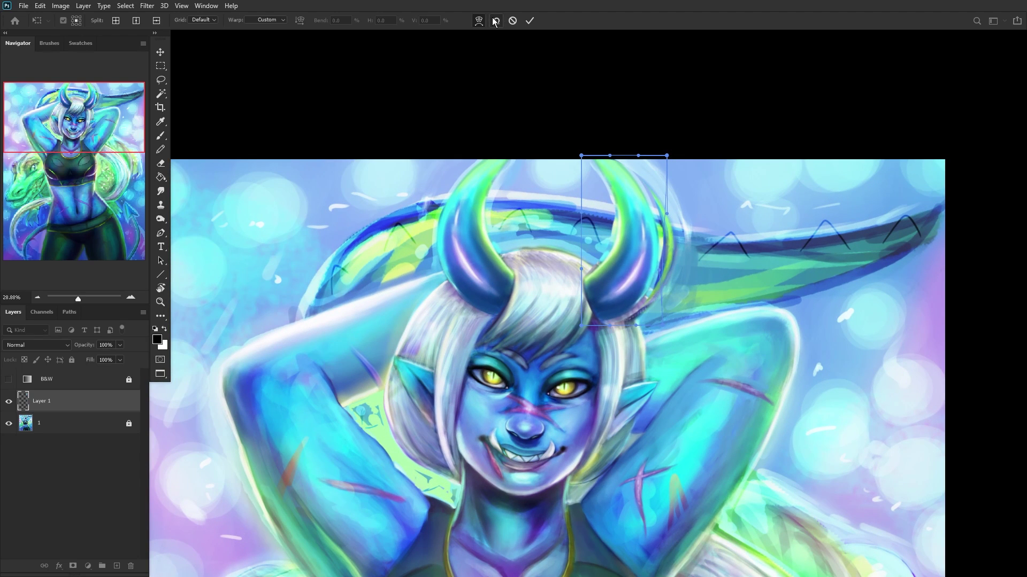
{"action": "left_click", "coordinate": [530, 21]}
{"action": "scroll", "coordinate": [635, 243], "scroll_direction": "up", "scroll_amount": 2}
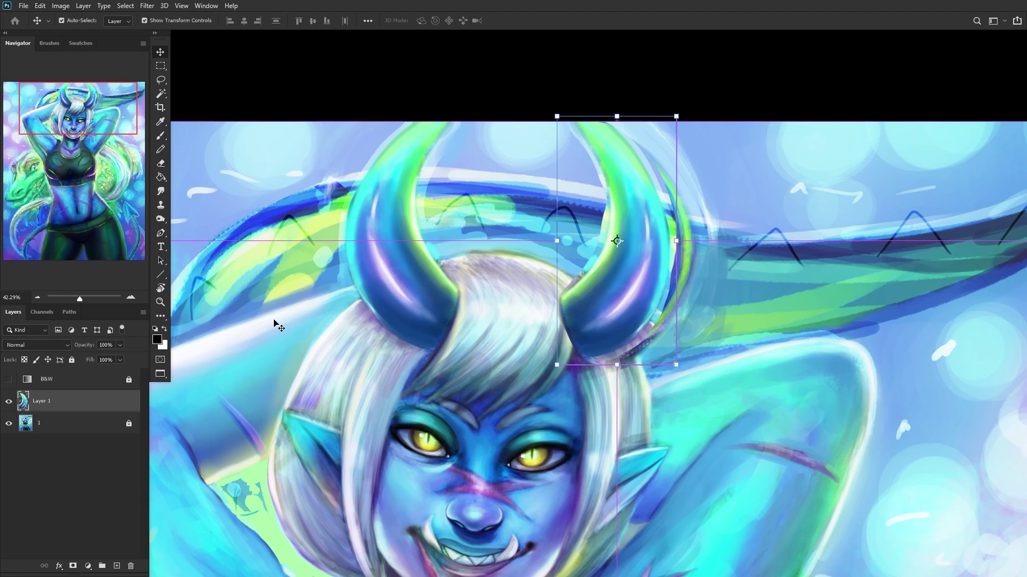
Step: Flip the canvas view horizontally, then move the horn copy slightly down and nudge it left
{"action": "key", "text": "ctrl+shift+h"}
{"action": "scroll", "coordinate": [298, 247], "scroll_direction": "down", "scroll_amount": 3}
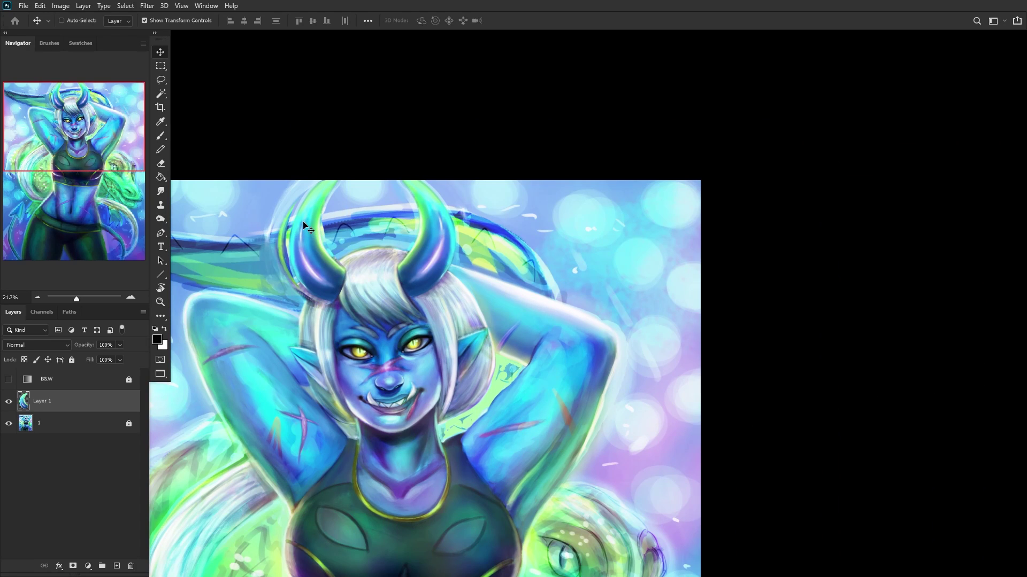
{"action": "left_click_drag", "start_coordinate": [303, 222], "coordinate": [303, 226]}
{"action": "key", "text": "Left"}
{"action": "key", "text": "Left"}
{"action": "key", "text": "Left"}
{"action": "key", "text": "Left"}
{"action": "key", "text": "Left"}
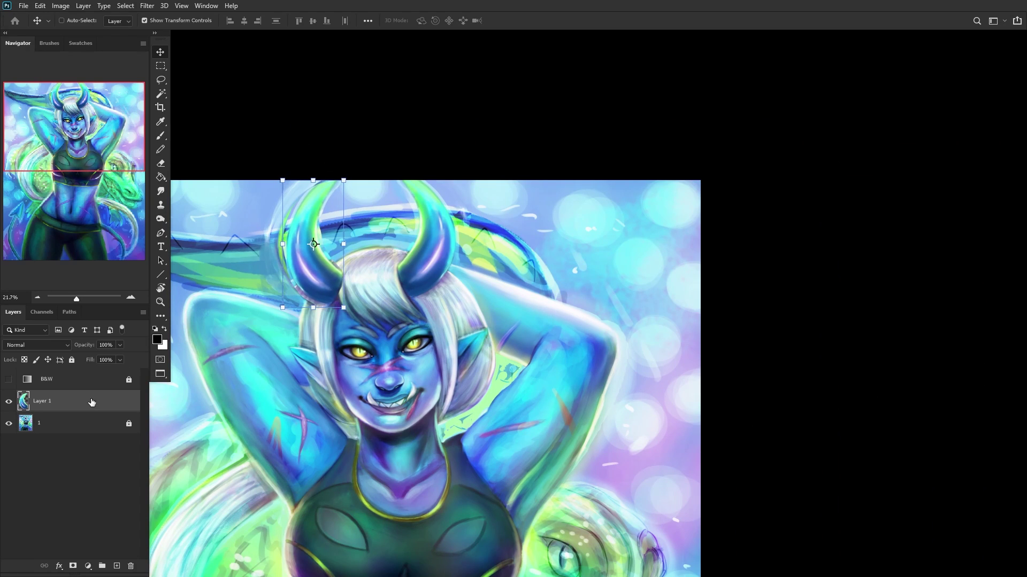
Step: Switch to the Eraser and load the Painty Boy brush preset
{"action": "key", "text": "e"}
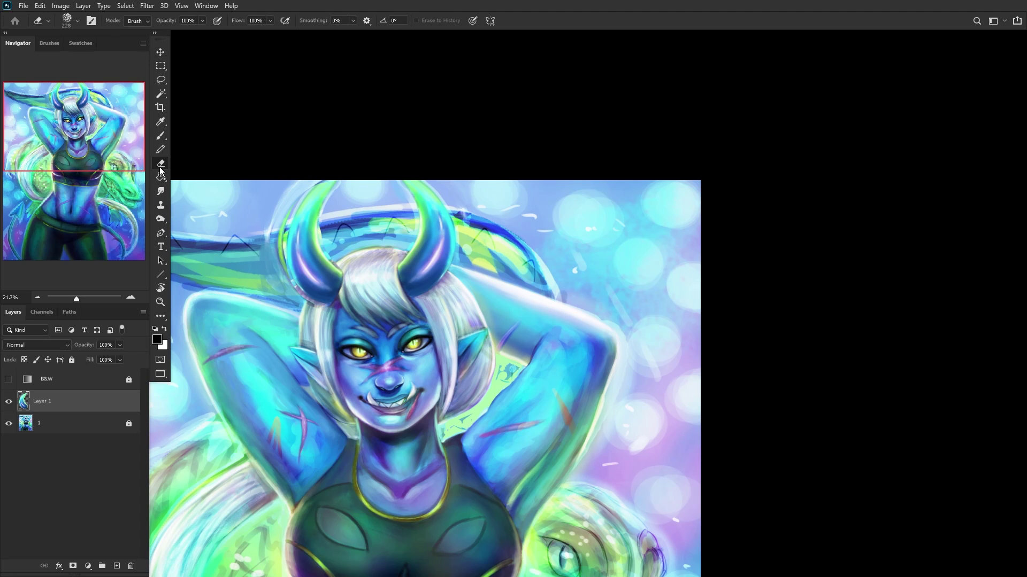
{"action": "scroll", "coordinate": [323, 209], "scroll_direction": "up", "scroll_amount": 5}
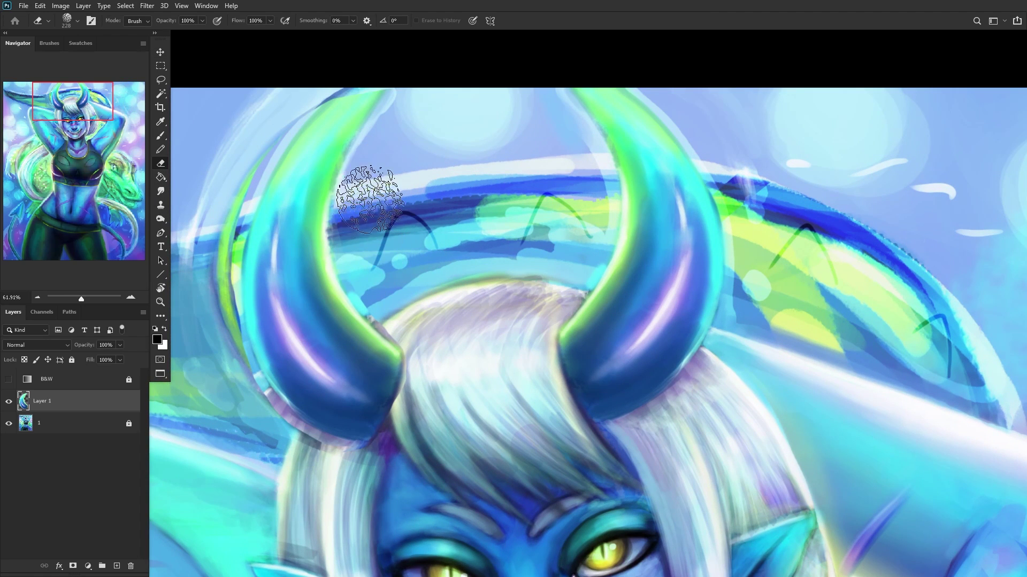
{"action": "right_click", "coordinate": [478, 210]}
{"action": "left_click", "coordinate": [523, 219]}
{"action": "left_click", "coordinate": [411, 163]}
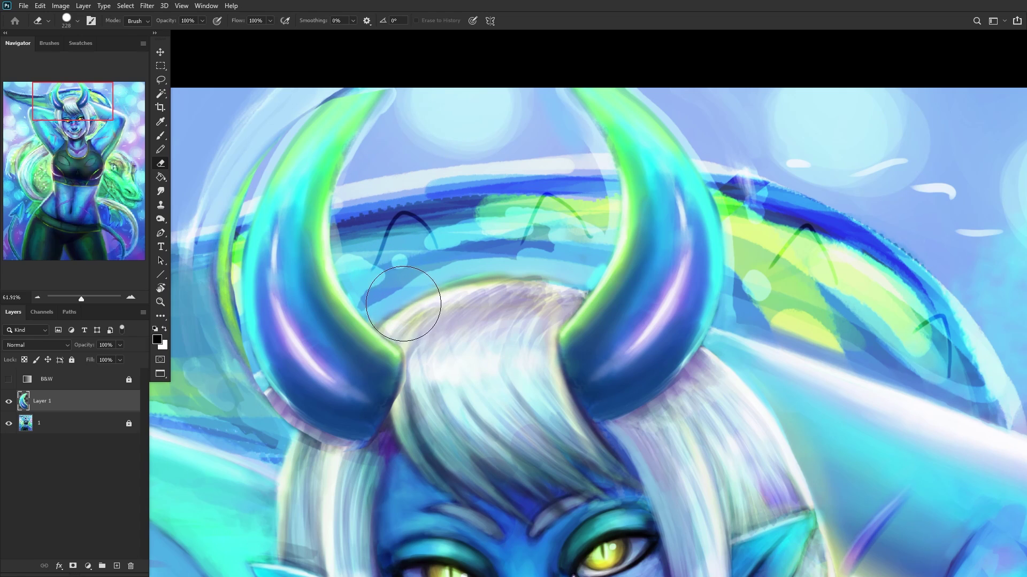
Step: Erase the pinkish band under the horn, the cyan patch by its base, and its outer edge
{"action": "scroll", "coordinate": [417, 332], "scroll_direction": "down", "scroll_amount": 2}
{"action": "scroll", "coordinate": [298, 424], "scroll_direction": "up", "scroll_amount": 1}
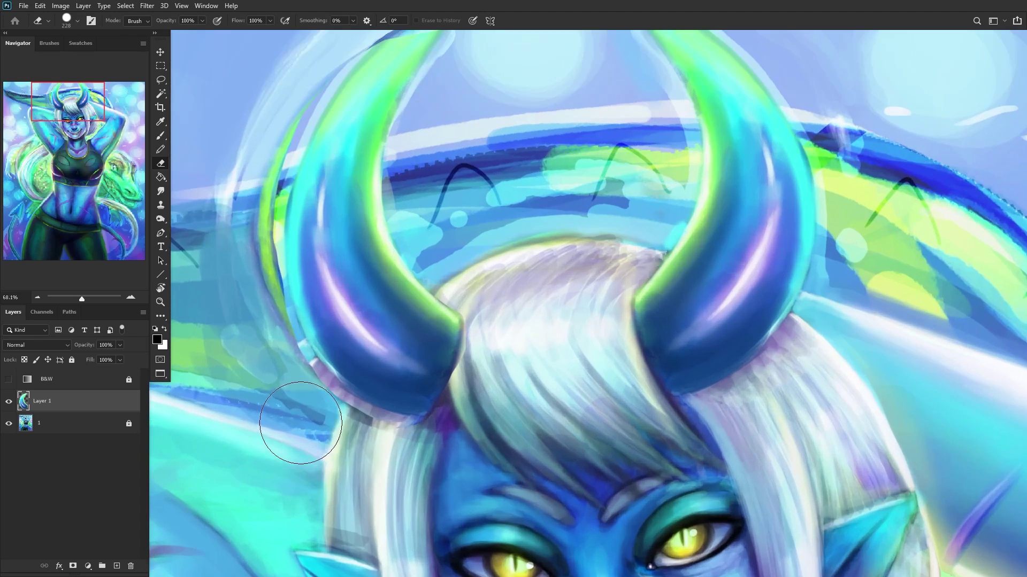
{"action": "scroll", "coordinate": [268, 385], "scroll_direction": "up", "scroll_amount": 1}
{"action": "mouse_move", "coordinate": [324, 427]}
{"action": "left_mouse_down"}
{"action": "mouse_move", "coordinate": [424, 463]}
{"action": "mouse_move", "coordinate": [394, 458]}
{"action": "left_mouse_up"}
{"action": "mouse_move", "coordinate": [260, 349]}
{"action": "left_mouse_down"}
{"action": "mouse_move", "coordinate": [350, 444]}
{"action": "mouse_move", "coordinate": [286, 380]}
{"action": "mouse_move", "coordinate": [292, 398]}
{"action": "mouse_move", "coordinate": [248, 313]}
{"action": "mouse_move", "coordinate": [267, 358]}
{"action": "mouse_move", "coordinate": [252, 272]}
{"action": "mouse_move", "coordinate": [271, 296]}
{"action": "mouse_move", "coordinate": [262, 379]}
{"action": "mouse_move", "coordinate": [263, 300]}
{"action": "mouse_move", "coordinate": [257, 358]}
{"action": "mouse_move", "coordinate": [233, 275]}
{"action": "mouse_move", "coordinate": [262, 354]}
{"action": "mouse_move", "coordinate": [257, 318]}
{"action": "left_mouse_up"}
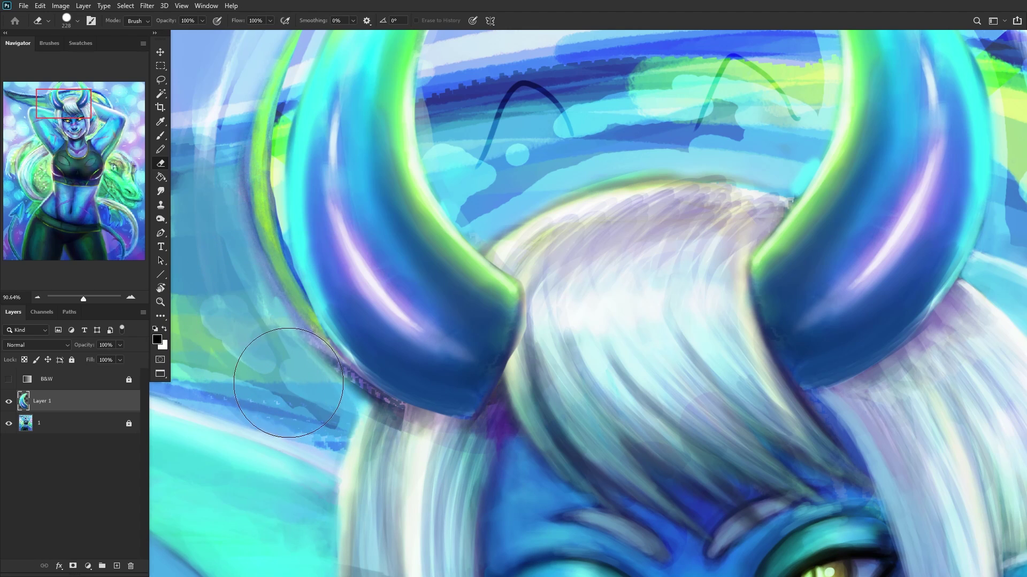
{"action": "scroll", "coordinate": [250, 291], "scroll_direction": "down", "scroll_amount": 2}
{"action": "scroll", "coordinate": [229, 103], "scroll_direction": "down", "scroll_amount": 2}
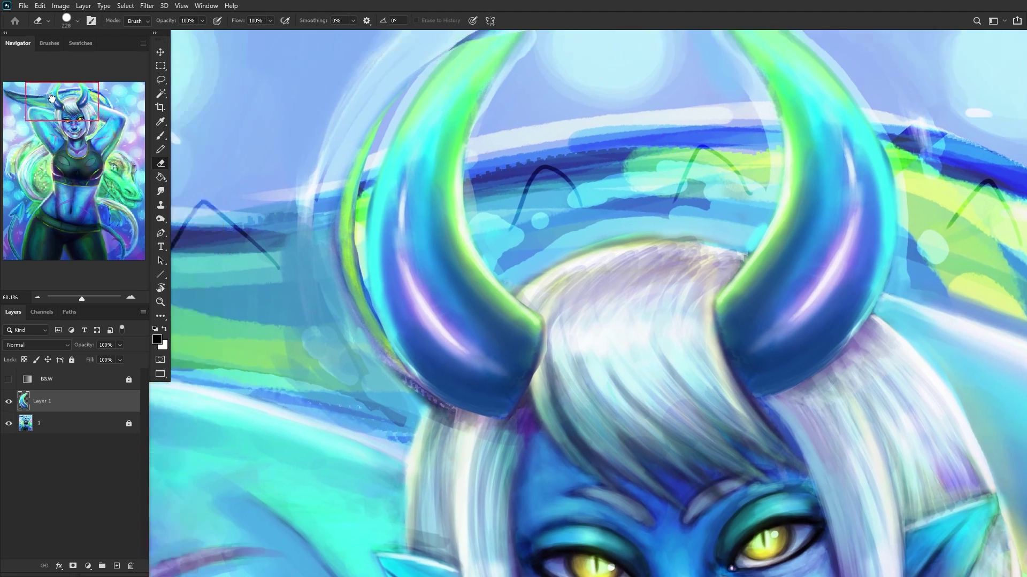
{"action": "scroll", "coordinate": [497, 92], "scroll_direction": "down", "scroll_amount": 1}
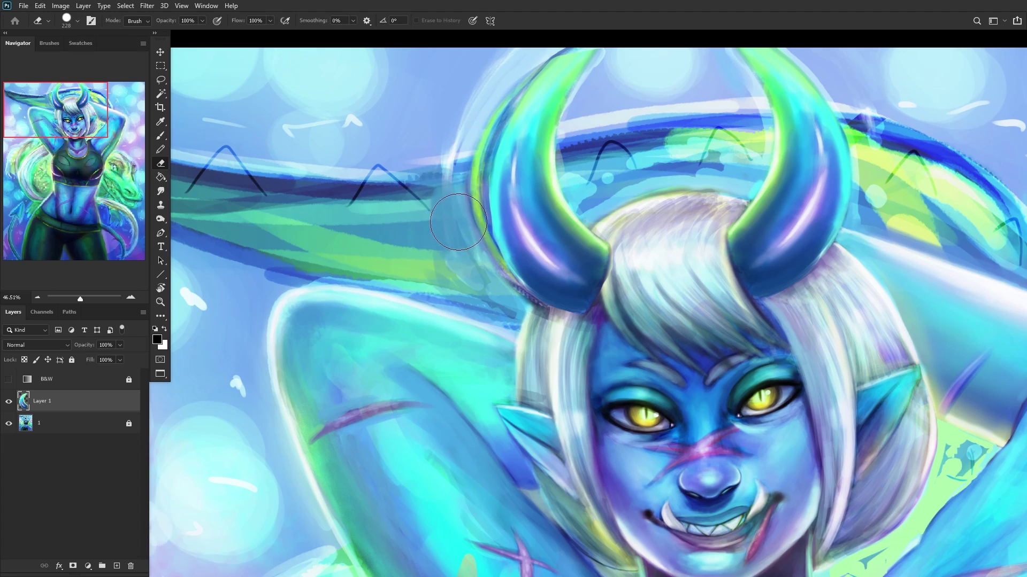
{"action": "left_click_drag", "start_coordinate": [584, 119], "coordinate": [584, 145]}
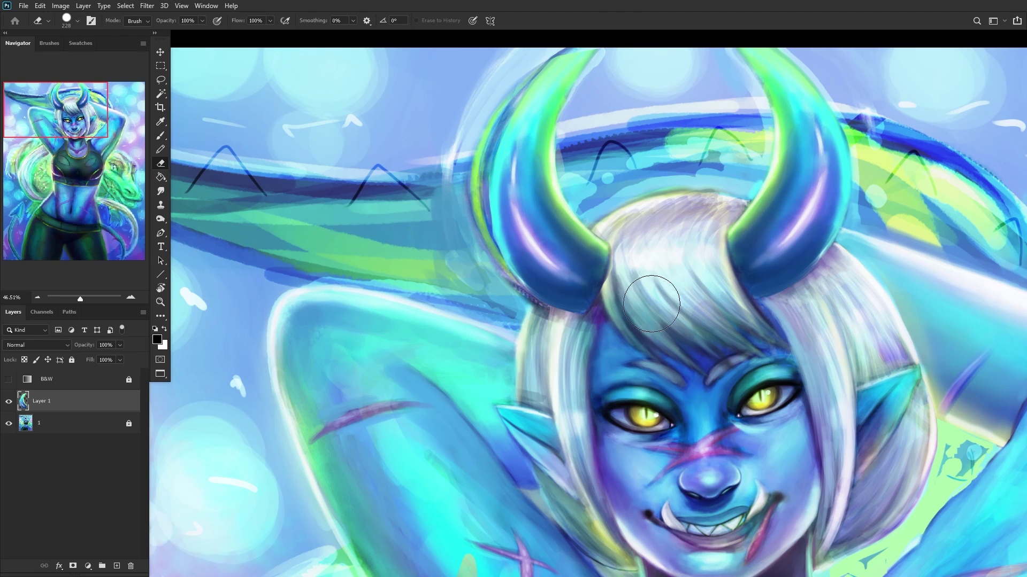
Step: Toggle Layer 1's visibility off and on to compare the cleaned horn
{"action": "scroll", "coordinate": [652, 304], "scroll_direction": "up", "scroll_amount": 3}
{"action": "left_click", "coordinate": [9, 401]}
{"action": "left_click", "coordinate": [8, 401]}
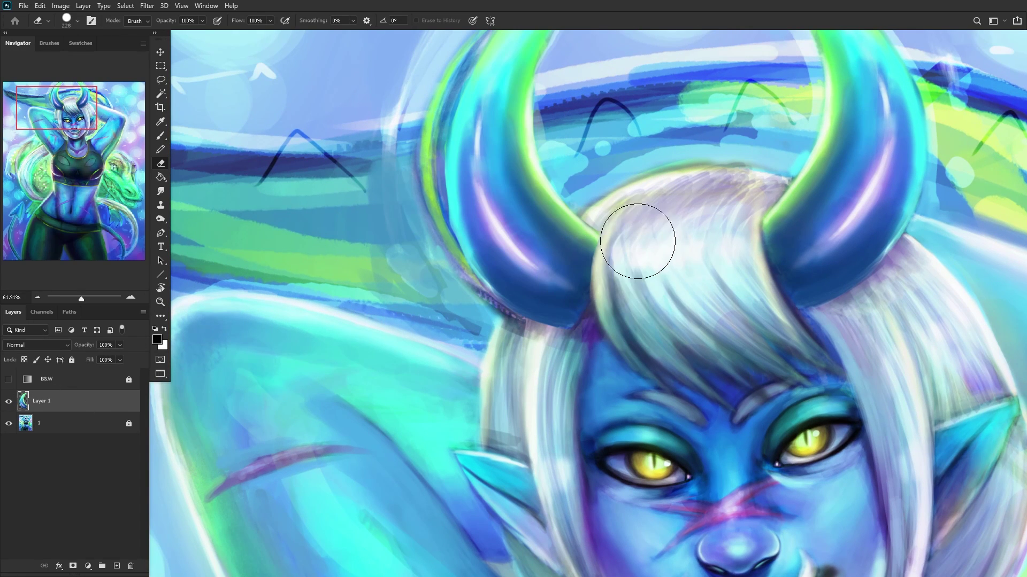
{"action": "scroll", "coordinate": [521, 347], "scroll_direction": "down", "scroll_amount": 4}
{"action": "scroll", "coordinate": [522, 347], "scroll_direction": "down", "scroll_amount": 1}
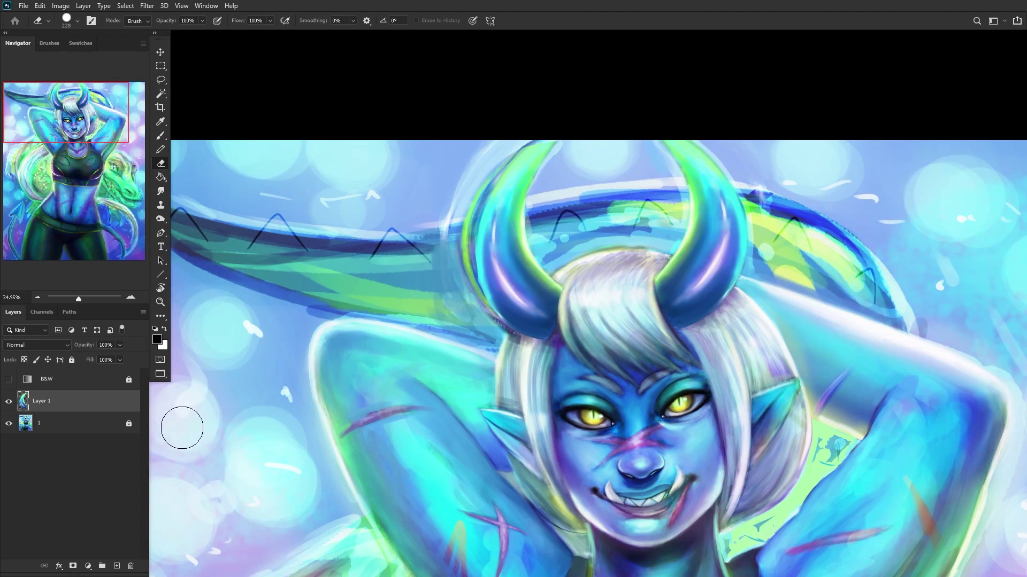
{"action": "scroll", "coordinate": [294, 393], "scroll_direction": "down", "scroll_amount": 2}
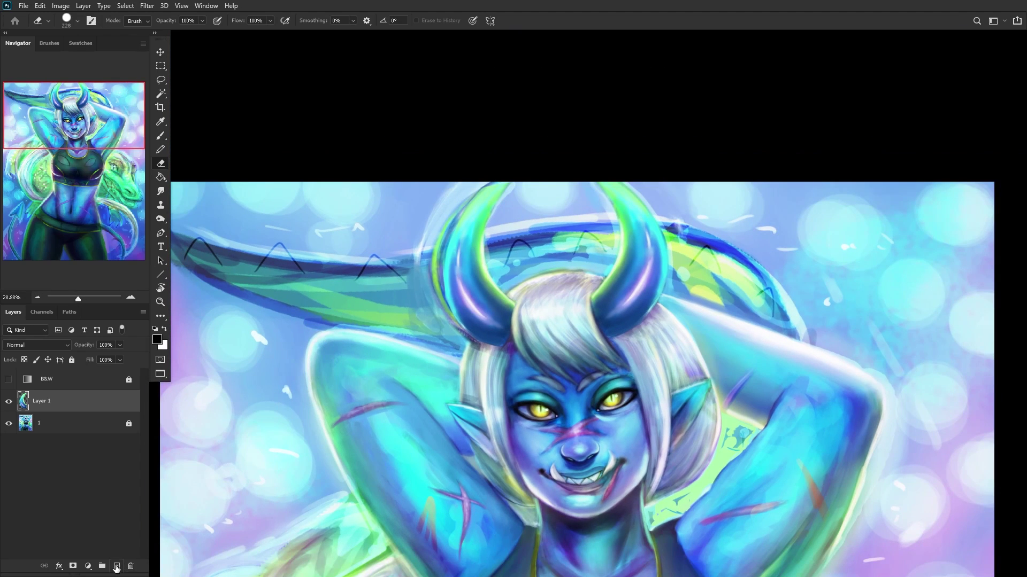
Step: Add a new layer and set up the Brush with the RENDERER preset at 21 px
{"action": "left_click", "coordinate": [116, 566]}
{"action": "left_click", "coordinate": [163, 149]}
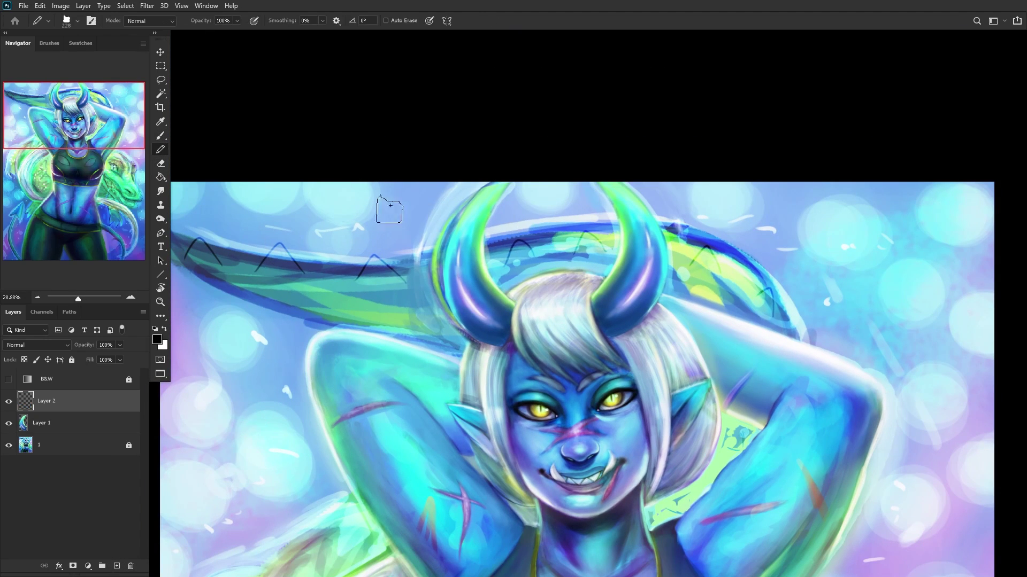
{"action": "left_click", "coordinate": [161, 135]}
{"action": "scroll", "coordinate": [550, 201], "scroll_direction": "up", "scroll_amount": 5}
{"action": "right_click", "coordinate": [551, 202]}
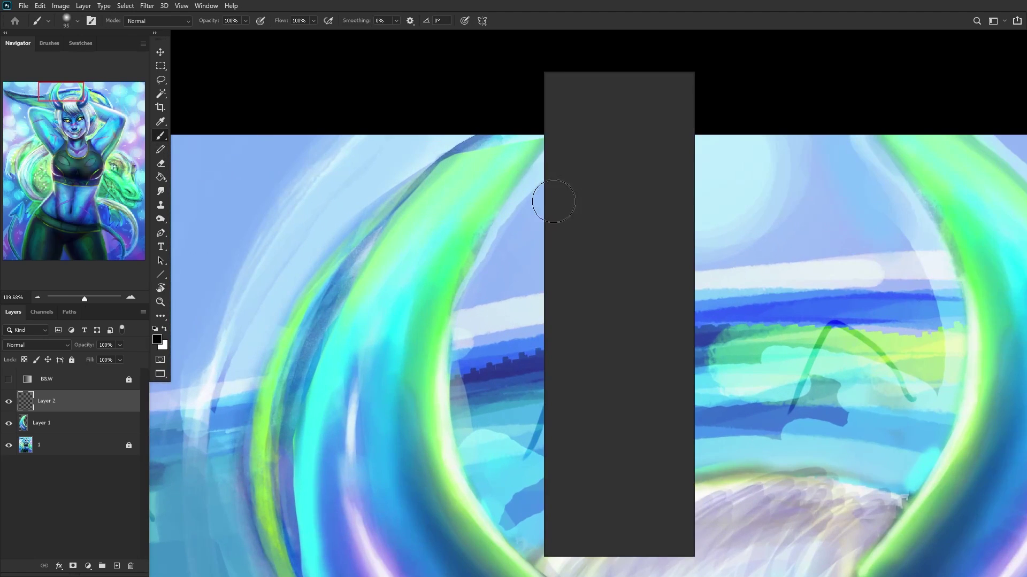
{"action": "left_click", "coordinate": [600, 284]}
{"action": "left_click", "coordinate": [587, 250]}
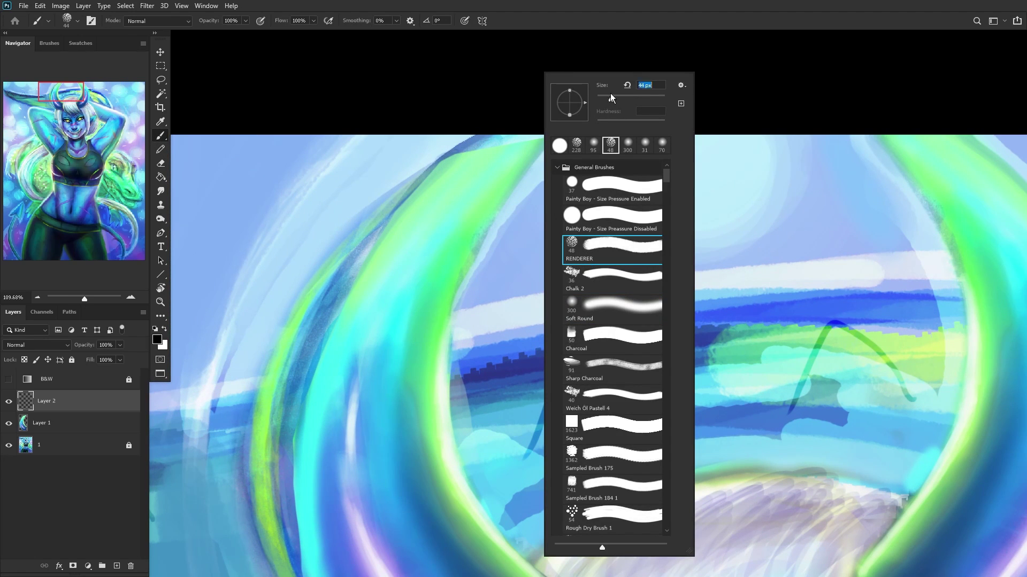
{"action": "left_click_drag", "start_coordinate": [601, 97], "coordinate": [602, 101]}
{"action": "key", "text": "Return"}
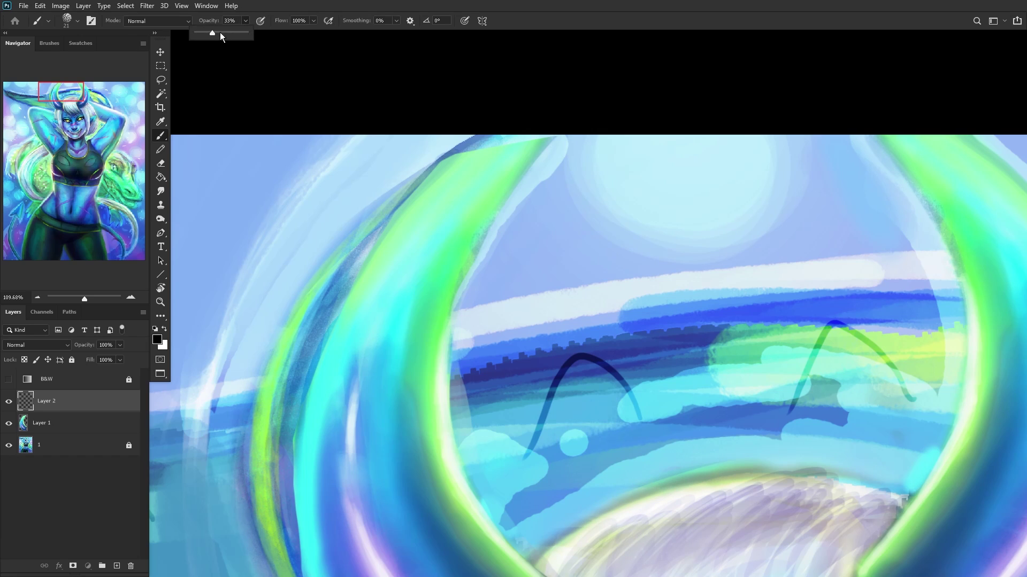
Step: Sample light blue from the background and light green from the horn
{"action": "left_click", "coordinate": [532, 199], "text": "alt"}
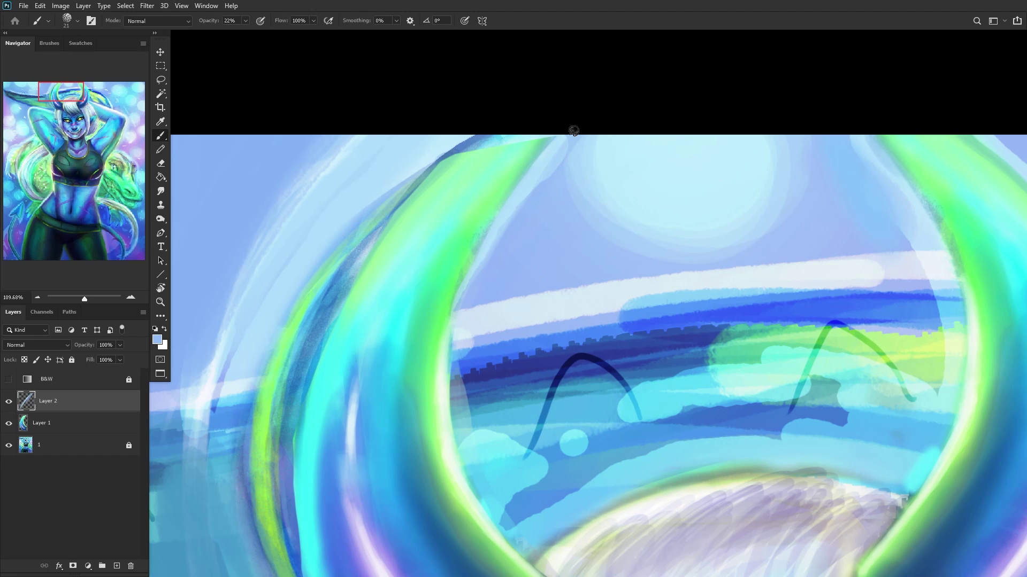
{"action": "left_click_drag", "start_coordinate": [513, 120], "coordinate": [464, 166]}
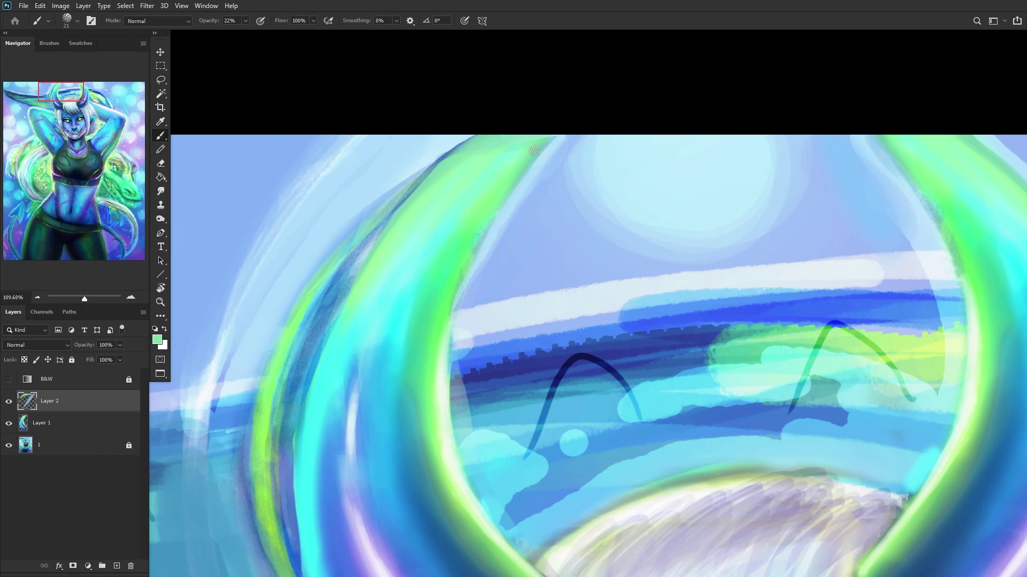
{"action": "scroll", "coordinate": [505, 142], "scroll_direction": "down", "scroll_amount": 5}
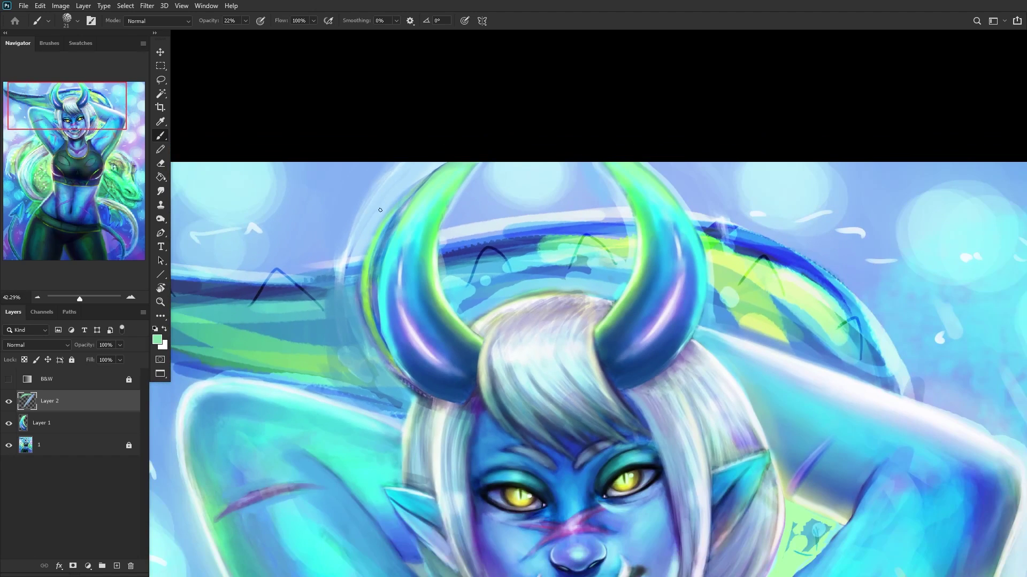
{"action": "scroll", "coordinate": [348, 257], "scroll_direction": "down", "scroll_amount": 2}
{"action": "scroll", "coordinate": [392, 214], "scroll_direction": "up", "scroll_amount": 2}
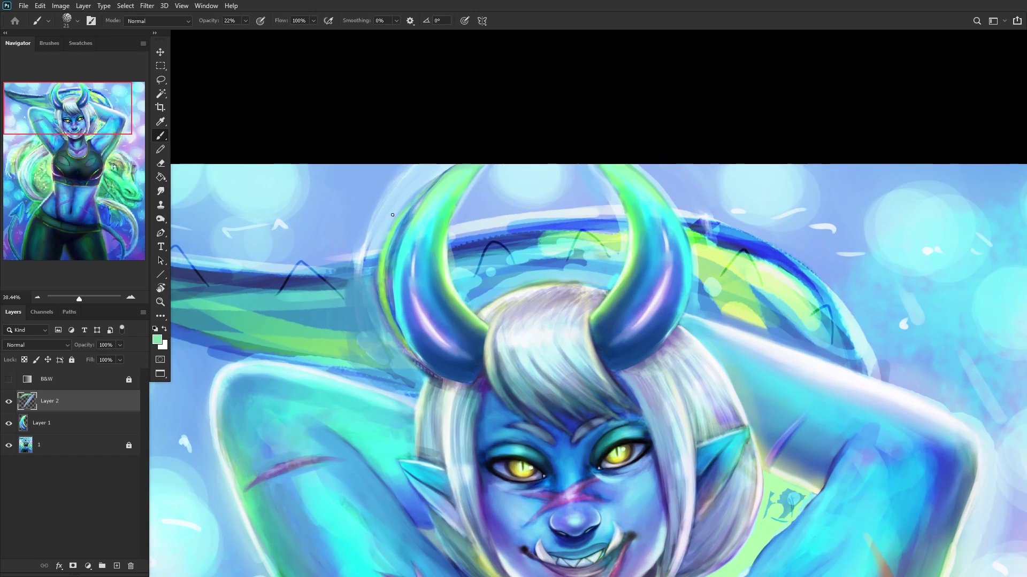
{"action": "scroll", "coordinate": [378, 243], "scroll_direction": "up", "scroll_amount": 5}
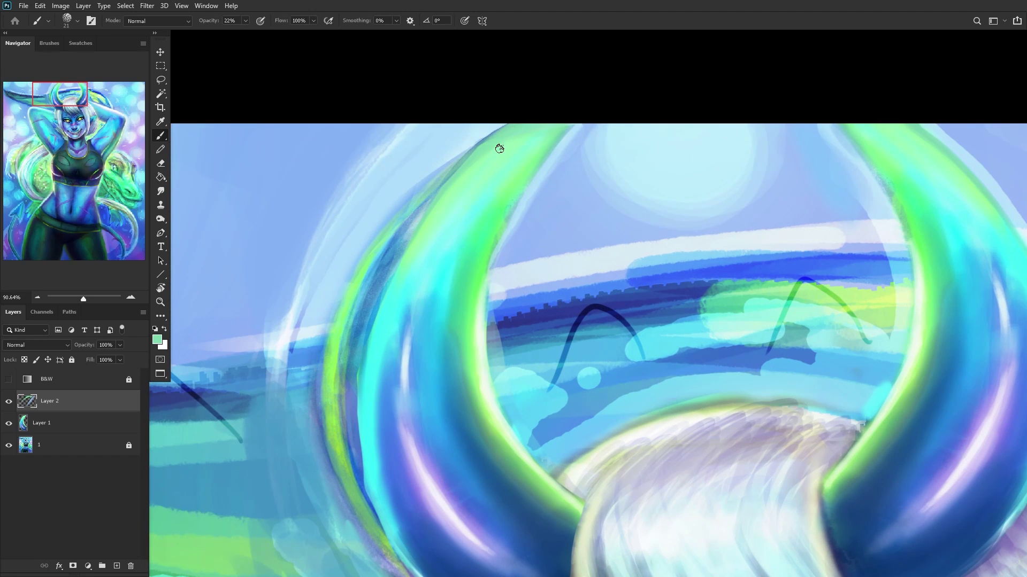
{"action": "left_click", "coordinate": [421, 227]}
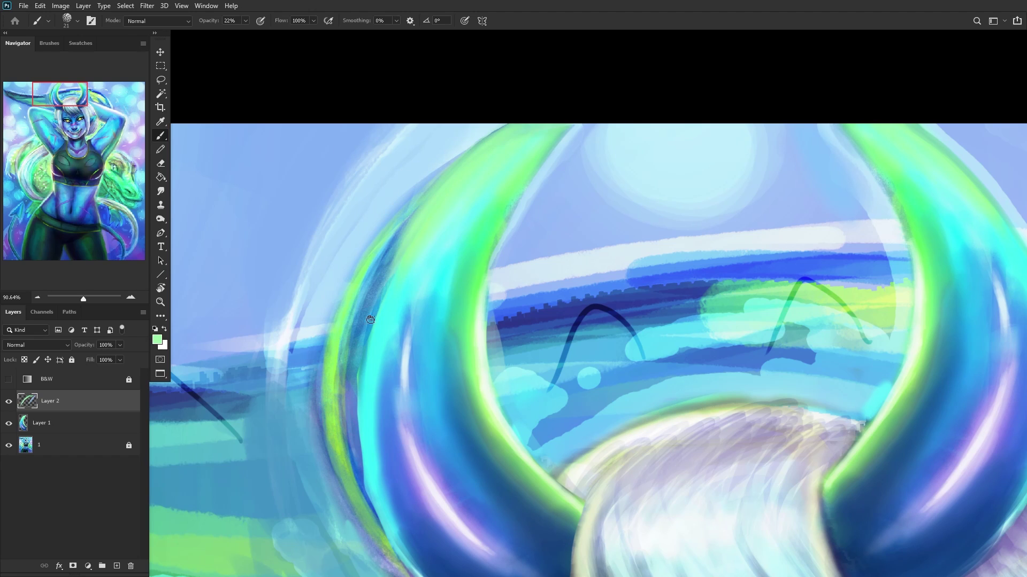
{"action": "scroll", "coordinate": [405, 261], "scroll_direction": "down", "scroll_amount": 3}
{"action": "scroll", "coordinate": [401, 286], "scroll_direction": "up", "scroll_amount": 2}
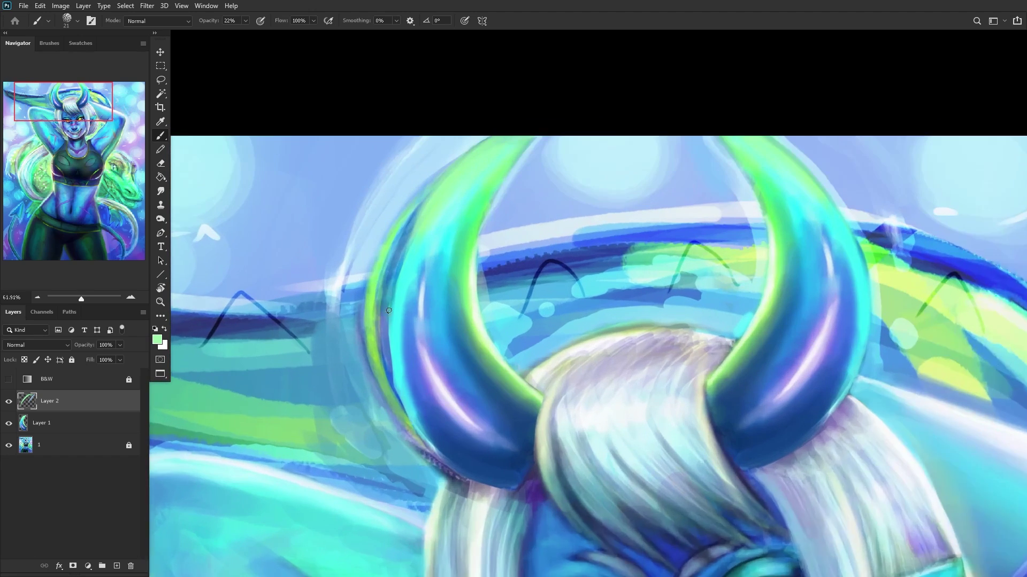
Step: Sample cyan at the horn edge and paint a faint stroke along it
{"action": "left_click", "coordinate": [401, 286], "text": "alt"}
{"action": "scroll", "coordinate": [402, 284], "scroll_direction": "up", "scroll_amount": 2}
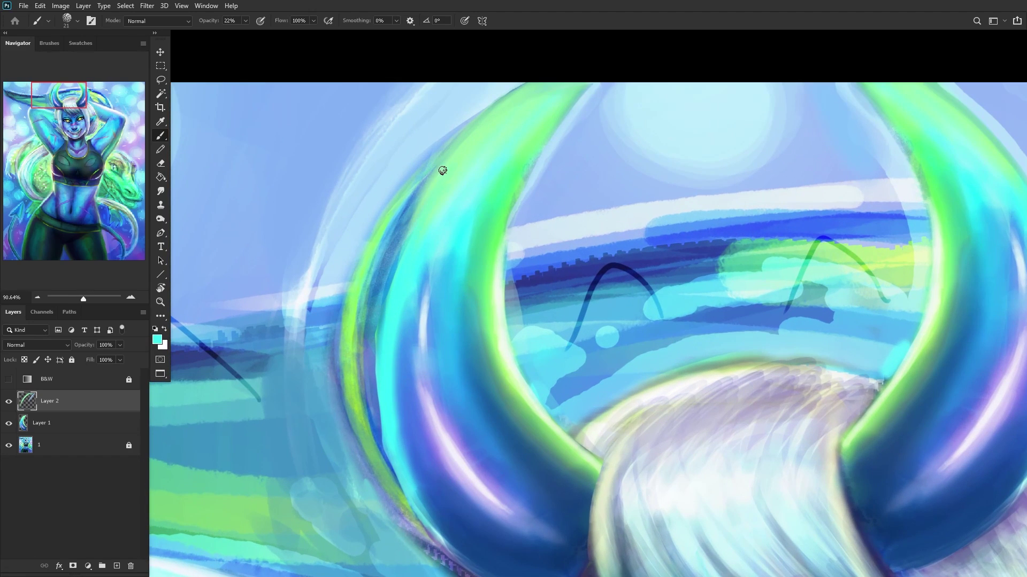
{"action": "left_click_drag", "start_coordinate": [398, 235], "coordinate": [386, 314]}
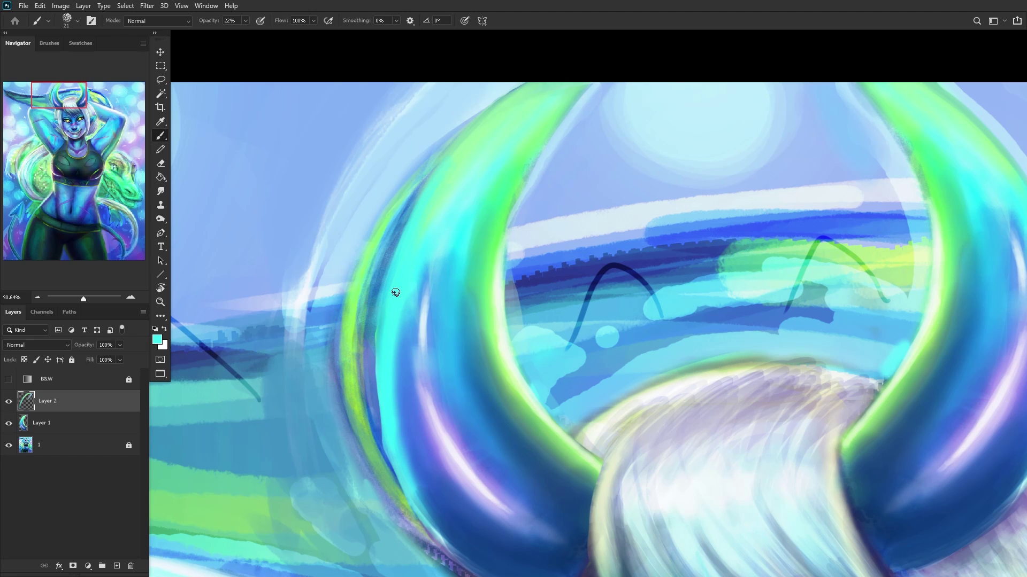
{"action": "scroll", "coordinate": [399, 259], "scroll_direction": "down", "scroll_amount": 3}
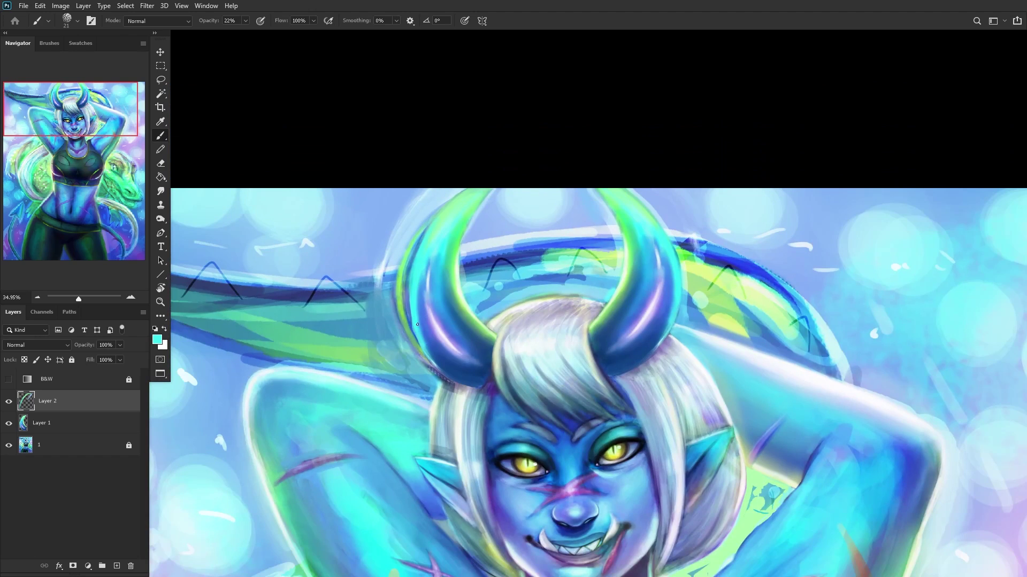
{"action": "scroll", "coordinate": [407, 284], "scroll_direction": "up", "scroll_amount": 3}
{"action": "left_click", "coordinate": [408, 287], "text": "alt"}
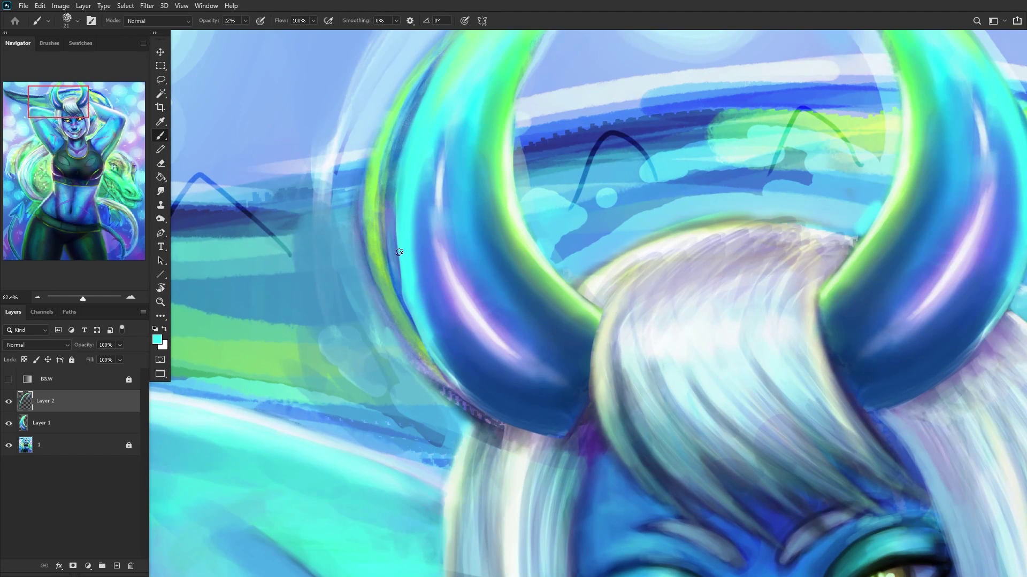
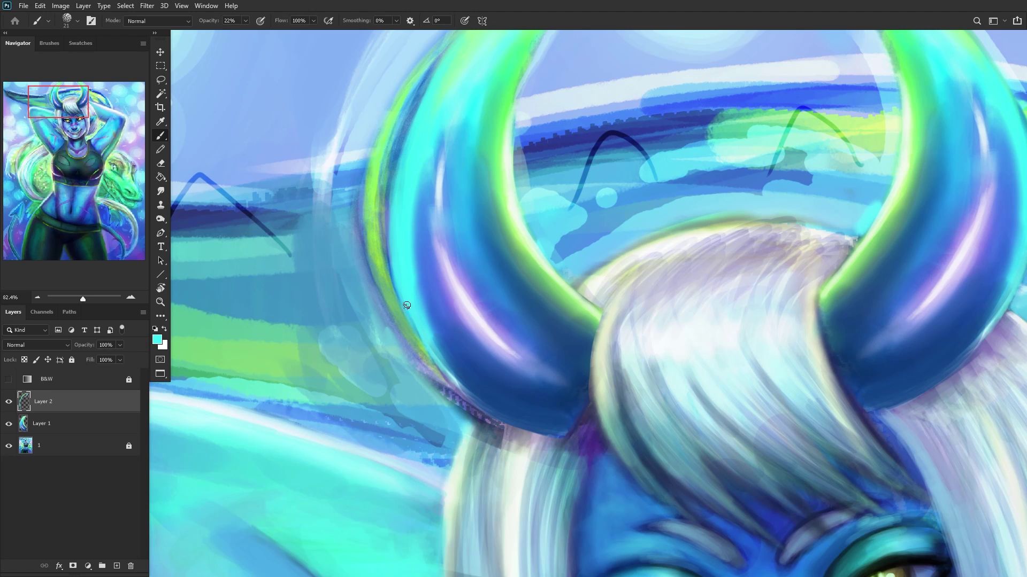
Step: Sample teal and dark blue, then darken and soften the left horn's lower edge with faint strokes
{"action": "scroll", "coordinate": [403, 275], "scroll_direction": "up", "scroll_amount": 2}
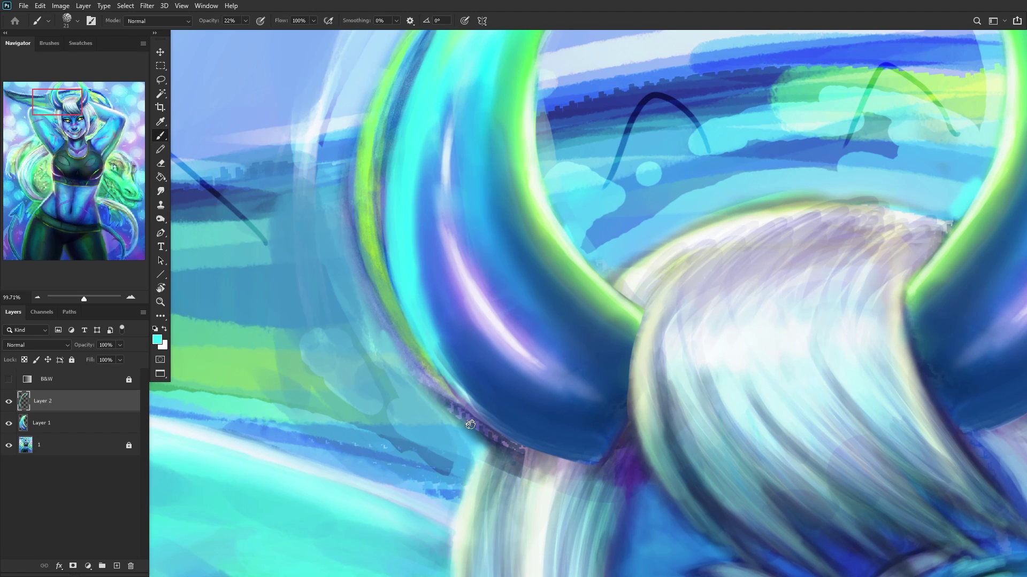
{"action": "scroll", "coordinate": [470, 424], "scroll_direction": "up", "scroll_amount": 4}
{"action": "left_click", "coordinate": [452, 367], "text": "alt"}
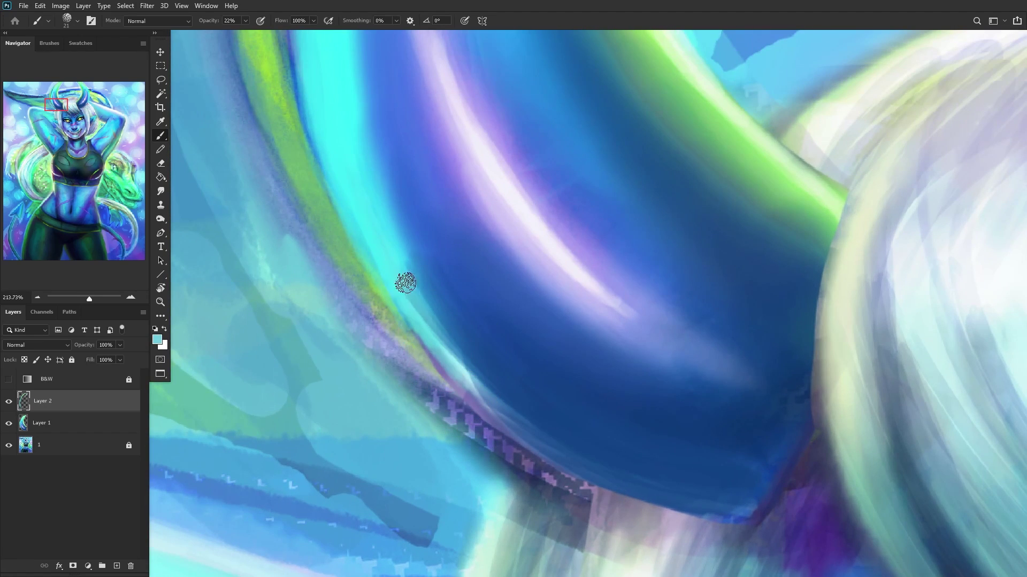
{"action": "left_click", "coordinate": [471, 350], "text": "alt"}
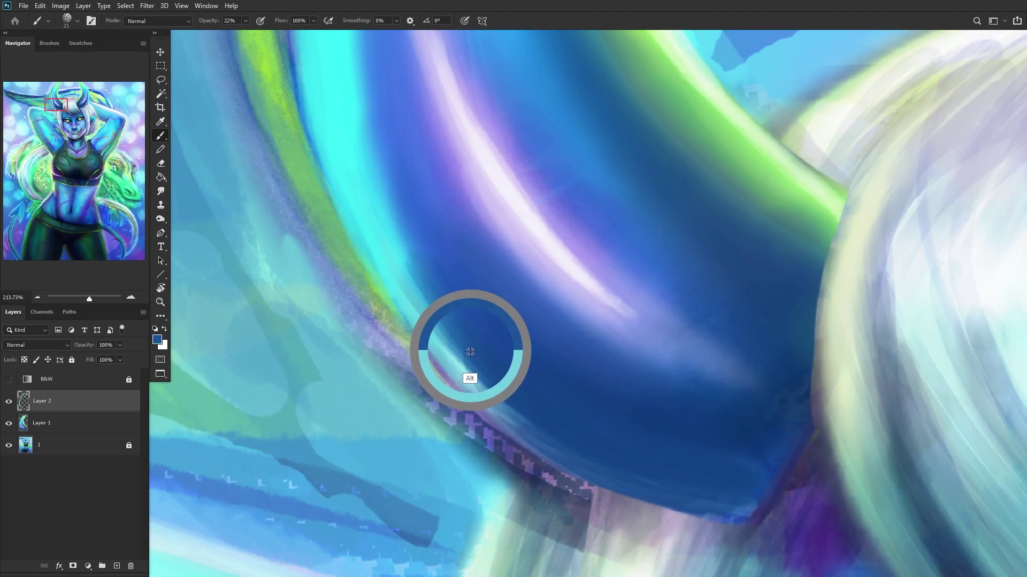
{"action": "left_click_drag", "start_coordinate": [466, 382], "coordinate": [430, 311]}
{"action": "mouse_move", "coordinate": [487, 385]}
{"action": "left_mouse_down"}
{"action": "mouse_move", "coordinate": [410, 273]}
{"action": "mouse_move", "coordinate": [530, 435]}
{"action": "mouse_move", "coordinate": [407, 283]}
{"action": "mouse_move", "coordinate": [482, 388]}
{"action": "mouse_move", "coordinate": [532, 422]}
{"action": "mouse_move", "coordinate": [445, 339]}
{"action": "mouse_move", "coordinate": [465, 369]}
{"action": "mouse_move", "coordinate": [406, 251]}
{"action": "mouse_move", "coordinate": [388, 259]}
{"action": "mouse_move", "coordinate": [476, 401]}
{"action": "mouse_move", "coordinate": [403, 256]}
{"action": "left_mouse_up"}
Step: Resample teal and dark blue, then hide and show Layer 2 to compare the horn edge
{"action": "left_click", "coordinate": [389, 258], "text": "alt"}
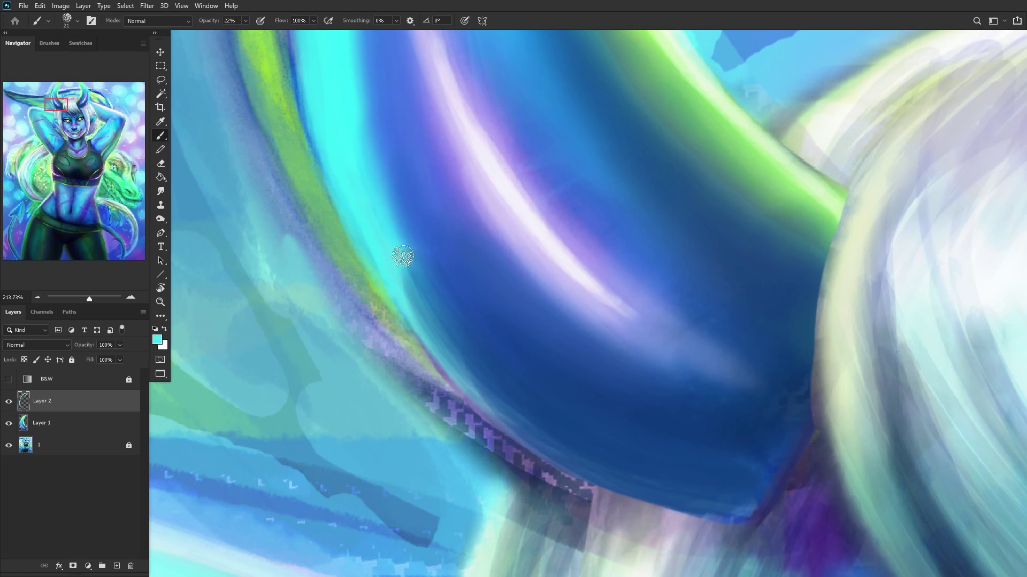
{"action": "scroll", "coordinate": [434, 278], "scroll_direction": "down", "scroll_amount": 5}
{"action": "left_click", "coordinate": [427, 282], "text": "alt"}
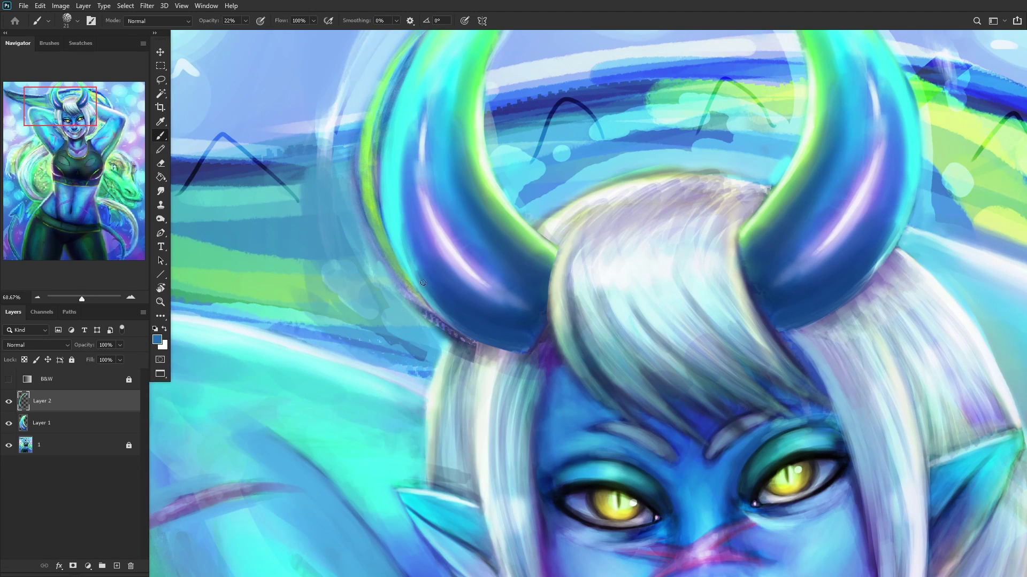
{"action": "scroll", "coordinate": [408, 195], "scroll_direction": "down", "scroll_amount": 4}
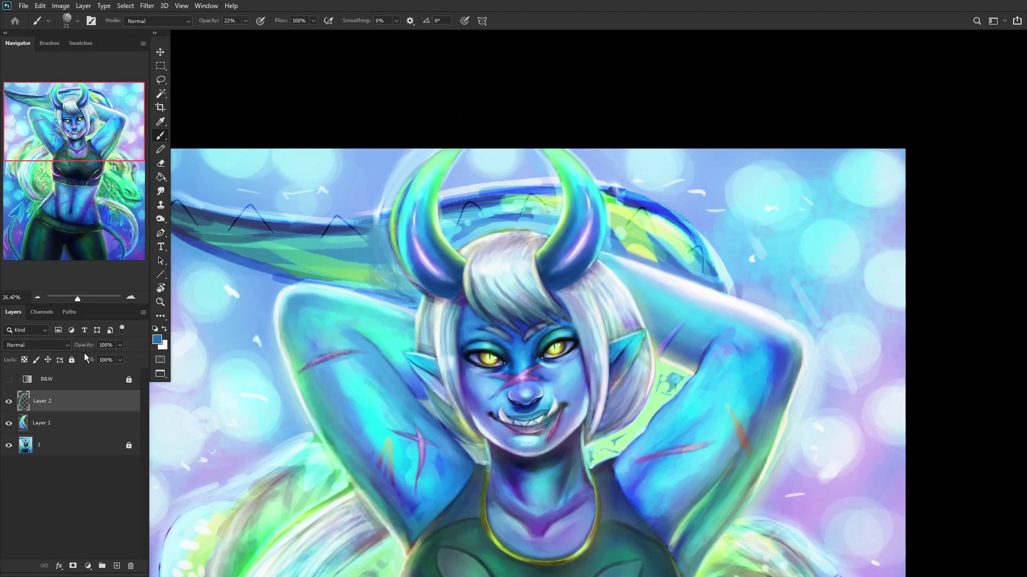
{"action": "left_click", "coordinate": [9, 401]}
{"action": "left_click", "coordinate": [10, 401]}
Step: Merge Layer 2 down into Layer 1 and extend the horn's lower edge in dark blue
{"action": "key", "text": "ctrl+e"}
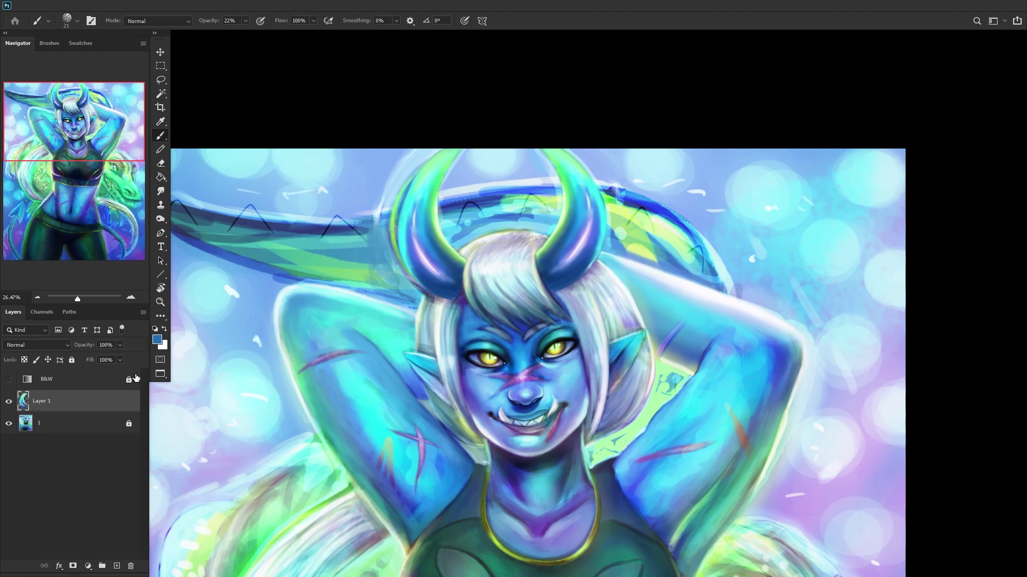
{"action": "scroll", "coordinate": [459, 270], "scroll_direction": "up", "scroll_amount": 5}
{"action": "right_click", "coordinate": [598, 75]}
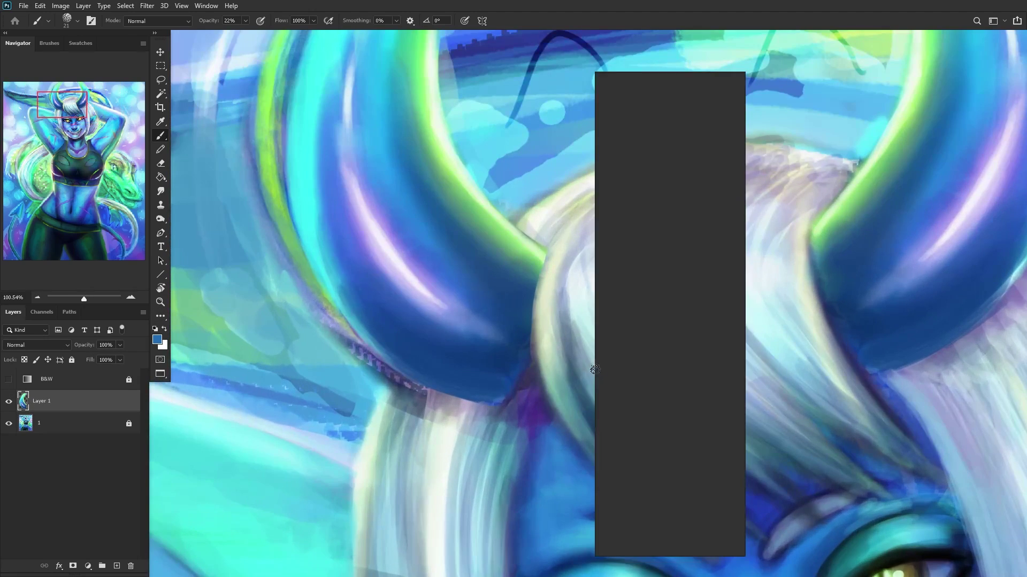
{"action": "left_click", "coordinate": [484, 355]}
{"action": "scroll", "coordinate": [488, 385], "scroll_direction": "up", "scroll_amount": 3}
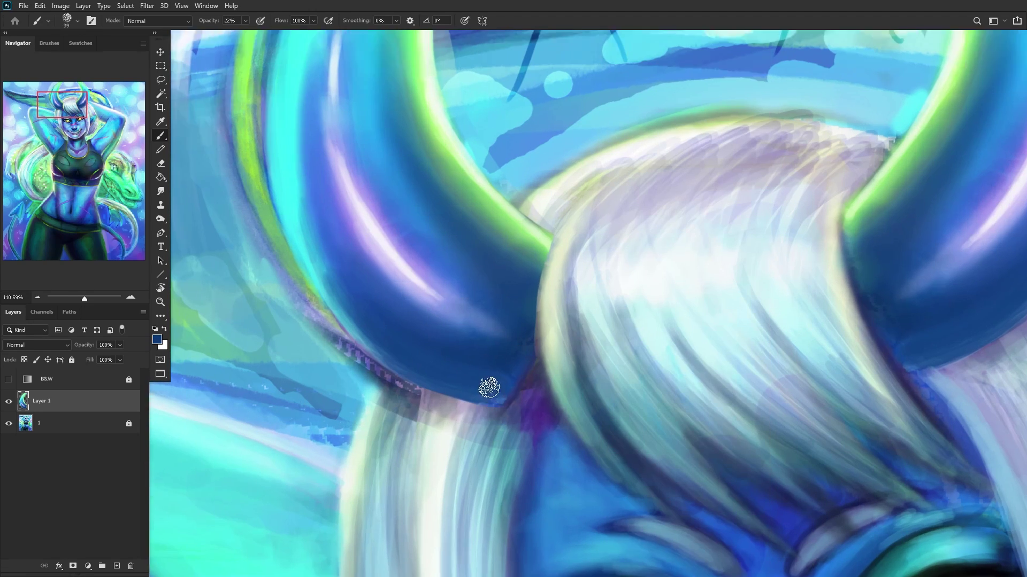
{"action": "mouse_move", "coordinate": [483, 386]}
{"action": "left_mouse_down"}
{"action": "mouse_move", "coordinate": [521, 317]}
{"action": "mouse_move", "coordinate": [547, 394]}
{"action": "mouse_move", "coordinate": [536, 286]}
{"action": "mouse_move", "coordinate": [564, 414]}
{"action": "mouse_move", "coordinate": [538, 290]}
{"action": "mouse_move", "coordinate": [539, 343]}
{"action": "mouse_move", "coordinate": [508, 379]}
{"action": "mouse_move", "coordinate": [461, 379]}
{"action": "mouse_move", "coordinate": [471, 375]}
{"action": "mouse_move", "coordinate": [440, 362]}
{"action": "mouse_move", "coordinate": [492, 357]}
{"action": "mouse_move", "coordinate": [494, 348]}
{"action": "mouse_move", "coordinate": [466, 371]}
{"action": "mouse_move", "coordinate": [501, 393]}
{"action": "mouse_move", "coordinate": [507, 385]}
{"action": "mouse_move", "coordinate": [468, 385]}
{"action": "mouse_move", "coordinate": [410, 364]}
{"action": "mouse_move", "coordinate": [497, 431]}
{"action": "mouse_move", "coordinate": [446, 395]}
{"action": "mouse_move", "coordinate": [469, 408]}
{"action": "mouse_move", "coordinate": [430, 456]}
{"action": "mouse_move", "coordinate": [507, 400]}
{"action": "mouse_move", "coordinate": [436, 392]}
{"action": "mouse_move", "coordinate": [466, 391]}
{"action": "mouse_move", "coordinate": [474, 414]}
{"action": "left_mouse_up"}
Step: Sample a lighter blue and add faint paint just below the horn's lower edge
{"action": "scroll", "coordinate": [442, 369], "scroll_direction": "down", "scroll_amount": 4}
{"action": "left_click", "coordinate": [492, 435], "text": "alt"}
{"action": "scroll", "coordinate": [513, 406], "scroll_direction": "up", "scroll_amount": 4}
{"action": "mouse_move", "coordinate": [446, 445]}
{"action": "left_mouse_down"}
{"action": "mouse_move", "coordinate": [503, 384]}
{"action": "mouse_move", "coordinate": [488, 444]}
{"action": "mouse_move", "coordinate": [467, 456]}
{"action": "mouse_move", "coordinate": [485, 423]}
{"action": "left_mouse_up"}
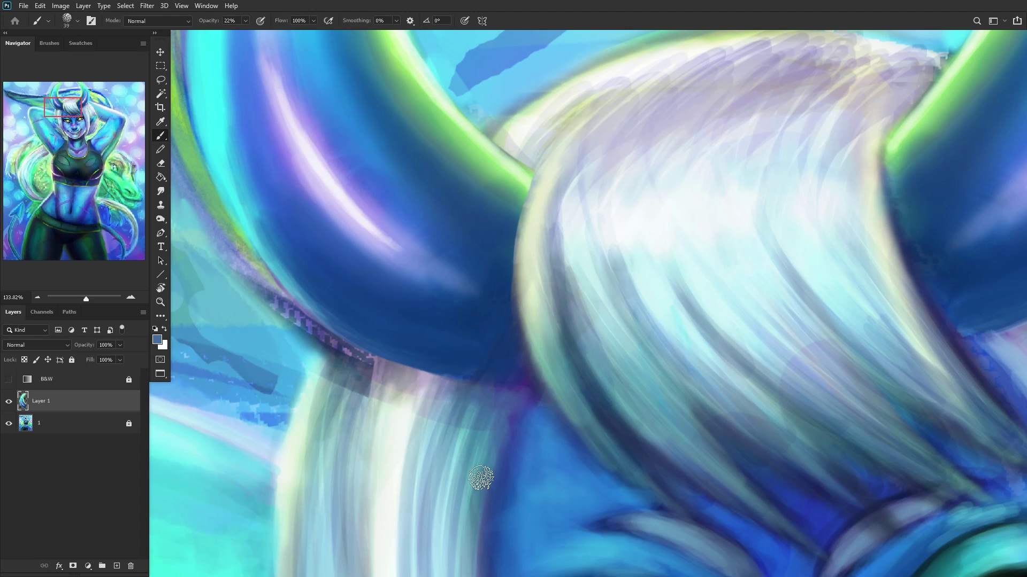
{"action": "left_click", "coordinate": [508, 371], "text": "alt"}
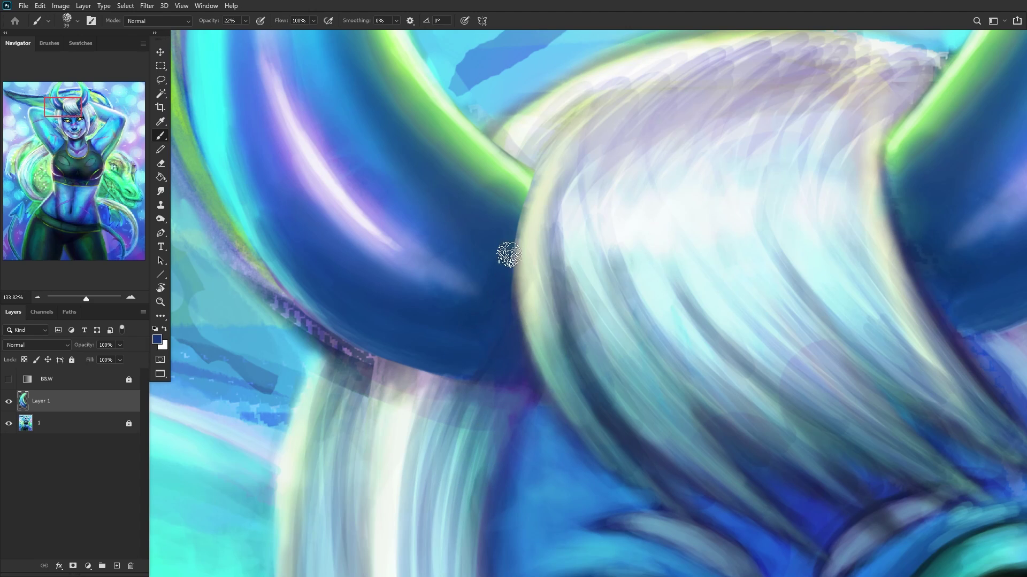
{"action": "left_click", "coordinate": [464, 279], "text": "alt"}
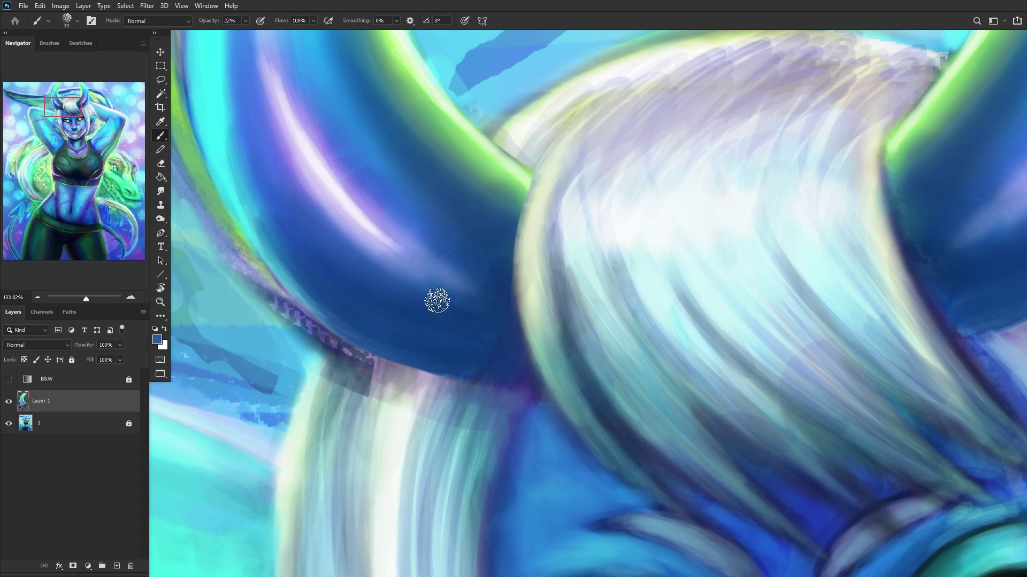
{"action": "scroll", "coordinate": [387, 269], "scroll_direction": "down", "scroll_amount": 3}
{"action": "scroll", "coordinate": [436, 351], "scroll_direction": "up", "scroll_amount": 5}
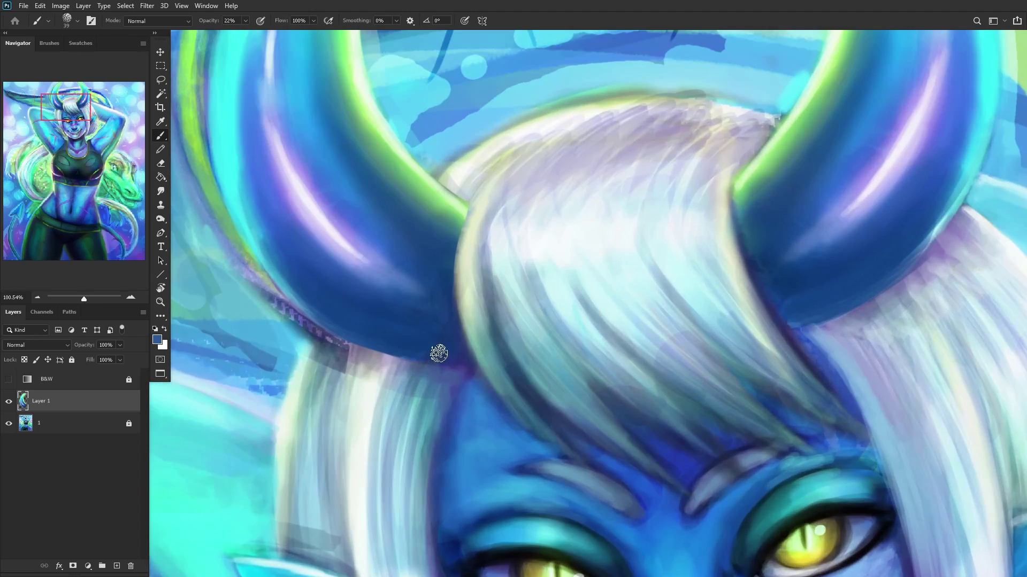
Step: Sample dark navy and darken and extend the horn's lower edge with it
{"action": "left_click", "coordinate": [467, 363], "text": "alt"}
{"action": "mouse_move", "coordinate": [463, 364]}
{"action": "left_mouse_down"}
{"action": "mouse_move", "coordinate": [298, 314]}
{"action": "mouse_move", "coordinate": [440, 365]}
{"action": "left_mouse_up"}
{"action": "scroll", "coordinate": [420, 348], "scroll_direction": "down", "scroll_amount": 3}
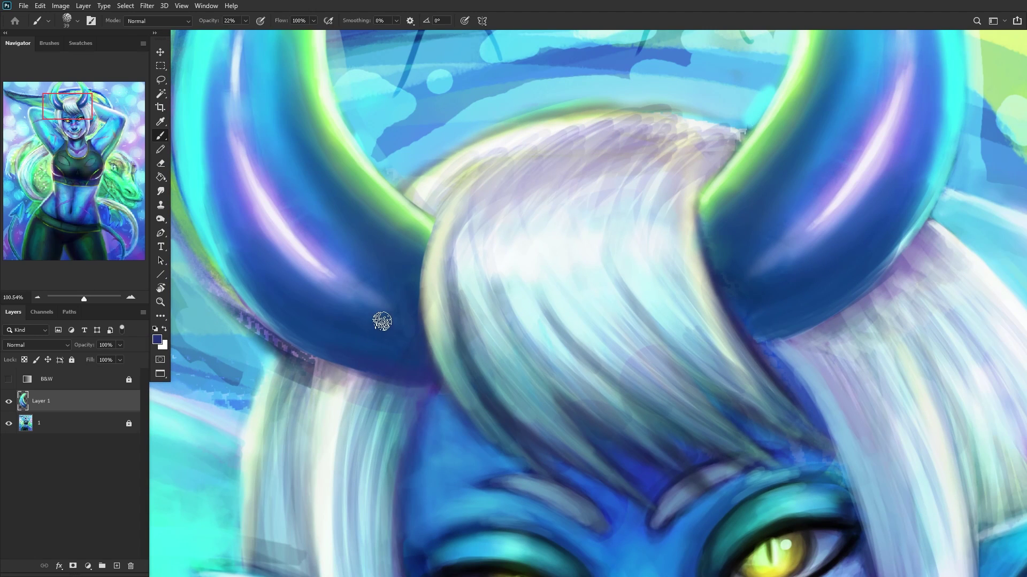
{"action": "scroll", "coordinate": [384, 229], "scroll_direction": "down", "scroll_amount": 2}
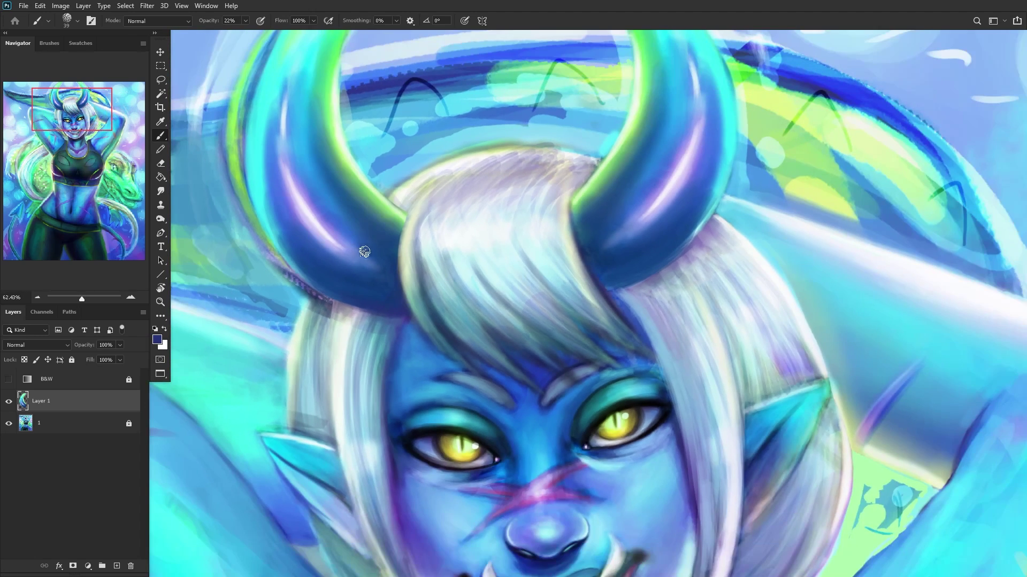
{"action": "scroll", "coordinate": [378, 305], "scroll_direction": "up", "scroll_amount": 4}
{"action": "left_click", "coordinate": [321, 287], "text": "alt"}
{"action": "scroll", "coordinate": [322, 300], "scroll_direction": "up", "scroll_amount": 2}
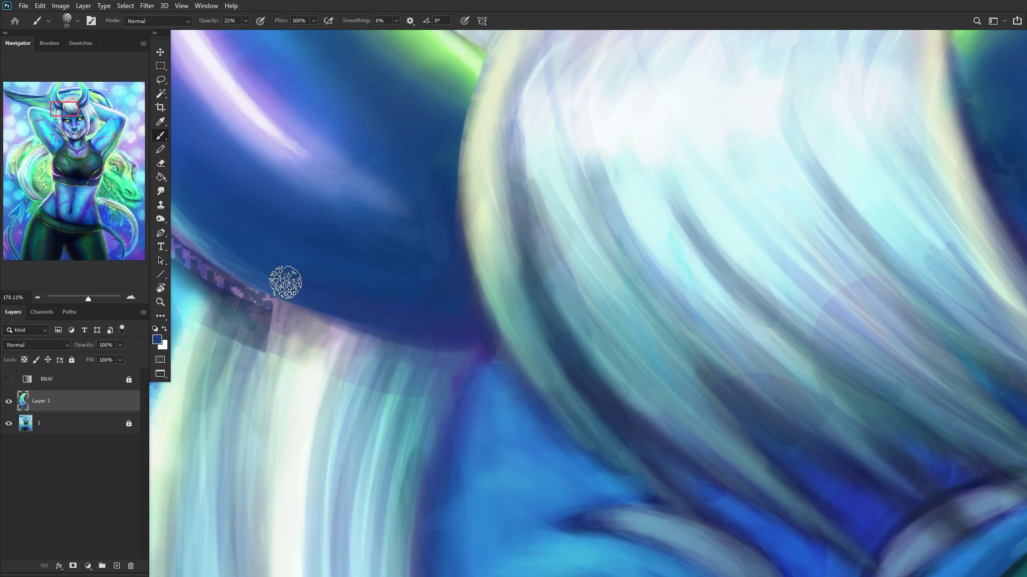
{"action": "scroll", "coordinate": [347, 321], "scroll_direction": "down", "scroll_amount": 2}
{"action": "scroll", "coordinate": [347, 320], "scroll_direction": "down", "scroll_amount": 4}
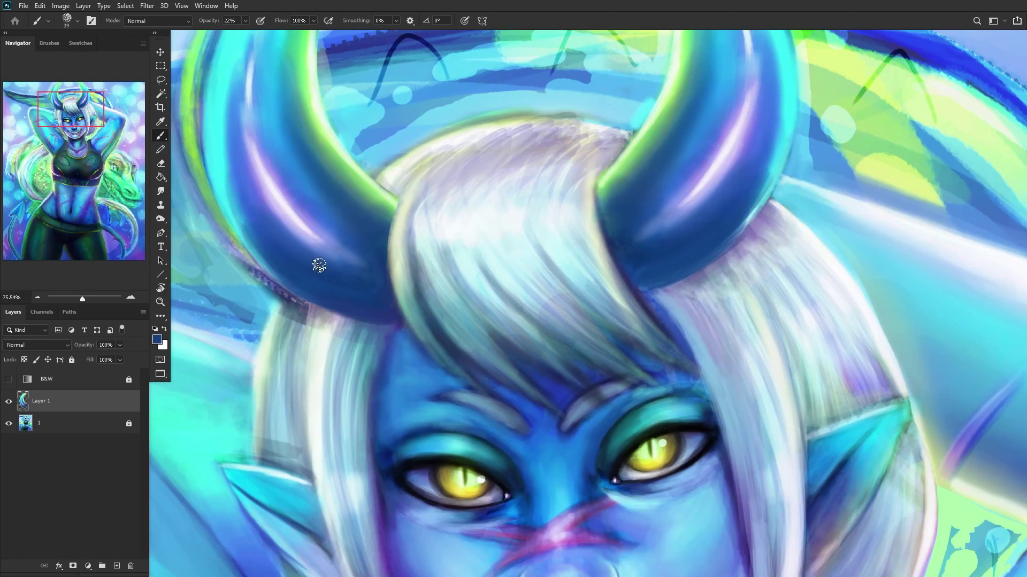
Step: Bring the painting's left side into view and add a new empty layer above Layer 1
{"action": "left_click_drag", "start_coordinate": [79, 131], "coordinate": [37, 81]}
{"action": "scroll", "coordinate": [483, 84], "scroll_direction": "up", "scroll_amount": 1}
{"action": "left_click", "coordinate": [117, 566]}
{"action": "scroll", "coordinate": [340, 140], "scroll_direction": "down", "scroll_amount": 2}
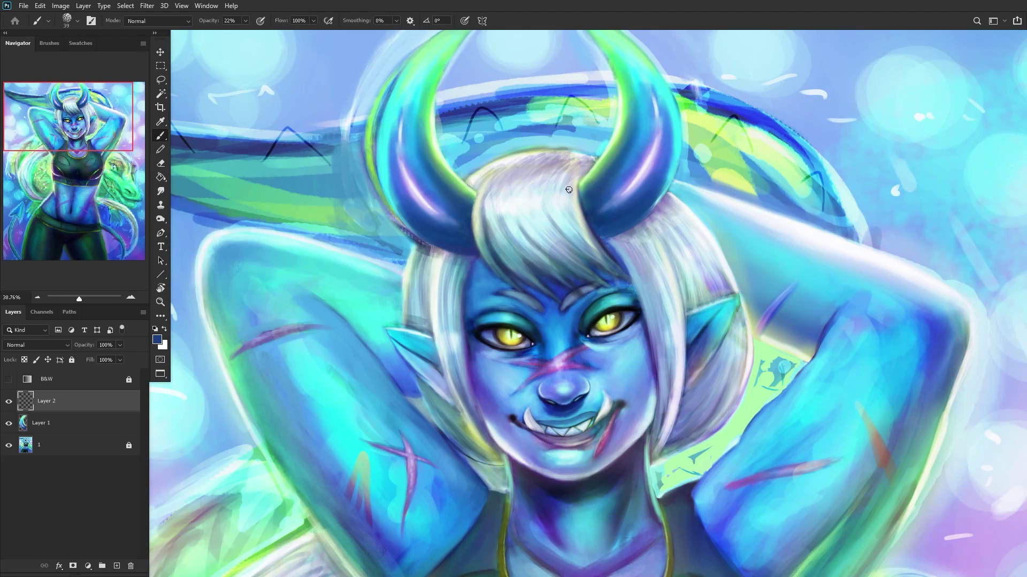
Step: Shift the view to the top of the artwork and sample light and deeper blues from the left horn
{"action": "left_click_drag", "start_coordinate": [384, 130], "coordinate": [351, 258]}
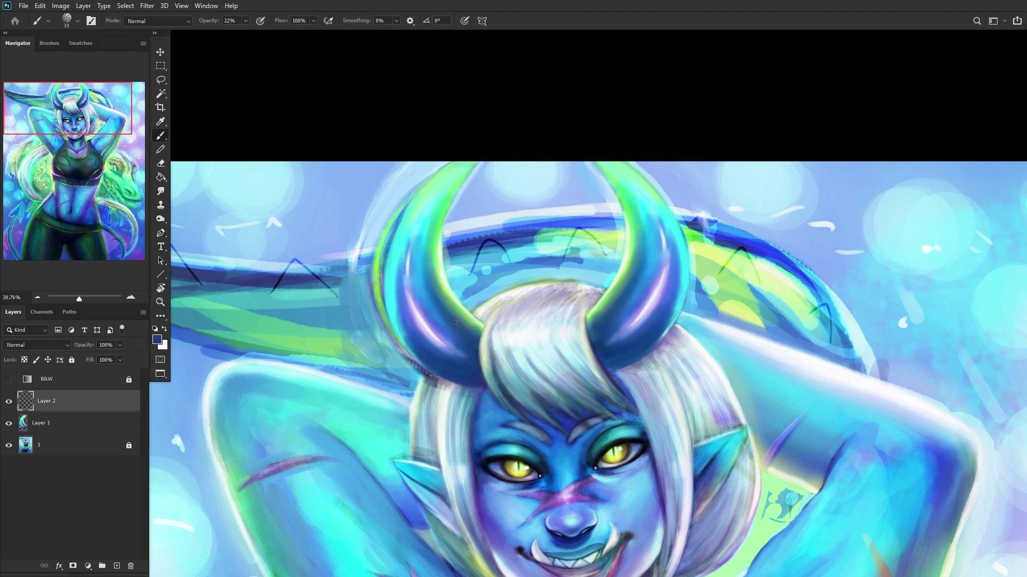
{"action": "scroll", "coordinate": [458, 322], "scroll_direction": "up", "scroll_amount": 4}
{"action": "left_click", "coordinate": [407, 322], "text": "alt"}
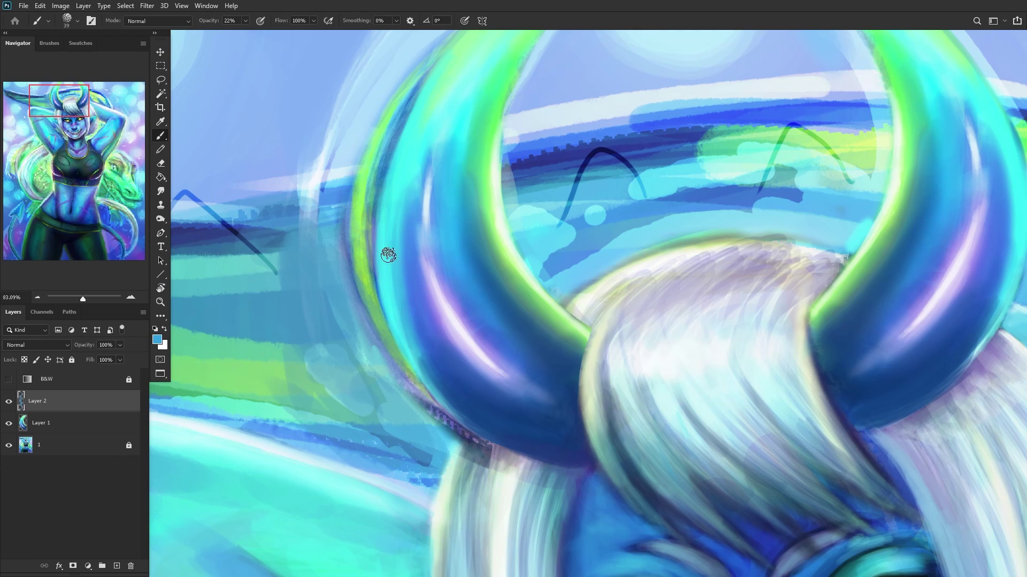
{"action": "left_click", "coordinate": [413, 277], "text": "alt"}
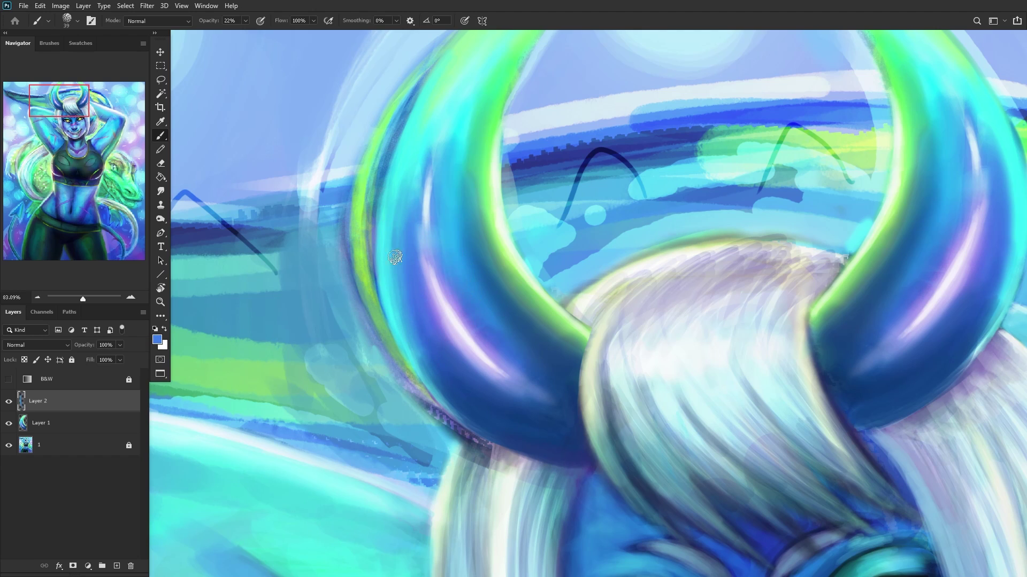
{"action": "scroll", "coordinate": [422, 141], "scroll_direction": "down", "scroll_amount": 3}
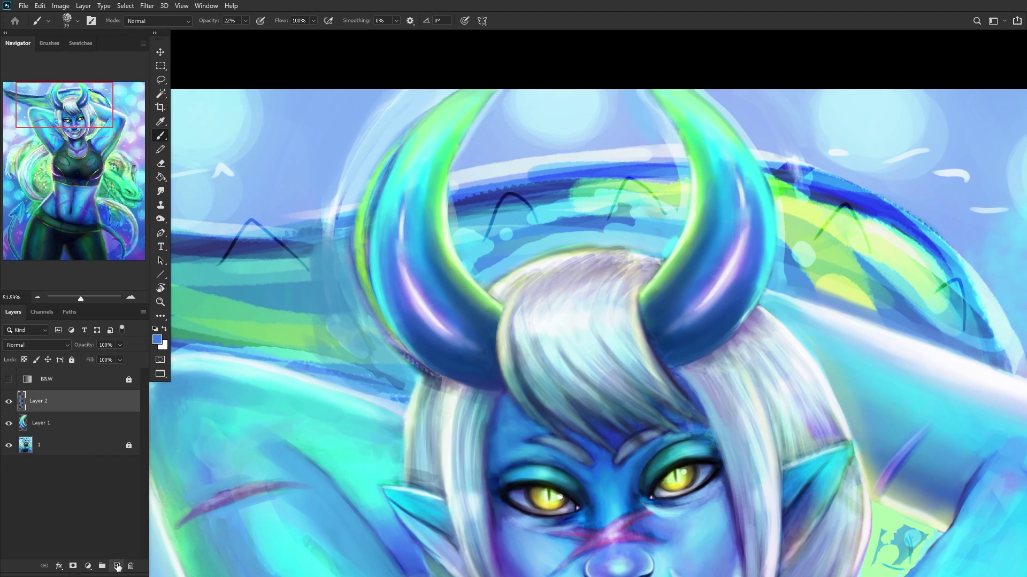
Step: Add Layer 3, enlarge the brush to 94, and soften the left horn's outer edge
{"action": "left_click", "coordinate": [117, 566]}
{"action": "right_click", "coordinate": [462, 147]}
{"action": "left_click_drag", "start_coordinate": [548, 100], "coordinate": [550, 100]}
{"action": "left_click", "coordinate": [350, 114]}
{"action": "mouse_move", "coordinate": [338, 175]}
{"action": "left_mouse_down"}
{"action": "mouse_move", "coordinate": [424, 75]}
{"action": "mouse_move", "coordinate": [328, 175]}
{"action": "mouse_move", "coordinate": [441, 80]}
{"action": "mouse_move", "coordinate": [339, 184]}
{"action": "mouse_move", "coordinate": [369, 131]}
{"action": "mouse_move", "coordinate": [410, 87]}
{"action": "mouse_move", "coordinate": [330, 205]}
{"action": "mouse_move", "coordinate": [377, 121]}
{"action": "mouse_move", "coordinate": [337, 200]}
{"action": "mouse_move", "coordinate": [355, 155]}
{"action": "mouse_move", "coordinate": [301, 205]}
{"action": "mouse_move", "coordinate": [313, 203]}
{"action": "mouse_move", "coordinate": [289, 157]}
{"action": "mouse_move", "coordinate": [311, 208]}
{"action": "mouse_move", "coordinate": [319, 201]}
{"action": "mouse_move", "coordinate": [268, 207]}
{"action": "mouse_move", "coordinate": [325, 199]}
{"action": "mouse_move", "coordinate": [274, 209]}
{"action": "left_mouse_up"}
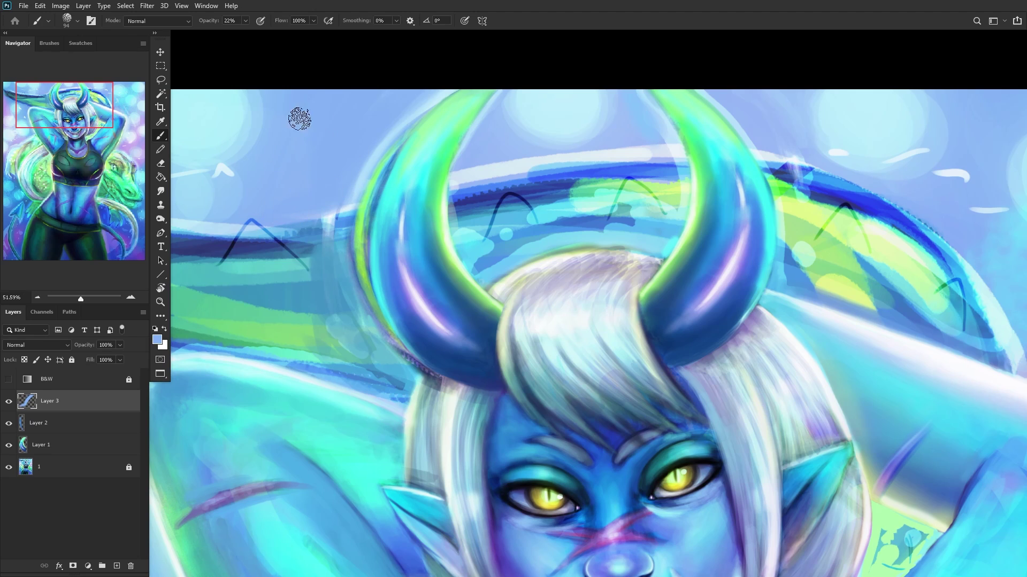
Step: Paint soft green along the background stripe, then sample light cyan near the horn base
{"action": "scroll", "coordinate": [329, 290], "scroll_direction": "down", "scroll_amount": 2}
{"action": "left_click", "coordinate": [334, 289], "text": "alt"}
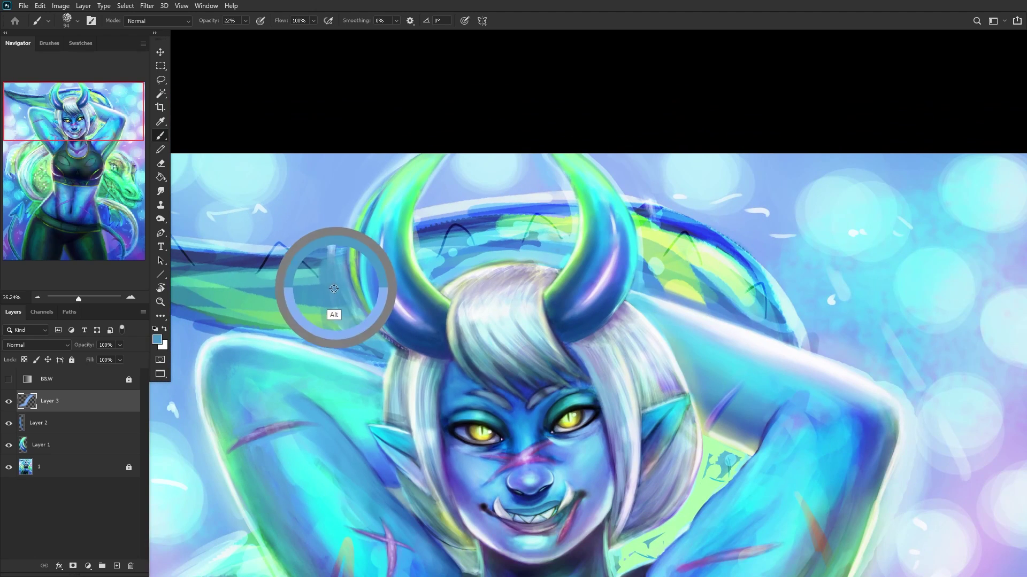
{"action": "scroll", "coordinate": [333, 289], "scroll_direction": "up", "scroll_amount": 2}
{"action": "left_click", "coordinate": [311, 306], "text": "alt"}
{"action": "mouse_move", "coordinate": [380, 344]}
{"action": "left_mouse_down"}
{"action": "mouse_move", "coordinate": [326, 343]}
{"action": "mouse_move", "coordinate": [265, 328]}
{"action": "mouse_move", "coordinate": [363, 357]}
{"action": "mouse_move", "coordinate": [355, 316]}
{"action": "mouse_move", "coordinate": [398, 360]}
{"action": "mouse_move", "coordinate": [343, 307]}
{"action": "left_mouse_up"}
{"action": "left_click", "coordinate": [333, 291], "text": "alt"}
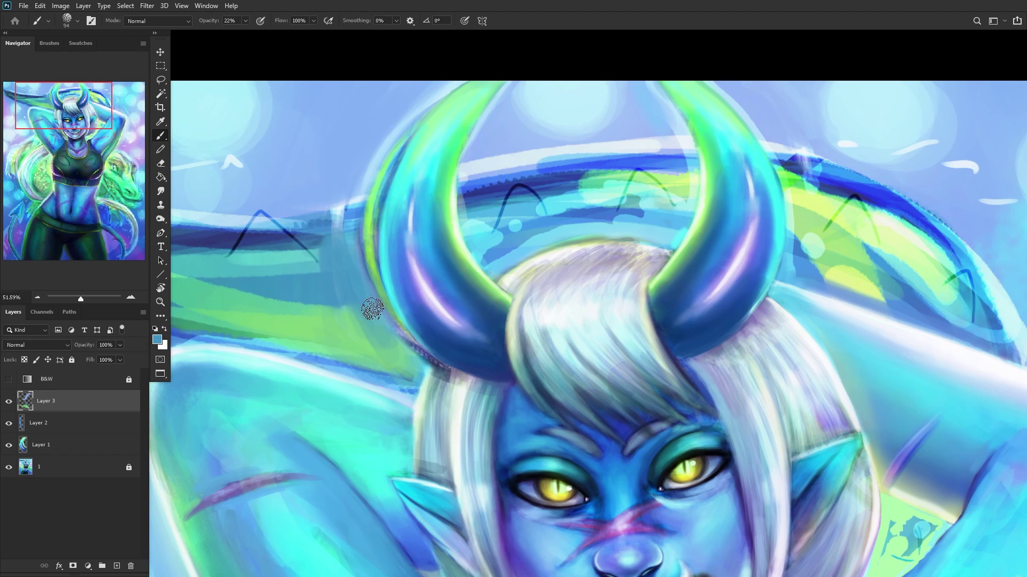
{"action": "left_click", "coordinate": [413, 382], "text": "alt"}
Step: Paint light cyan and a faint mid-blue line along the left horn's outer edge
{"action": "right_click", "coordinate": [478, 257]}
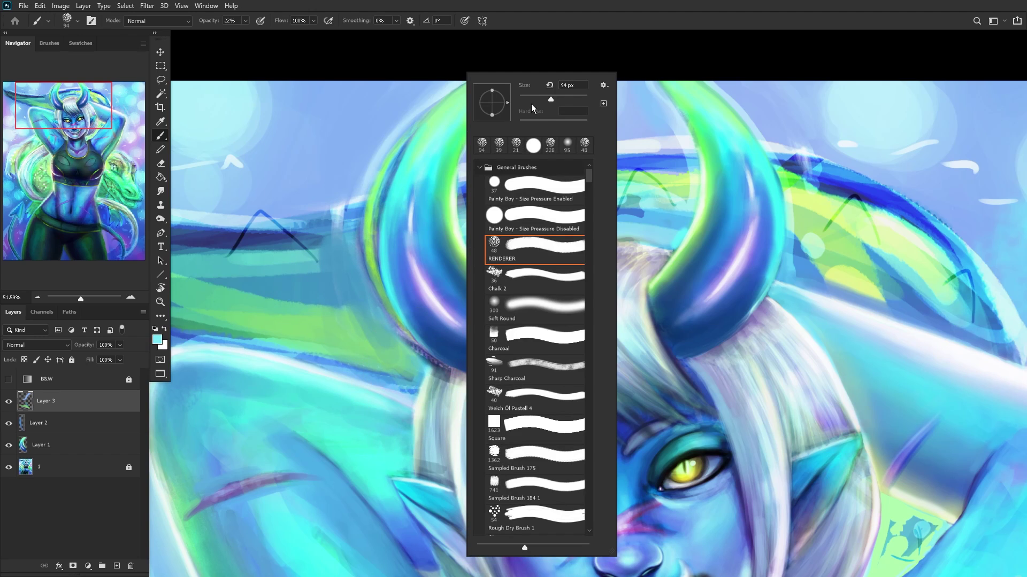
{"action": "left_click", "coordinate": [412, 346]}
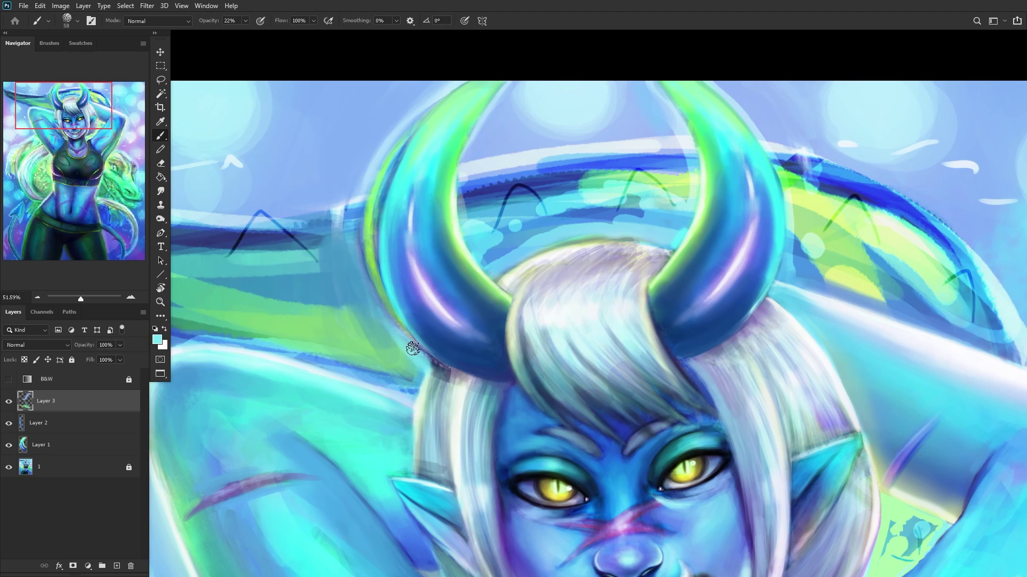
{"action": "mouse_move", "coordinate": [422, 360]}
{"action": "left_mouse_down"}
{"action": "mouse_move", "coordinate": [368, 276]}
{"action": "mouse_move", "coordinate": [383, 310]}
{"action": "left_mouse_up"}
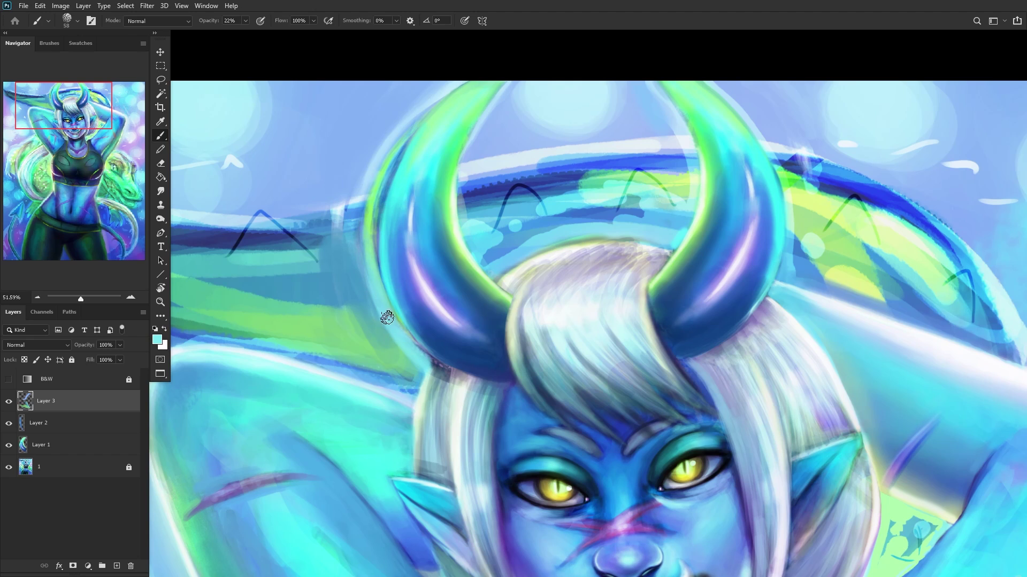
{"action": "left_click", "coordinate": [355, 270], "text": "alt"}
{"action": "left_click_drag", "start_coordinate": [362, 252], "coordinate": [406, 366]}
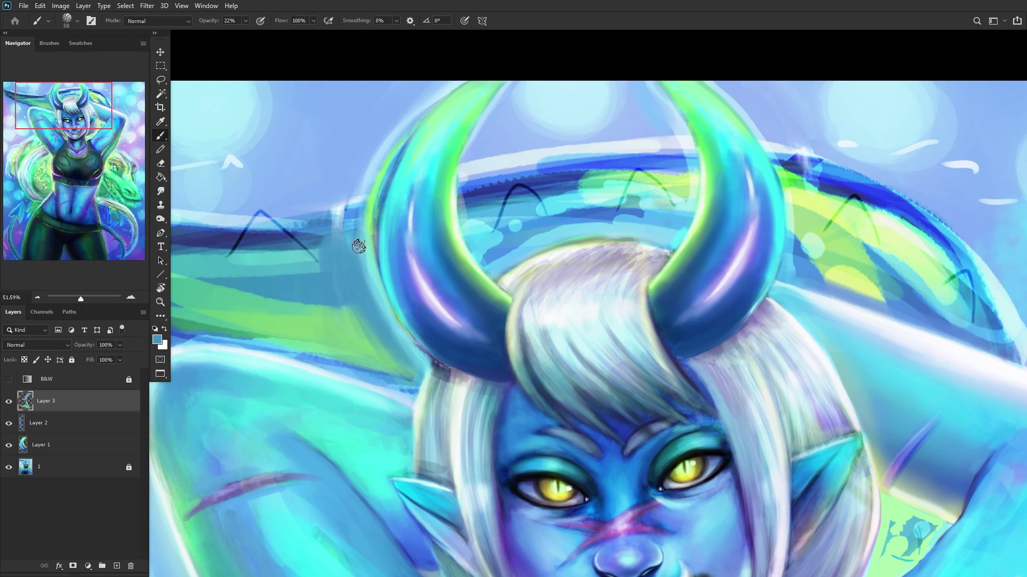
Step: Sample a light periwinkle and shrink the brush to 15 px for the horn tops
{"action": "left_click", "coordinate": [372, 161], "text": "alt"}
{"action": "left_click", "coordinate": [391, 137], "text": "alt"}
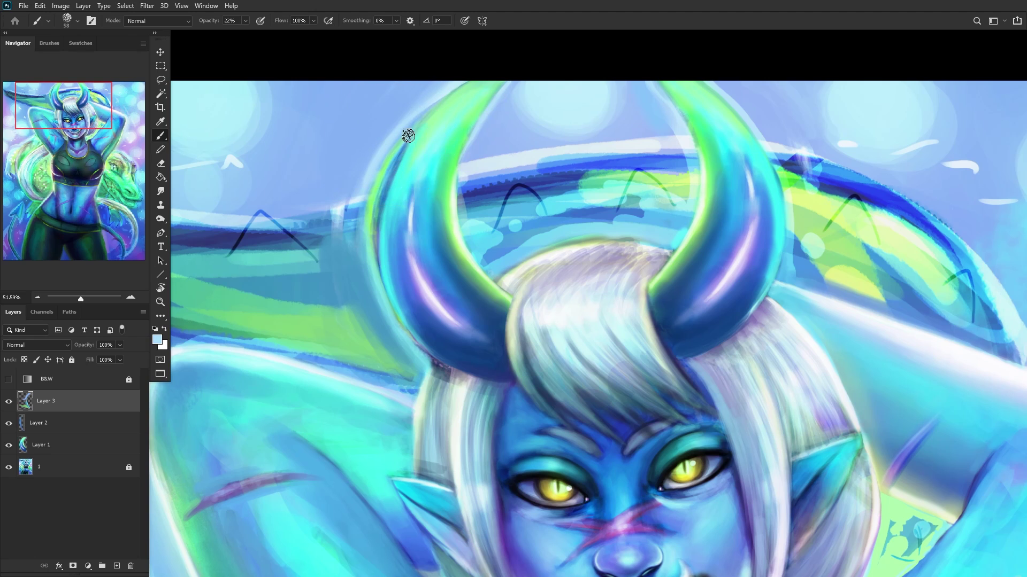
{"action": "right_click", "coordinate": [408, 137]}
{"action": "left_click_drag", "start_coordinate": [480, 99], "coordinate": [467, 98]}
{"action": "key", "text": "Return"}
{"action": "scroll", "coordinate": [588, 300], "scroll_direction": "up", "scroll_amount": 5}
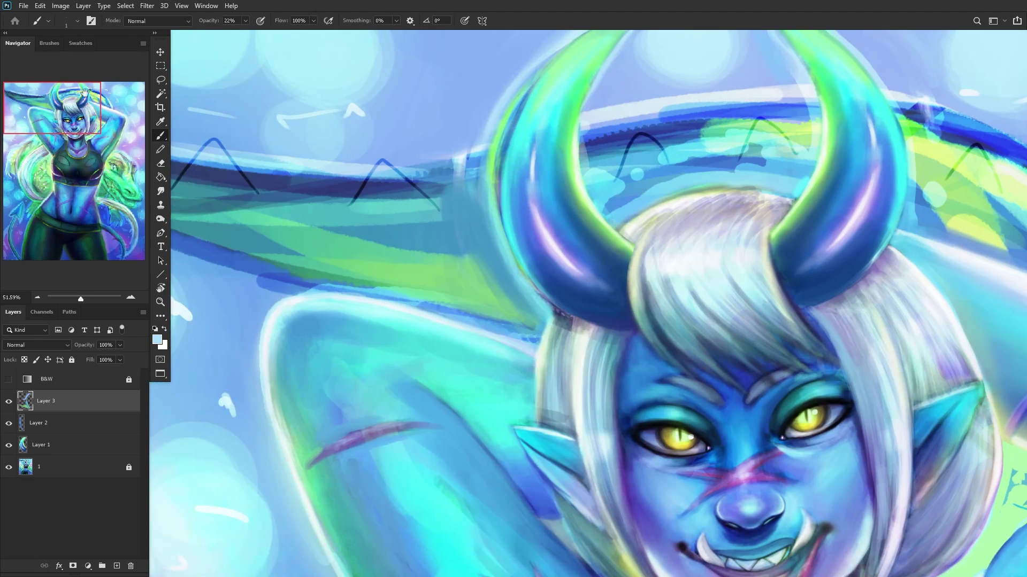
{"action": "left_click_drag", "start_coordinate": [56, 102], "coordinate": [57, 100]}
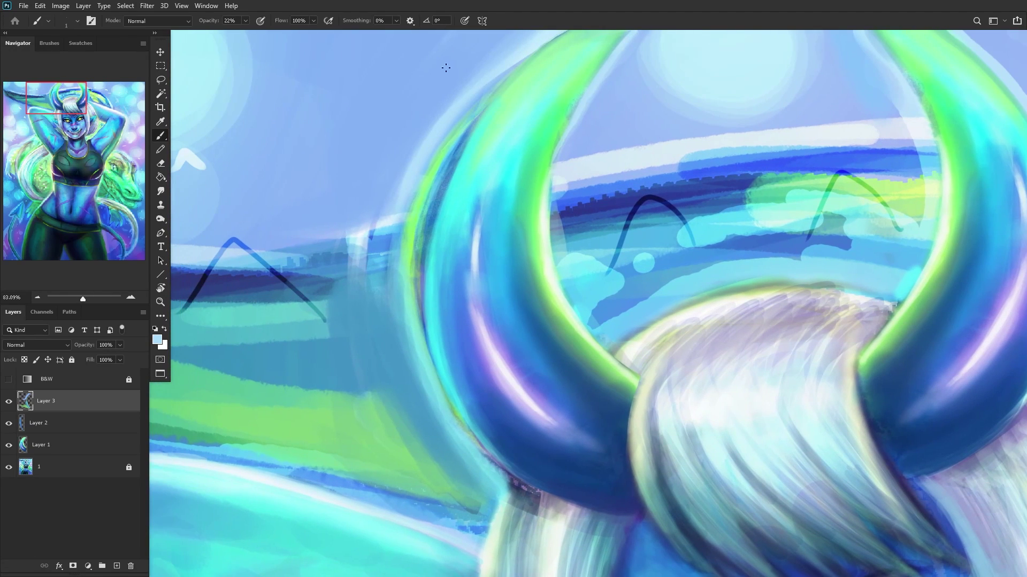
{"action": "right_click", "coordinate": [527, 74]}
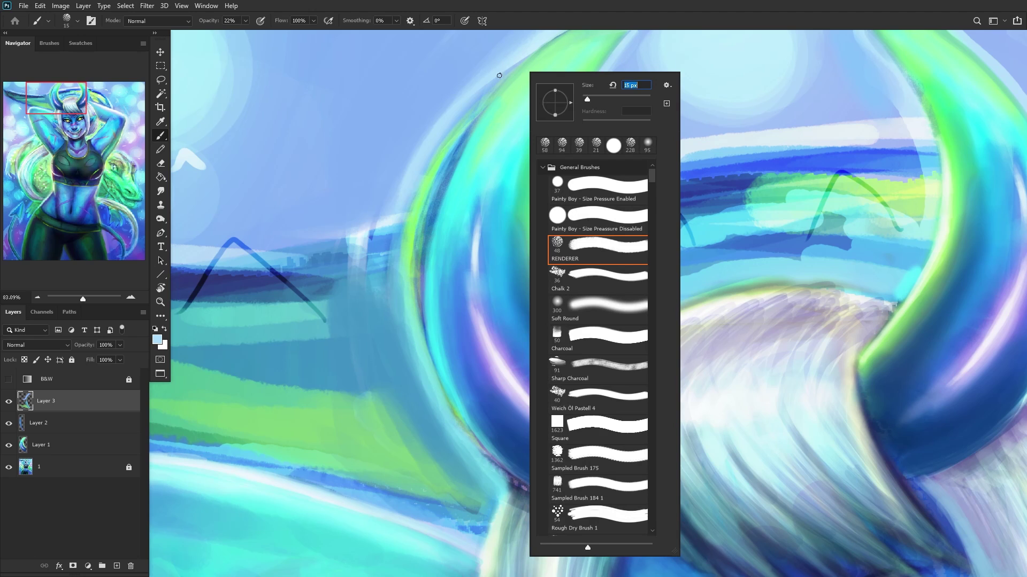
{"action": "key", "text": "Return"}
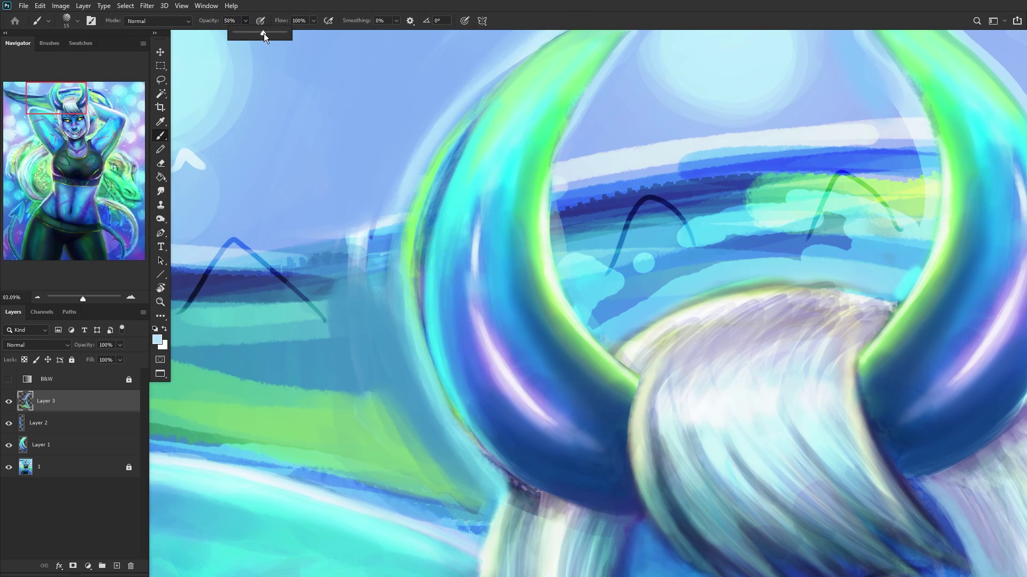
Step: Hide Layer 3 to compare, then merge the paint layers down into Layer 1
{"action": "scroll", "coordinate": [331, 287], "scroll_direction": "down", "scroll_amount": 10}
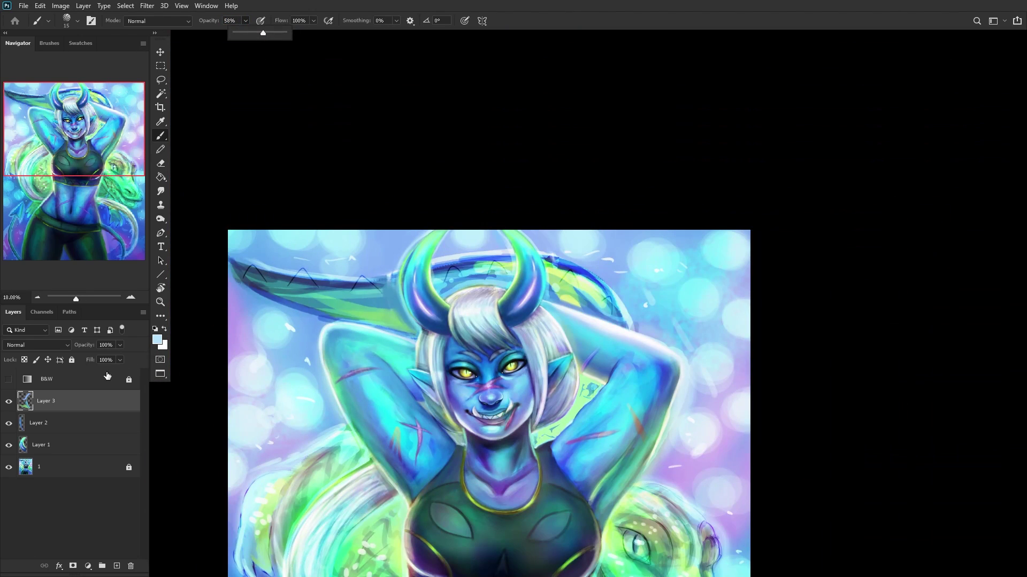
{"action": "left_click", "coordinate": [9, 401]}
{"action": "left_click", "coordinate": [9, 401]}
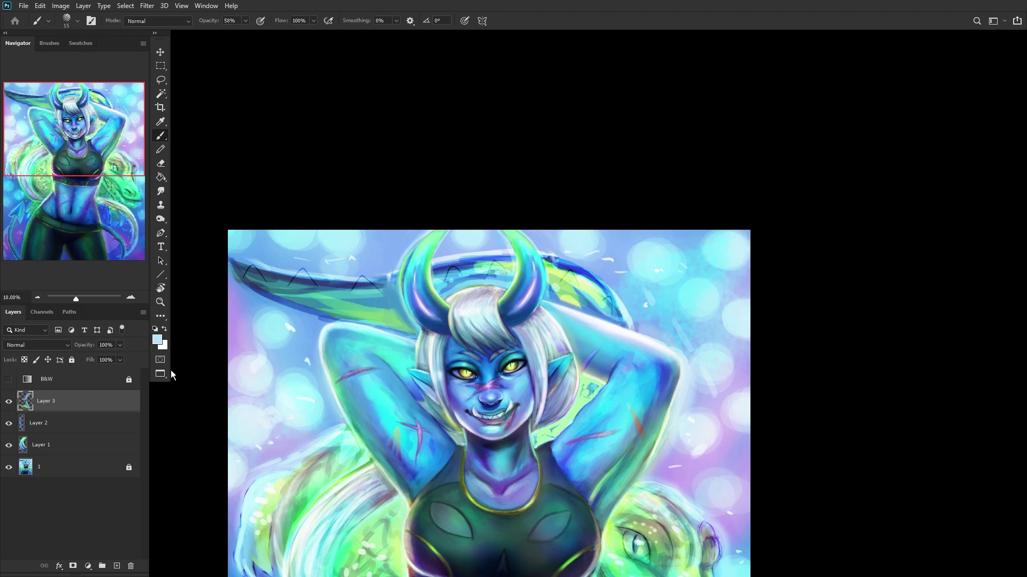
{"action": "key", "text": "ctrl+e"}
{"action": "key", "text": "ctrl+e"}
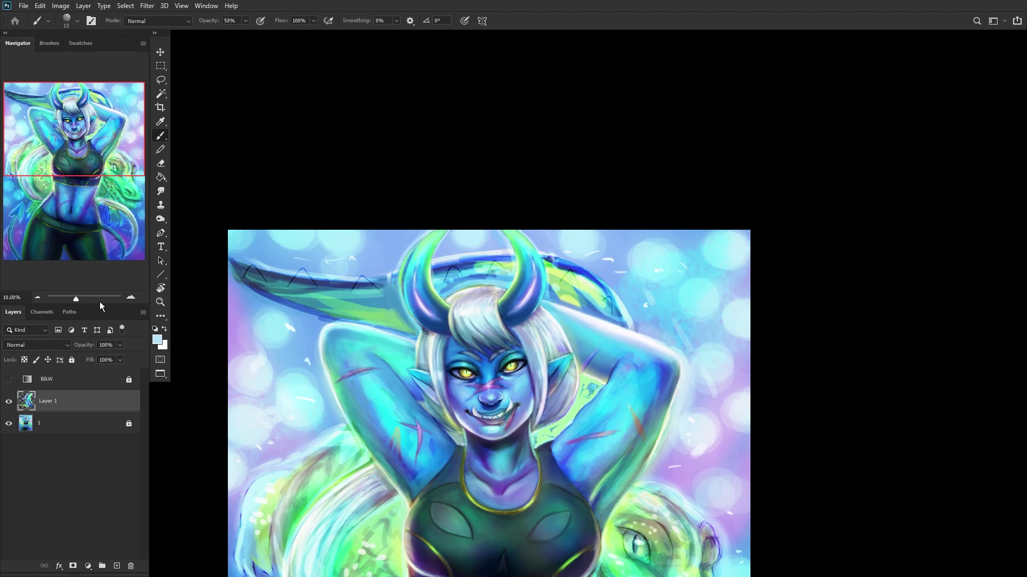
Step: Toggle Layer 1 to compare before and after, then add a new empty layer
{"action": "left_click", "coordinate": [9, 401]}
{"action": "left_click", "coordinate": [10, 401]}
{"action": "left_click", "coordinate": [9, 401]}
{"action": "left_click", "coordinate": [9, 401]}
{"action": "left_click", "coordinate": [116, 566]}
{"action": "scroll", "coordinate": [405, 246], "scroll_direction": "up", "scroll_amount": 8}
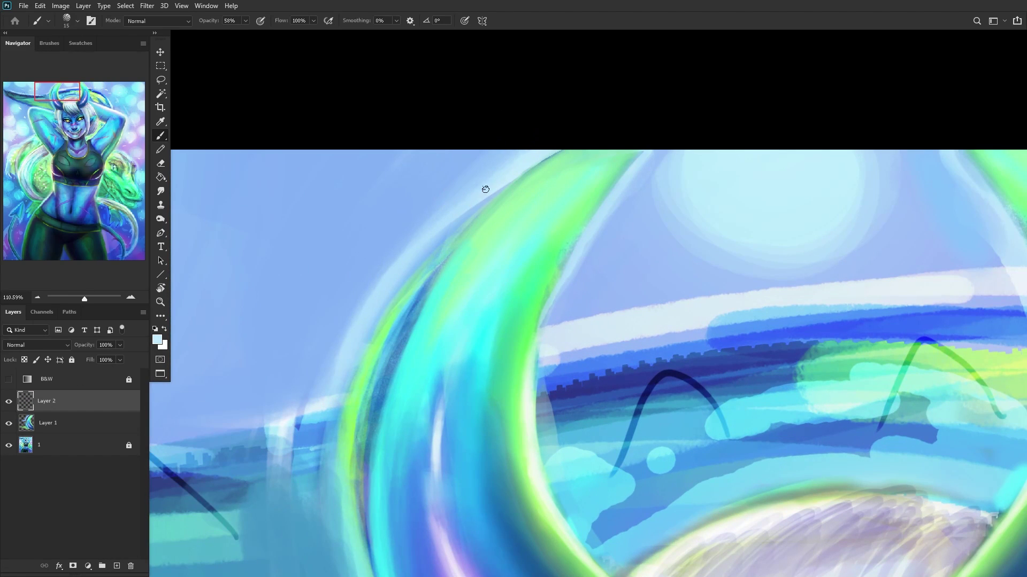
Step: Brighten the horn's left edge with several light-blue strokes
{"action": "left_click_drag", "start_coordinate": [539, 162], "coordinate": [360, 335]}
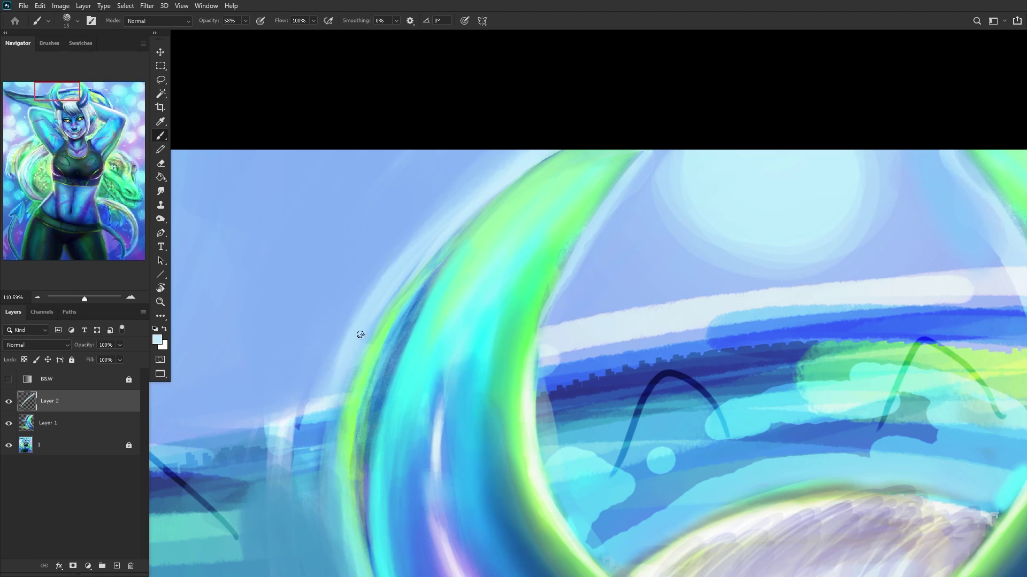
{"action": "left_click_drag", "start_coordinate": [423, 256], "coordinate": [366, 334]}
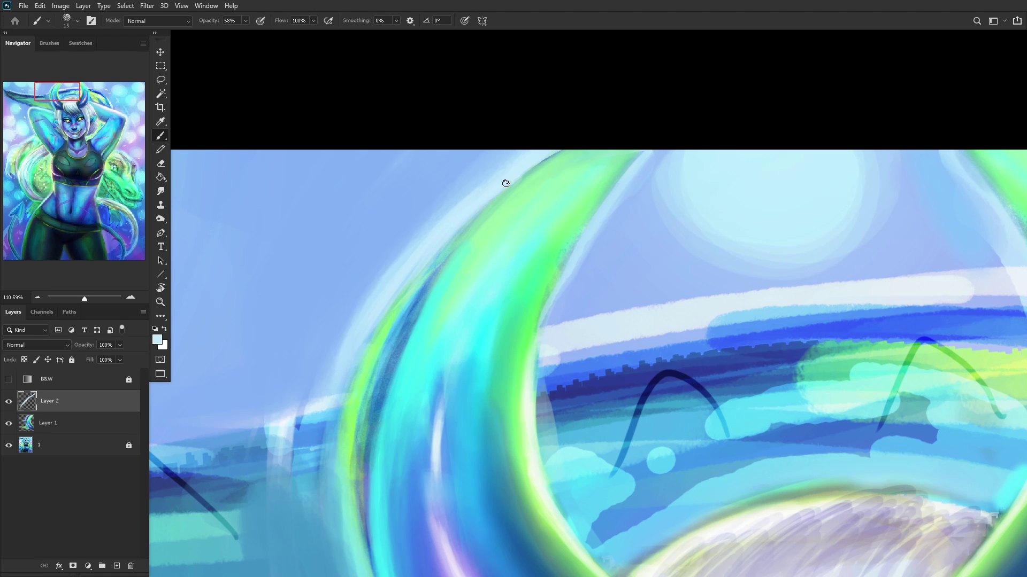
{"action": "scroll", "coordinate": [469, 225], "scroll_direction": "down", "scroll_amount": 10}
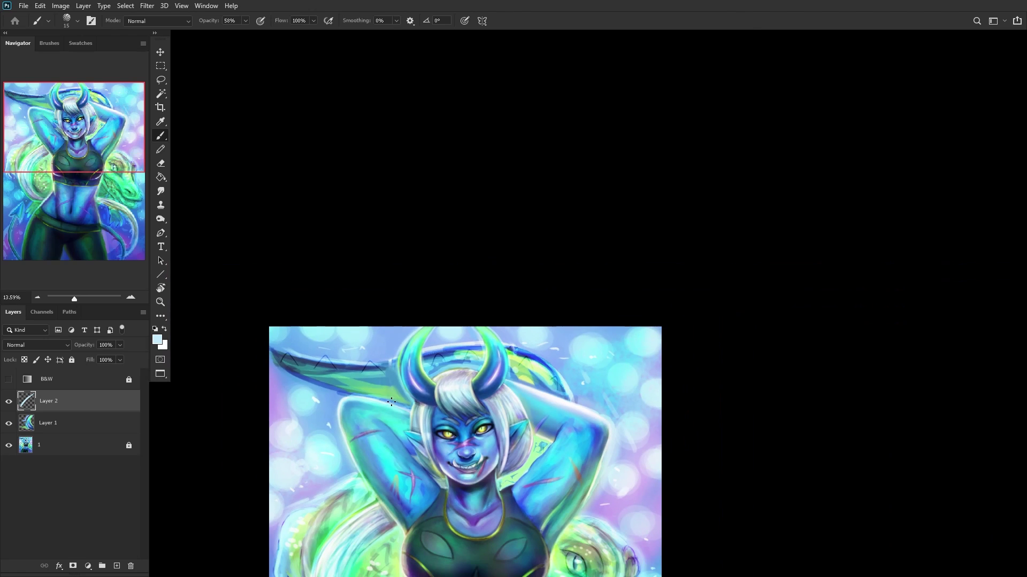
{"action": "scroll", "coordinate": [391, 402], "scroll_direction": "up", "scroll_amount": 7}
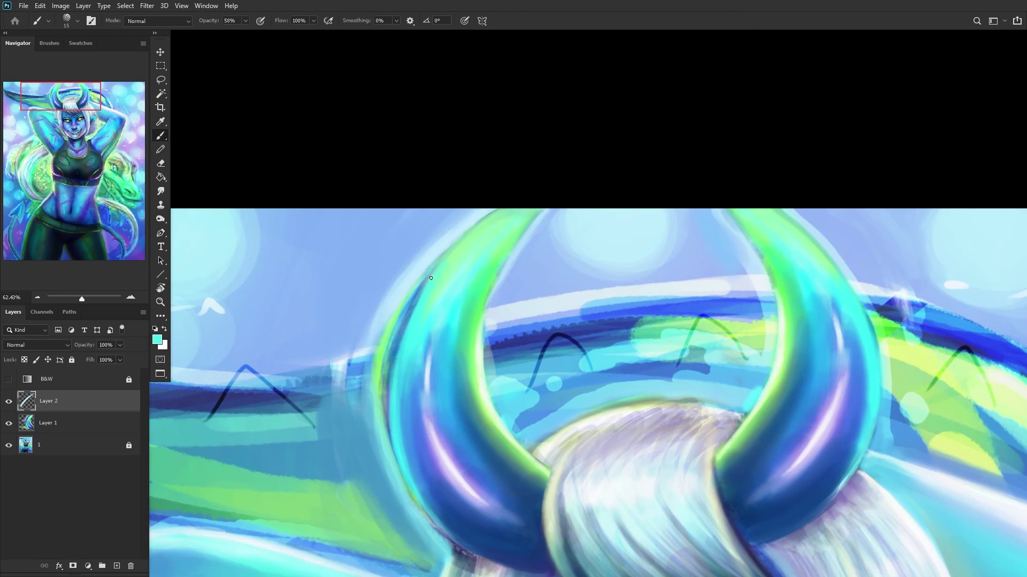
{"action": "scroll", "coordinate": [431, 278], "scroll_direction": "up", "scroll_amount": 2}
{"action": "left_click_drag", "start_coordinate": [431, 270], "coordinate": [398, 346]}
{"action": "left_click_drag", "start_coordinate": [417, 301], "coordinate": [378, 374]}
{"action": "left_click_drag", "start_coordinate": [431, 273], "coordinate": [386, 384]}
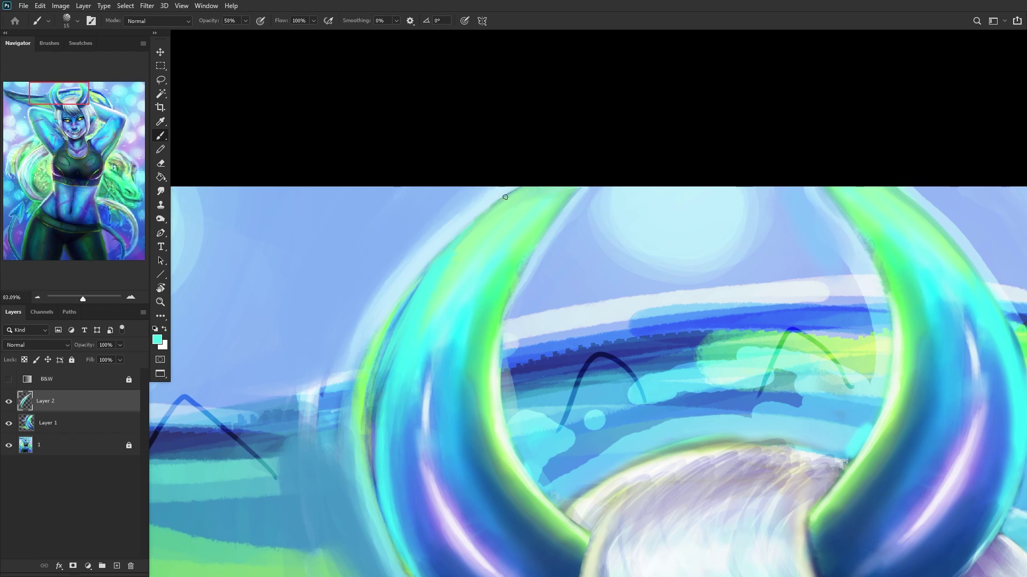
{"action": "scroll", "coordinate": [399, 353], "scroll_direction": "up", "scroll_amount": 1}
Step: Pick a pale cyan and brighten the horn's left edge with a pale stroke
{"action": "left_click", "coordinate": [402, 315], "text": "alt"}
{"action": "scroll", "coordinate": [399, 328], "scroll_direction": "up", "scroll_amount": 1}
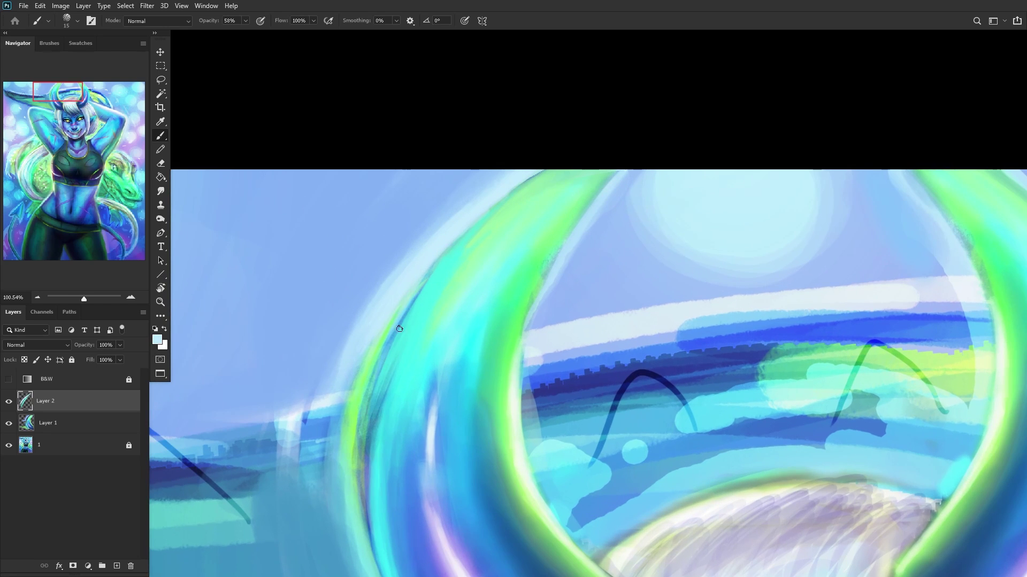
{"action": "left_click_drag", "start_coordinate": [399, 293], "coordinate": [367, 400]}
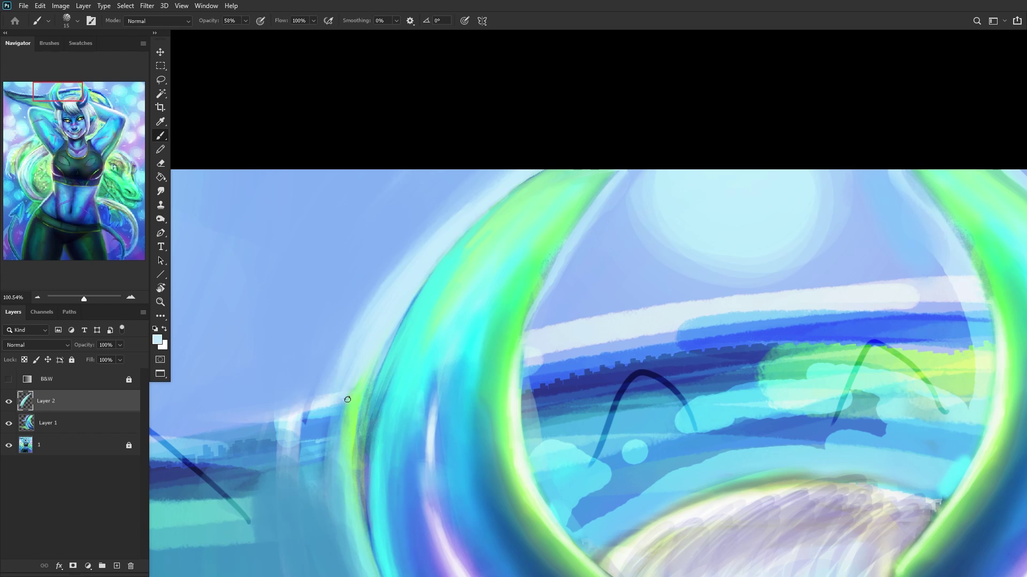
{"action": "scroll", "coordinate": [384, 345], "scroll_direction": "down", "scroll_amount": 10}
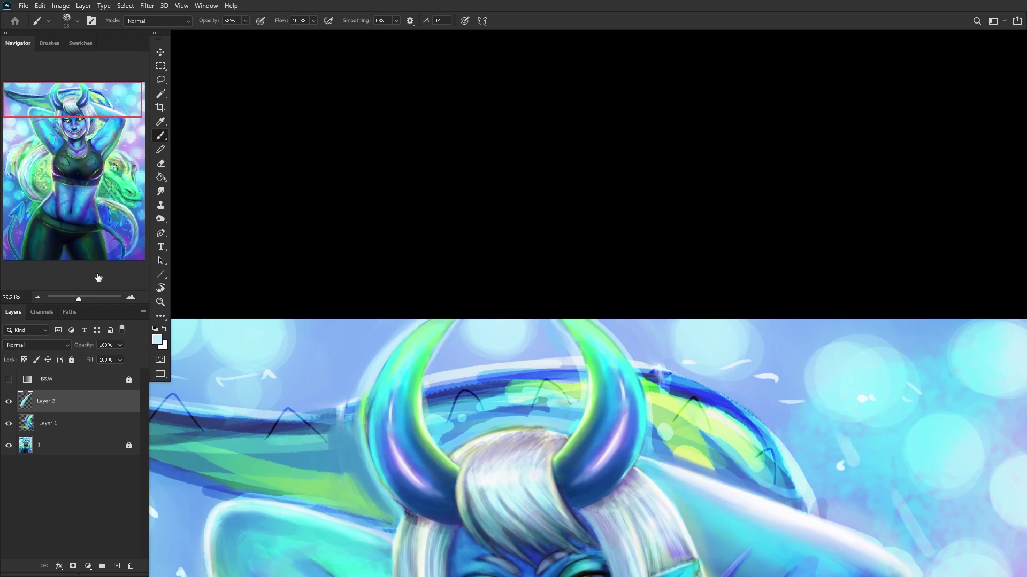
{"action": "scroll", "coordinate": [416, 159], "scroll_direction": "up", "scroll_amount": 4}
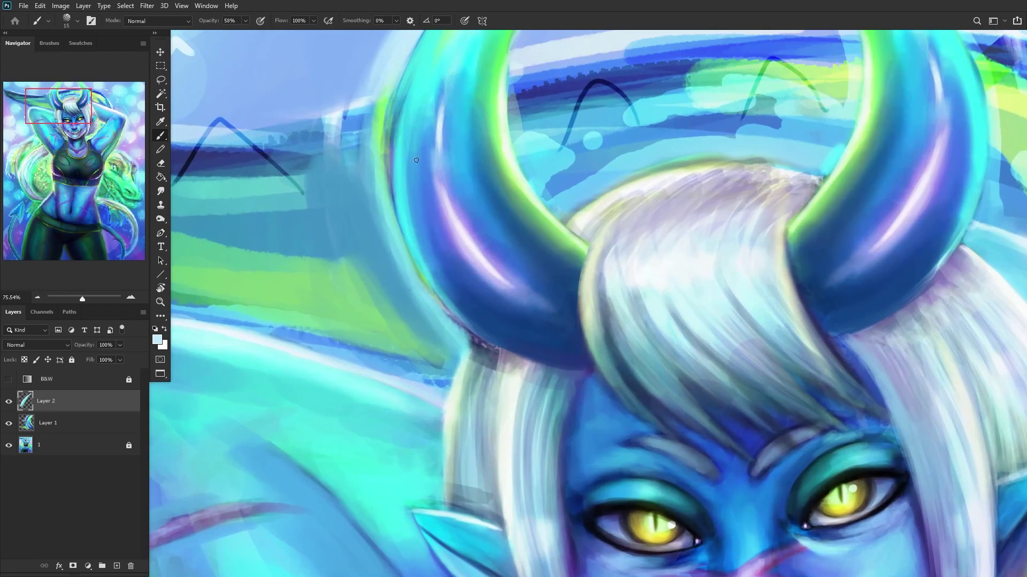
{"action": "right_click", "coordinate": [493, 91]}
{"action": "left_click", "coordinate": [415, 87]}
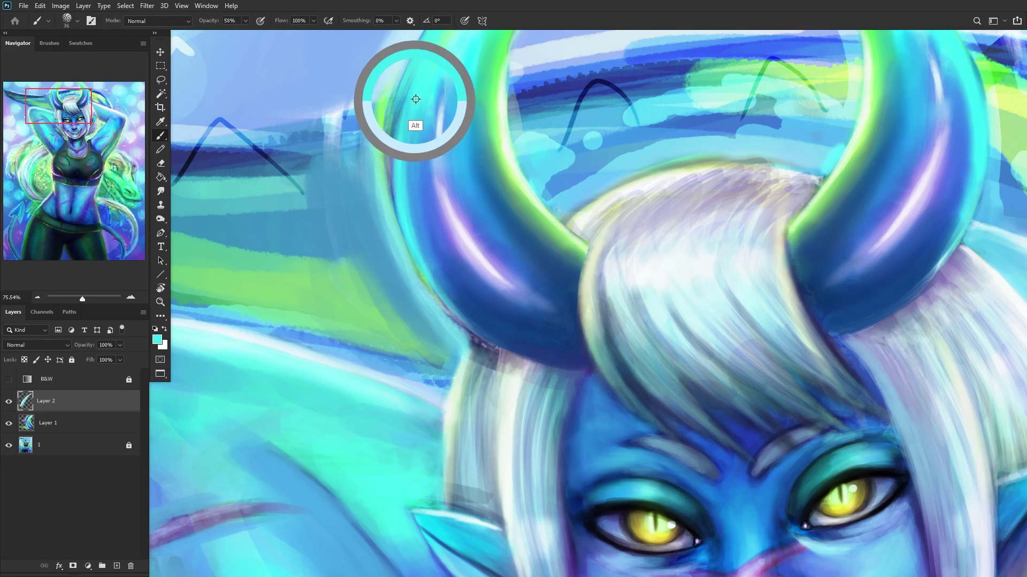
{"action": "scroll", "coordinate": [415, 85], "scroll_direction": "up", "scroll_amount": 3}
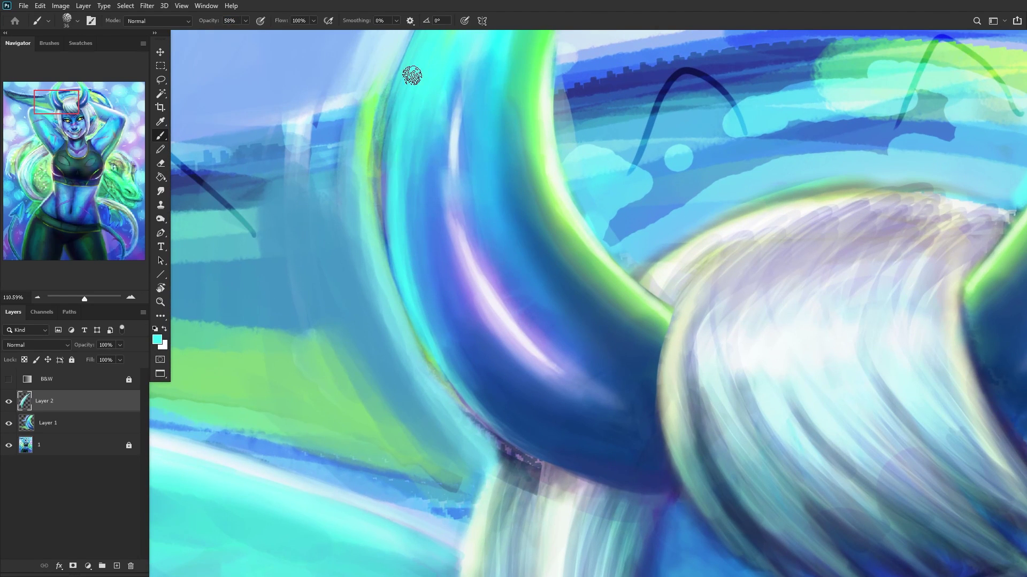
Step: Sample a bright green and paint it along the horn's left edge
{"action": "left_click", "coordinate": [349, 152], "text": "alt"}
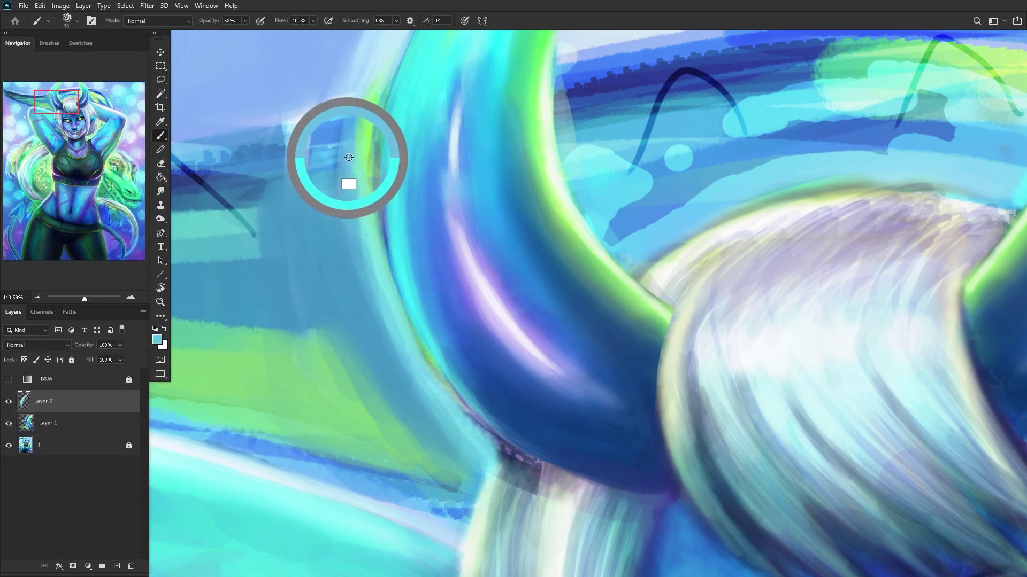
{"action": "left_click", "coordinate": [363, 108], "text": "alt"}
{"action": "mouse_move", "coordinate": [375, 95]}
{"action": "left_mouse_down"}
{"action": "mouse_move", "coordinate": [359, 199]}
{"action": "mouse_move", "coordinate": [384, 100]}
{"action": "mouse_move", "coordinate": [378, 234]}
{"action": "mouse_move", "coordinate": [384, 100]}
{"action": "mouse_move", "coordinate": [389, 165]}
{"action": "mouse_move", "coordinate": [372, 221]}
{"action": "left_mouse_up"}
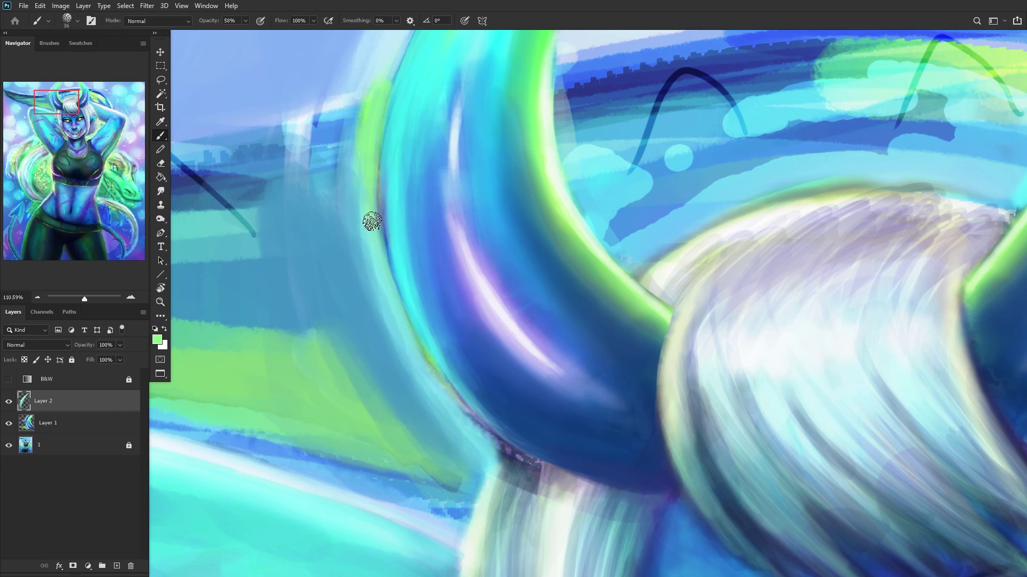
{"action": "scroll", "coordinate": [396, 240], "scroll_direction": "down", "scroll_amount": 2}
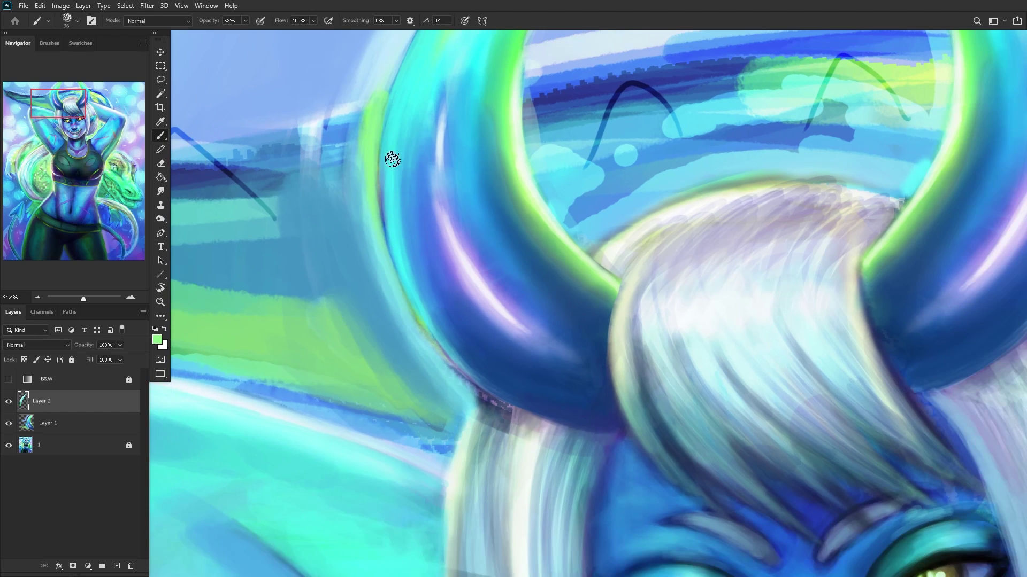
{"action": "scroll", "coordinate": [393, 342], "scroll_direction": "up", "scroll_amount": 2}
Step: Sample light blue and paler cyan beside the horn, then turn Layer 2's visibility back on
{"action": "left_click", "coordinate": [412, 367], "text": "alt"}
{"action": "scroll", "coordinate": [460, 417], "scroll_direction": "up", "scroll_amount": 1}
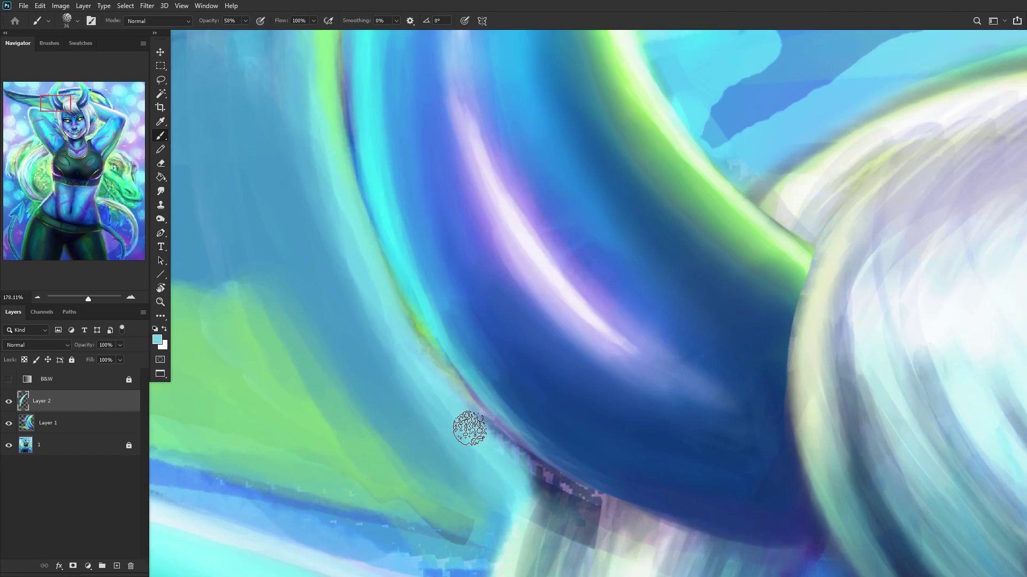
{"action": "left_click", "coordinate": [485, 458], "text": "alt"}
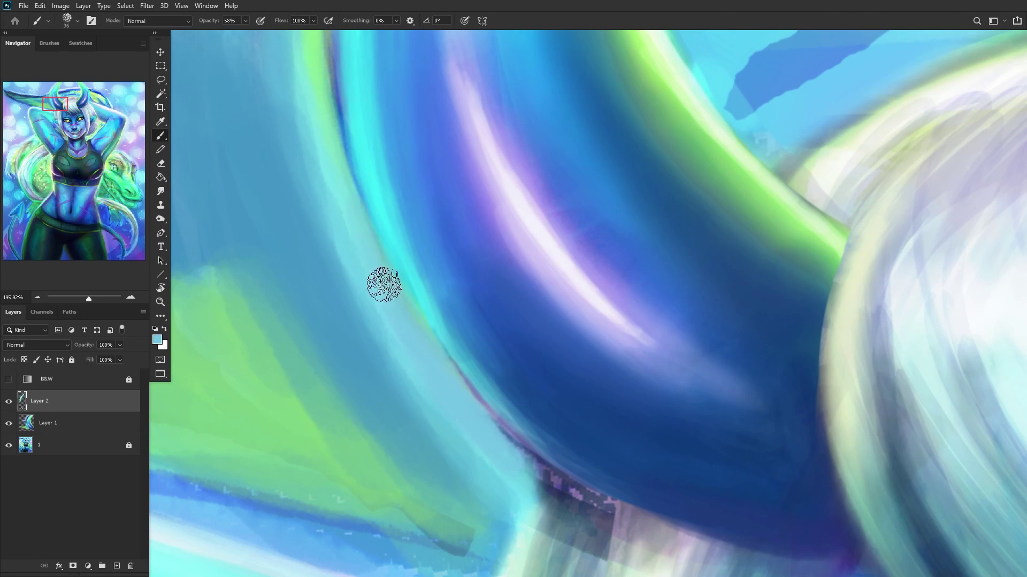
{"action": "left_click", "coordinate": [360, 305], "text": "alt"}
{"action": "left_click", "coordinate": [326, 181], "text": "alt"}
{"action": "left_click", "coordinate": [326, 156], "text": "alt"}
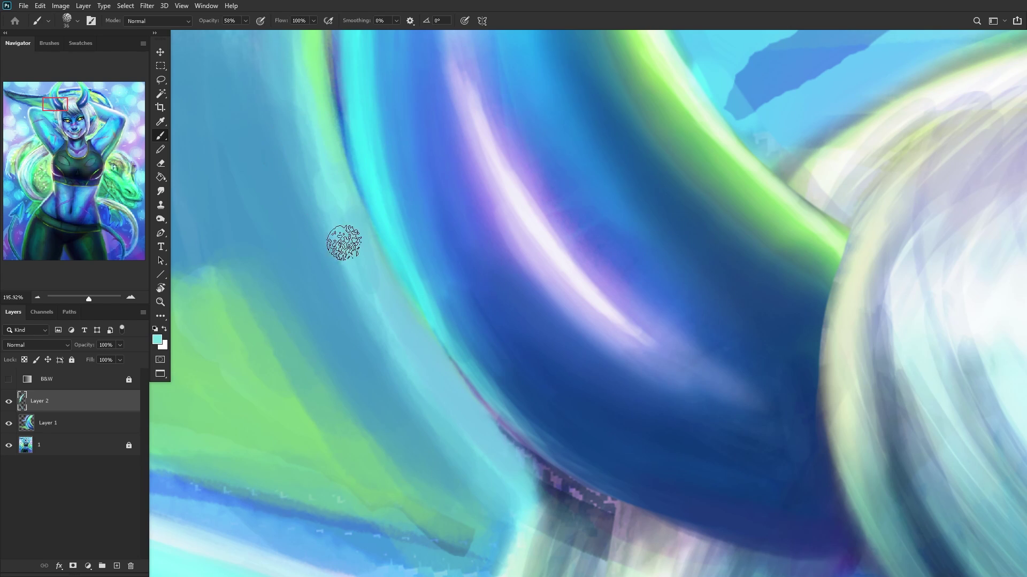
{"action": "scroll", "coordinate": [380, 360], "scroll_direction": "down", "scroll_amount": 6}
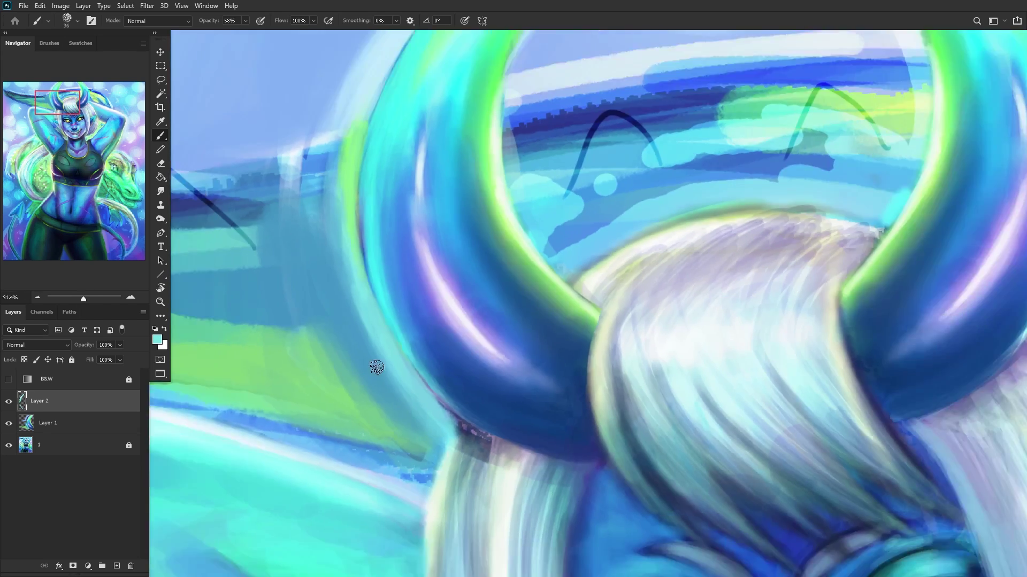
{"action": "scroll", "coordinate": [339, 349], "scroll_direction": "down", "scroll_amount": 4}
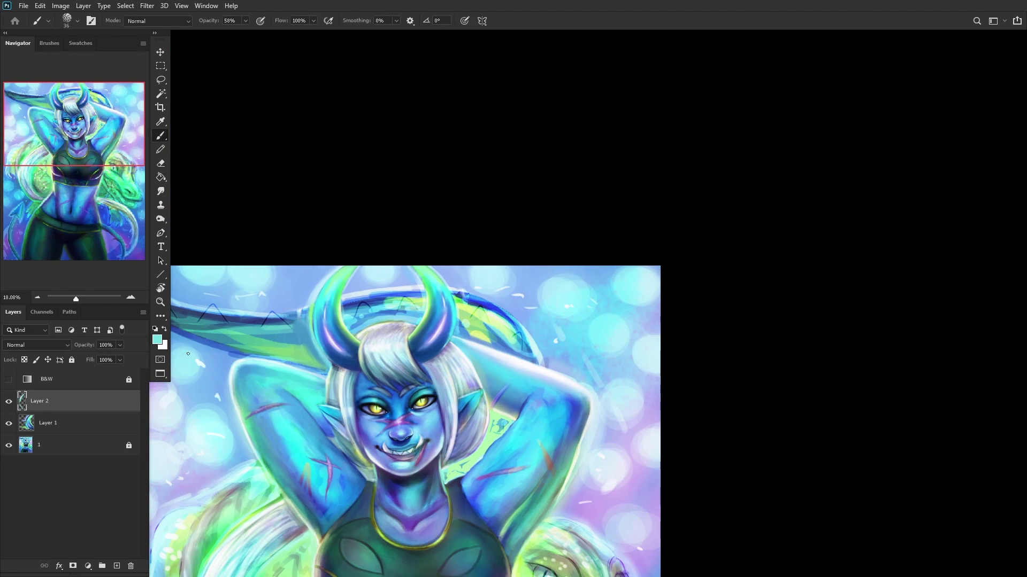
{"action": "left_click", "coordinate": [9, 402]}
Step: Merge Layer 2 down into Layer 1 and paint a light-blue glow along the horizon band
{"action": "key", "text": "ctrl+e"}
{"action": "scroll", "coordinate": [171, 303], "scroll_direction": "up", "scroll_amount": 2}
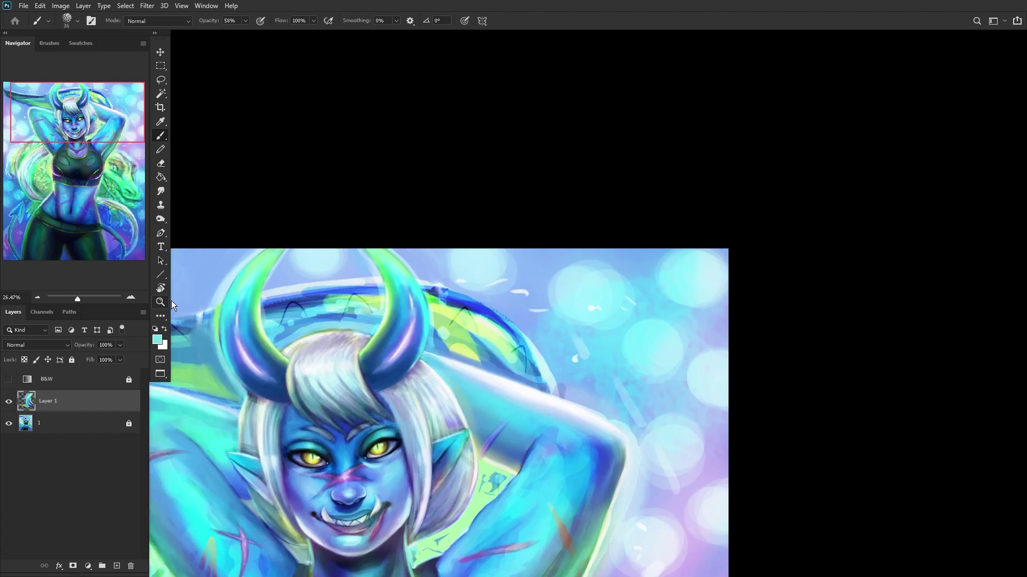
{"action": "scroll", "coordinate": [372, 91], "scroll_direction": "up", "scroll_amount": 5}
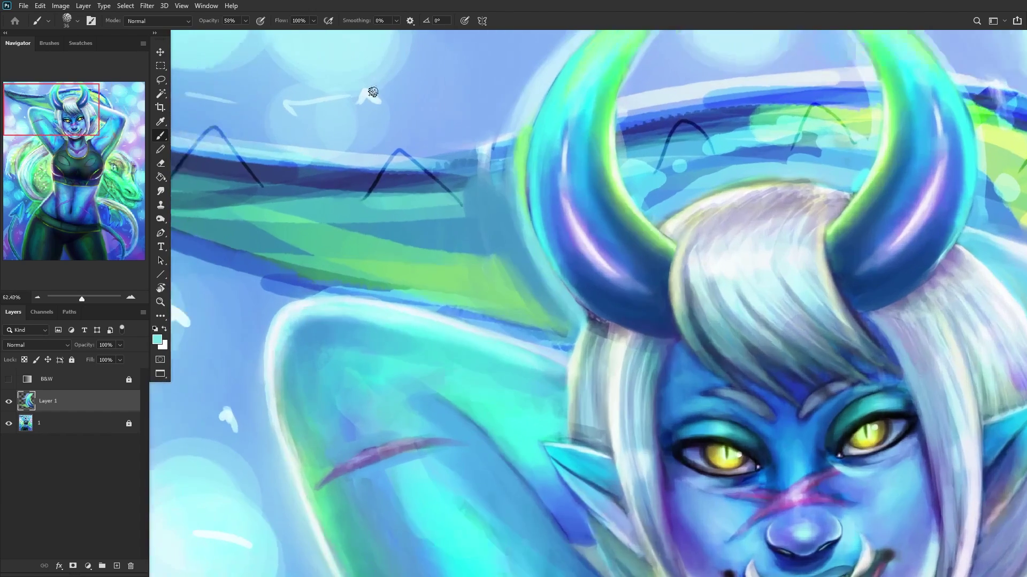
{"action": "scroll", "coordinate": [373, 92], "scroll_direction": "up", "scroll_amount": 3}
{"action": "left_click", "coordinate": [557, 155], "text": "alt"}
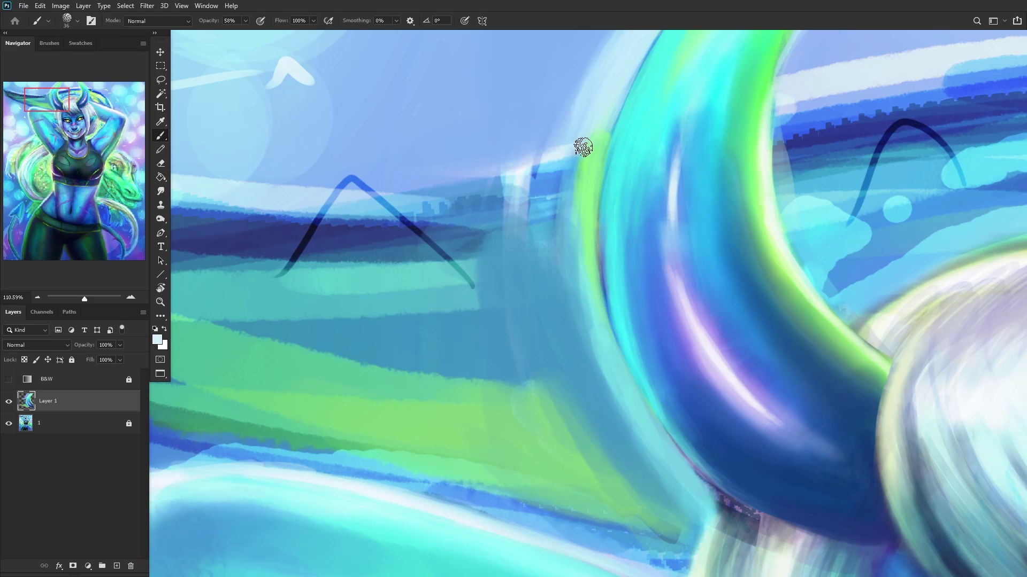
{"action": "mouse_move", "coordinate": [518, 179]}
{"action": "left_mouse_down"}
{"action": "mouse_move", "coordinate": [537, 160]}
{"action": "mouse_move", "coordinate": [403, 198]}
{"action": "mouse_move", "coordinate": [551, 174]}
{"action": "mouse_move", "coordinate": [468, 193]}
{"action": "mouse_move", "coordinate": [477, 126]}
{"action": "left_mouse_up"}
Step: Cover the green line beside the horn with light blue sampled nearby
{"action": "scroll", "coordinate": [465, 121], "scroll_direction": "down", "scroll_amount": 6}
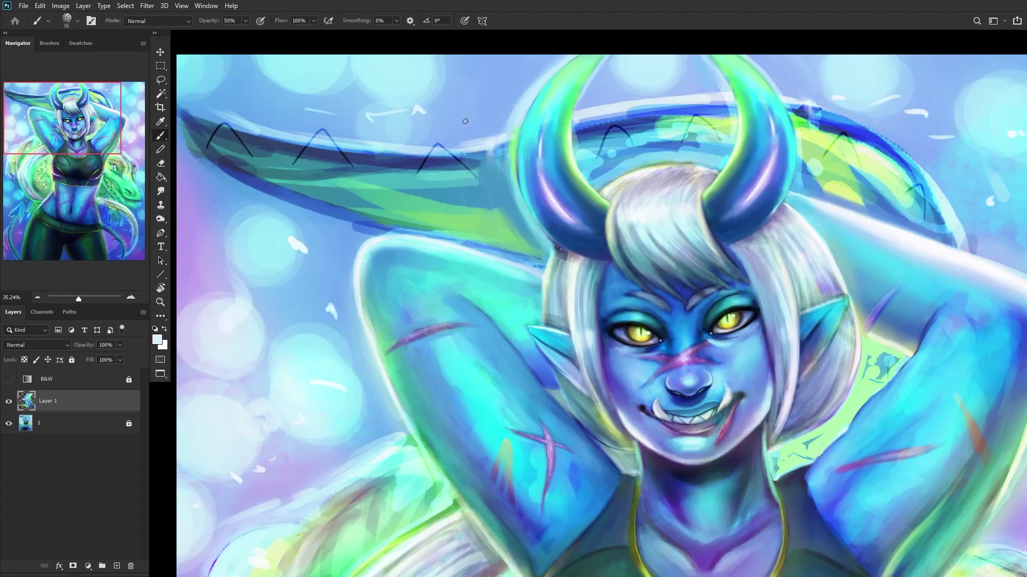
{"action": "scroll", "coordinate": [491, 150], "scroll_direction": "up", "scroll_amount": 5}
{"action": "left_click", "coordinate": [513, 138], "text": "alt"}
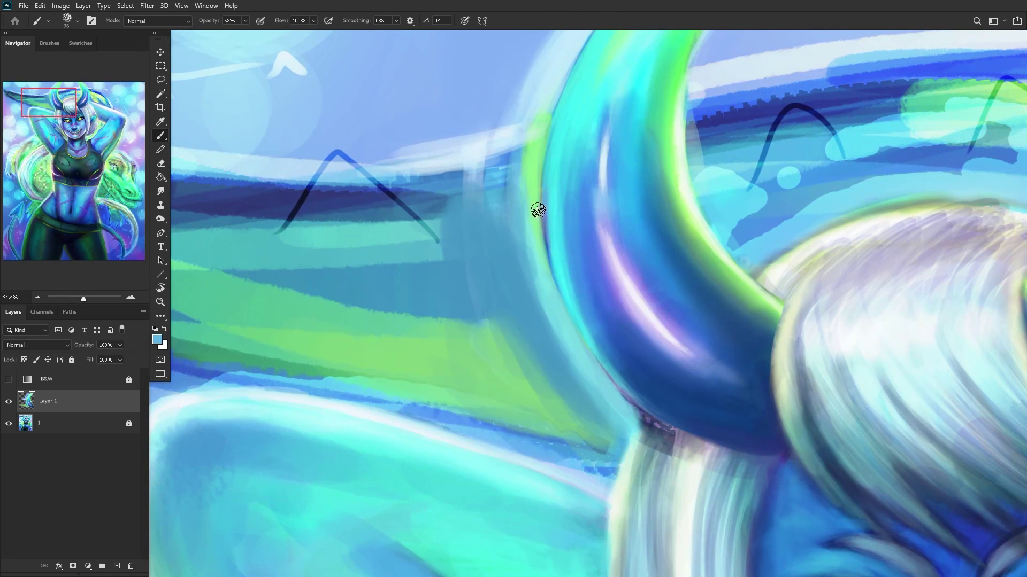
{"action": "mouse_move", "coordinate": [534, 175]}
{"action": "left_mouse_down"}
{"action": "mouse_move", "coordinate": [532, 165]}
{"action": "mouse_move", "coordinate": [540, 282]}
{"action": "left_mouse_up"}
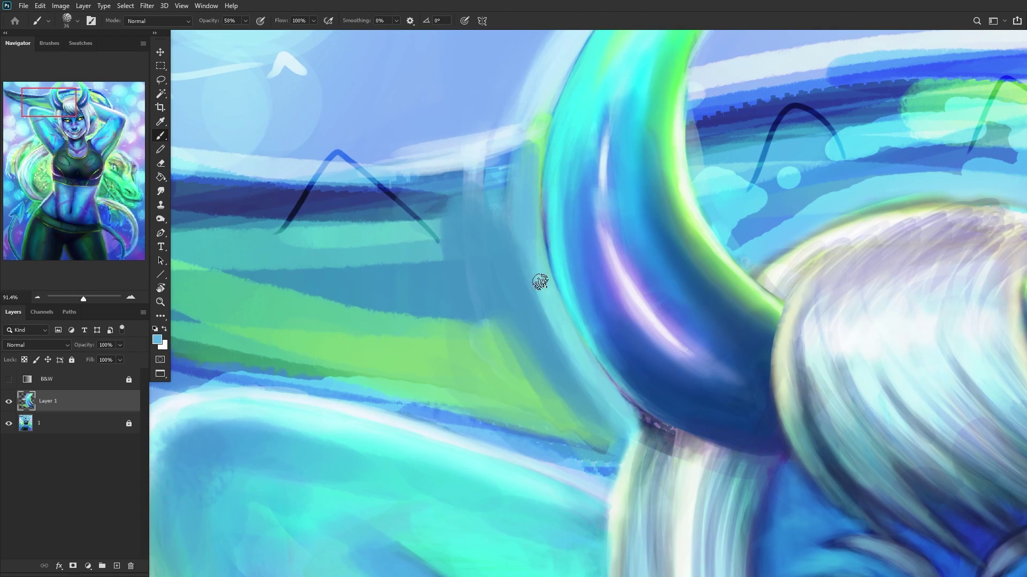
Step: Sample a lighter blue and smooth the horn's outer edge with several strokes
{"action": "left_click", "coordinate": [529, 93], "text": "alt"}
{"action": "left_click", "coordinate": [549, 87], "text": "alt"}
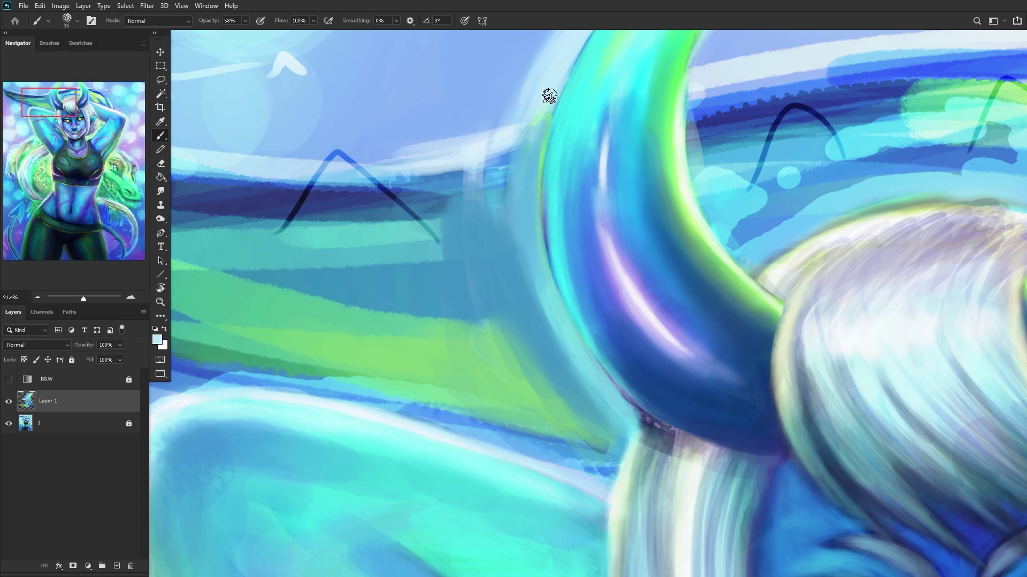
{"action": "left_click_drag", "start_coordinate": [549, 96], "coordinate": [527, 215]}
{"action": "left_click_drag", "start_coordinate": [549, 88], "coordinate": [544, 270]}
{"action": "mouse_move", "coordinate": [532, 209]}
{"action": "left_mouse_down"}
{"action": "mouse_move", "coordinate": [554, 302]}
{"action": "mouse_move", "coordinate": [541, 313]}
{"action": "left_mouse_up"}
{"action": "scroll", "coordinate": [540, 275], "scroll_direction": "down", "scroll_amount": 5}
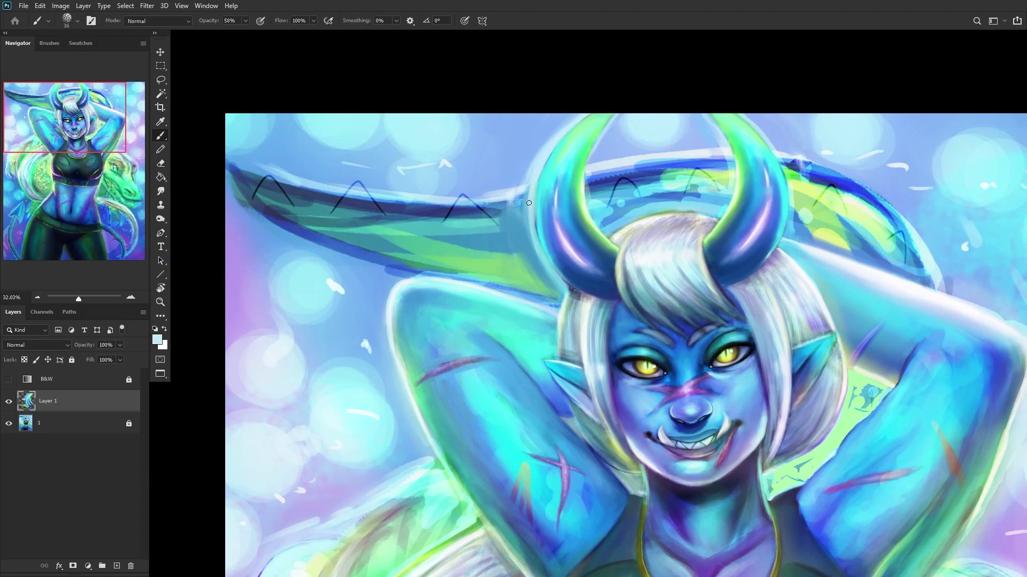
{"action": "scroll", "coordinate": [528, 203], "scroll_direction": "up", "scroll_amount": 5}
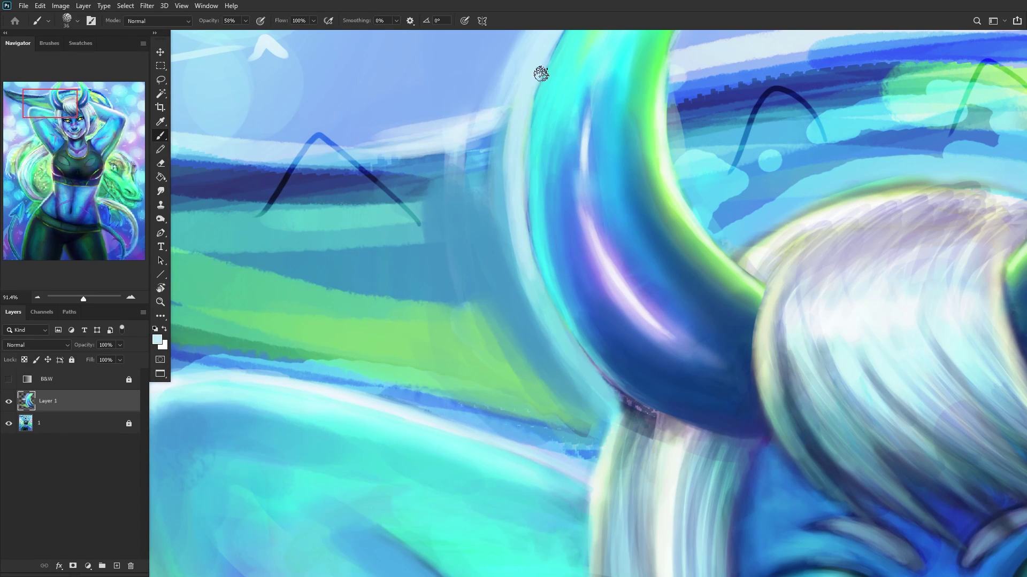
Step: Brighten and smooth the pale band beside the horn
{"action": "scroll", "coordinate": [540, 73], "scroll_direction": "down", "scroll_amount": 6}
{"action": "scroll", "coordinate": [469, 132], "scroll_direction": "up", "scroll_amount": 5}
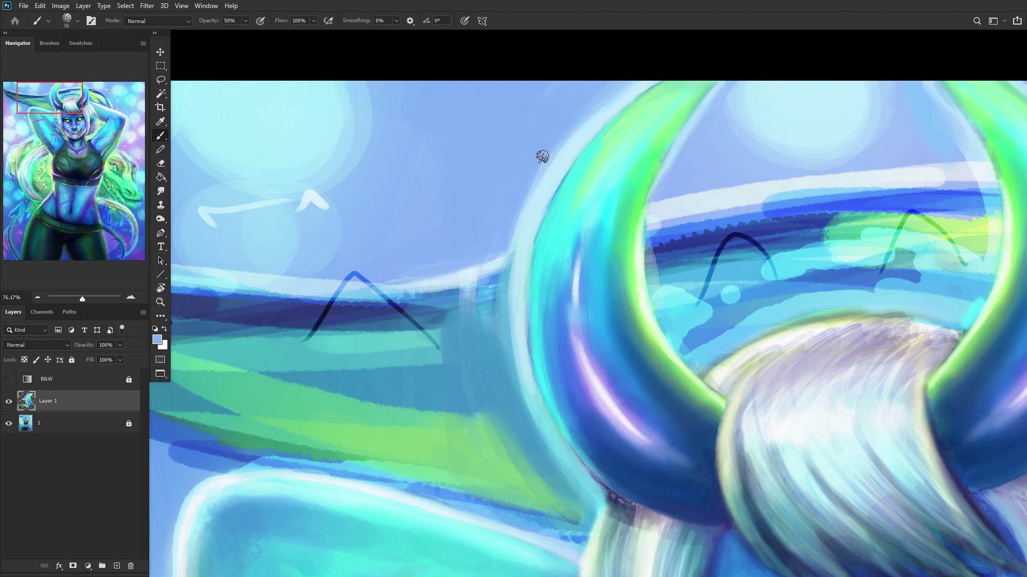
{"action": "scroll", "coordinate": [501, 269], "scroll_direction": "down", "scroll_amount": 3}
{"action": "scroll", "coordinate": [447, 243], "scroll_direction": "up", "scroll_amount": 5}
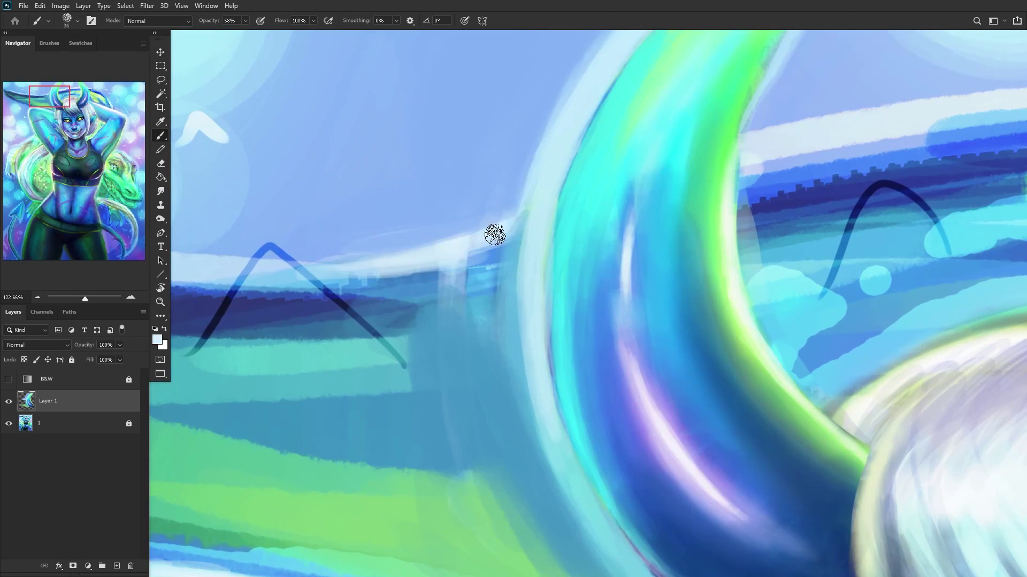
{"action": "mouse_move", "coordinate": [511, 226]}
{"action": "left_mouse_down"}
{"action": "mouse_move", "coordinate": [477, 245]}
{"action": "mouse_move", "coordinate": [518, 227]}
{"action": "left_mouse_up"}
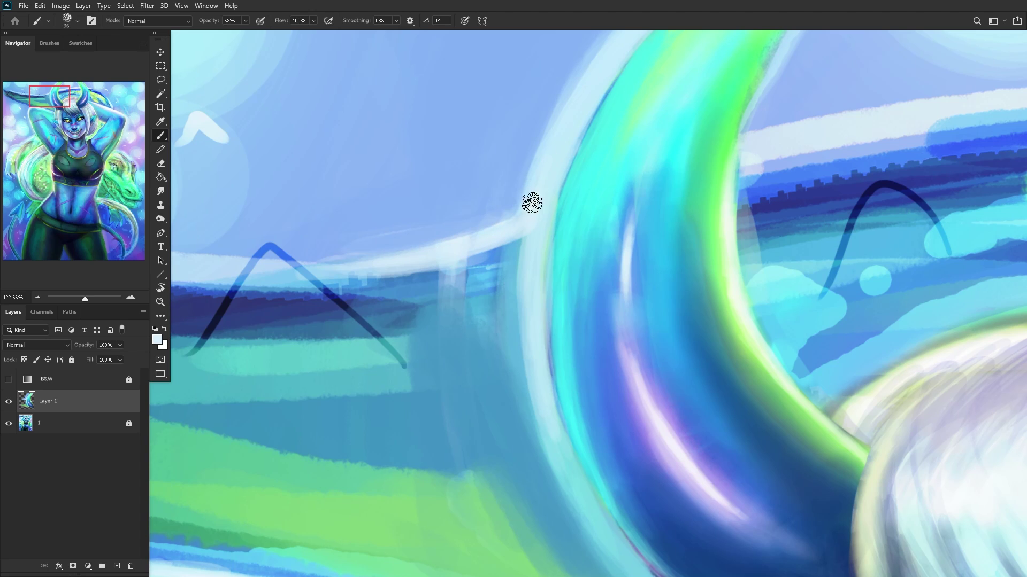
{"action": "scroll", "coordinate": [557, 316], "scroll_direction": "down", "scroll_amount": 8}
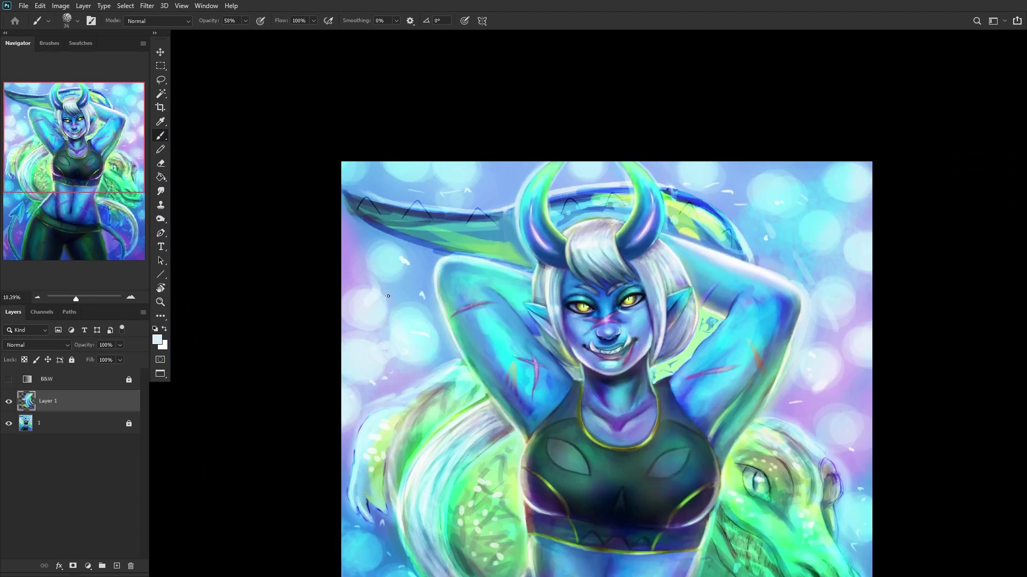
{"action": "scroll", "coordinate": [388, 296], "scroll_direction": "down", "scroll_amount": 2}
Step: Hide and show Layer 1 to compare, then undo an accidentally created empty group
{"action": "left_click", "coordinate": [8, 402]}
{"action": "left_click", "coordinate": [9, 402]}
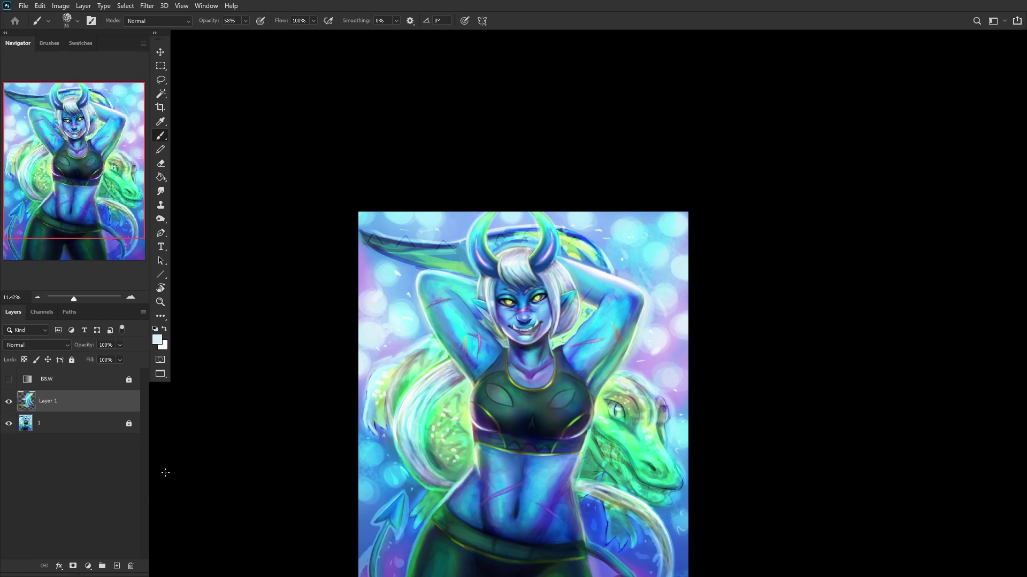
{"action": "left_click", "coordinate": [103, 566]}
{"action": "key", "text": "ctrl+z"}
Step: Add Layer 2 and paint mauve-grey along the hair edge under the left horn
{"action": "left_click", "coordinate": [115, 567]}
{"action": "scroll", "coordinate": [550, 270], "scroll_direction": "up", "scroll_amount": 5}
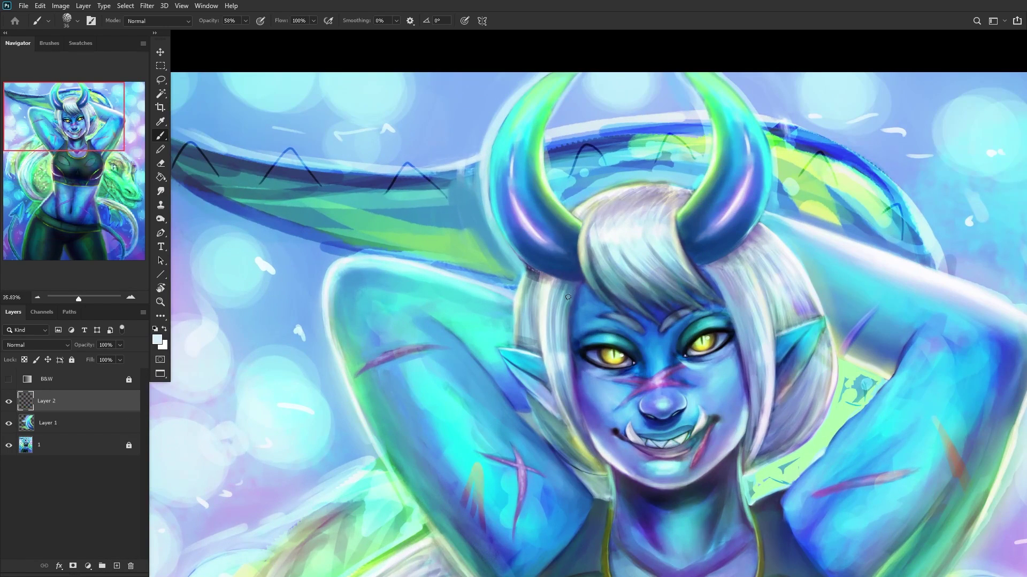
{"action": "scroll", "coordinate": [568, 297], "scroll_direction": "up", "scroll_amount": 7}
{"action": "left_click", "coordinate": [558, 239], "text": "alt"}
{"action": "mouse_move", "coordinate": [551, 224]}
{"action": "left_mouse_down"}
{"action": "mouse_move", "coordinate": [525, 279]}
{"action": "mouse_move", "coordinate": [524, 215]}
{"action": "mouse_move", "coordinate": [500, 232]}
{"action": "mouse_move", "coordinate": [489, 262]}
{"action": "mouse_move", "coordinate": [510, 203]}
{"action": "mouse_move", "coordinate": [551, 232]}
{"action": "mouse_move", "coordinate": [514, 202]}
{"action": "mouse_move", "coordinate": [513, 224]}
{"action": "mouse_move", "coordinate": [522, 219]}
{"action": "mouse_move", "coordinate": [476, 231]}
{"action": "mouse_move", "coordinate": [468, 250]}
{"action": "mouse_move", "coordinate": [488, 227]}
{"action": "mouse_move", "coordinate": [490, 198]}
{"action": "mouse_move", "coordinate": [473, 223]}
{"action": "mouse_move", "coordinate": [492, 199]}
{"action": "mouse_move", "coordinate": [480, 209]}
{"action": "mouse_move", "coordinate": [464, 156]}
{"action": "mouse_move", "coordinate": [441, 142]}
{"action": "mouse_move", "coordinate": [483, 203]}
{"action": "mouse_move", "coordinate": [445, 200]}
{"action": "left_mouse_up"}
Step: Pick light cyan and greyish-blue from the hair and brush over the top of the hair
{"action": "left_click", "coordinate": [466, 238], "text": "alt"}
{"action": "left_click", "coordinate": [509, 291], "text": "alt"}
{"action": "mouse_move", "coordinate": [521, 210]}
{"action": "left_mouse_down"}
{"action": "mouse_move", "coordinate": [487, 261]}
{"action": "mouse_move", "coordinate": [516, 203]}
{"action": "mouse_move", "coordinate": [520, 299]}
{"action": "mouse_move", "coordinate": [530, 261]}
{"action": "mouse_move", "coordinate": [507, 272]}
{"action": "mouse_move", "coordinate": [509, 261]}
{"action": "mouse_move", "coordinate": [547, 237]}
{"action": "mouse_move", "coordinate": [517, 318]}
{"action": "mouse_move", "coordinate": [554, 239]}
{"action": "mouse_move", "coordinate": [511, 278]}
{"action": "mouse_move", "coordinate": [532, 237]}
{"action": "mouse_move", "coordinate": [533, 205]}
{"action": "mouse_move", "coordinate": [521, 202]}
{"action": "mouse_move", "coordinate": [567, 227]}
{"action": "mouse_move", "coordinate": [515, 201]}
{"action": "left_mouse_up"}
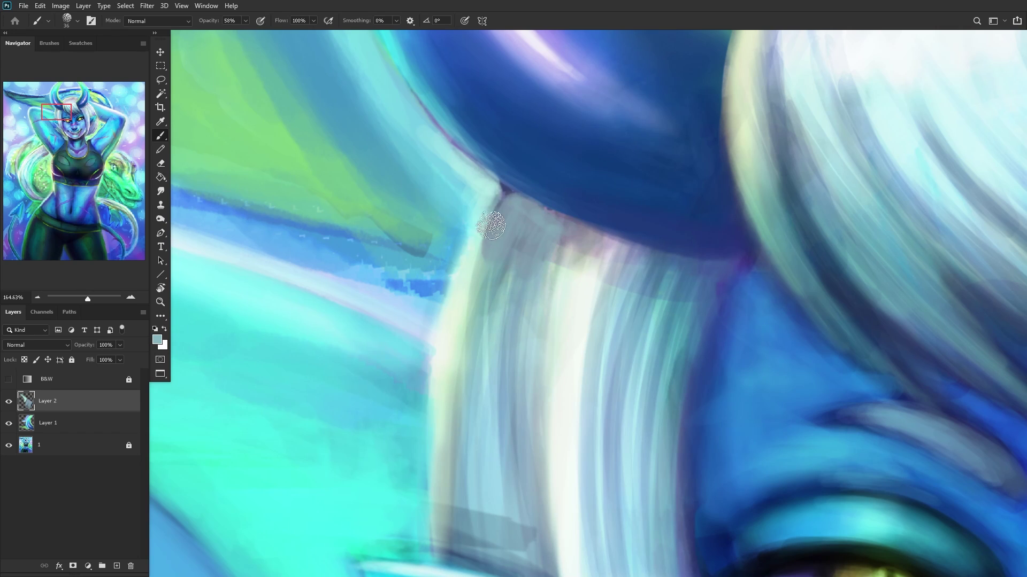